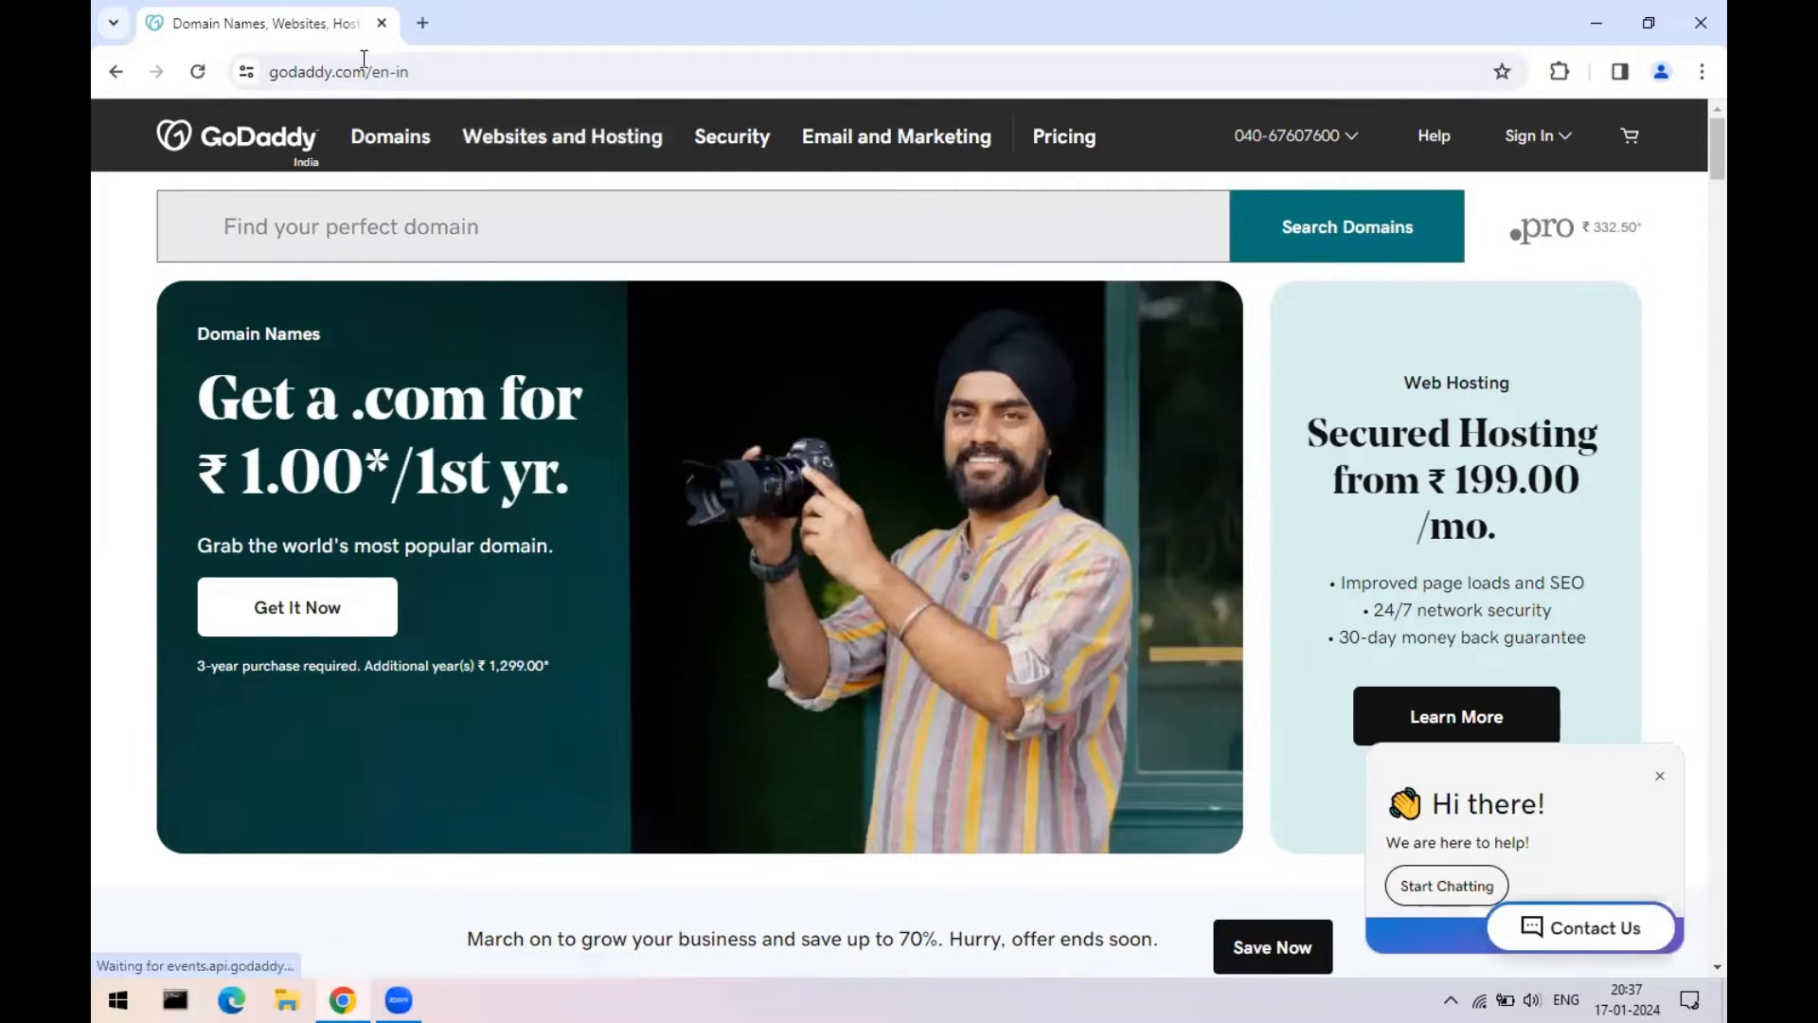
- Open the Hostinger website in a new tab
left_click(421, 23)
type("hos")
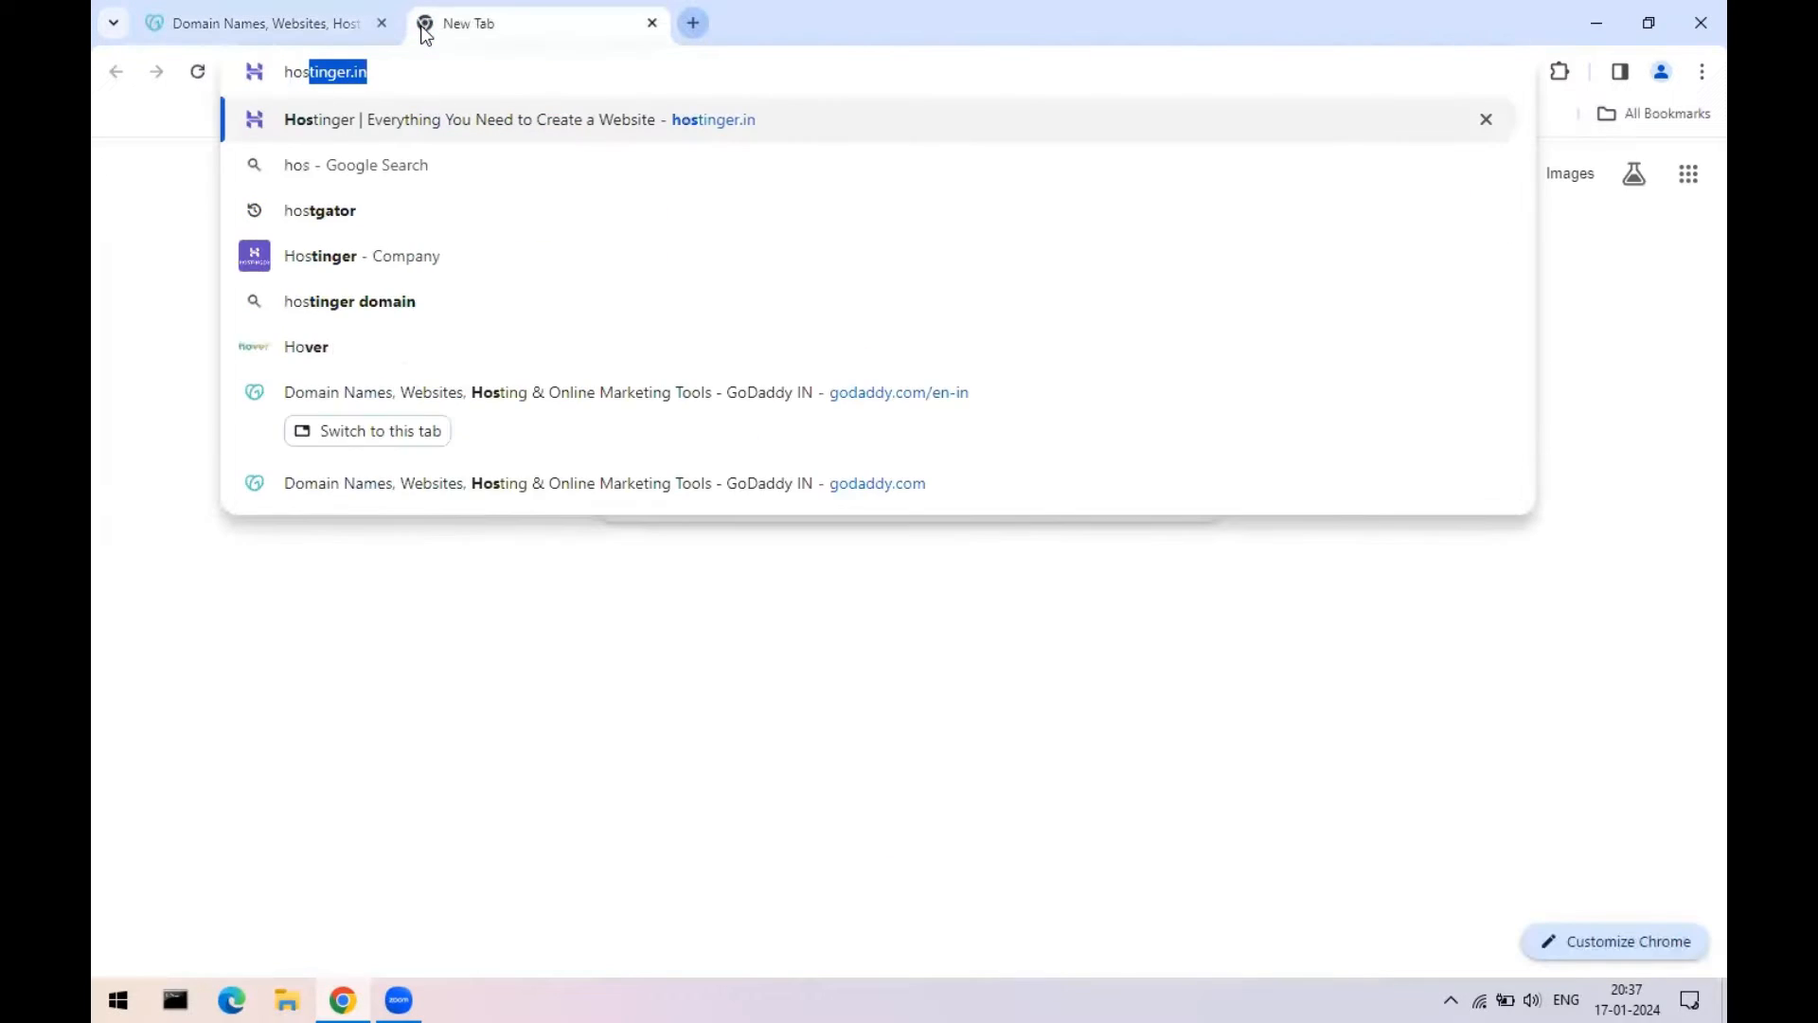
key("Return")
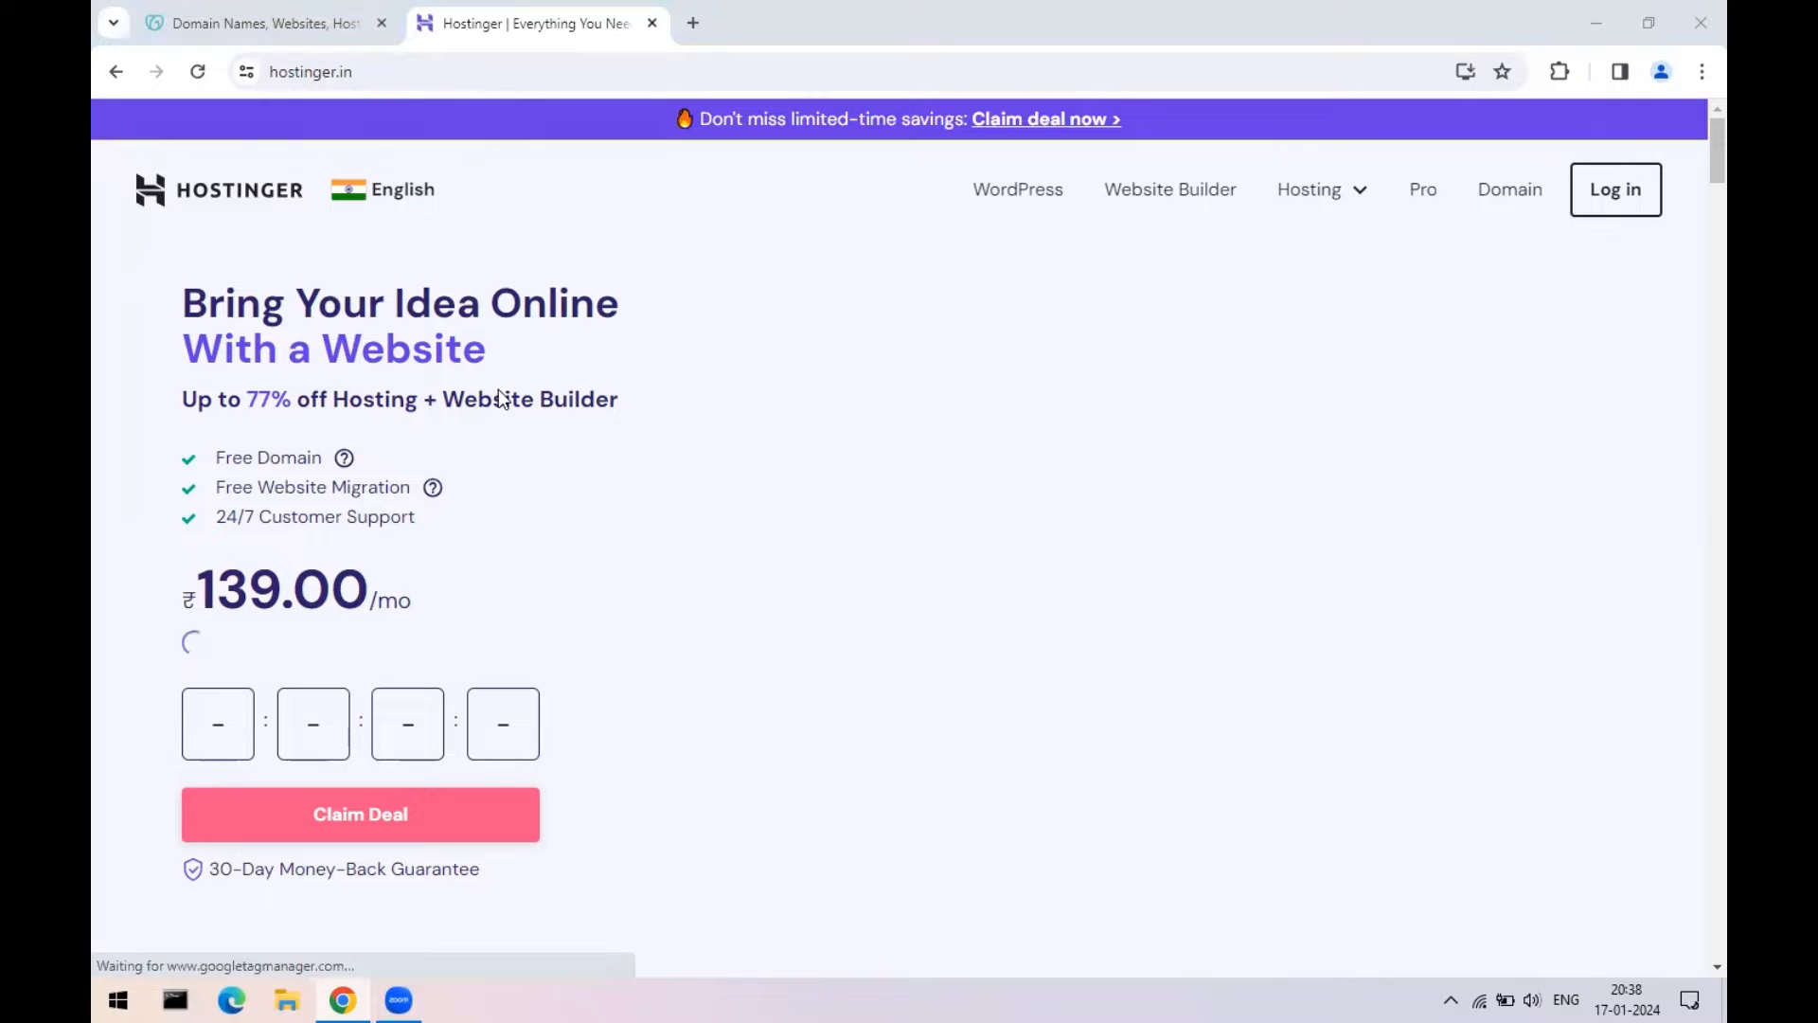
- Search Google for hostgator in another tab and open HostGator India, dismissing cookies; return to GoDaddy
left_click(694, 23)
type("hos")
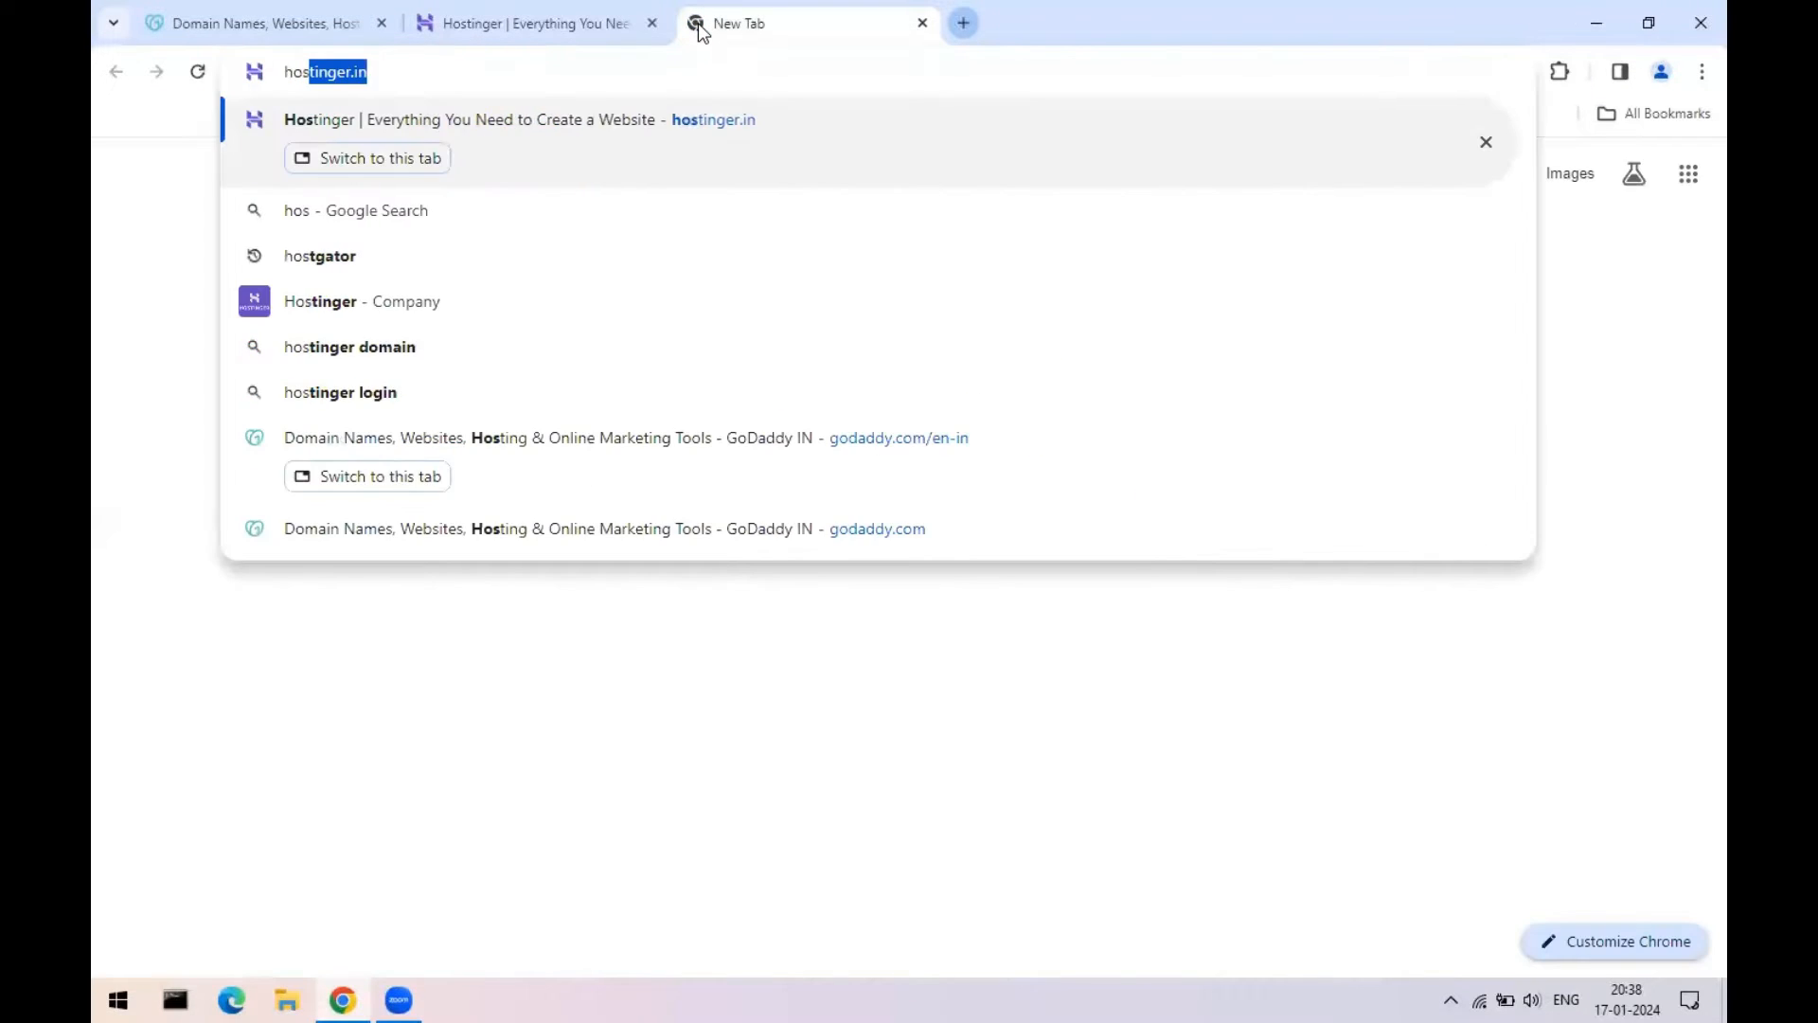
type("tgator\\")
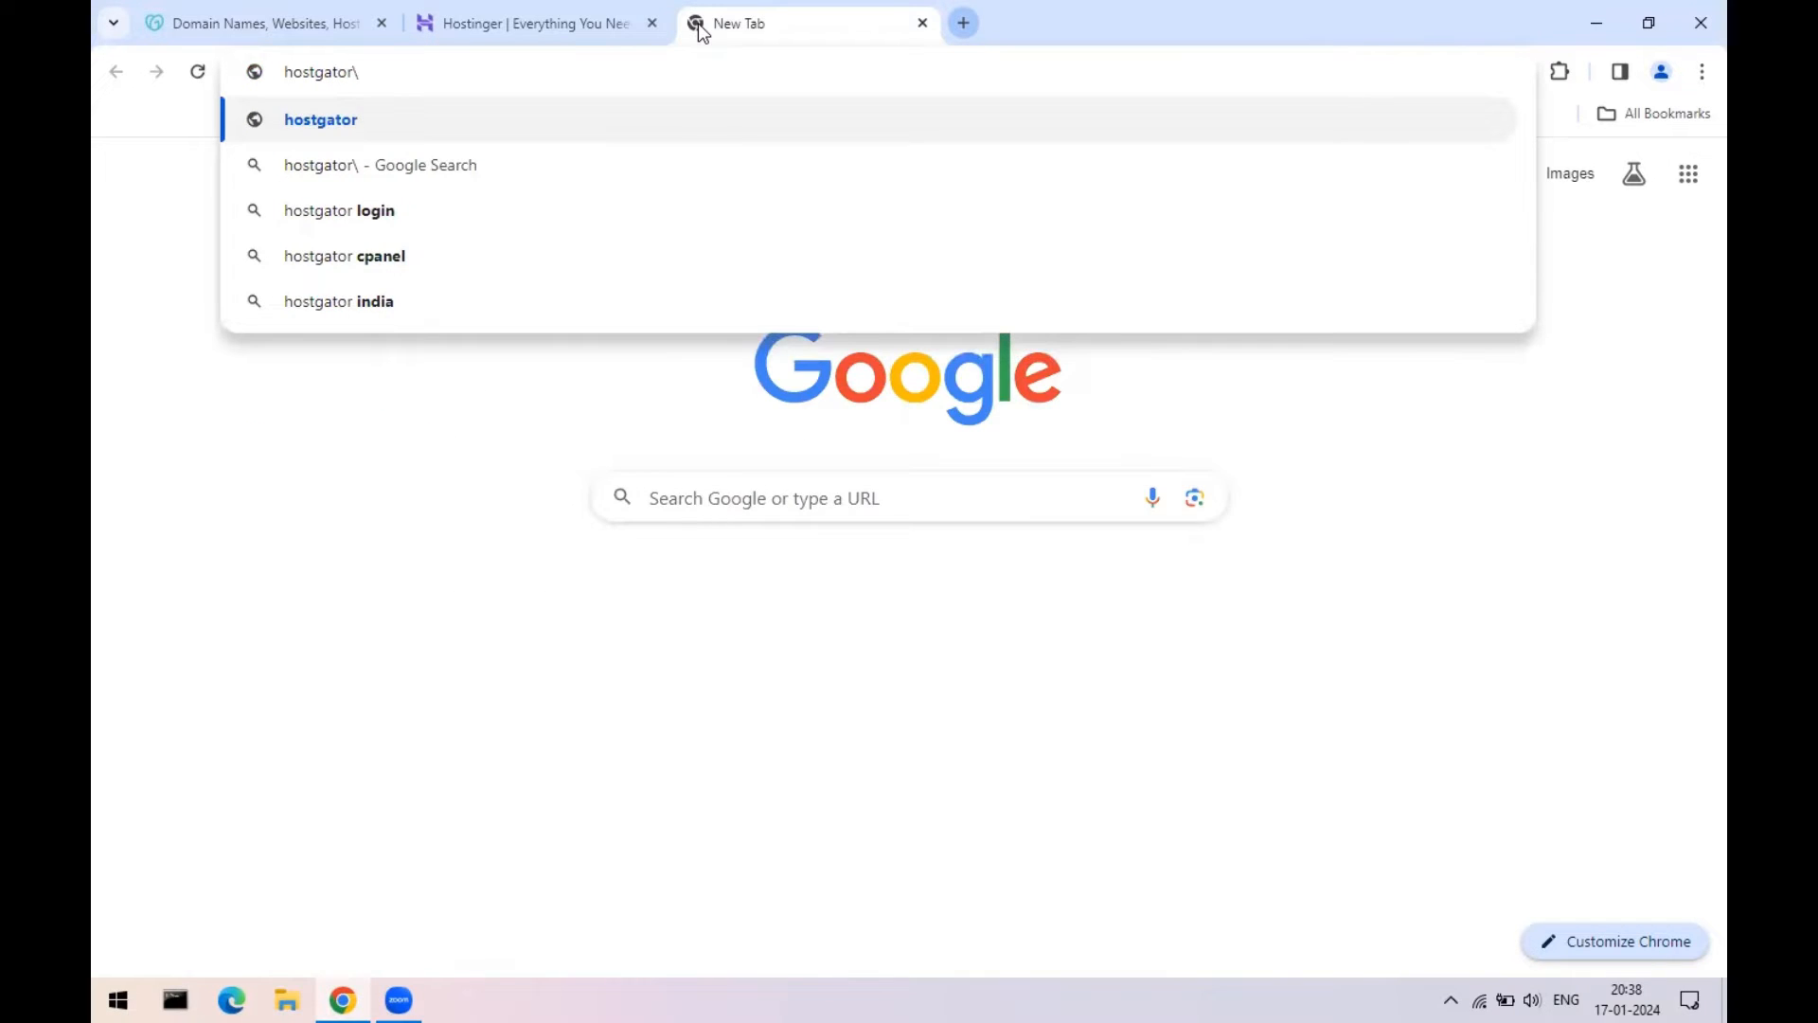
key("BackSpace")
key("Return")
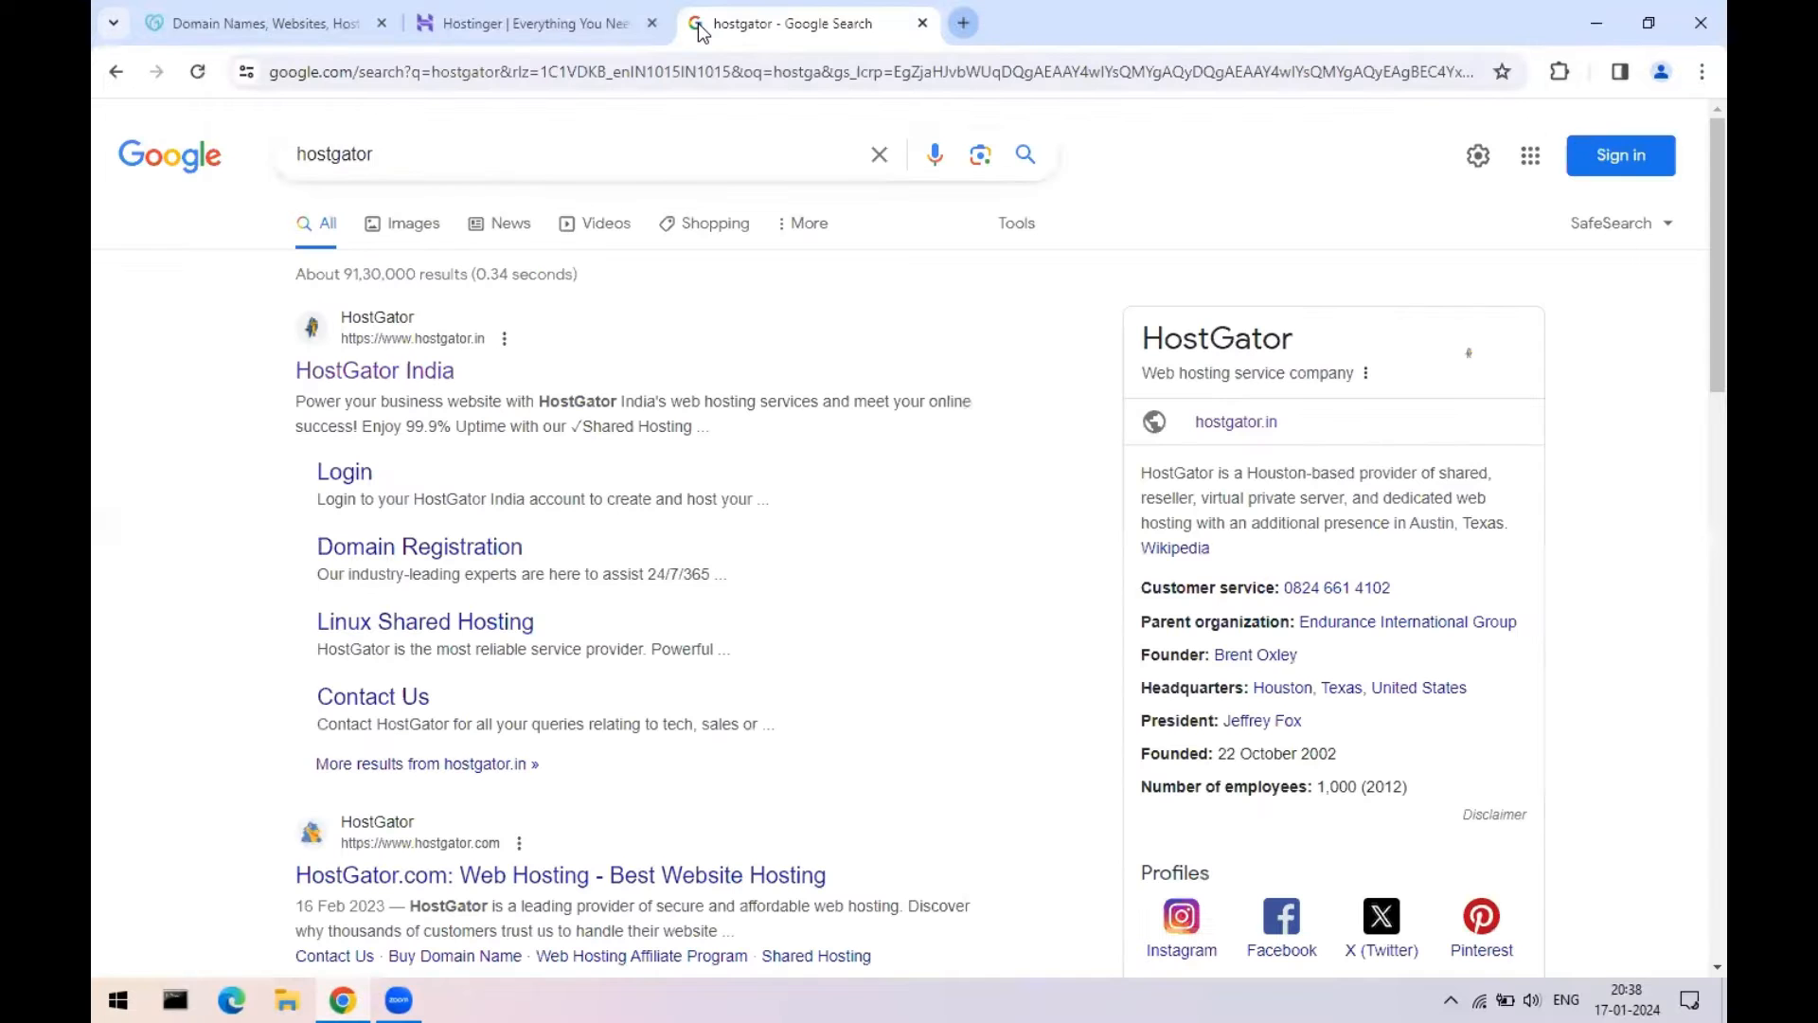
left_click(420, 372)
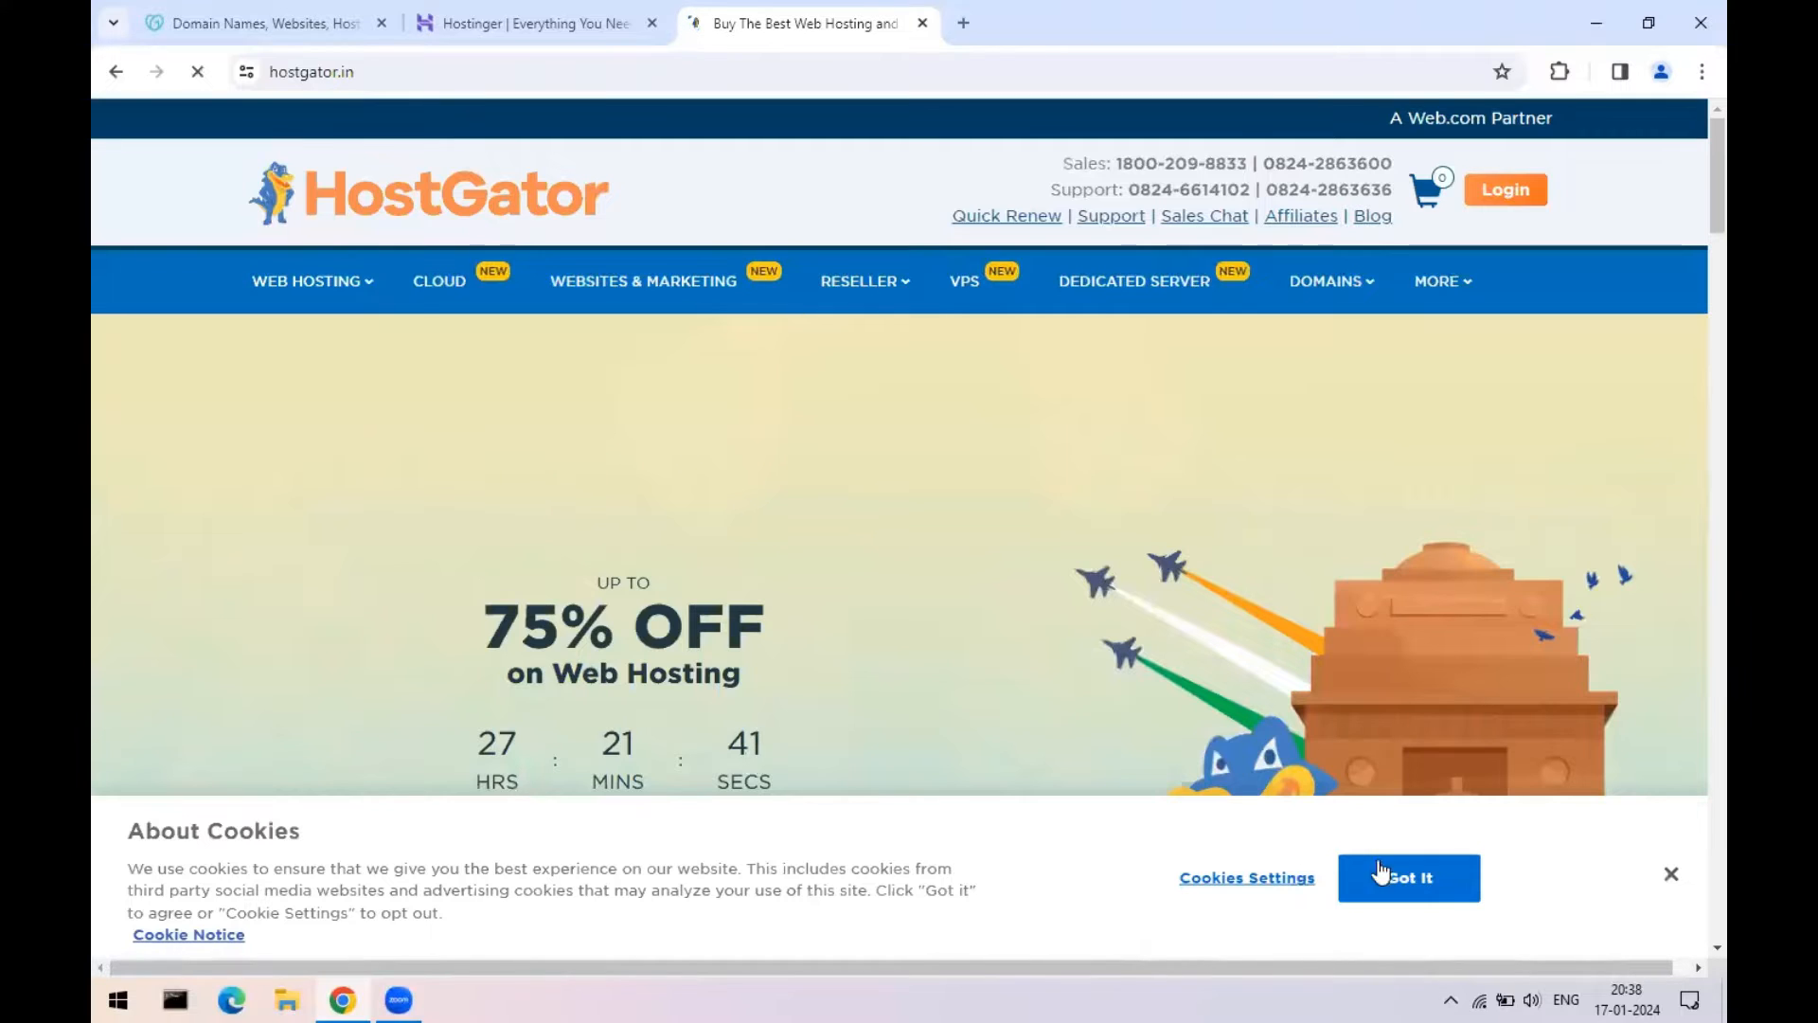
left_click(1670, 875)
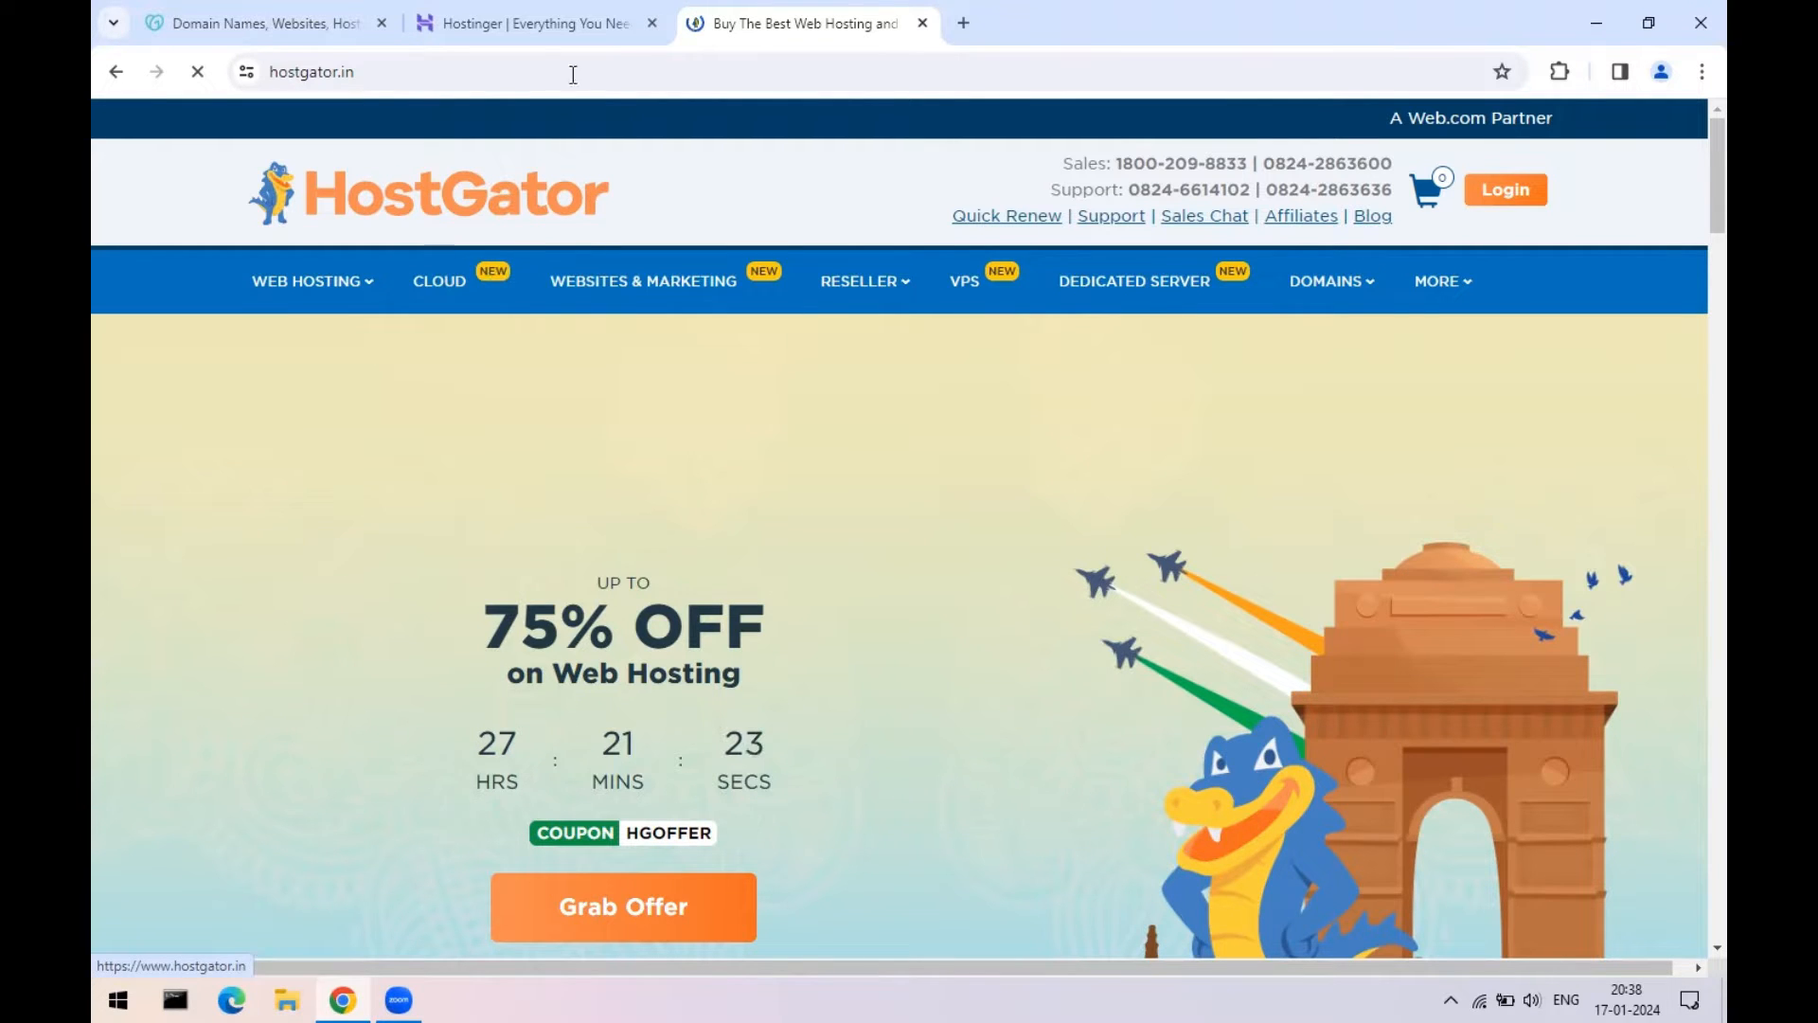
left_click(240, 28)
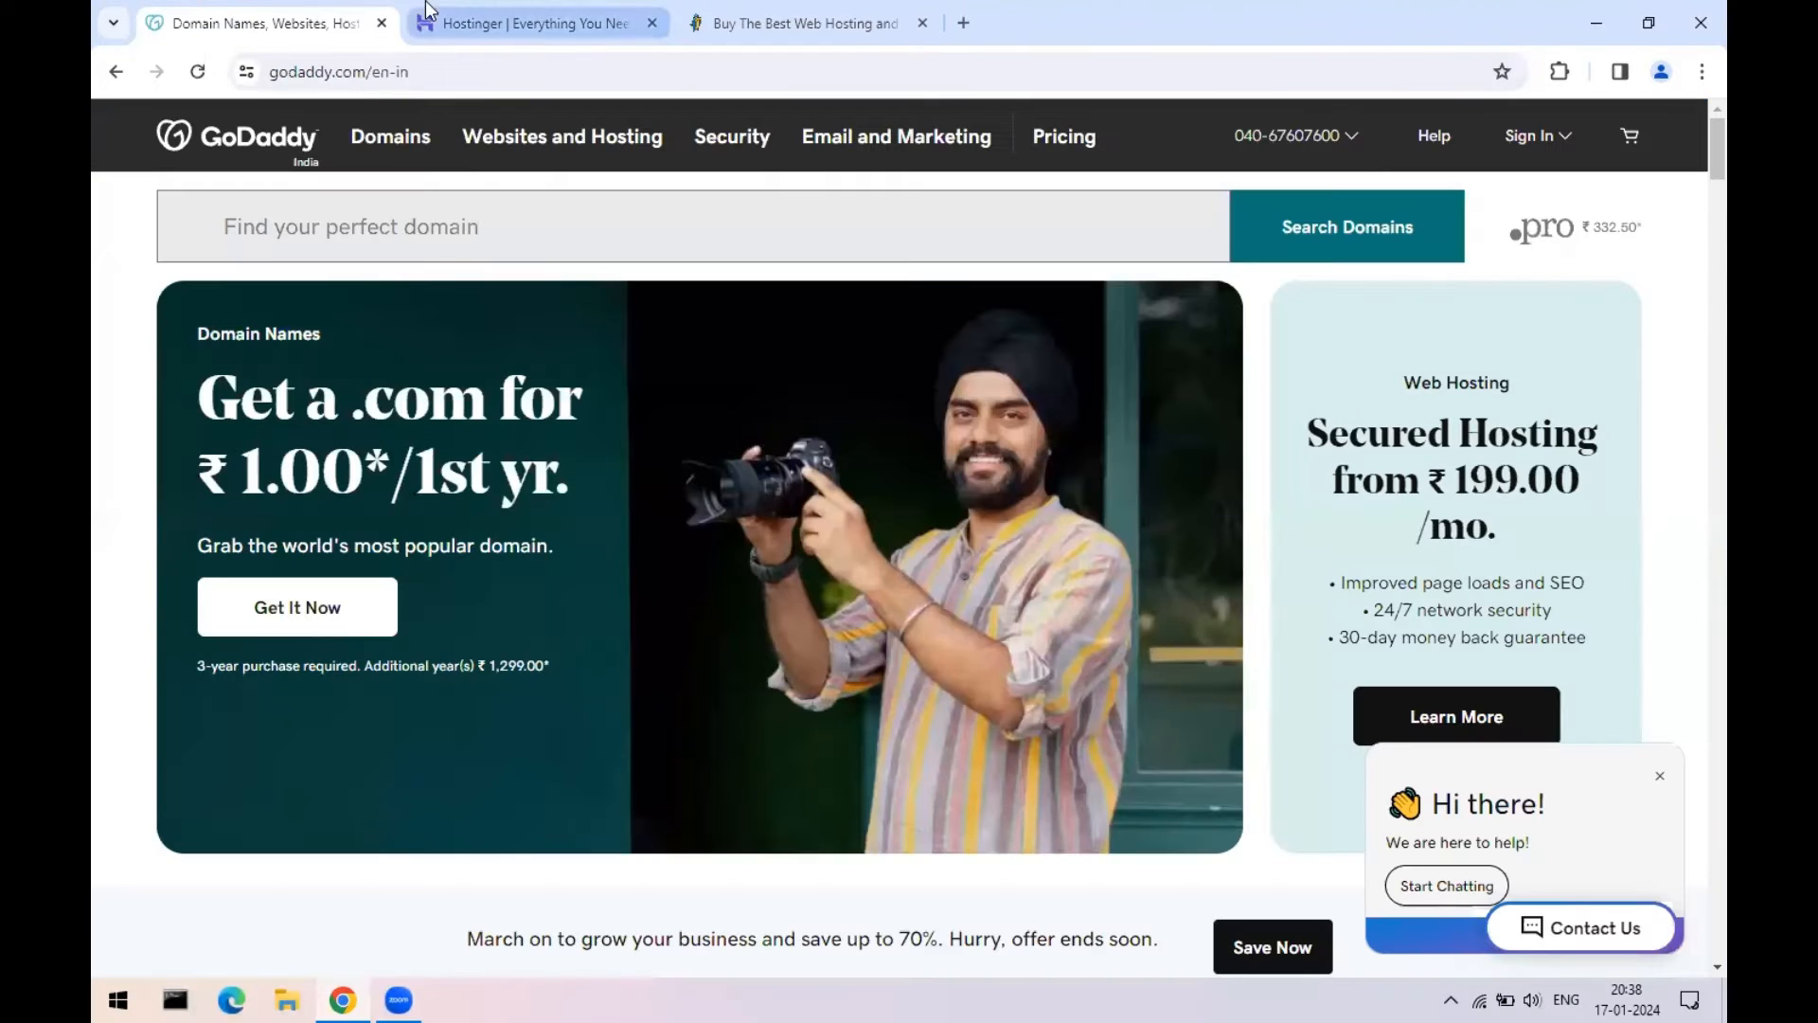
- Flip between the Hostinger and HostGator tabs, finishing on Hostinger's ₹139.00/mo offer page
left_click(524, 23)
left_click(735, 11)
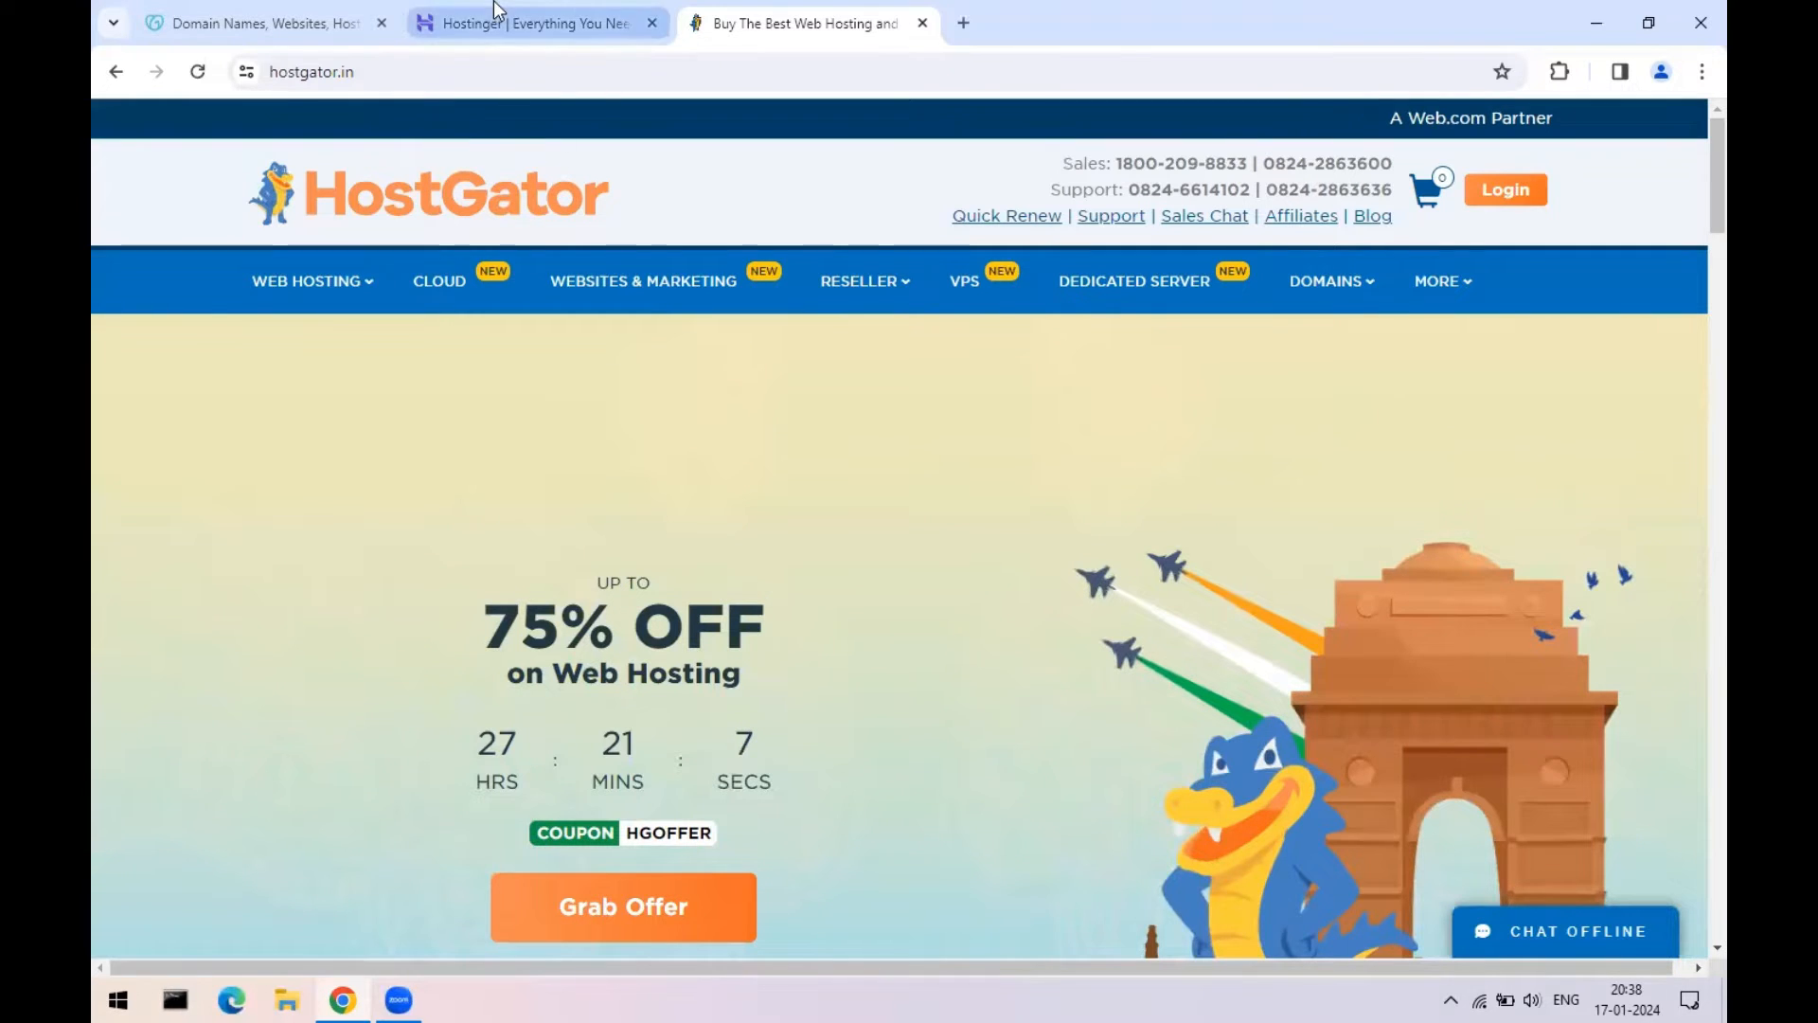
left_click(516, 21)
left_click(757, 21)
left_click(593, 11)
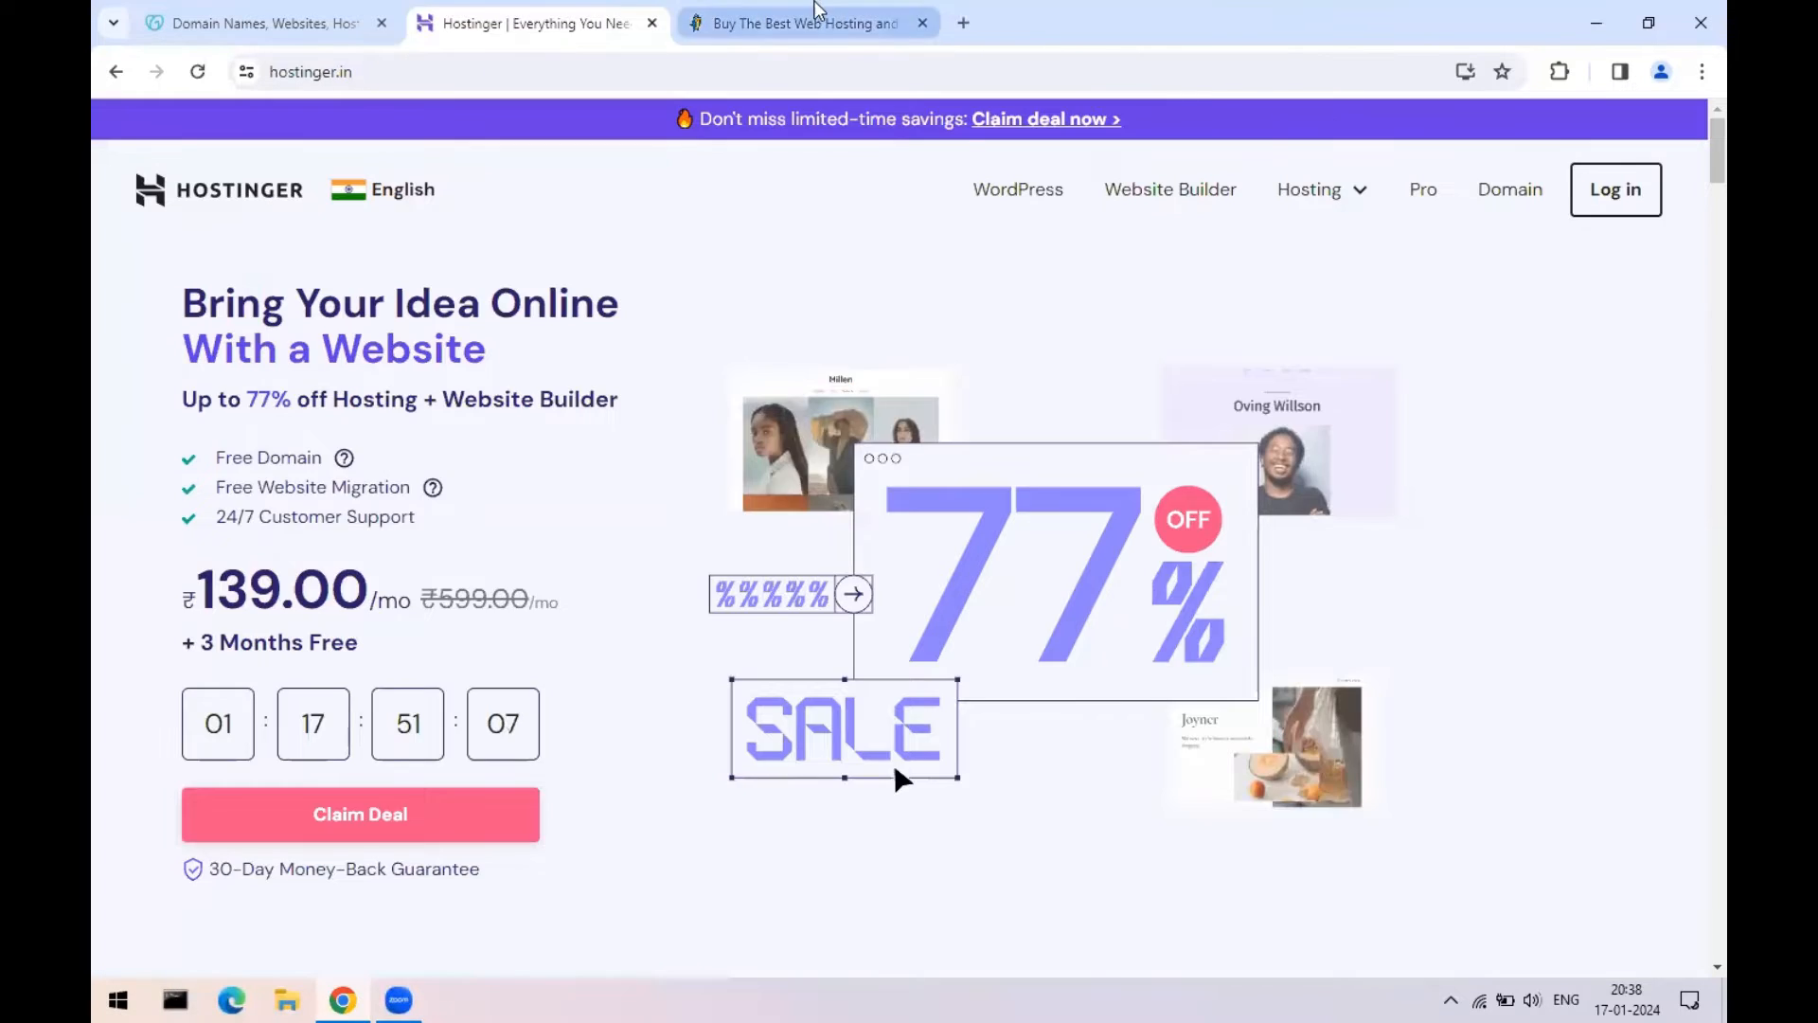
left_click(814, 13)
left_click(524, 11)
left_click(702, 17)
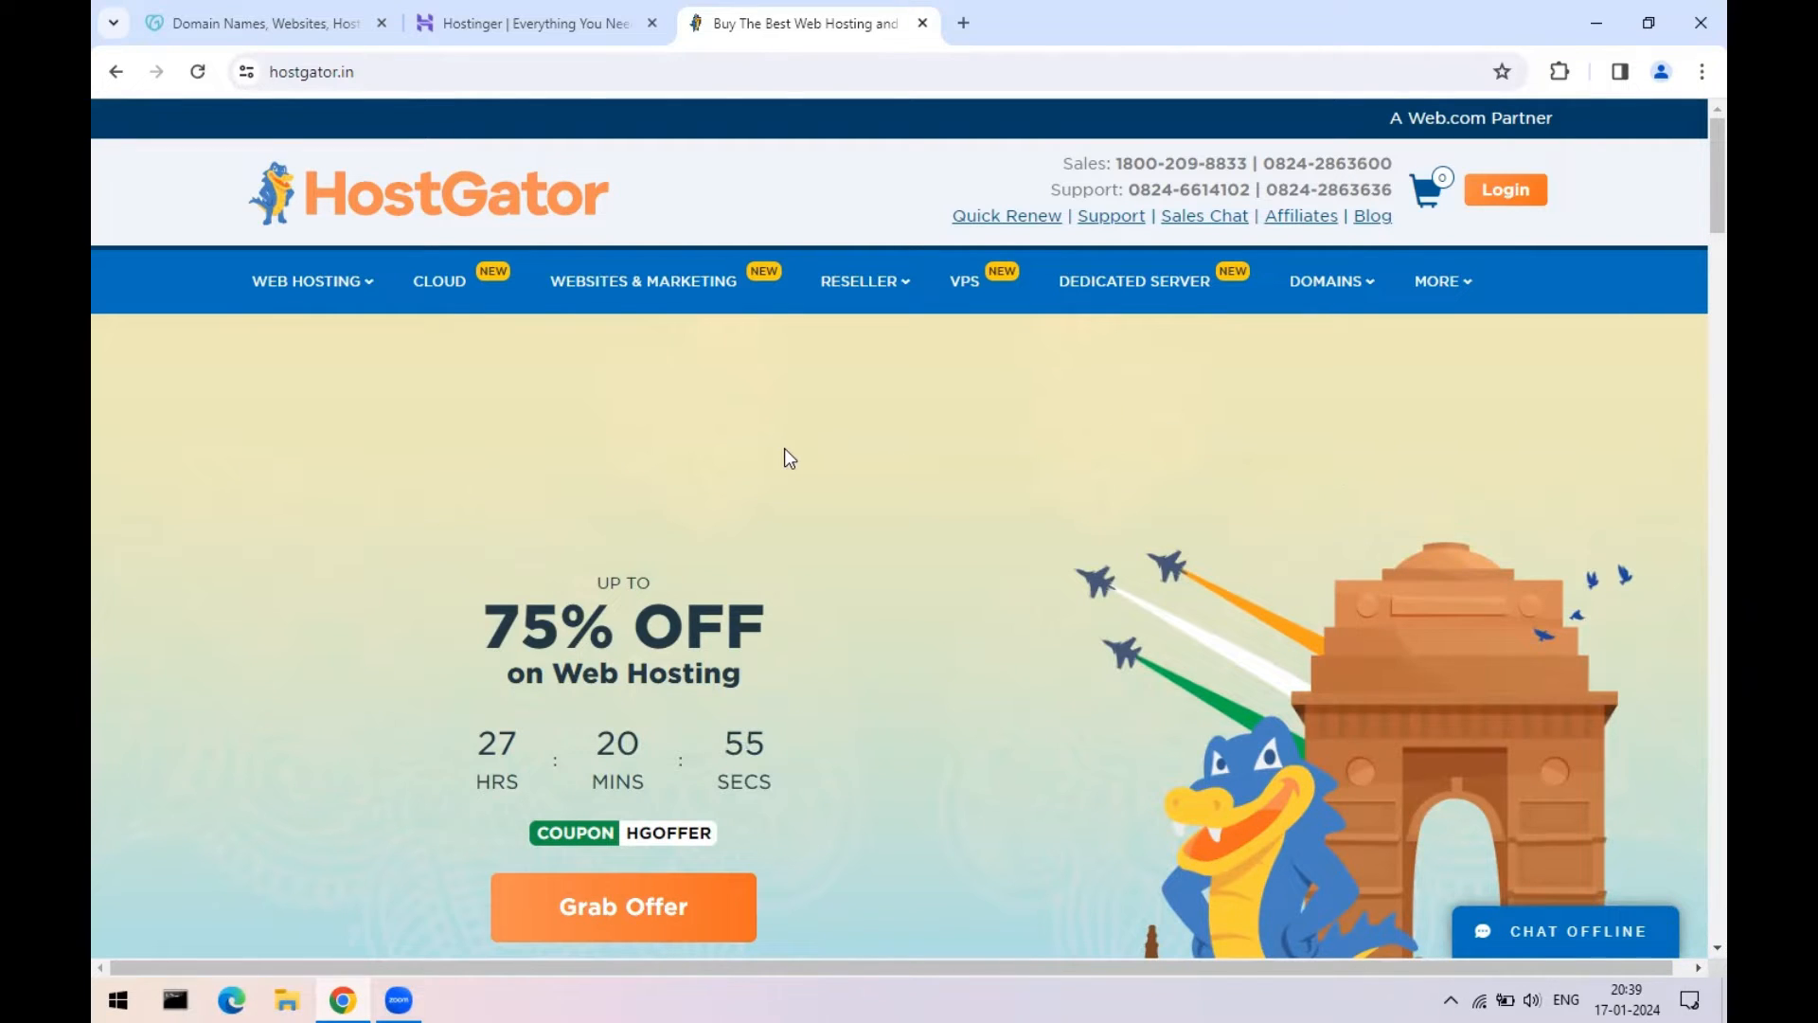
left_click(530, 23)
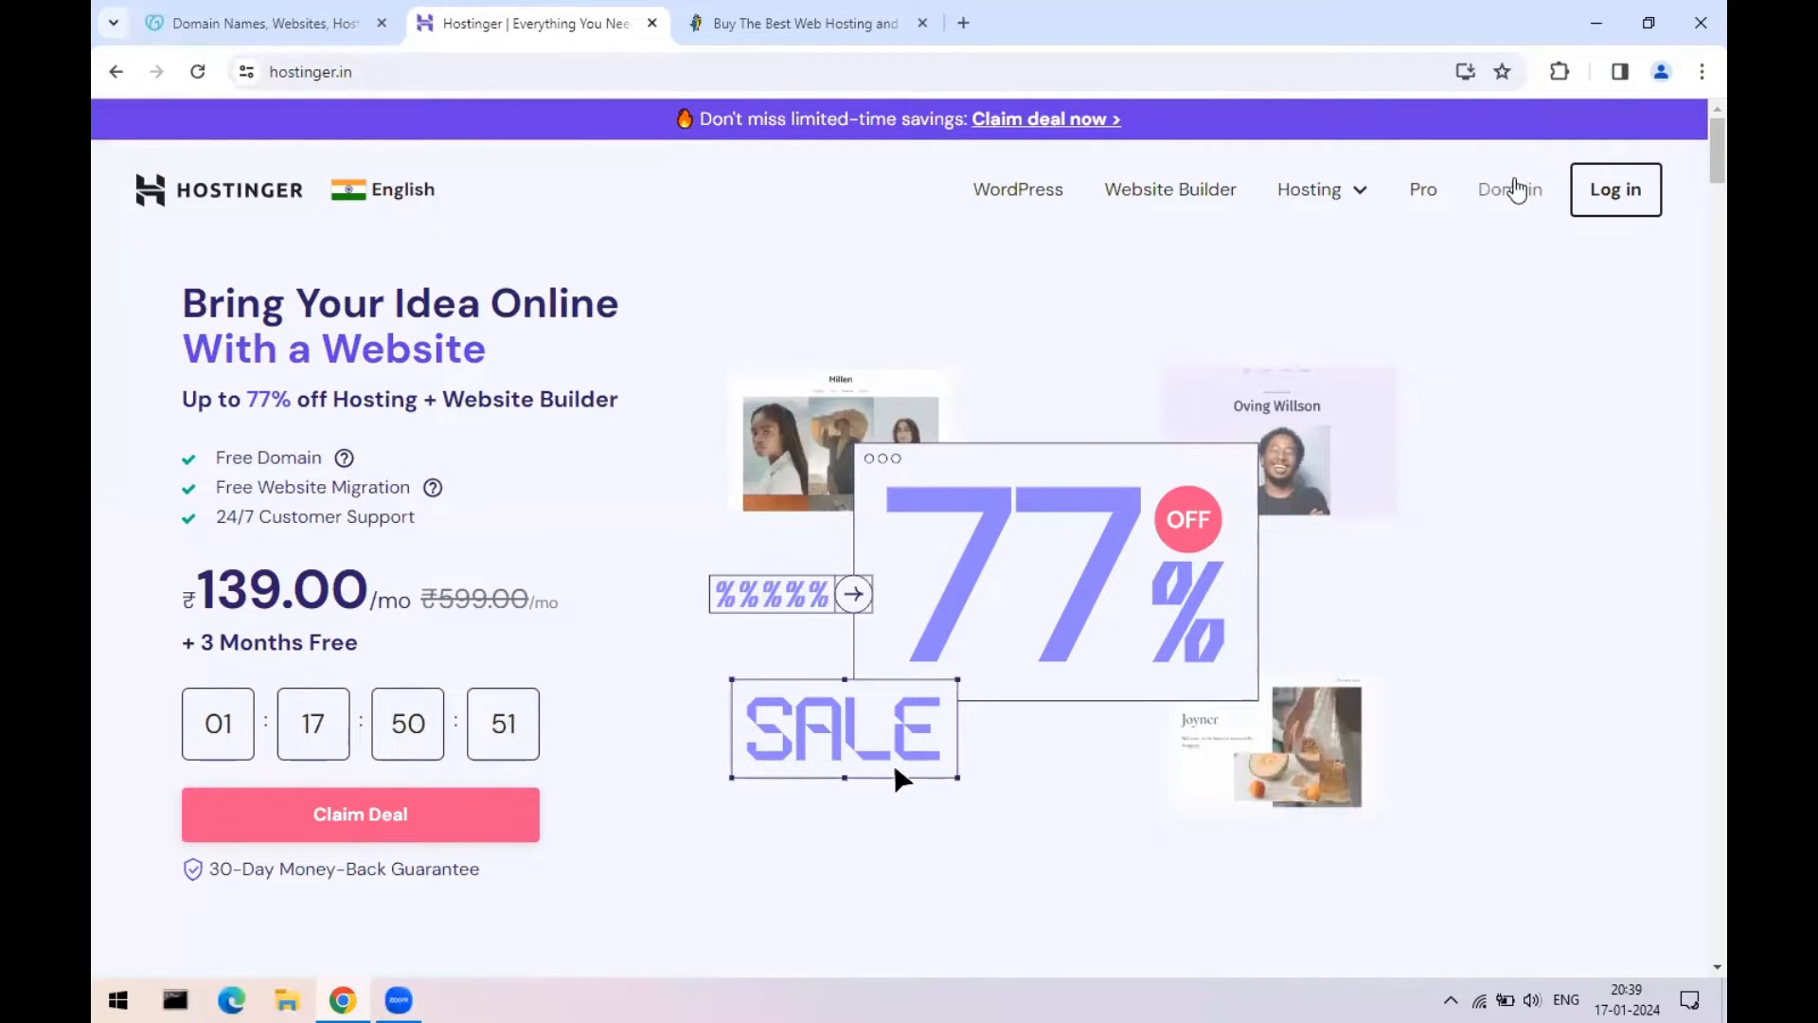
- Search Hostinger's domain page for the studywt domain name
left_click(1508, 190)
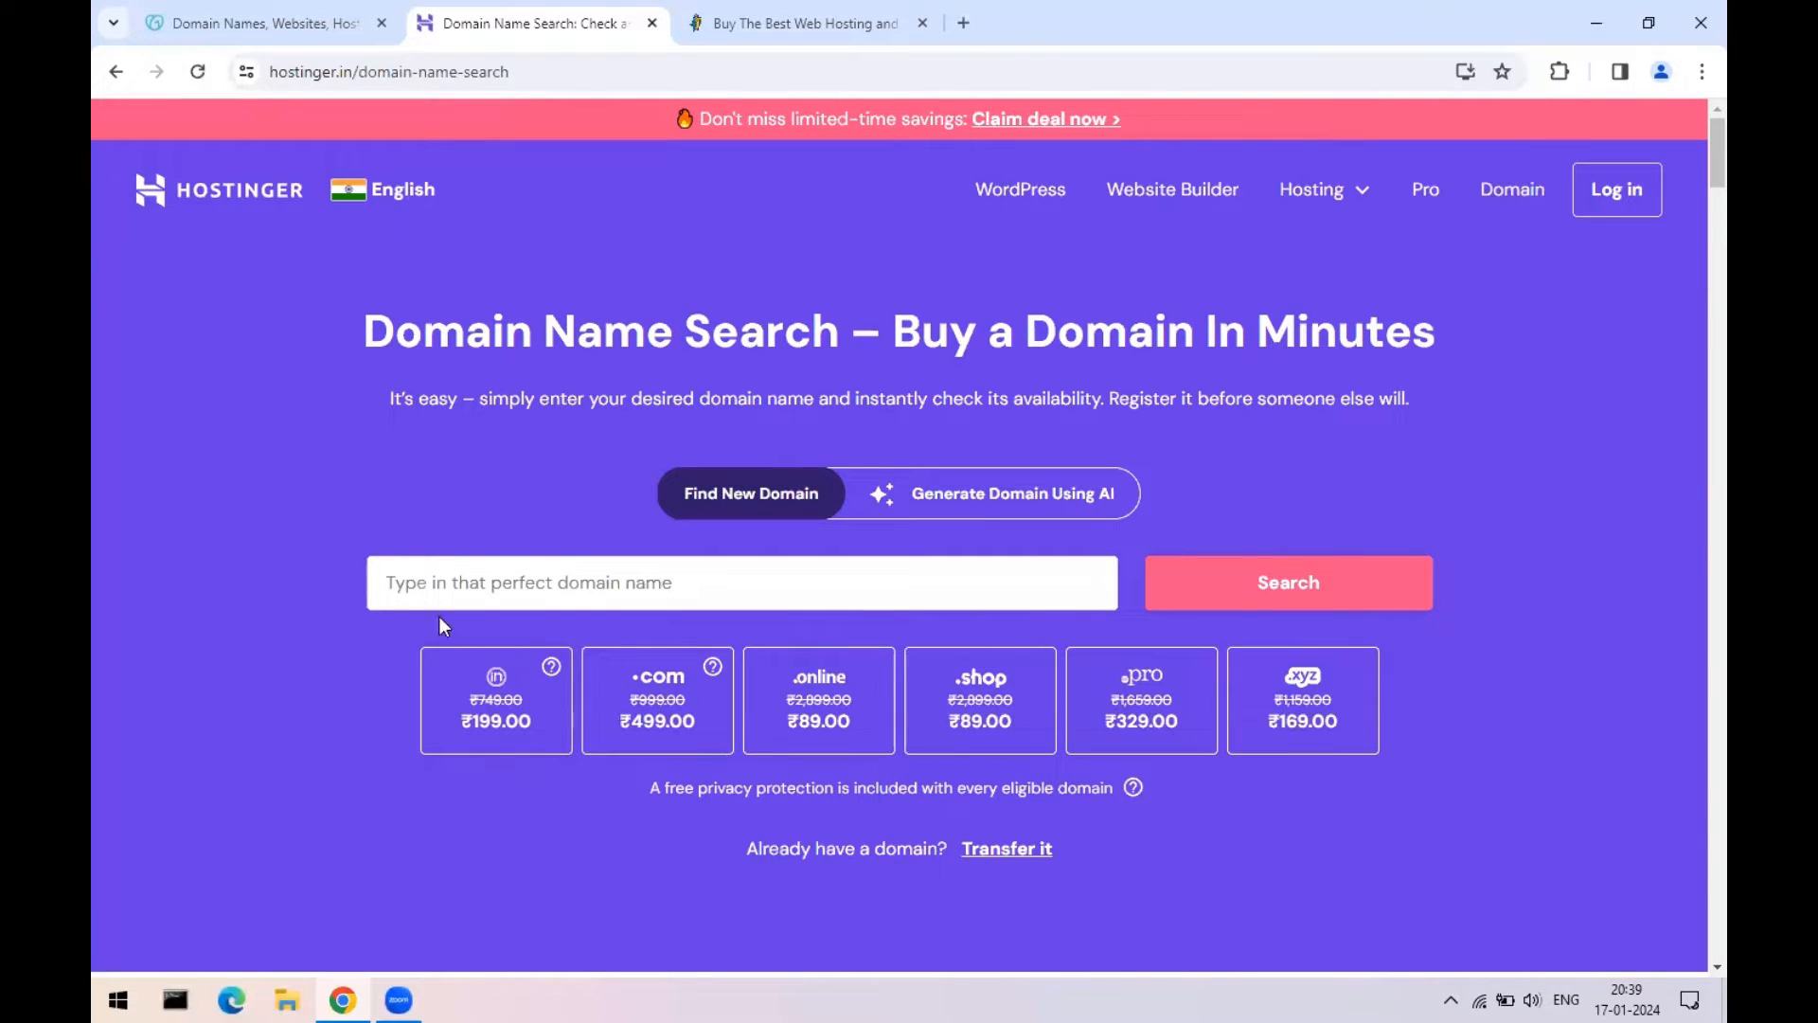
left_click(656, 584)
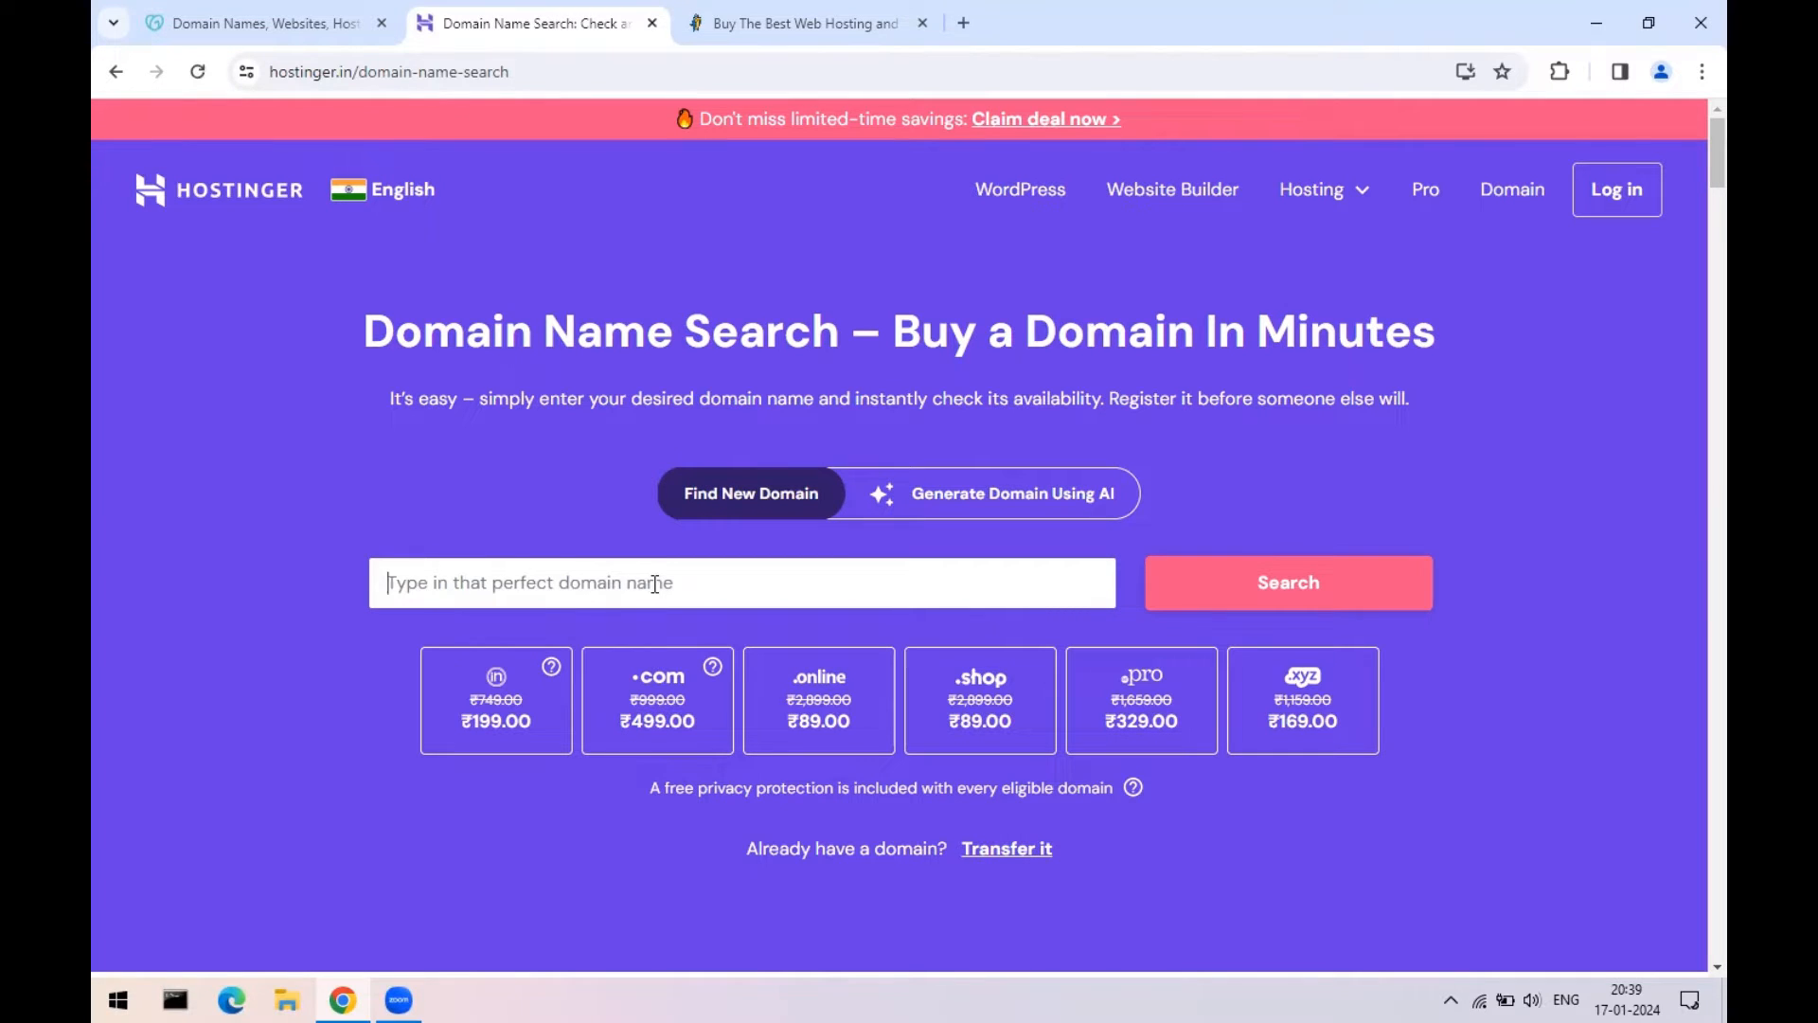
type("st")
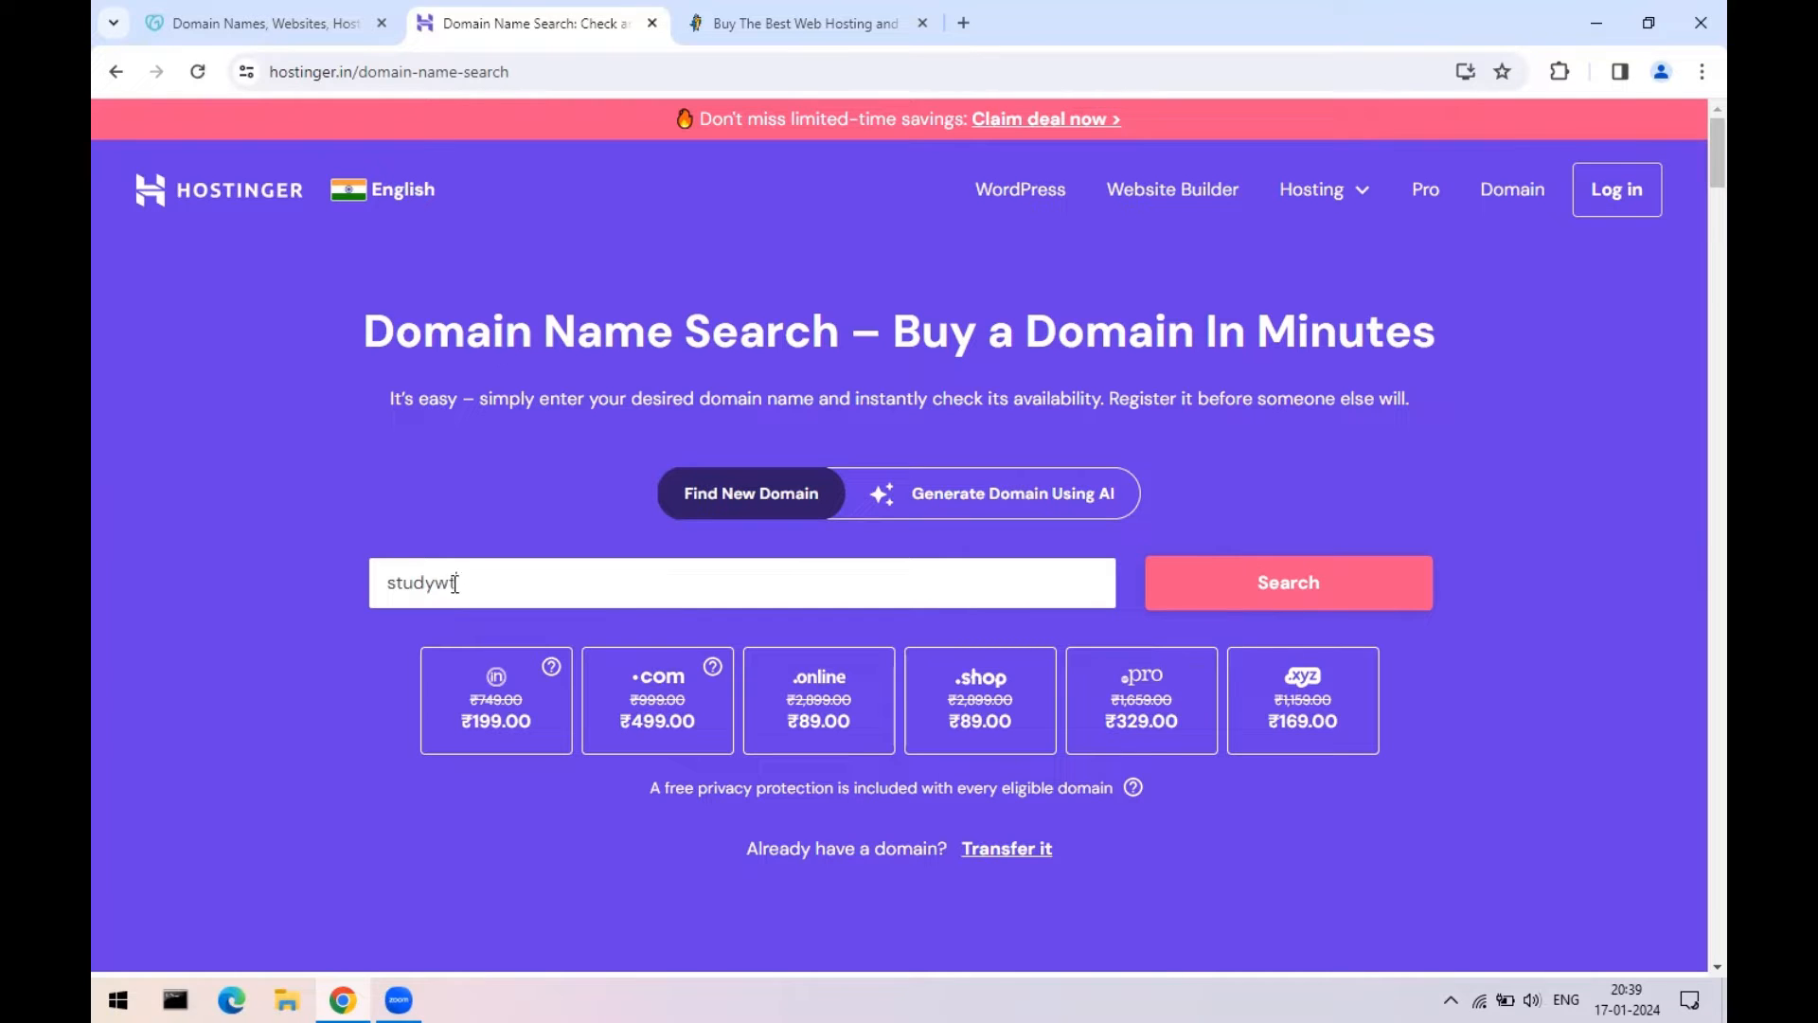
type("udywf")
left_click(1283, 583)
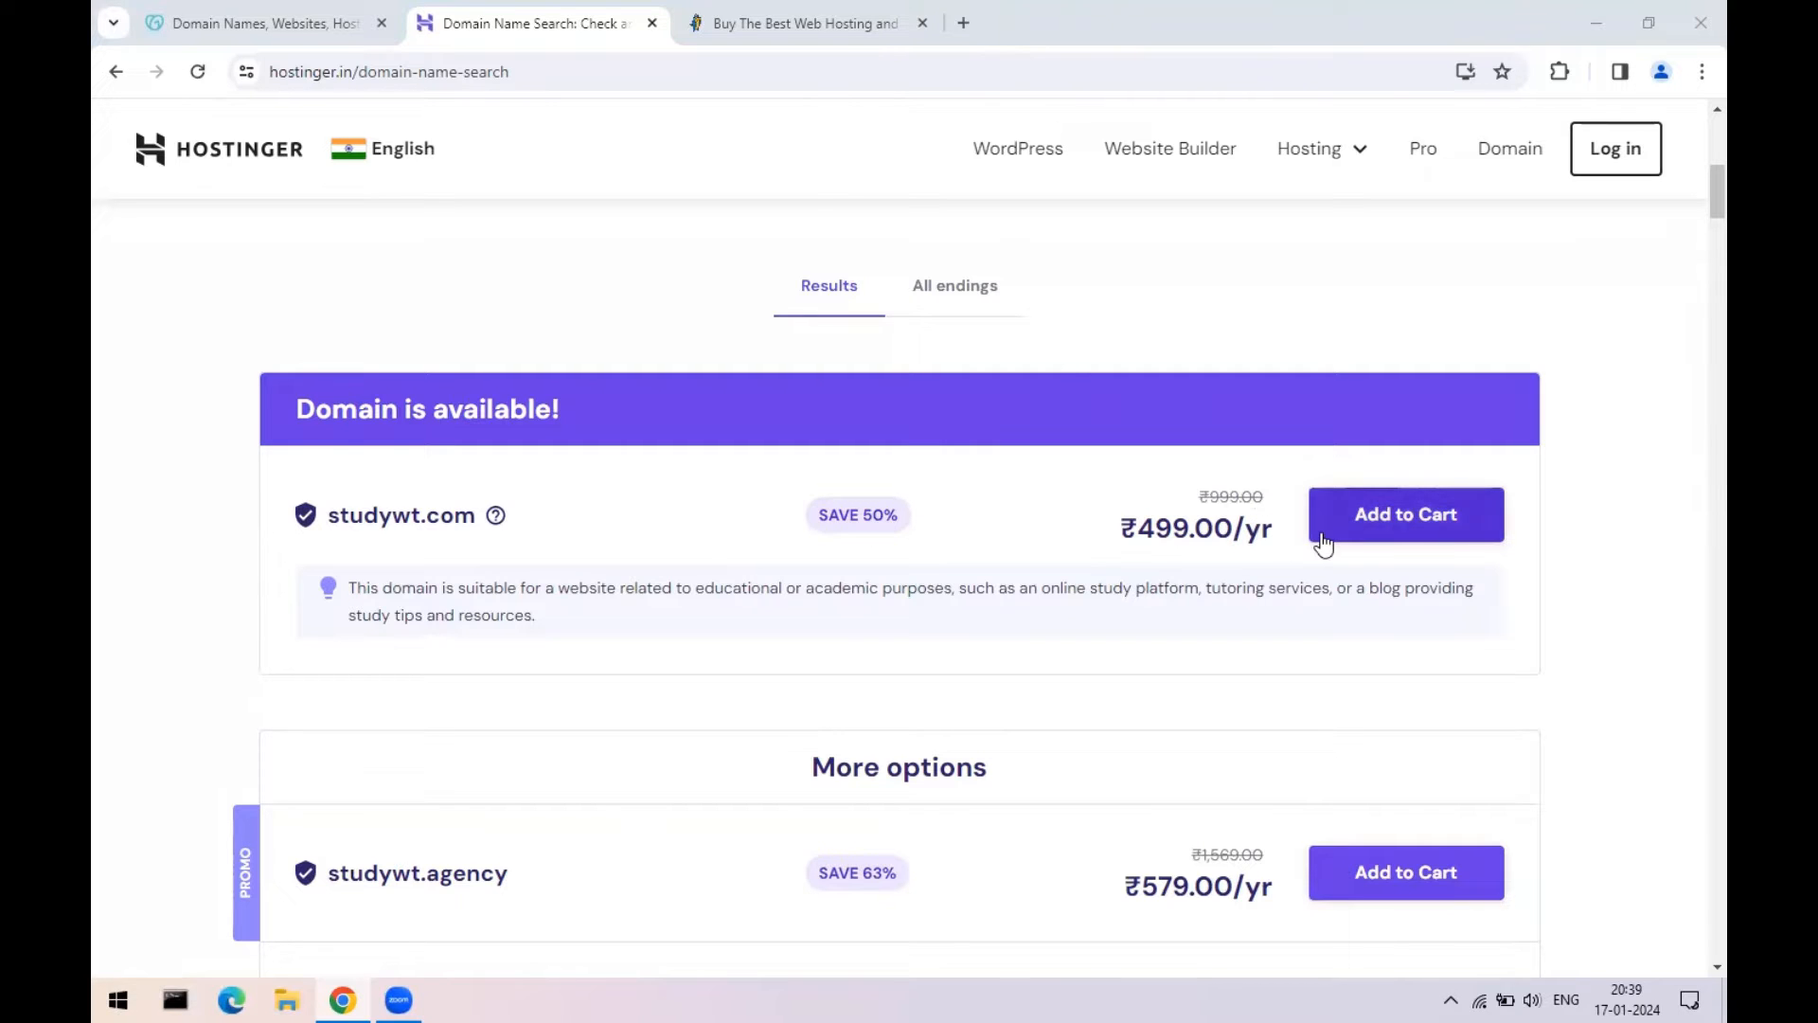
- Review the results, marking studywt.com at ₹499.00/yr among alternatives like studywt.agency
scroll(898, 625, "down", 5)
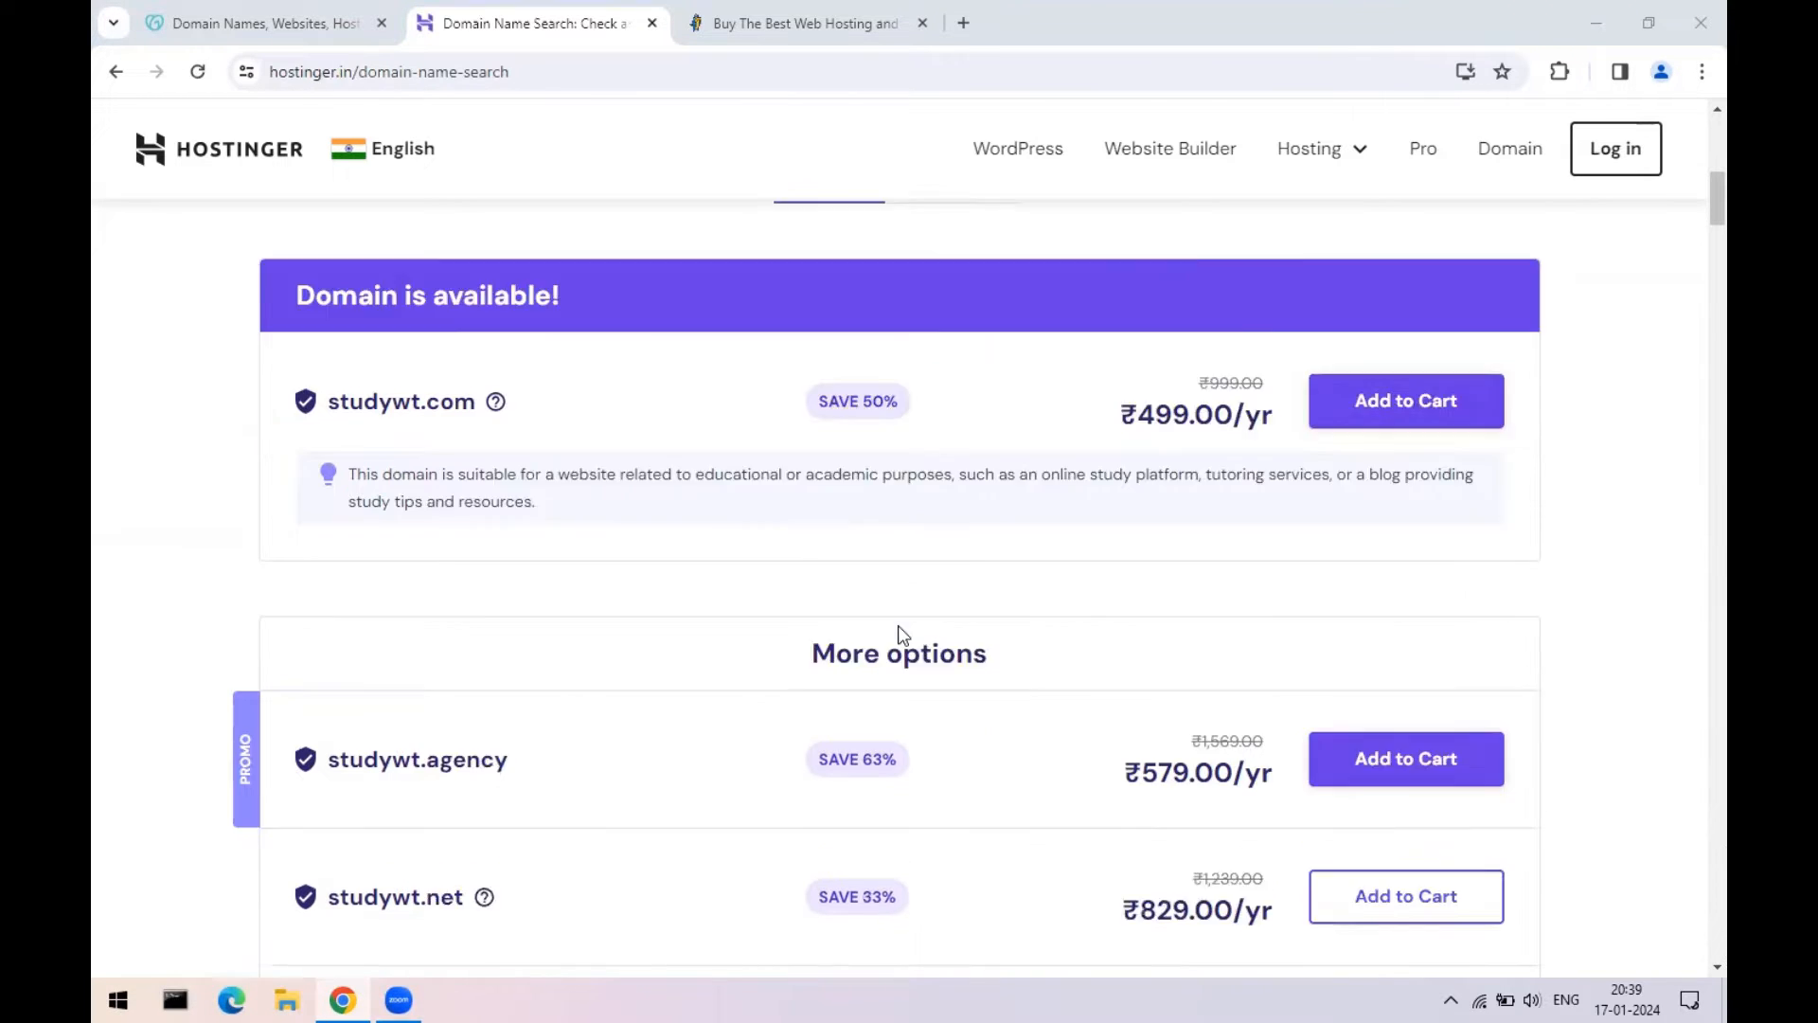
scroll(901, 410, "down", 8)
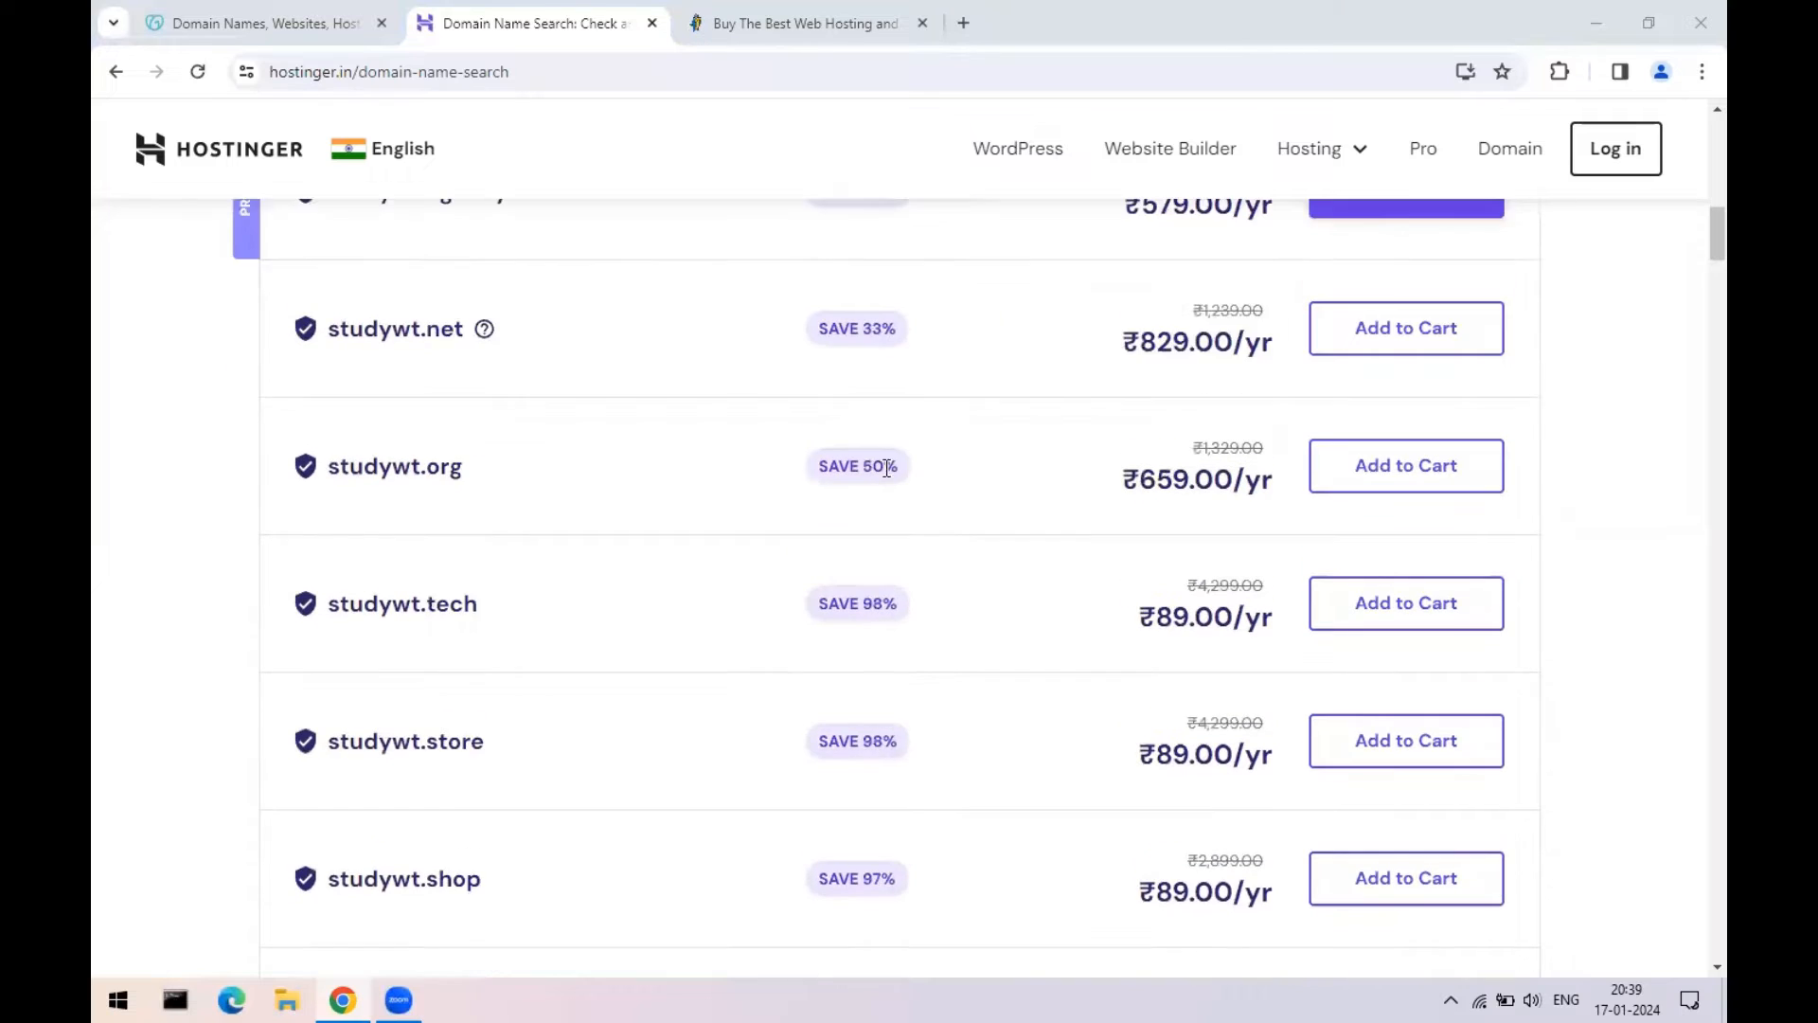
scroll(852, 616, "down", 8)
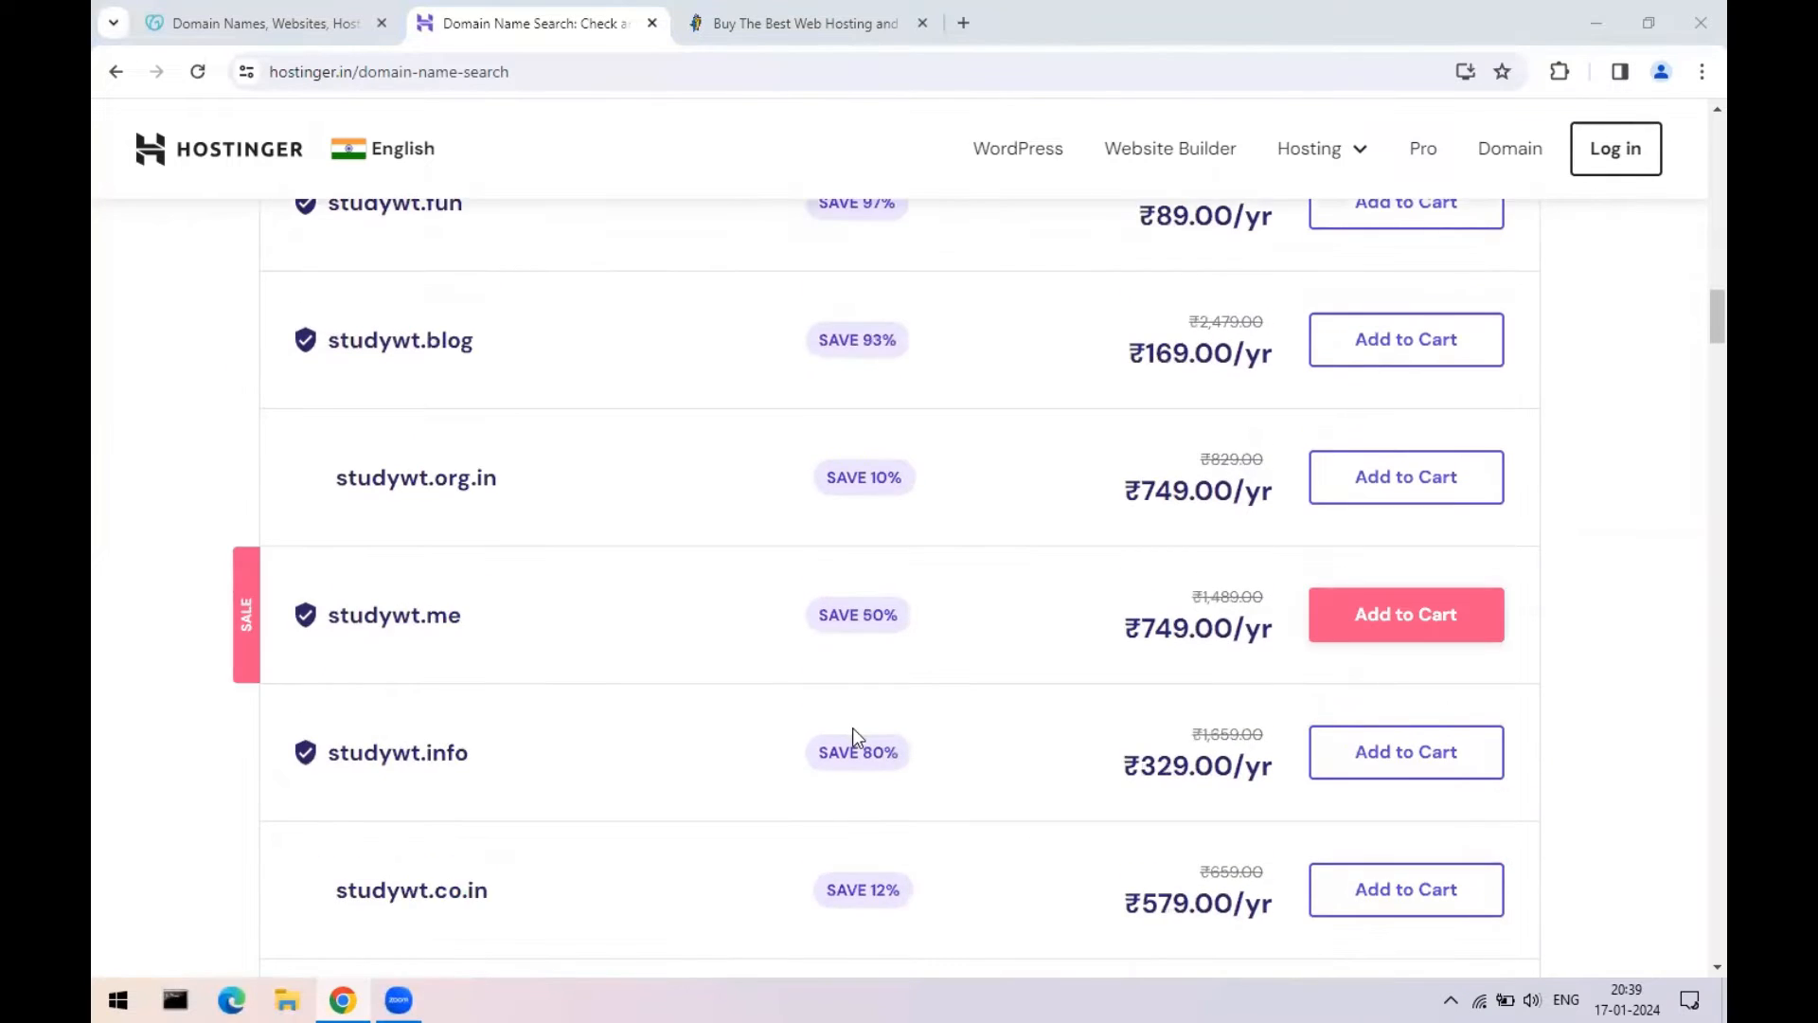
scroll(853, 734, "up", 14)
scroll(855, 736, "up", 7)
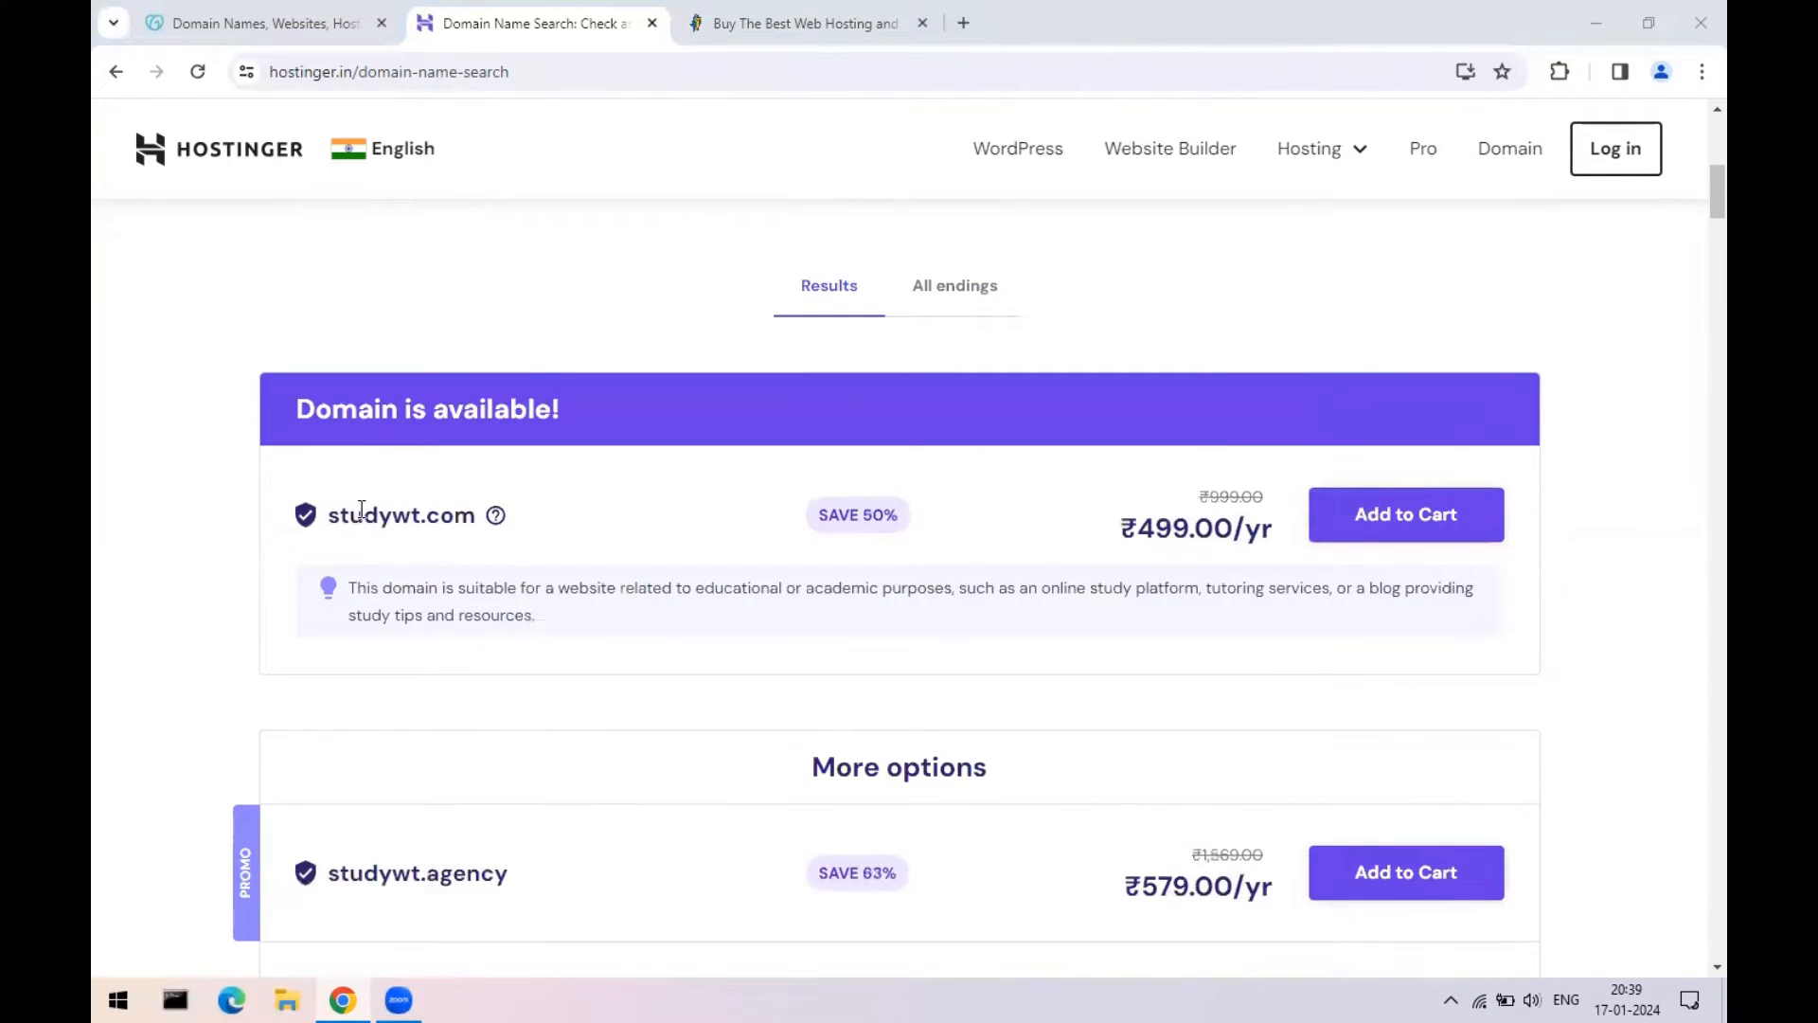
left_click_drag(428, 511, 481, 523)
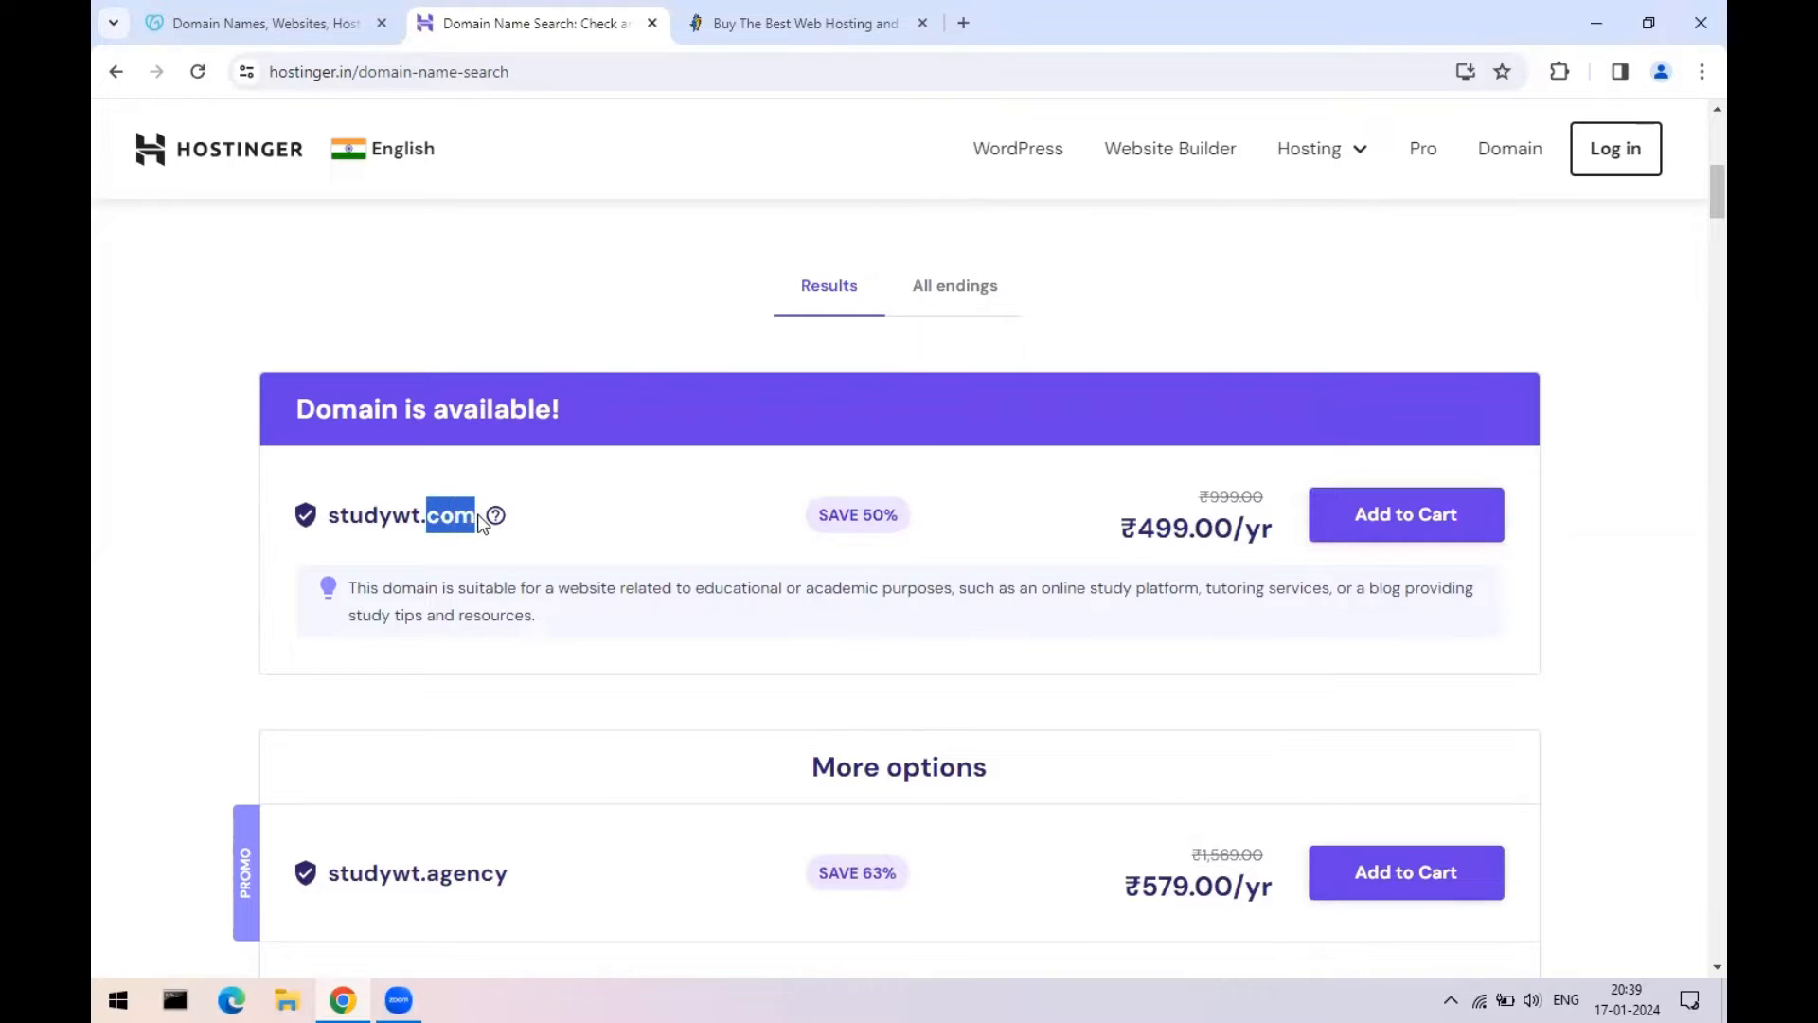
scroll(481, 707, "down", 4)
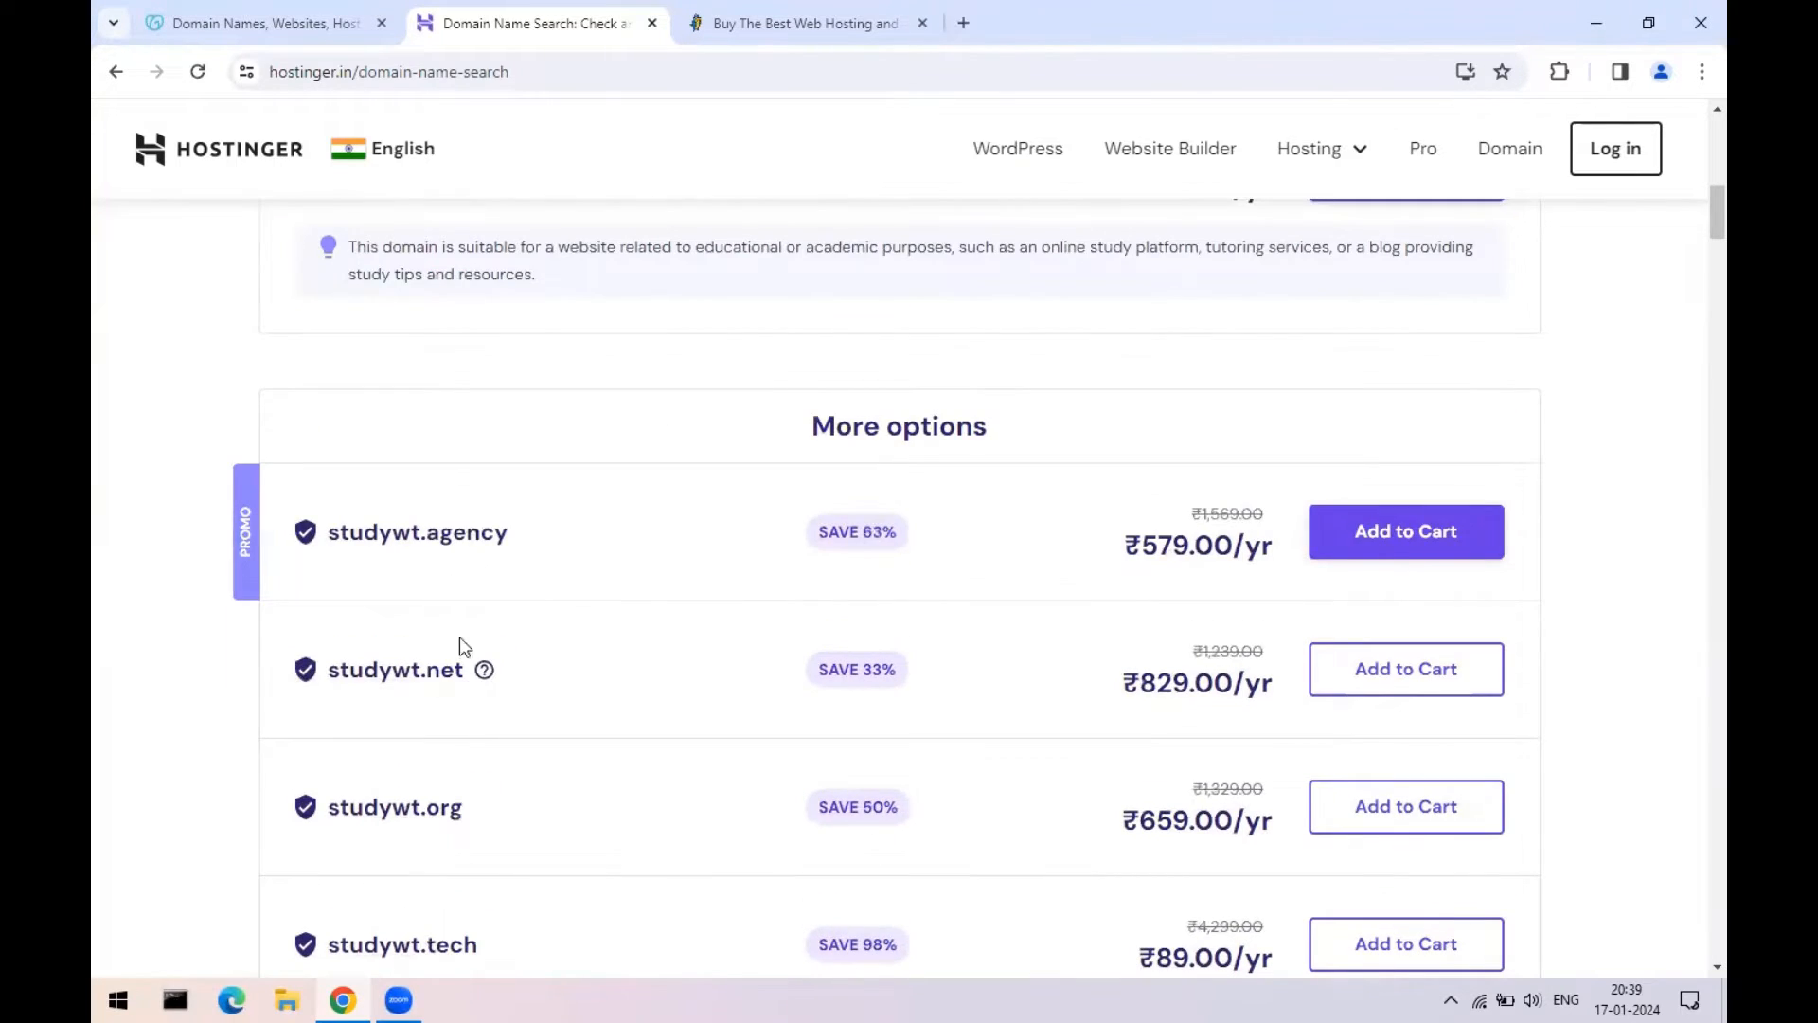
scroll(464, 653, "down", 2)
scroll(475, 707, "down", 2)
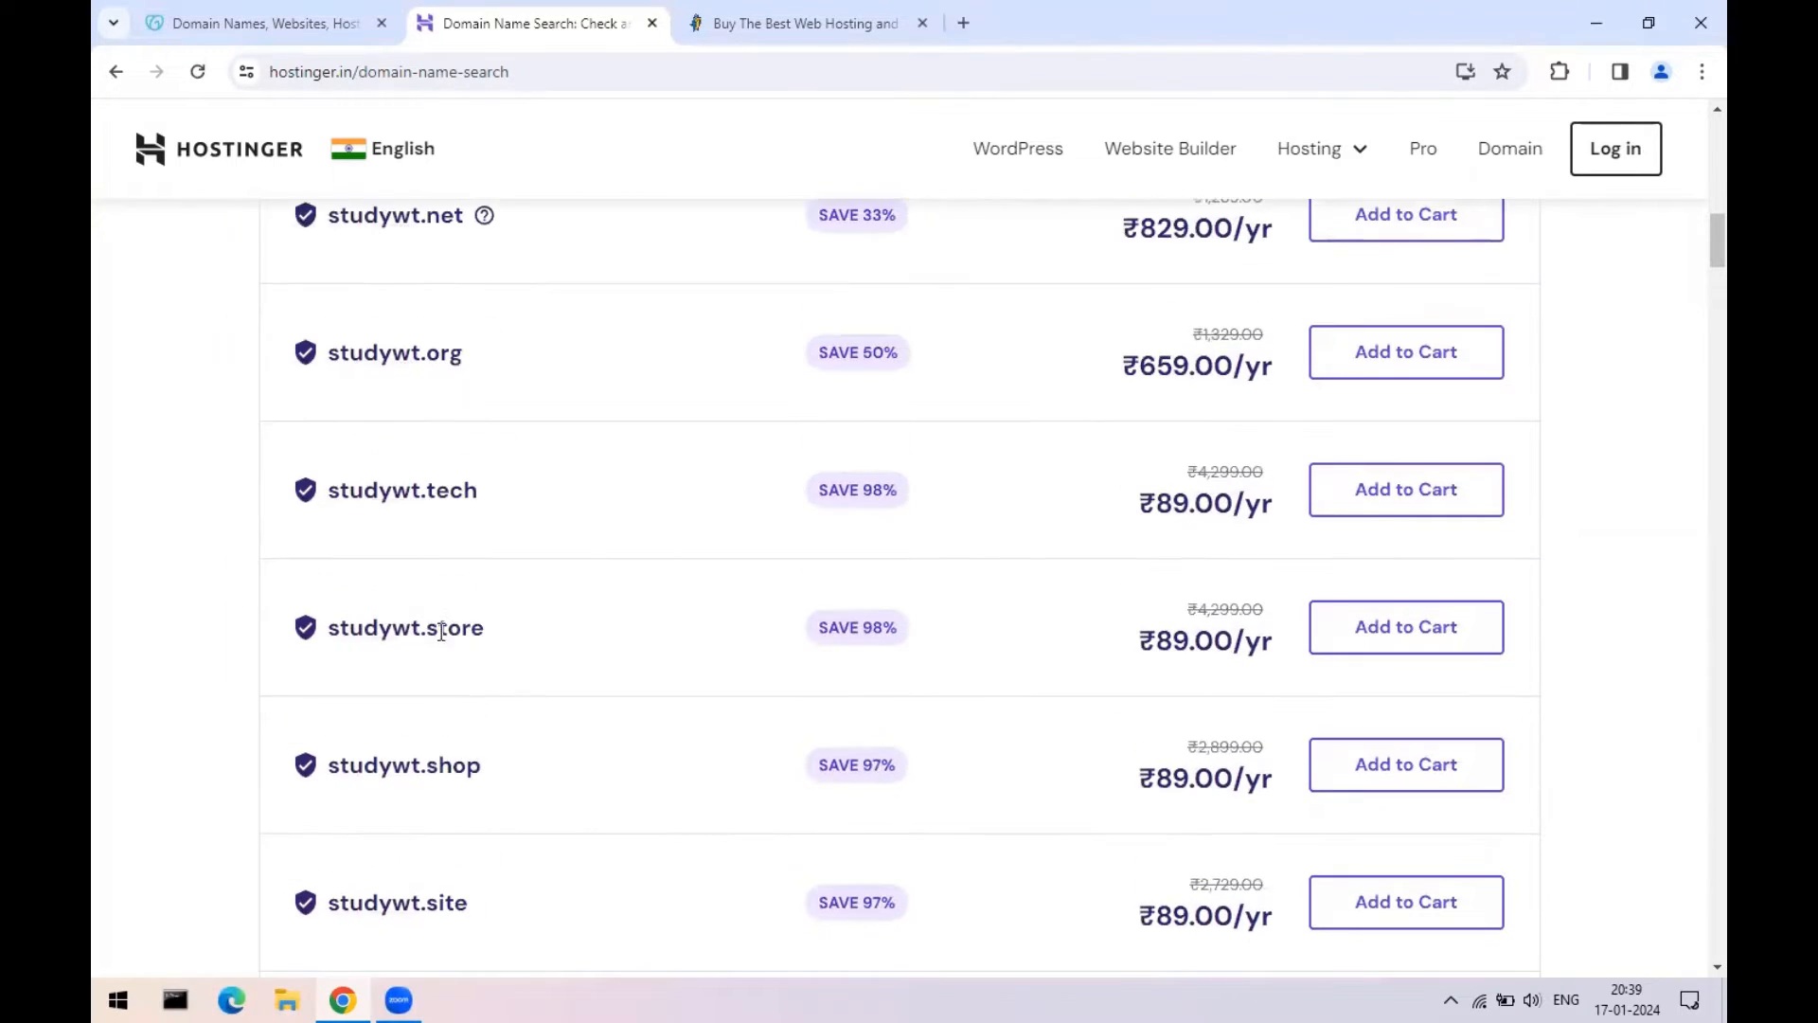
scroll(1222, 671, "up", 6)
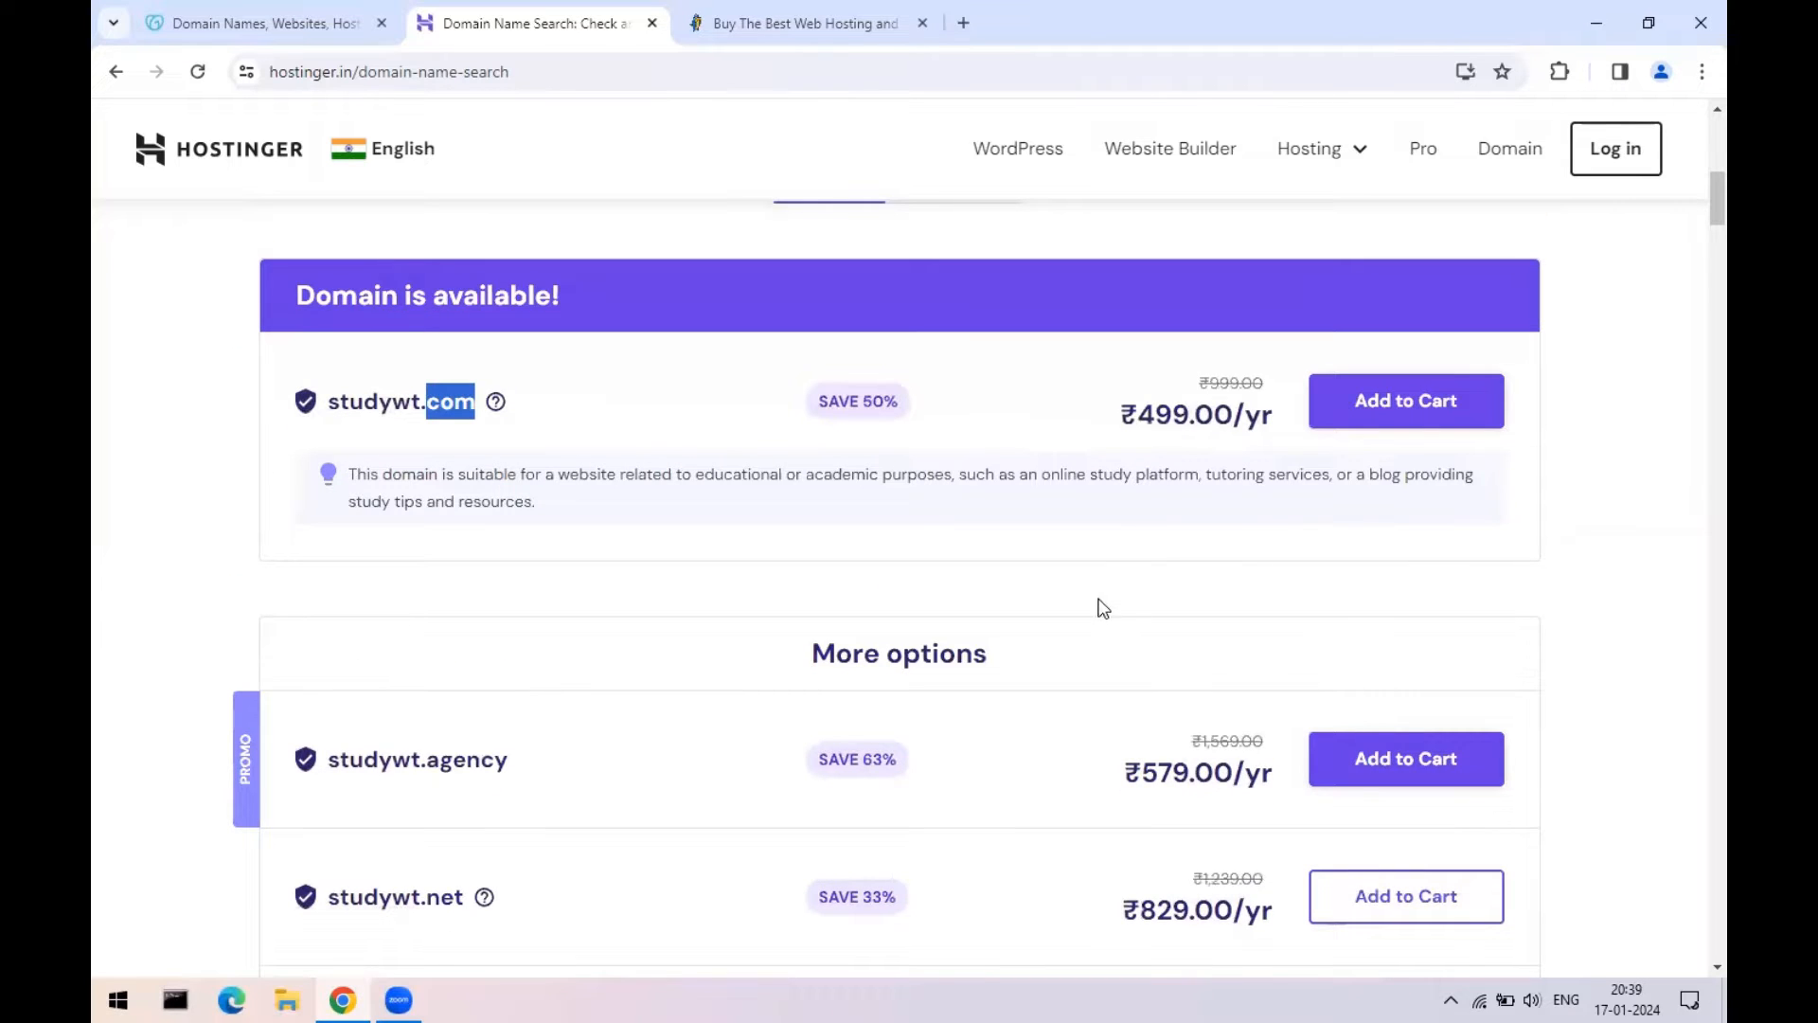
scroll(1089, 596, "up", 2)
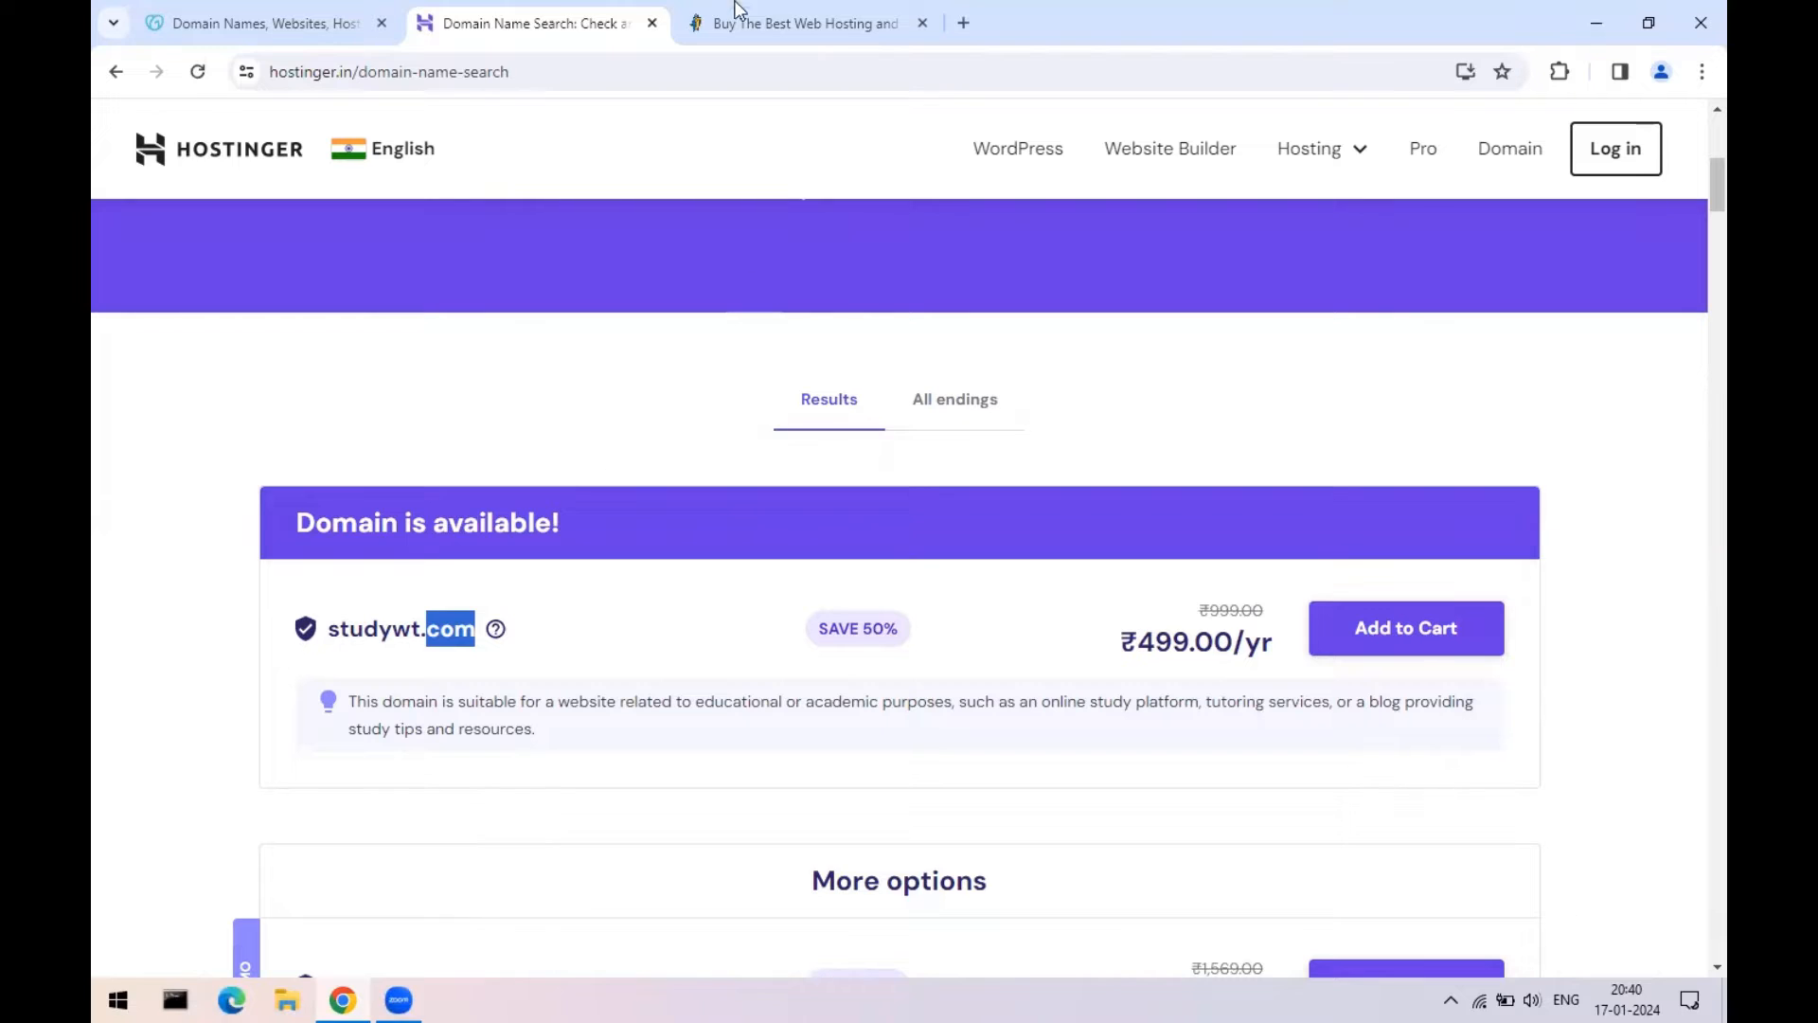
- Open Hostinger's Web Hosting plans page from the home page's hosting menu
left_click(239, 153)
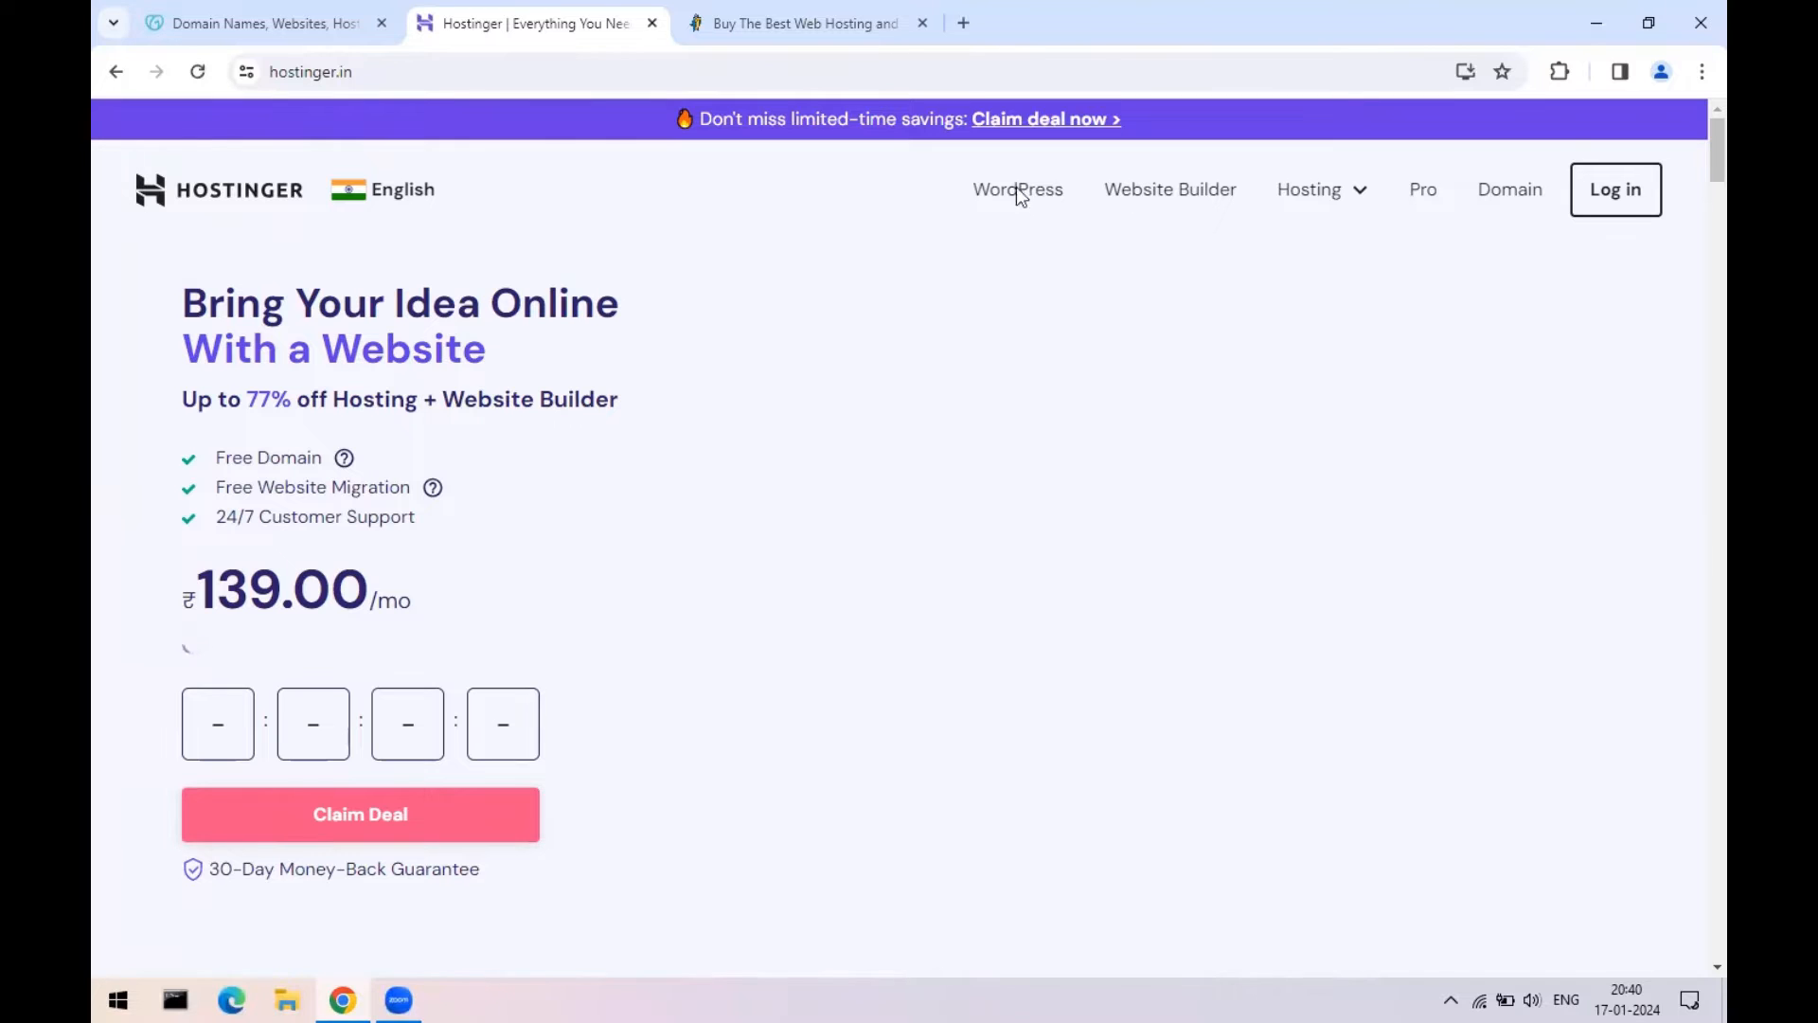
left_click(1309, 193)
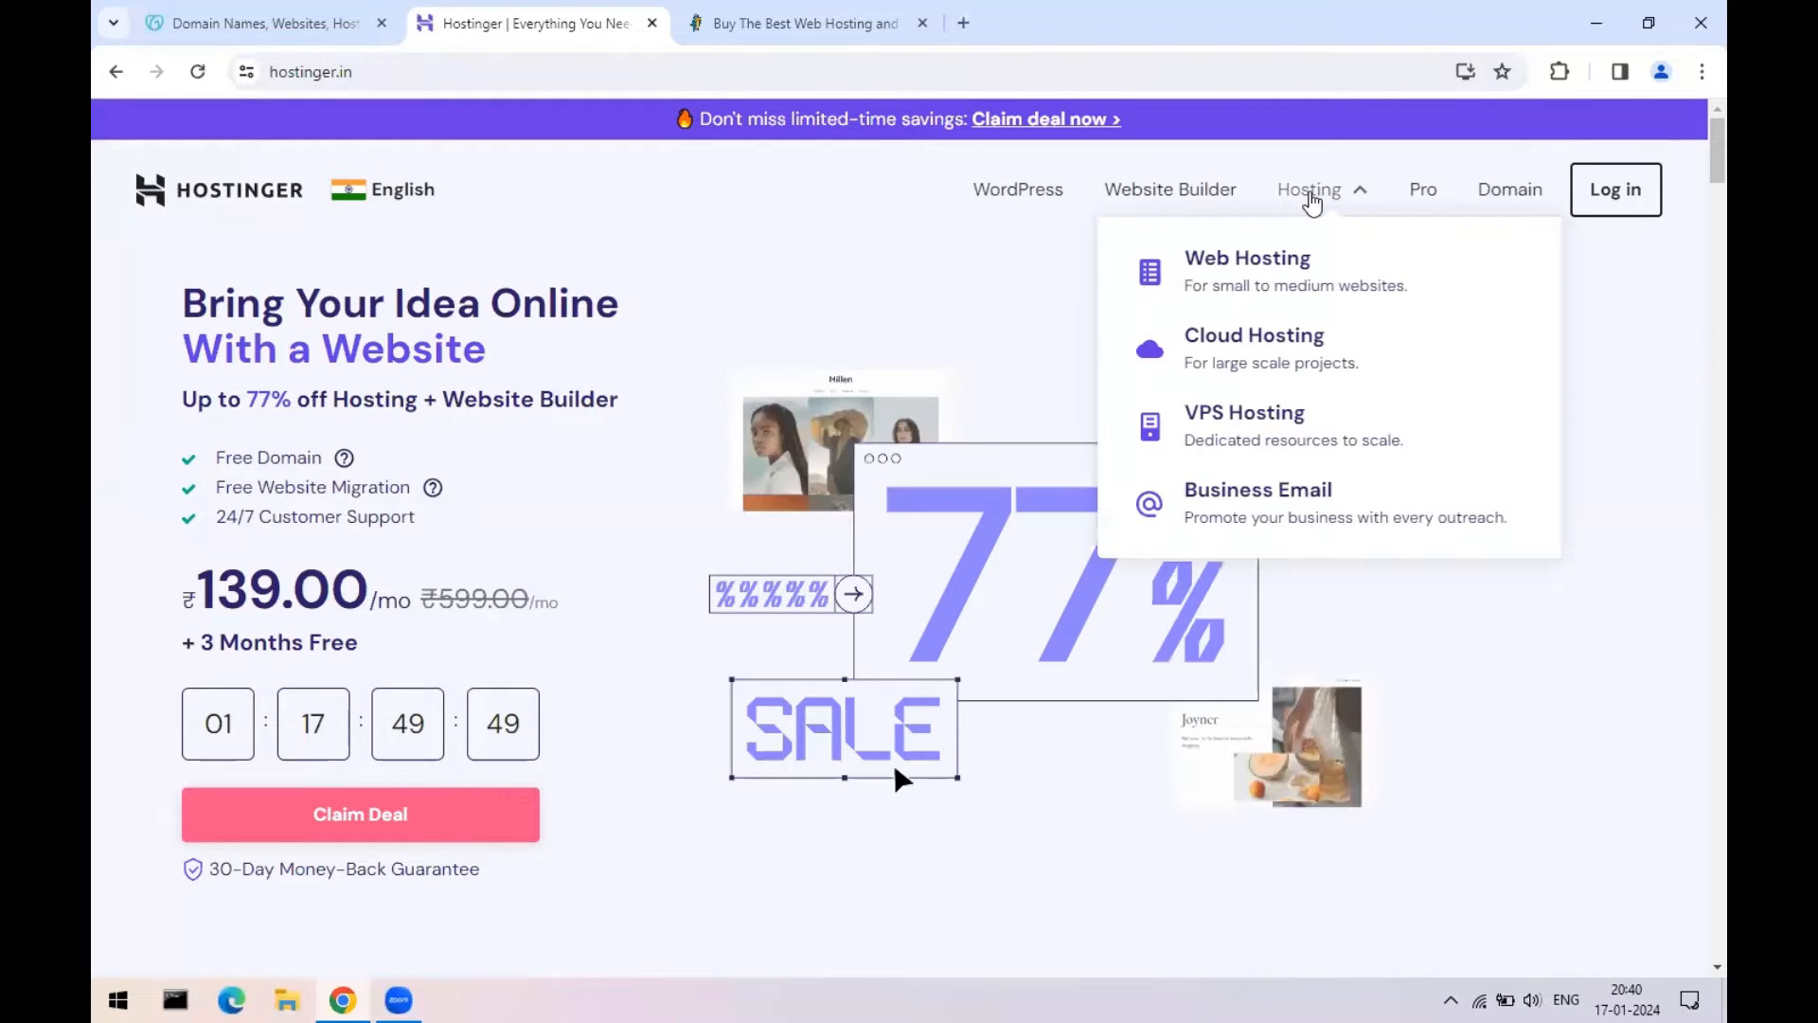
left_click(1231, 263)
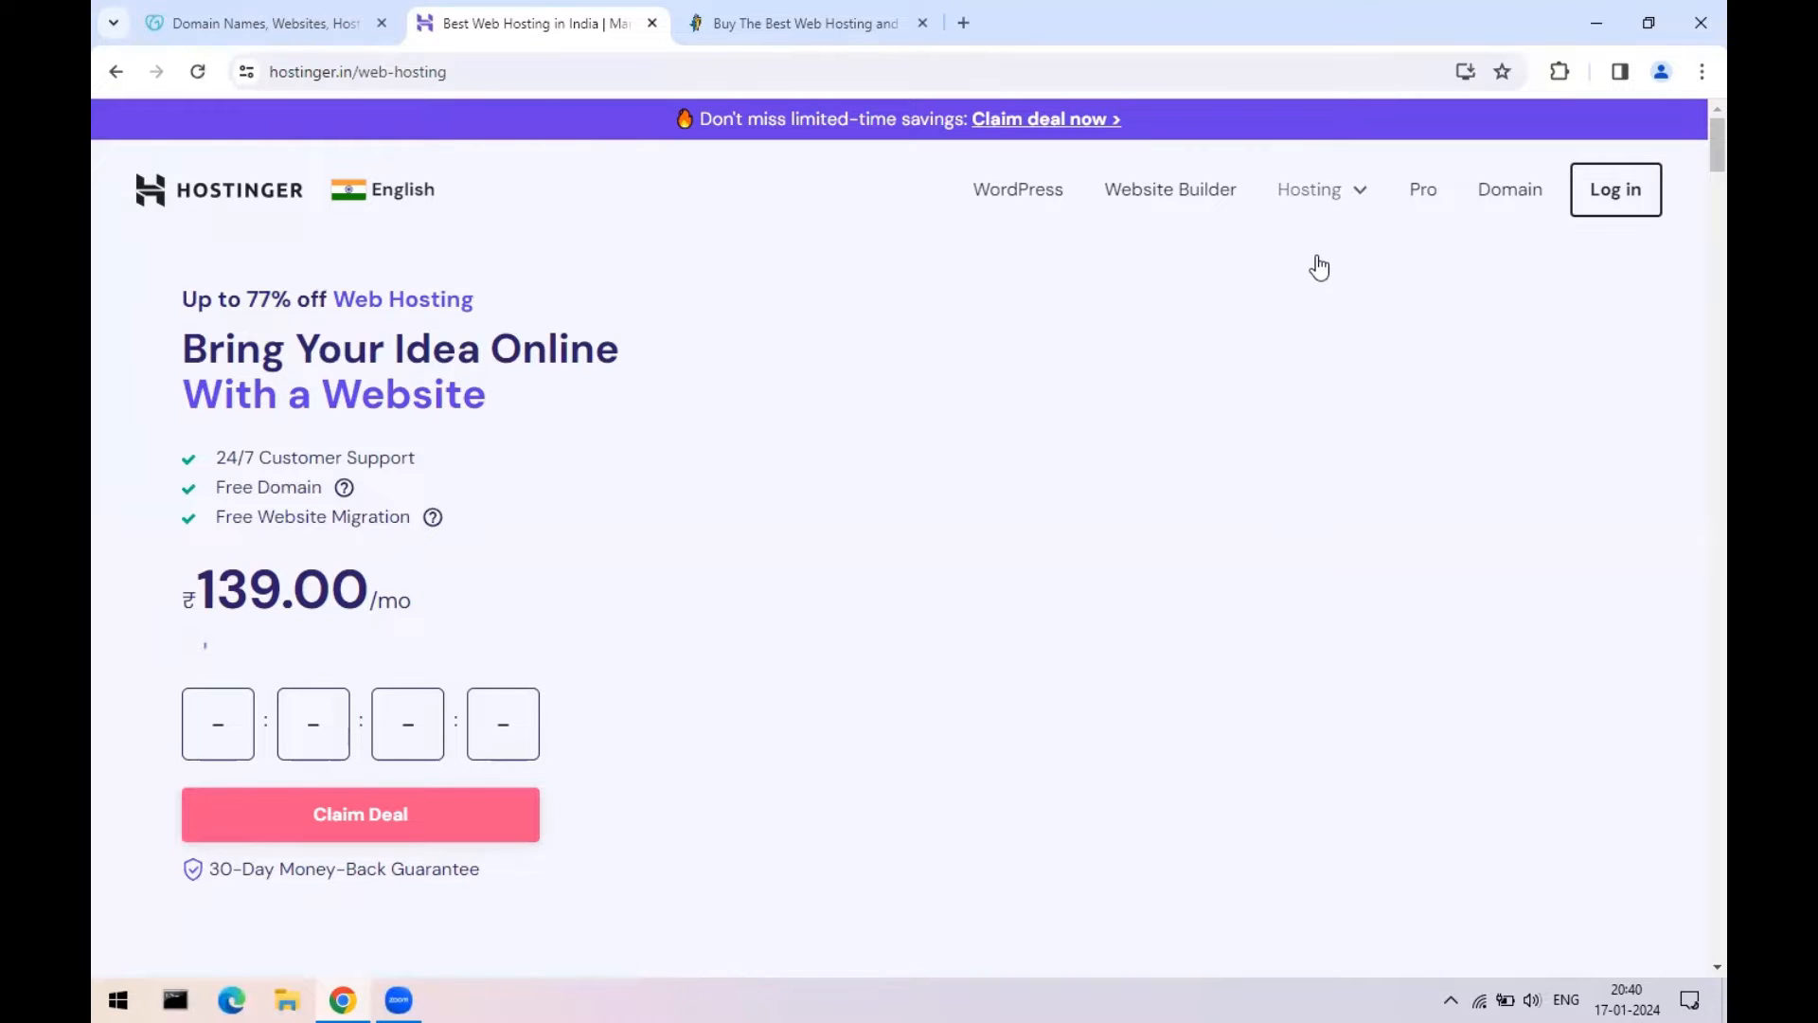
scroll(485, 450, "down", 10)
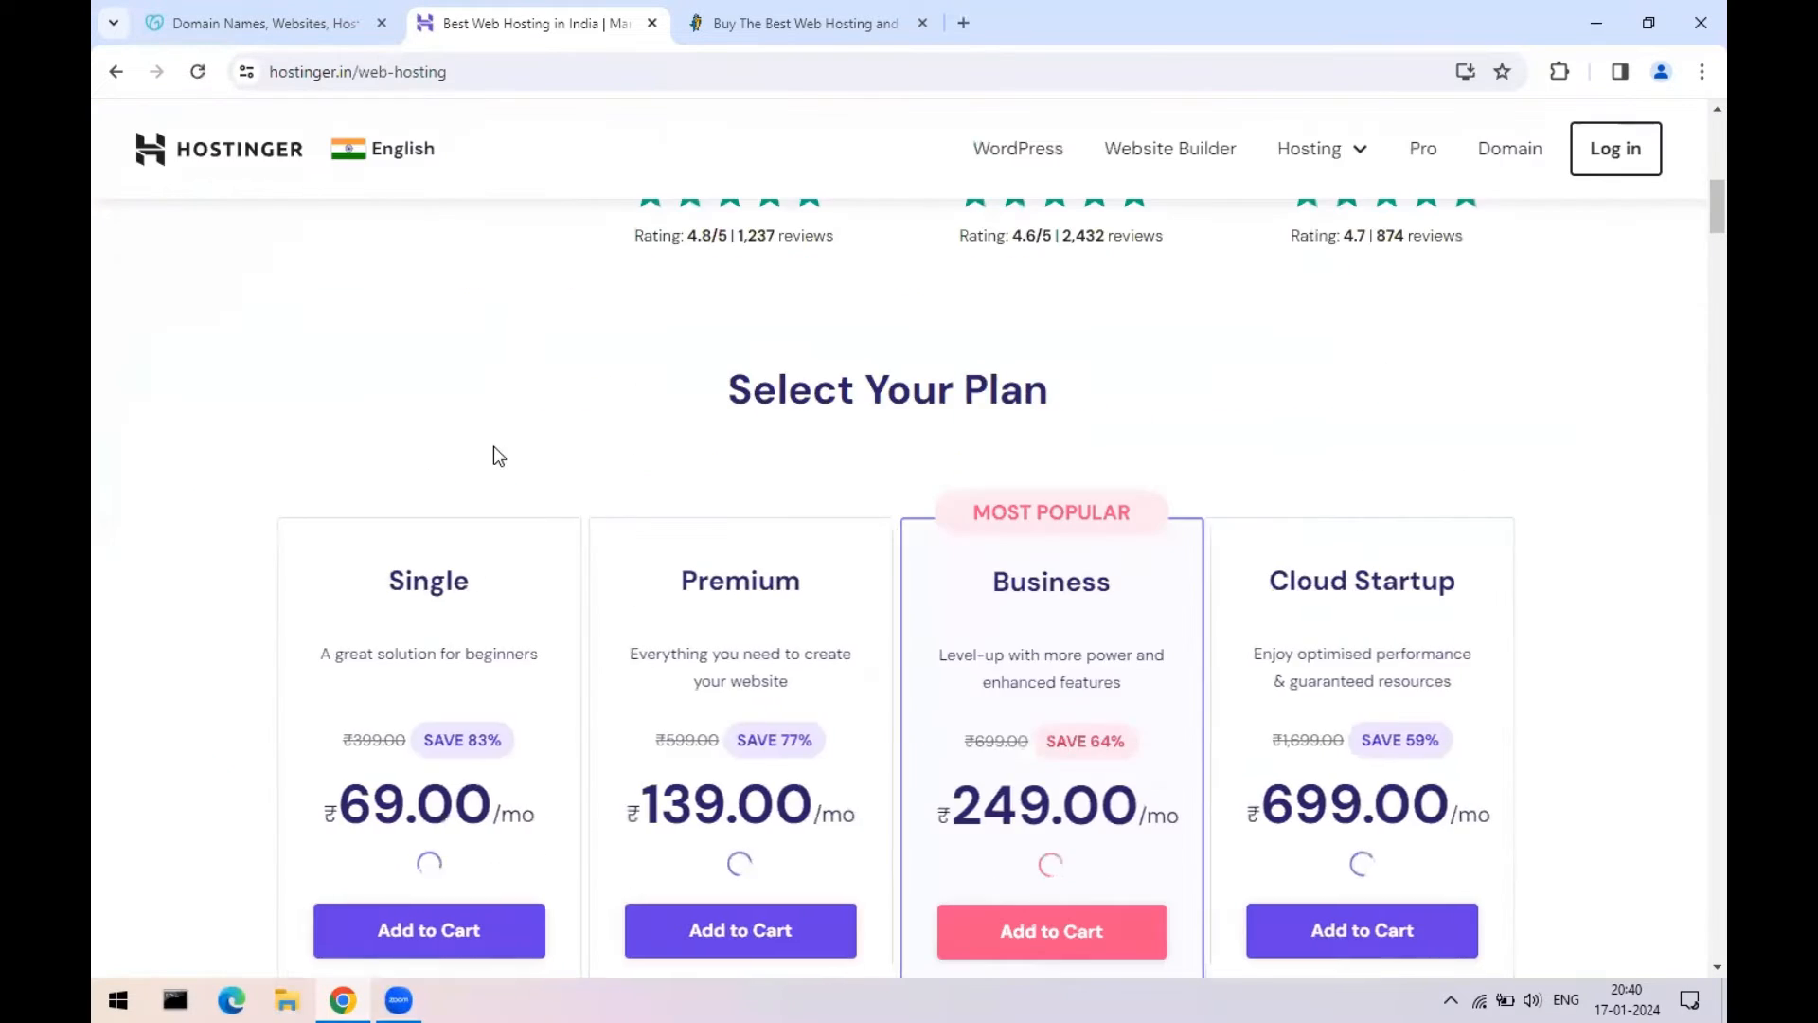
scroll(492, 456, "down", 1)
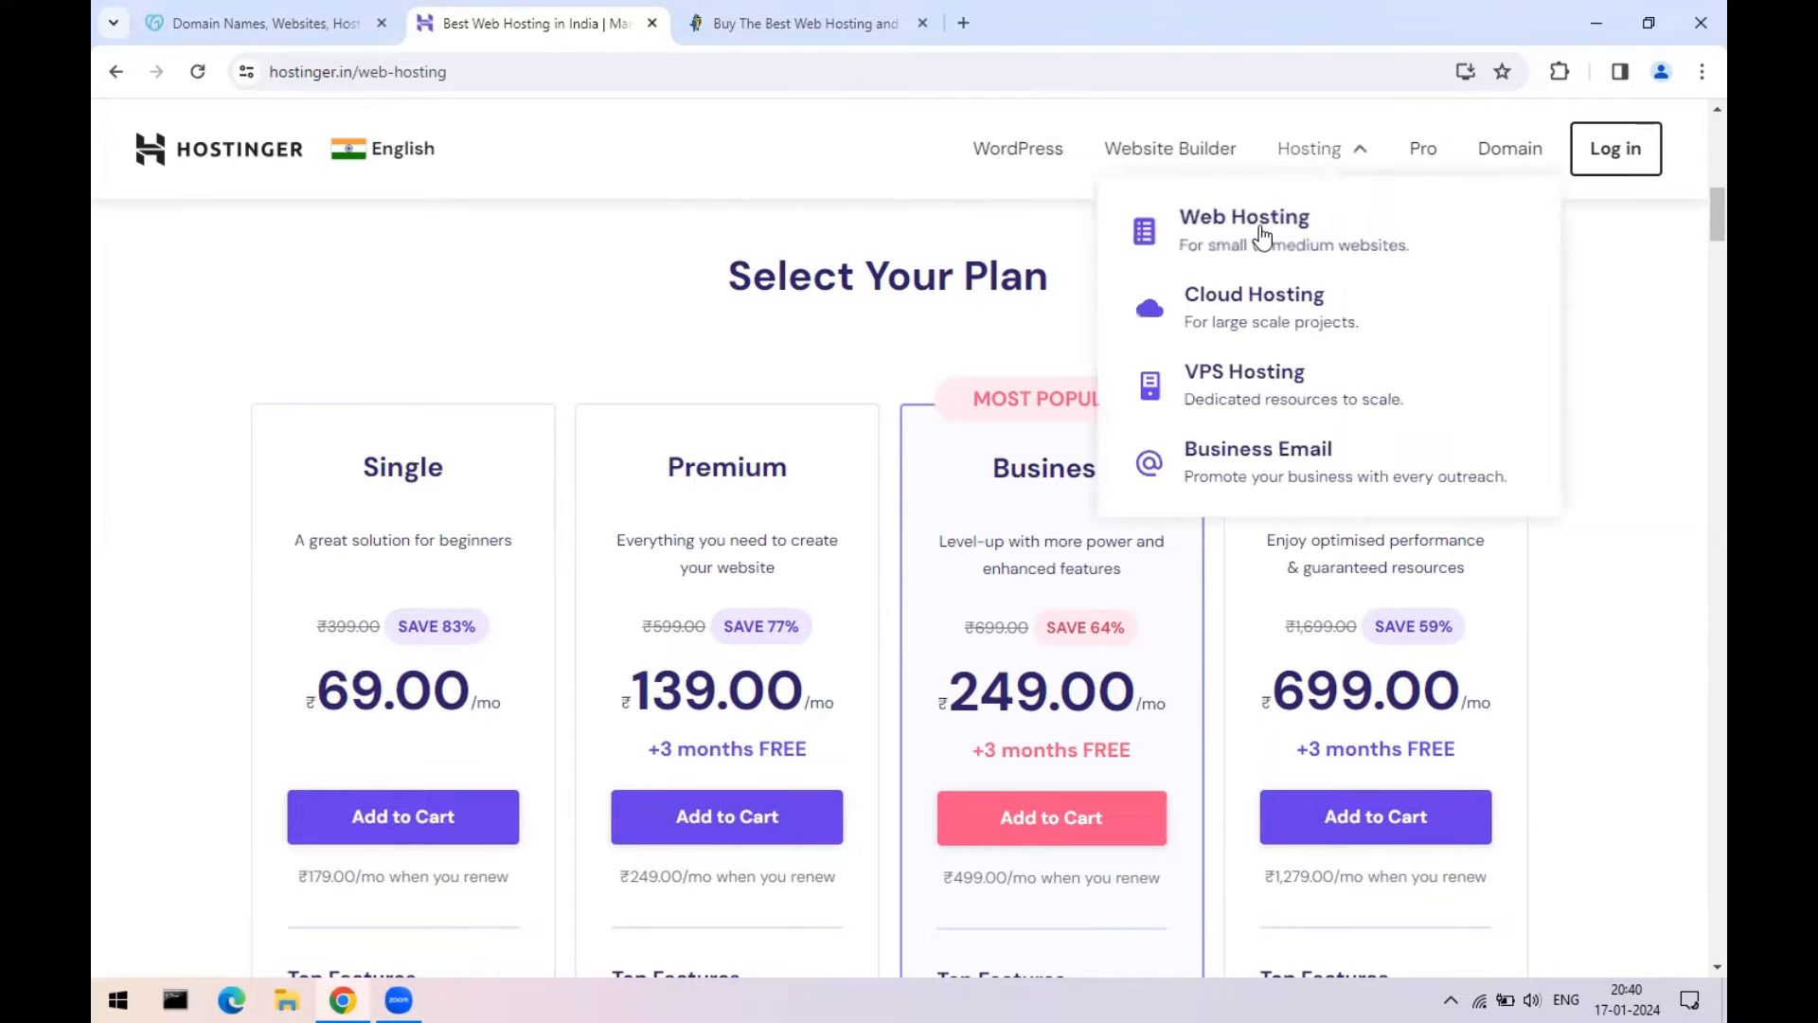
left_click(1262, 231)
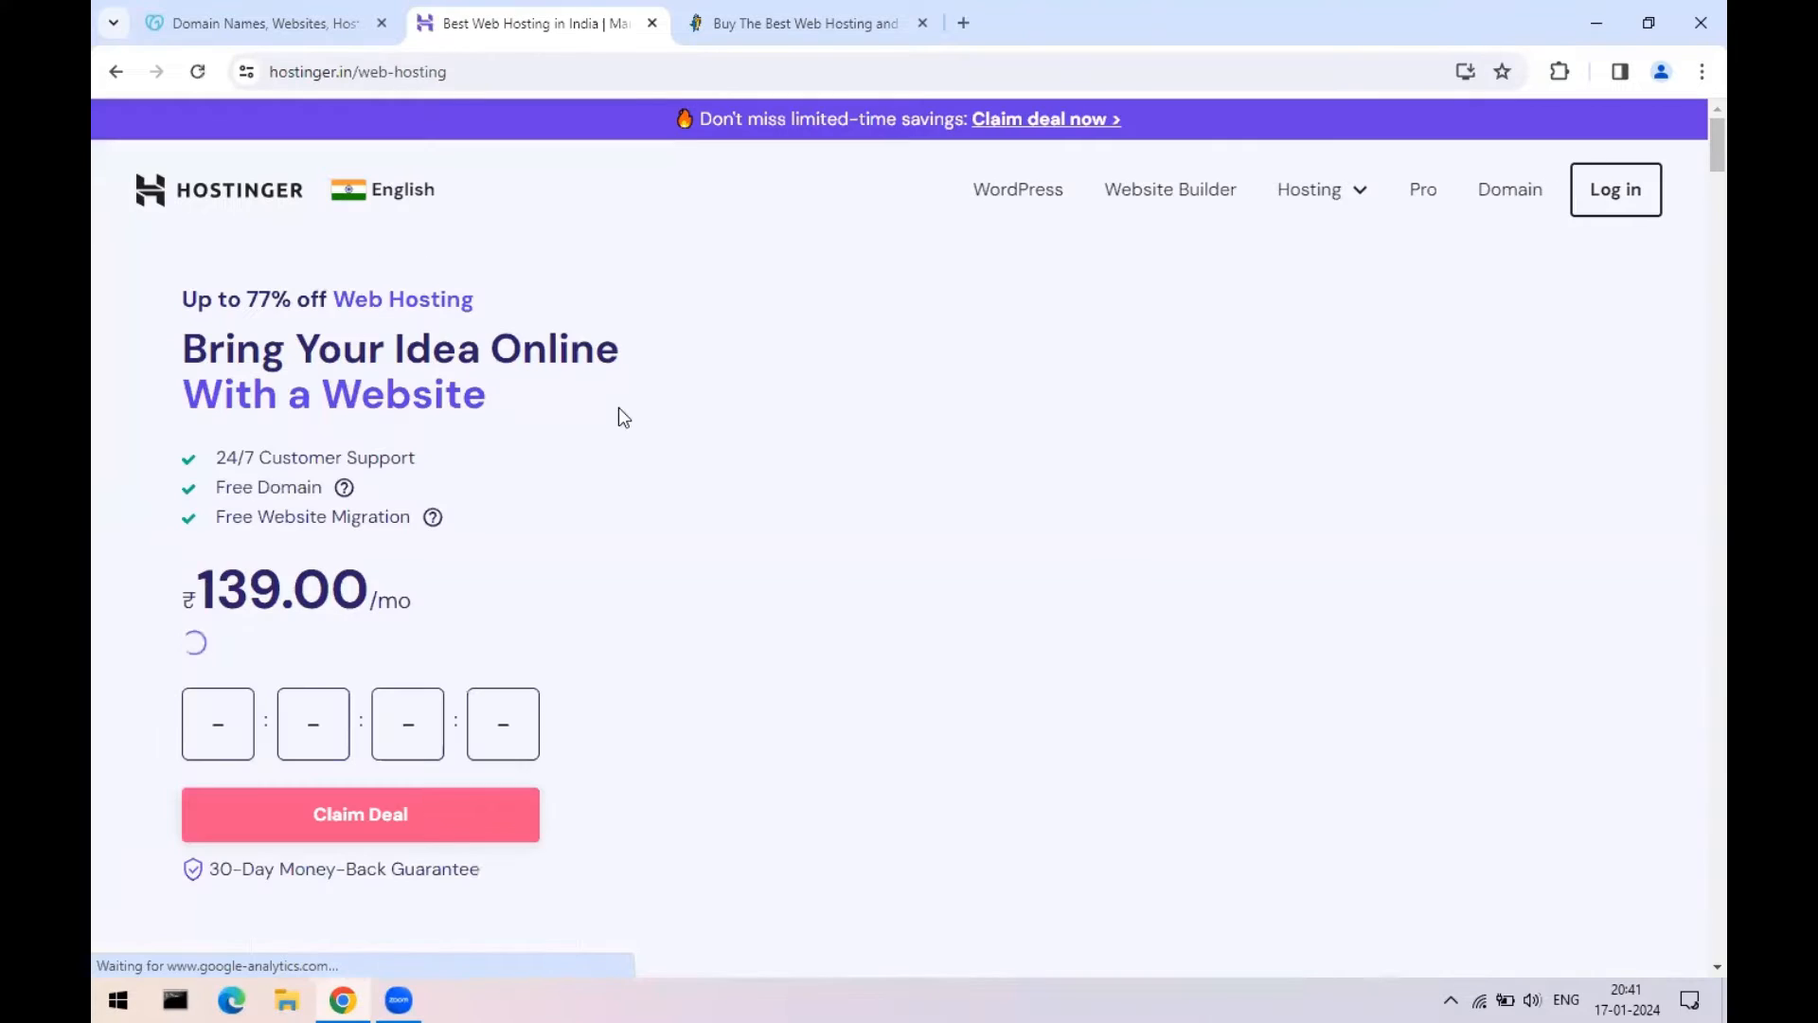
- Compare the Single, Premium, Business and Cloud Startup plans, highlighting Single's ₹69.00/mo price
scroll(617, 407, "down", 7)
scroll(617, 407, "down", 5)
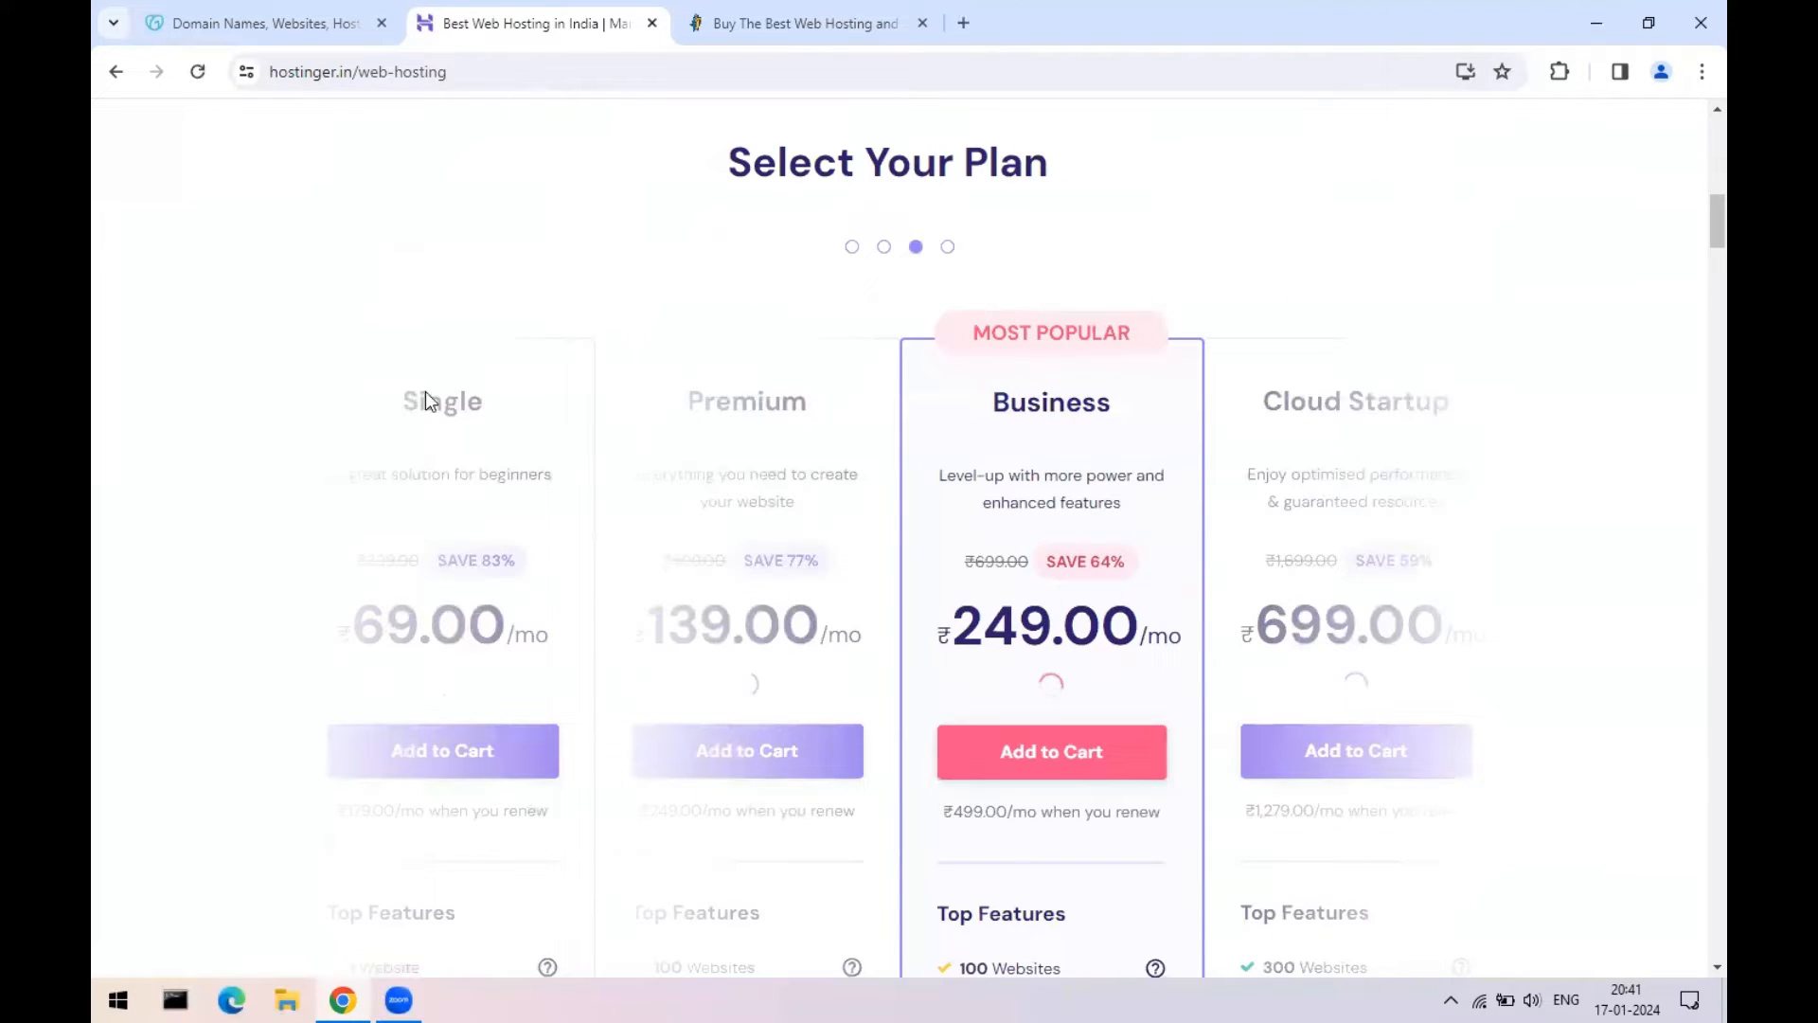
scroll(725, 407, "down", 4)
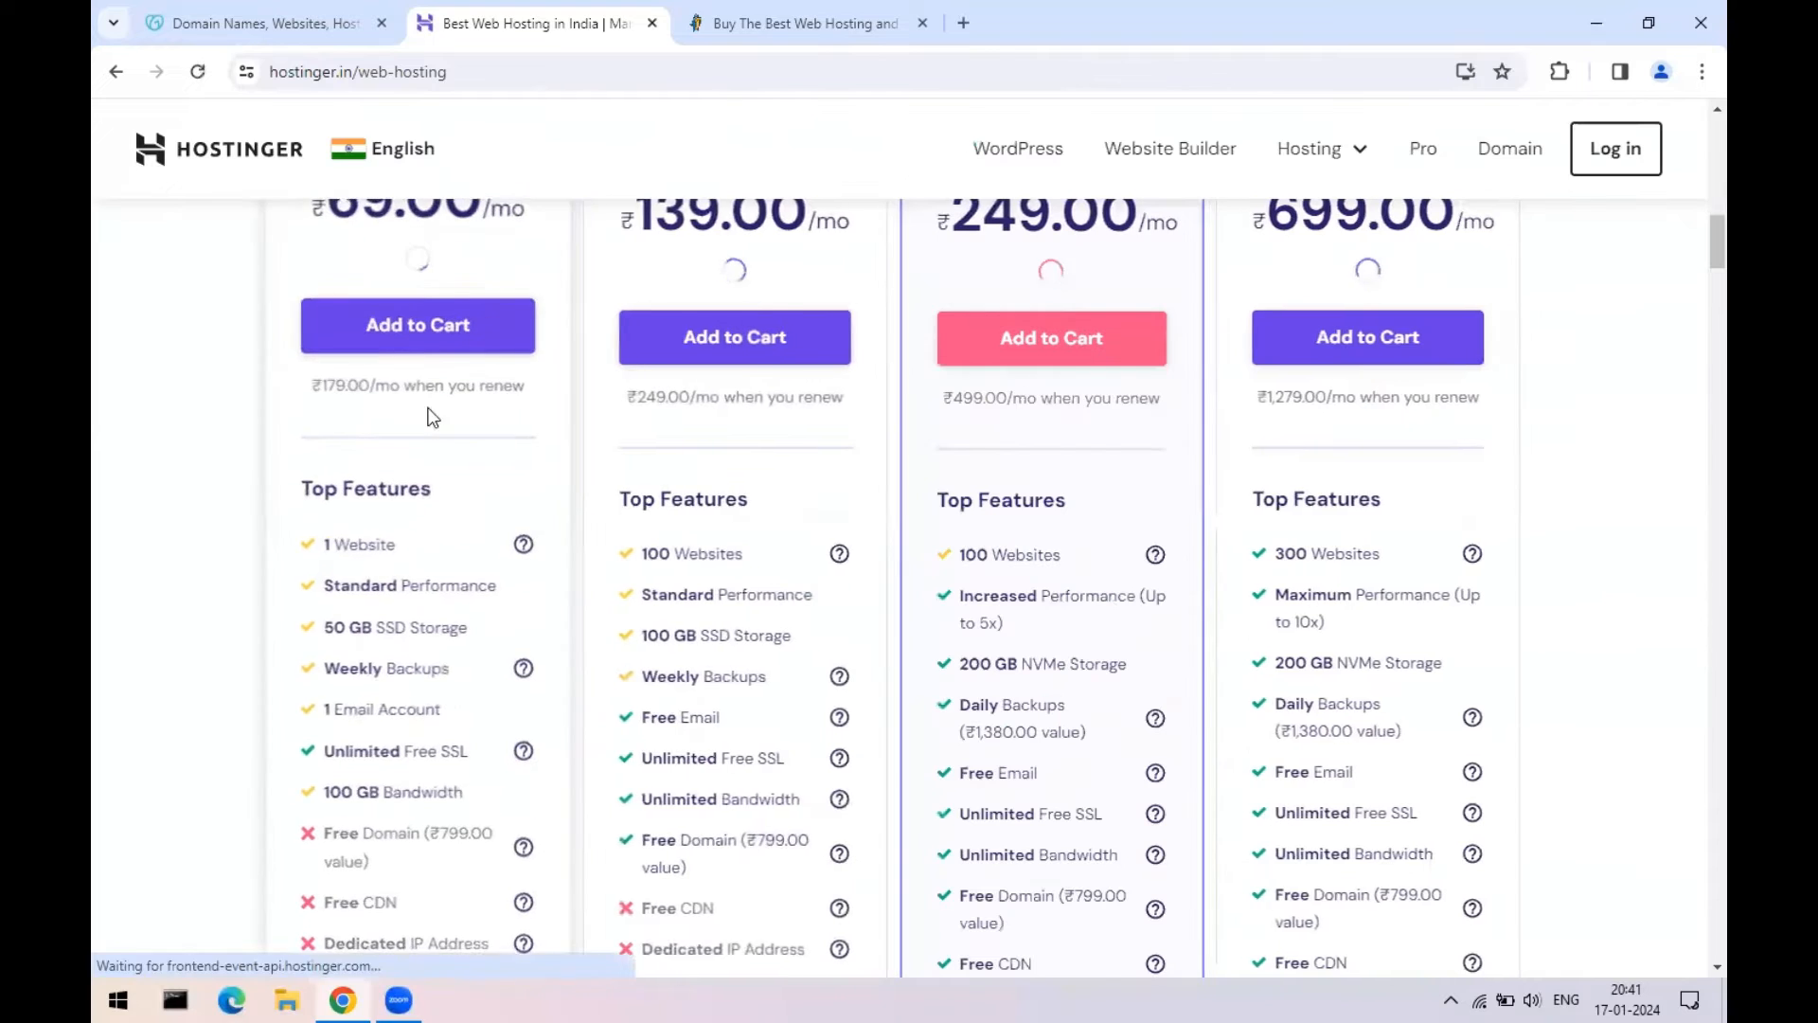
scroll(325, 451, "up", 2)
scroll(341, 556, "down", 3)
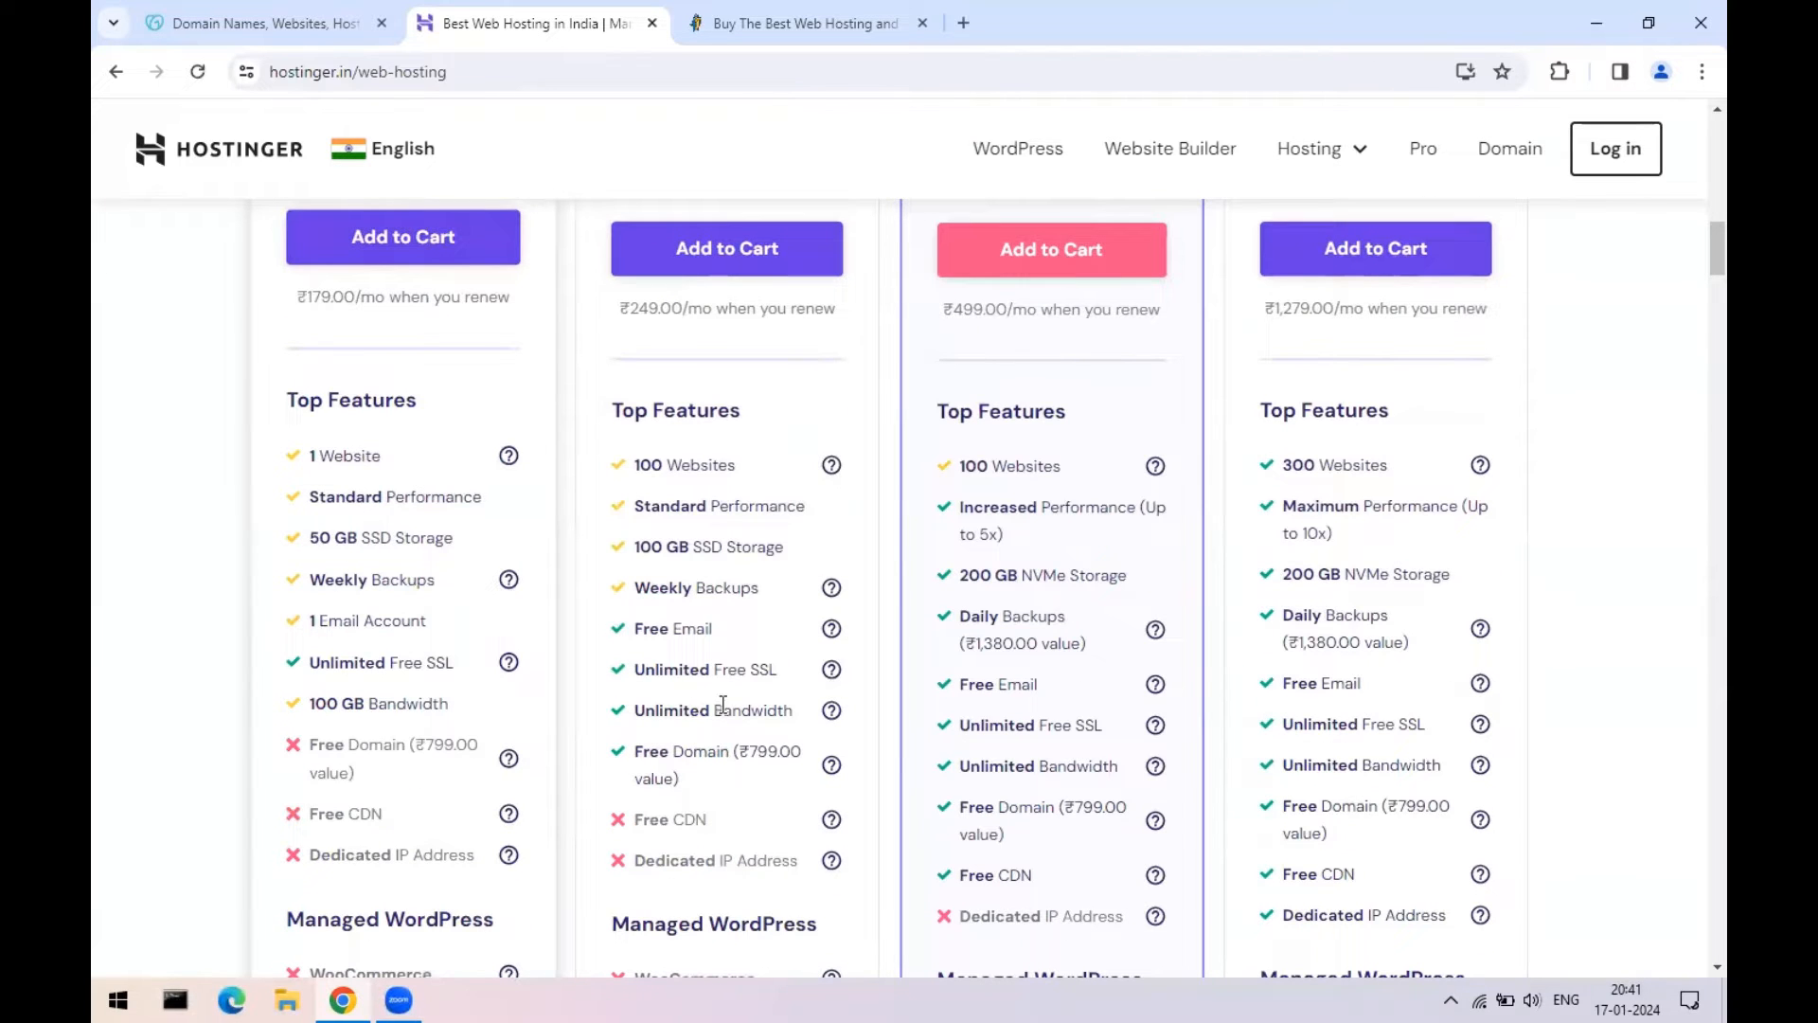
scroll(1169, 526, "up", 5)
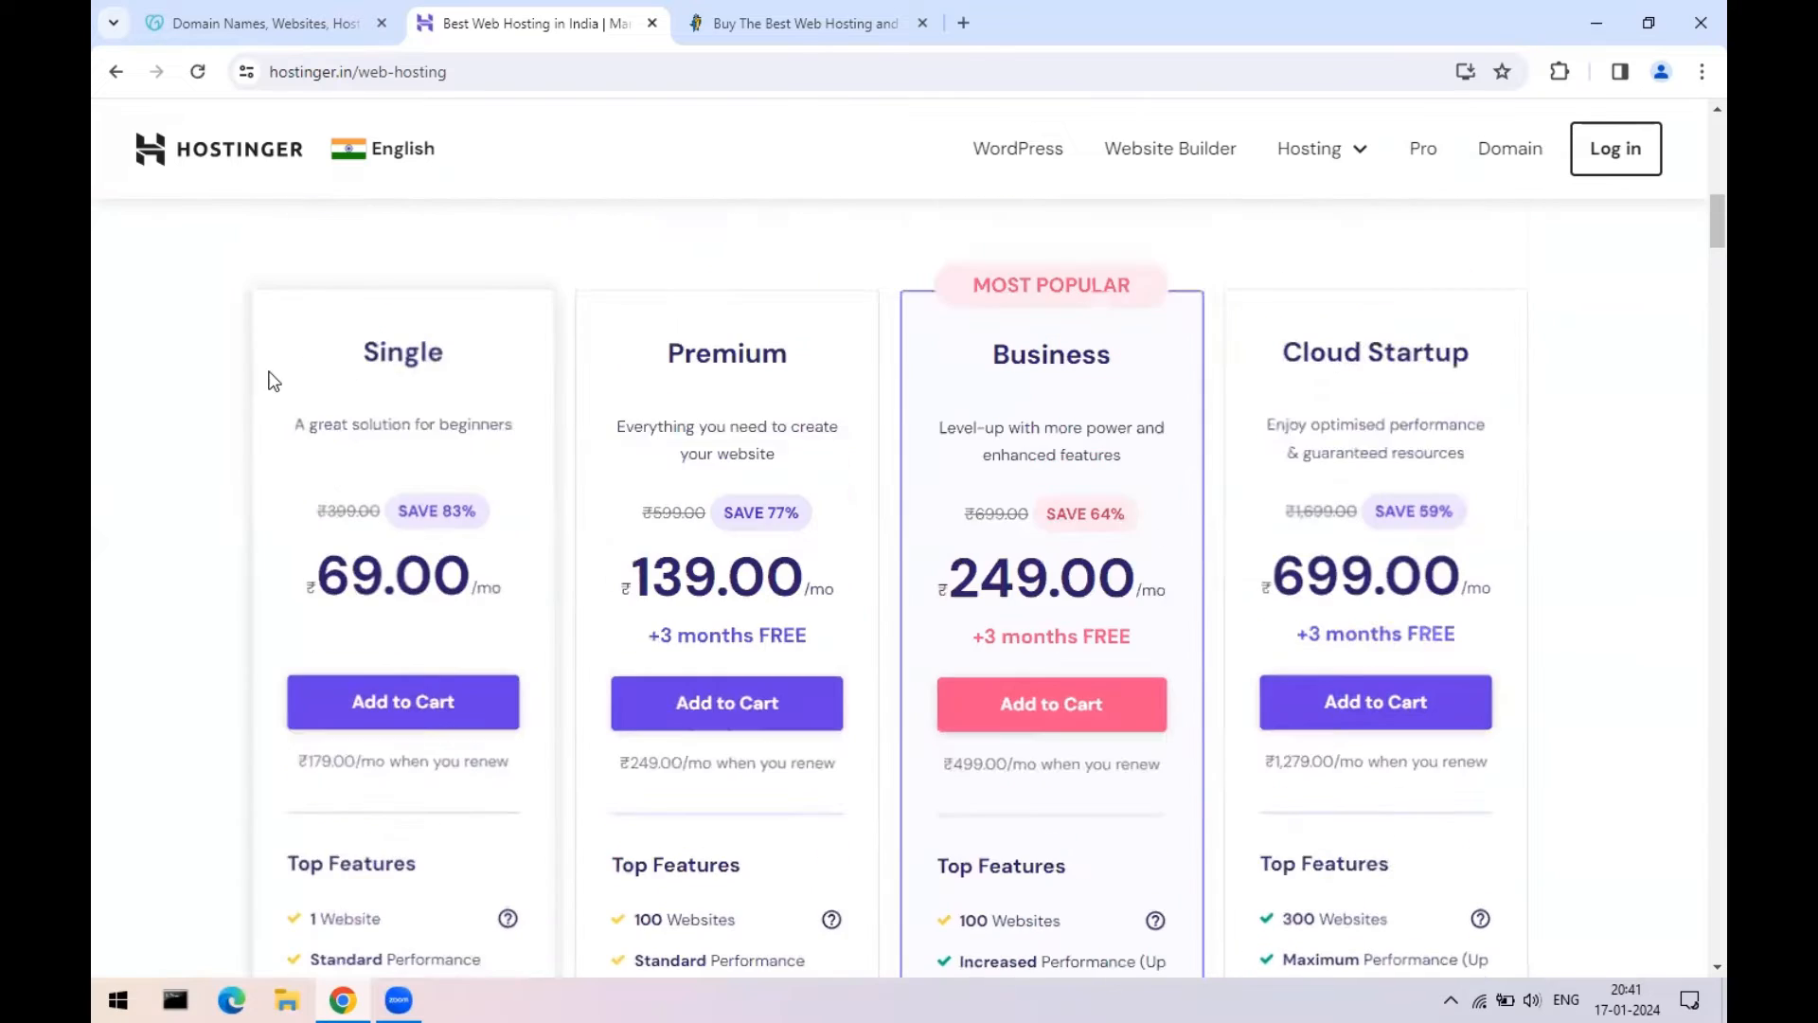
scroll(274, 379, "up", 5)
scroll(986, 496, "down", 2)
scroll(398, 540, "down", 4)
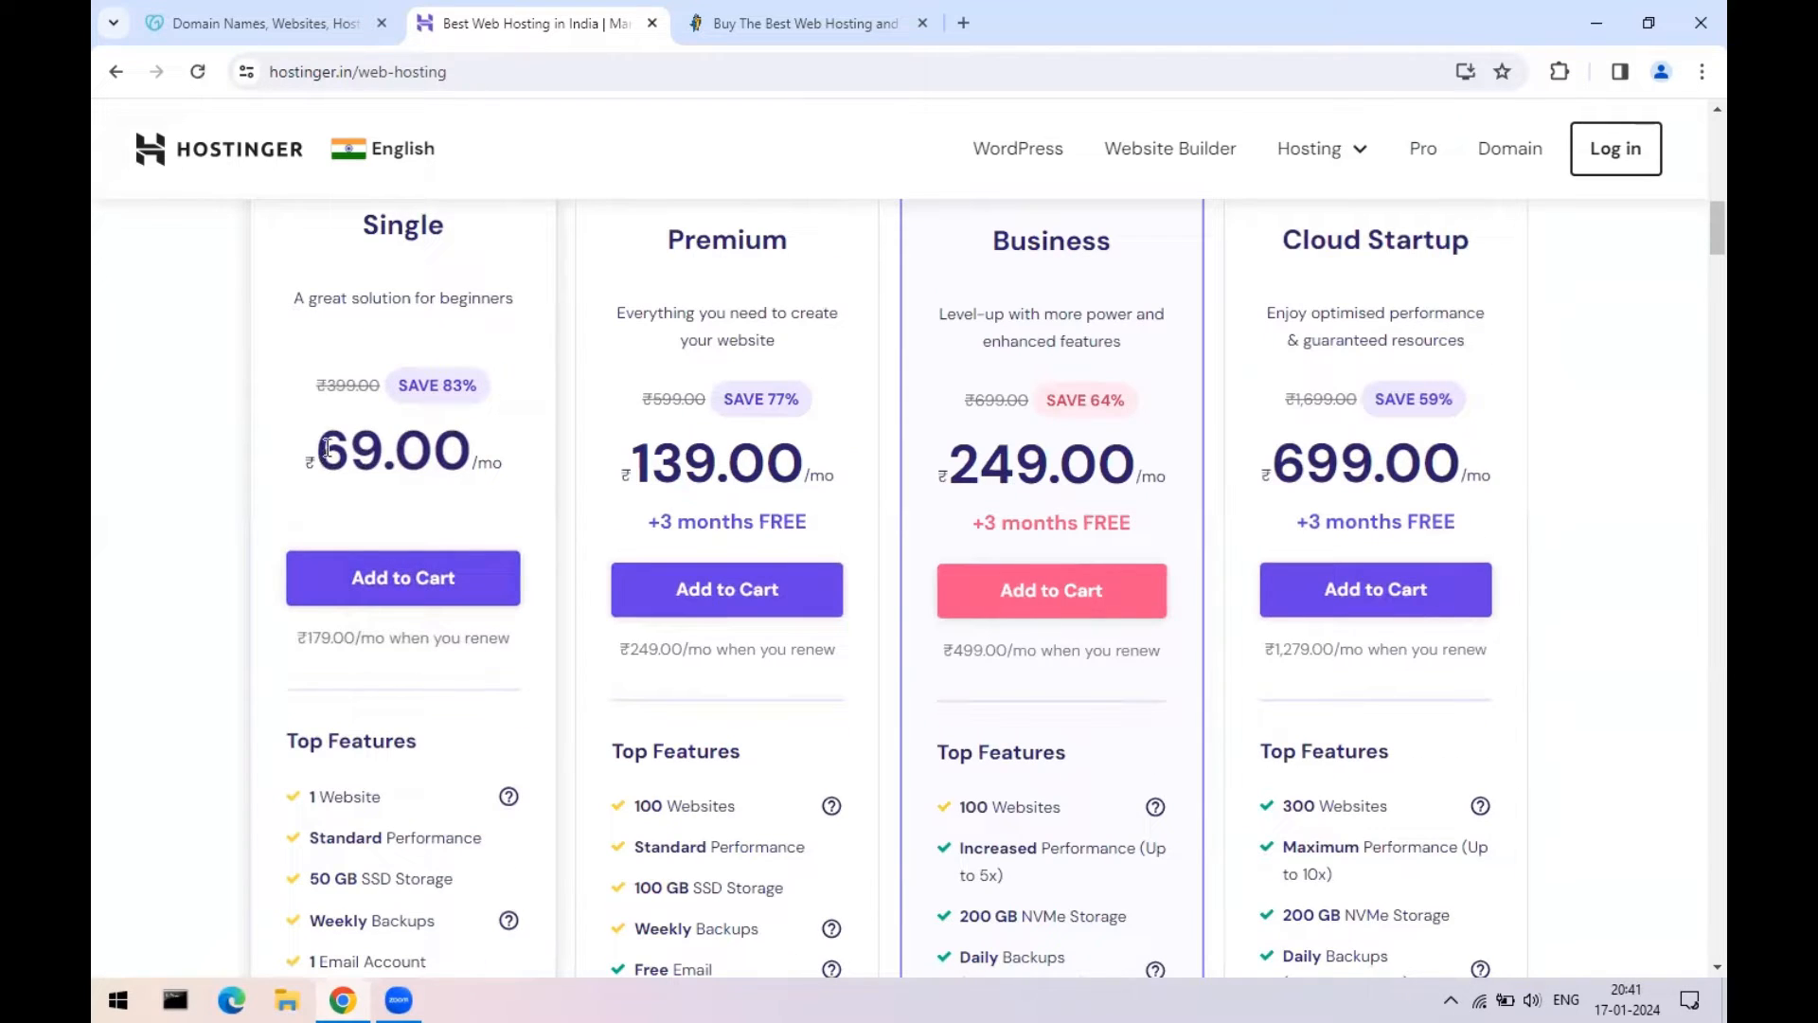
left_click_drag(325, 448, 511, 454)
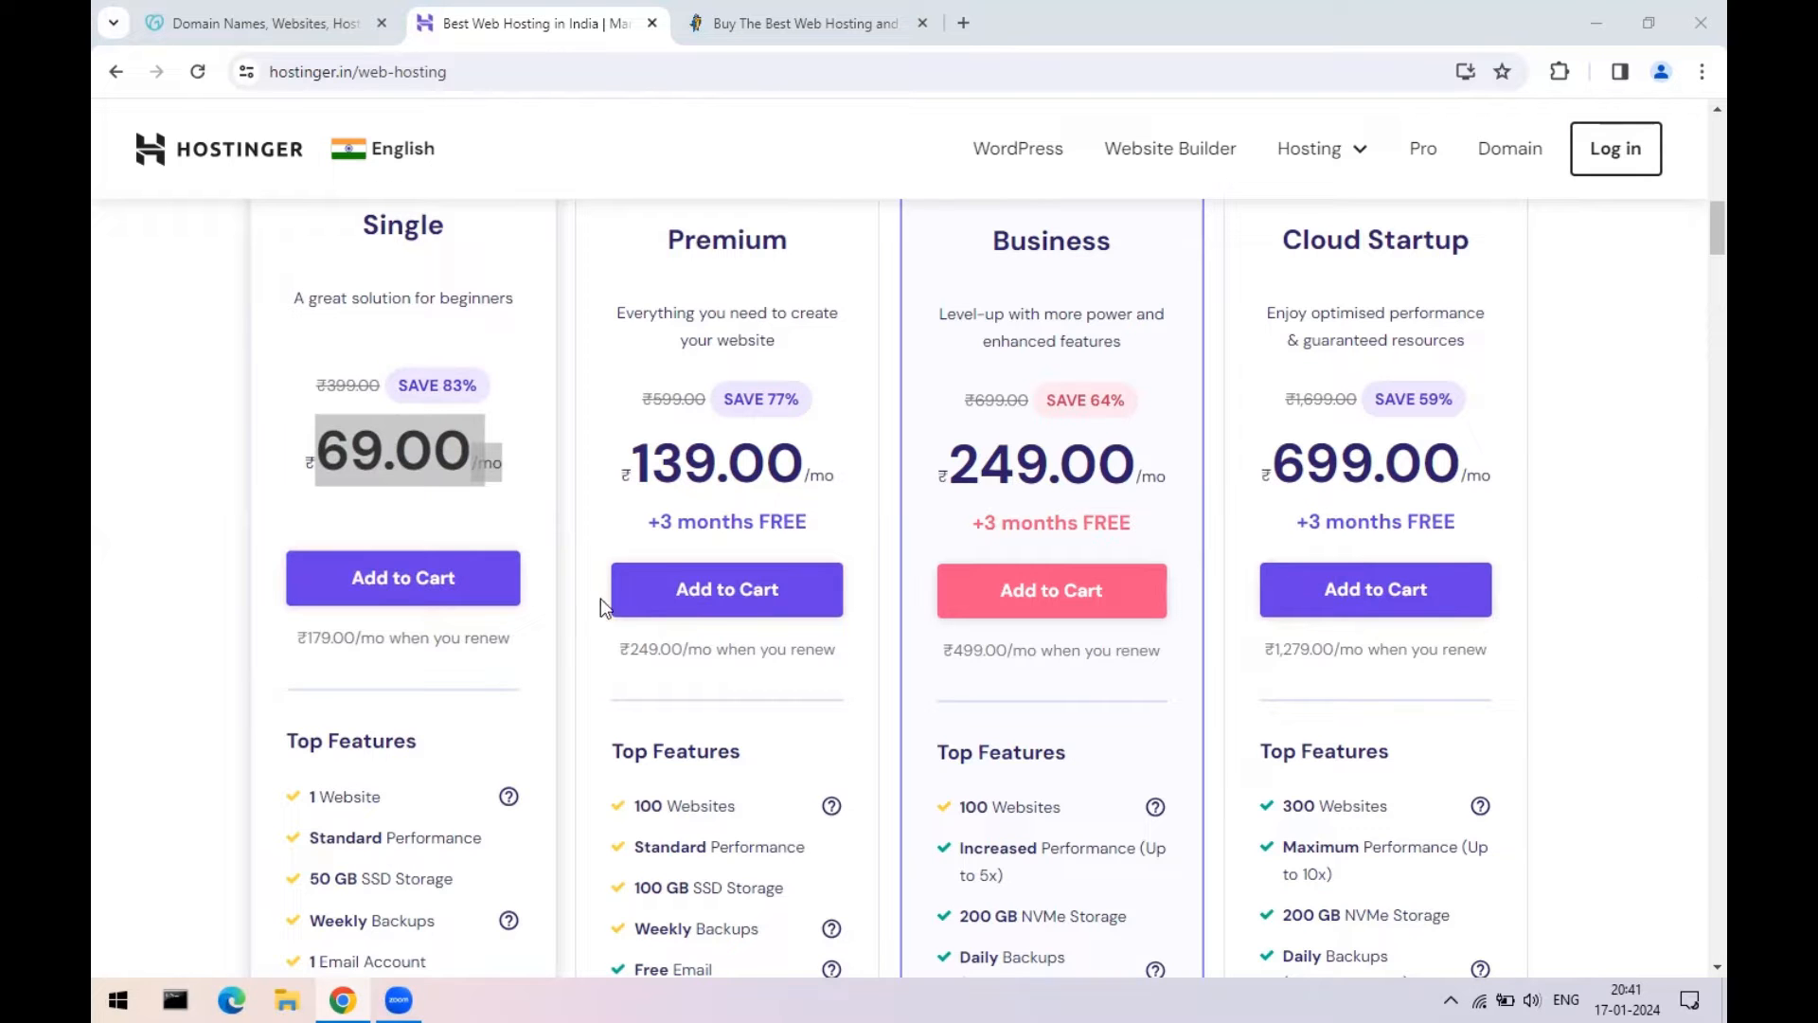
scroll(601, 598, "up", 2)
scroll(776, 630, "down", 2)
scroll(652, 543, "up", 5)
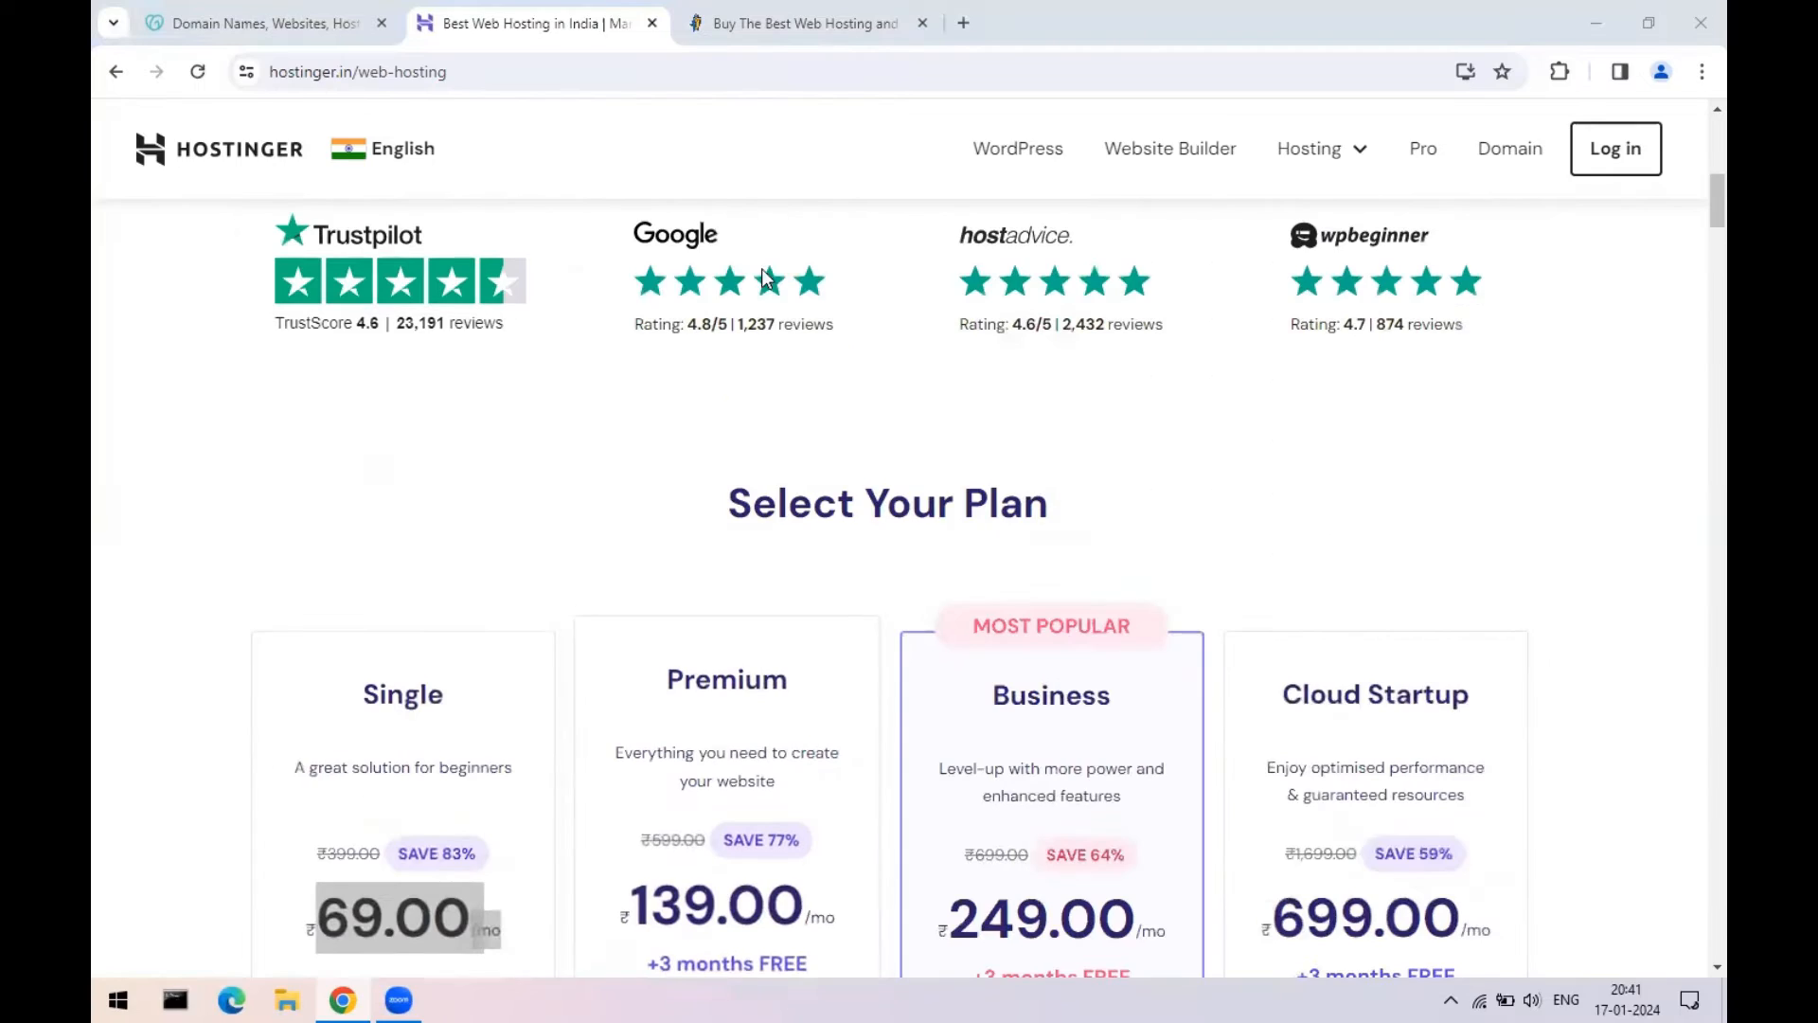
- On HostGator, review Domain Registration (.com at ₹959), then open Linux Shared Hosting plans
left_click(751, 26)
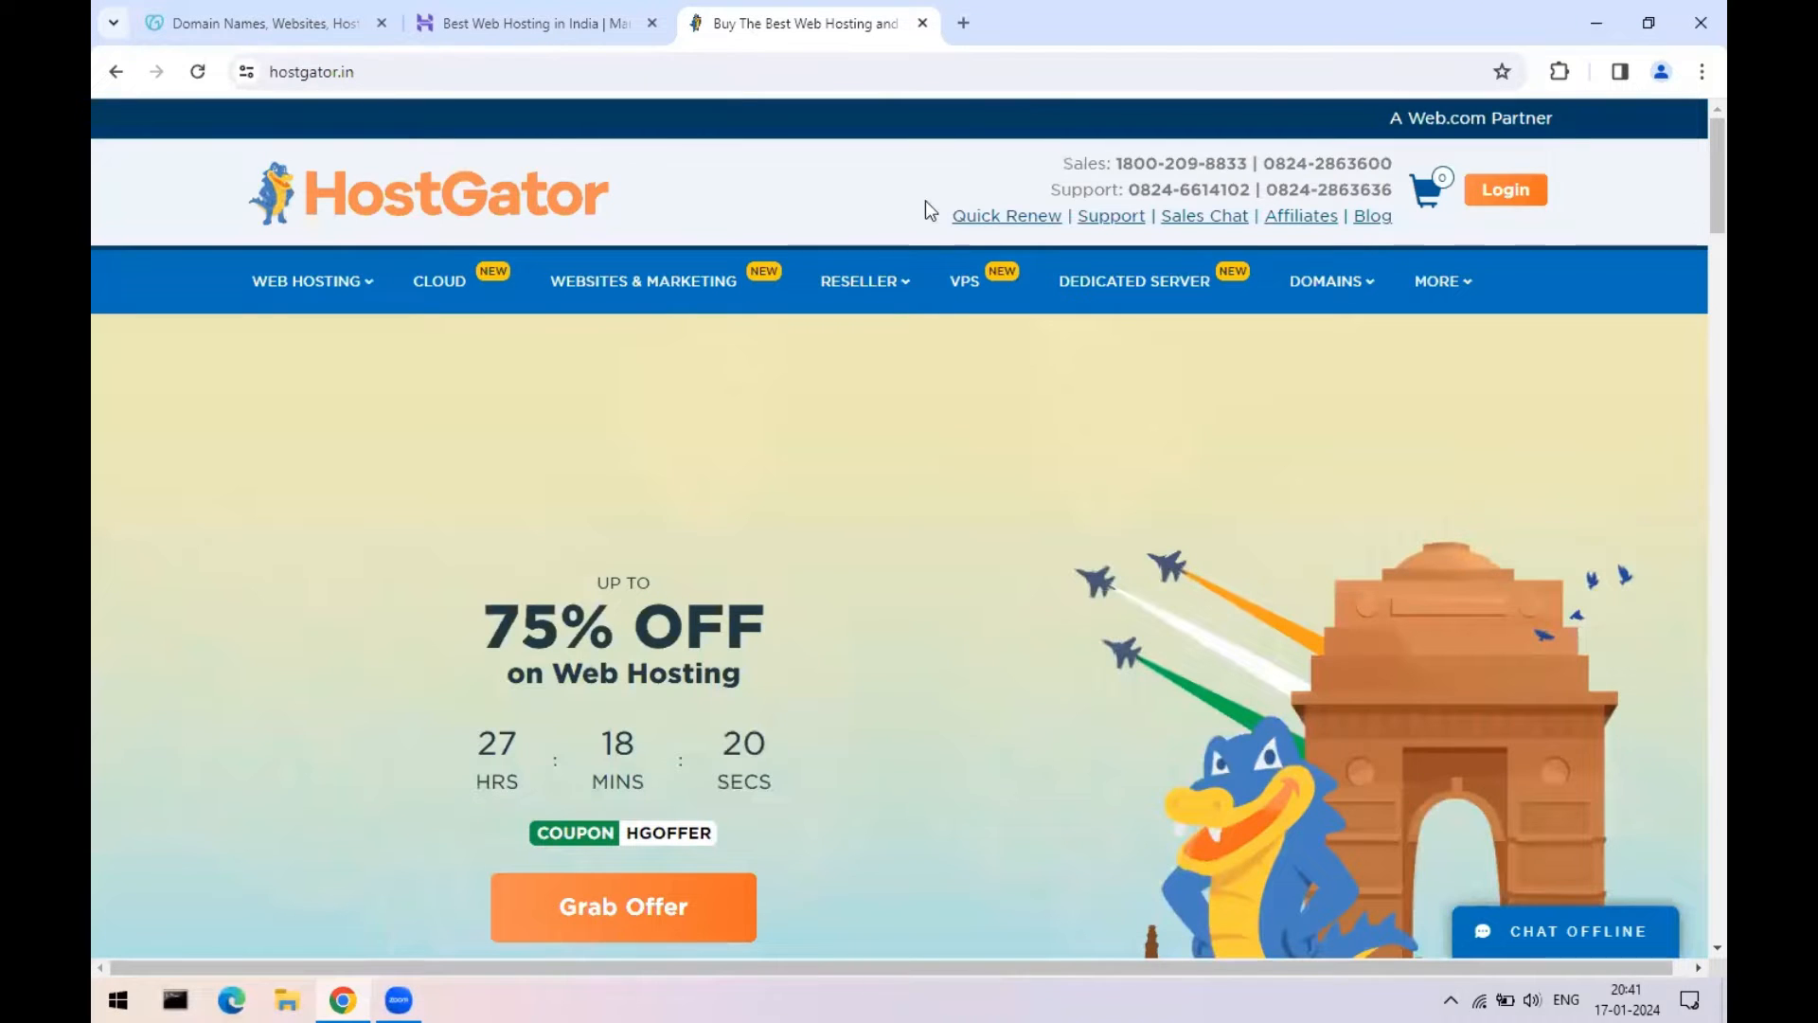
mouse_move(1358, 305)
left_click(1356, 349)
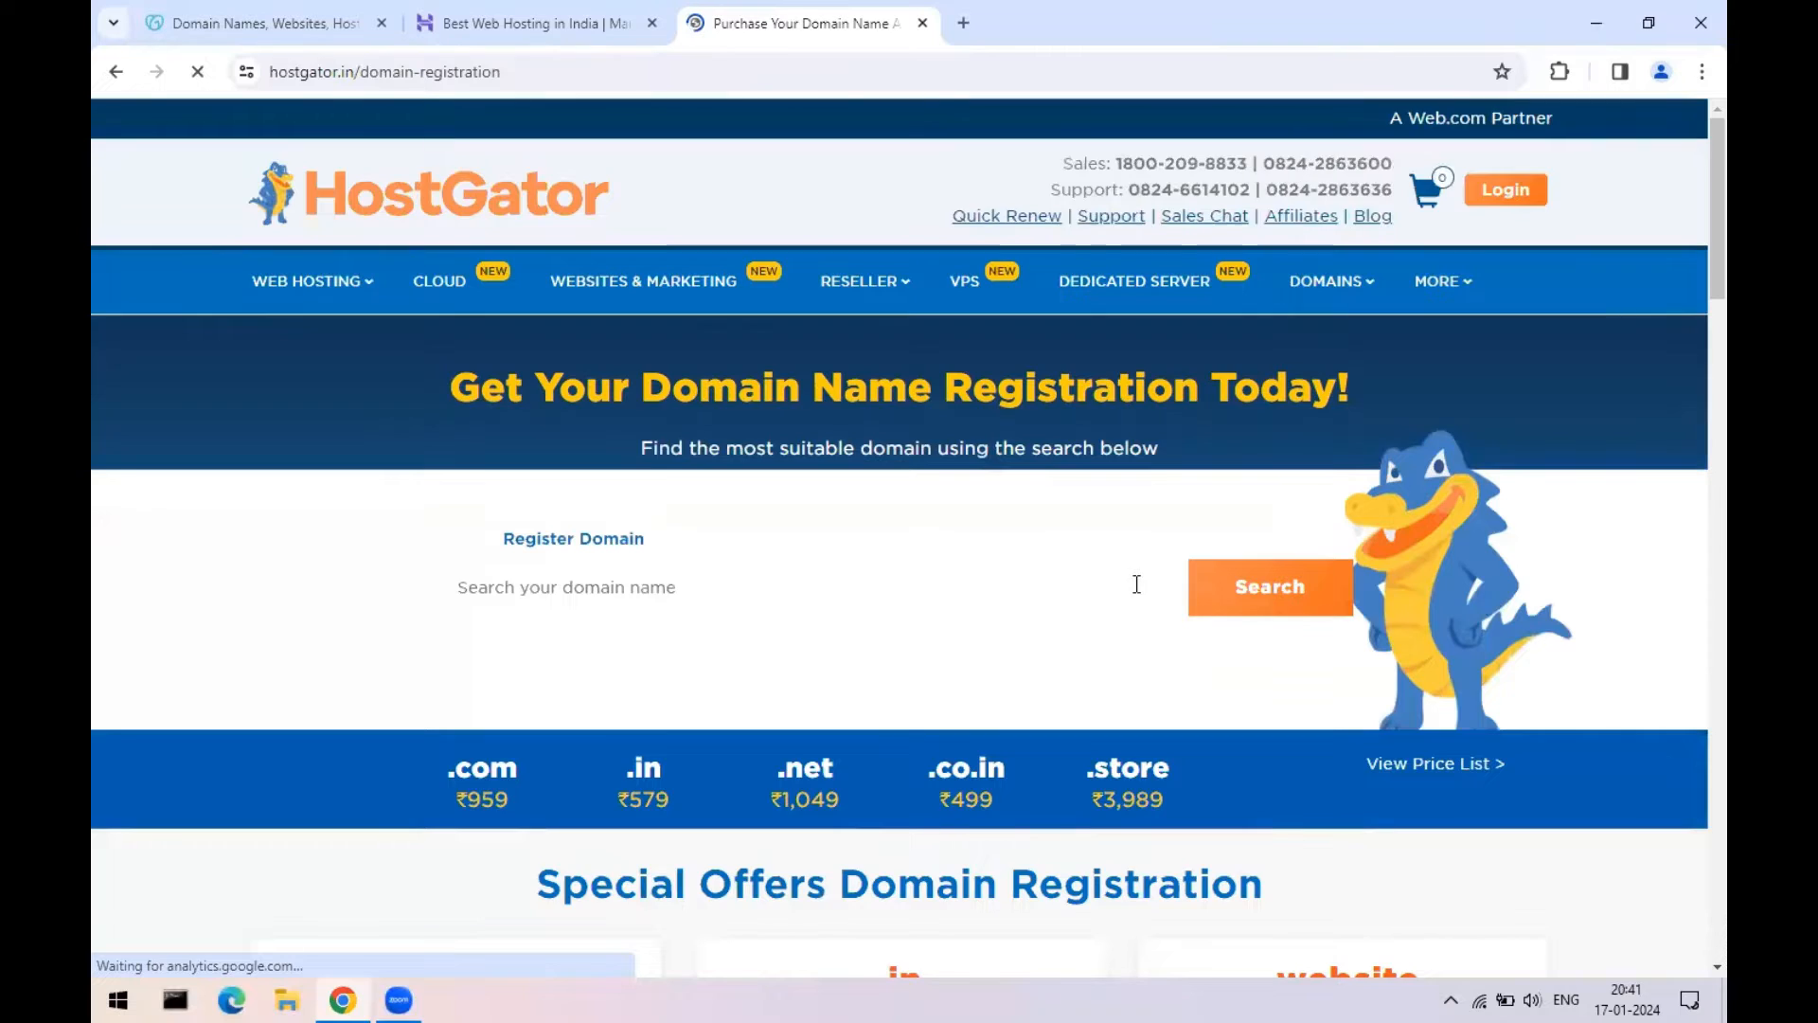
scroll(516, 581, "down", 3)
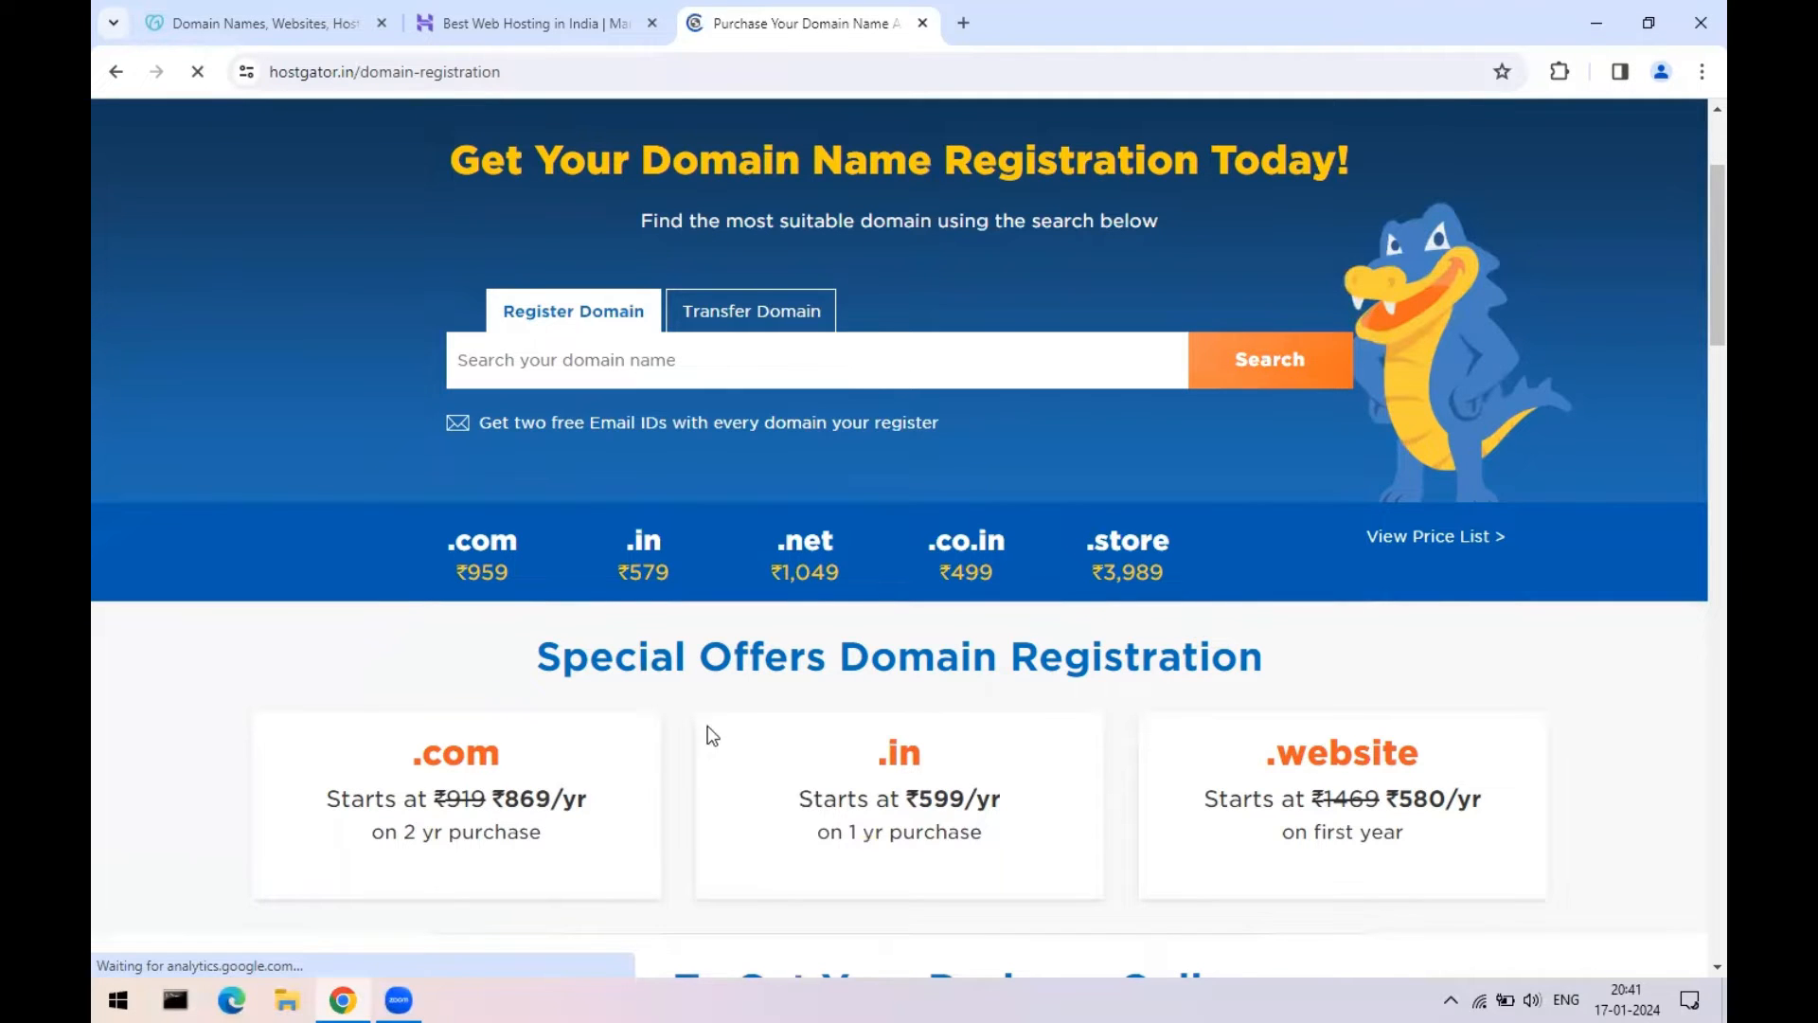
scroll(716, 726, "down", 3)
scroll(703, 719, "down", 4)
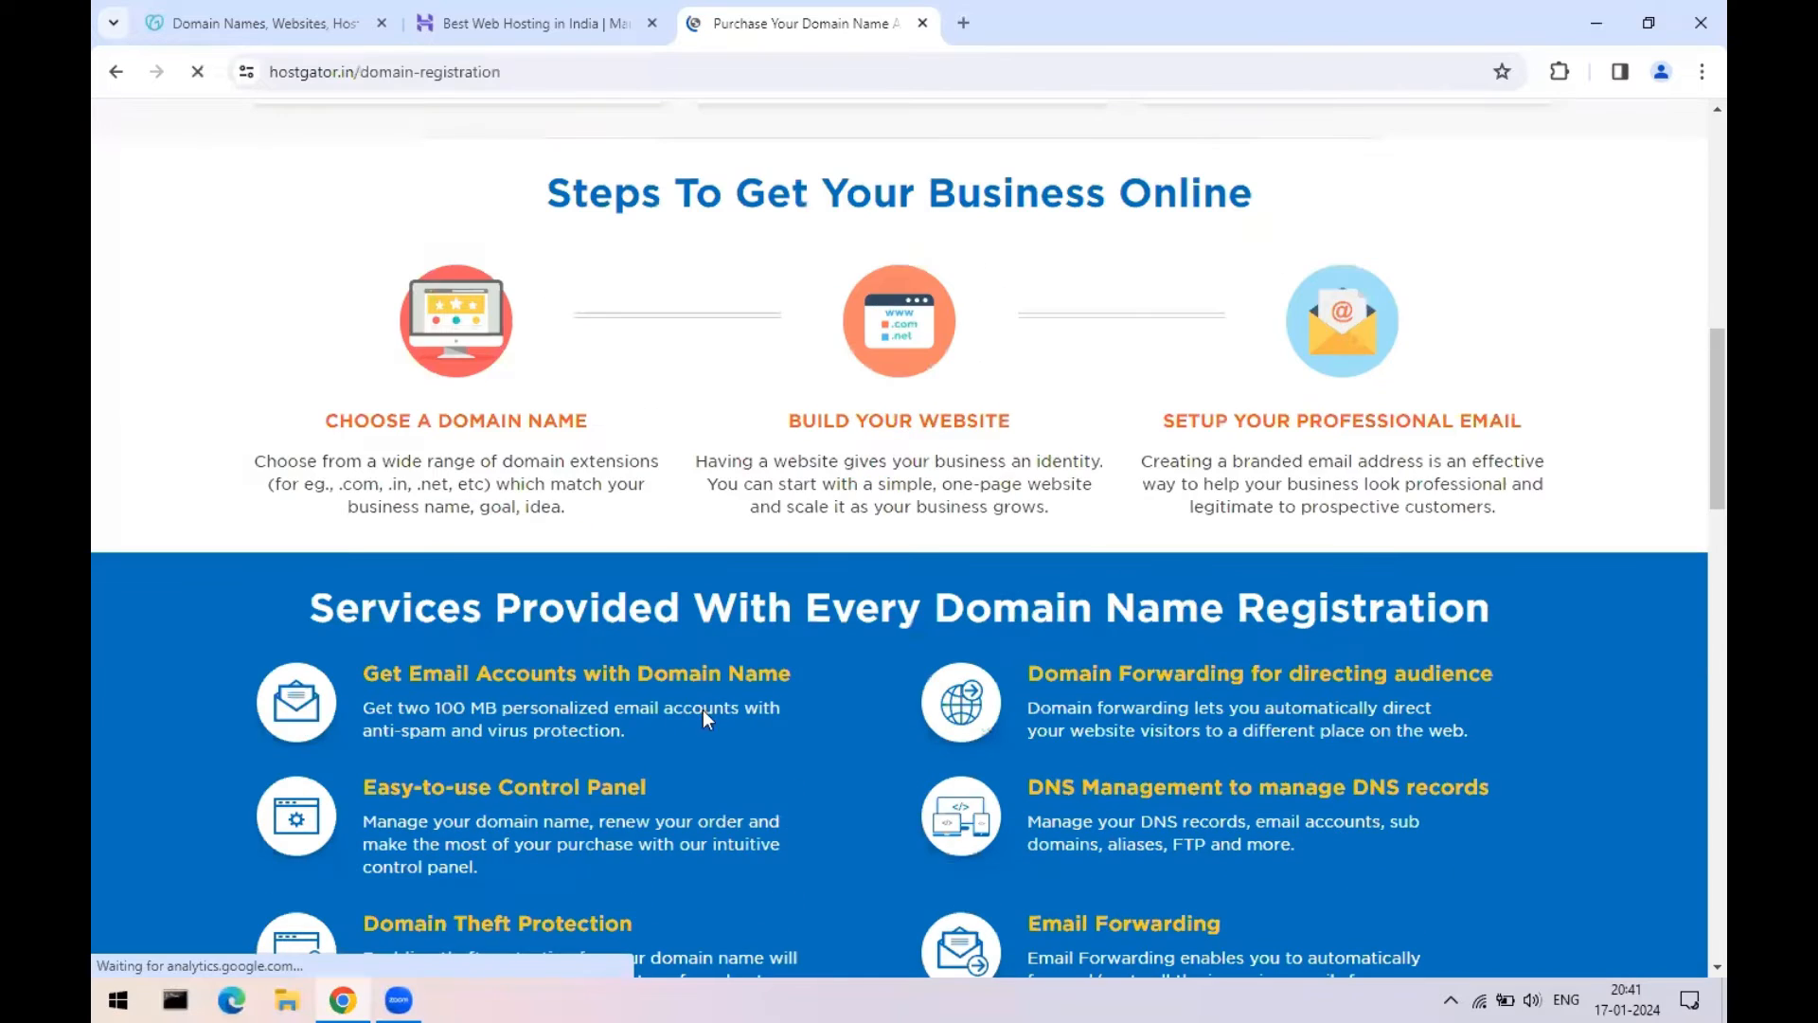
scroll(1420, 316, "up", 8)
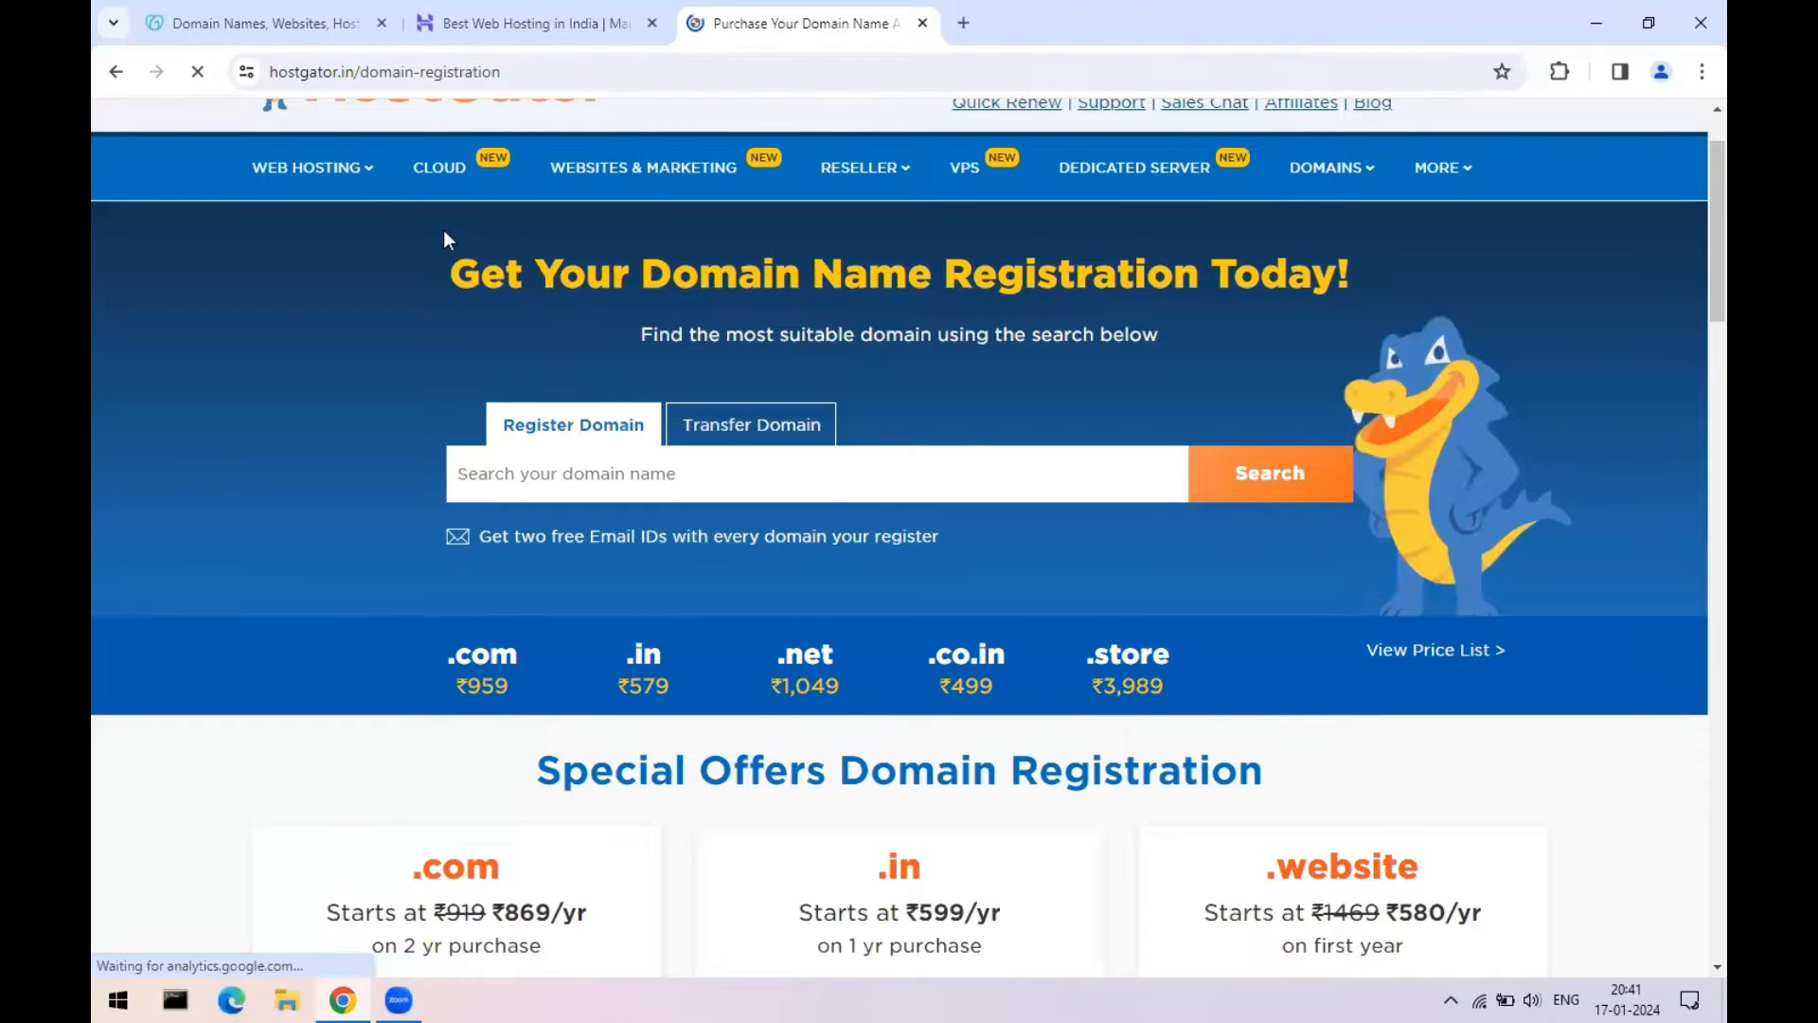
mouse_move(334, 176)
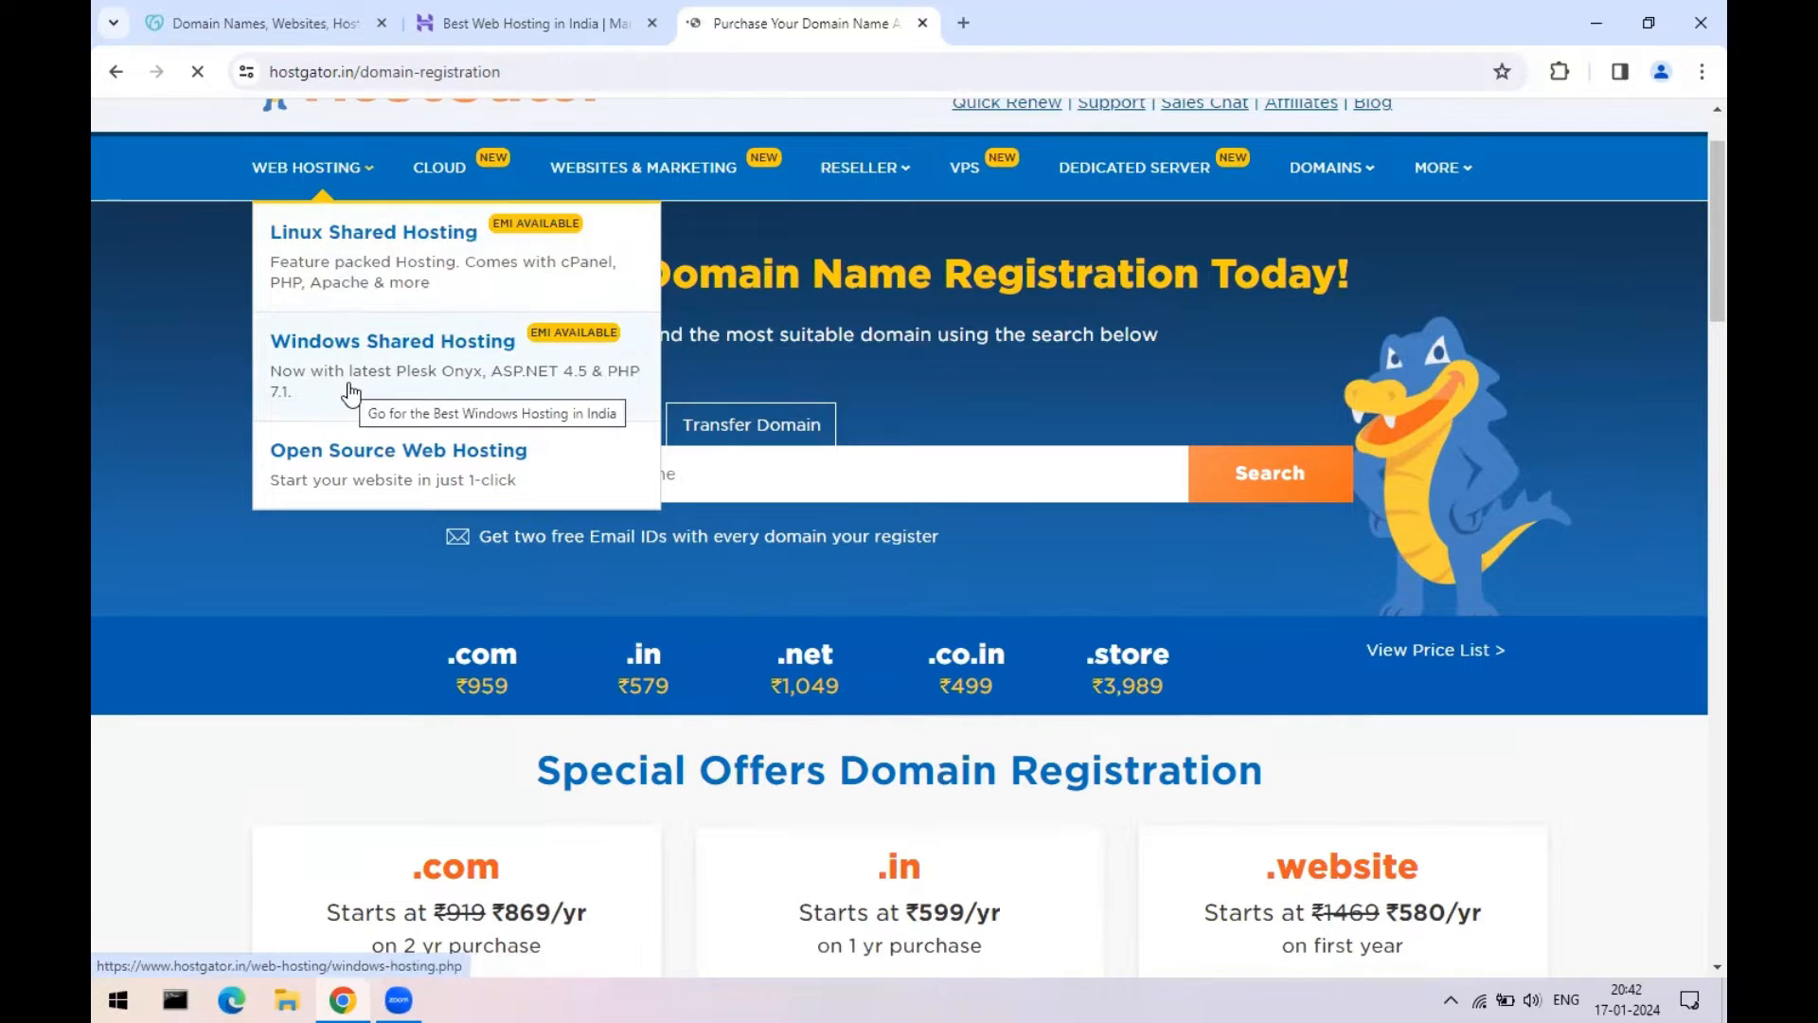
left_click(355, 273)
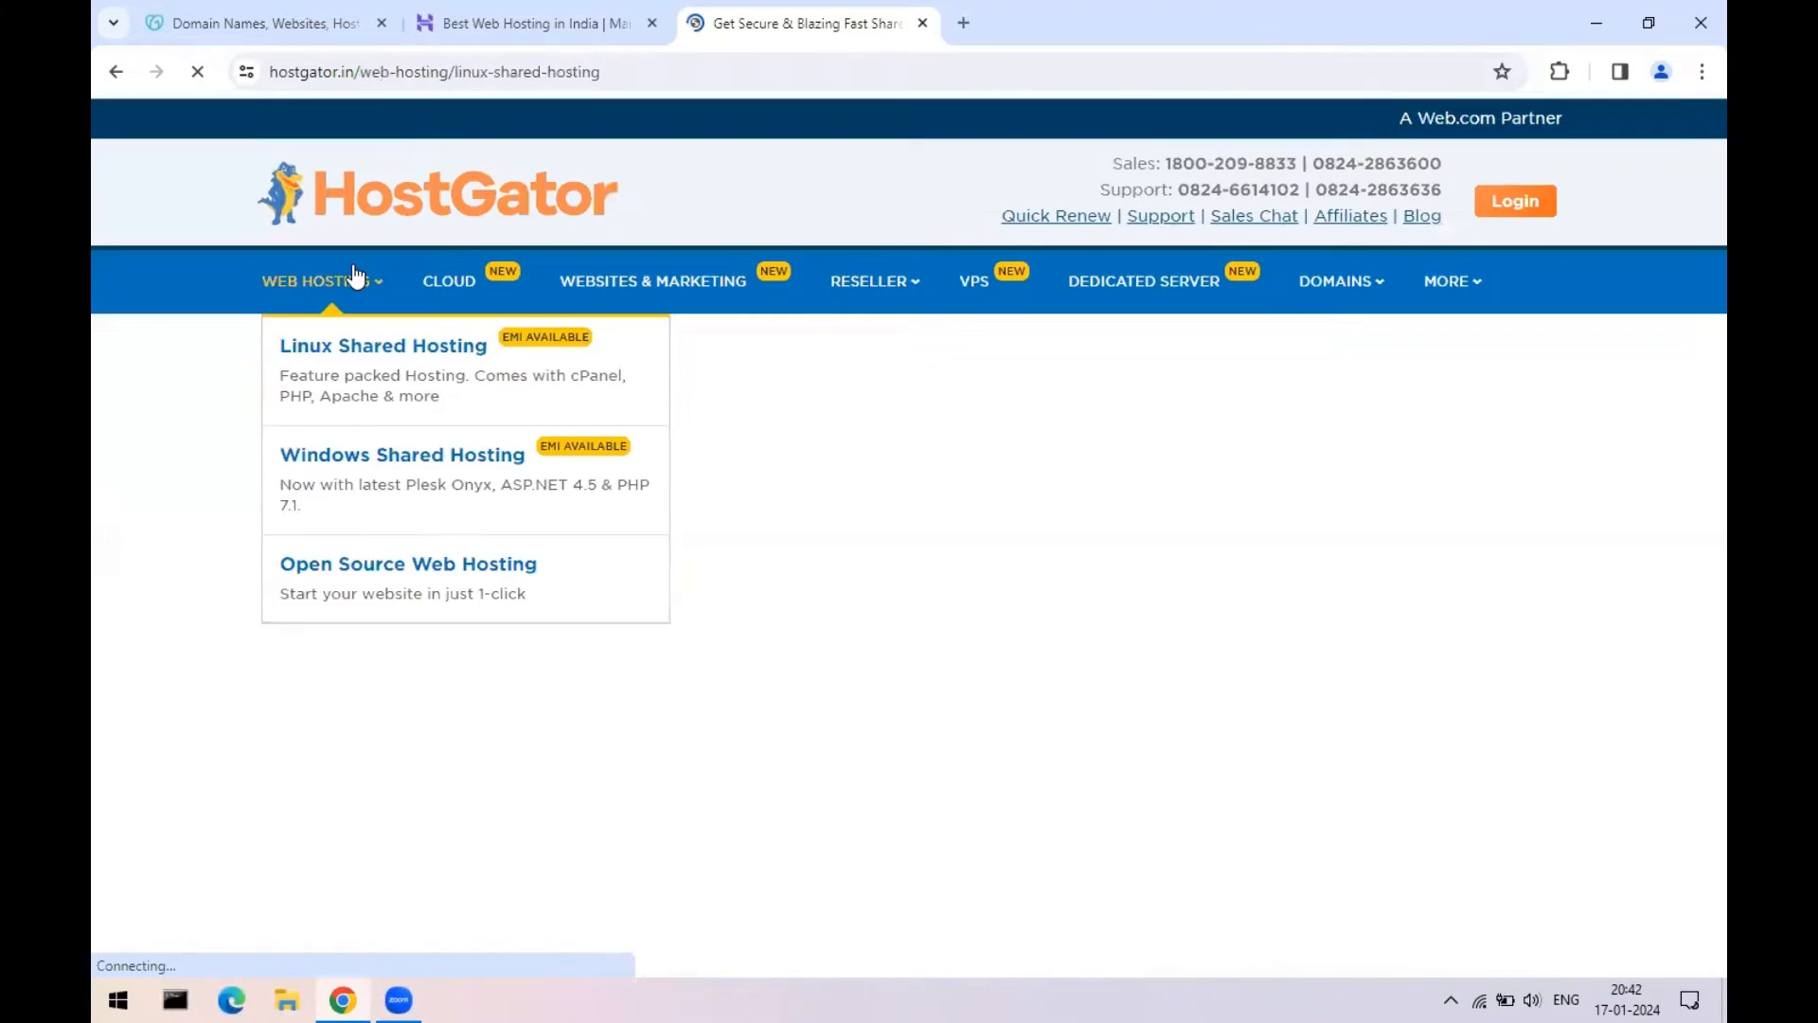
- Scroll HostGator's Linux shared hosting plans and compare them with Hostinger's prices
scroll(238, 568, "down", 3)
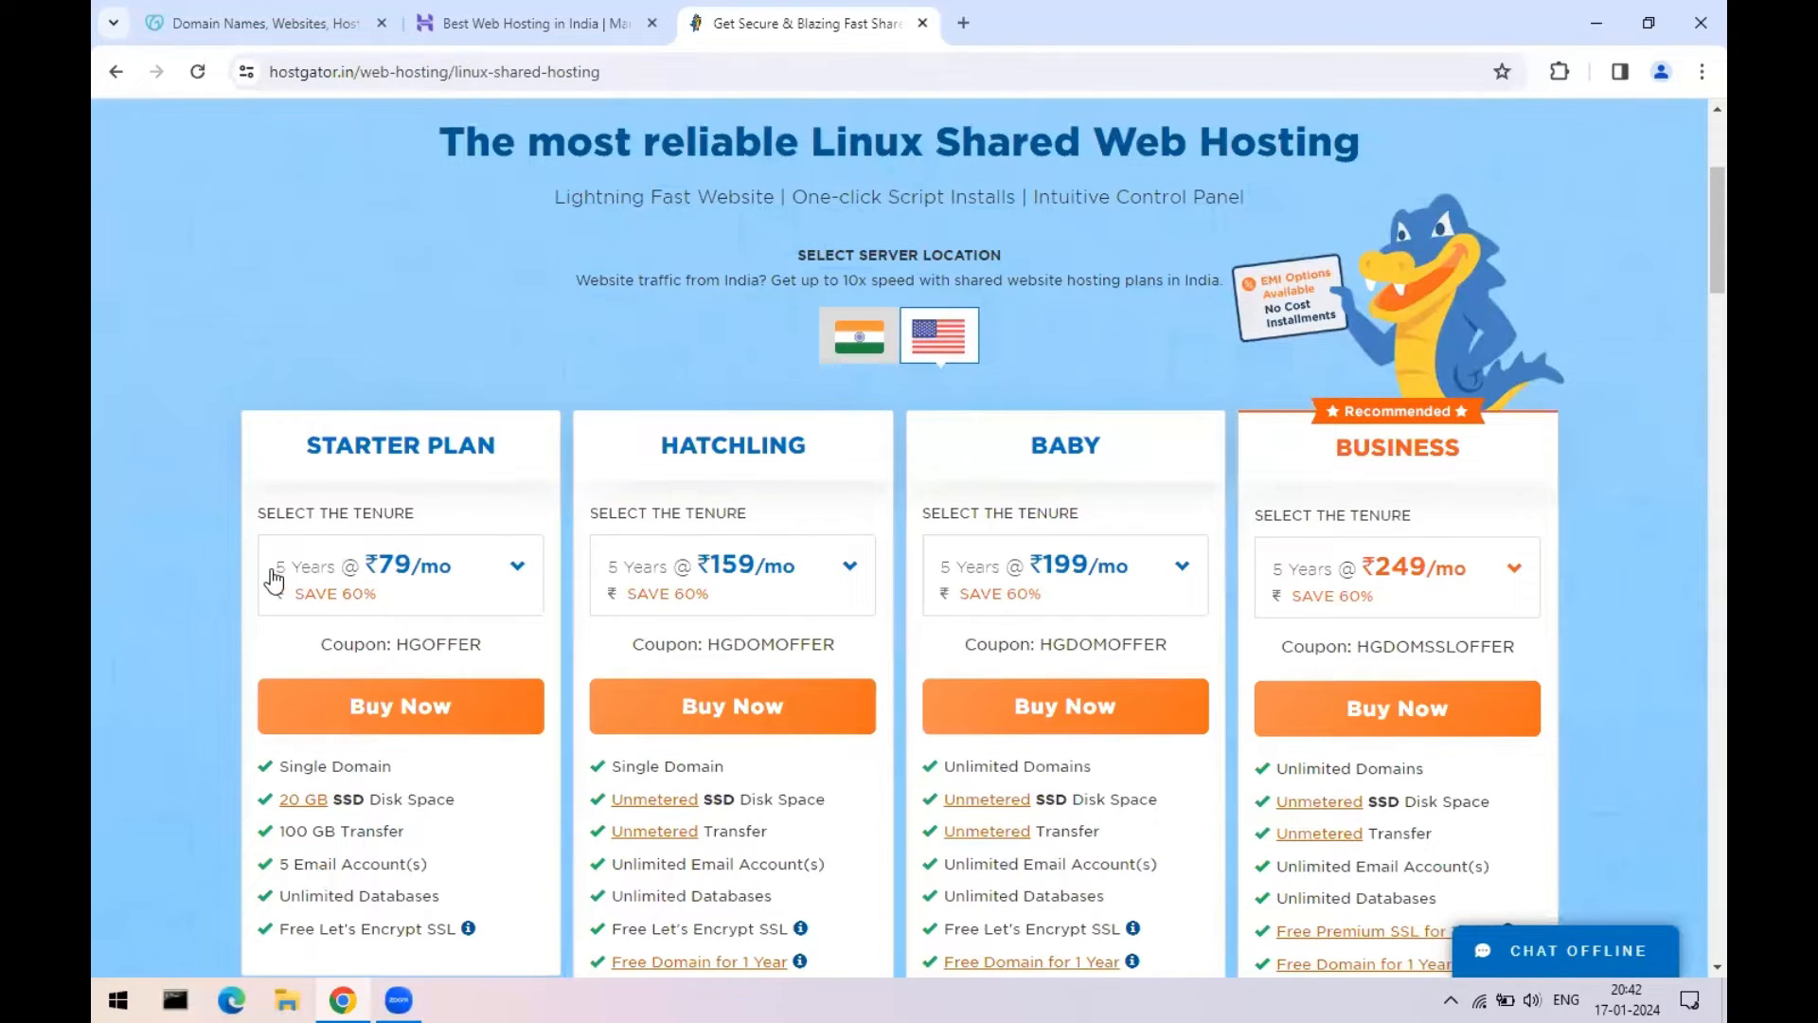
scroll(492, 564, "down", 1)
scroll(316, 539, "down", 1)
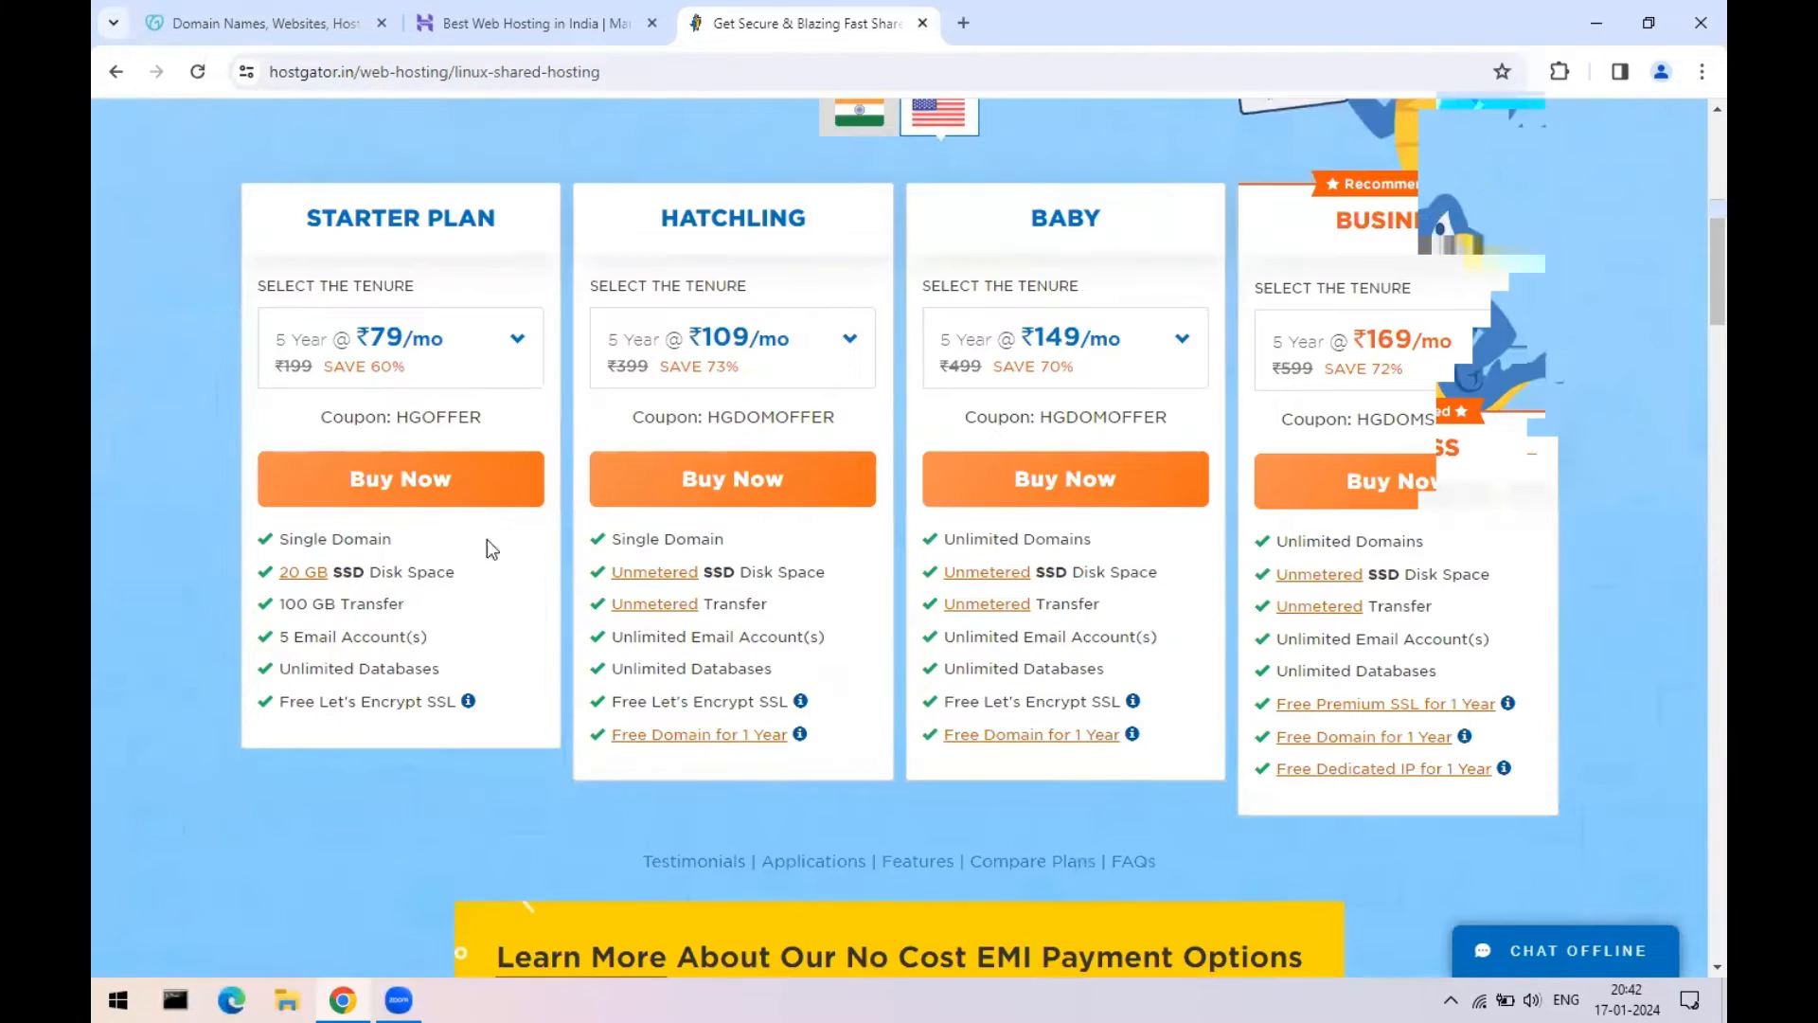
scroll(526, 451, "up", 3)
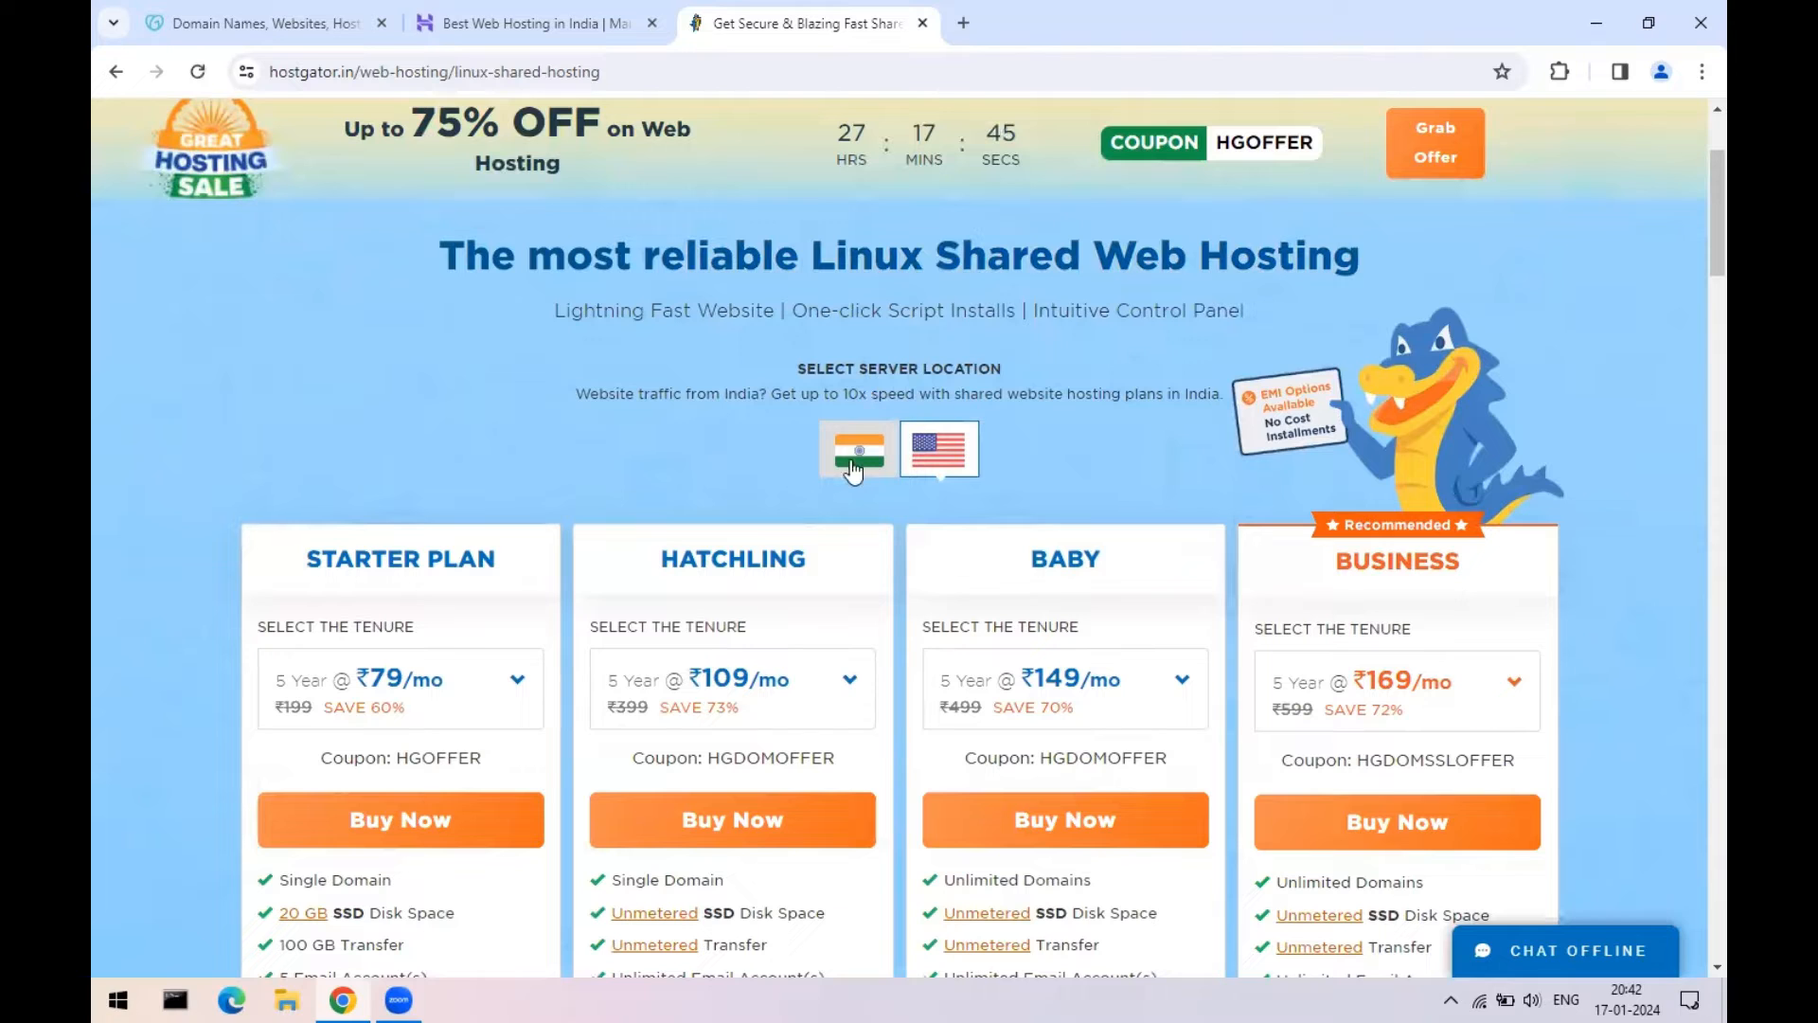
left_click(492, 27)
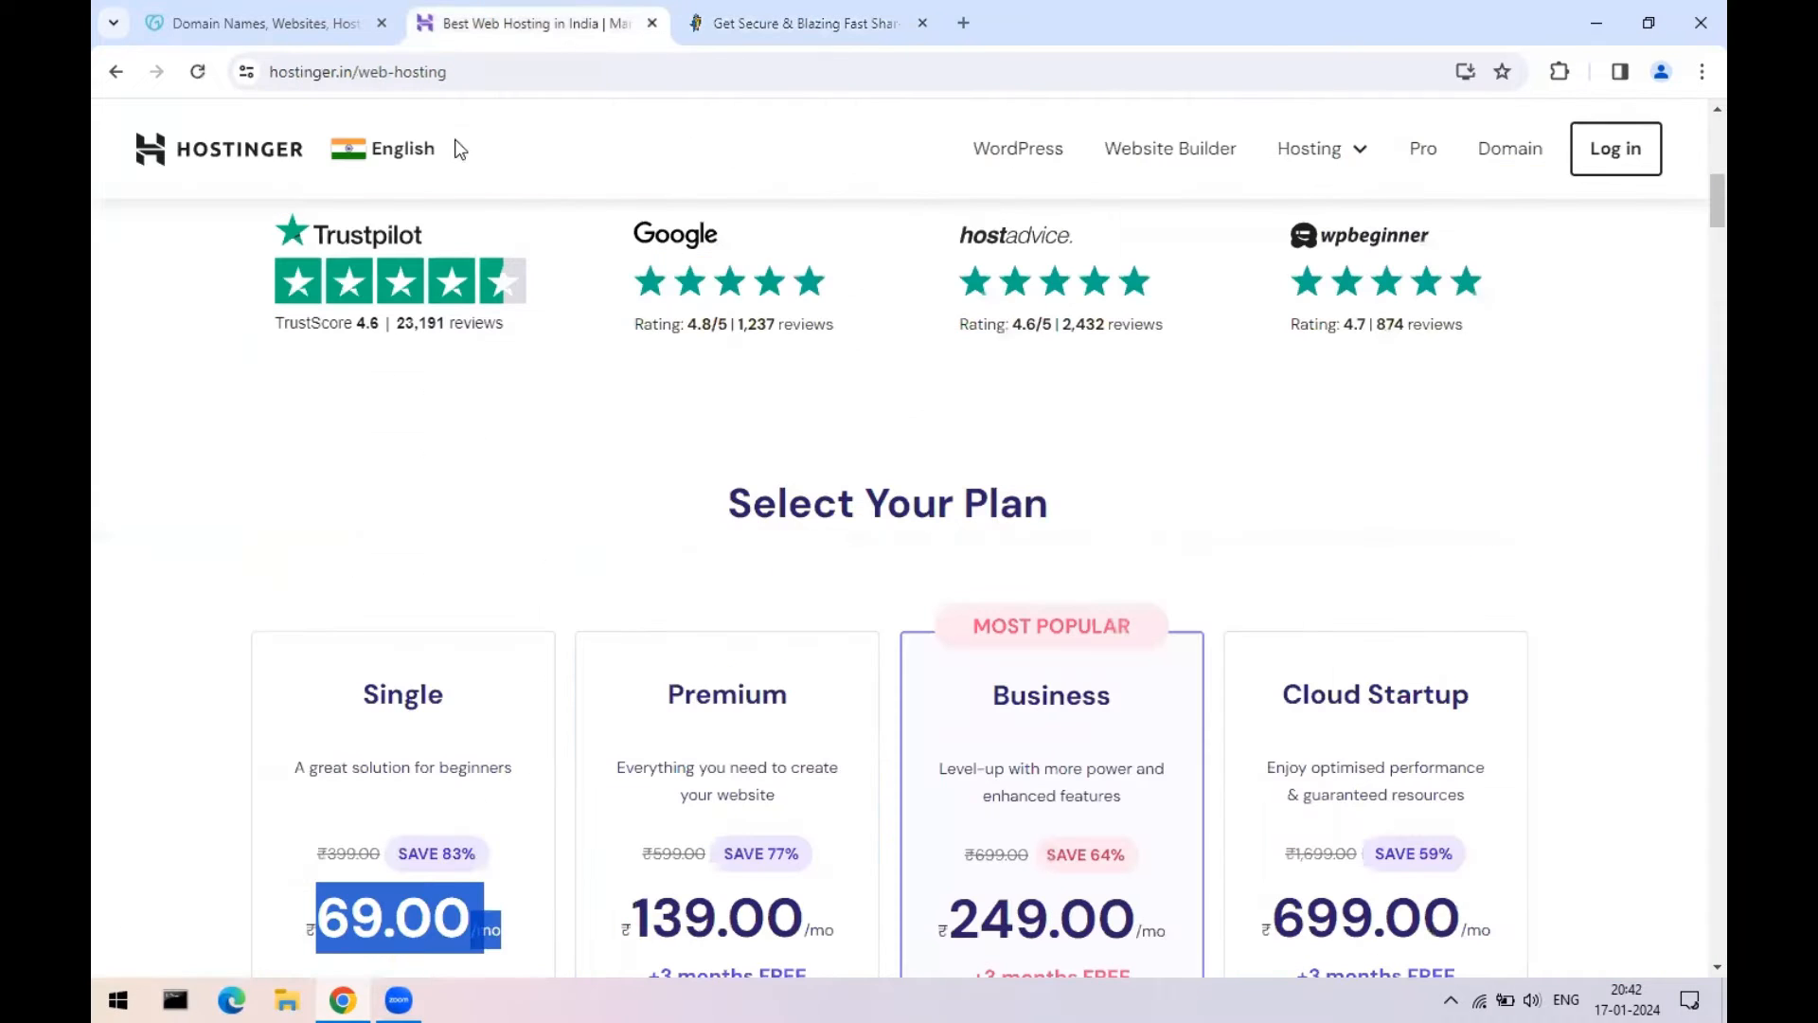
left_click(806, 21)
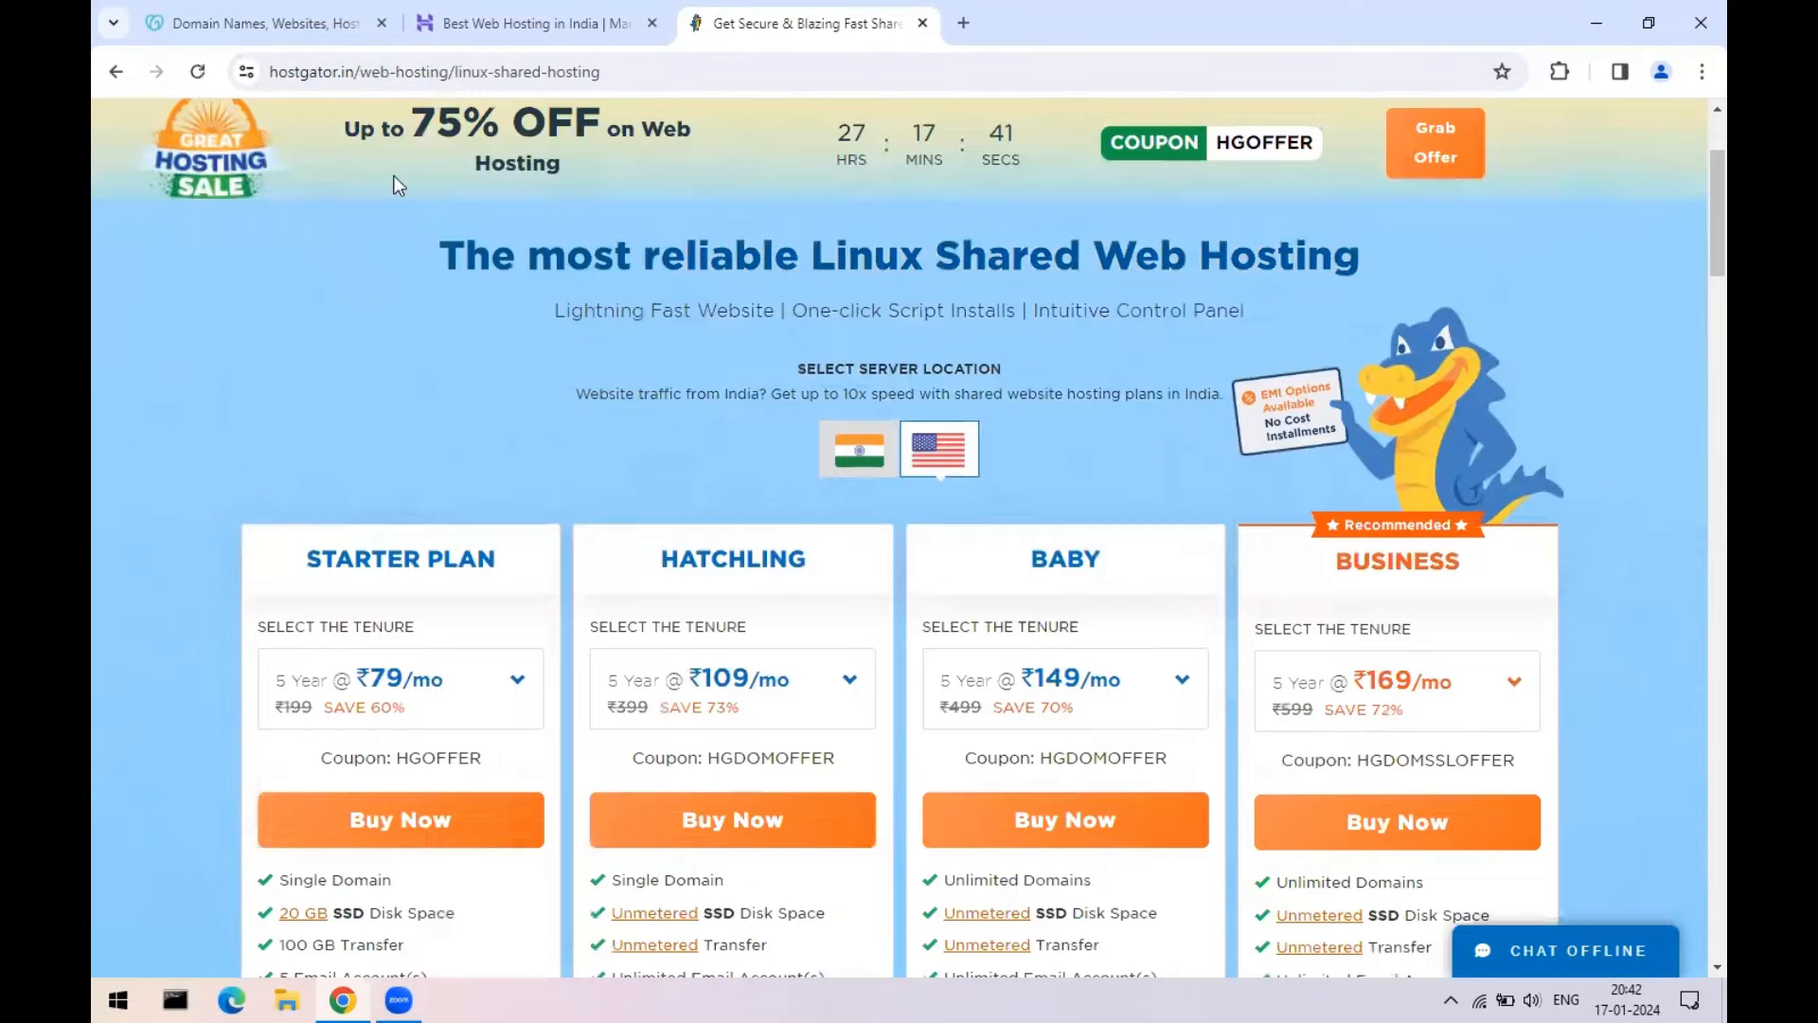
- Dismiss the GoDaddy survey popup and open a fourth, blank tab
left_click(333, 31)
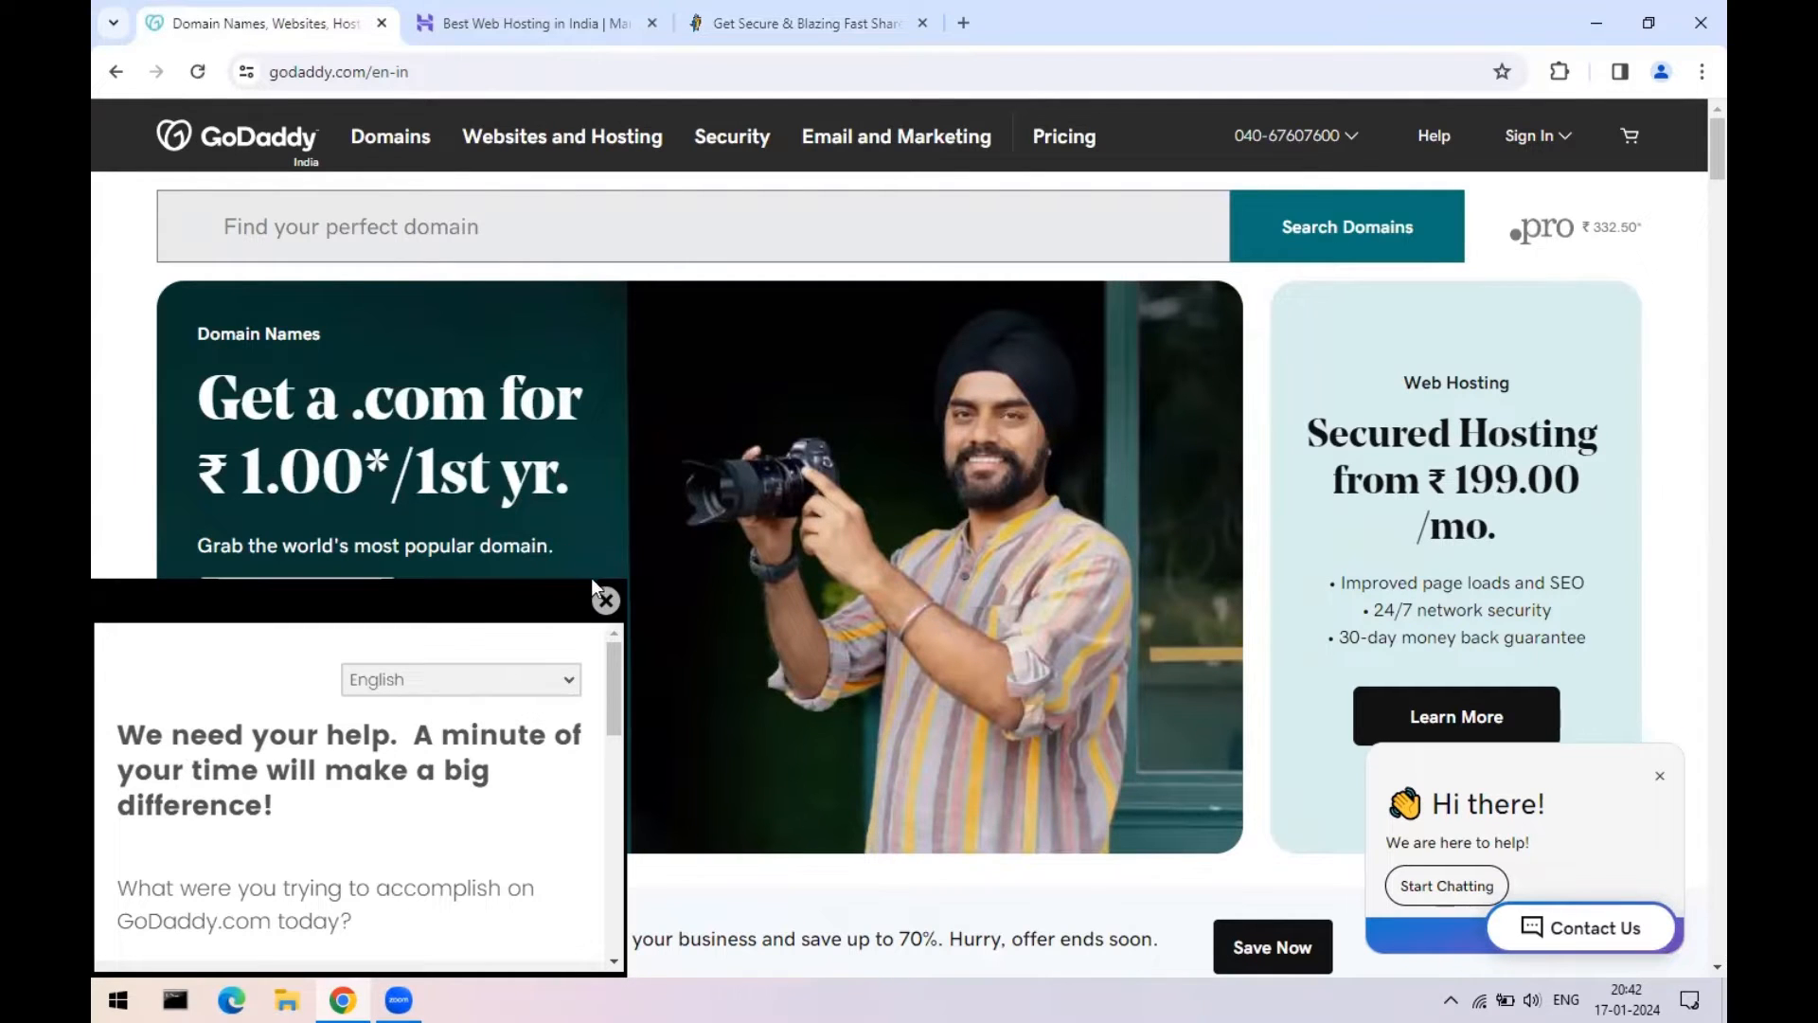
left_click(606, 601)
left_click(530, 22)
left_click(804, 23)
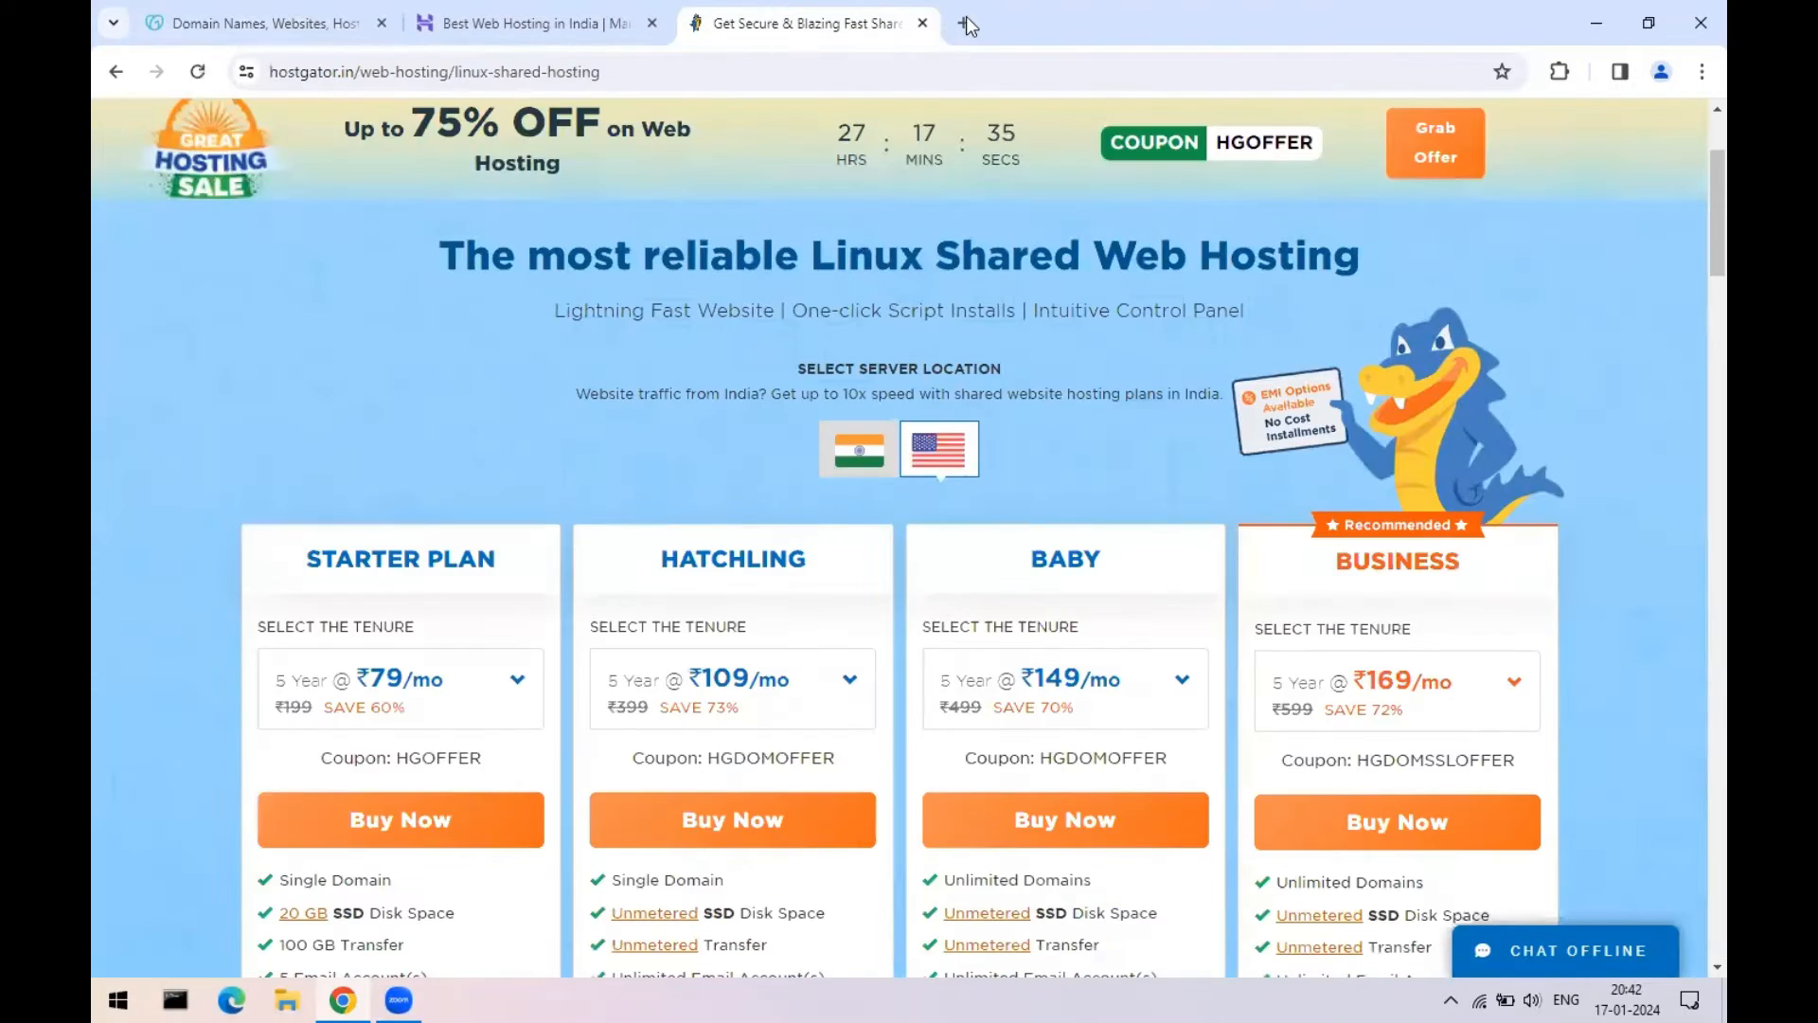
left_click(965, 22)
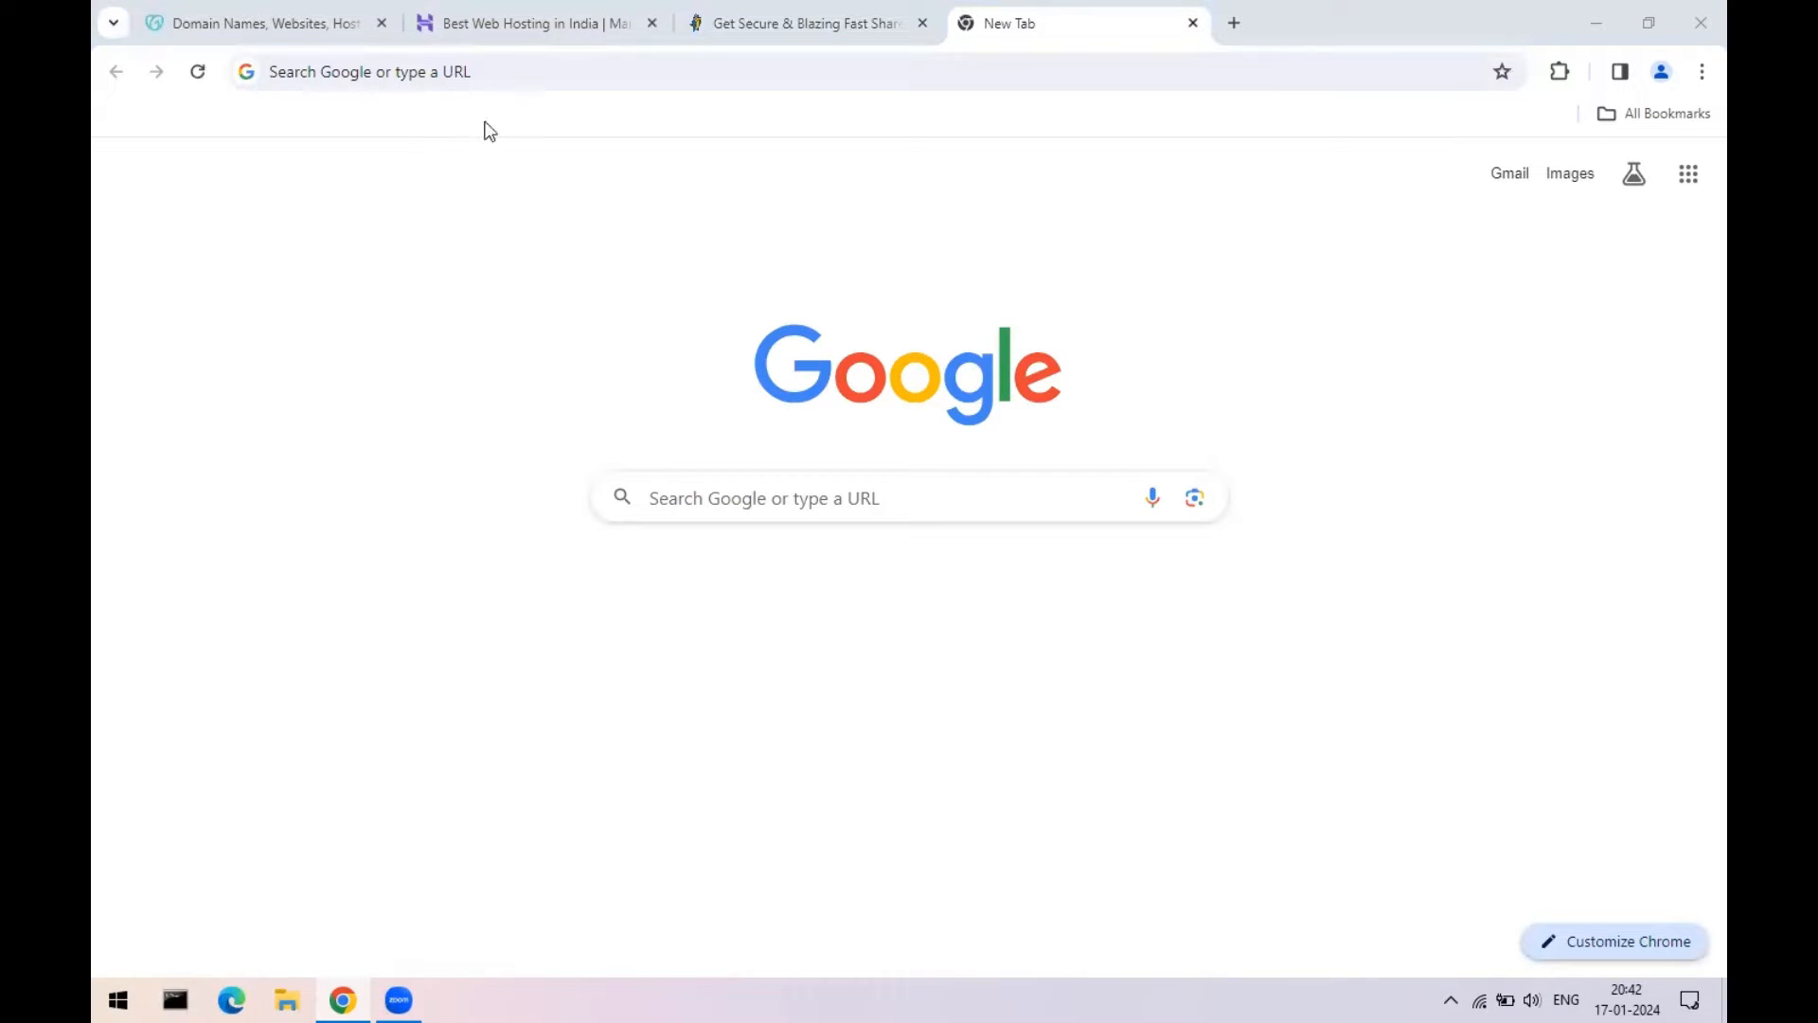
- Search for onohosting and open the Onohosting website
left_click(489, 71)
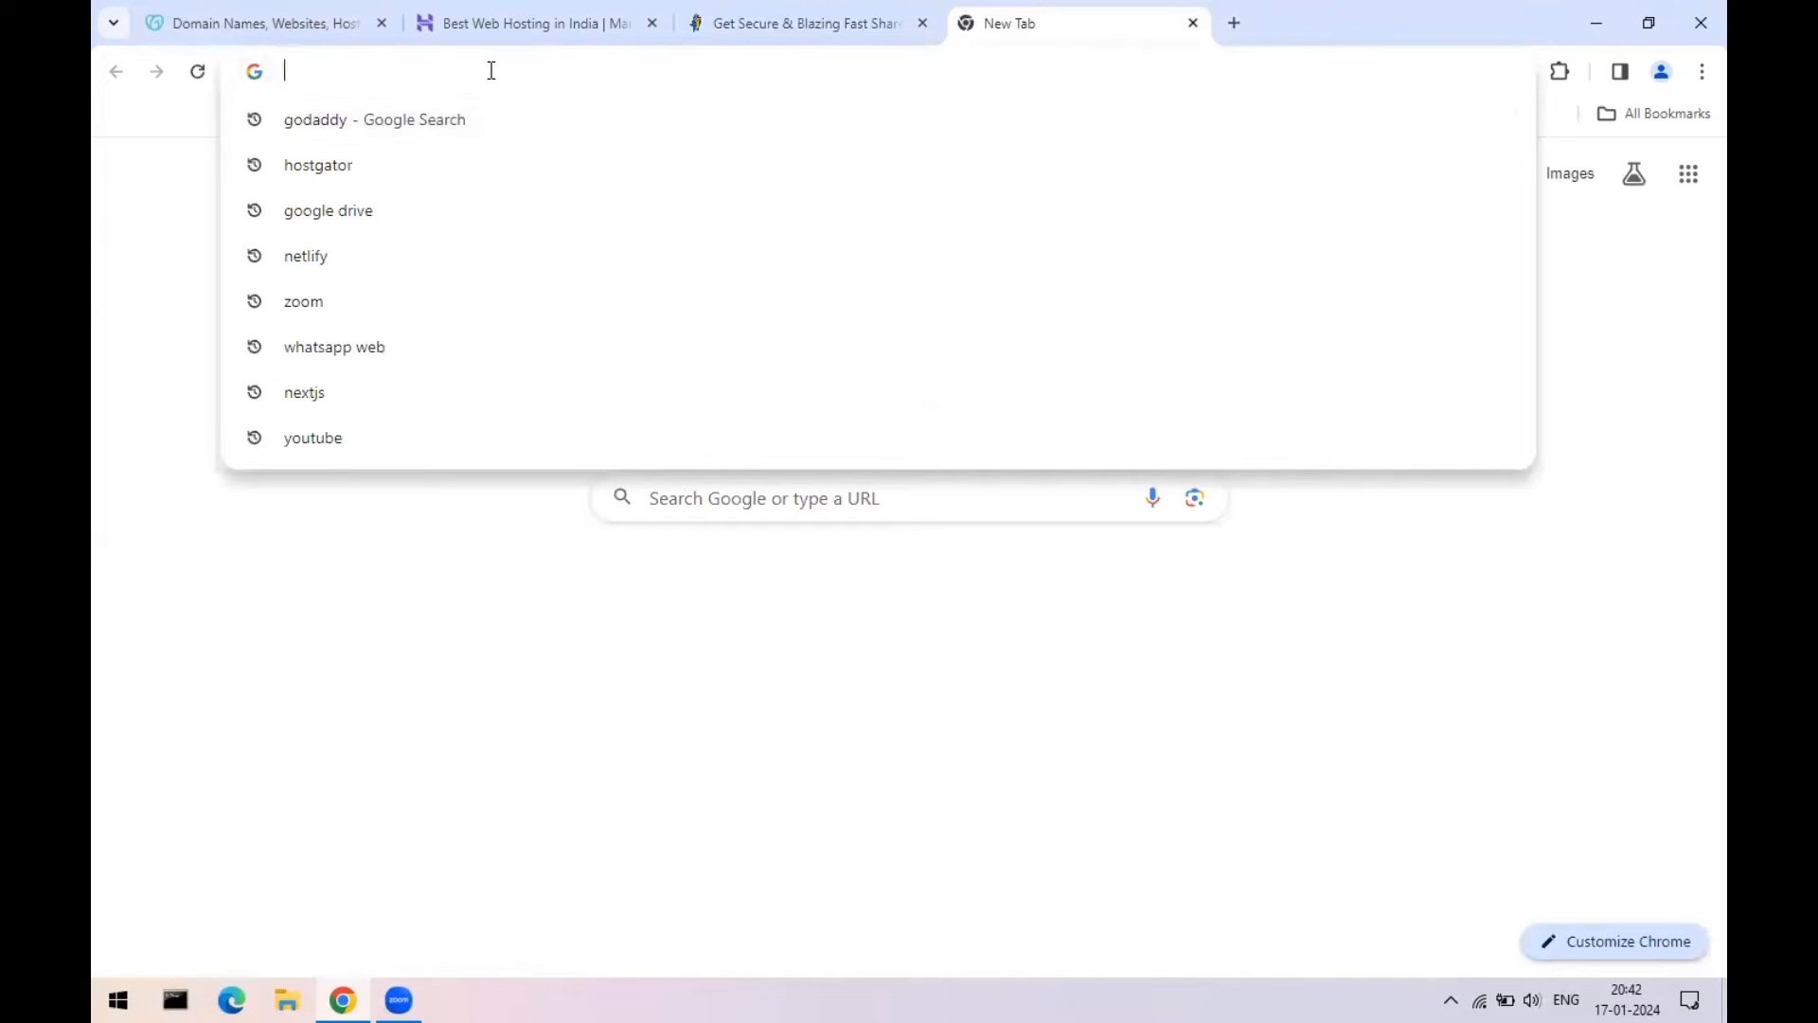
type("ono")
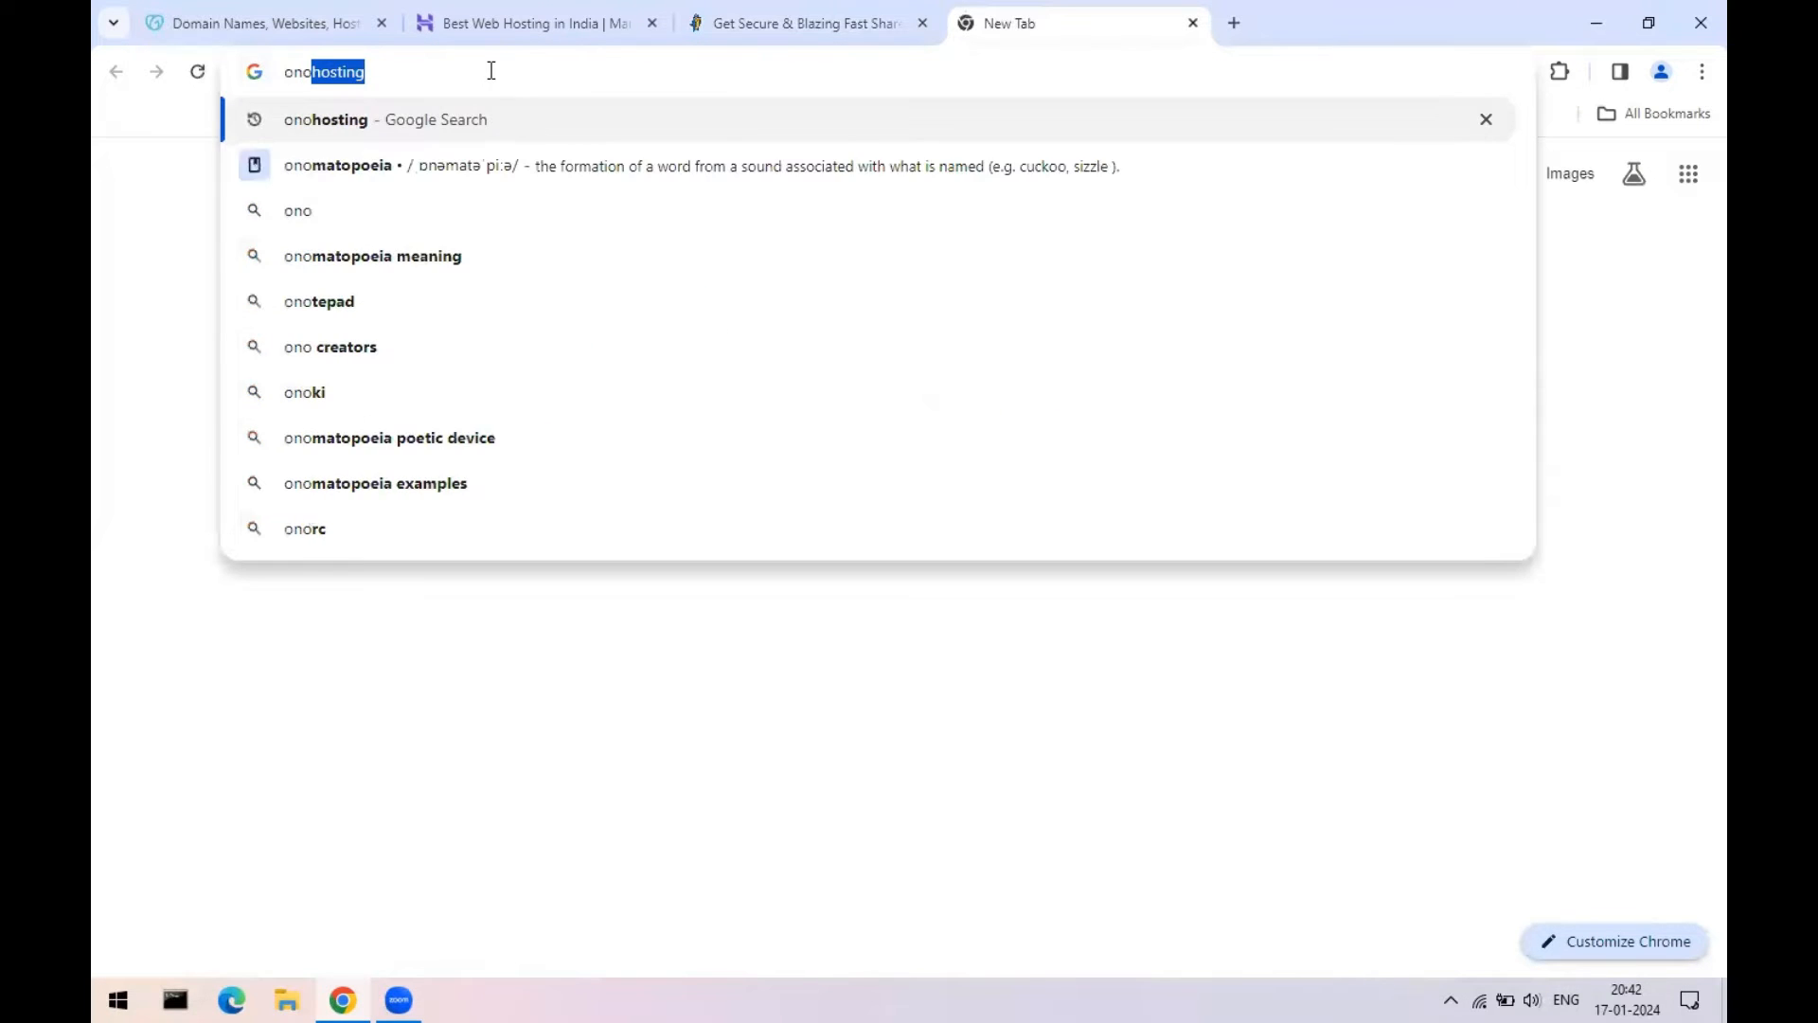
key("Return")
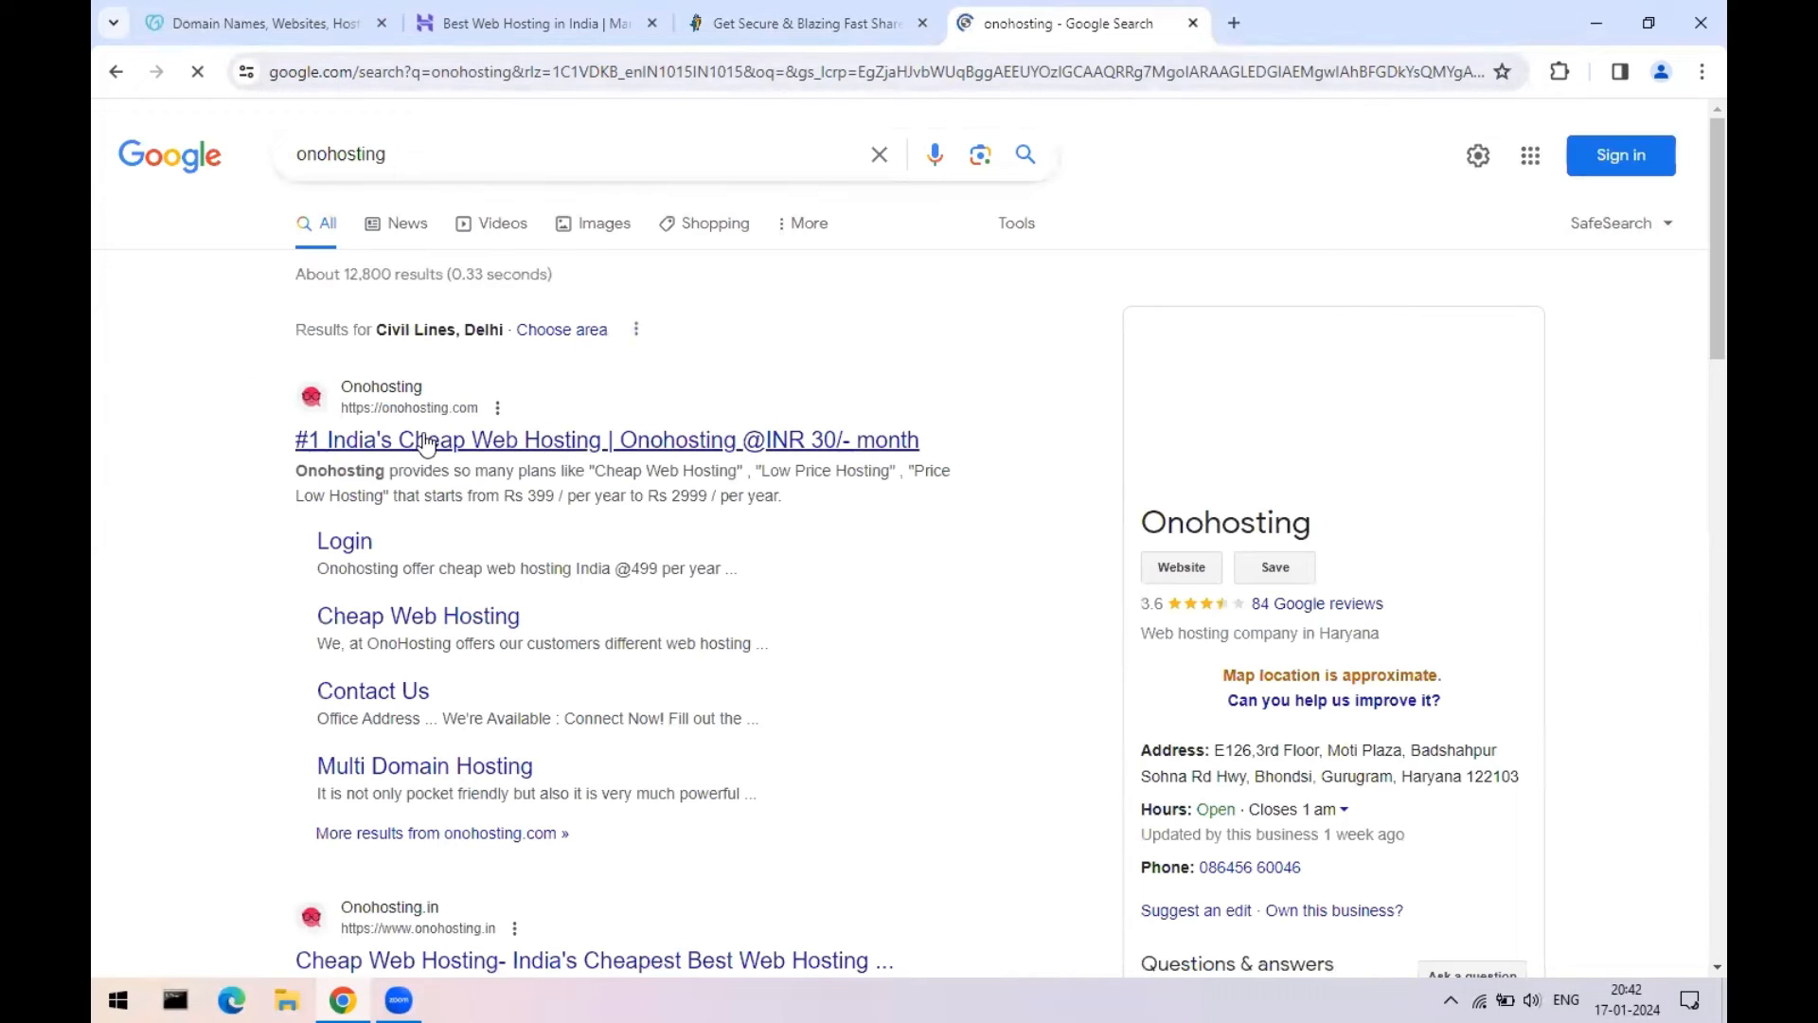
left_click(423, 443)
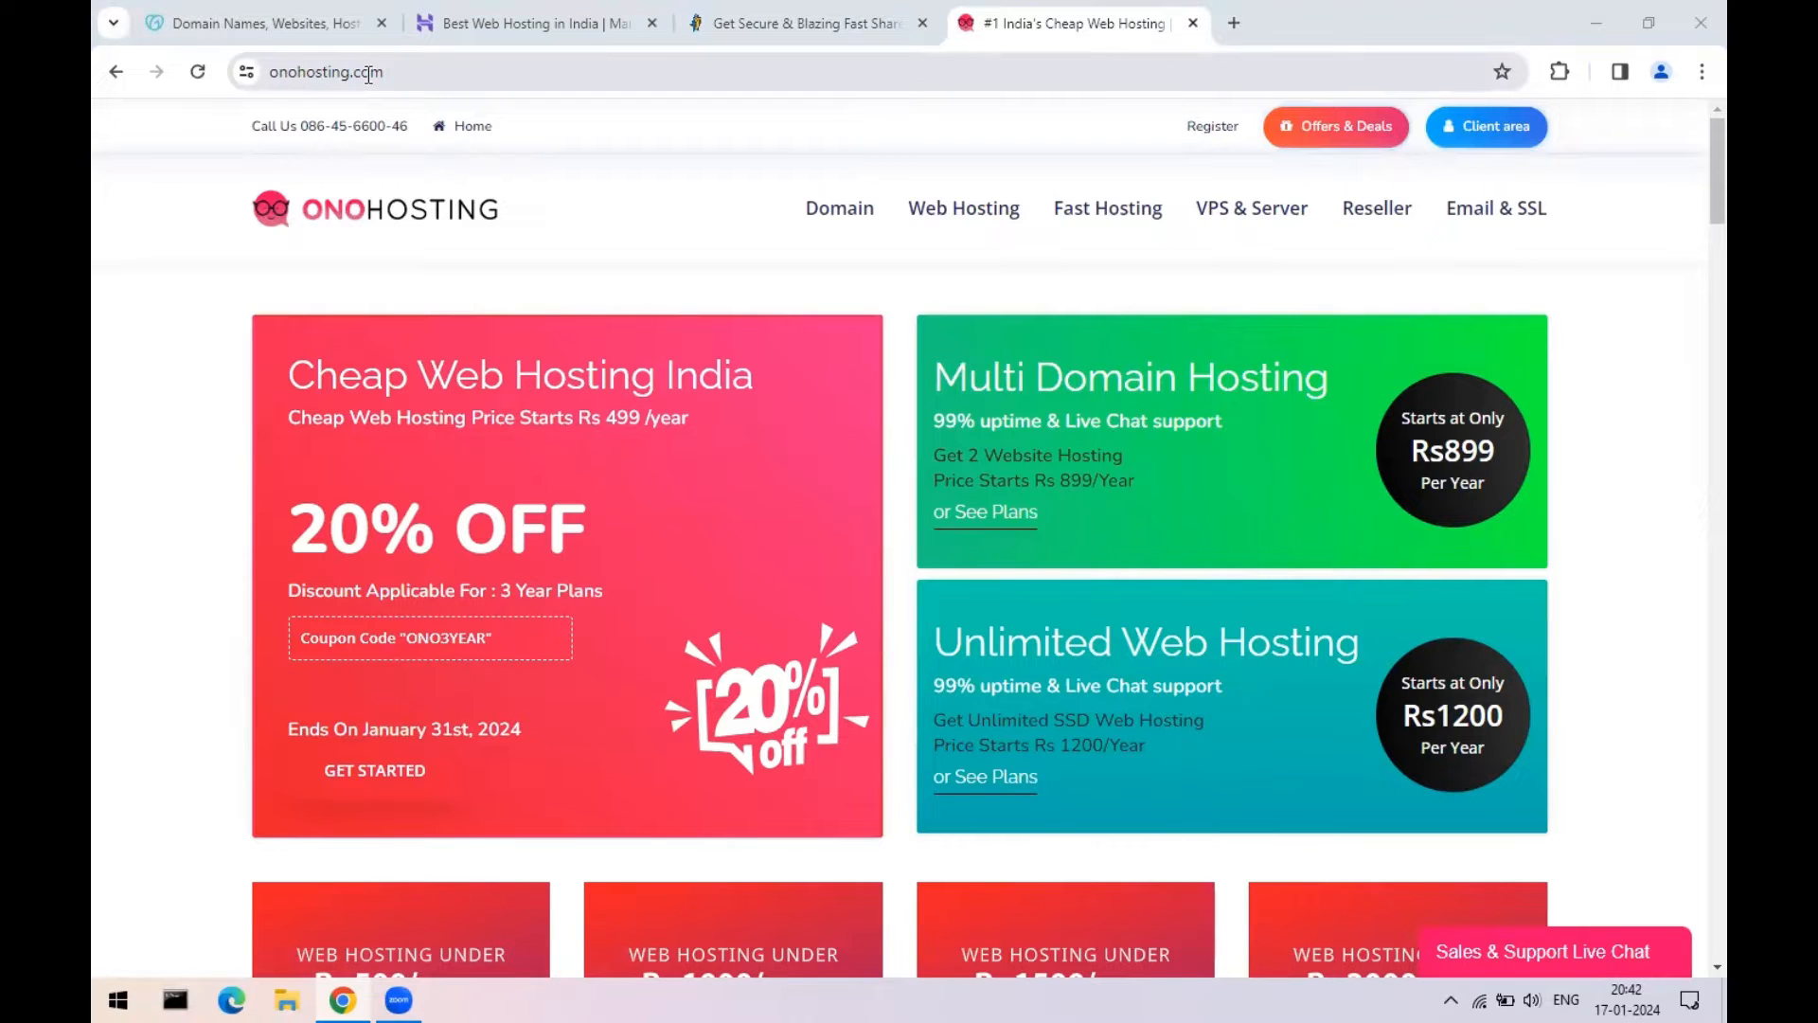
- Open OnoHosting's Monthly Web Hosting Plans page, starting at ₹30/month
scroll(973, 609, "down", 5)
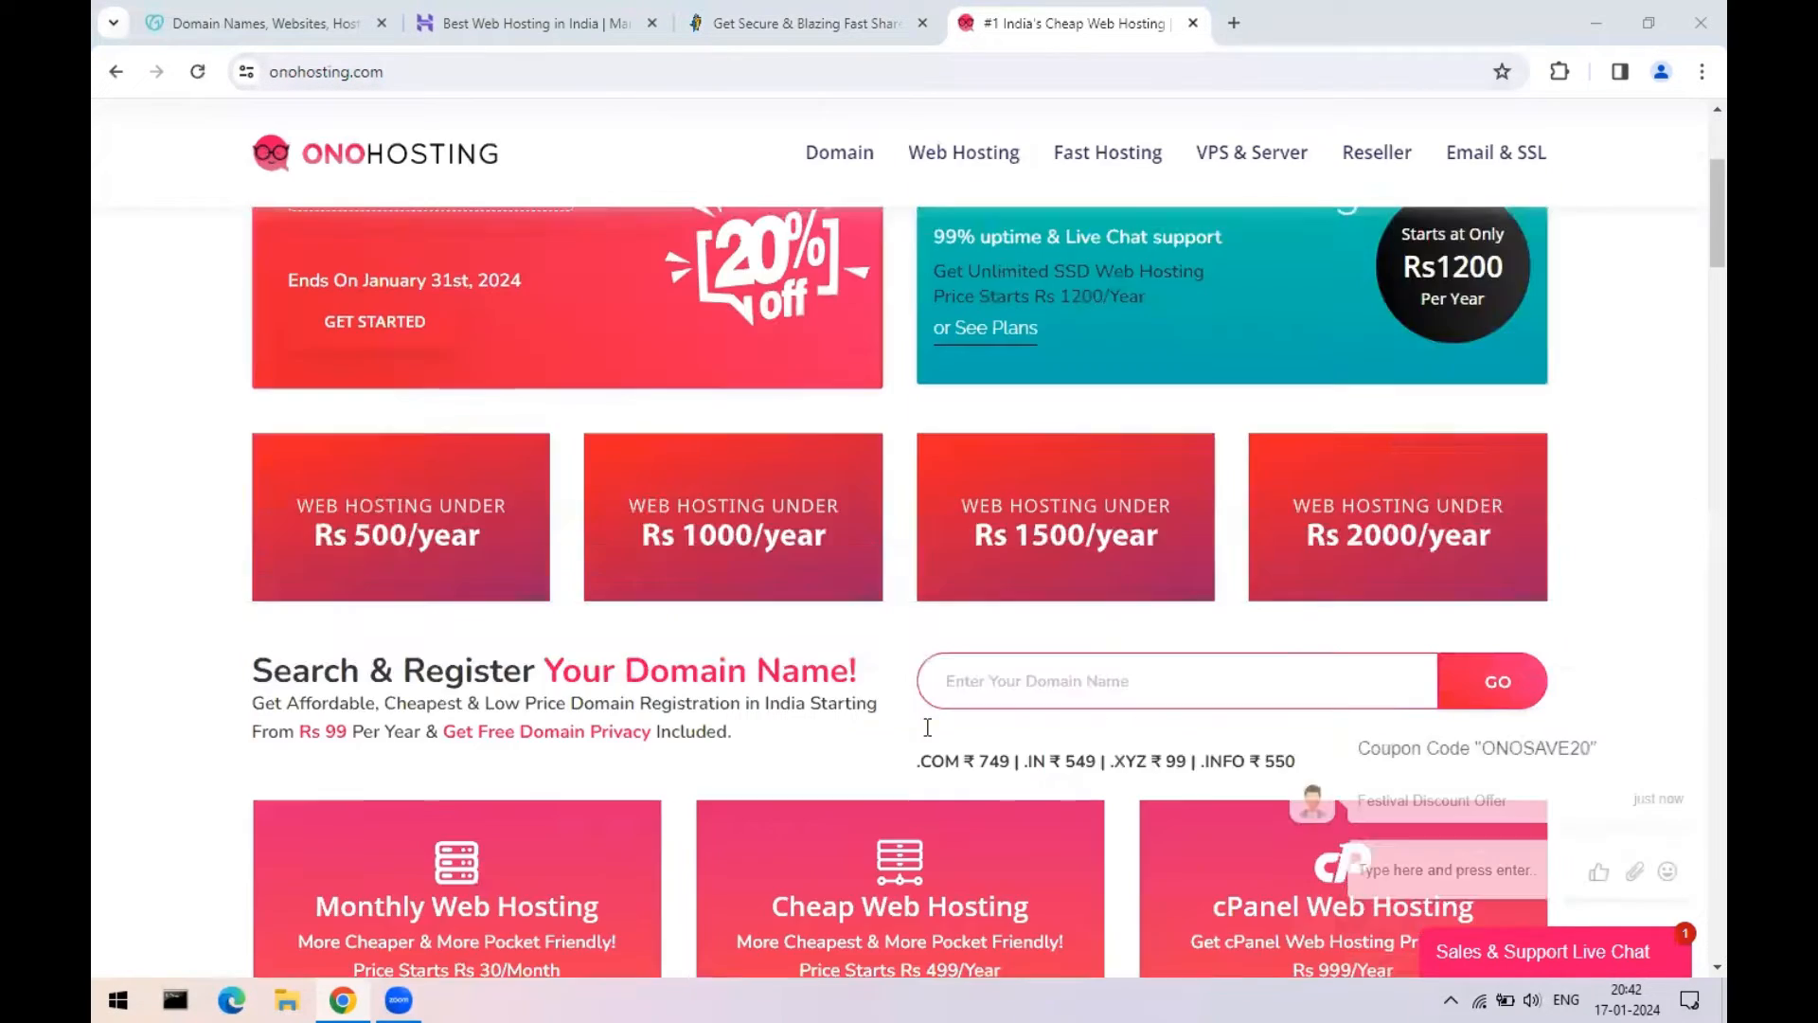
scroll(927, 727, "up", 5)
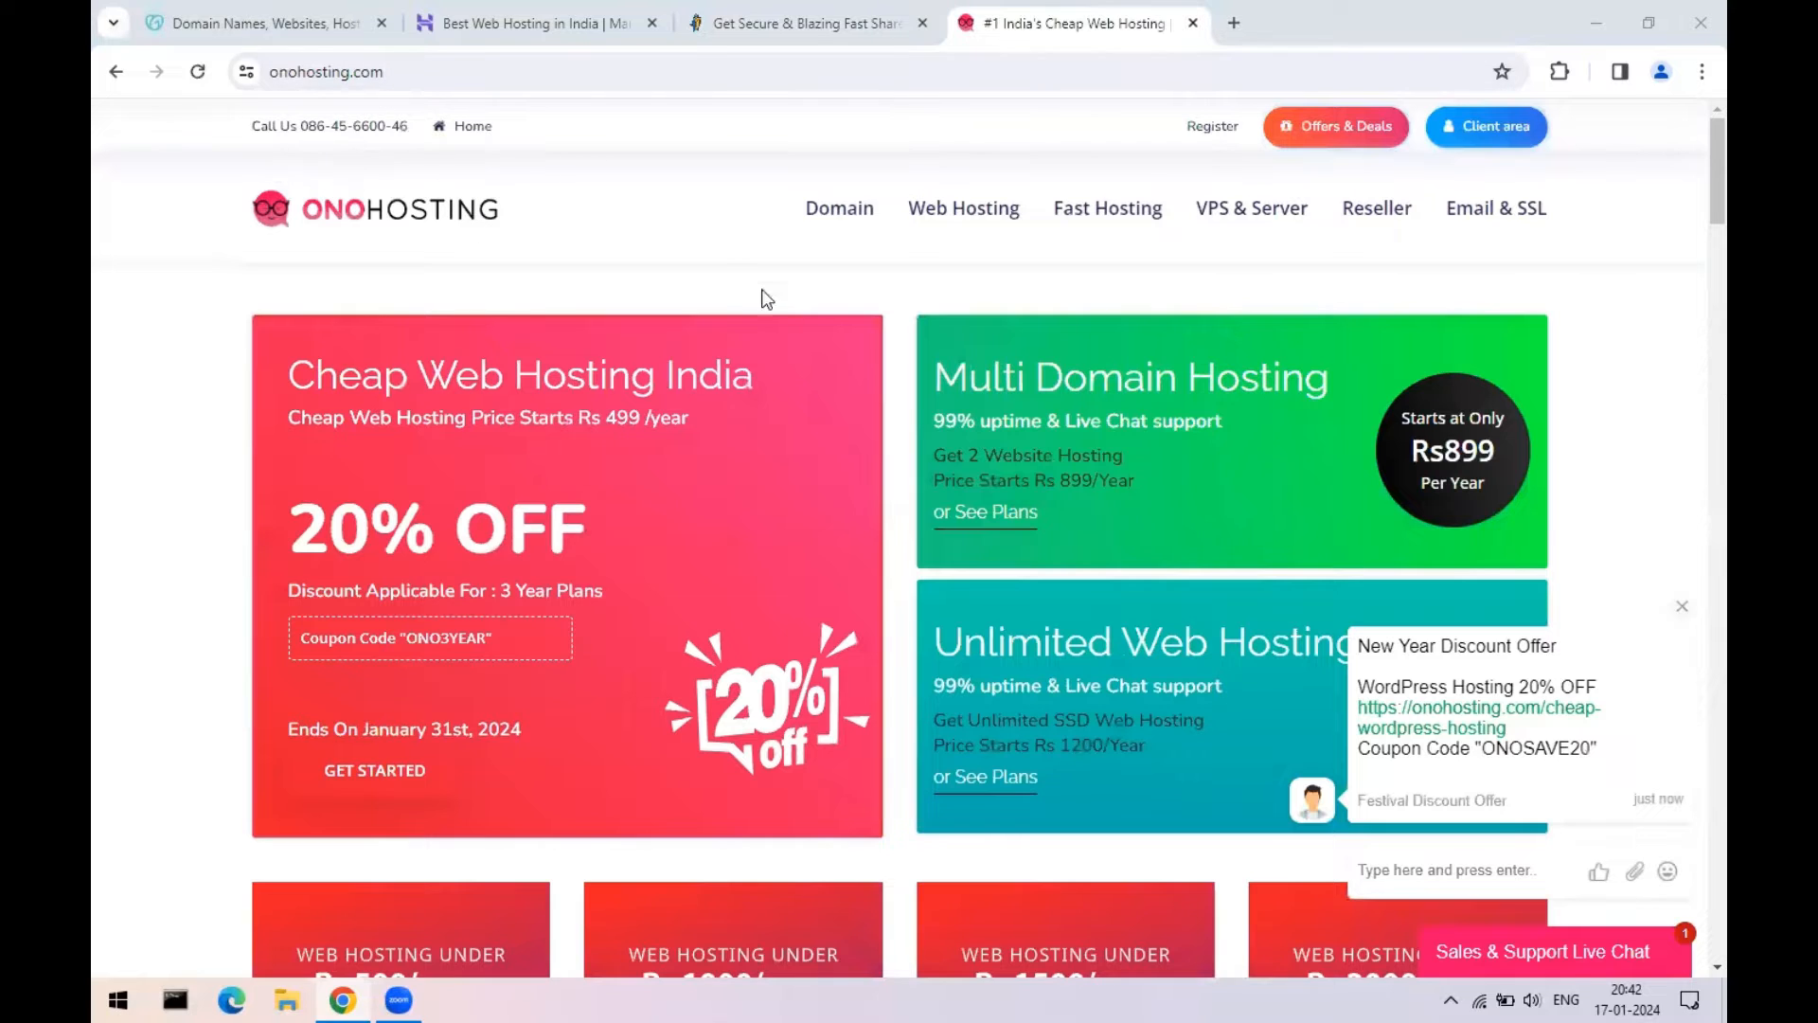
mouse_move(862, 226)
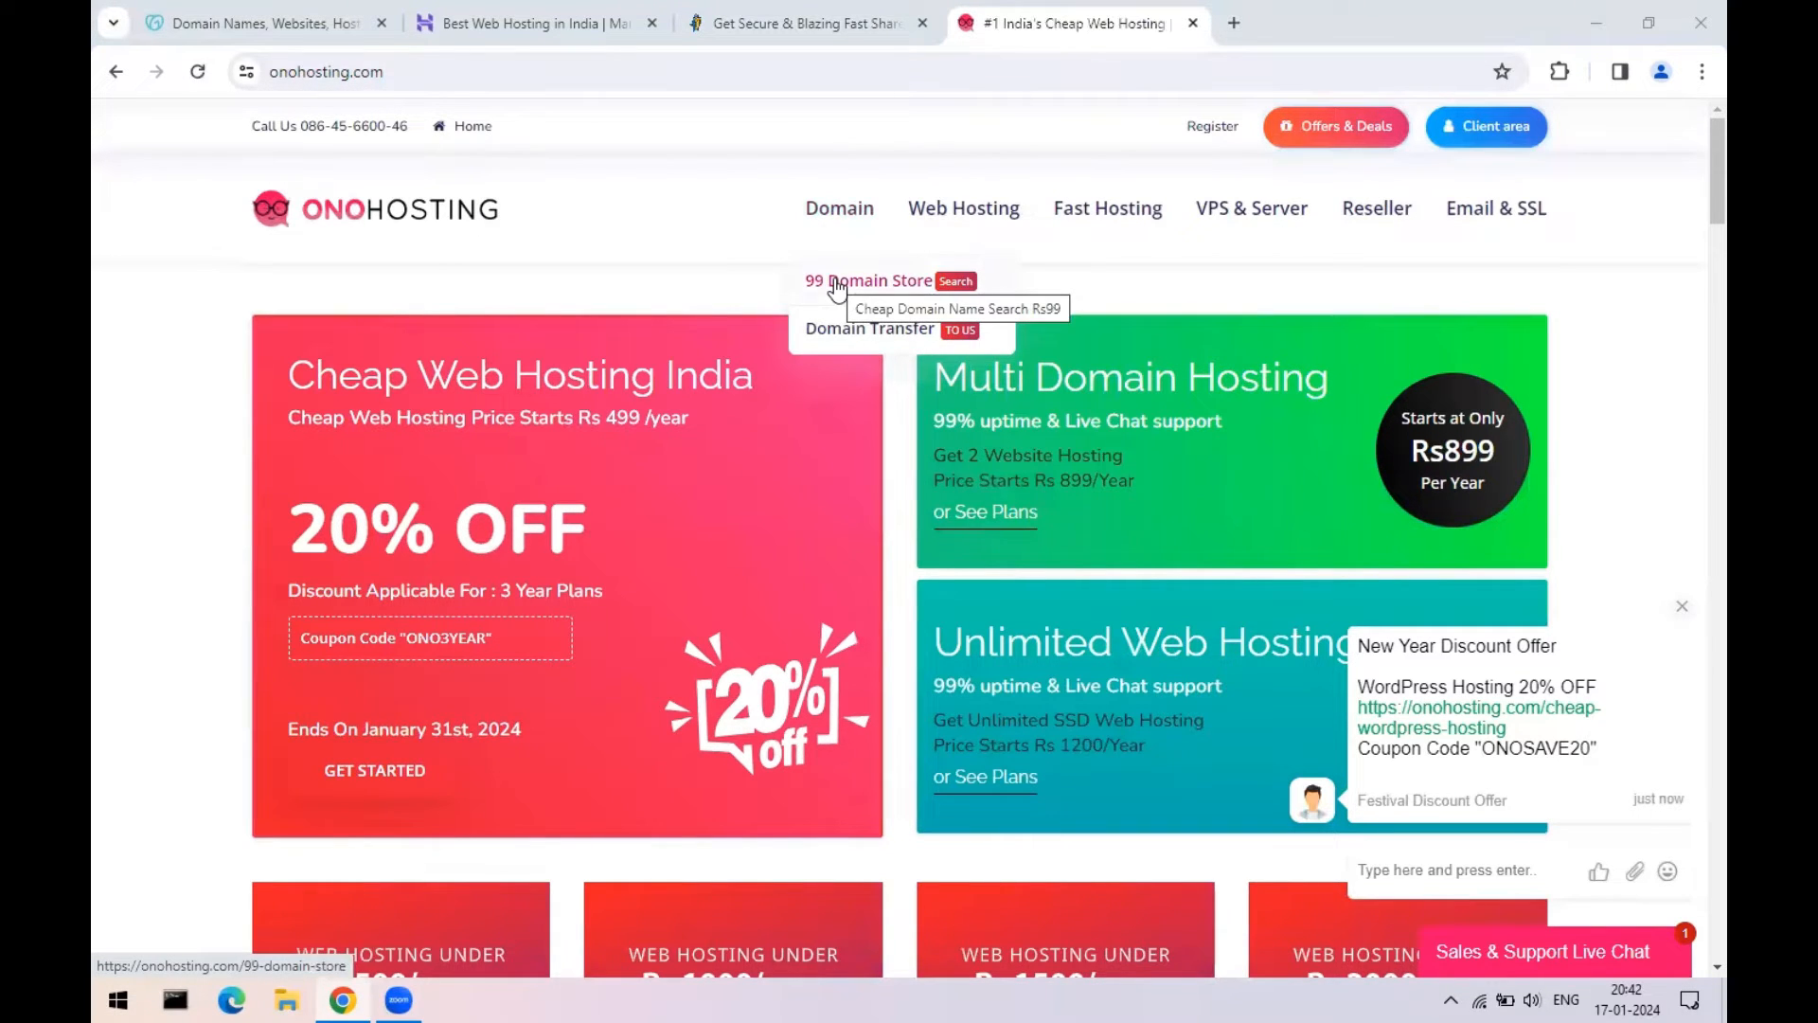
mouse_move(968, 224)
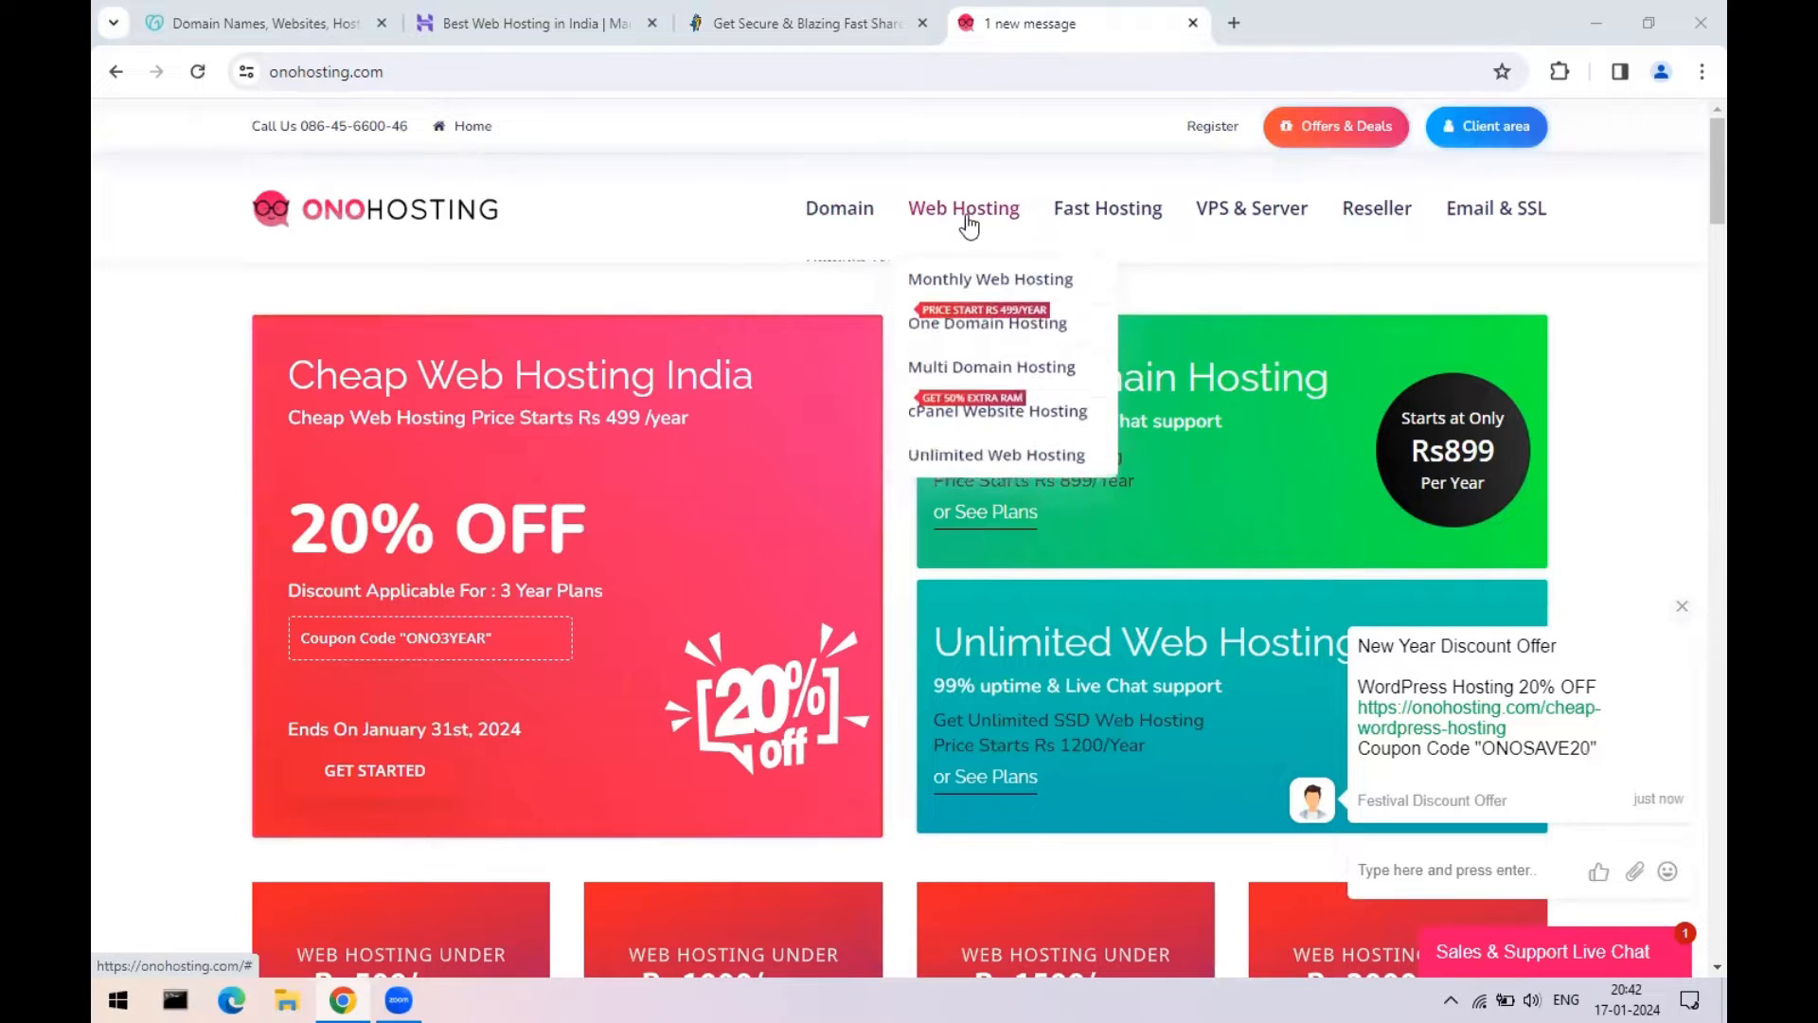
left_click(994, 282)
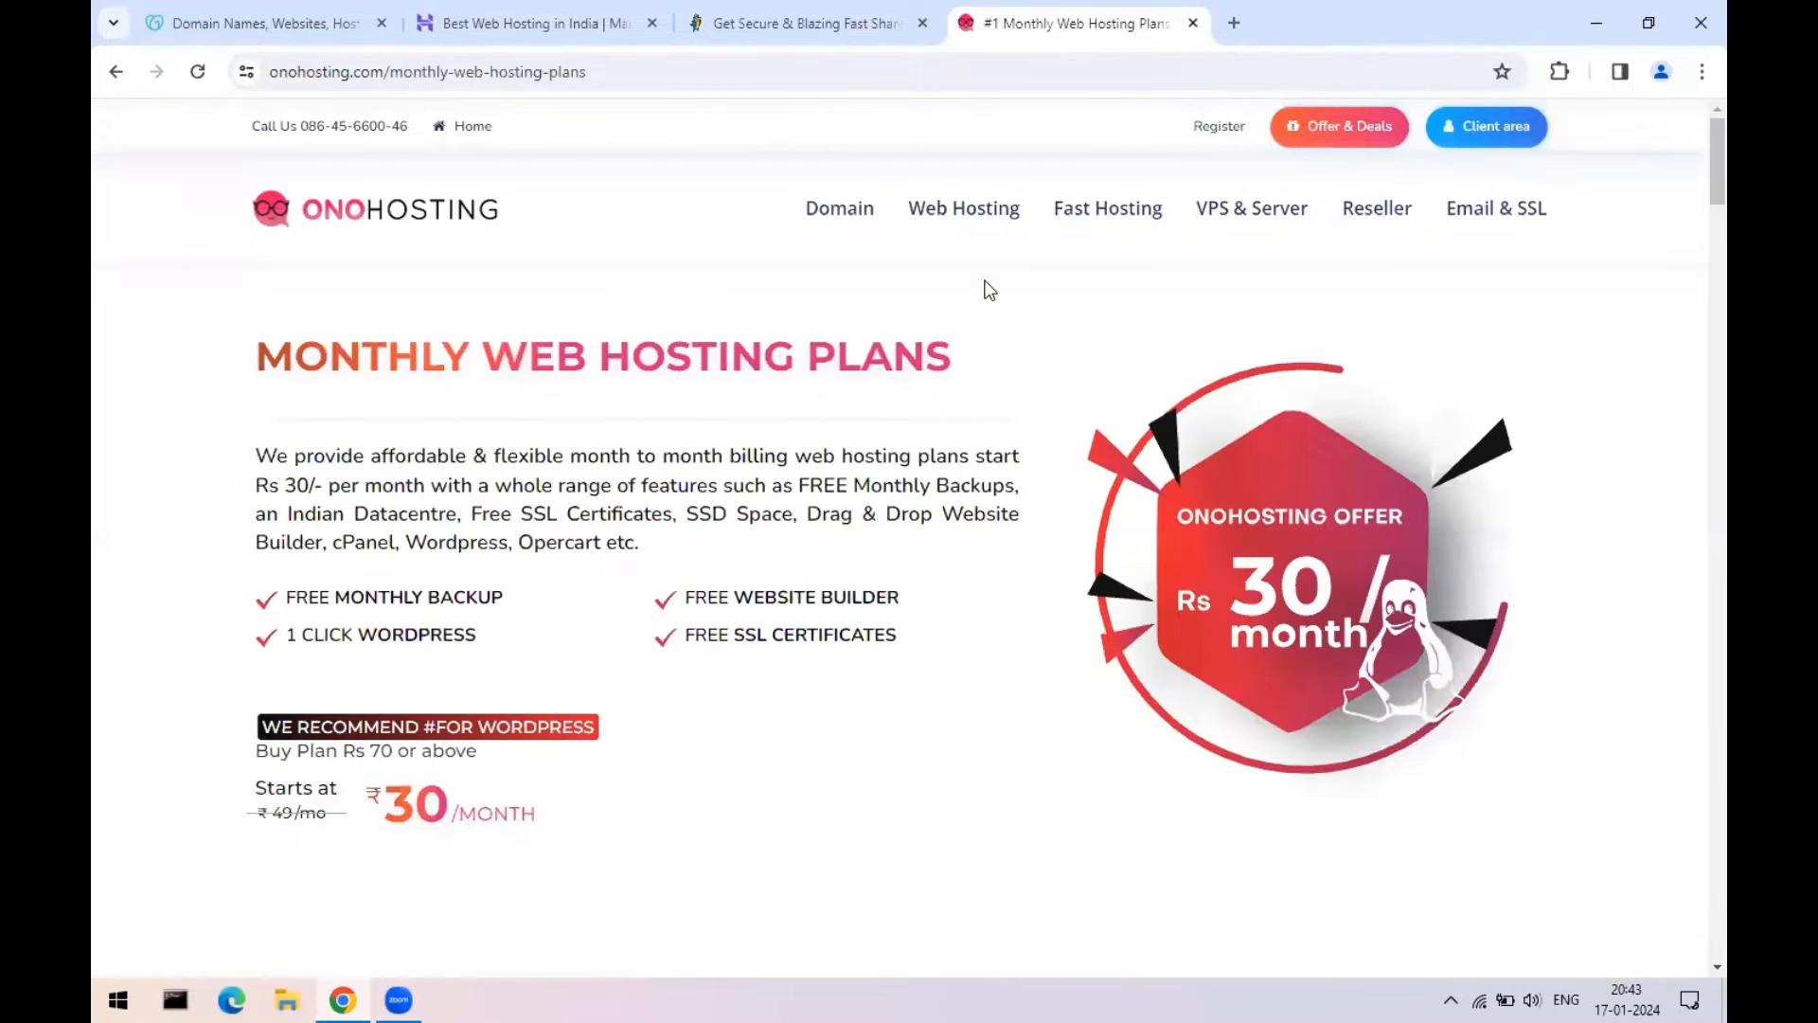
- Close the red Monthly Plans Offer banner covering OnoHosting's plans
scroll(884, 527, "down", 10)
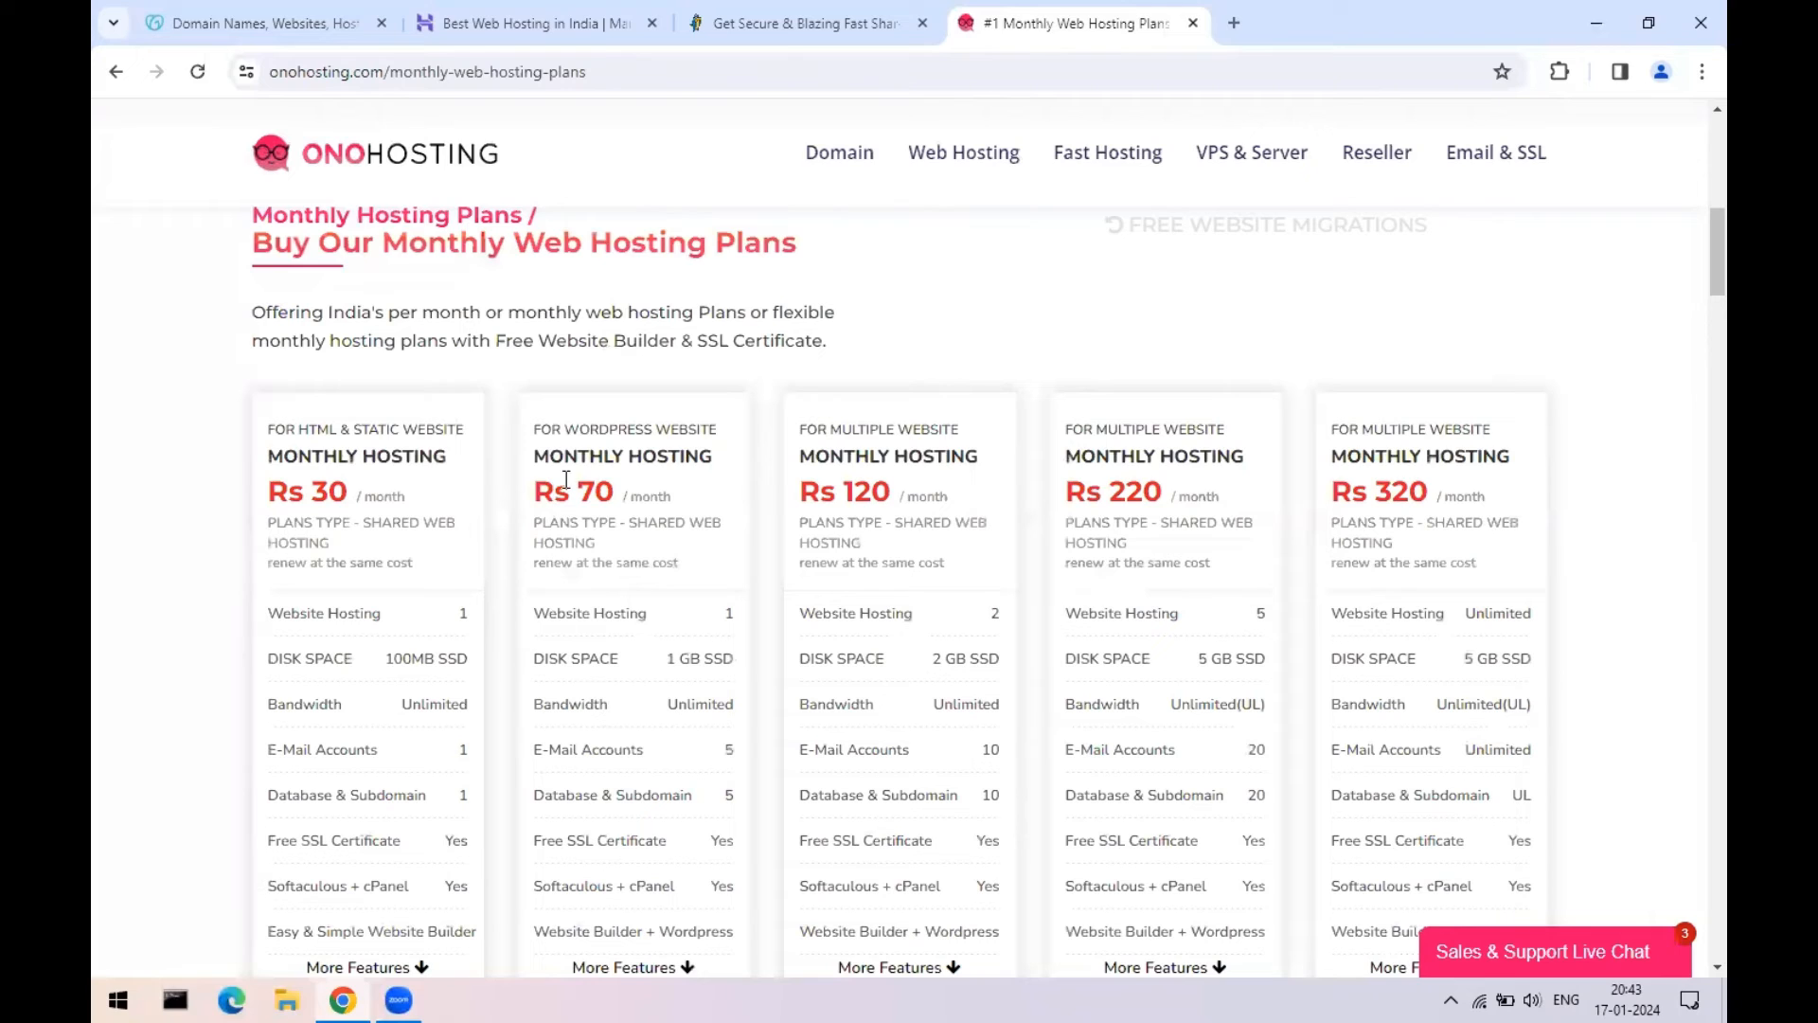
left_click_drag(542, 491, 663, 489)
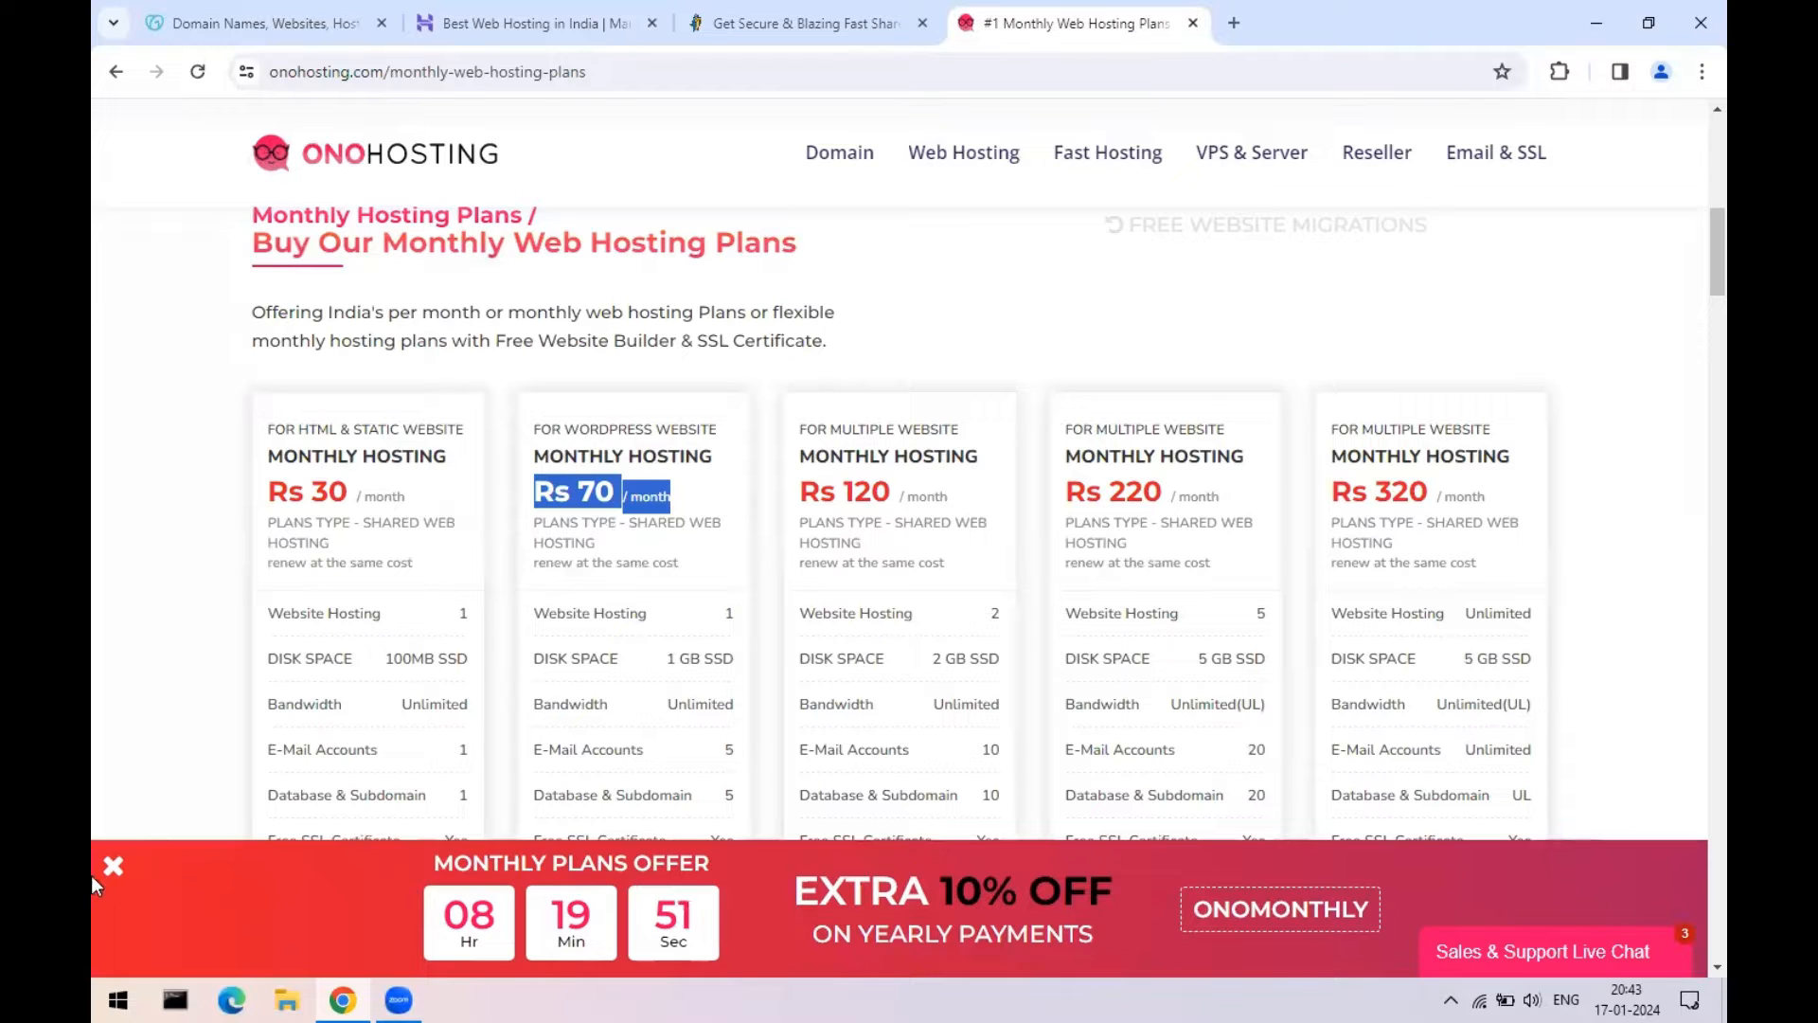
left_click(113, 864)
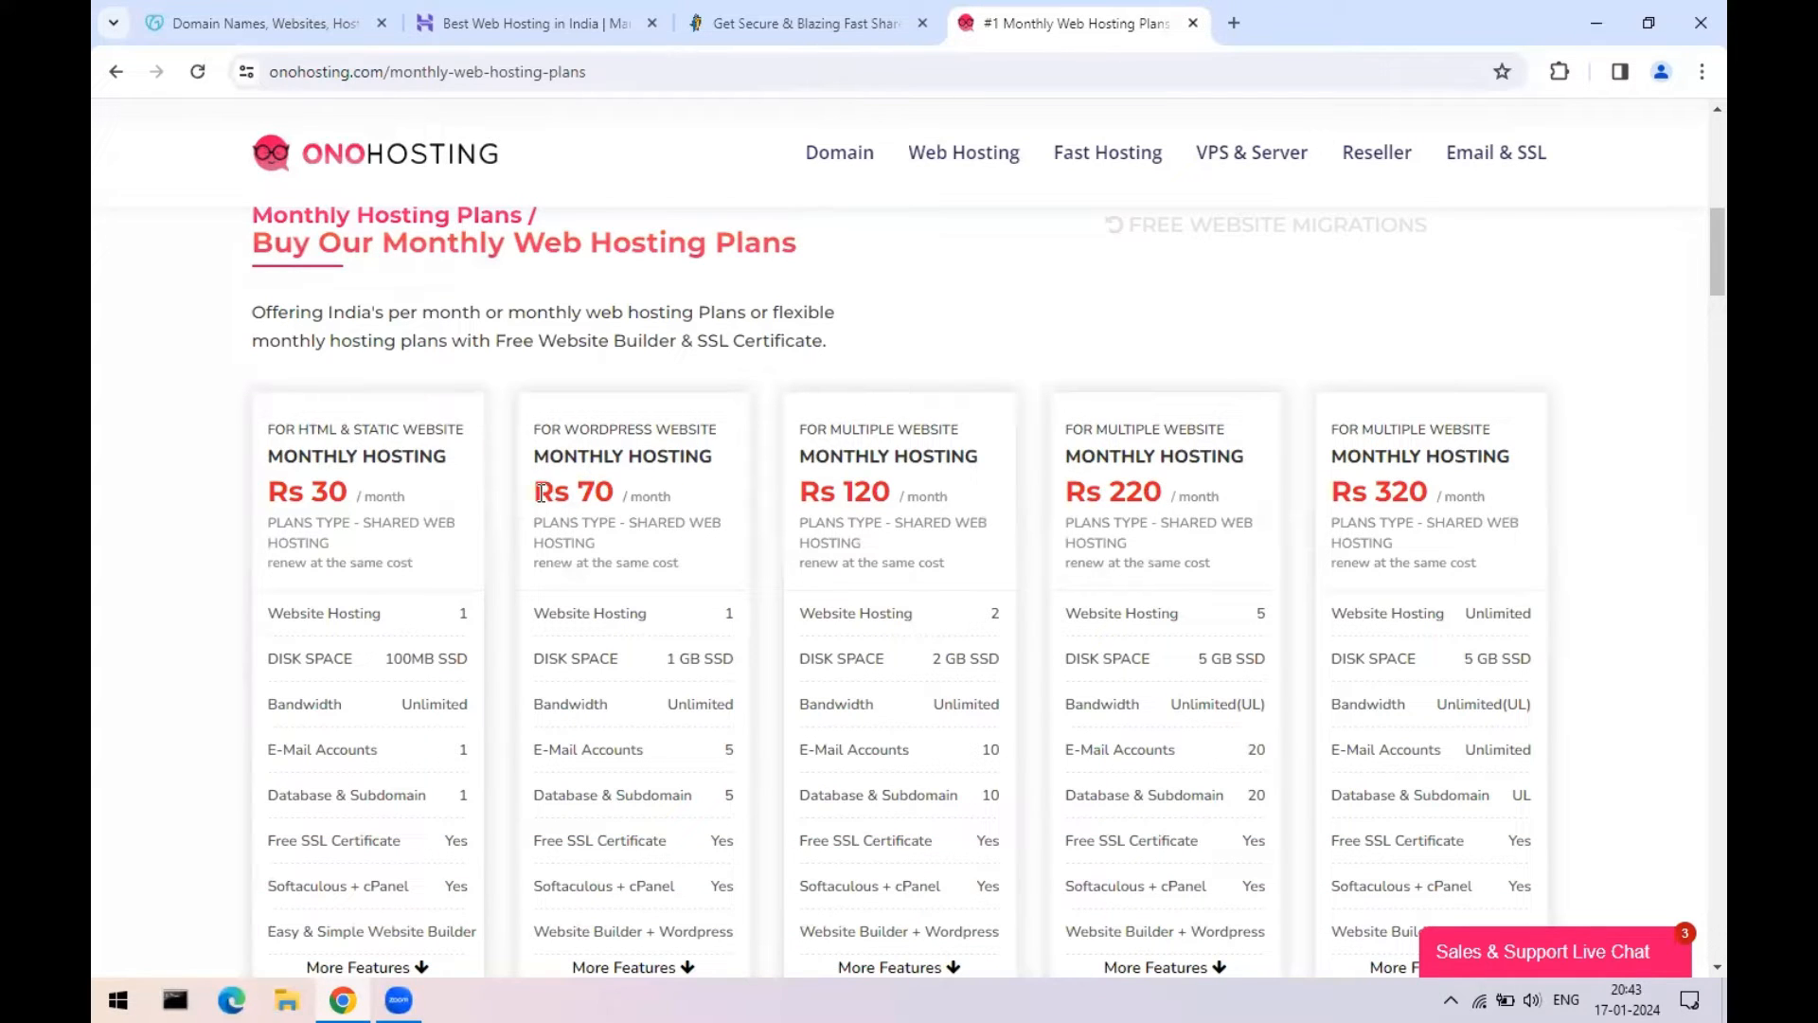
- Highlight the WordPress plan's Rs 70/month price, 1 GB SSD, bandwidth and e-mail account values
left_click_drag(538, 492, 646, 485)
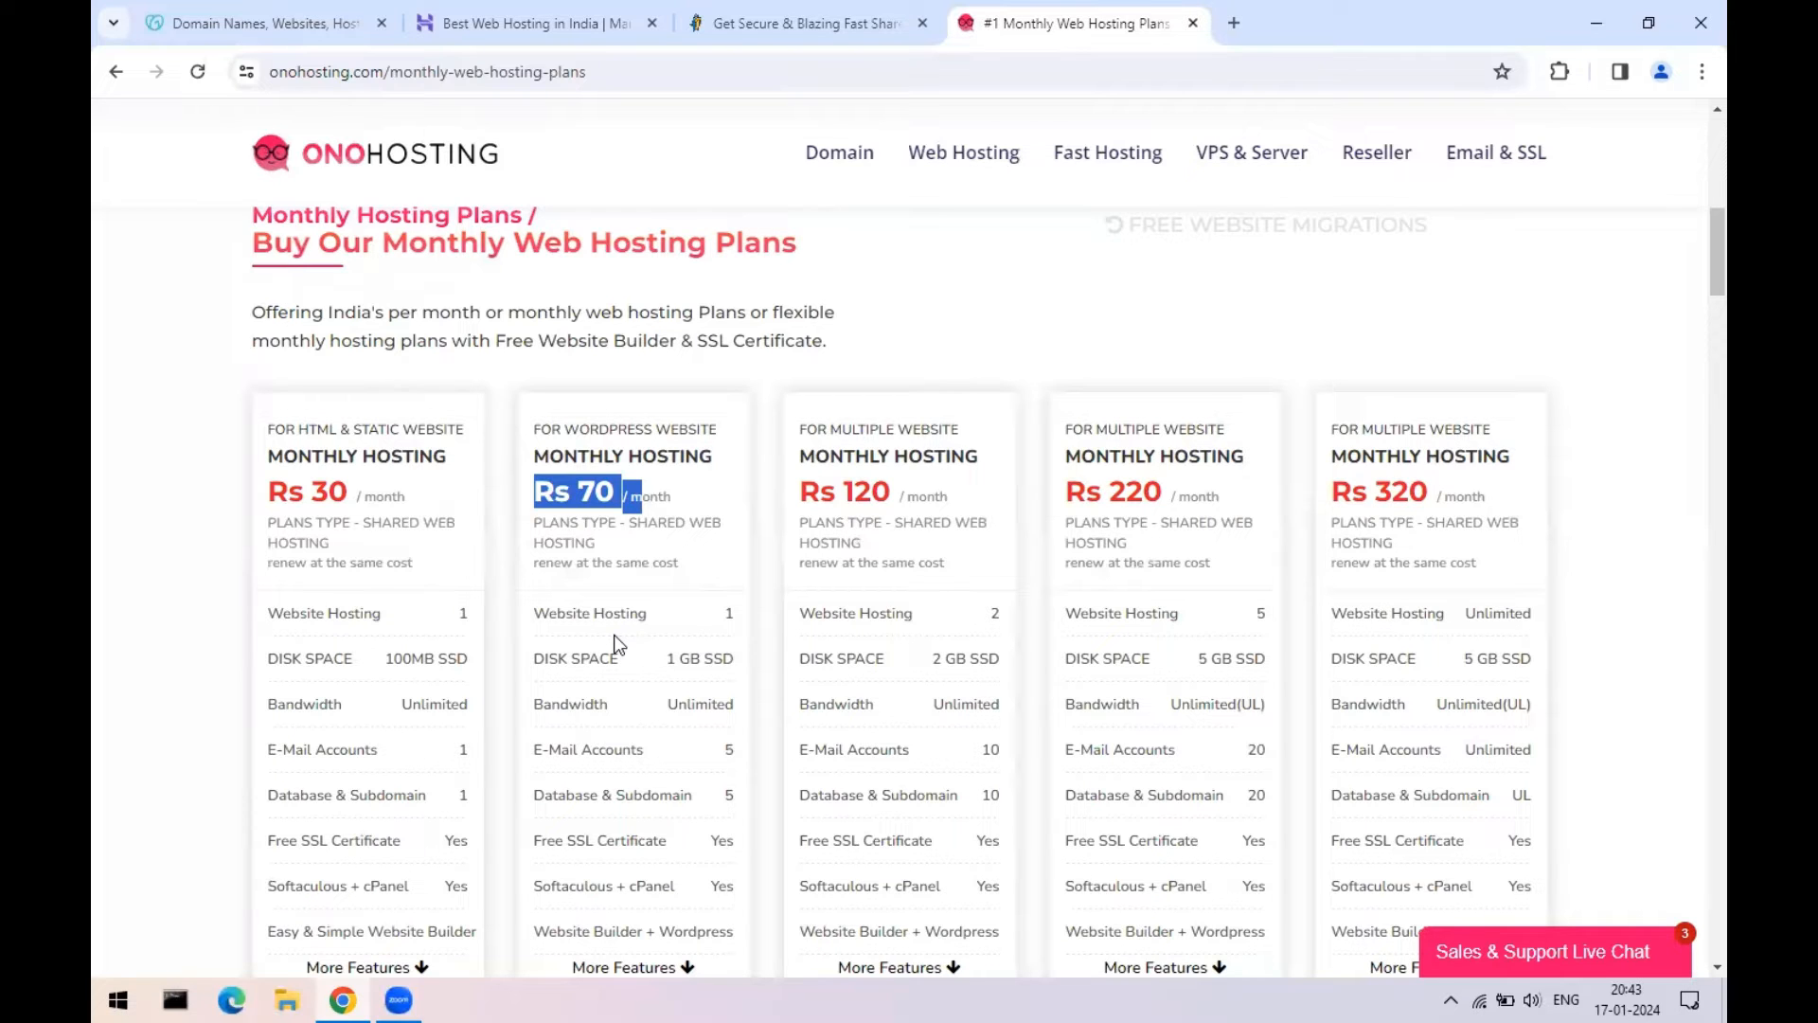
left_click_drag(538, 614, 737, 659)
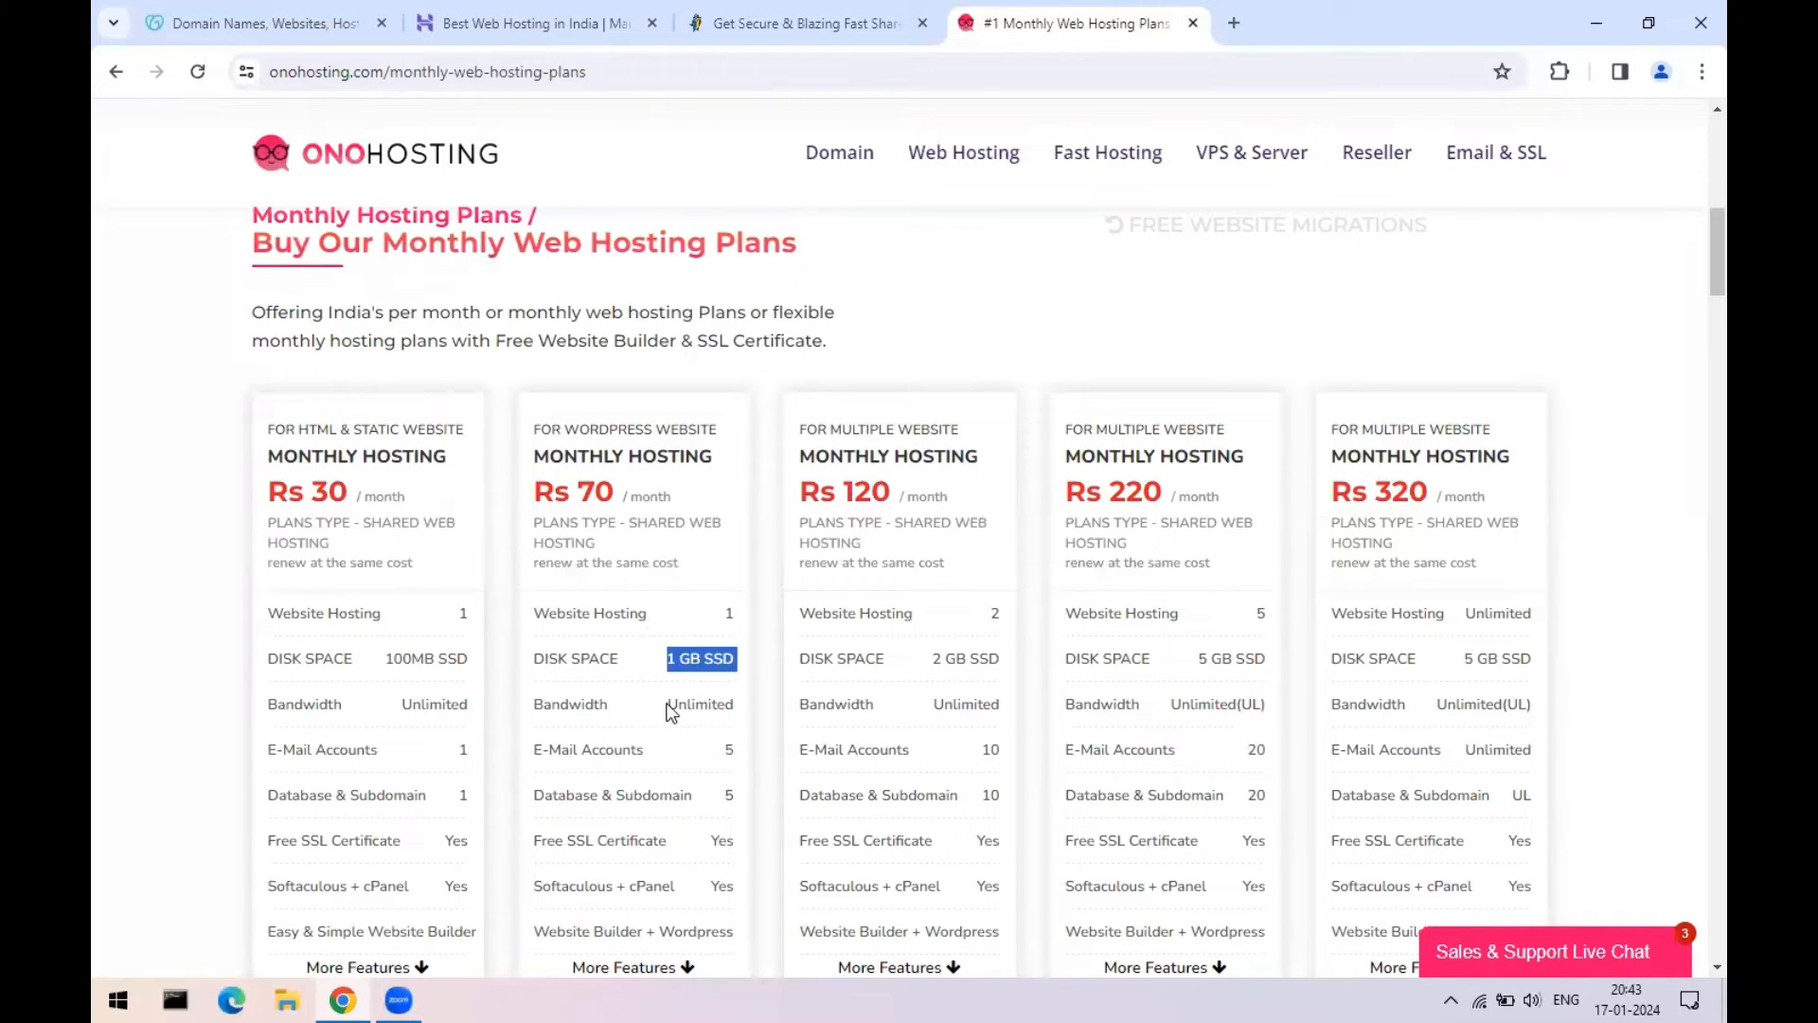
left_click_drag(670, 708, 744, 800)
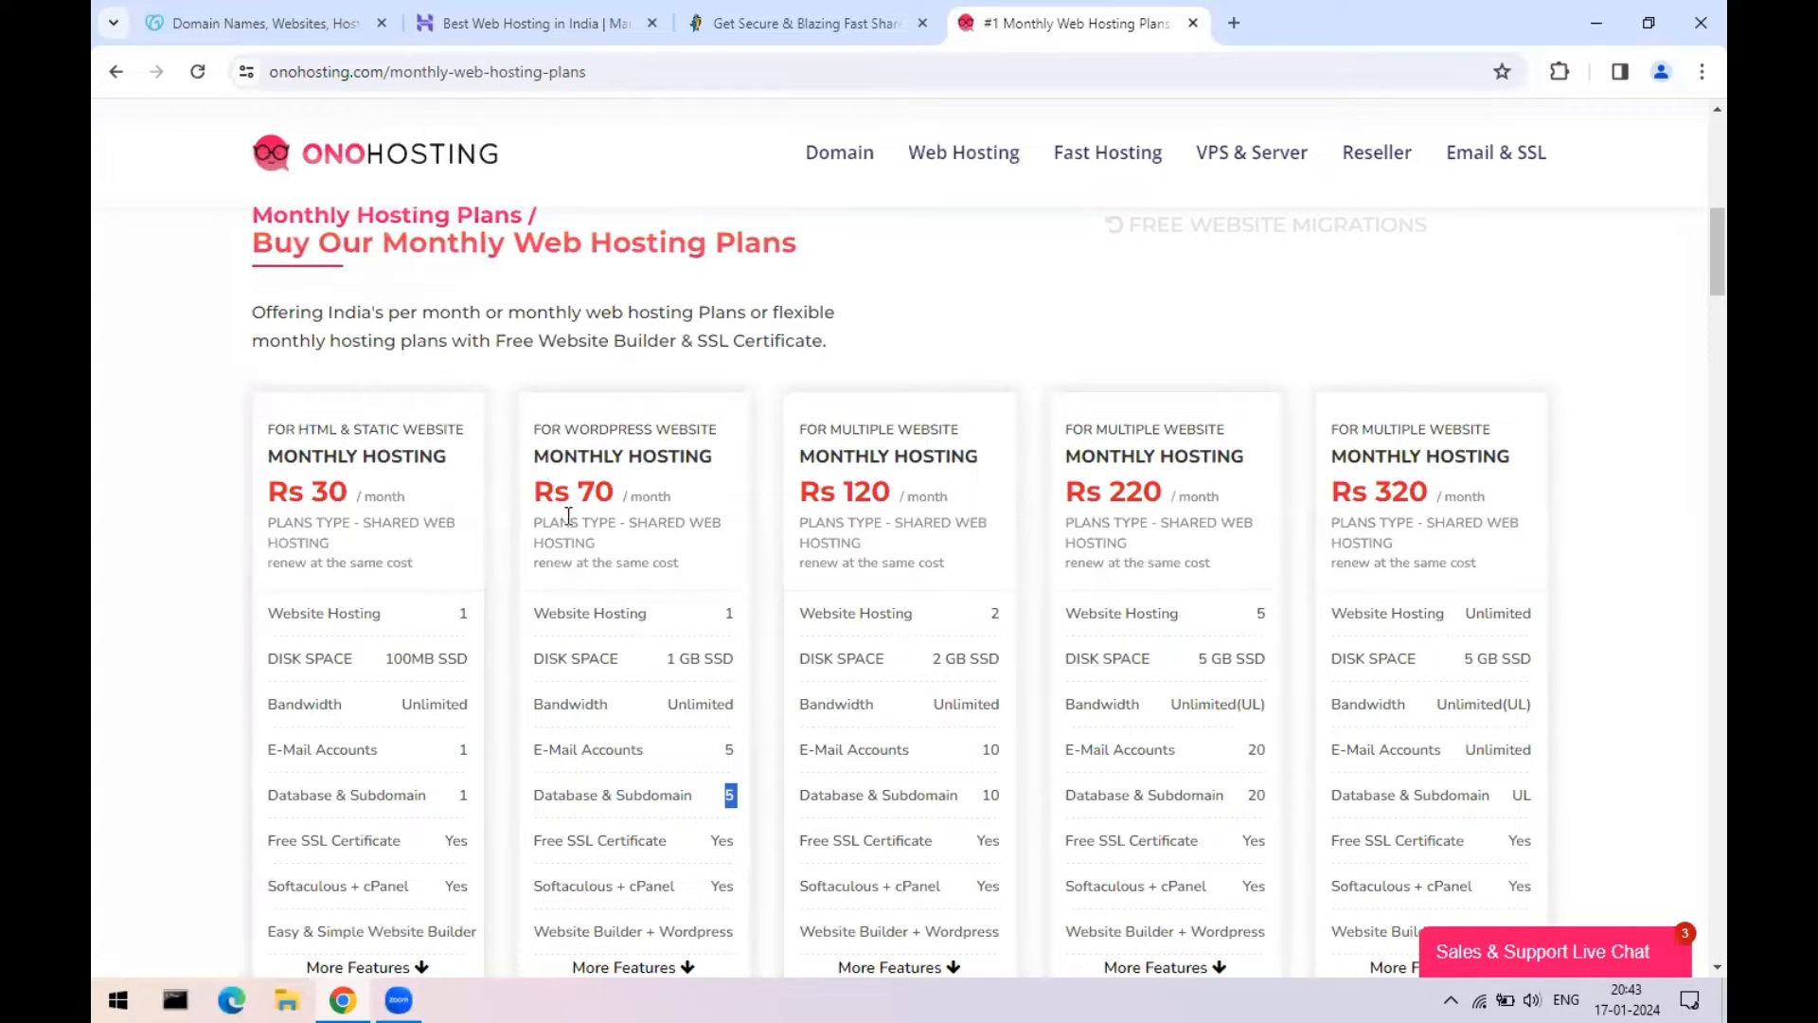
left_click_drag(547, 498, 648, 496)
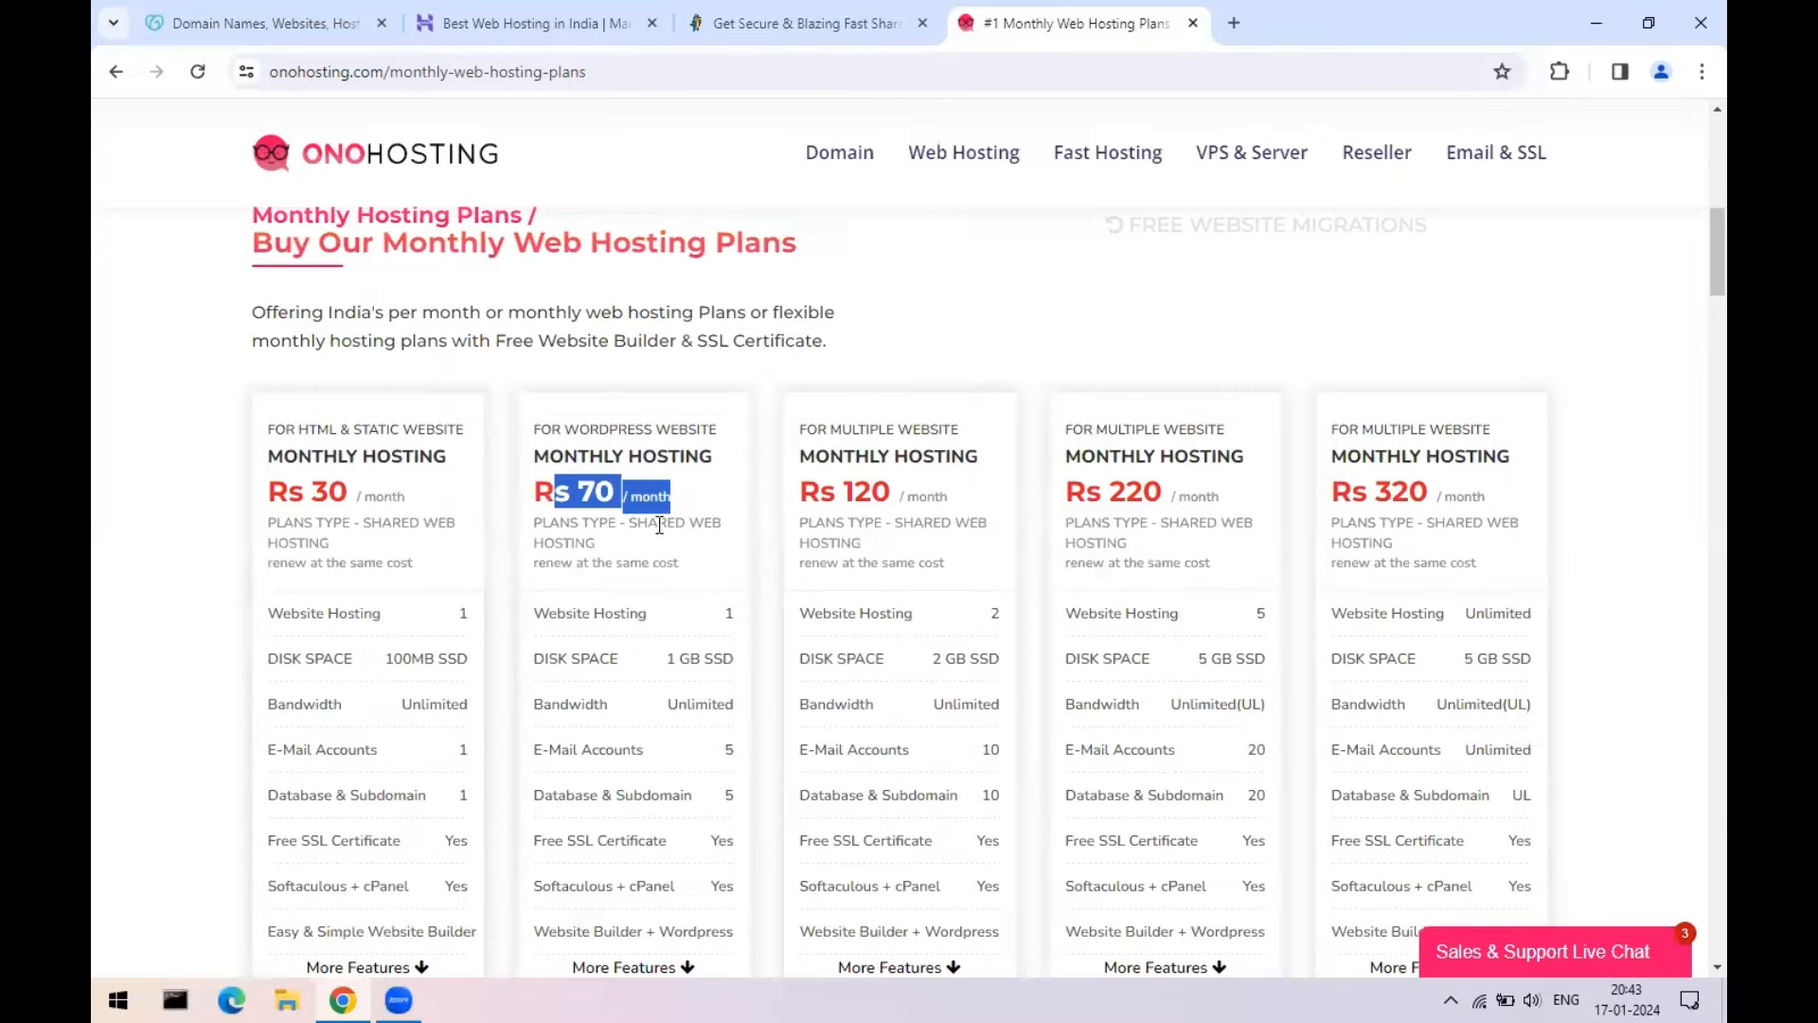
left_click(639, 500)
left_click_drag(580, 496, 686, 499)
- Open Hostinger's domain search box, then go back to OnoHosting's Rs 70 monthly plans
left_click(526, 6)
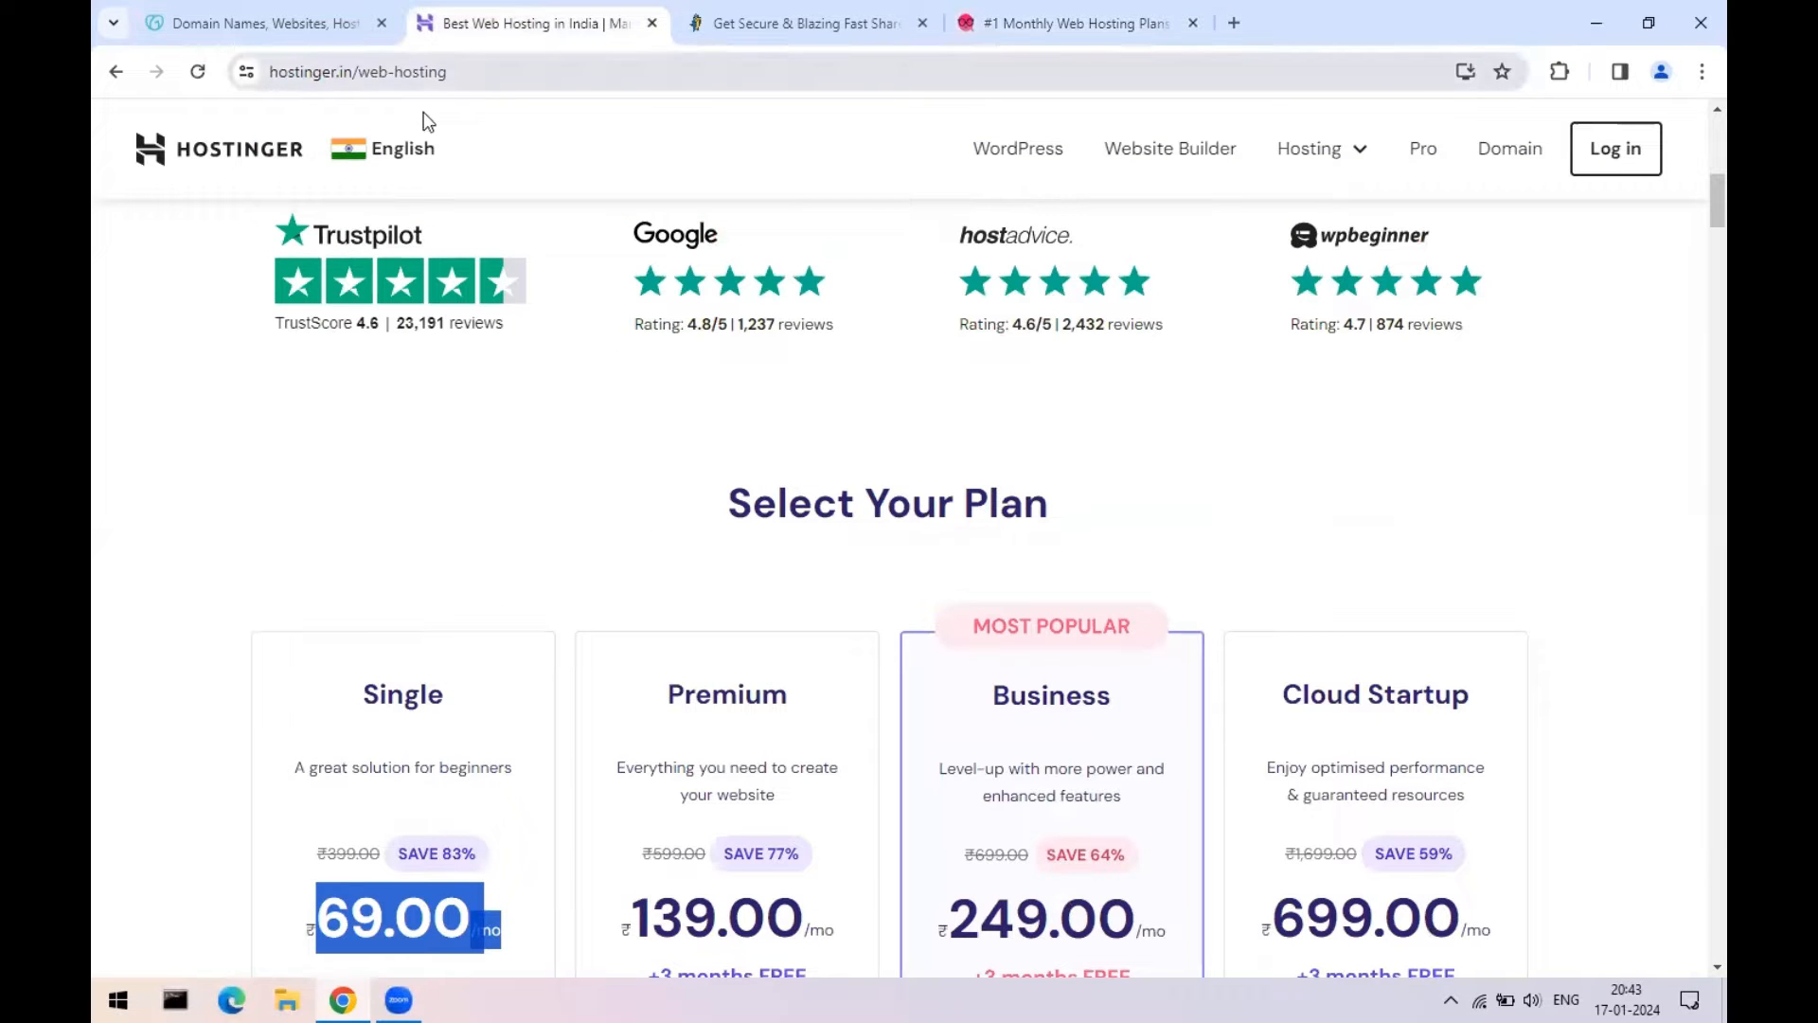
scroll(889, 559, "up", 10)
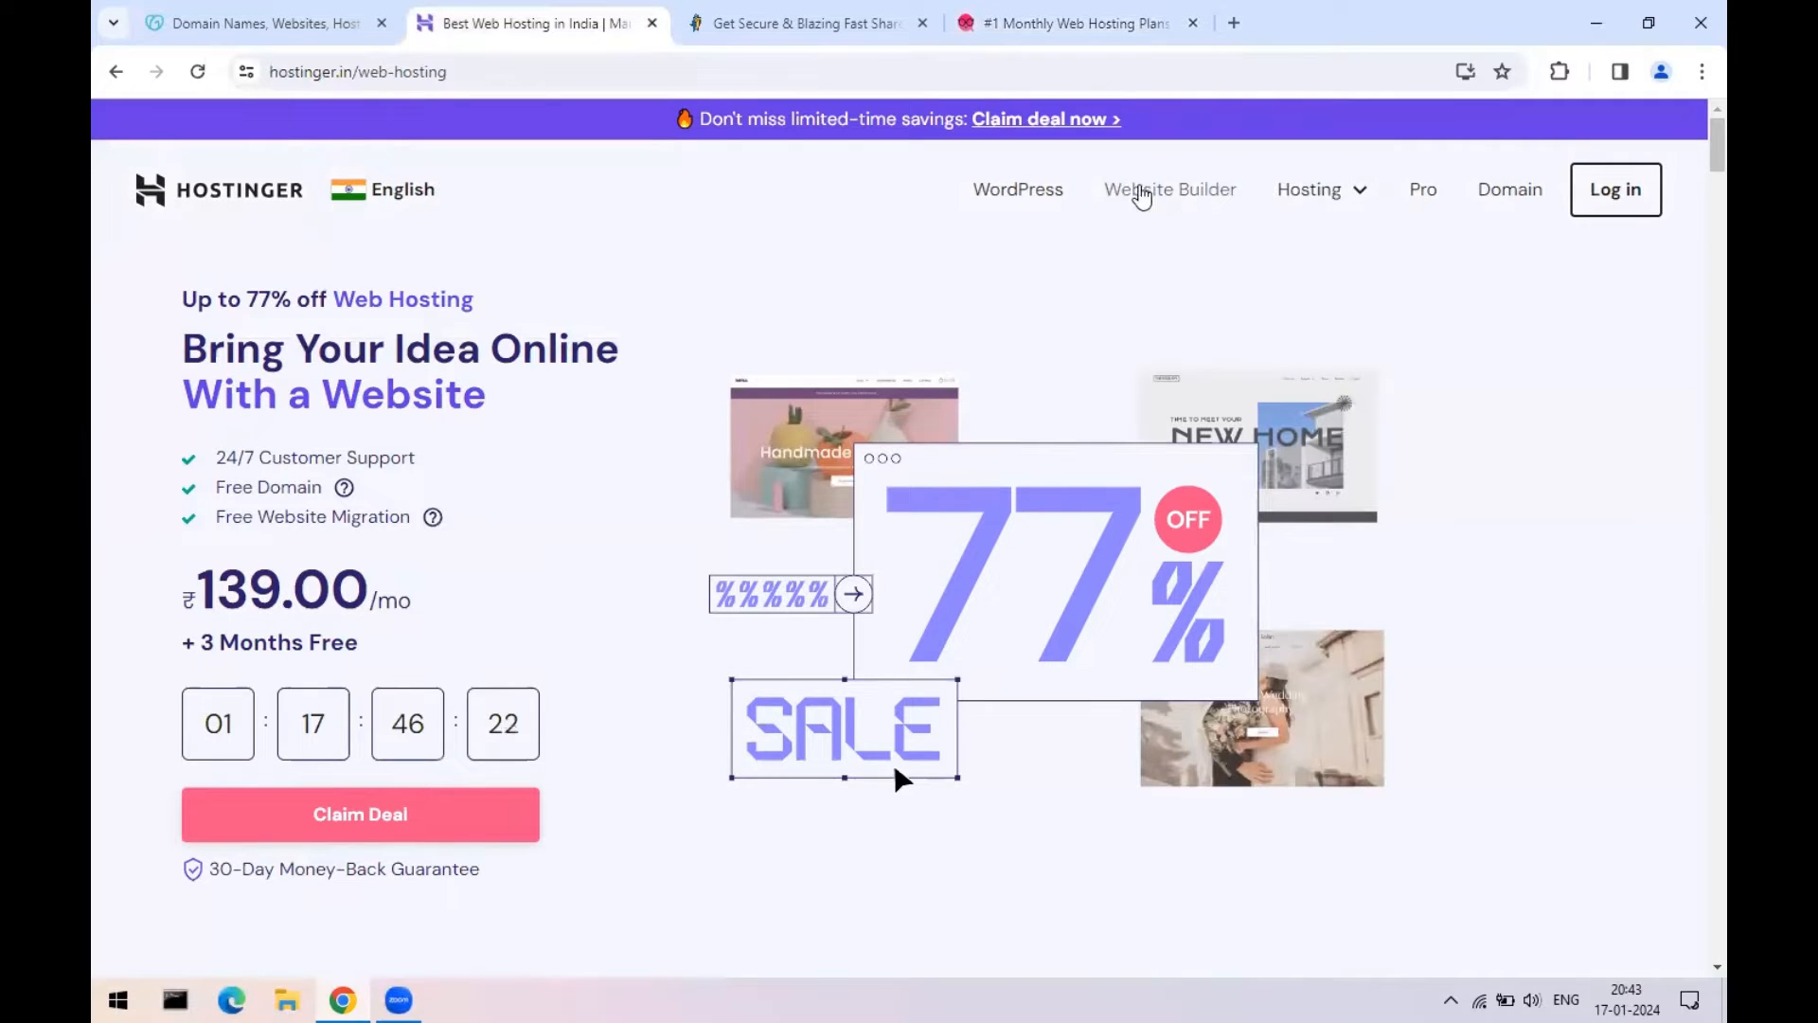
left_click(1513, 195)
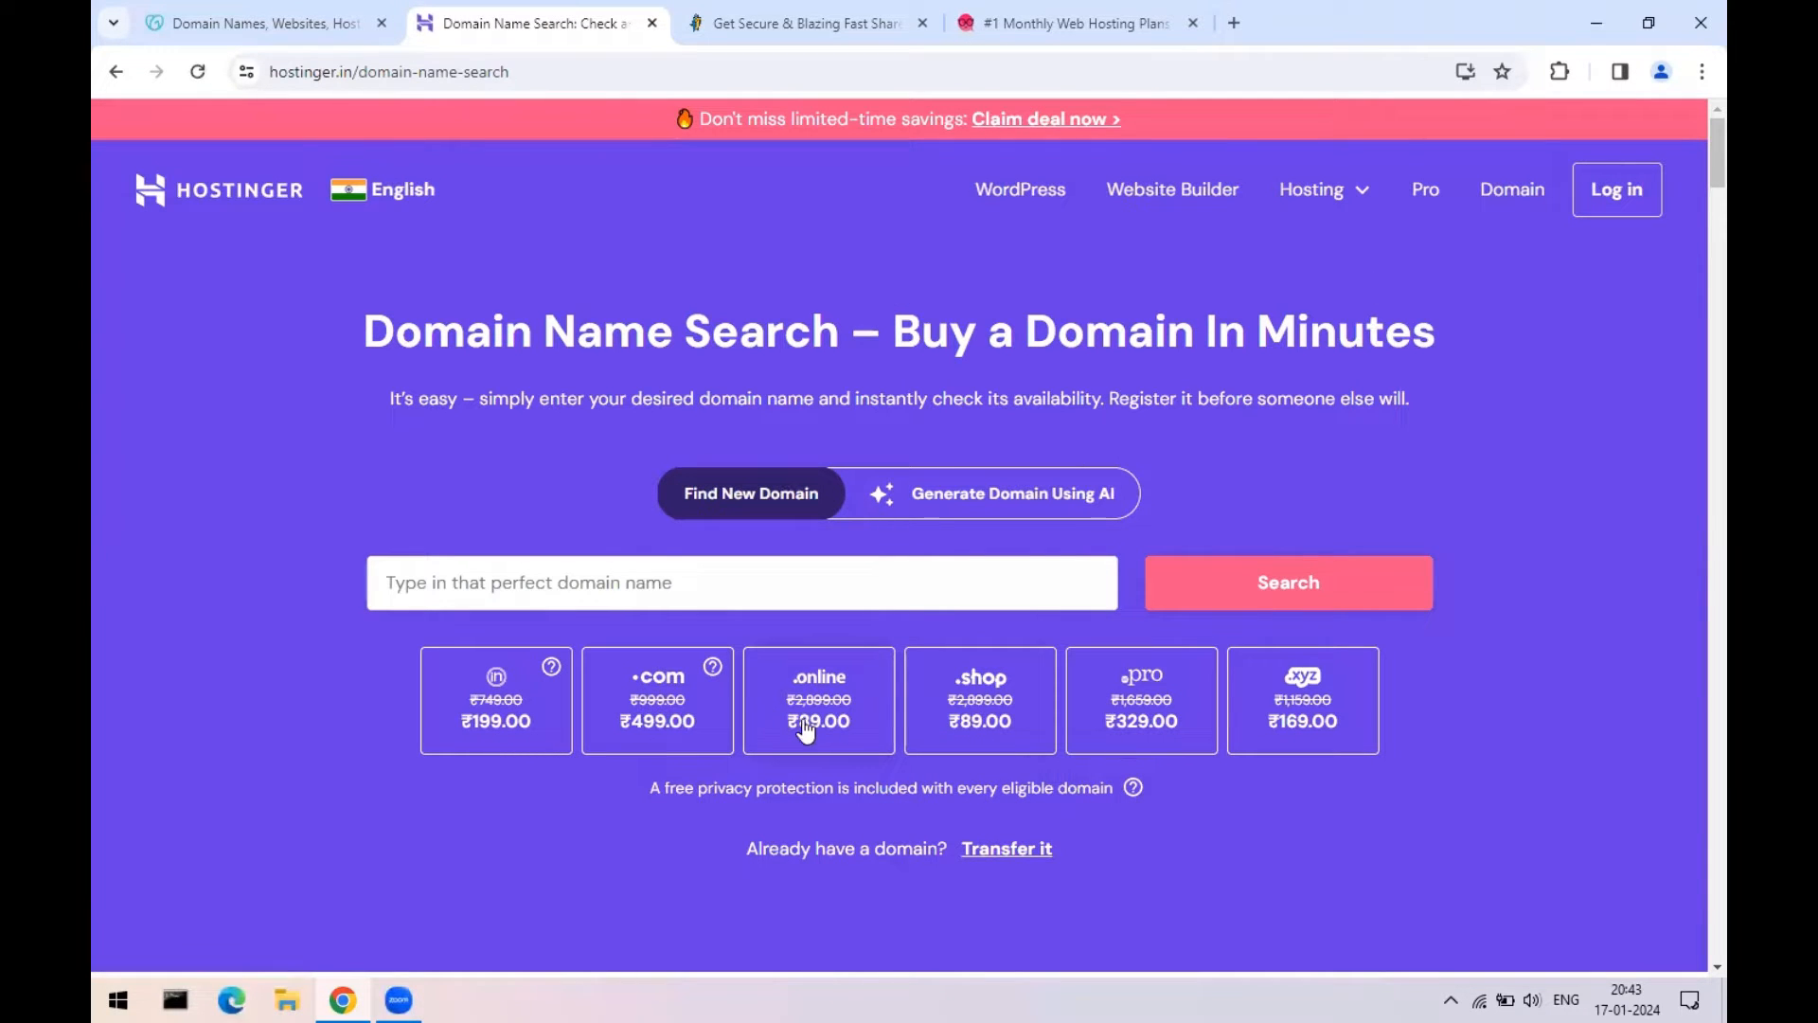
left_click(493, 574)
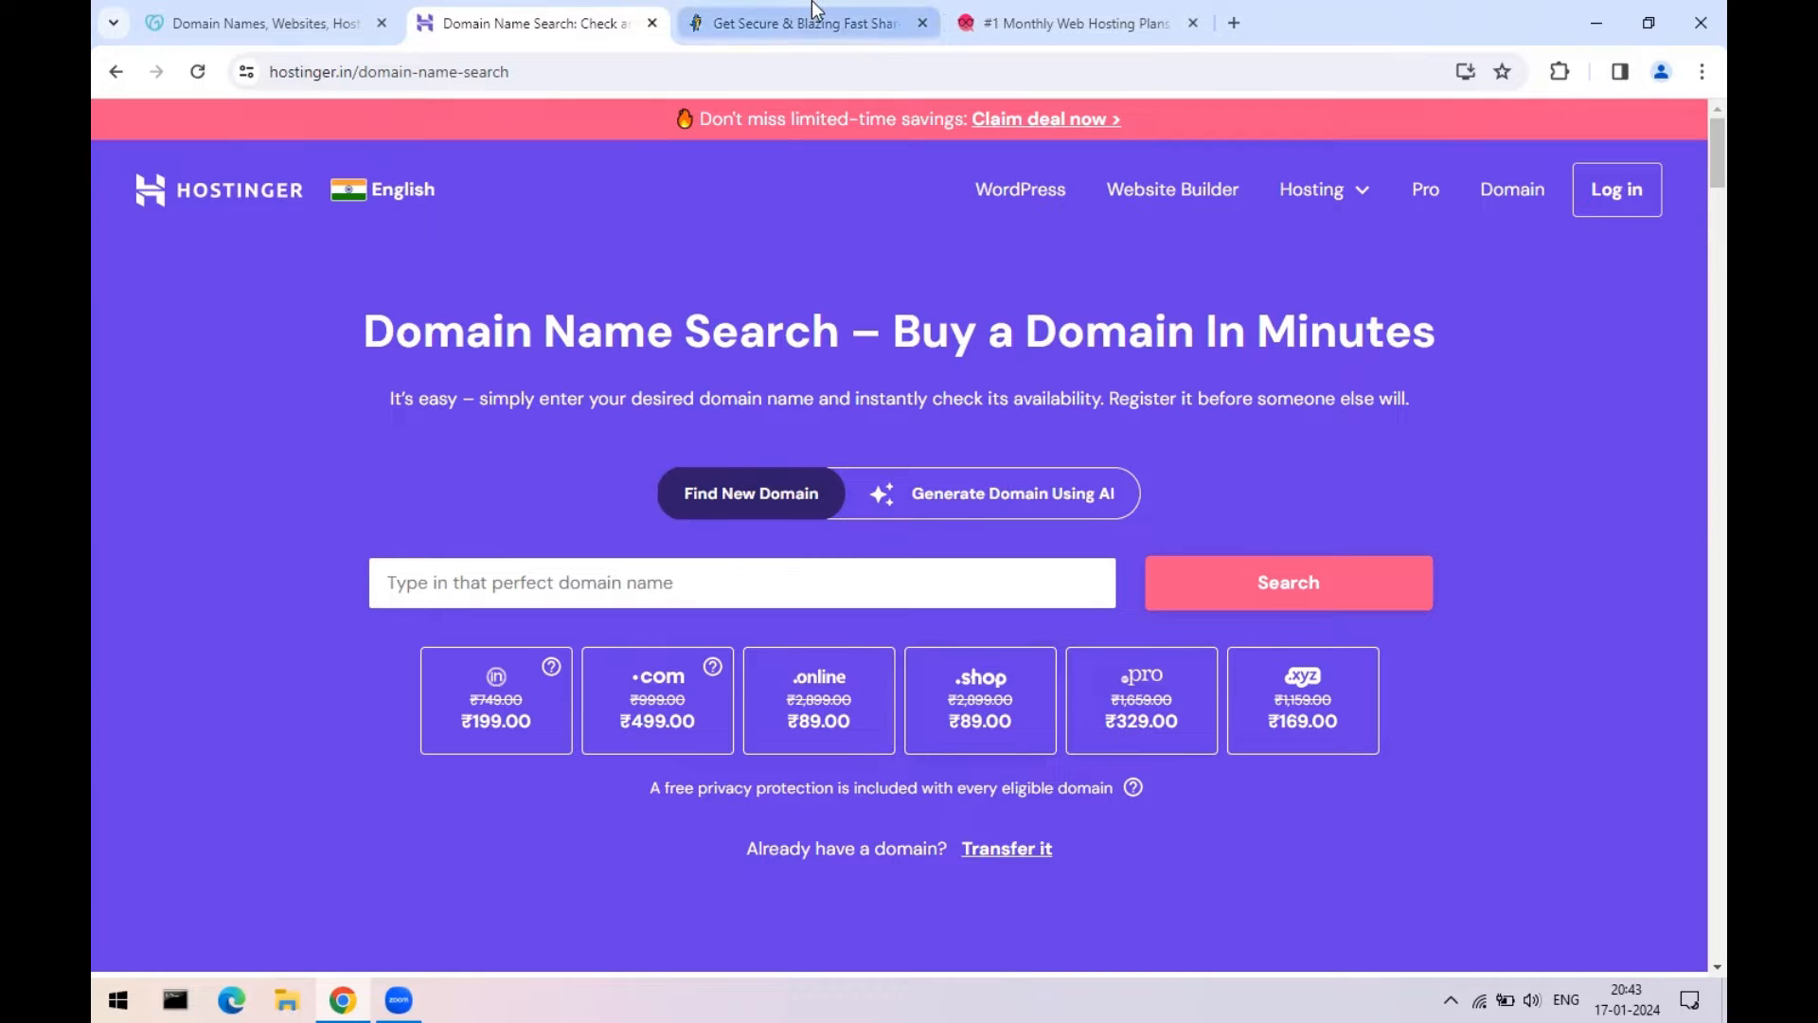
left_click(1079, 23)
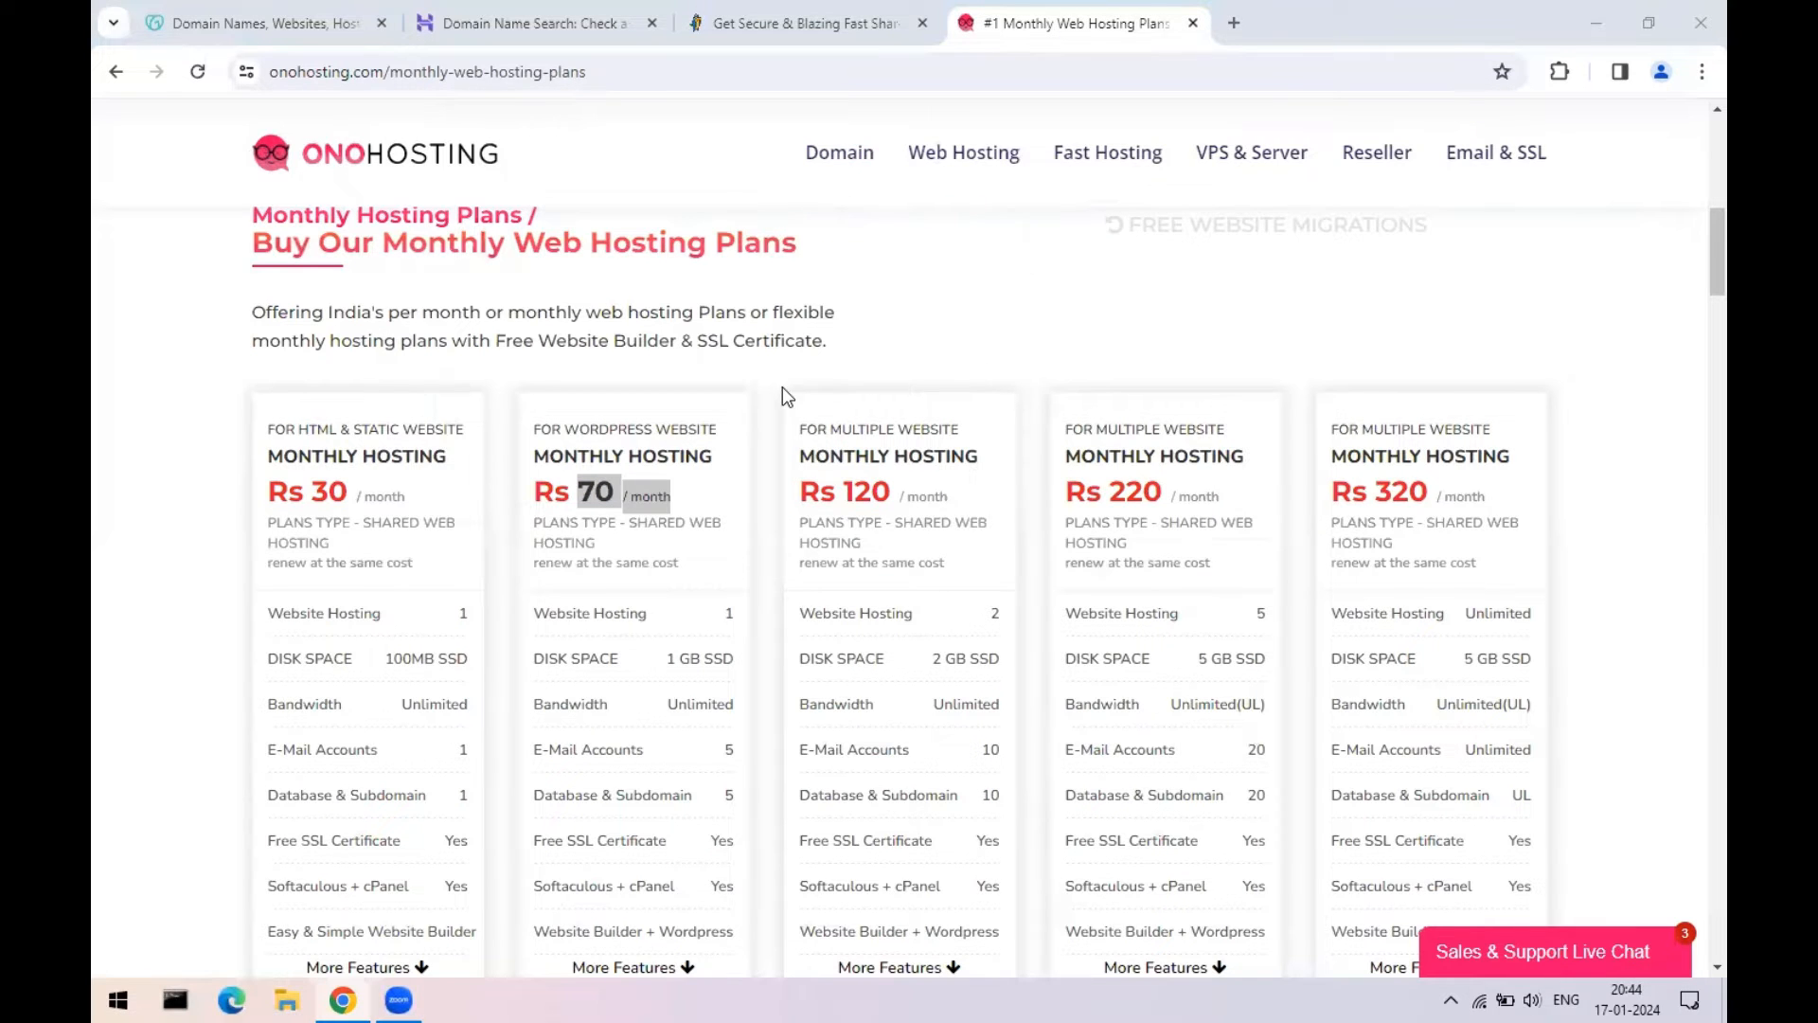
- Close the fast shared hosting, Hostinger domain search and domain names tabs, keeping only OnoHosting
scroll(782, 386, "up", 10)
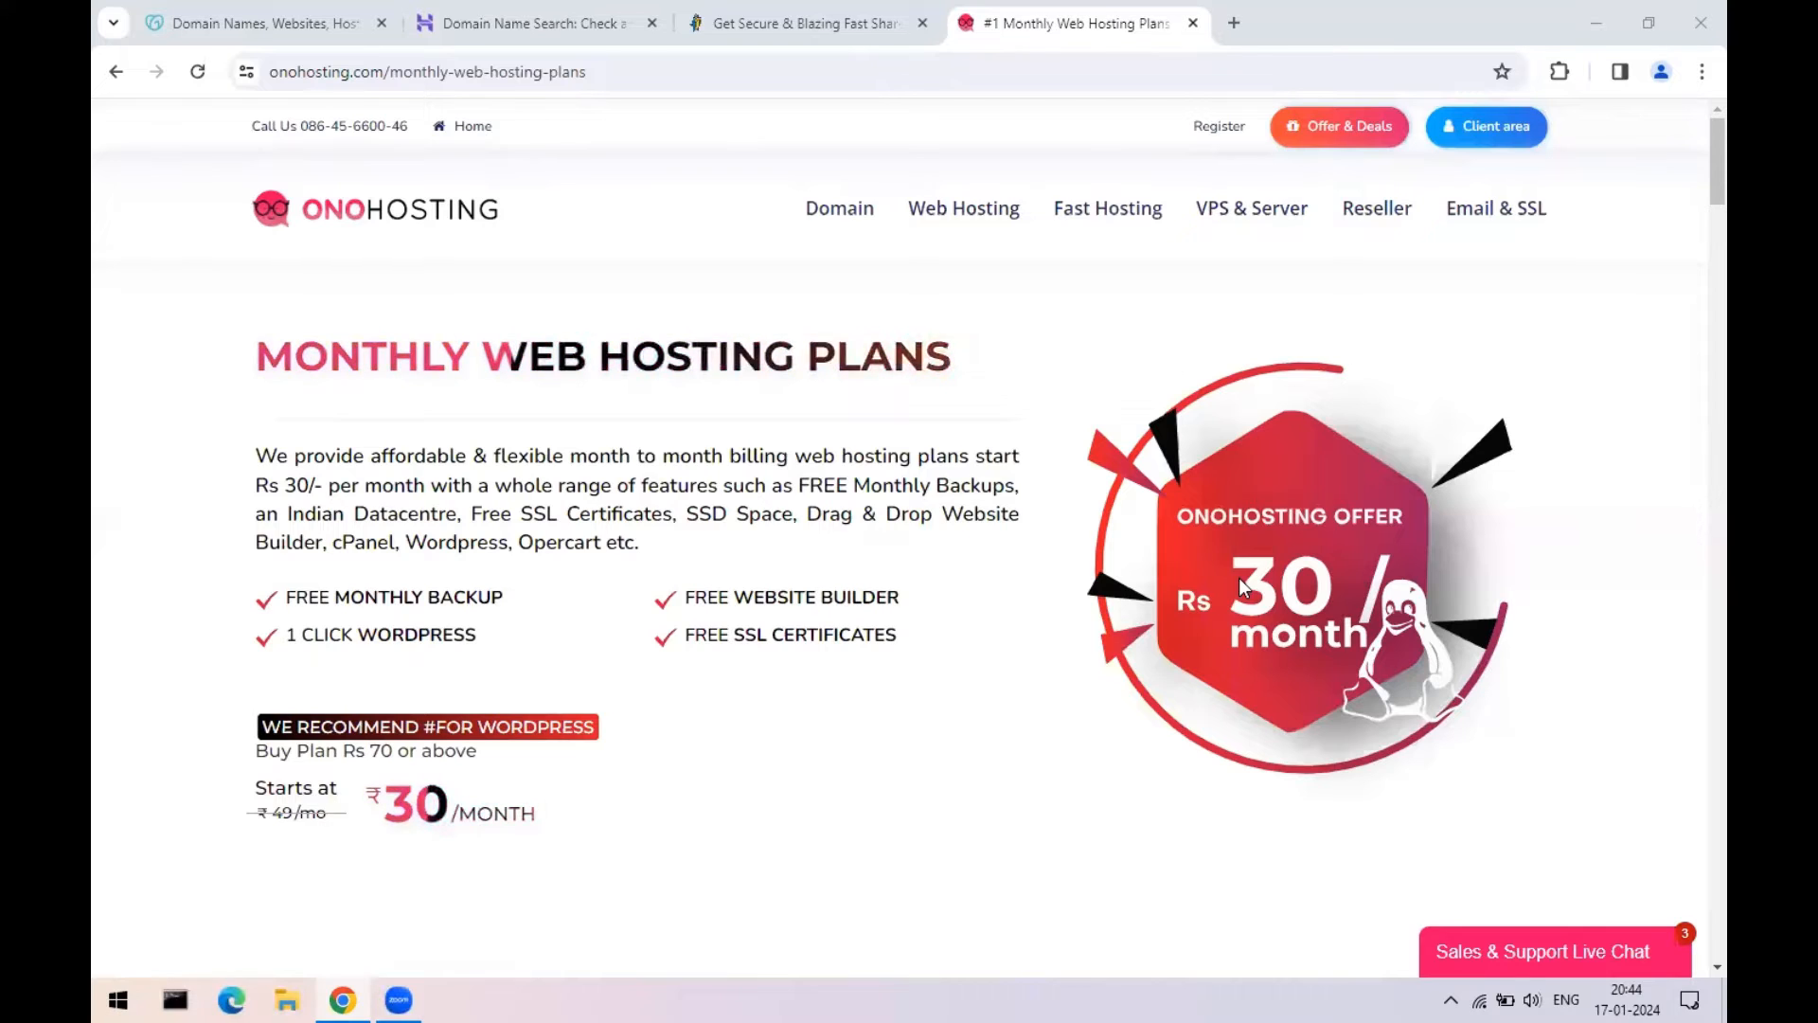
left_click(923, 23)
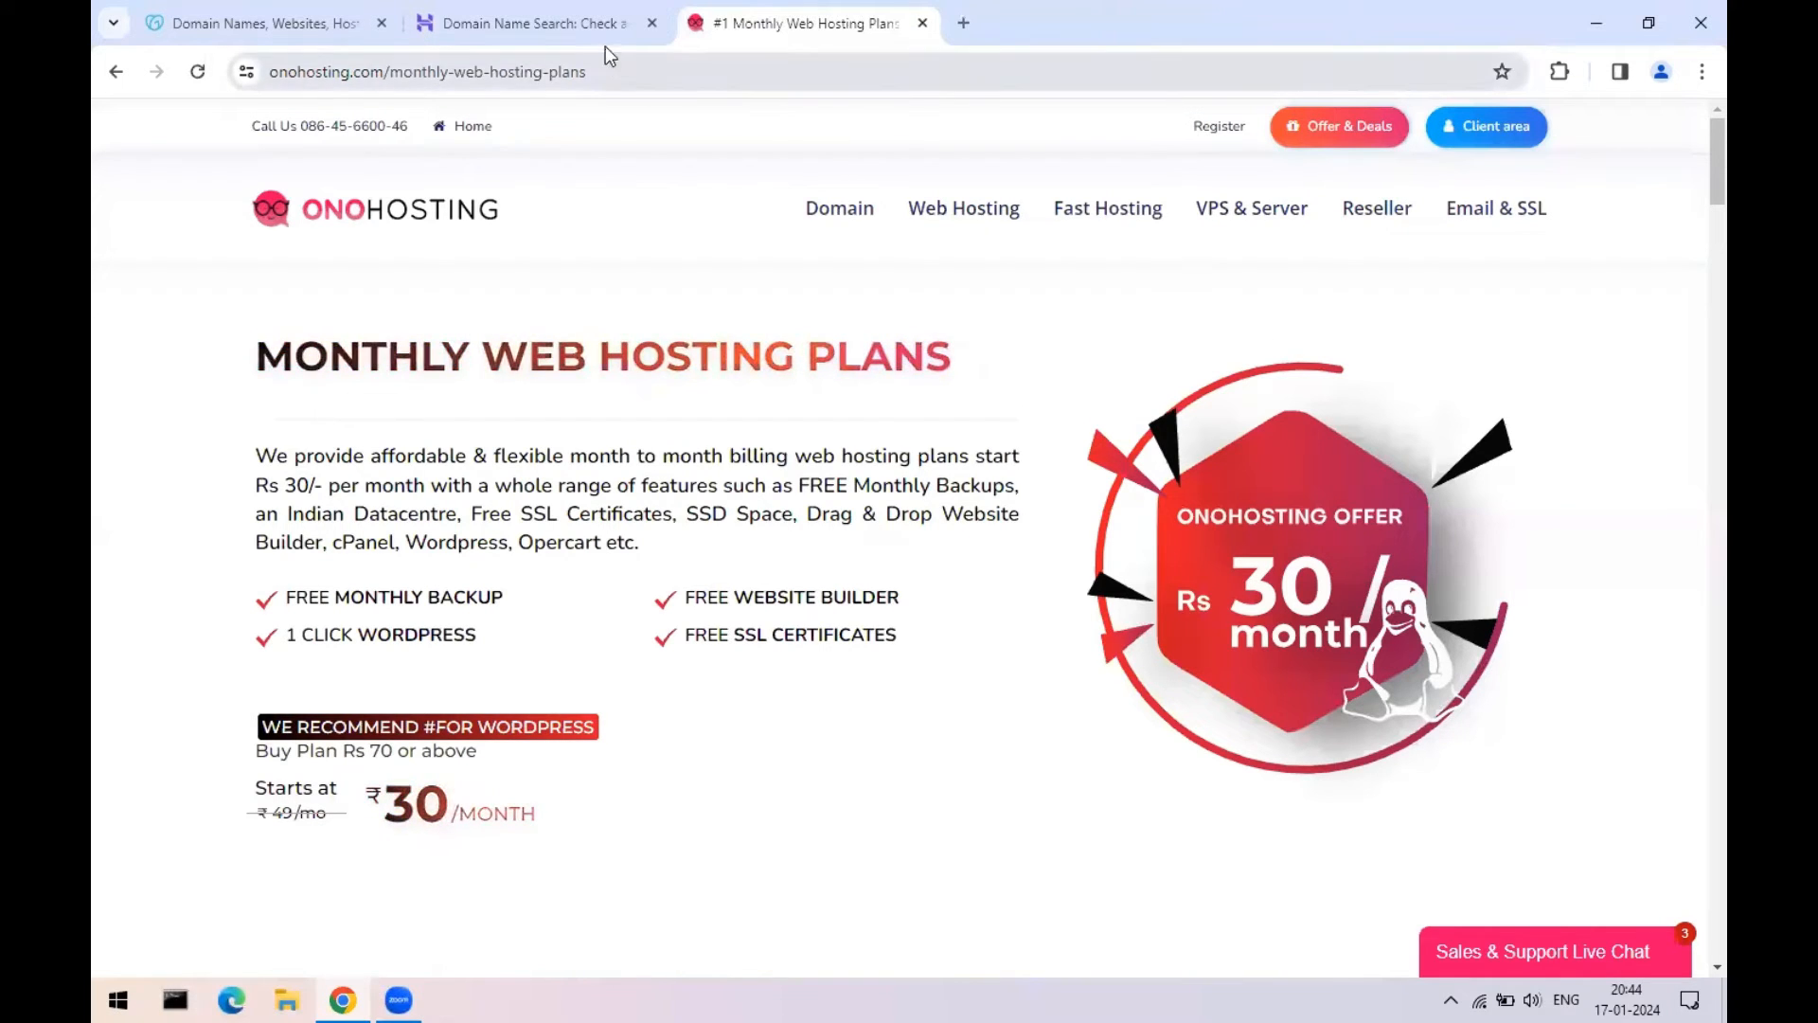
left_click(650, 22)
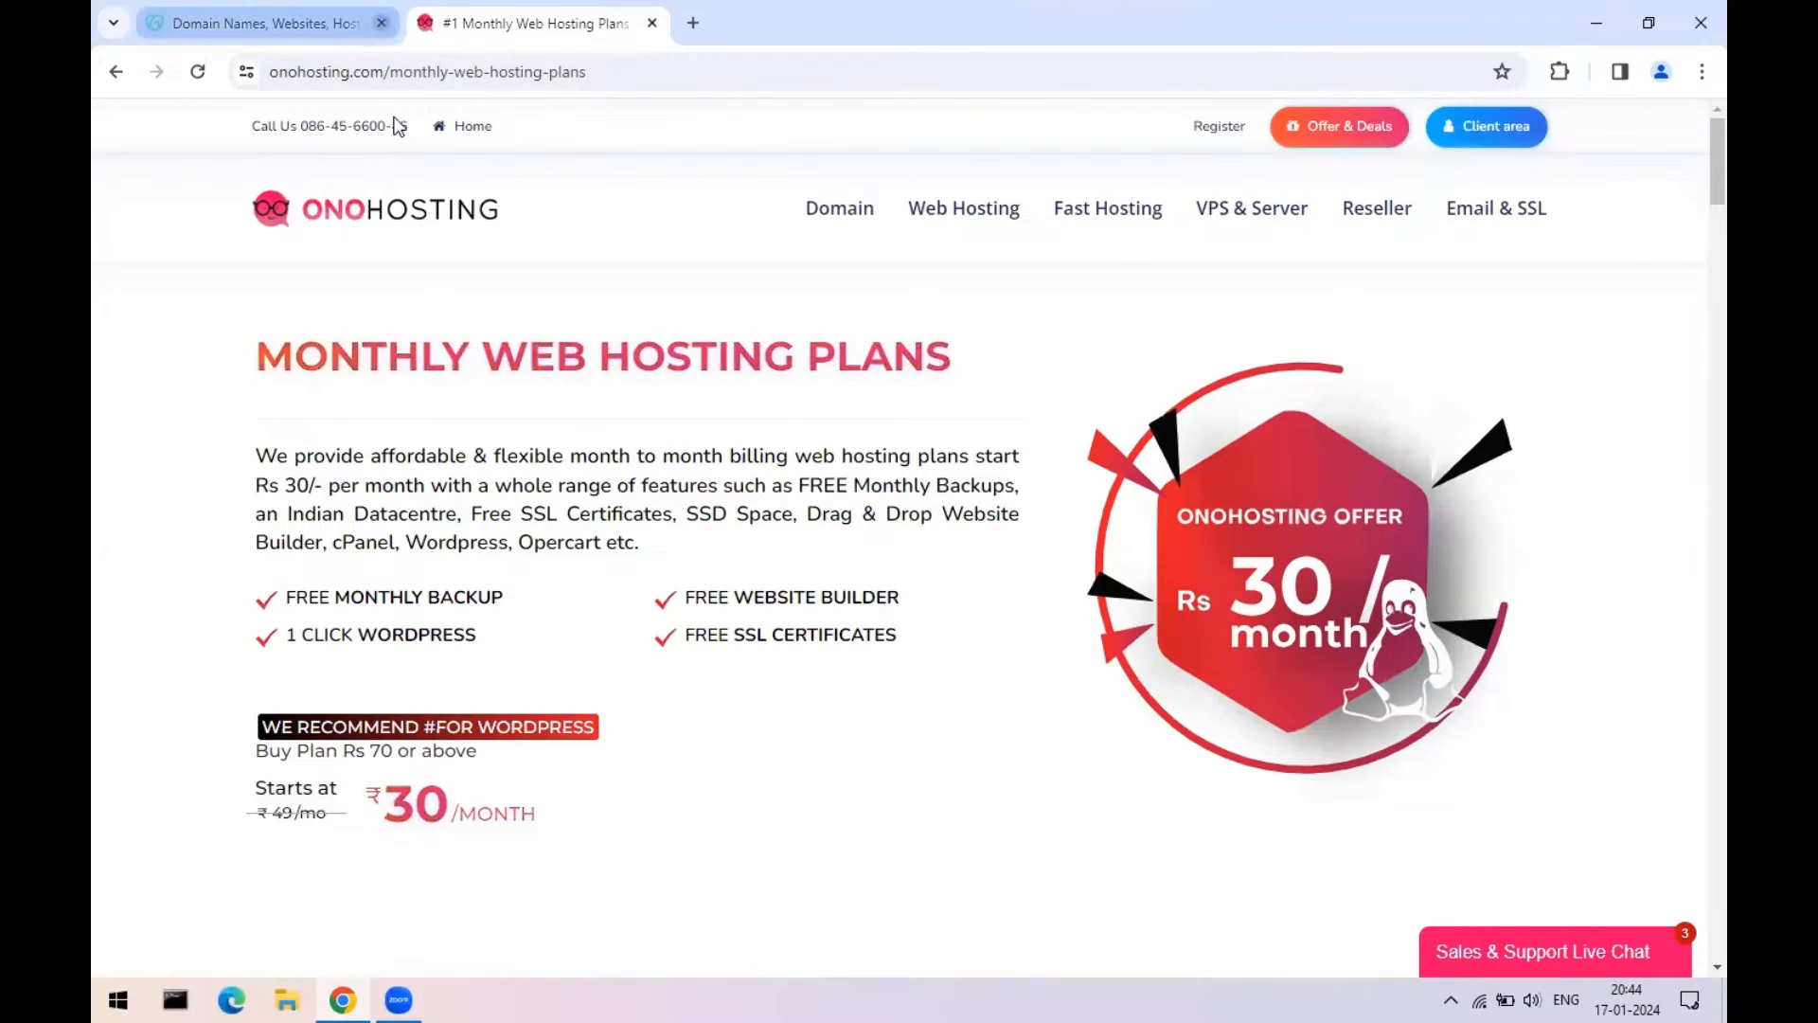
left_click(383, 22)
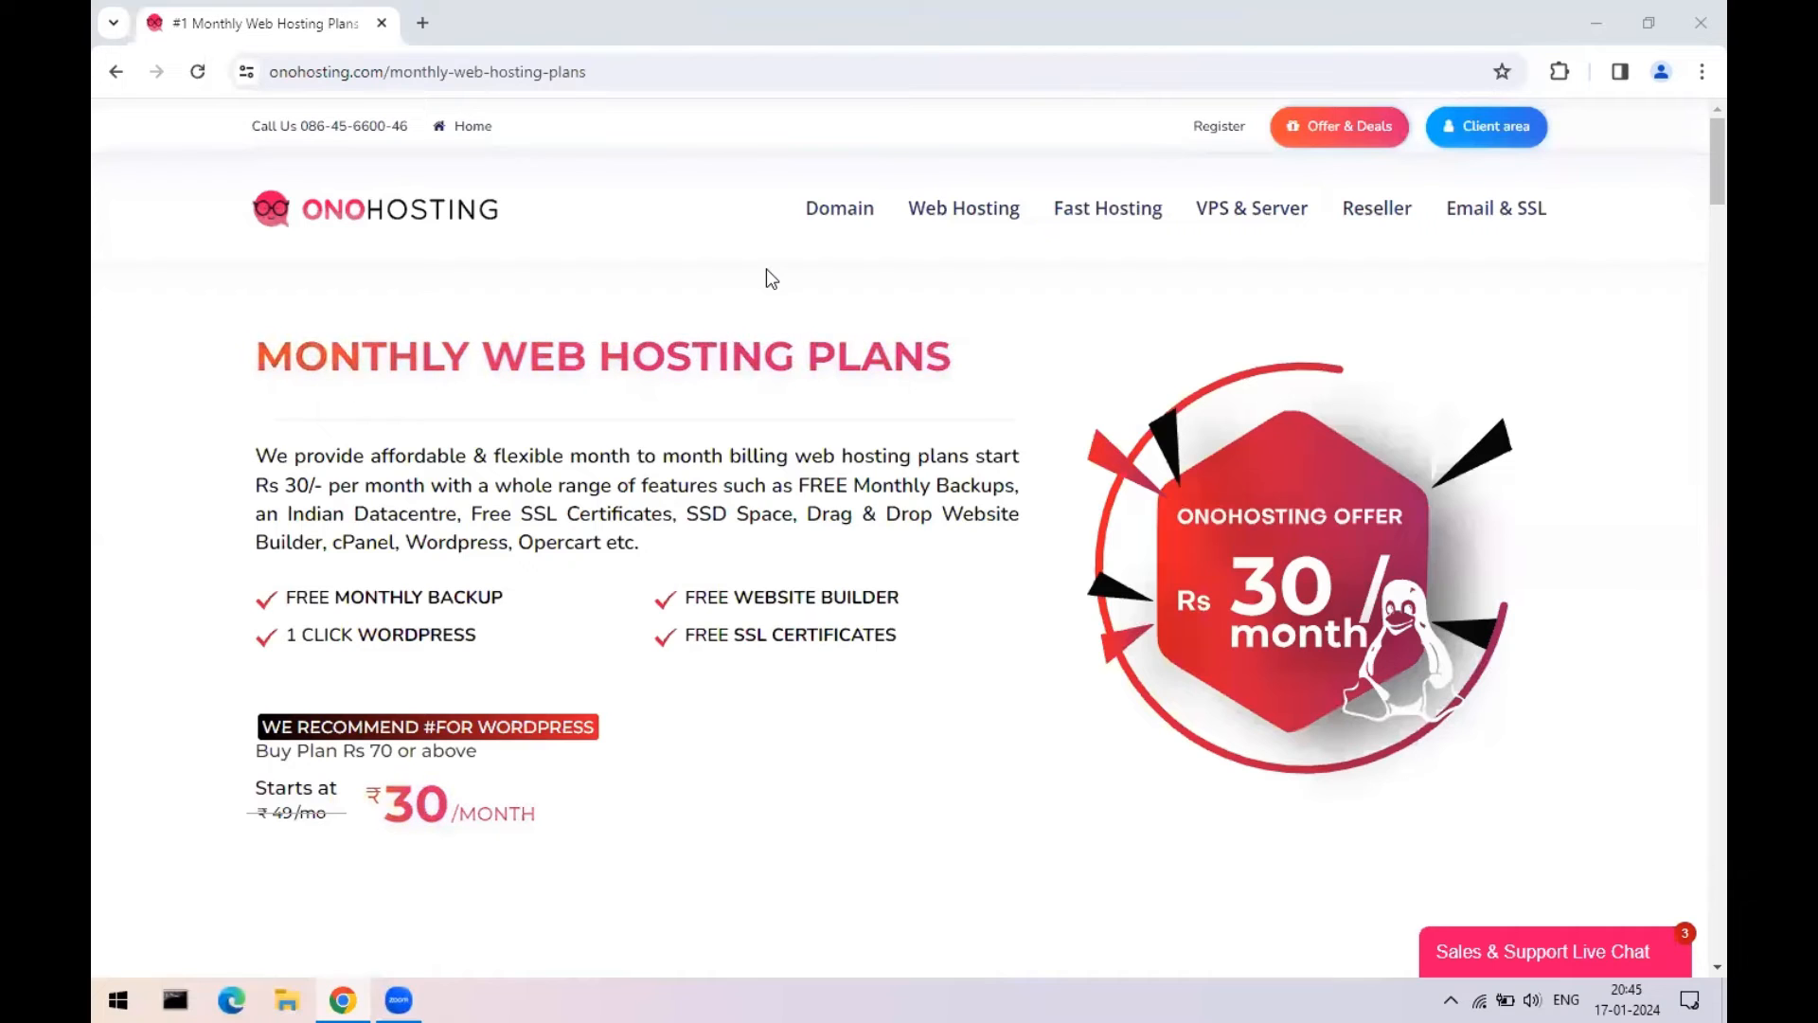
mouse_move(1068, 218)
mouse_move(964, 210)
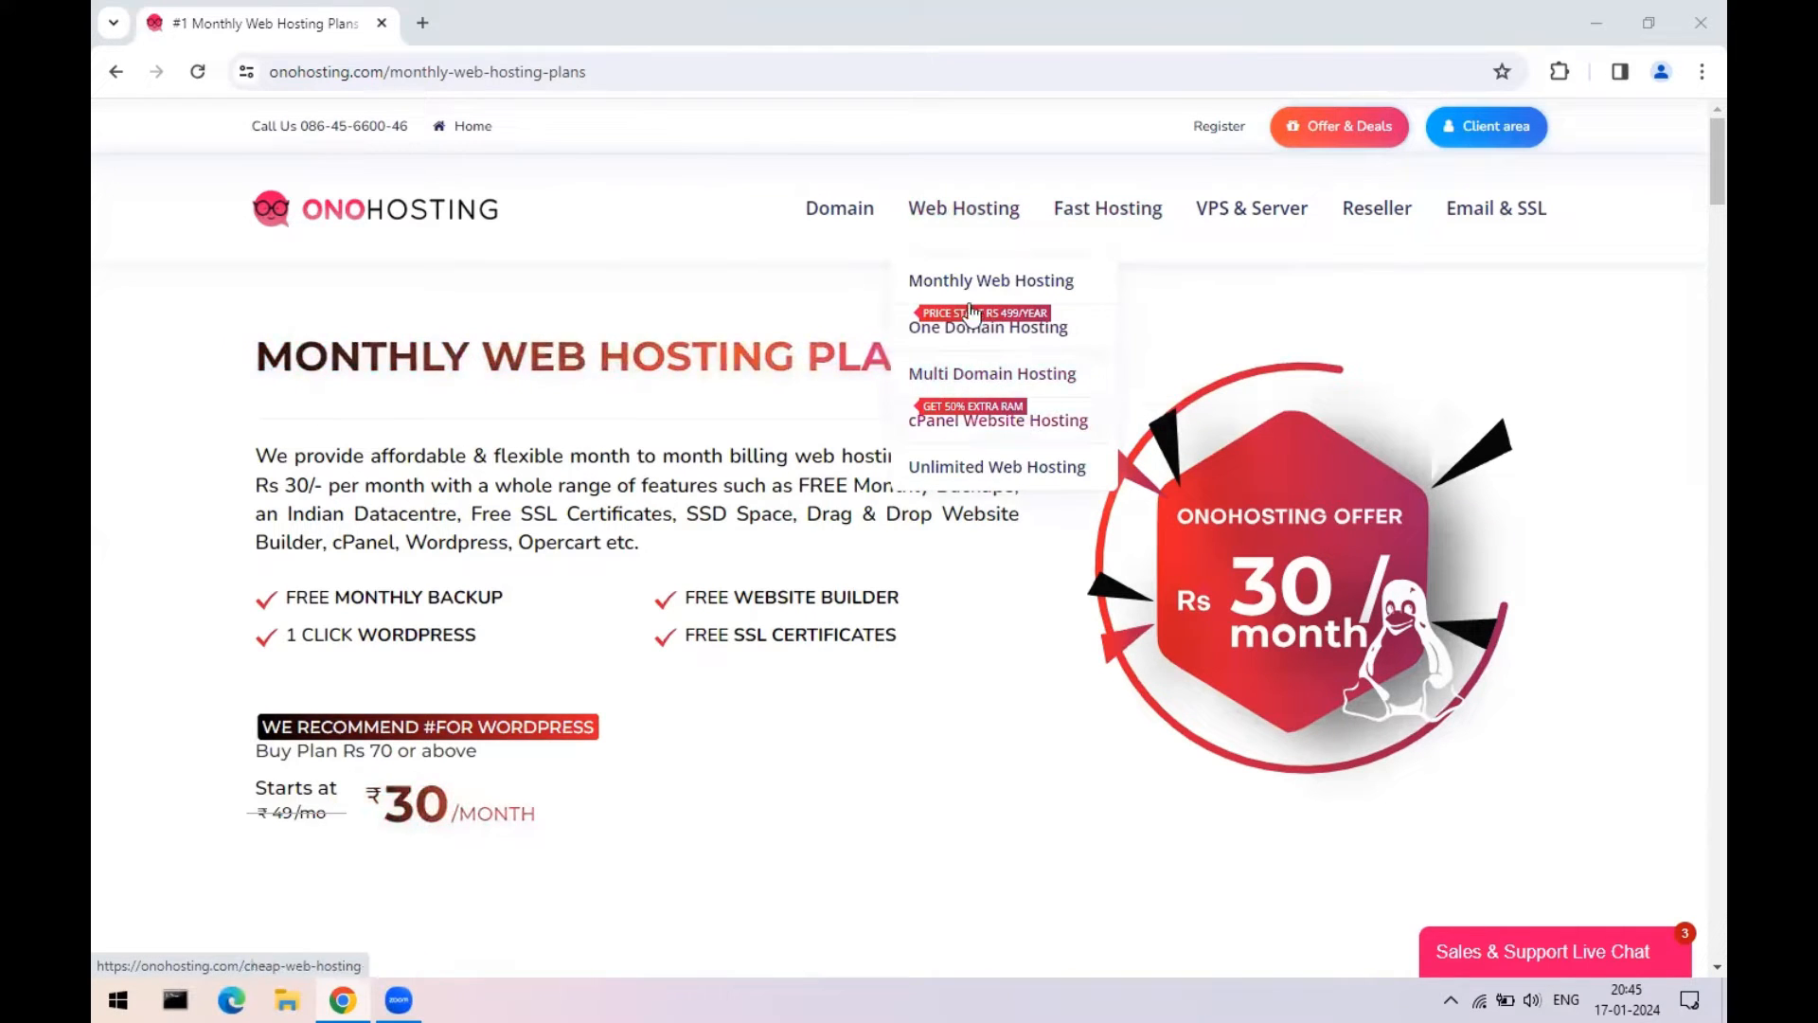
- Browse the One Domain Hosting plan cards, highlighting the Elite plan's heading and price
left_click(998, 343)
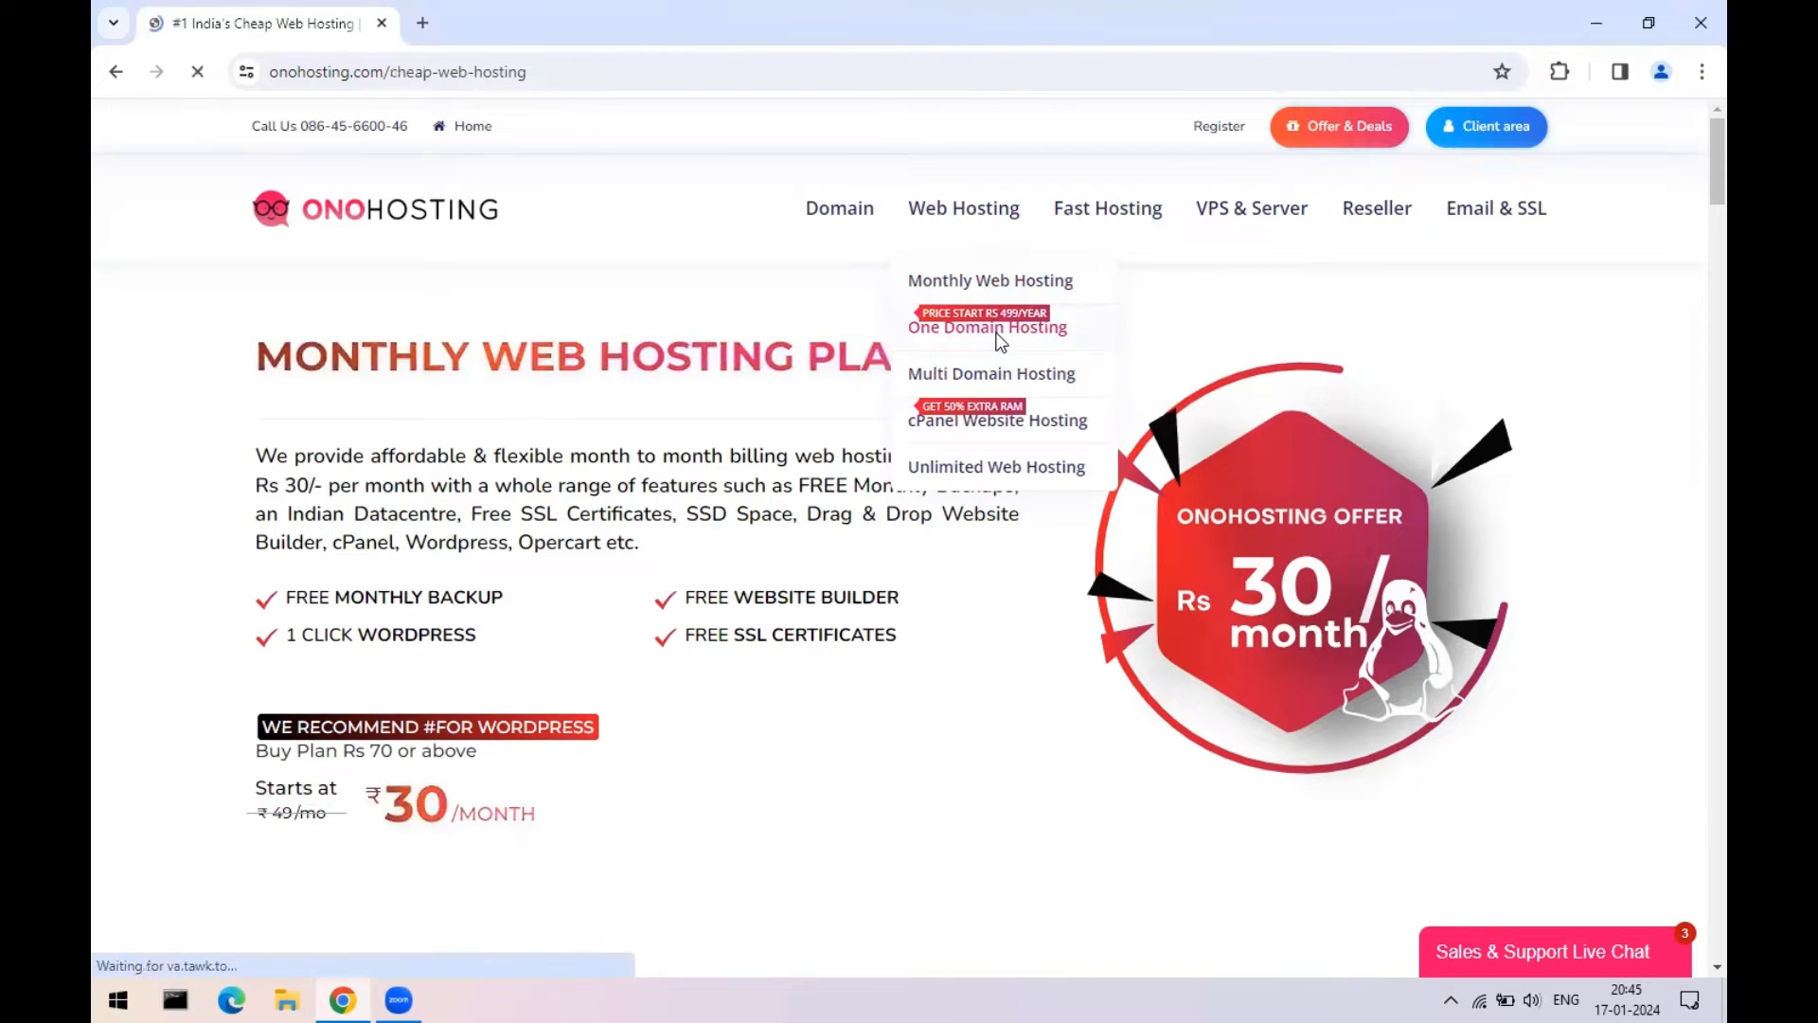
scroll(544, 568, "down", 5)
scroll(540, 597, "down", 3)
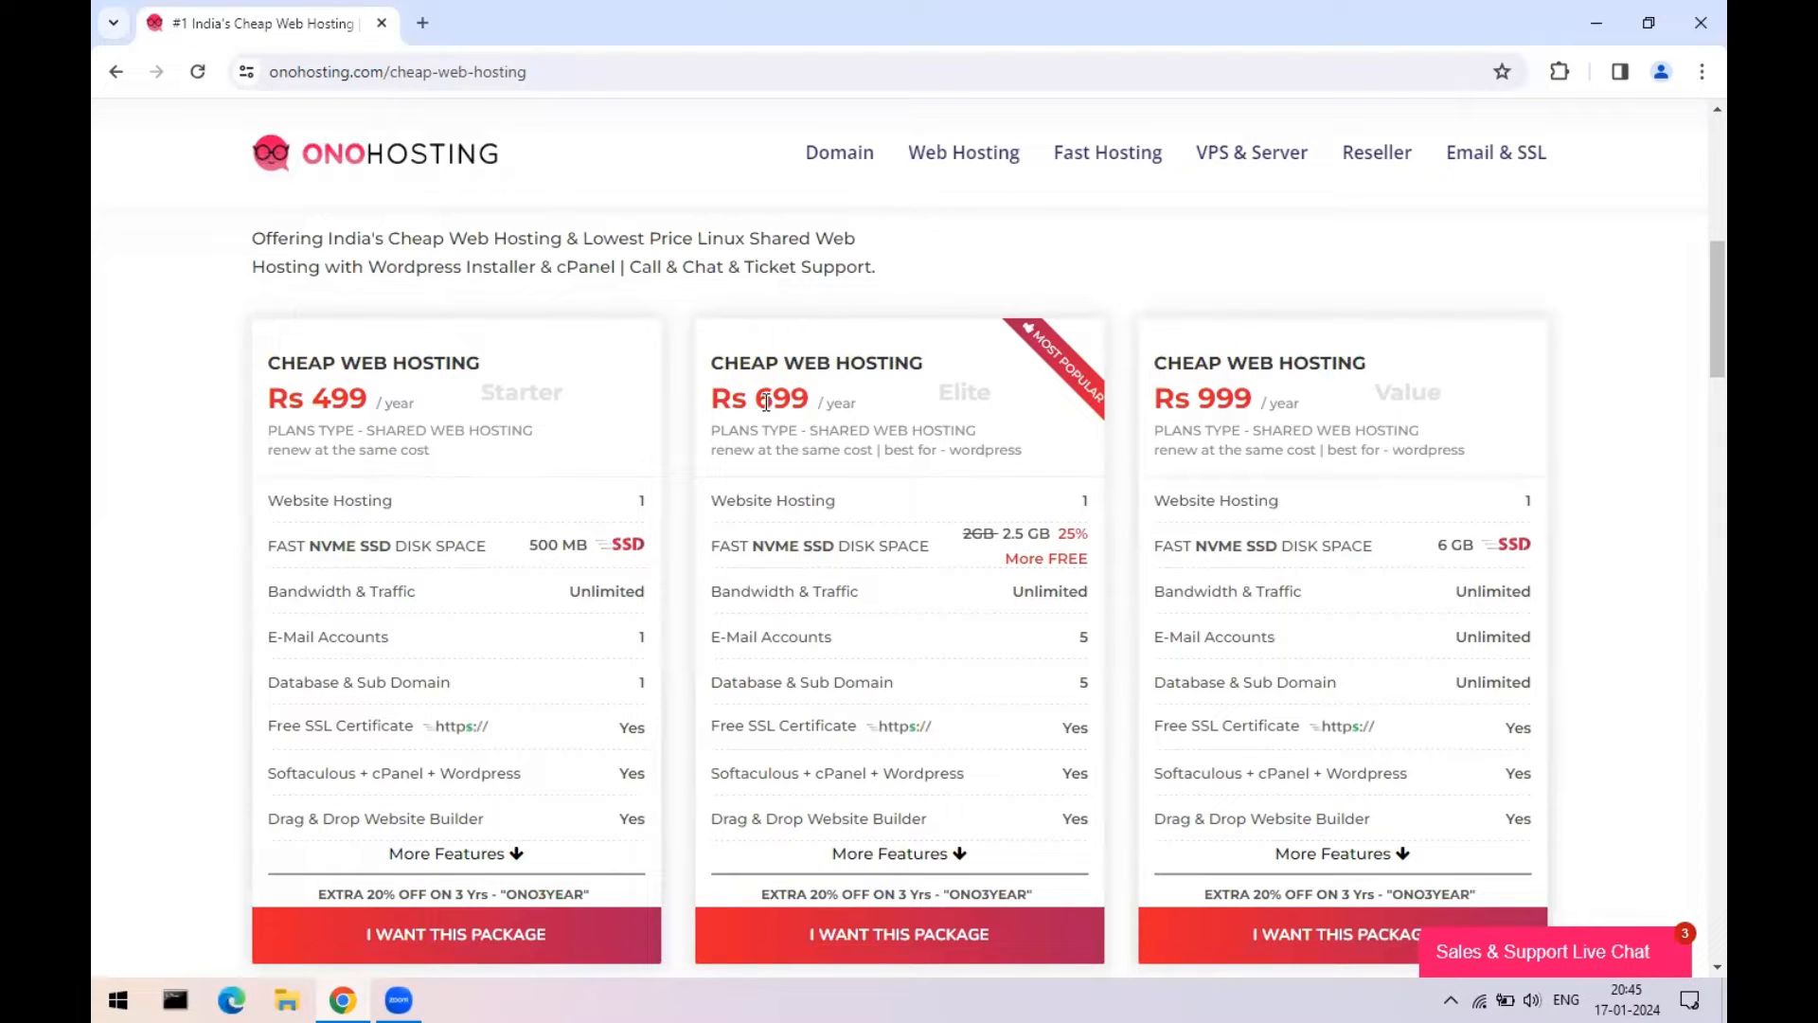
triple_click(839, 394)
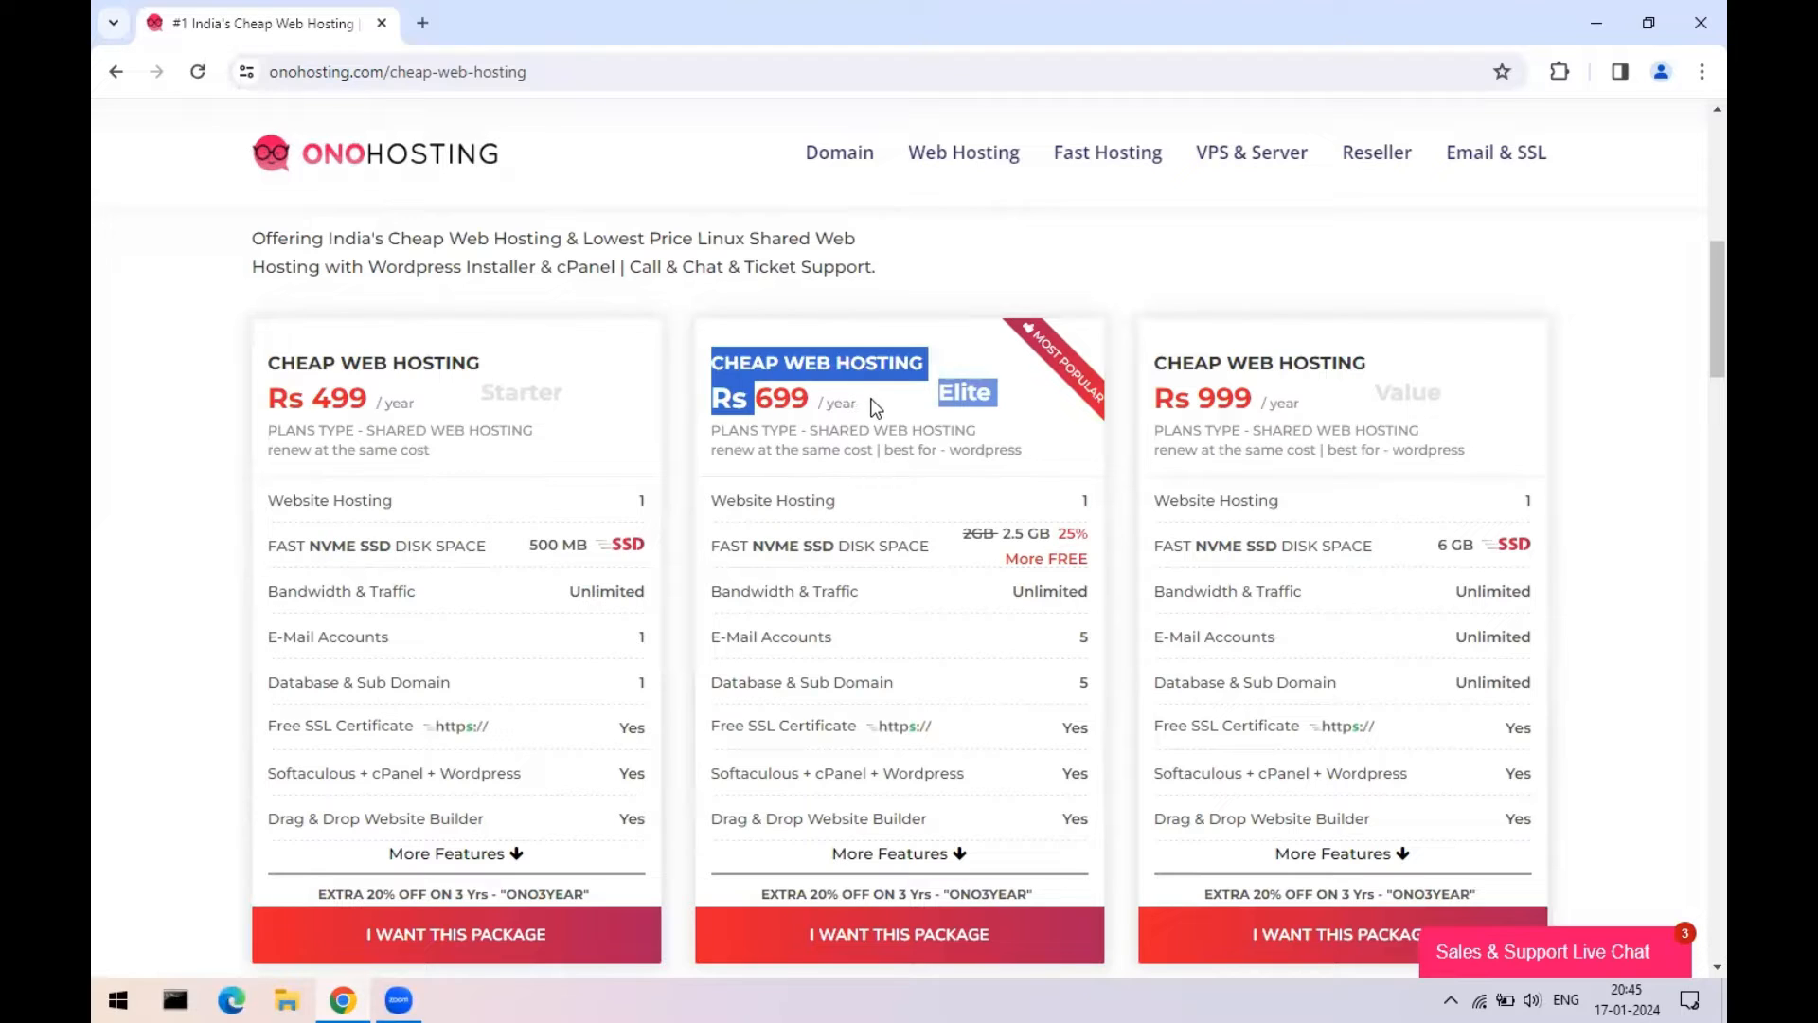
left_click(844, 402)
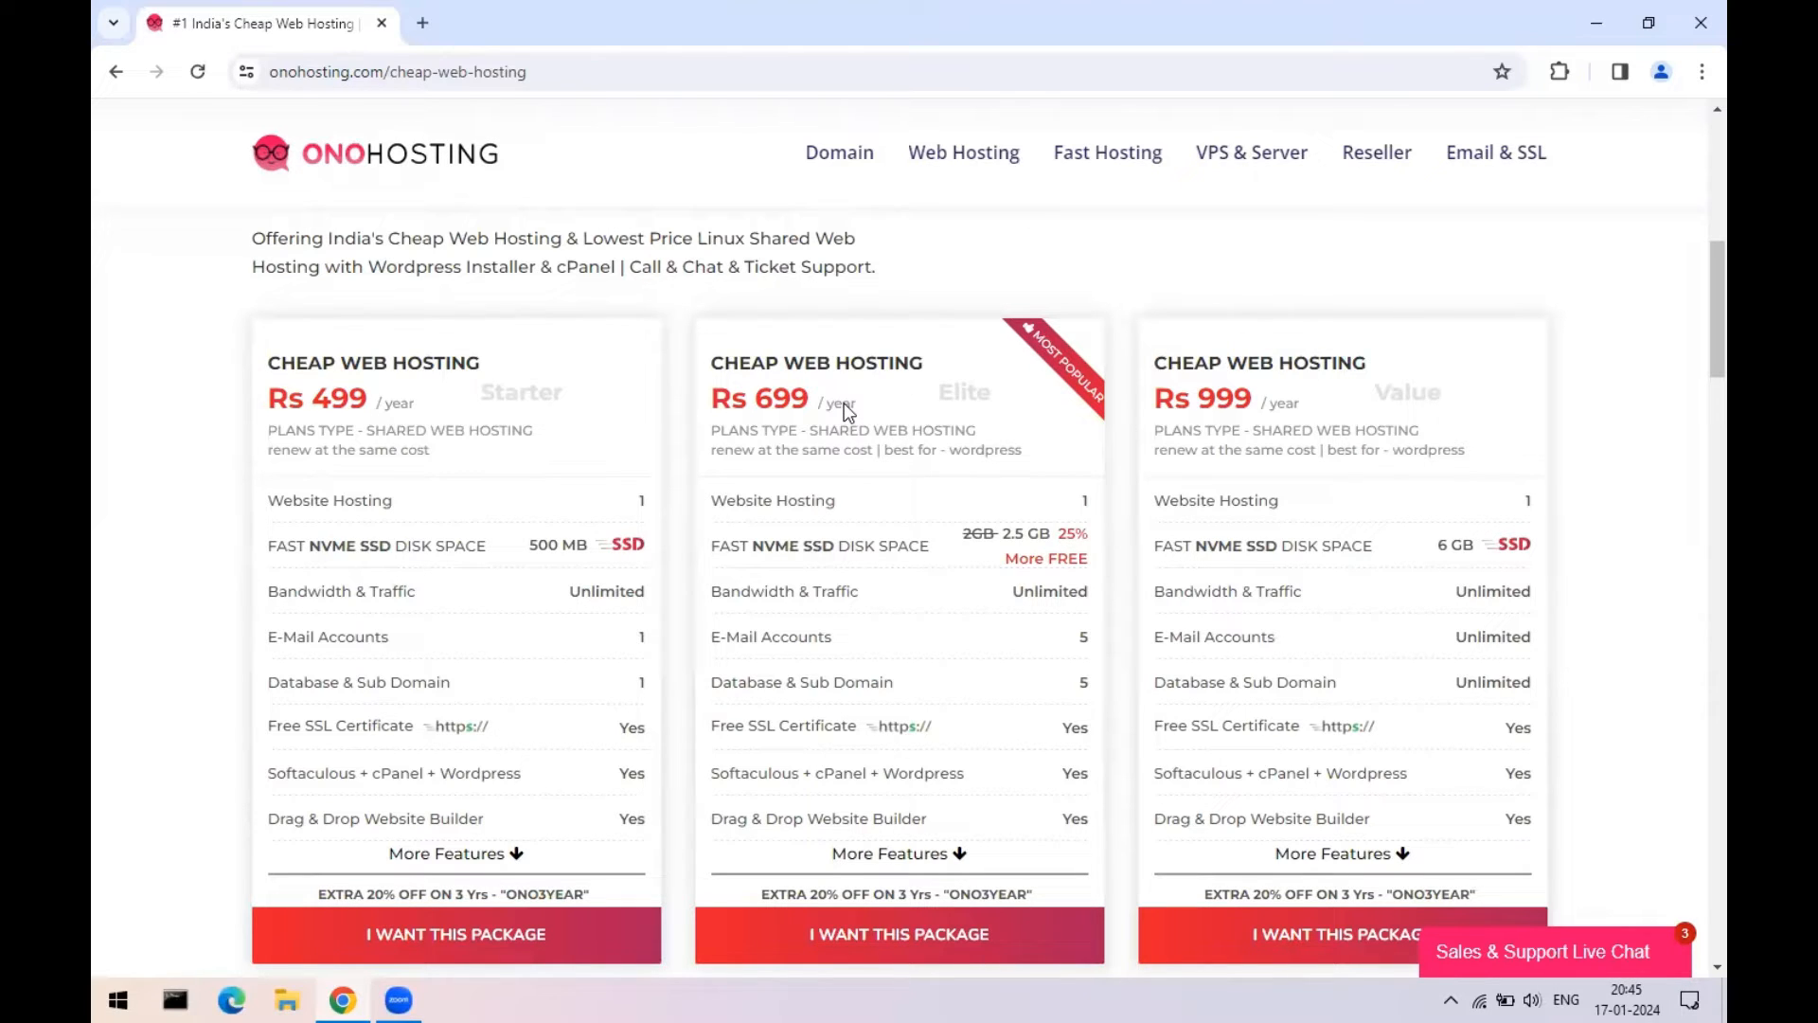
scroll(758, 322, "up", 8)
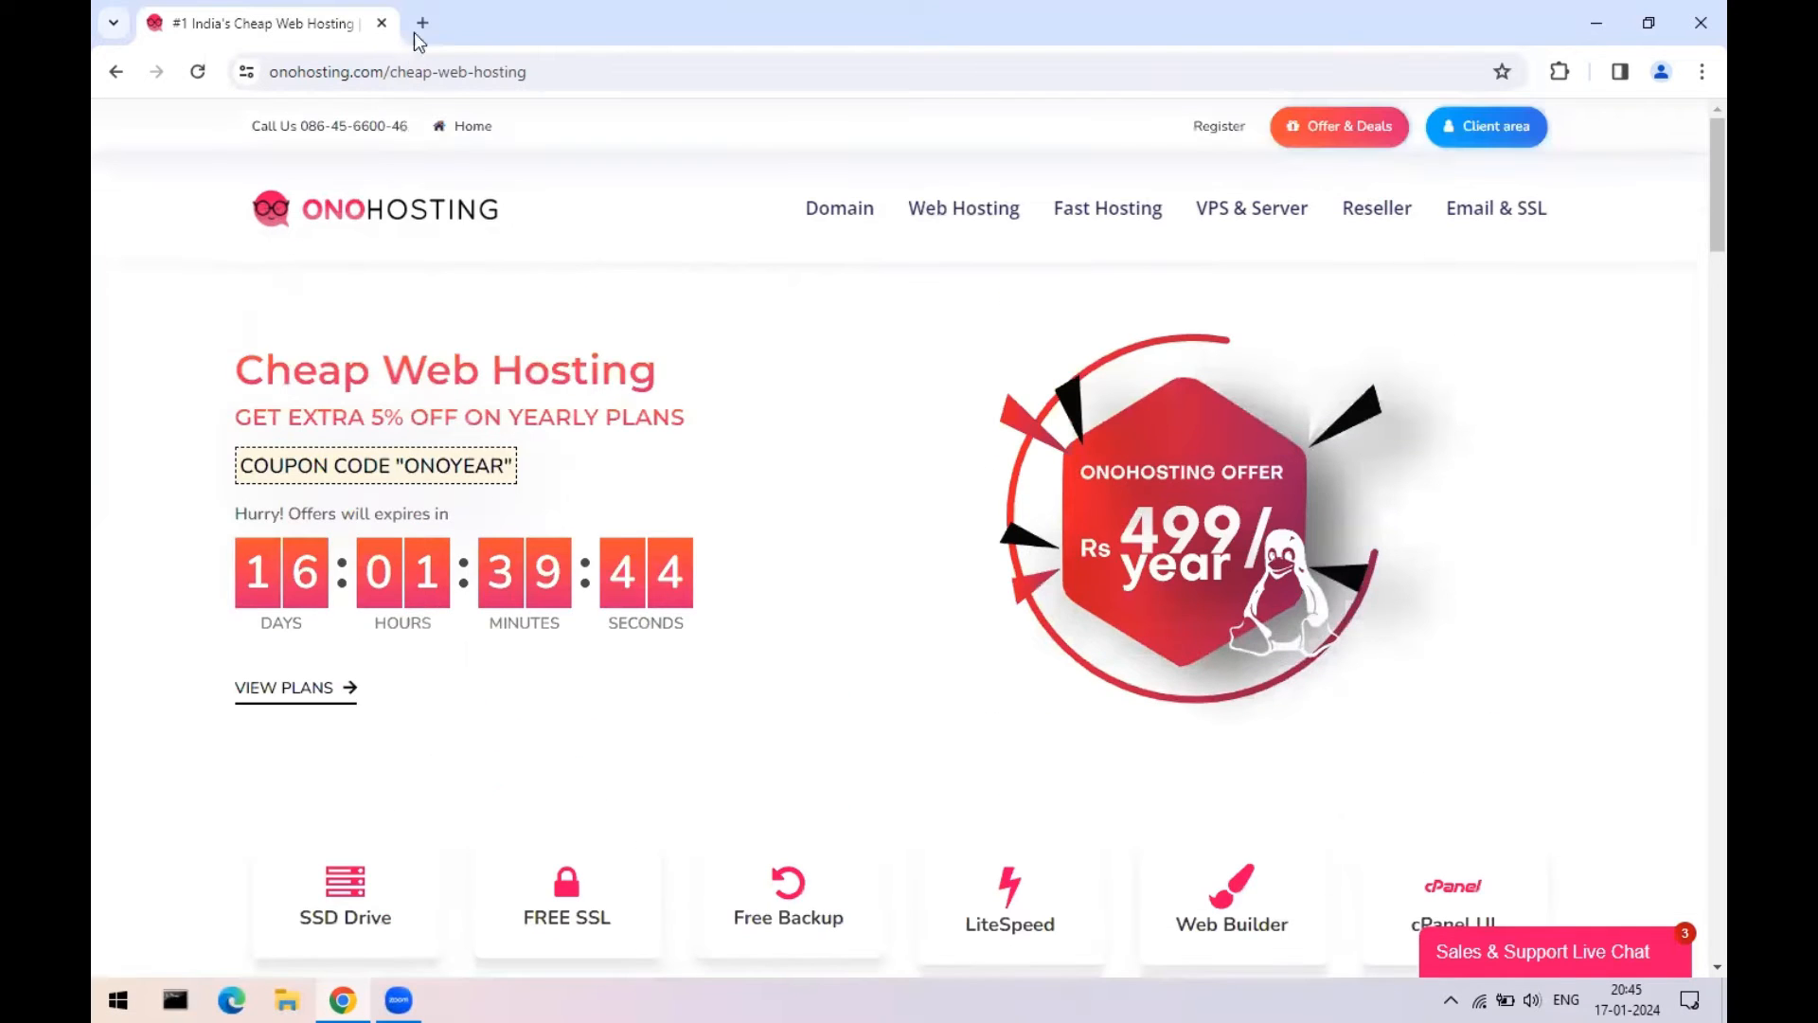
- Replace the OnoHosting tab with a new empty tab and focus its address bar
left_click(422, 22)
left_click(382, 23)
left_click(389, 73)
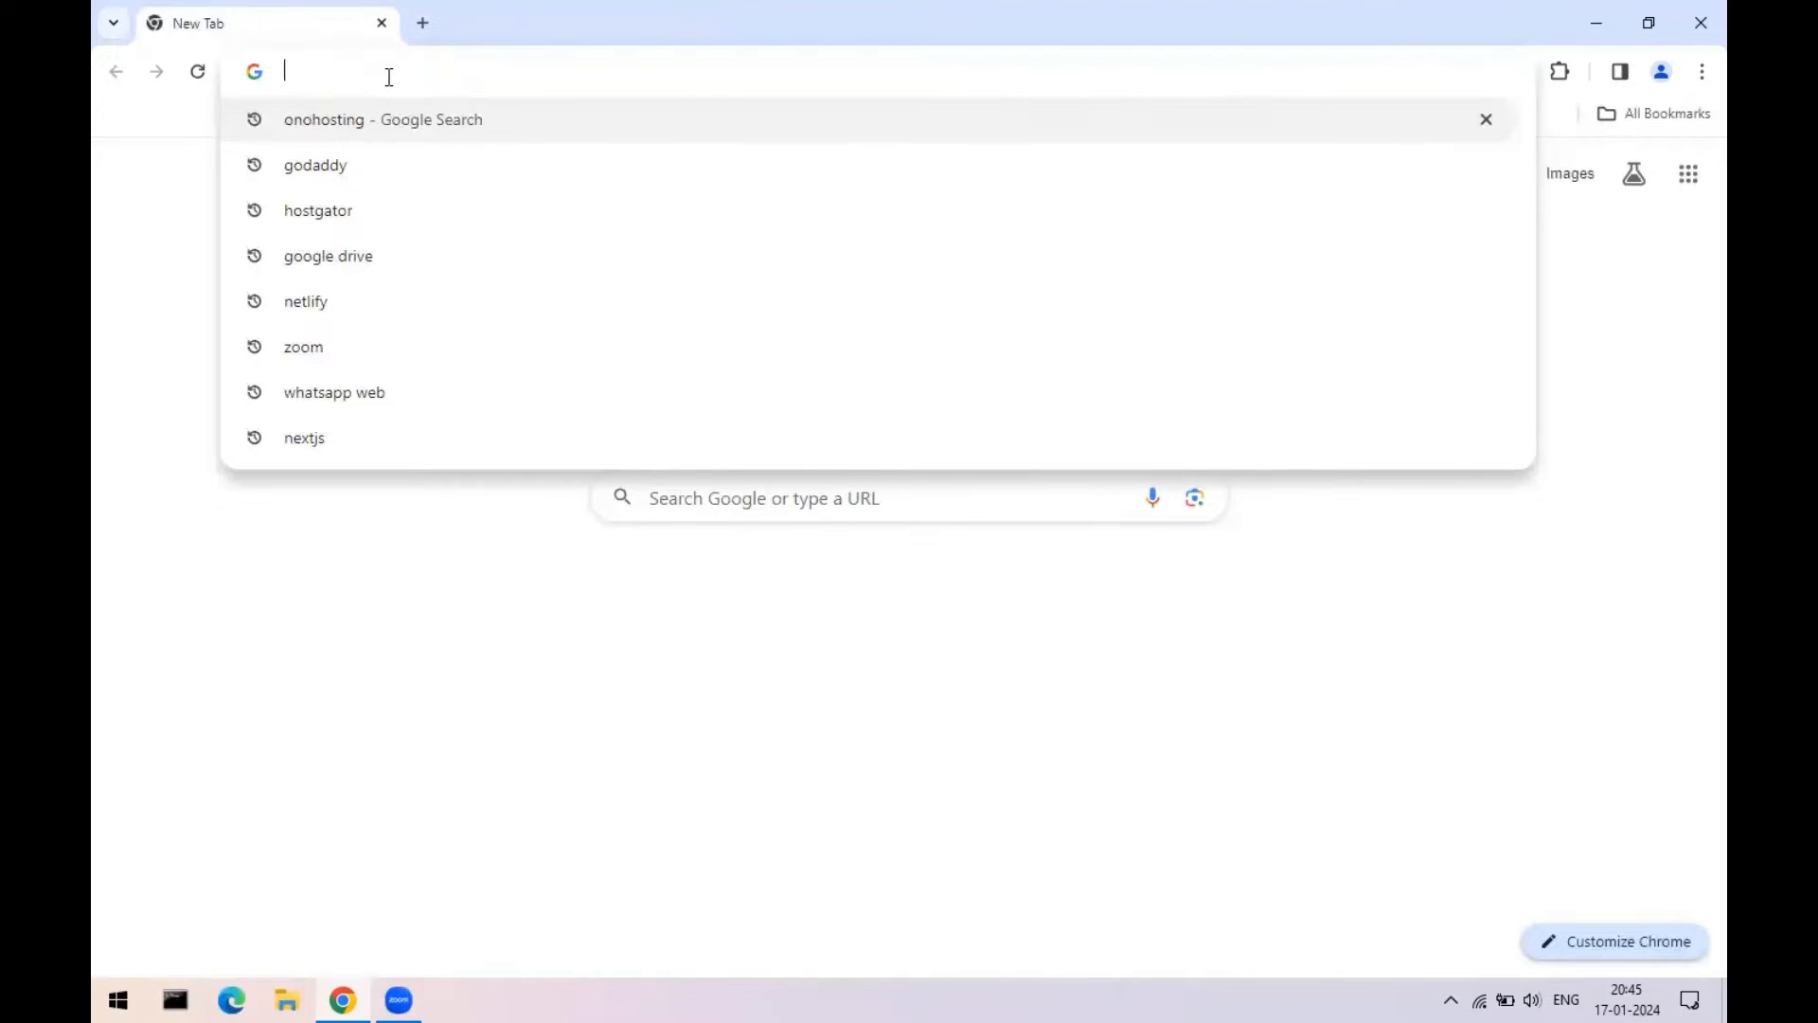
- Go to hostinger.in and open its login page
type("hostinger.in")
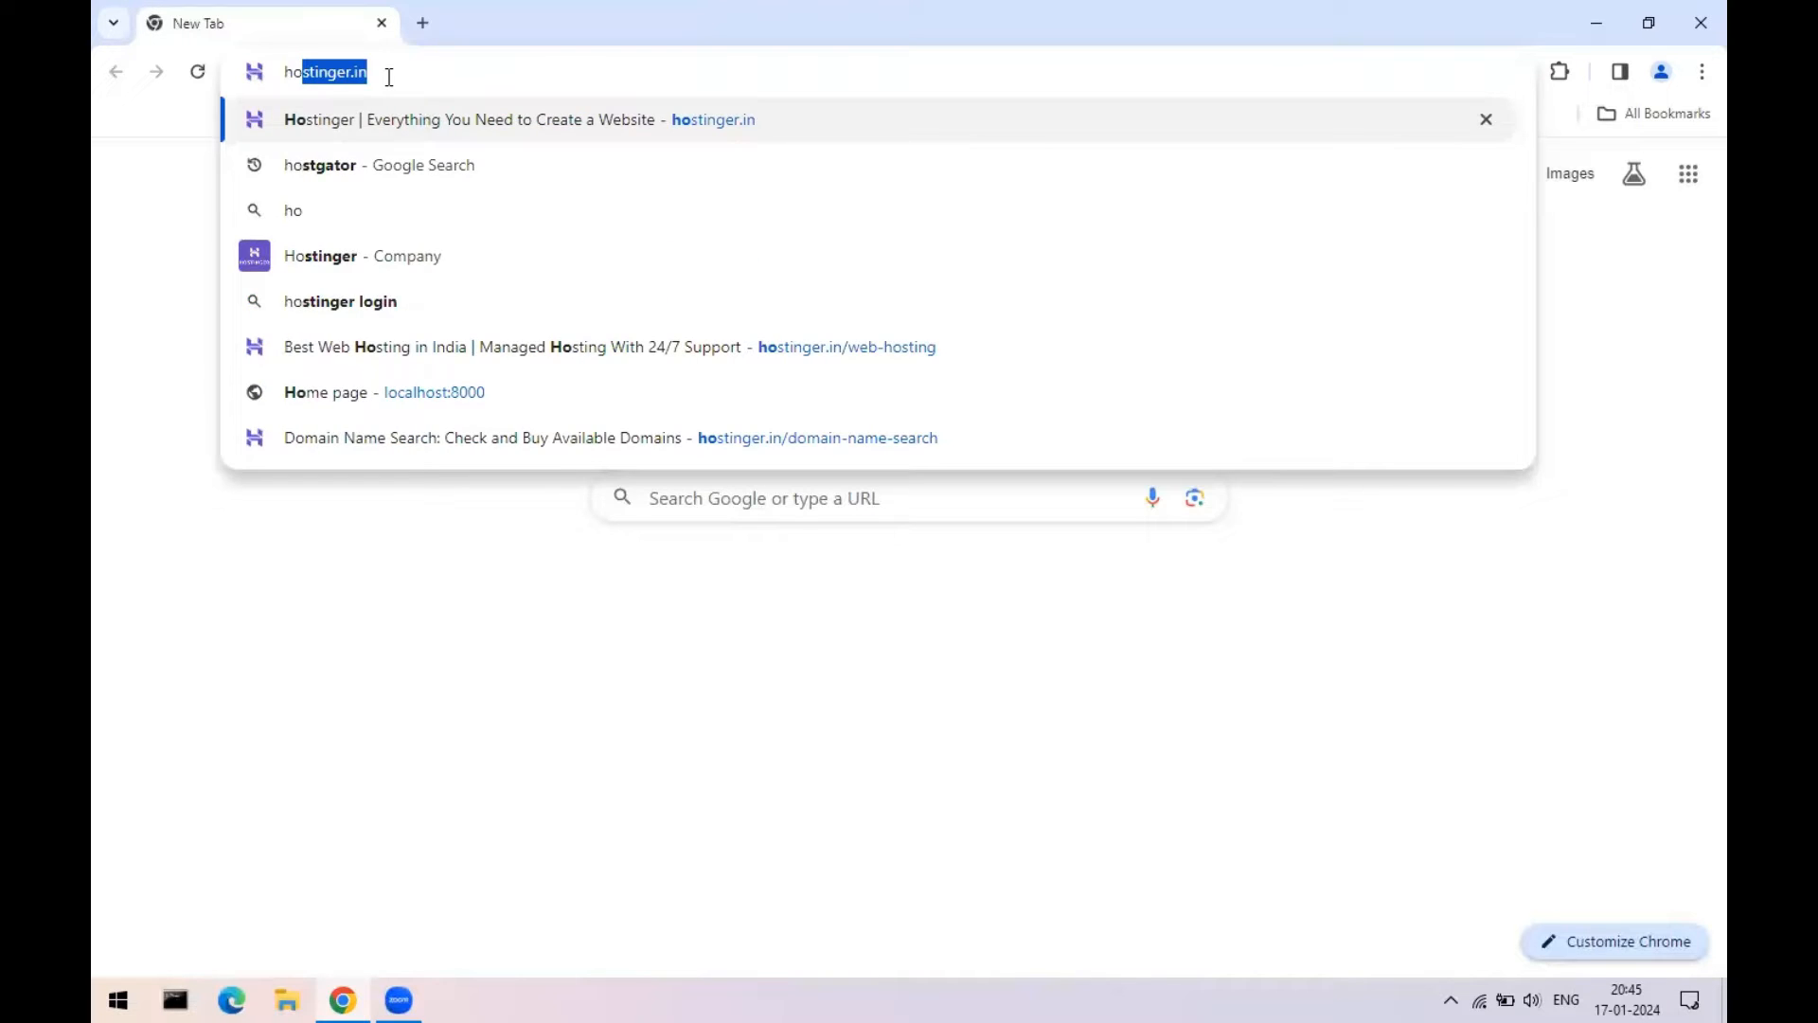
key("Return")
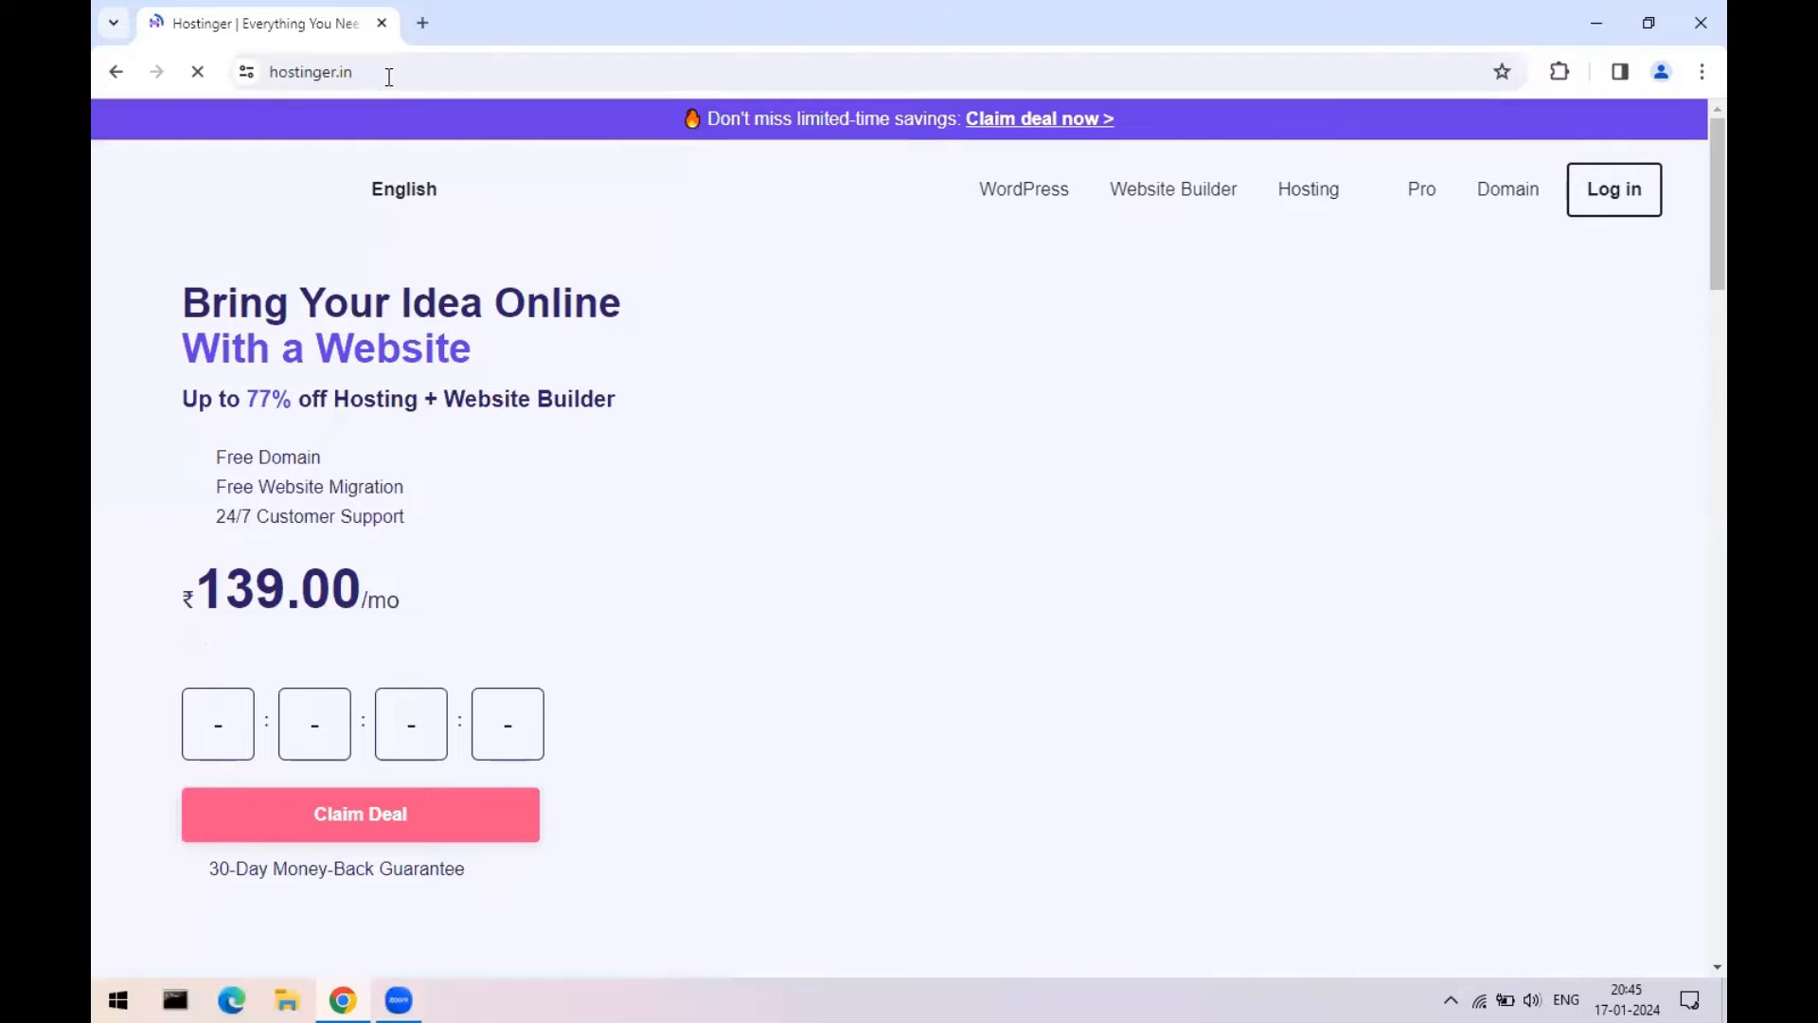
left_click(1611, 189)
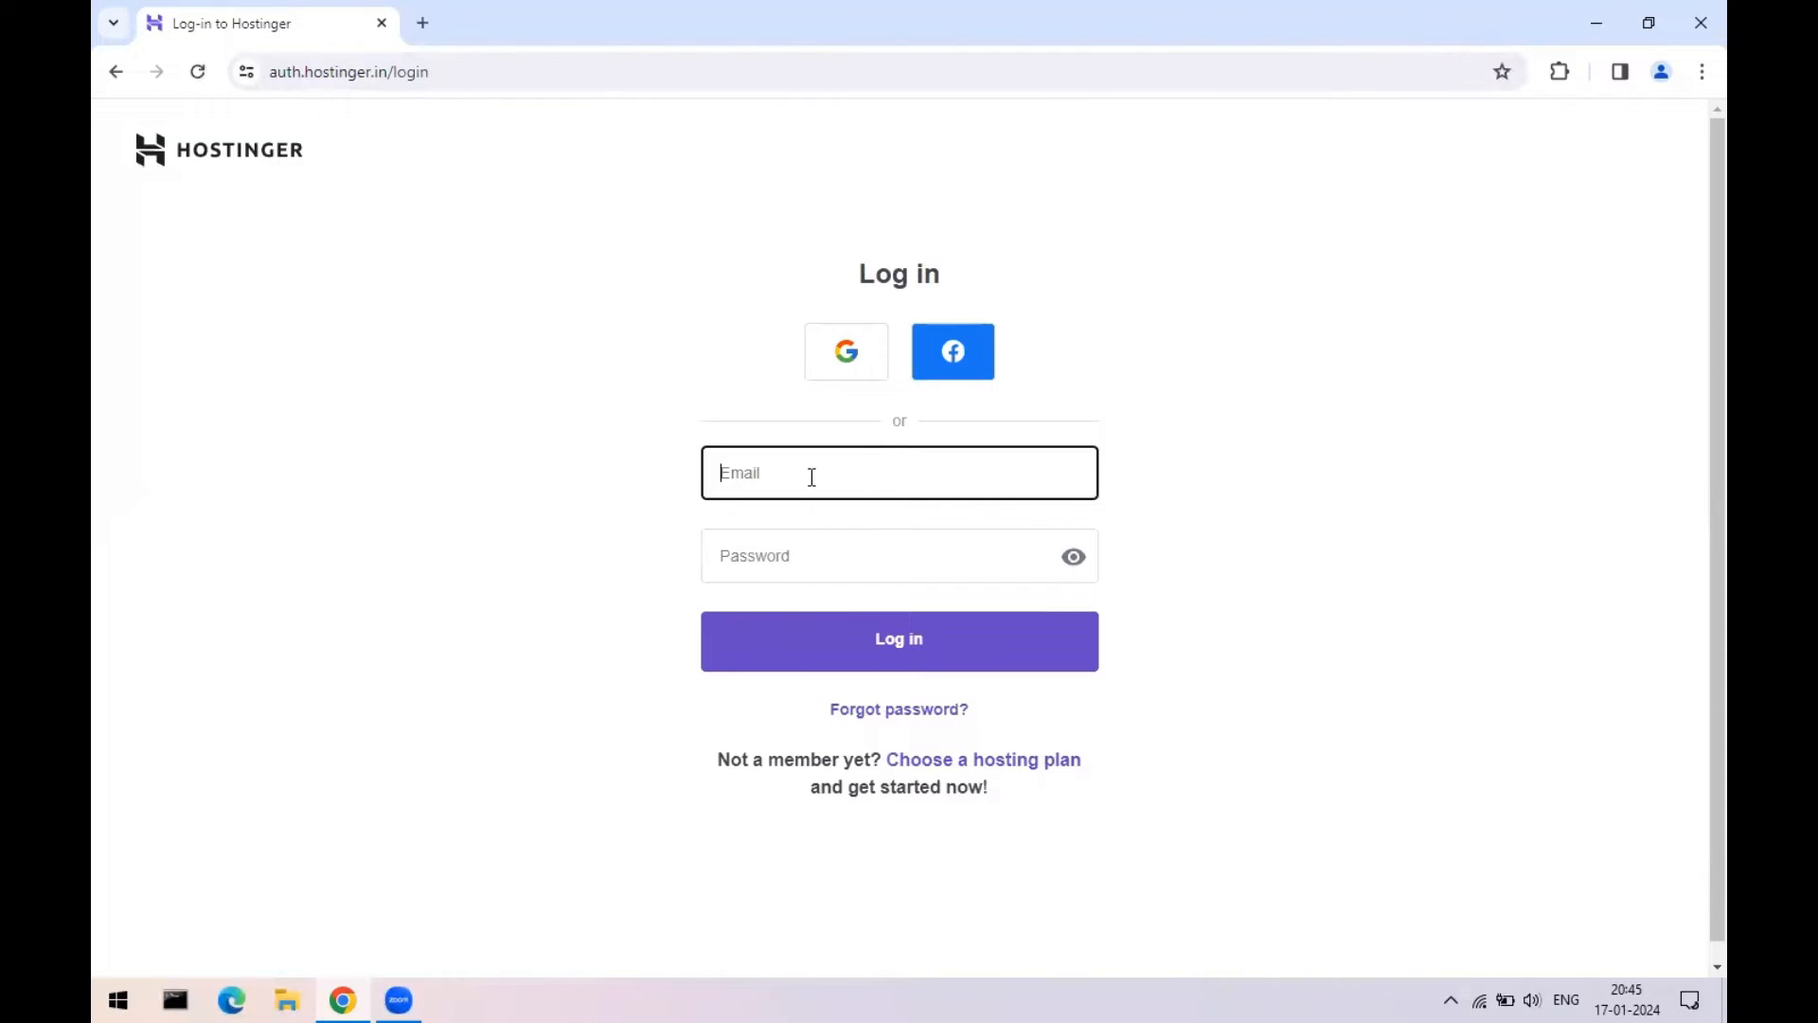
- Sign in to Hostinger with the account e-mail and password
left_click(811, 477)
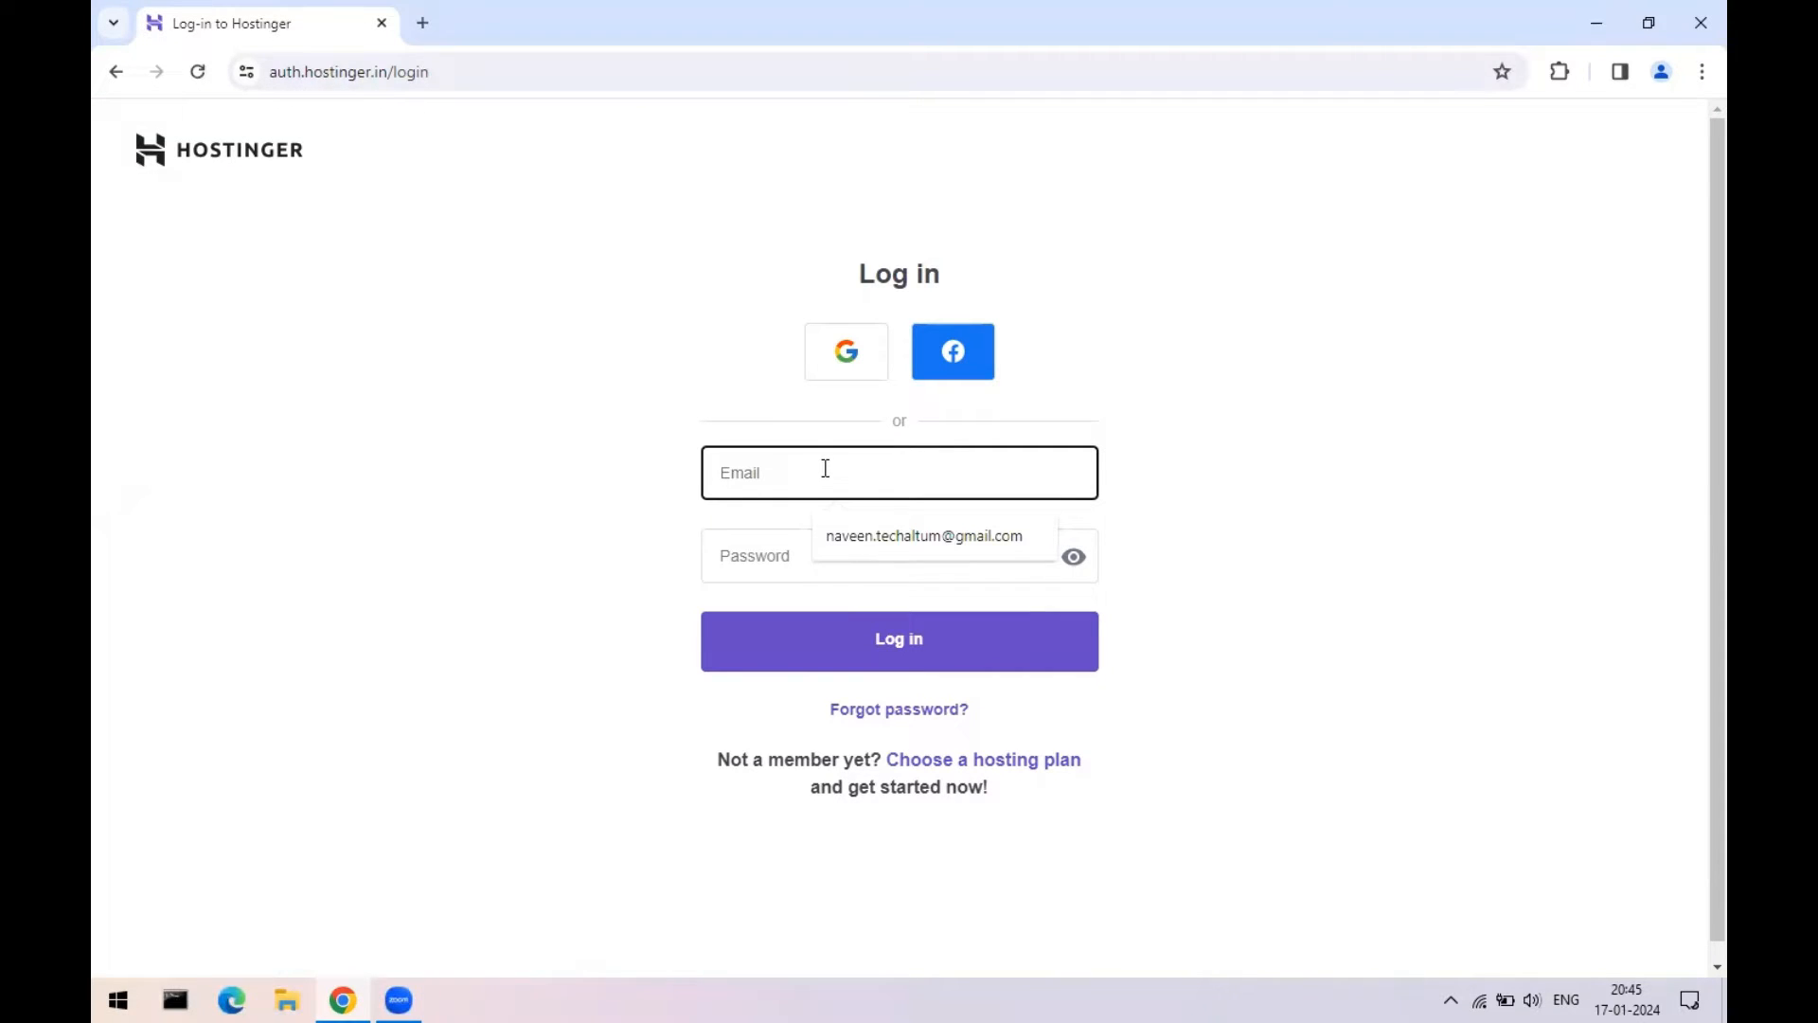
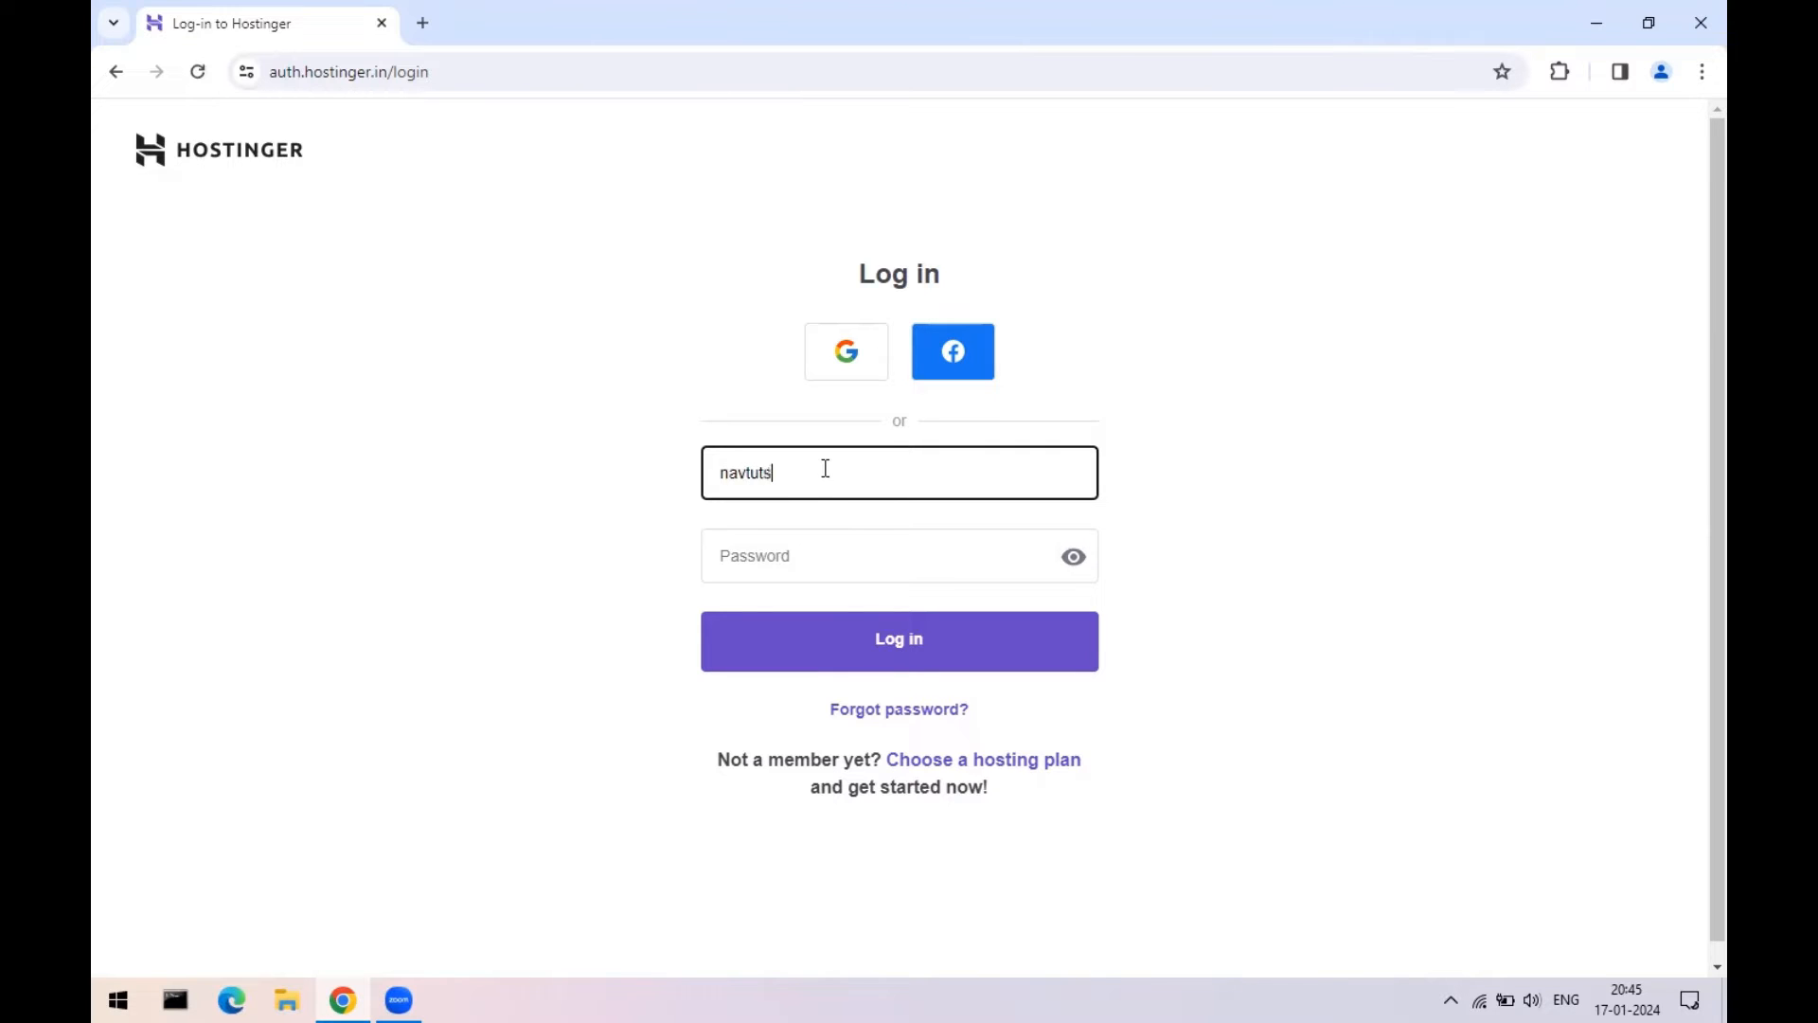
key("Tab")
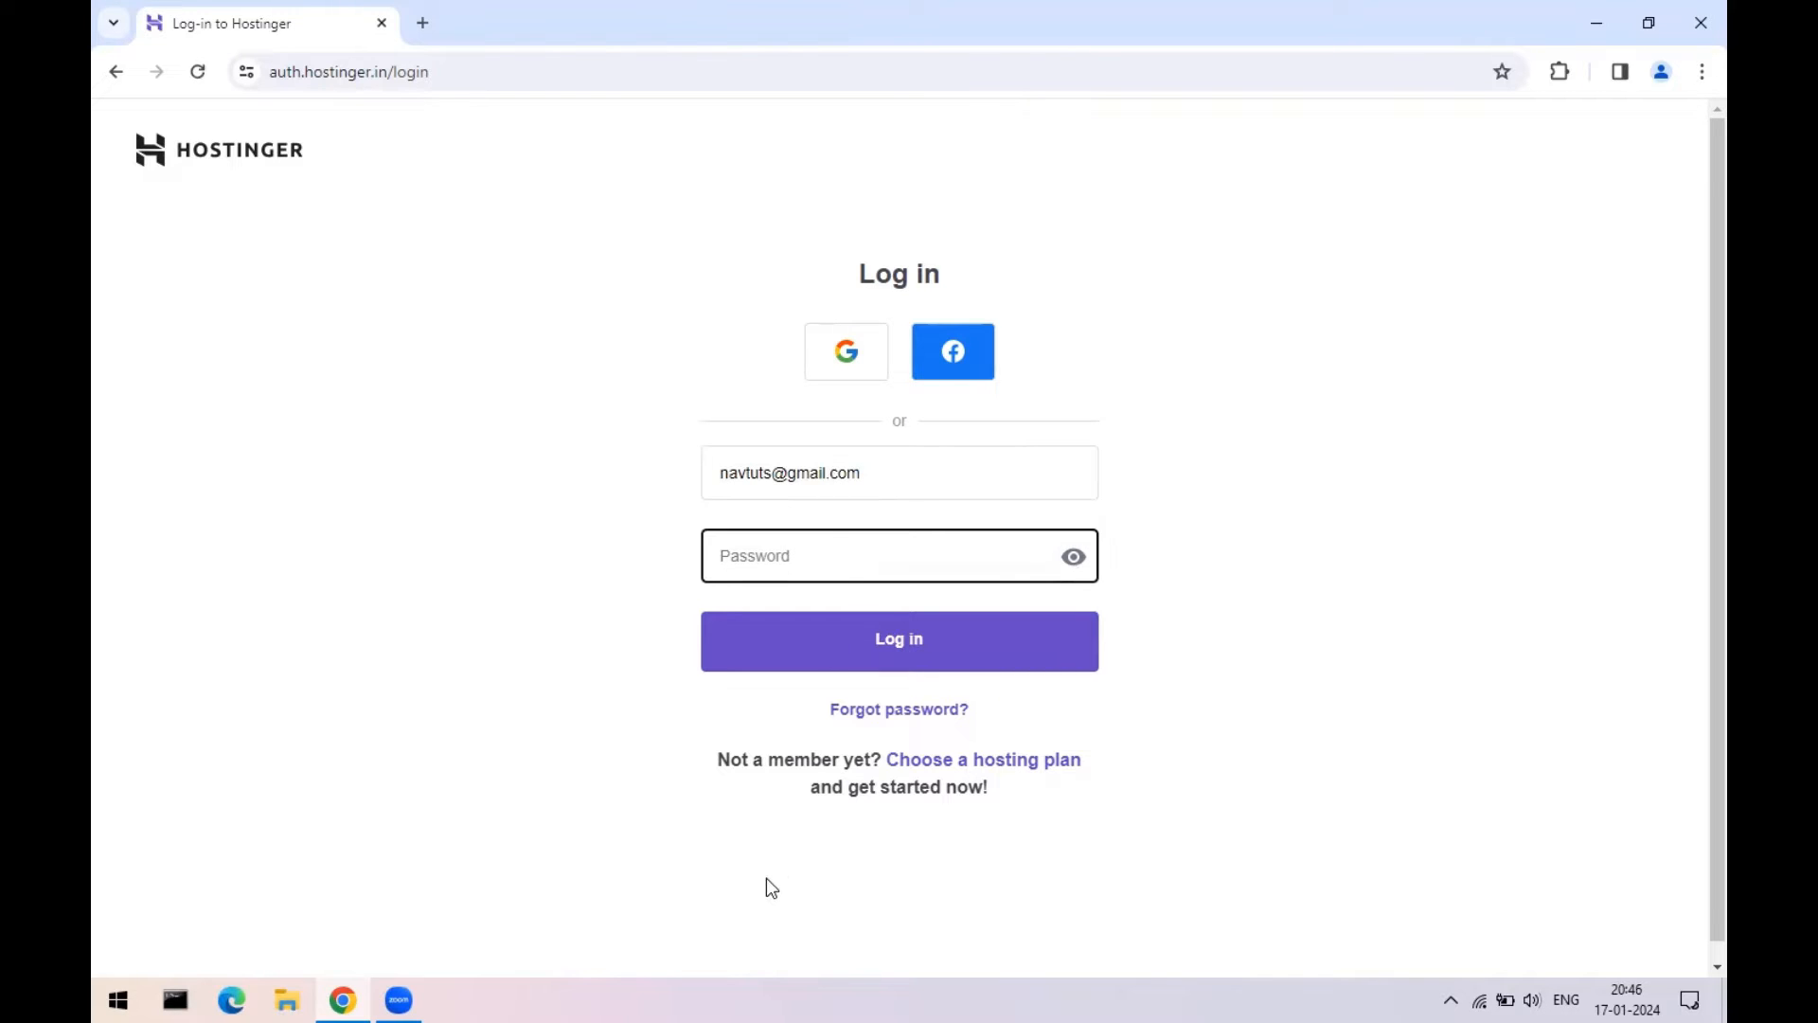
key("alt+Tab")
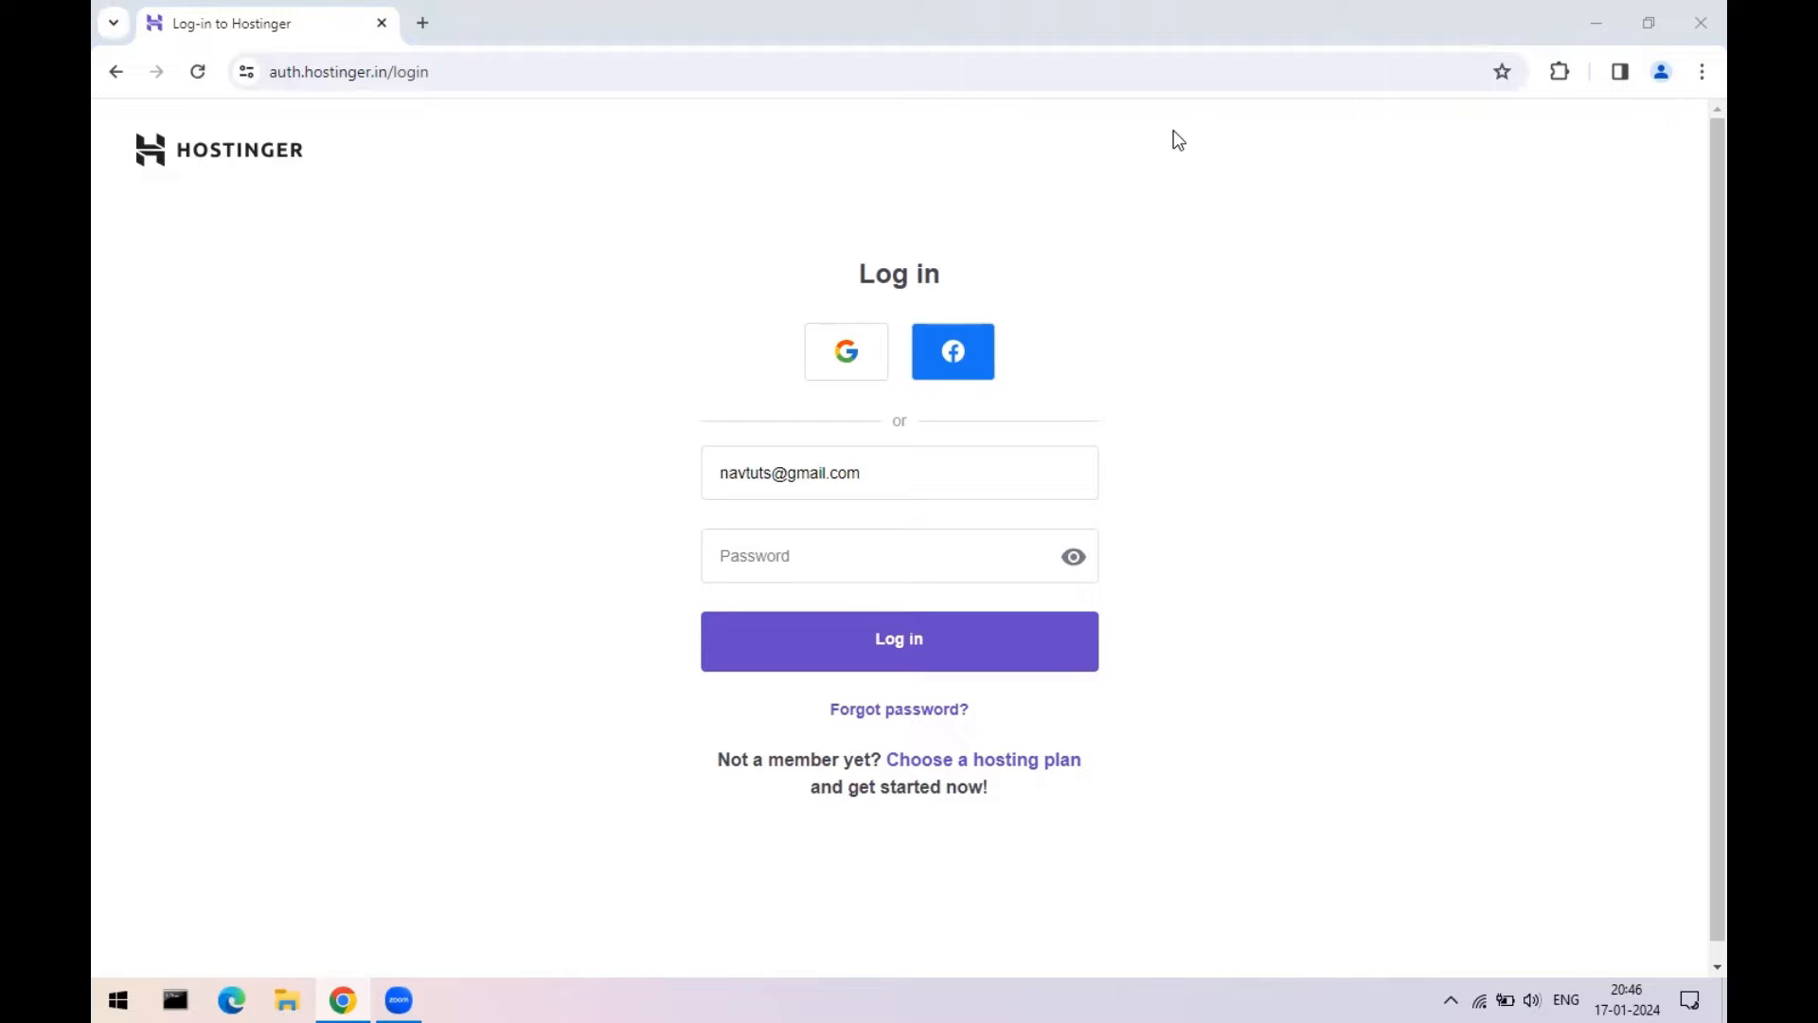
left_click(812, 562)
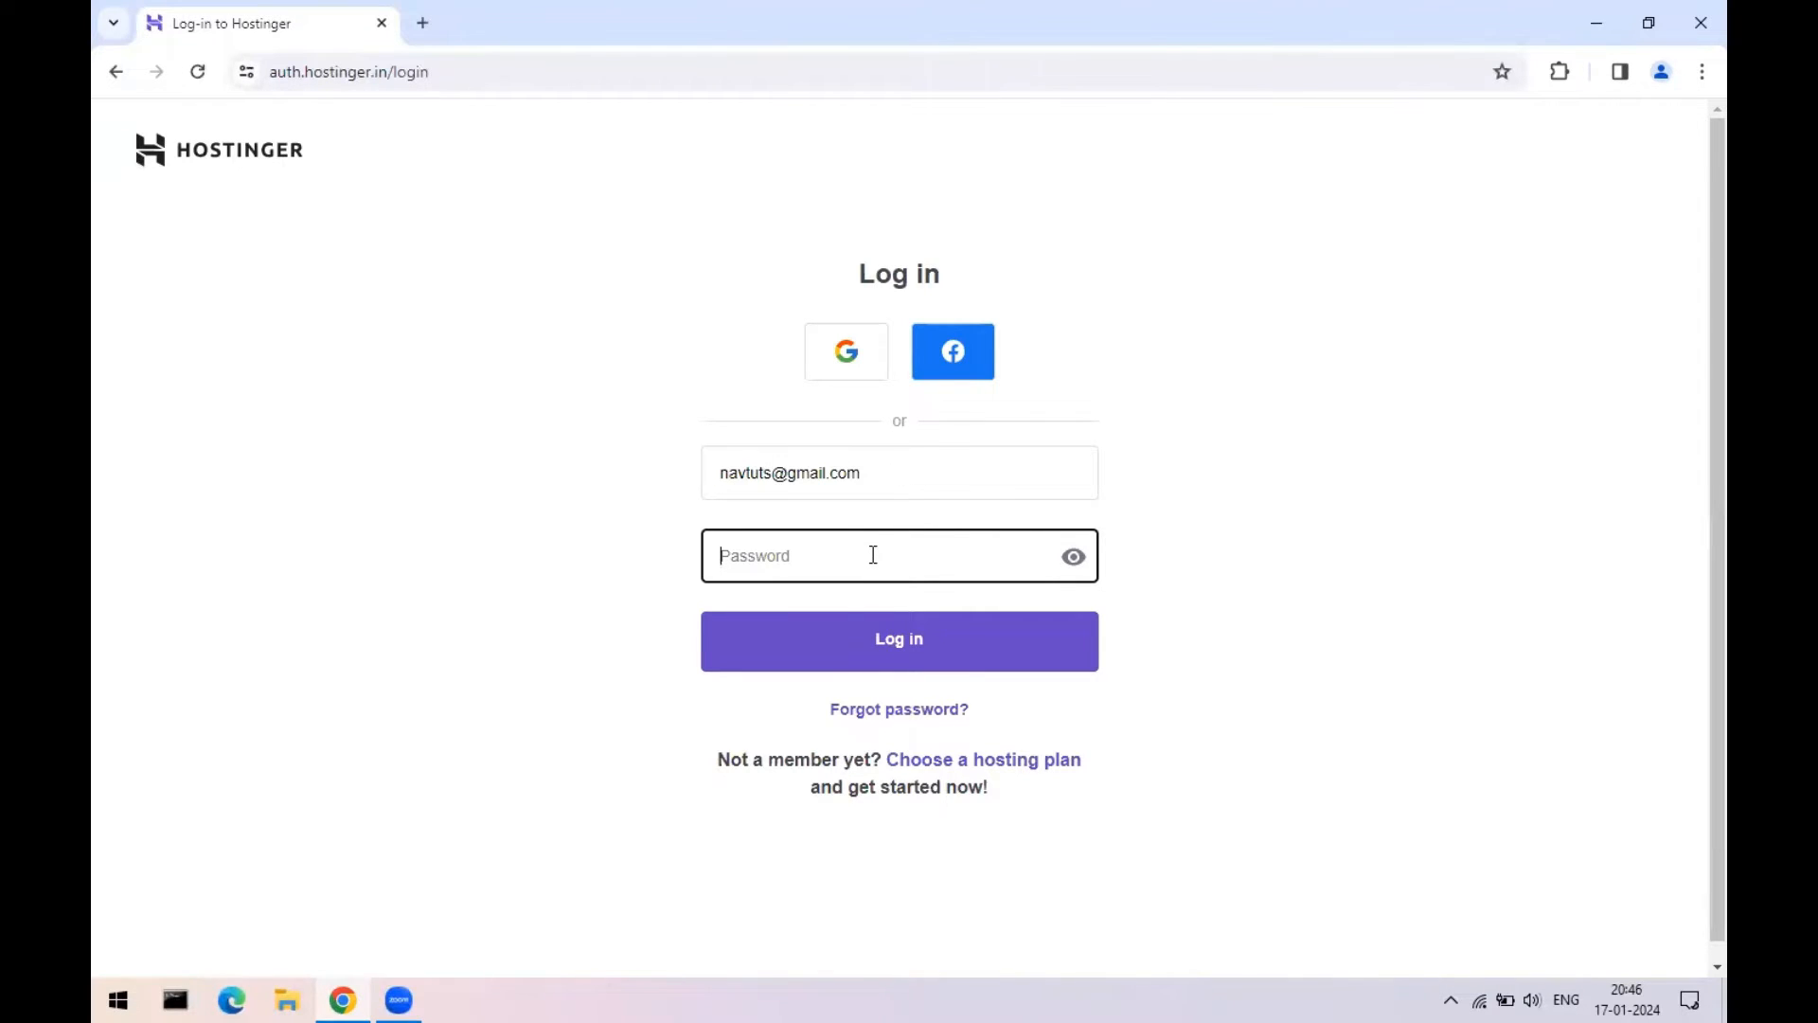
type("•••")
key("Return")
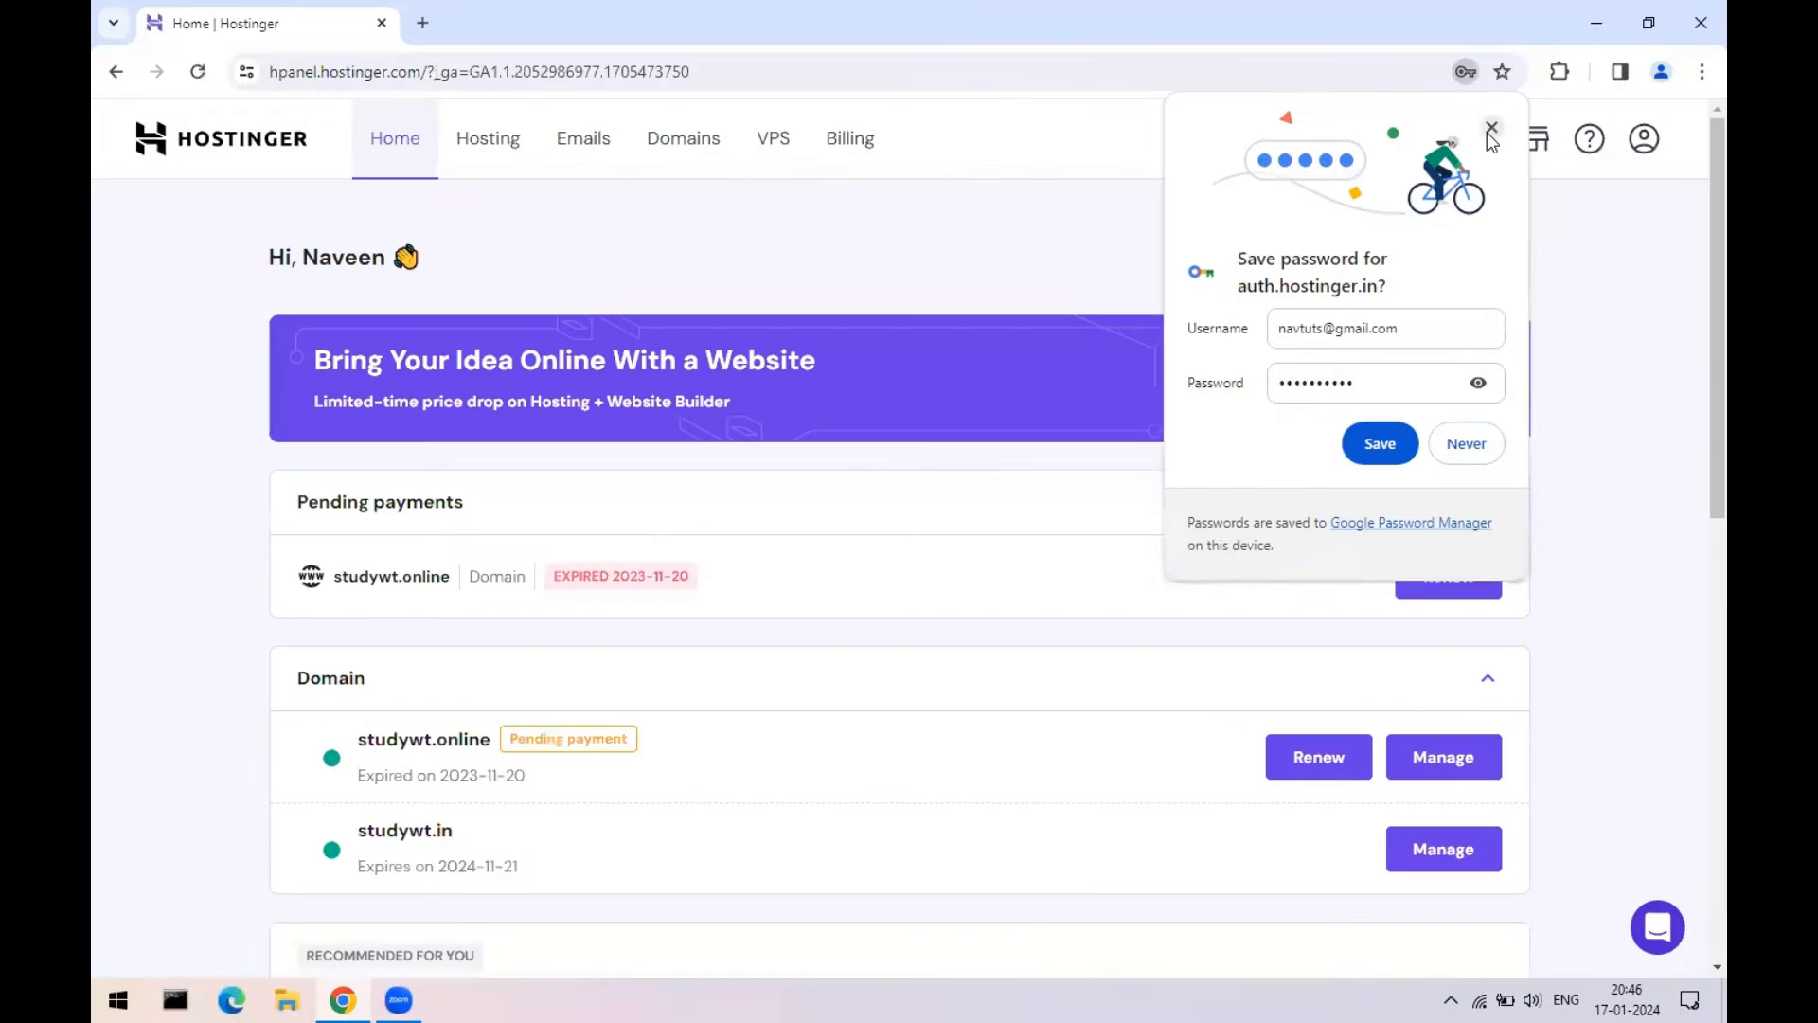
- Dismiss Chrome's save-password bubble and highlight studywt.in in the hPanel domain list
left_click(1491, 128)
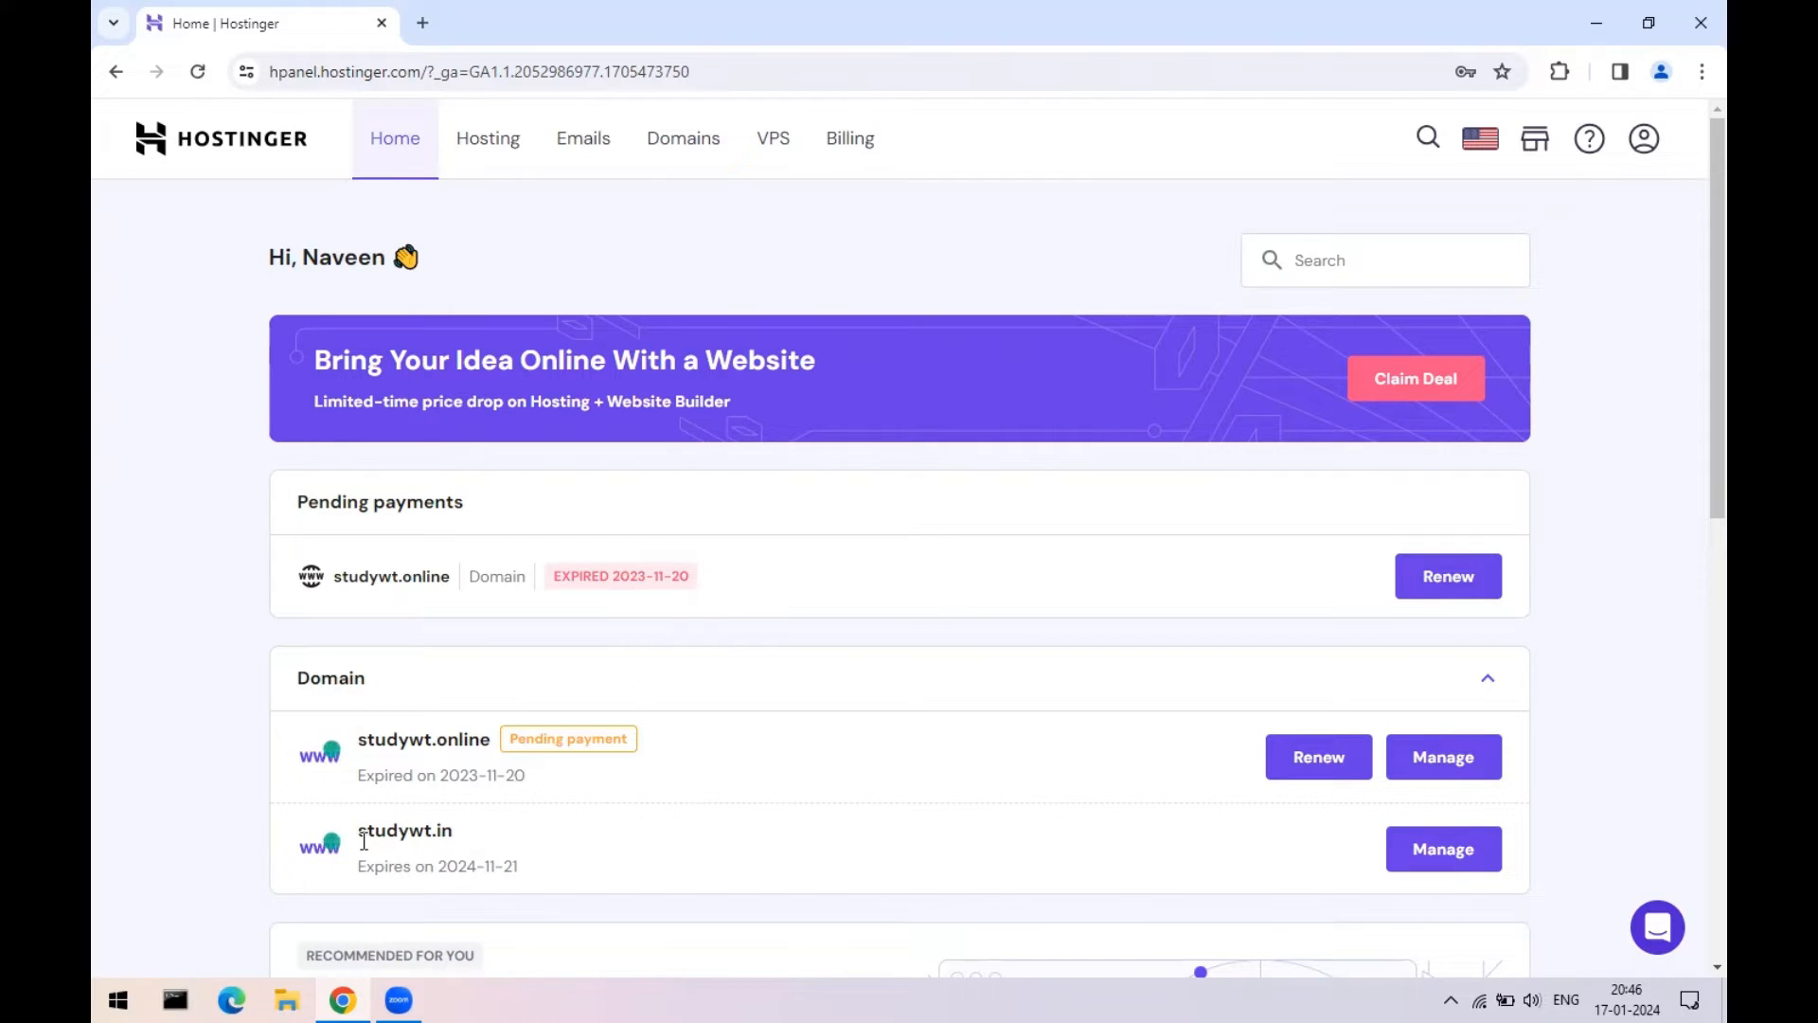
left_click_drag(358, 832, 453, 829)
- In a new tab, search Google for hostgator and open HostGator India's sign-in page
left_click(424, 25)
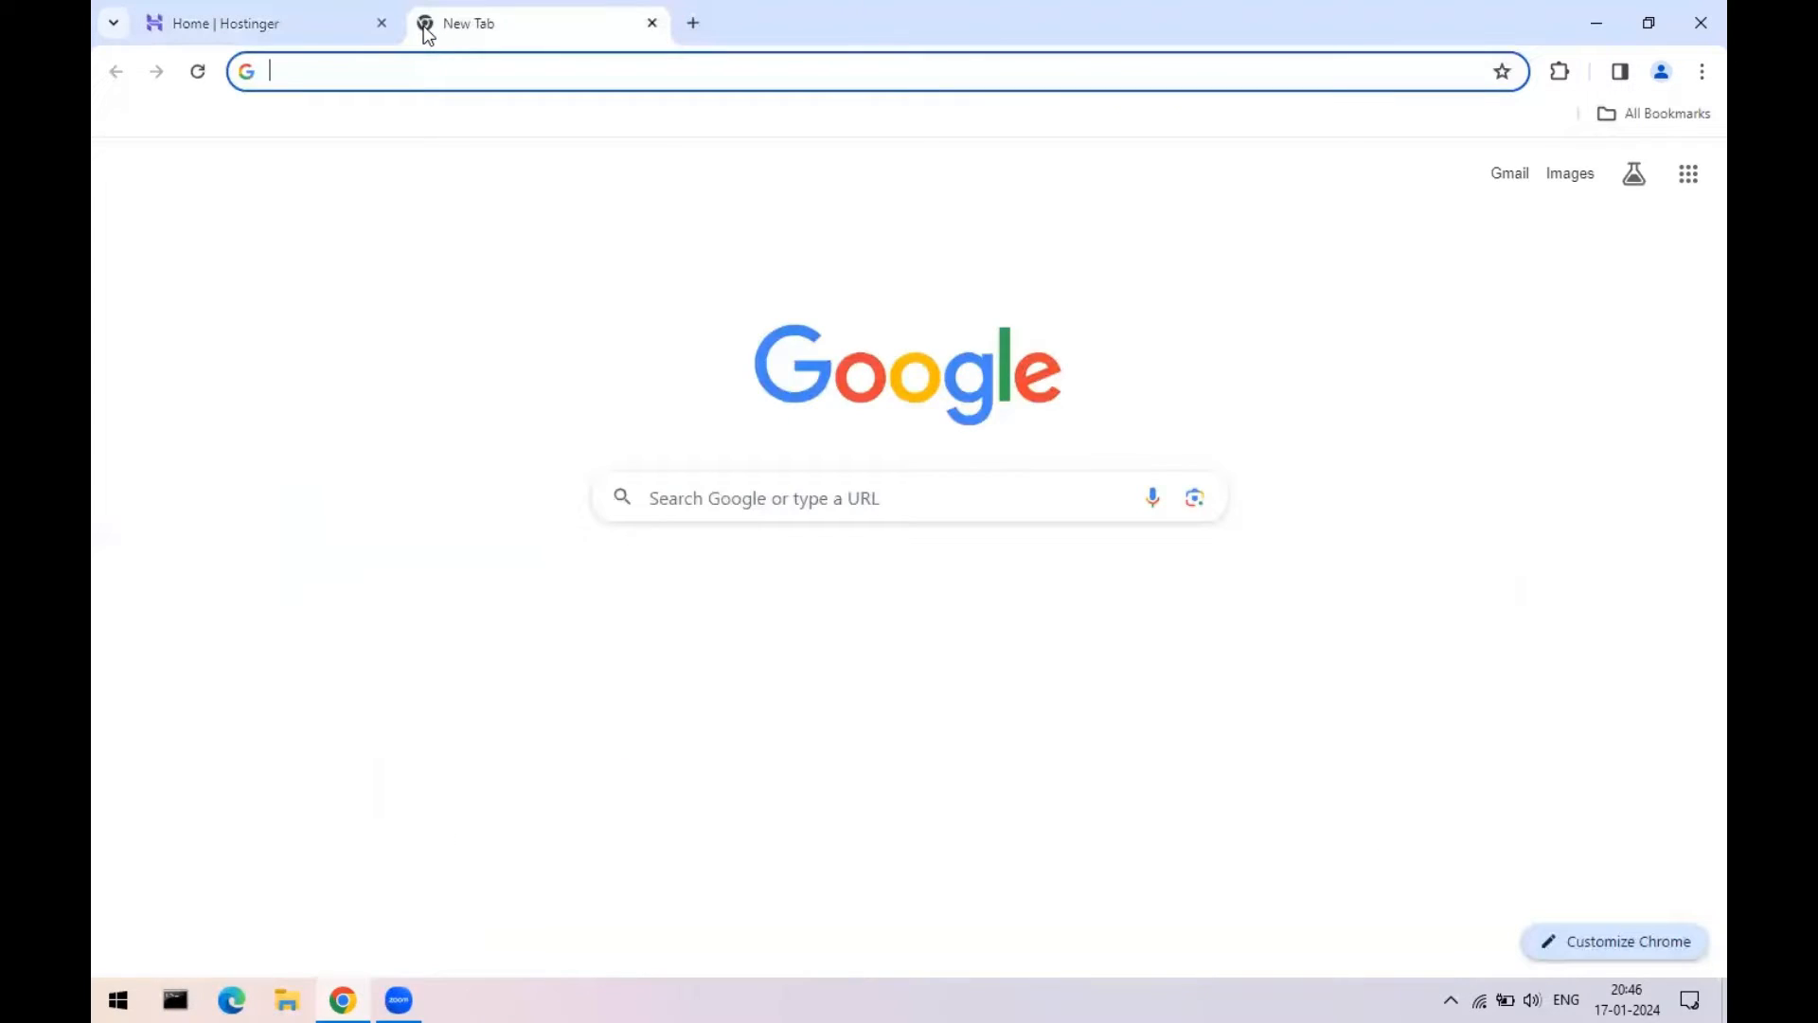
type("hs")
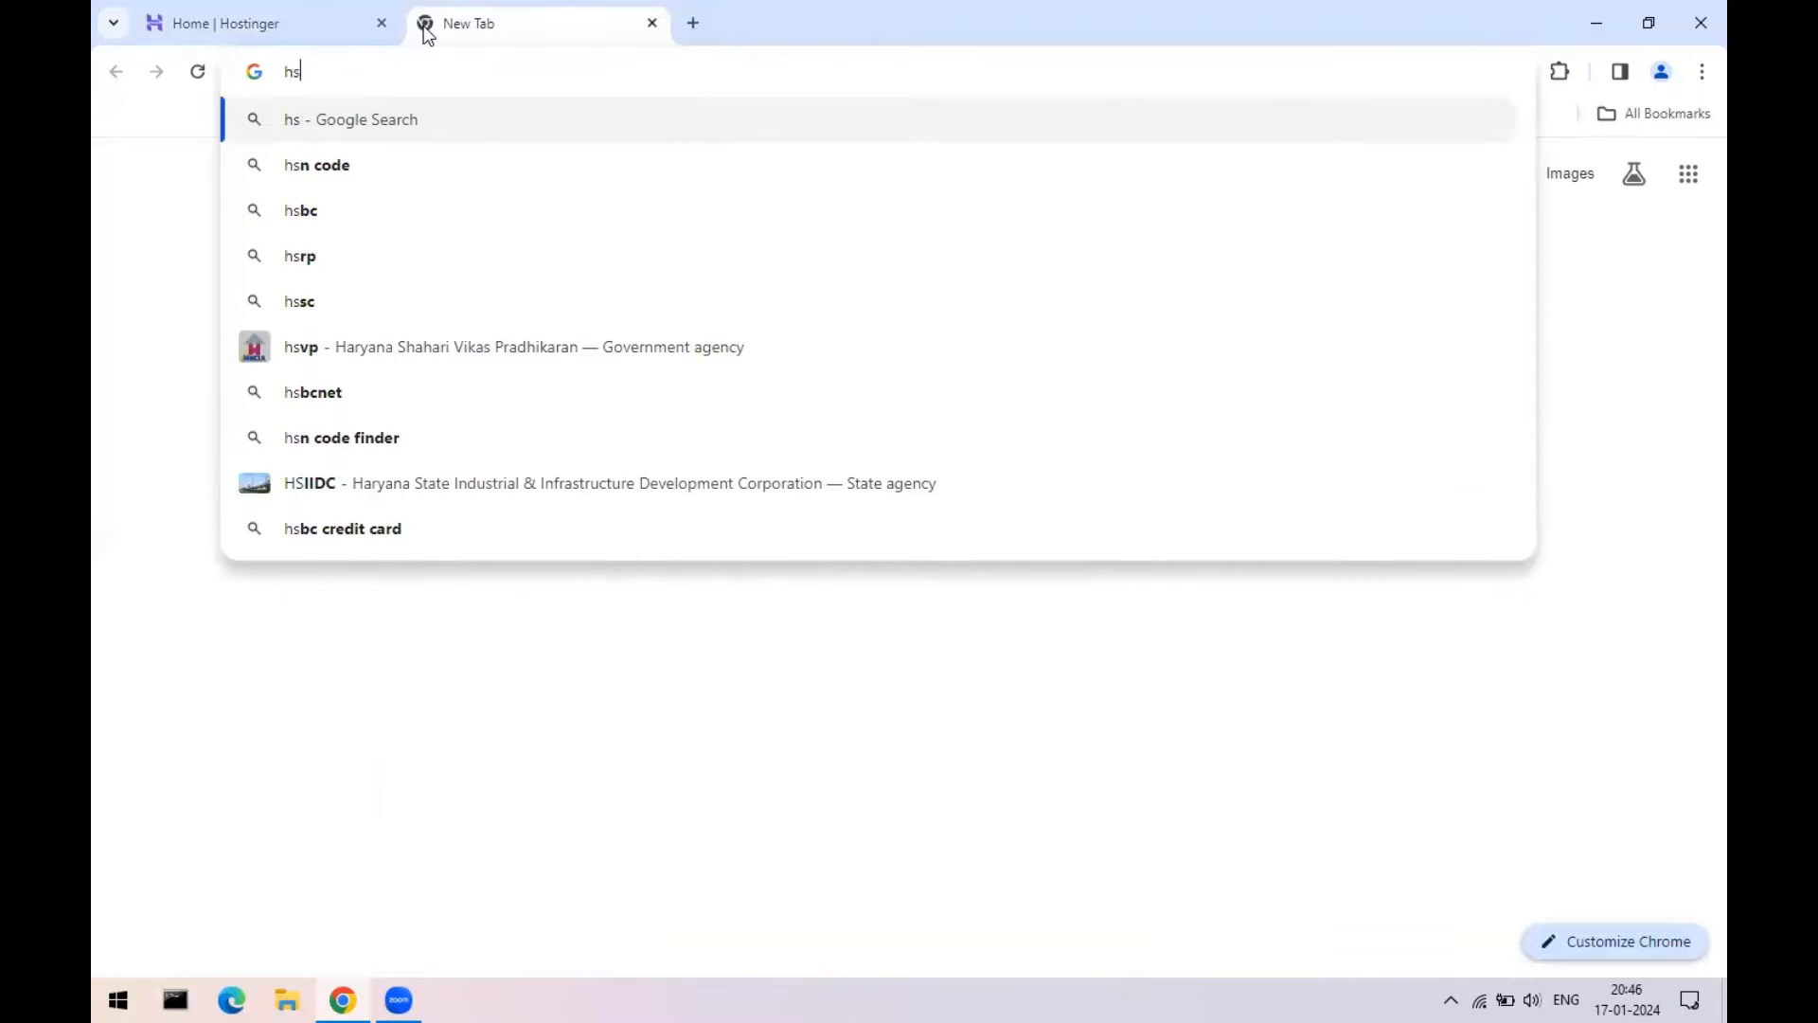
key("BackSpace")
type("ostgator")
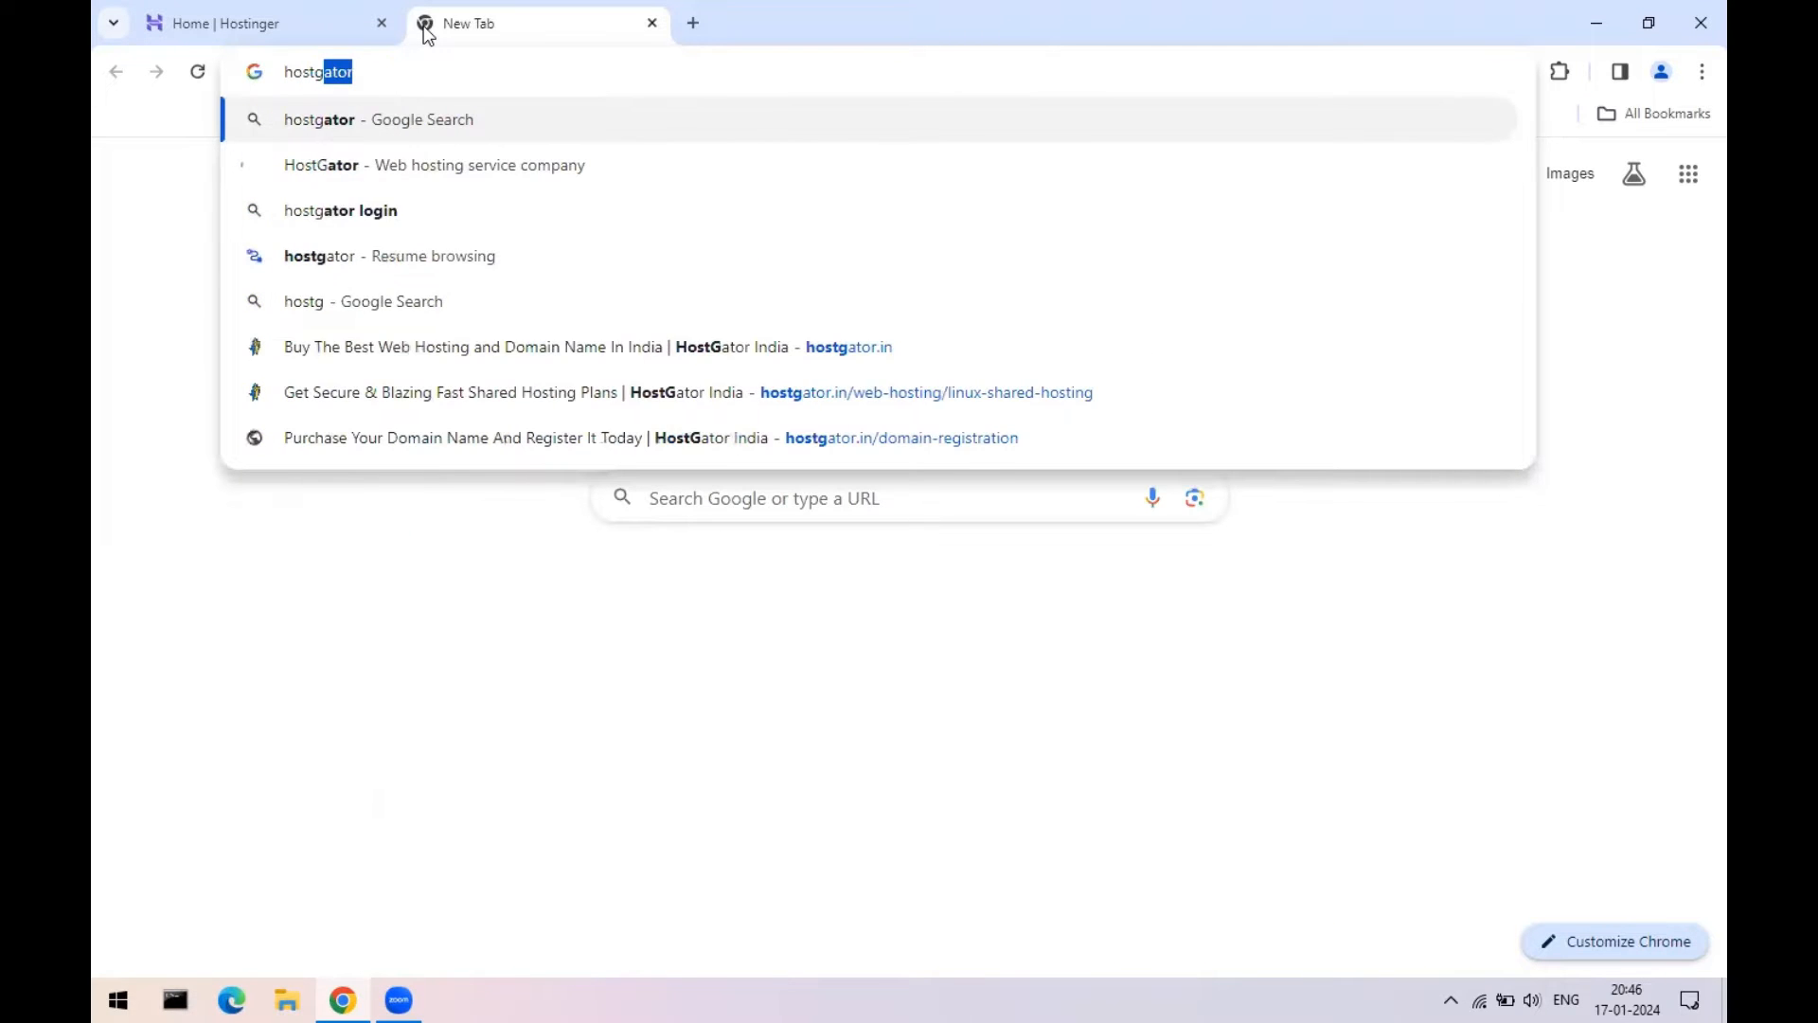
key("Return")
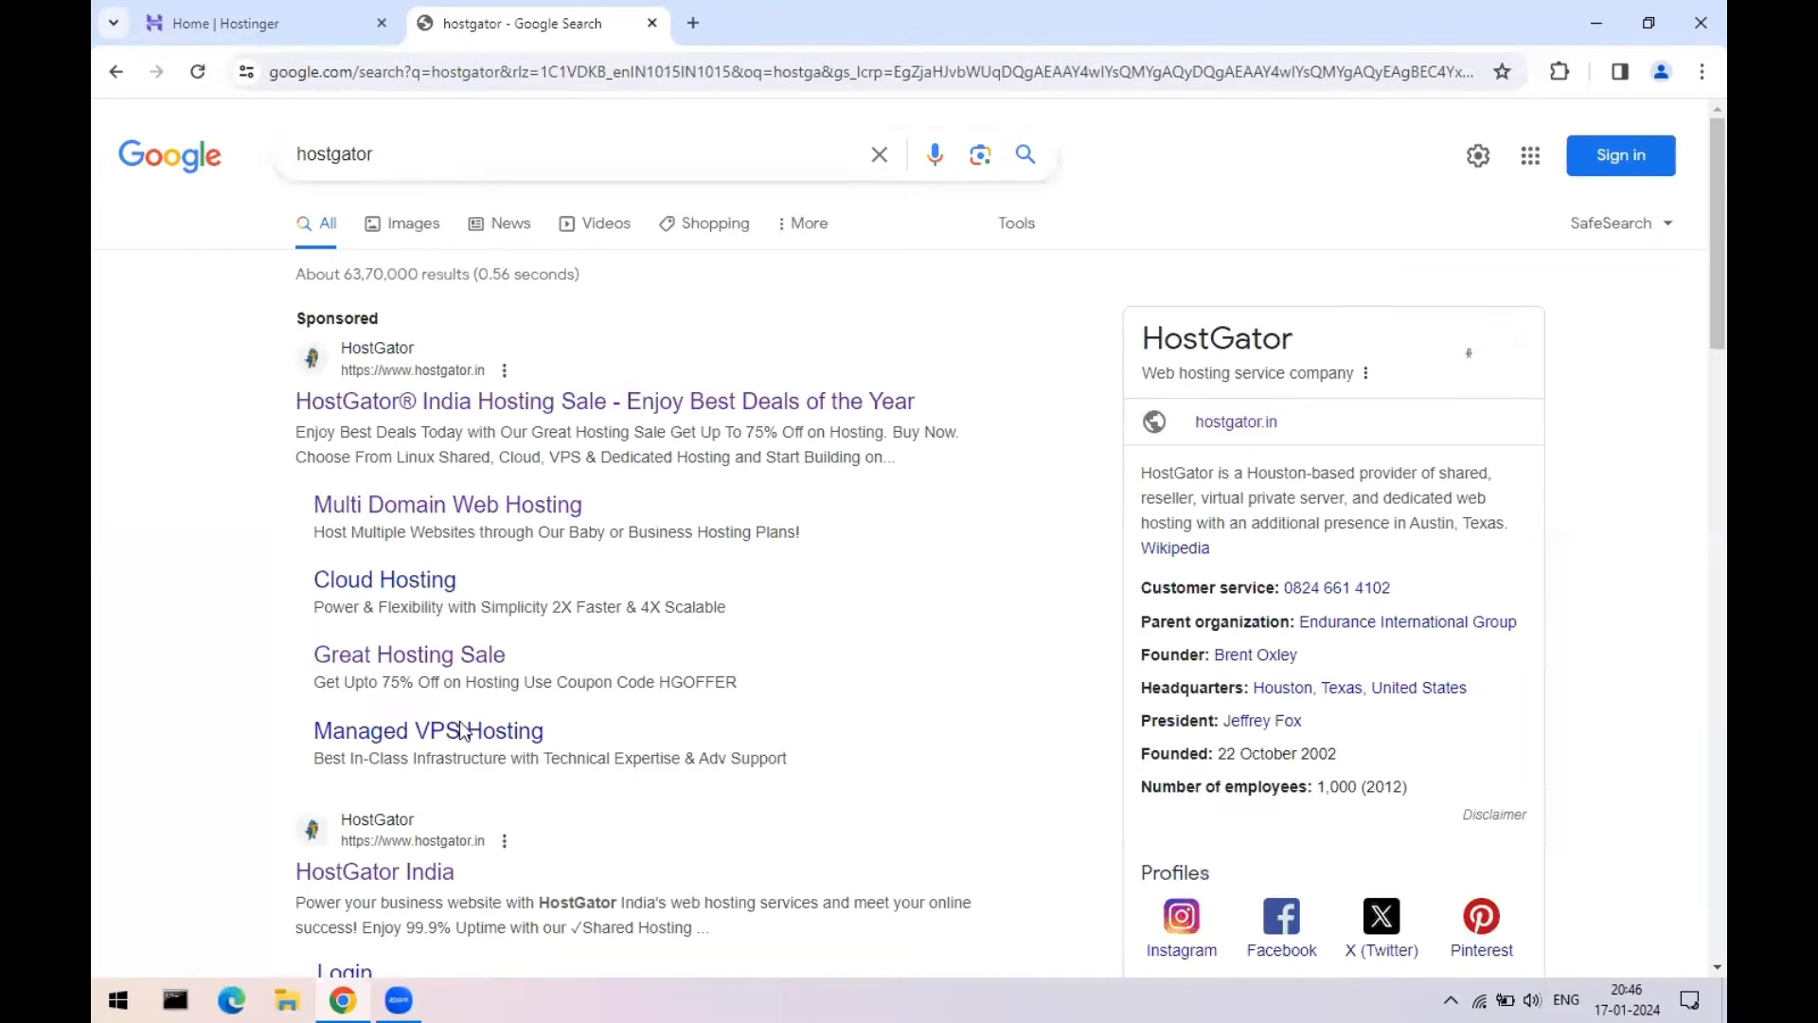
left_click(402, 883)
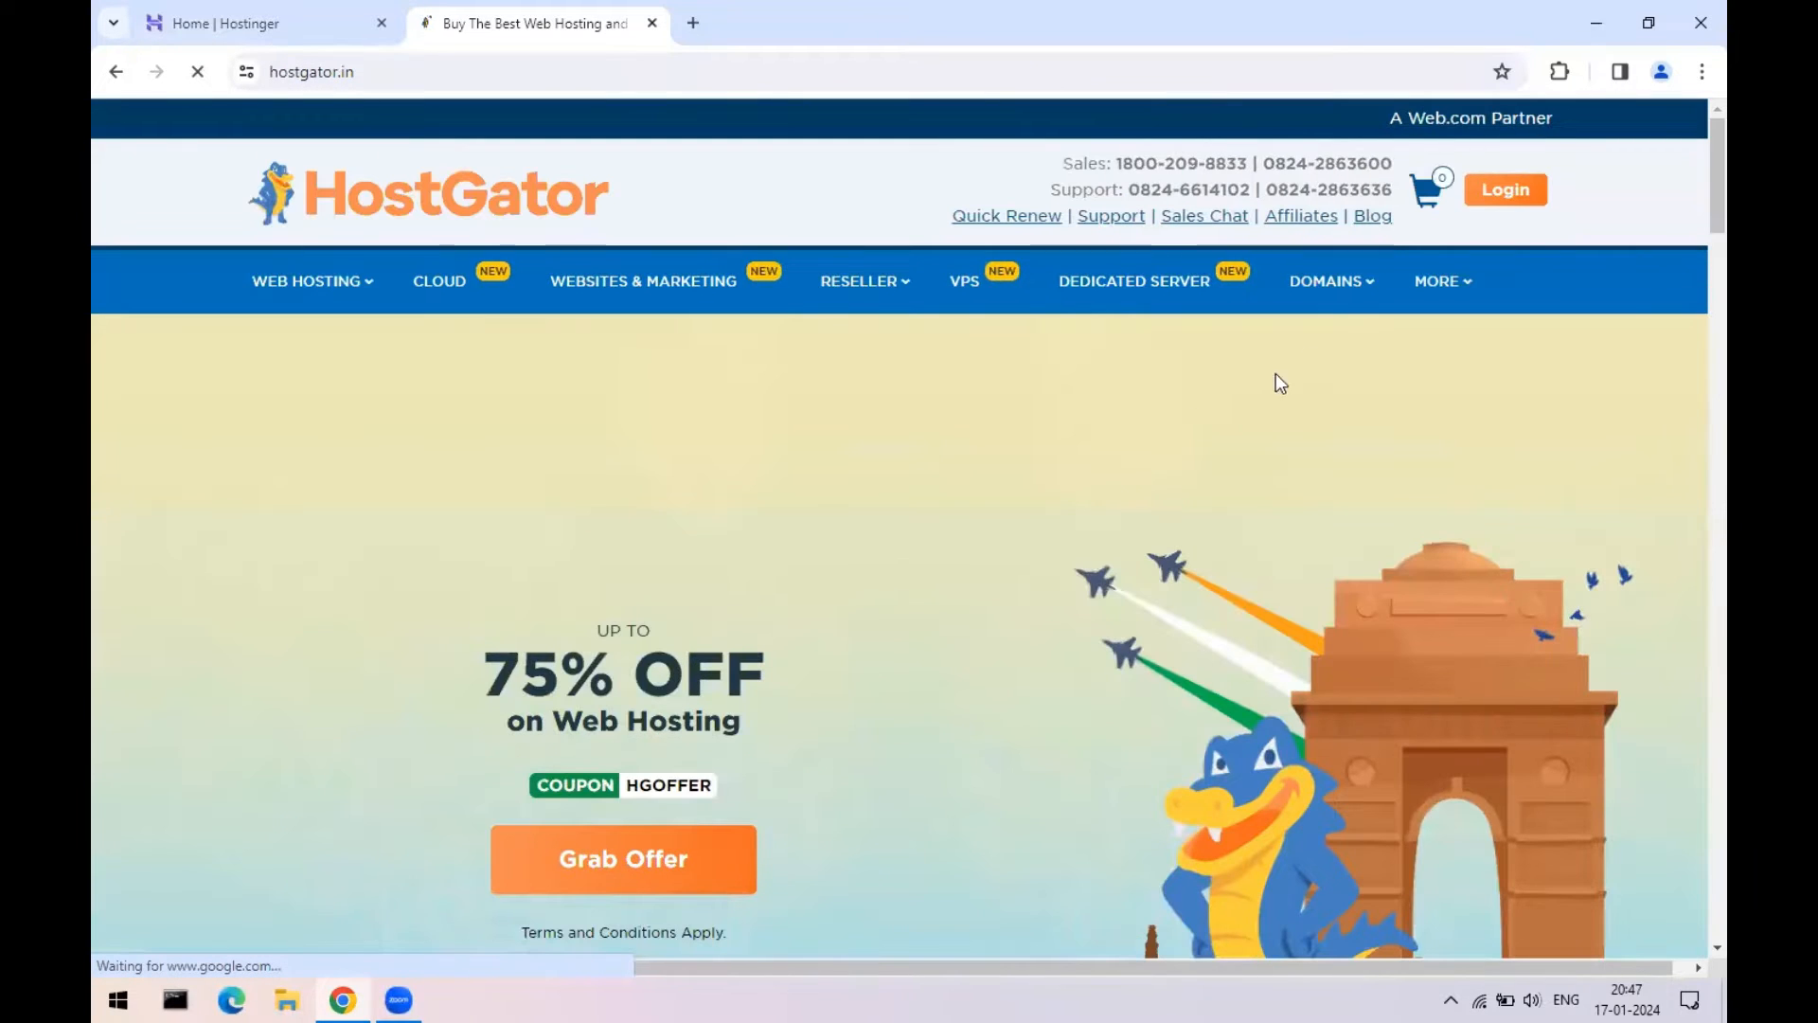
mouse_move(1354, 293)
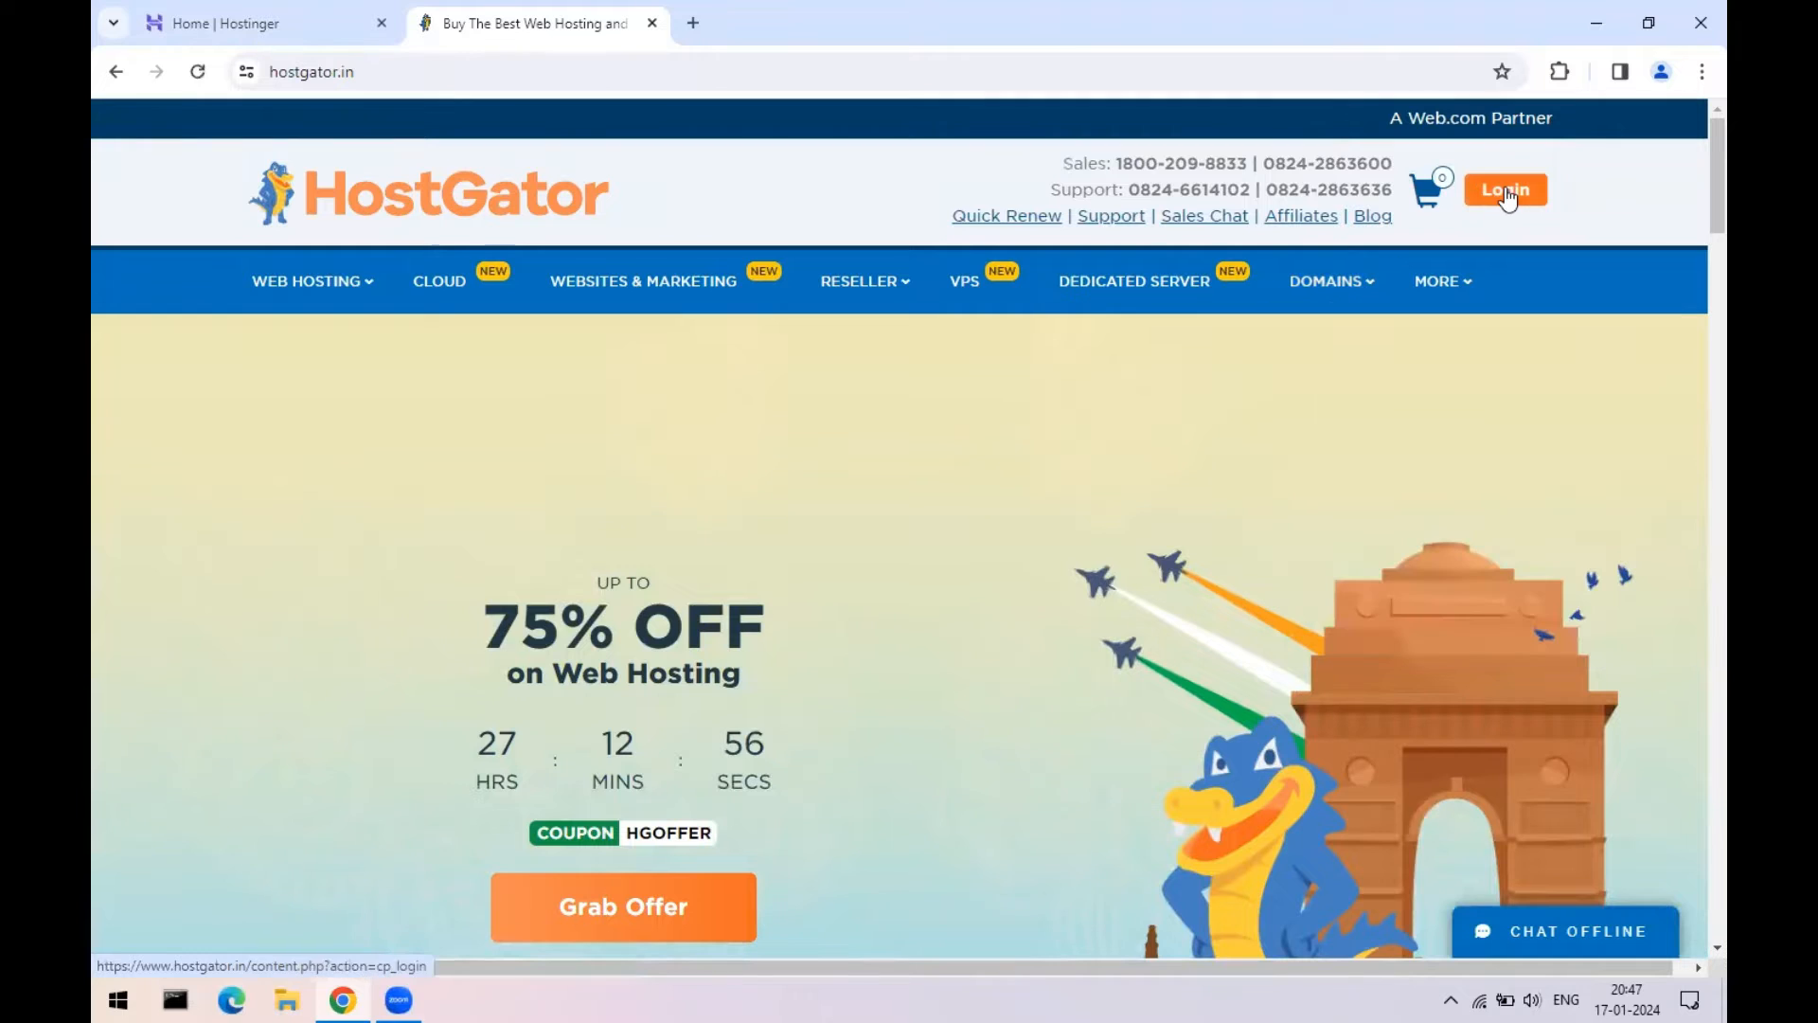
left_click(1505, 193)
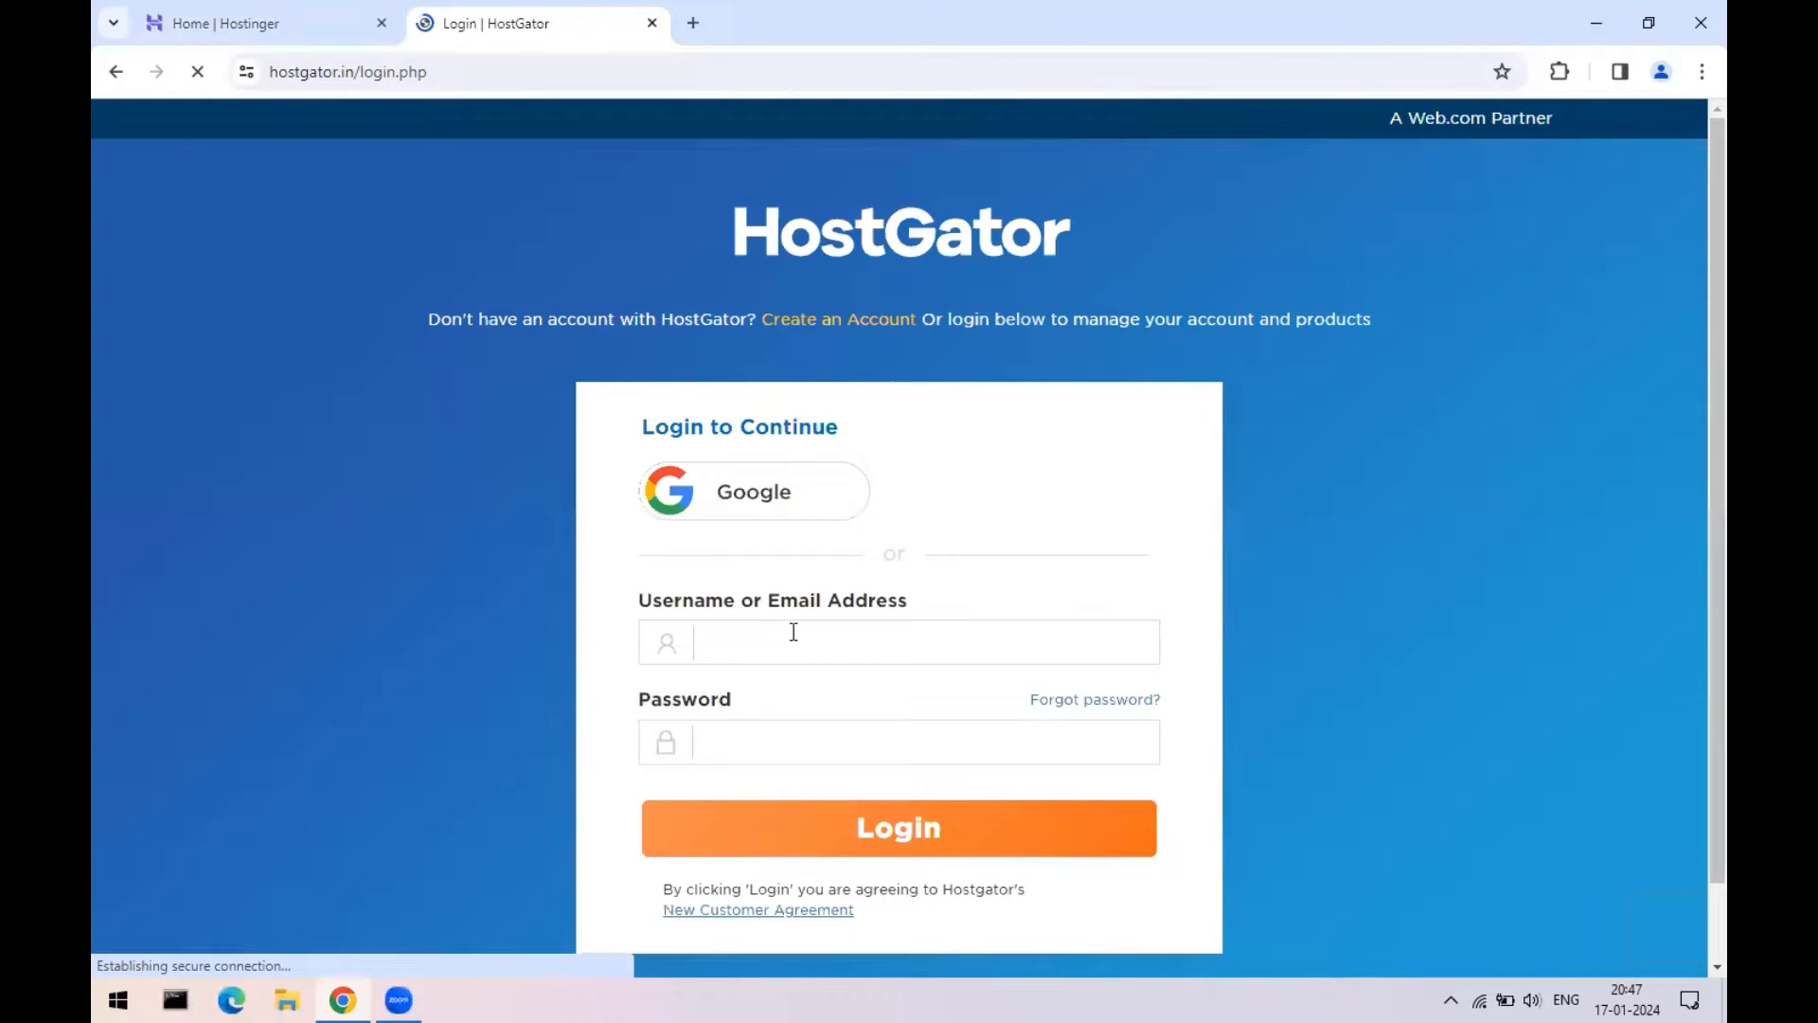
- Sign in with the account e-mail and password, declining to save the password
scroll(792, 635, "down", 2)
left_click(800, 559)
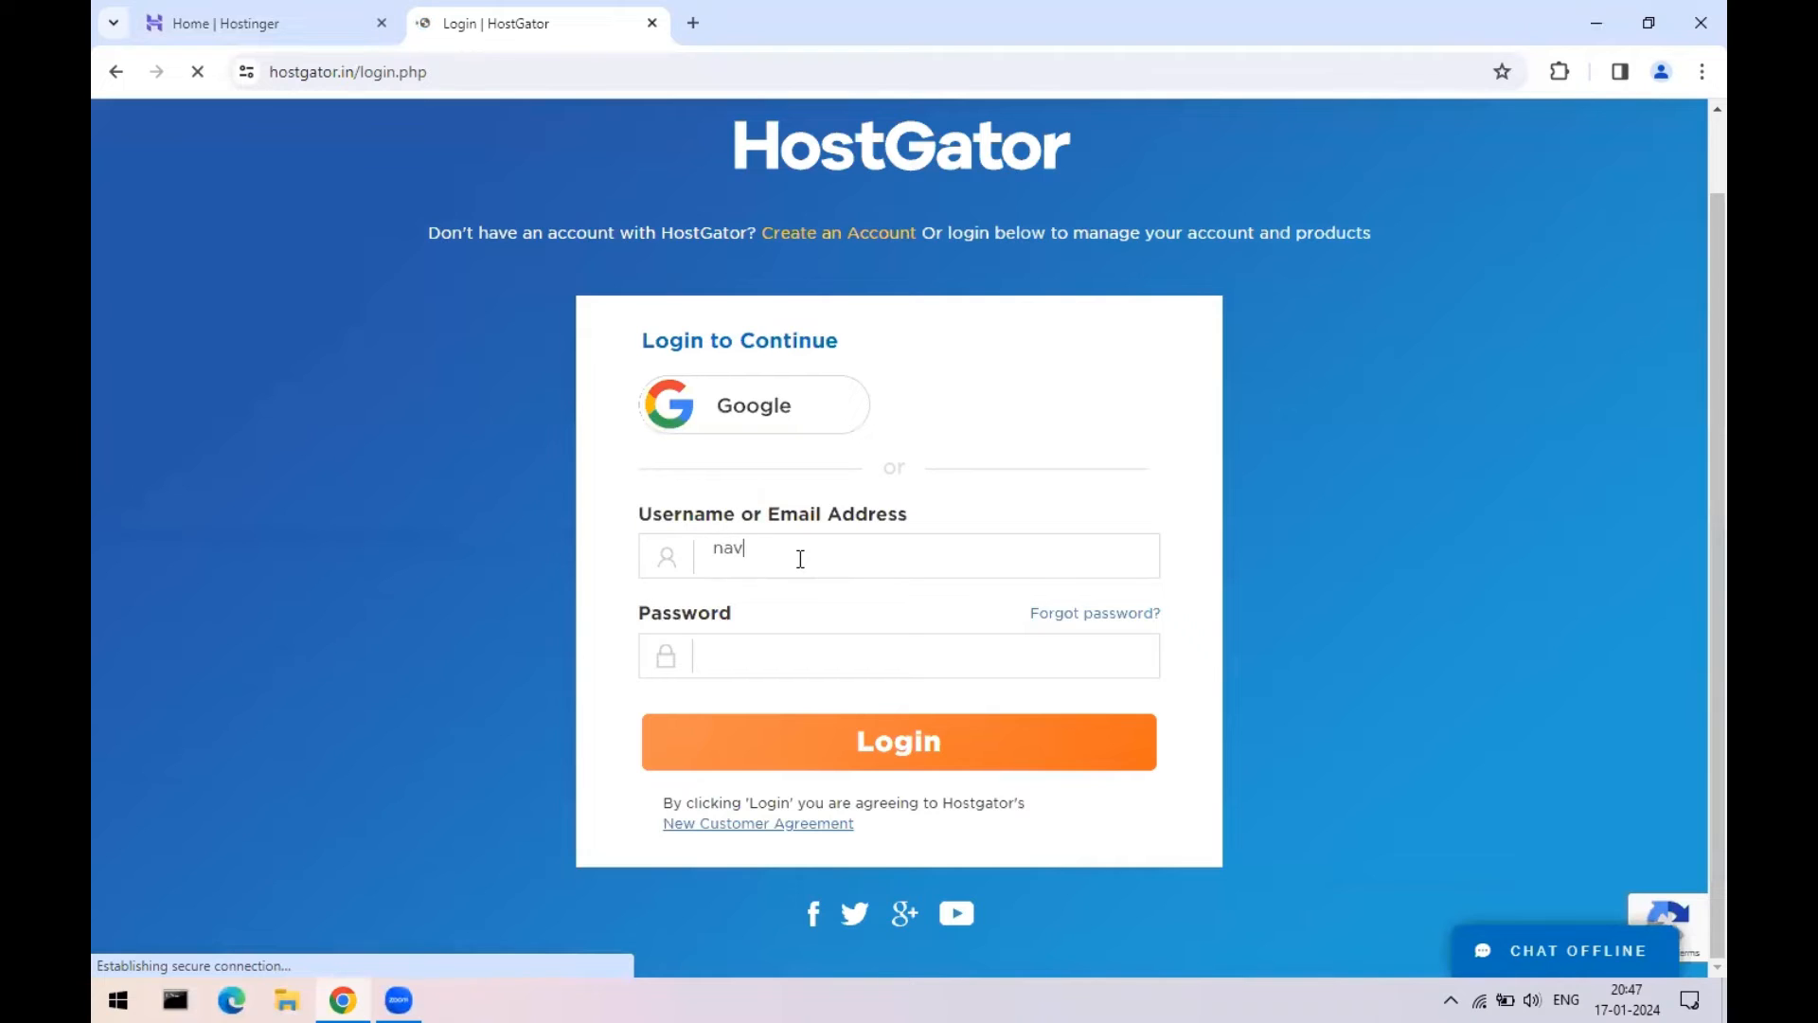
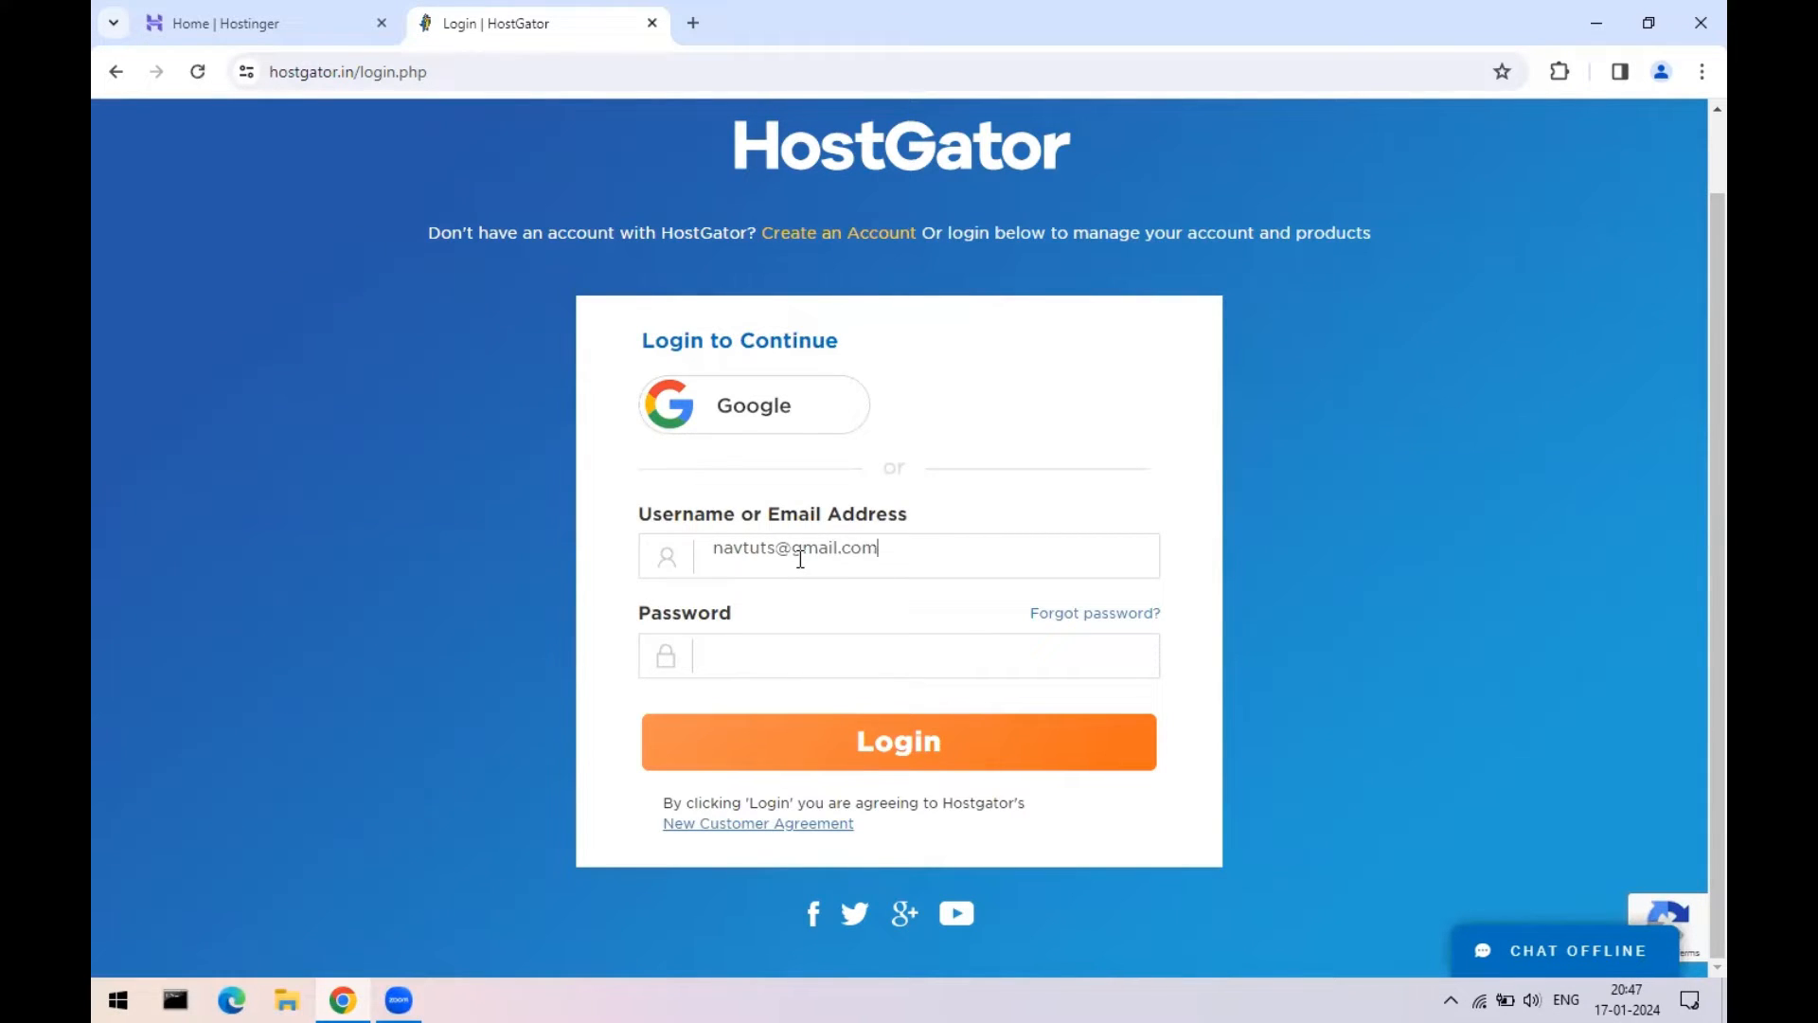
key("Tab")
left_click(787, 653)
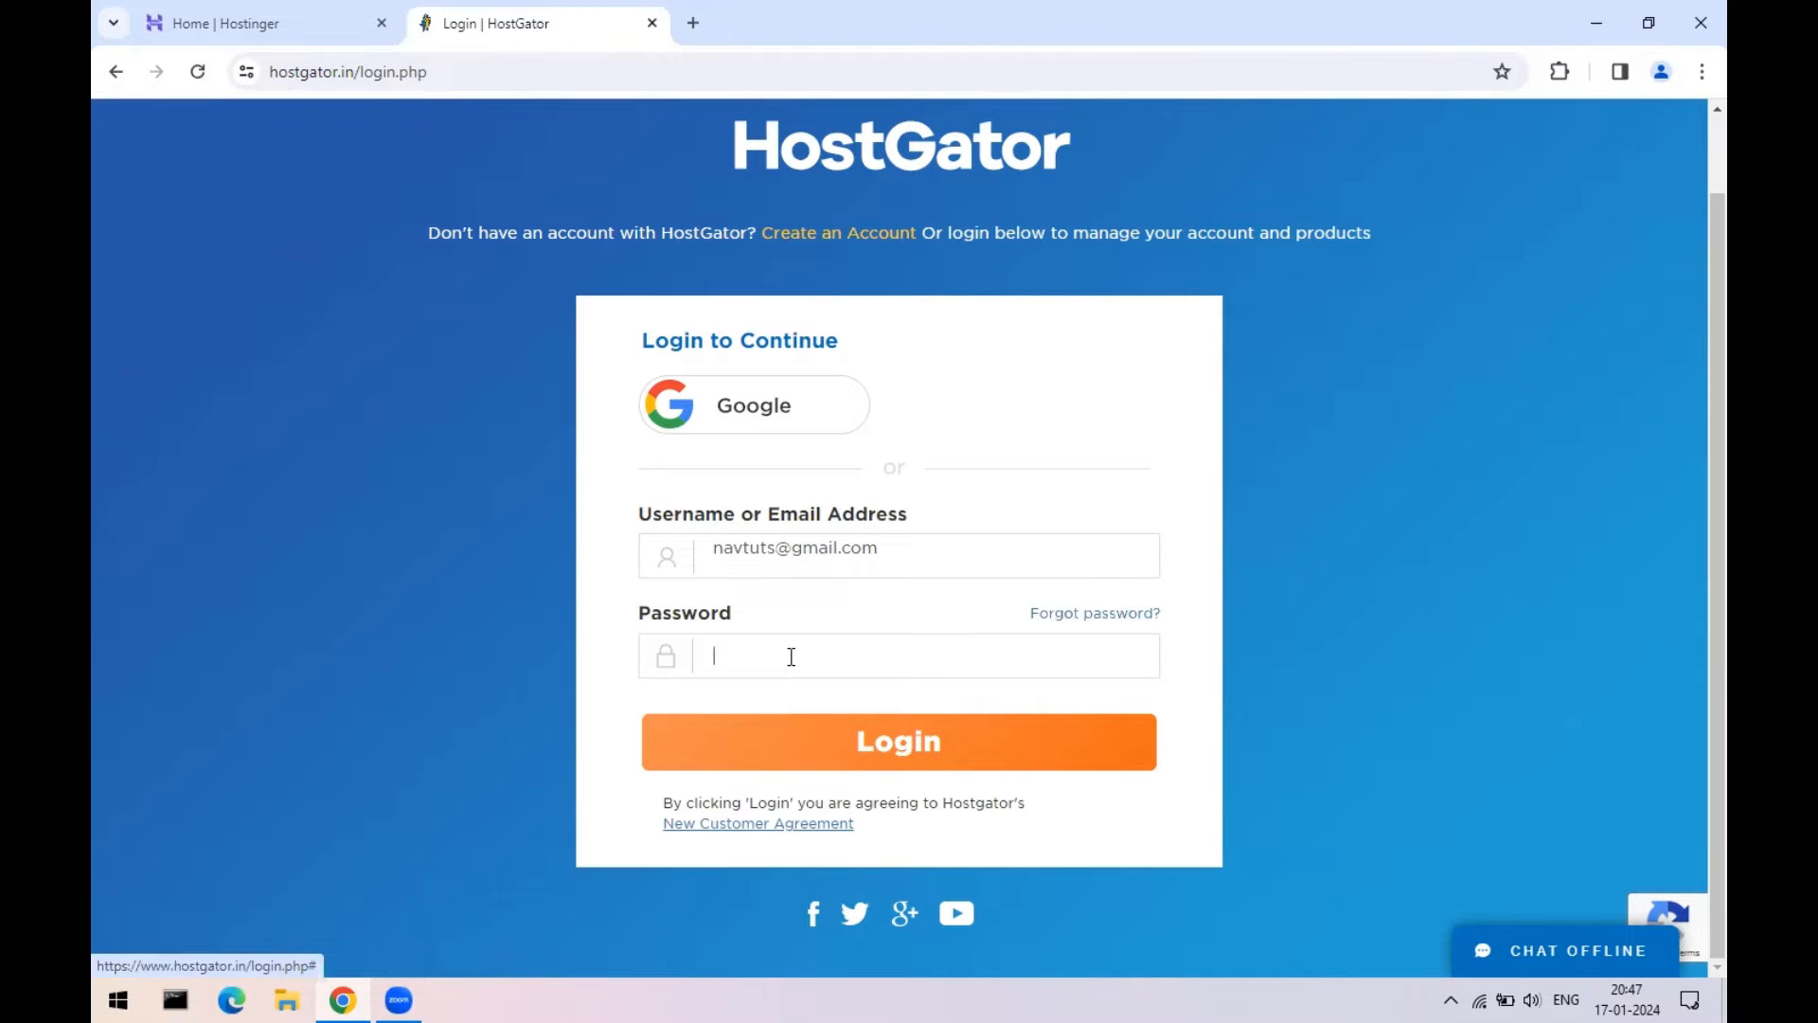
type("•••••")
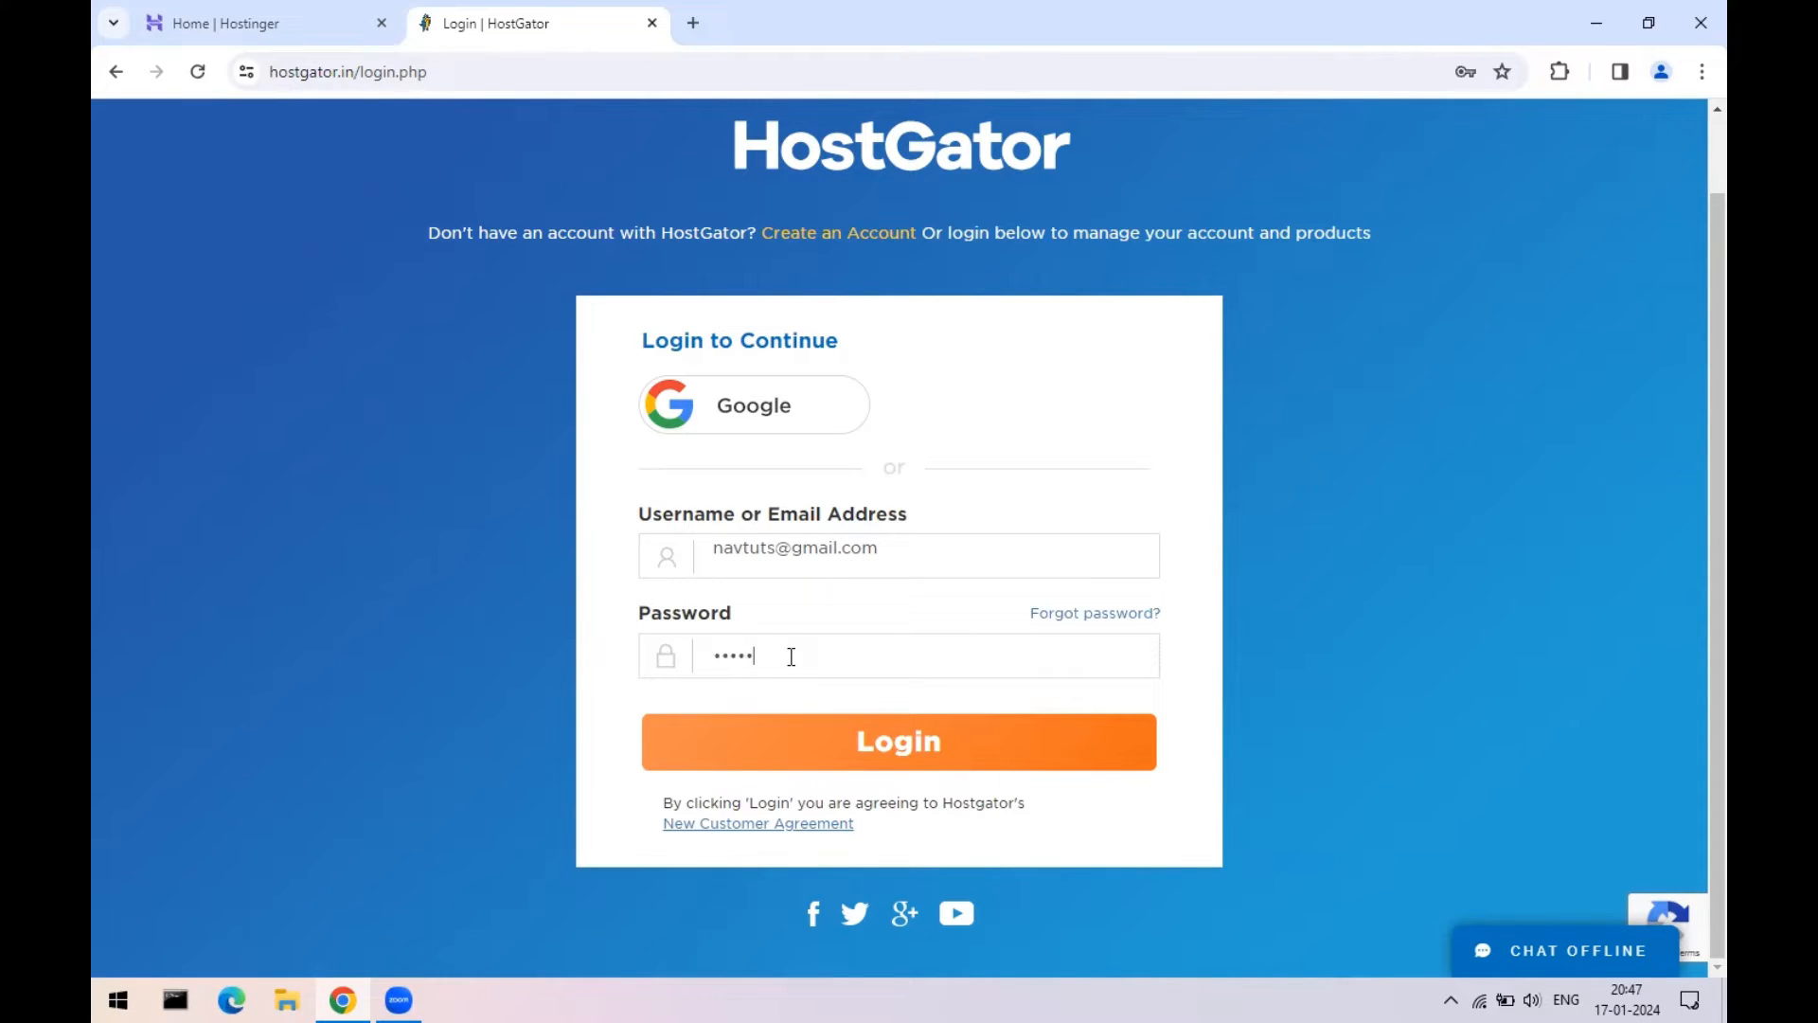
type("•••")
key("Return")
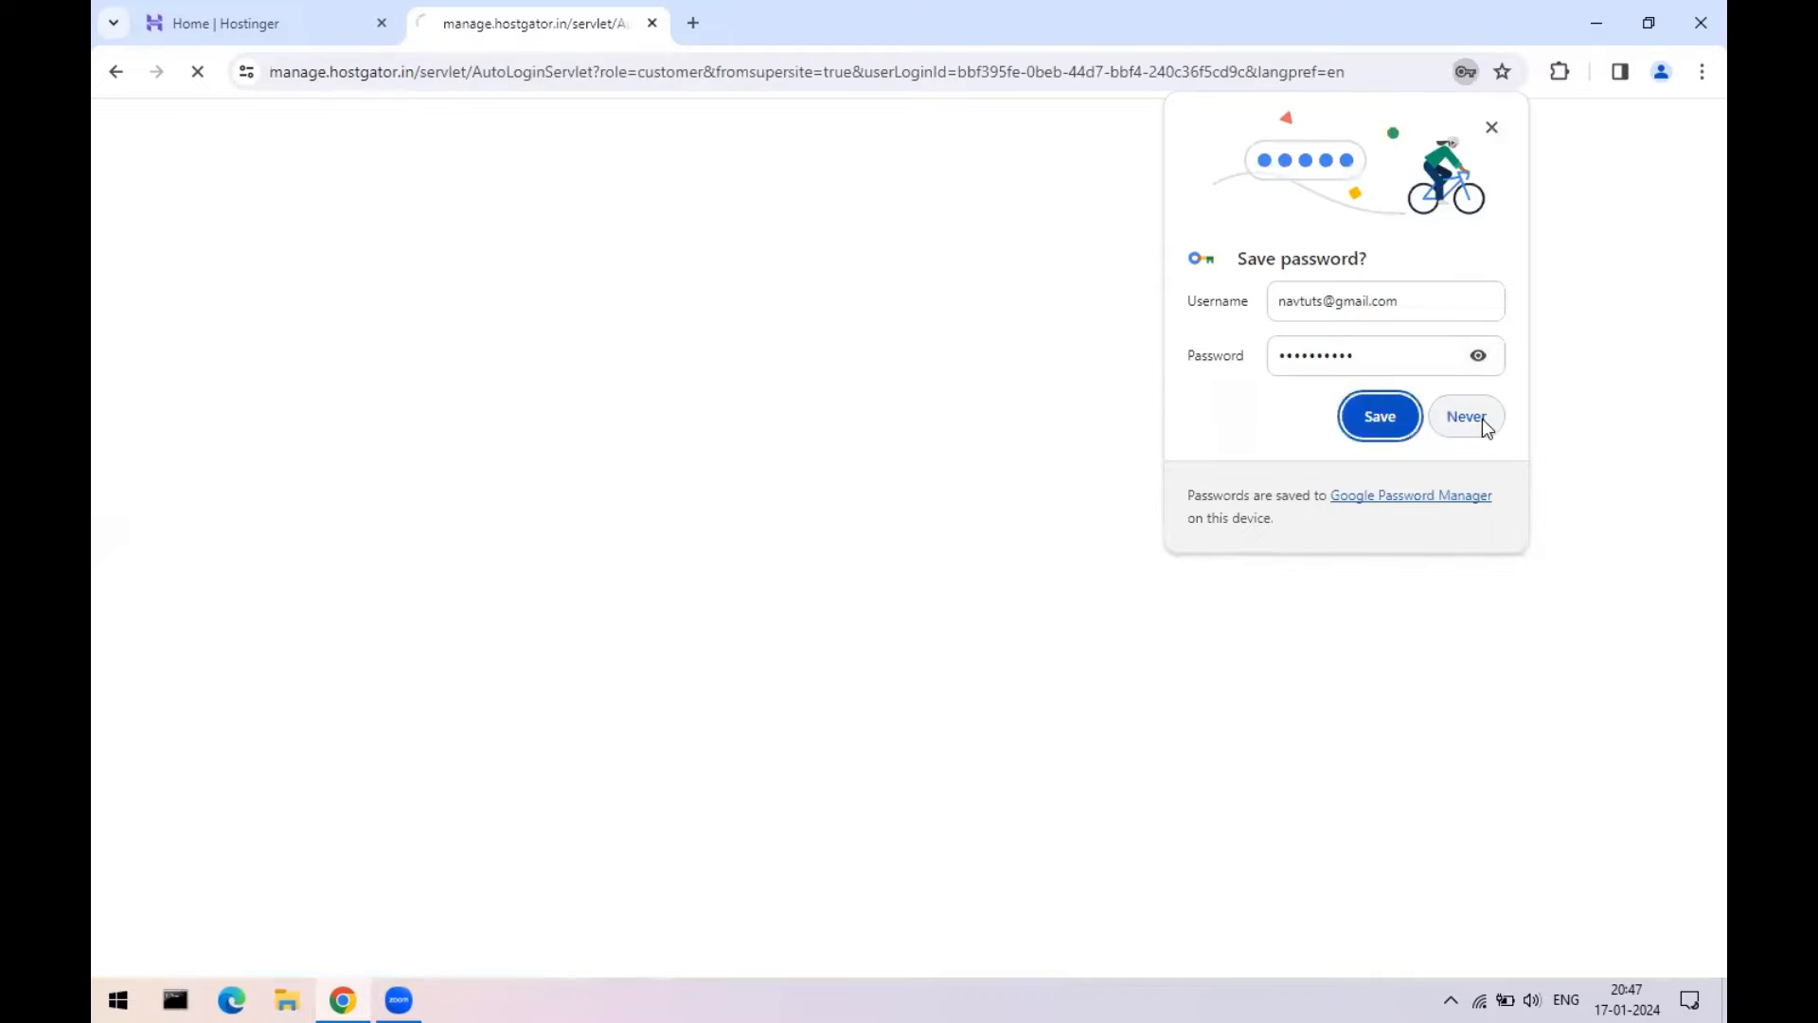
left_click(1466, 416)
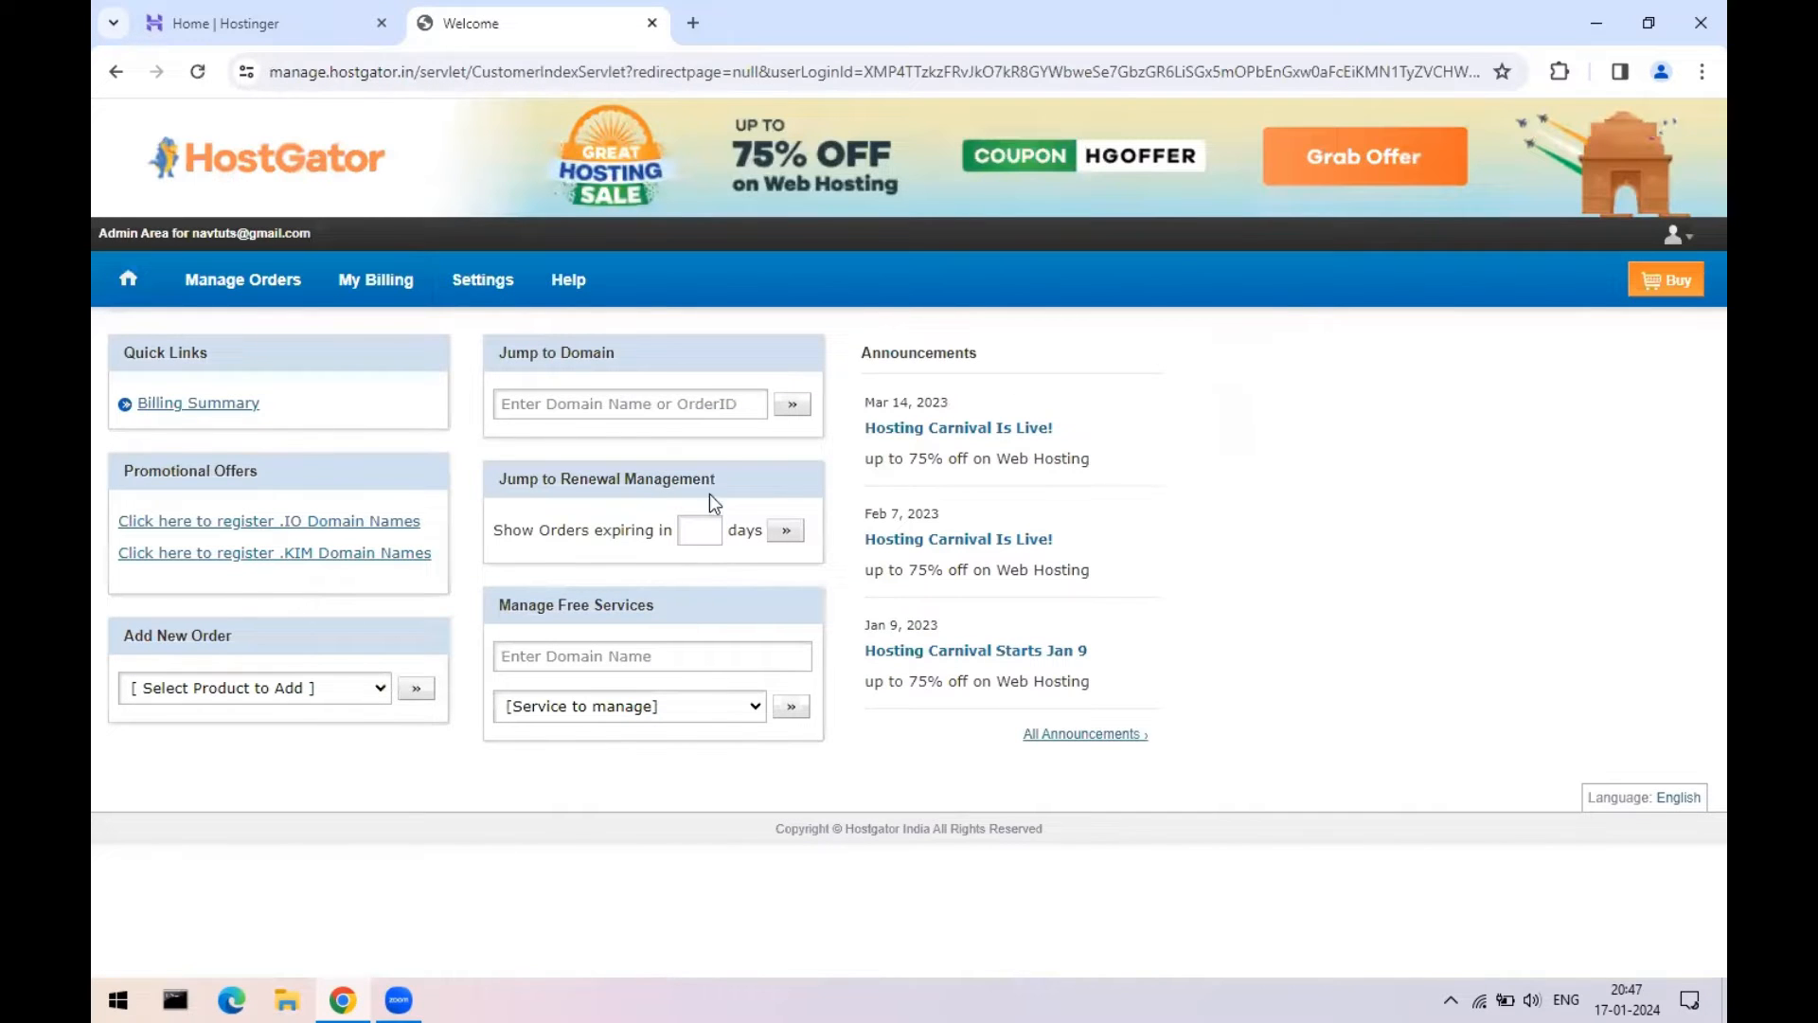
- Open Manage Orders > List/Search Orders to view the studywt.in Single Domain Linux Hosting order
left_click(223, 23)
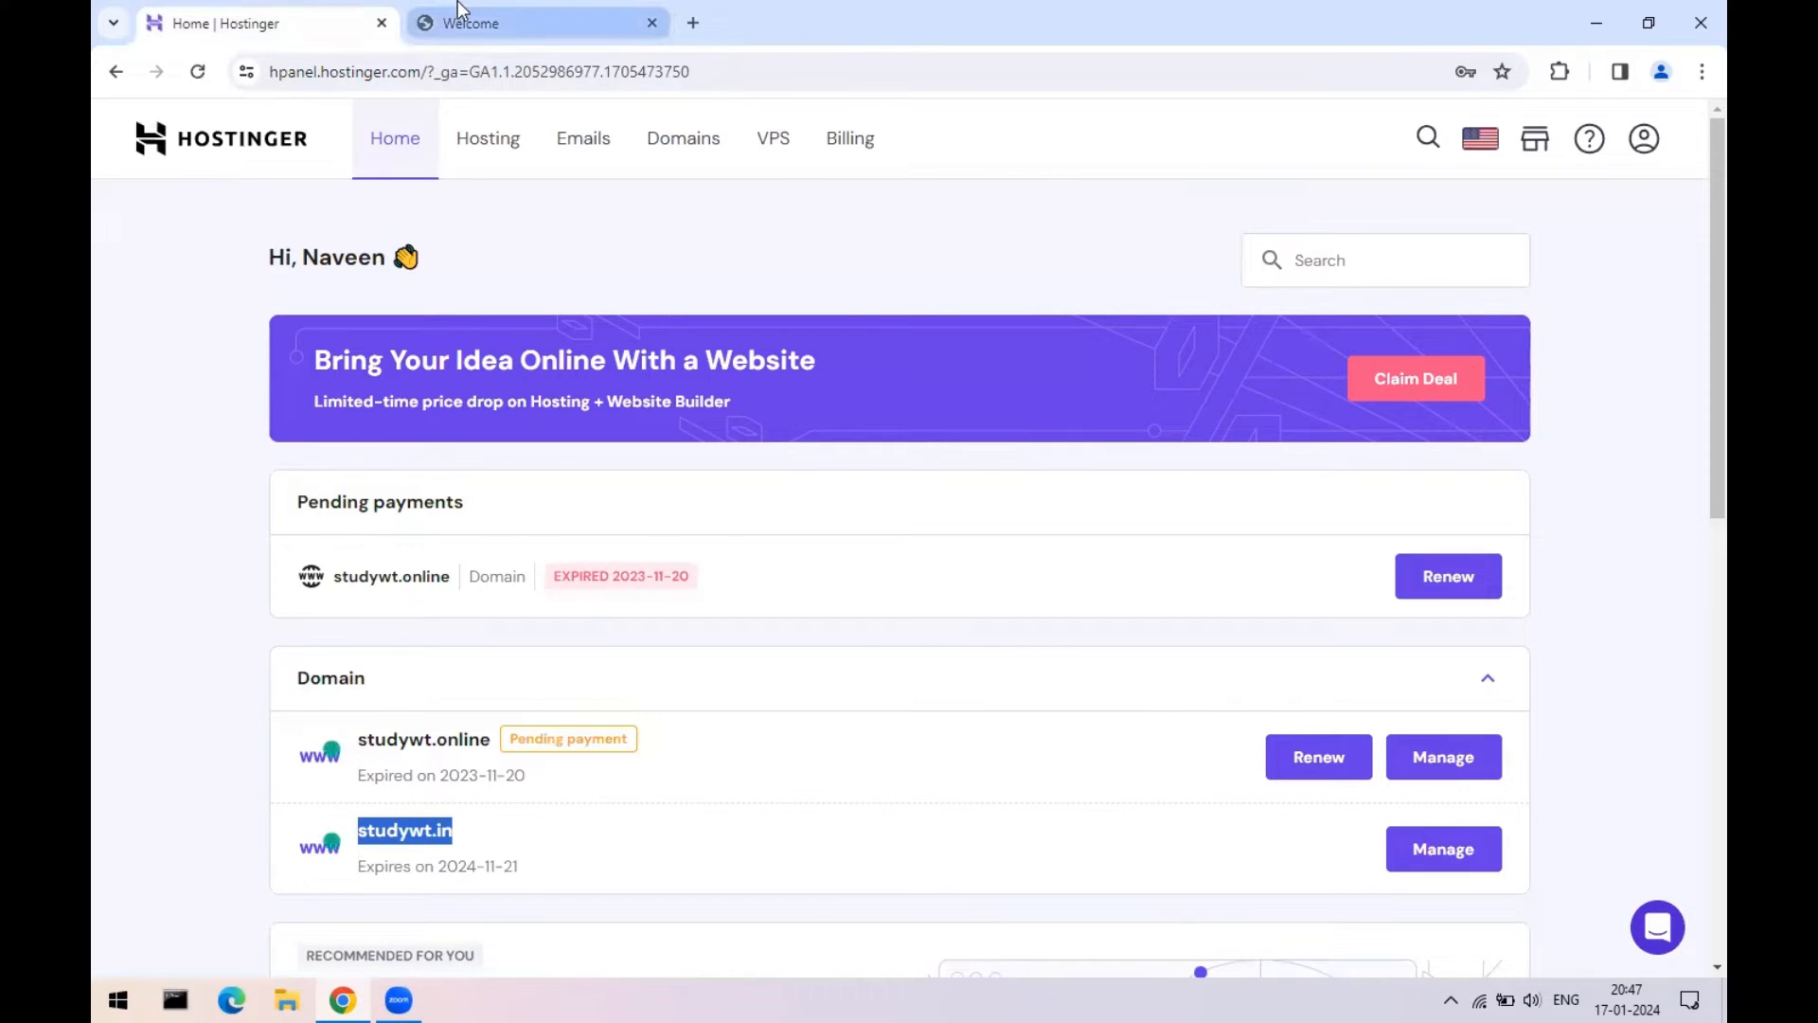
left_click(502, 21)
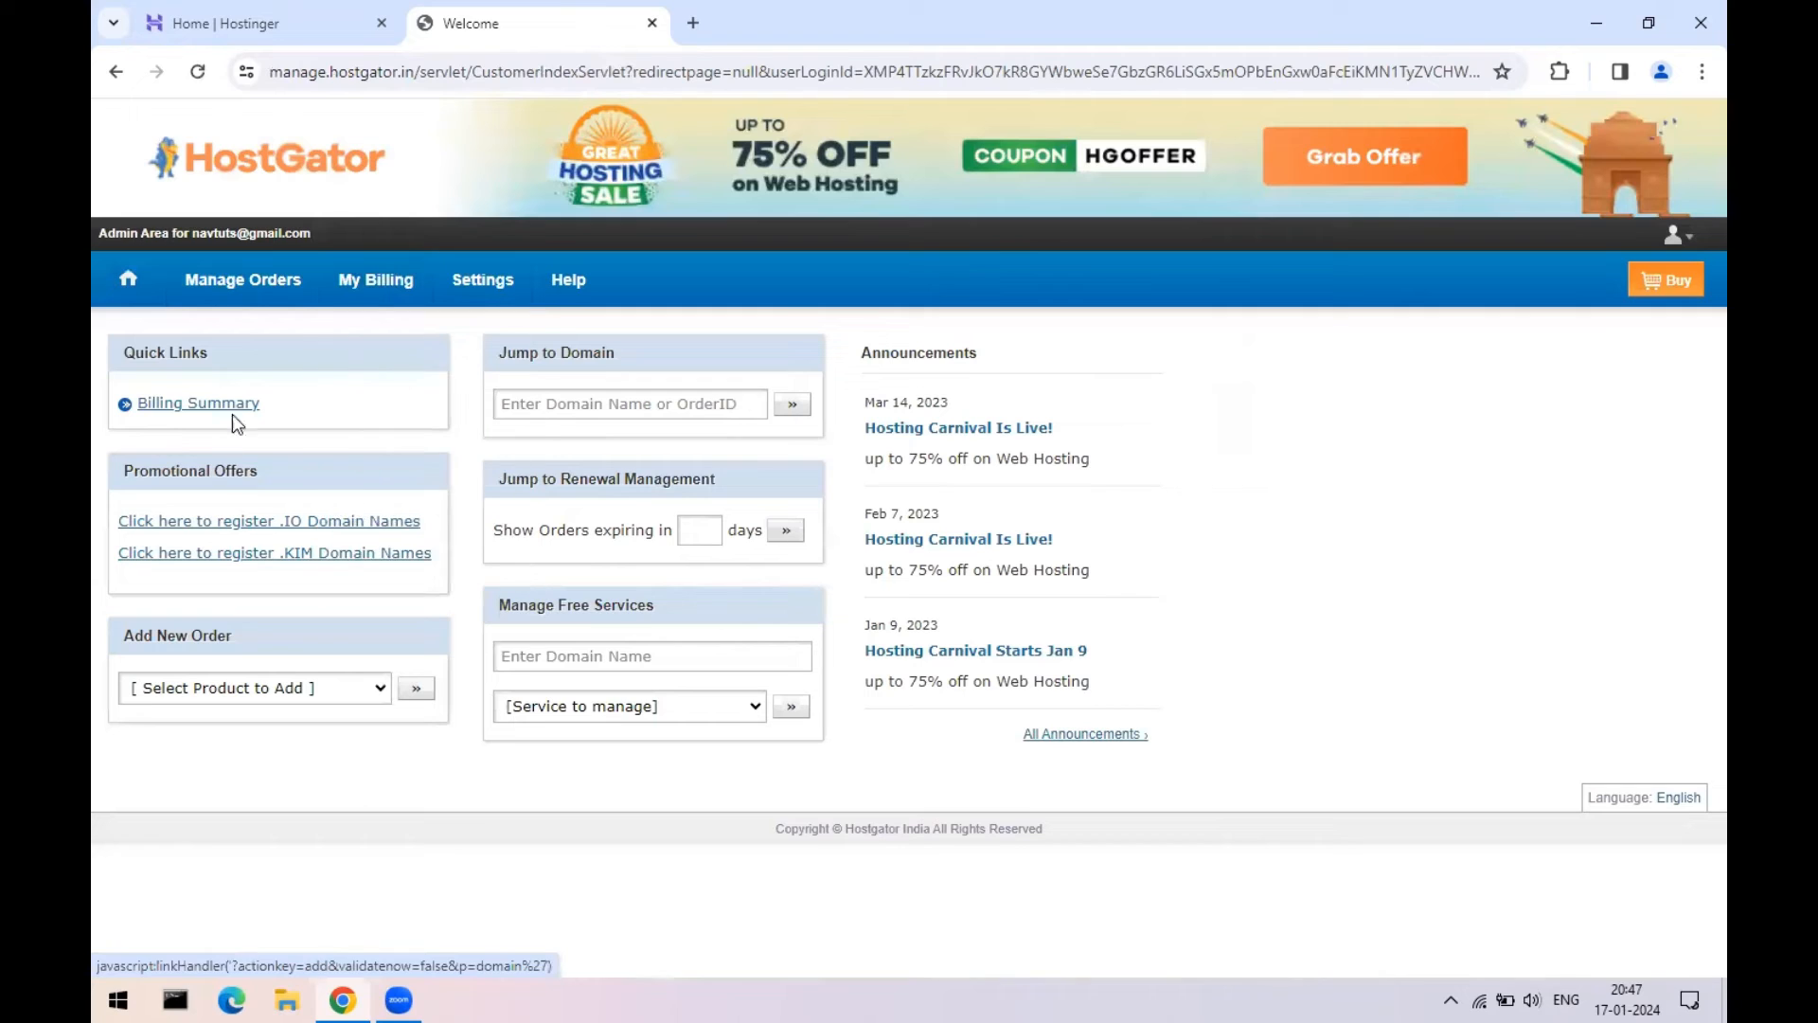
mouse_move(241, 289)
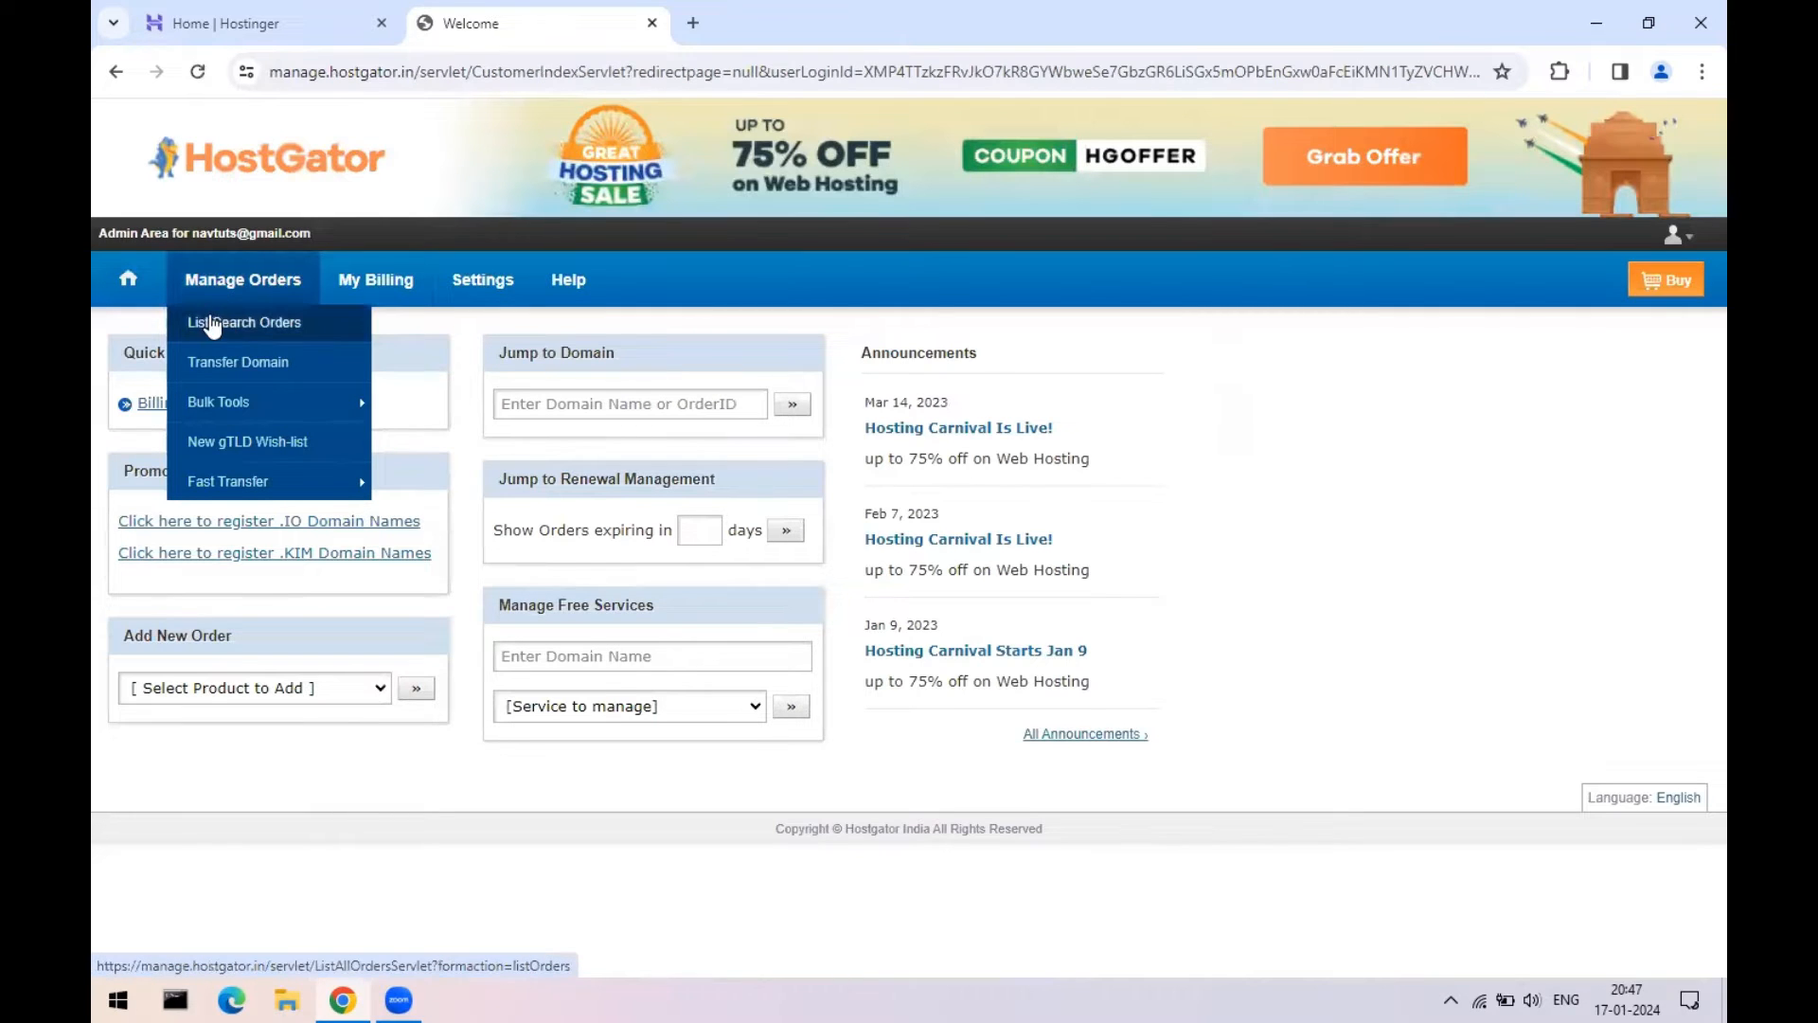
left_click(240, 326)
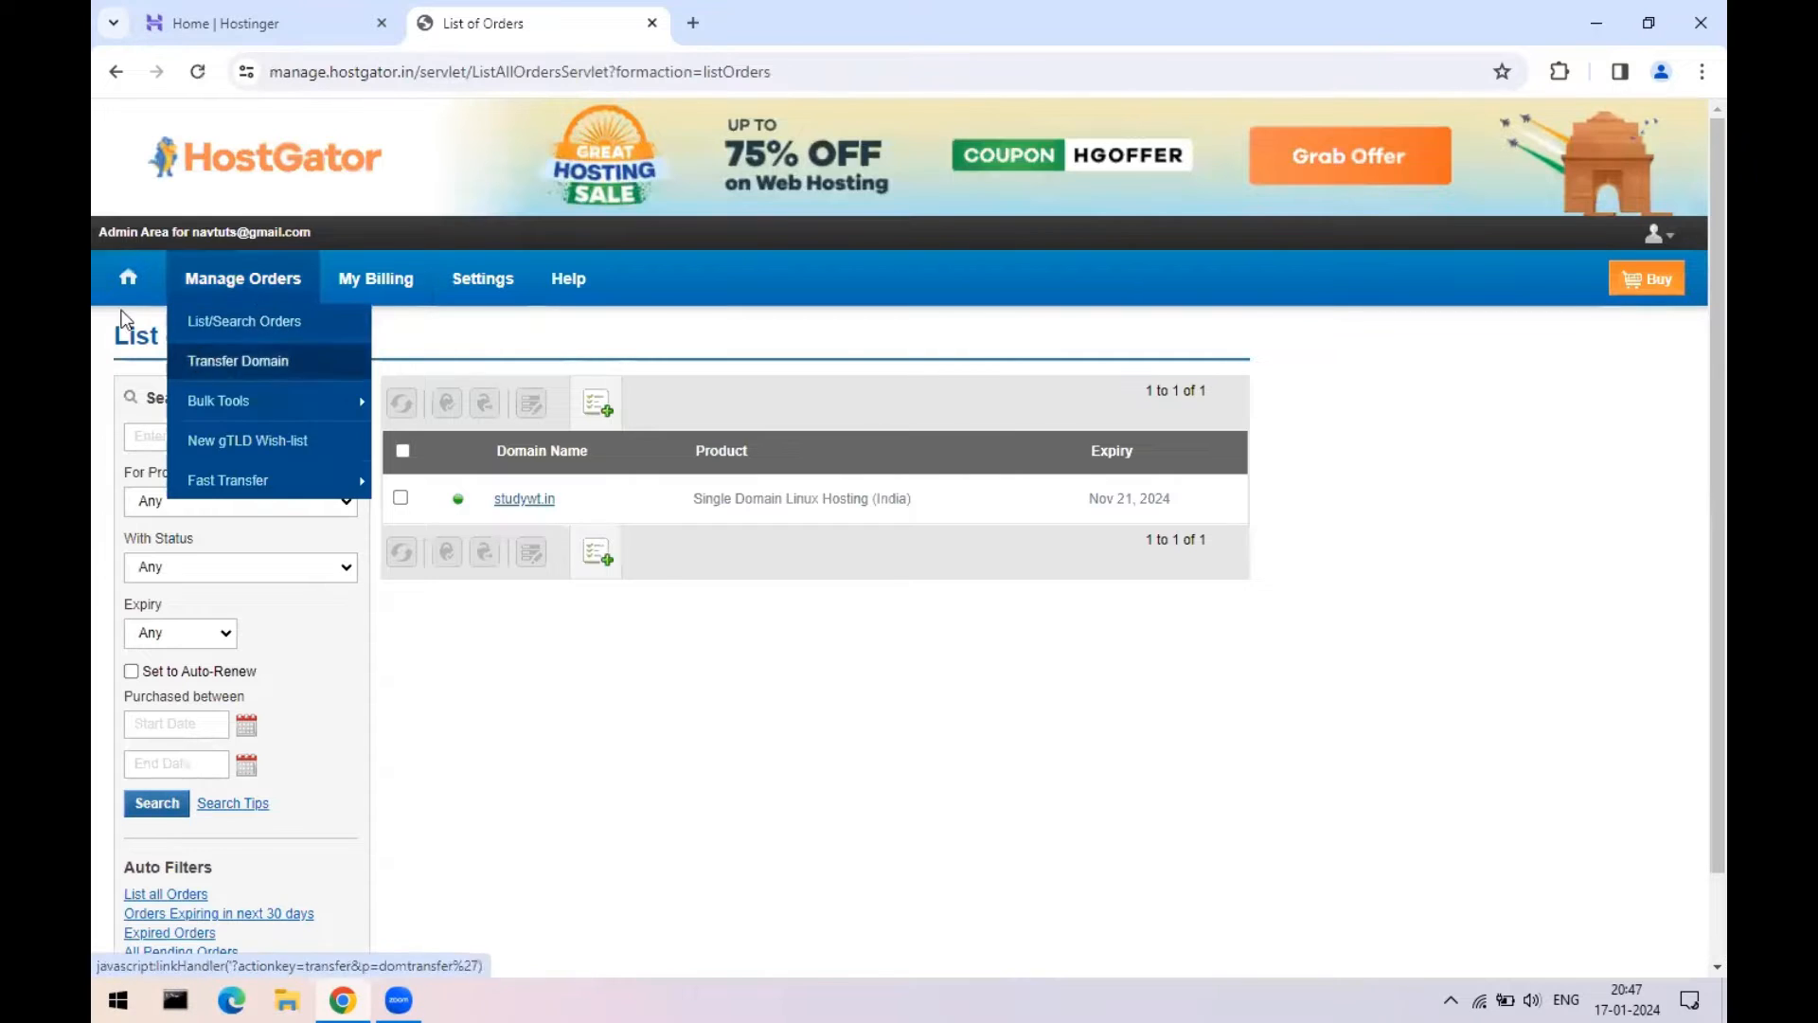
mouse_move(191, 290)
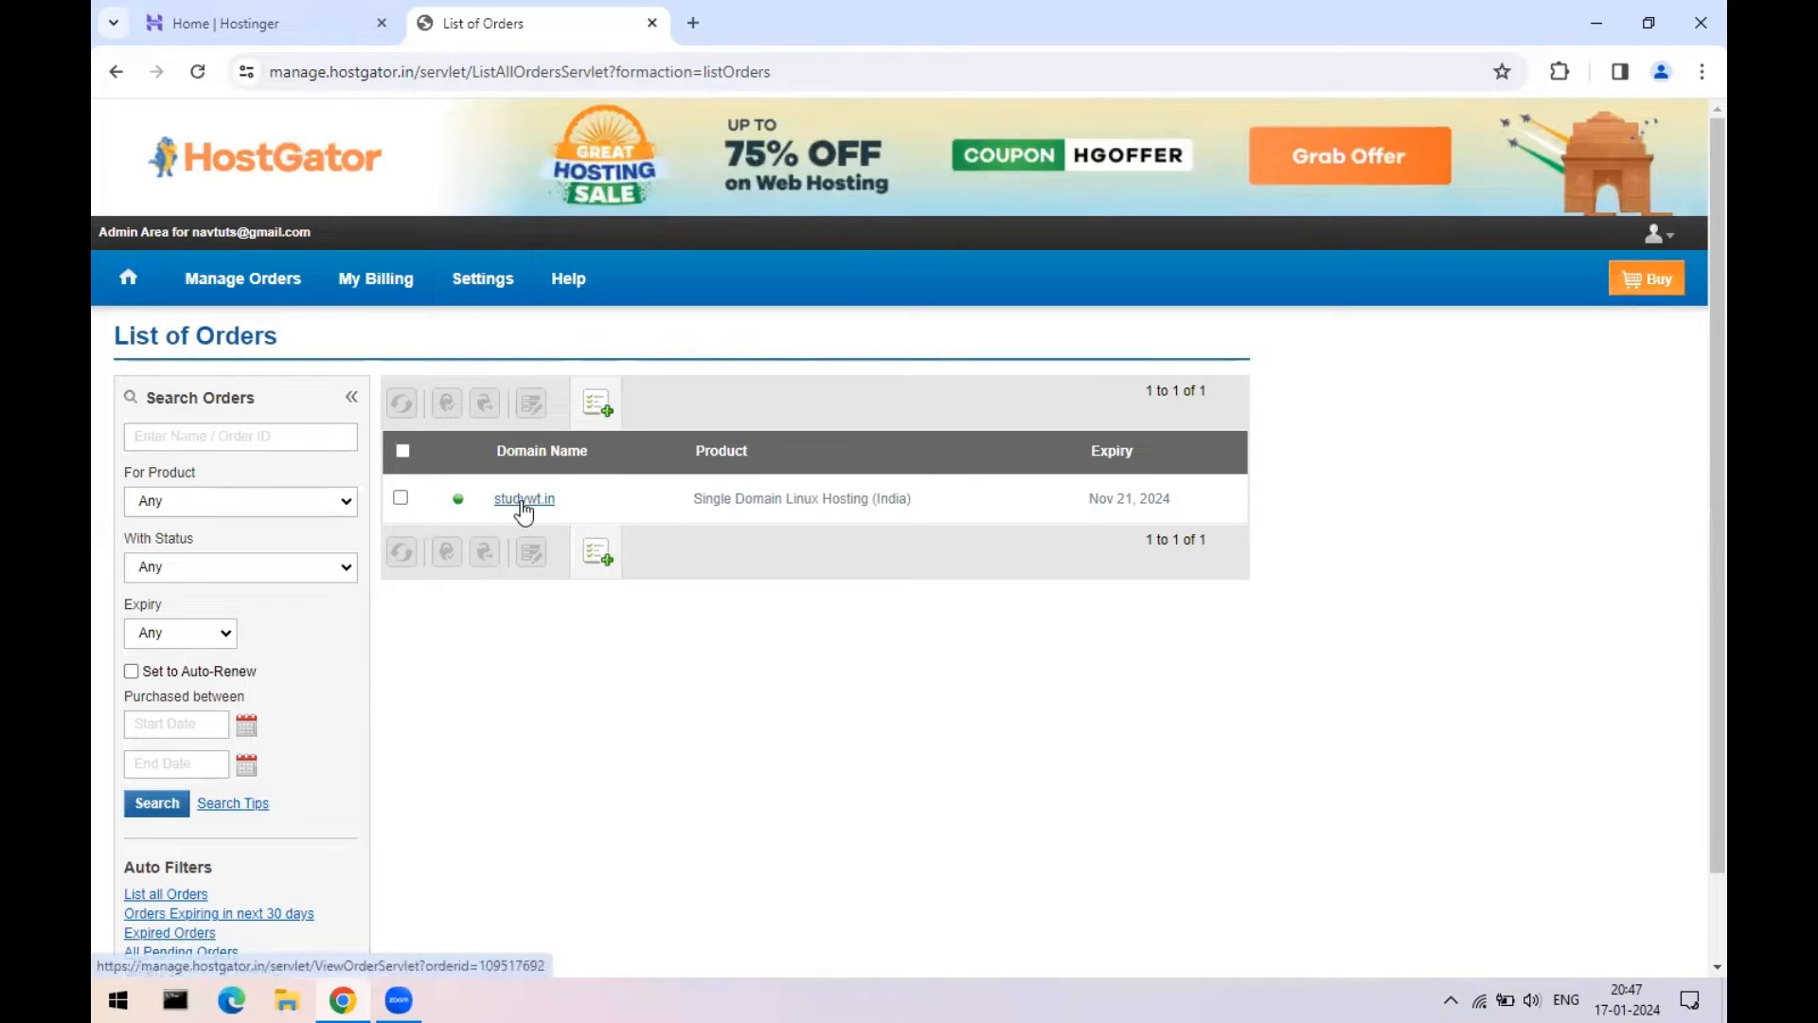
left_click(204, 22)
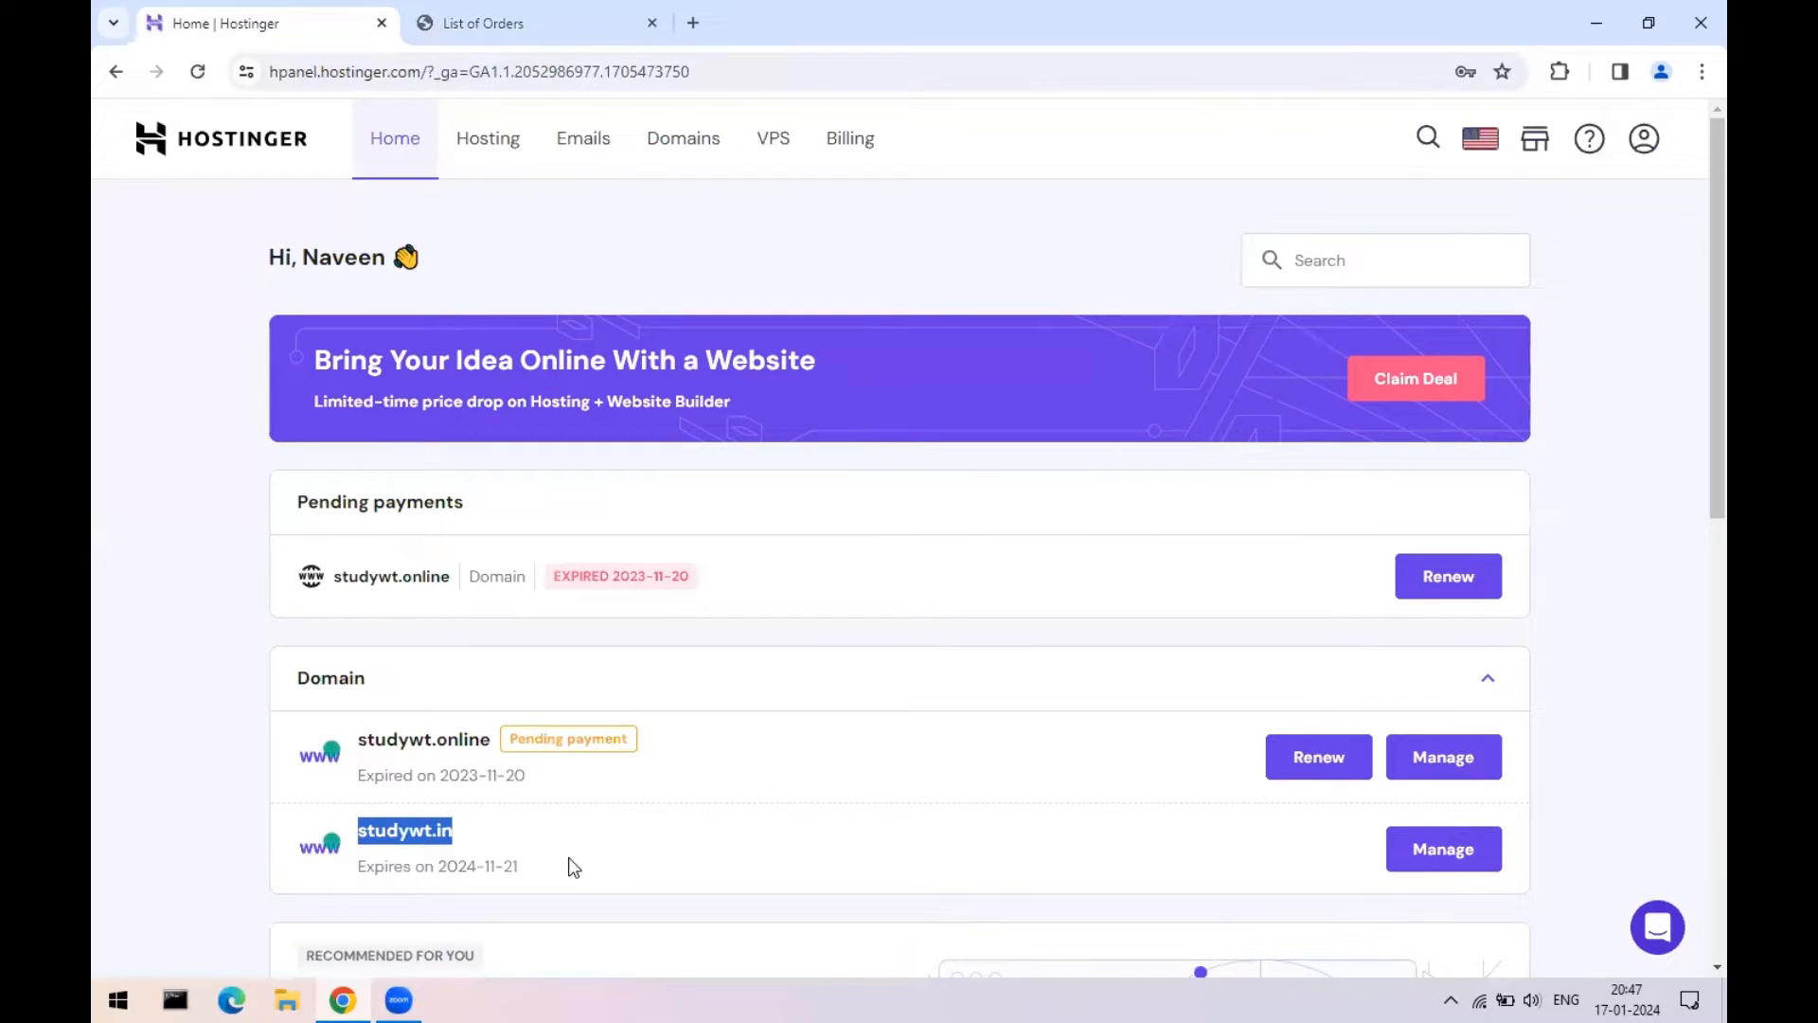
left_click(502, 22)
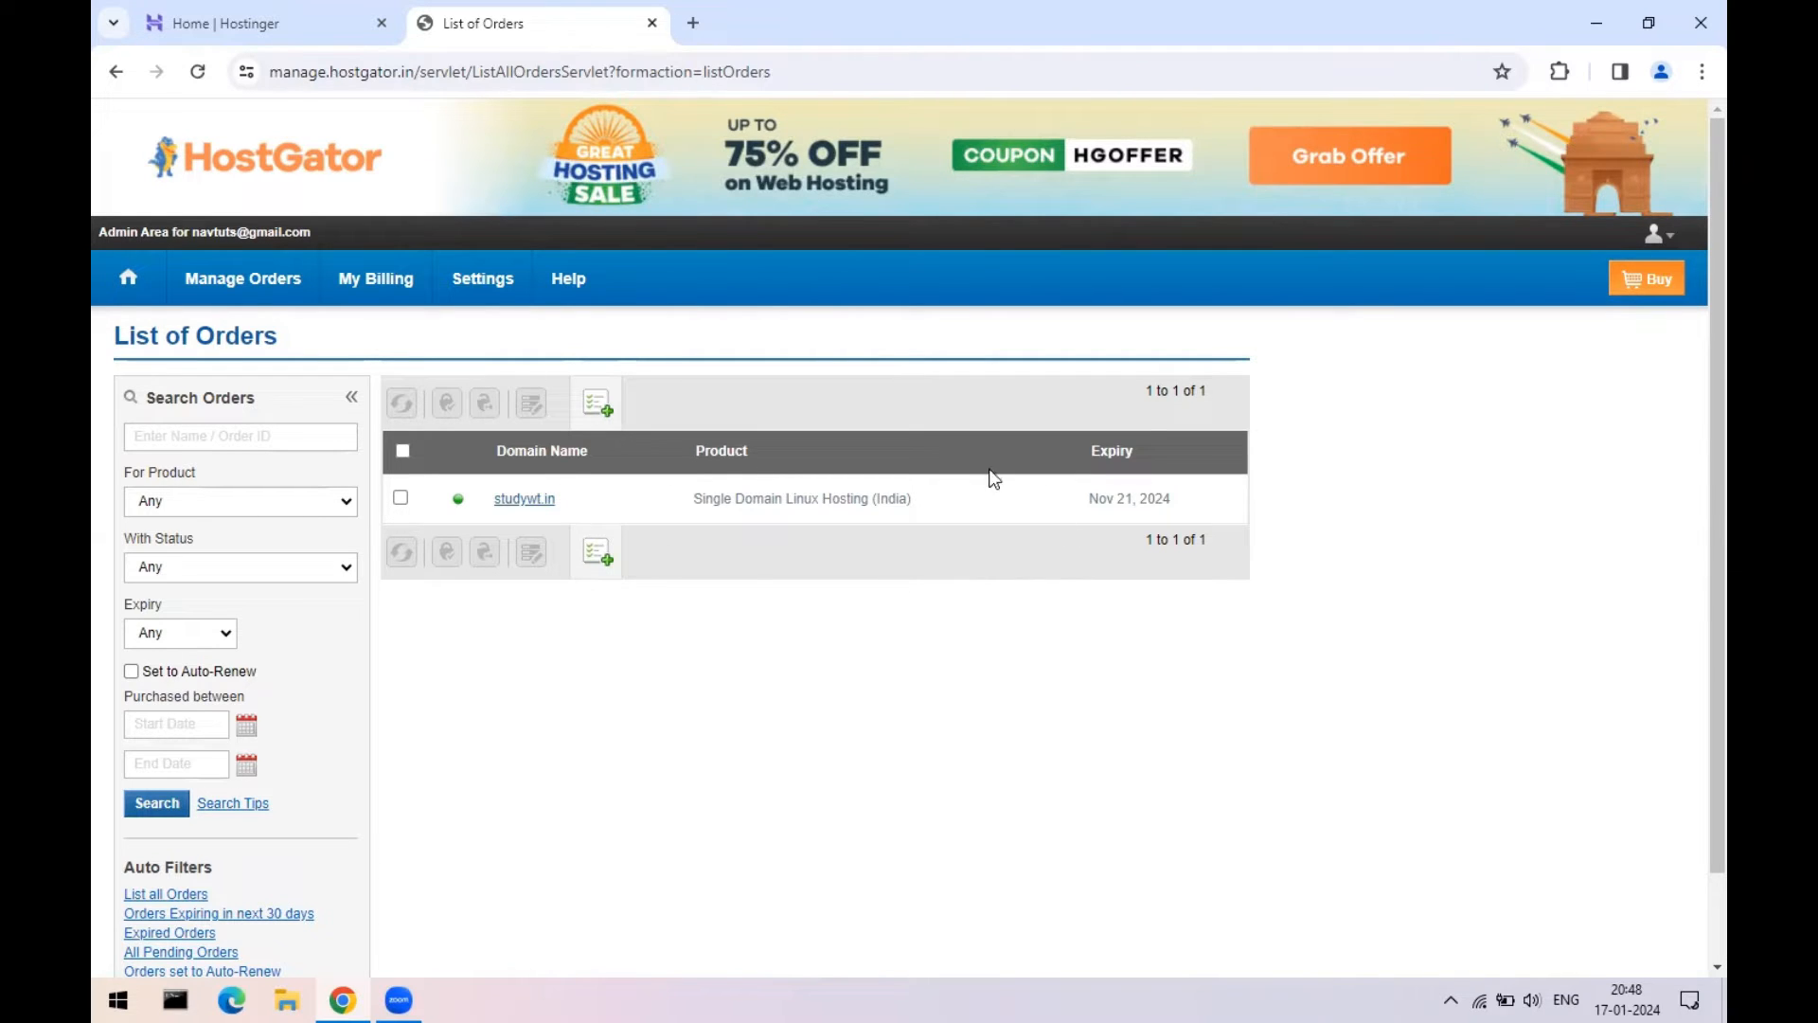
- Select studywt.in's ns1 and ns2 addresses in HostGator's Name Server Details, then return to Hostinger
left_click(535, 504)
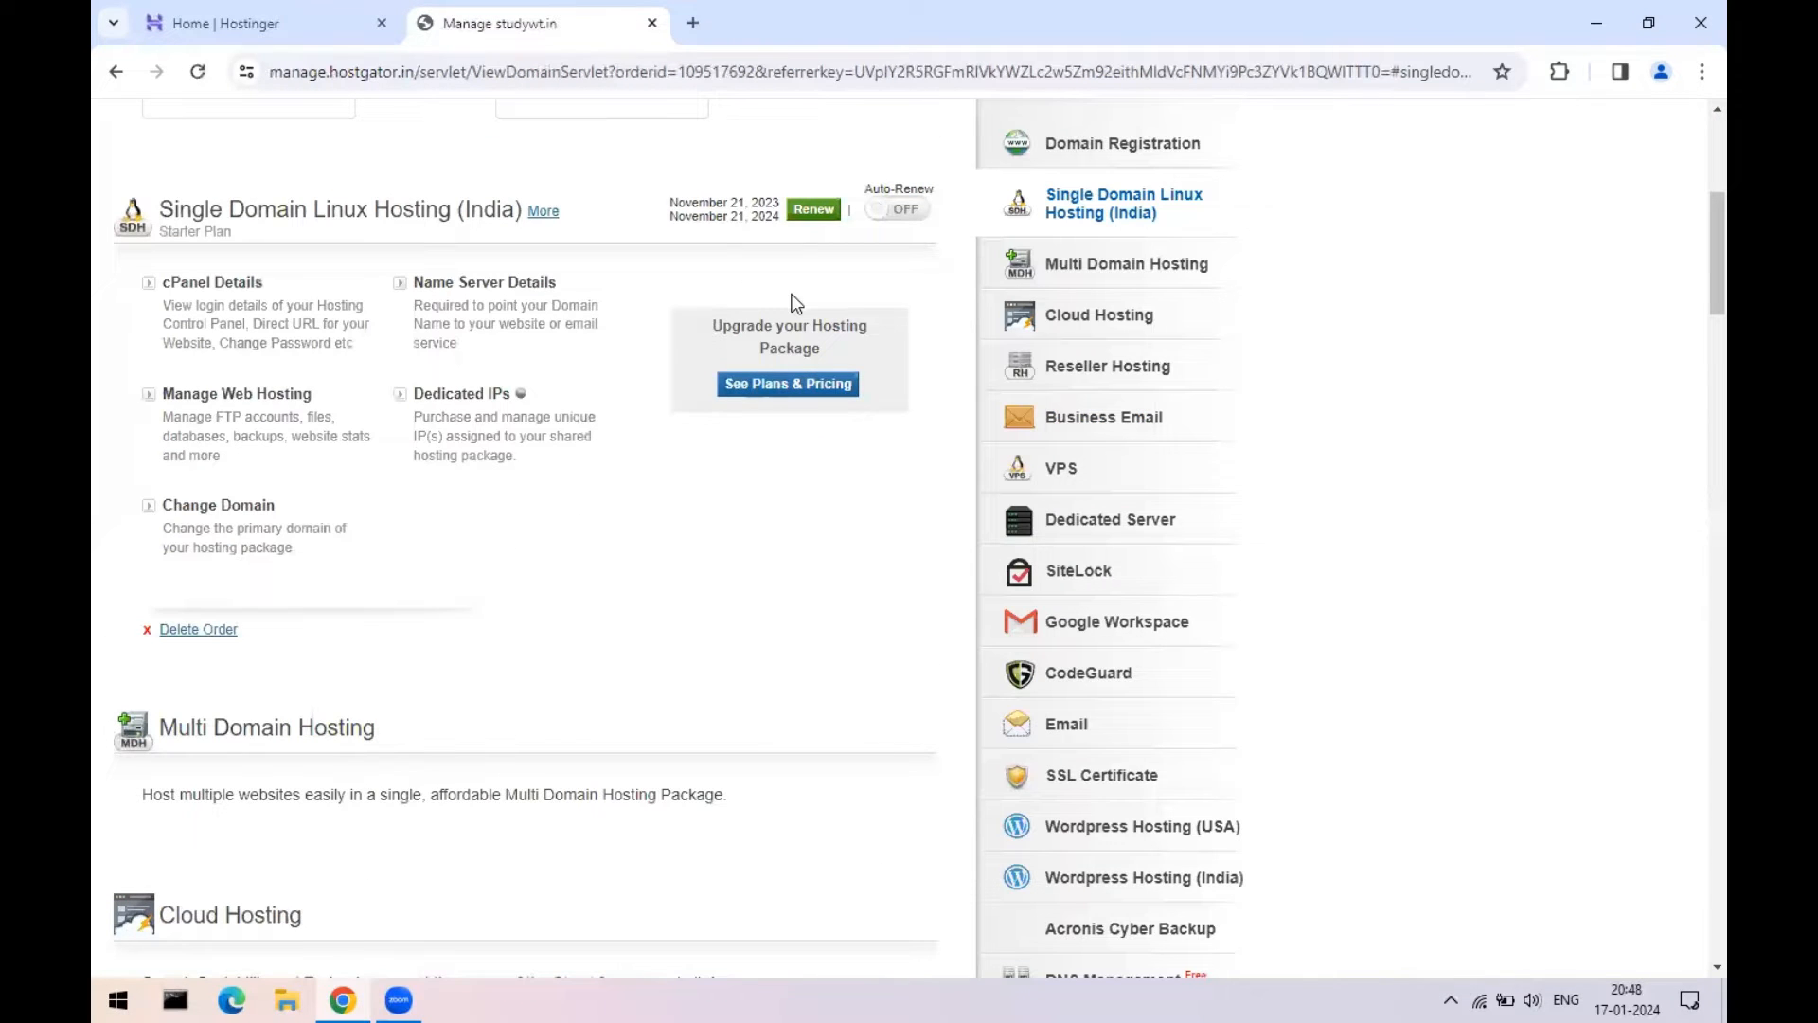
left_click(522, 287)
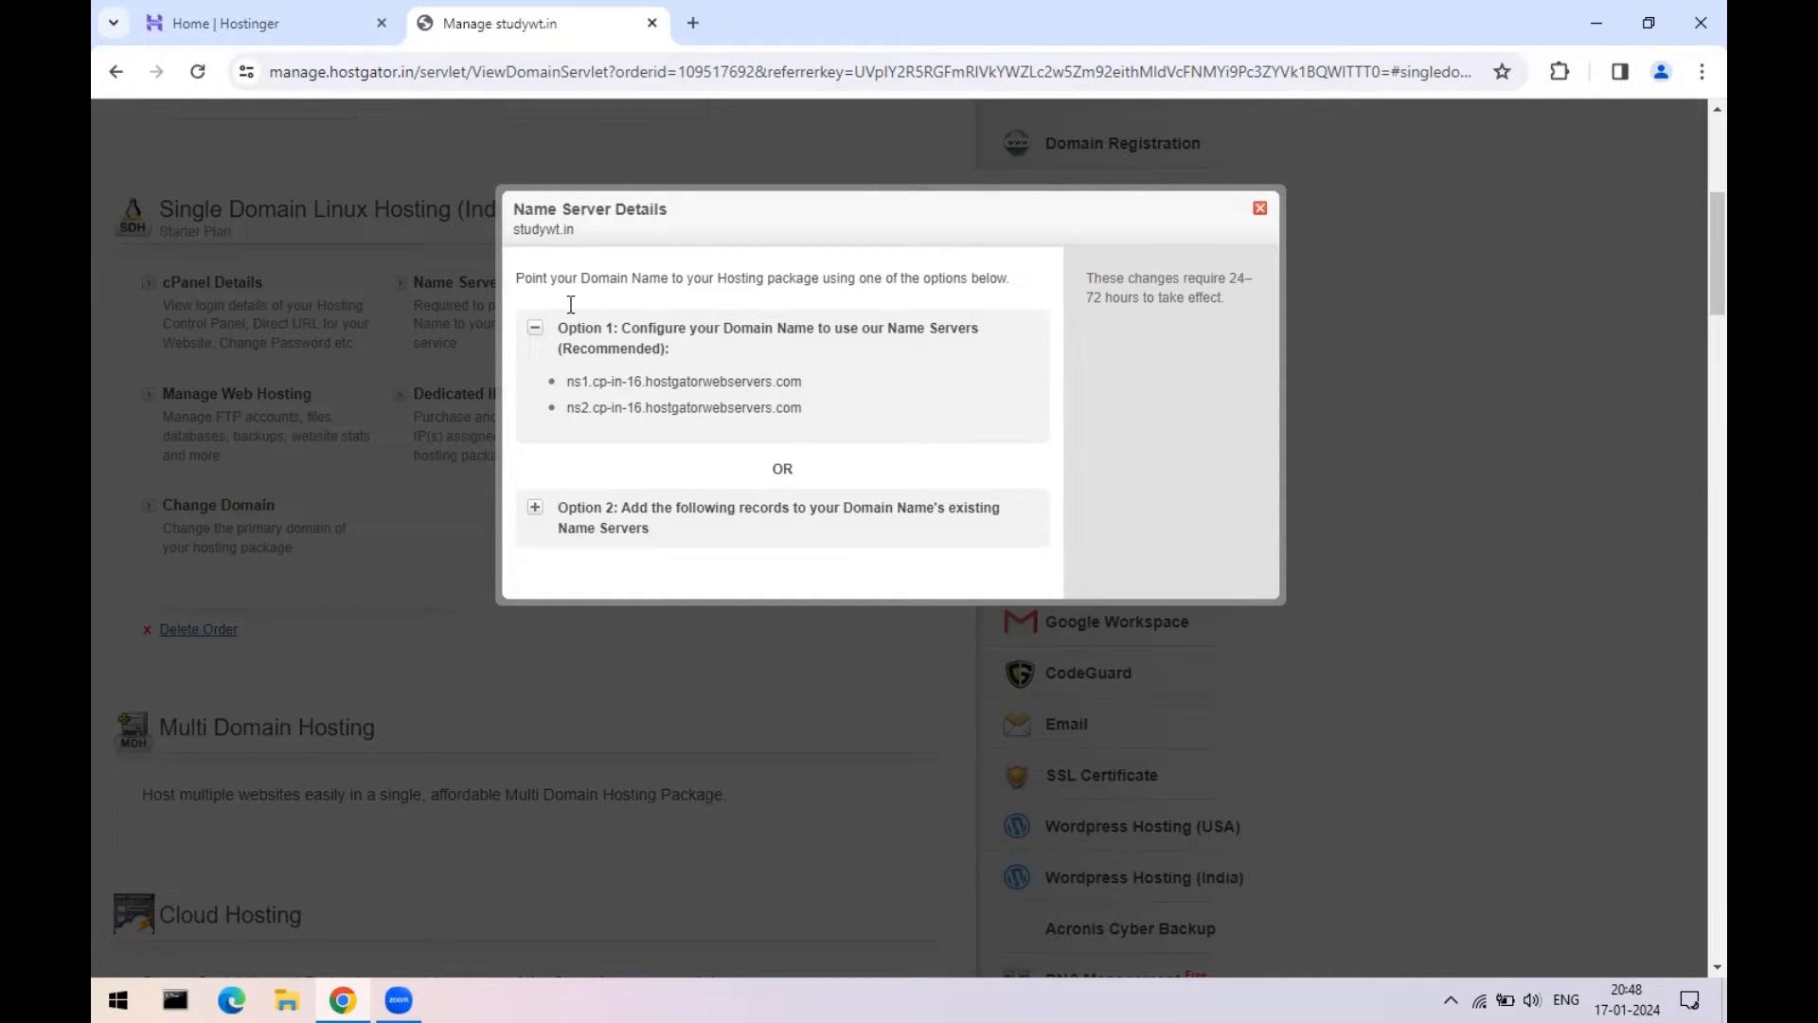
left_click_drag(567, 383, 805, 385)
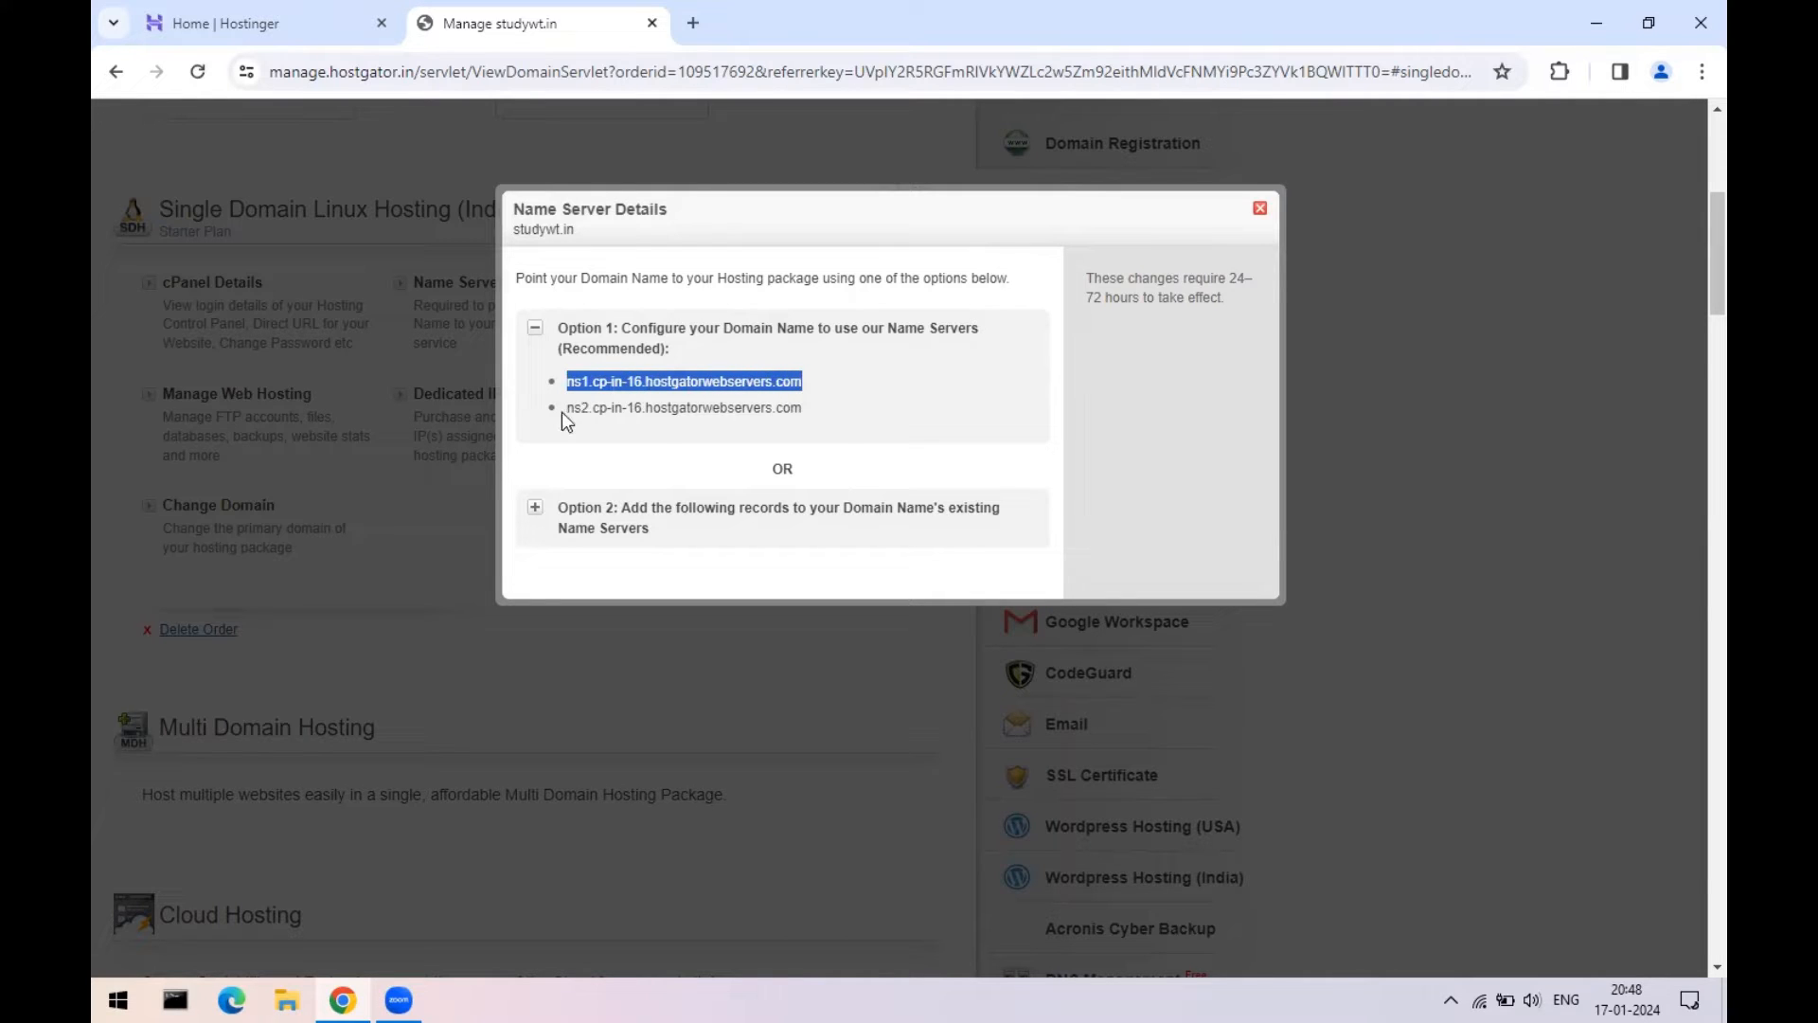
left_click_drag(565, 408, 808, 411)
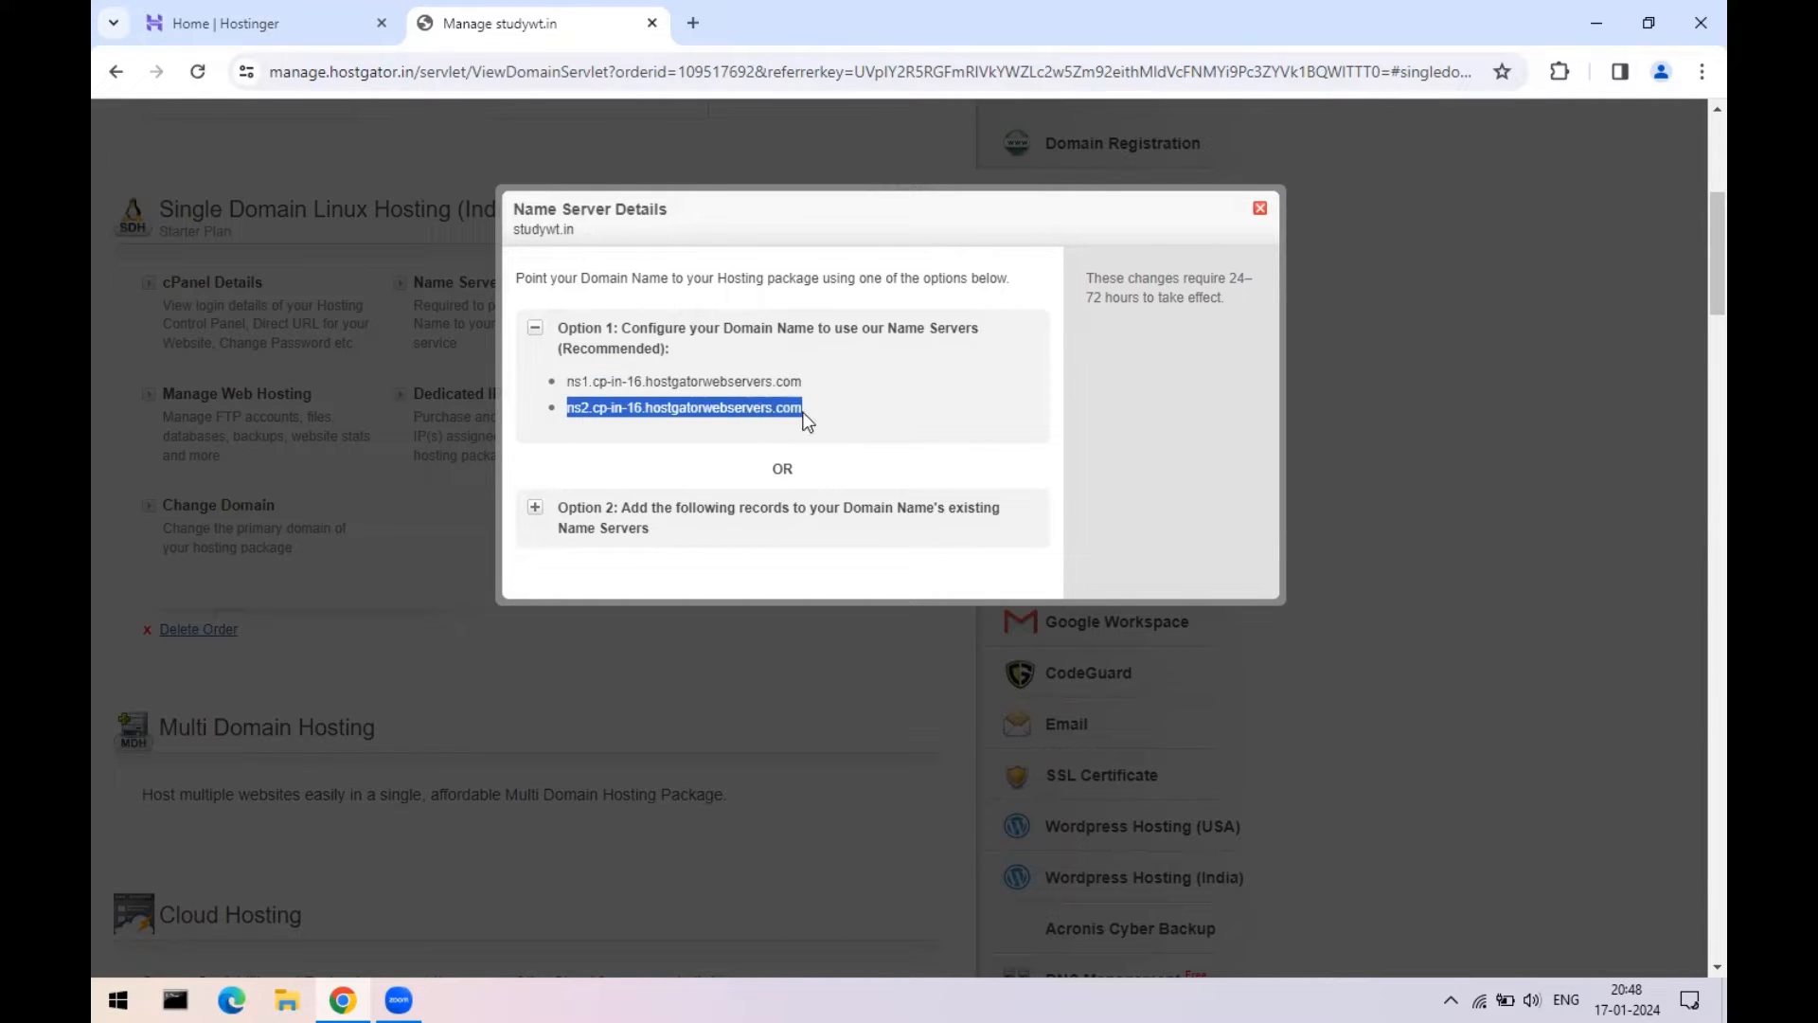
left_click(249, 16)
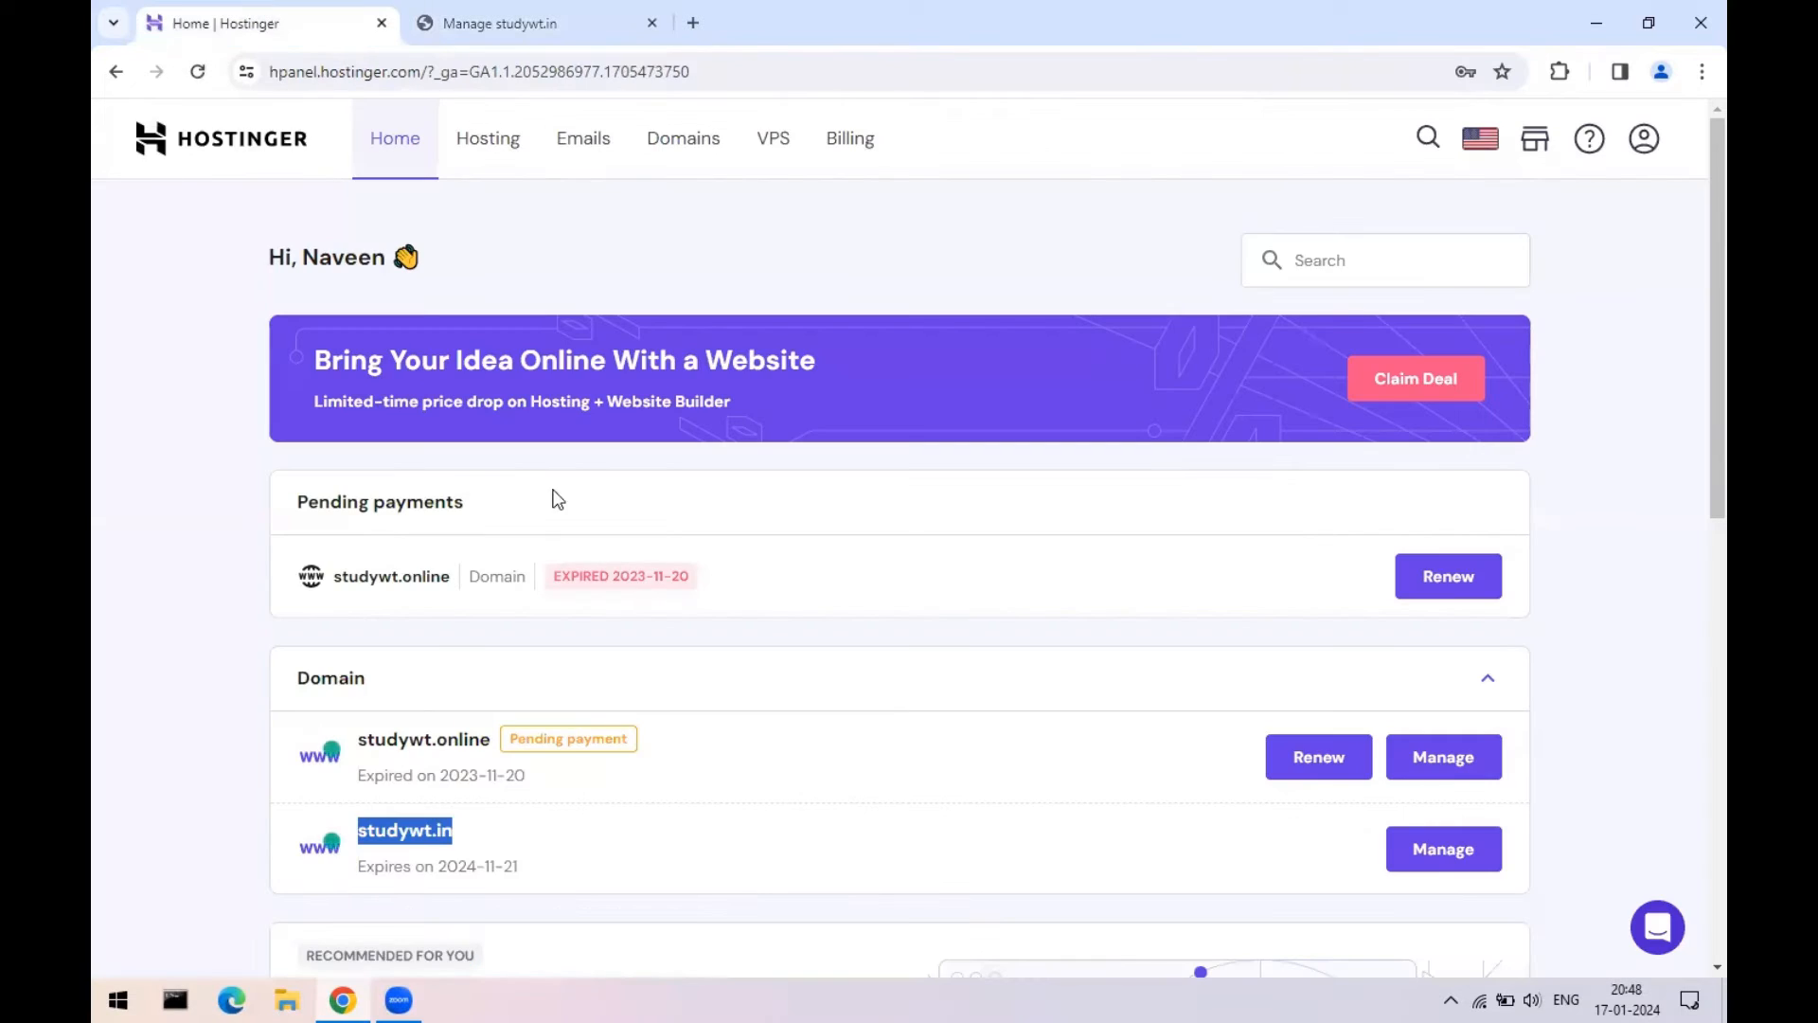
scroll(1100, 525, "down", 1)
- Open studywt.in's Hostinger overview and compare its ns1/ns2 cp-in-16 nameservers against HostGator's list
left_click(1443, 619)
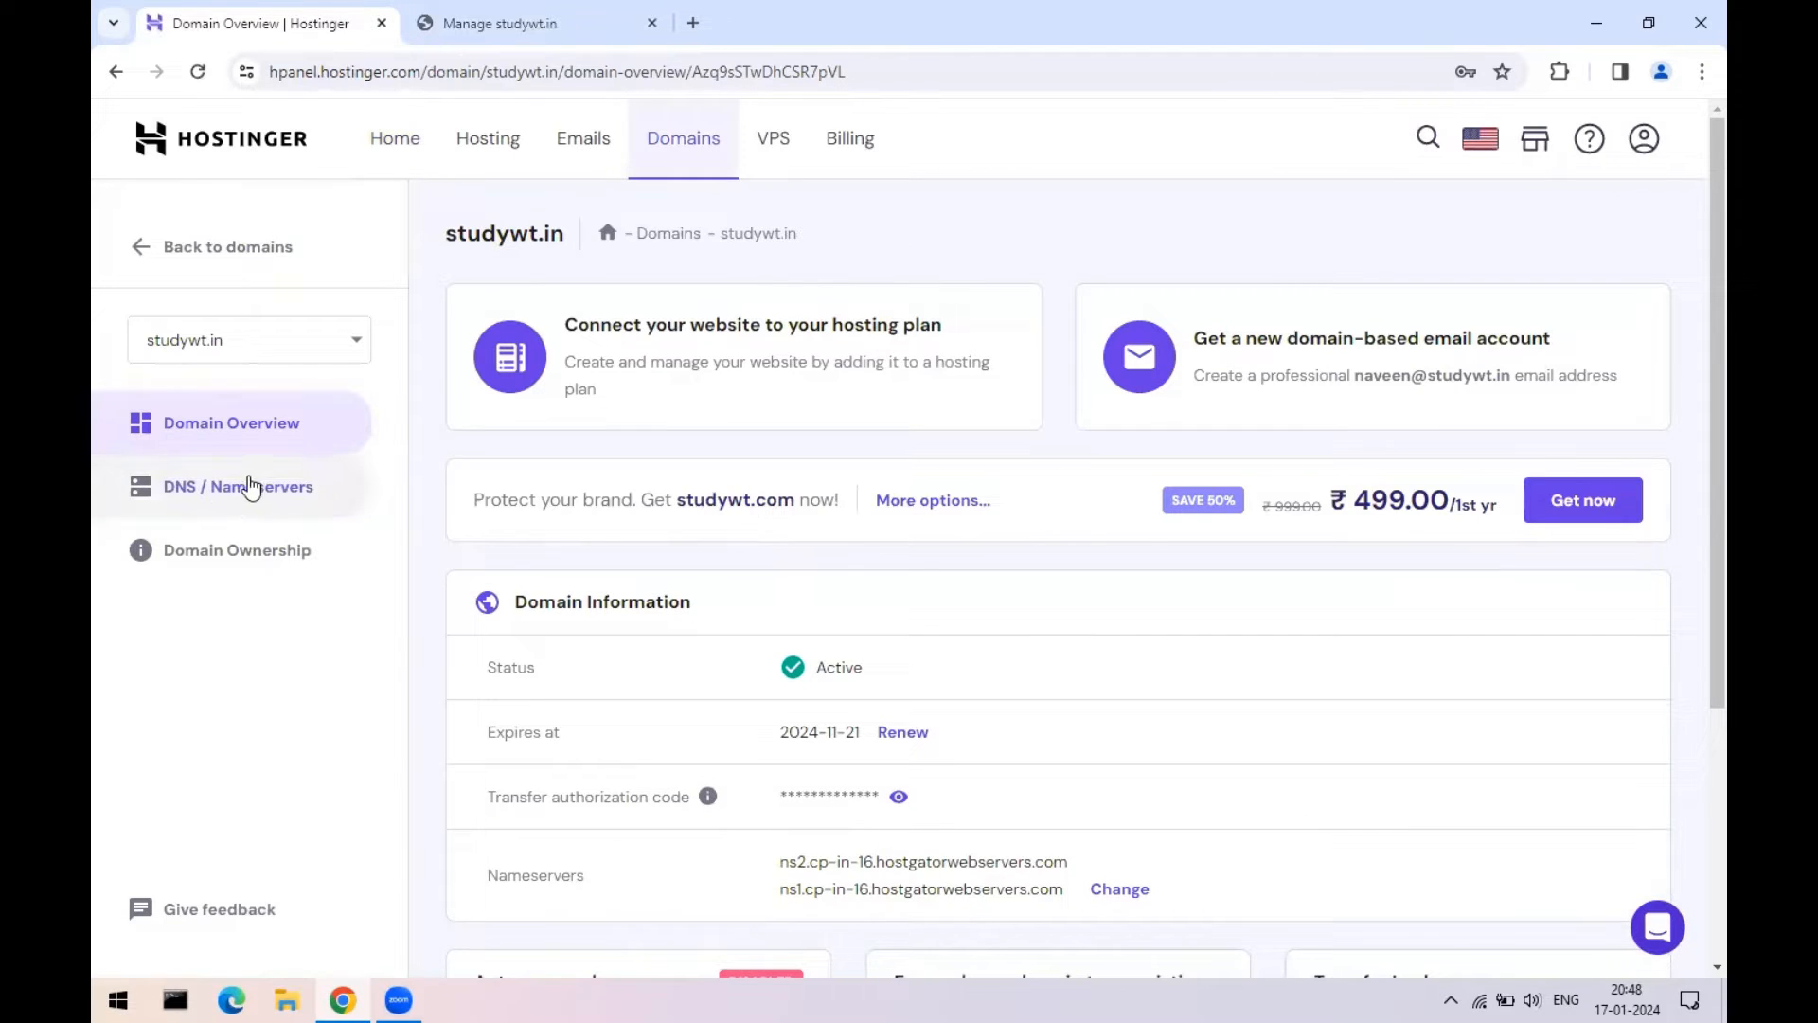
scroll(1047, 527, "down", 1)
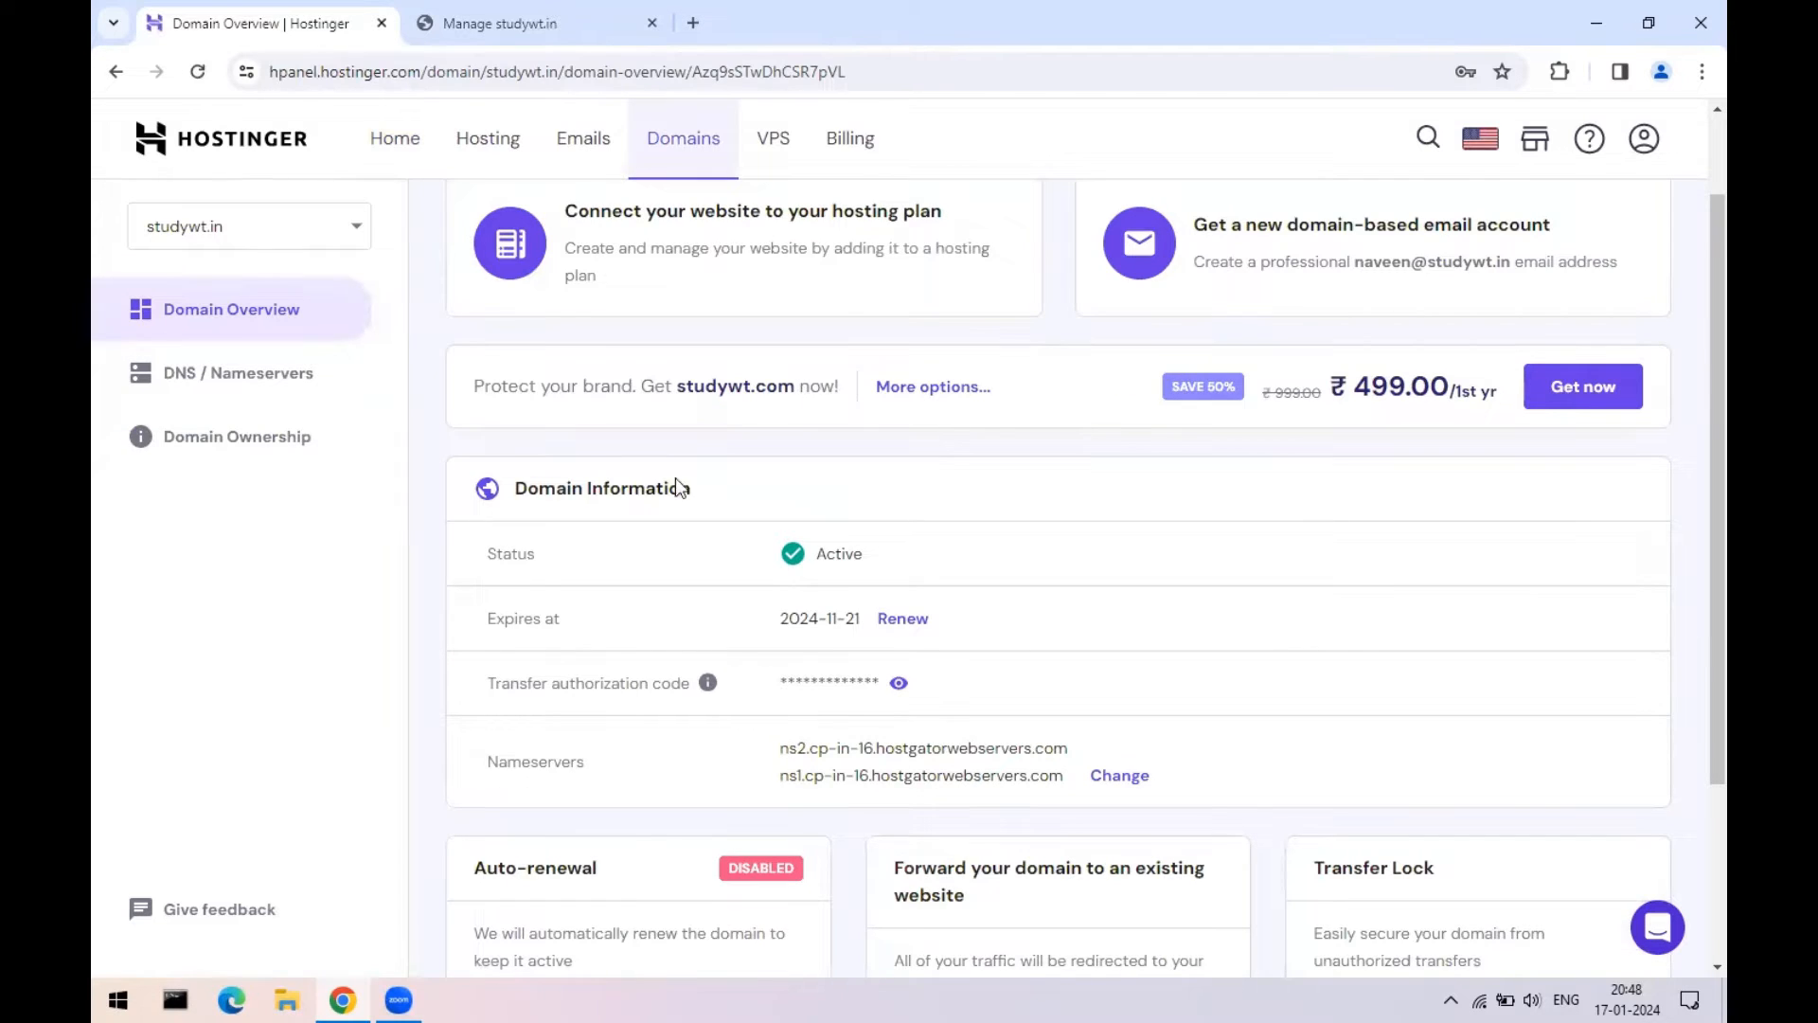
left_click(457, 21)
left_click(652, 452)
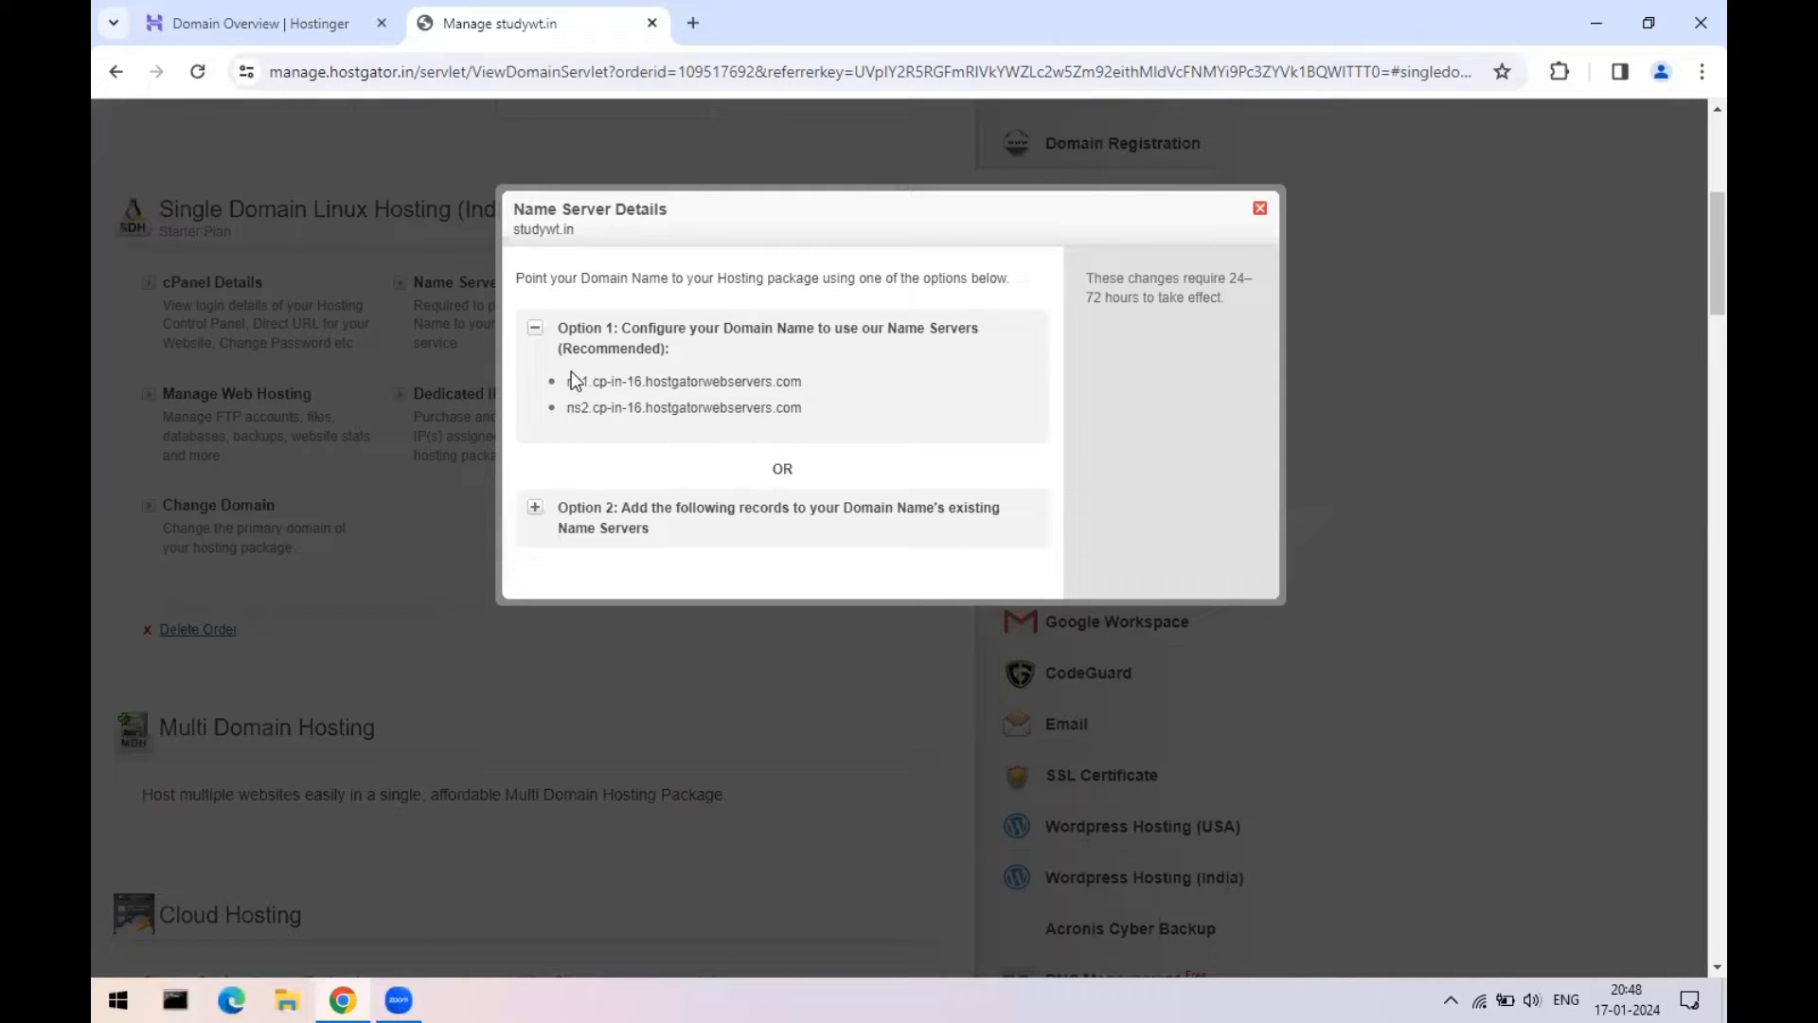
left_click_drag(566, 381, 785, 388)
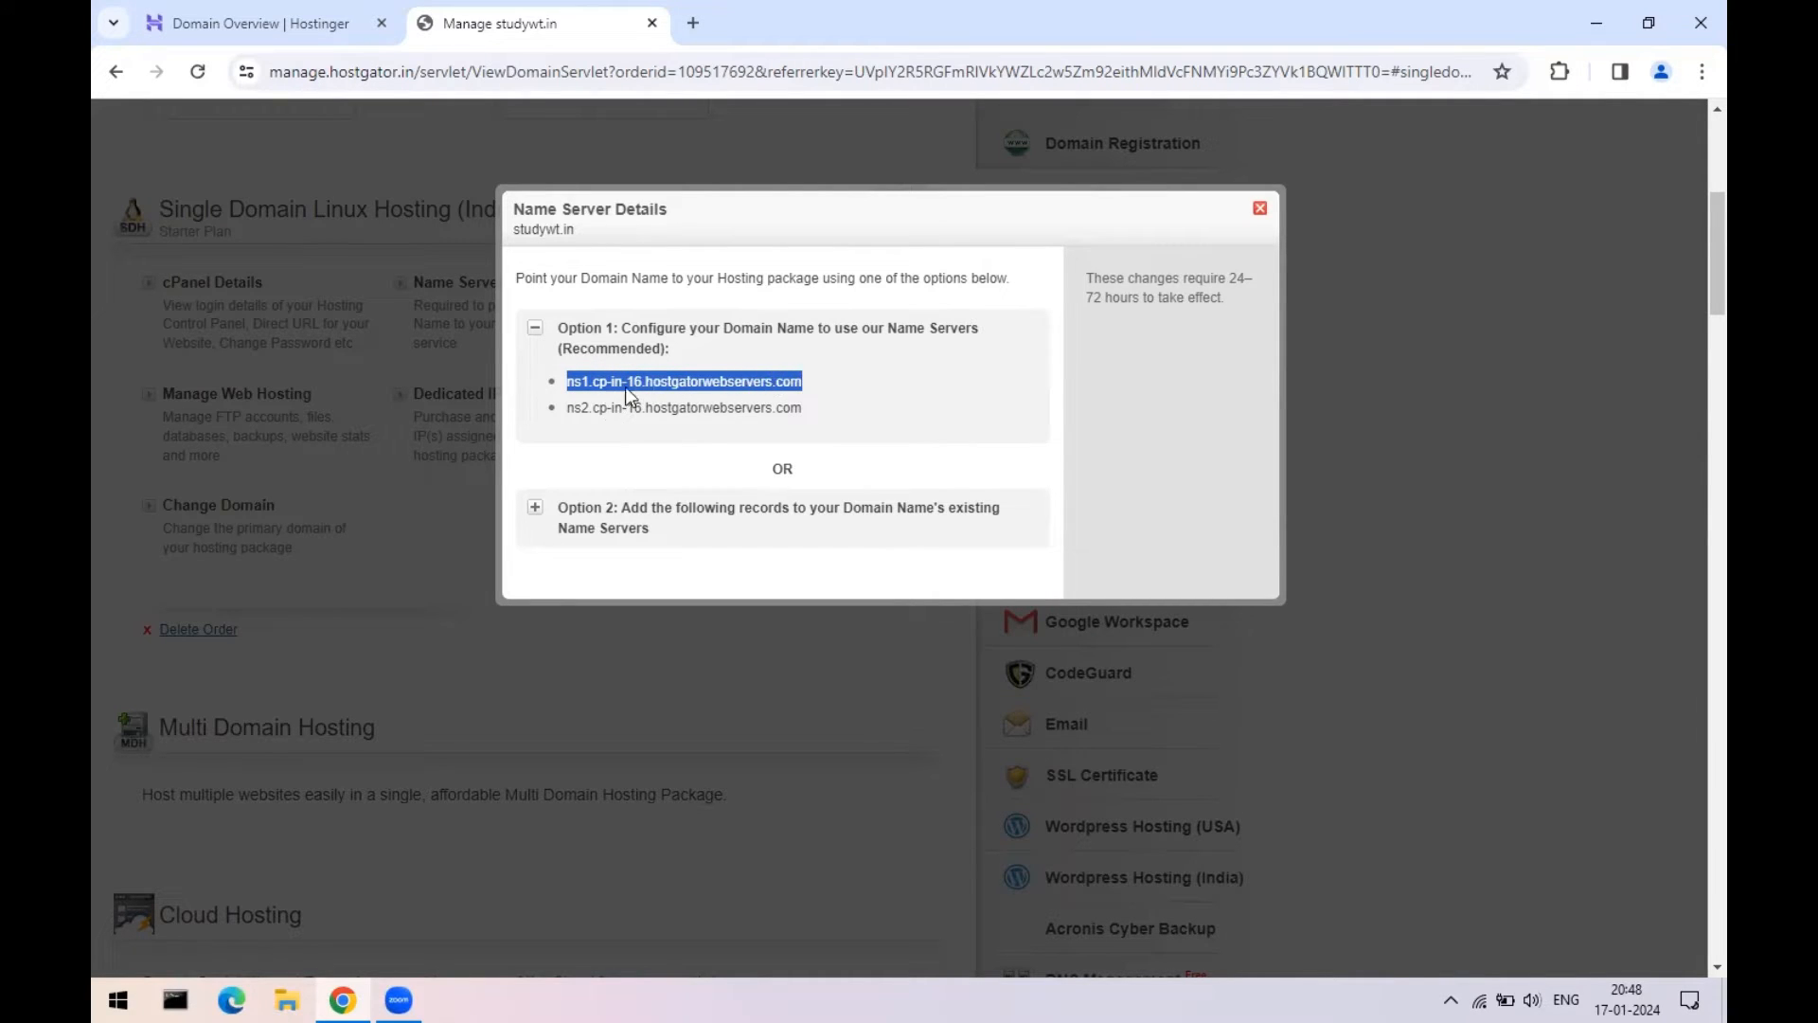
left_click(256, 23)
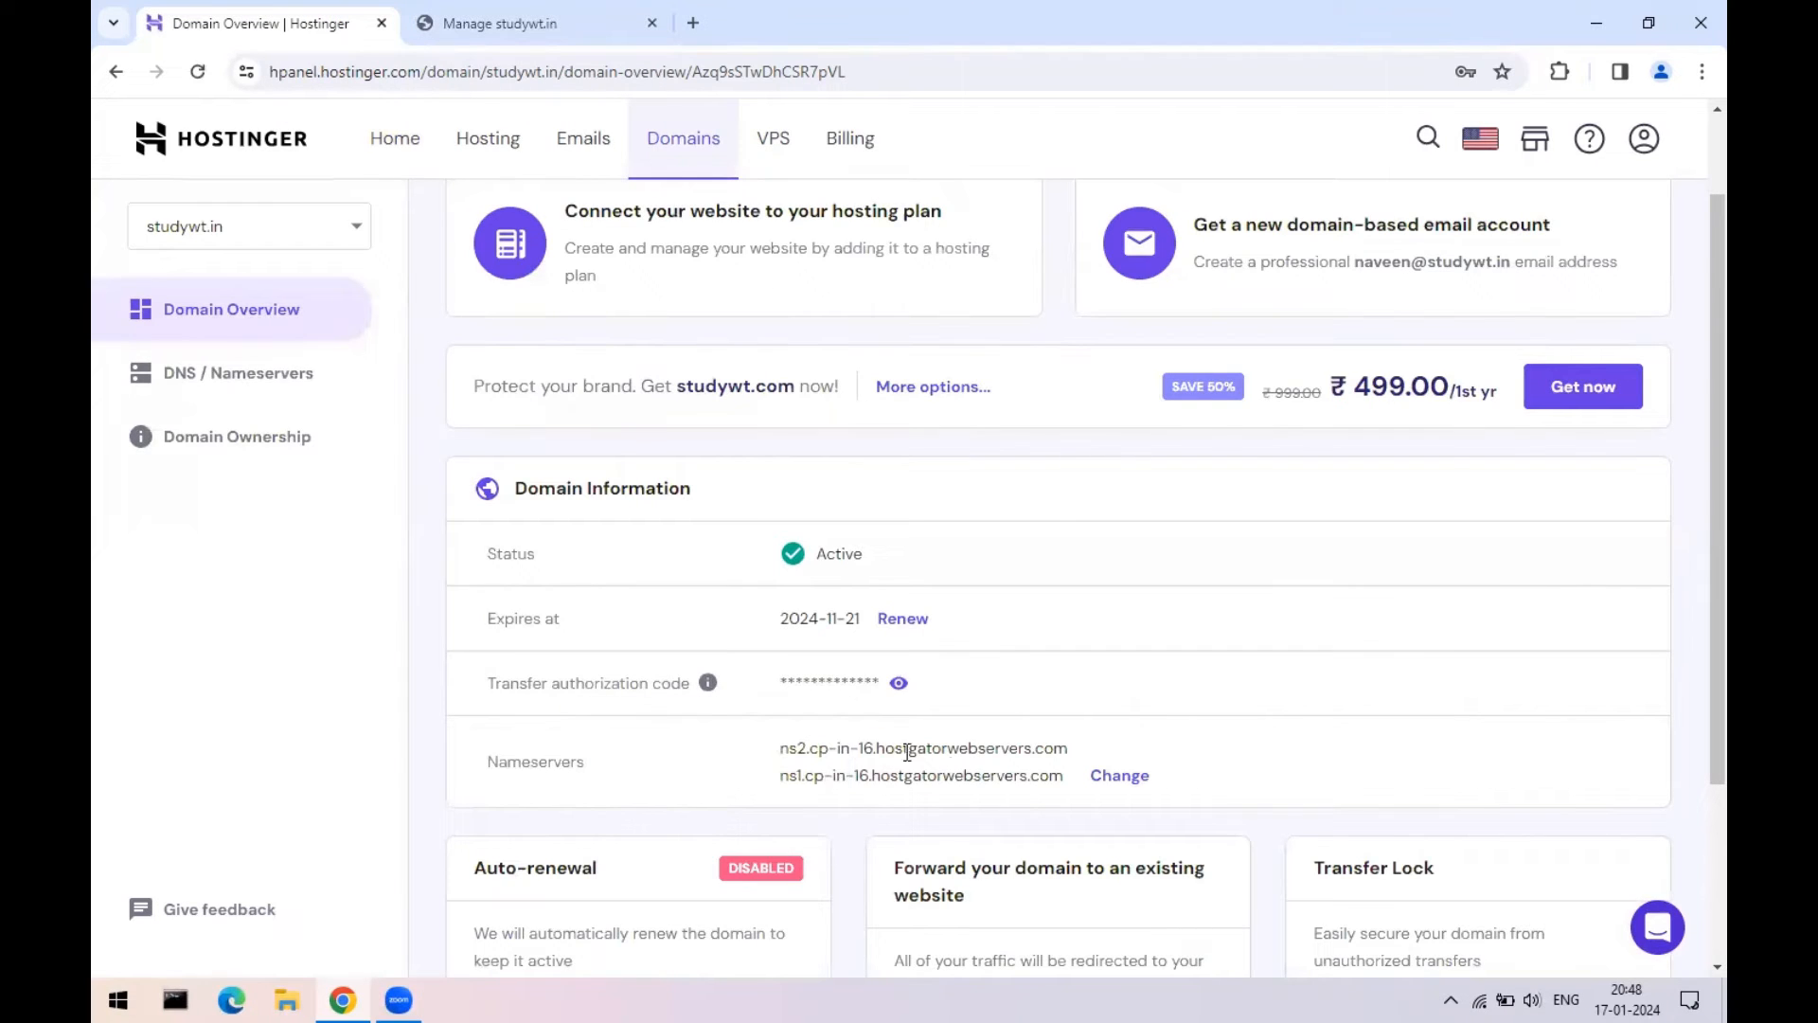
left_click_drag(780, 748, 1080, 753)
left_click_drag(779, 774, 1057, 803)
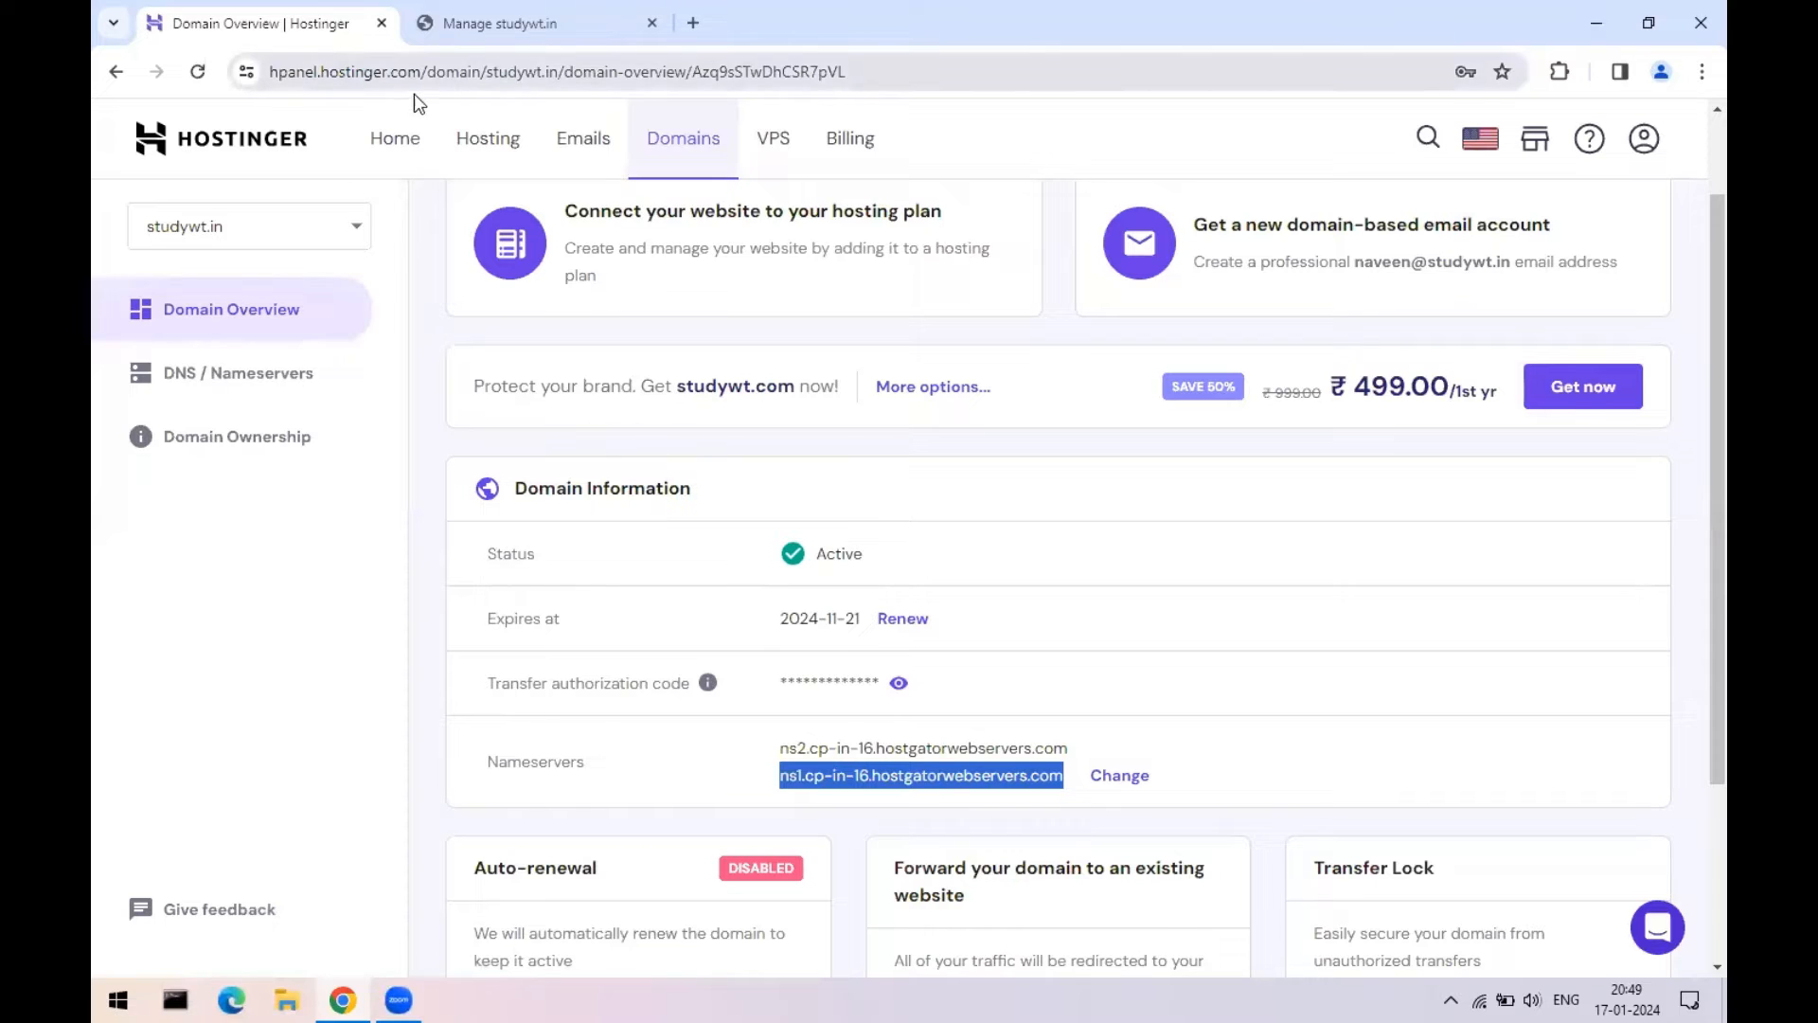
left_click(534, 11)
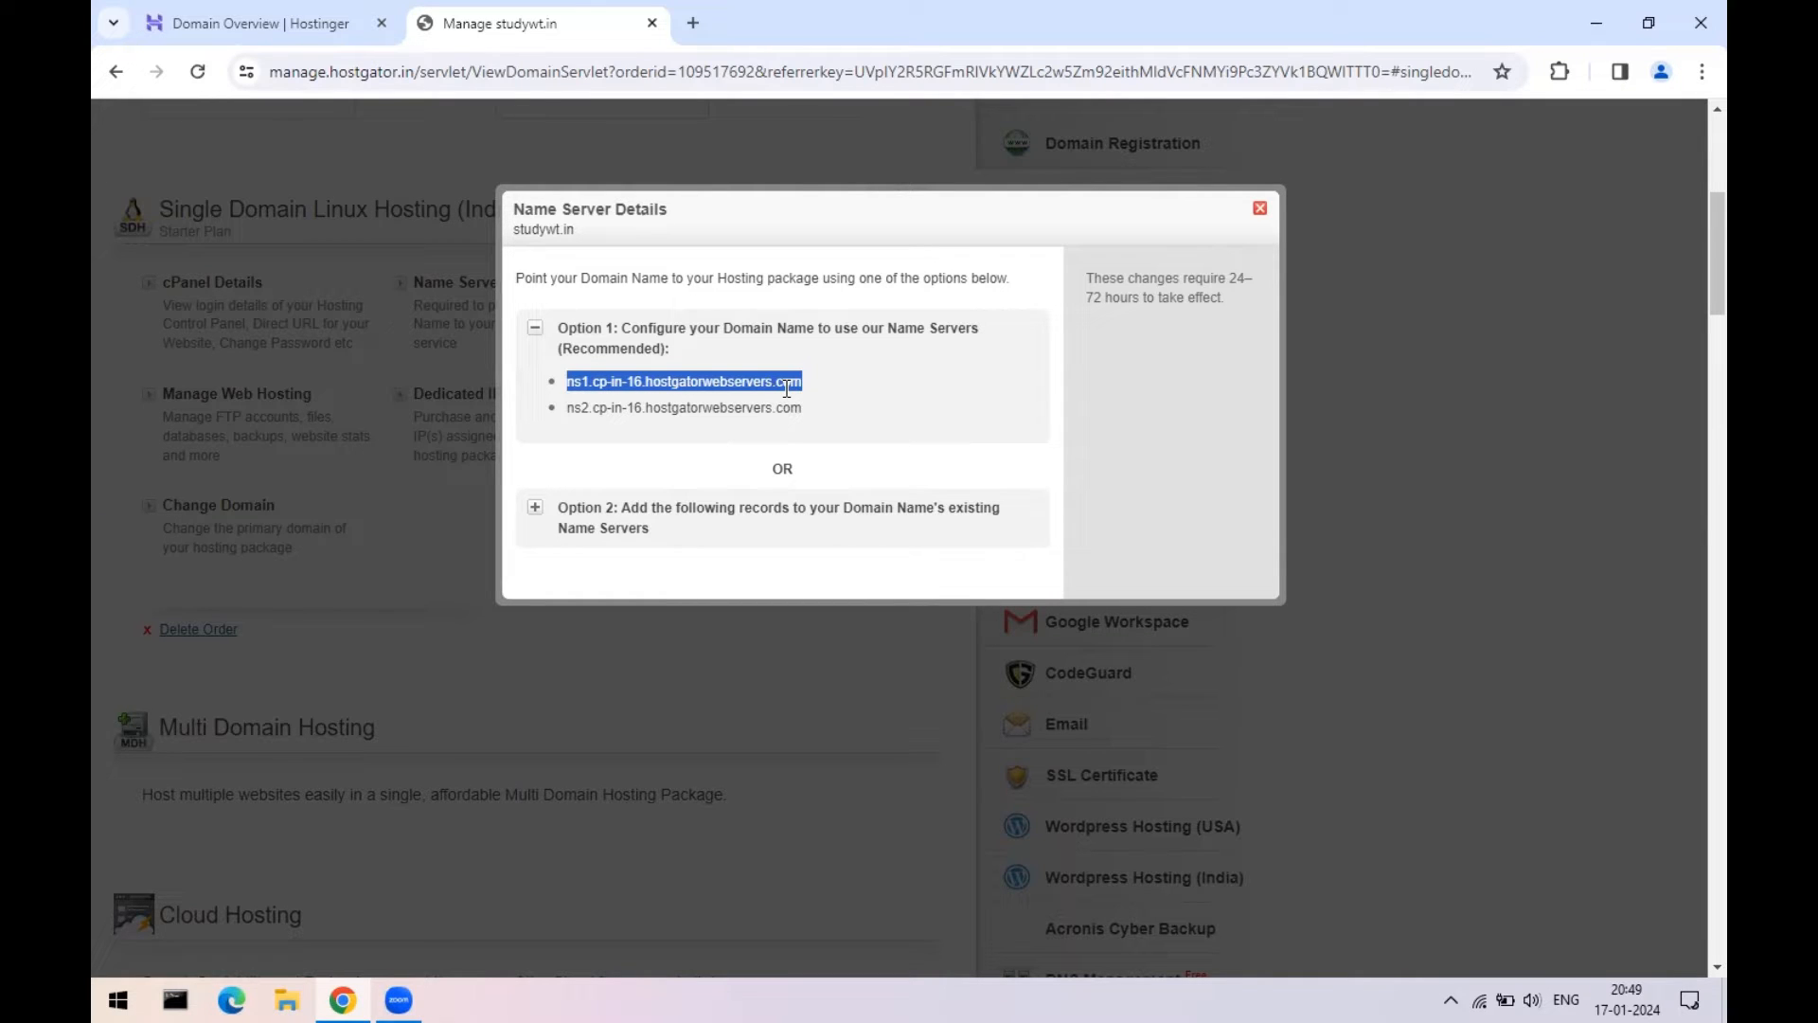
left_click(189, 24)
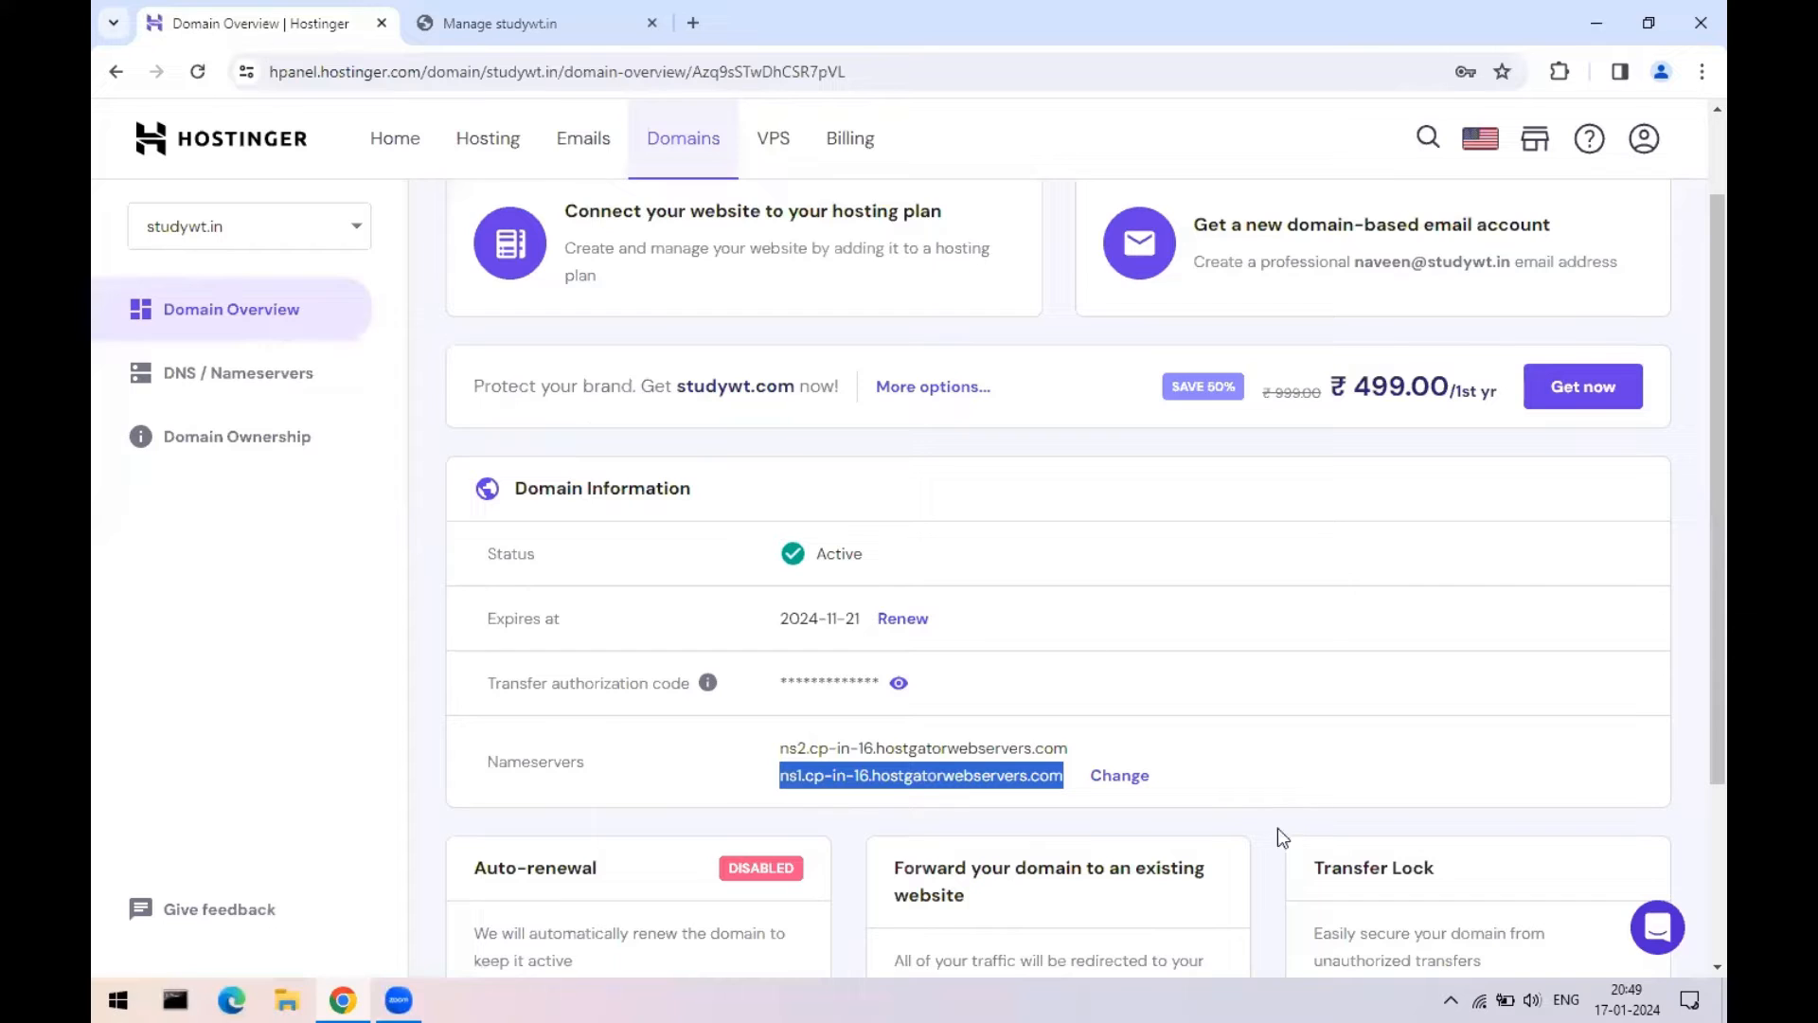
- Open studywt.in's nameserver settings in Hostinger and toggle between Hostinger and custom nameservers
left_click(1120, 776)
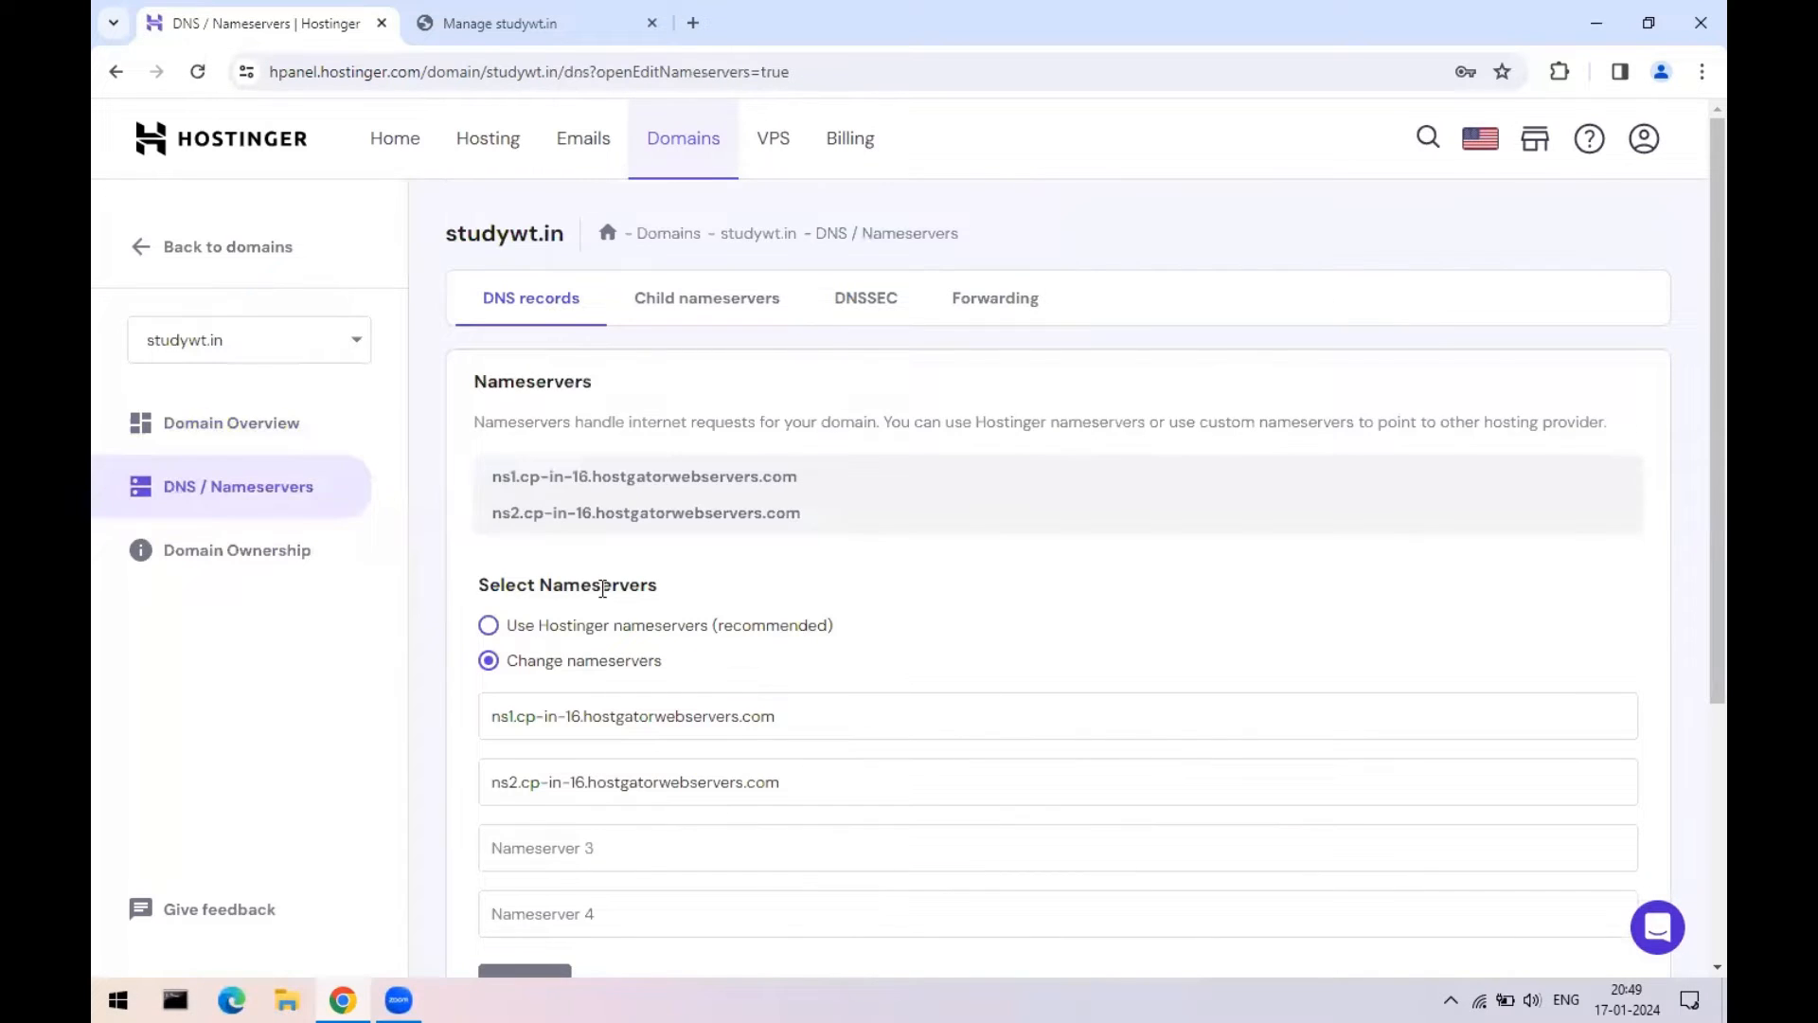
scroll(579, 685, "down", 2)
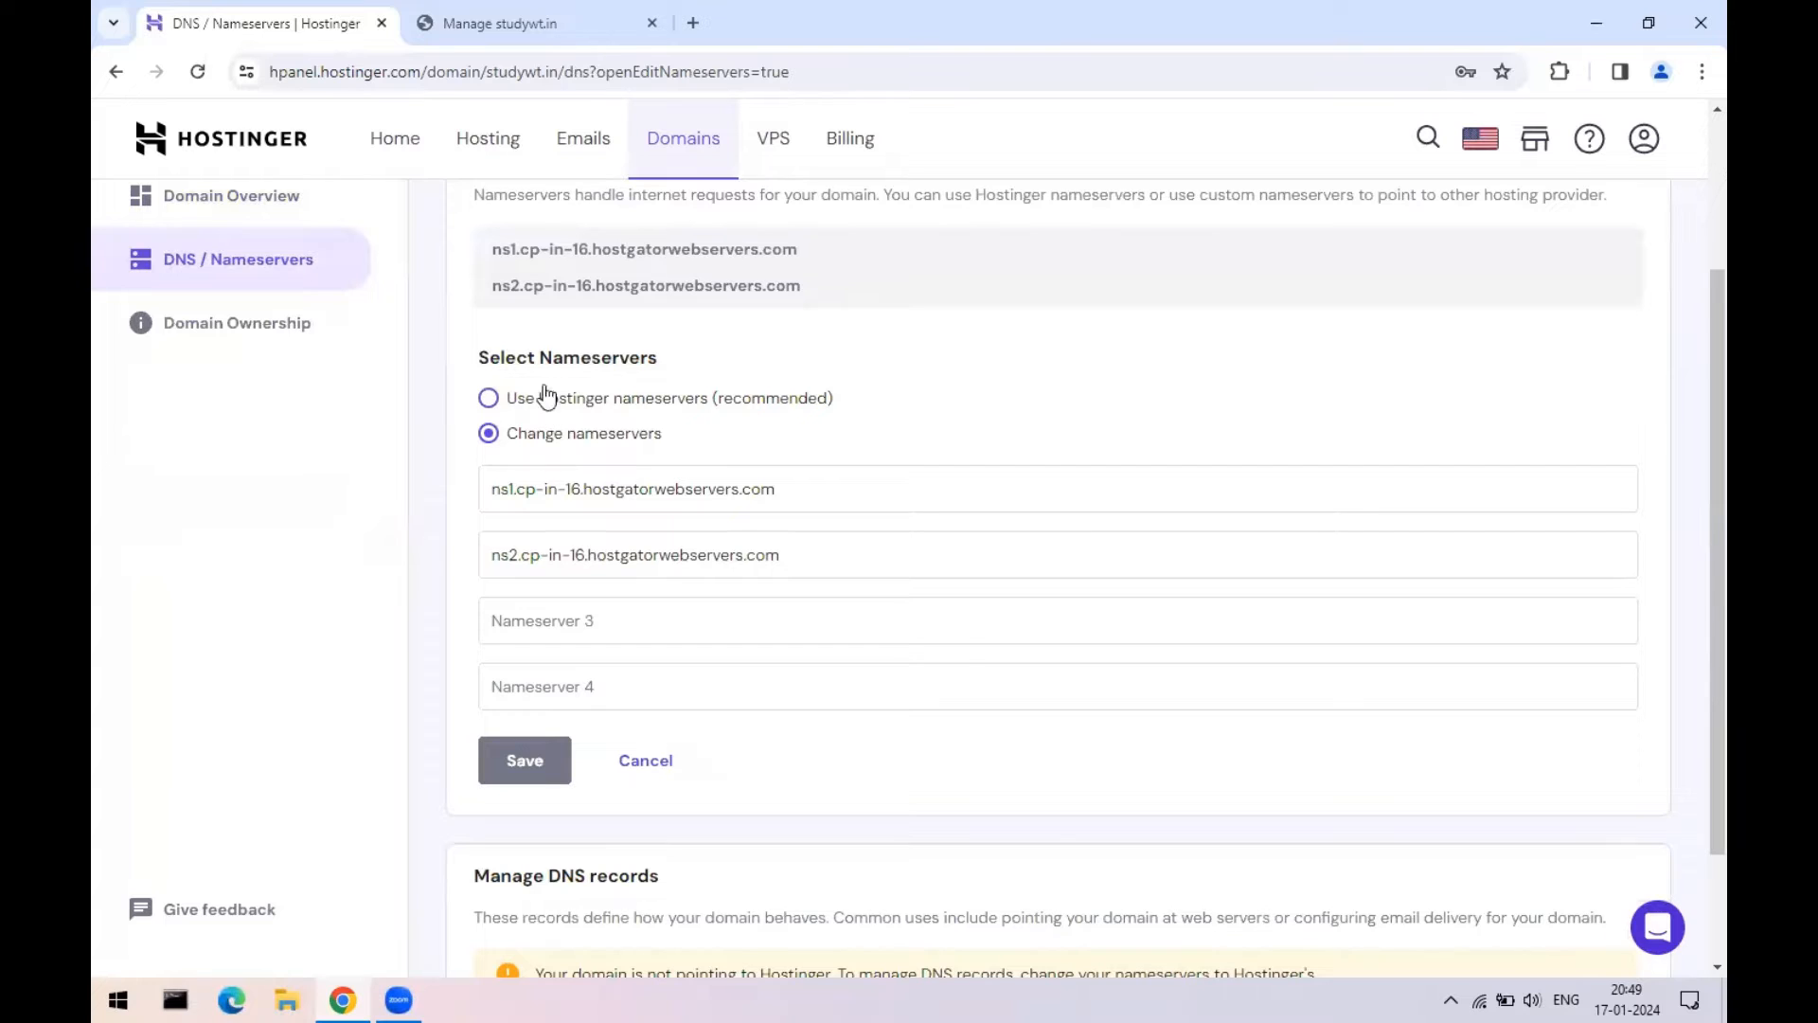
left_click(488, 402)
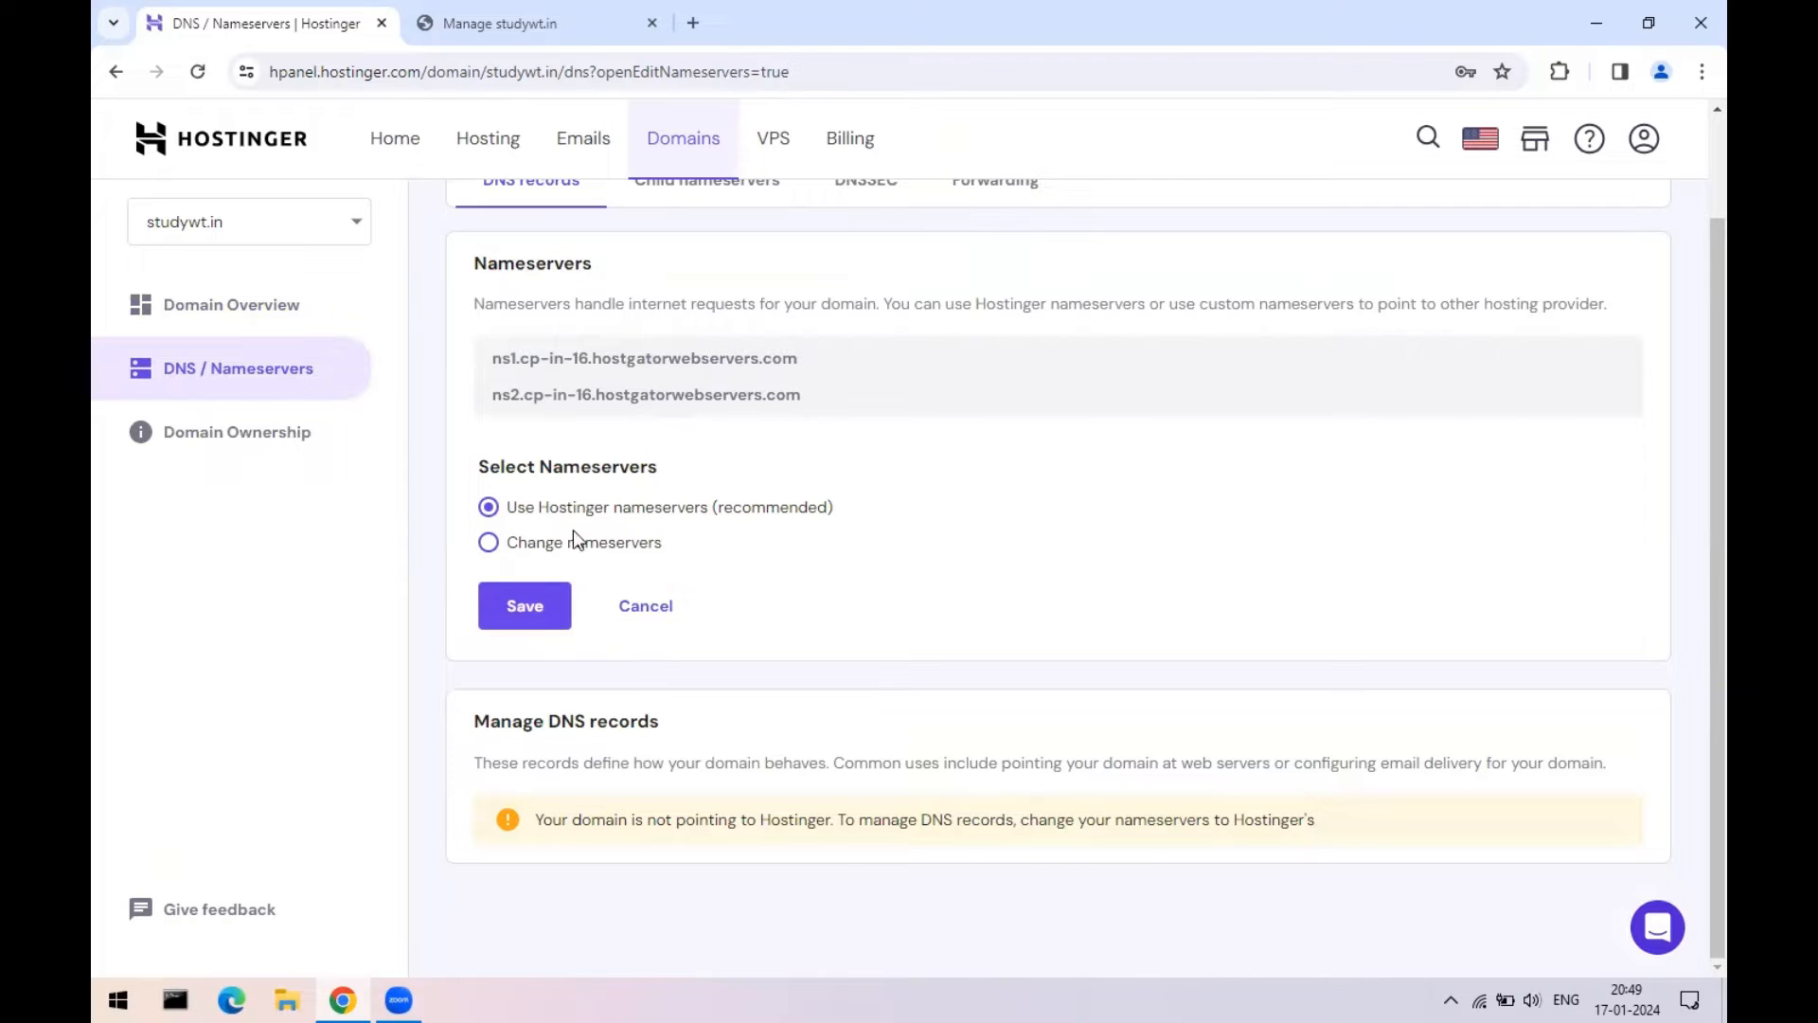
left_click(489, 542)
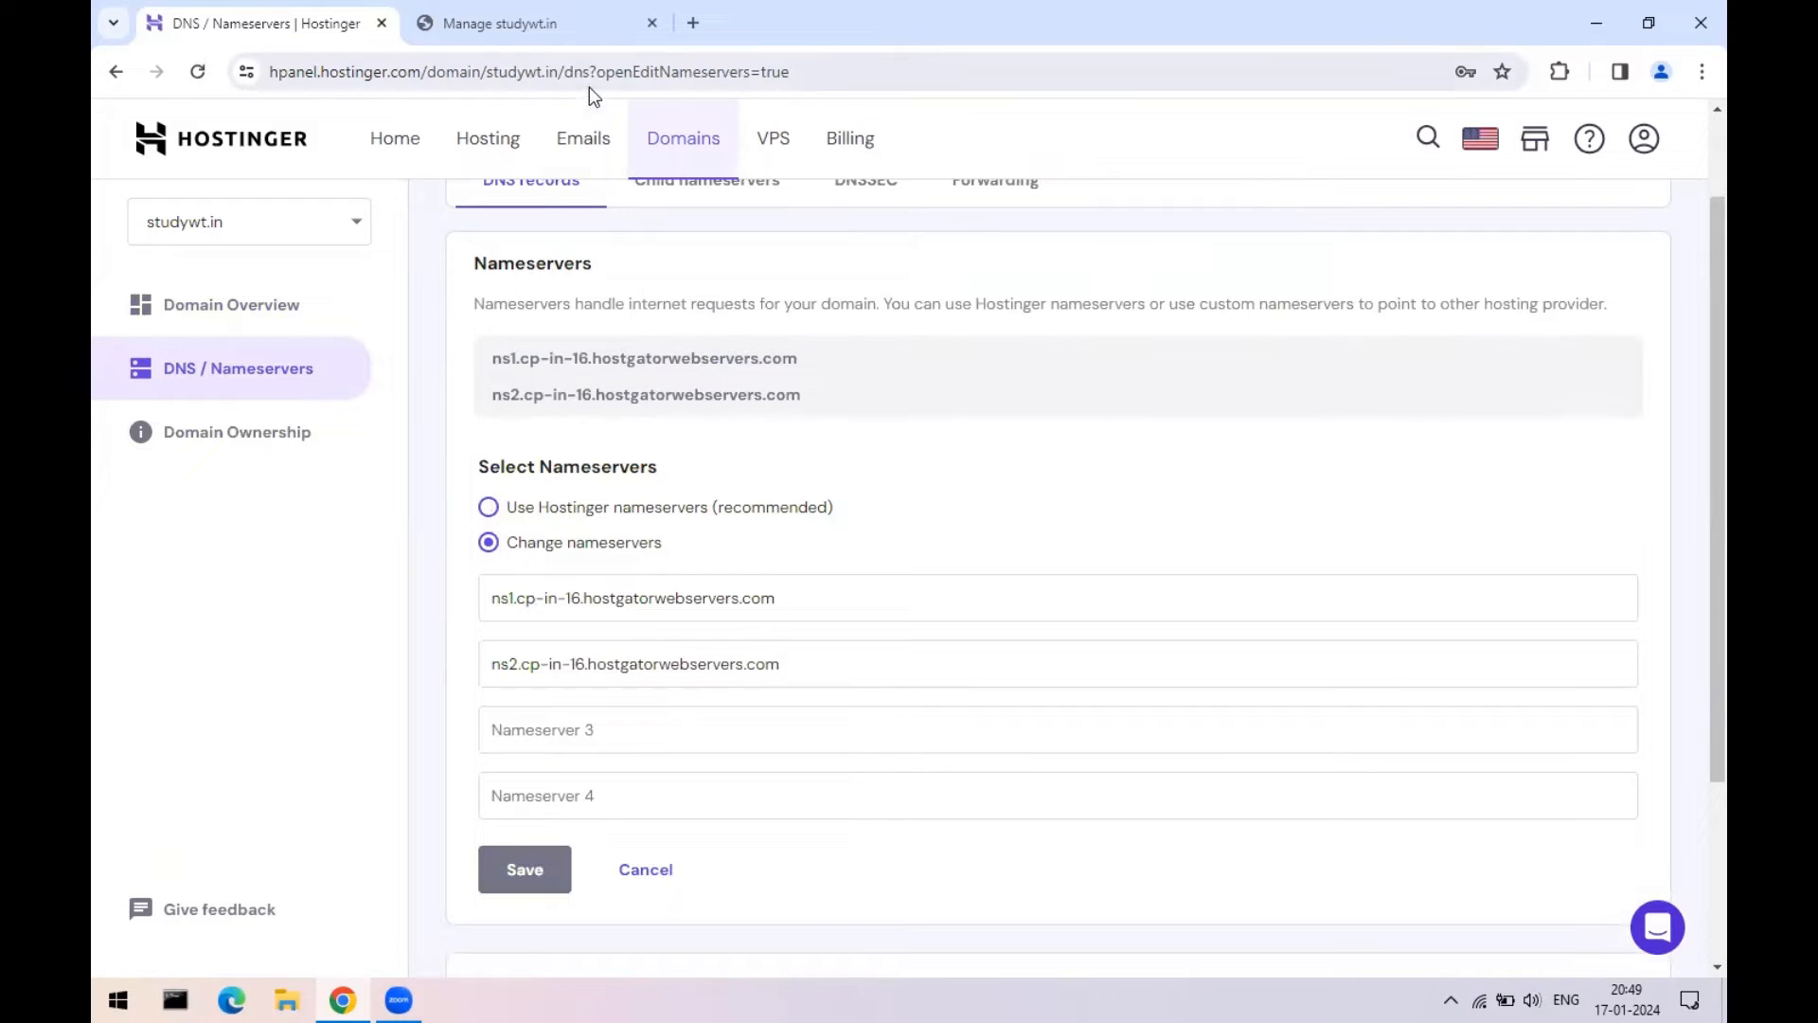
left_click(582, 19)
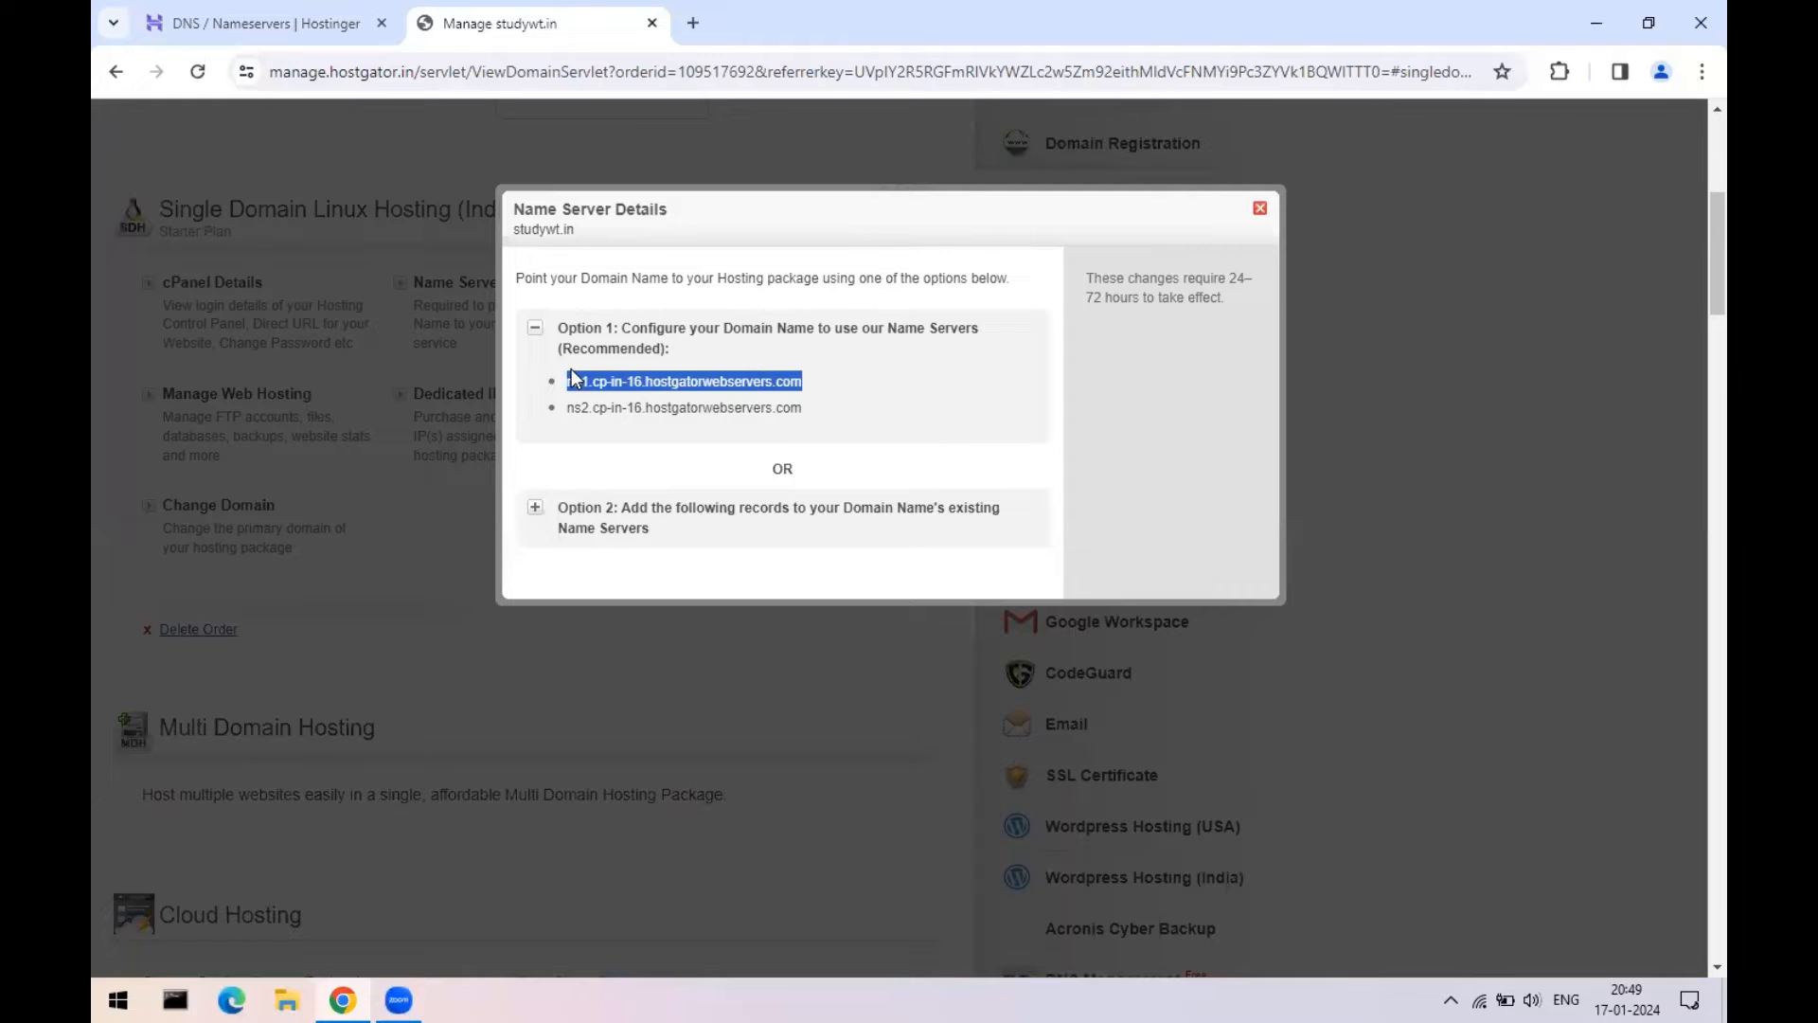
left_click(255, 23)
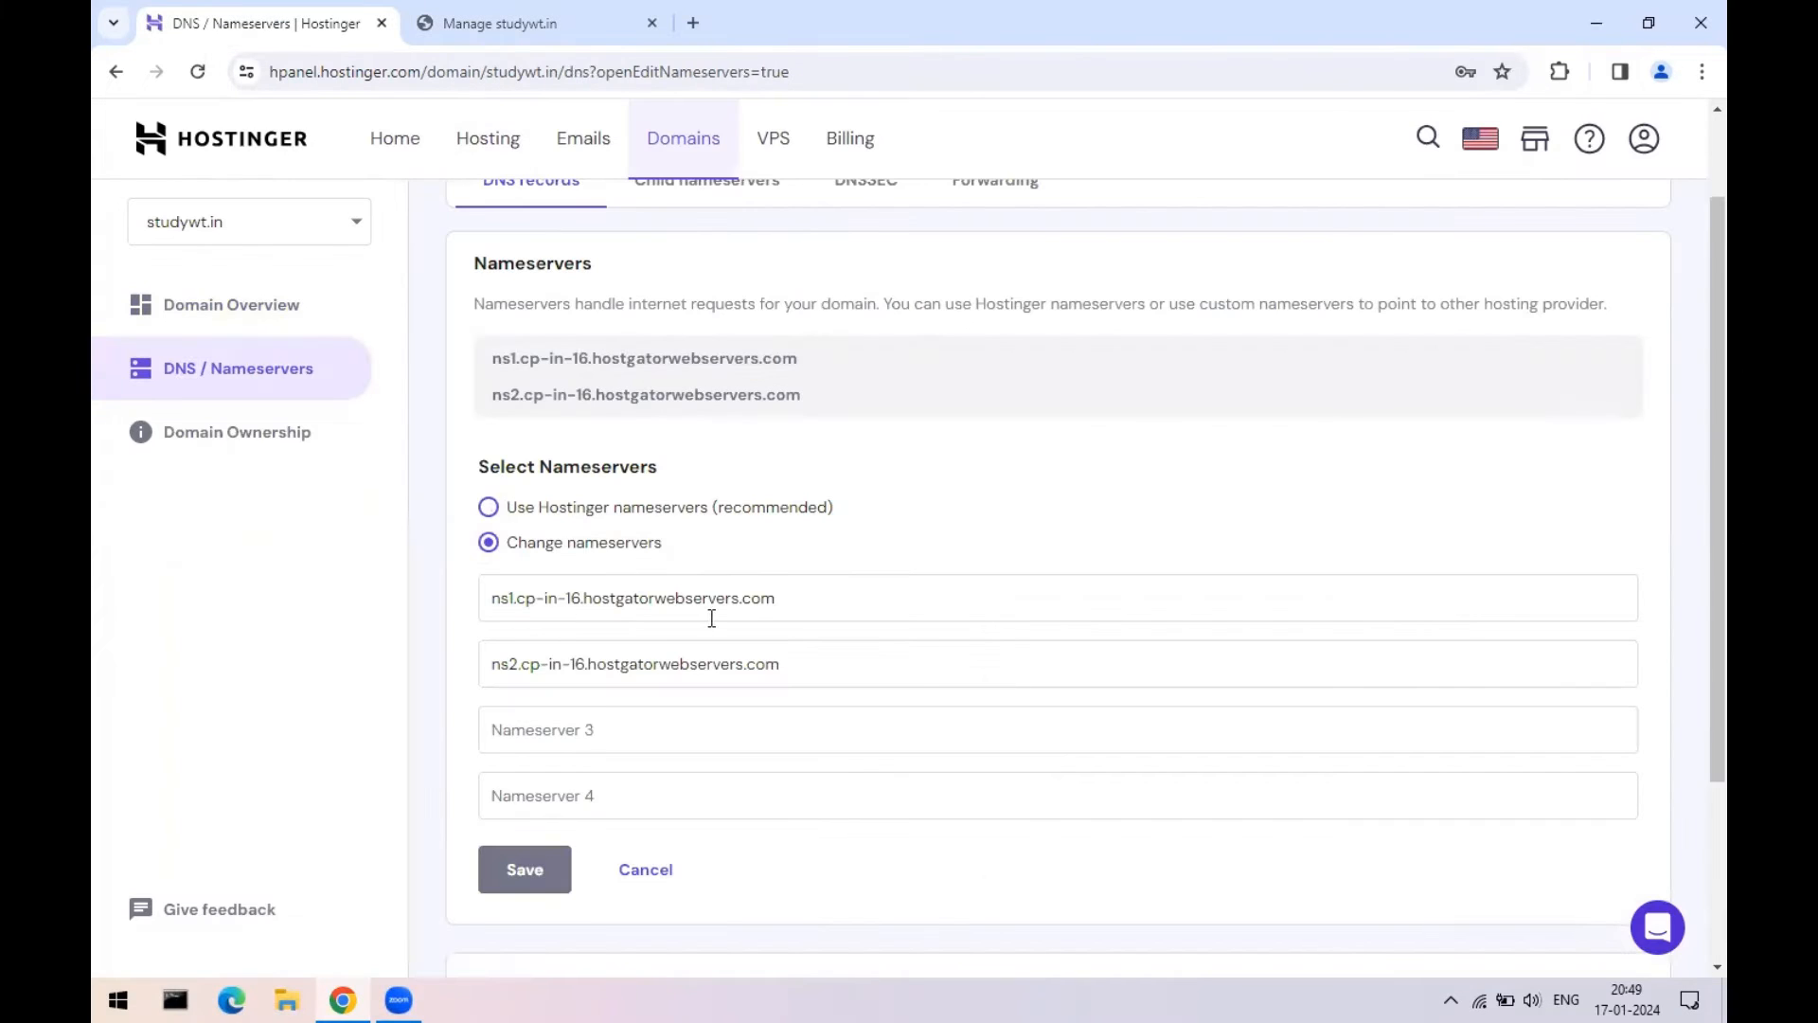
- Check both custom nameserver values against HostGator's and highlight its 24–72 hour propagation note
left_click(460, 6)
left_click_drag(568, 409, 841, 428)
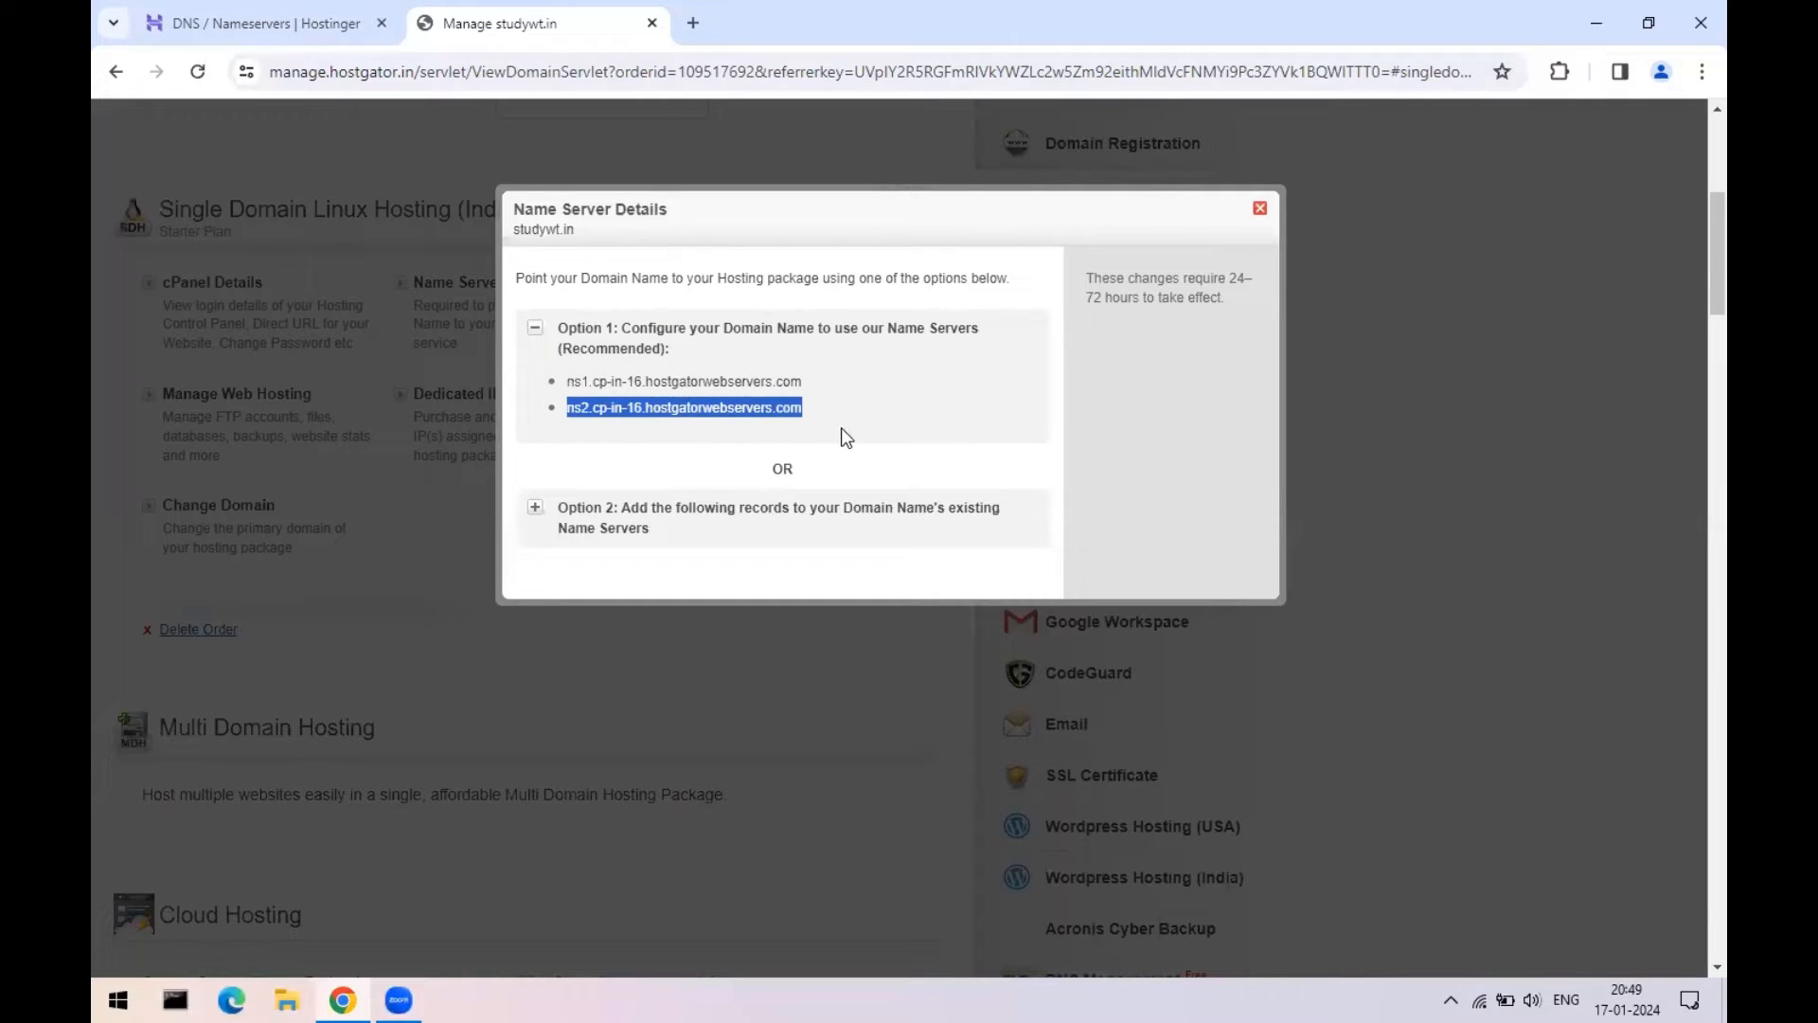
left_click(289, 19)
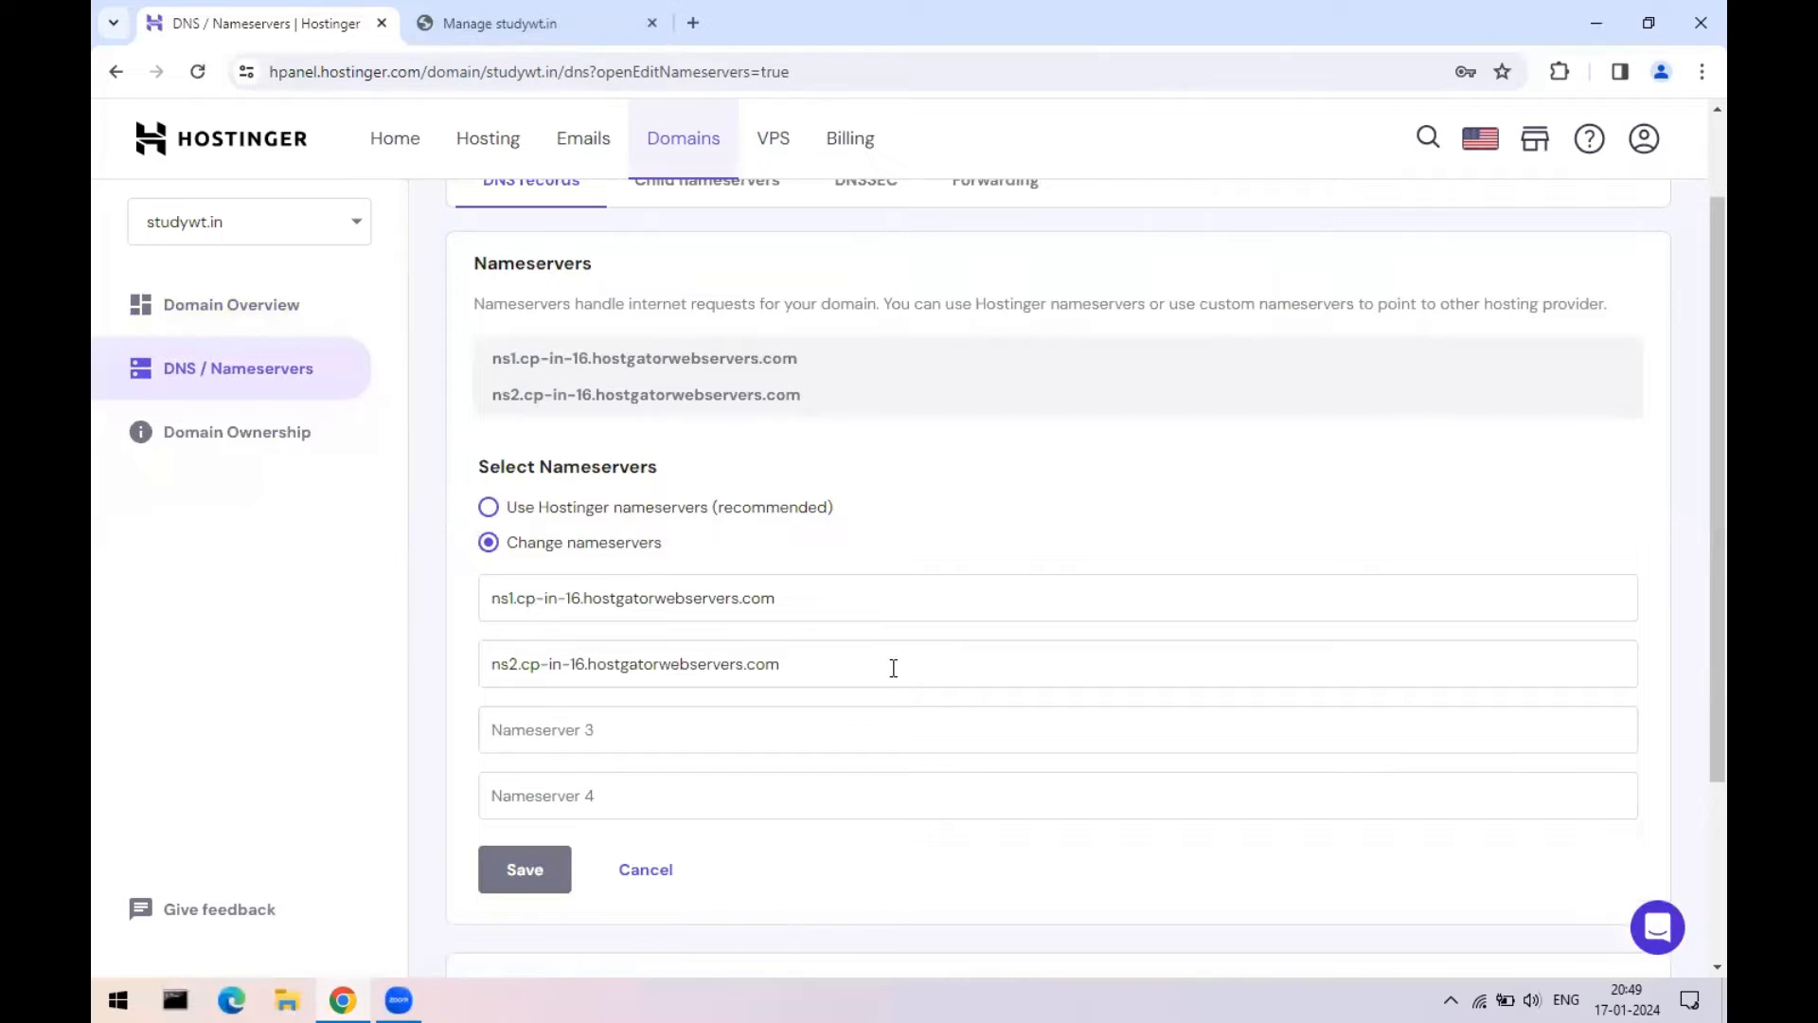
left_click(714, 593)
left_click(765, 653)
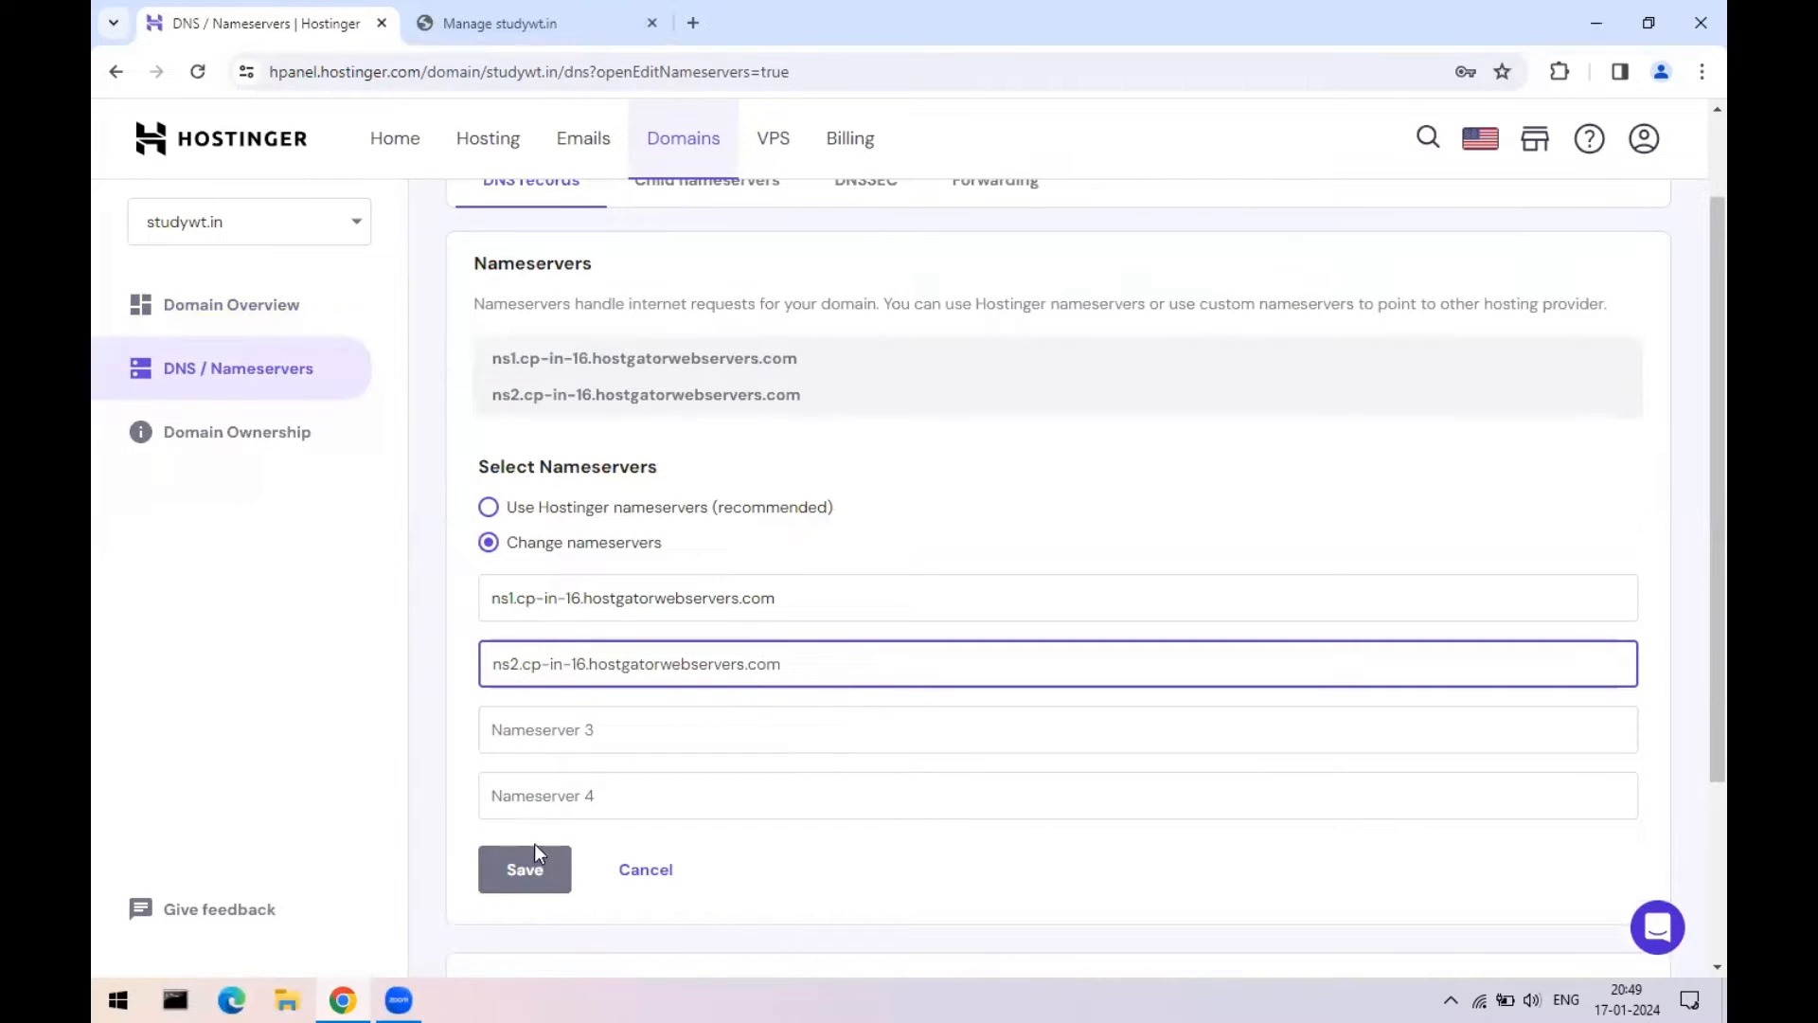
left_click(568, 19)
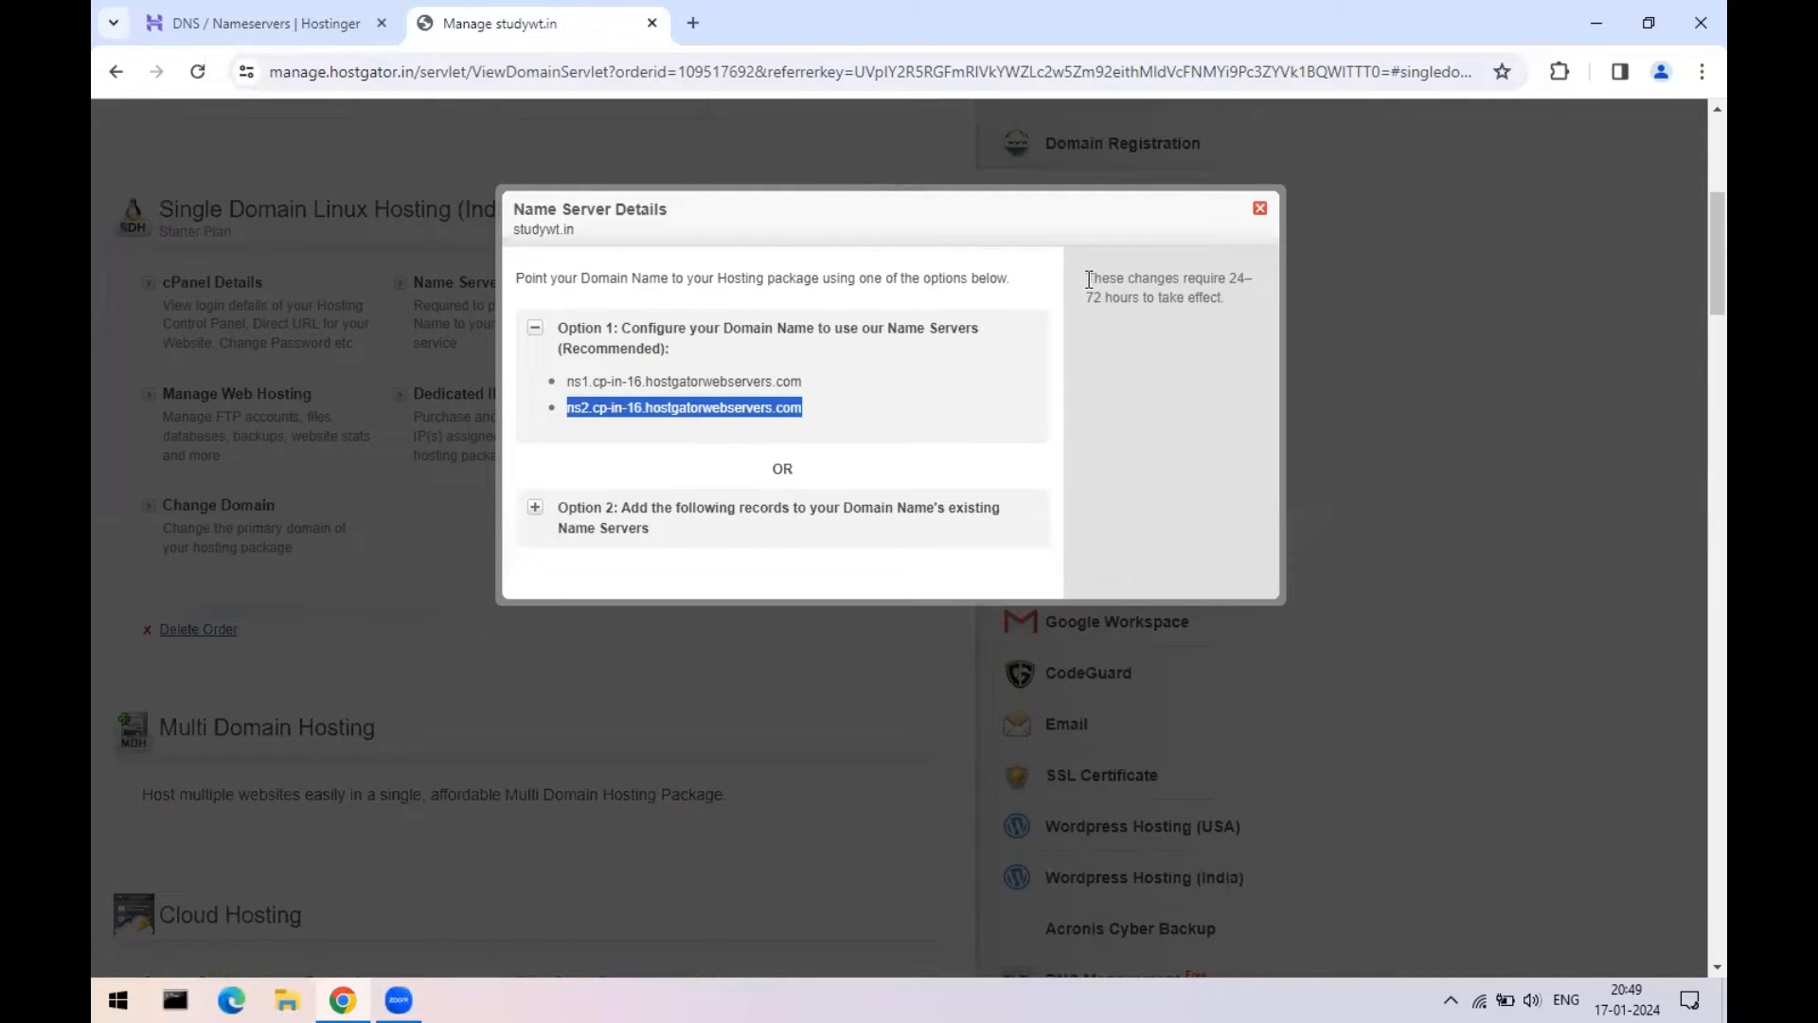
left_click_drag(1089, 279, 1225, 299)
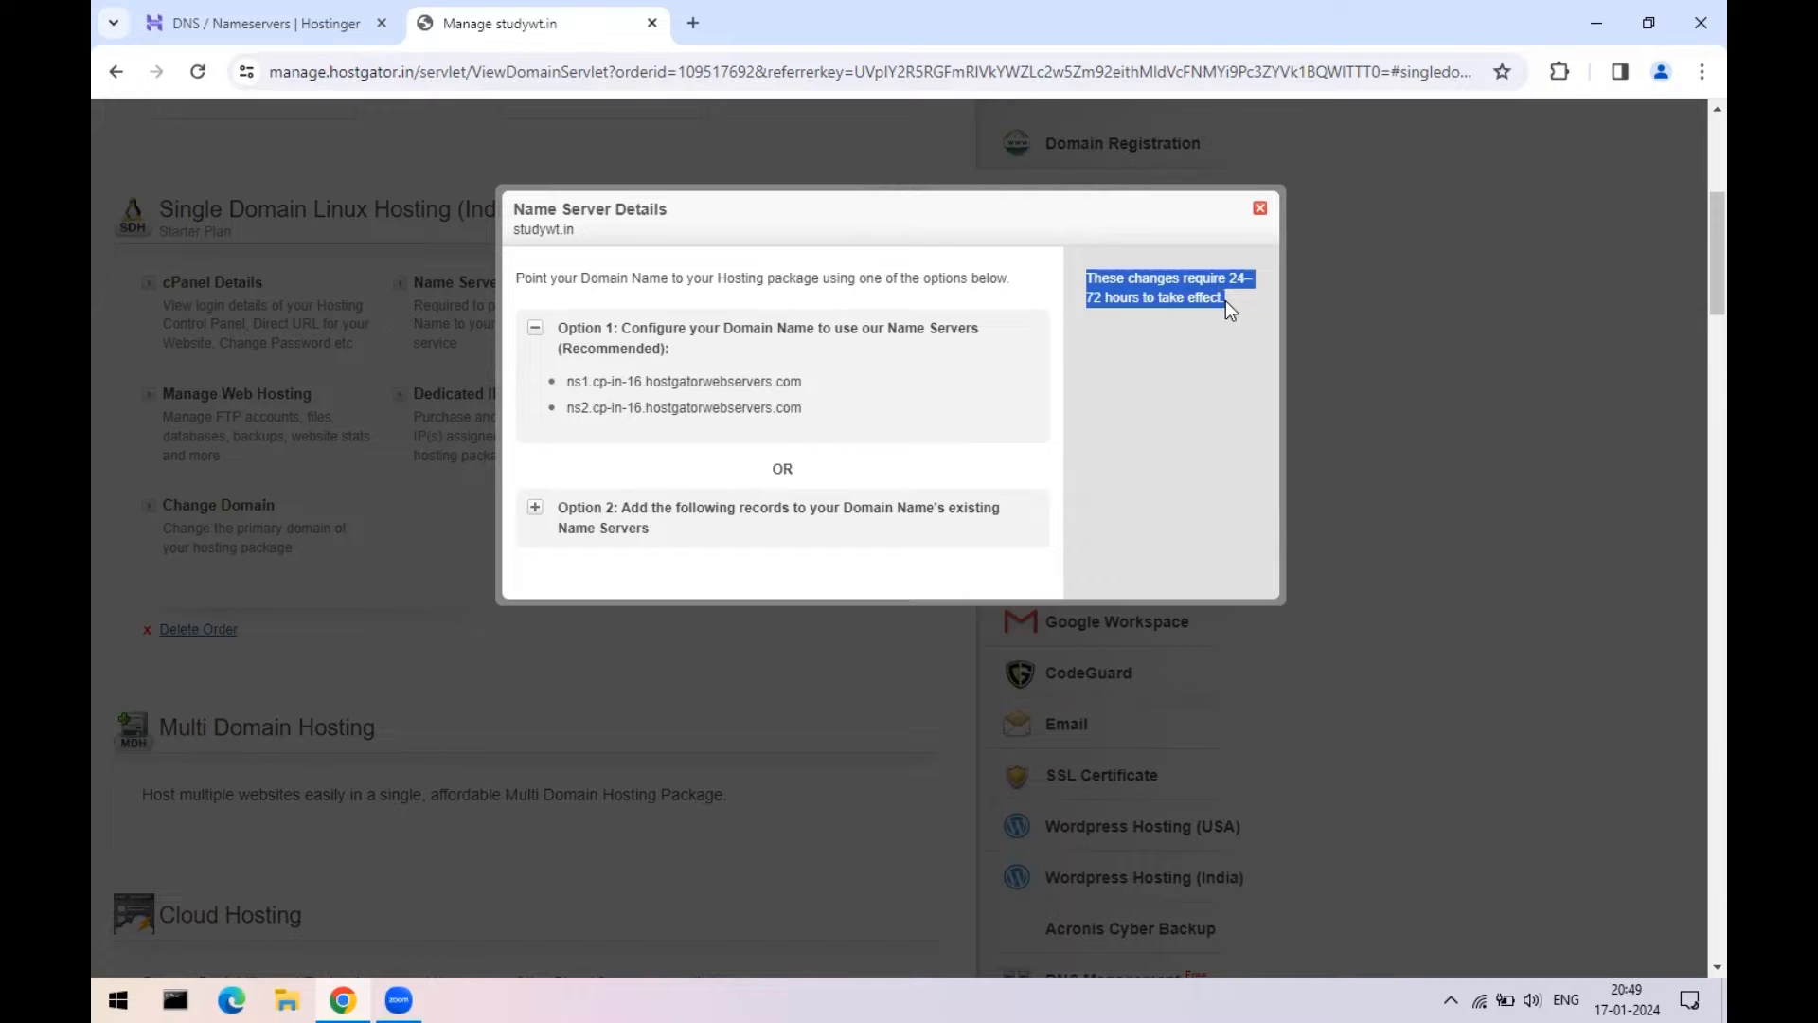
left_click(1208, 344)
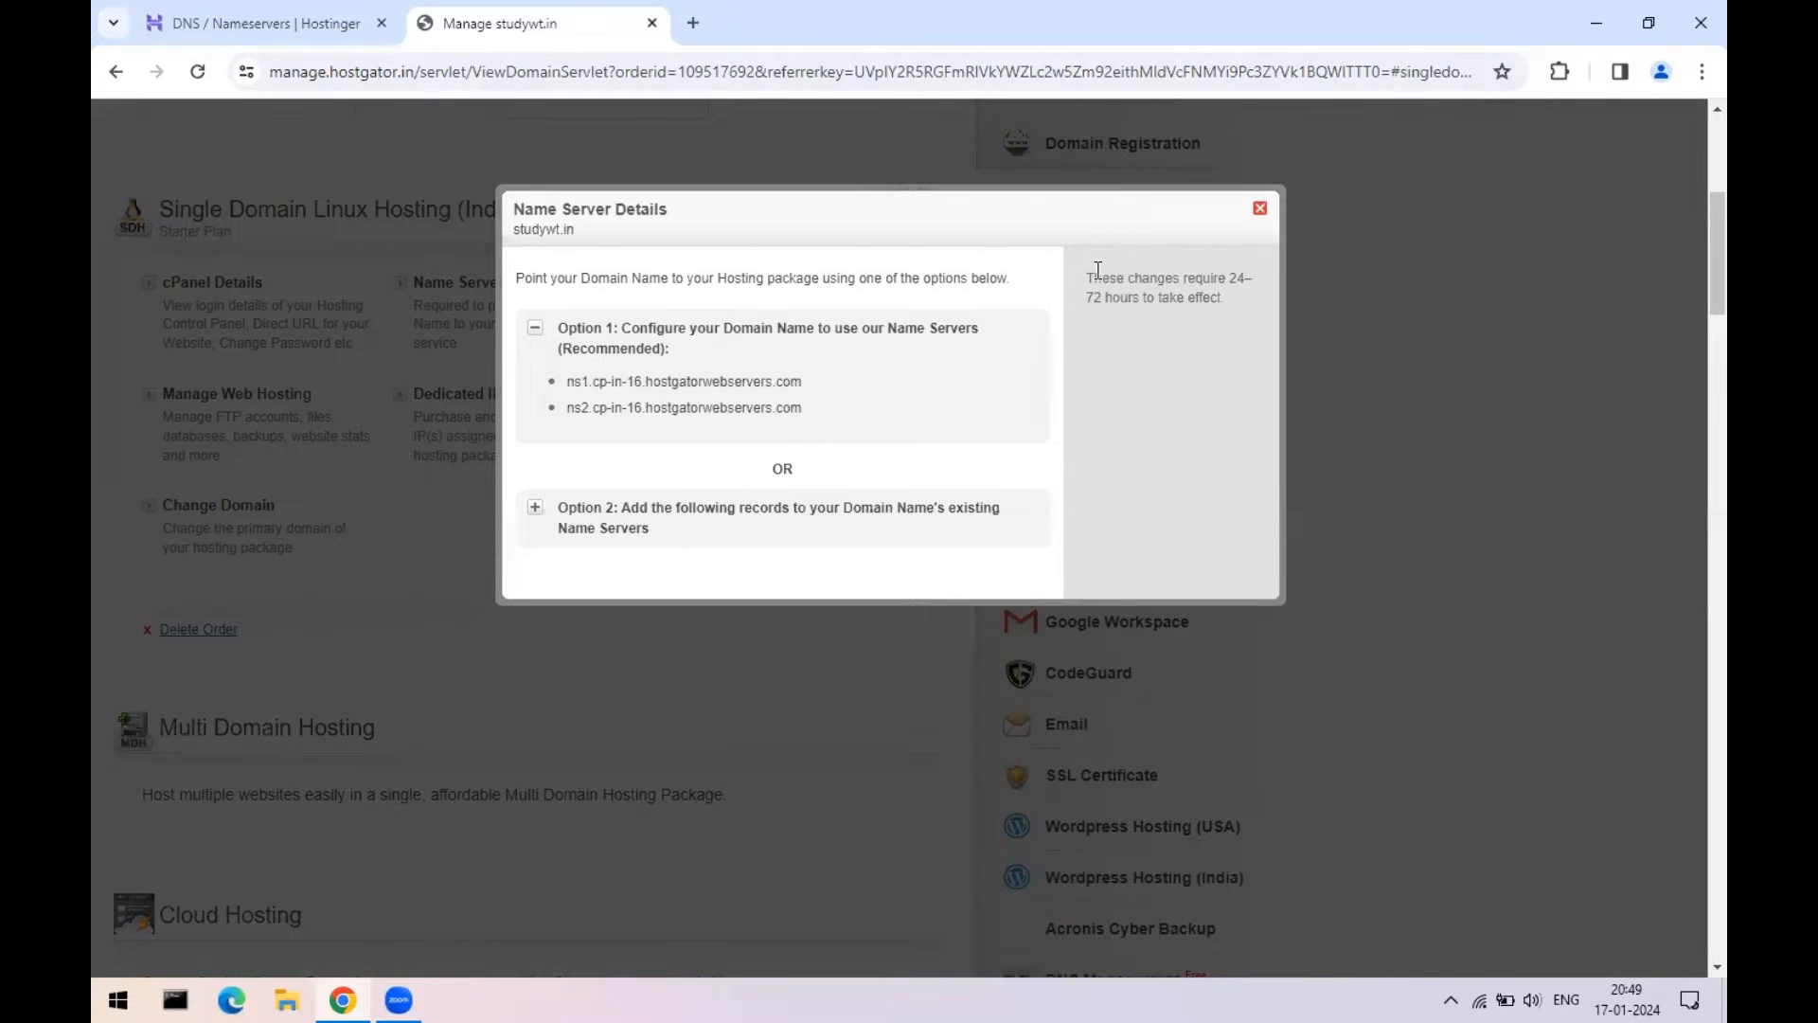
left_click_drag(1091, 275, 1222, 298)
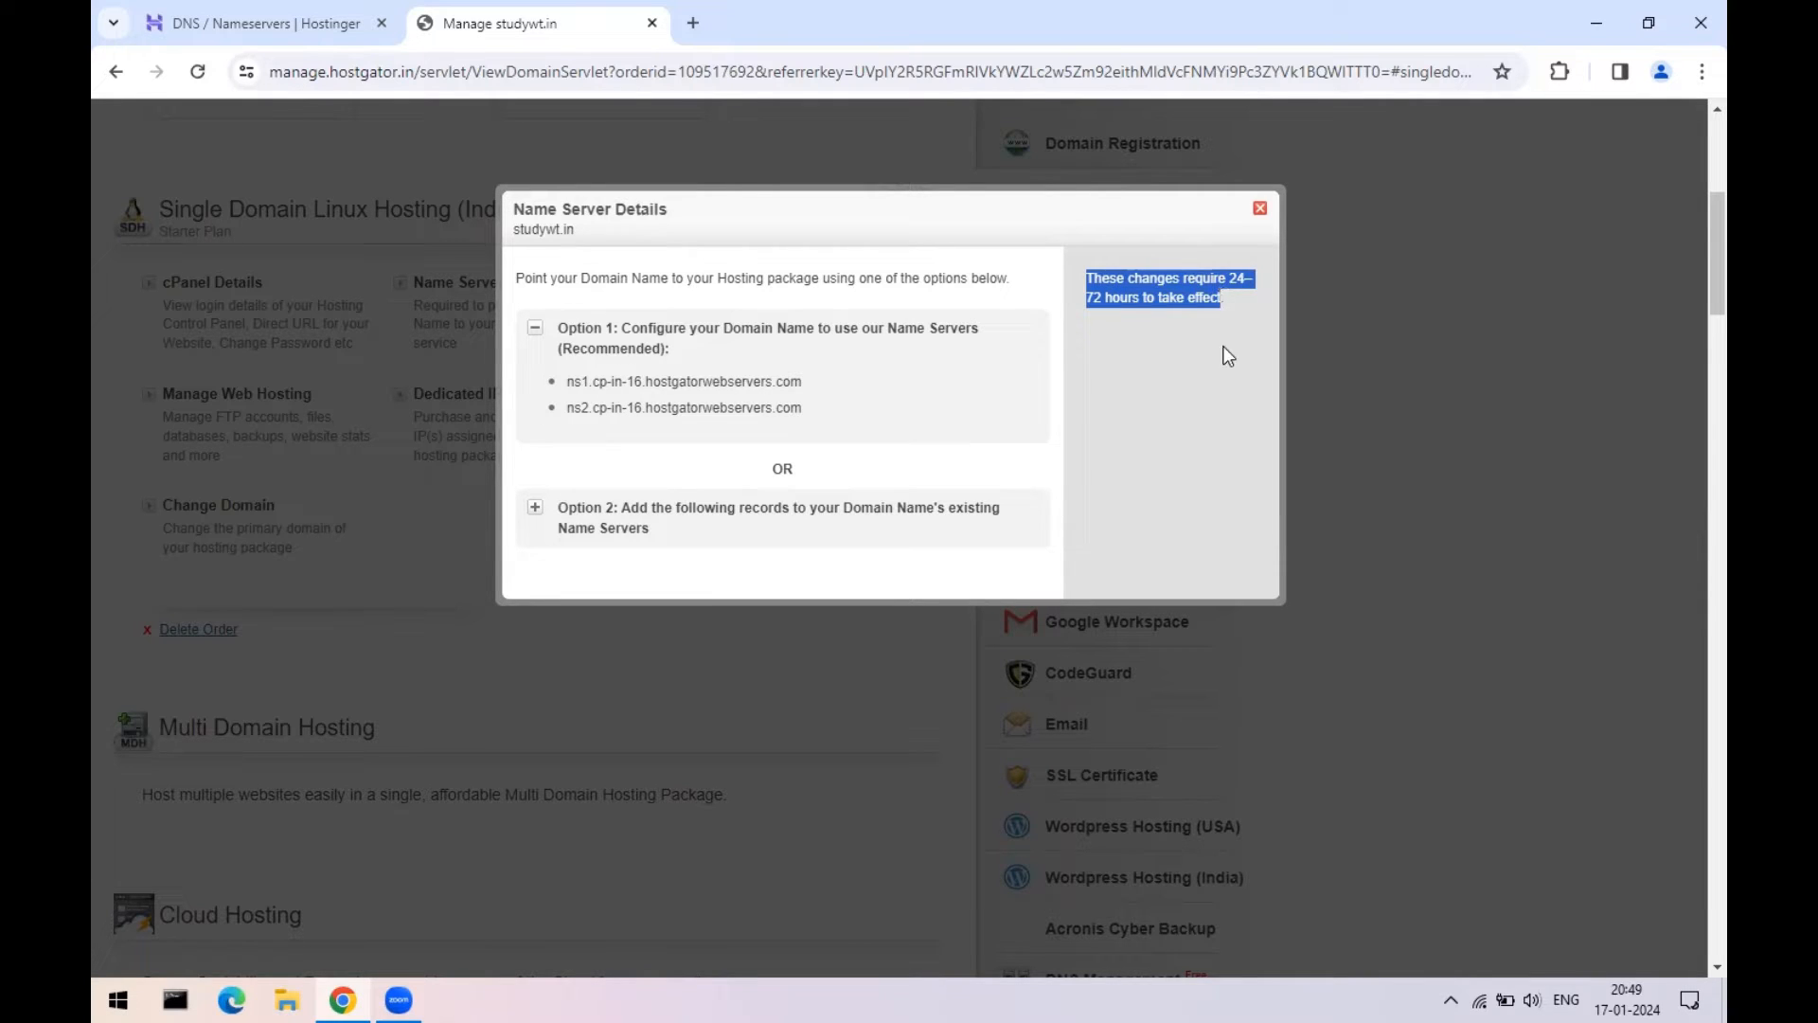
left_click(1173, 330)
left_click_drag(1087, 277, 1231, 299)
left_click(1218, 372)
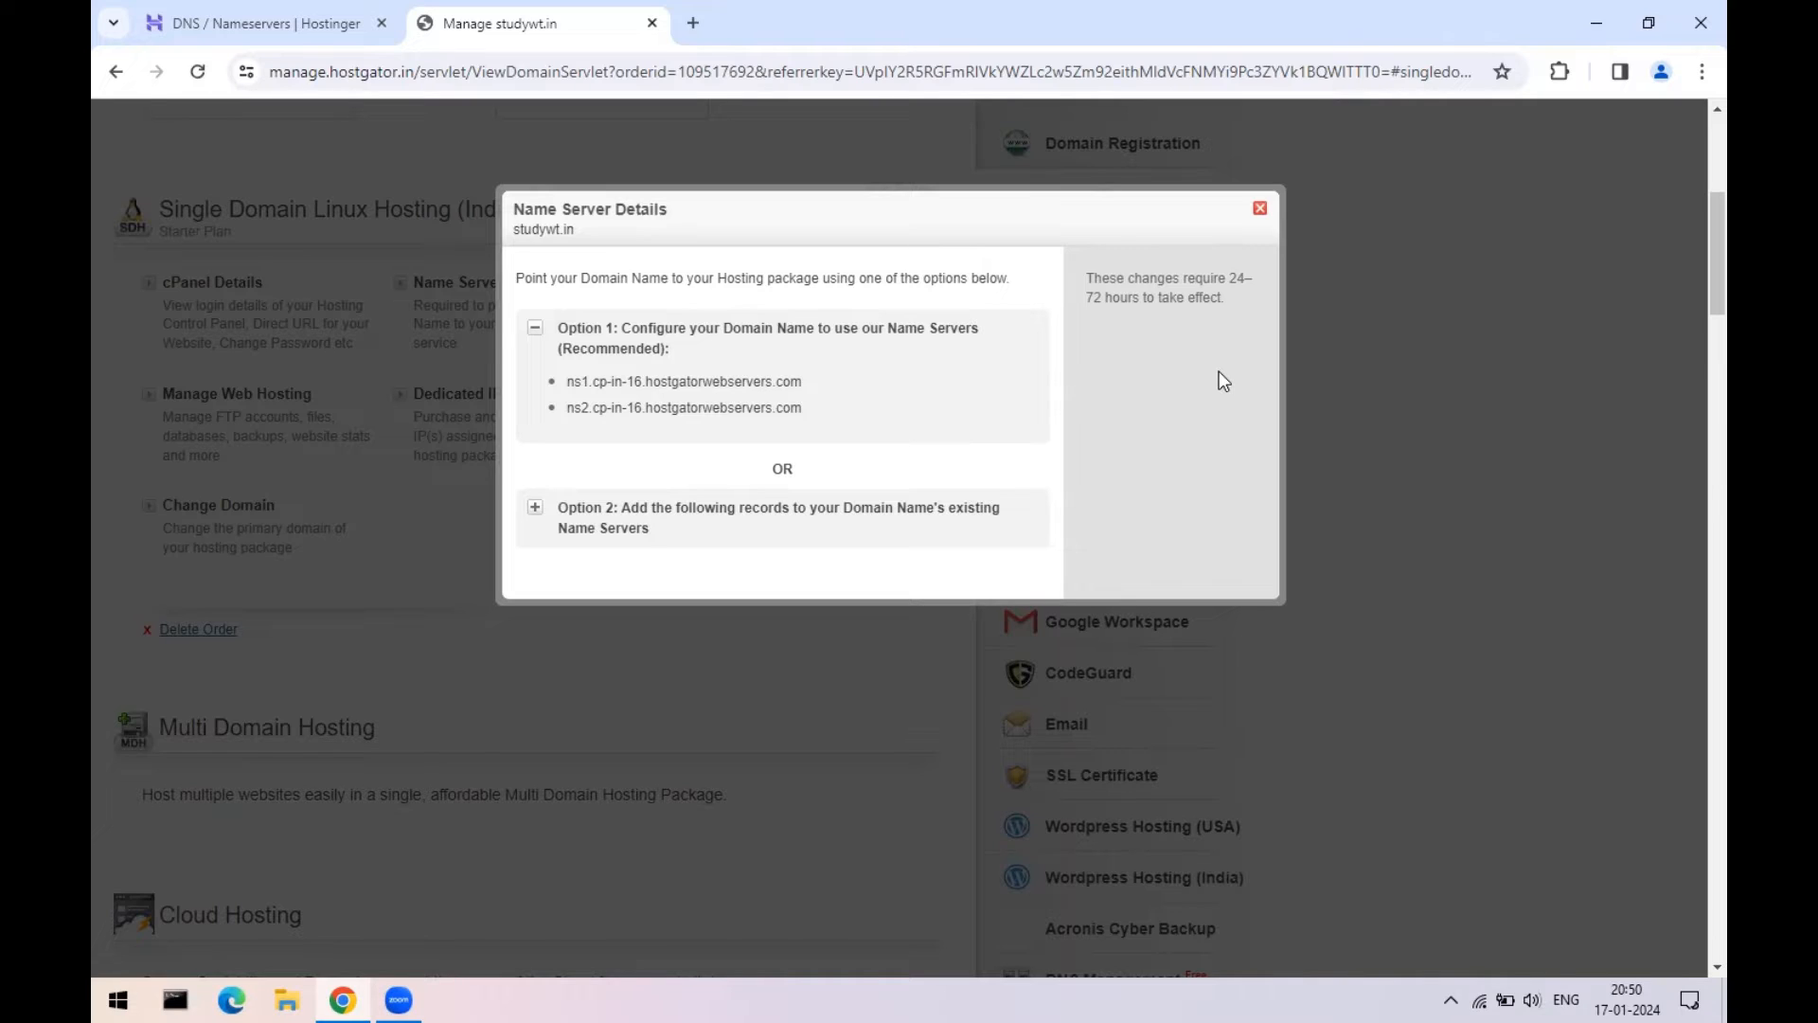
left_click(328, 9)
left_click(589, 6)
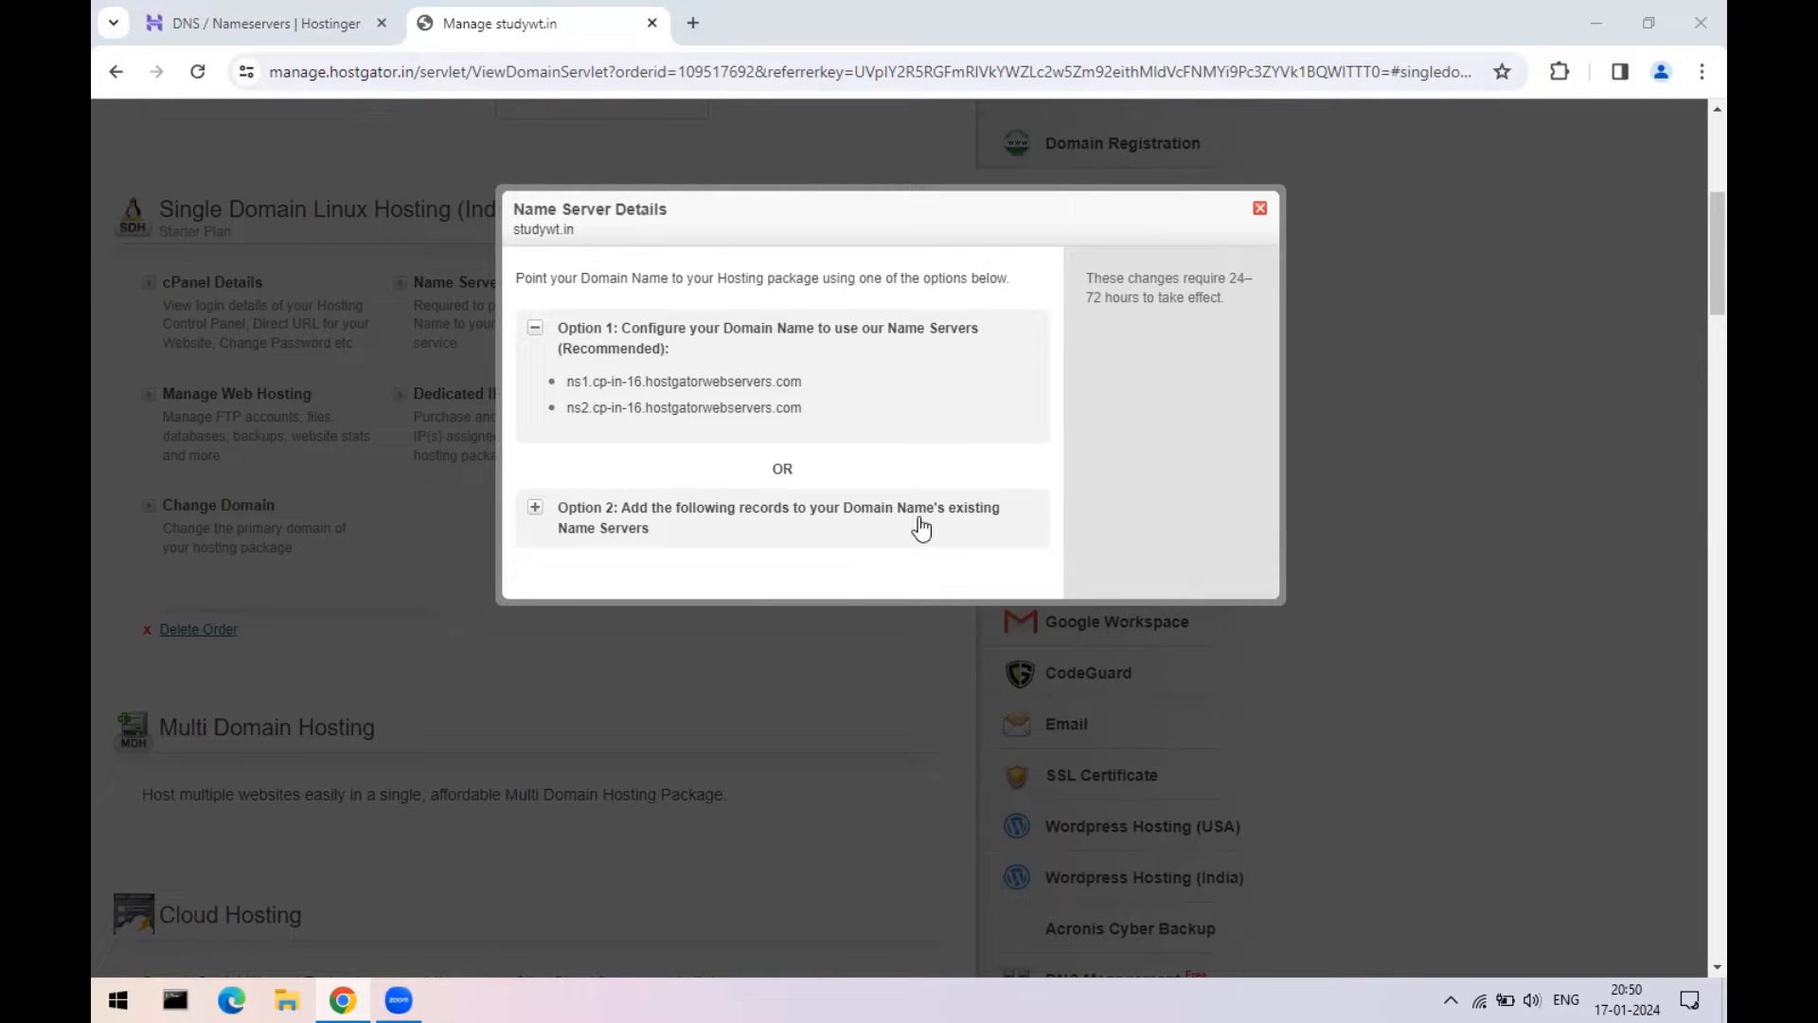
left_click(219, 15)
left_click(537, 26)
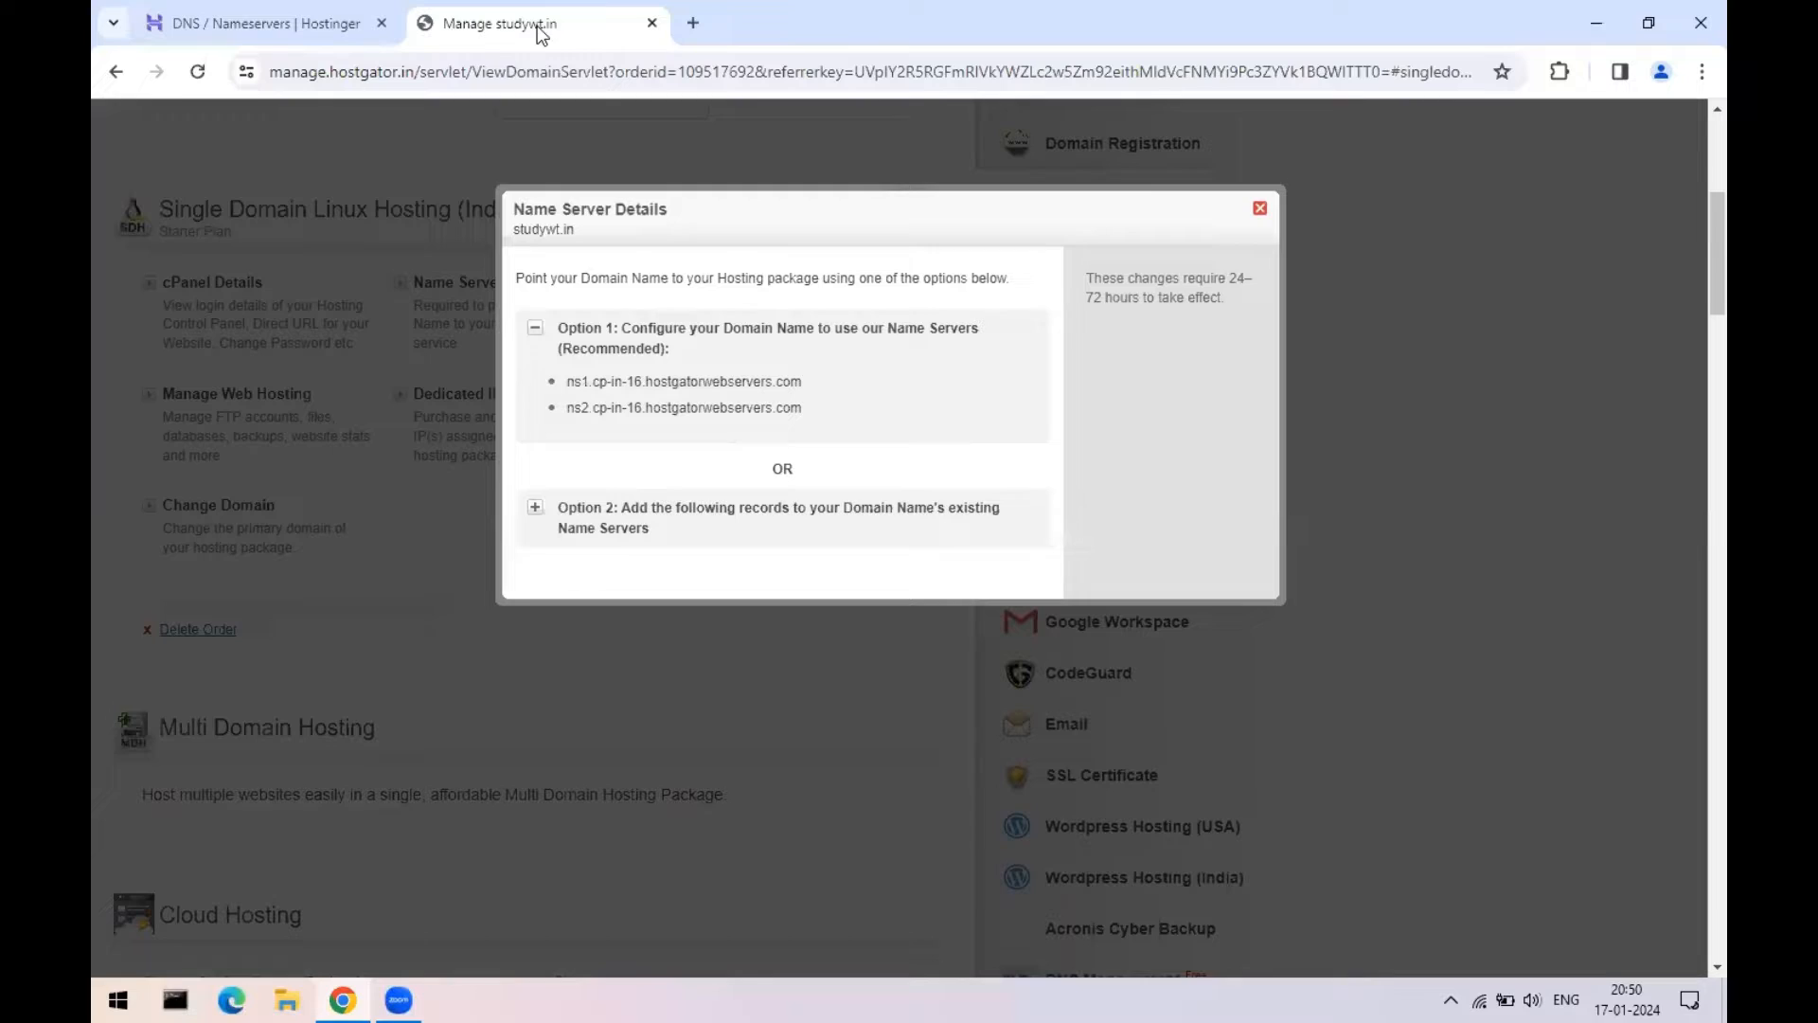
left_click(318, 26)
left_click(466, 27)
left_click(338, 27)
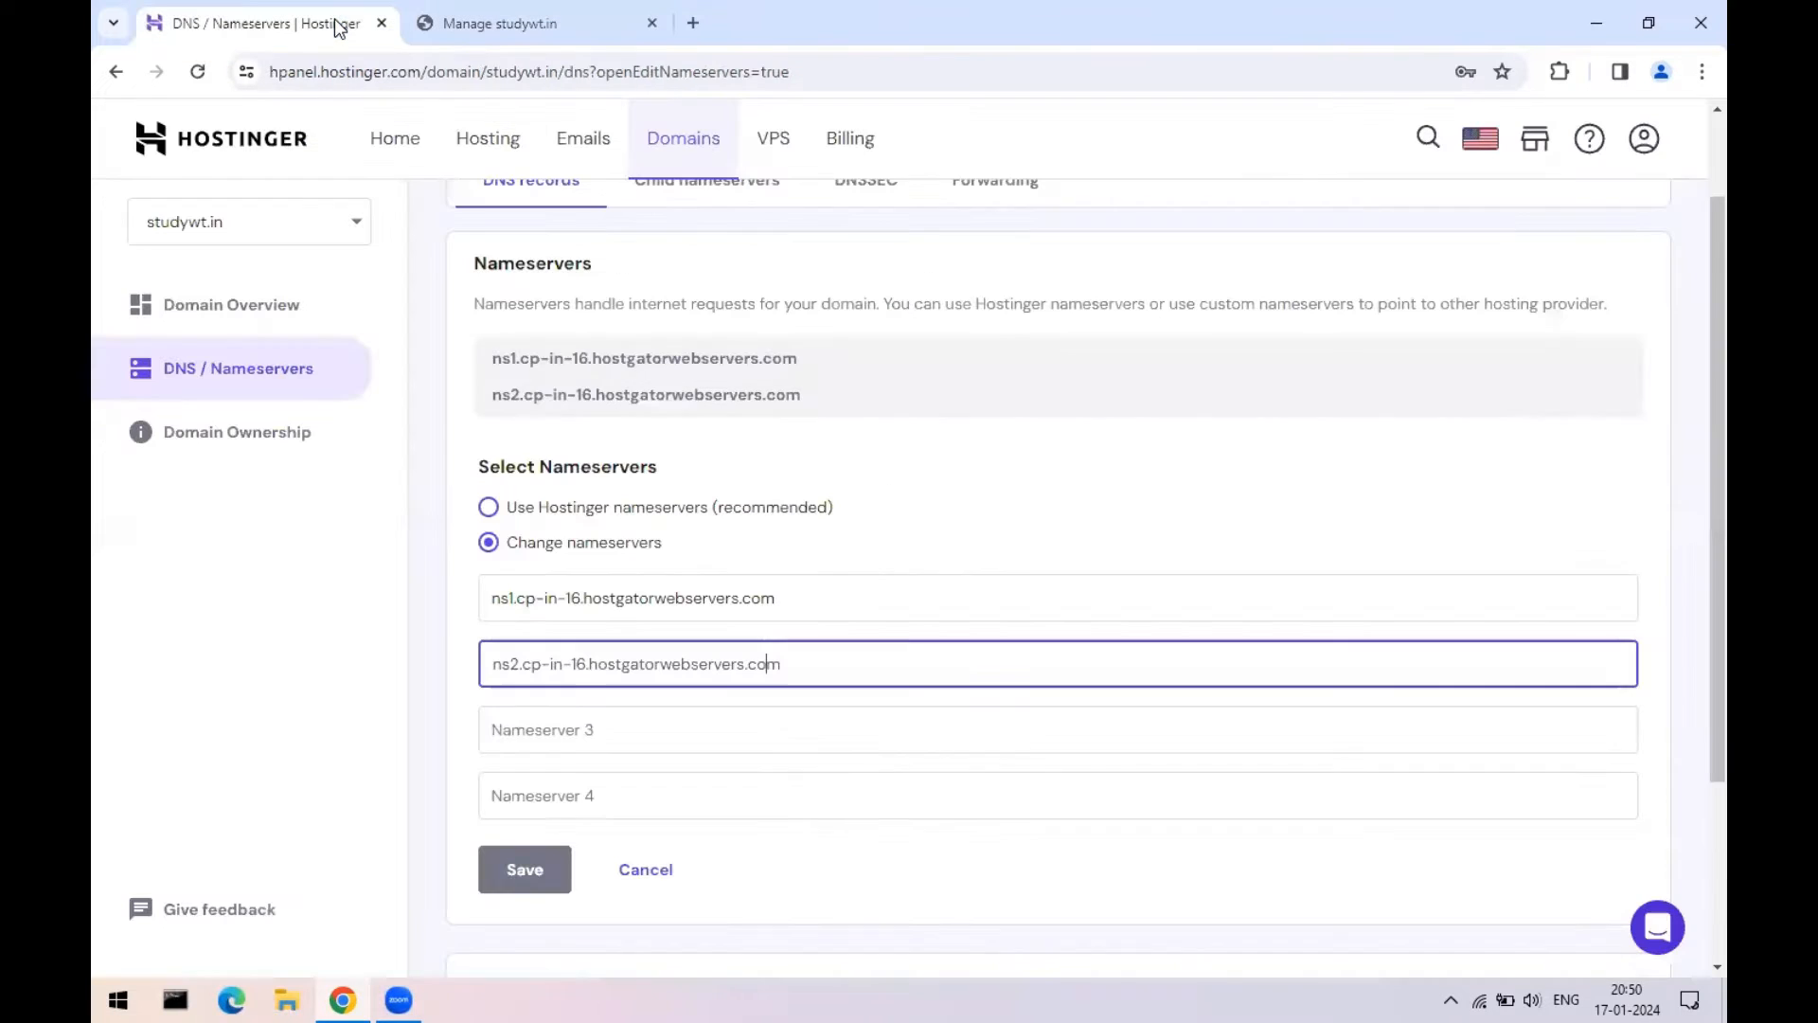
left_click(557, 29)
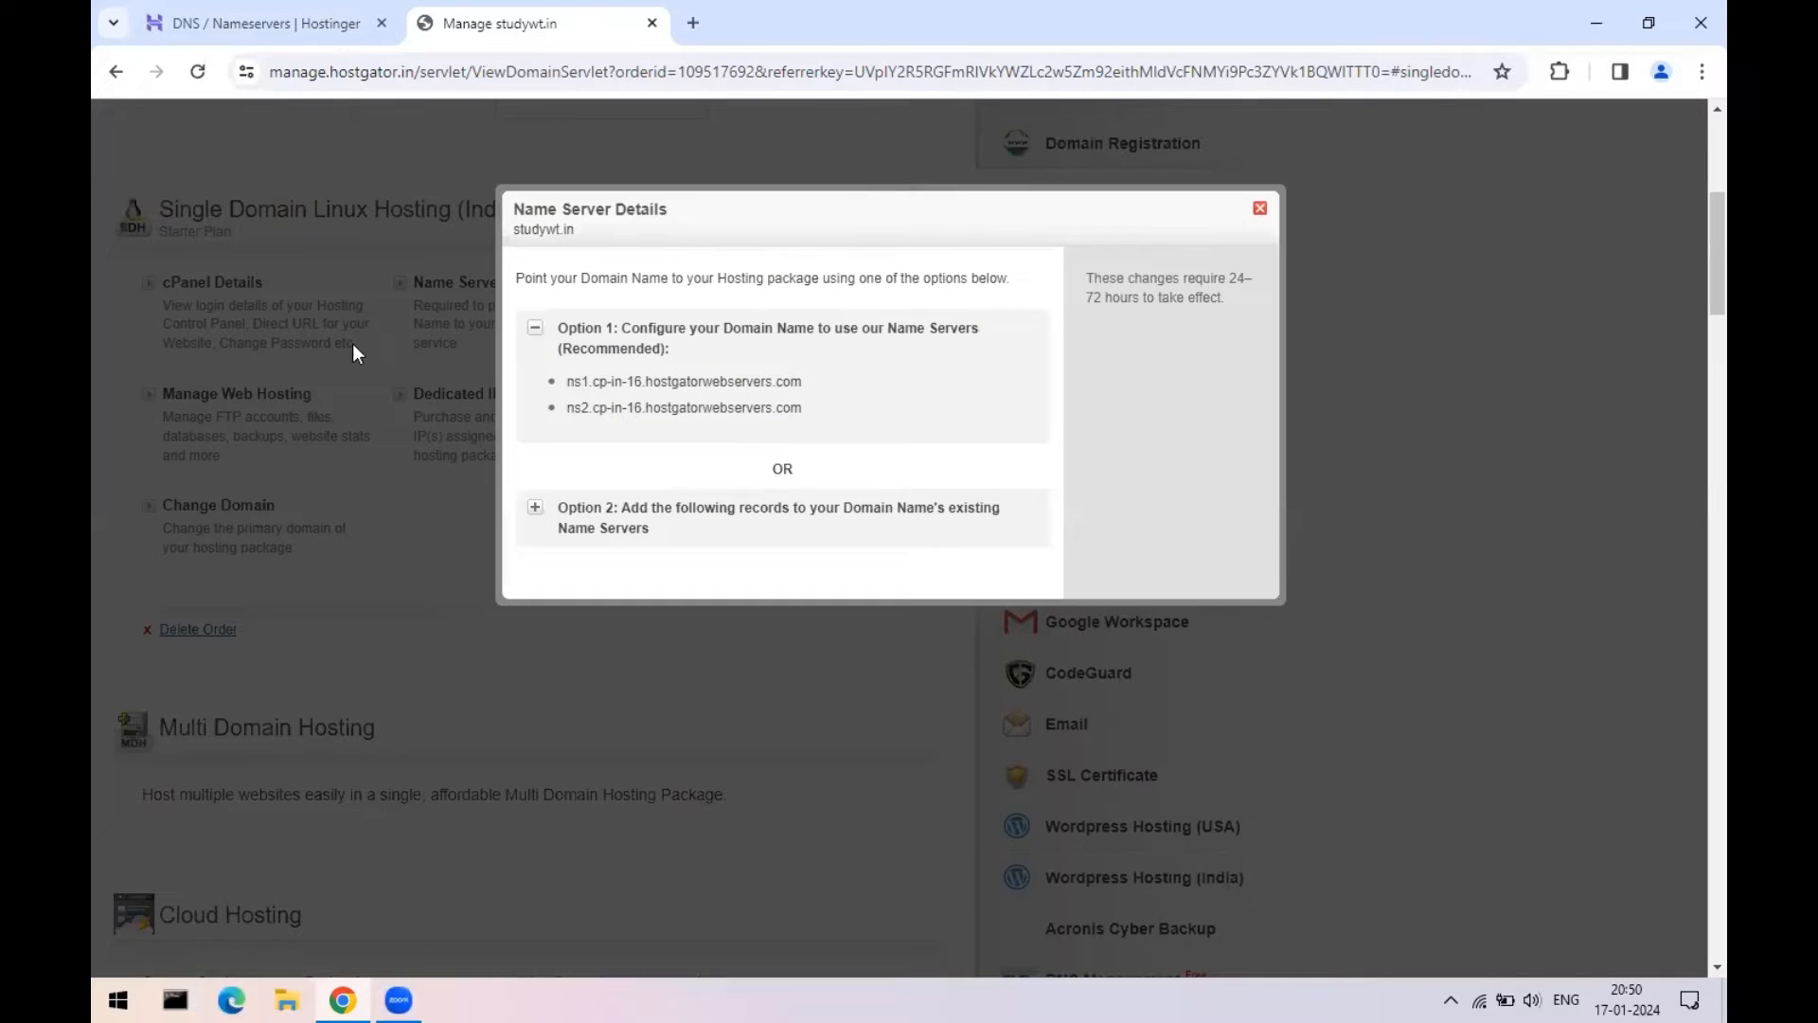
left_click(277, 26)
left_click(526, 27)
left_click(305, 21)
left_click(525, 23)
left_click_drag(572, 383, 774, 406)
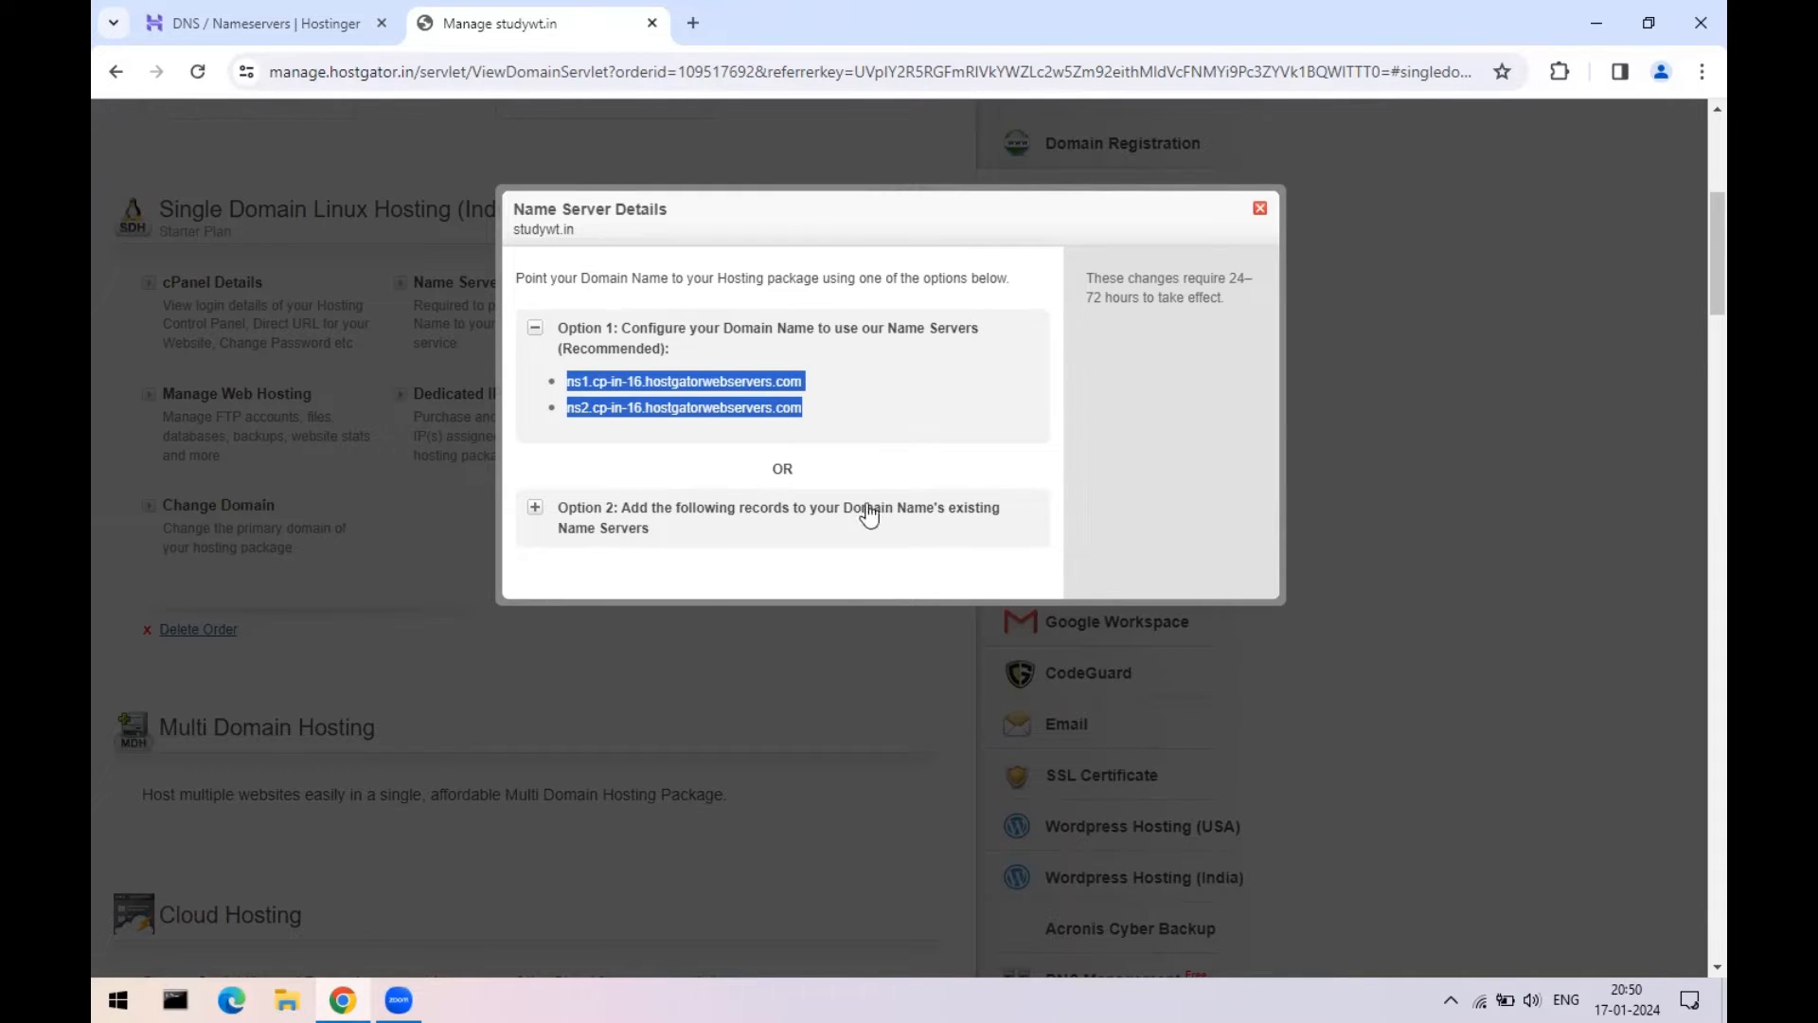
left_click(689, 375)
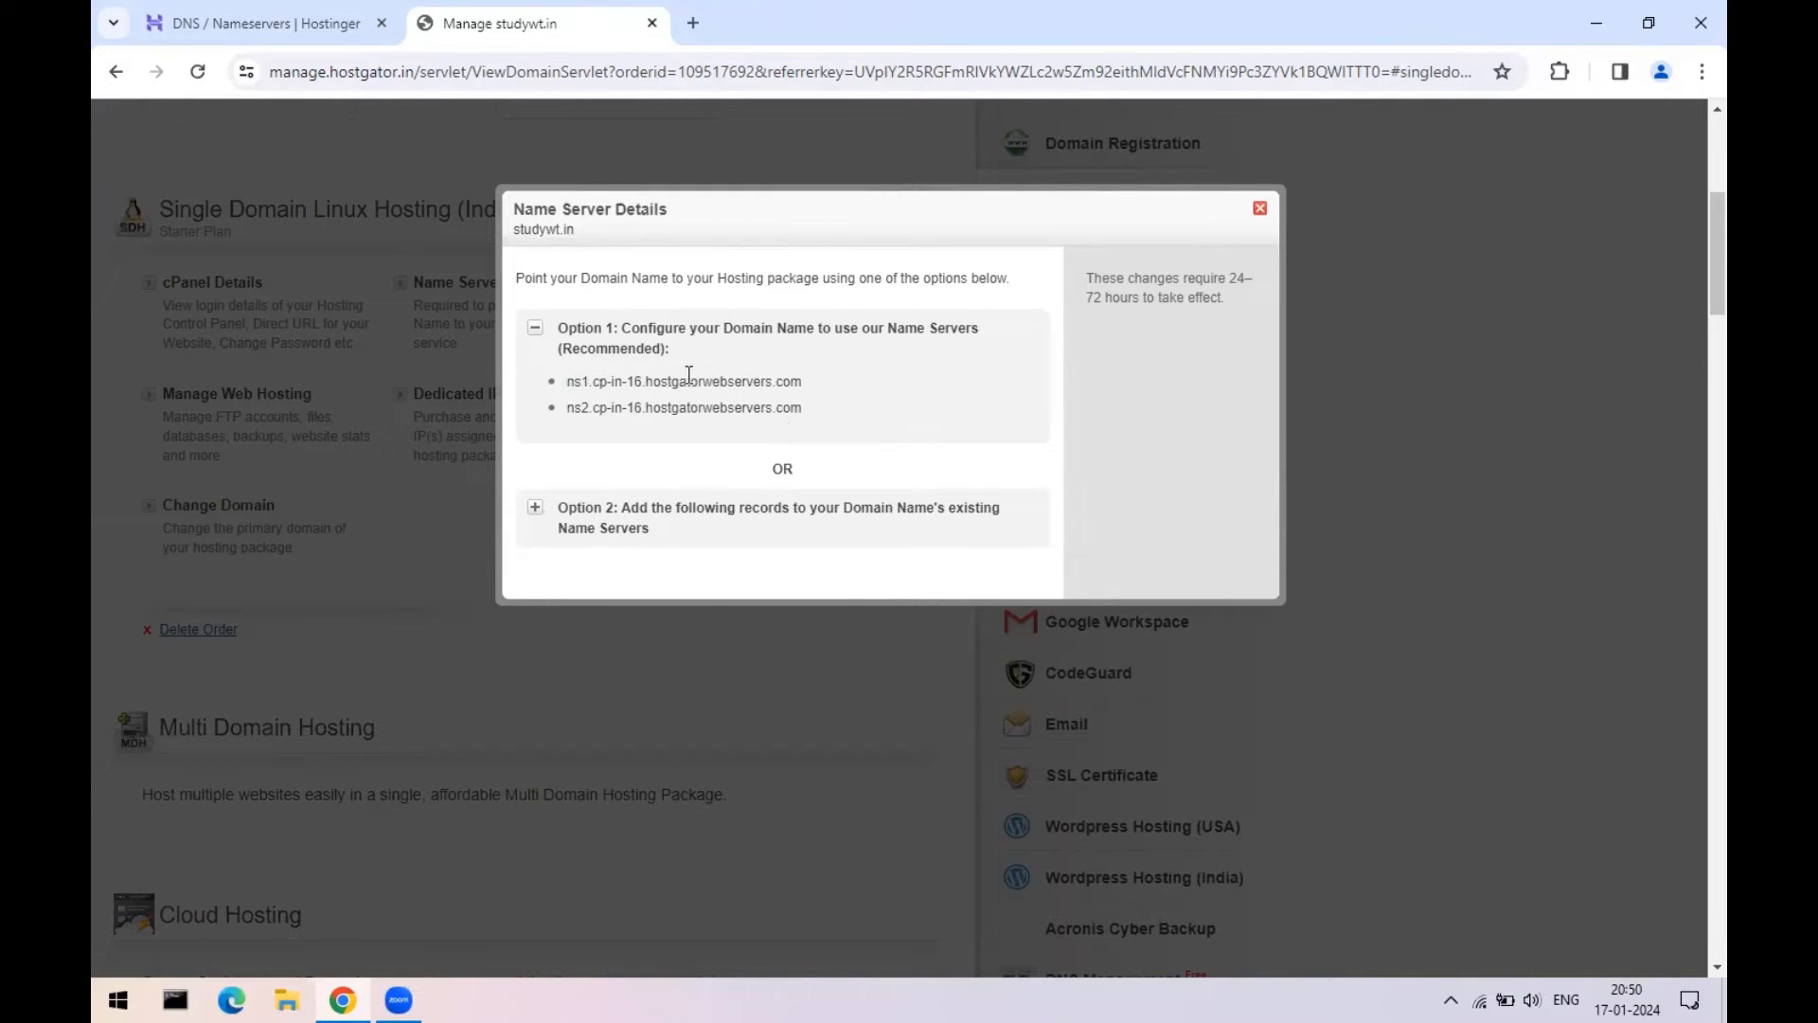
- Expand and collapse HostGator's Option 2 DNS-records alternative, then close Name Server Details
left_click(535, 509)
scroll(776, 329, "down", 2)
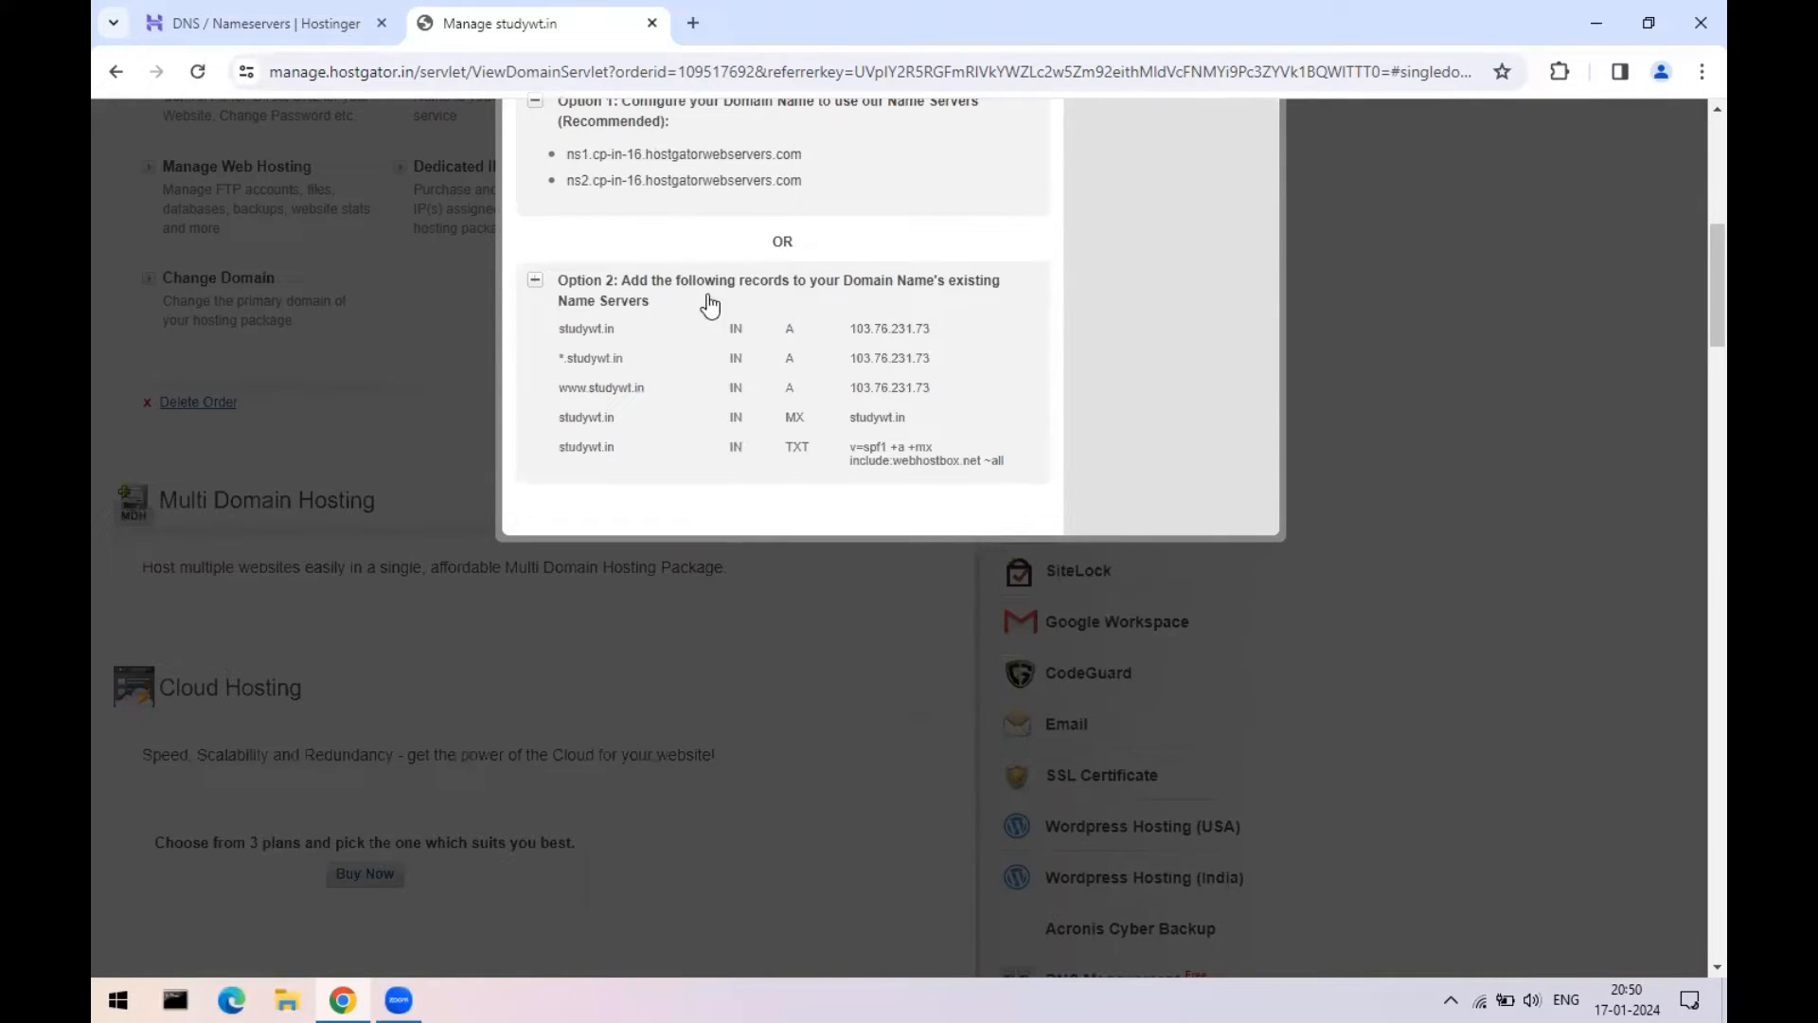
left_click_drag(622, 284, 987, 284)
left_click(595, 305)
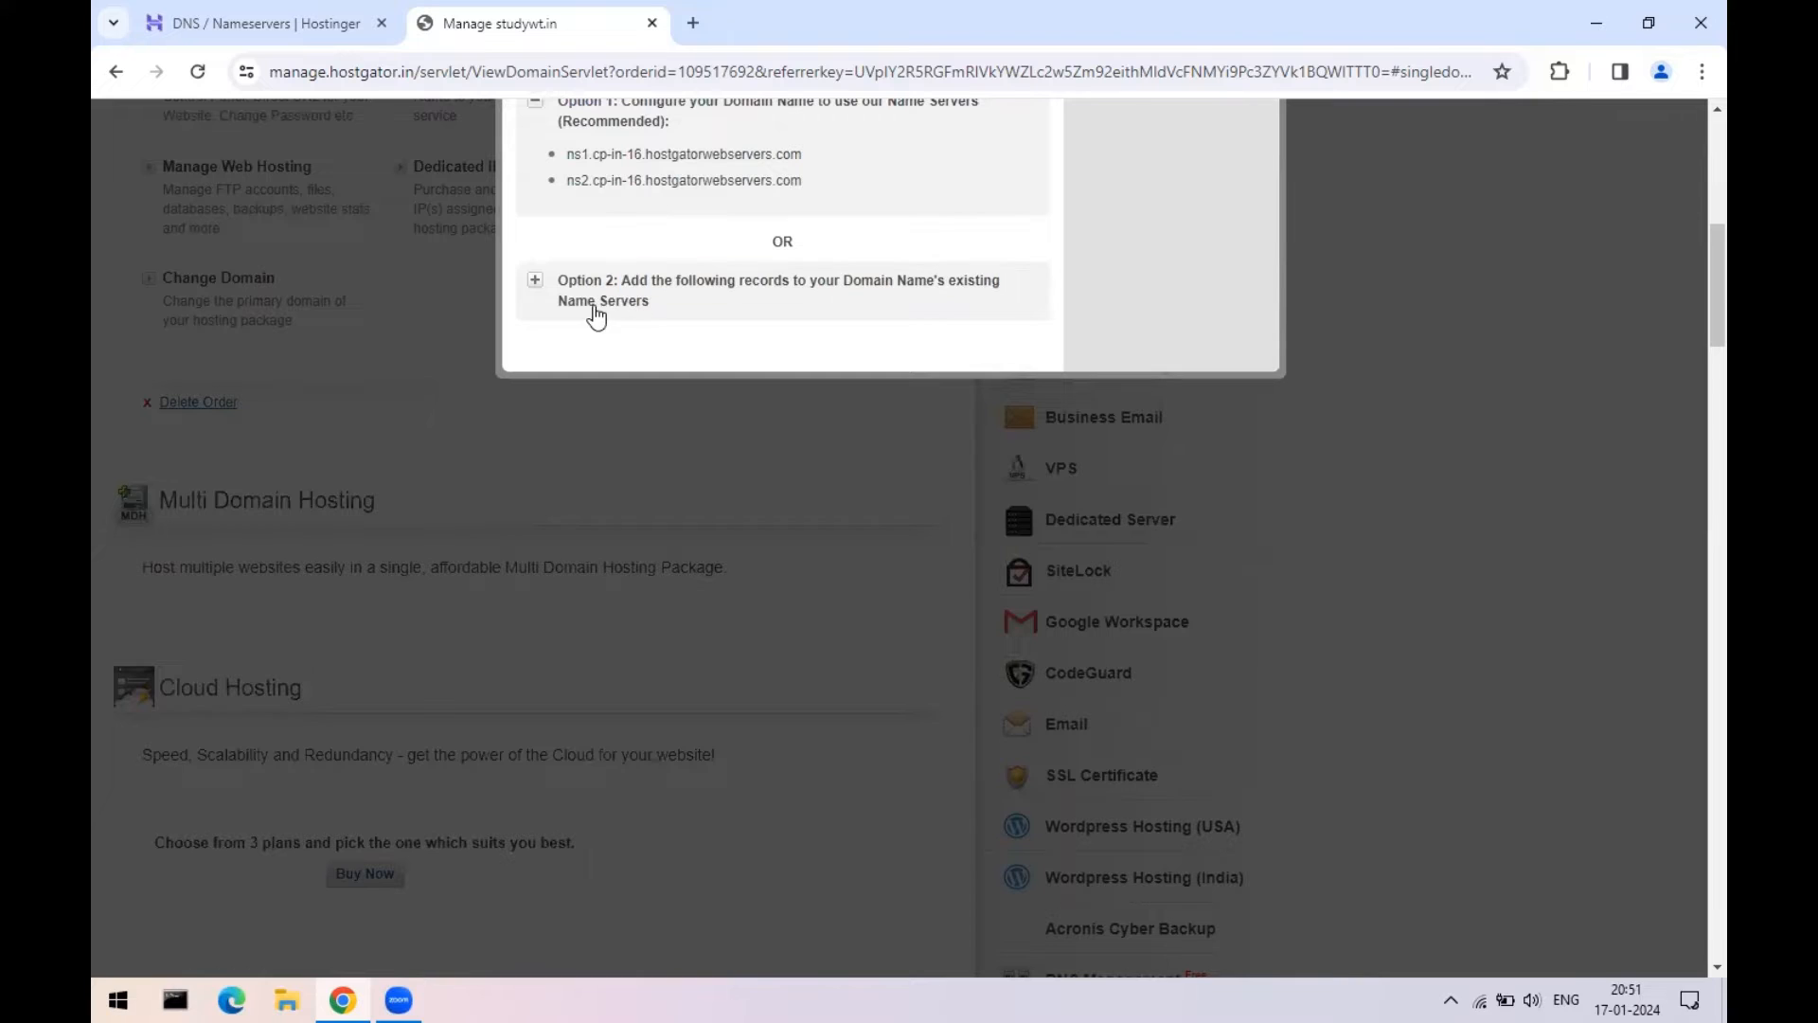
scroll(842, 434, "up", 2)
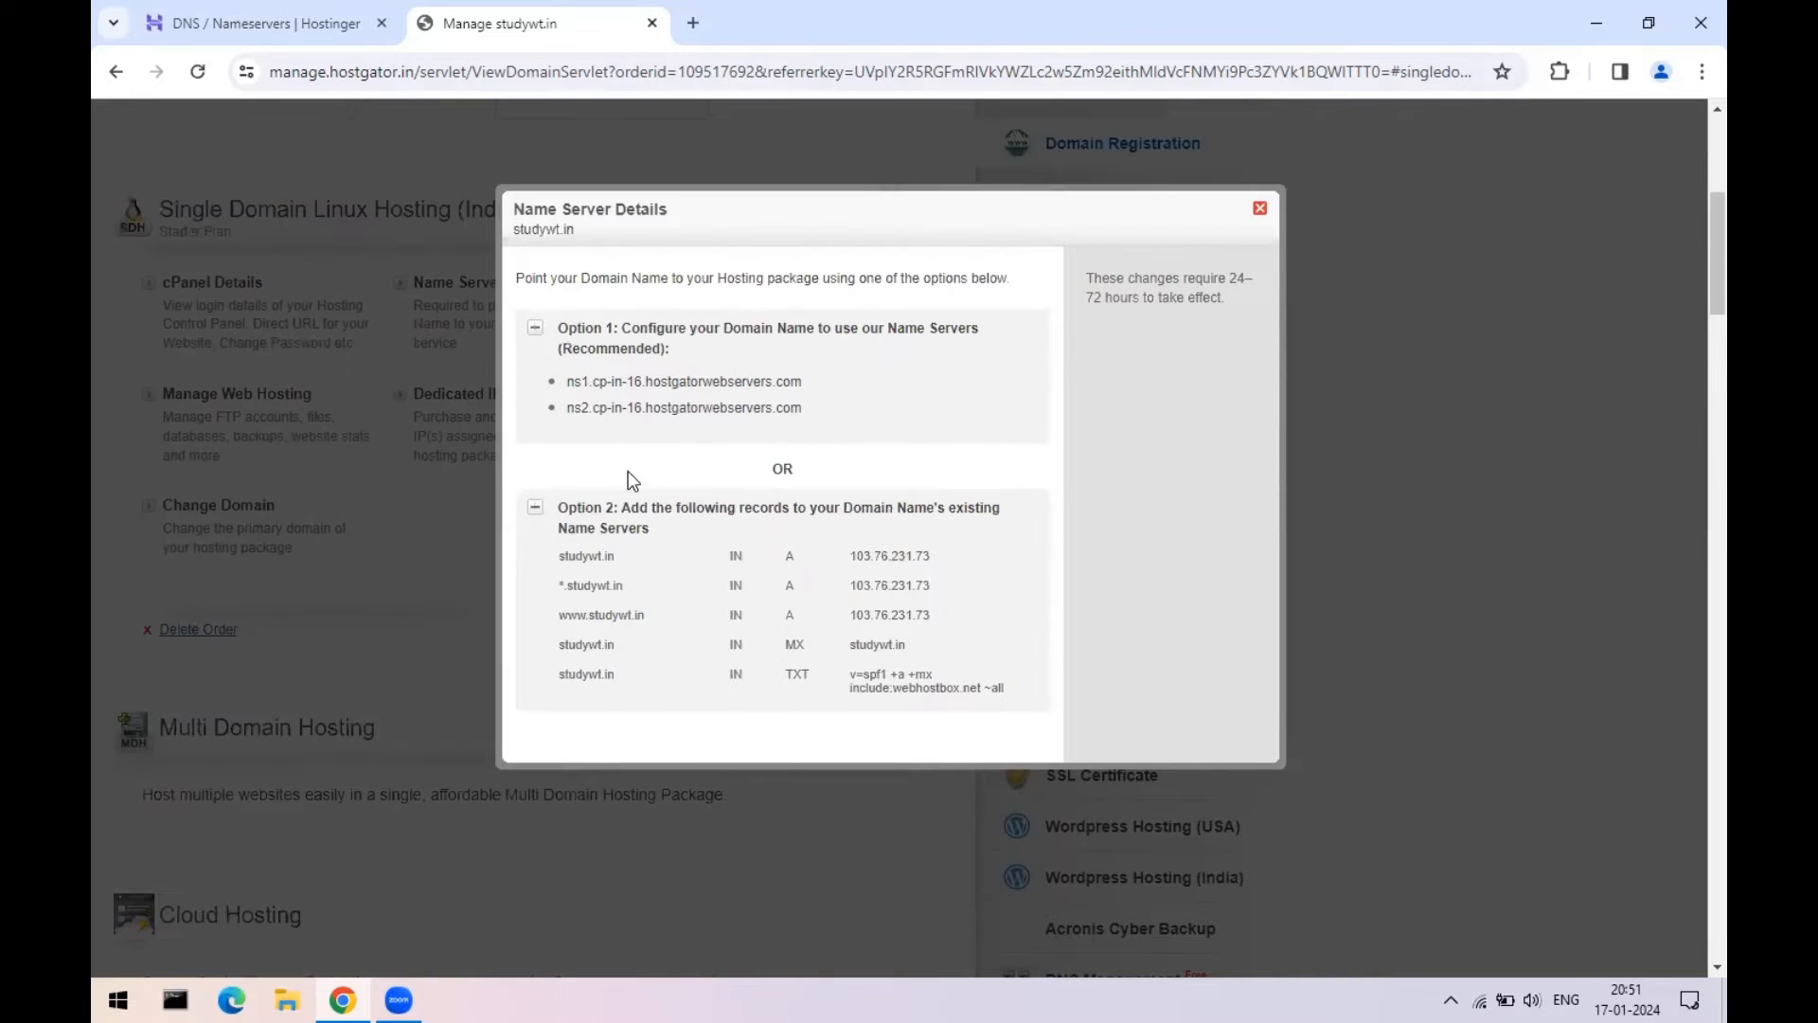
left_click(535, 511)
left_click_drag(633, 382, 848, 420)
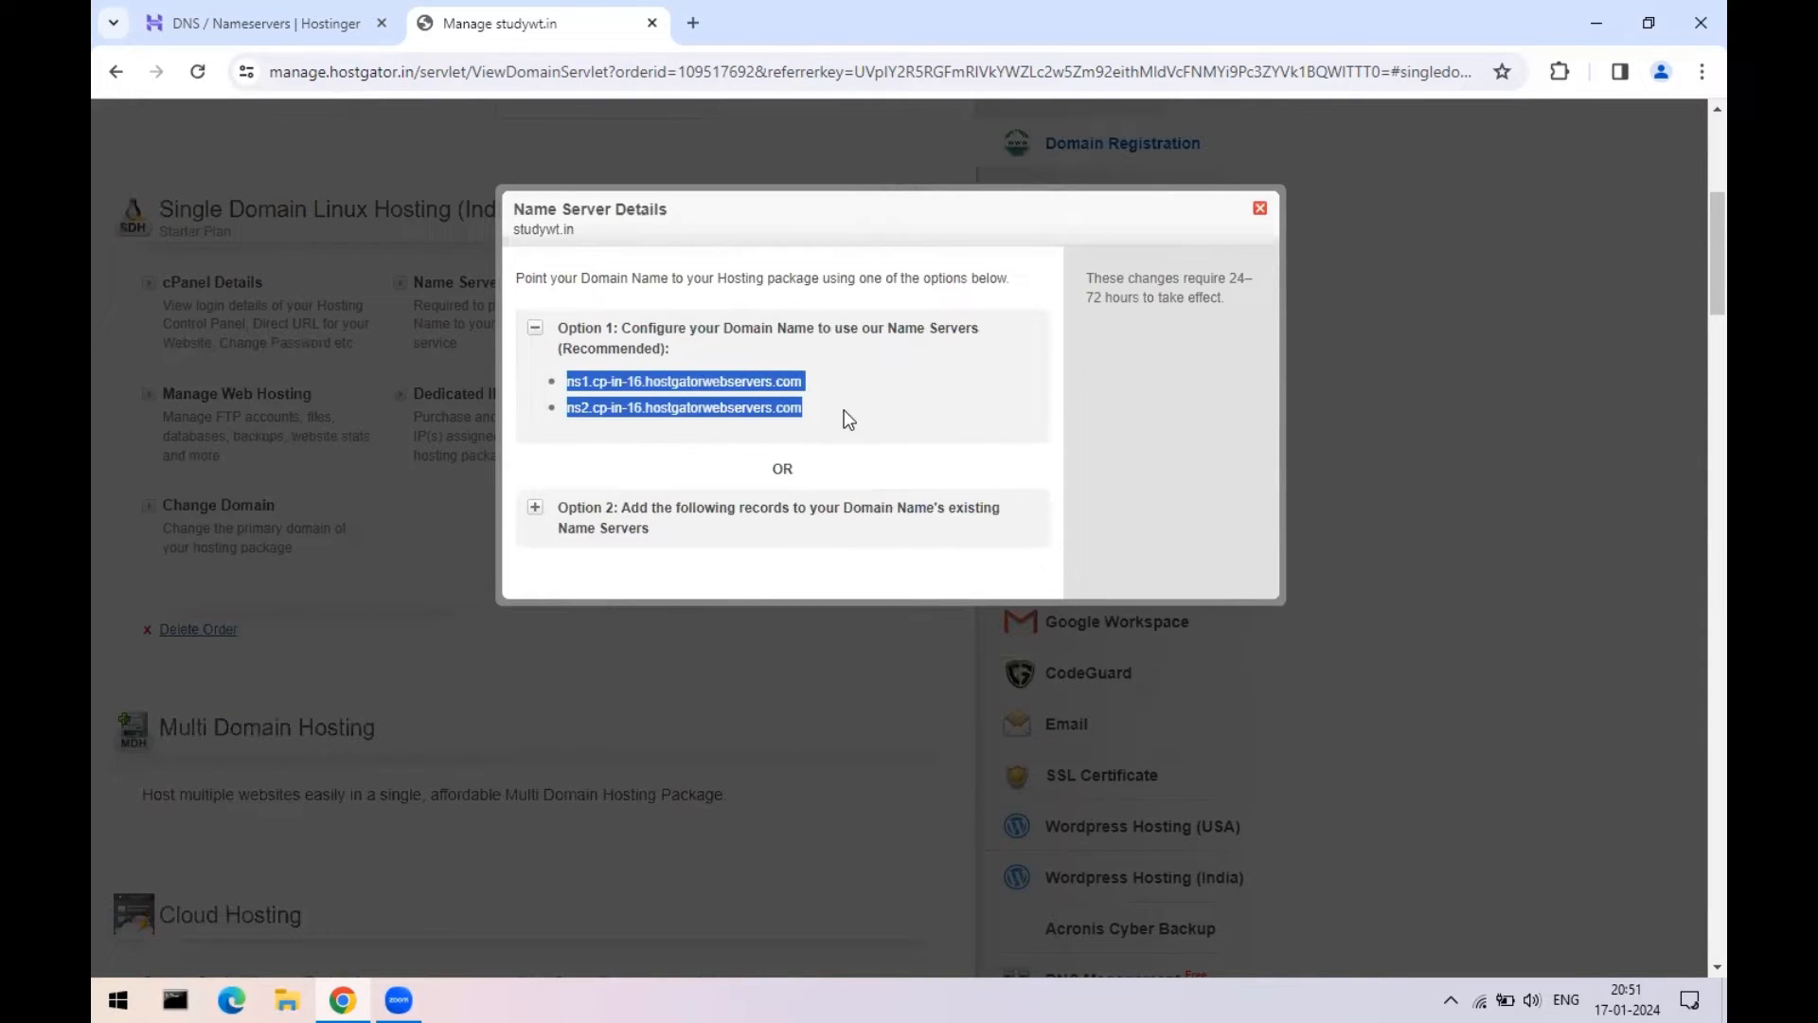
left_click(1261, 209)
- Return to HostGator's order list, sign out of HostGator and close its tab
scroll(896, 261, "up", 5)
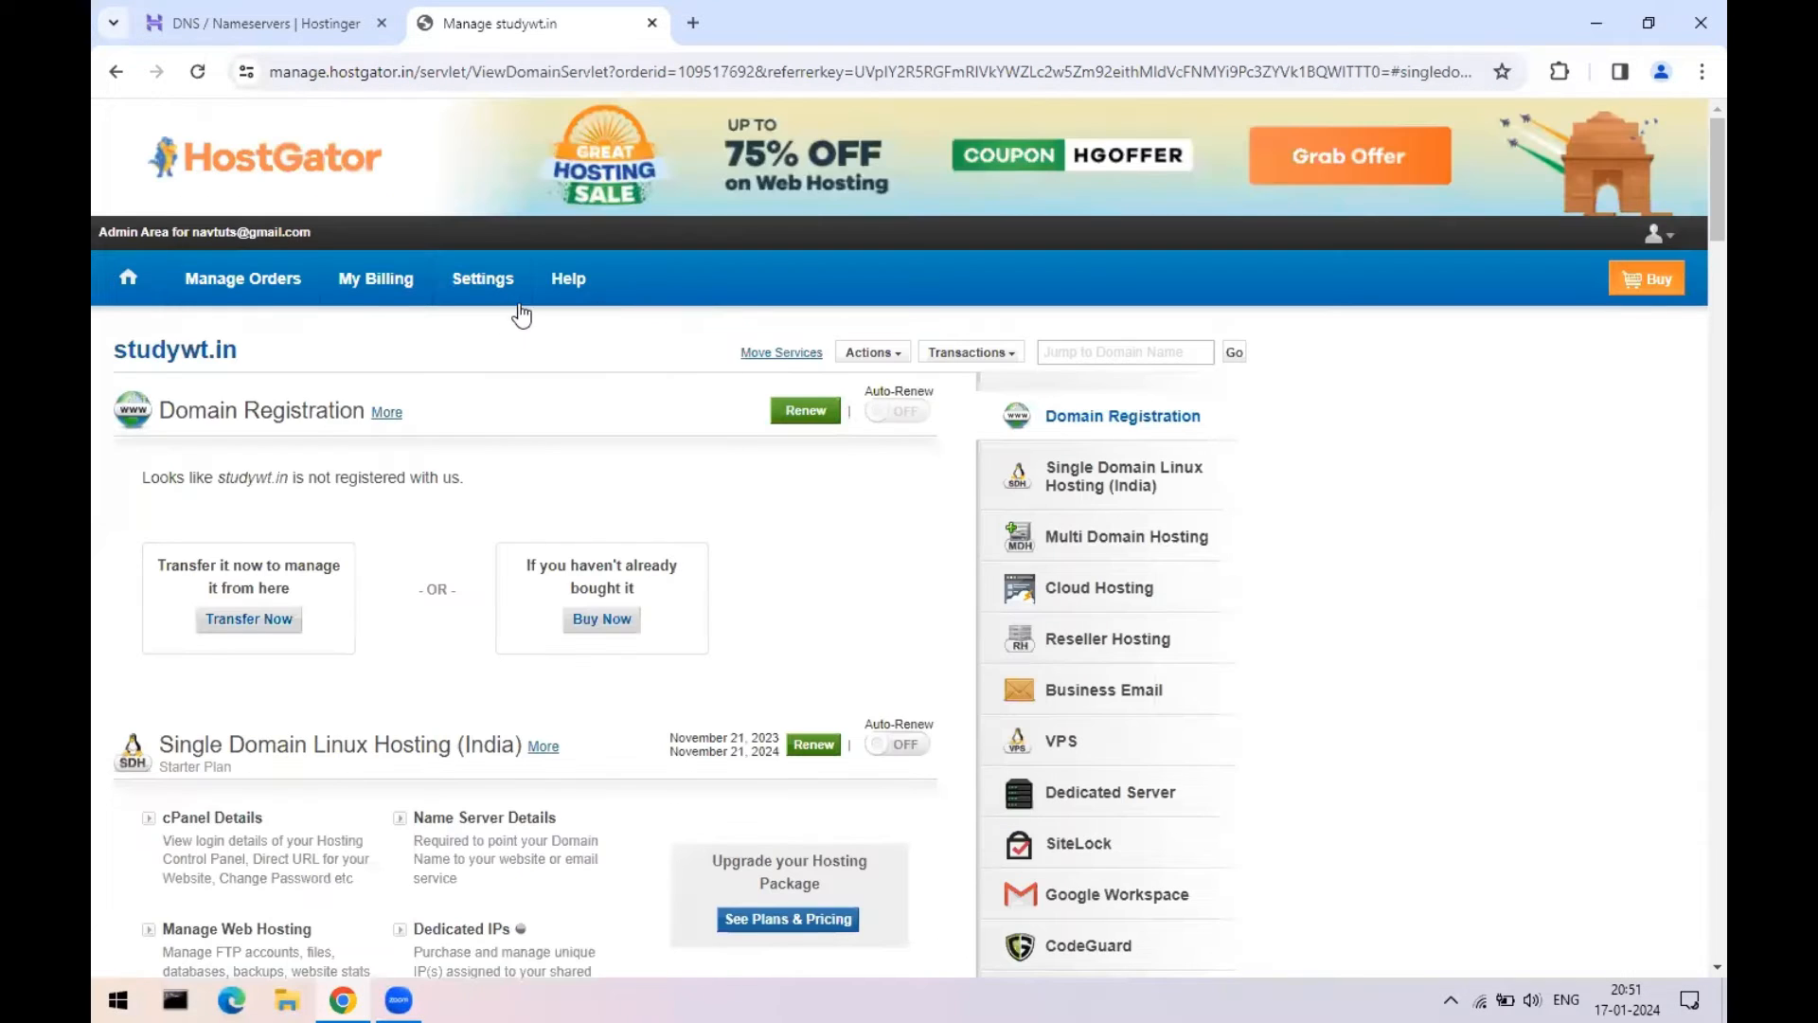
left_click(231, 29)
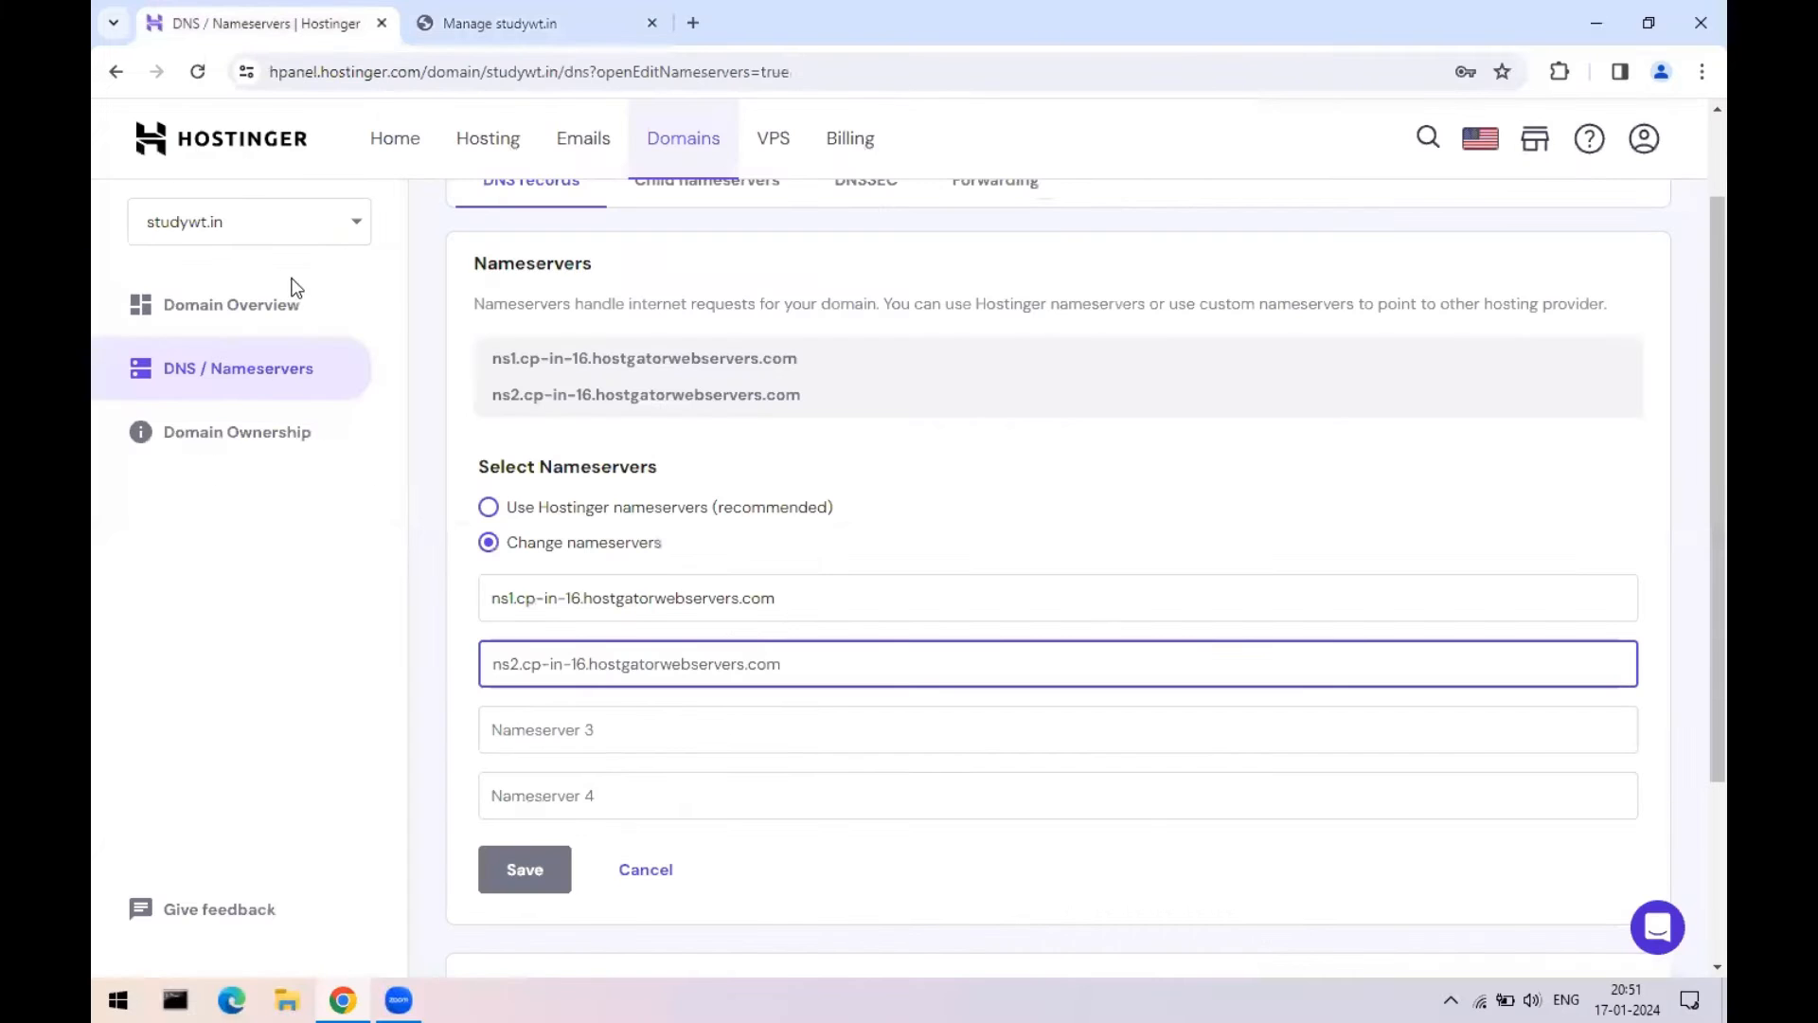
left_click(505, 5)
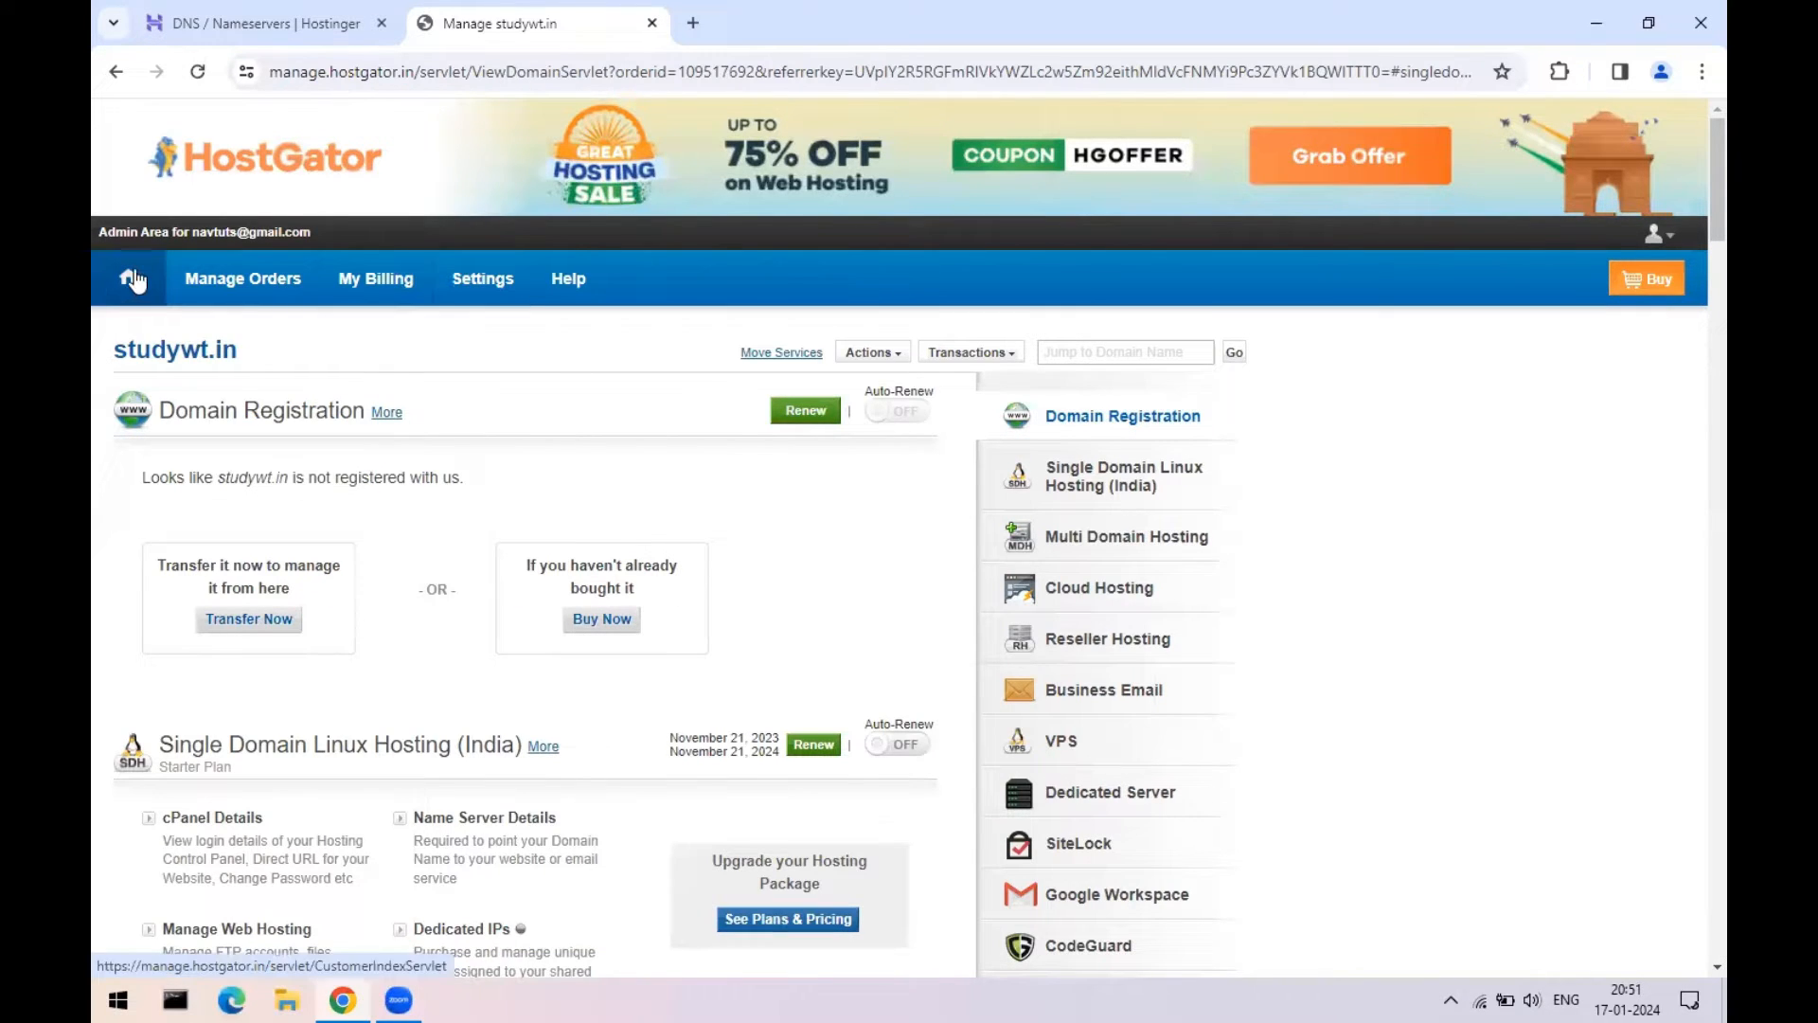
mouse_move(203, 288)
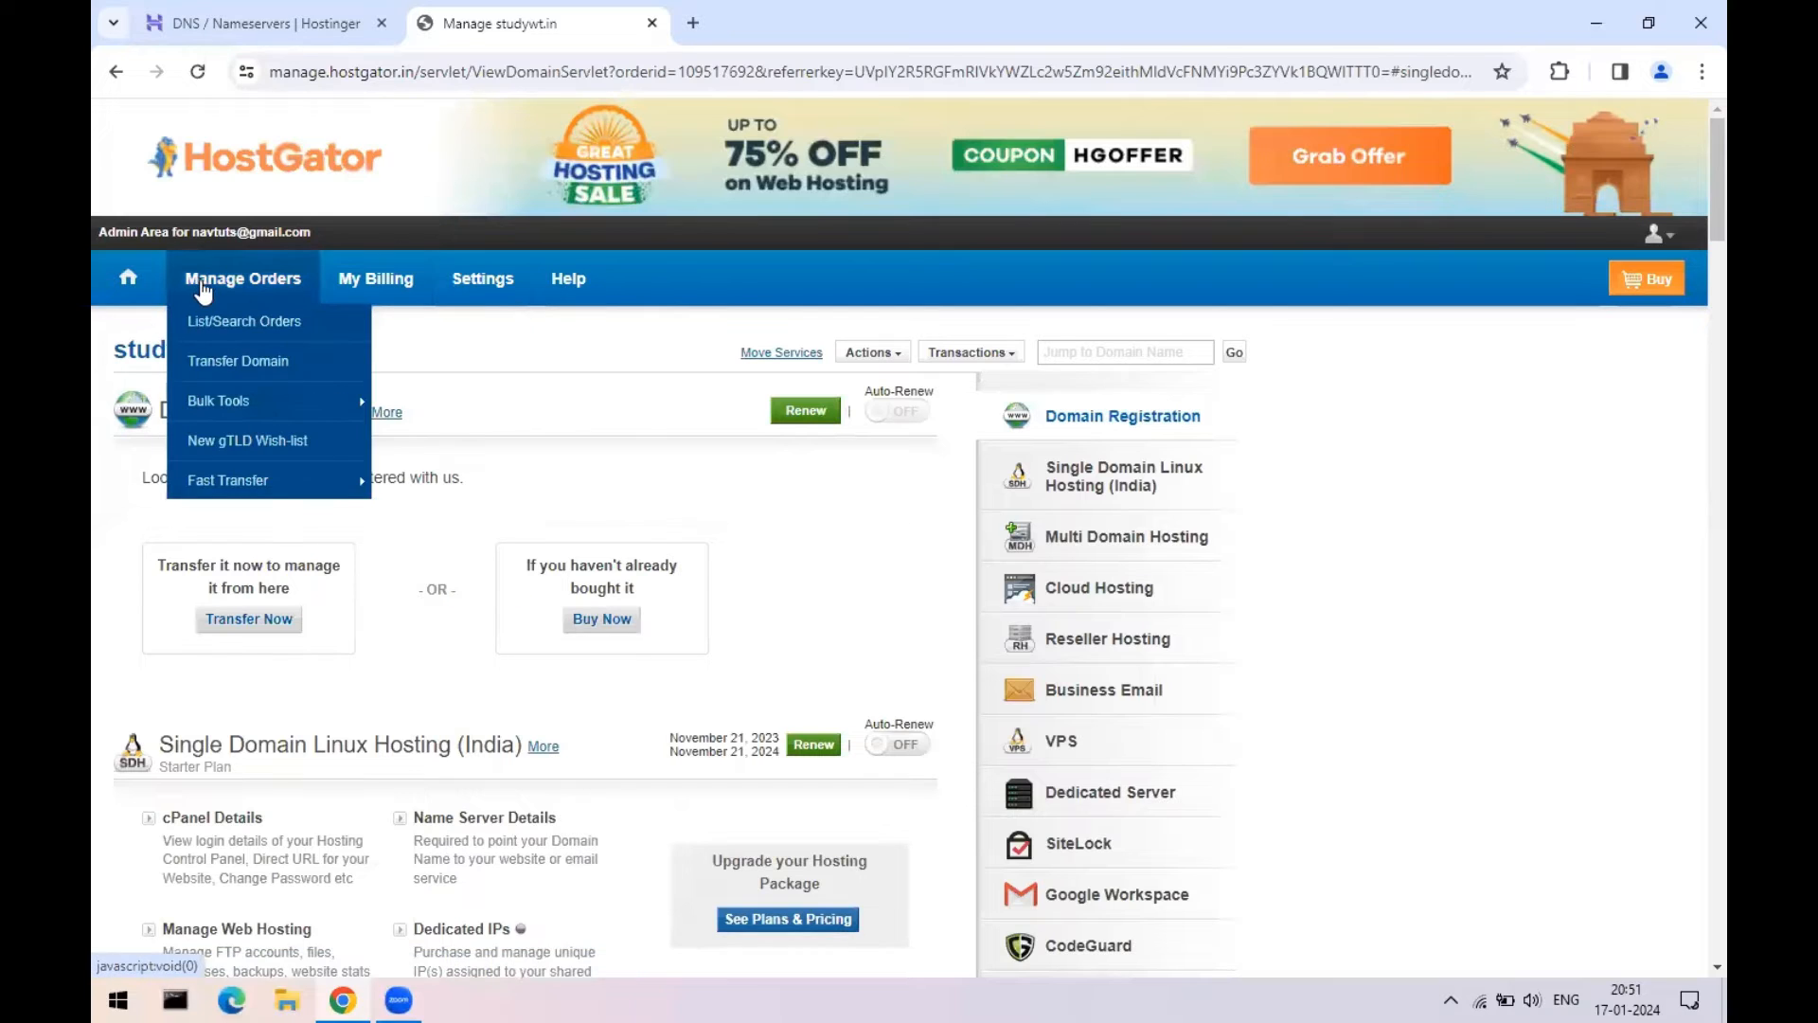
left_click(237, 324)
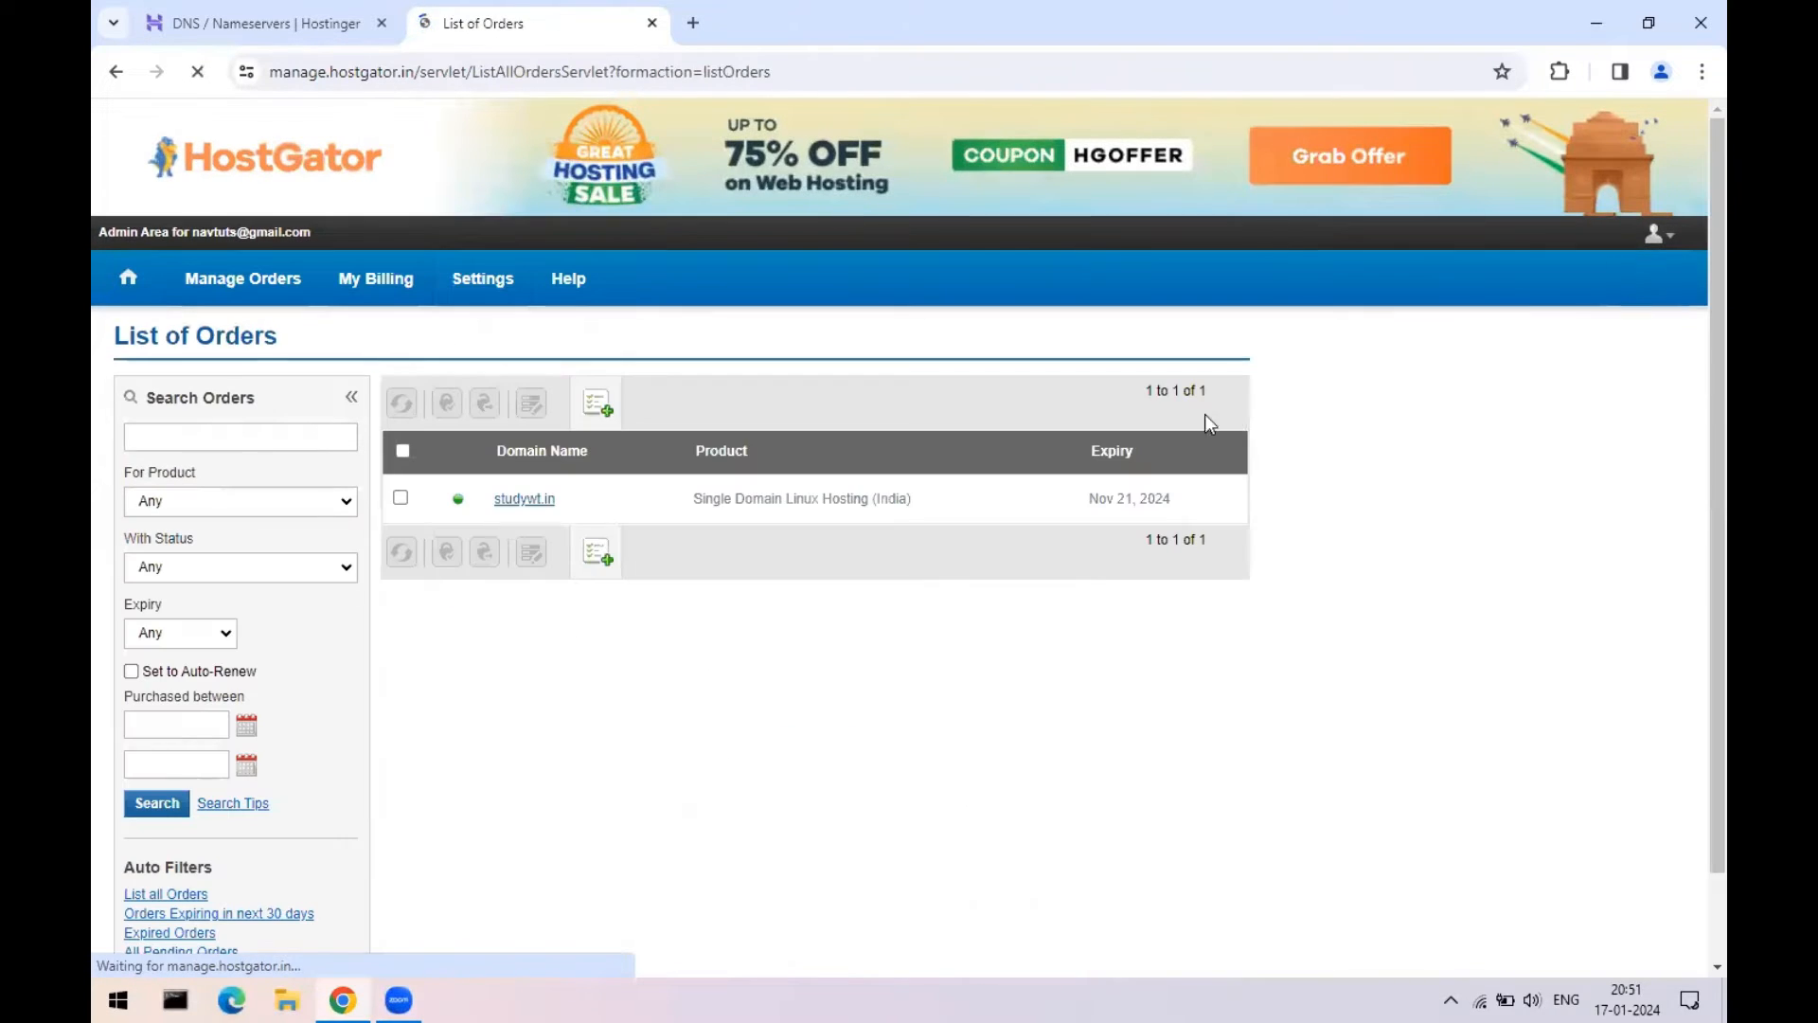
left_click(1657, 235)
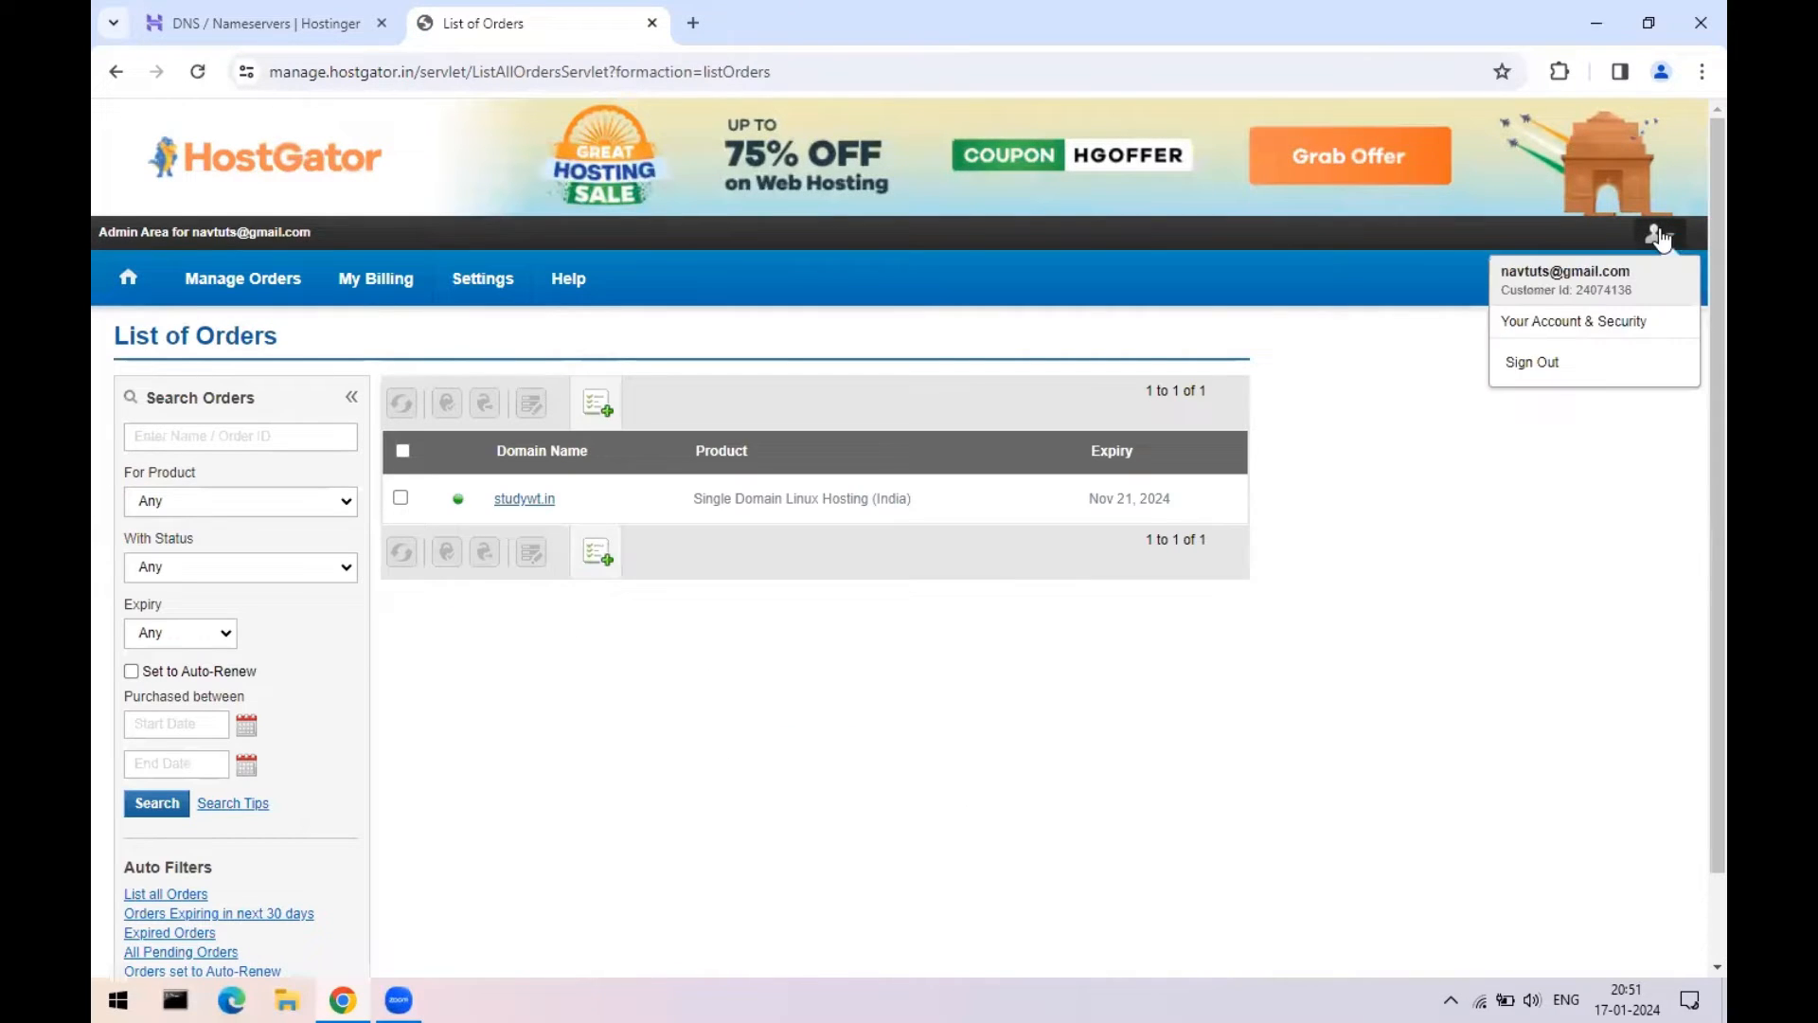
left_click(1554, 371)
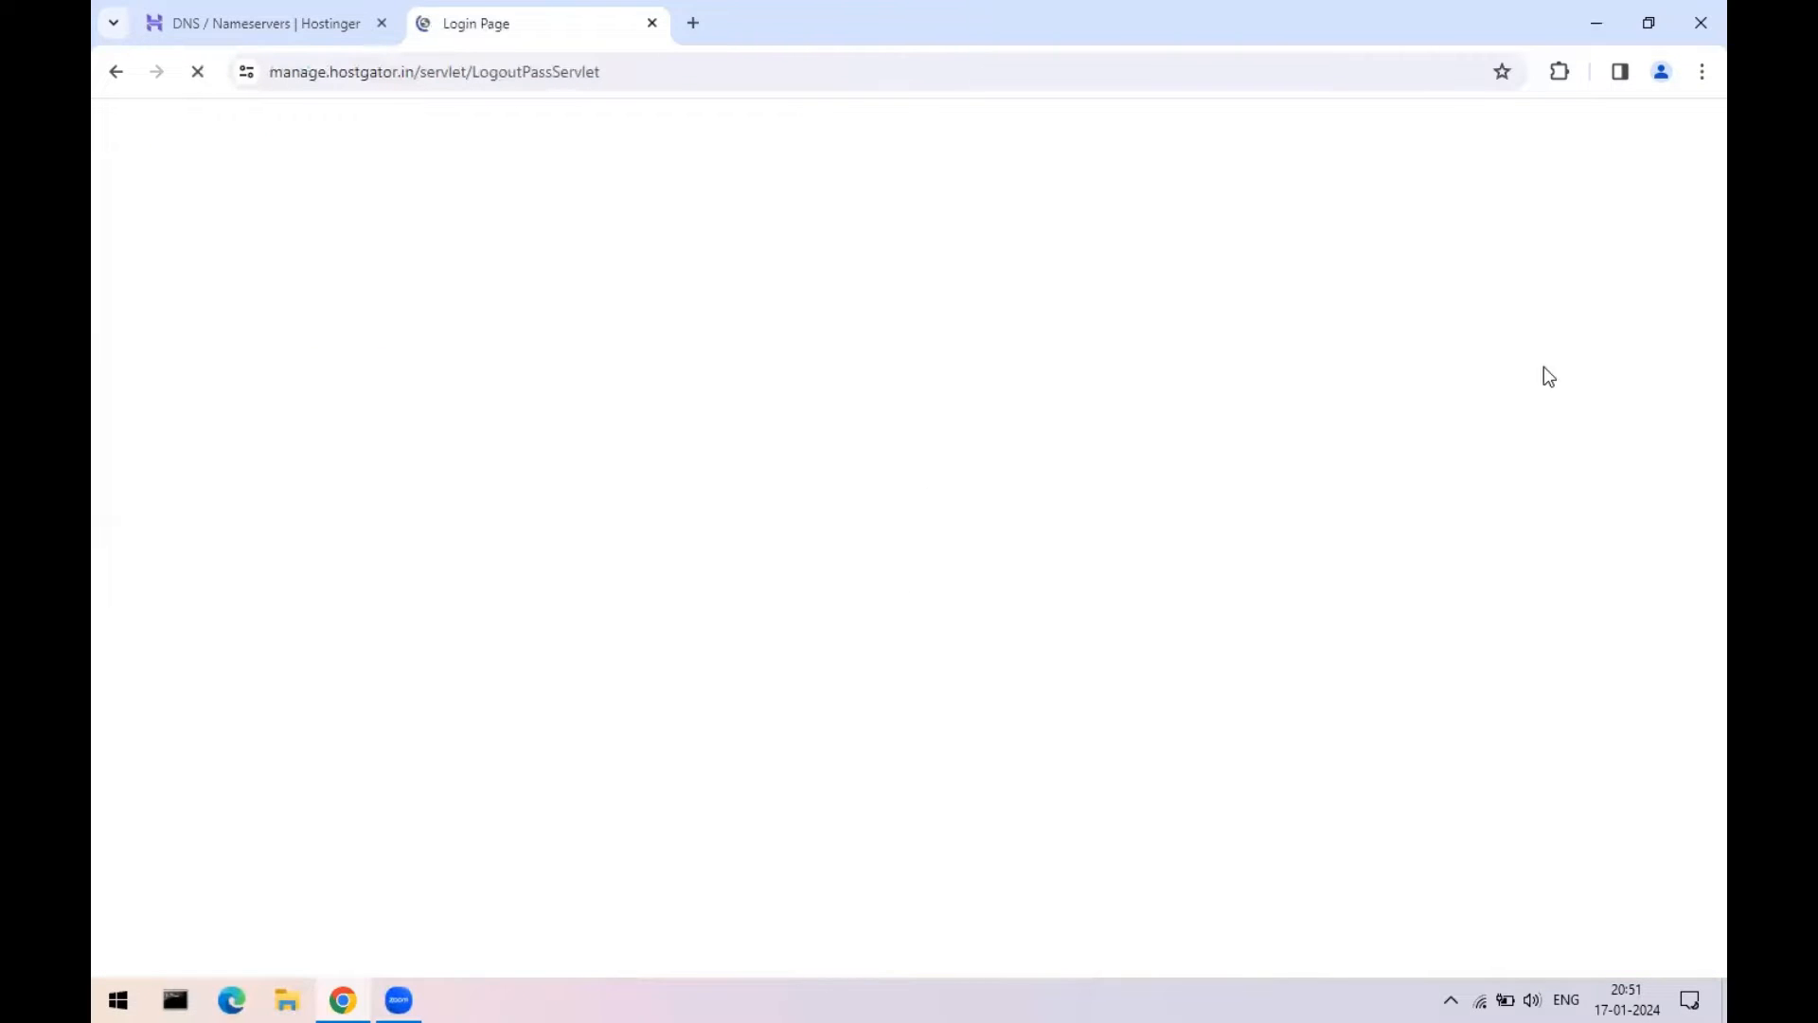
left_click(652, 24)
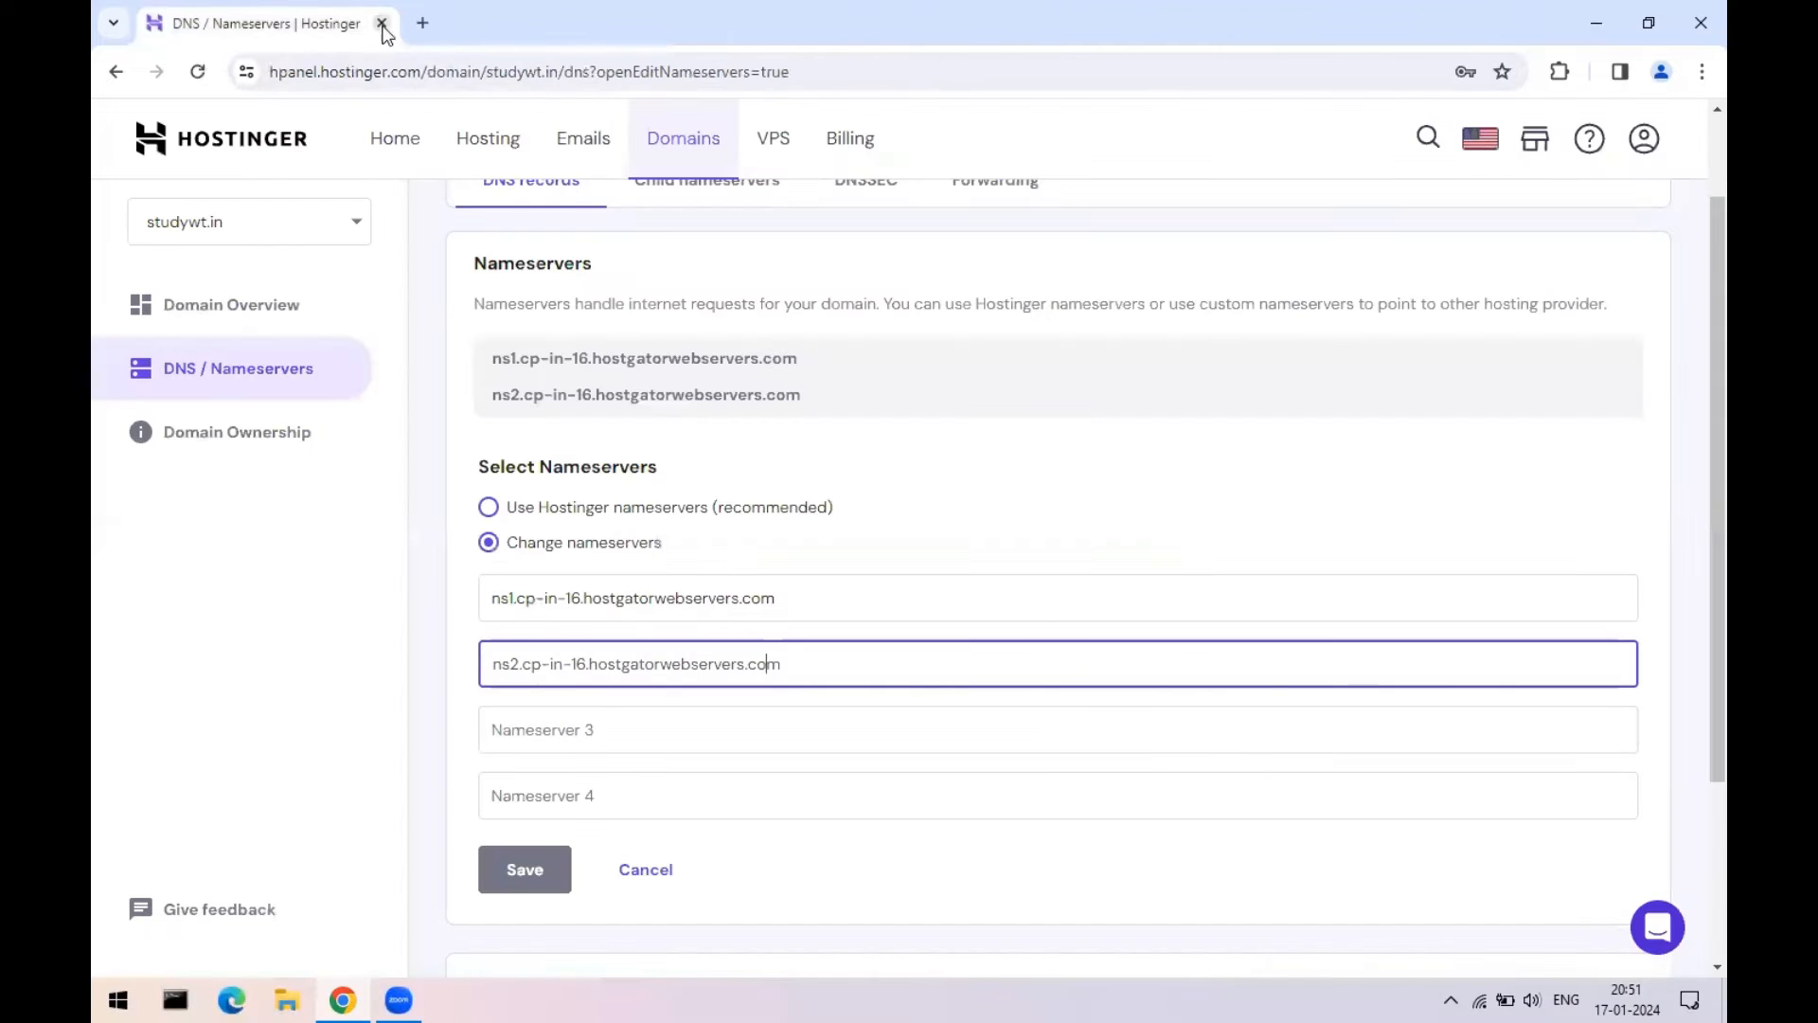
- Log out of the Hostinger account and close the Chrome window
left_click(1653, 144)
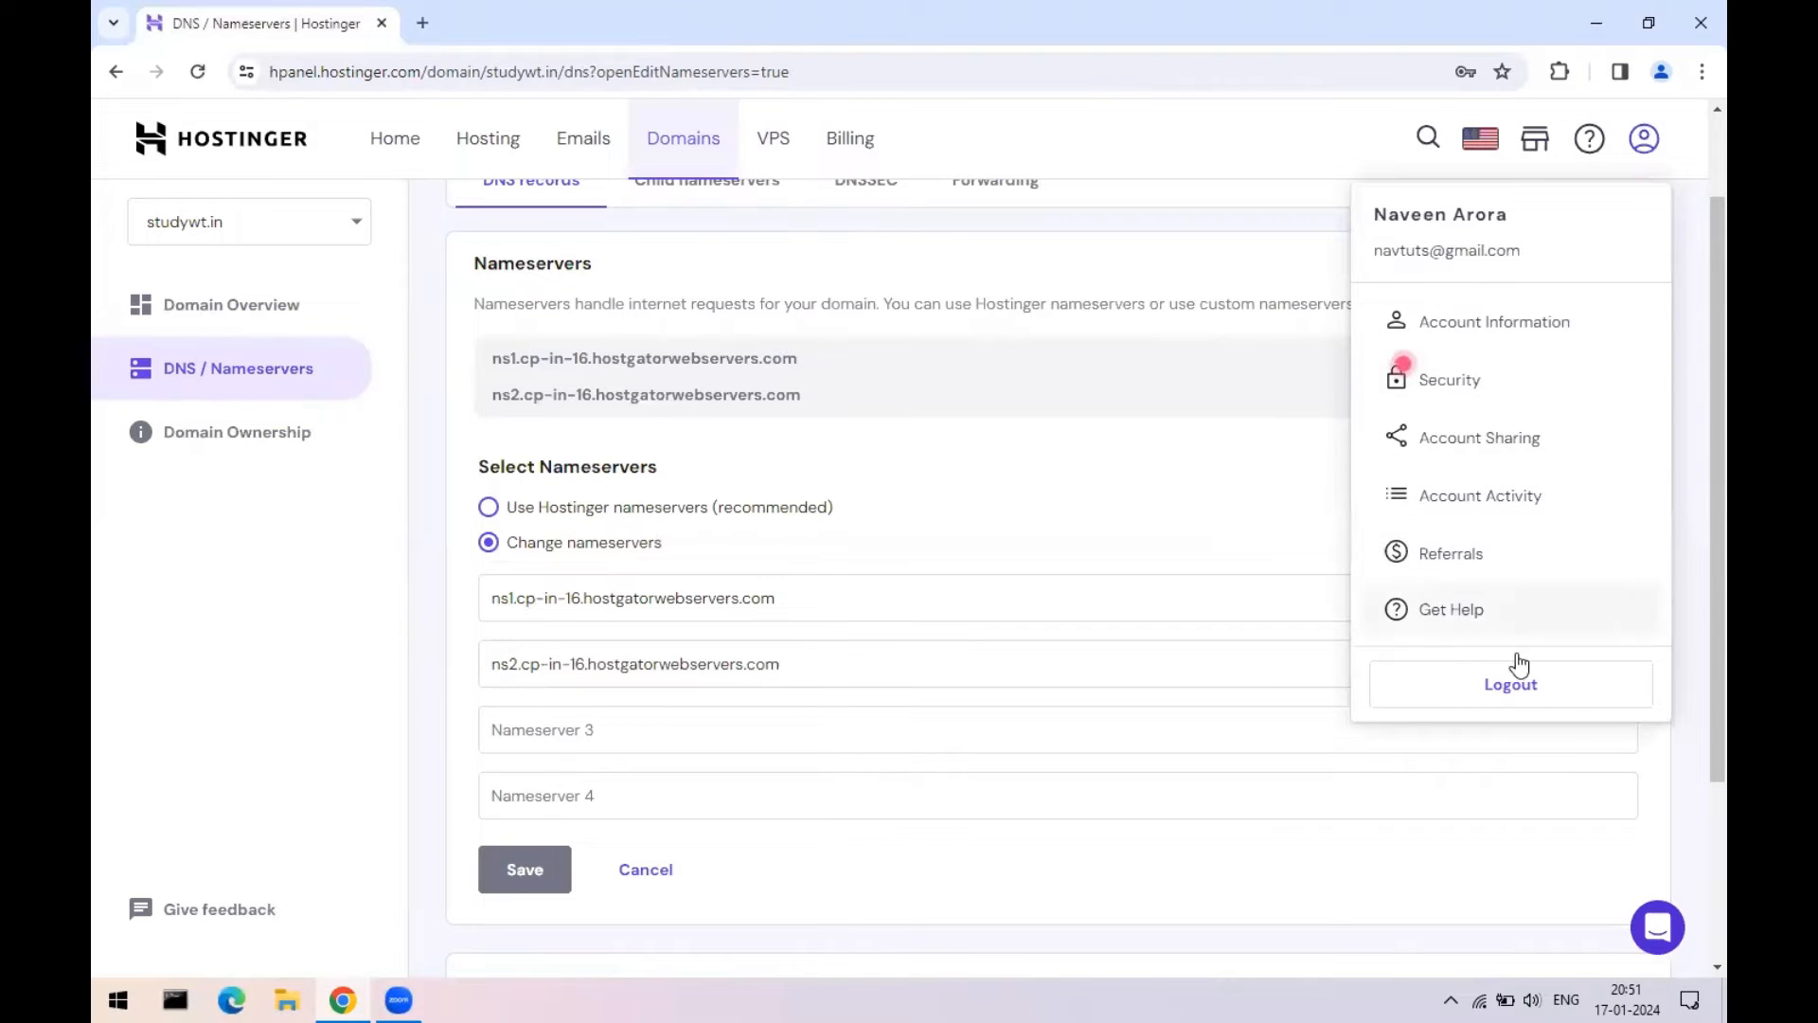
left_click(1511, 684)
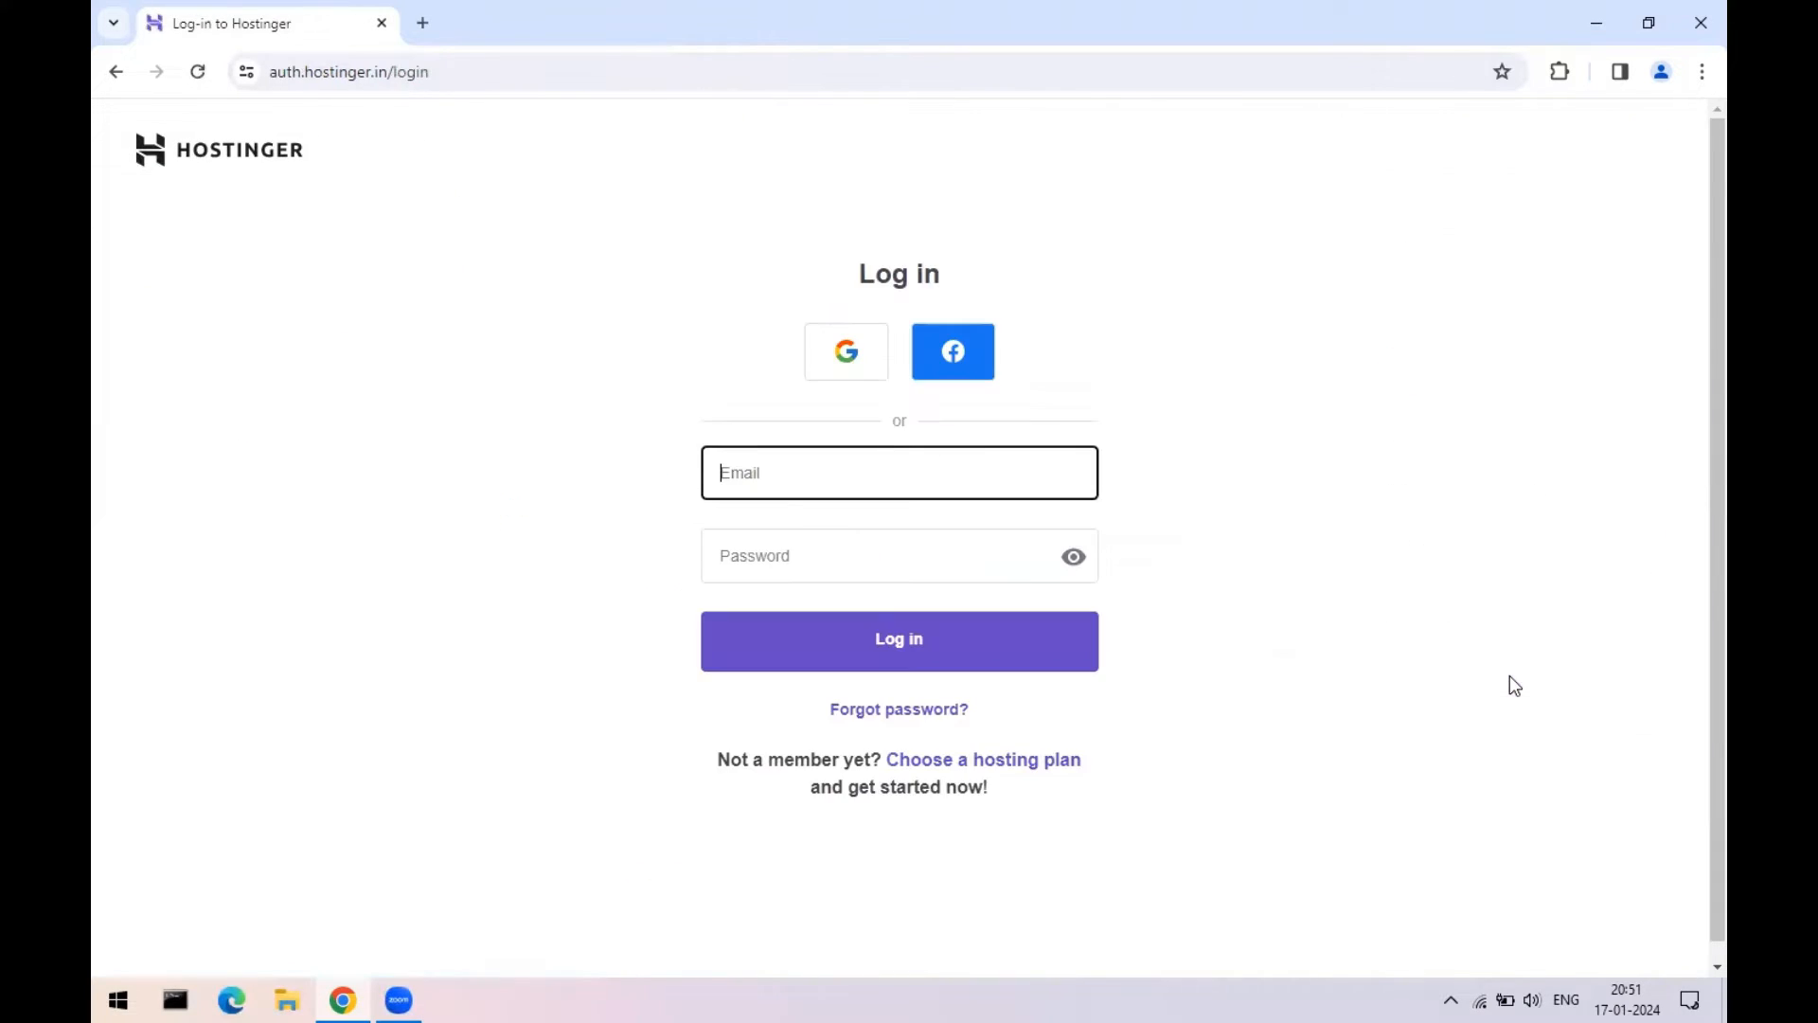
left_click(1700, 23)
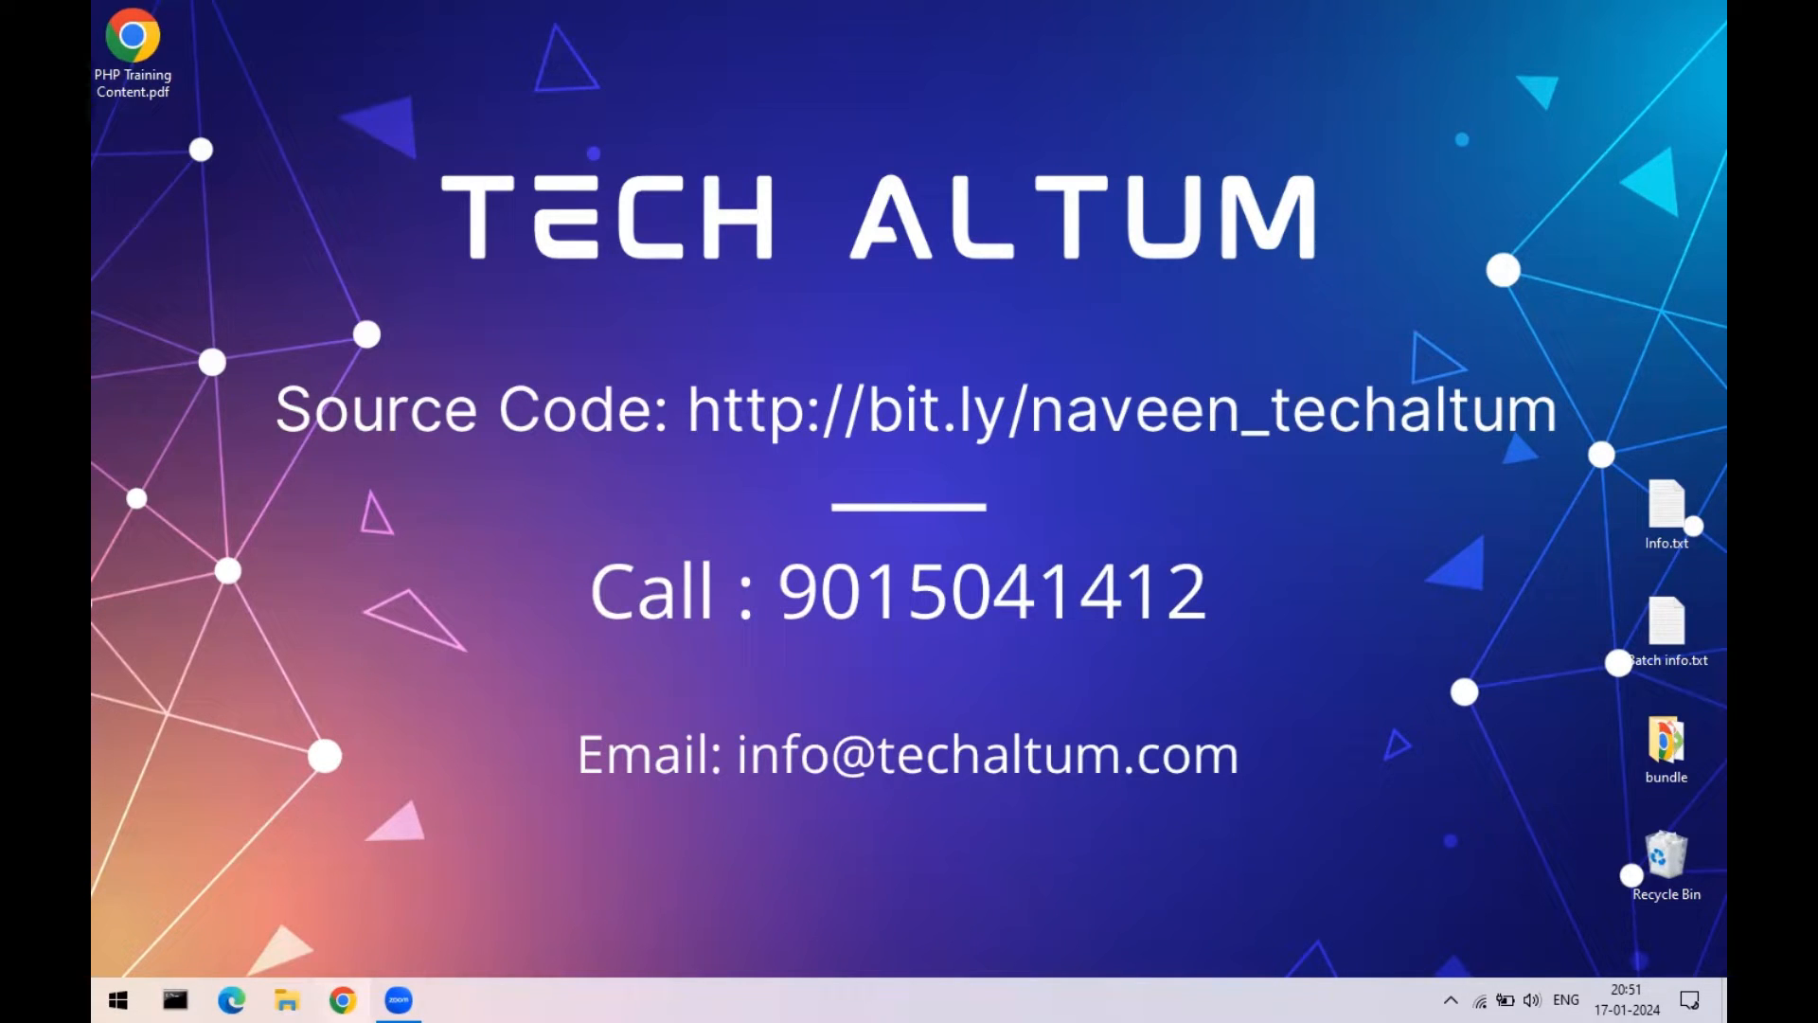
- Launch Google Chrome from the taskbar so a new Google search tab opens
left_click(356, 996)
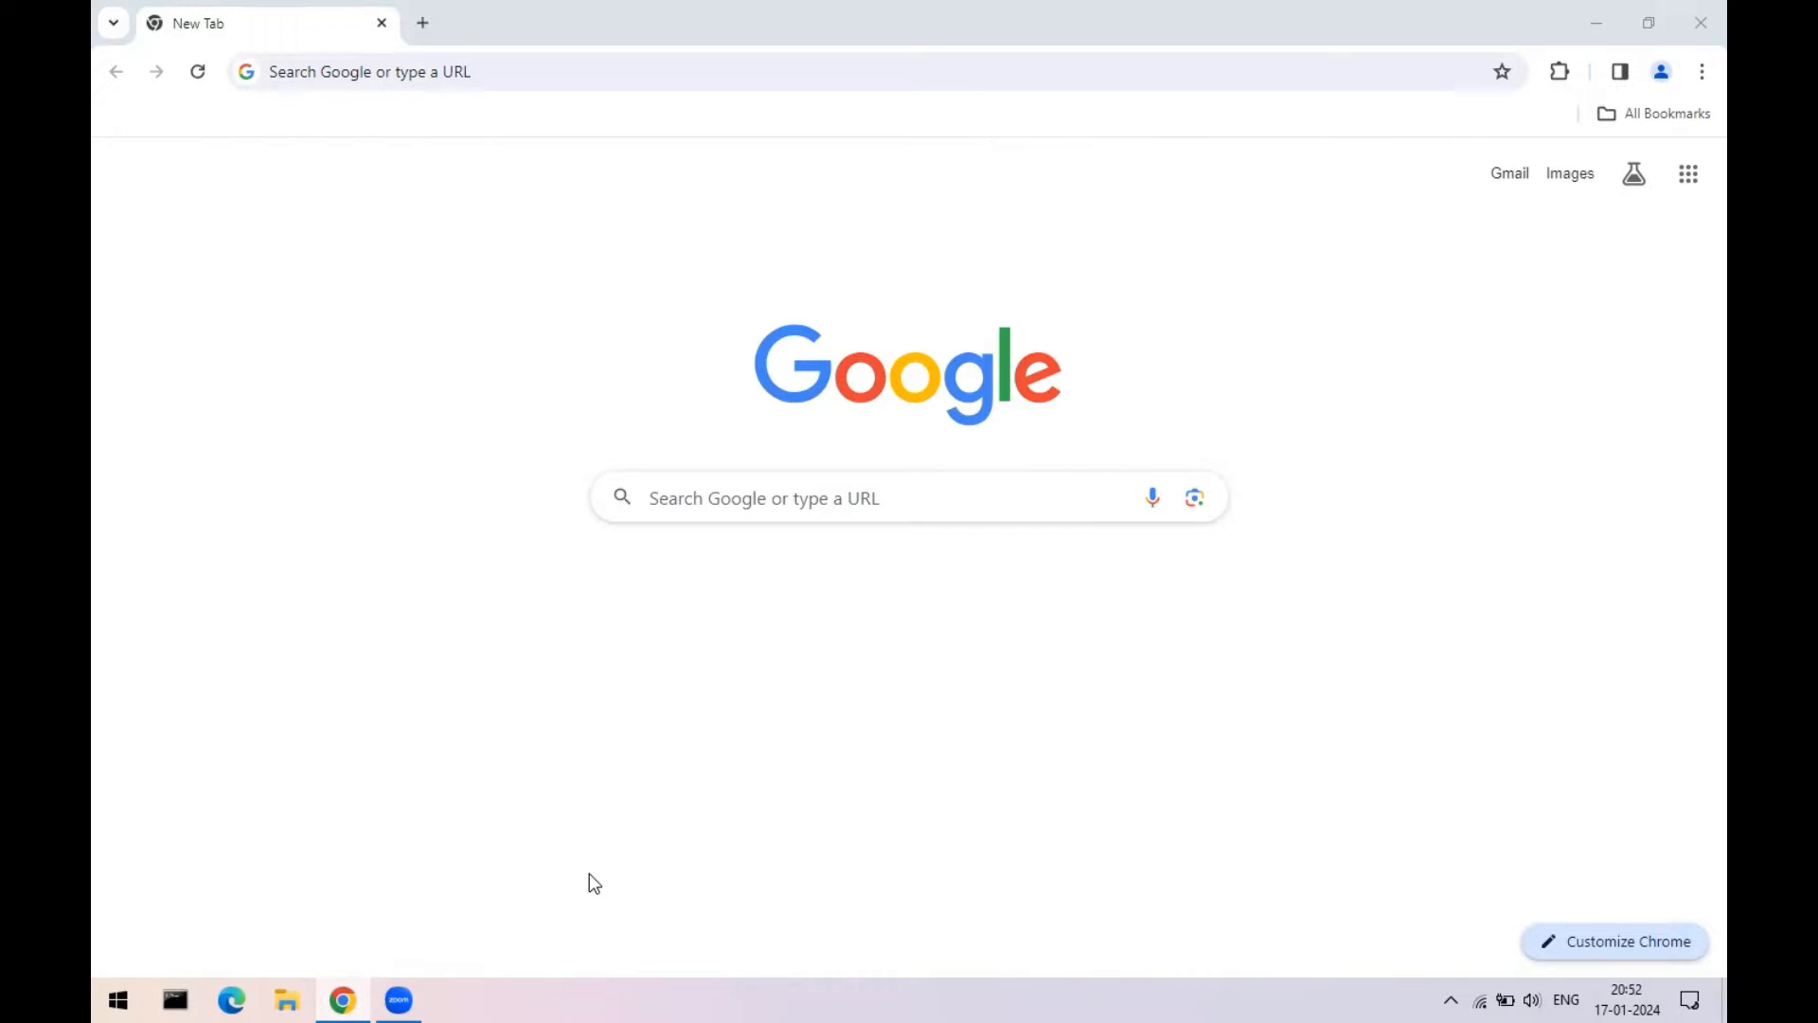
- Go to studywt.in, then studywt.in/cpanel to reach the cPanel login on port 2083
left_click(565, 66)
type("studywt.in")
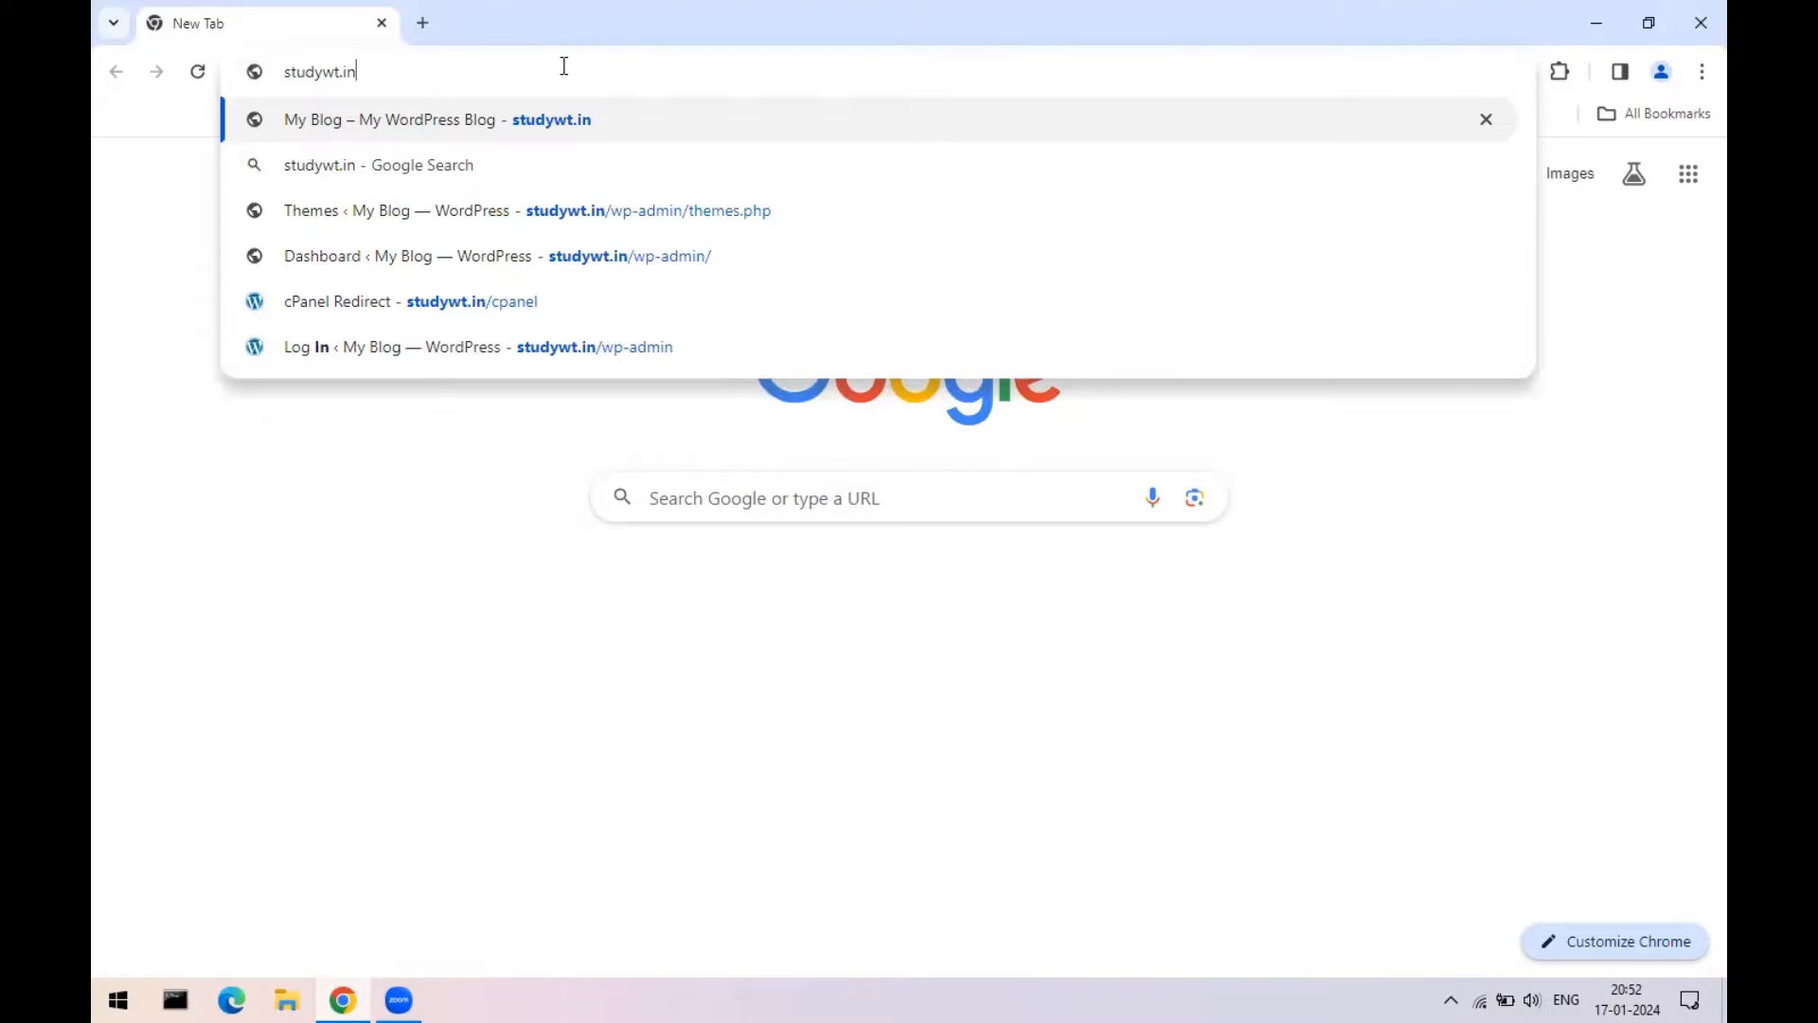
key("Return")
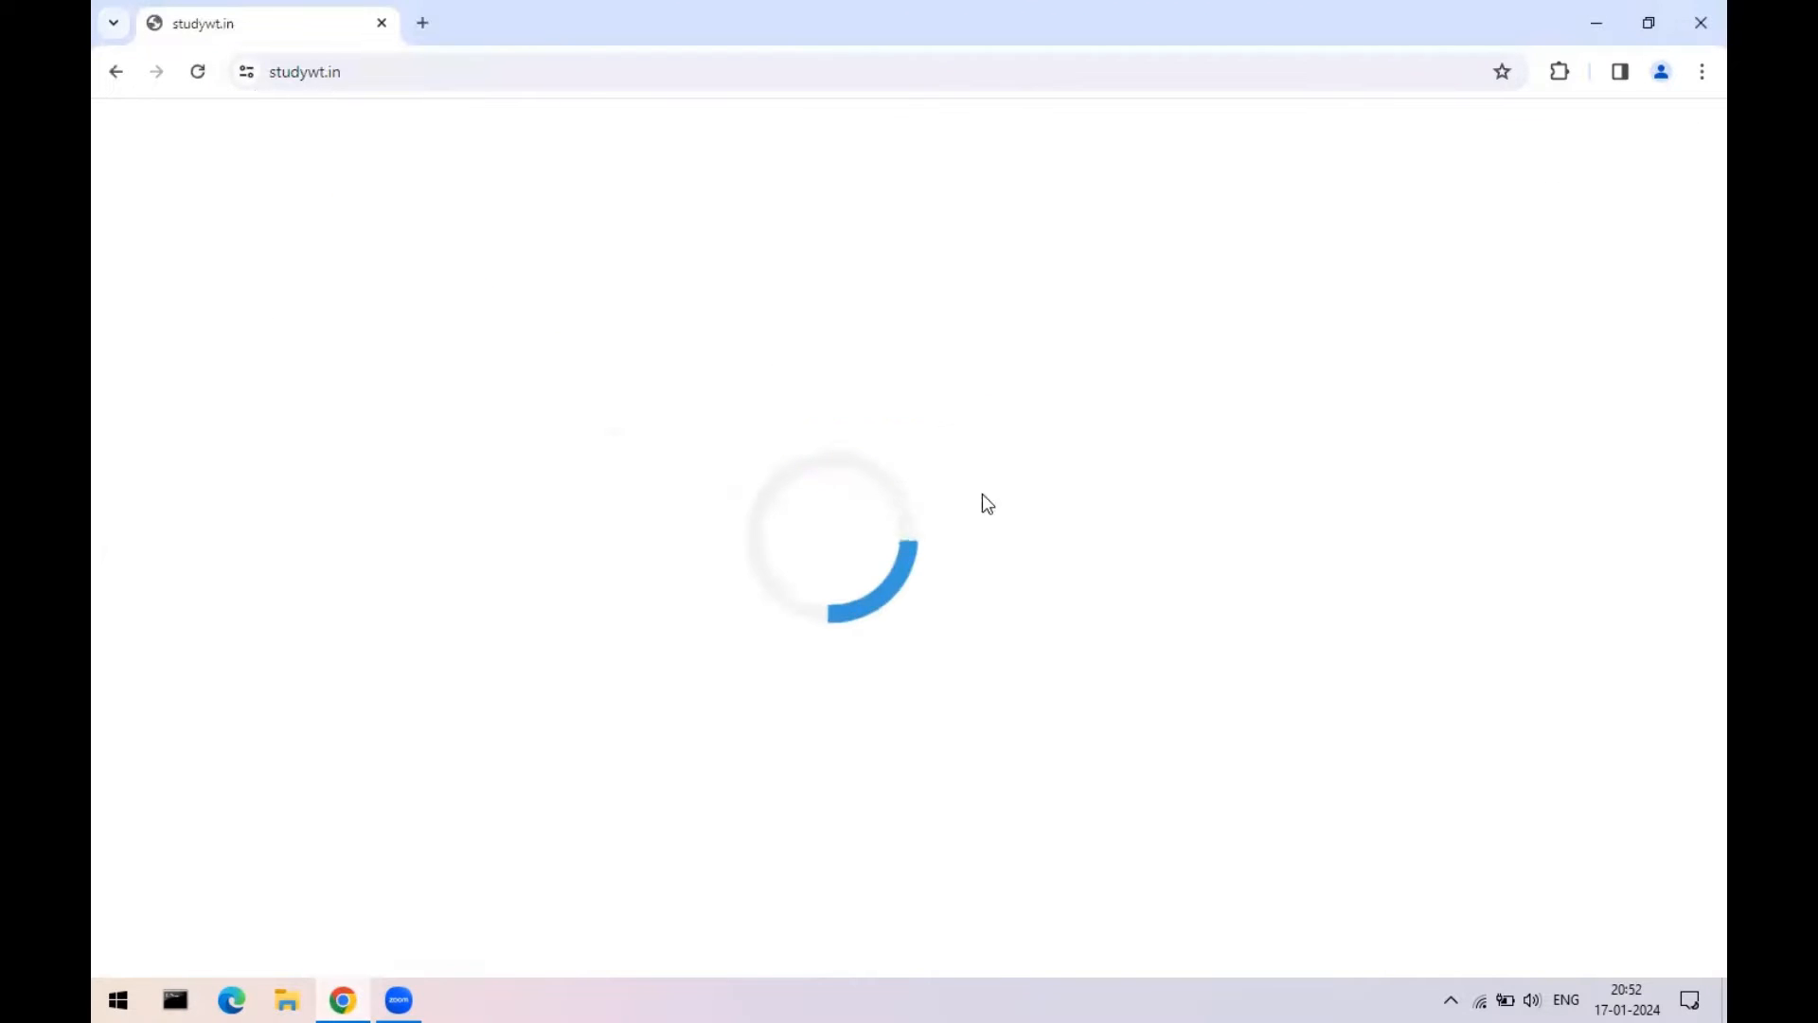
left_click(459, 69)
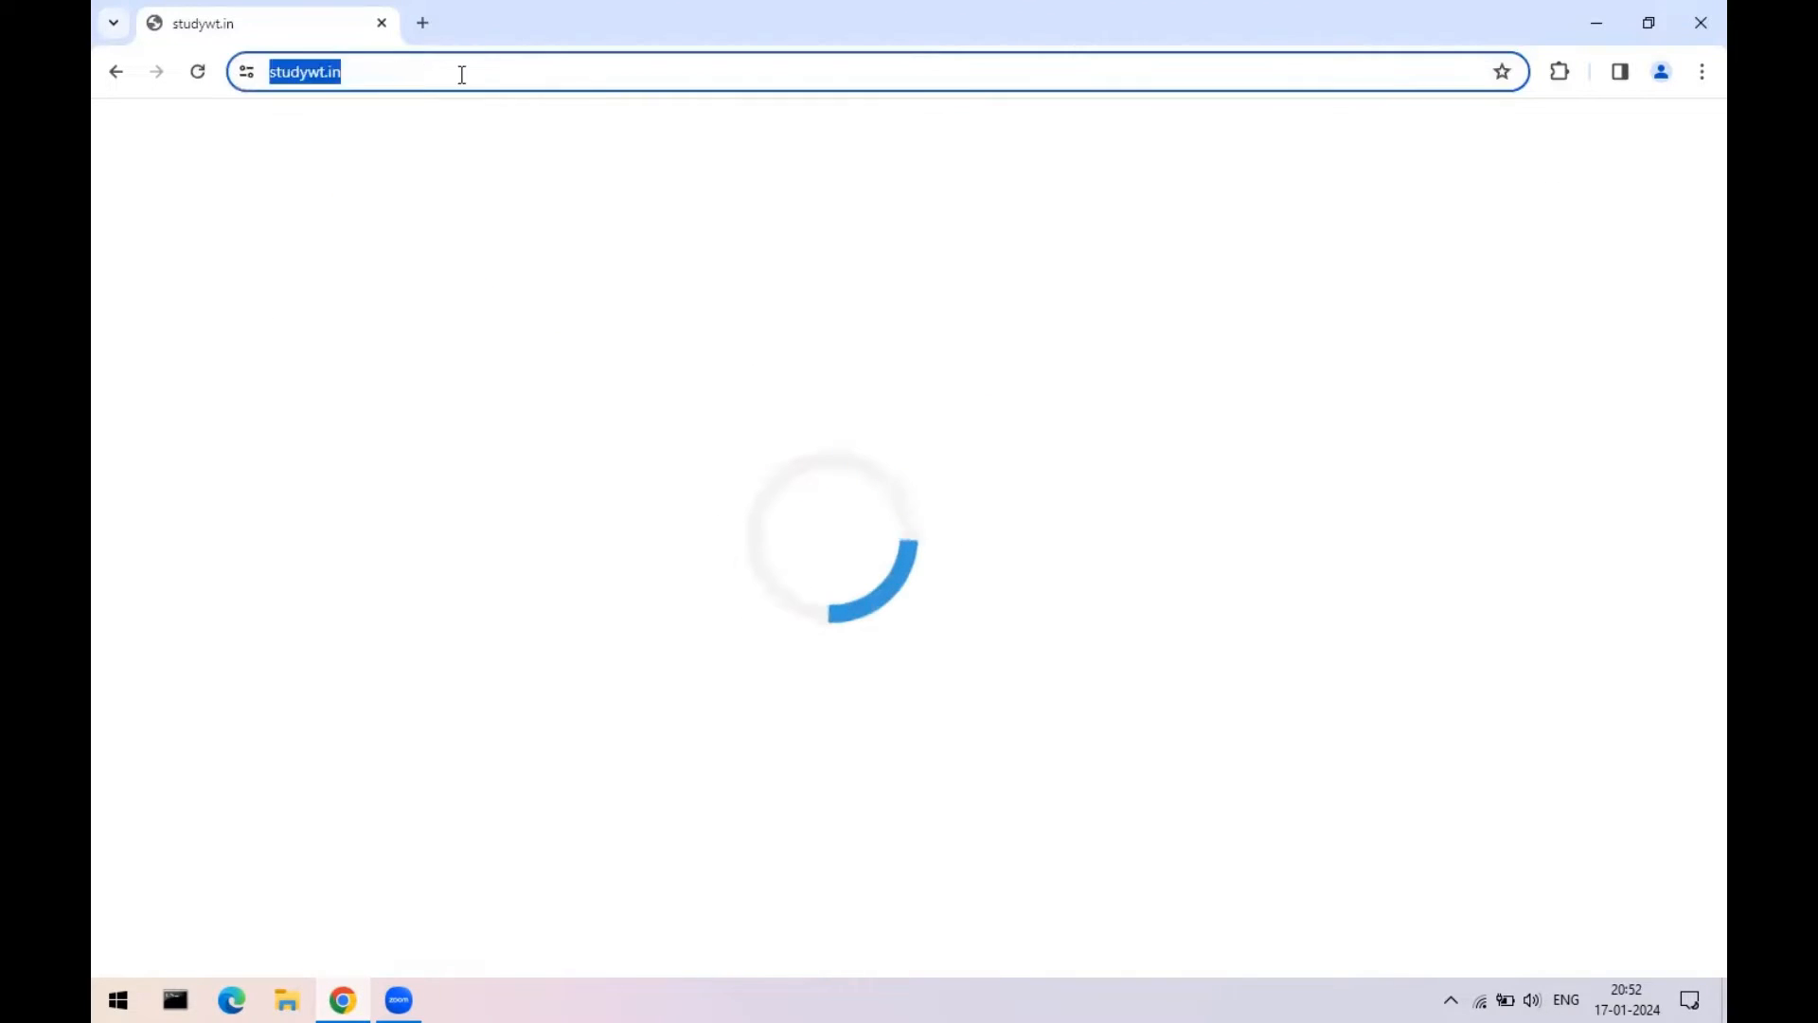
left_click(471, 75)
type("/cp")
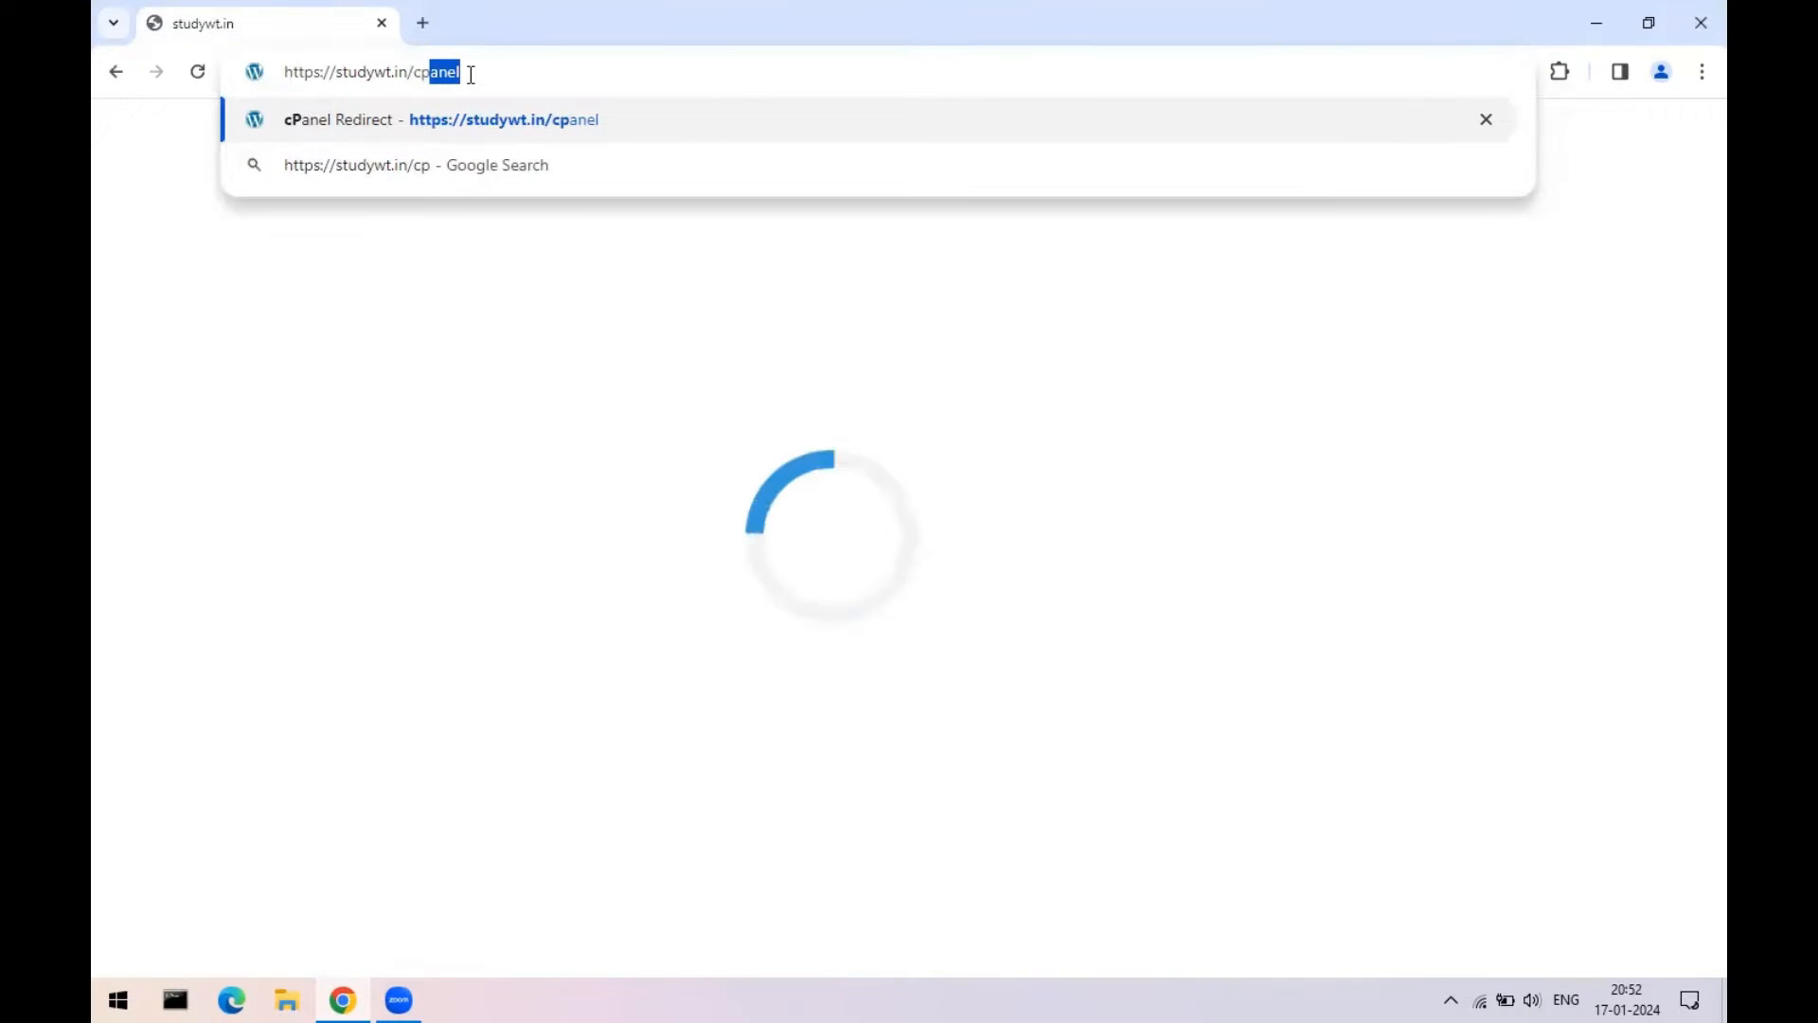
key("Right")
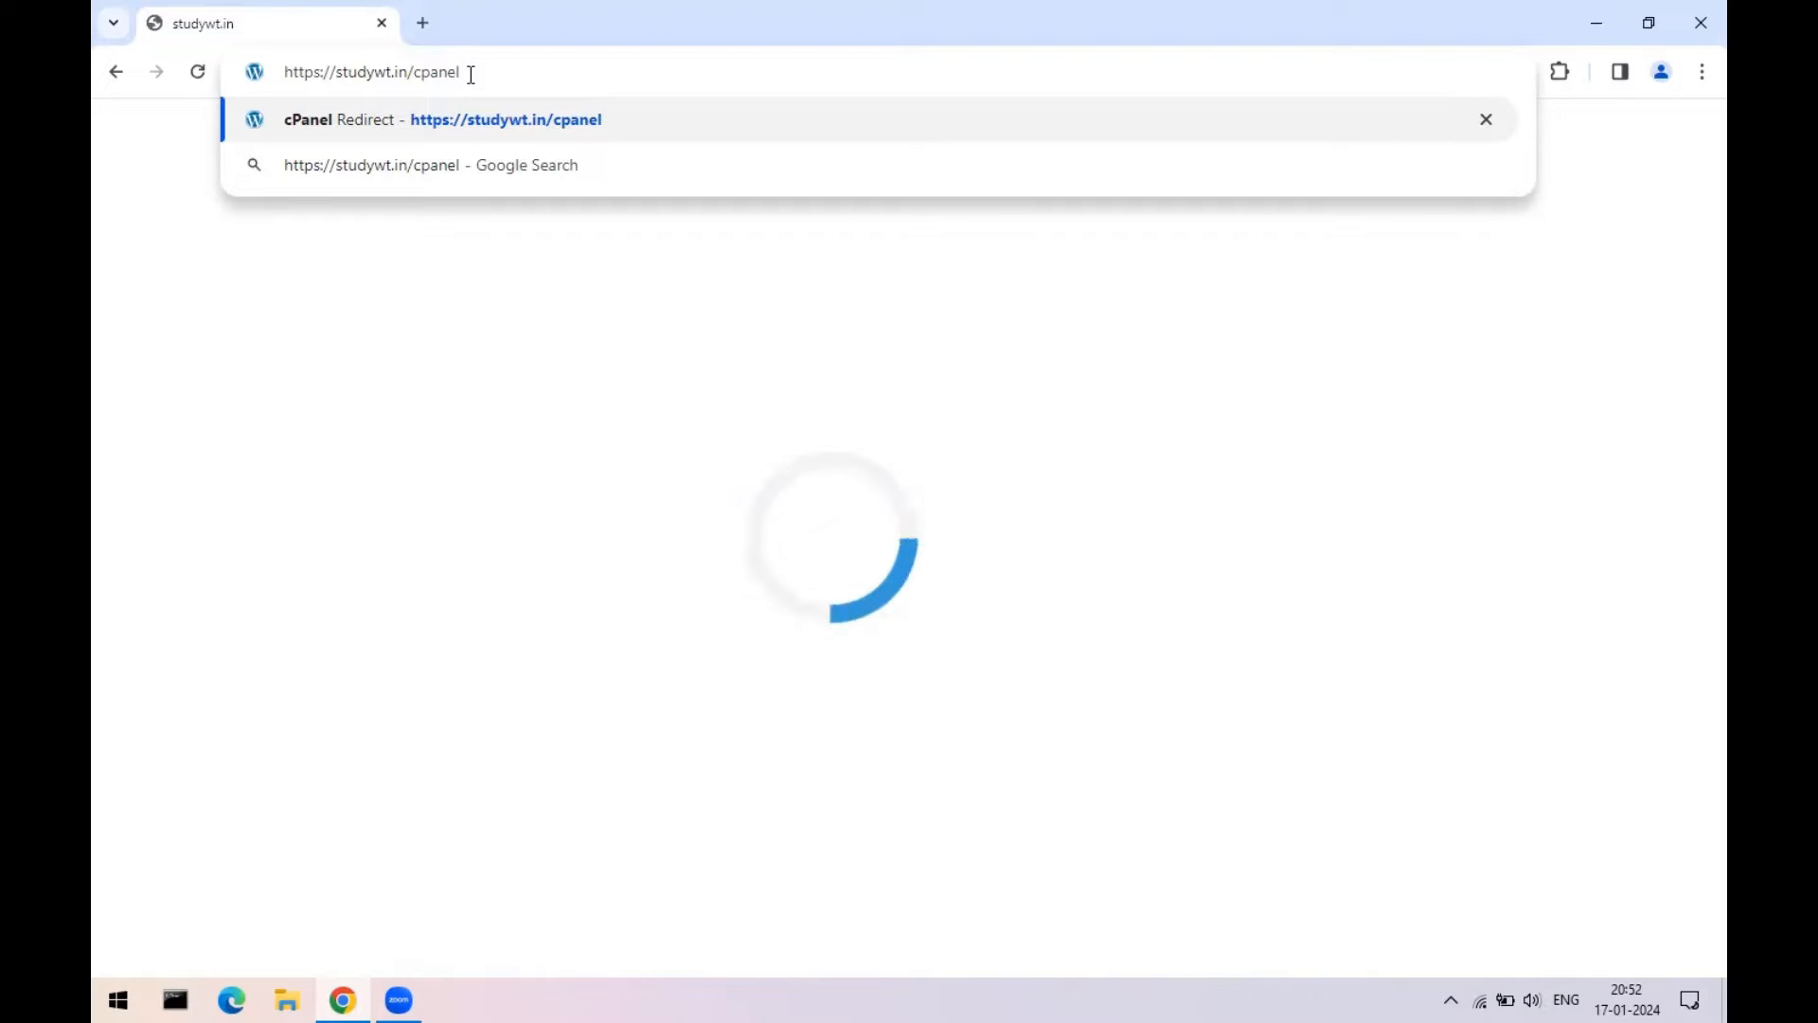
key("Return")
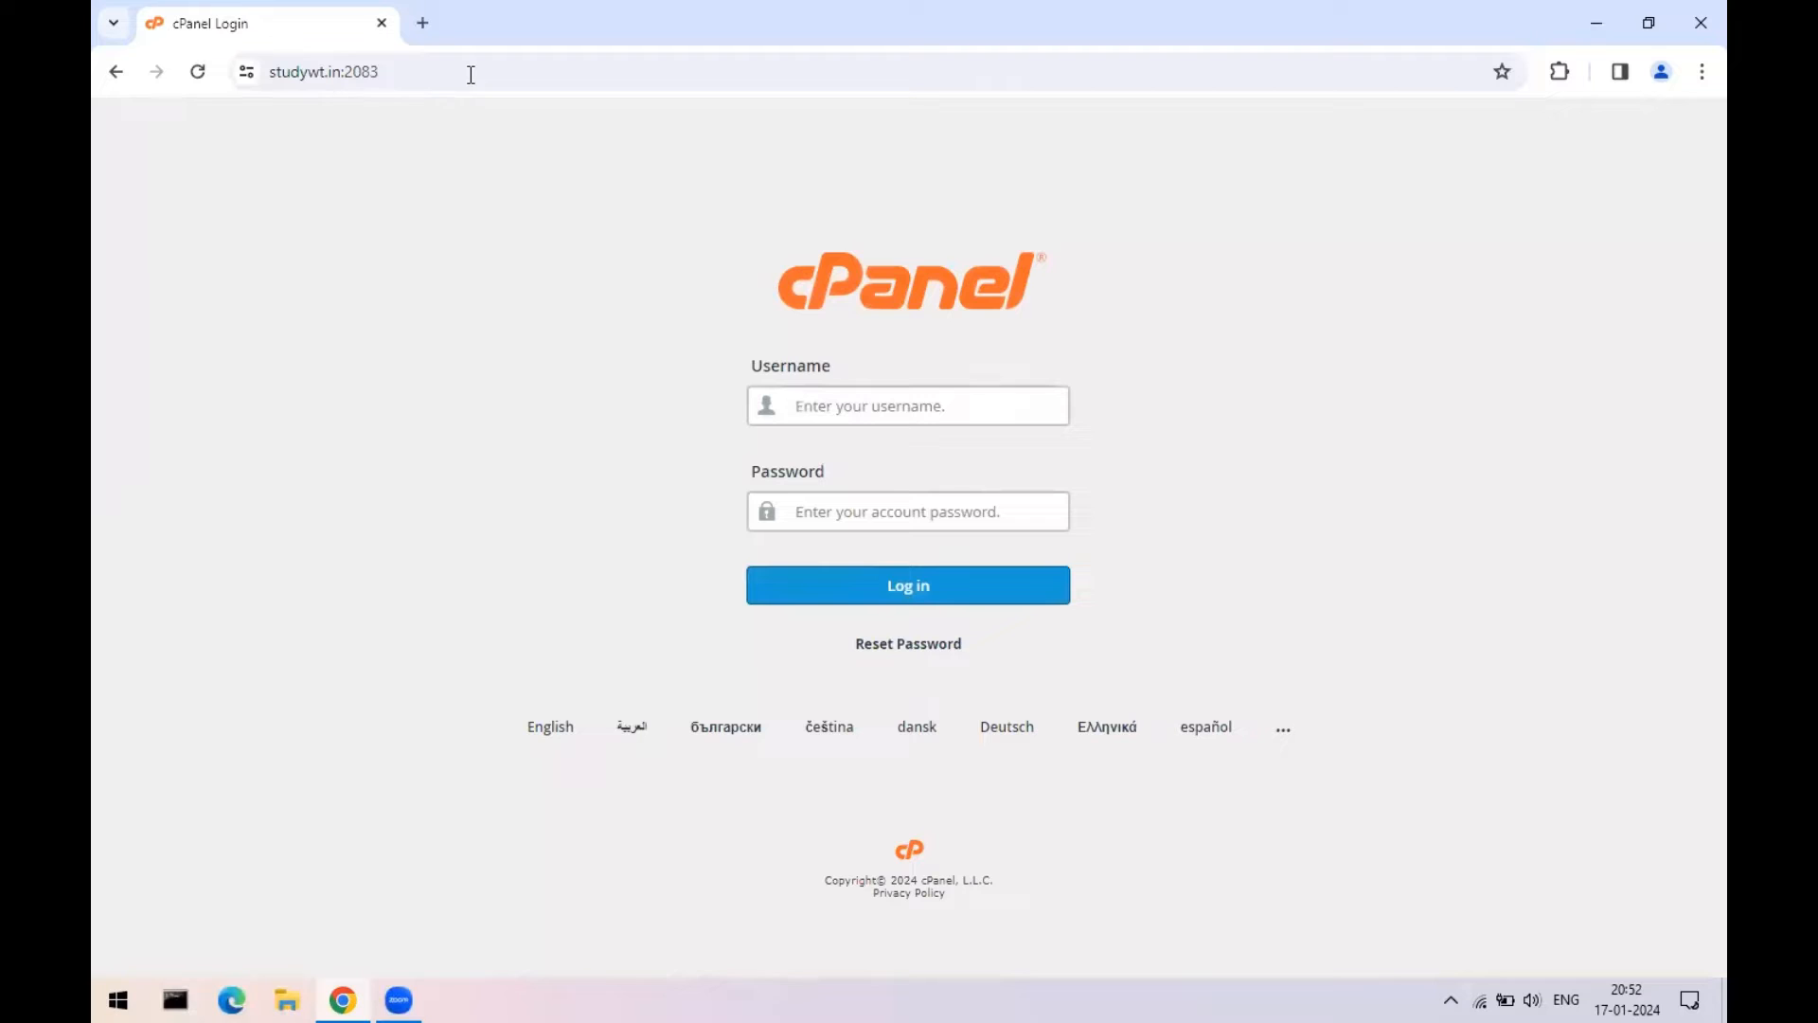
- Log in to cPanel with the saved studywt.in username and the account password
type("stud")
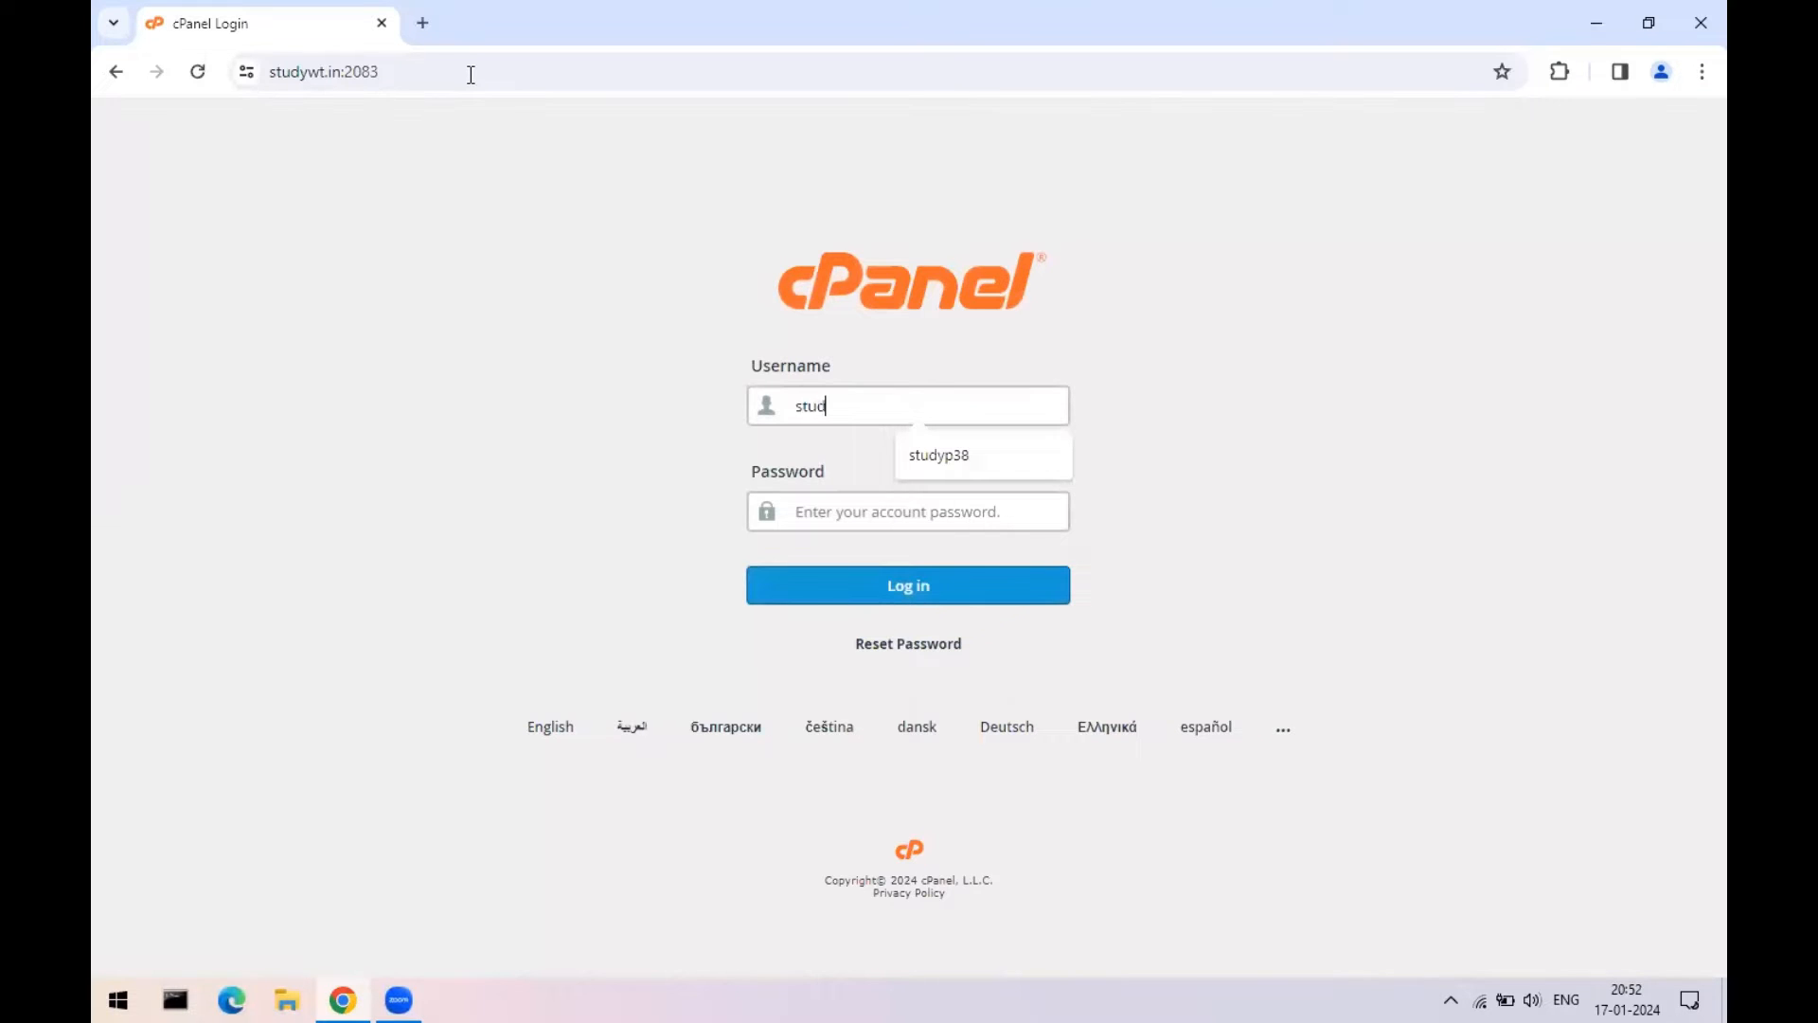
left_click(938, 455)
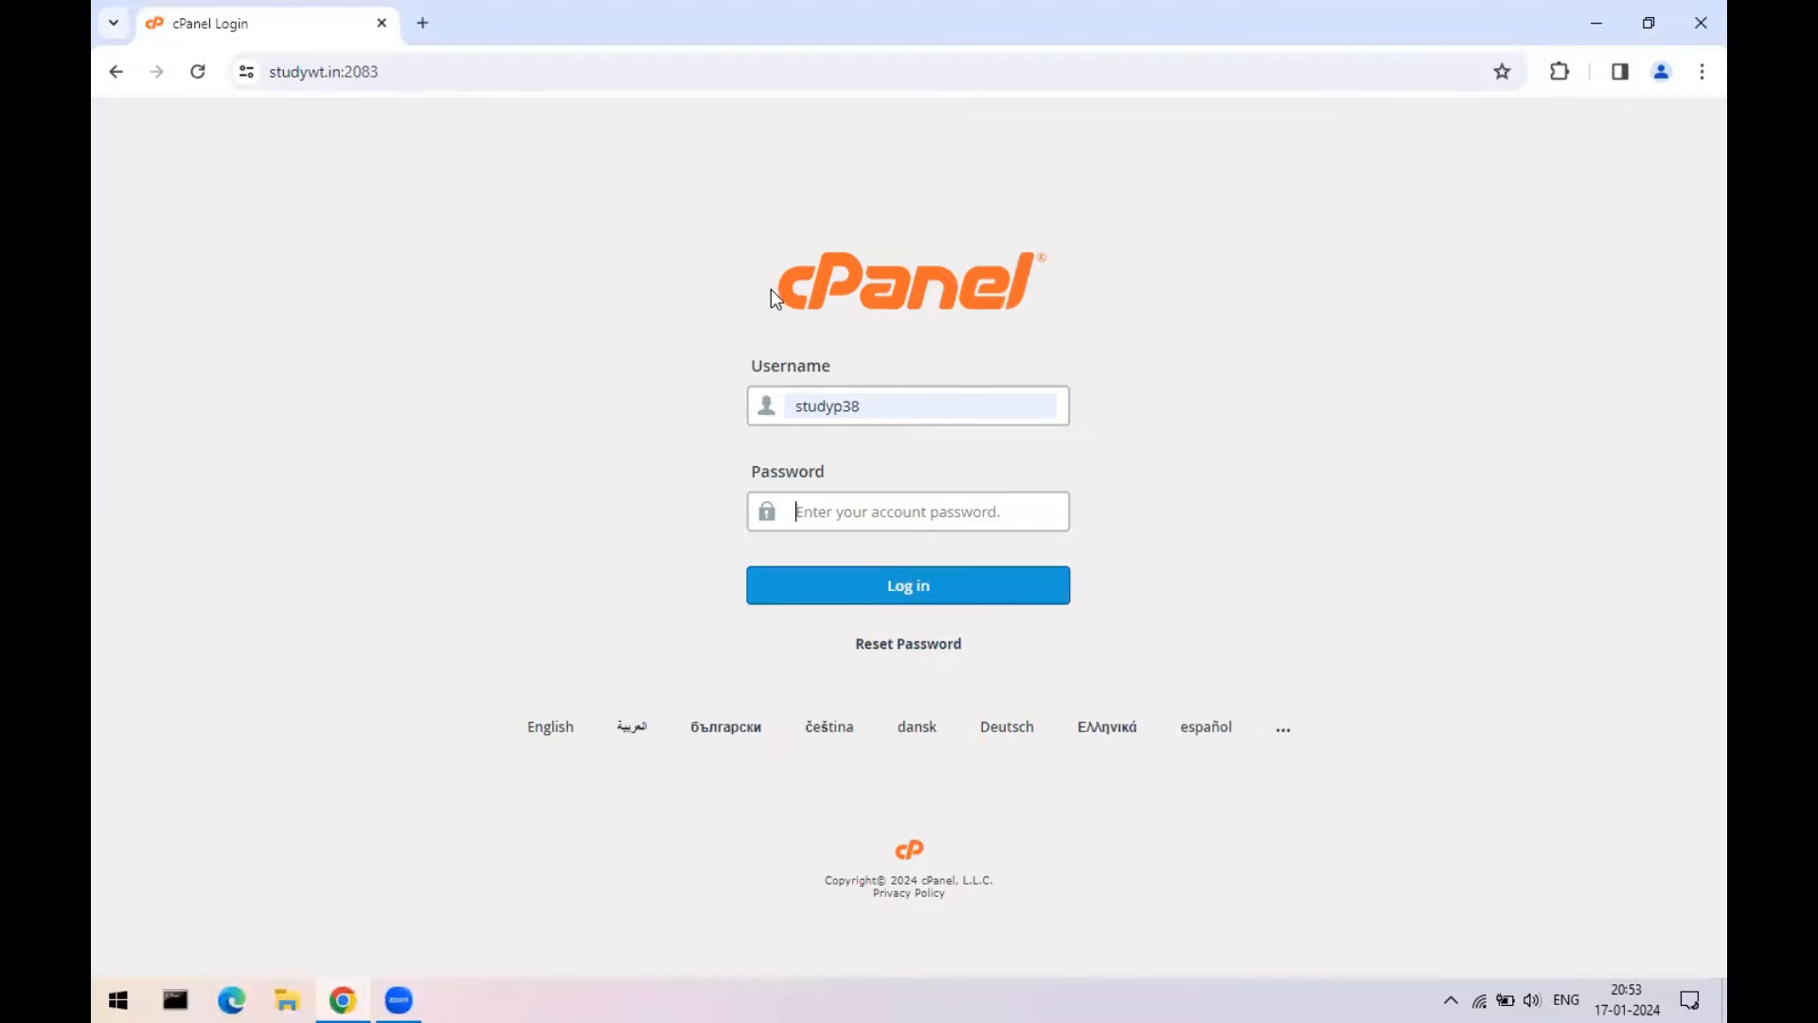
left_click_drag(771, 287, 1039, 283)
left_click(917, 409)
left_click(867, 511)
left_click(858, 511)
type("**********")
key("Return")
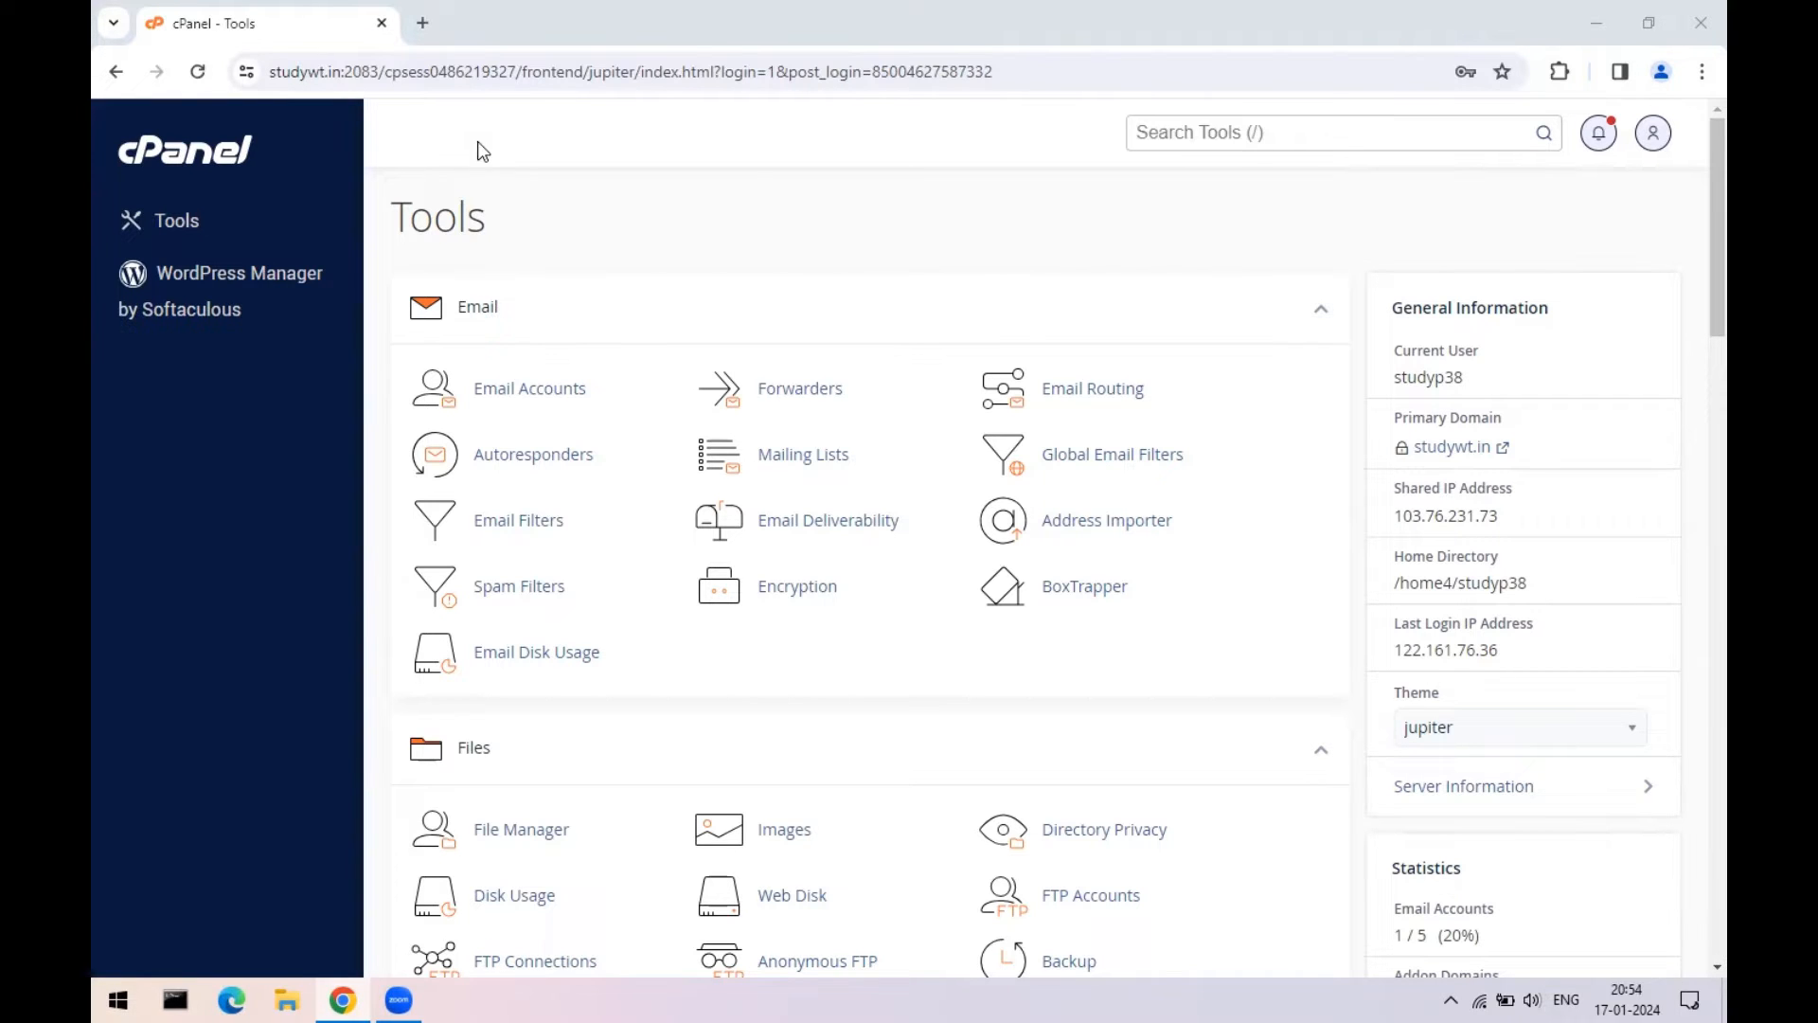
- Highlight the used disk space against the 20 GB limit, along with the bandwidth figures
scroll(650, 458, "down", 15)
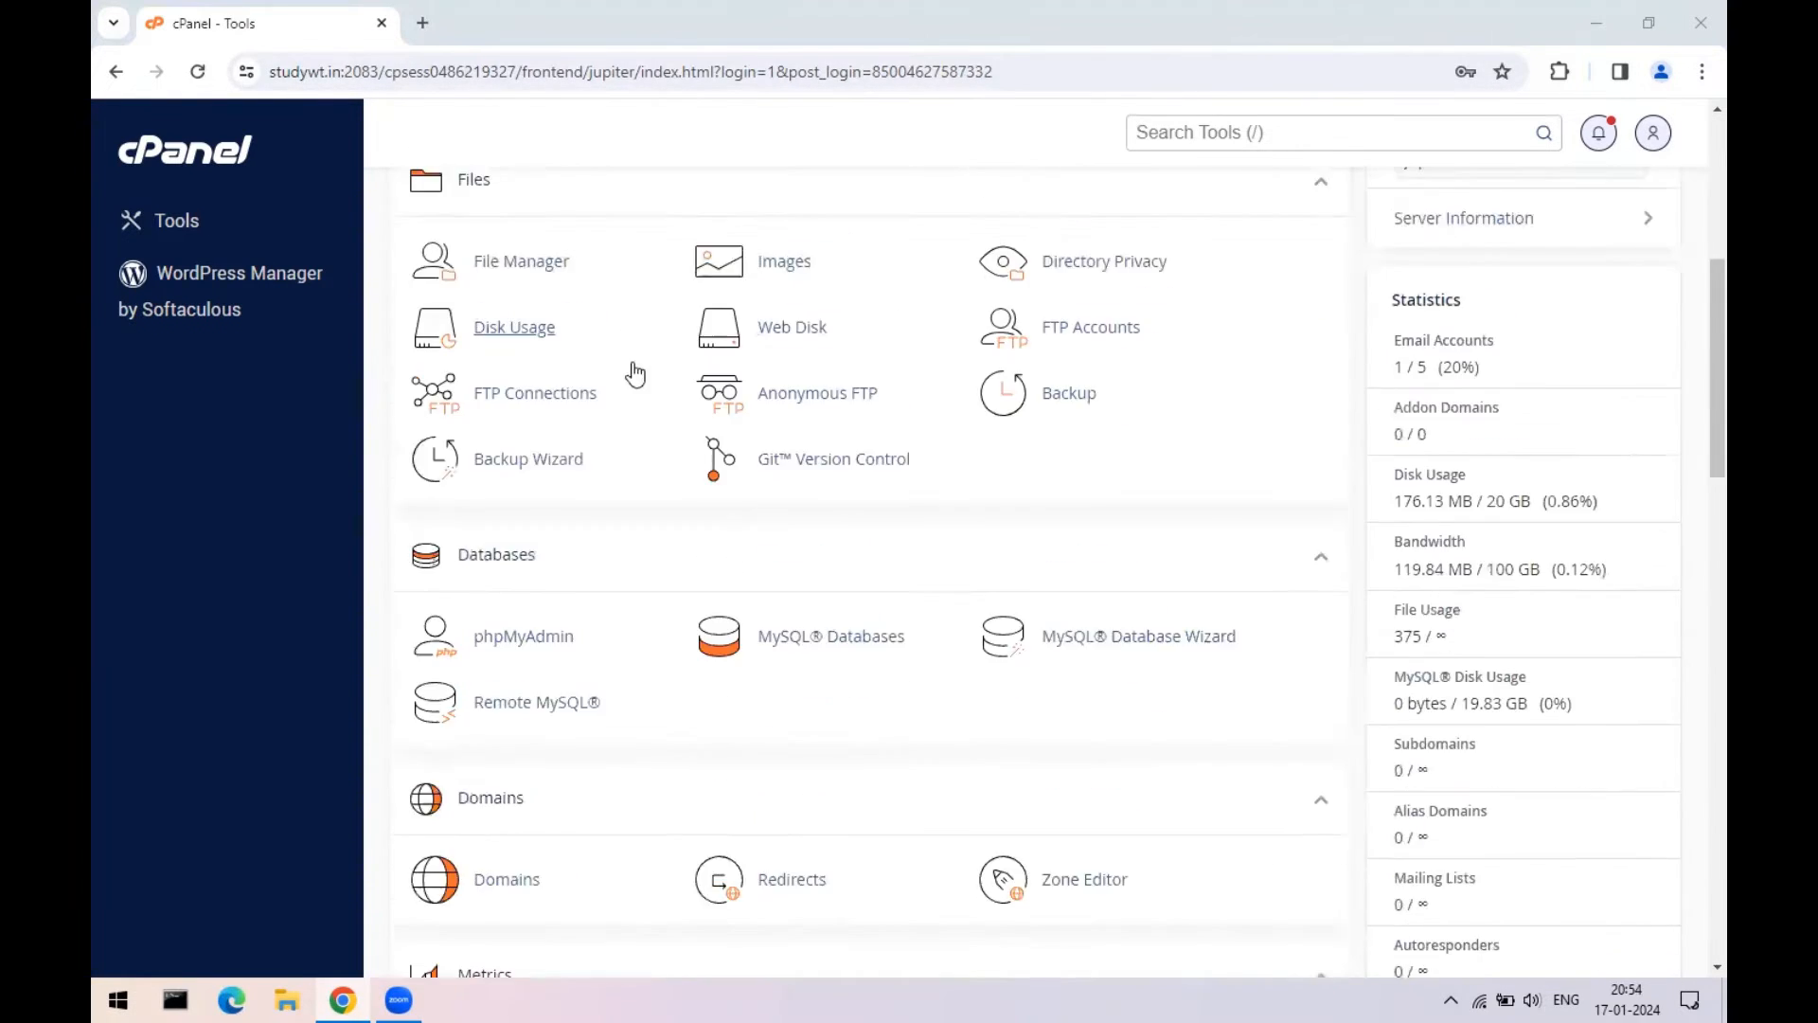
scroll(685, 568, "down", 5)
scroll(682, 616, "up", 20)
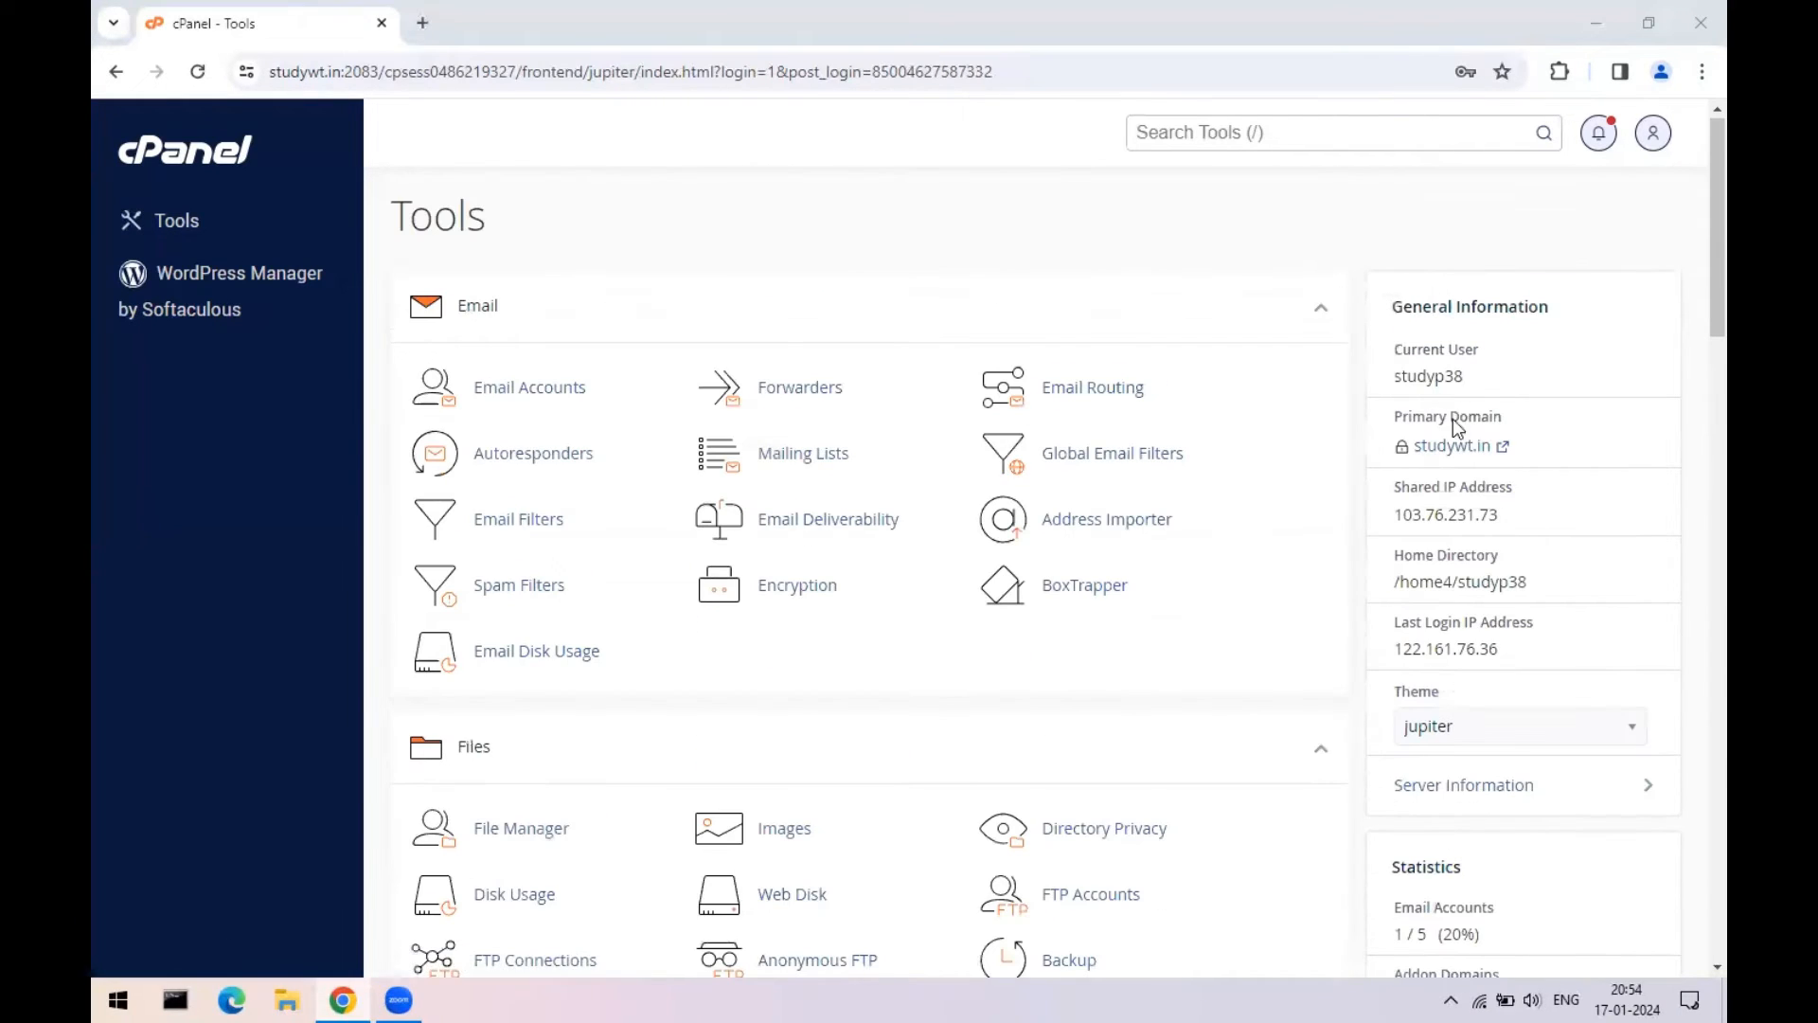
scroll(1453, 419, "down", 6)
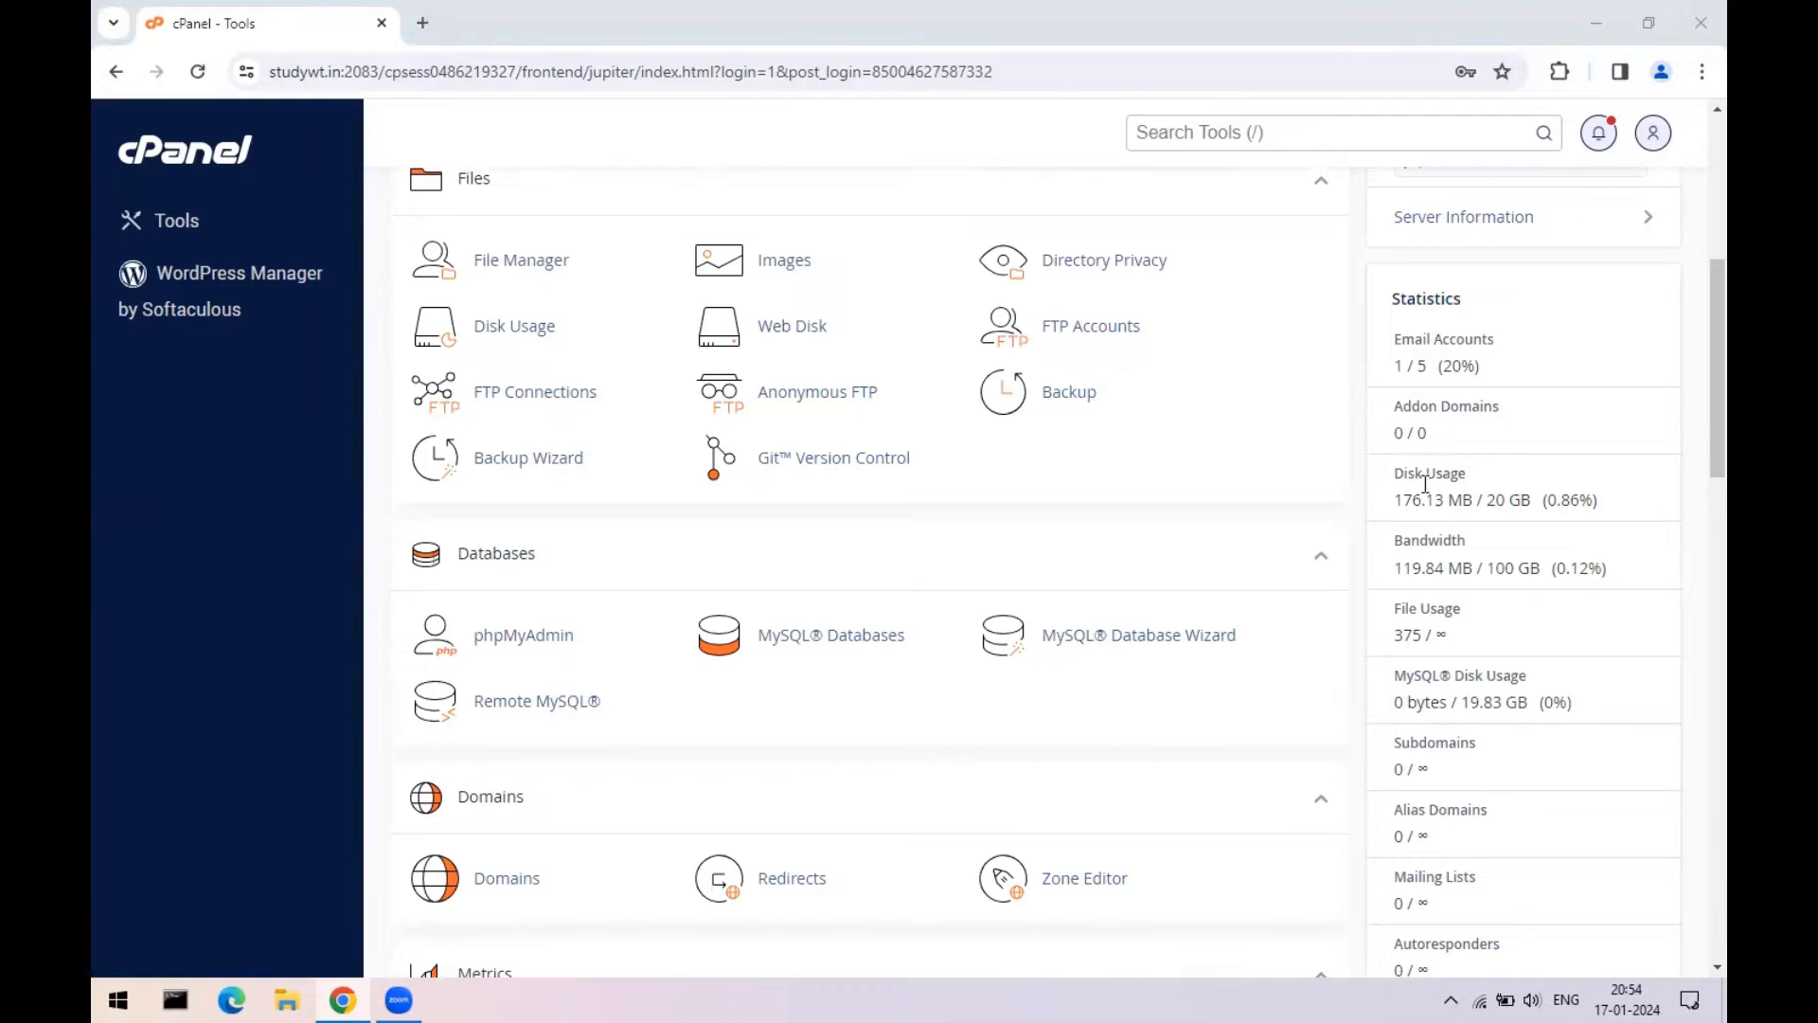
left_click_drag(1483, 500, 1534, 500)
left_click_drag(1394, 500, 1463, 500)
left_click_drag(1488, 568, 1528, 568)
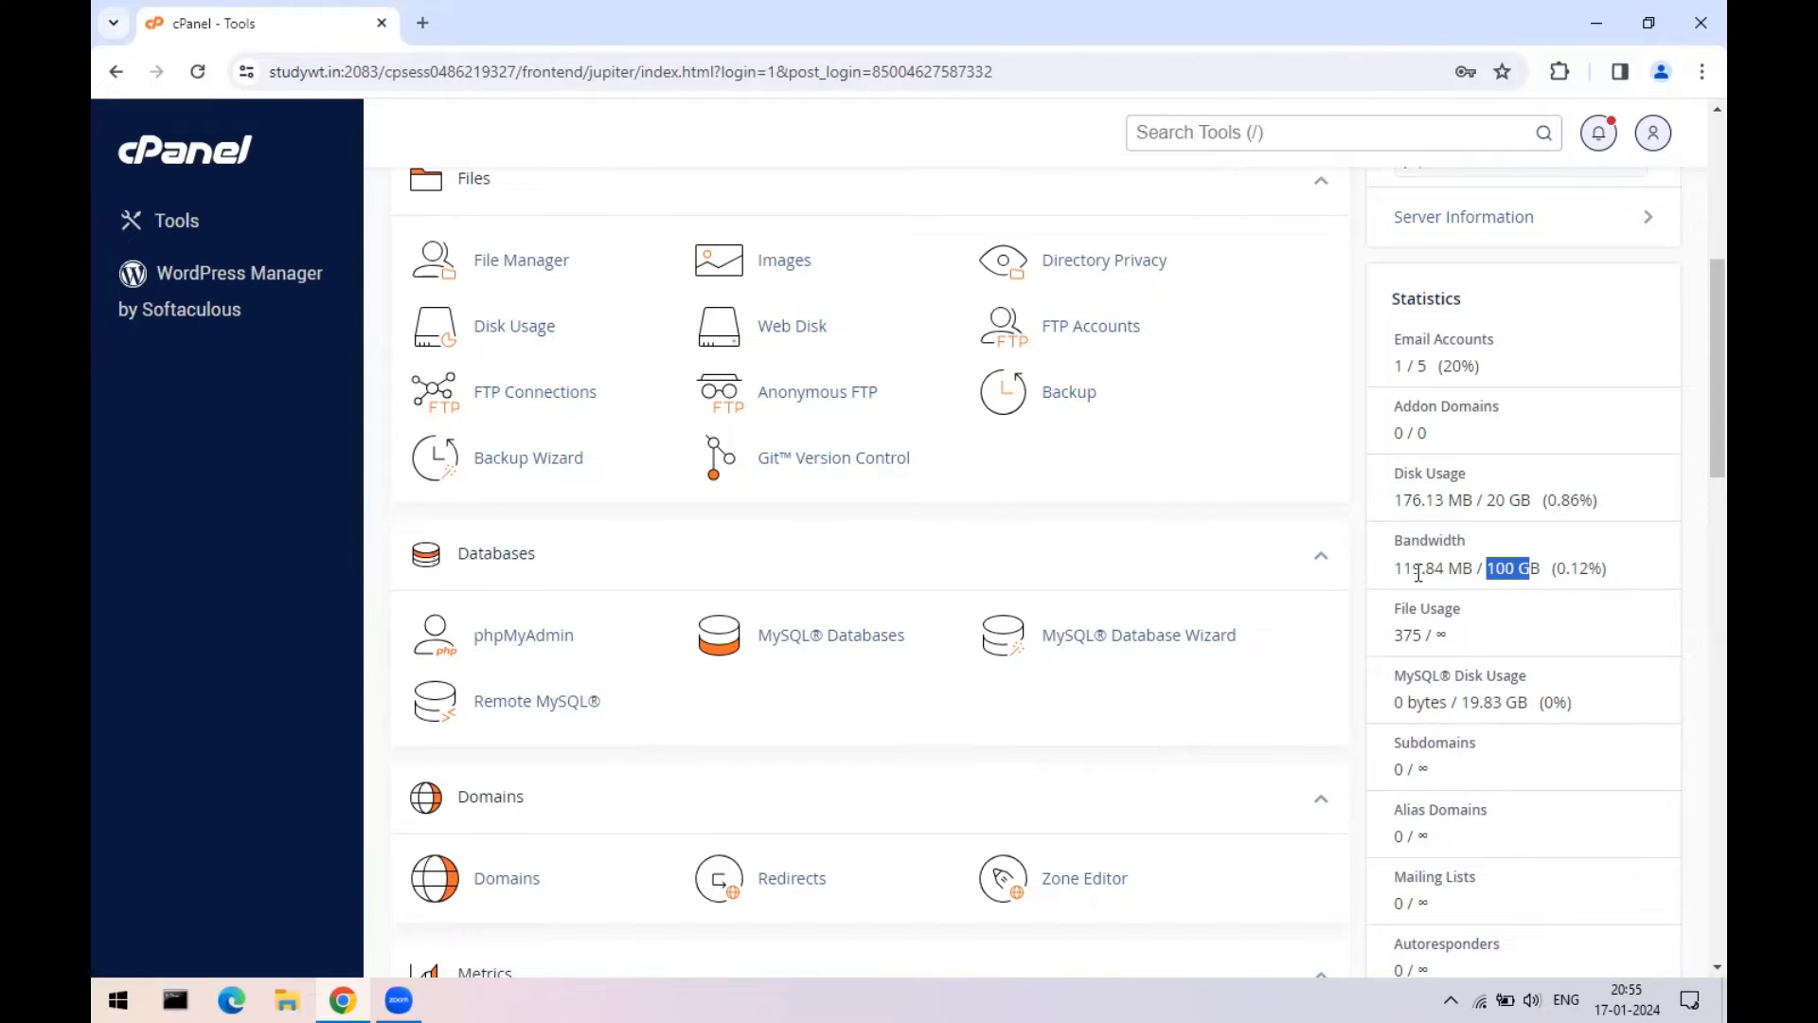
- Open Softaculous Apps Installer from the Software section
scroll(1584, 739, "down", 1)
scroll(1583, 737, "down", 3)
scroll(1420, 710, "up", 9)
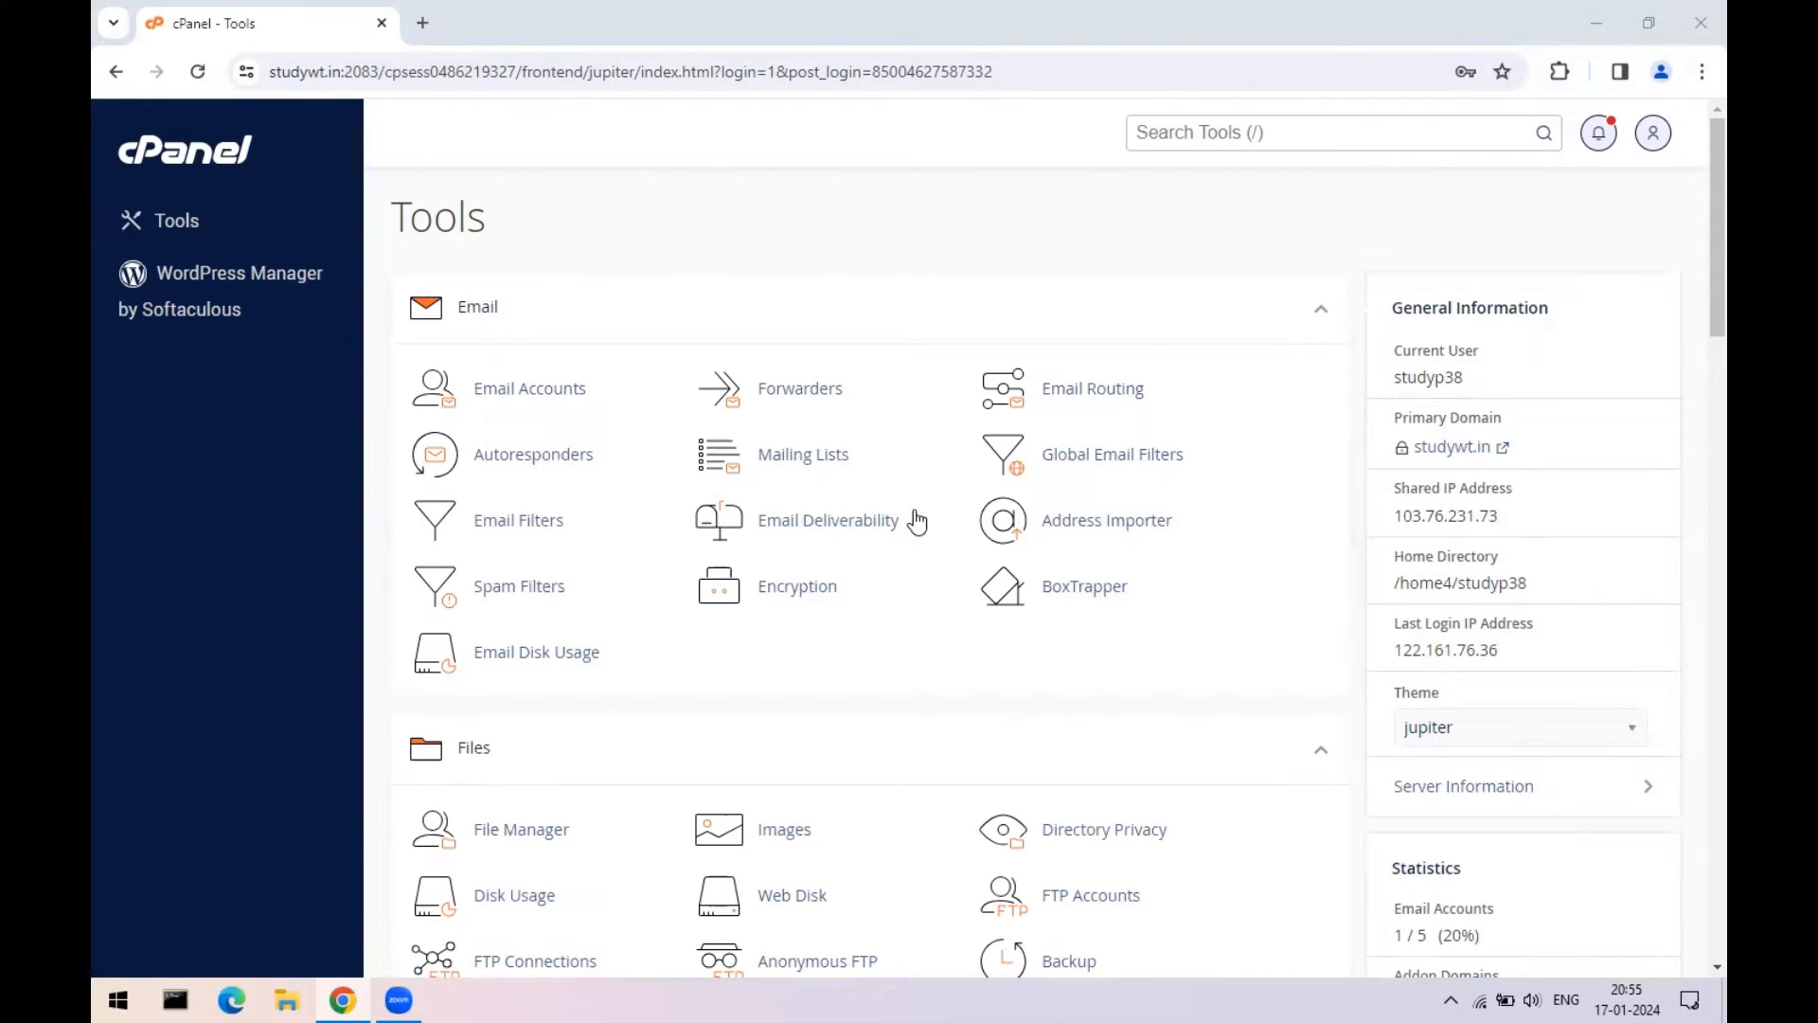
scroll(555, 430, "down", 6)
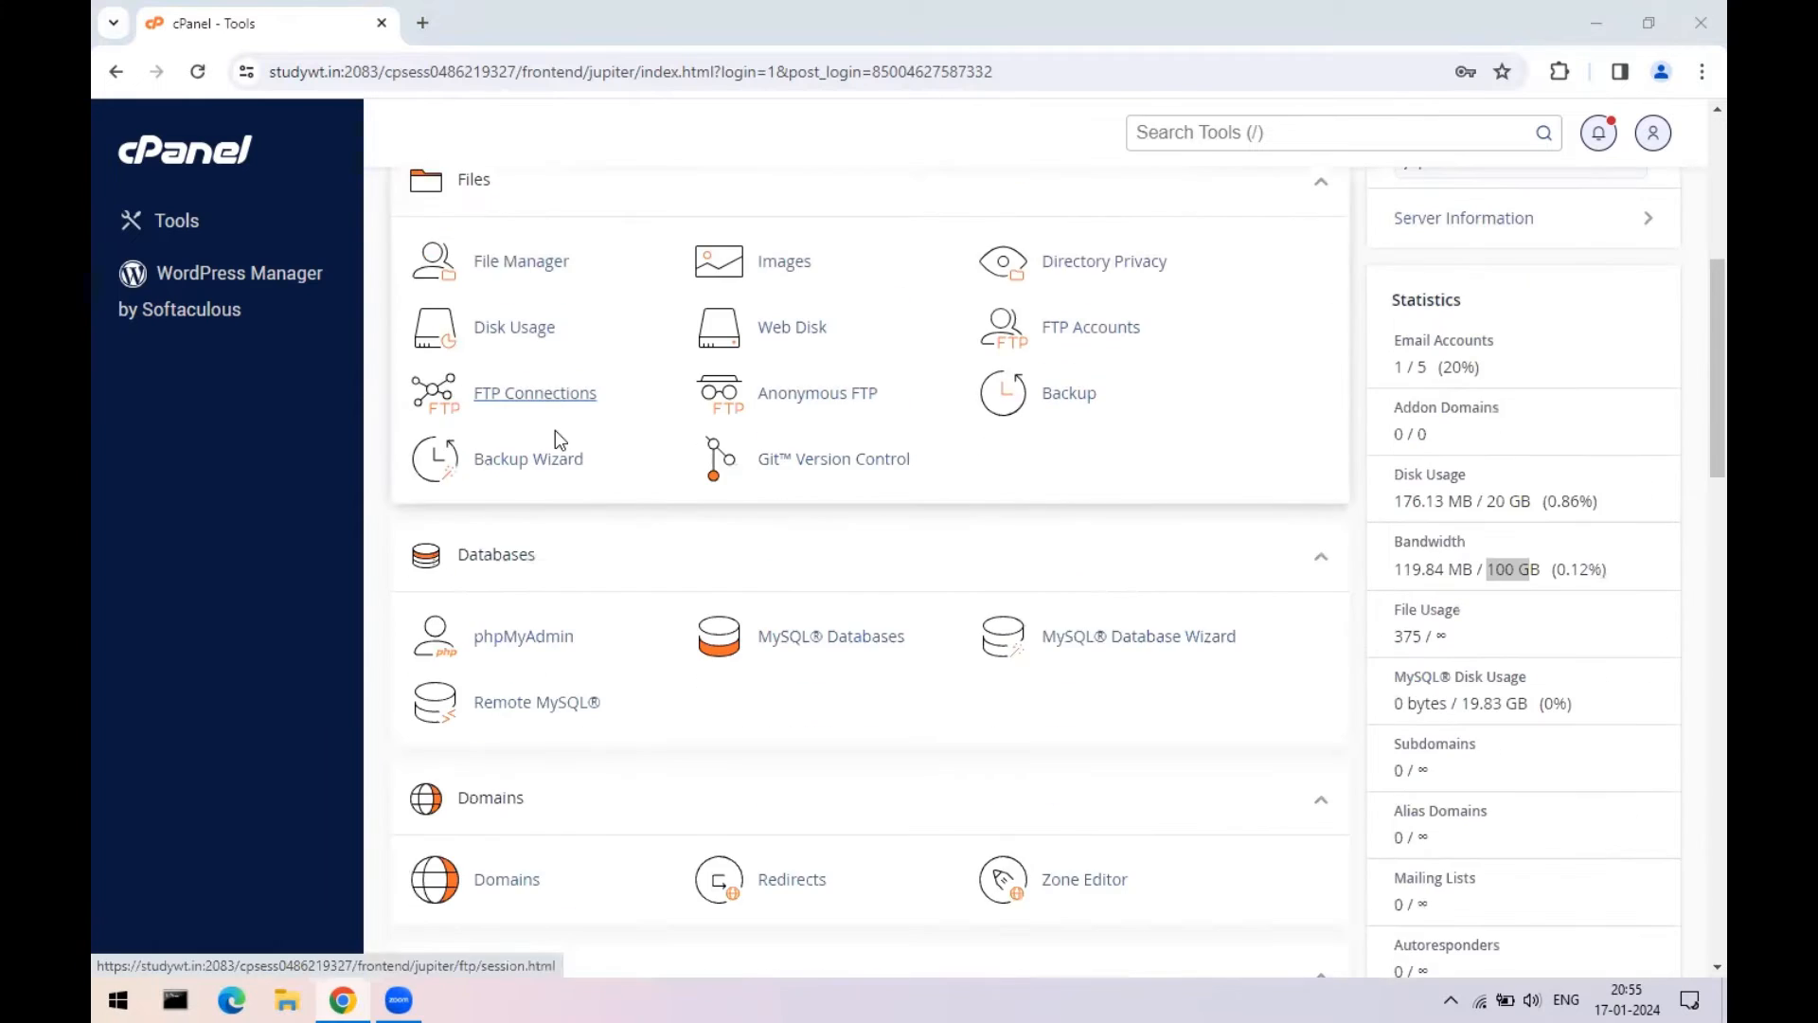
scroll(555, 430, "up", 6)
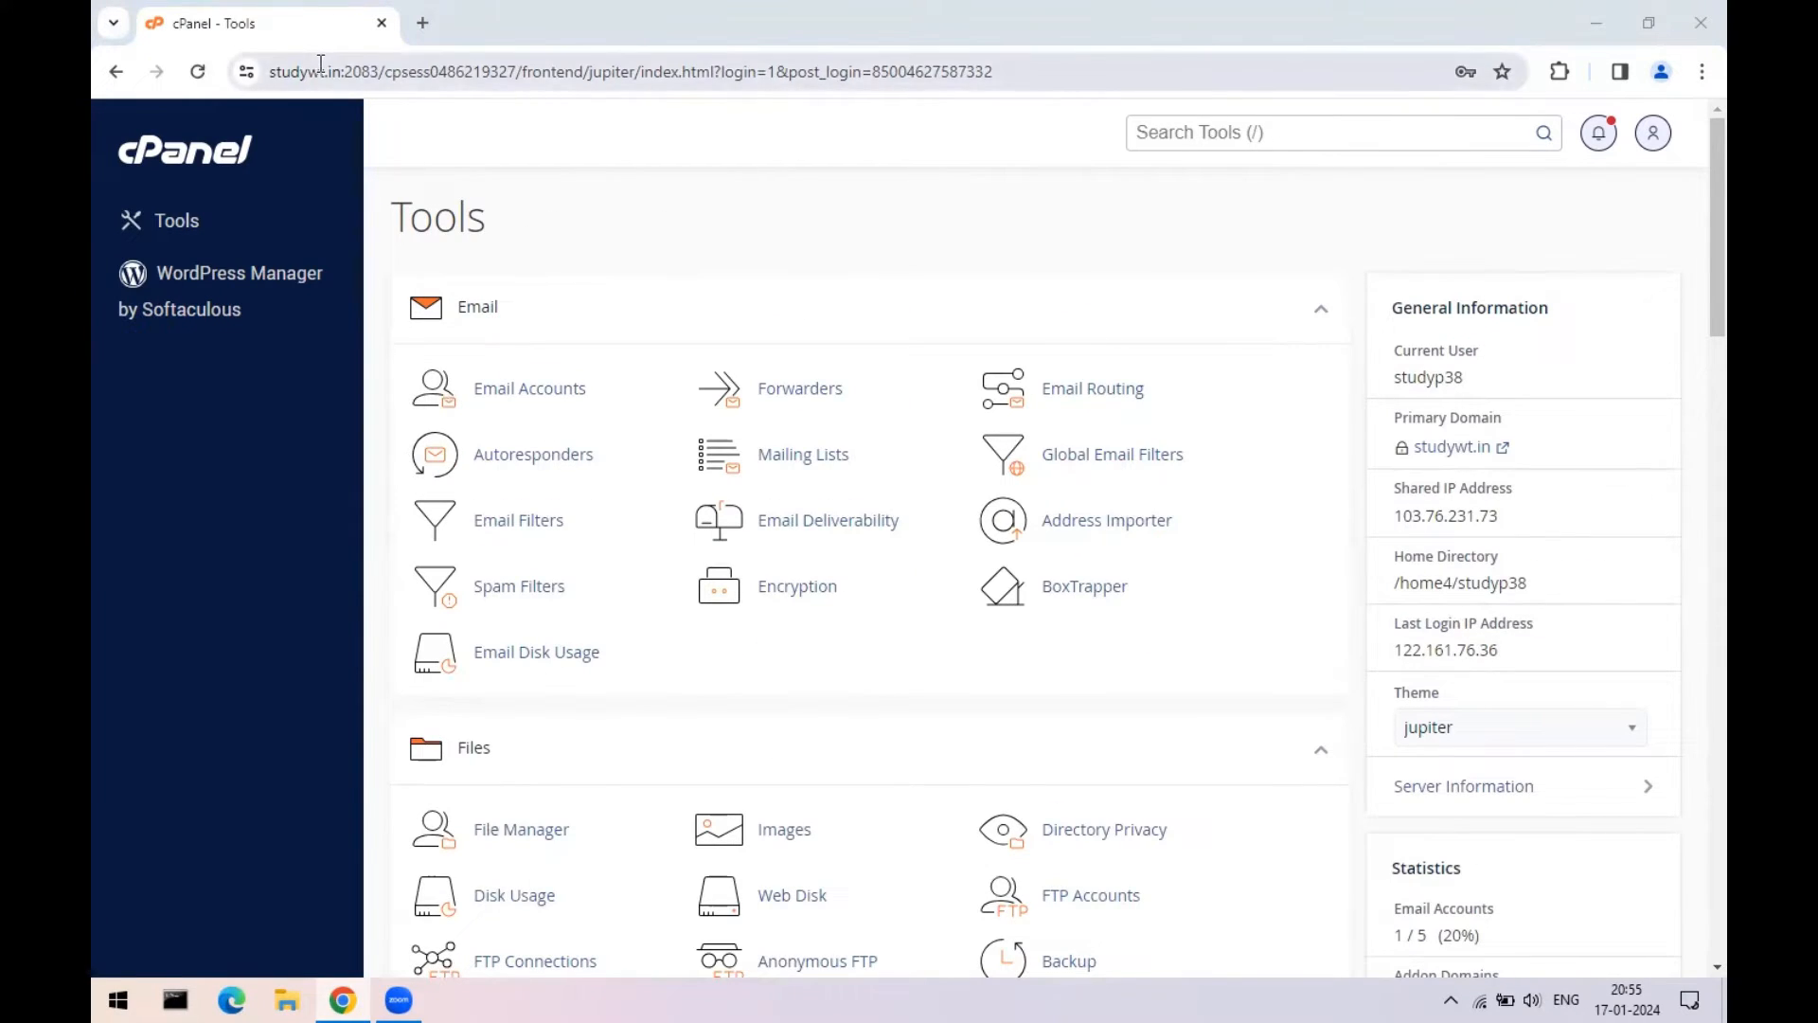
scroll(676, 417, "down", 5)
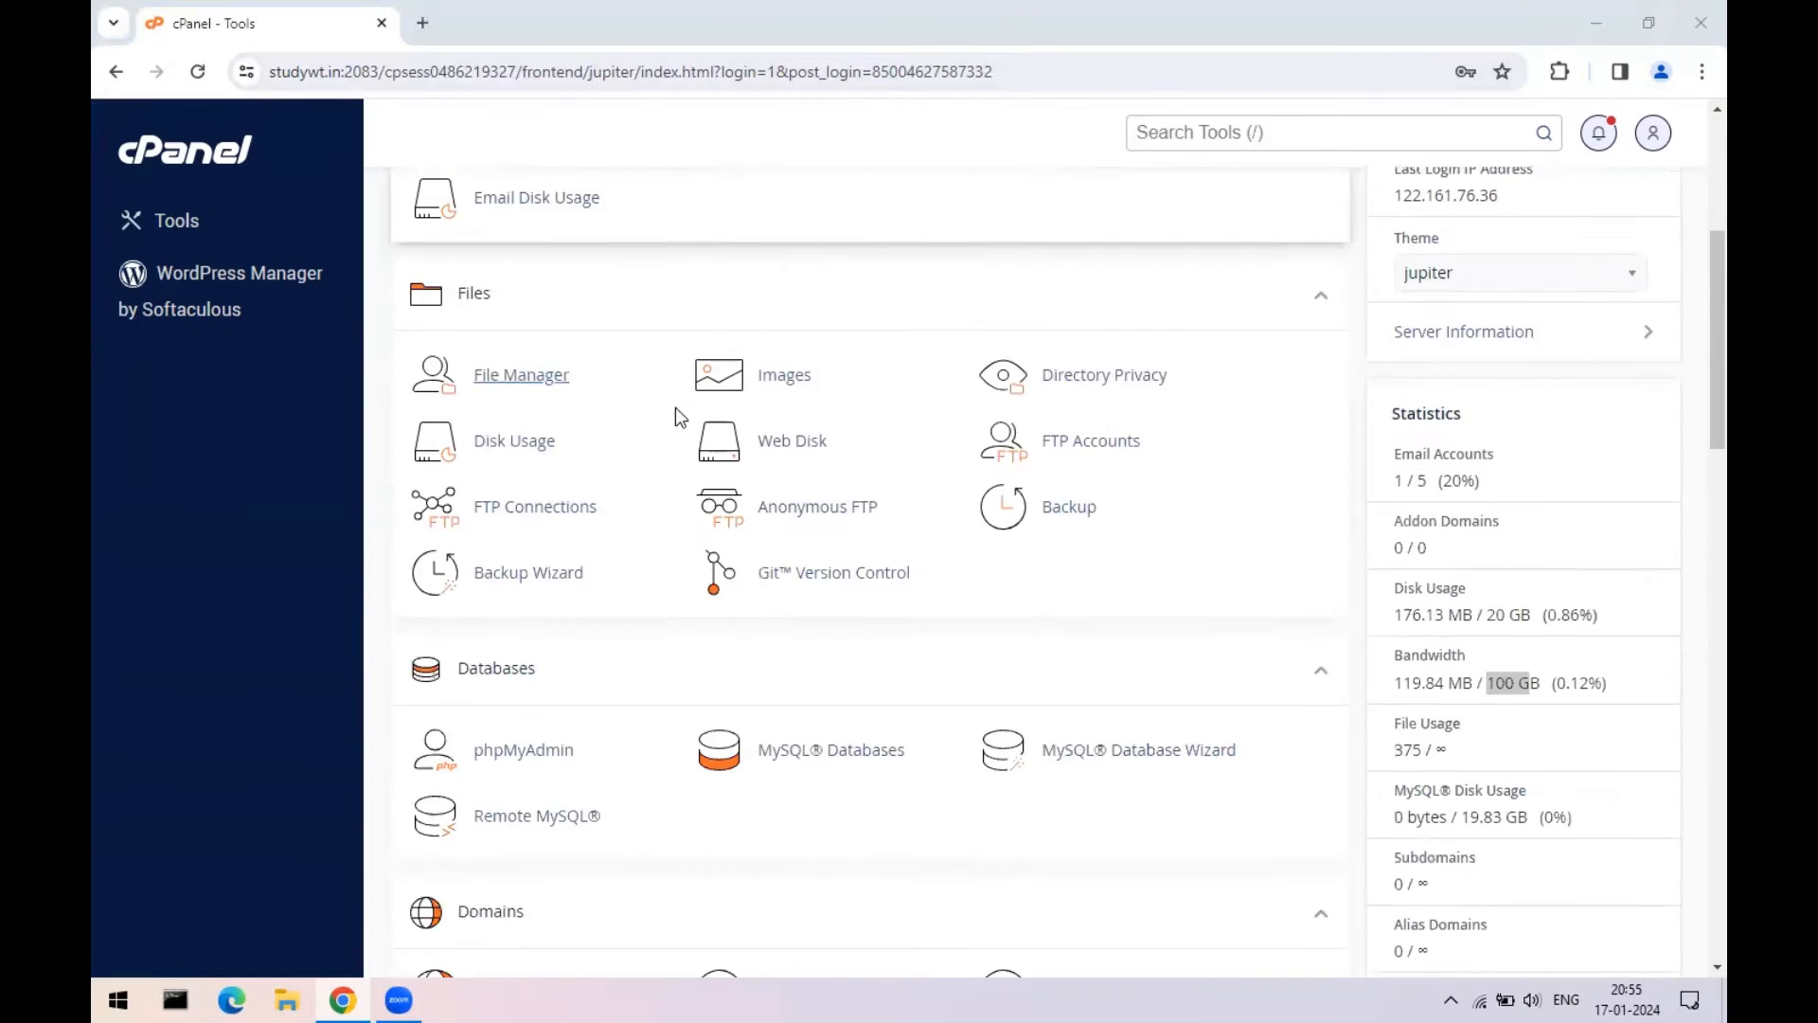
scroll(676, 416, "down", 10)
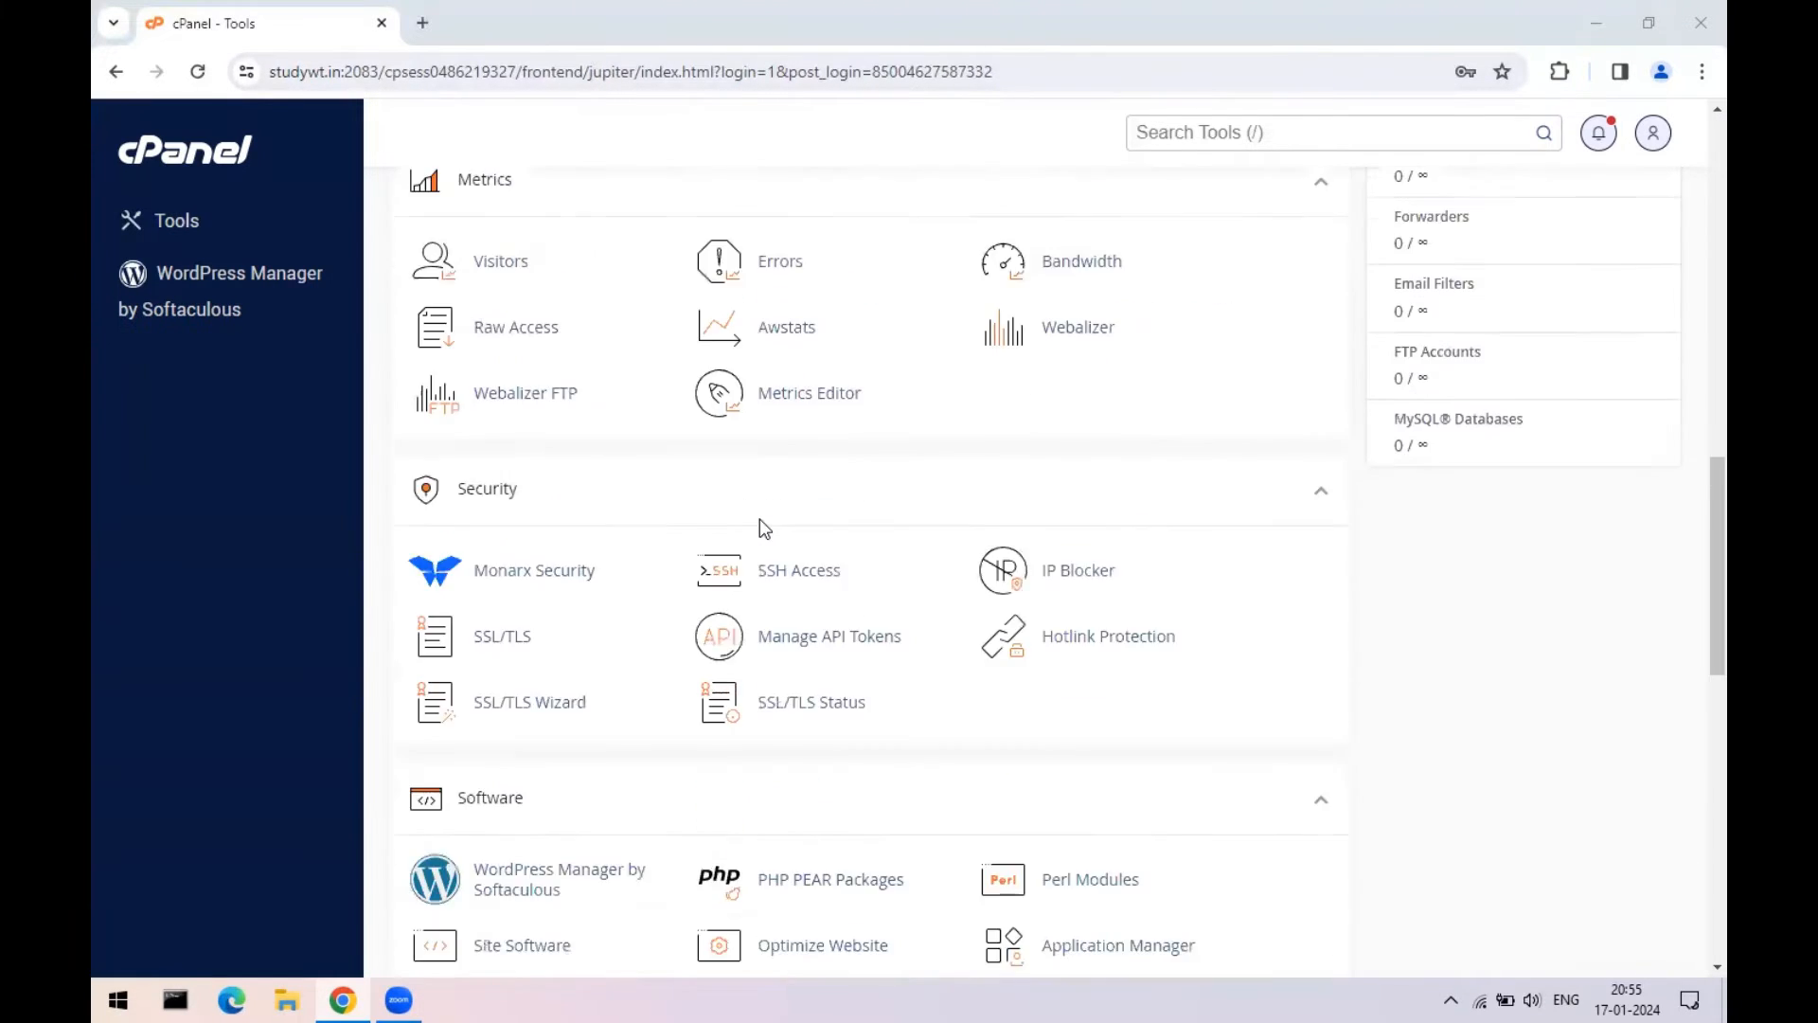
scroll(759, 528, "down", 2)
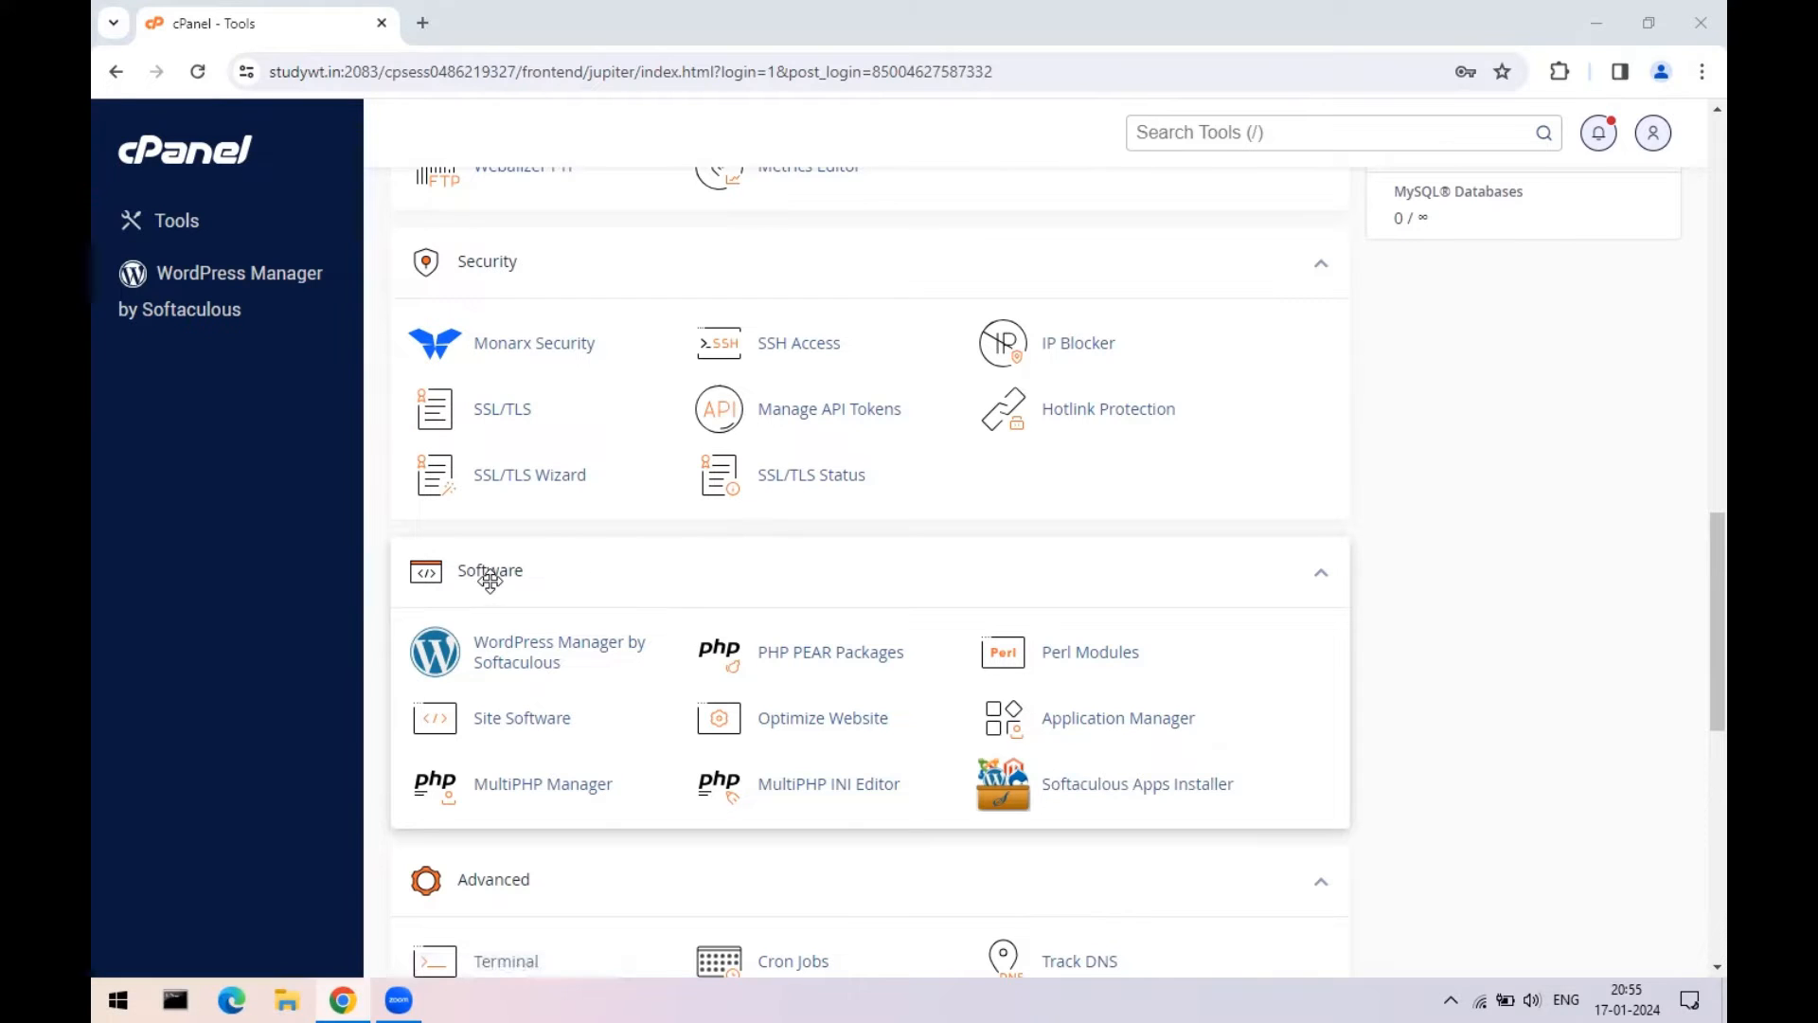
scroll(1331, 666, "down", 1)
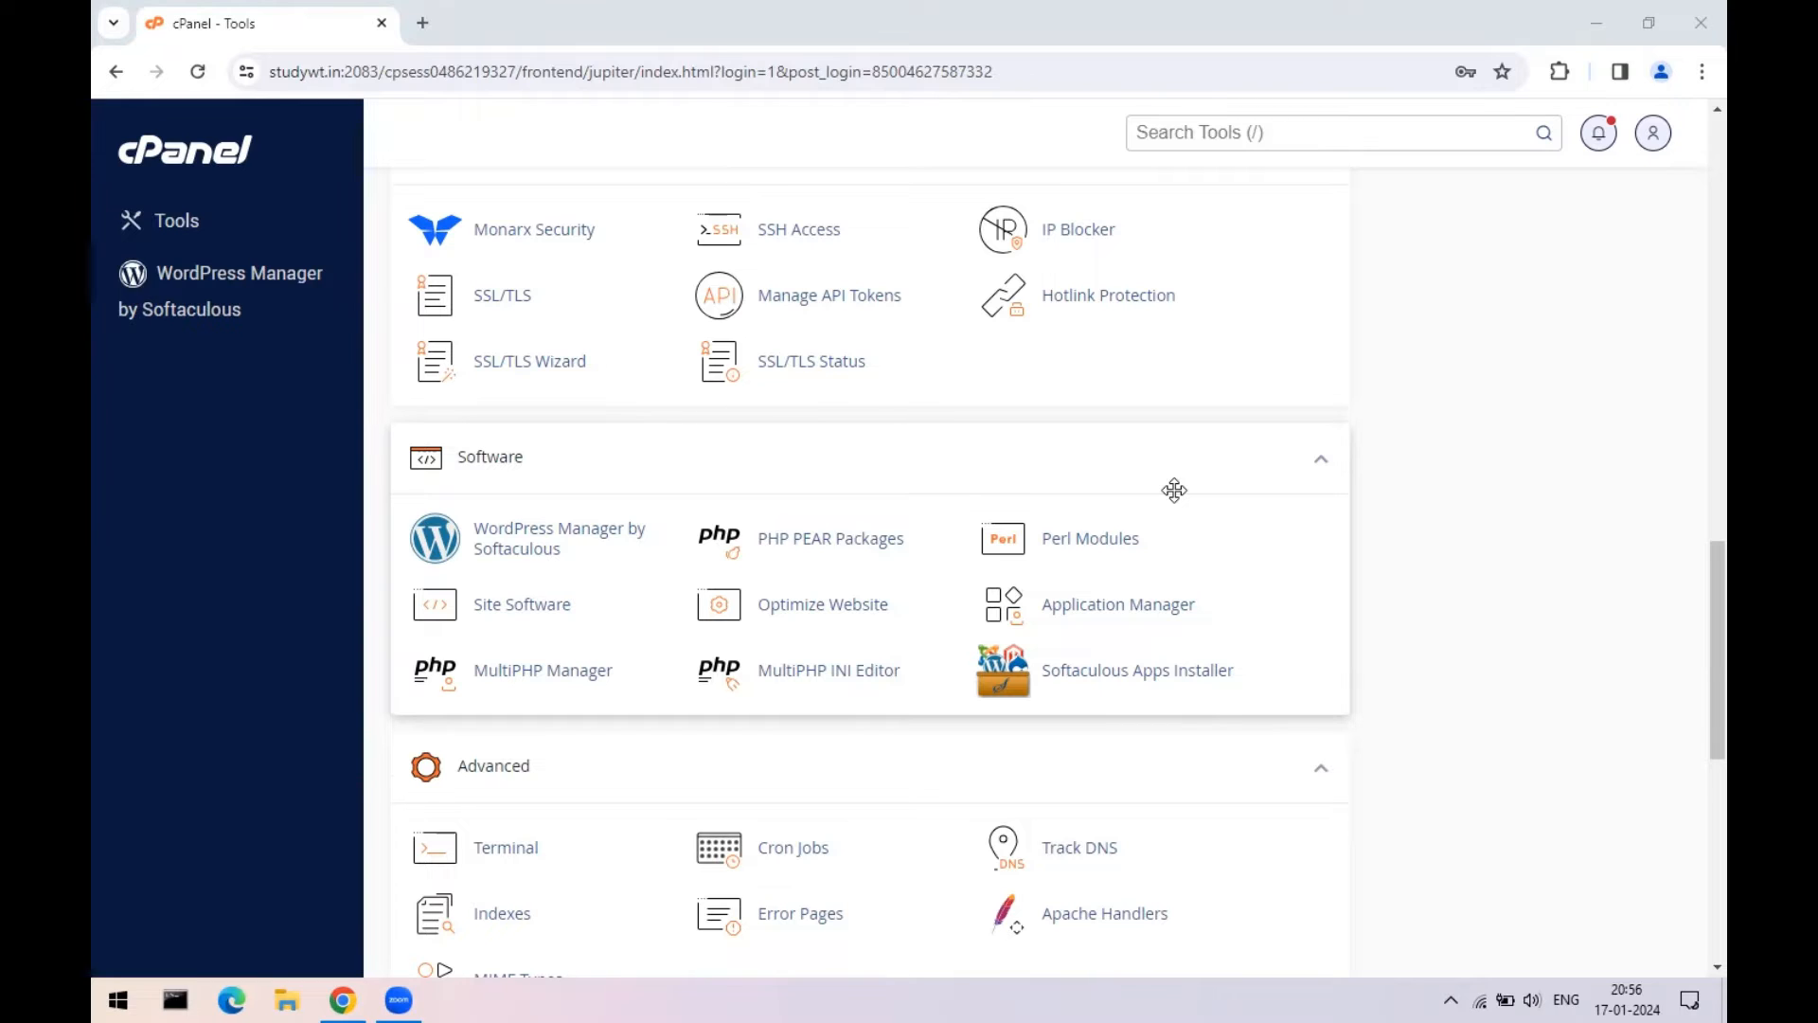
left_click(1081, 674)
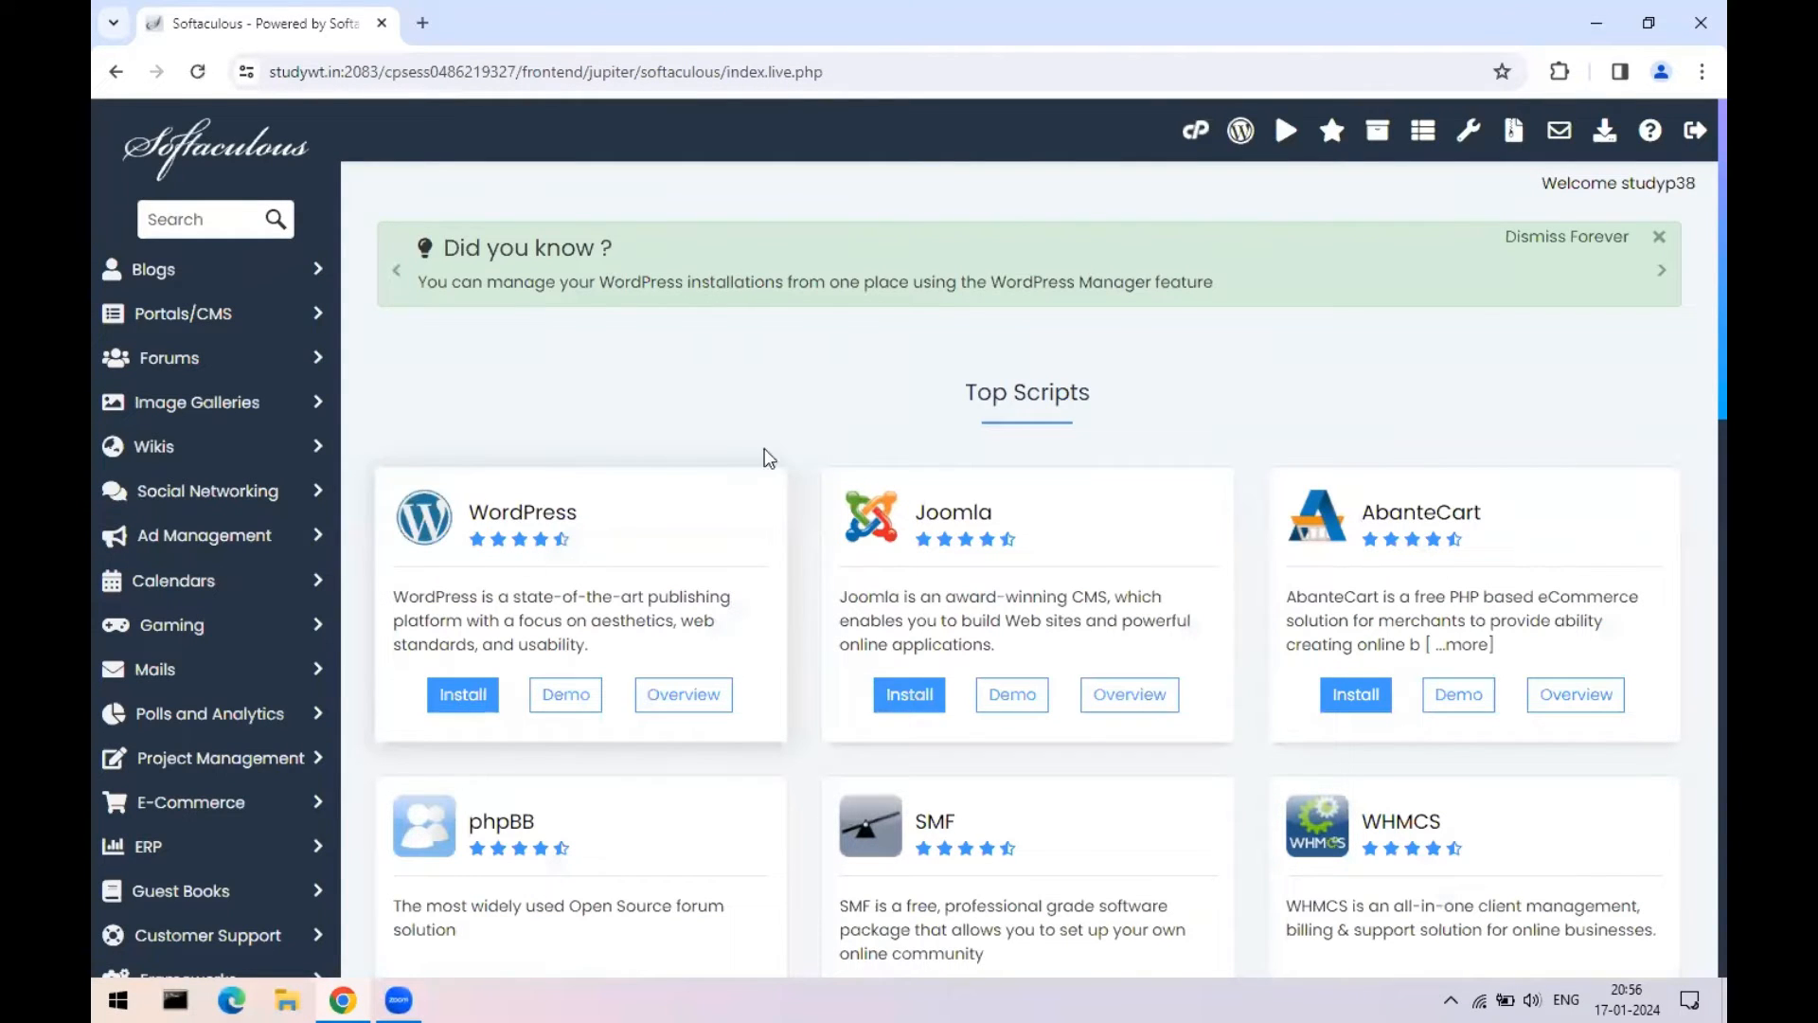
- Load studywt.in in a second tab, then return to the Softaculous Top Scripts list
scroll(768, 458, "down", 3)
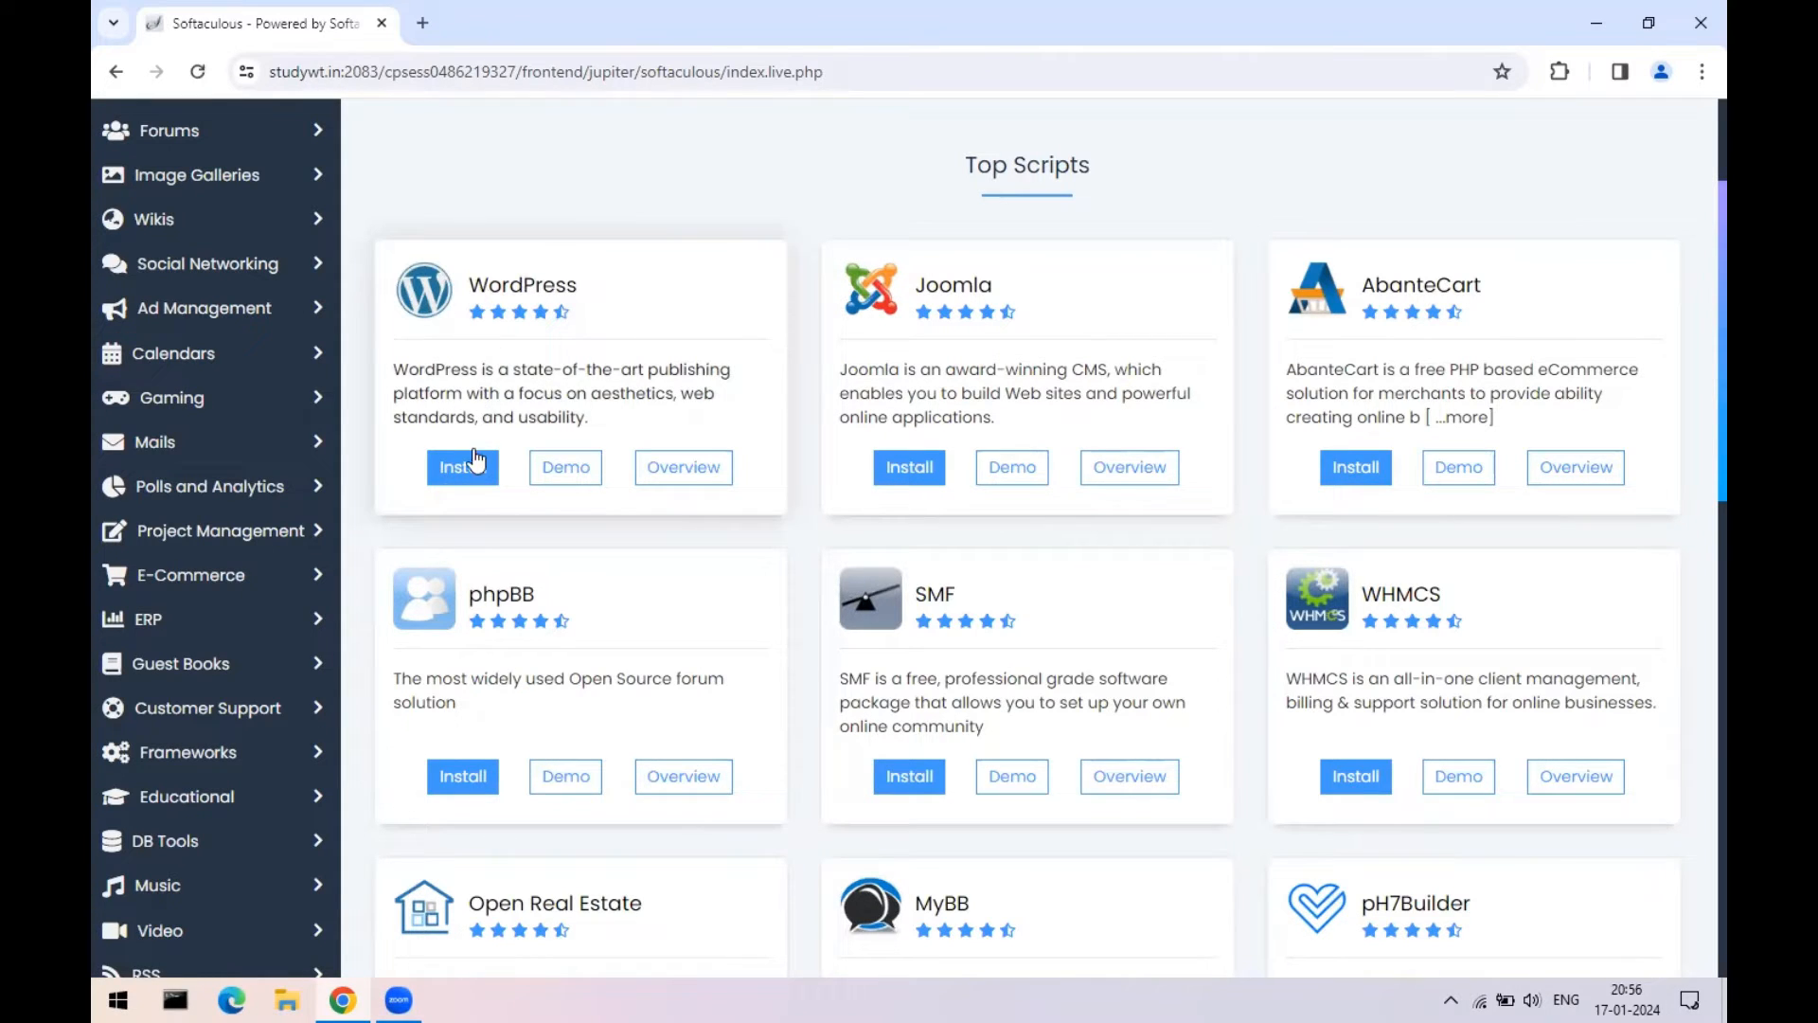
left_click(422, 23)
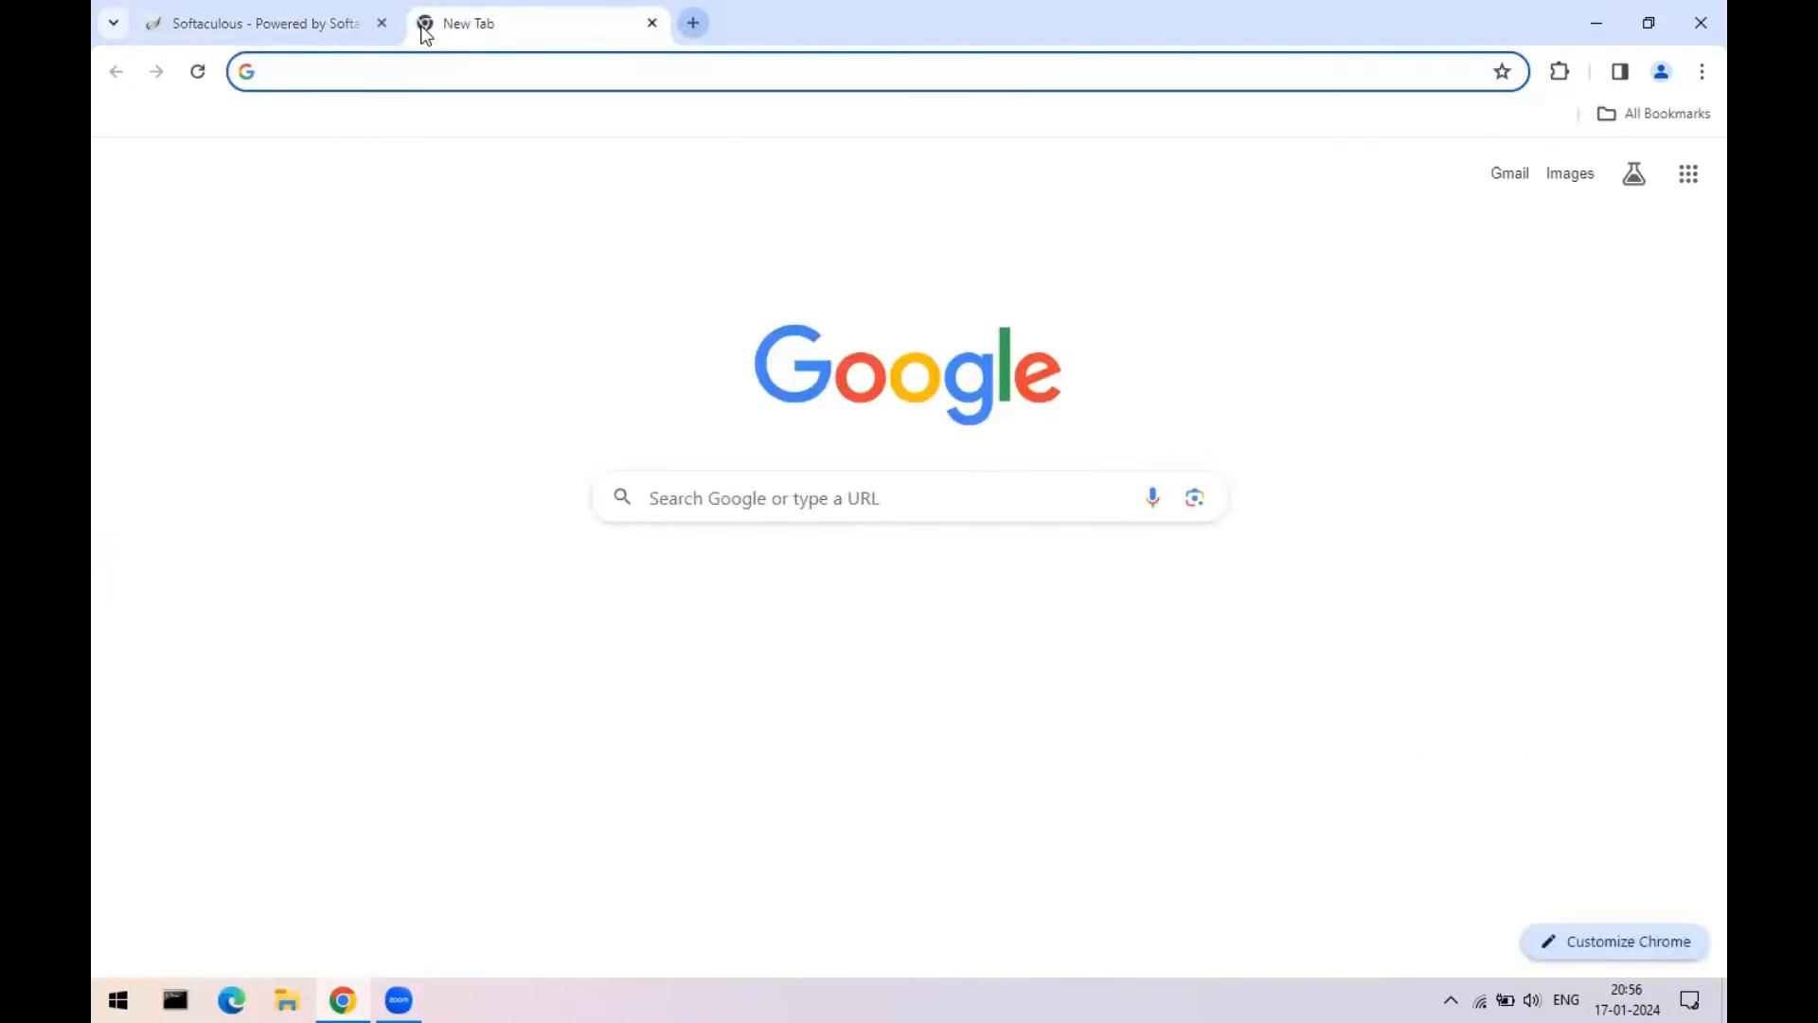
type("studywt.in")
key("Return")
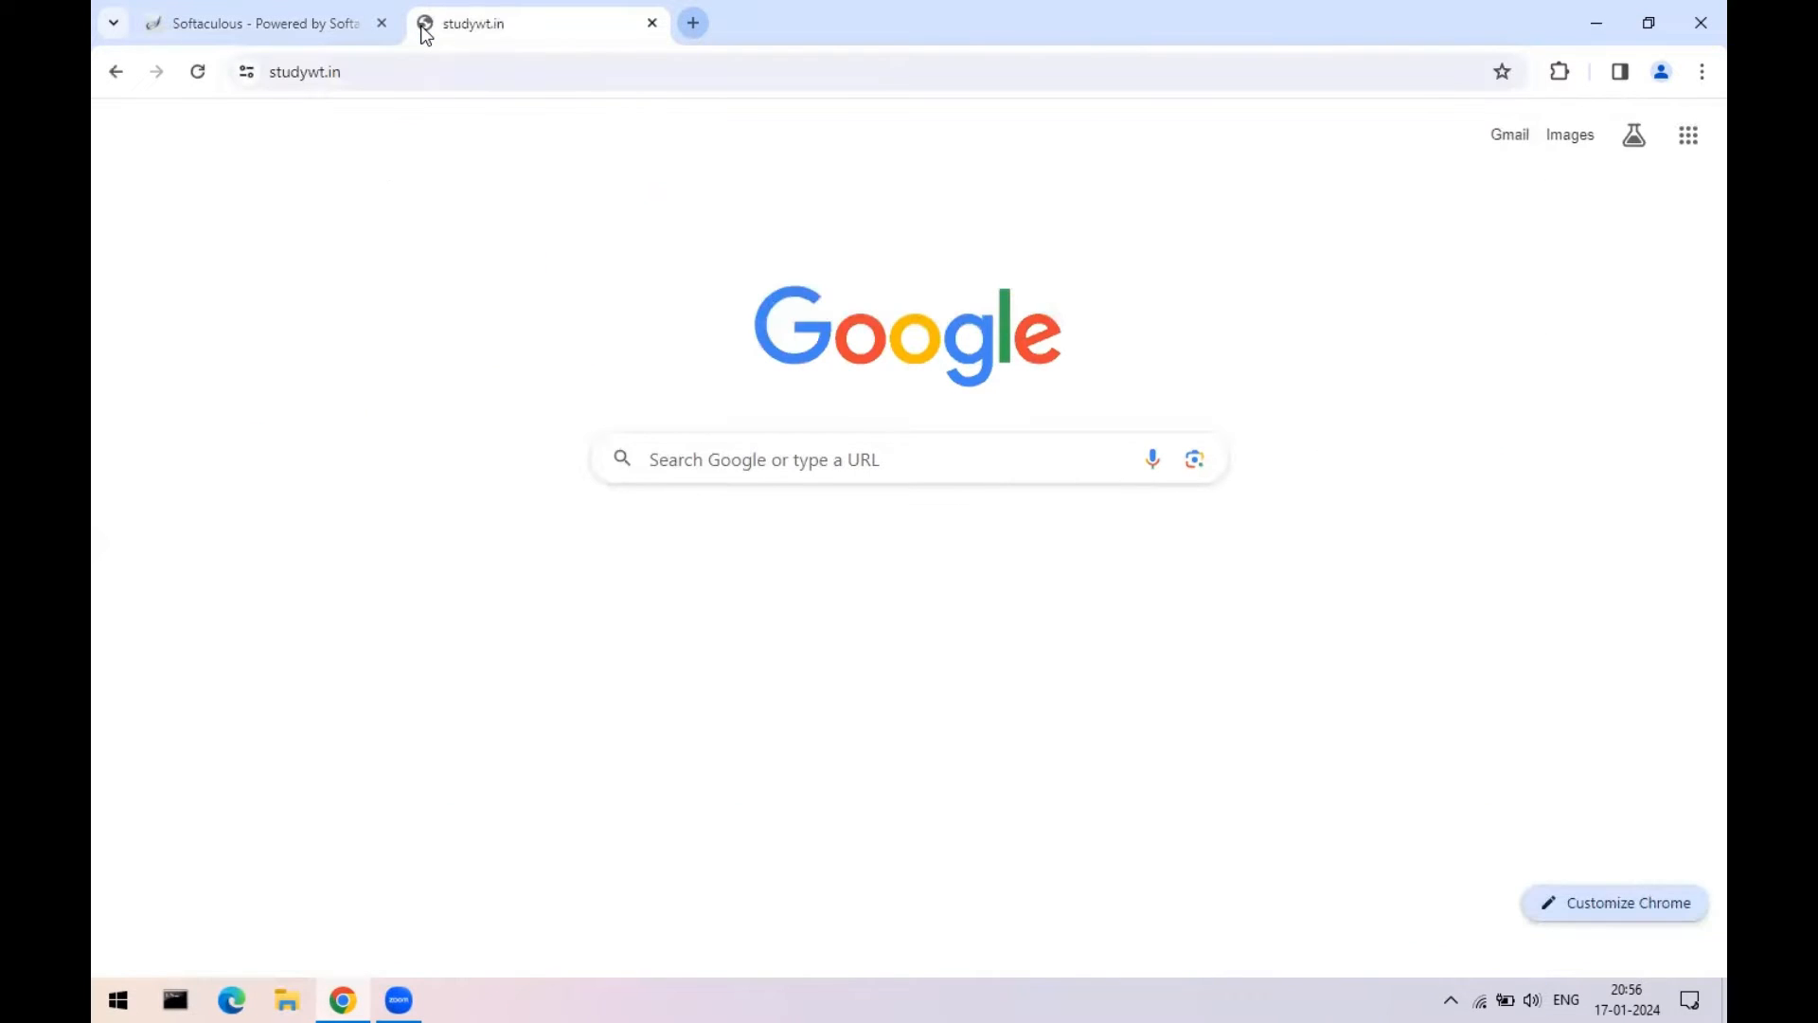
left_click(242, 13)
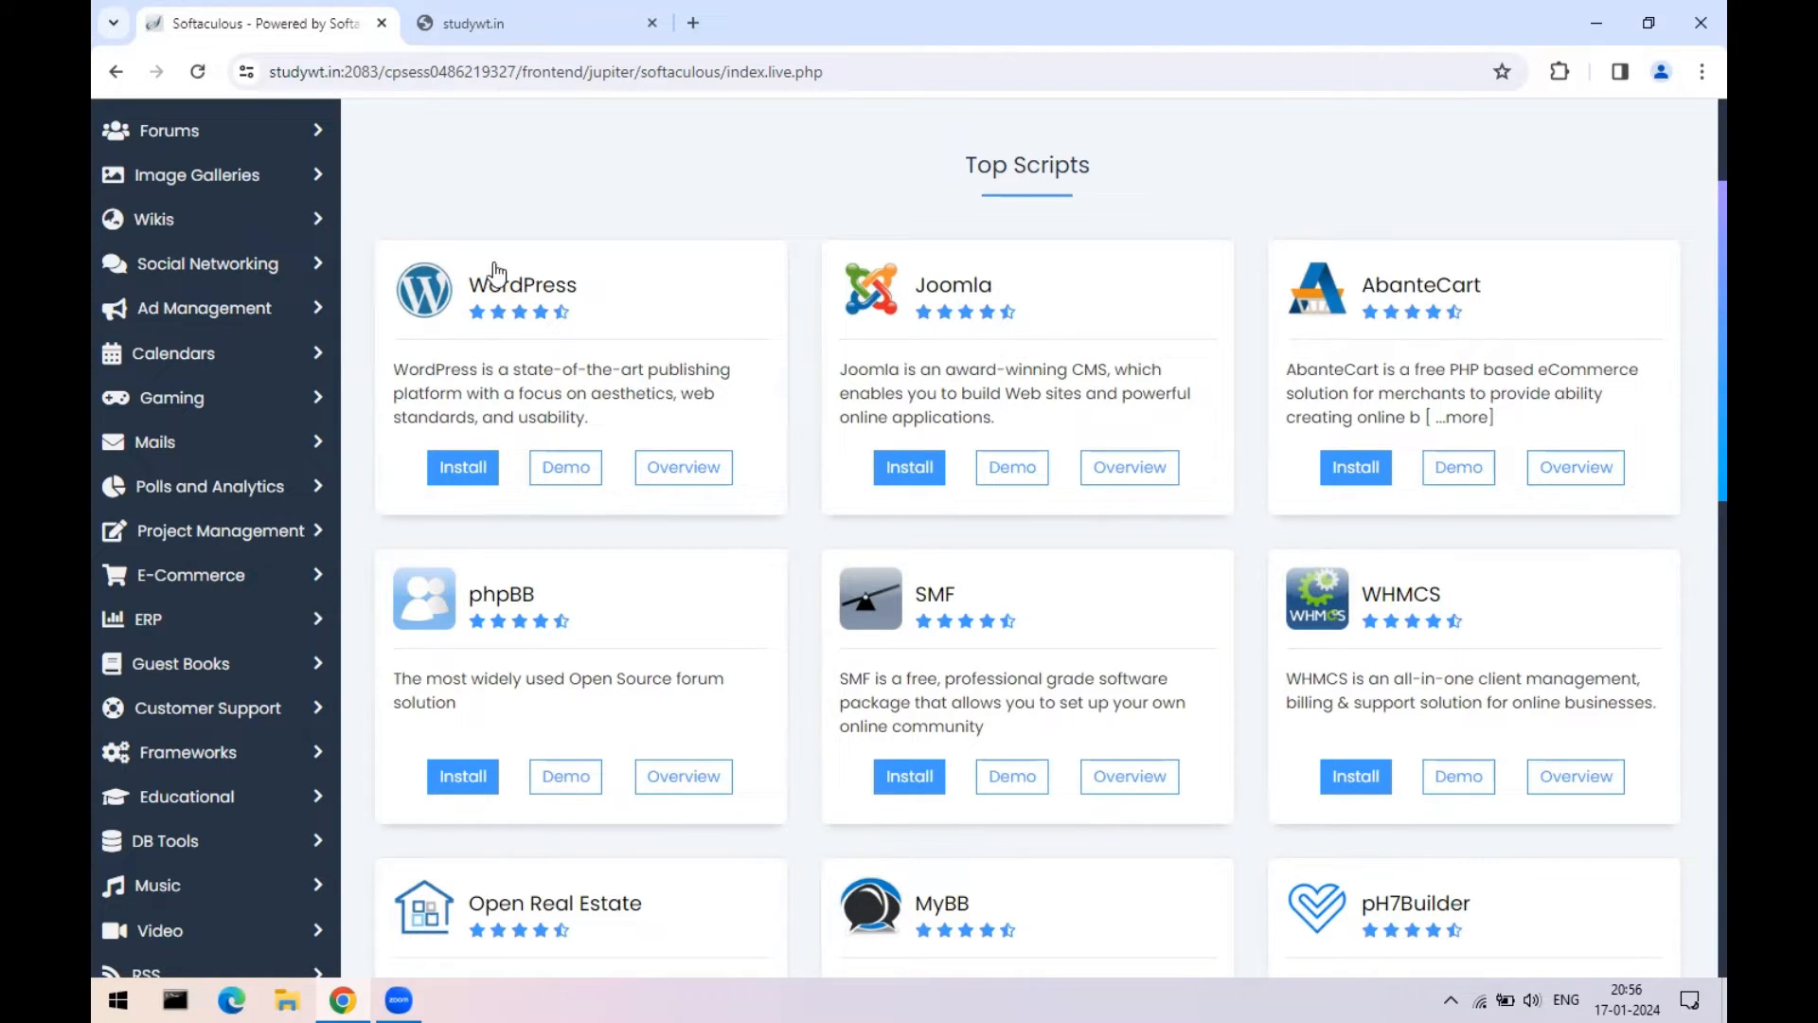
- Open the WordPress install form and enter 'demo' as the install directory
left_click(480, 485)
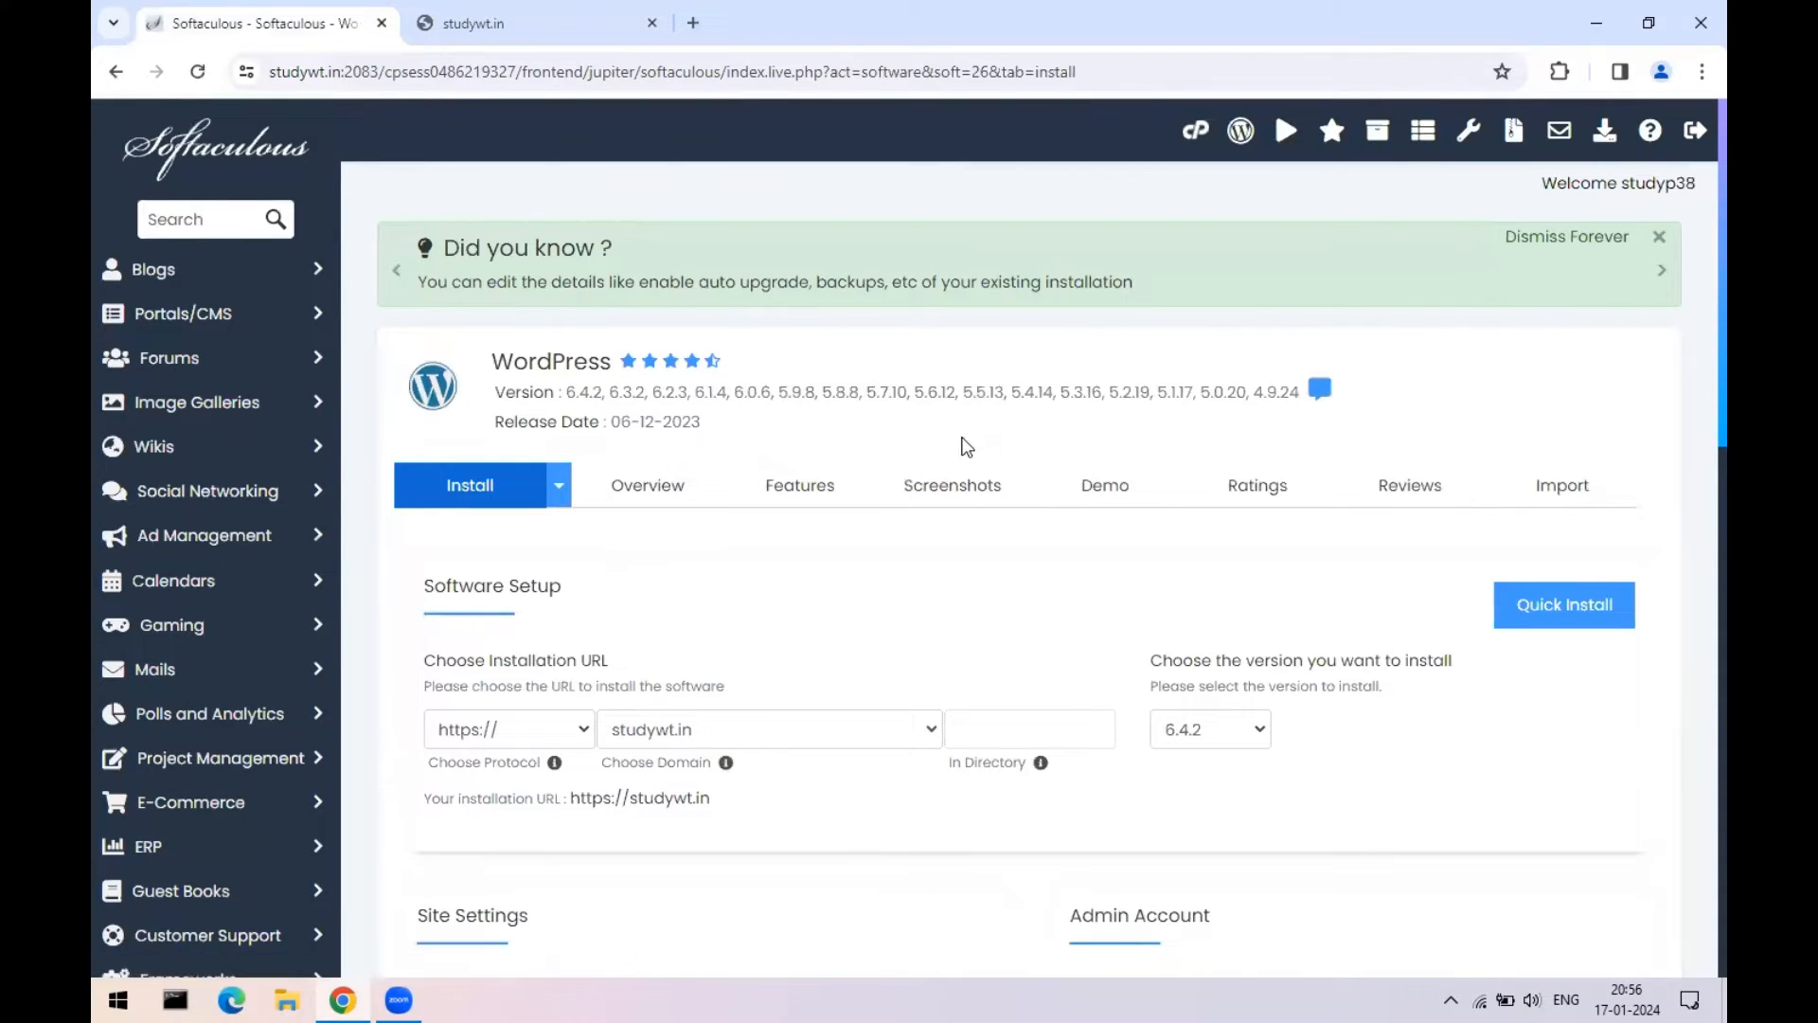
scroll(1001, 629, "down", 2)
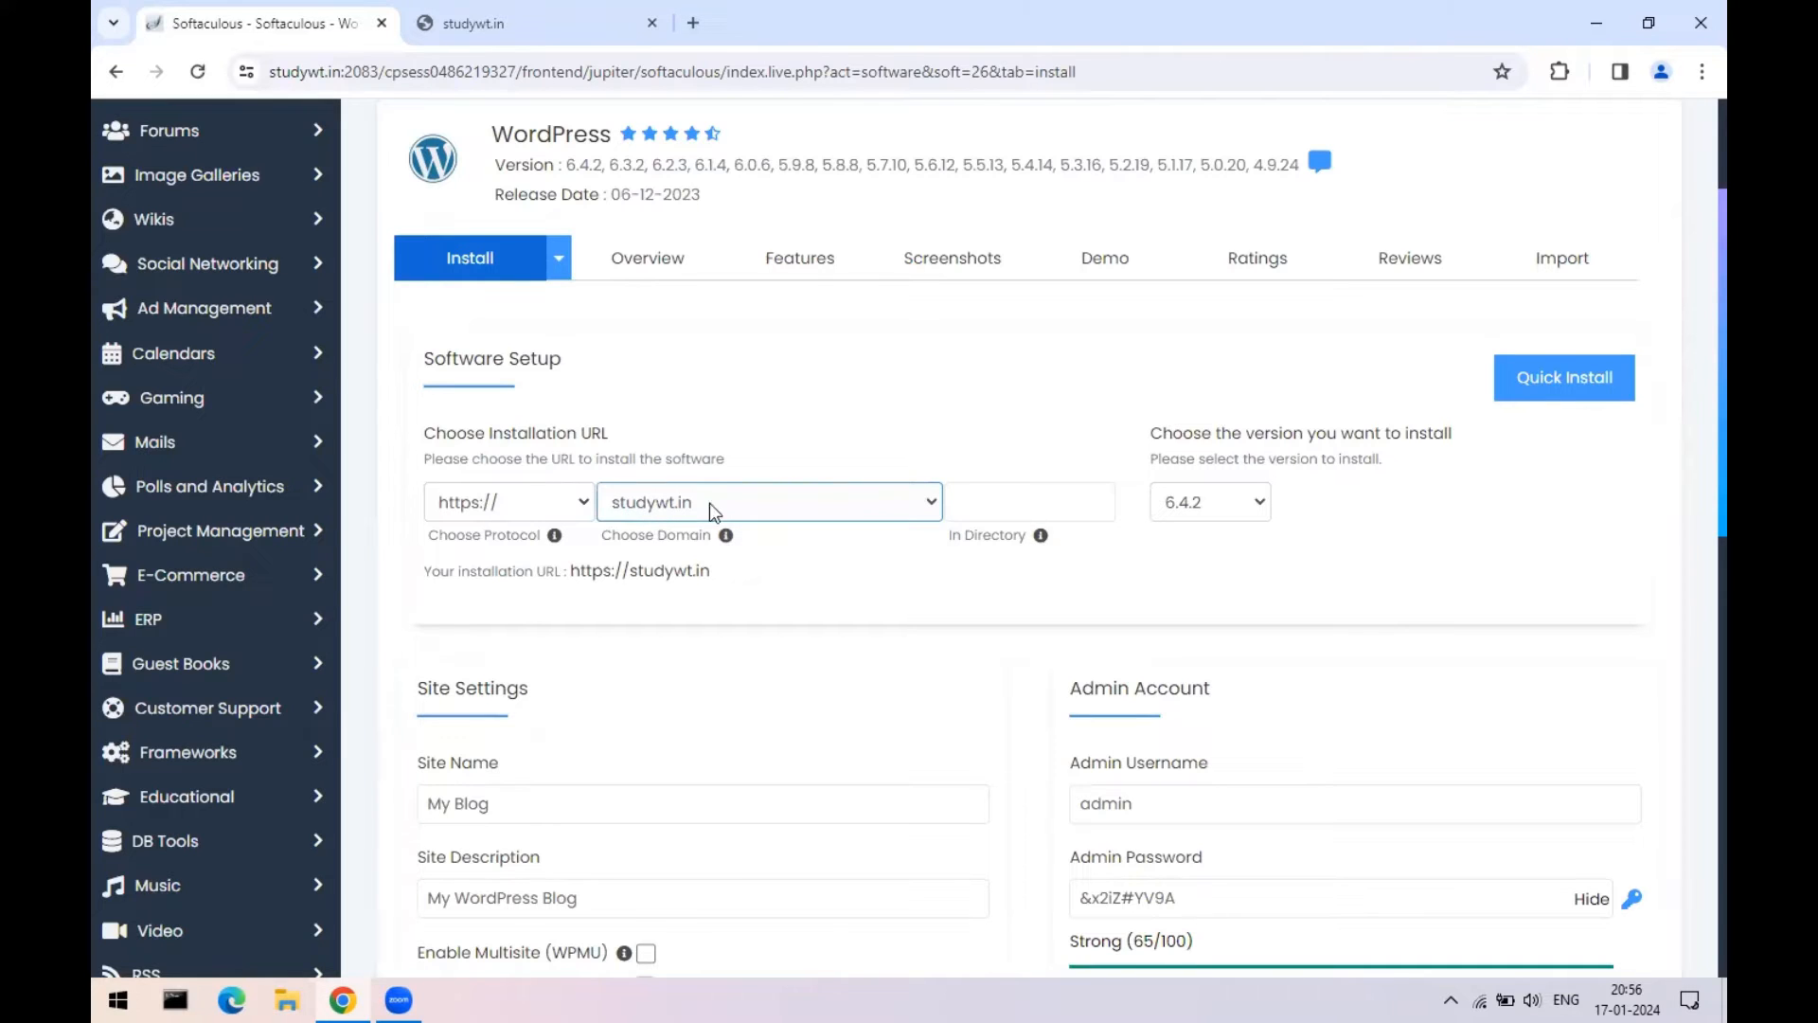
left_click(459, 20)
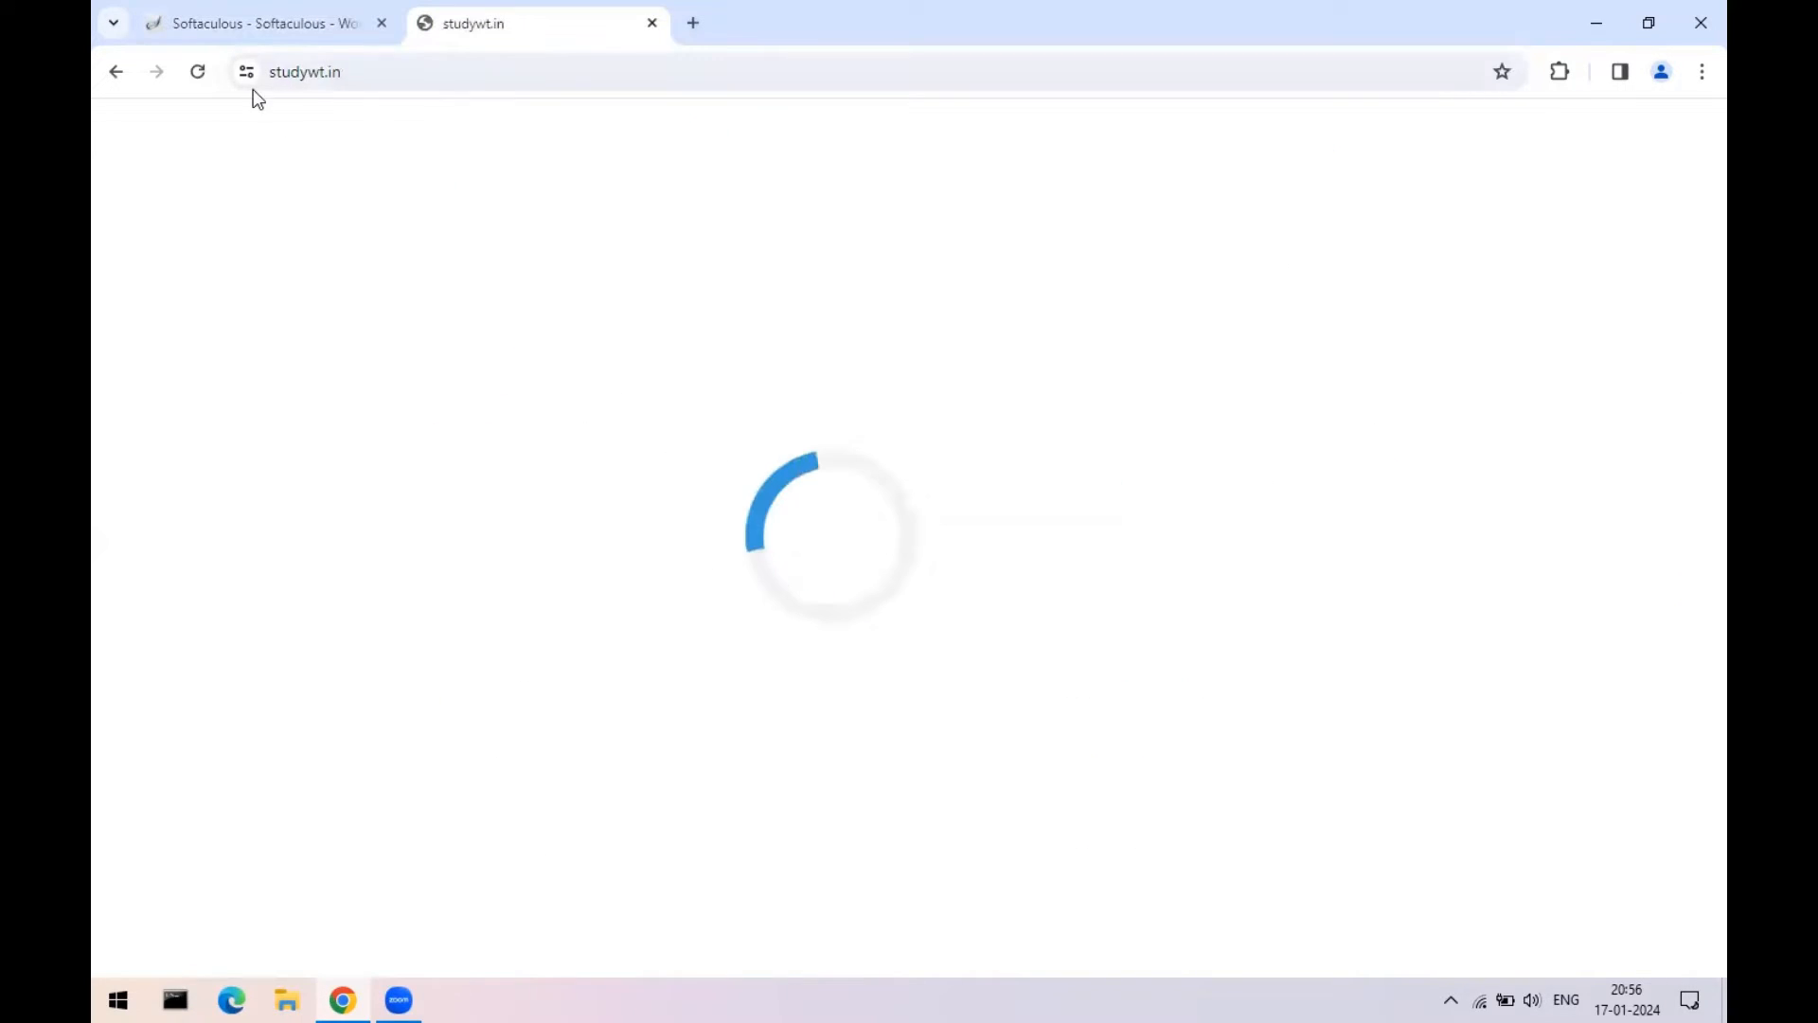
left_click(264, 22)
left_click(1019, 502)
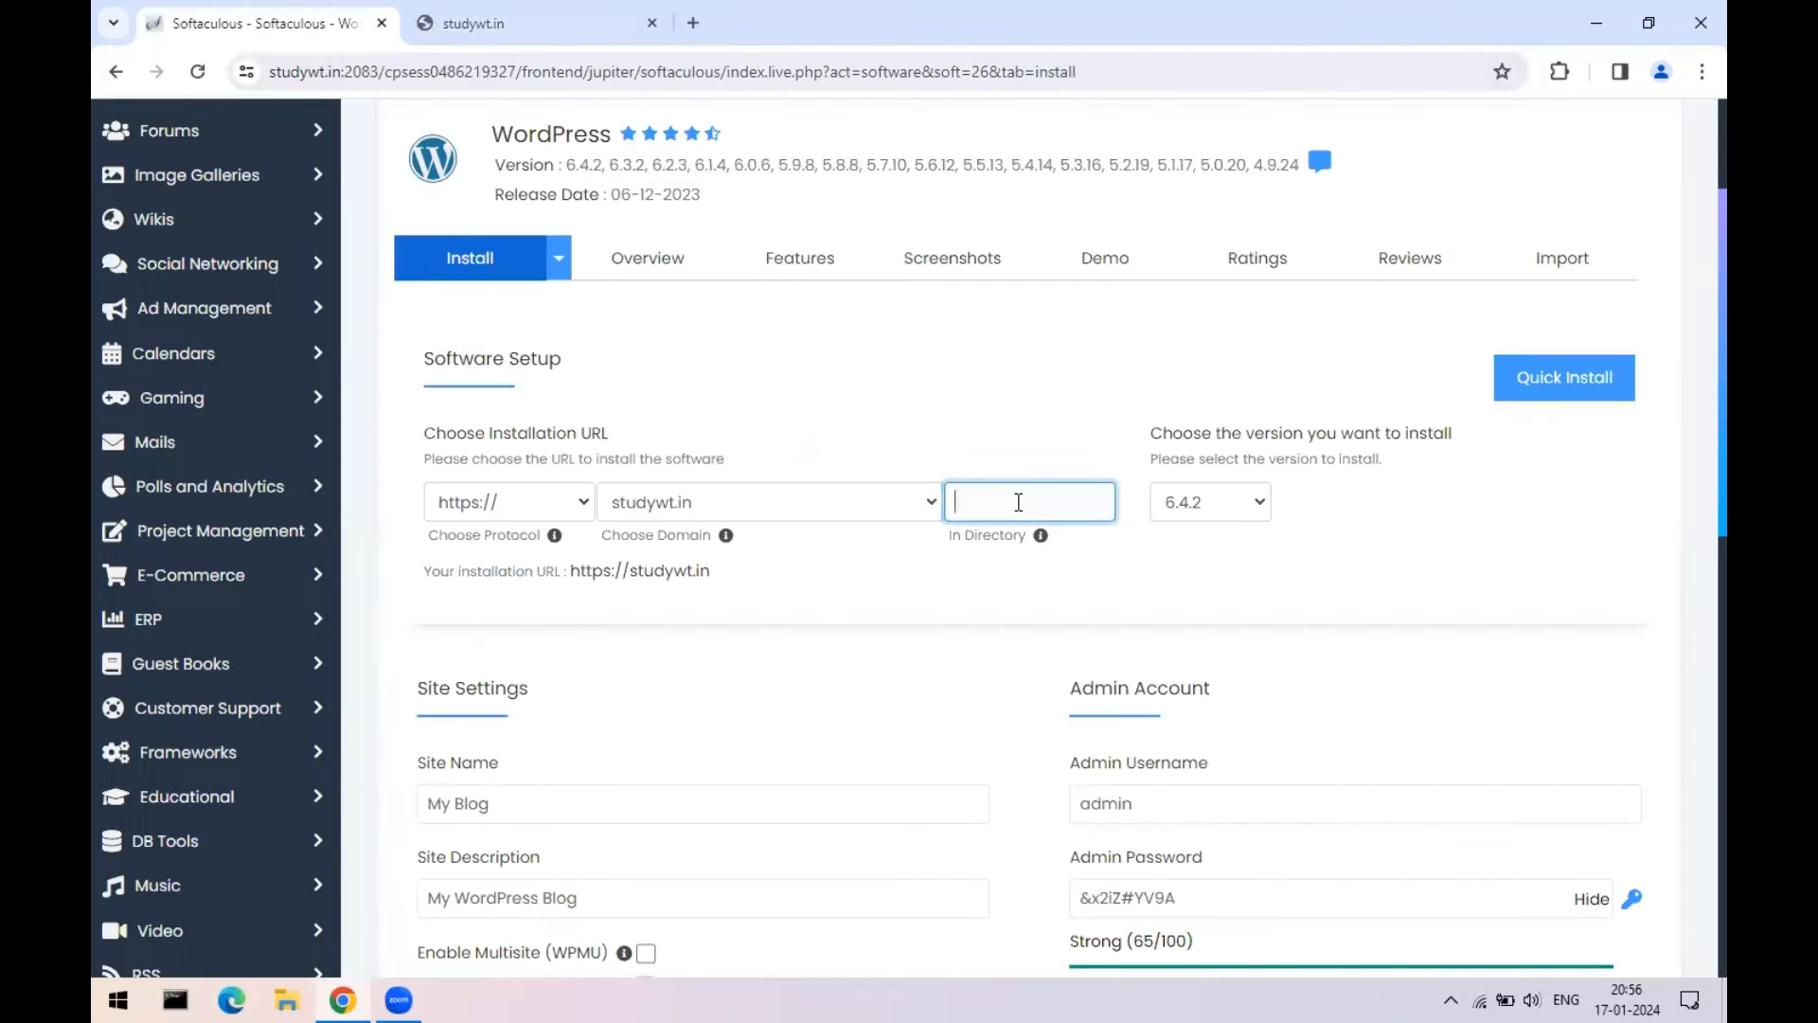
type("demo")
- Append 'demo' to the site address in the studywt.in tab to compare URLs
left_click(518, 19)
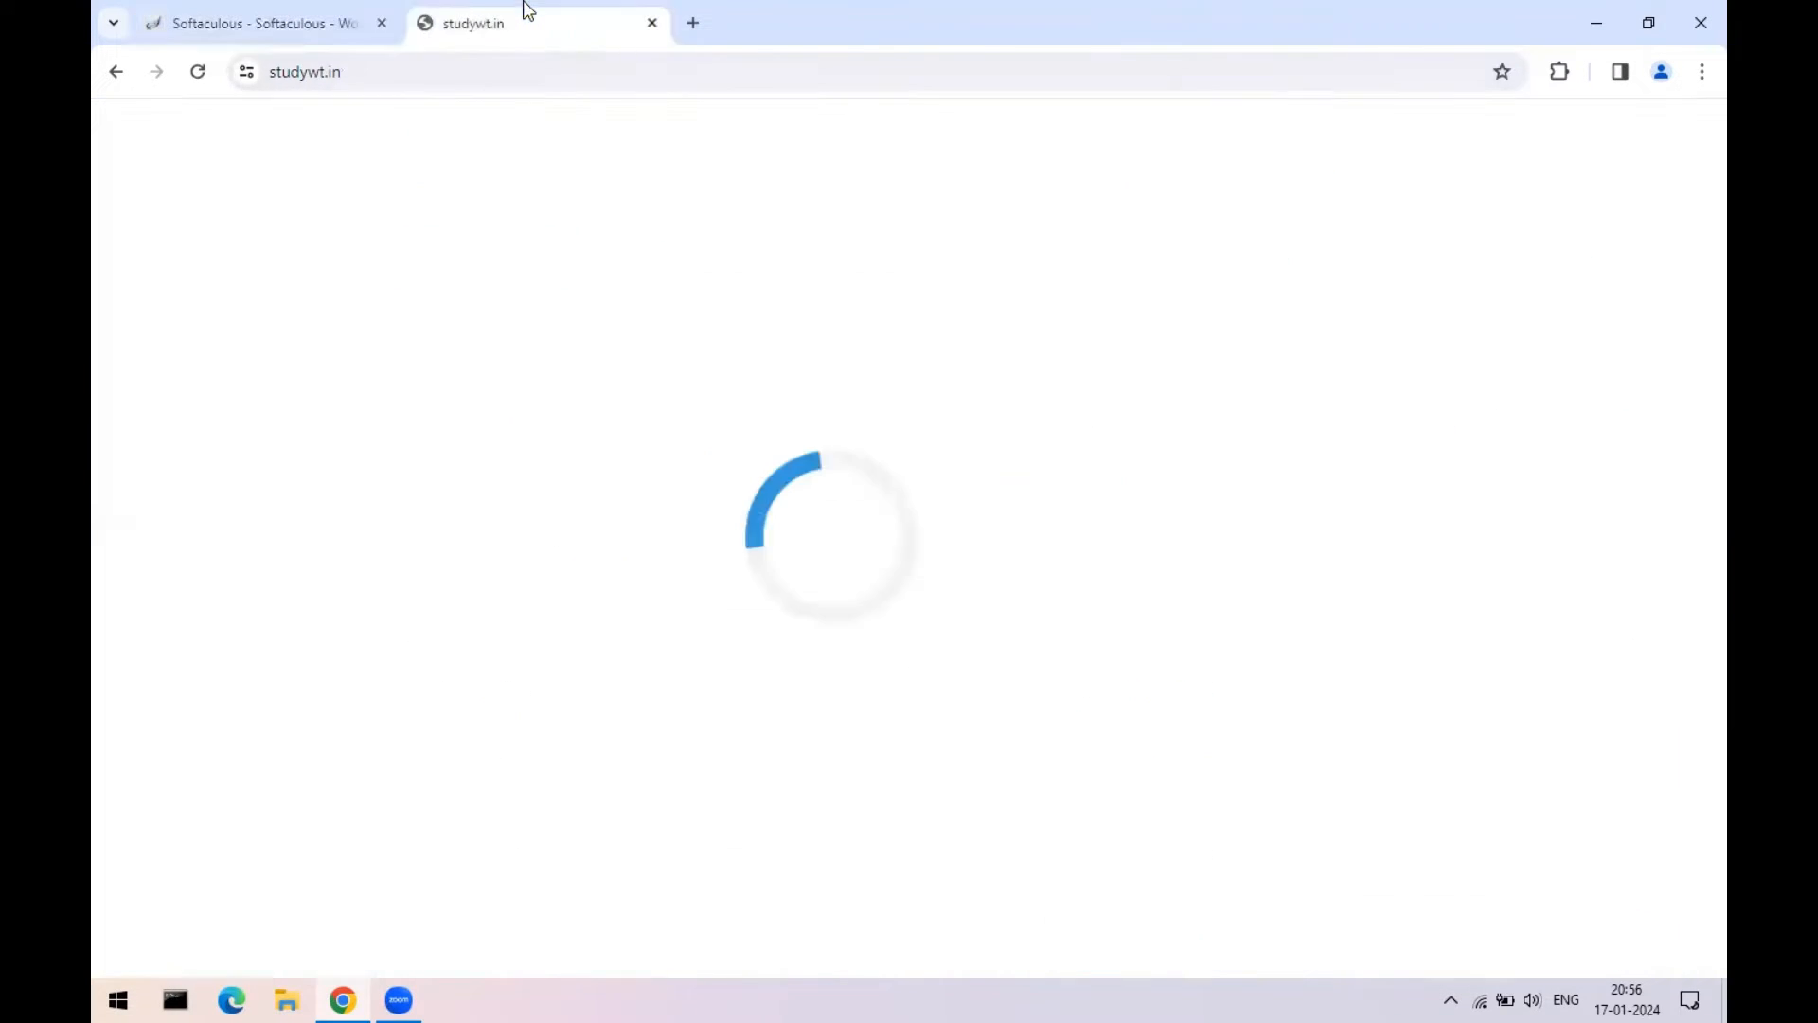
left_click(446, 73)
left_click(446, 73)
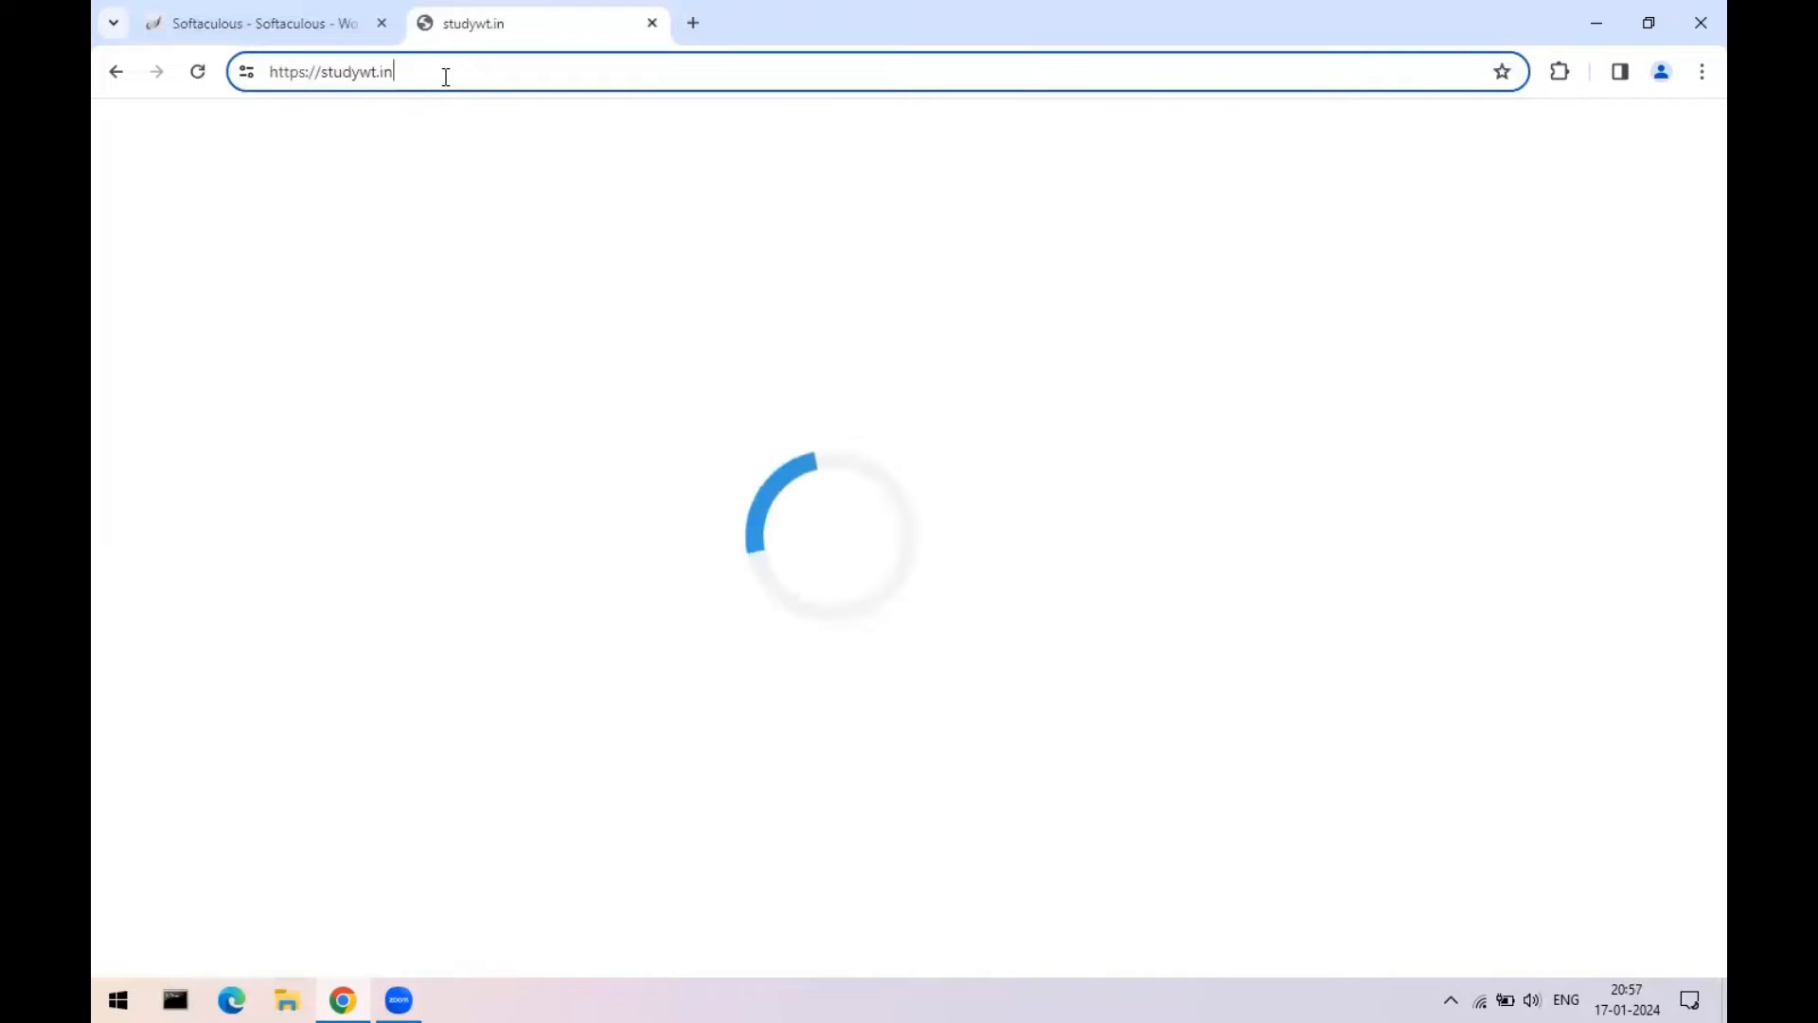
type("demo")
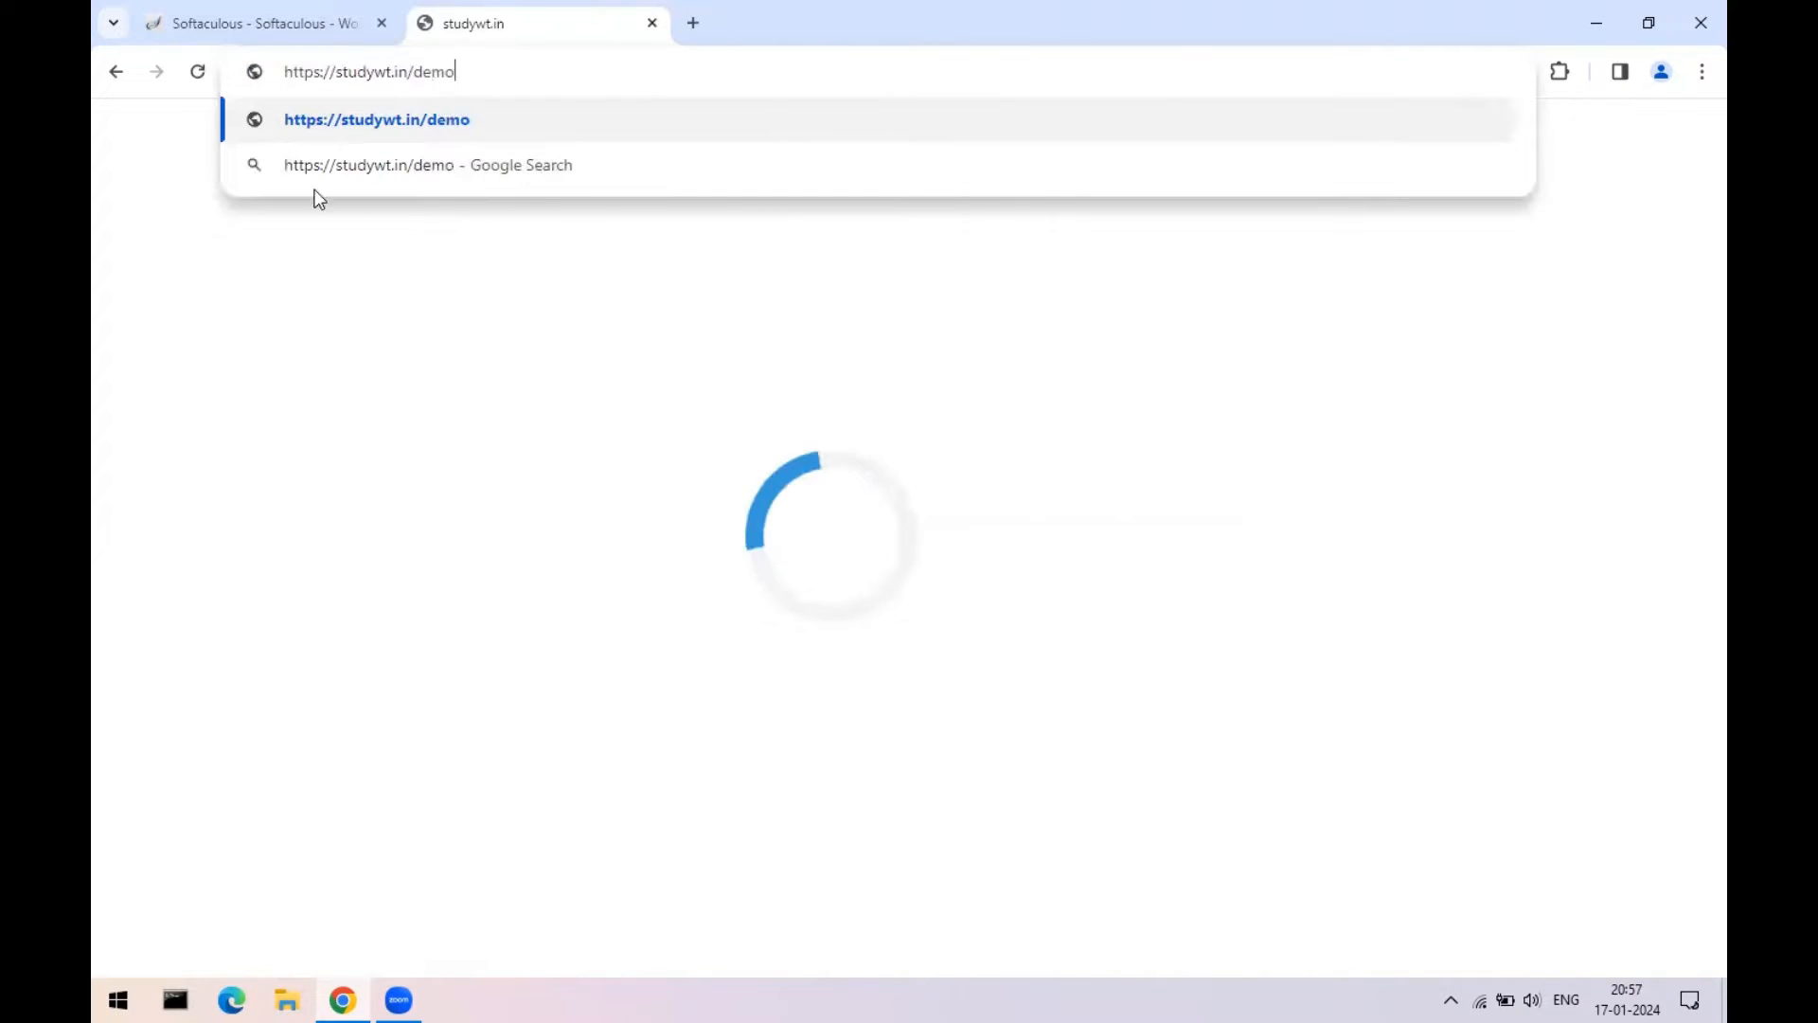
left_click(260, 23)
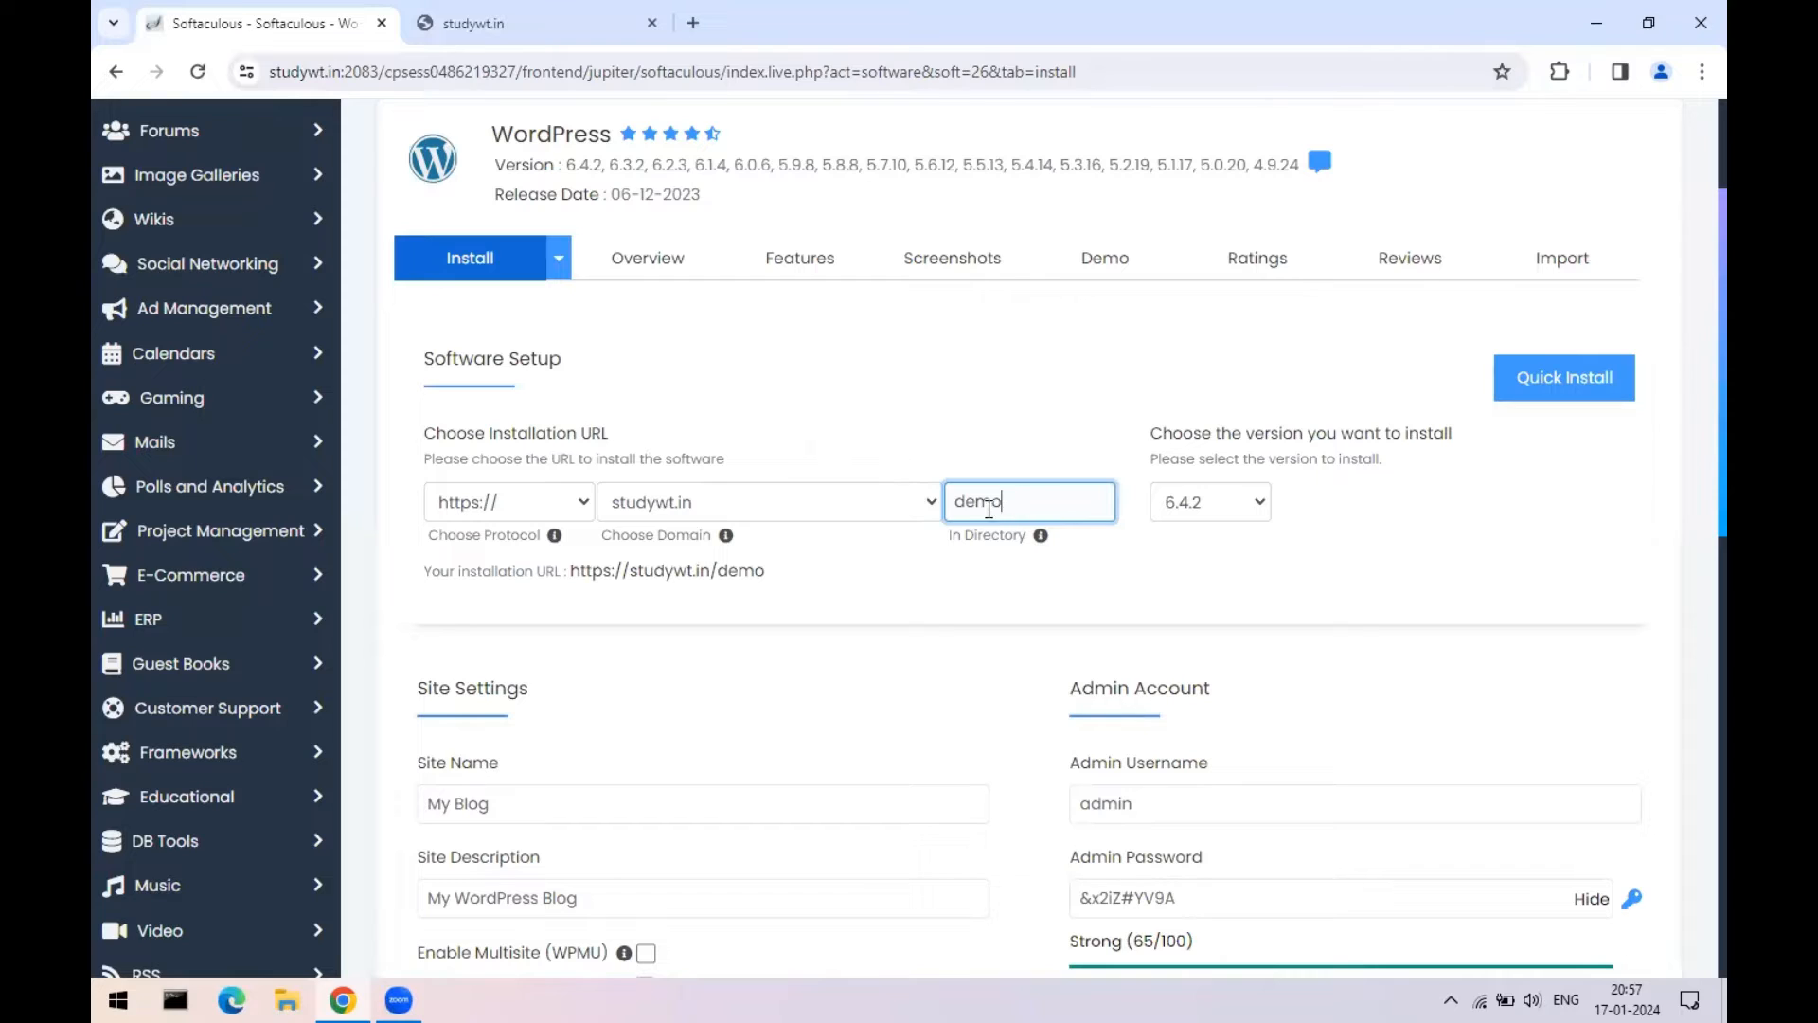
left_click(511, 22)
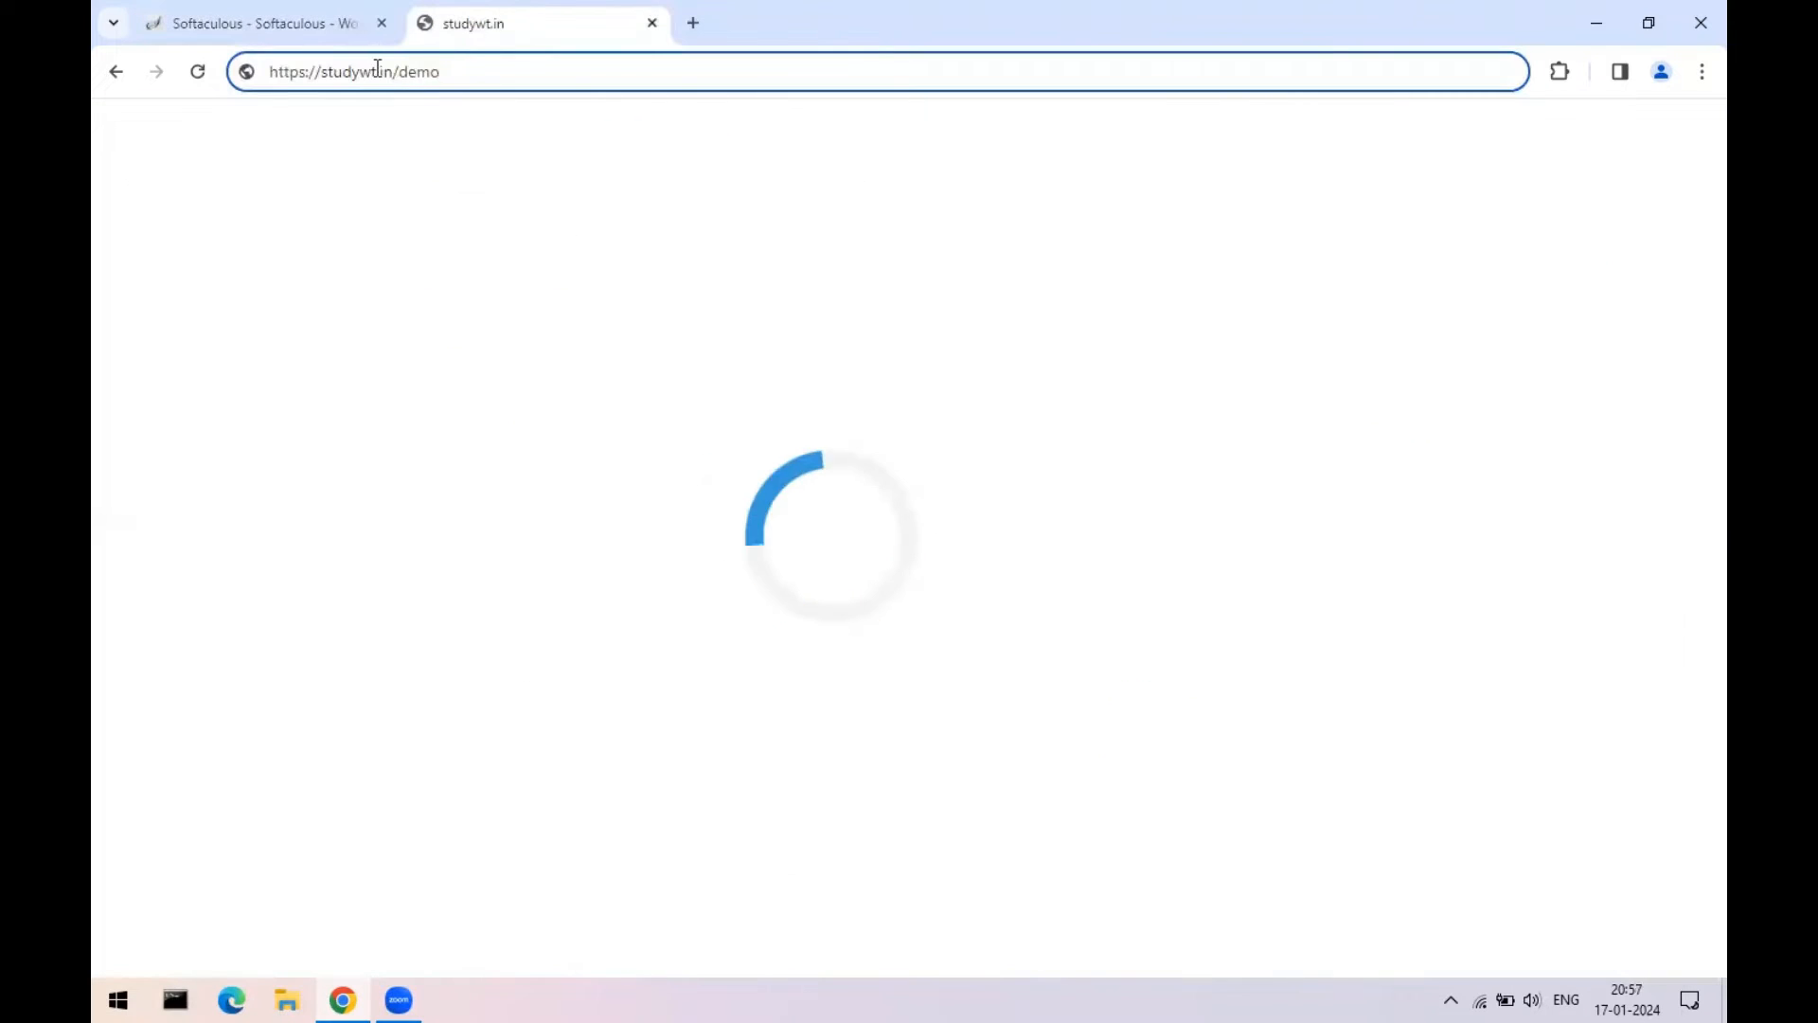
left_click(344, 21)
mouse_move(1039, 526)
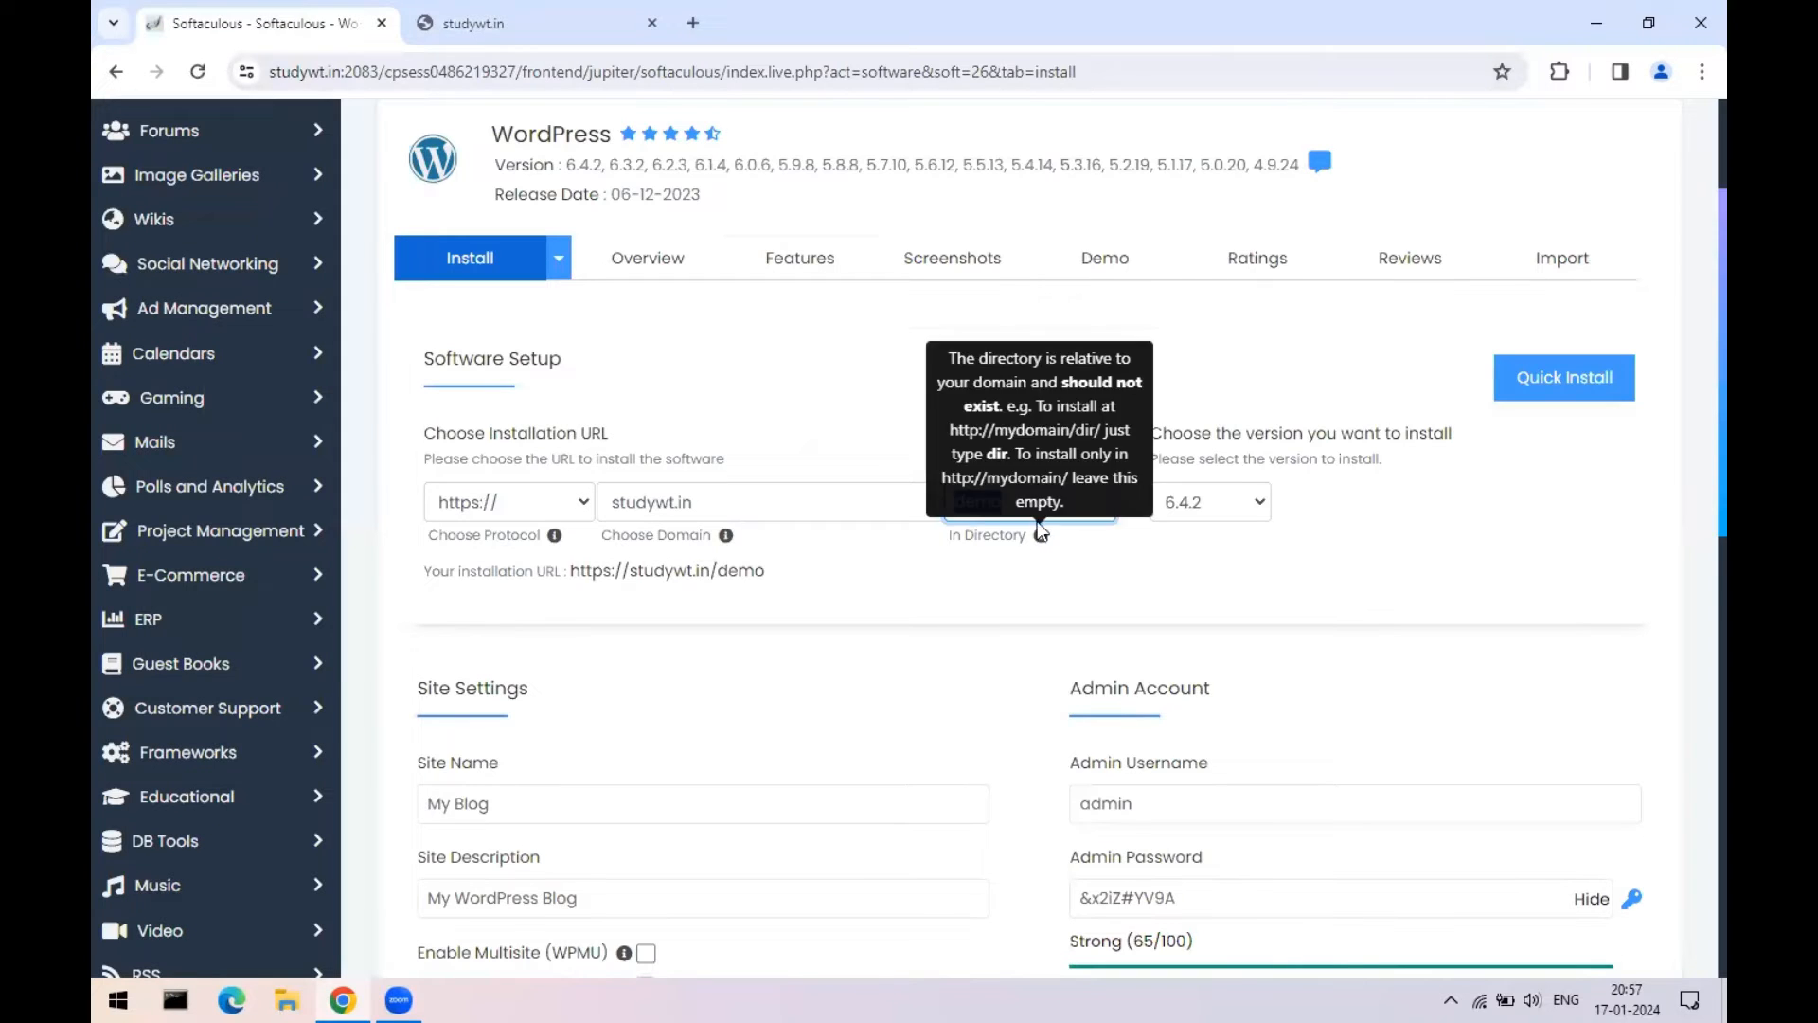
key("BackSpace")
left_click(535, 23)
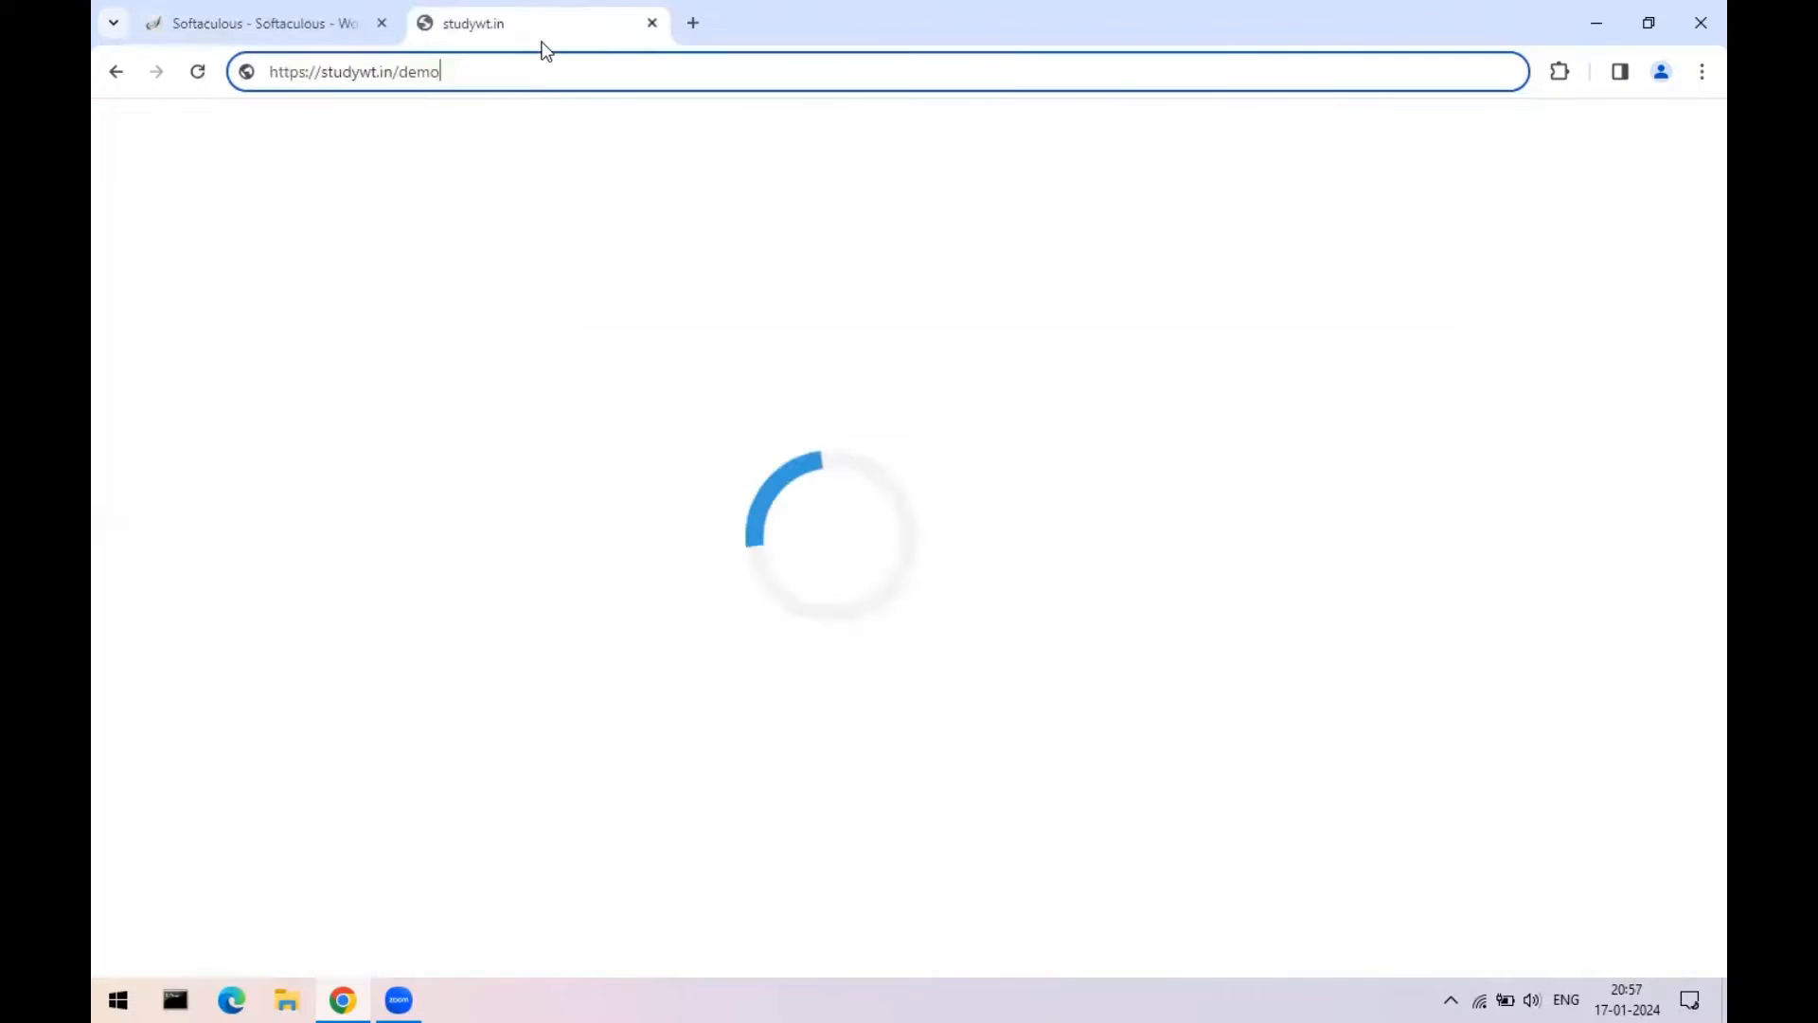
key("BackSpace")
key("BackSpace")
key("BackSpace")
key("BackSpace")
key("BackSpace")
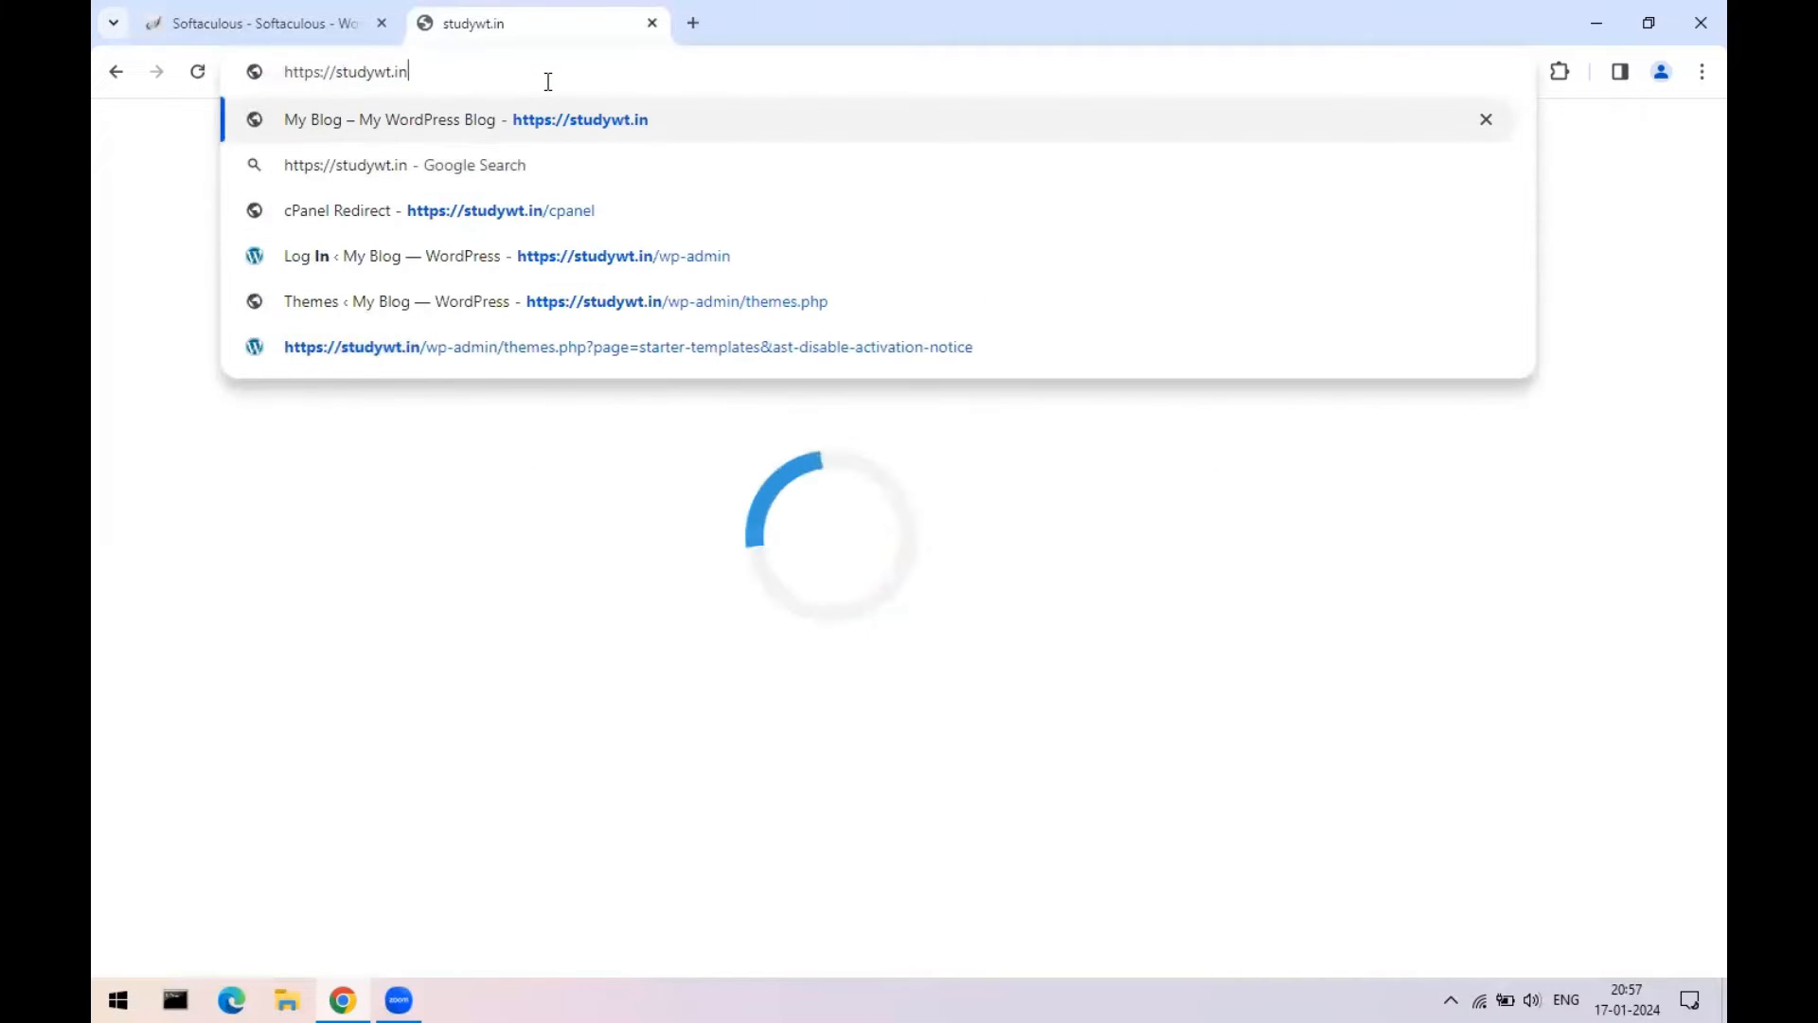
key("Return")
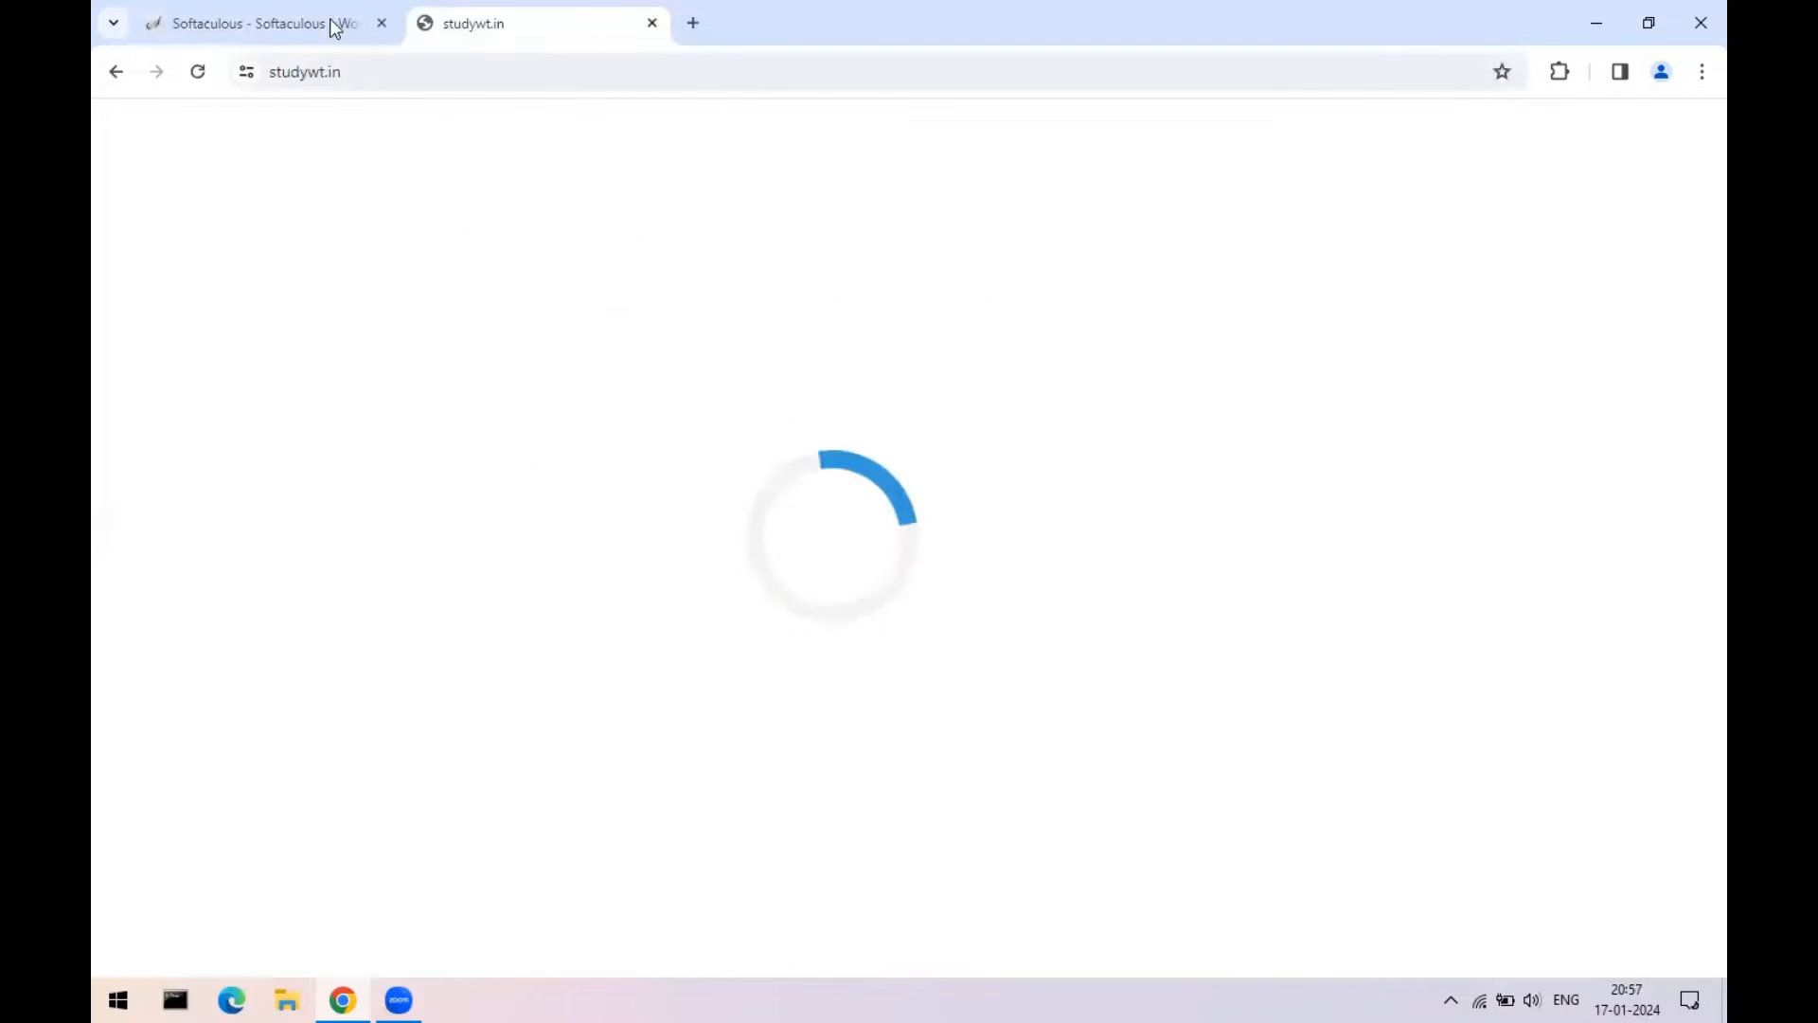
left_click(324, 11)
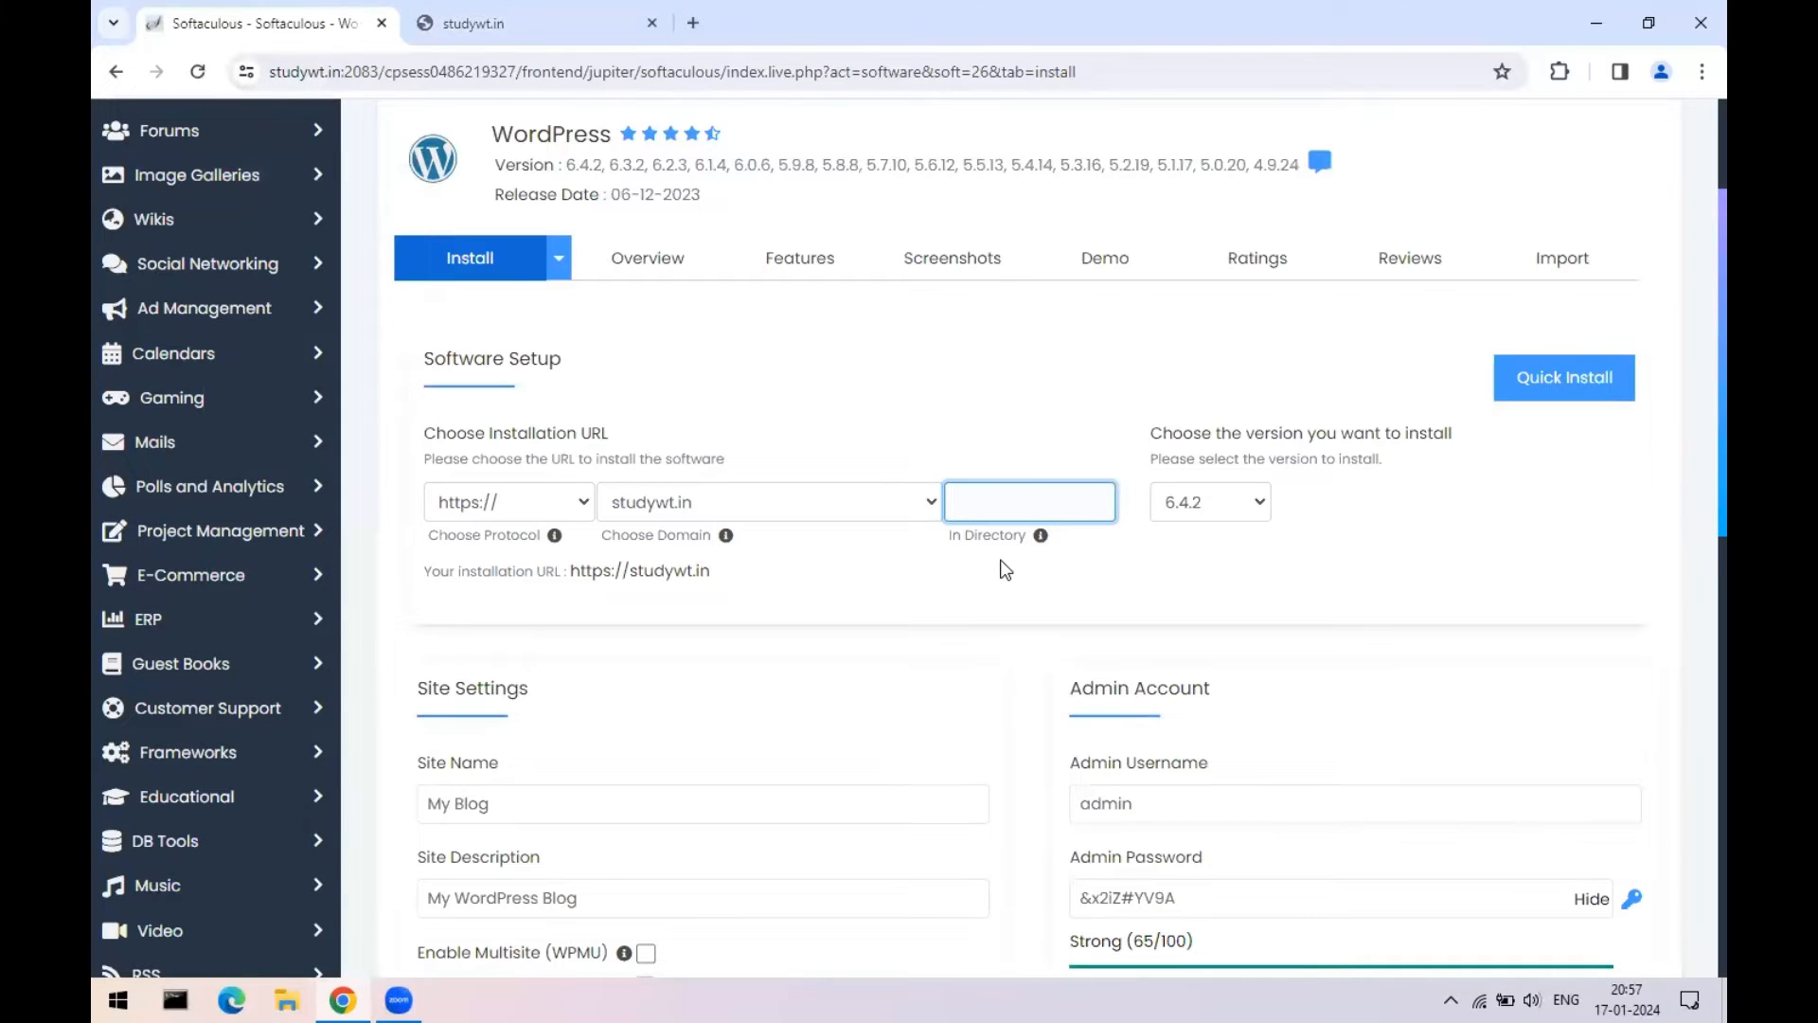
- Replace the default admin username with 'test' and enter a new admin password
mouse_move(1042, 546)
scroll(1496, 565, "down", 2)
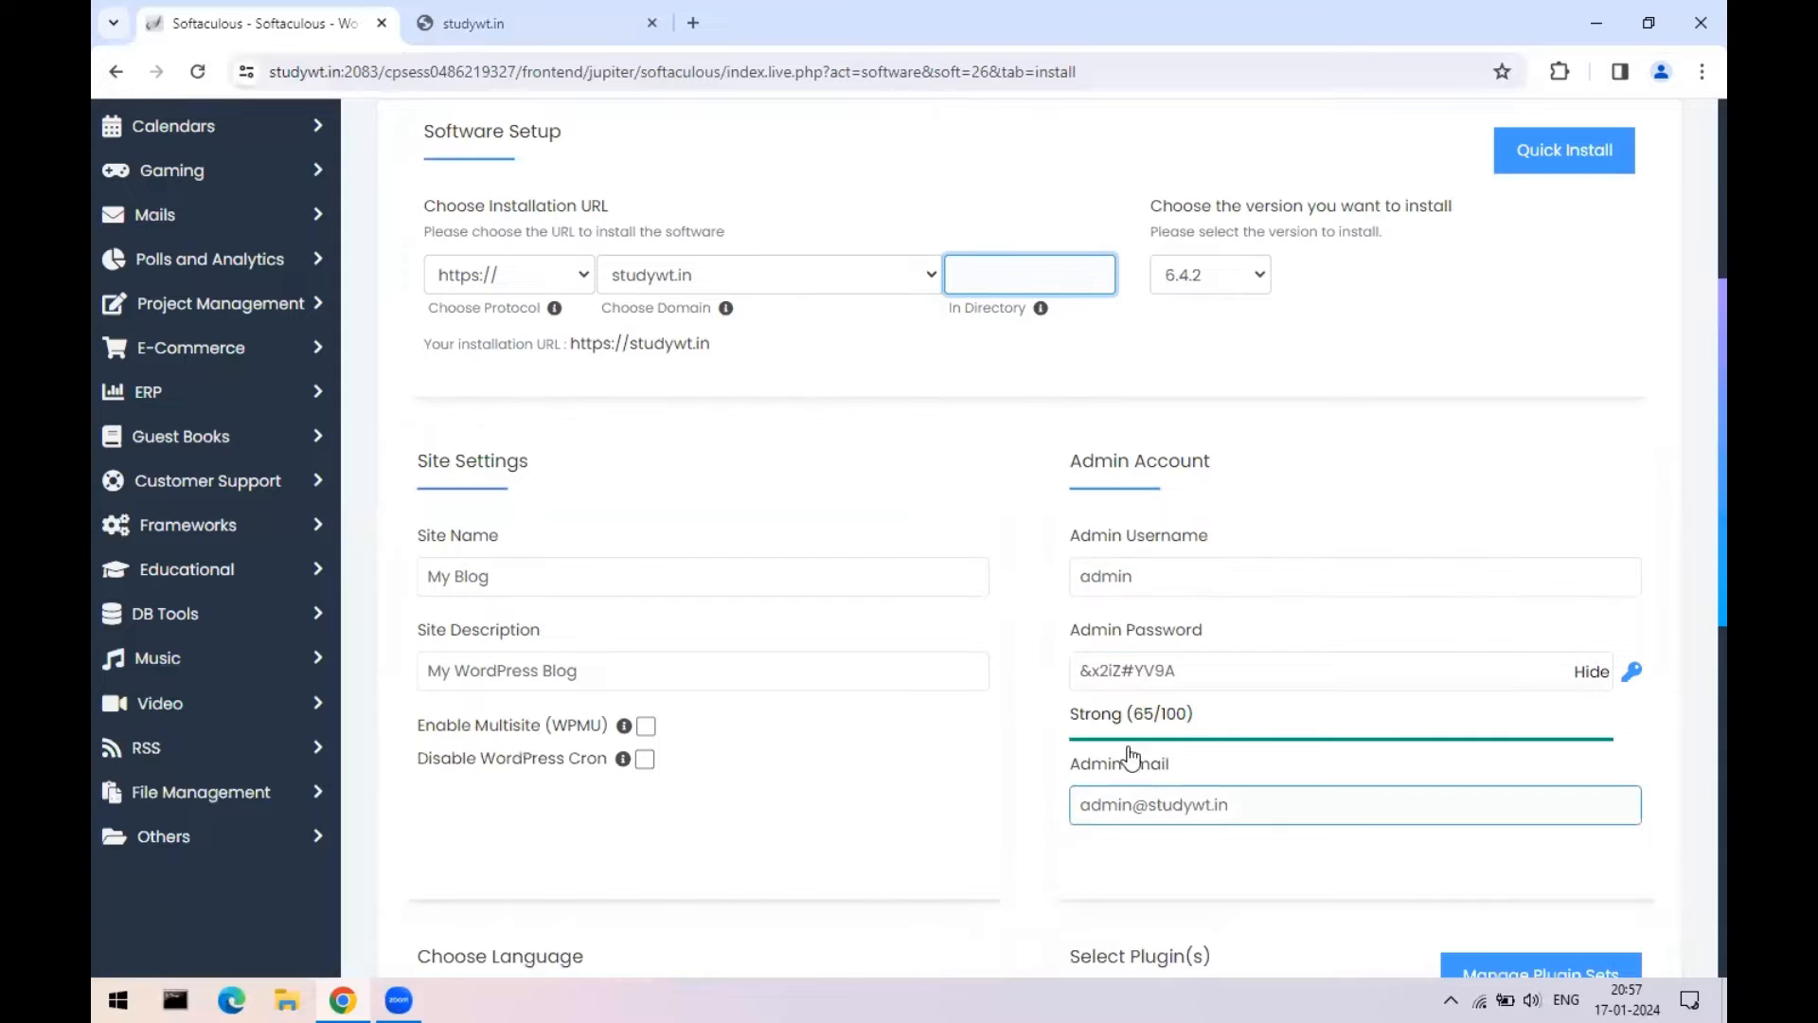
left_click_drag(1136, 579, 1062, 591)
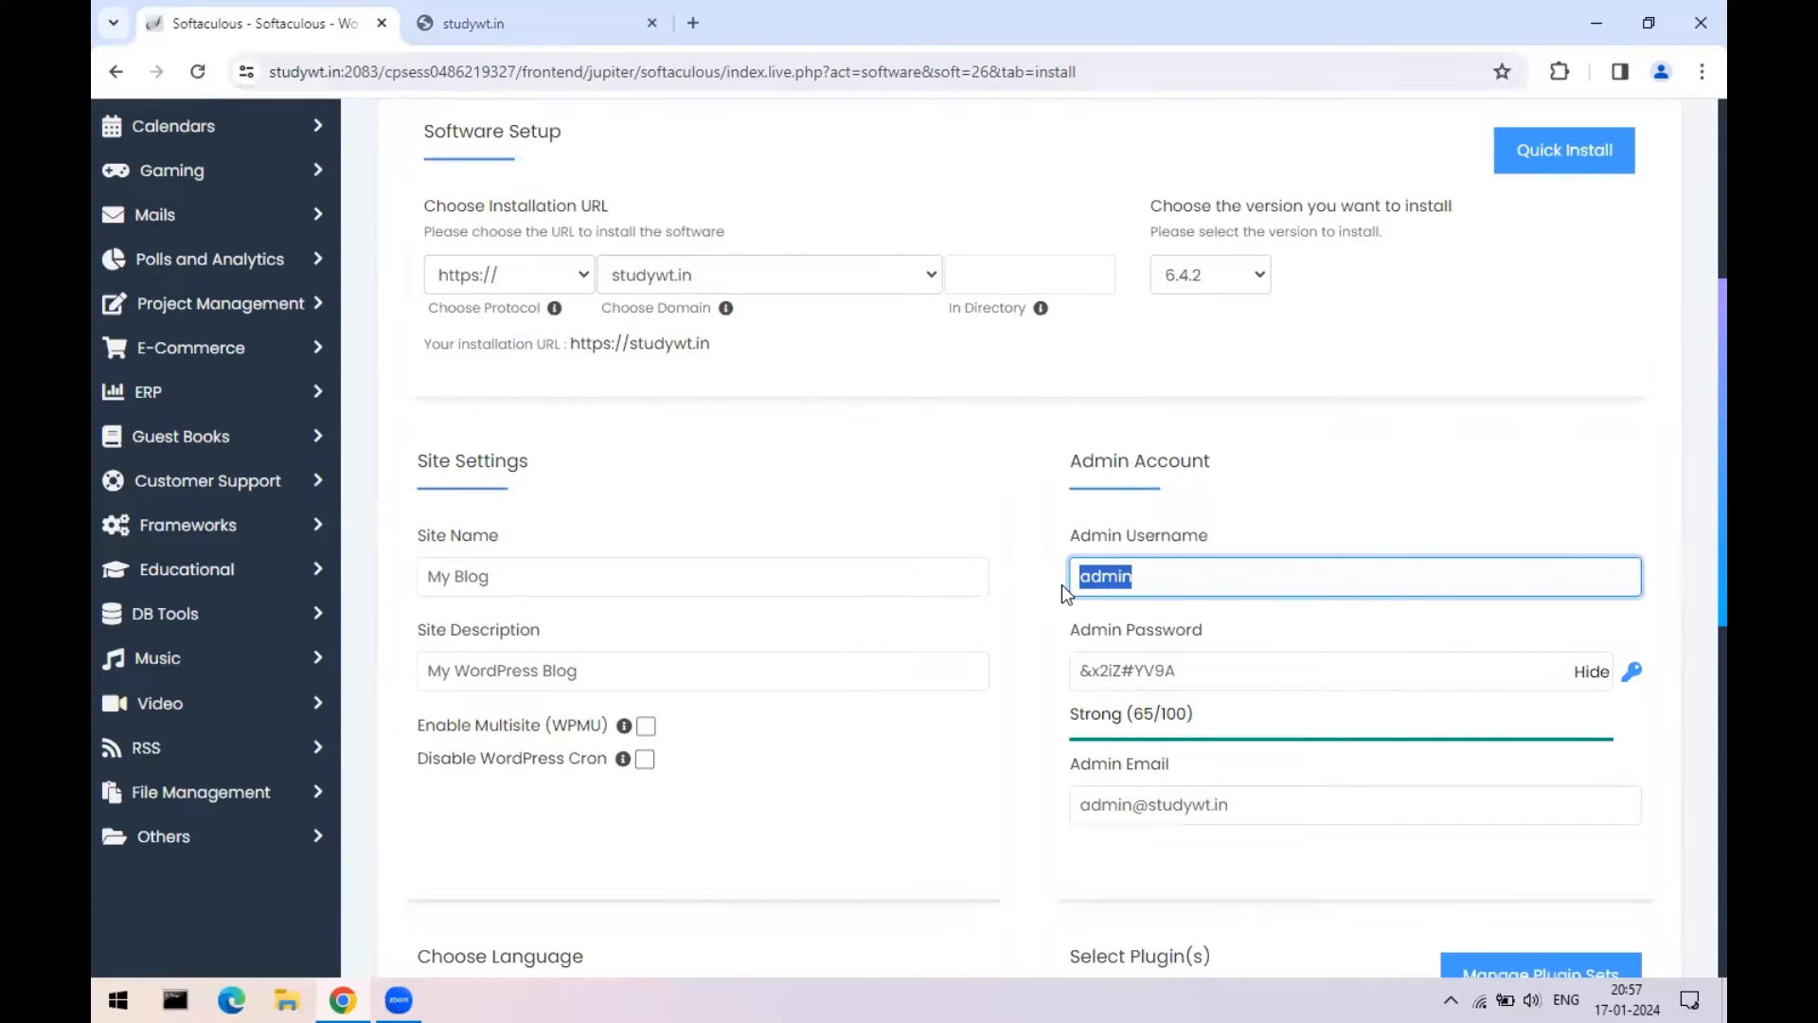
left_click_drag(1206, 676, 1070, 674)
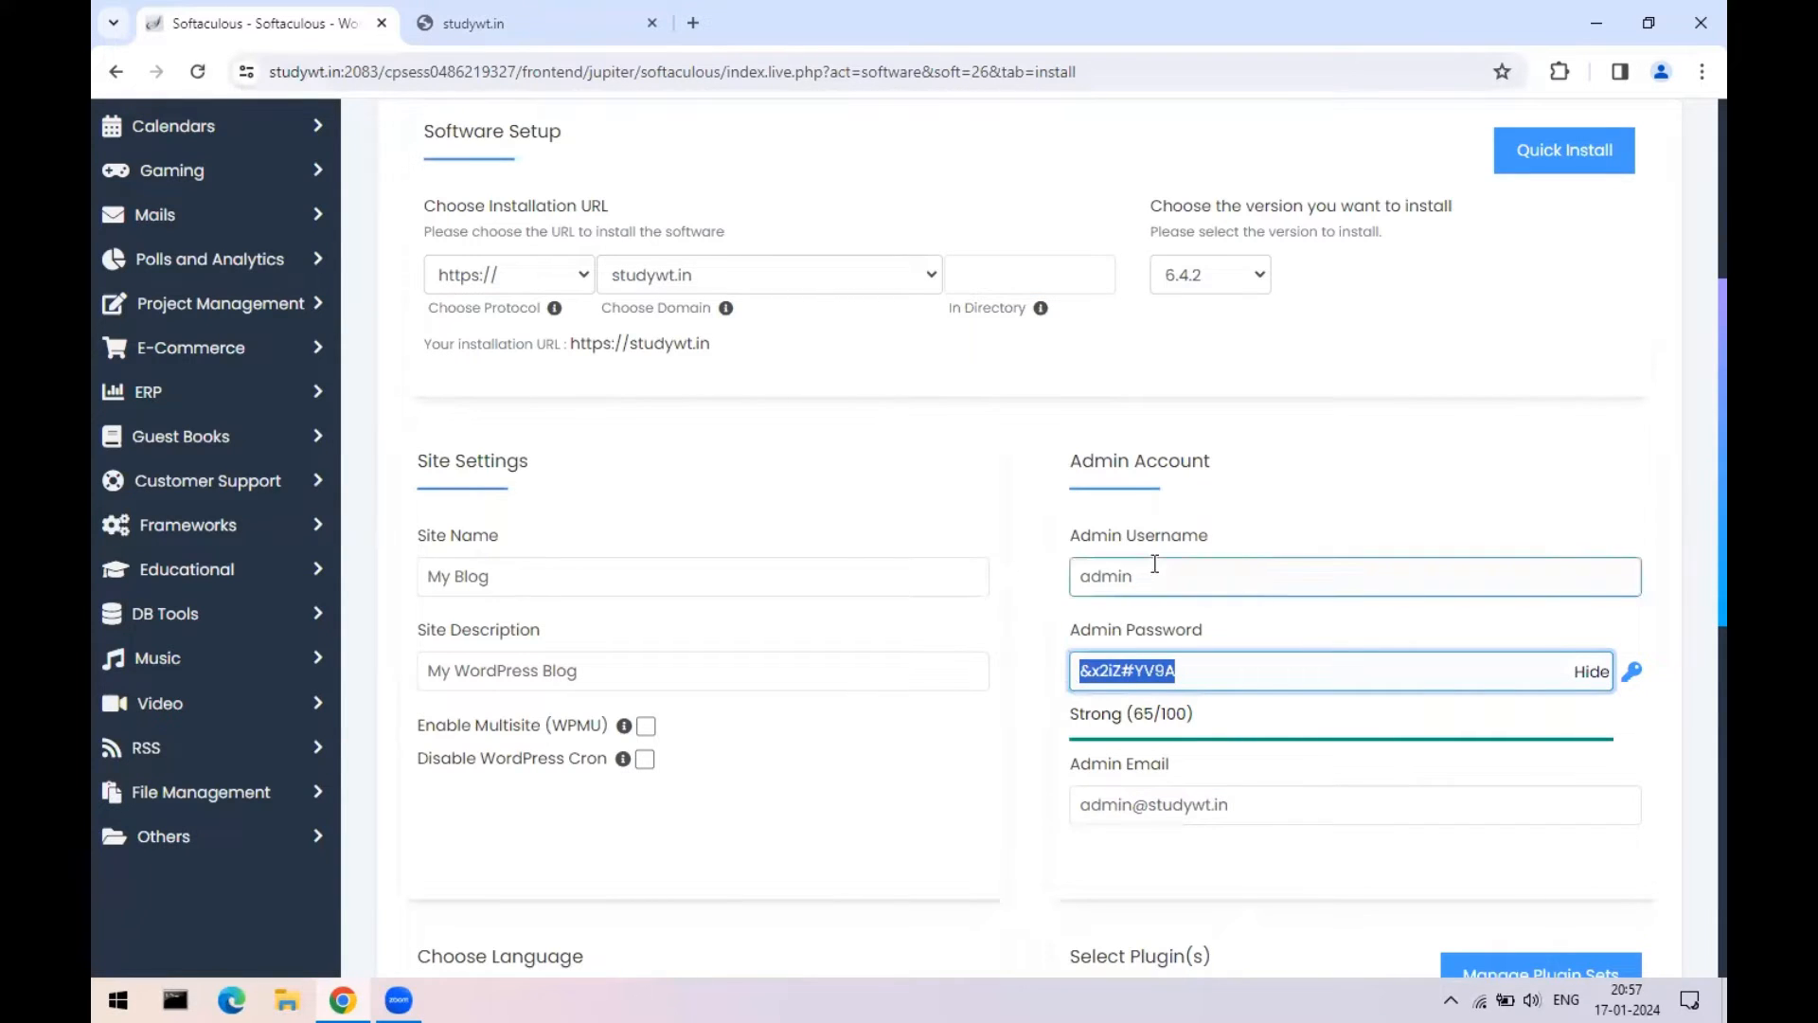
left_click_drag(1154, 564, 1074, 576)
left_click_drag(1198, 671, 1070, 678)
left_click_drag(1132, 578, 1077, 585)
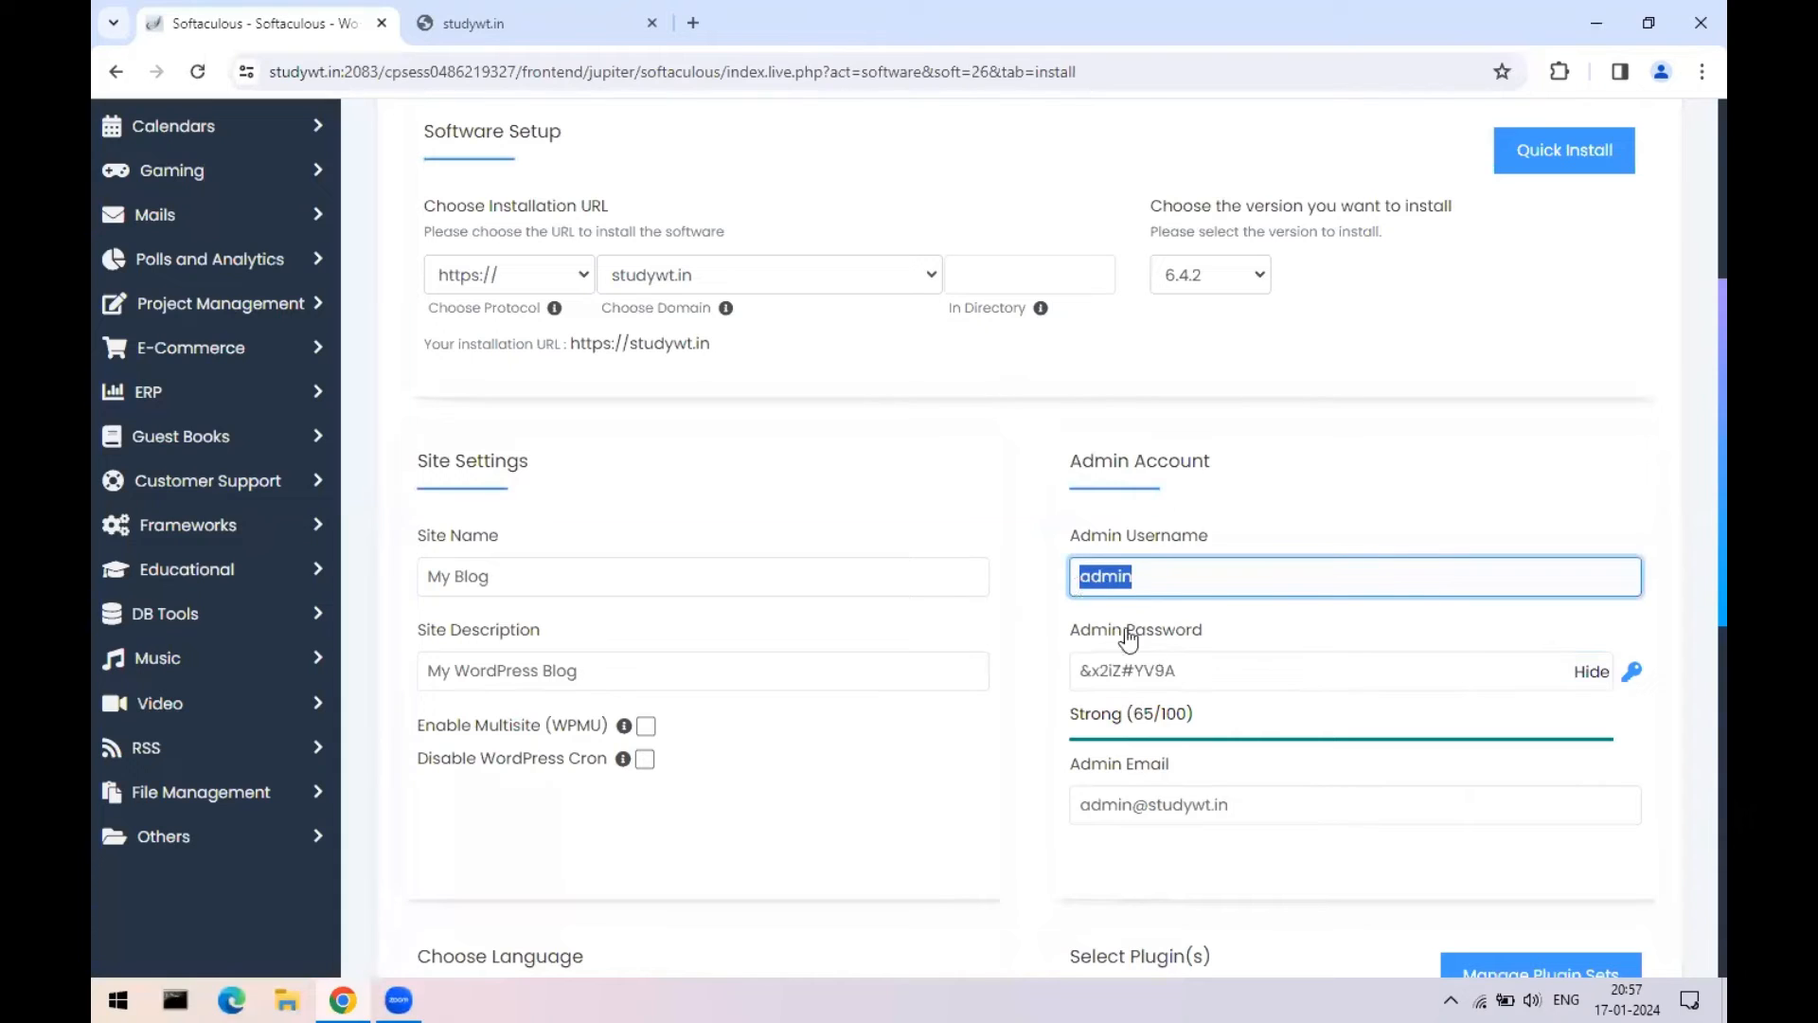
left_click_drag(1190, 676, 1061, 678)
left_click(1132, 582)
left_click_drag(1133, 582, 1061, 583)
type("test")
key("Tab")
type("test")
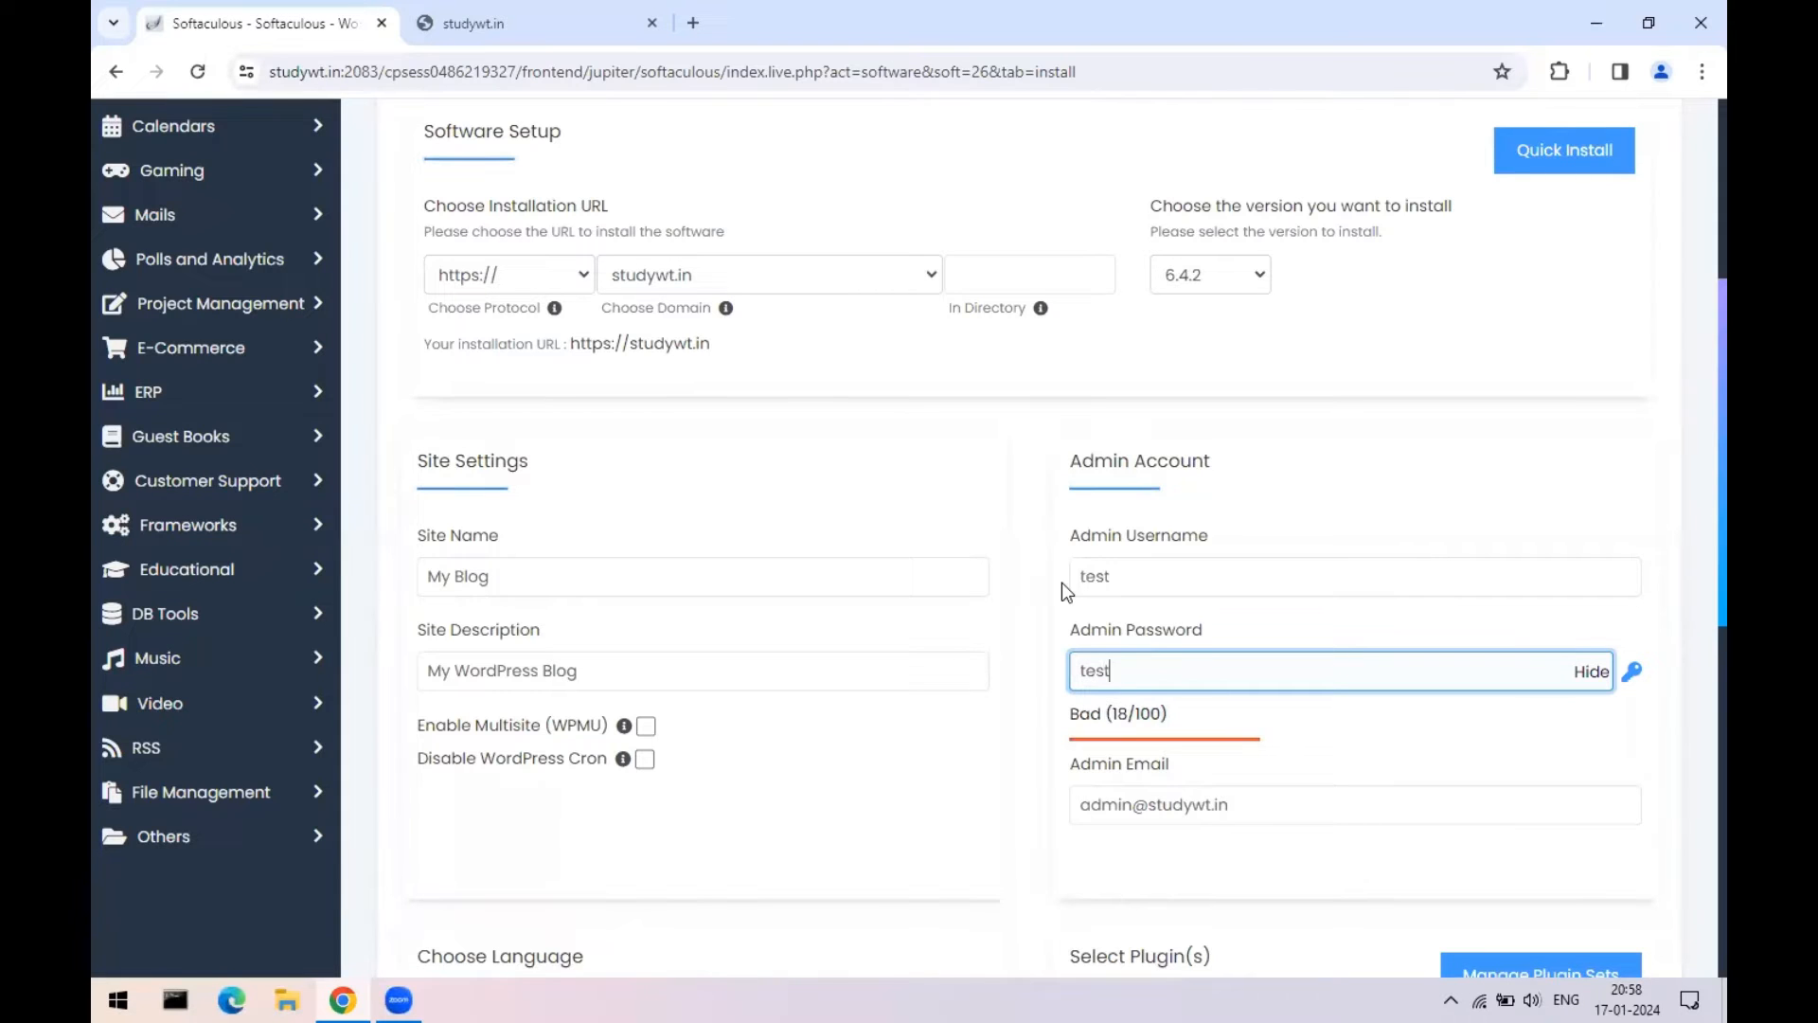
type("@456")
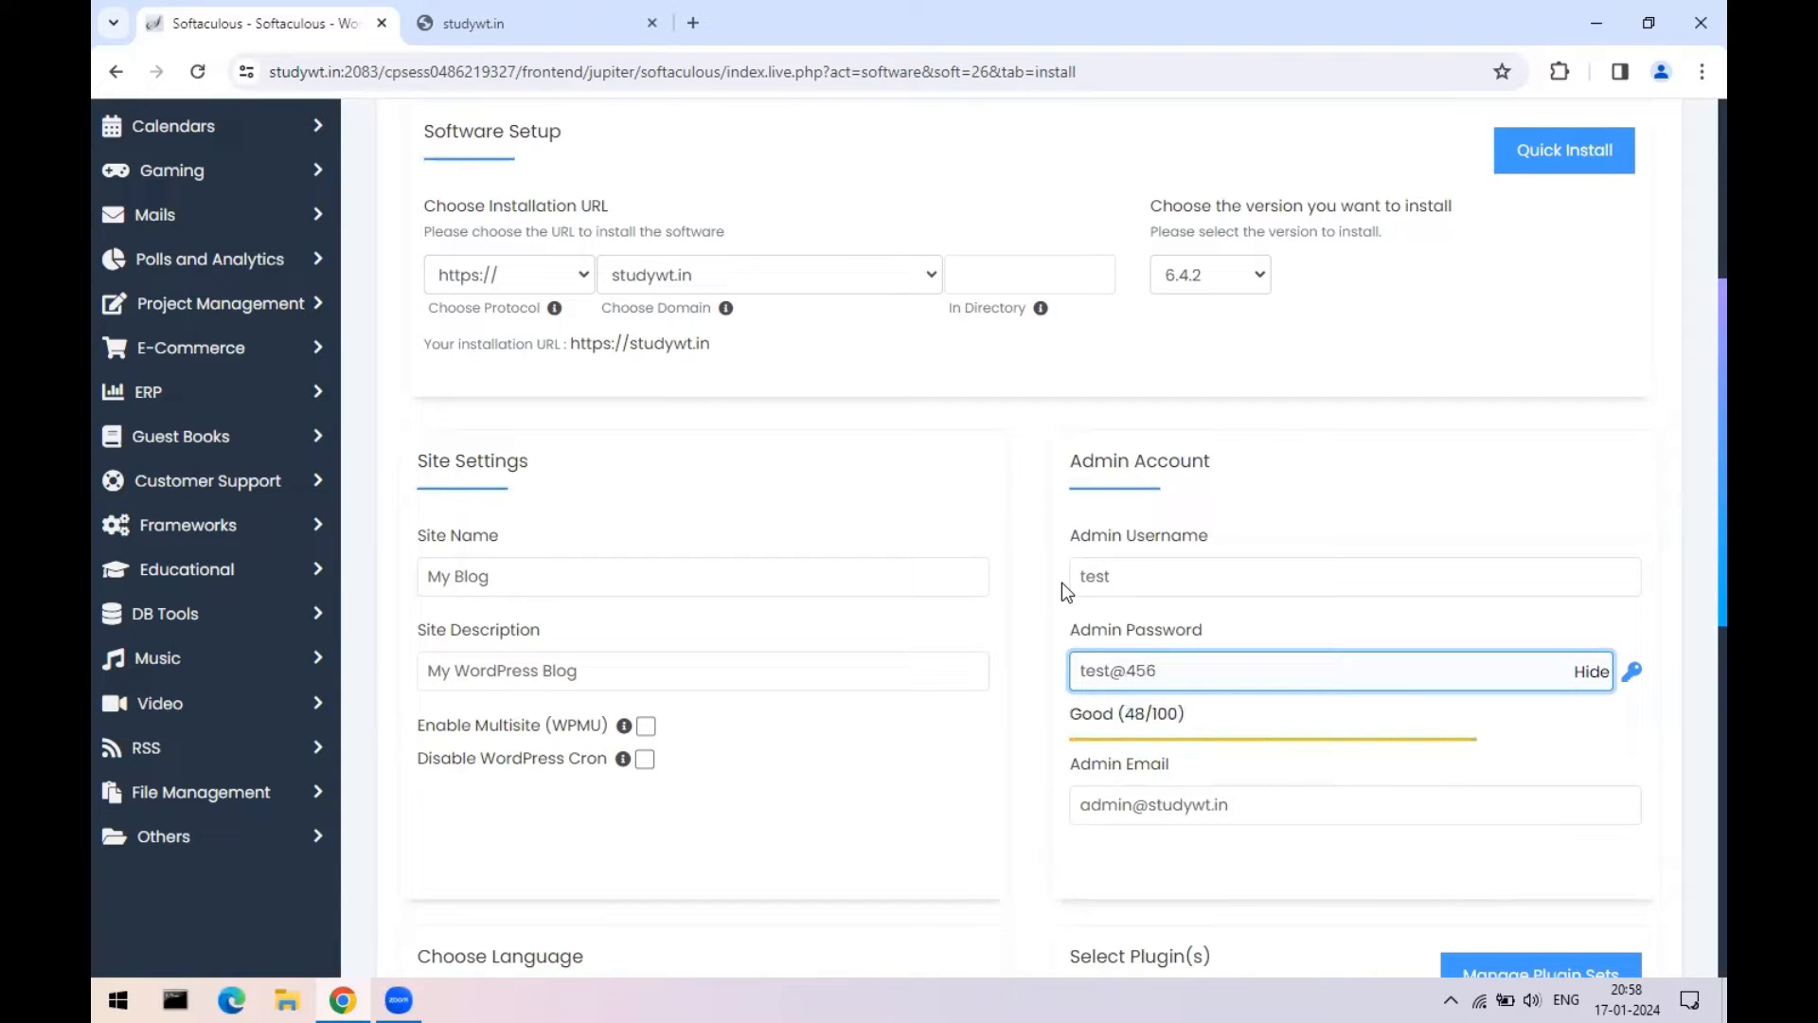
- Replace the admin e-mail with the owner's saved address from the browser suggestion
scroll(1510, 592, "down", 2)
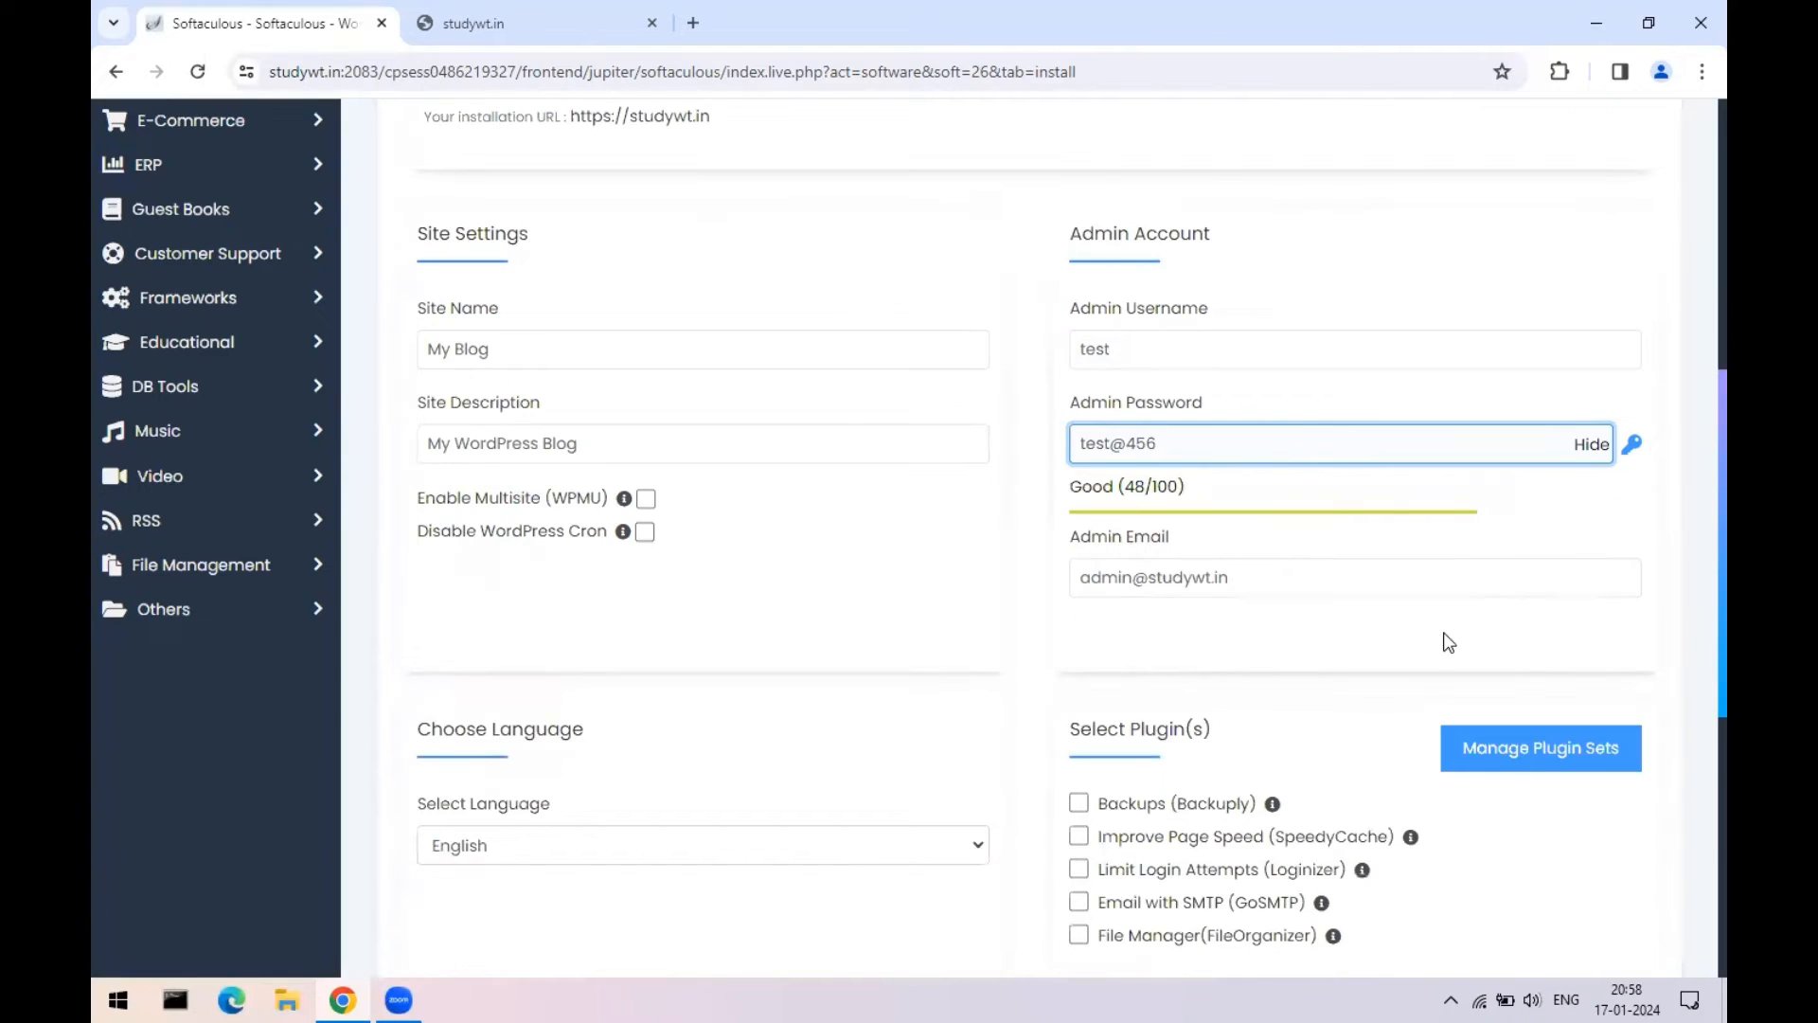
left_click_drag(1259, 575, 1079, 572)
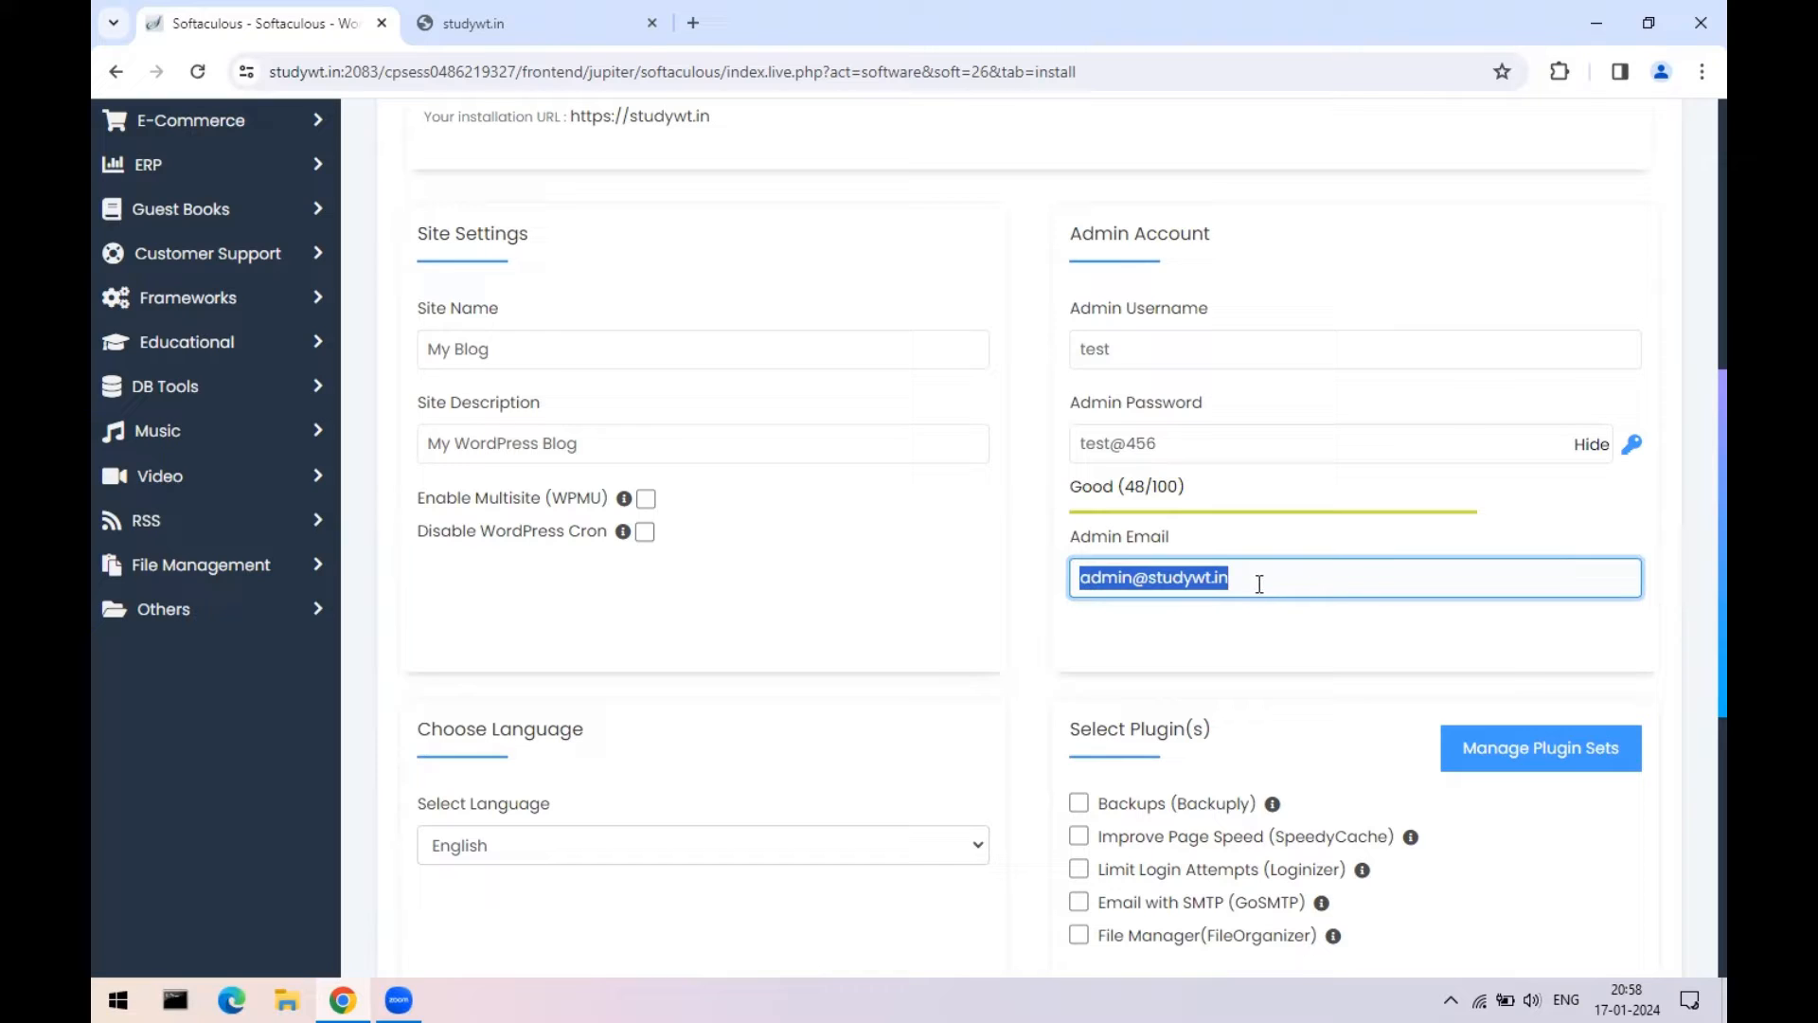
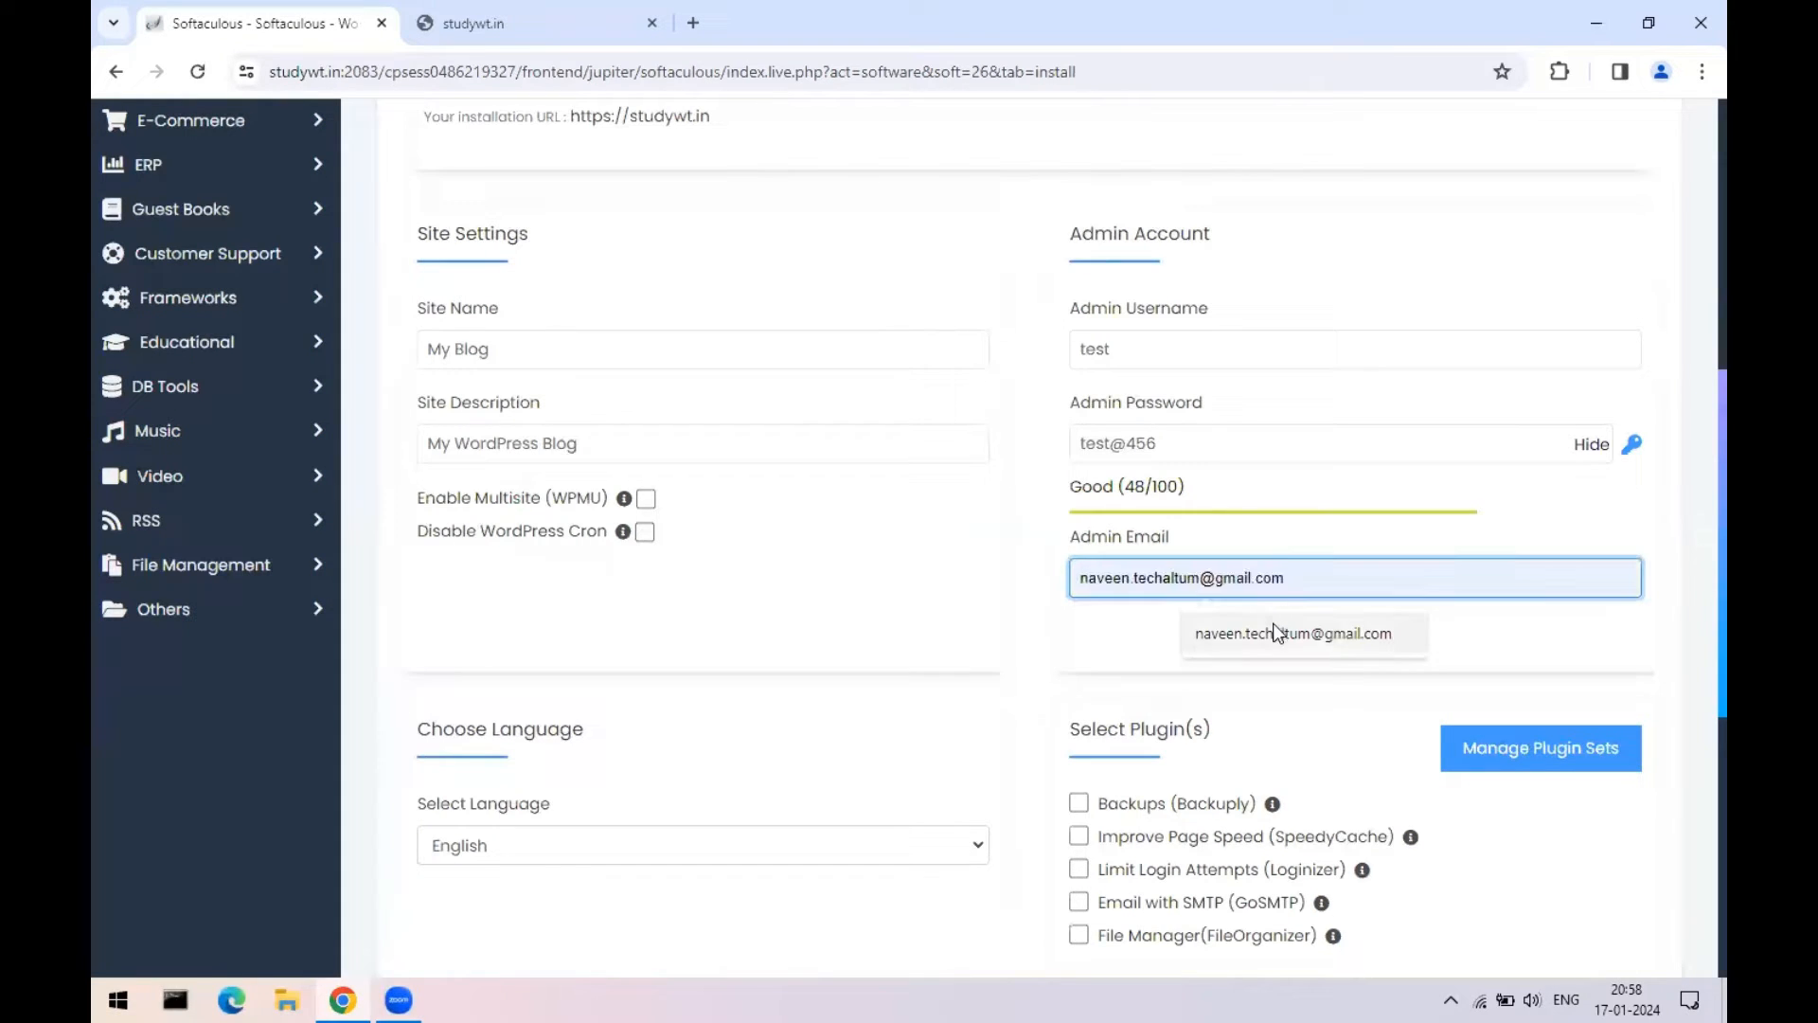
left_click(1274, 633)
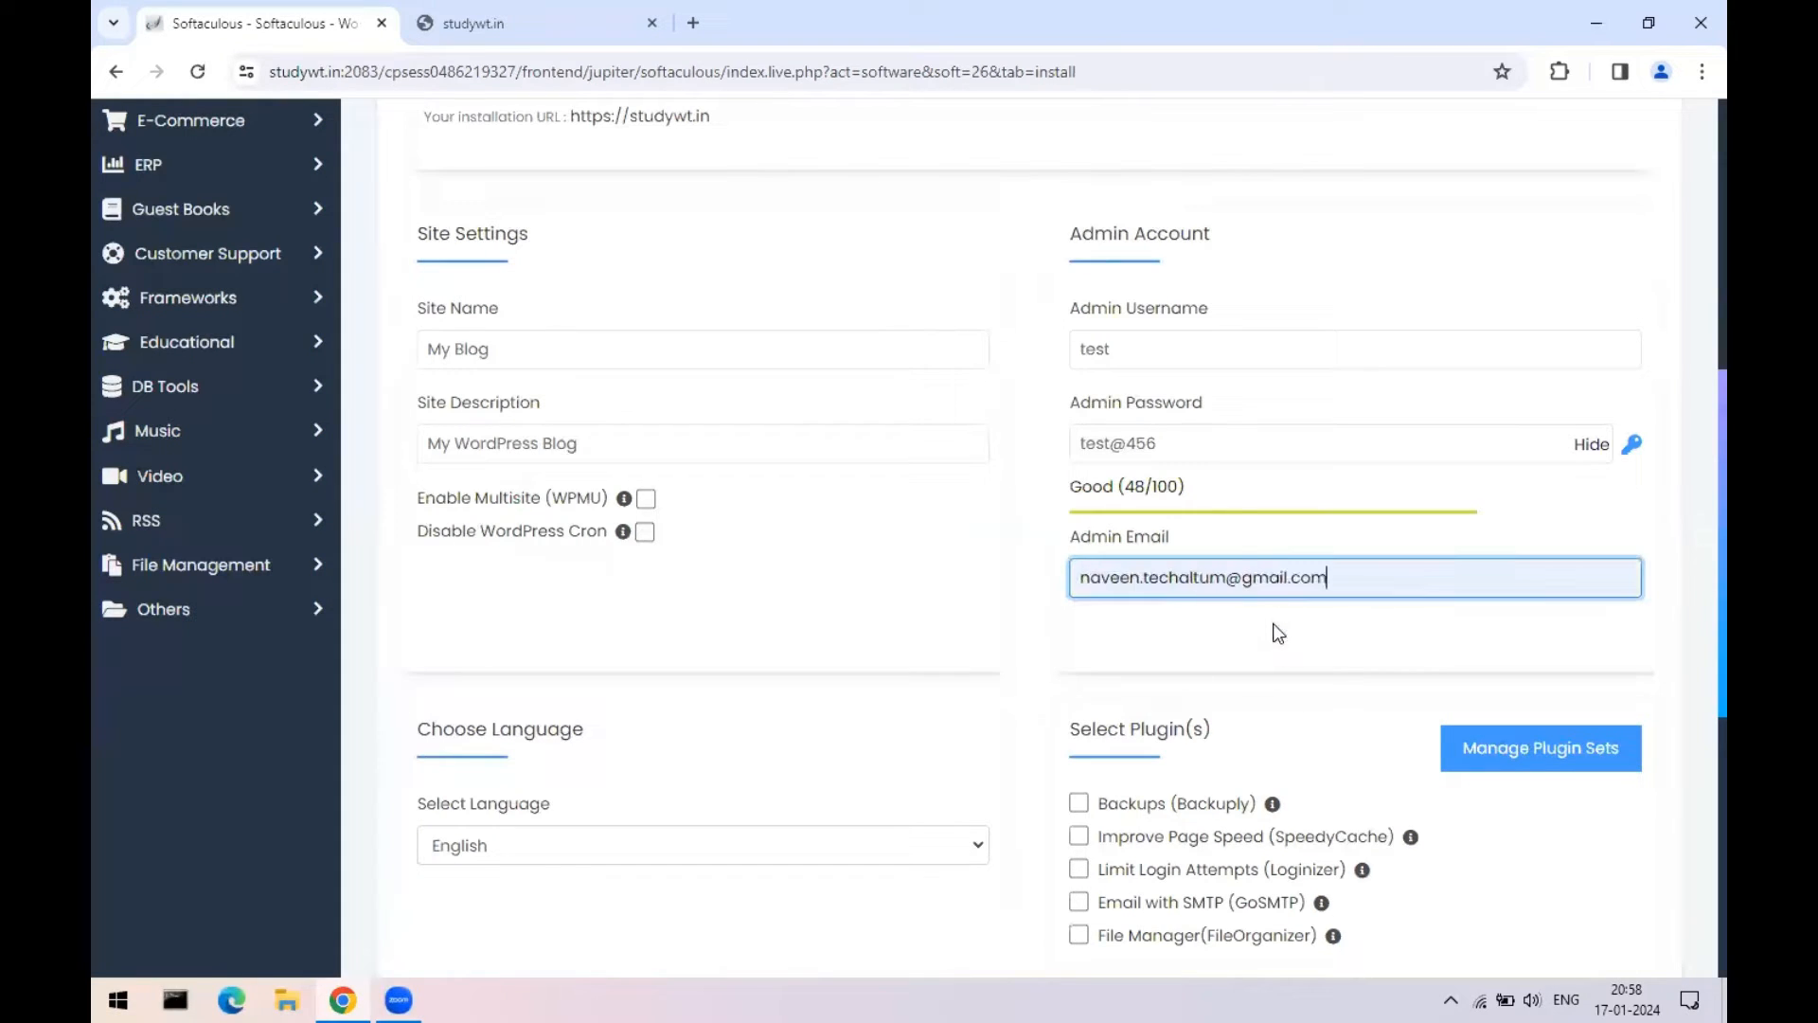
- Set 'Email installation details to' to the saved admin e-mail address
scroll(1695, 516, "down", 6)
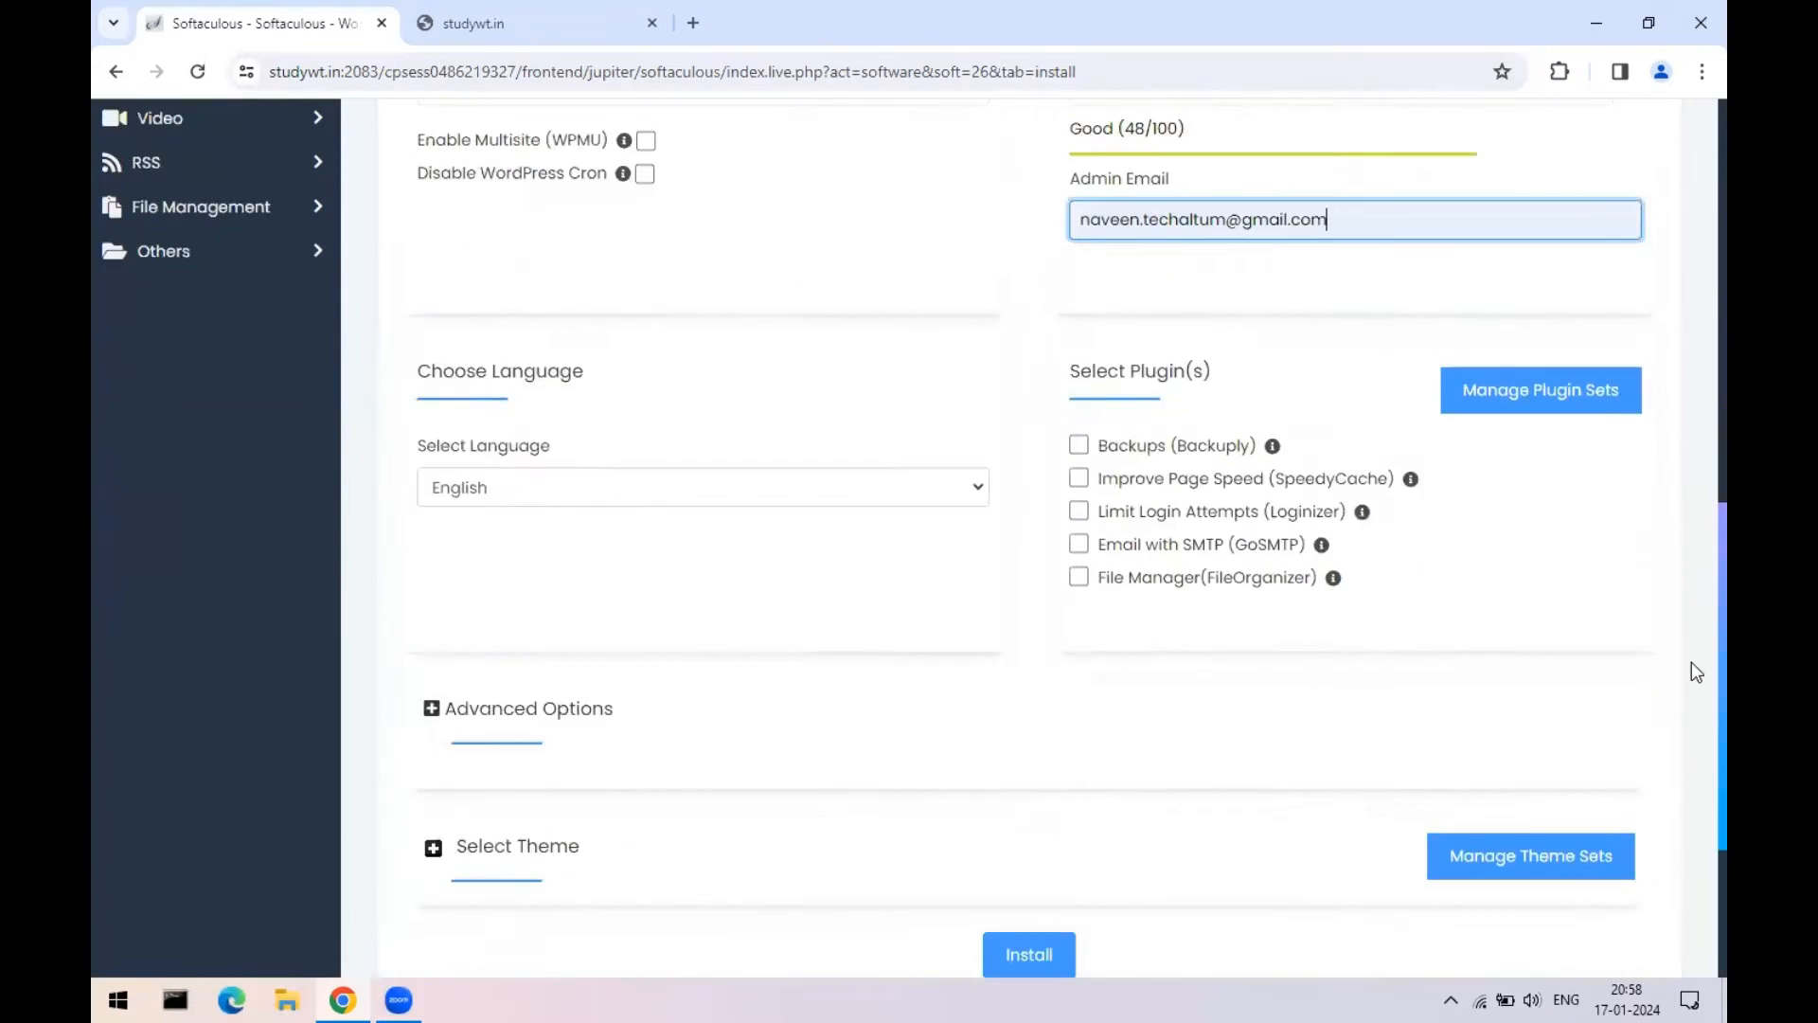
left_click(1047, 810)
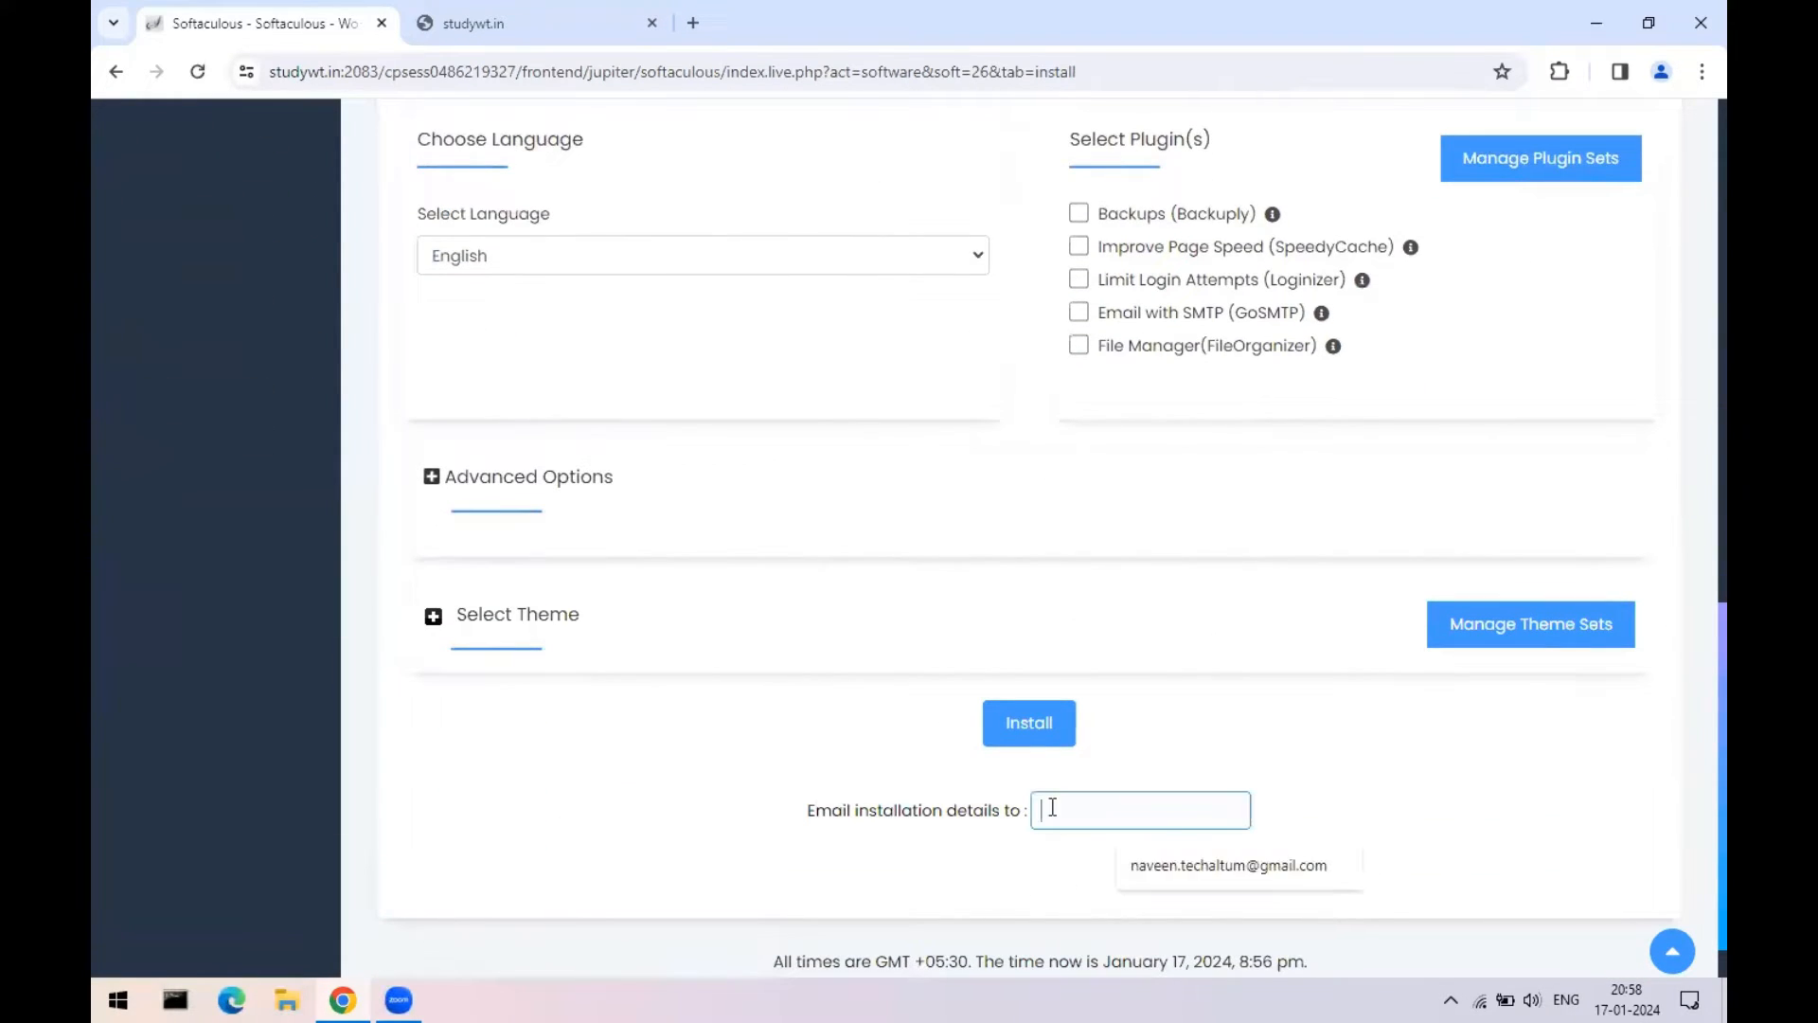
left_click(1207, 866)
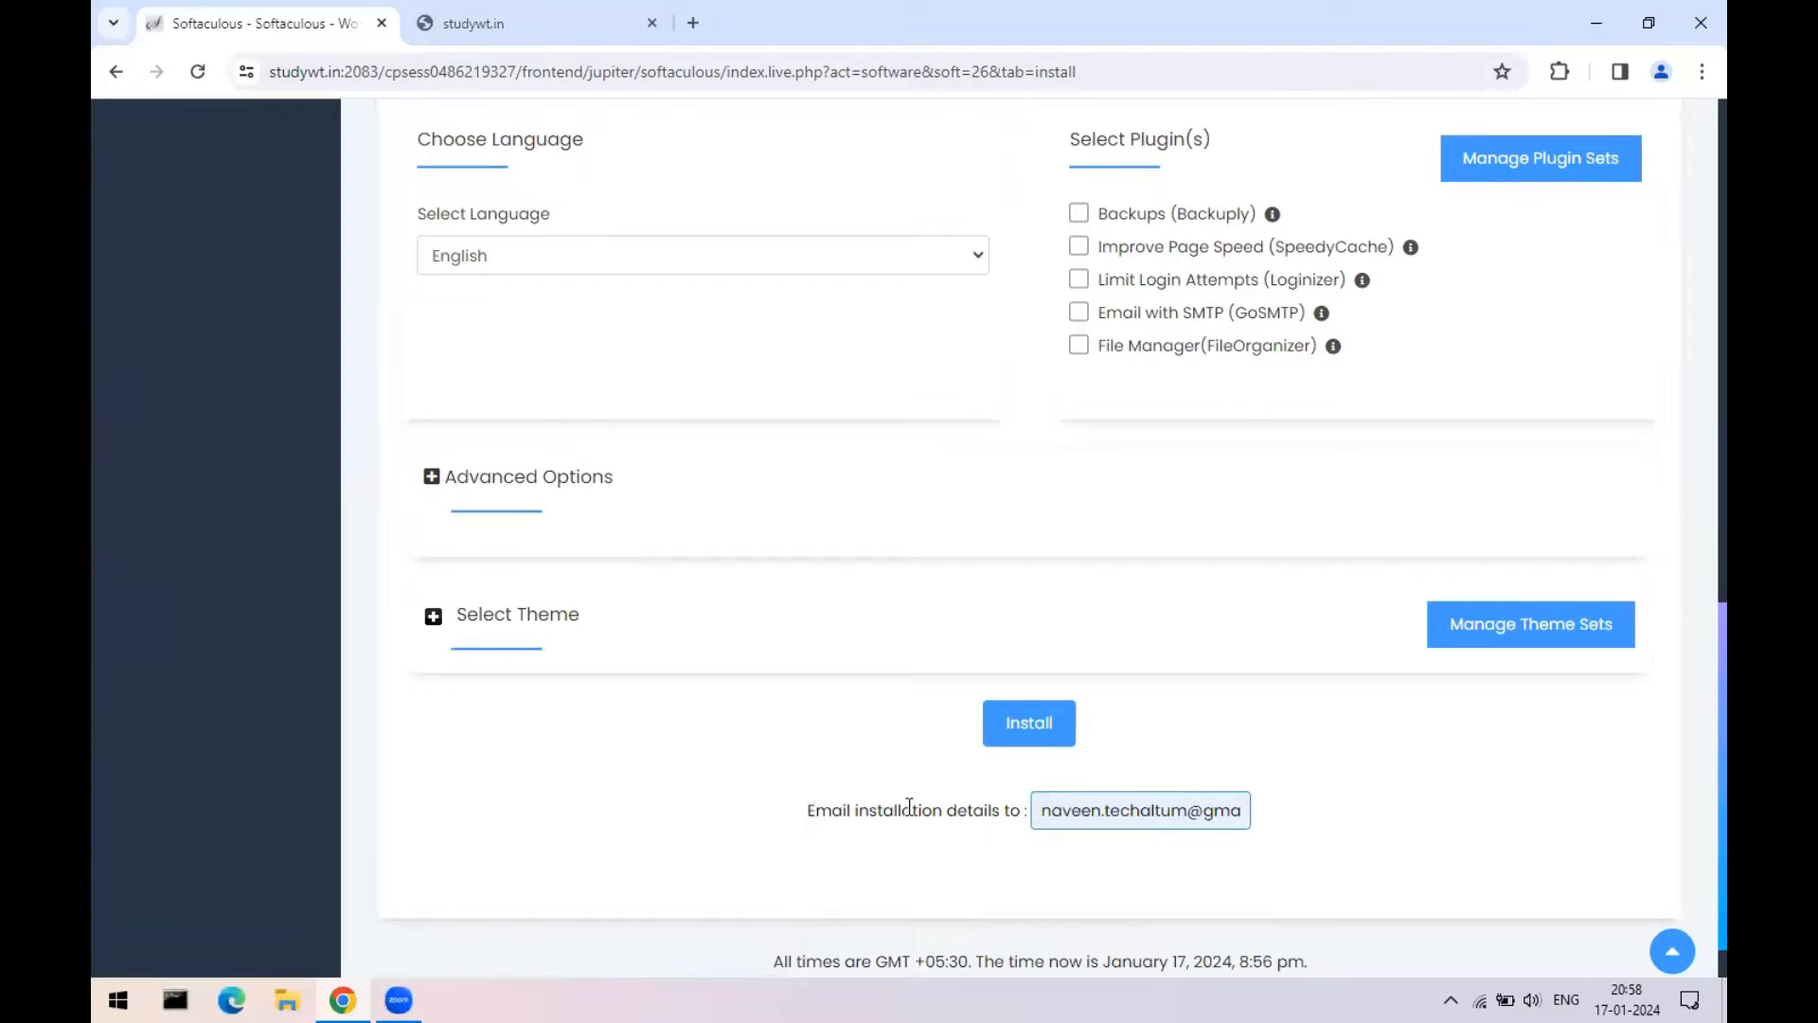
left_click_drag(1047, 810, 1262, 818)
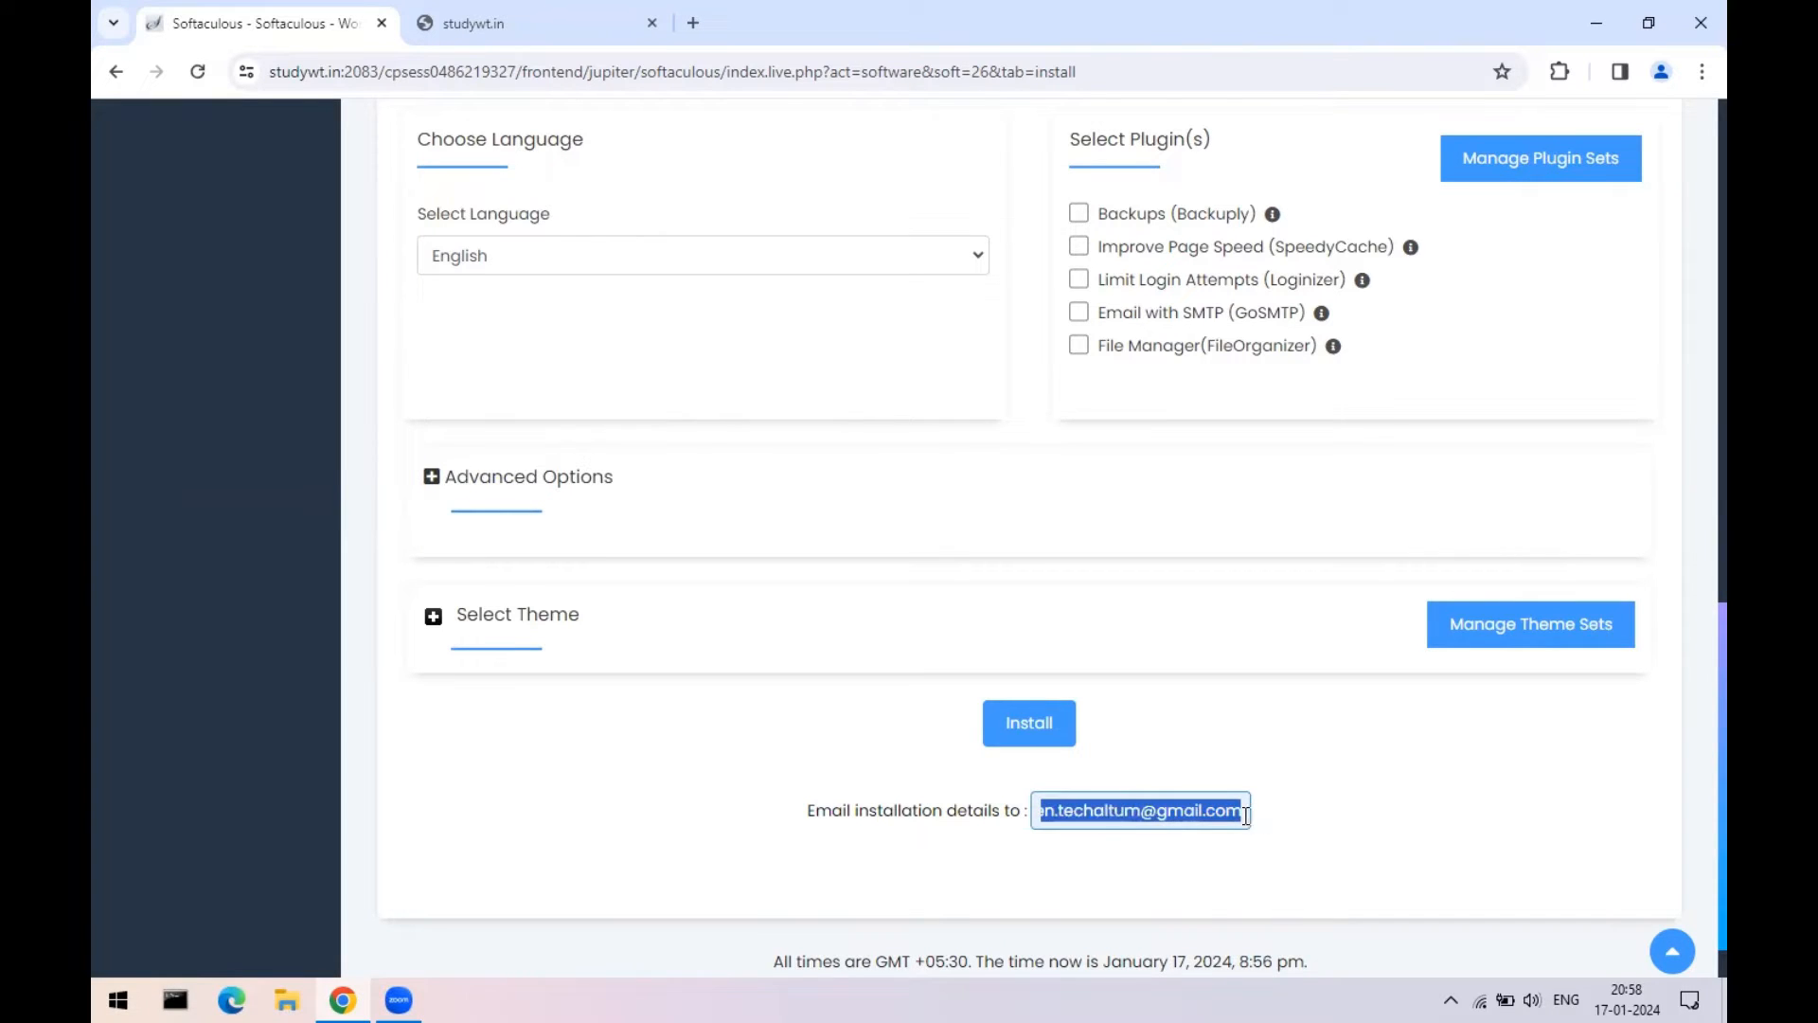
left_click(1424, 782)
- Review the blank directory, admin username and password, then launch the WordPress install
left_click_drag(1693, 674, 1692, 269)
scroll(890, 318, "up", 3)
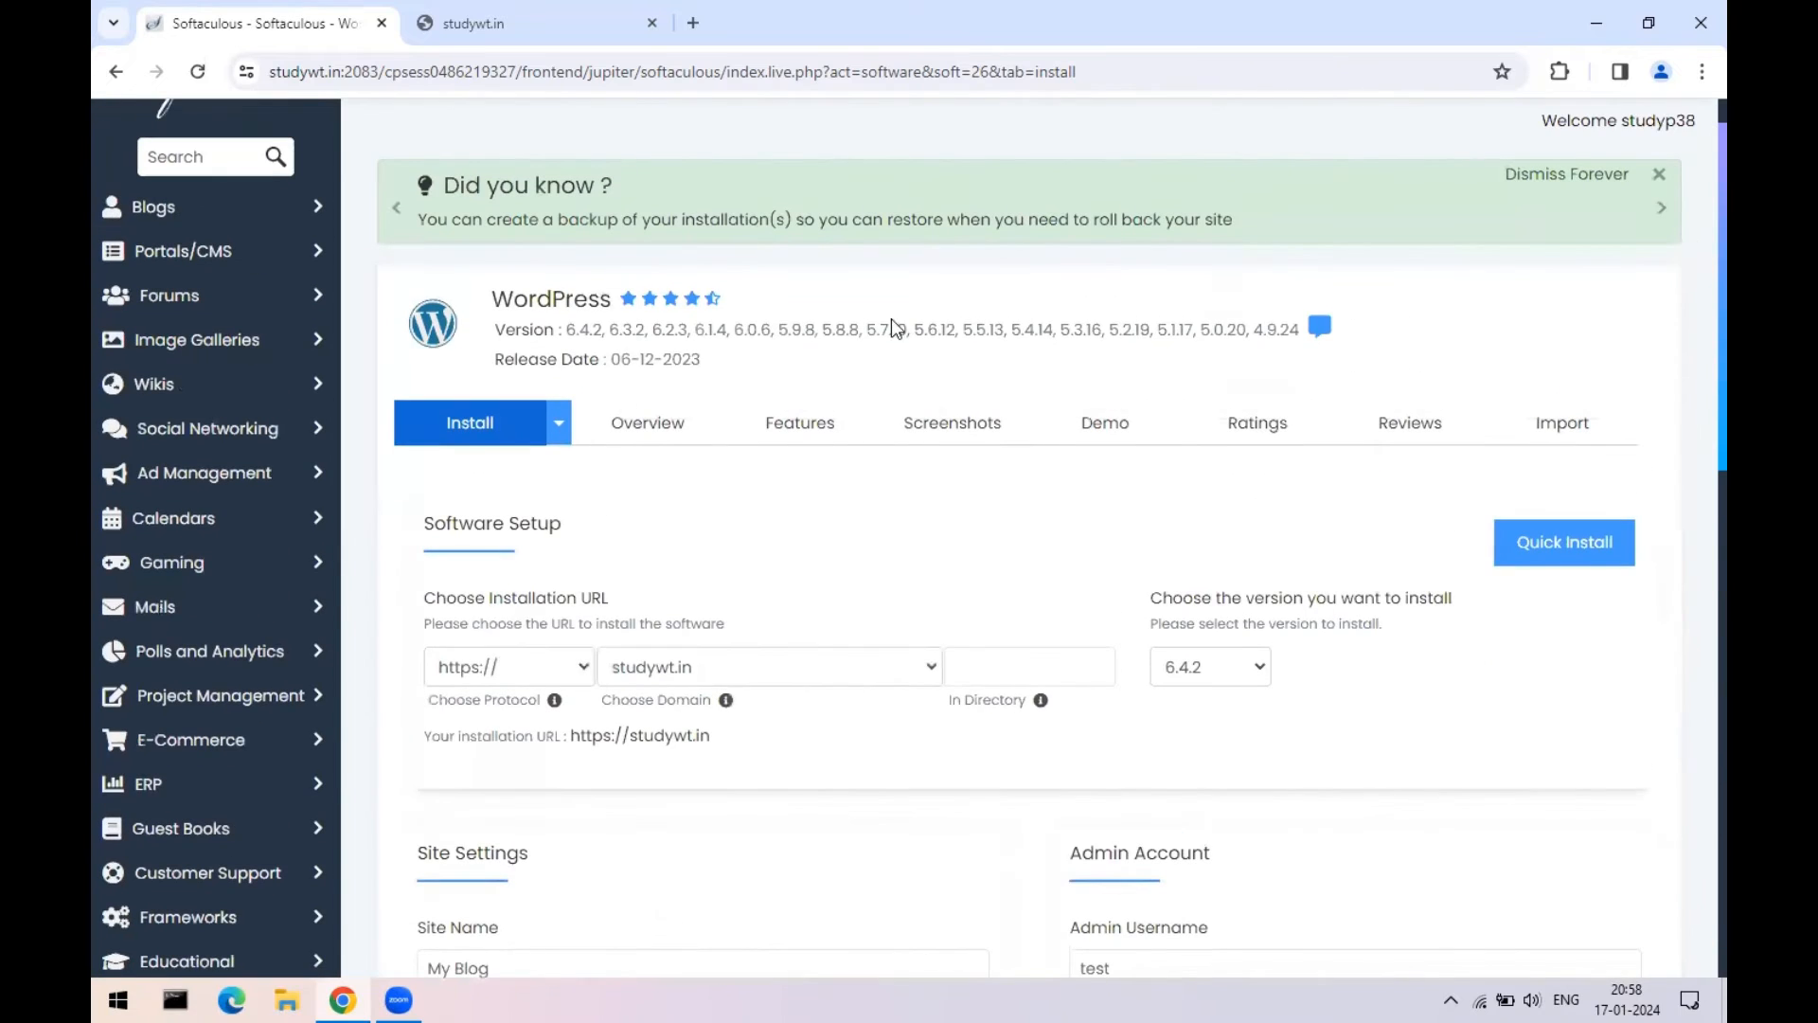
scroll(735, 515, "down", 2)
left_click(986, 442)
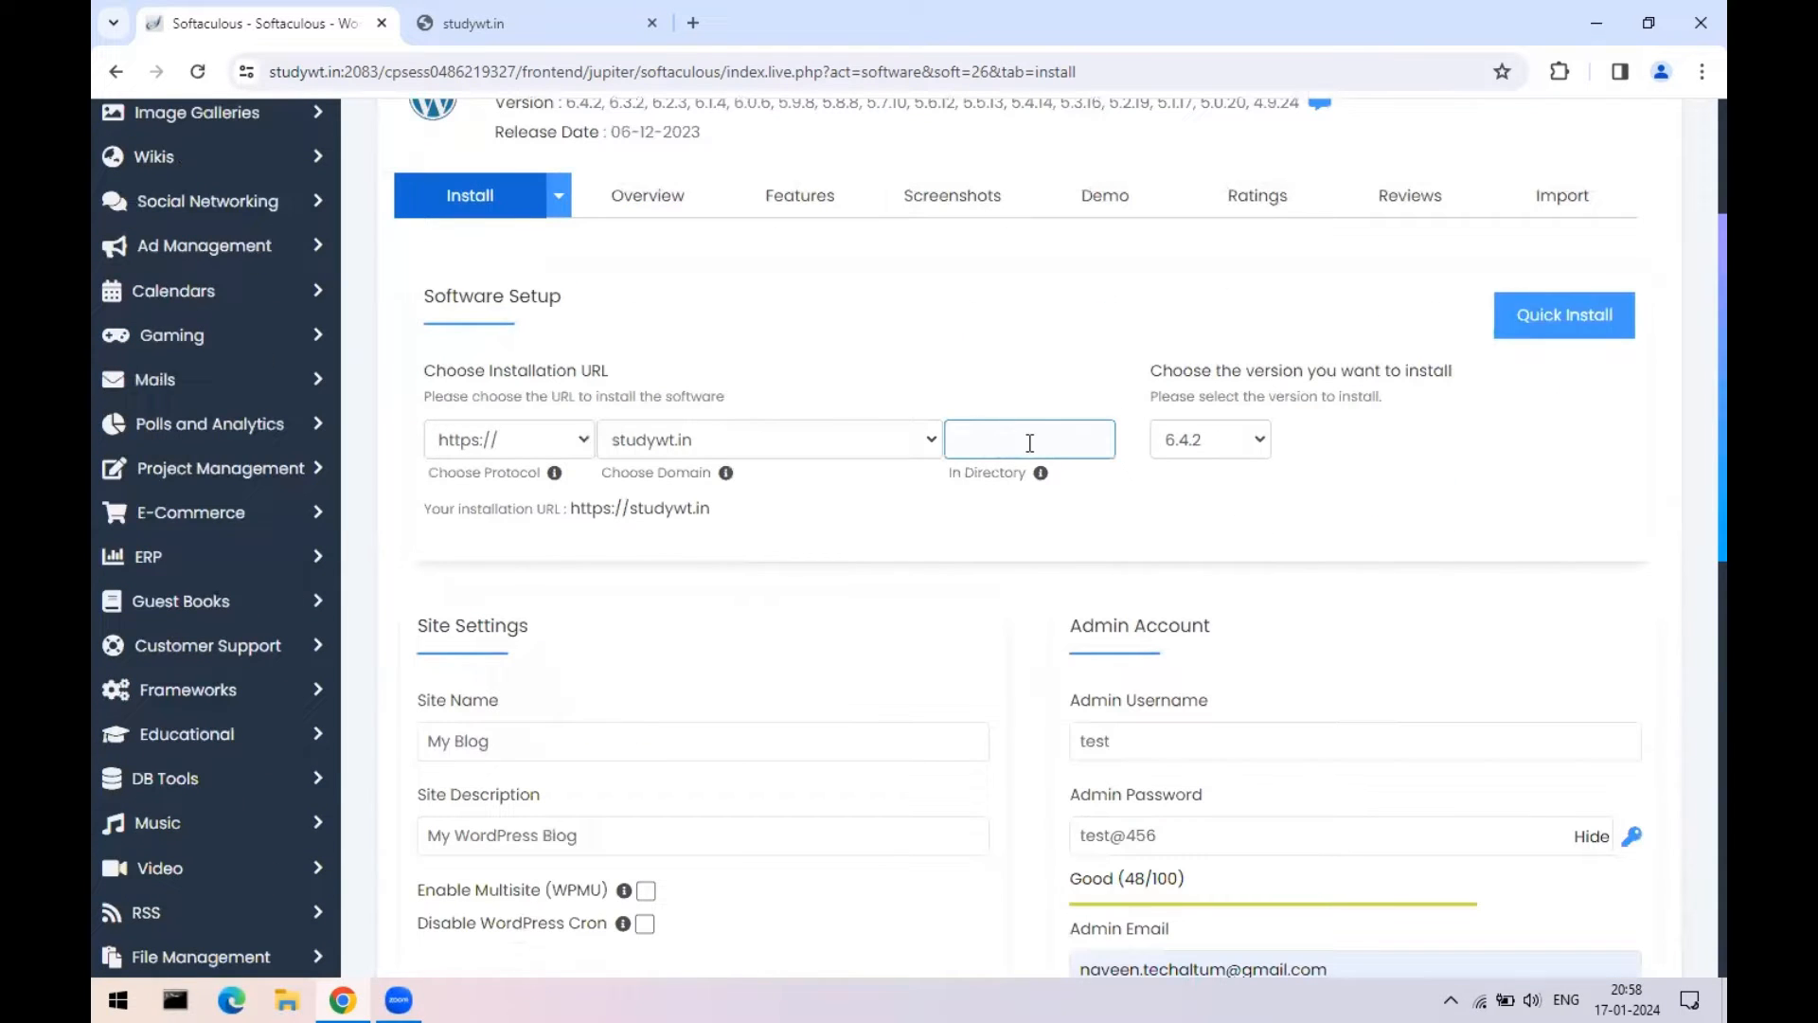
scroll(1355, 398, "down", 2)
left_click(1116, 528)
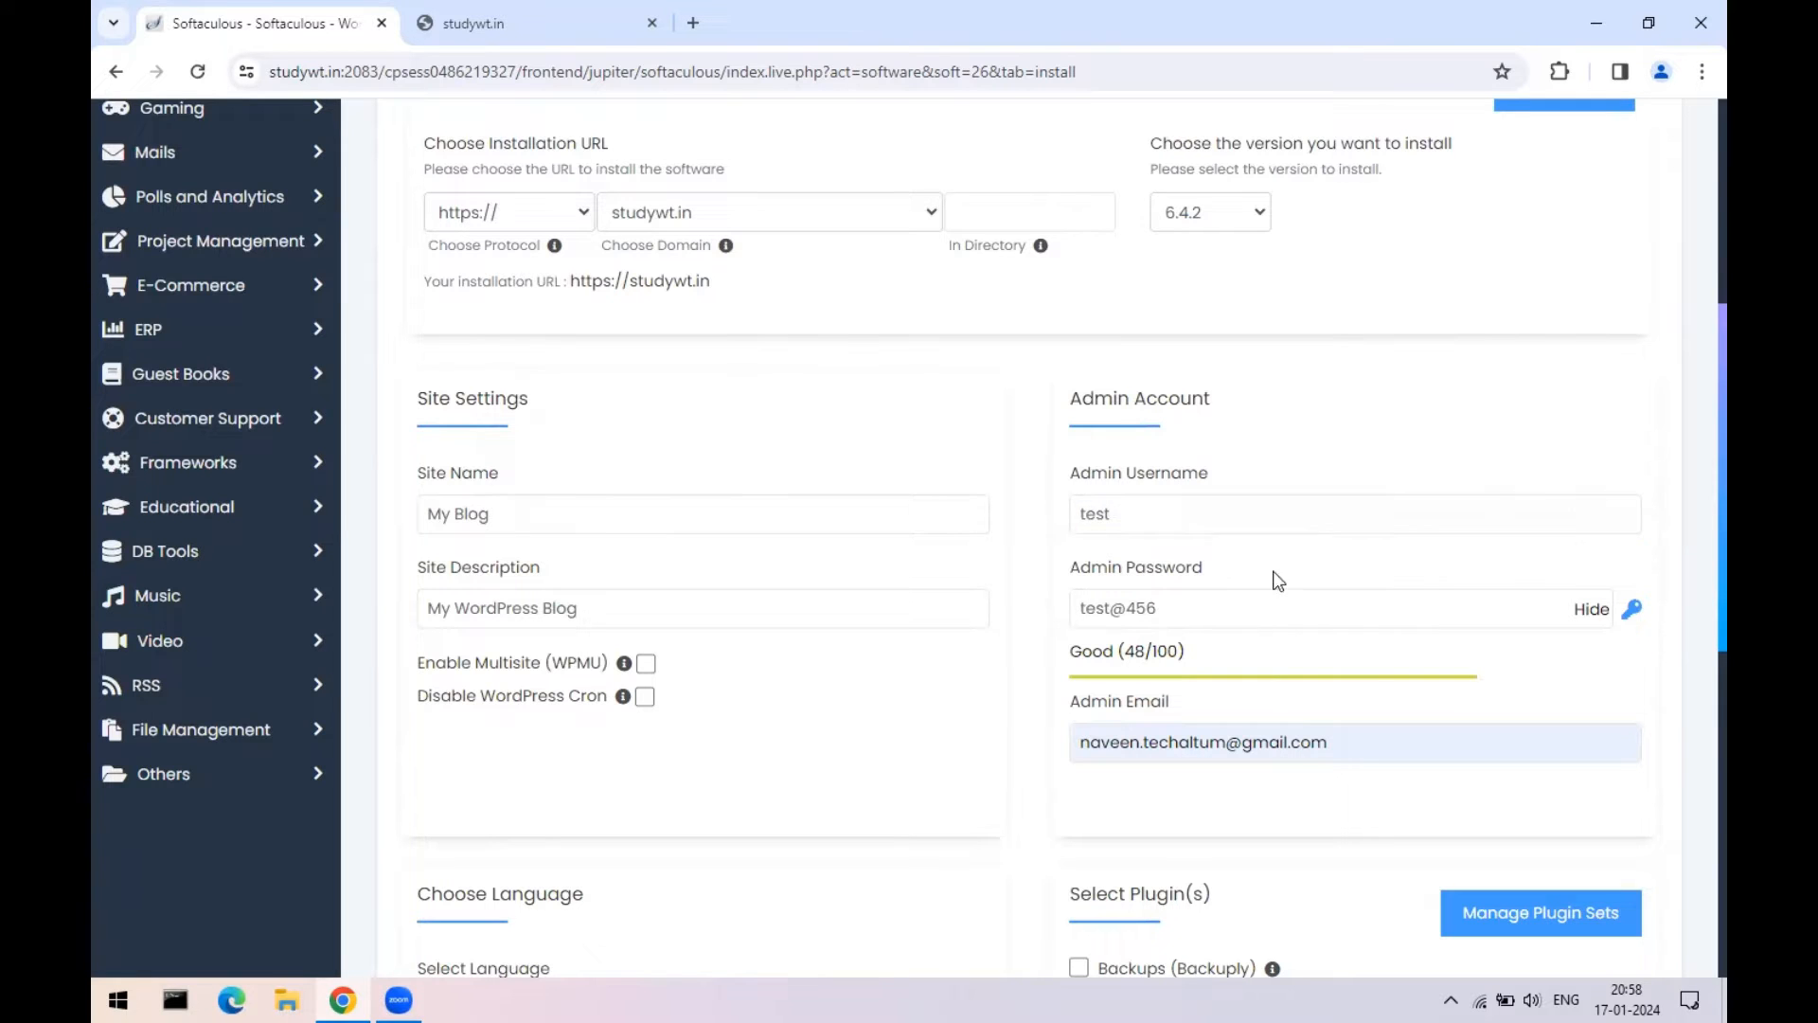
left_click(1083, 606)
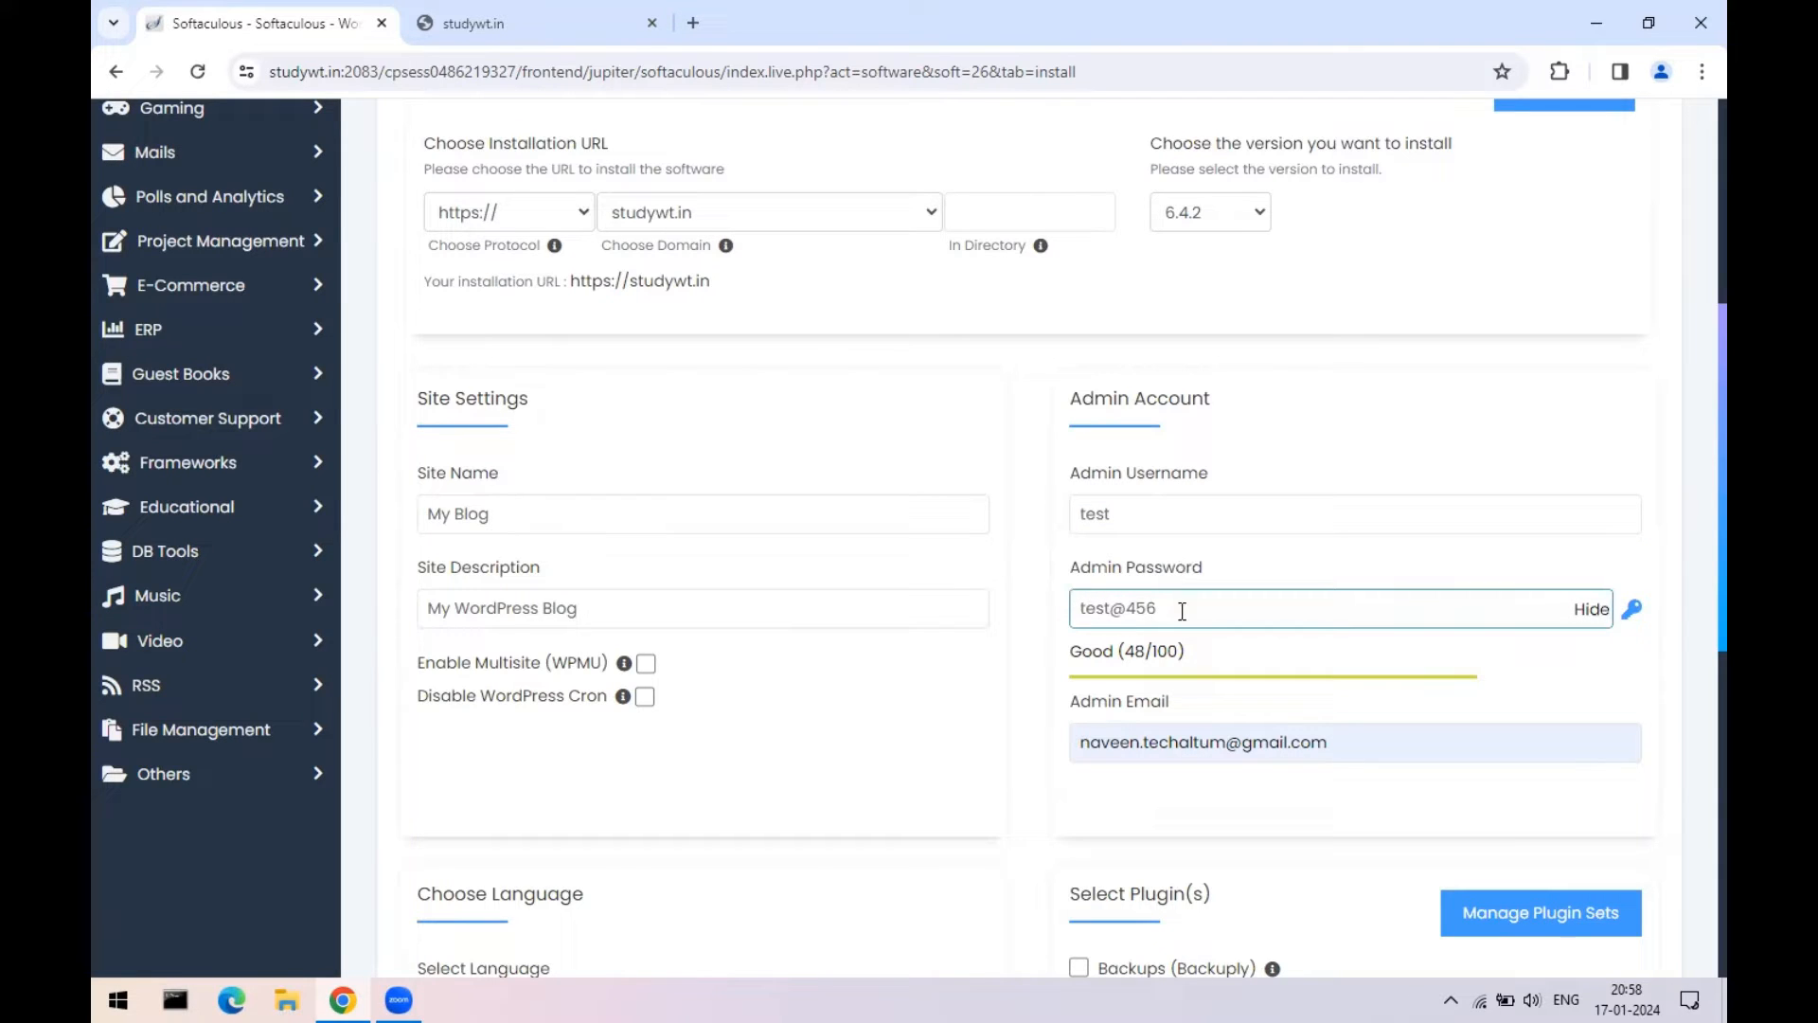
scroll(1691, 538, "down", 6)
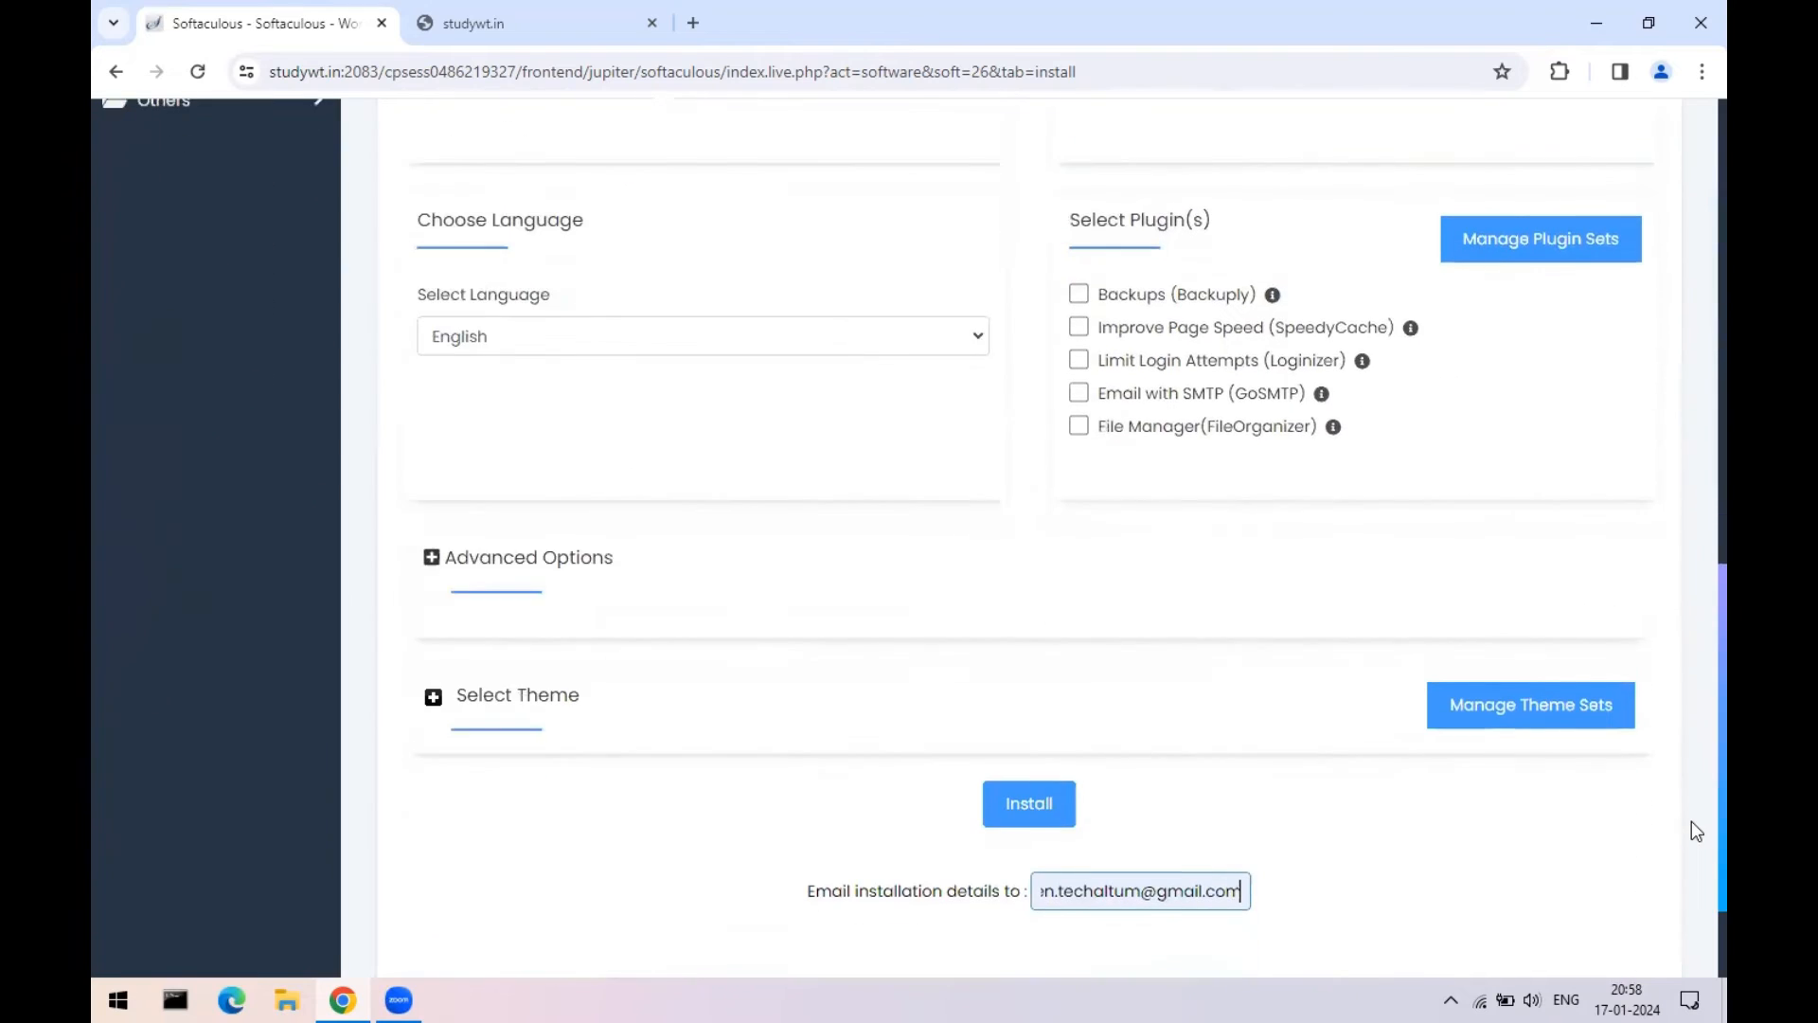
scroll(1695, 831, "down", 1)
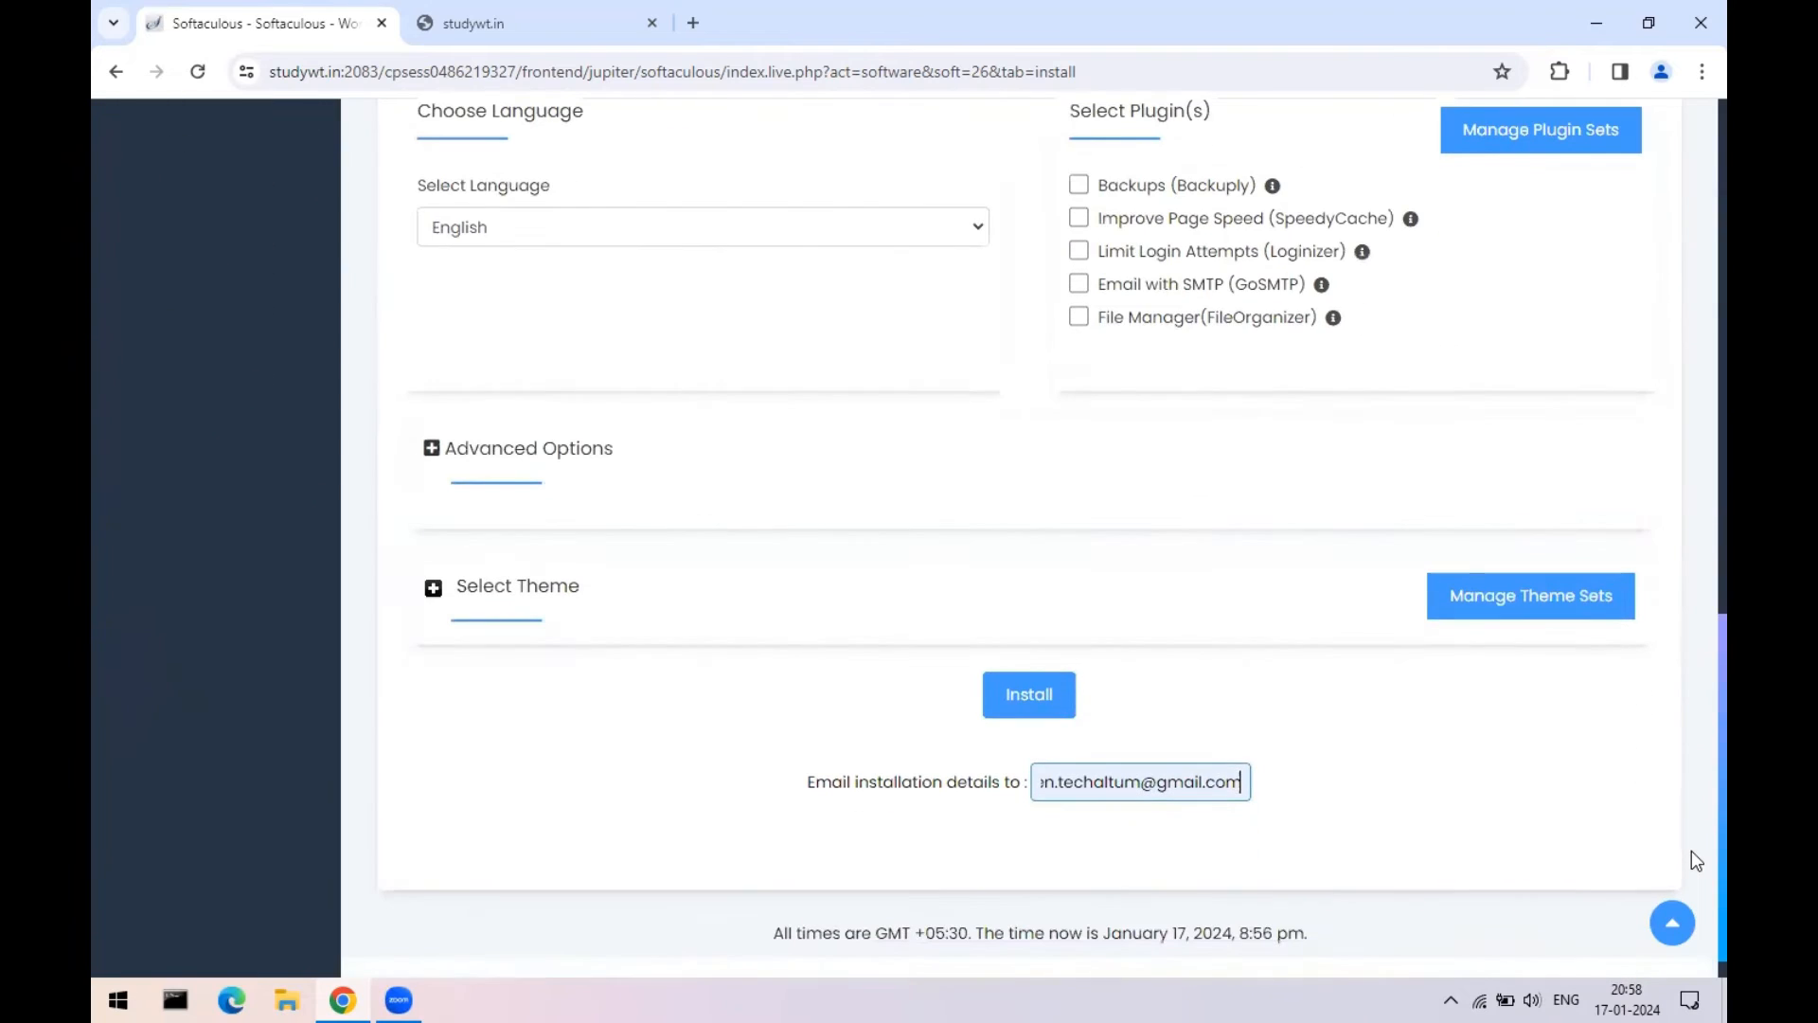
left_click(1019, 697)
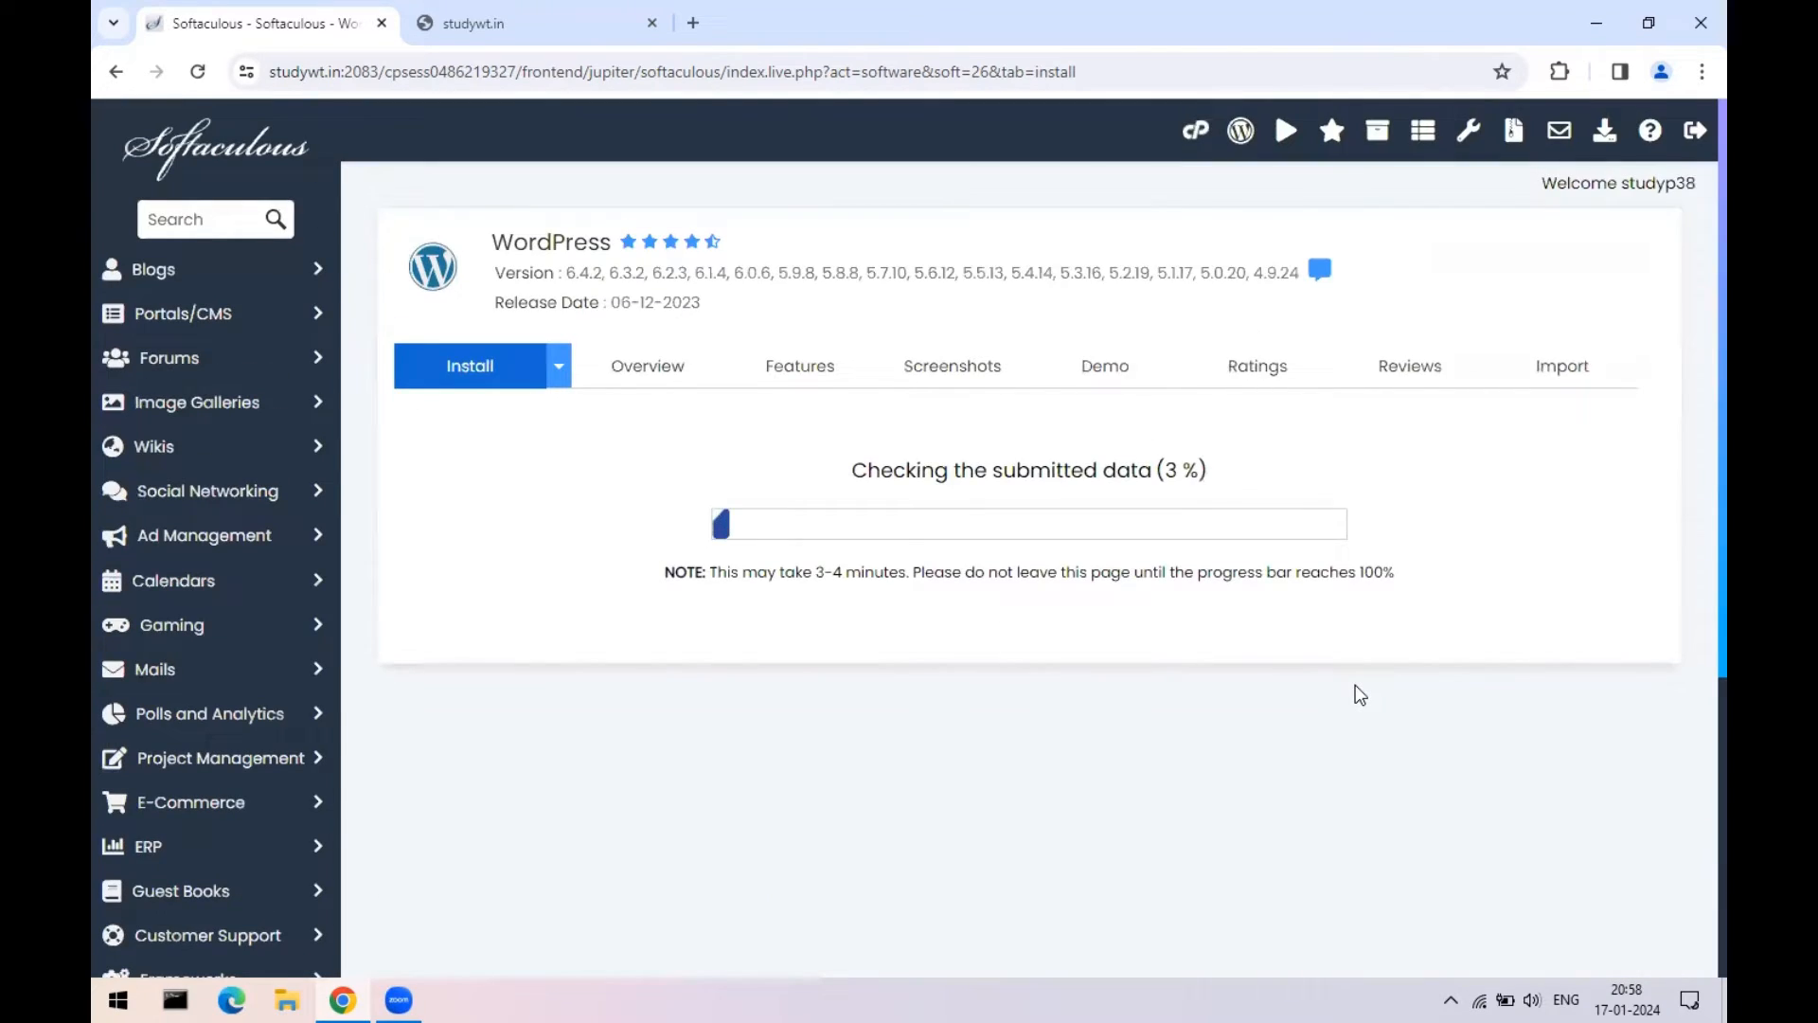
scroll(1360, 695, "down", 4)
scroll(1360, 715, "up", 5)
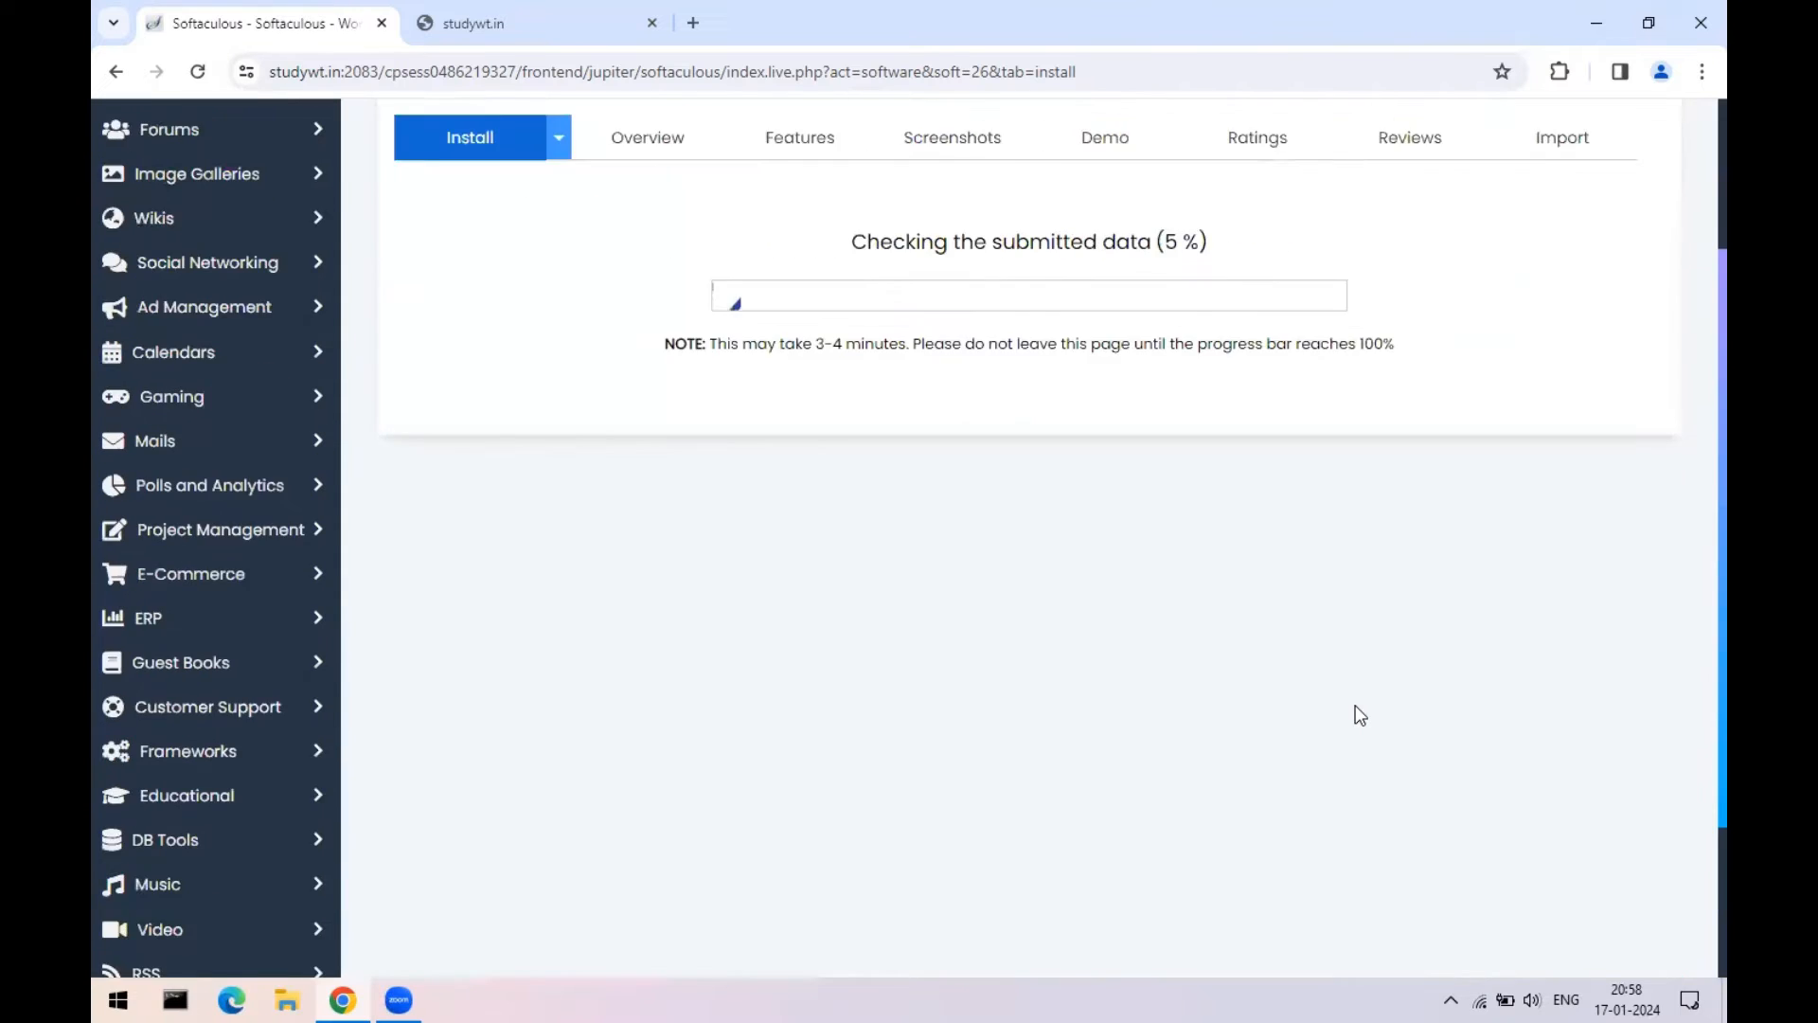
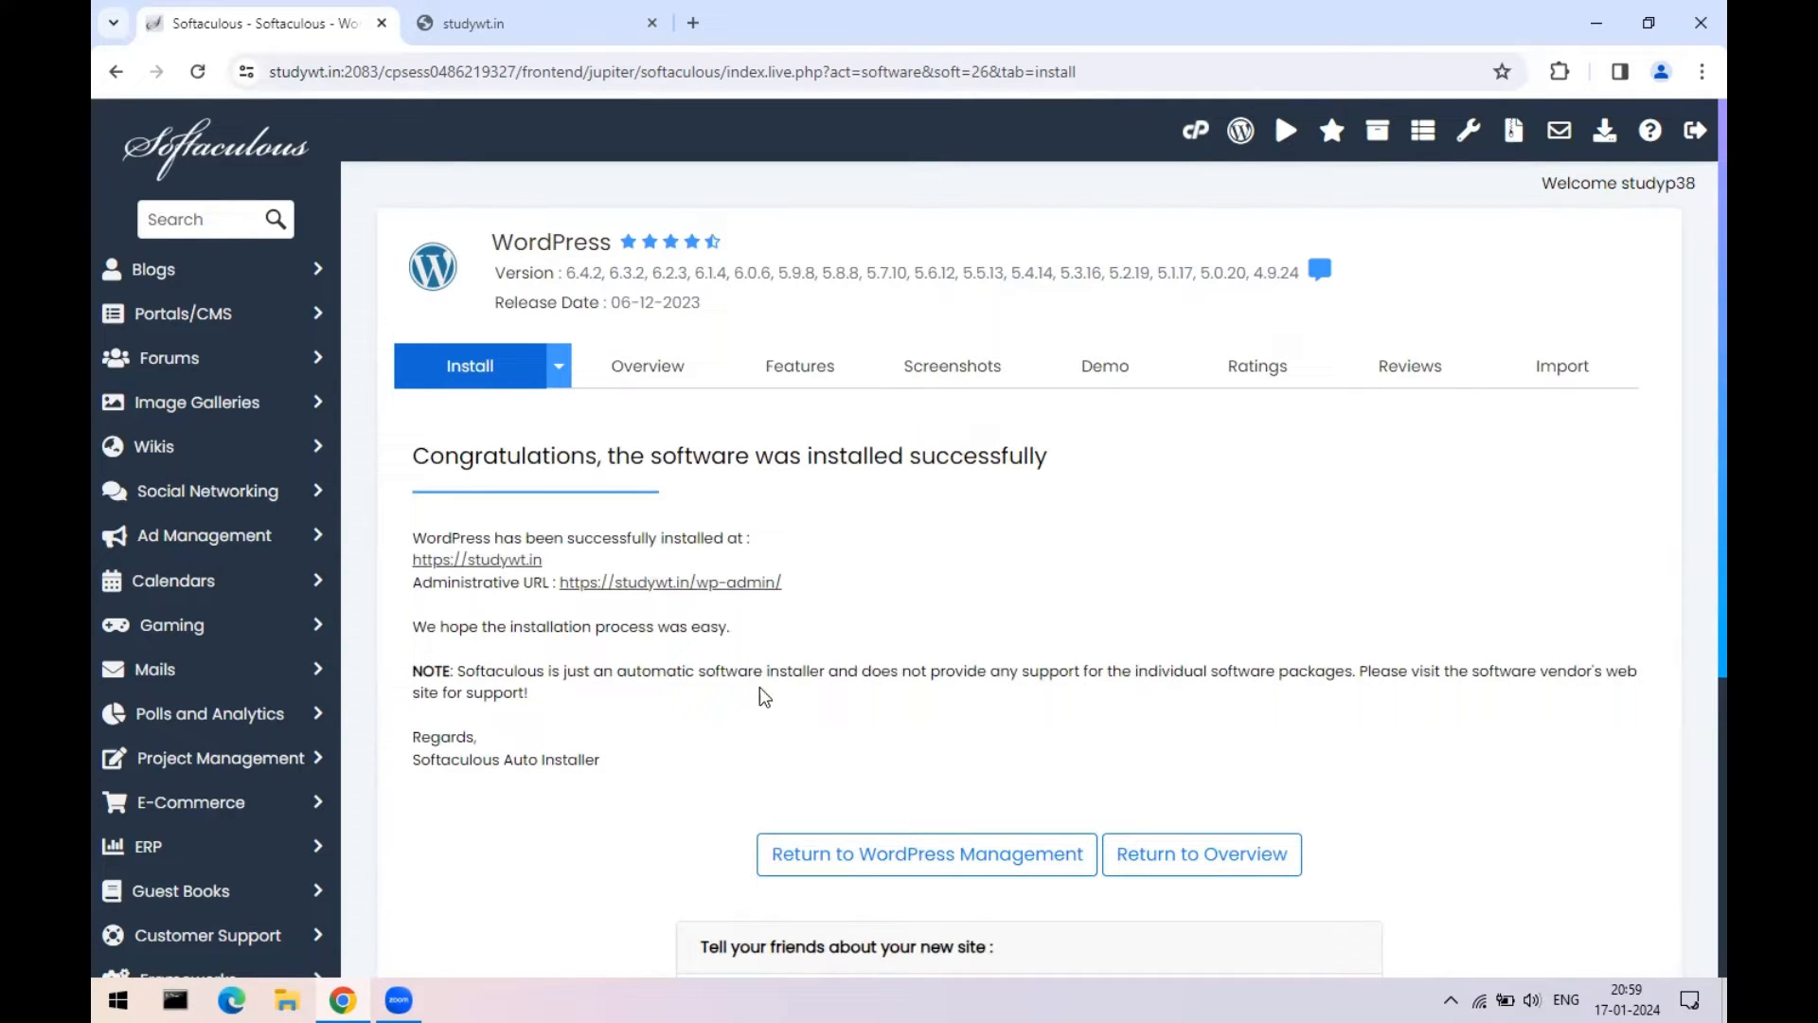
- Open the newly installed studywt.in site from the Softaculous success page
left_click_drag(427, 532, 772, 546)
left_click(784, 541)
left_click(464, 22)
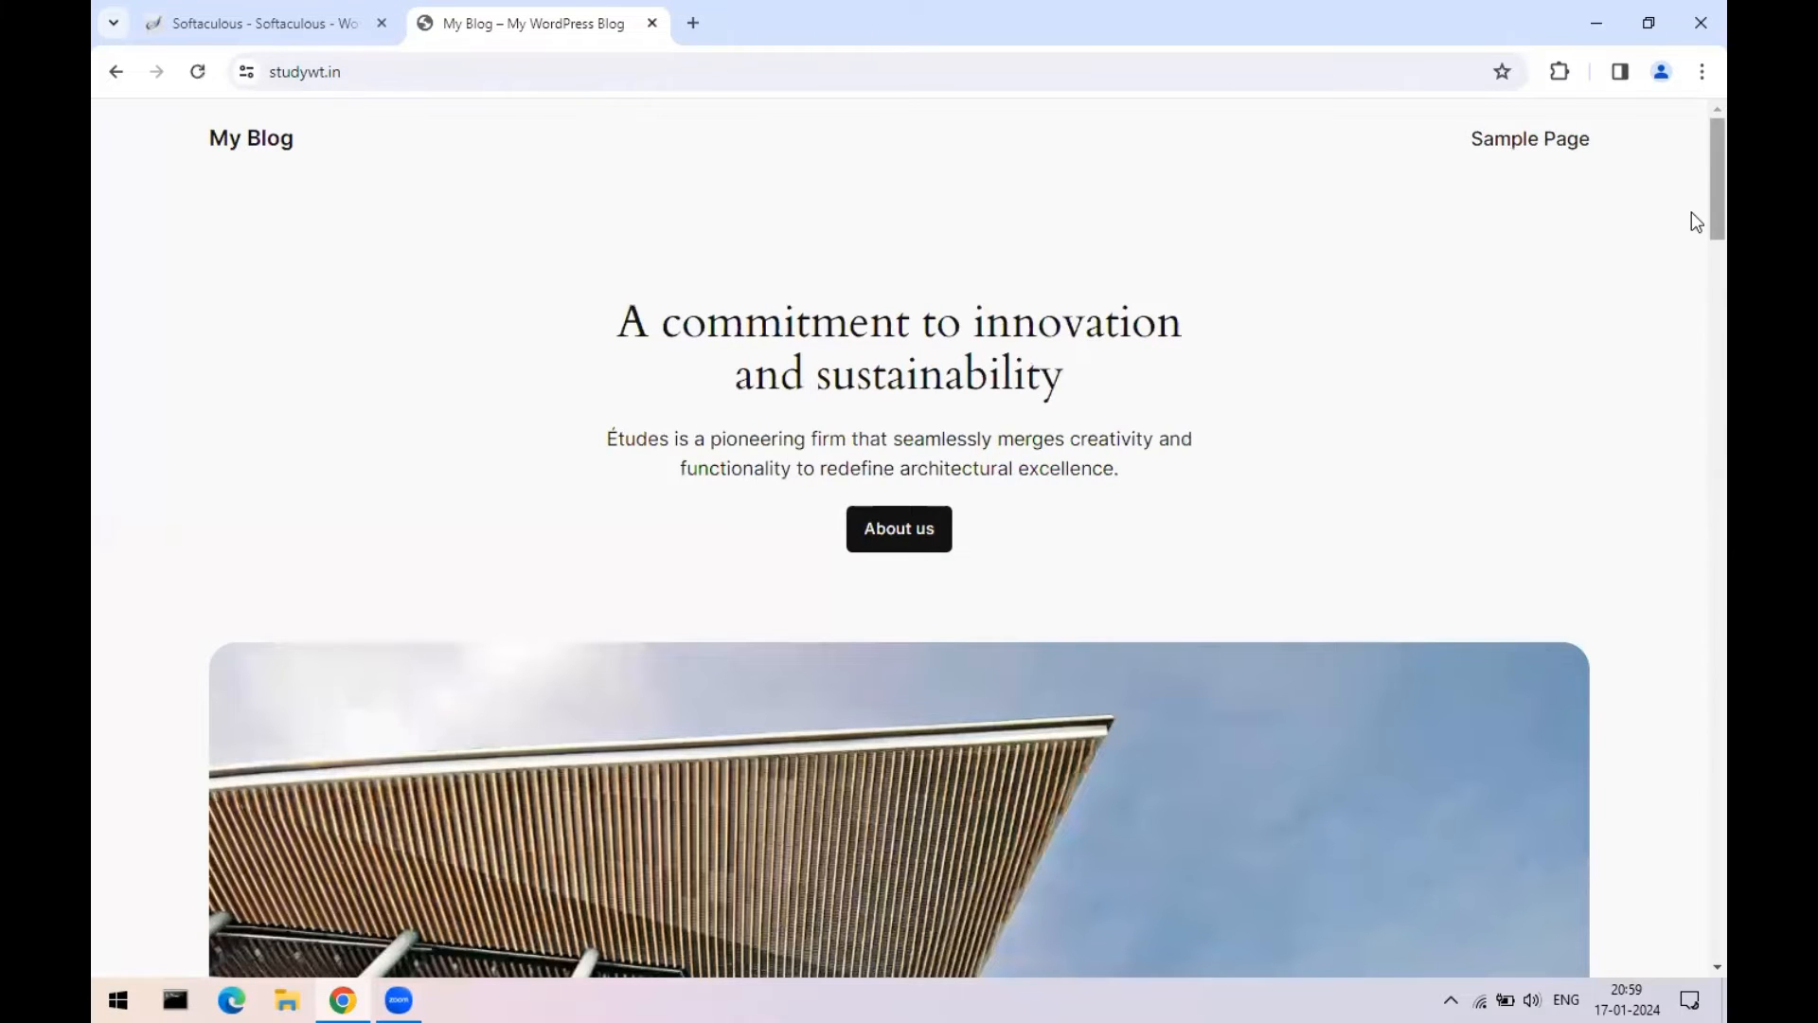
- Scroll through the Études architecture homepage sections to the footer and back up
scroll(1693, 284, "down", 4)
scroll(1693, 379, "down", 20)
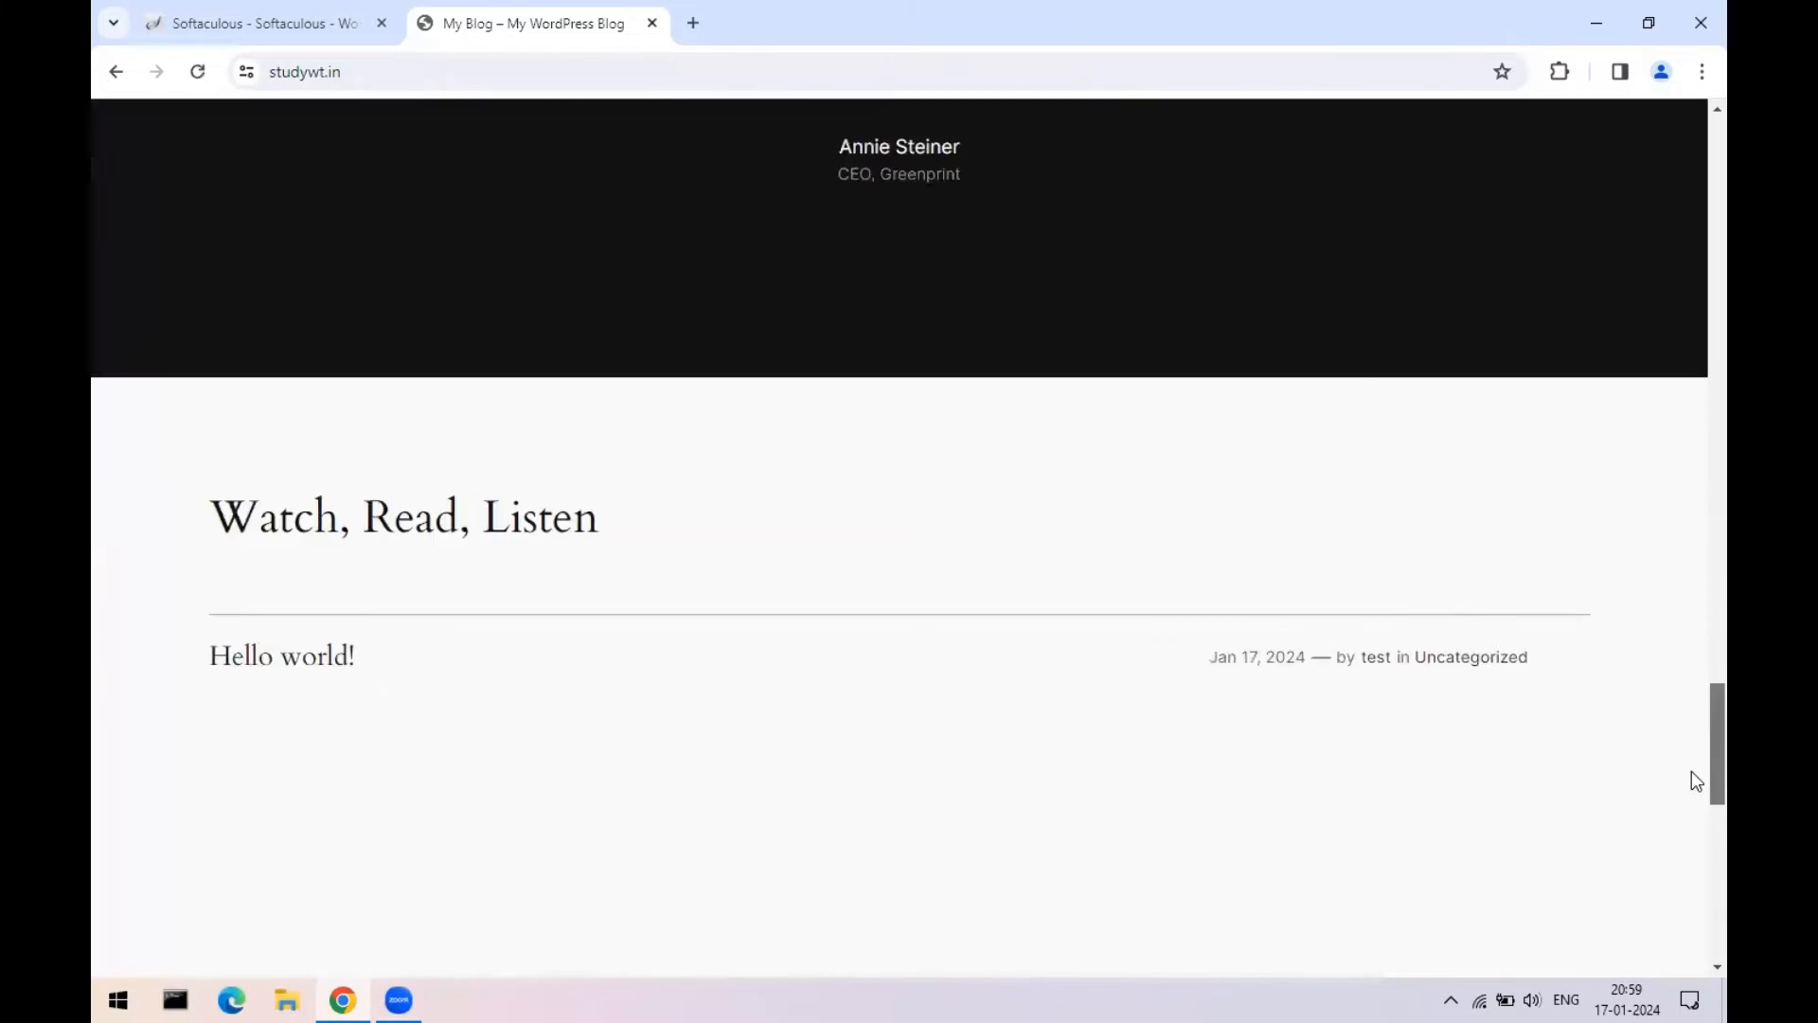
left_click_drag(1696, 897, 1692, 124)
scroll(947, 568, "down", 15)
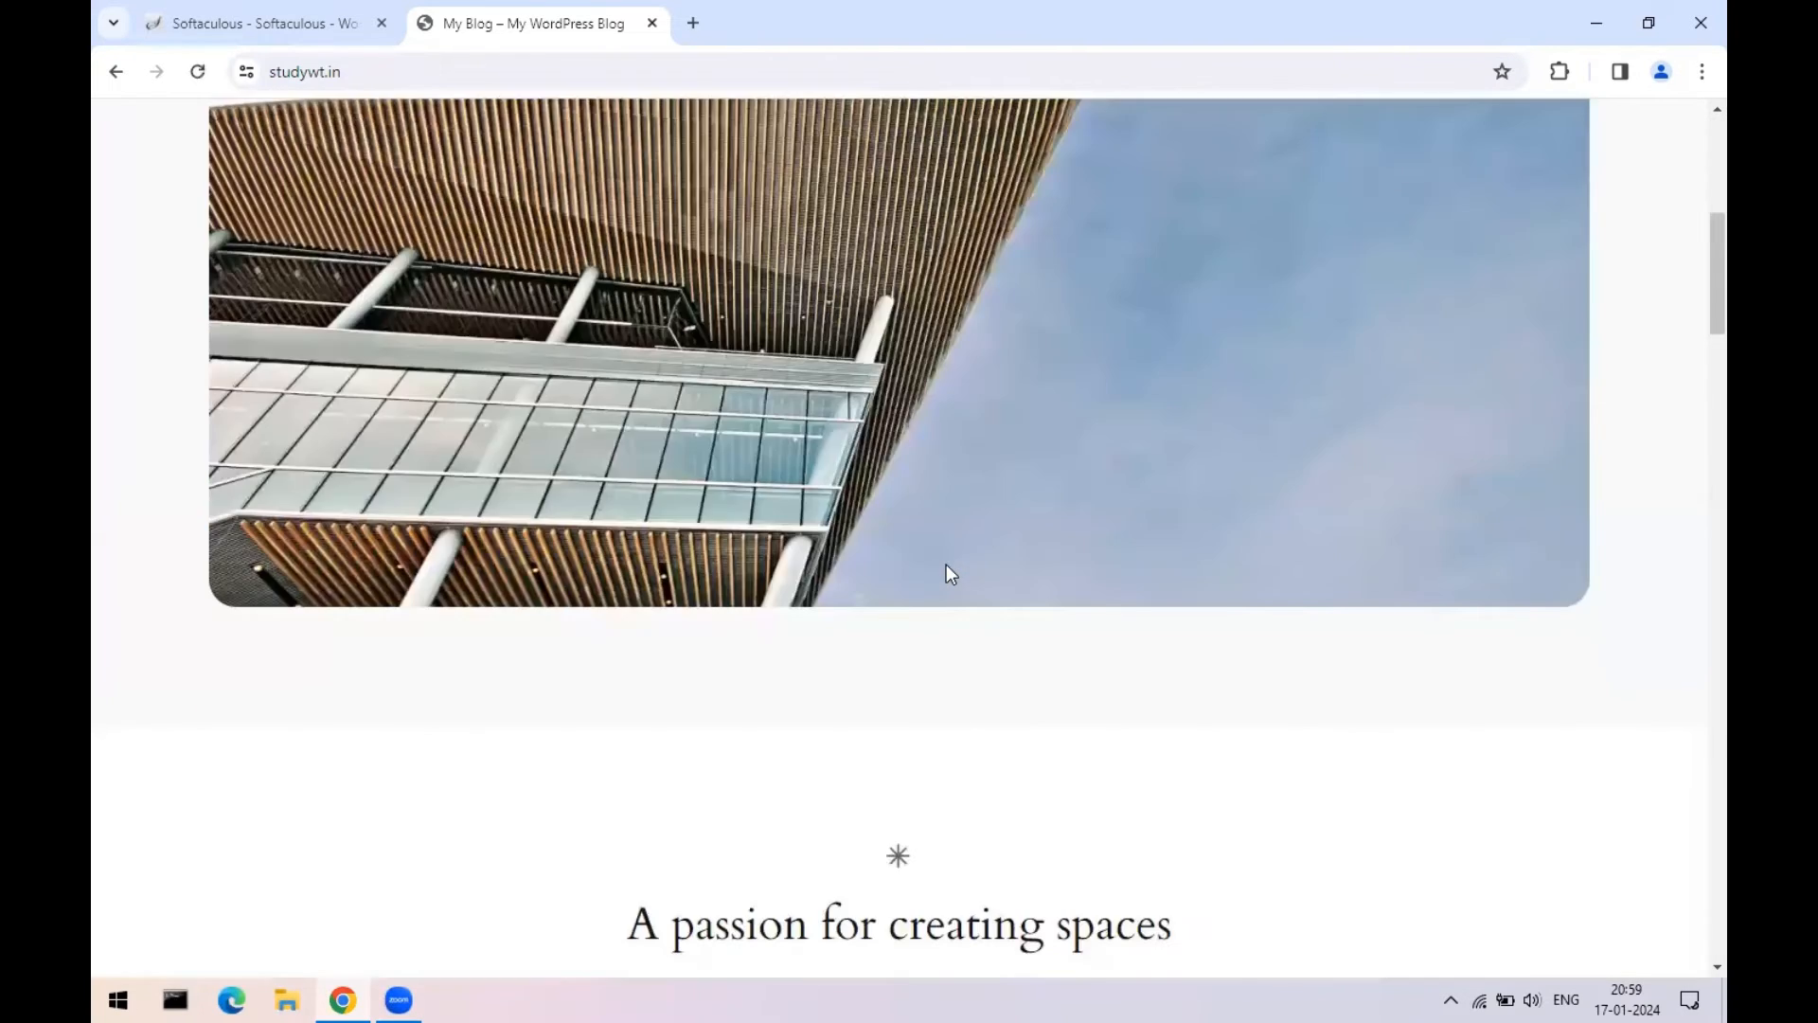
scroll(951, 584, "down", 10)
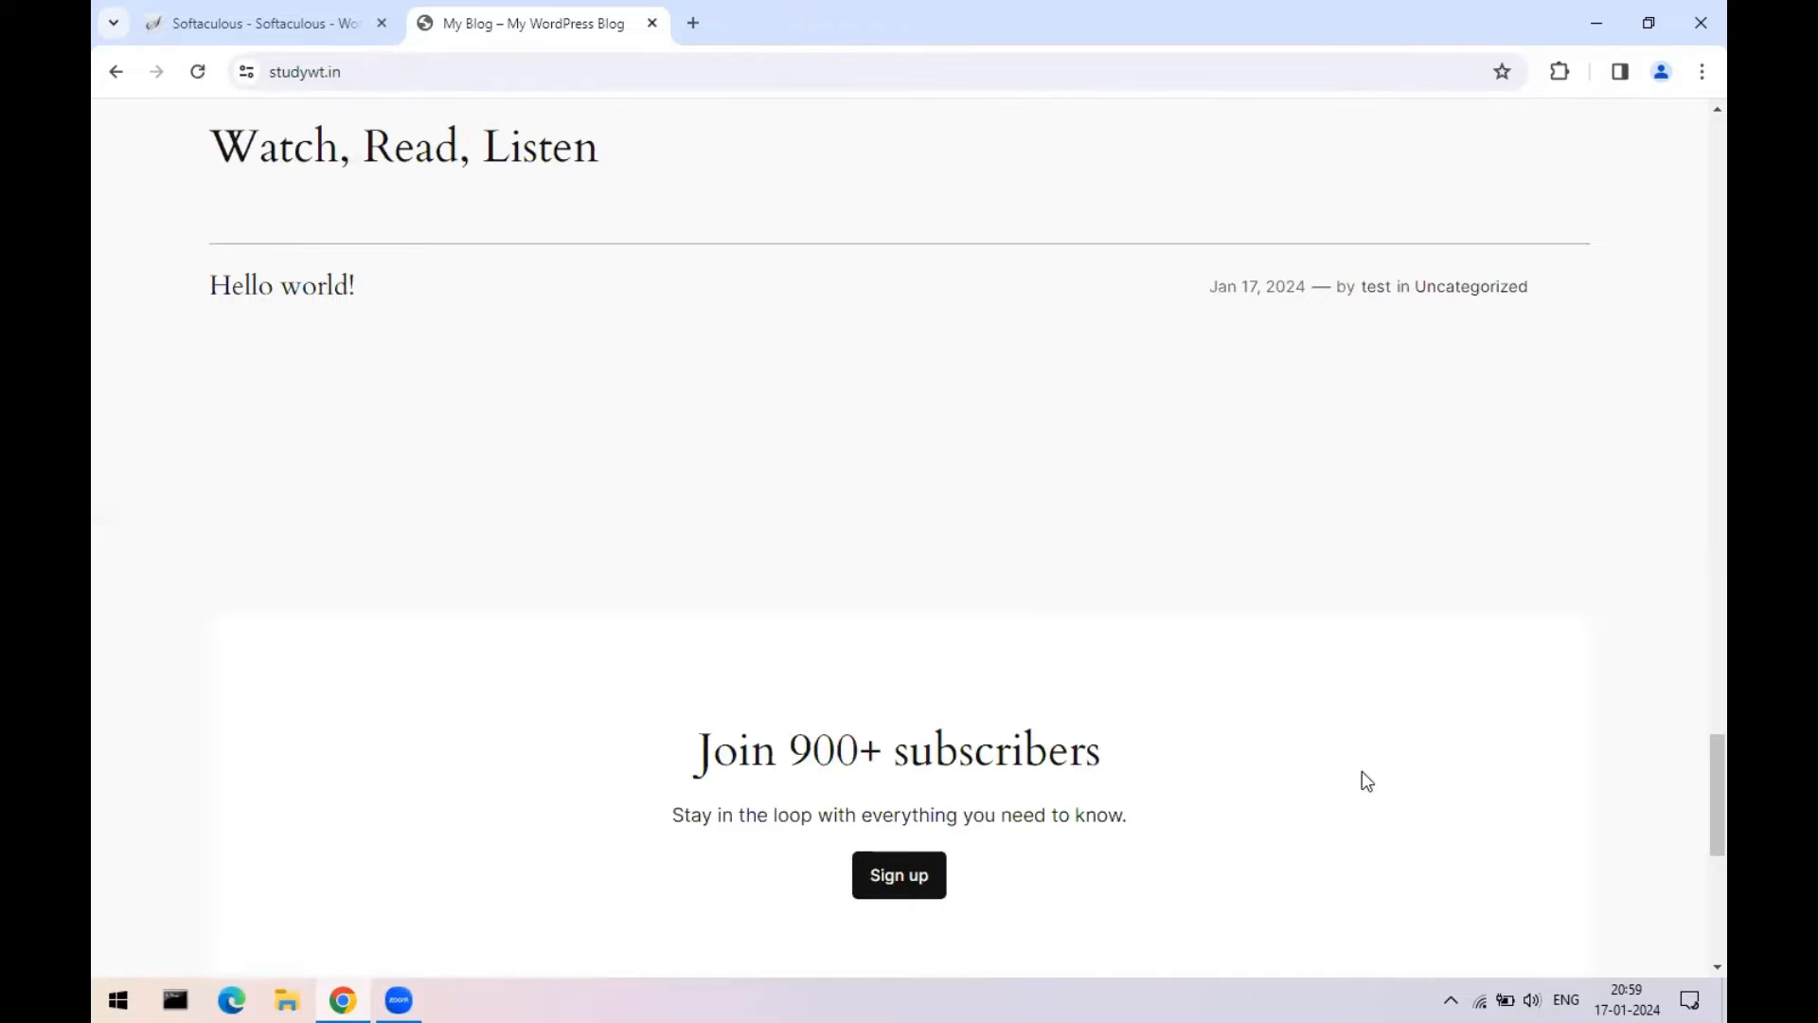
left_click_drag(1695, 761, 1695, 870)
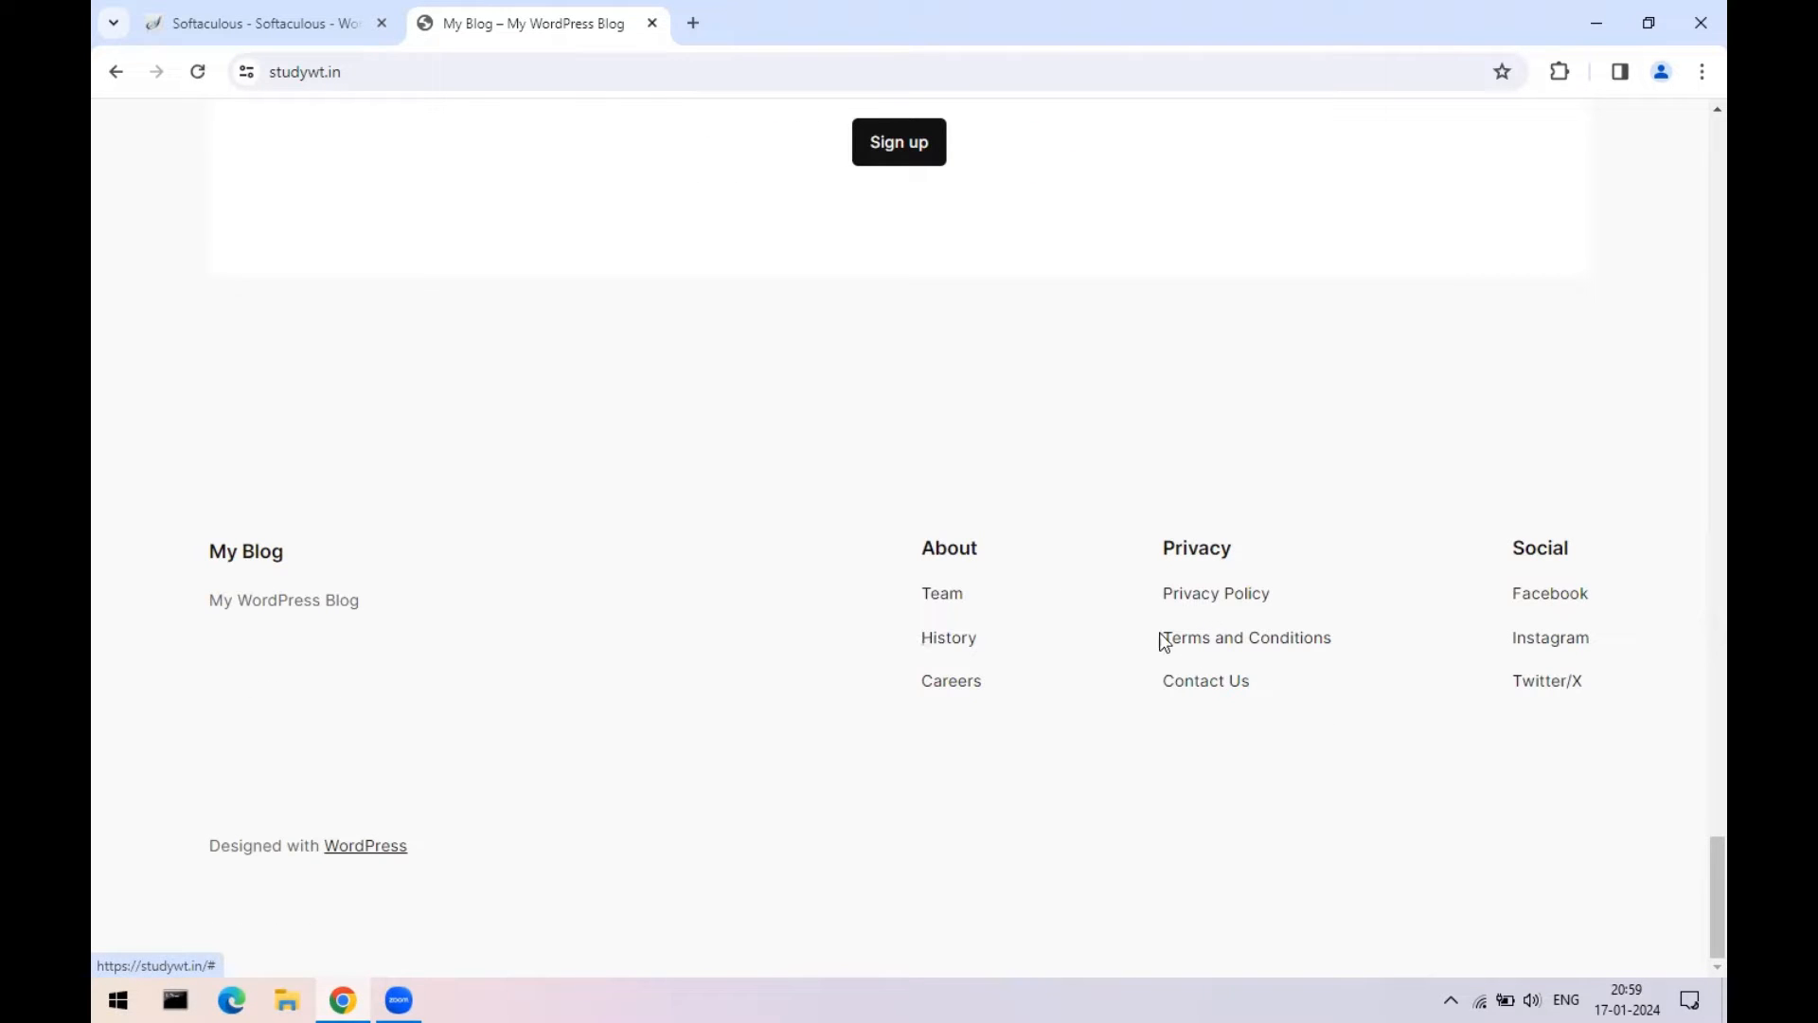
scroll(1695, 625, "up", 1)
left_click_drag(1695, 618, 1691, 80)
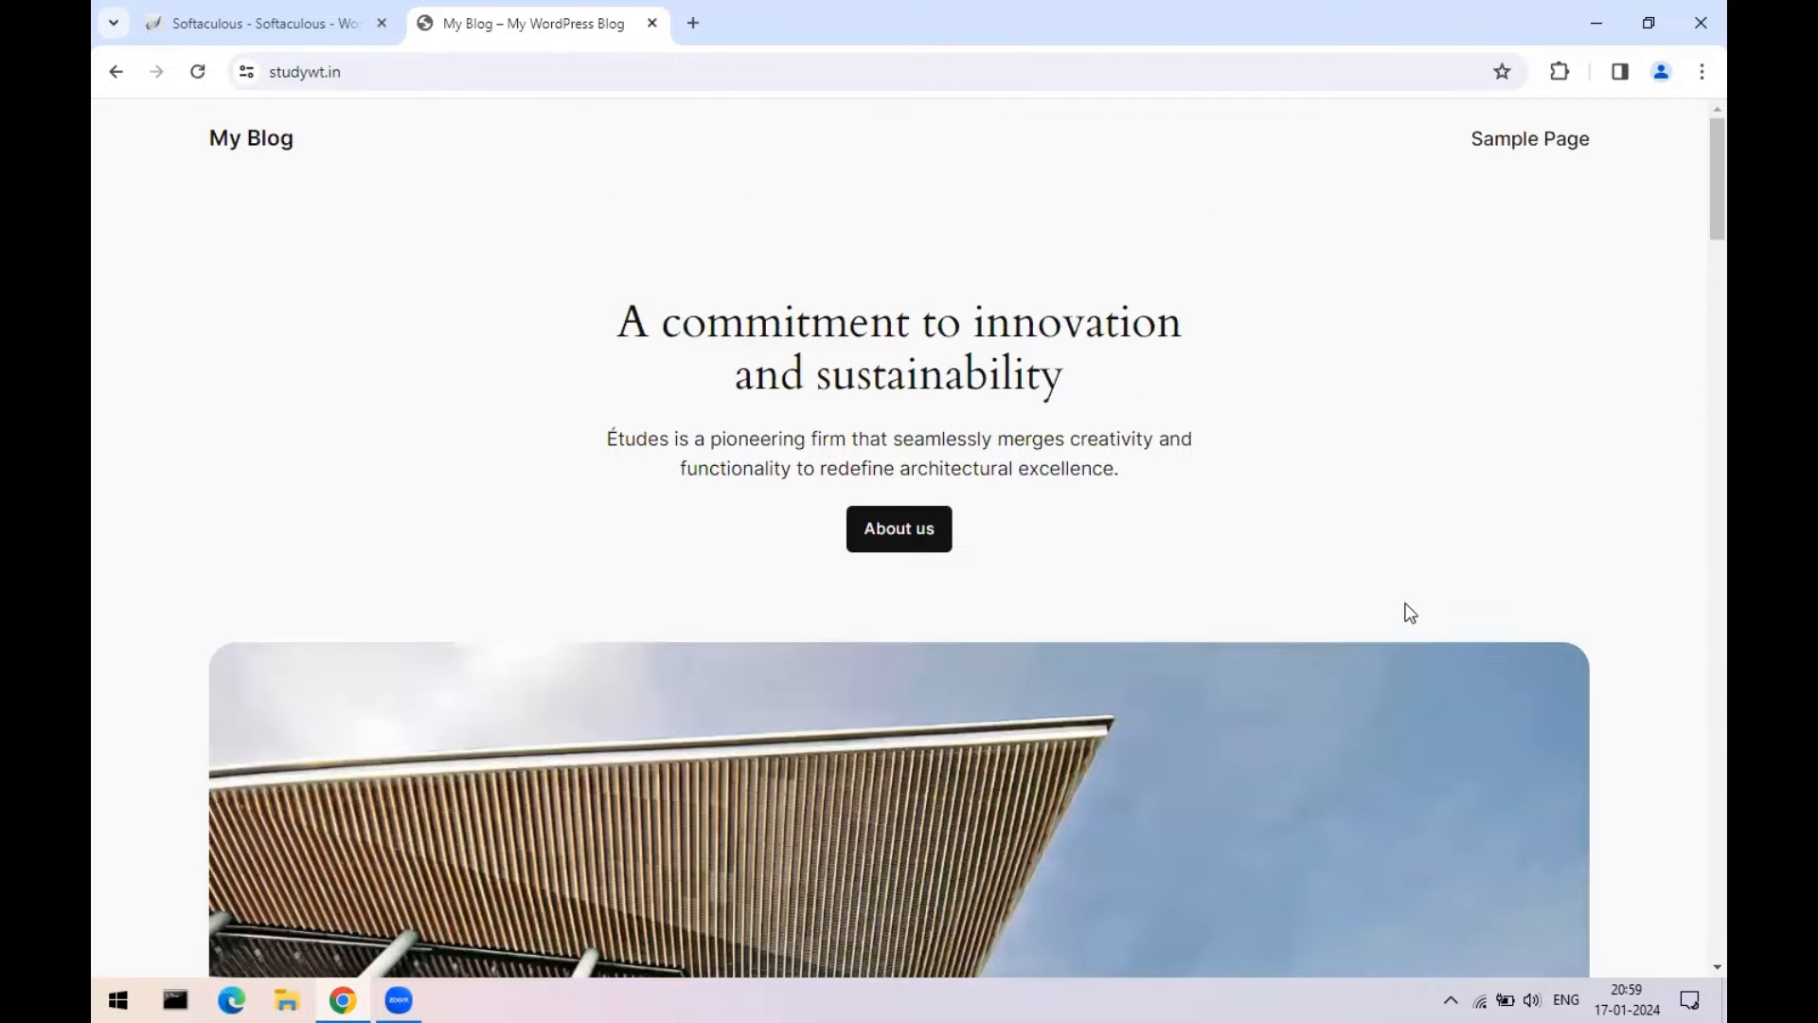
scroll(1405, 615, "down", 15)
scroll(1406, 622, "down", 15)
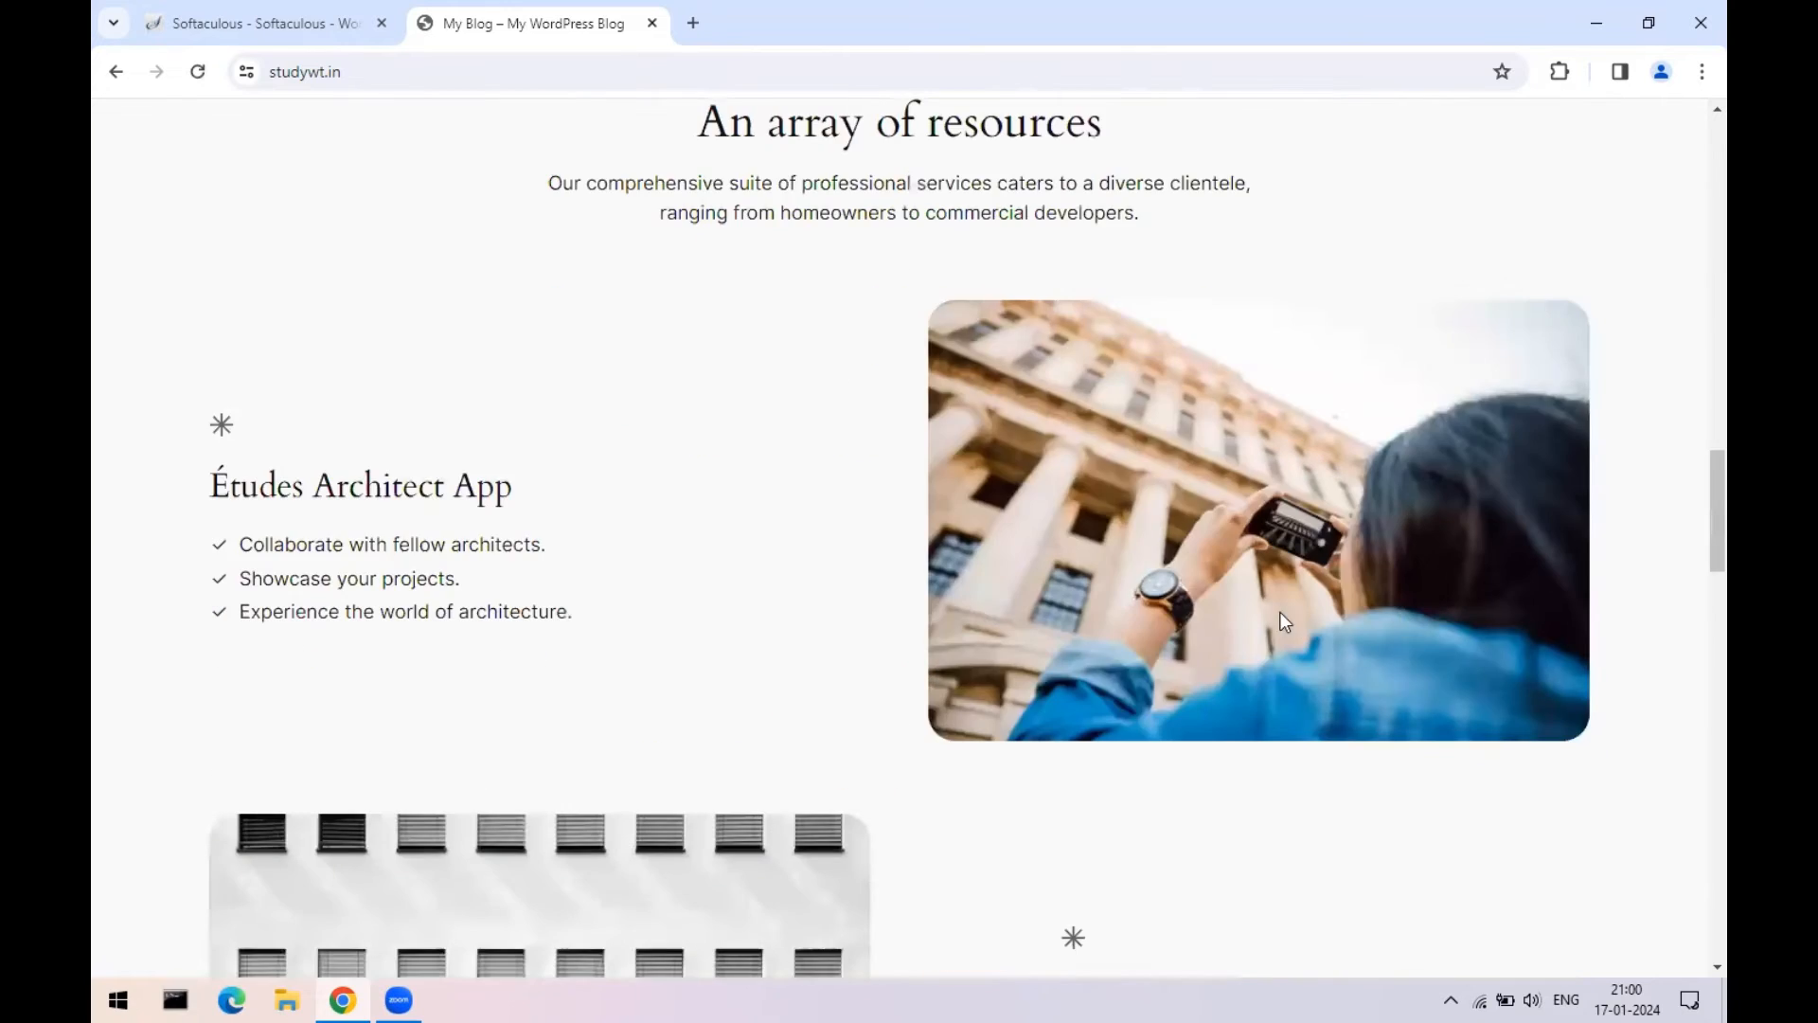
scroll(1201, 612, "up", 19)
scroll(1073, 622, "up", 15)
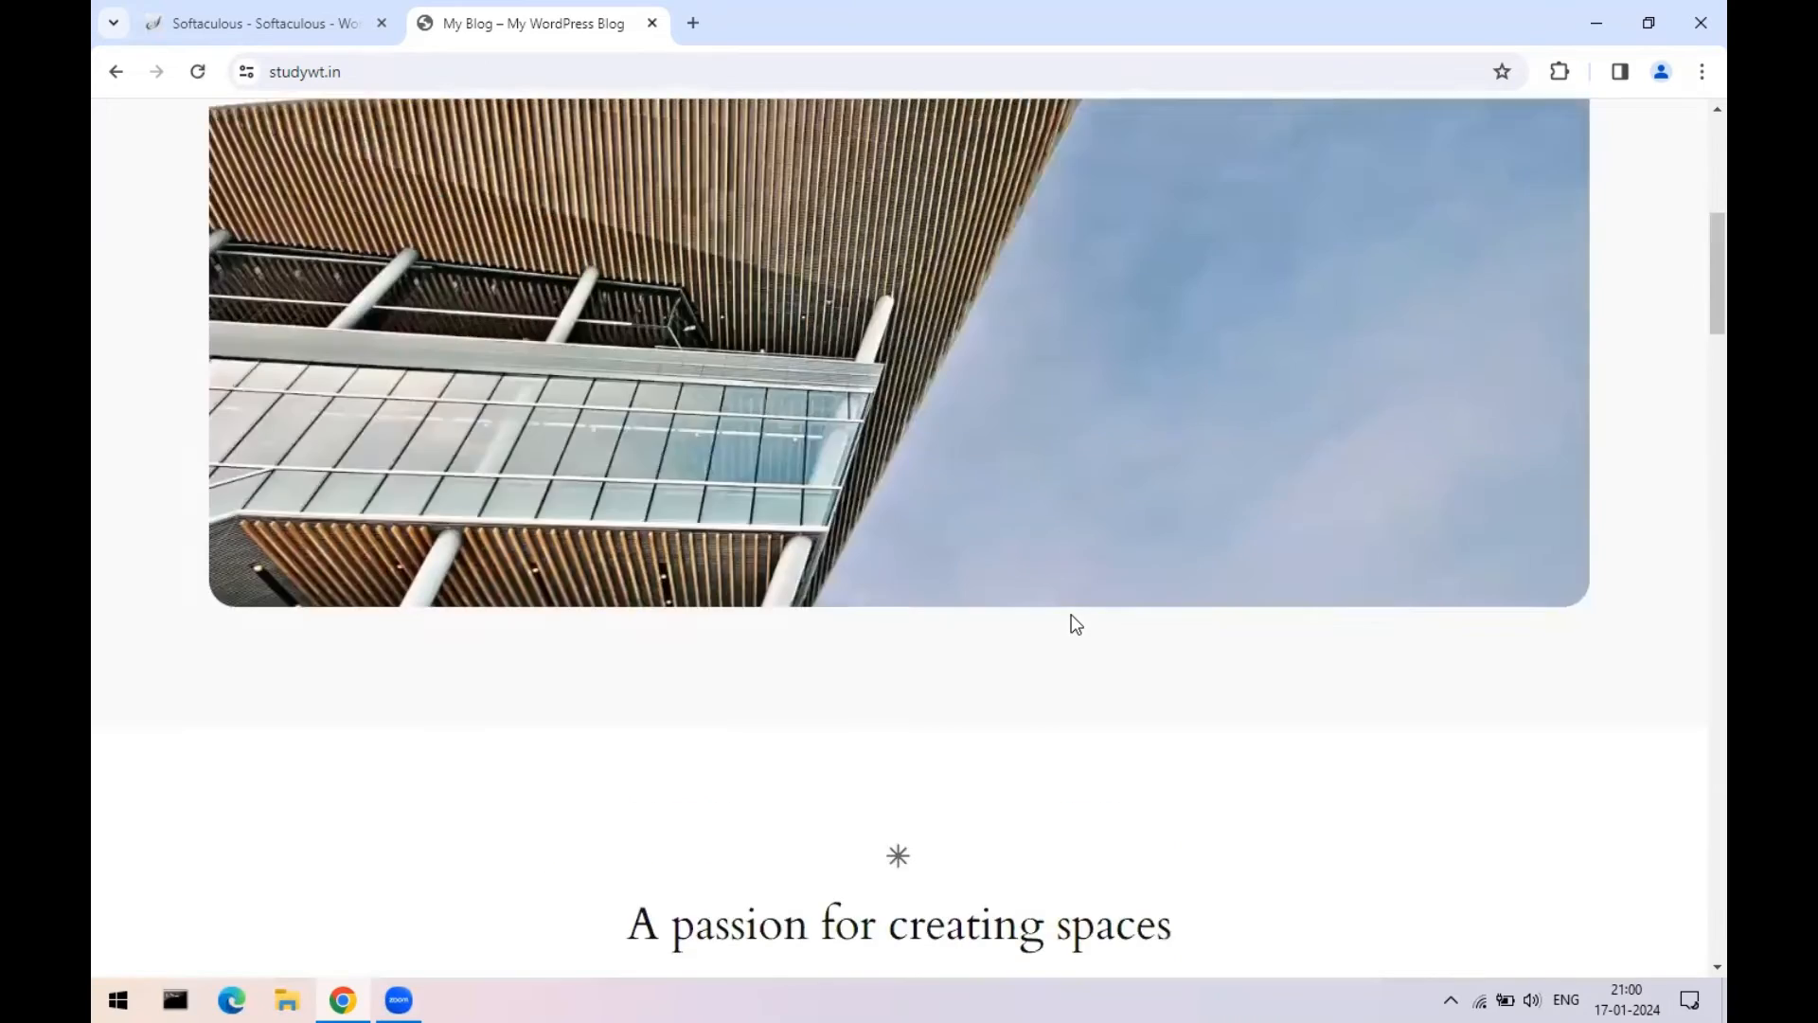
- Back on the Softaculous success page, log out of cPanel and close the cPanel Login tab
left_click(238, 12)
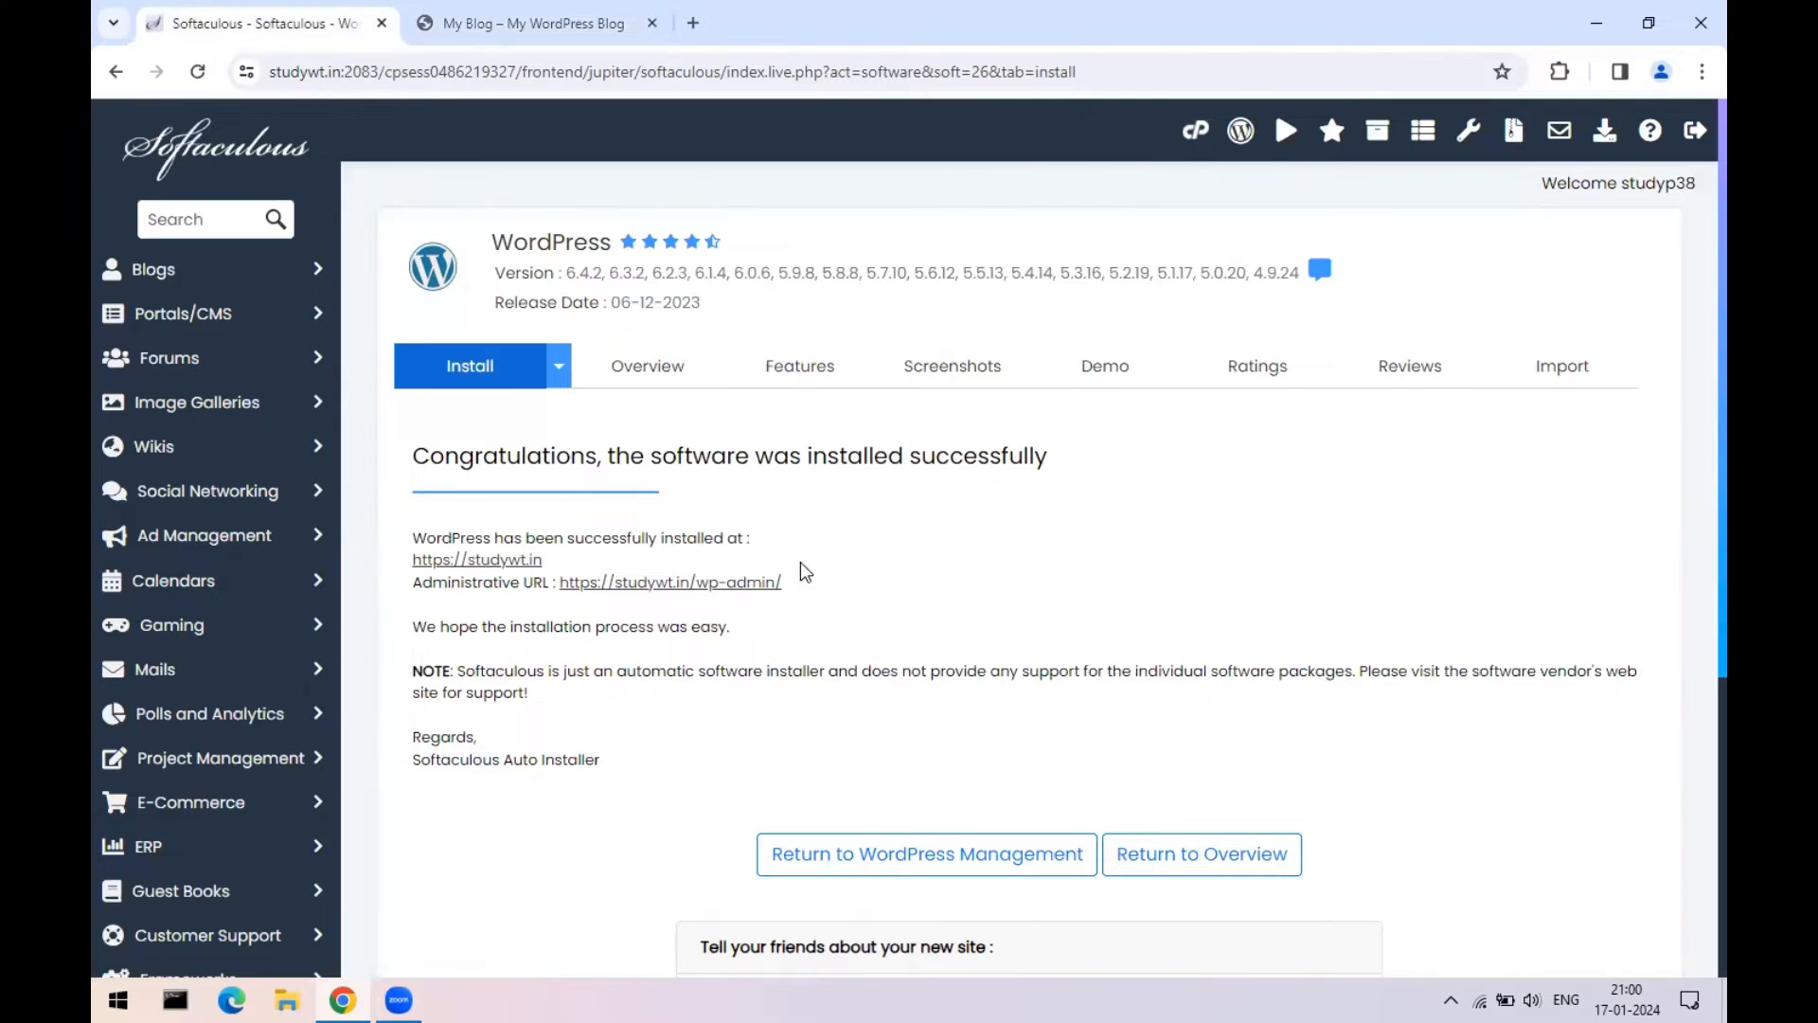
left_click(531, 23)
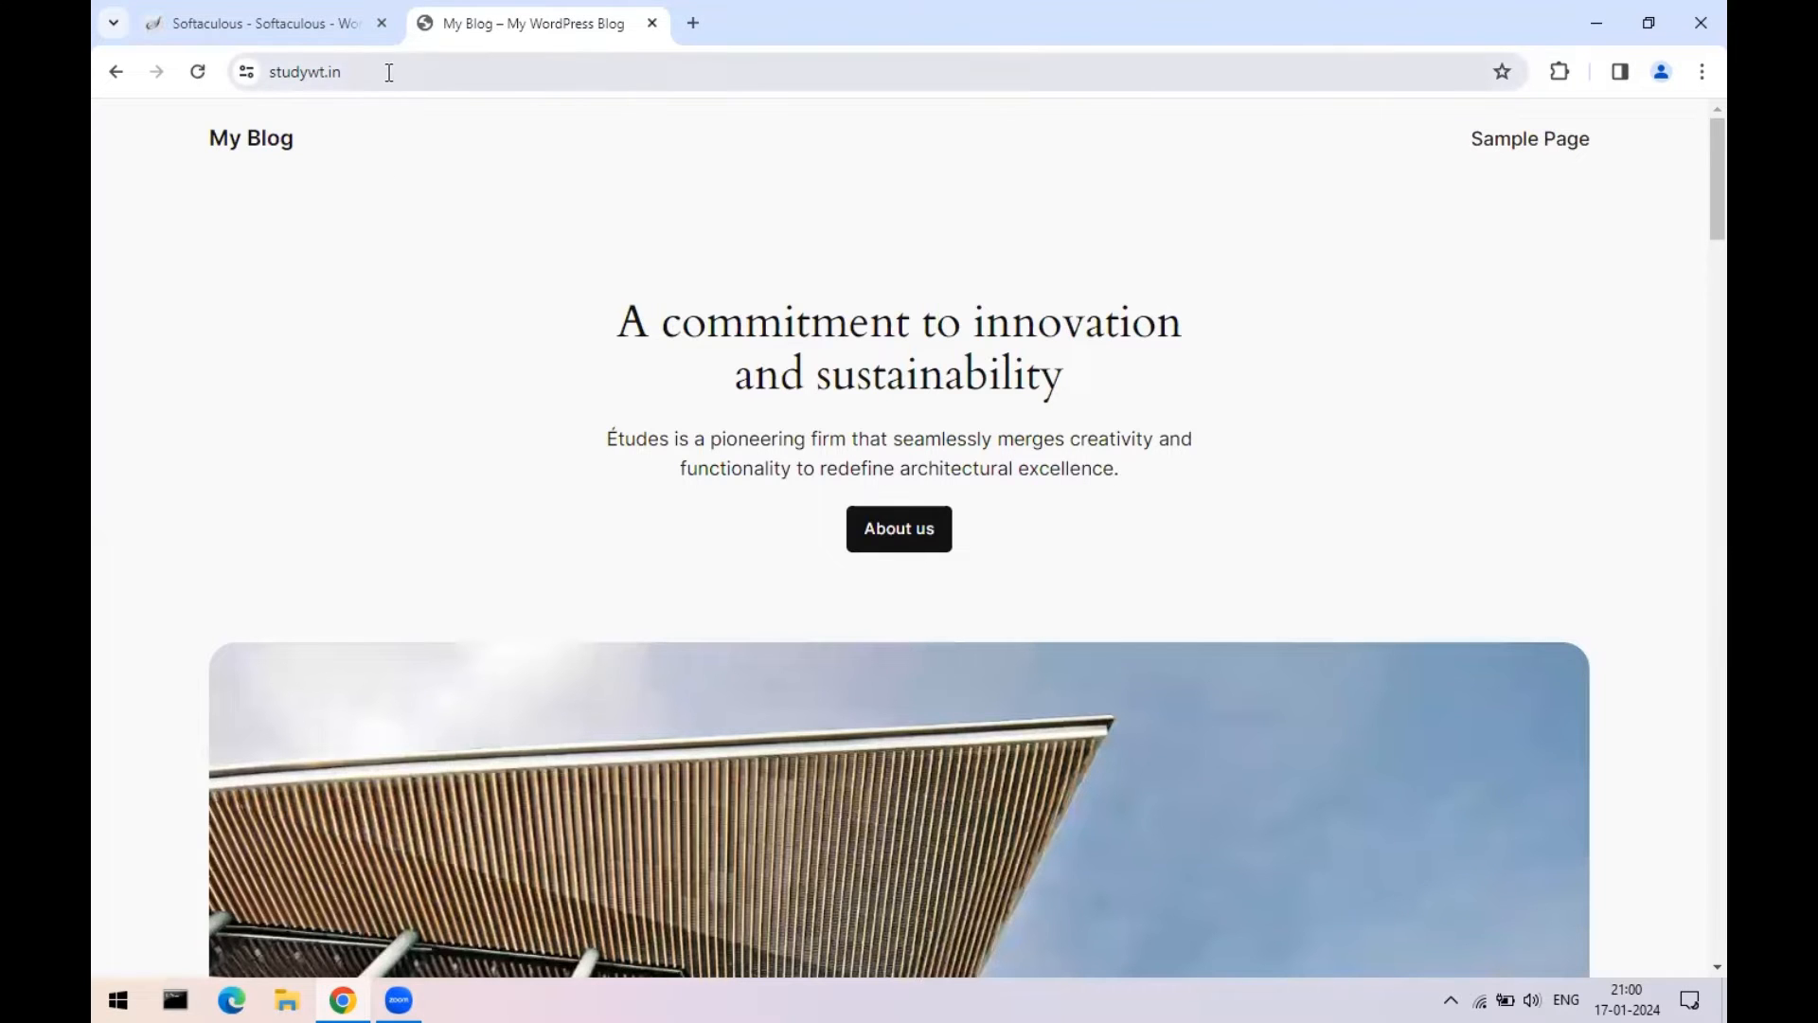
left_click(248, 25)
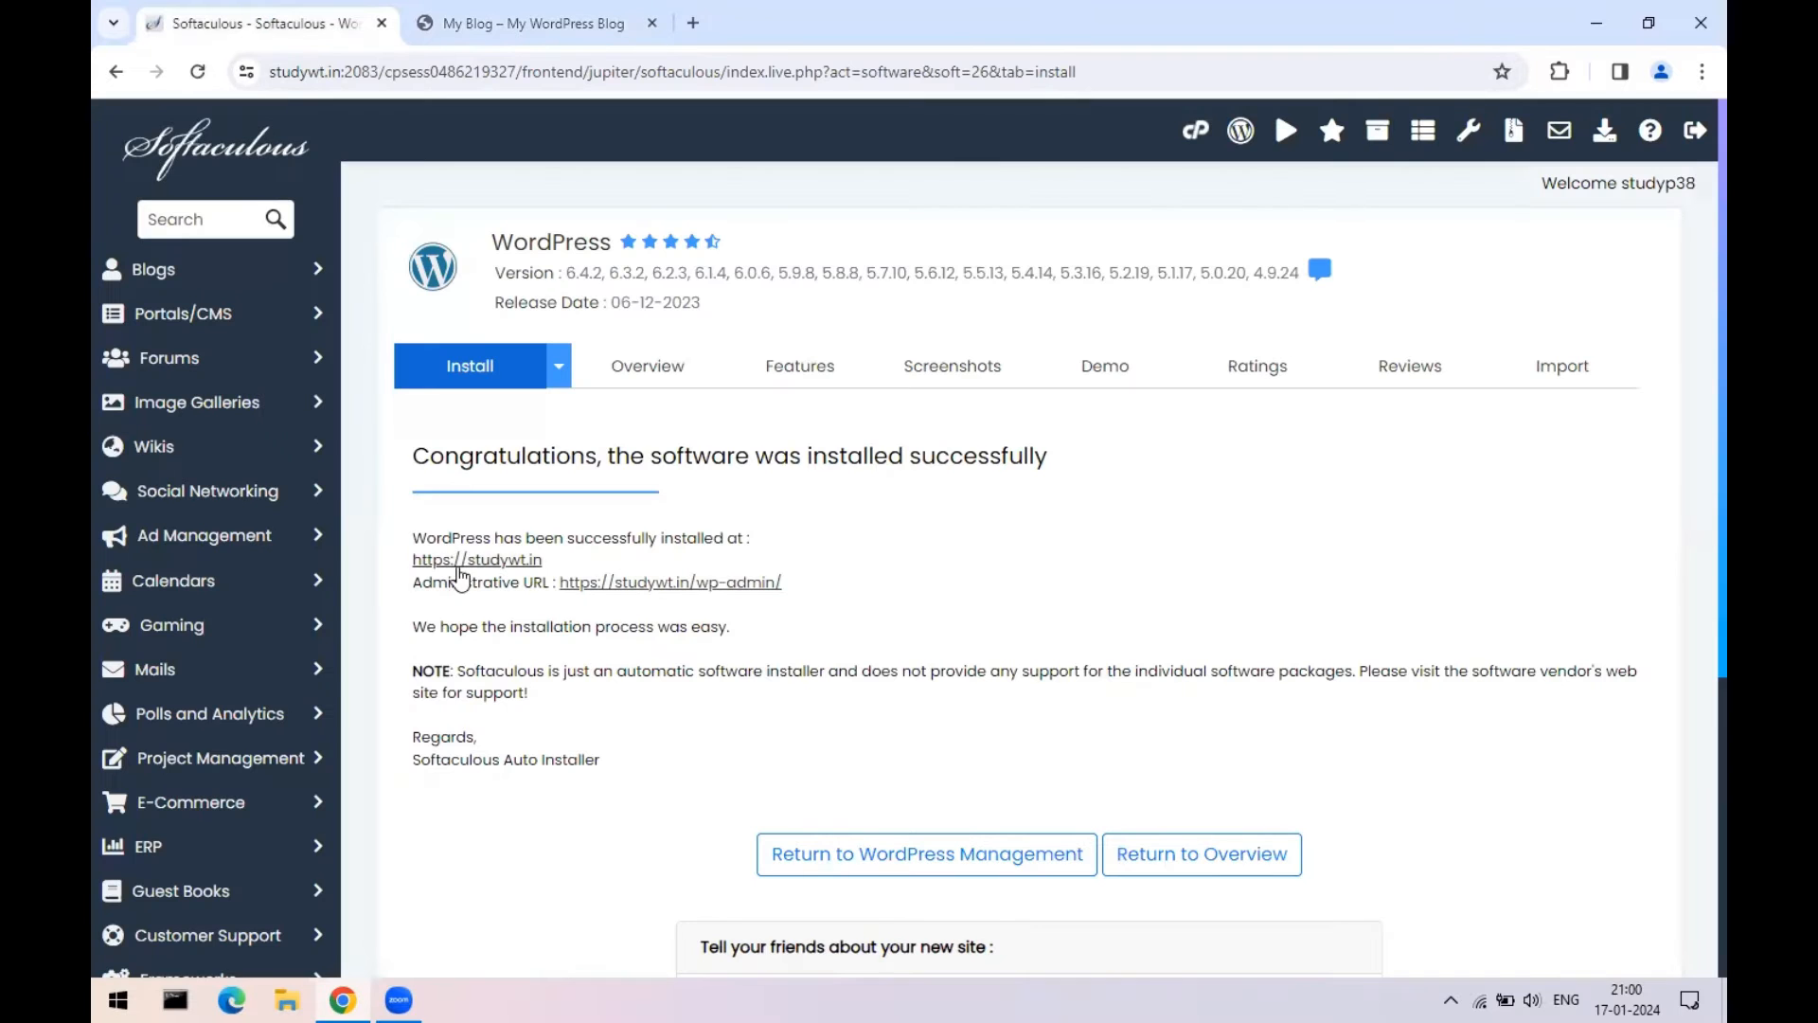
left_click_drag(413, 582, 503, 583)
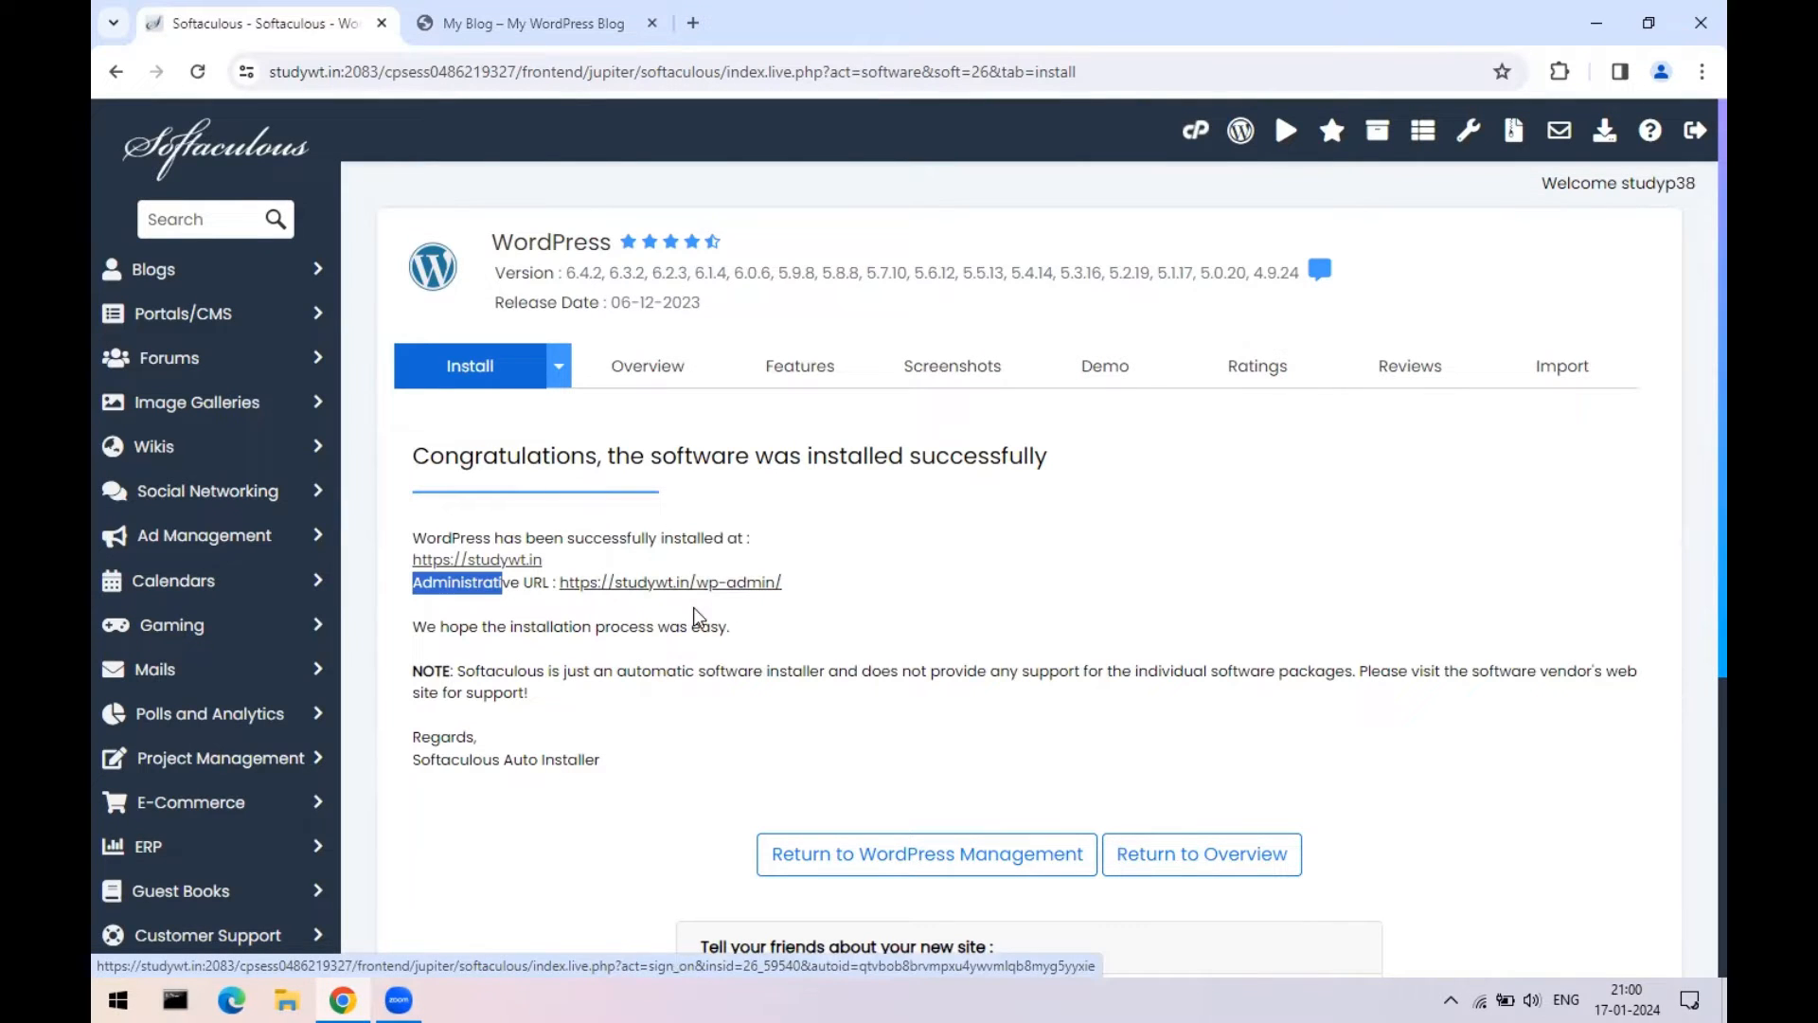
left_click(1696, 135)
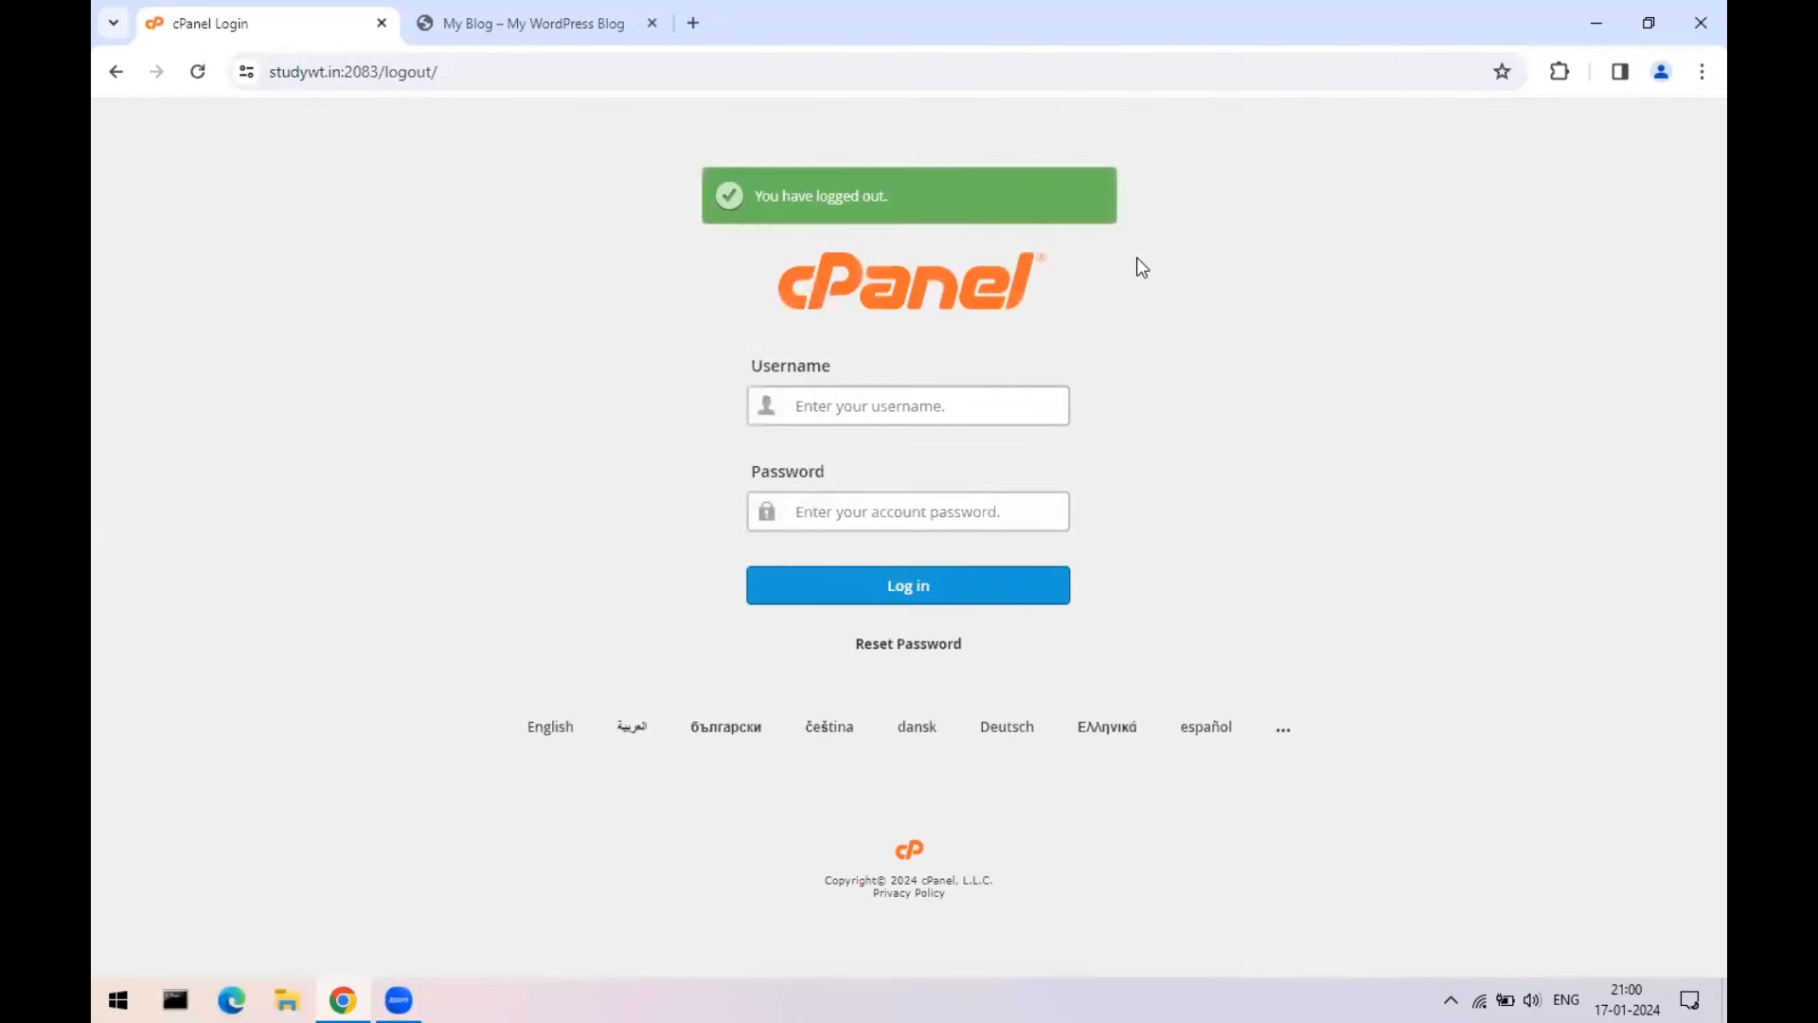
left_click(381, 23)
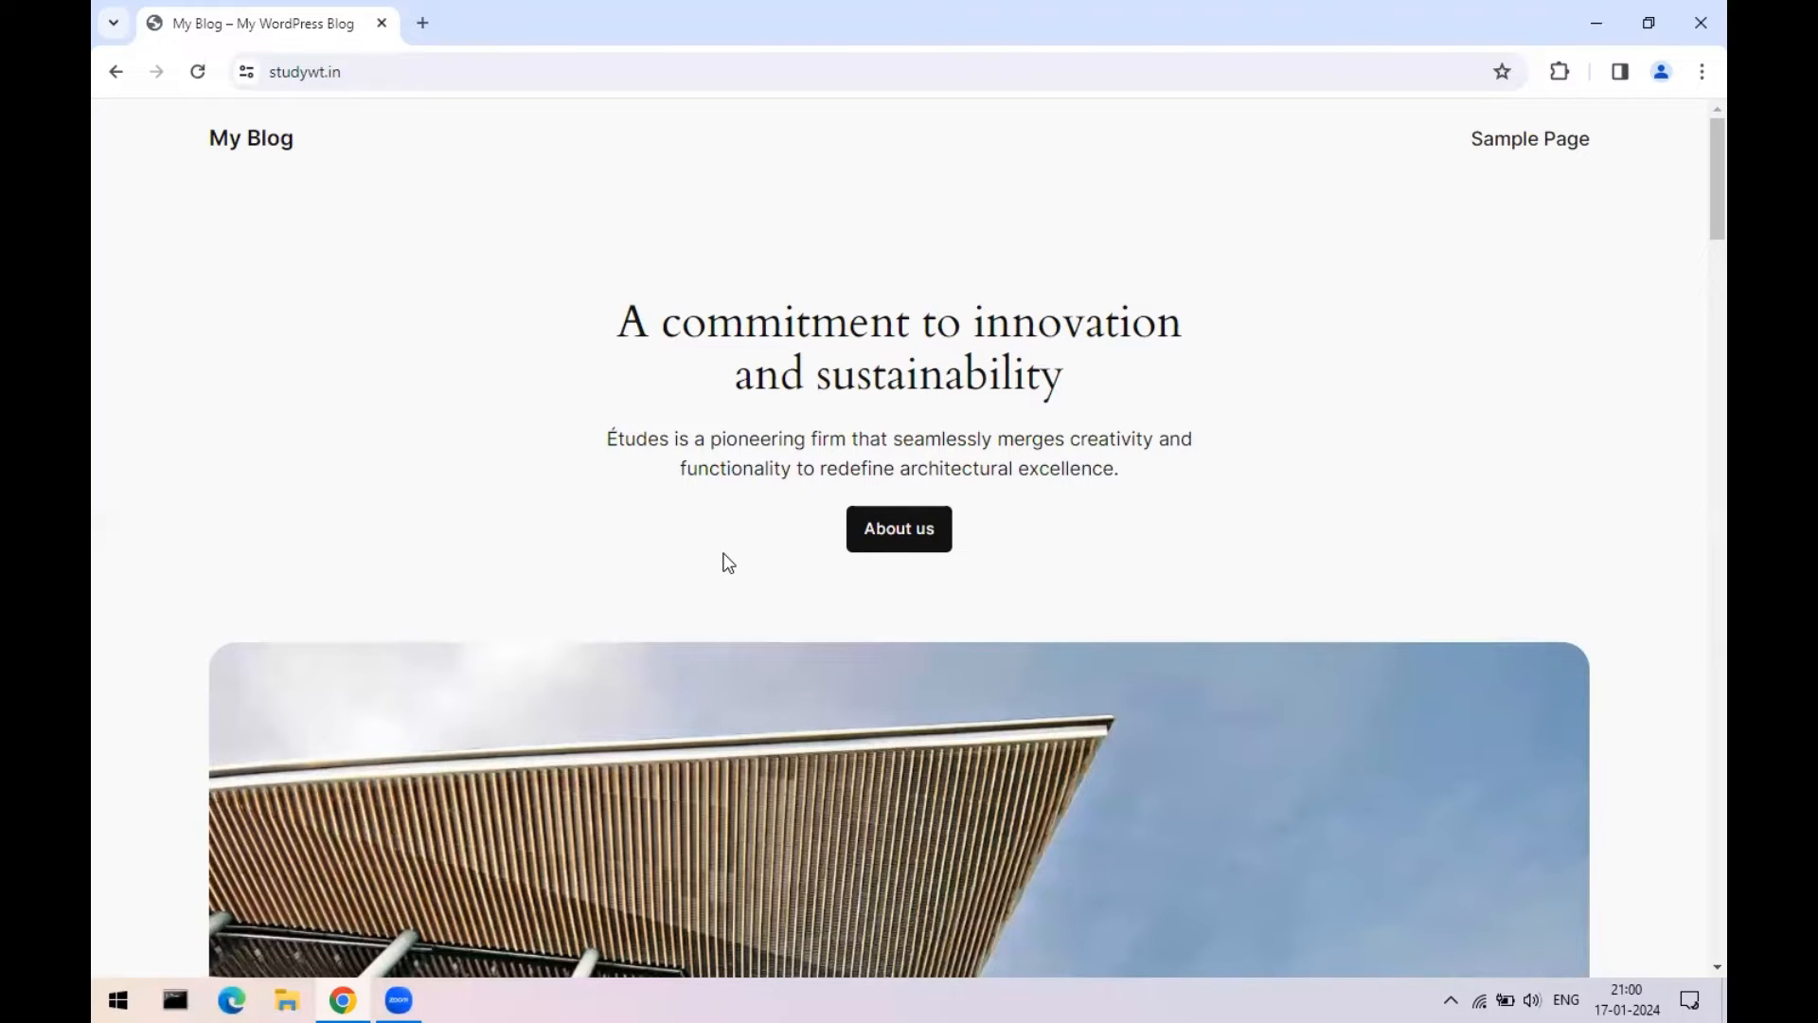
- Reload the blog, then load studywt.in/wp-admin to reach the WordPress login page
left_click(197, 75)
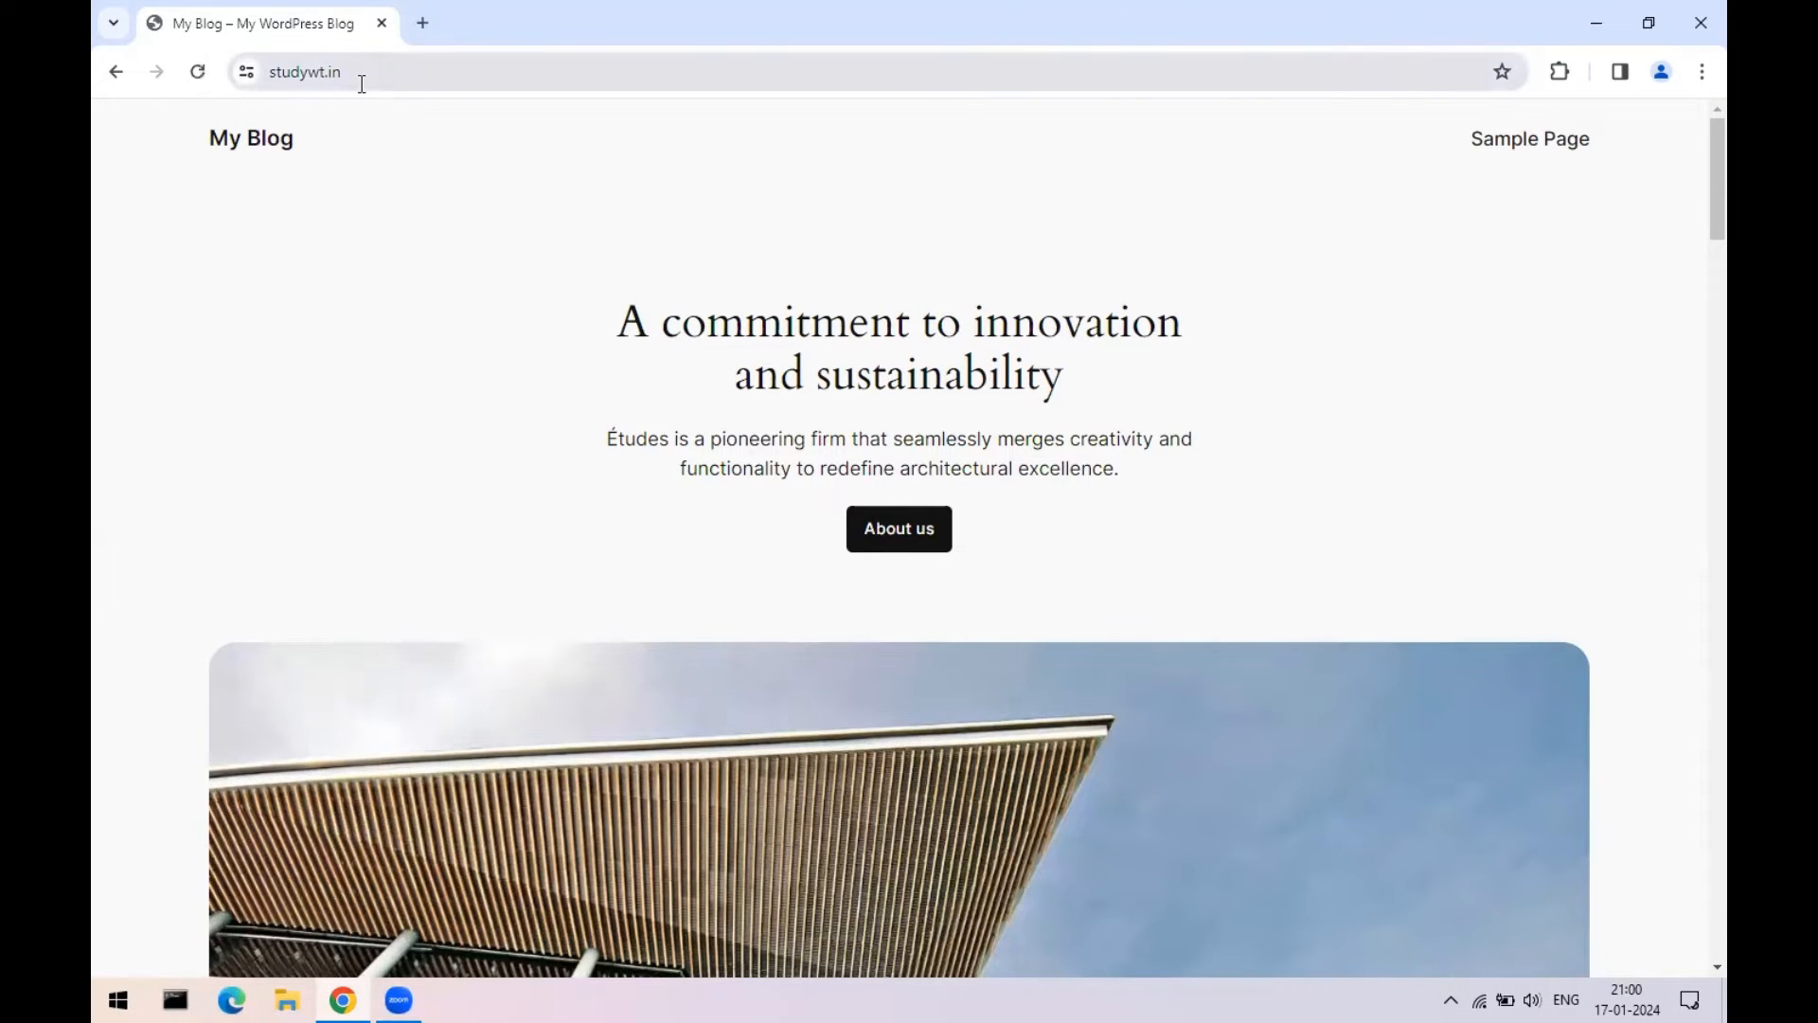
left_click(511, 65)
left_click(512, 65)
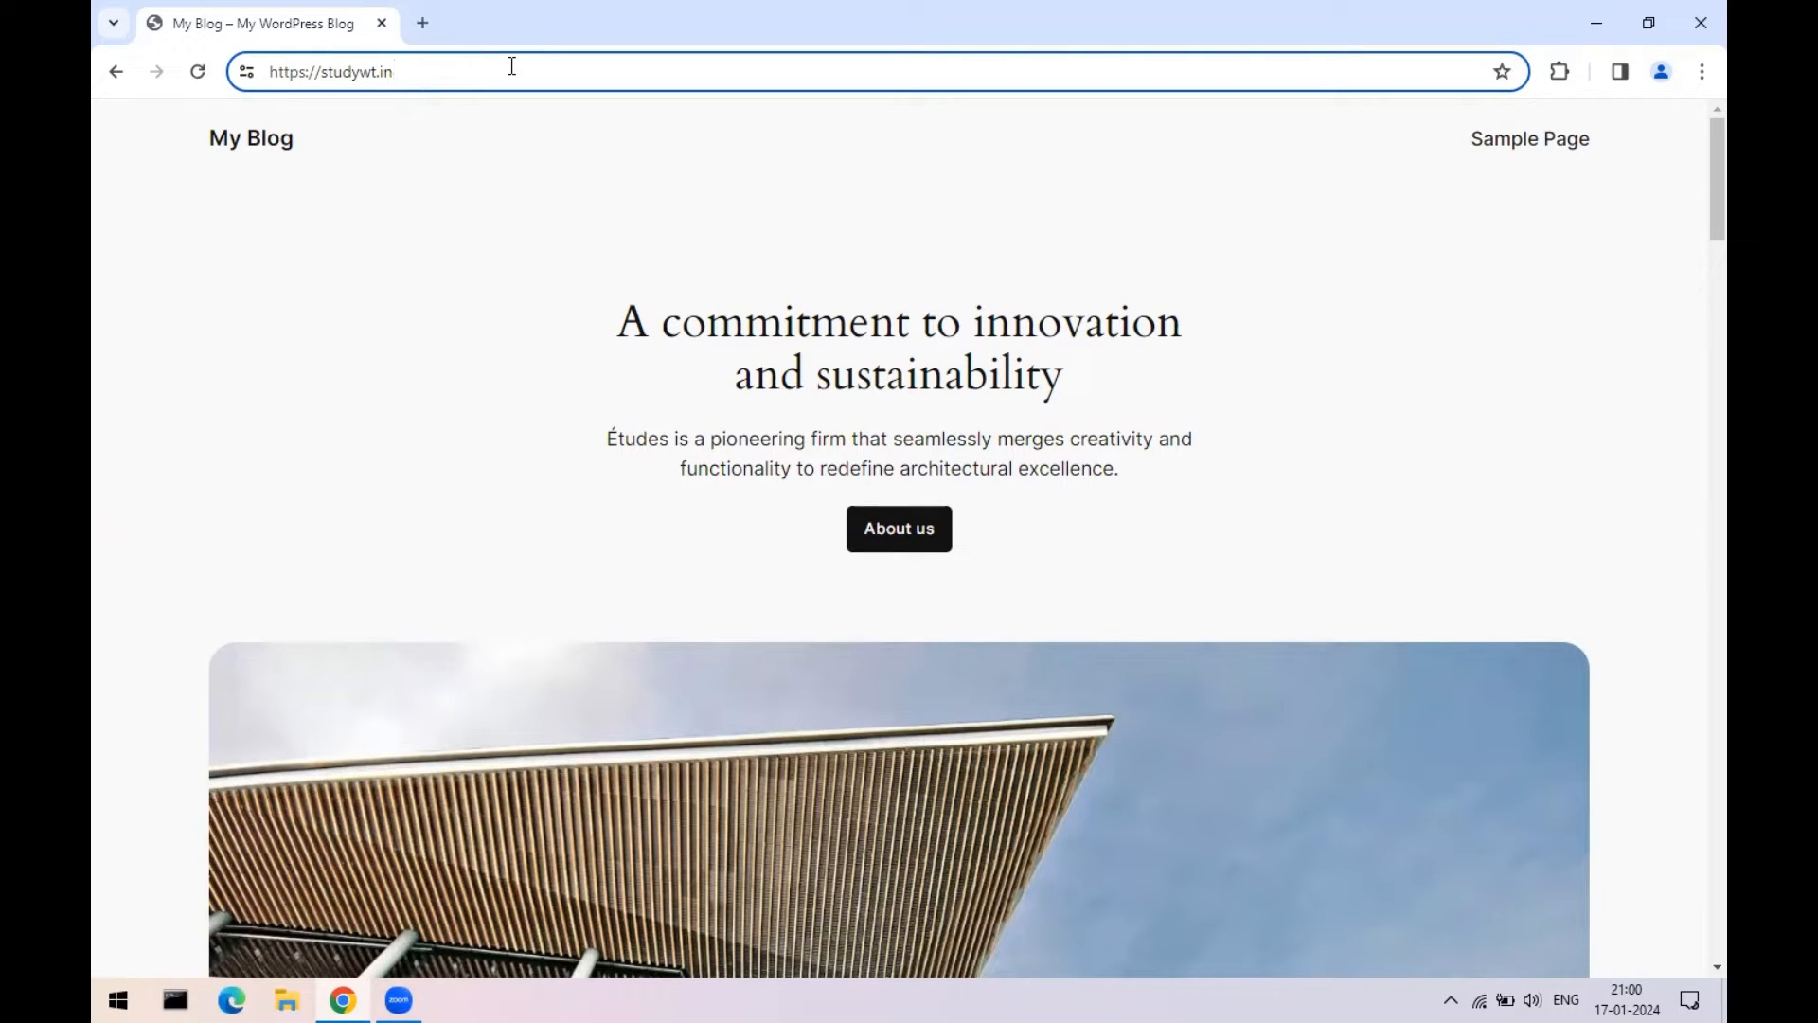
left_click(381, 71)
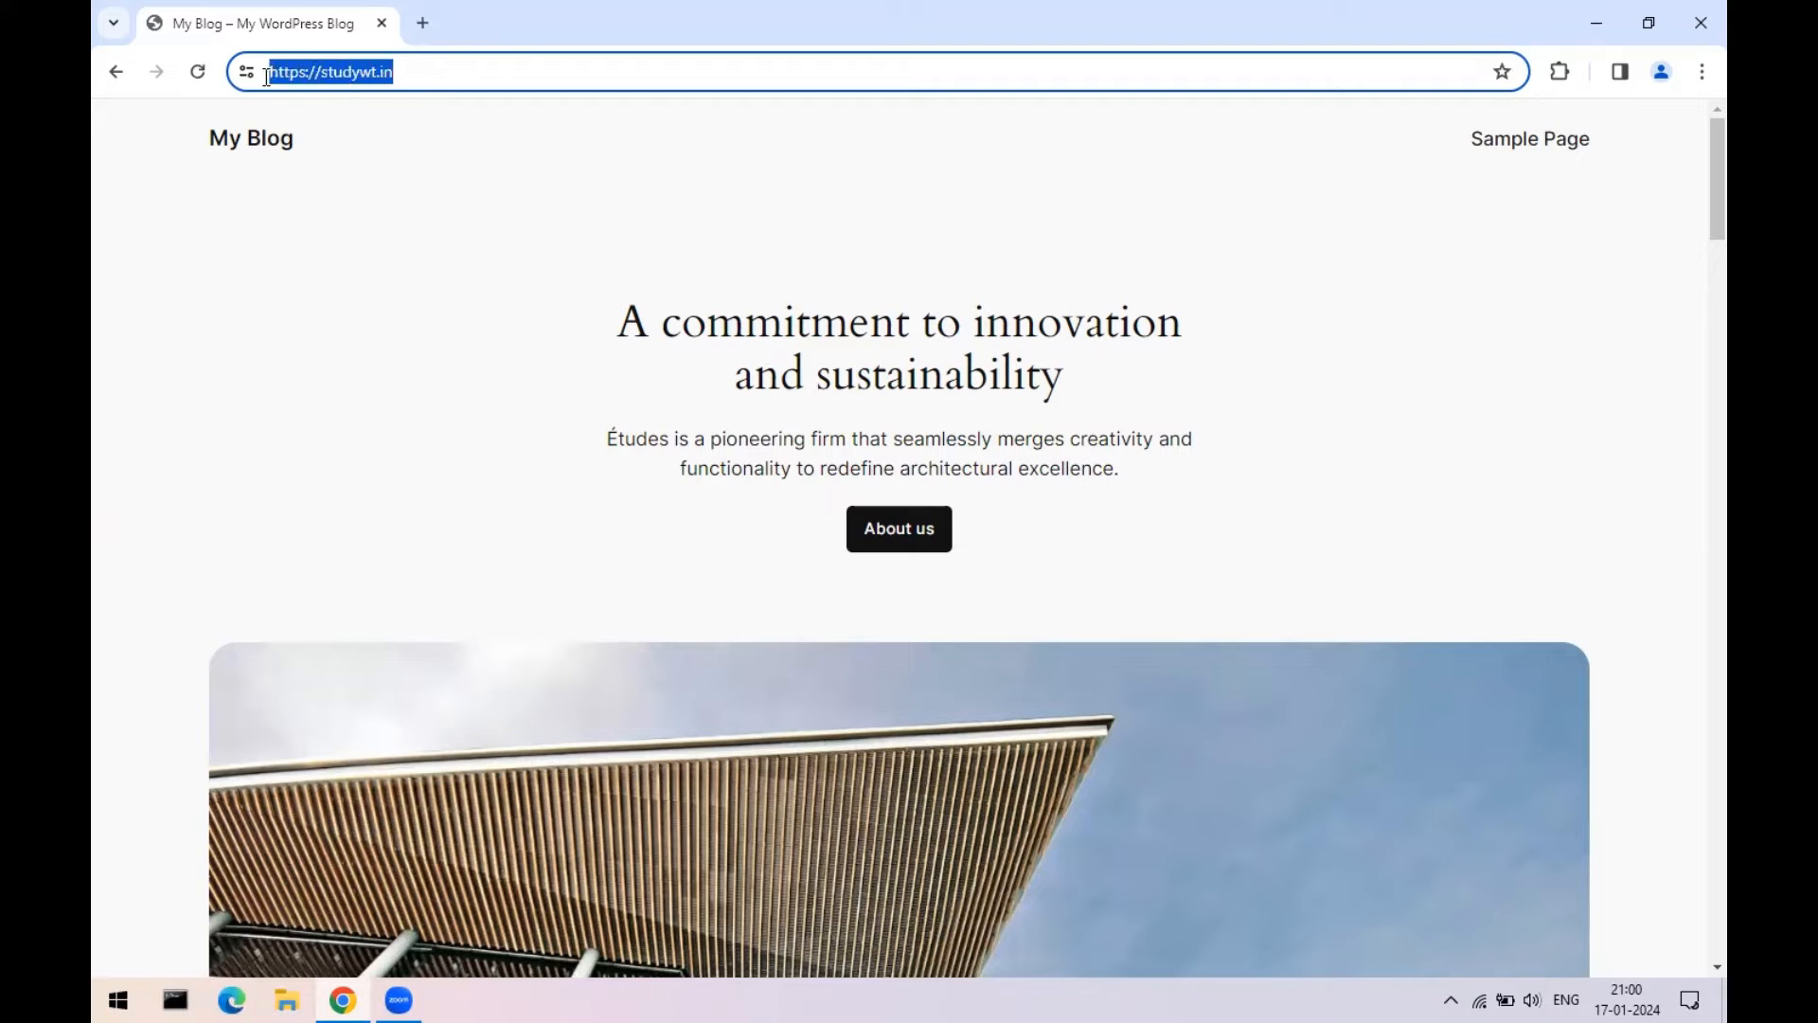
left_click(425, 69)
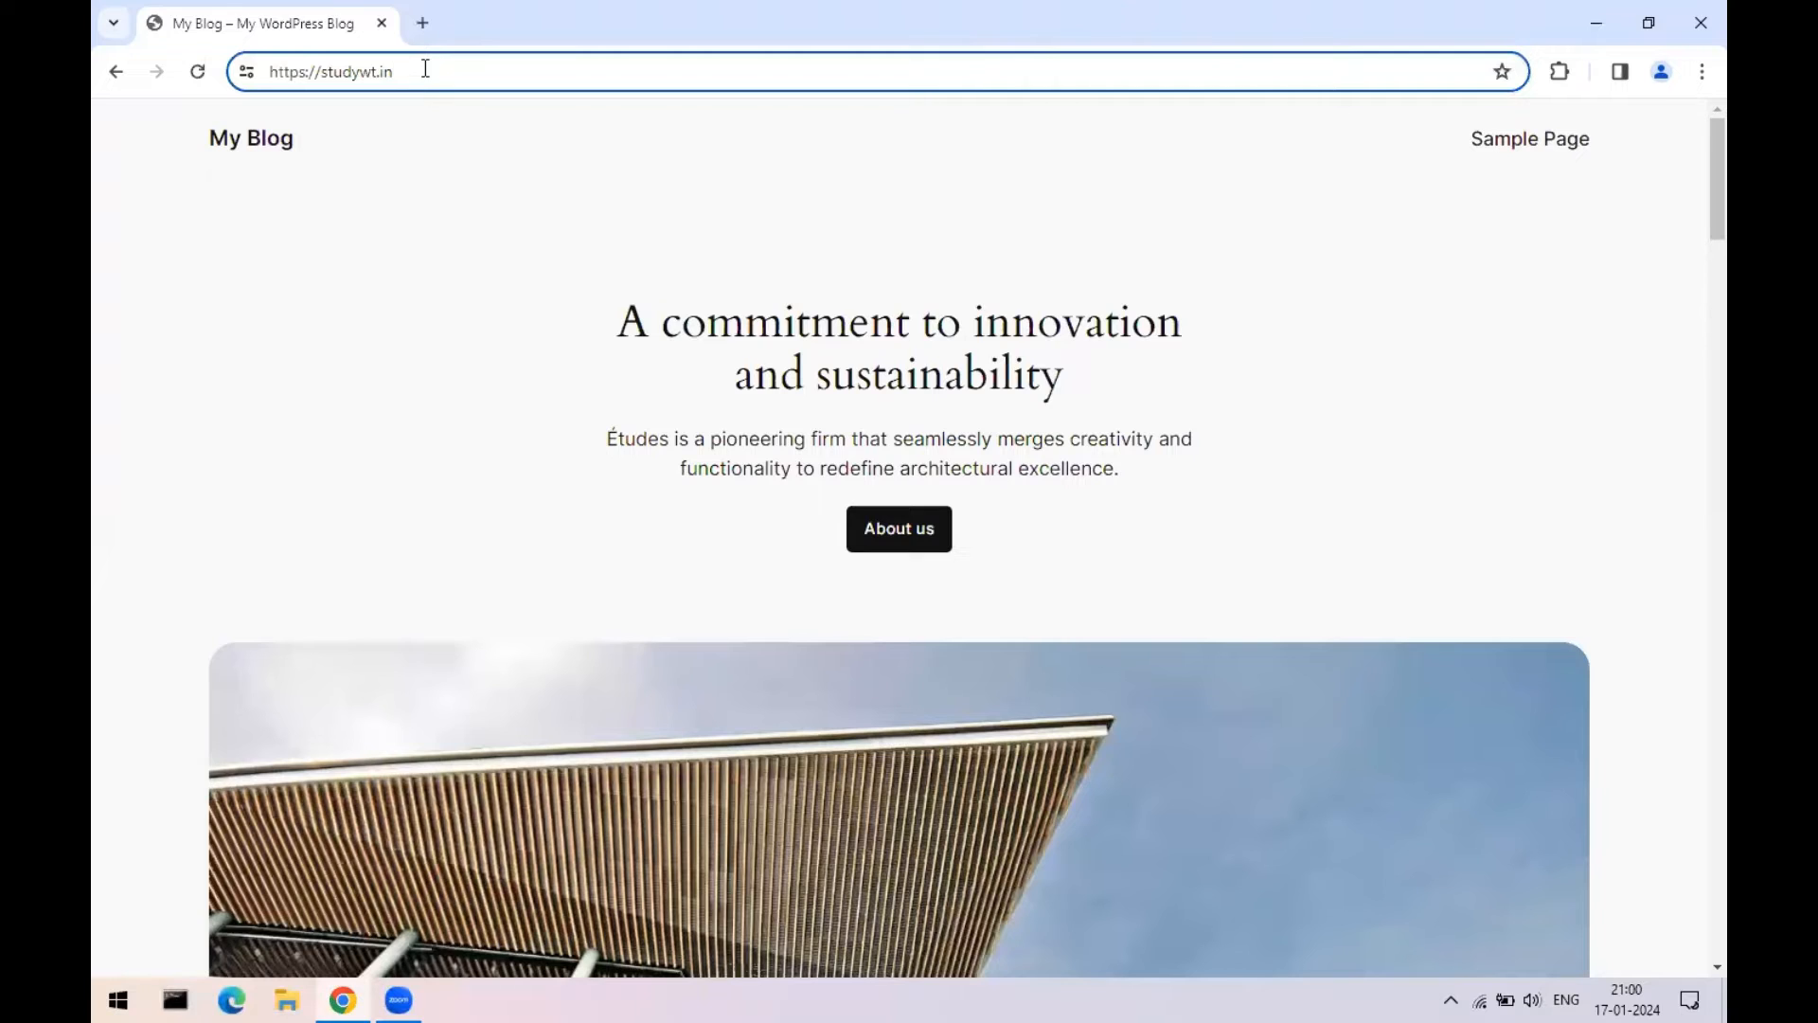
type("/wp-admin")
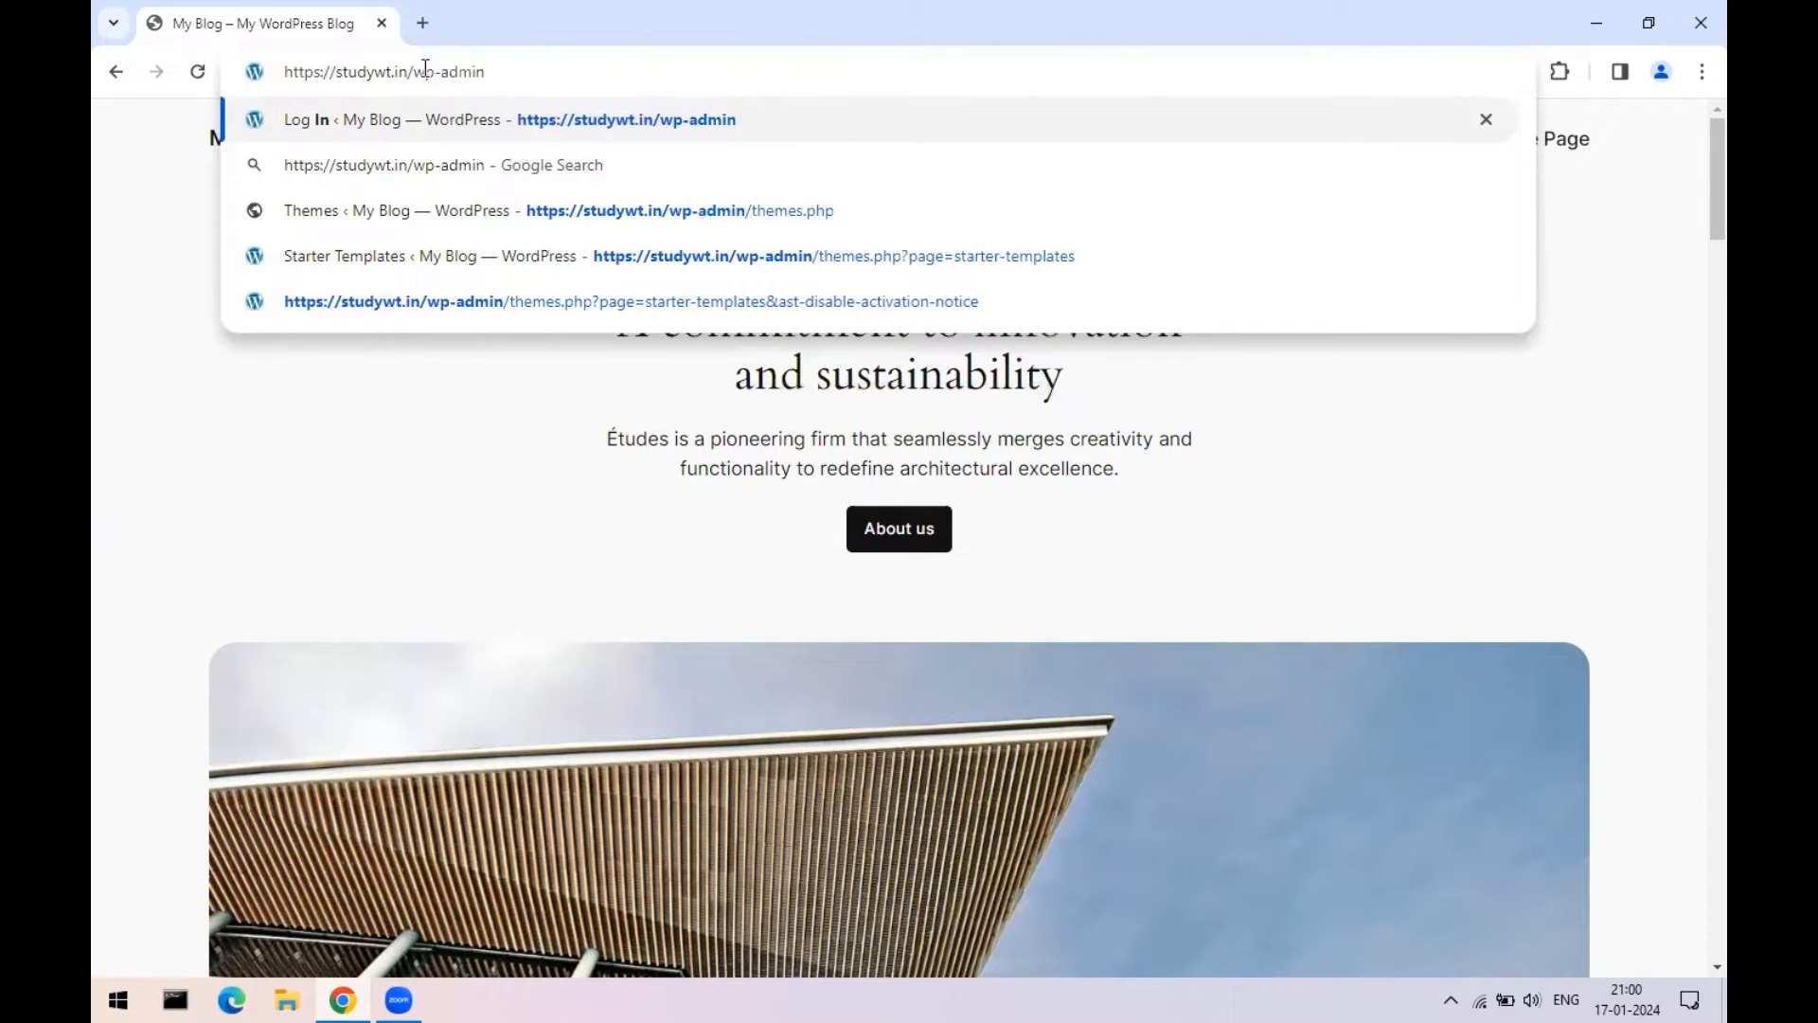
left_click_drag(286, 71, 495, 71)
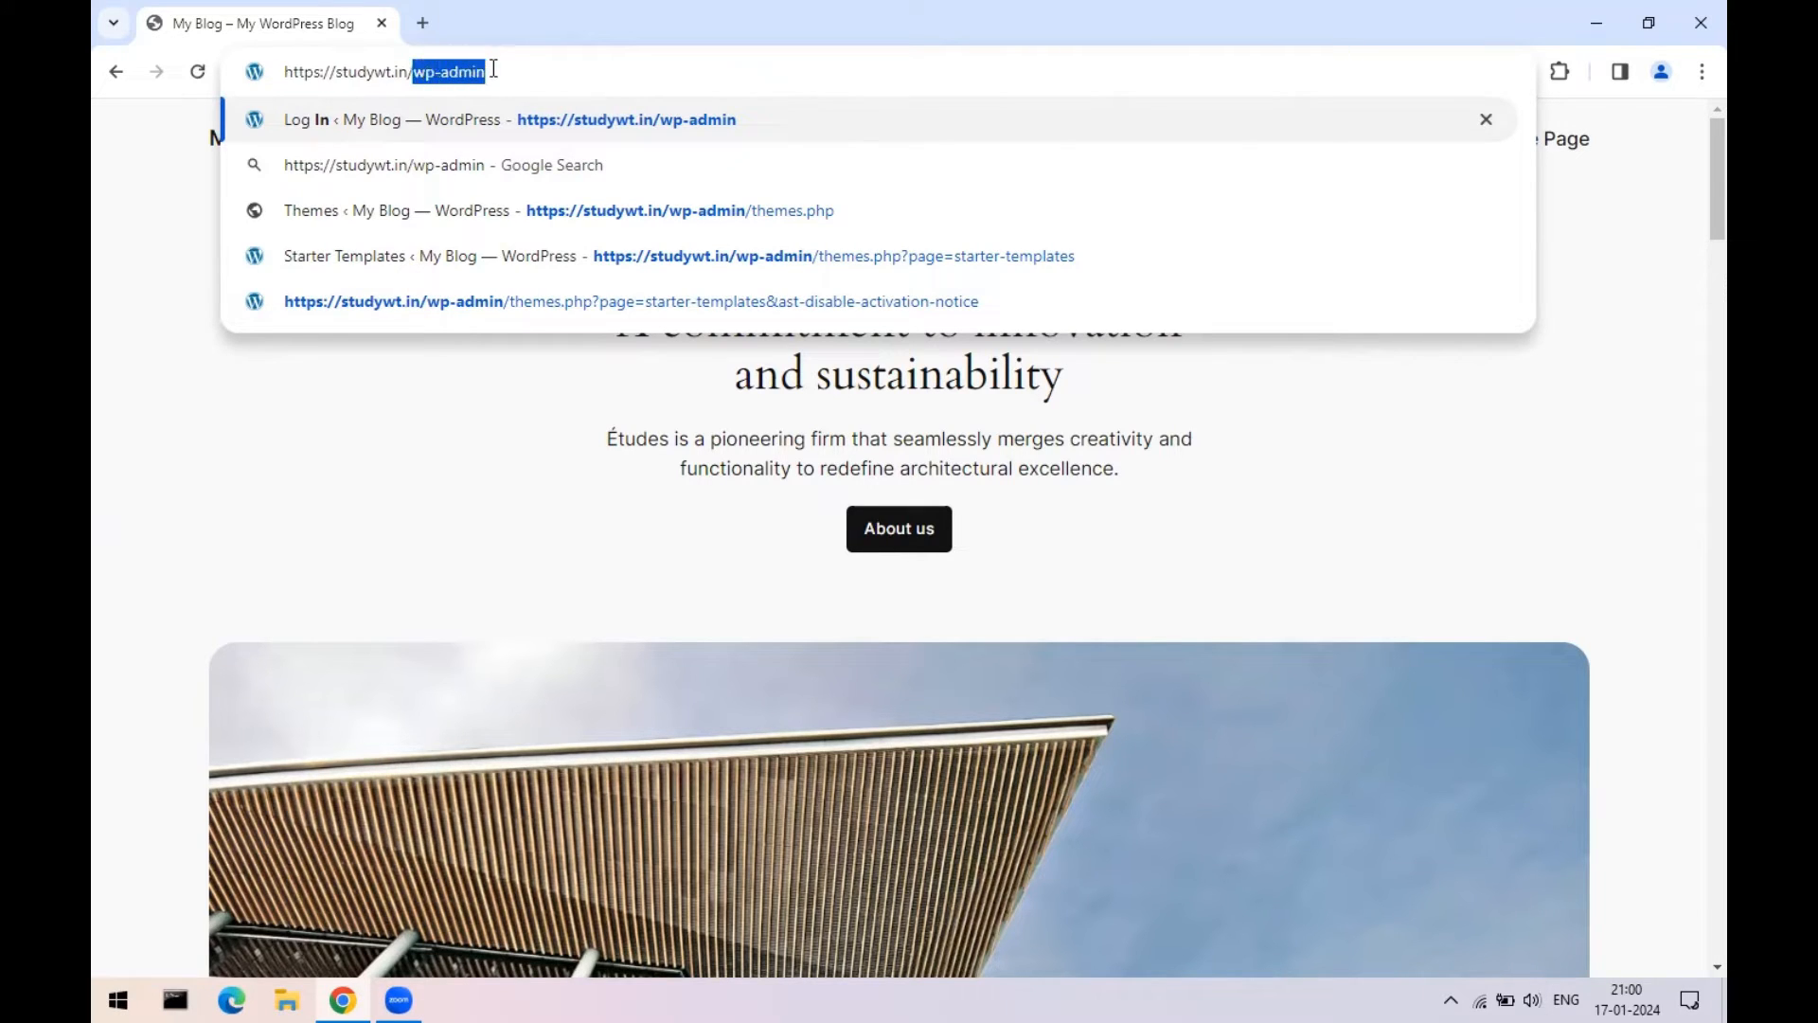
left_click(511, 70)
key("Return")
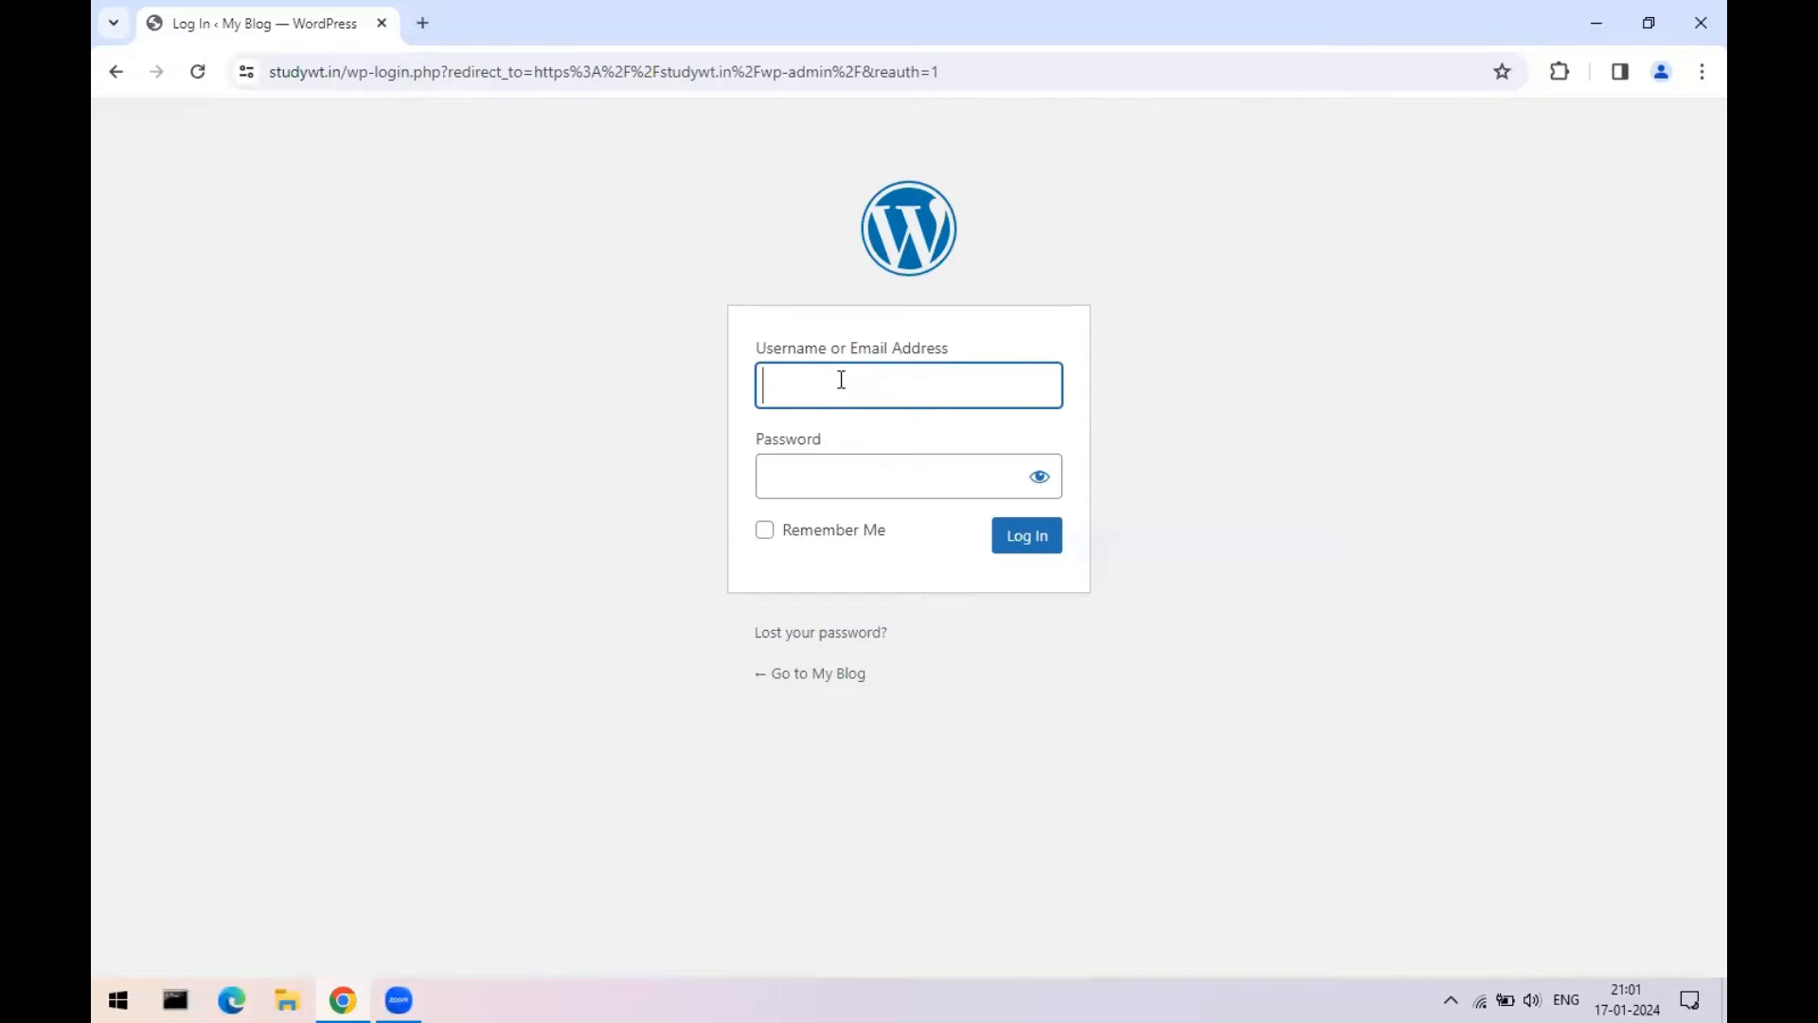
- Log in as admin user 'test' with its password and choose 'Remind me later' on the password warning
left_click(841, 379)
type("test")
left_click(839, 480)
type("t")
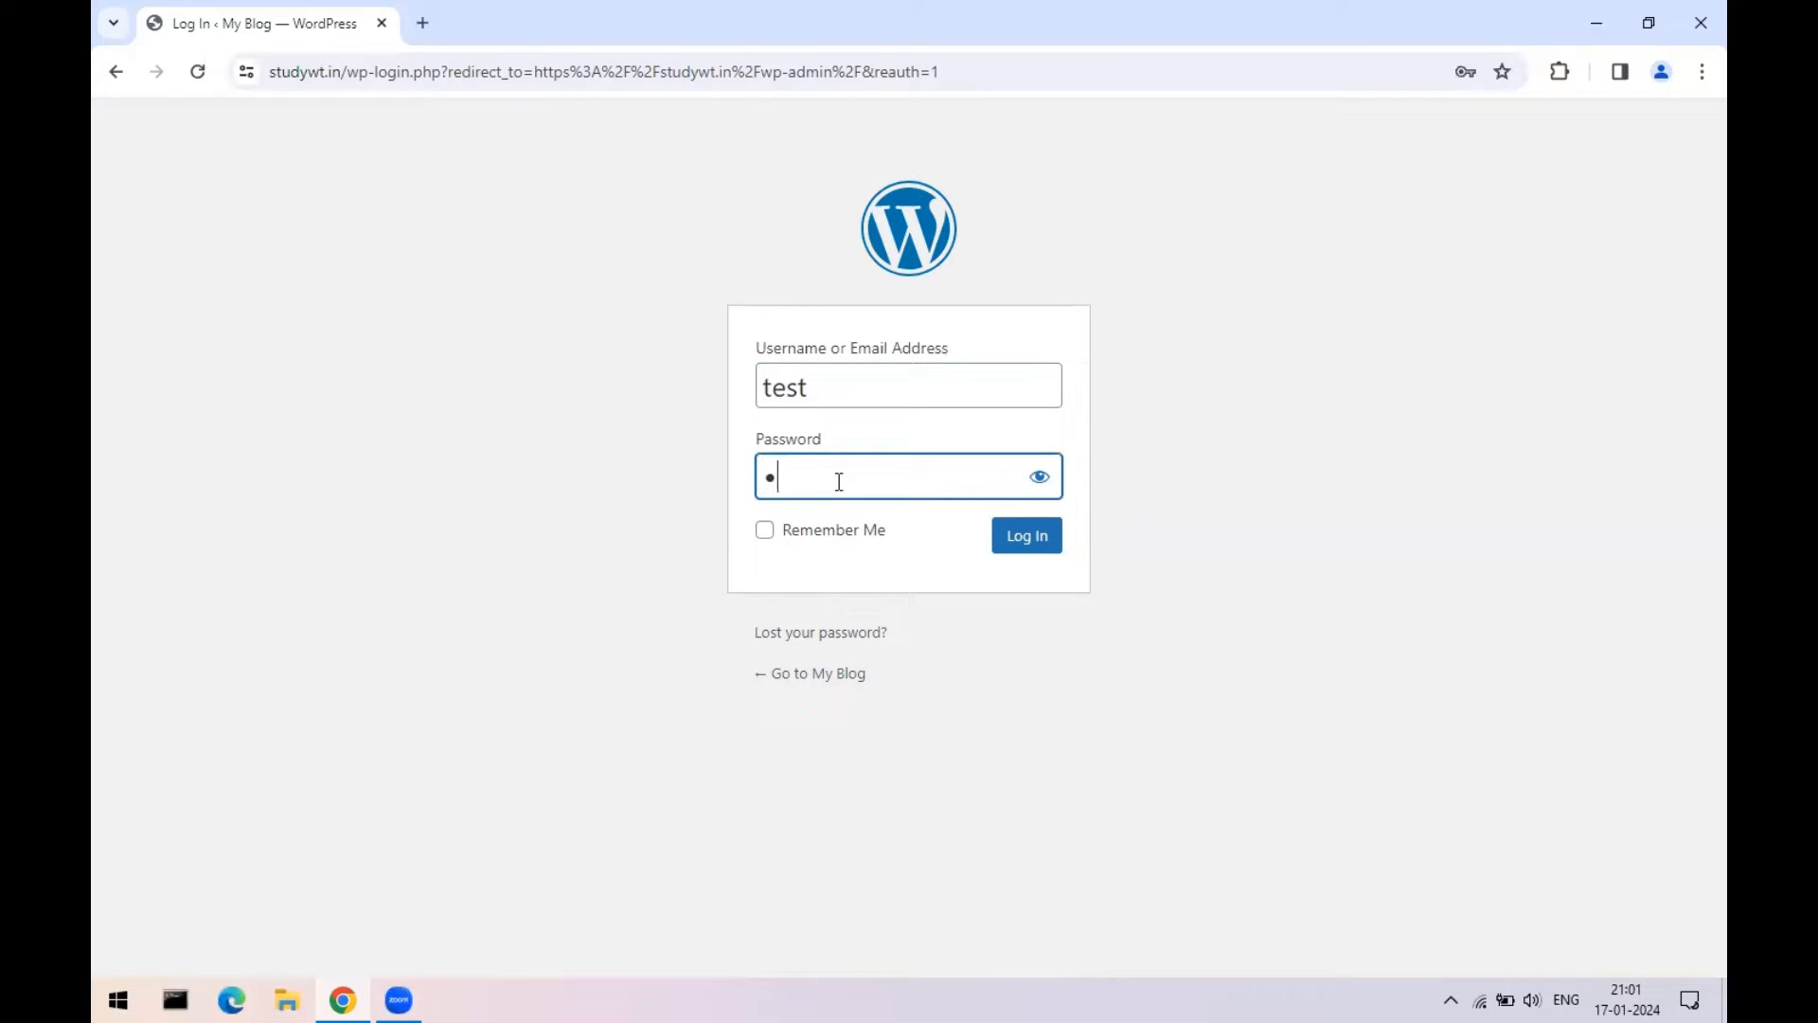
type("est@123")
left_click(1042, 536)
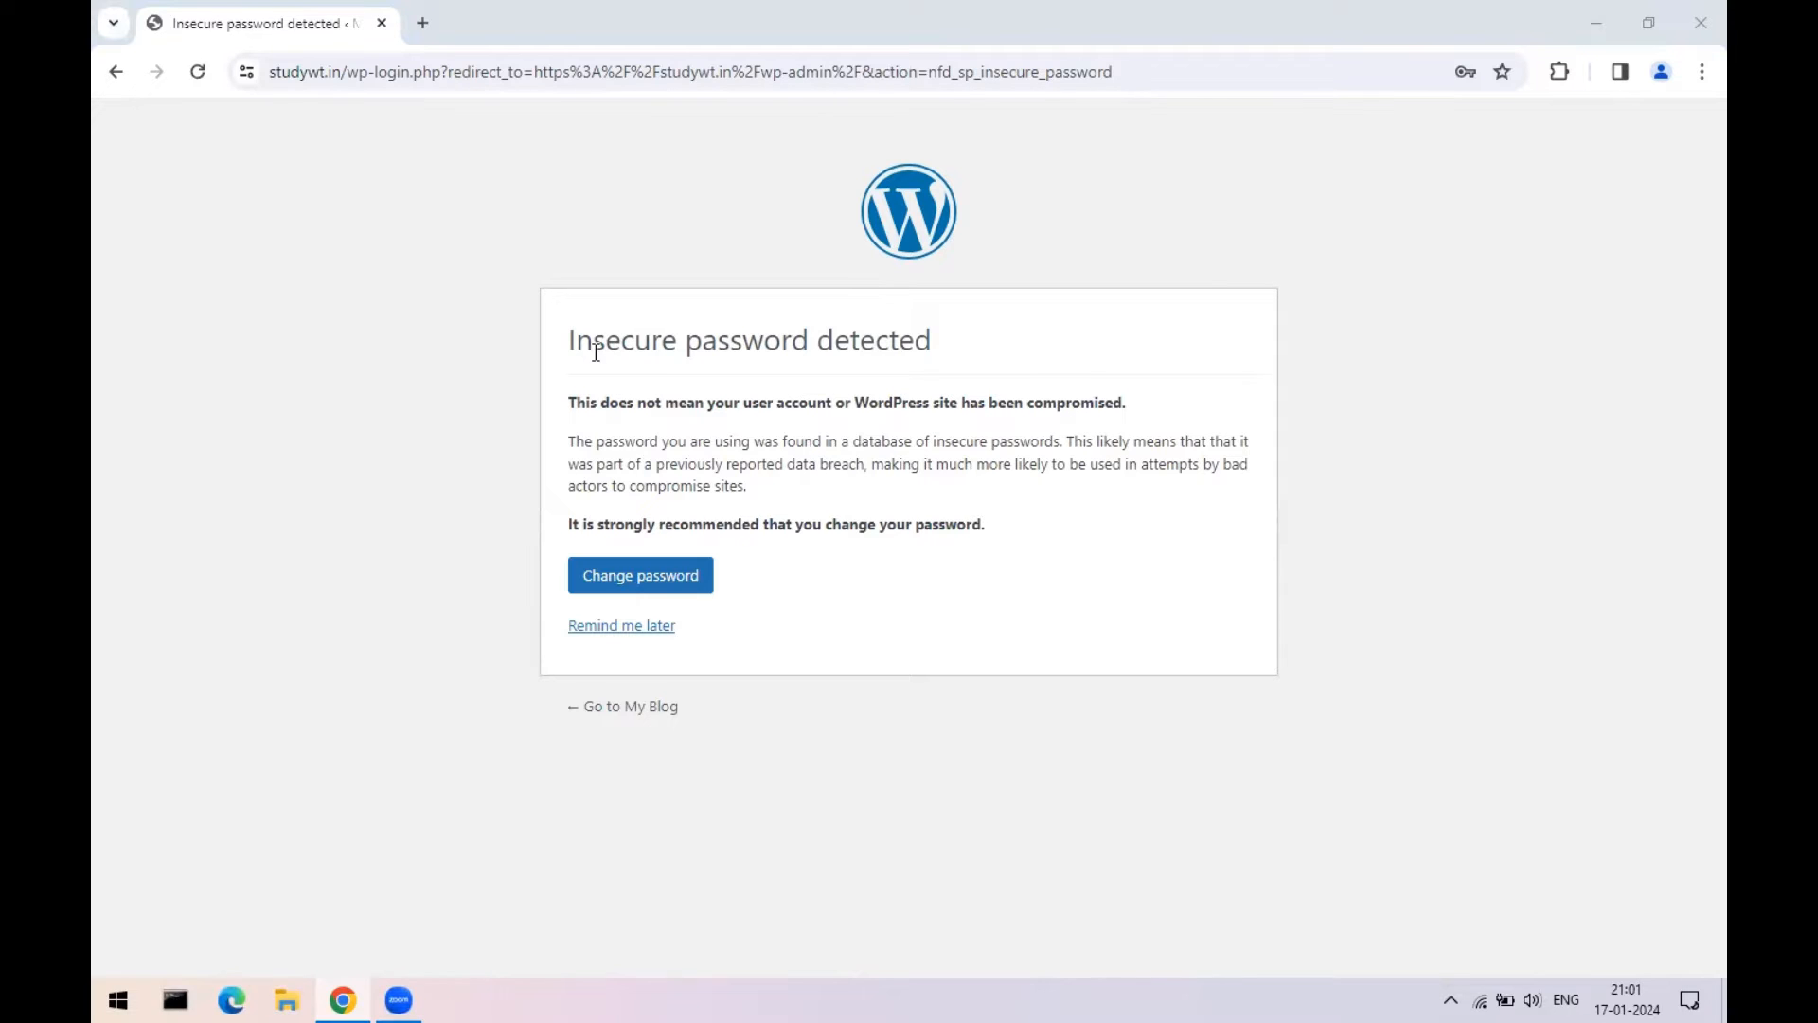
left_click_drag(571, 341, 923, 346)
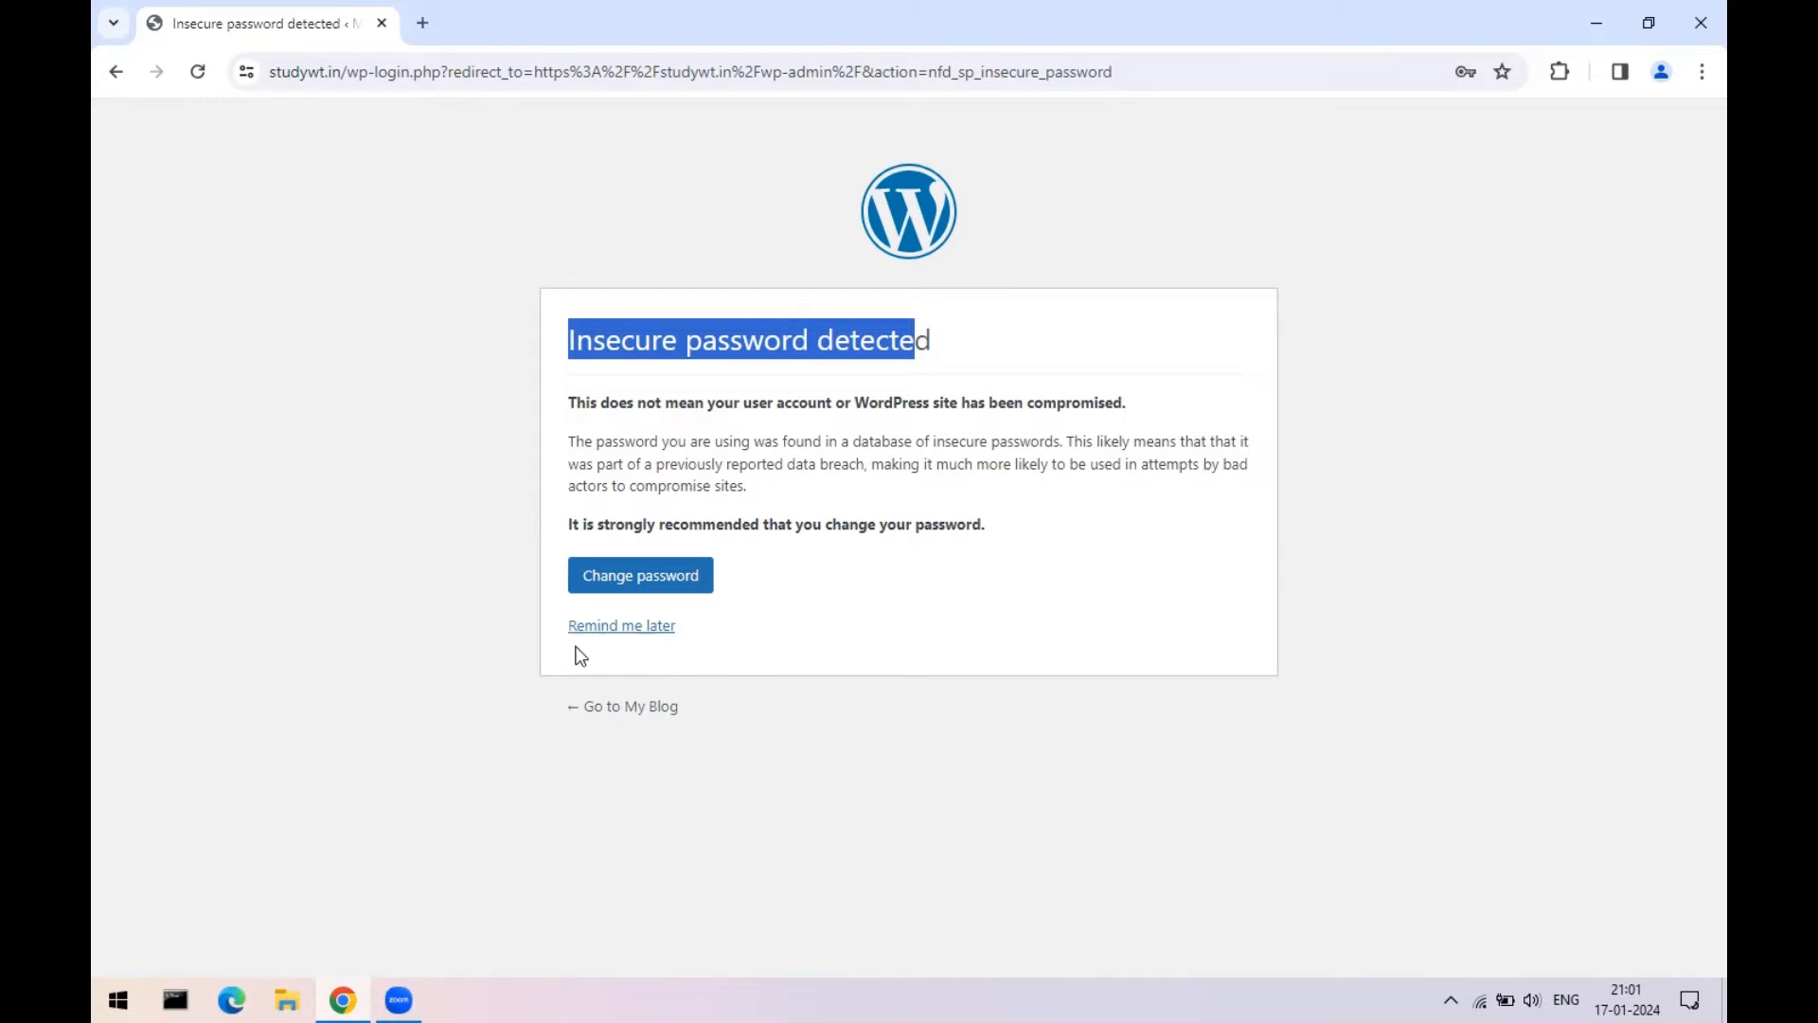
left_click(613, 629)
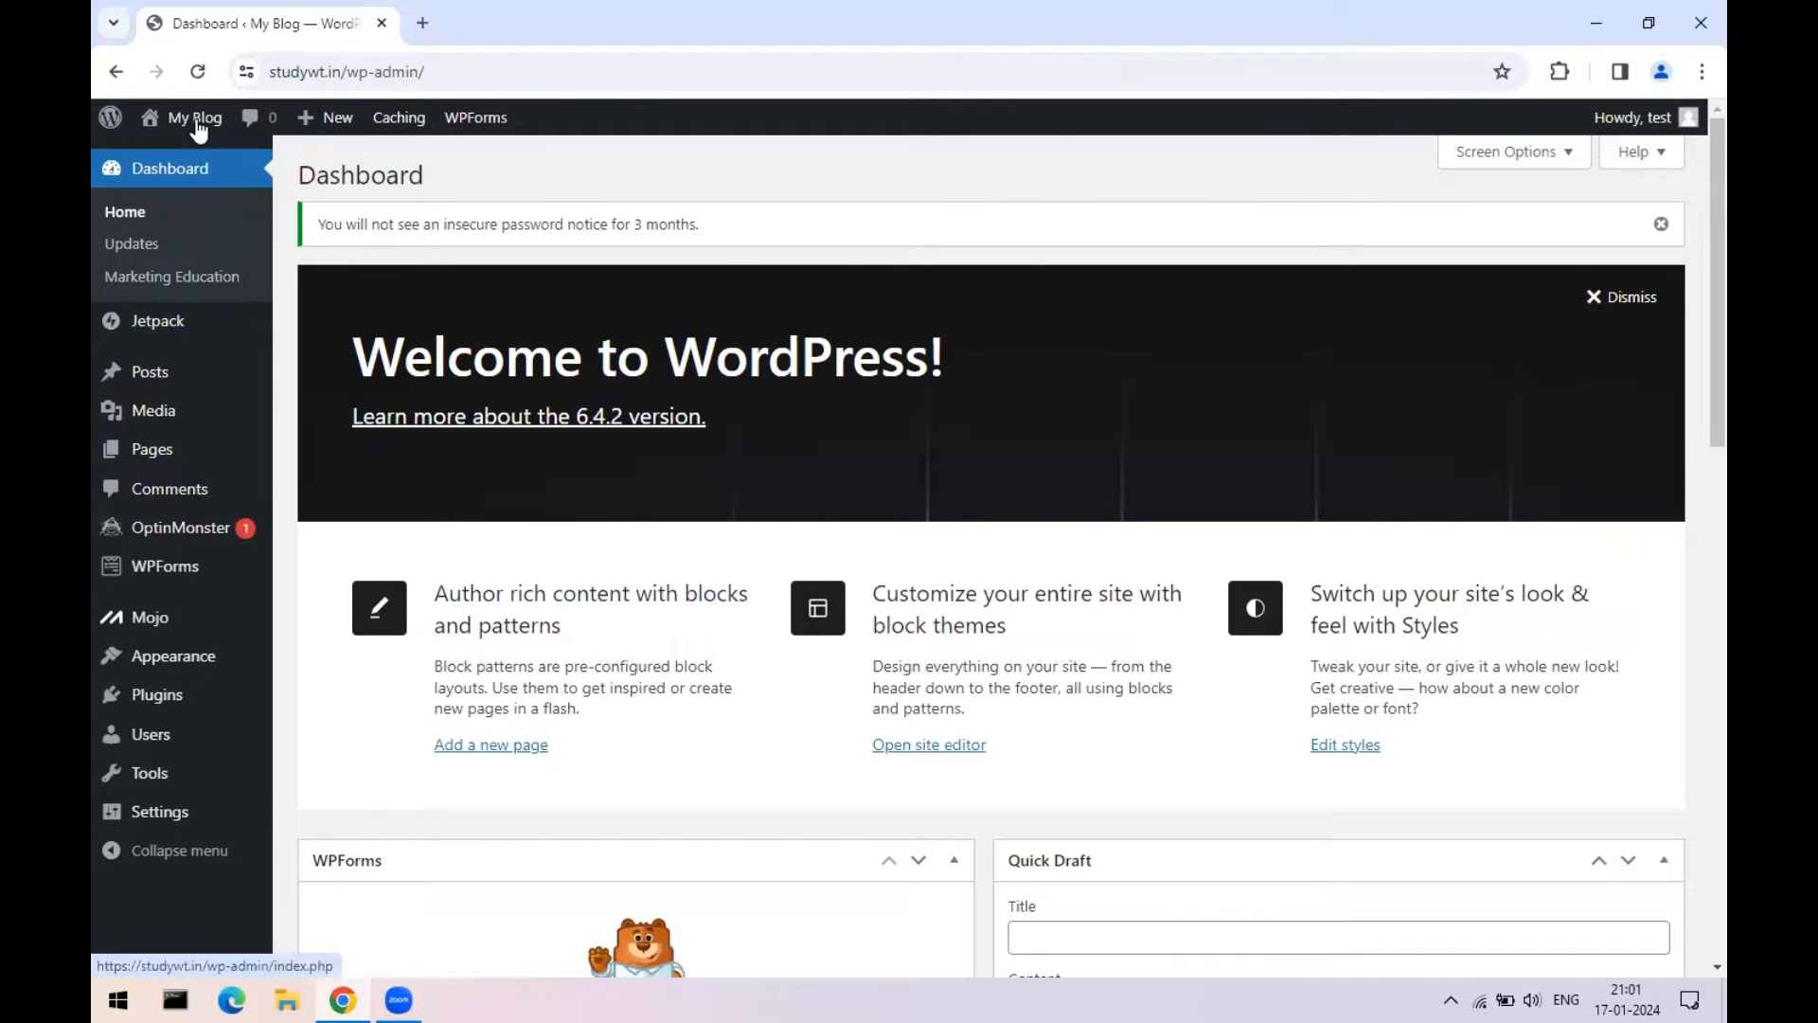
mouse_move(195, 130)
right_click(191, 167)
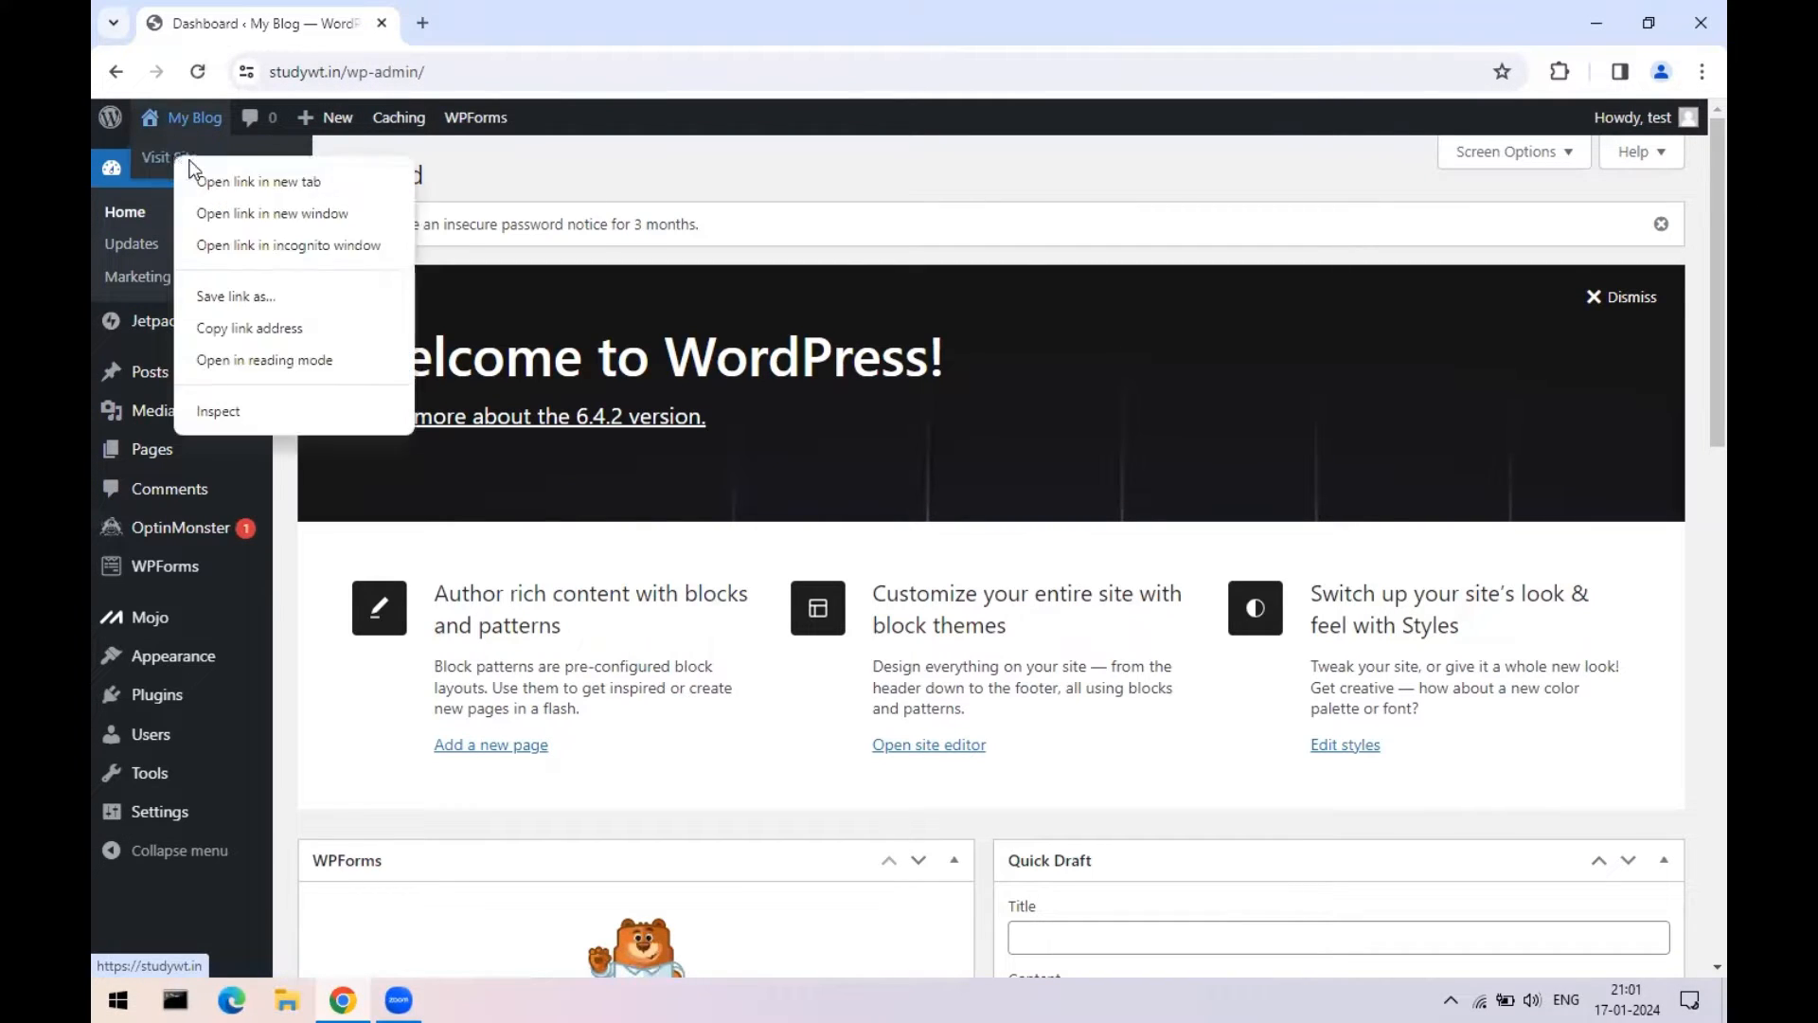
left_click(248, 181)
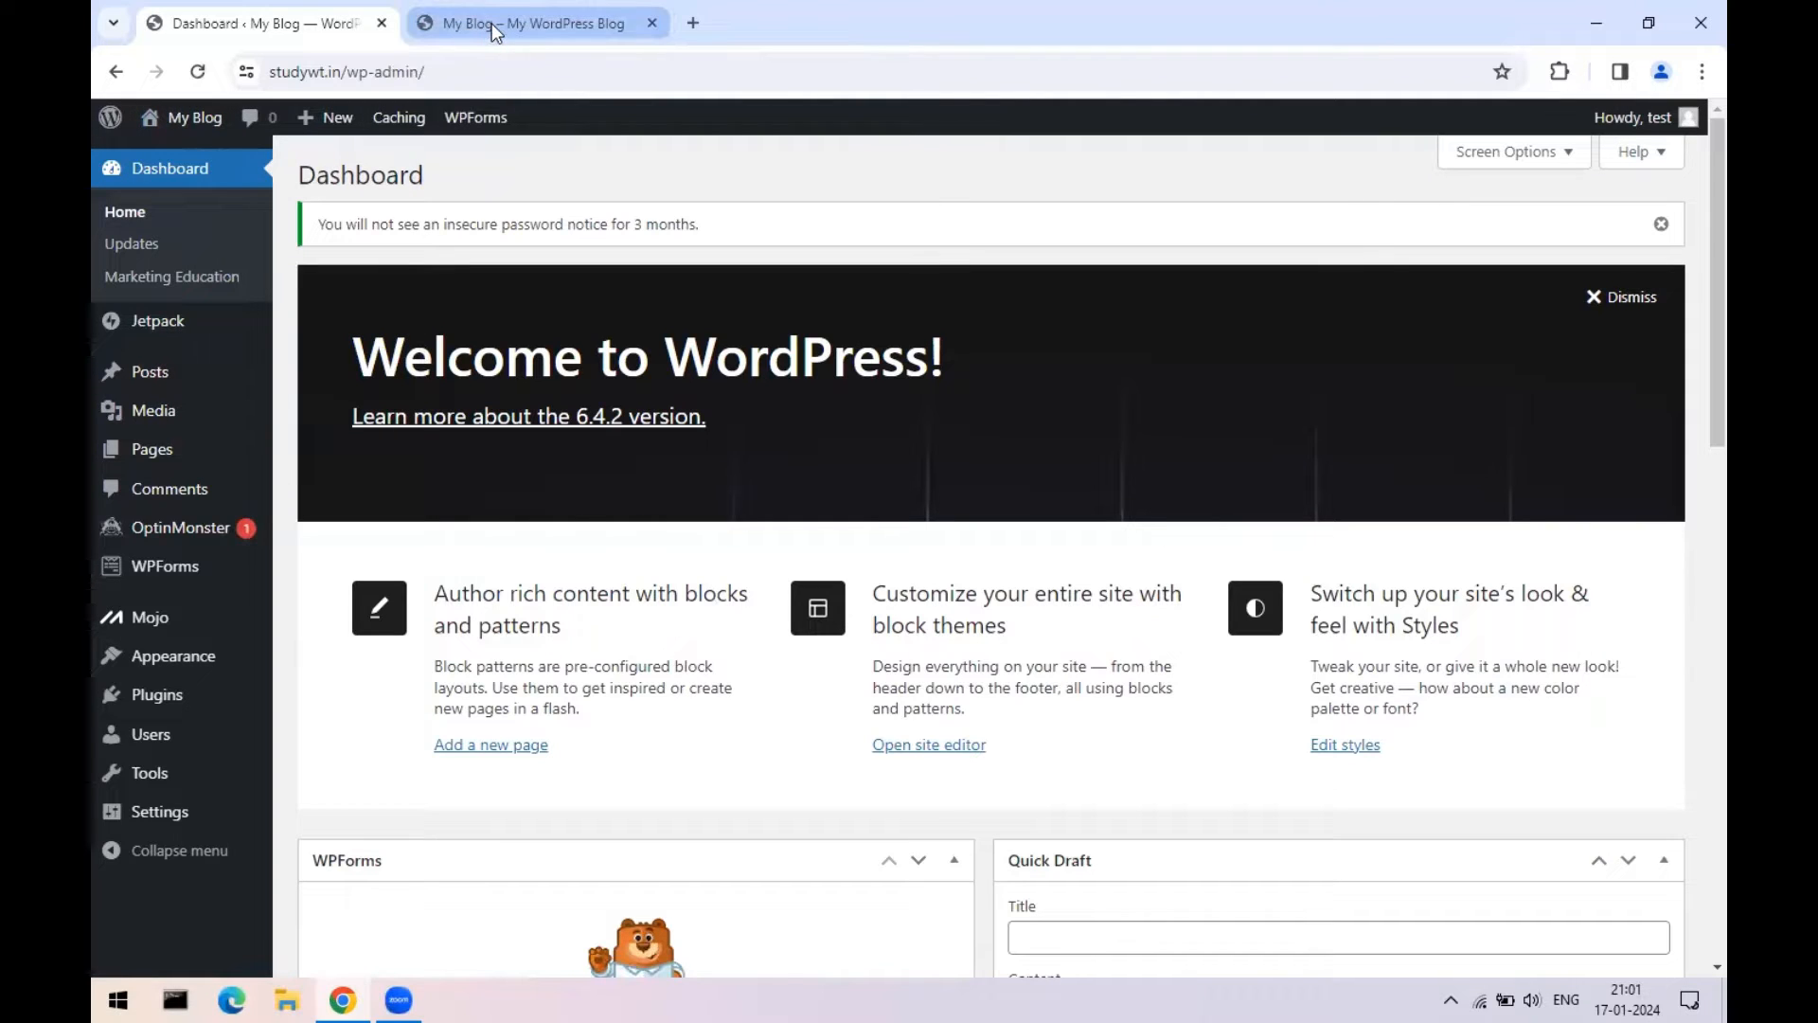
left_click(492, 24)
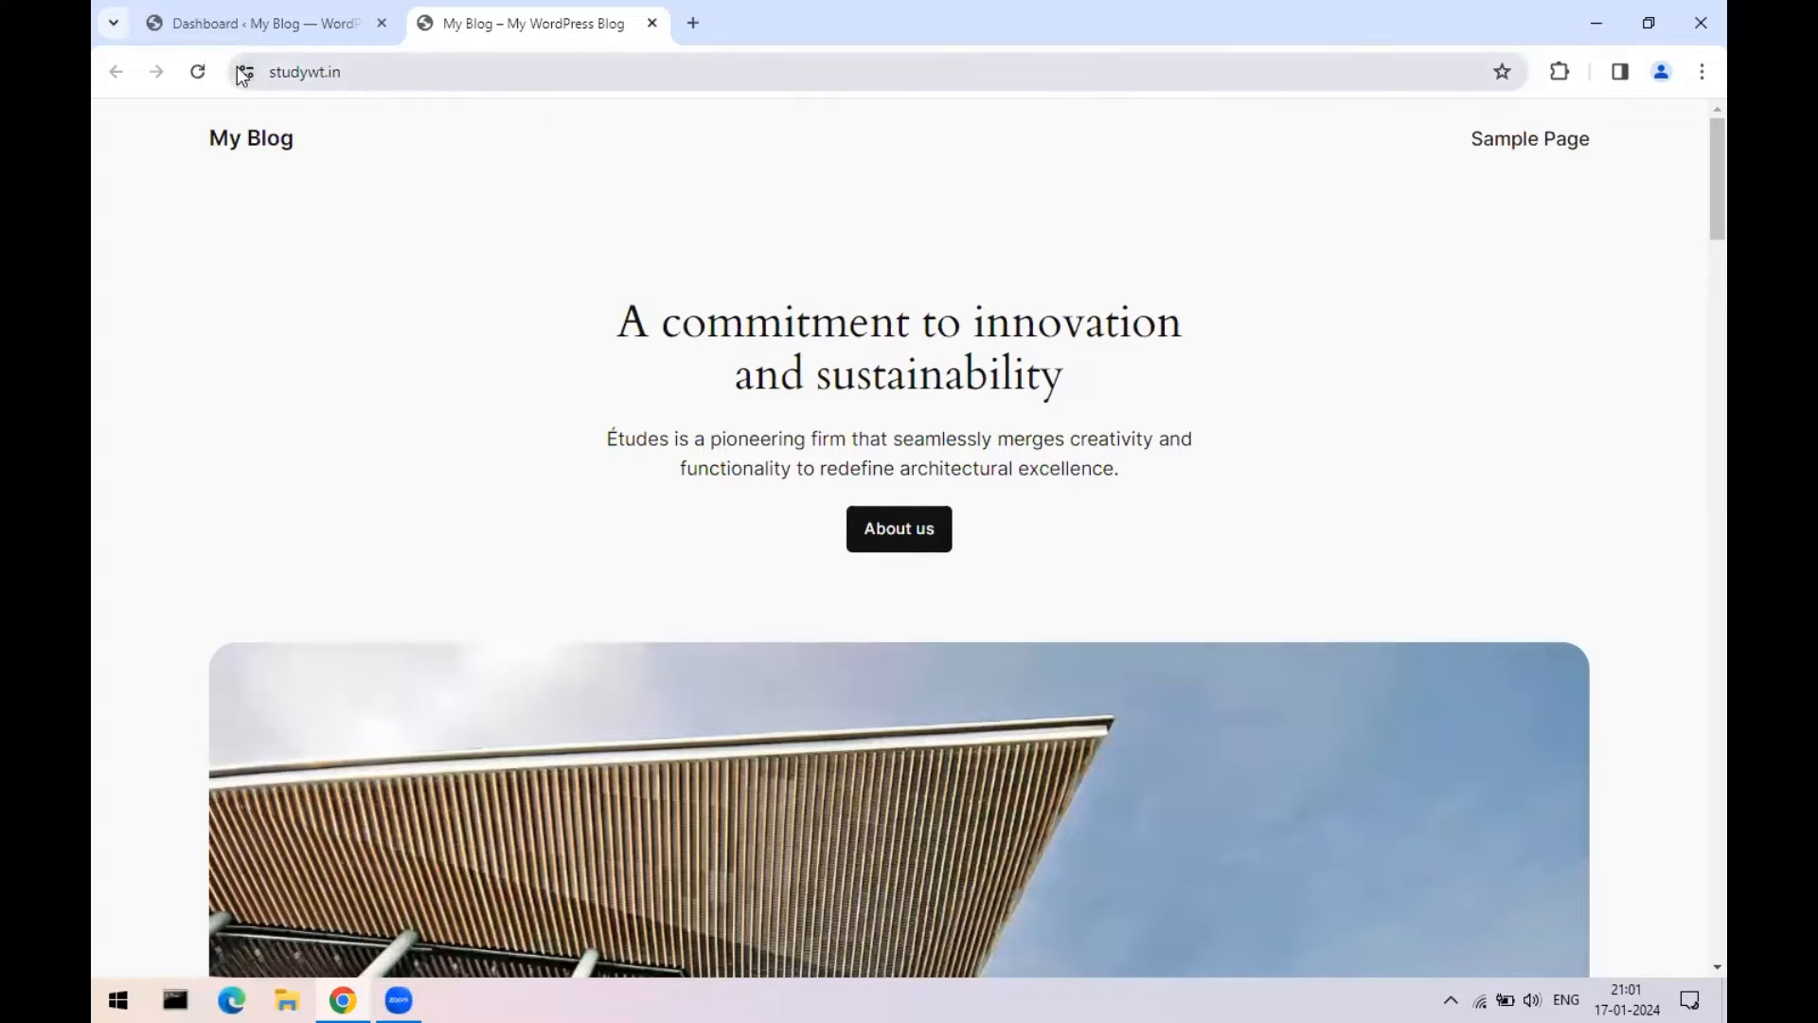
left_click(196, 72)
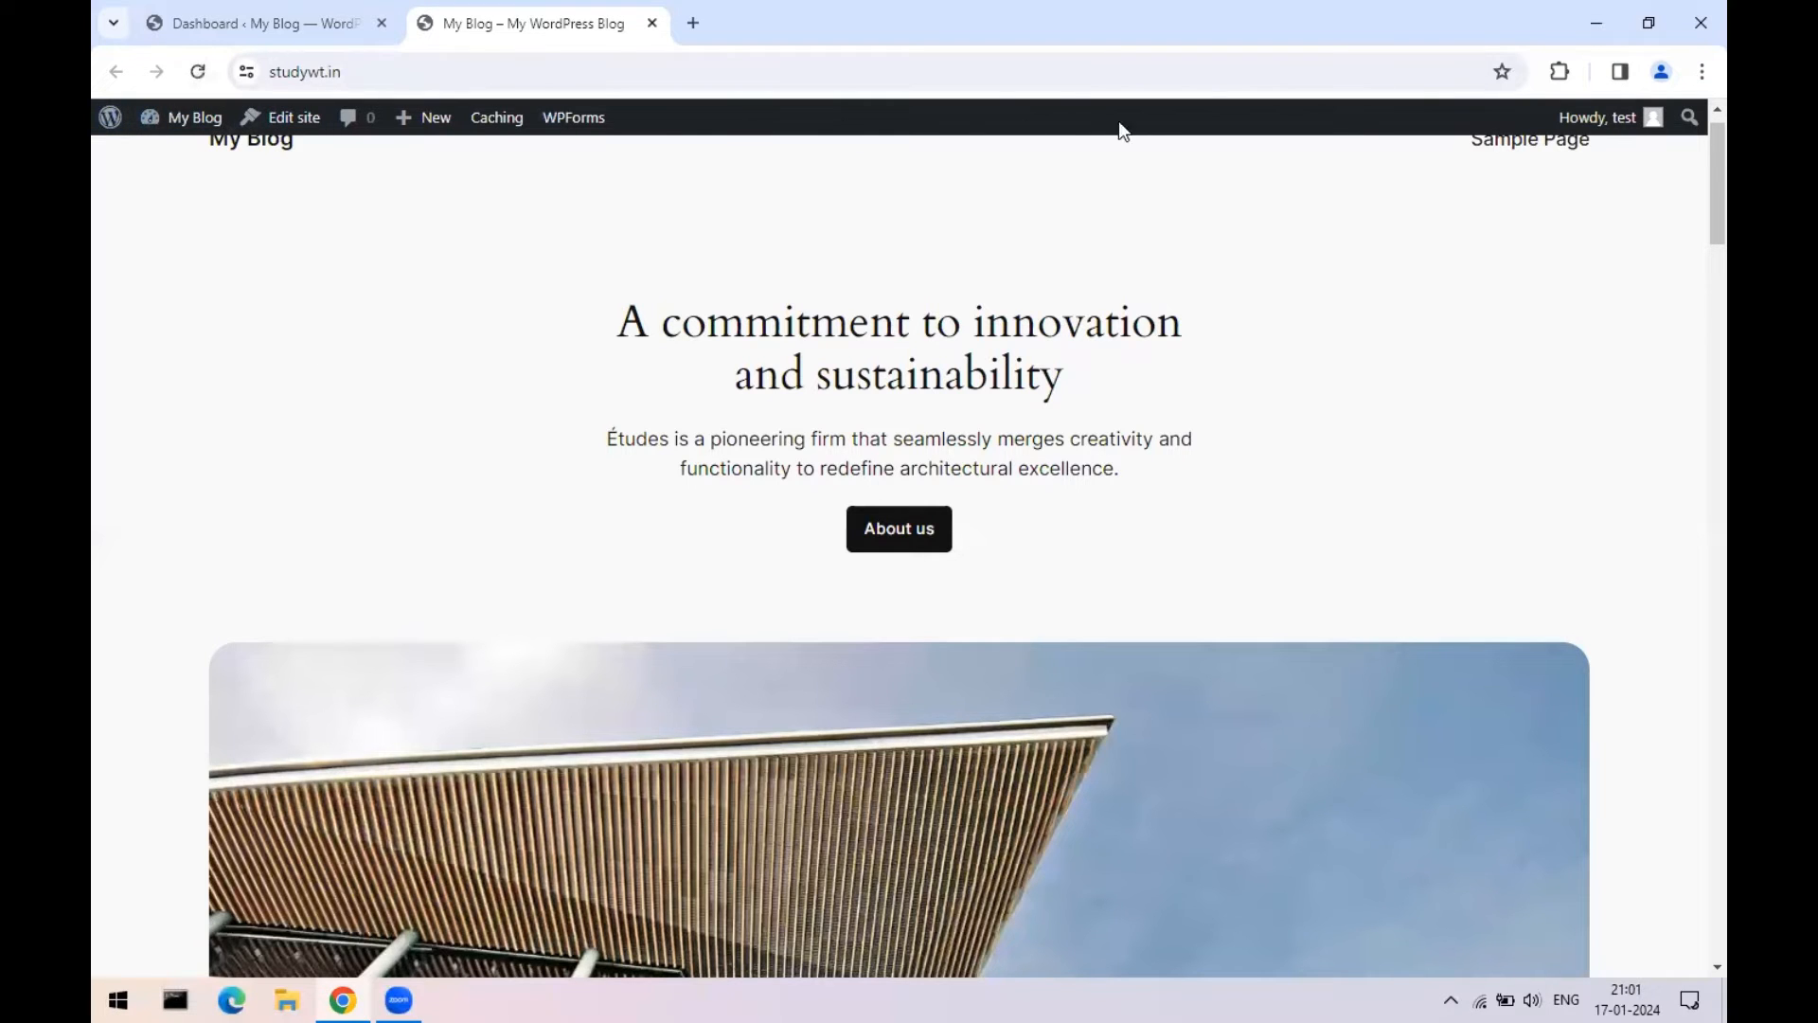
left_click(220, 18)
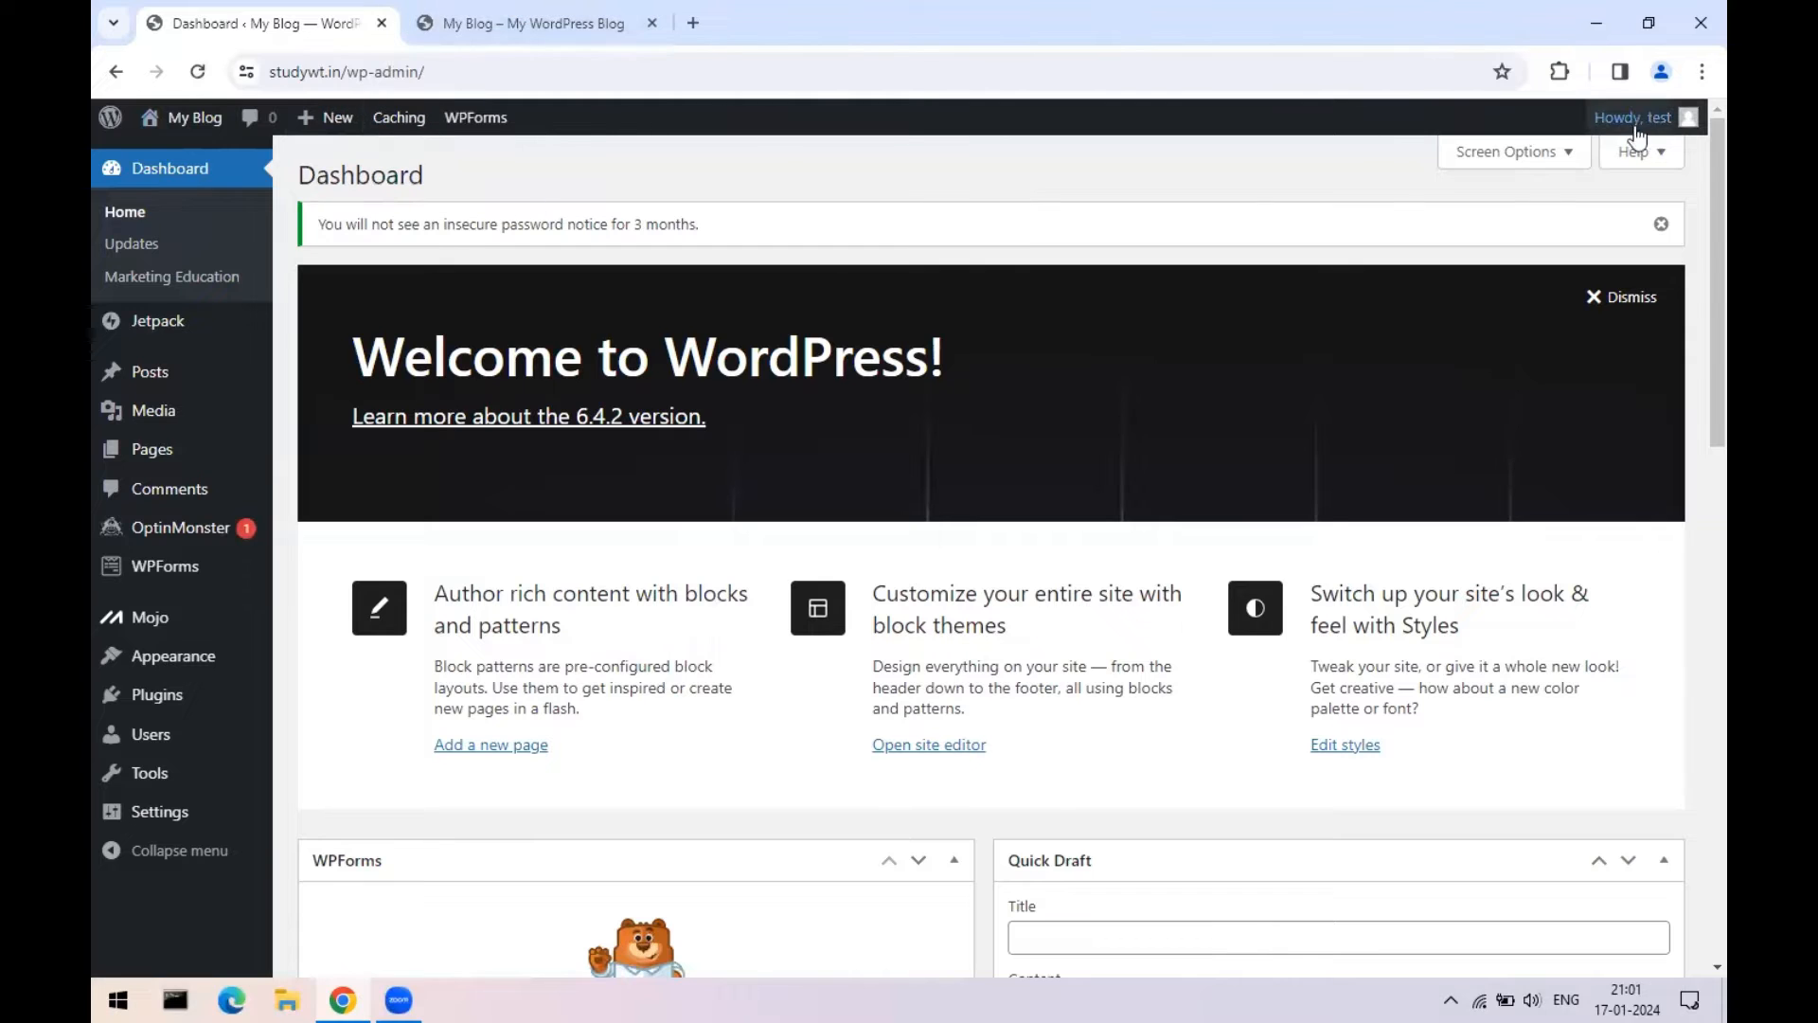
mouse_move(1652, 124)
left_click(530, 23)
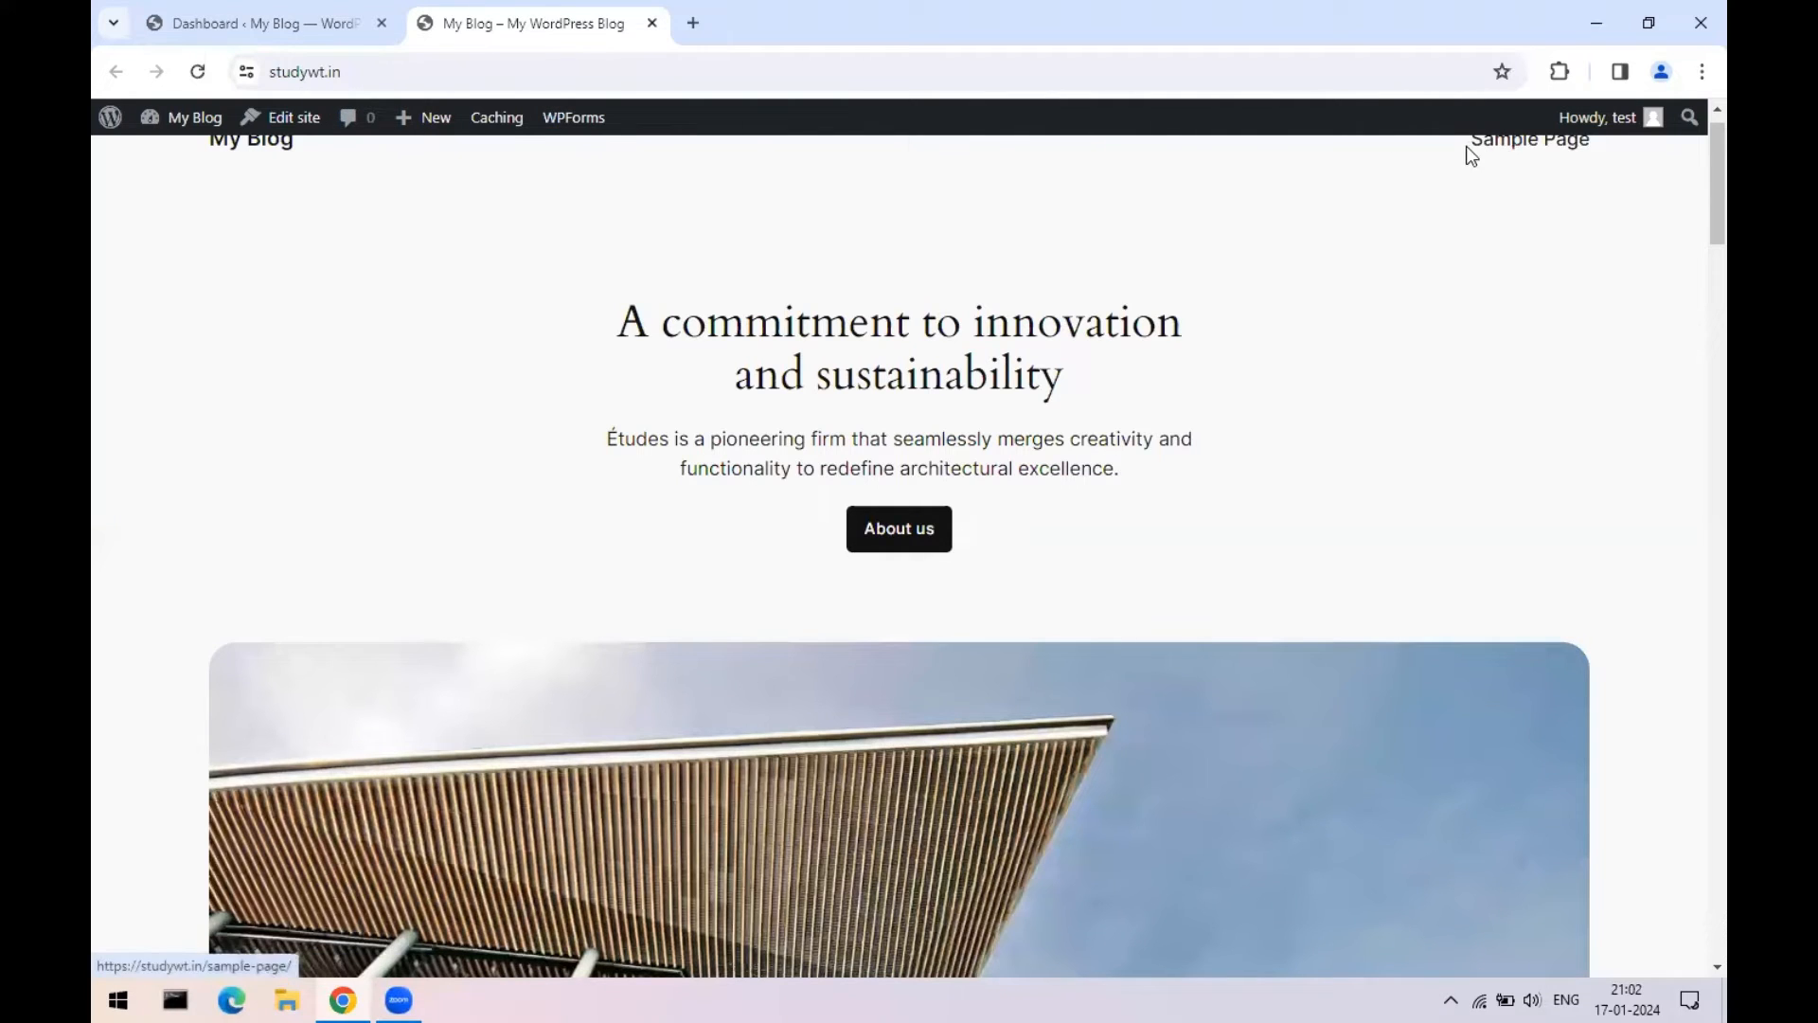
scroll(547, 533, "up", 1)
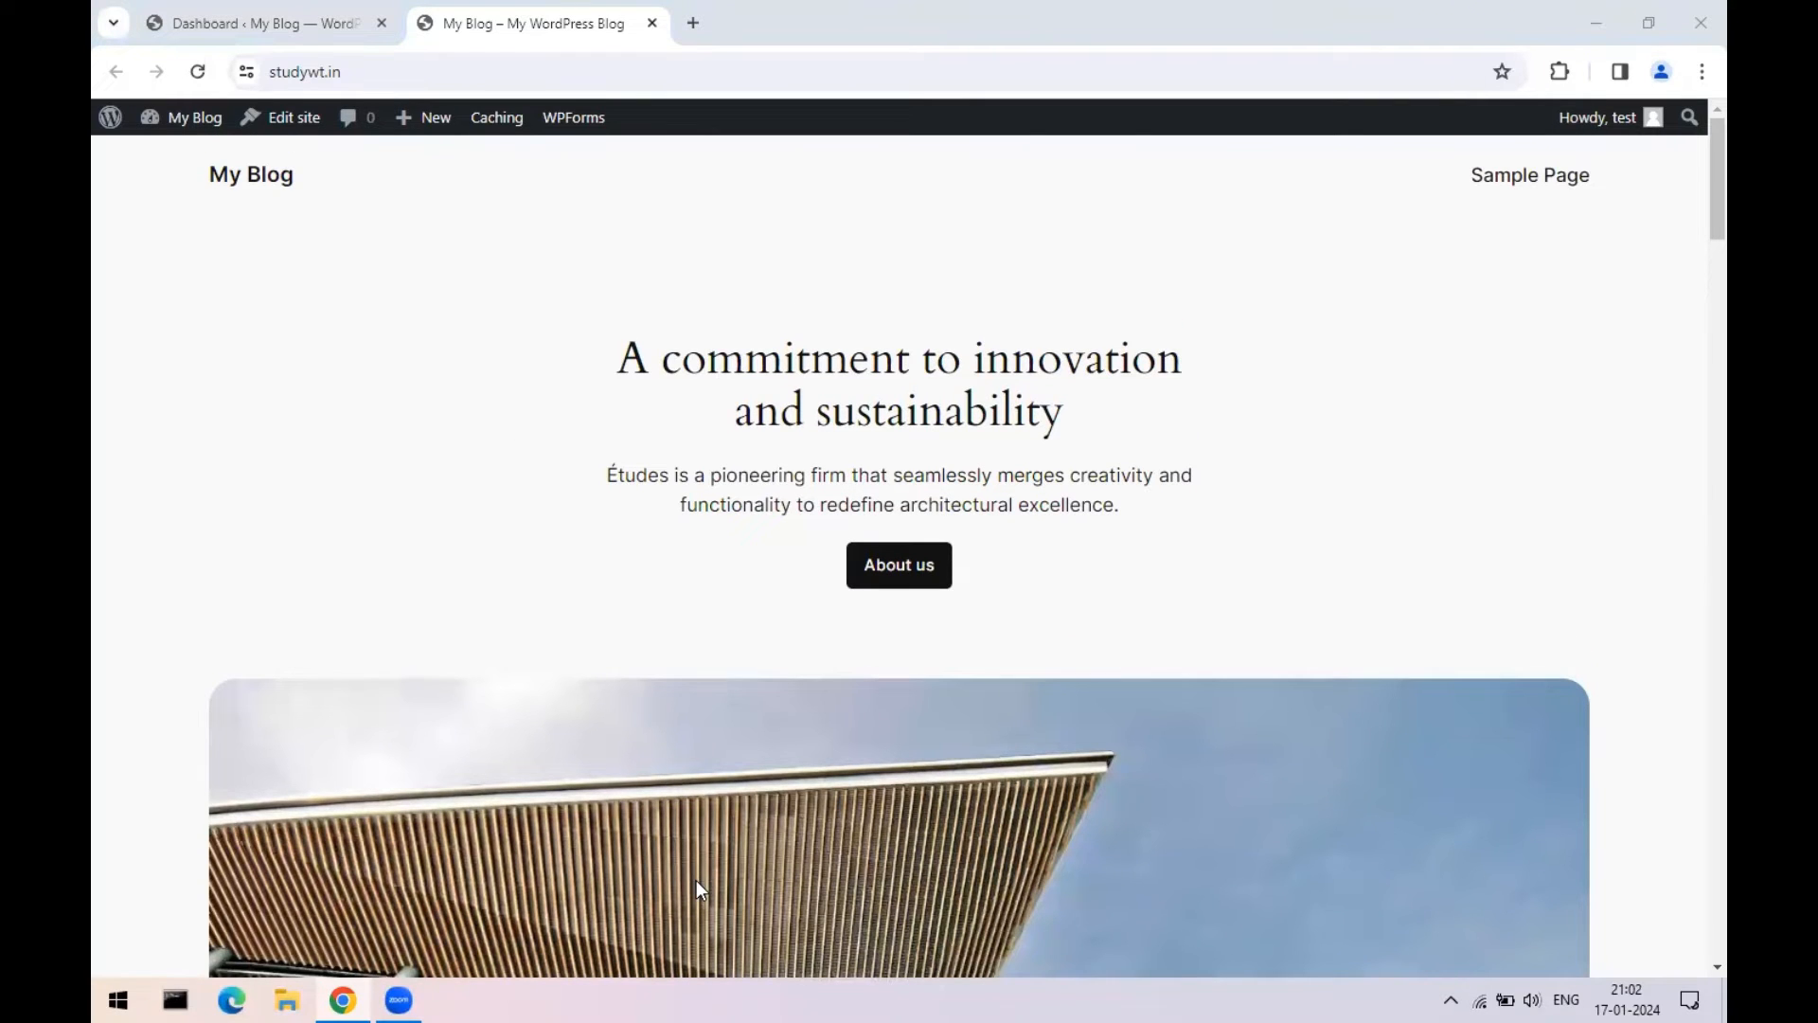
left_click(265, 22)
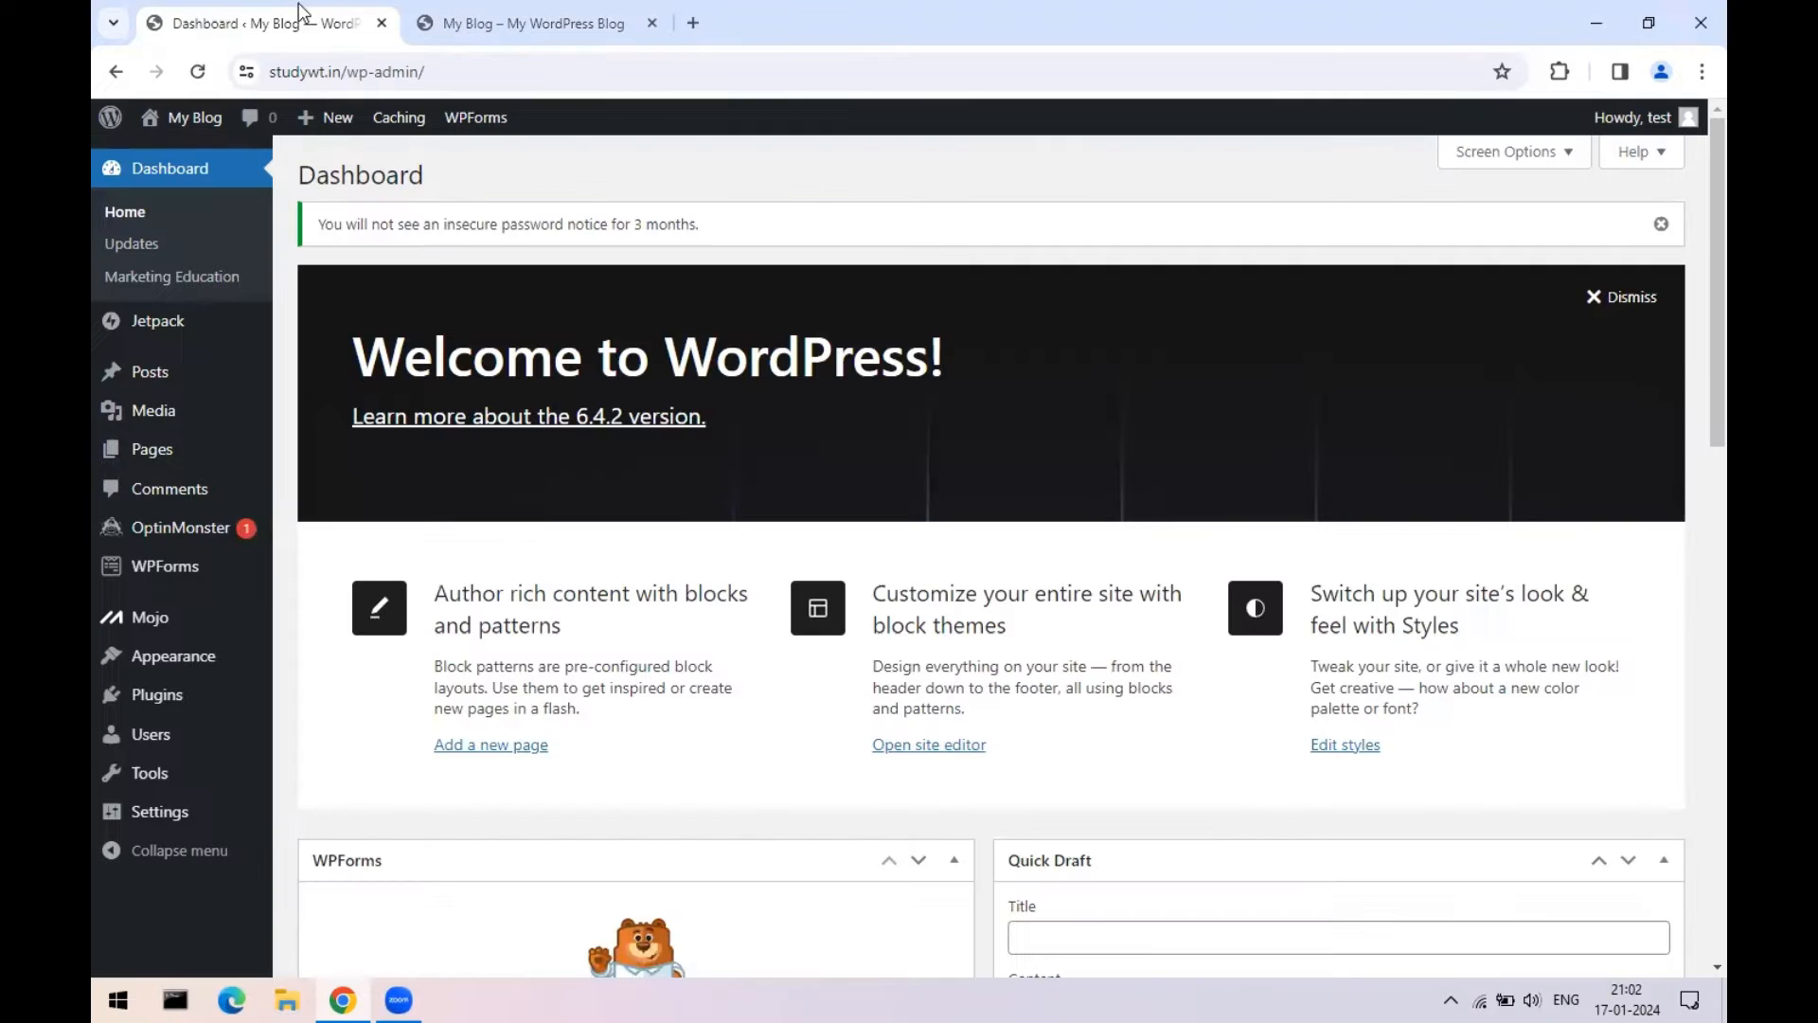
left_click(530, 22)
left_click(238, 70)
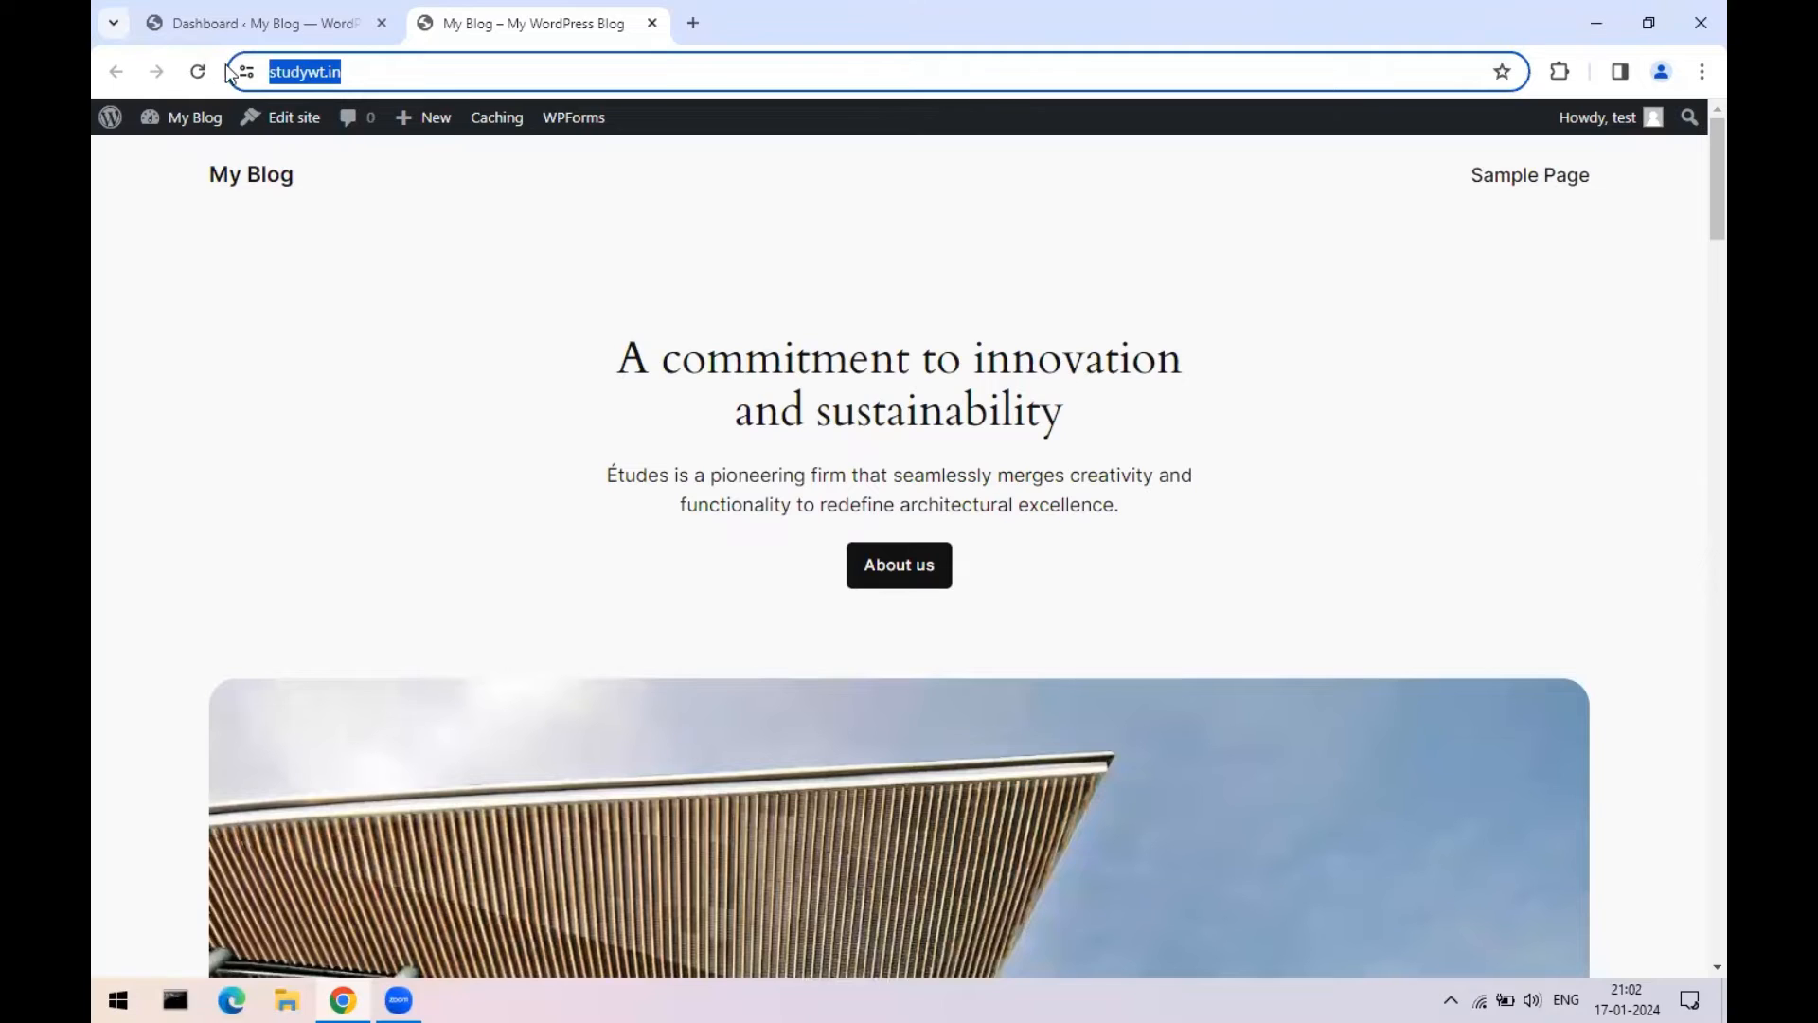
left_click(341, 28)
left_click_drag(464, 69, 257, 71)
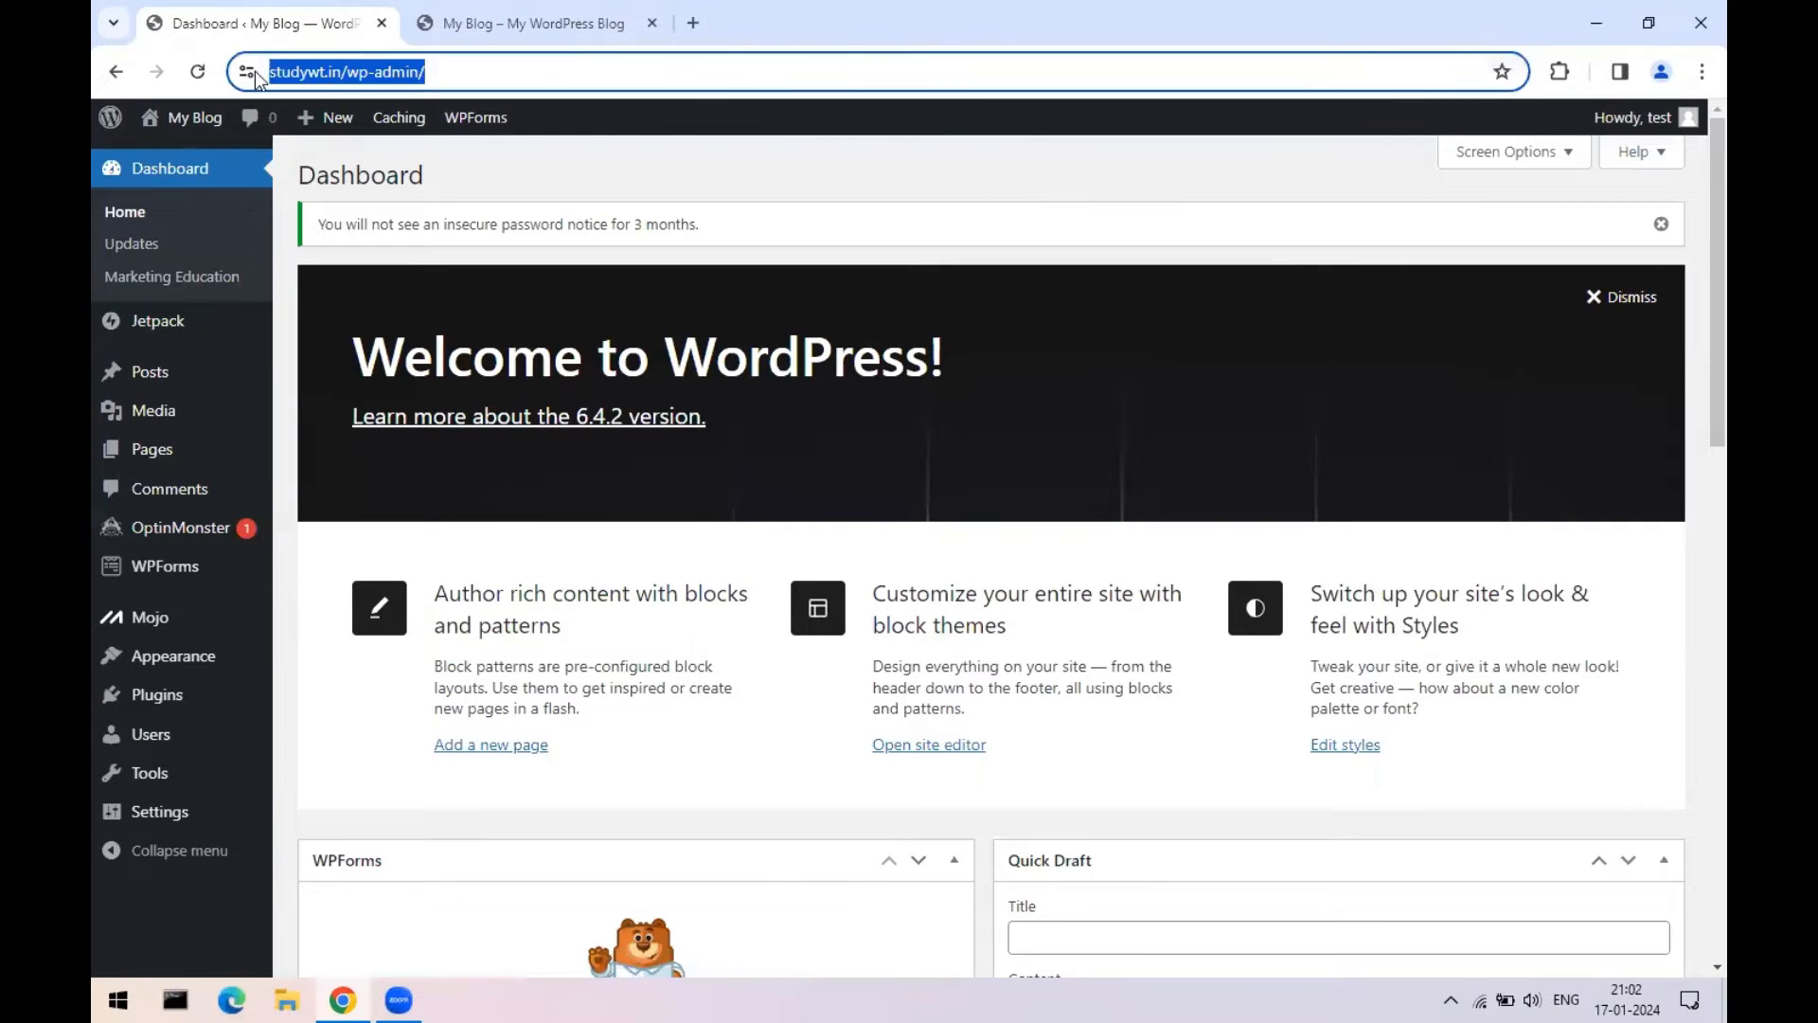
left_click(412, 68)
left_click_drag(399, 70, 471, 69)
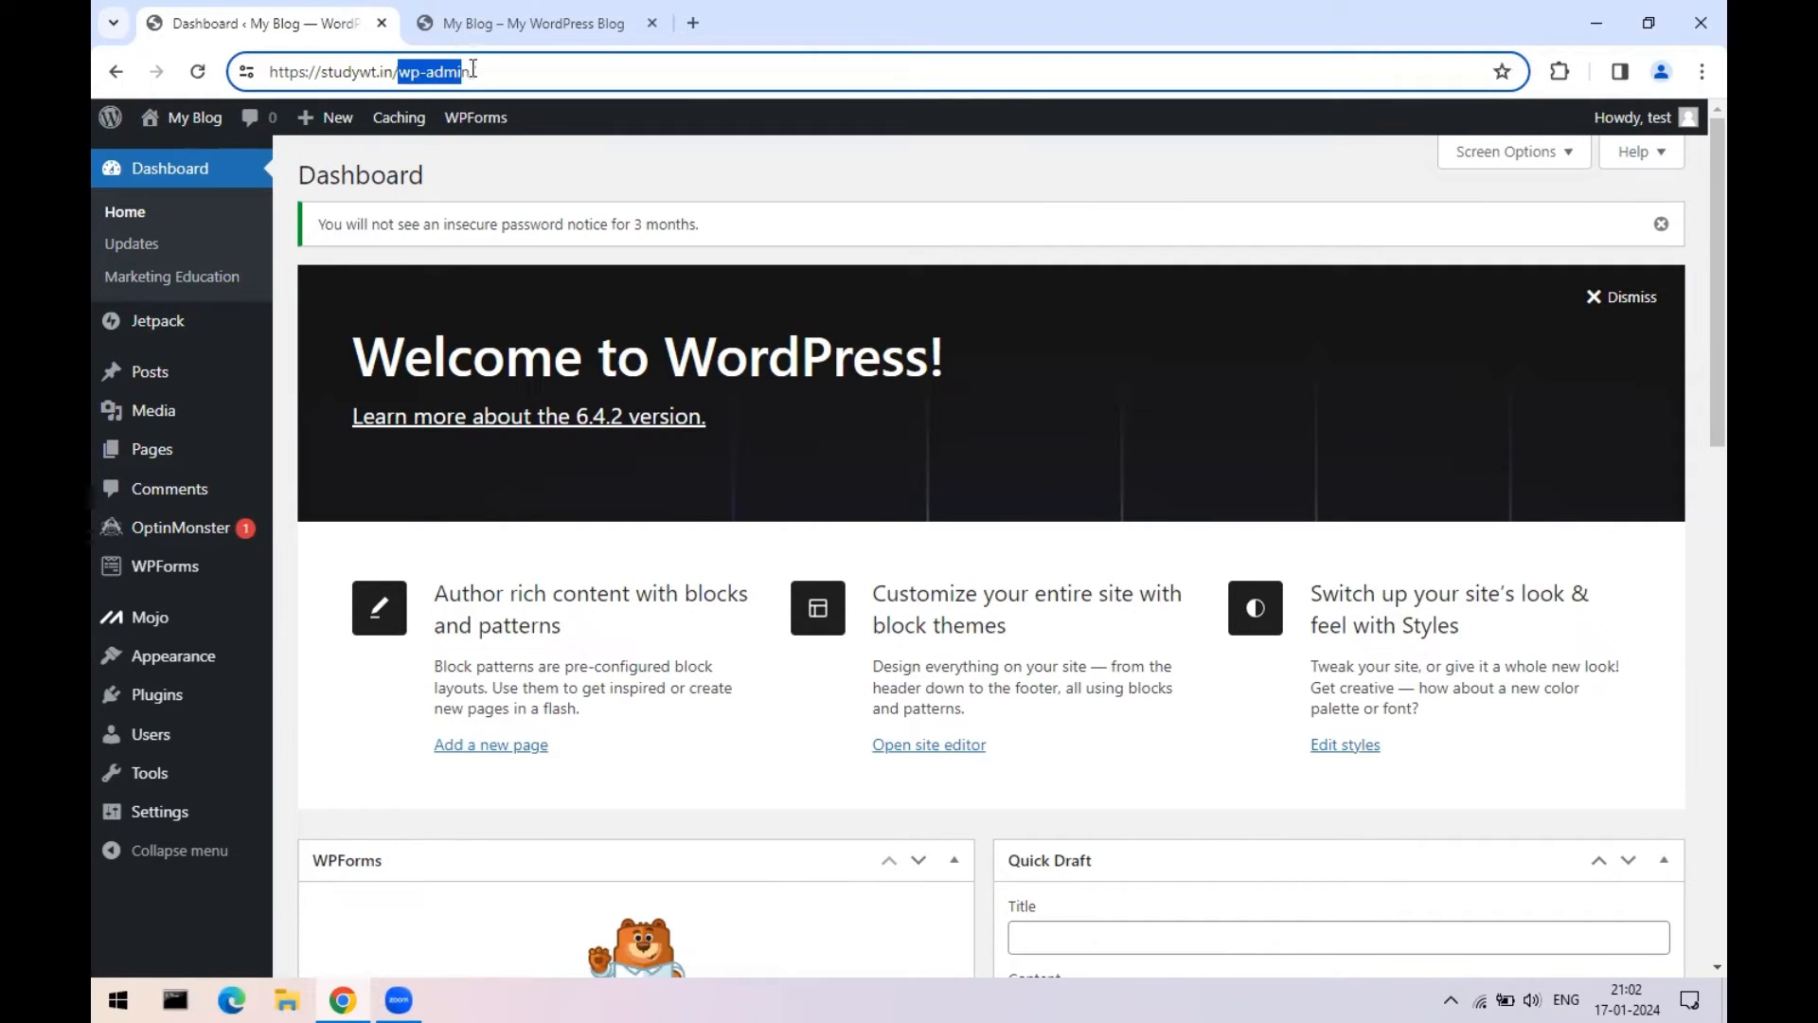
left_click(564, 83)
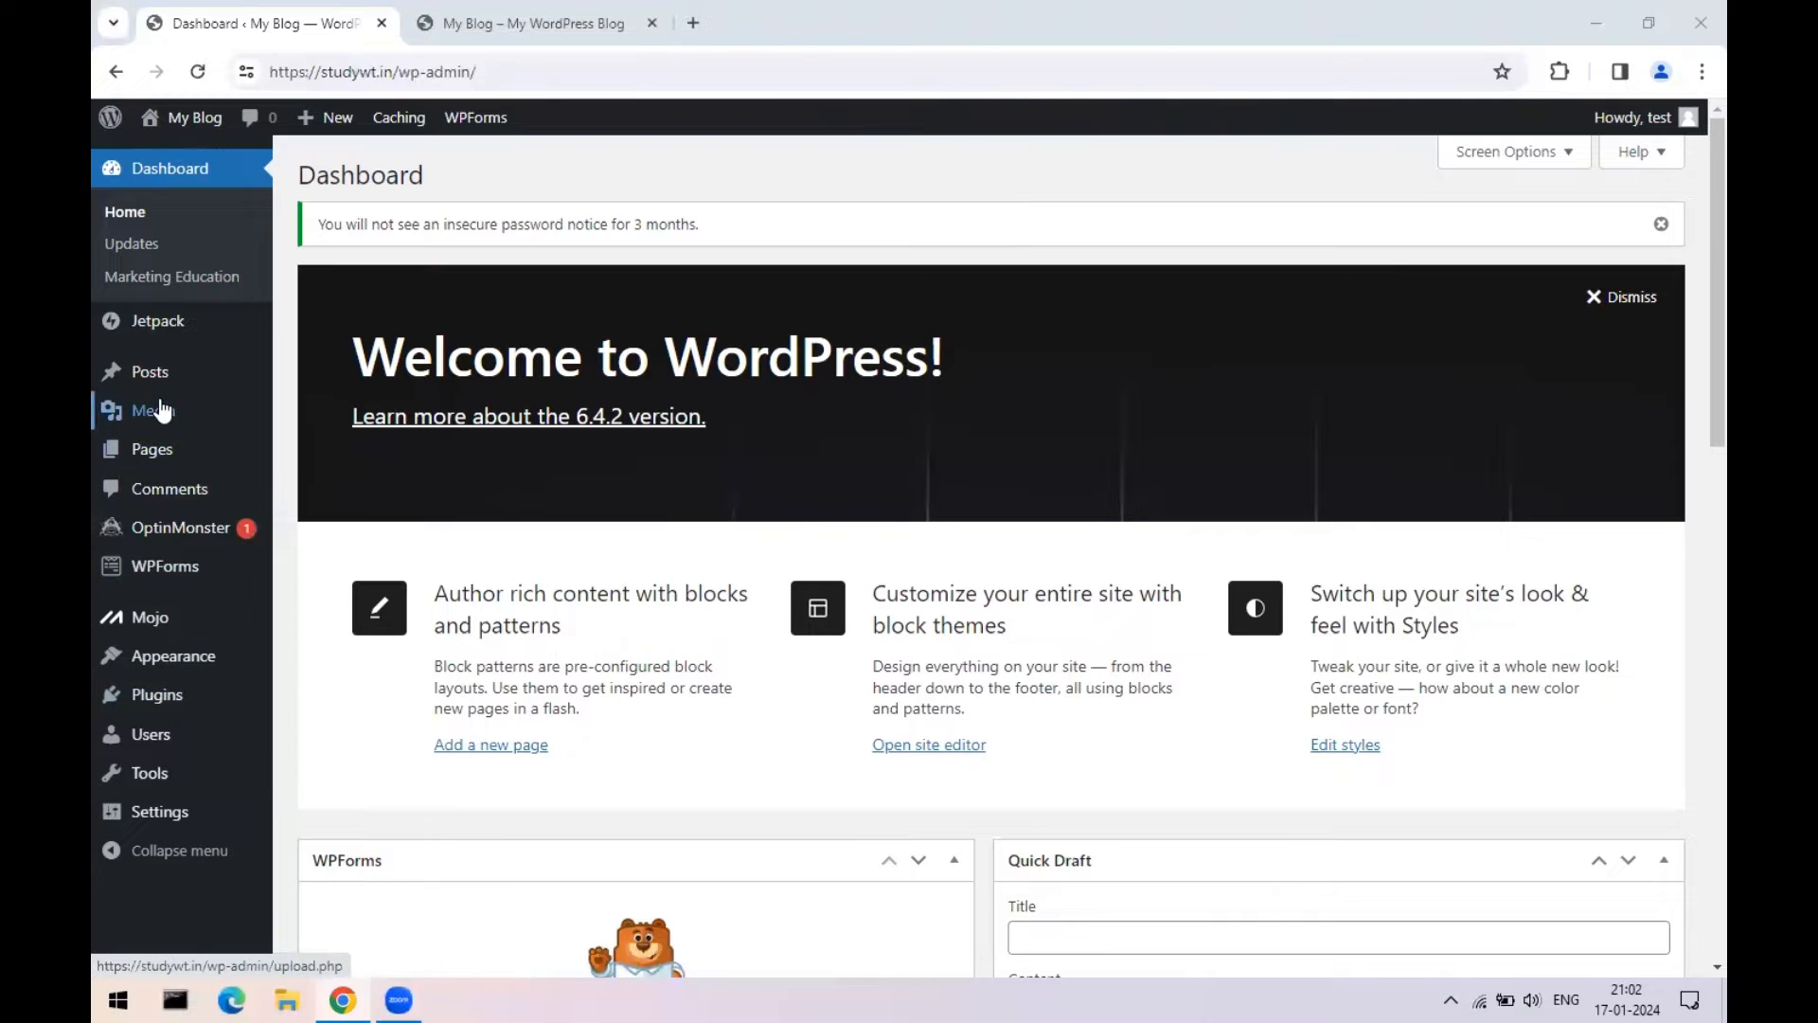
- View the My Blog front page, scroll through its Études architecture sections, then return to the Dashboard
mouse_move(163, 706)
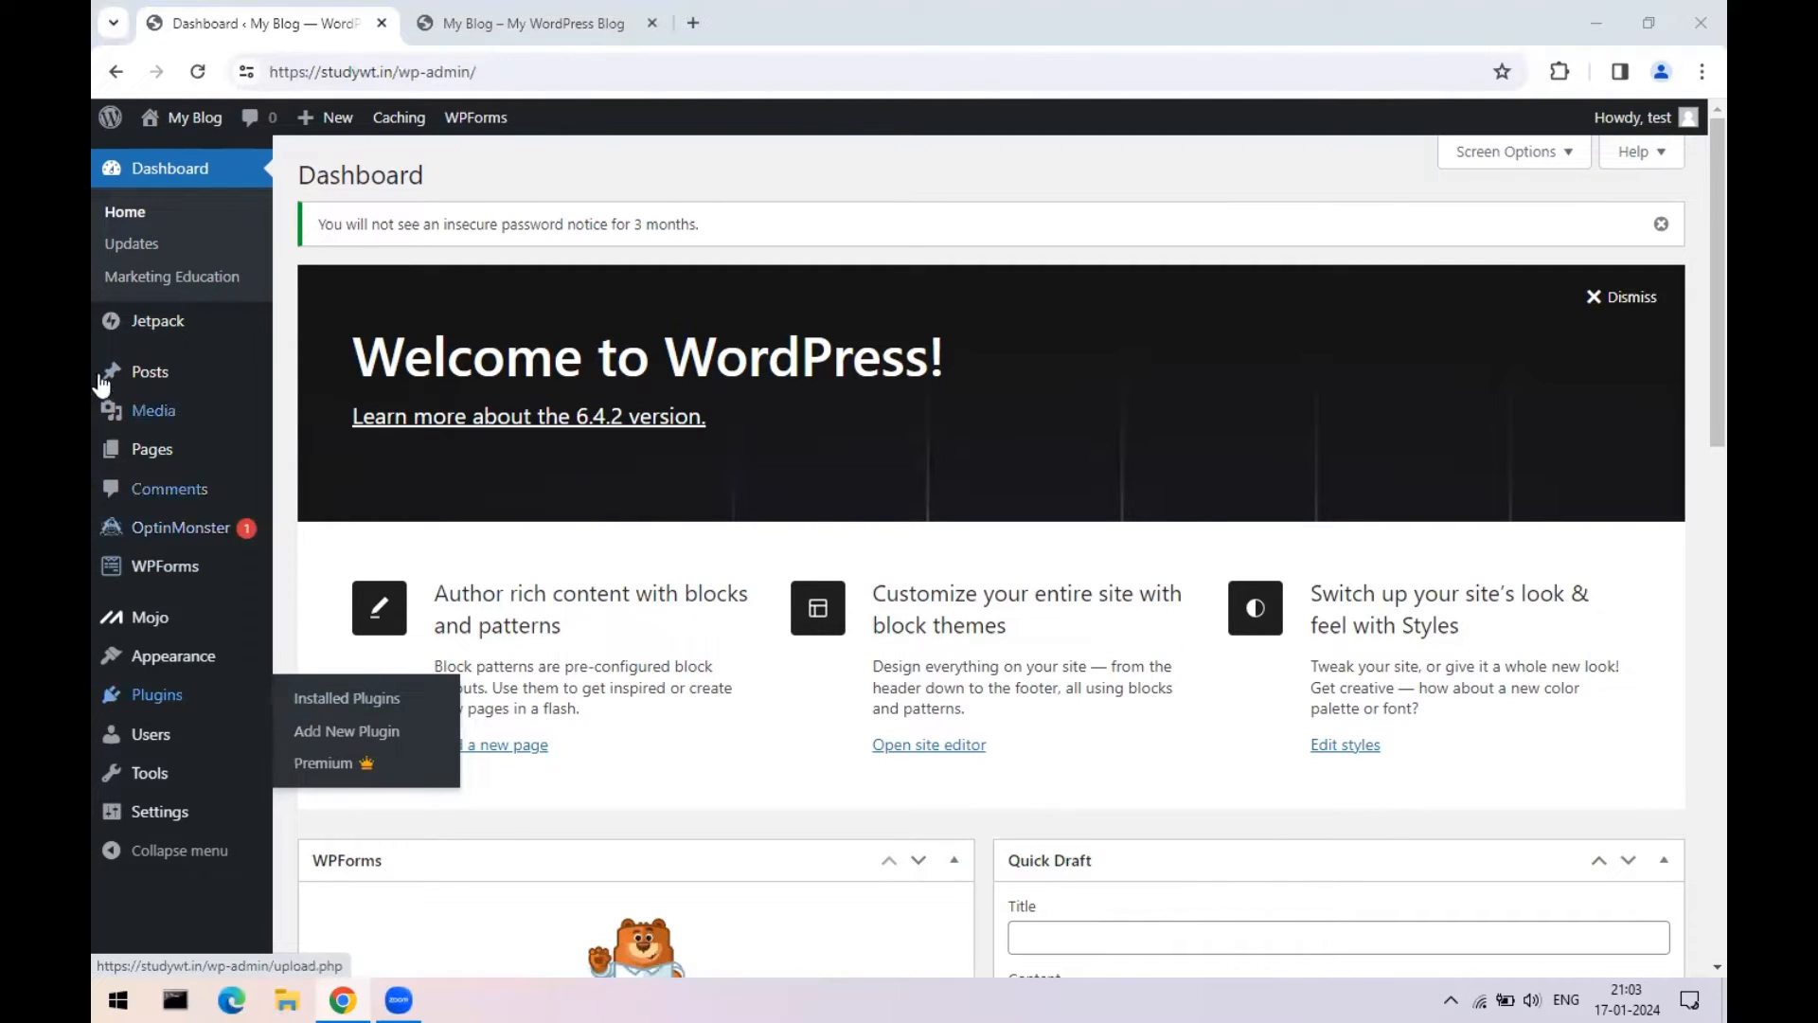
left_click(492, 11)
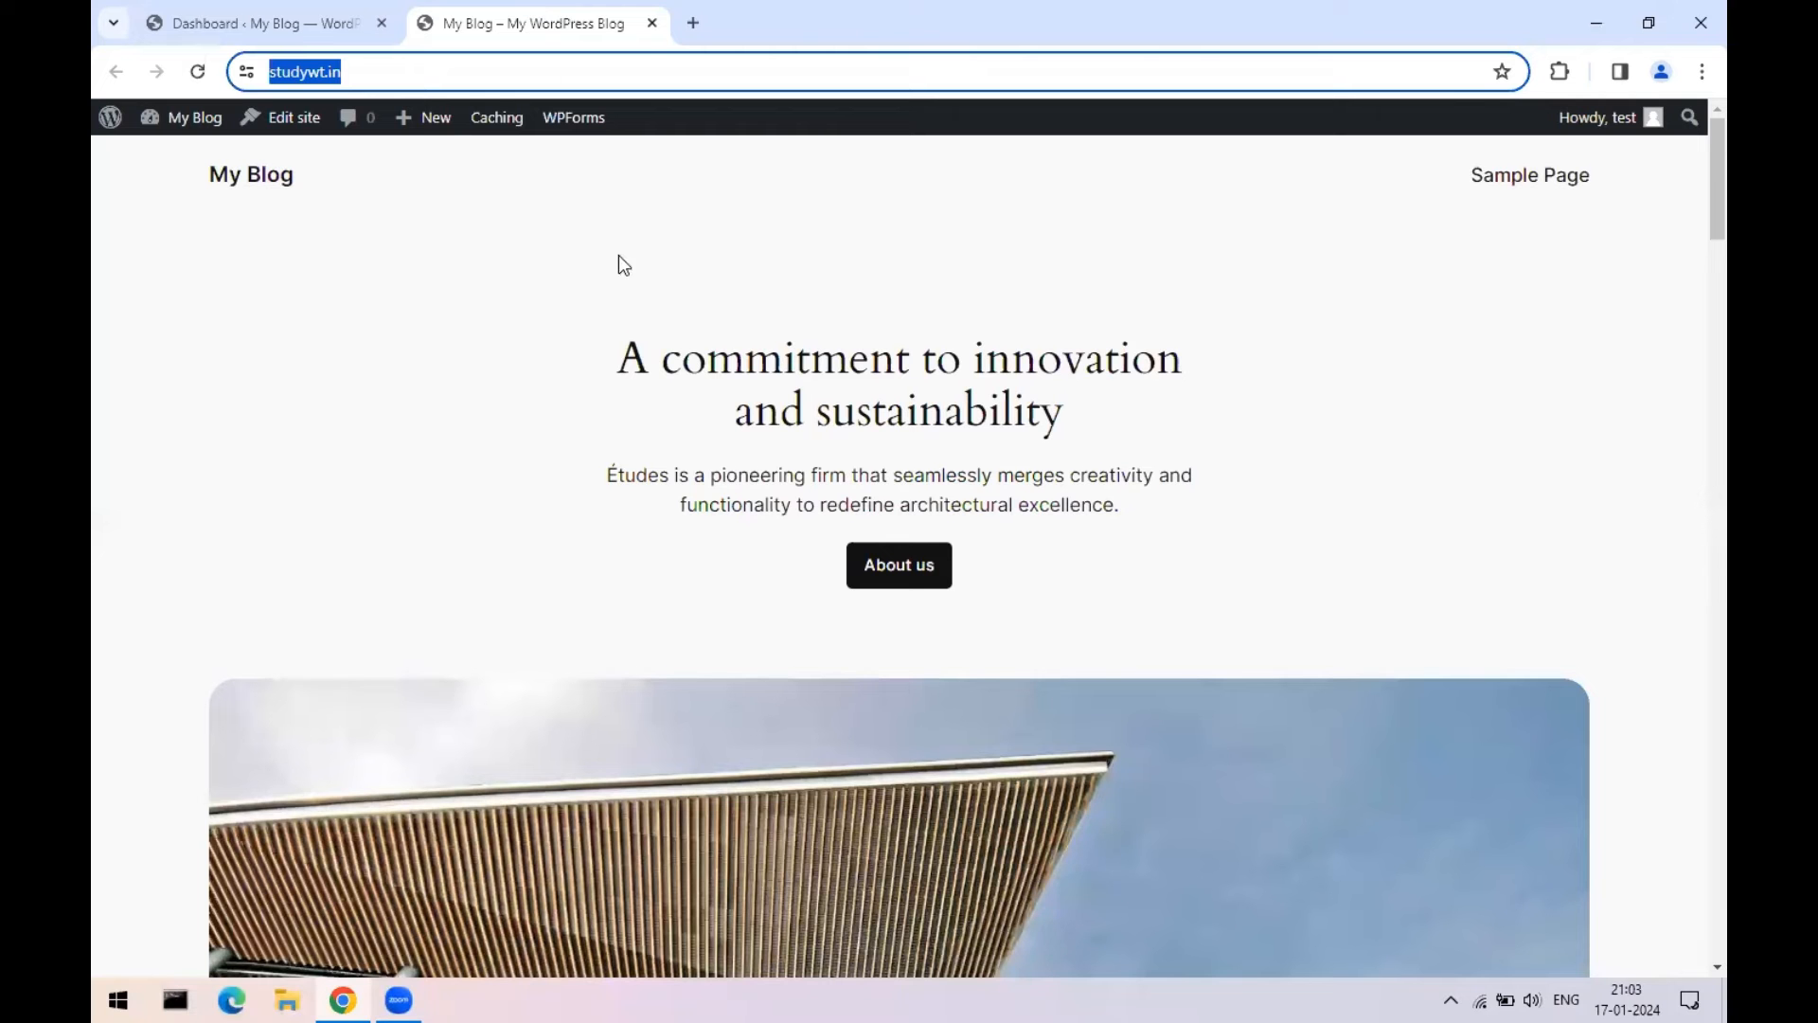
scroll(1269, 549, "down", 7)
scroll(1237, 587, "down", 12)
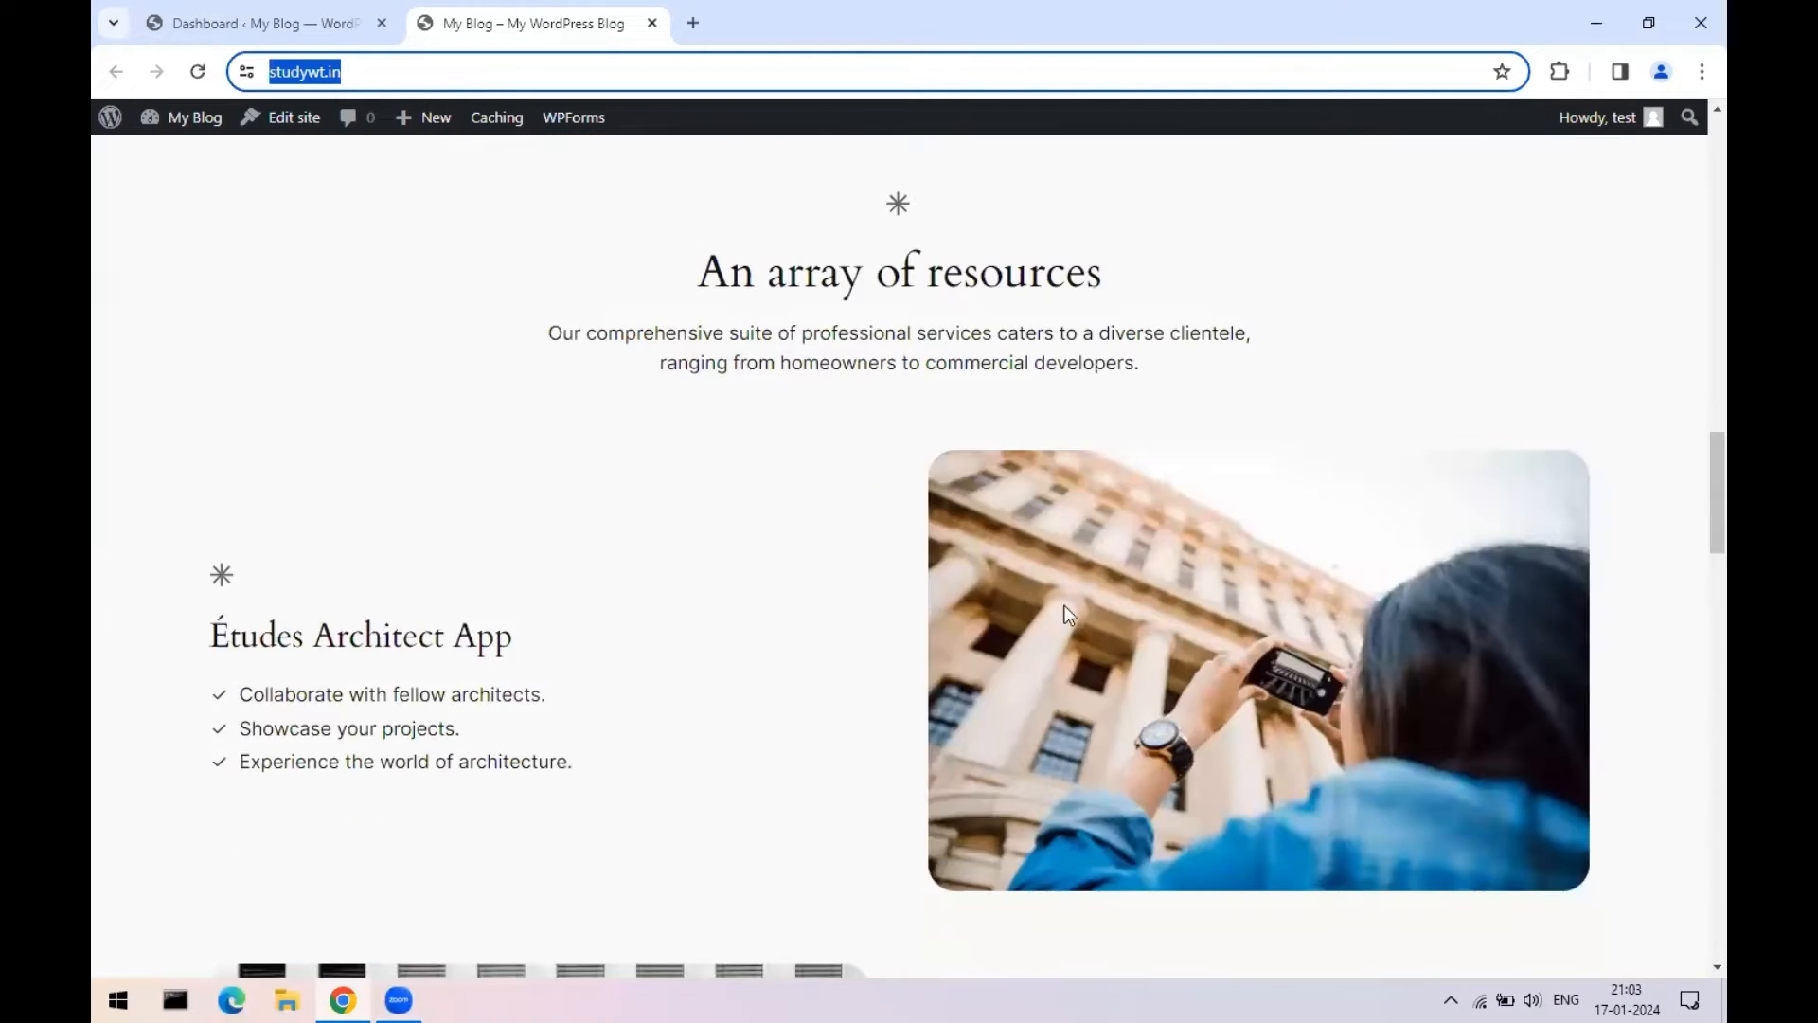
scroll(970, 625, "up", 8)
scroll(973, 627, "up", 6)
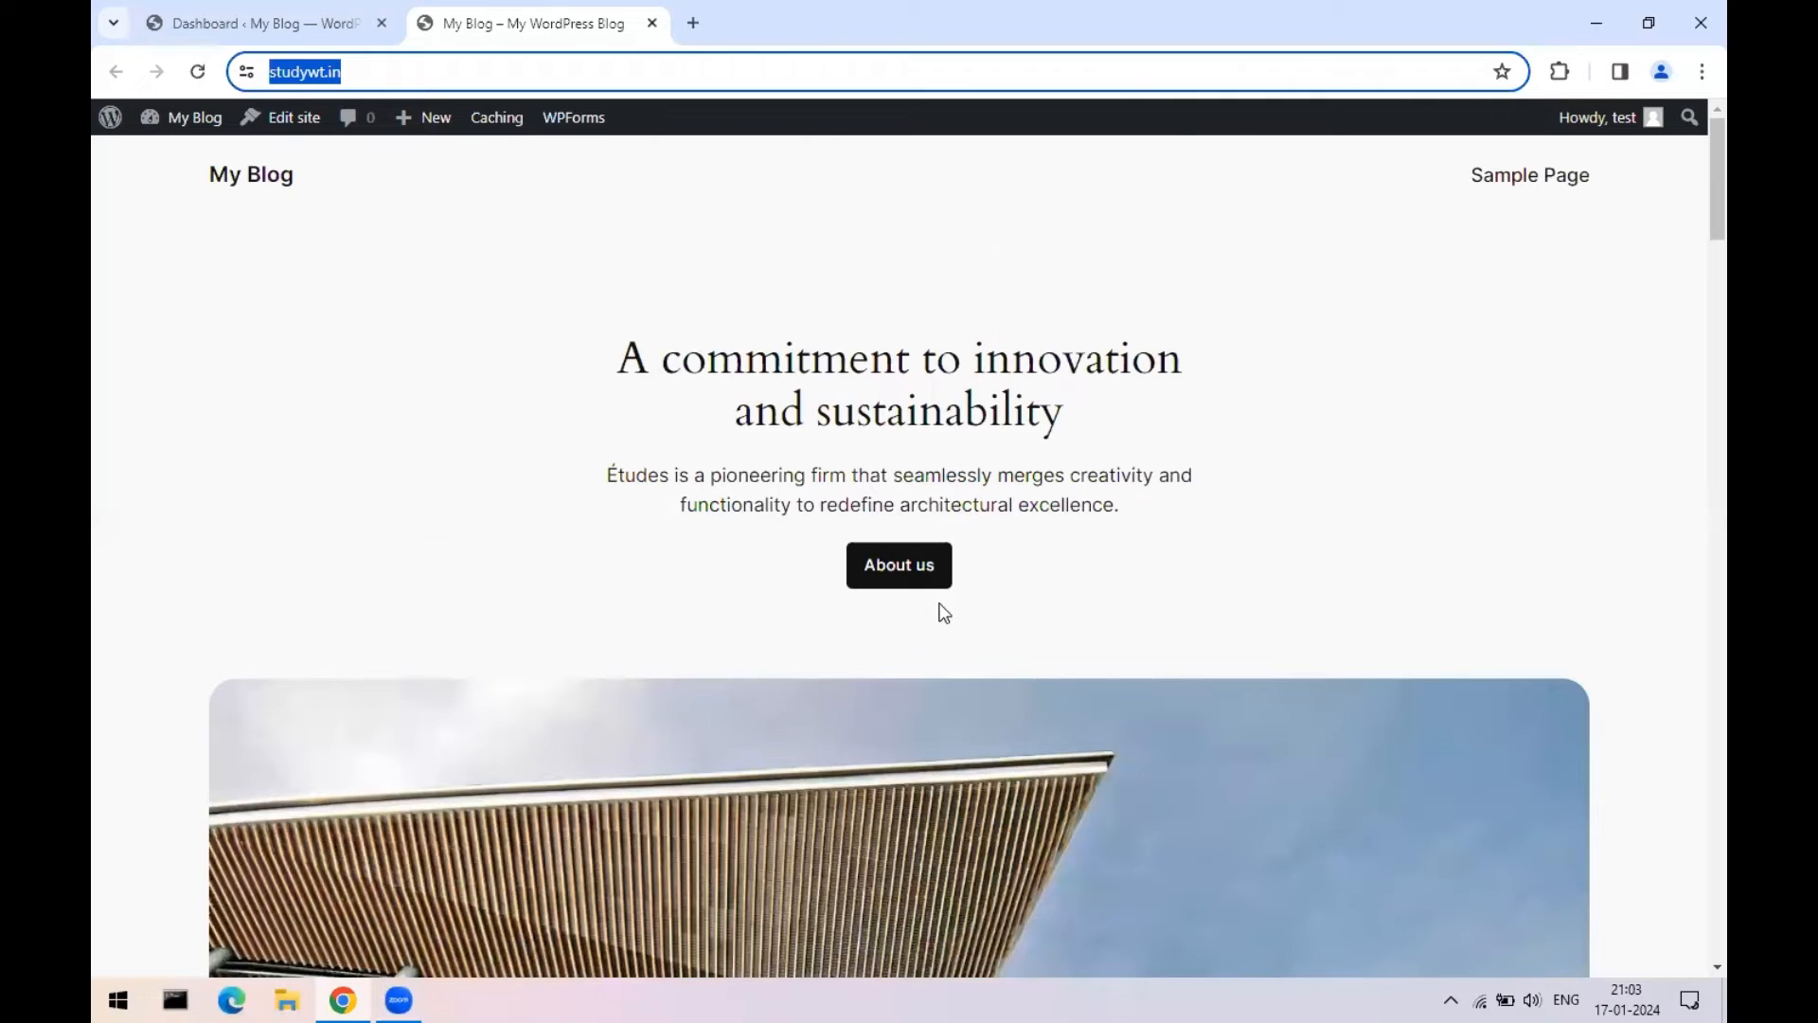
scroll(1053, 617, "down", 6)
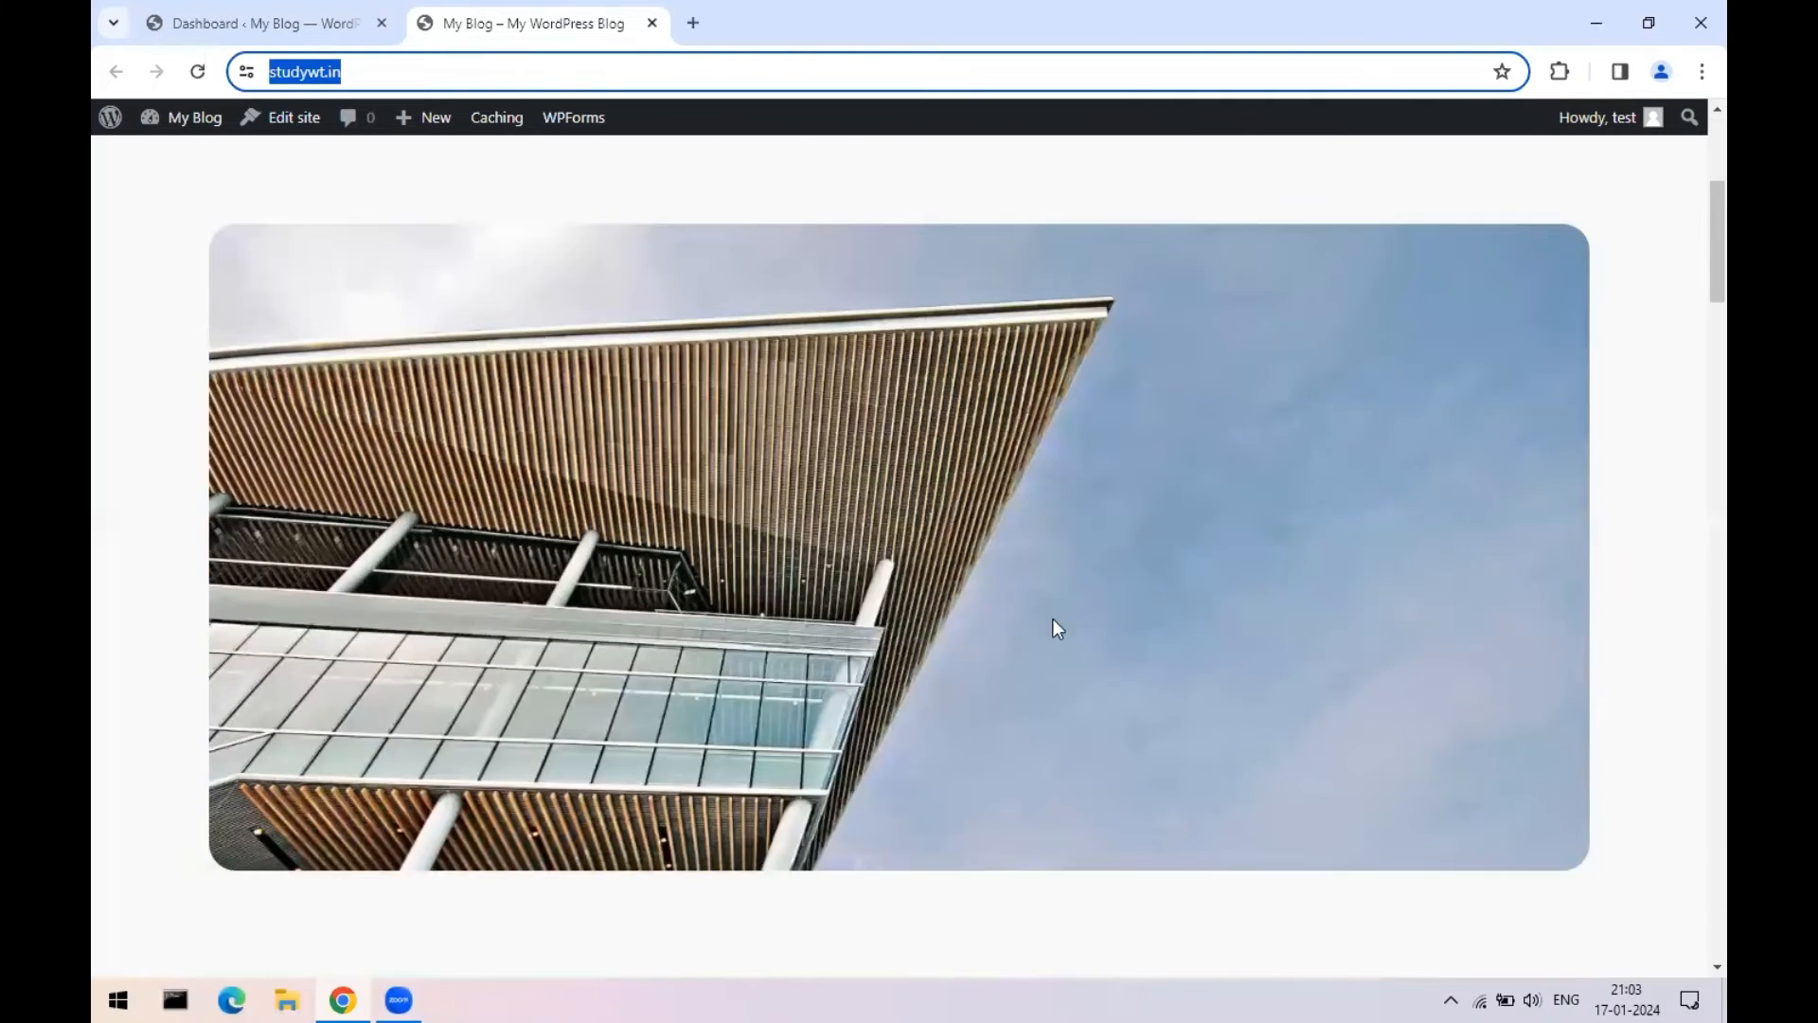
scroll(837, 664, "down", 5)
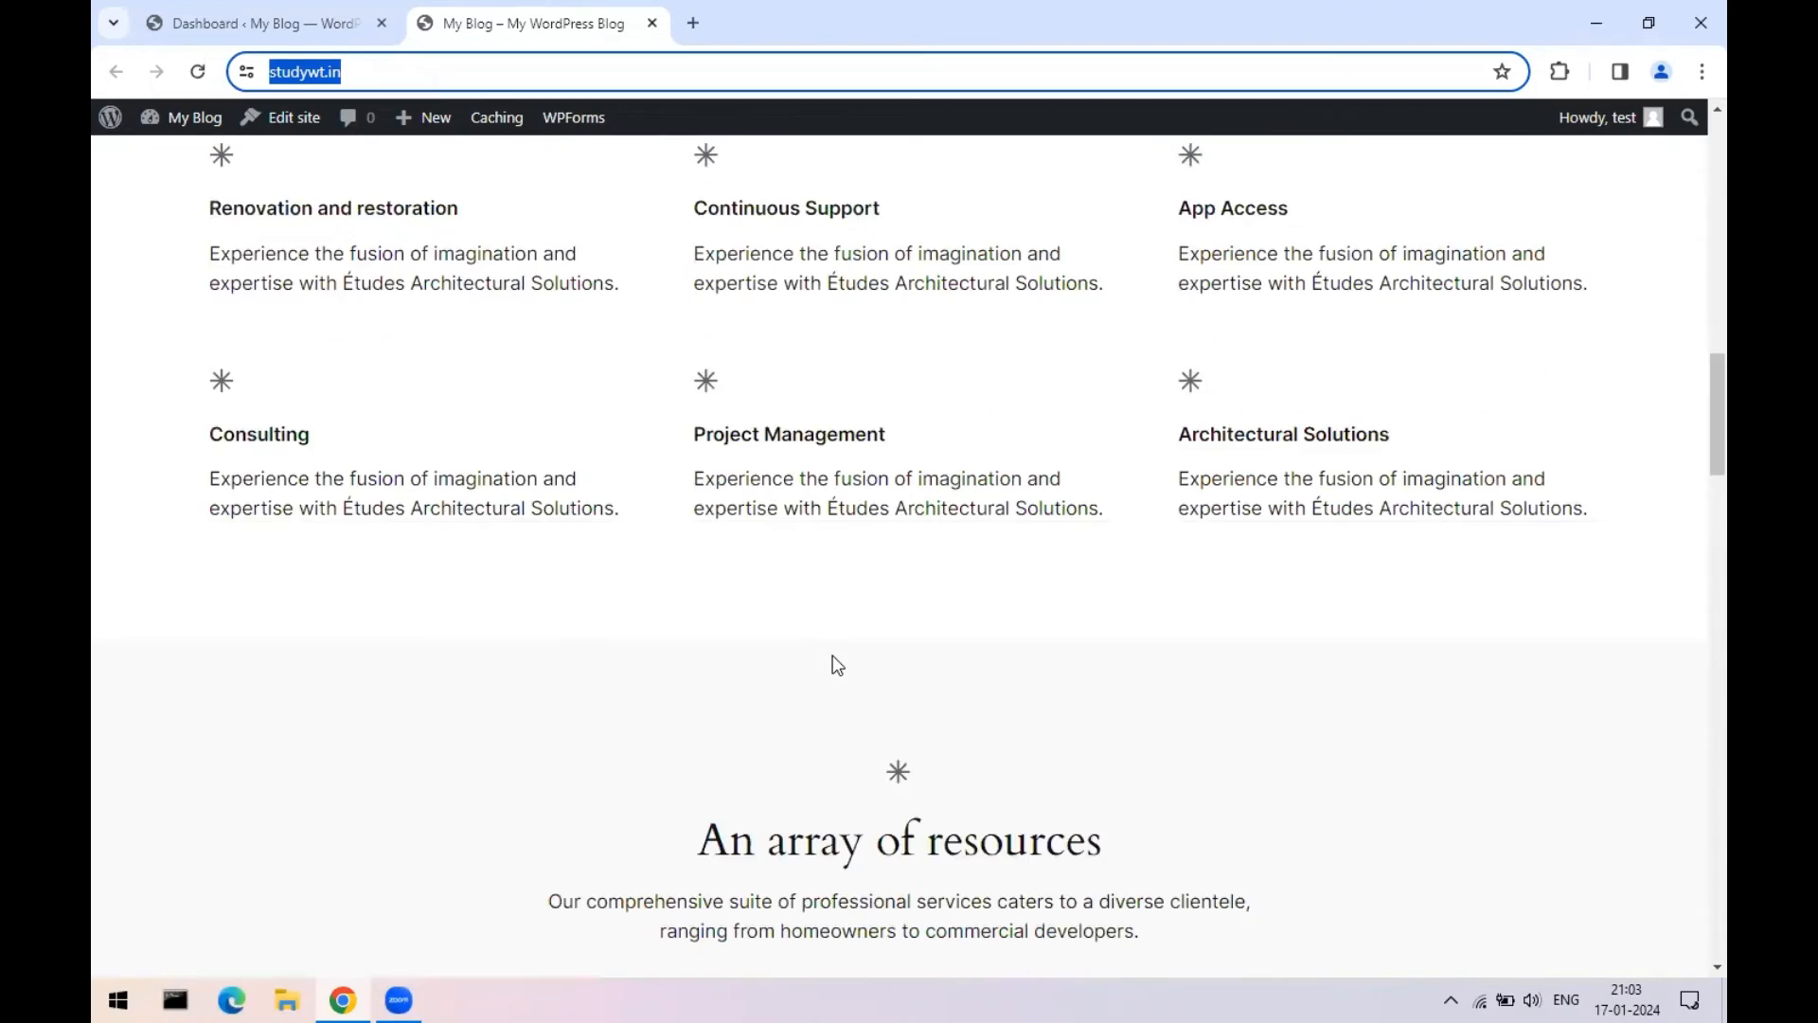
scroll(837, 665, "up", 10)
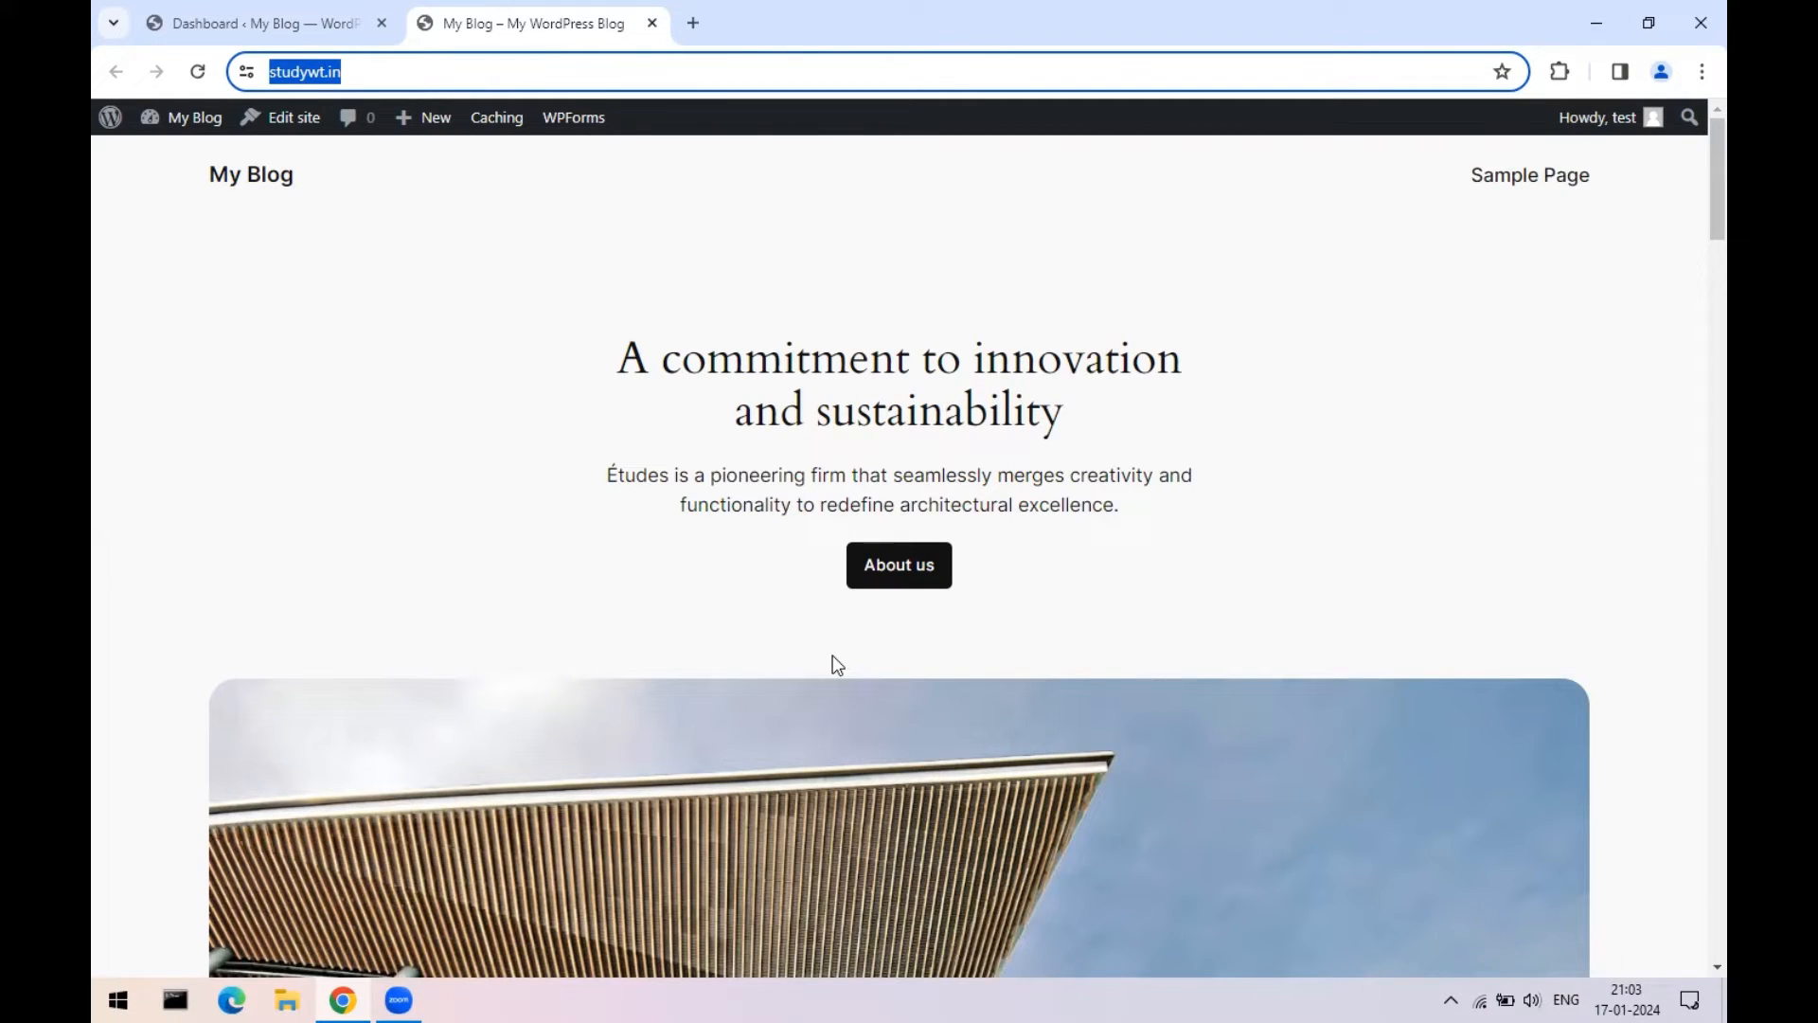
left_click(238, 21)
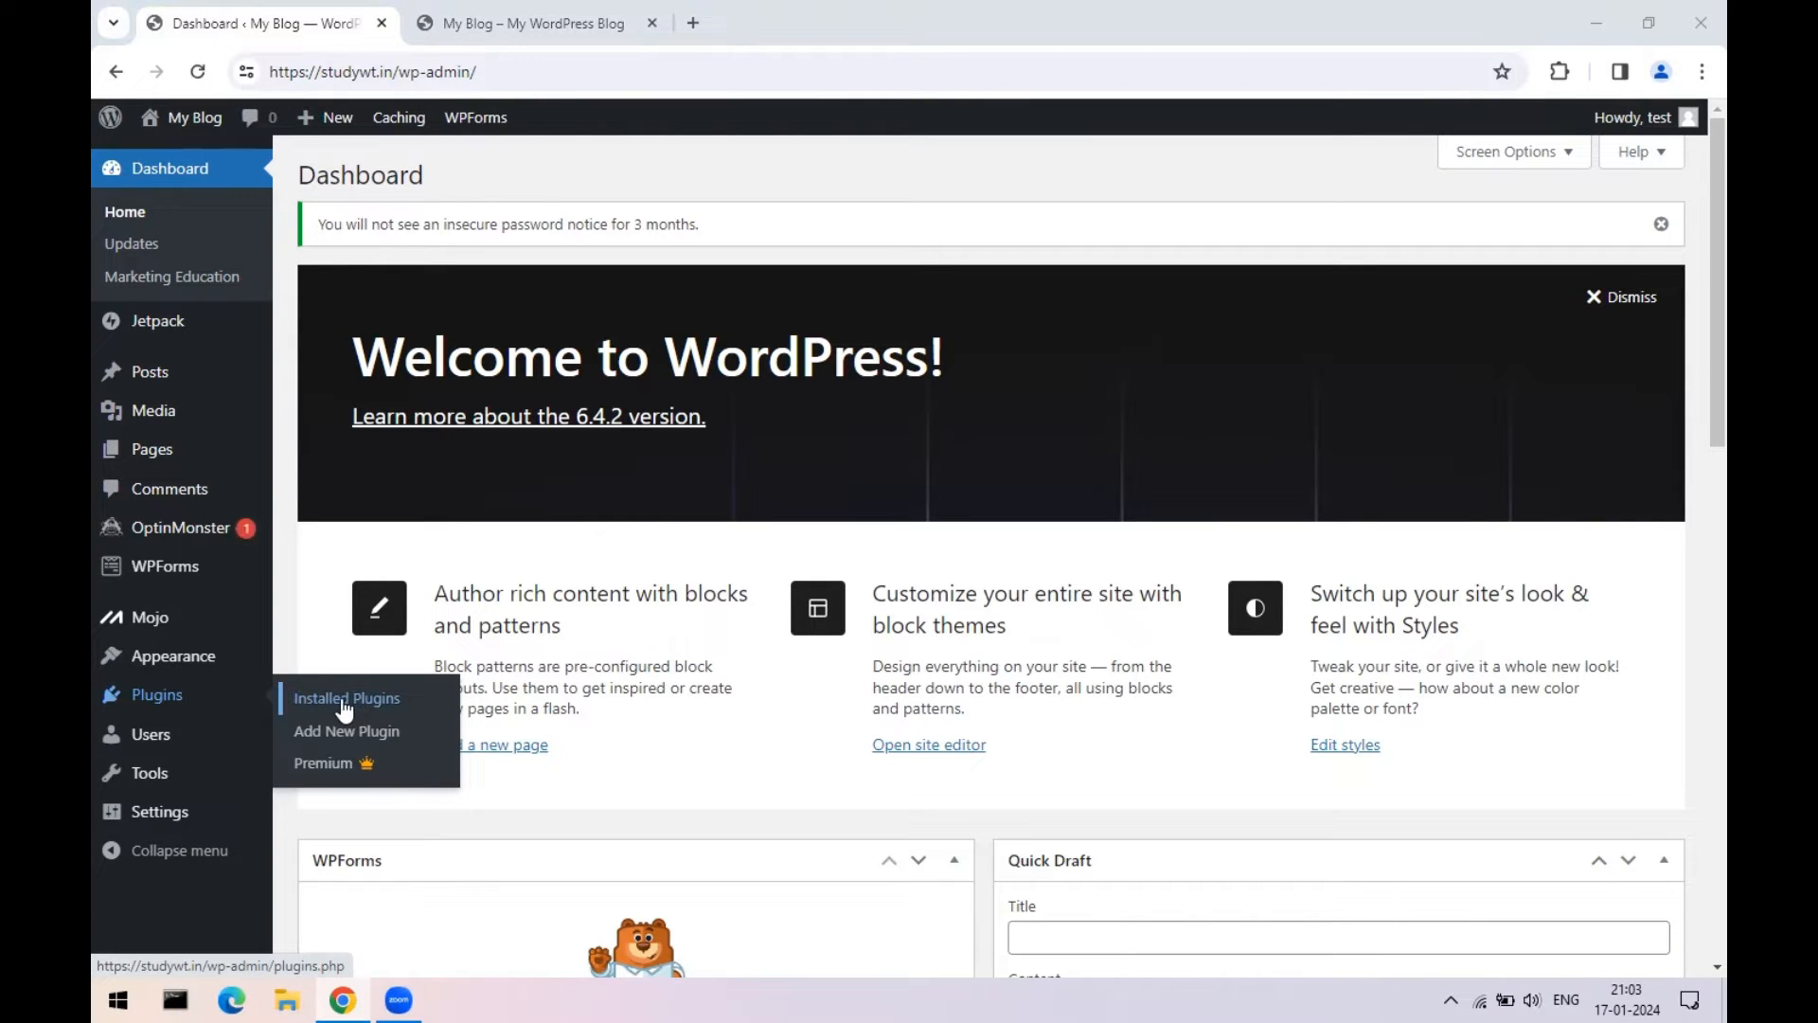
- Open Plugins > Installed Plugins and review the six listed plugins
left_click(336, 706)
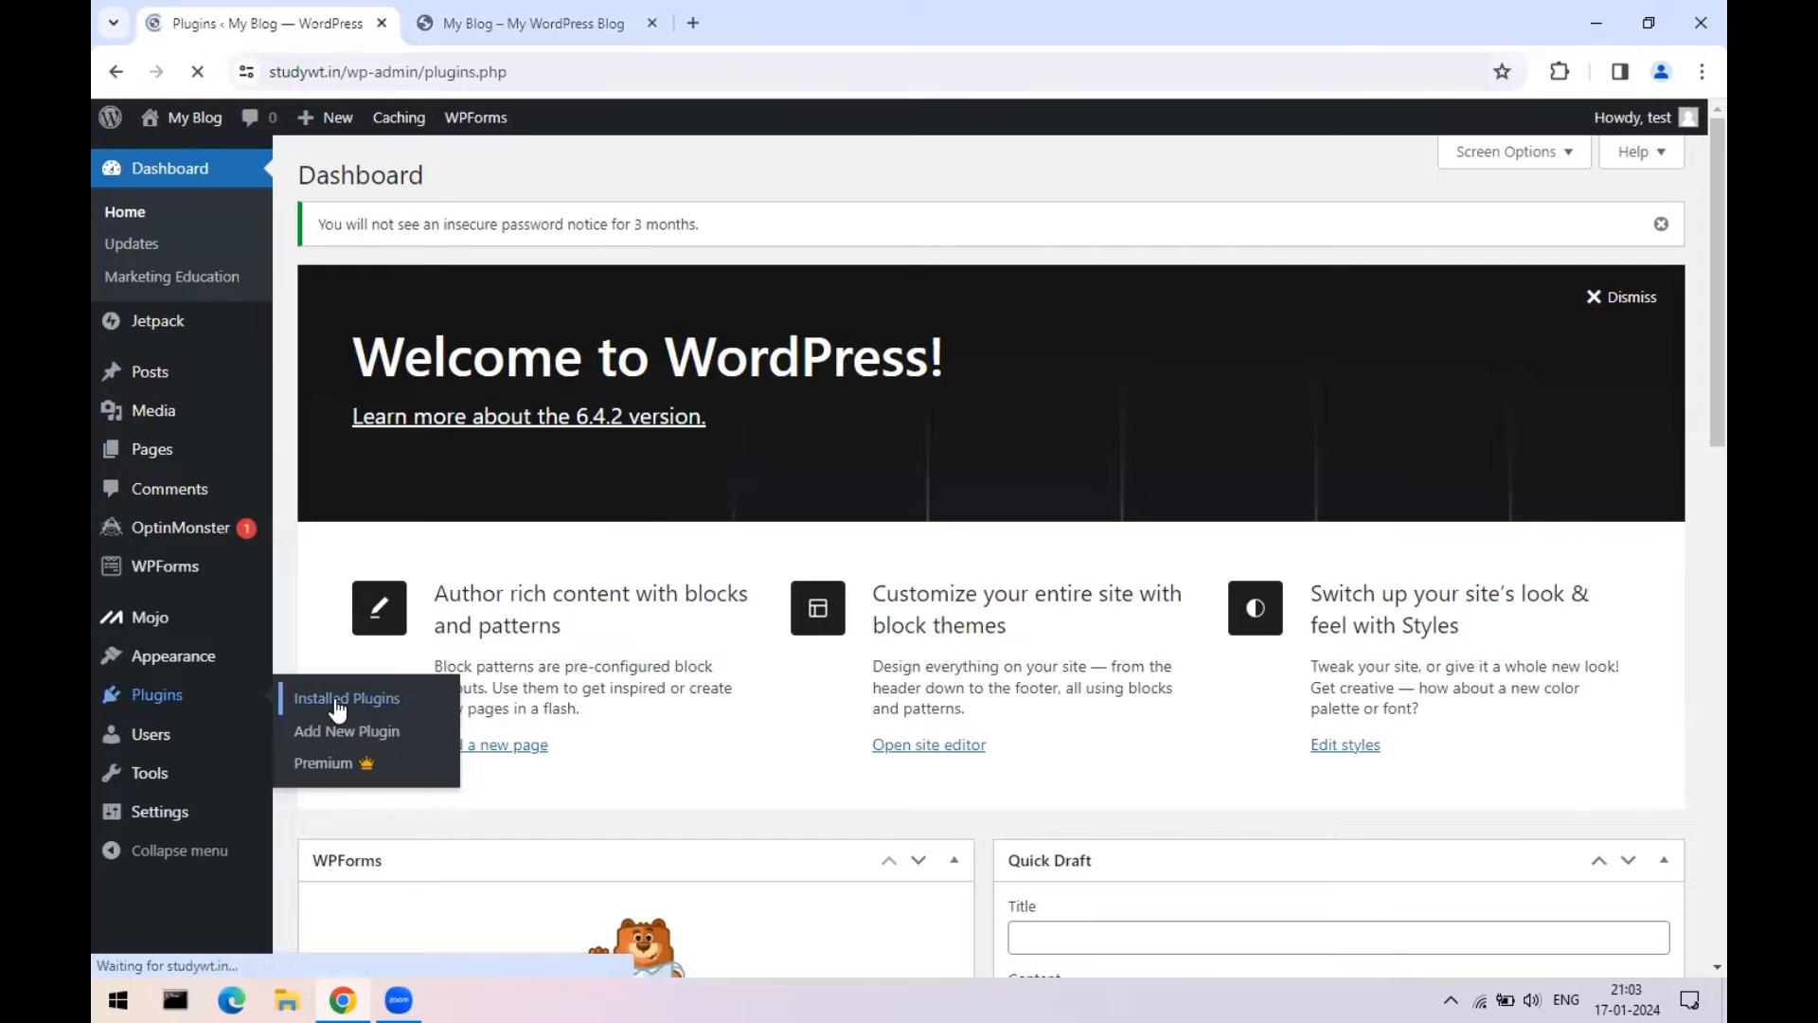
scroll(873, 484, "down", 2)
scroll(873, 485, "down", 1)
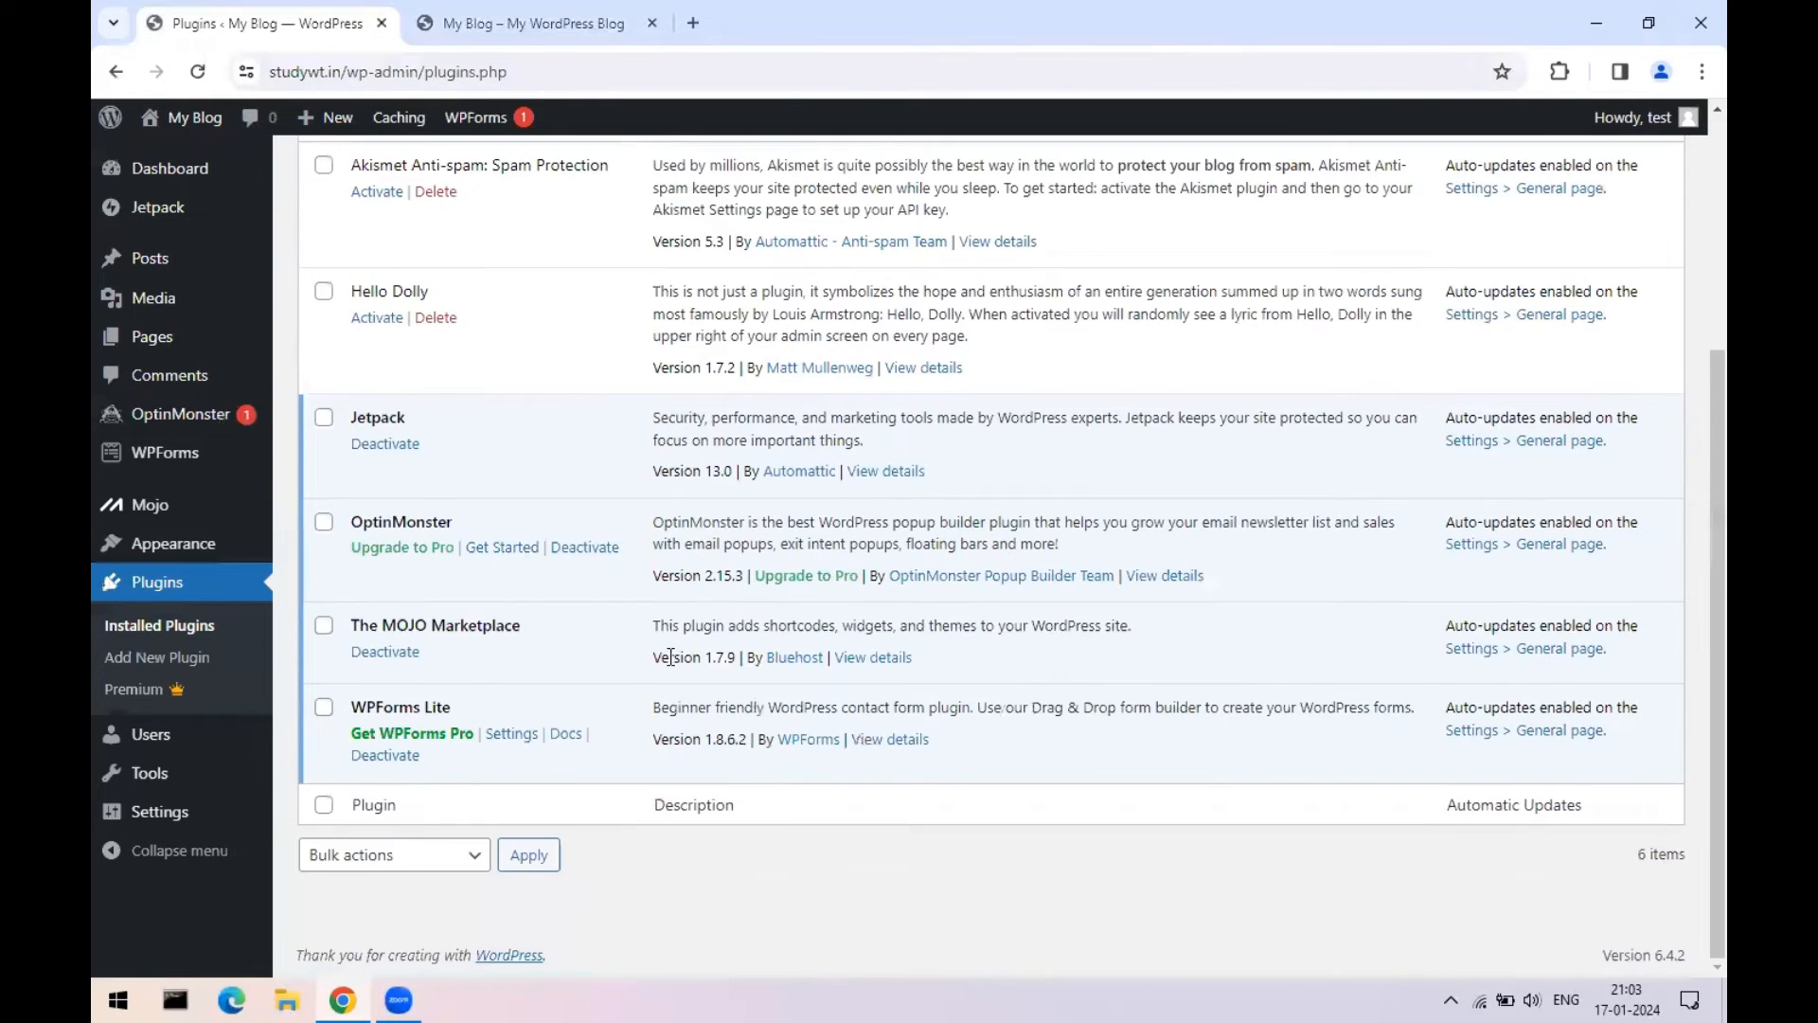
scroll(469, 767, "up", 3)
- Select all six plugins and apply the Deactivate bulk action
scroll(452, 860, "down", 3)
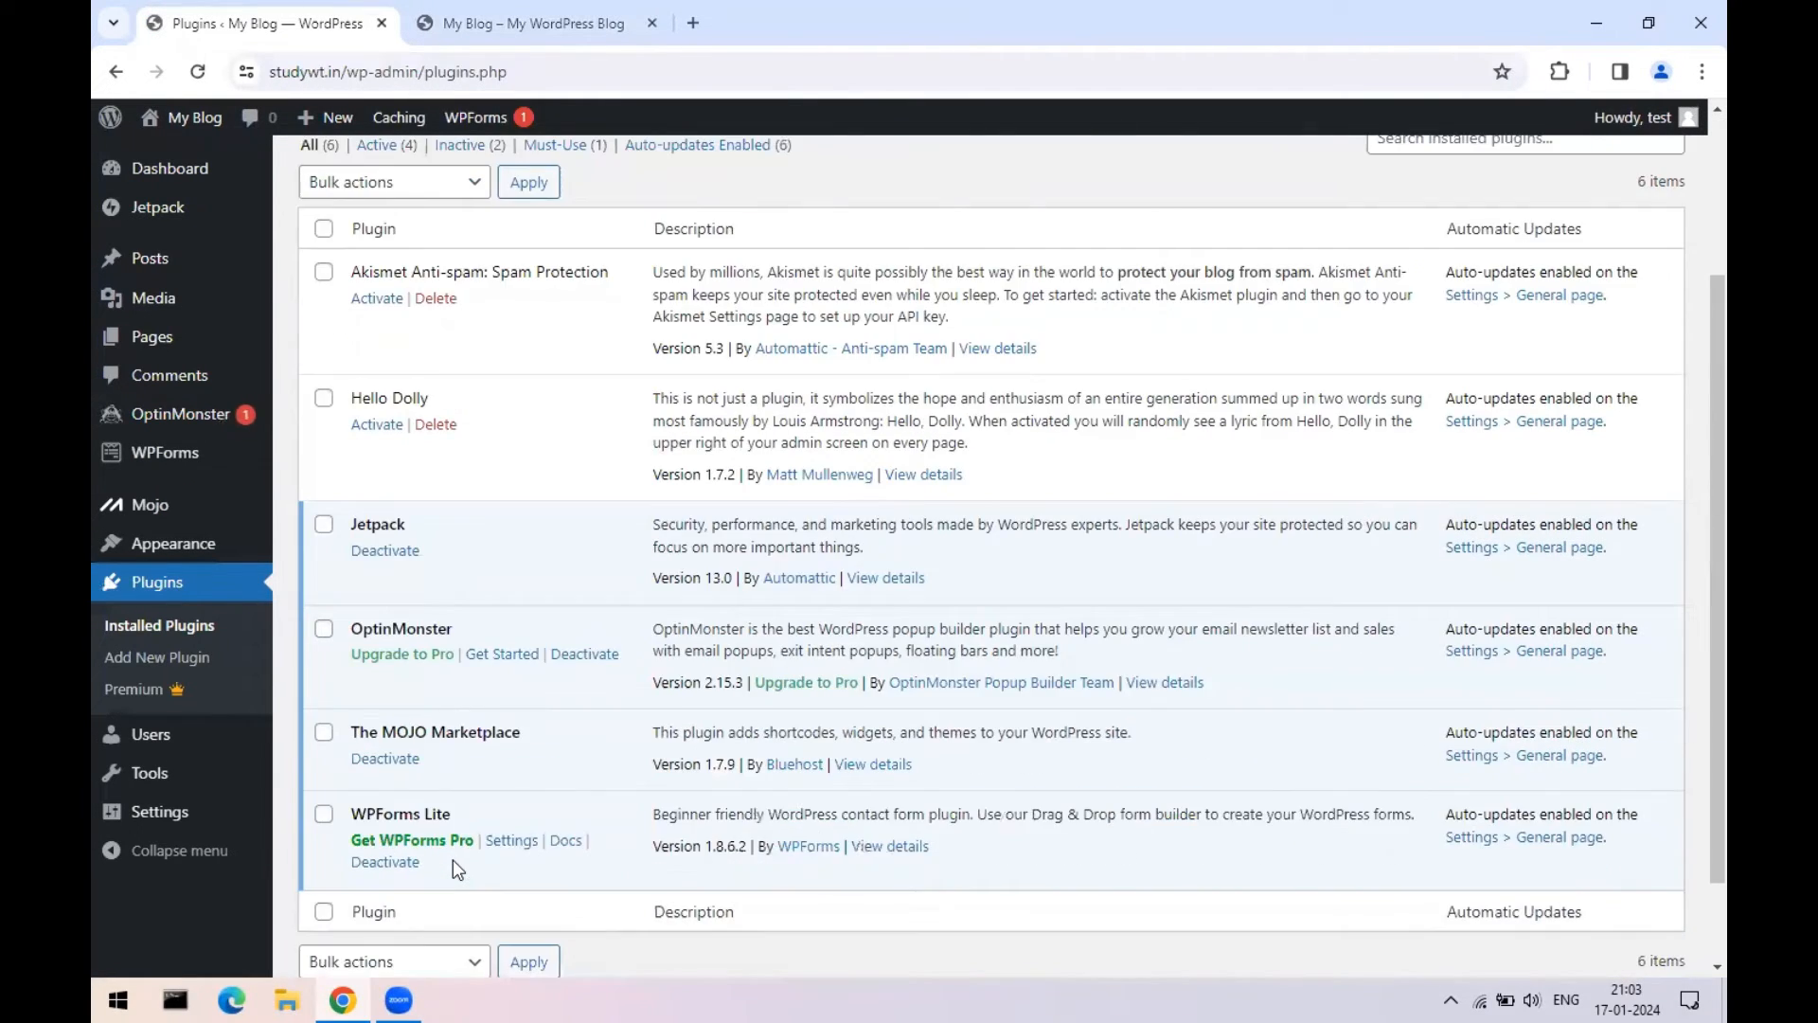
scroll(452, 860, "up", 2)
left_click(324, 385)
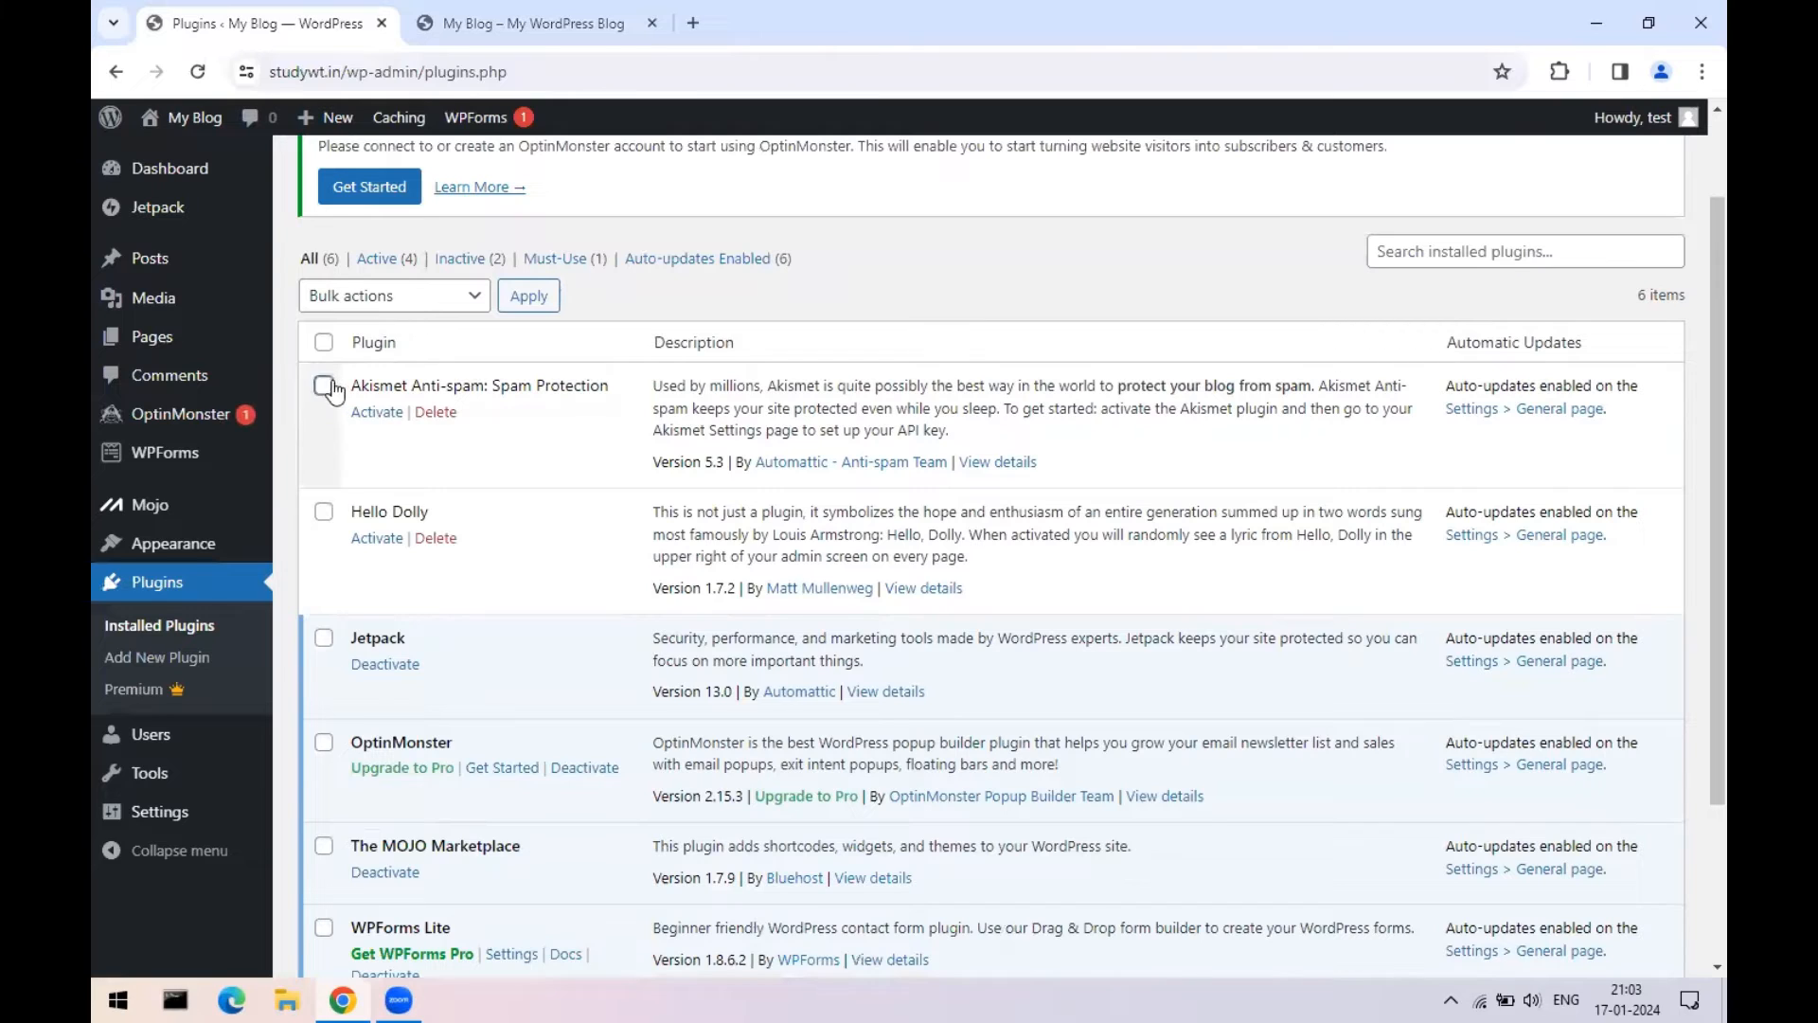
left_click(324, 511)
left_click(324, 640)
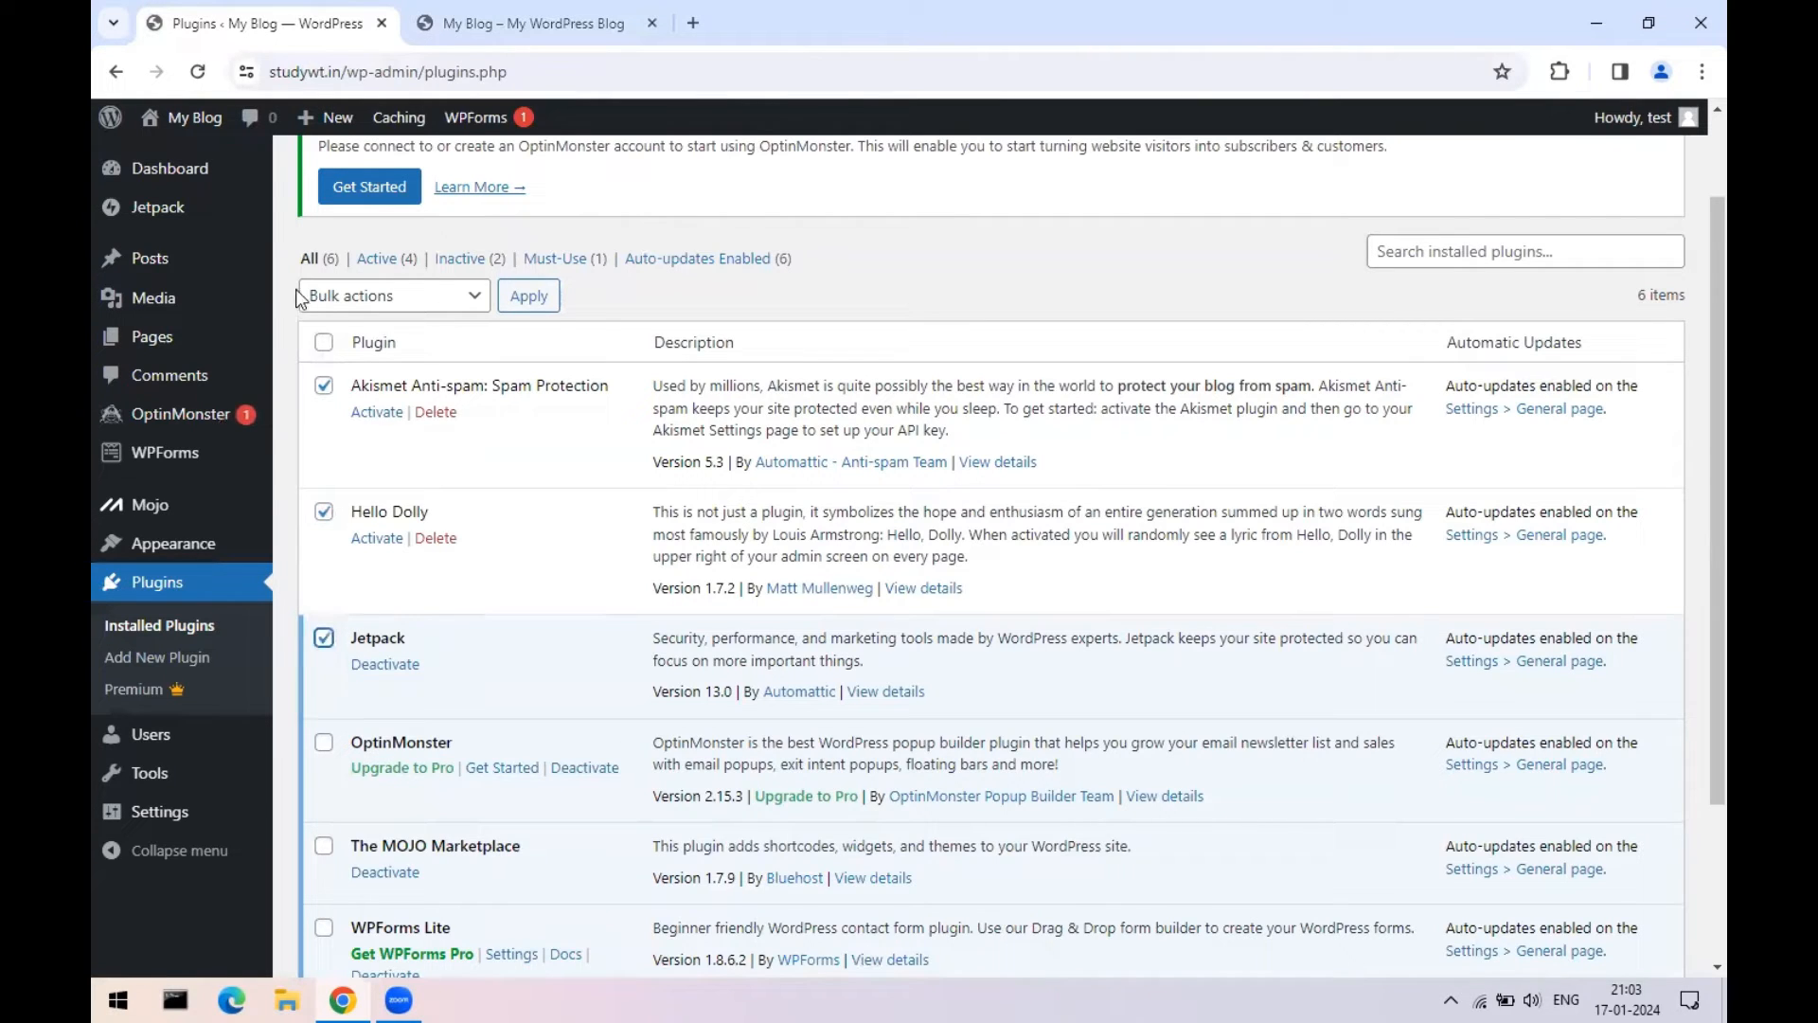
left_click(324, 341)
scroll(1001, 476, "down", 1)
scroll(994, 477, "down", 2)
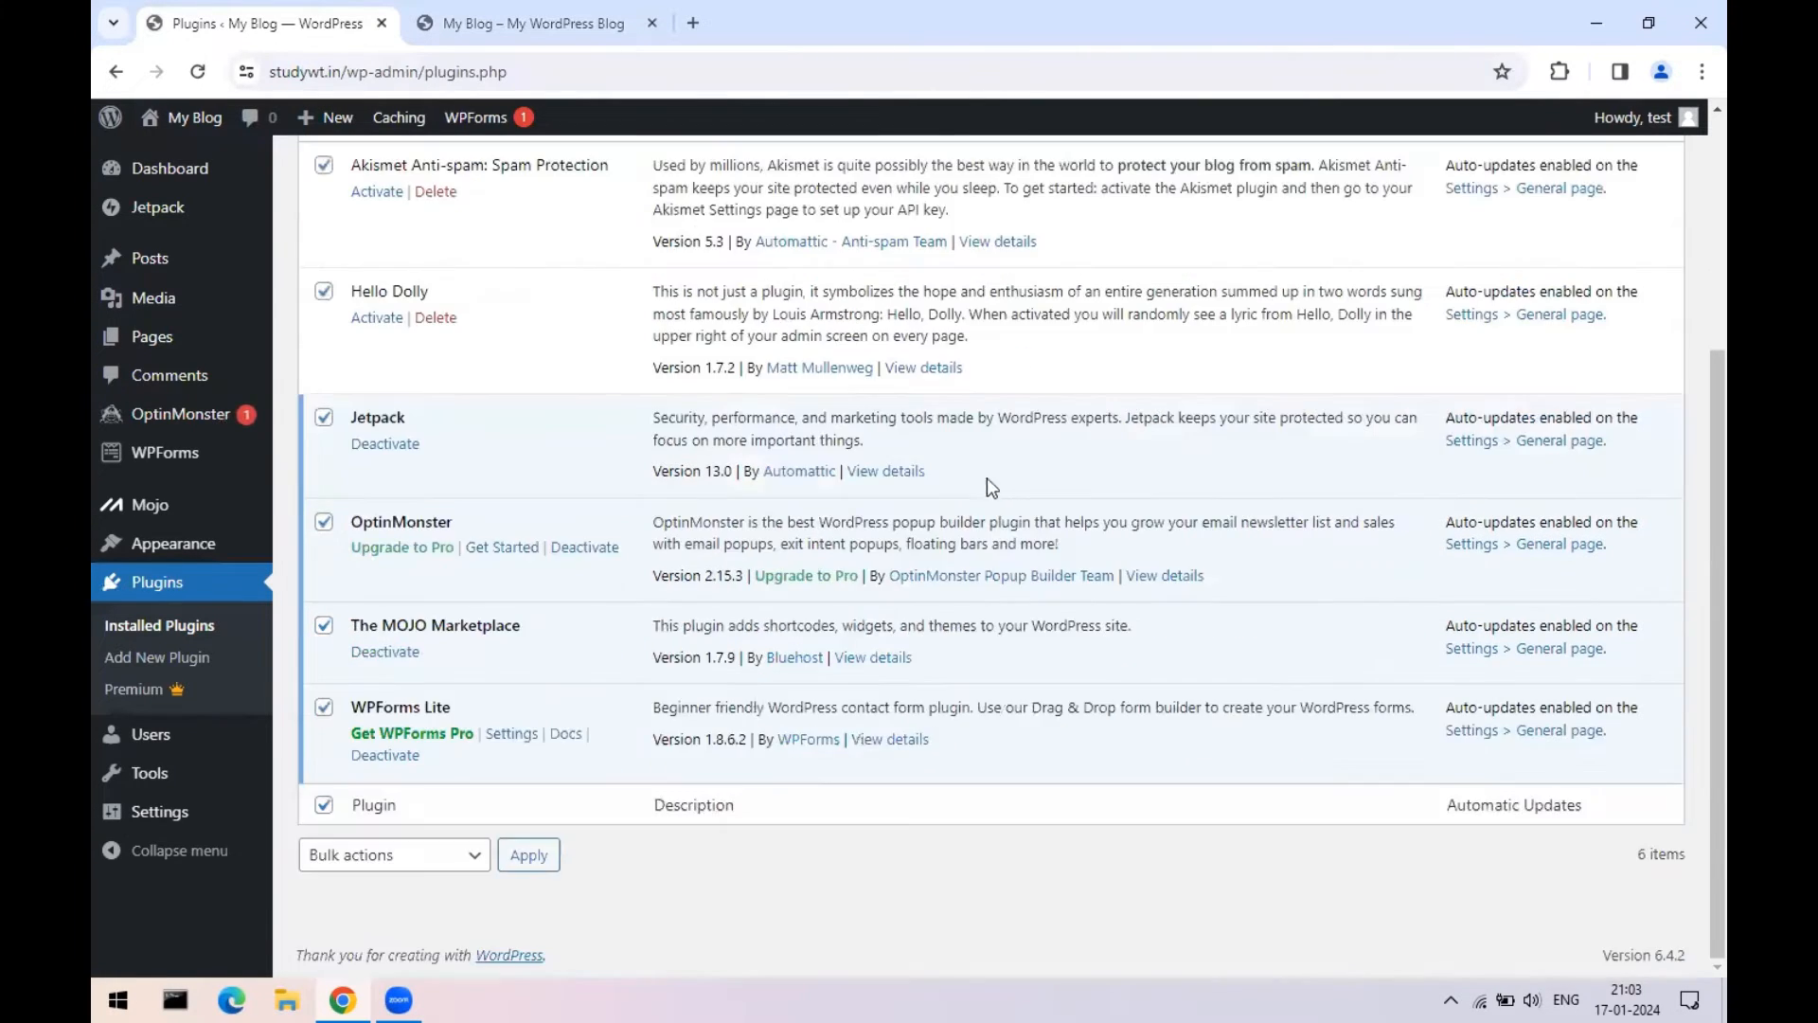
scroll(987, 477, "up", 5)
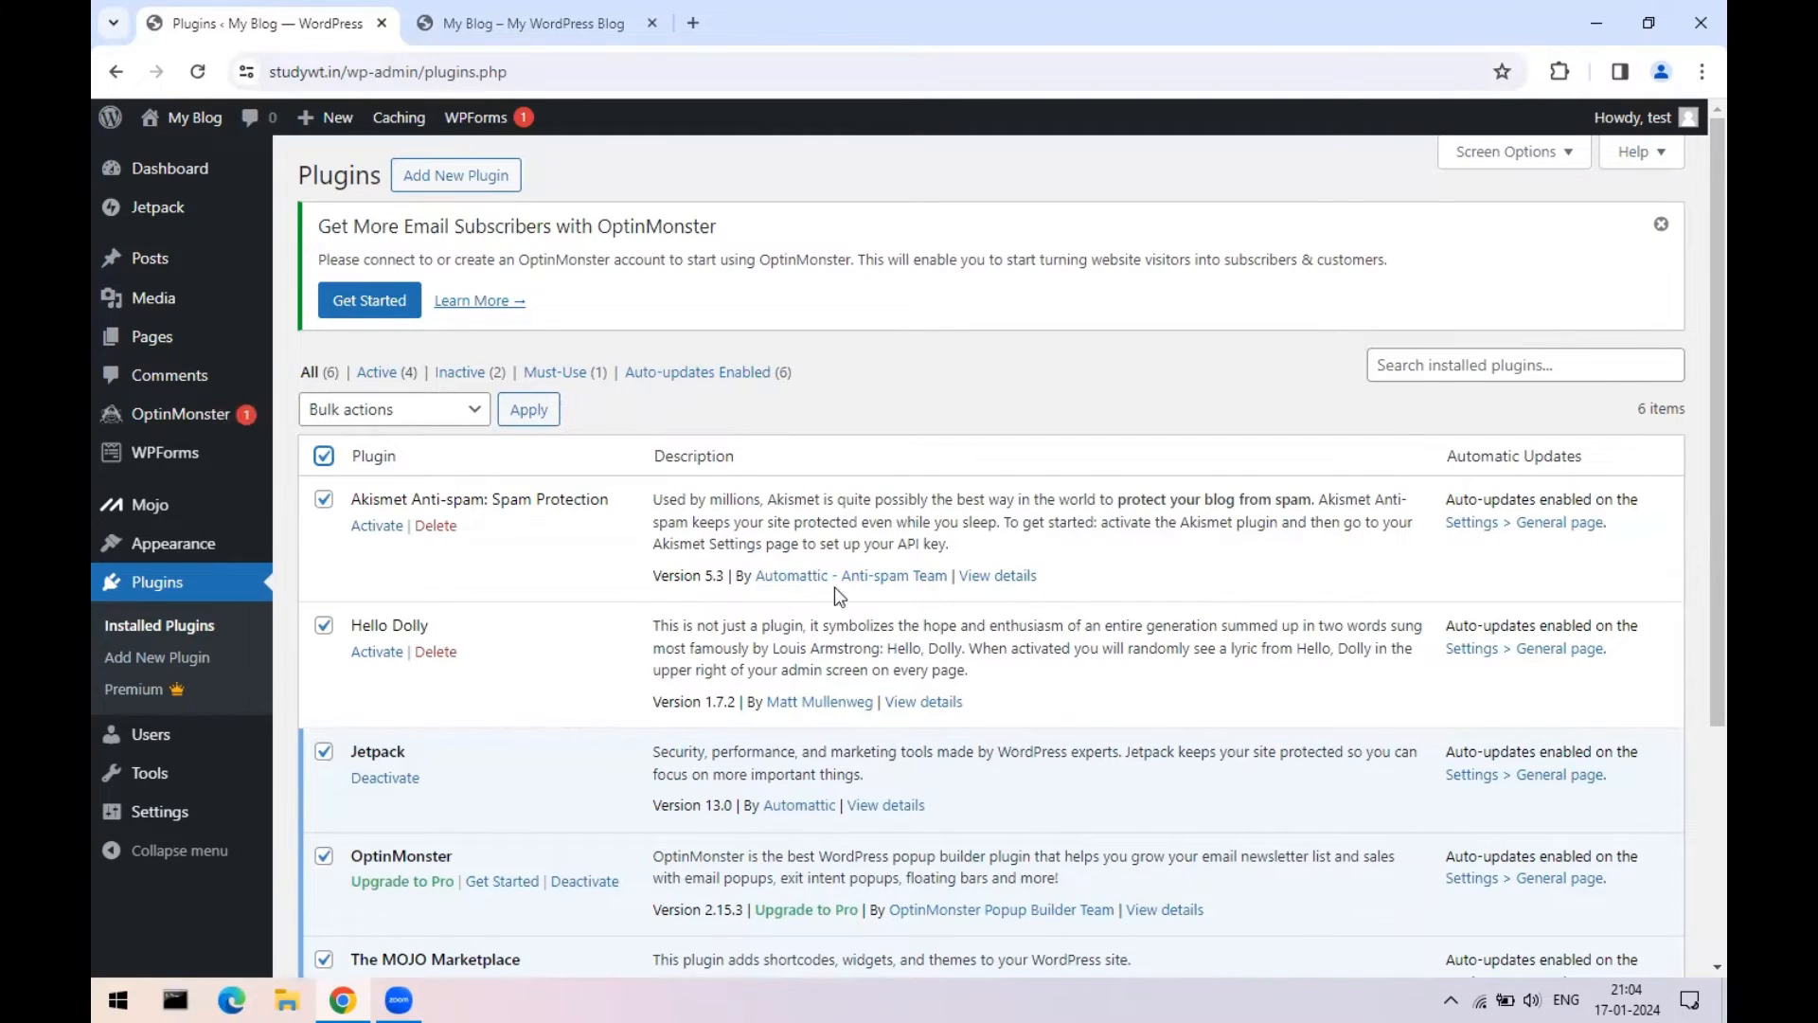
scroll(662, 502, "down", 1)
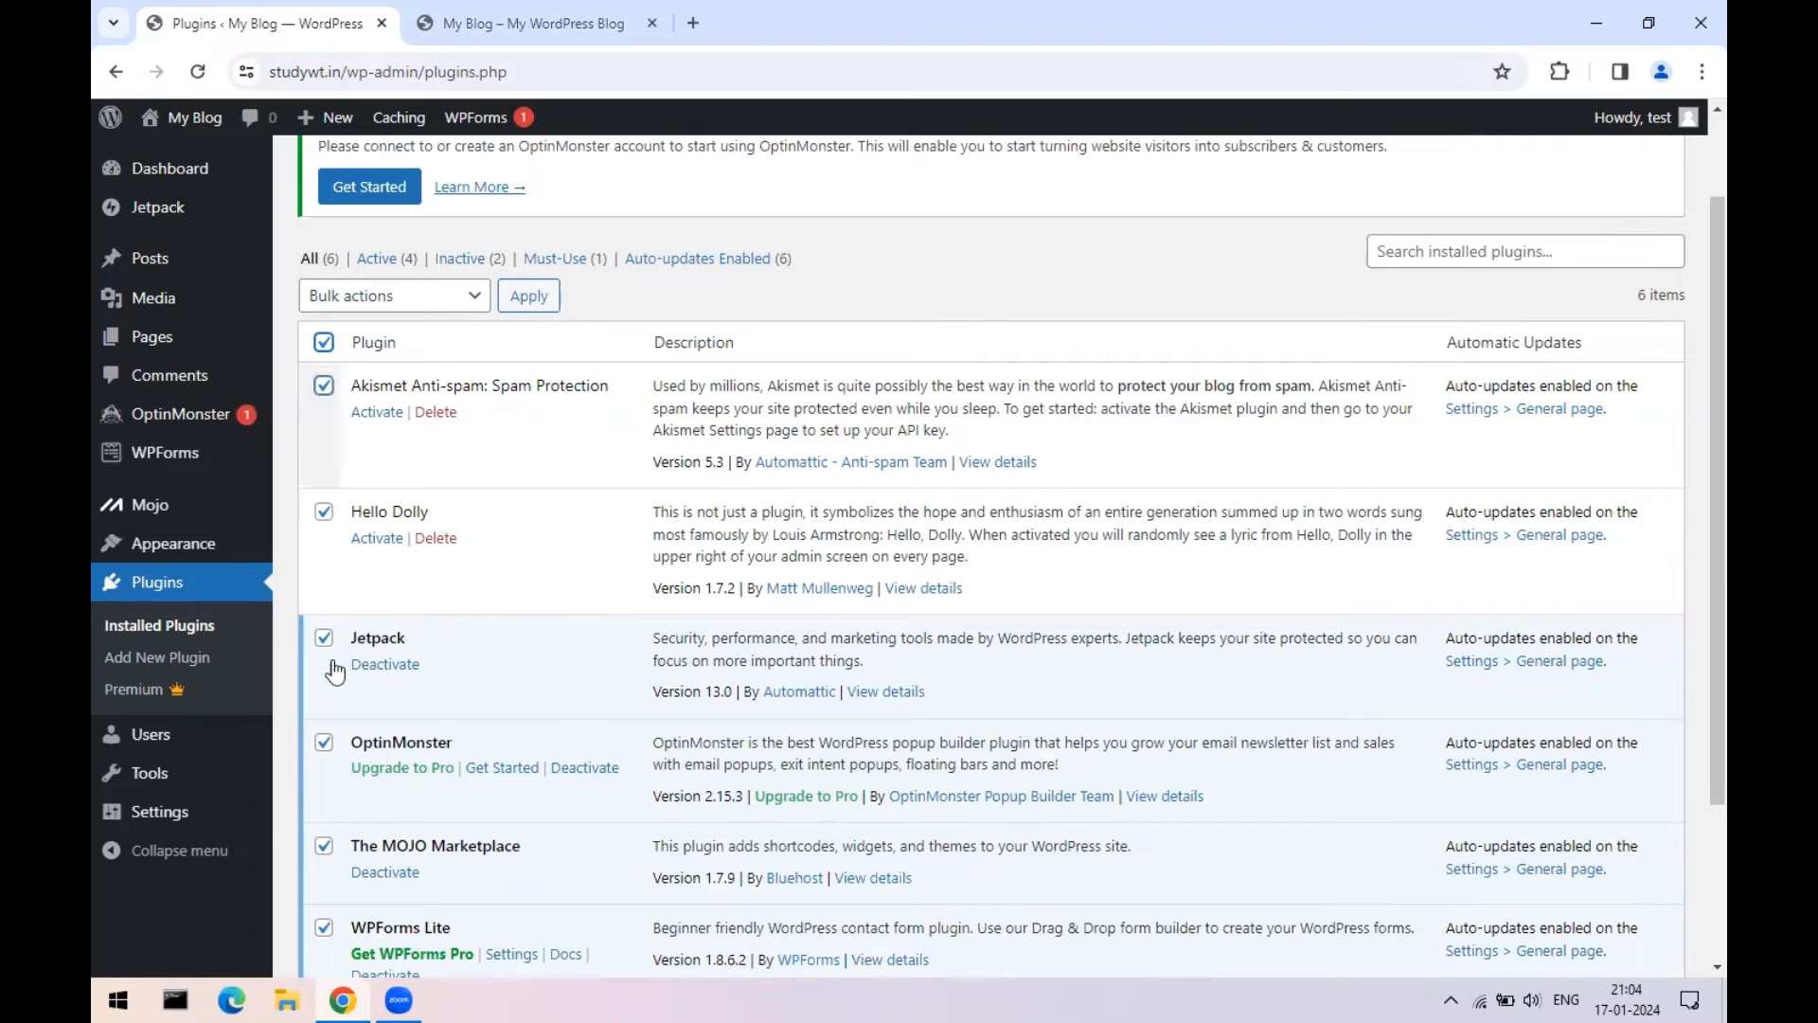
left_click(371, 299)
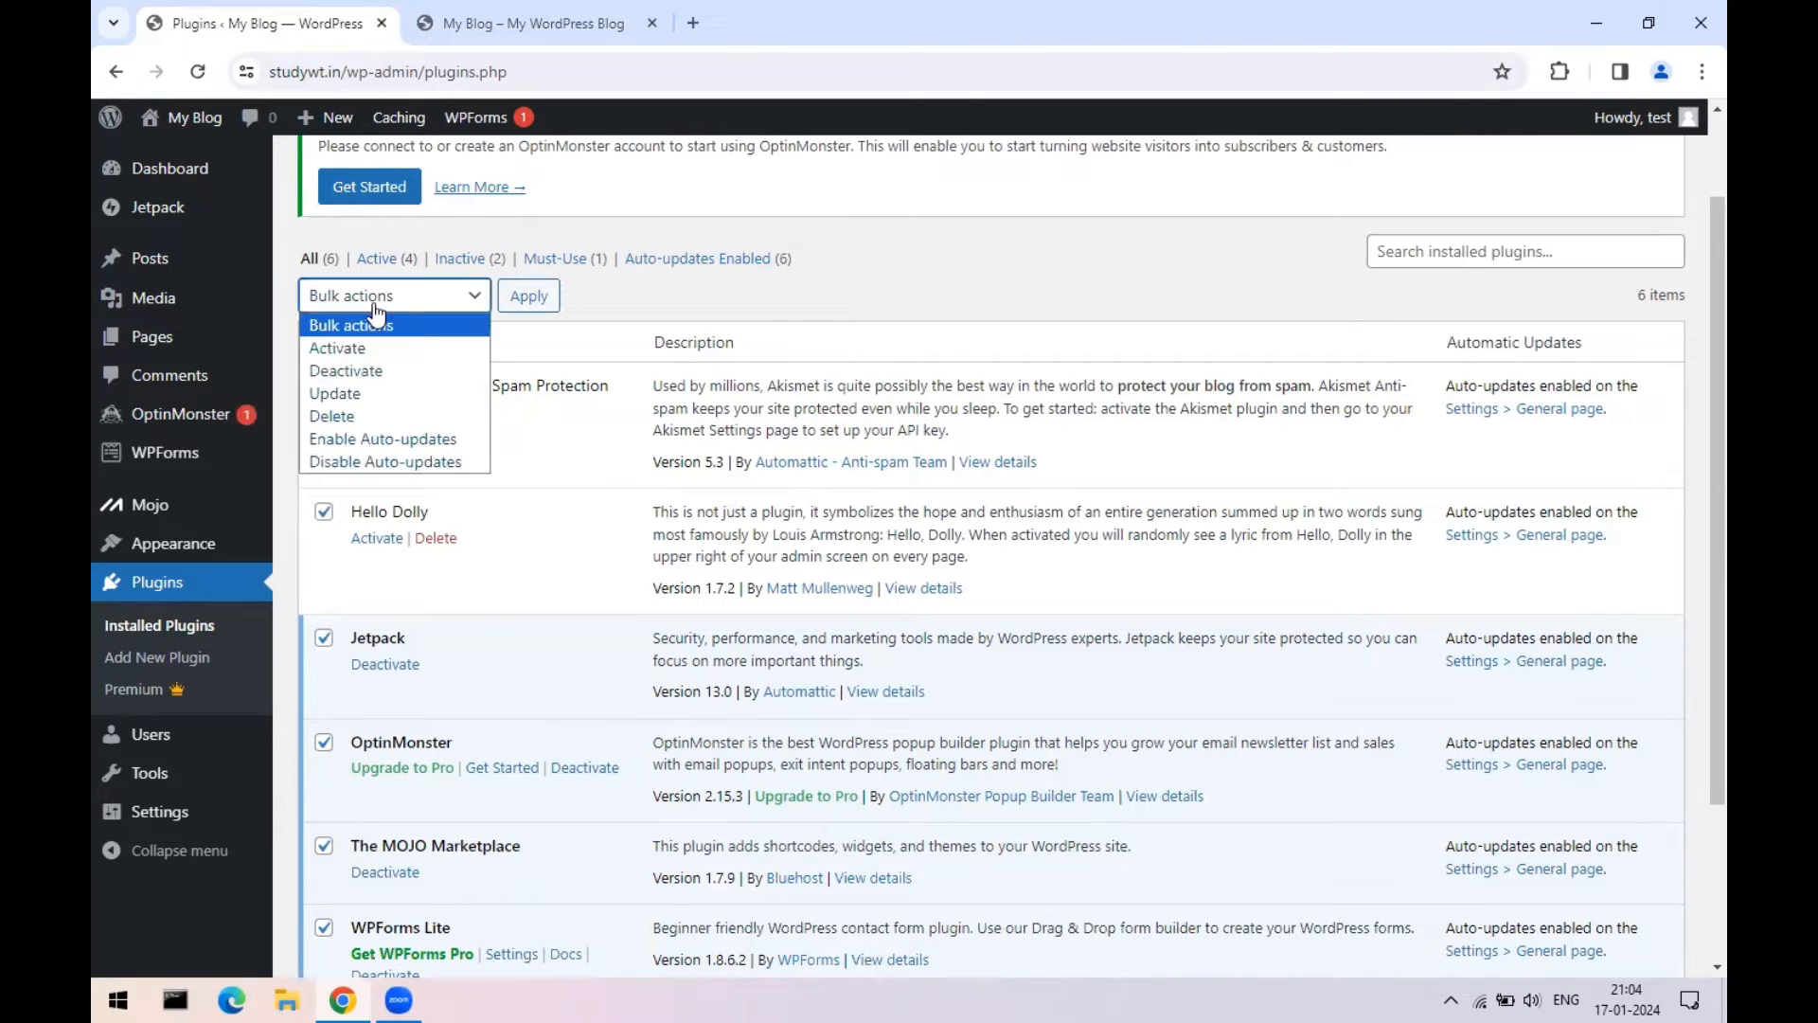
left_click(320, 372)
left_click(536, 297)
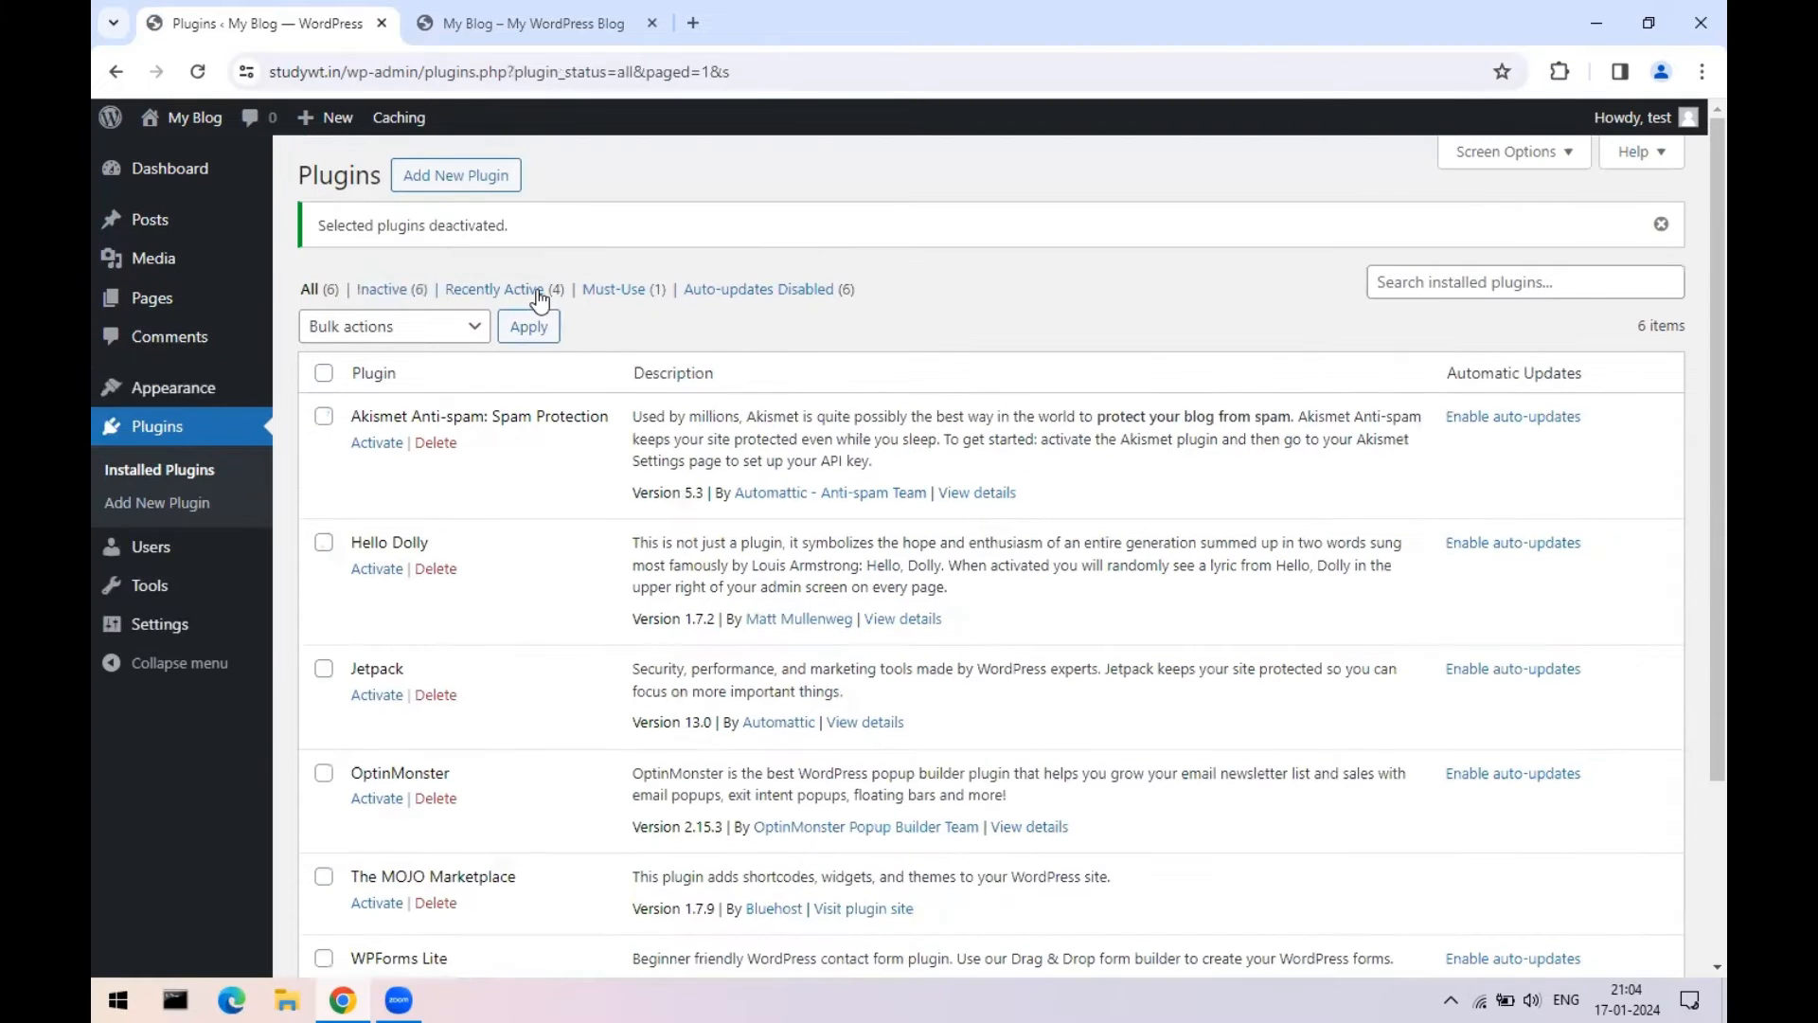
- Select all plugins again, apply the Delete bulk action and confirm deleting them and their data
left_click(323, 372)
left_click(394, 329)
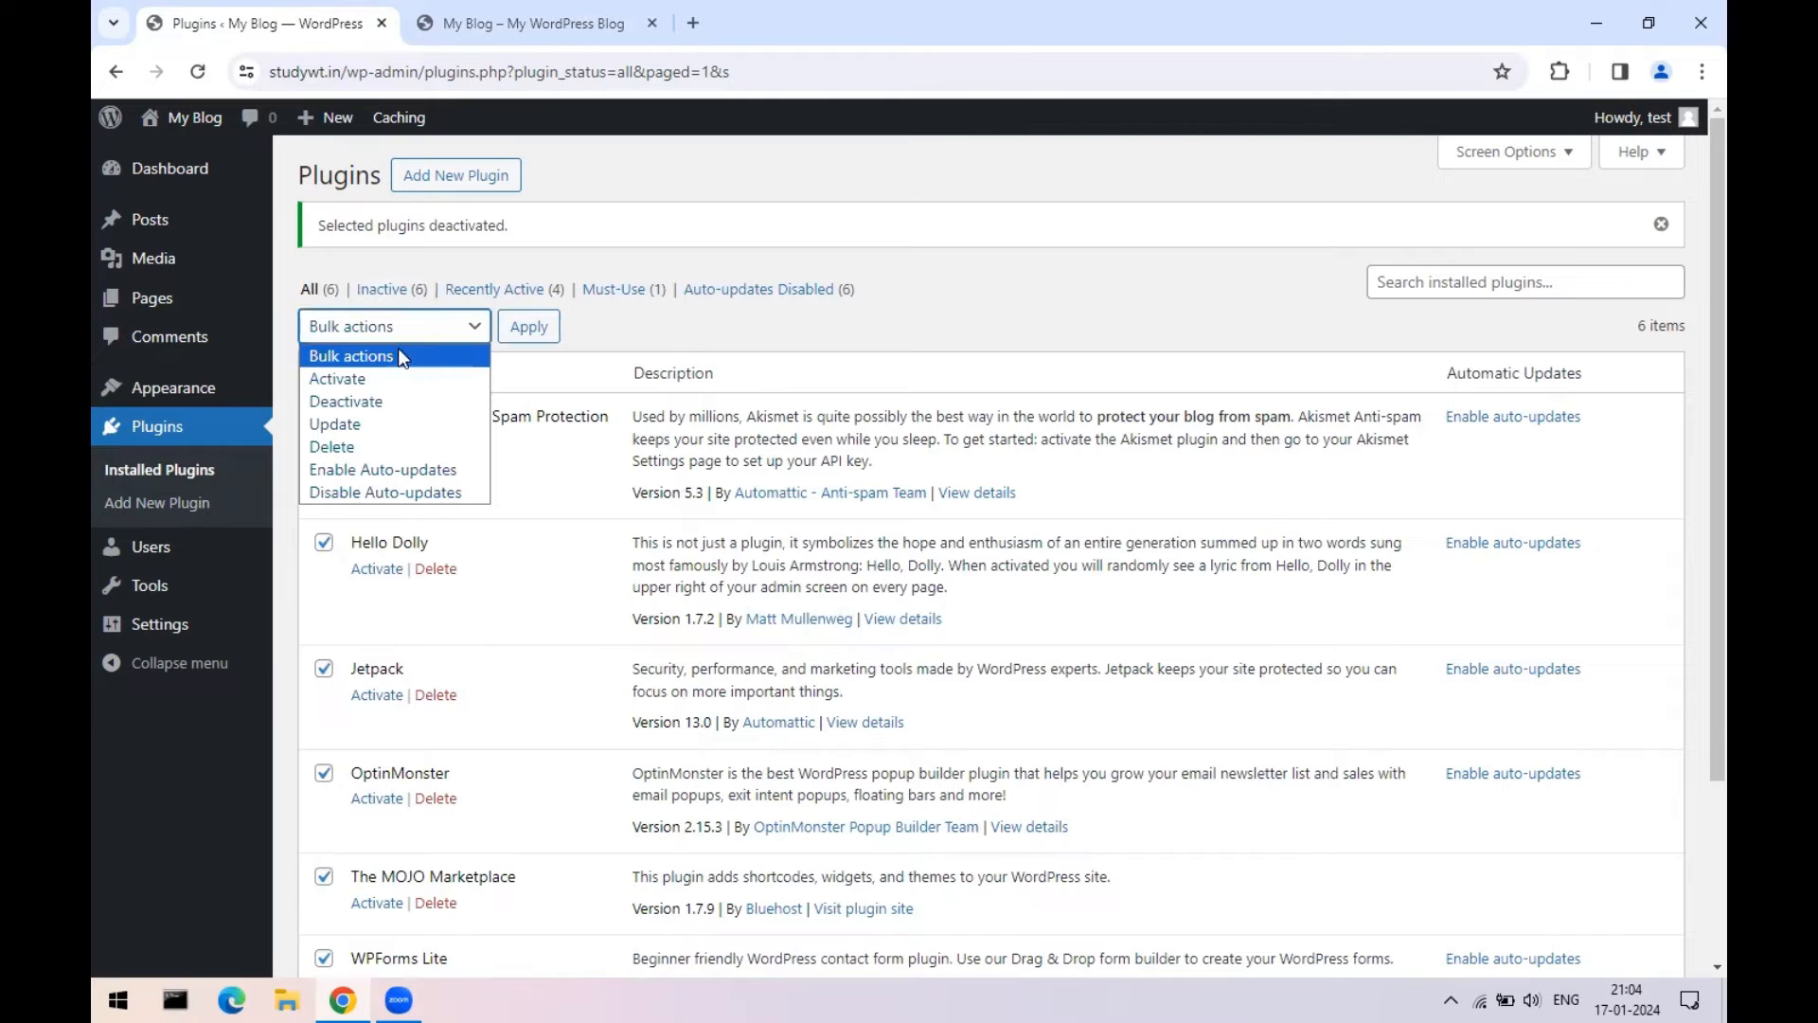
left_click(333, 447)
left_click(523, 326)
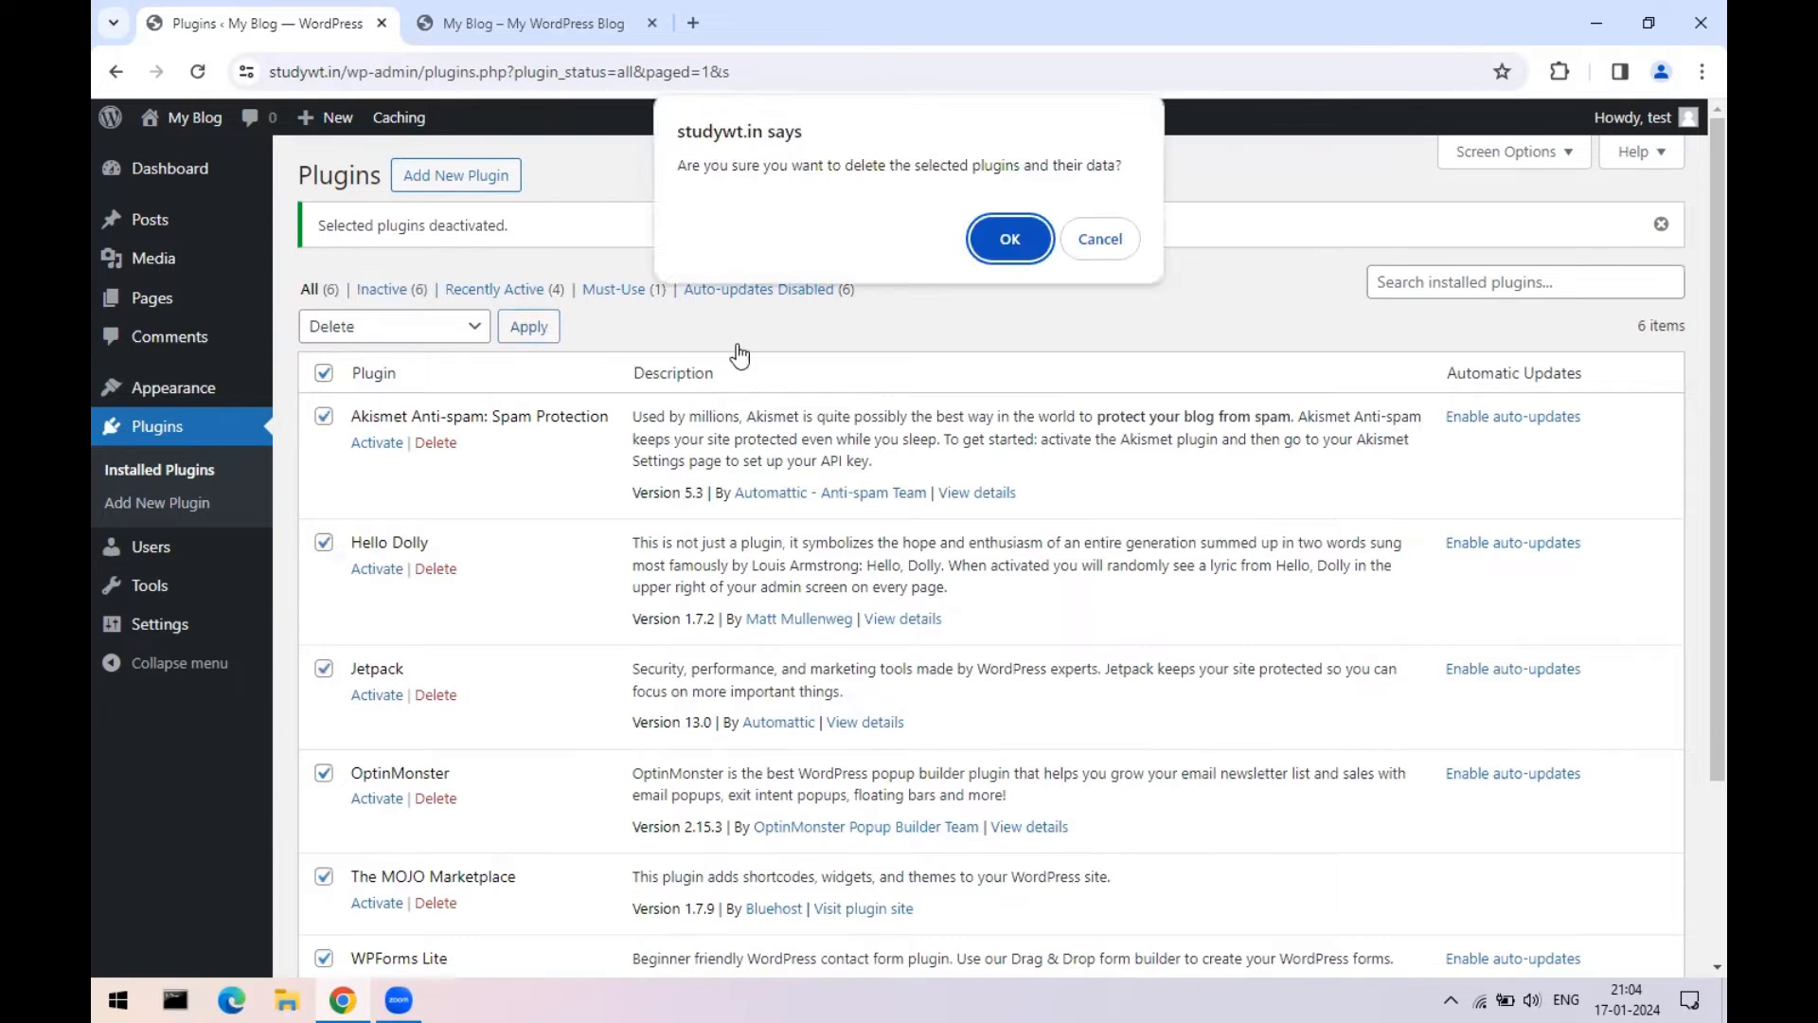
left_click(1010, 237)
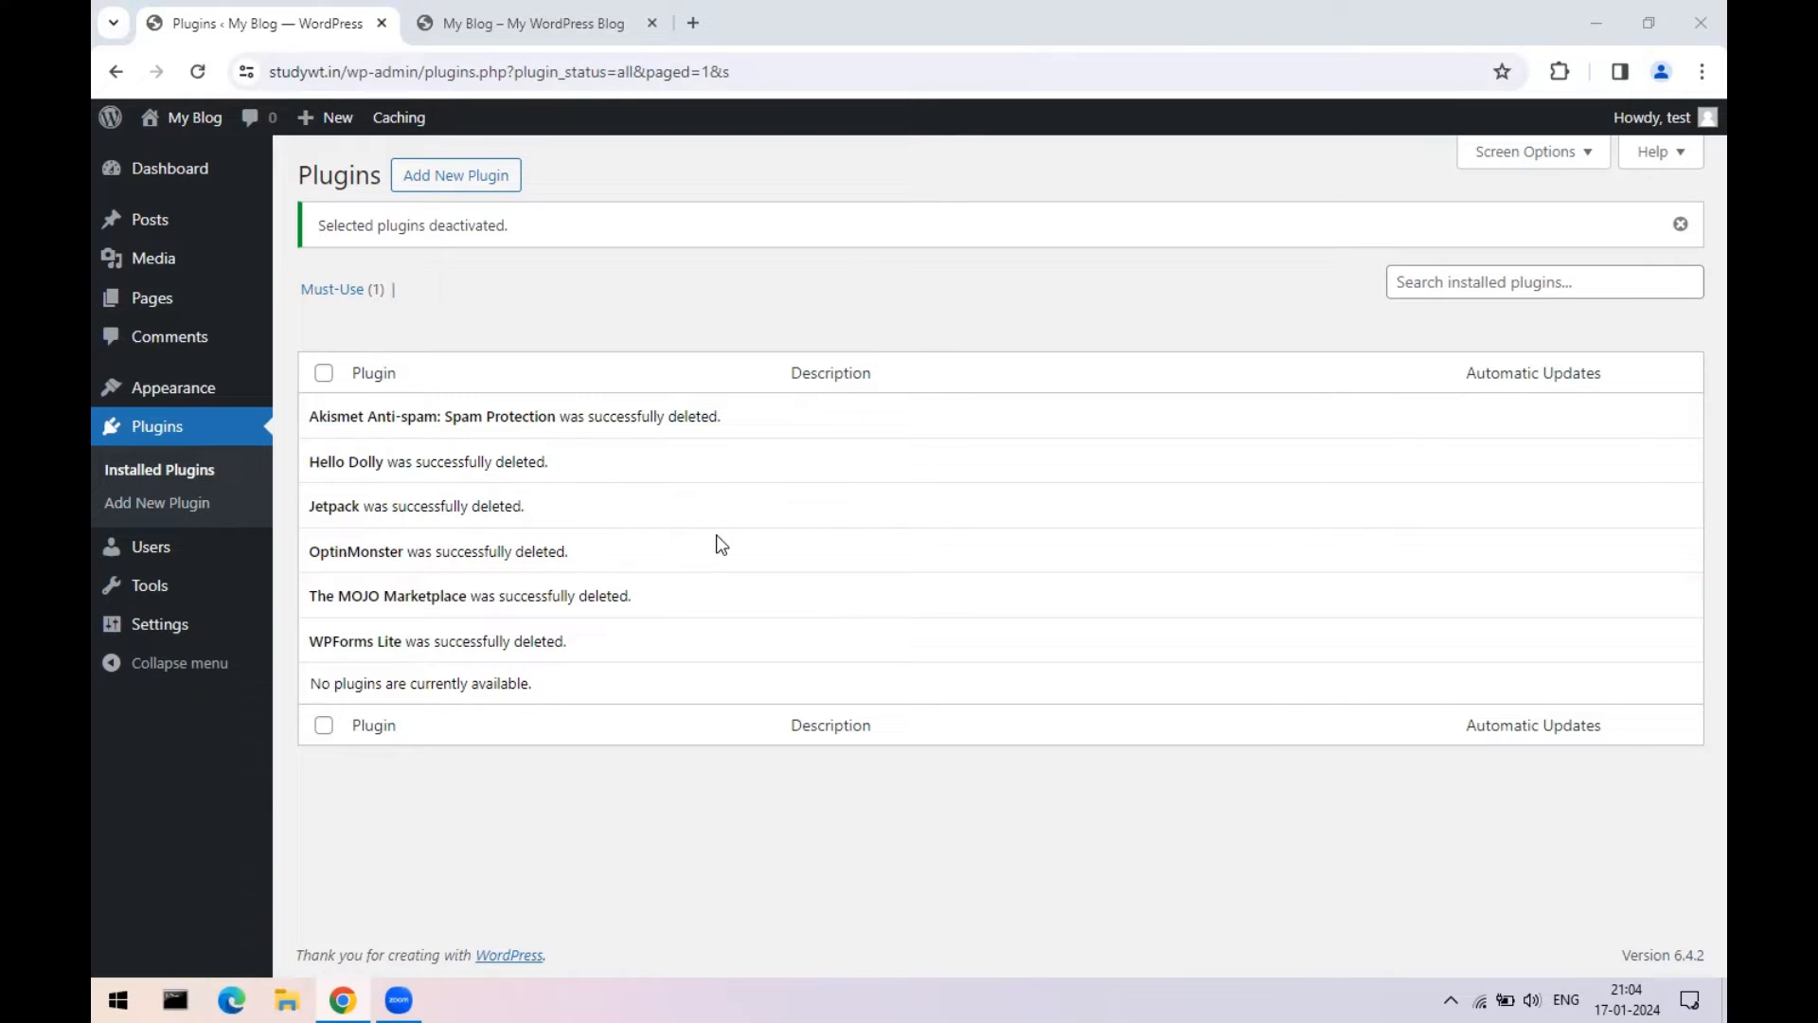
left_click(521, 22)
- Go from the Plugins admin page to Appearance > Themes
scroll(1287, 491, "down", 7)
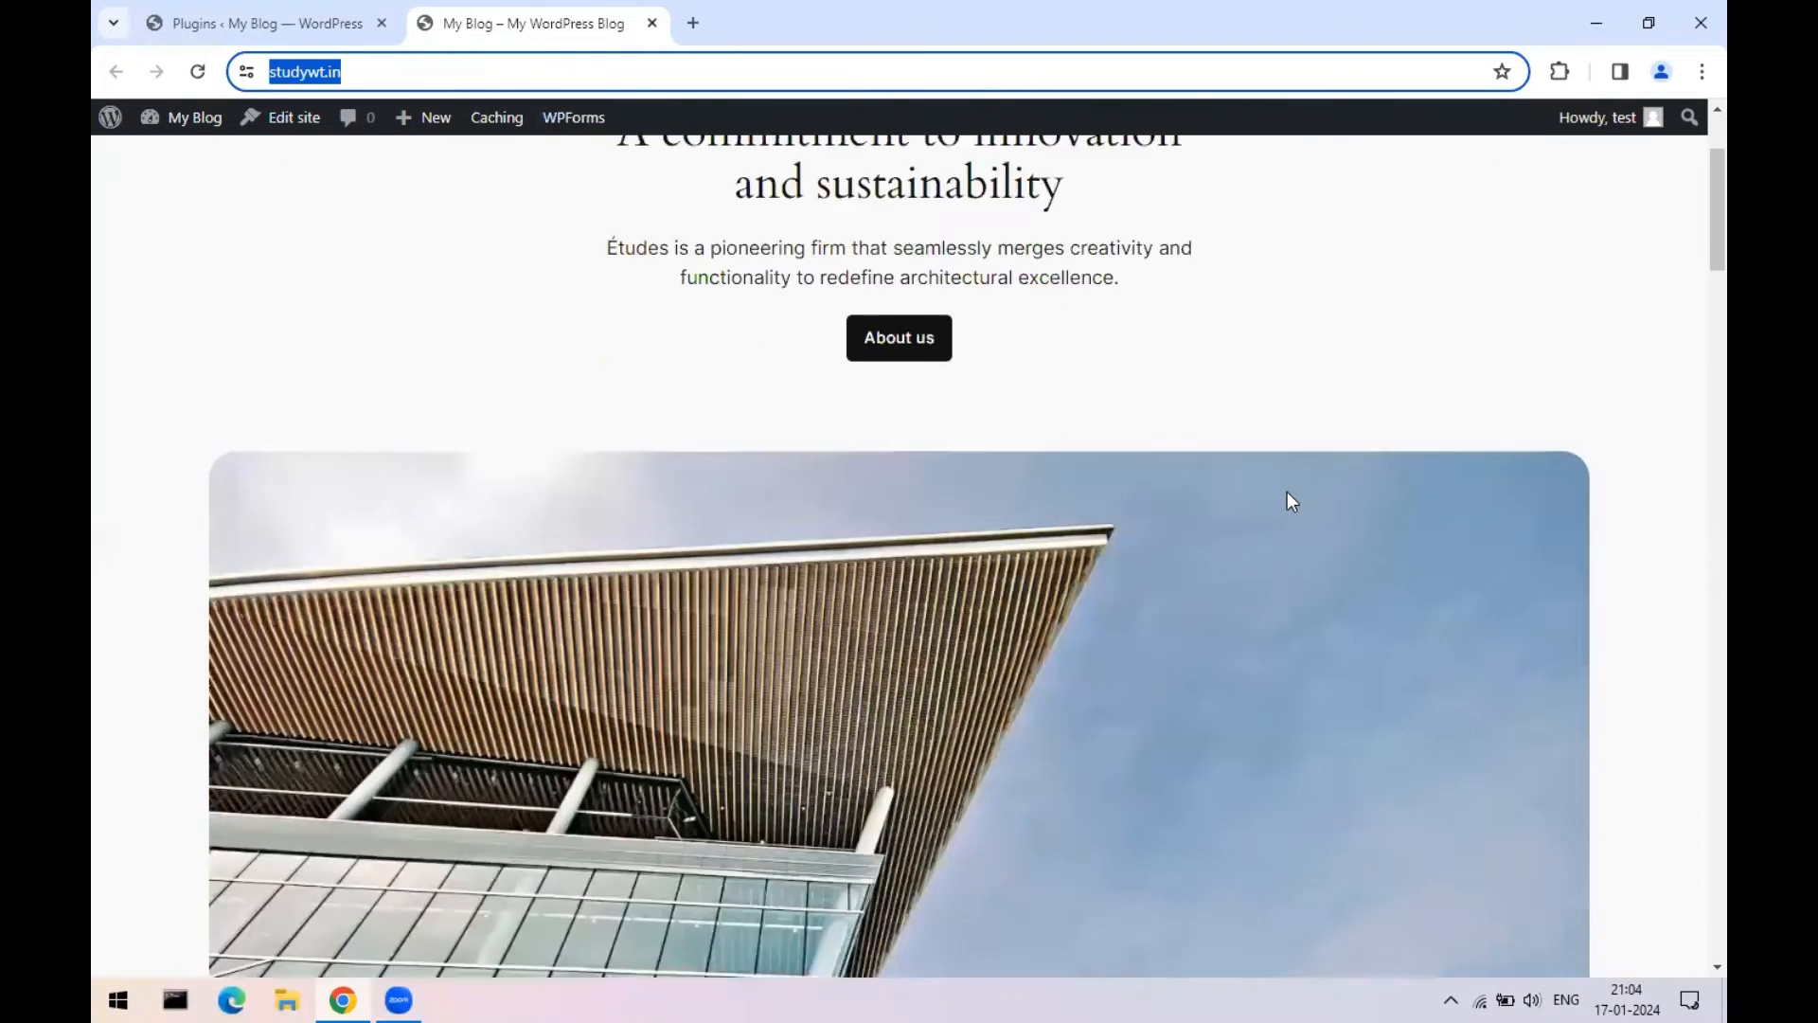
scroll(1269, 582, "up", 6)
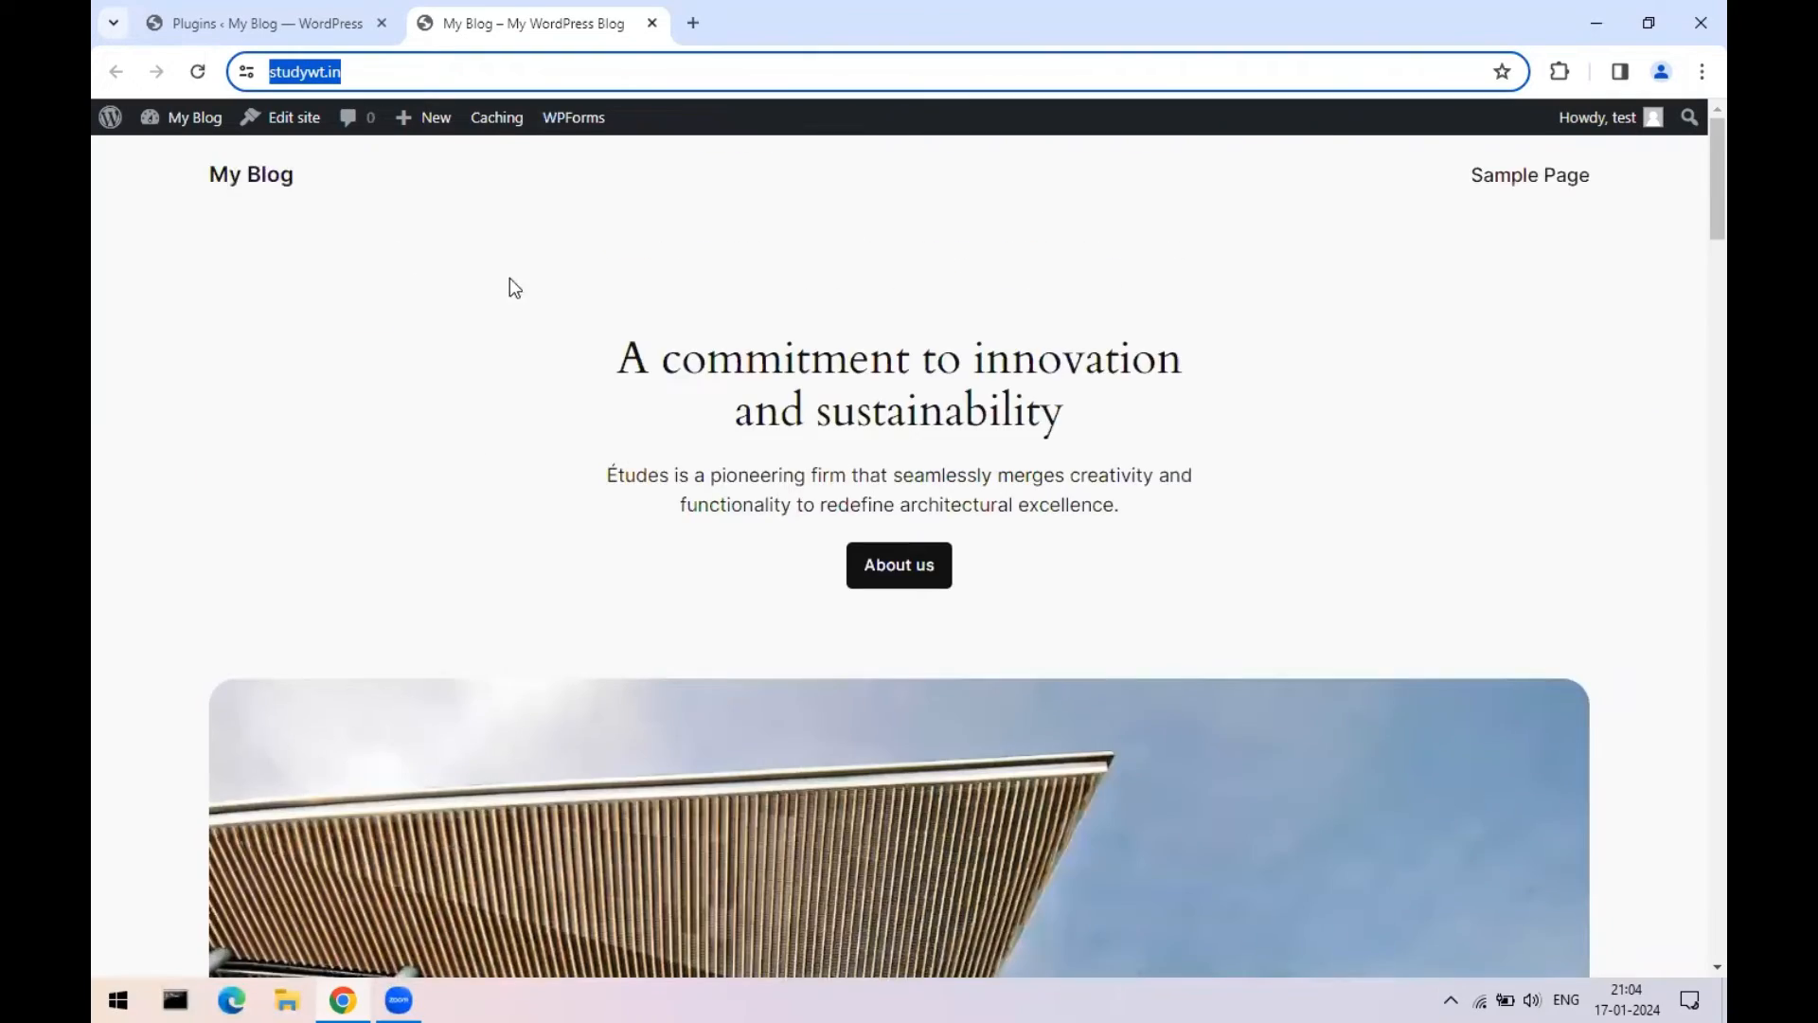
left_click(219, 4)
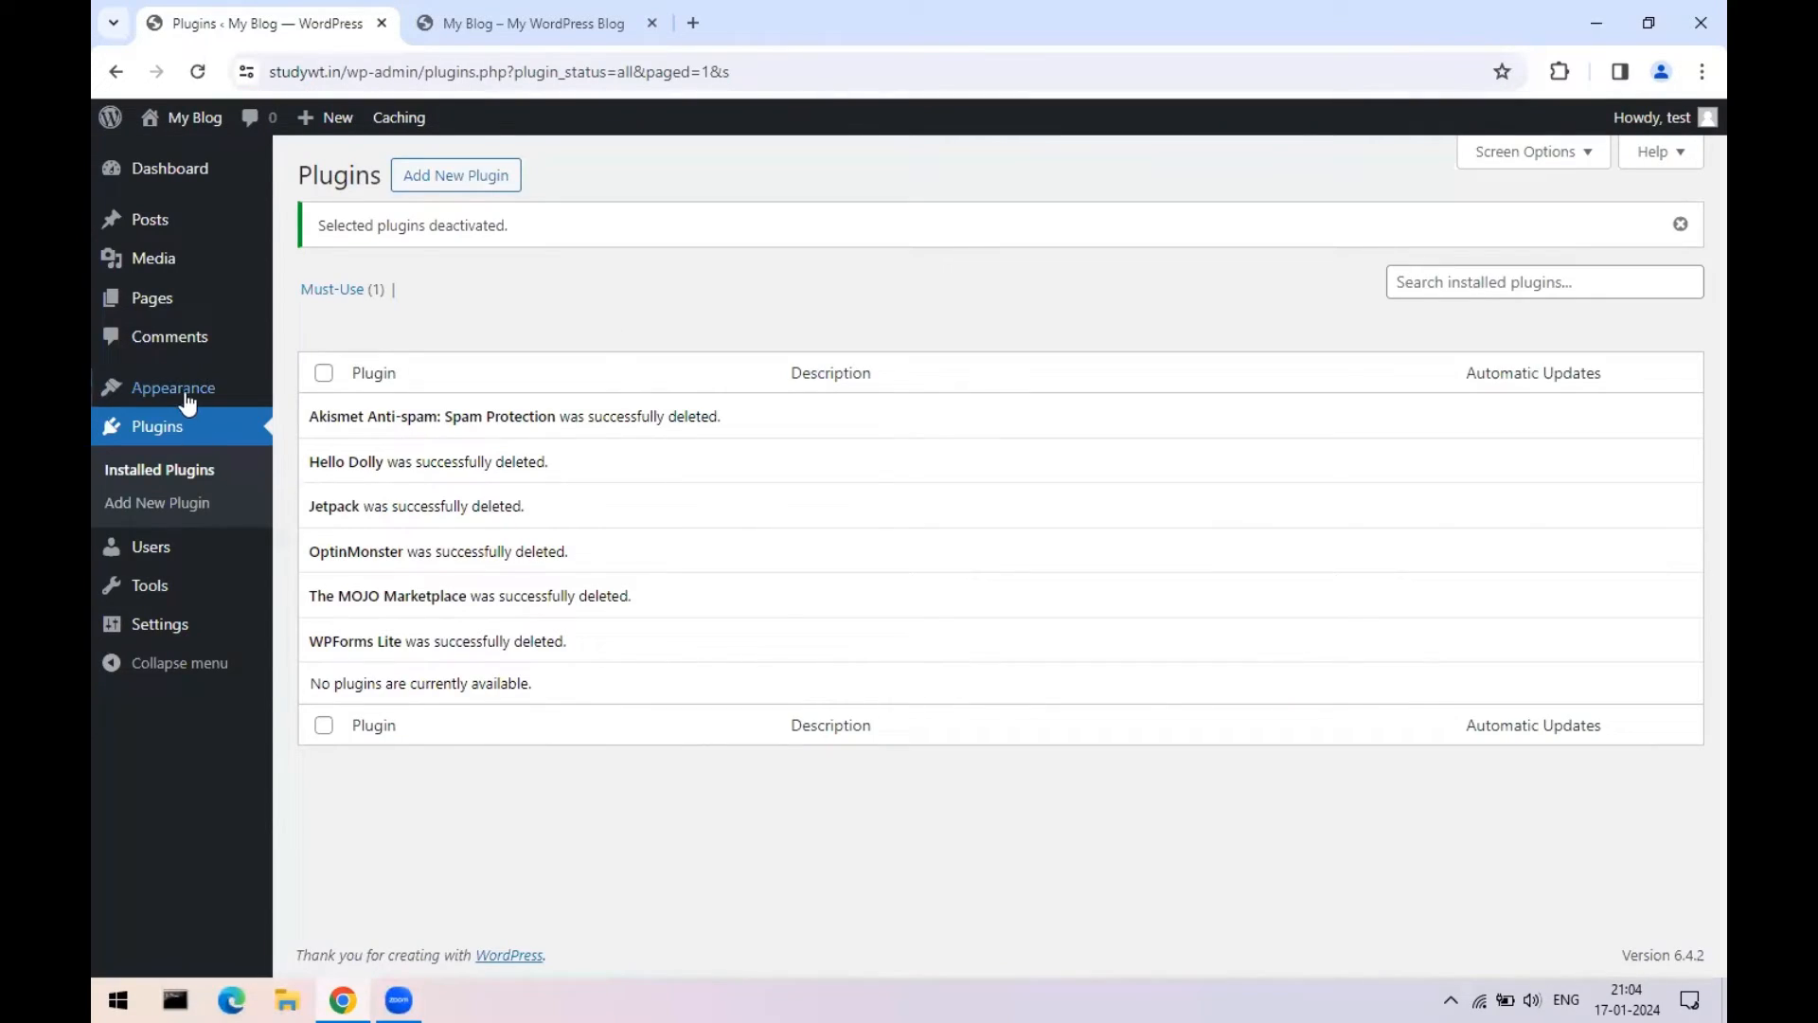
mouse_move(184, 398)
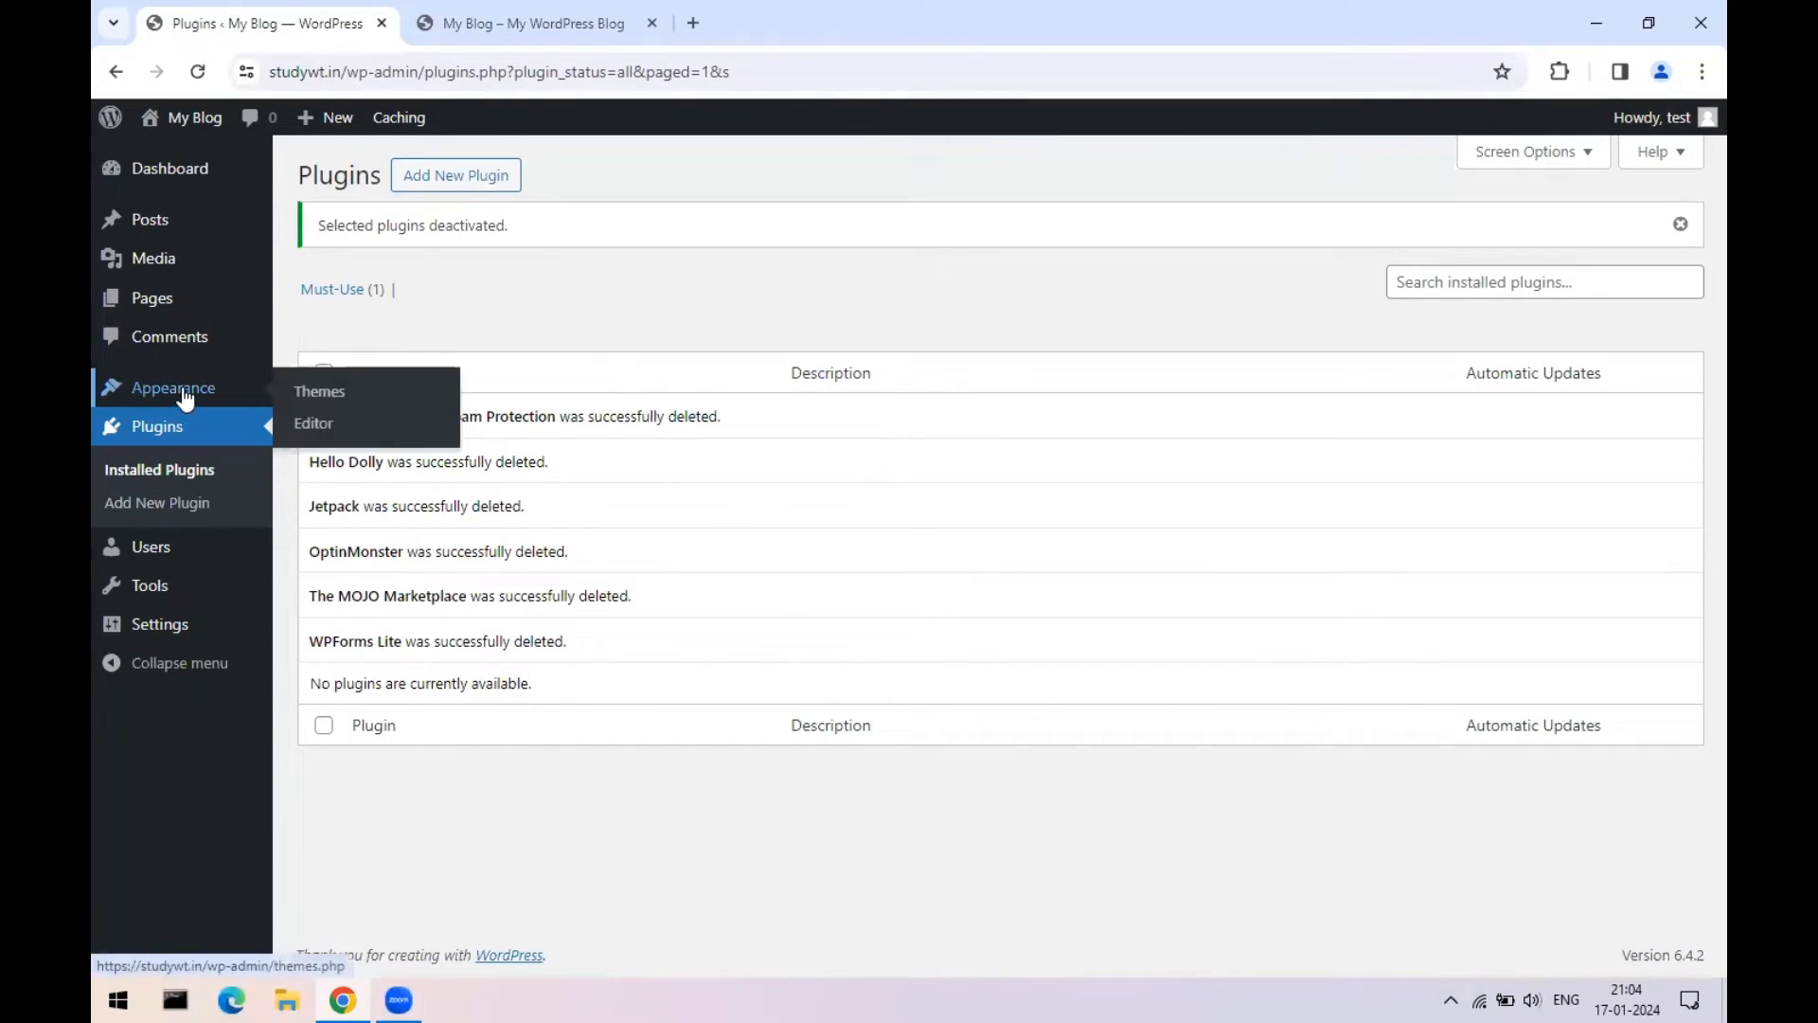
left_click(347, 395)
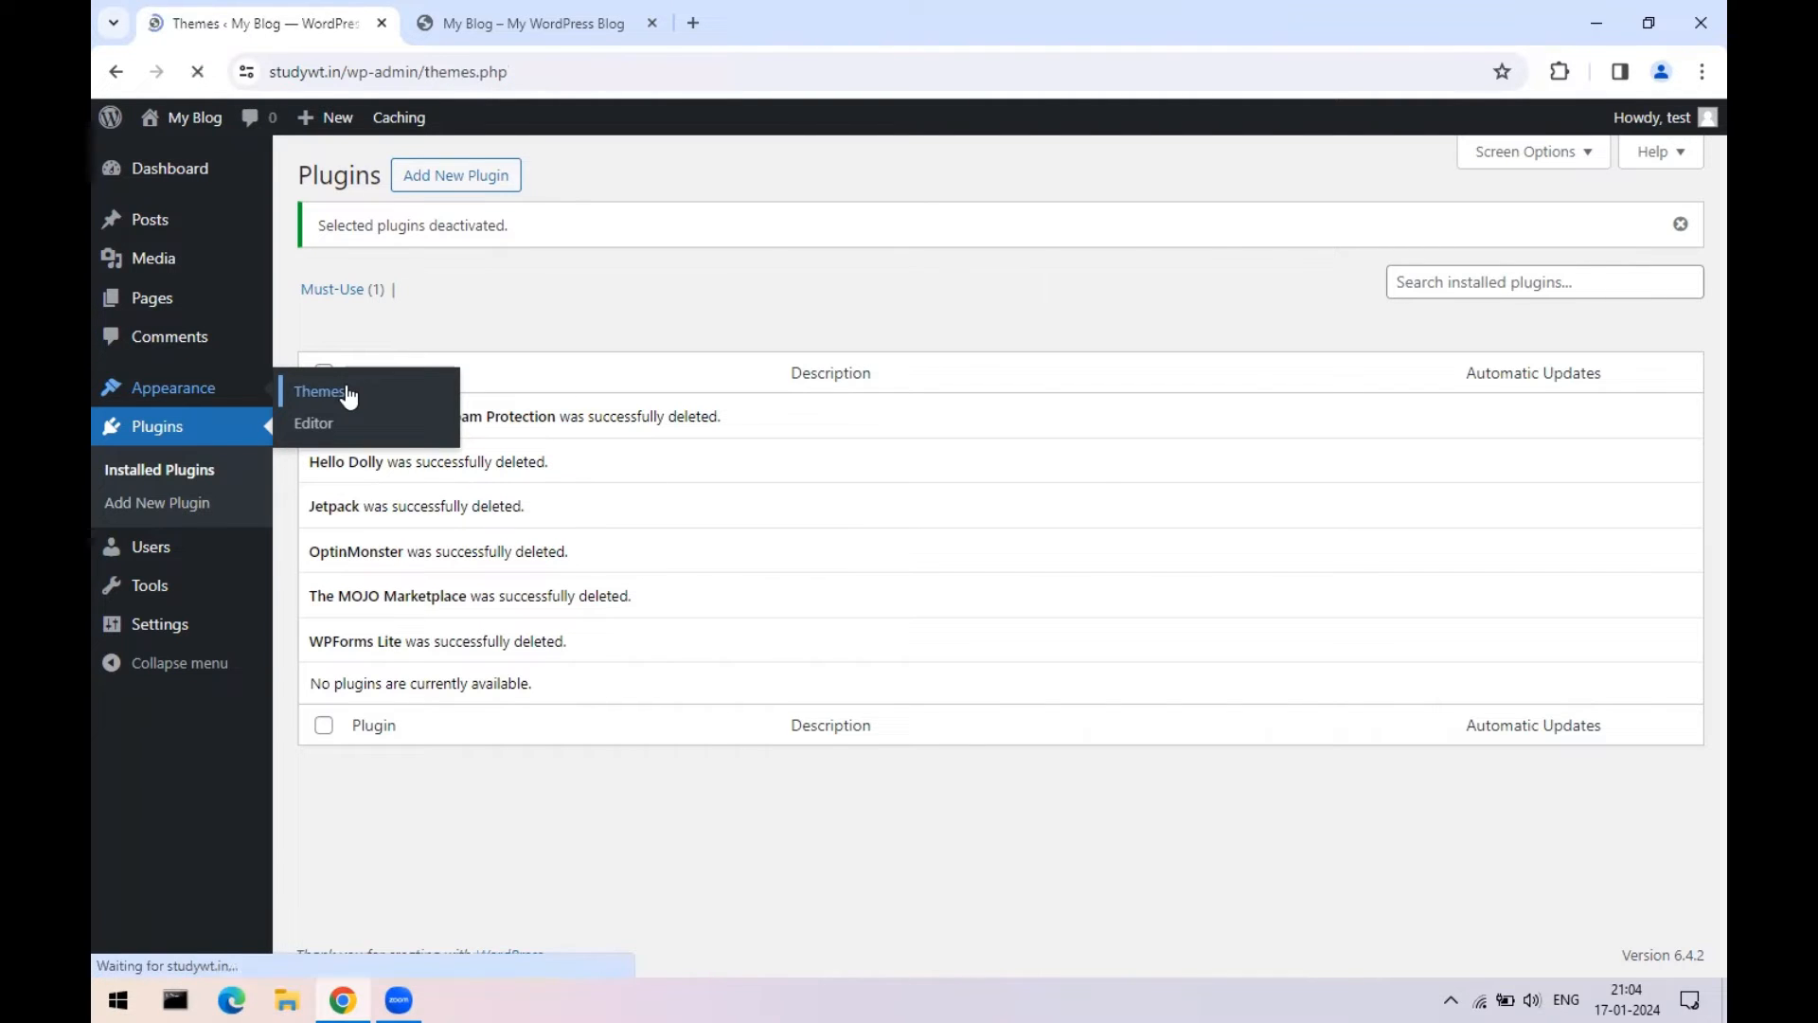
scroll(1378, 409, "down", 1)
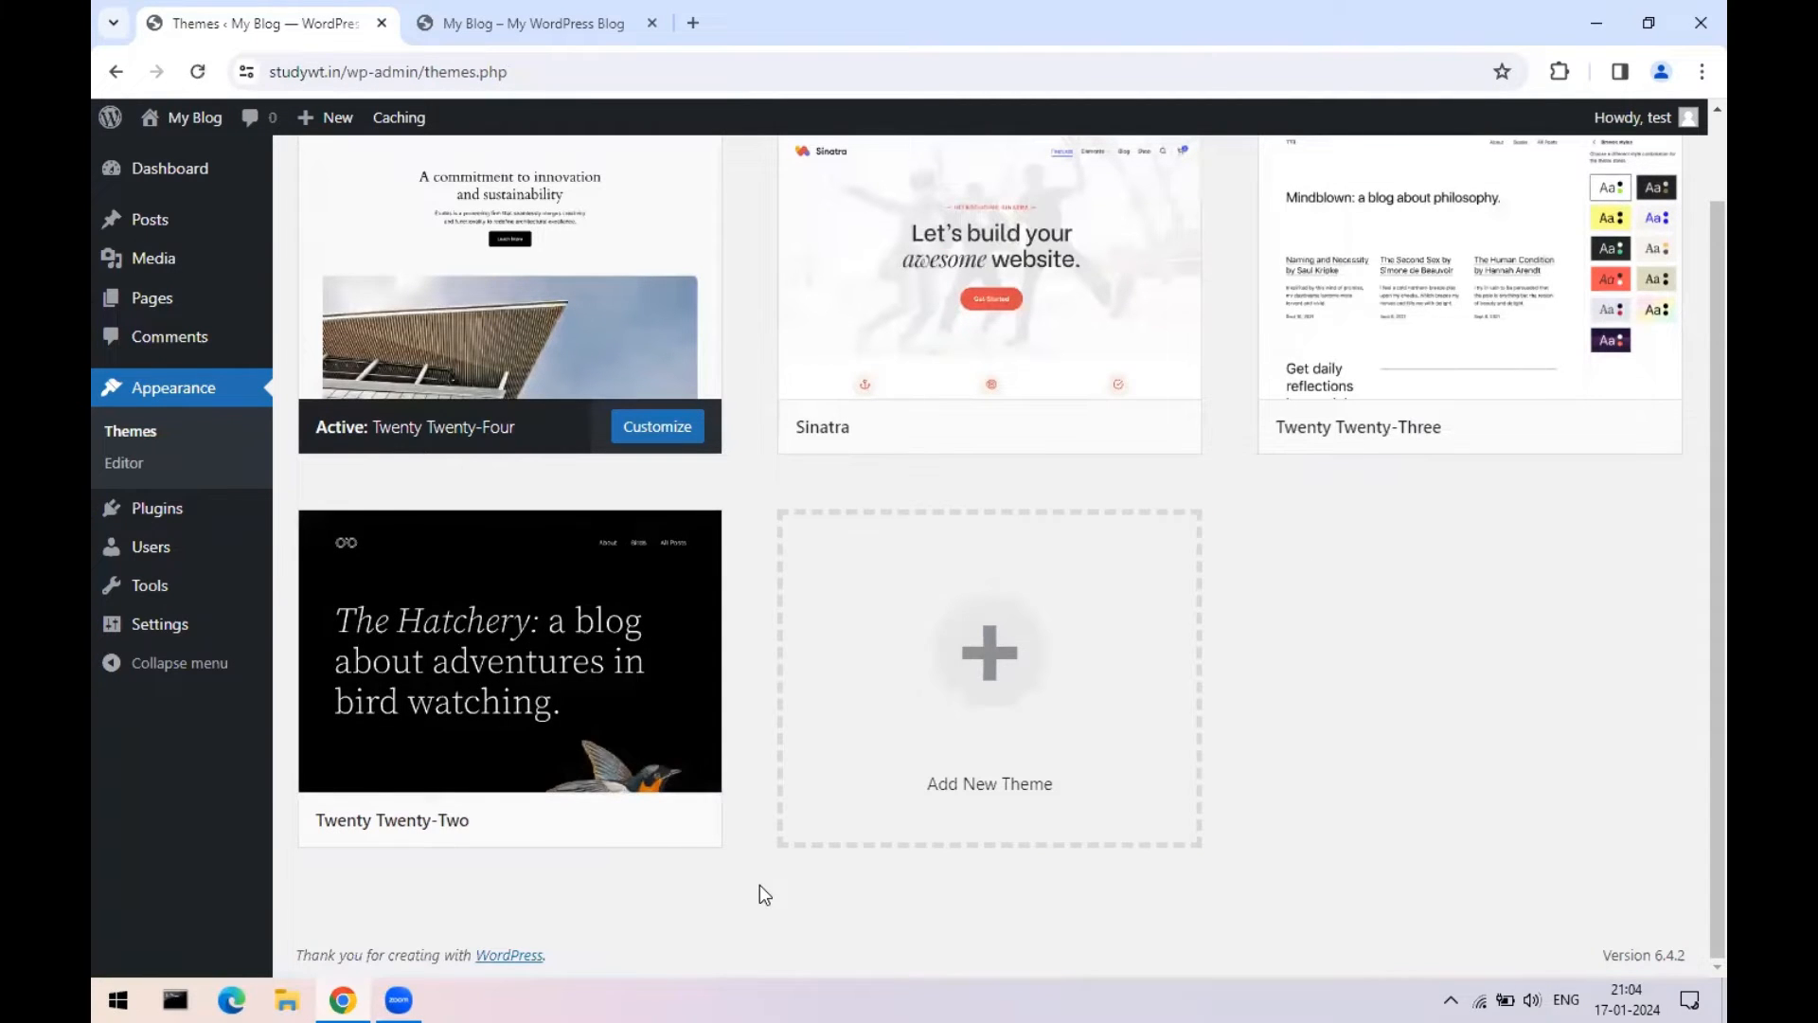
mouse_move(556, 820)
- Delete Twenty Twenty-Two, Twenty Twenty-Three and Sinatra, confirming each, then refresh the themes list
left_click(628, 637)
left_click(1032, 922)
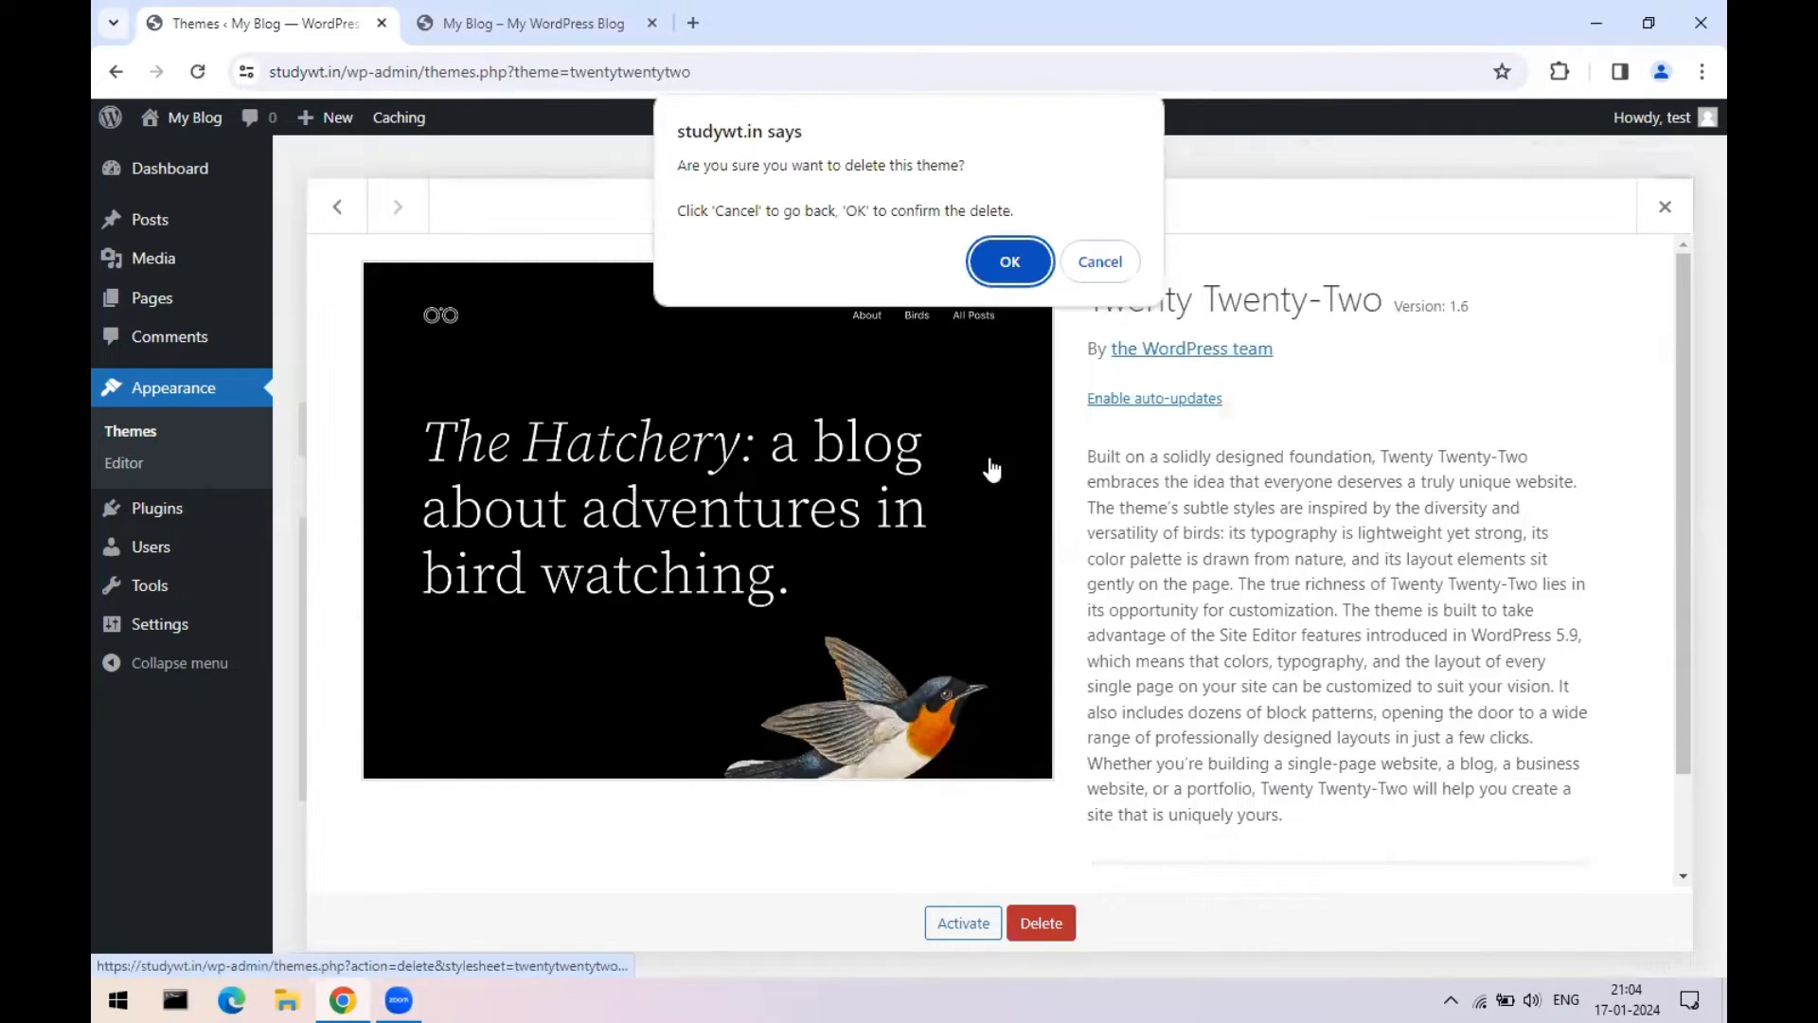
left_click(1004, 262)
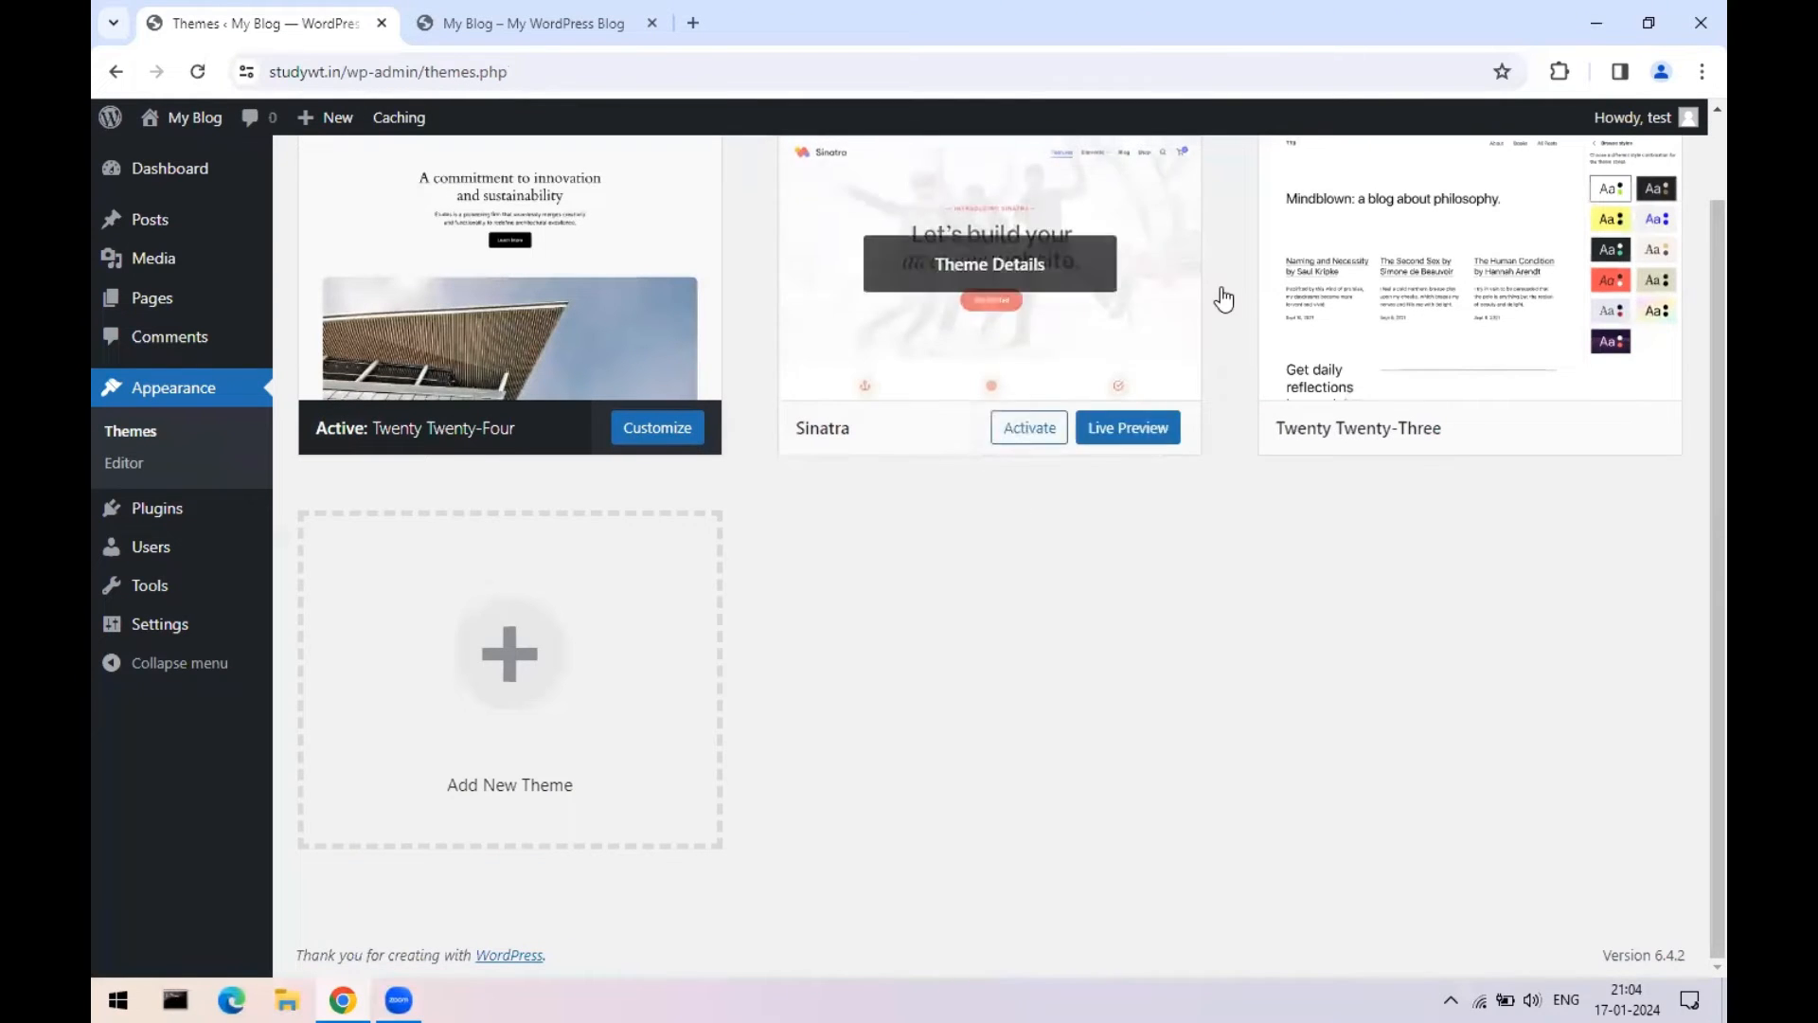
left_click(1466, 343)
left_click(1040, 922)
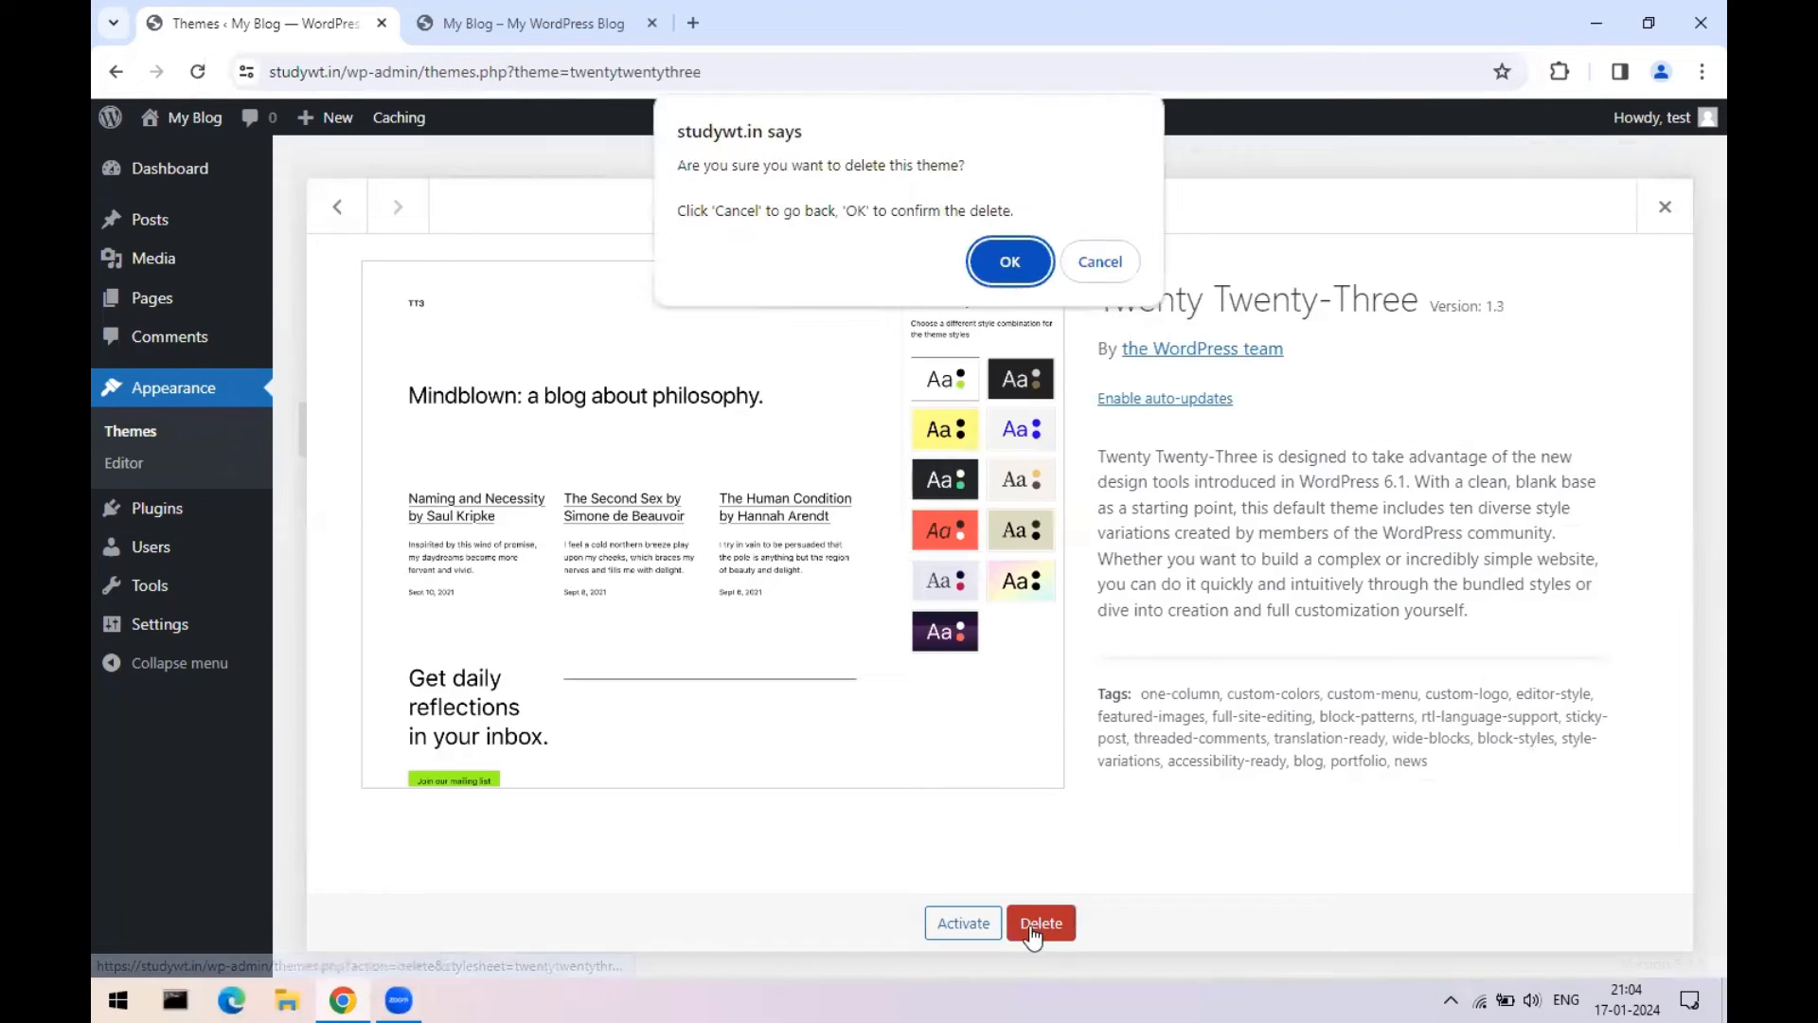
left_click(1007, 262)
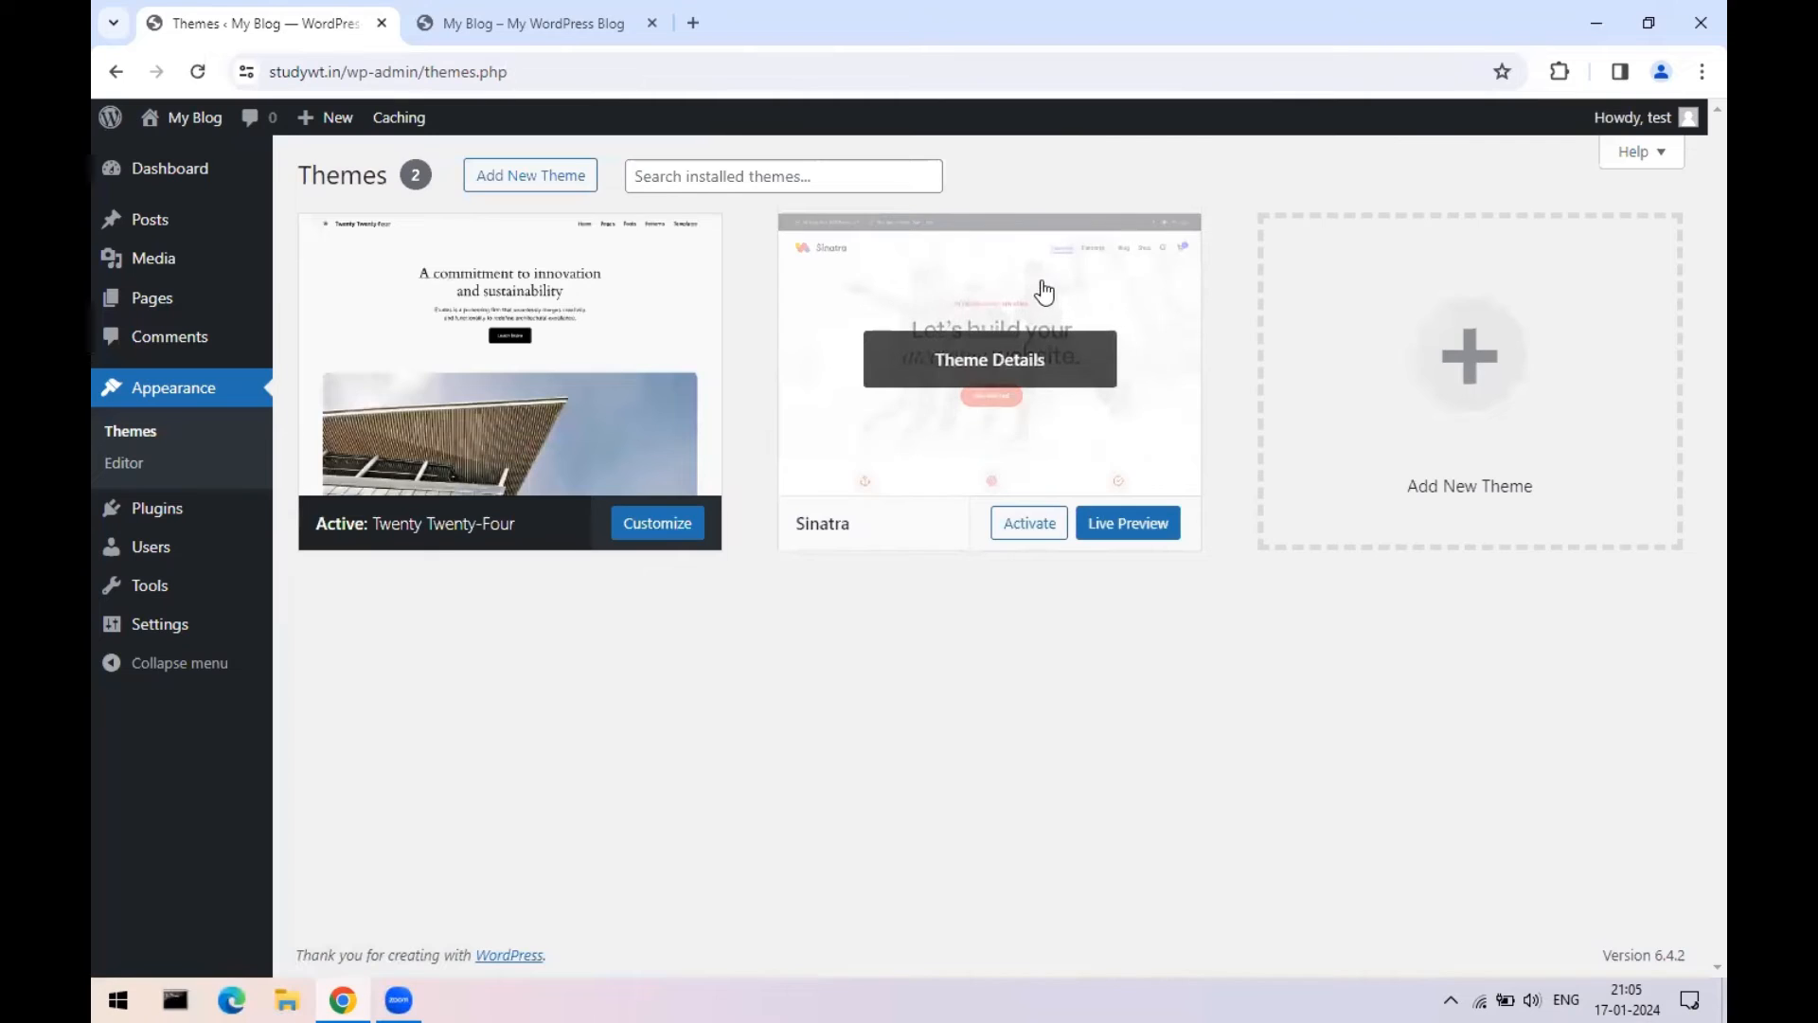
left_click(1045, 293)
left_click(1092, 924)
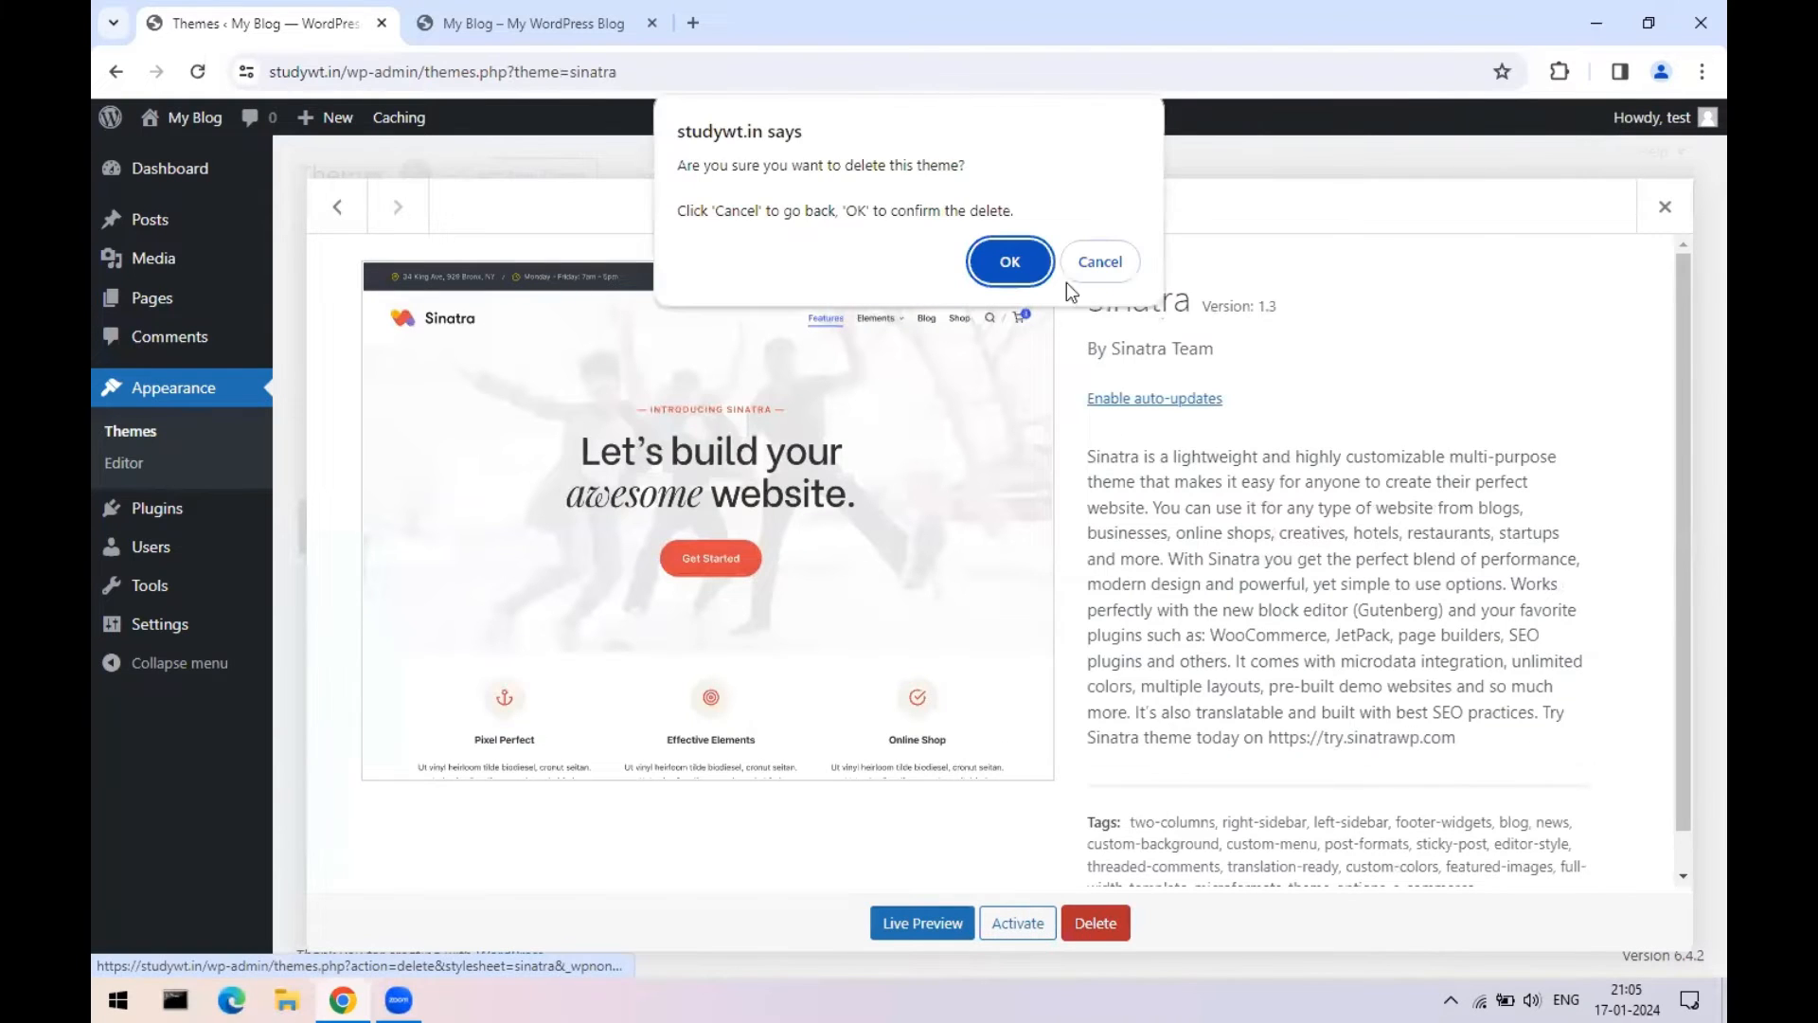
left_click(1007, 258)
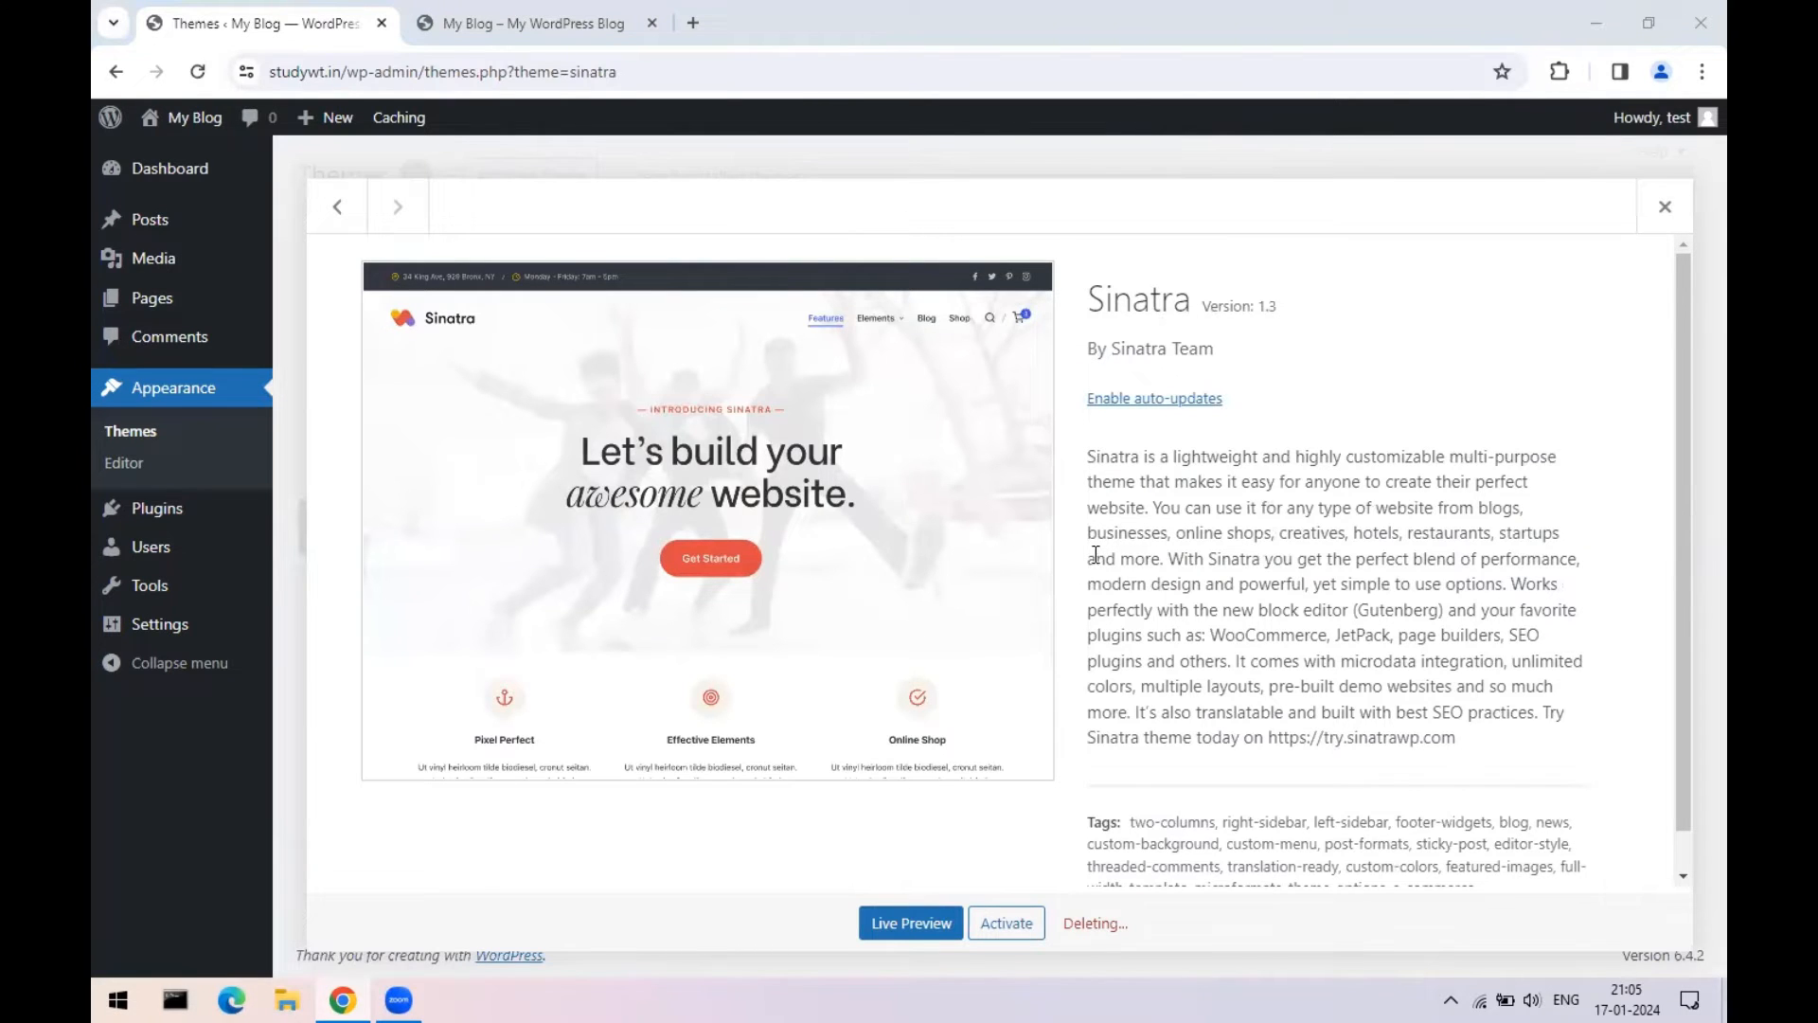
scroll(1117, 544, "down", 1)
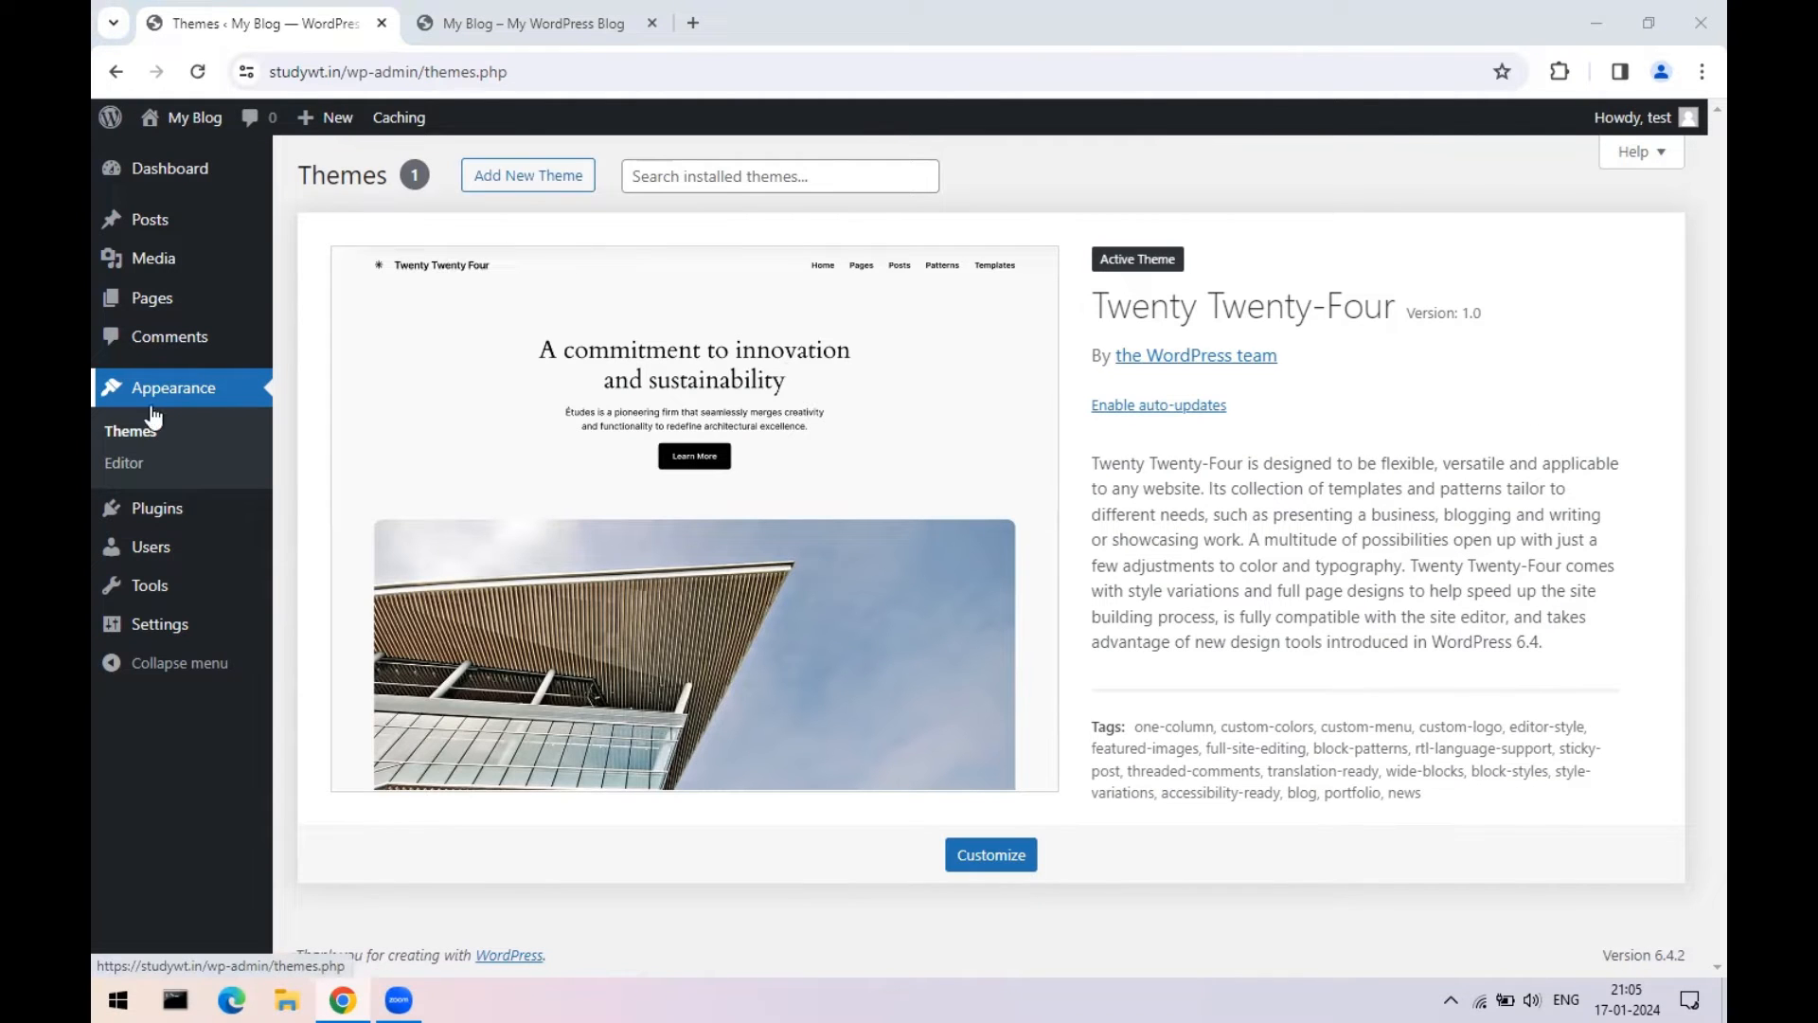
left_click(124, 436)
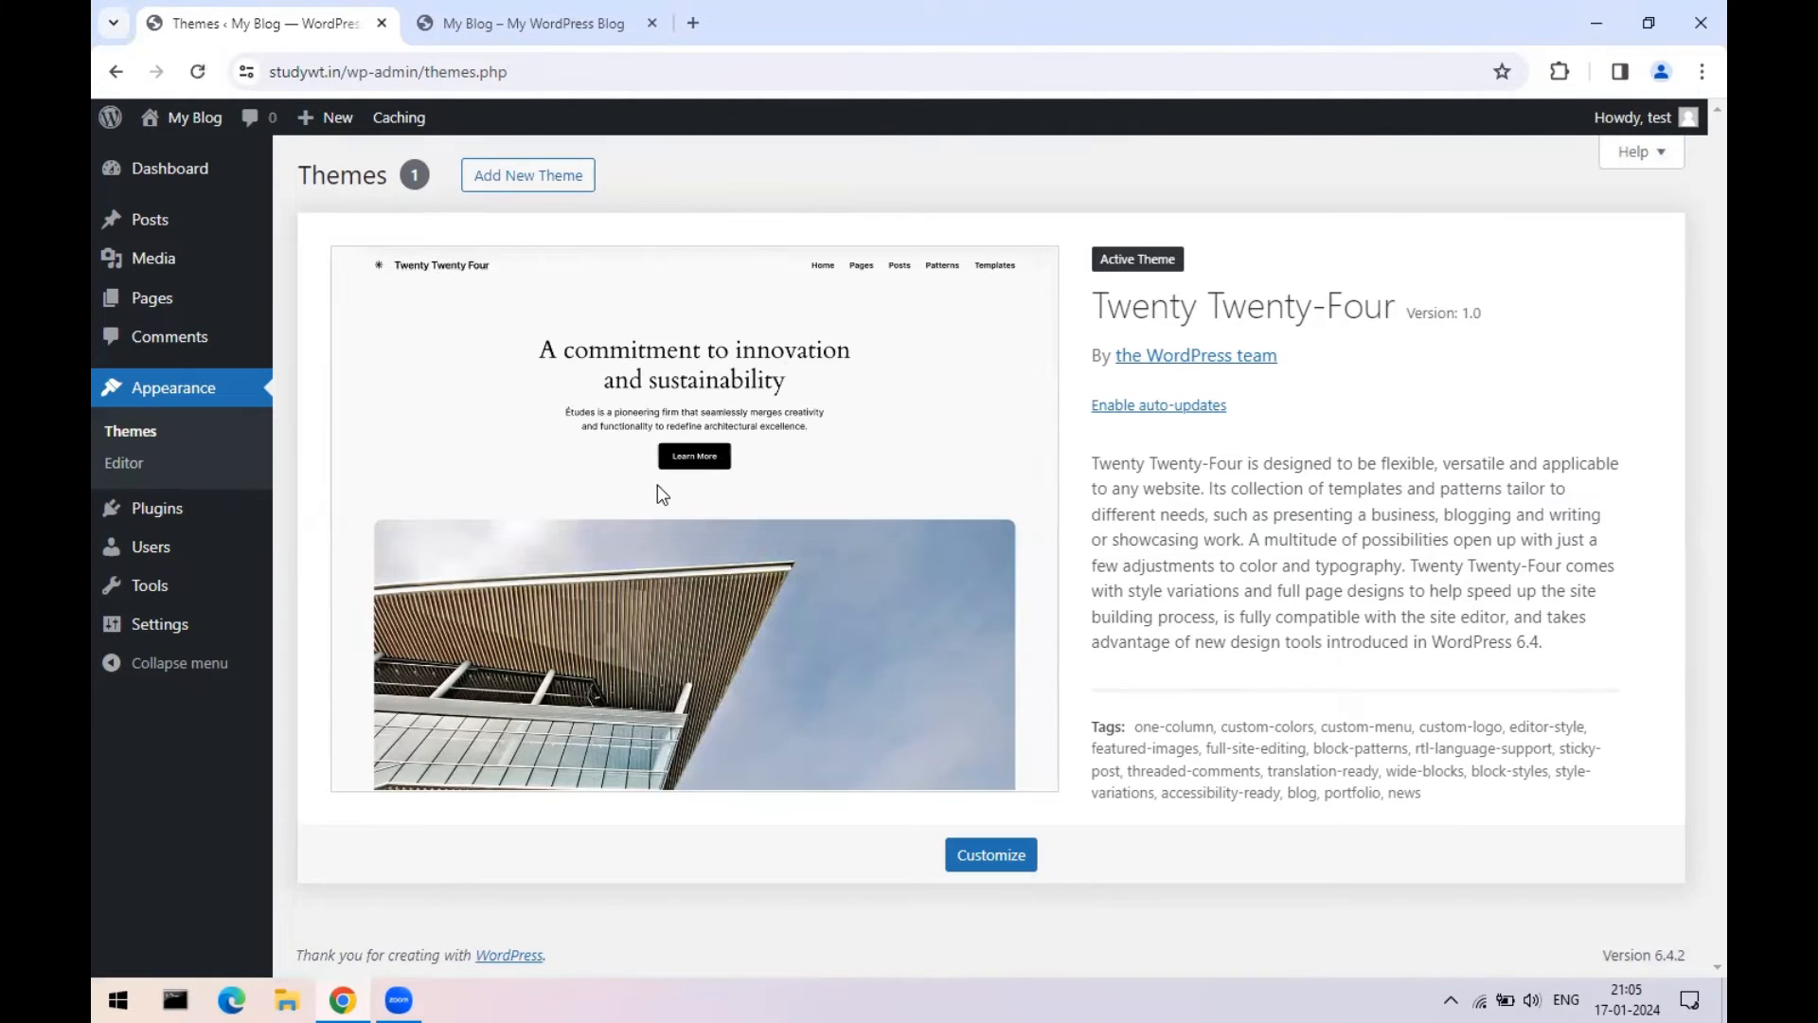
- Open Installed Plugins, then reload and scroll the front page to check the changes
mouse_move(149, 511)
left_click(316, 515)
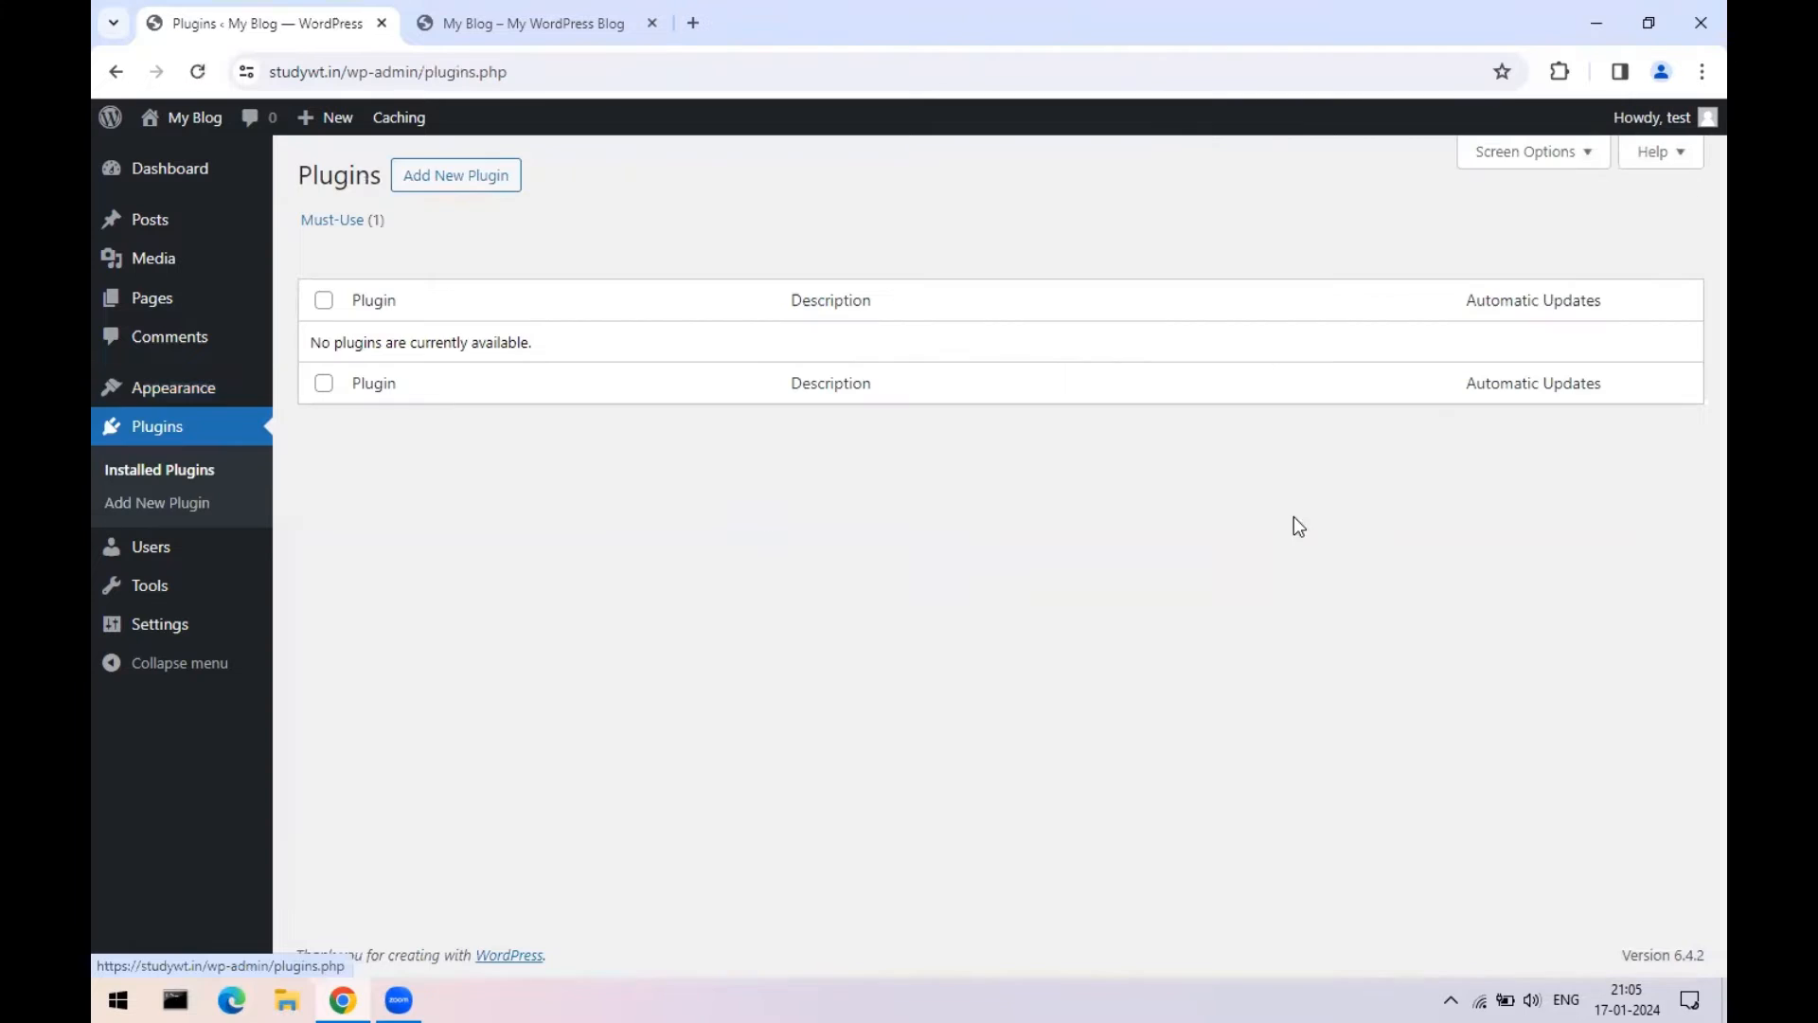
left_click(606, 19)
left_click(197, 72)
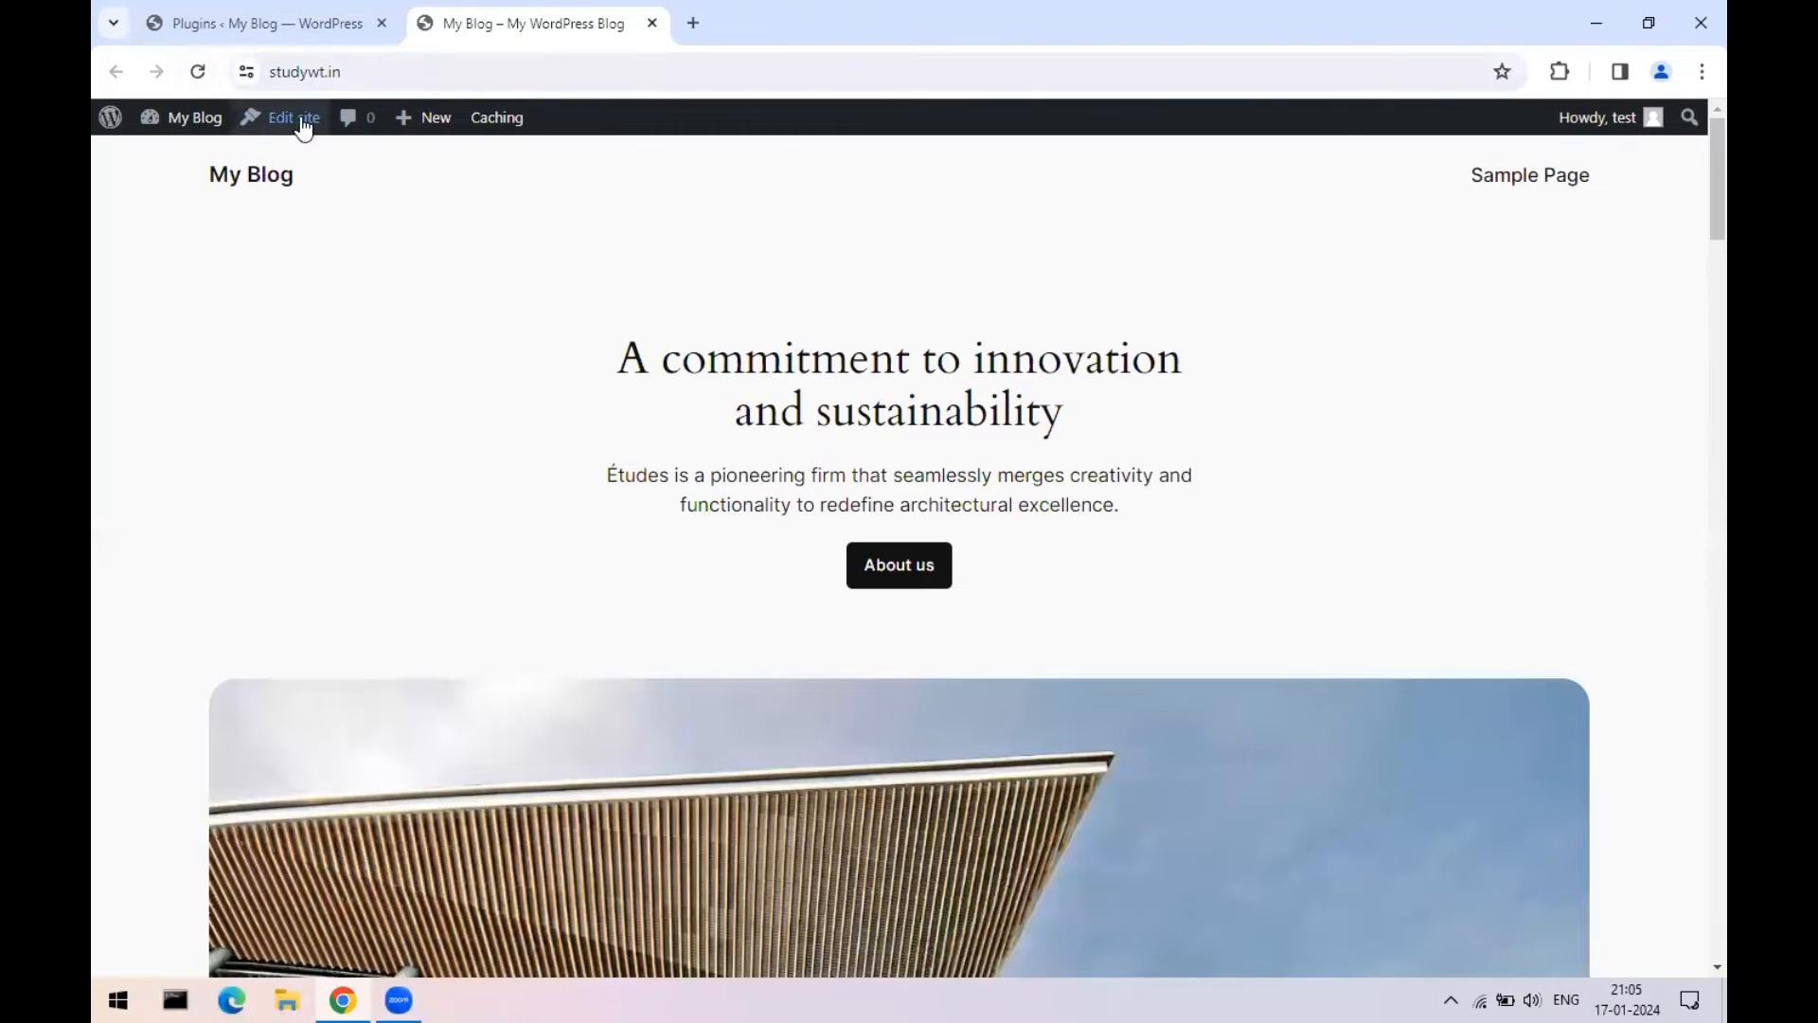
scroll(1362, 481, "down", 10)
scroll(1356, 488, "down", 15)
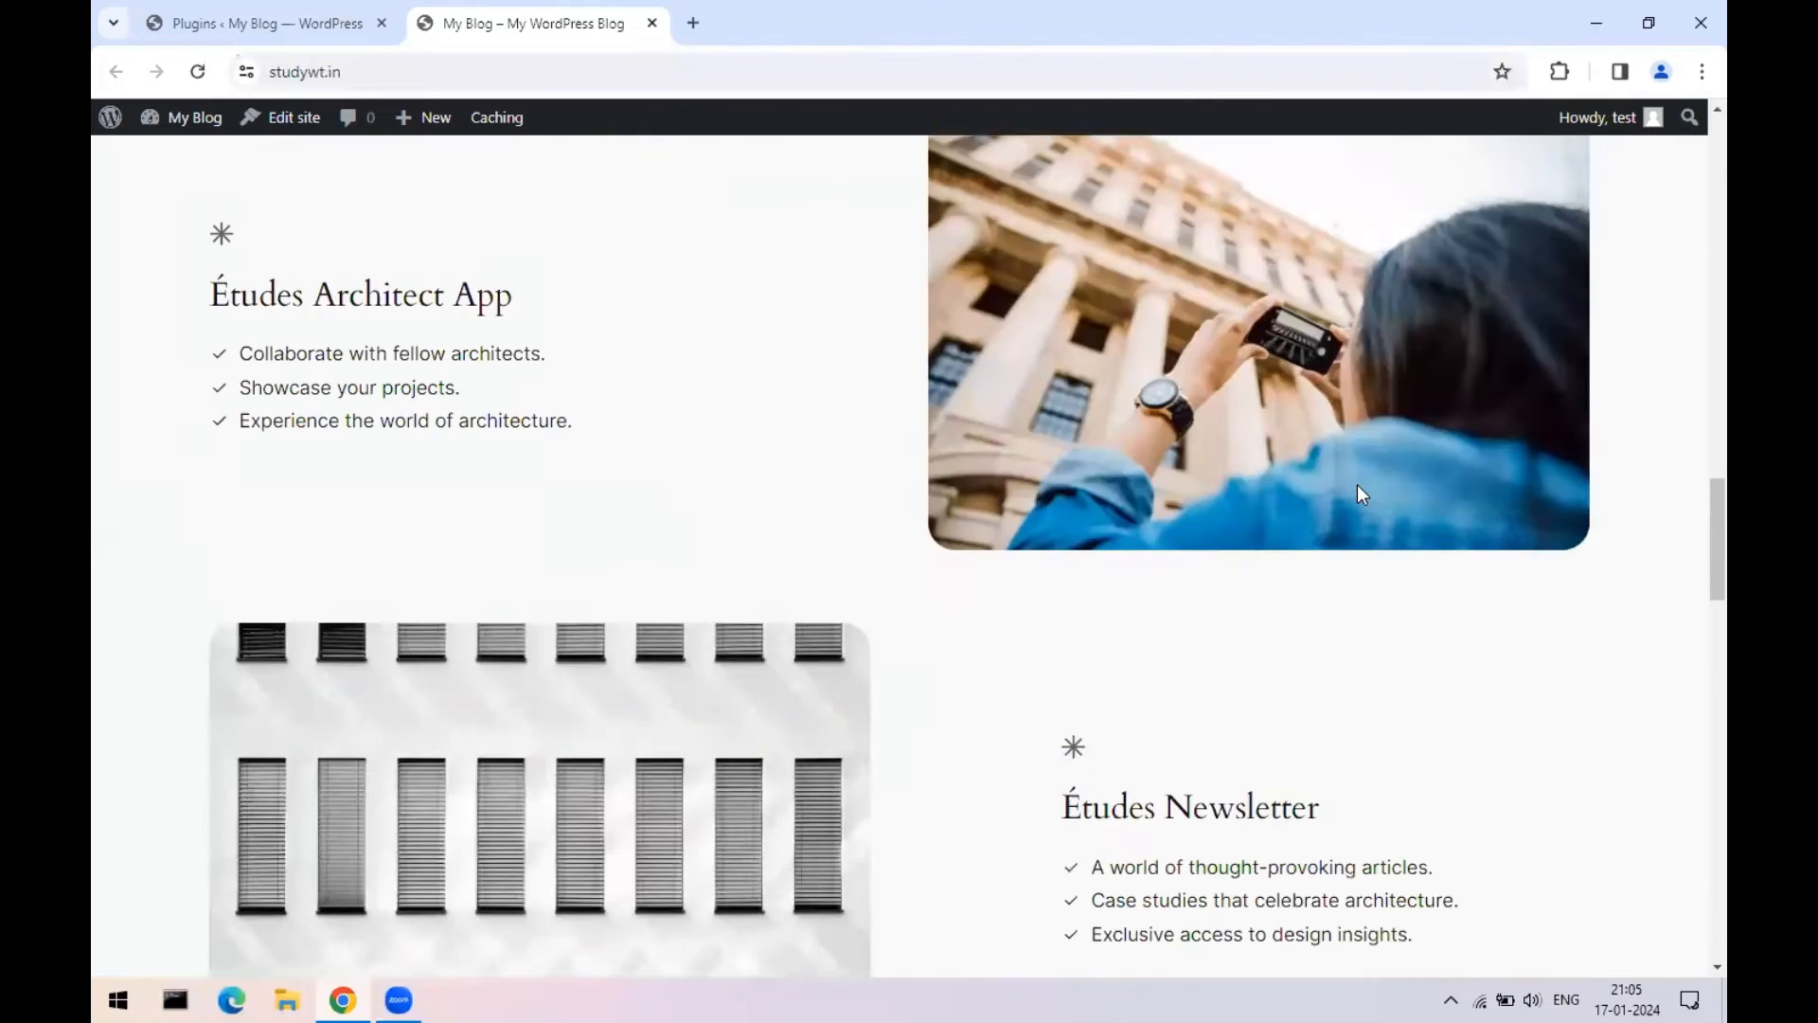
scroll(1691, 622, "up", 6)
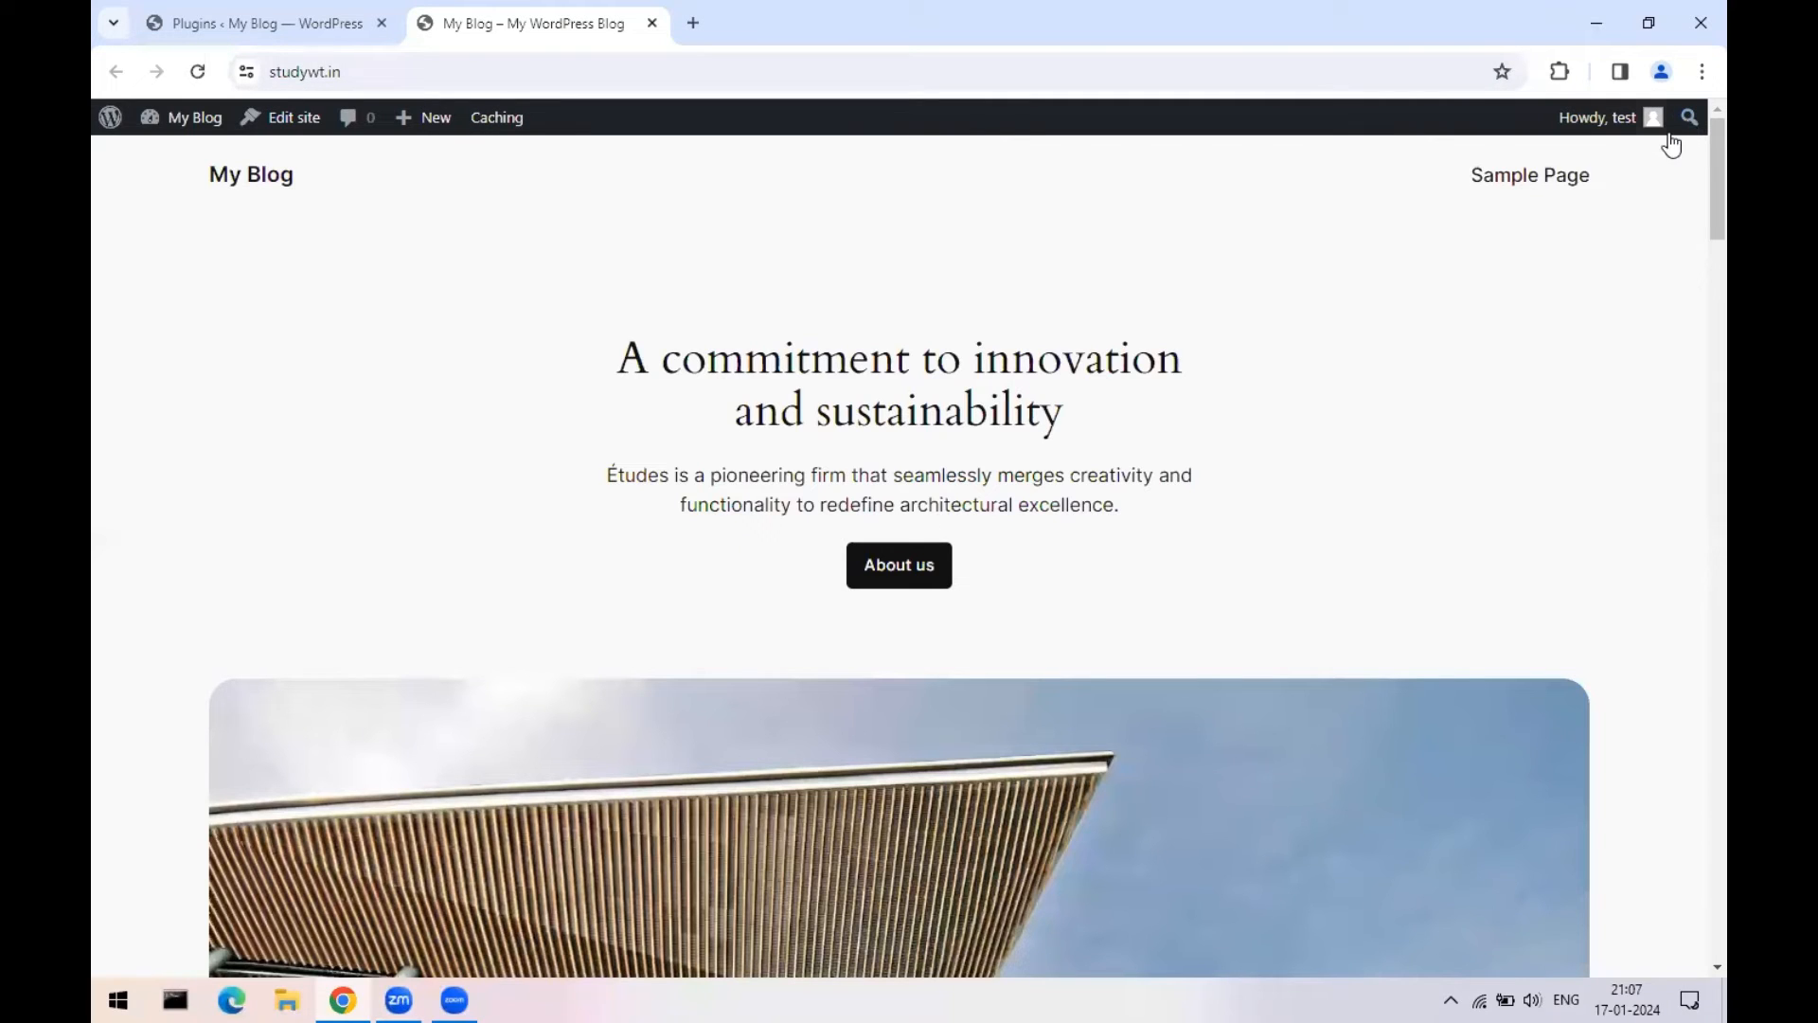
- Log out of WordPress from the Howdy menu, close the login tab and start a new tab
mouse_move(1621, 123)
left_click(1532, 237)
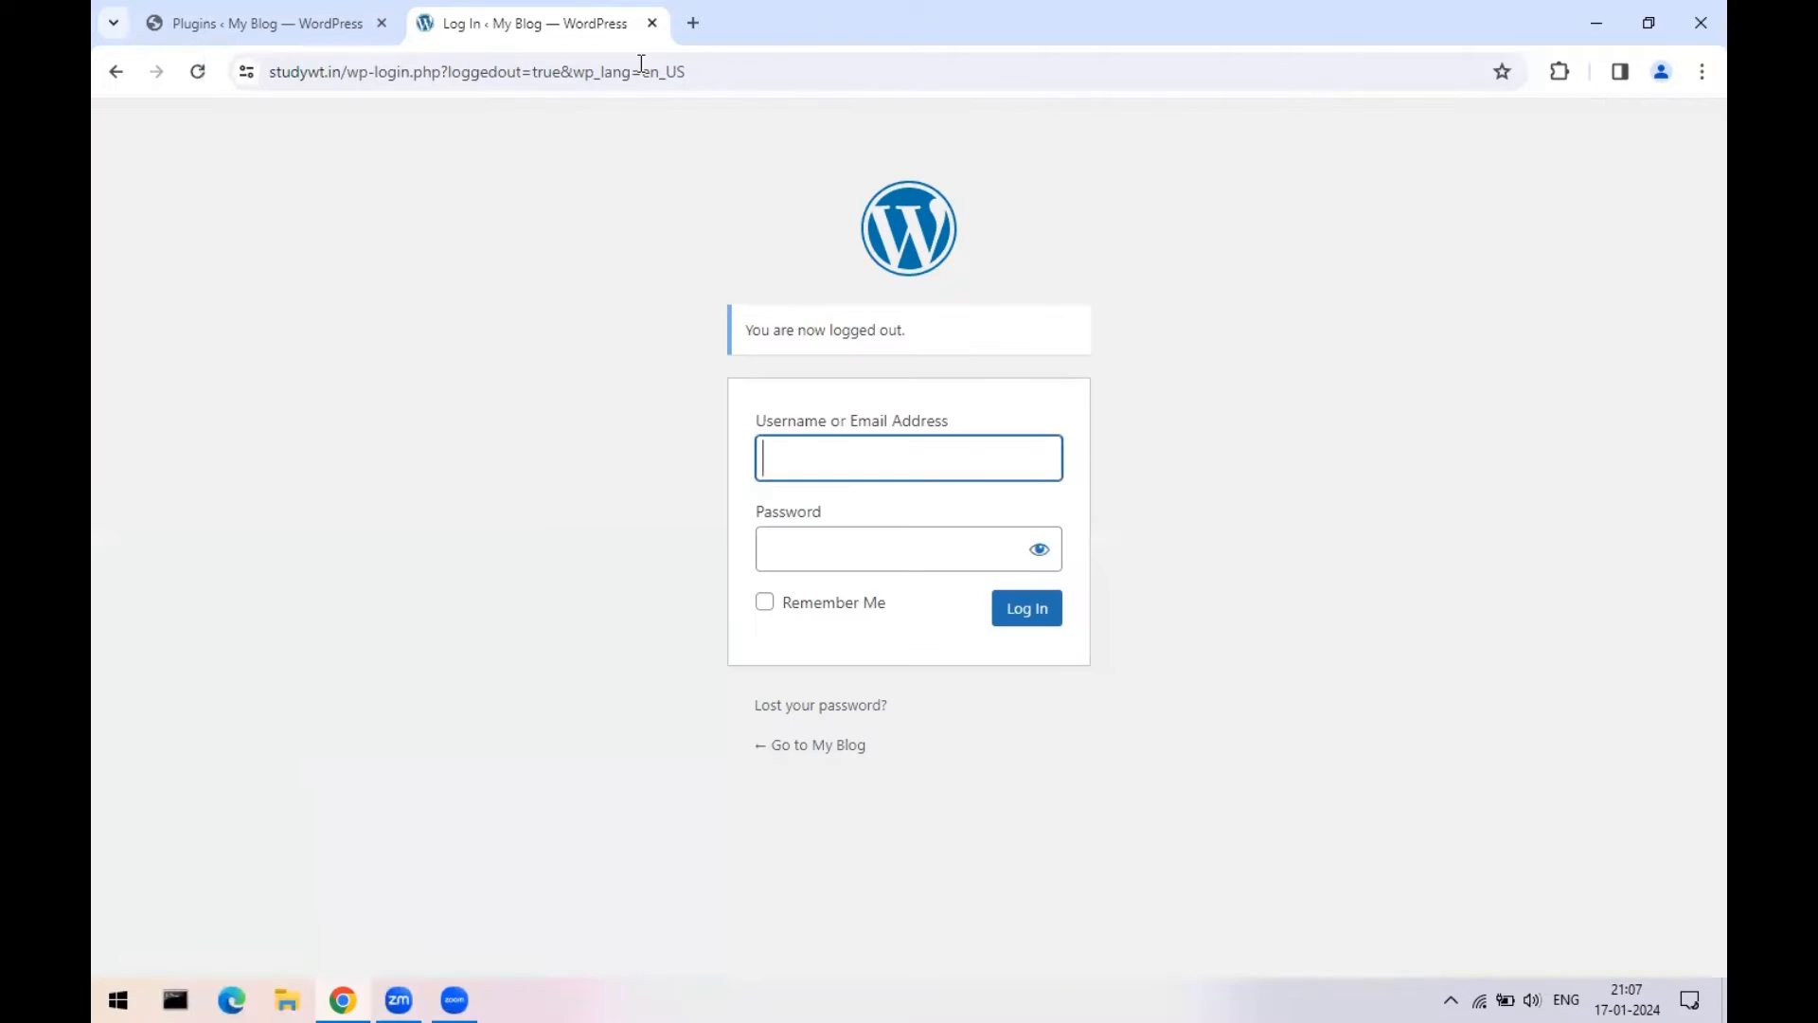
left_click(652, 23)
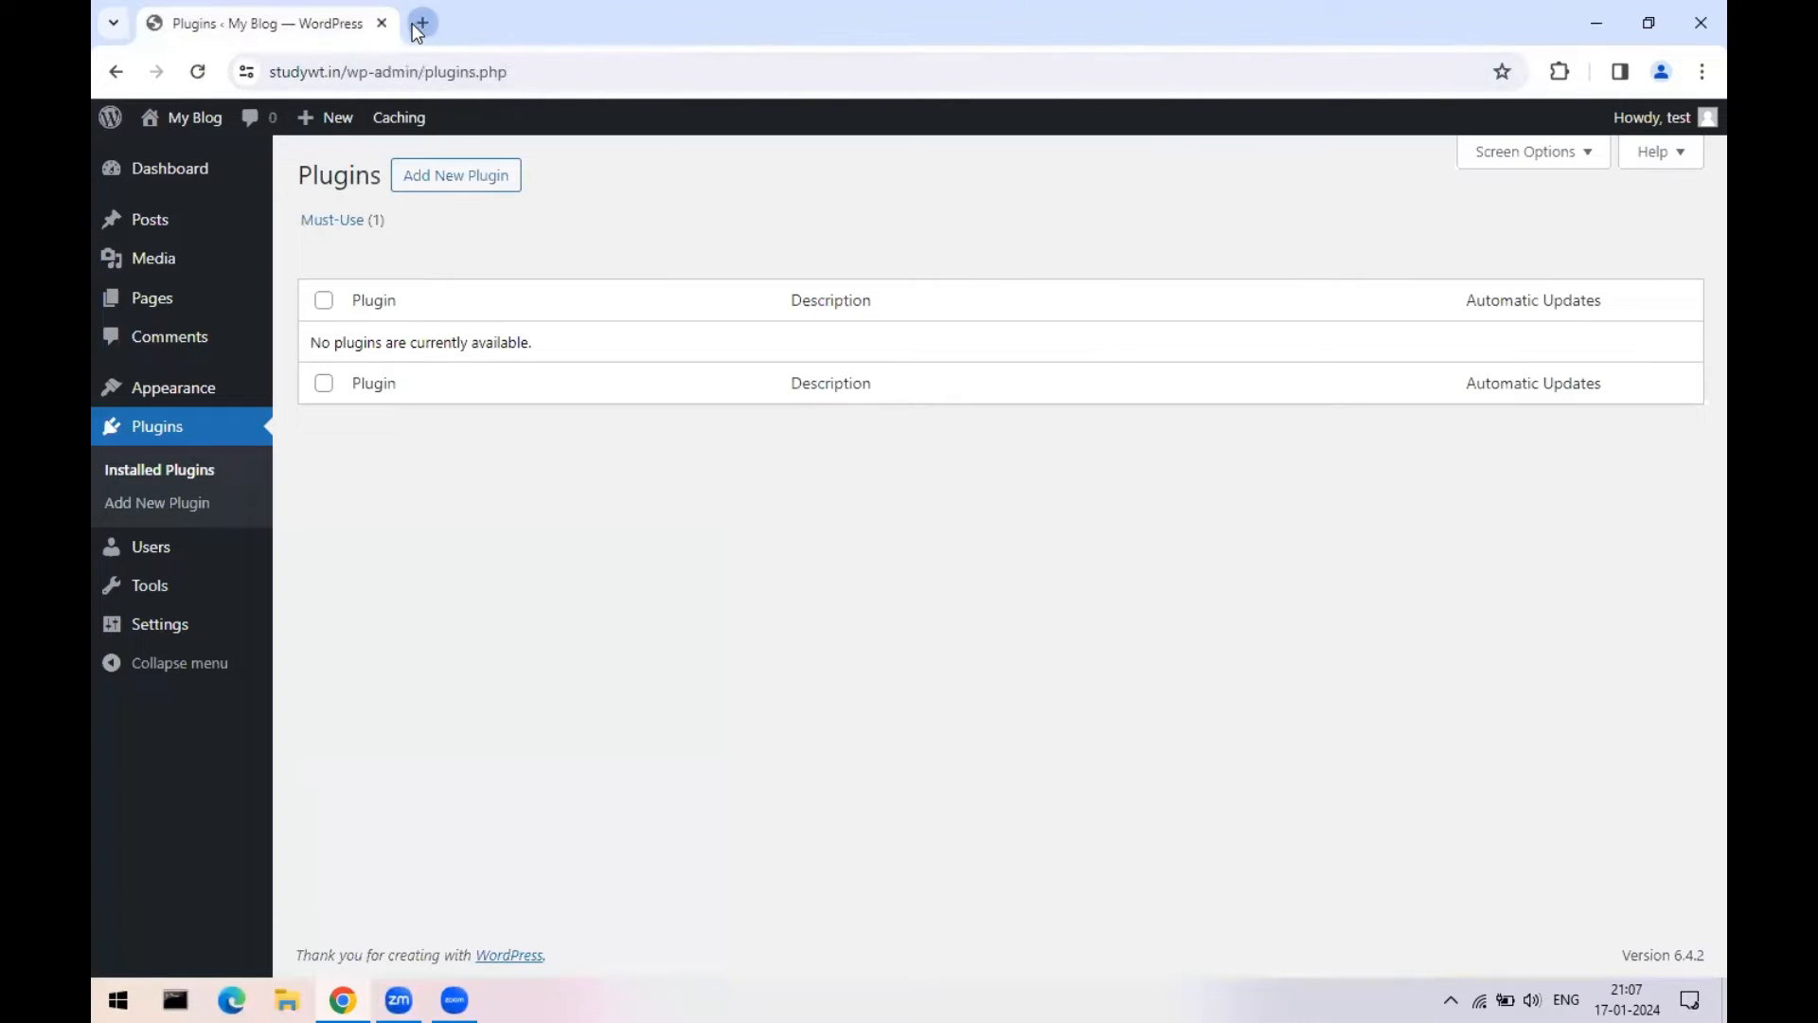
left_click(423, 23)
- Close the Plugins tab and load studywt.in/wp-admin in the new tab to reach the login page
left_click(387, 23)
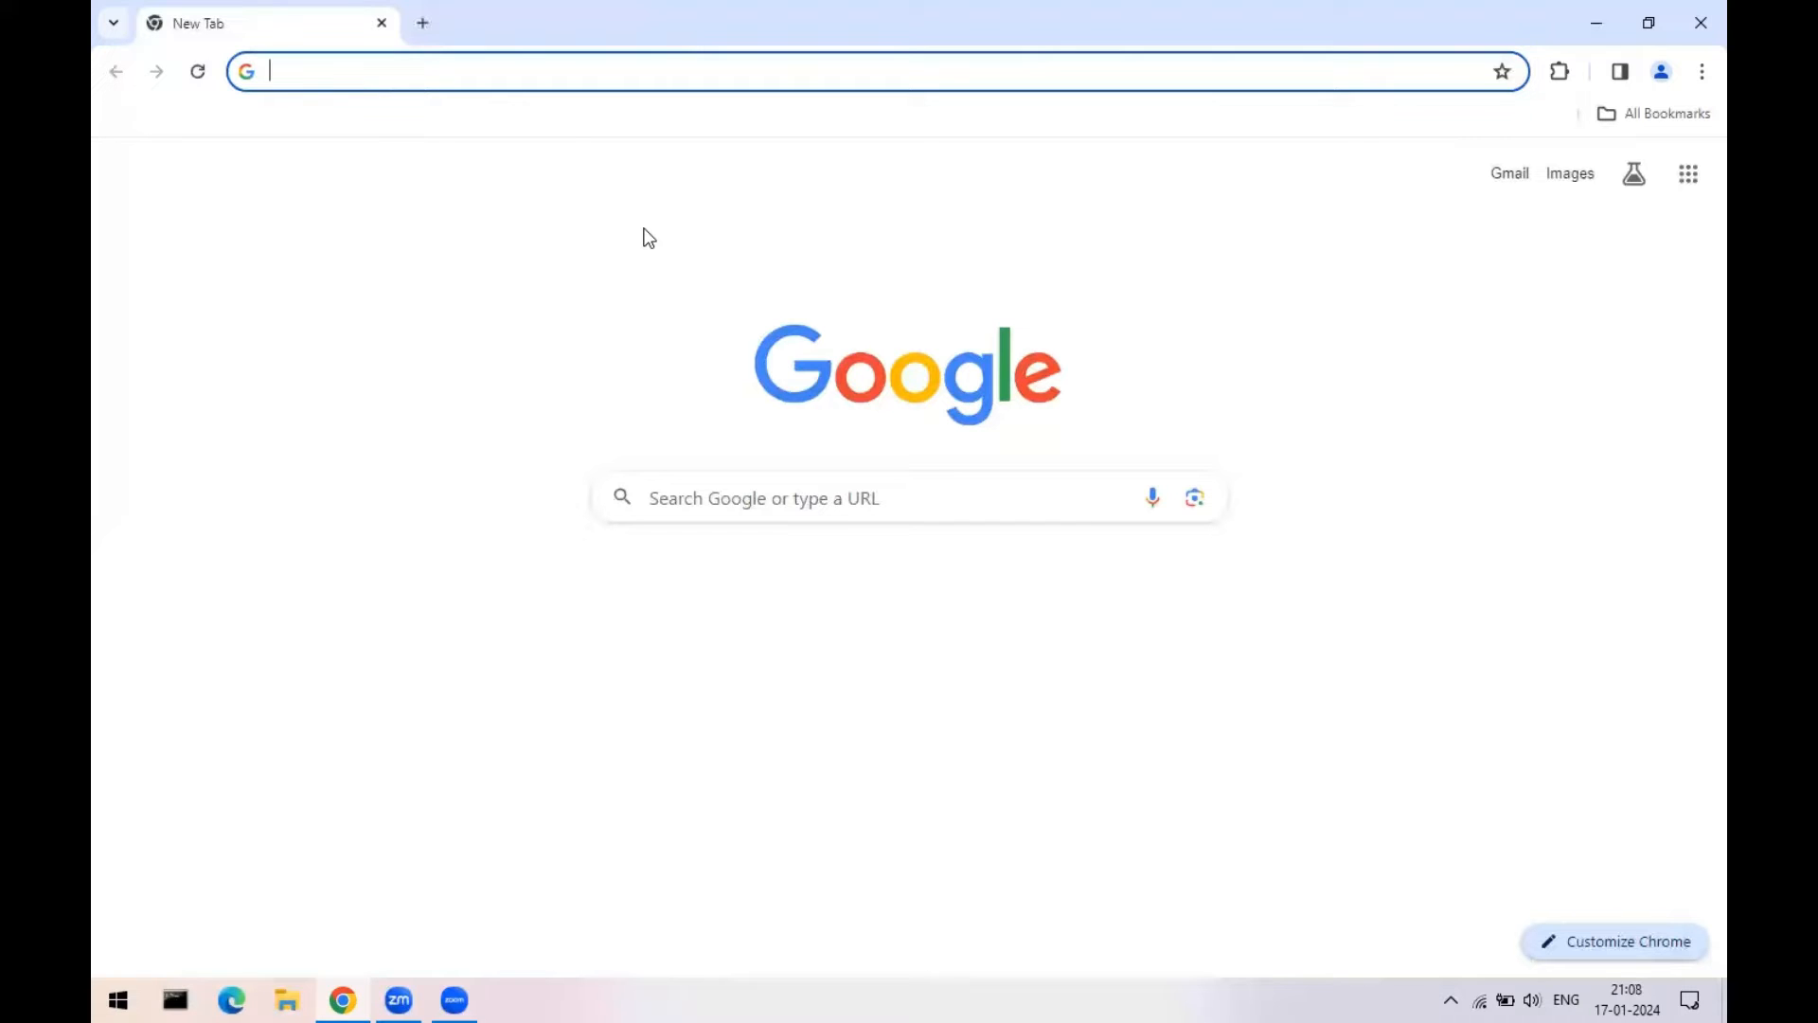
left_click(421, 73)
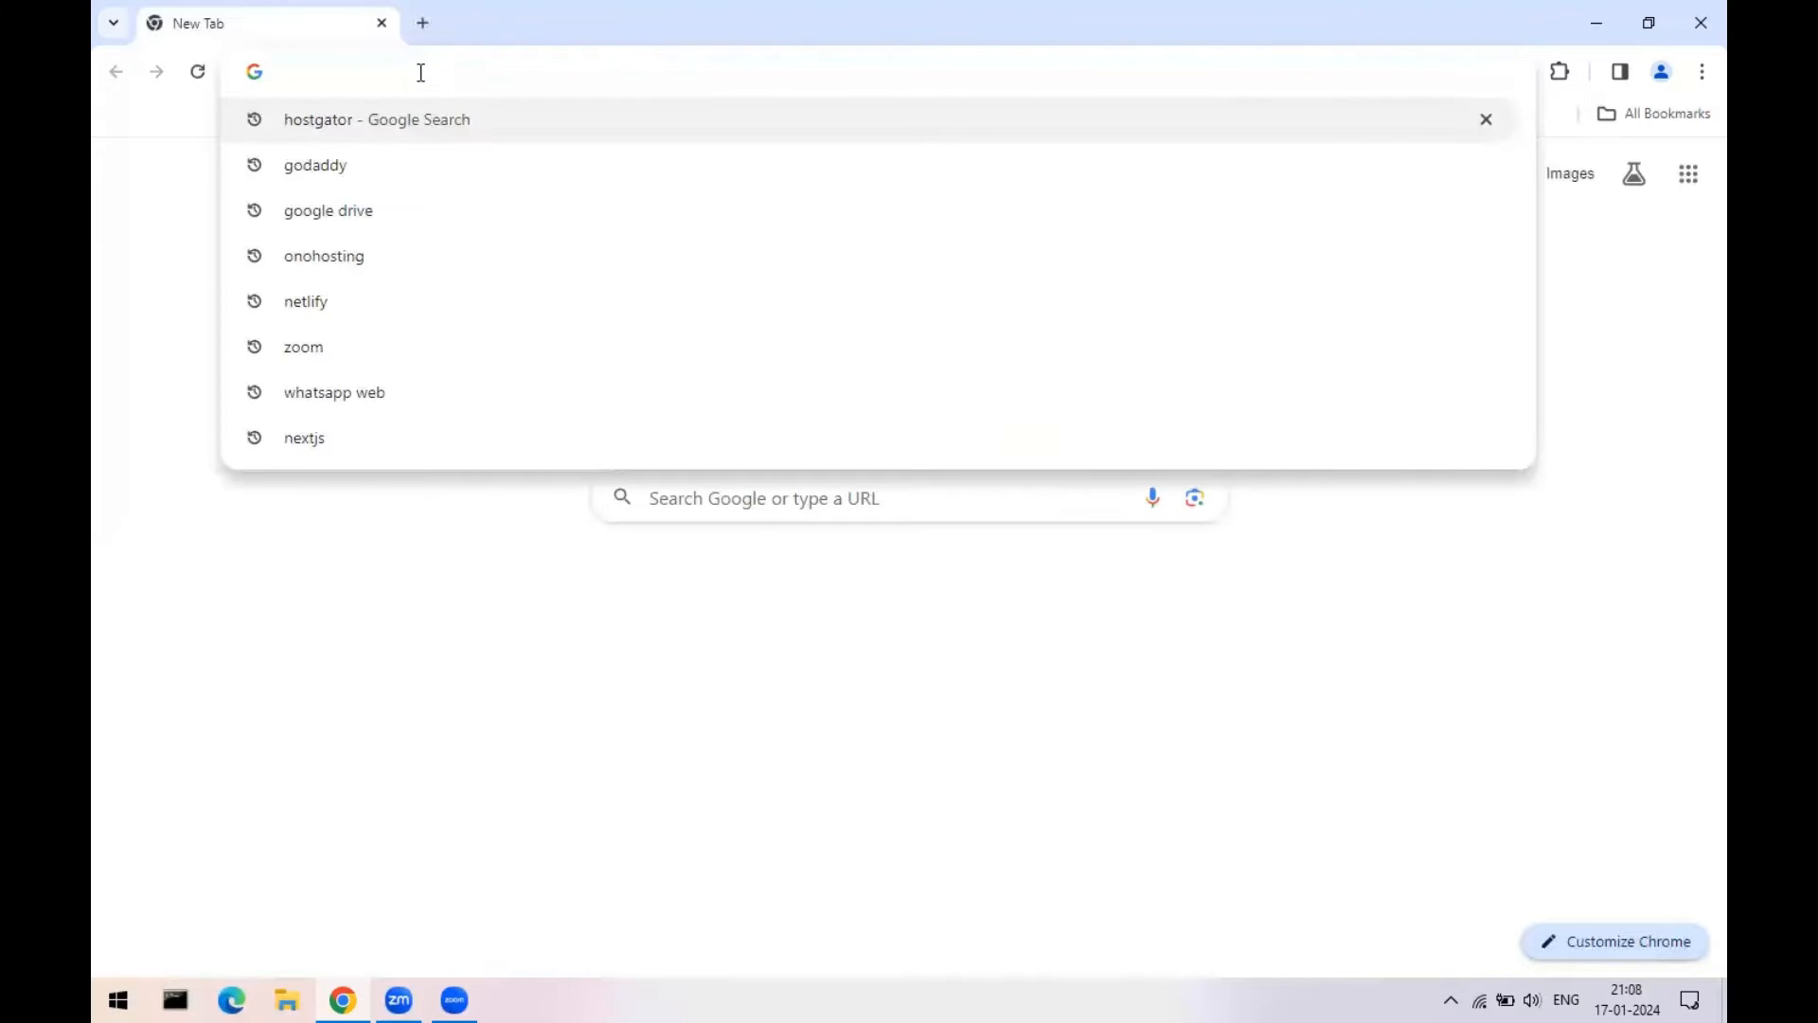
type("stu")
key("Right")
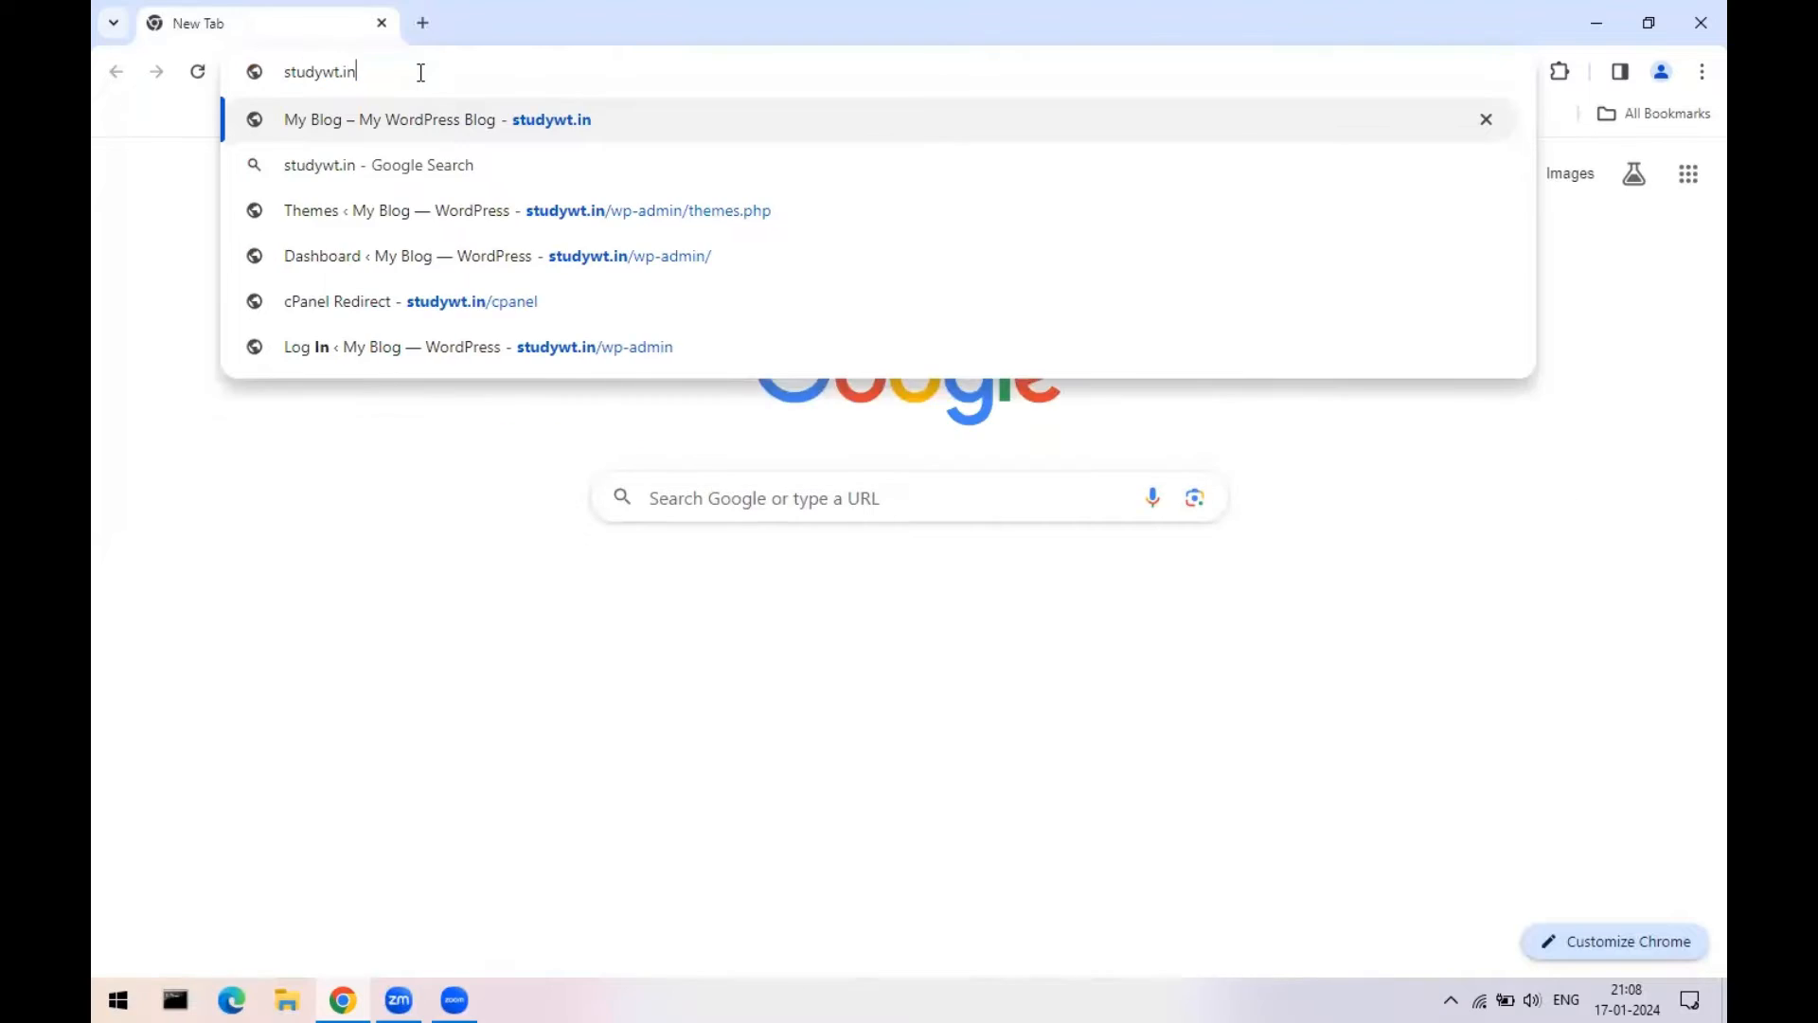
key("Return")
mouse_move(1691, 196)
left_mouse_down()
mouse_move(1691, 964)
mouse_move(1686, 189)
left_mouse_up()
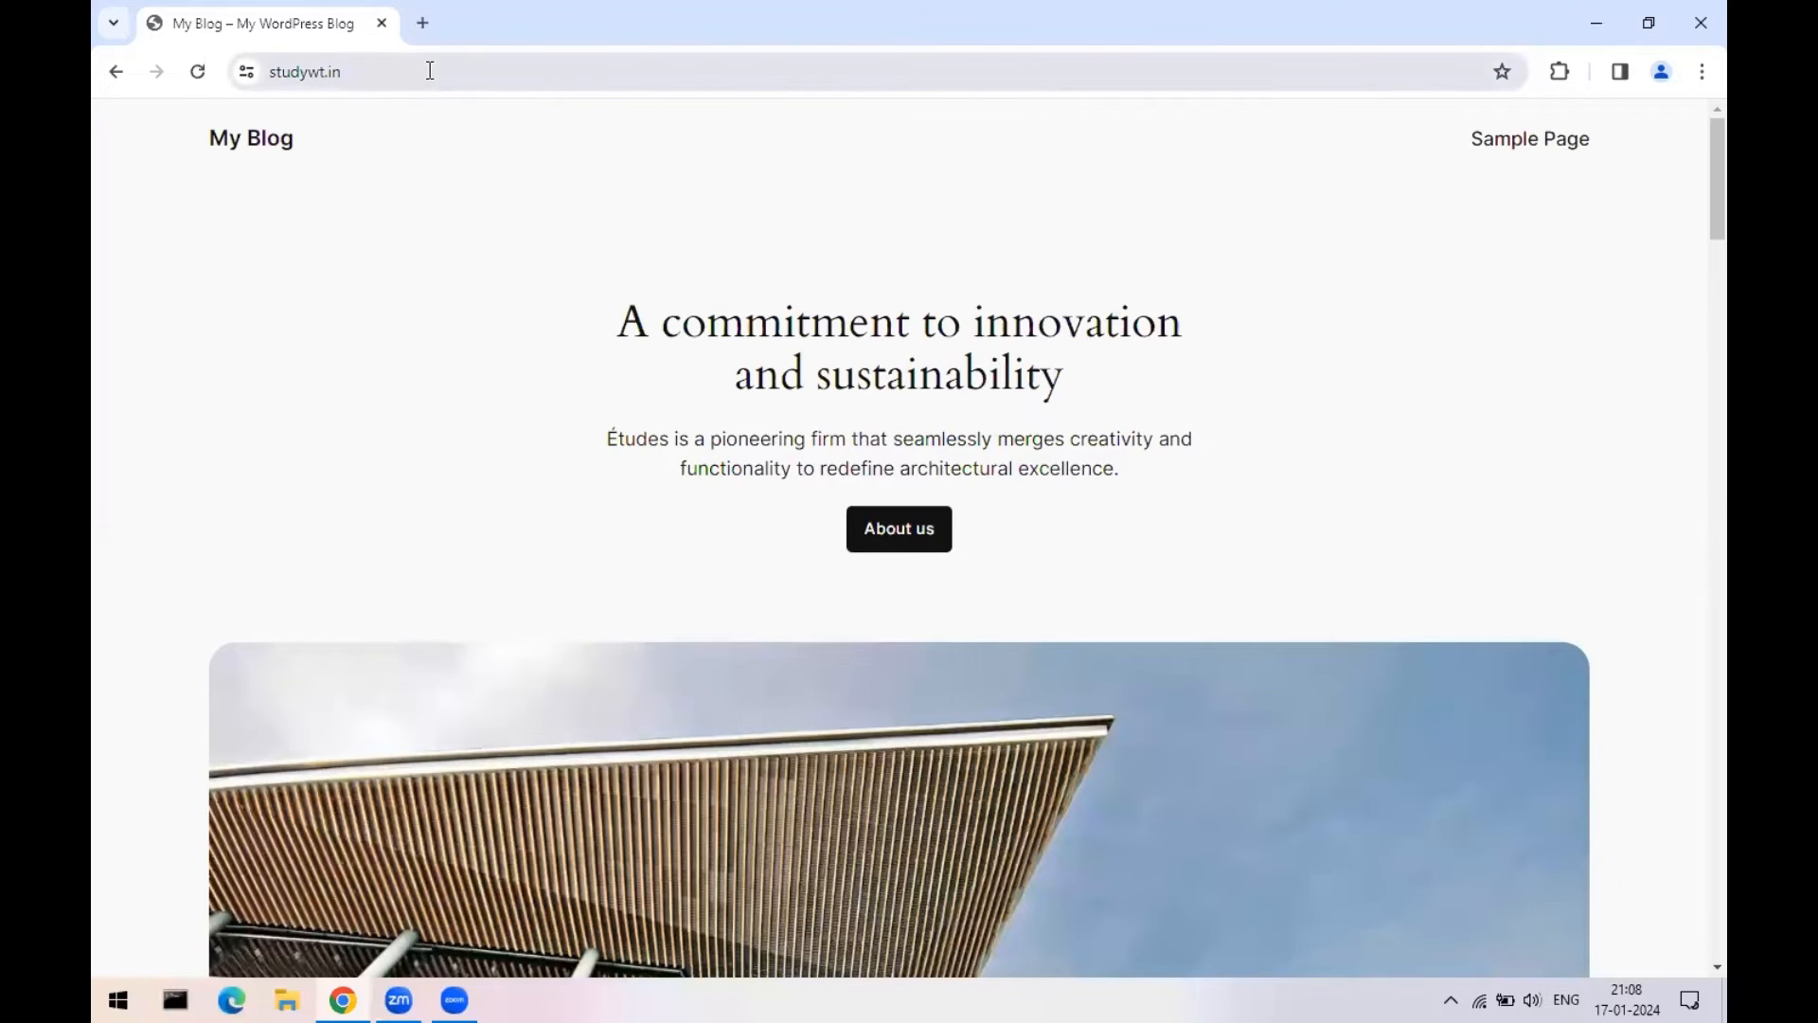
left_click(591, 77)
left_click(591, 78)
type("//")
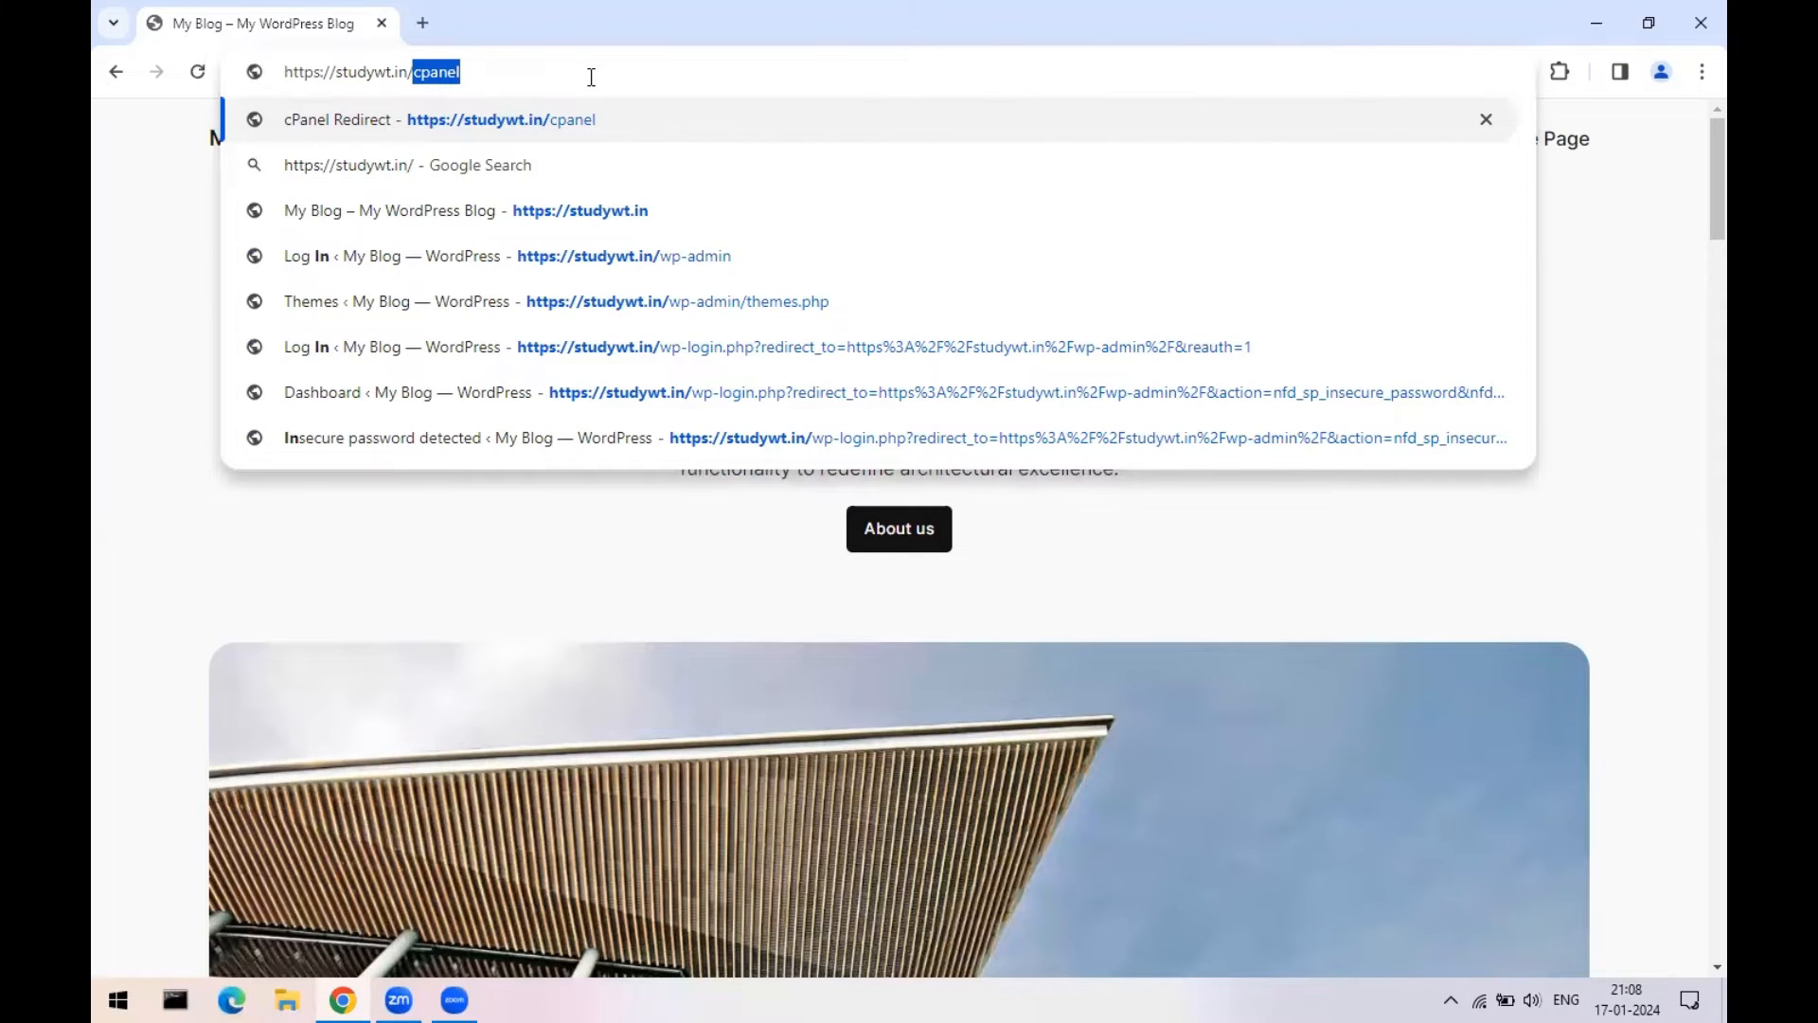
type("wp-")
key("Return")
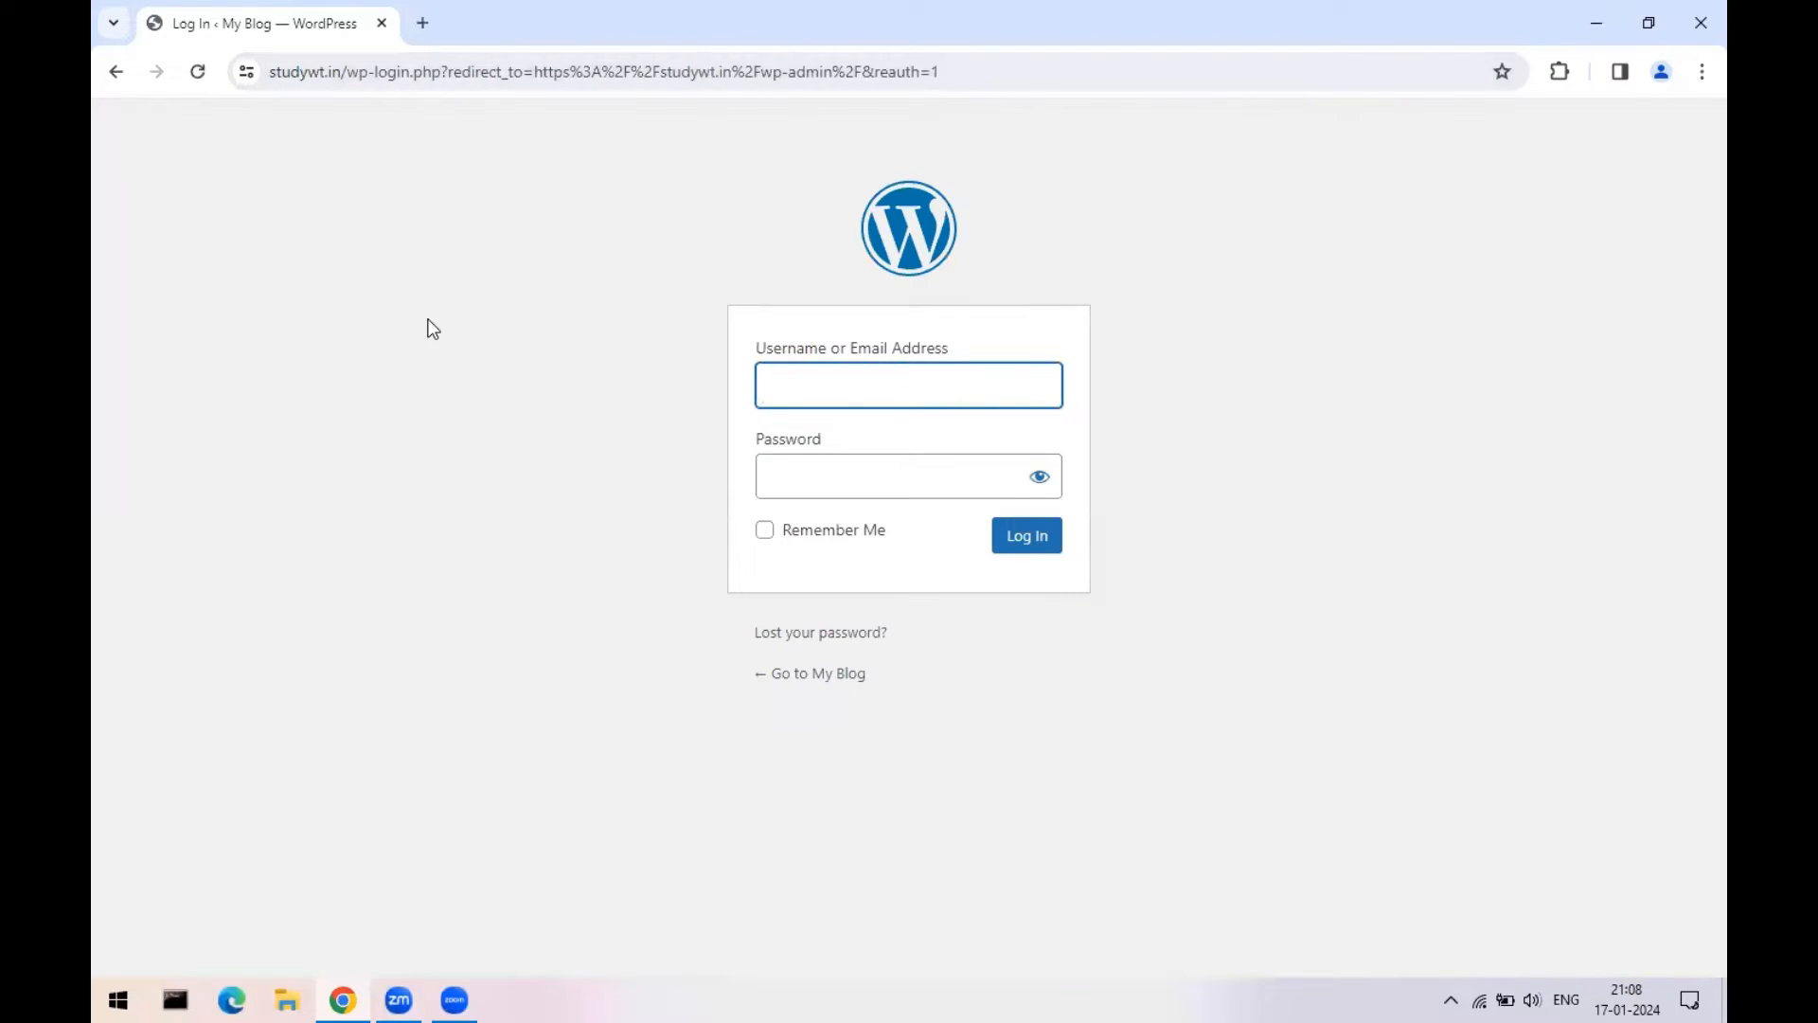
- Log back into WordPress with the saved username and password, then view Plugins > Installed Plugins
left_click(841, 388)
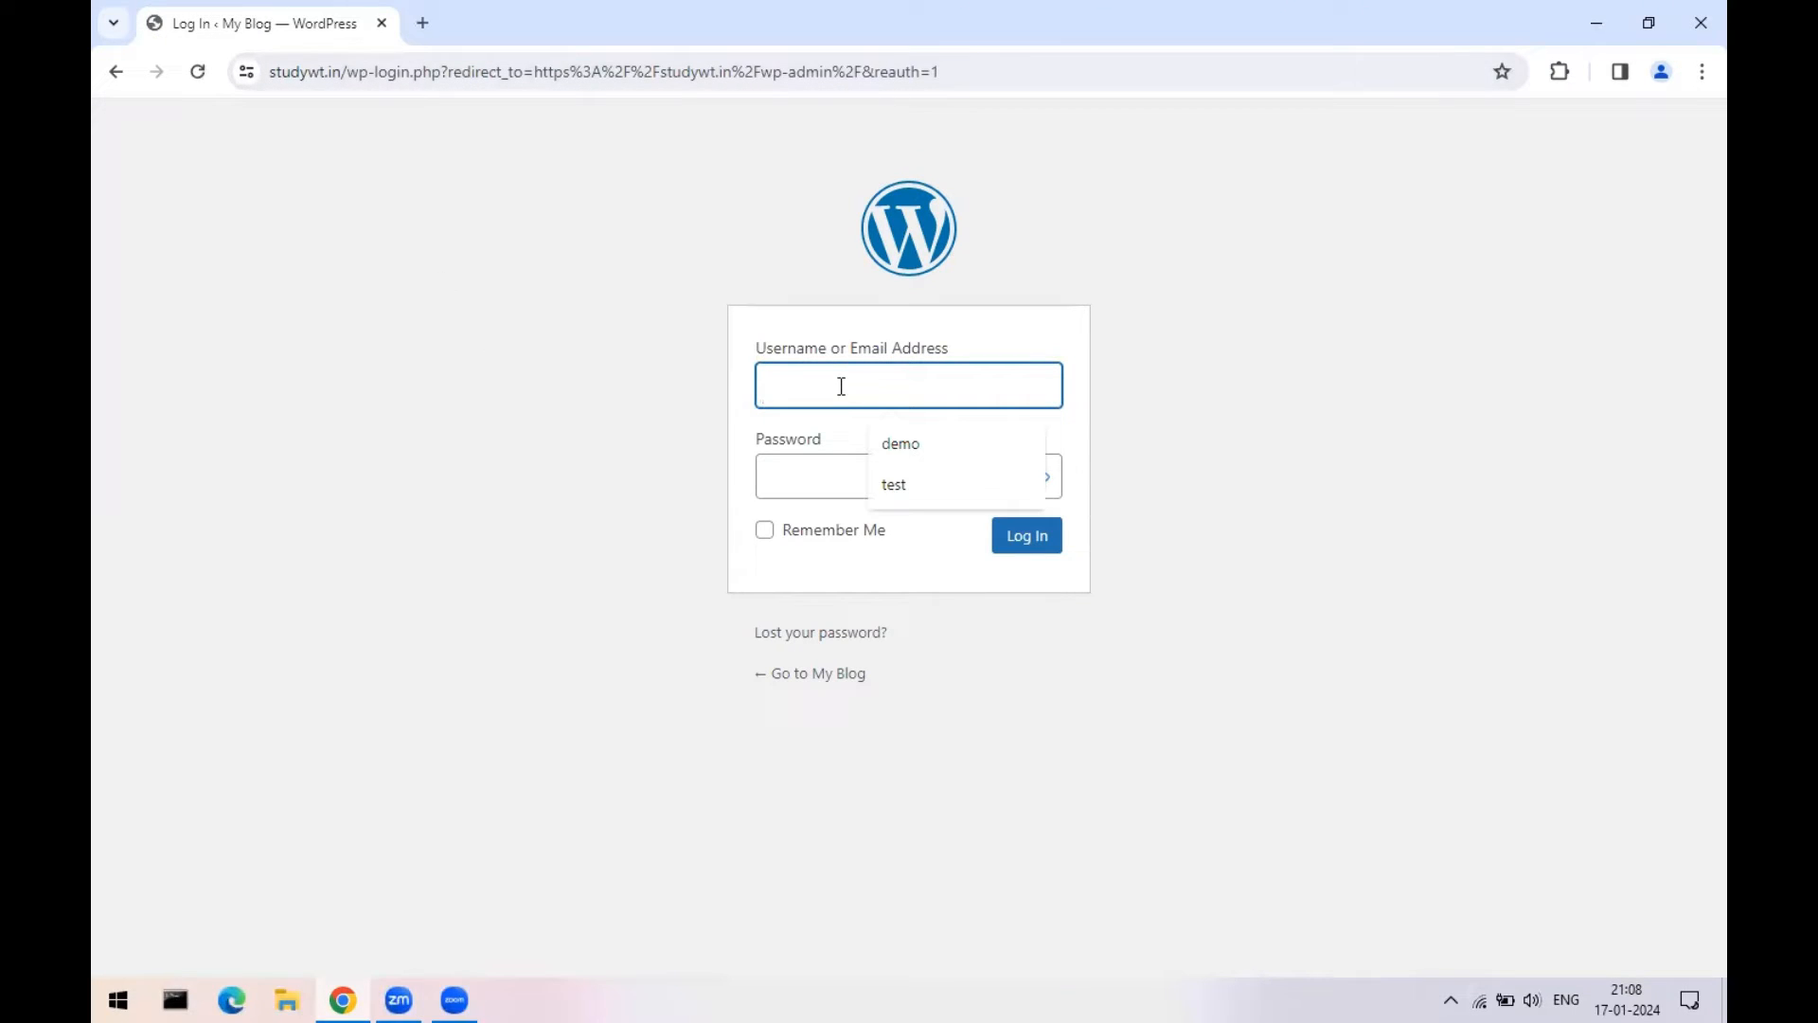
left_click(879, 489)
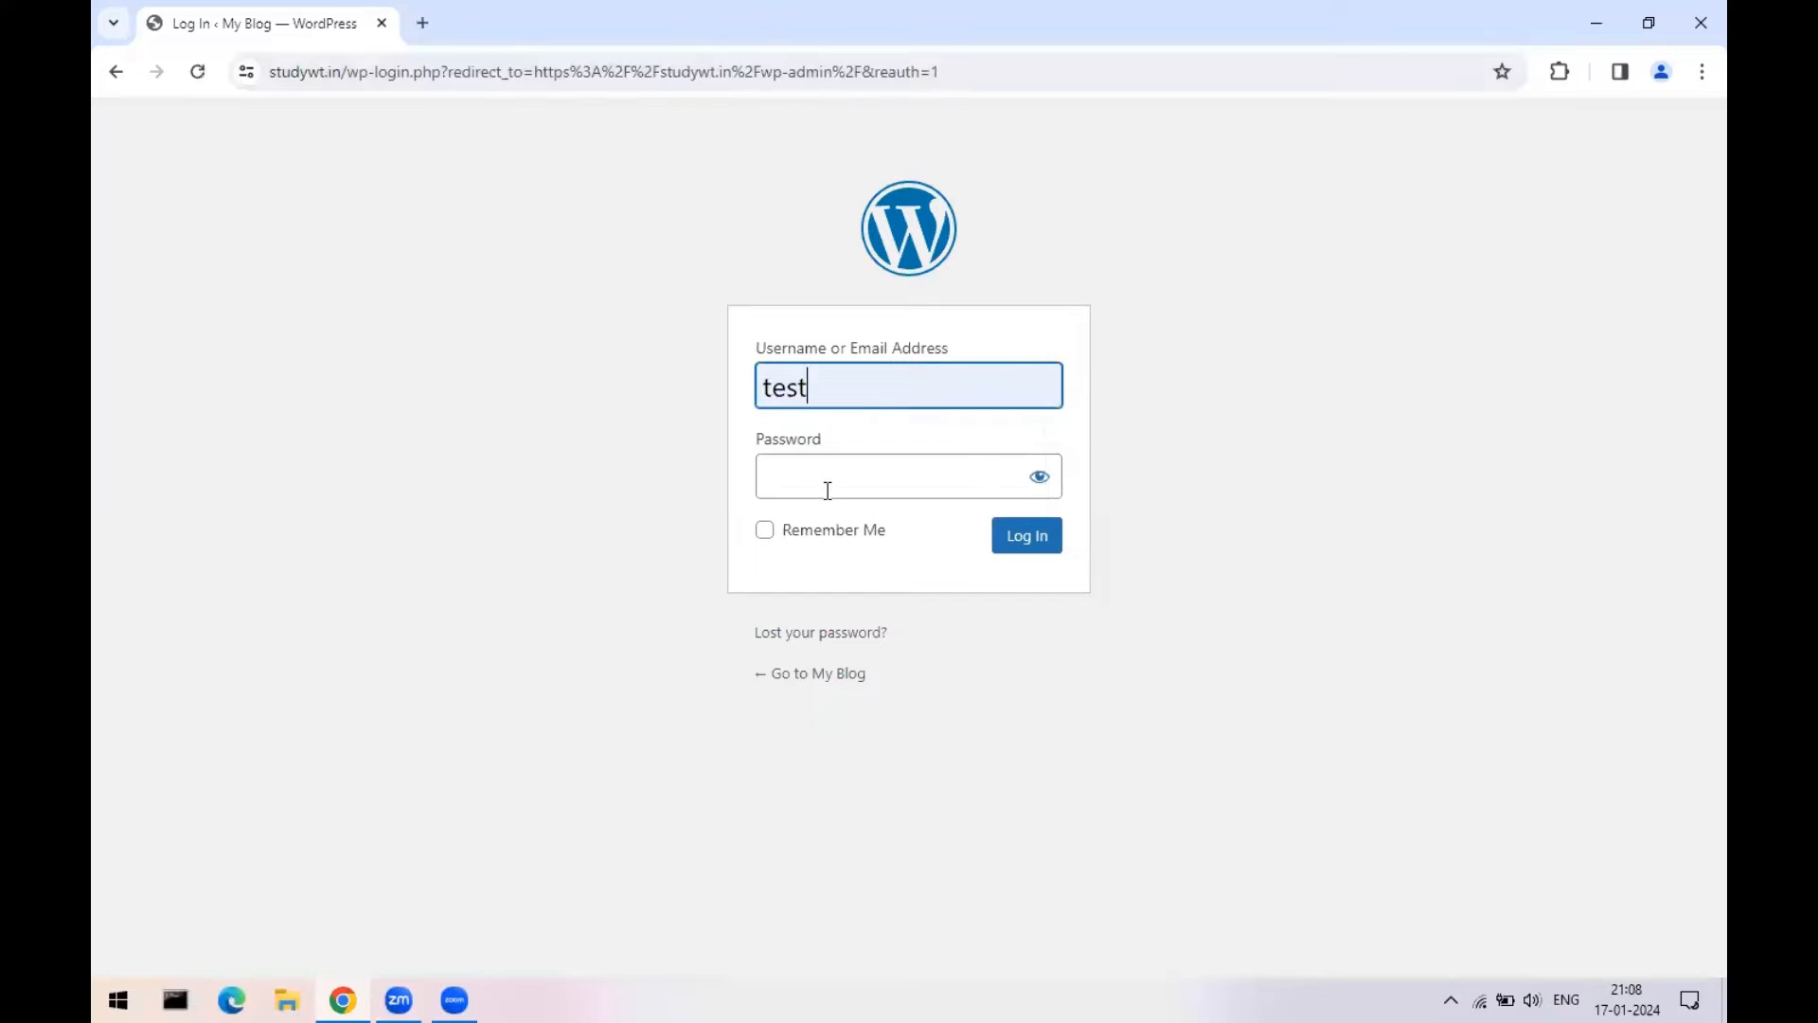
type("••••••")
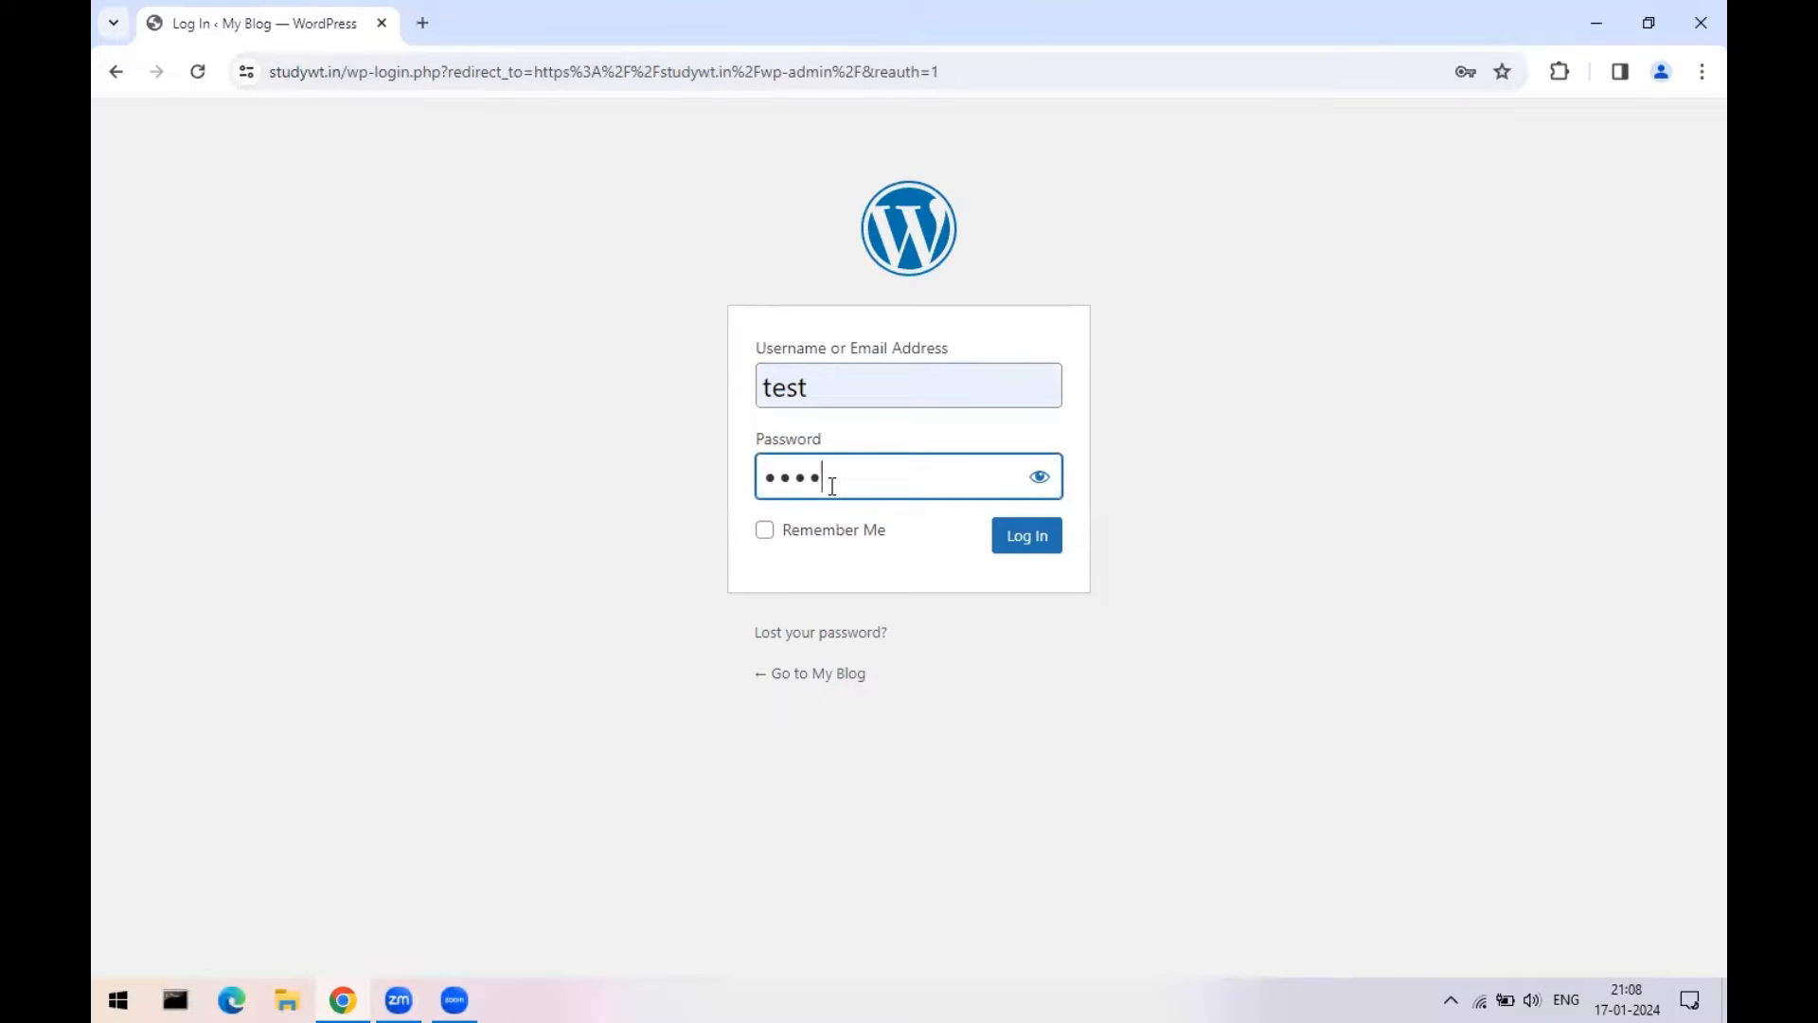
type("56")
left_click(1039, 485)
left_click(1044, 550)
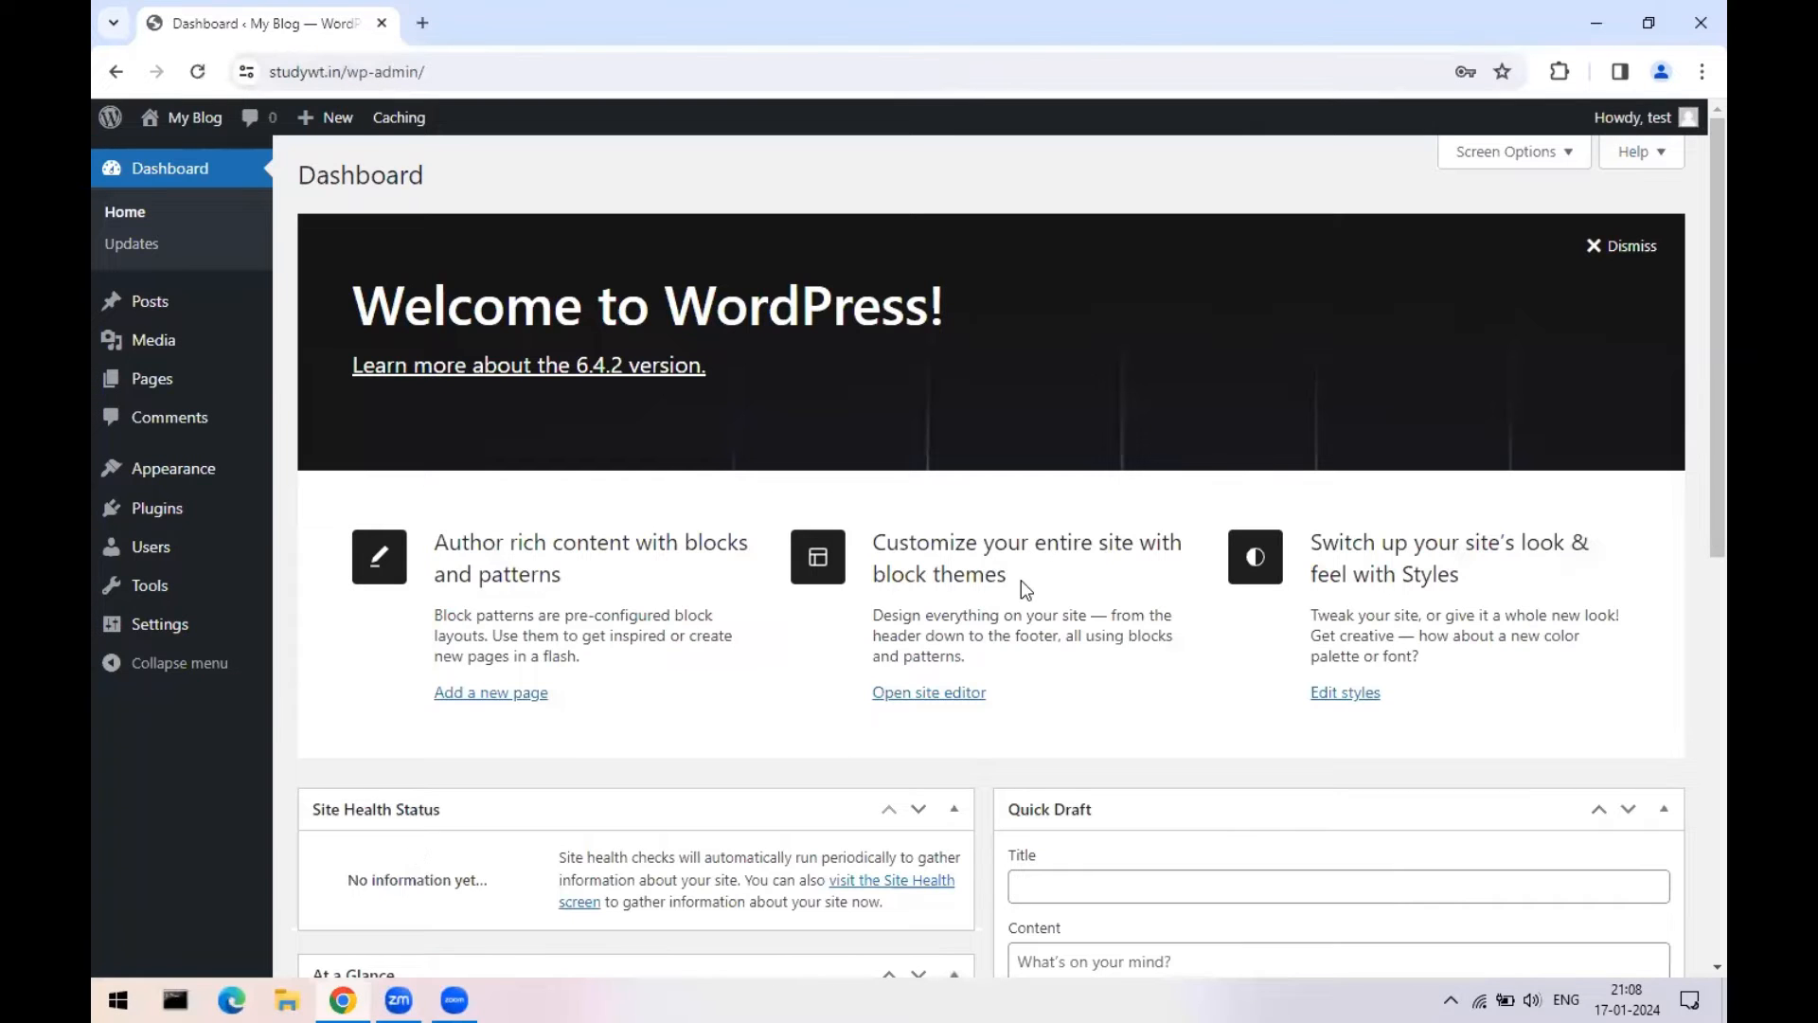
mouse_move(150, 516)
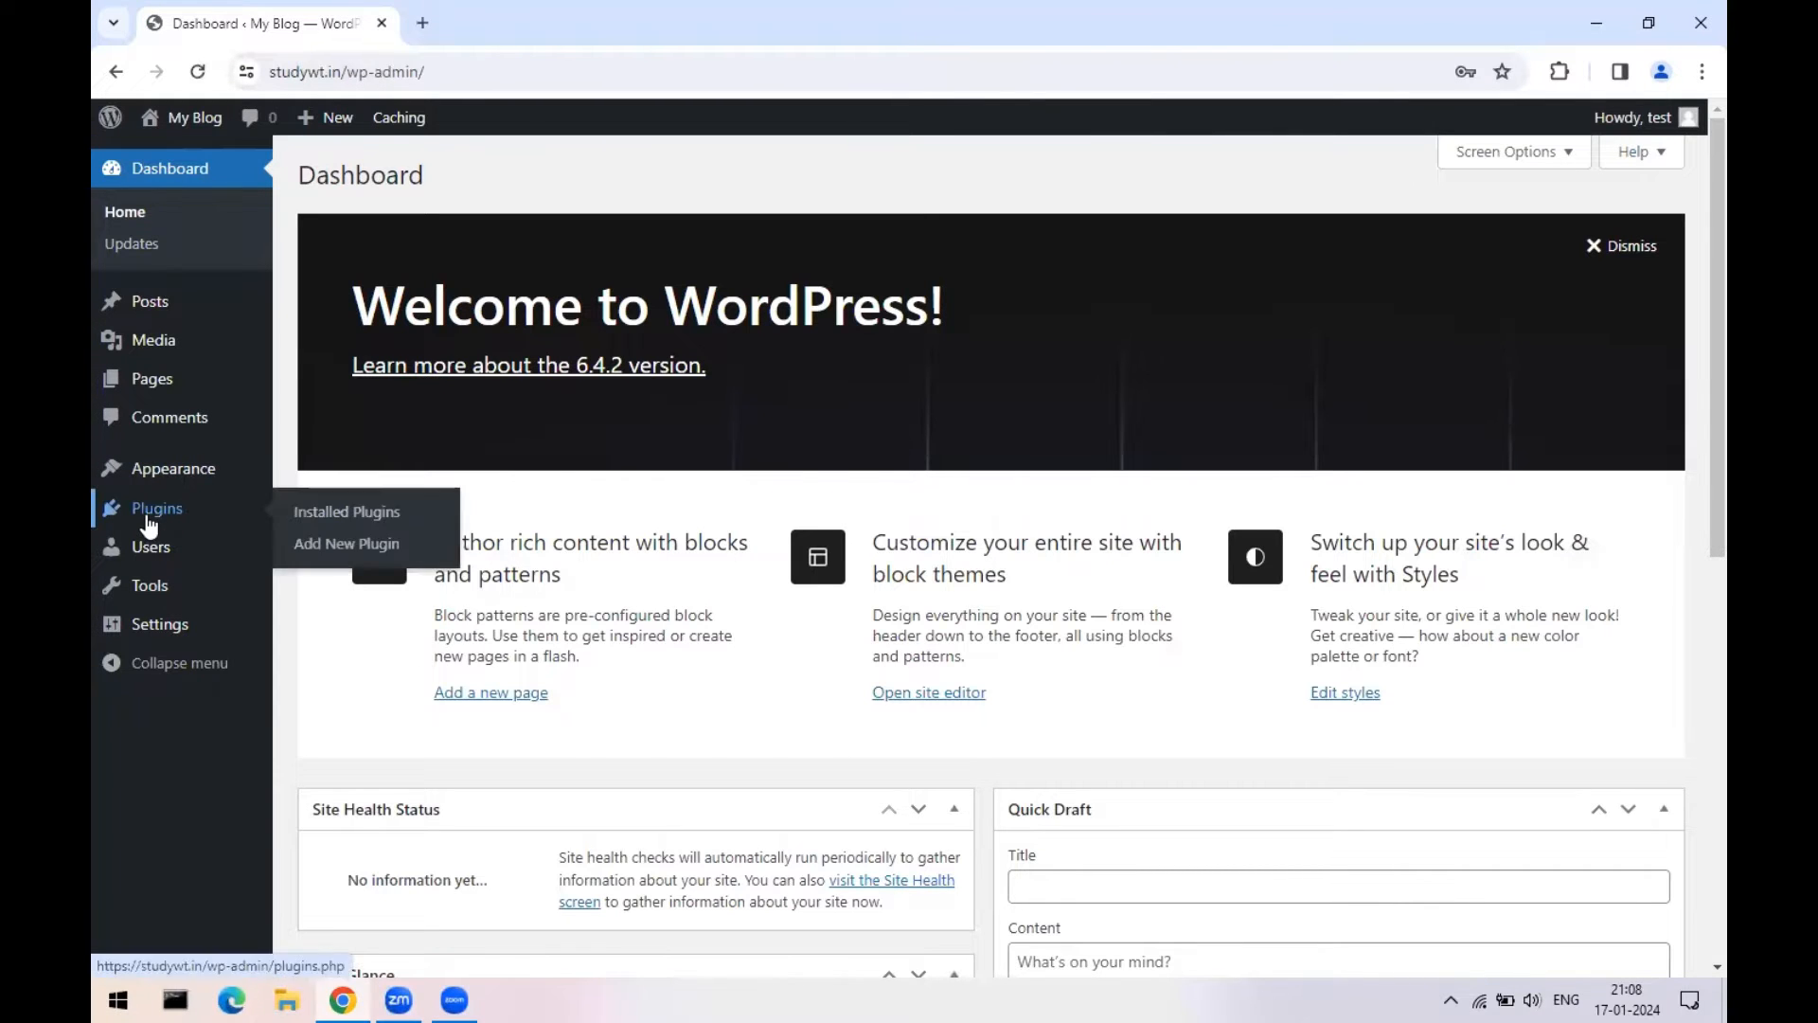
left_click(333, 511)
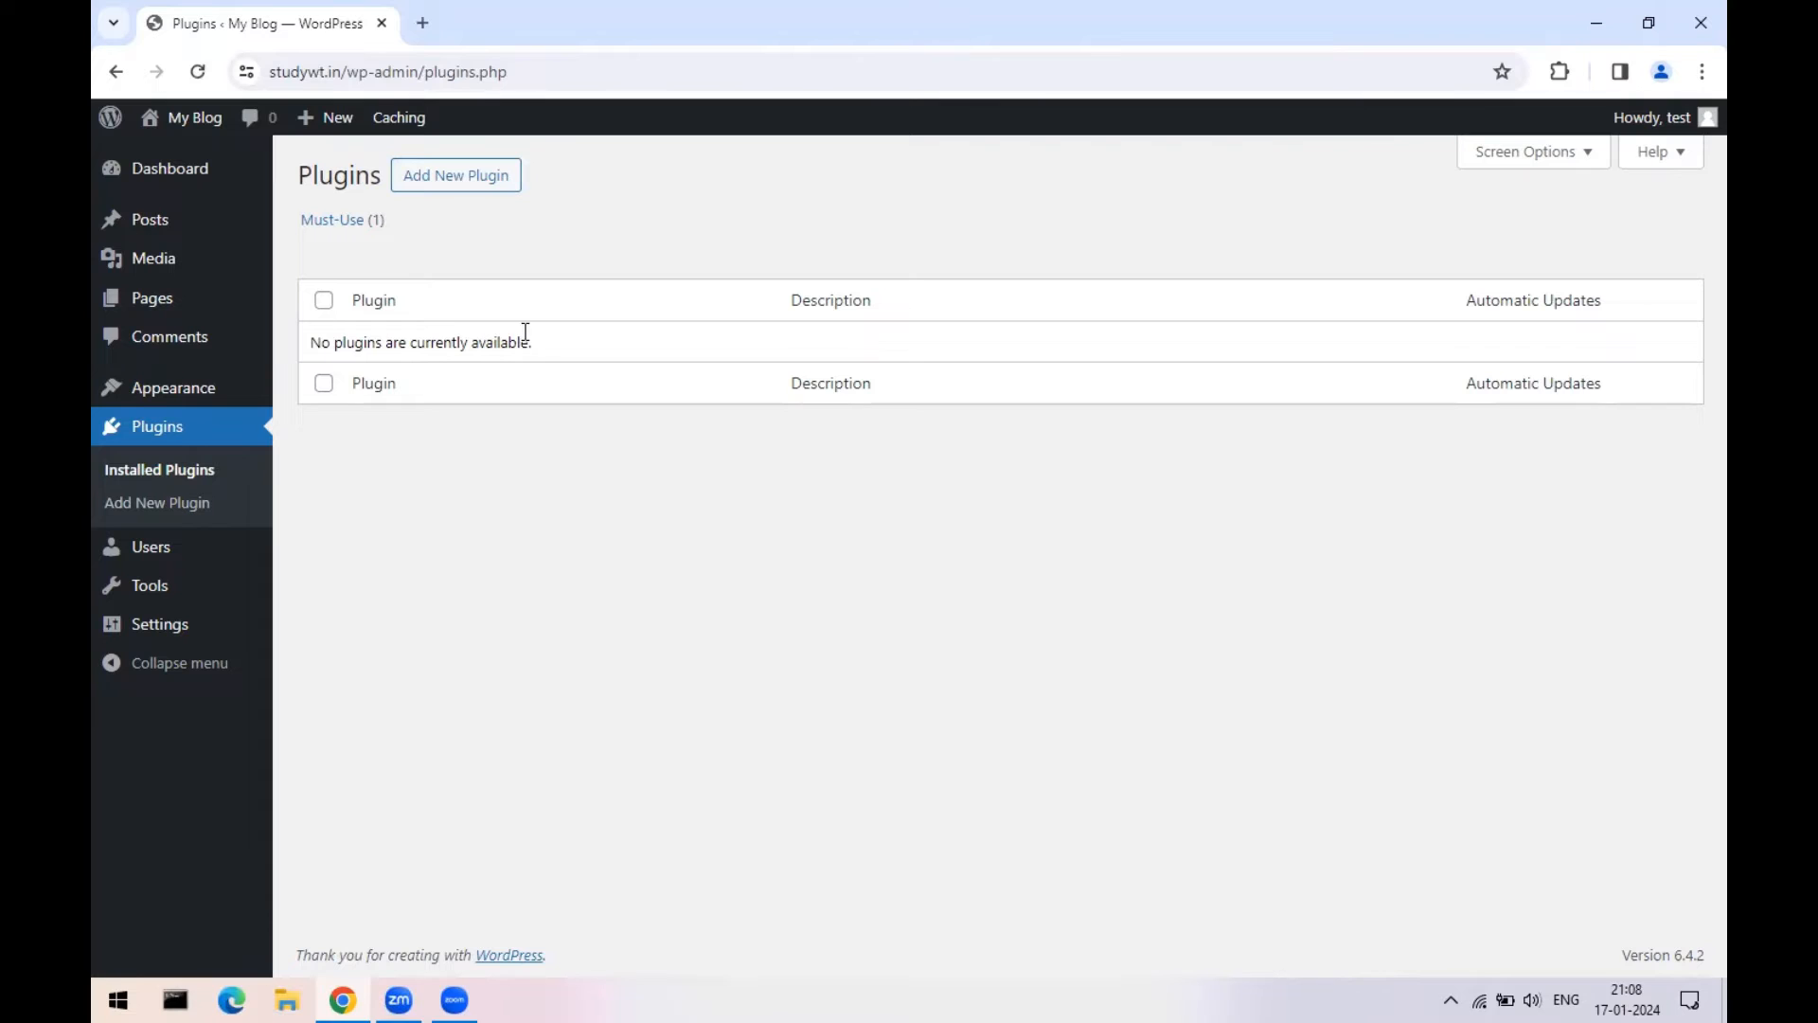
- Open Appearance > Themes and reload it, showing Twenty Twenty-Four as the only theme
left_click(174, 386)
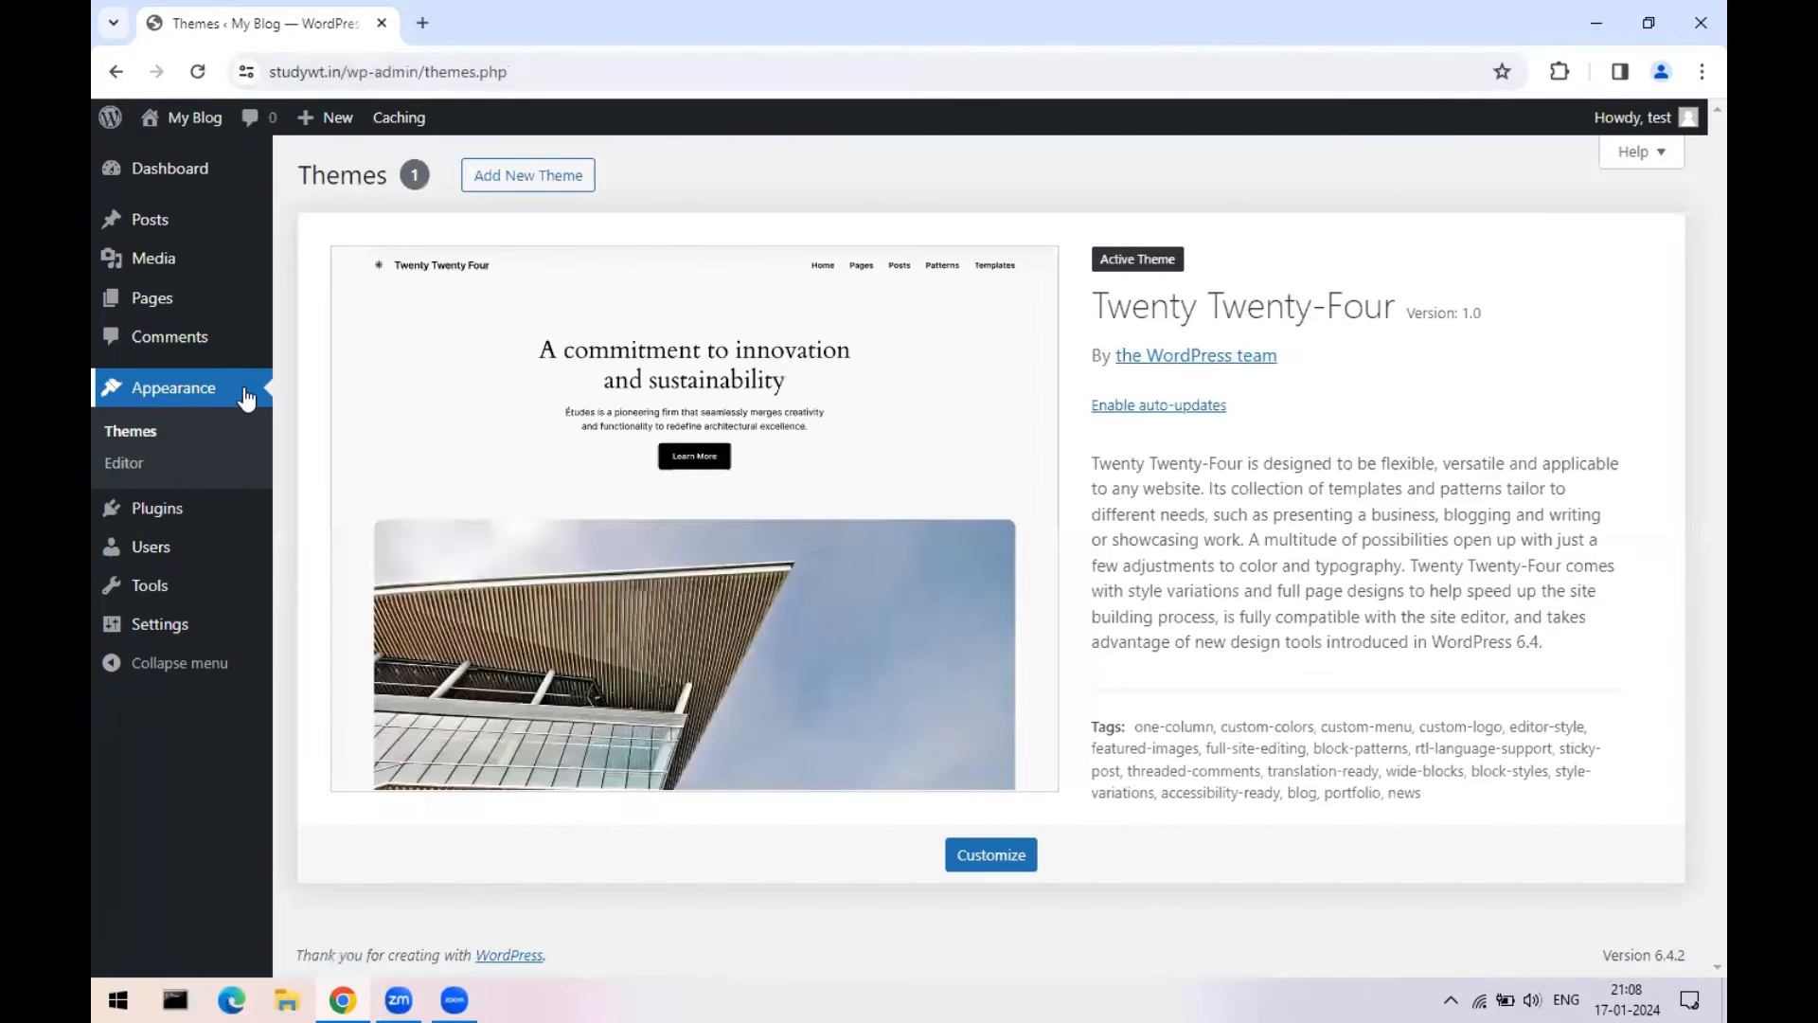
left_click(128, 430)
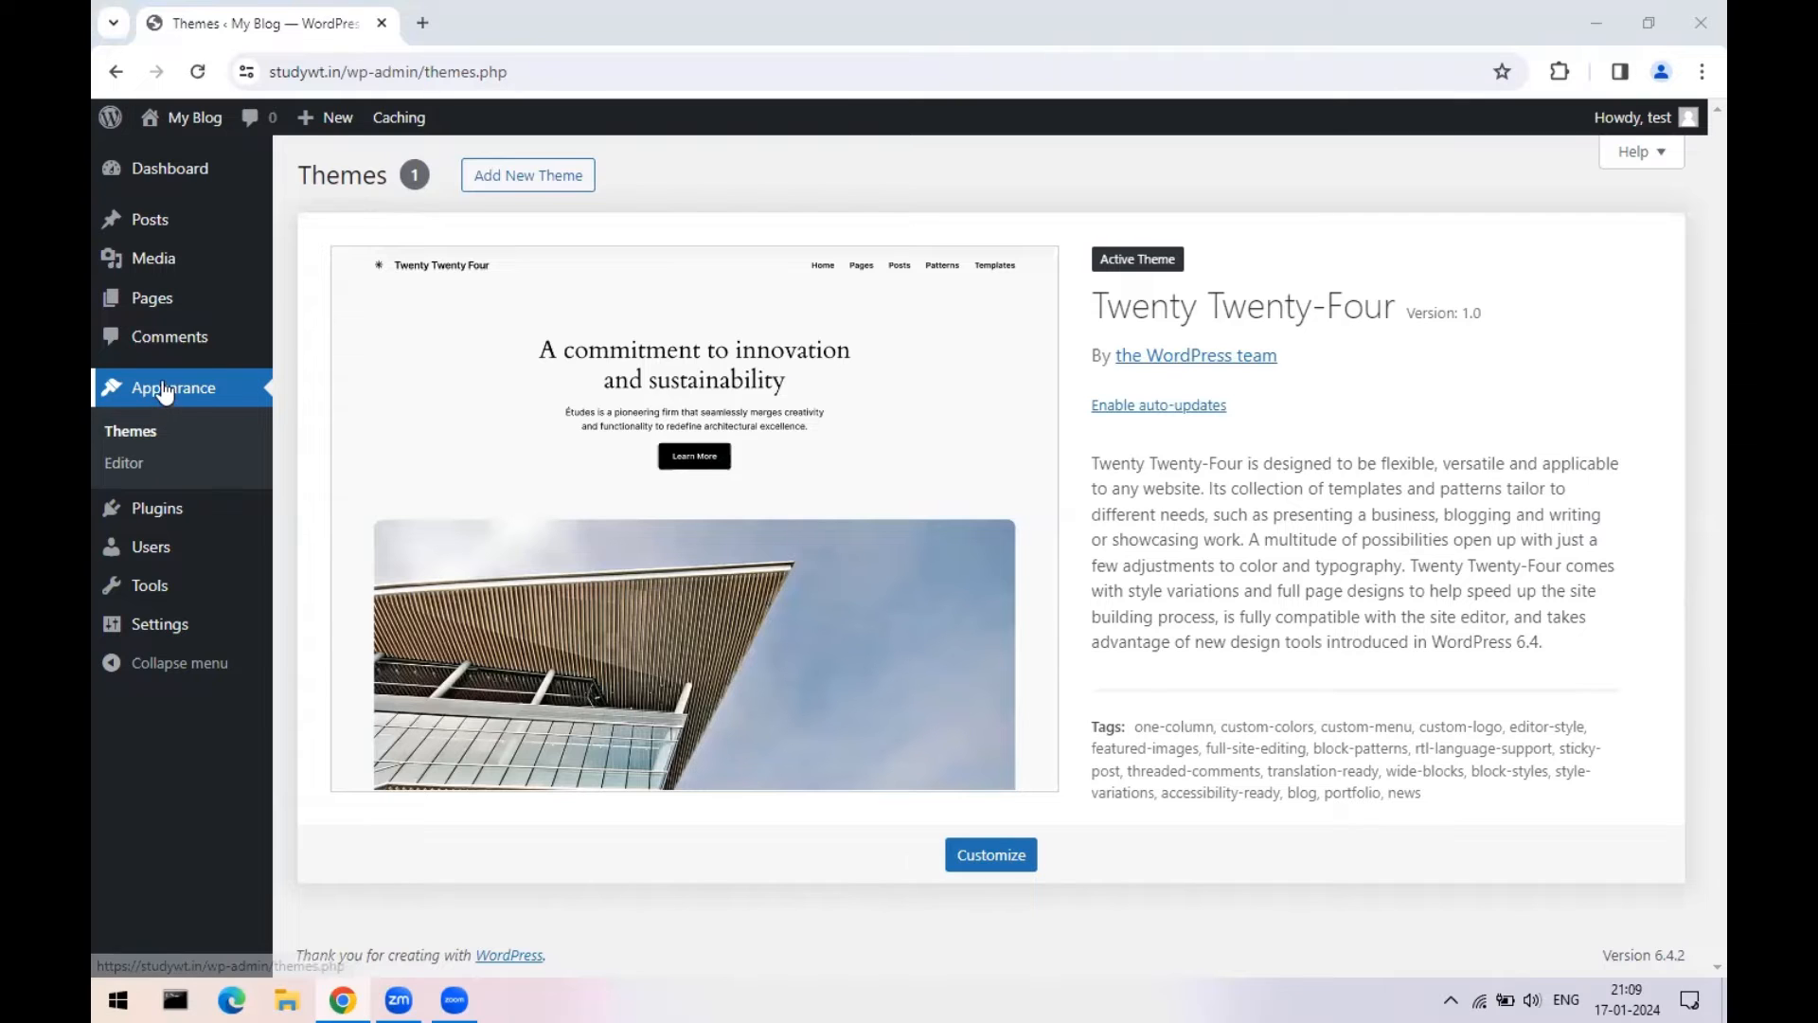
left_click(129, 437)
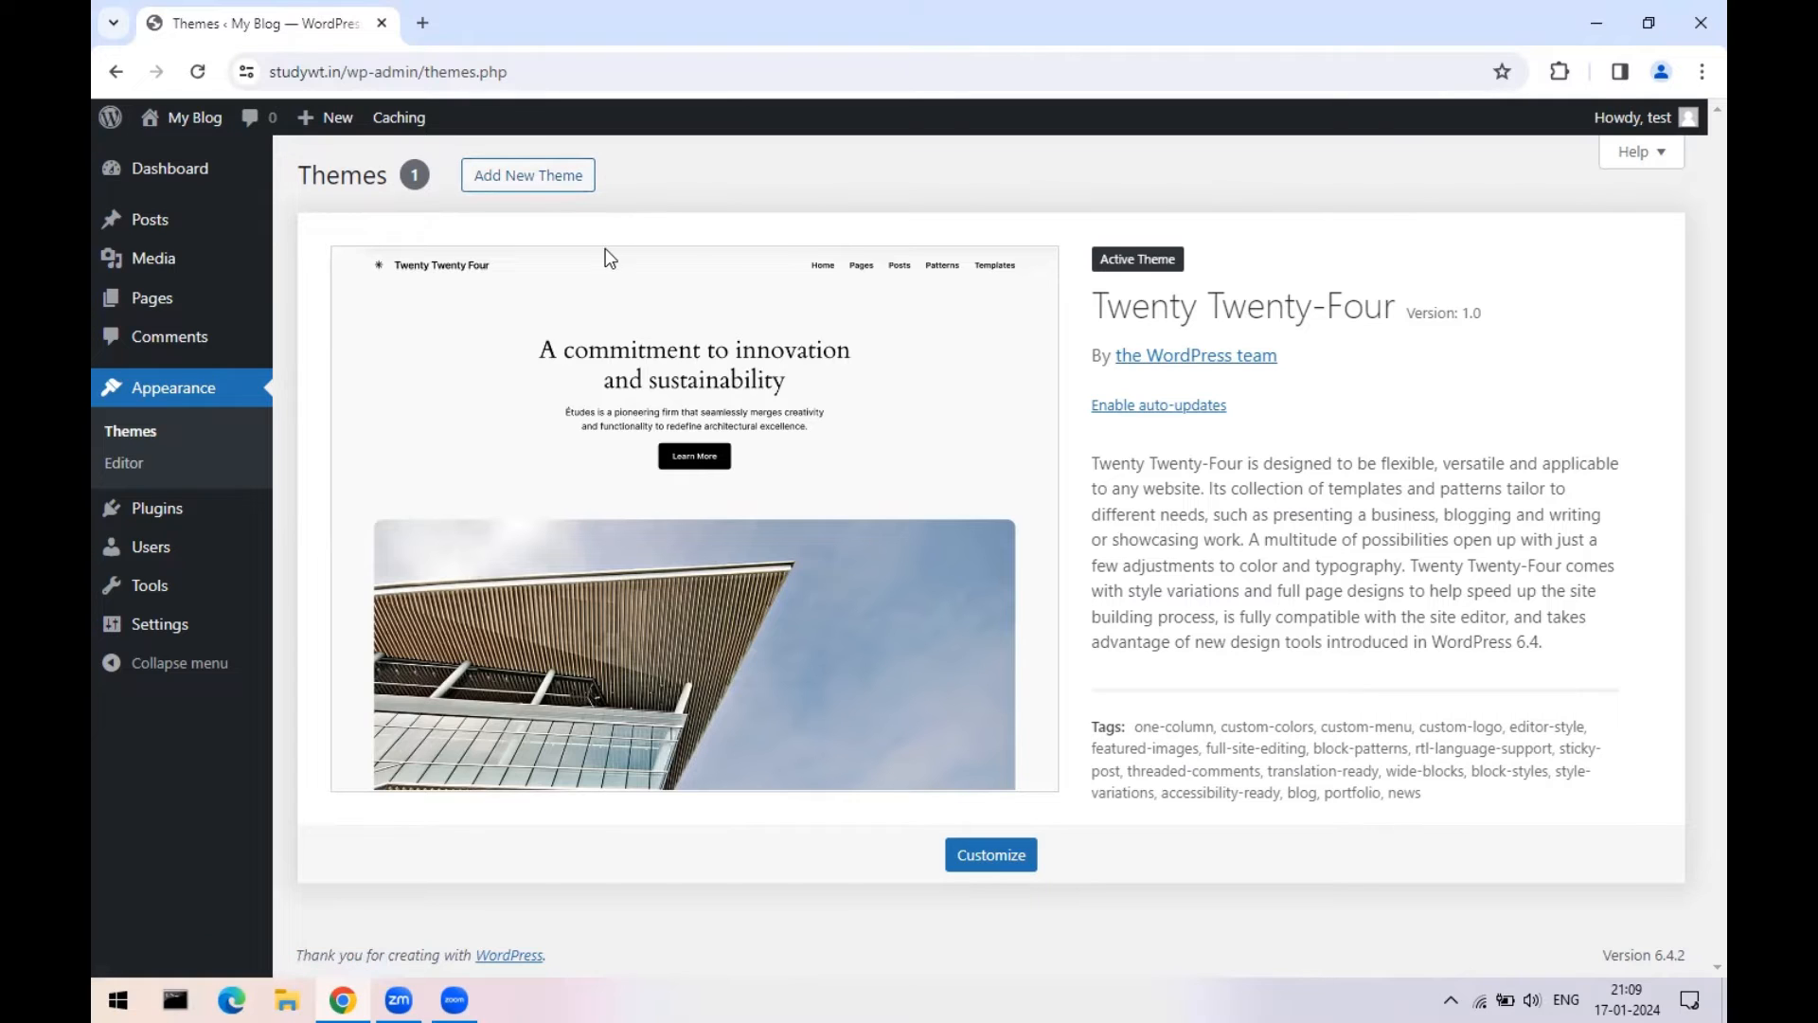
- Open Add New Theme, browse the Popular themes, and preview Astra
left_click(540, 178)
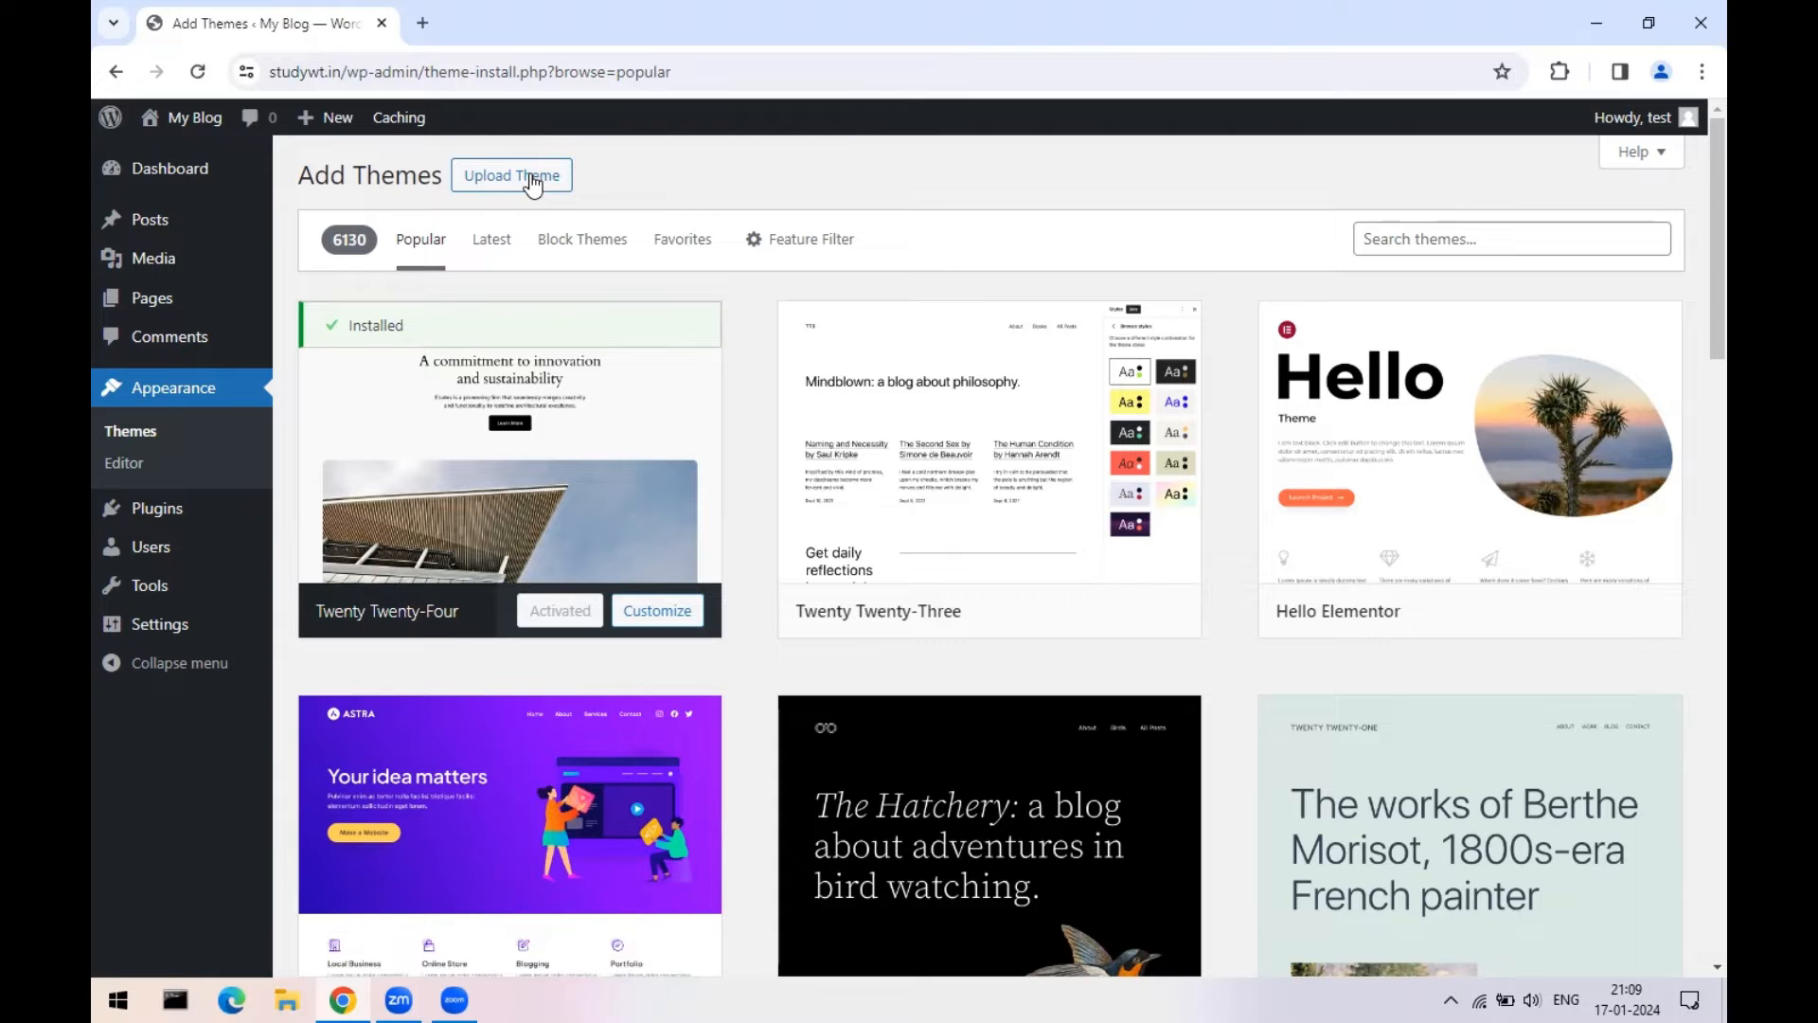
scroll(1282, 511, "down", 6)
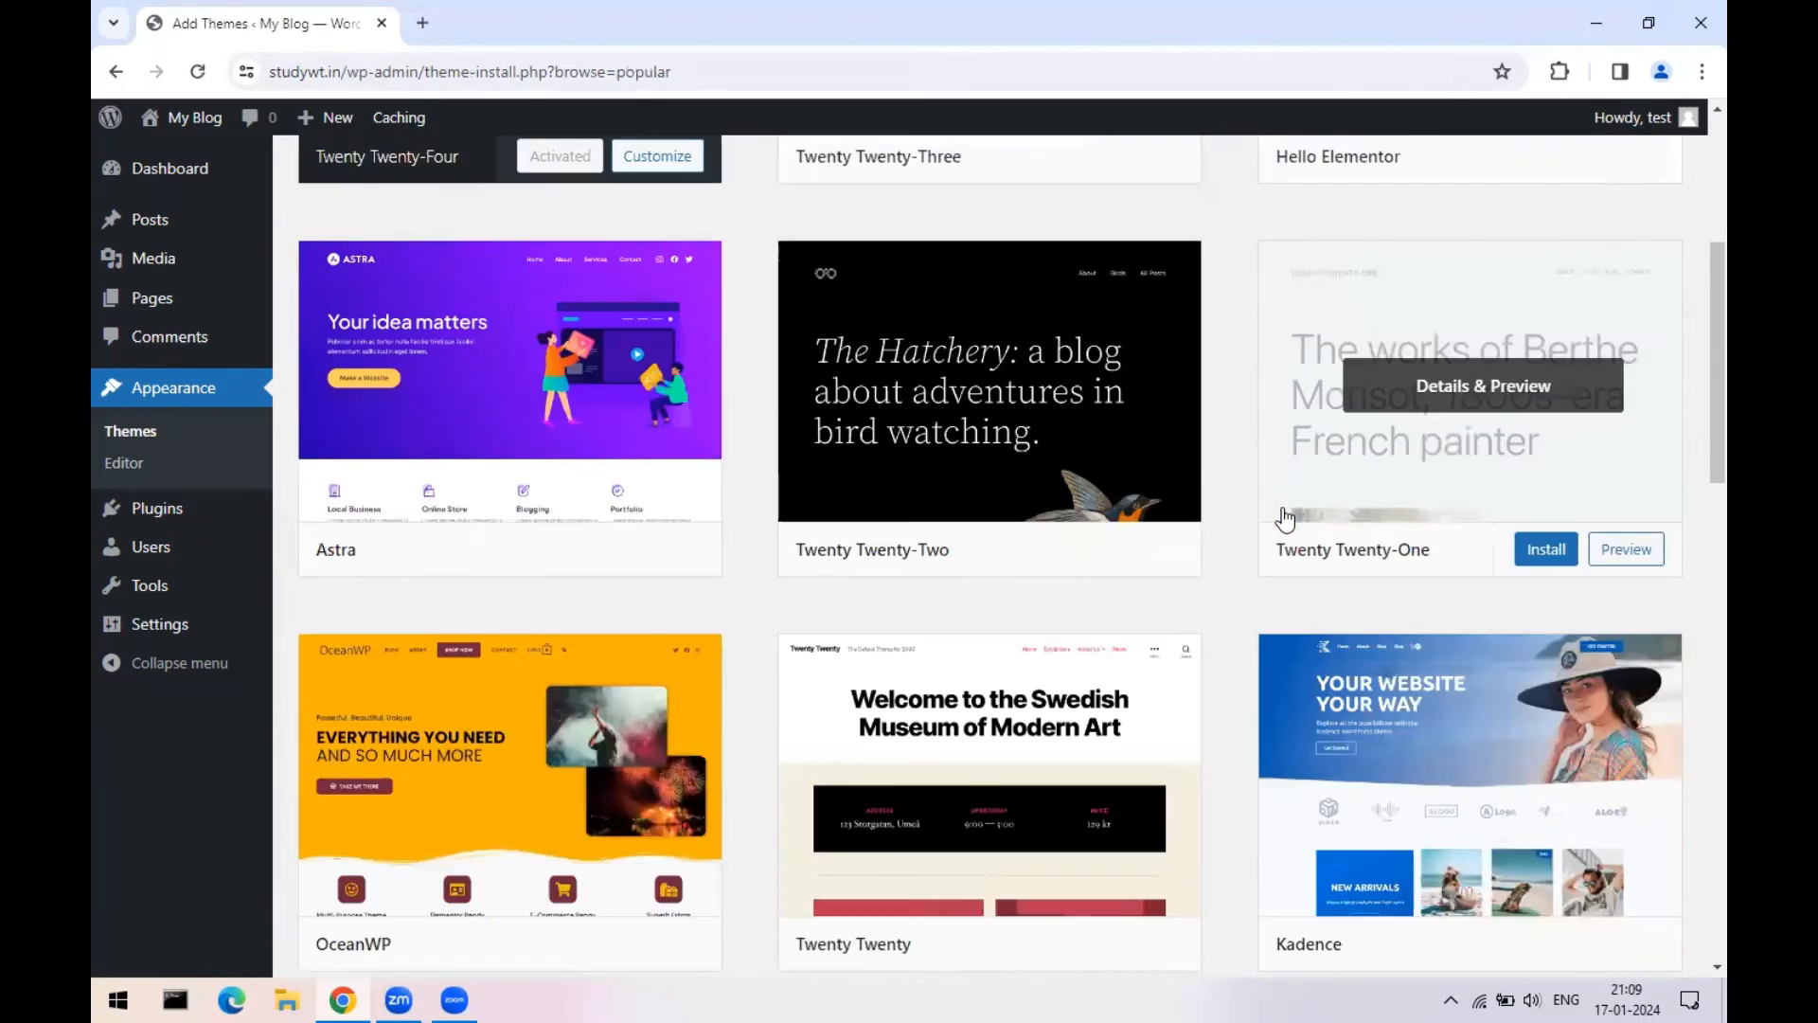
scroll(1187, 611, "down", 2)
scroll(792, 682, "up", 7)
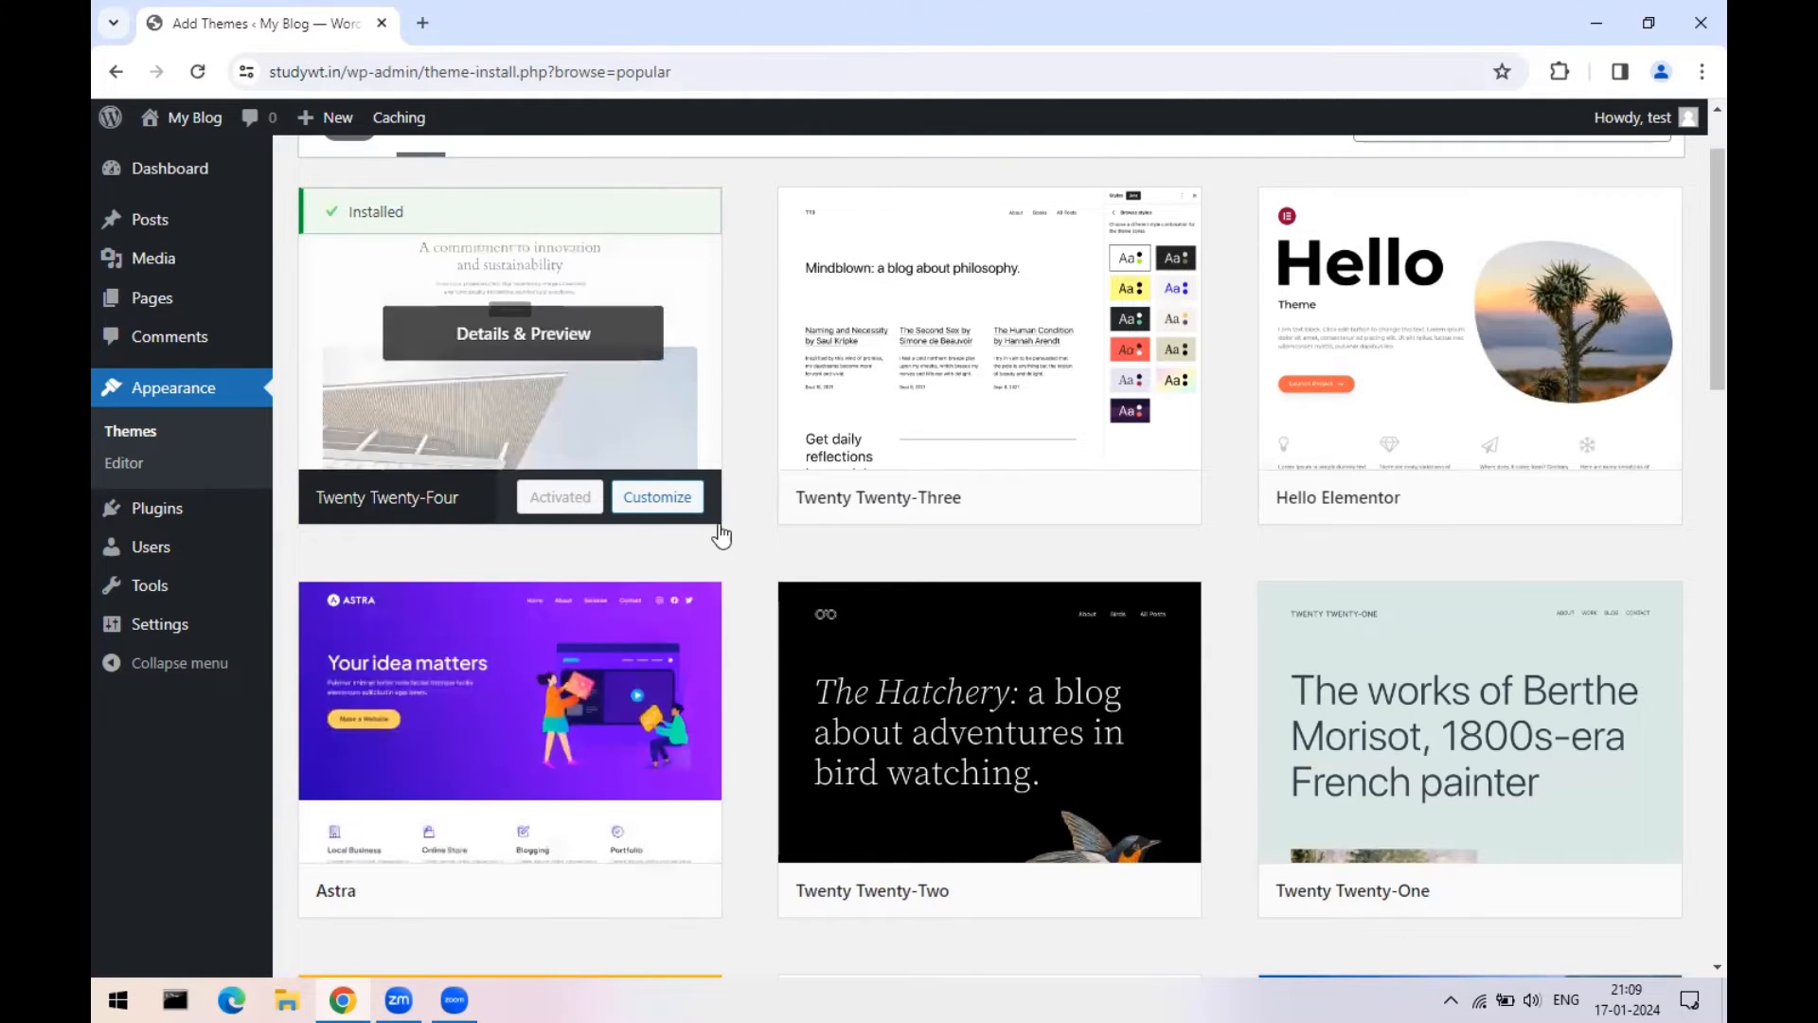
scroll(711, 568, "up", 1)
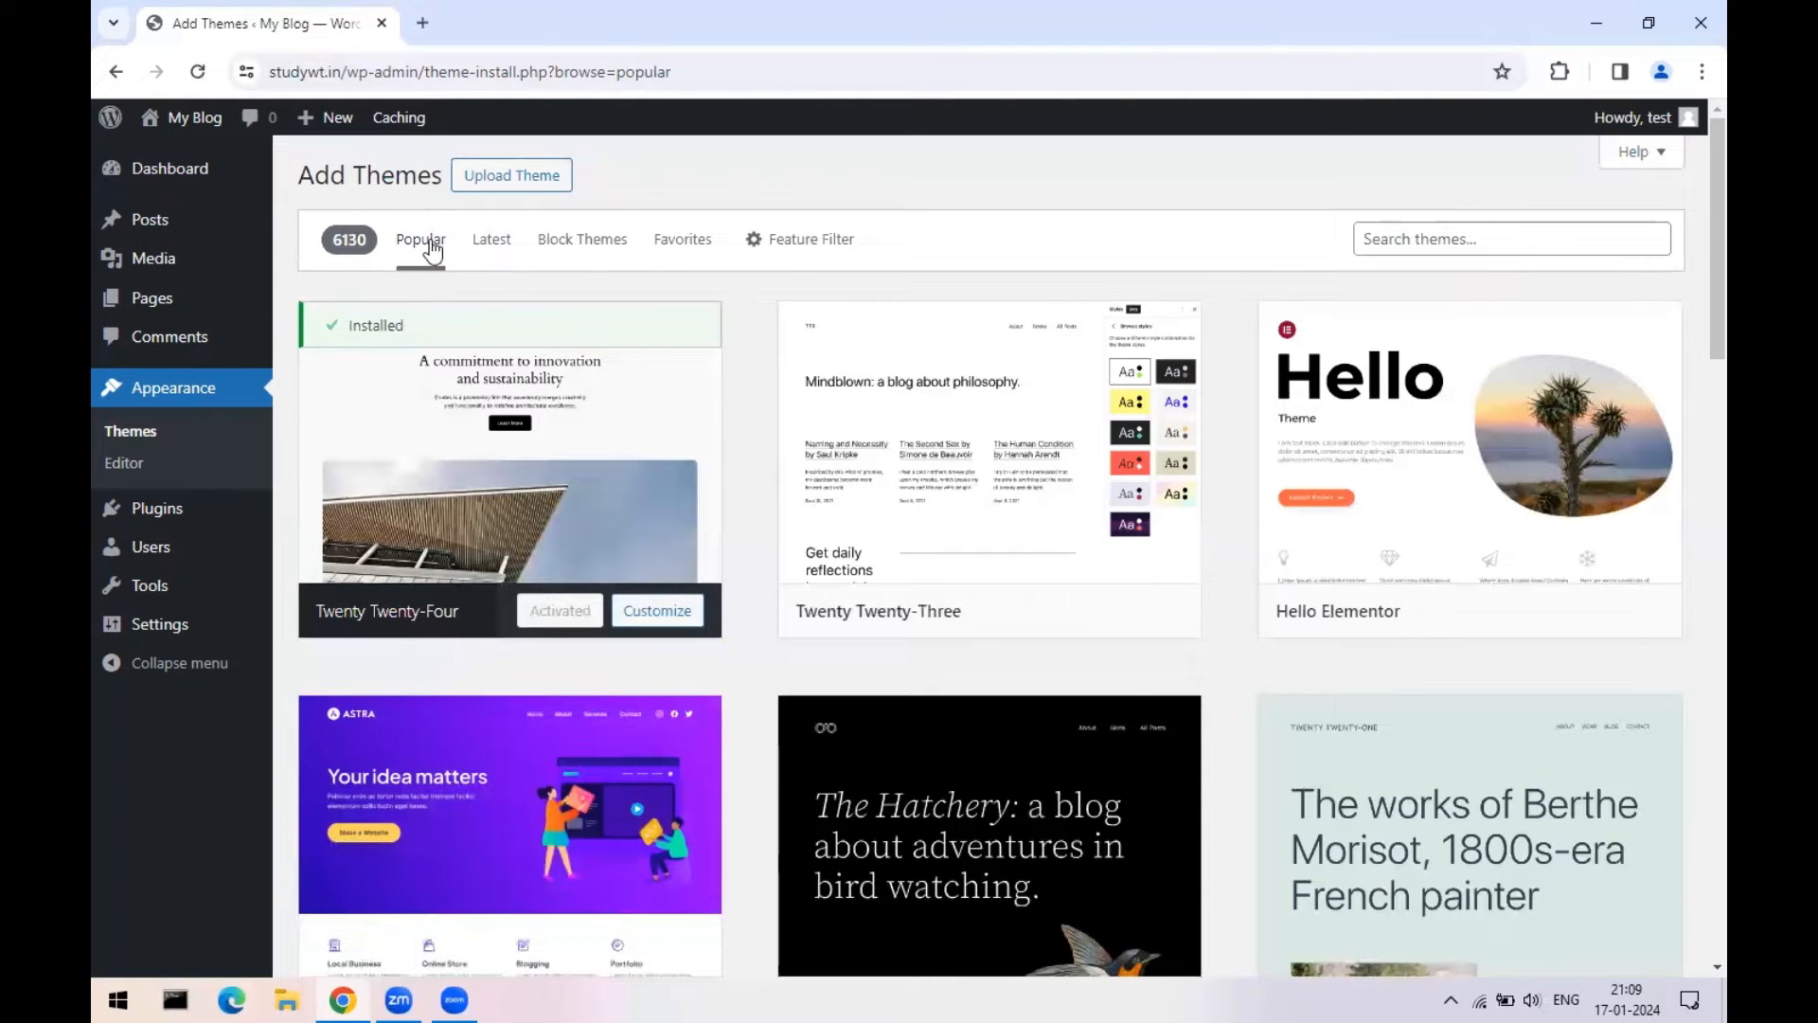
scroll(1042, 668, "down", 3)
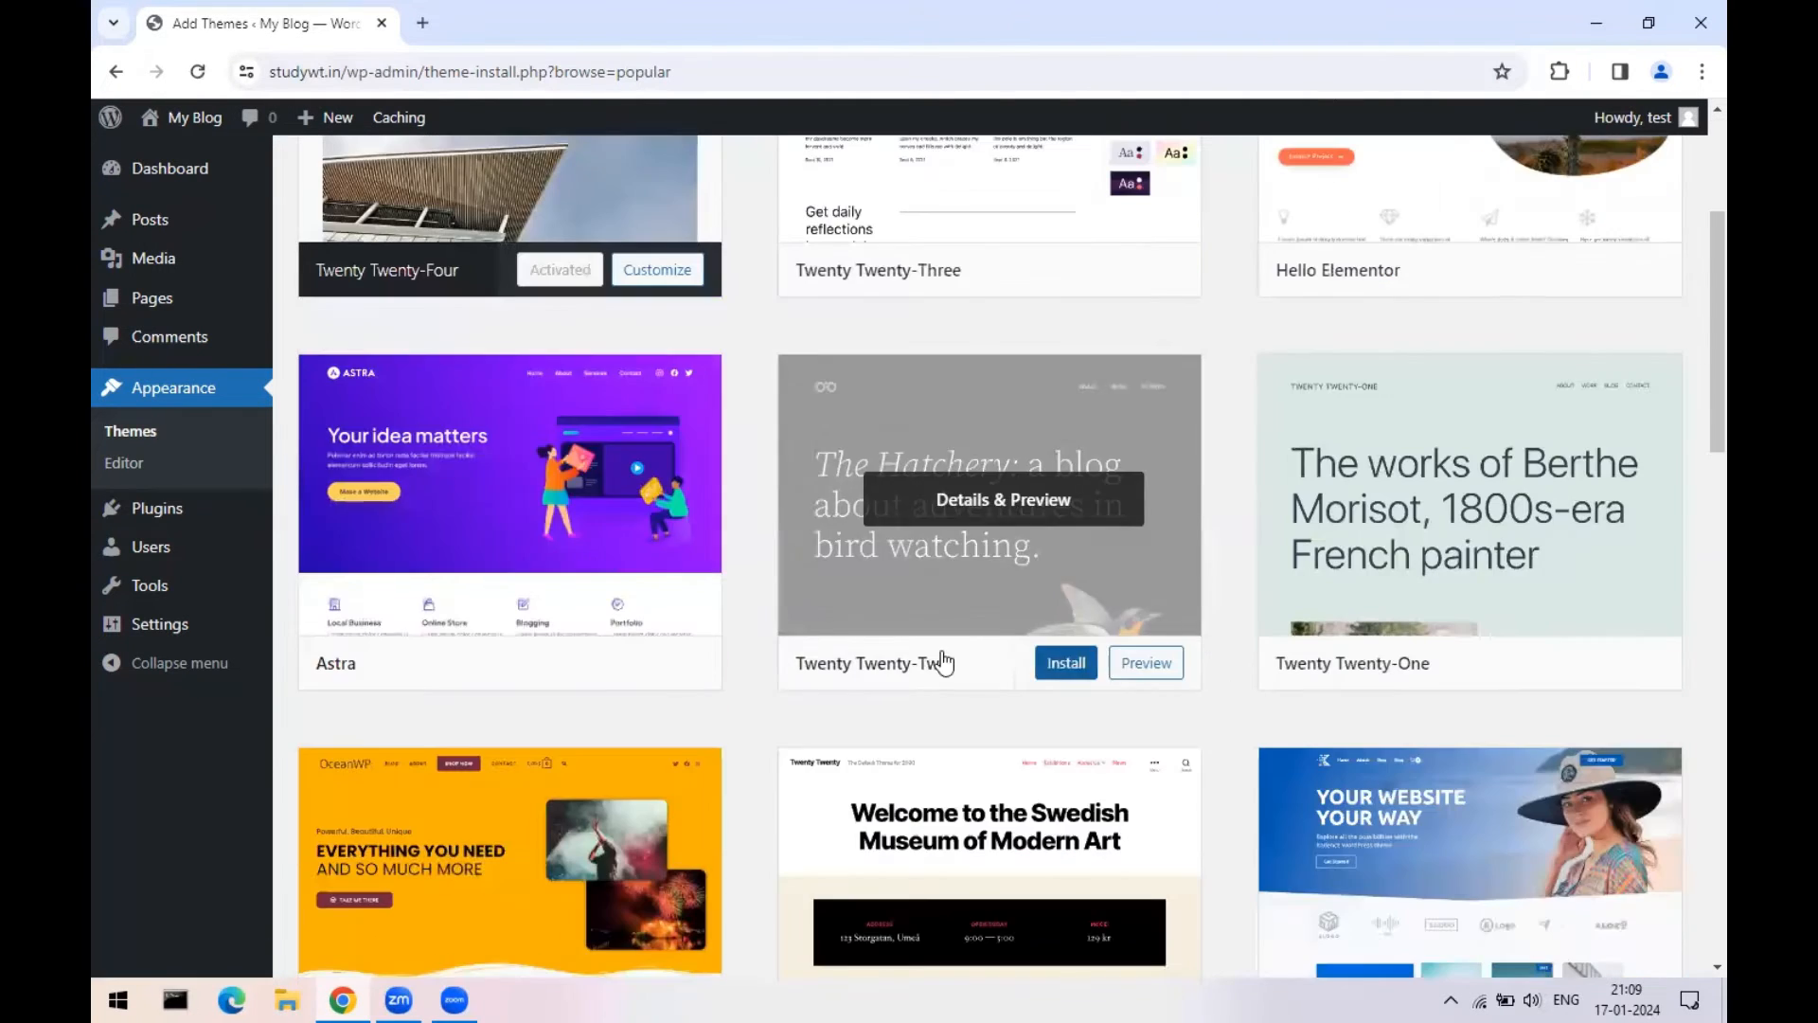
left_click(617, 436)
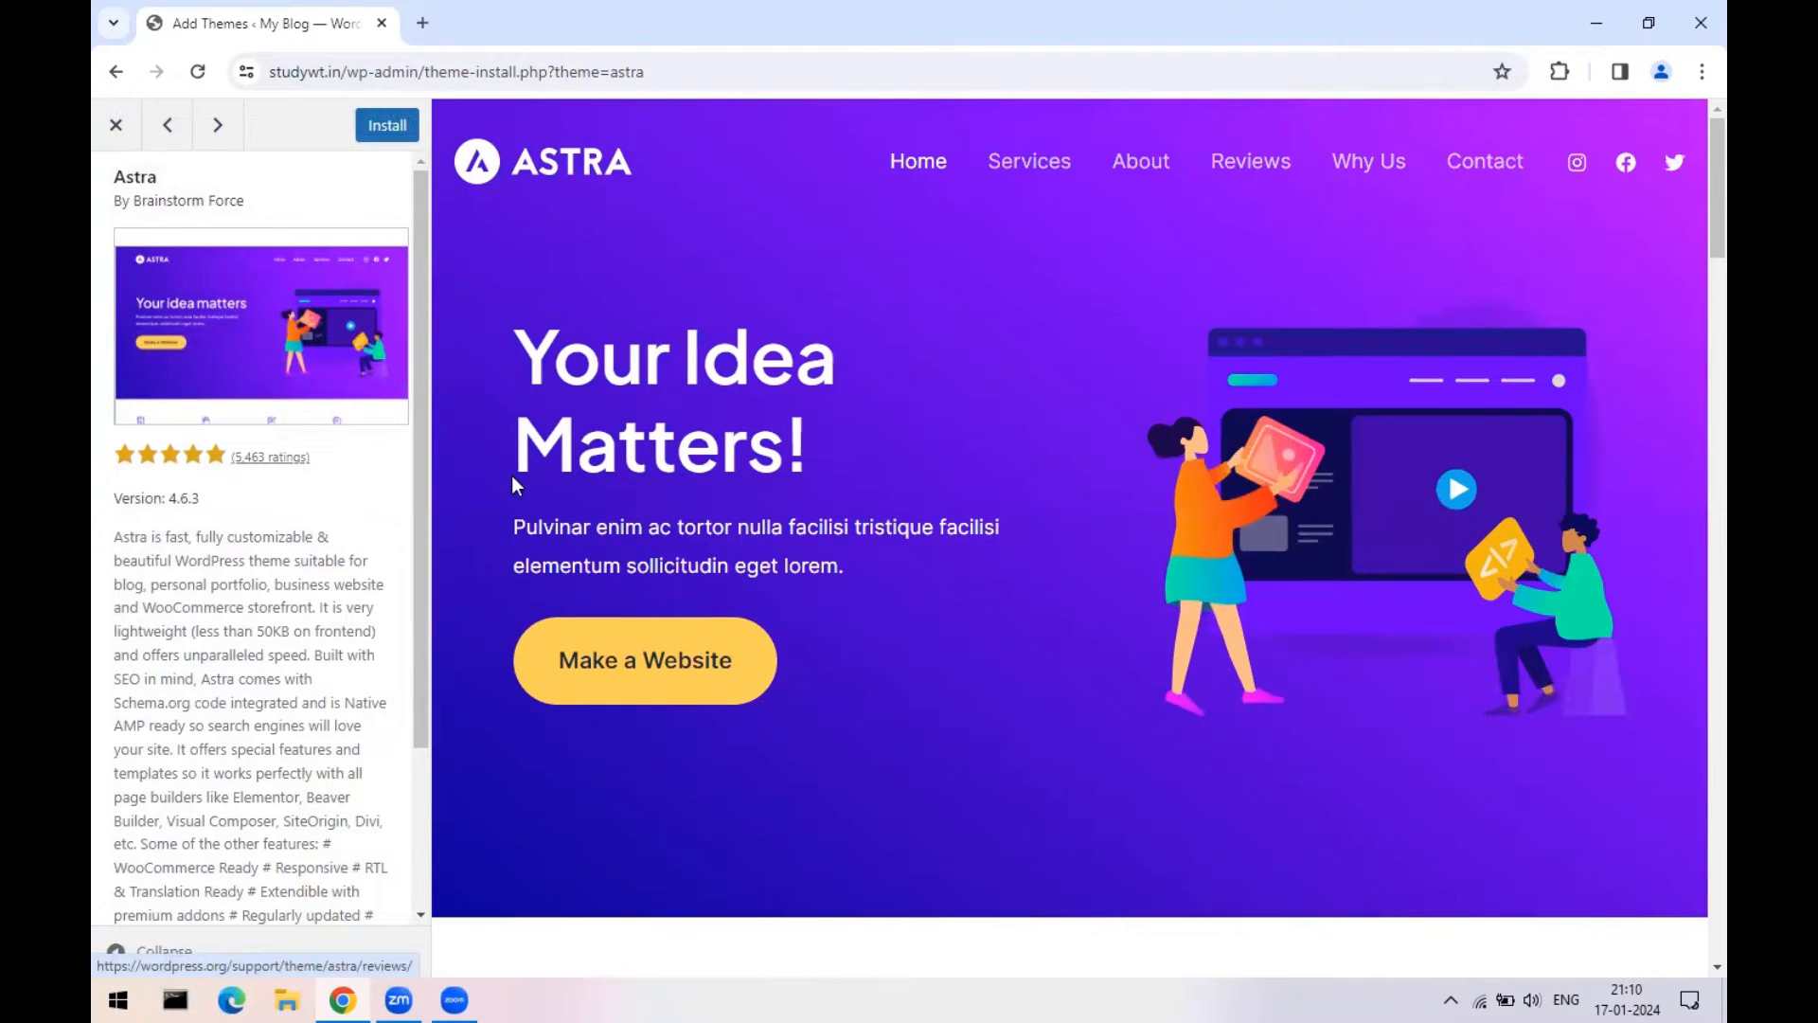
scroll(822, 548, "down", 10)
scroll(821, 548, "down", 10)
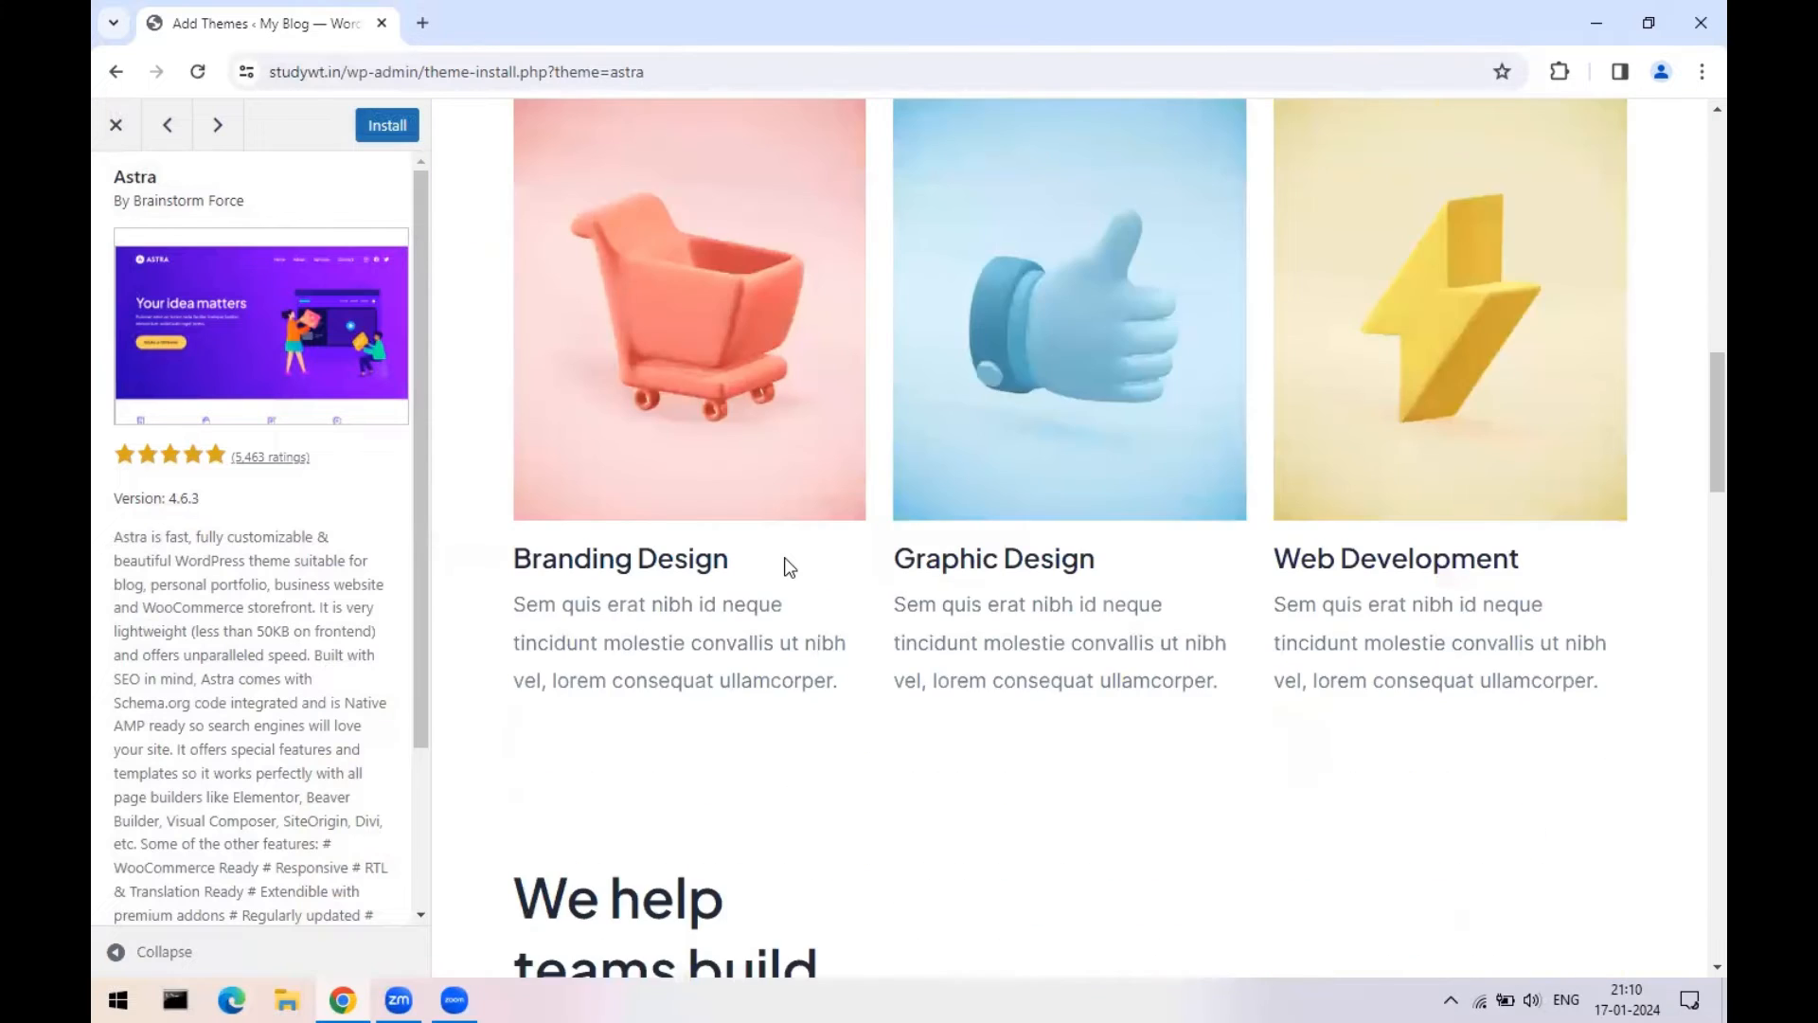
scroll(747, 576, "up", 15)
scroll(714, 565, "up", 5)
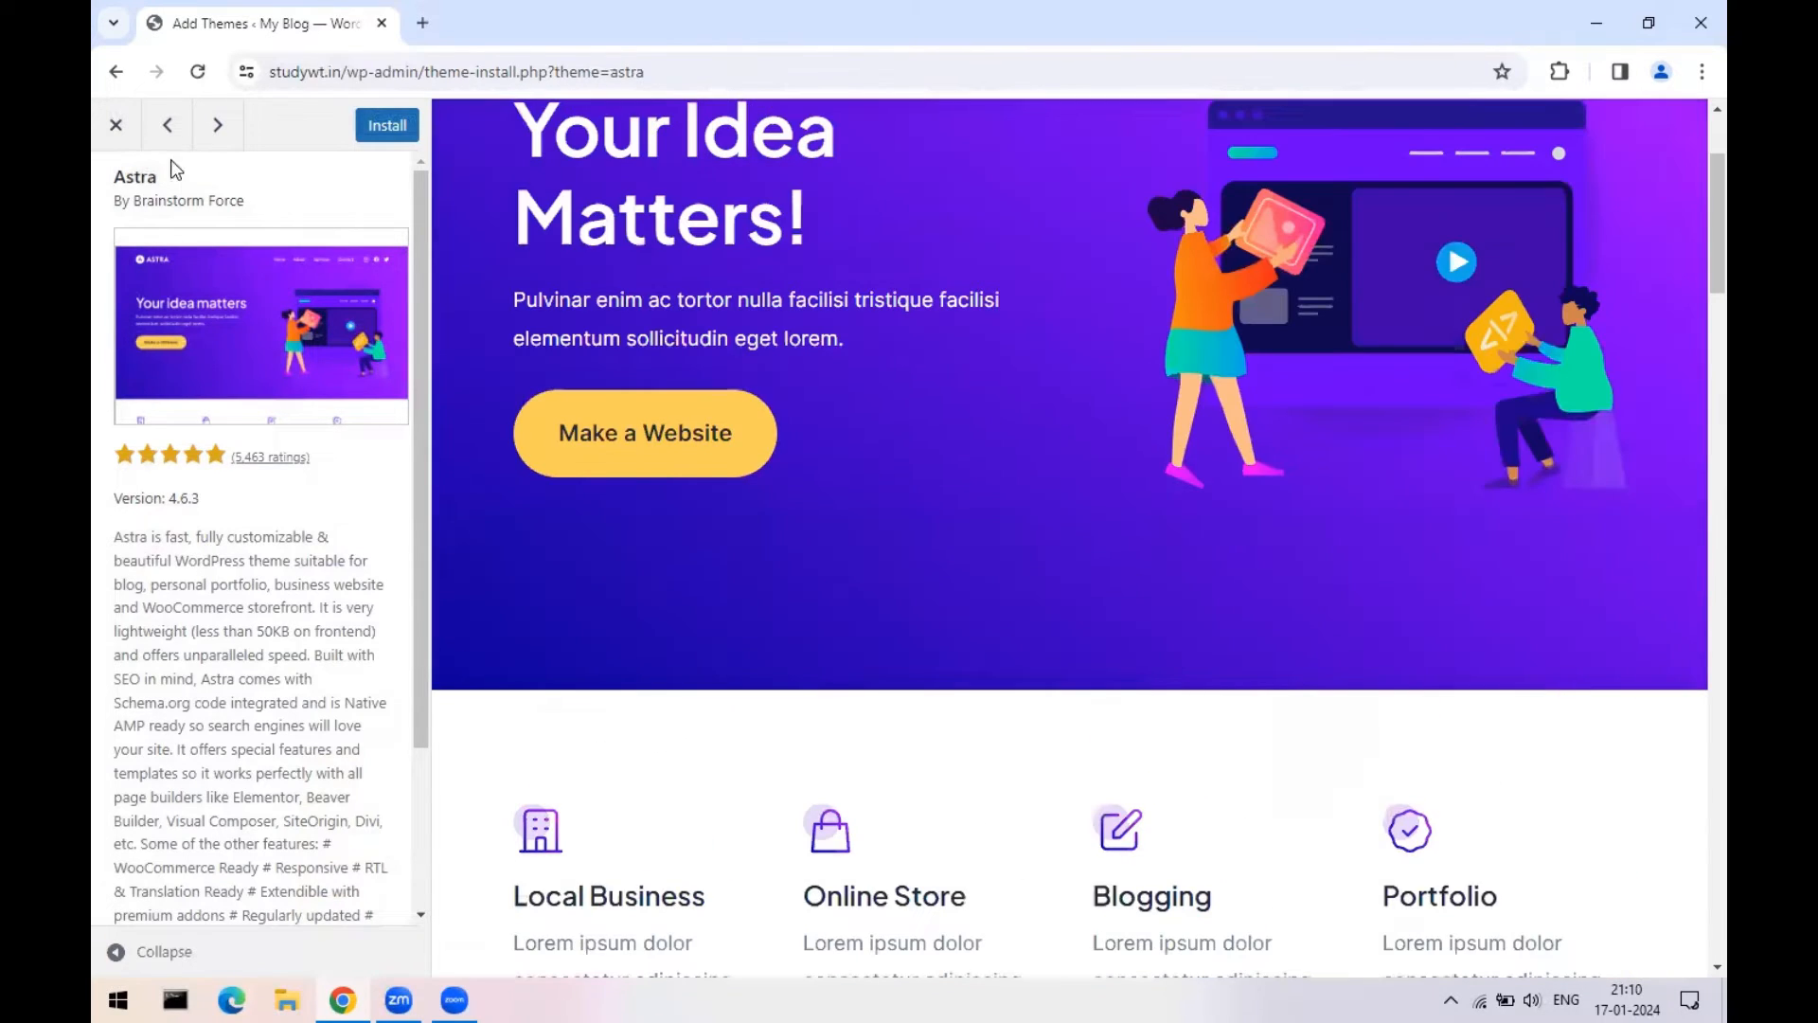
left_click(115, 126)
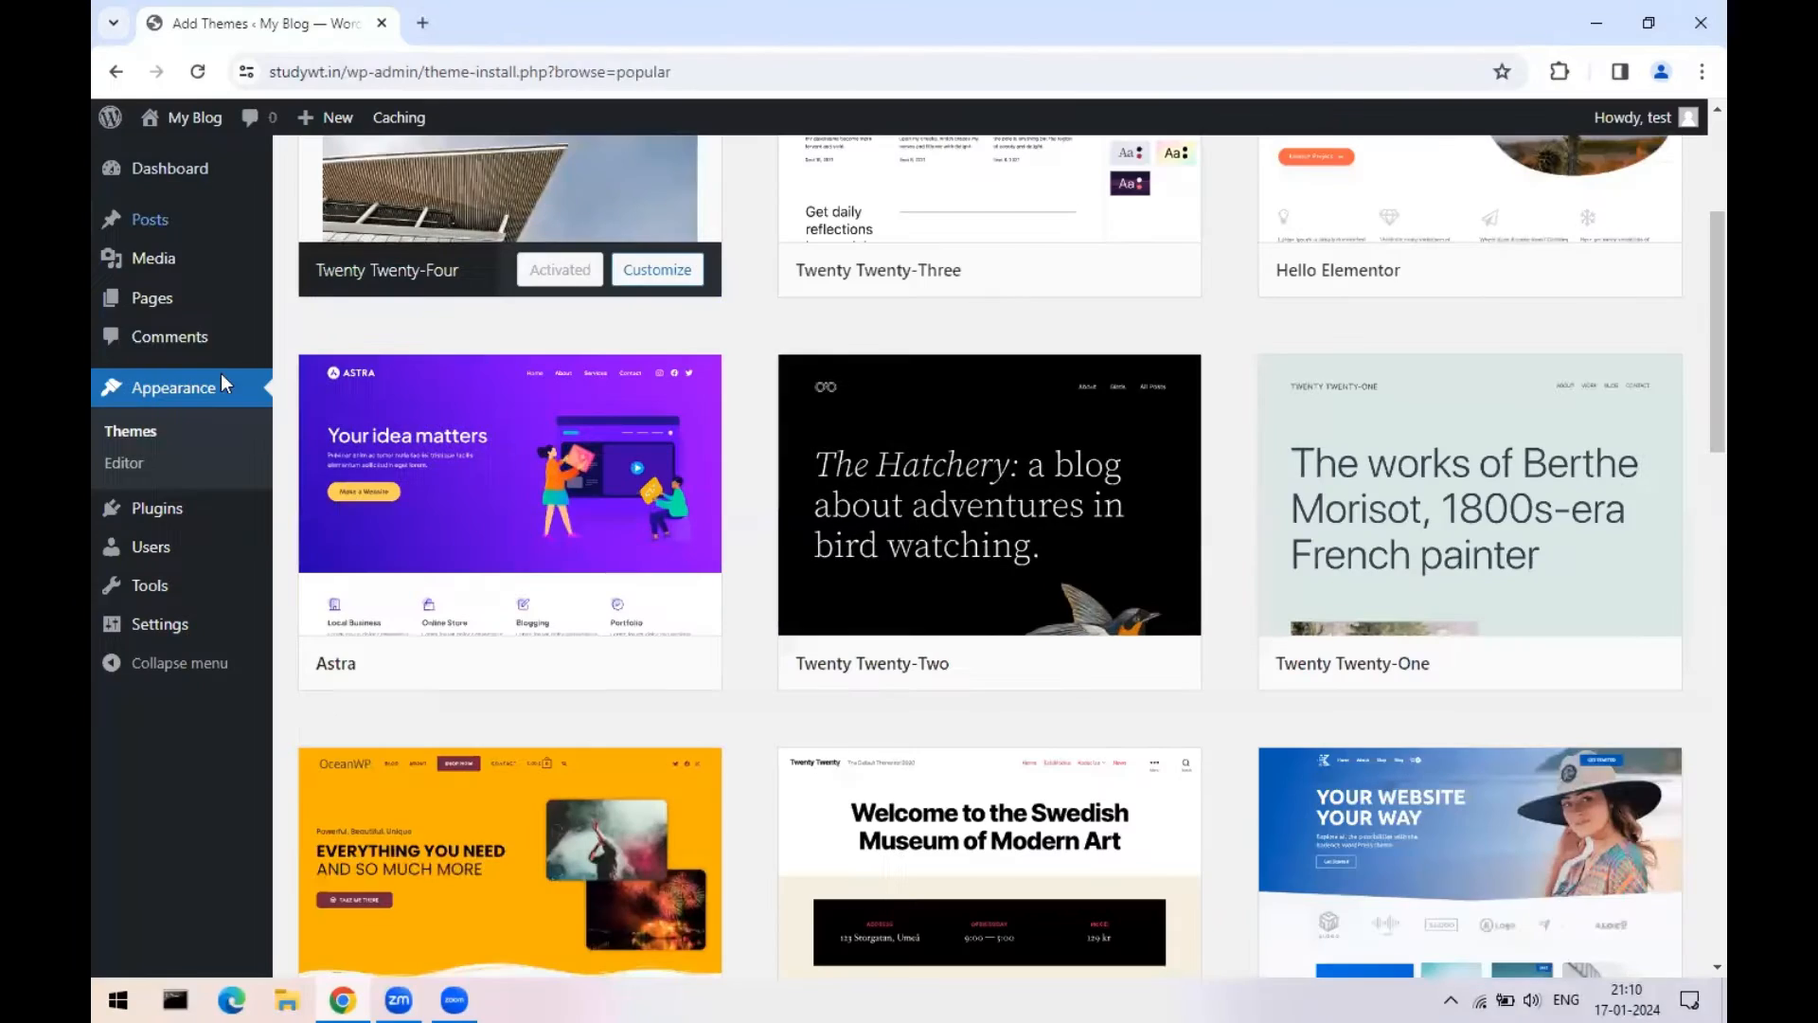
- Preview OceanWP, GeneratePress and PopularFX in turn, closing each preview
scroll(1414, 493, "down", 2)
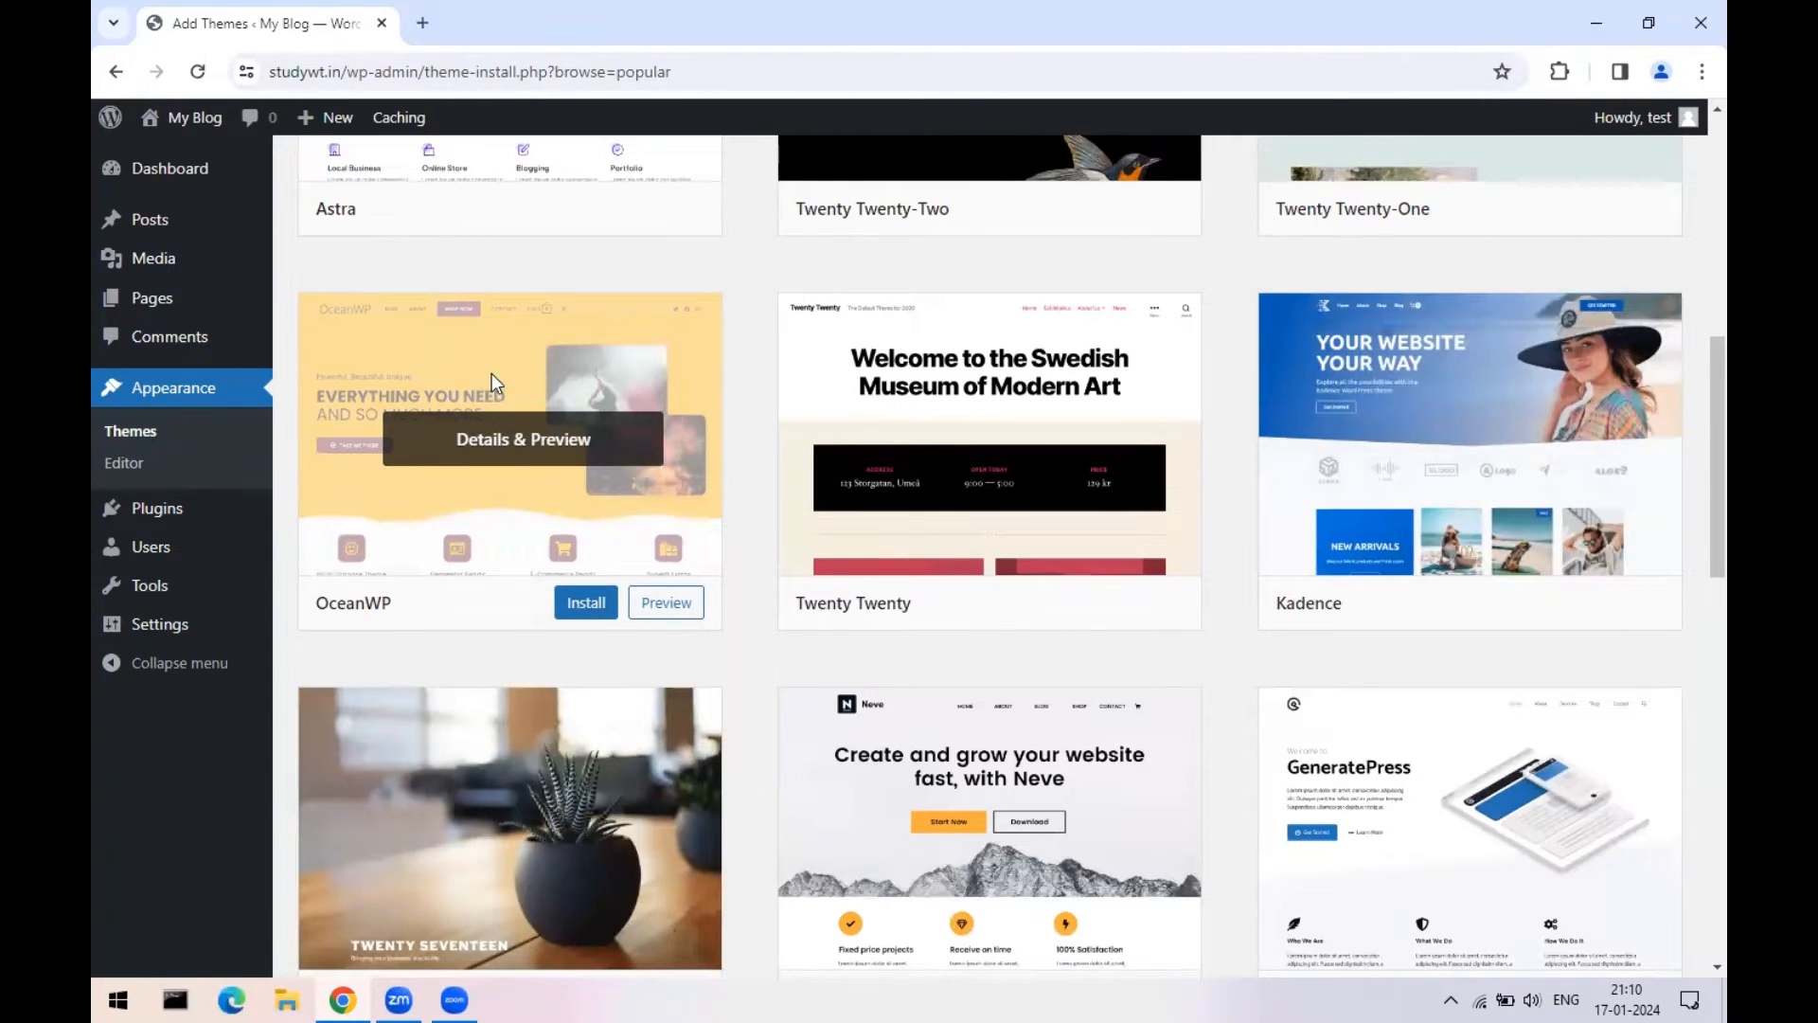
left_click(490, 386)
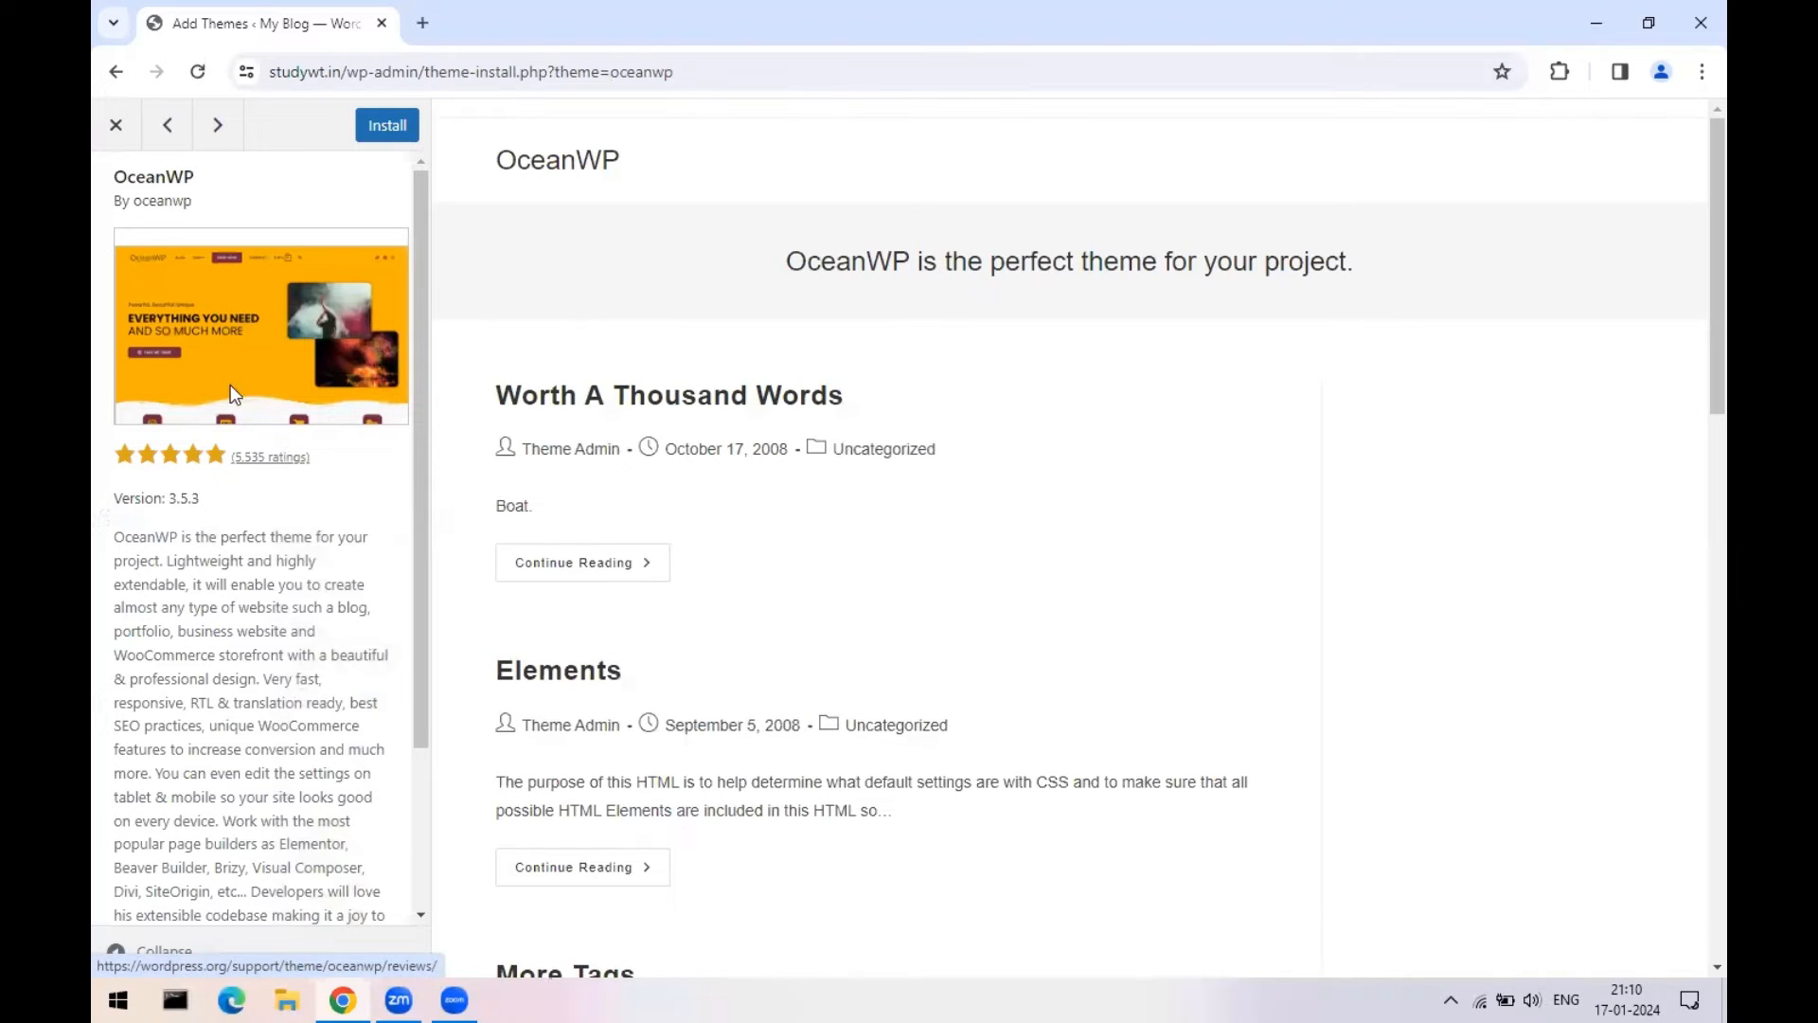
left_click(113, 125)
scroll(1250, 374, "down", 7)
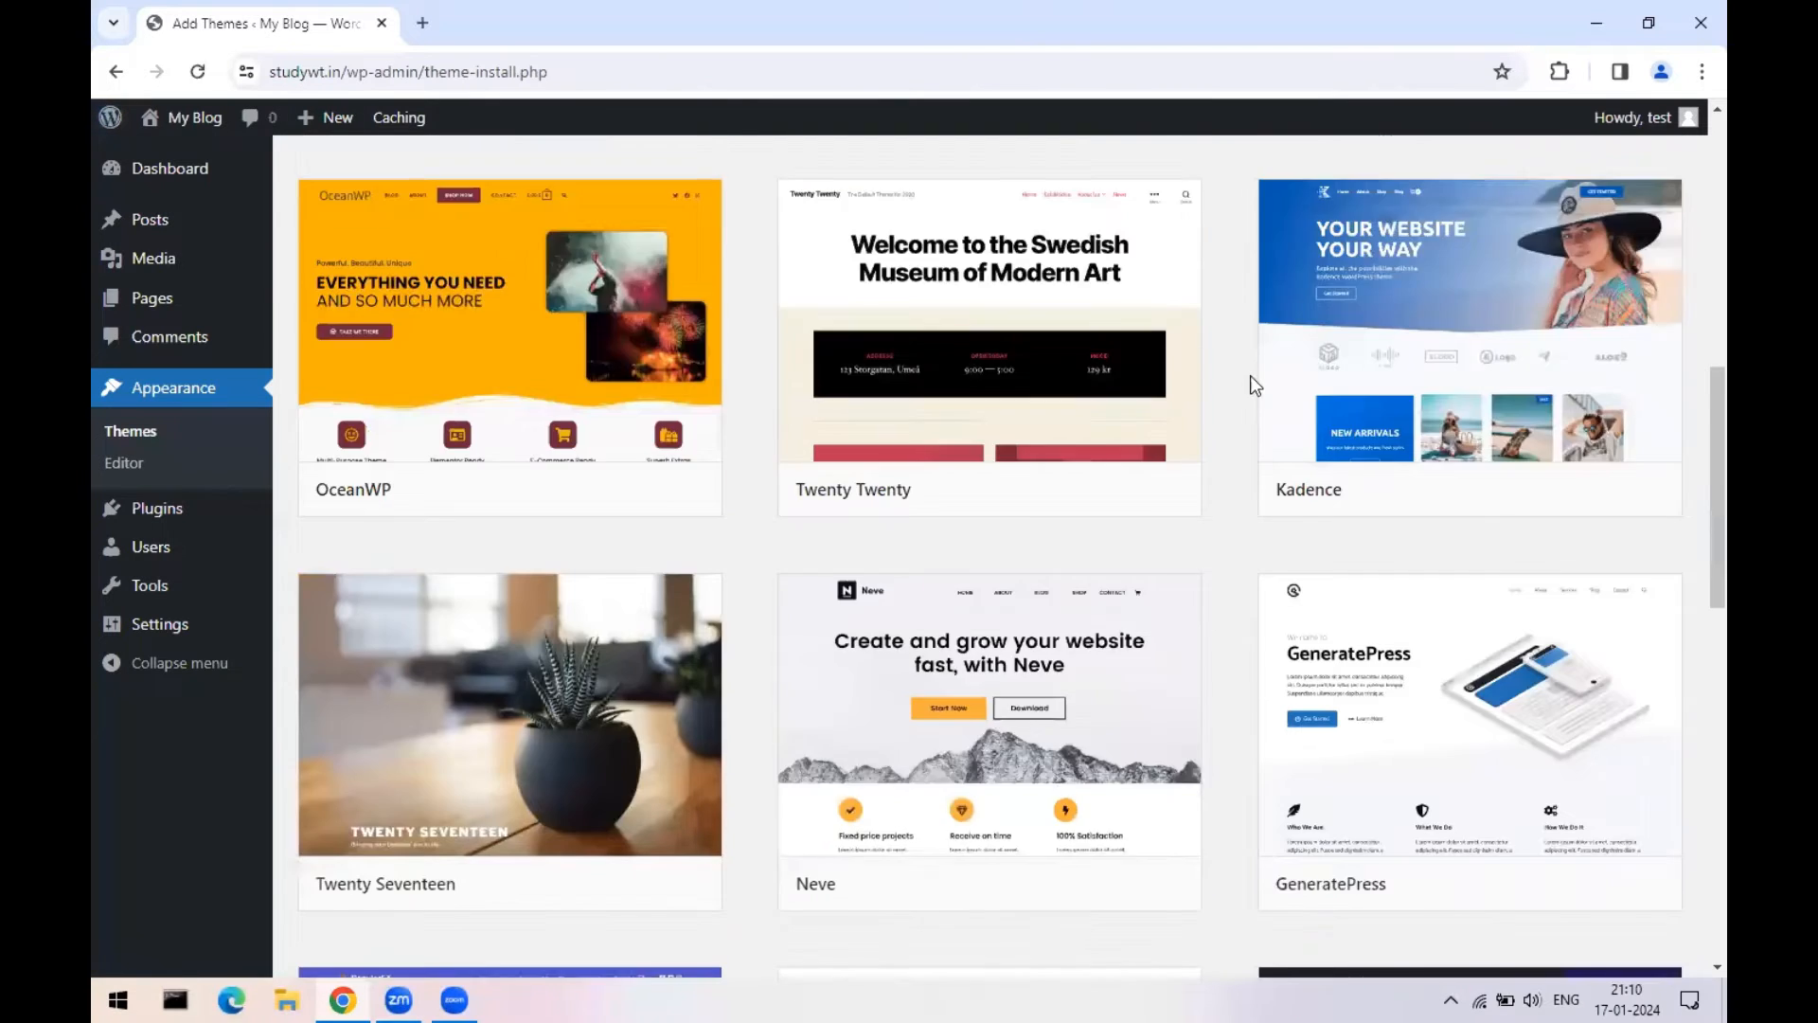
scroll(1494, 322, "up", 3)
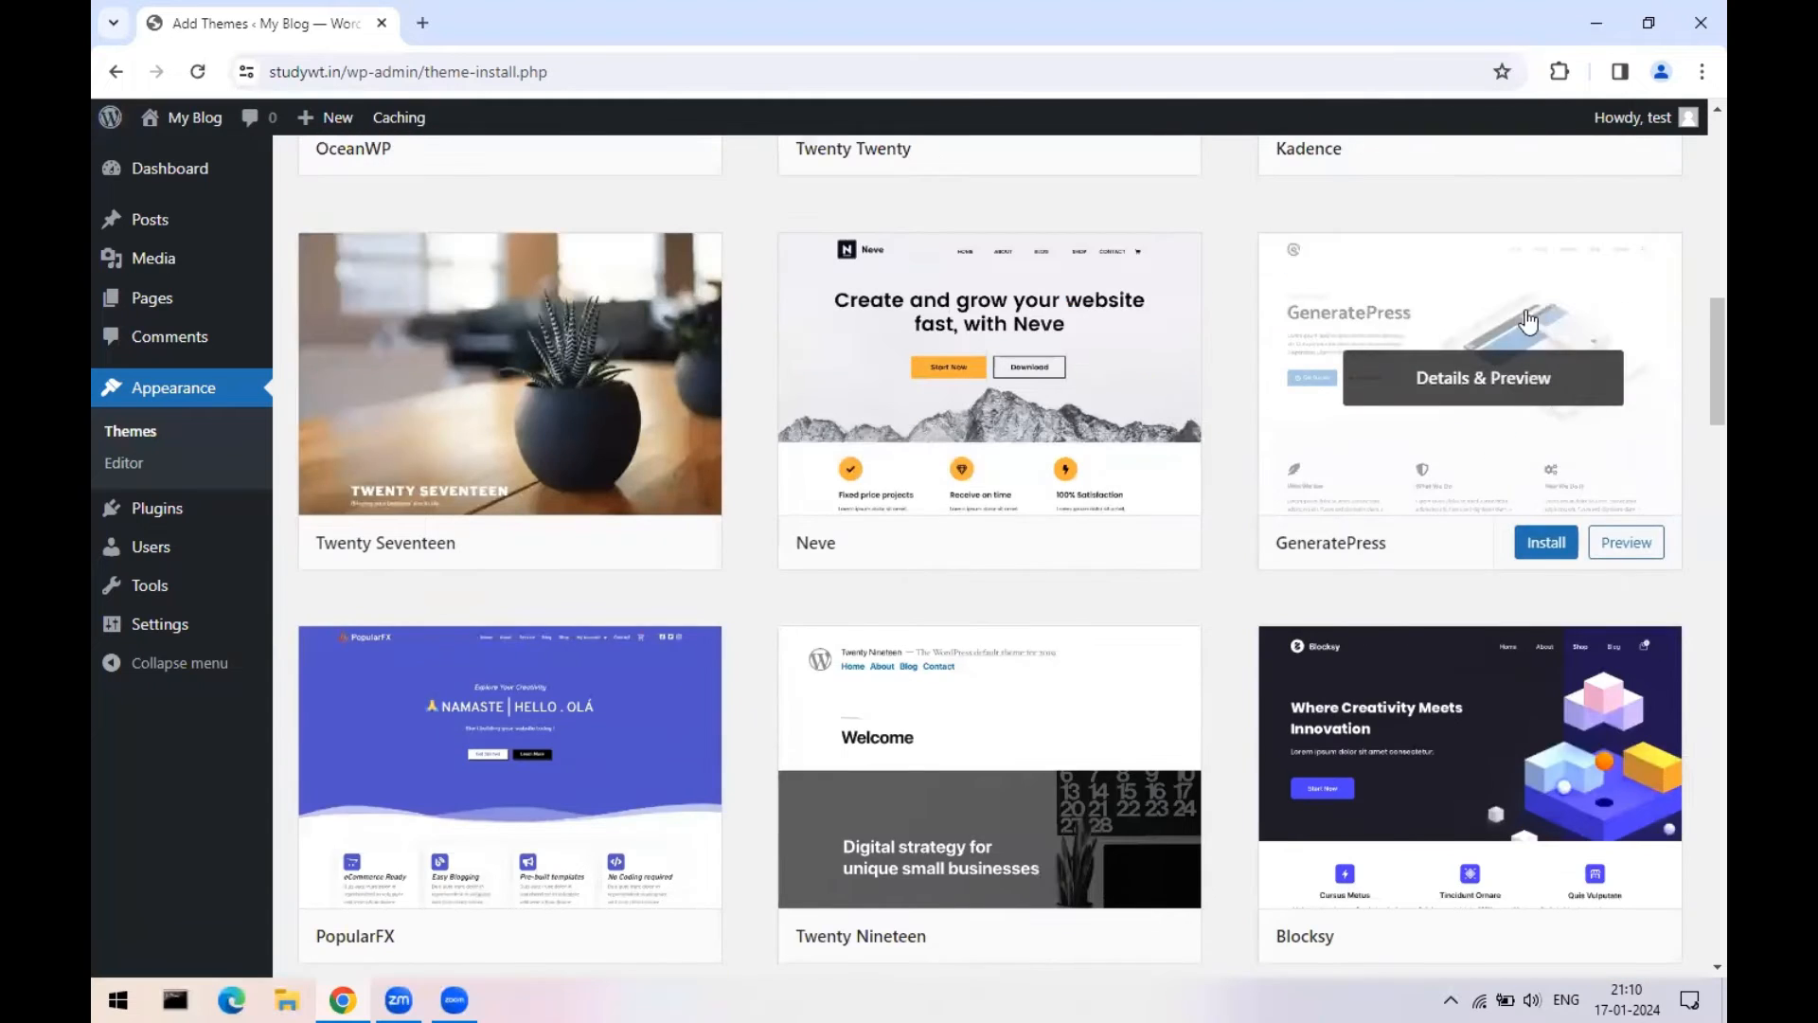
left_click(1567, 299)
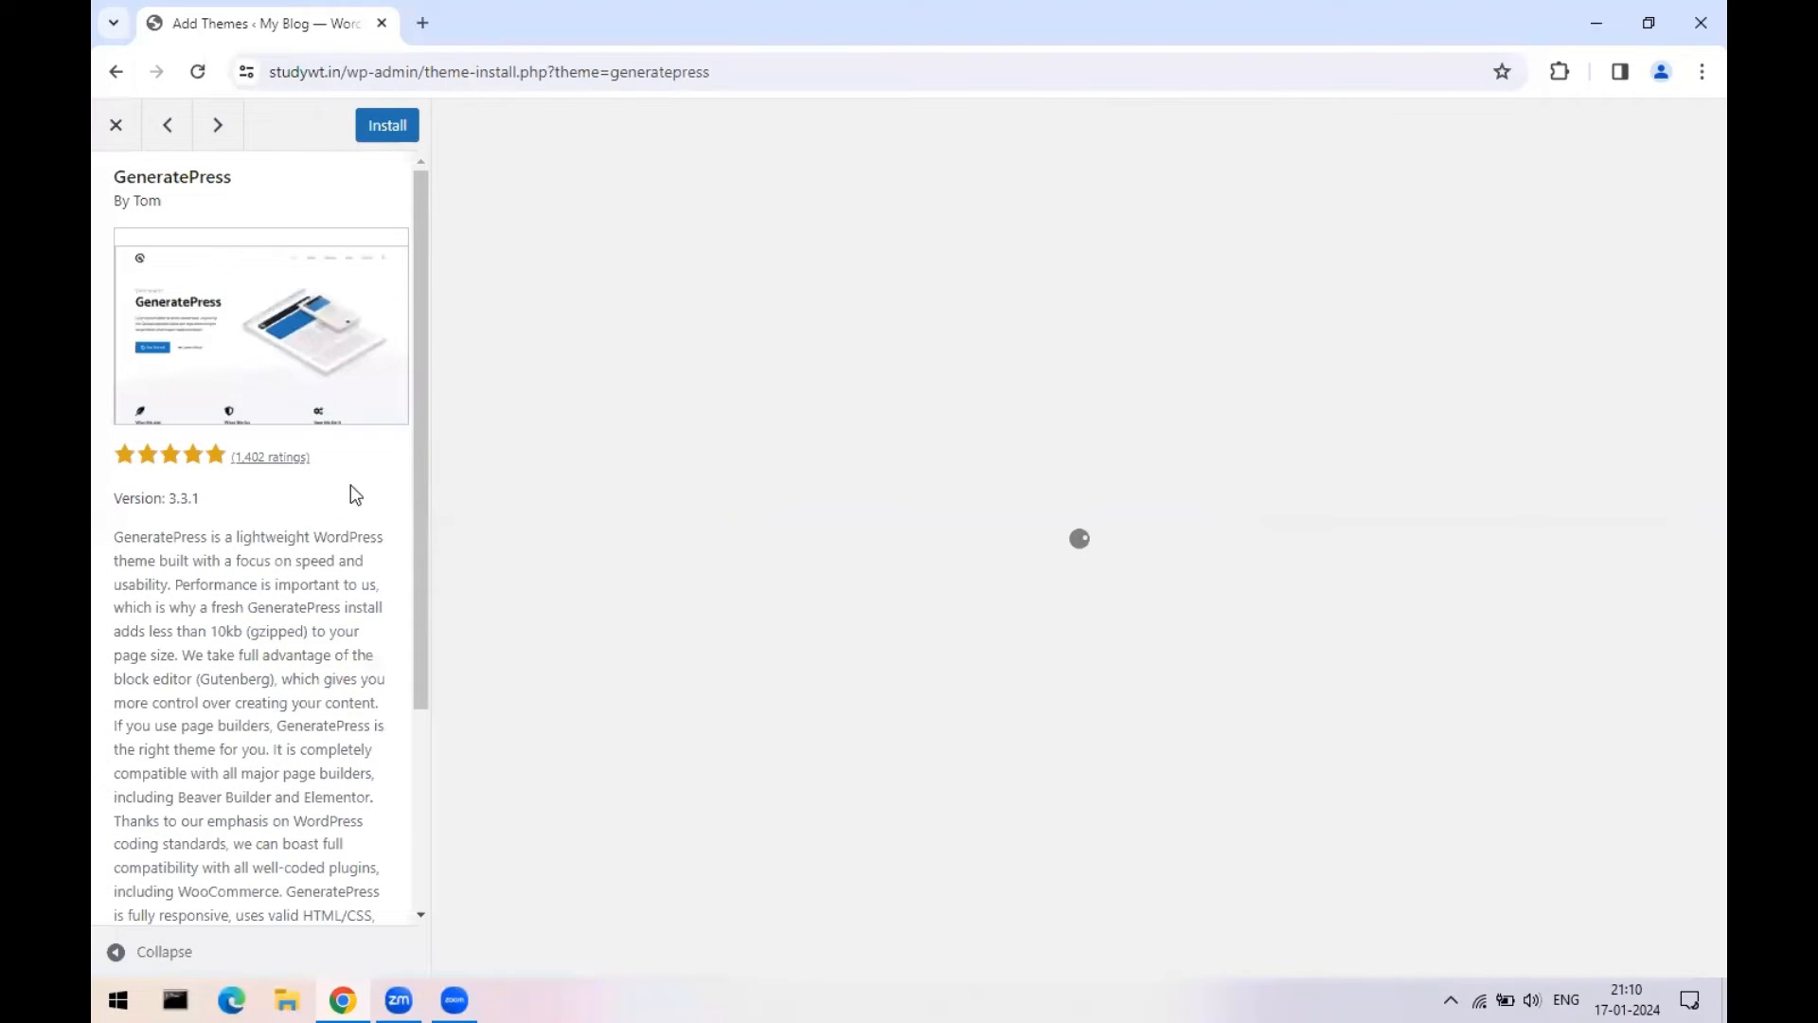
left_click(109, 136)
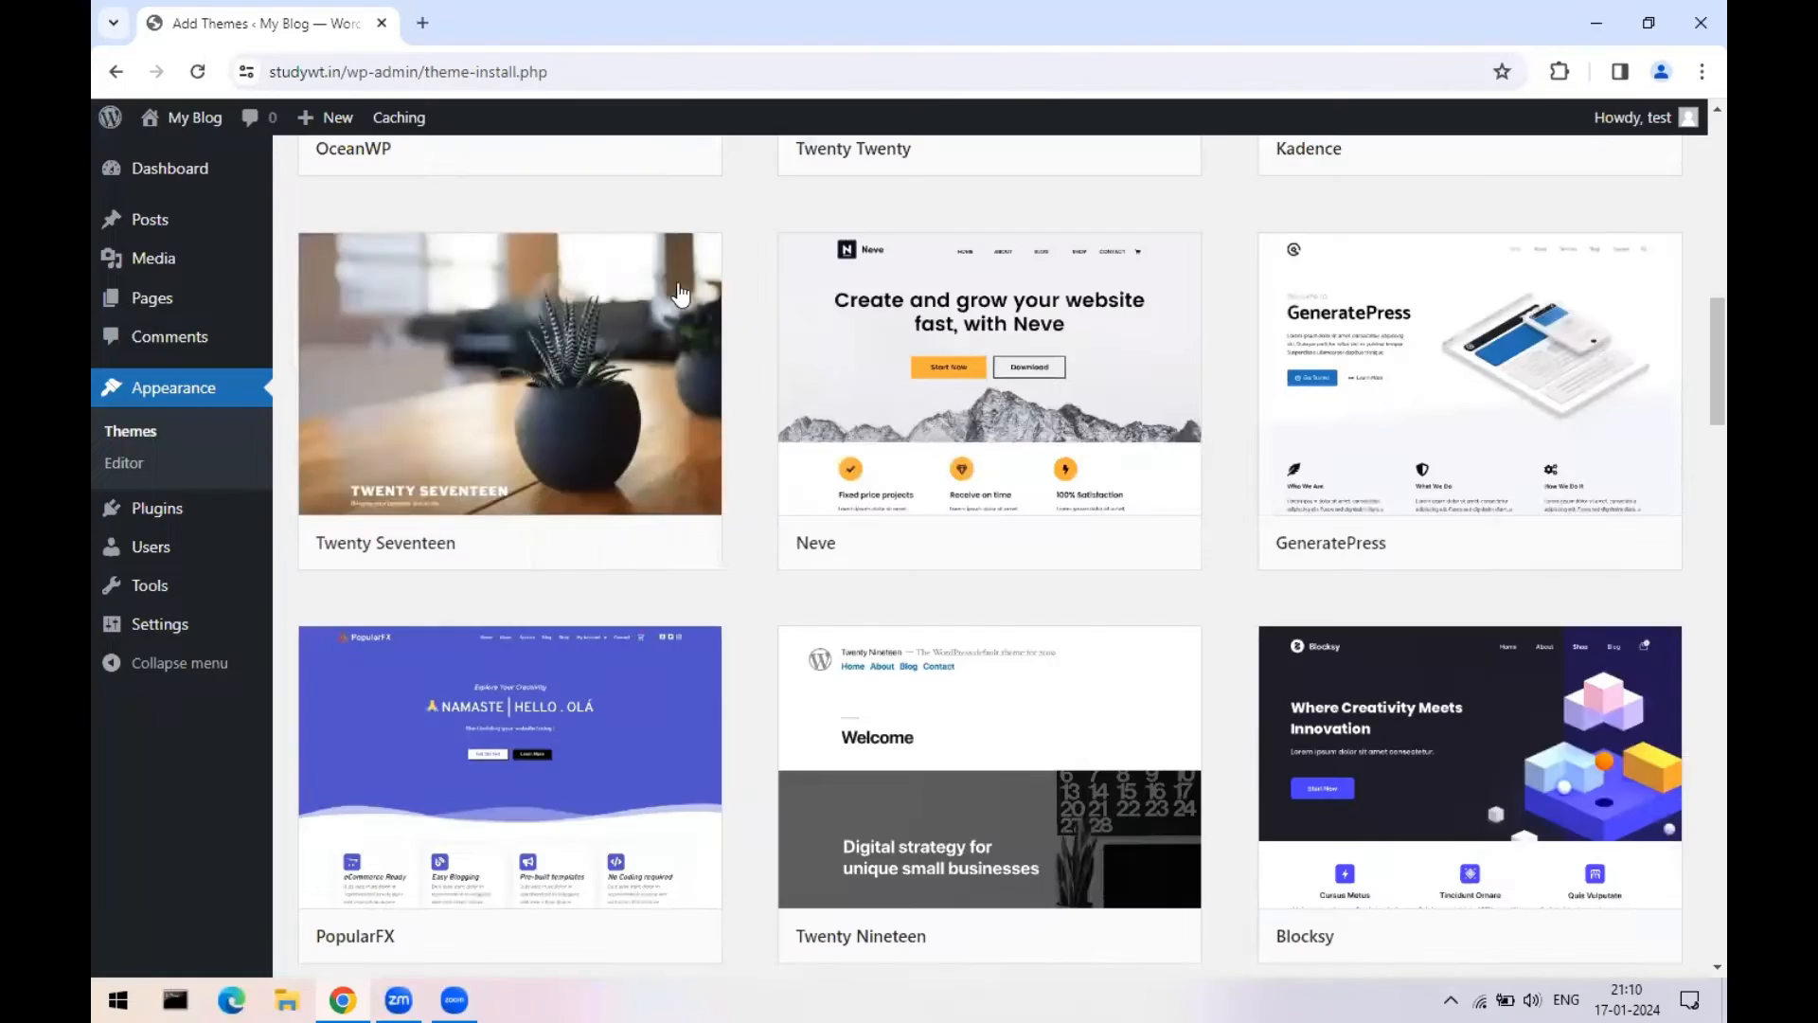
scroll(933, 530, "down", 2)
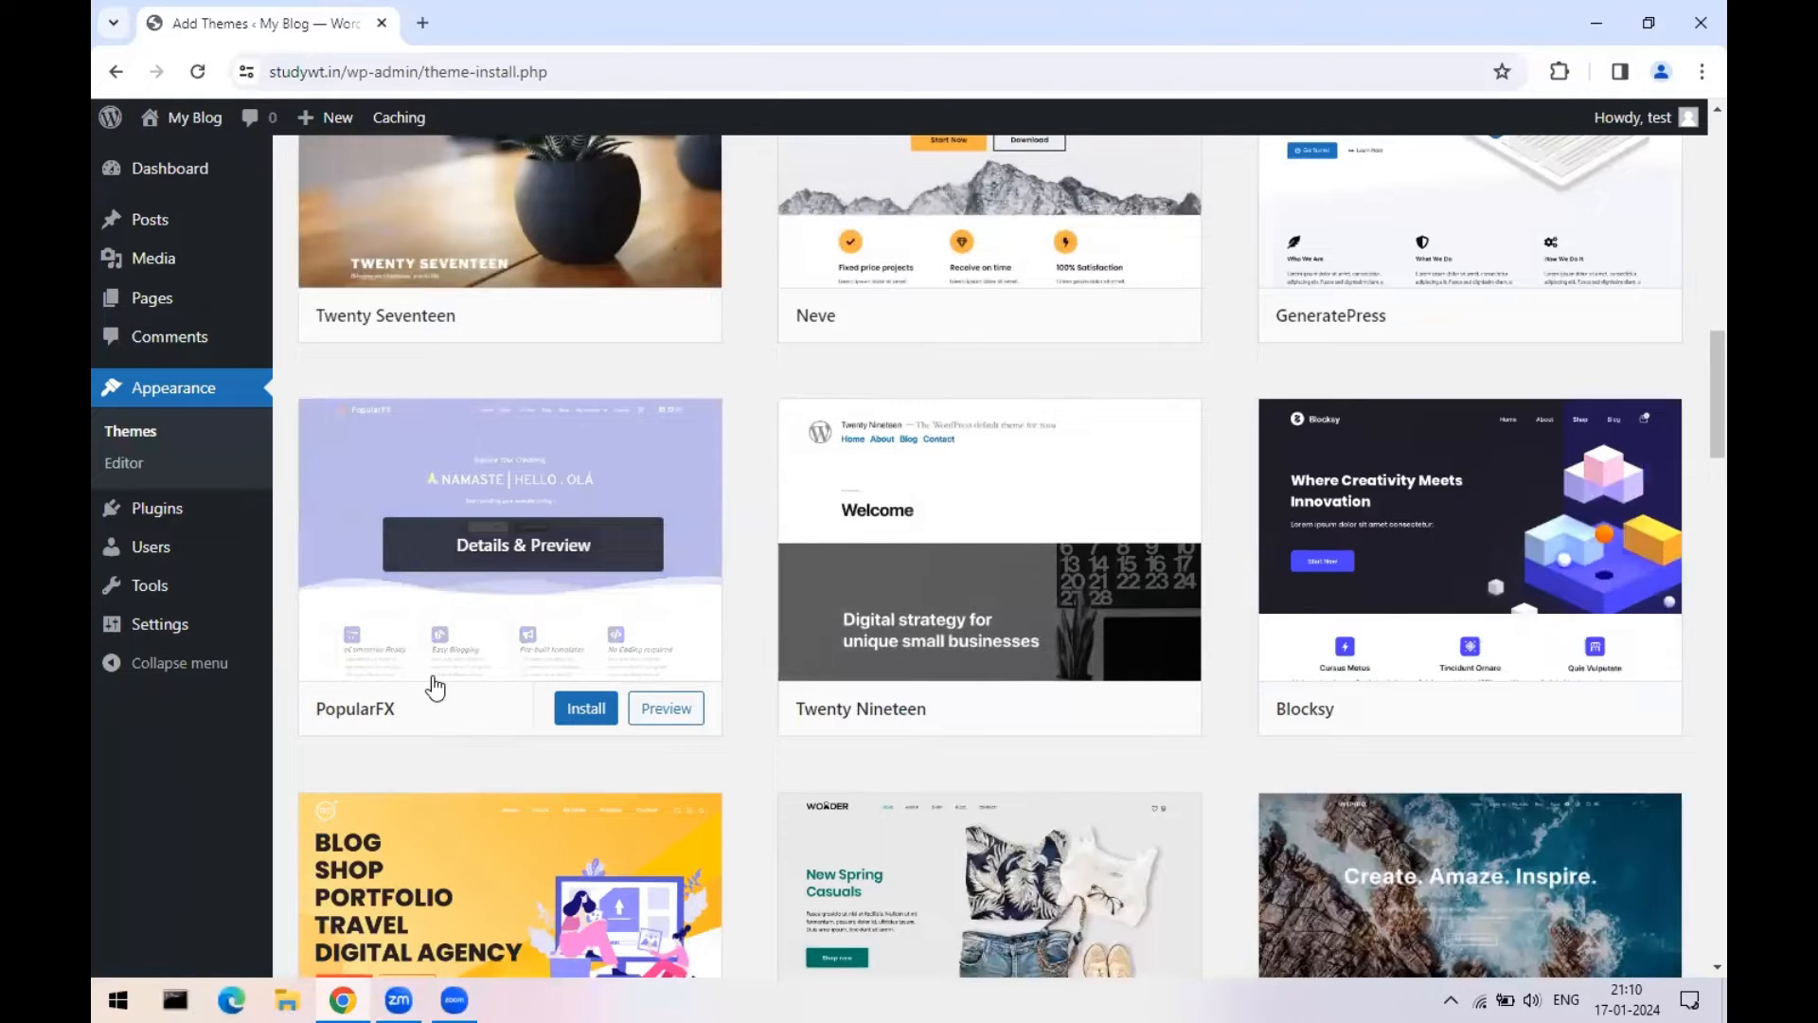
left_click(383, 674)
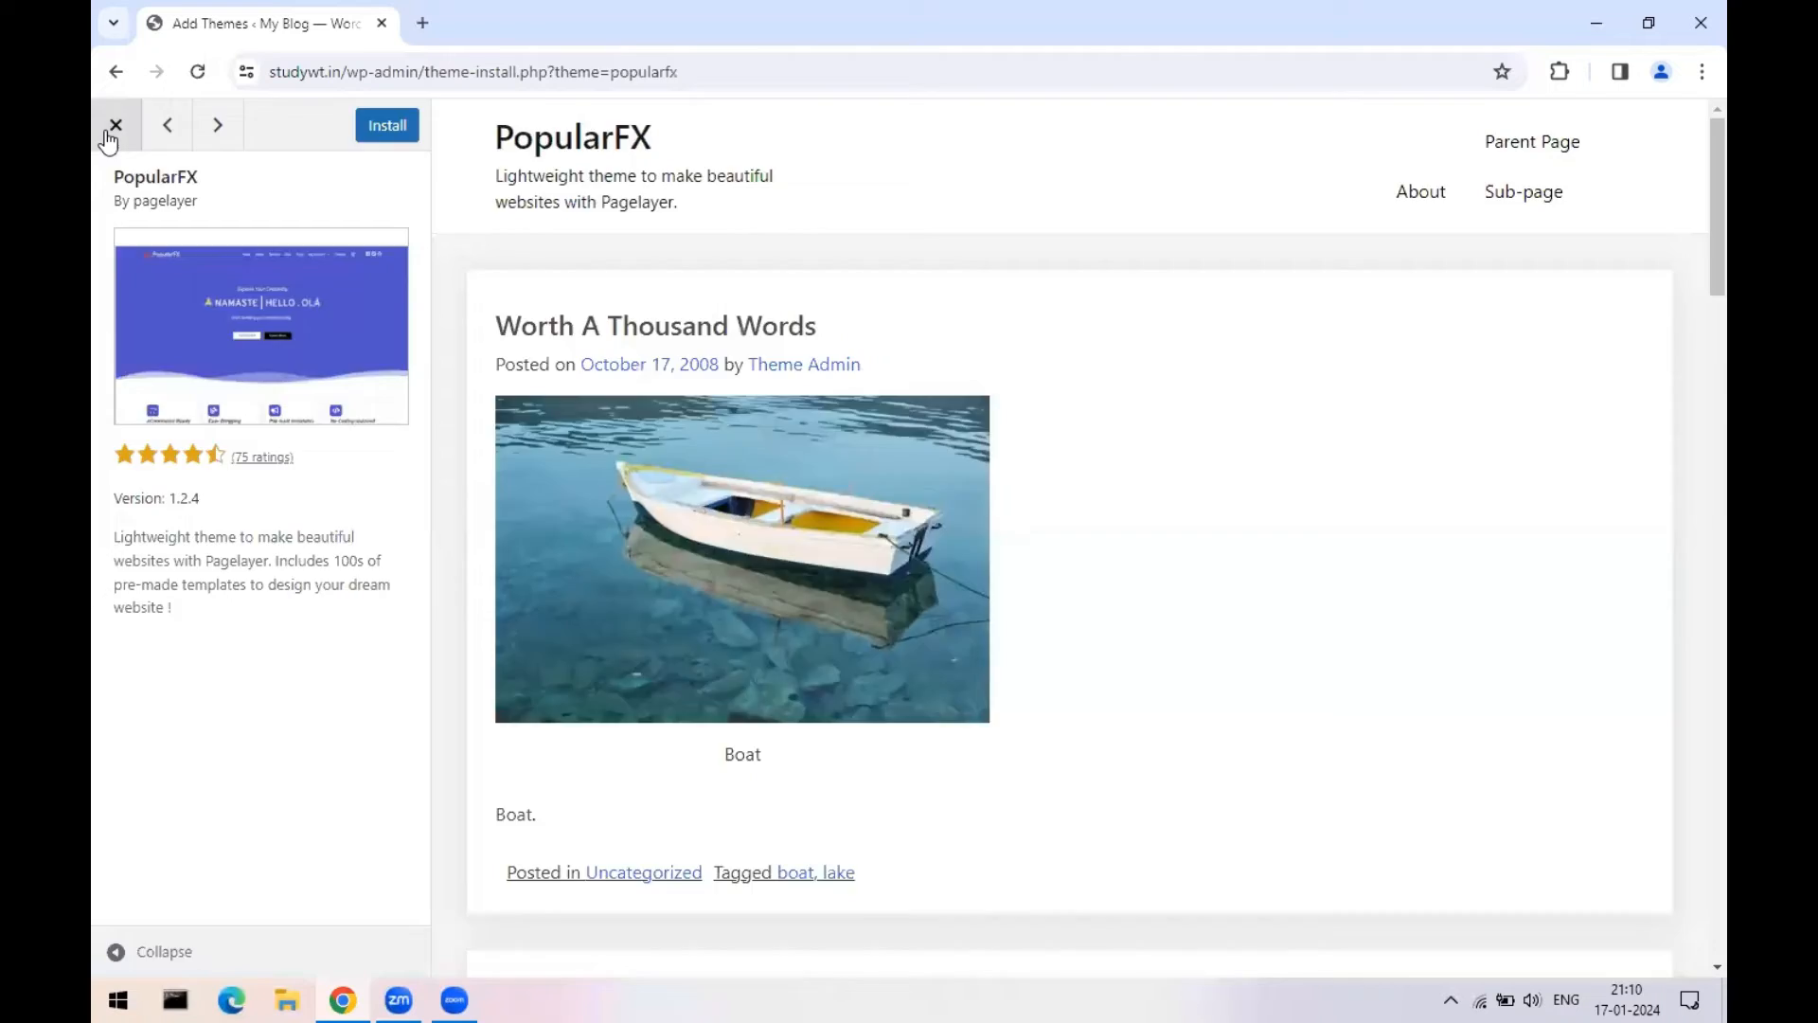
left_click(109, 136)
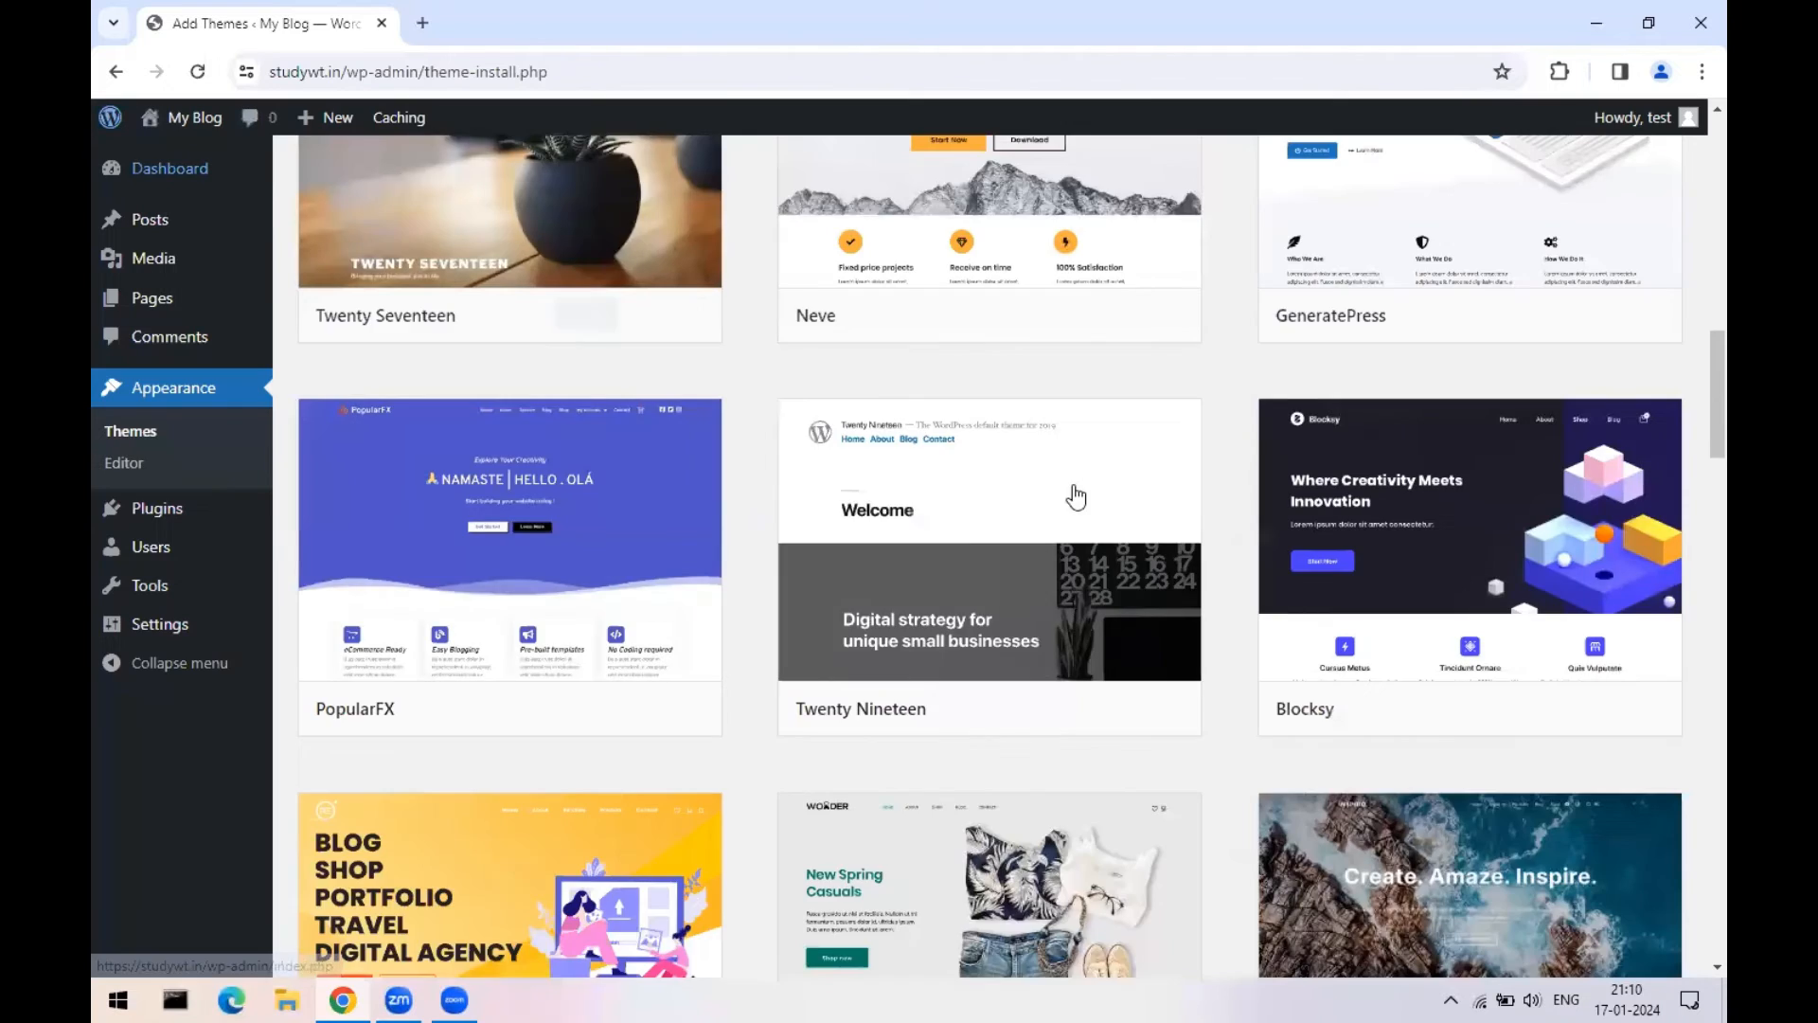
scroll(1074, 494, "up", 5)
left_click(1477, 242)
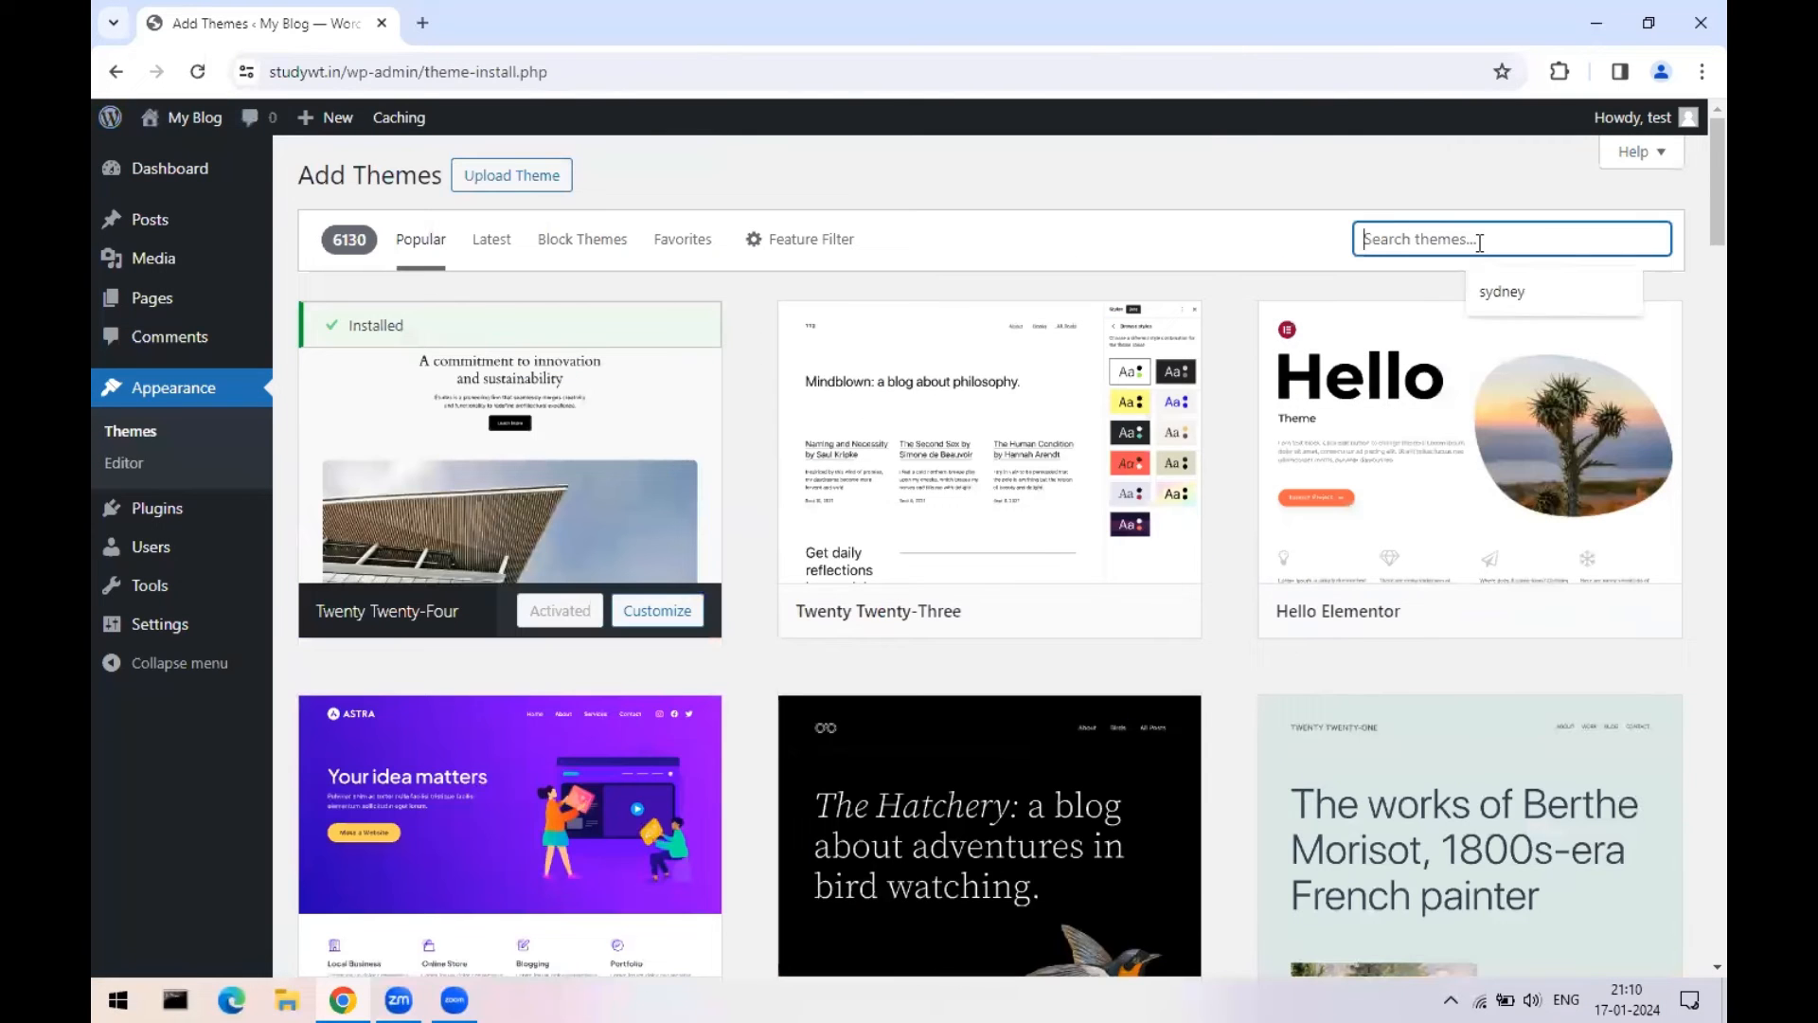
type("sydney")
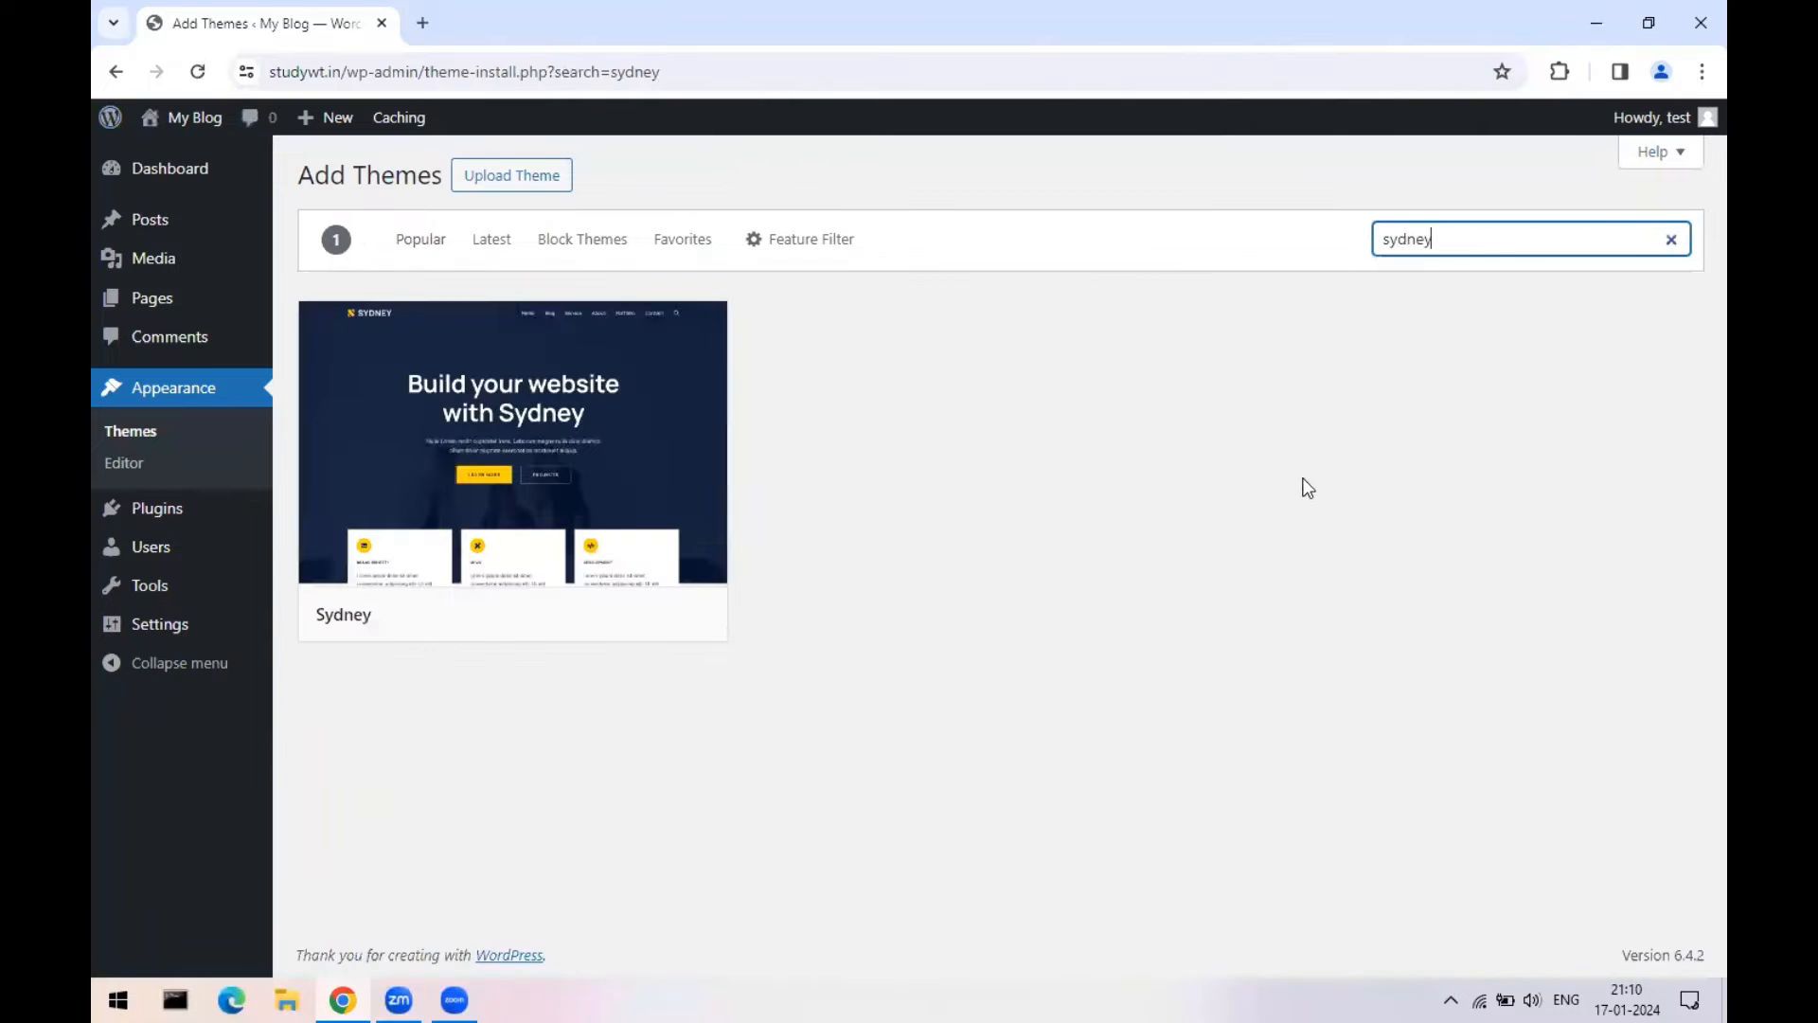
left_click(660, 379)
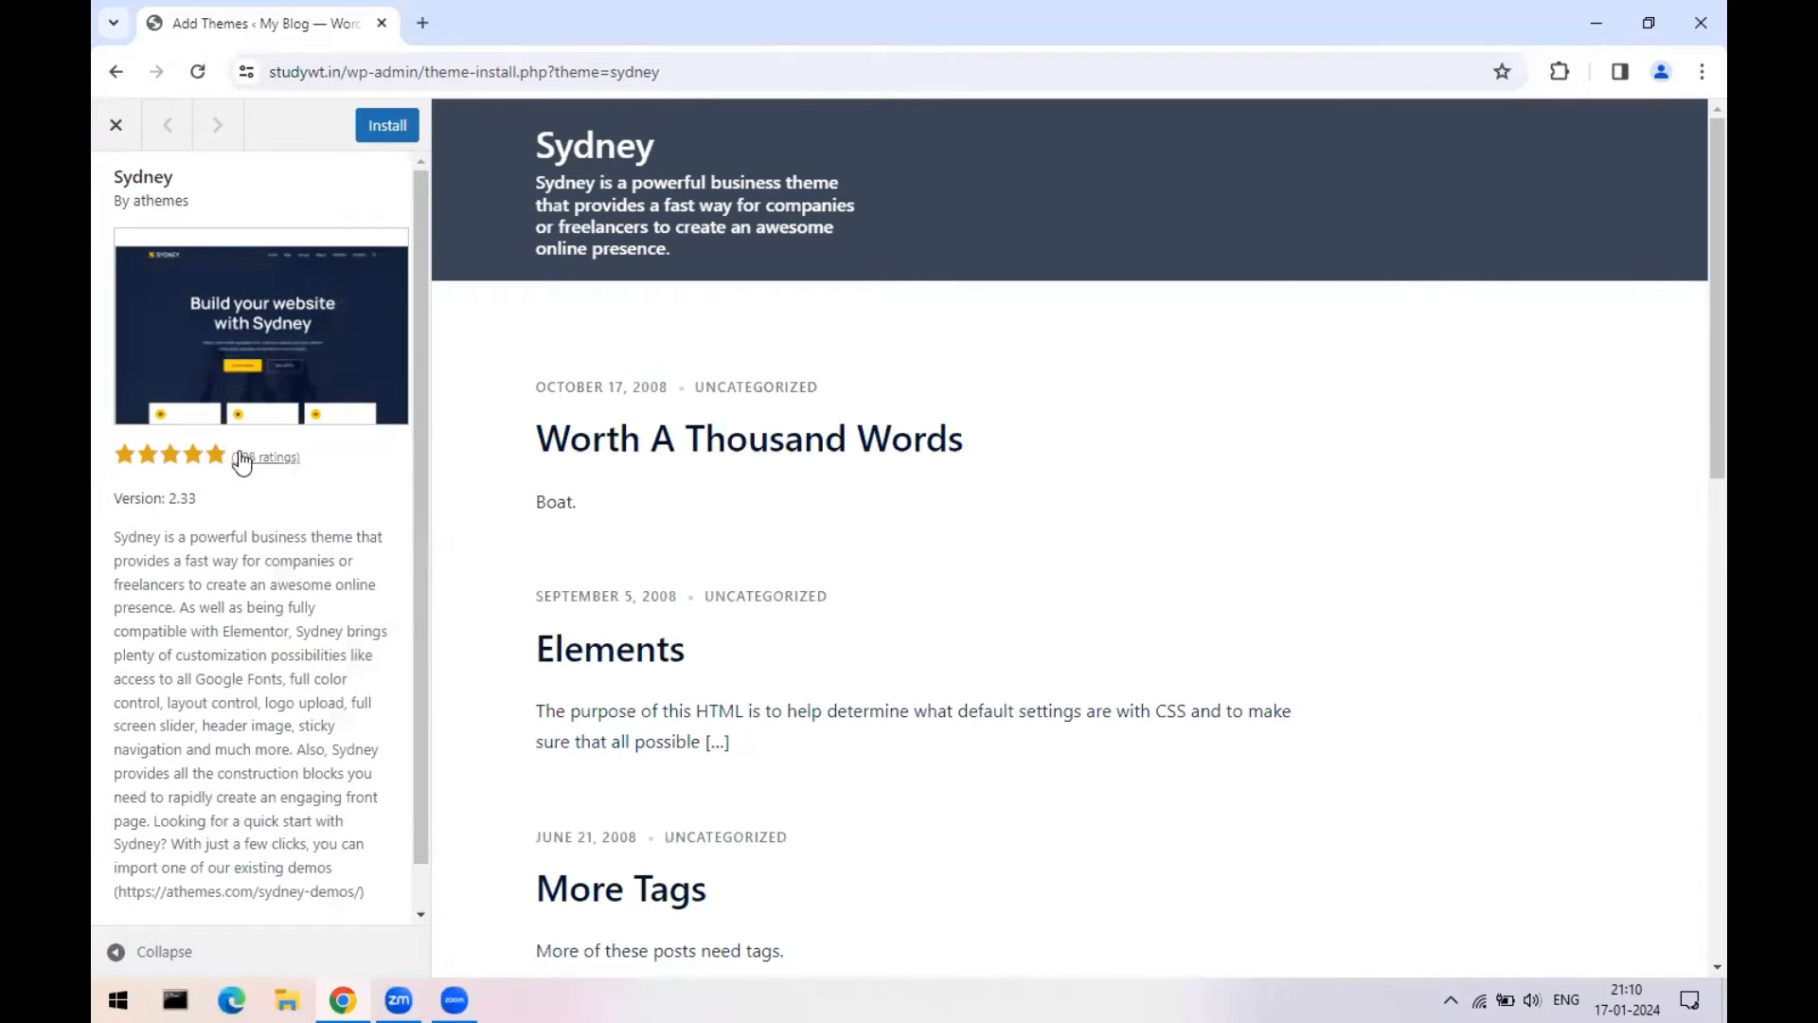
left_click(111, 125)
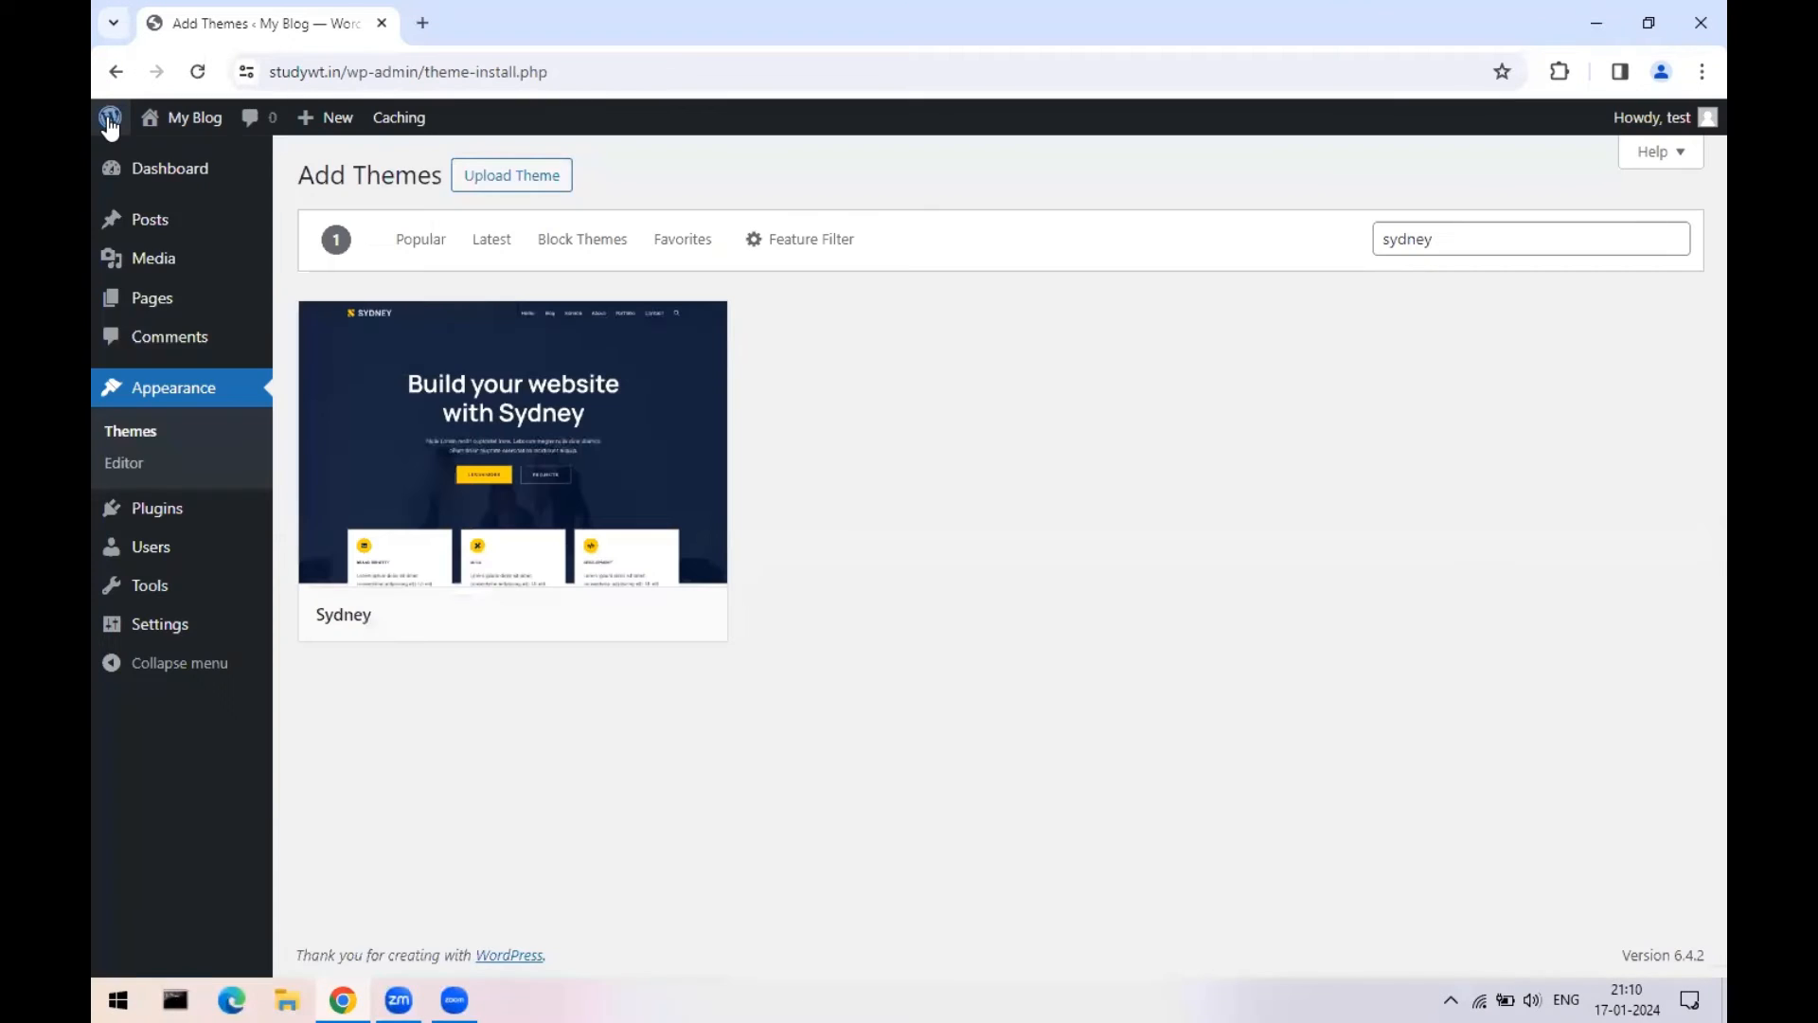
left_click(1500, 240)
key("BackSpace")
key("BackSpace")
key("BackSpace")
key("BackSpace")
key("BackSpace")
key("BackSpace")
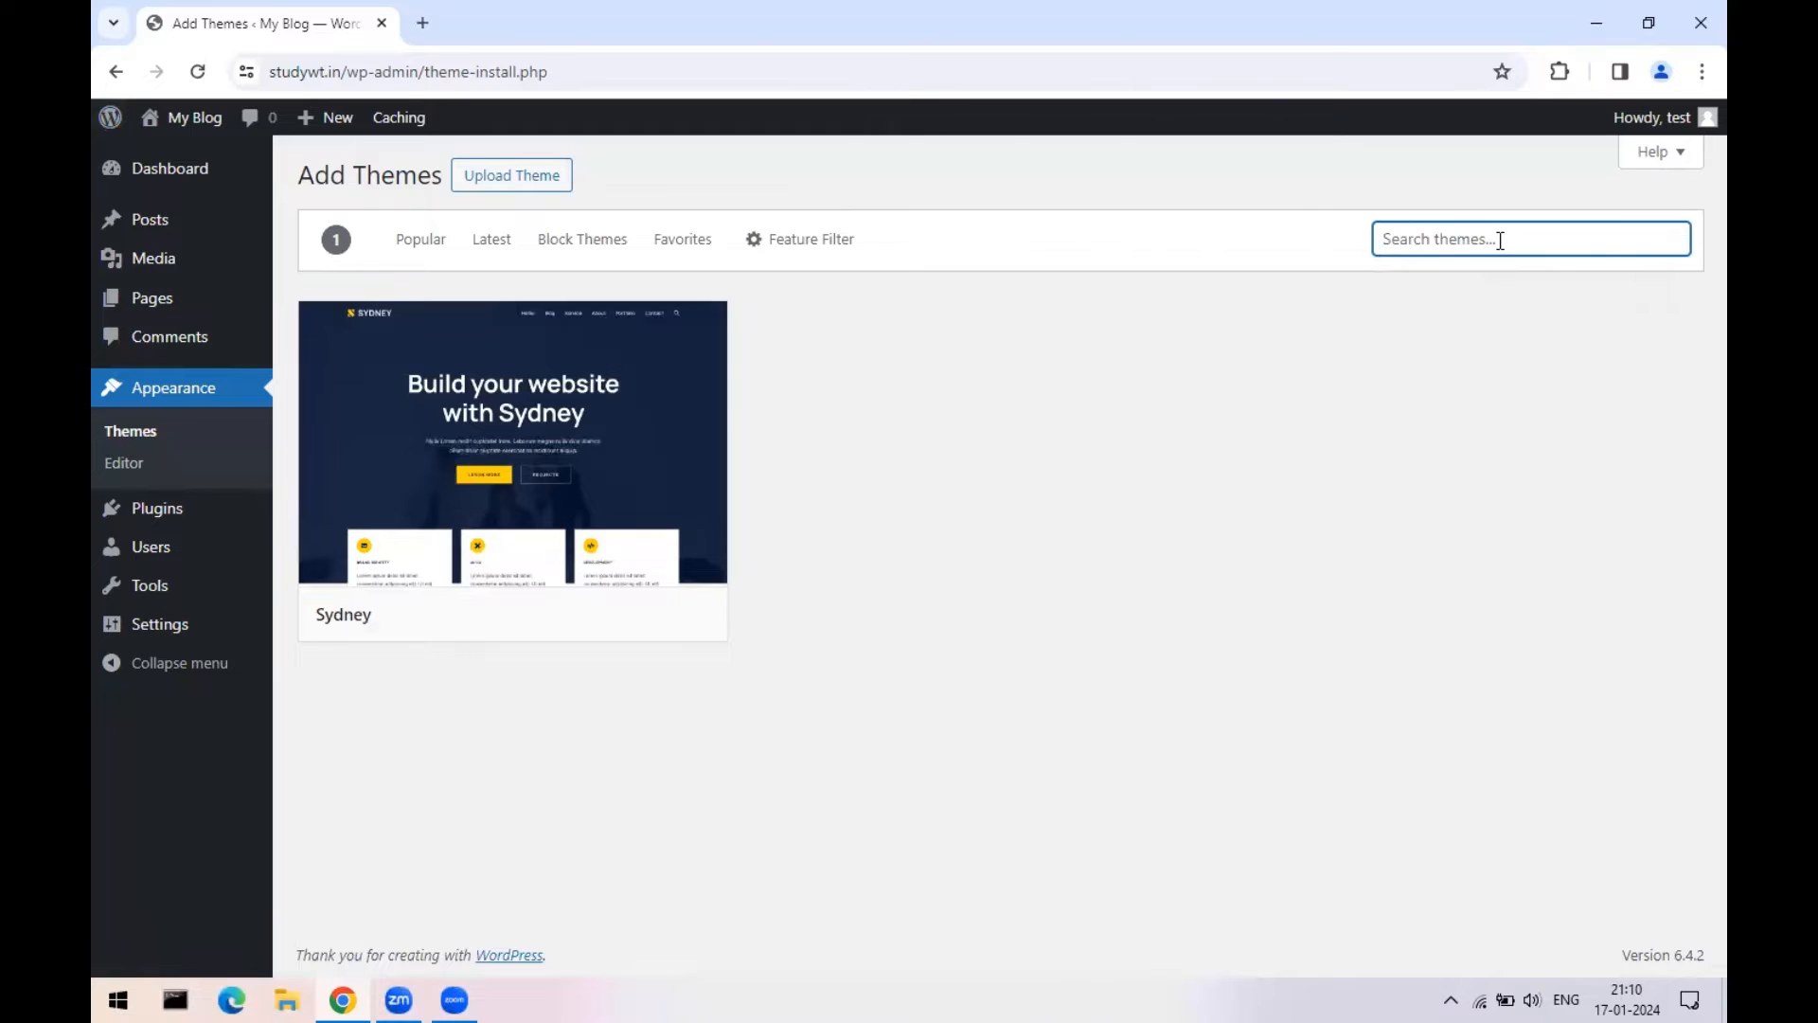
left_click(422, 248)
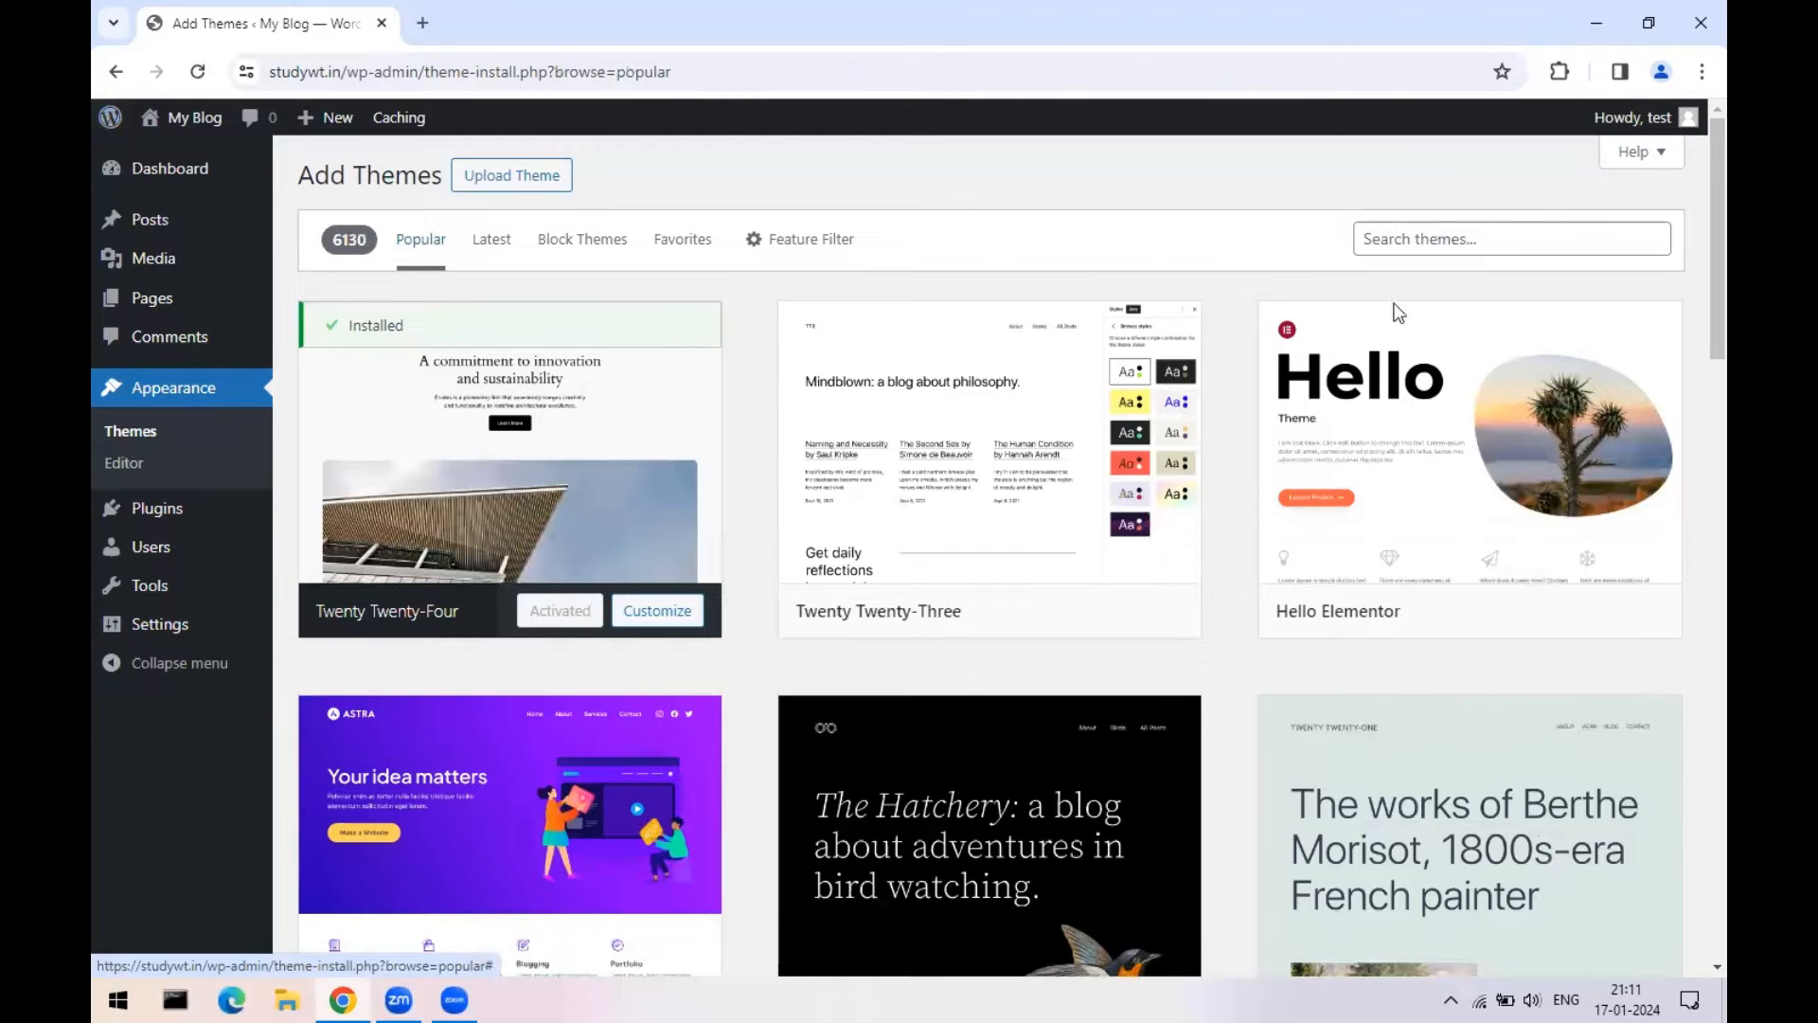
- Find Blocksy among the popular themes, preview it, and install Blocksy 2.0.18
scroll(1326, 501, "down", 5)
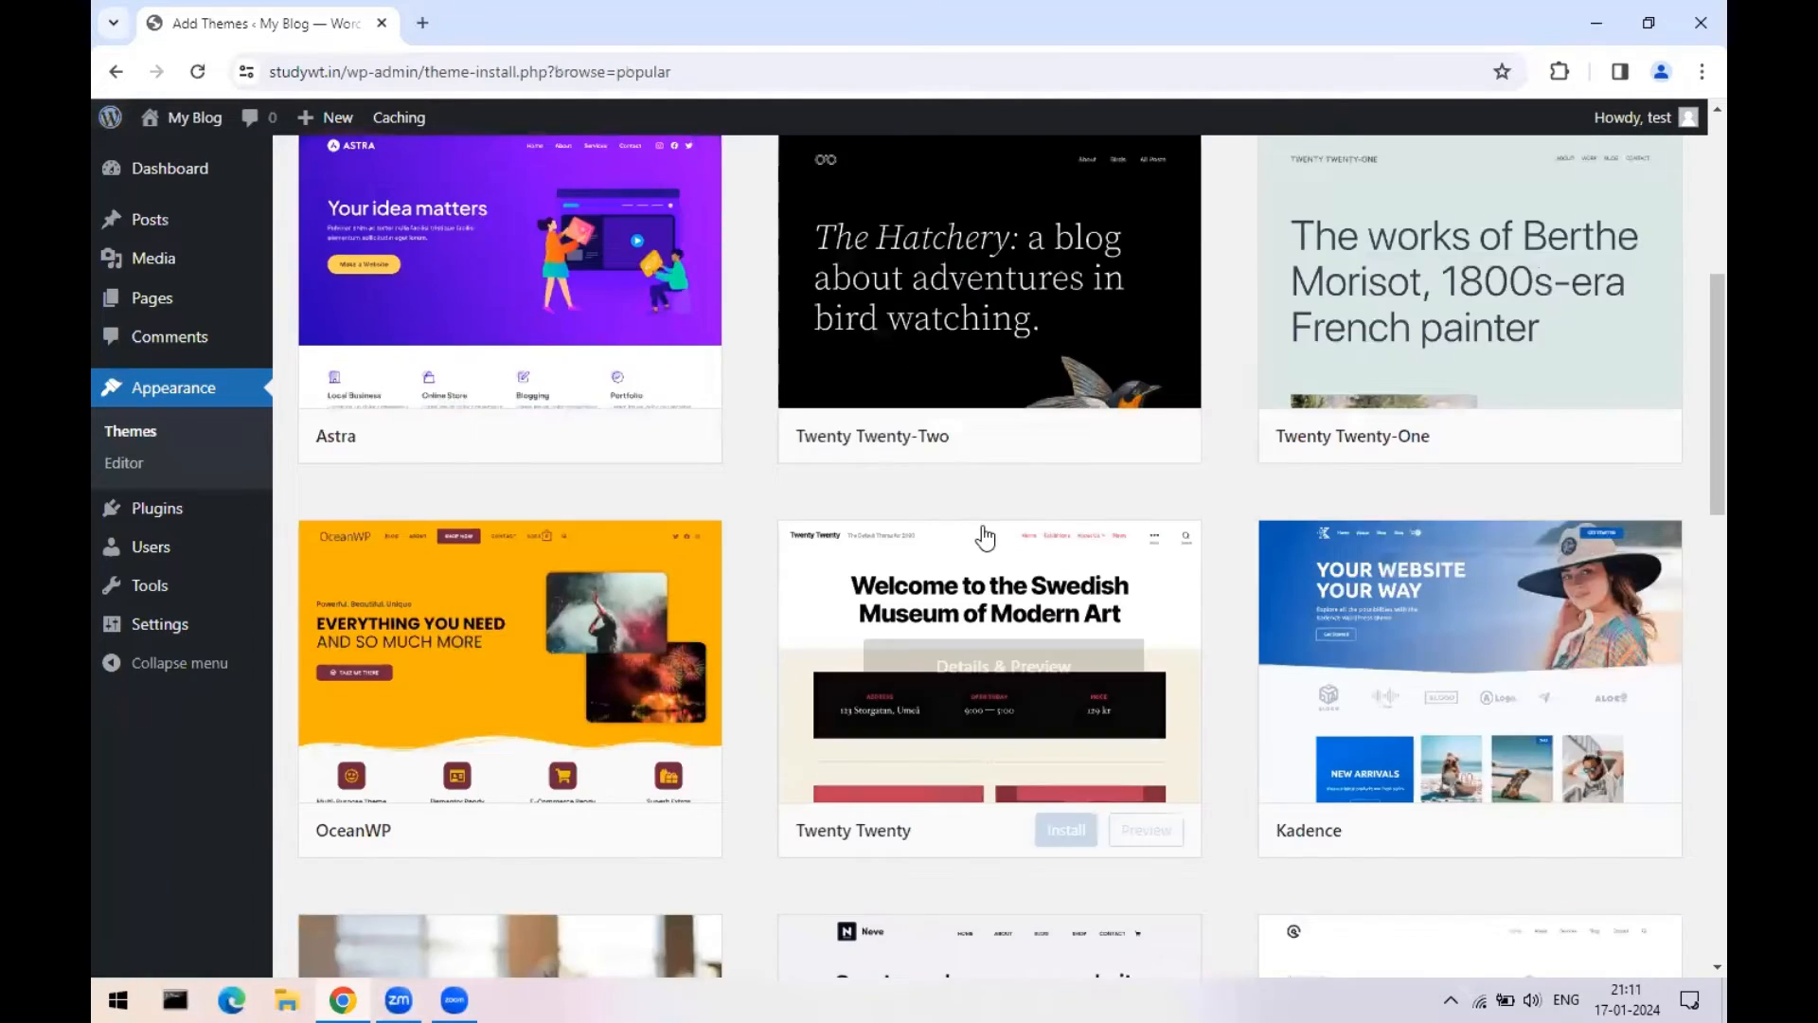
scroll(977, 531, "down", 5)
scroll(636, 452, "down", 3)
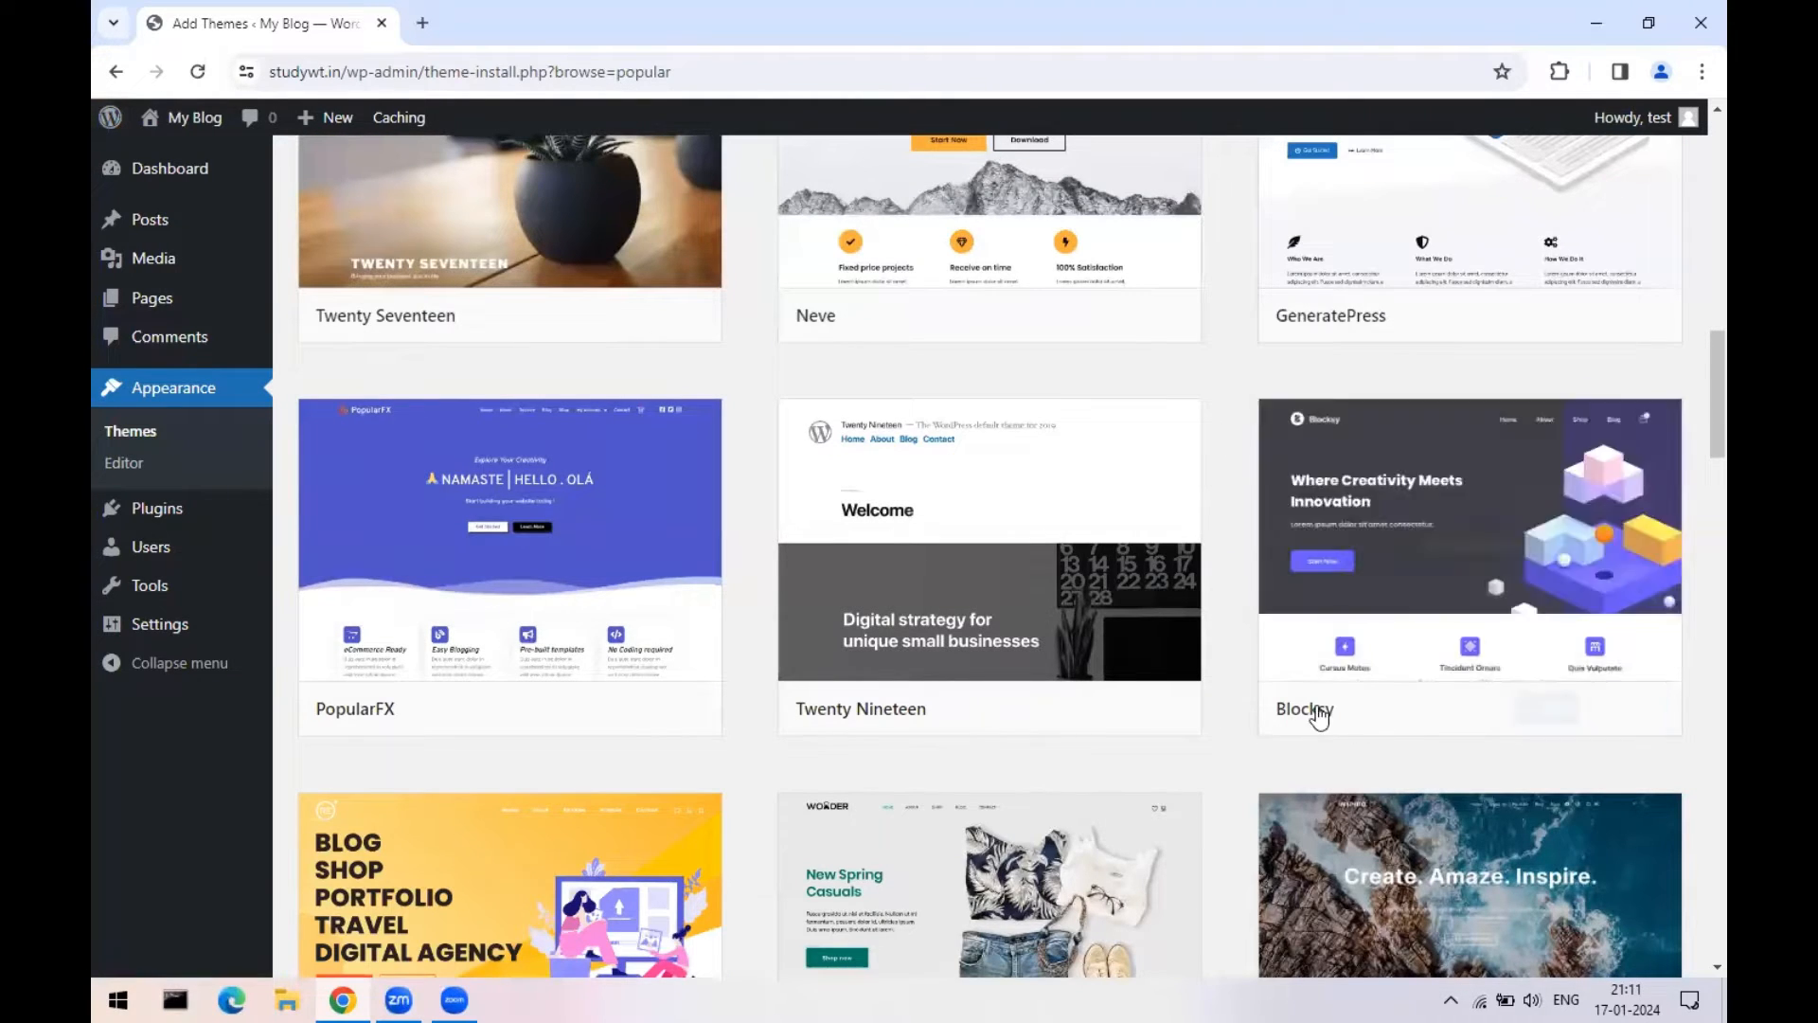
scroll(1278, 597, "up", 8)
scroll(1380, 711, "down", 9)
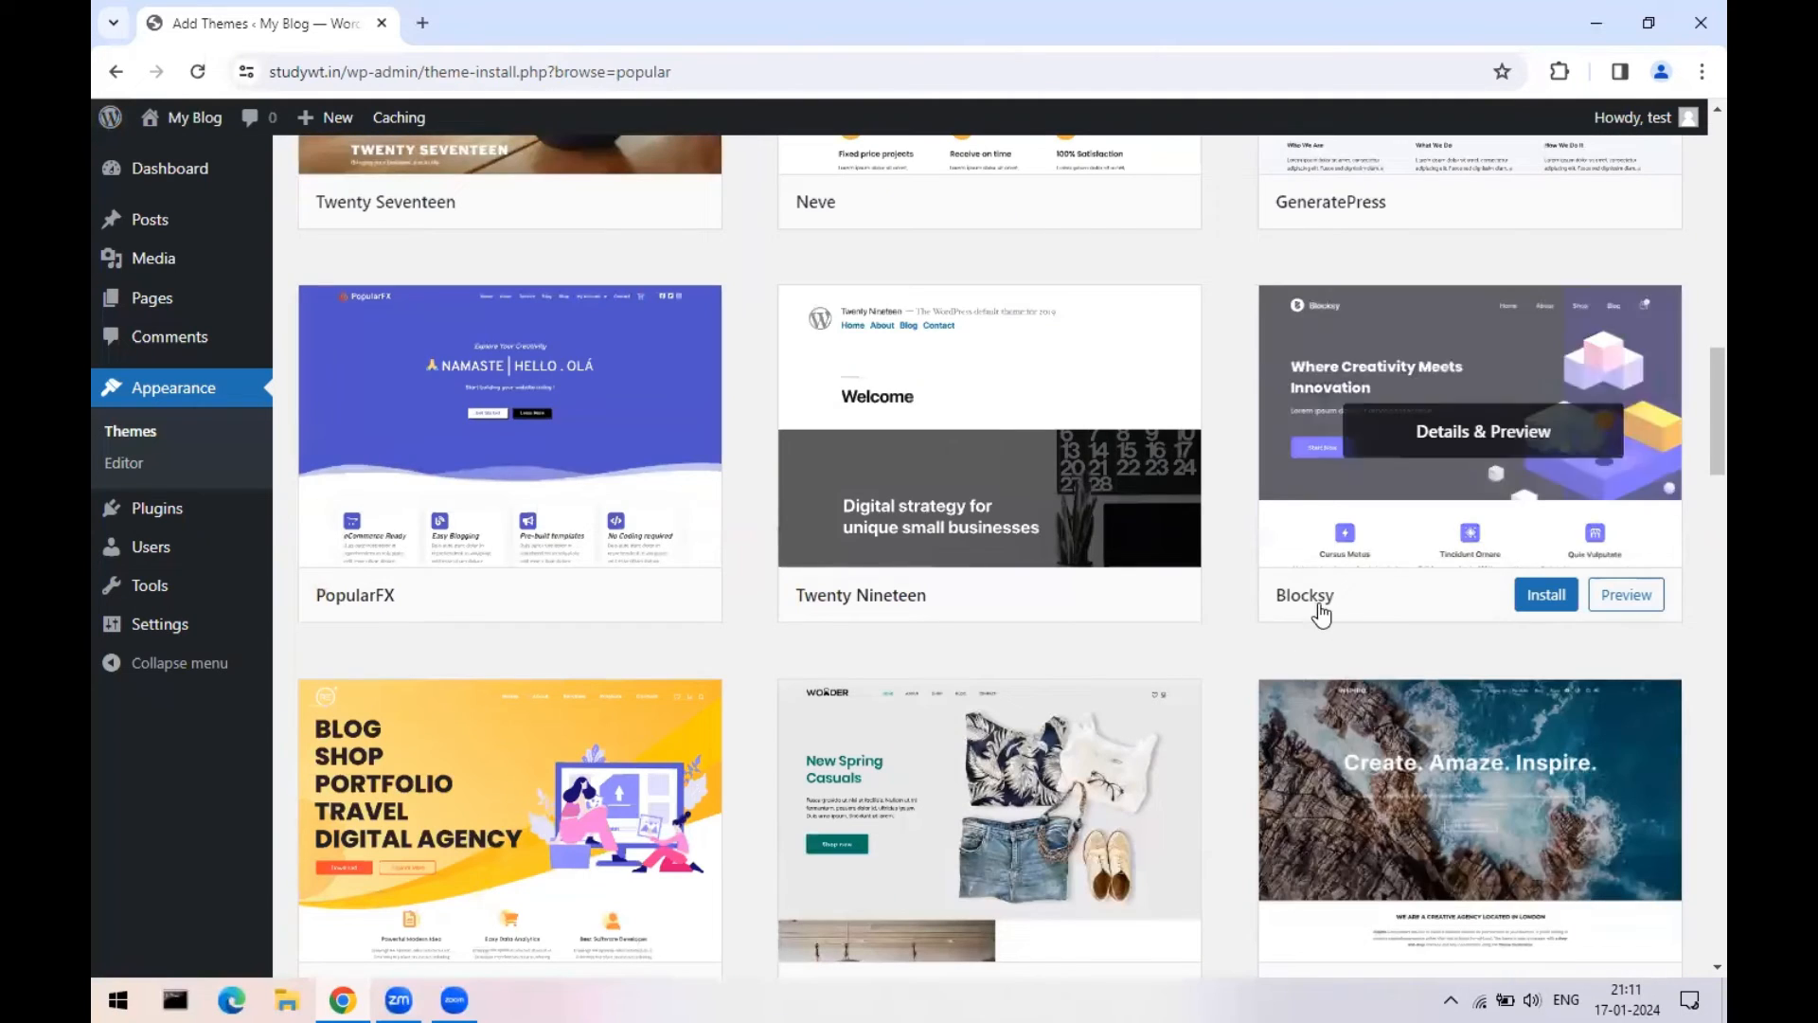
left_click(1508, 485)
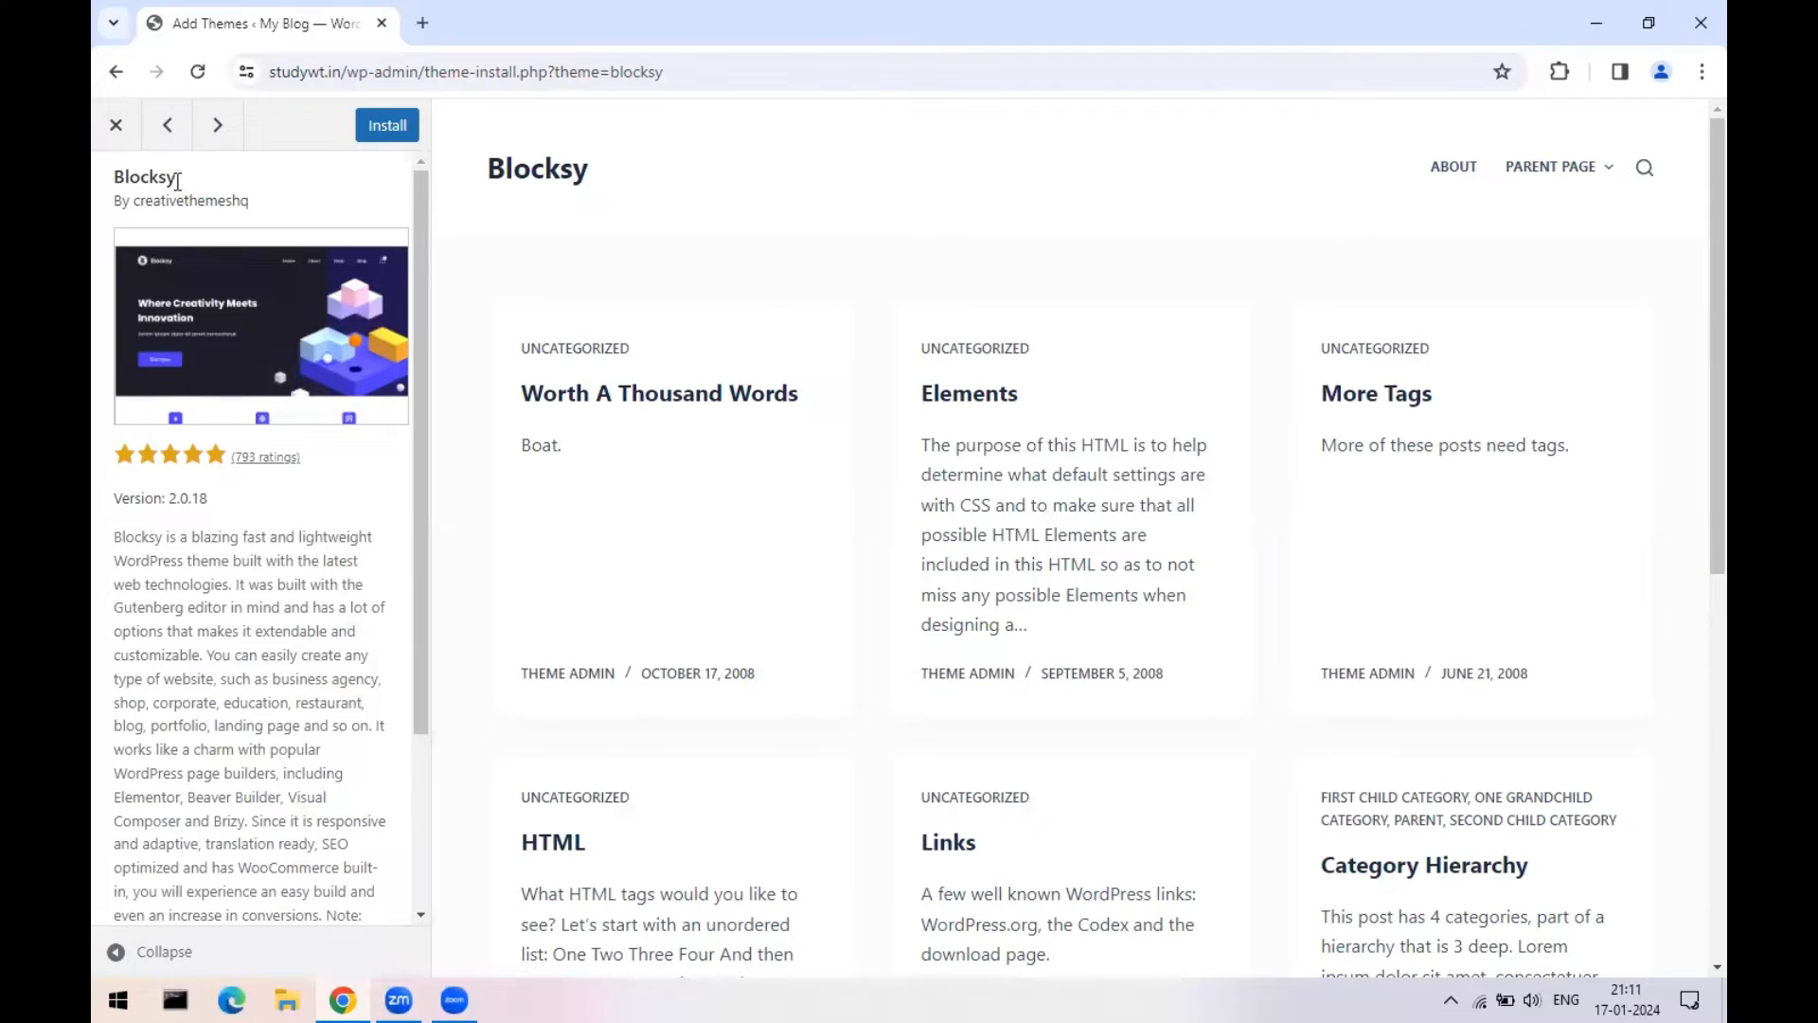
left_click(116, 125)
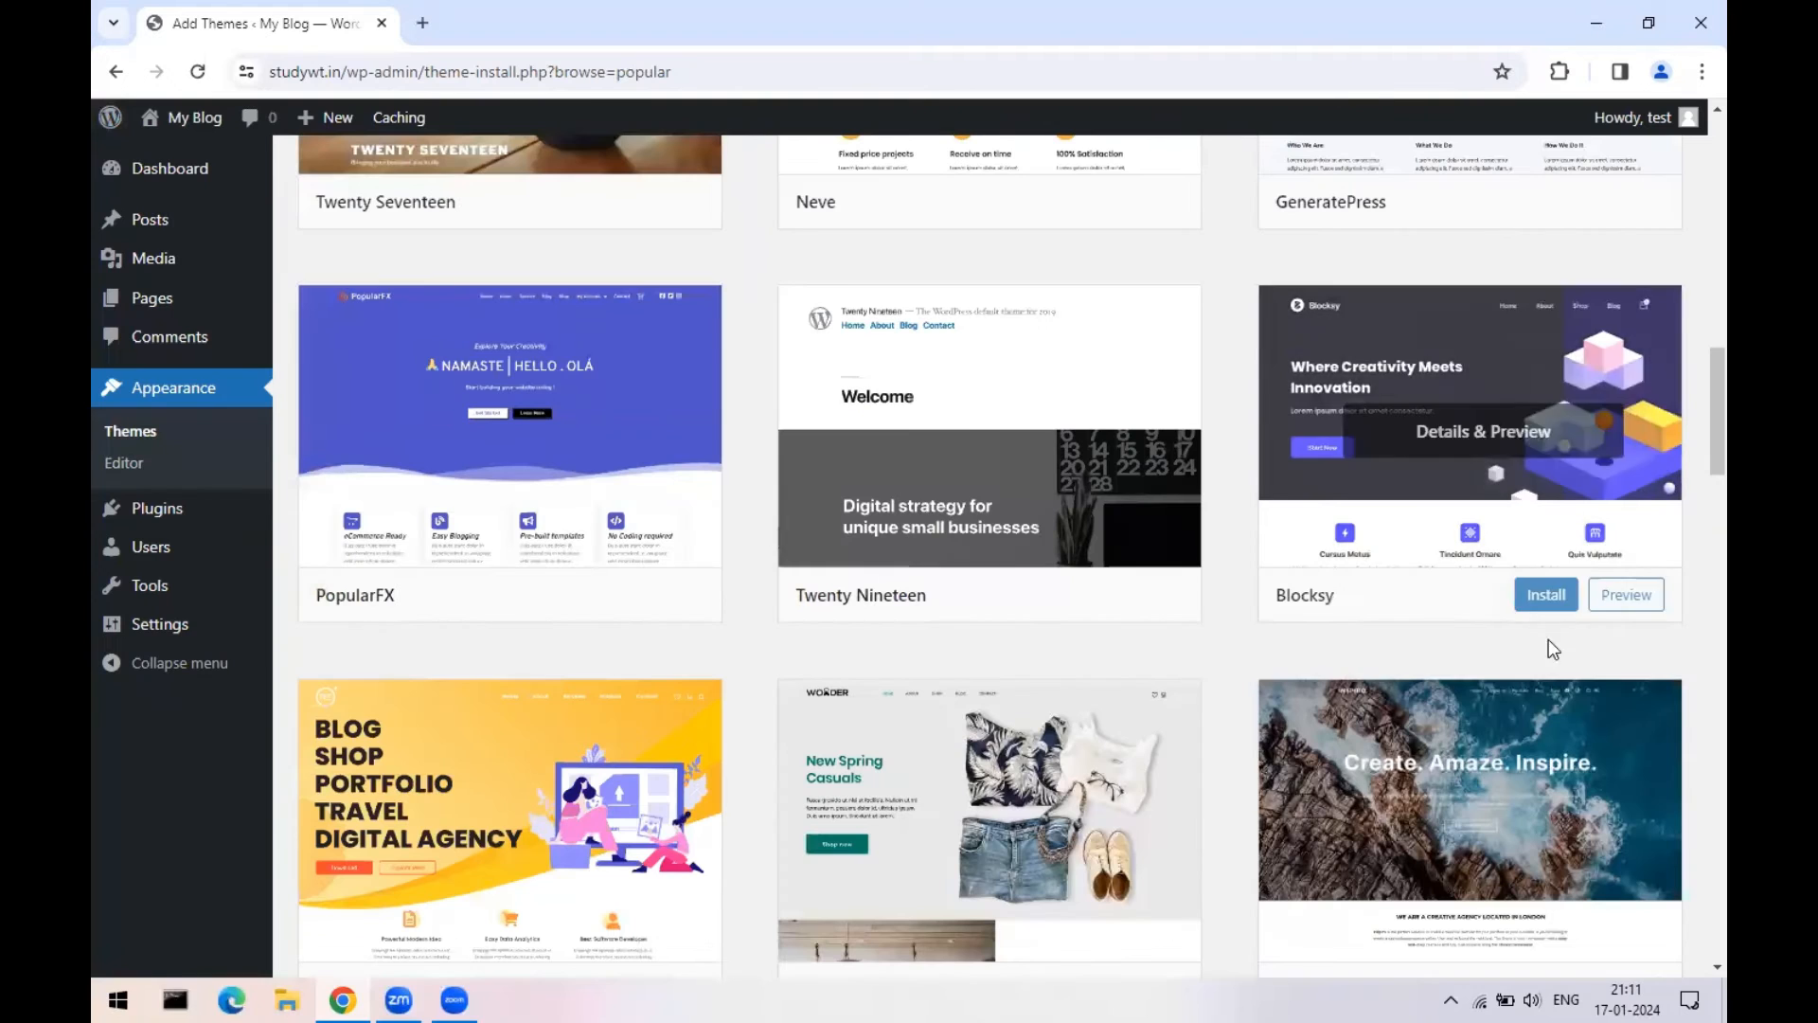
left_click(1419, 535)
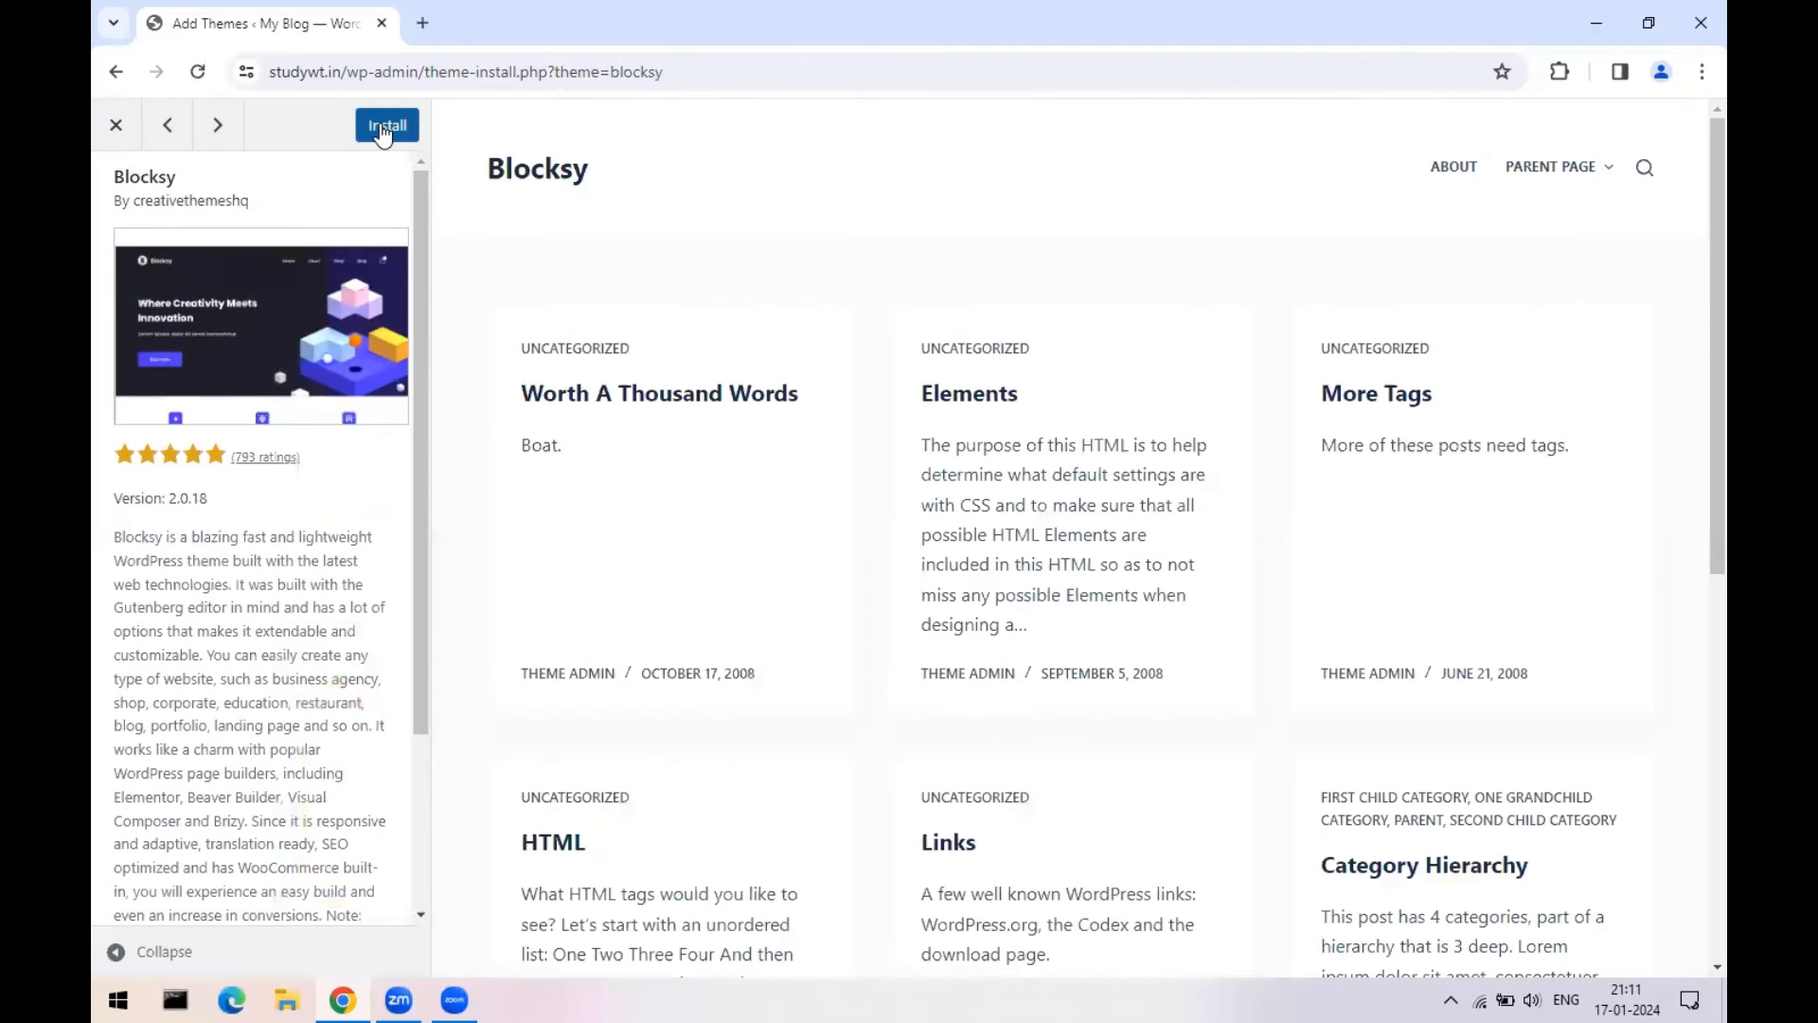
left_click(382, 133)
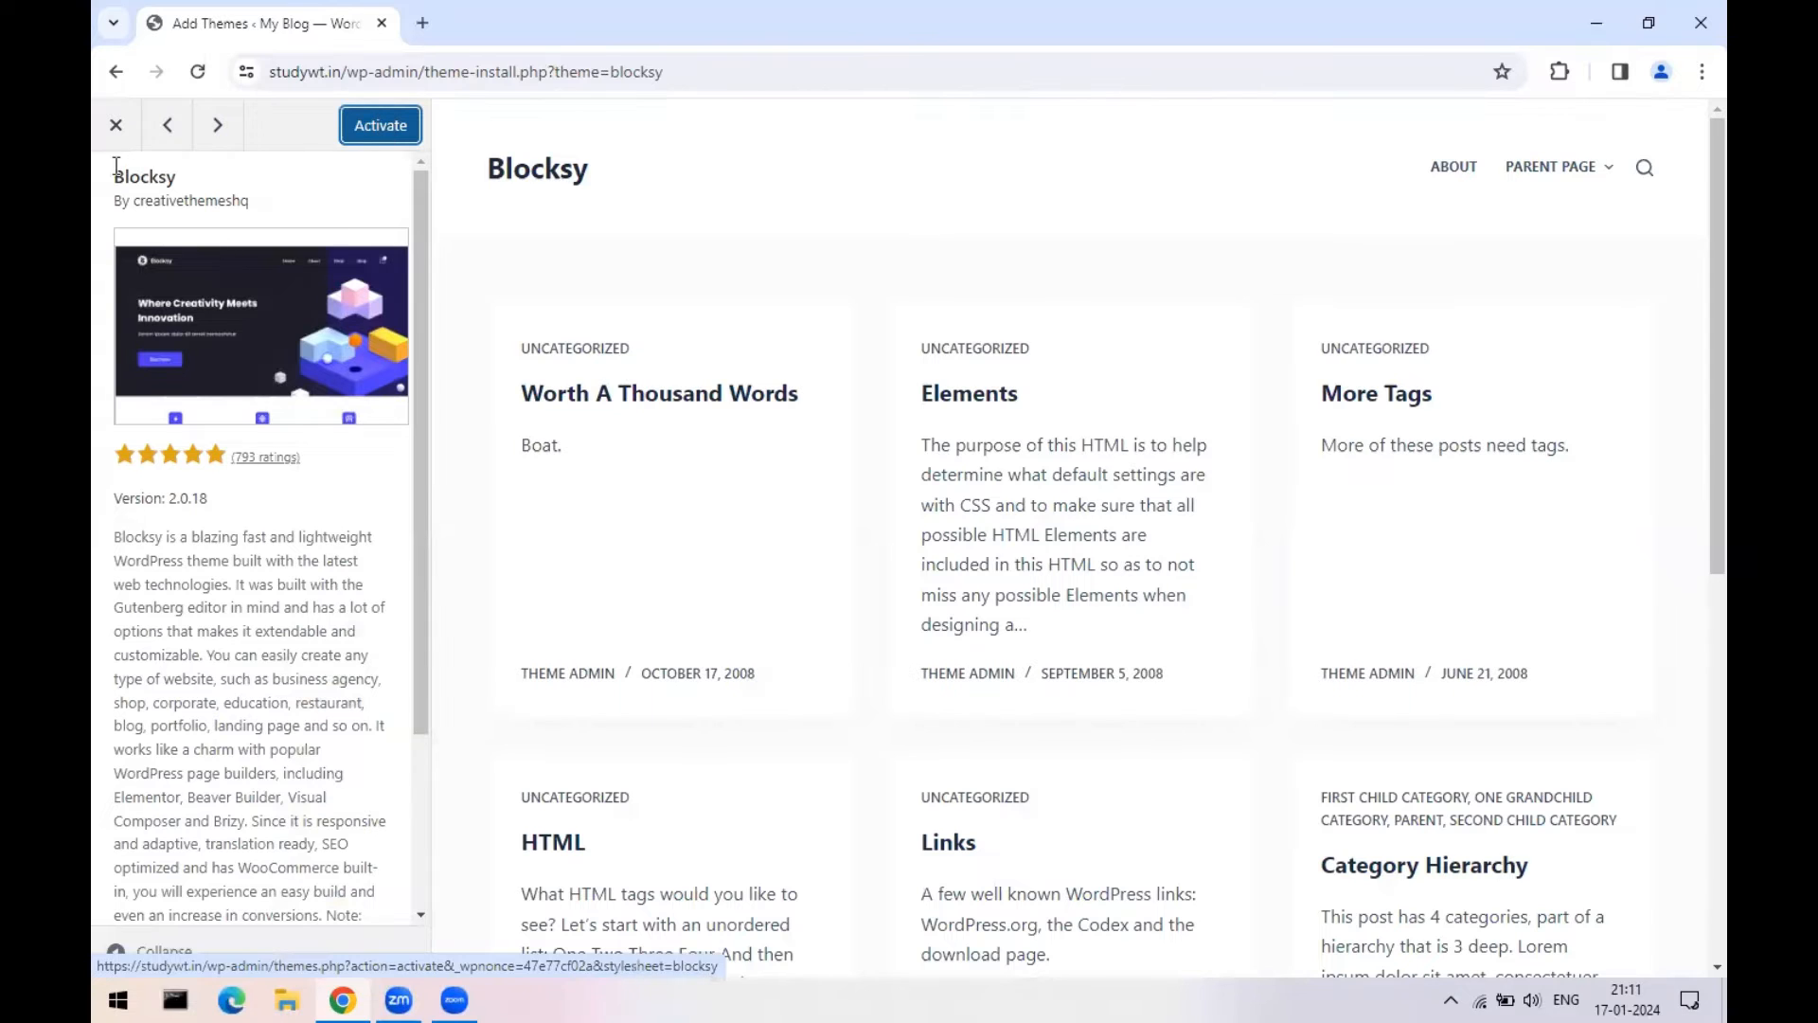
- Close the Blocksy preview and go to the Themes page, now listing 2 themes
left_click(113, 126)
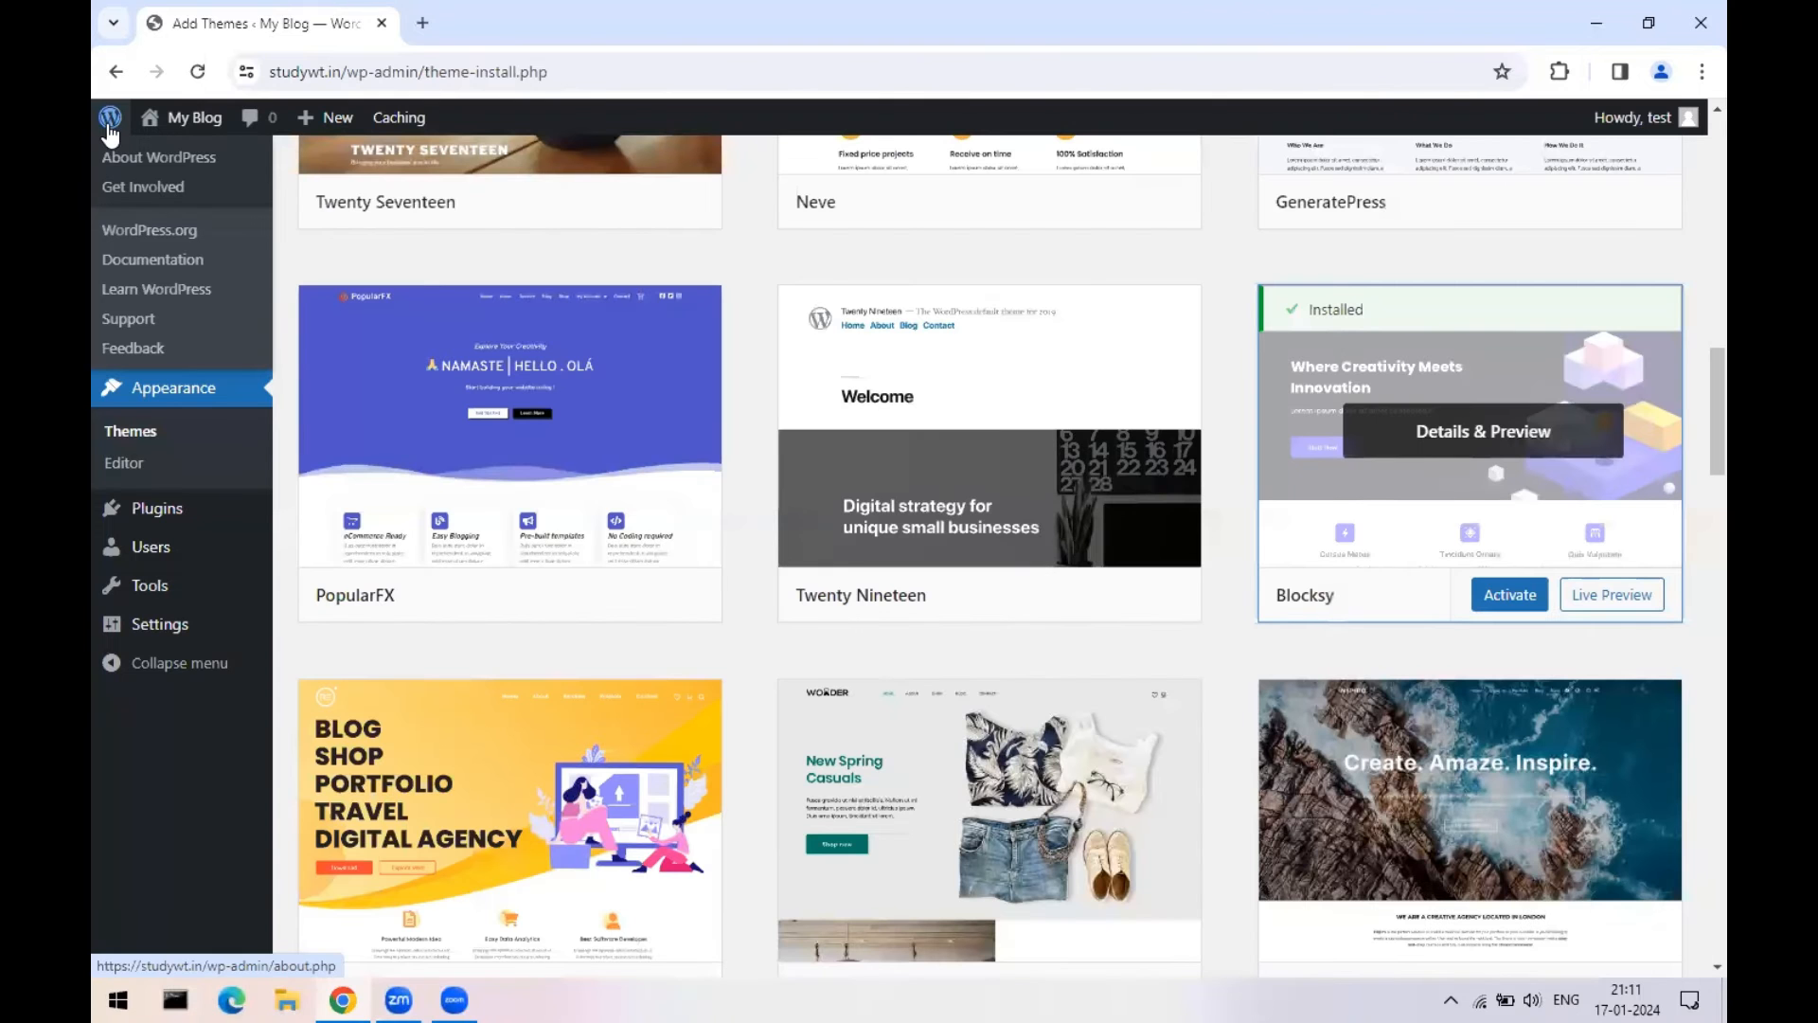
left_click(131, 432)
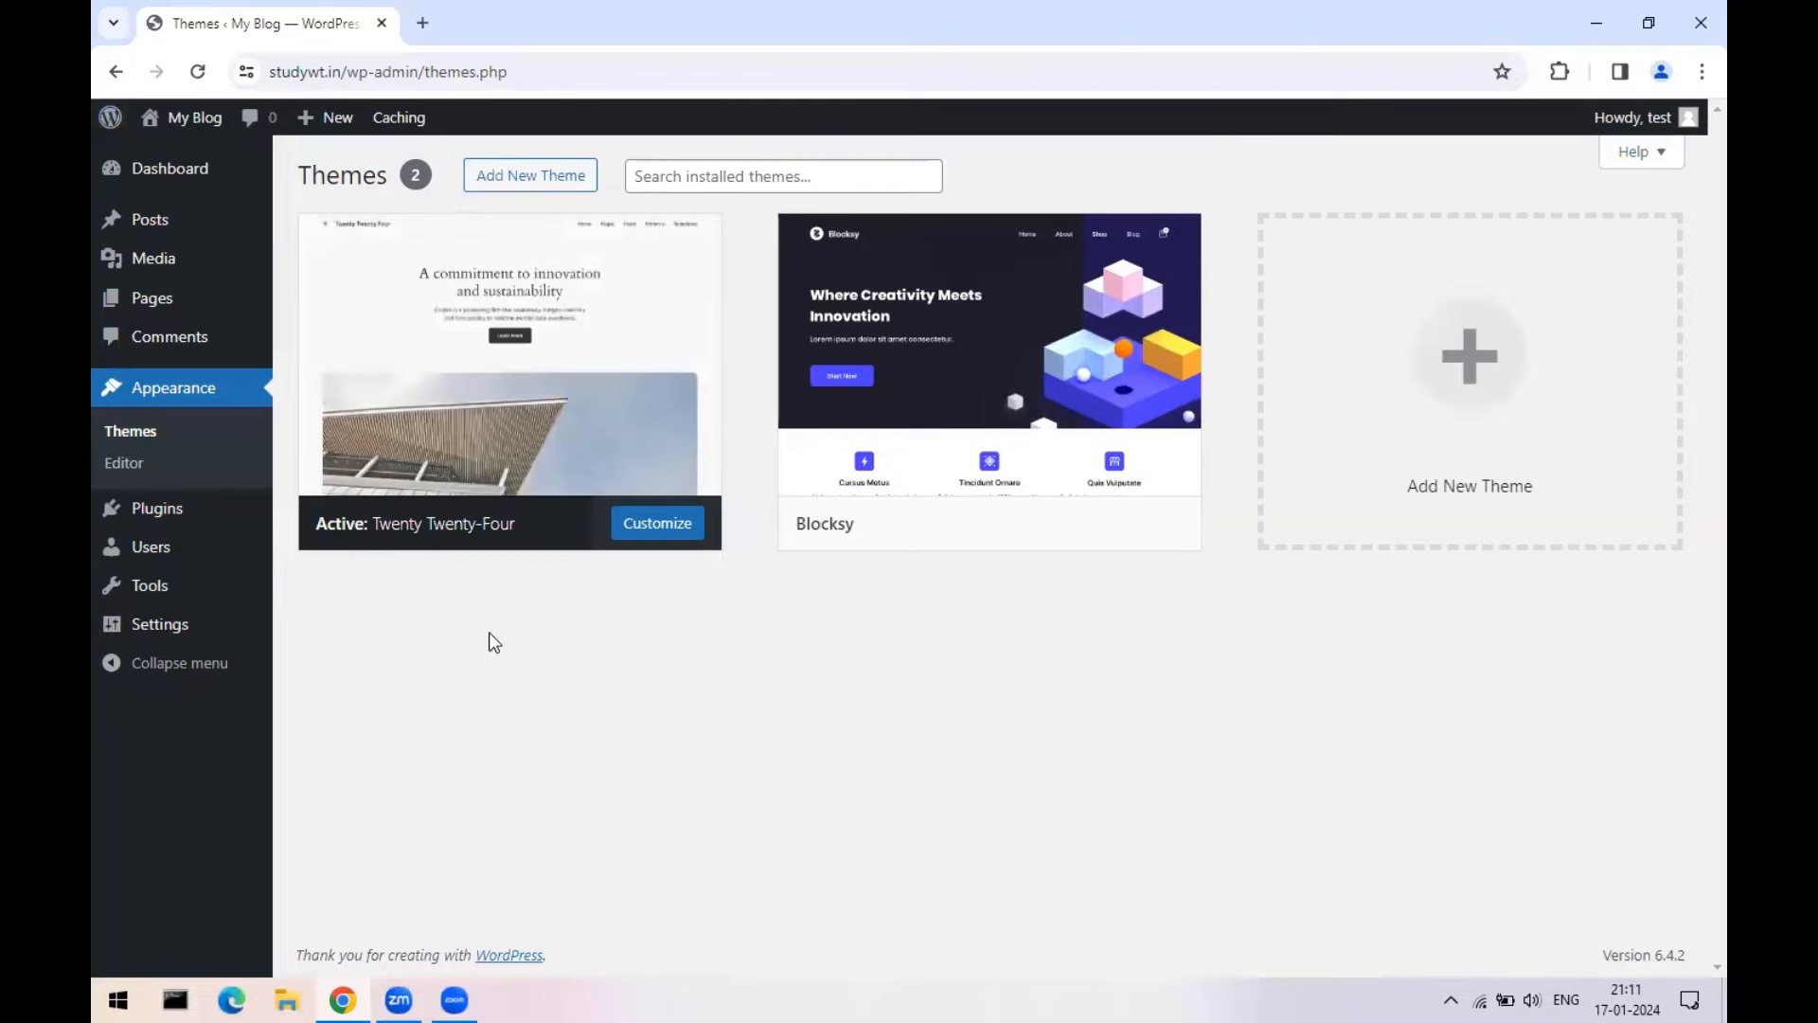
mouse_move(913, 467)
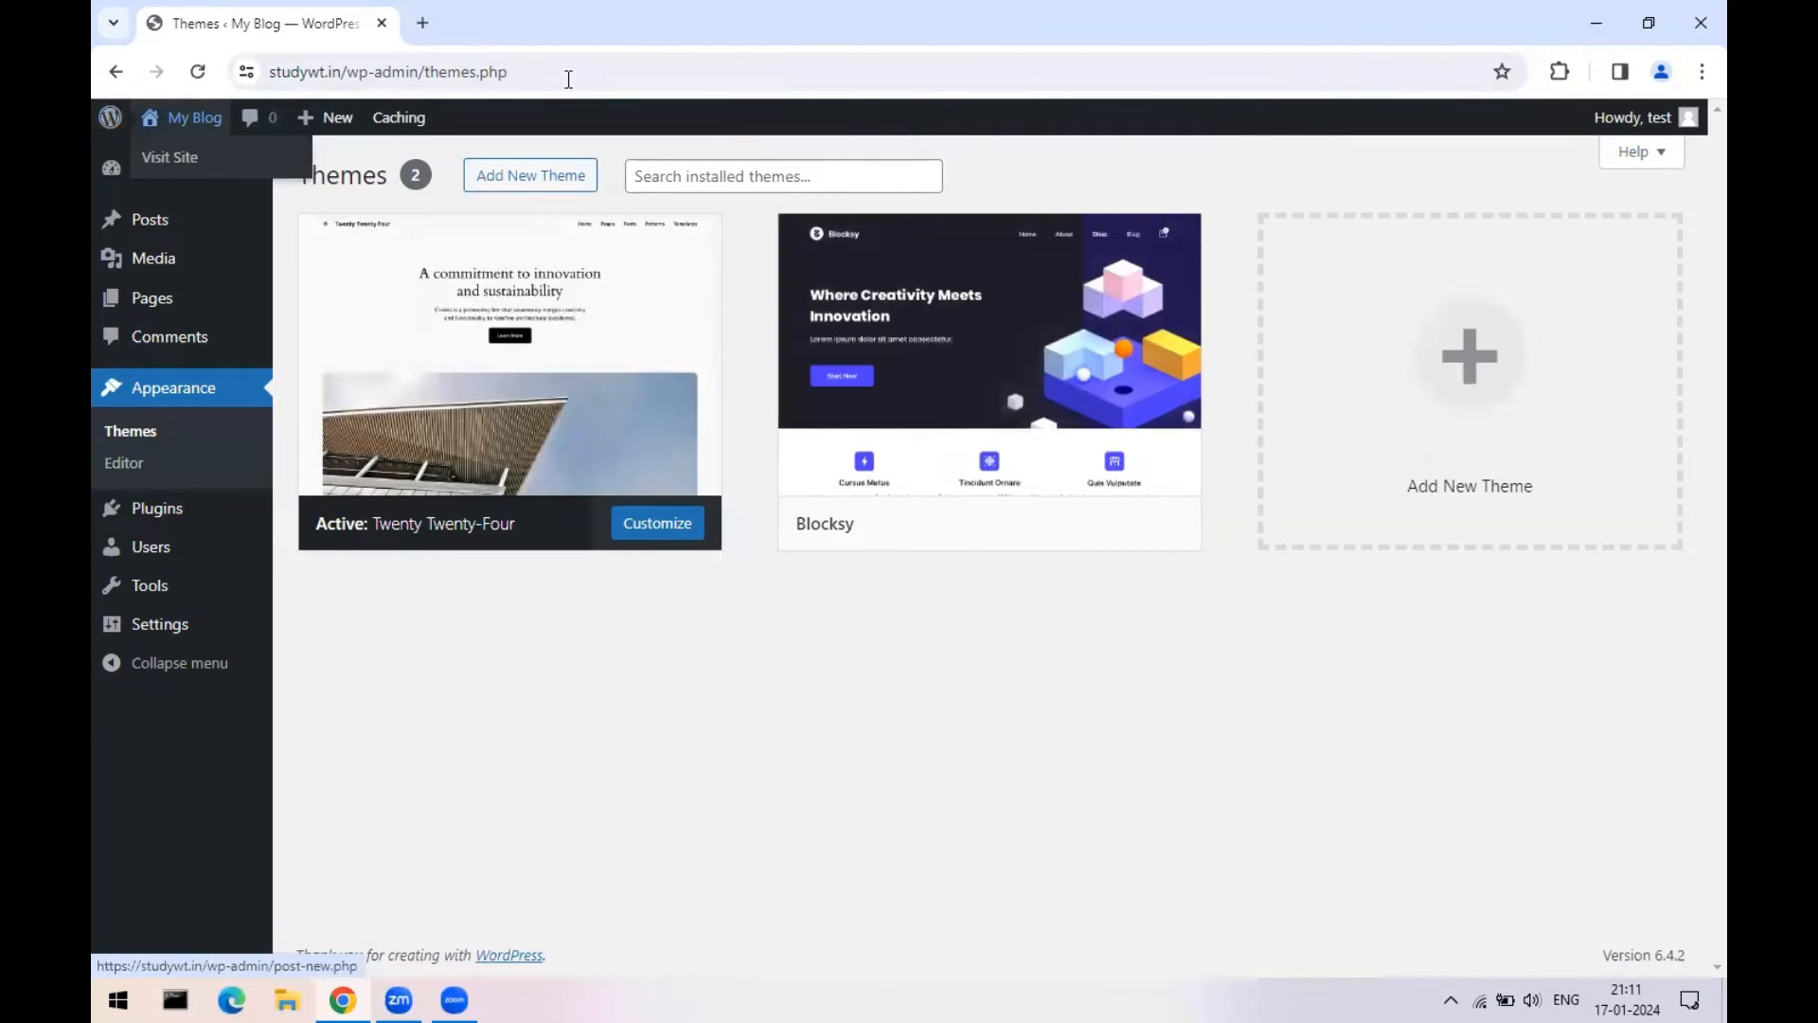
- Load studywt.in in a new browser tab, reload it, and return to the Themes tab
left_click(423, 23)
type("studywt.in")
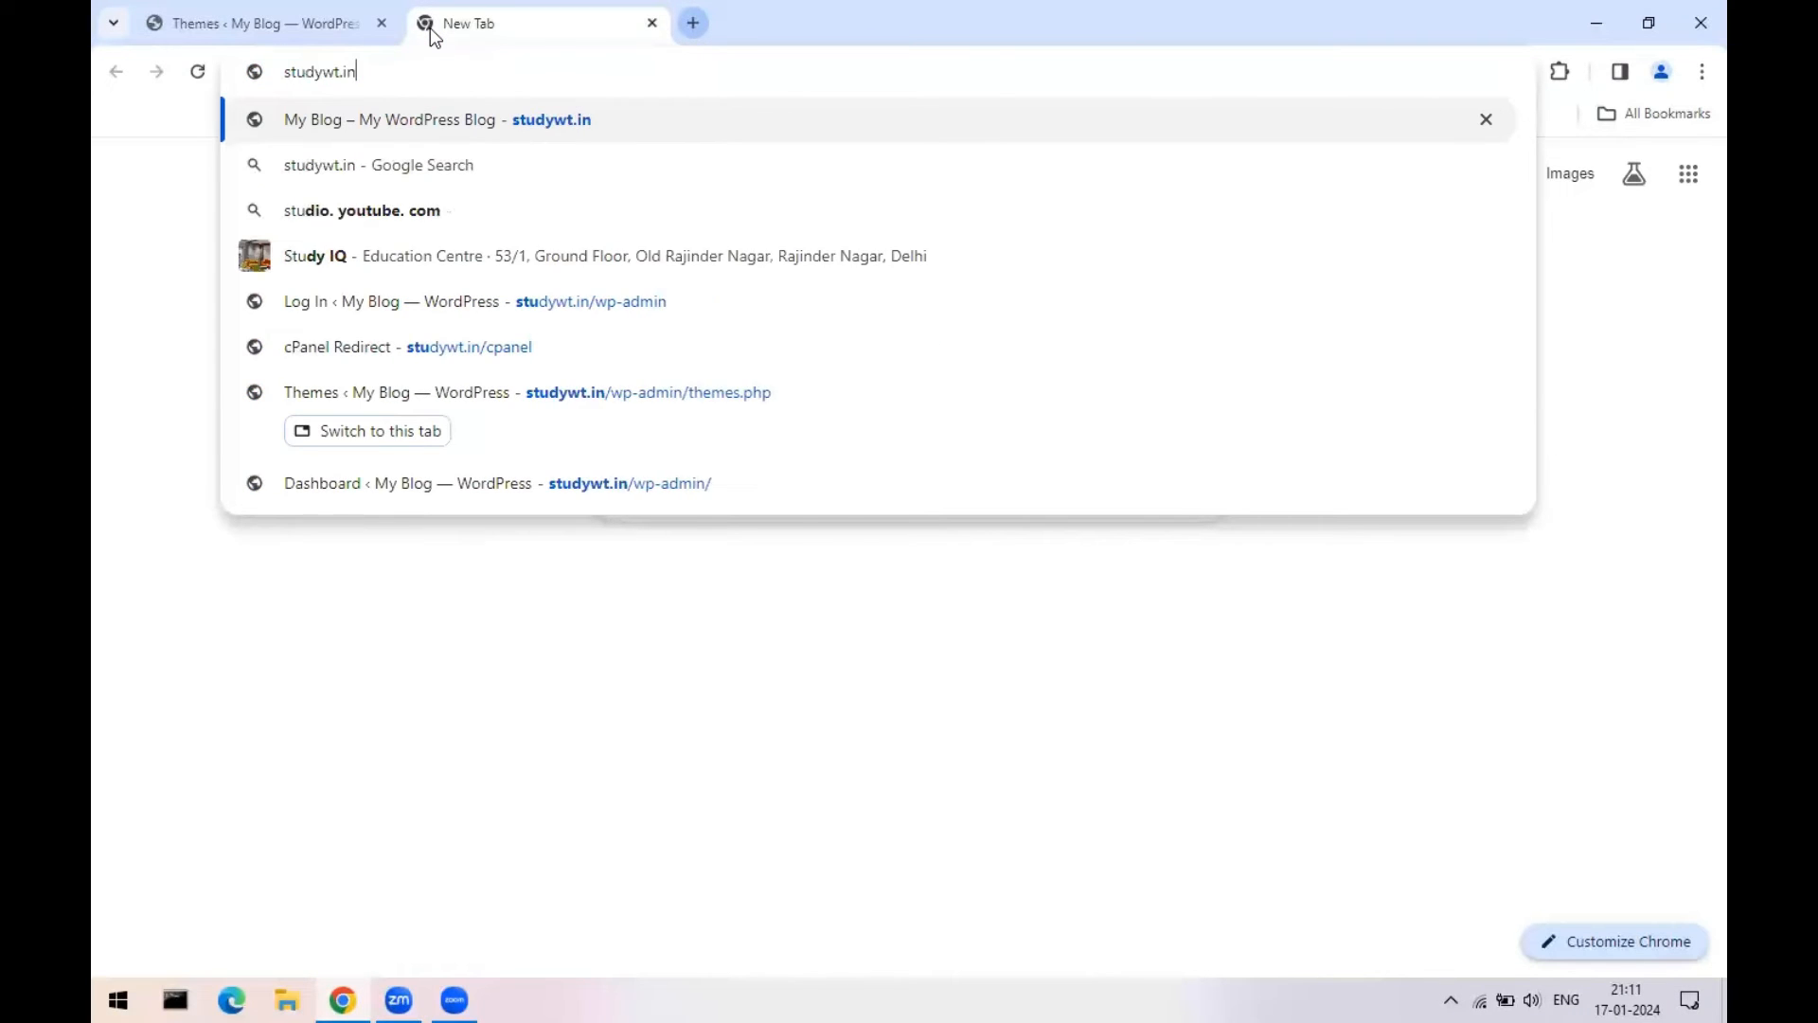
key("Return")
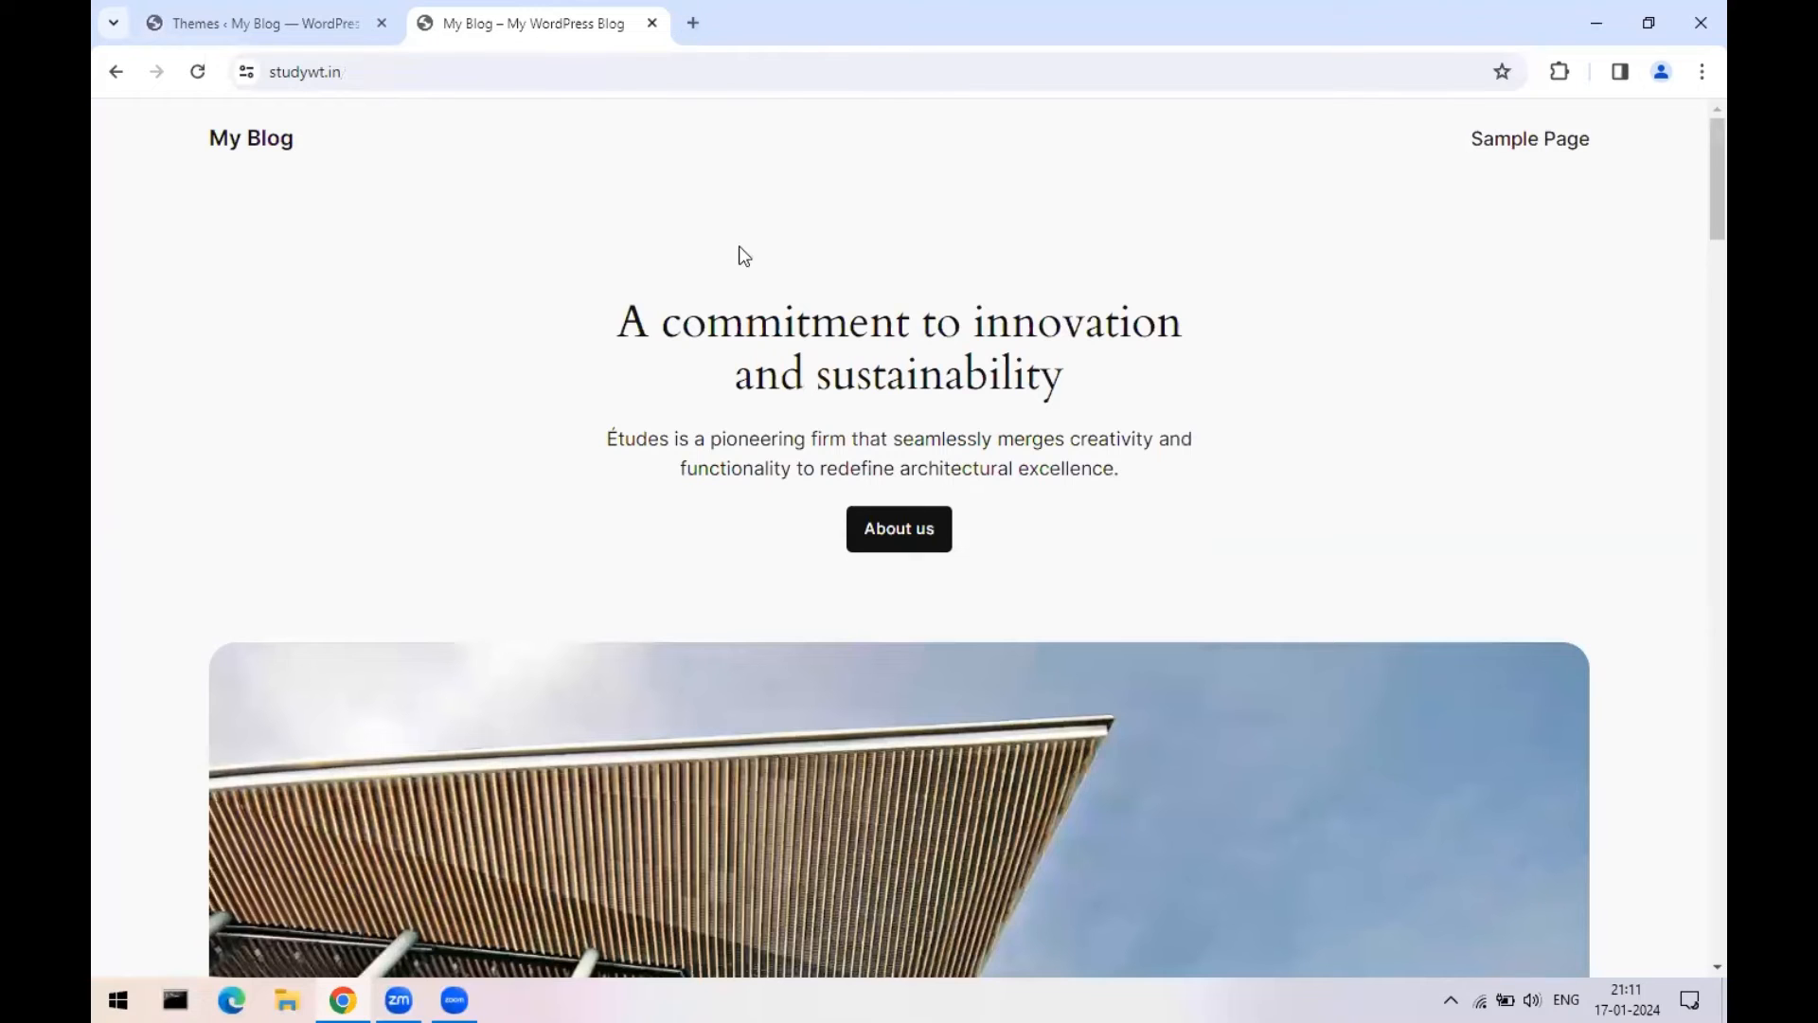
left_click(198, 71)
left_click(282, 13)
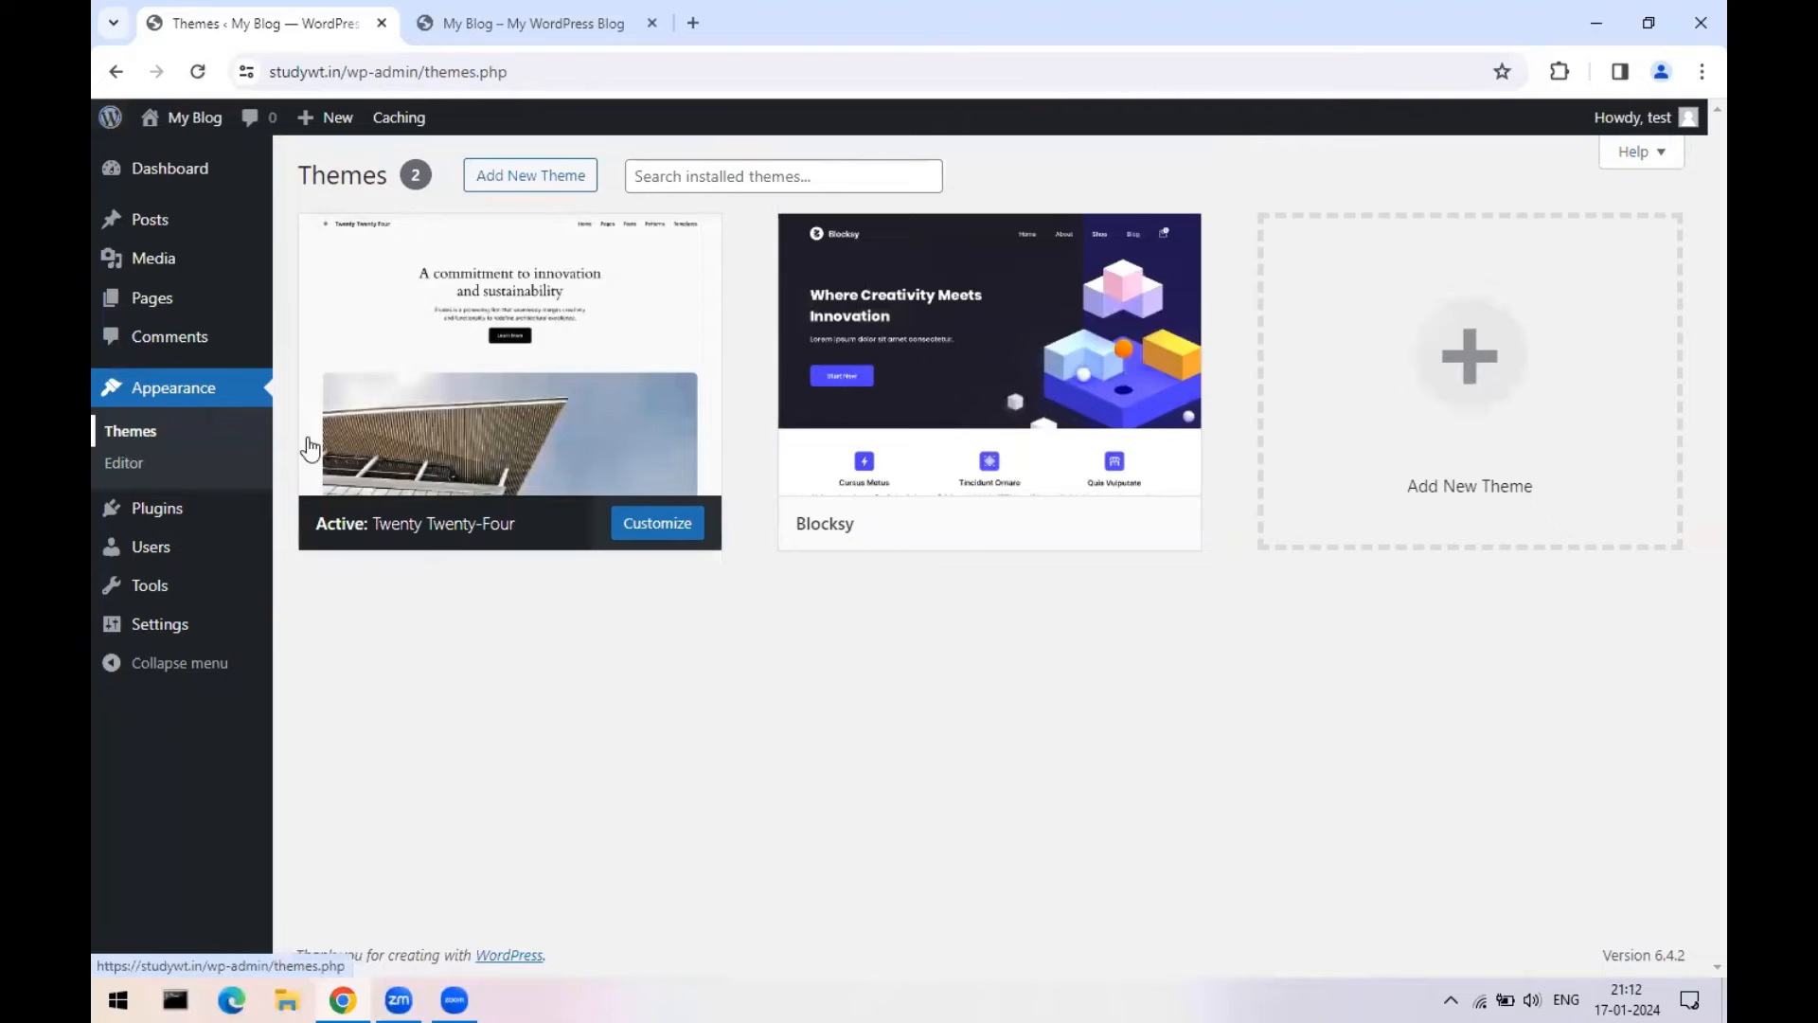
- Activate Blocksy and reload studywt.in to see the new layout with the Hello world! post
mouse_move(857, 403)
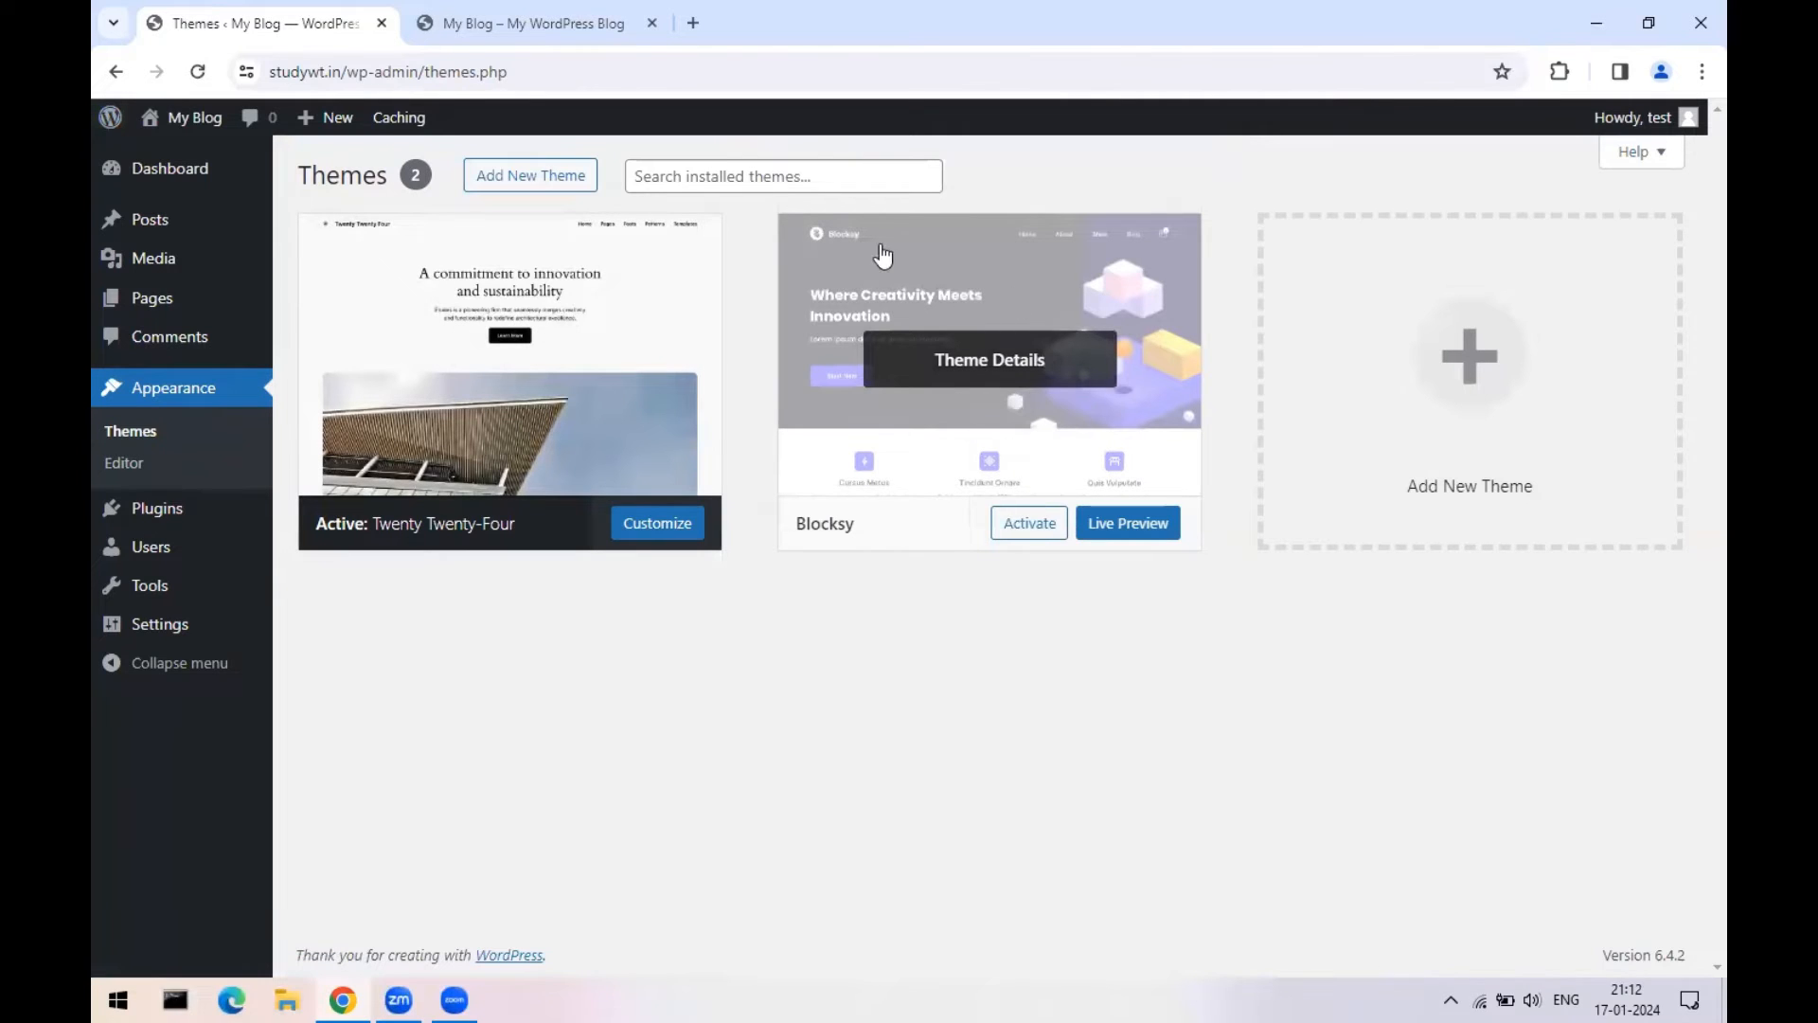
left_click(1030, 530)
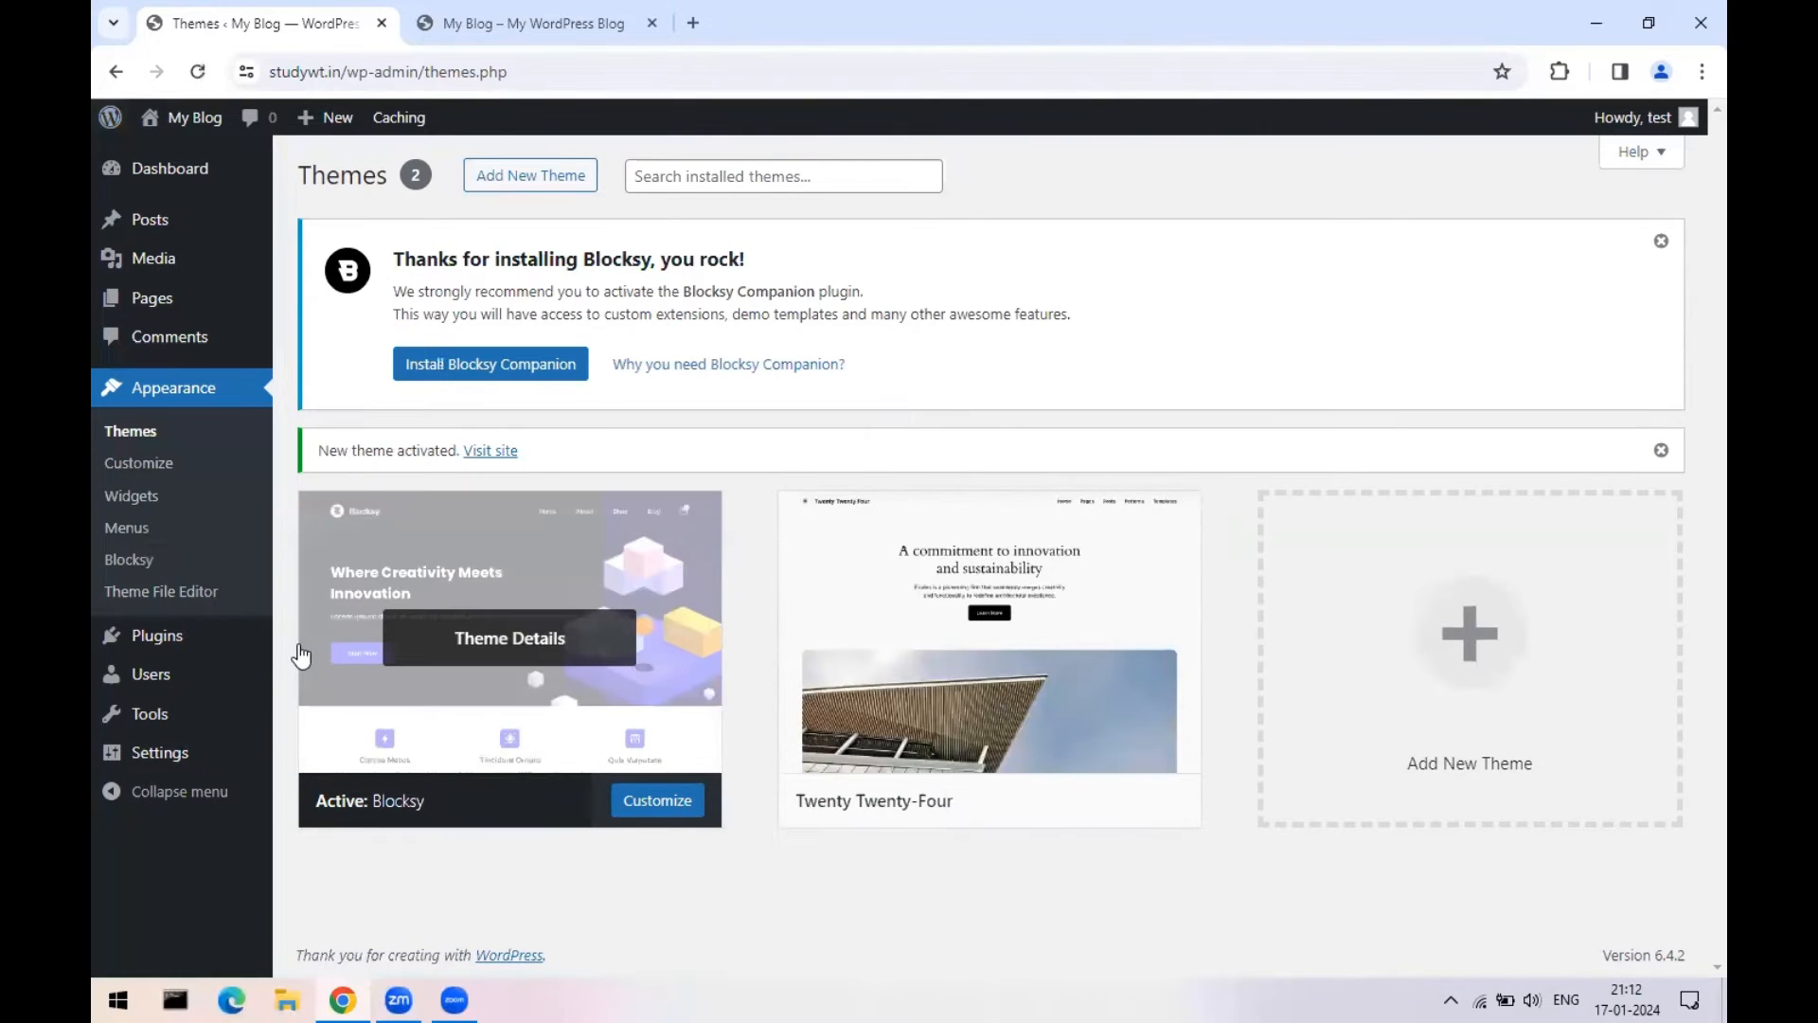
left_click(462, 19)
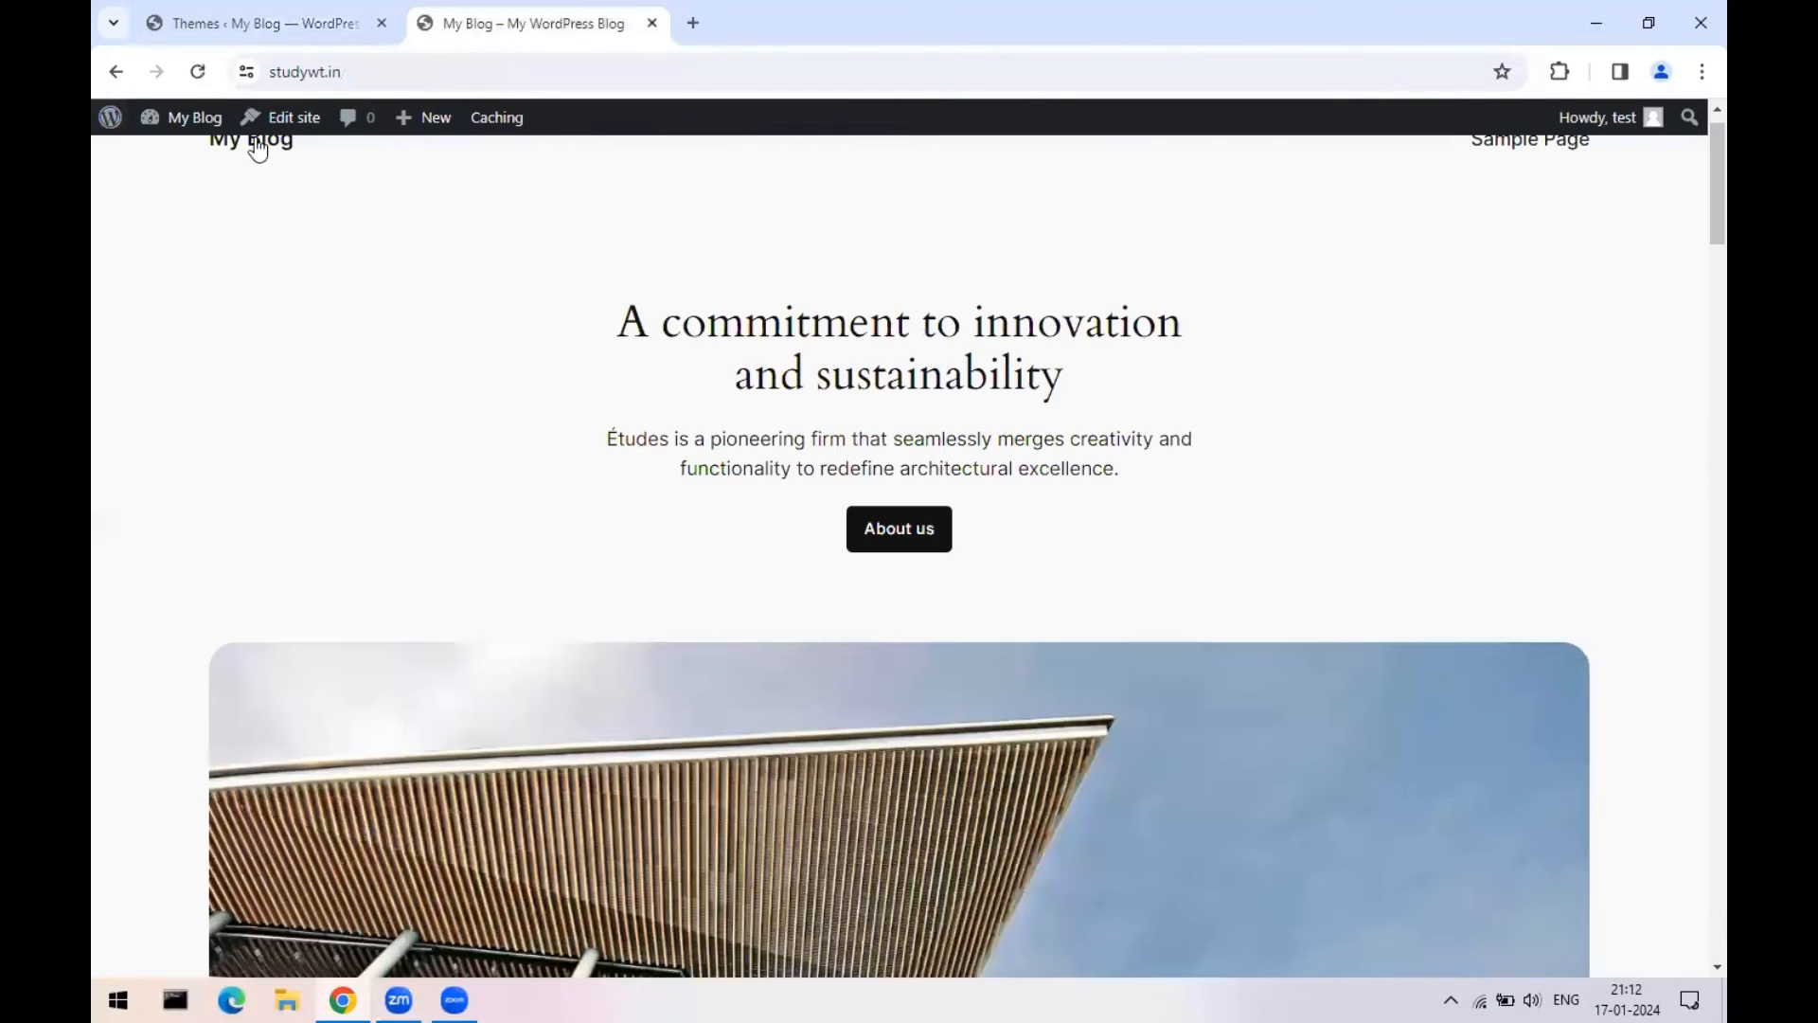
left_click(197, 71)
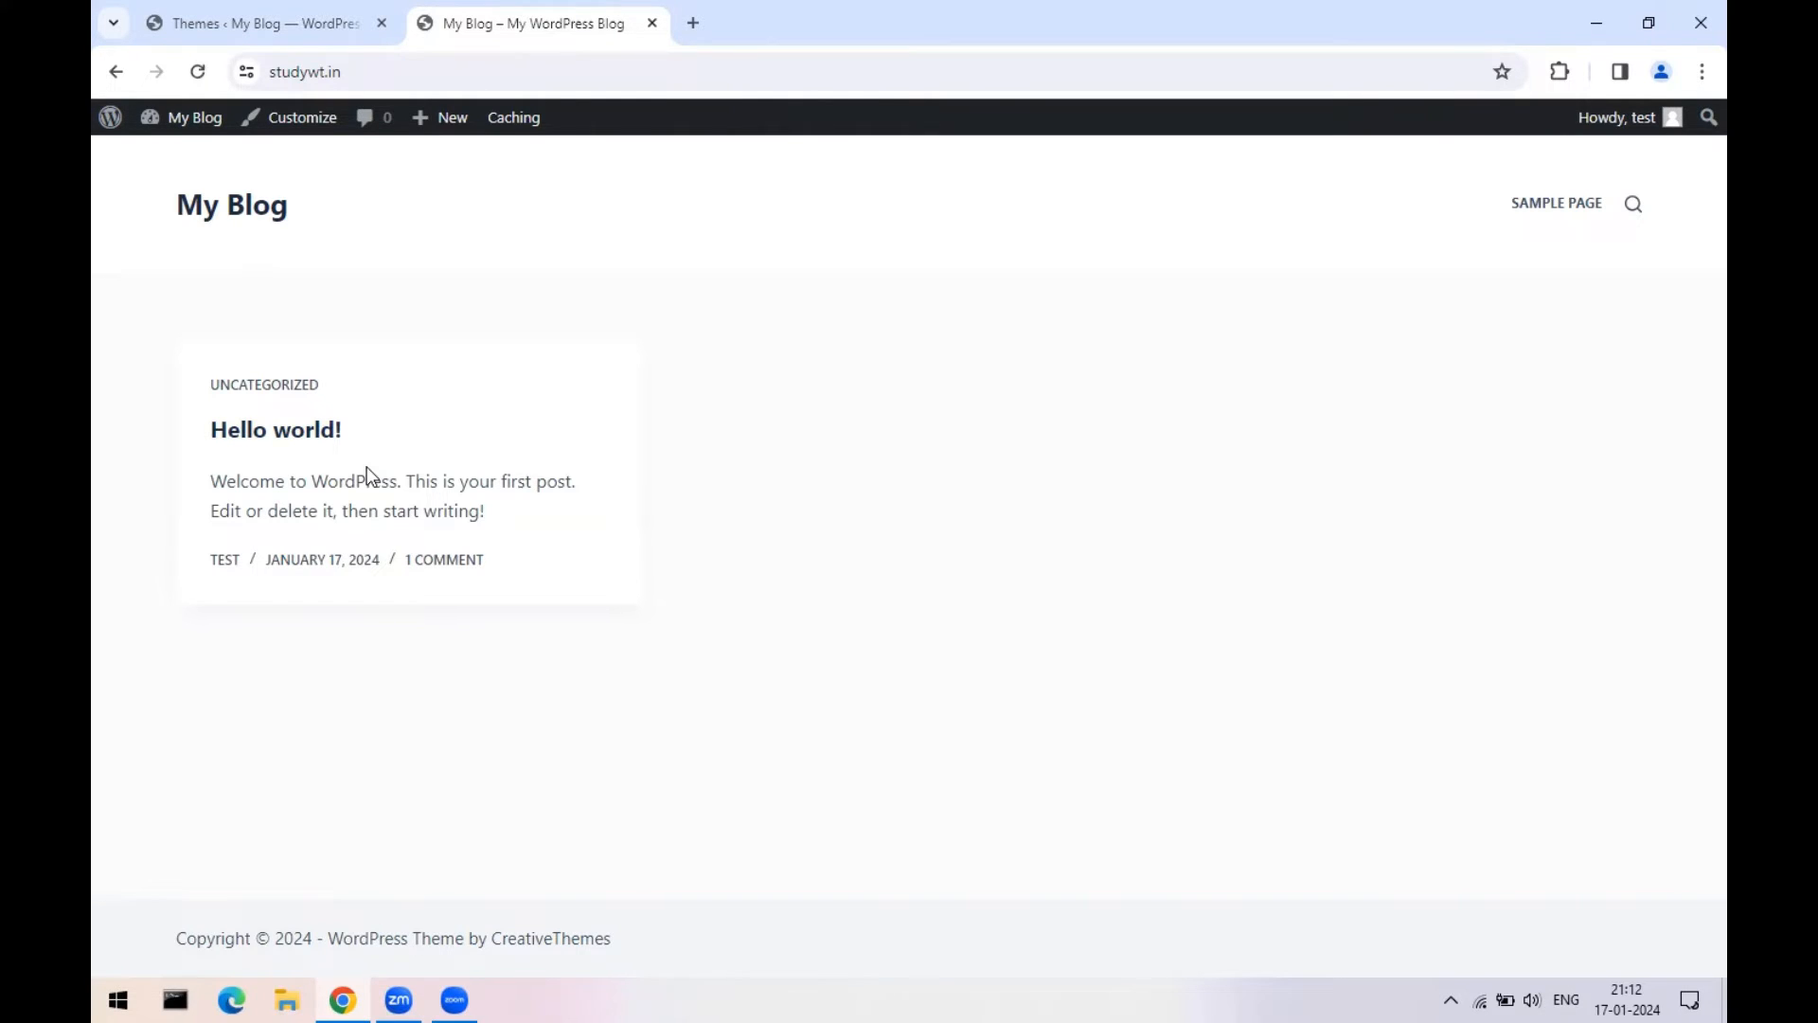
left_click(230, 13)
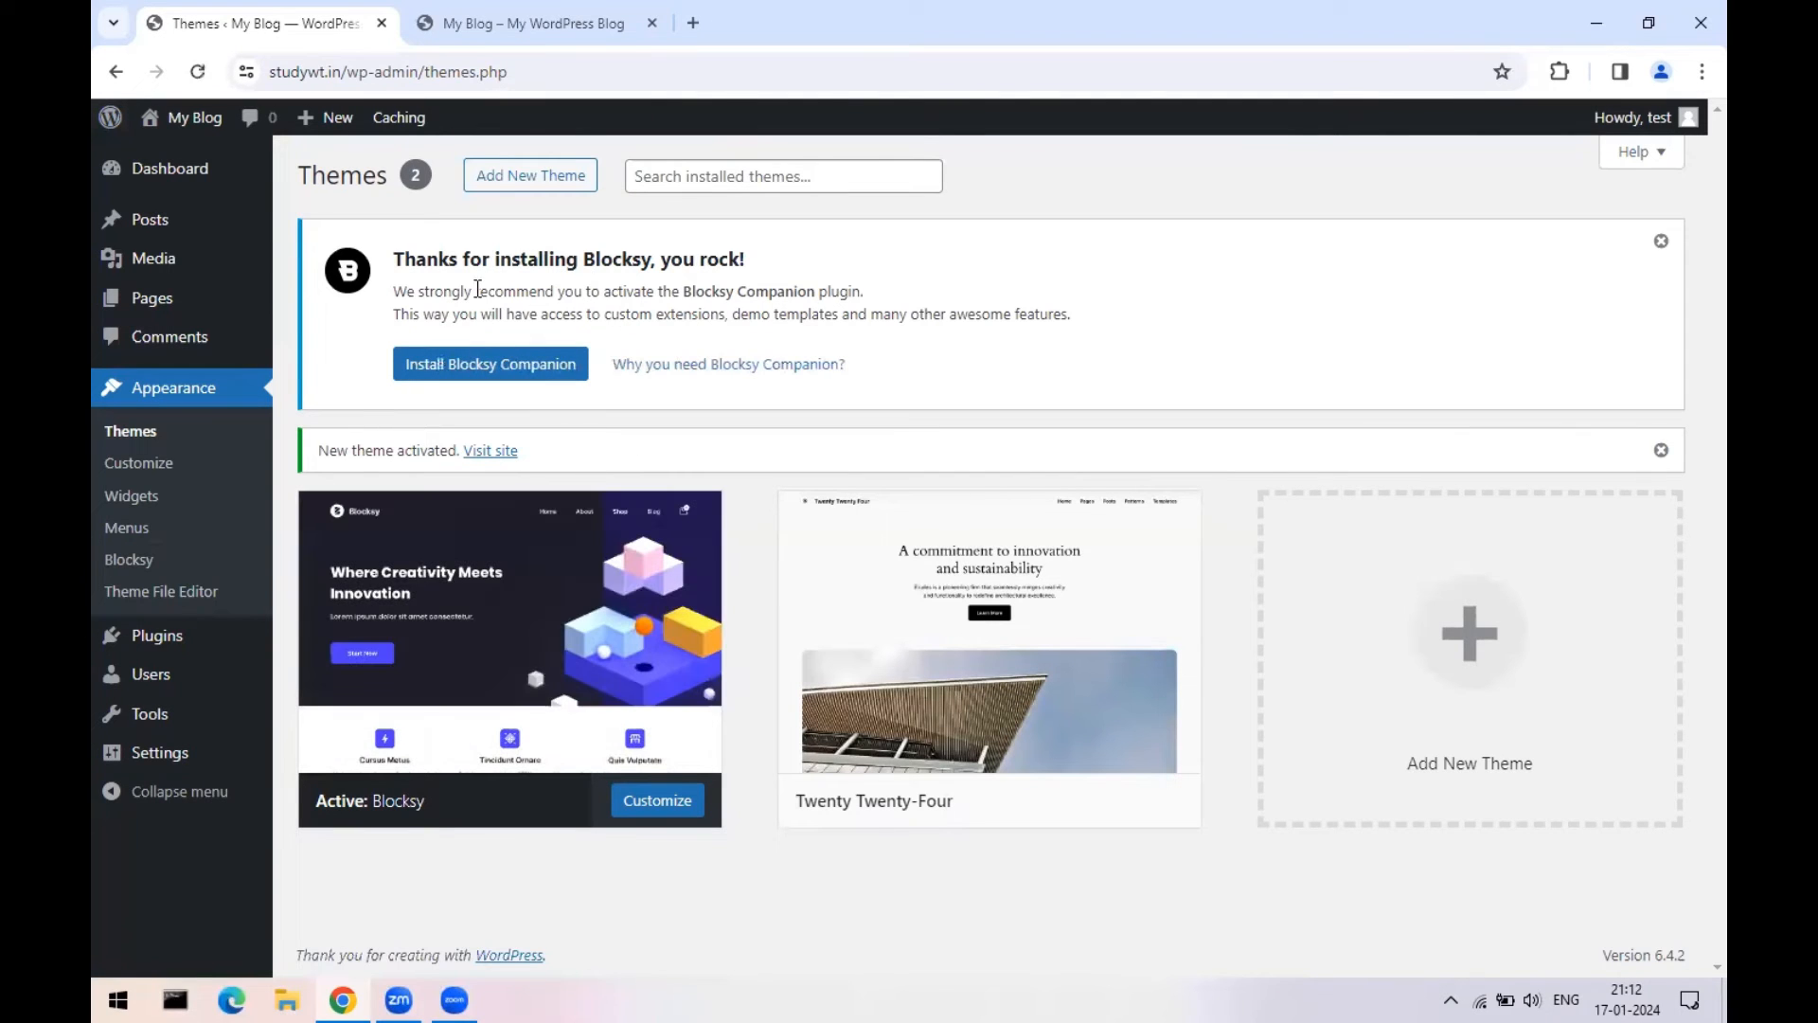
- Install and activate Blocksy Companion from the thank-you notice, landing on the Blocksy dashboard
left_click_drag(394, 258, 727, 258)
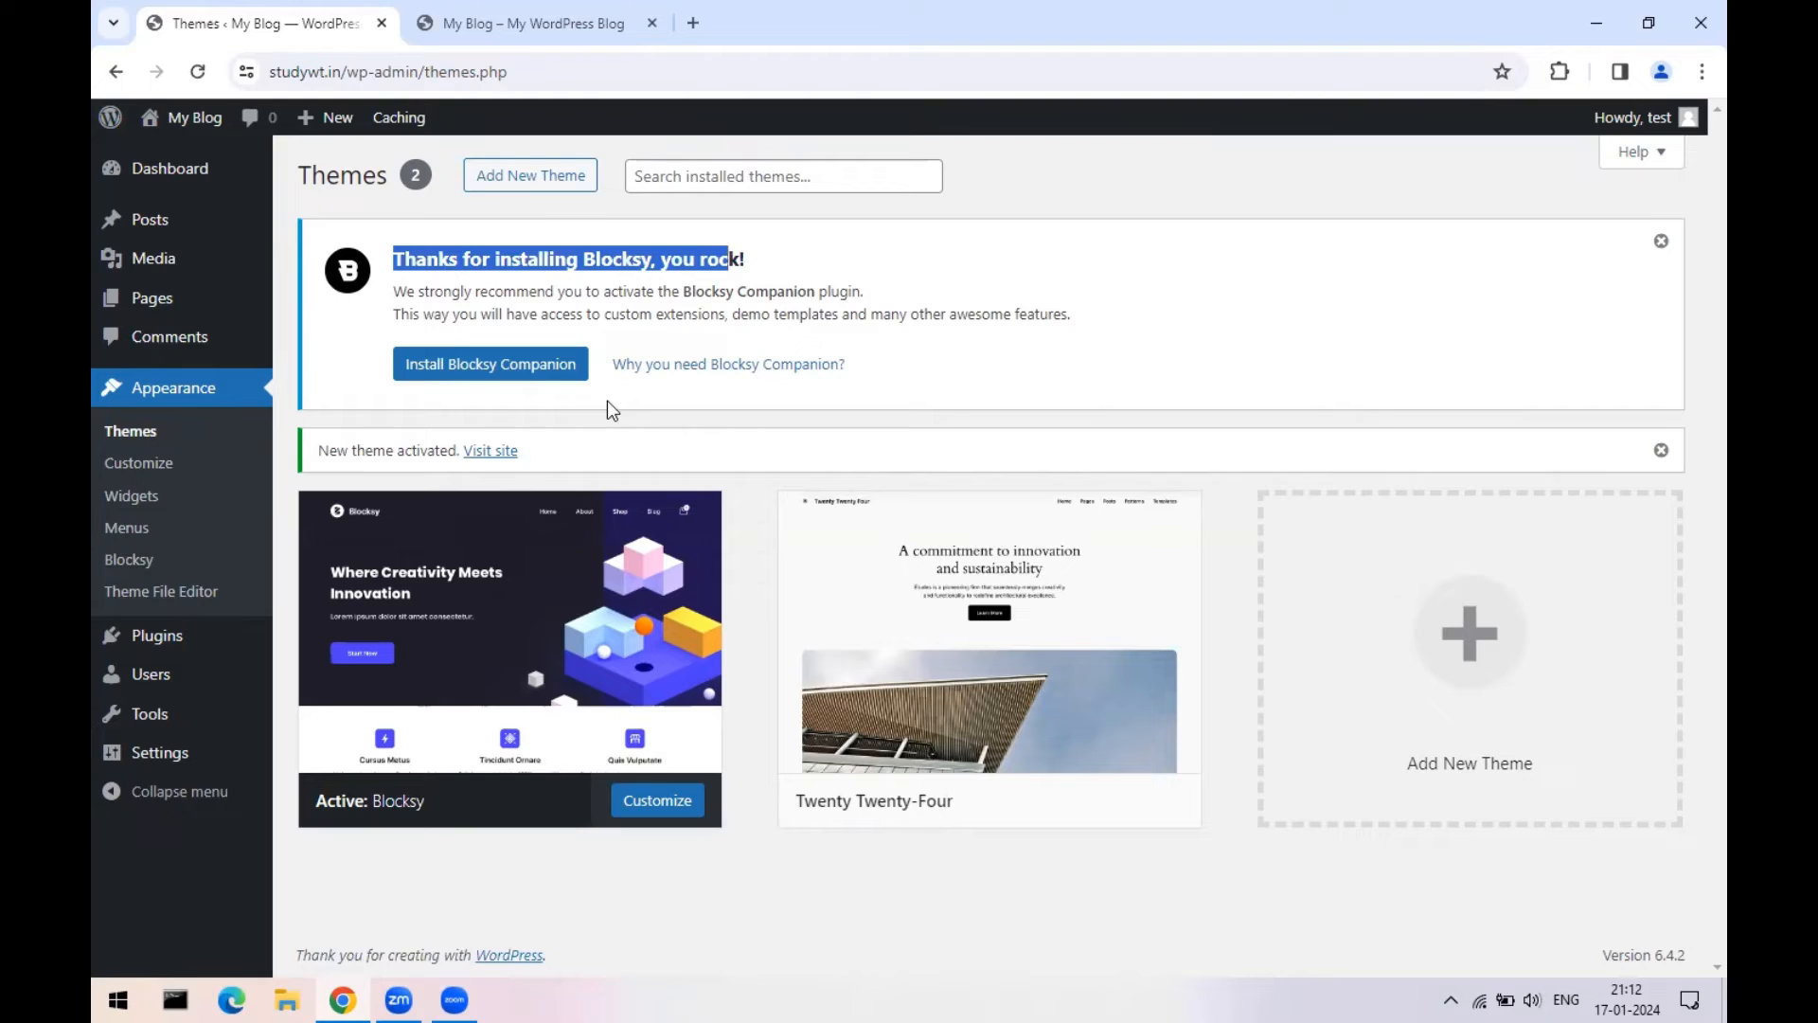
left_click(498, 373)
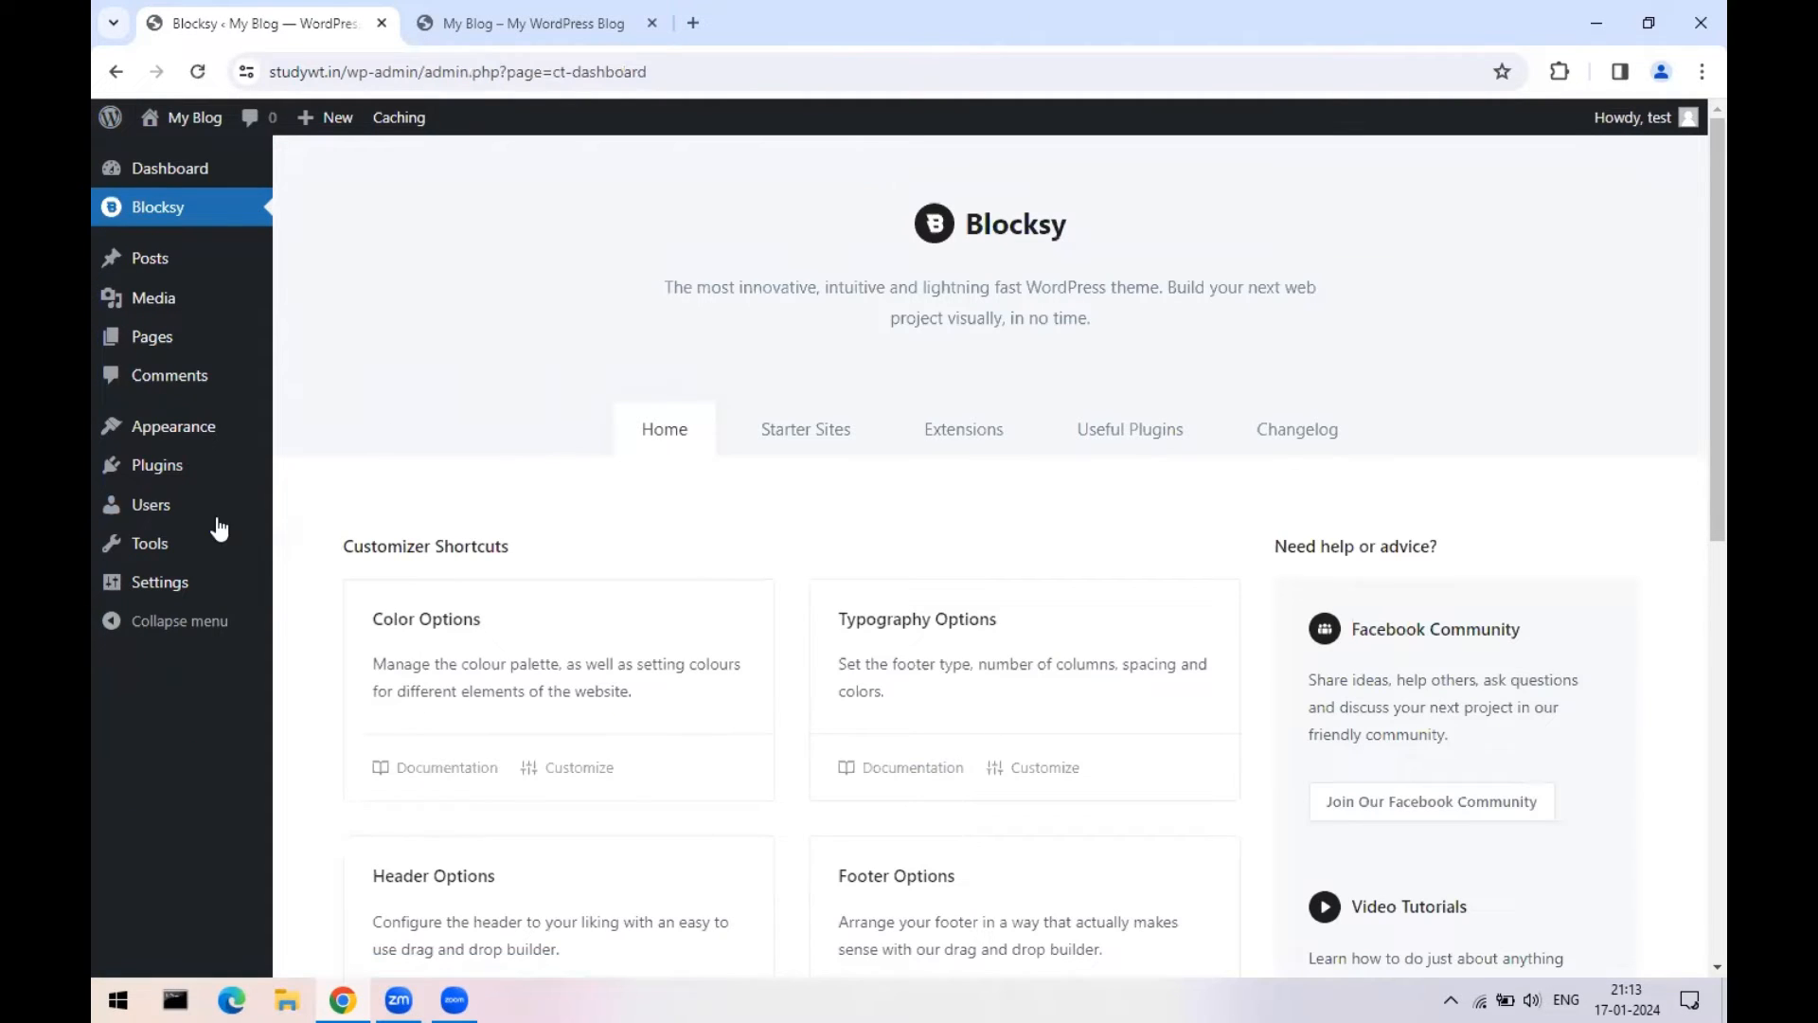
- Check that Blocksy Companion is the active plugin, then return to Appearance > Themes
mouse_move(161, 474)
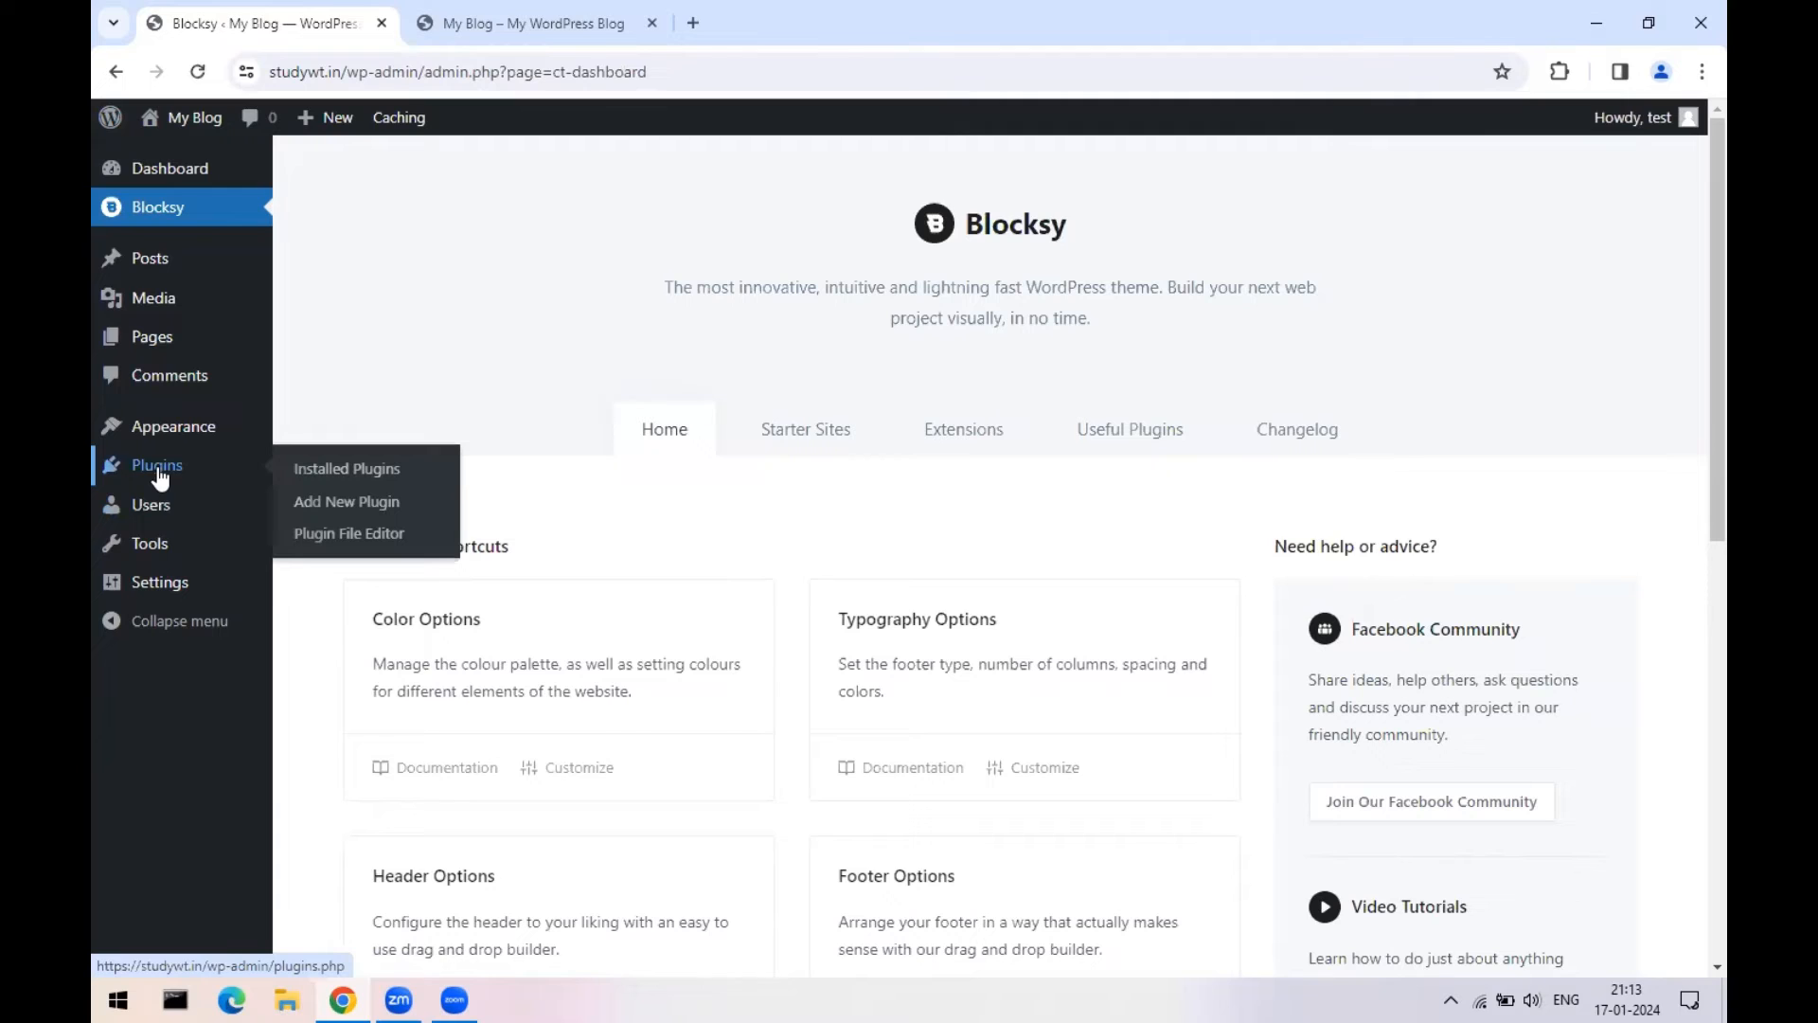
left_click(305, 483)
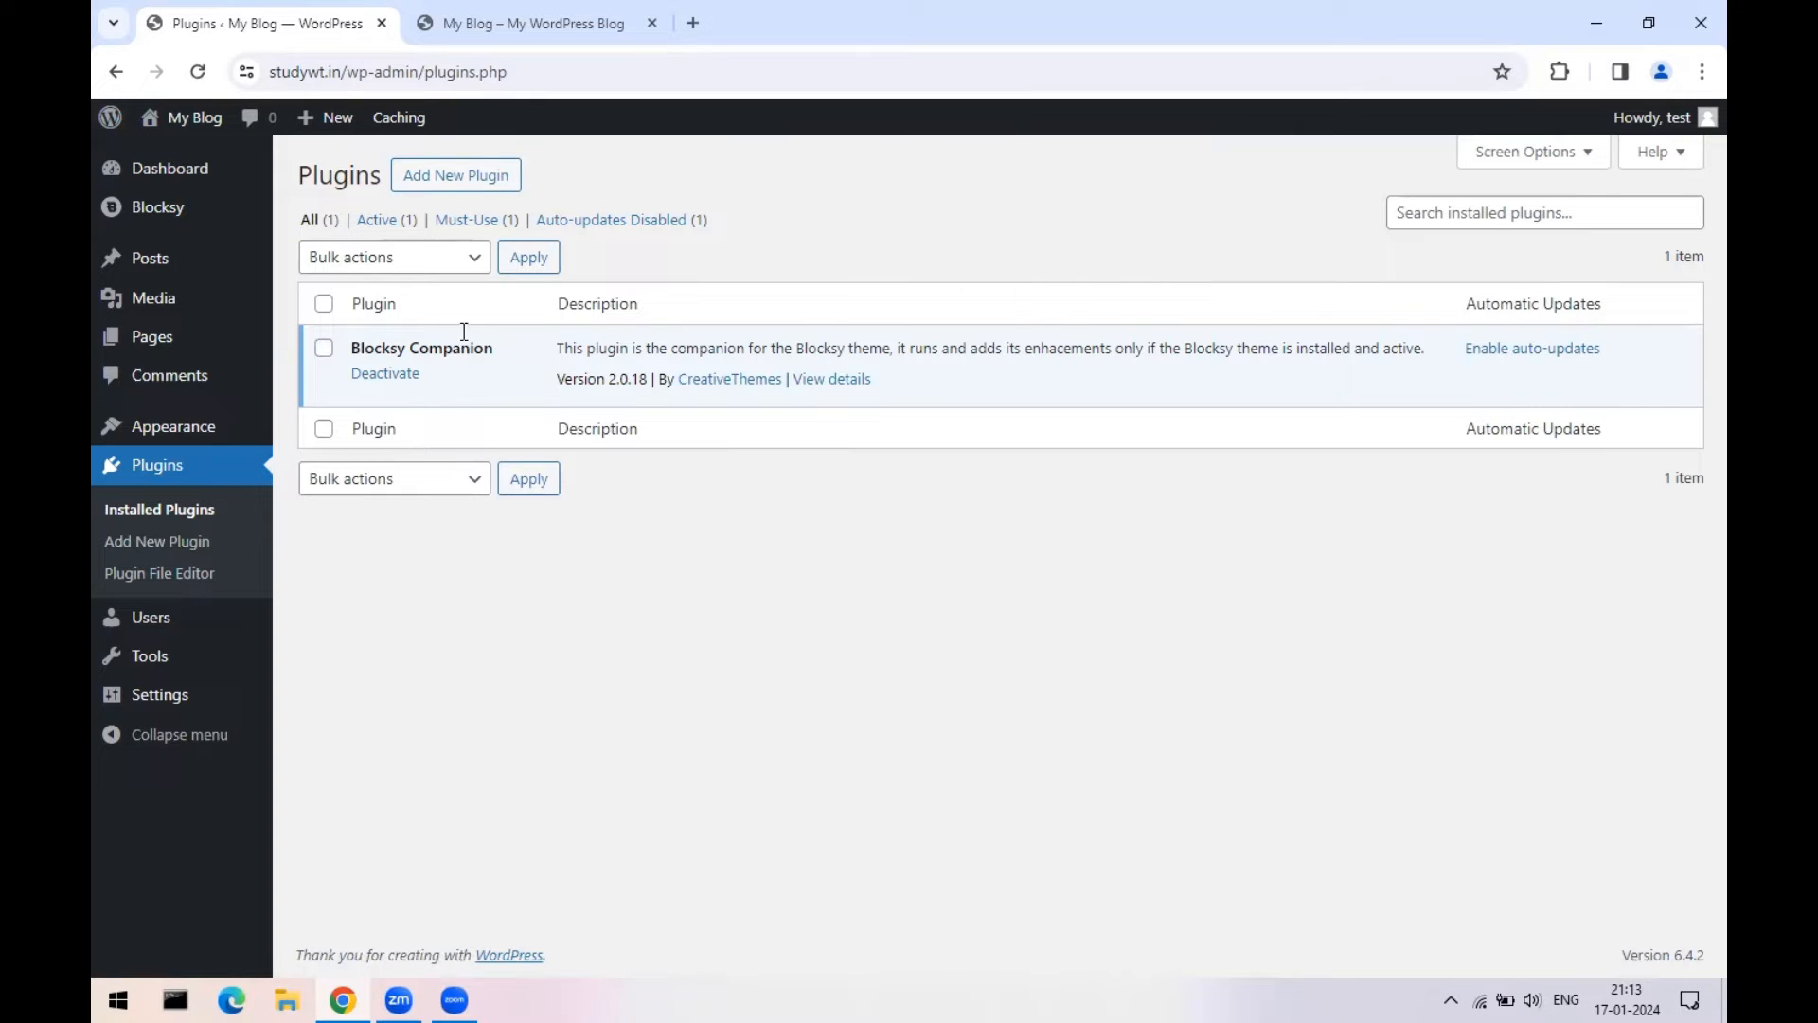
mouse_move(152, 428)
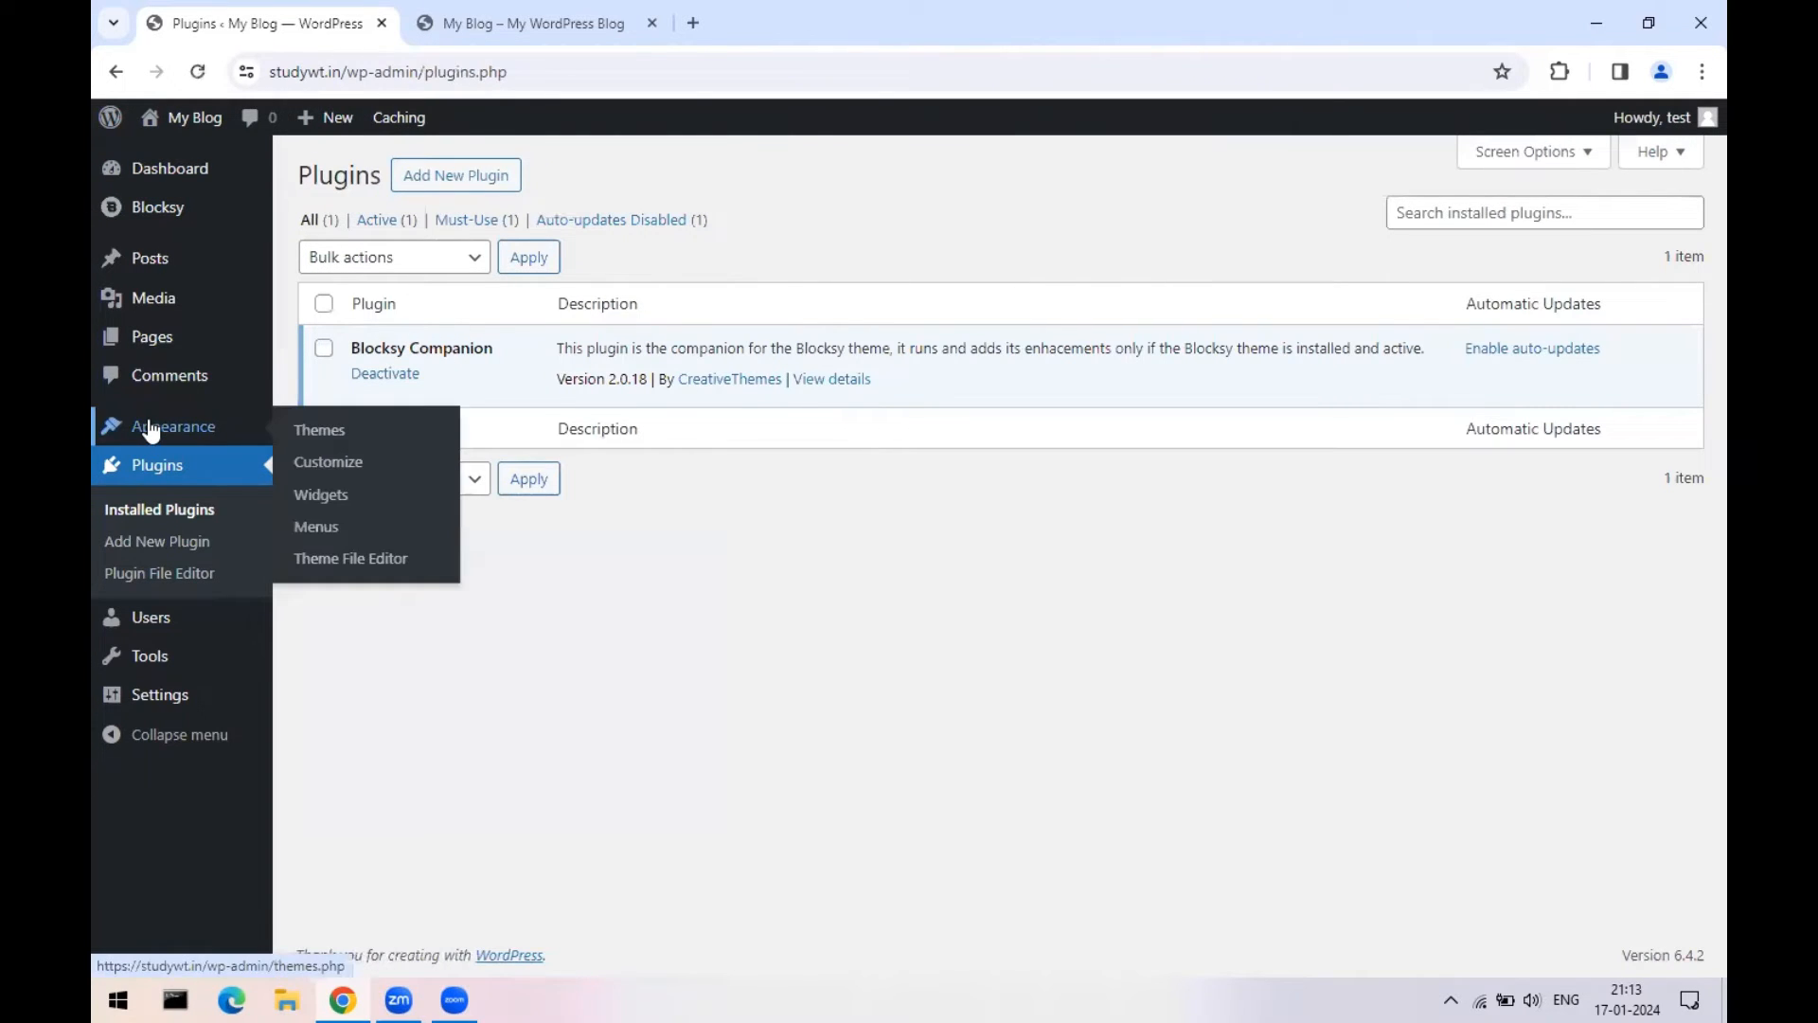
left_click(327, 431)
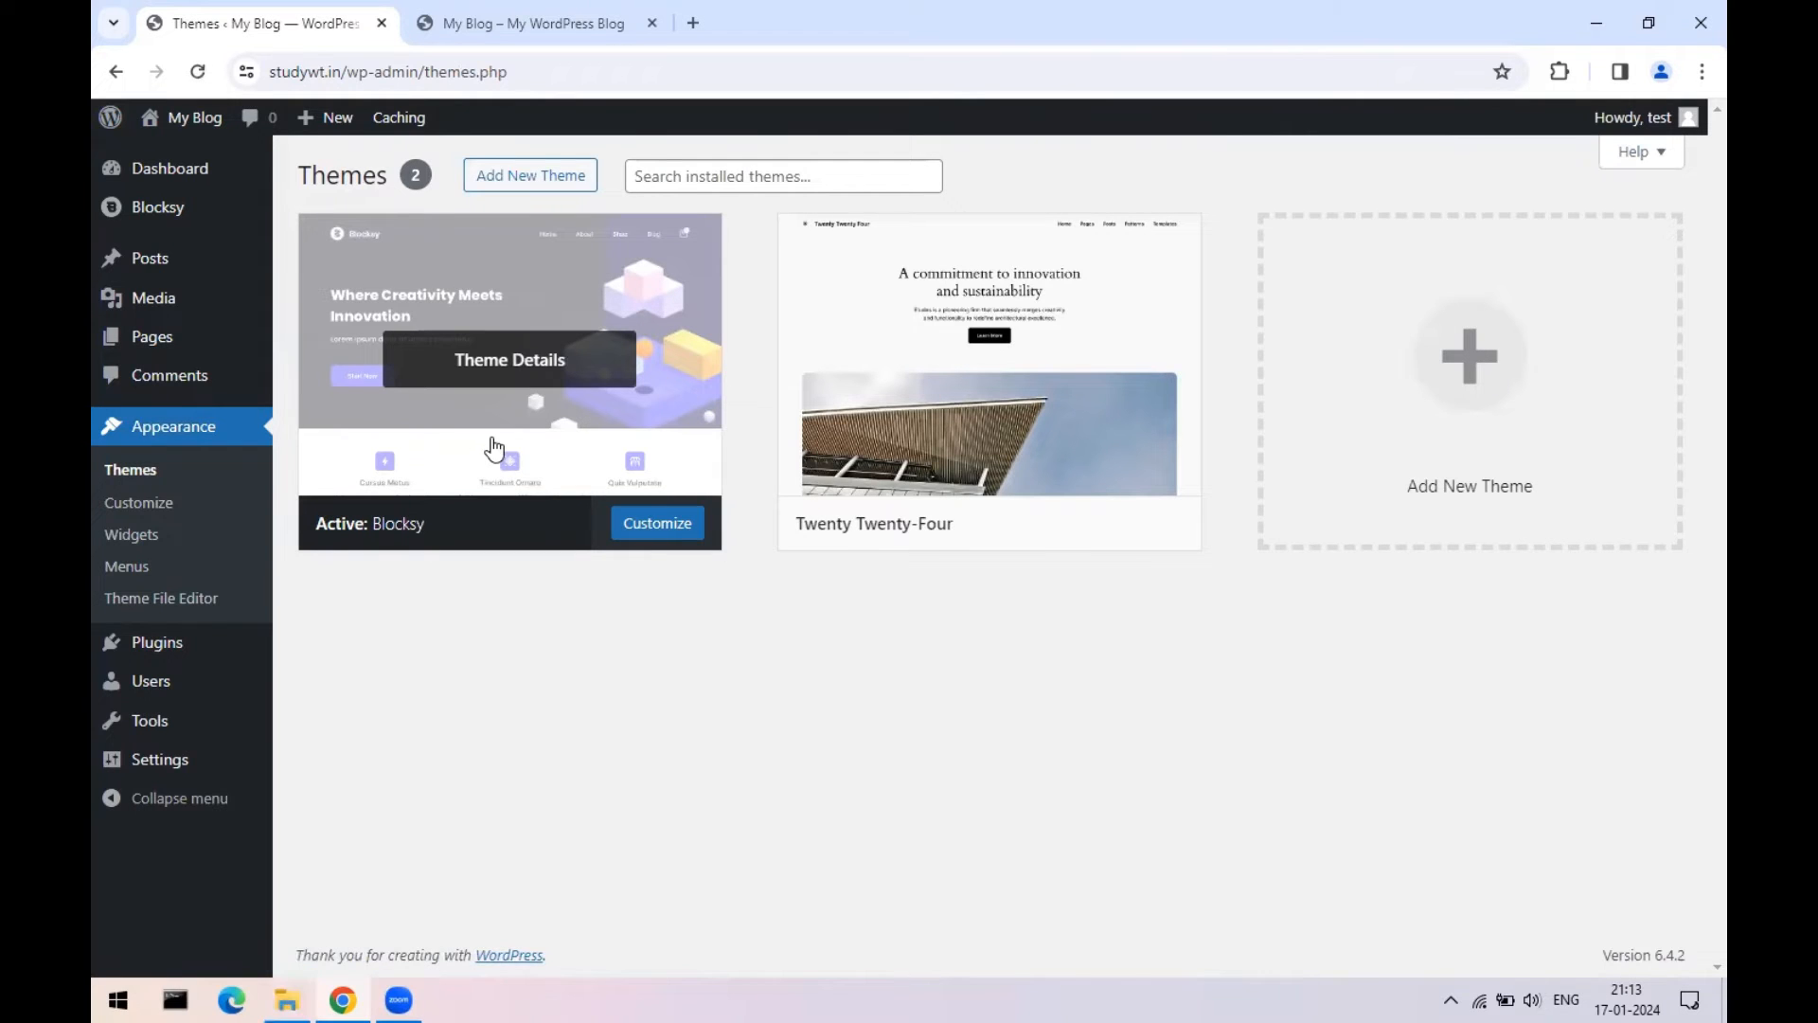
left_click(491, 449)
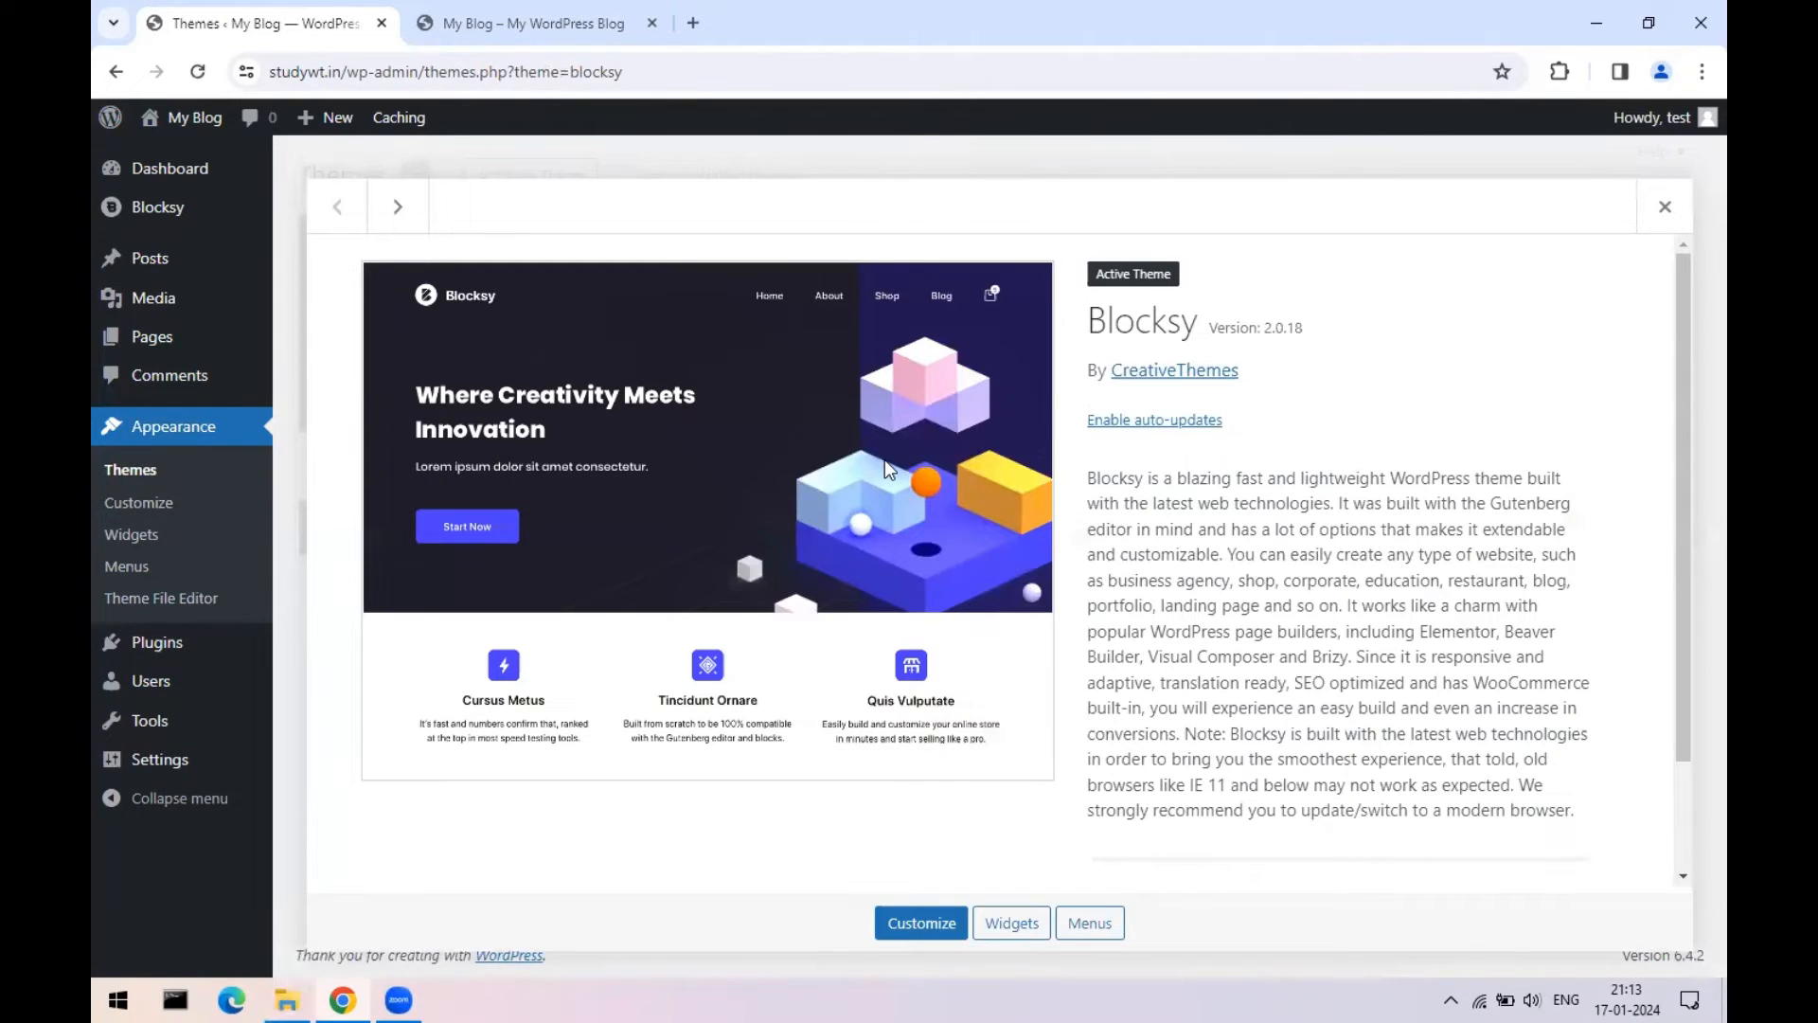
scroll(845, 485, "down", 1)
scroll(845, 485, "down", 1)
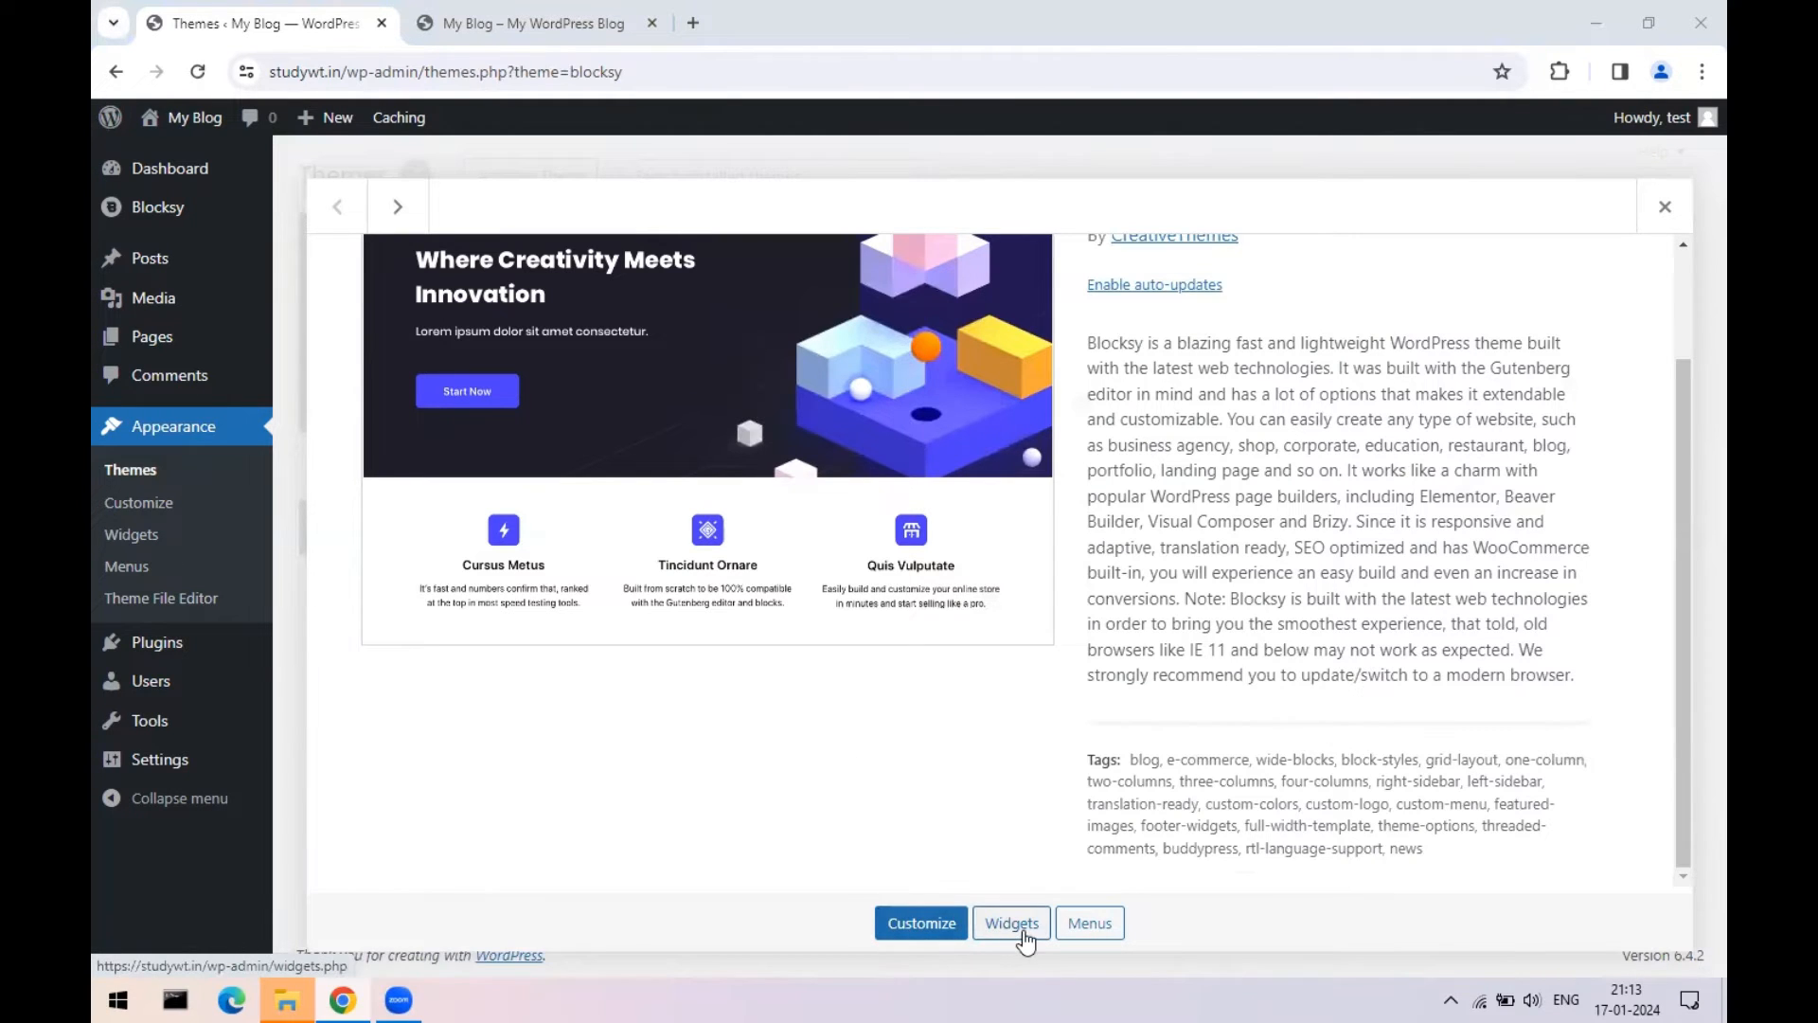
scroll(1241, 417, "up", 2)
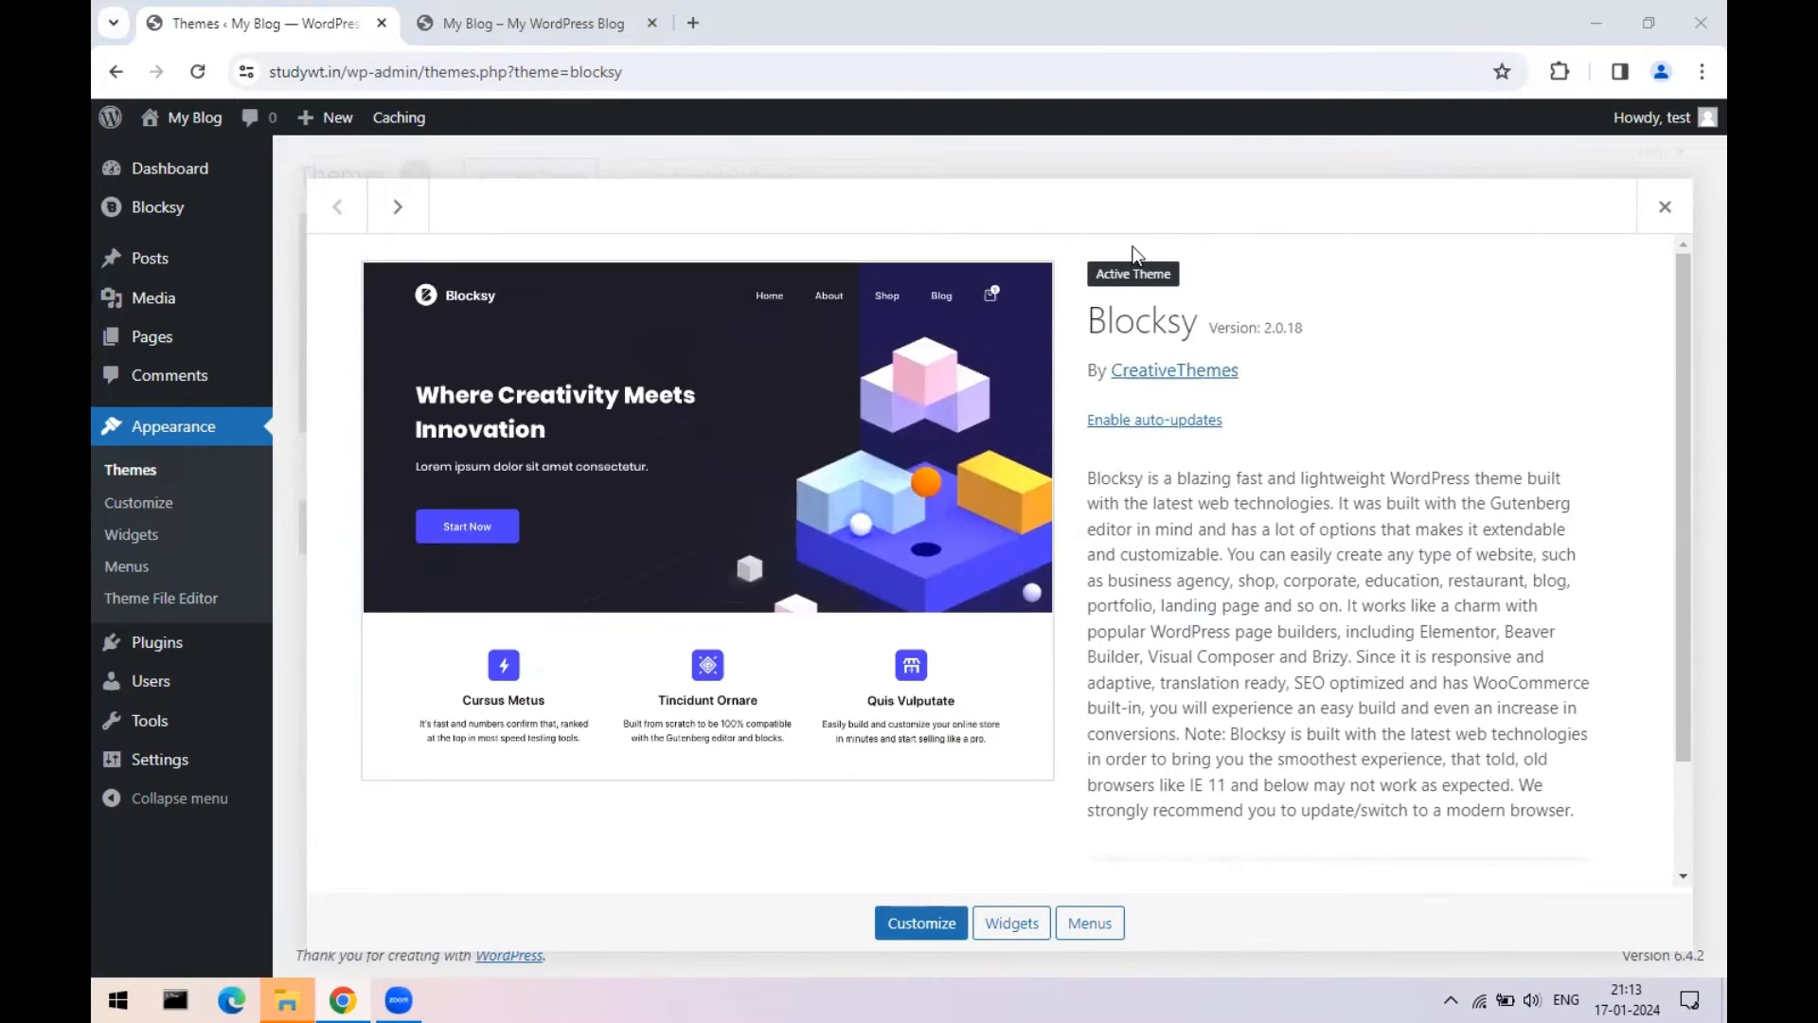
left_click(1655, 208)
mouse_move(536, 474)
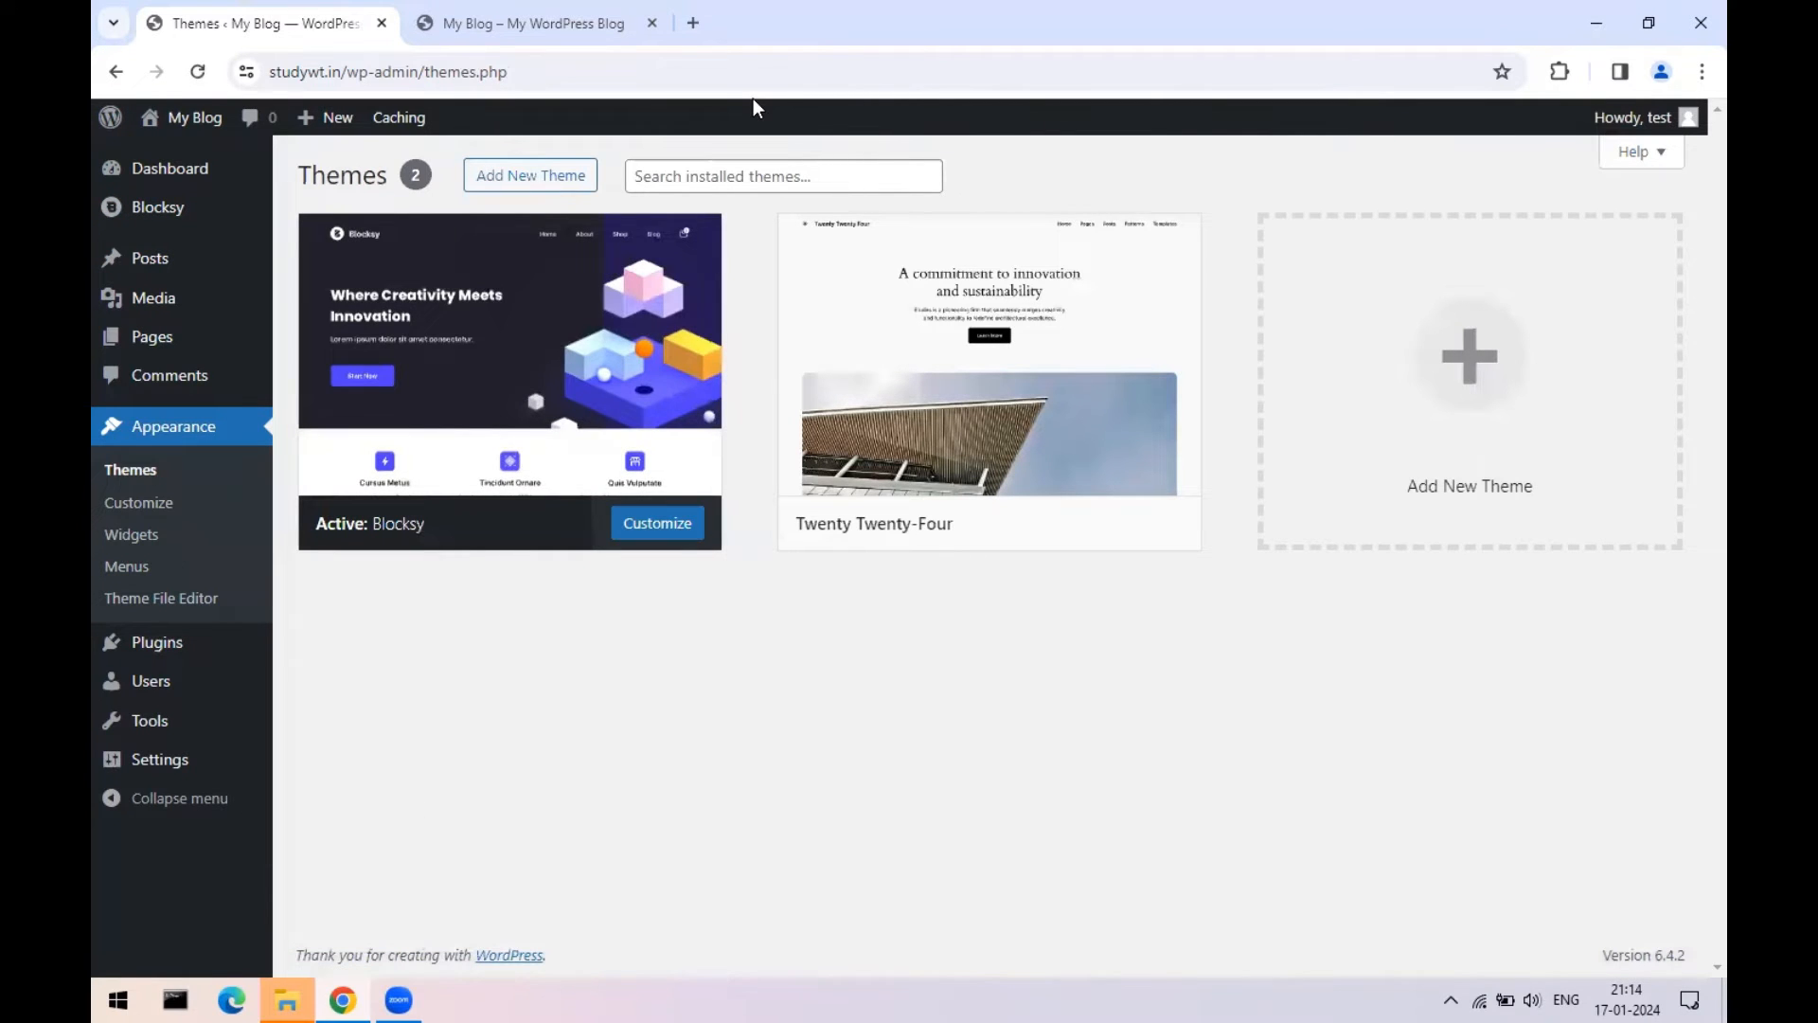
left_click(287, 999)
left_click(1693, 5)
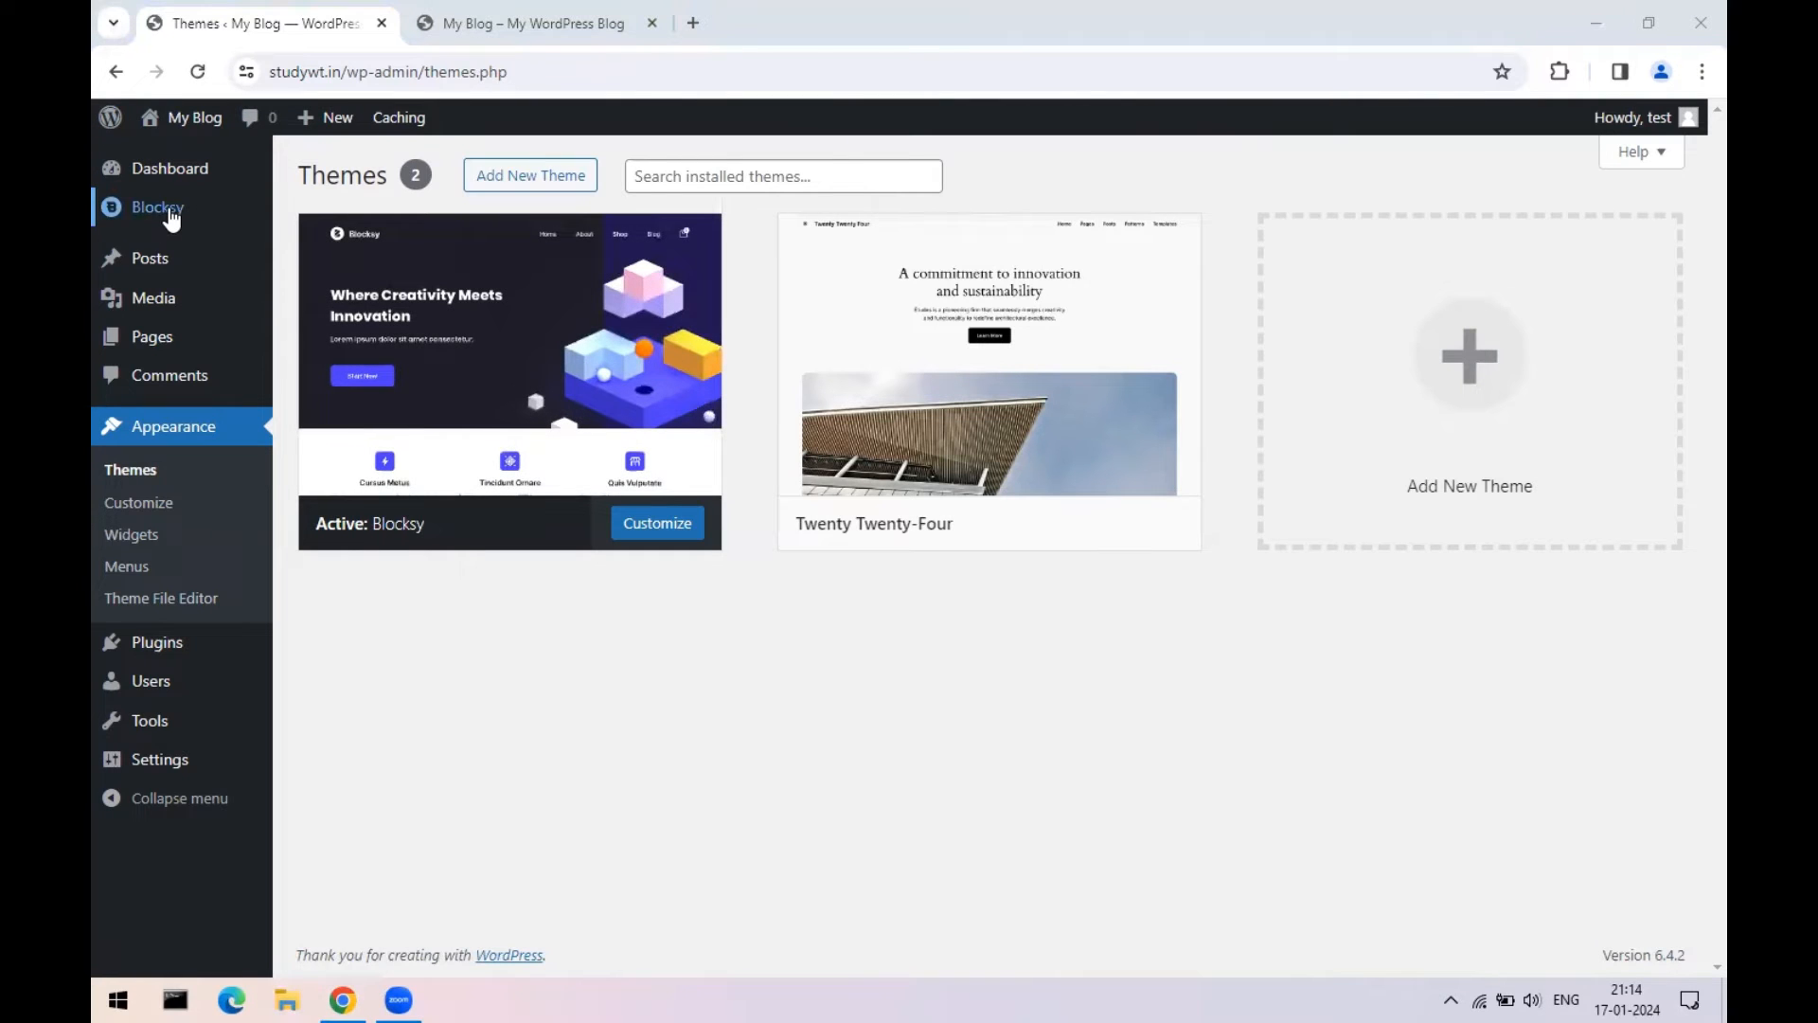
- Go to the Blocksy dashboard with its colour, typography, header and footer Customizer Shortcuts
left_click(170, 217)
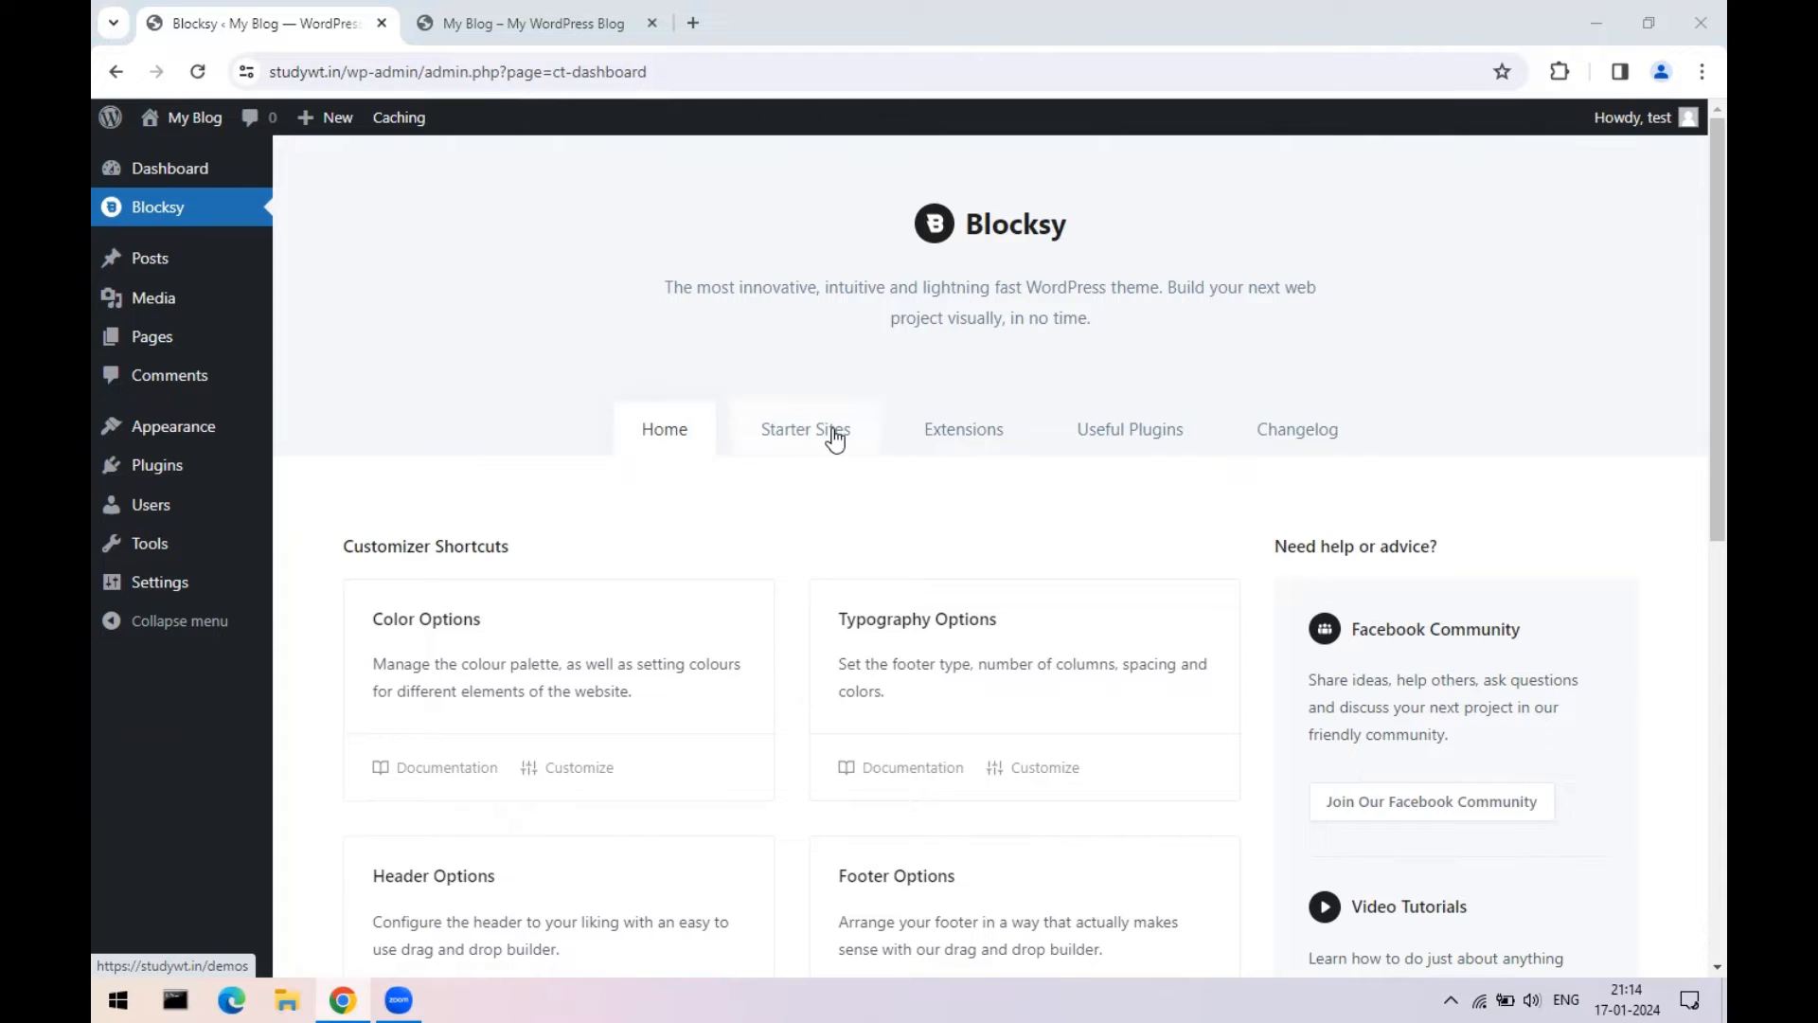
left_click(807, 428)
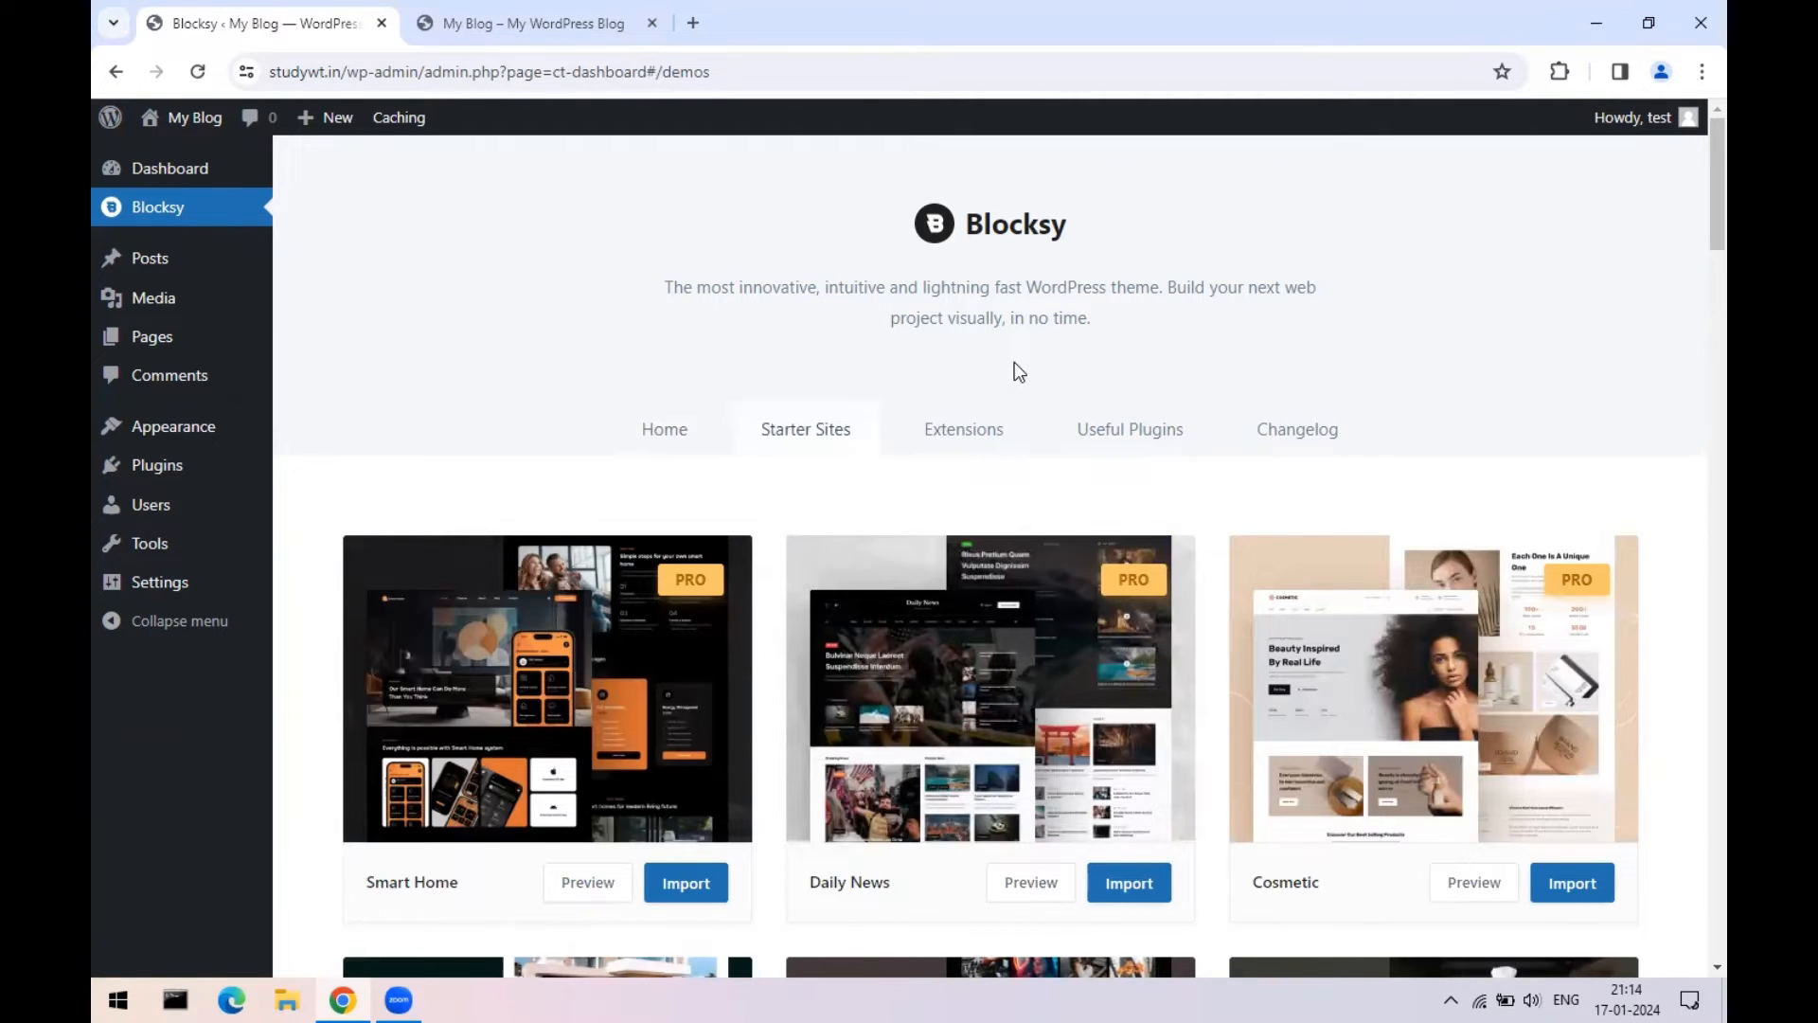
scroll(1014, 362, "down", 2)
scroll(1164, 453, "down", 1)
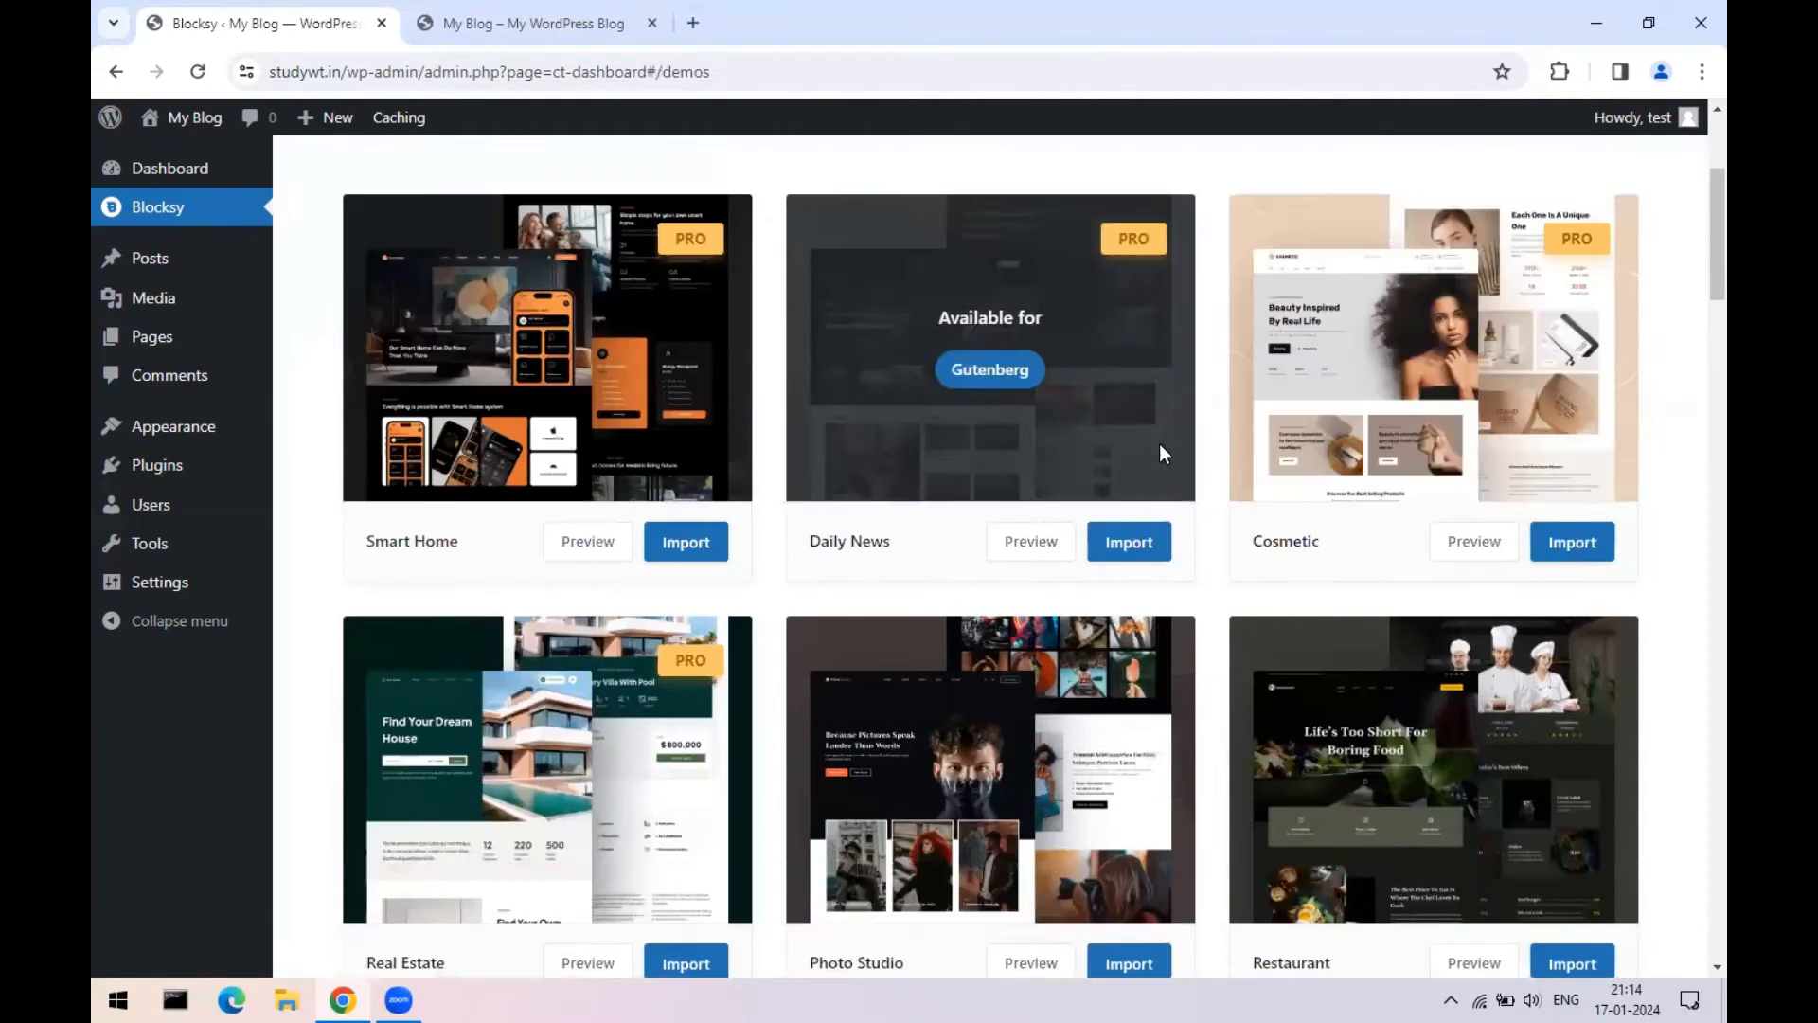
scroll(1526, 589, "down", 4)
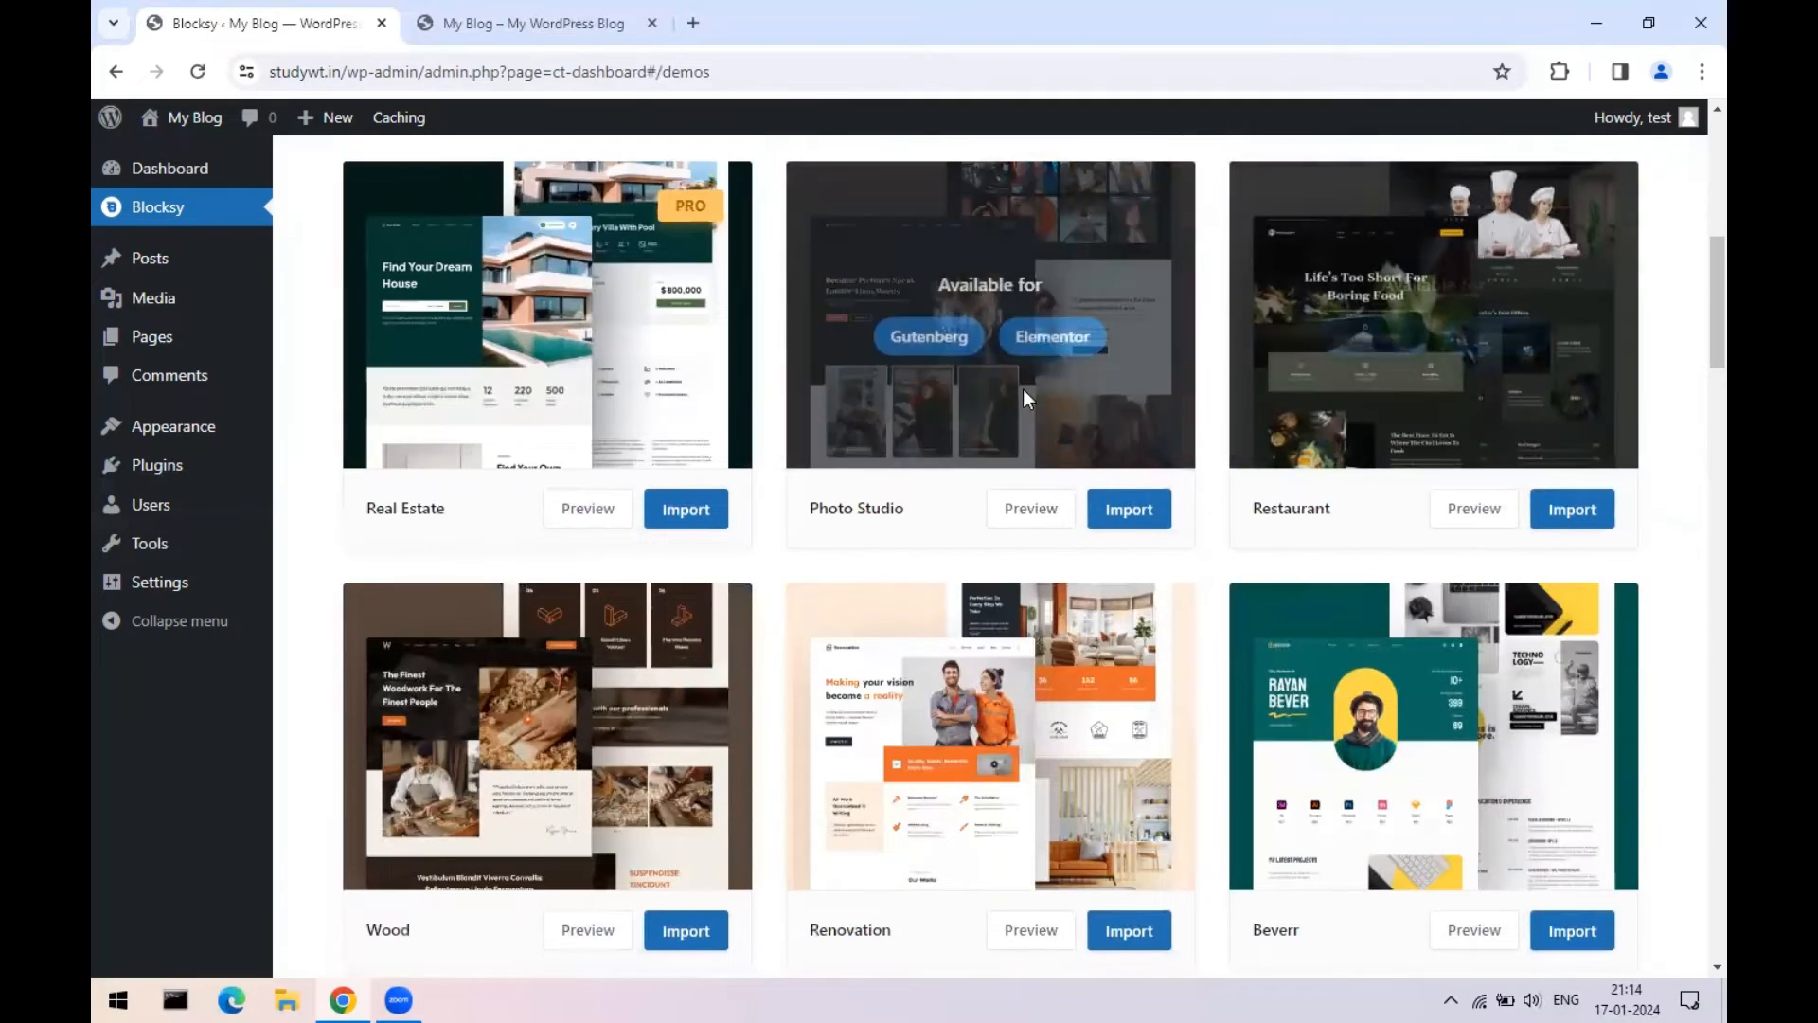
scroll(963, 625, "down", 1)
scroll(1641, 666, "down", 2)
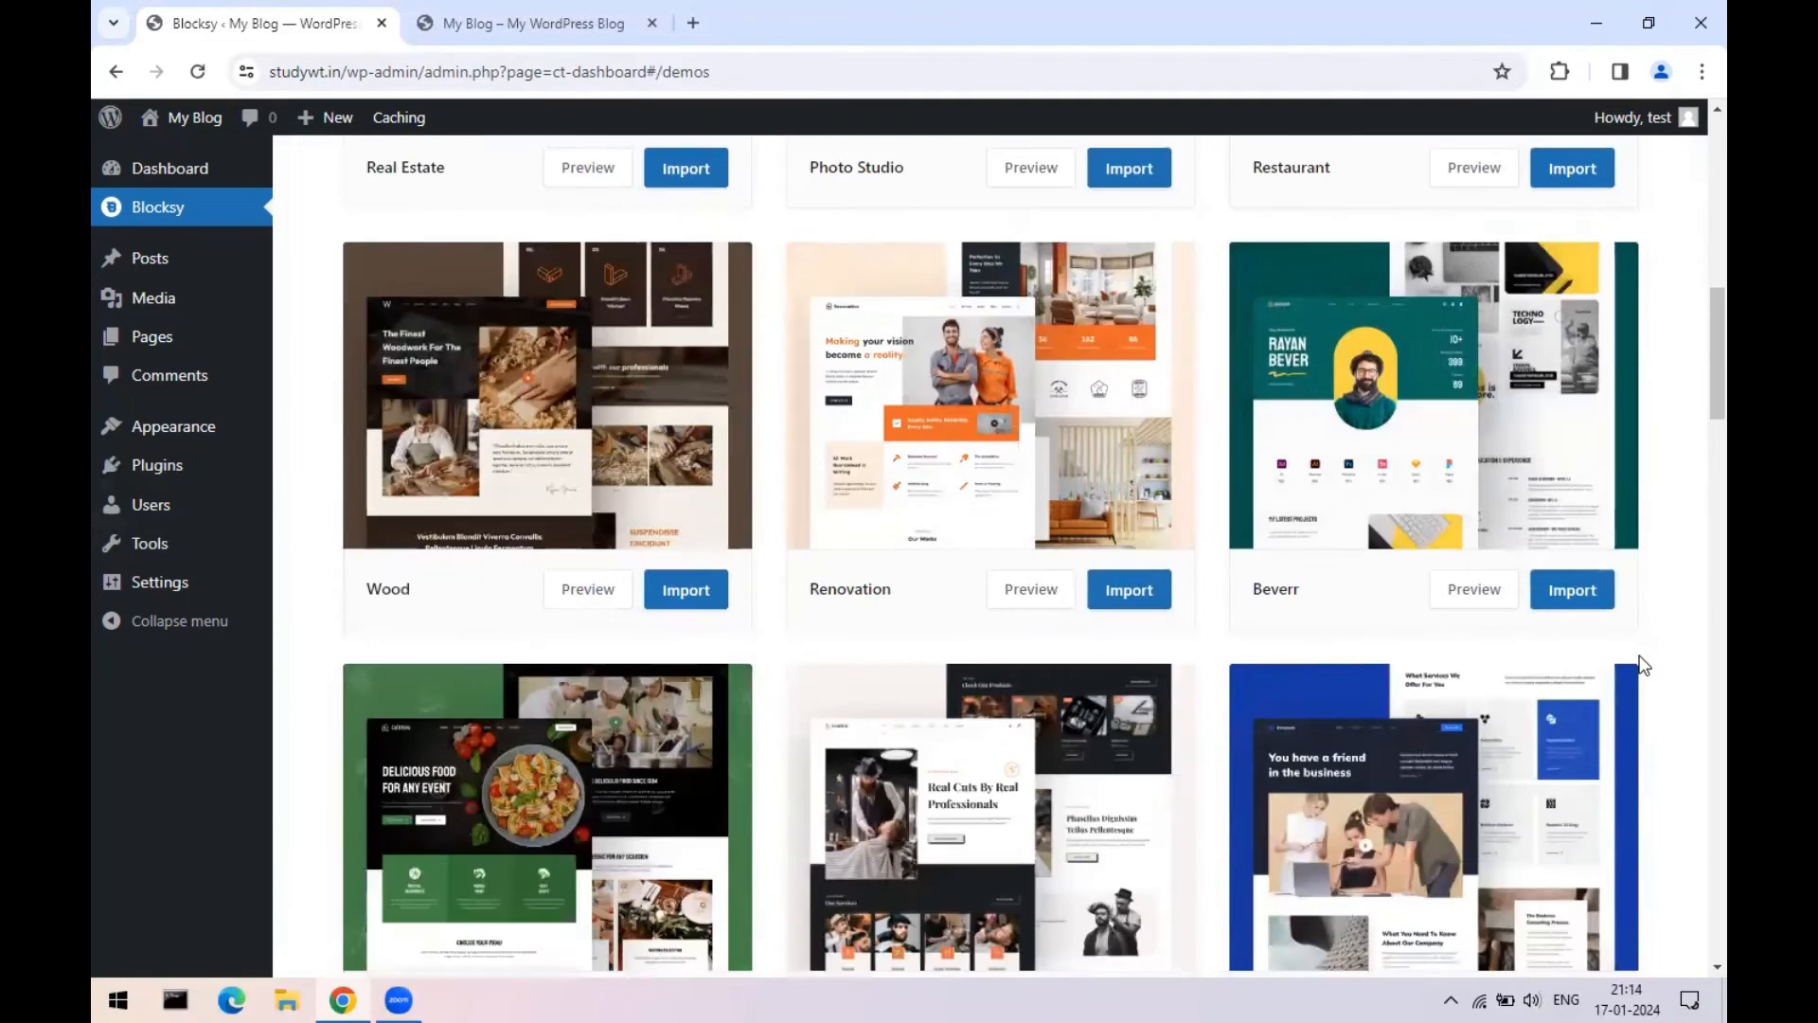
scroll(1321, 701, "down", 3)
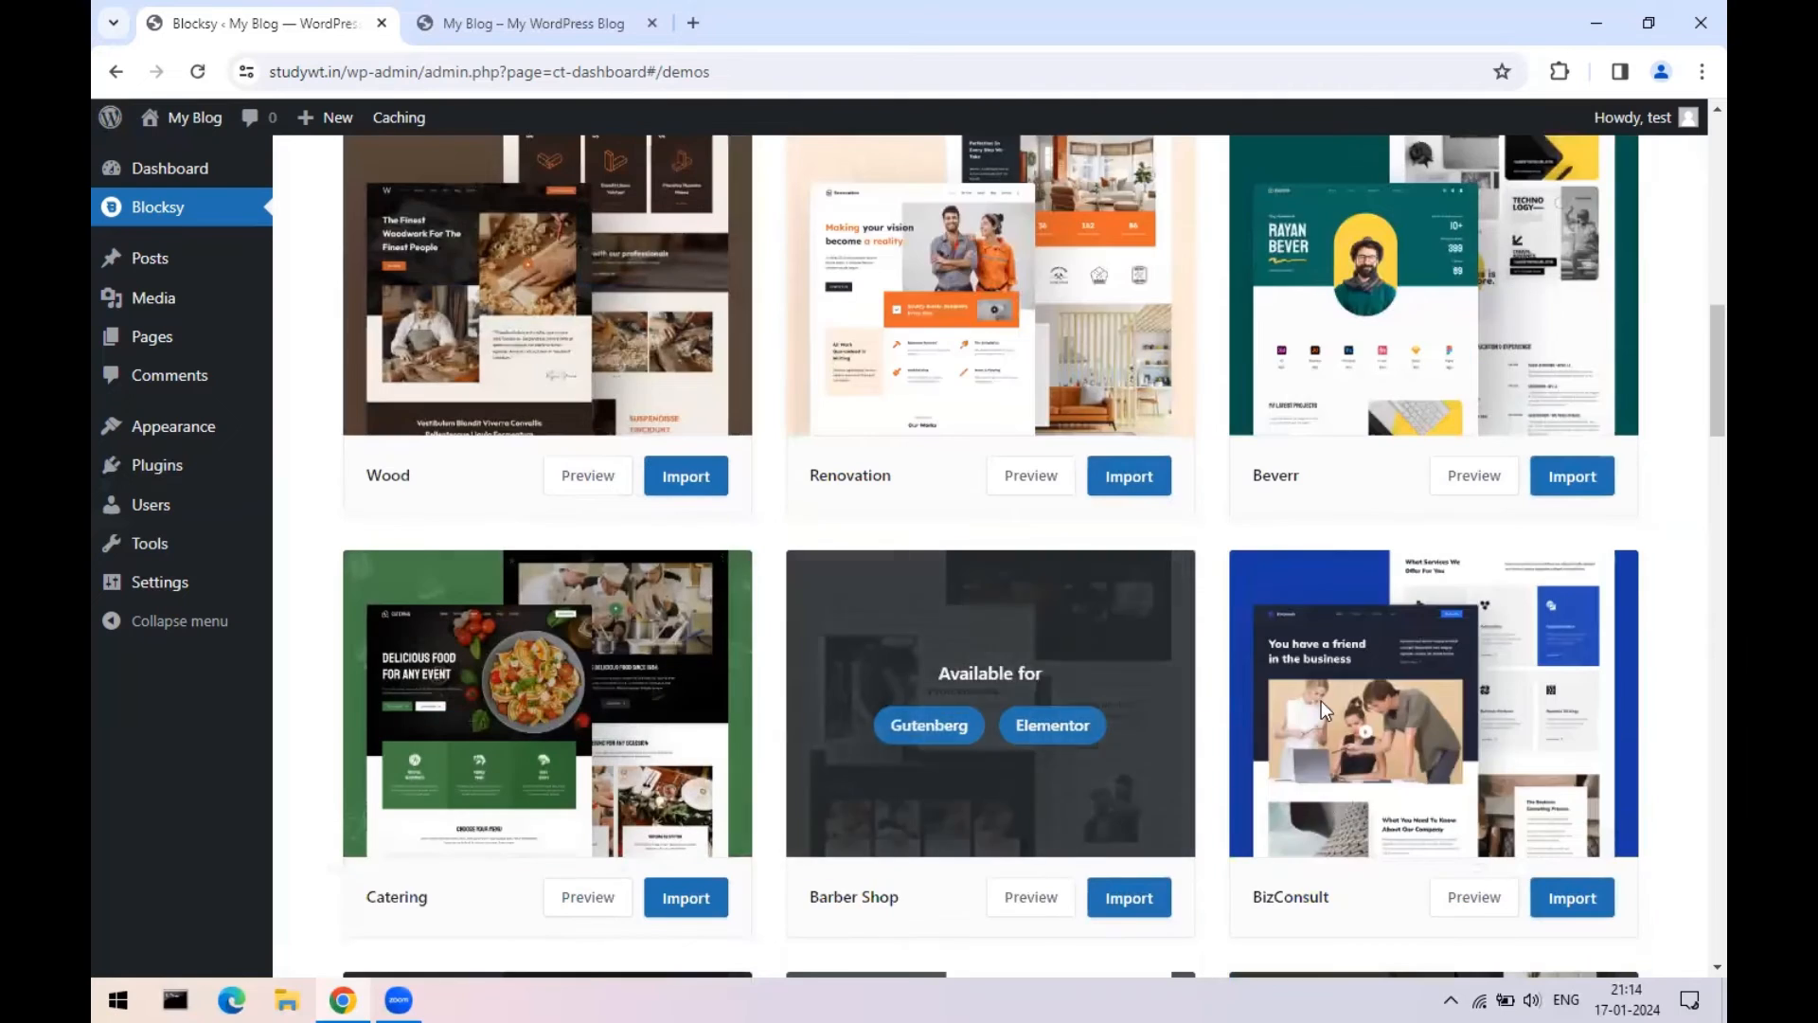
scroll(1610, 734, "down", 4)
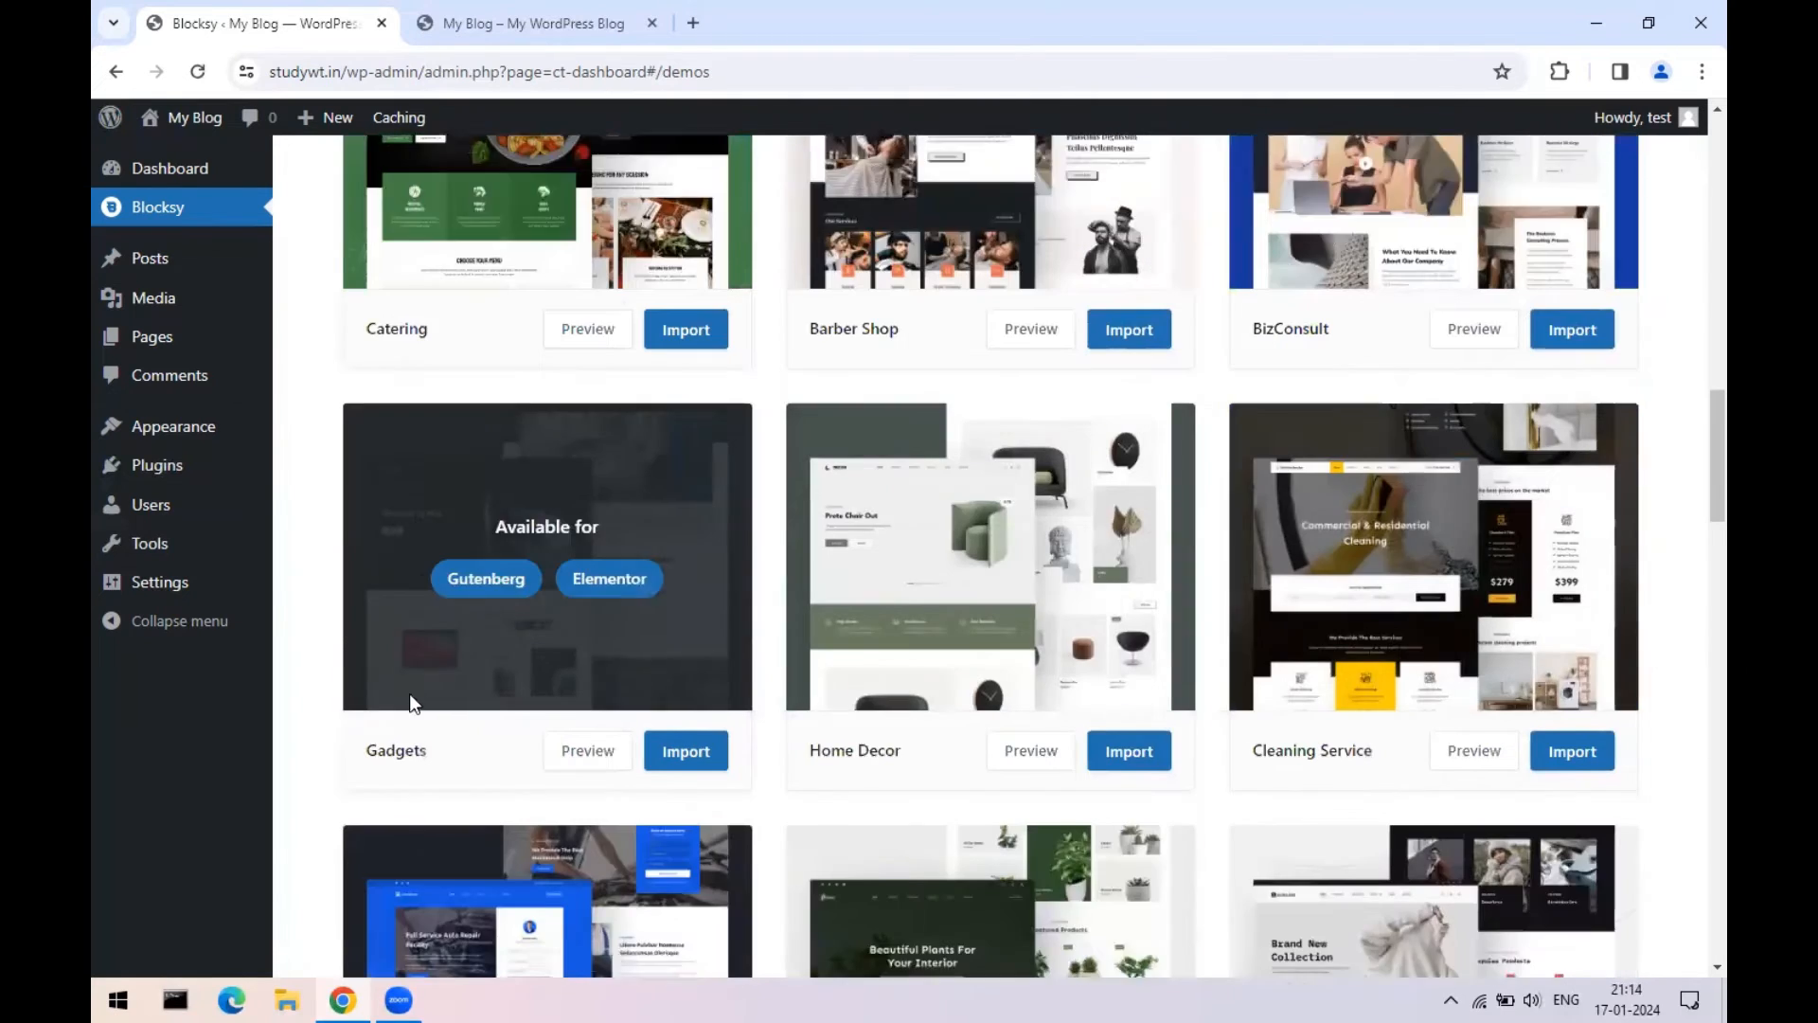
scroll(409, 693, "up", 8)
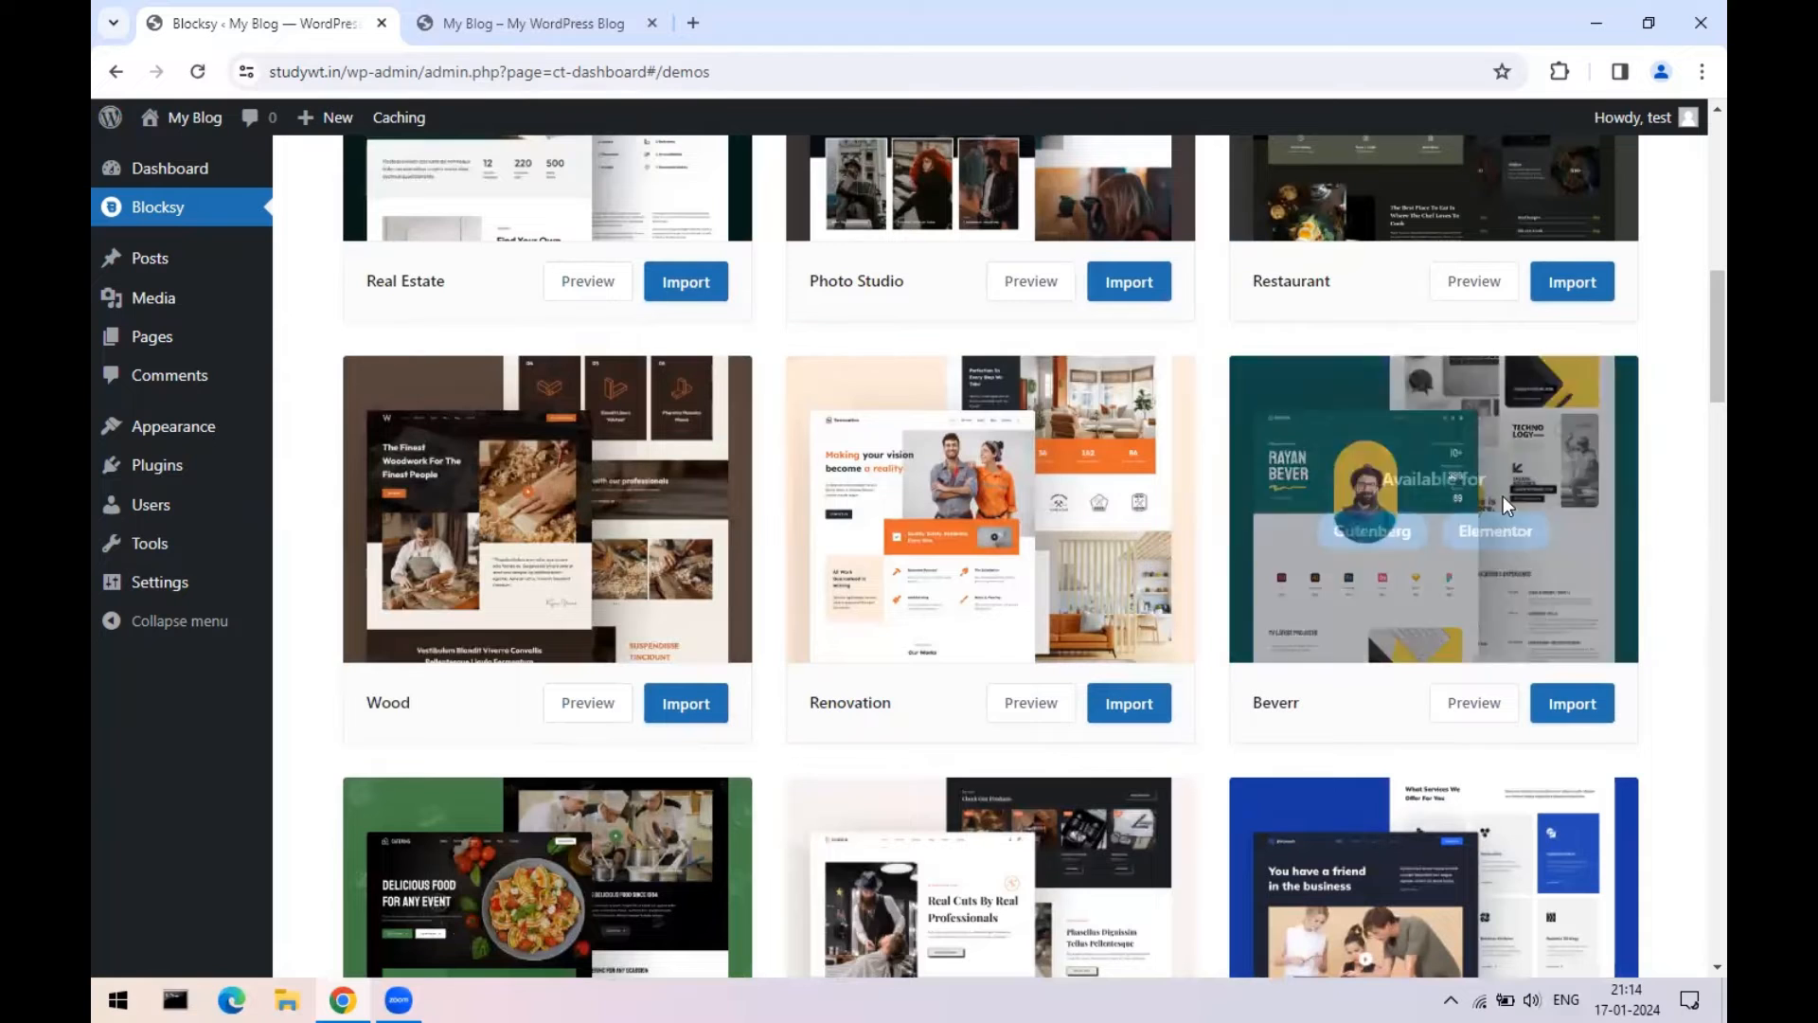
scroll(1595, 595, "down", 5)
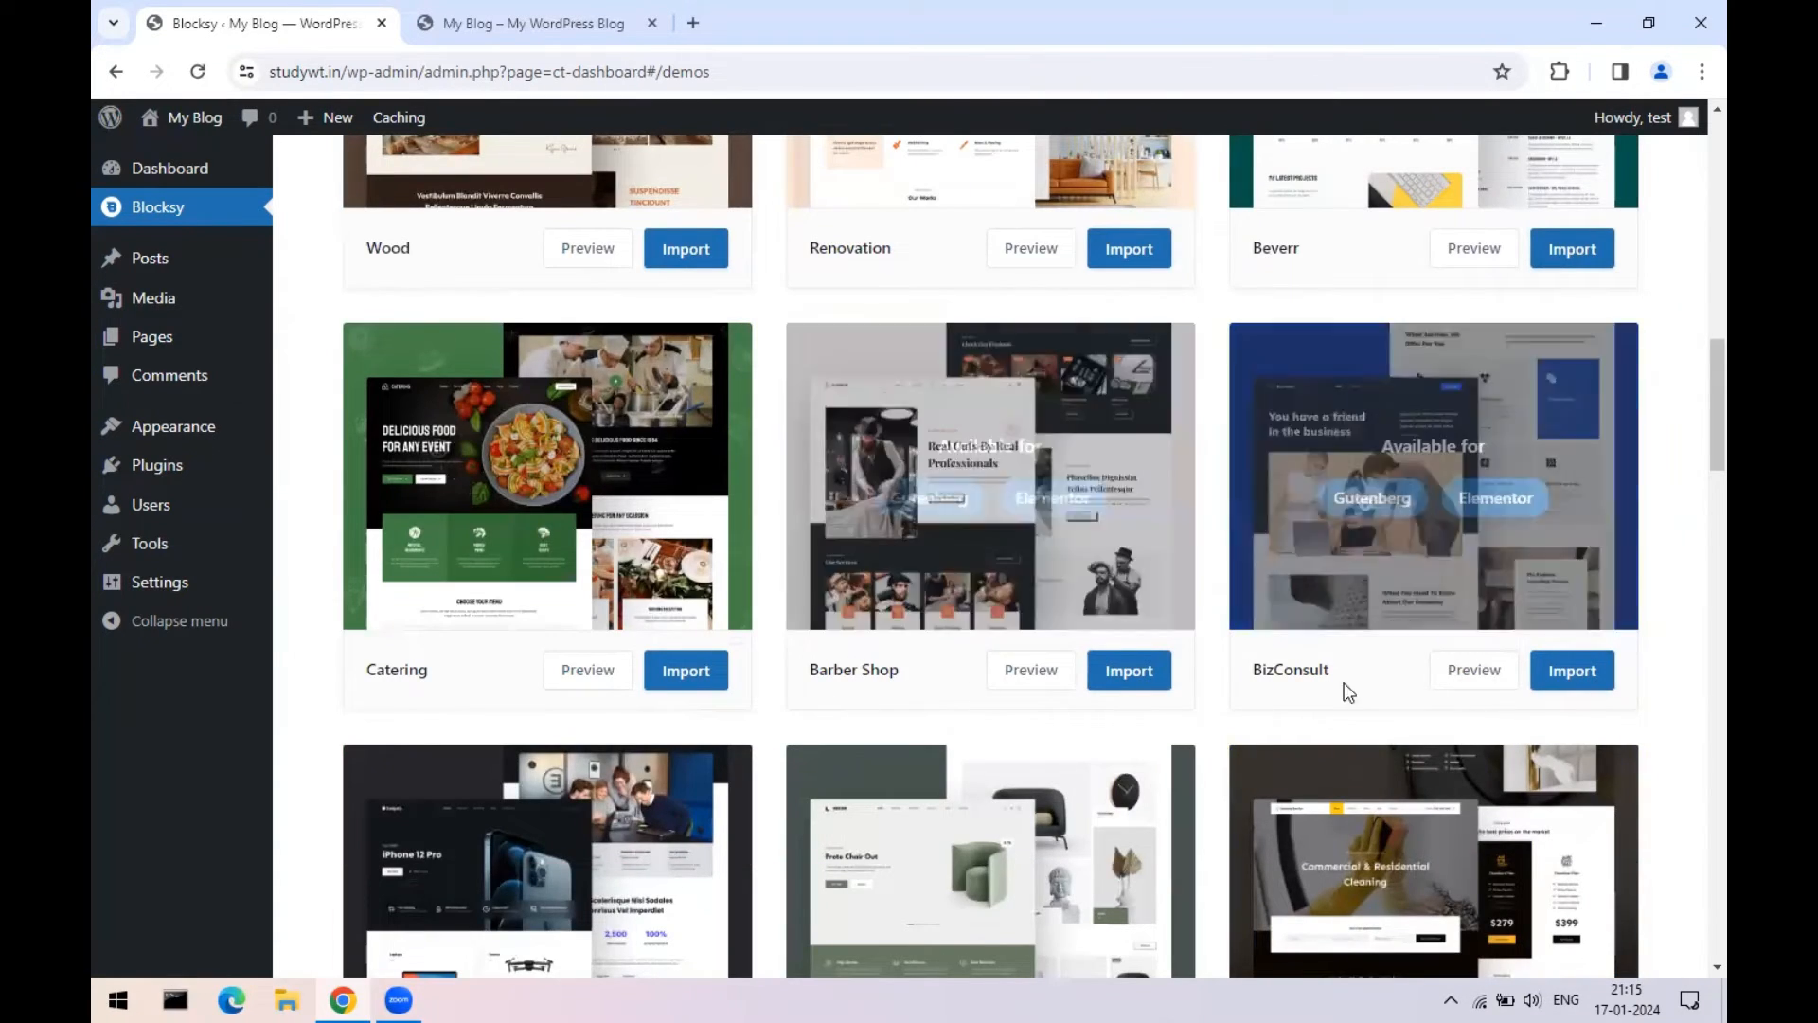
scroll(511, 705, "down", 2)
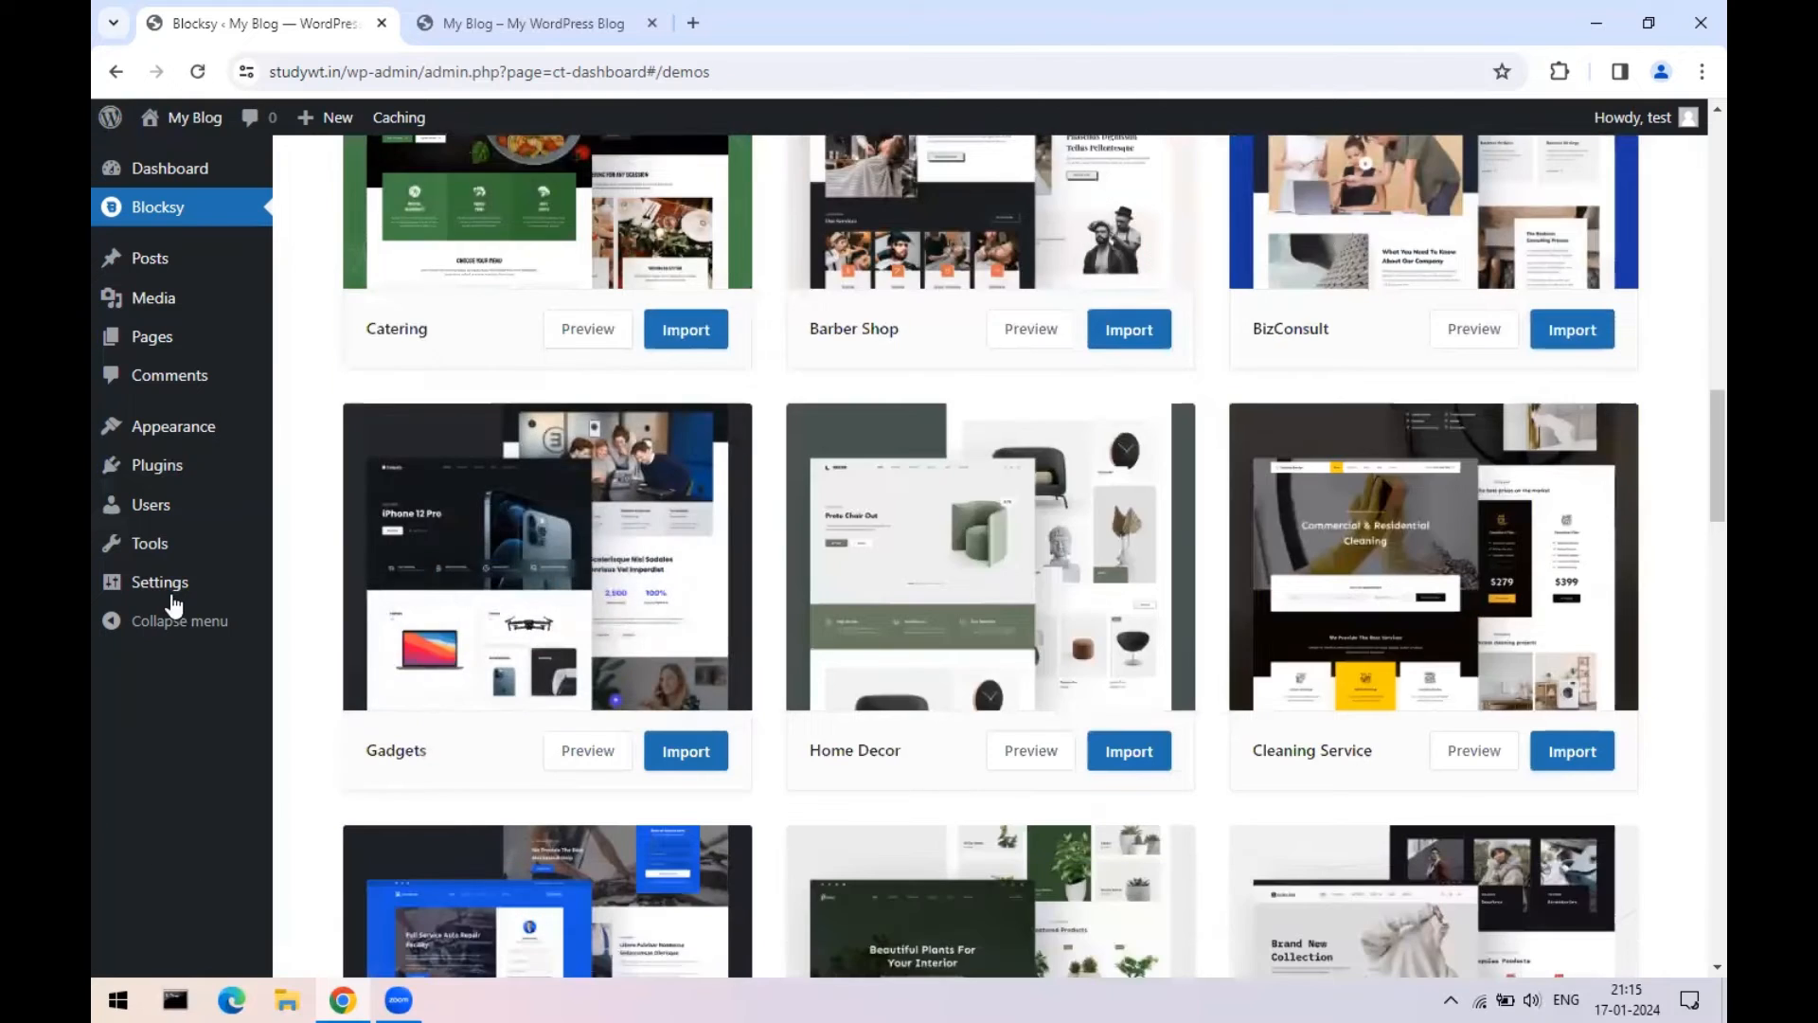
scroll(218, 549, "up", 1)
scroll(1562, 611, "down", 4)
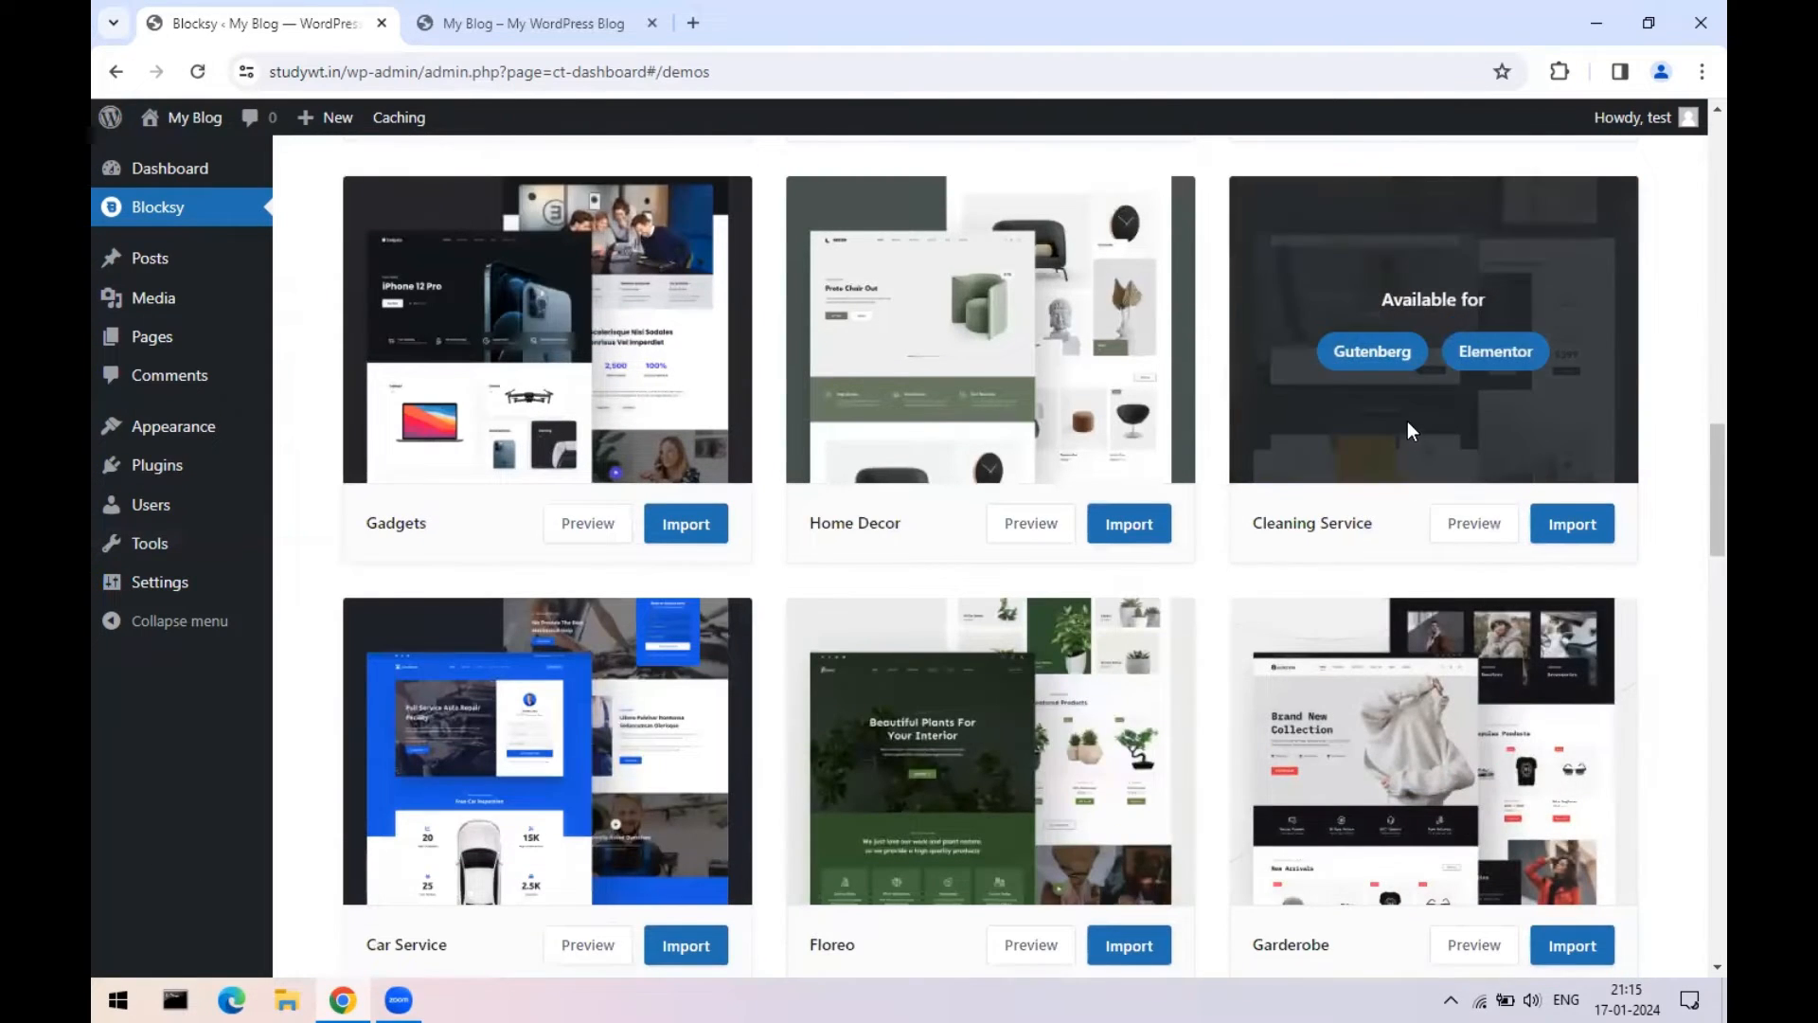
scroll(1411, 426, "down", 4)
scroll(1123, 680, "down", 3)
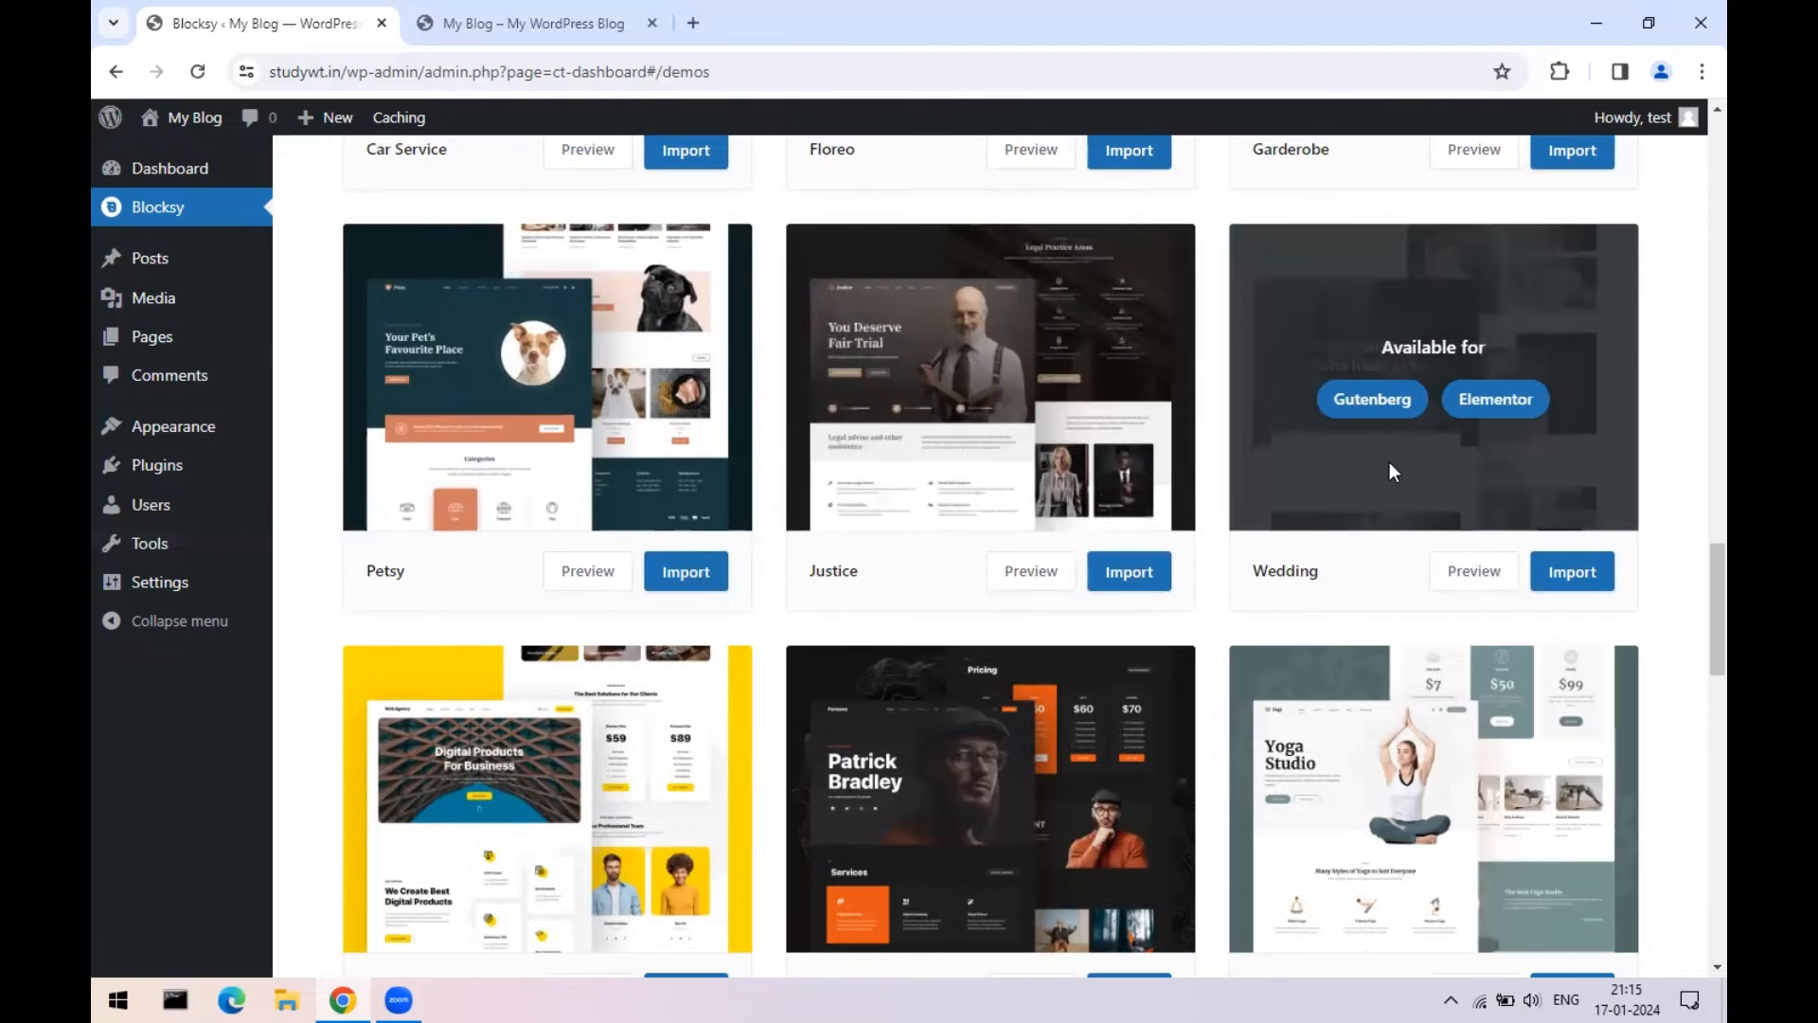
scroll(1691, 566, "down", 2)
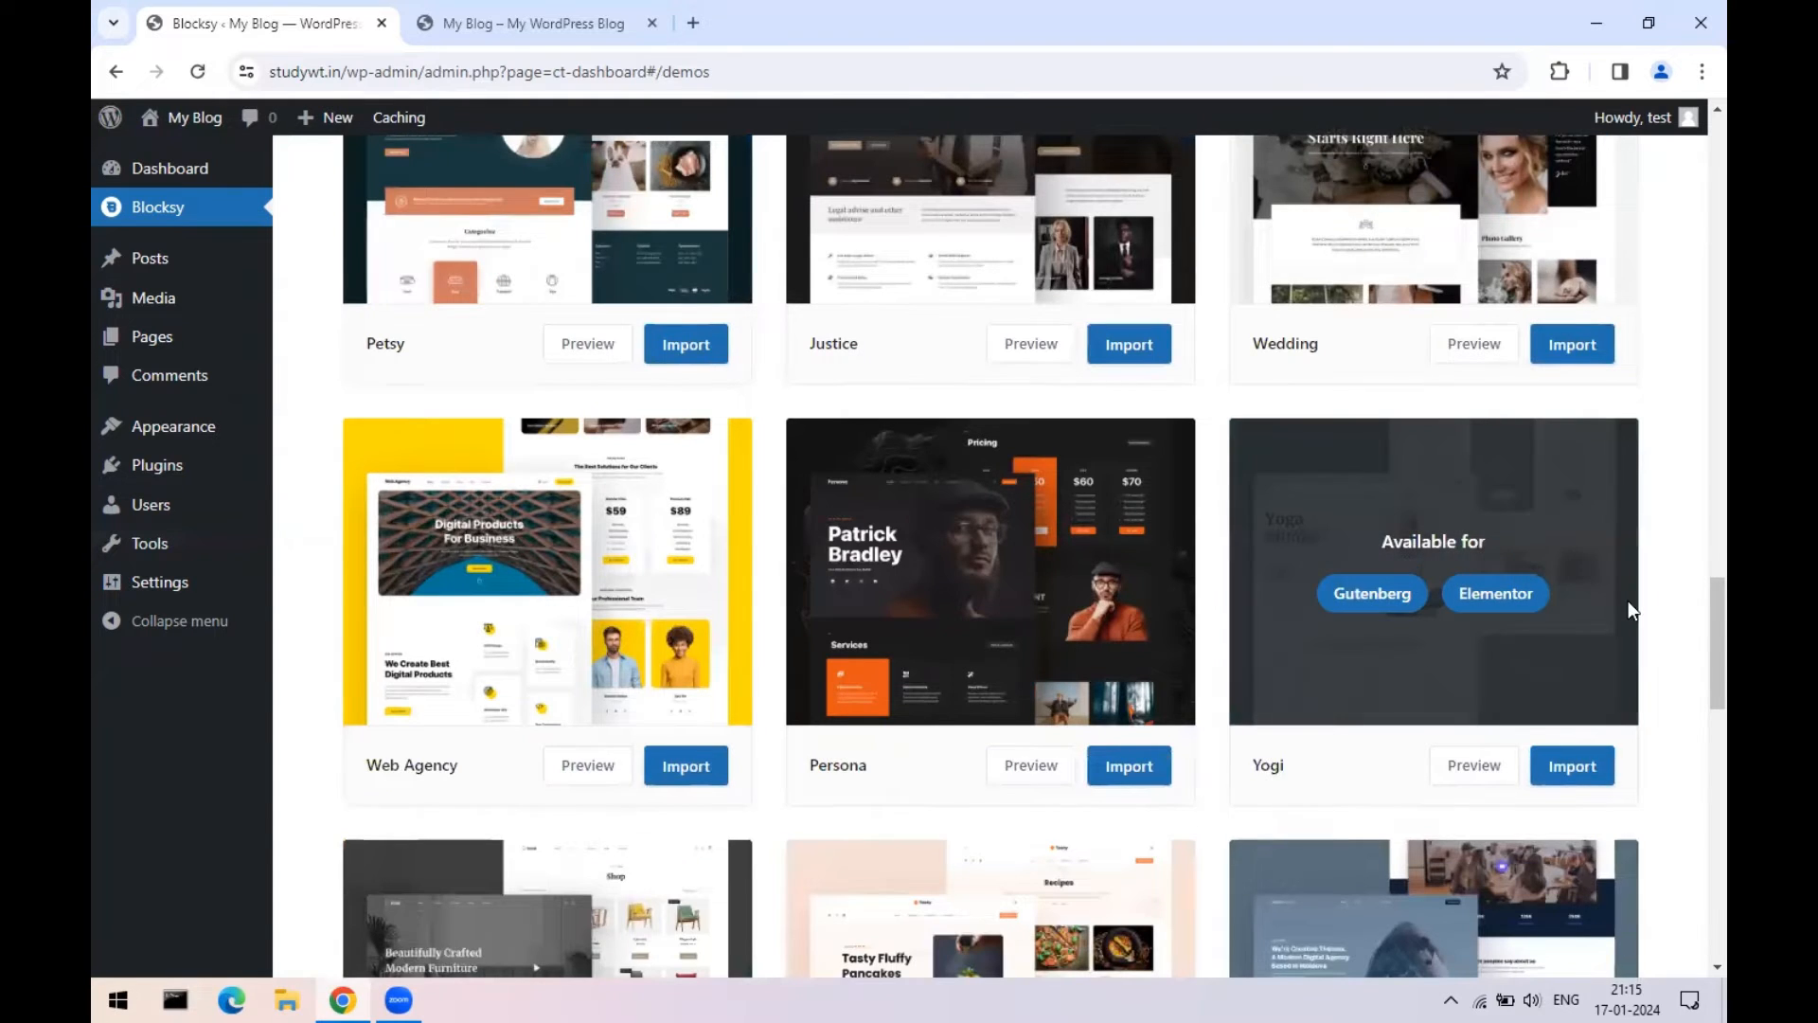
scroll(1627, 601, "up", 8)
scroll(1628, 601, "up", 6)
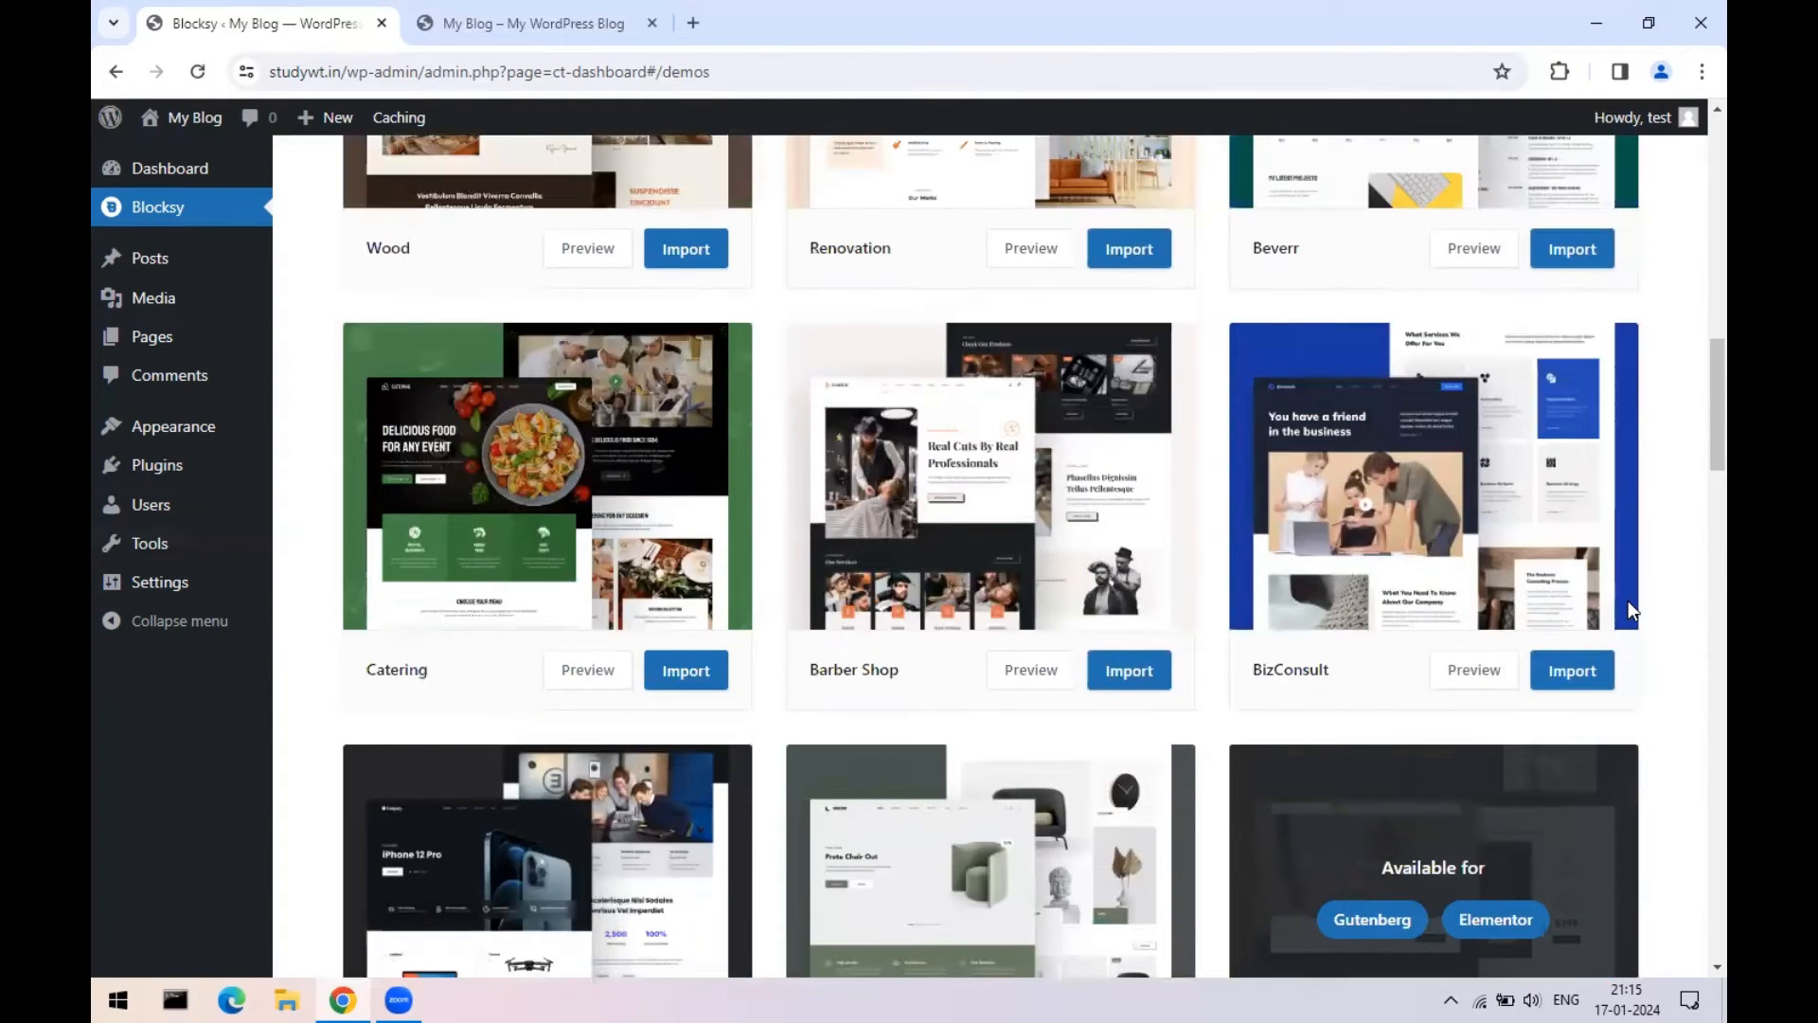
scroll(1591, 491, "up", 3)
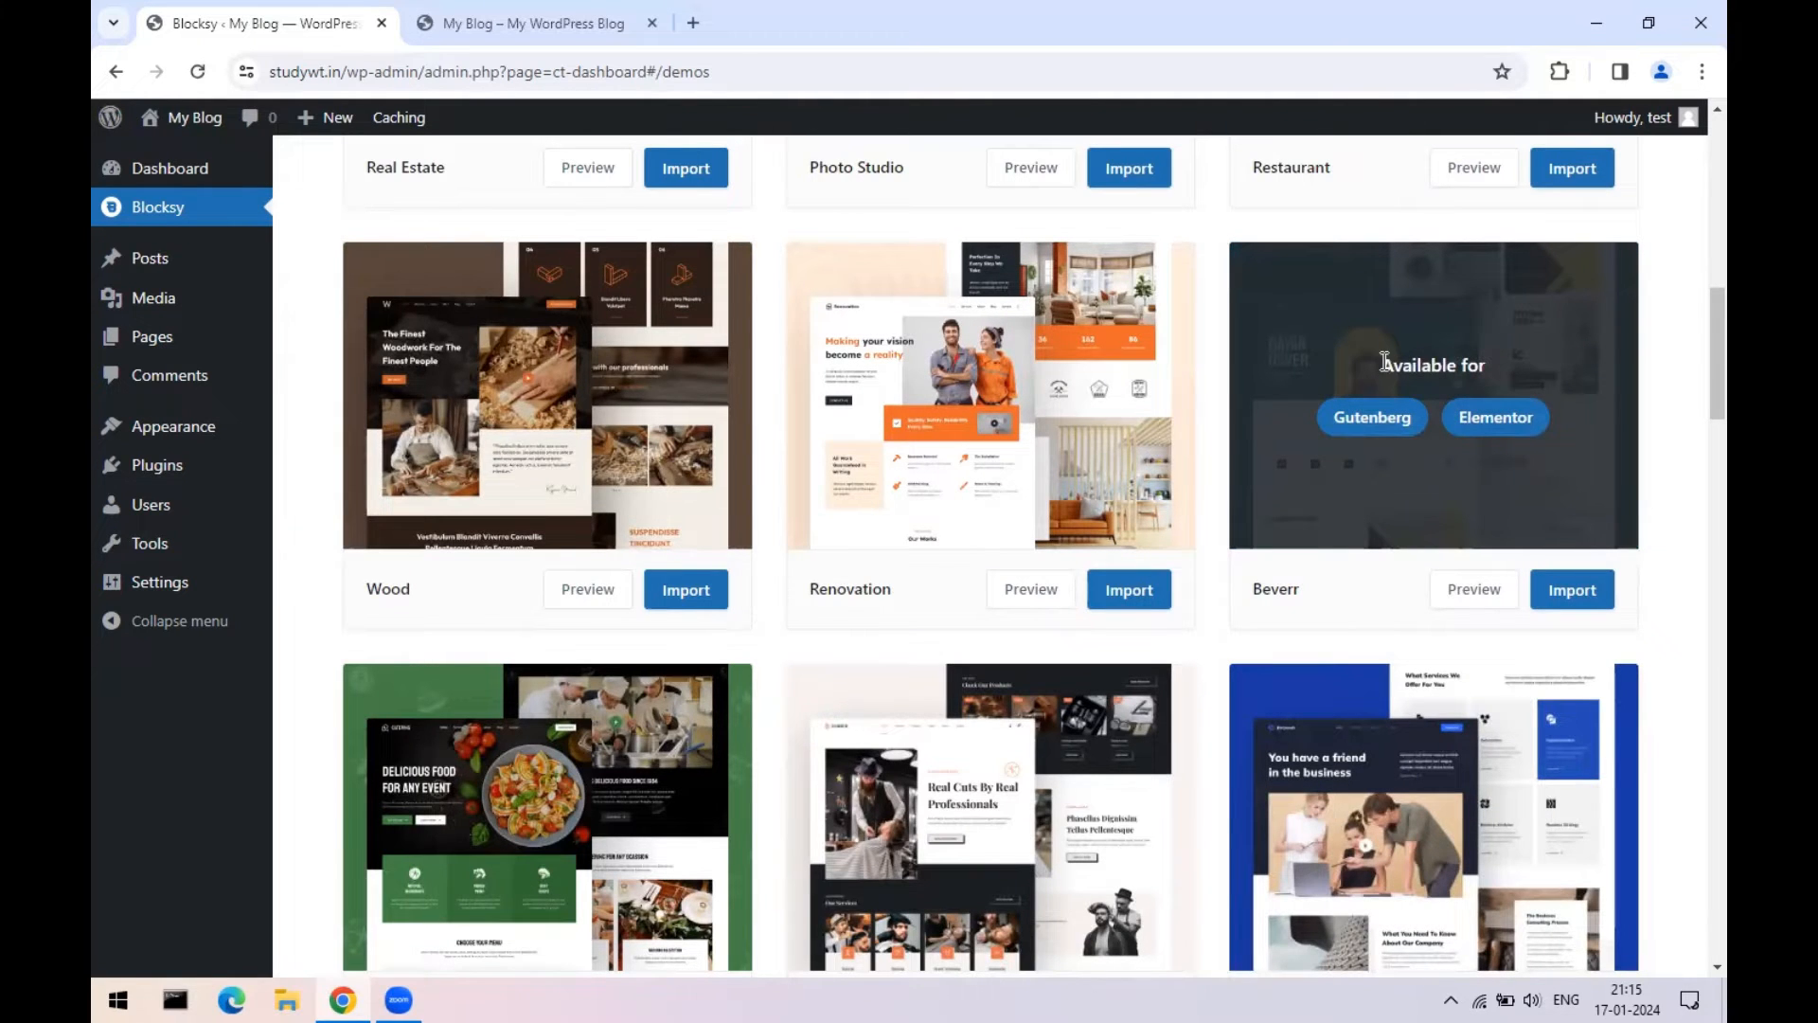
- Import the Beverr starter site with Elementor, required plugins and content, reaching 28%
left_click(1577, 594)
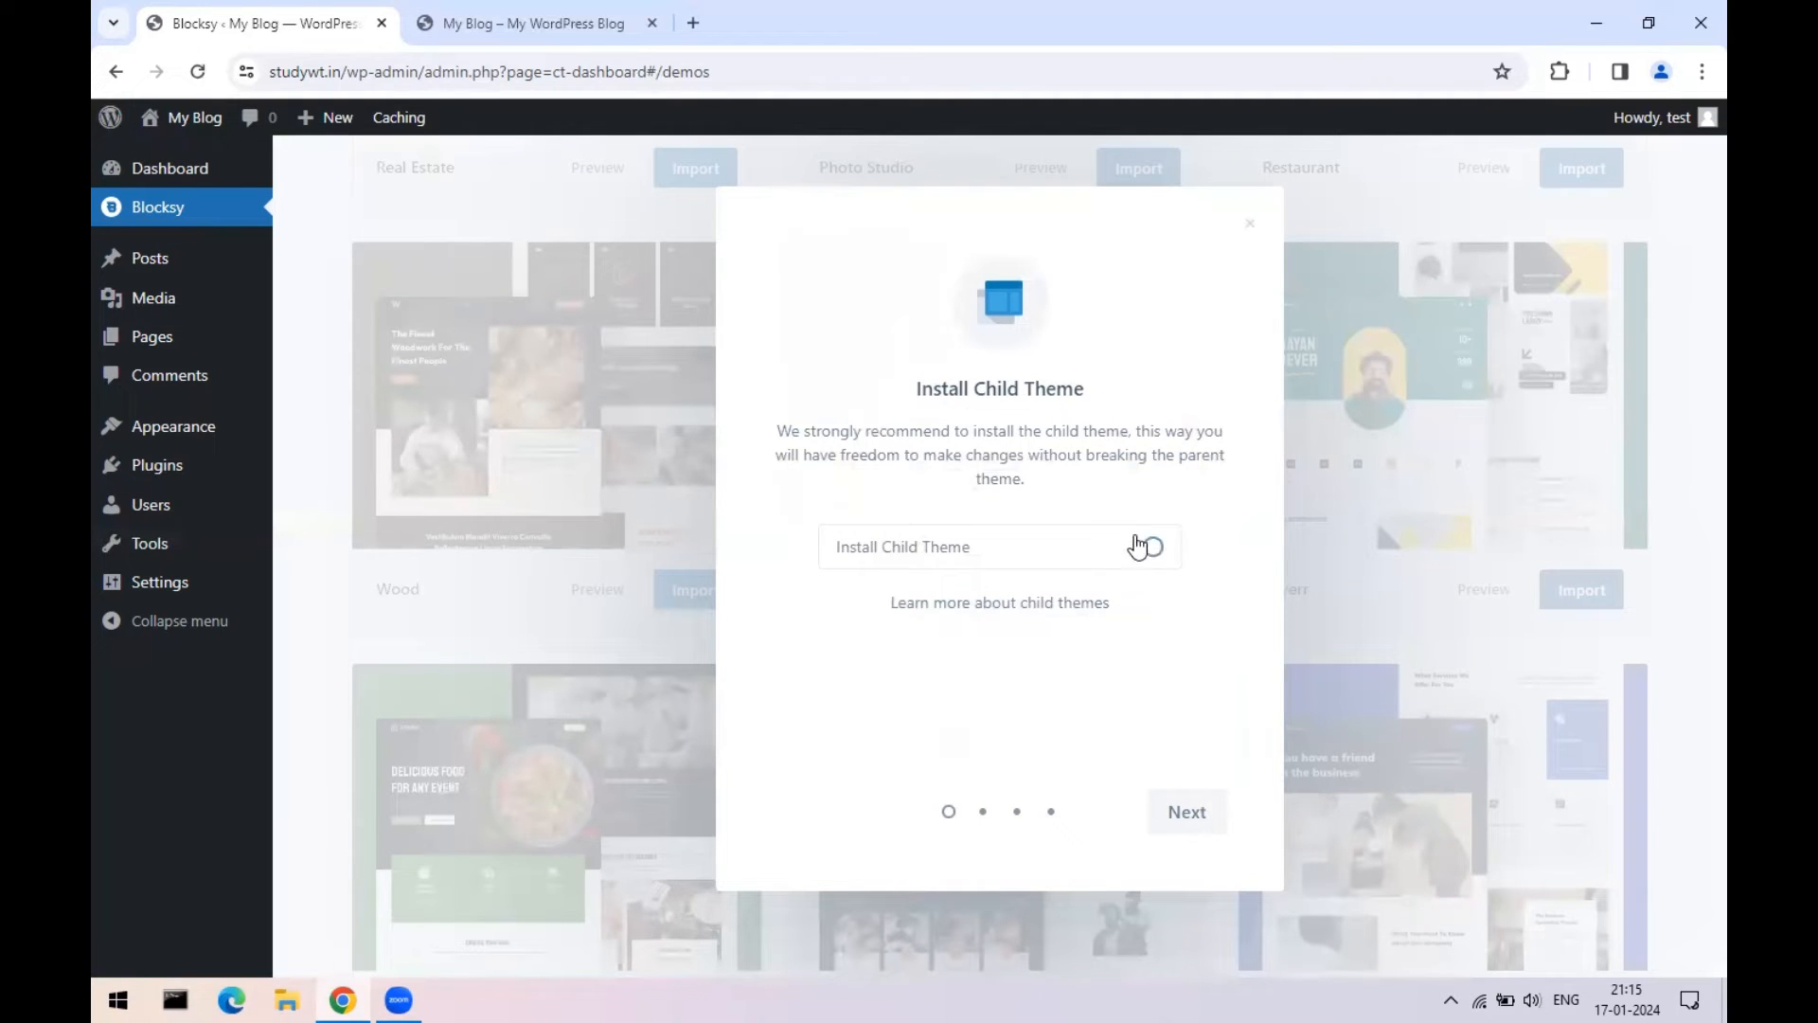
left_click(1195, 813)
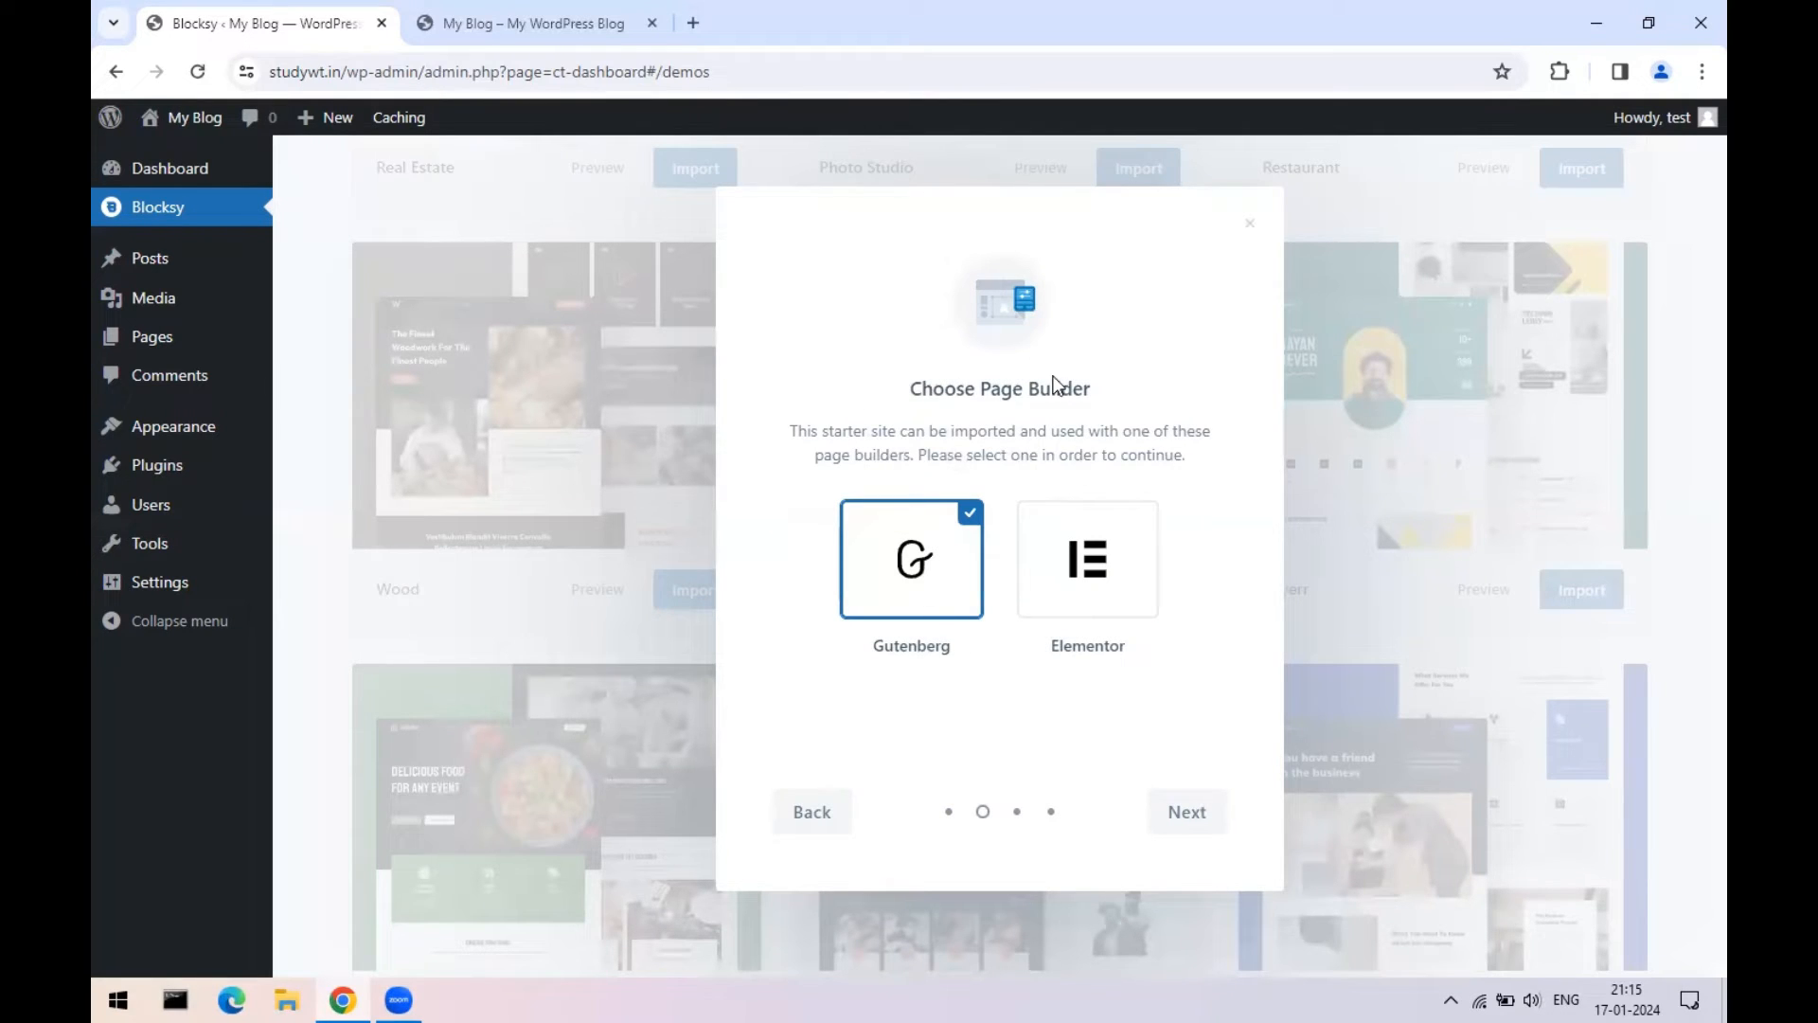
left_click(1080, 561)
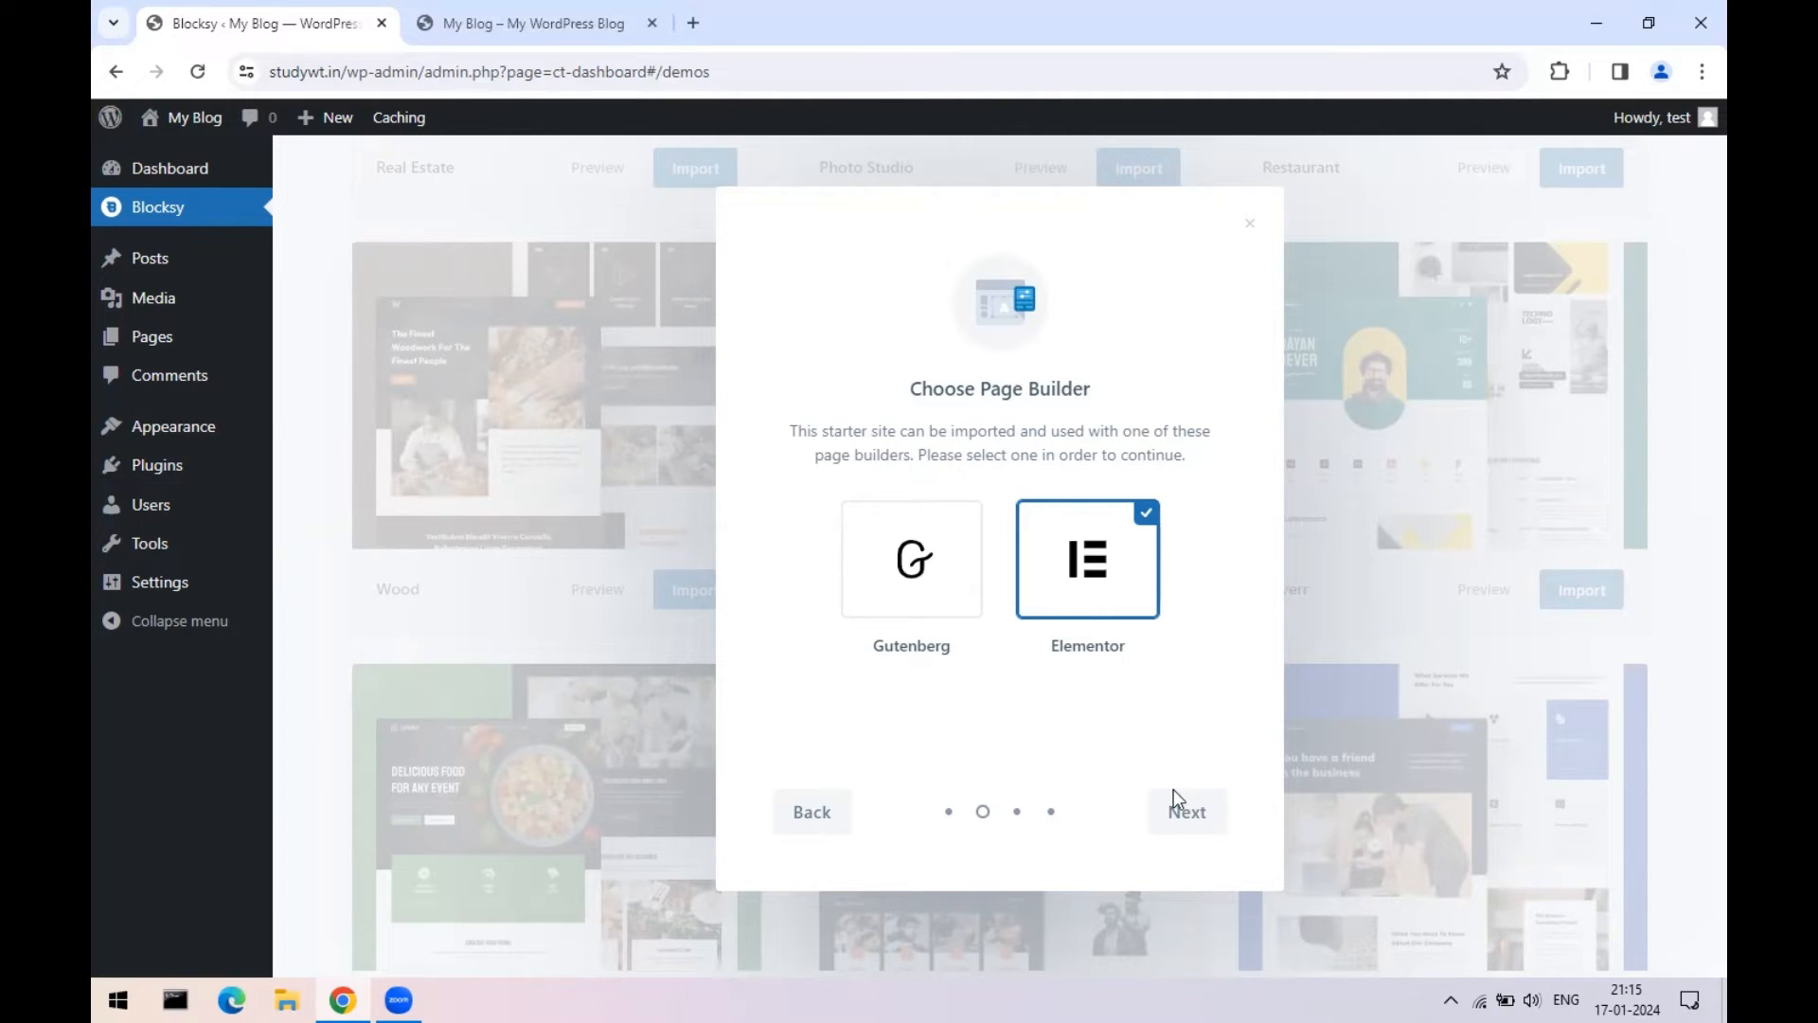
left_click(1176, 814)
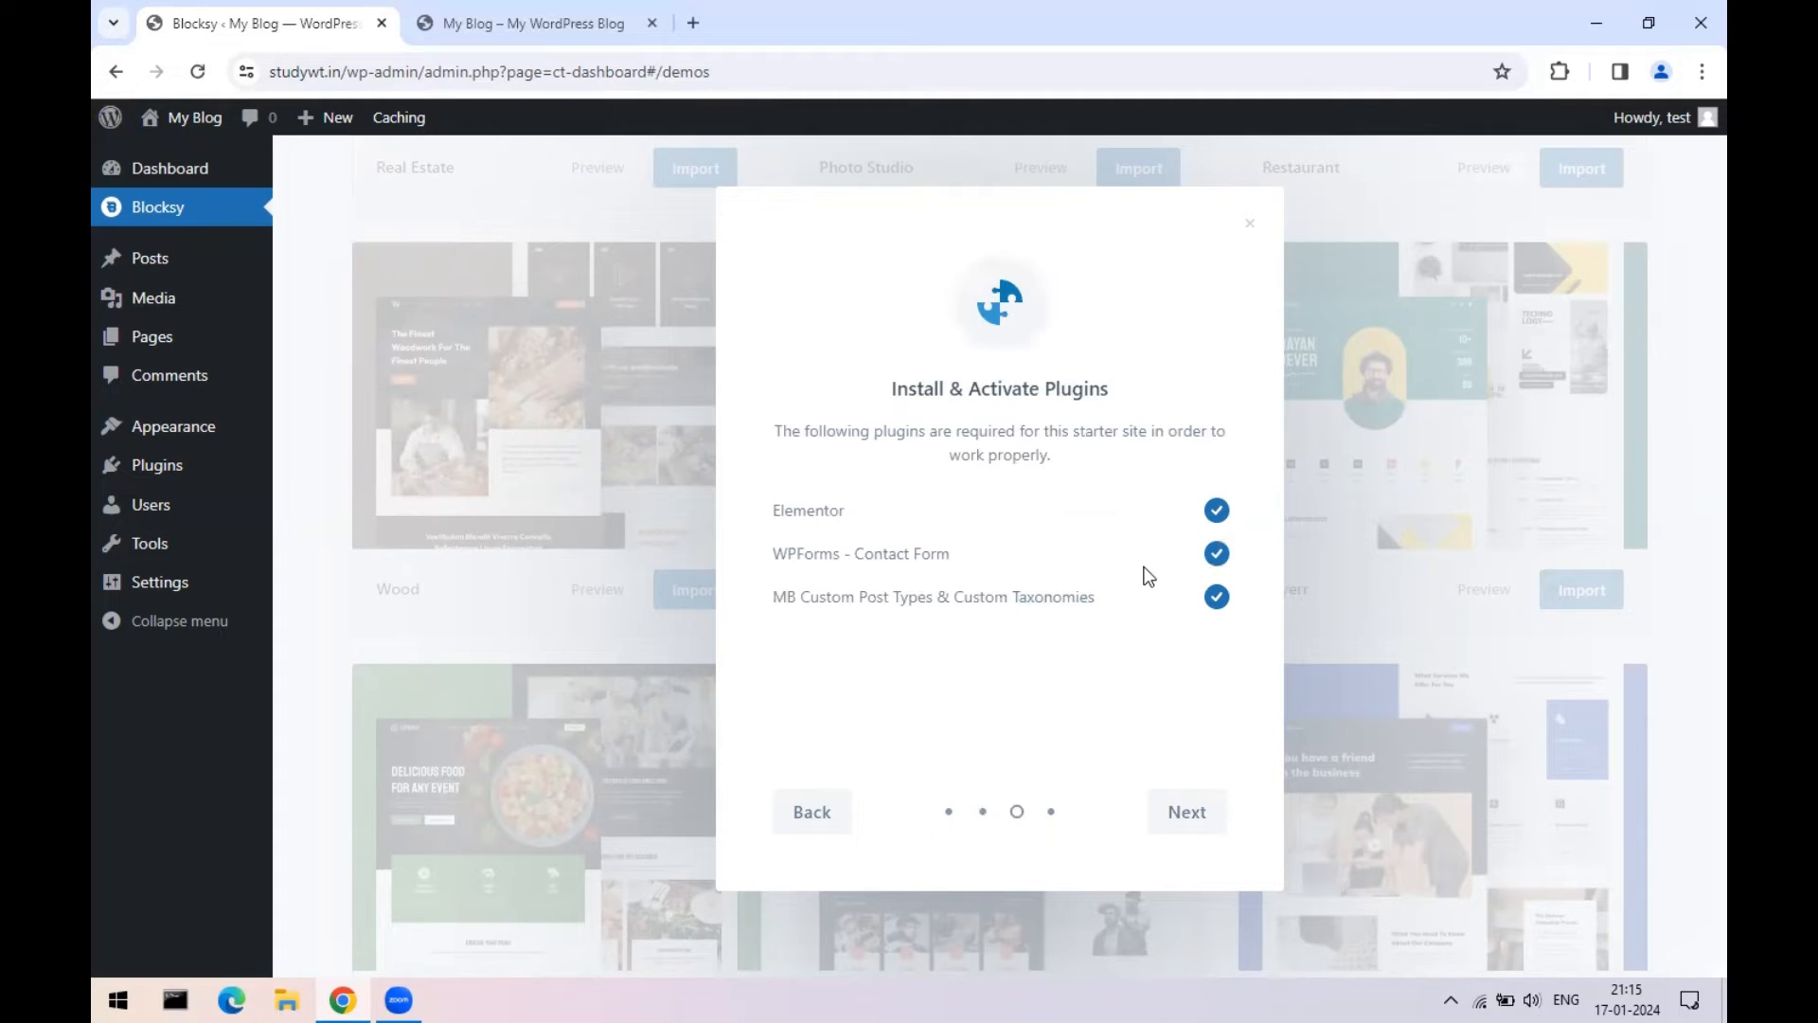
left_click(1211, 816)
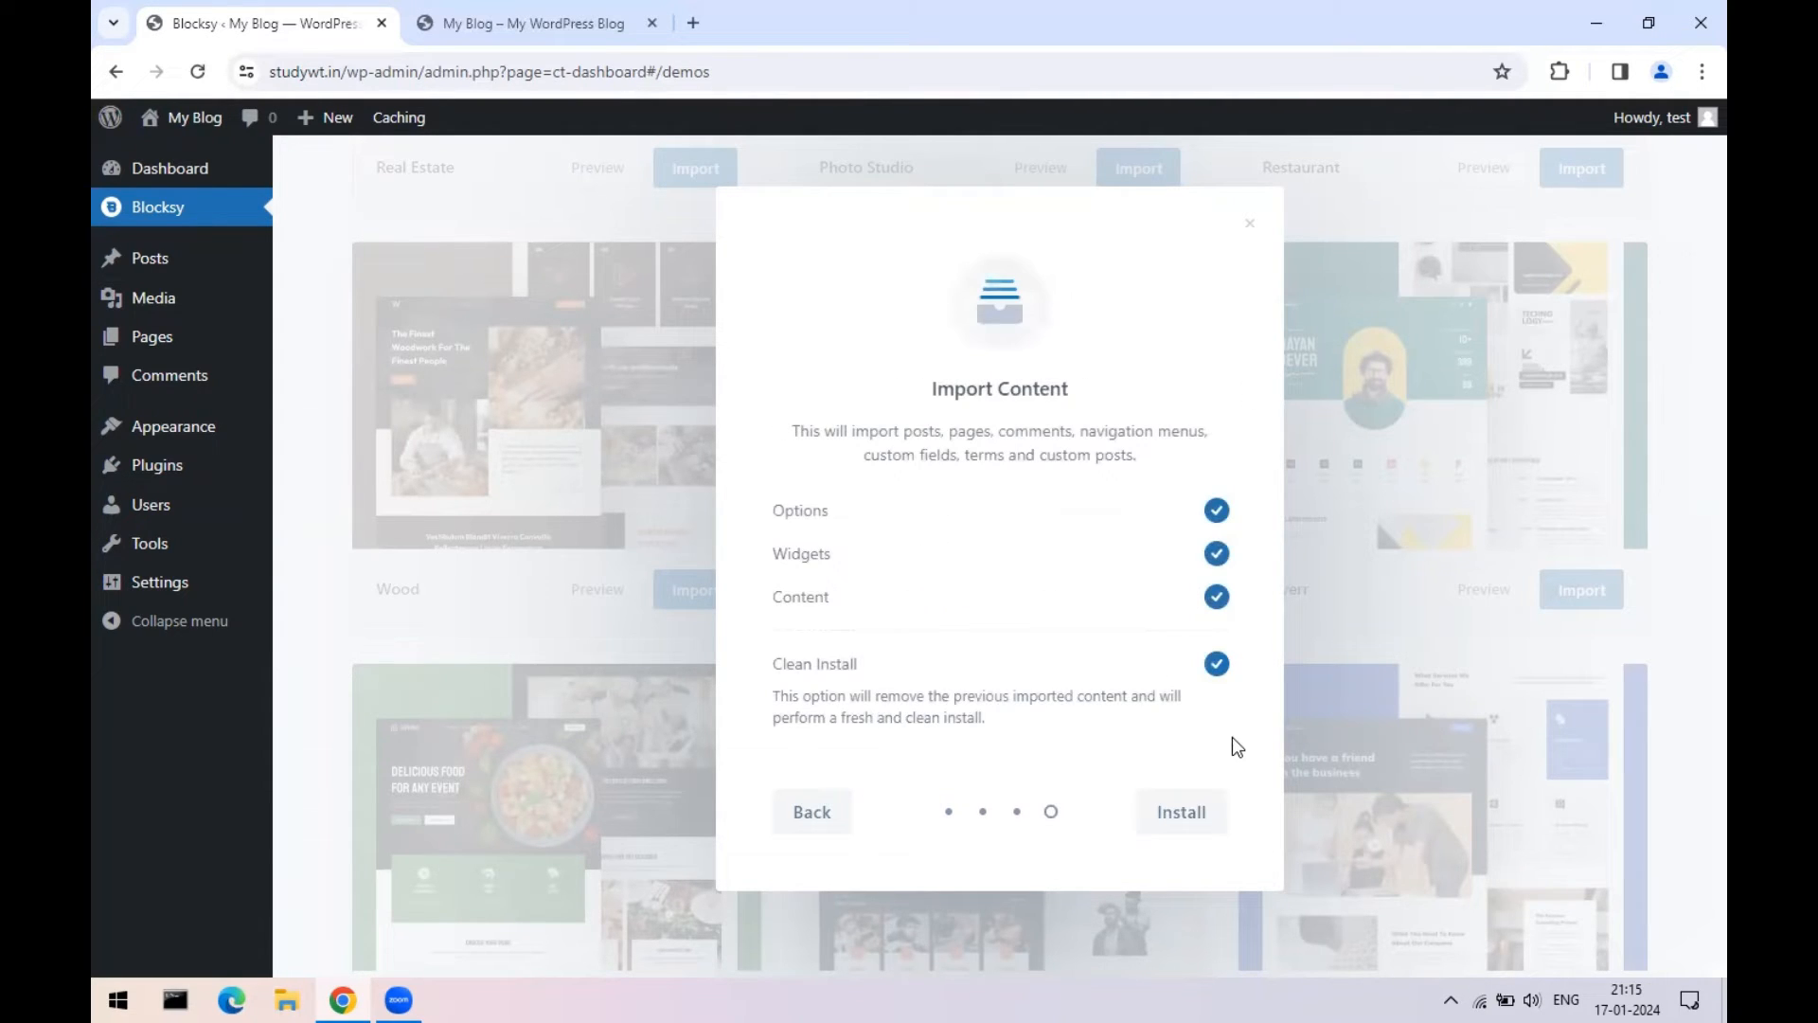
left_click(1192, 820)
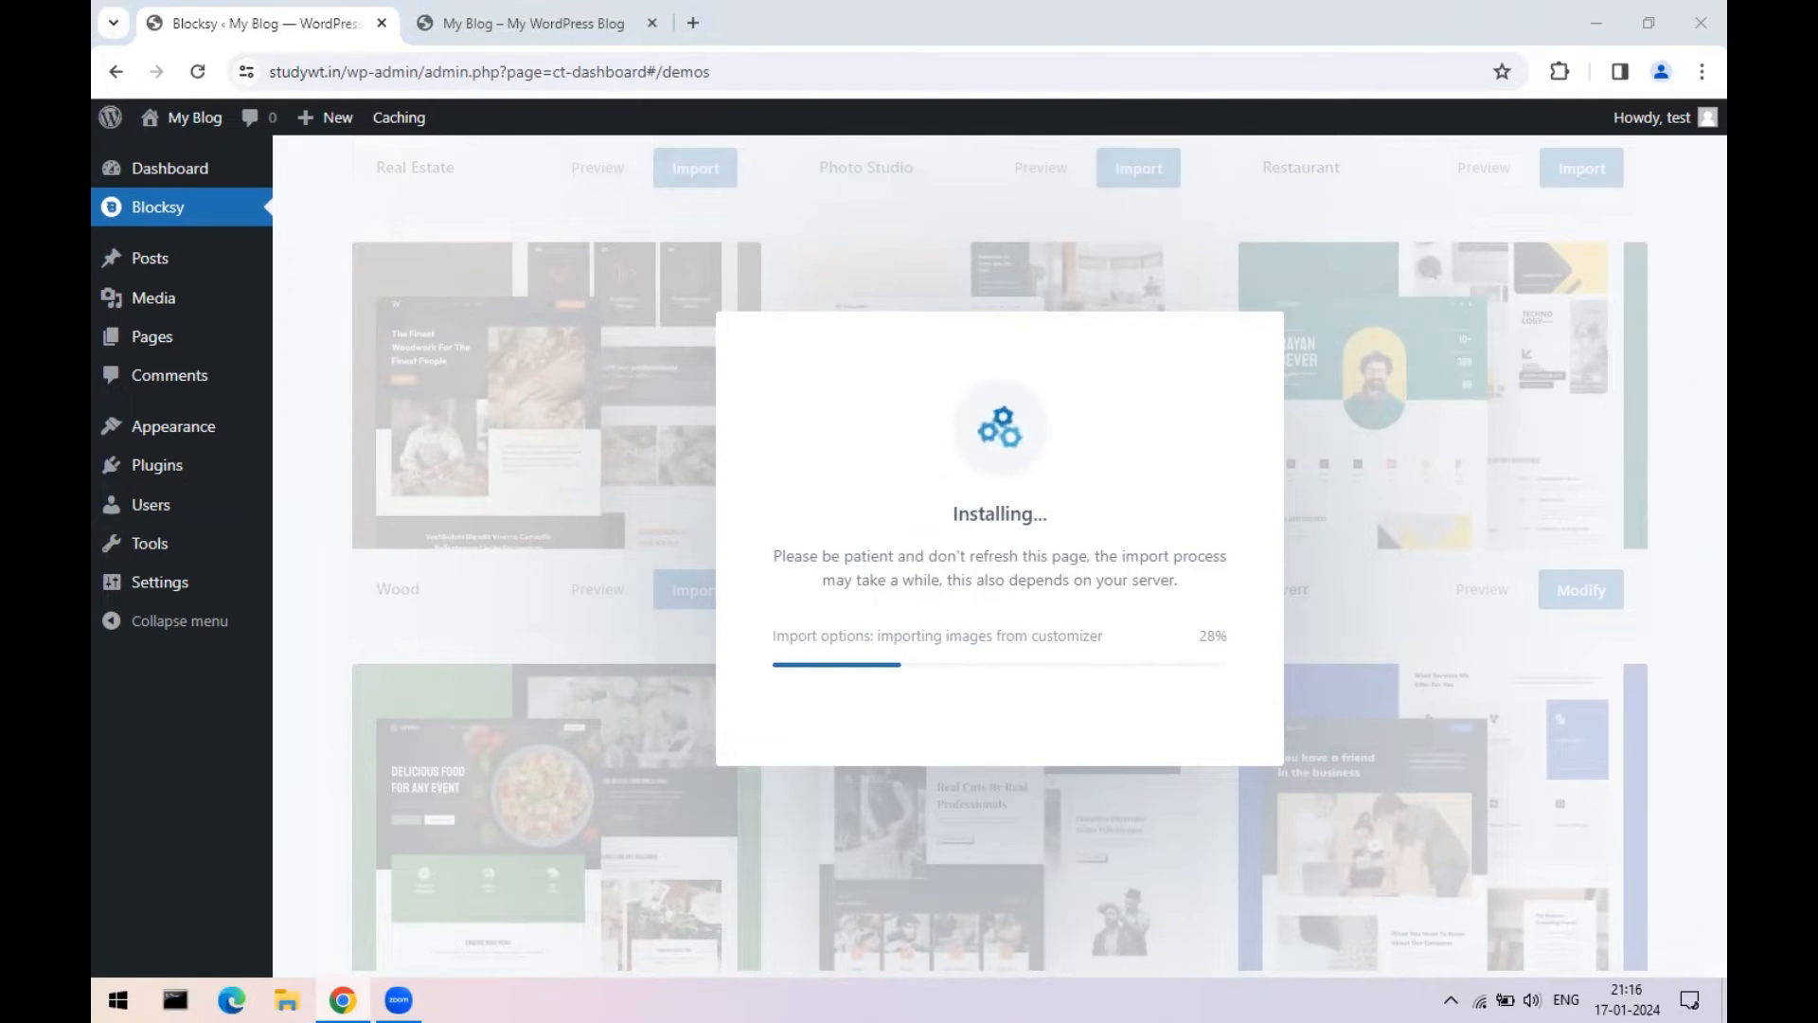
- Google 'bytehost' in a new Chrome tab and open the byet.host result
left_click(697, 21)
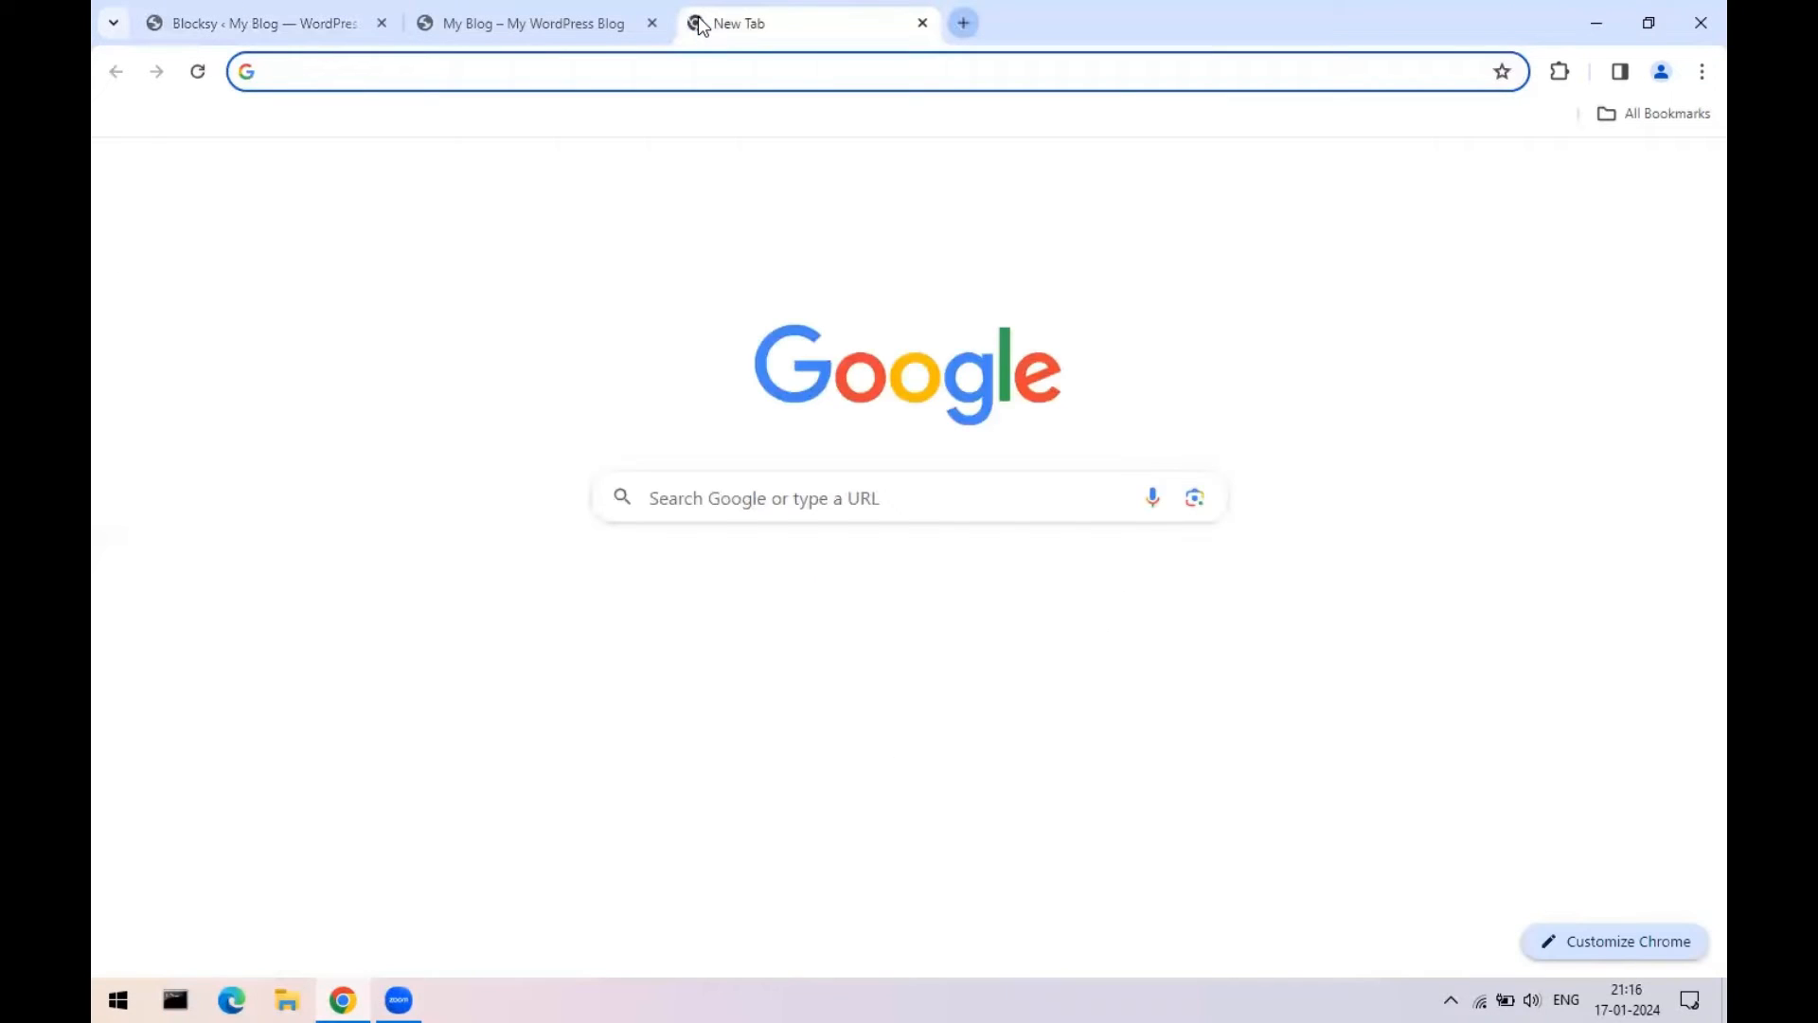
type("byteh")
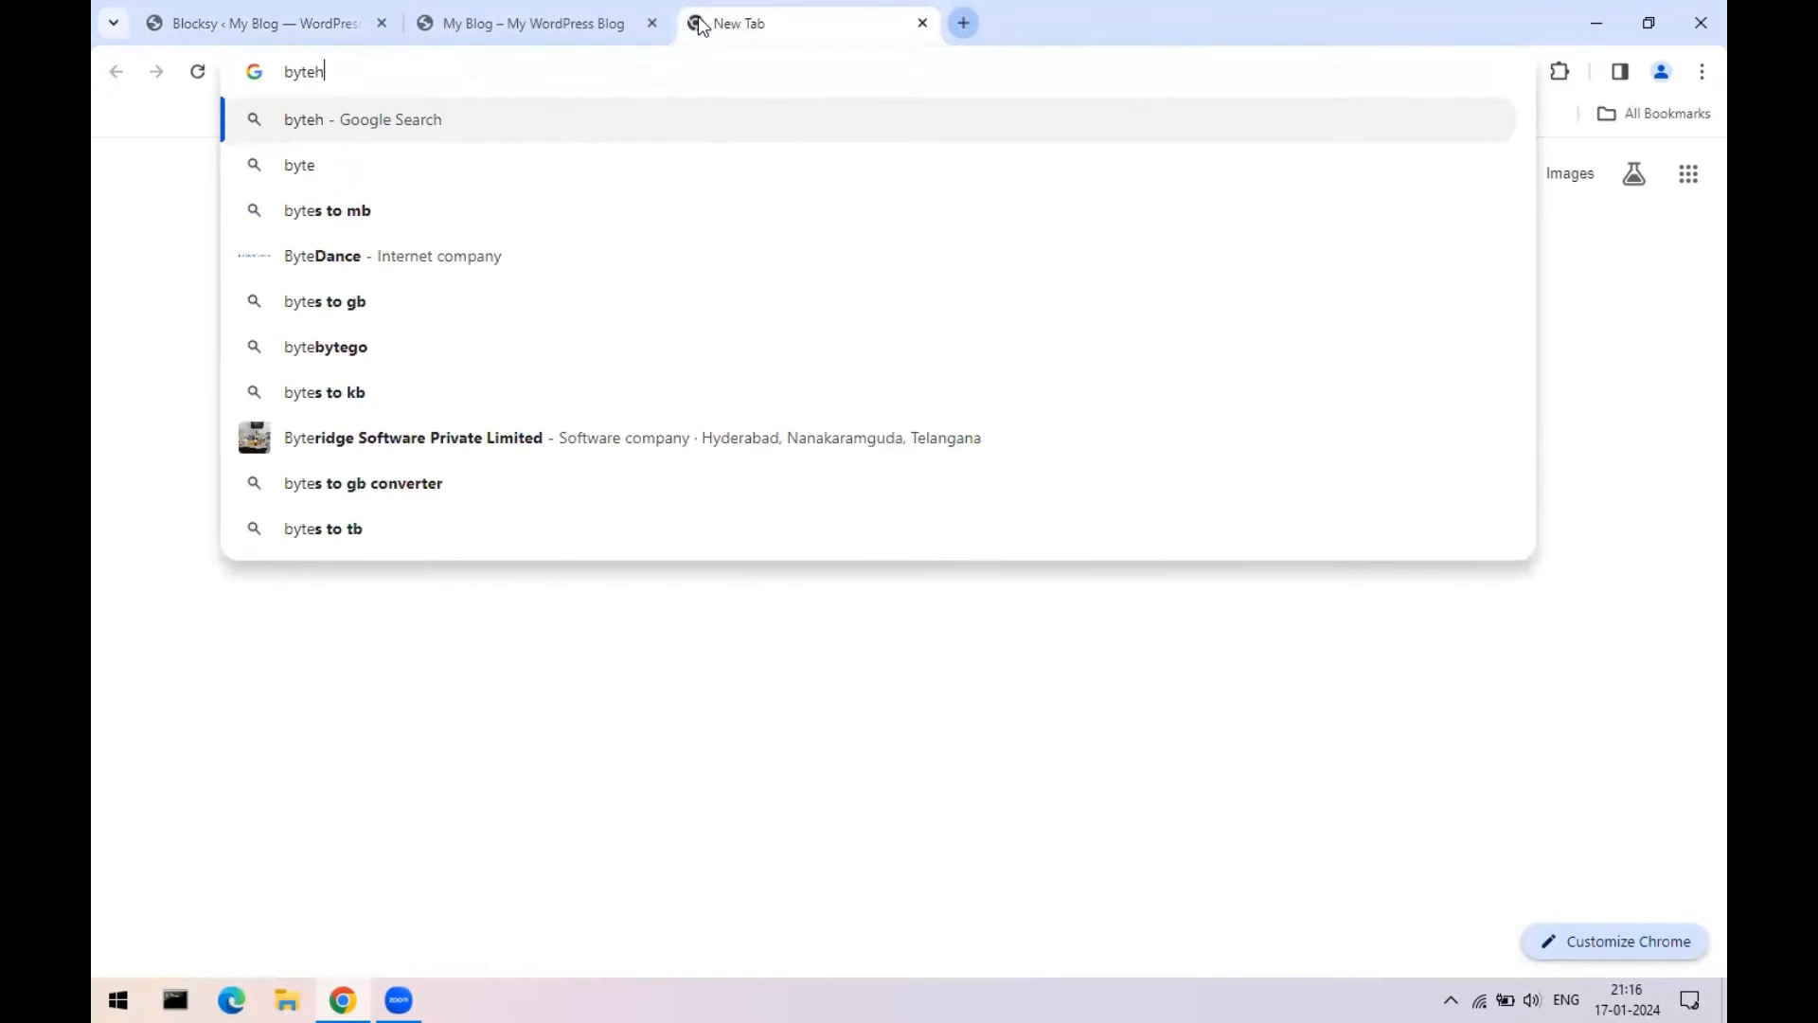
type("ost")
key("Return")
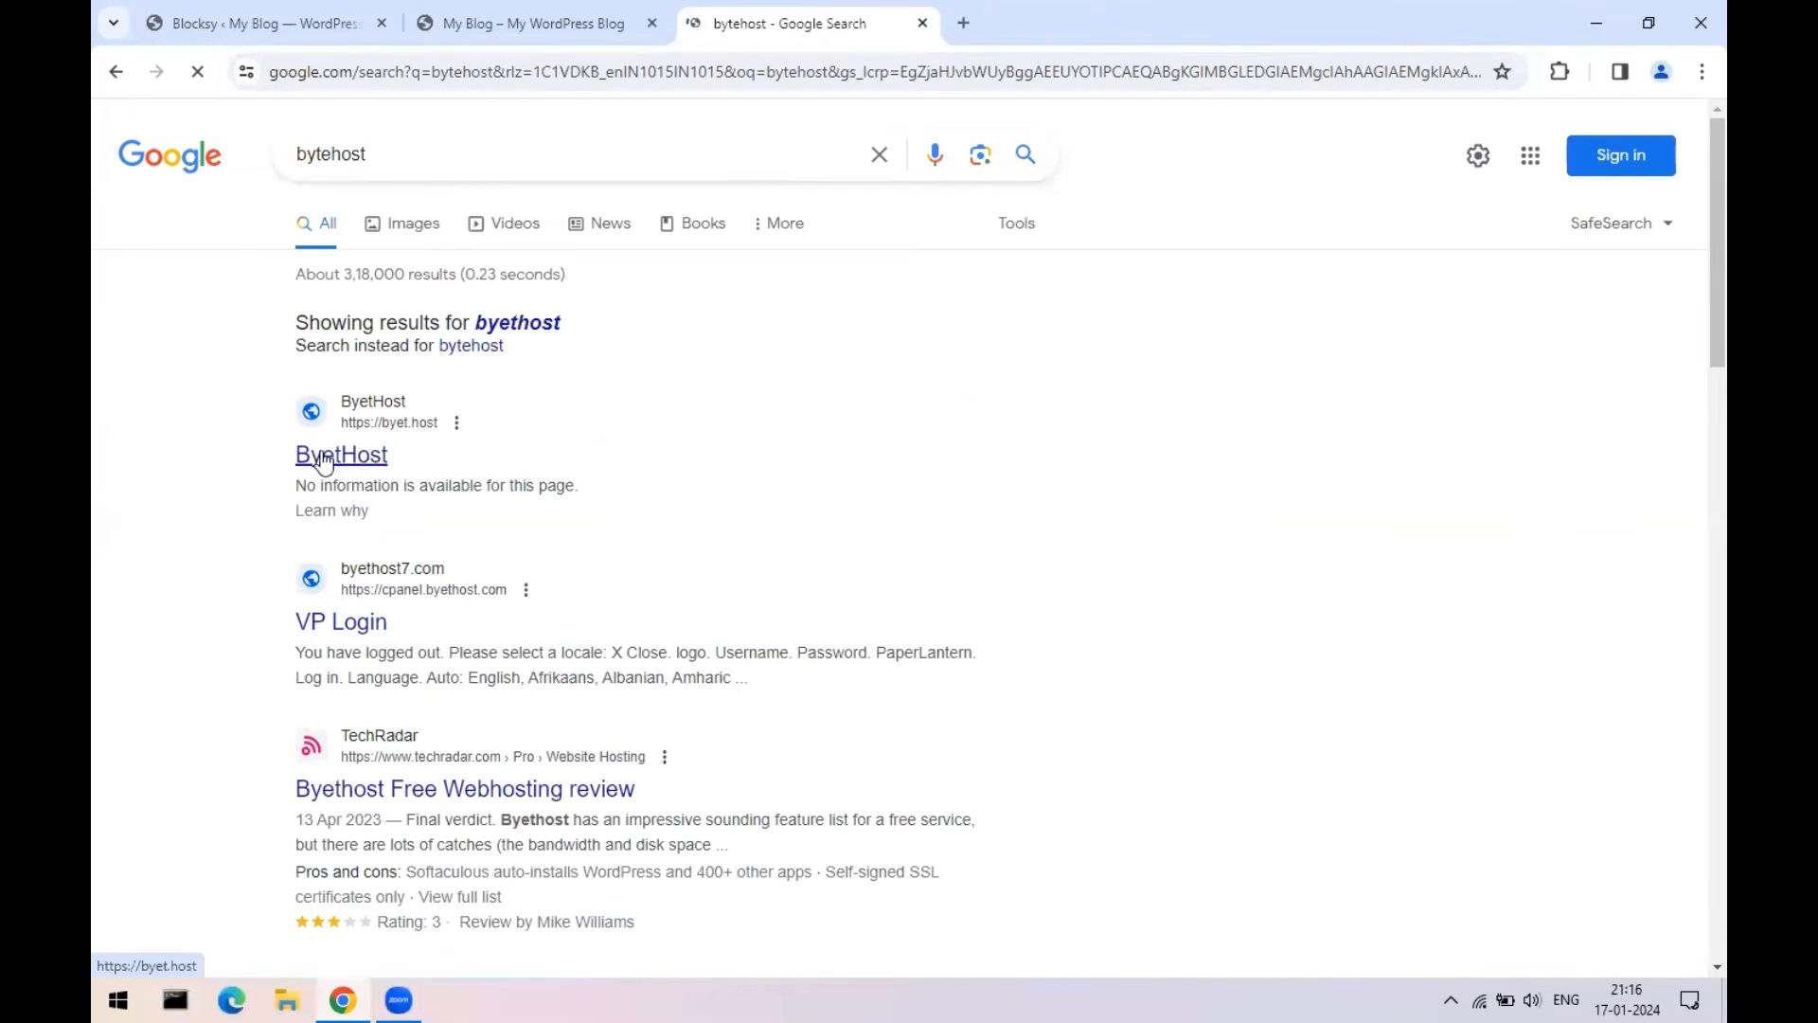
left_click(325, 461)
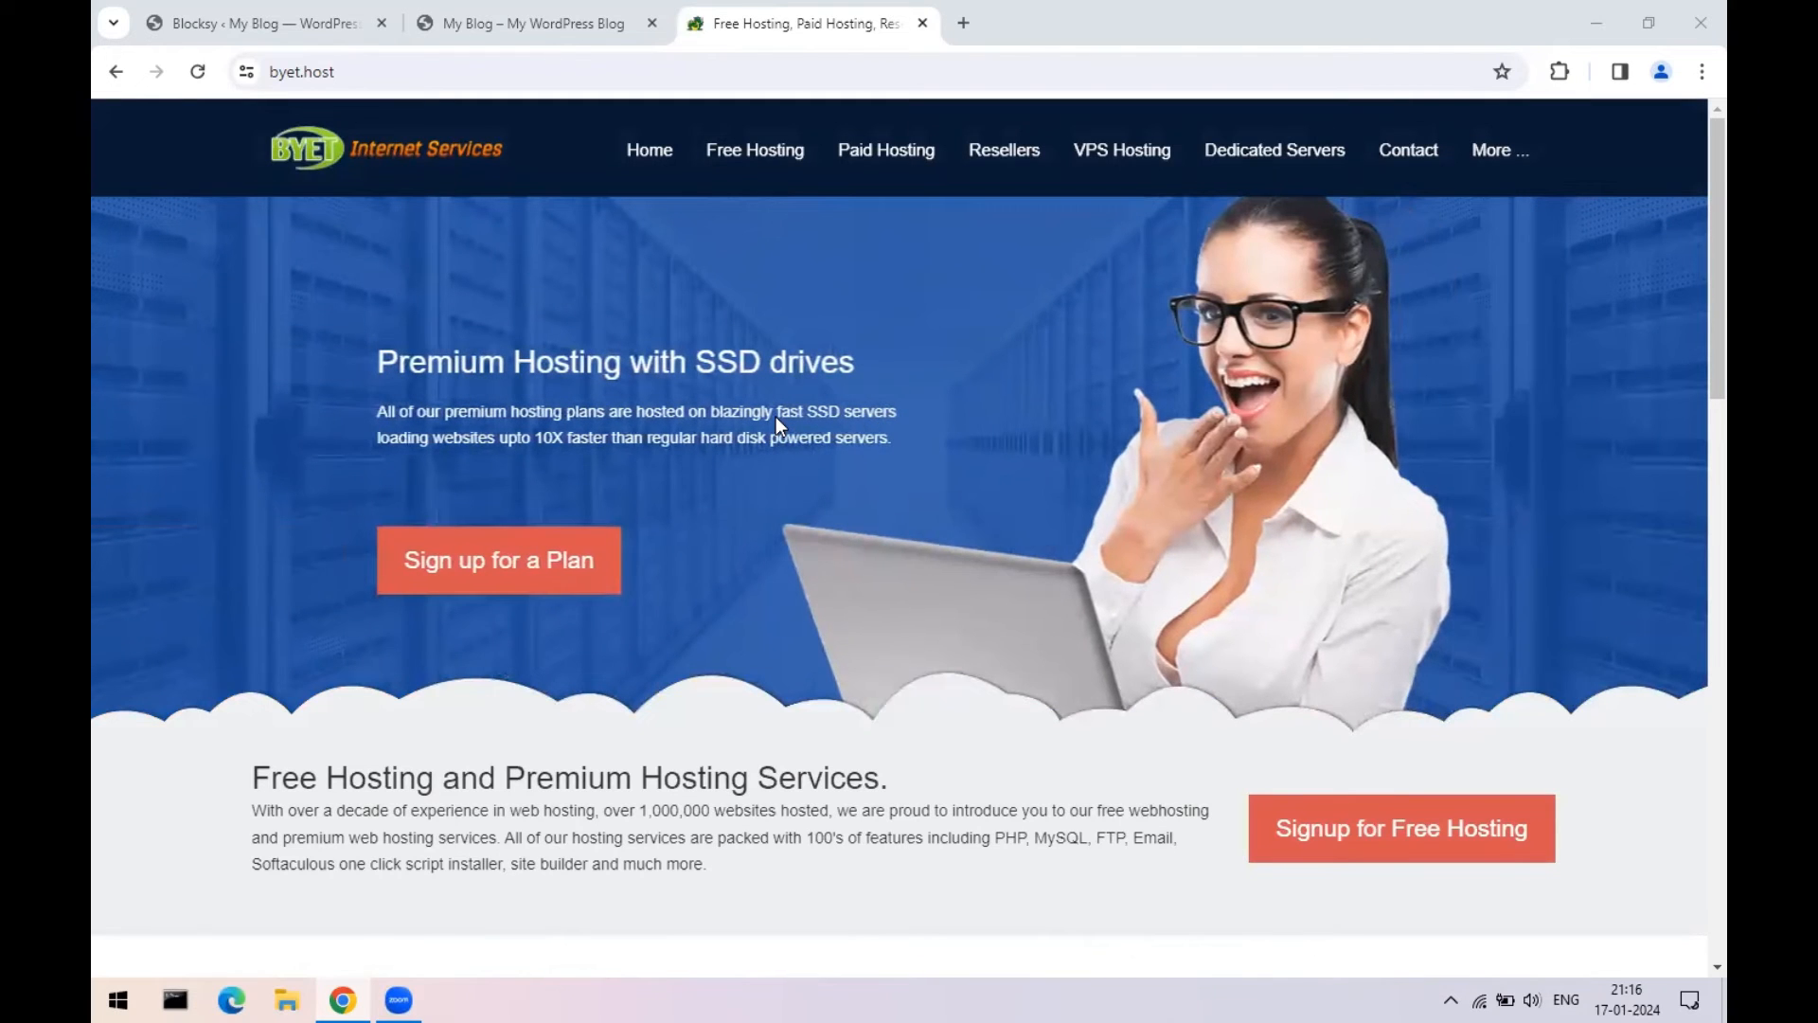
- Scroll through the byet.host free hosting home page, then bring up the Windows Start menu
left_click(755, 158)
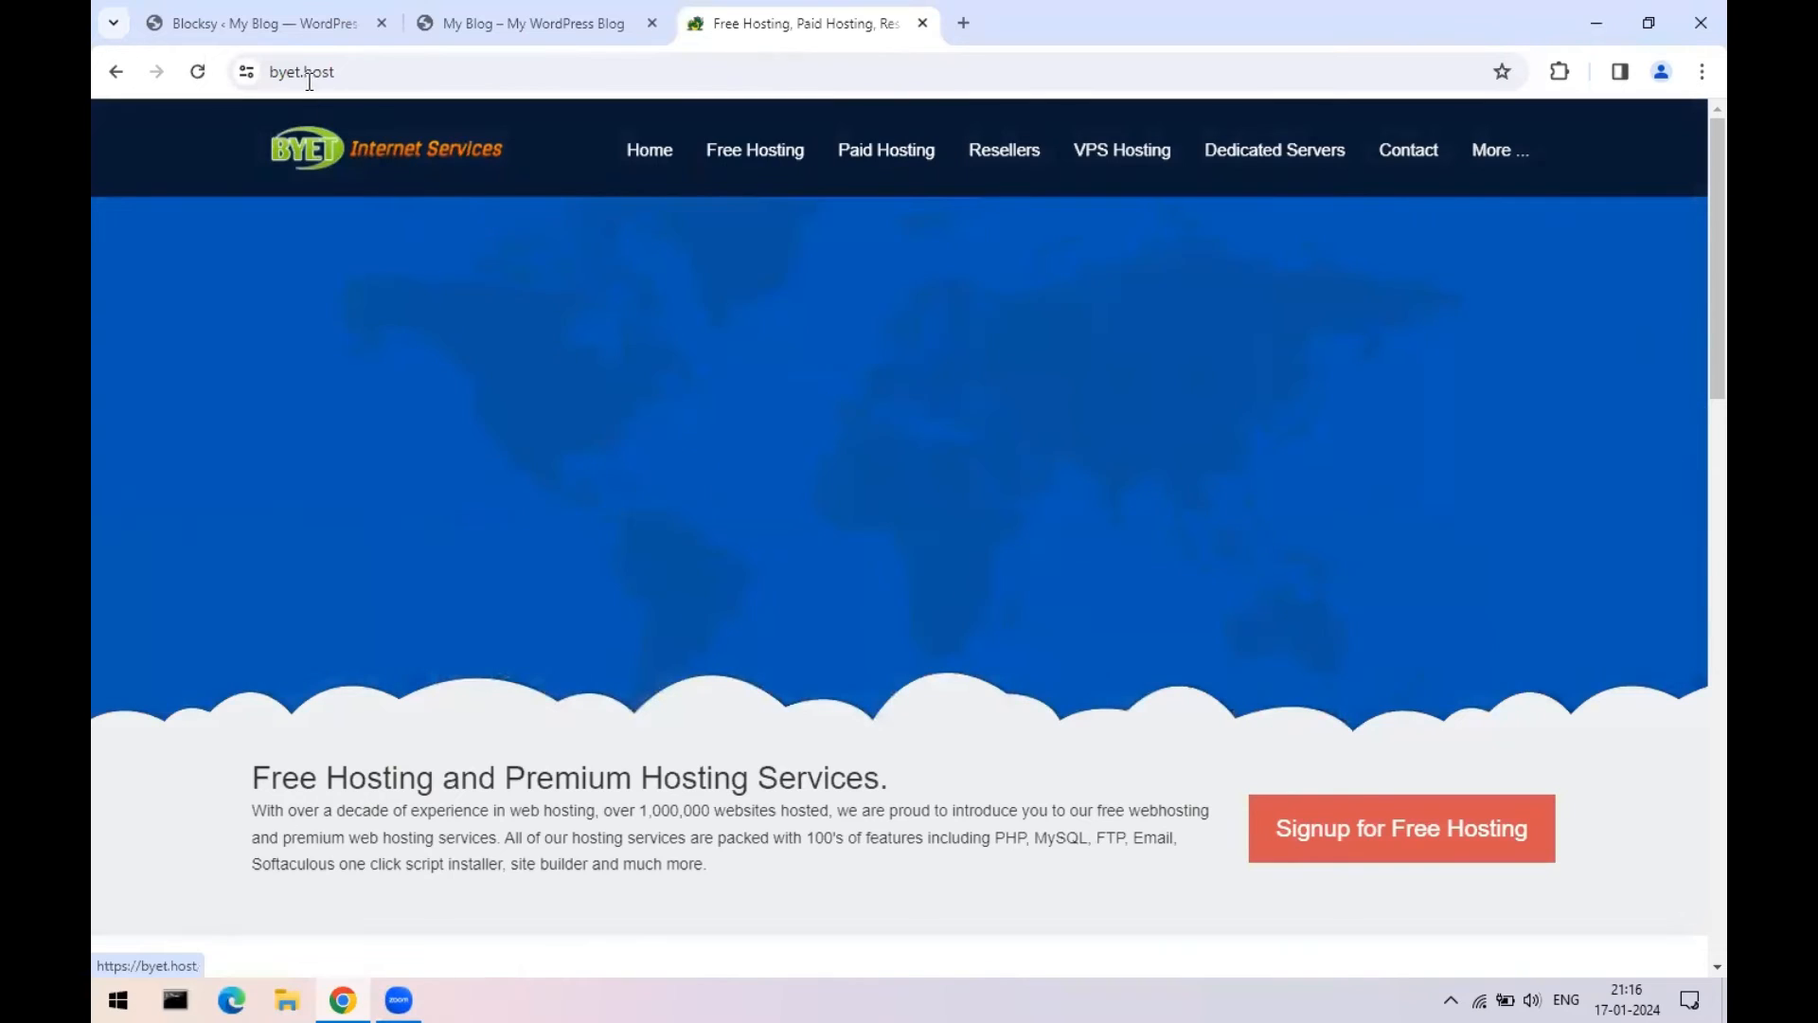
scroll(920, 402, "down", 10)
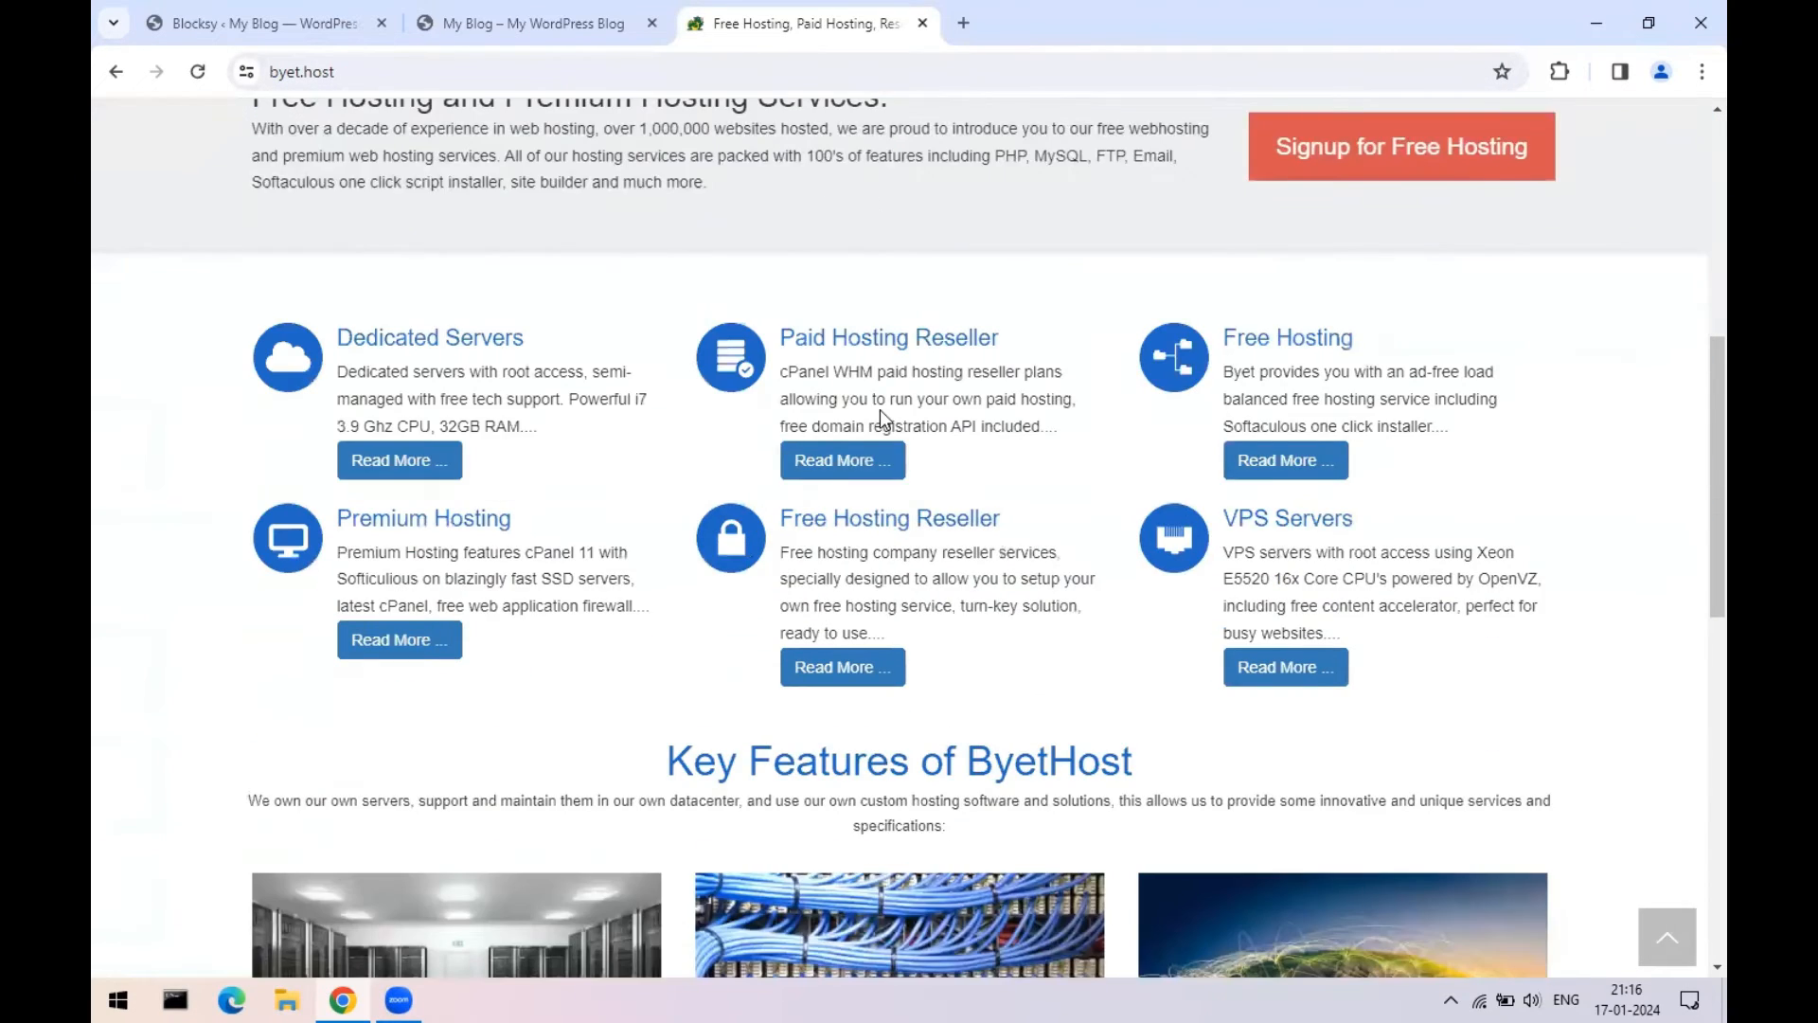
scroll(961, 440, "up", 3)
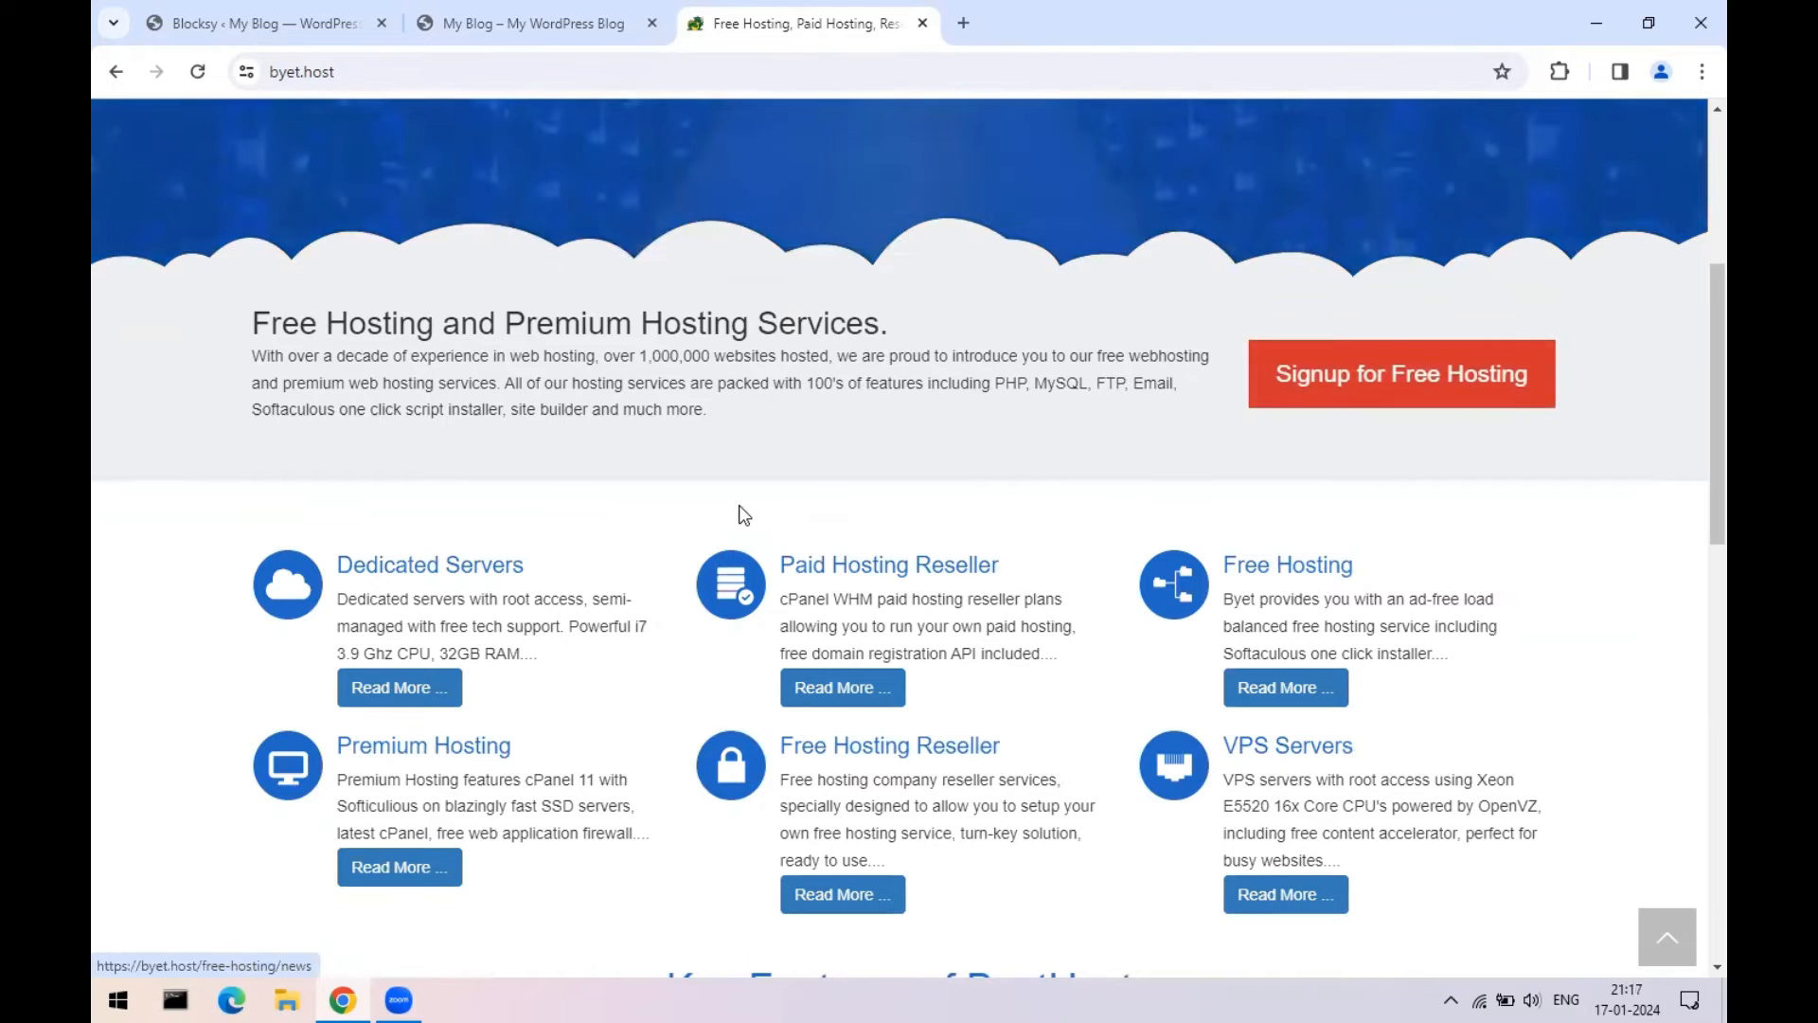
scroll(738, 507, "down", 5)
scroll(742, 511, "up", 6)
scroll(738, 508, "up", 3)
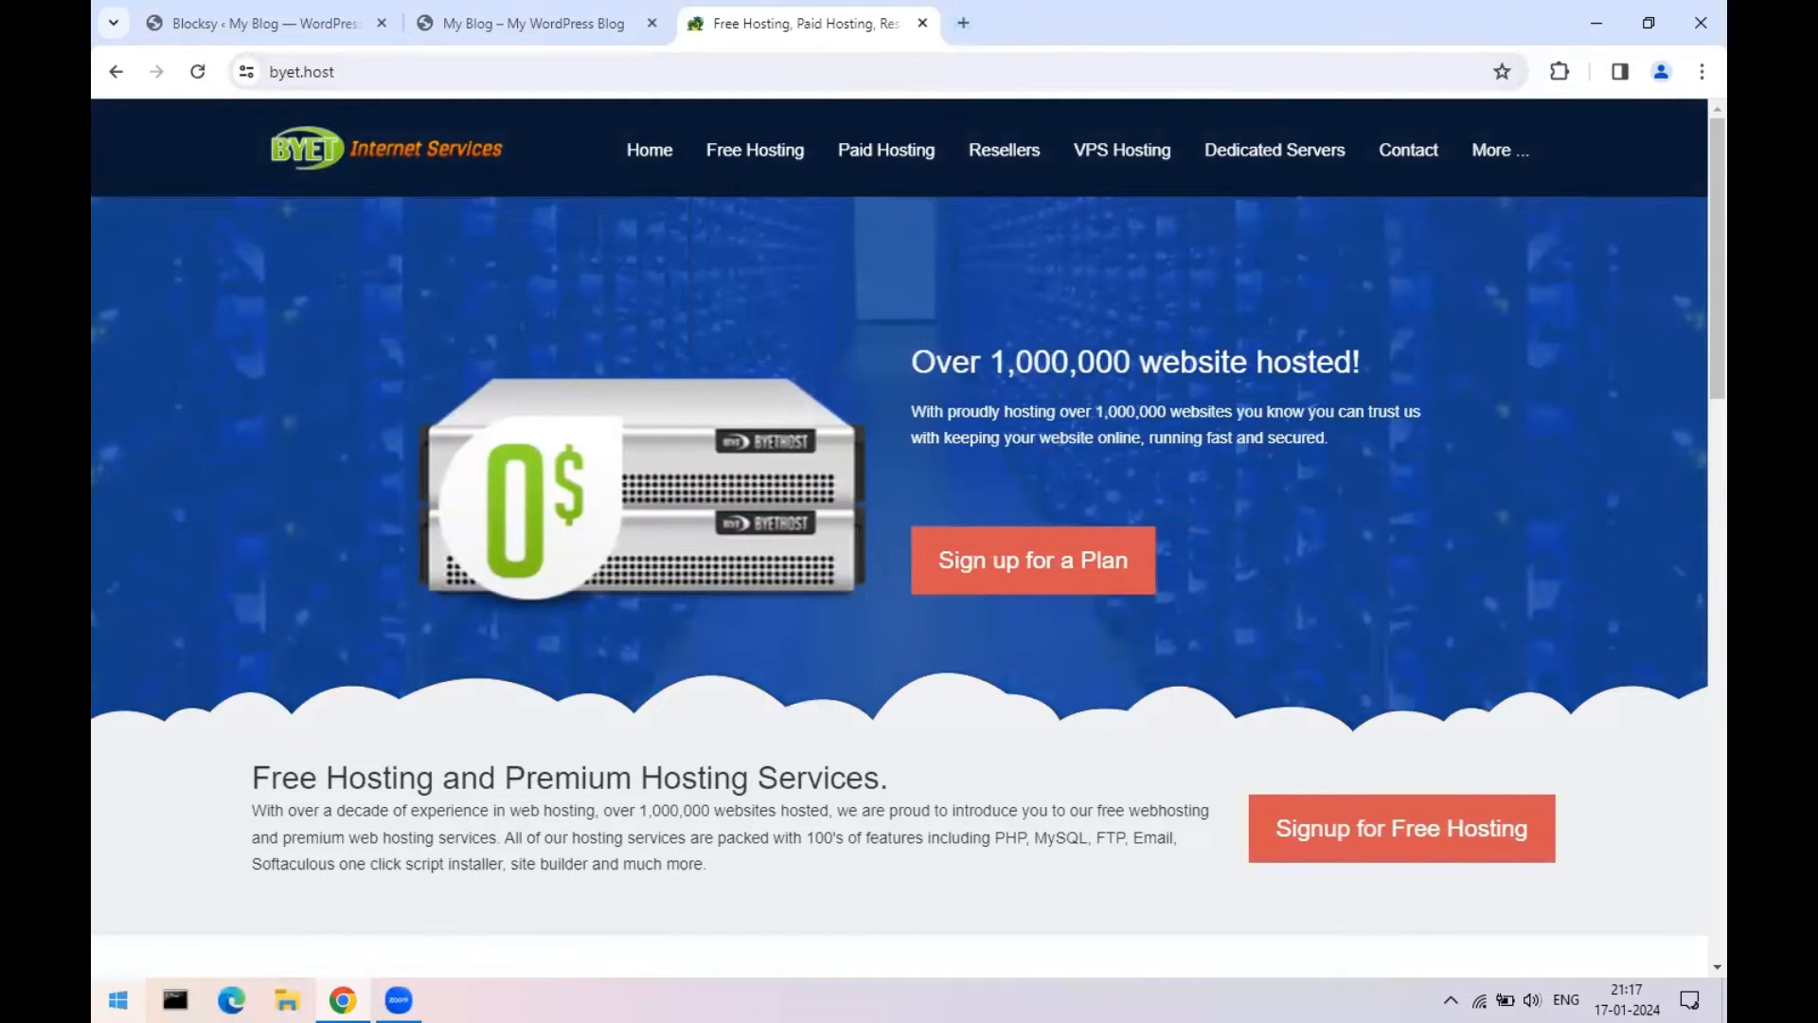
left_click(117, 1000)
- Launch Notepad and write abc.com with test.abc.com below it, fixing the 'coom' typo
type("notepad")
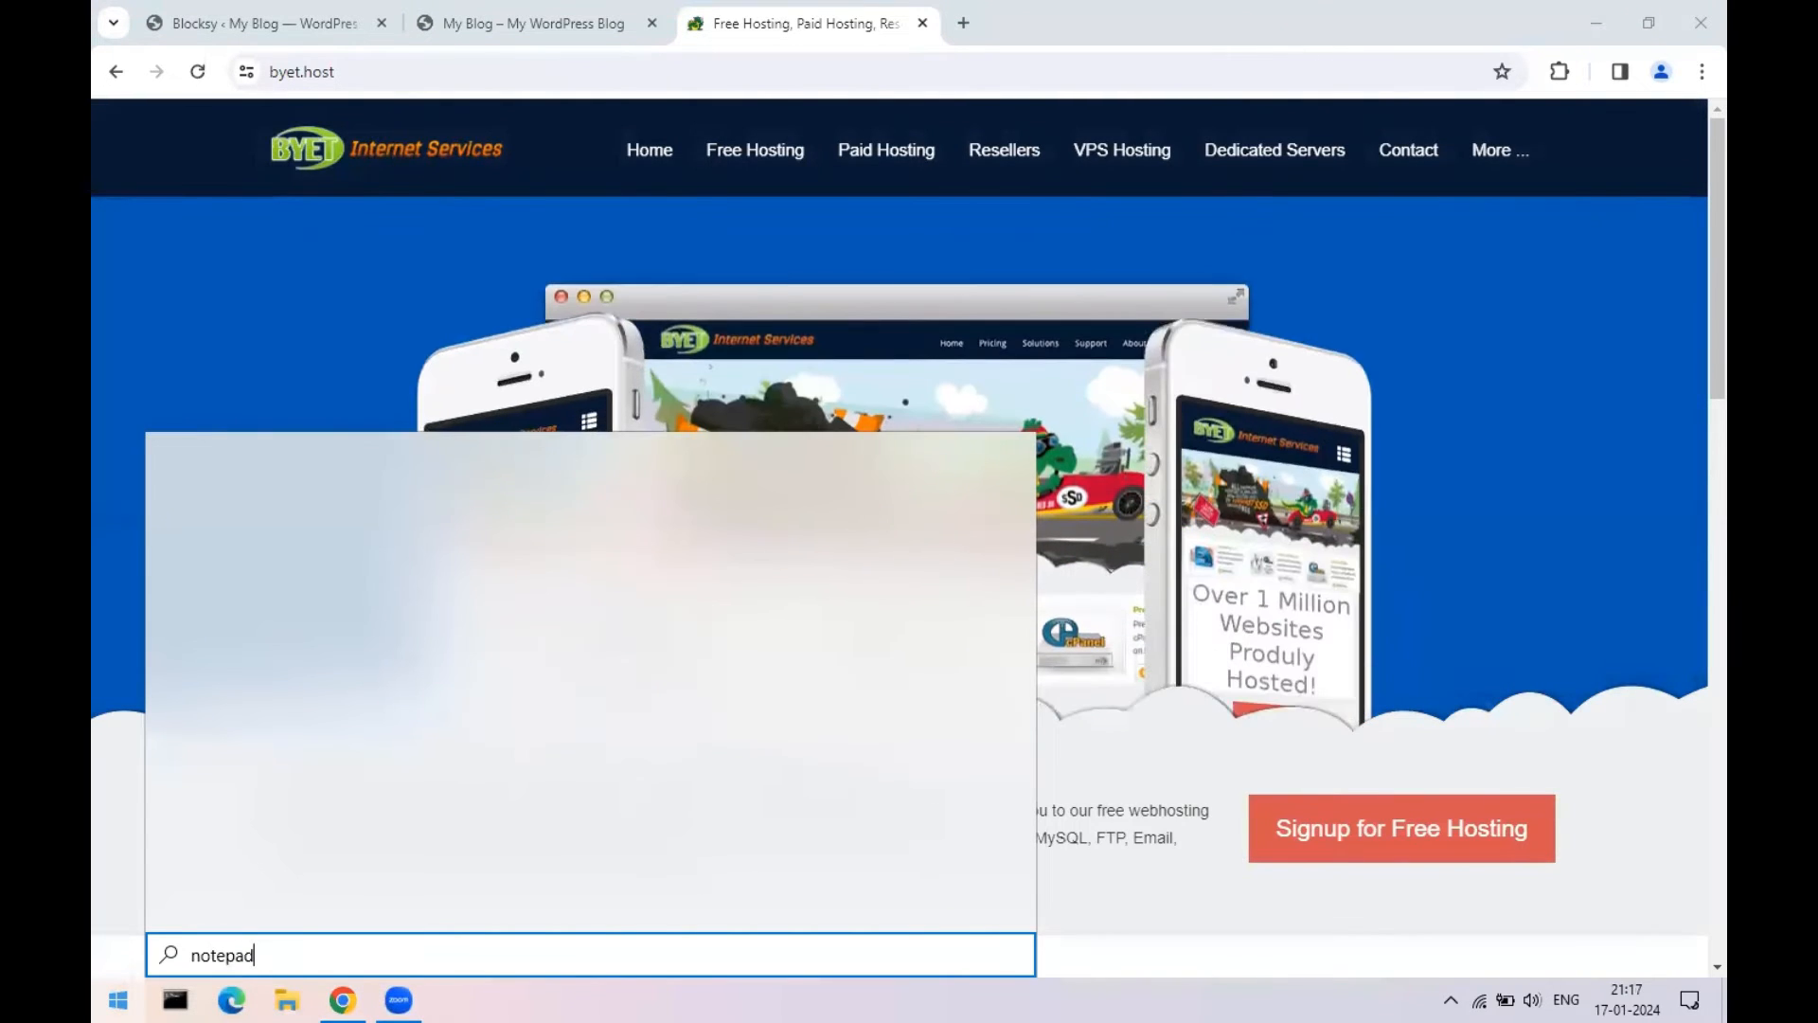
key("Return")
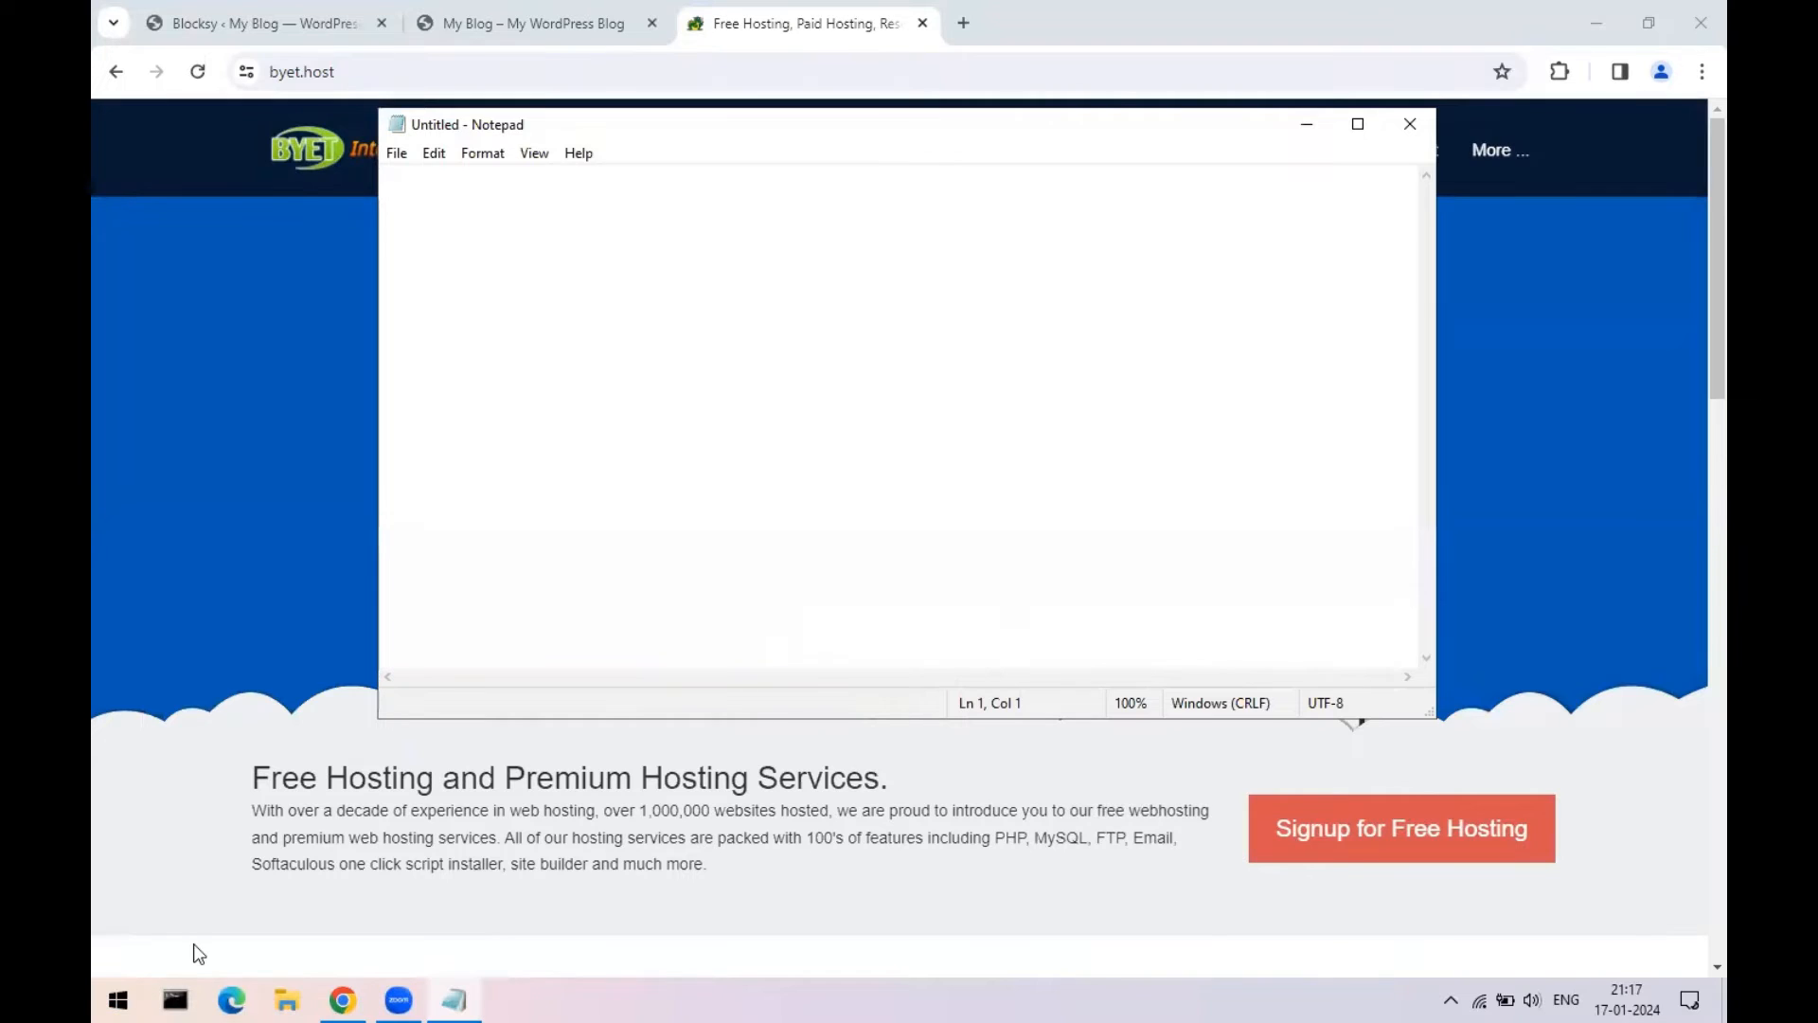
type("abc.com")
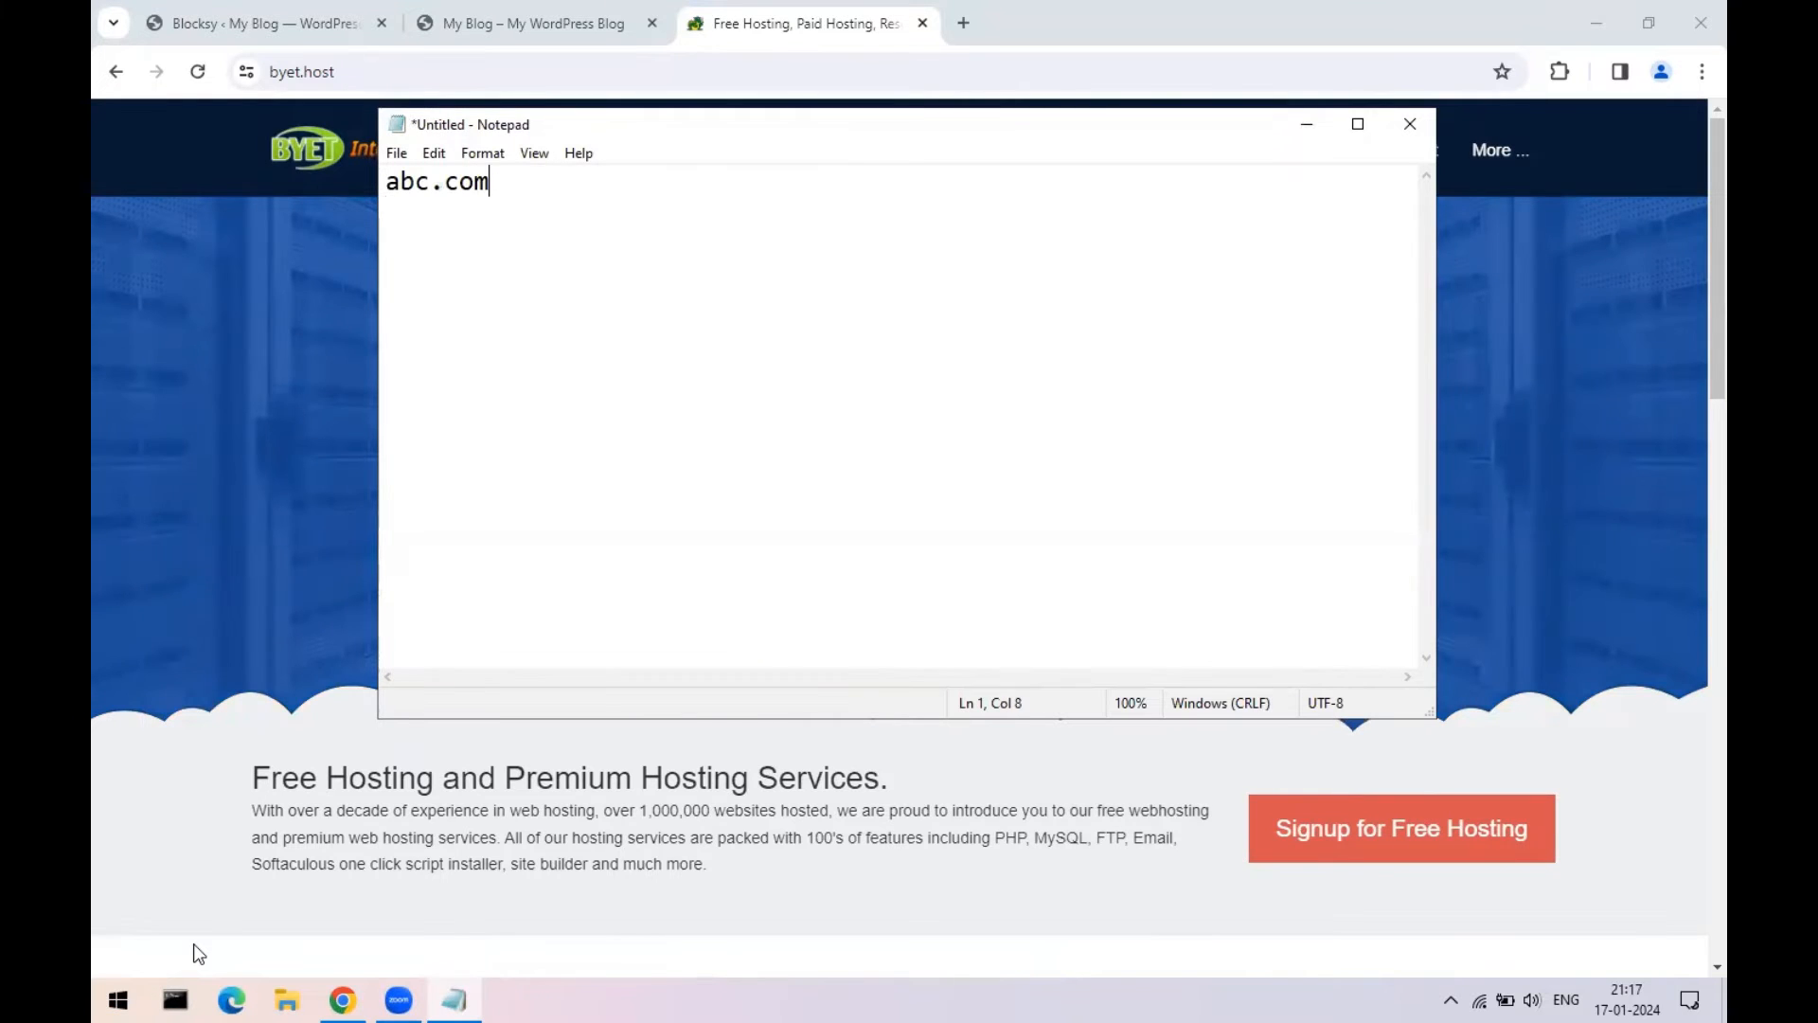
key("Return")
key("Return")
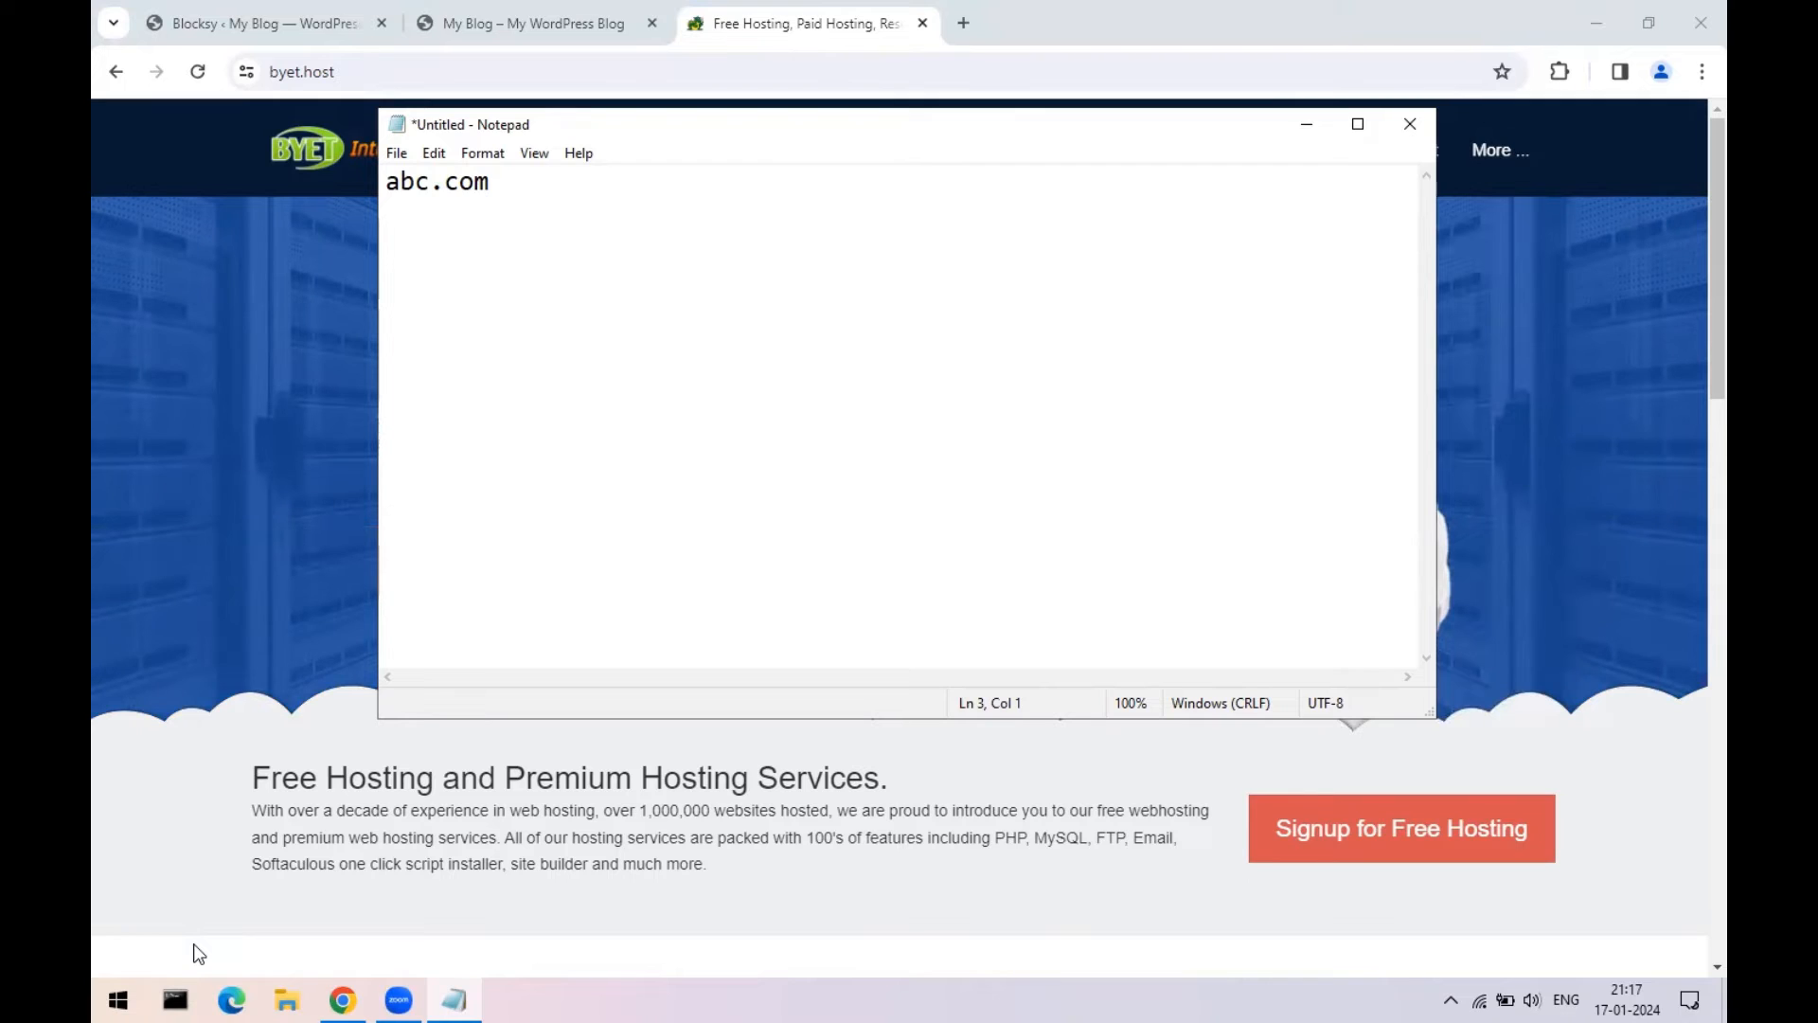
type("test")
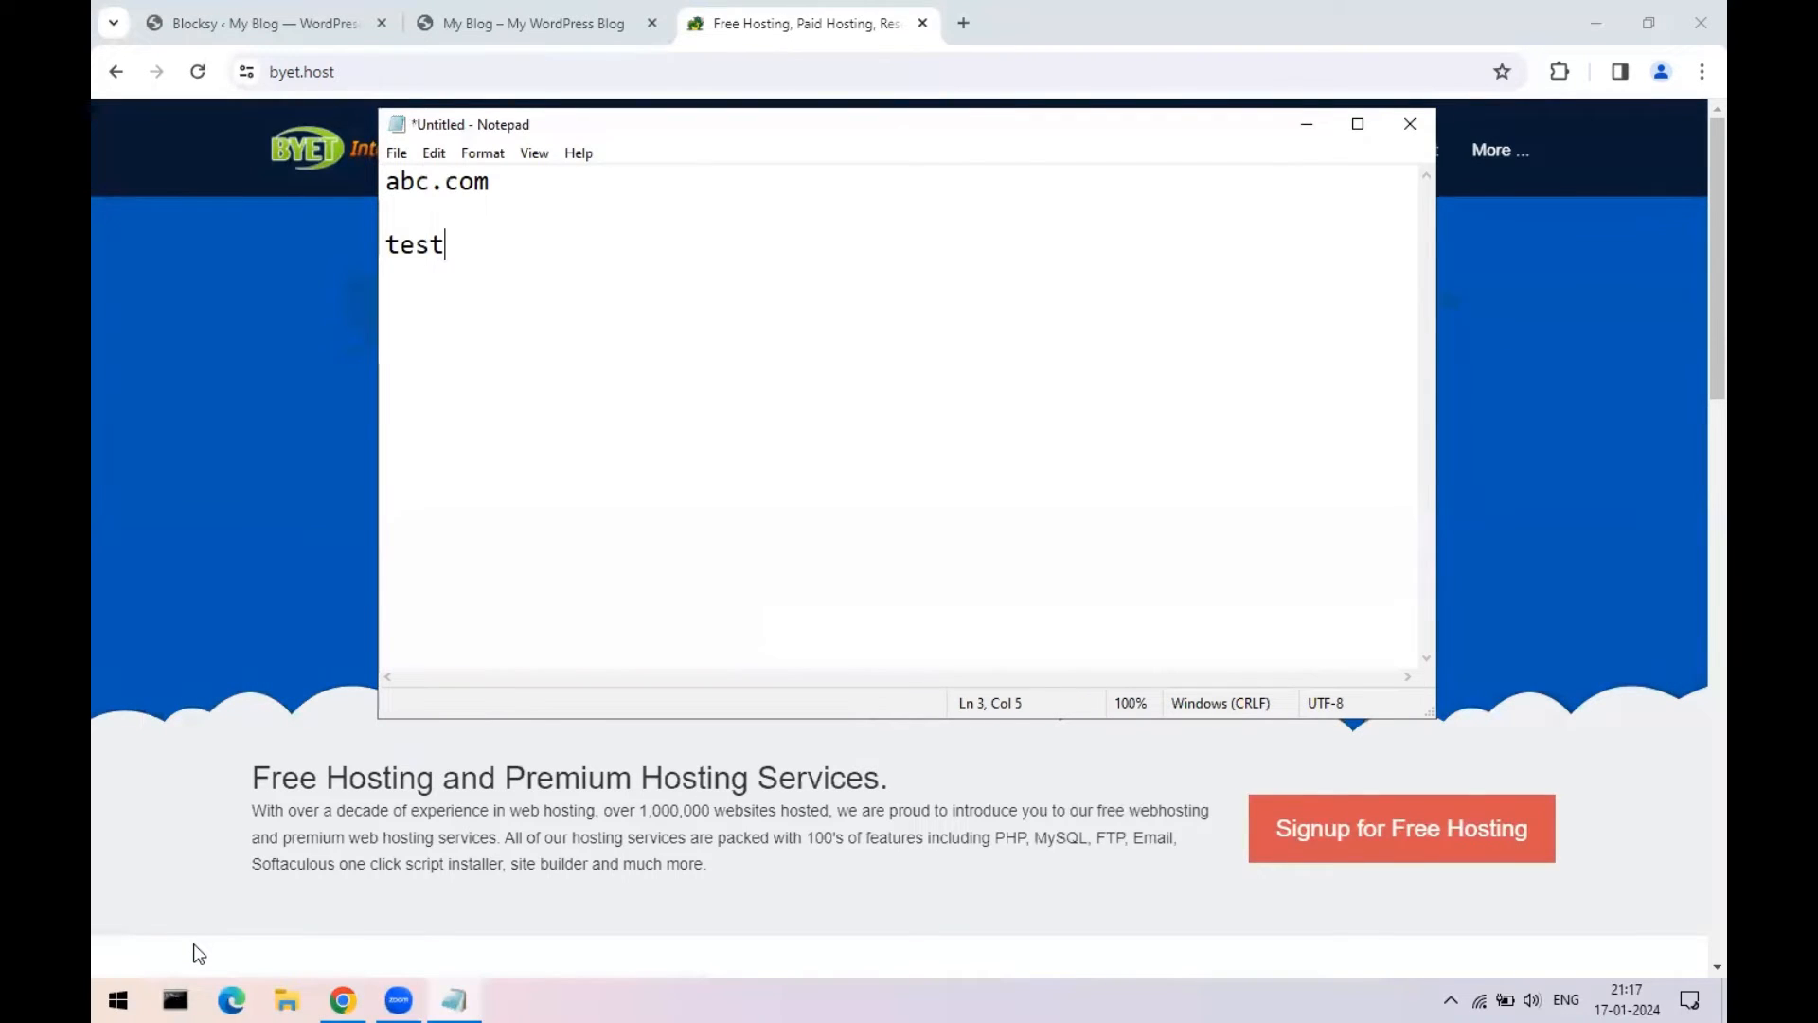
type(".abc.coom")
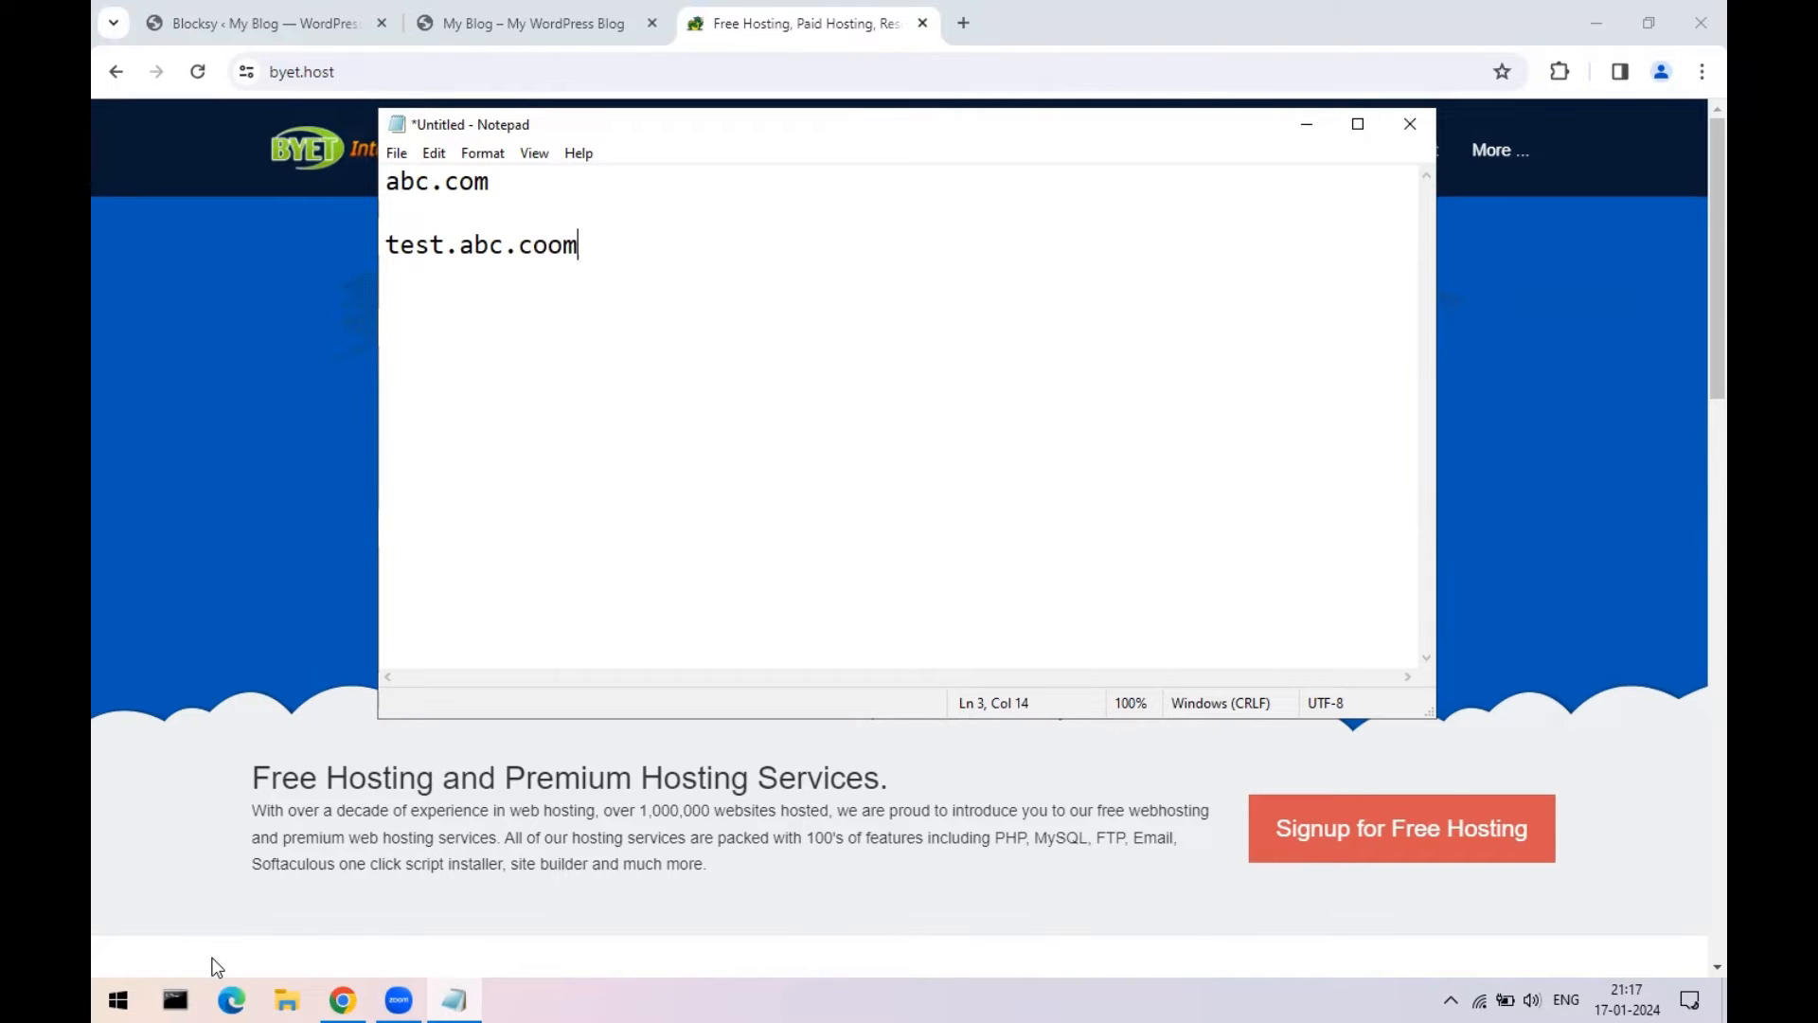
key("Left")
key("BackSpace")
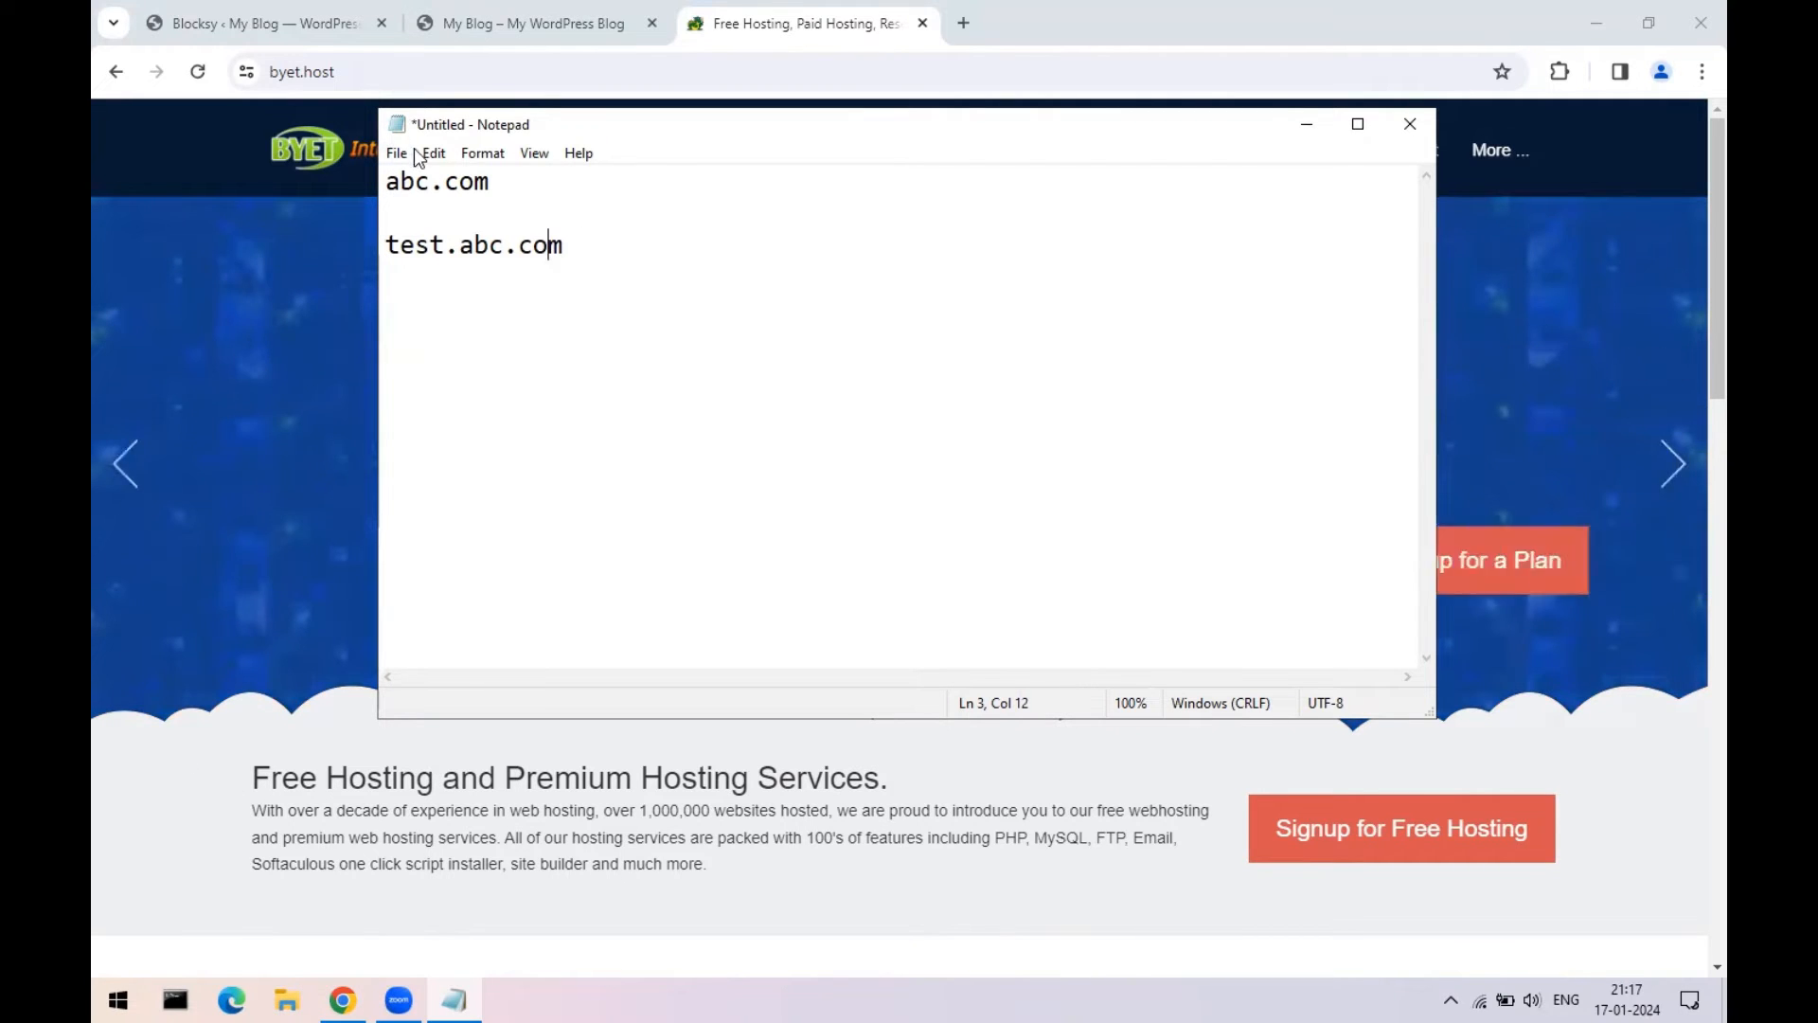
- Highlight 'test' as the subdomain and 'abc.com' as the main domain, then discard the note
left_click(449, 239)
left_click(414, 259)
left_click_drag(450, 237, 370, 235)
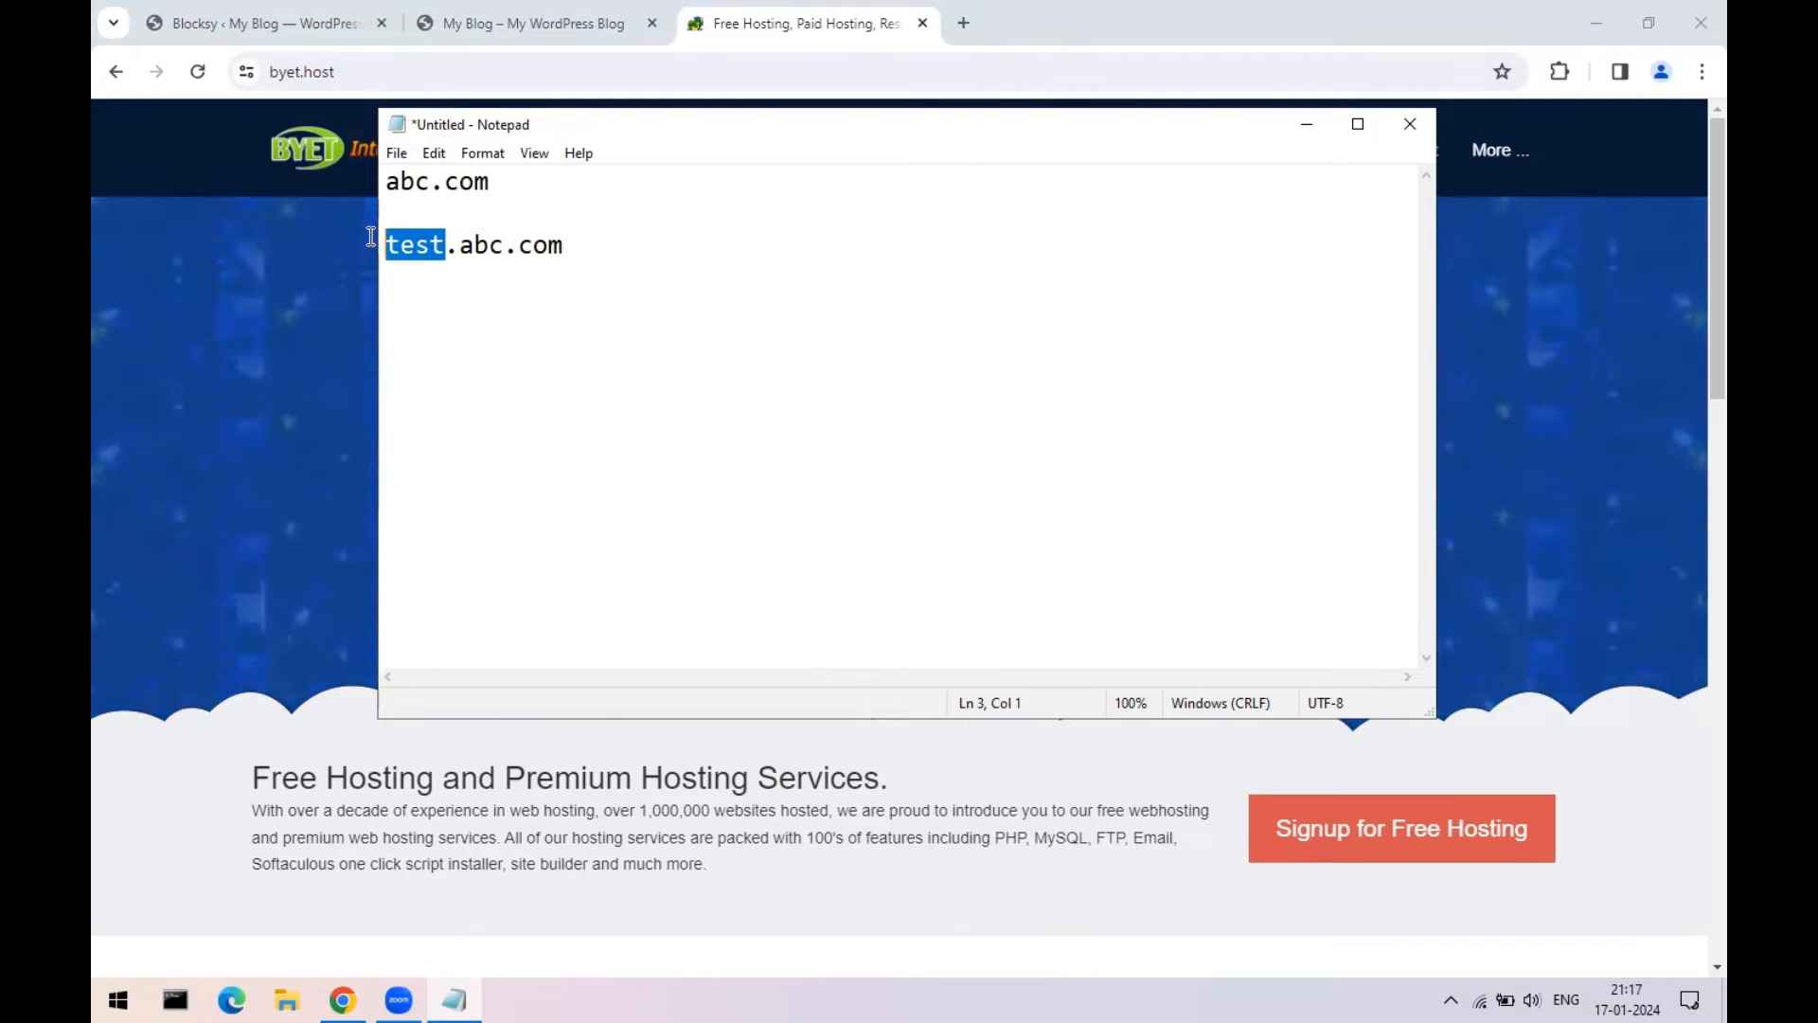
left_click(411, 290)
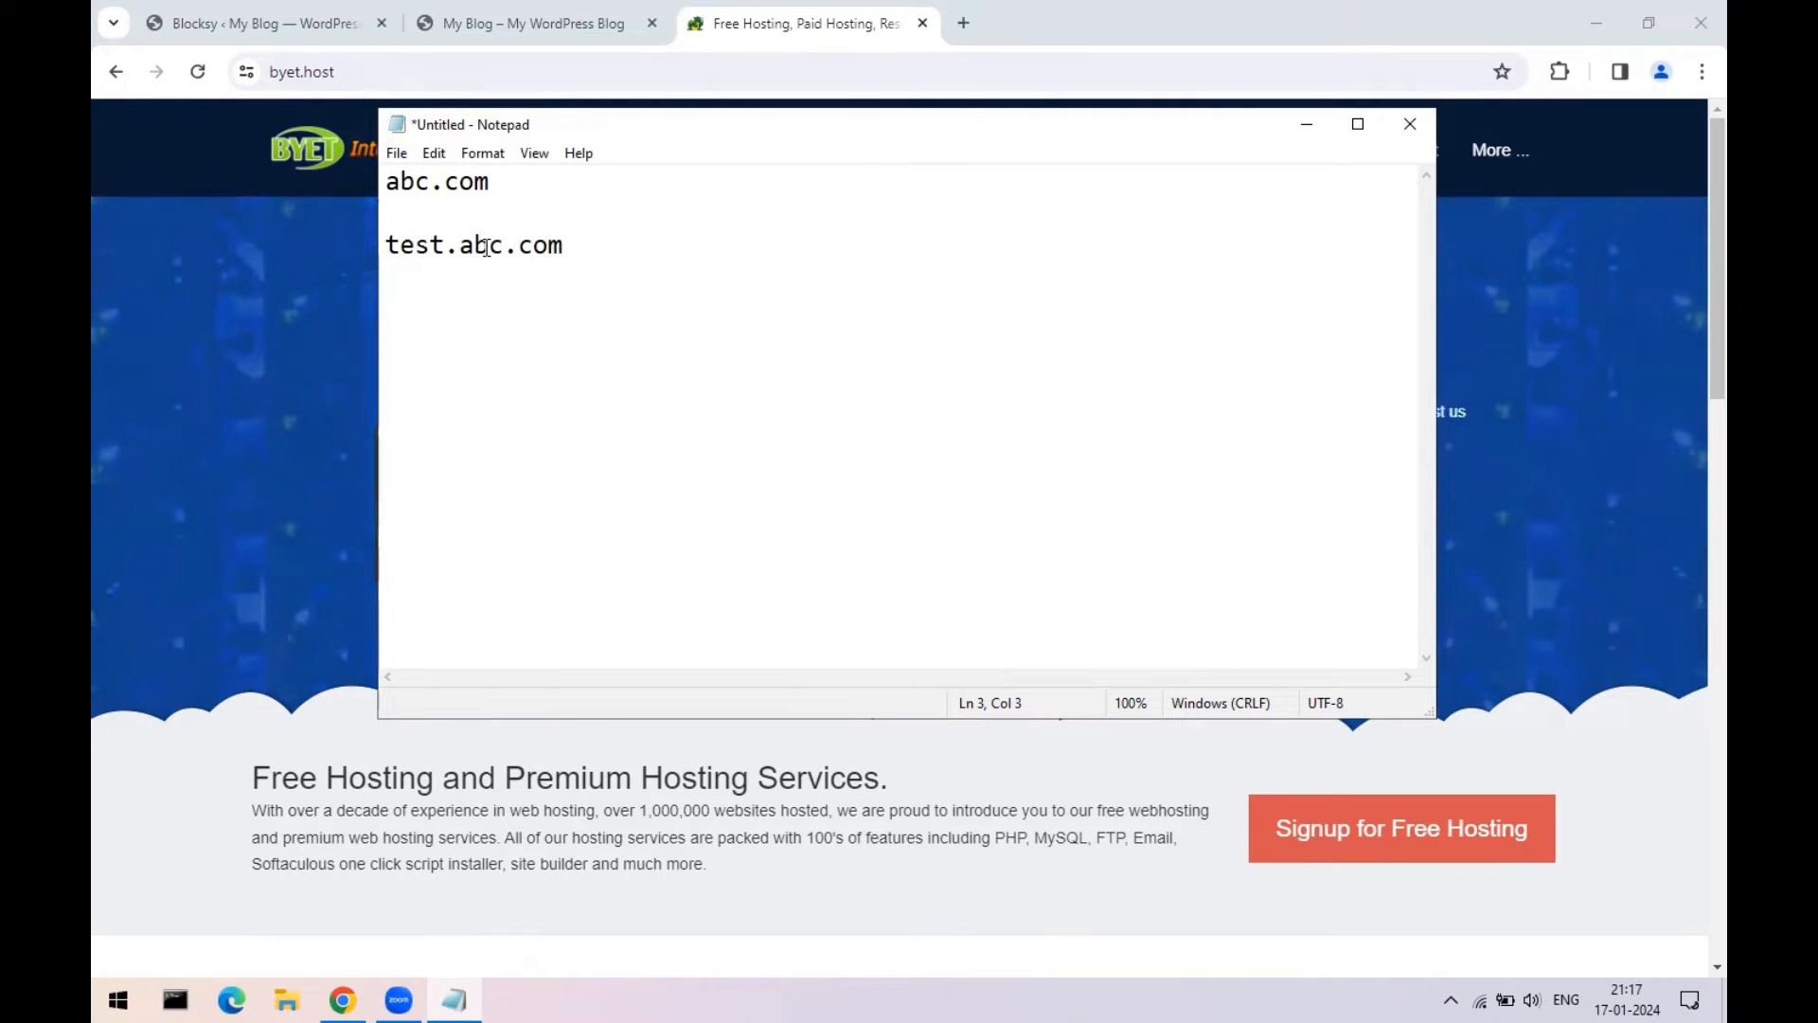
left_click_drag(489, 181, 374, 185)
left_click(385, 244)
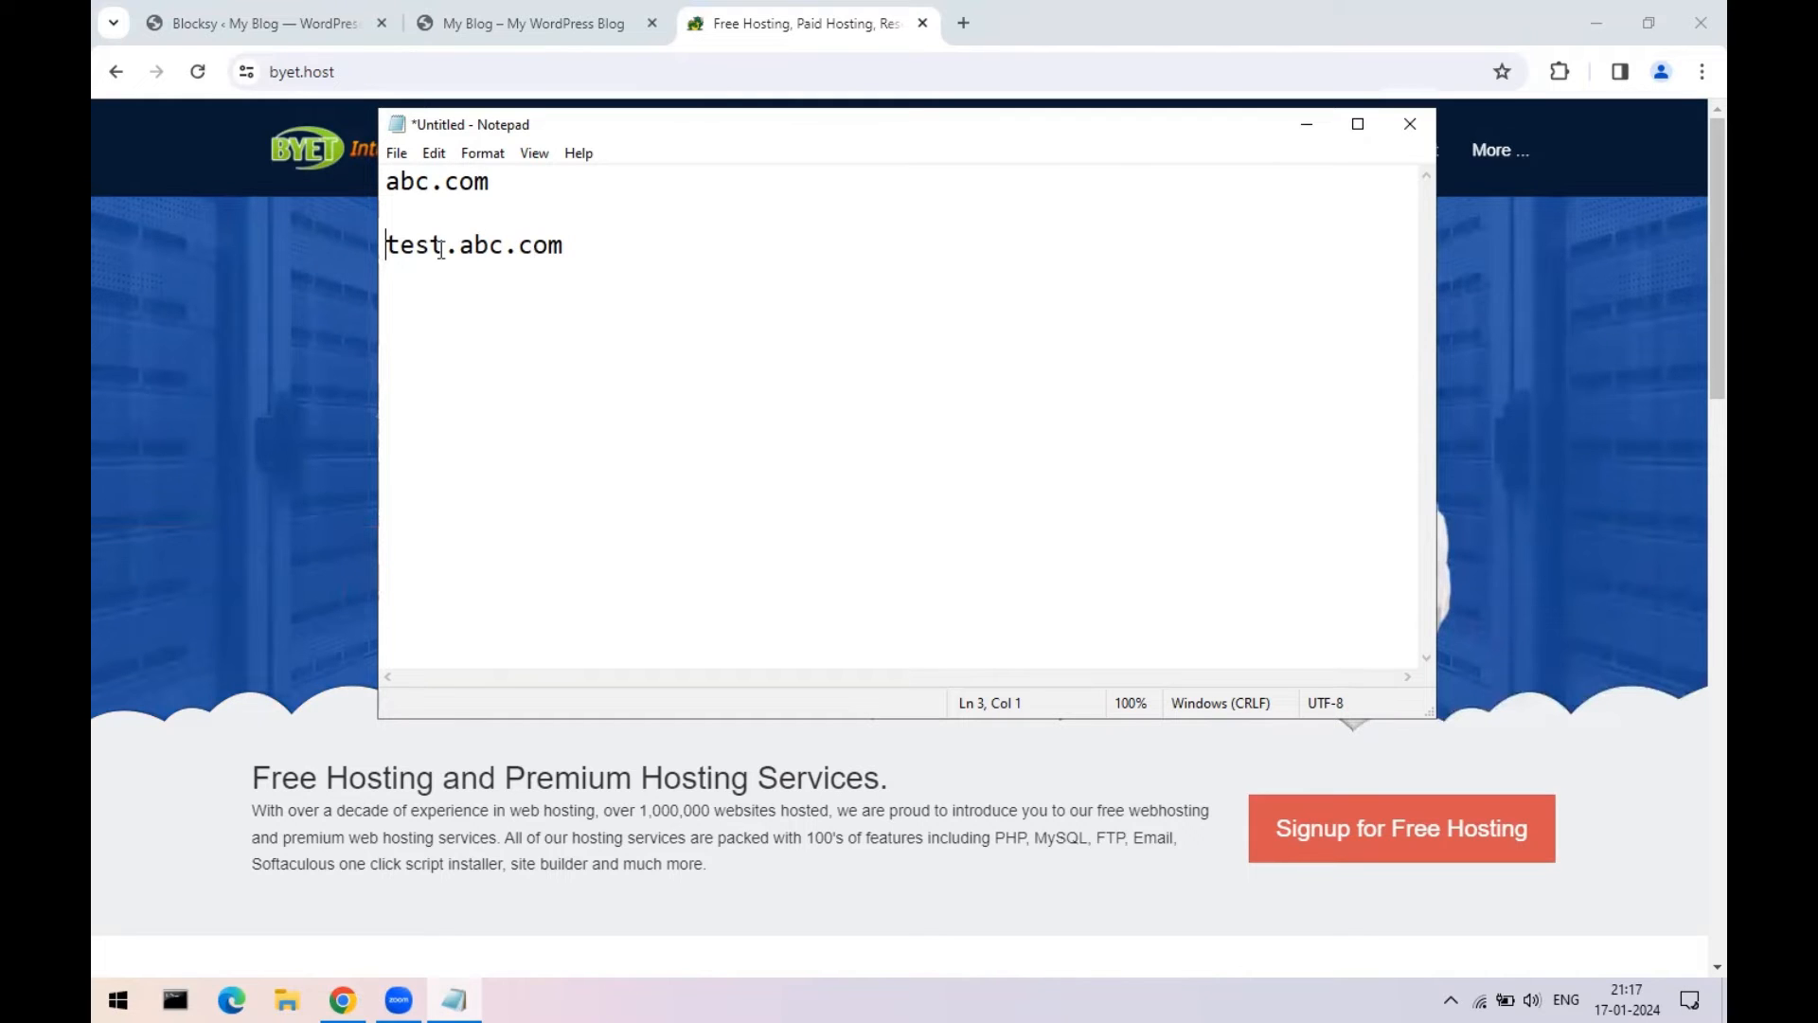
left_click(1411, 126)
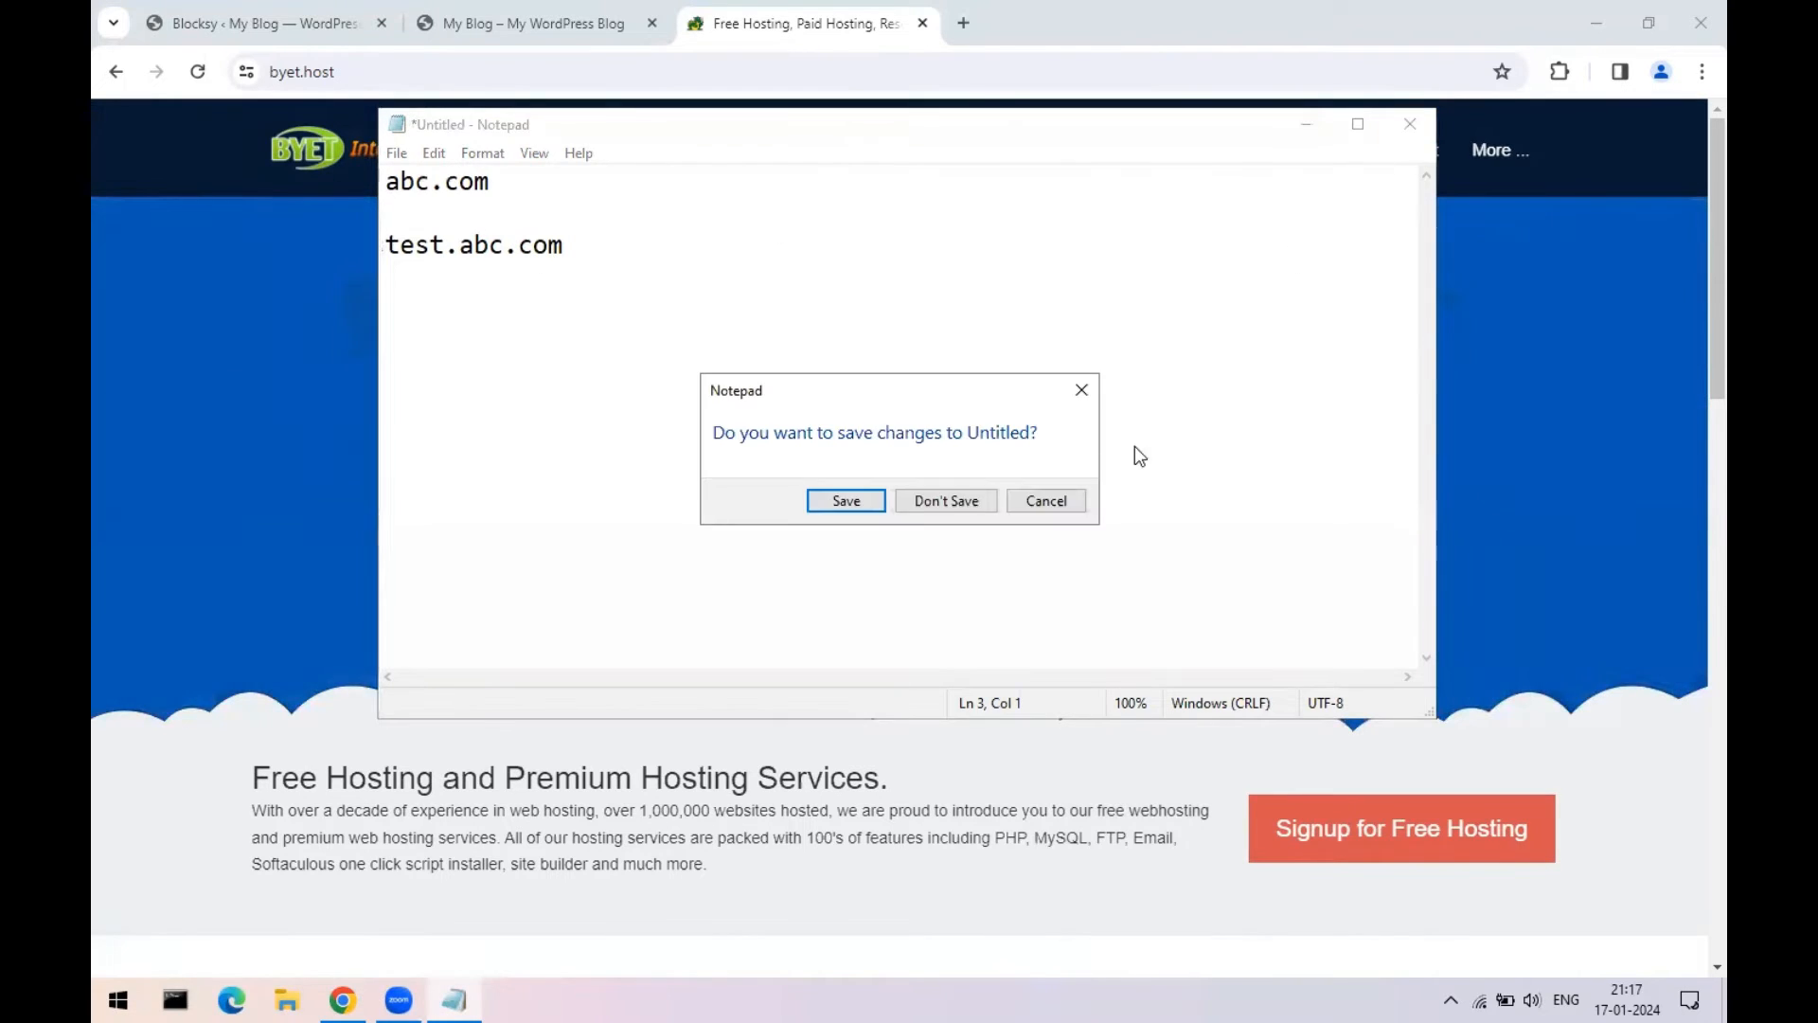
left_click(947, 501)
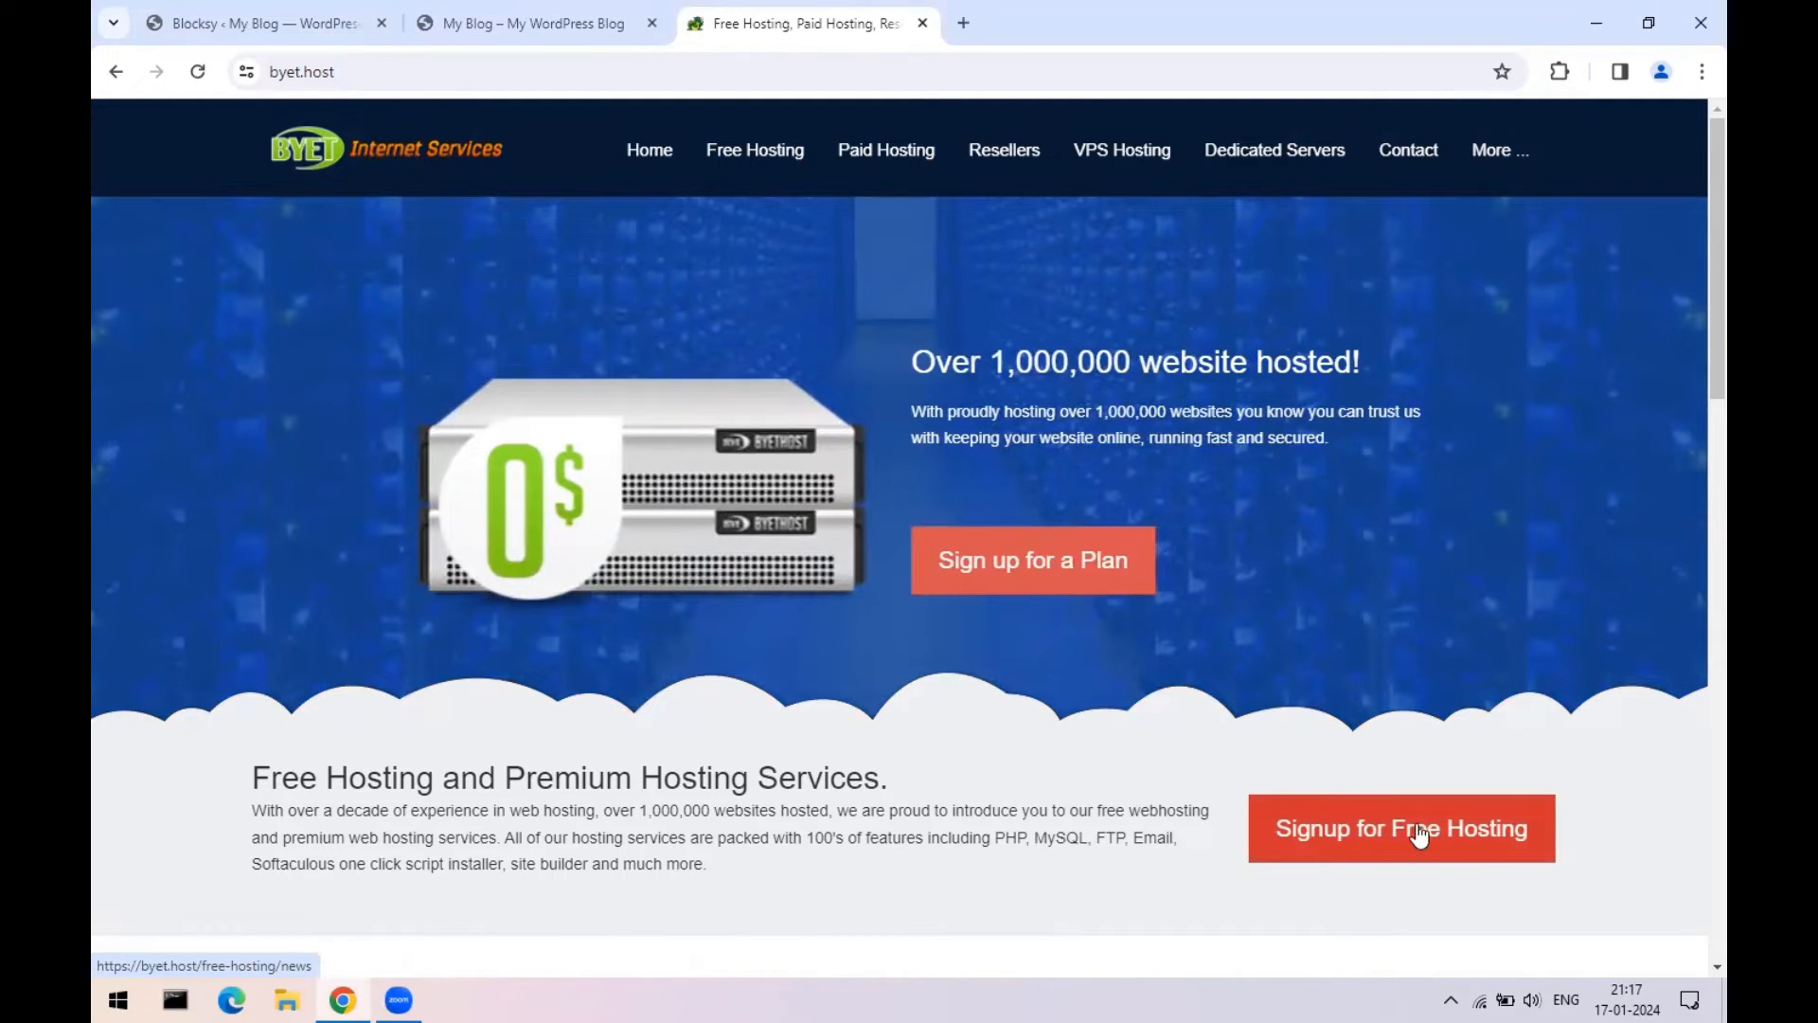
- Review ByetHost's free signup form fields and Site Category list, then close that tab
left_click(1418, 834)
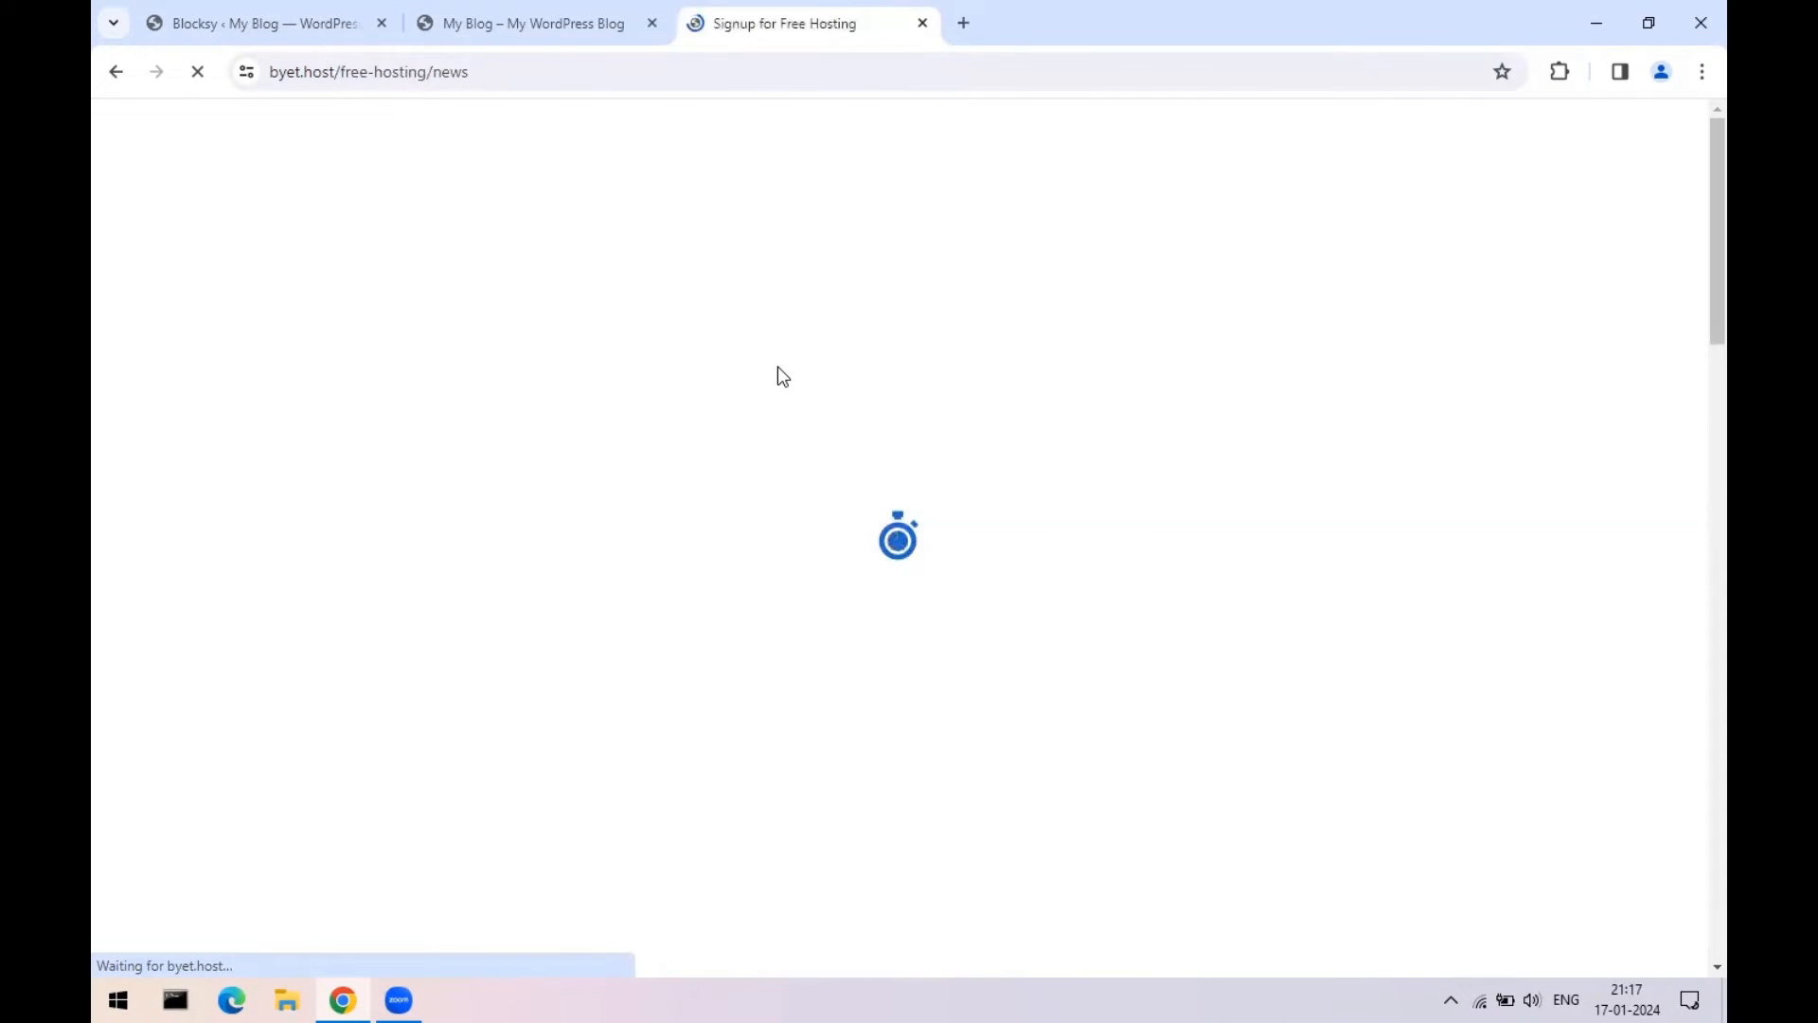
left_click(891, 534)
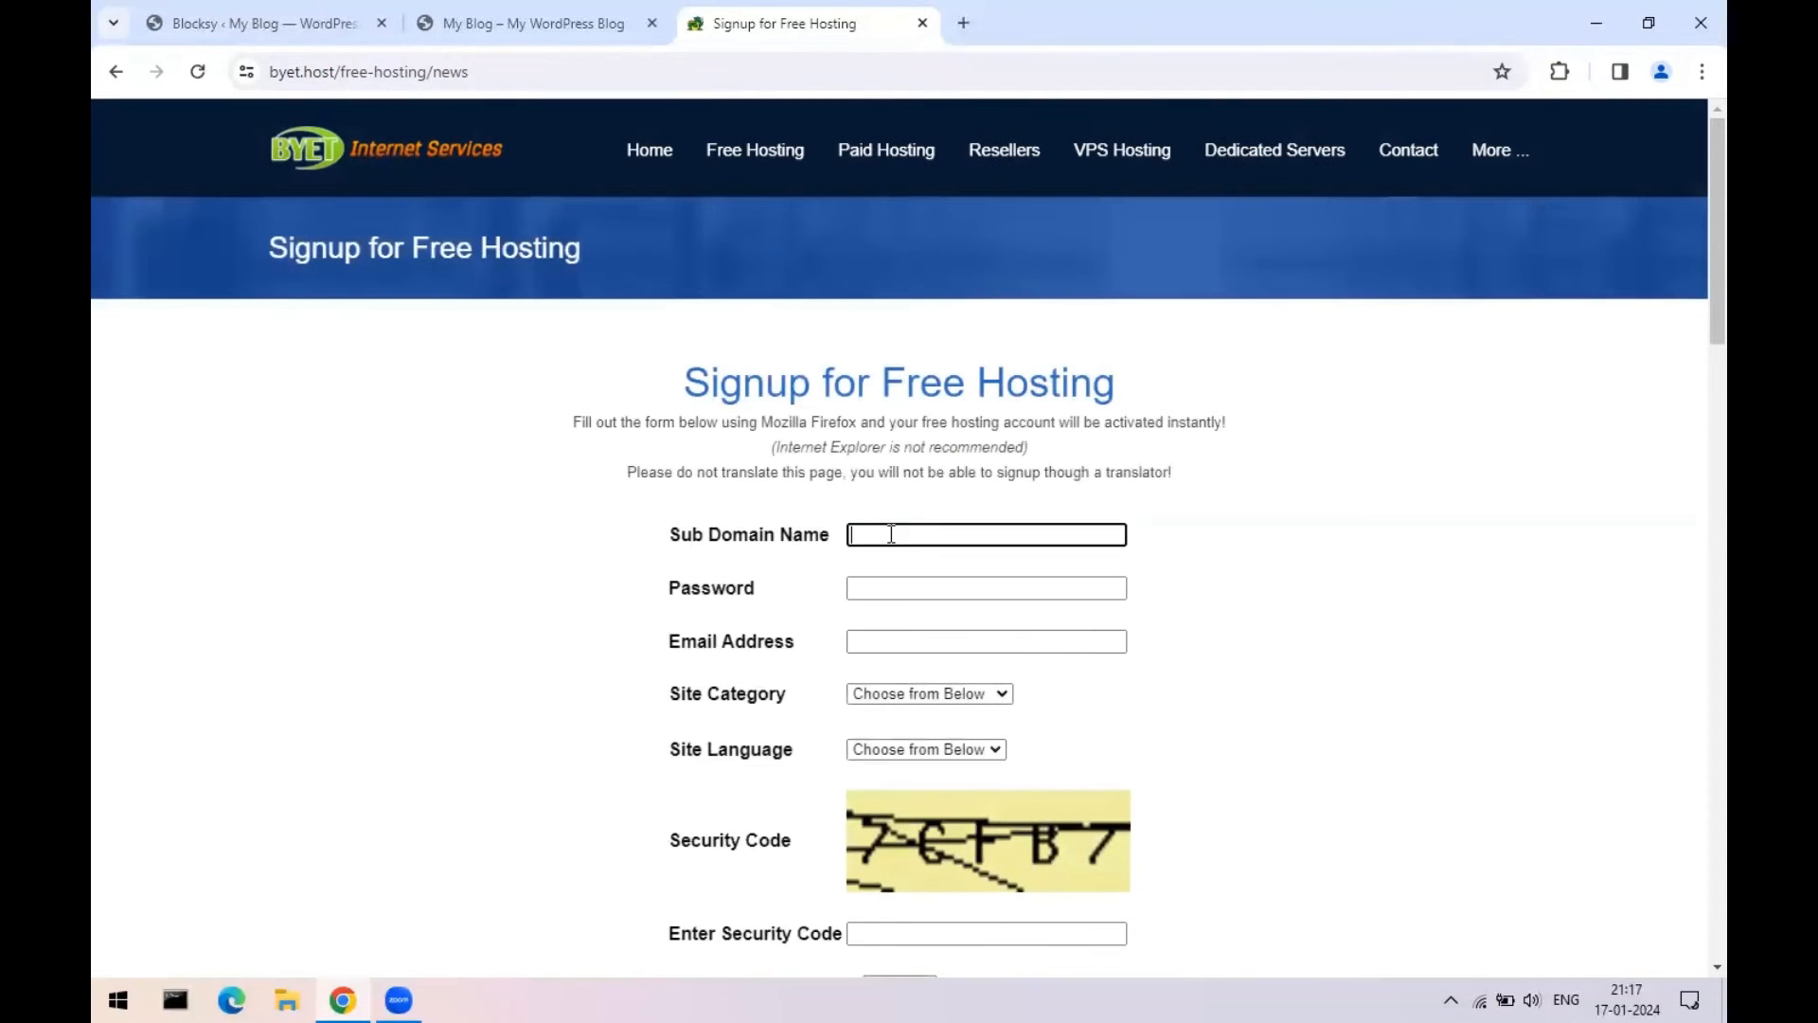
scroll(917, 512, "down", 1)
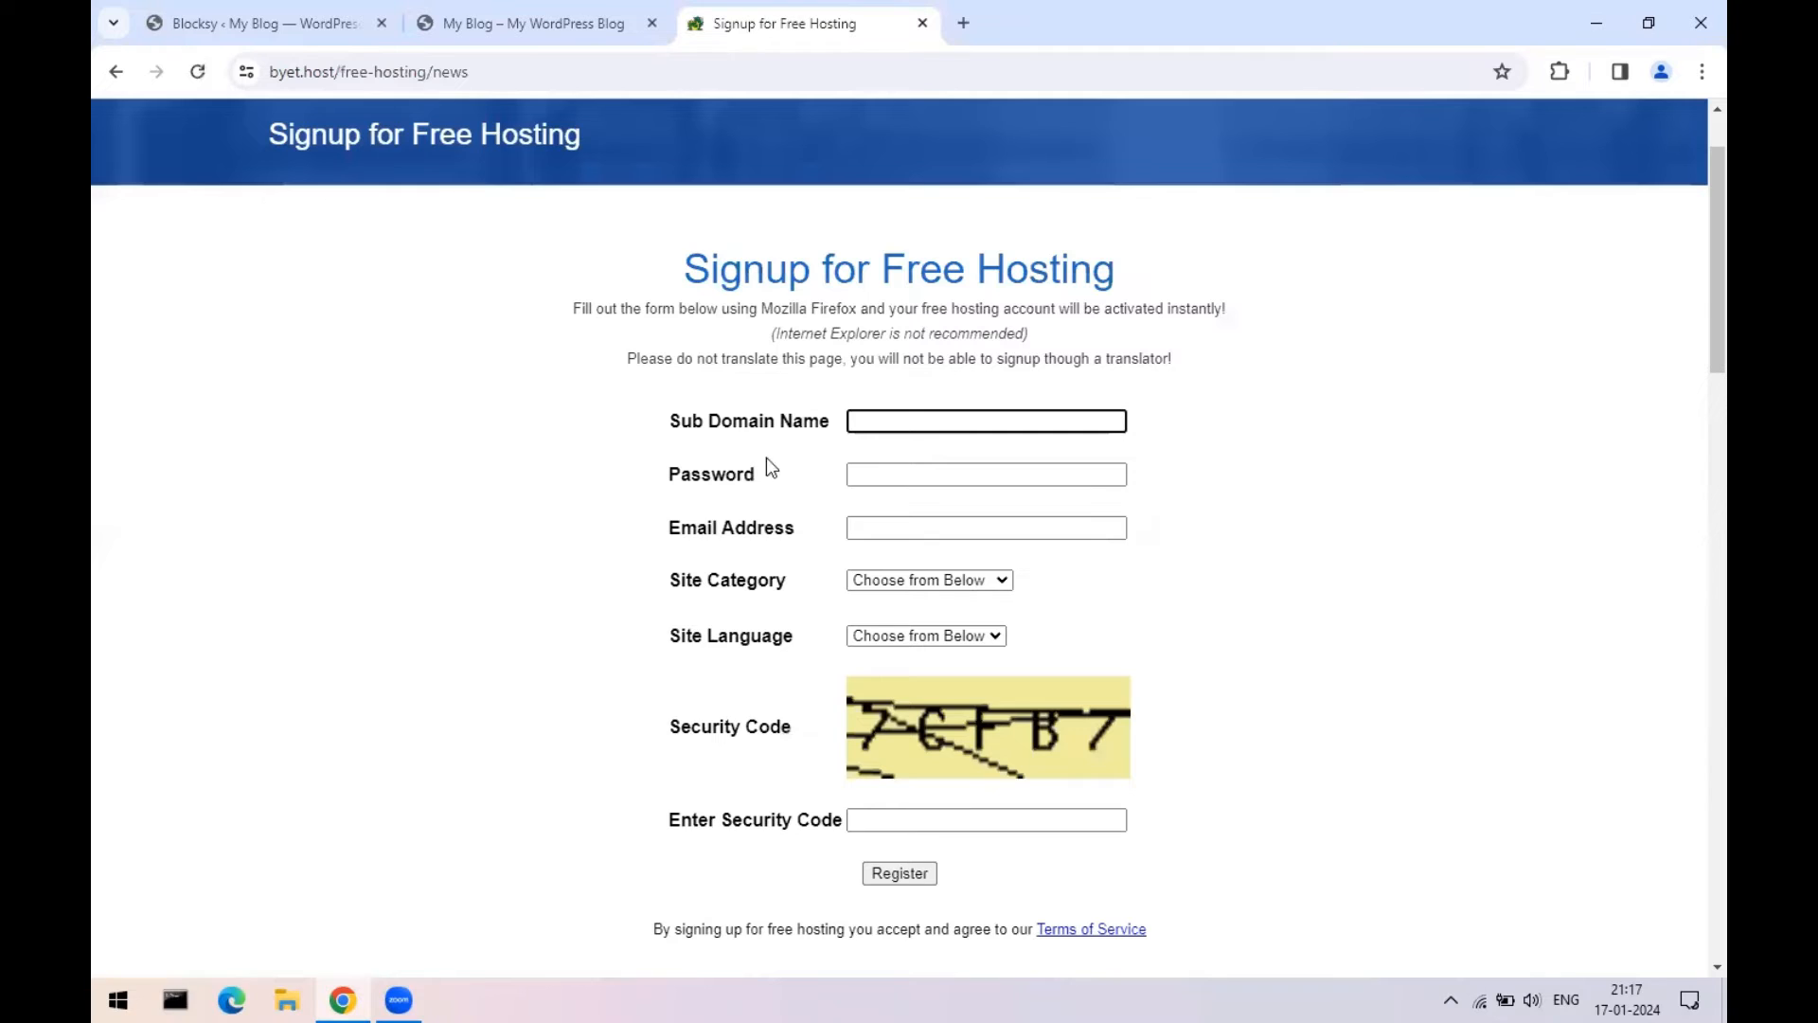
left_click(907, 527)
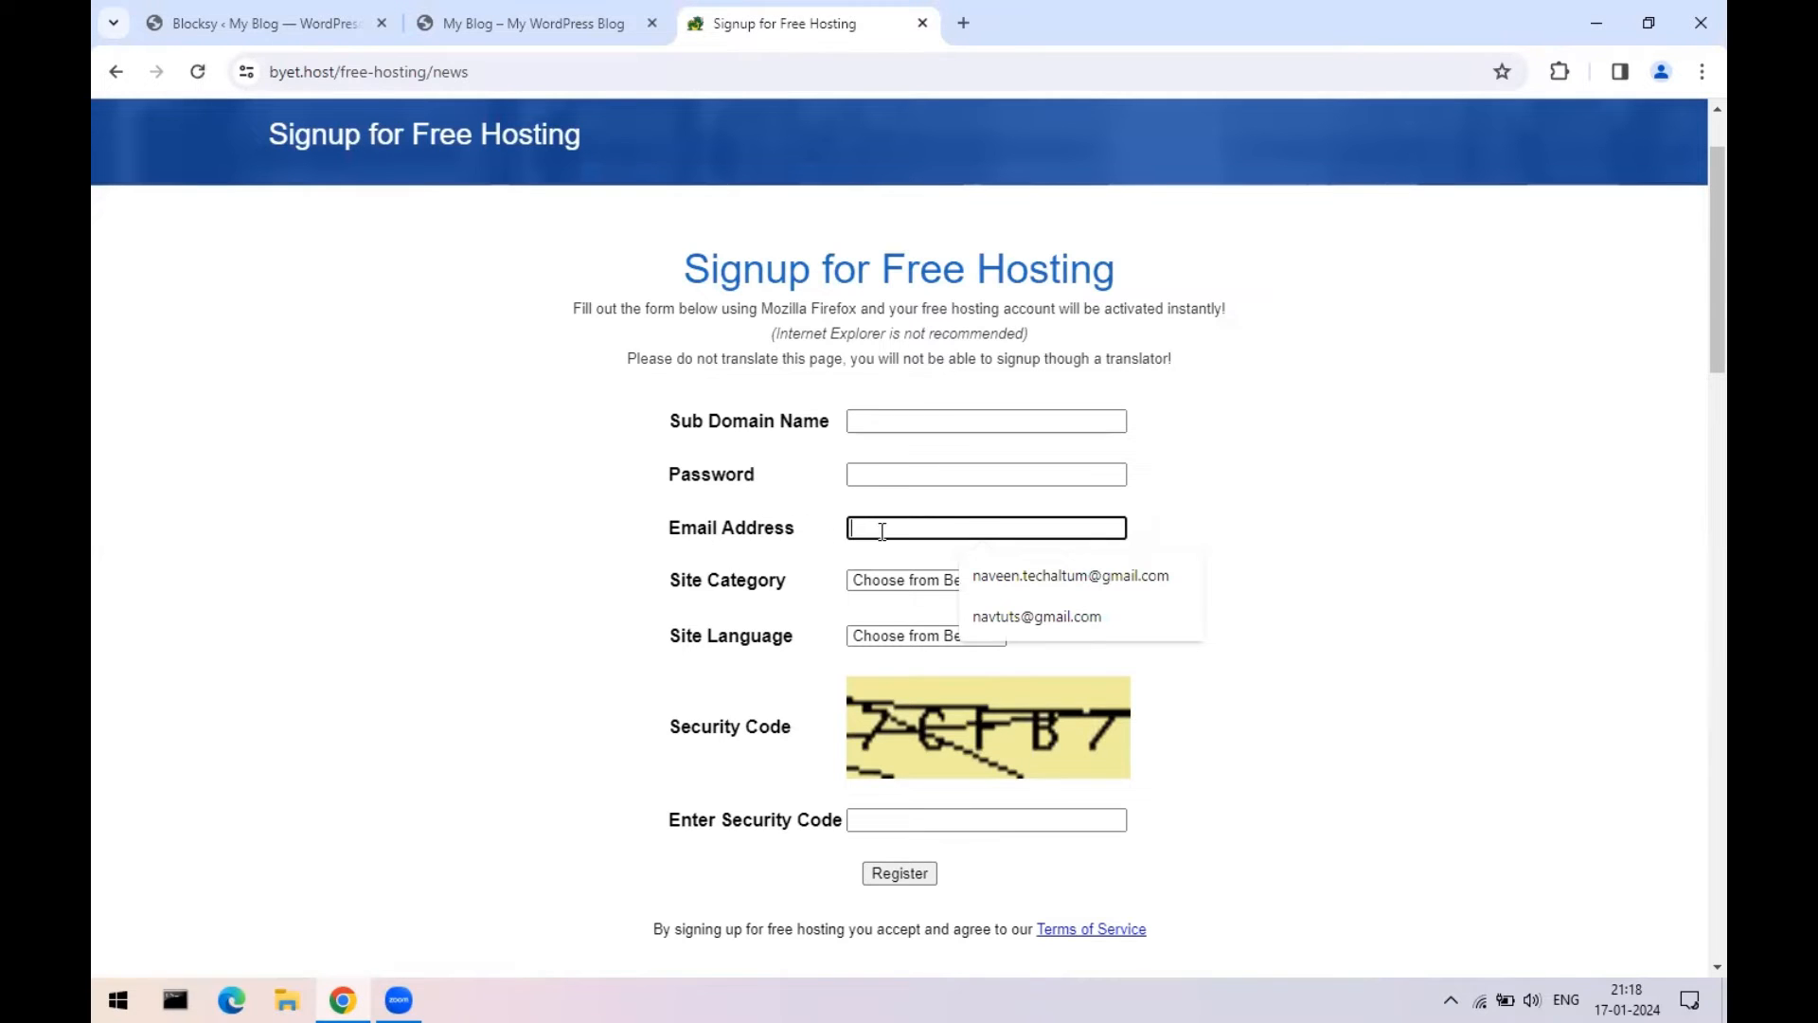
left_click(873, 475)
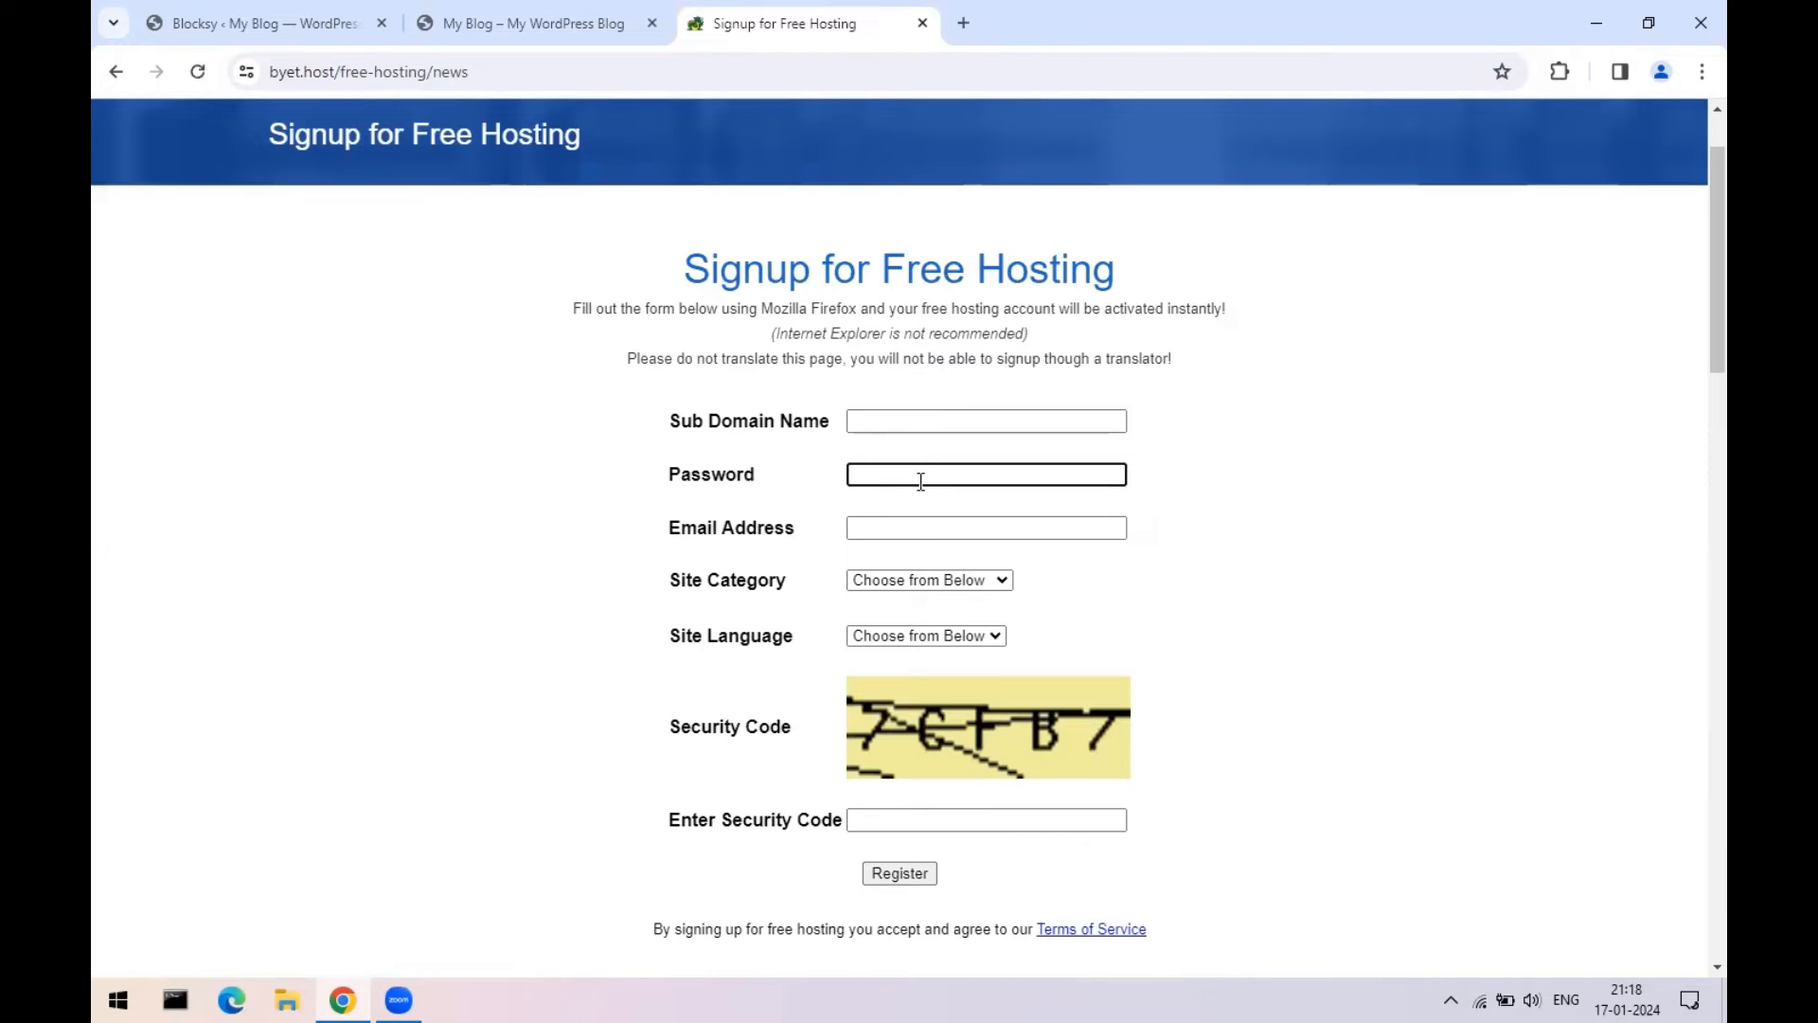
left_click(926, 580)
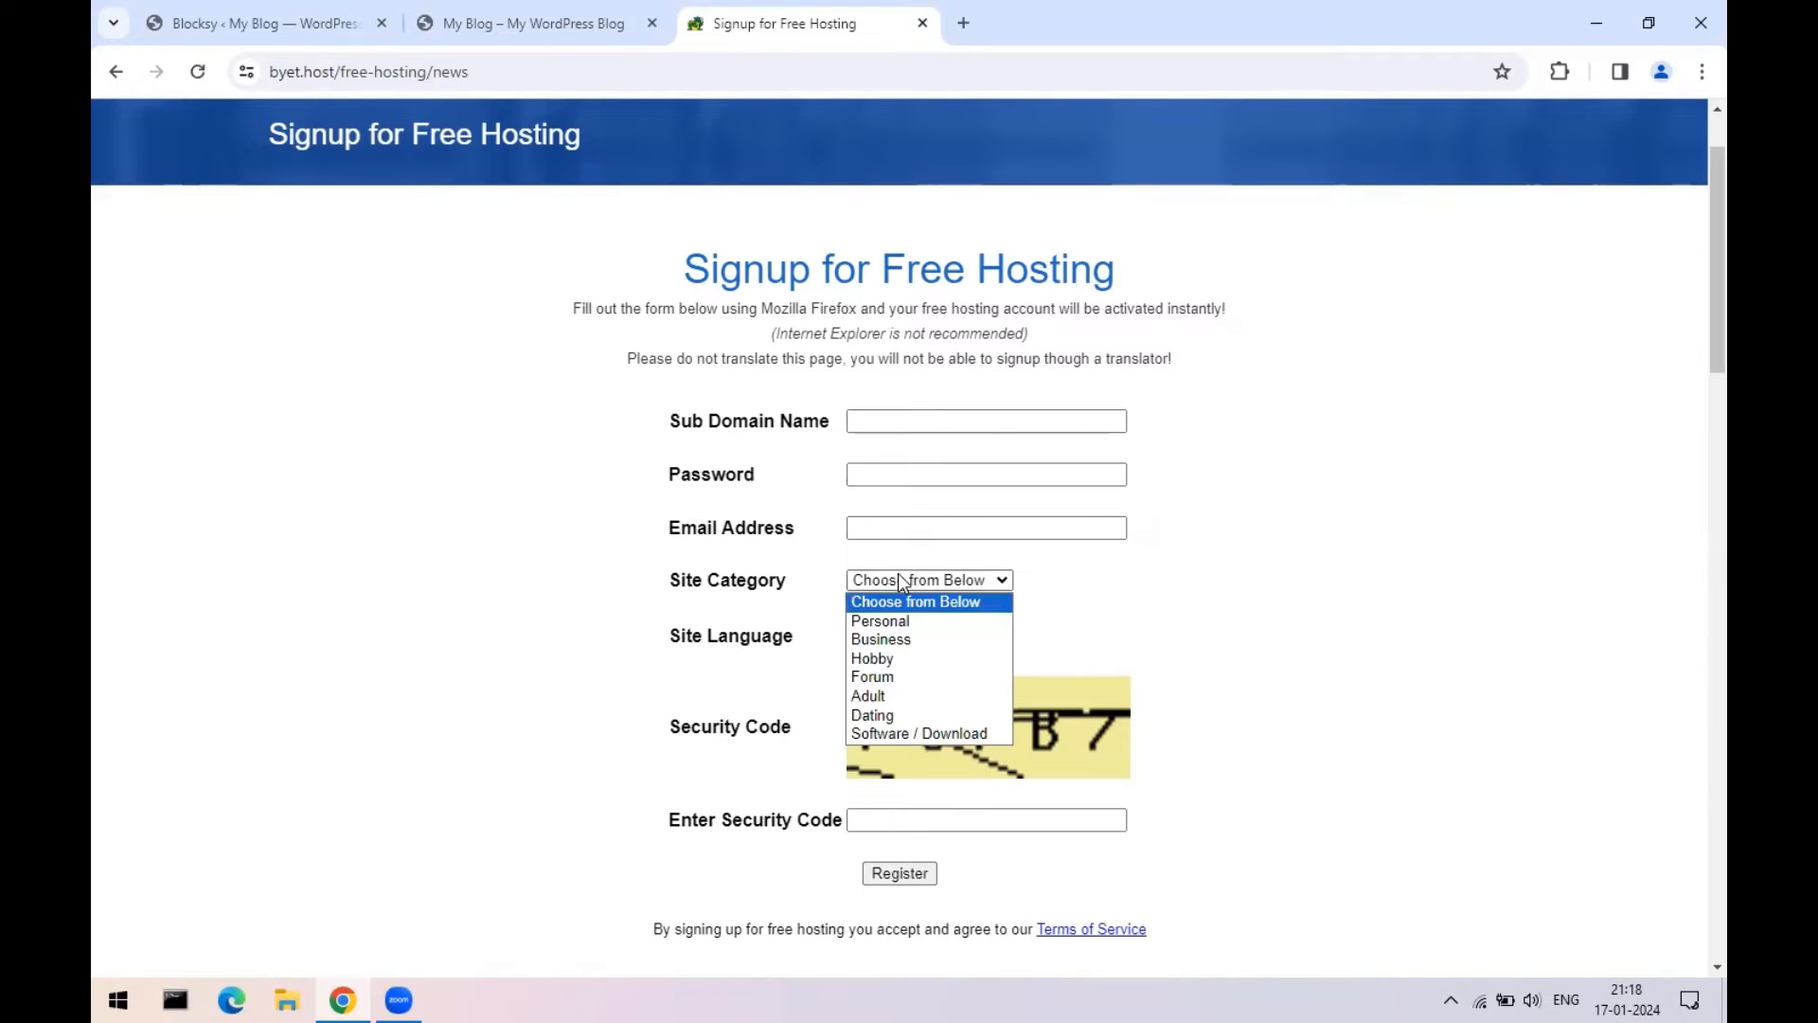
left_click(822, 593)
scroll(966, 685, "down", 2)
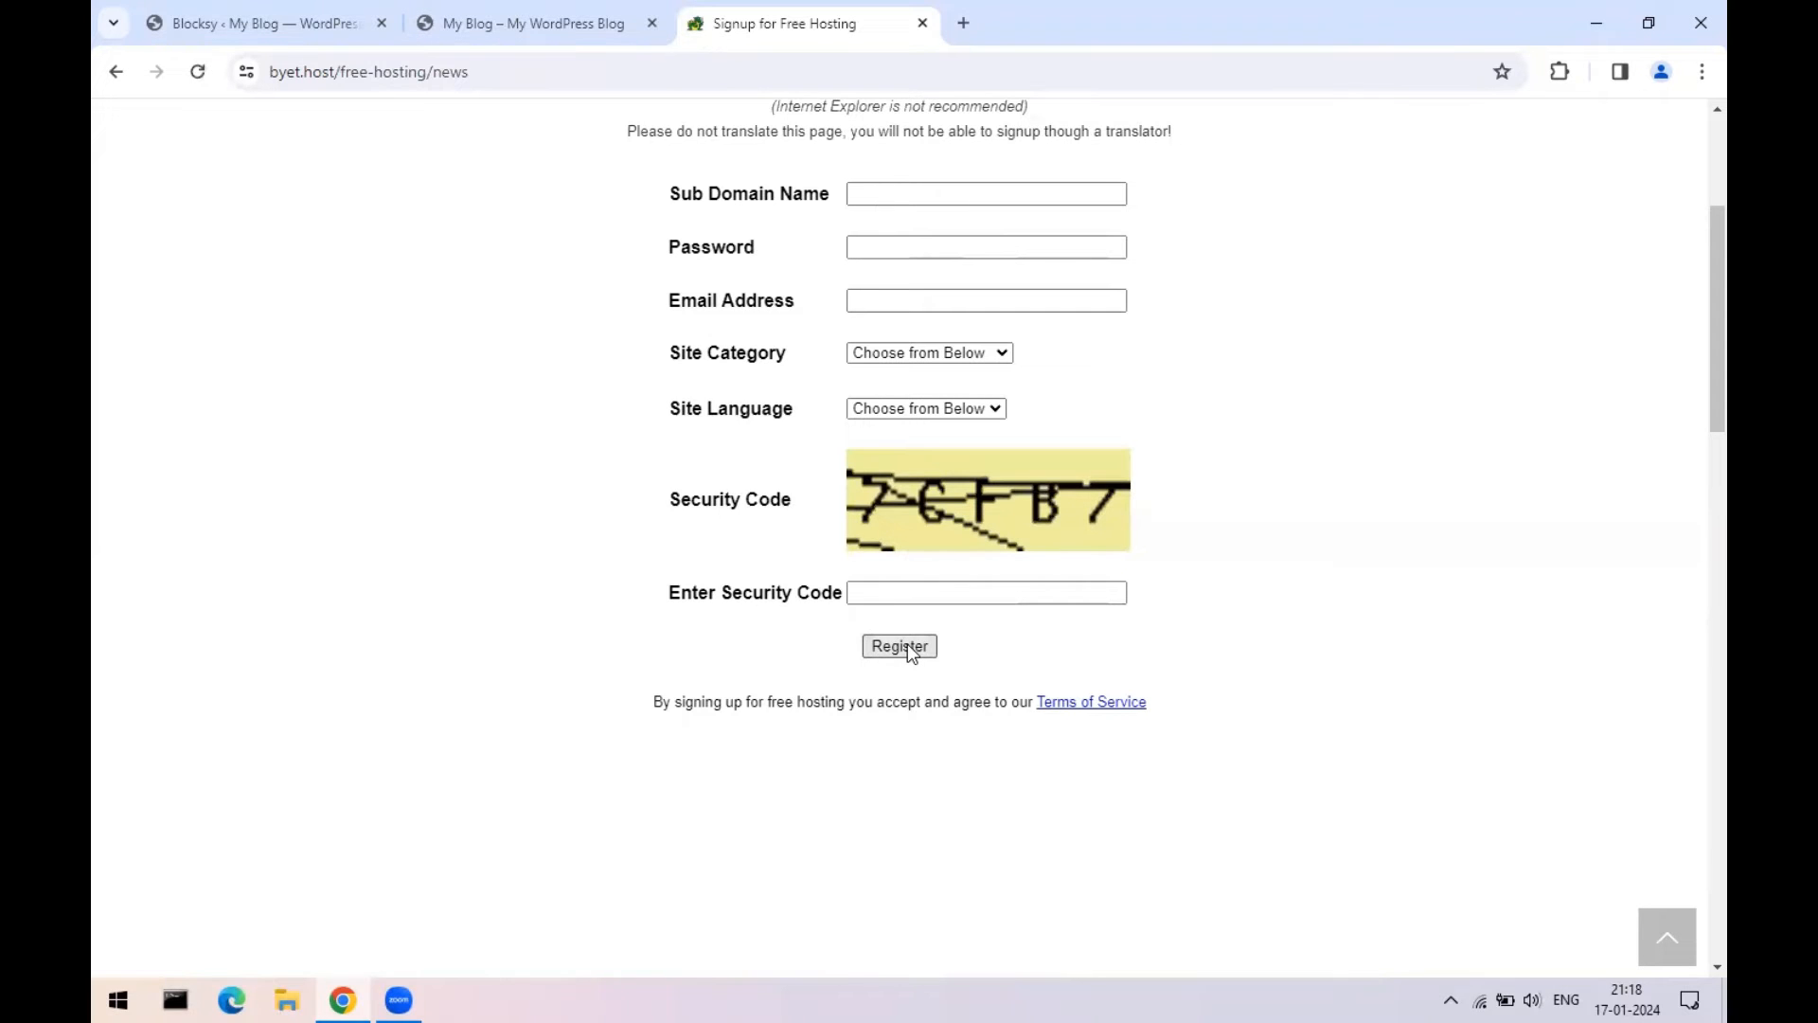
scroll(813, 633, "up", 2)
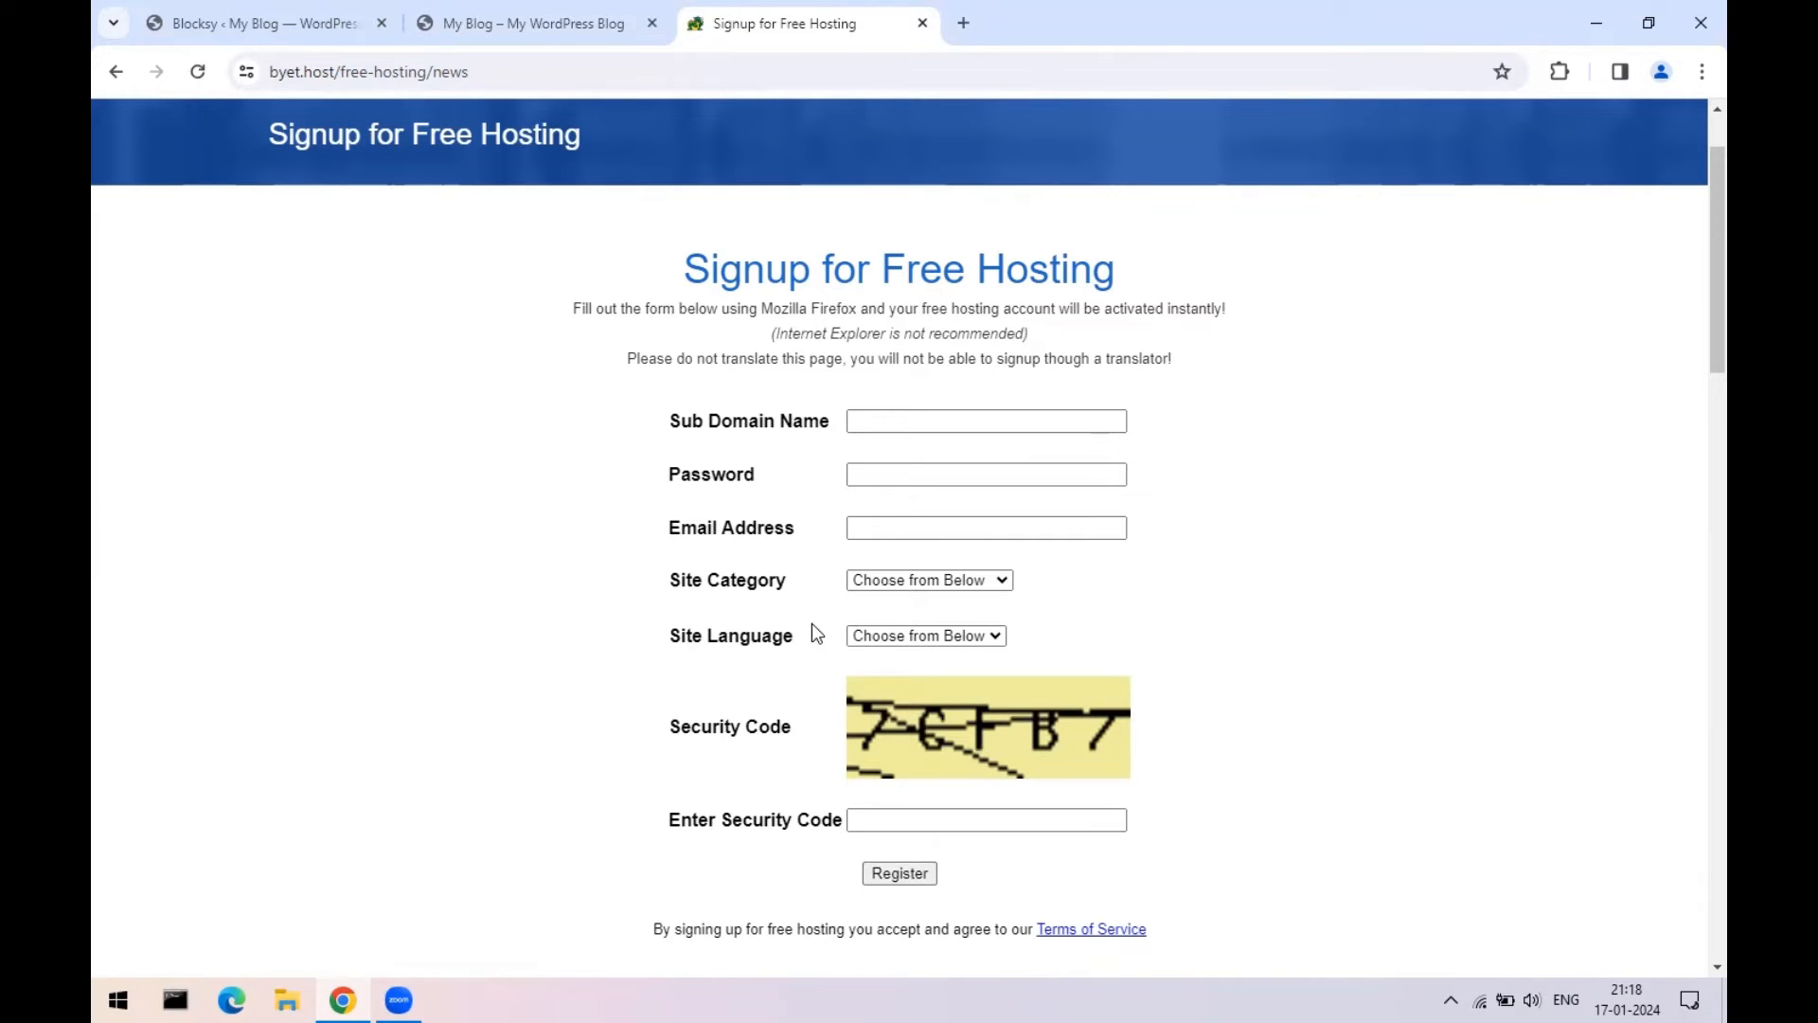
left_click(922, 22)
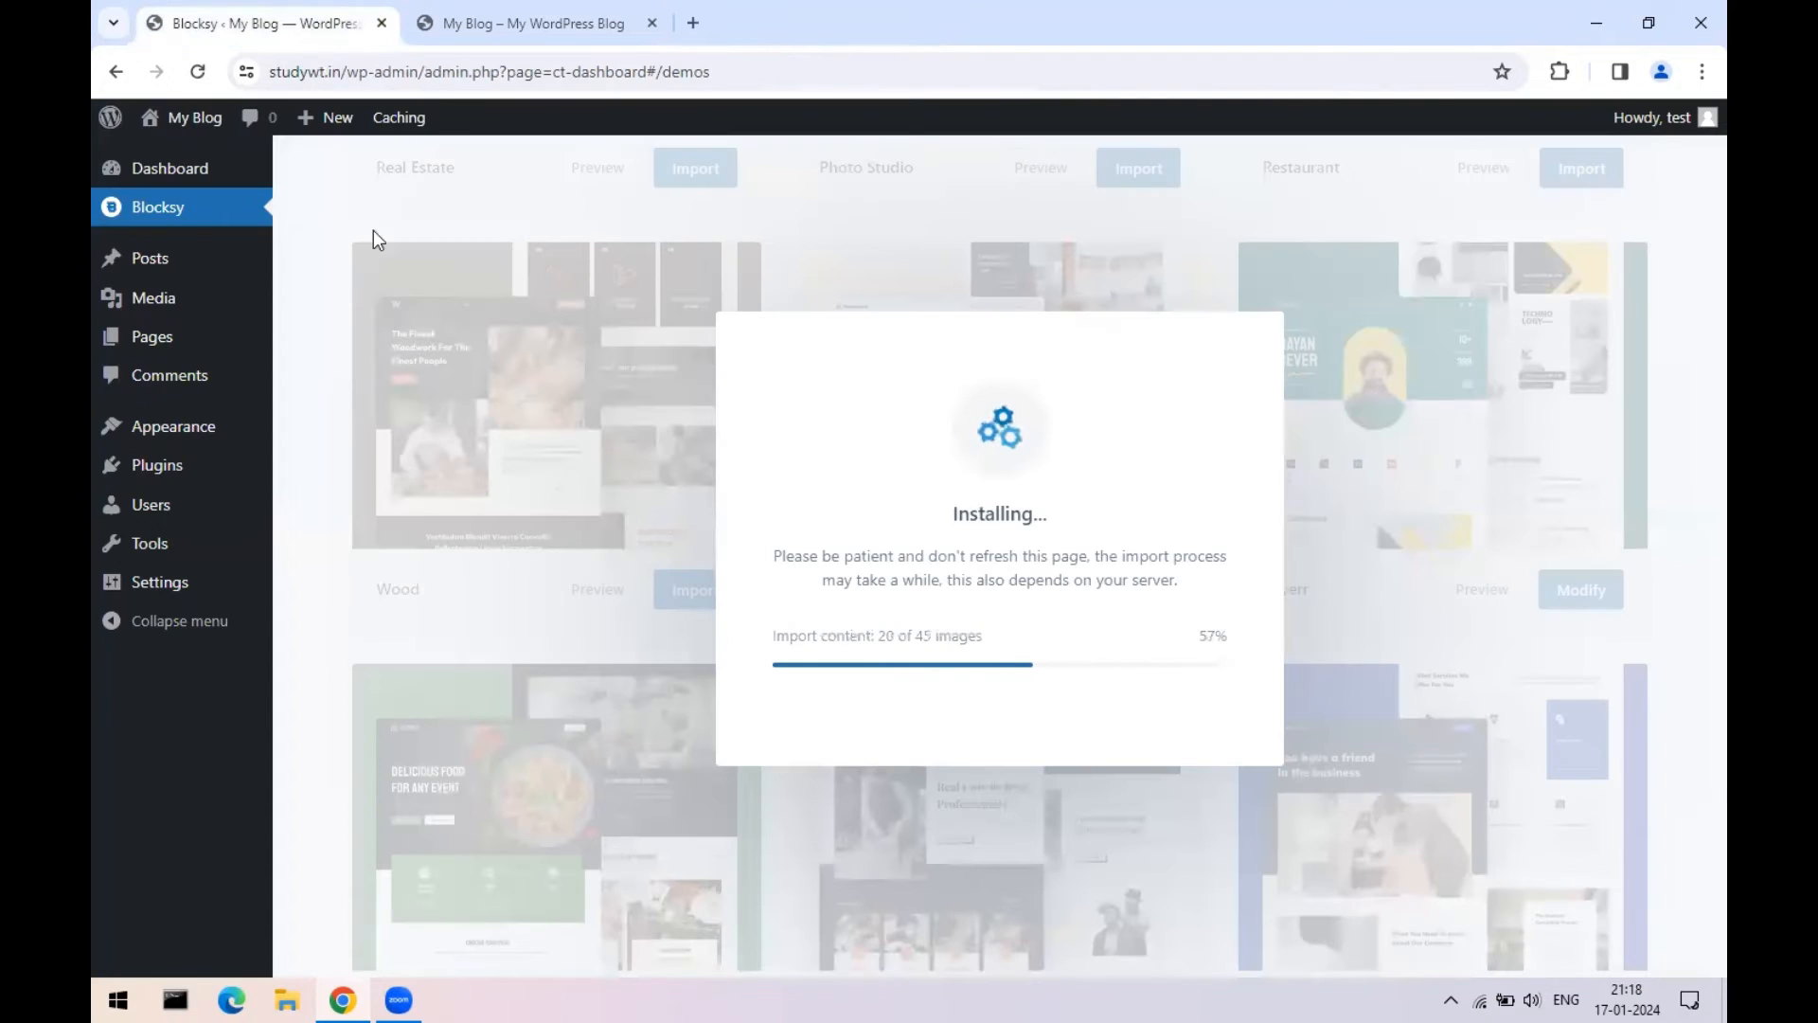
- Google 'onohosting' in a new tab and open the onohosting.com result
left_click(696, 23)
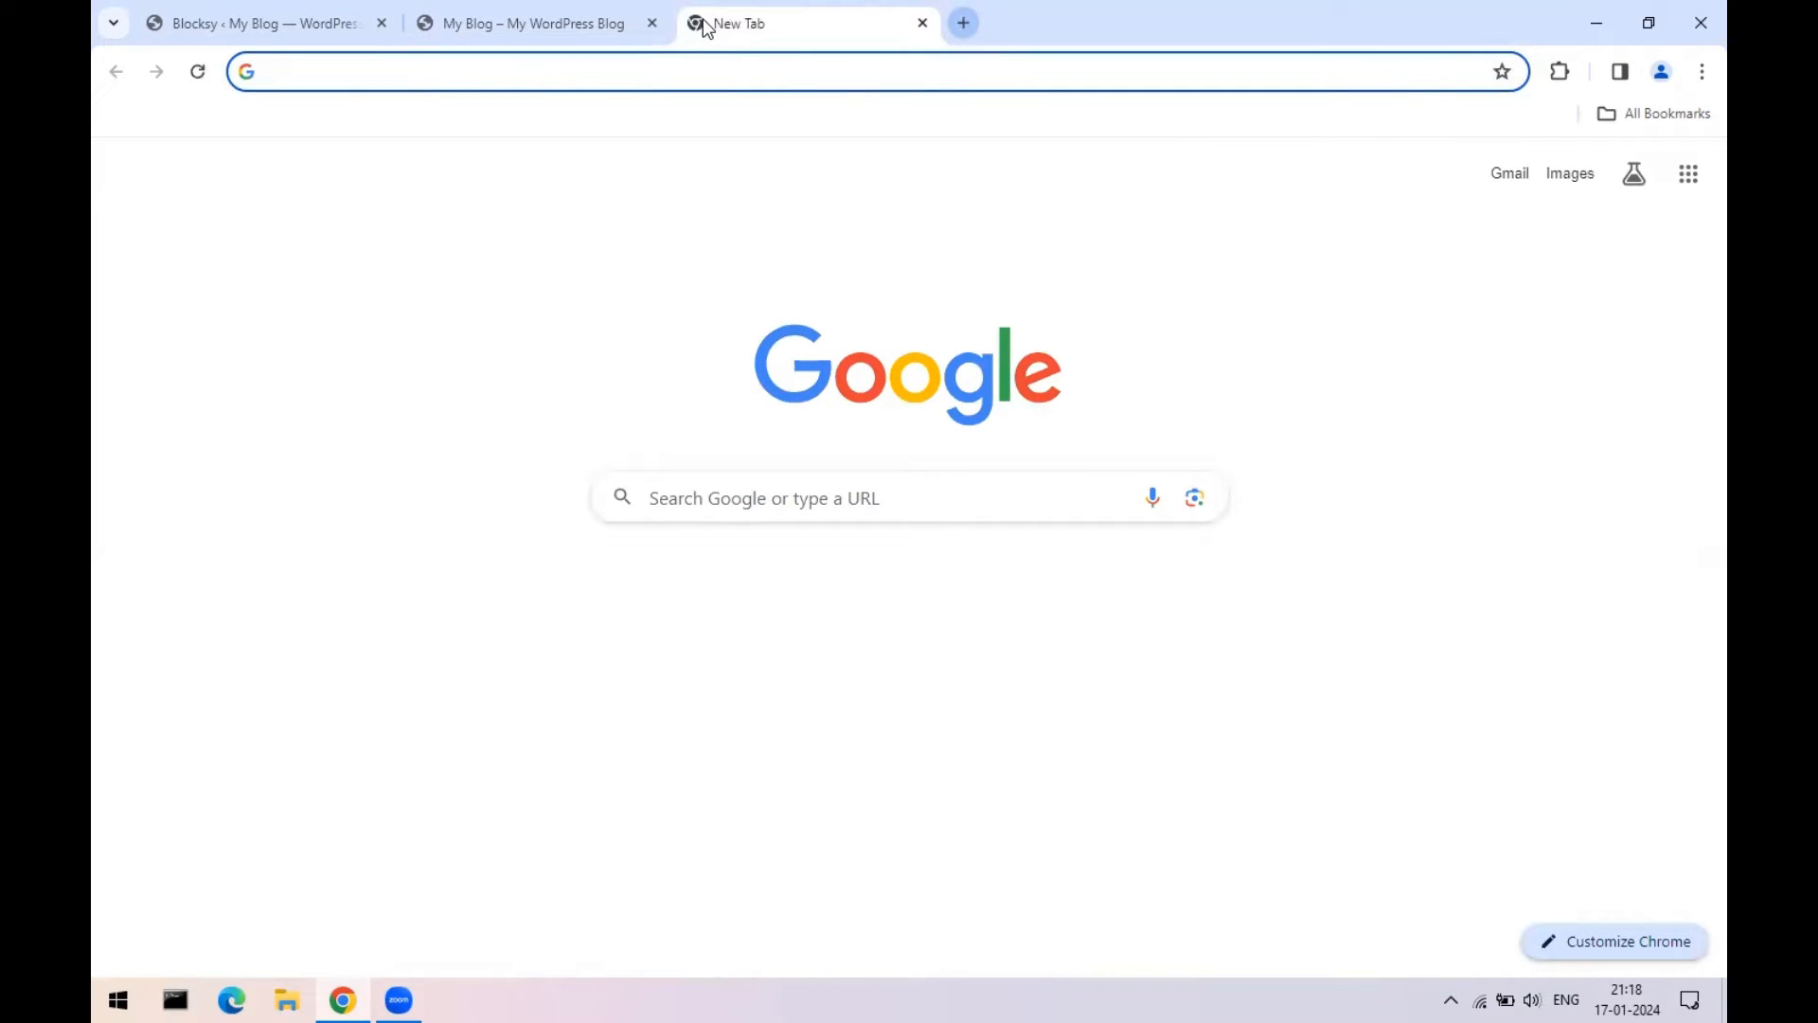
type("ono")
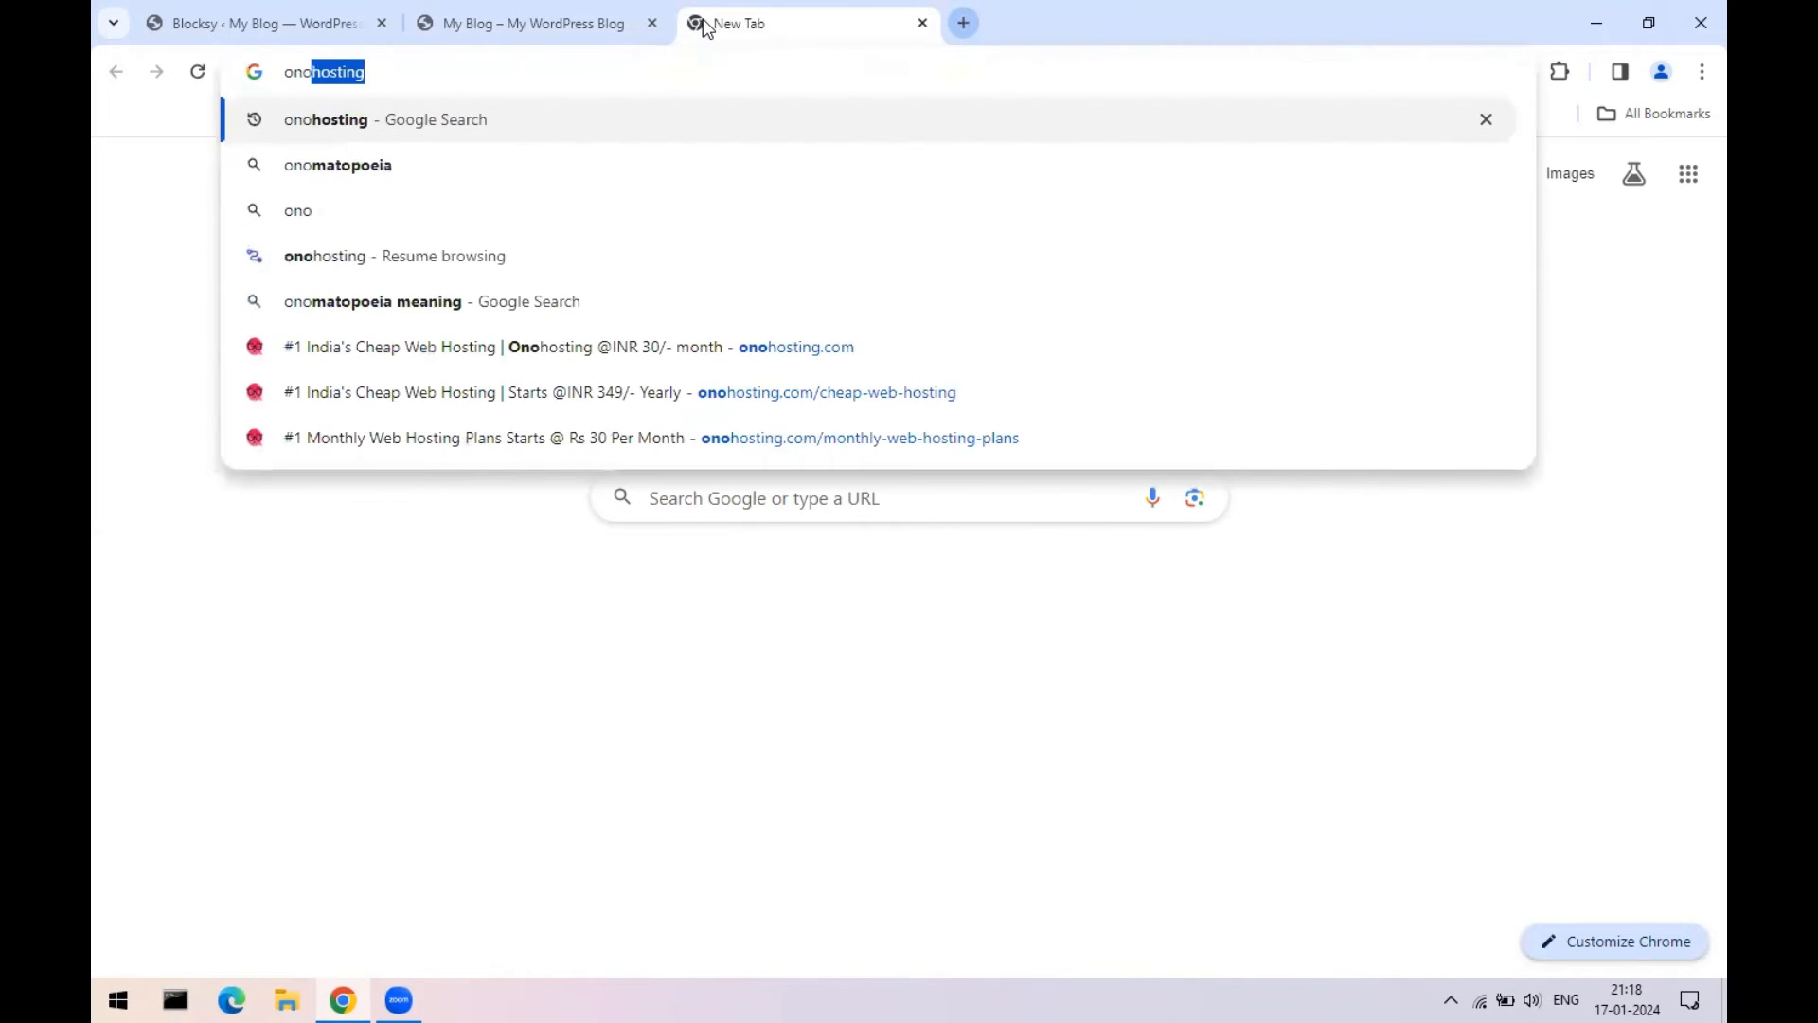
key("Return")
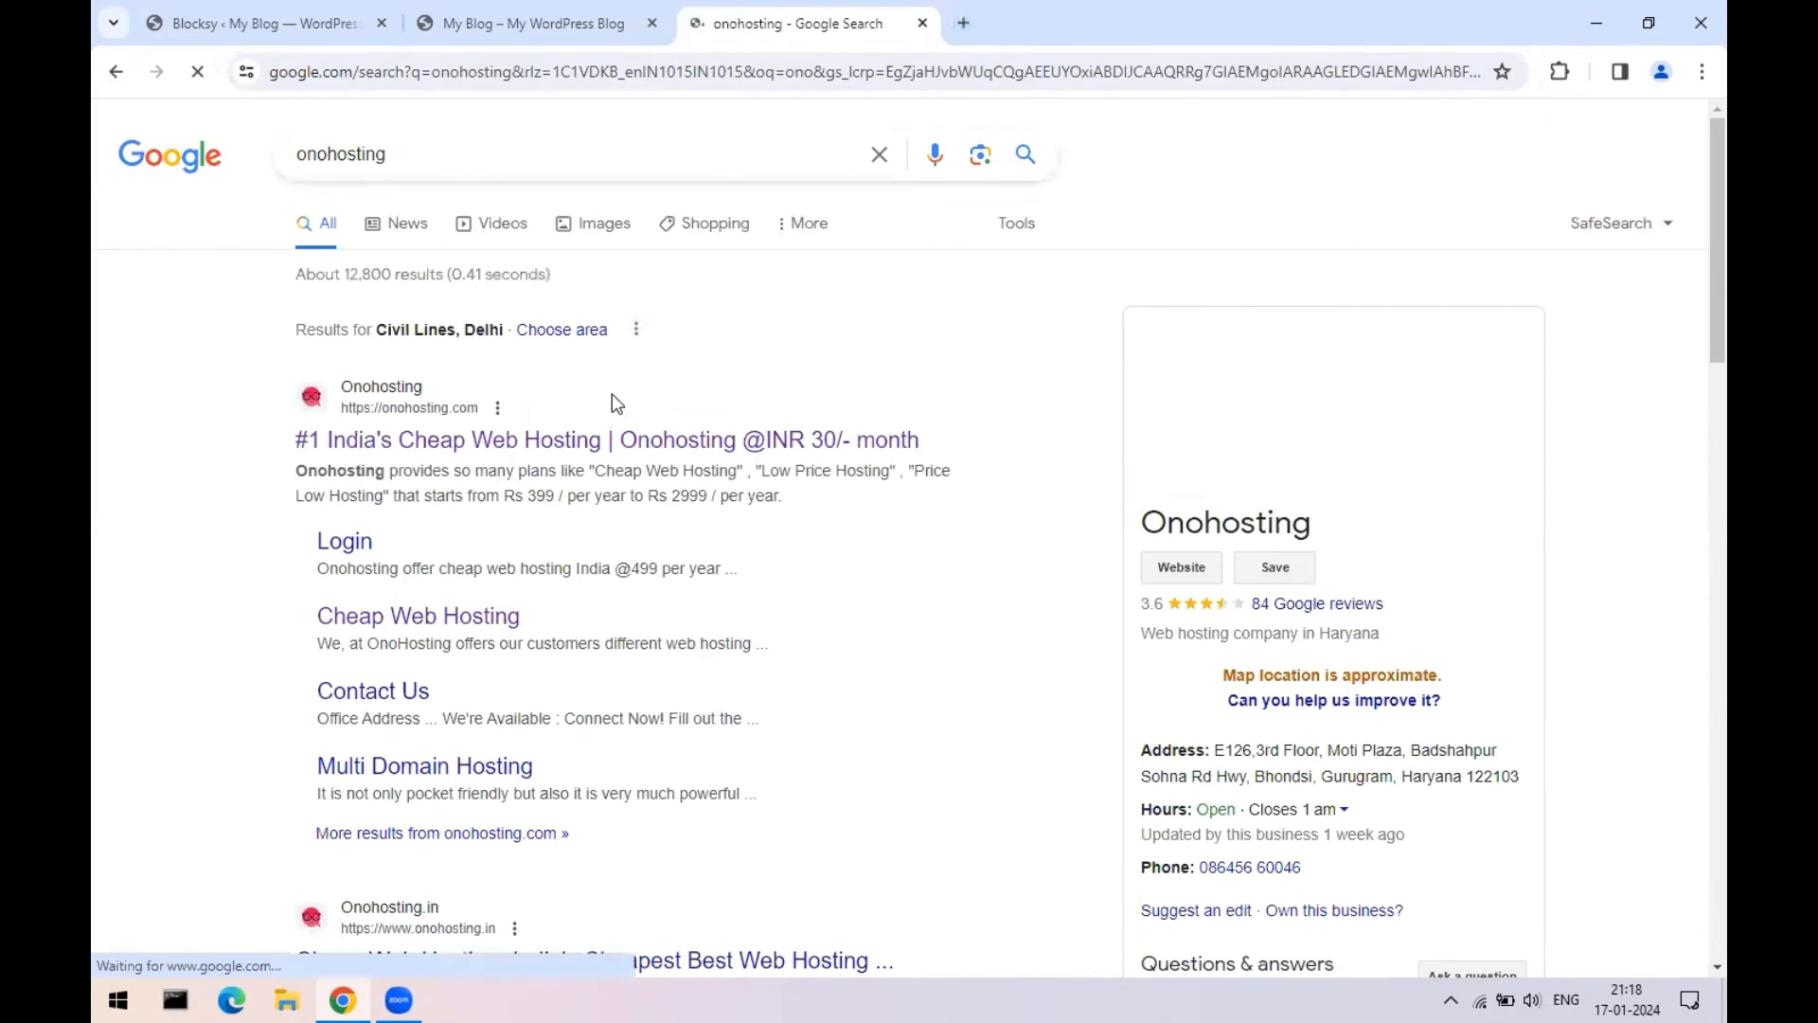
left_click(592, 441)
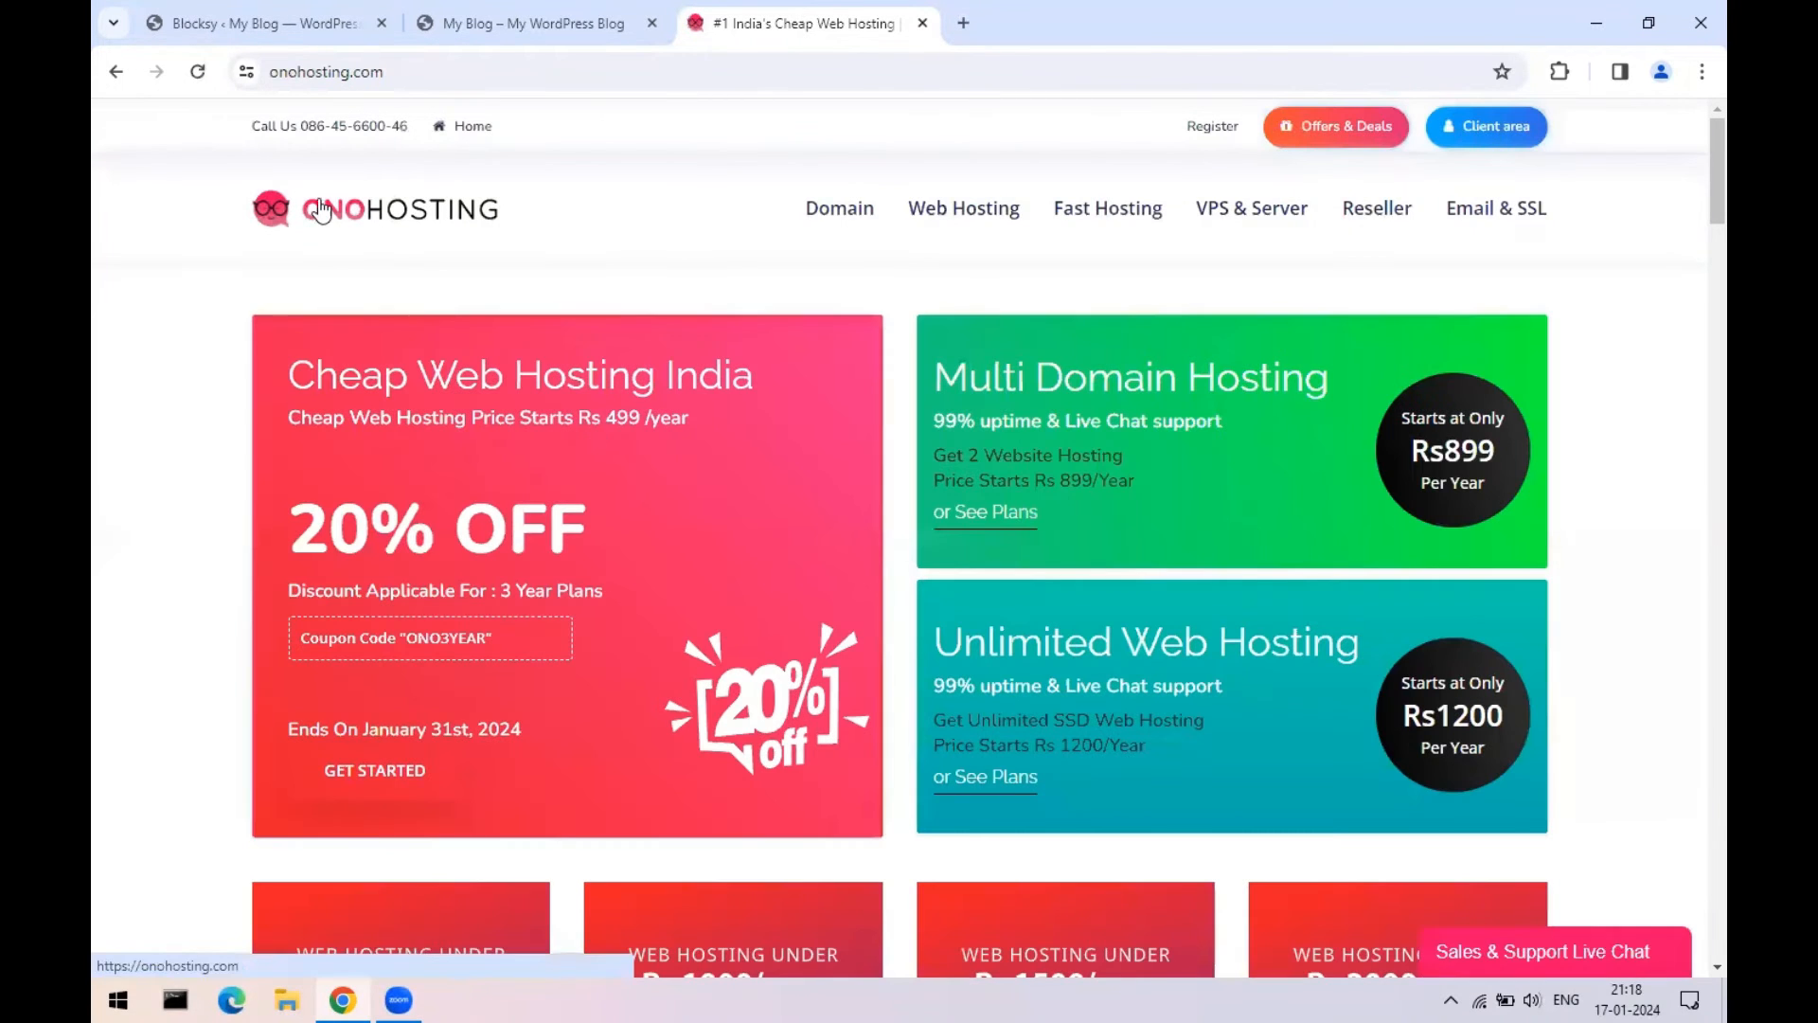
- Go to Onohosting's Monthly Web Hosting plans and highlight the Rs 70 per month price
mouse_move(917, 210)
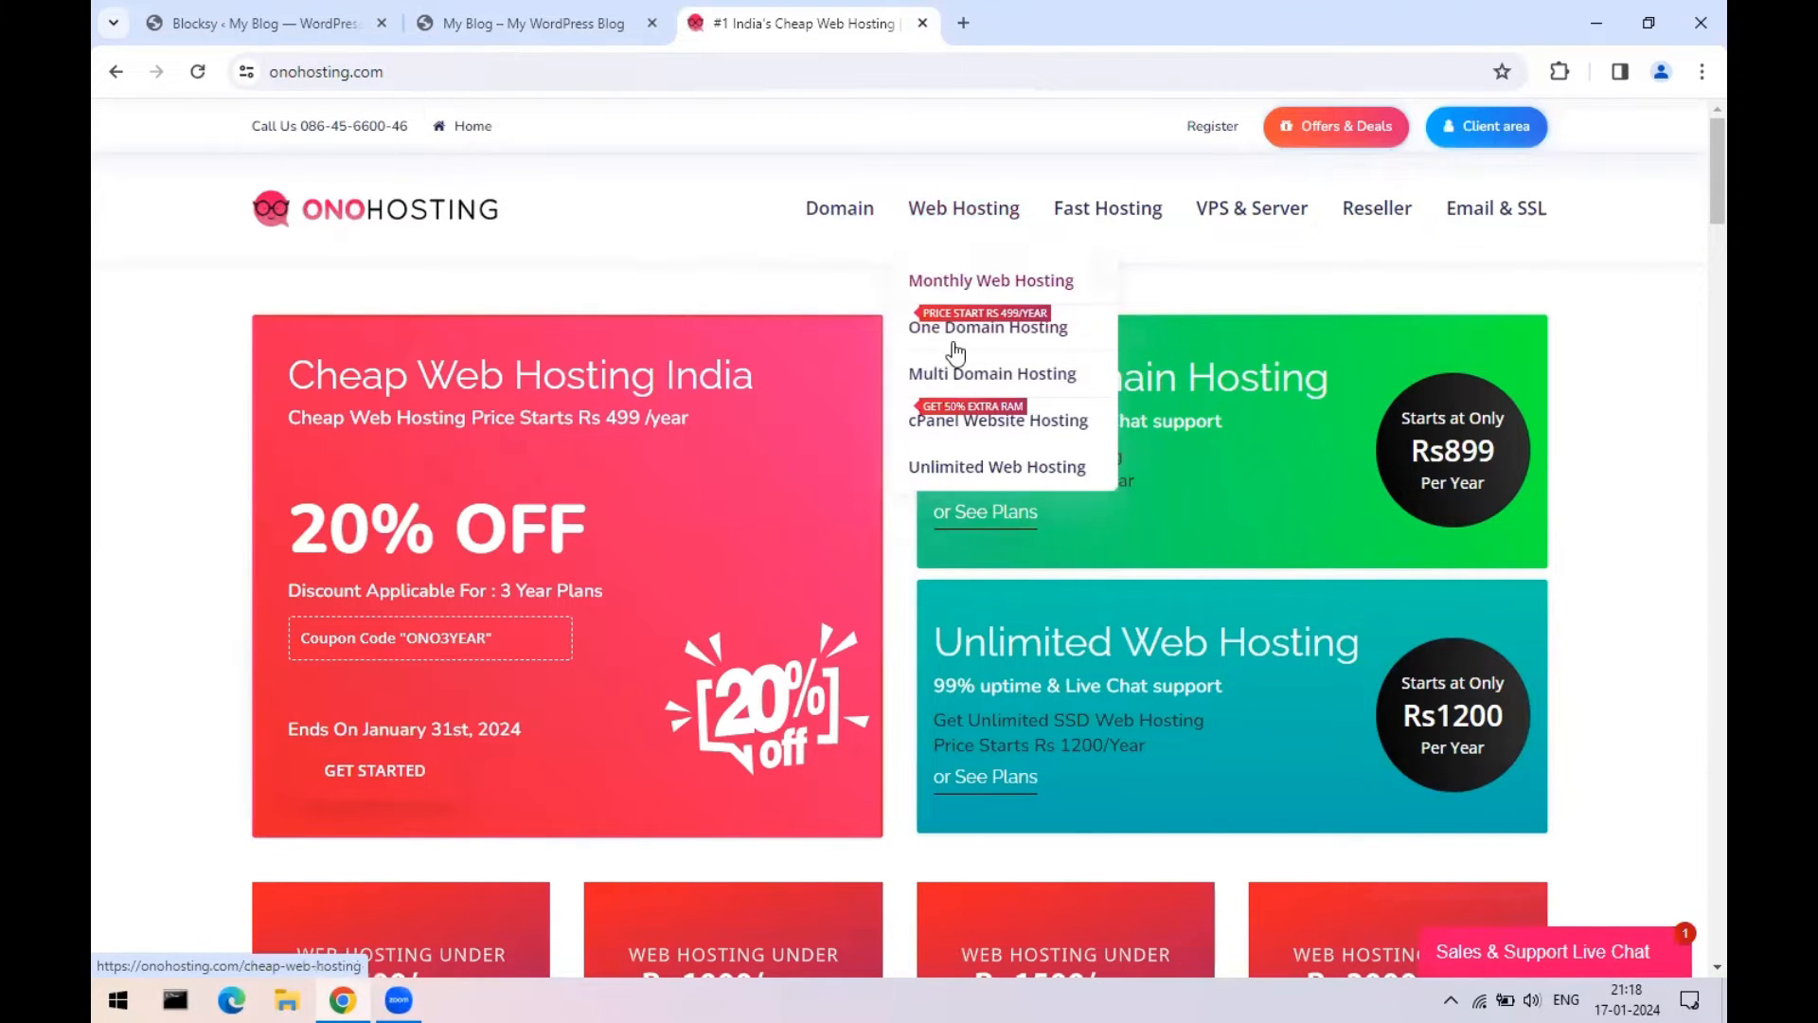
left_click(971, 281)
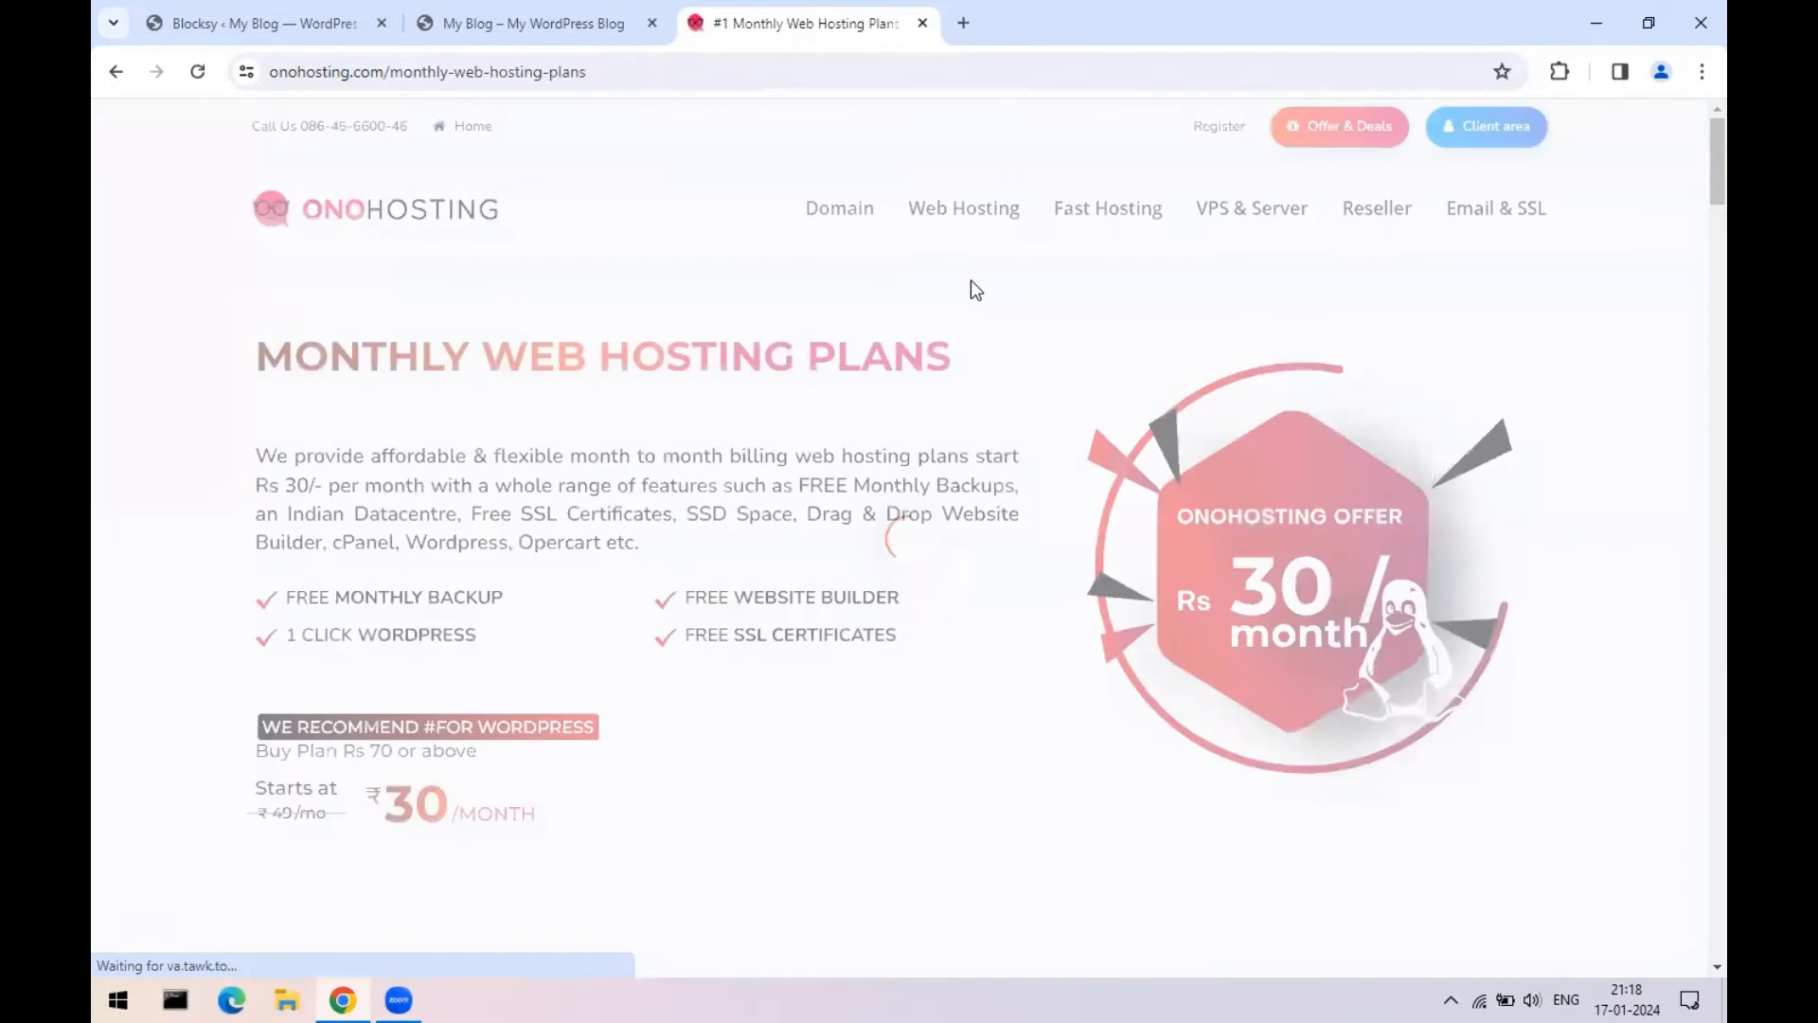
scroll(681, 634, "down", 10)
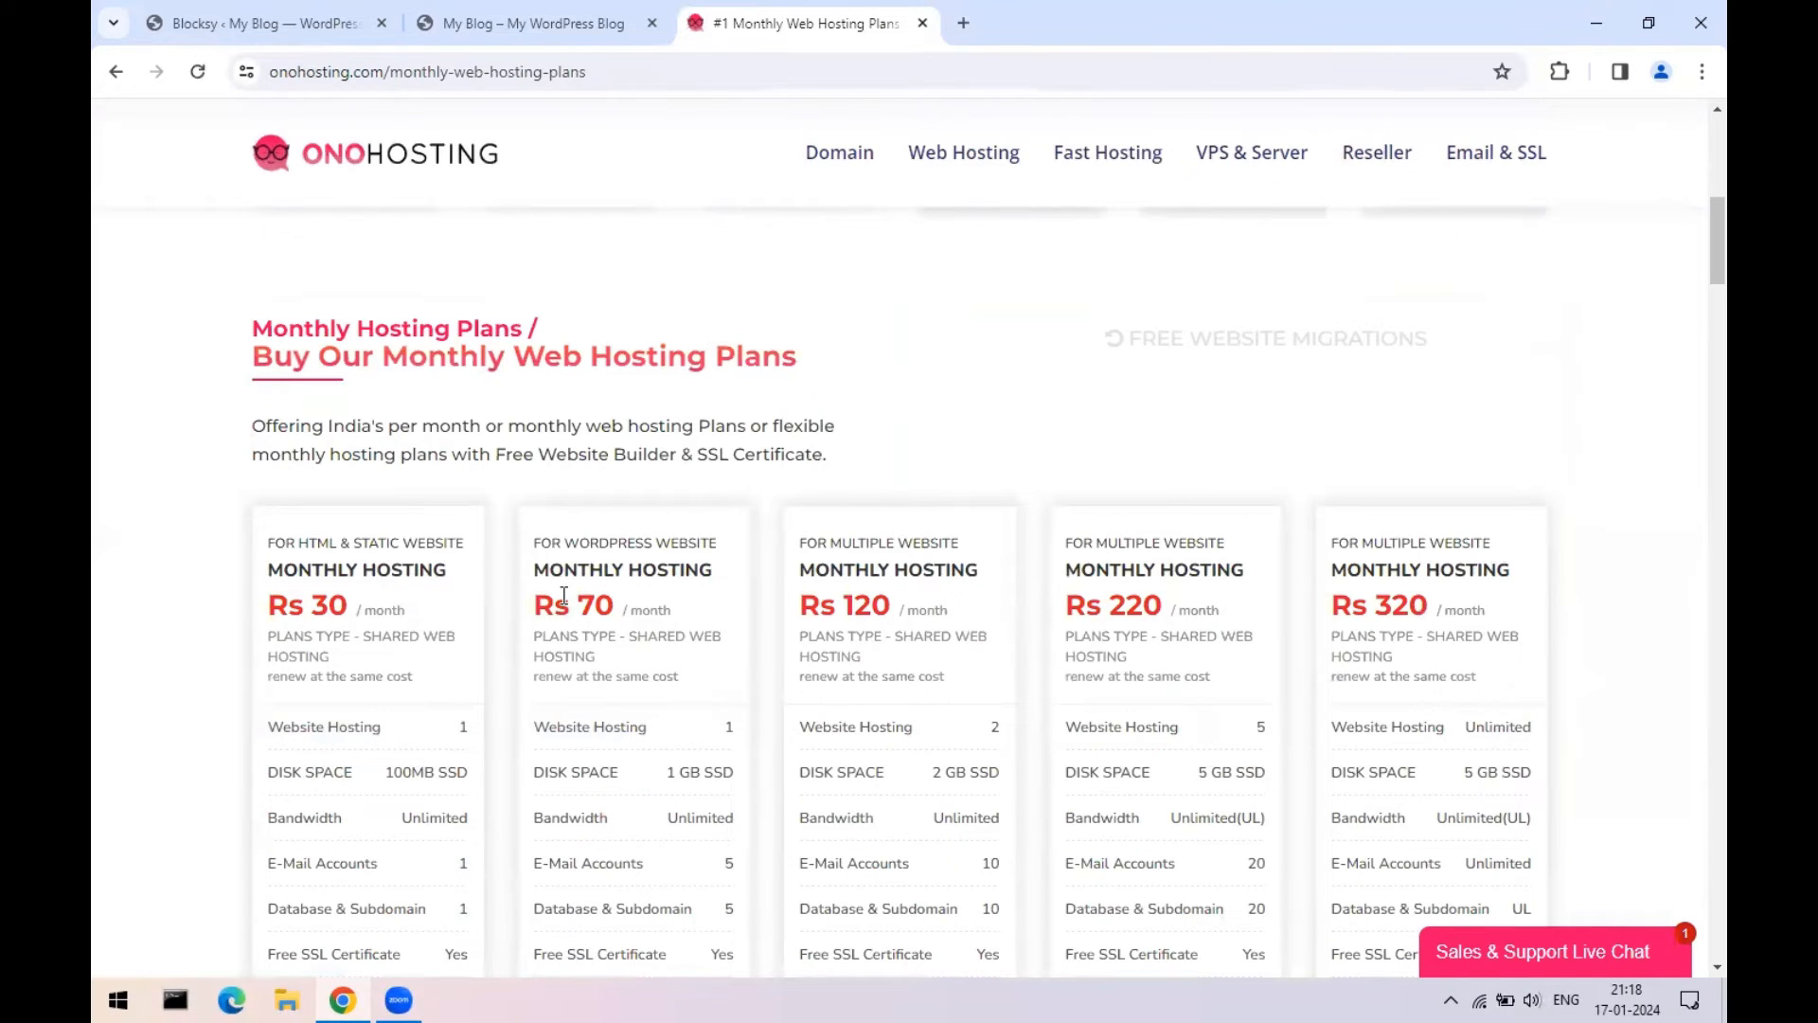
left_click_drag(563, 596, 686, 604)
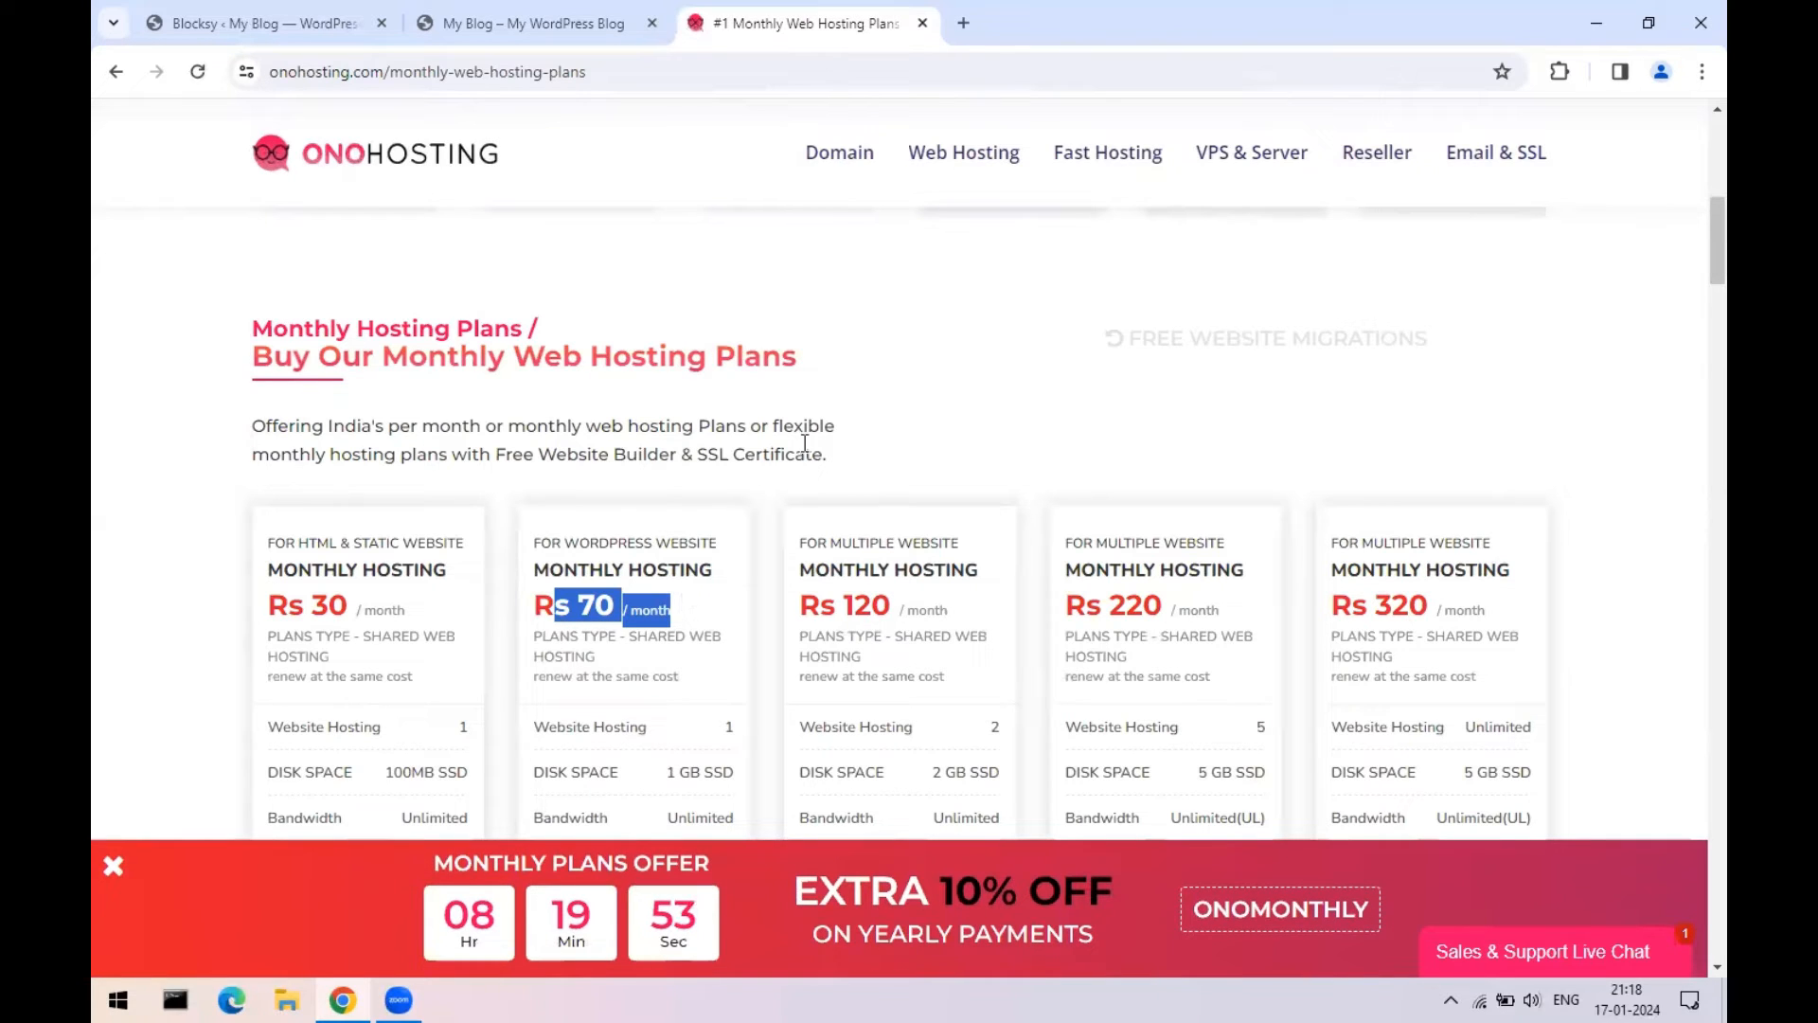
scroll(881, 346, "up", 4)
mouse_move(865, 162)
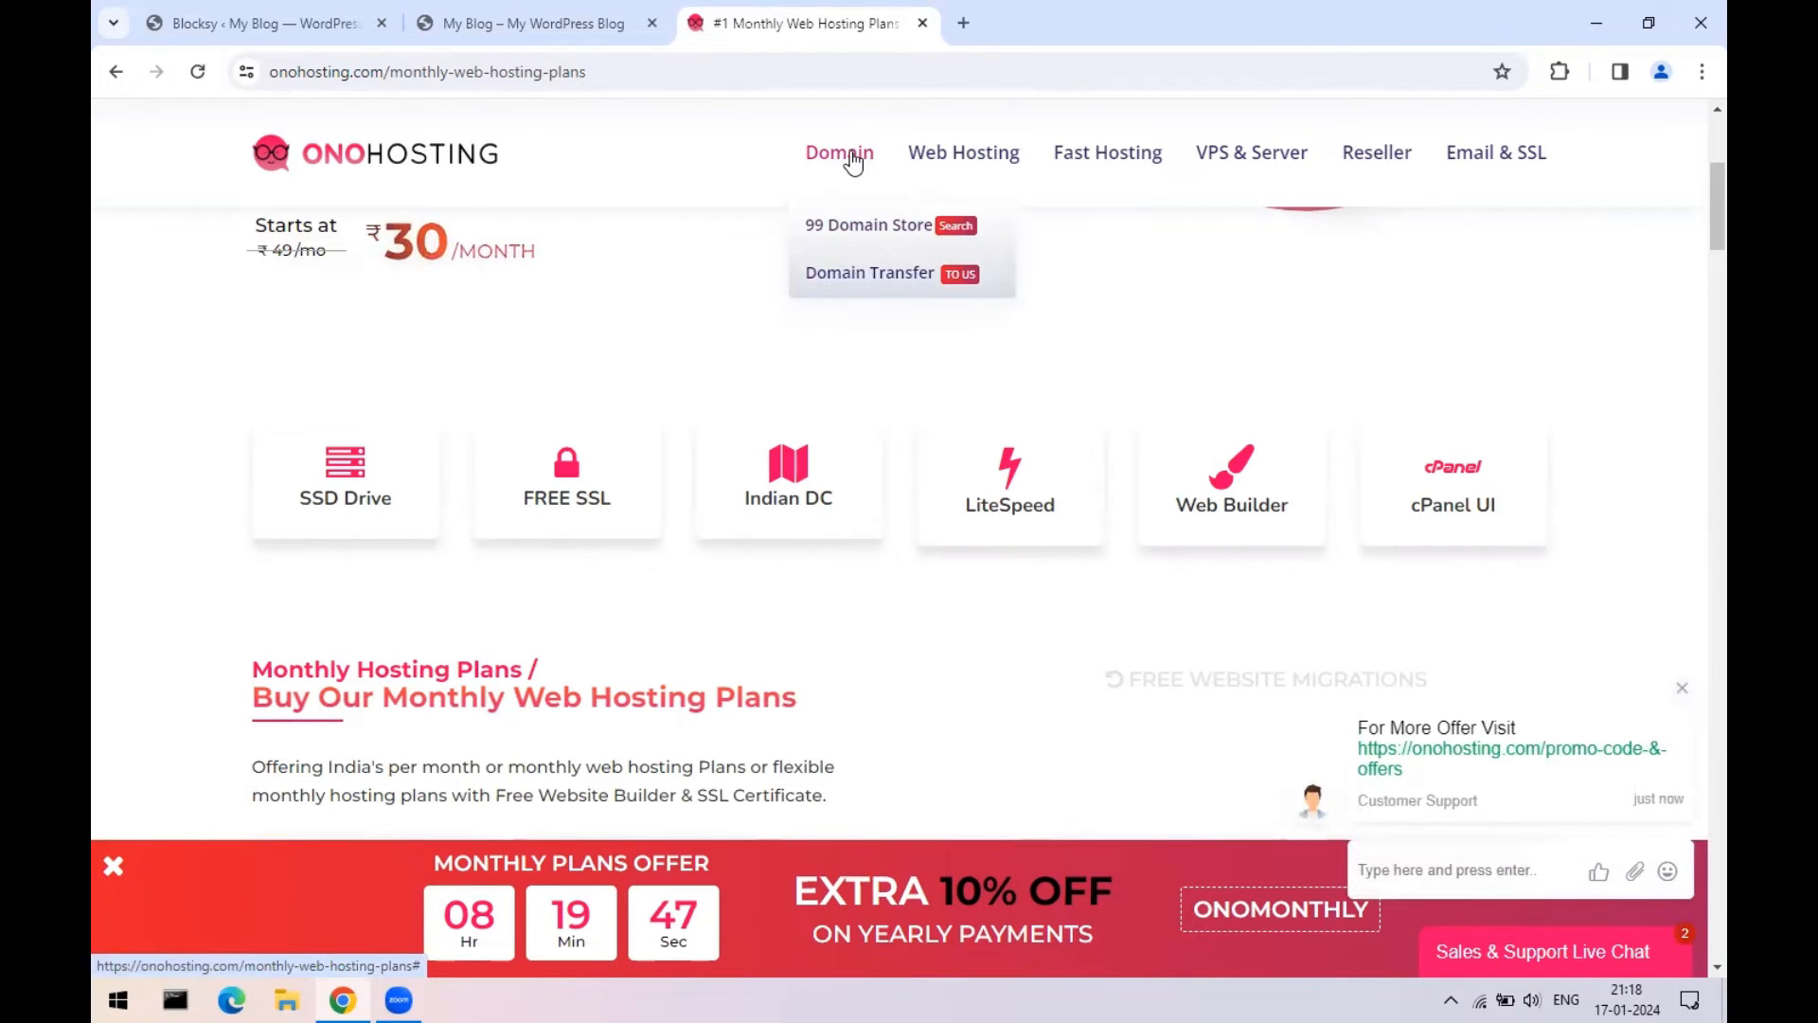
- Browse the 99 Domain Store page and its expired .SBS offer, then close the Onohosting tab
left_click(857, 227)
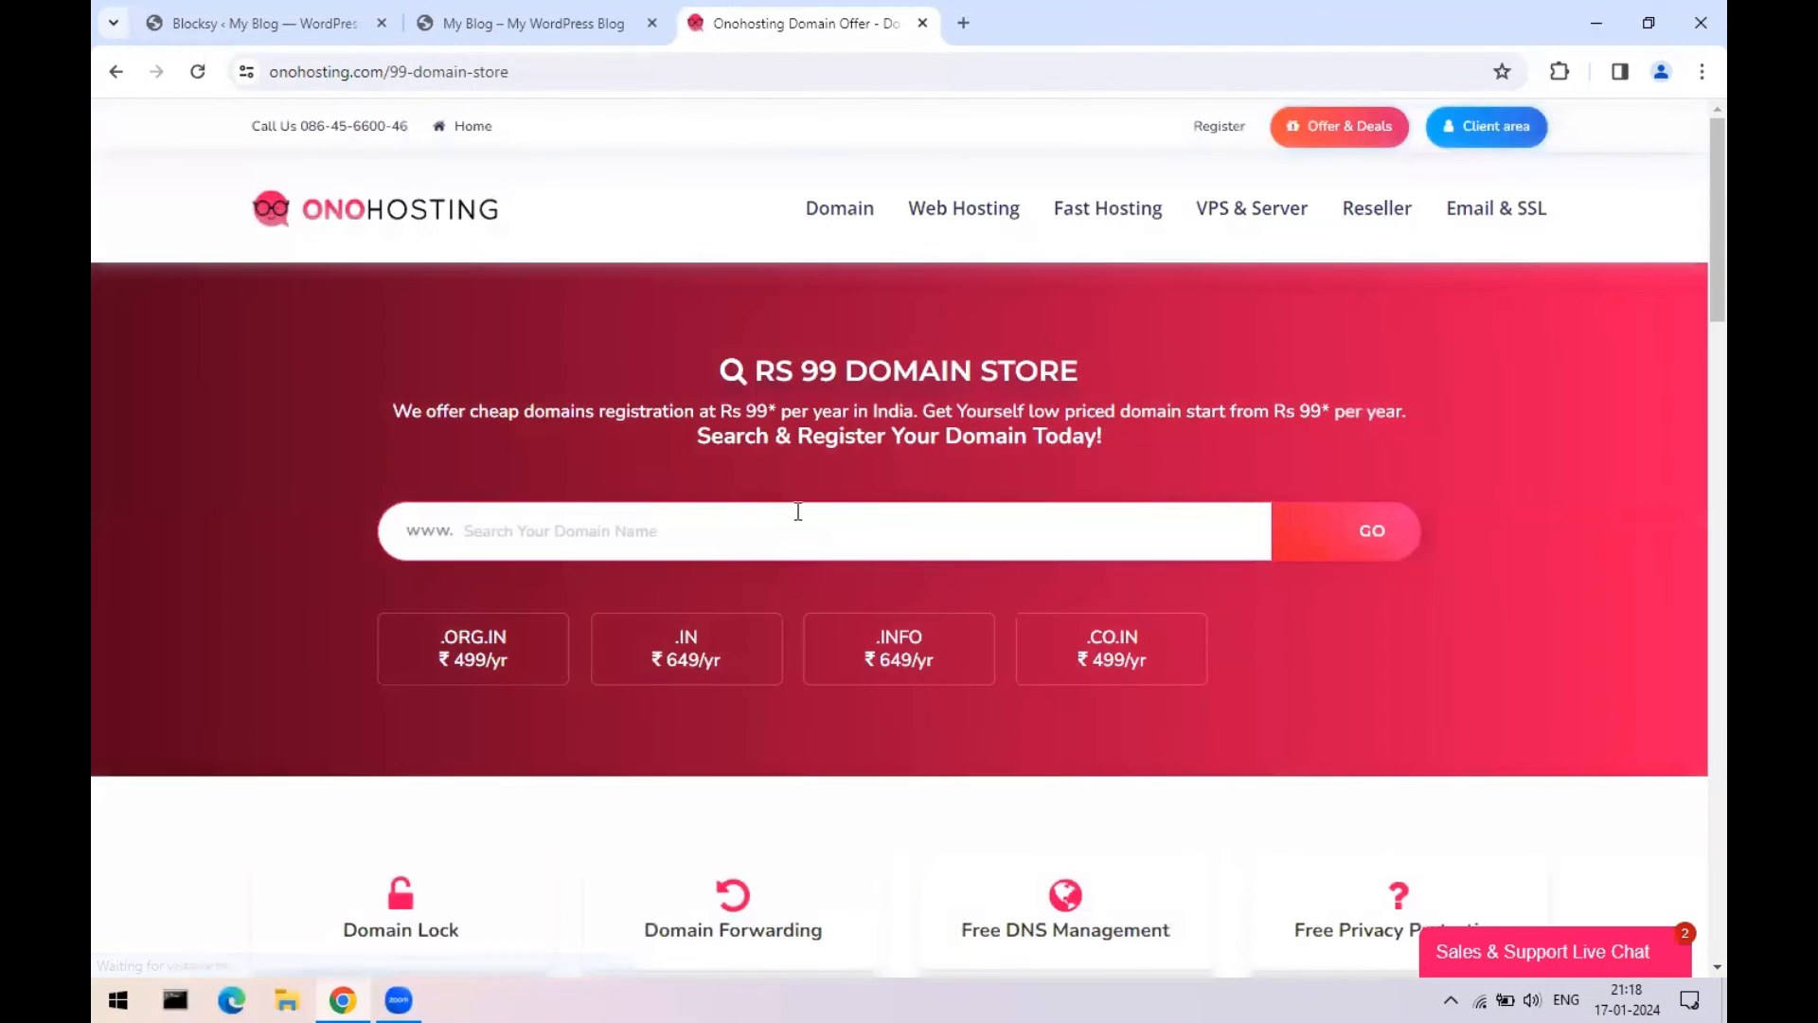
scroll(1162, 602, "down", 4)
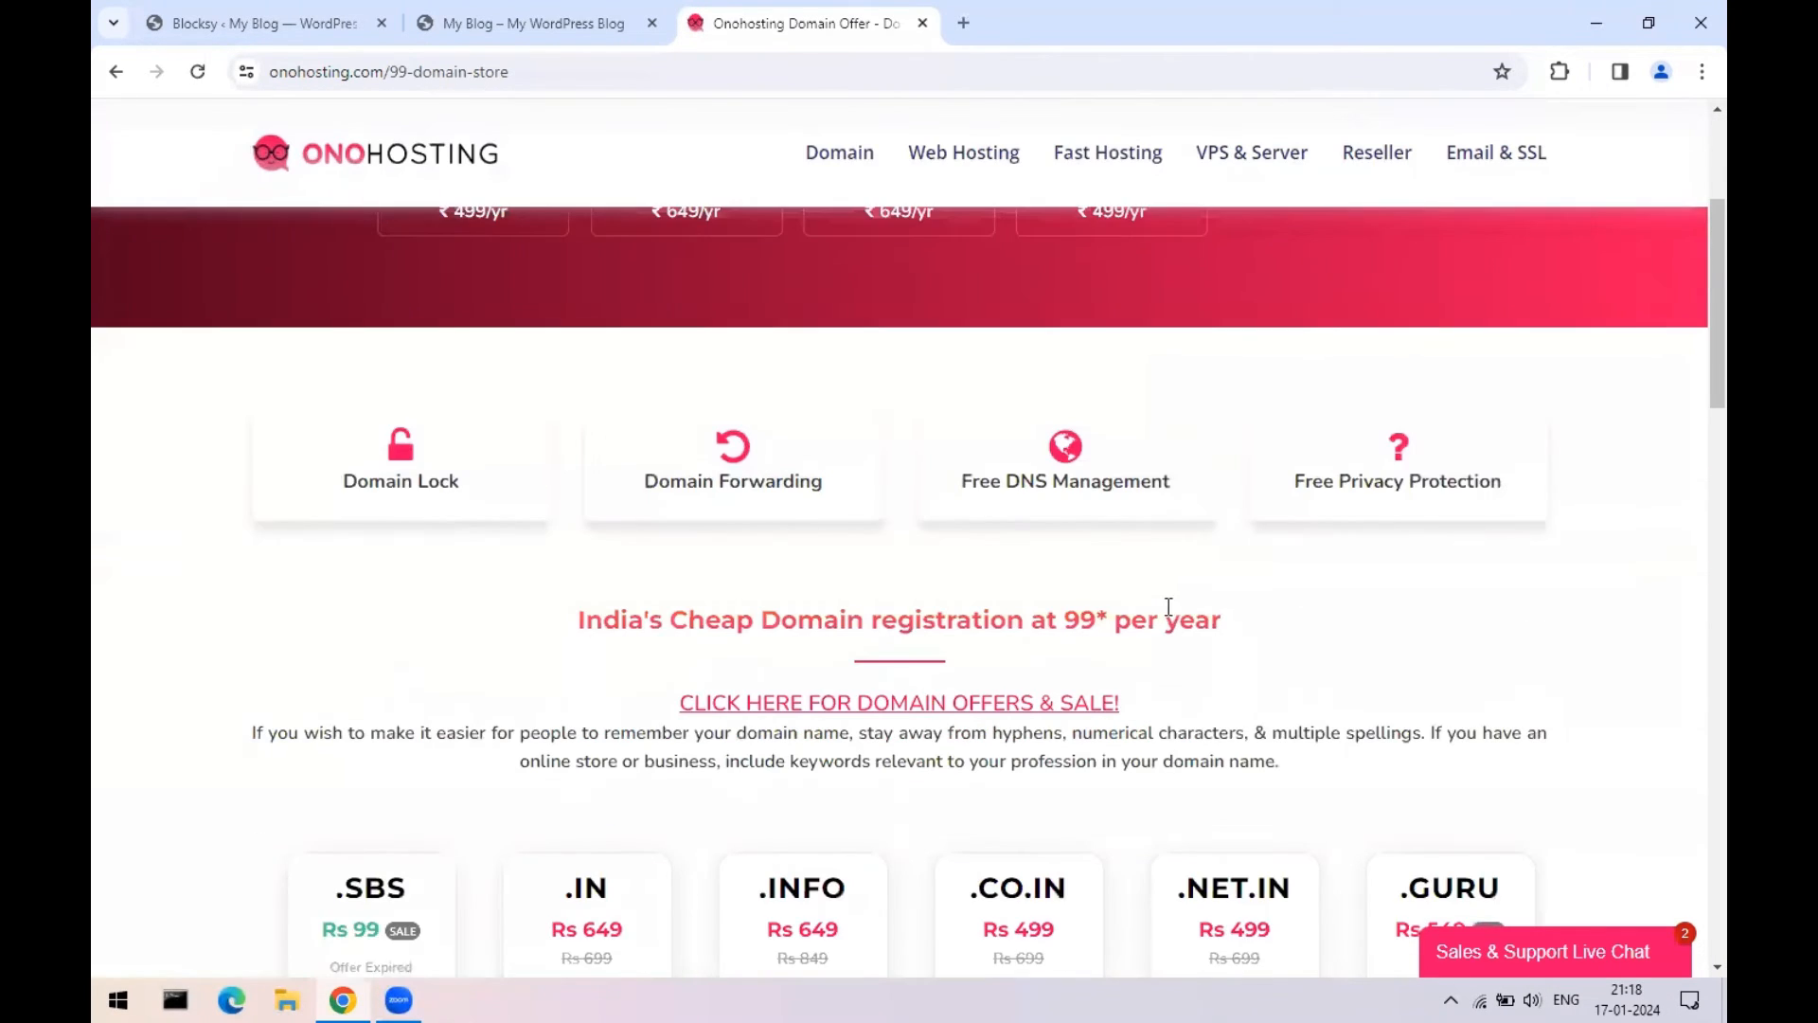
scroll(1173, 614, "down", 4)
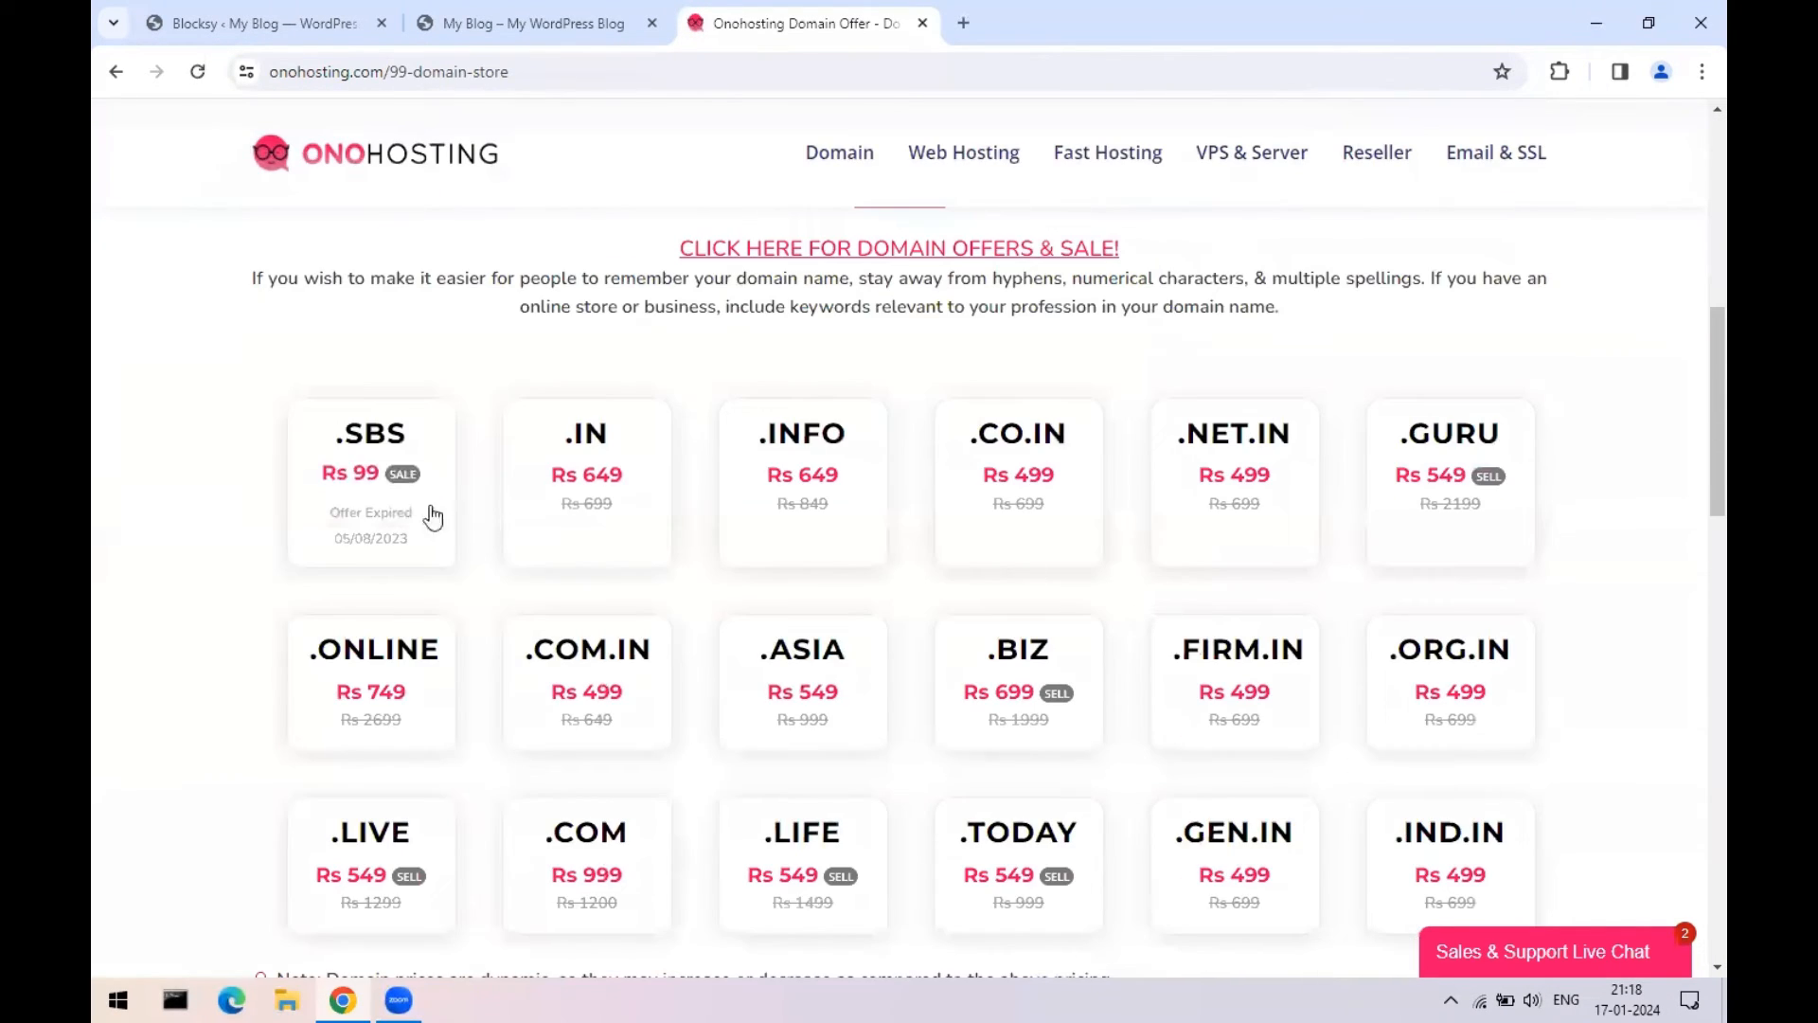
left_click(361, 481)
scroll(1027, 513, "down", 15)
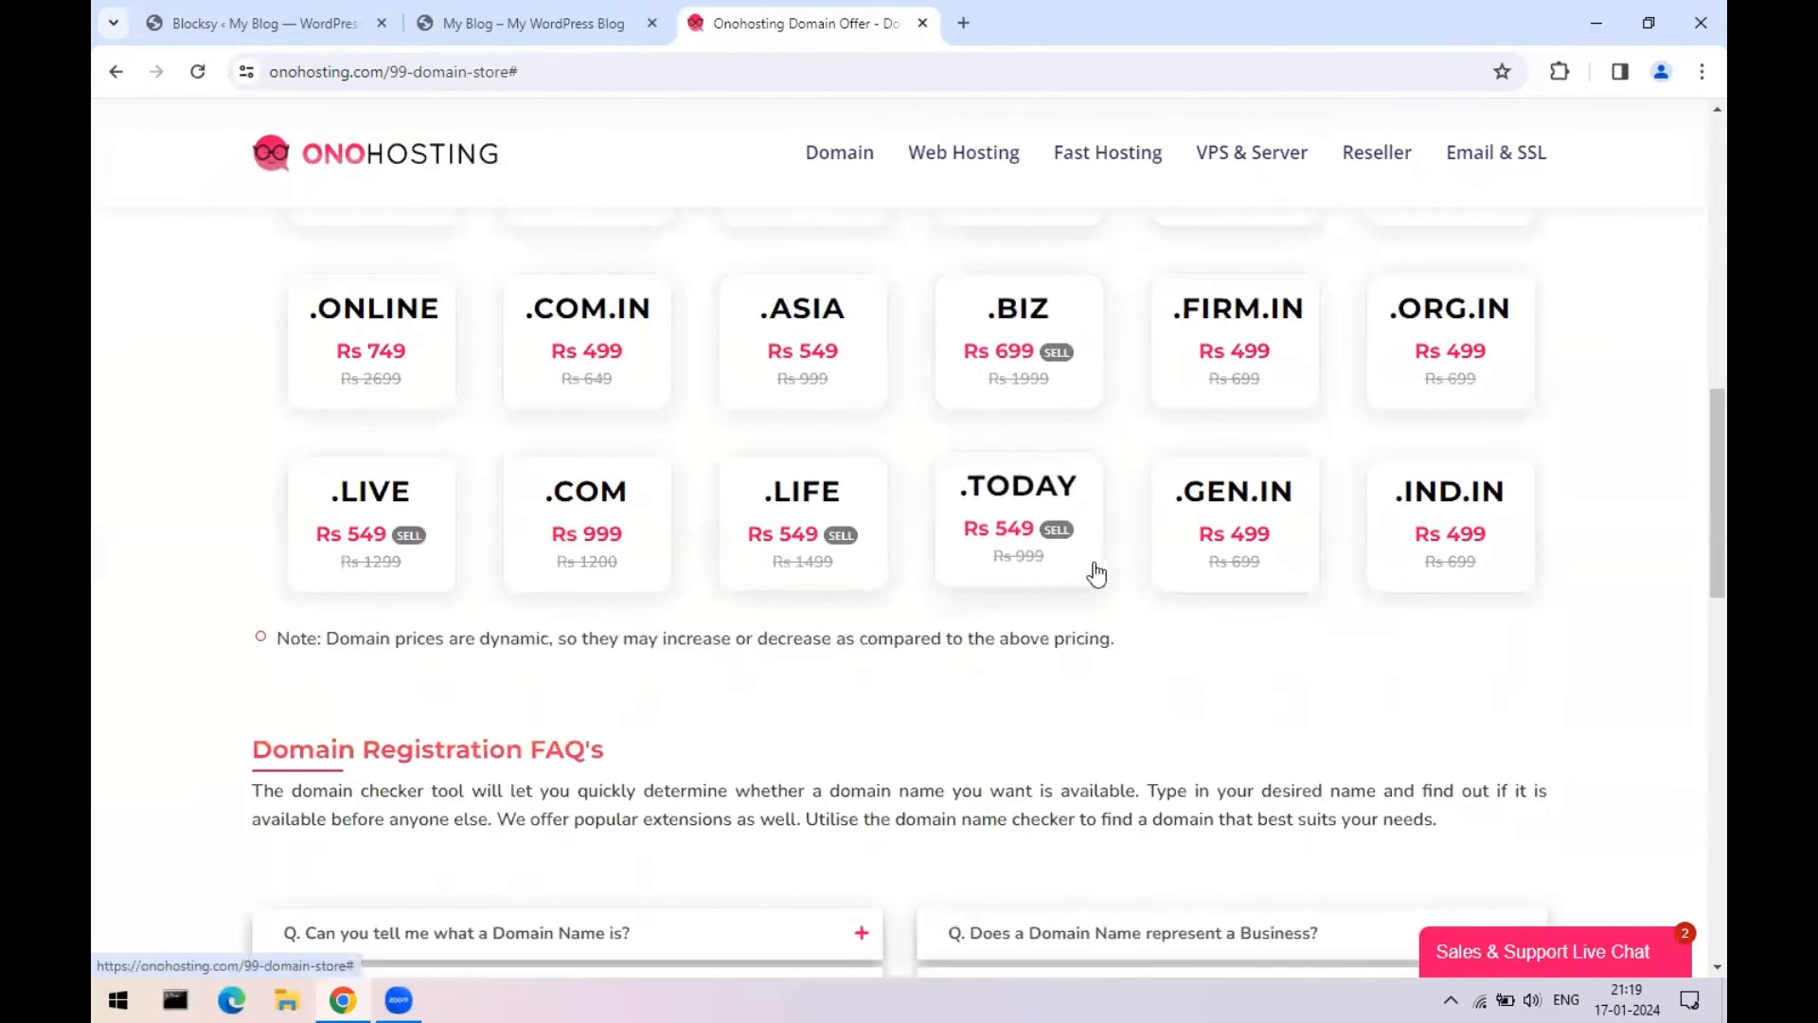
scroll(1067, 589, "down", 3)
scroll(1071, 564, "up", 15)
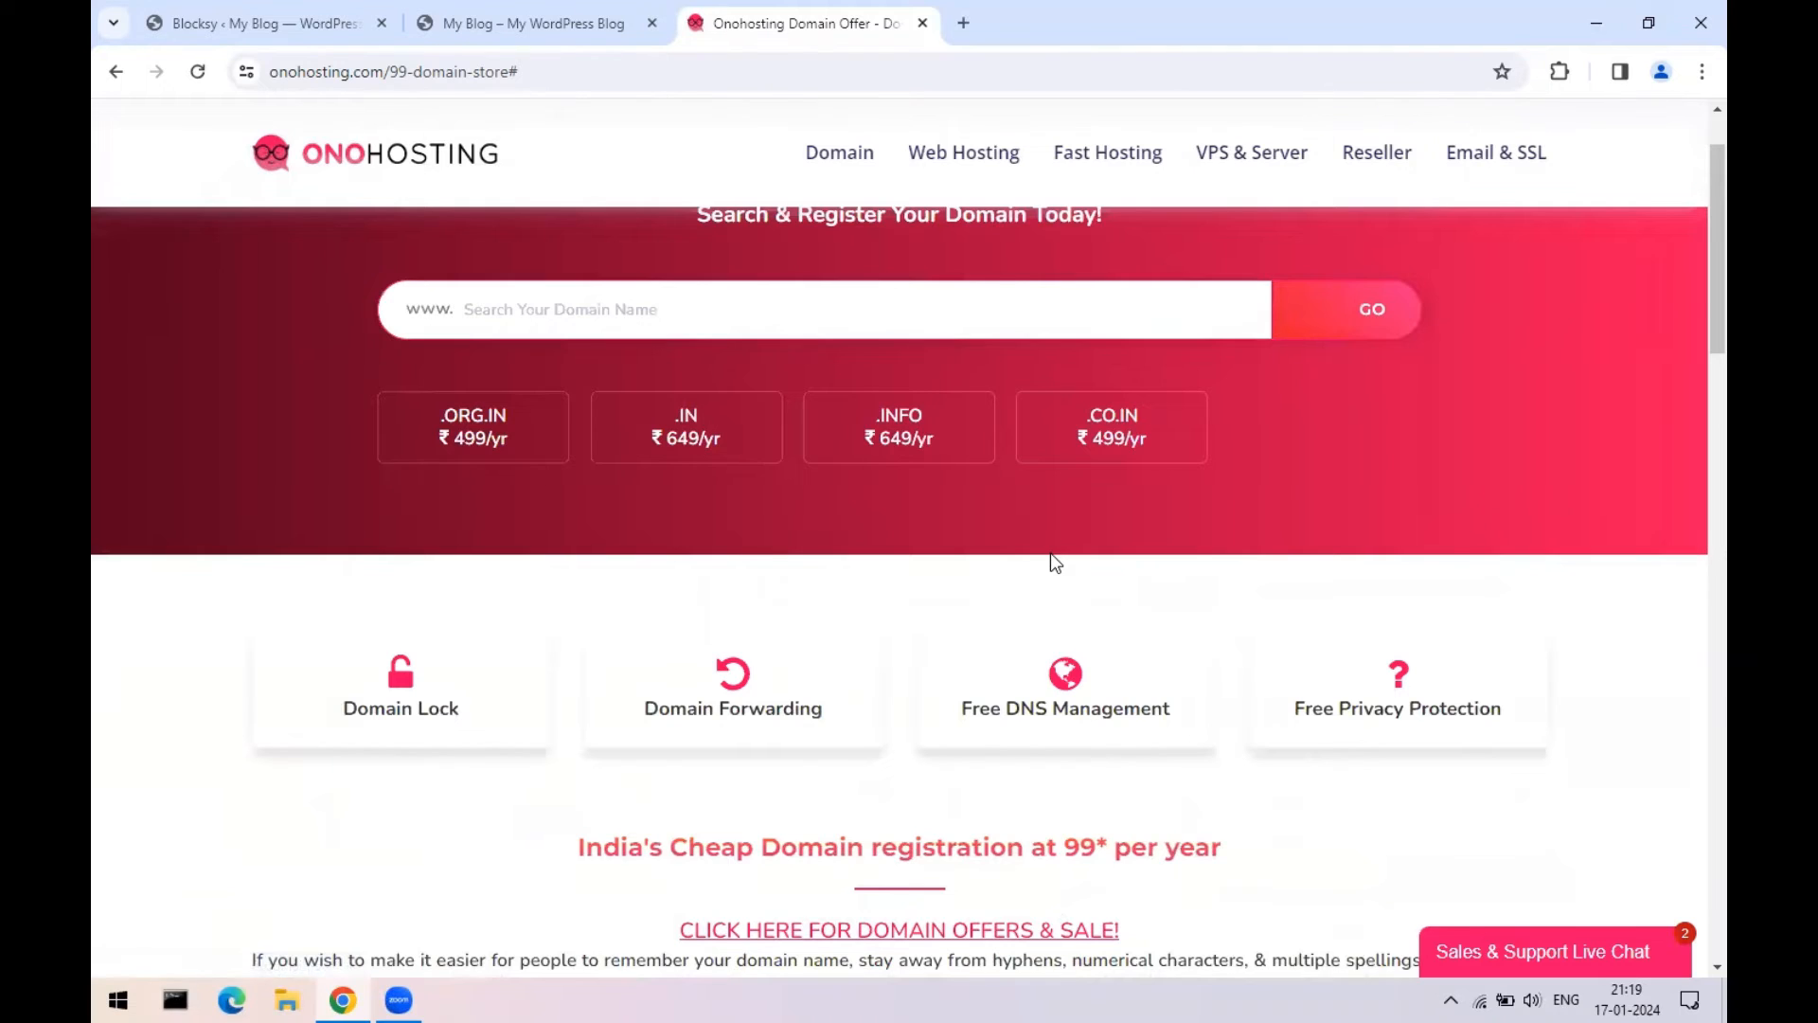
scroll(1050, 554, "up", 3)
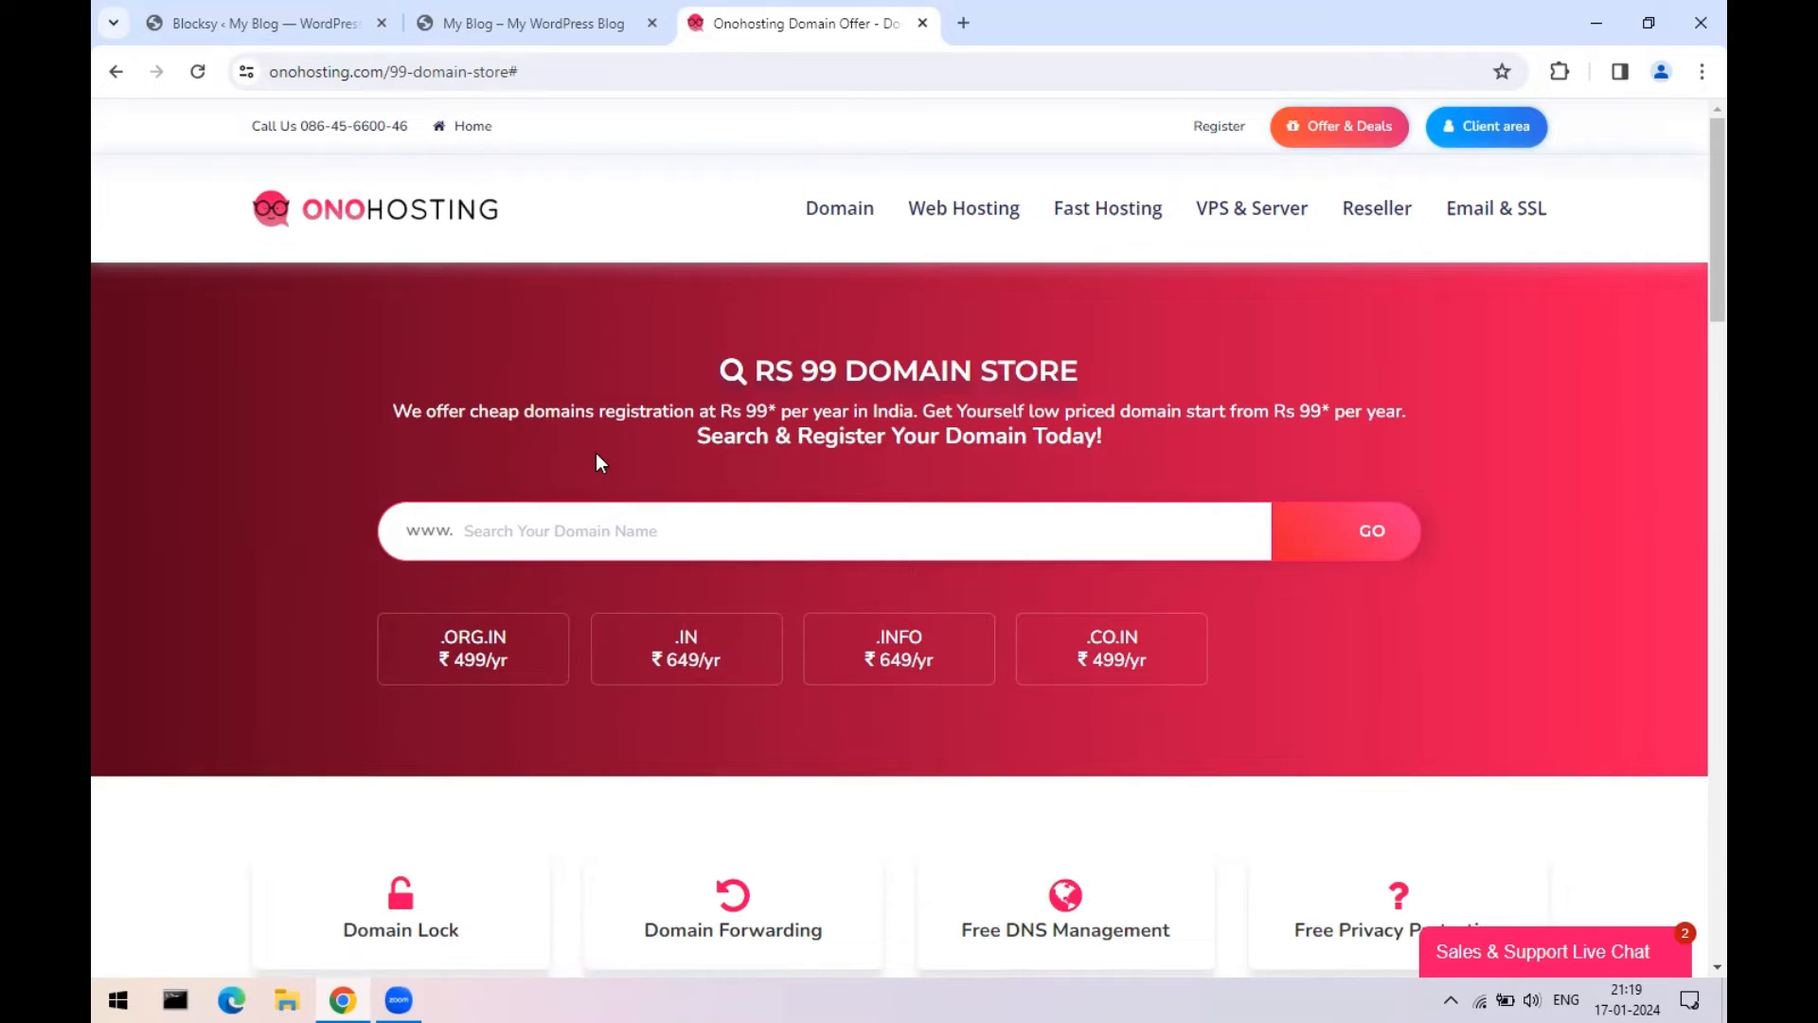
left_click(923, 24)
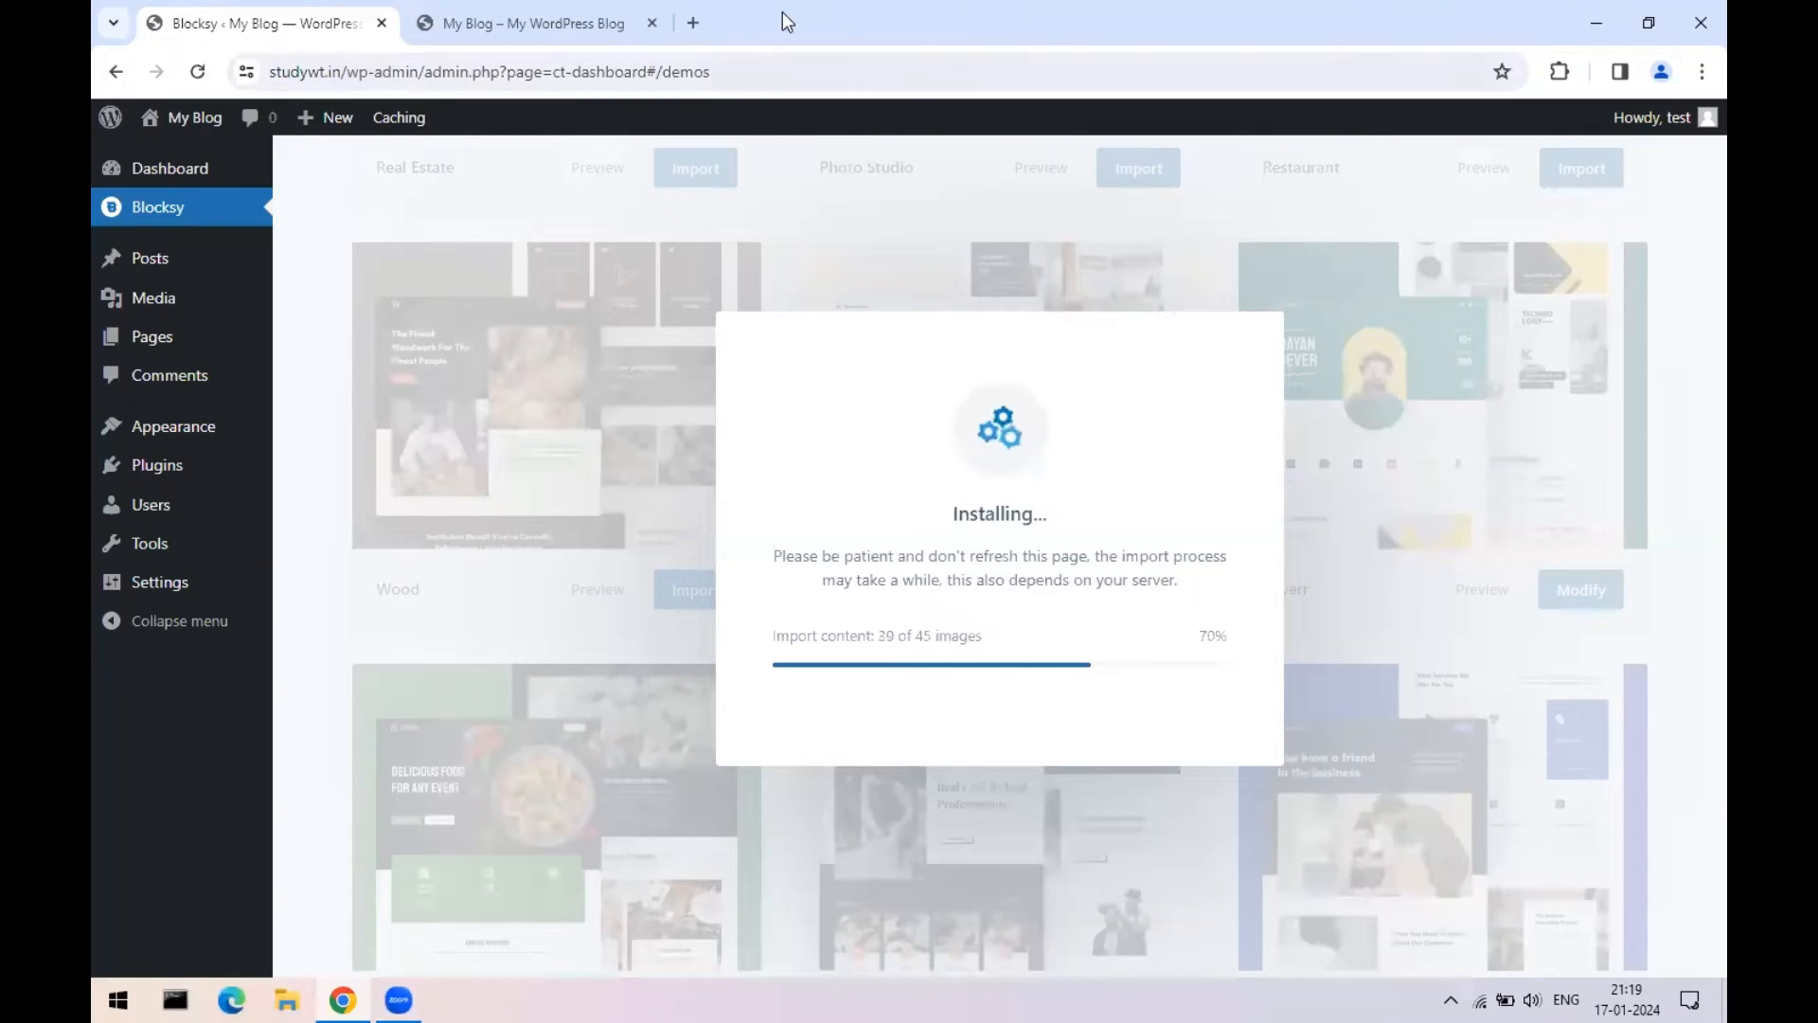
- Glance at the blog tab, wait for the Beverr import to reach 100%, and dismiss the success dialog
left_click(470, 28)
left_click(222, 29)
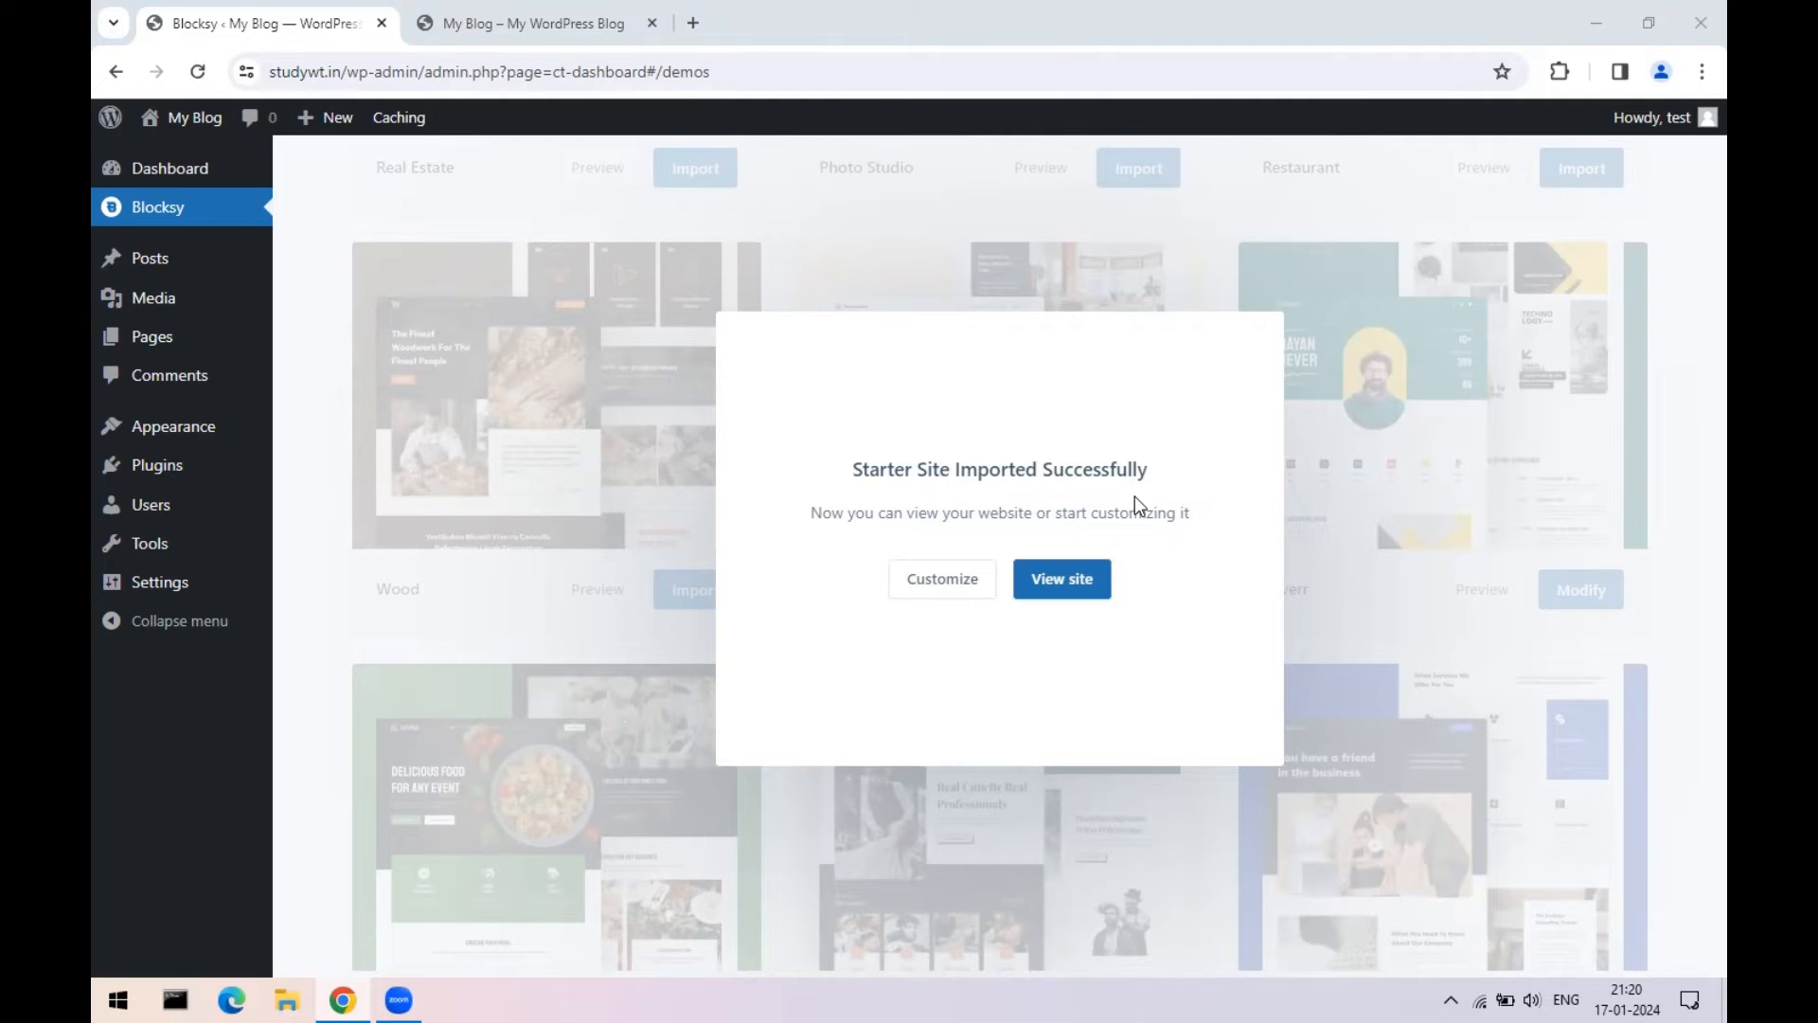
left_click(1207, 219)
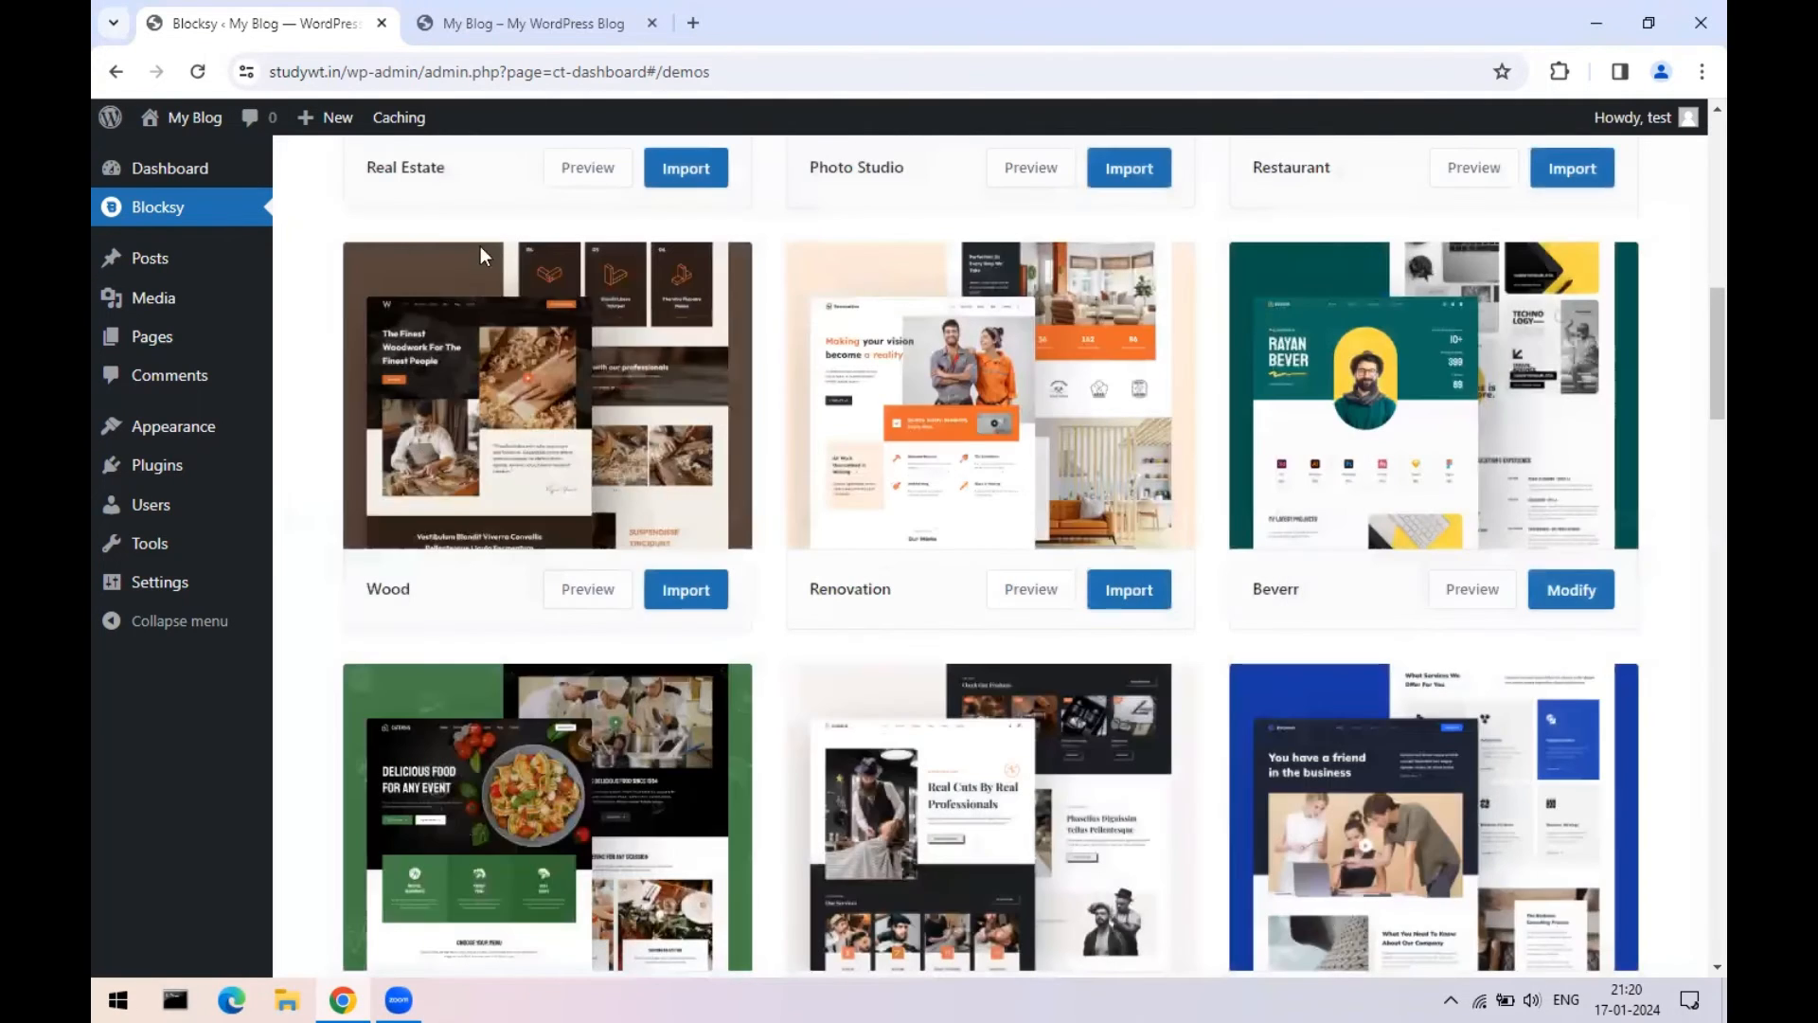
- Reload the My Blog tab to see the Beverr-styled Contacts page, then return to the demos tab
left_click(530, 22)
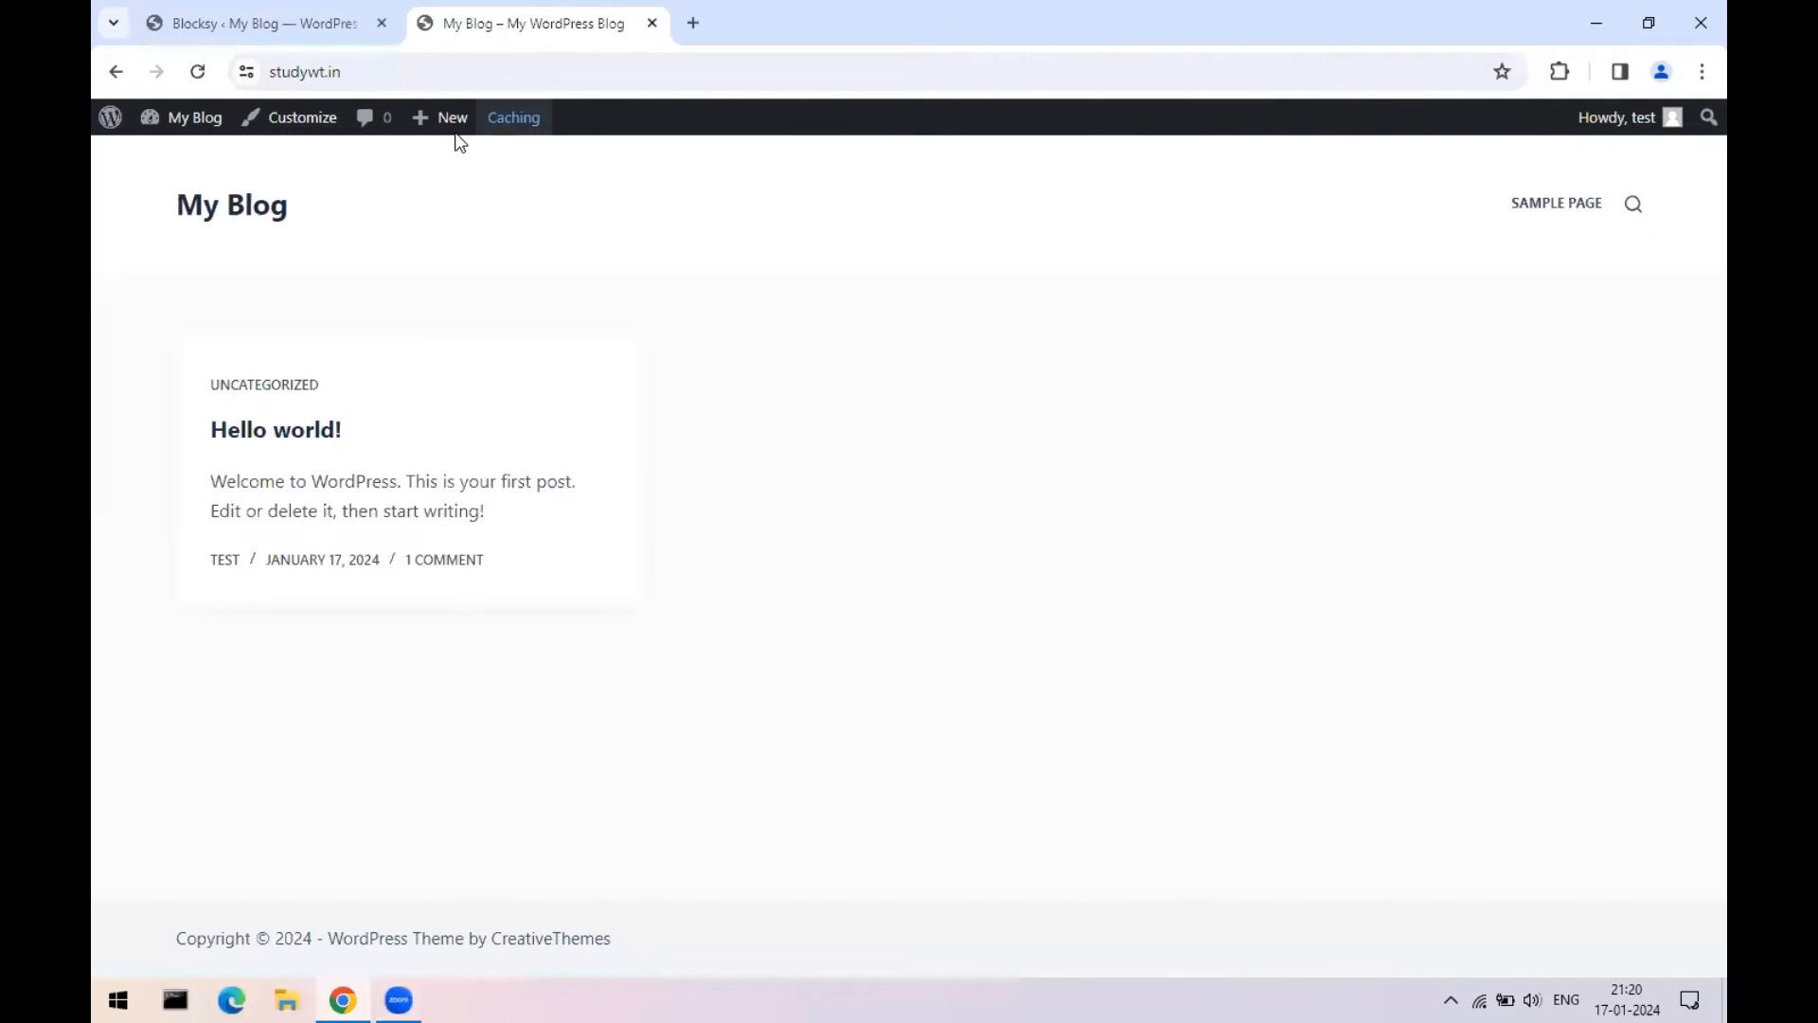
left_click(204, 74)
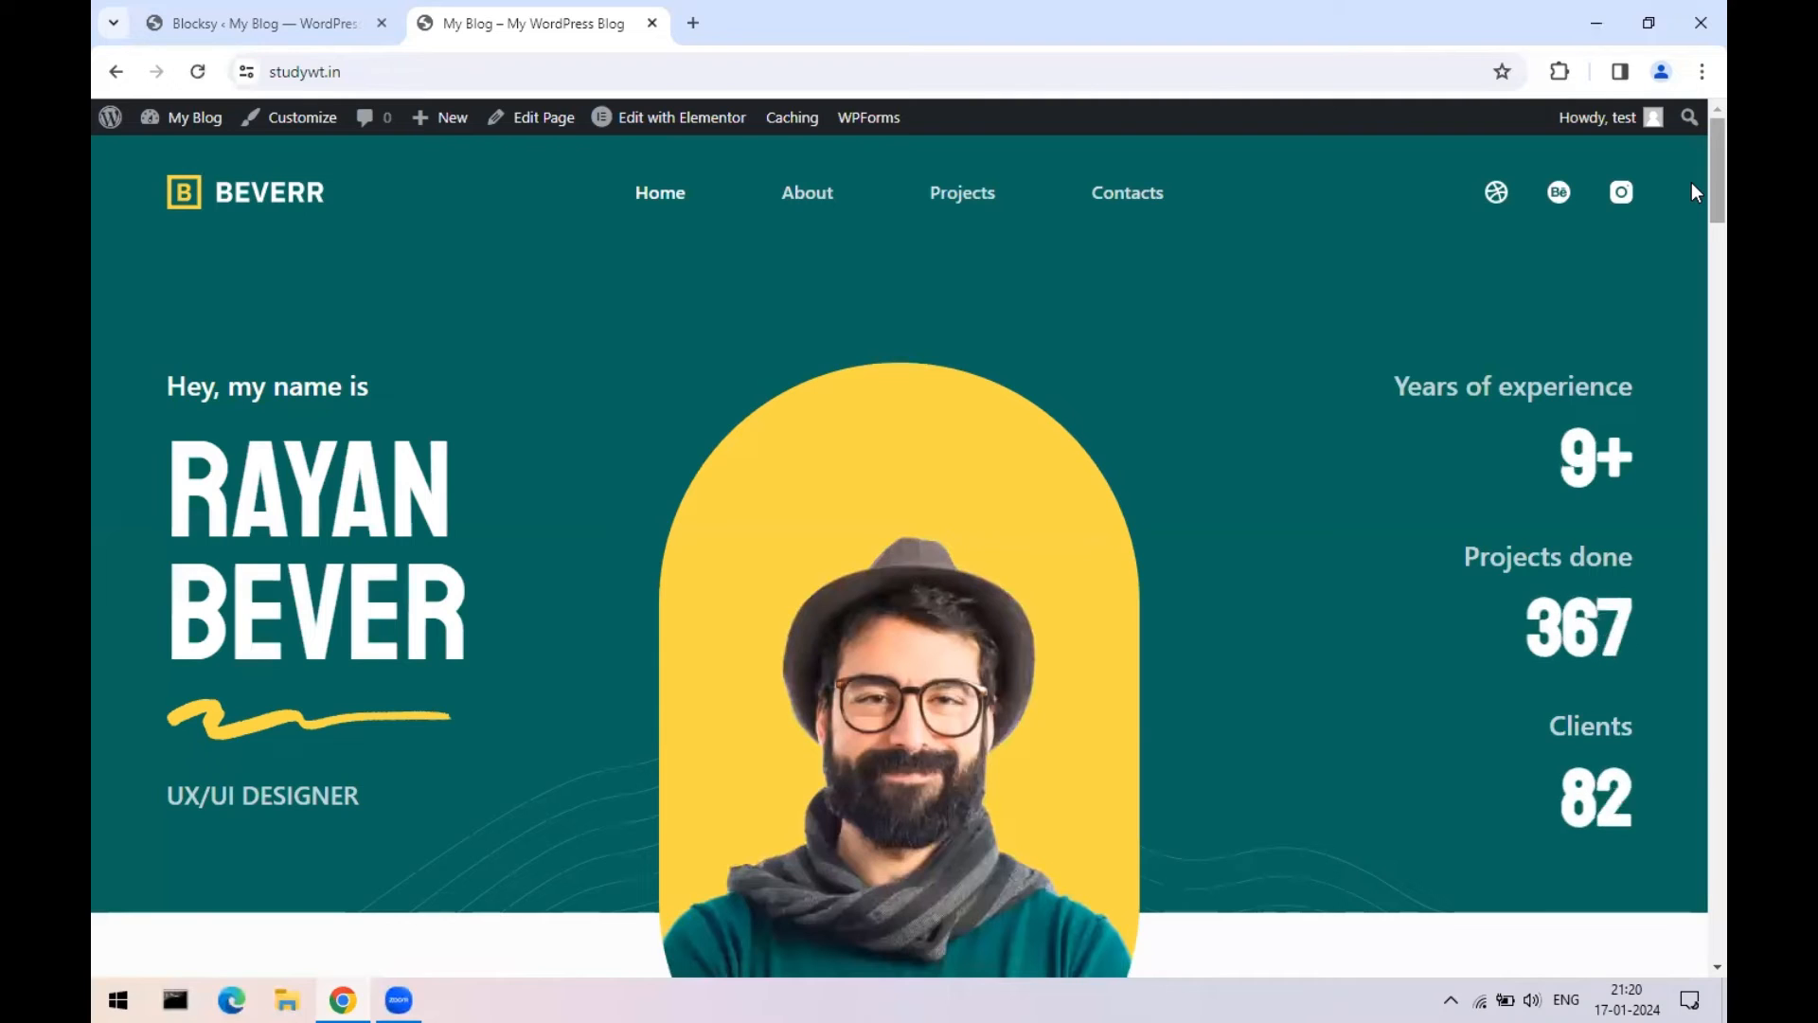
scroll(1691, 199, "down", 2)
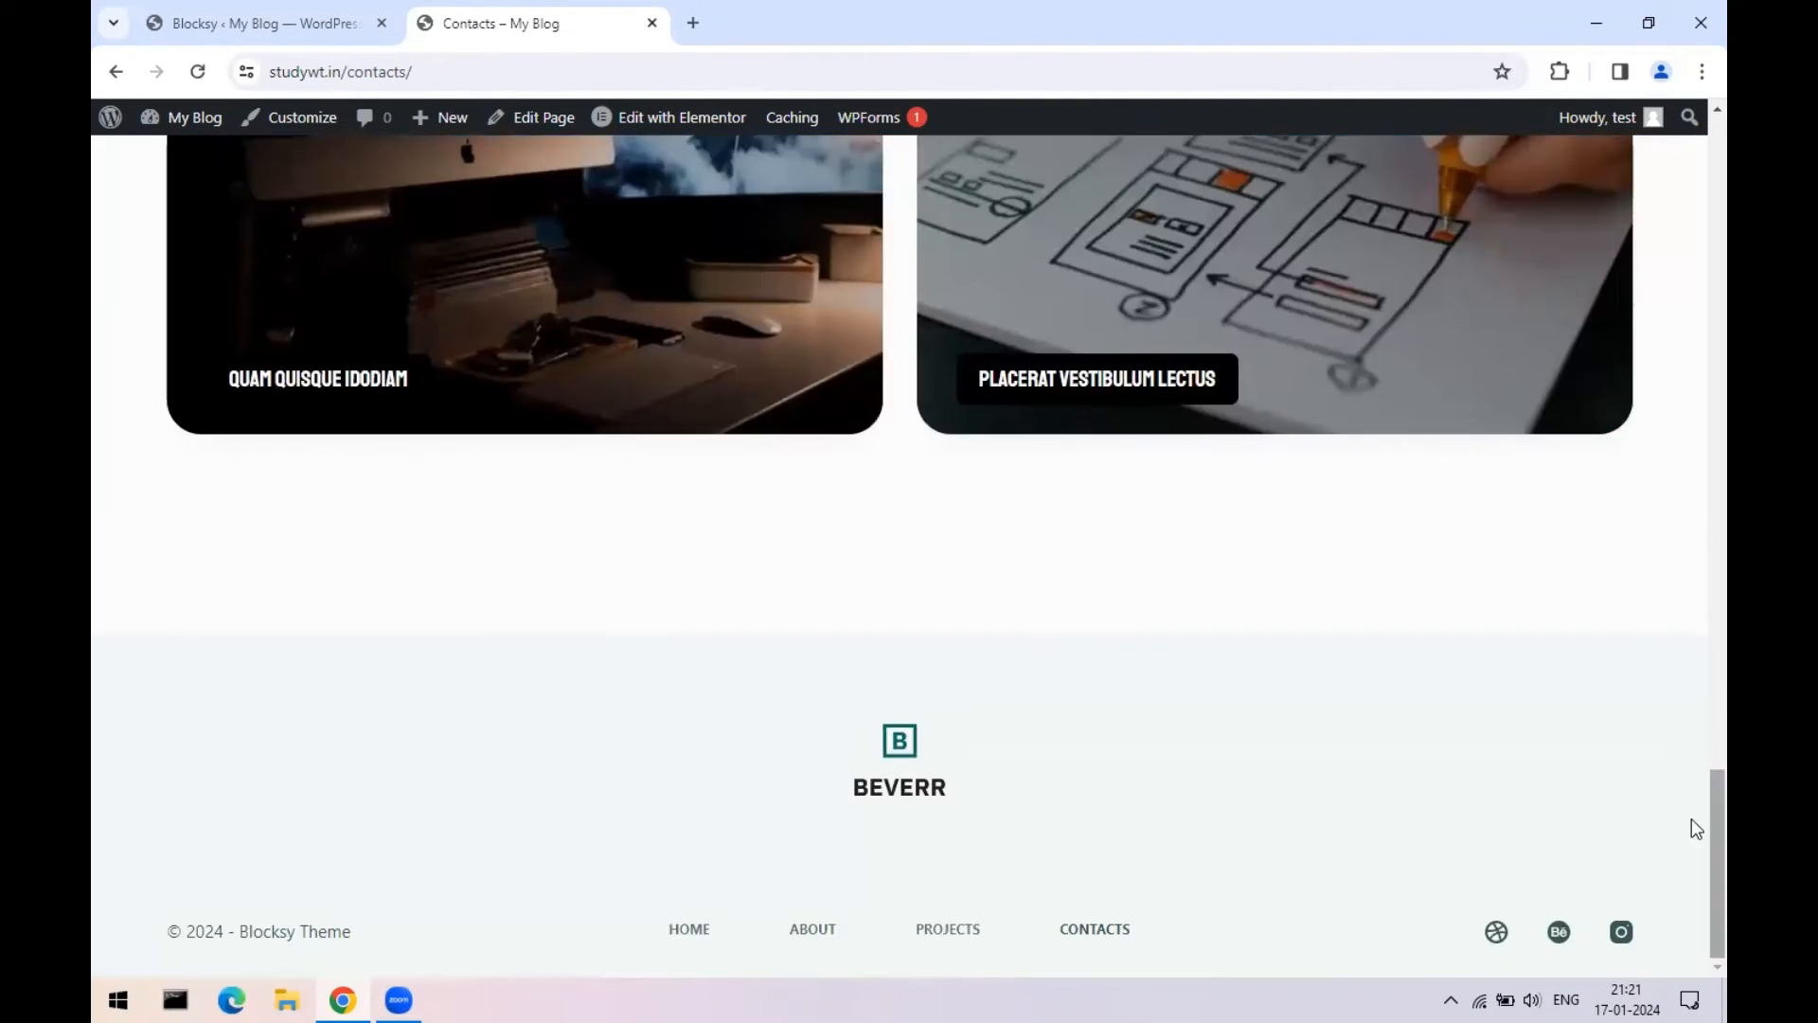
scroll(1692, 828, "up", 20)
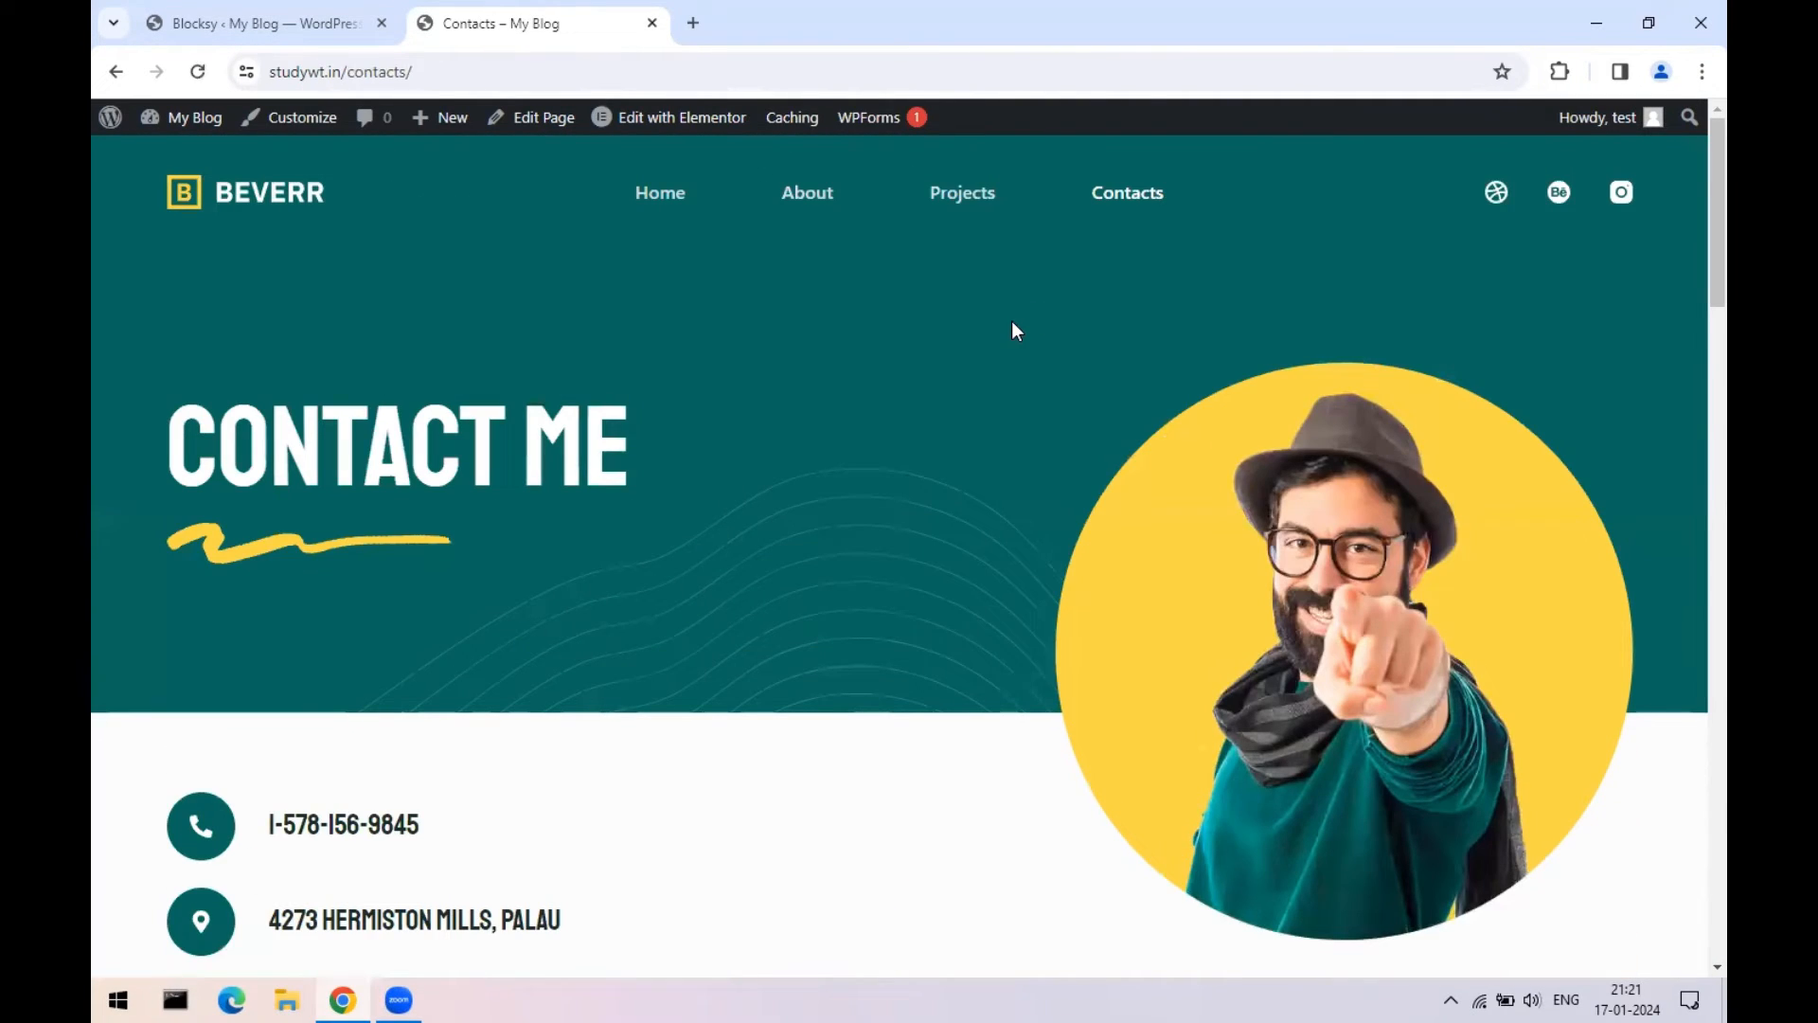
left_click(311, 34)
mouse_move(576, 478)
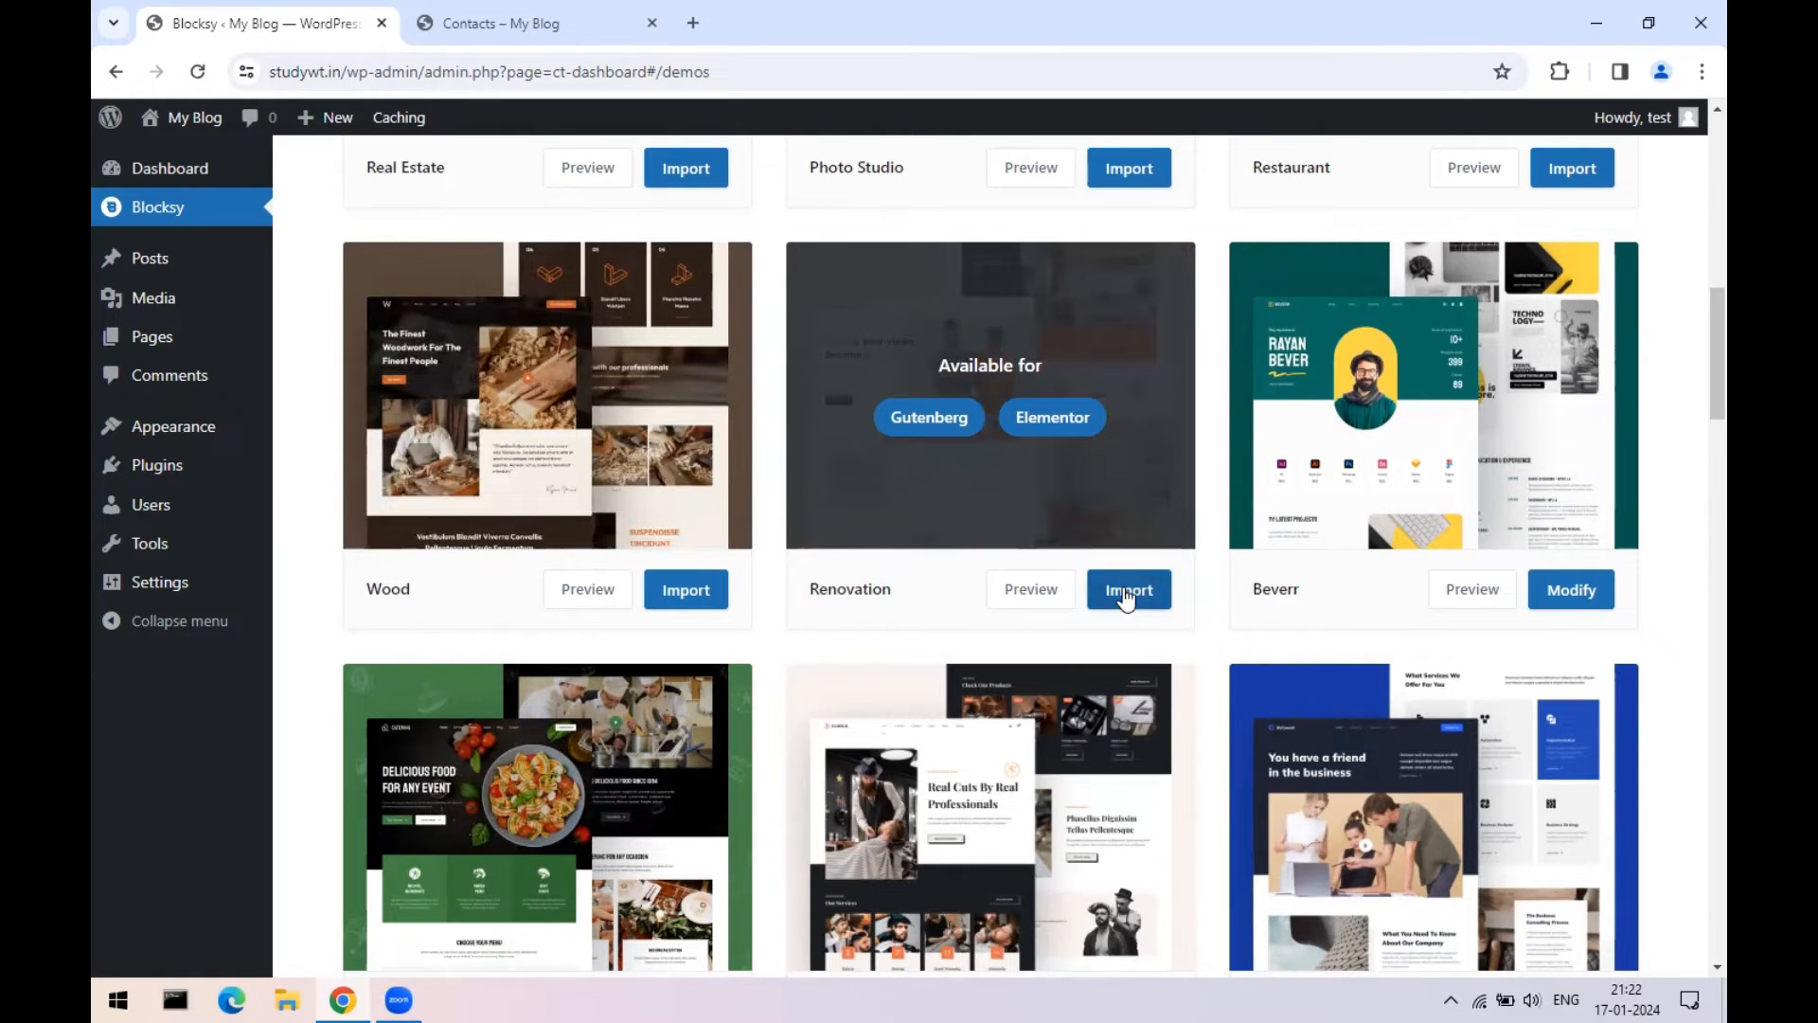
- Import the Renovation starter site with Elementor as page builder, start the install, then view Contacts
left_click(513, 12)
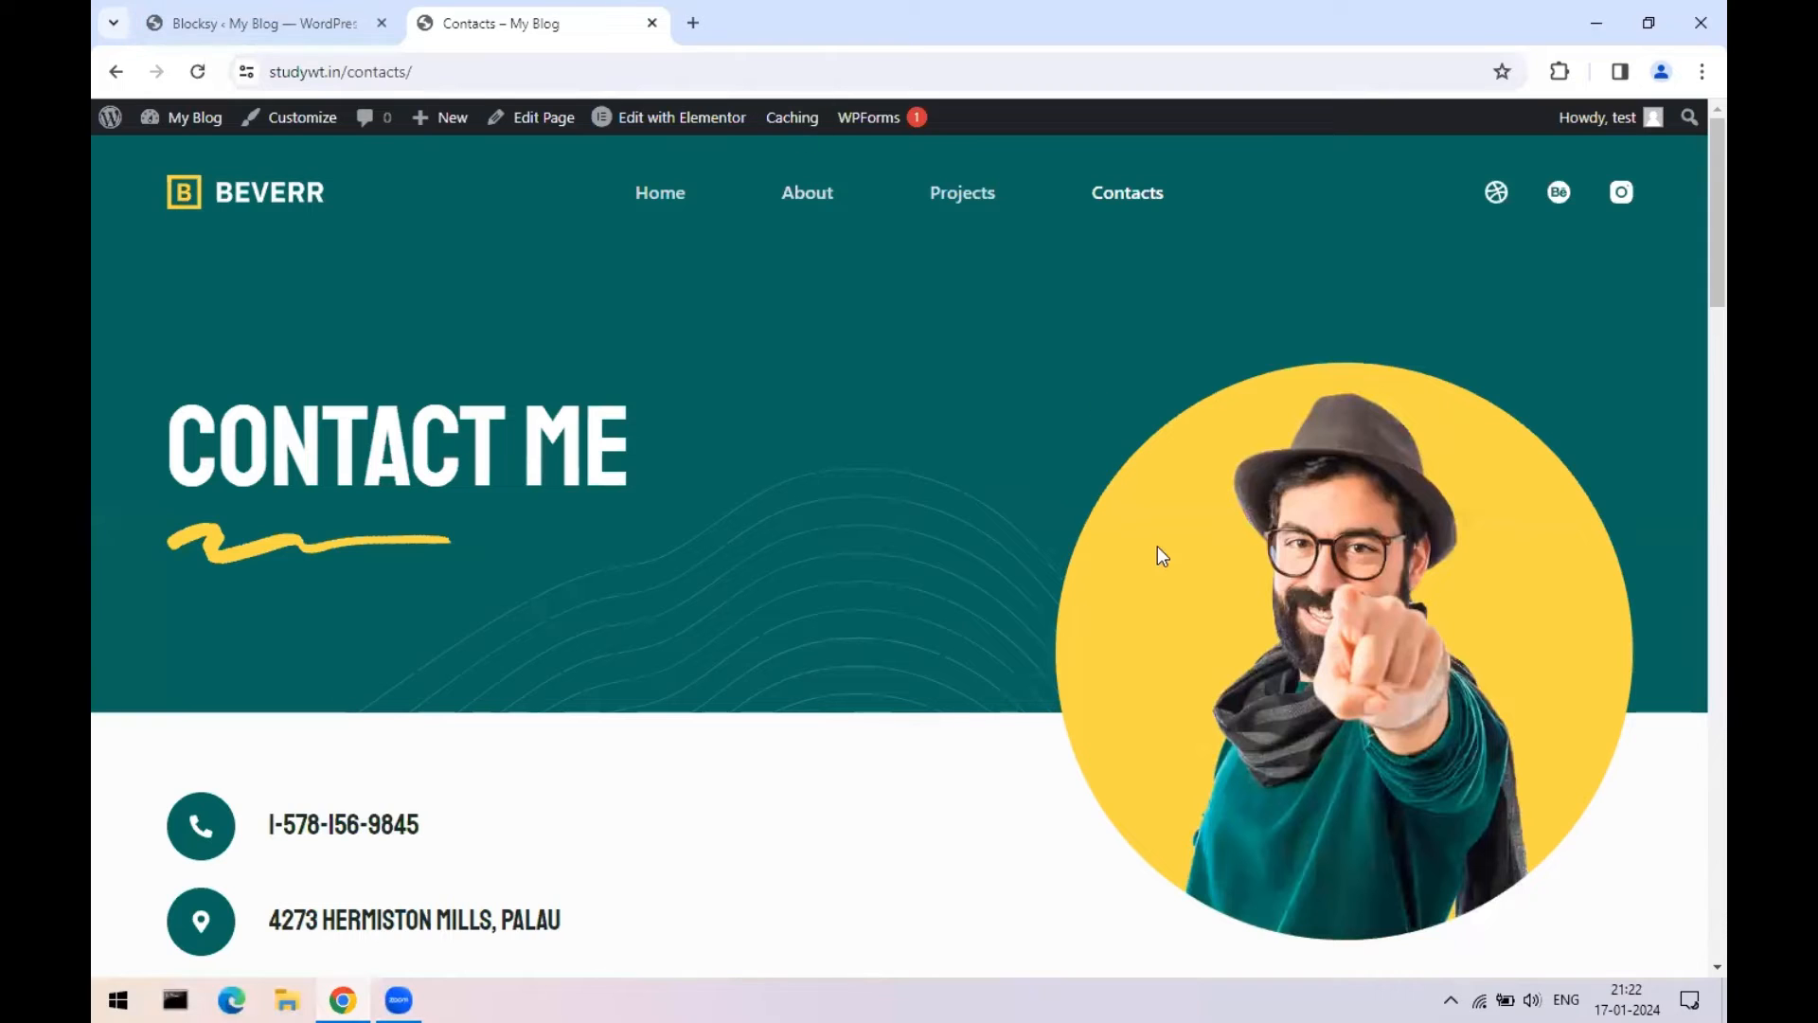
left_click(289, 21)
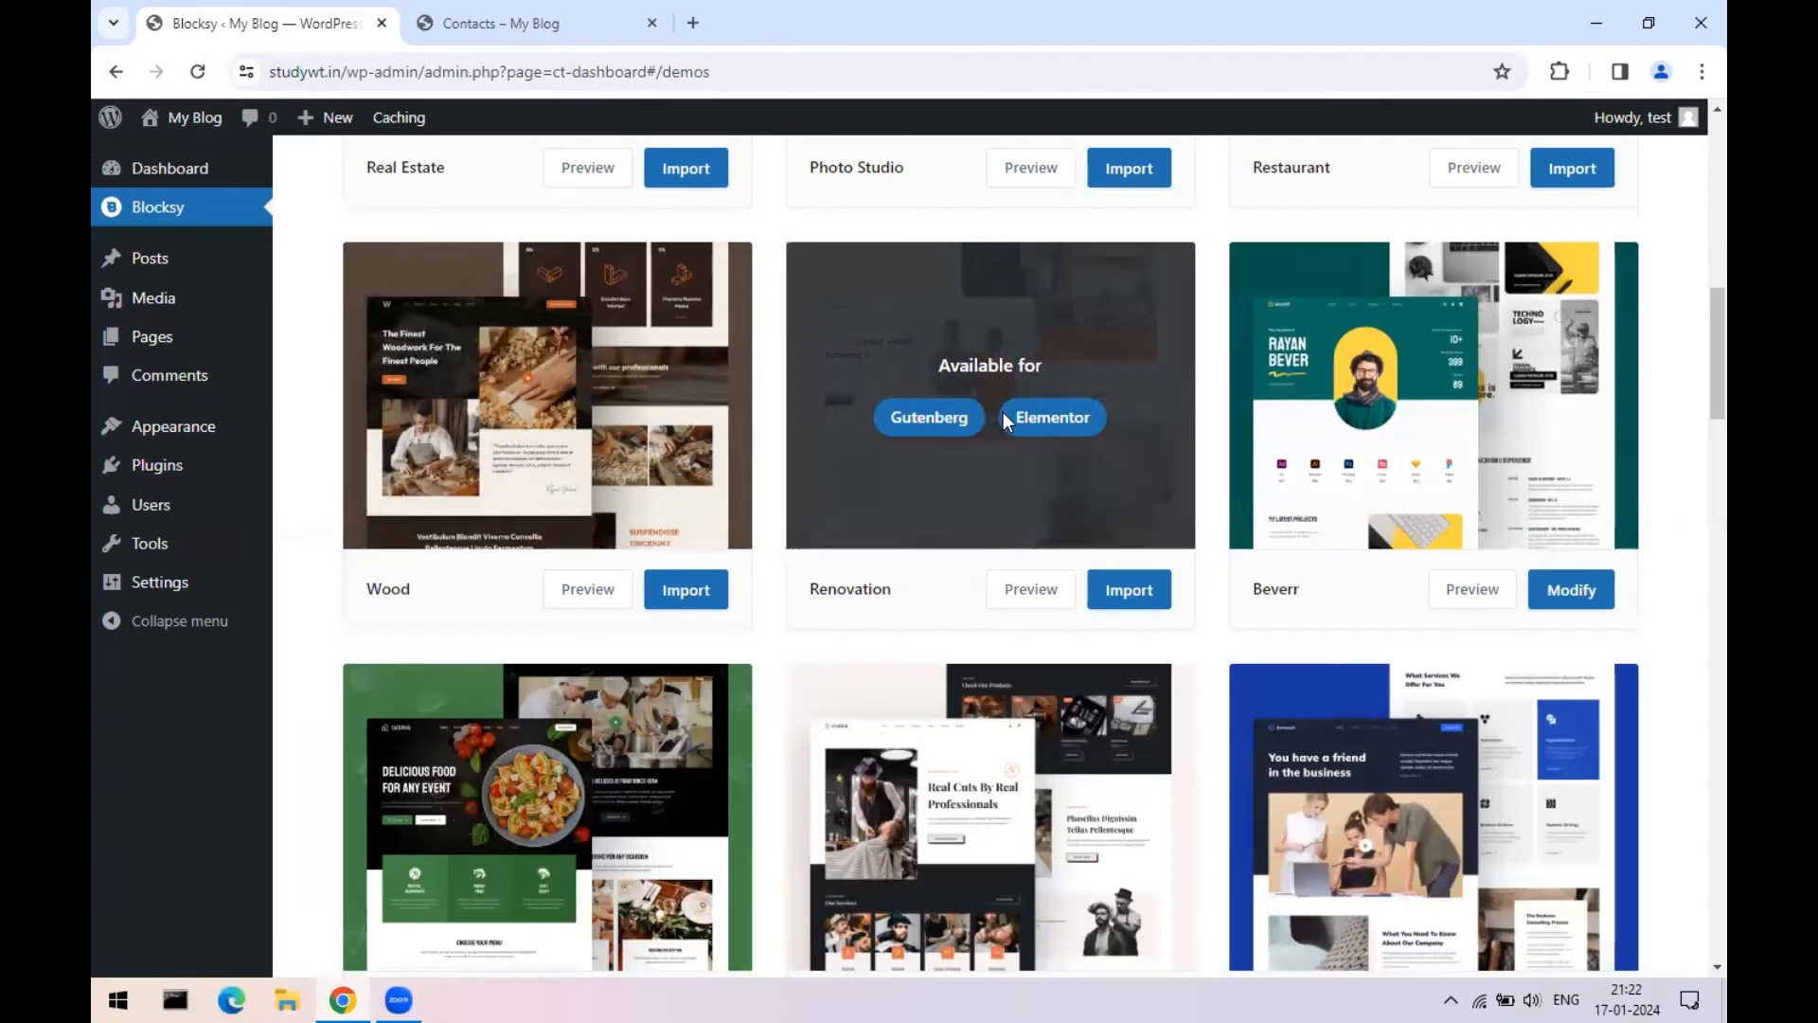
left_click(1135, 590)
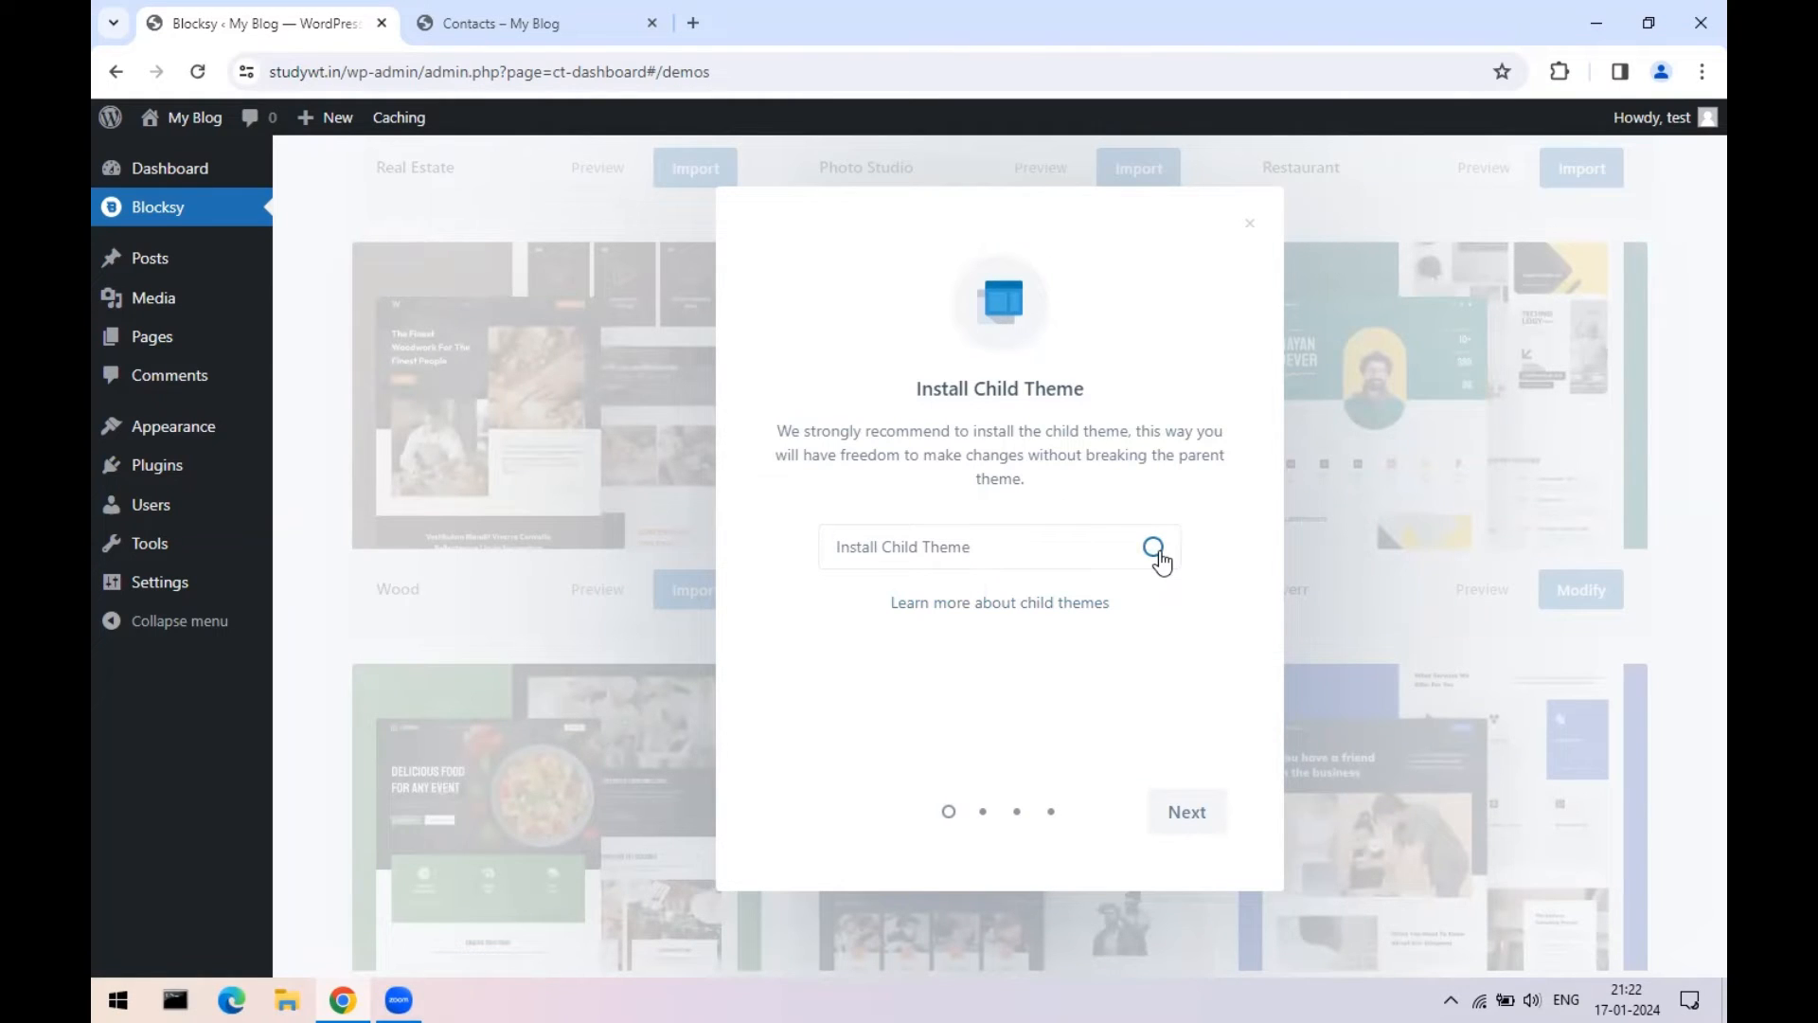
left_click(1198, 812)
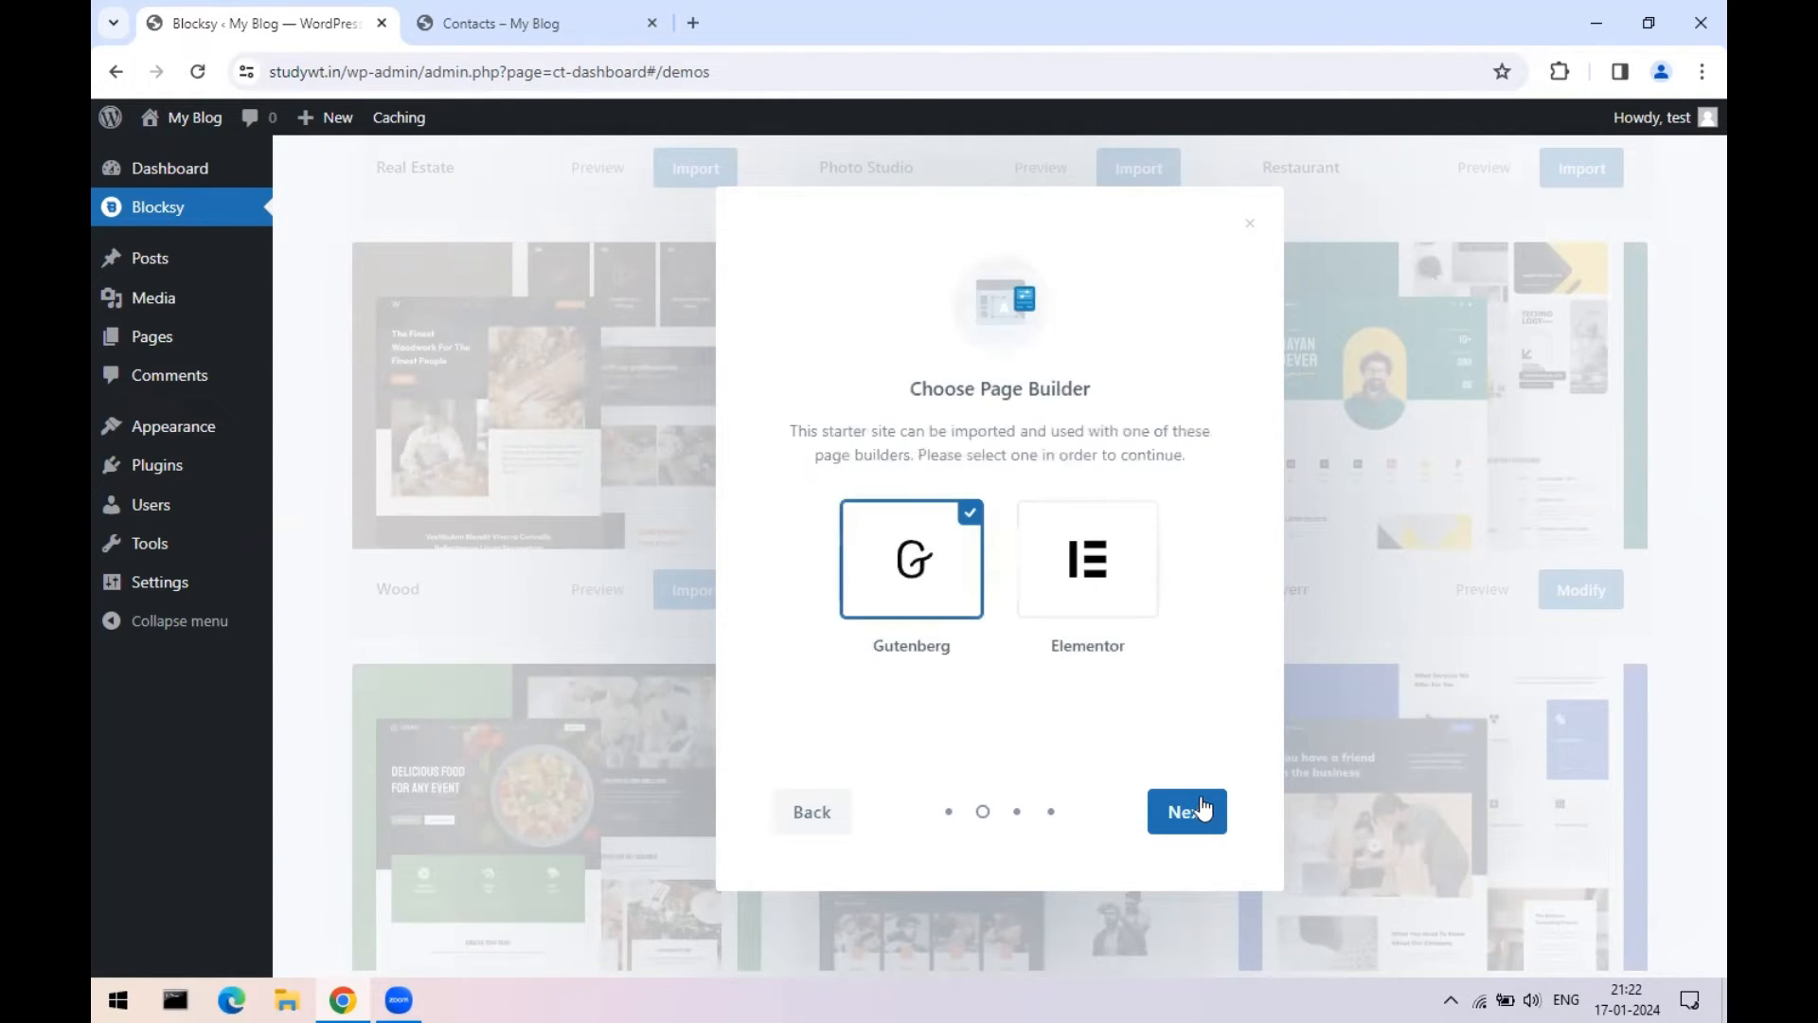
left_click(1113, 554)
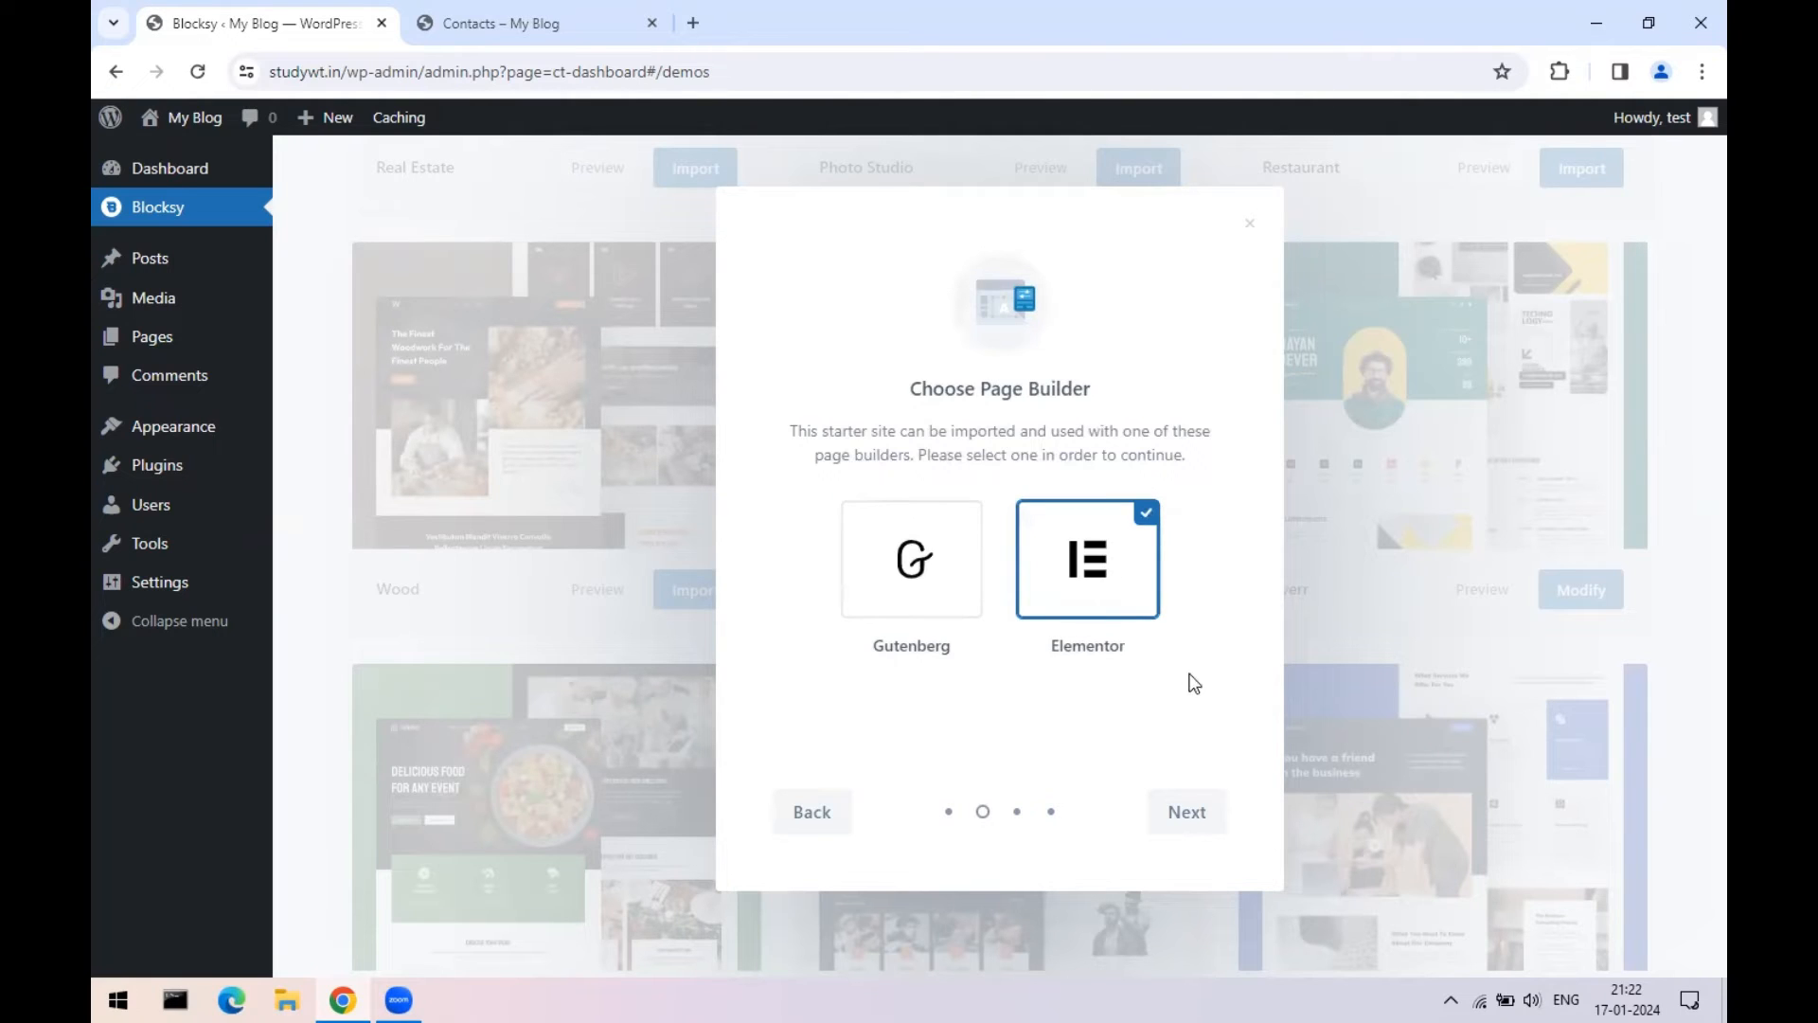
left_click(1205, 815)
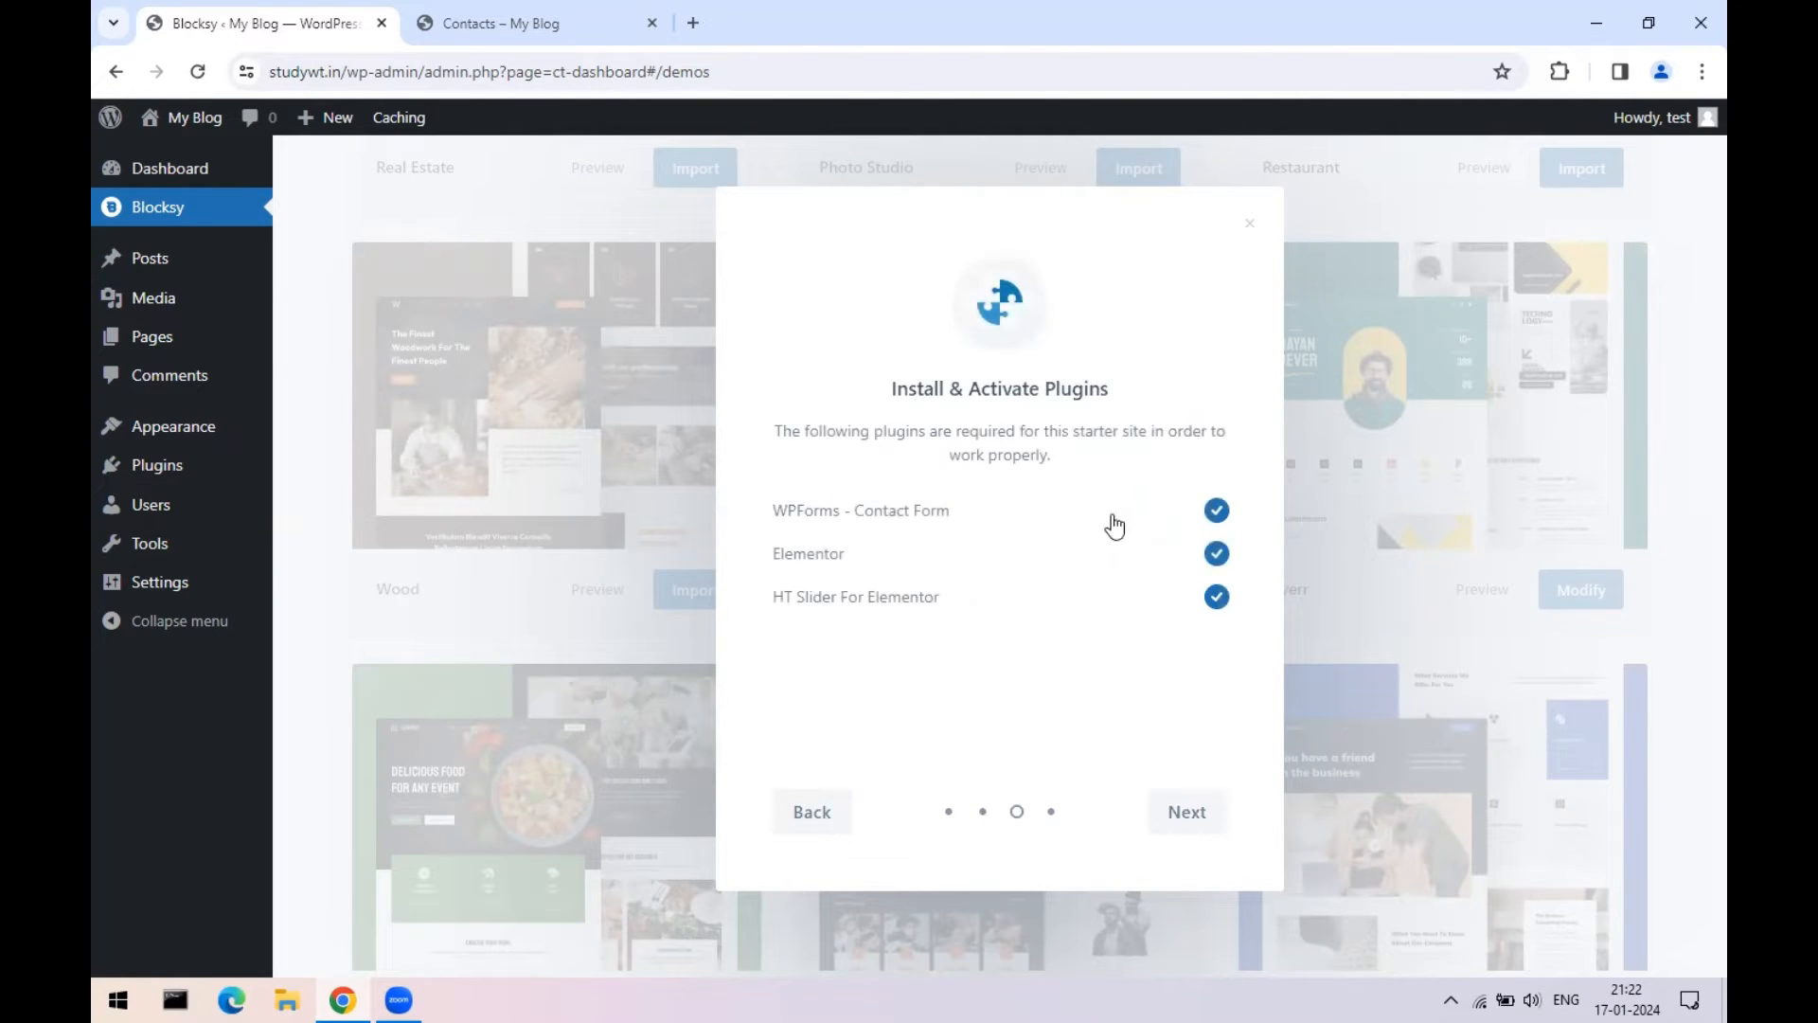
left_click(1222, 823)
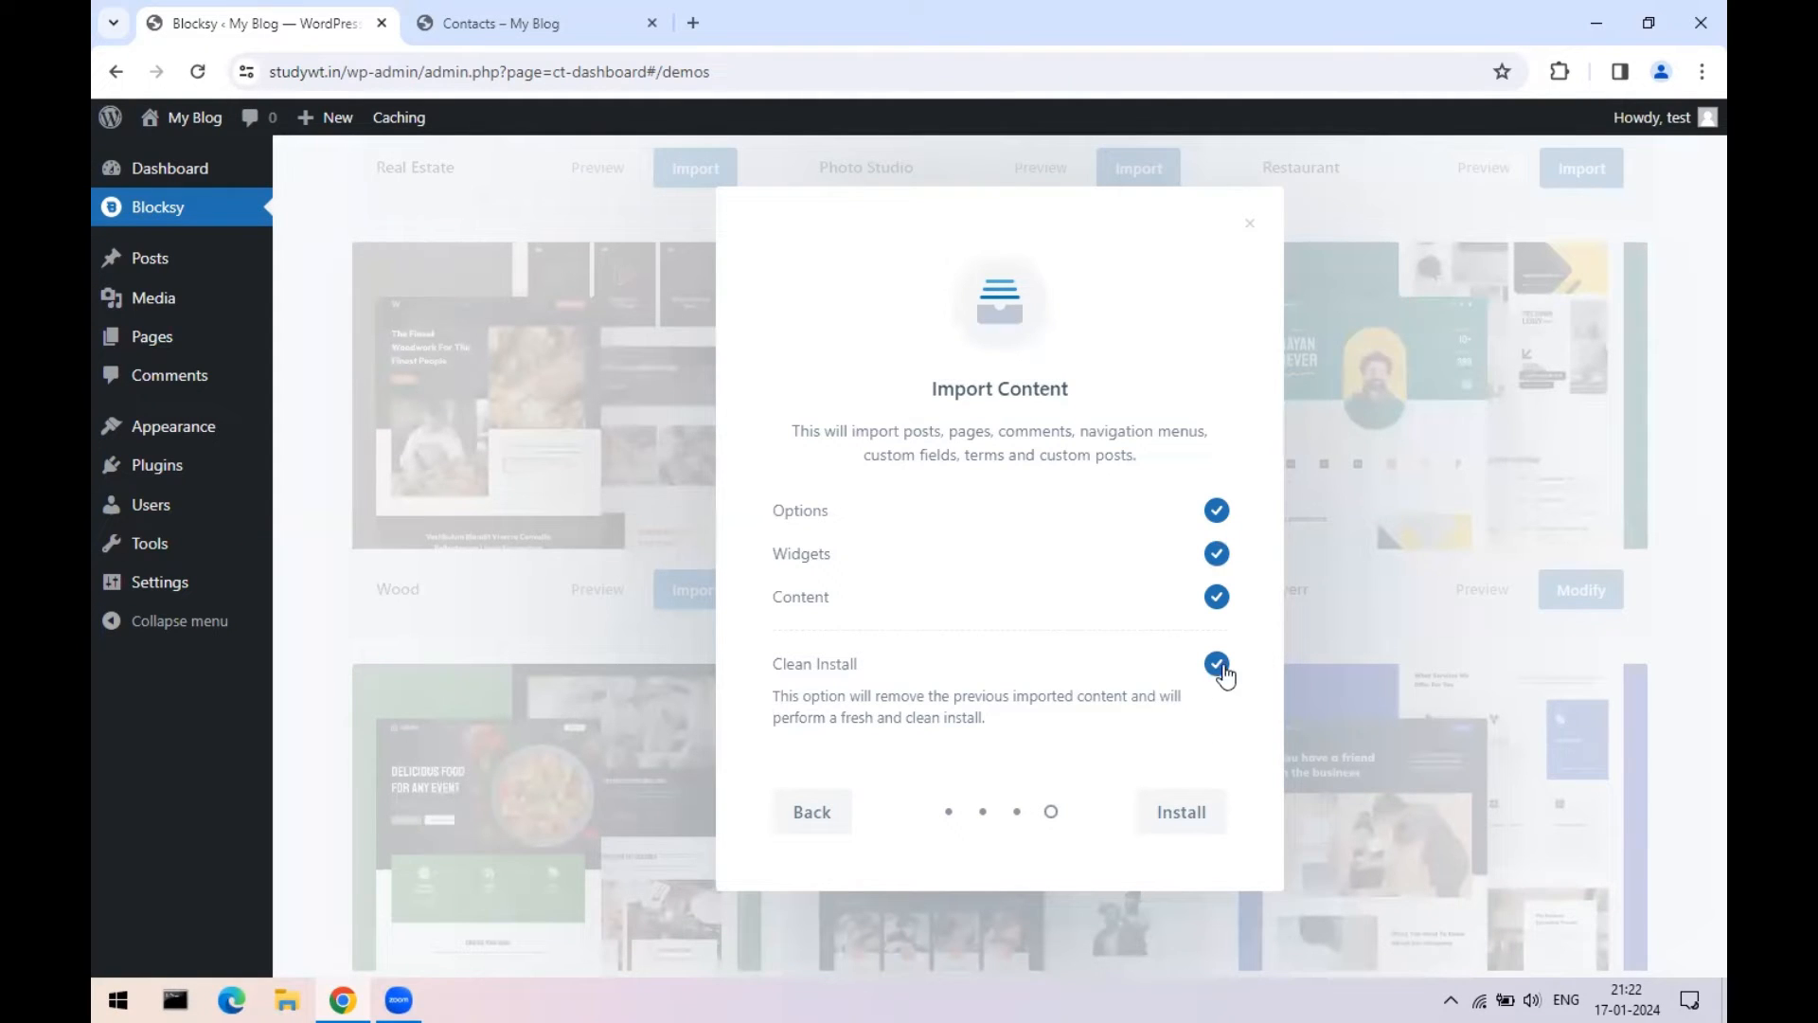
left_click(1186, 816)
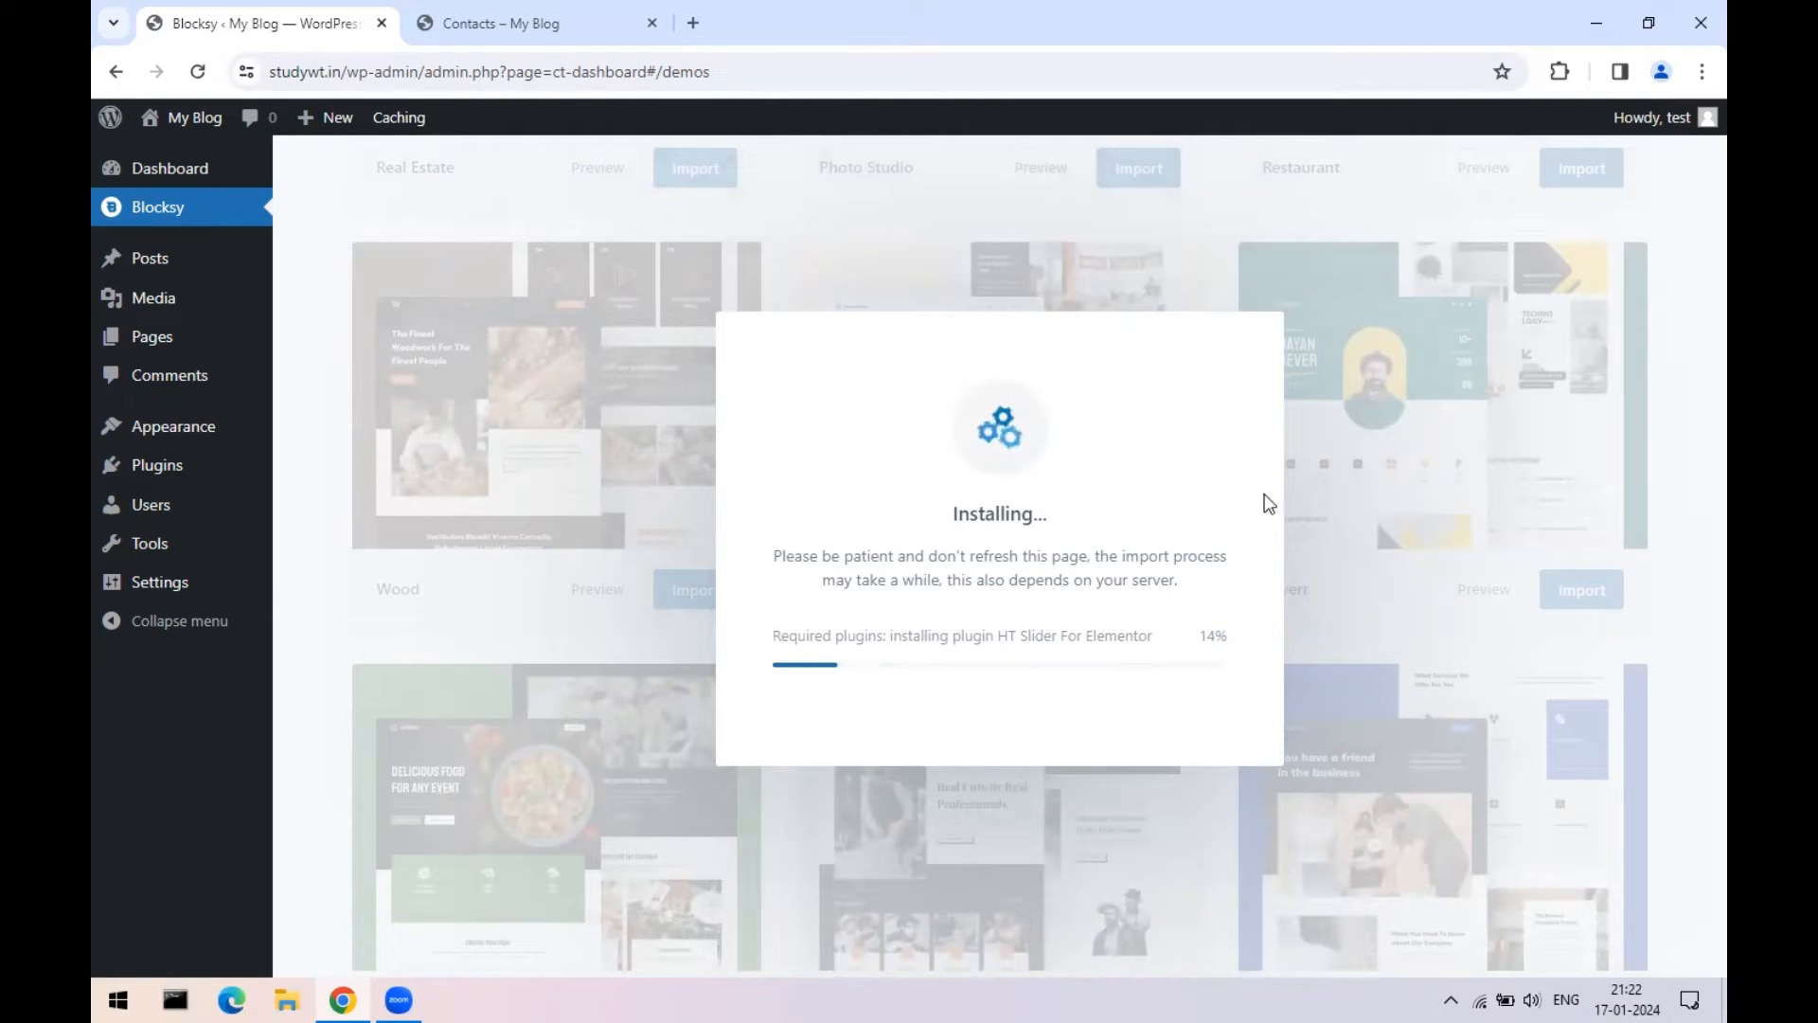
left_click(527, 19)
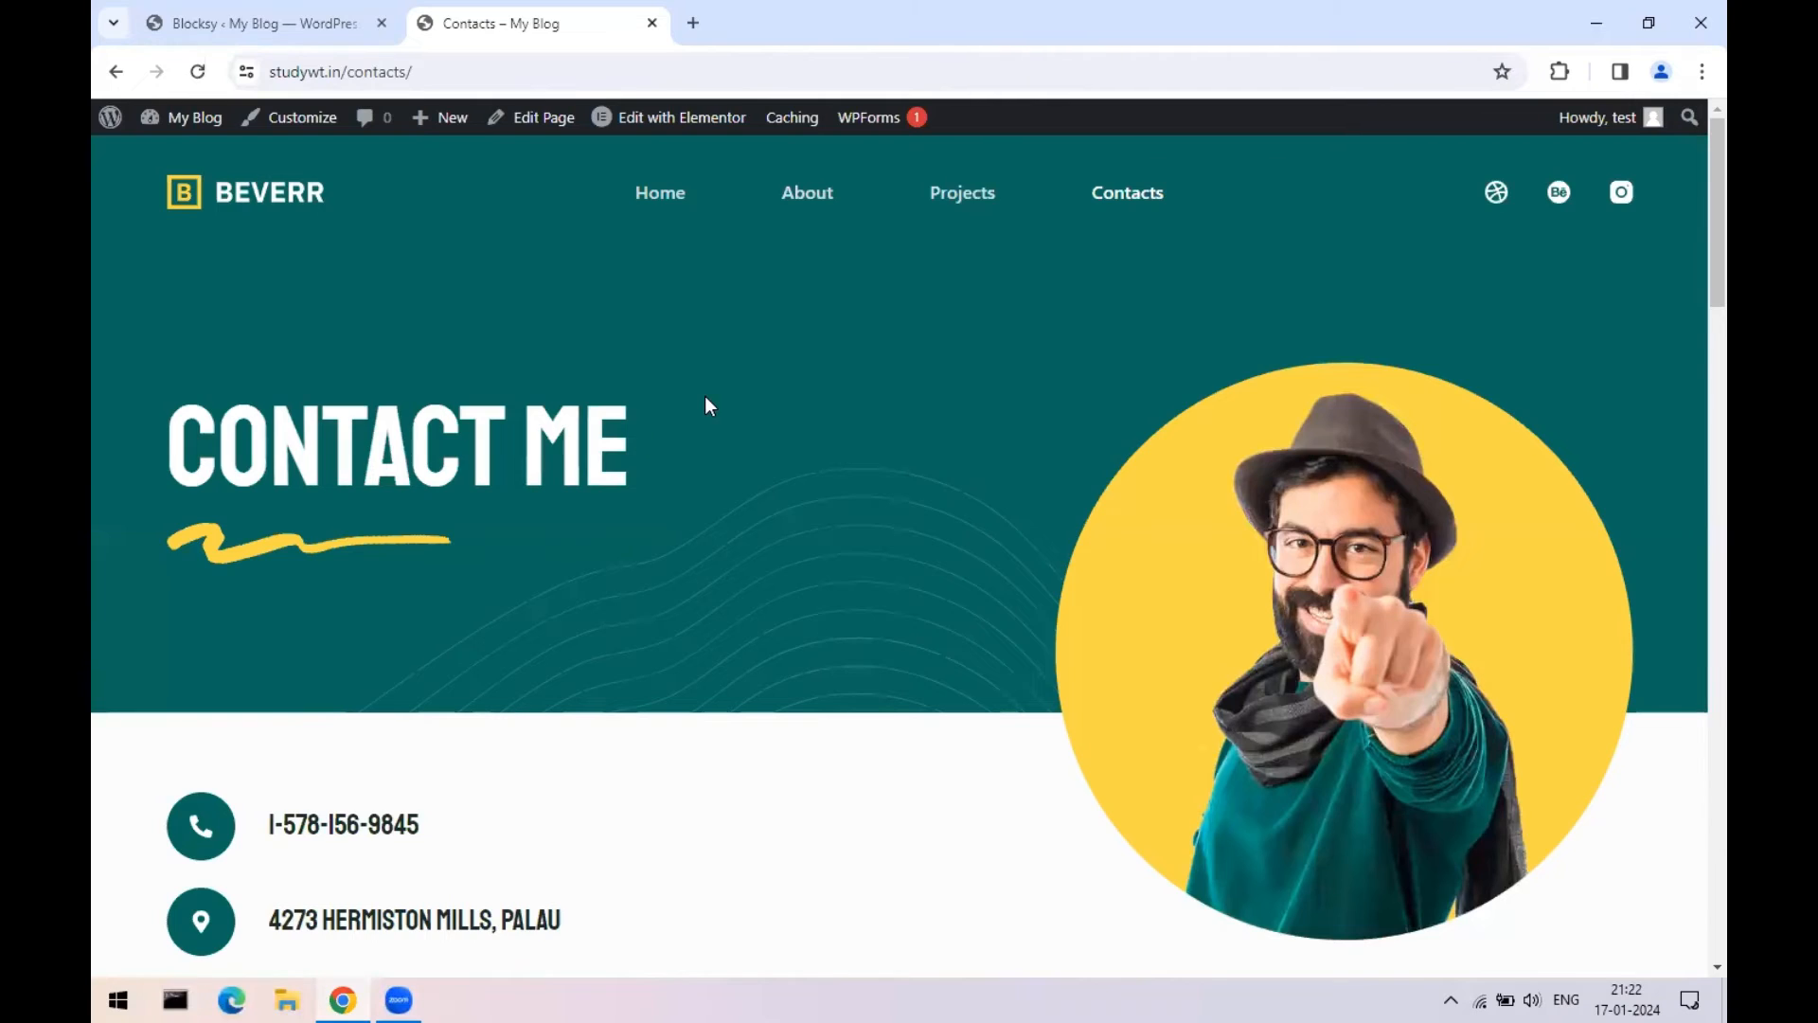
scroll(705, 405, "down", 10)
scroll(701, 423, "up", 5)
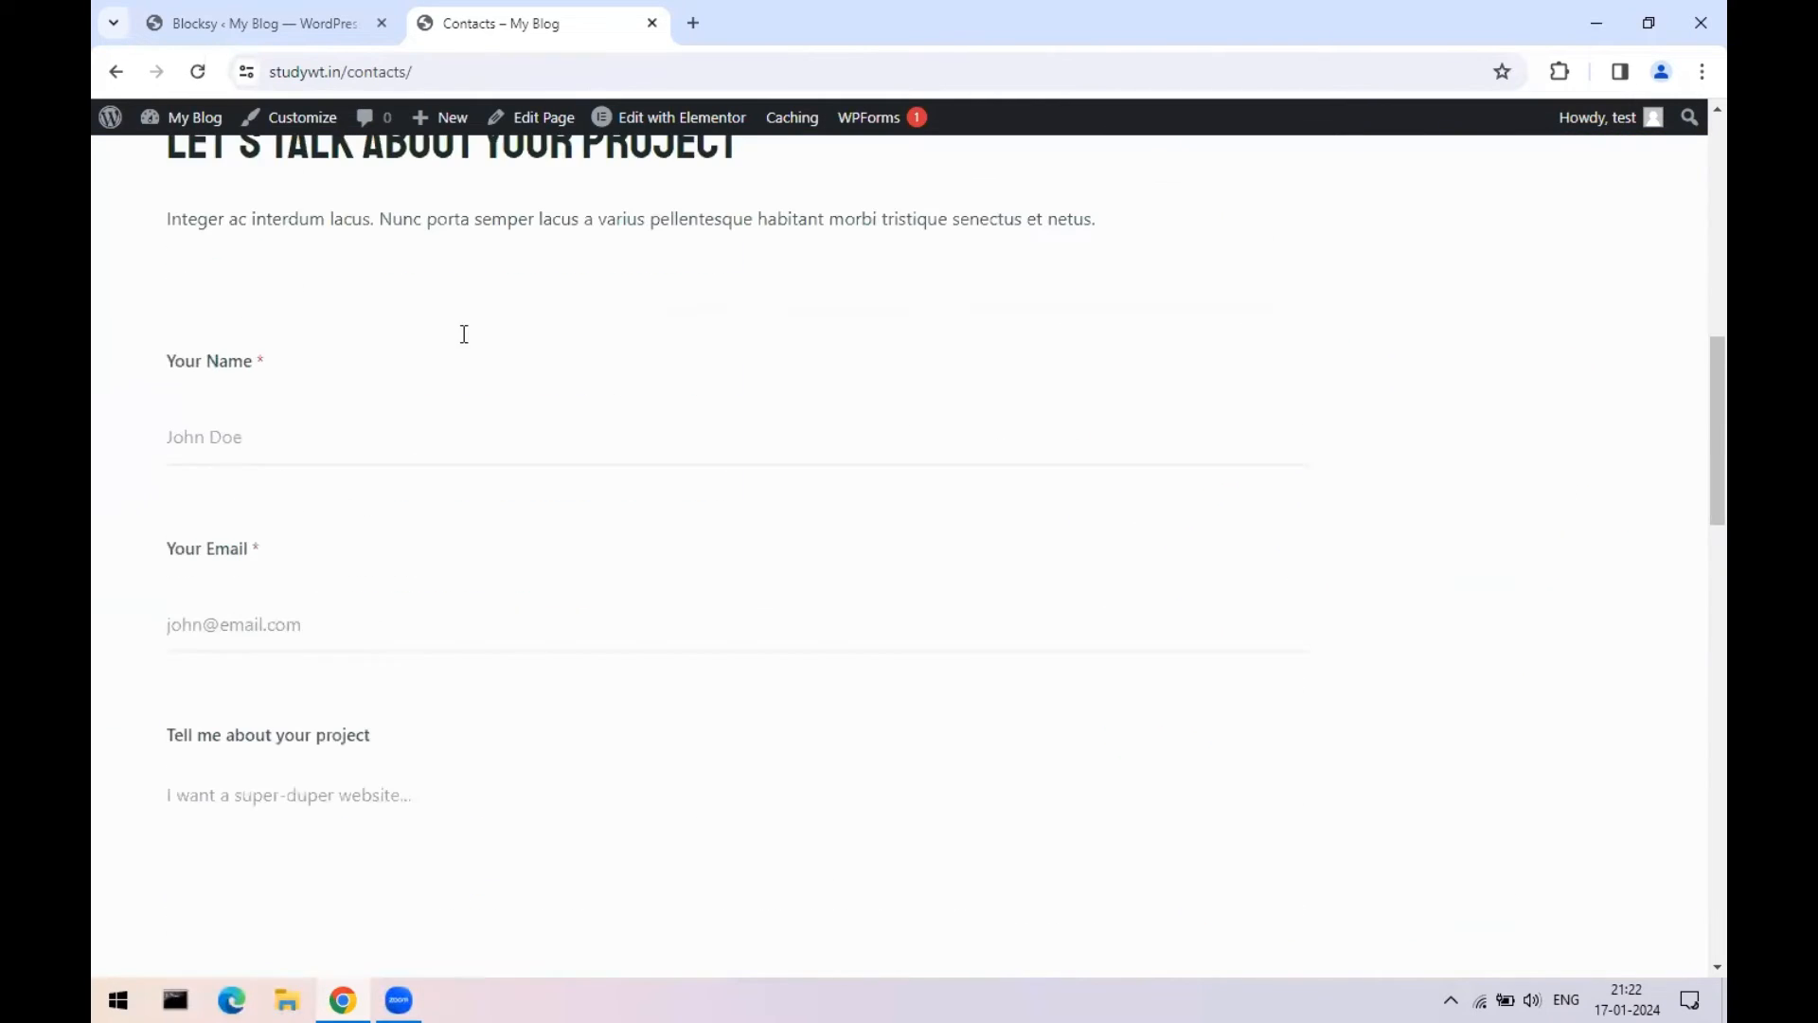
left_click(239, 437)
left_click(207, 615)
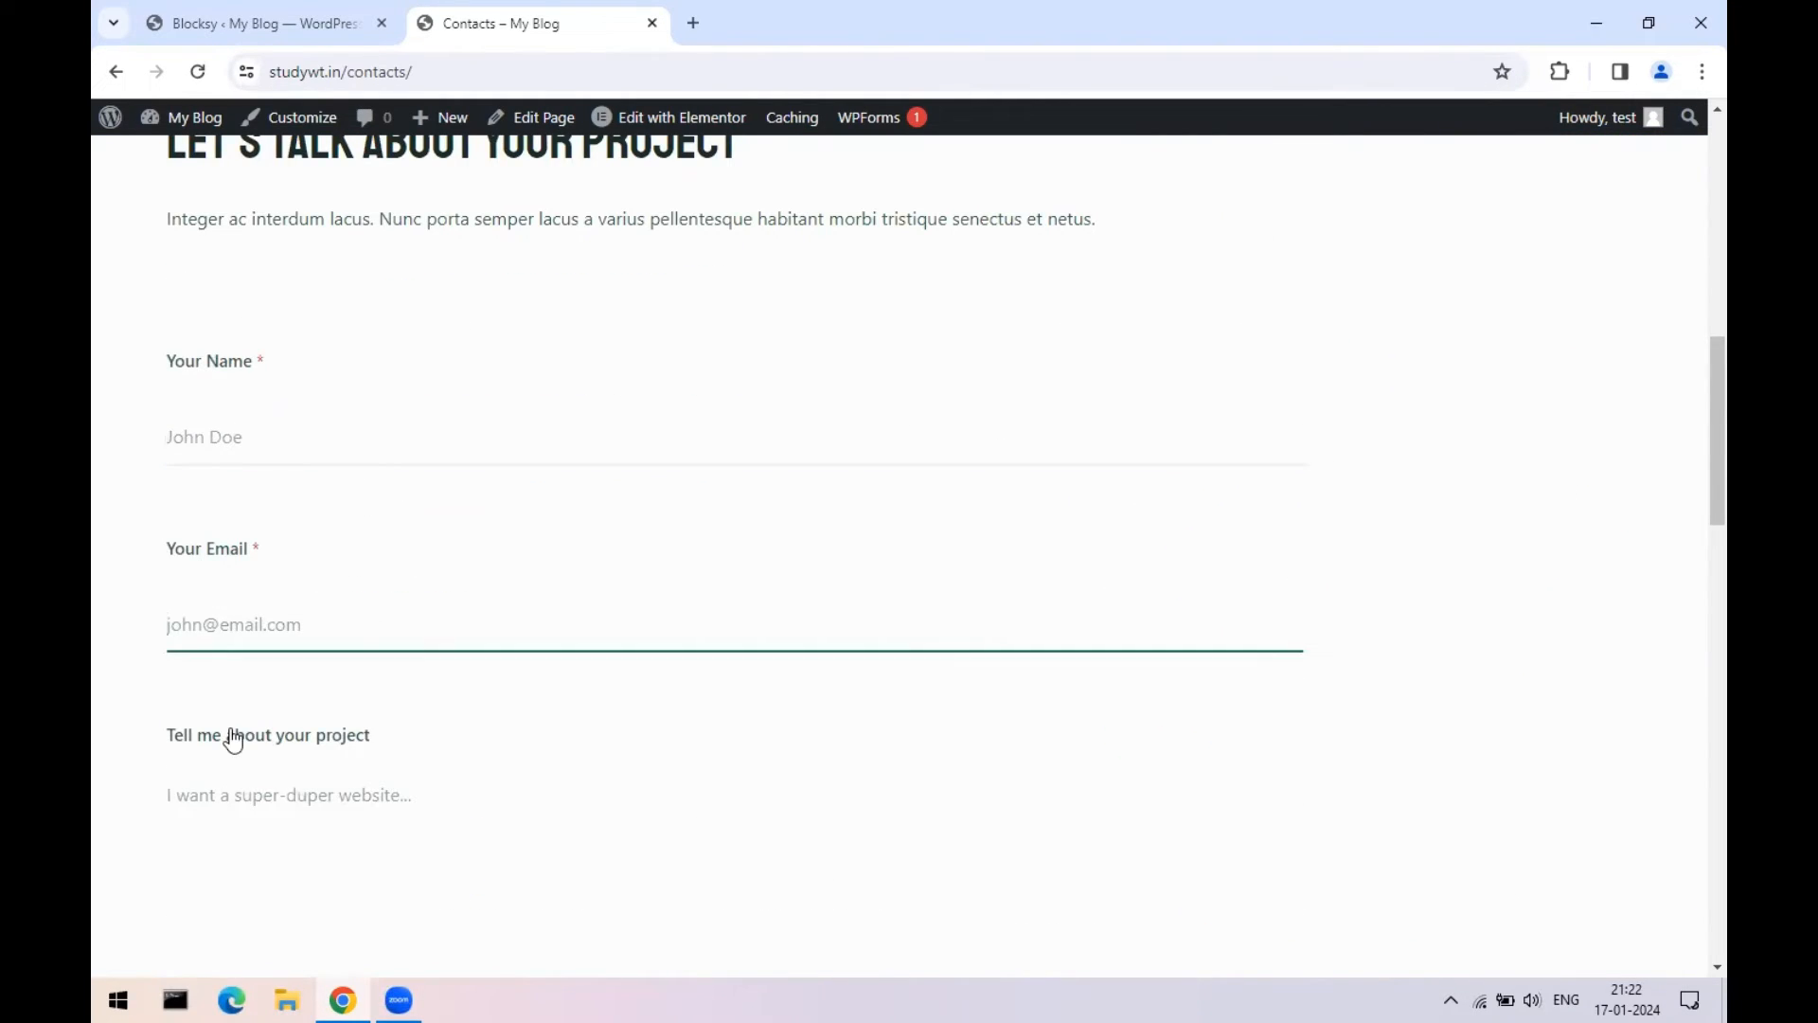
left_click(237, 797)
scroll(580, 698, "down", 5)
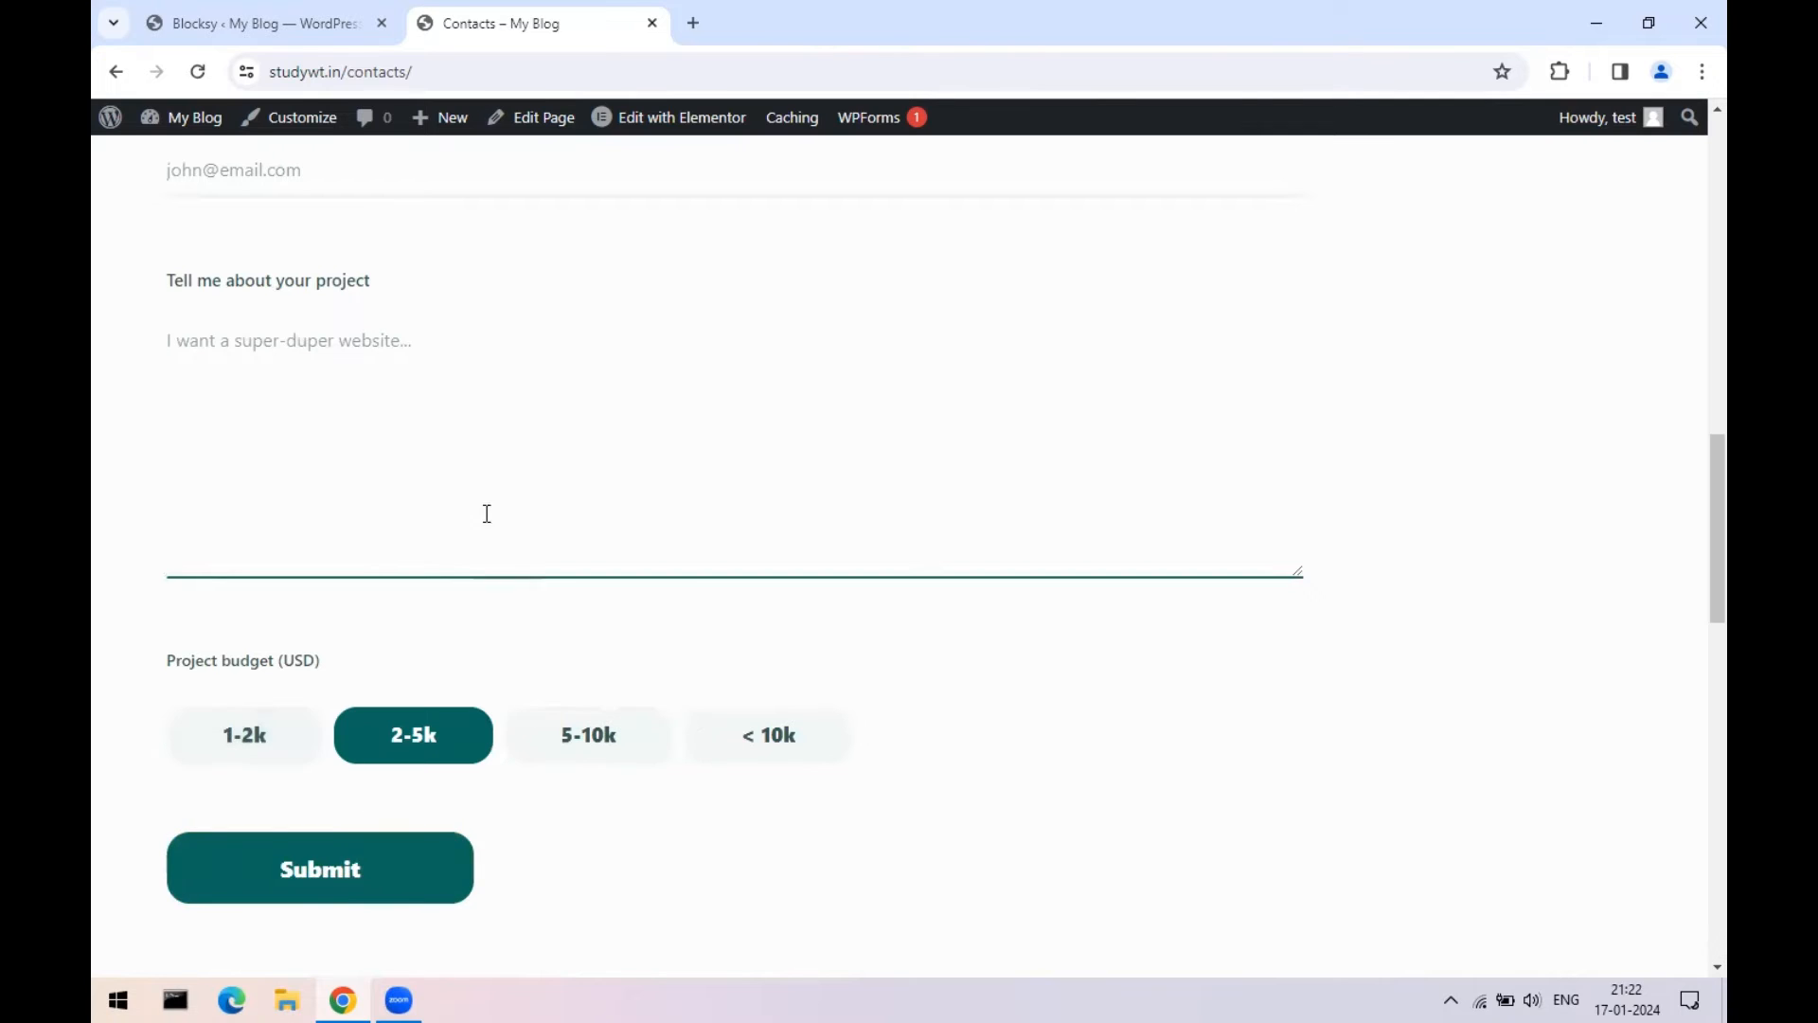
scroll(487, 512, "up", 5)
scroll(882, 658, "up", 7)
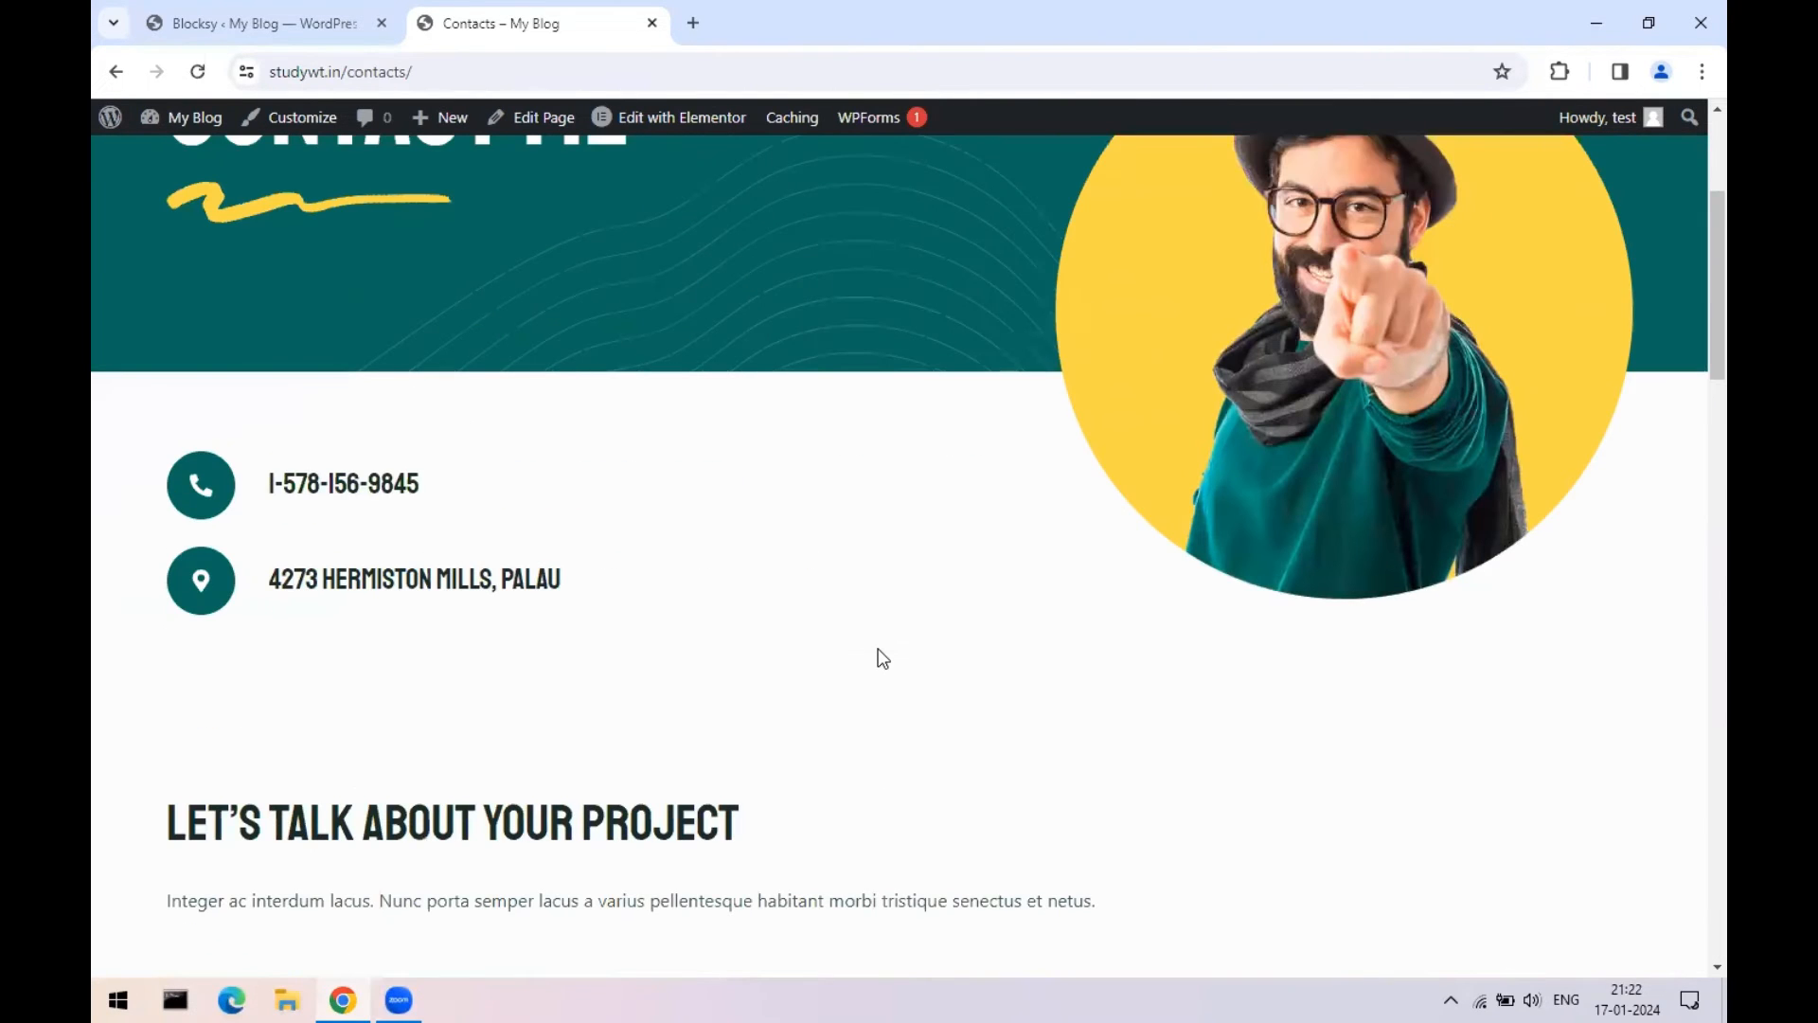
scroll(882, 658, "up", 4)
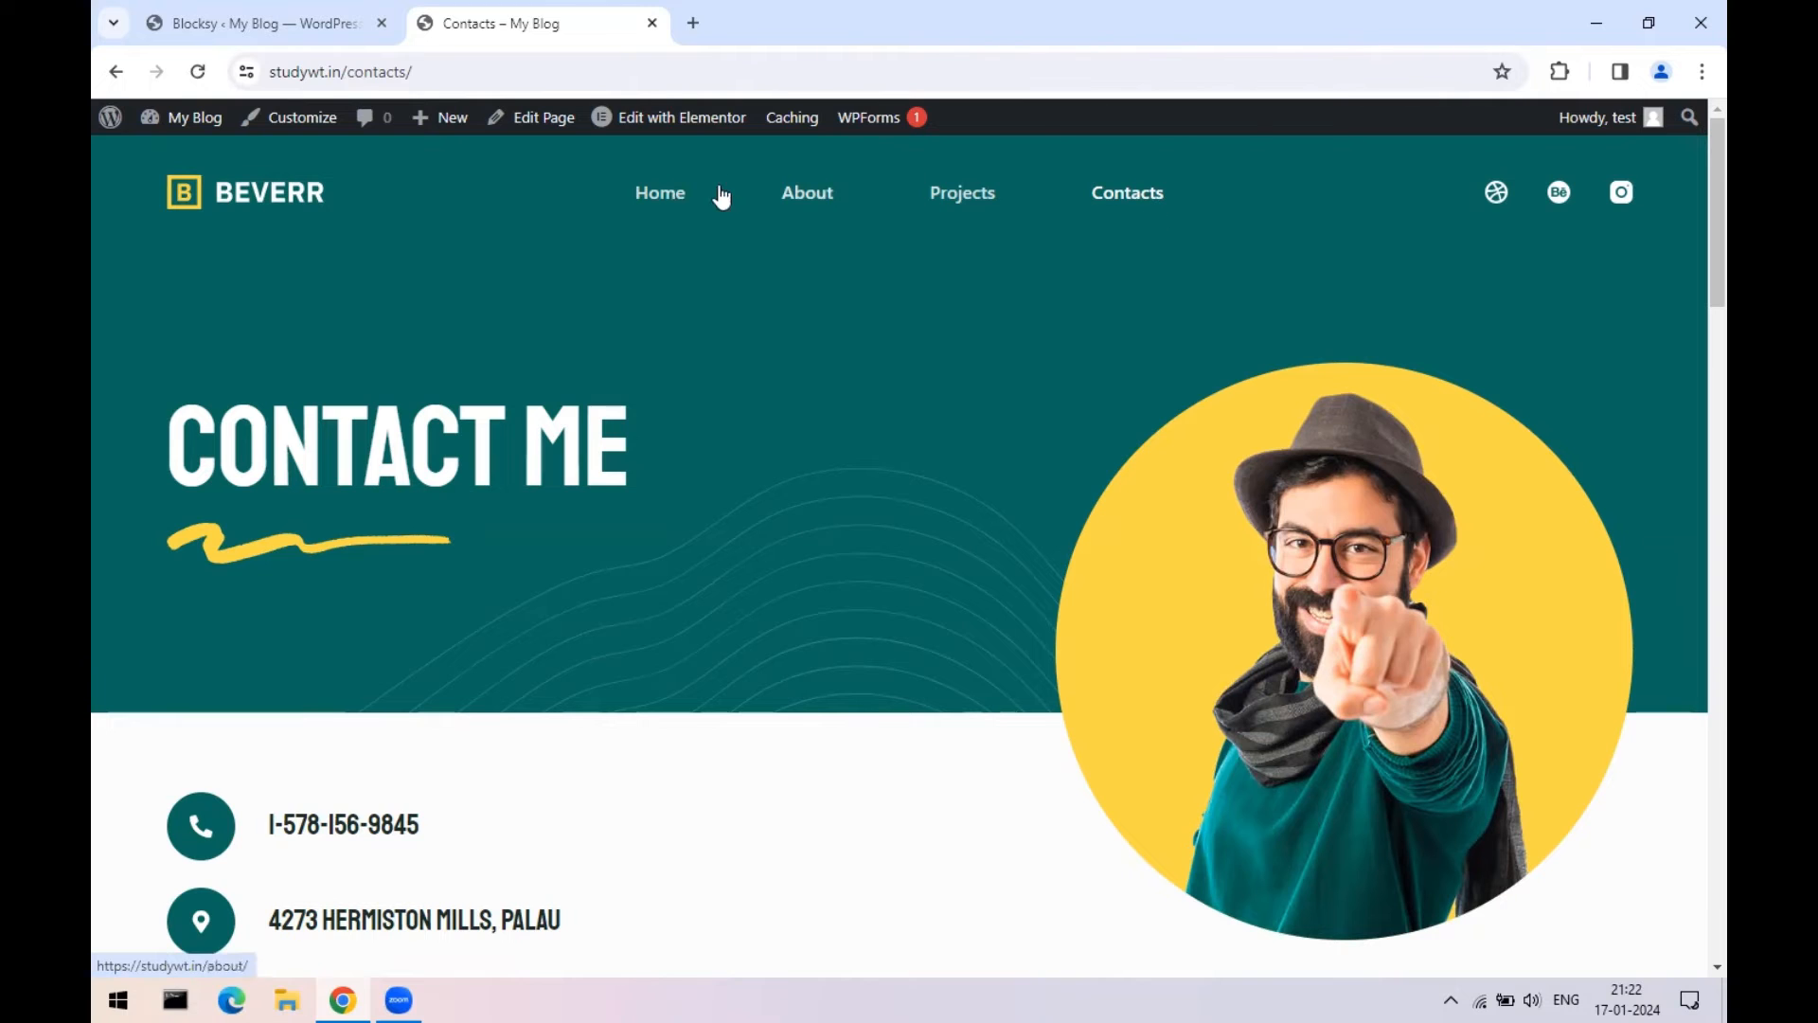
scroll(555, 578, "down", 4)
scroll(816, 587, "down", 15)
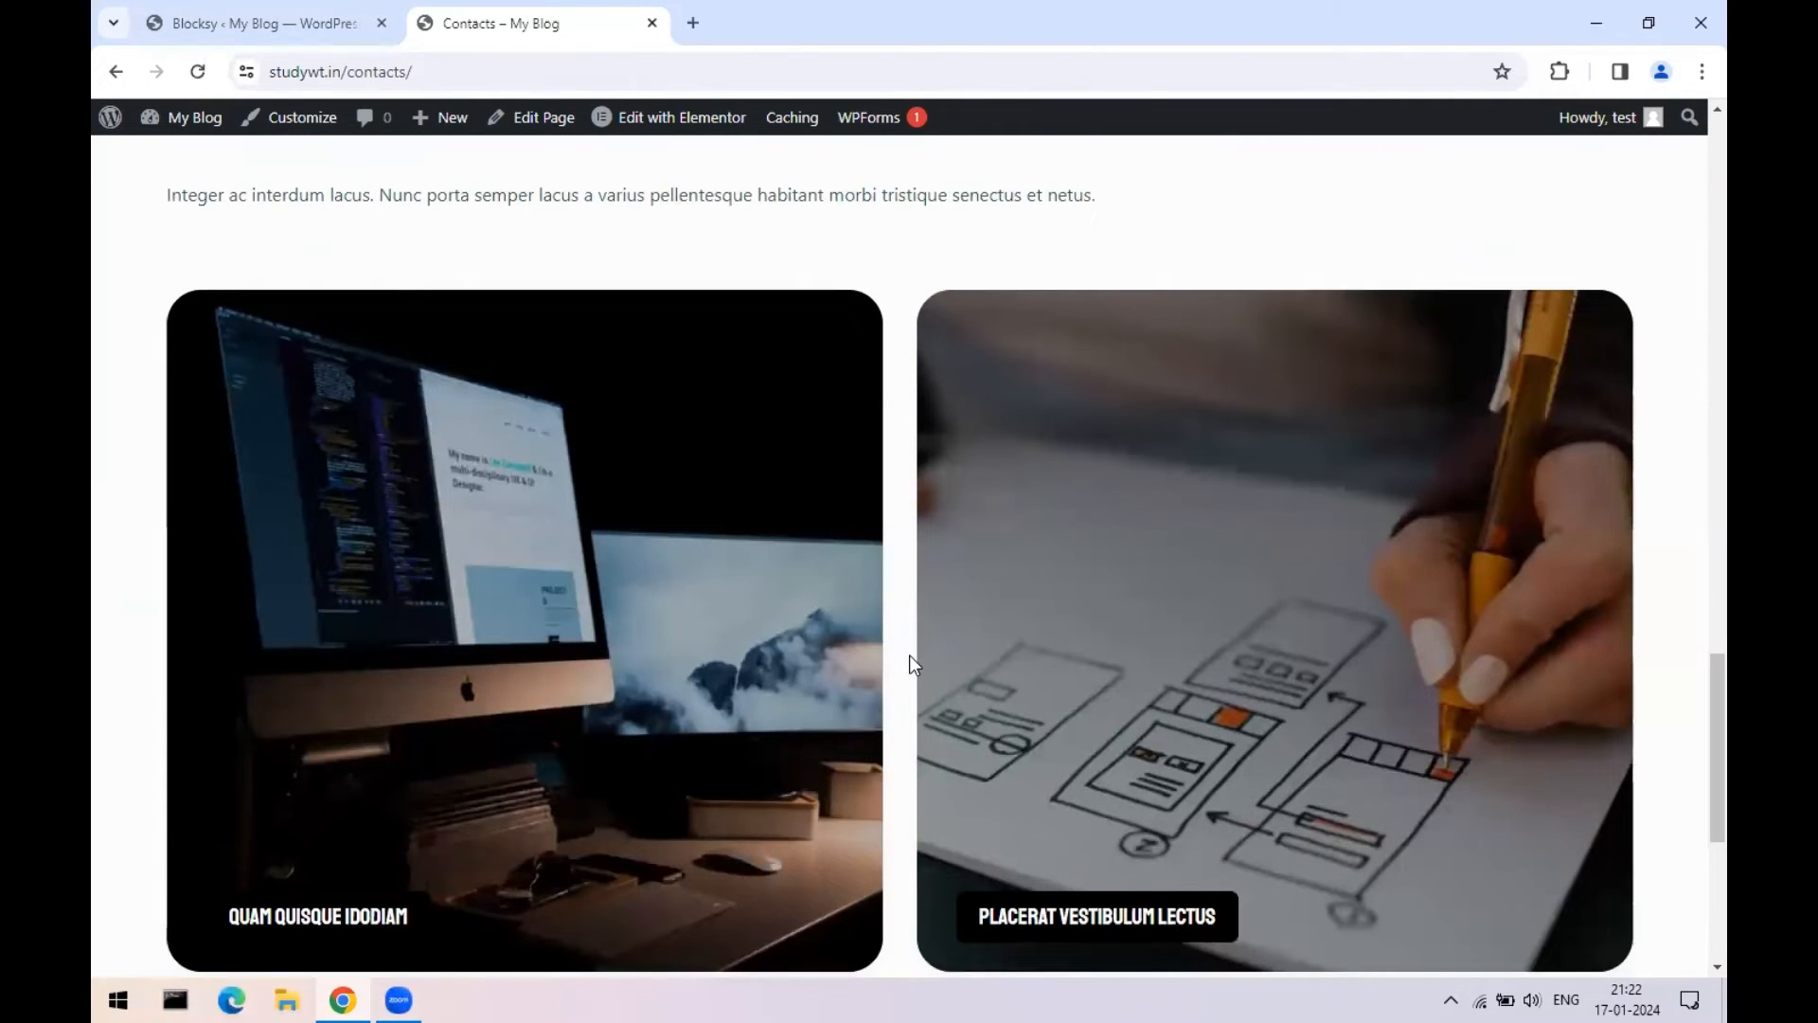
scroll(909, 655, "down", 5)
scroll(918, 657, "up", 8)
scroll(919, 657, "up", 15)
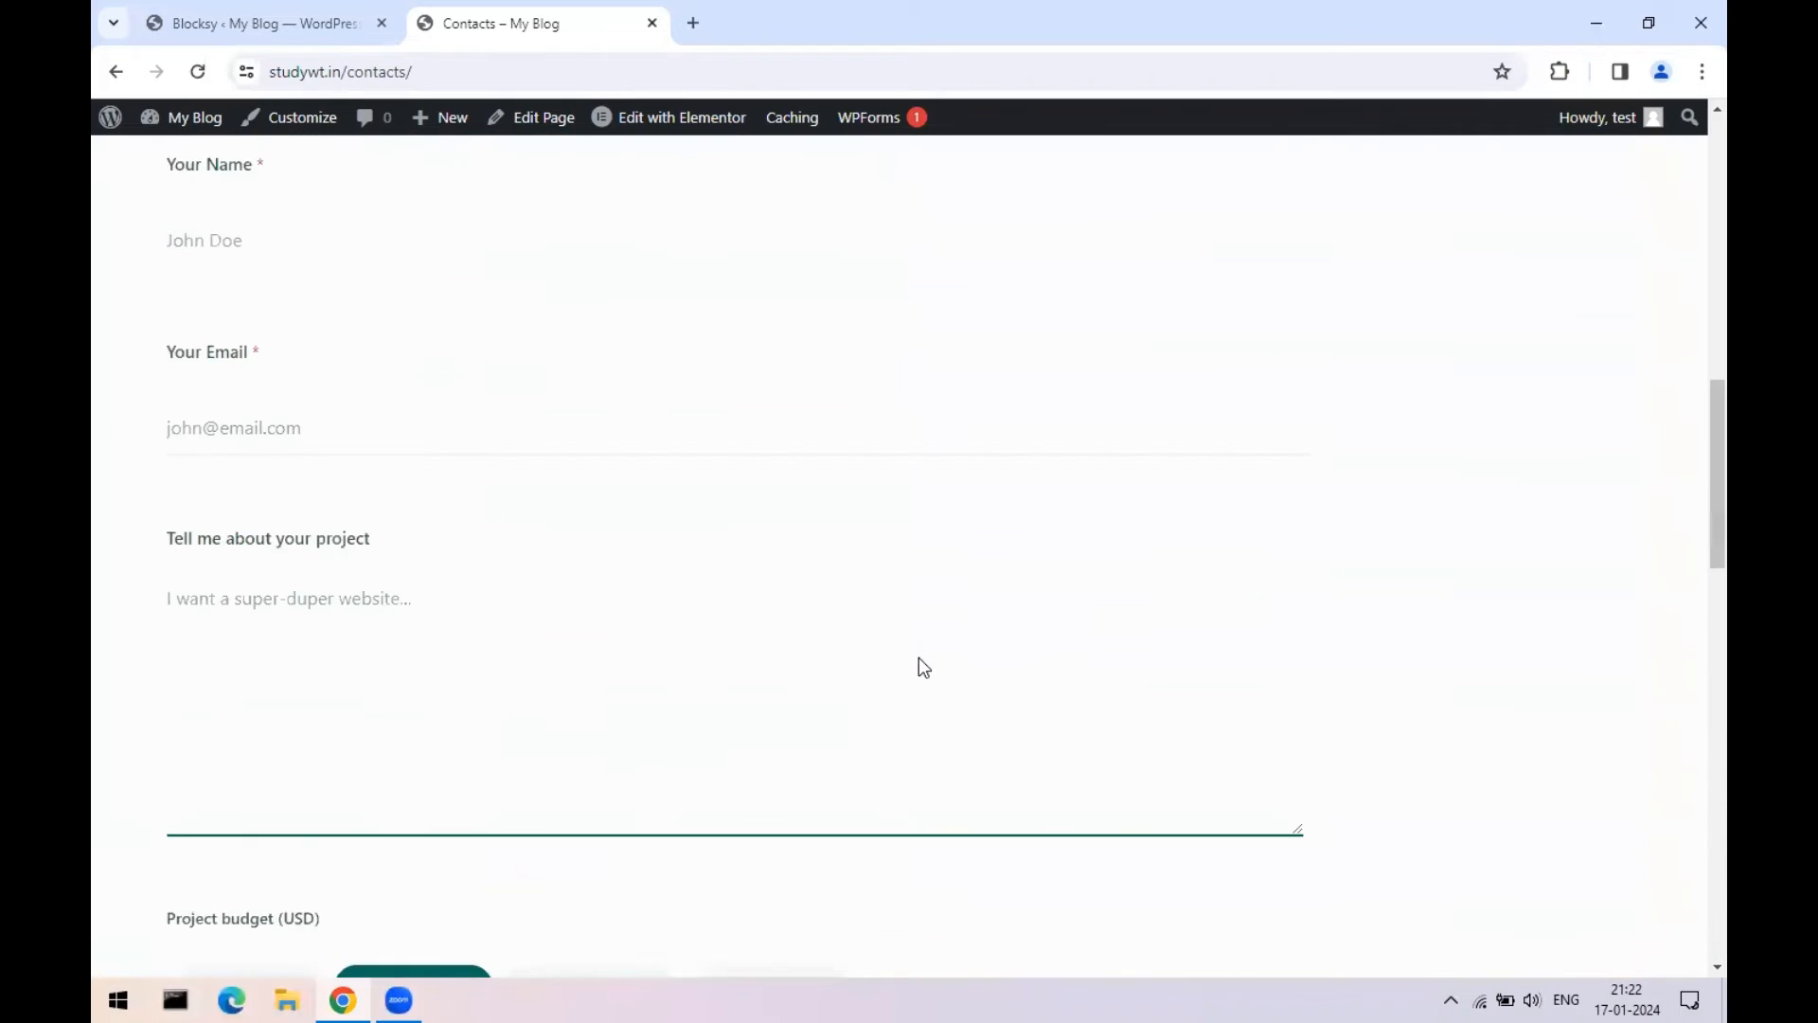
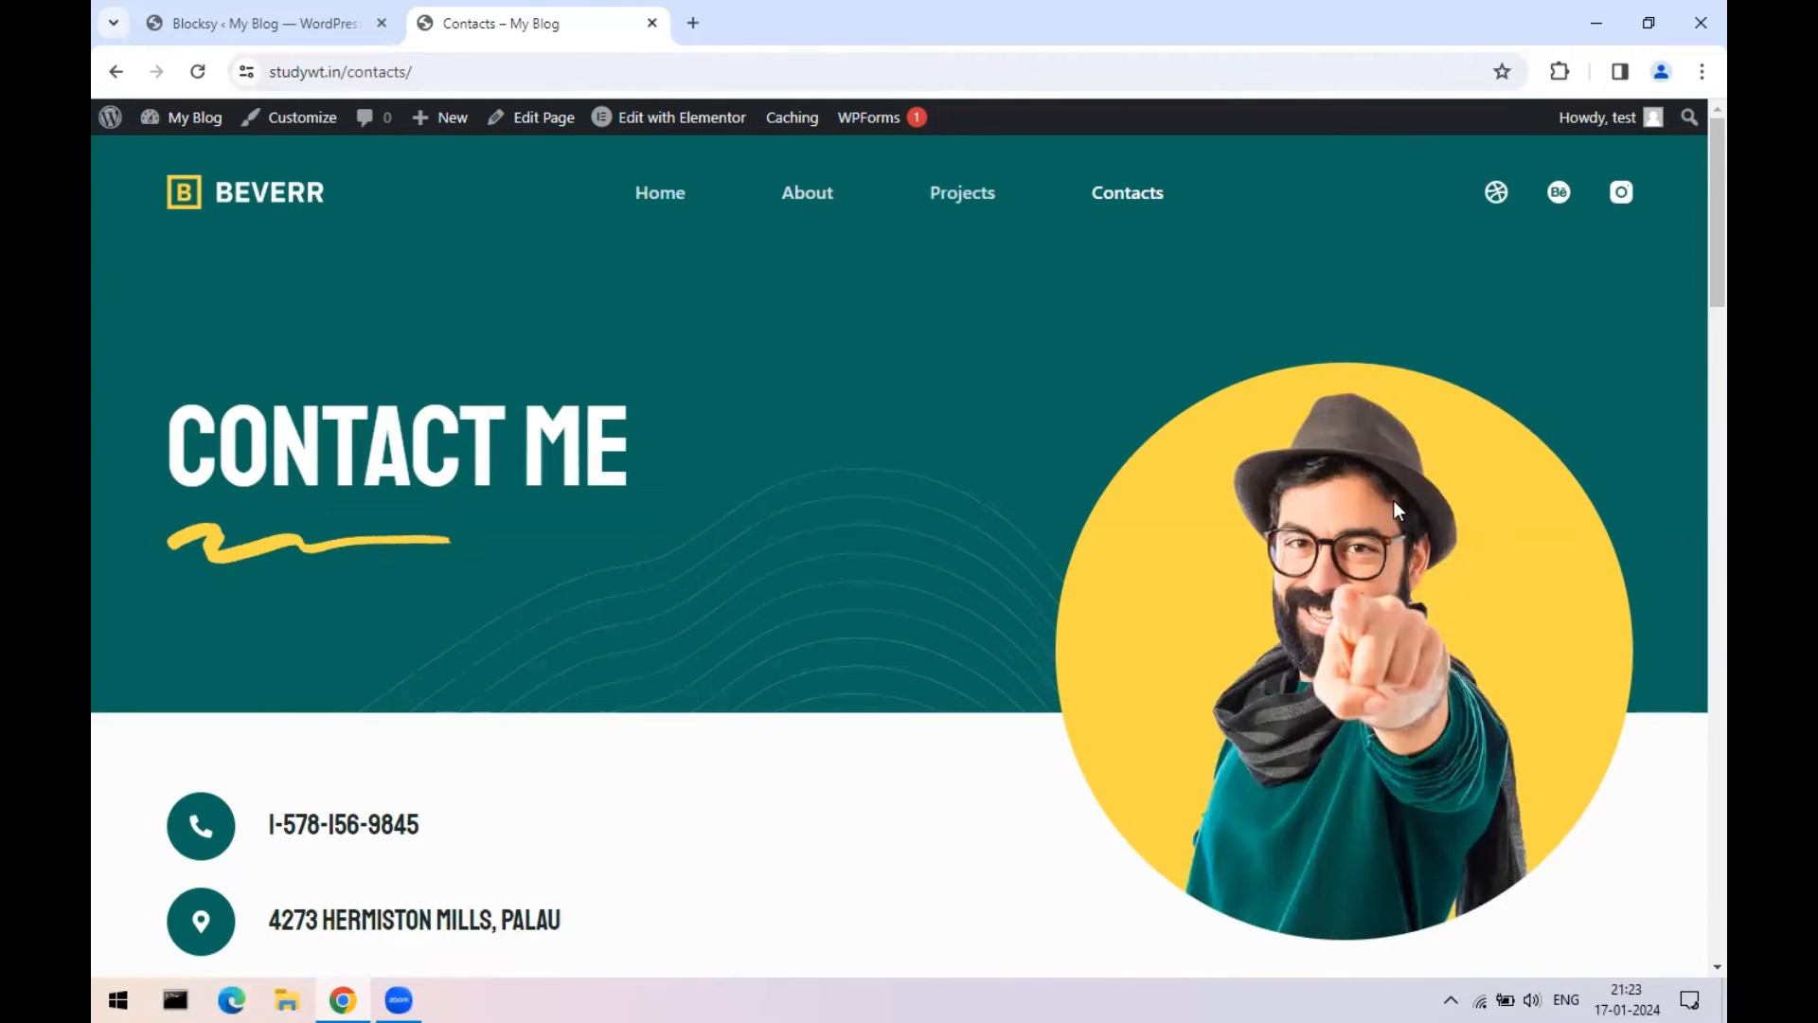
- Check the Renovation starter-site import's progress in the Blocksy admin tab, then open a new browser tab
scroll(304, 544, "down", 5)
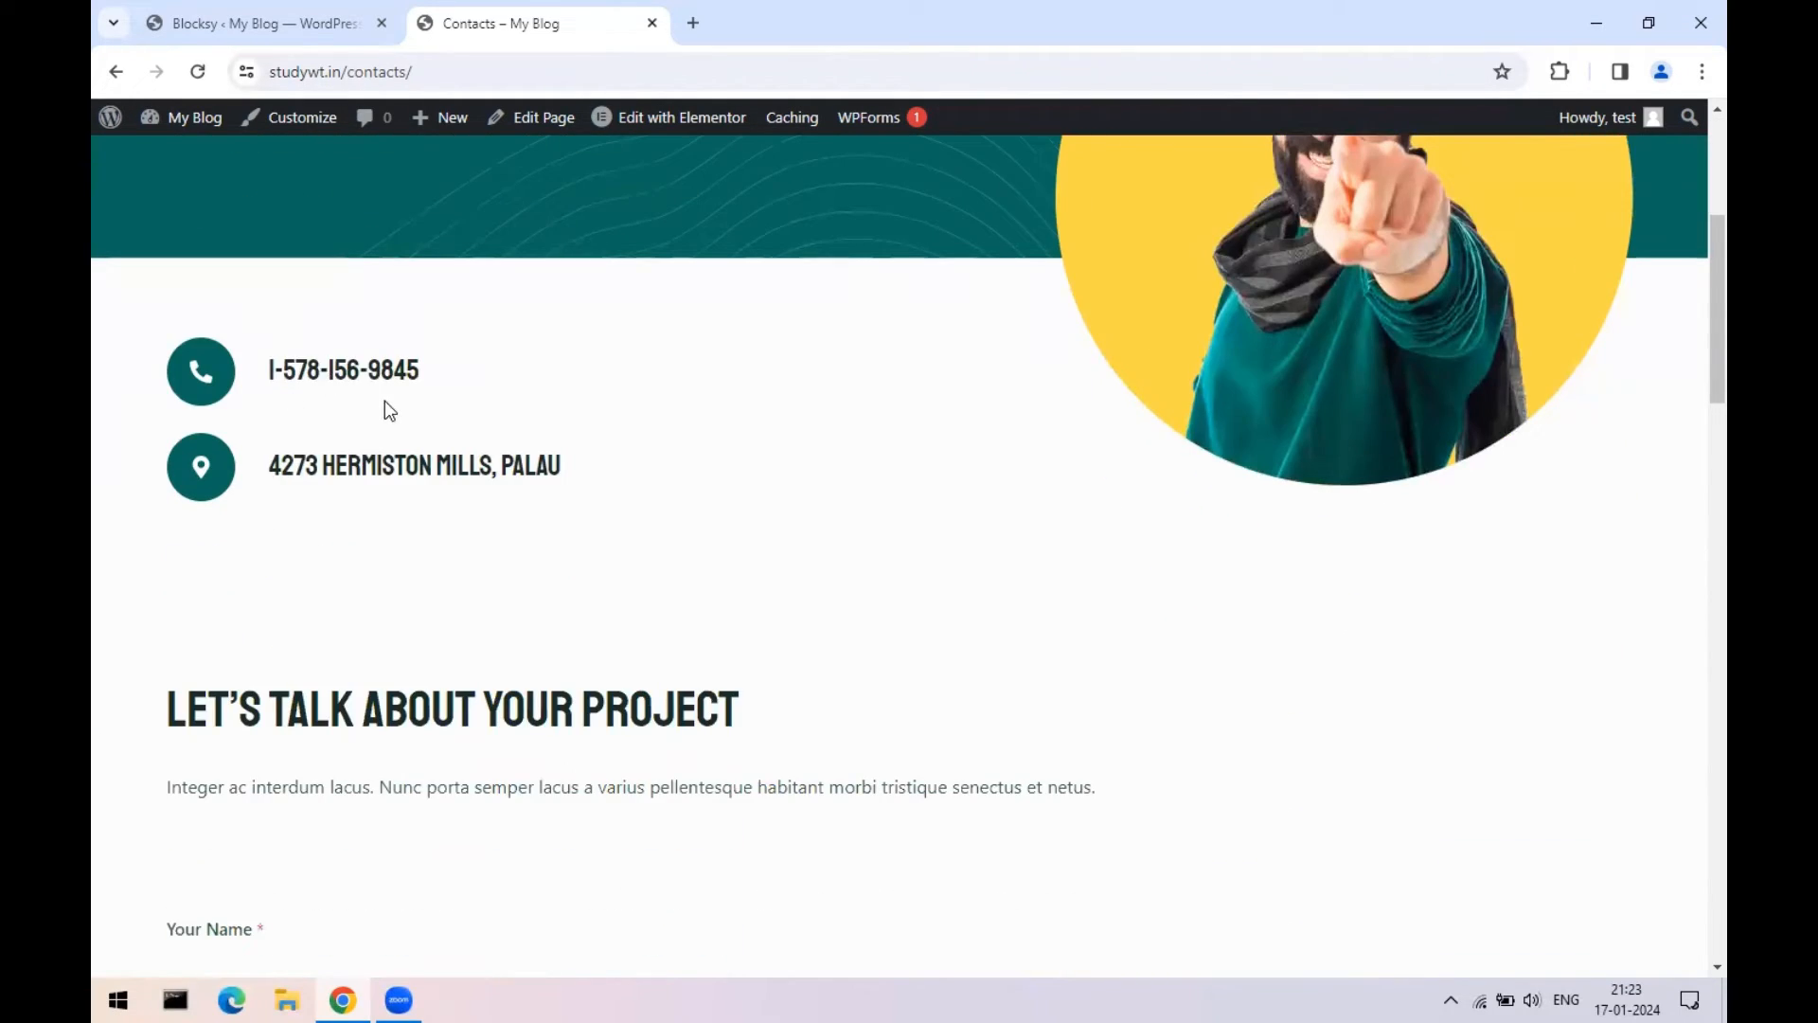
scroll(385, 406, "down", 13)
scroll(466, 771, "down", 7)
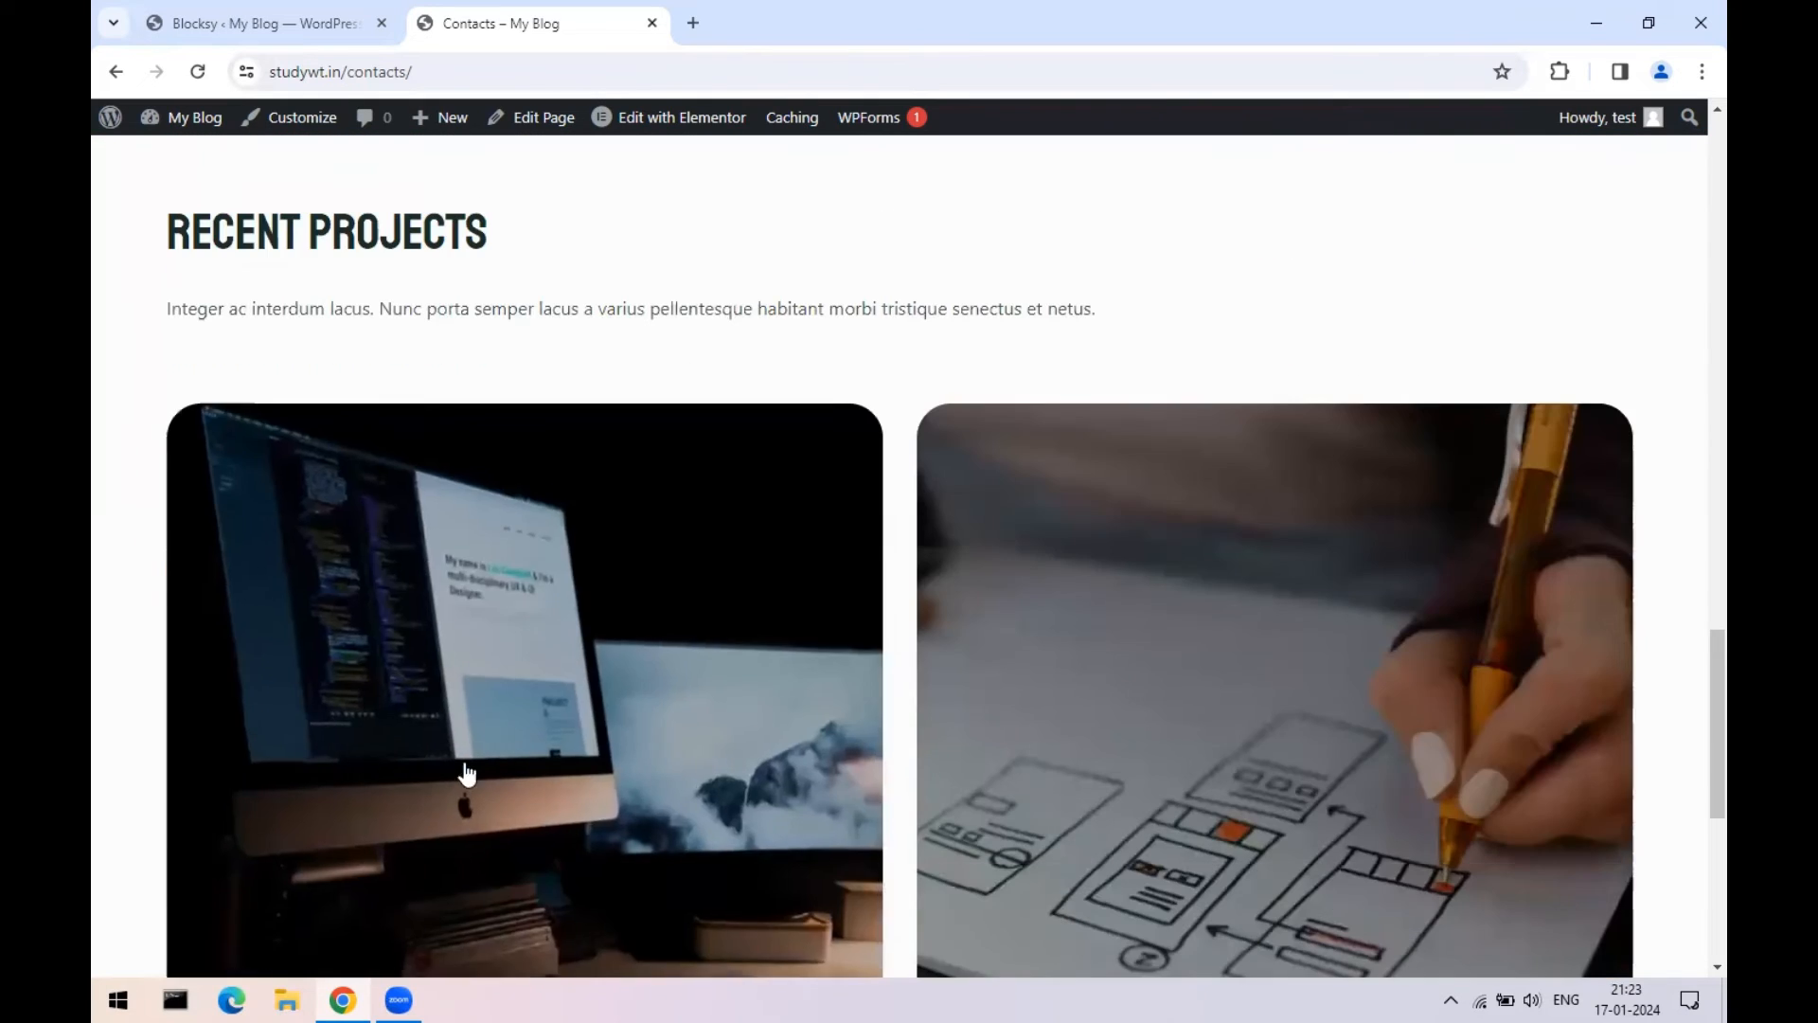
scroll(1117, 731, "down", 7)
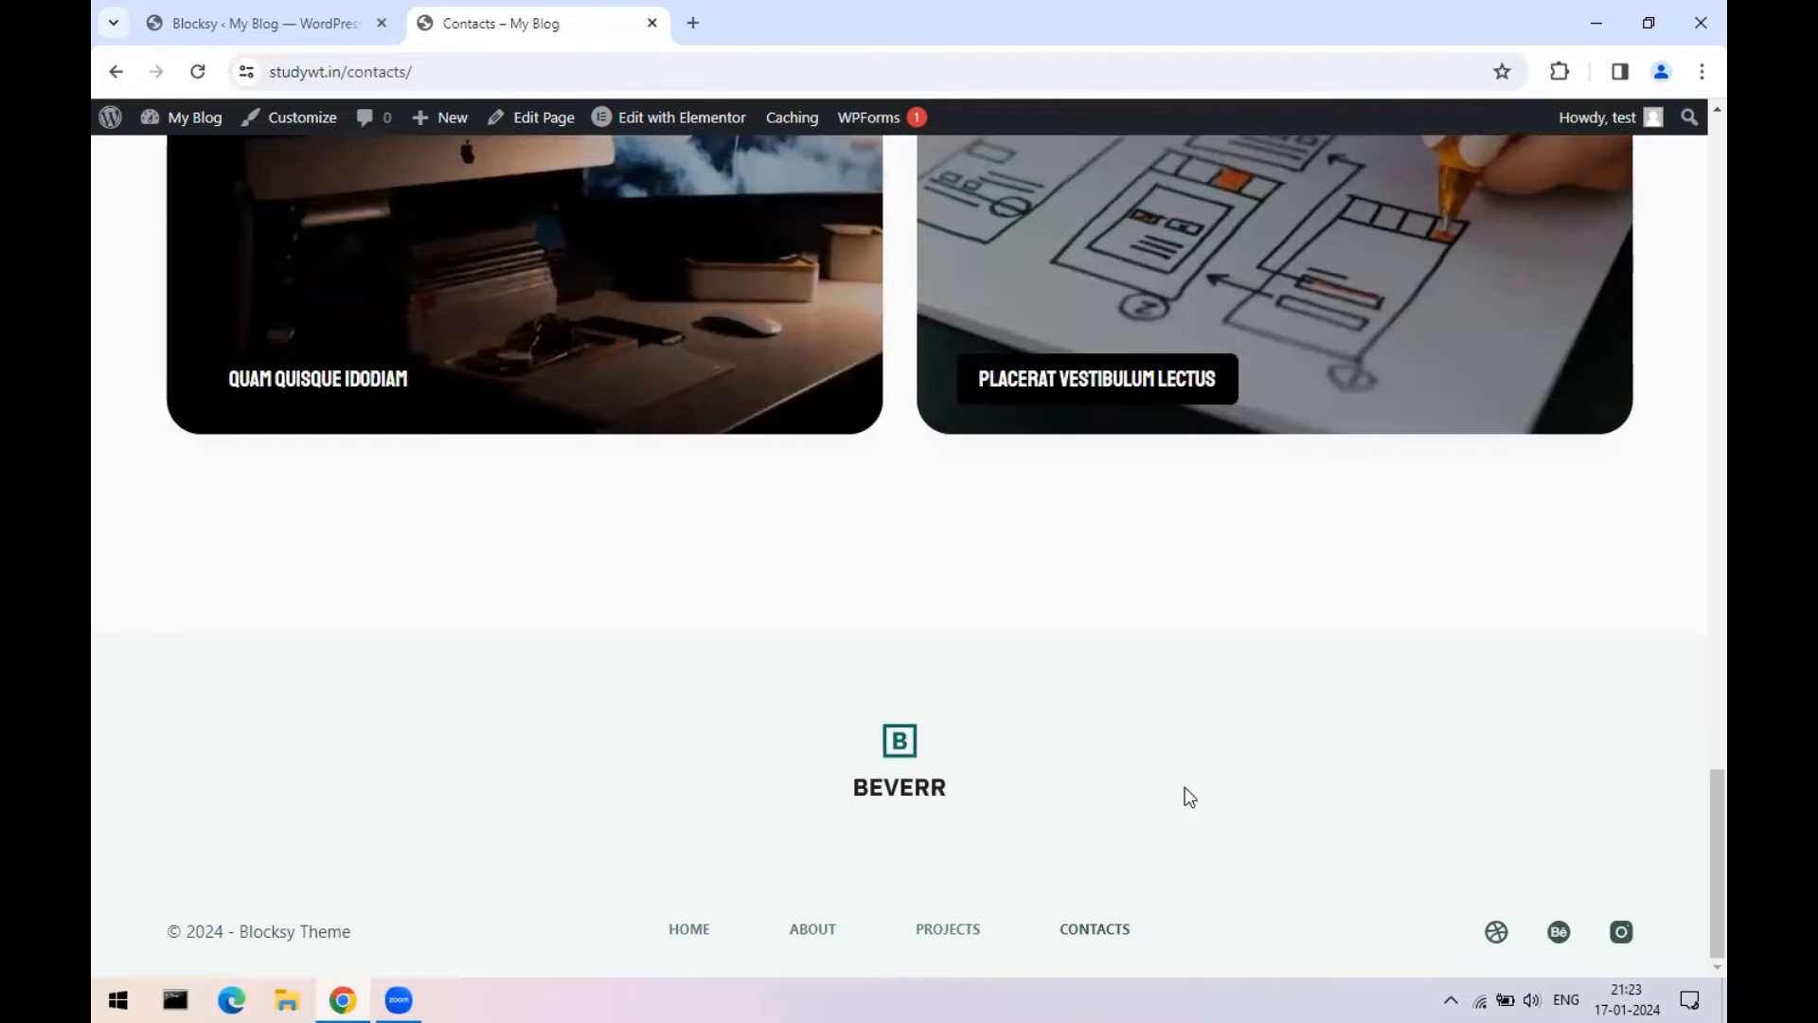
scroll(1190, 797, "up", 10)
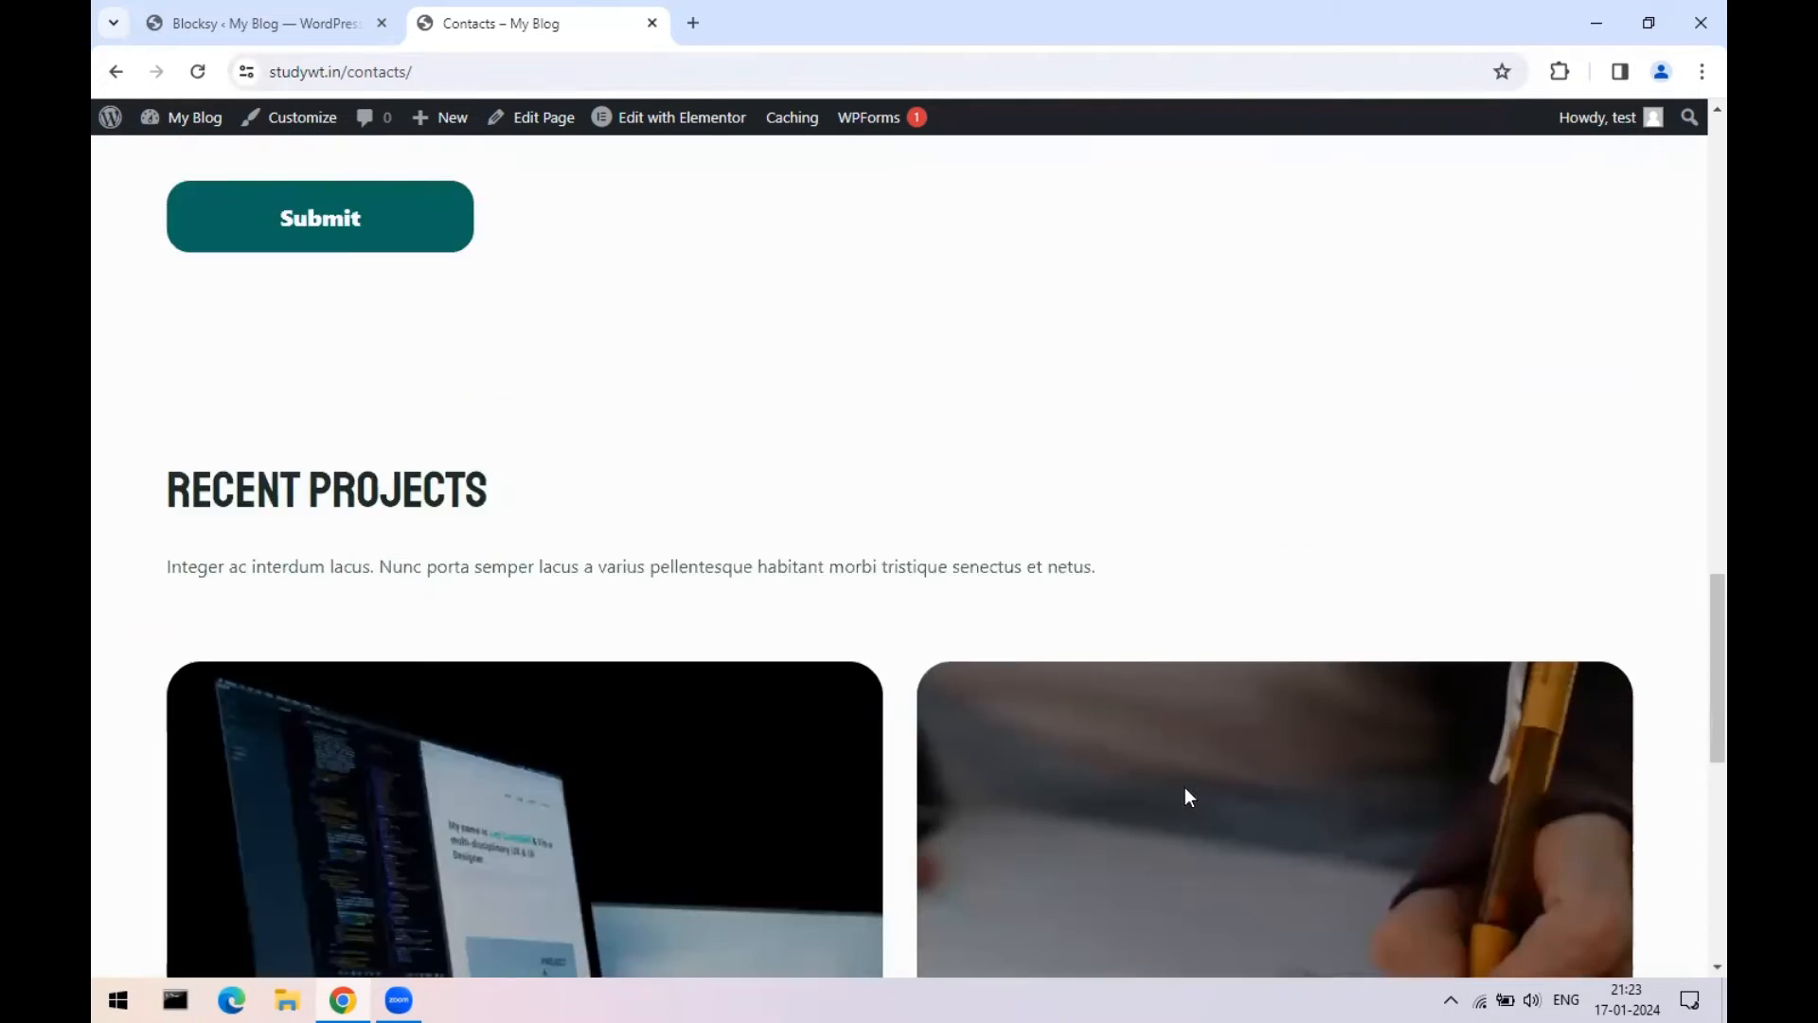
scroll(1190, 798, "up", 12)
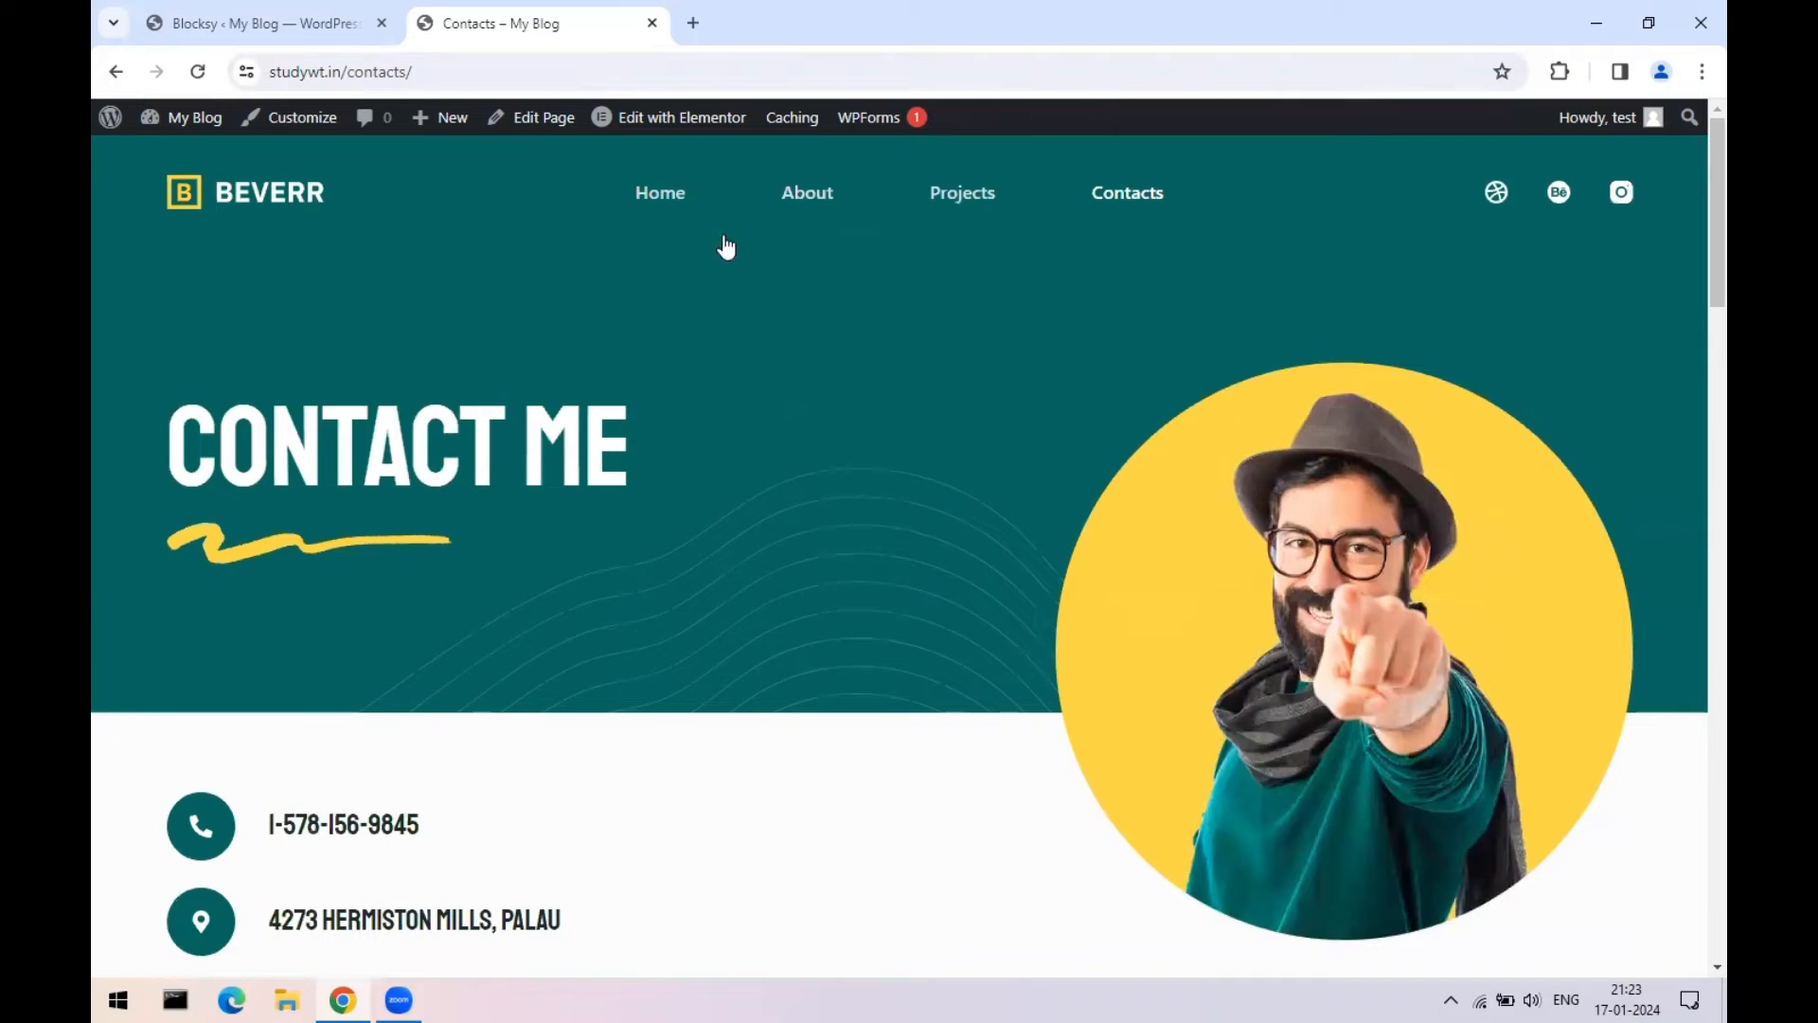
left_click(203, 21)
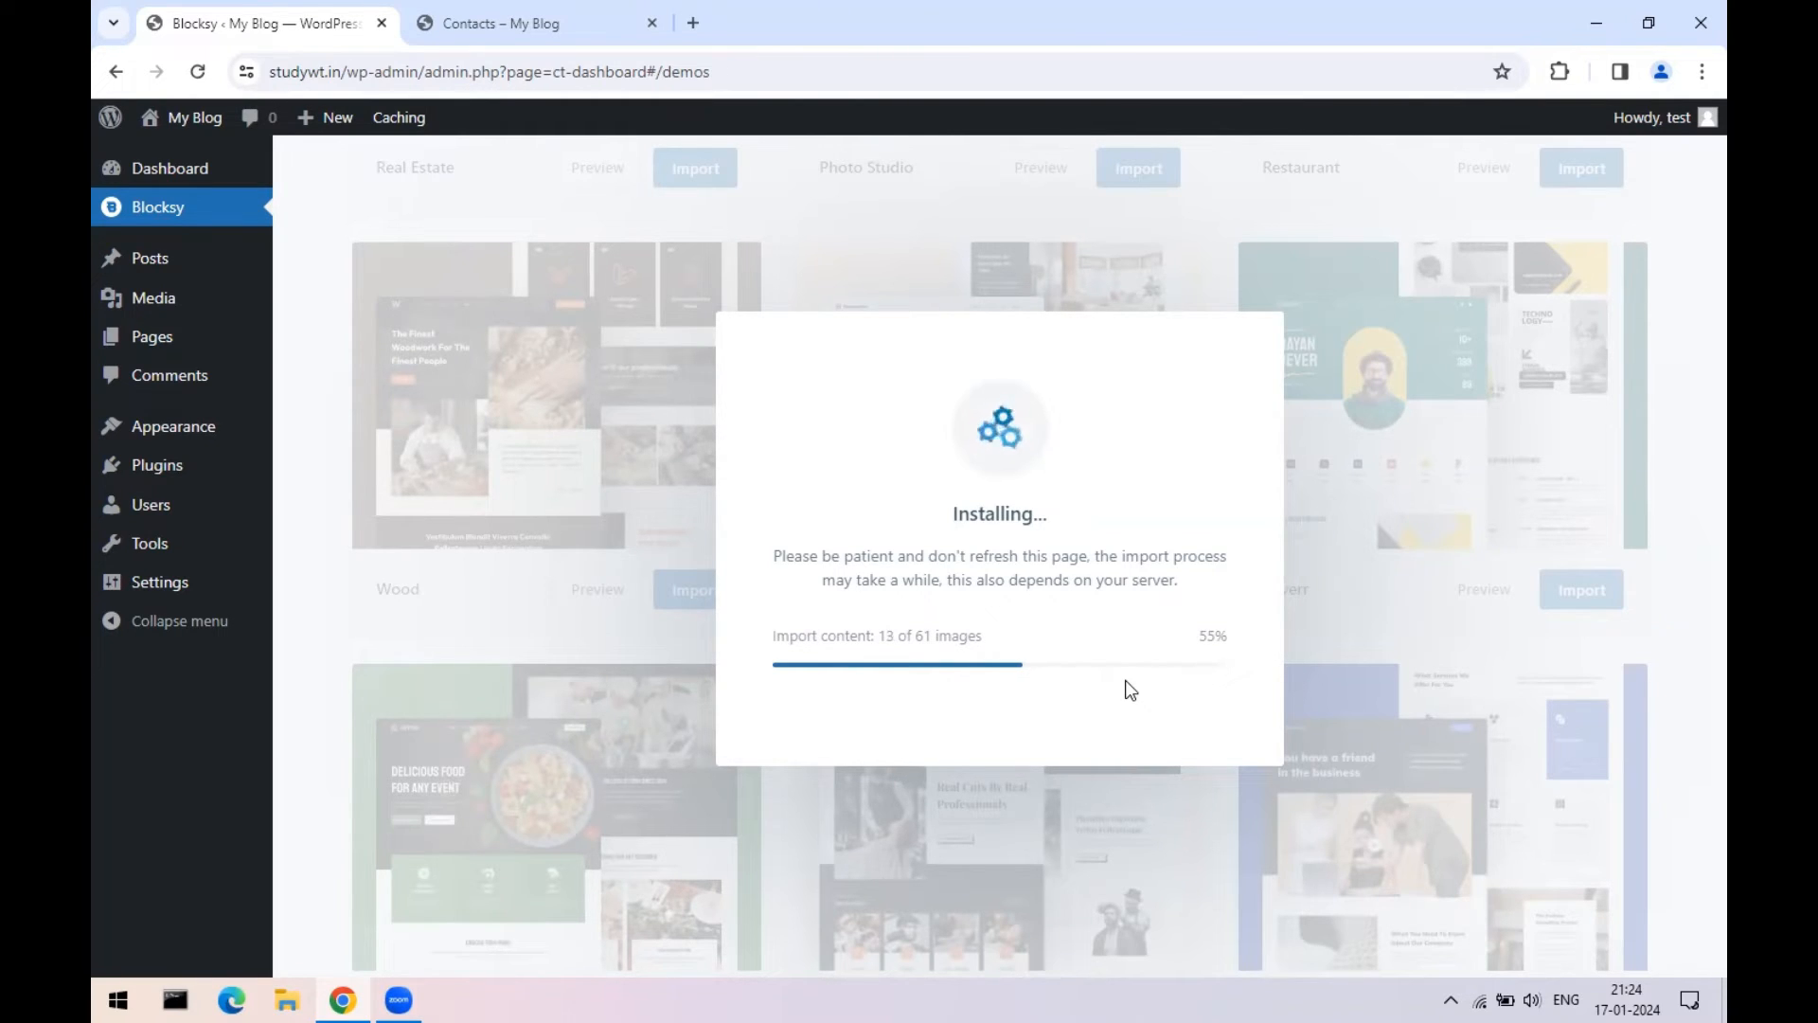
left_click(692, 23)
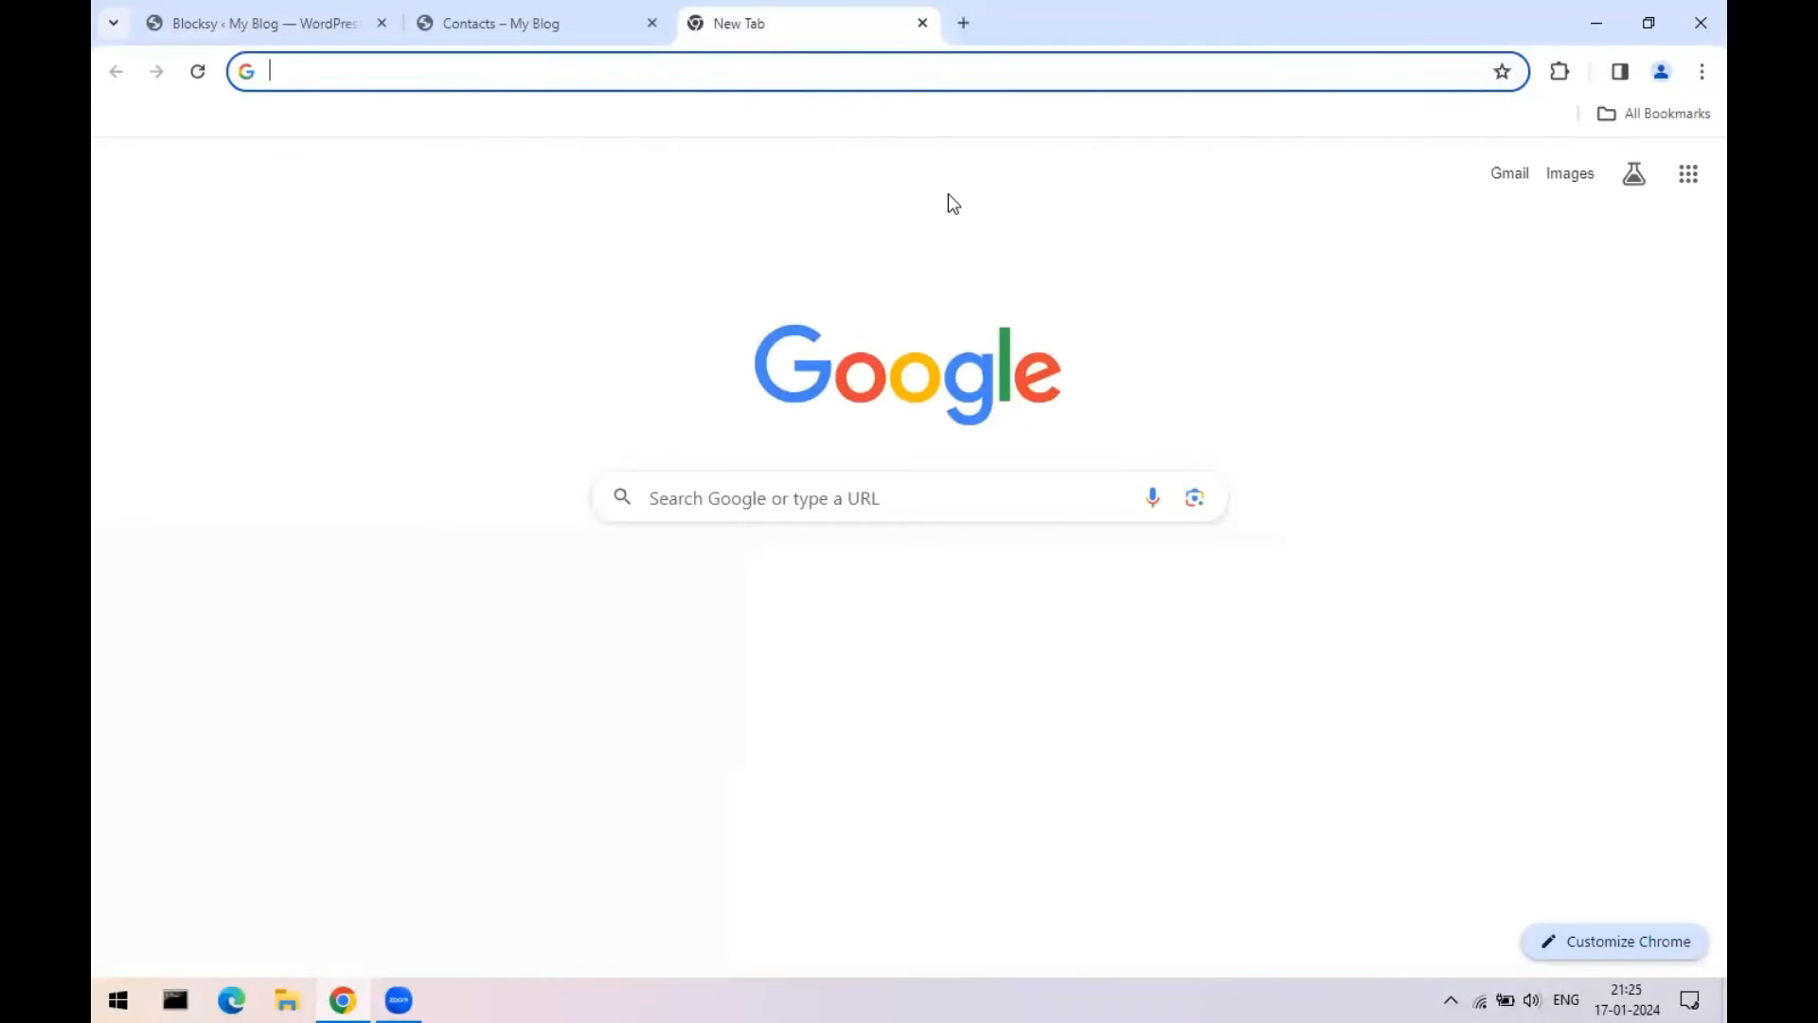
- Search Google for 'hostgator', discarding the hostinger autocompletion
left_click(670, 77)
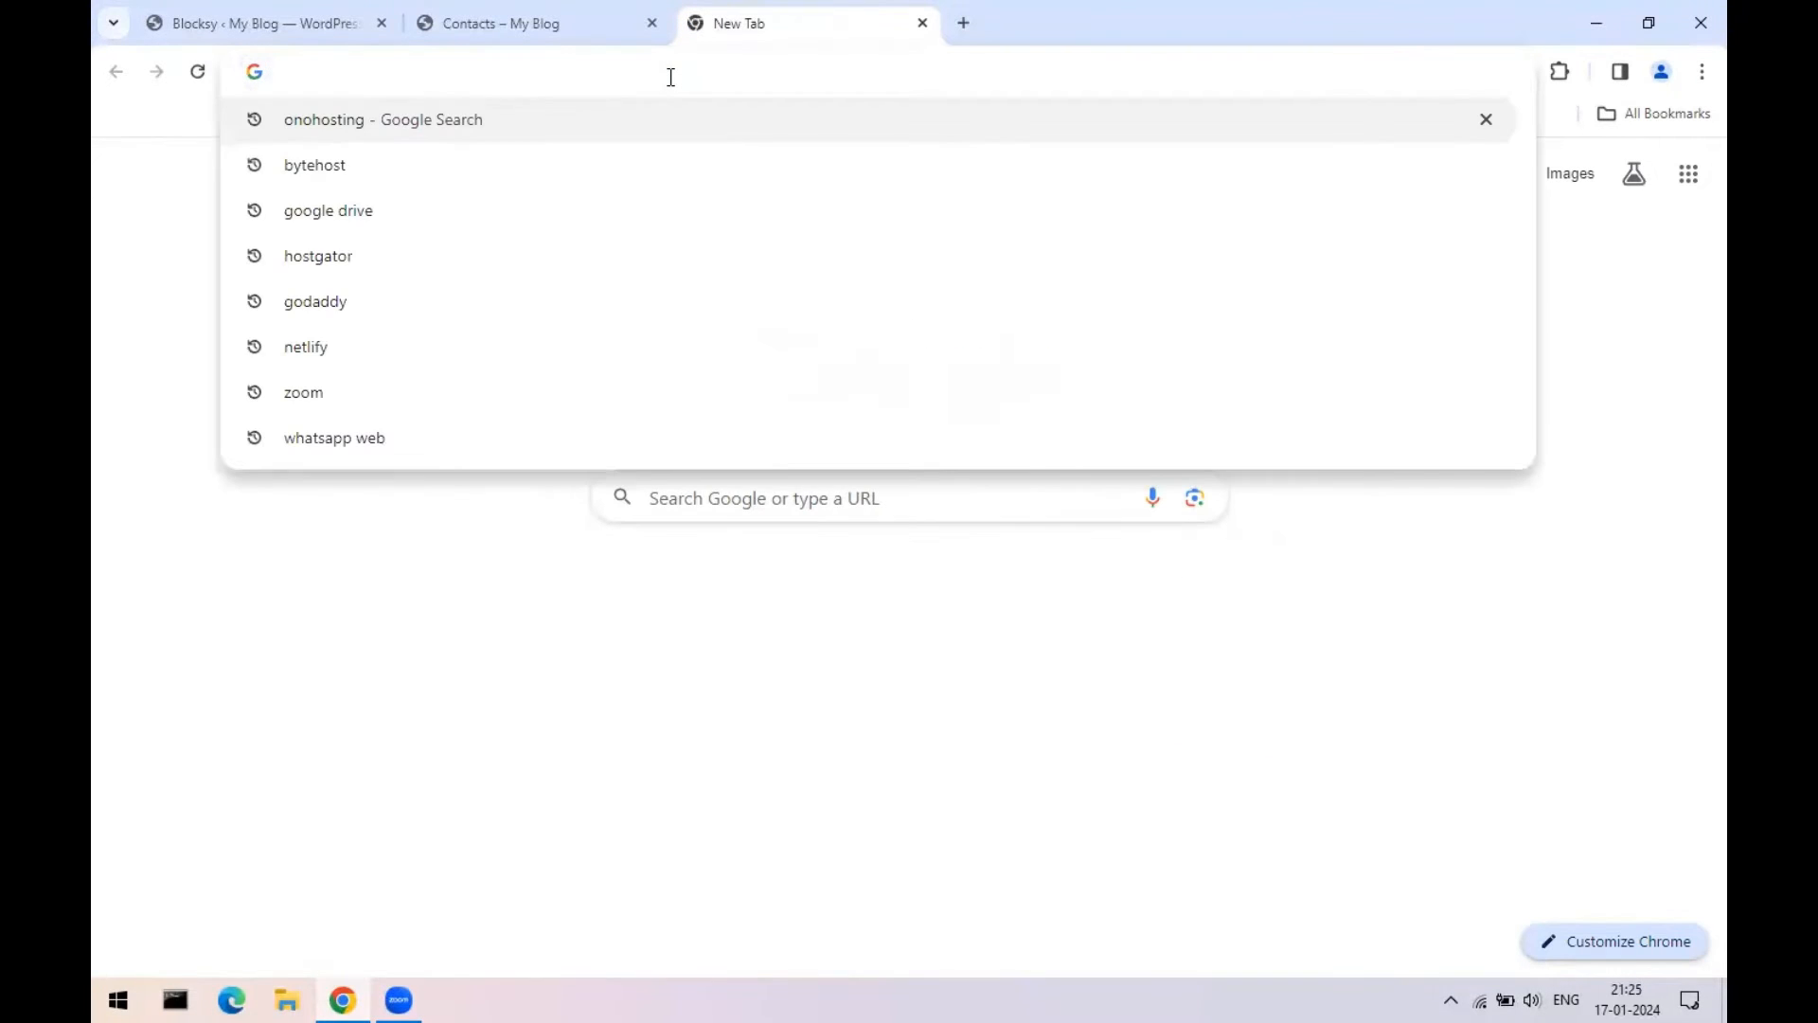
type("host")
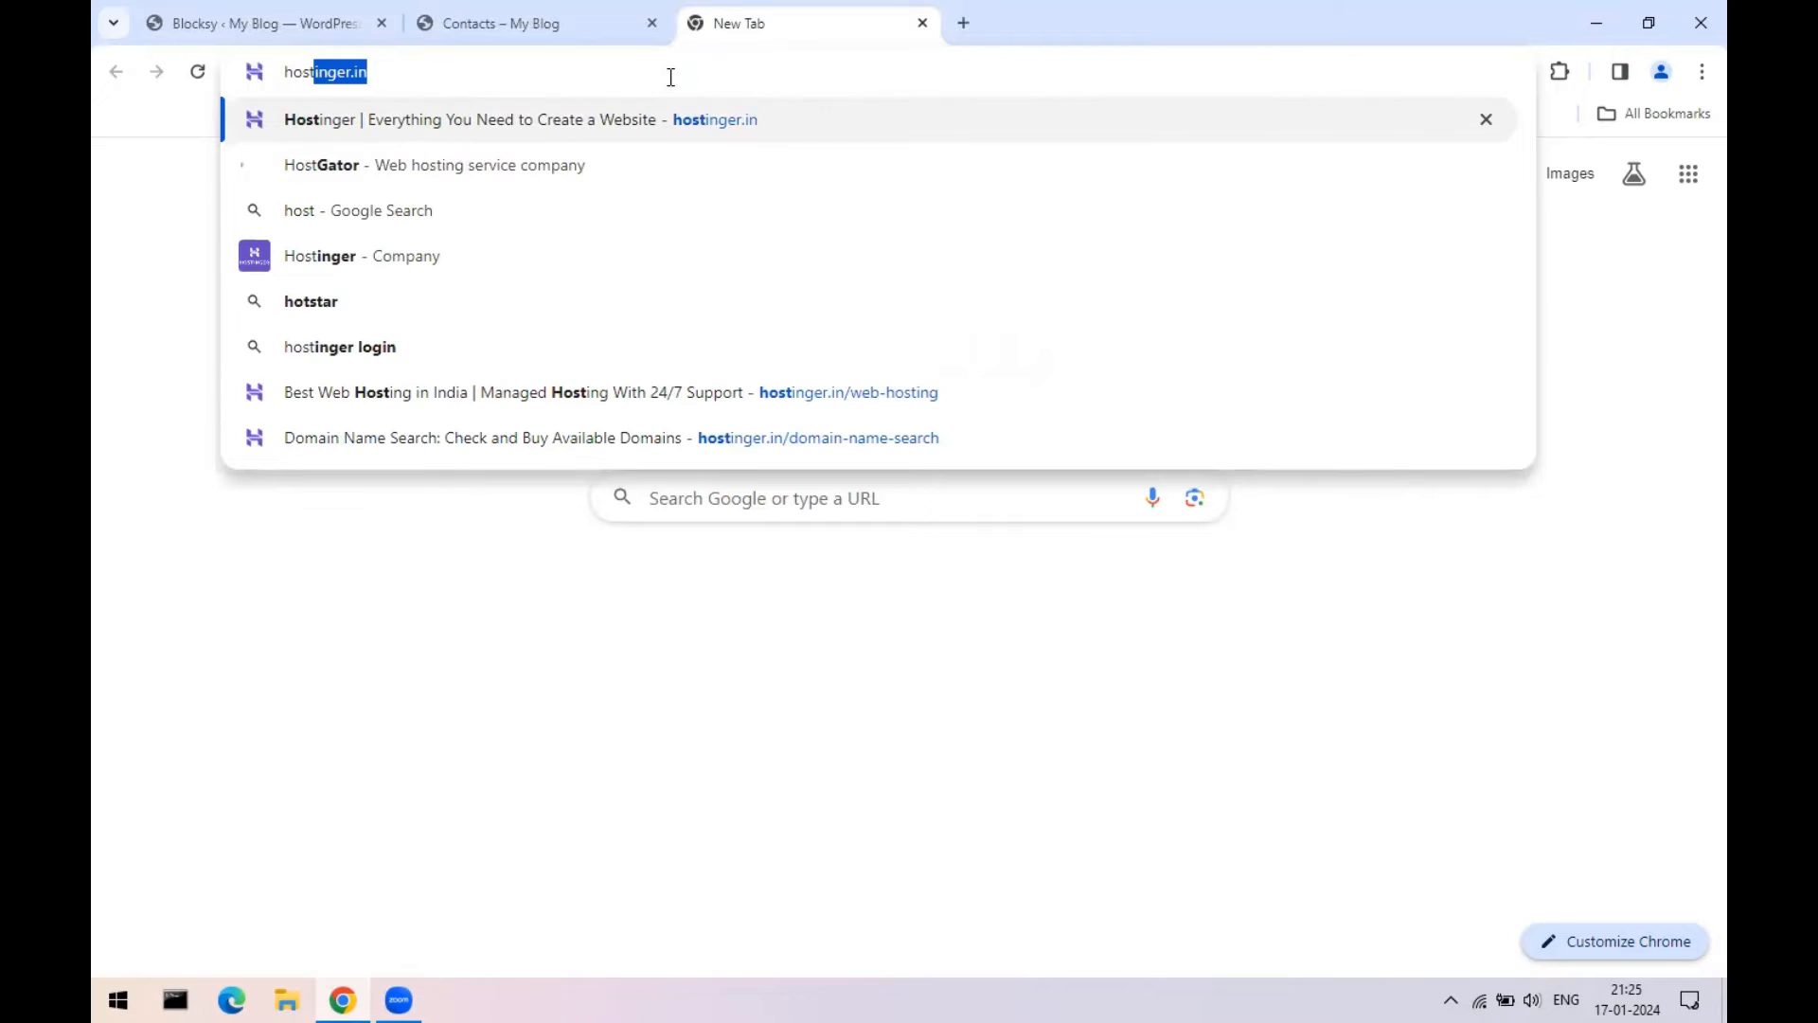
key("Right")
key("BackSpace")
key("BackSpace")
key("BackSpace")
key("BackSpace")
key("BackSpace")
key("BackSpace")
key("BackSpace")
key("BackSpace")
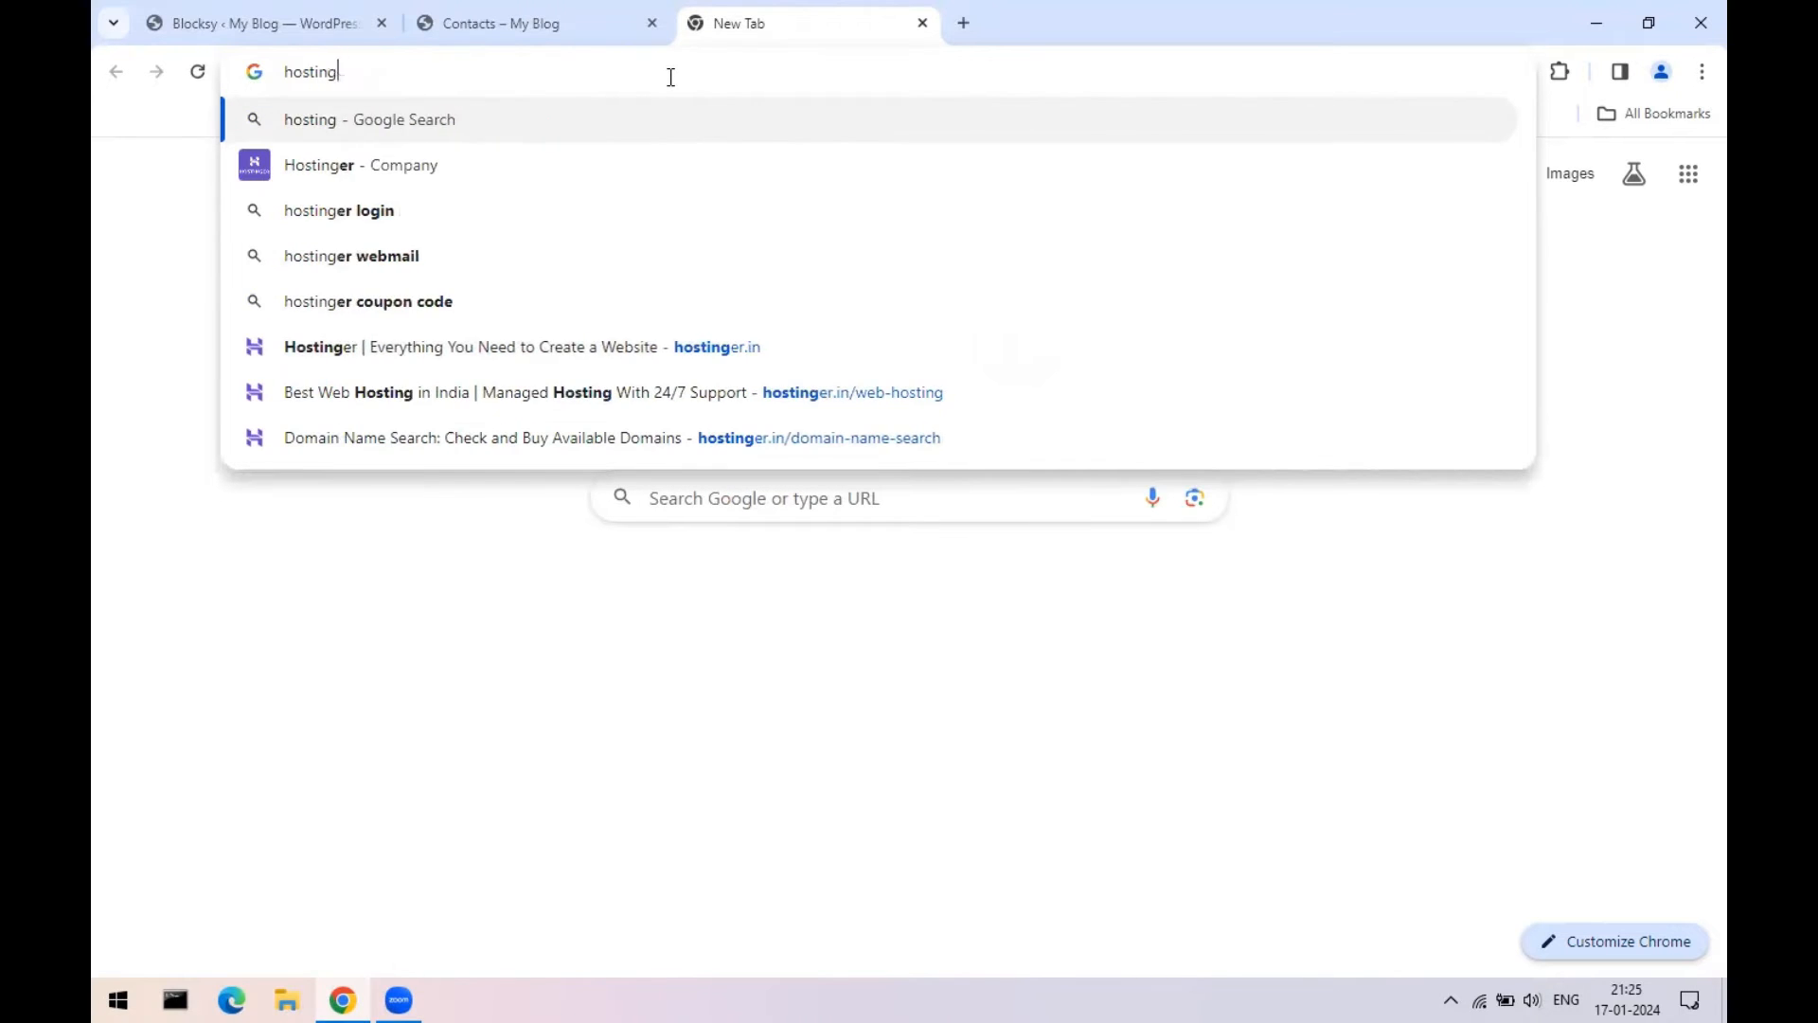
type("gator")
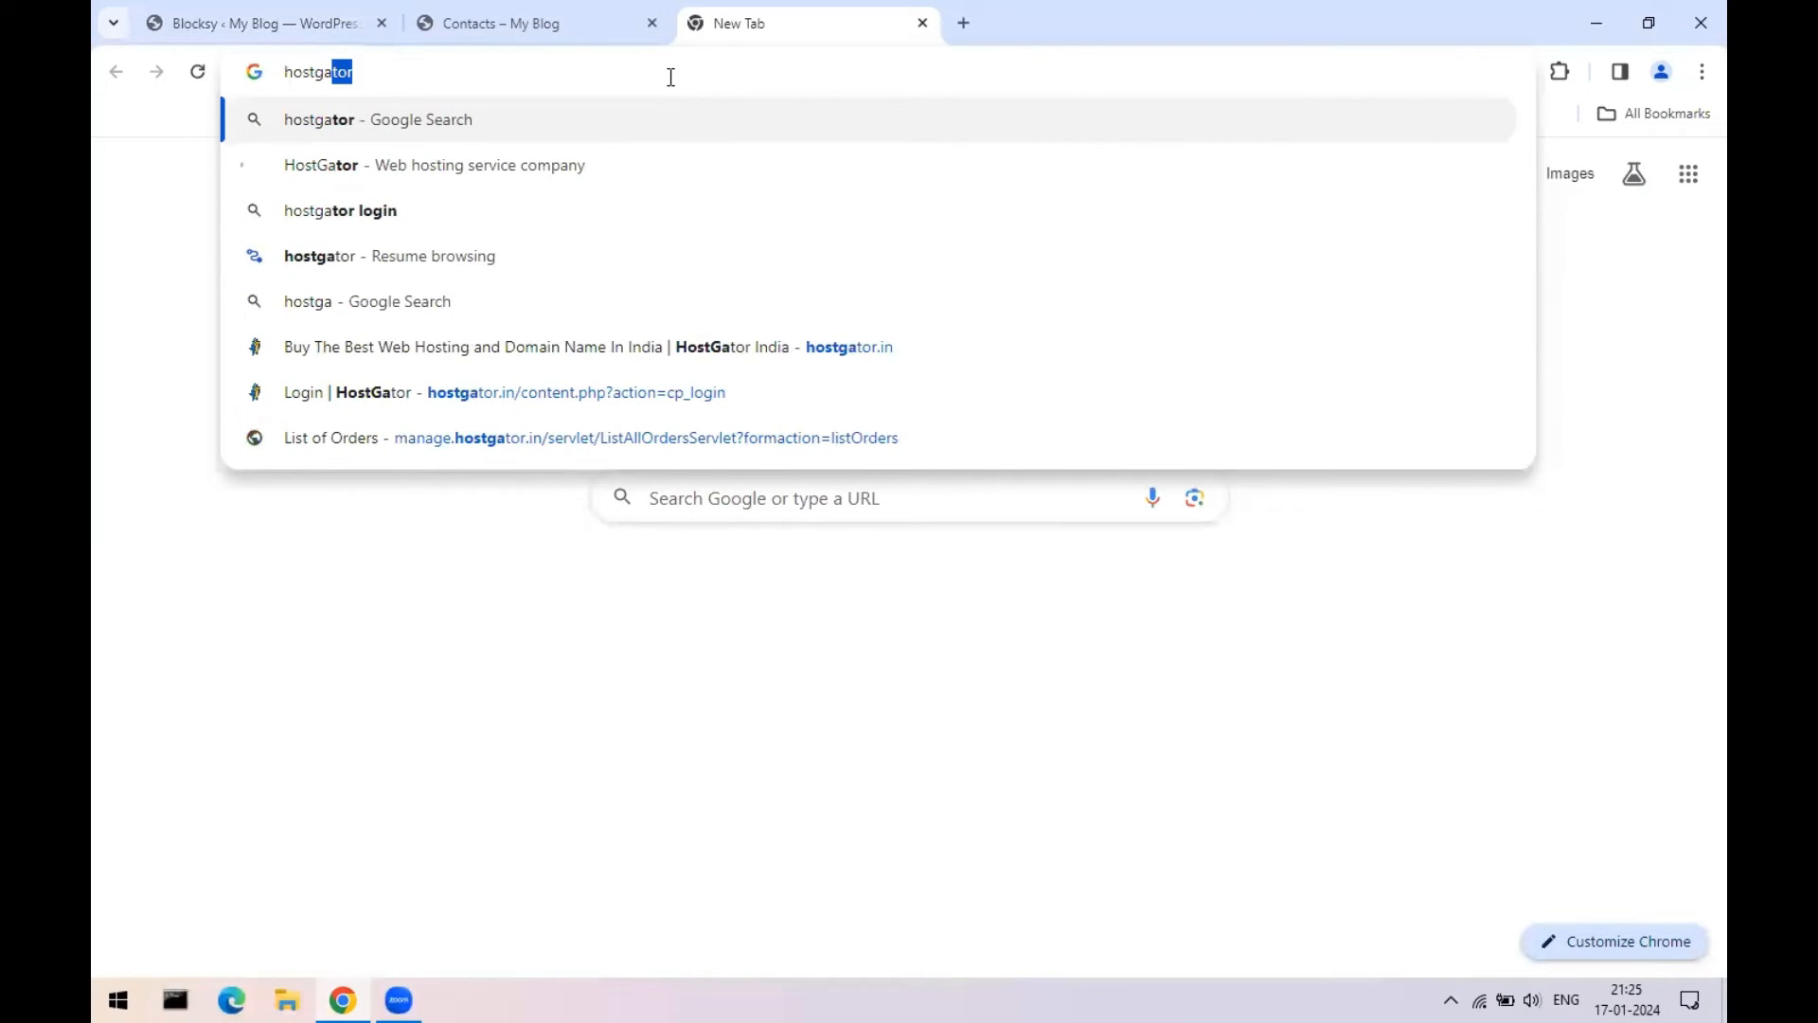
key("Return")
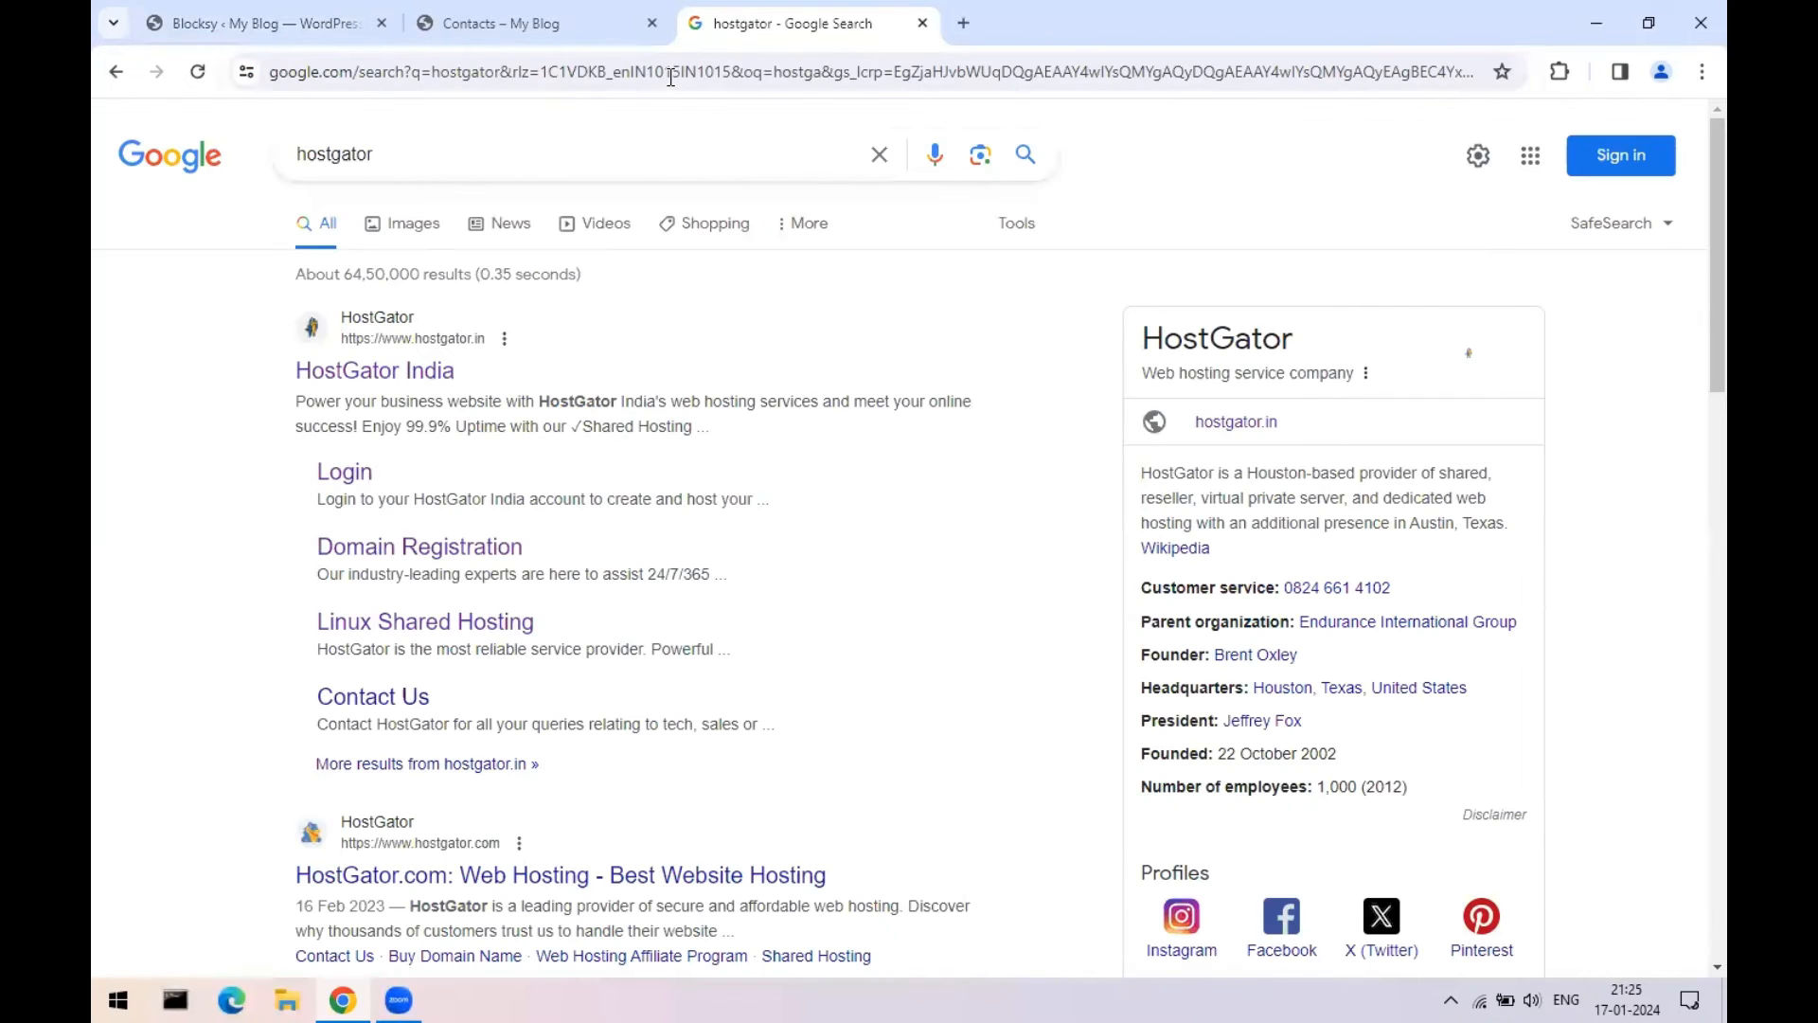
- Open HostGator India's Linux Shared Hosting plans with India servers selected, Starter from ₹89/mo
left_click(435, 385)
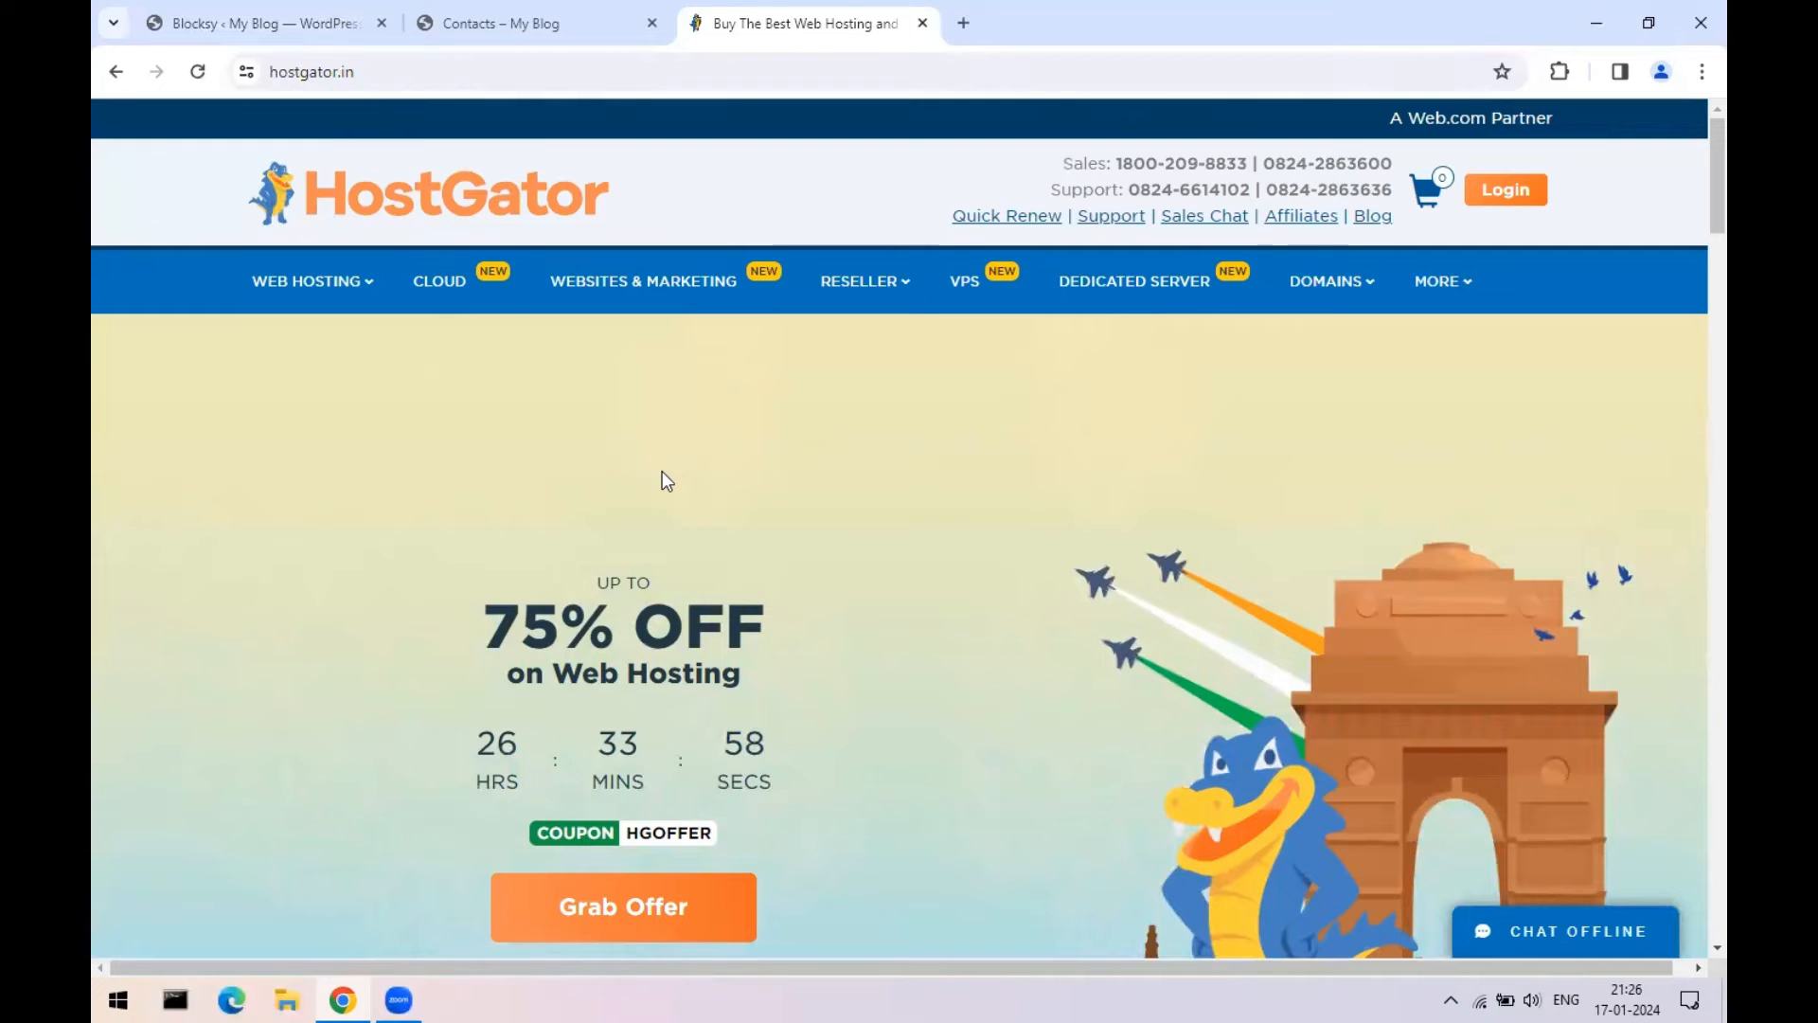
mouse_move(317, 284)
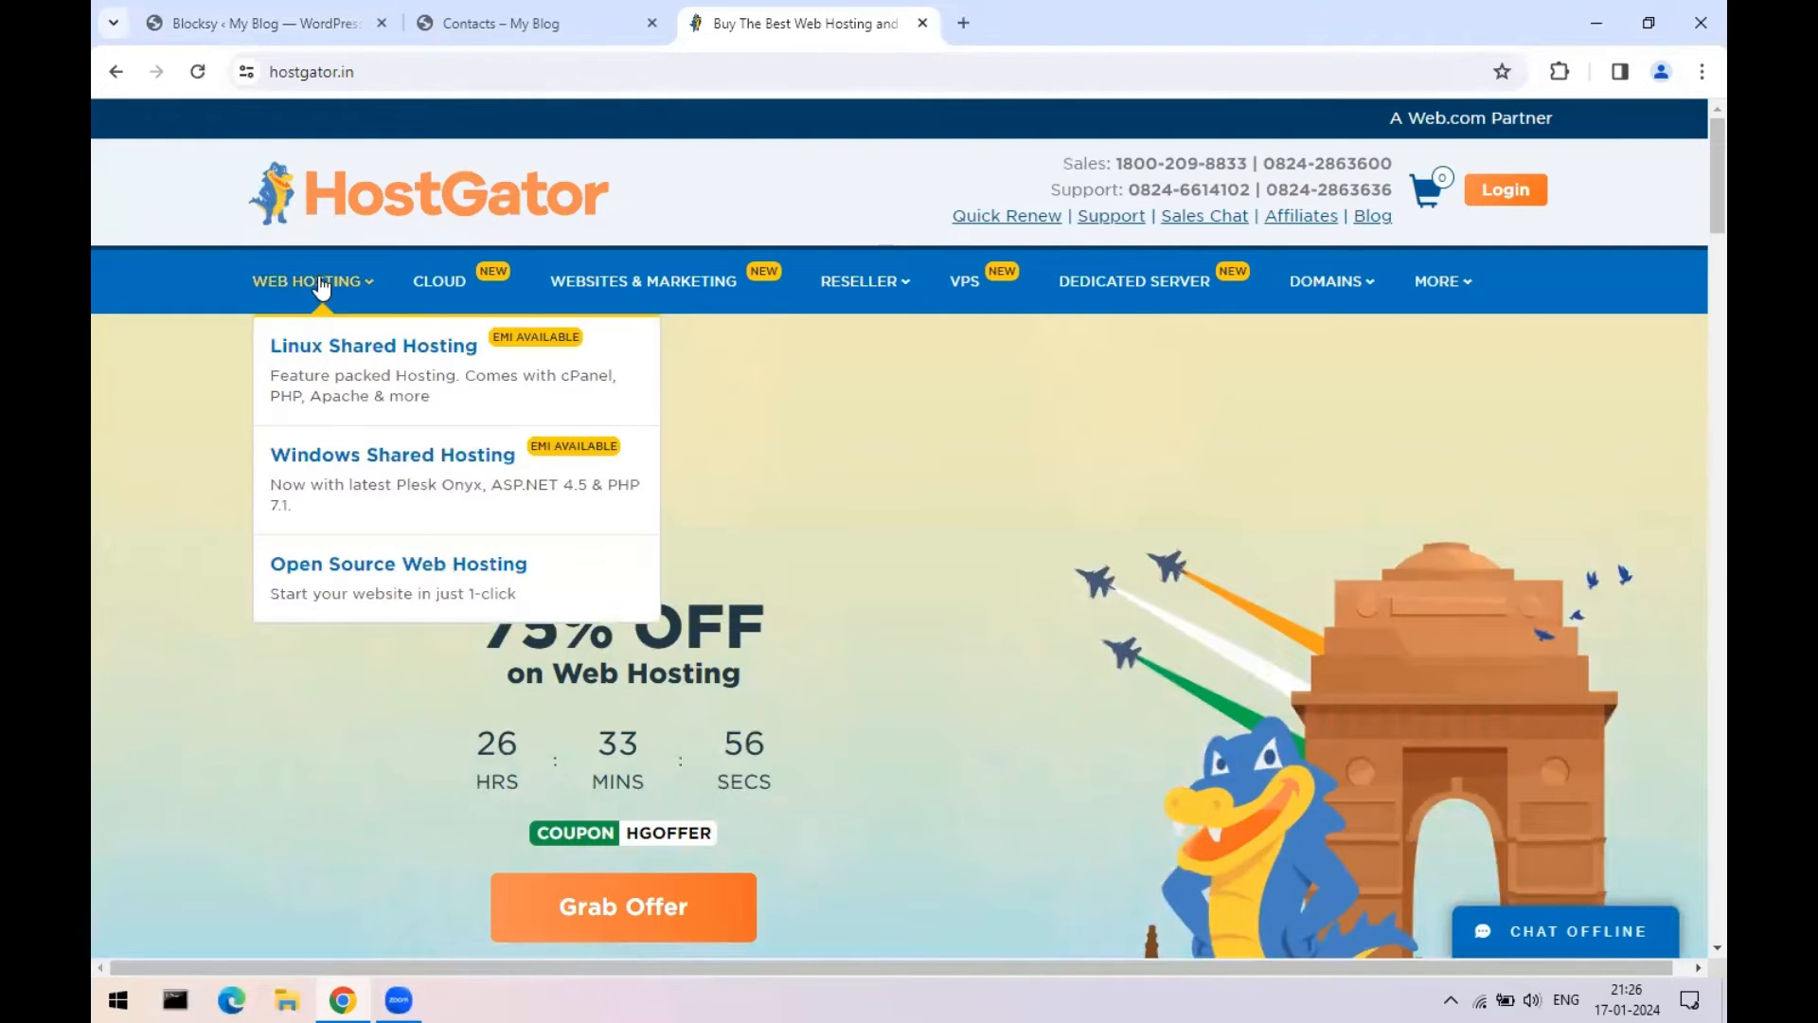
left_click(319, 352)
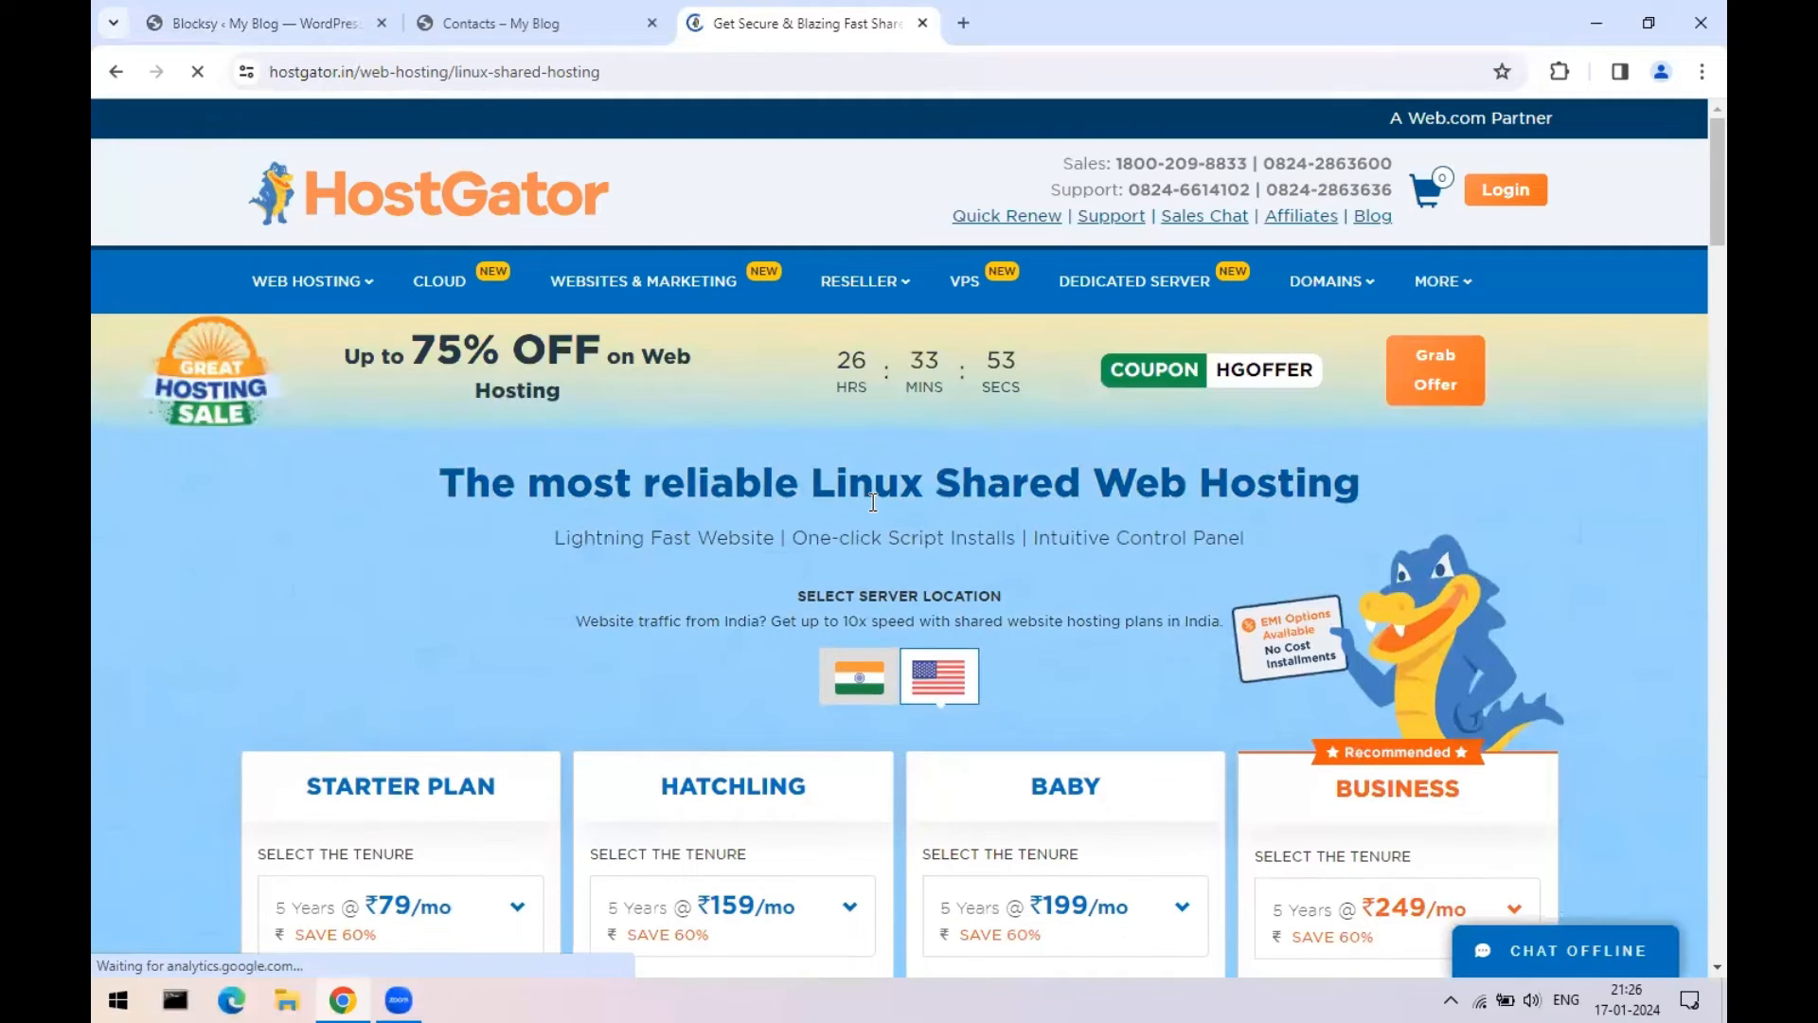
scroll(844, 526, "down", 3)
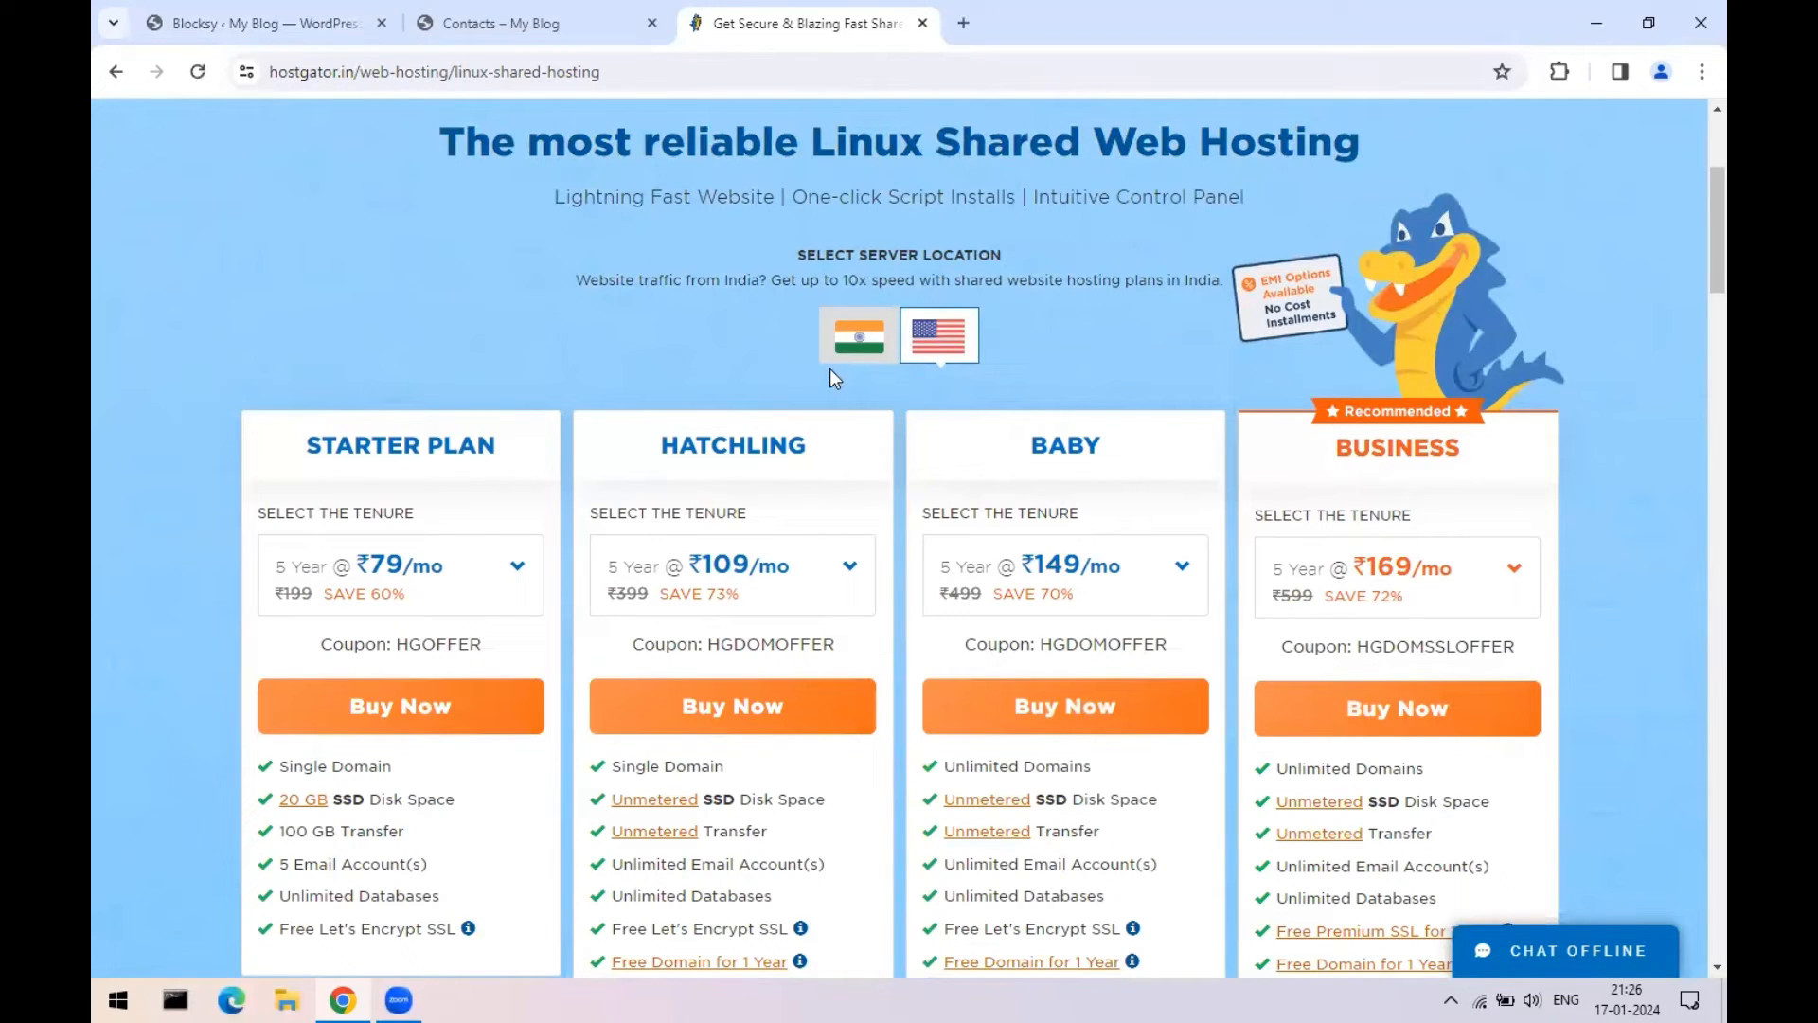
left_click(845, 350)
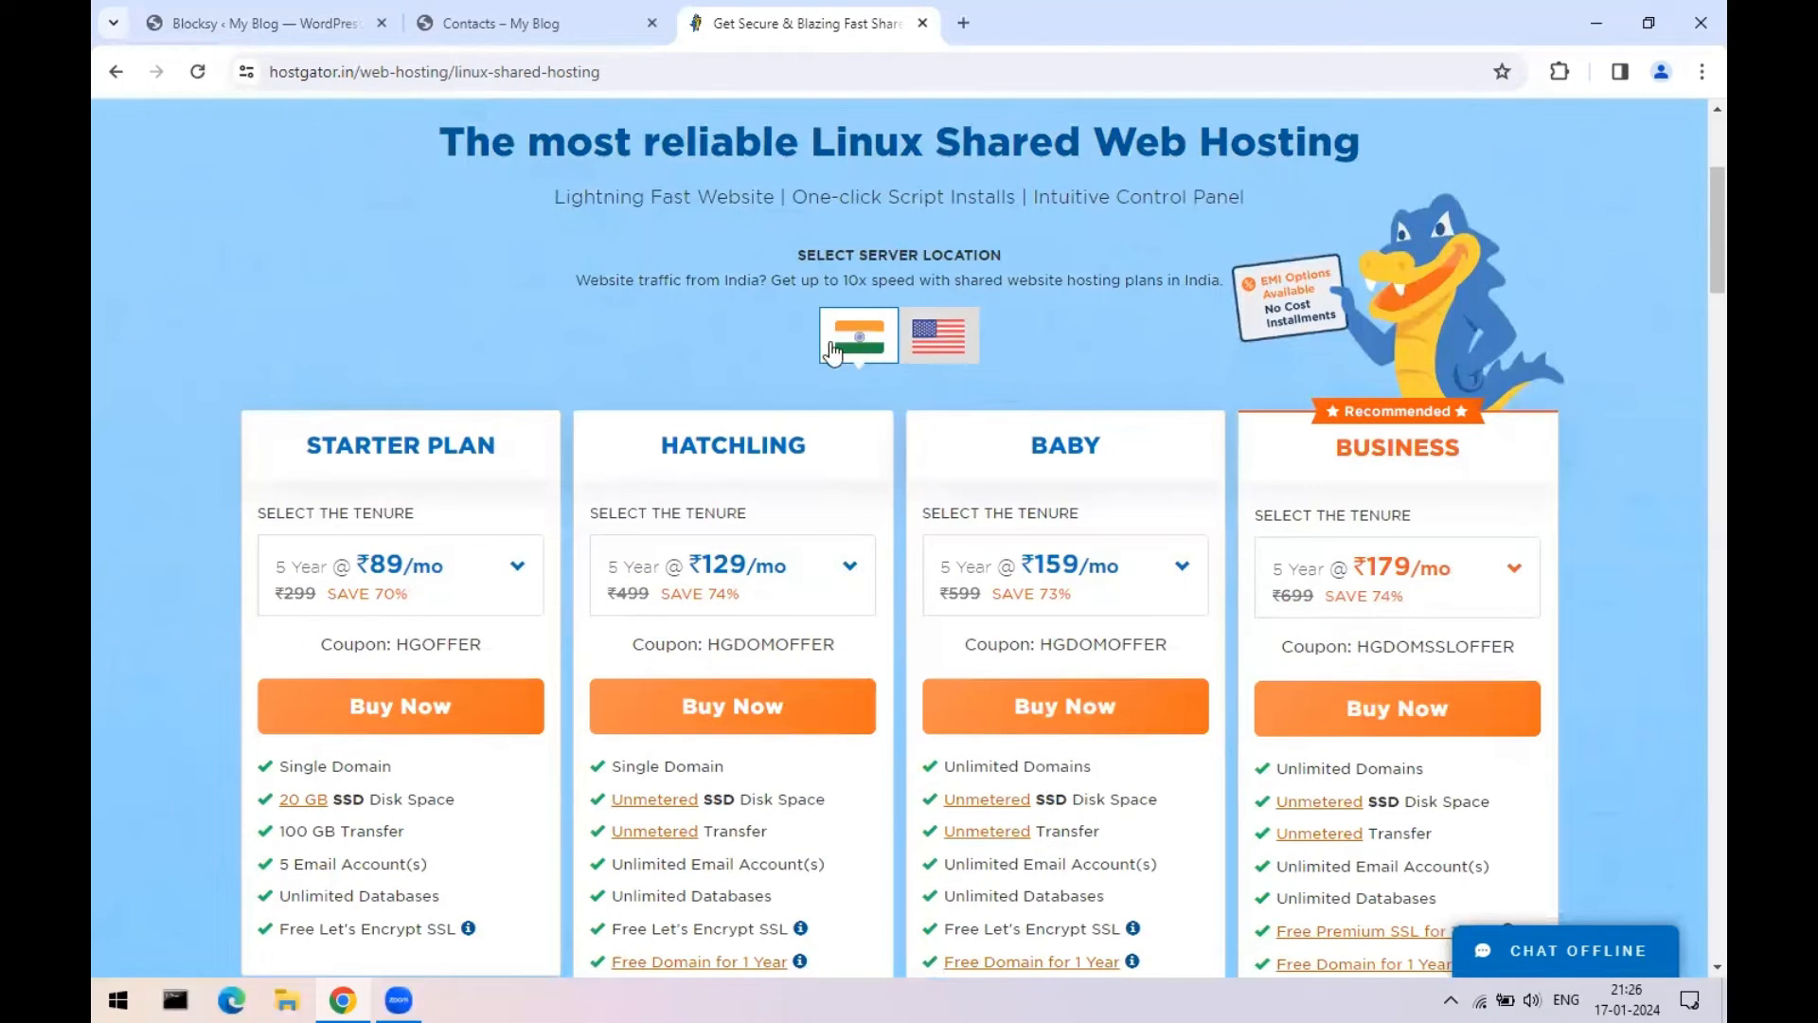
left_click_drag(579, 279, 1218, 278)
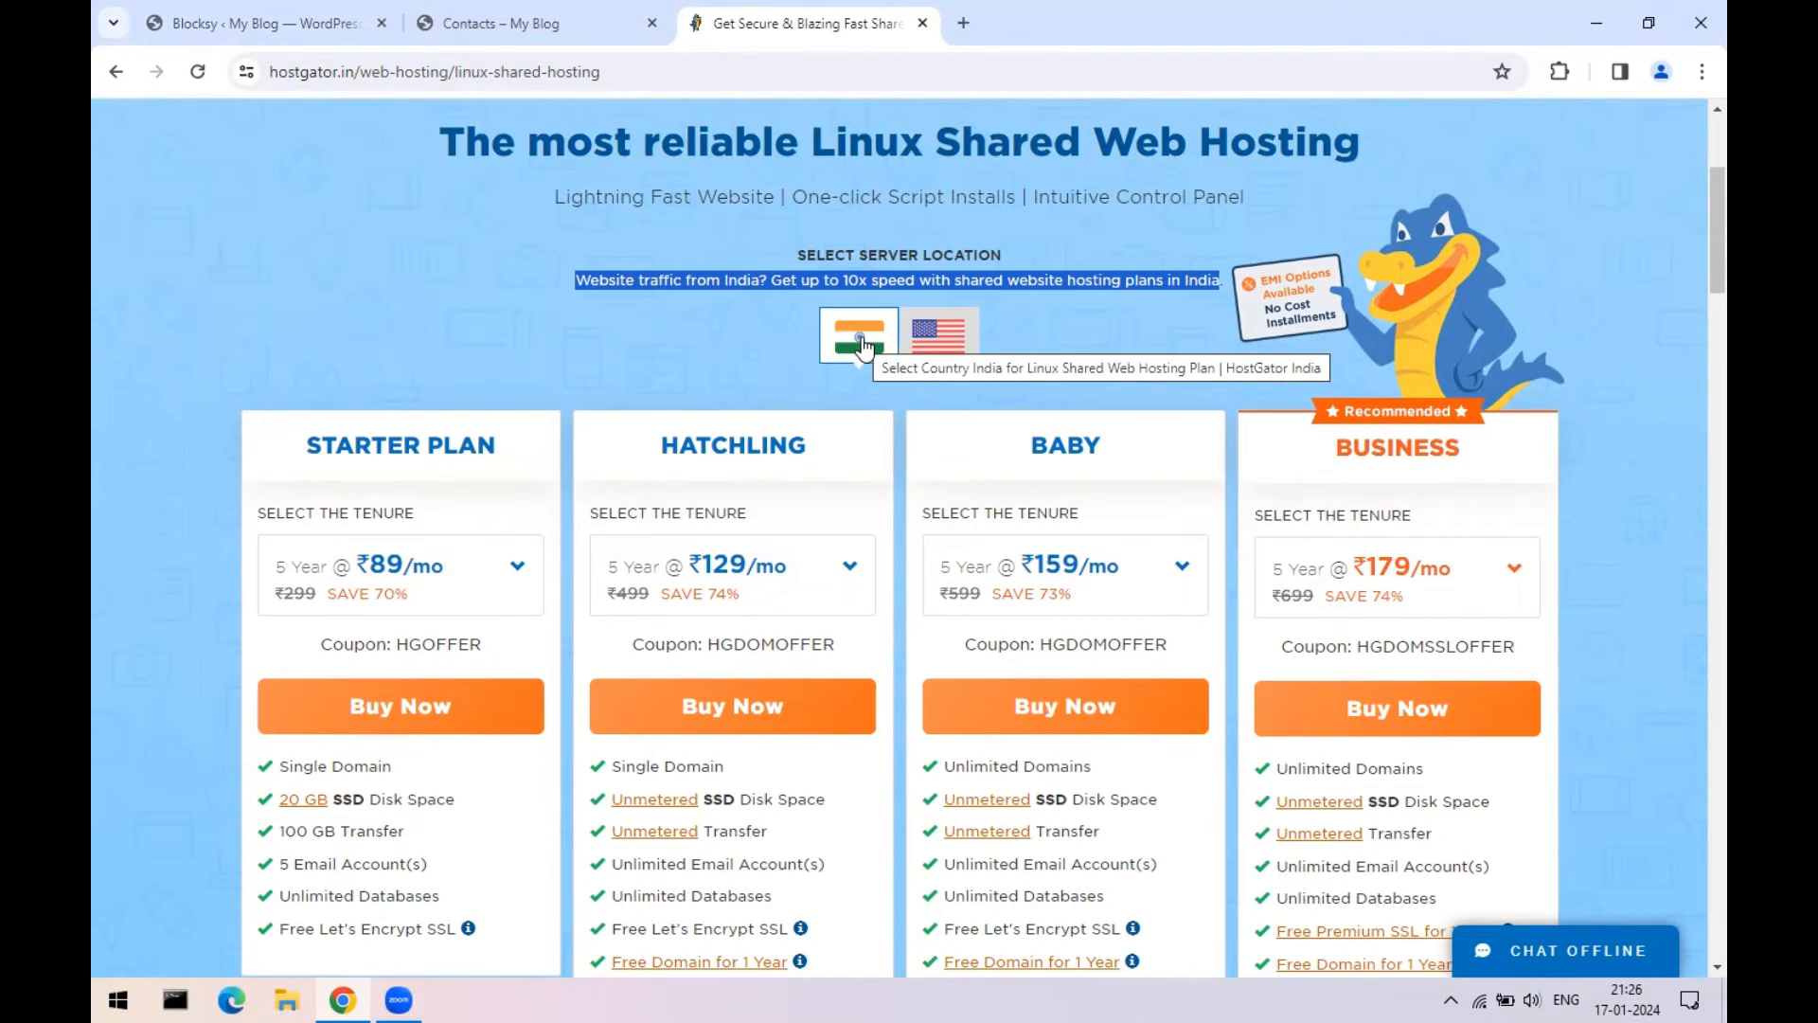
- Compare 1 Year Starter Plan prices for India and US servers, then close HostGator and return to Blocksy
left_click(928, 343)
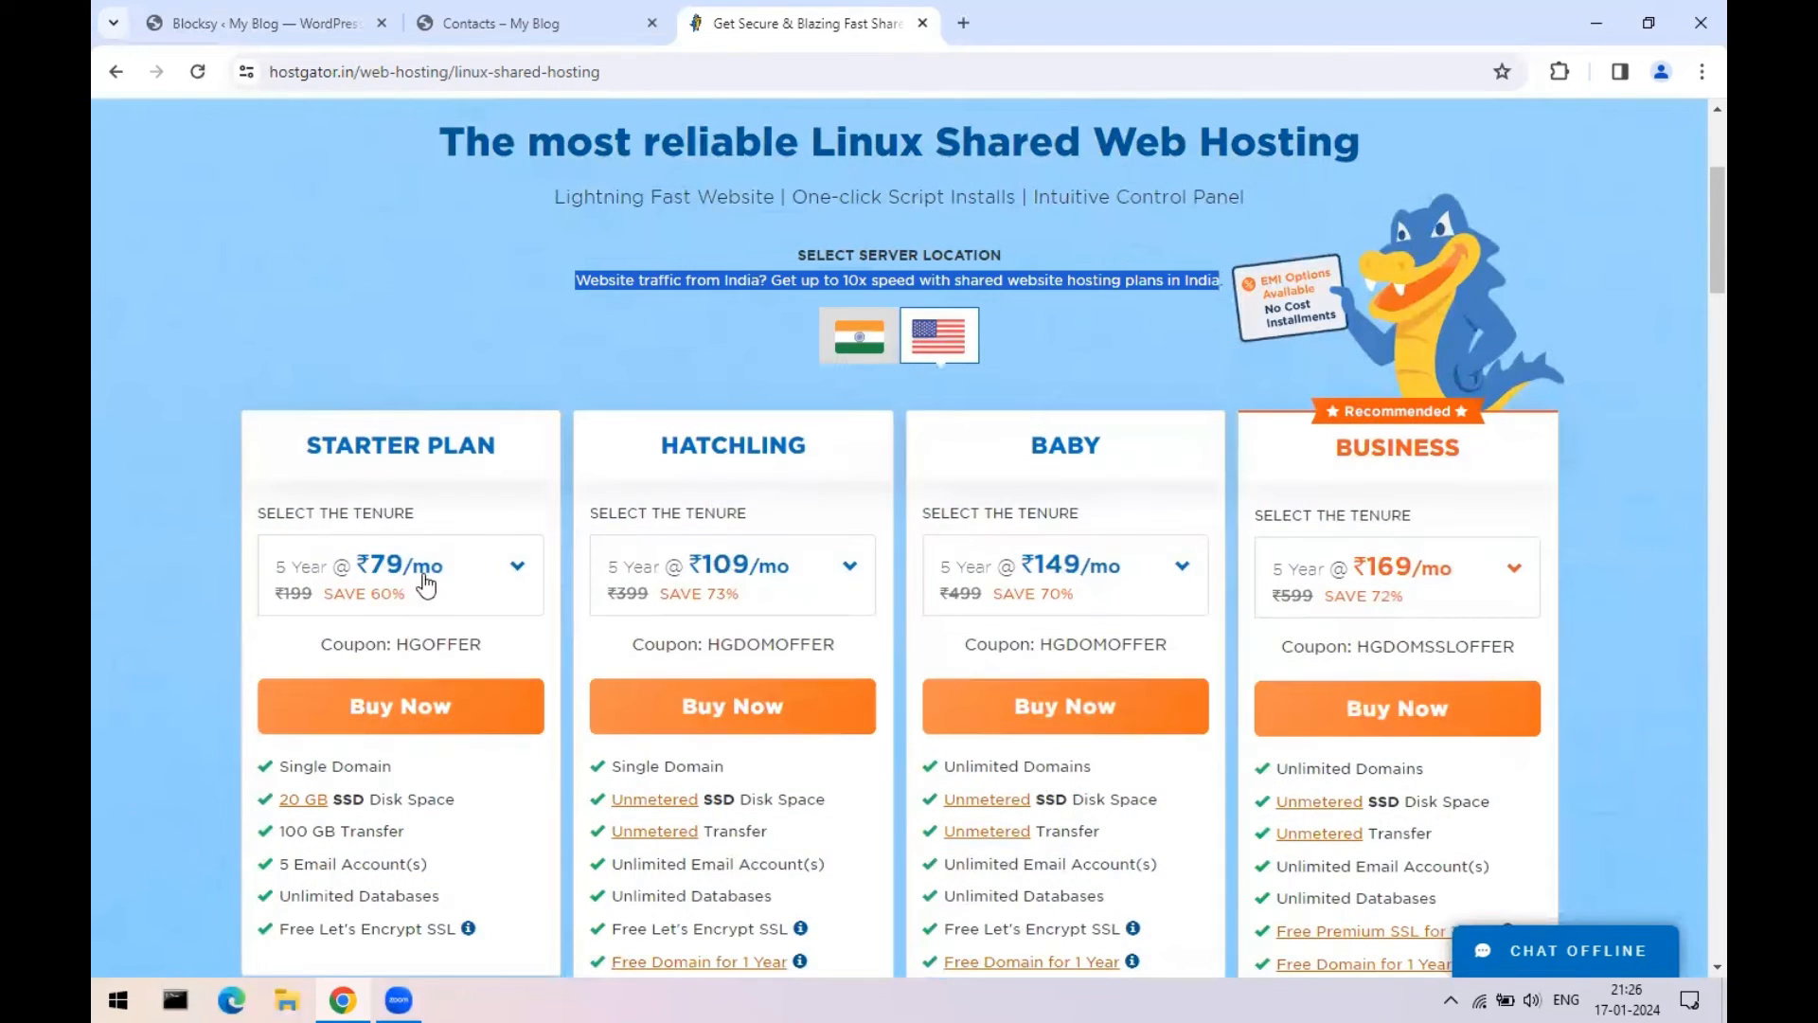
left_click(859, 346)
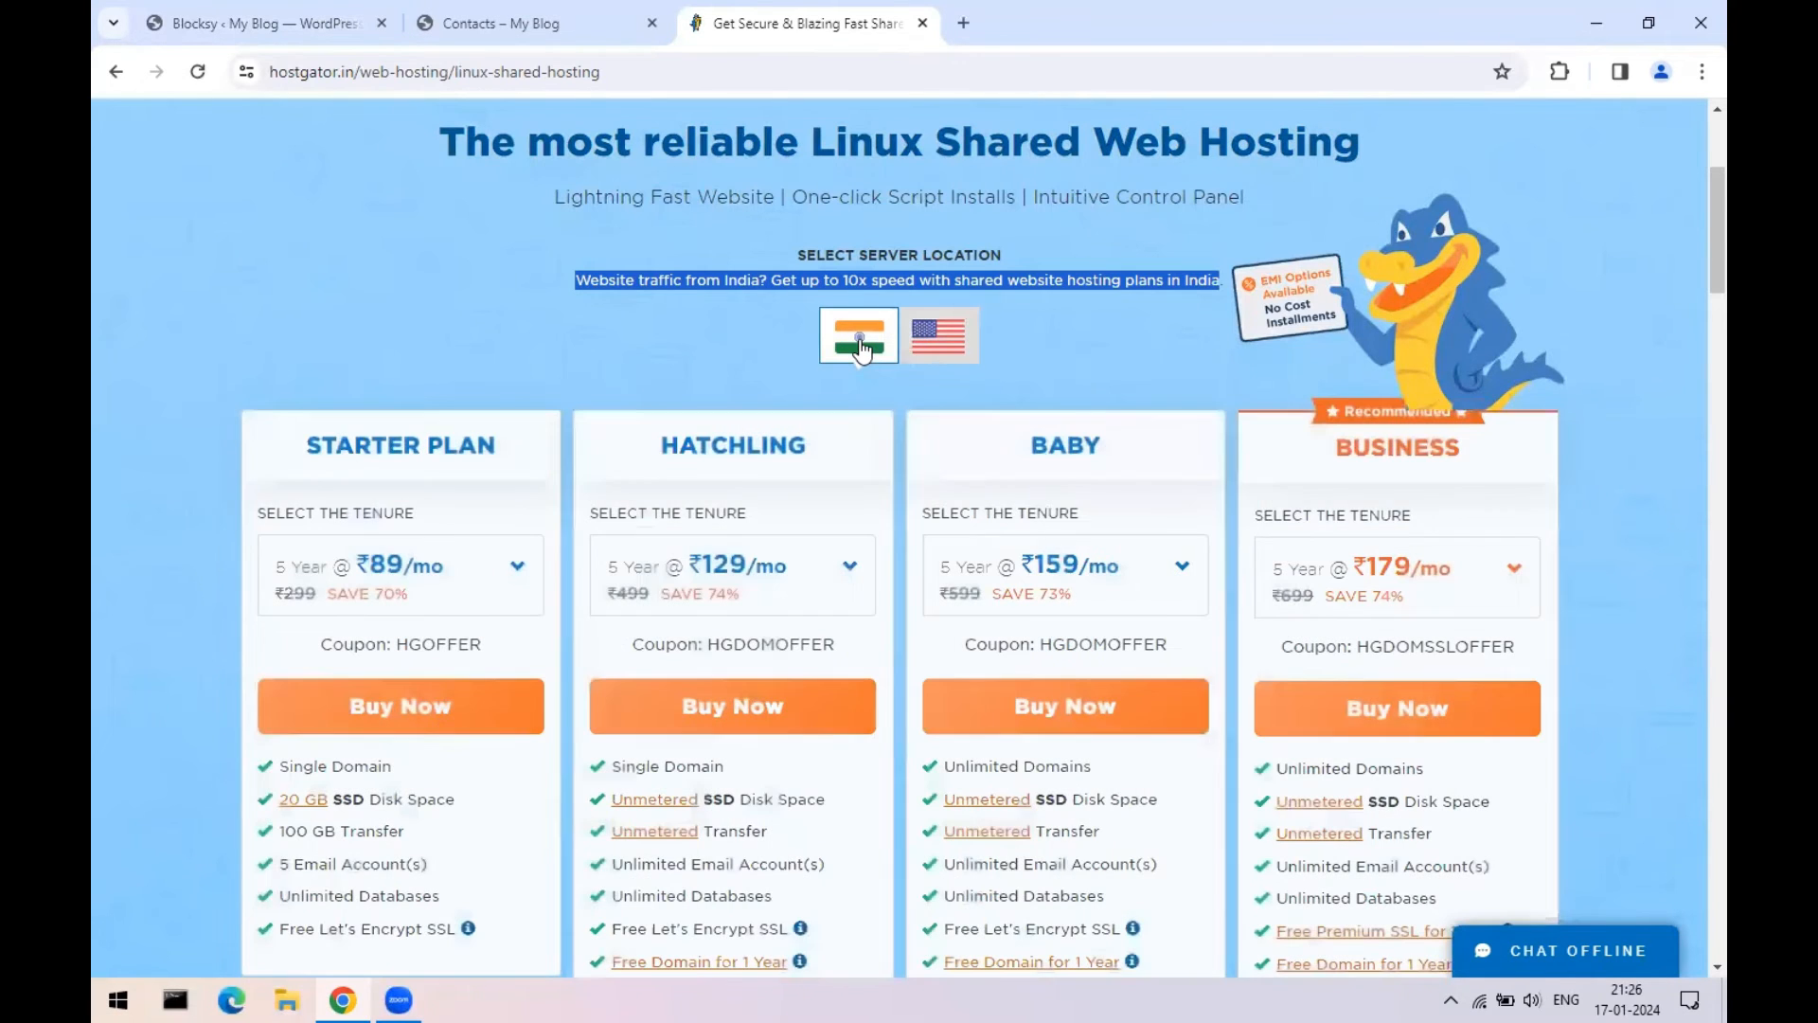
left_click(473, 580)
left_click(403, 820)
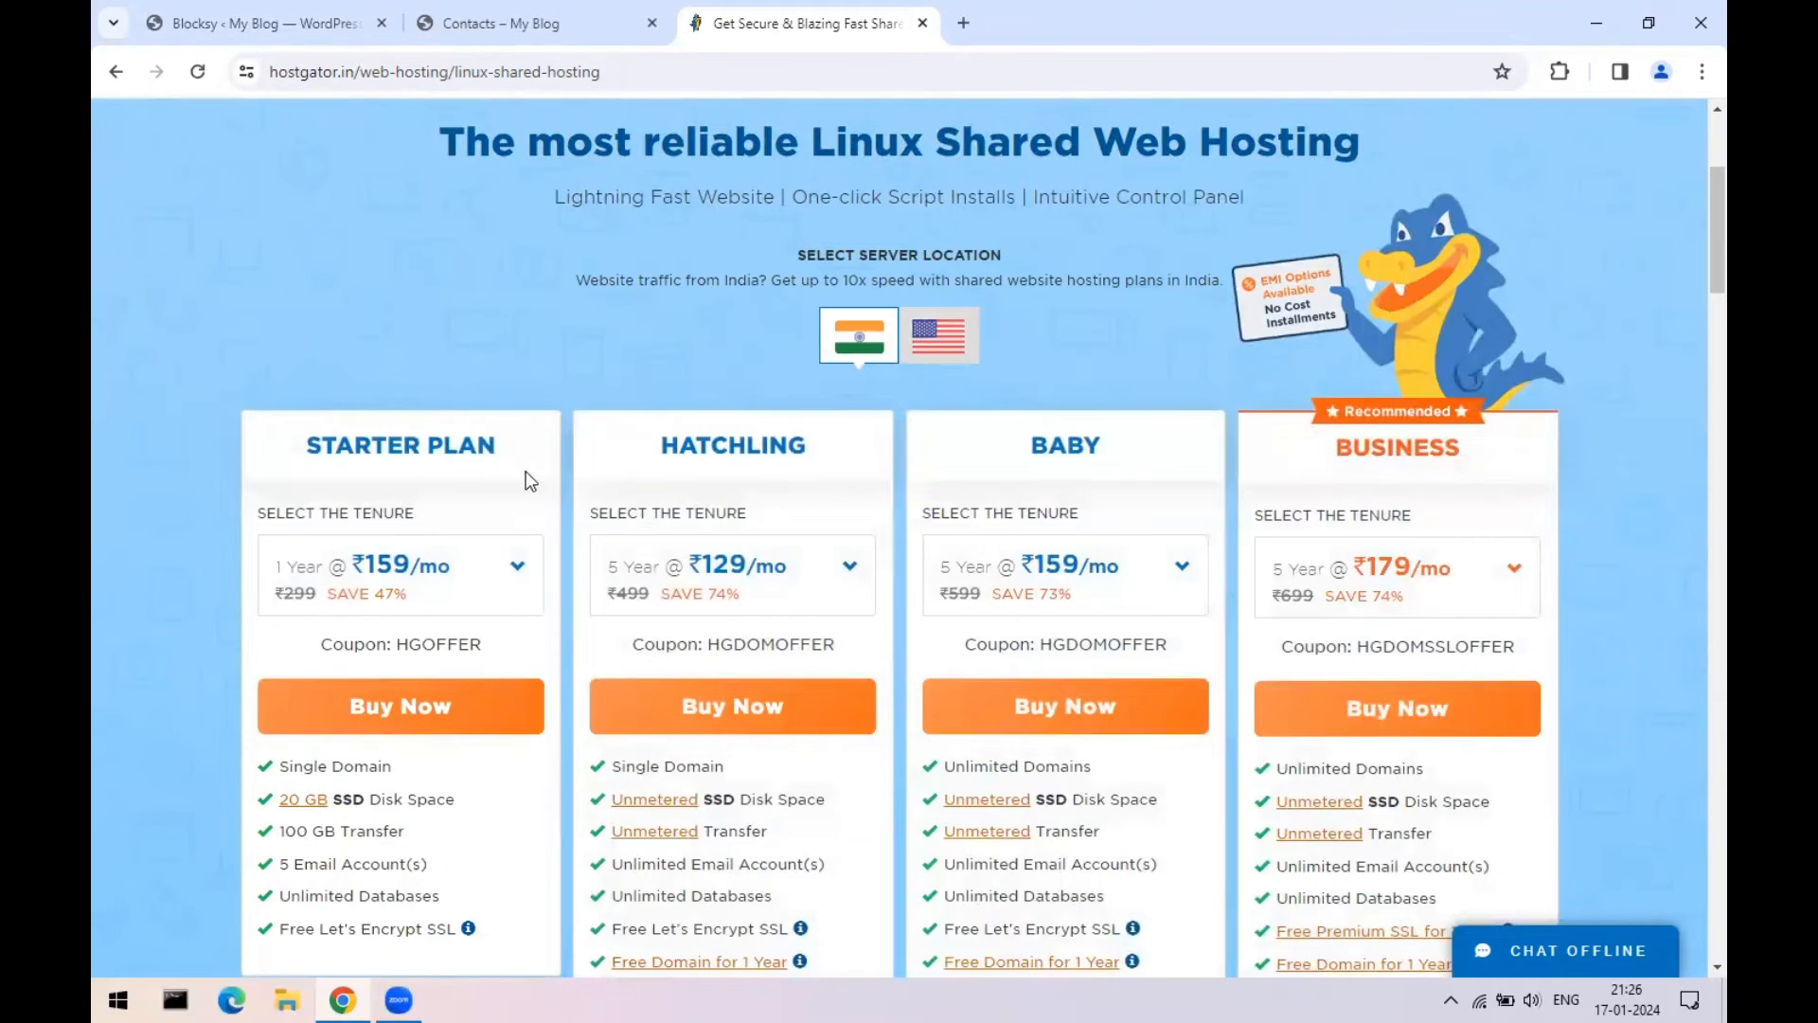
left_click(945, 352)
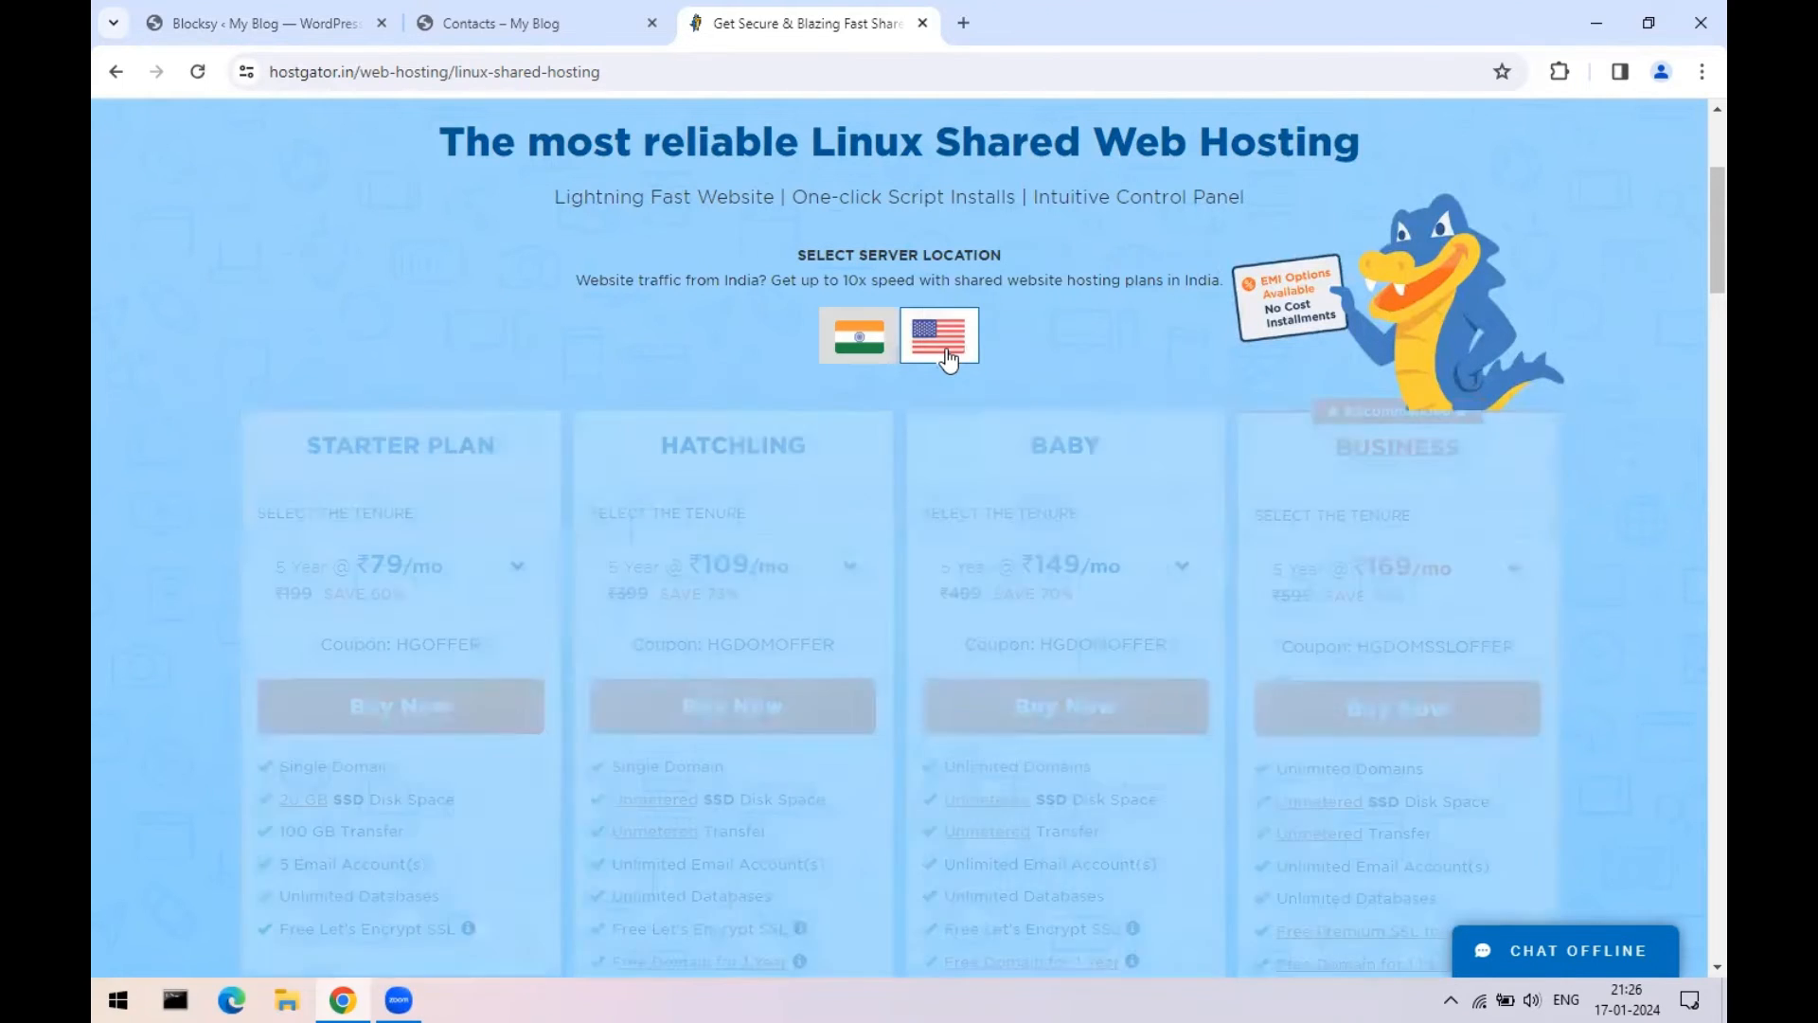
left_click(450, 584)
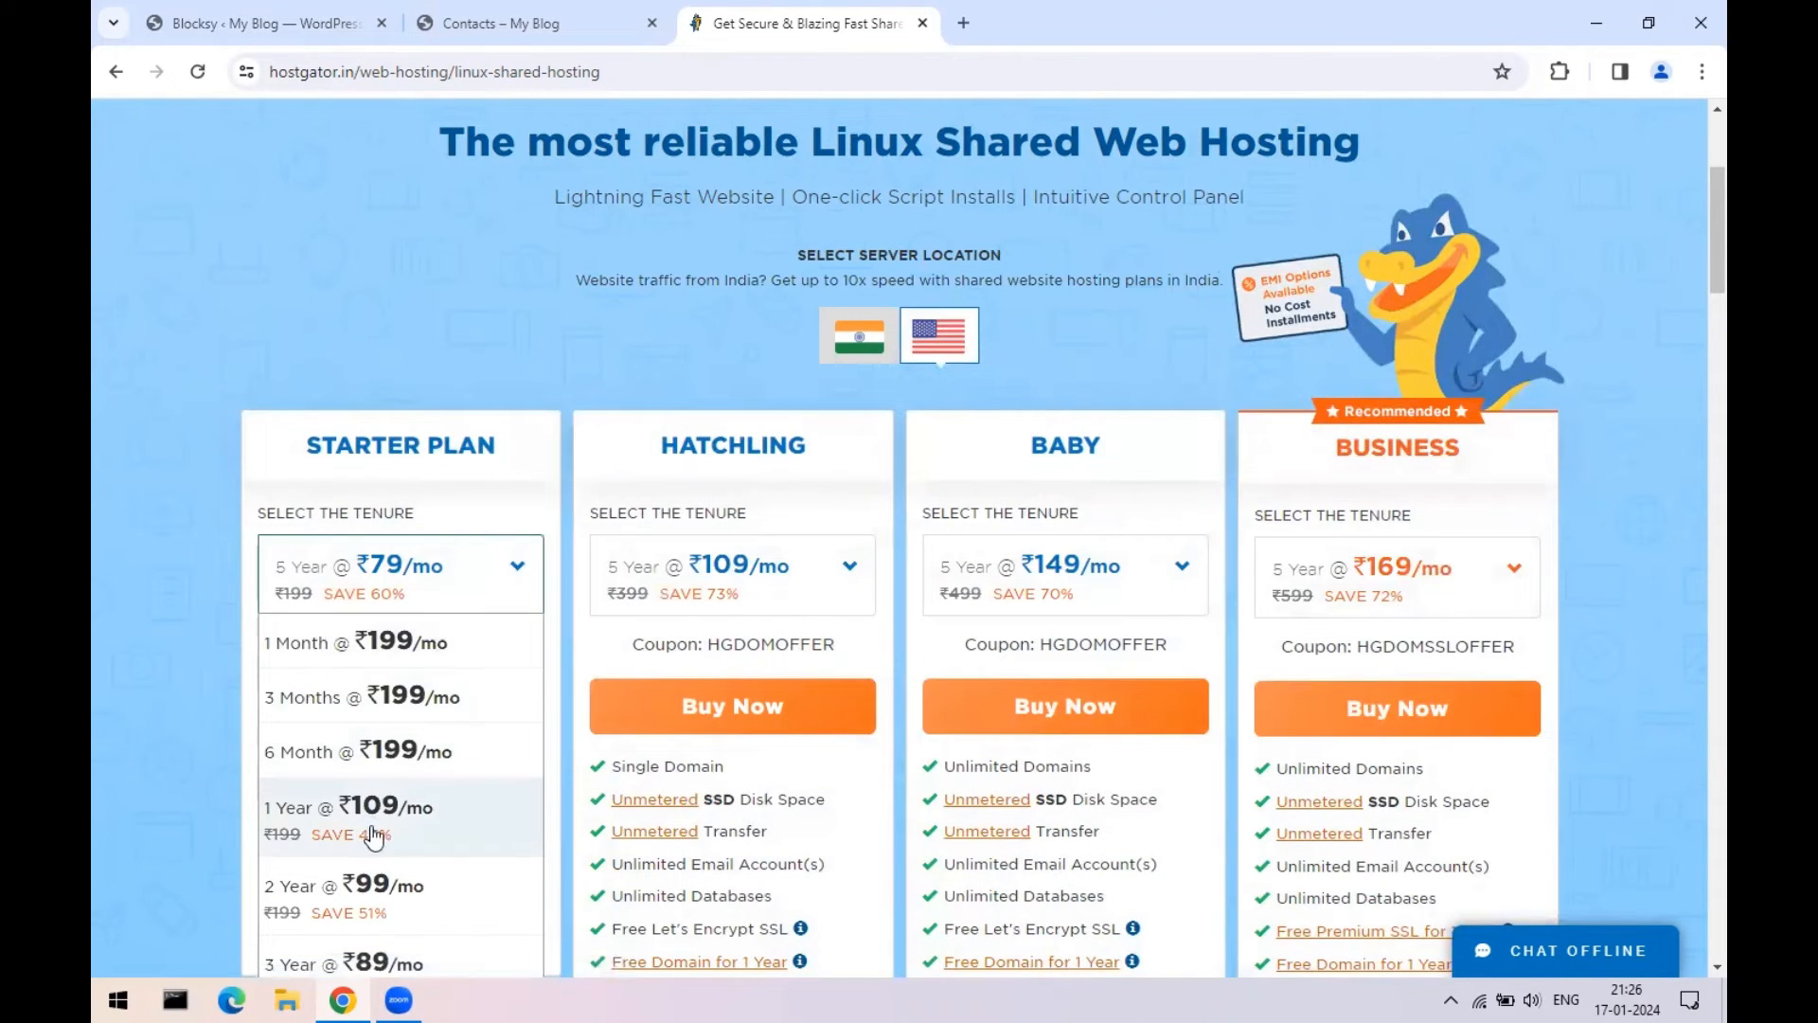
left_click(407, 816)
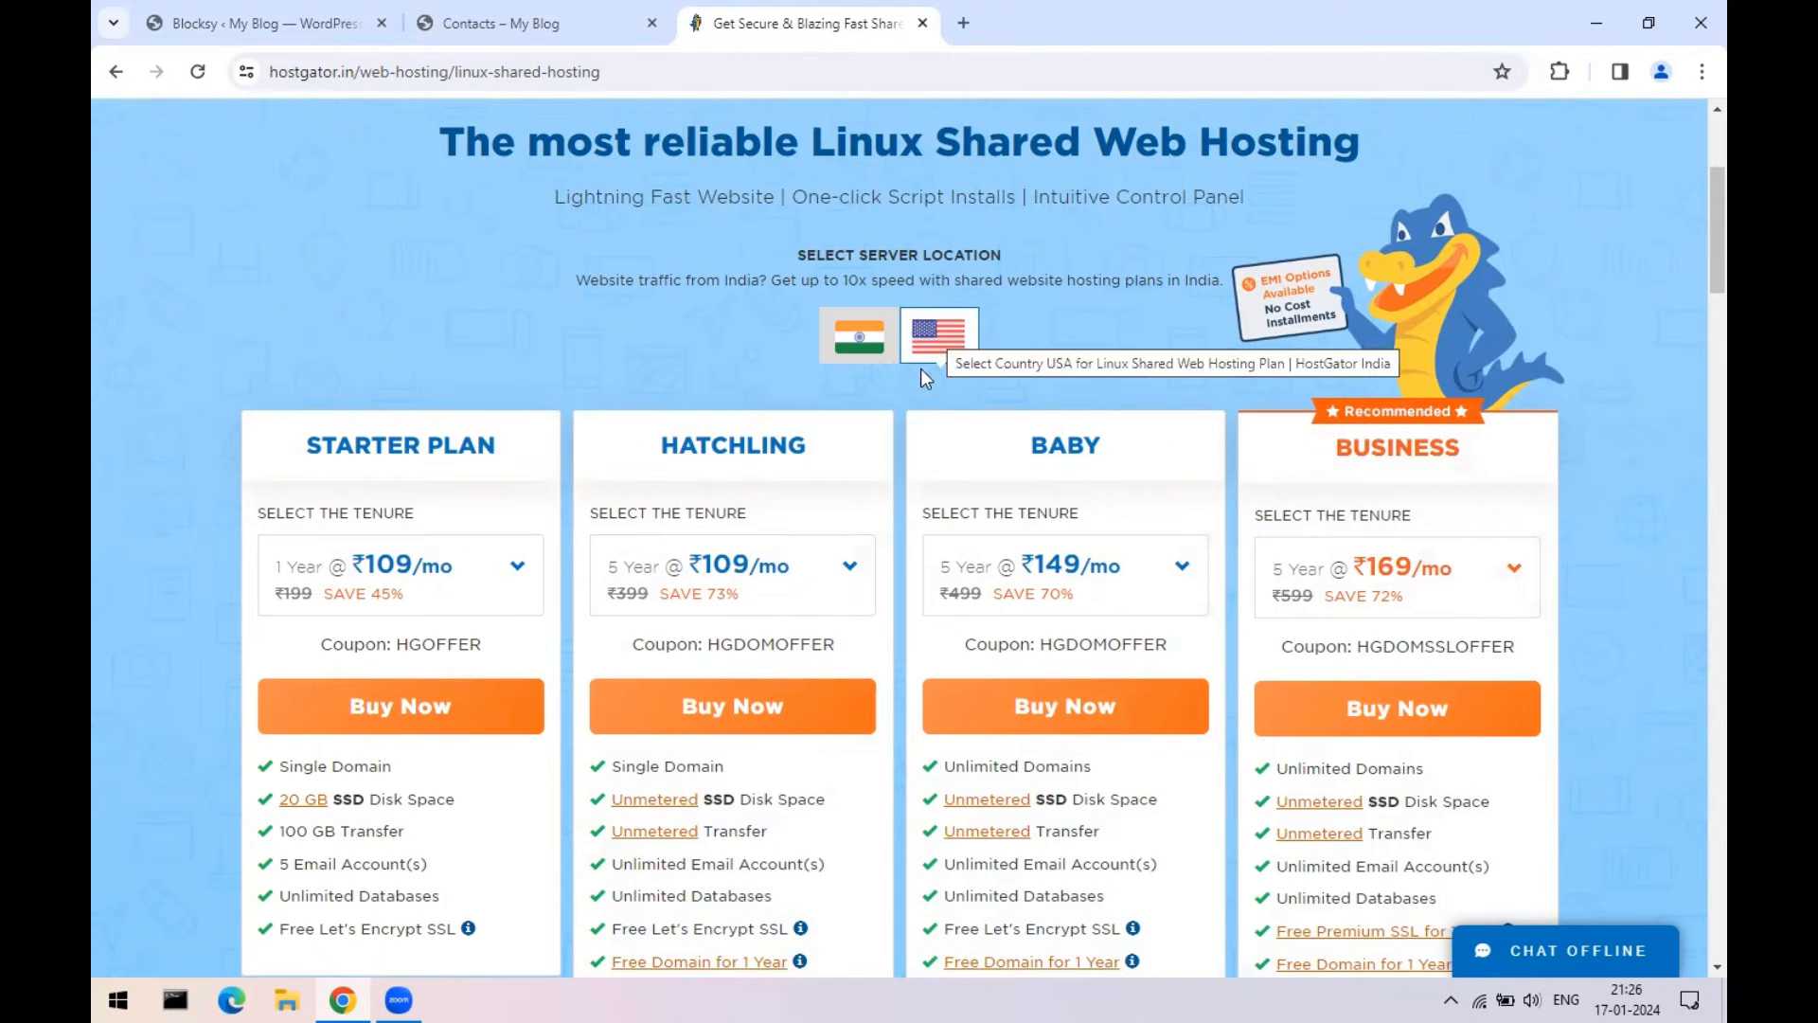
left_click(862, 339)
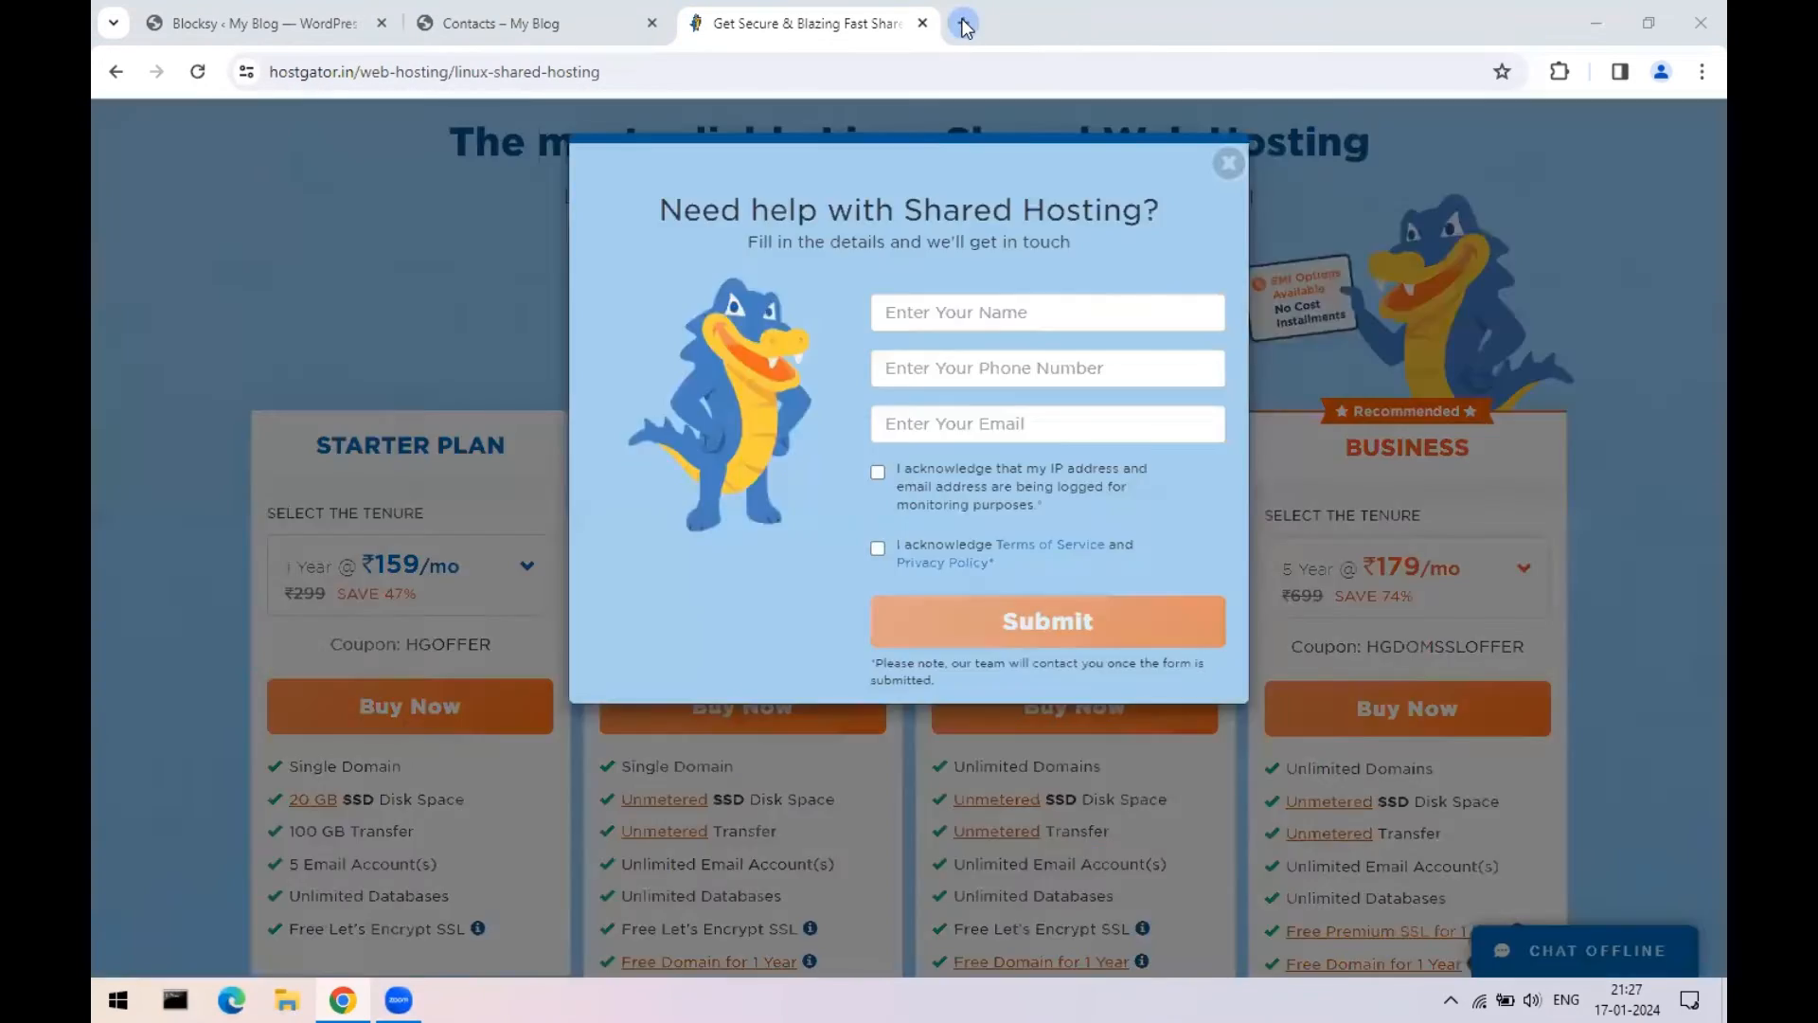
left_click(922, 22)
left_click(200, 30)
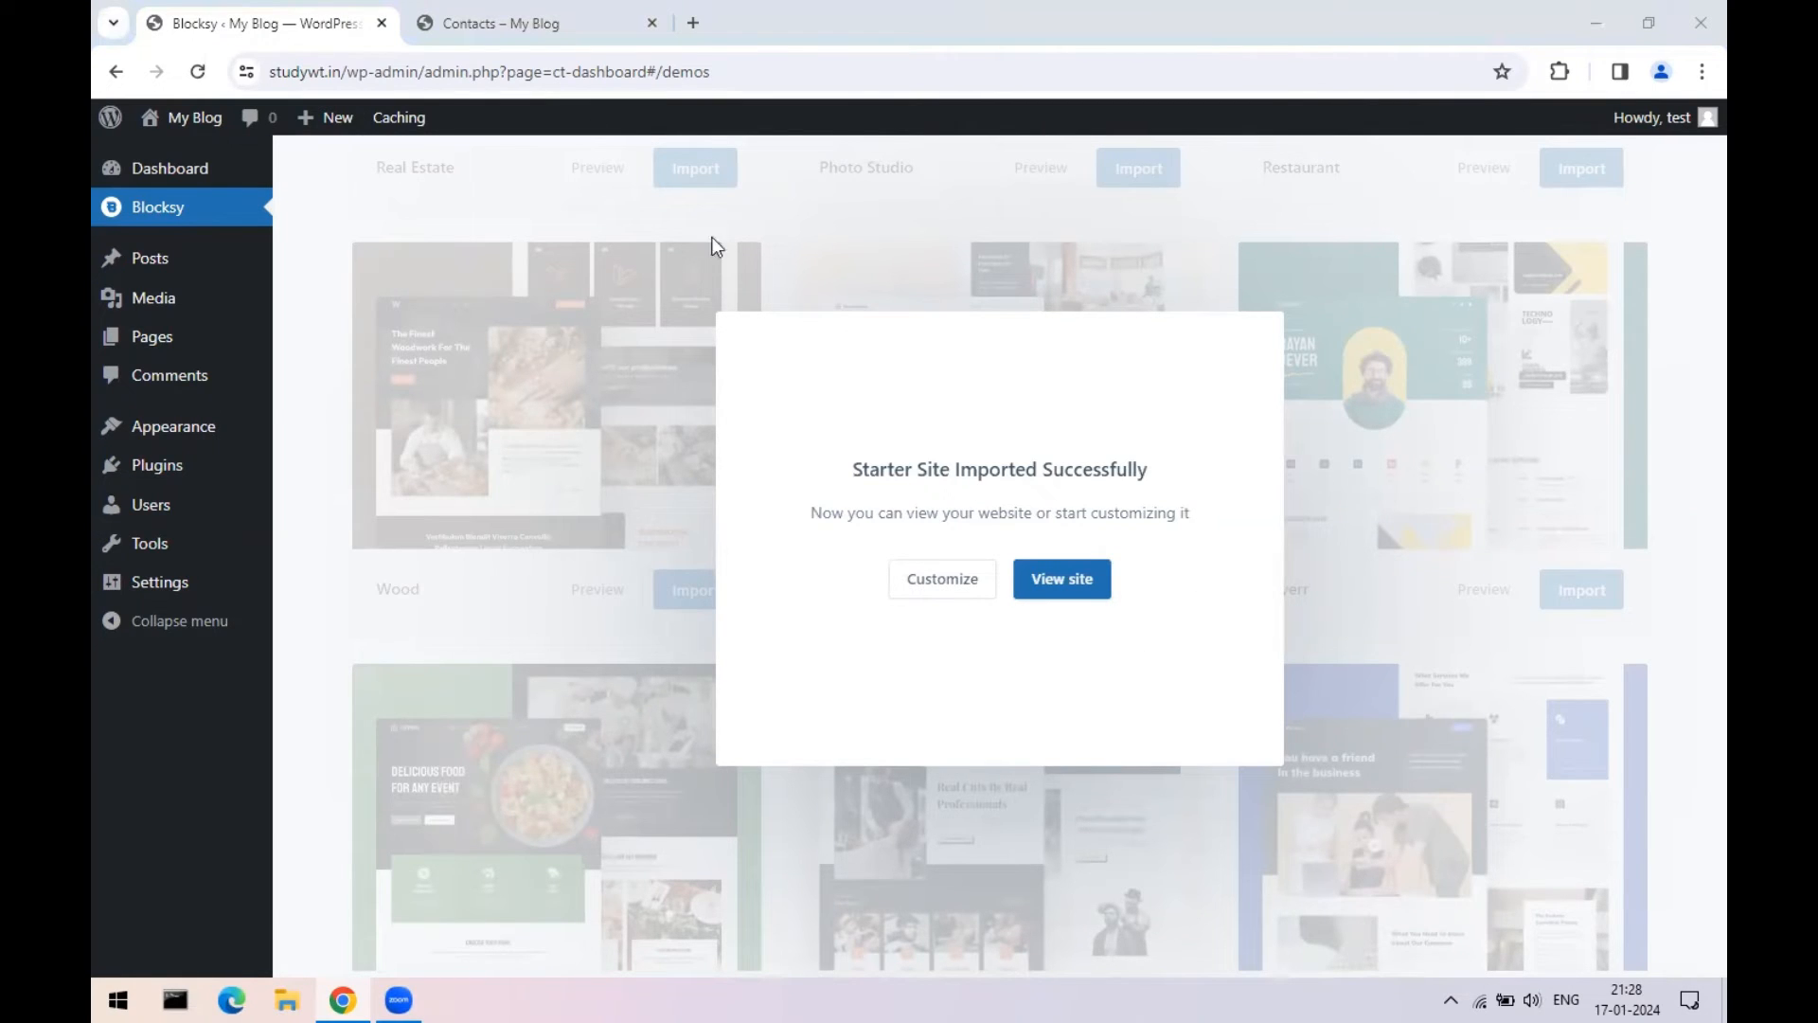
- Trim the broken Contacts address to the studywt.in root and scroll through the imported home page
left_click(526, 23)
left_click(197, 74)
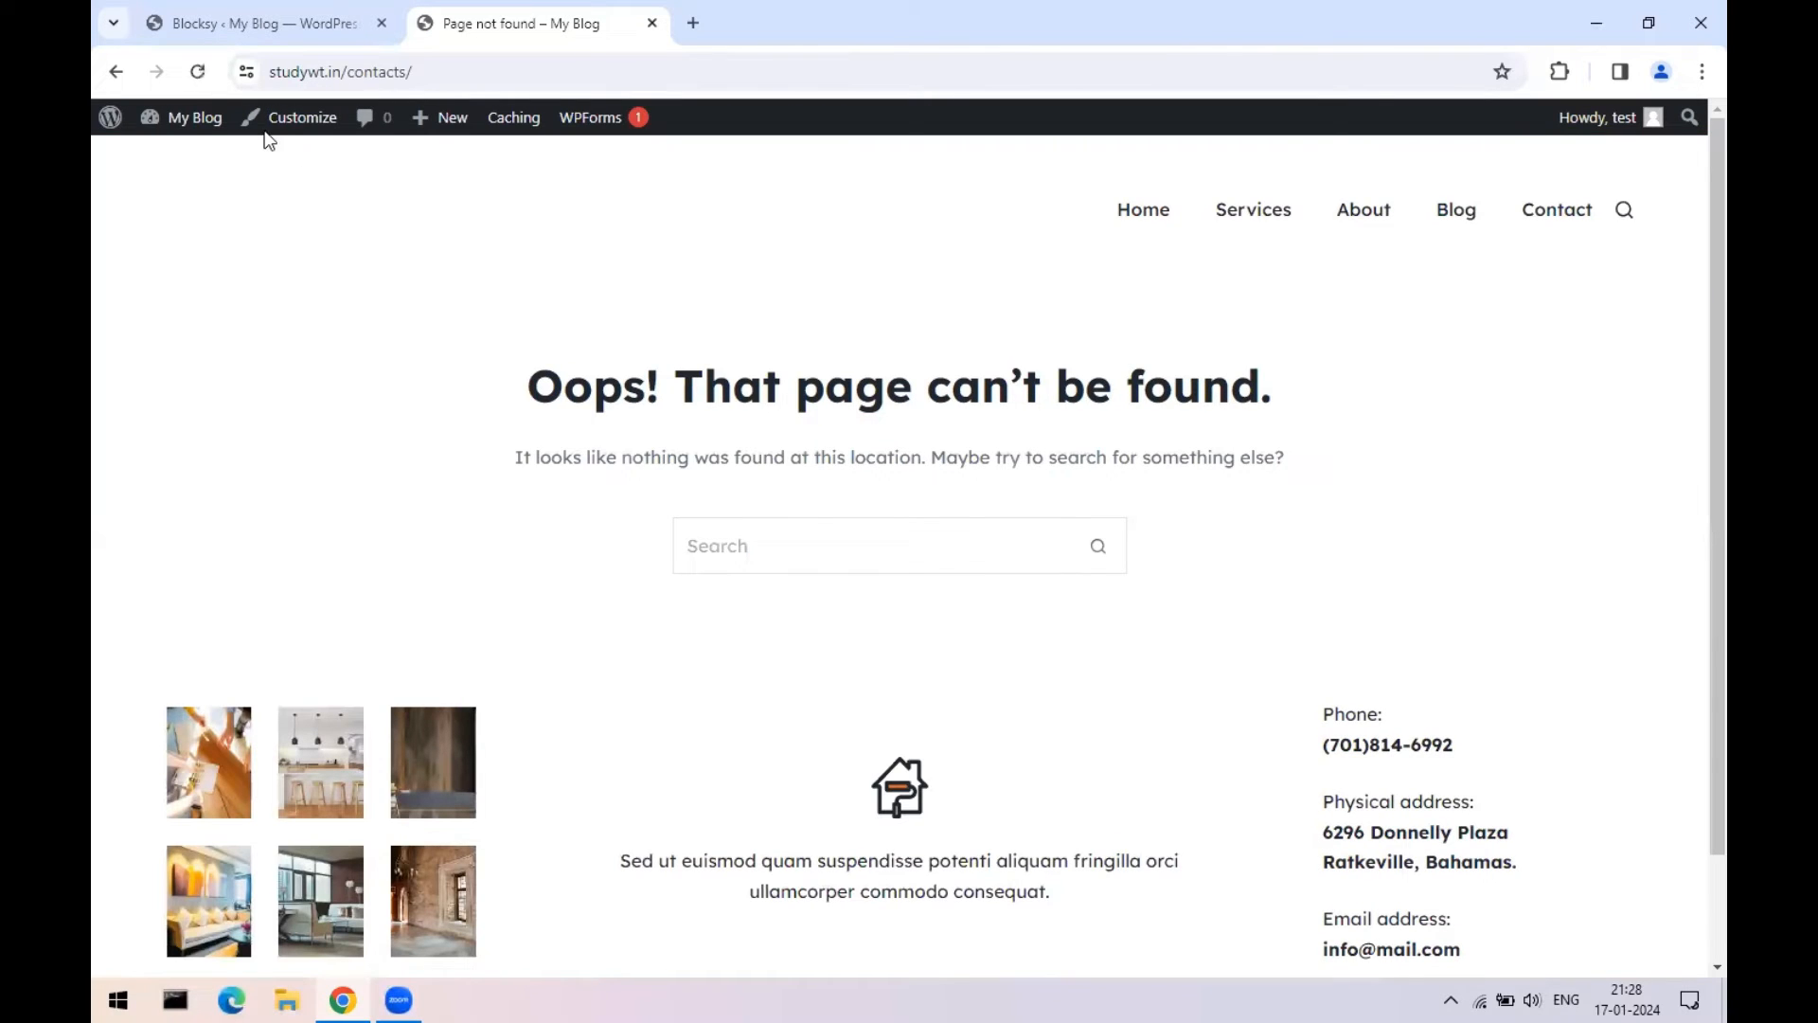
left_click(588, 72)
key("BackSpace")
key("BackSpace")
key("BackSpace")
key("BackSpace")
key("BackSpace")
key("BackSpace")
key("BackSpace")
key("BackSpace")
key("BackSpace")
key("BackSpace")
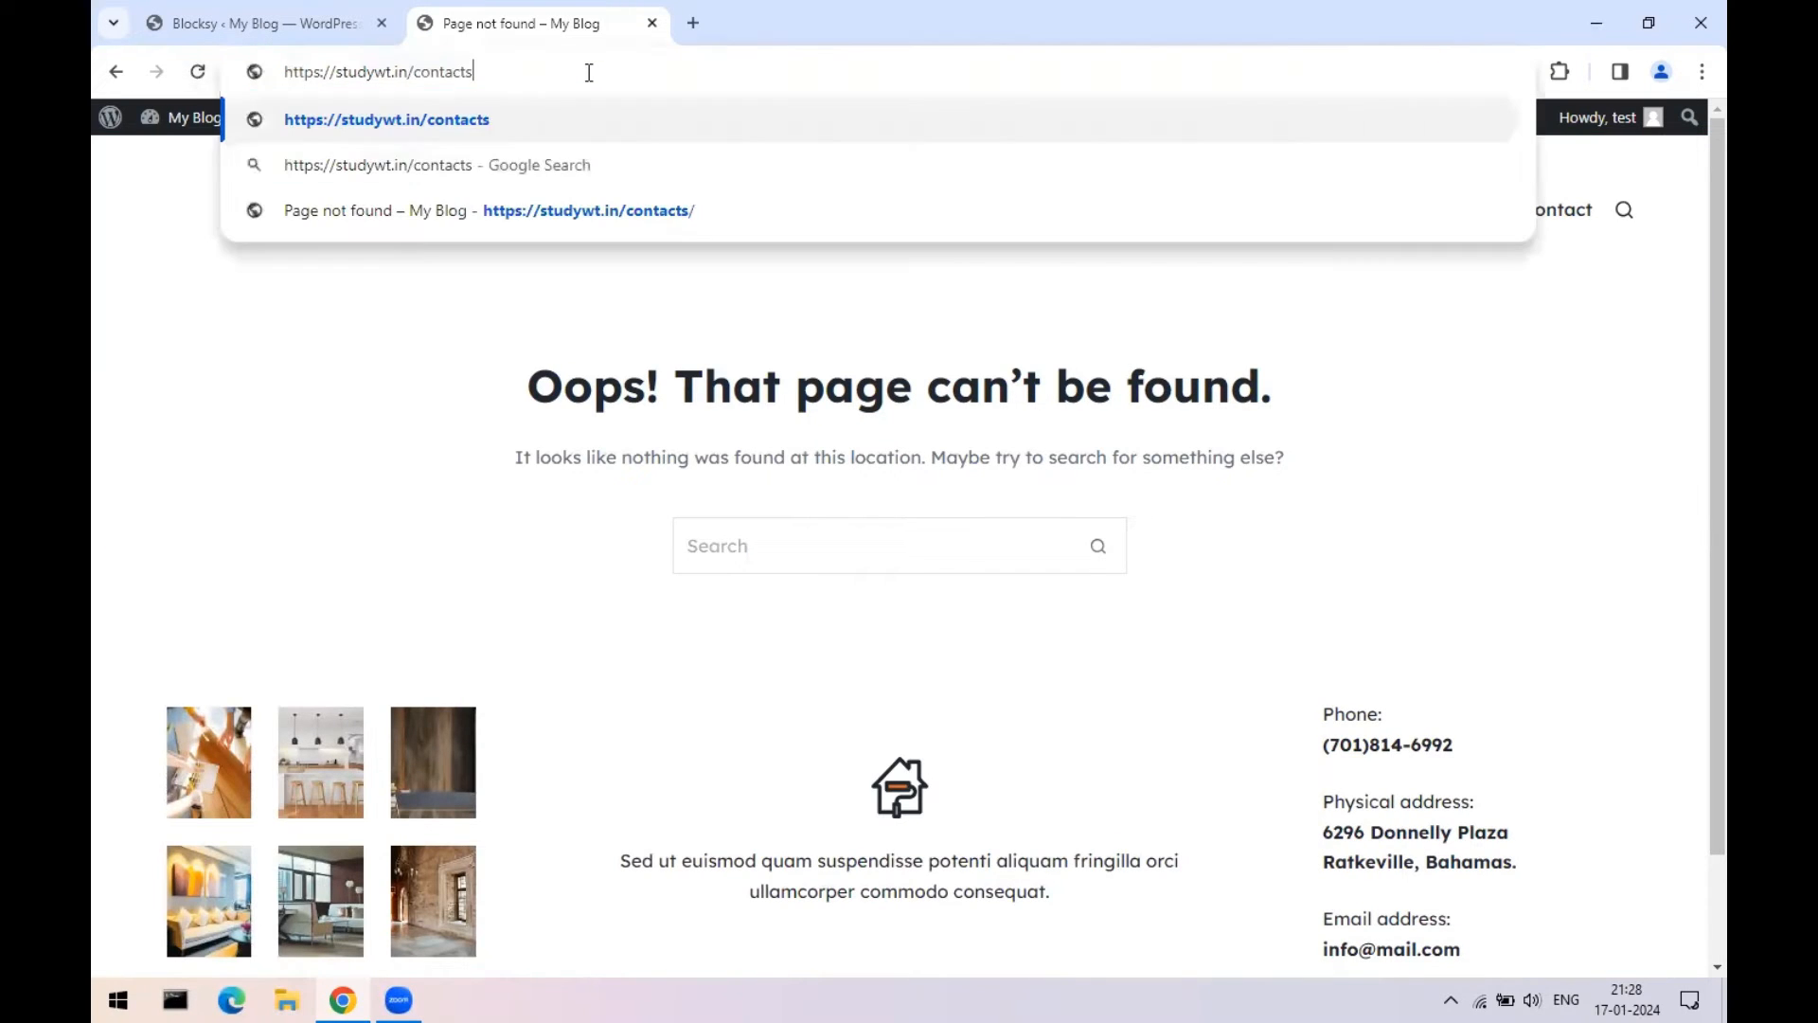
key("Return")
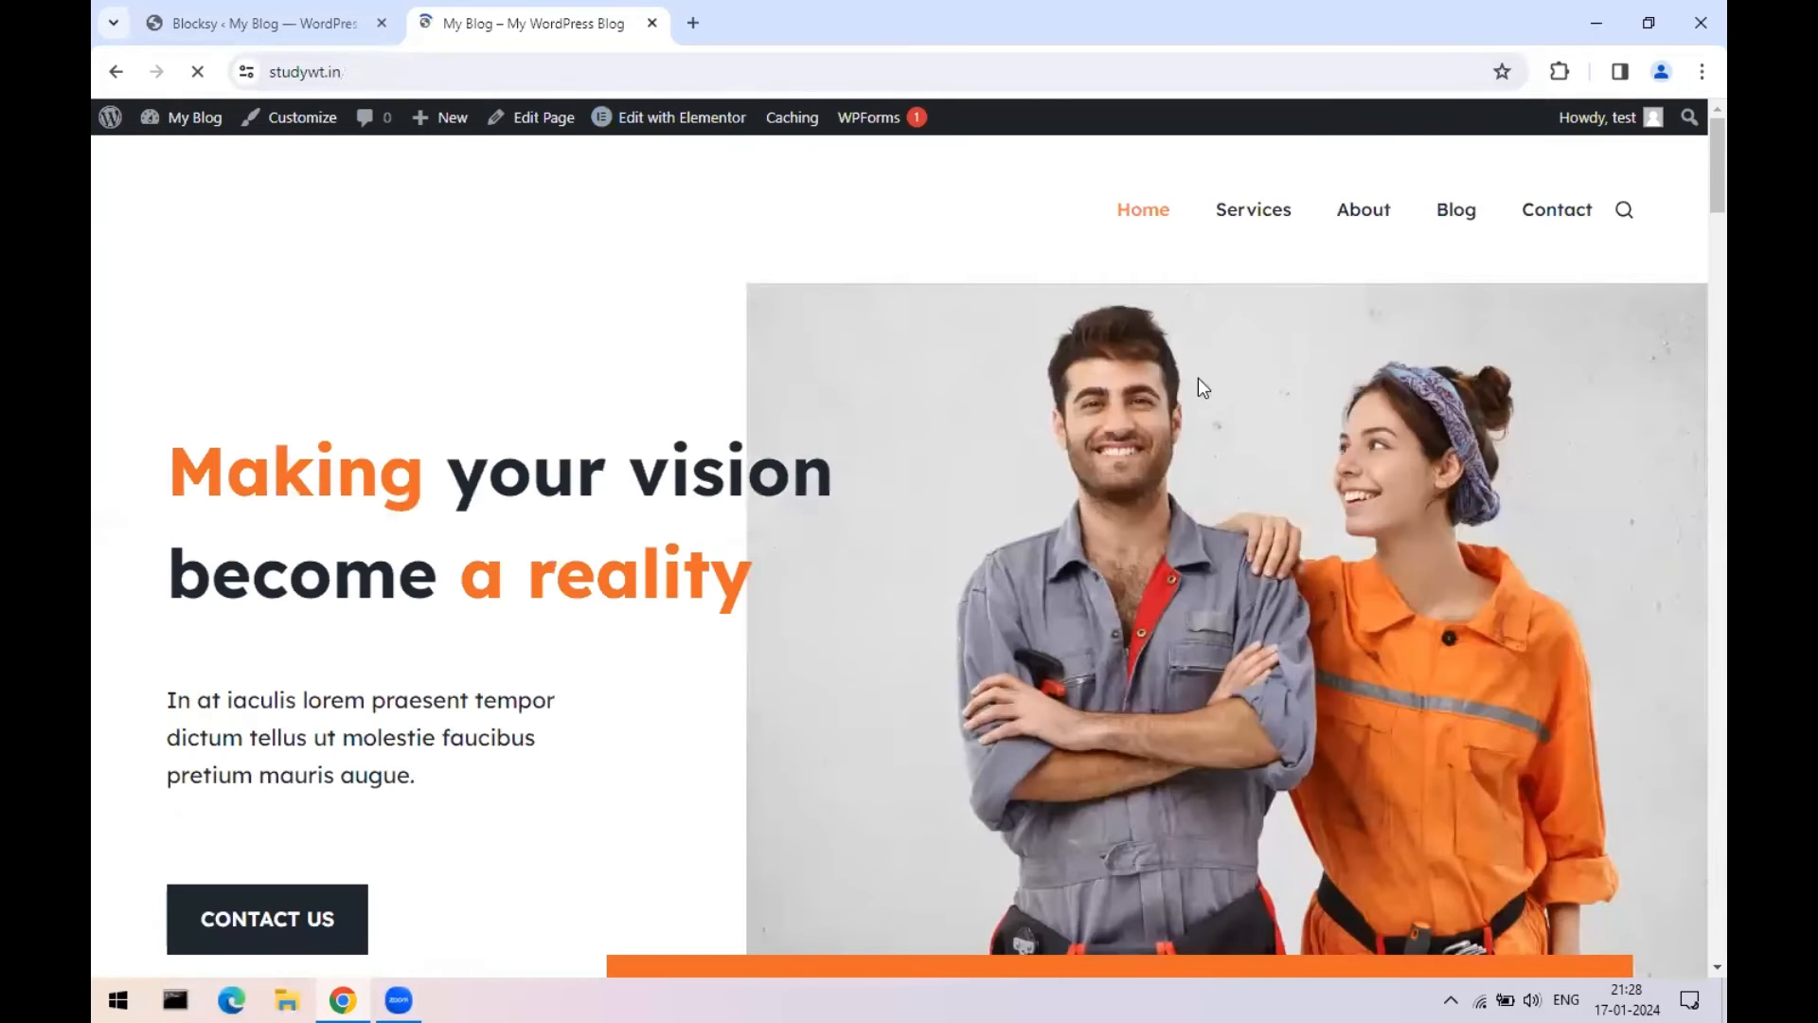
scroll(1692, 422, "down", 12)
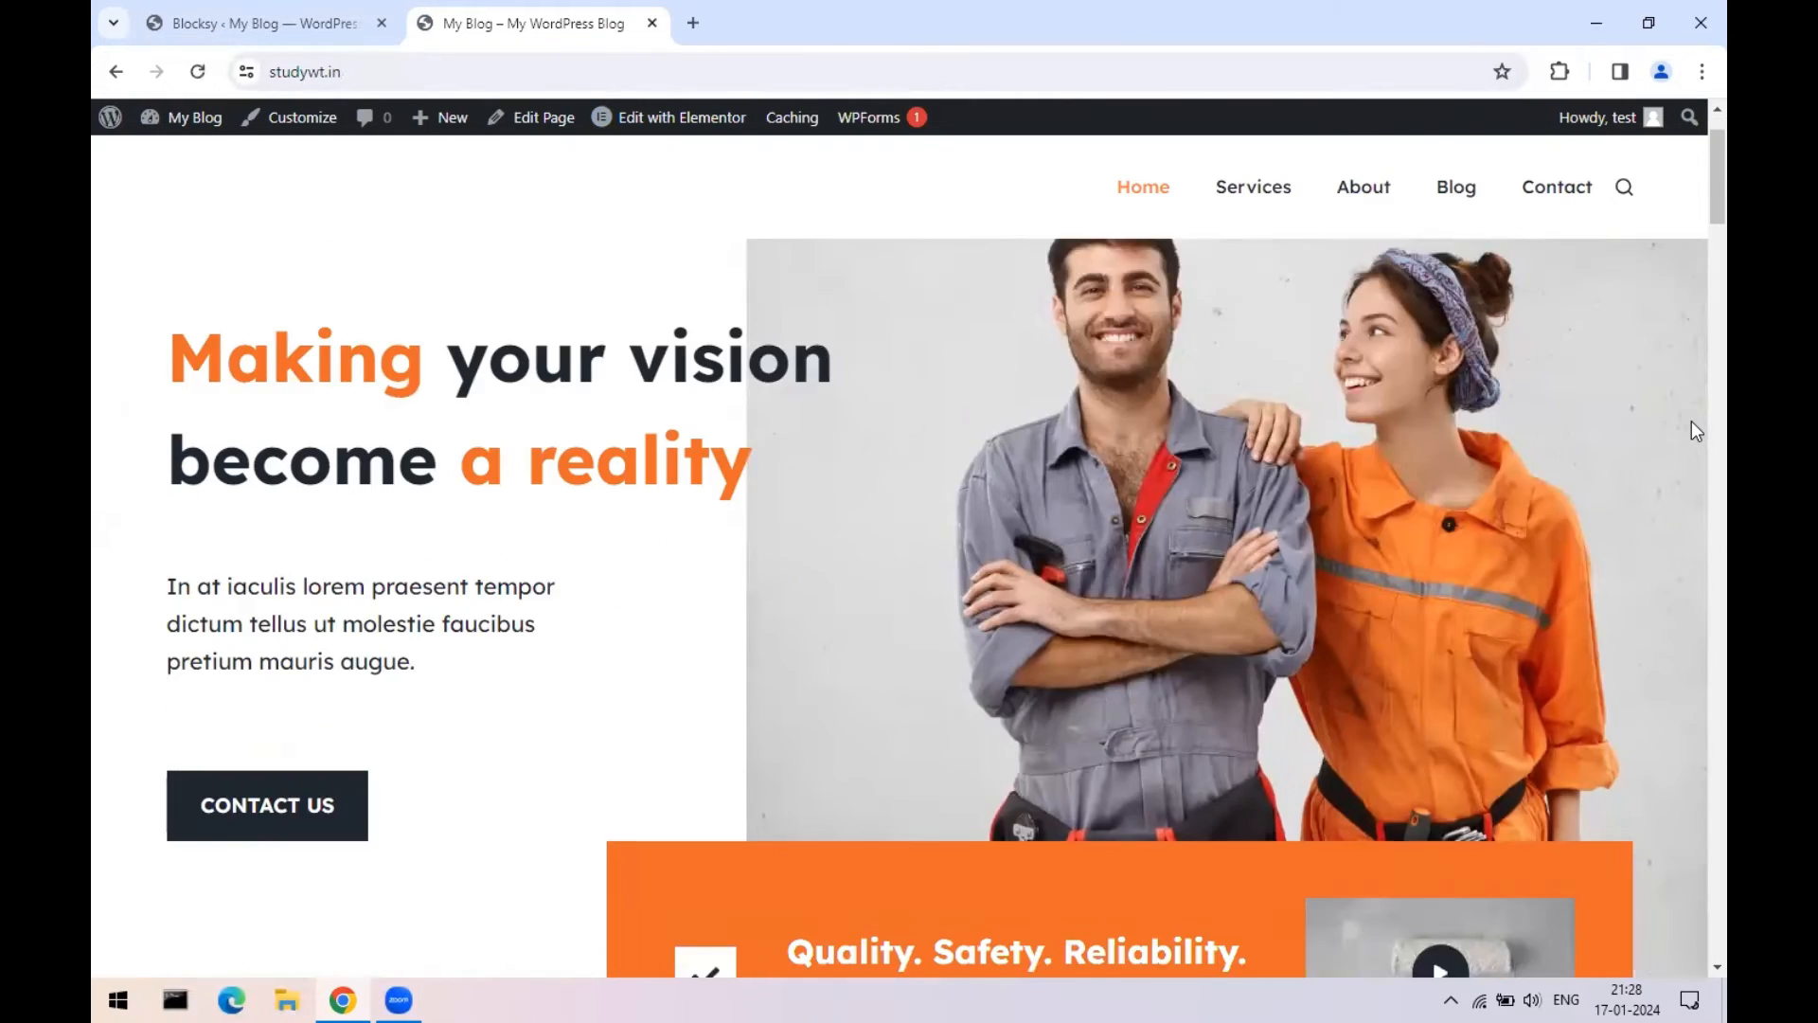
scroll(1691, 450, "down", 7)
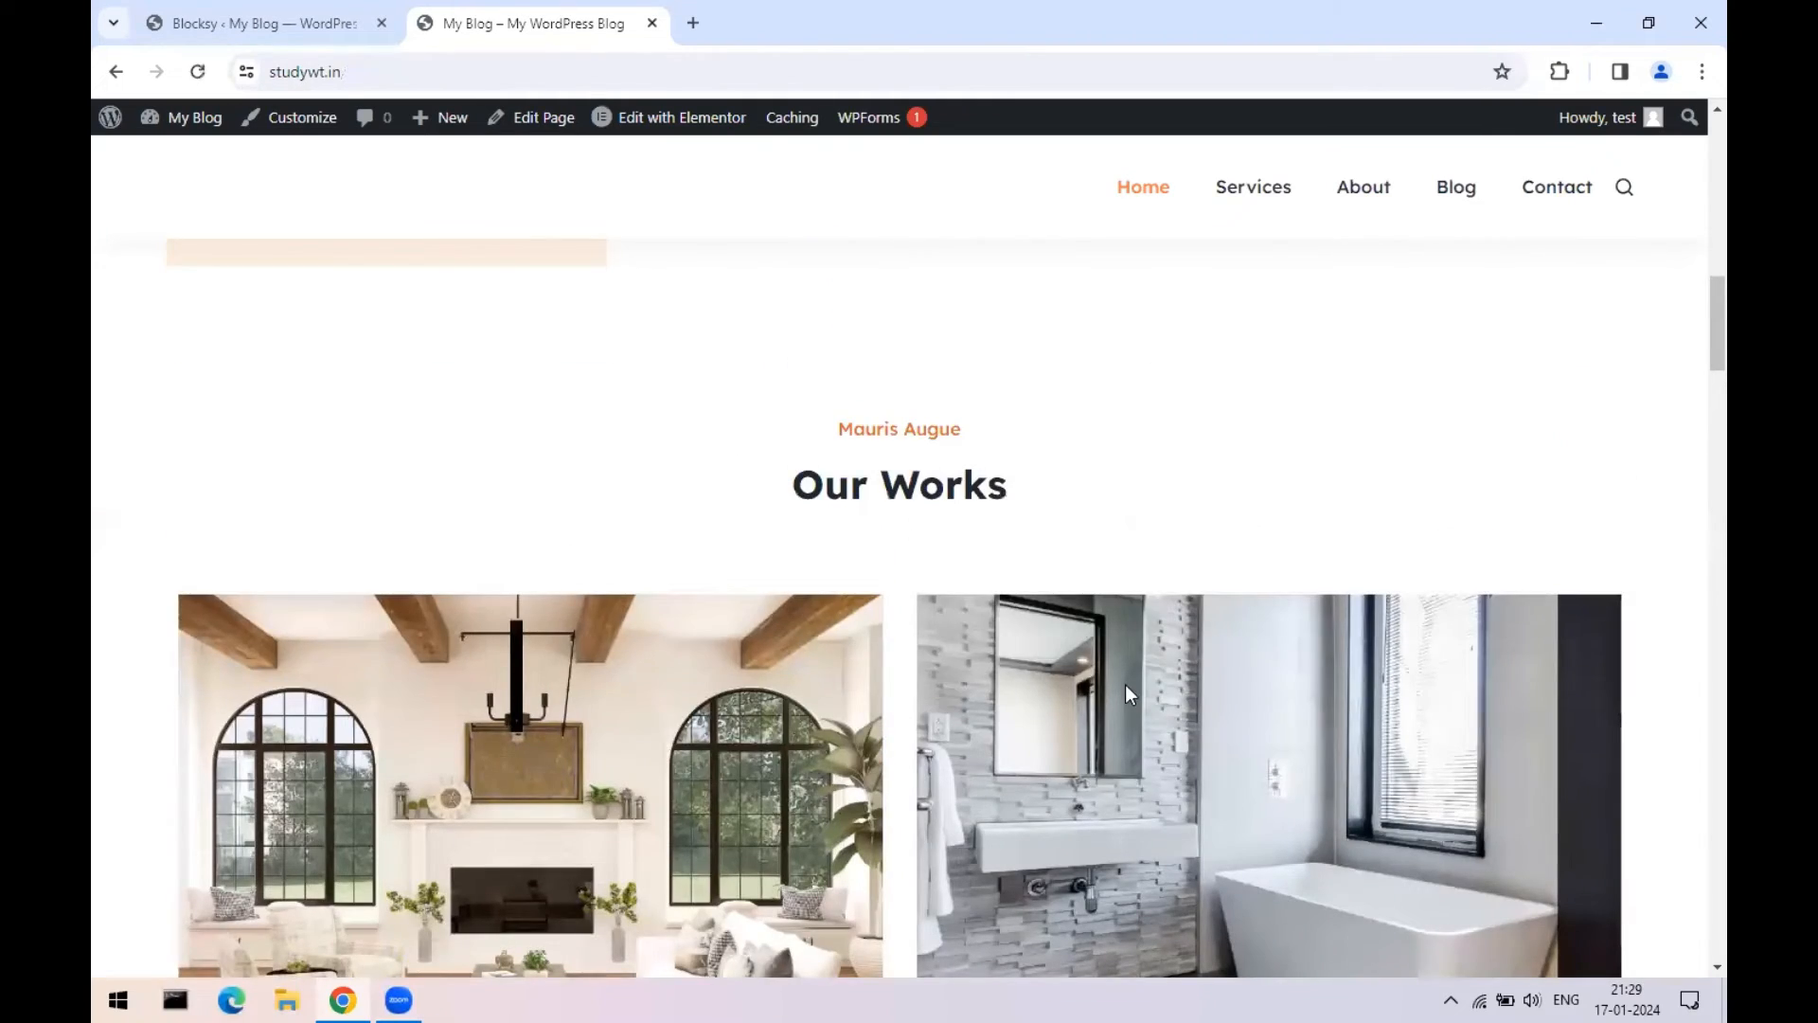
scroll(1125, 684, "down", 20)
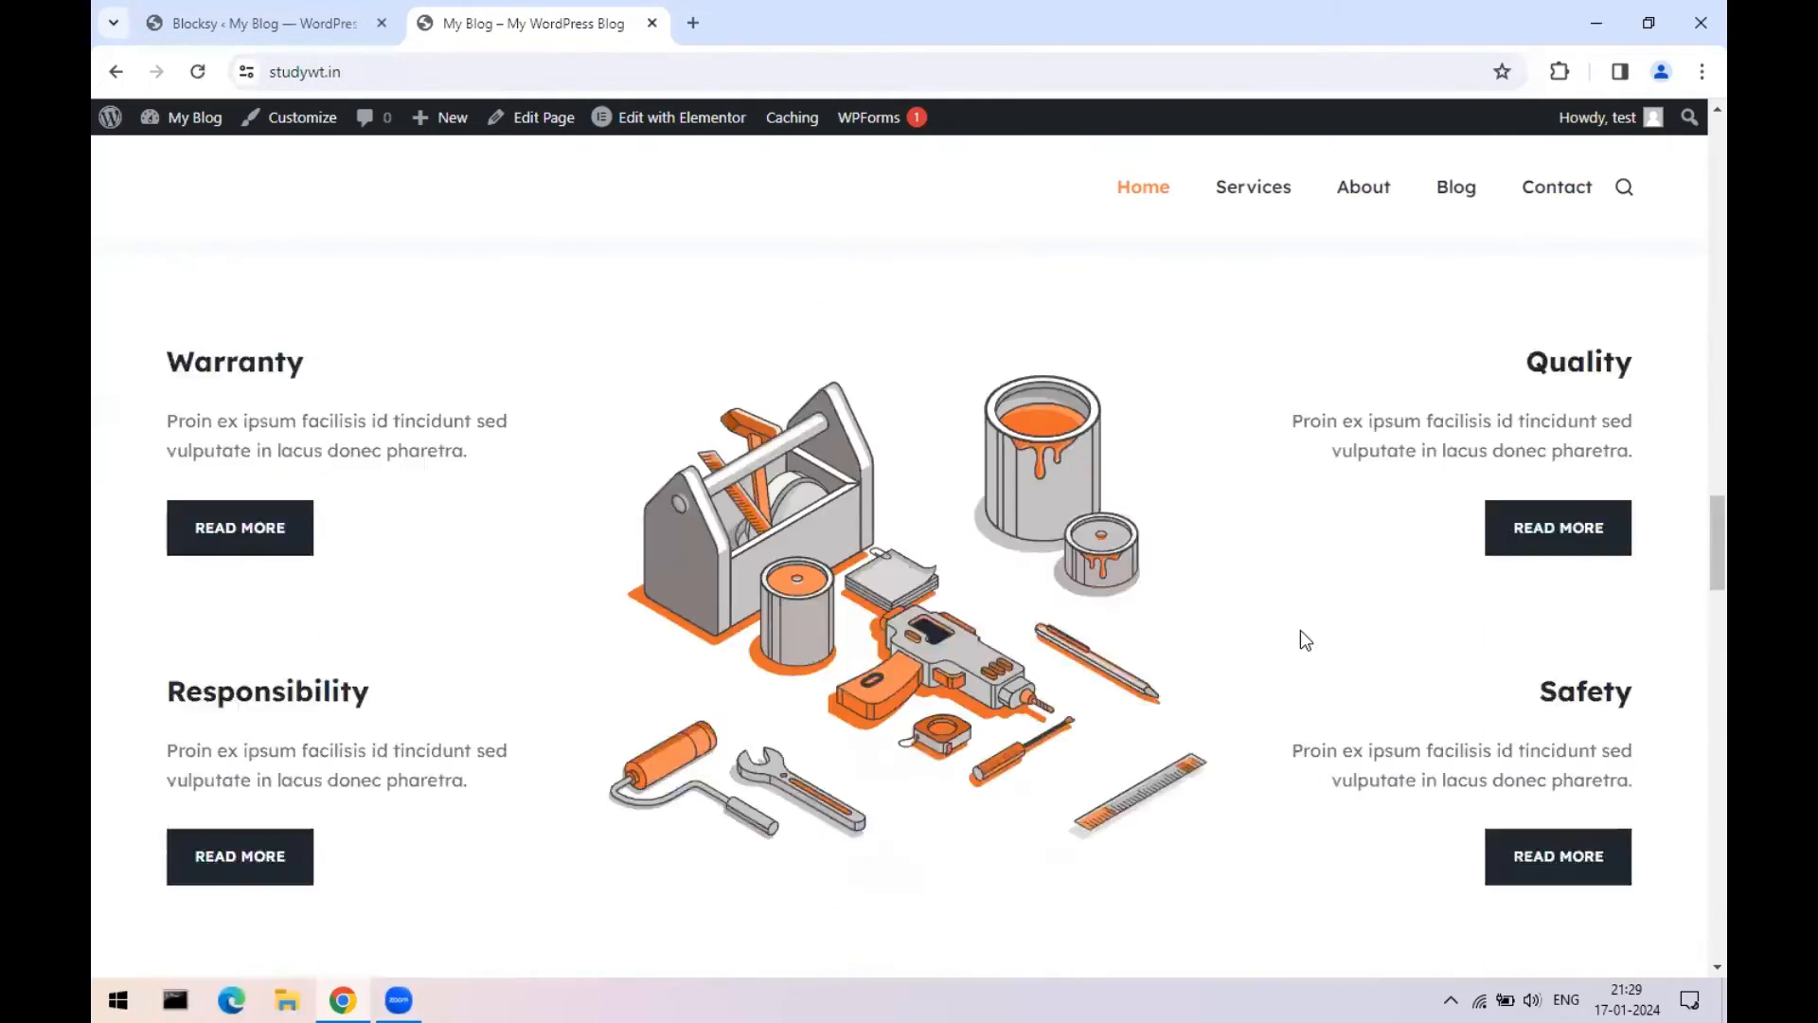
scroll(1302, 638, "down", 12)
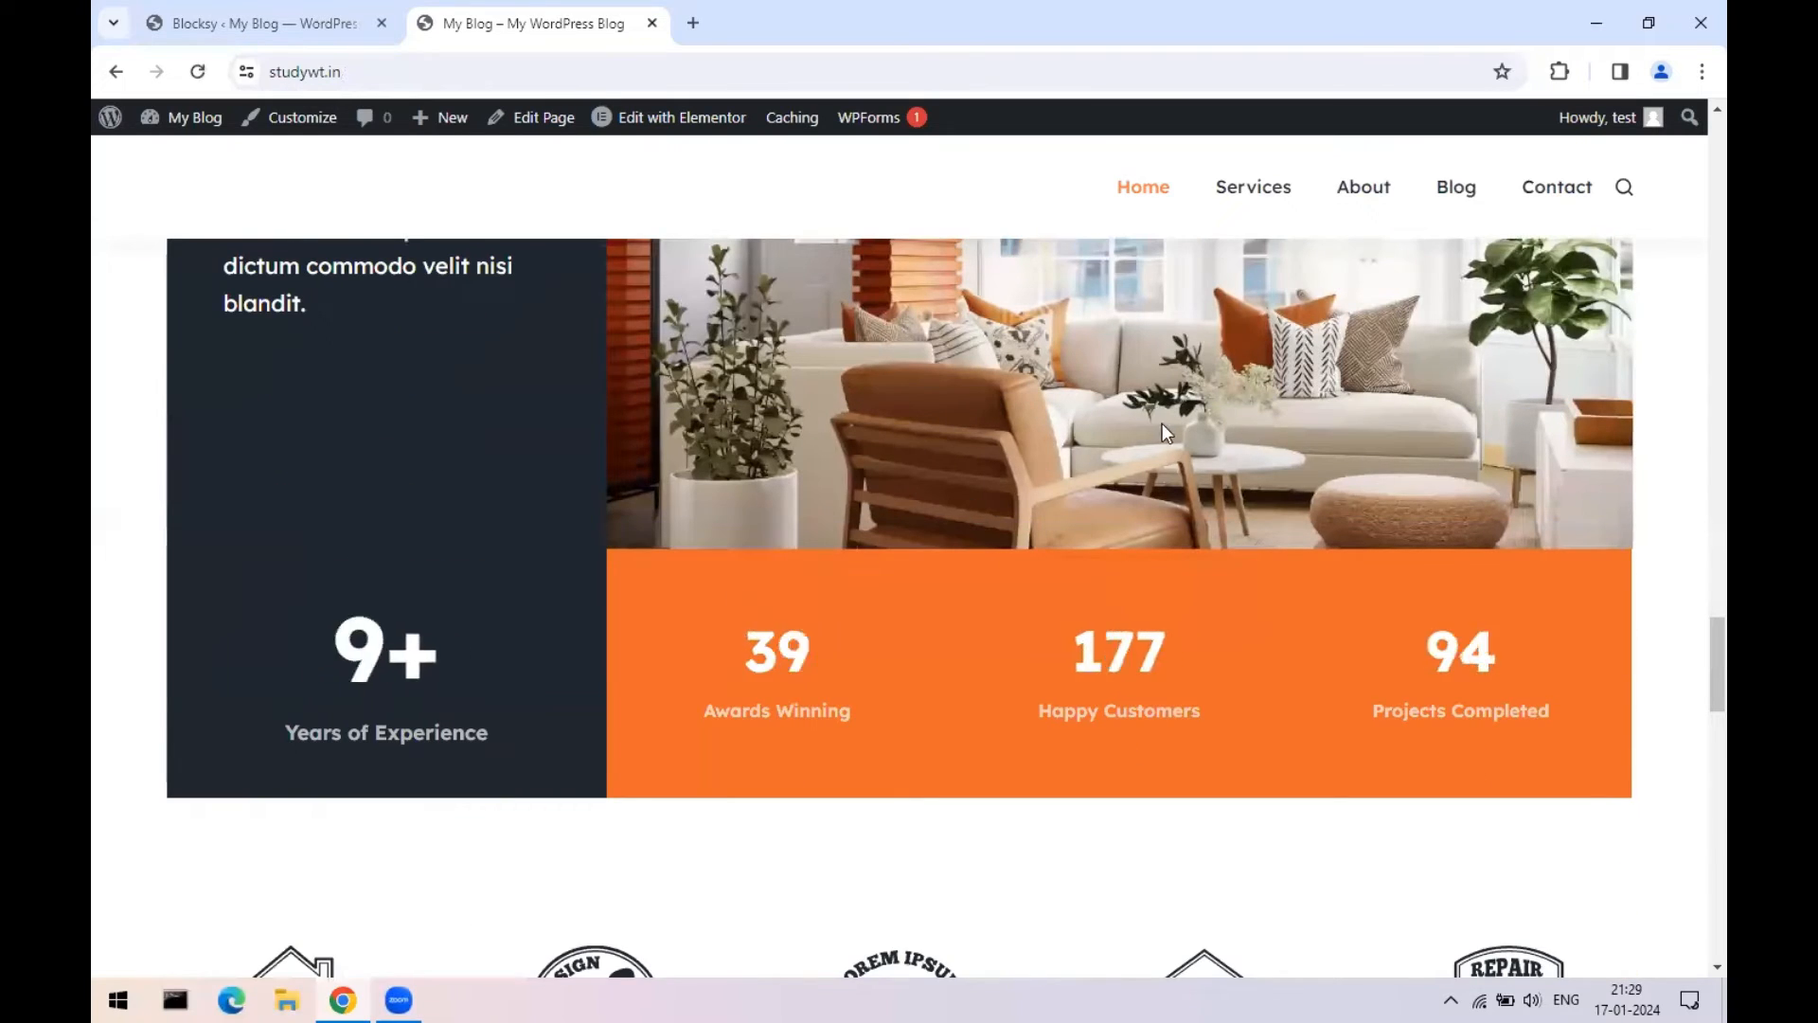
scroll(924, 465, "up", 2)
scroll(1181, 516, "down", 12)
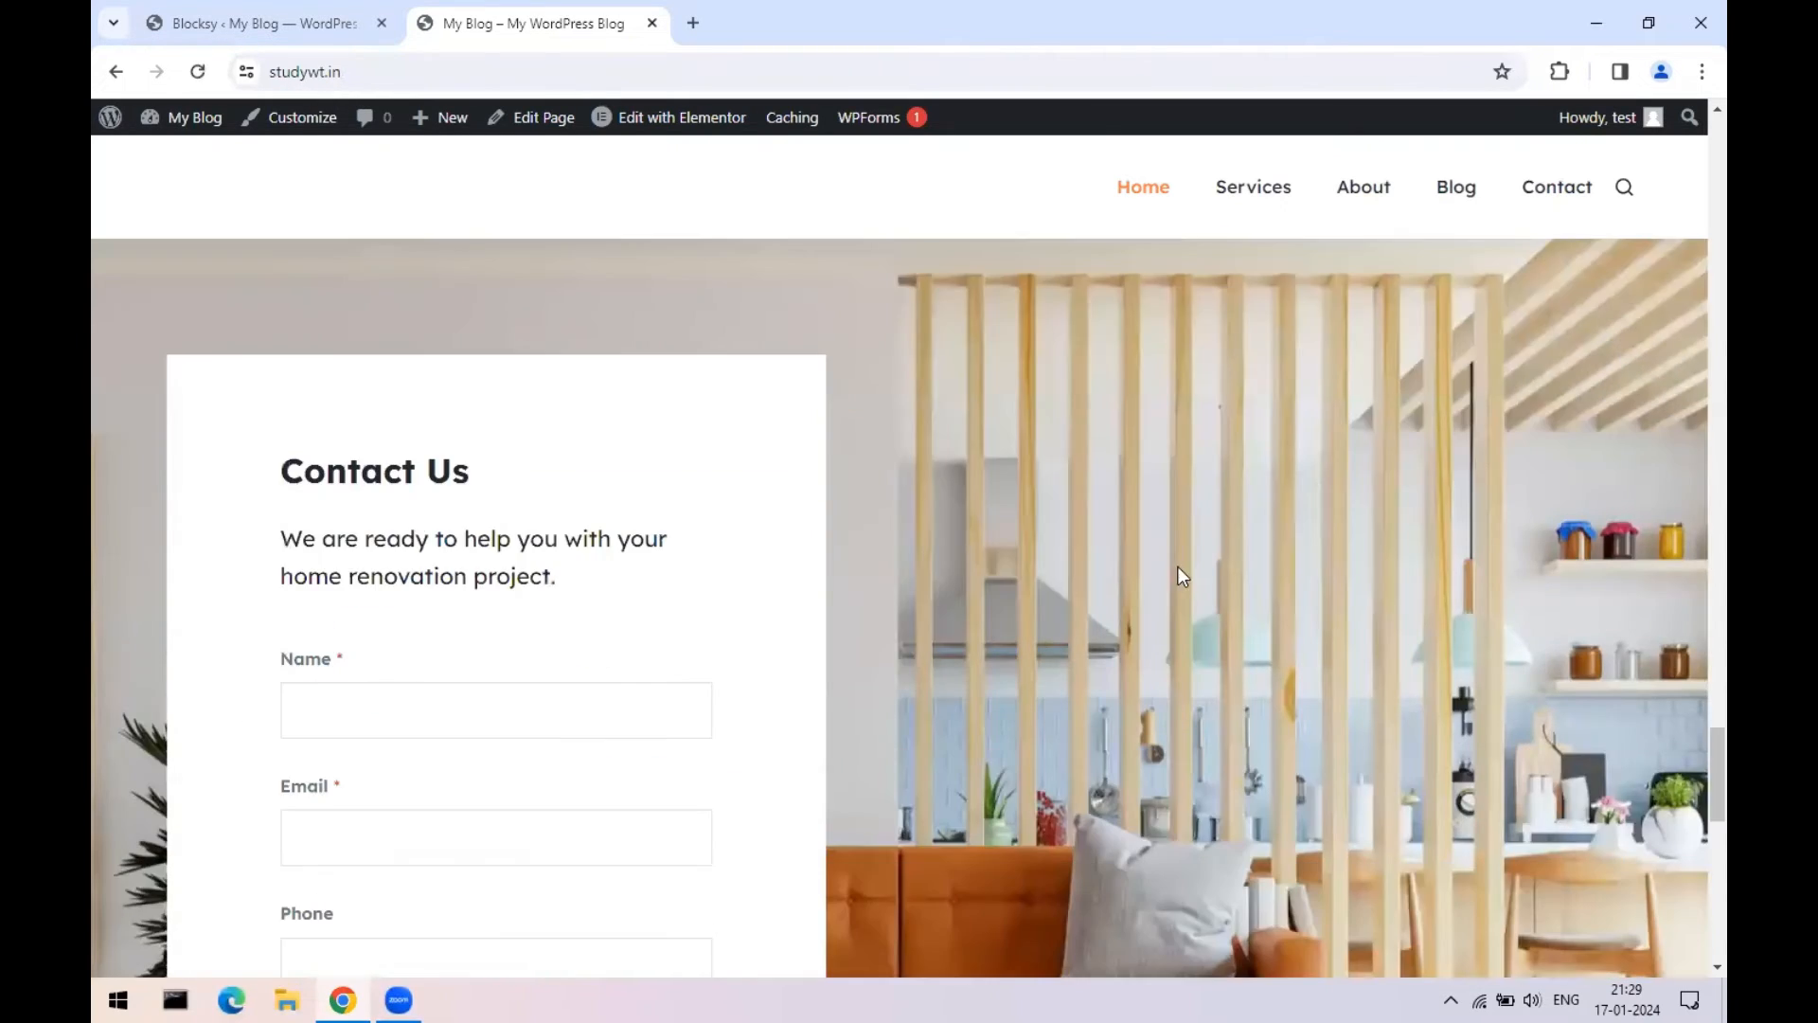
scroll(1184, 587, "down", 10)
scroll(1197, 614, "down", 2)
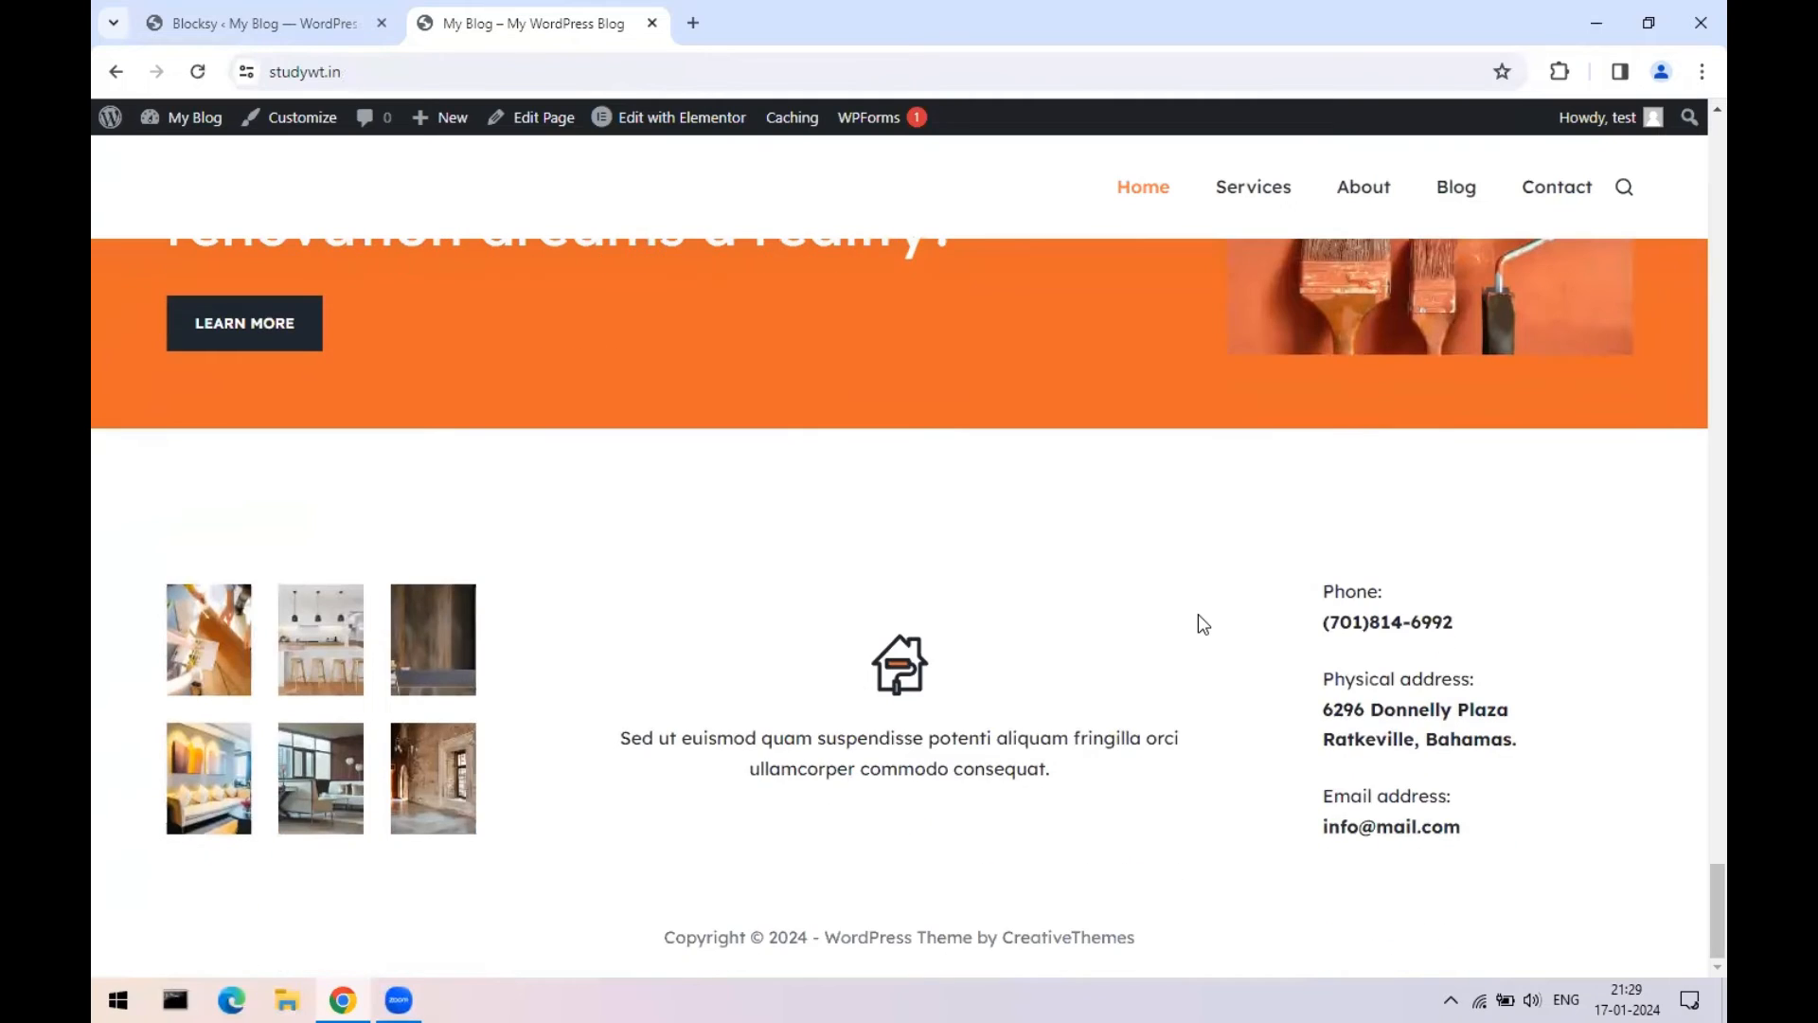
left_click_drag(1716, 907, 1716, 156)
- Browse the Services, Blog and Contact pages of the renovation site
left_click(1258, 214)
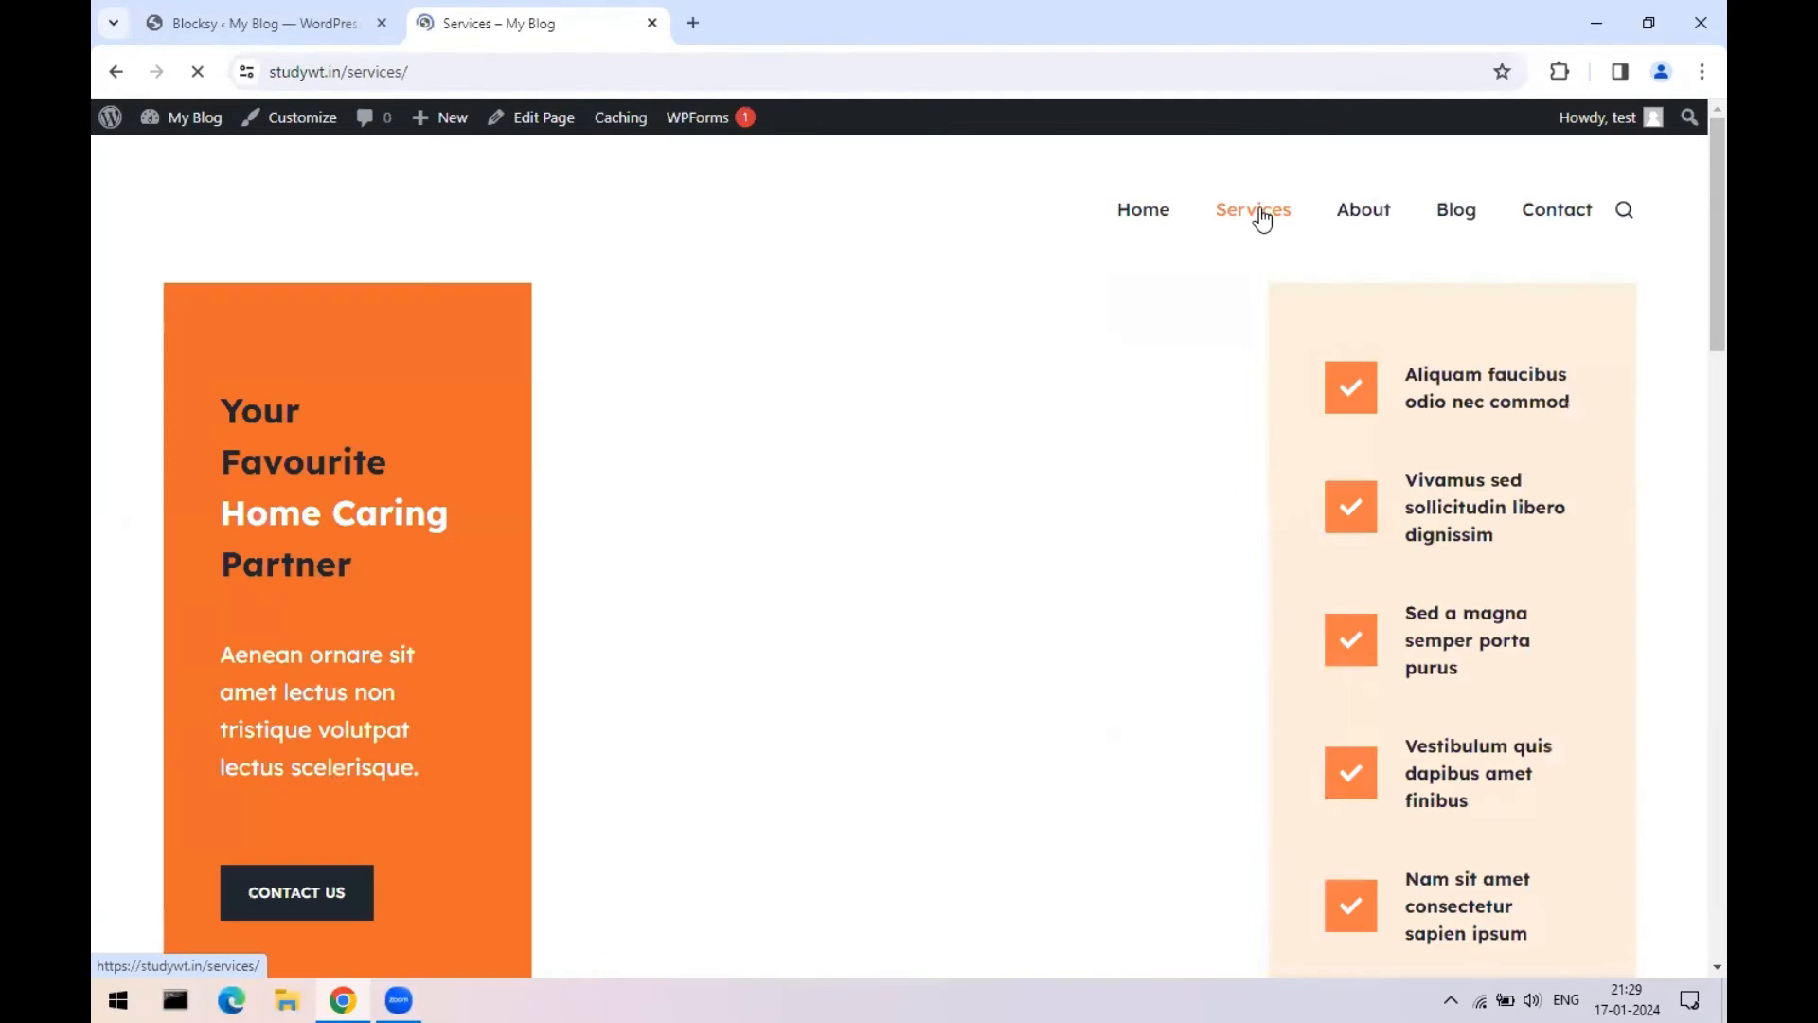
scroll(1623, 513, "down", 15)
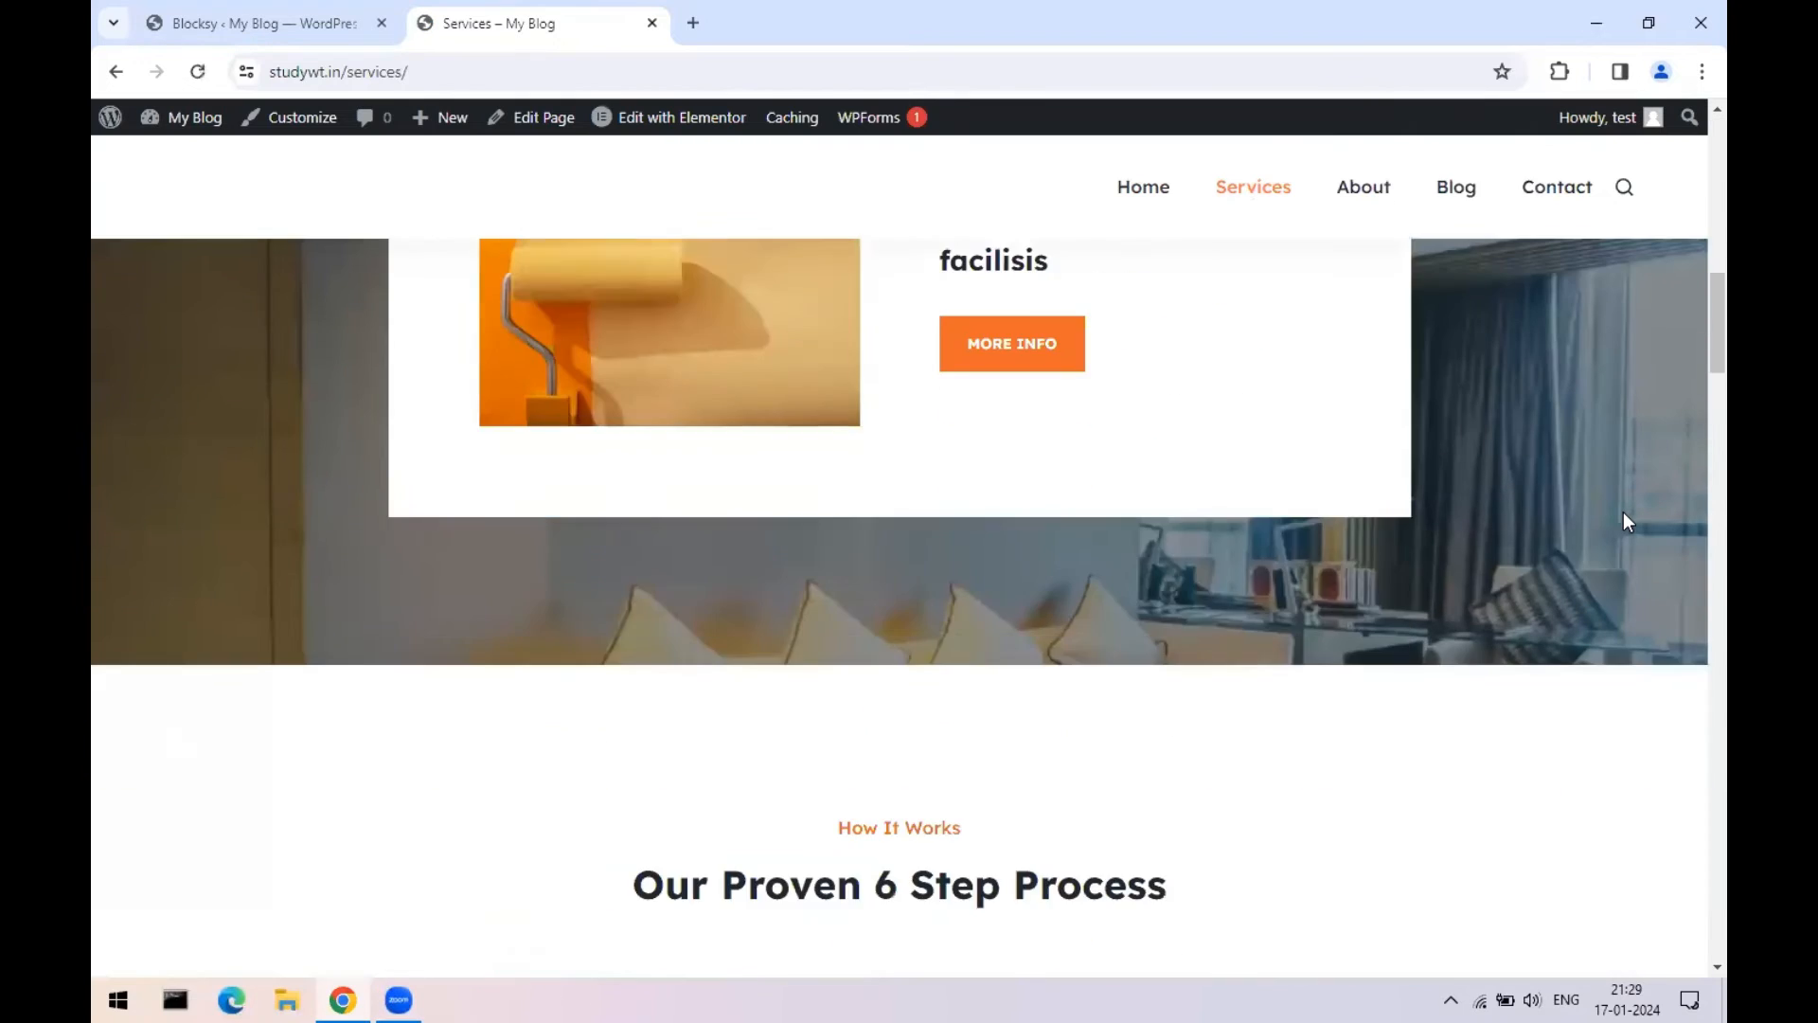
scroll(1623, 513, "down", 10)
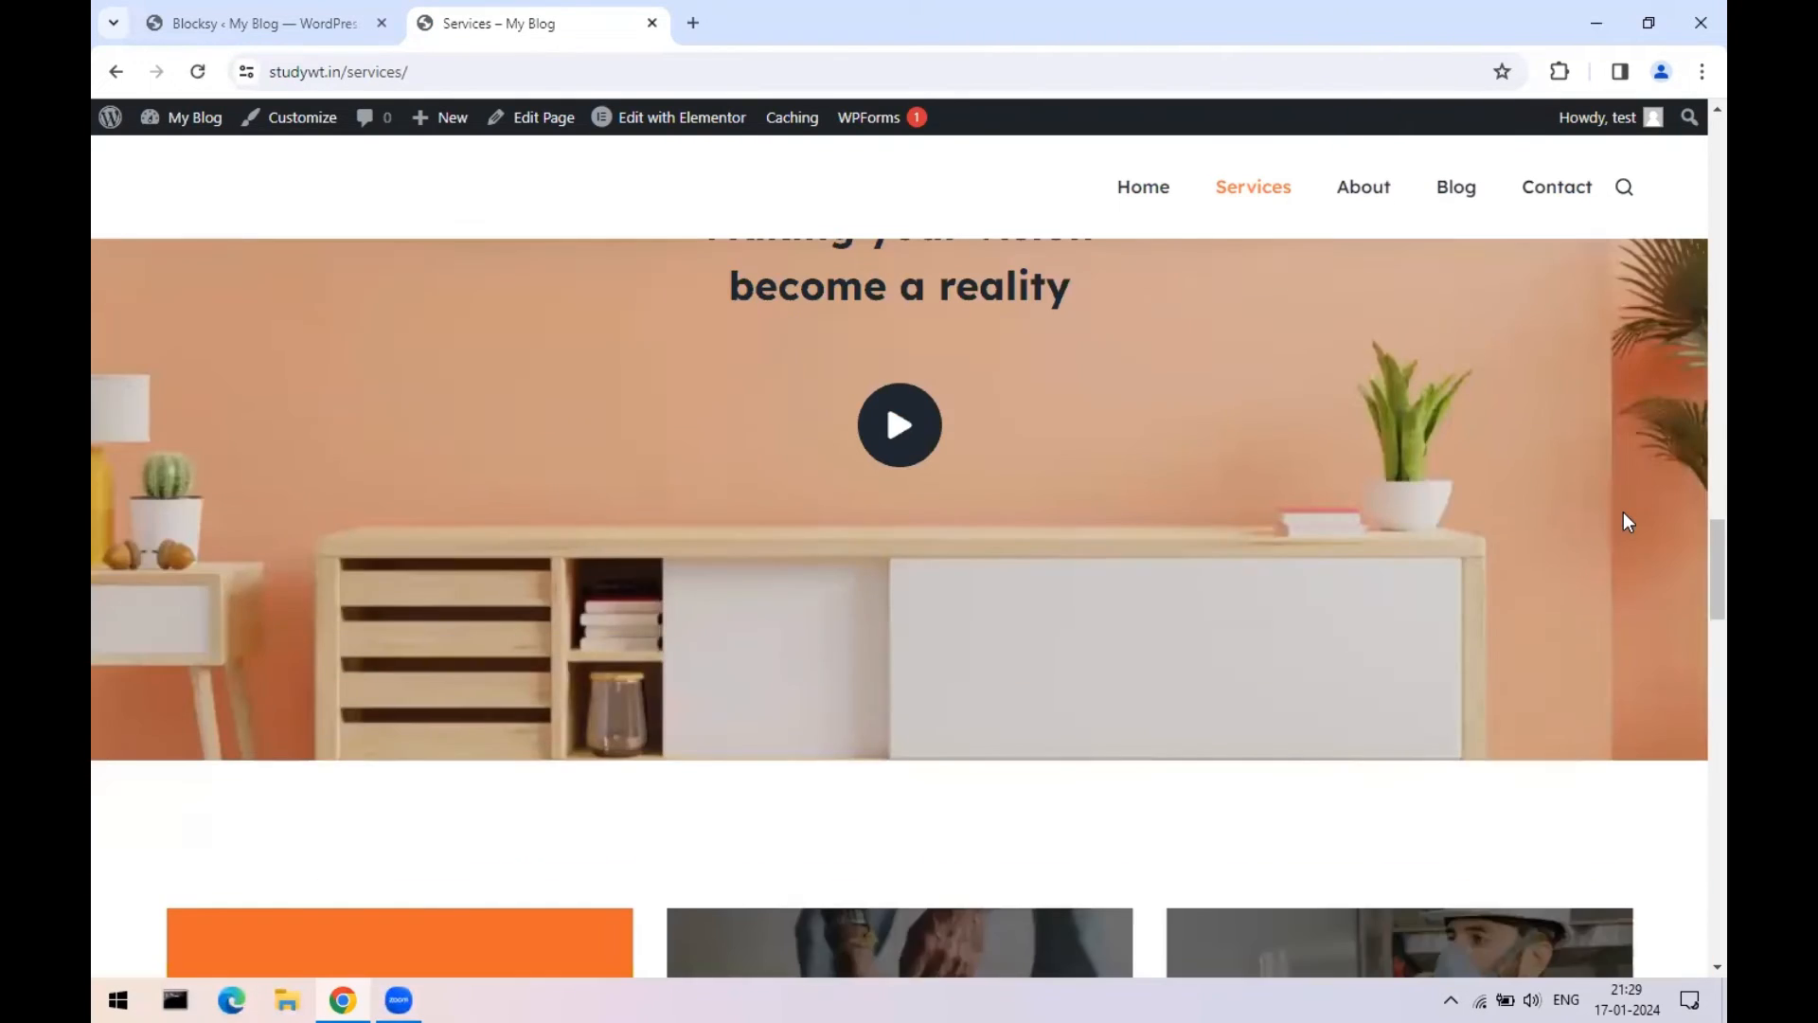
scroll(1623, 513, "up", 10)
scroll(1625, 522, "up", 8)
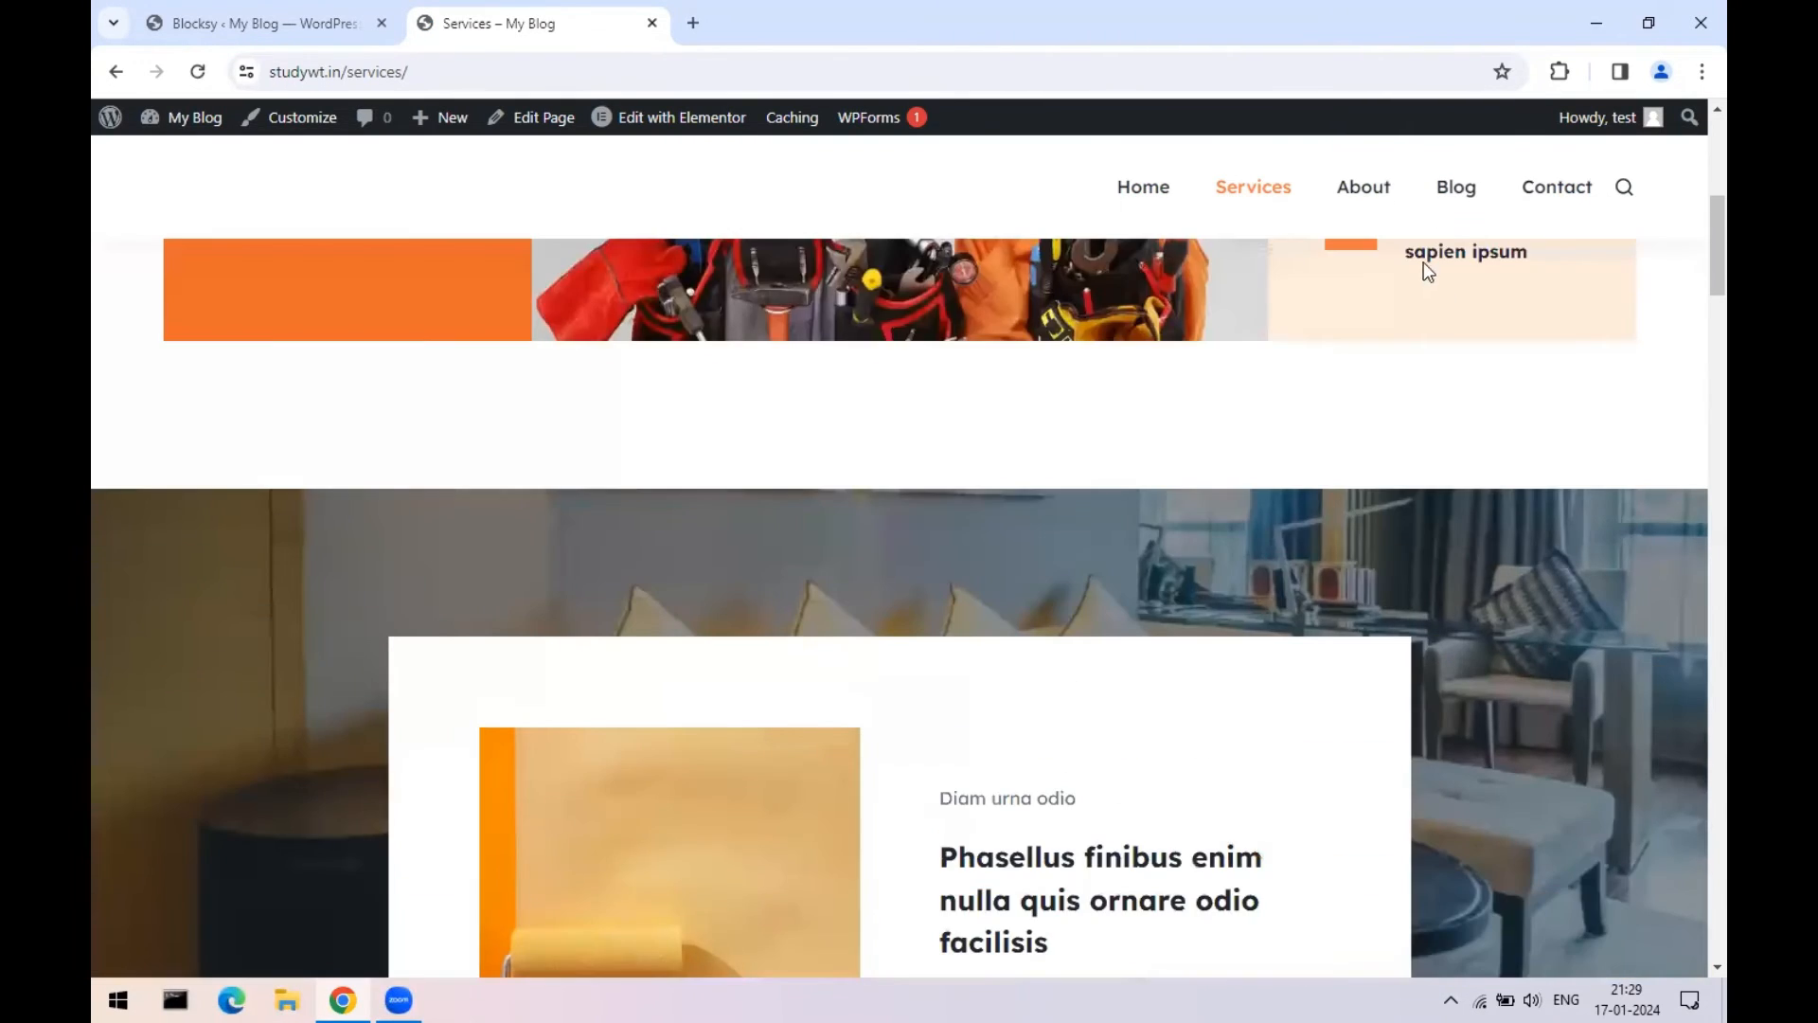
left_click(1453, 190)
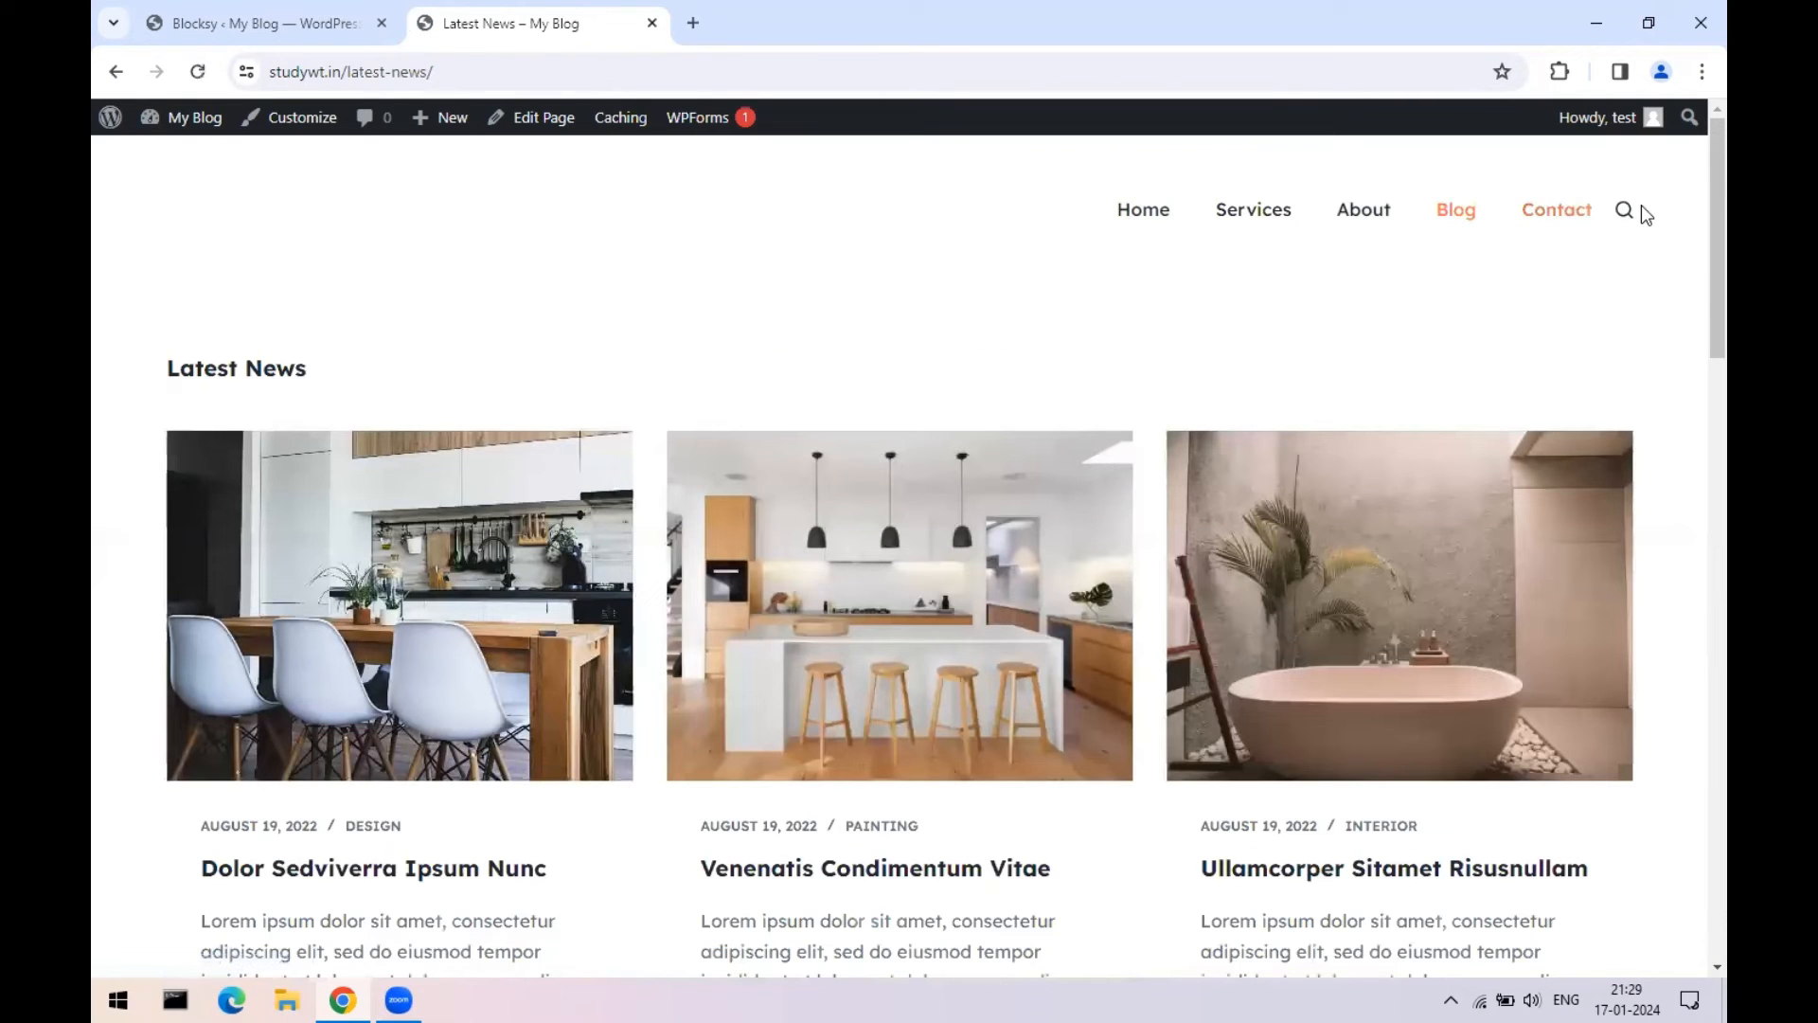
left_click(1543, 216)
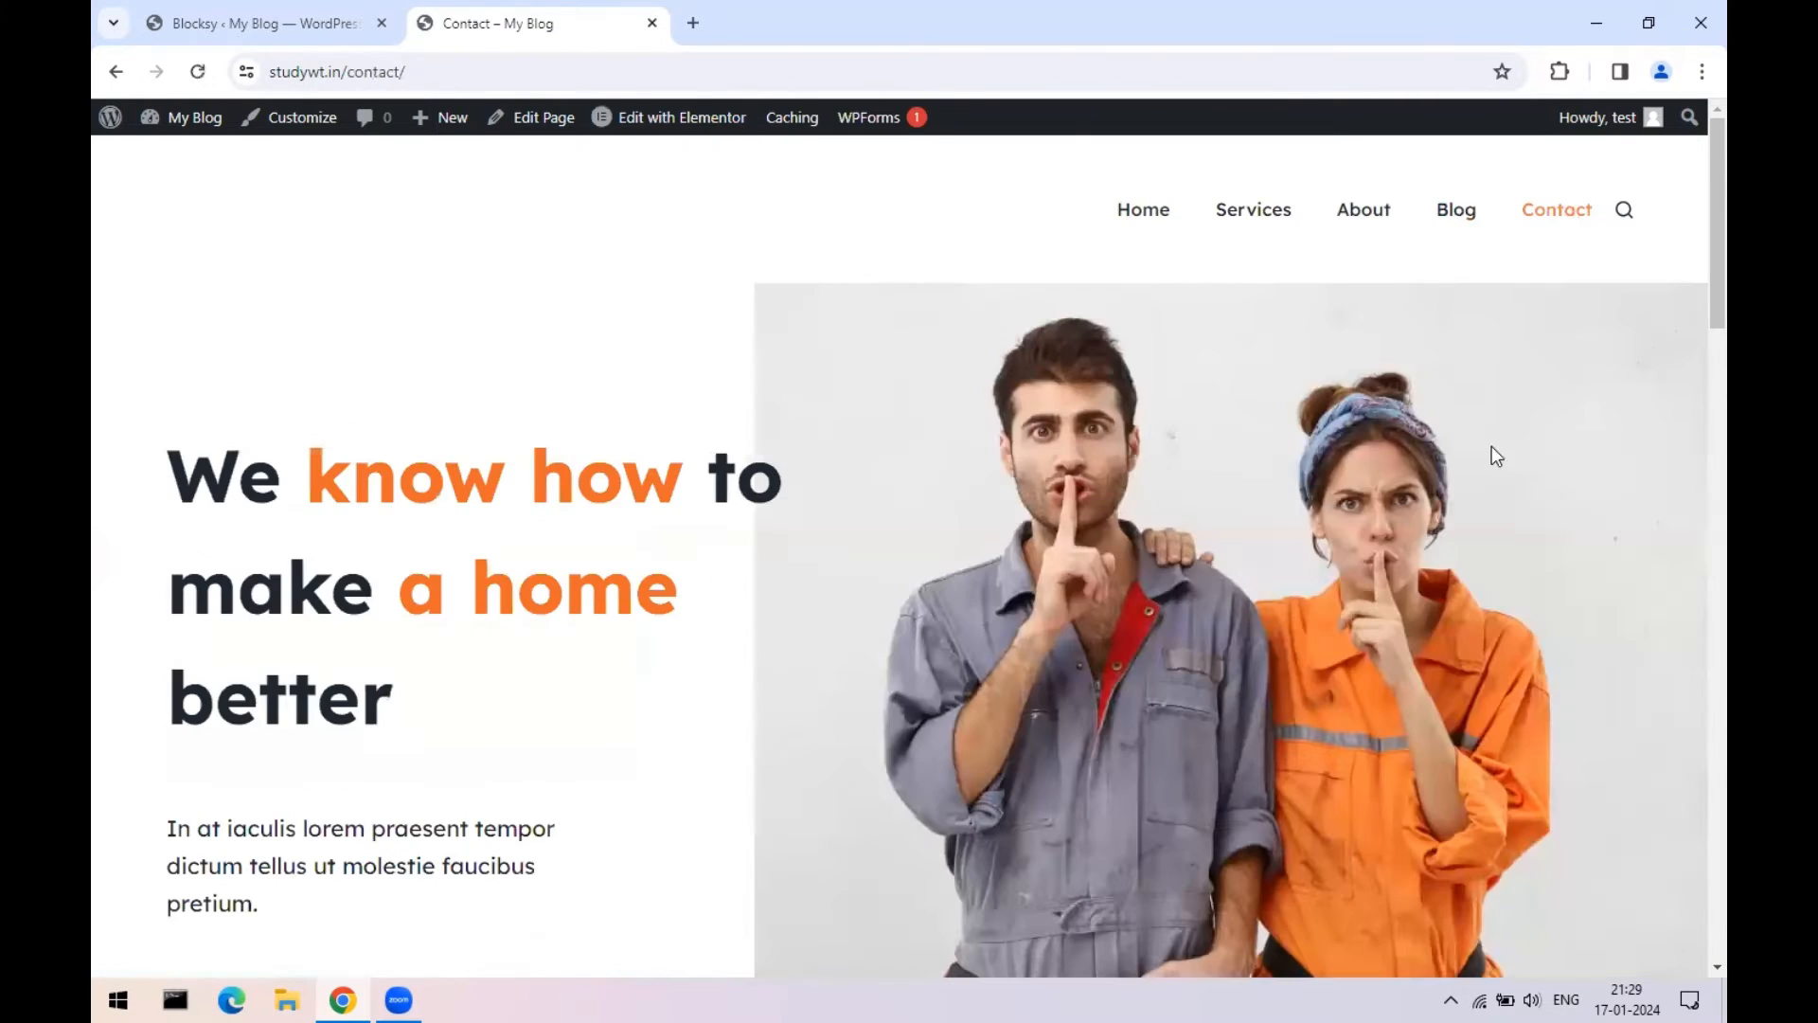
scroll(1453, 555, "down", 15)
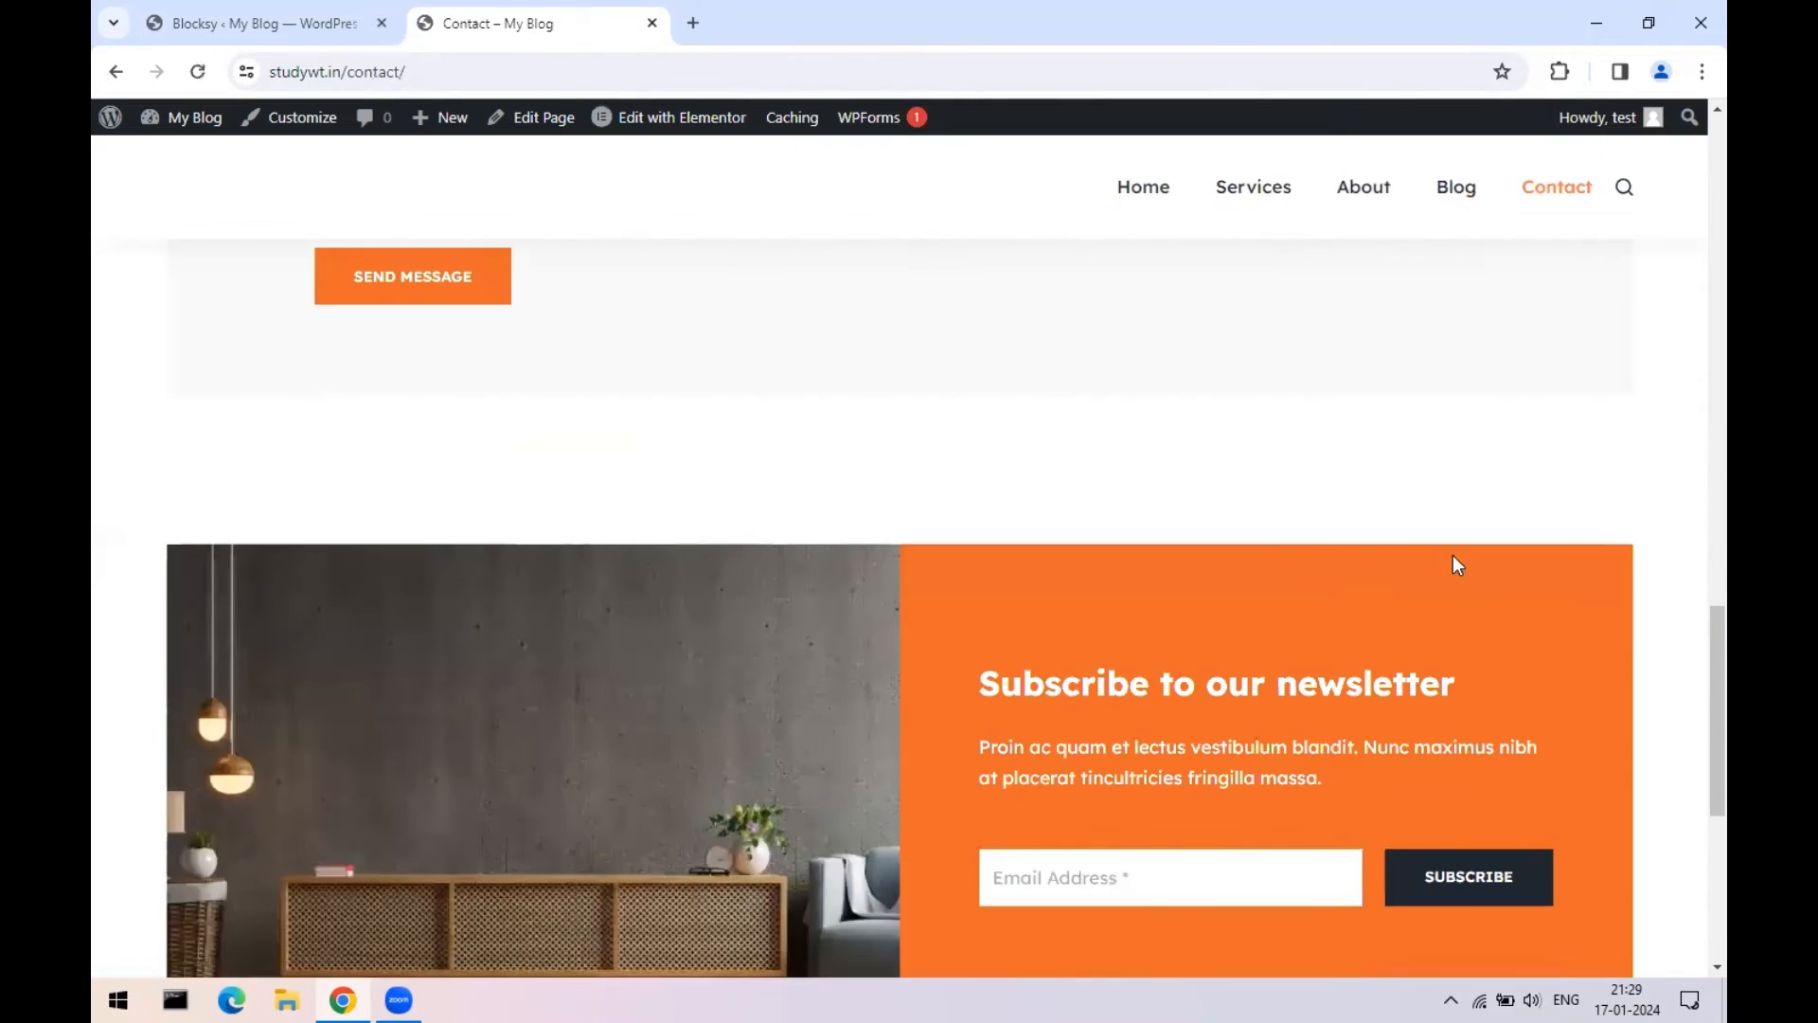
scroll(1245, 544, "down", 6)
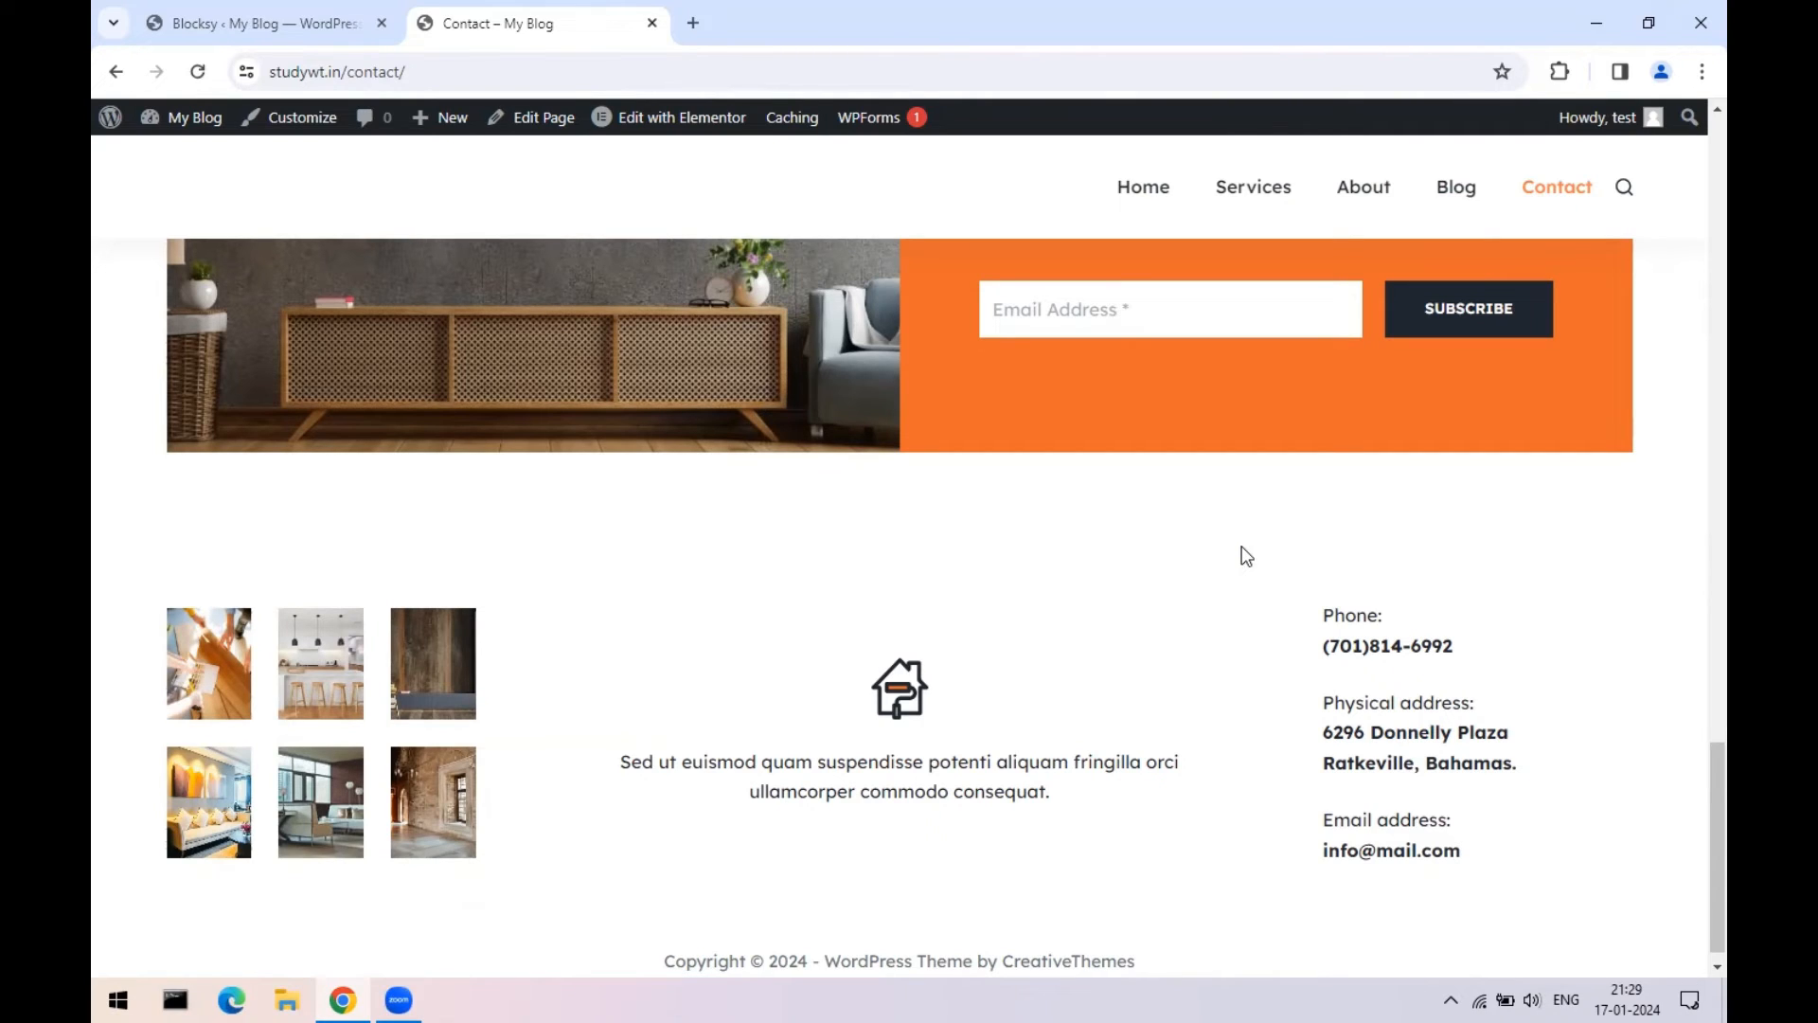
- Select the wp-admin part of the import confirmation page's address, then return to Contact
left_click(175, 19)
left_click_drag(342, 72, 269, 74)
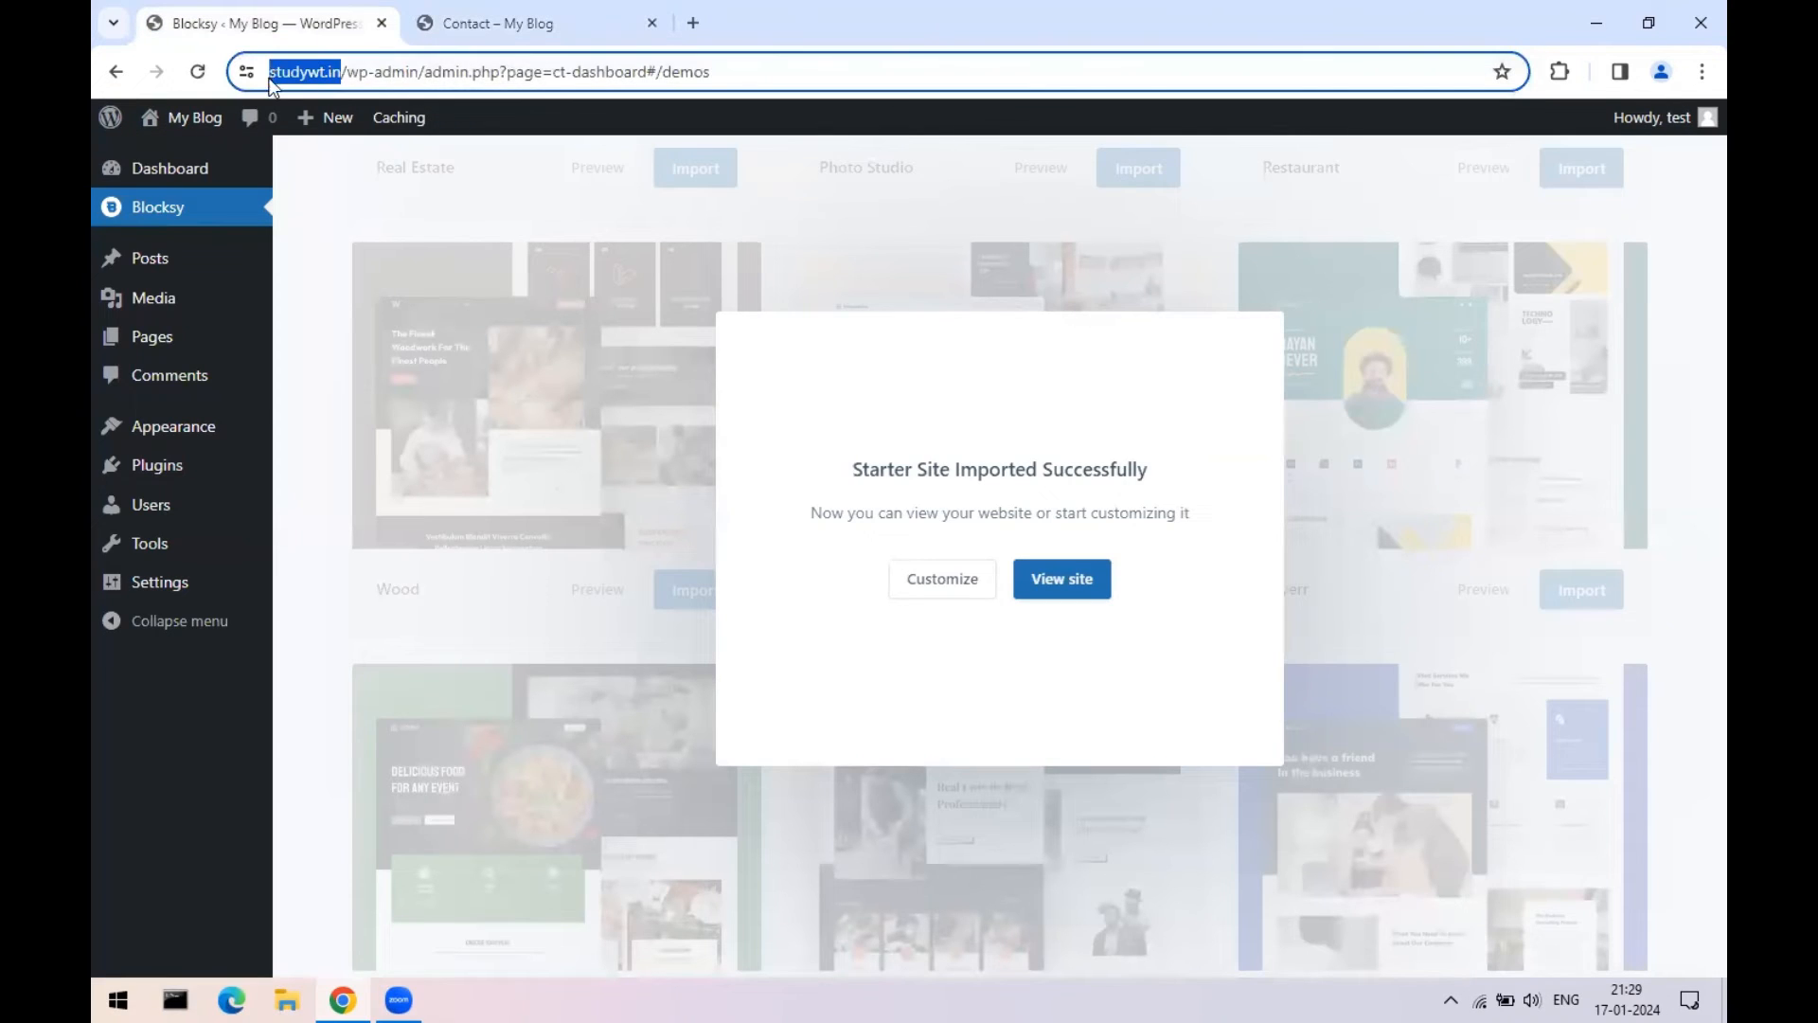
left_click_drag(399, 75, 479, 68)
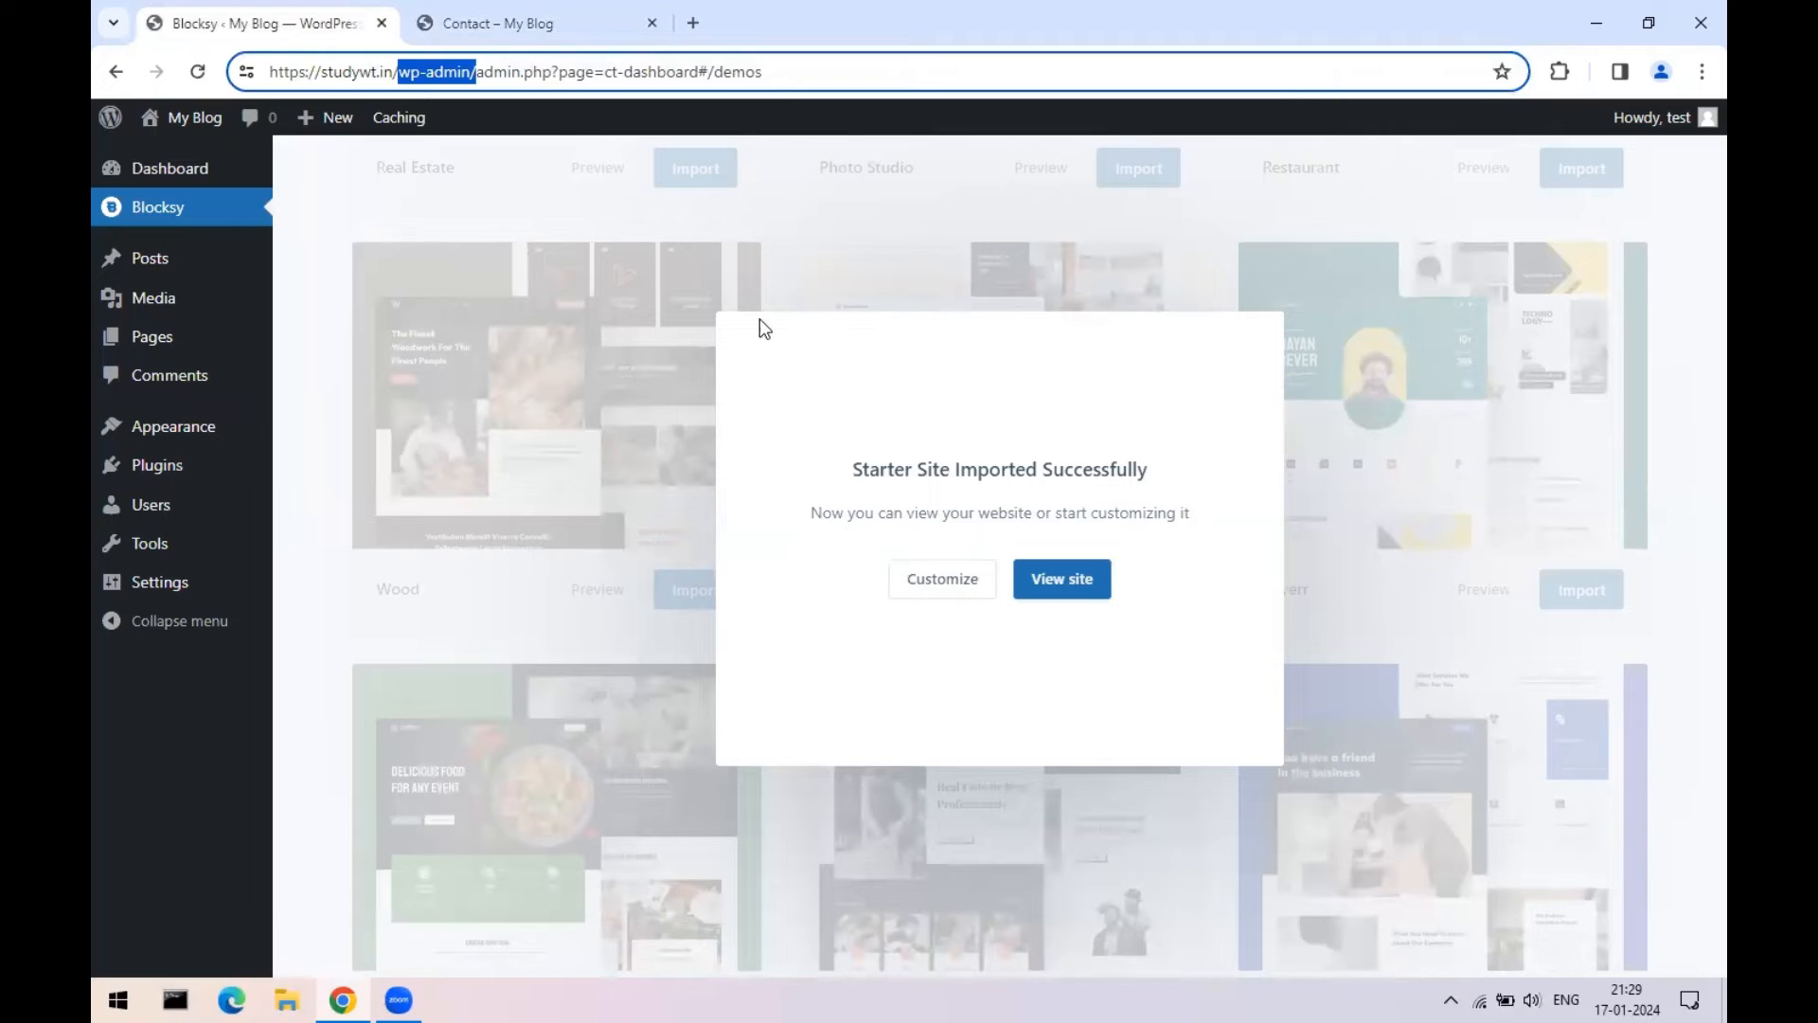
left_click(554, 23)
- Review the Home page, then visit the Services, About, Blog and Contact pages
scroll(1077, 584, "up", 5)
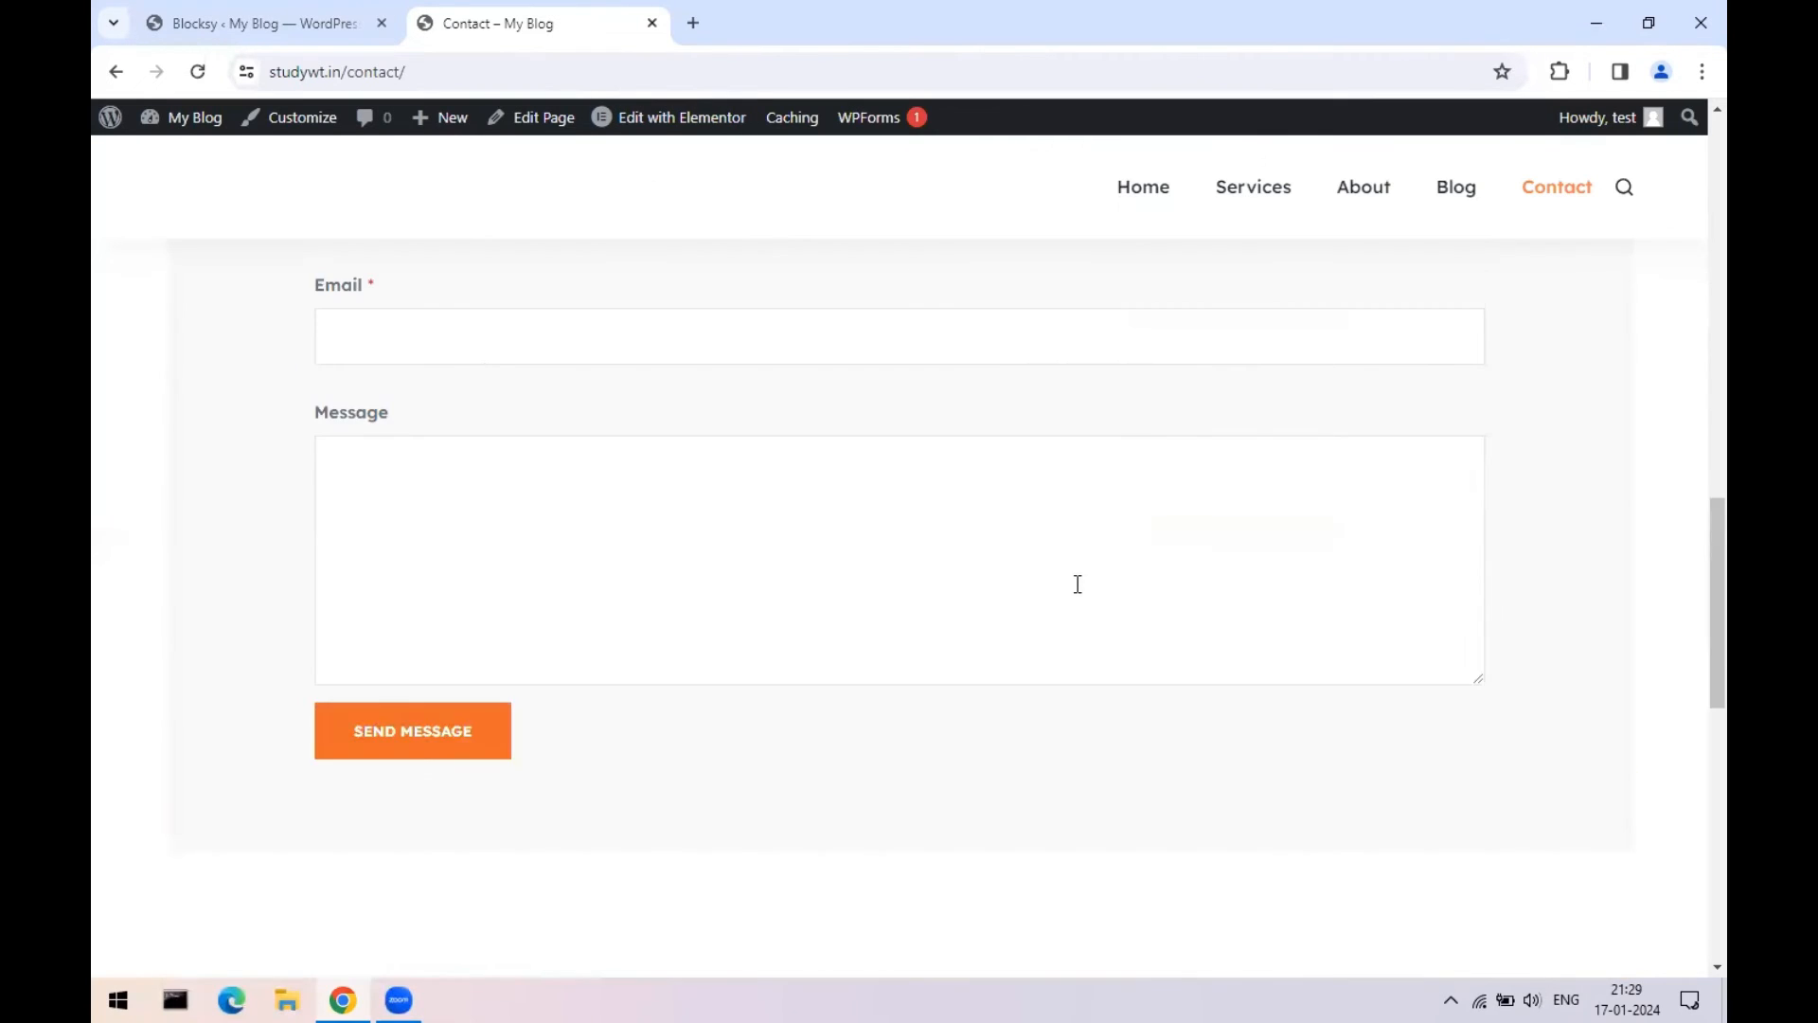
scroll(1078, 584, "up", 10)
left_click(1136, 194)
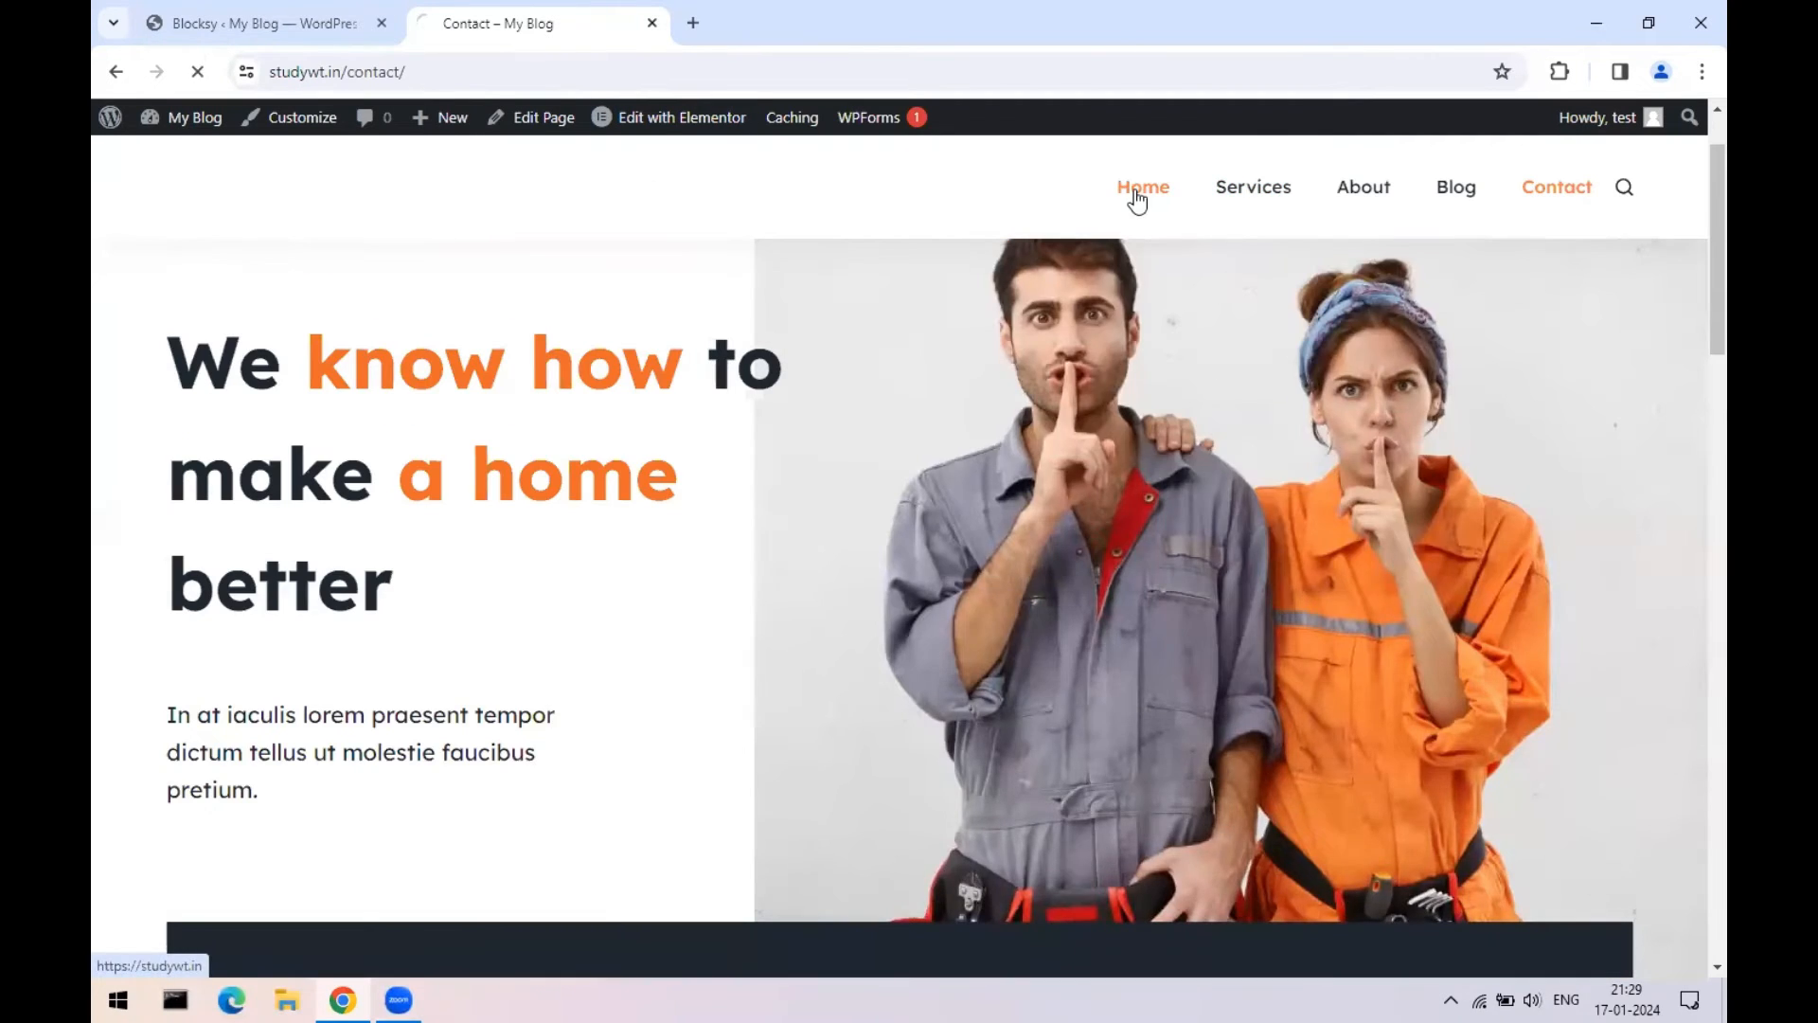
scroll(1413, 523, "down", 10)
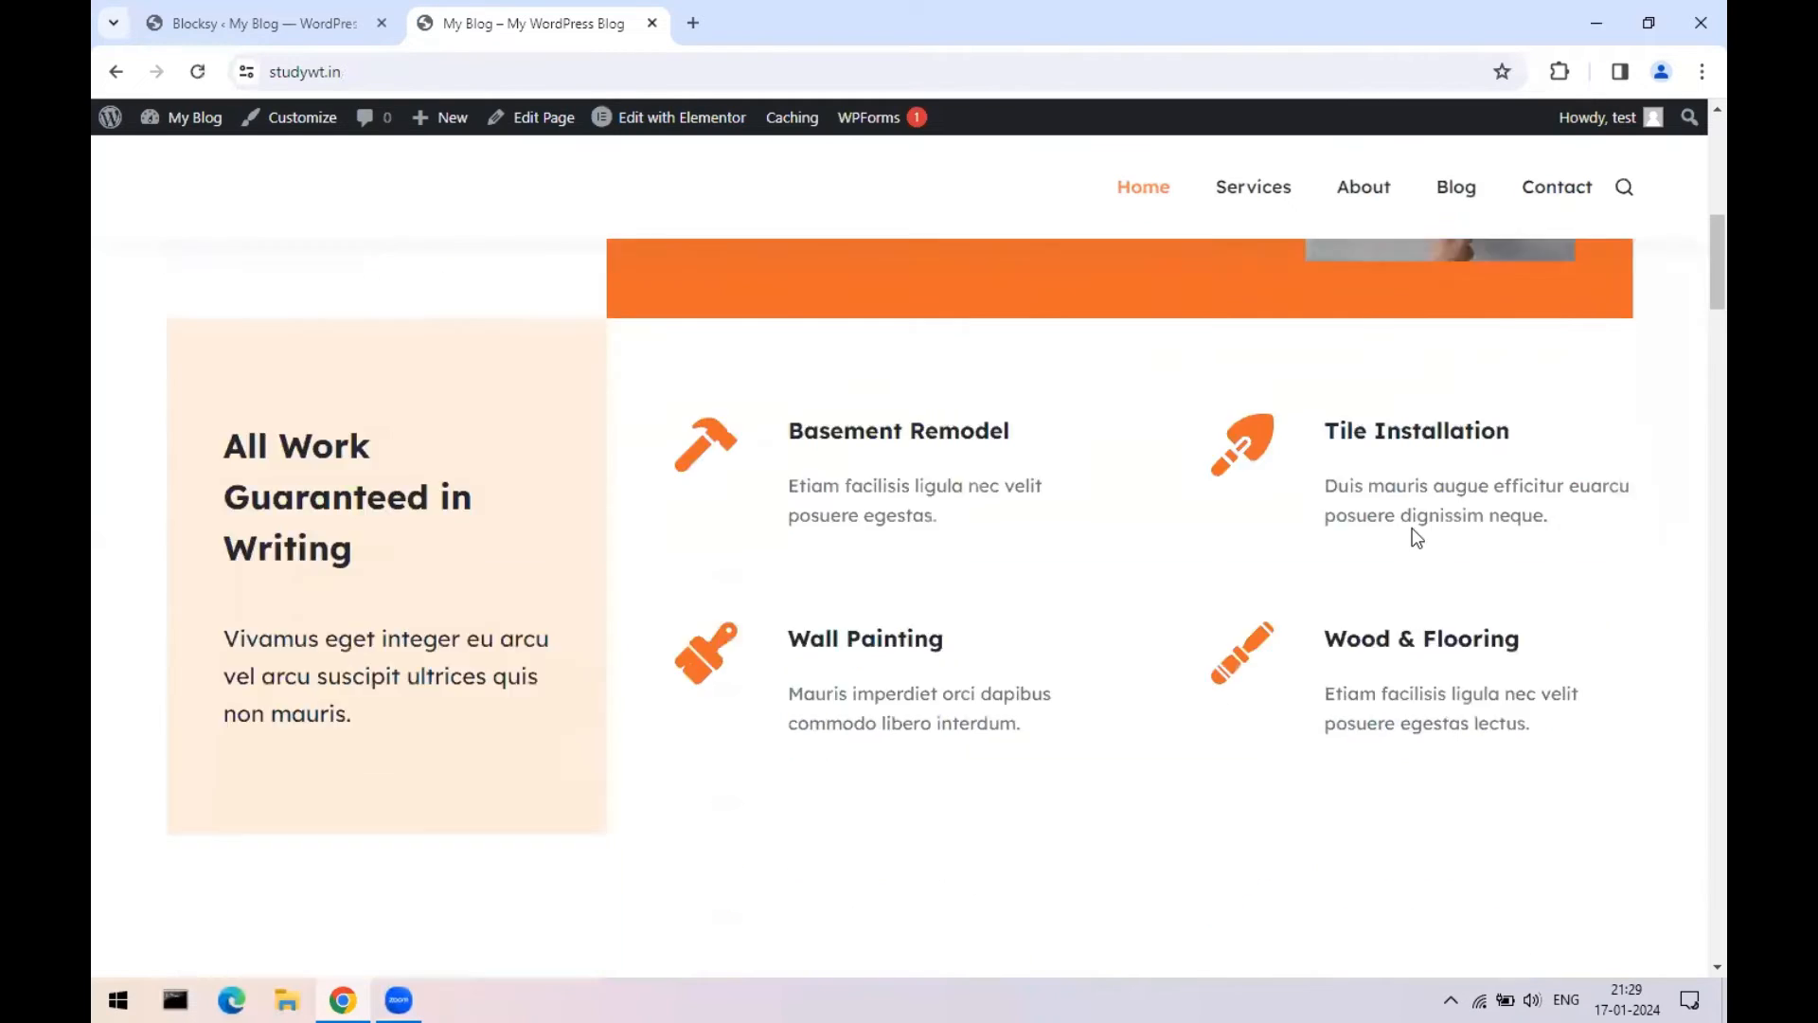
scroll(1416, 537, "down", 15)
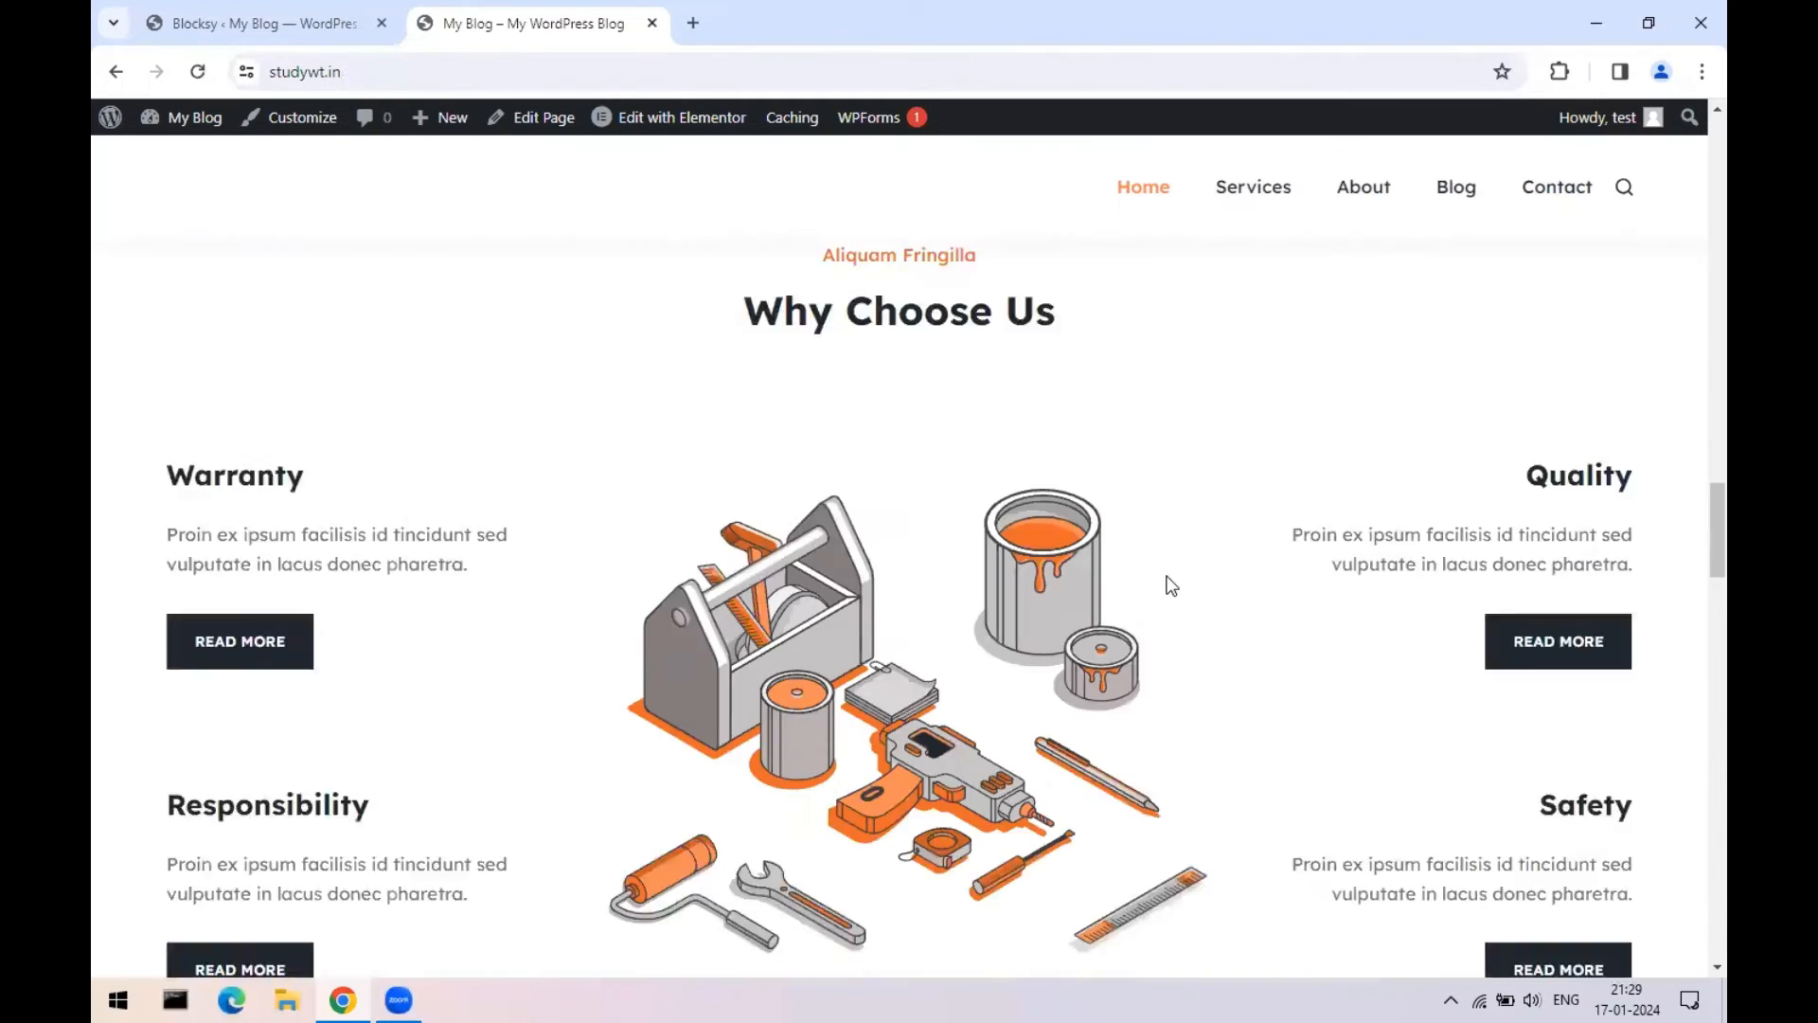
scroll(1172, 586, "down", 3)
scroll(1171, 586, "up", 10)
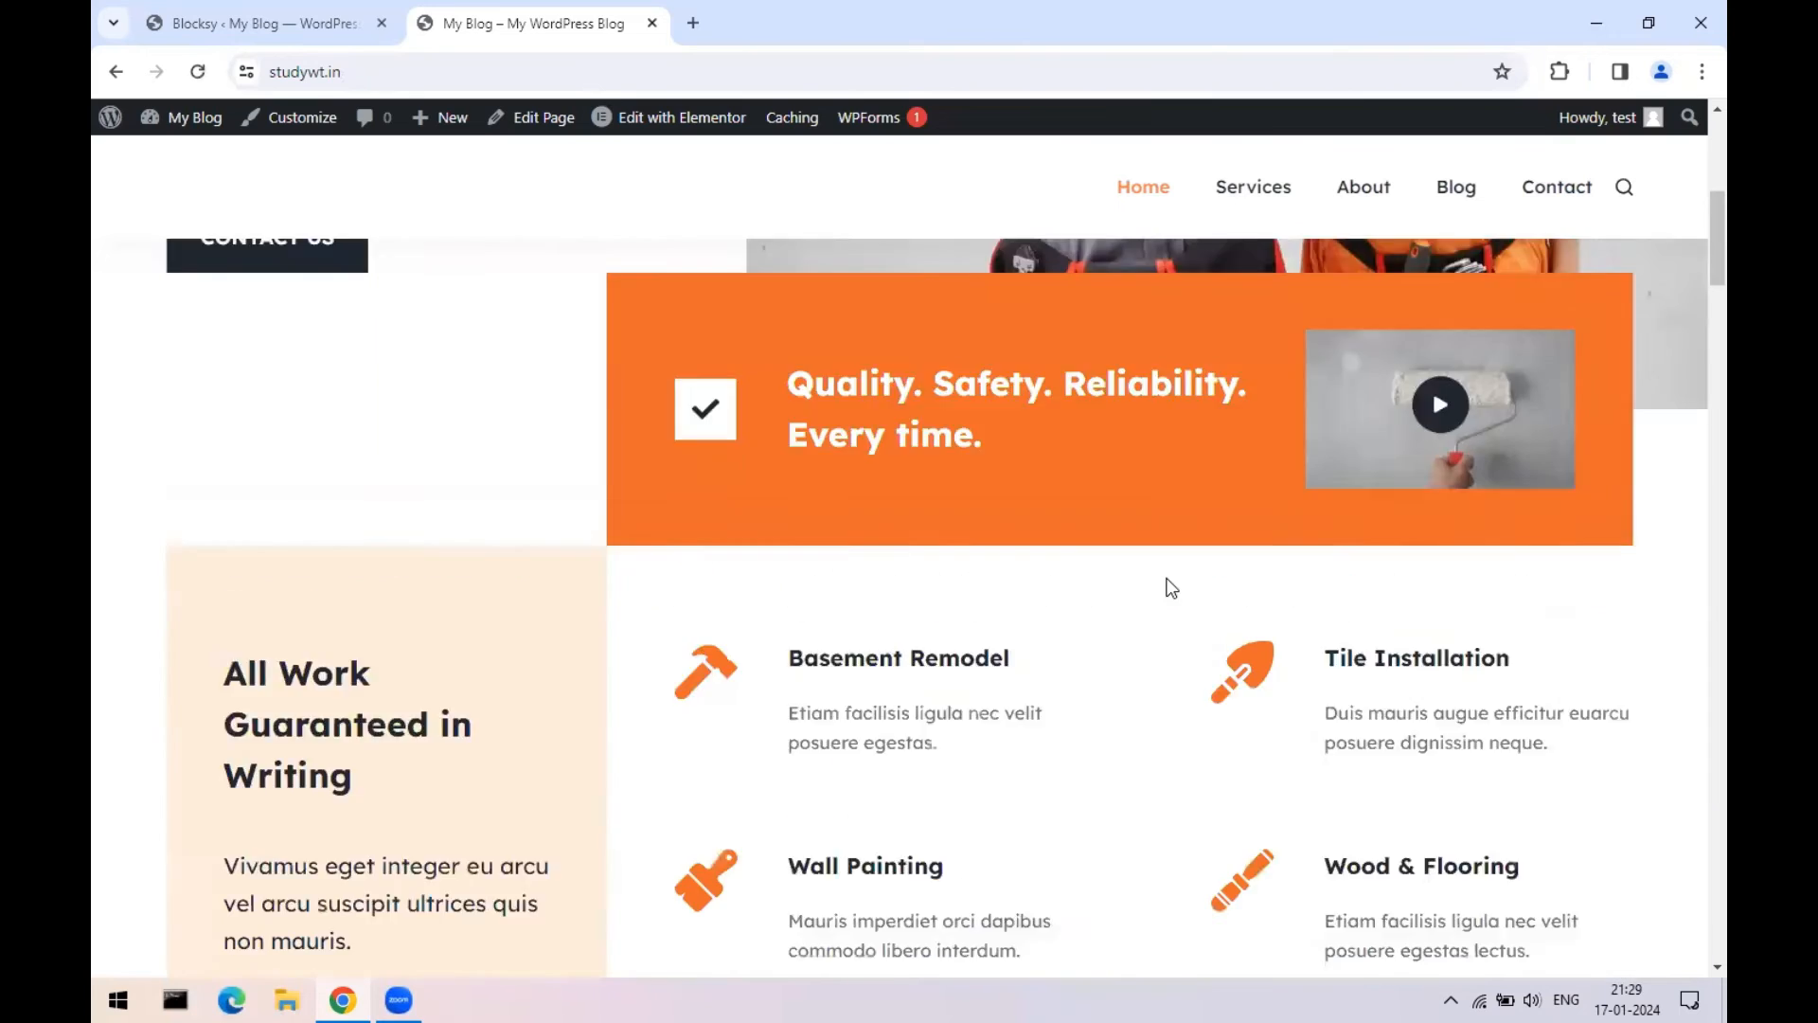
scroll(1172, 586, "up", 5)
left_click(1267, 187)
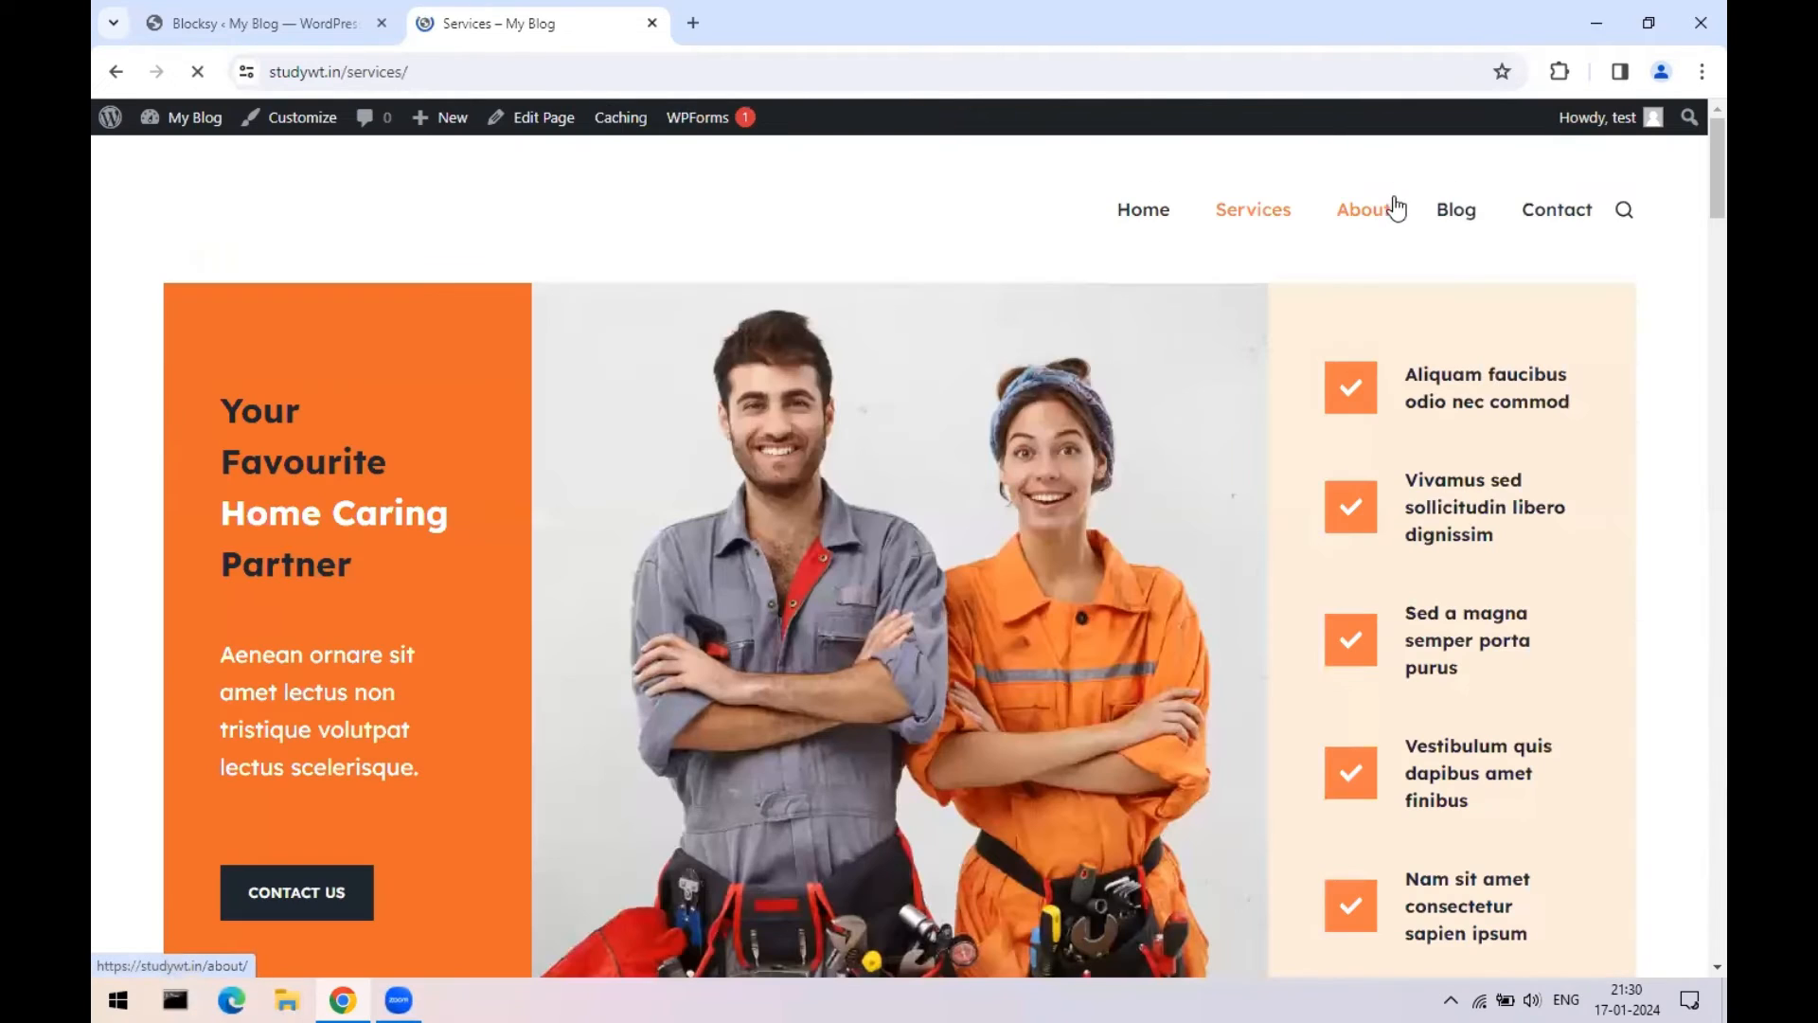
left_click(1391, 214)
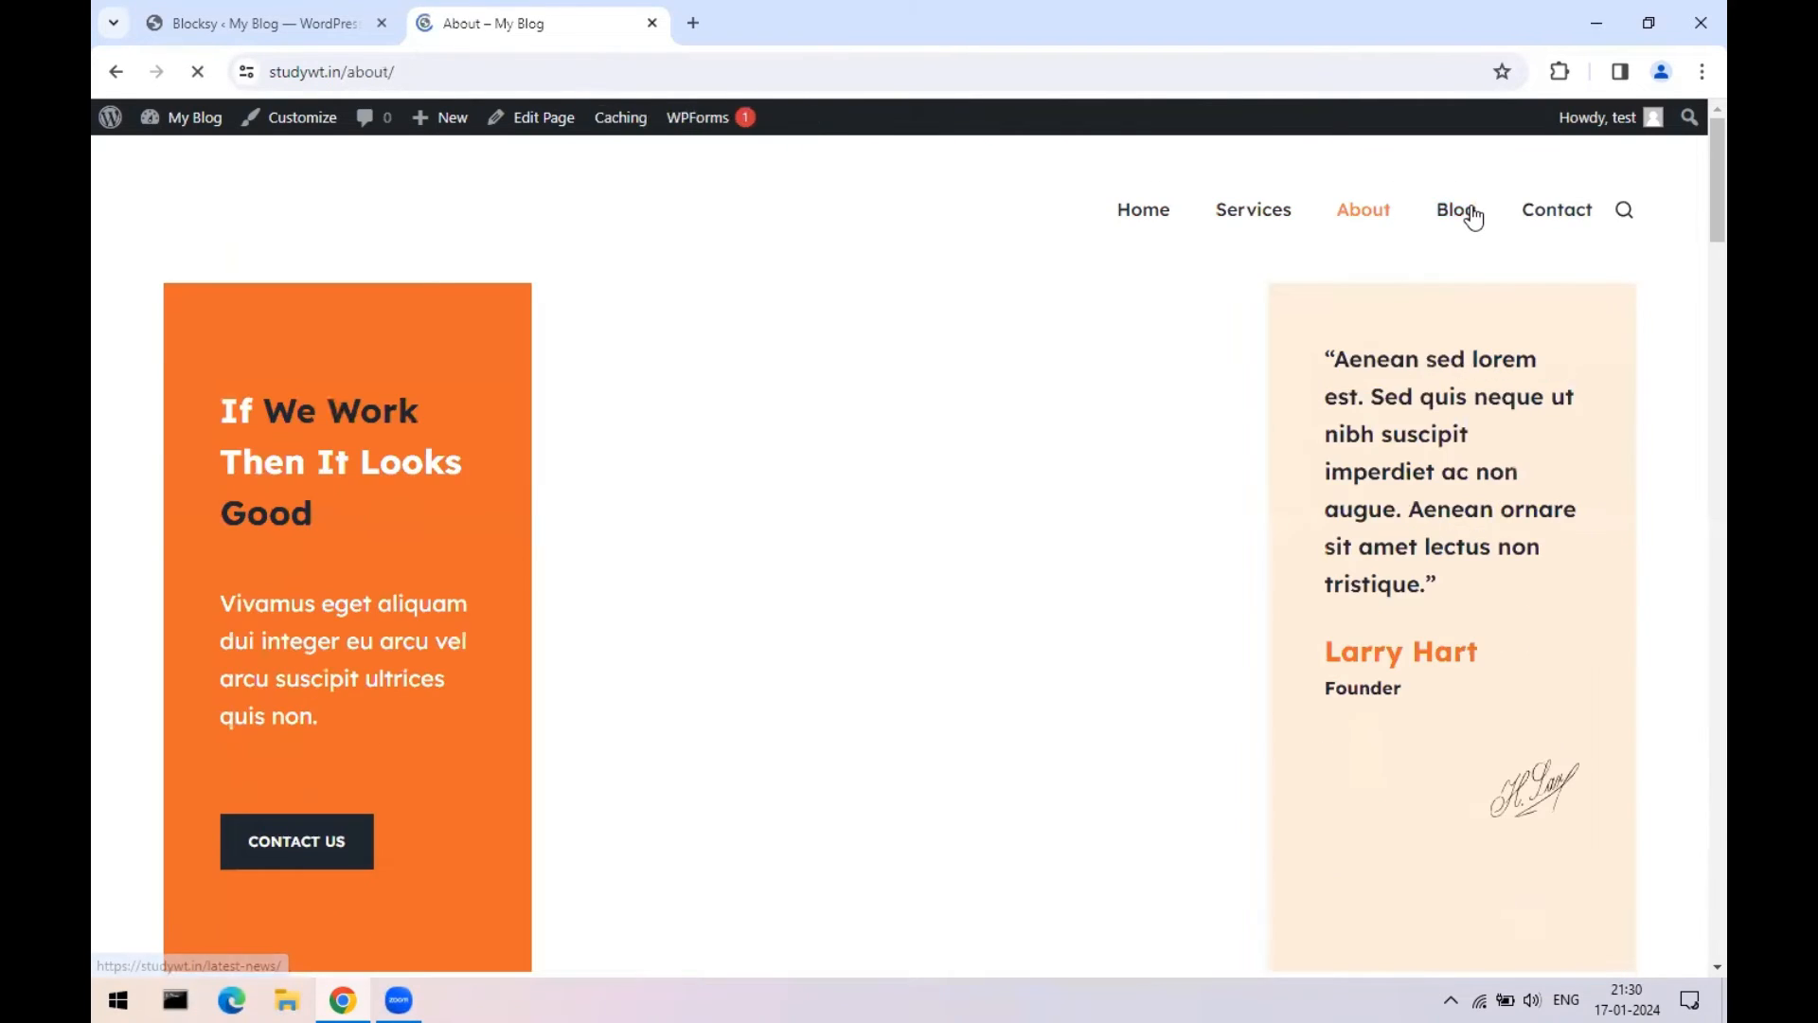
left_click(1463, 210)
left_click(1543, 214)
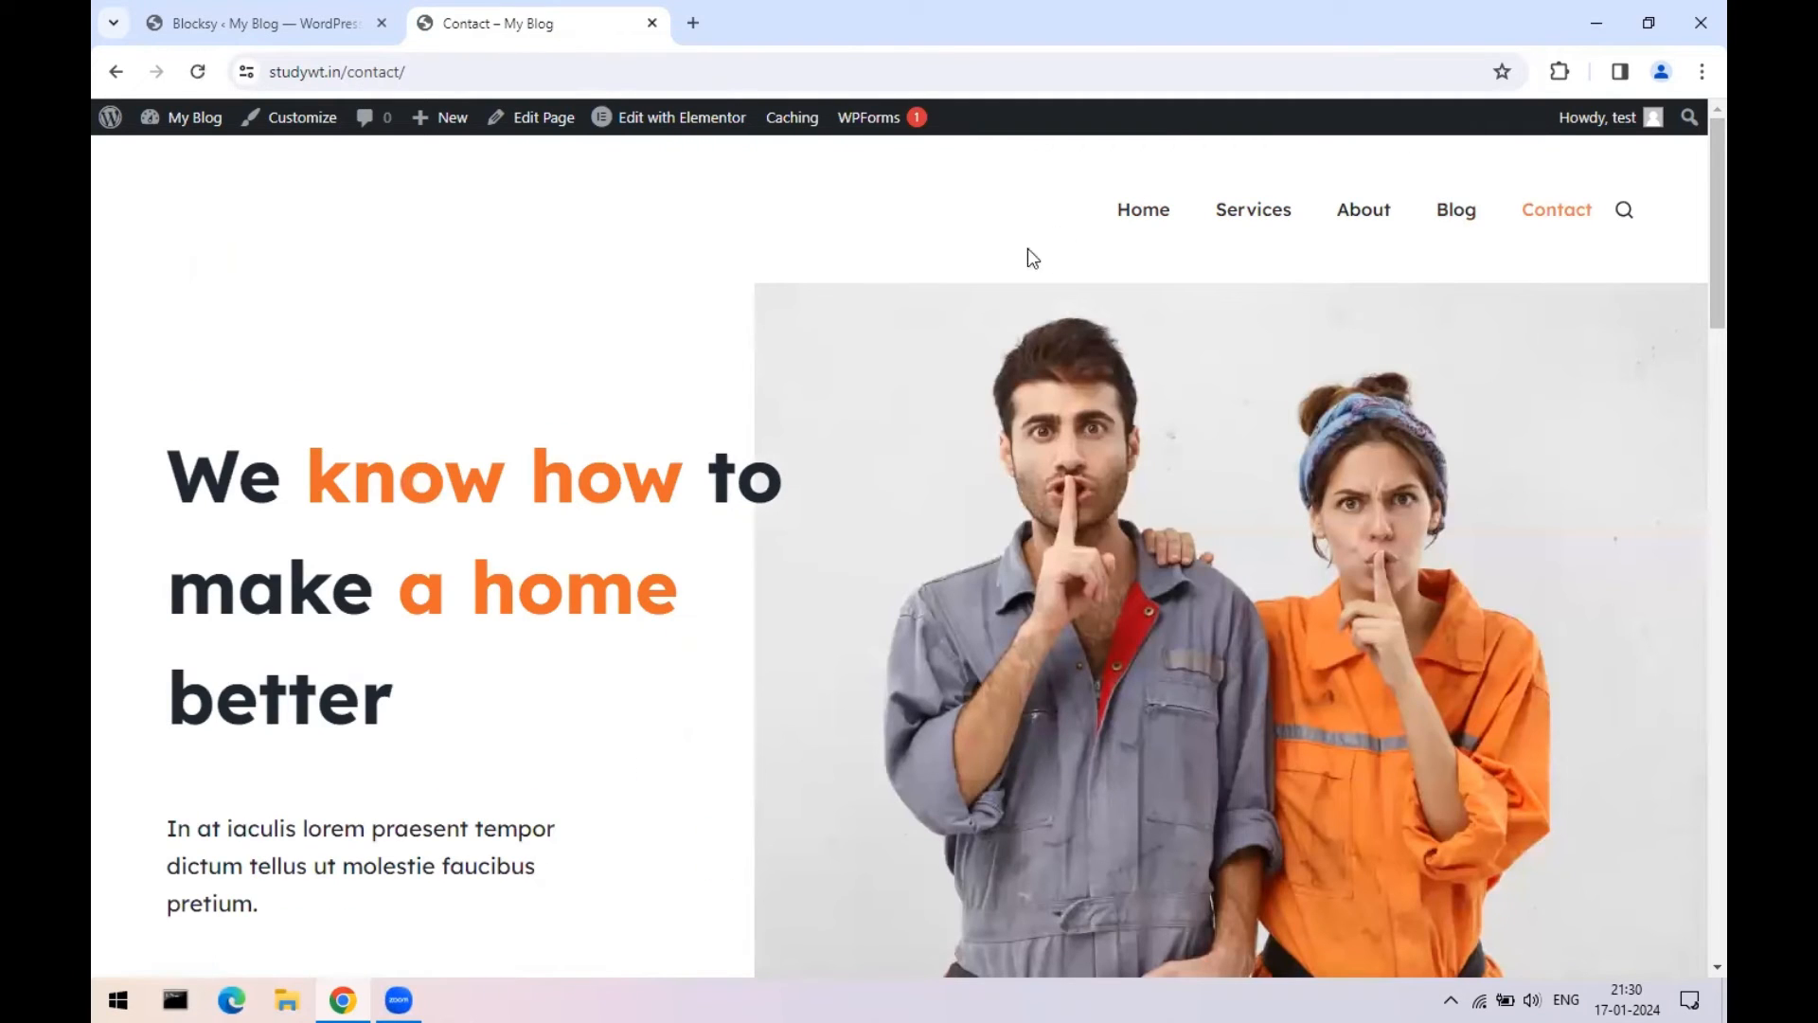
- Try the Get in Touch form's Name and Message fields on the Contact page
scroll(388, 559, "down", 9)
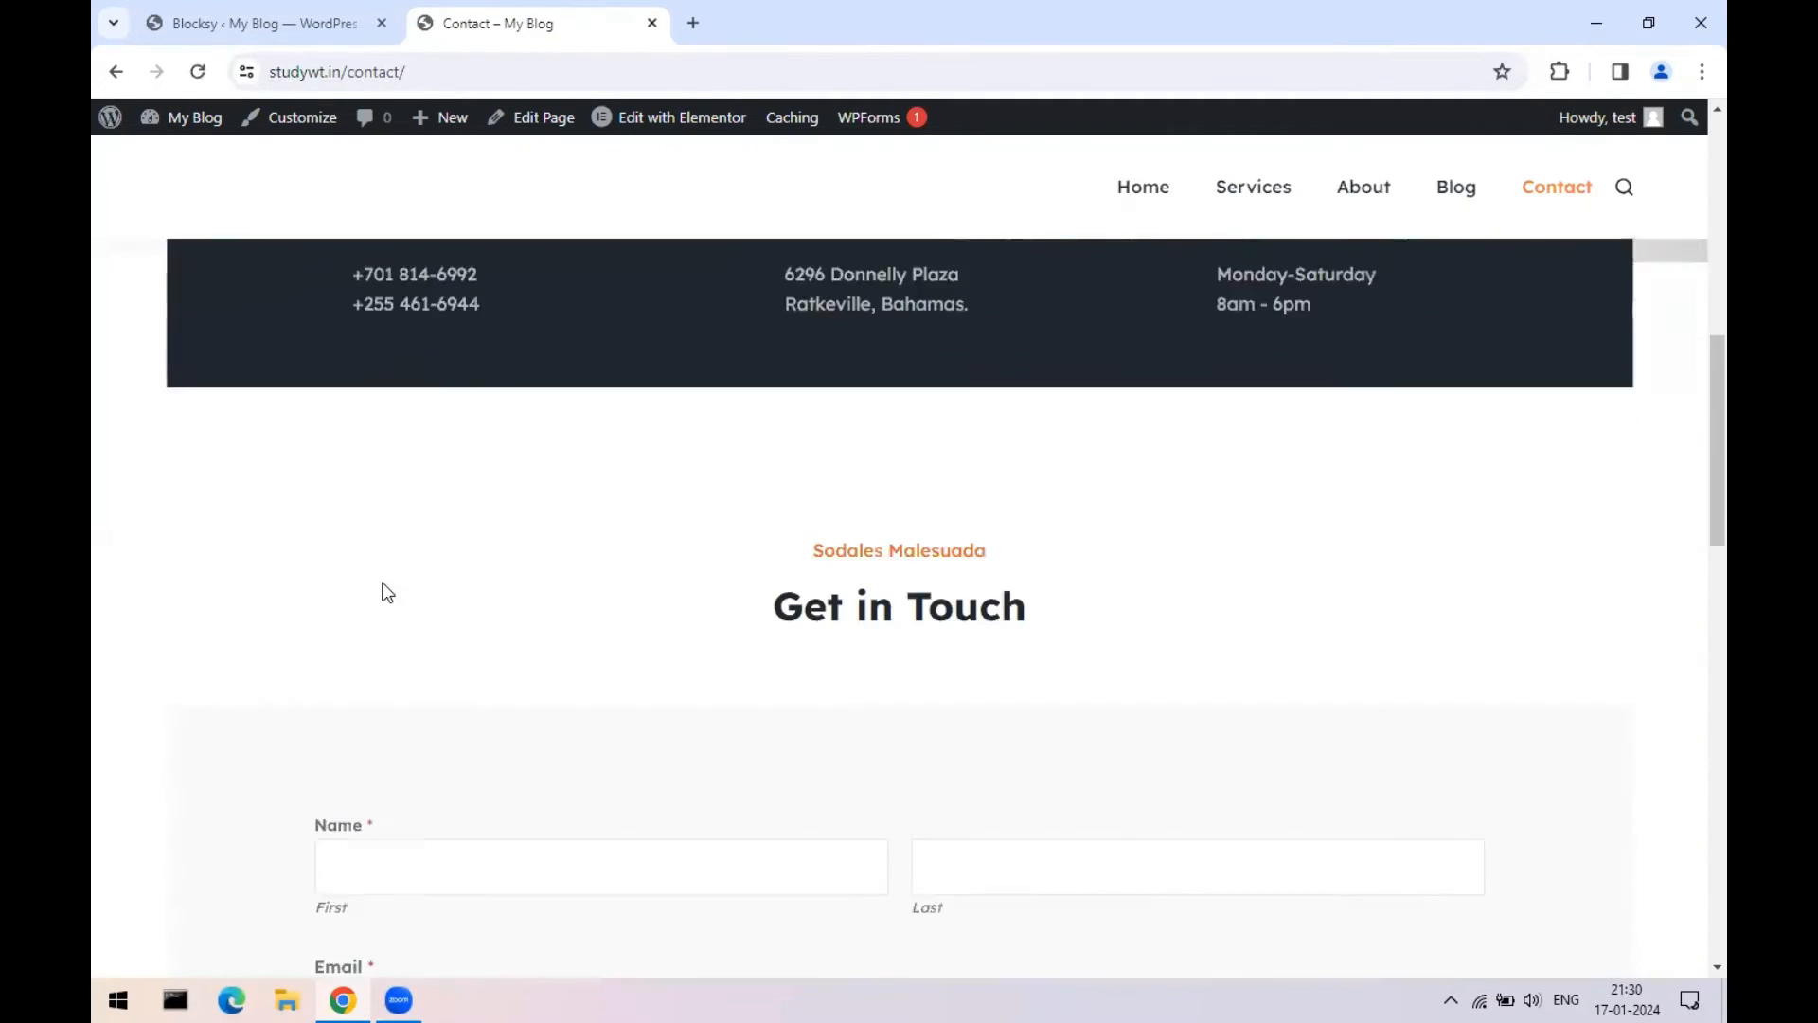
scroll(385, 593, "up", 6)
scroll(866, 443, "down", 8)
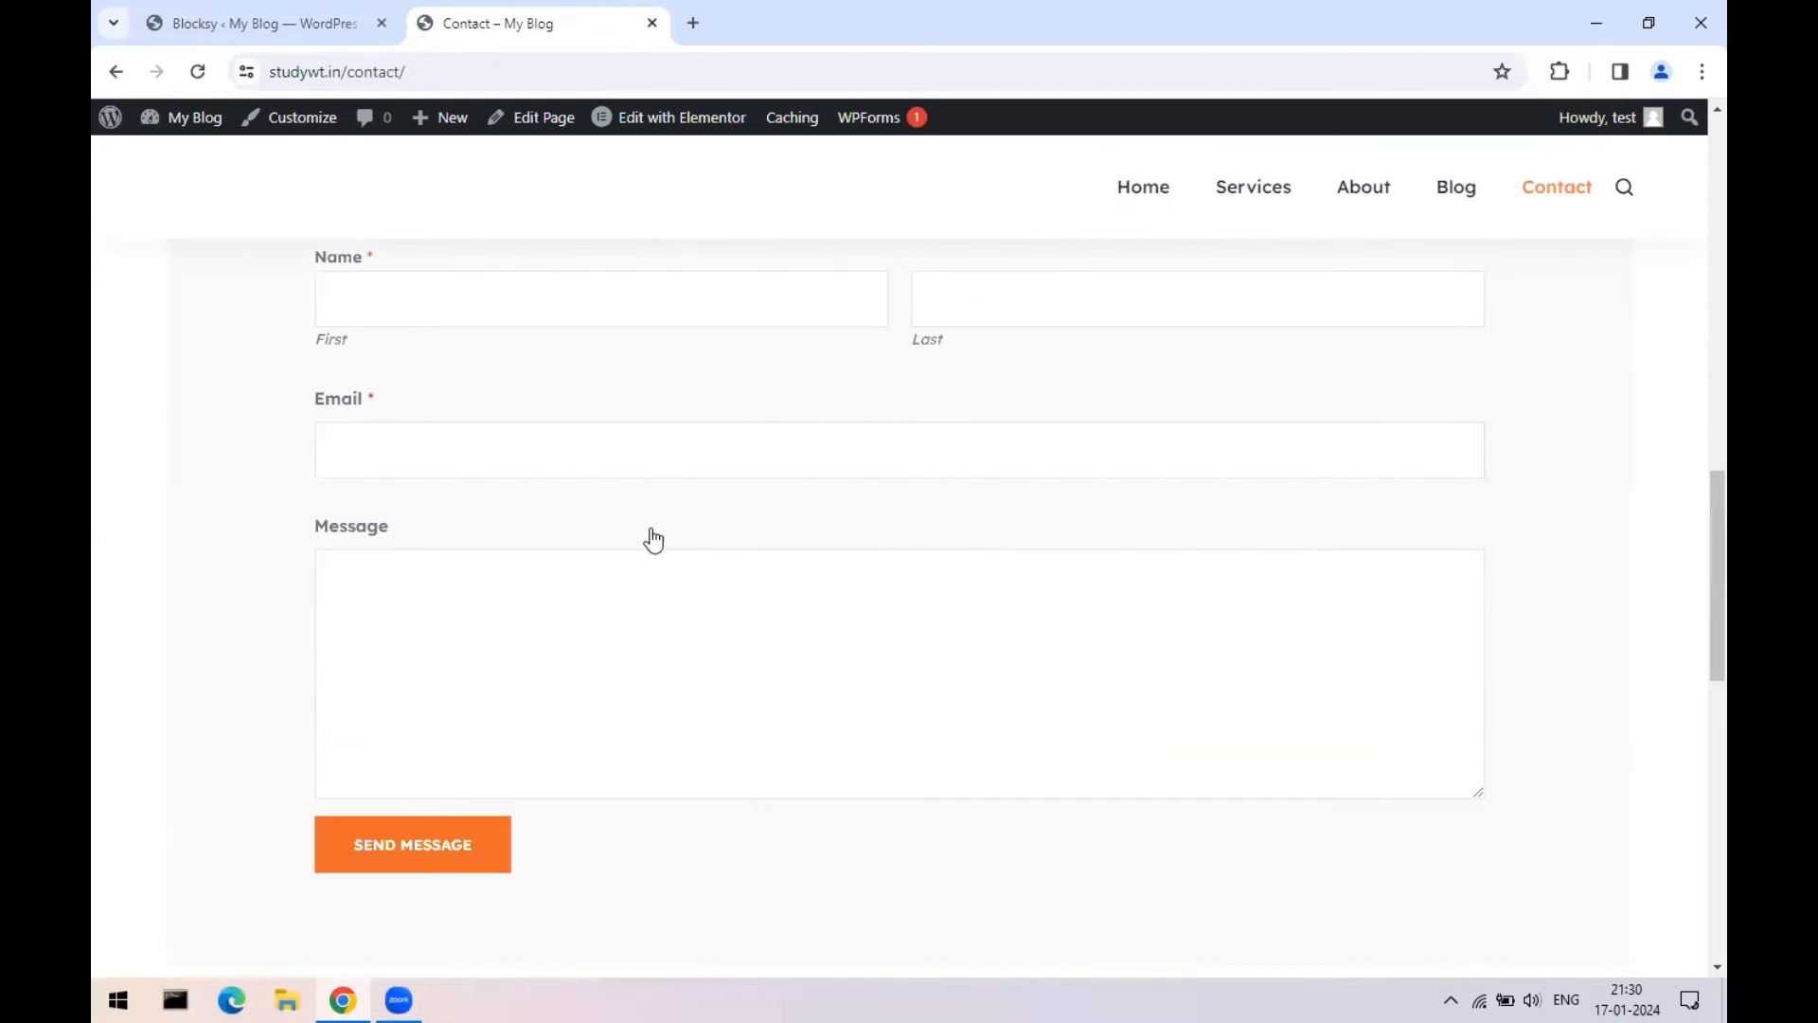
left_click(563, 290)
left_click(492, 694)
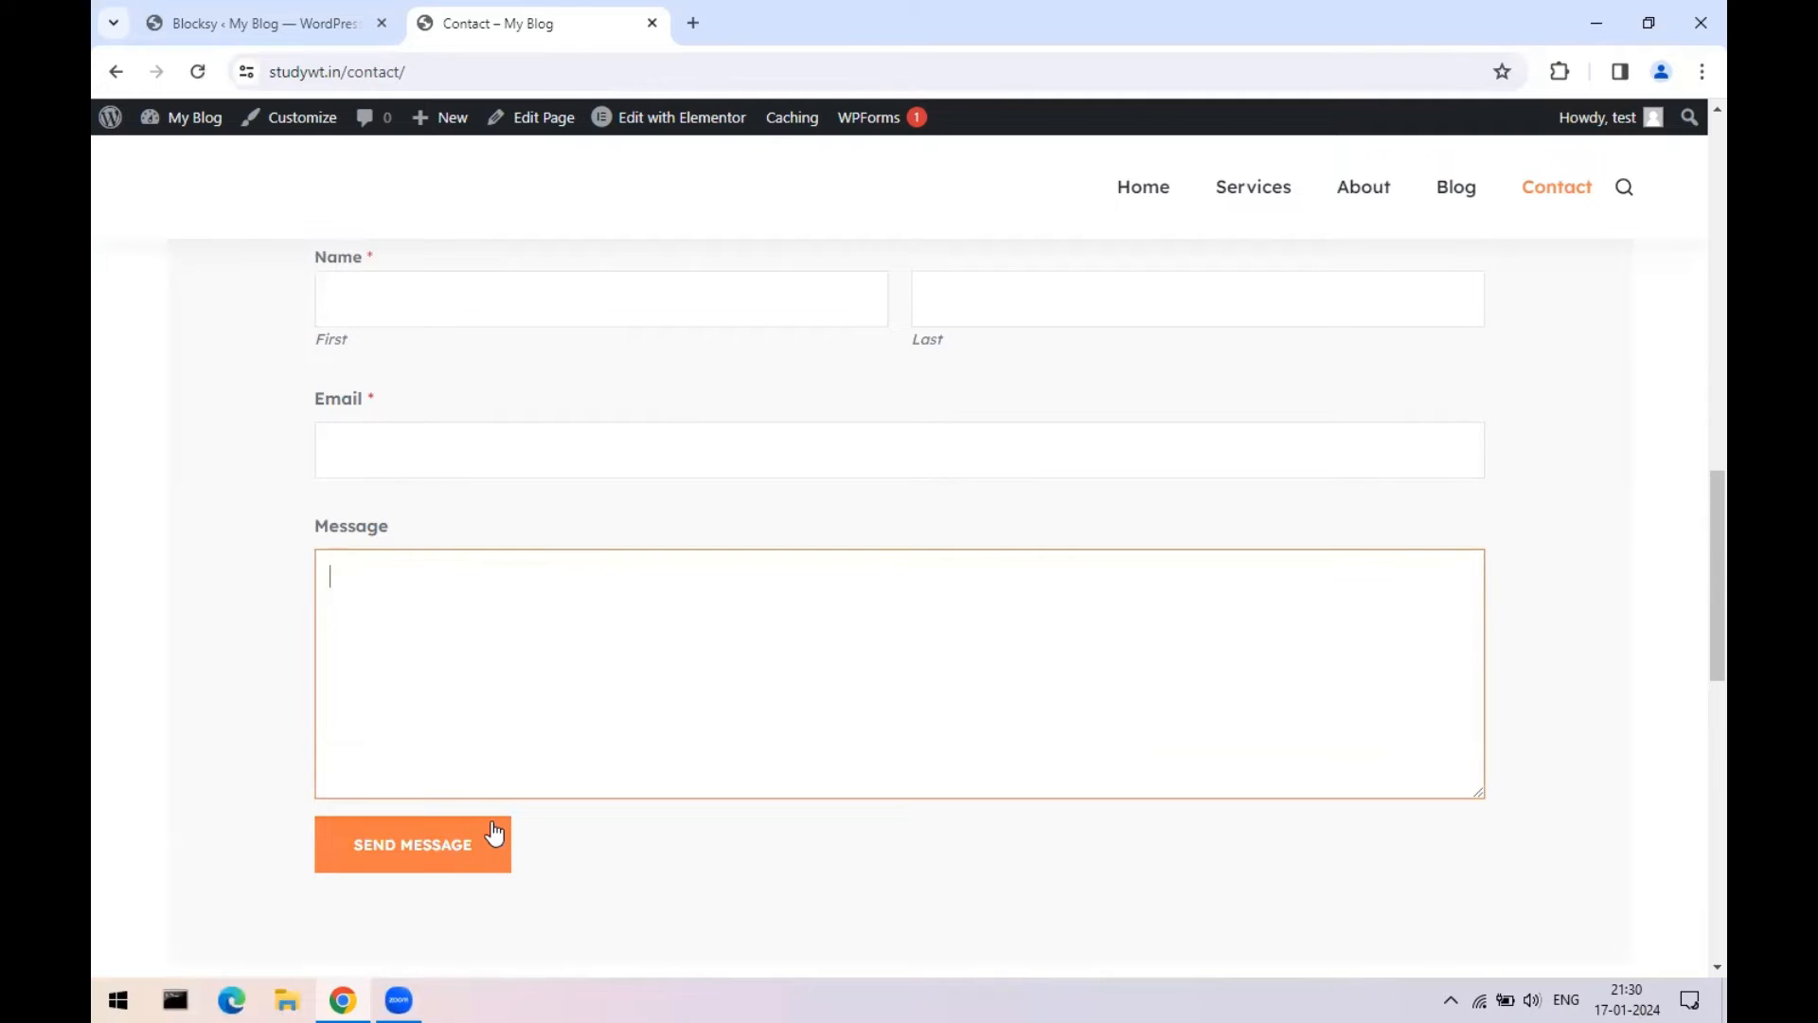
scroll(618, 686, "up", 10)
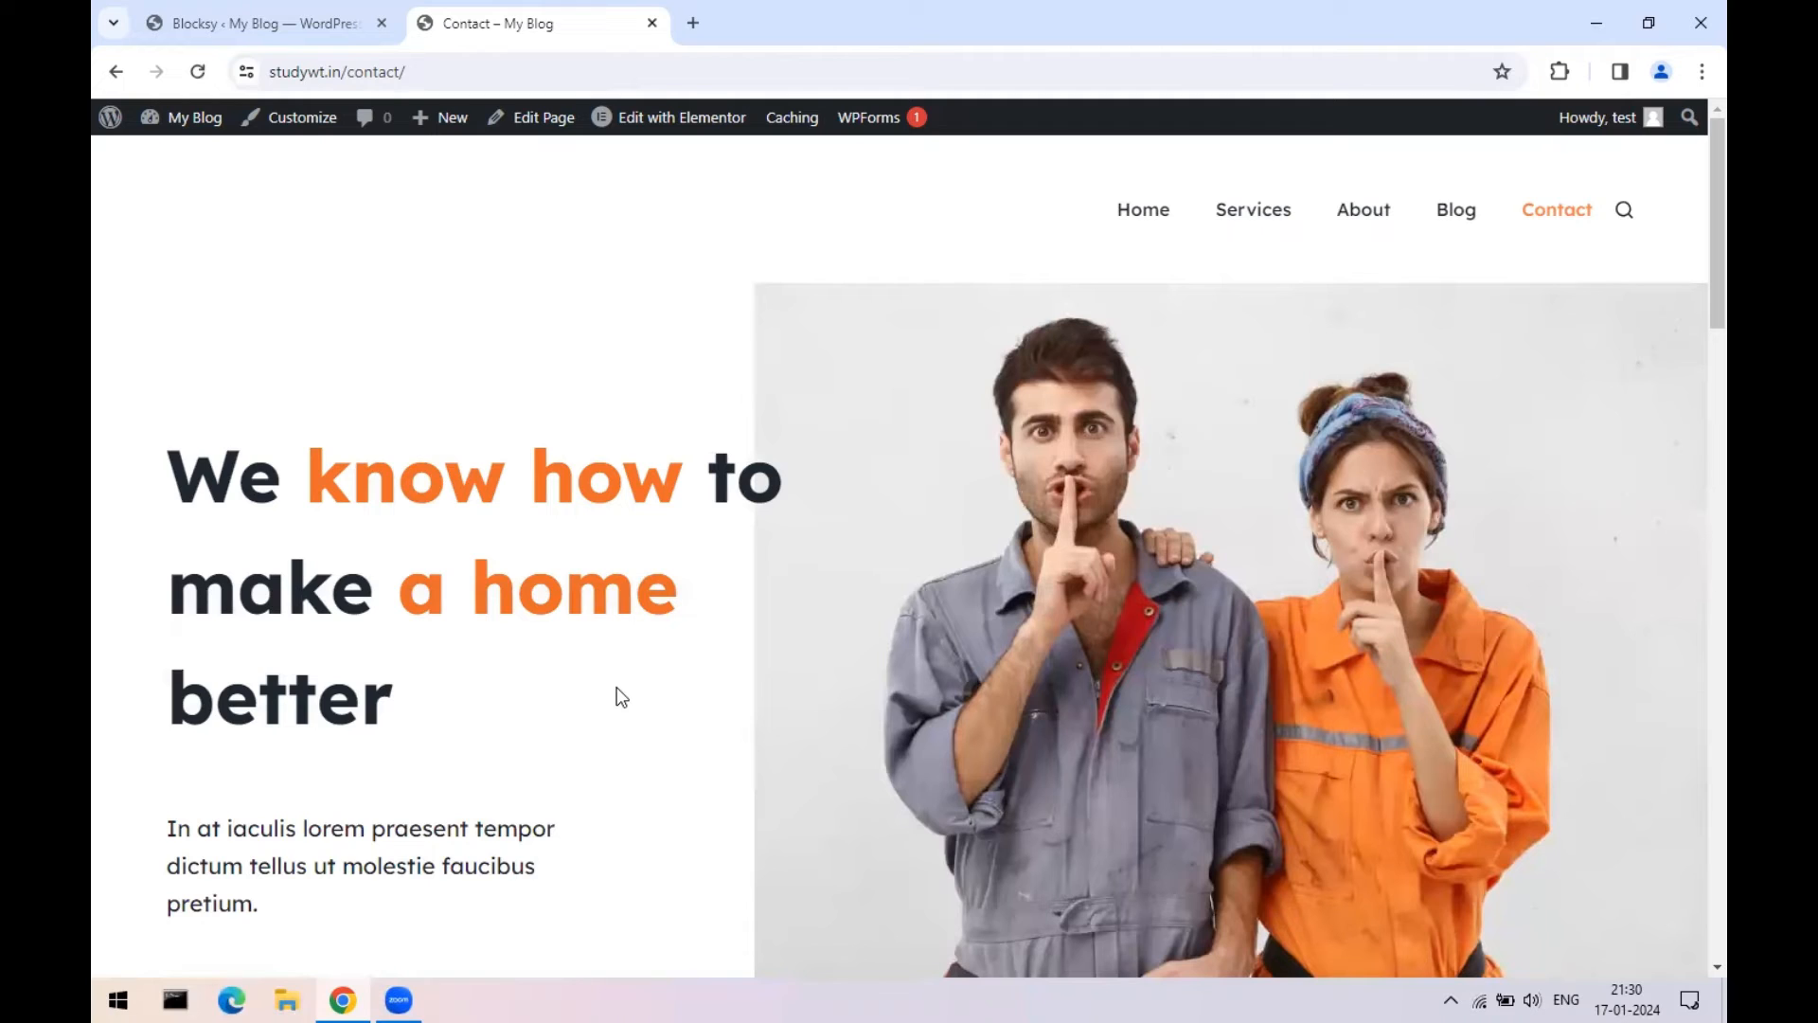
scroll(616, 685, "down", 4)
scroll(902, 326, "up", 4)
- Log out of WordPress and close the login and Blocksy admin tabs
mouse_move(1635, 116)
left_click(1505, 234)
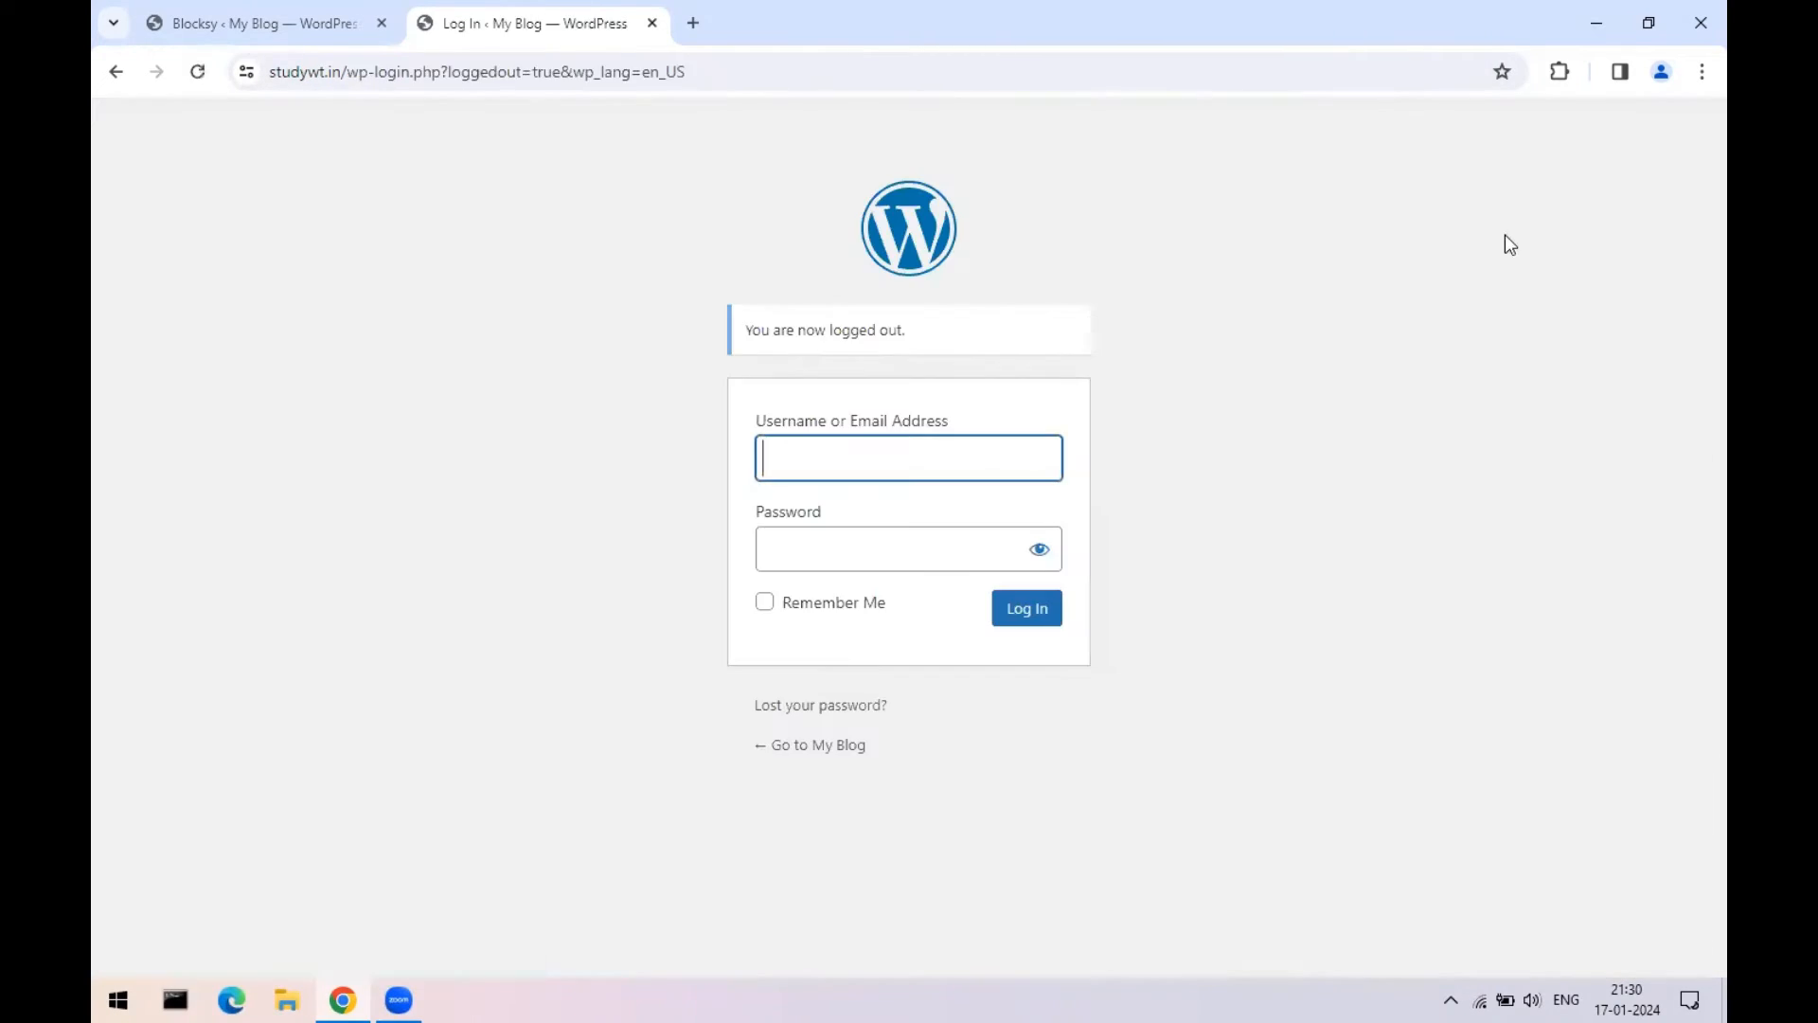
left_click(653, 24)
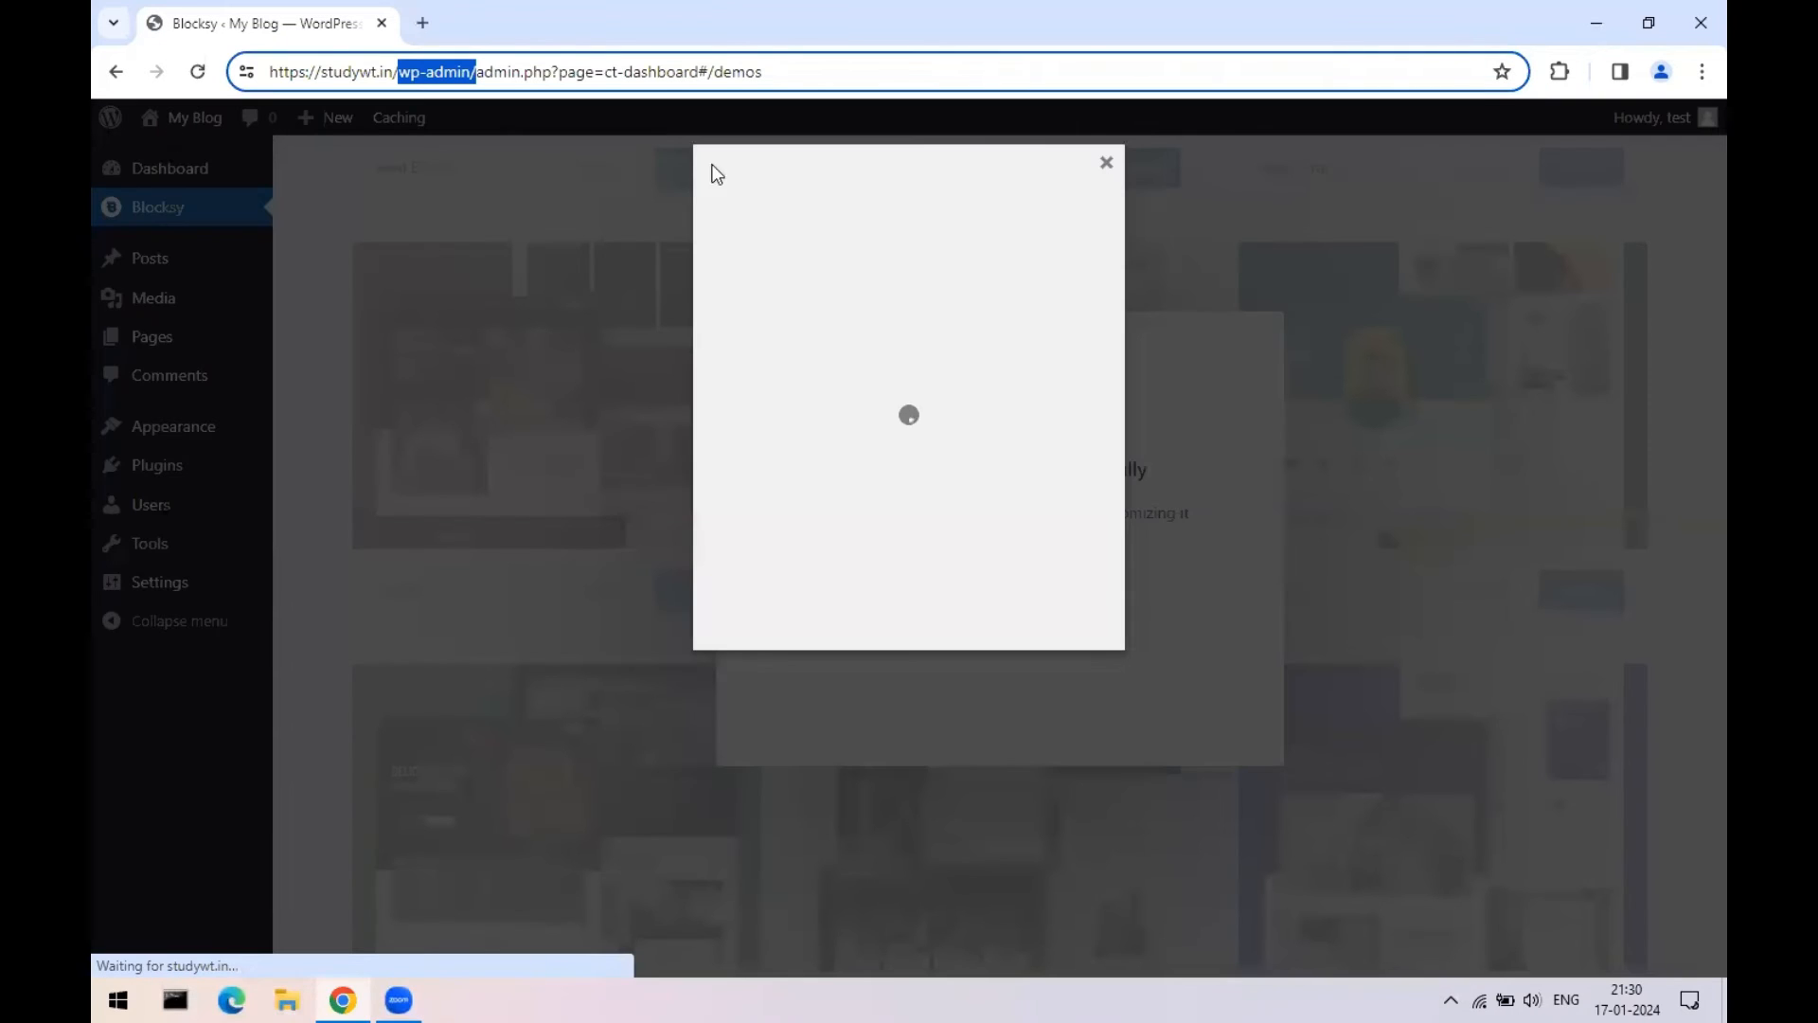
left_click(423, 23)
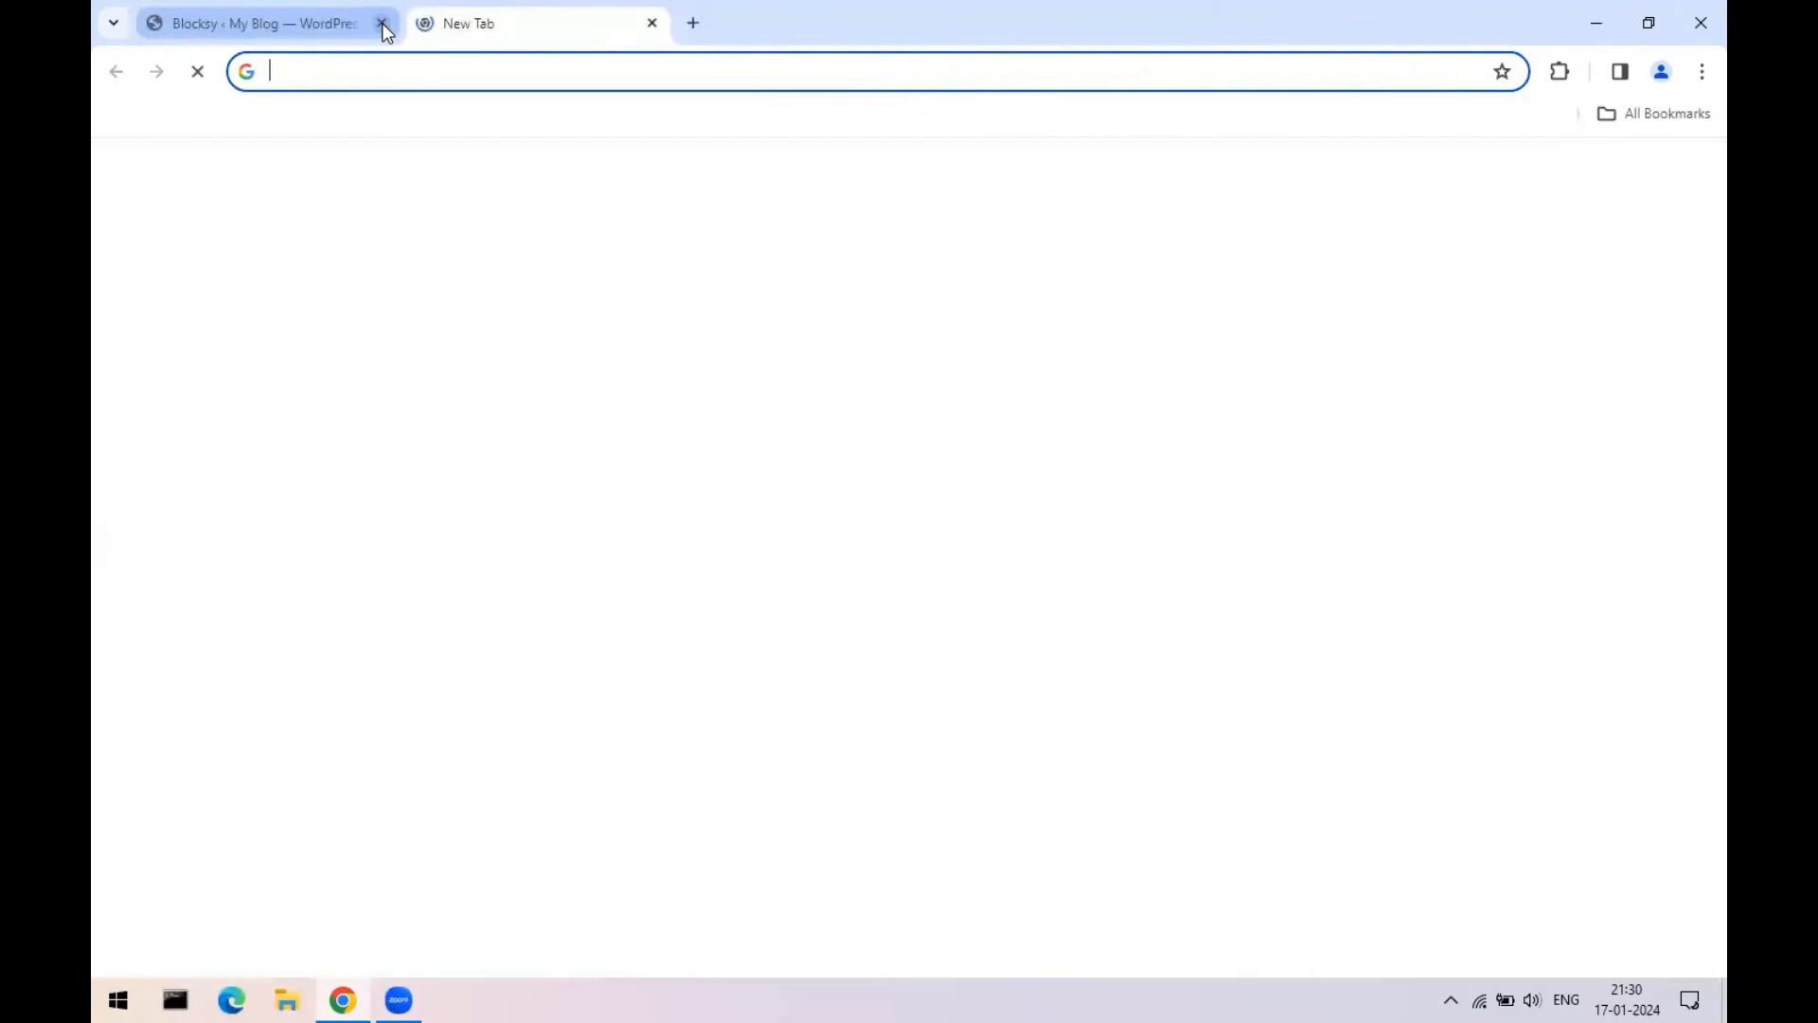
left_click(382, 23)
left_click(1009, 216)
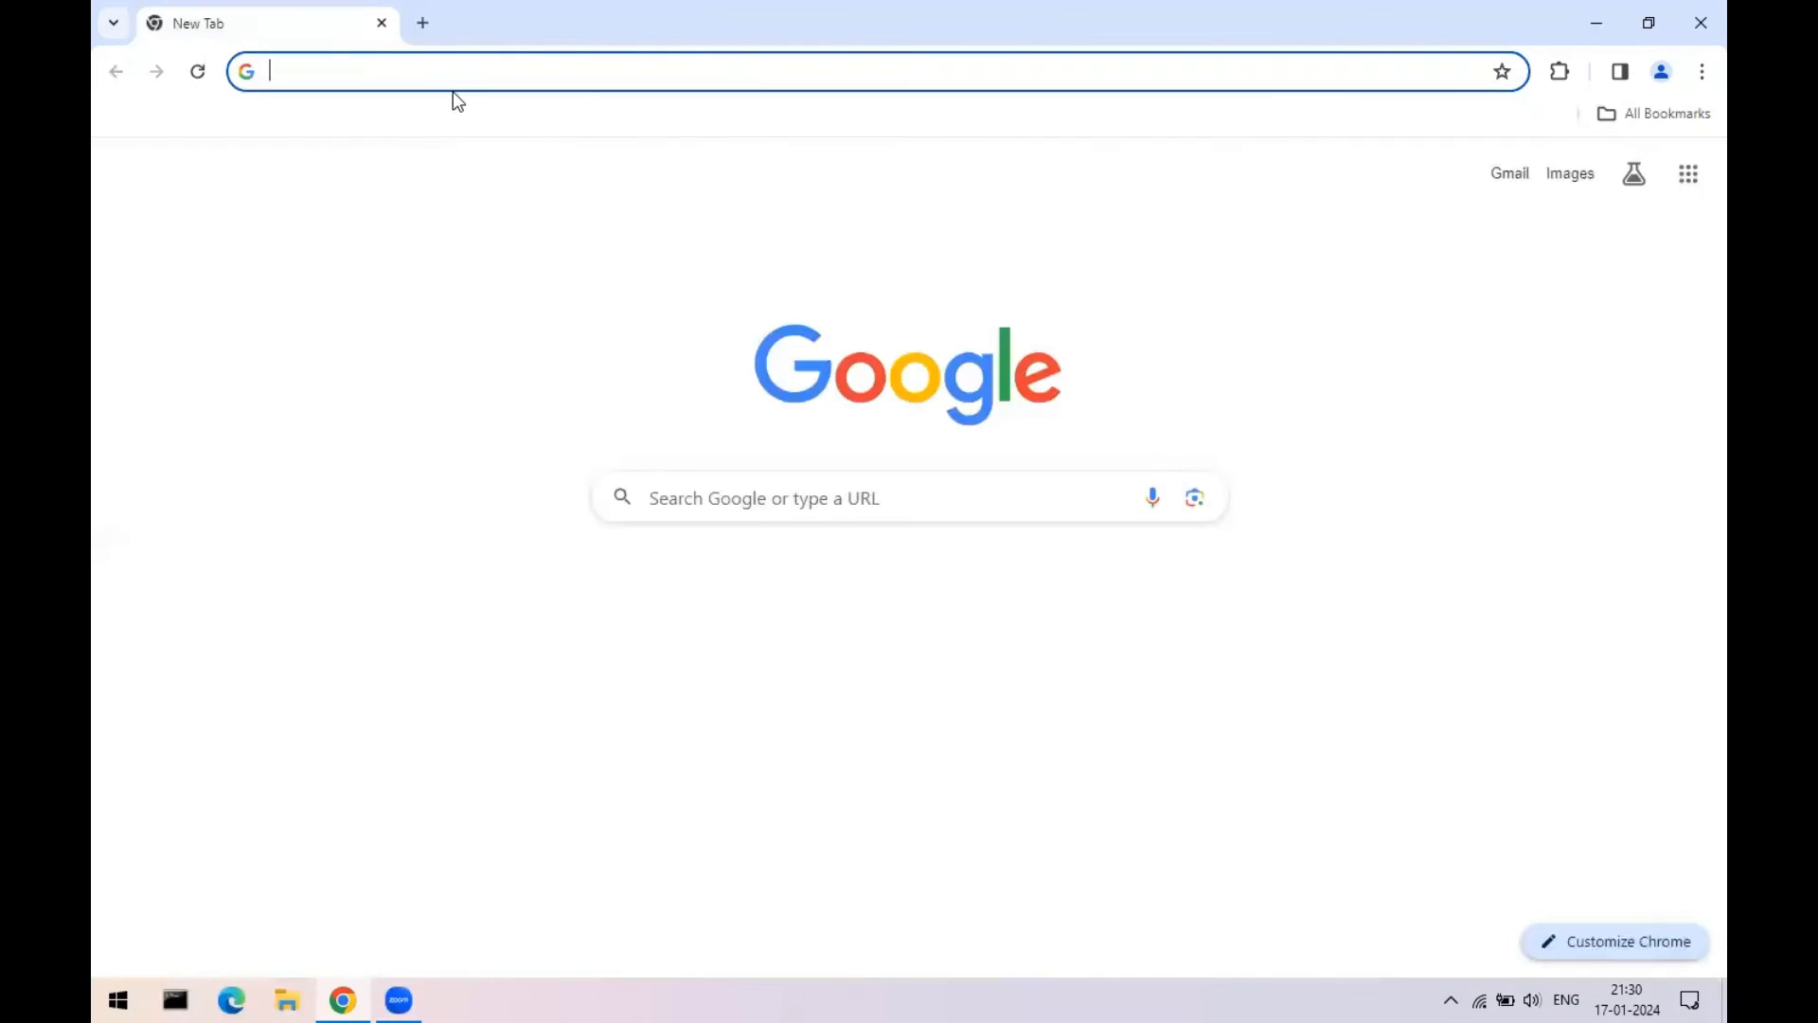
- Load studywt.in in the new tab and scroll its public home page
left_click(452, 87)
type("studywt.in")
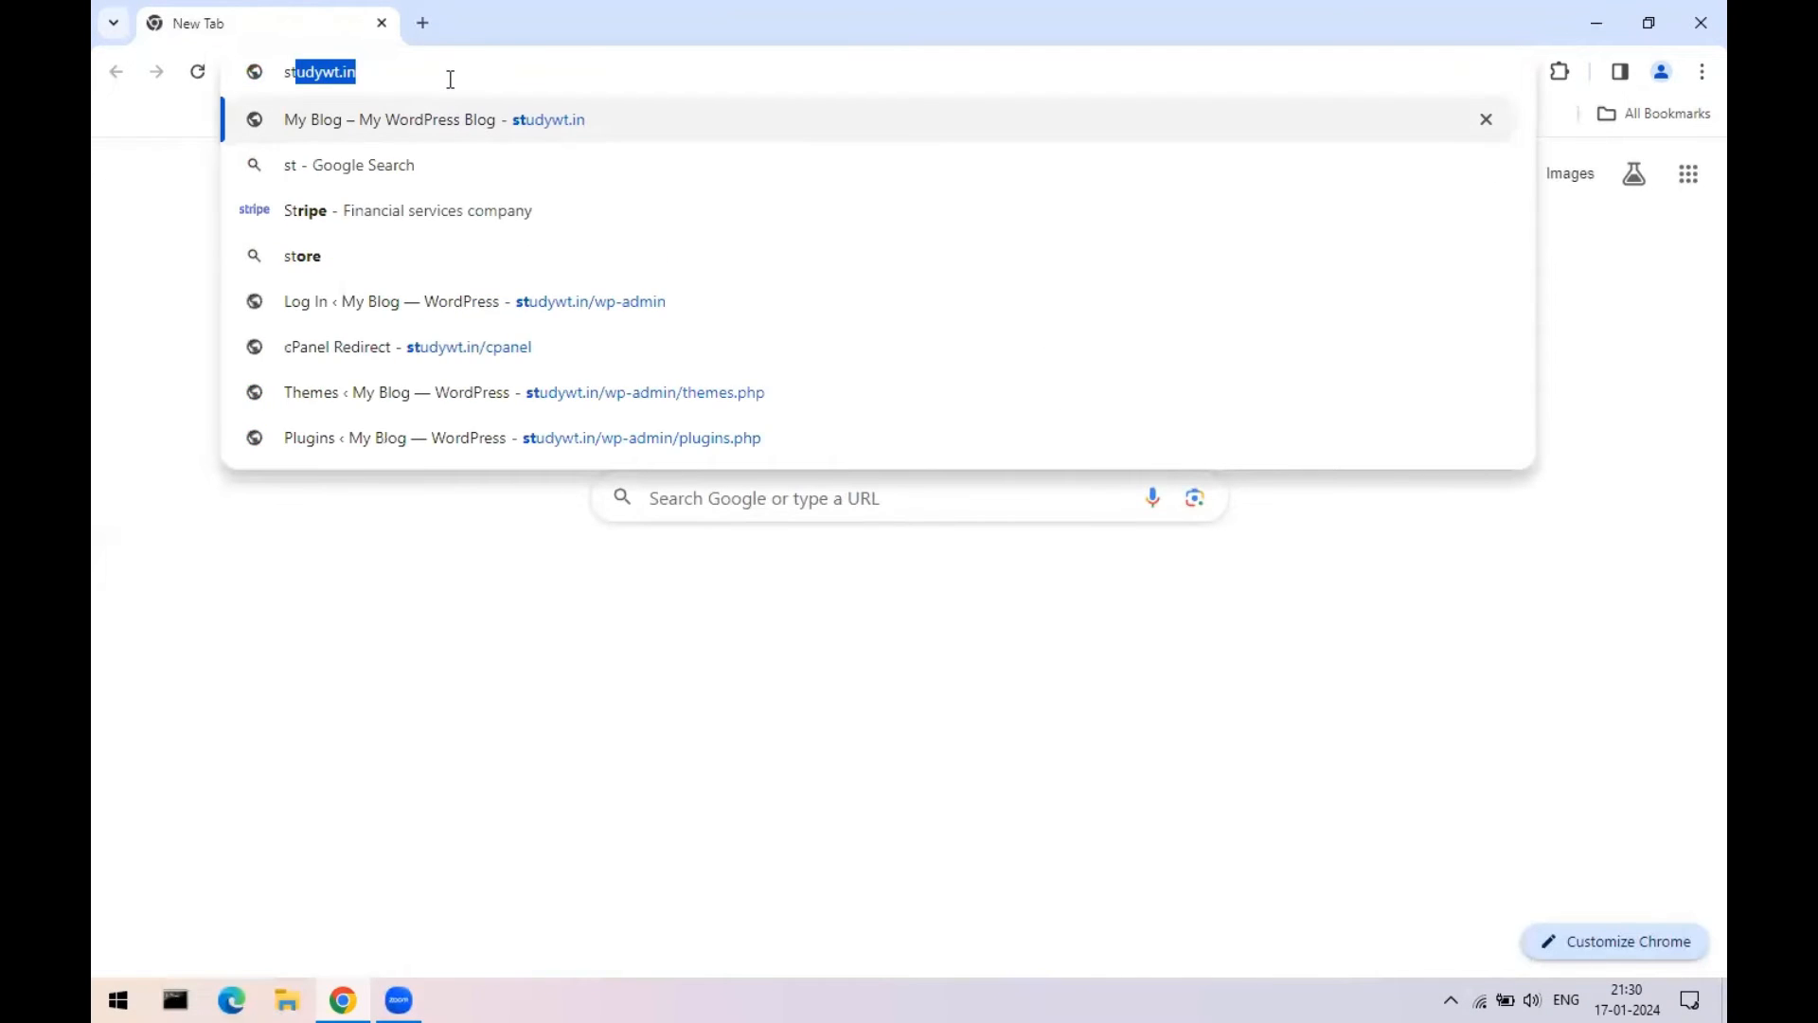
key("Return")
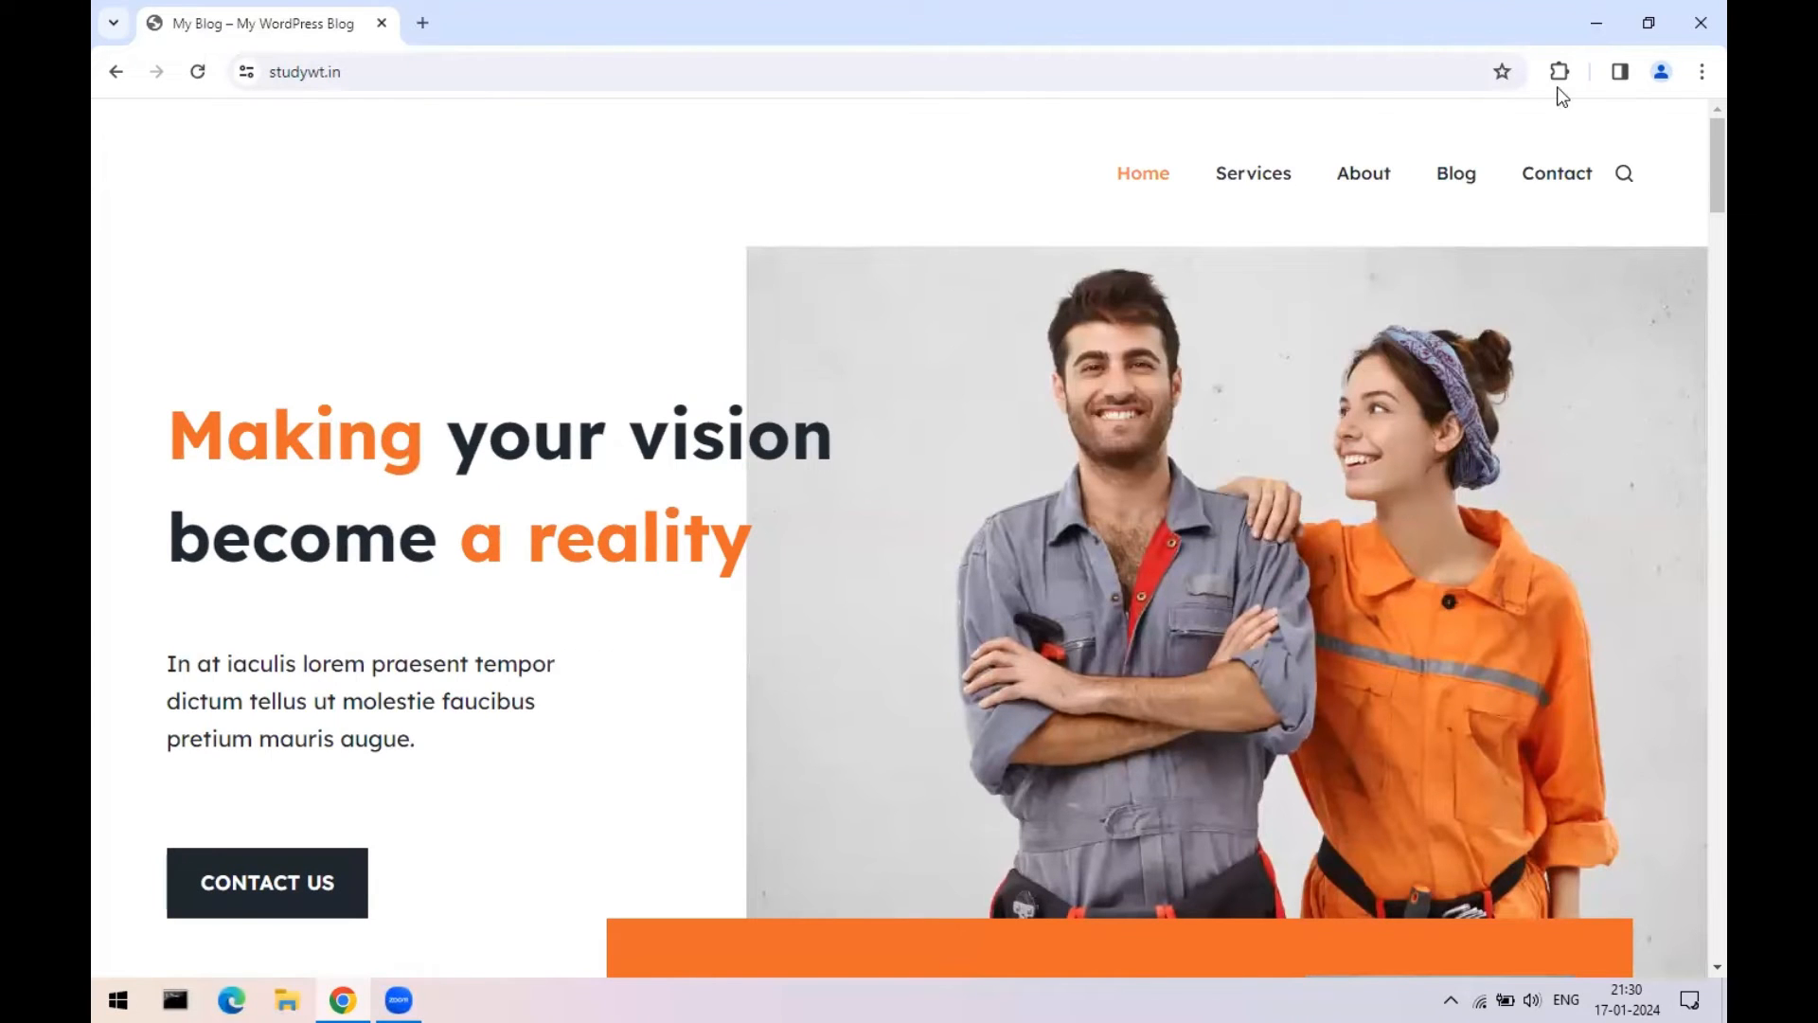
scroll(1606, 481, "down", 15)
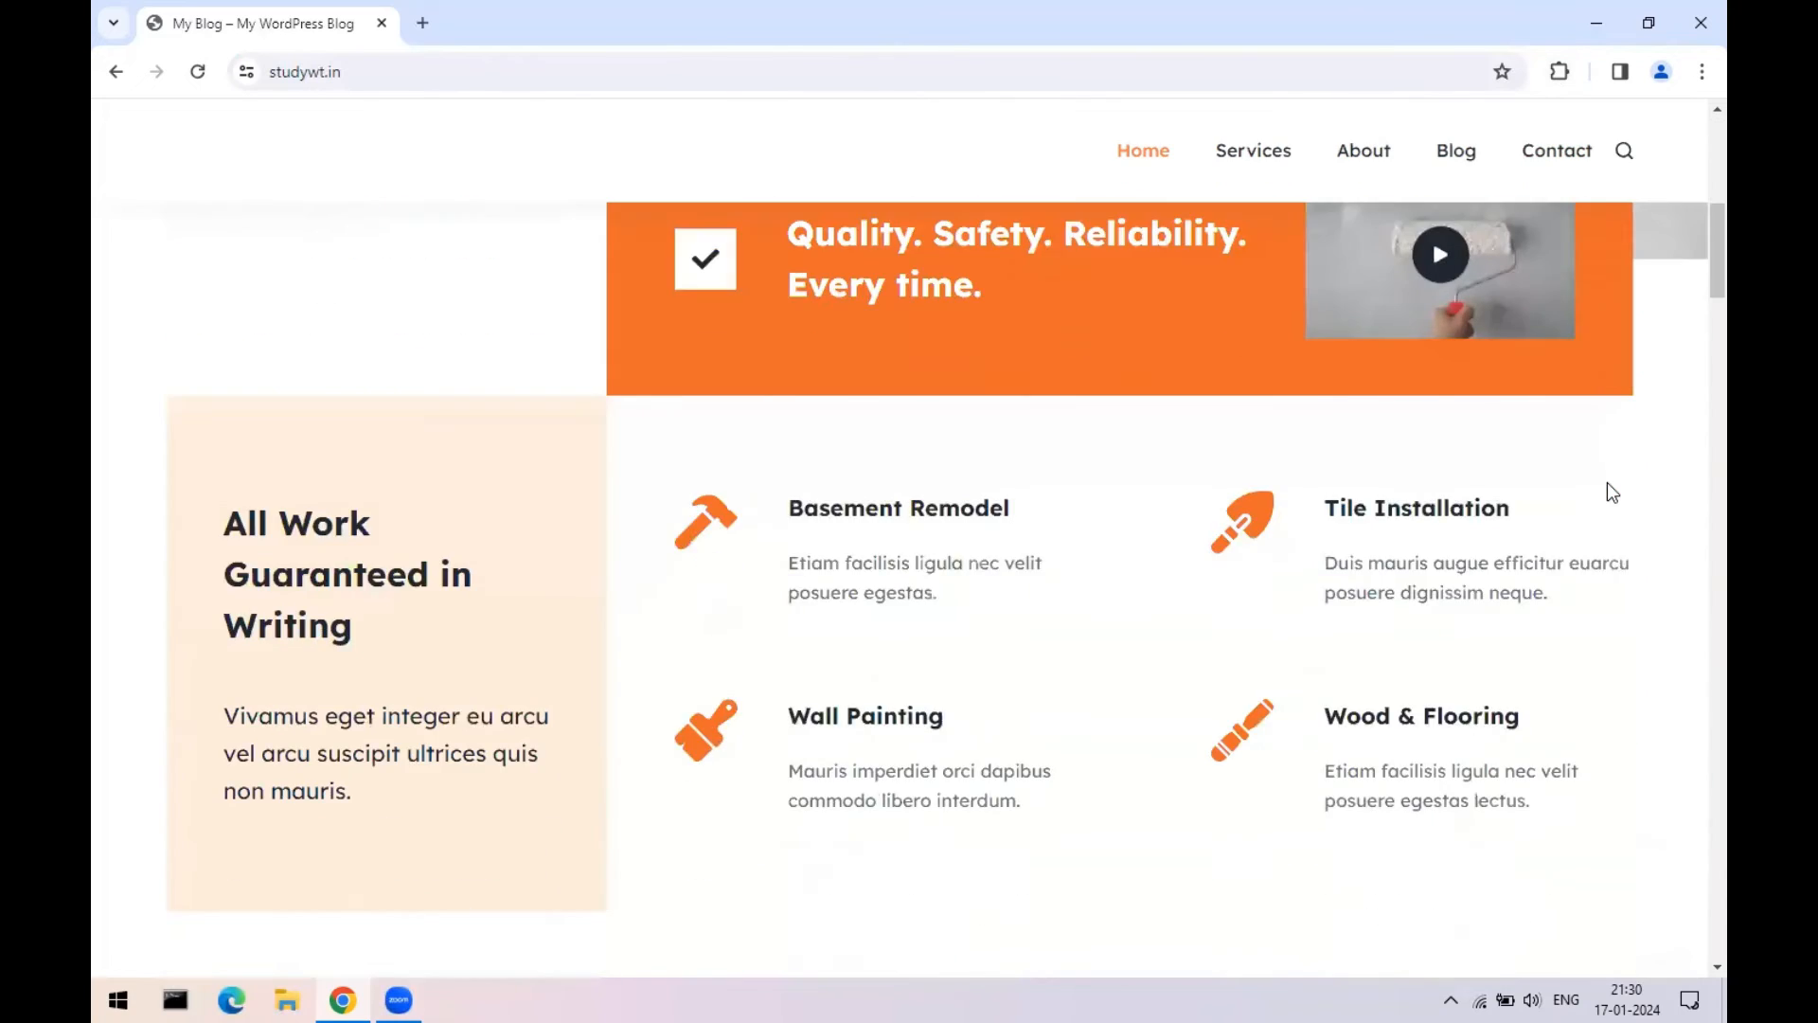
scroll(1606, 481, "up", 8)
scroll(1610, 490, "up", 7)
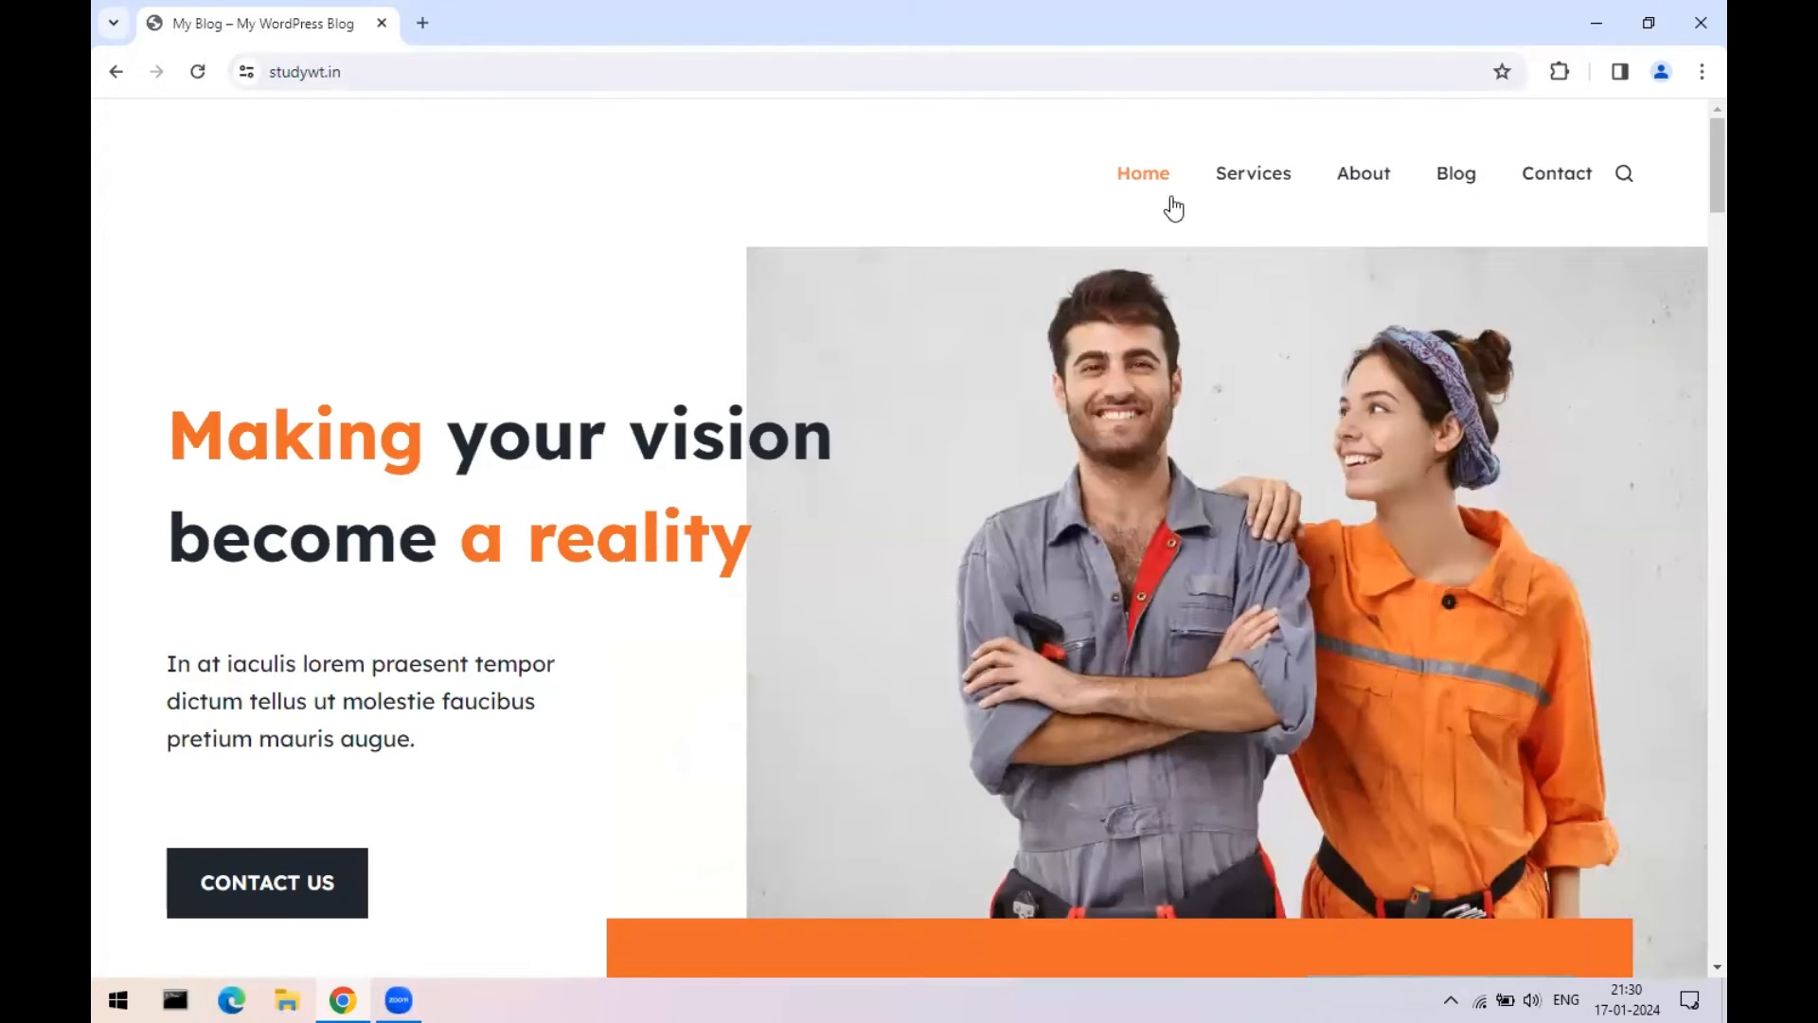
- Visit the public Services, About, Blog and Contact pages, then close Chrome
left_click(1259, 168)
left_click(1384, 175)
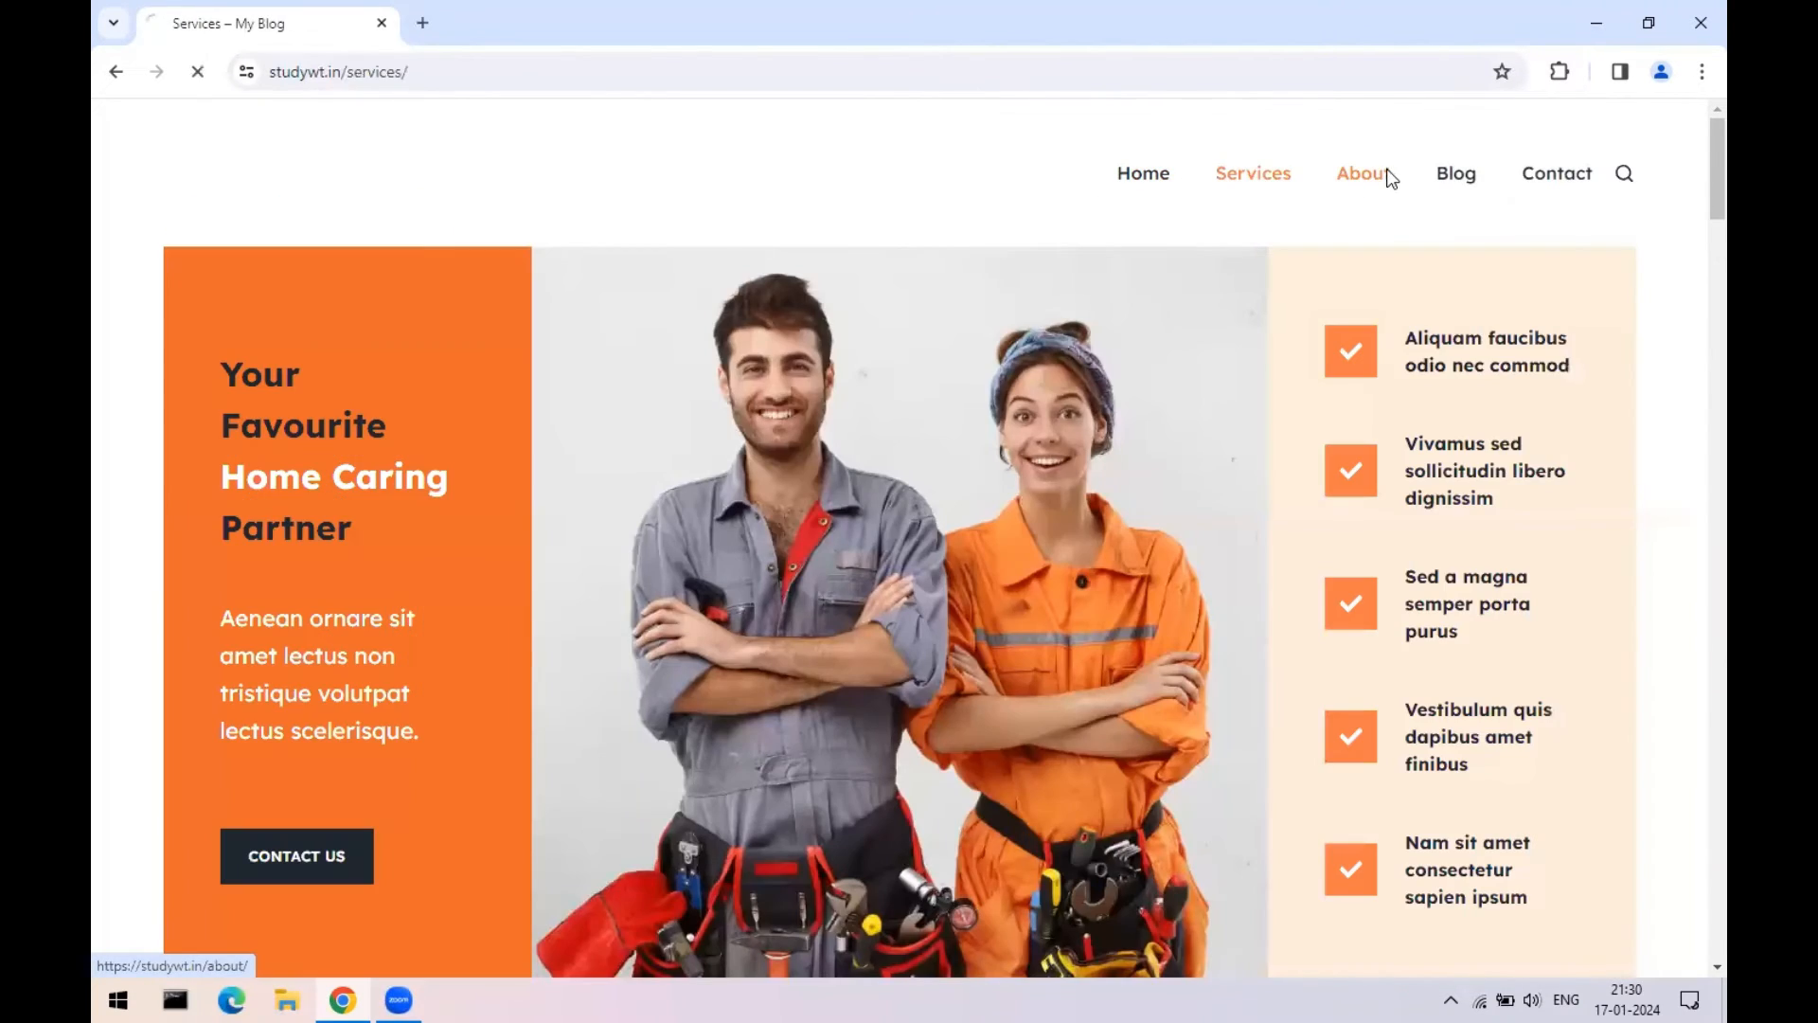
left_click(1455, 177)
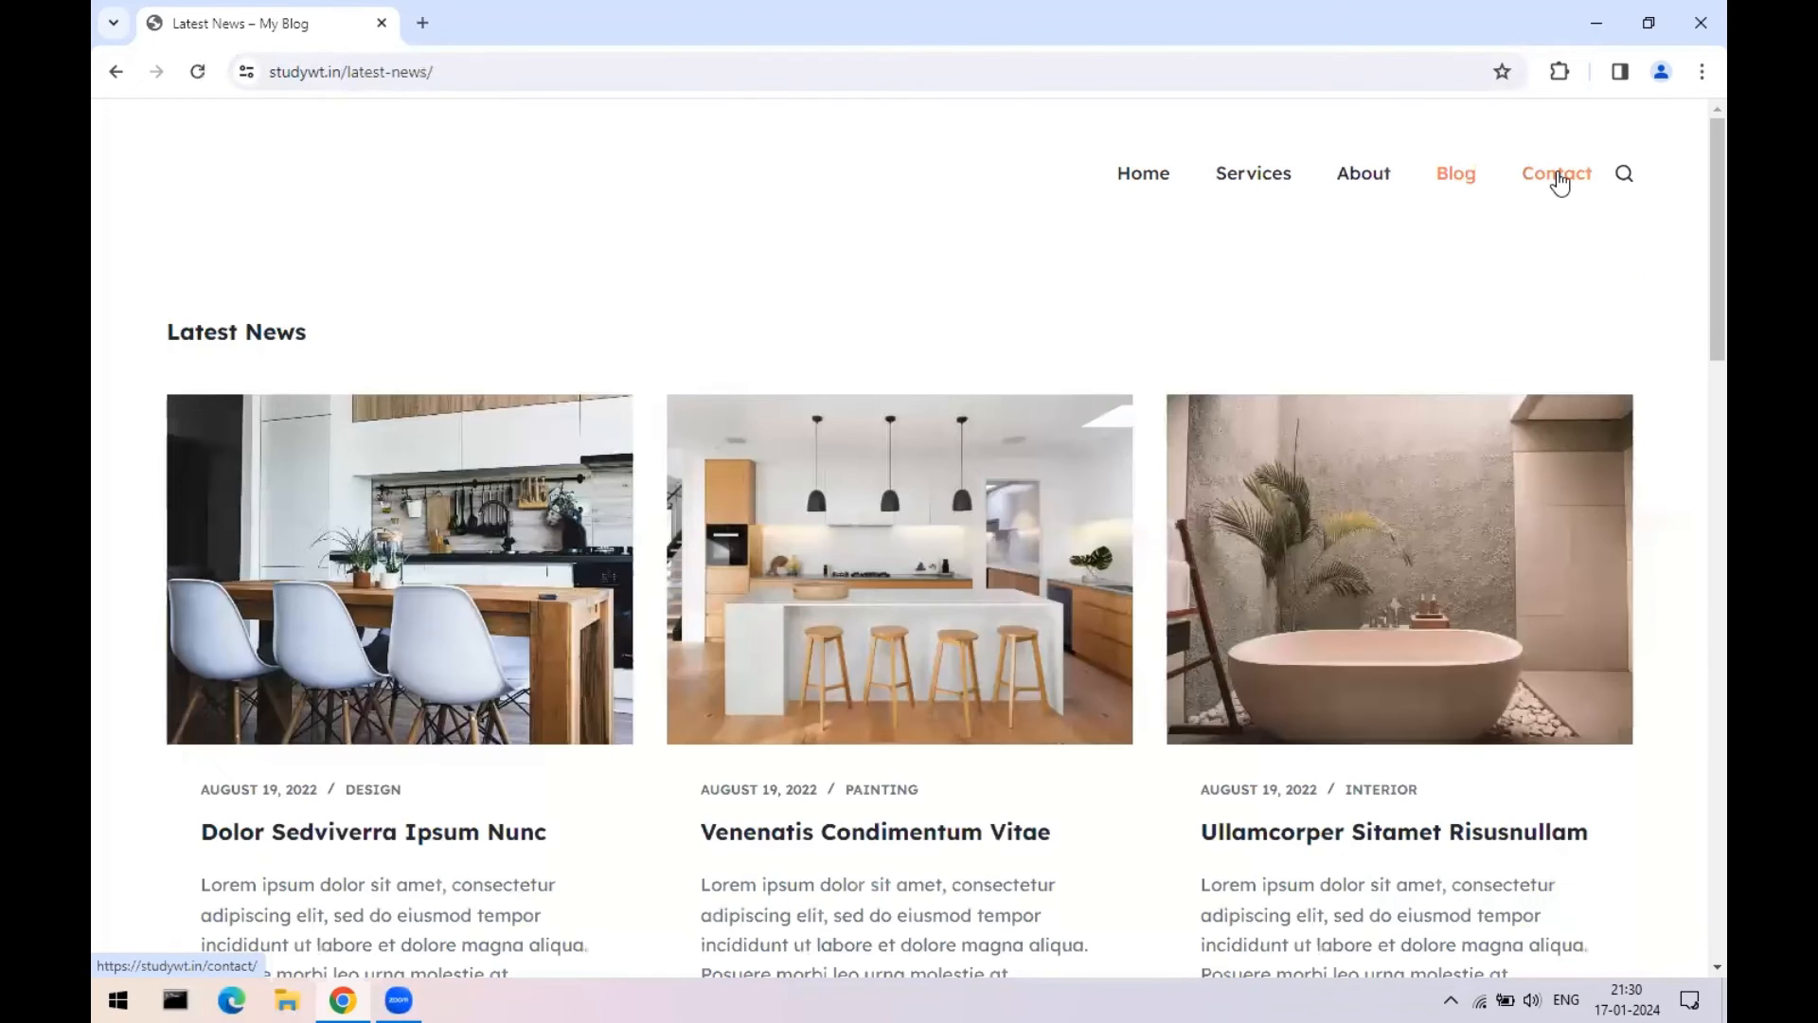
left_click(1558, 177)
scroll(1563, 527, "down", 10)
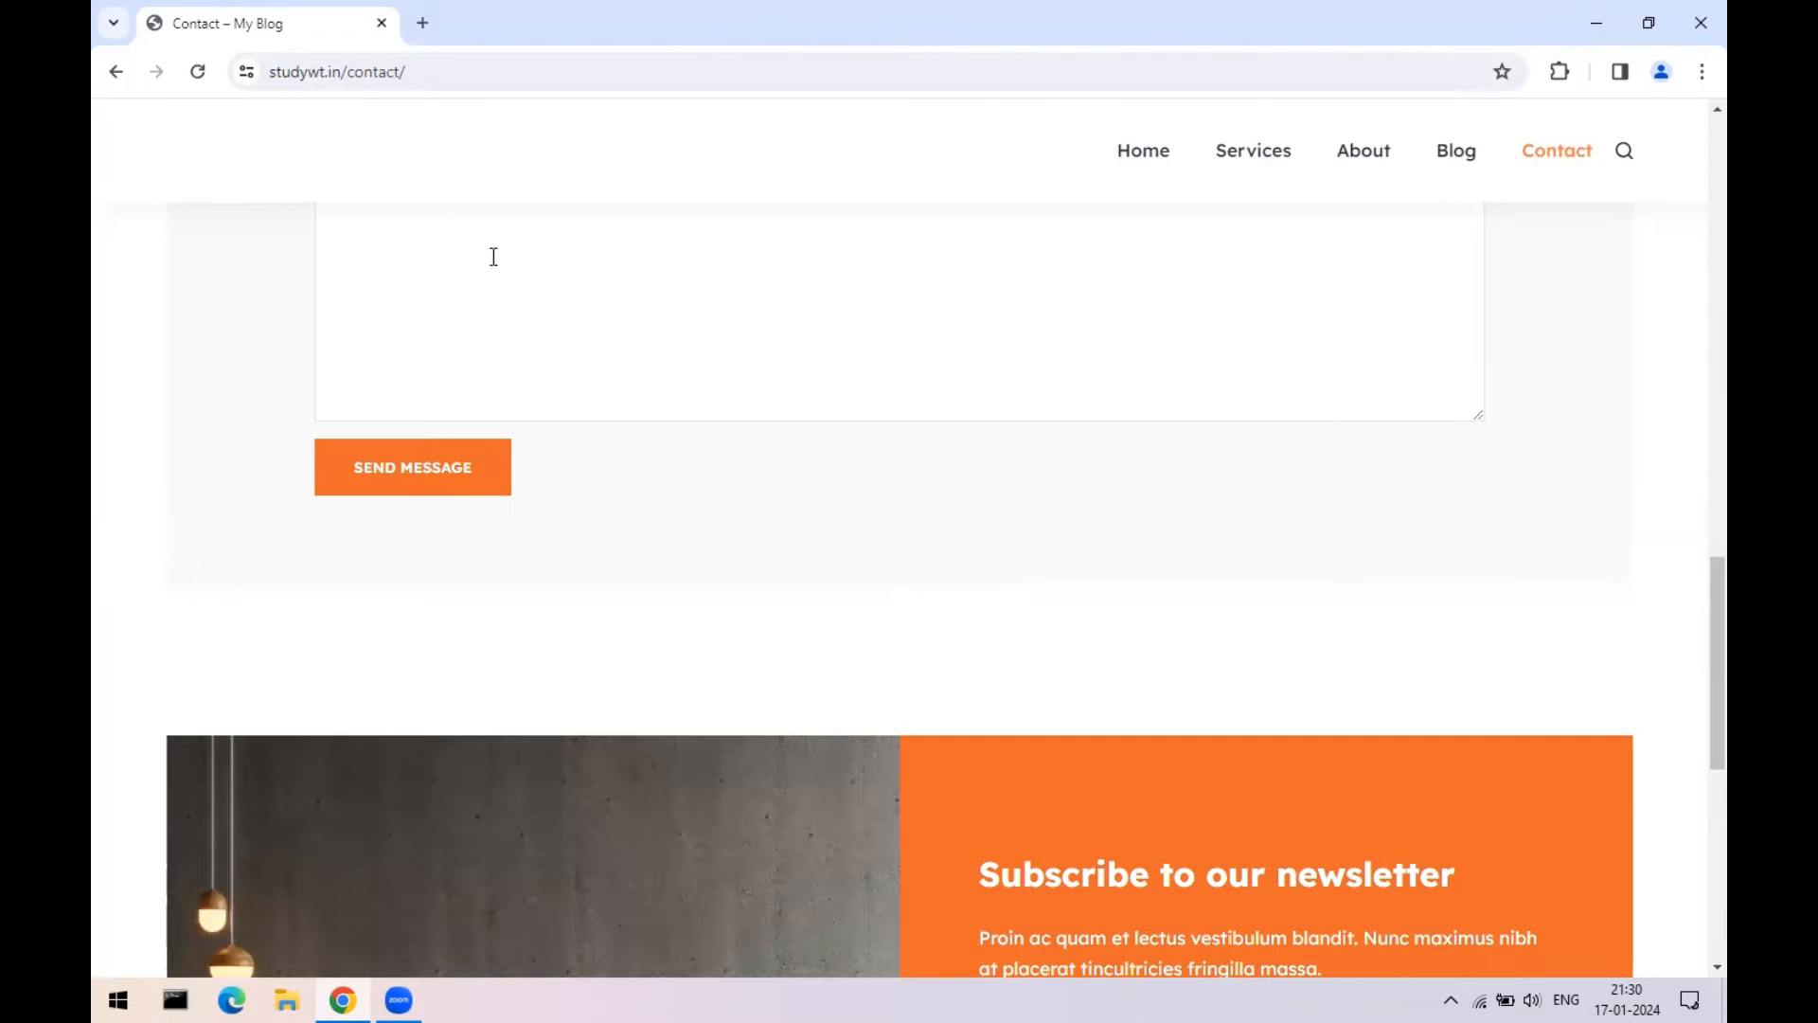
left_click(374, 59)
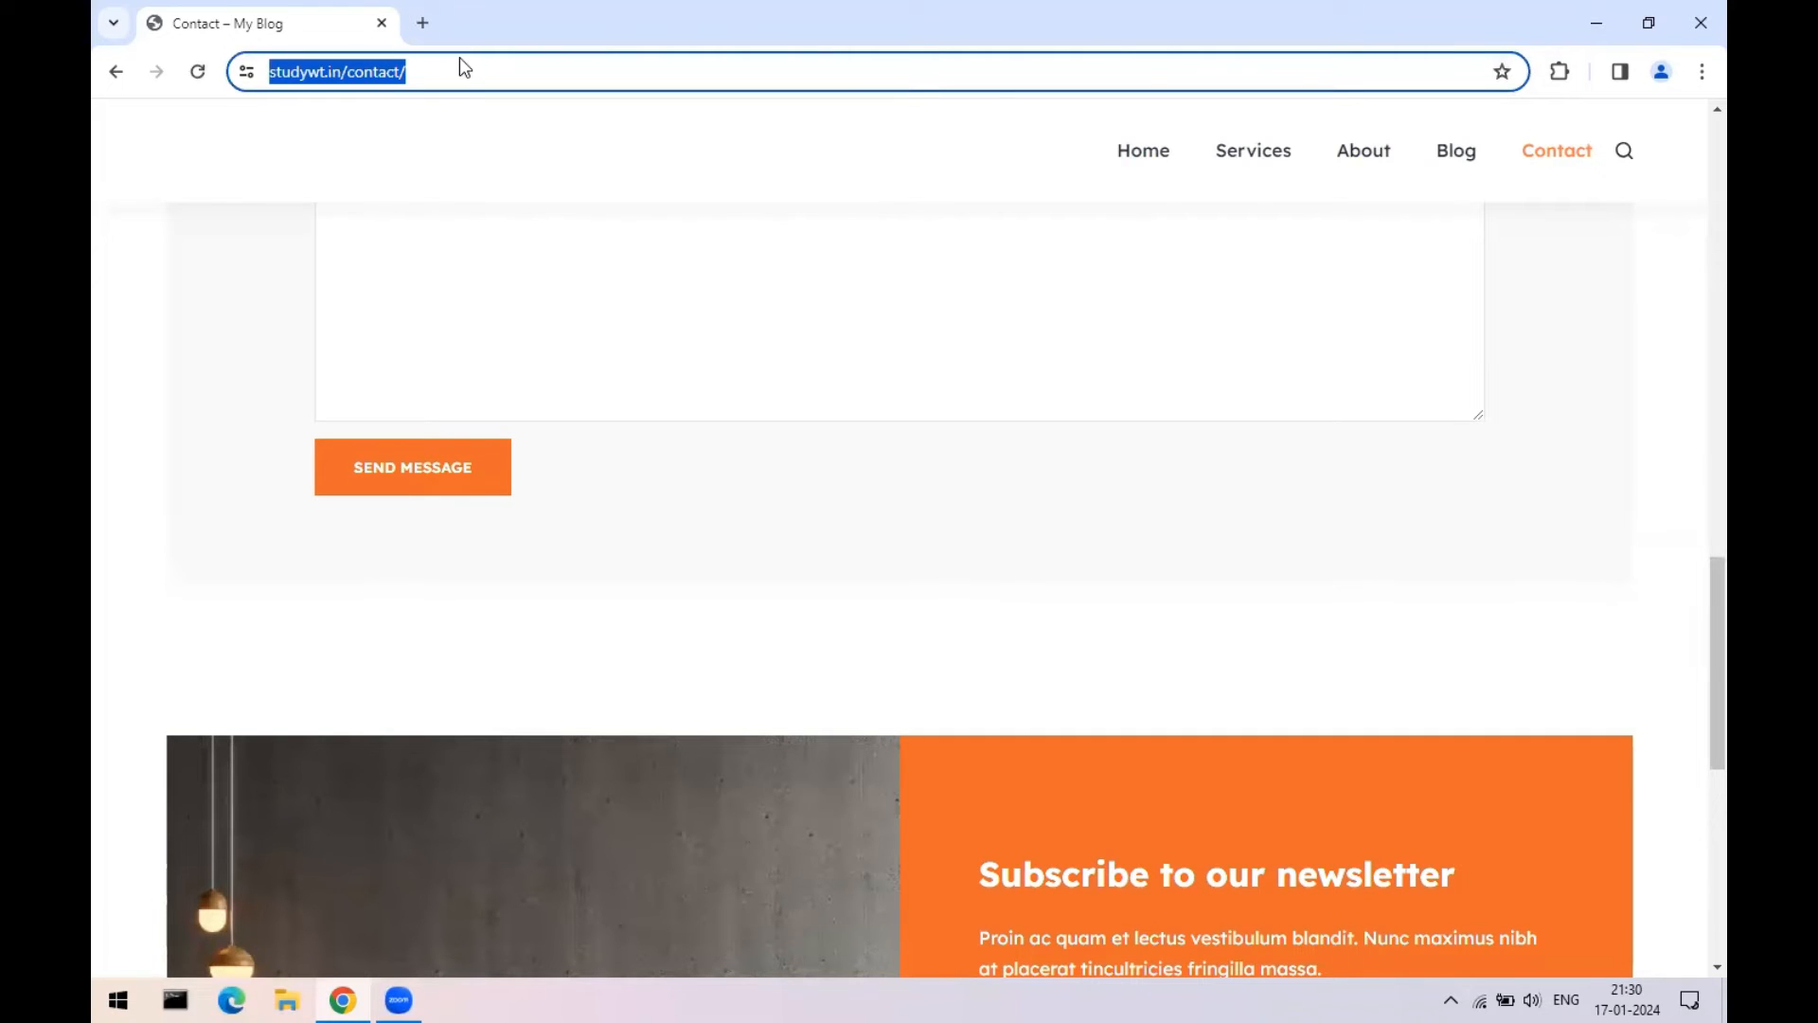
left_click(1698, 19)
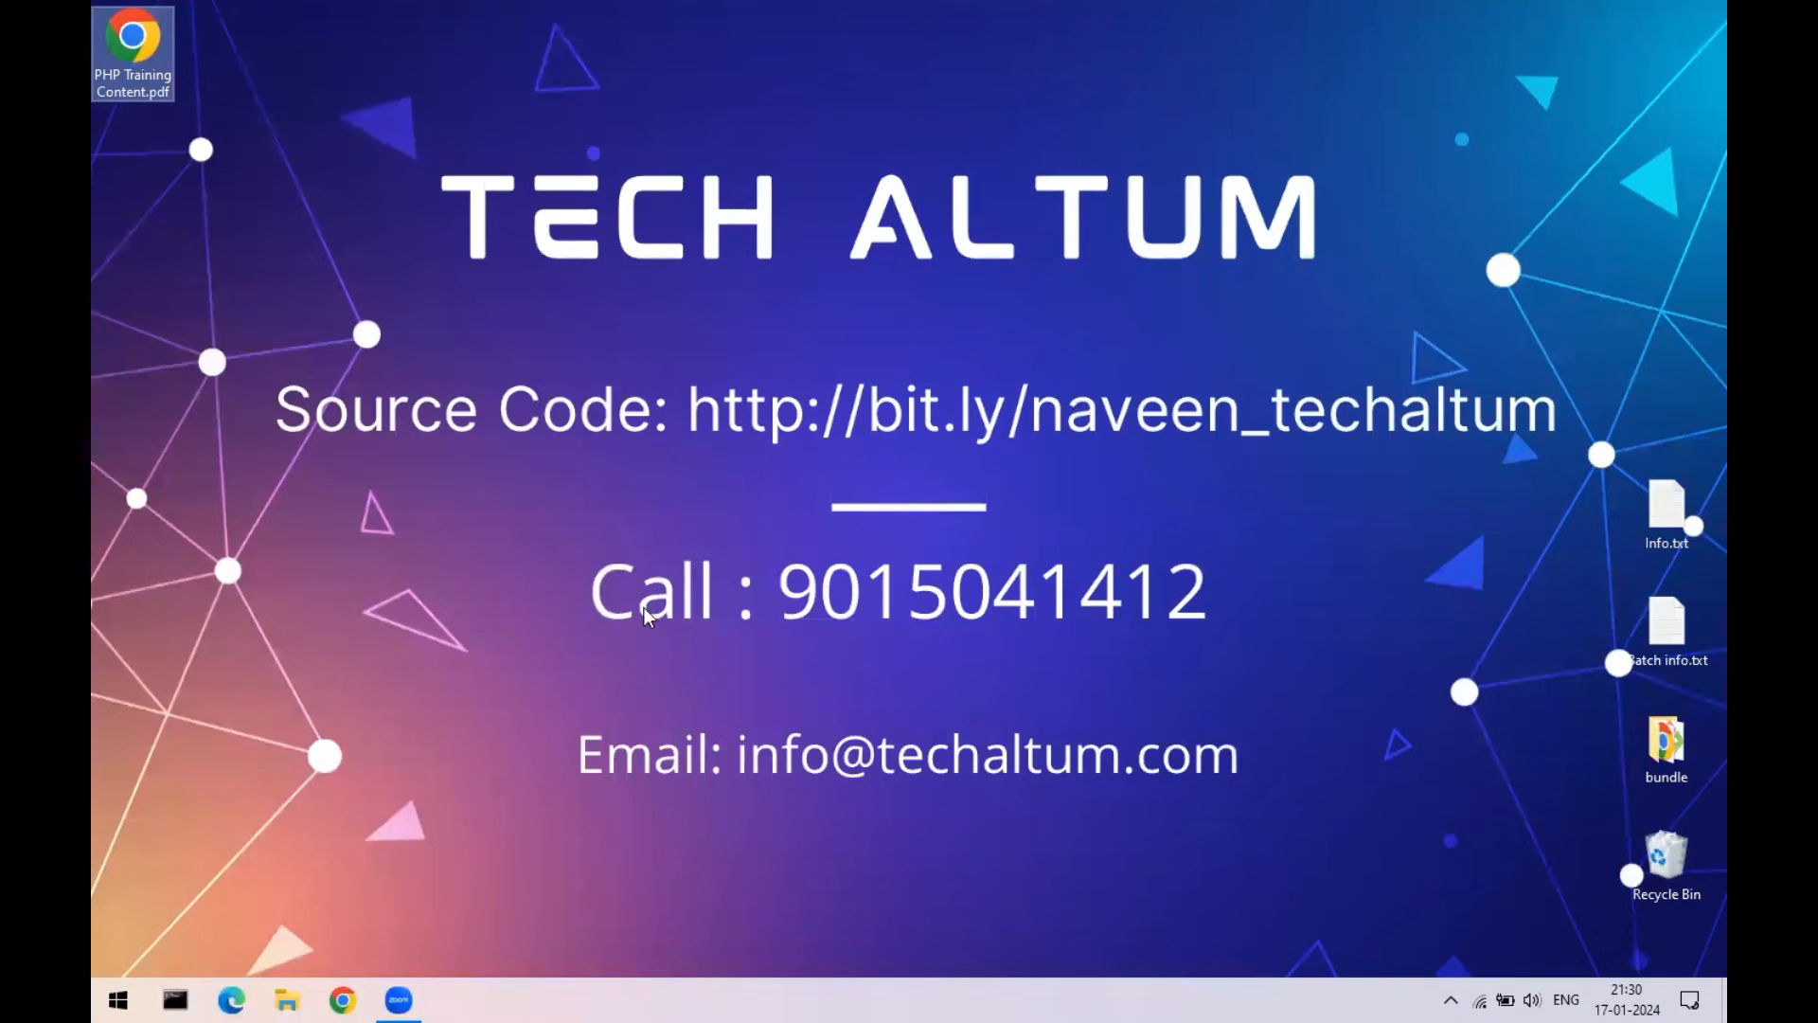
- Launch a new Chrome window from the taskbar
left_click(356, 746)
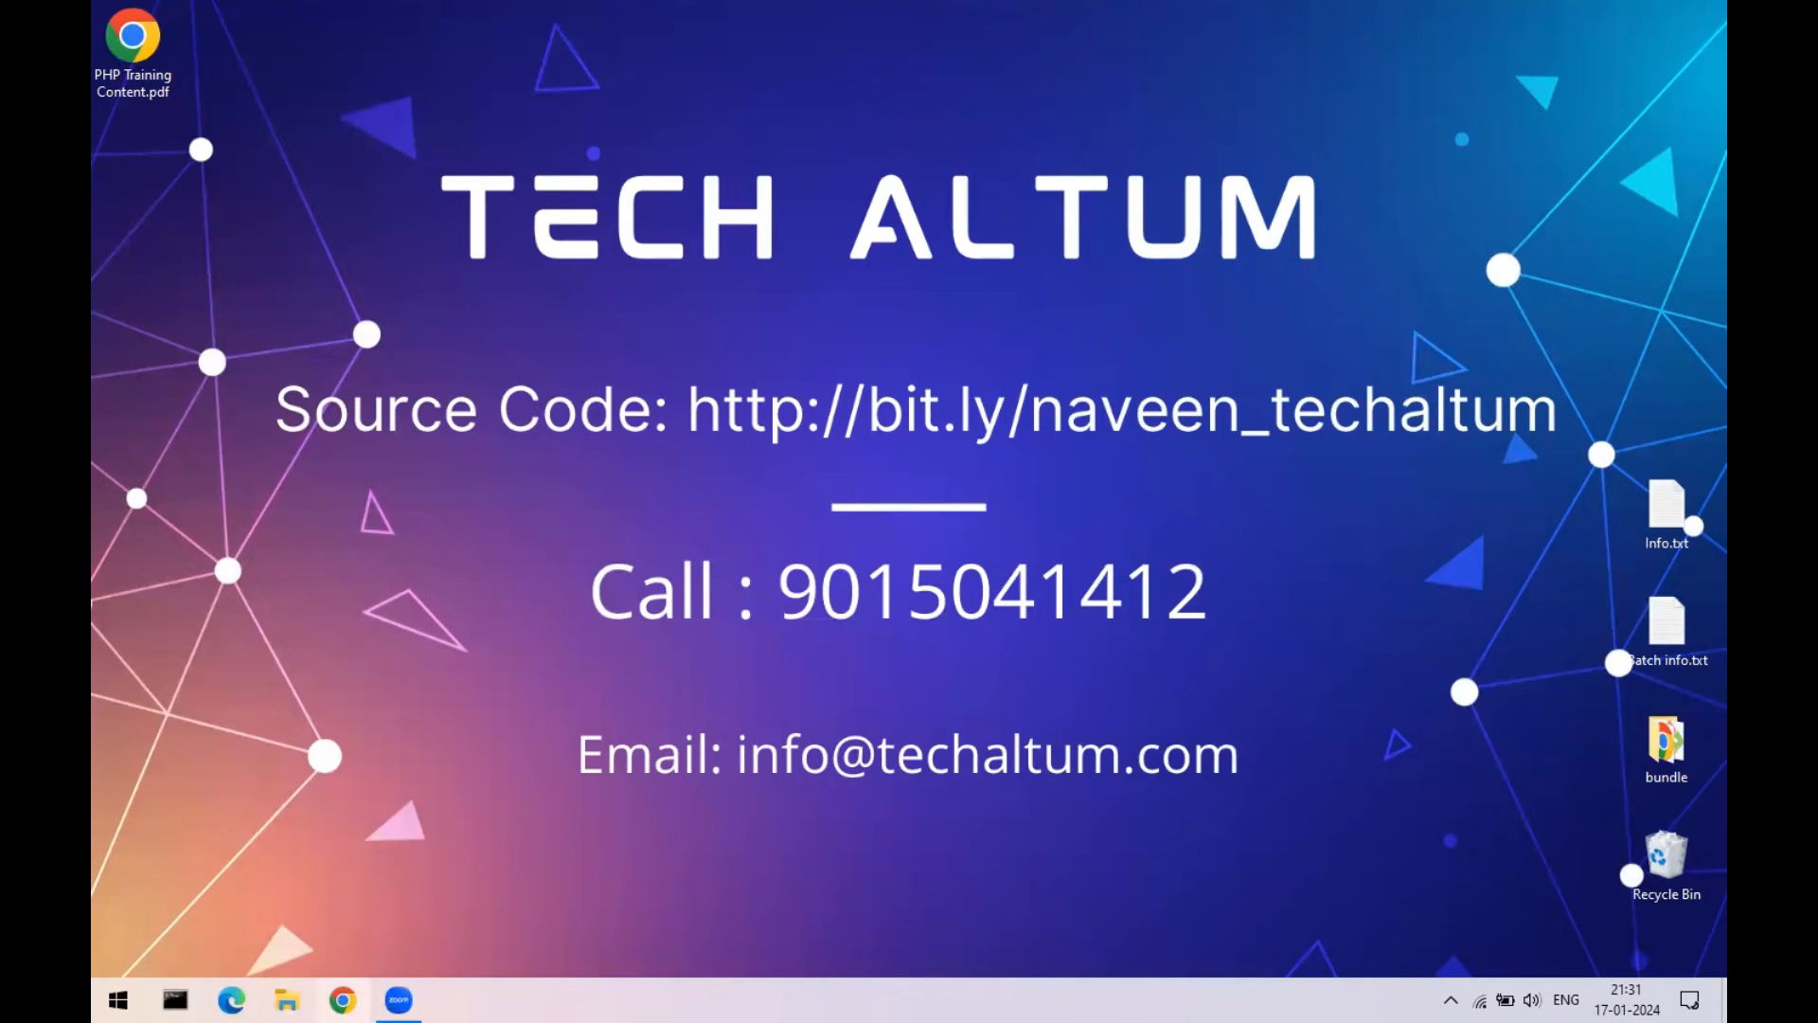
left_click(342, 999)
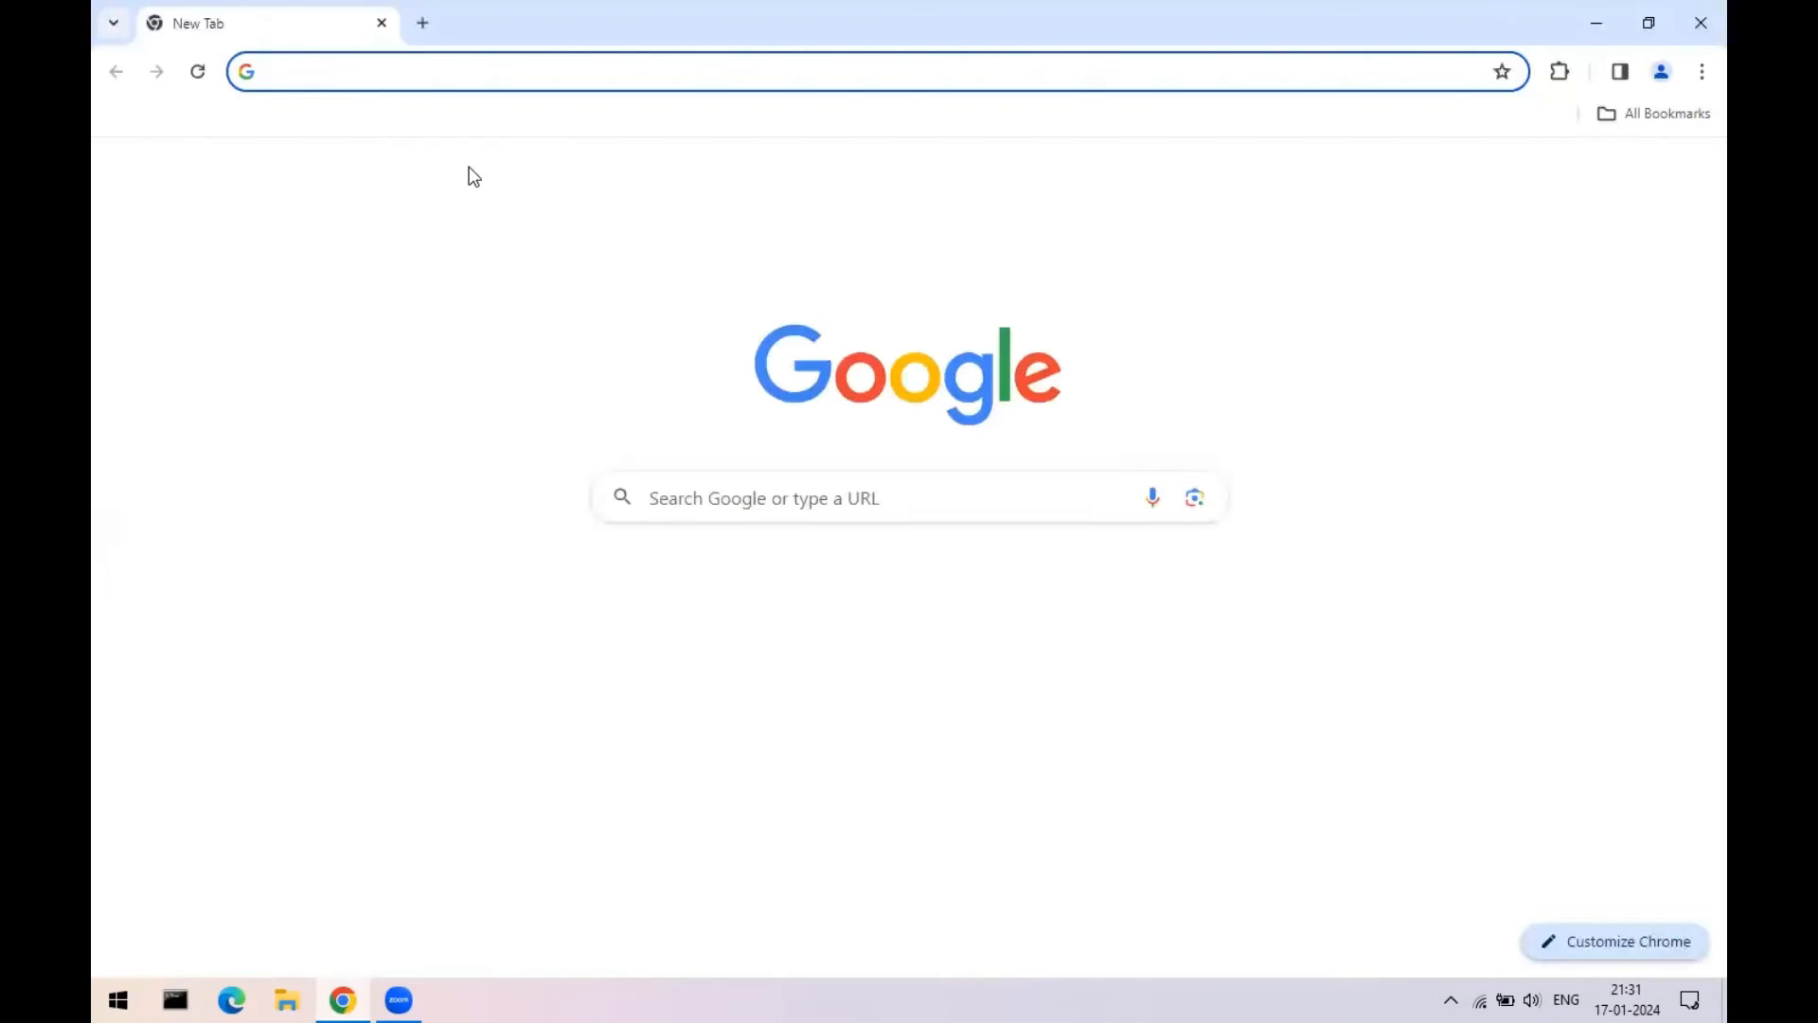
- Search Google for 'xampp' to find the Apache Friends download site
type("xampp")
key("Return")
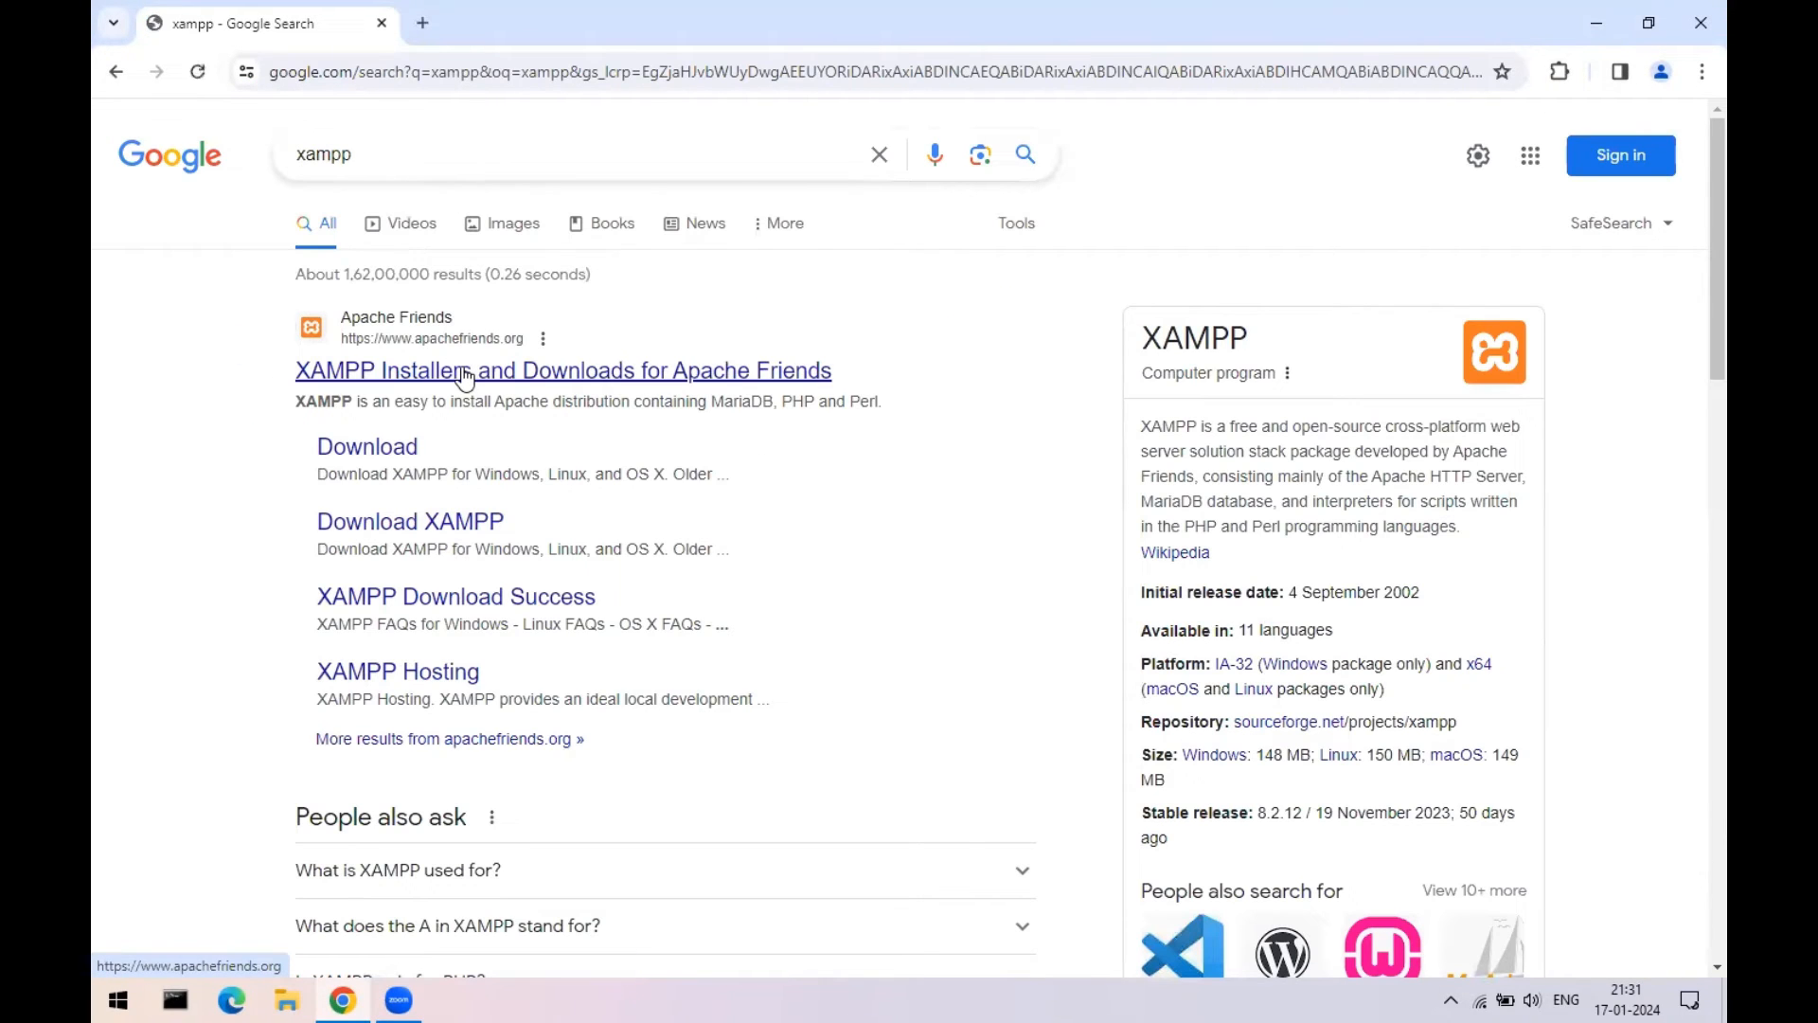
double_click(356, 154)
left_click(163, 247)
- Open the Apache Friends XAMPP site and start the Windows installer download
left_click(769, 377)
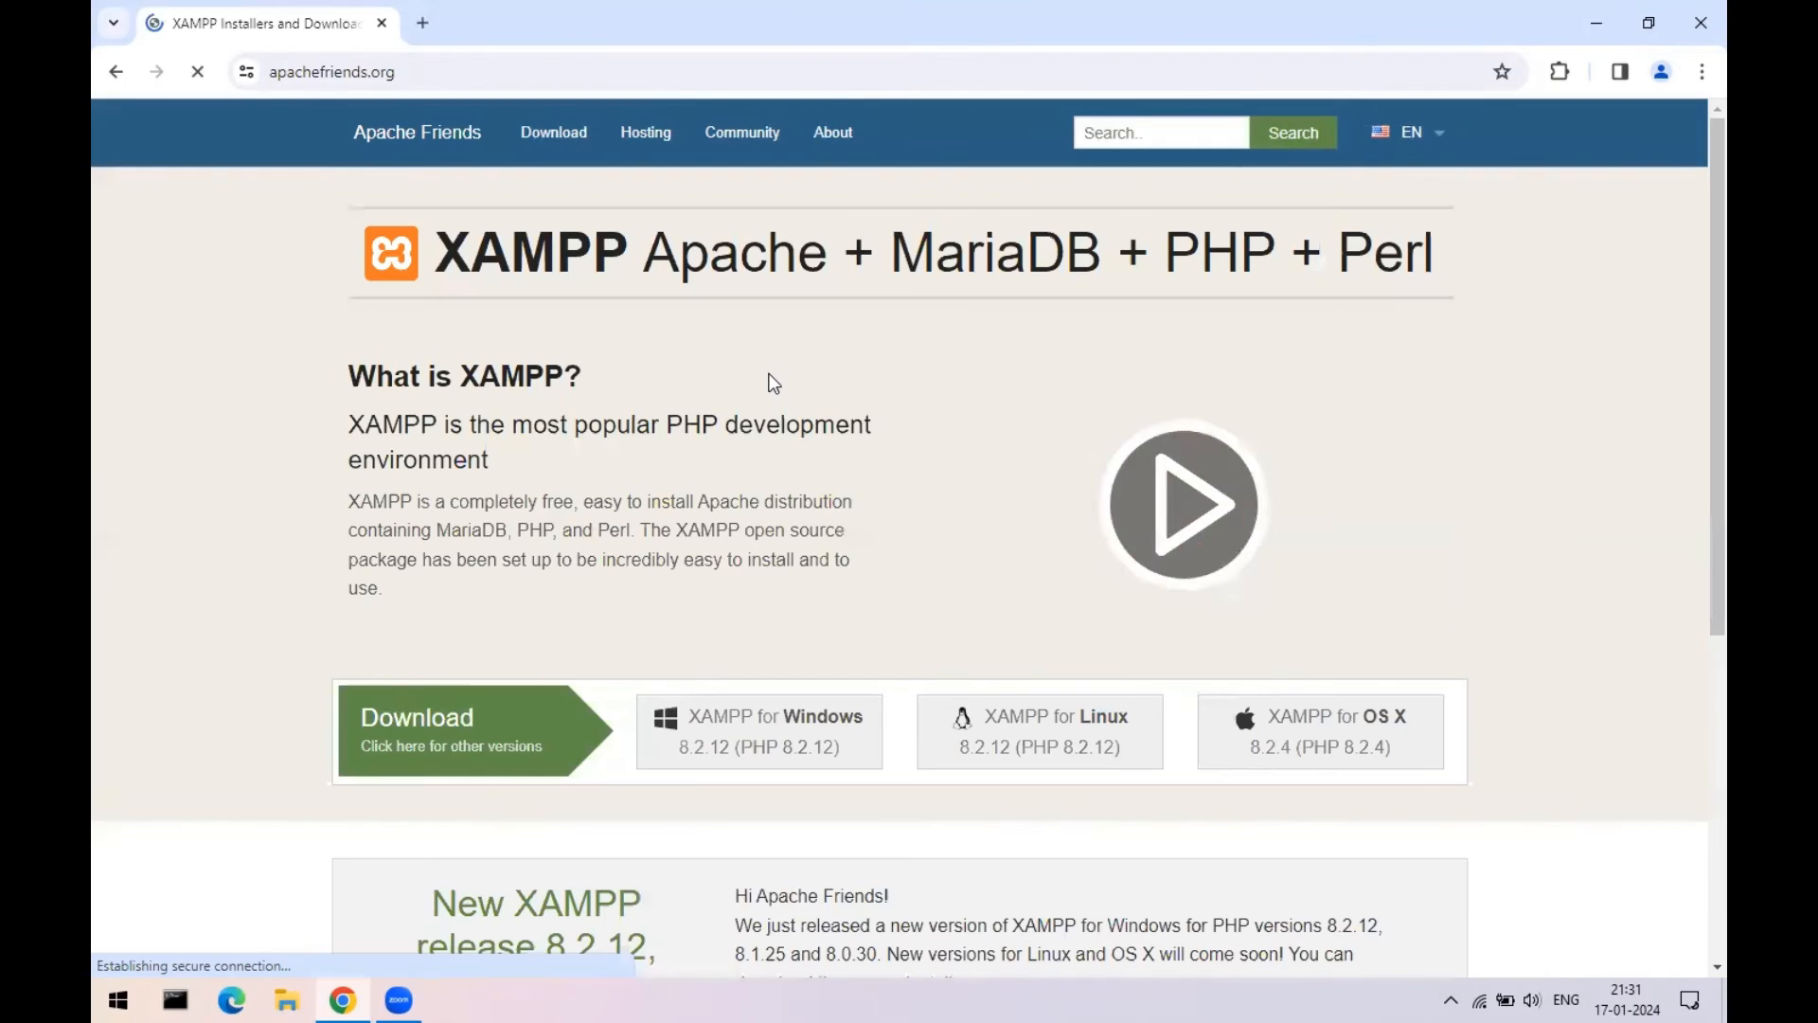
left_click_drag(437, 254, 1426, 269)
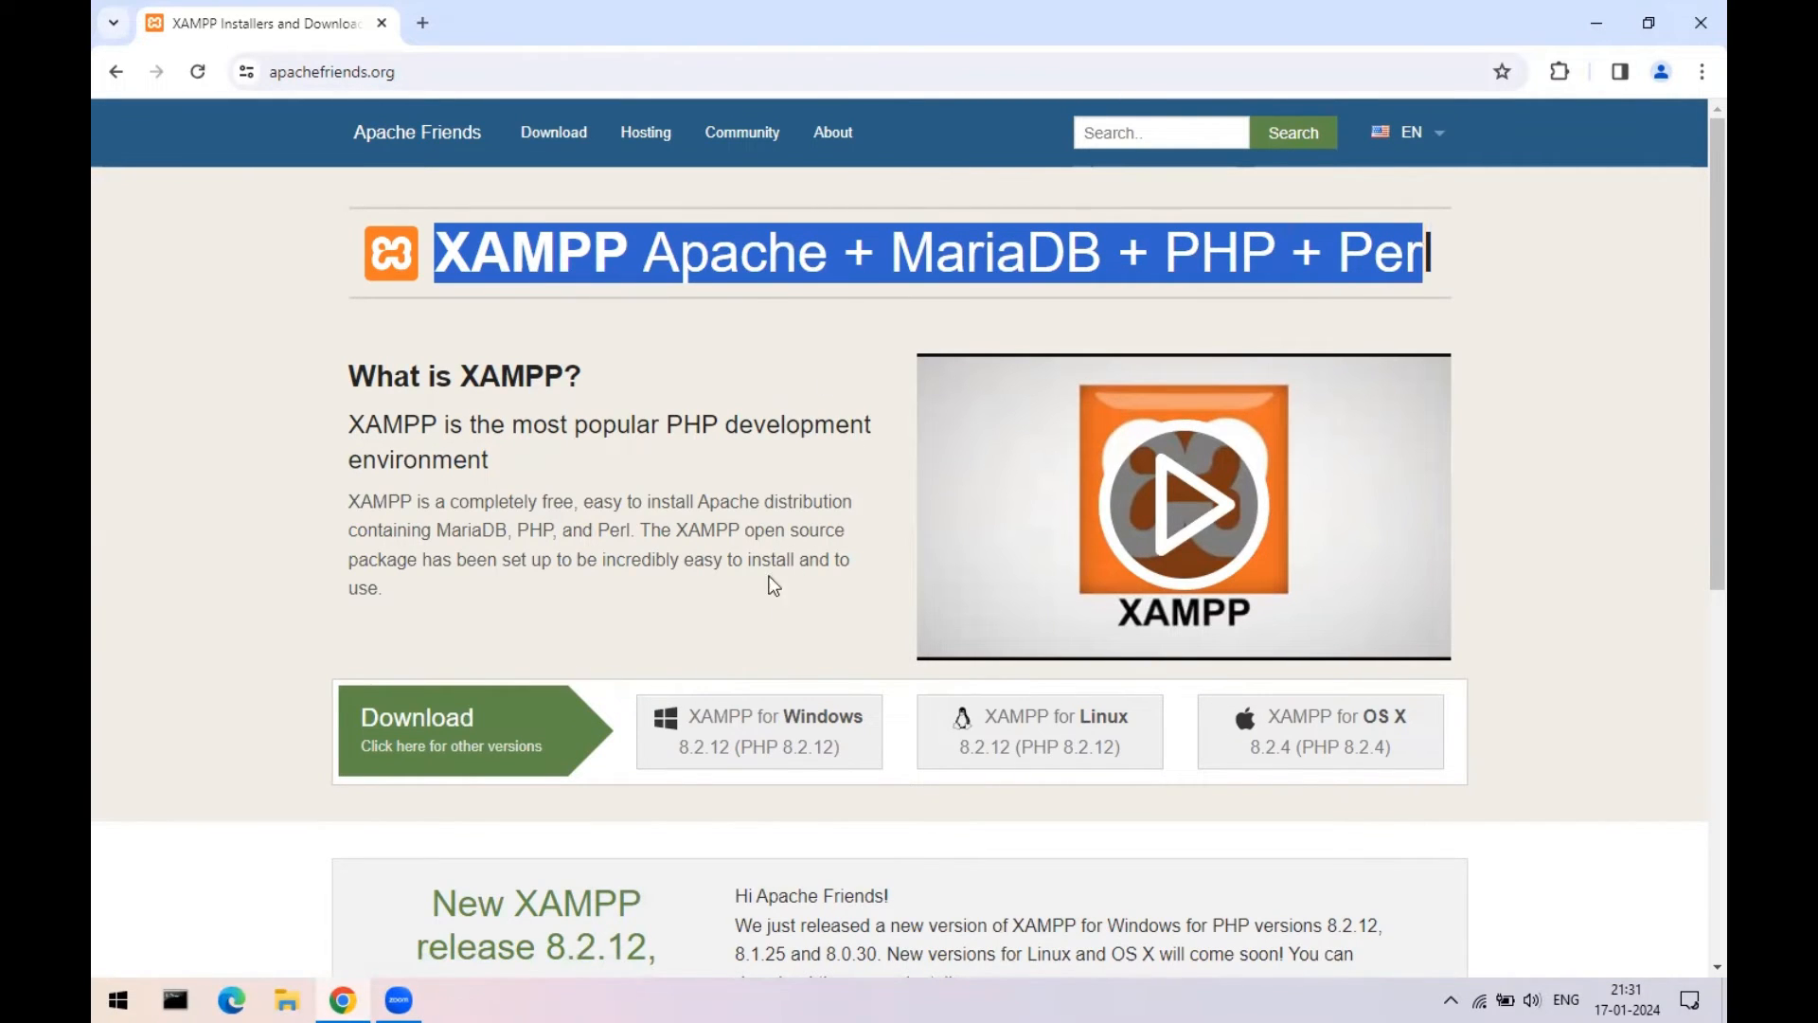
left_click(782, 730)
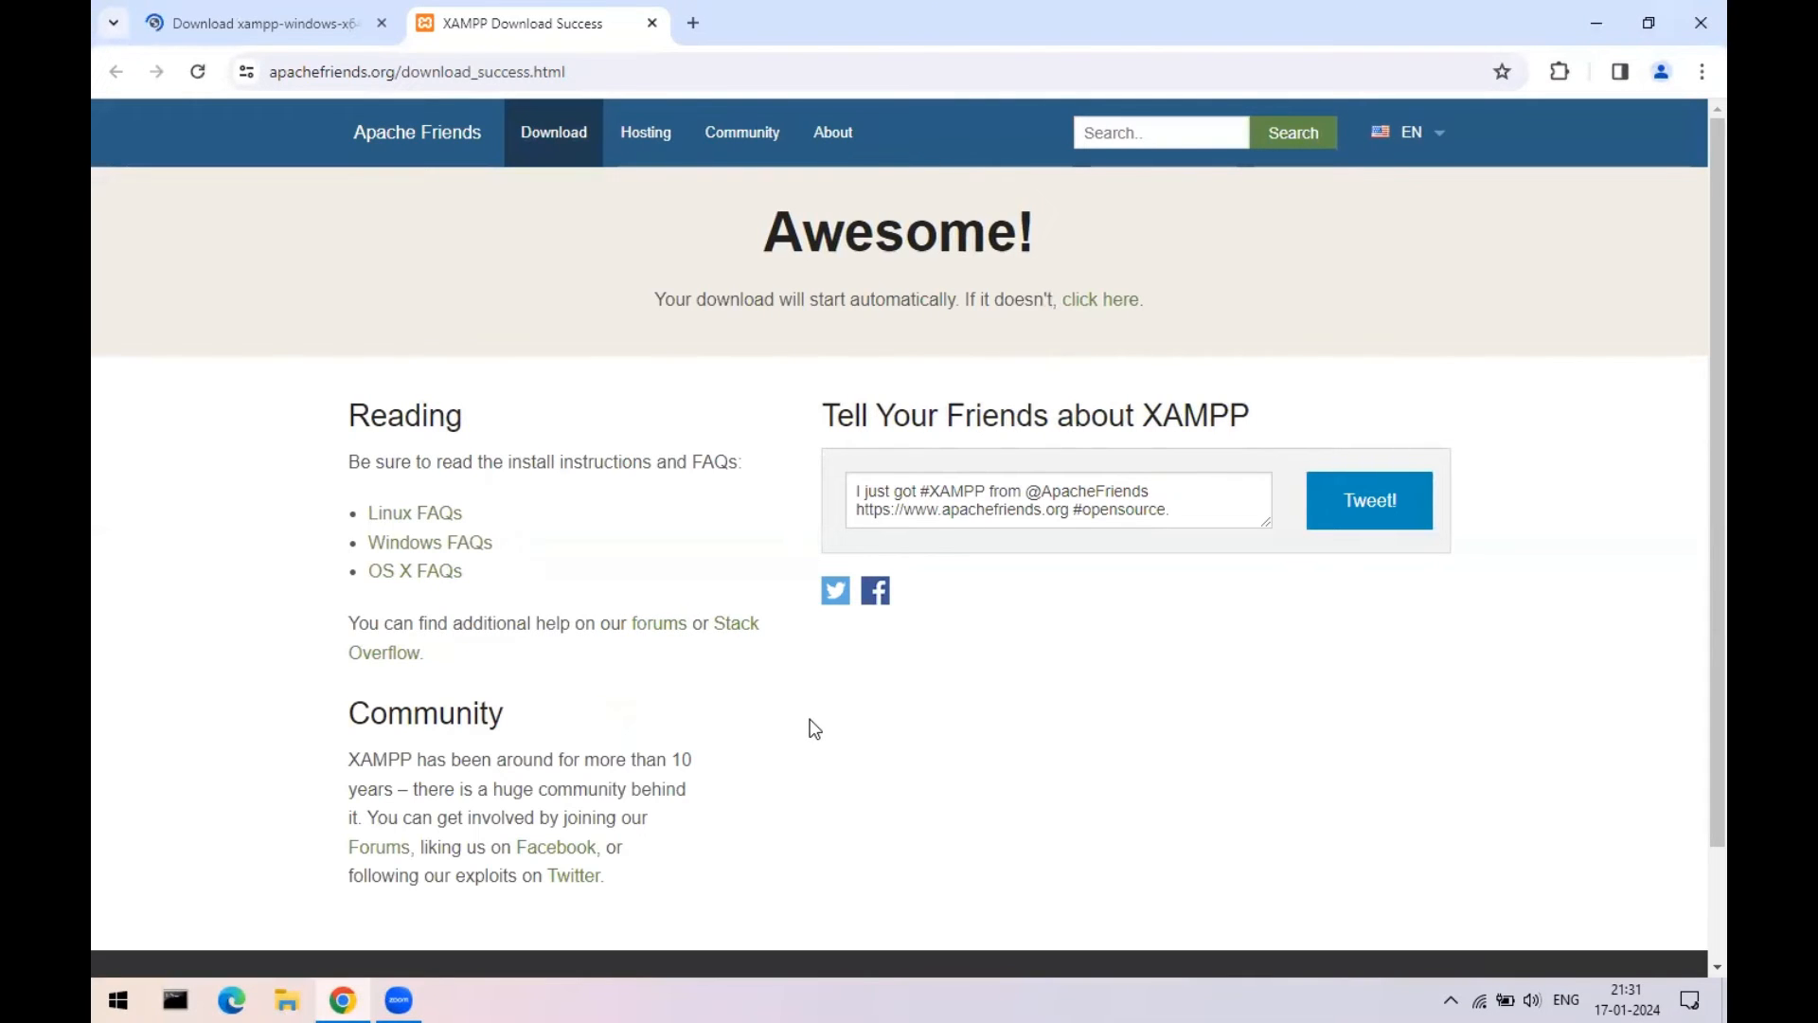
scroll(812, 729, "down", 2)
scroll(794, 728, "up", 2)
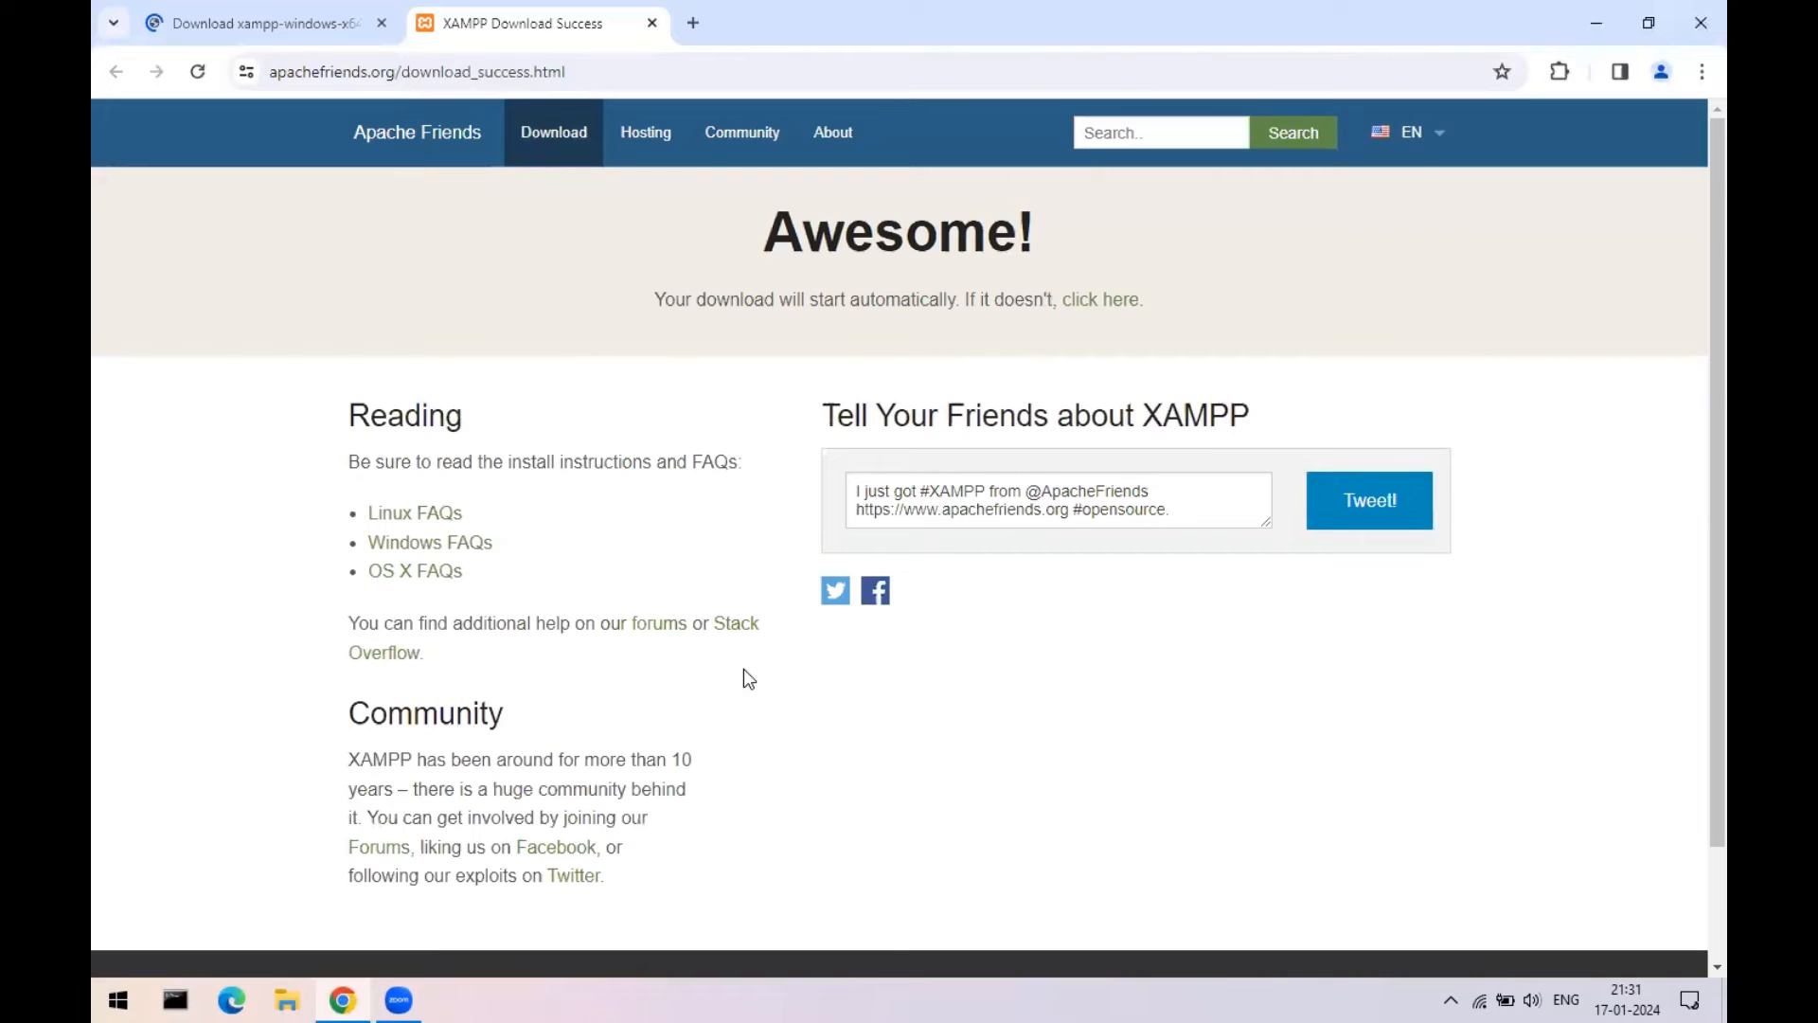
- From the full download listing, download the XAMPP 8.2.12 64-bit installer (149 Mb)
left_click(524, 150)
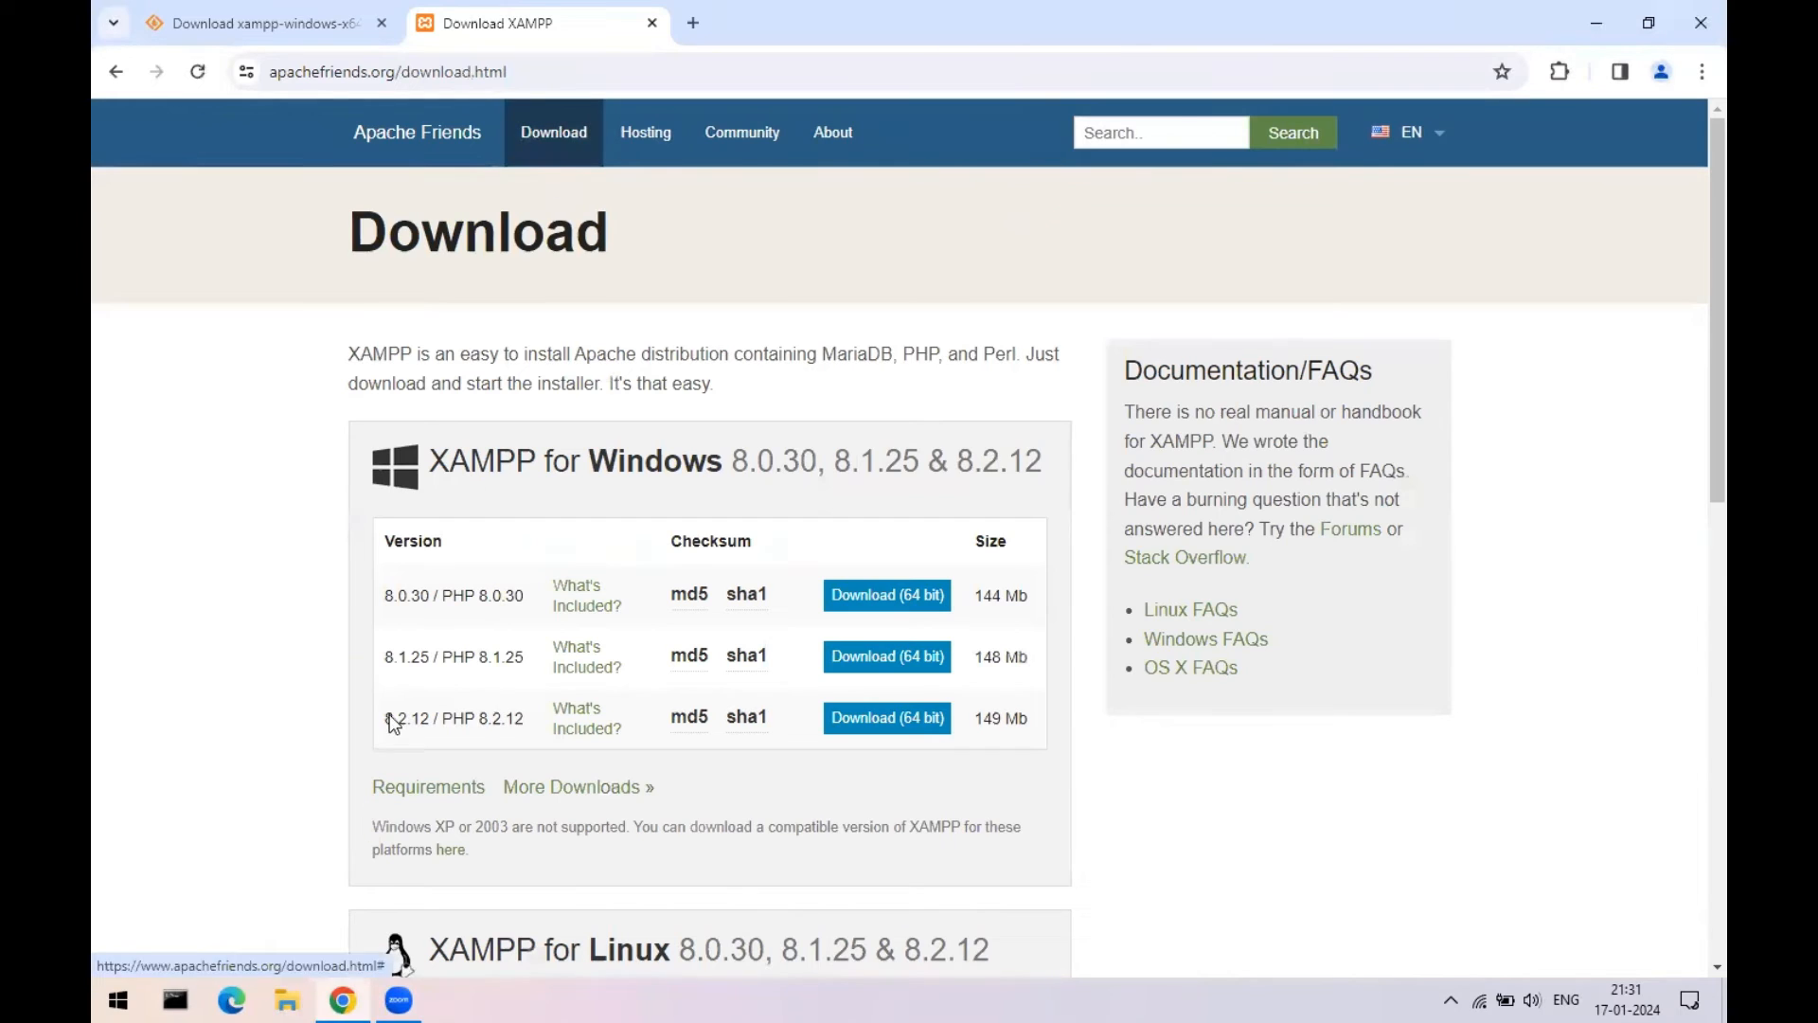
left_click_drag(392, 723, 625, 727)
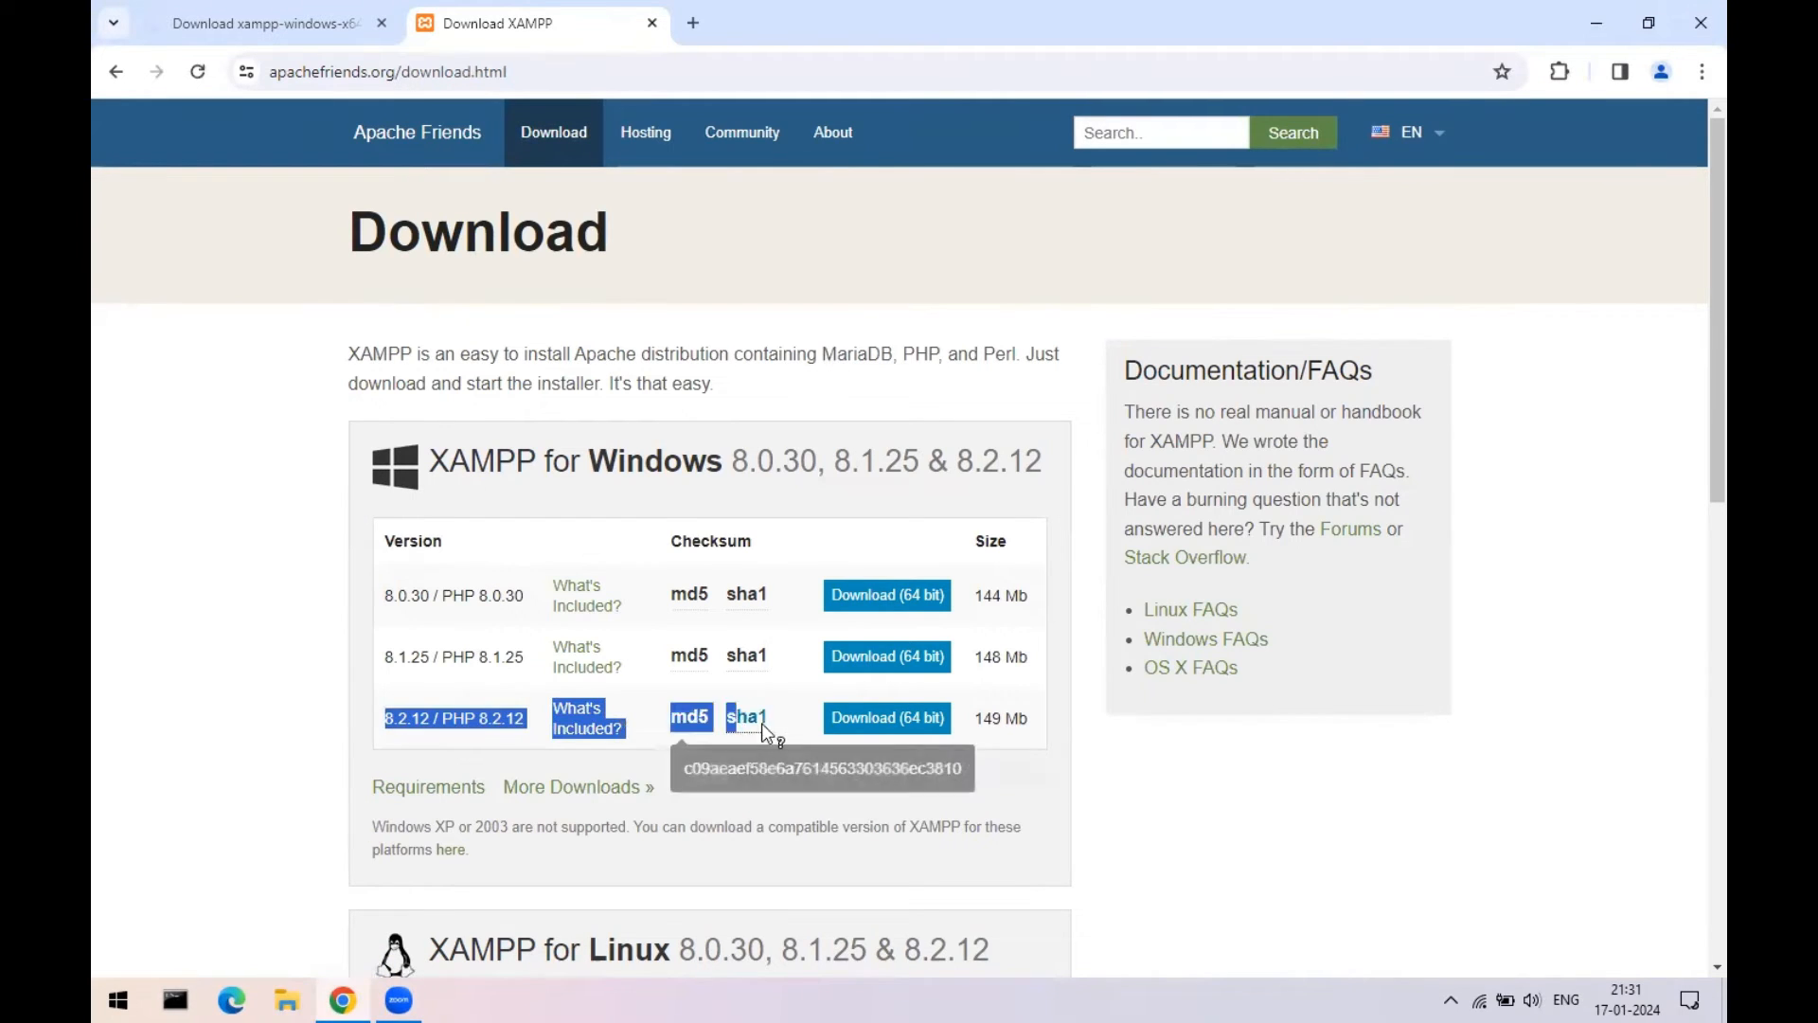
left_click(885, 724)
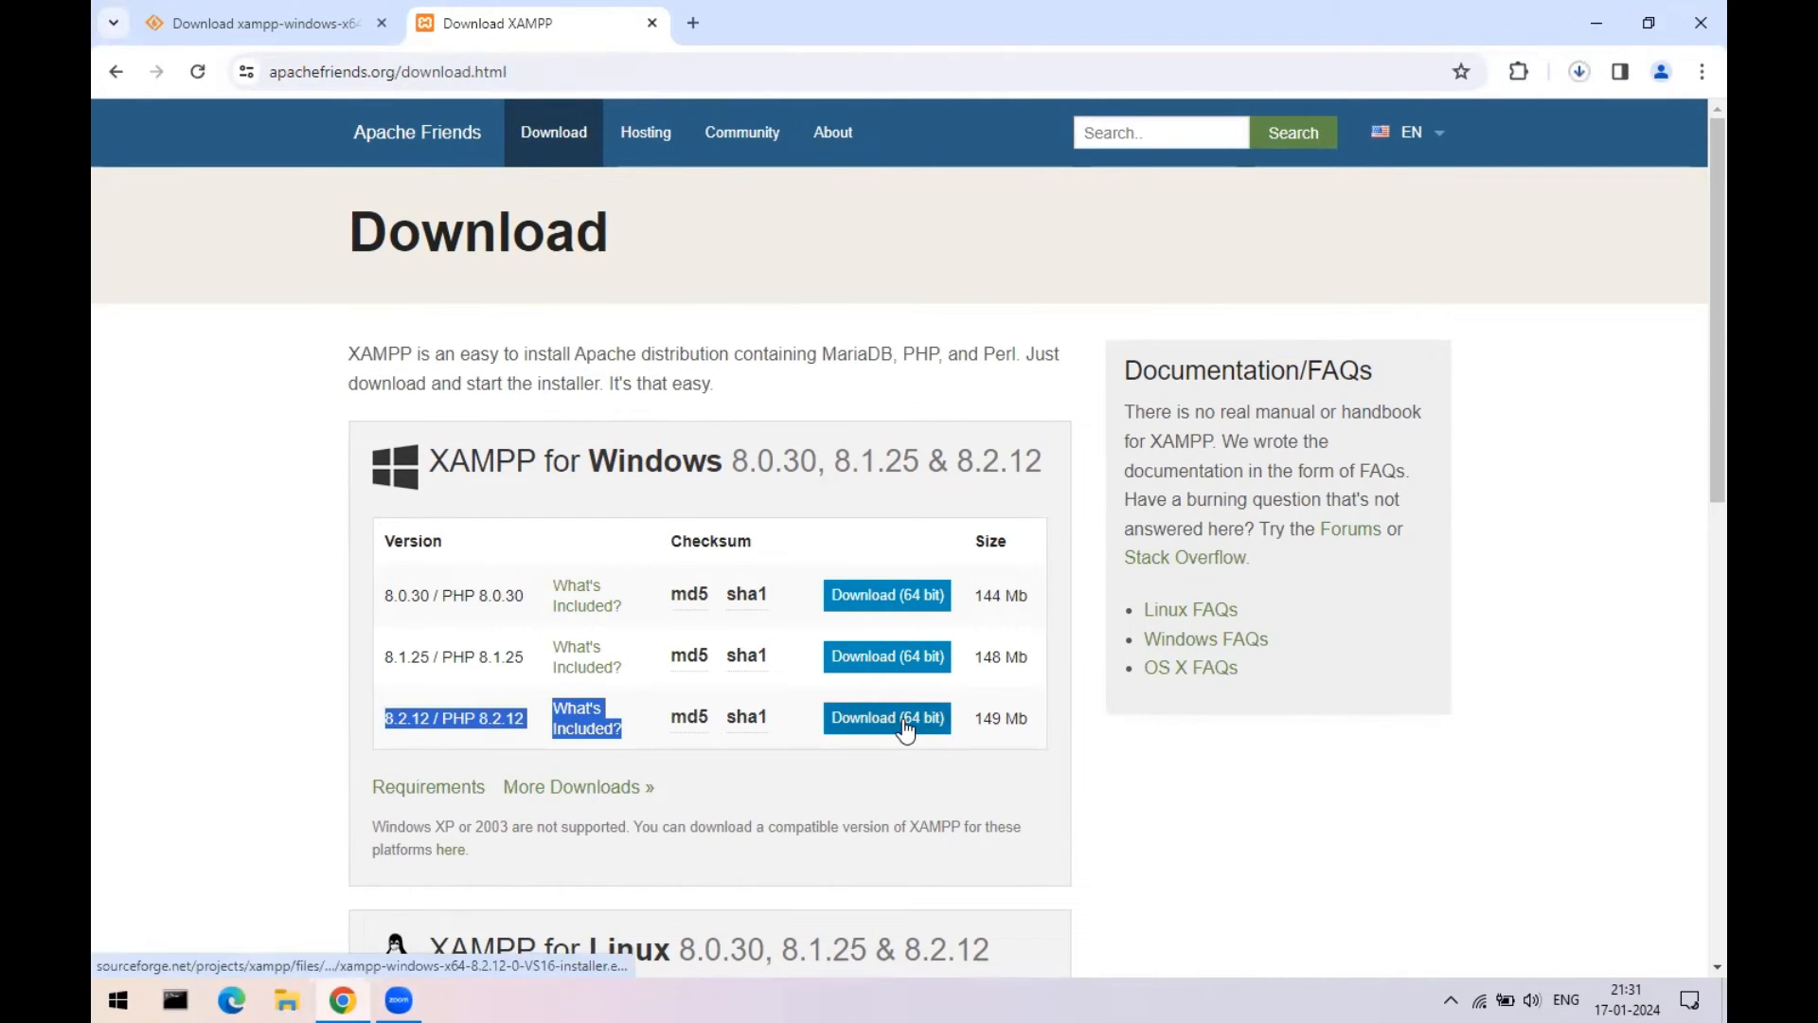
left_click(886, 803)
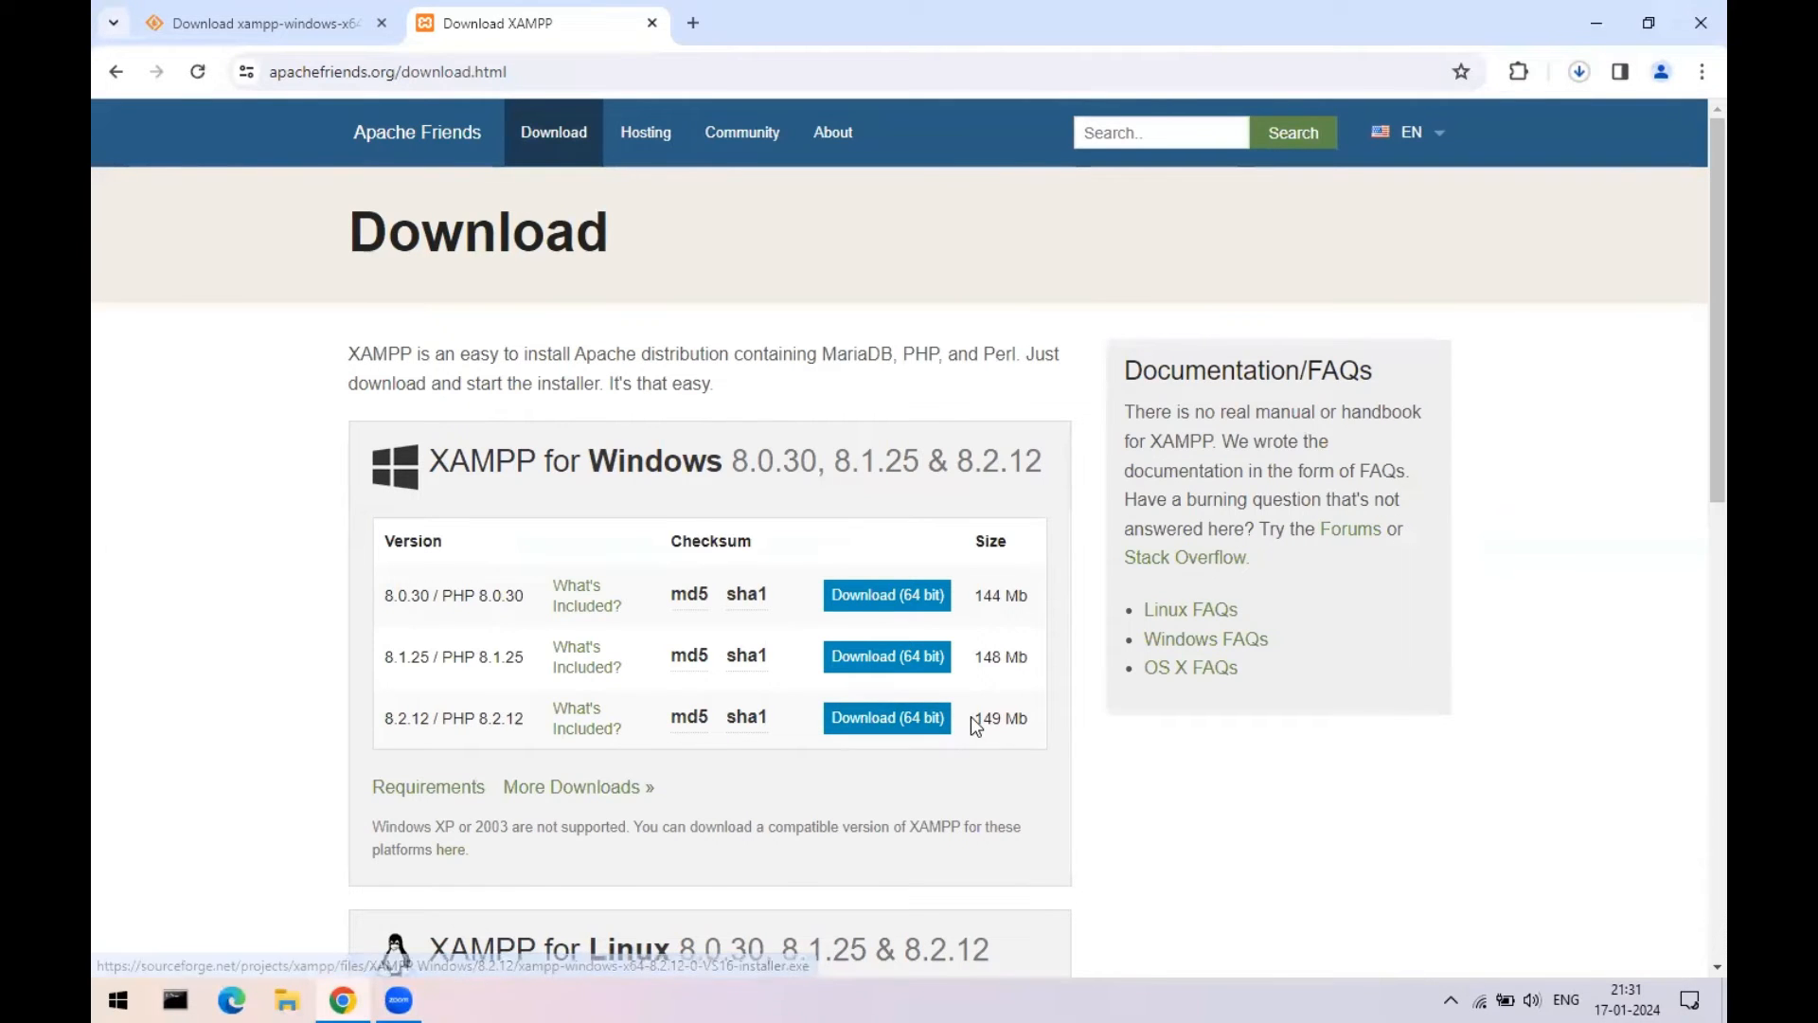
left_click_drag(972, 716, 1032, 721)
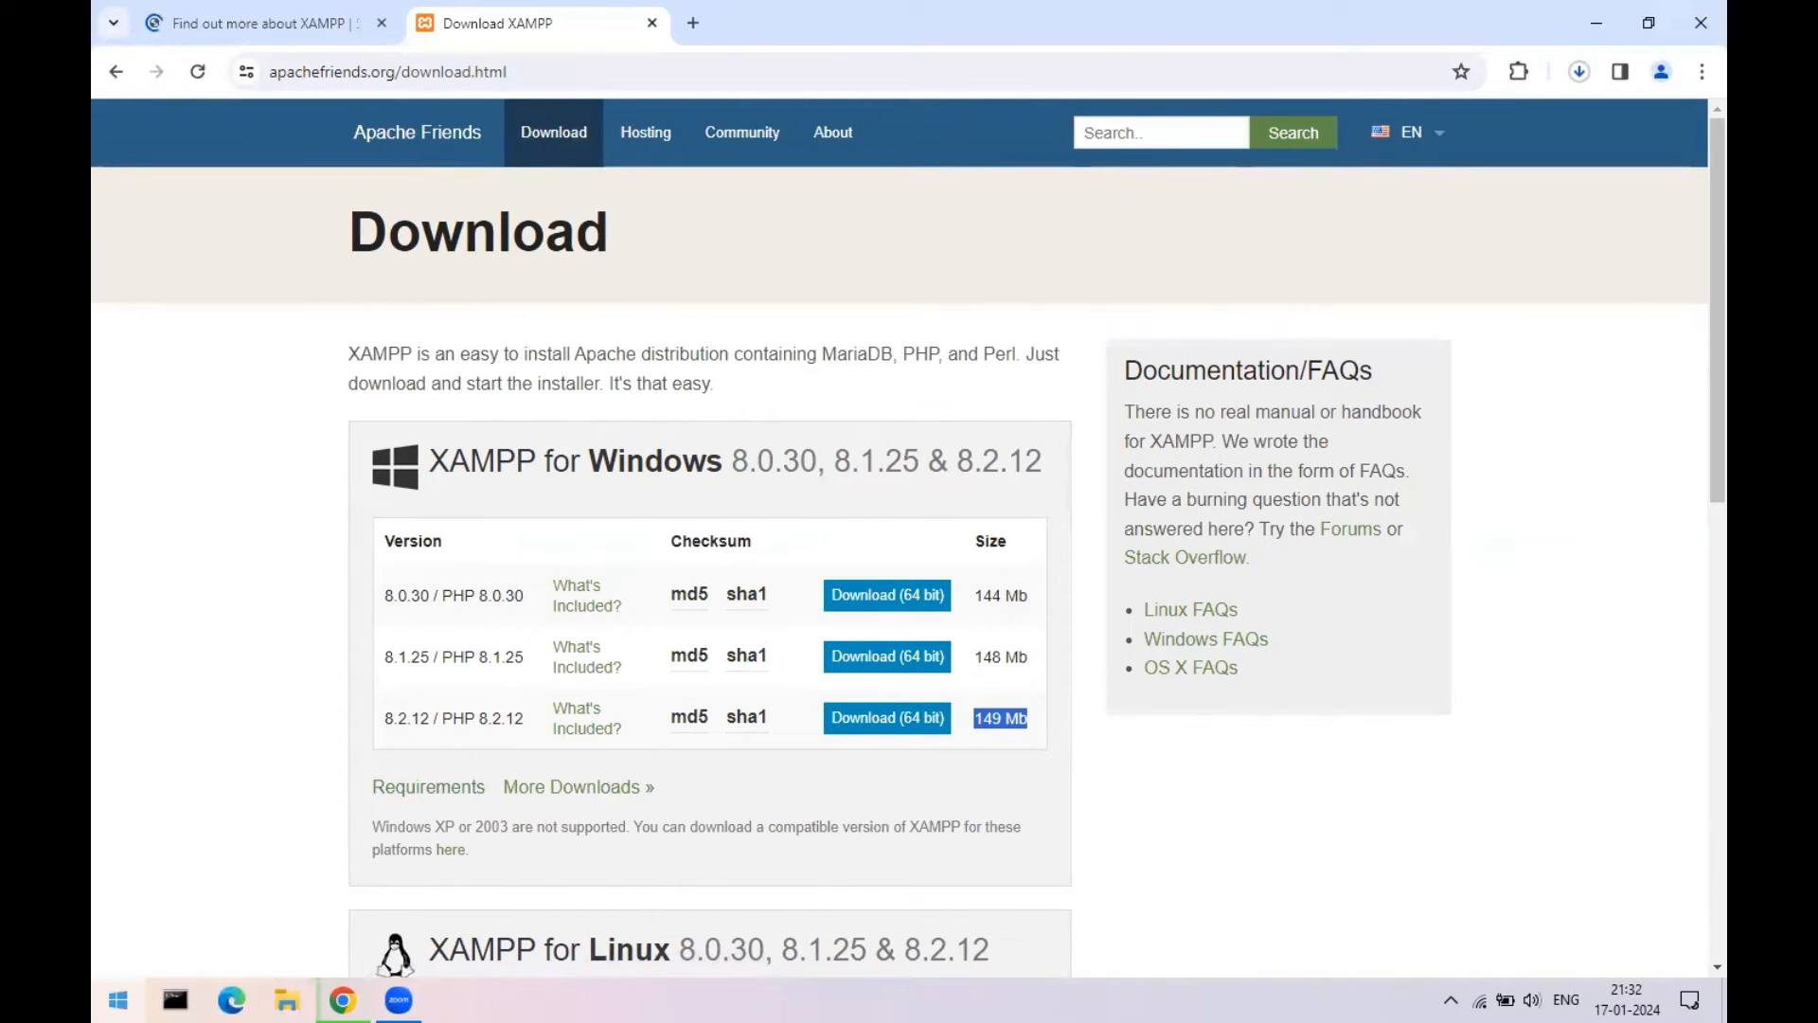
key("super")
- Launch Notepad and type the components apache, php, mysql / mariadb and phpmyadmin
type("notepad")
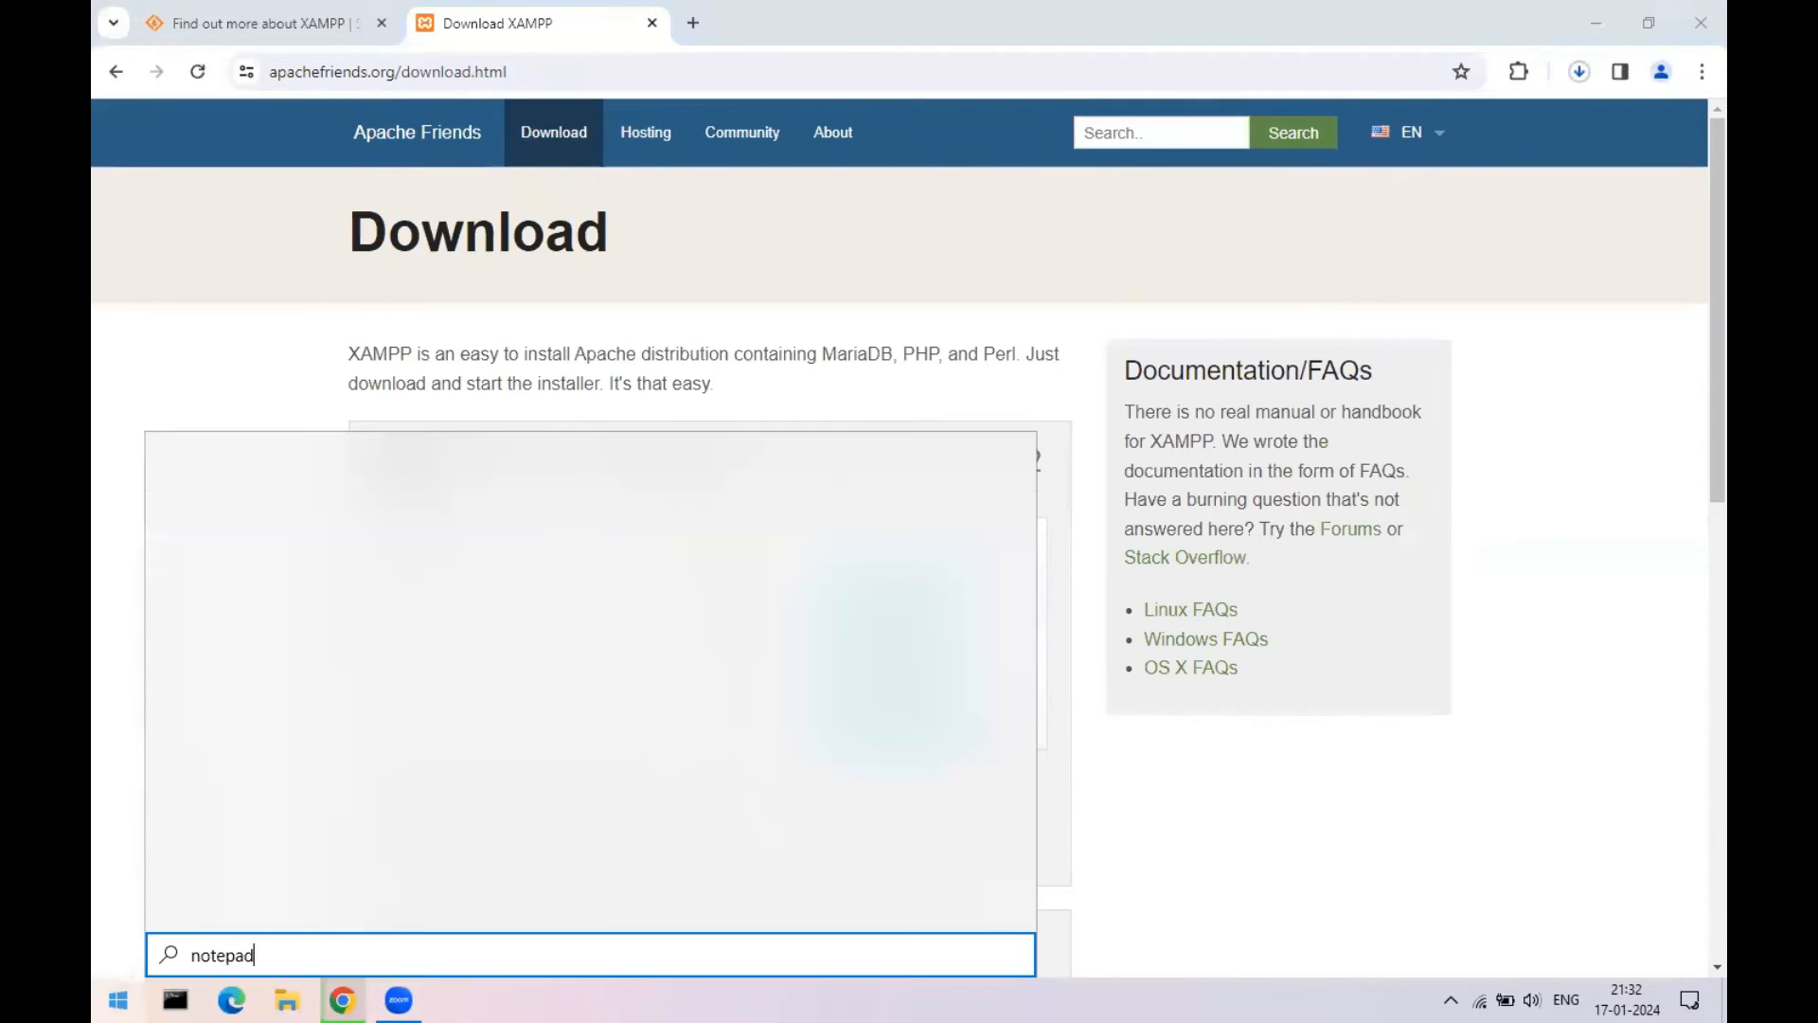
left_click(116, 1001)
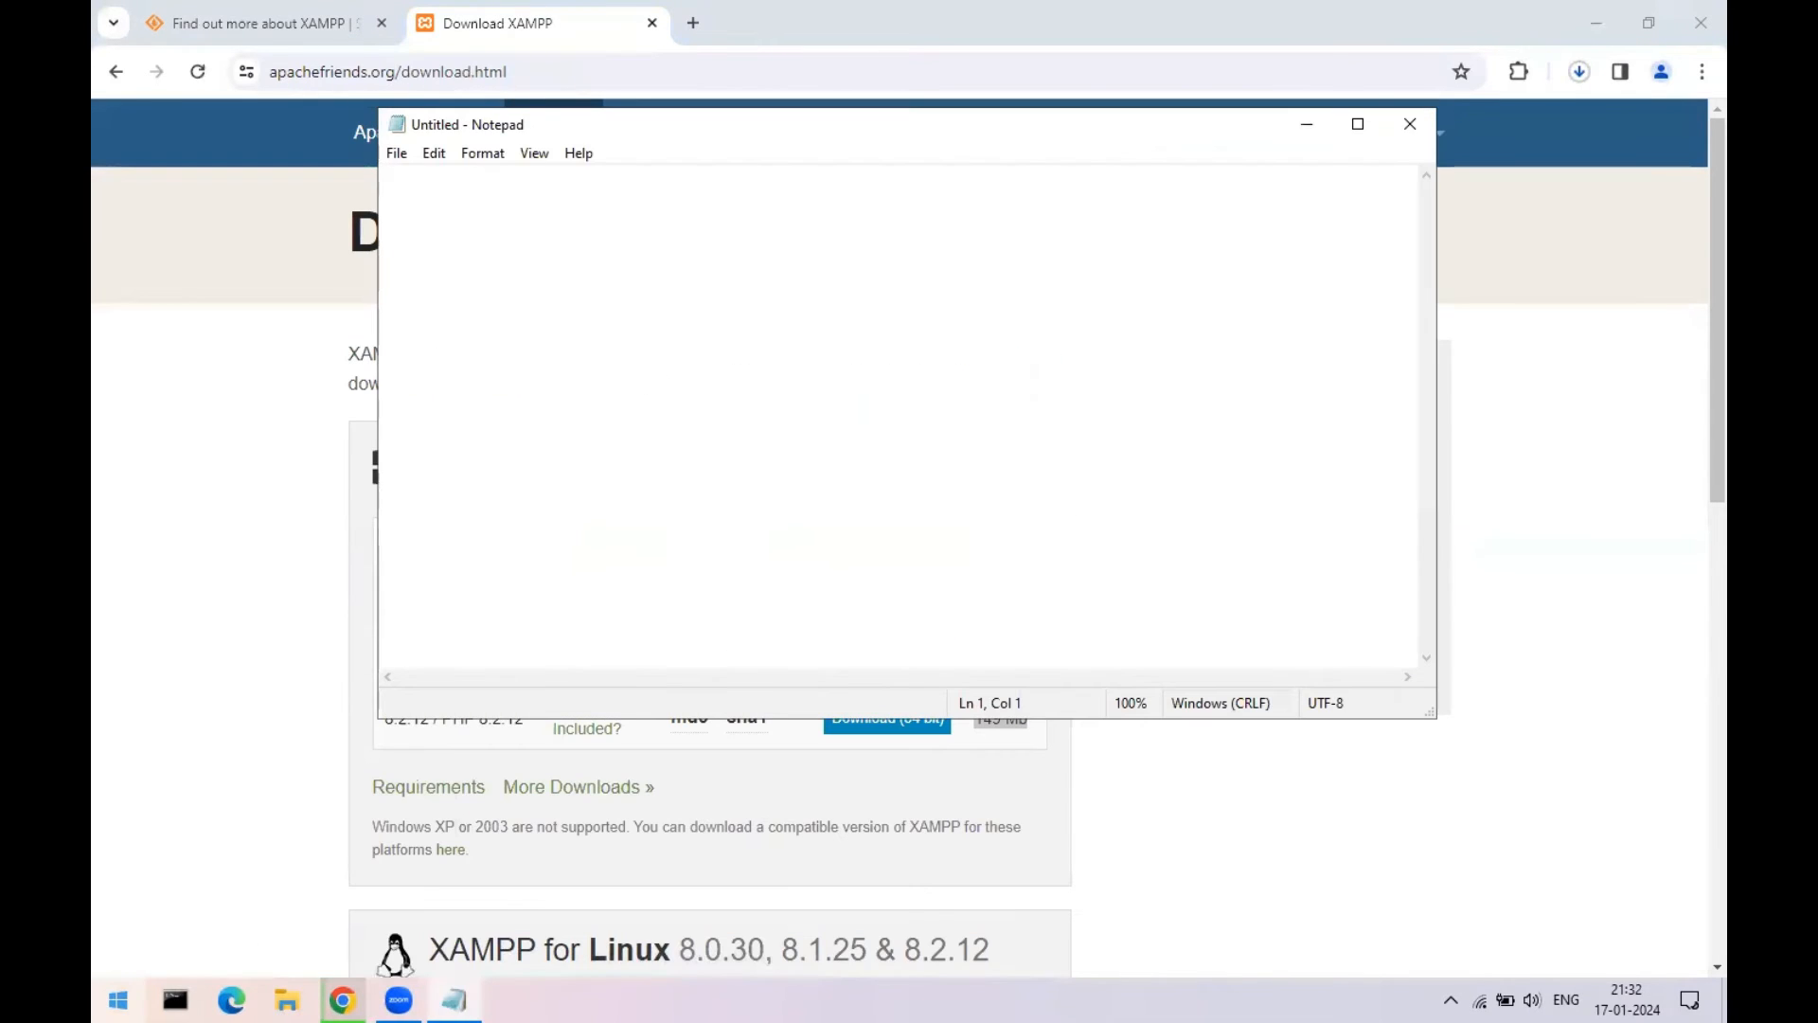
type("apache ")
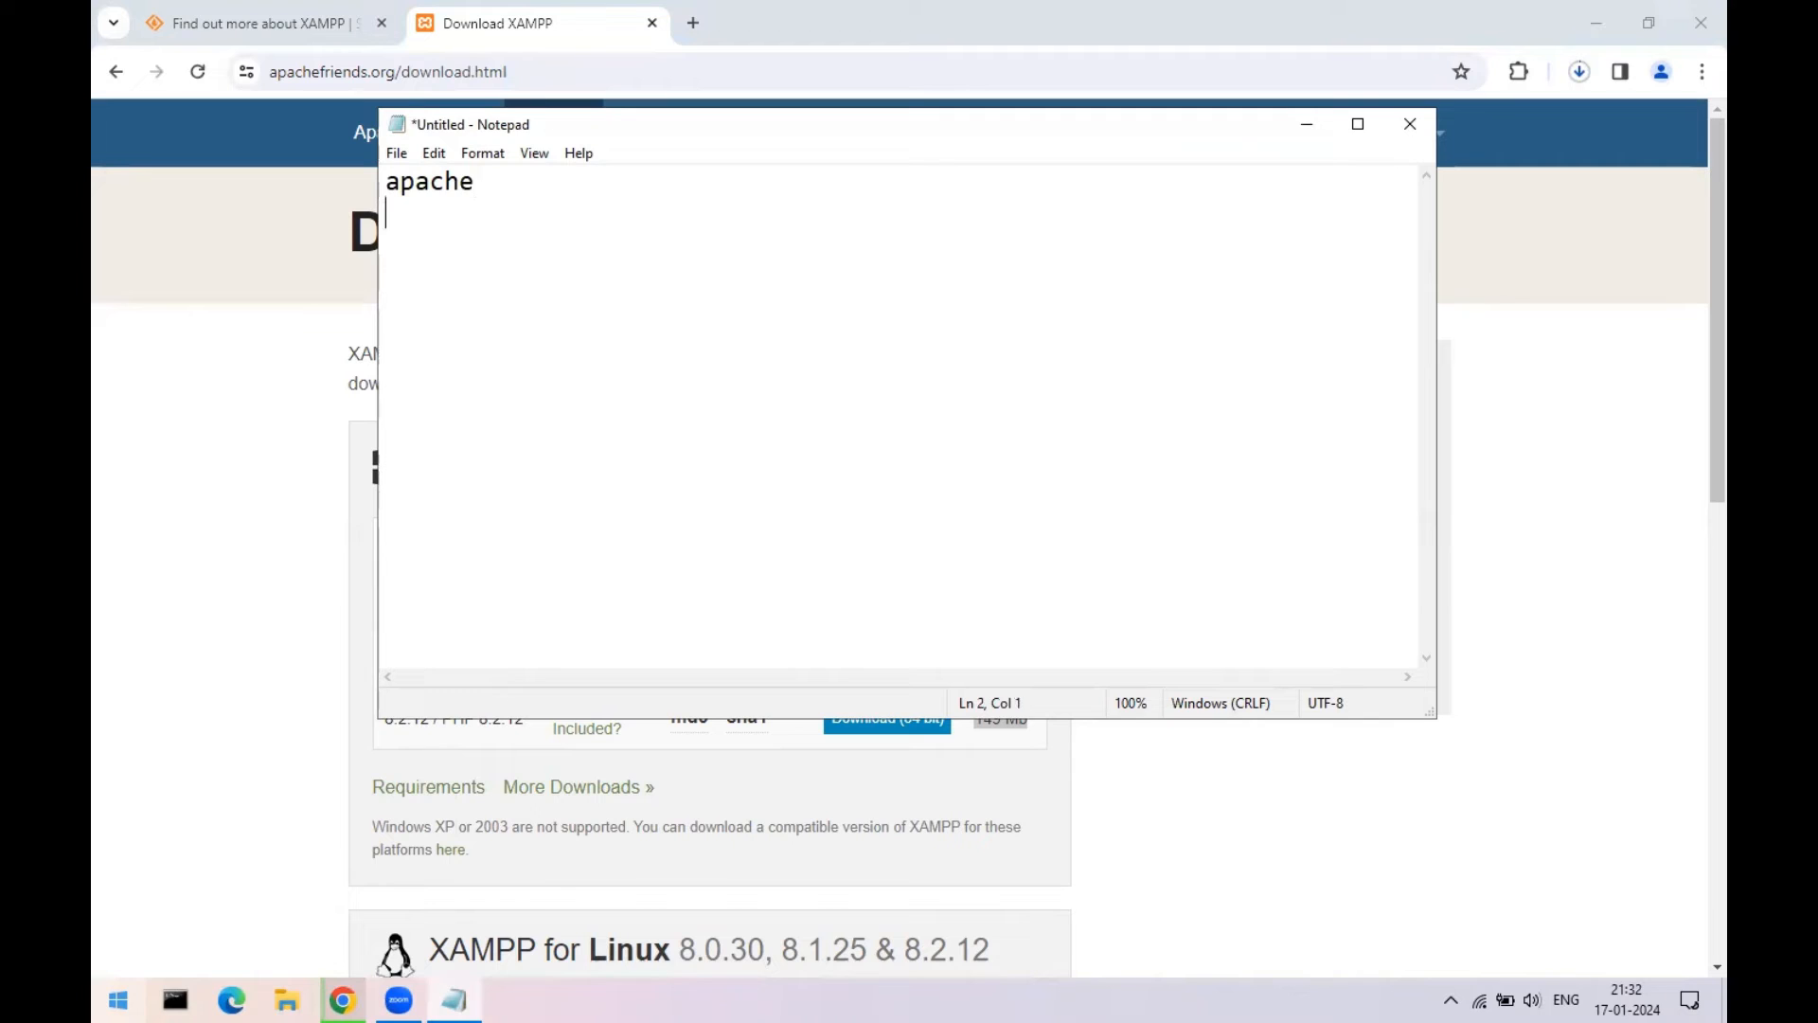
type("php")
key("Return")
type("mysq")
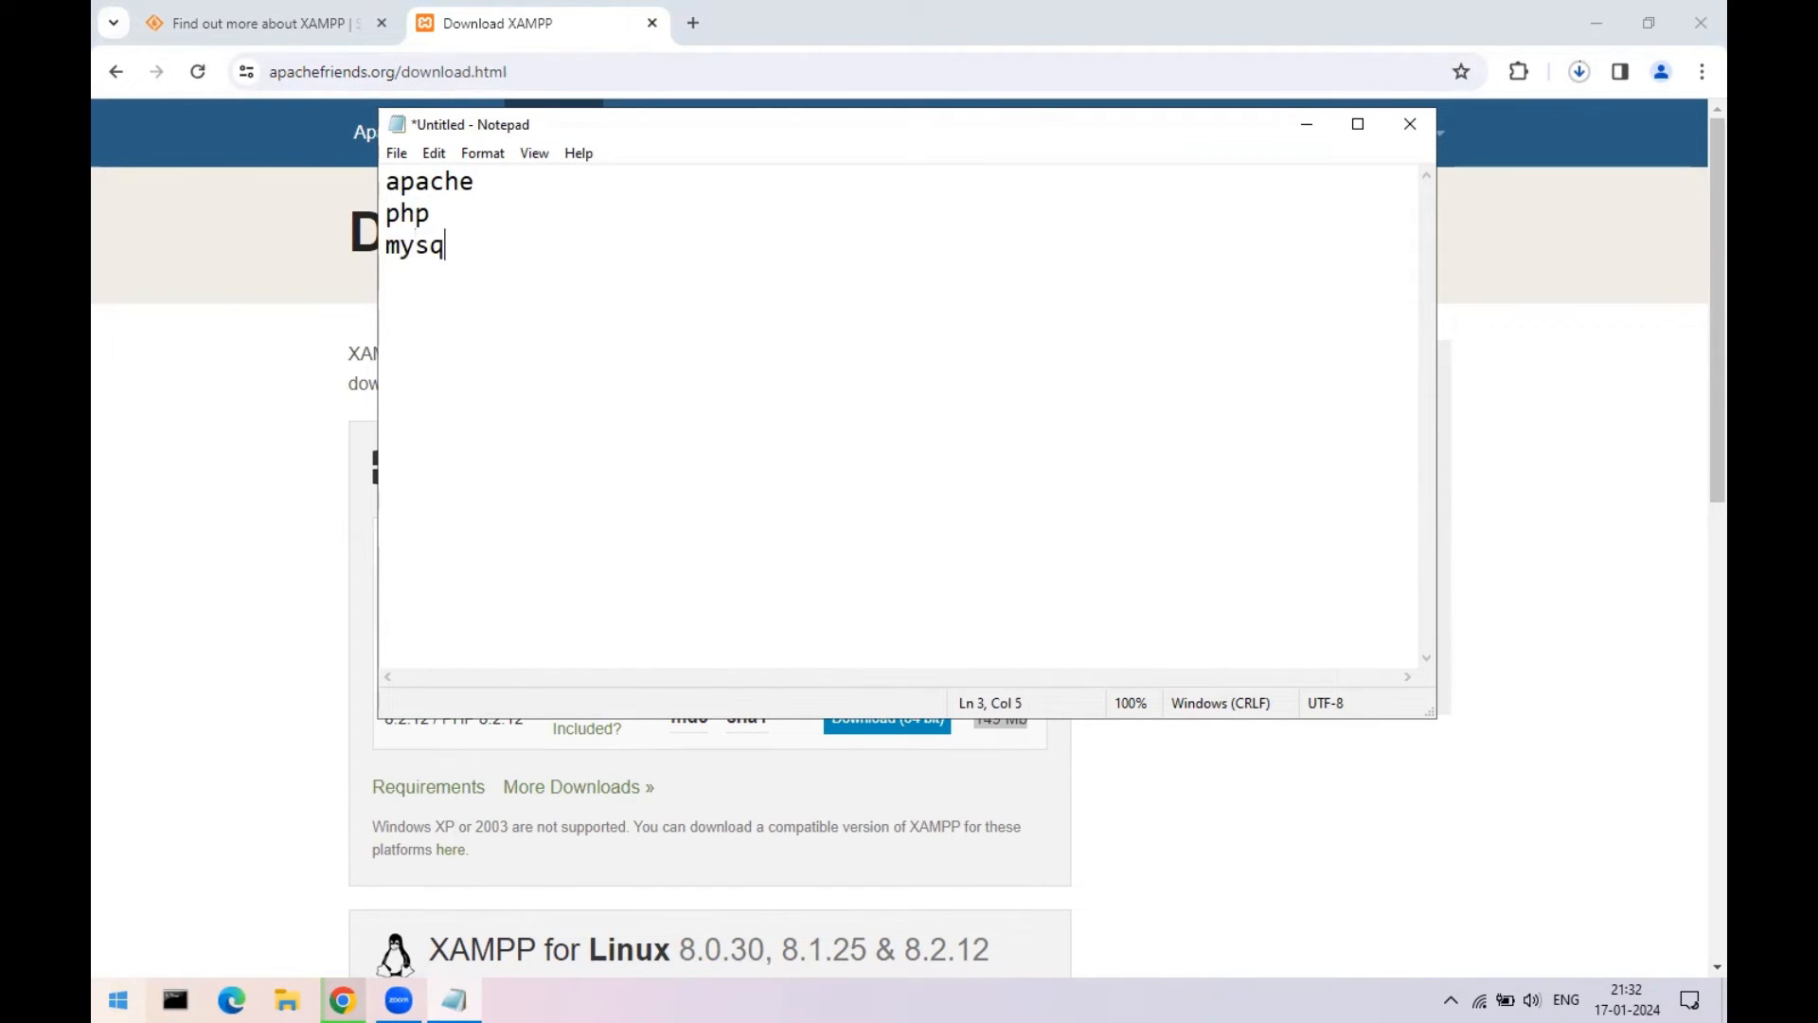
type("l / mariadb ")
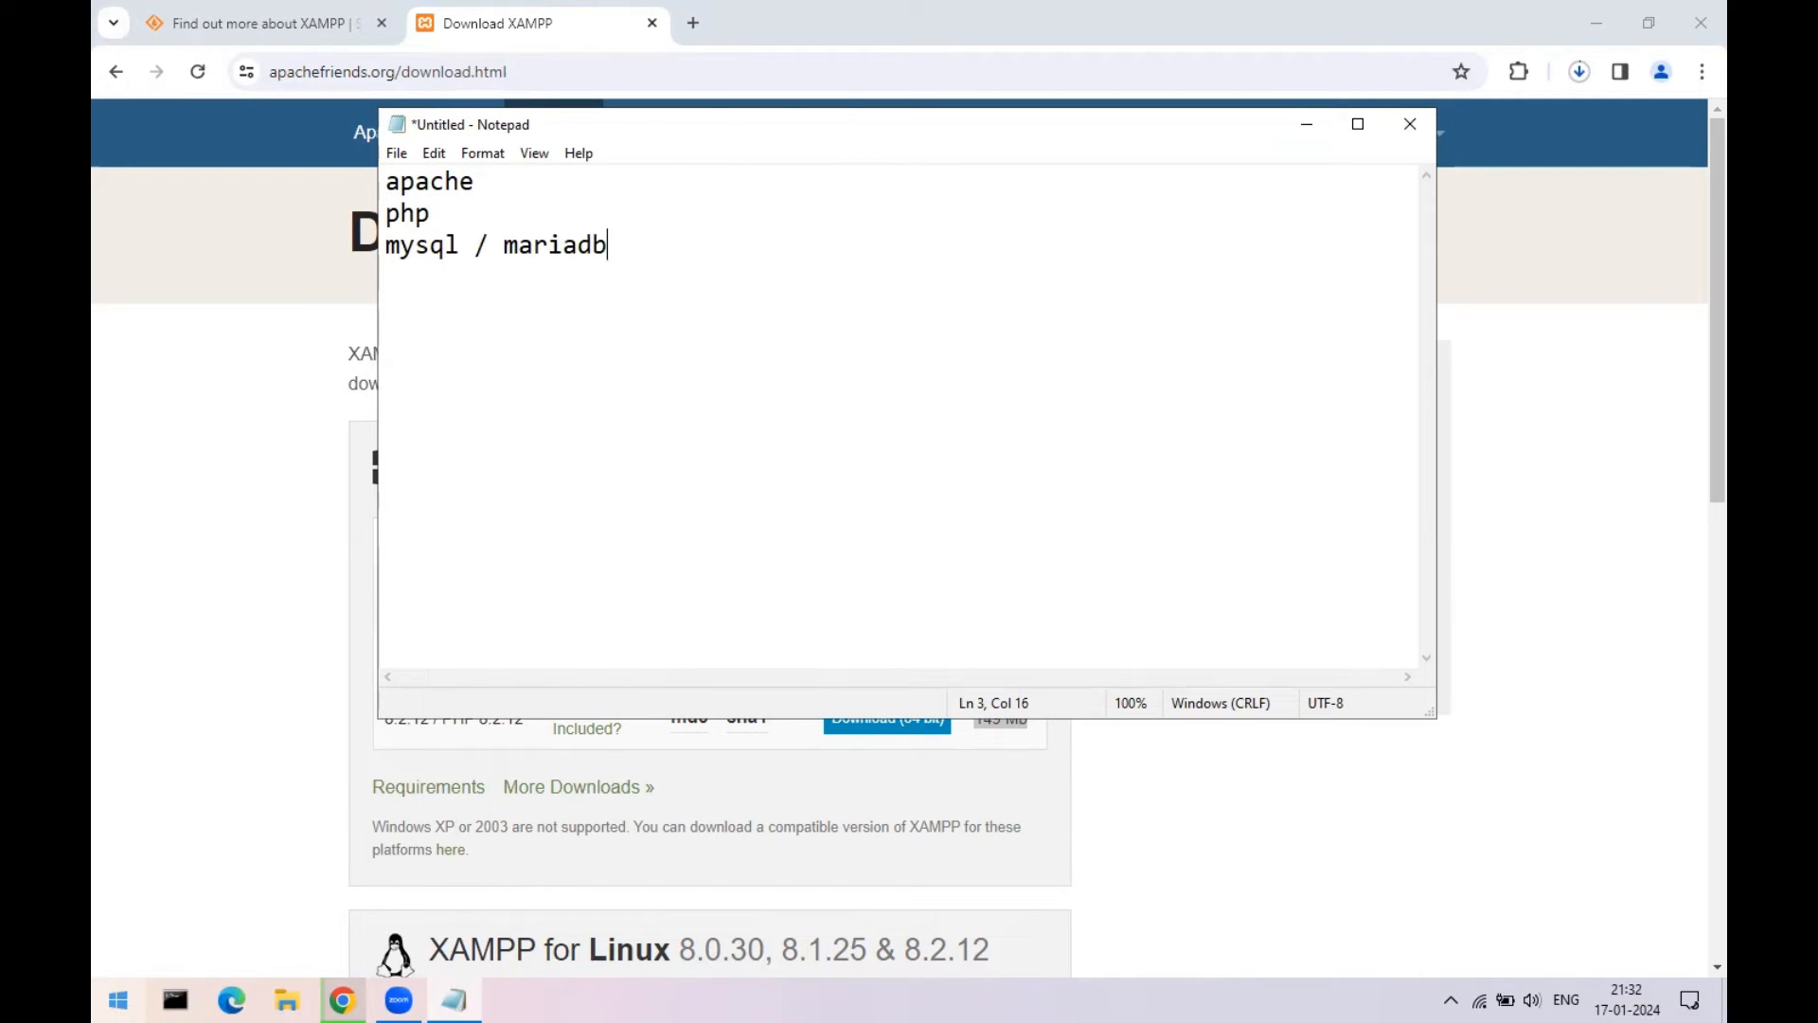
type("phpmyadmin")
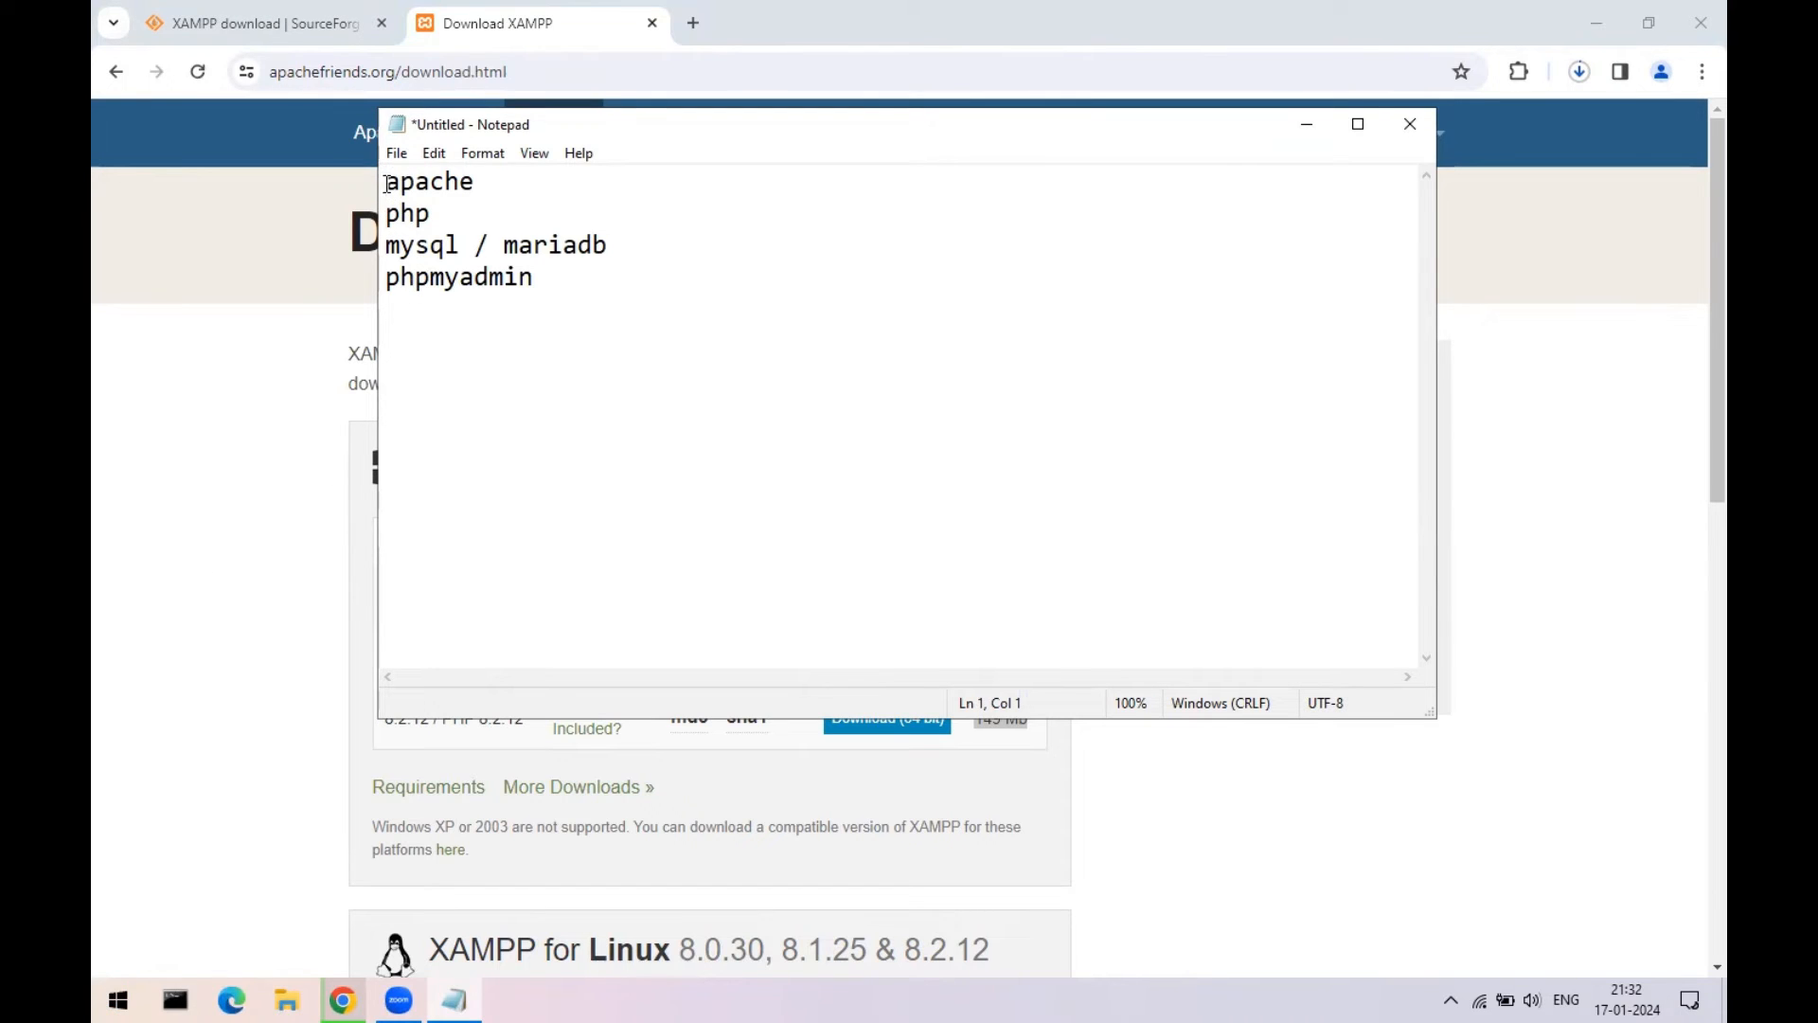
- Add the heading 'While installing xampp' above the component list
key("Return")
key("Up")
type("Wh")
type("i")
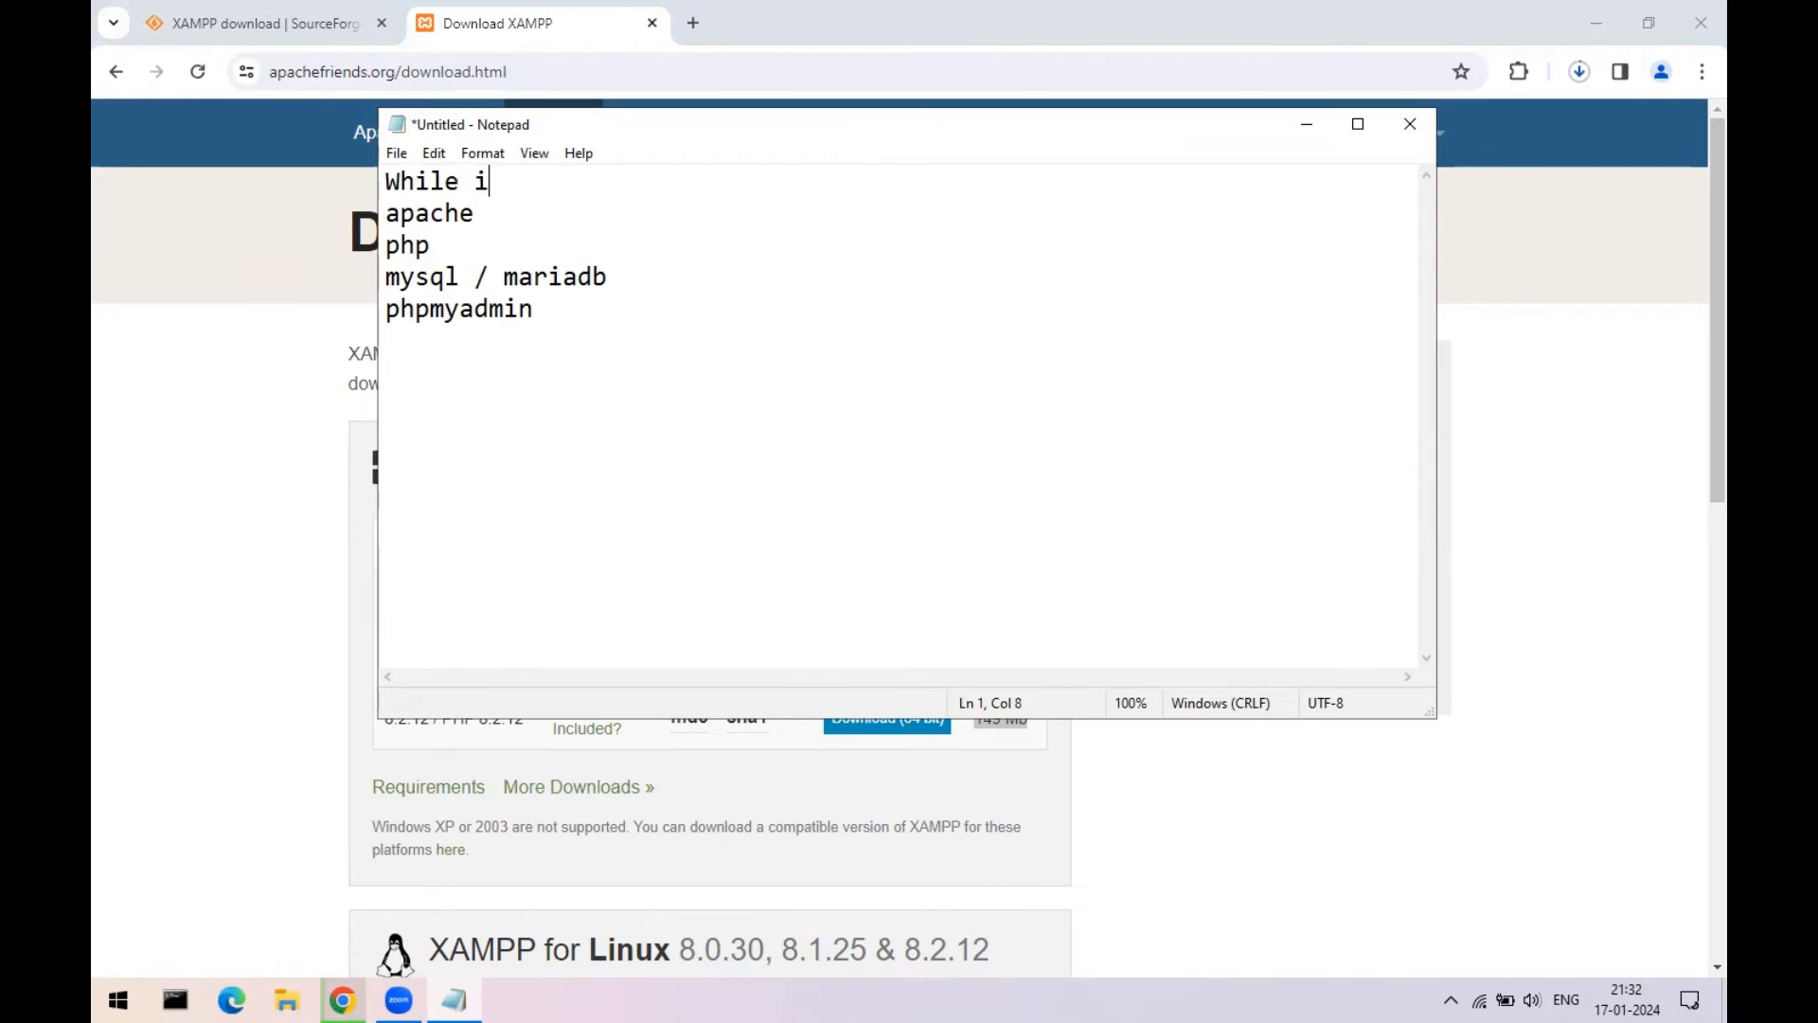
type("nstalling xam")
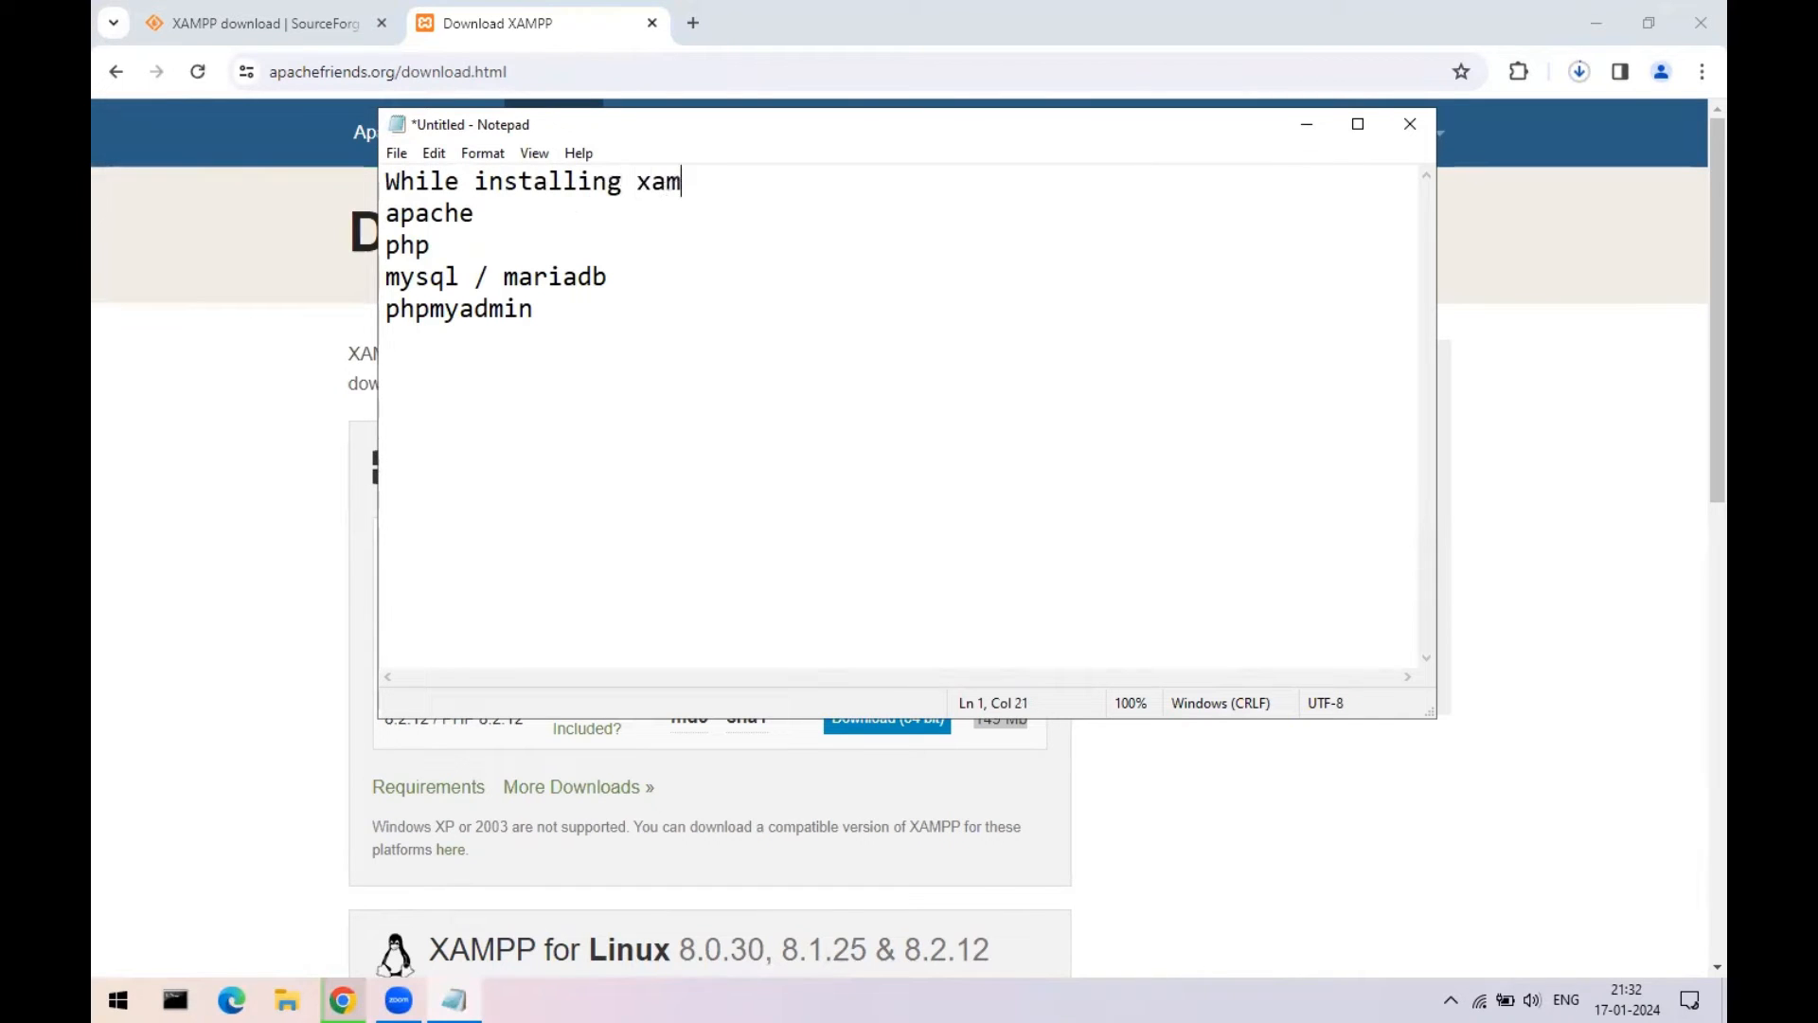
type("pp")
- Indent apache, php, mysql / mariadb and phpmyadmin under the heading with tabs
key("Down")
key("Home")
key("Tab")
key("Down")
key("End")
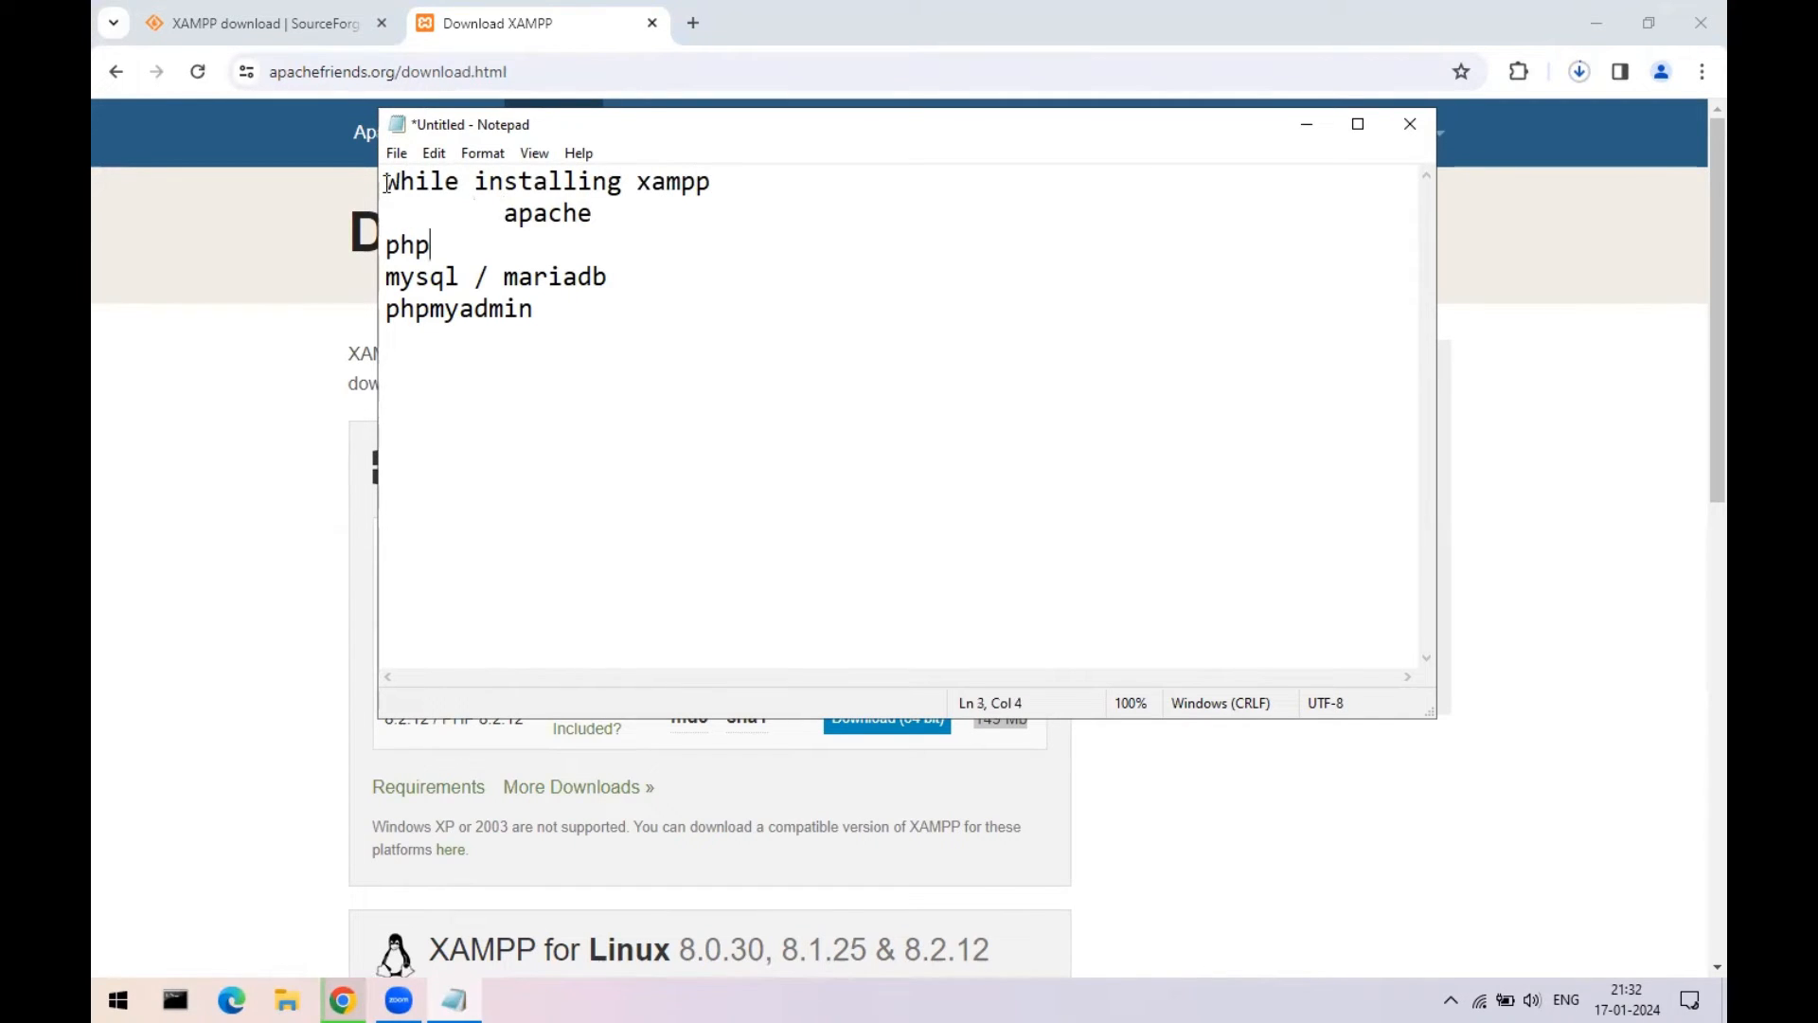
key("Home")
key("Tab")
key("Tab")
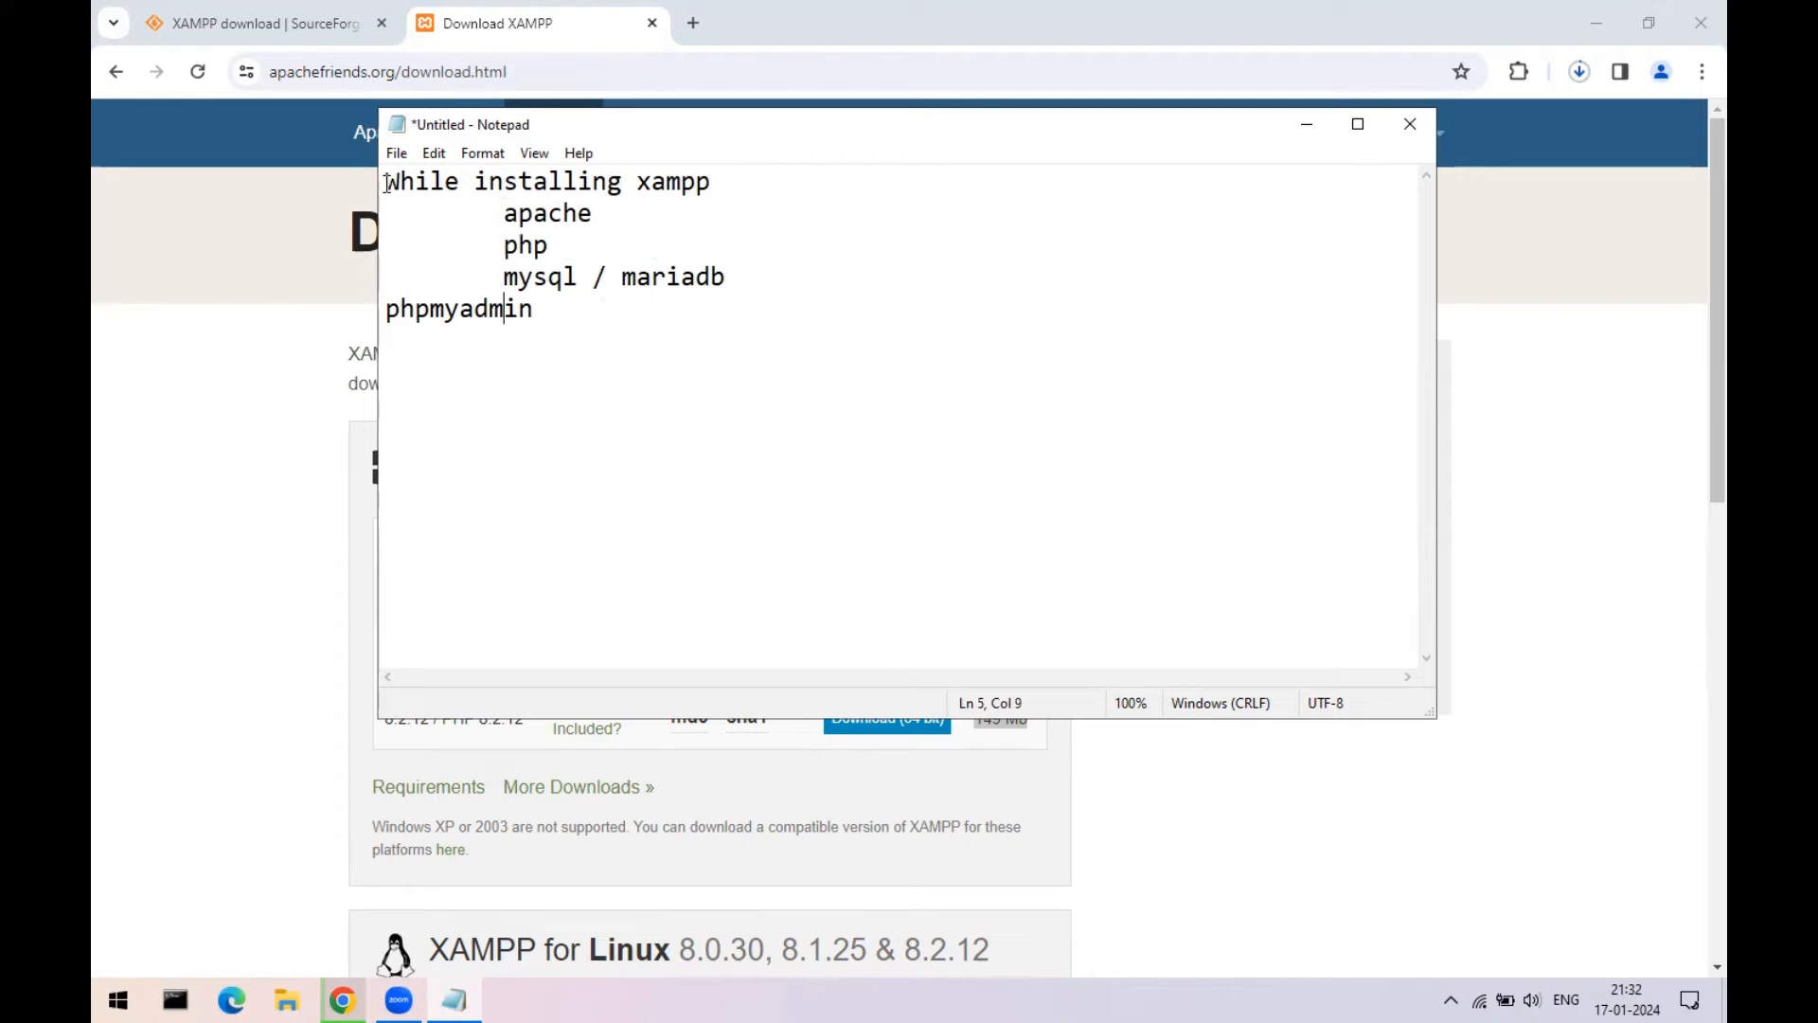
key("Down")
key("Tab")
key("BackSpace")
key("Tab")
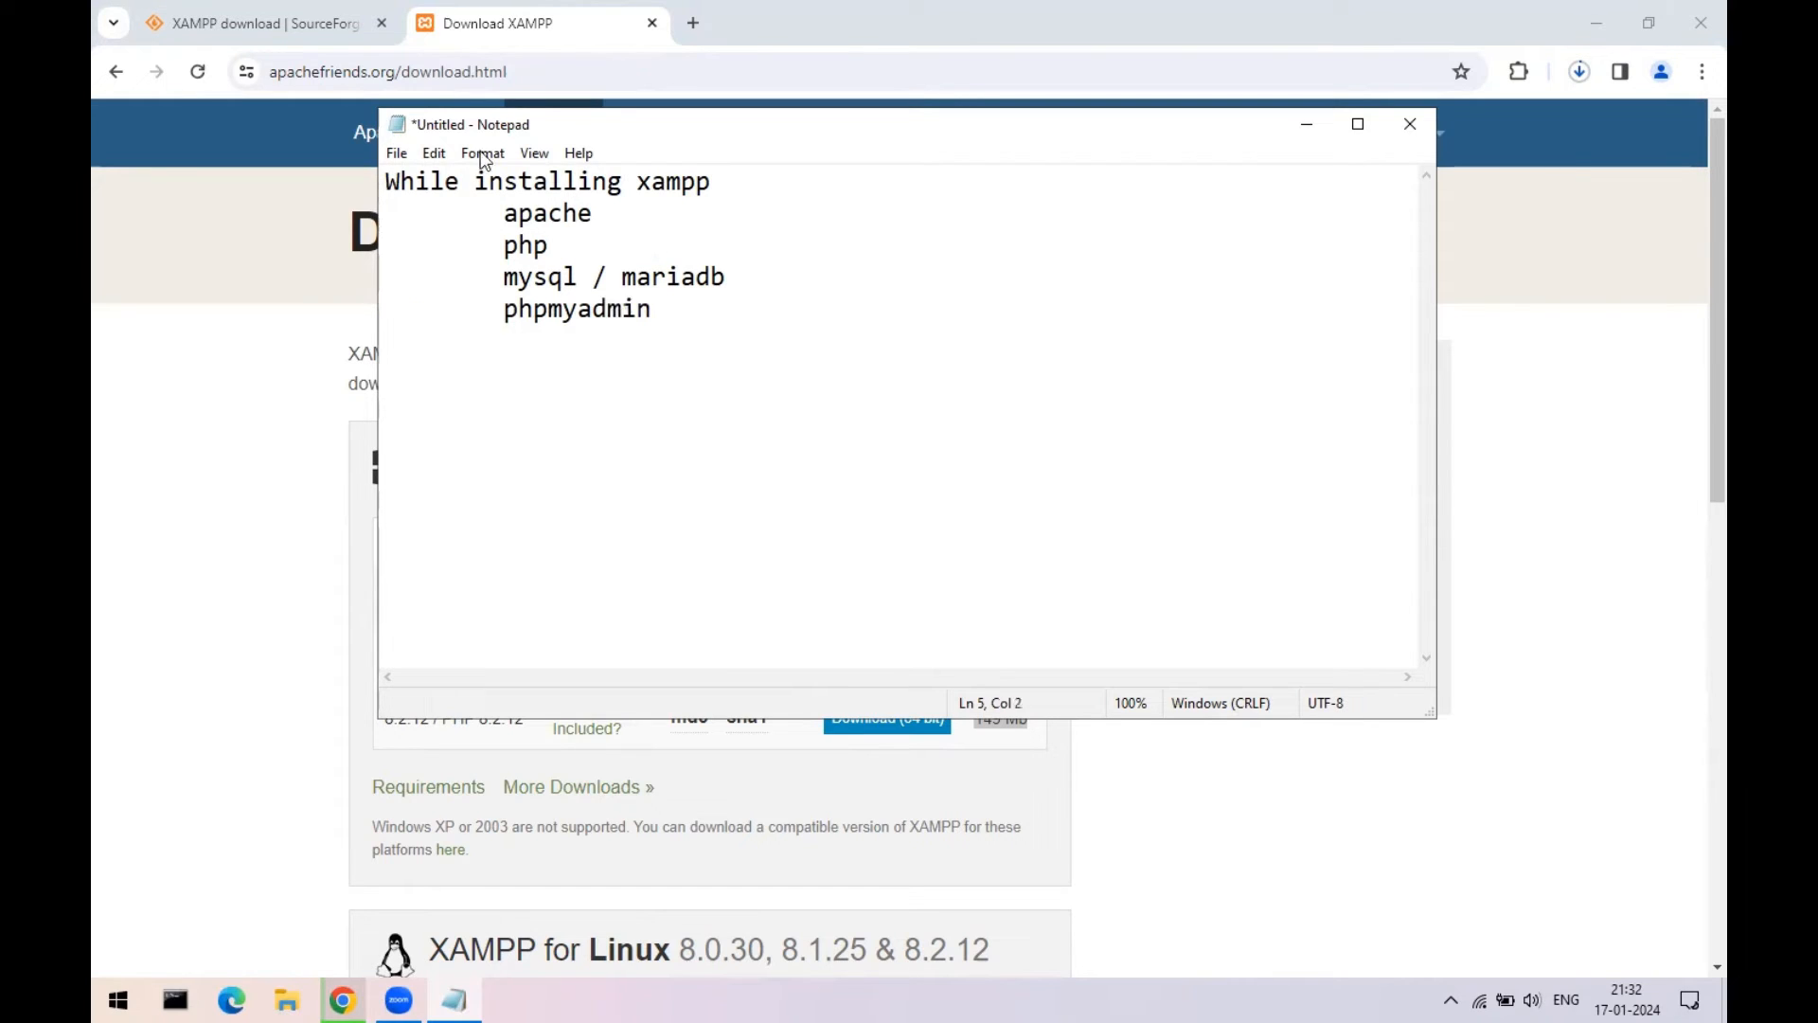
- Highlight the heading word xampp and the component lines to check the layout
left_click_drag(621, 179, 795, 170)
left_click(545, 245)
left_click(502, 213)
left_click_drag(503, 214, 743, 309)
left_click(895, 396)
- Save the note as notes.txt on the Desktop
left_click(397, 153)
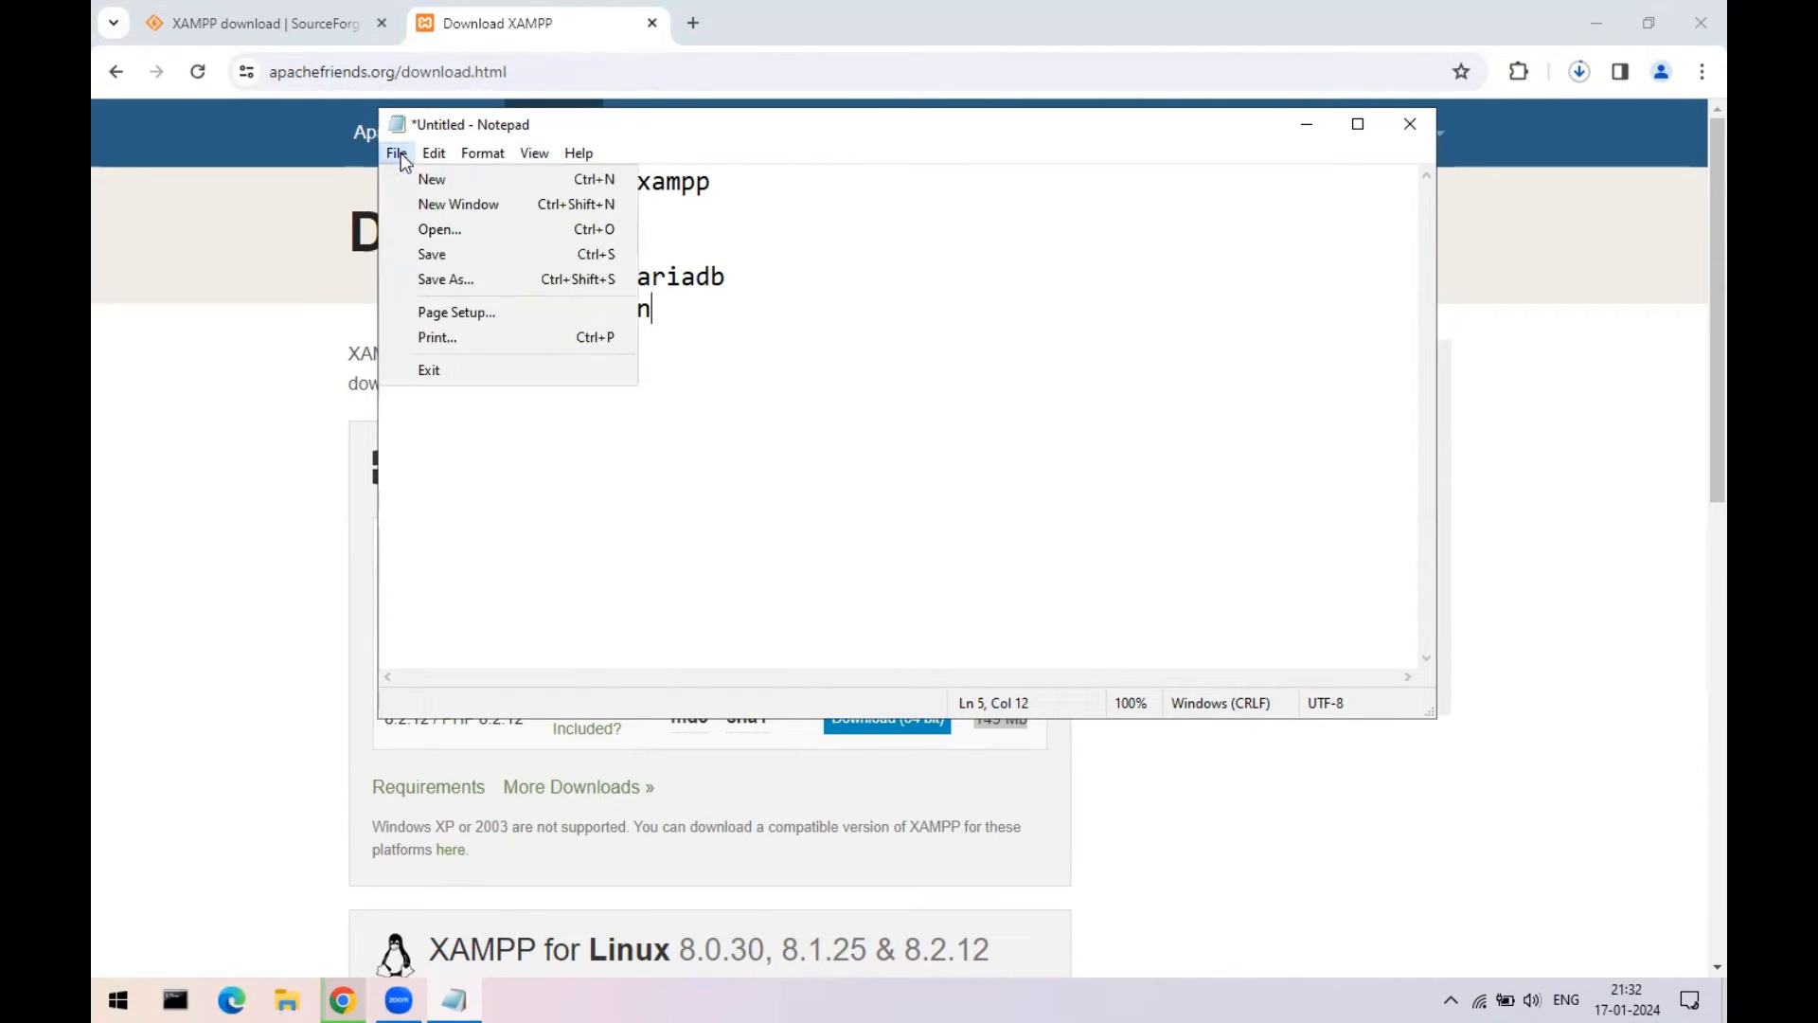
left_click(428, 280)
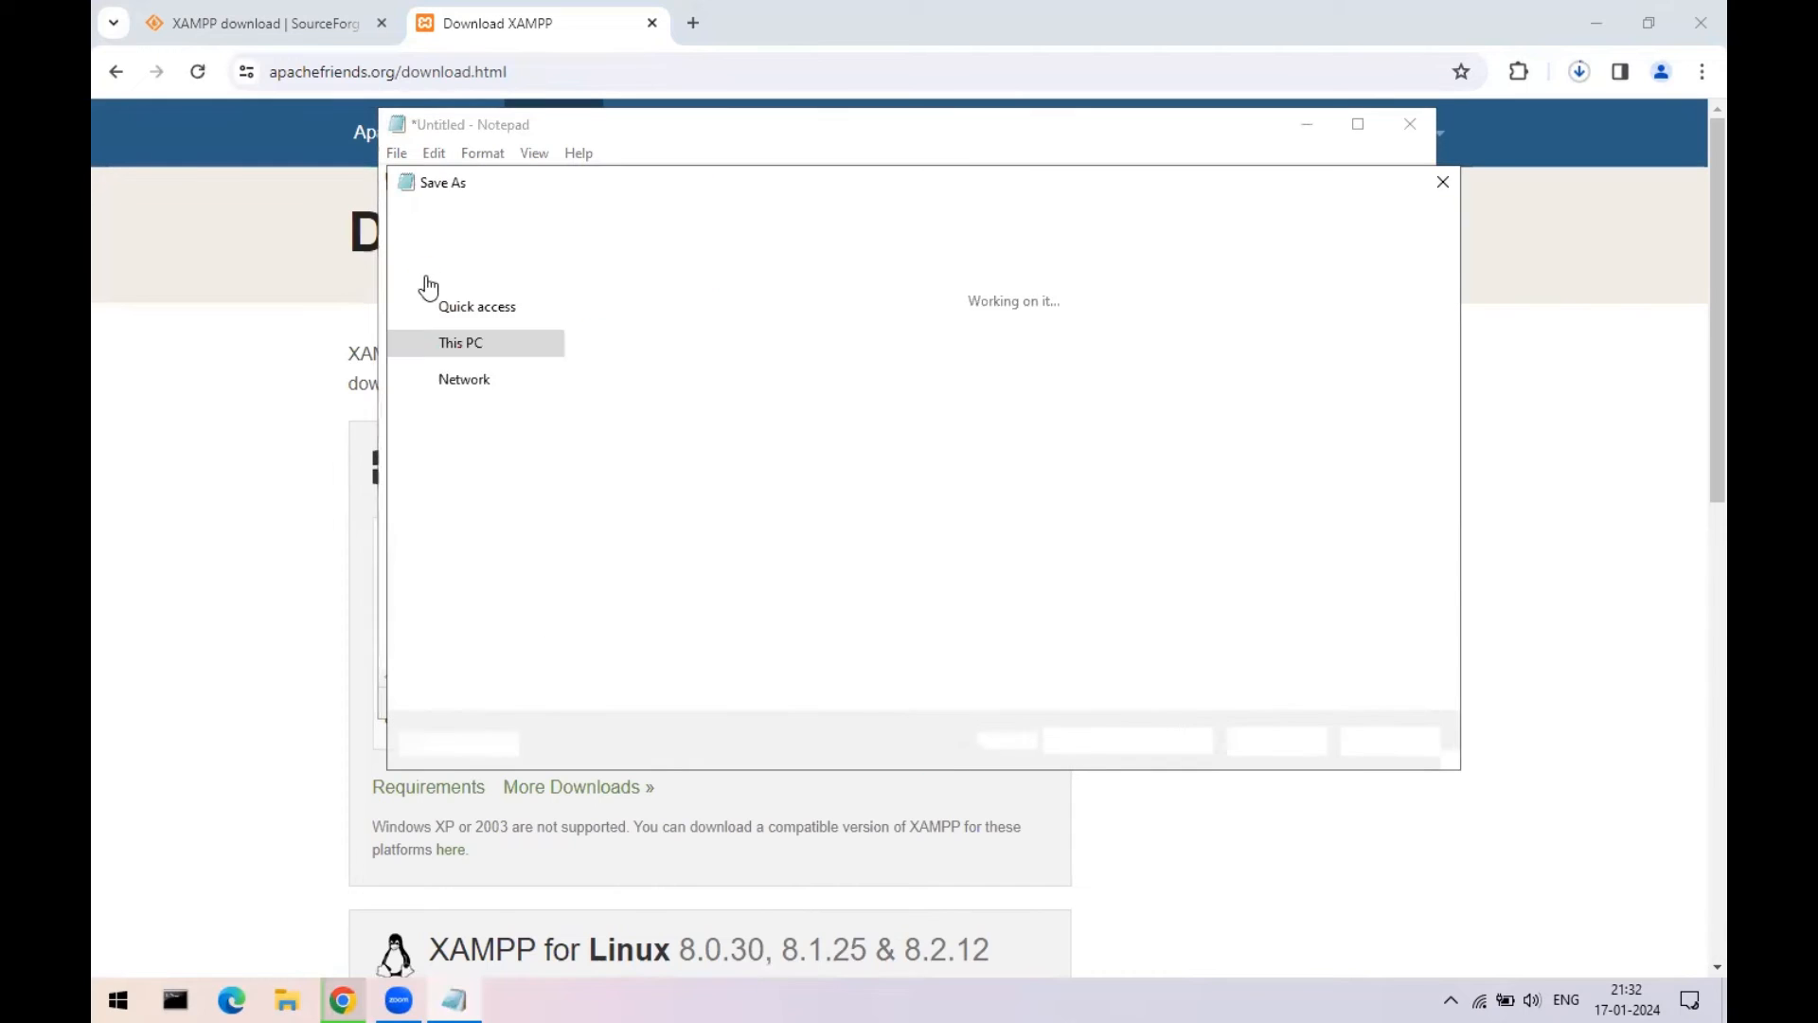
scroll(559, 313, "up", 3)
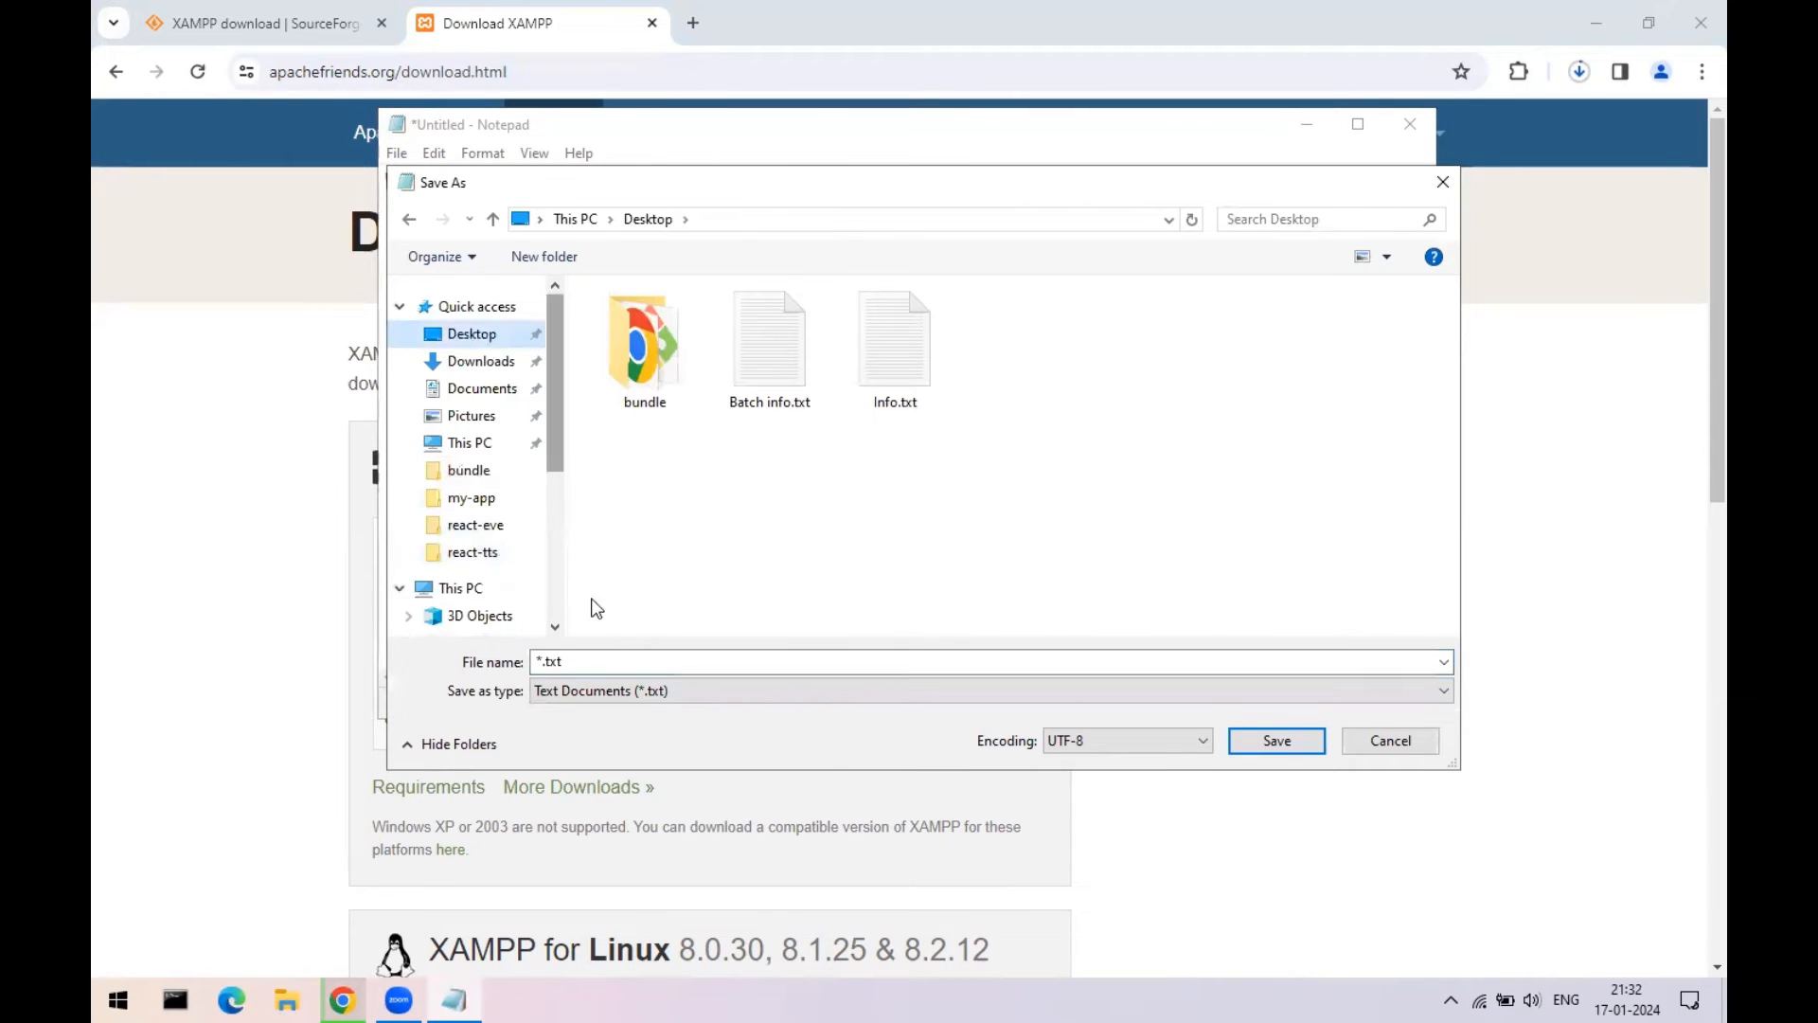
type("notes")
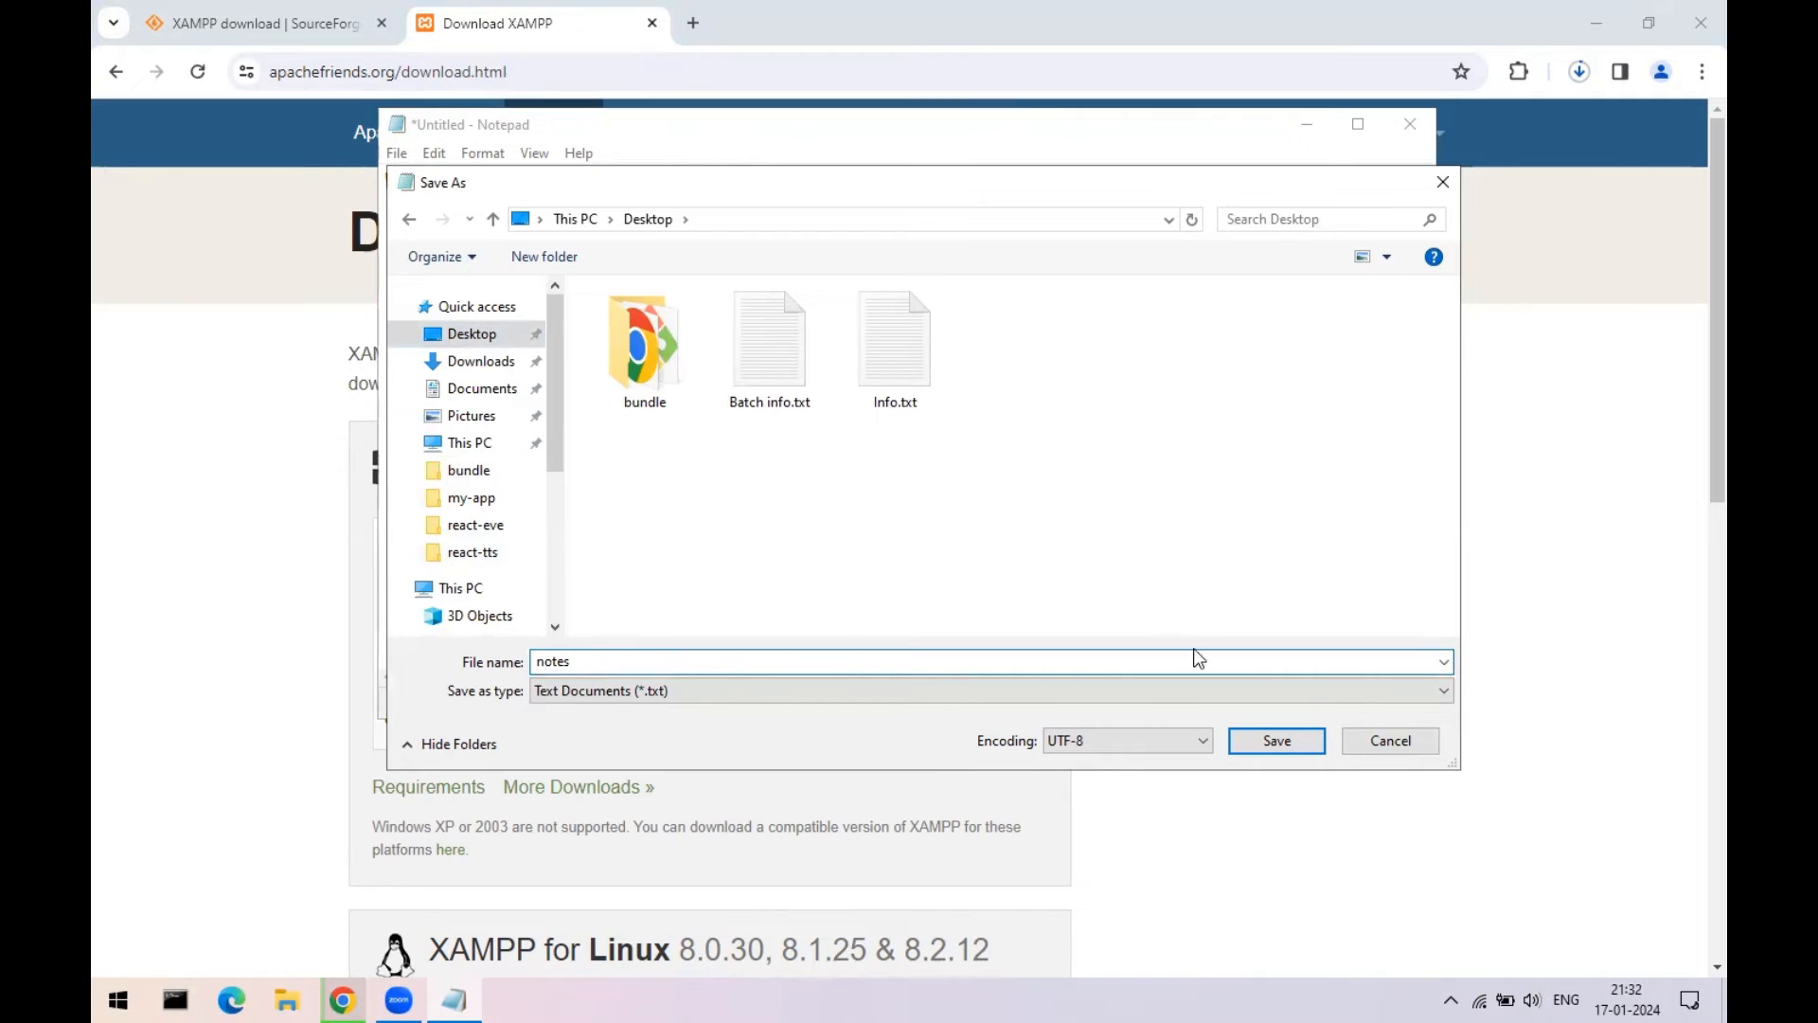
left_click(1280, 741)
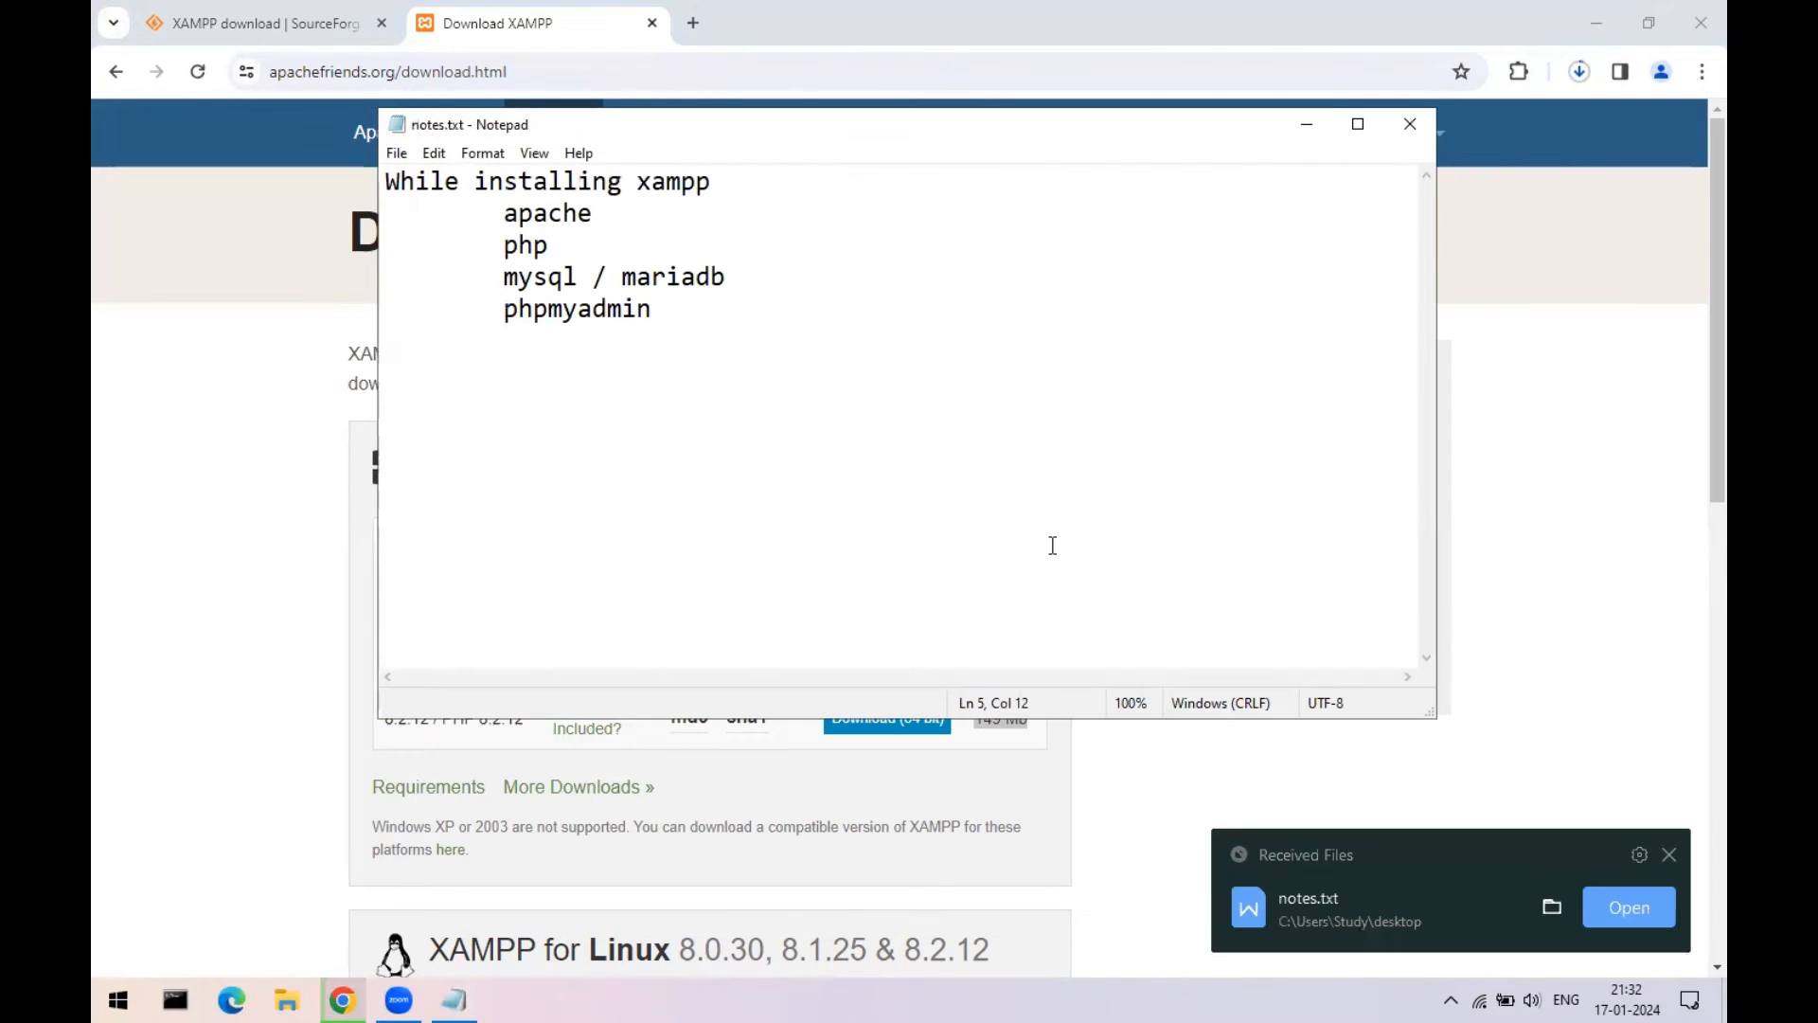
- Close Notepad and the XAMPP download page, then exit Chrome despite the running download
left_click(1408, 128)
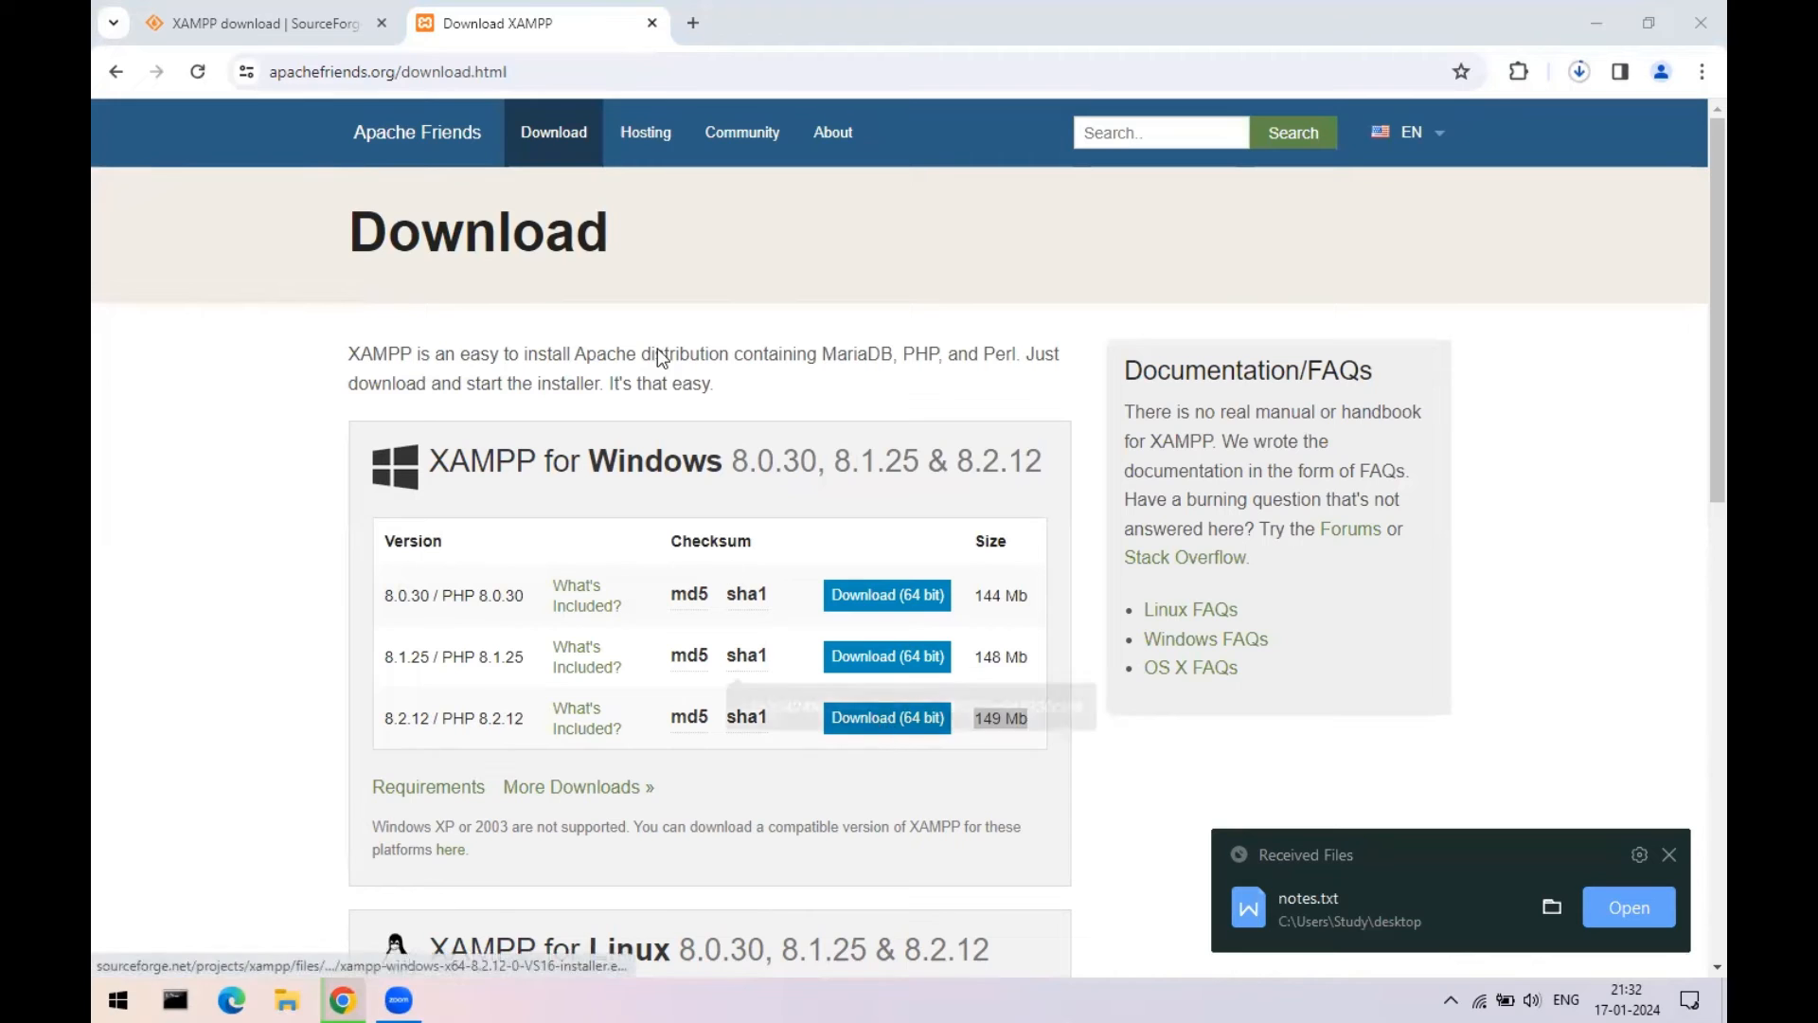
left_click(651, 22)
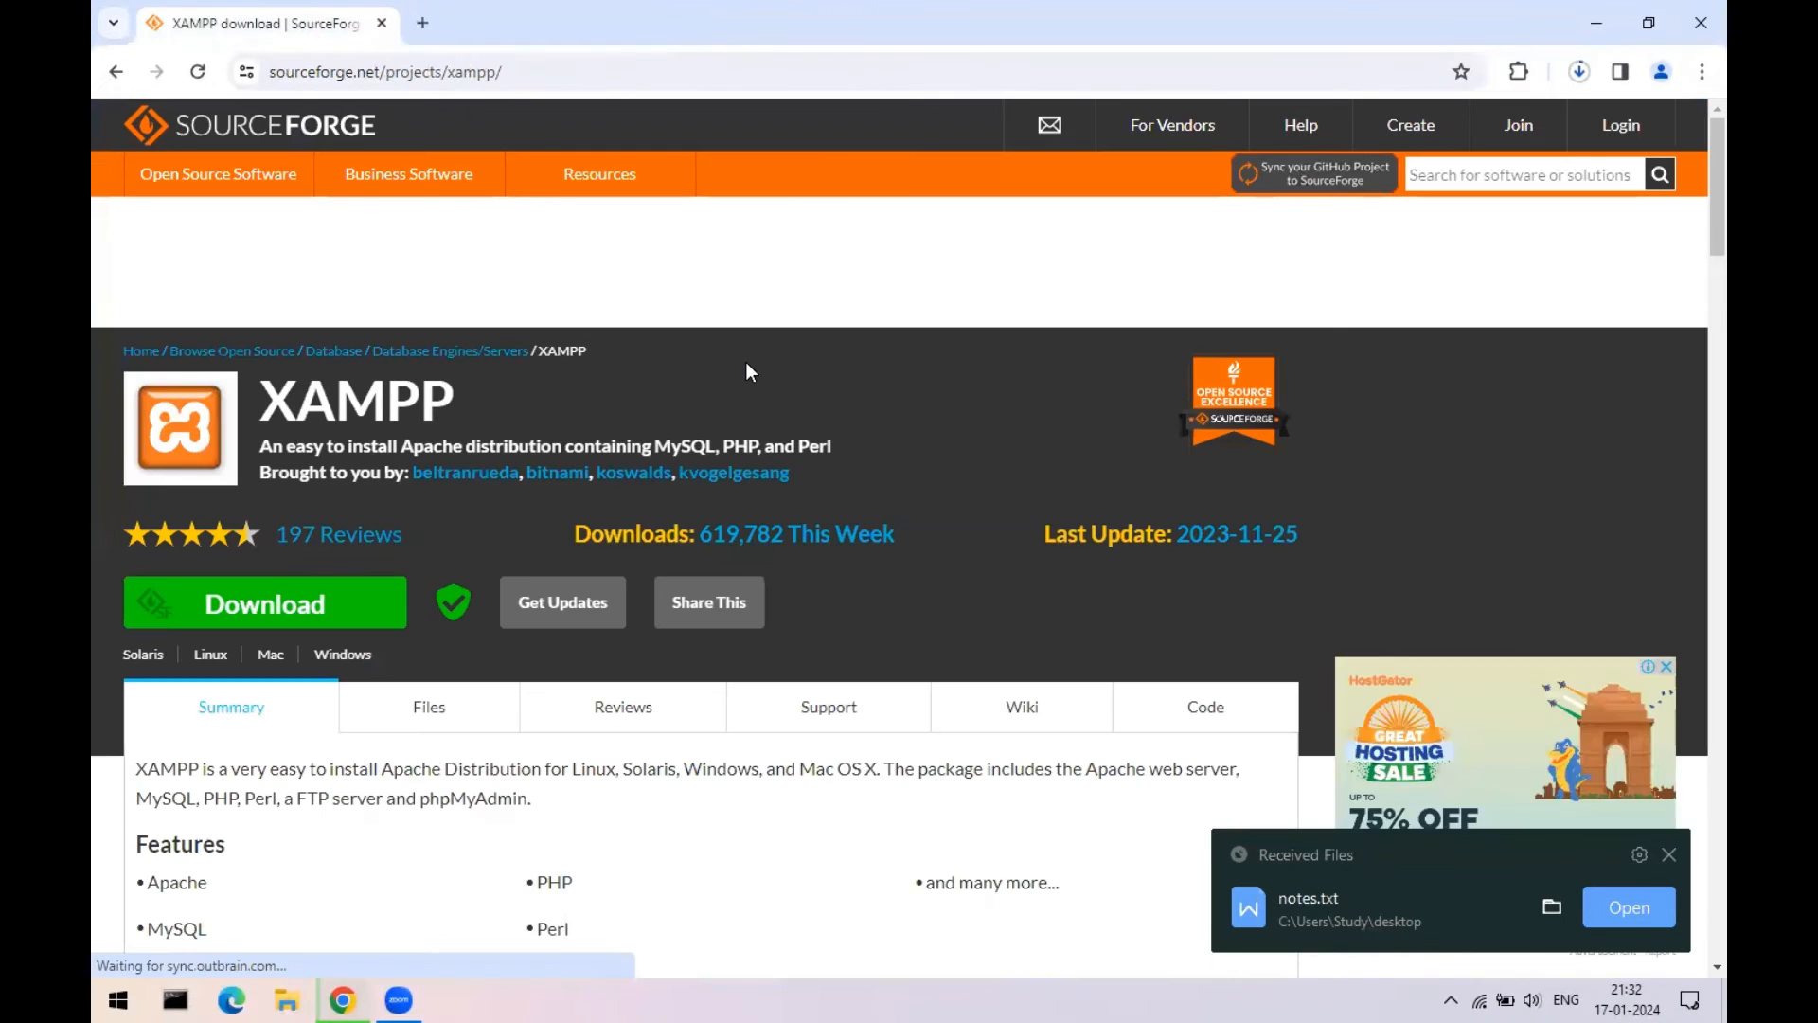
left_click(1700, 22)
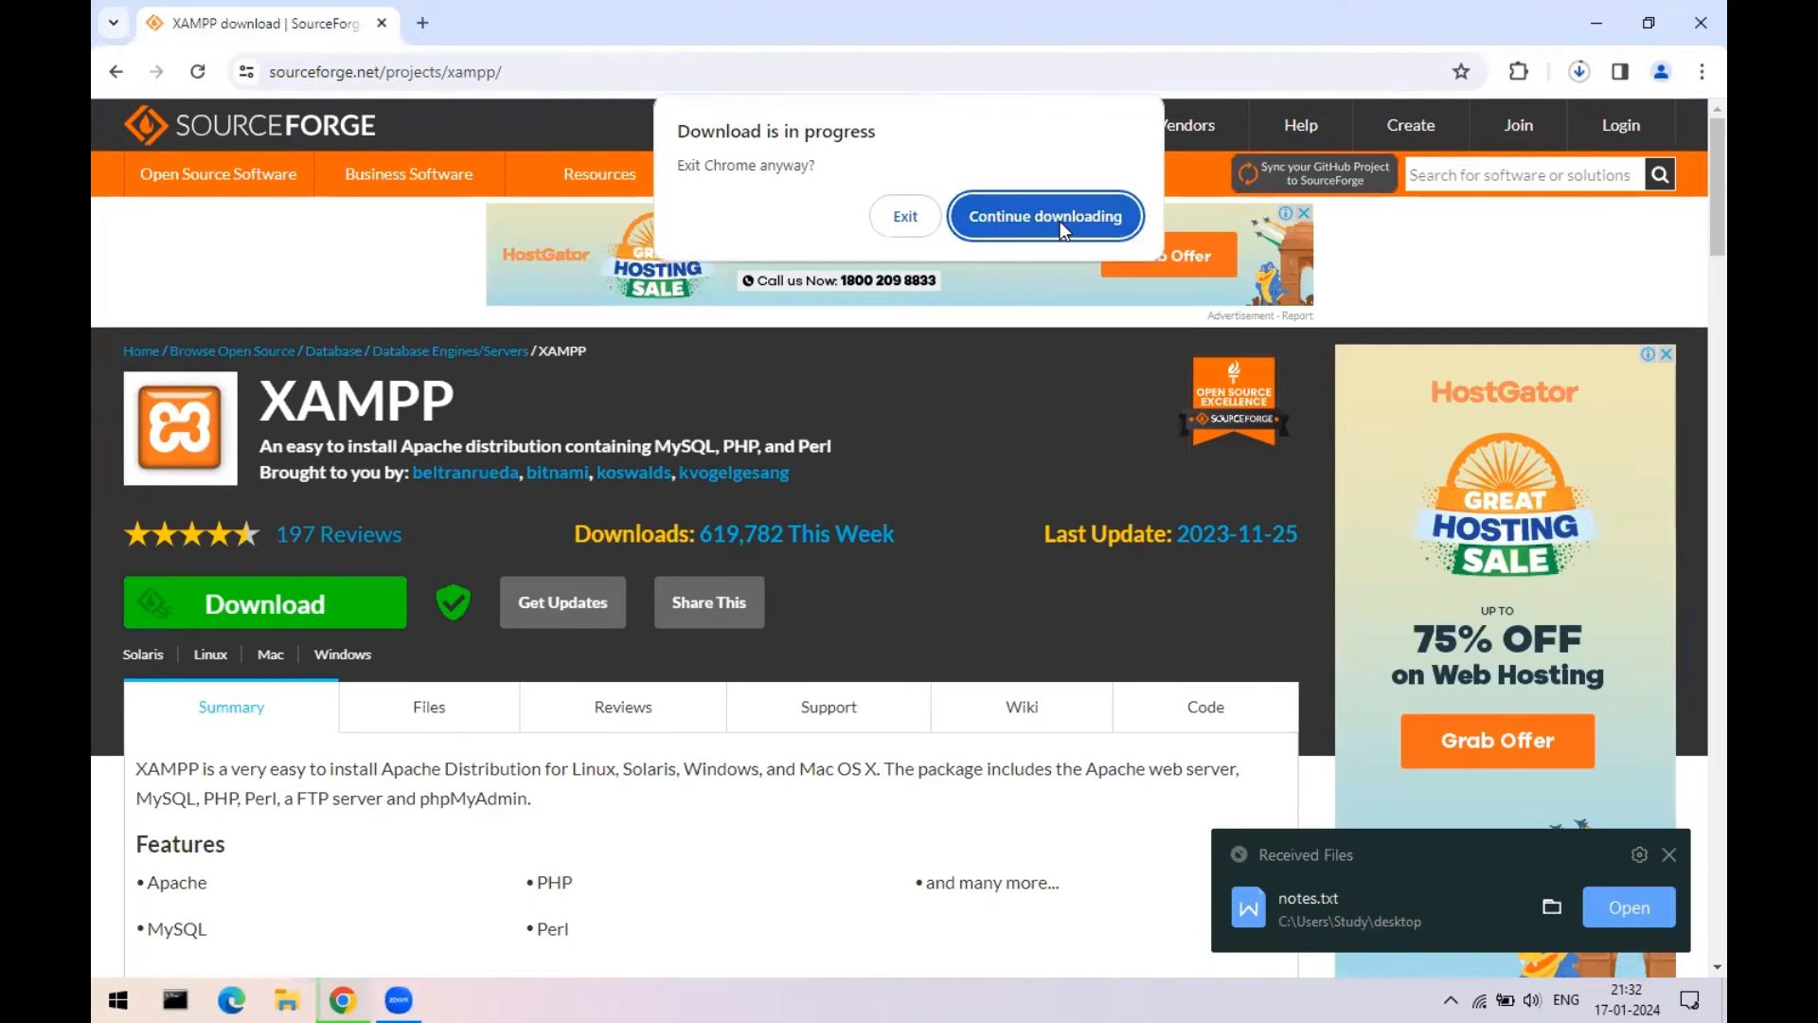
left_click(905, 217)
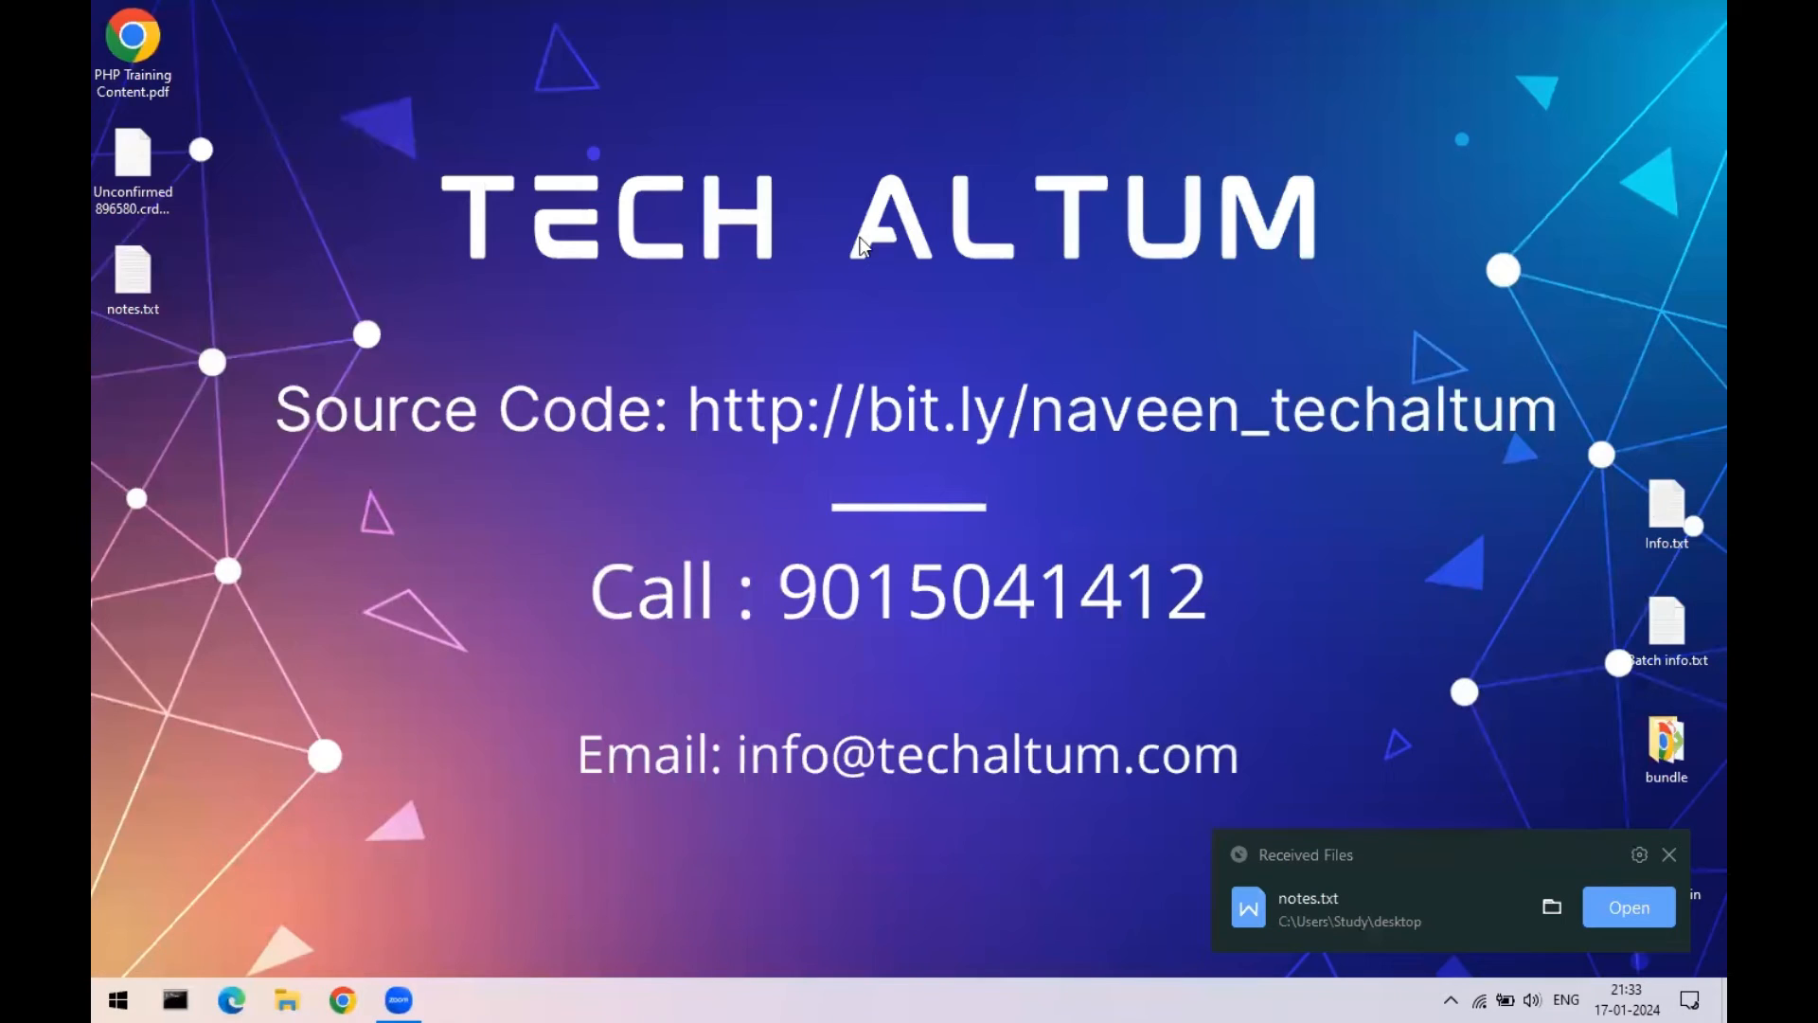
- Reposition notes.txt on the desktop, reopen it to confirm the component list, and close it
left_click_drag(130, 275, 1553, 363)
double_click(1562, 368)
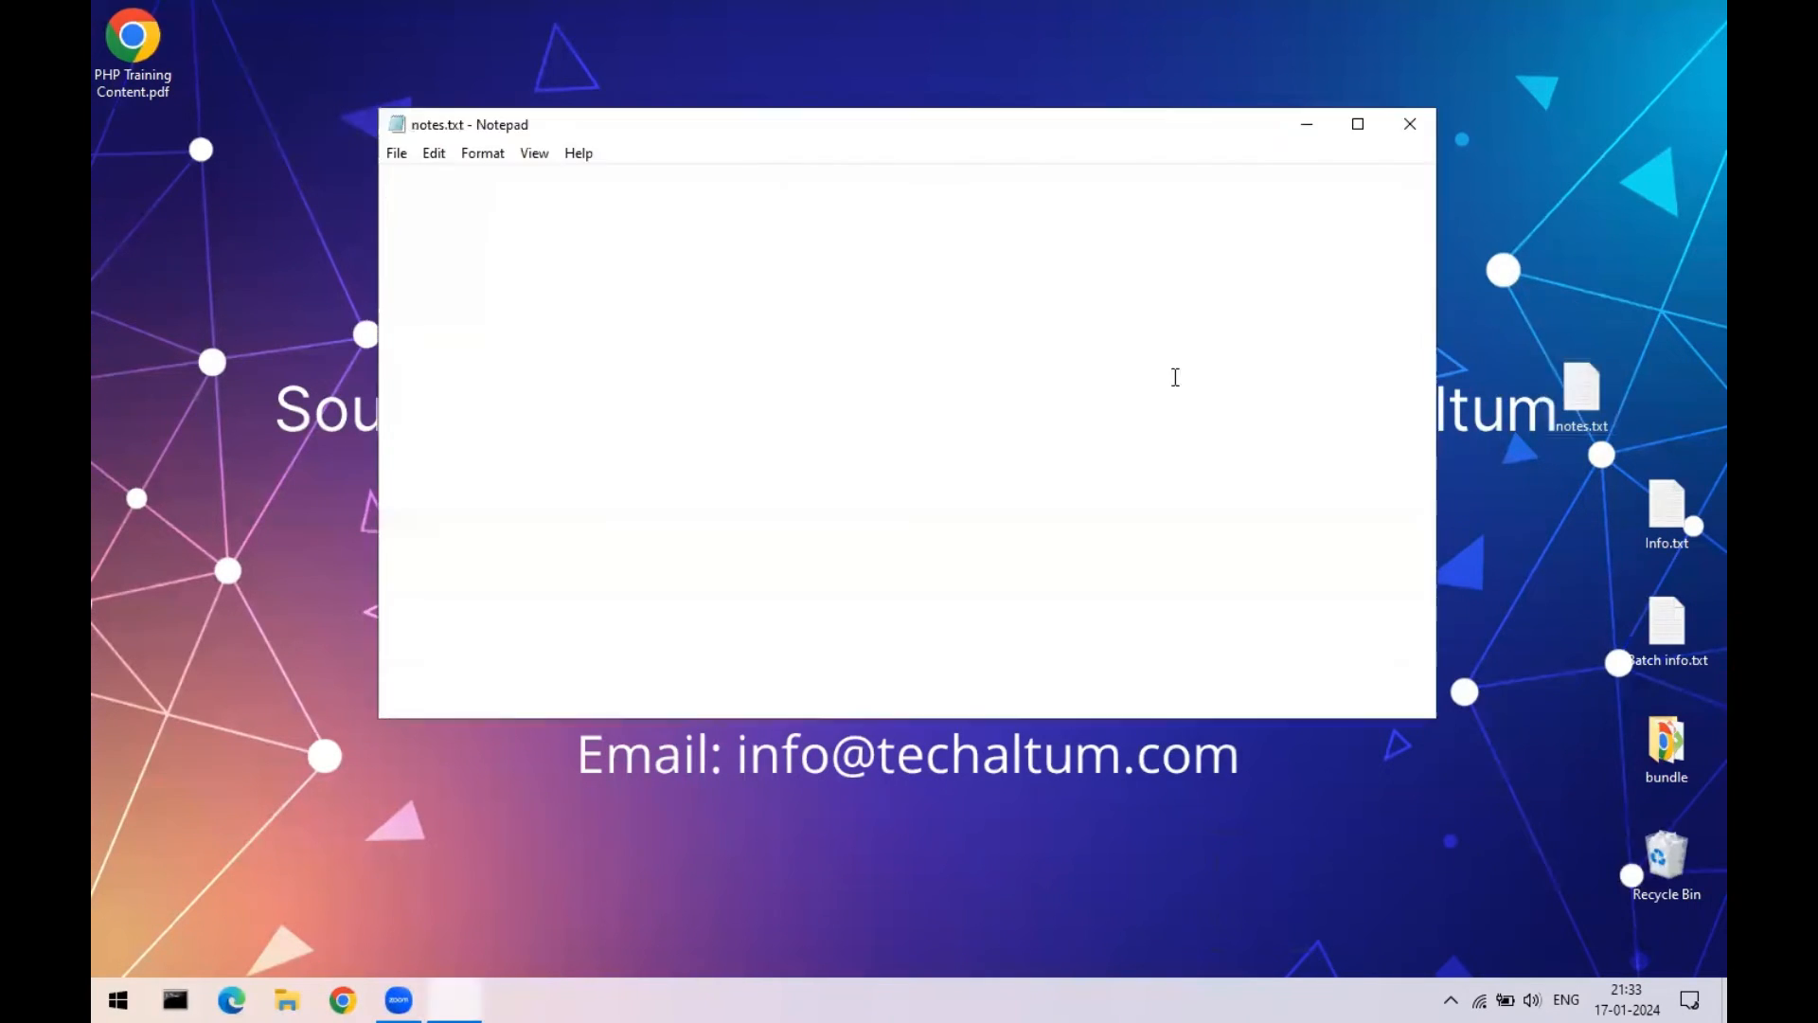
left_click_drag(494, 213, 755, 314)
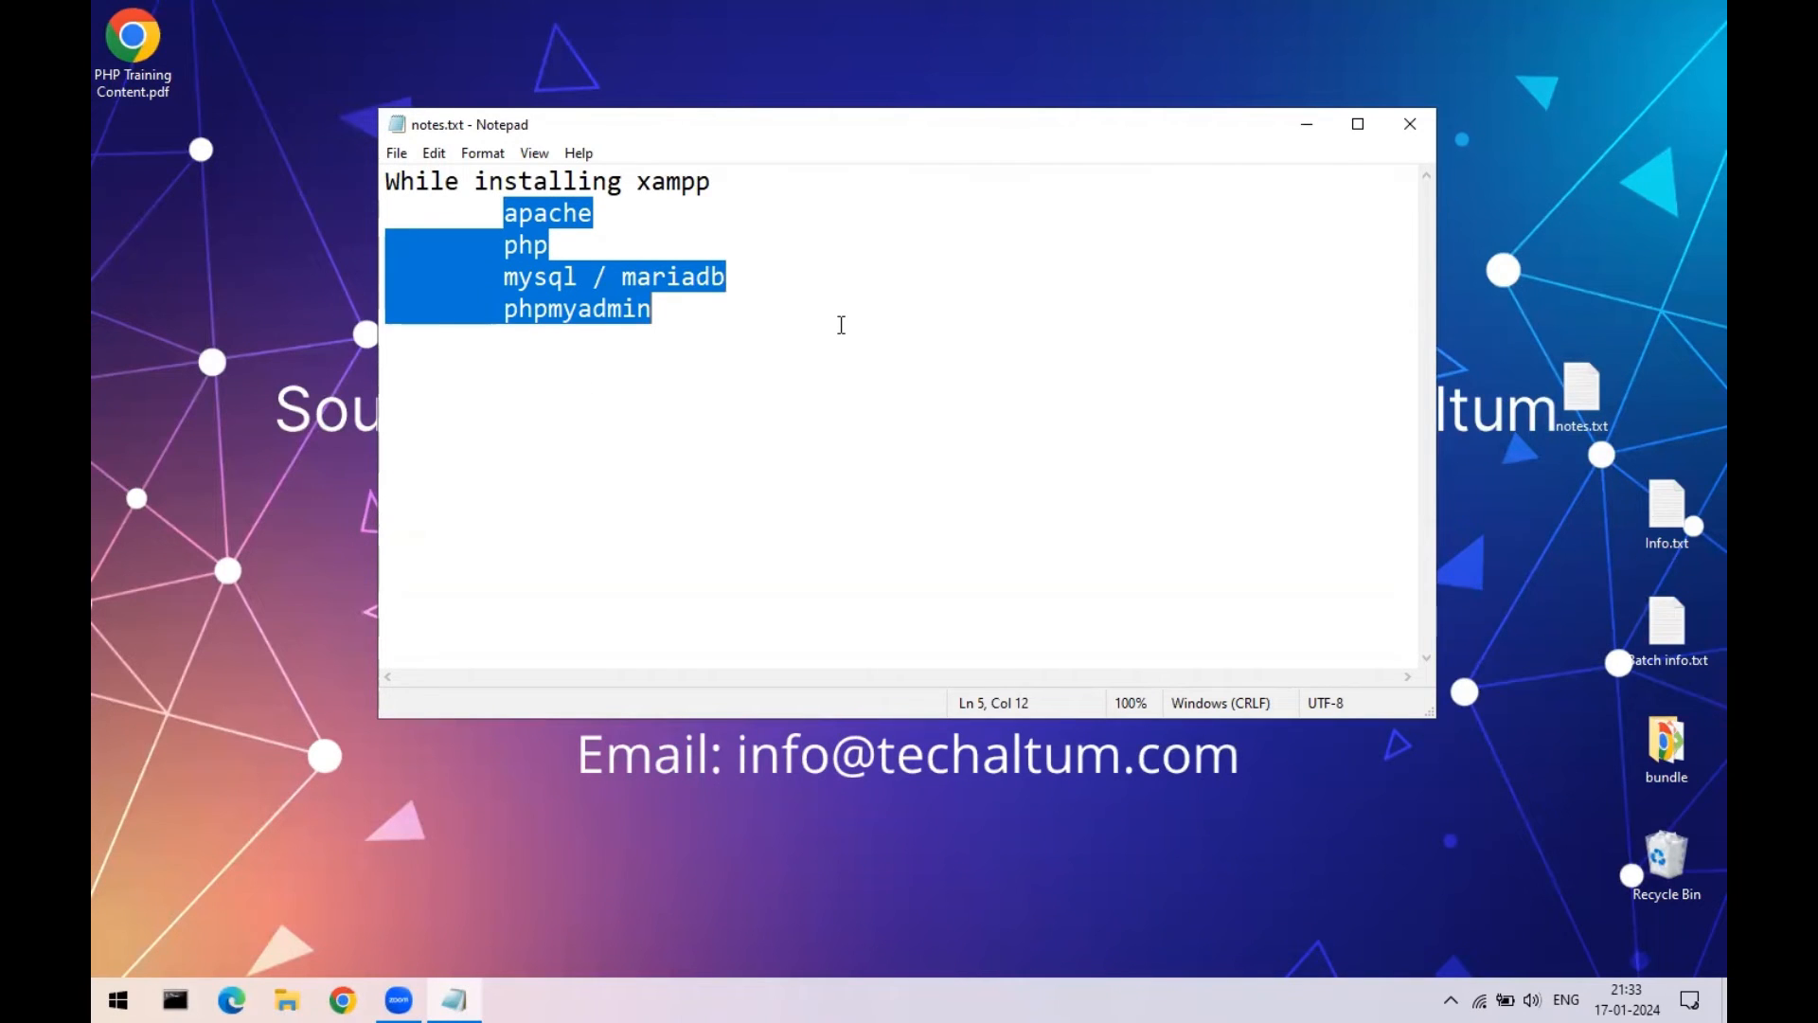
left_click(1410, 124)
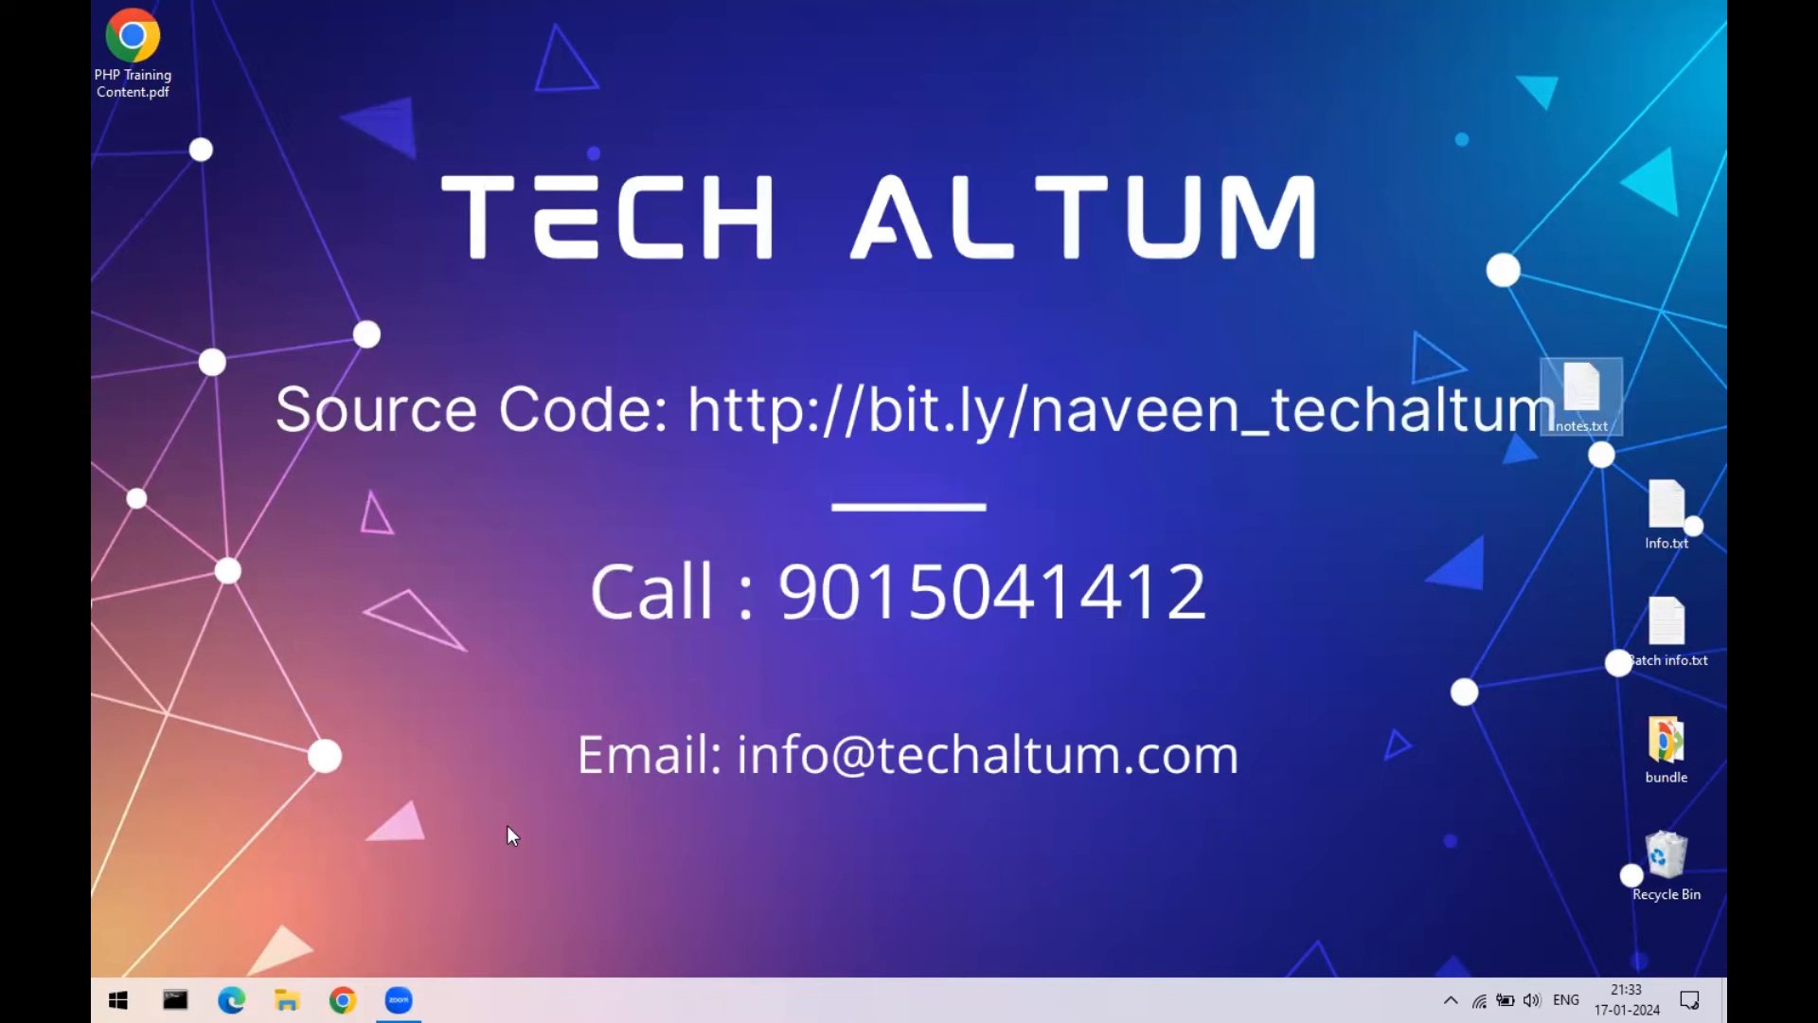
left_click(118, 1000)
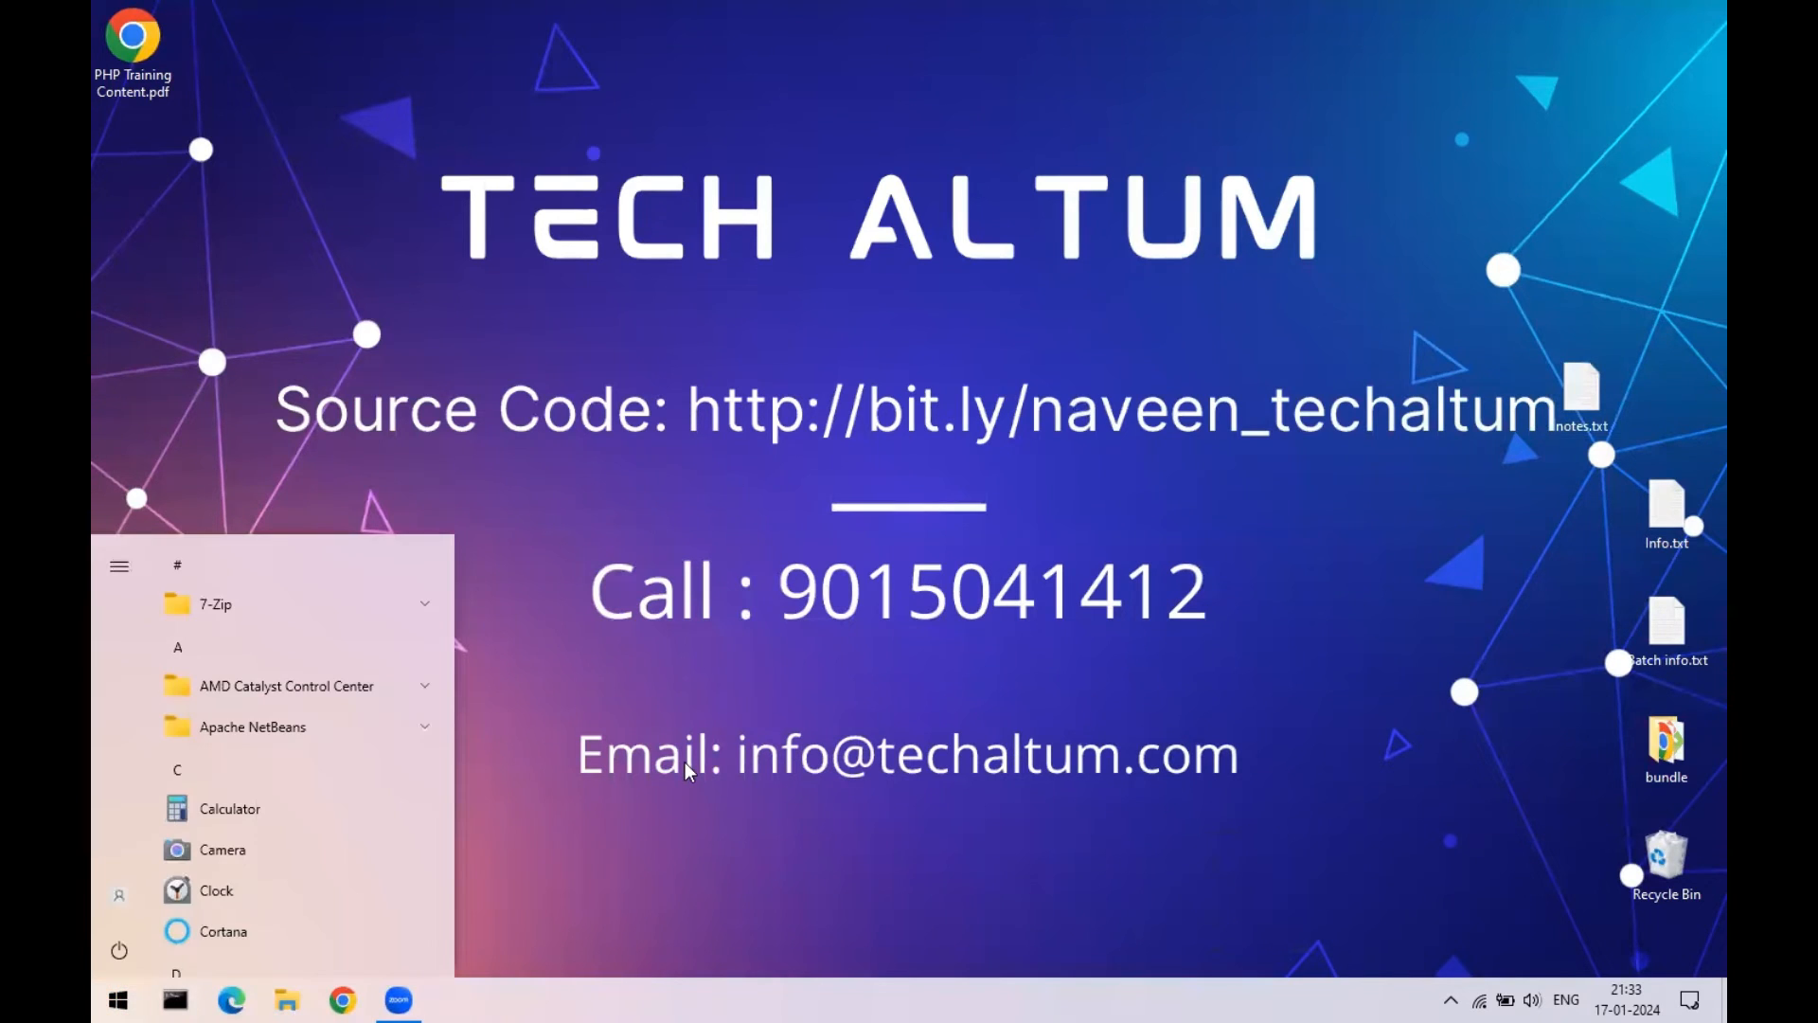
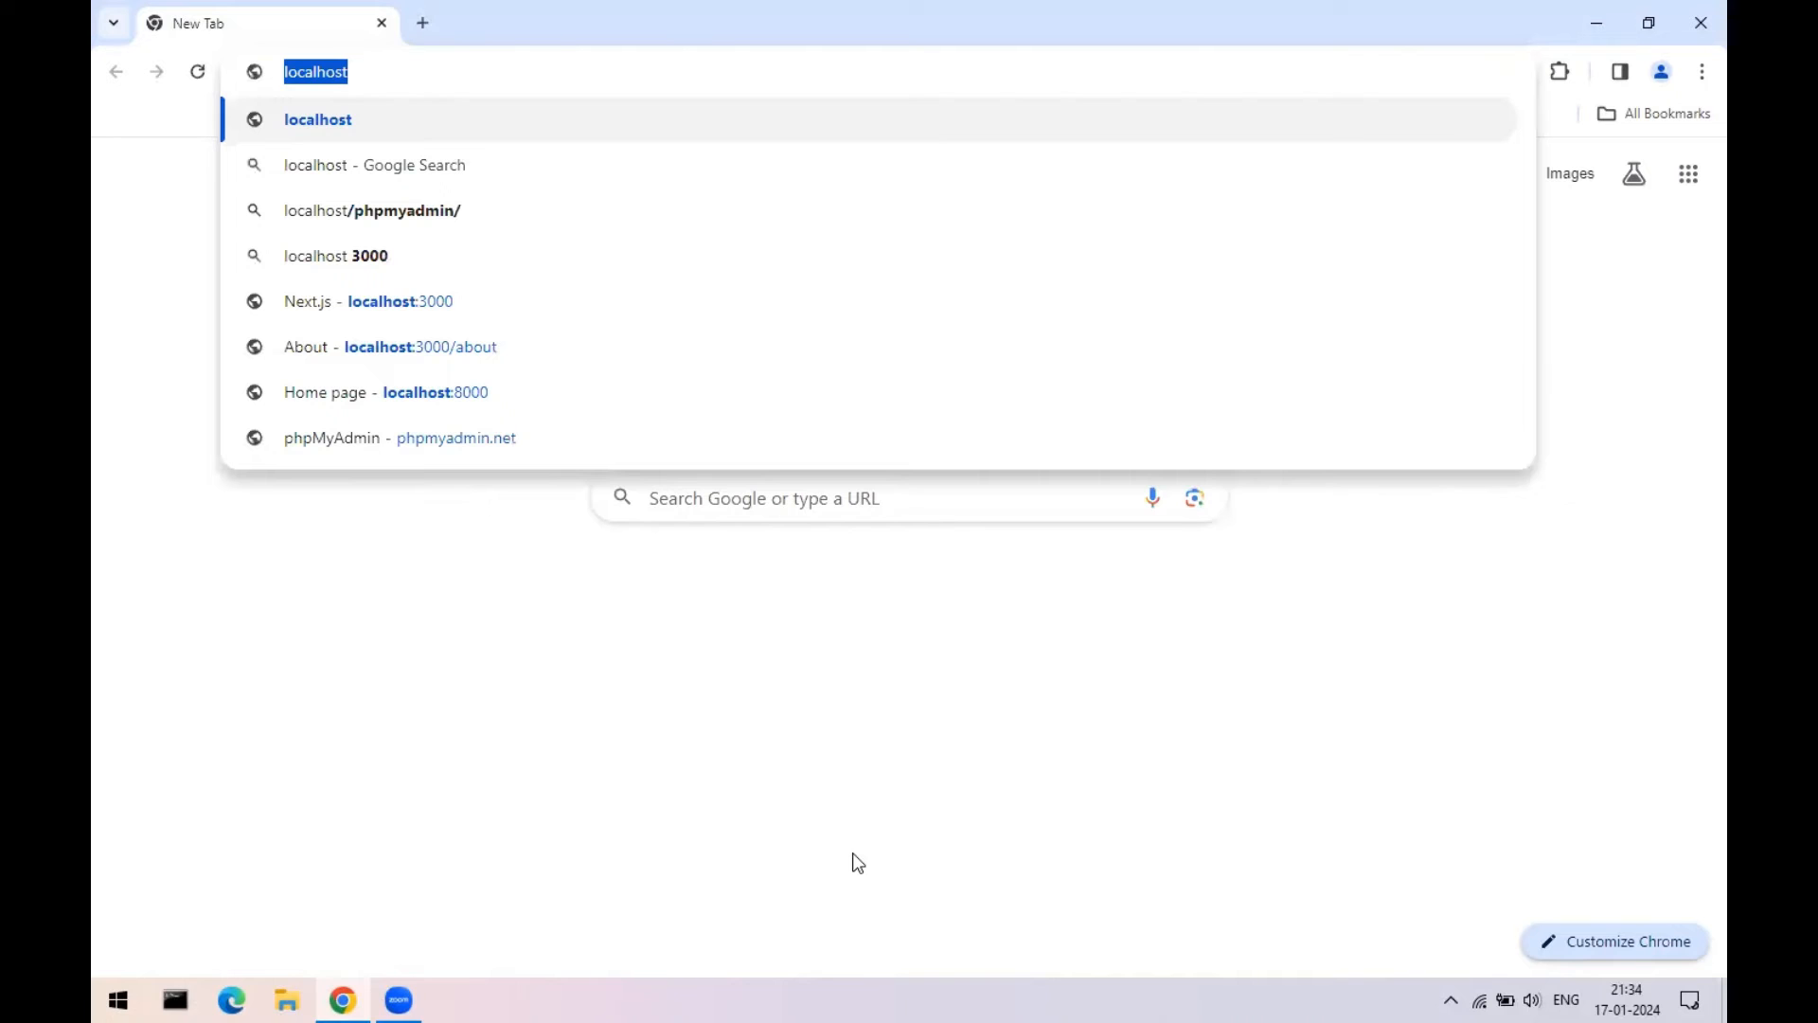
- Load localhost at default zoom, reopening it in a fresh browser window
left_click(452, 66)
key("Return")
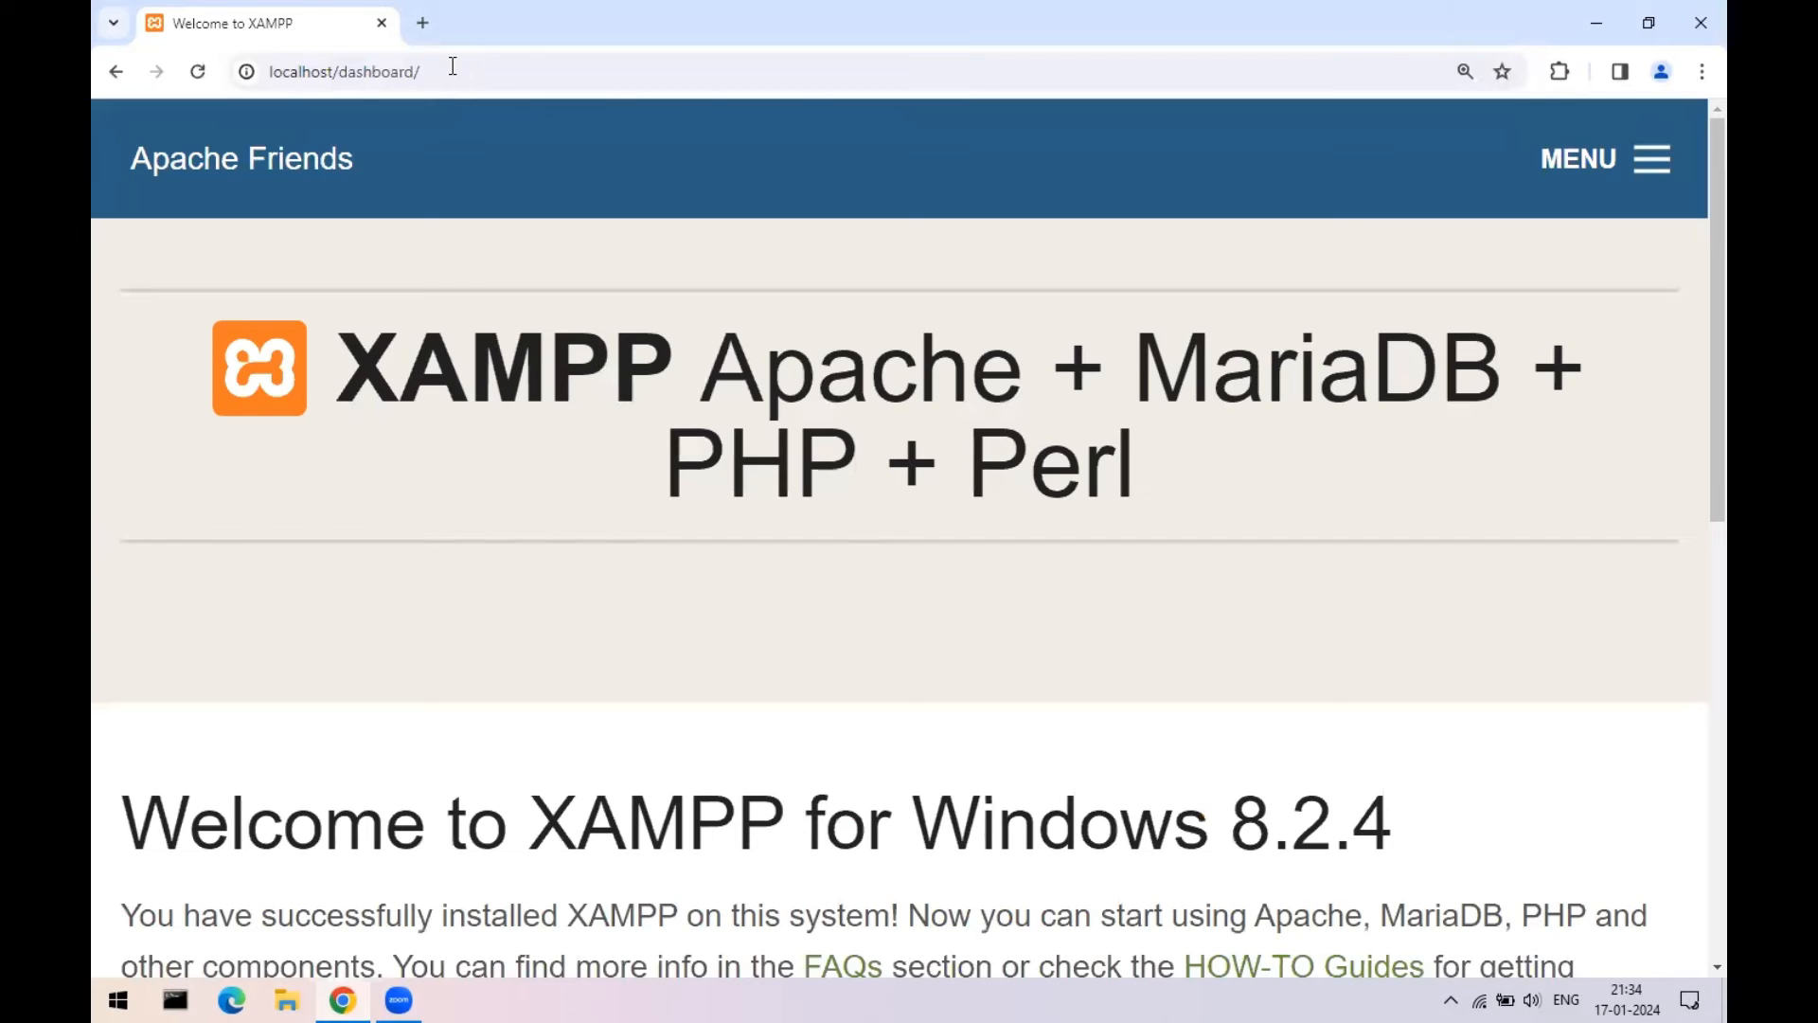
key("ctrl+0")
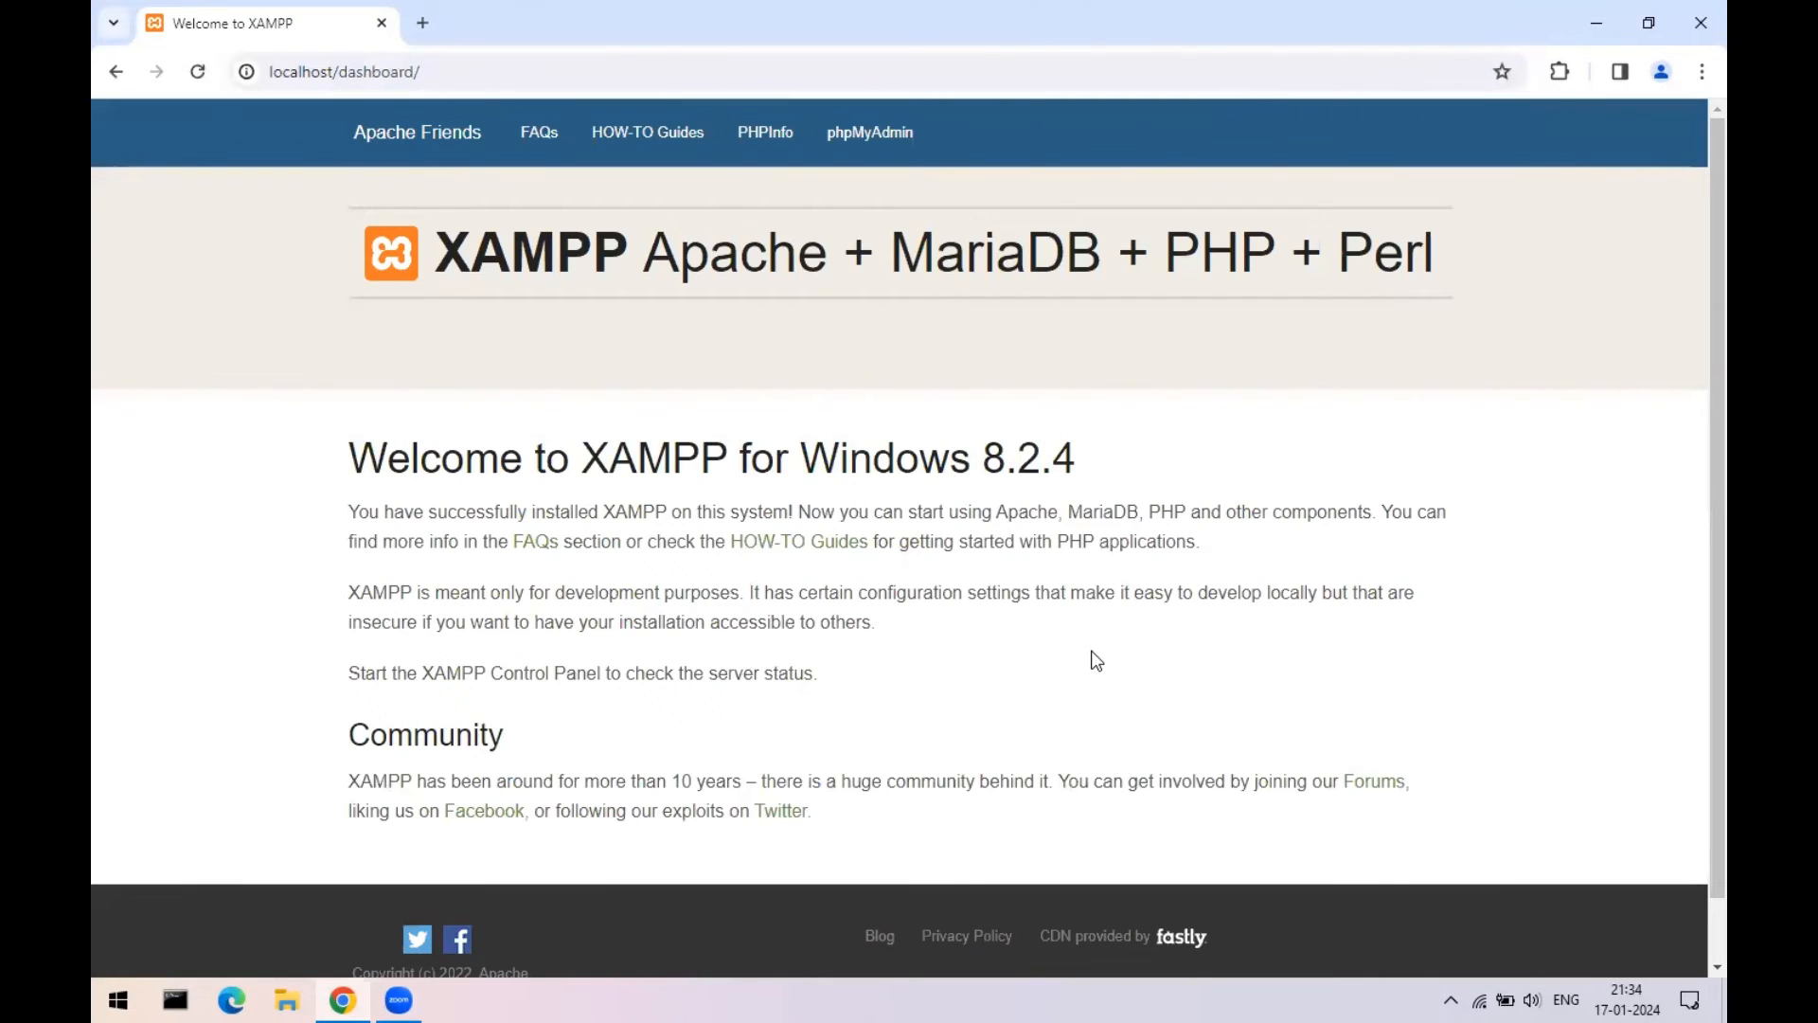
left_click(1694, 10)
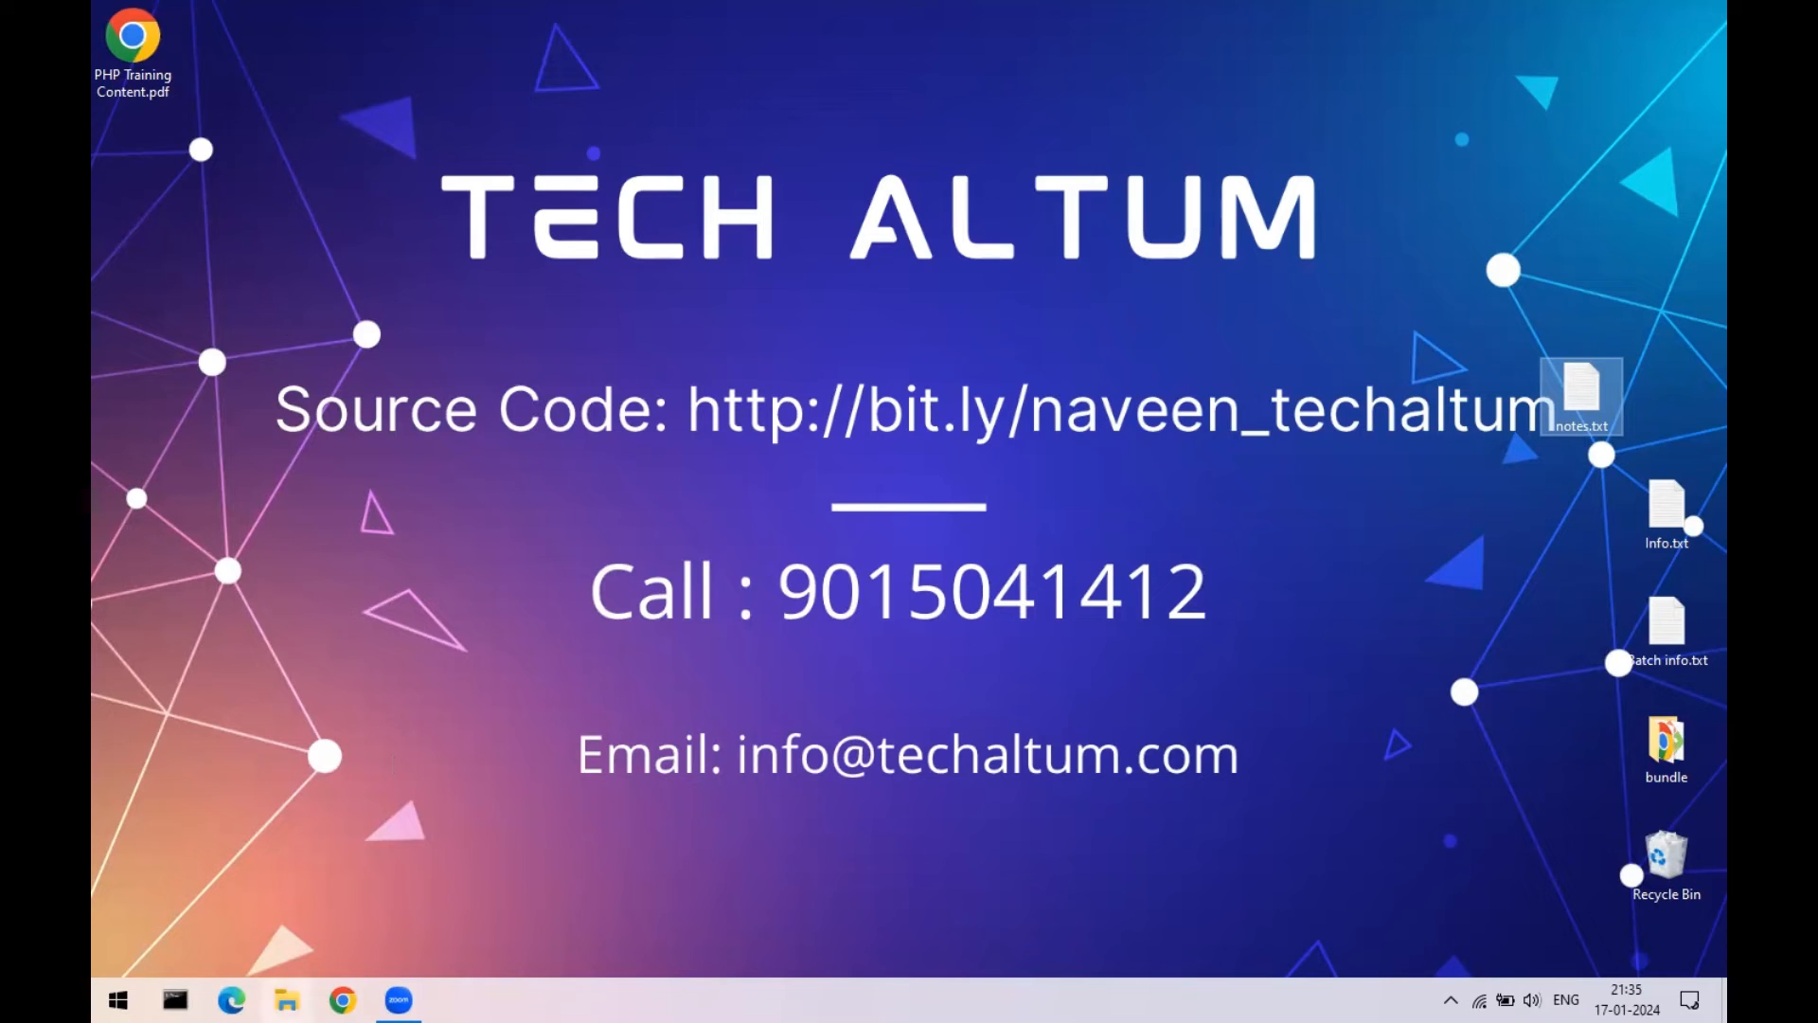
left_click(343, 1000)
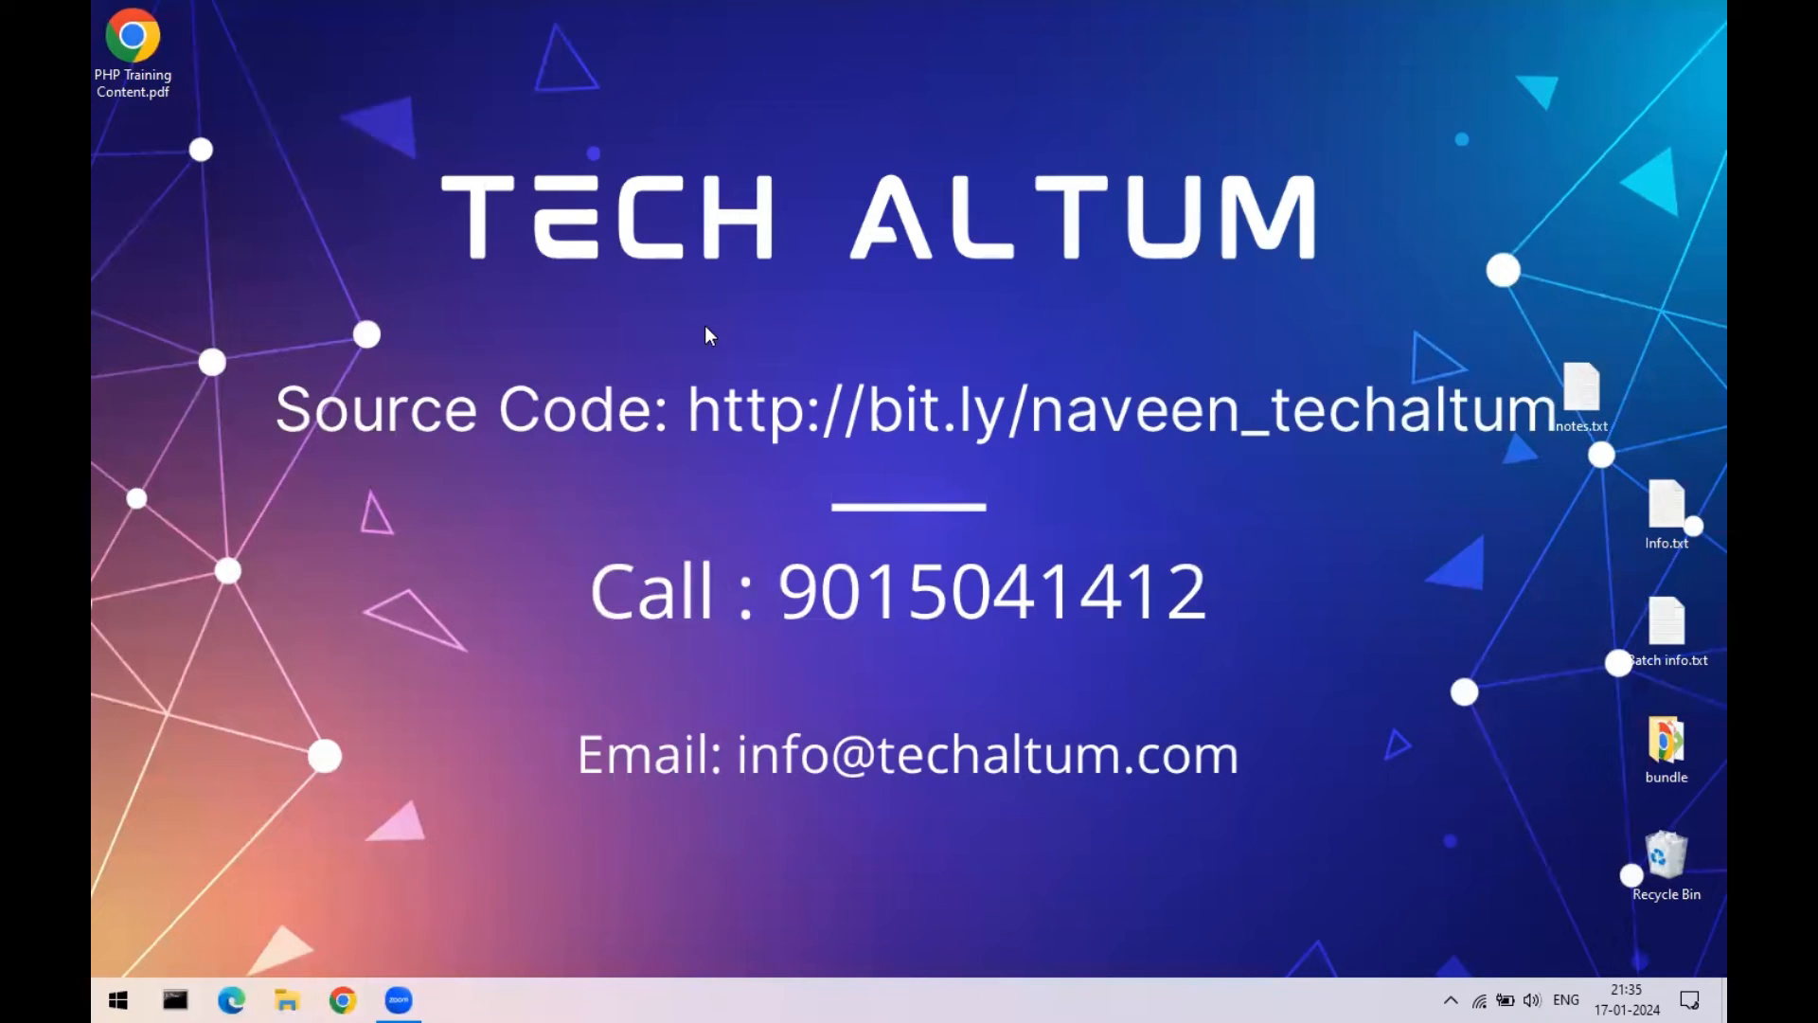
type("localhost")
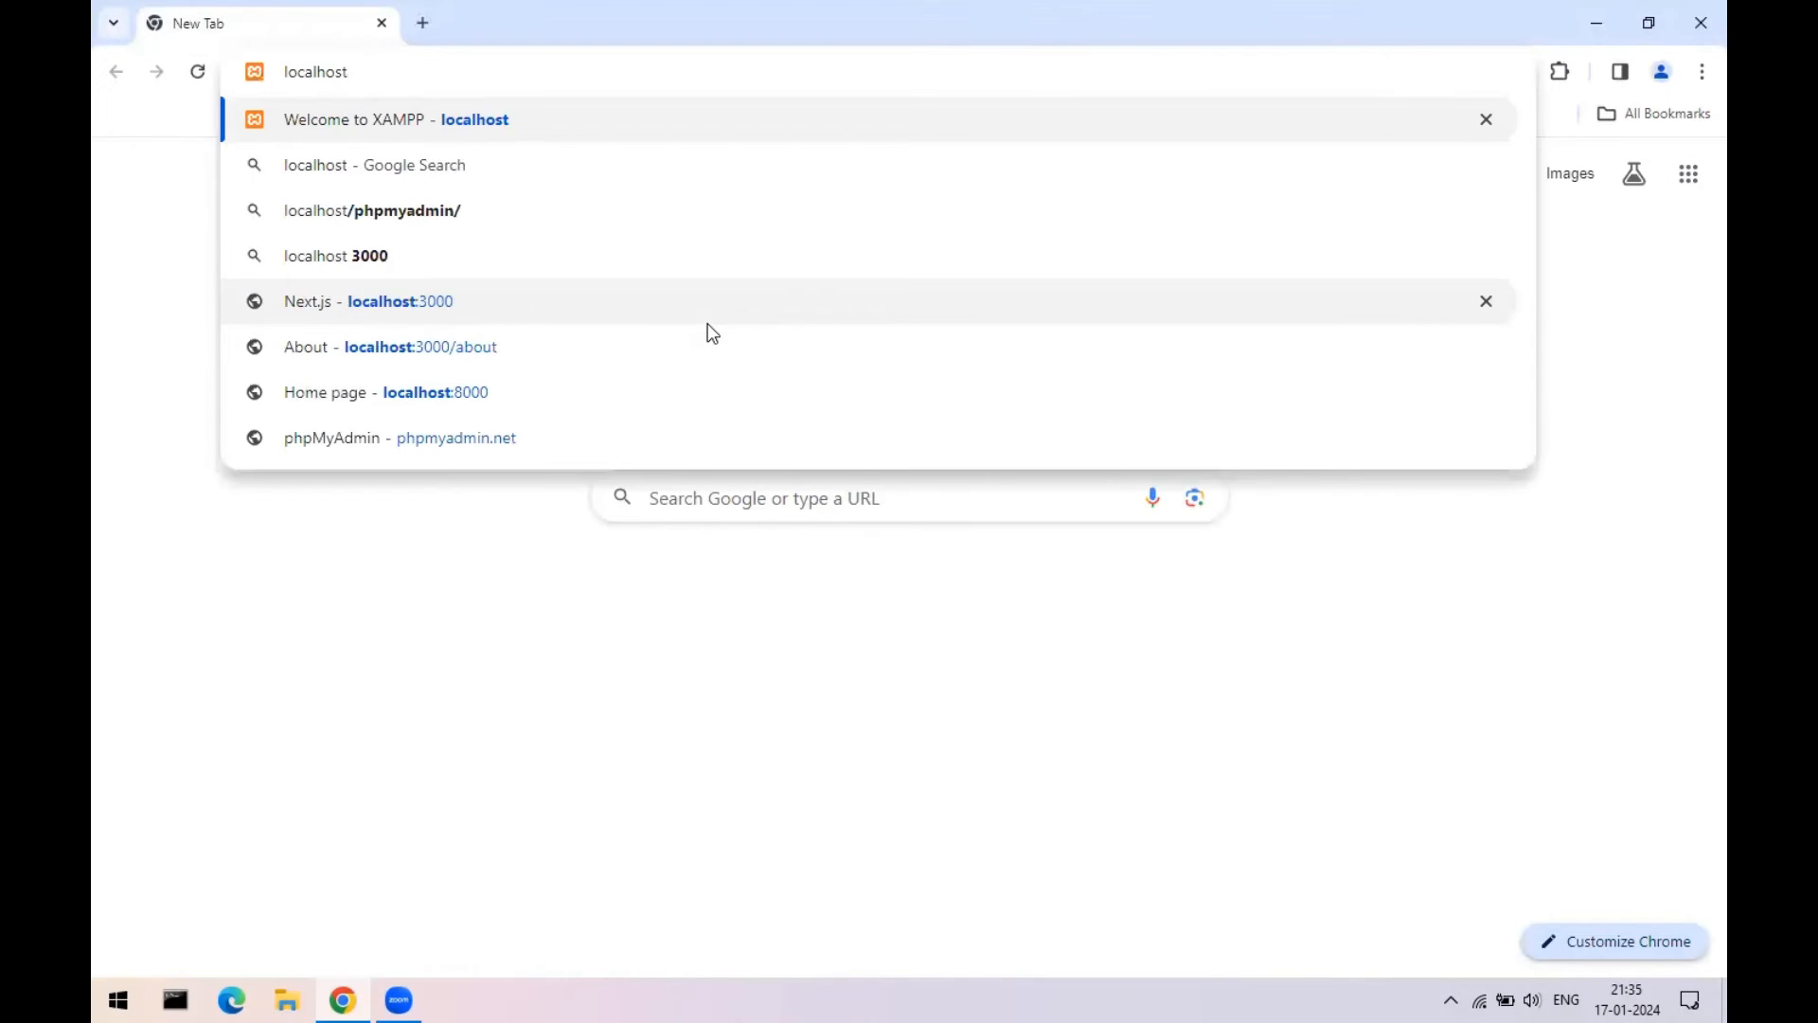
key("Return")
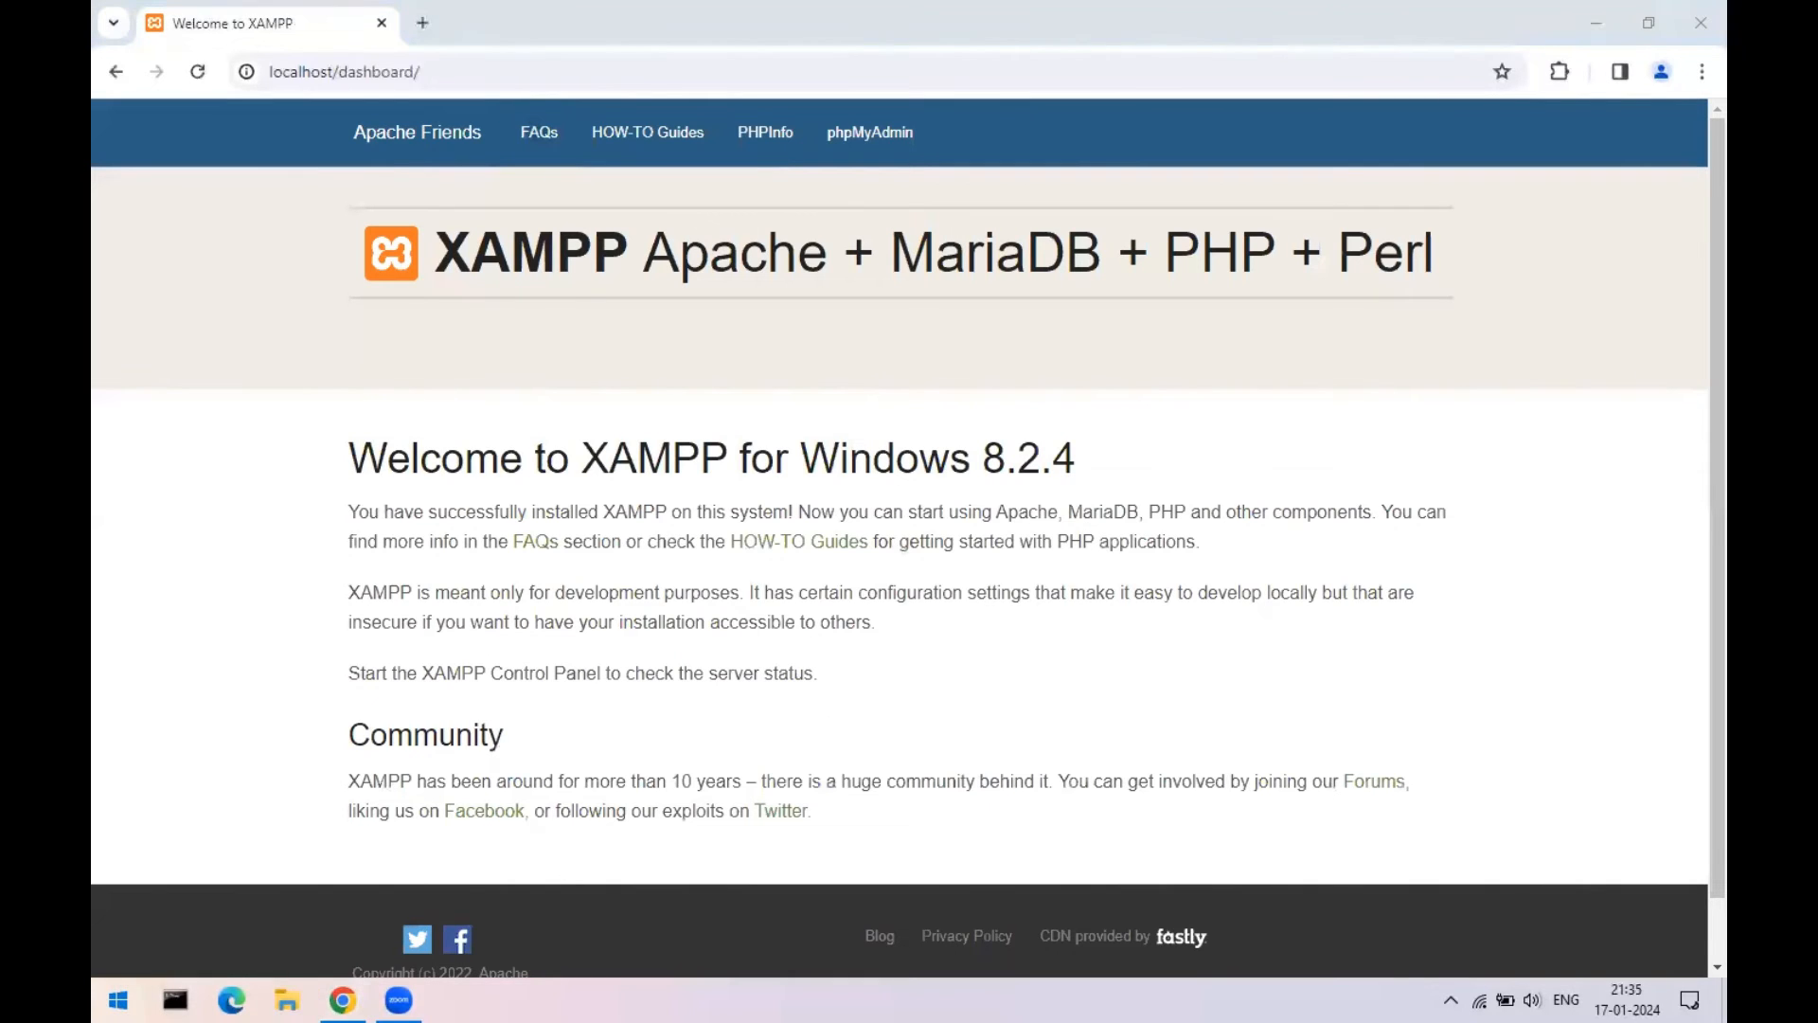
- Confirm Apache and MySQL run in the XAMPP Control Panel, then reload the localhost dashboard
left_click(118, 1000)
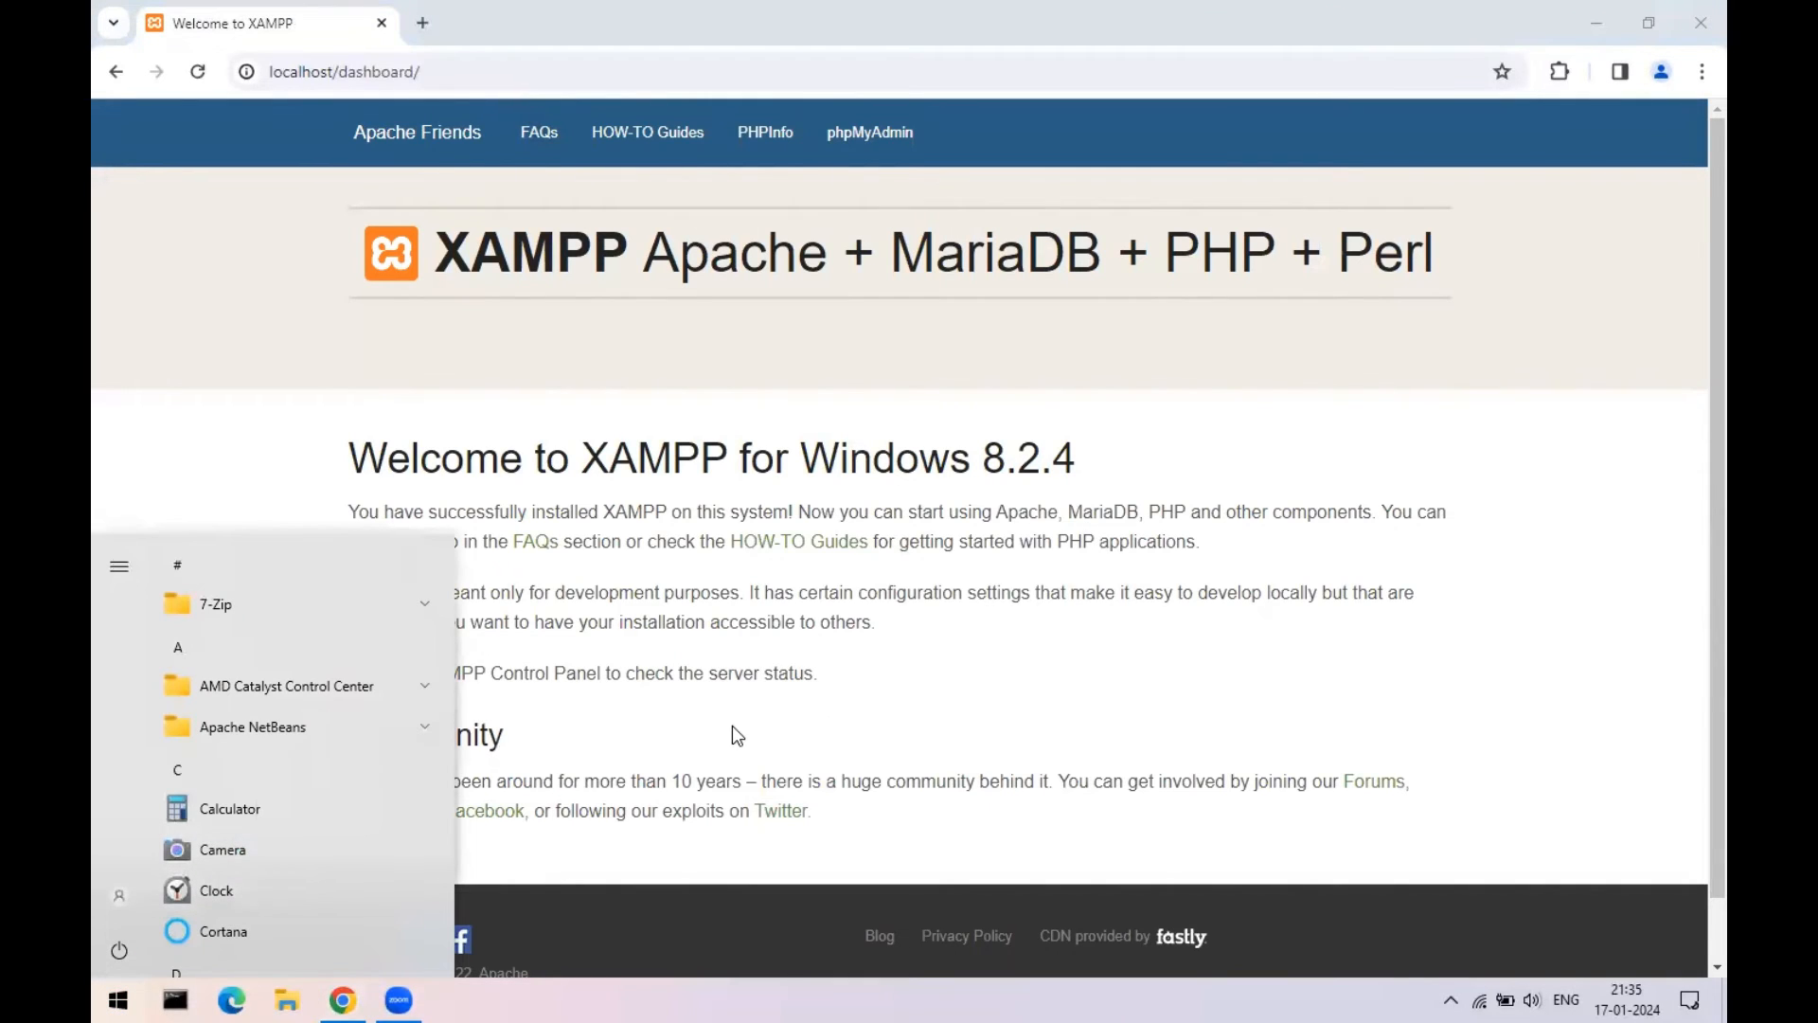
left_click(1450, 1000)
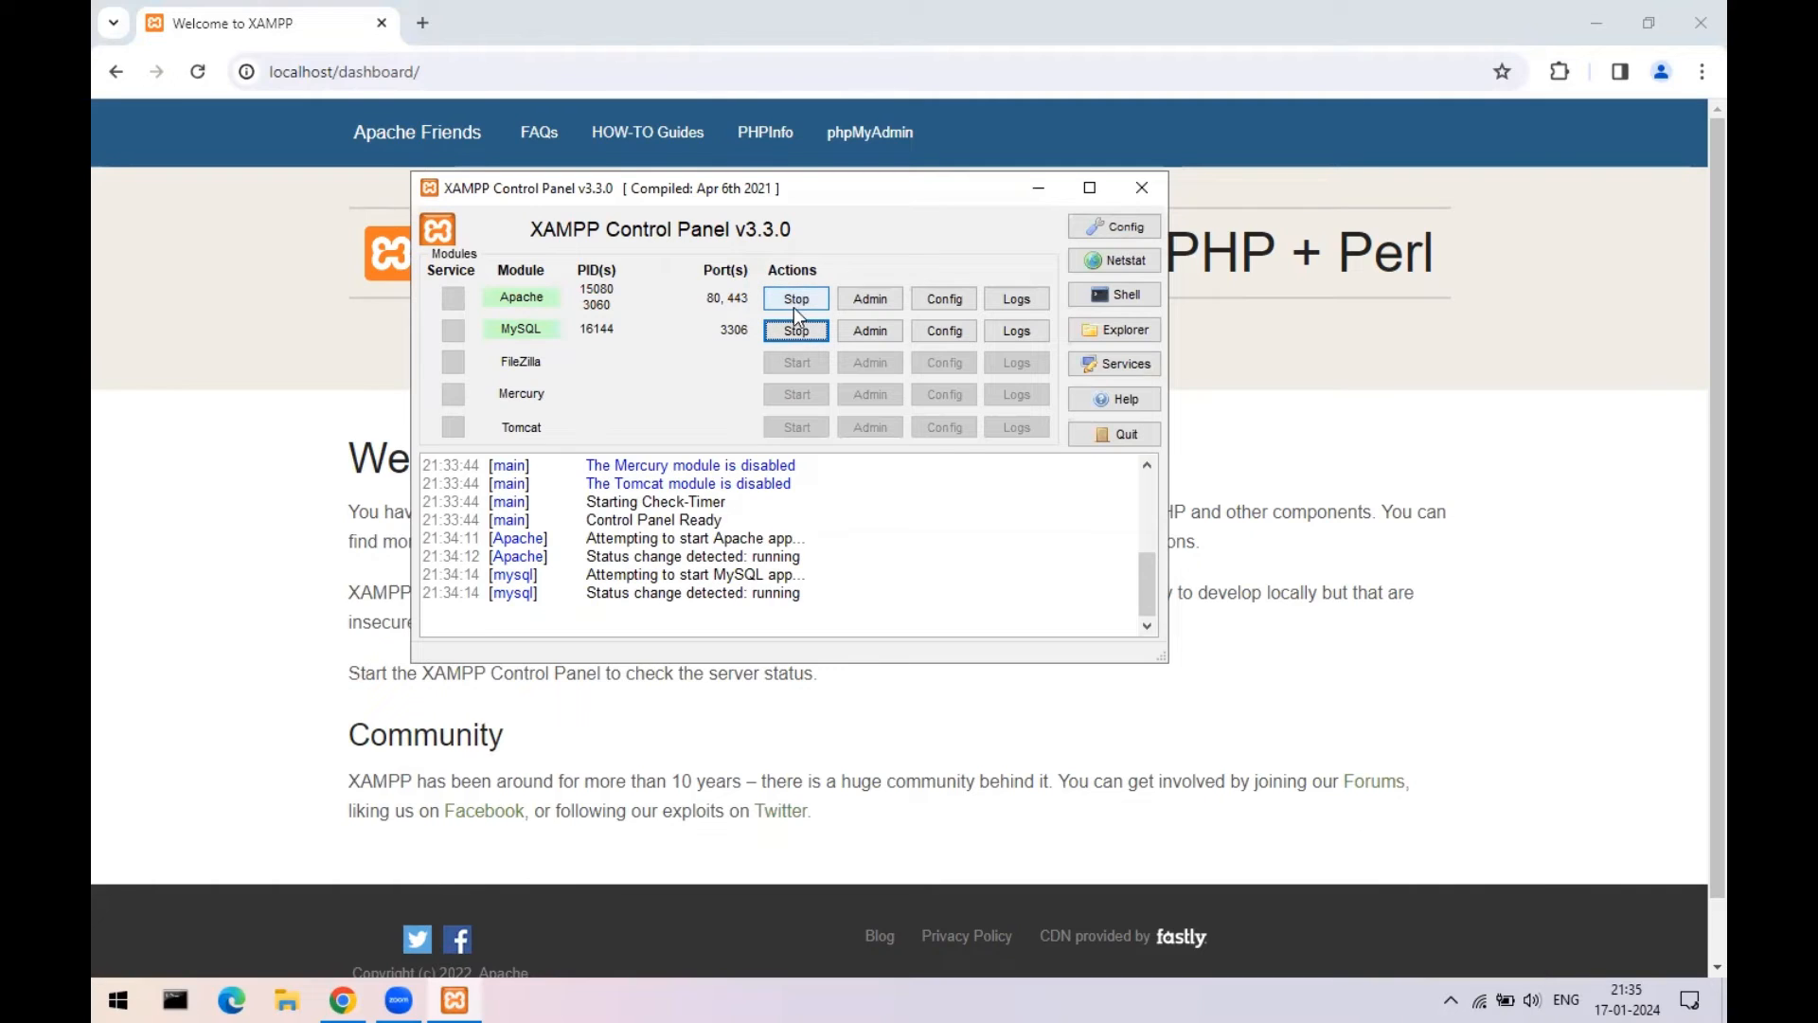
left_click(1123, 193)
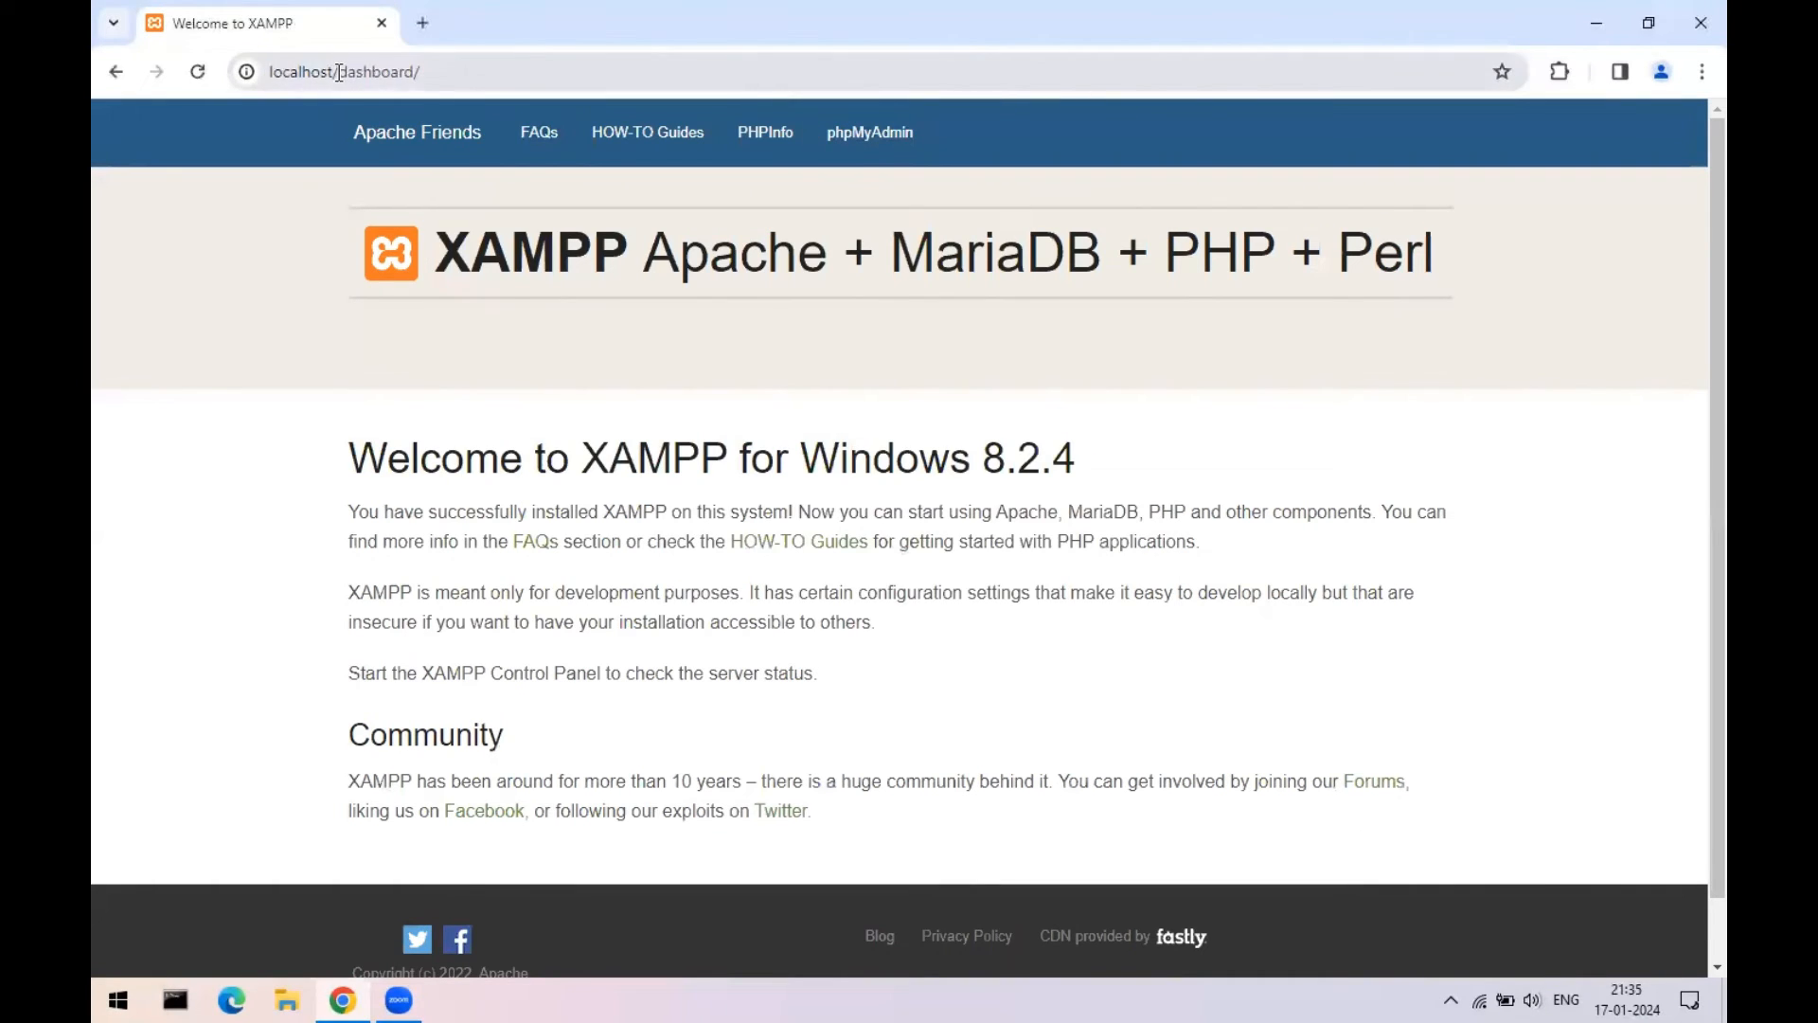
left_click_drag(339, 72, 254, 74)
left_click(468, 67)
key("BackSpace")
key("BackSpace")
key("BackSpace")
key("BackSpace")
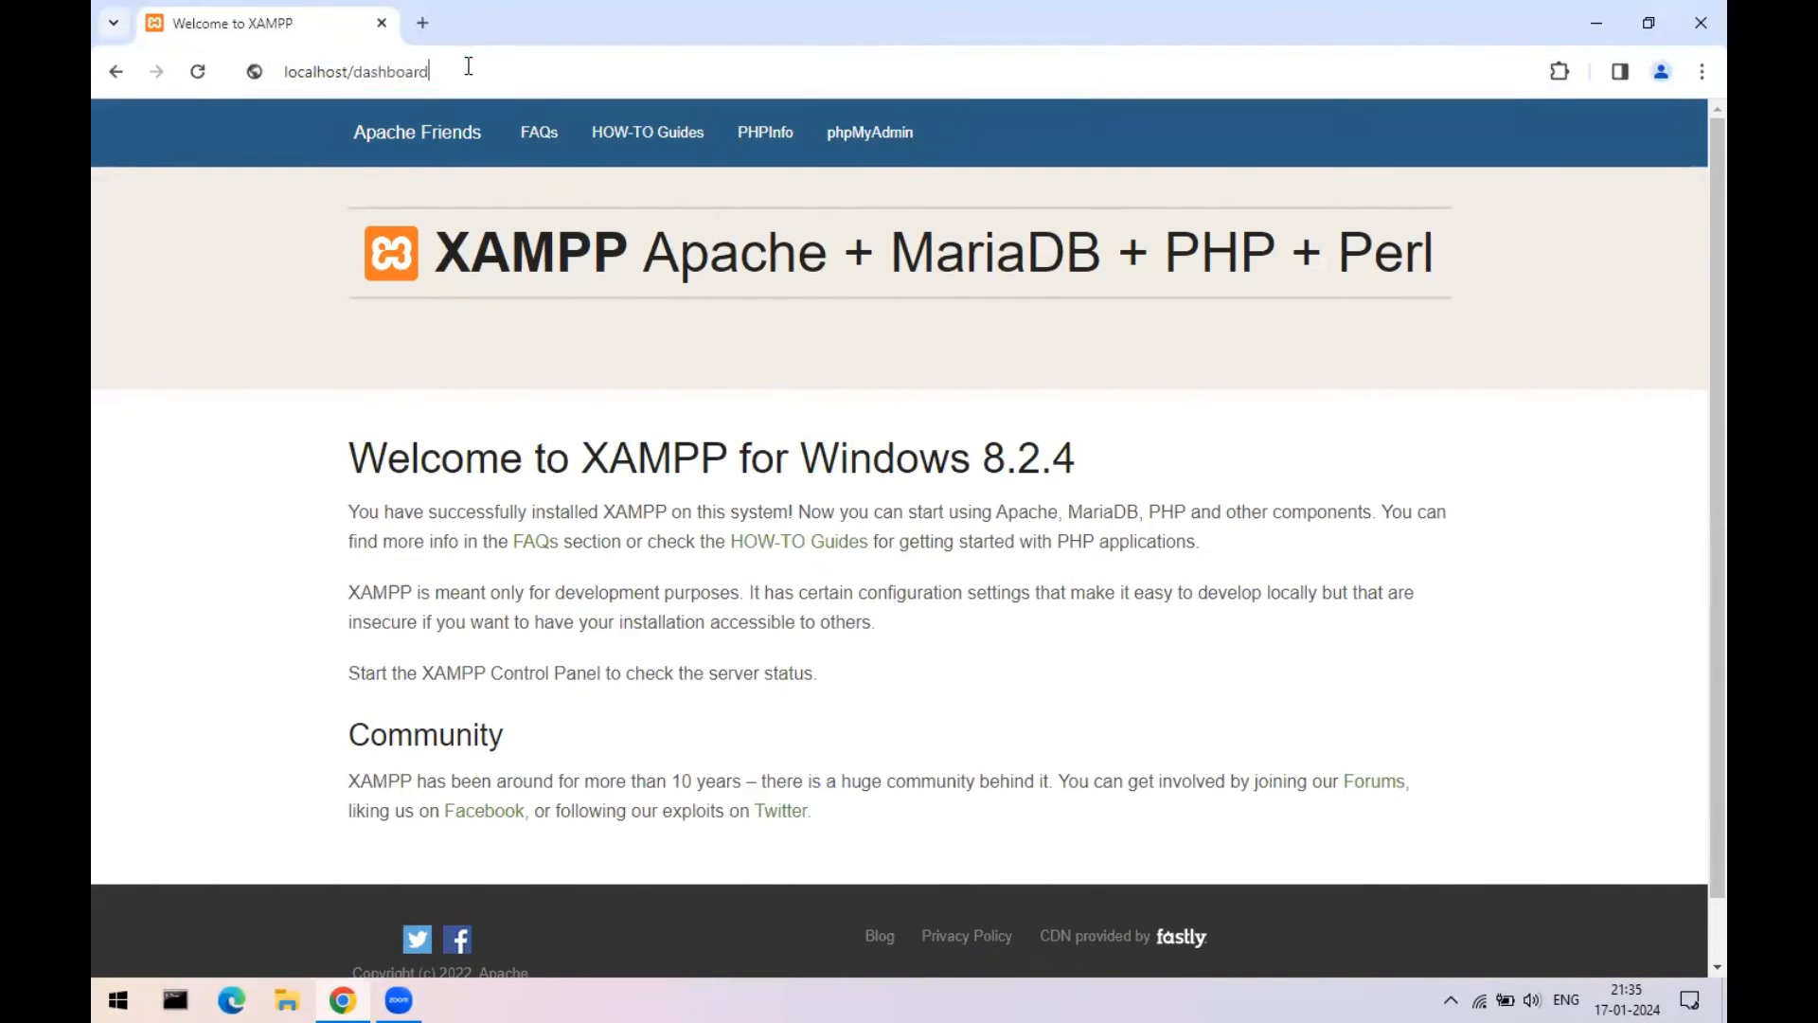
key("BackSpace")
key("BackSpace")
key("BackSpace")
key("BackSpace")
key("BackSpace")
key("BackSpace")
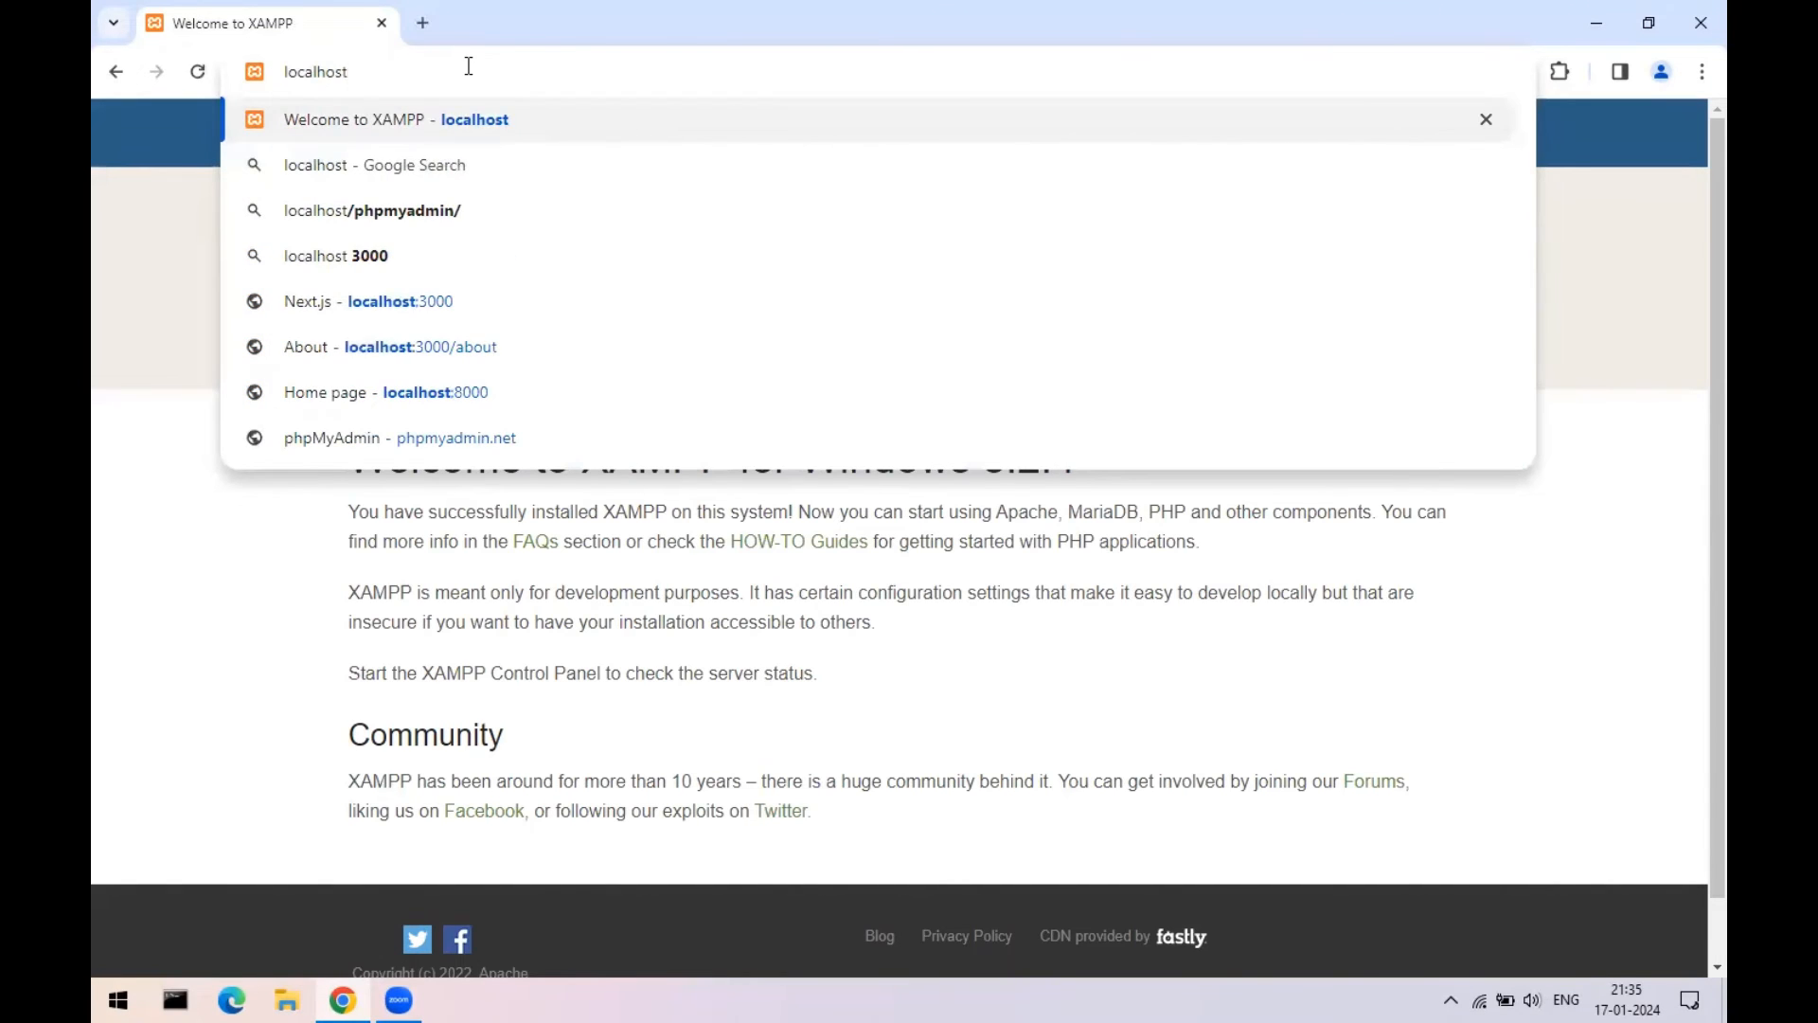
key("Return")
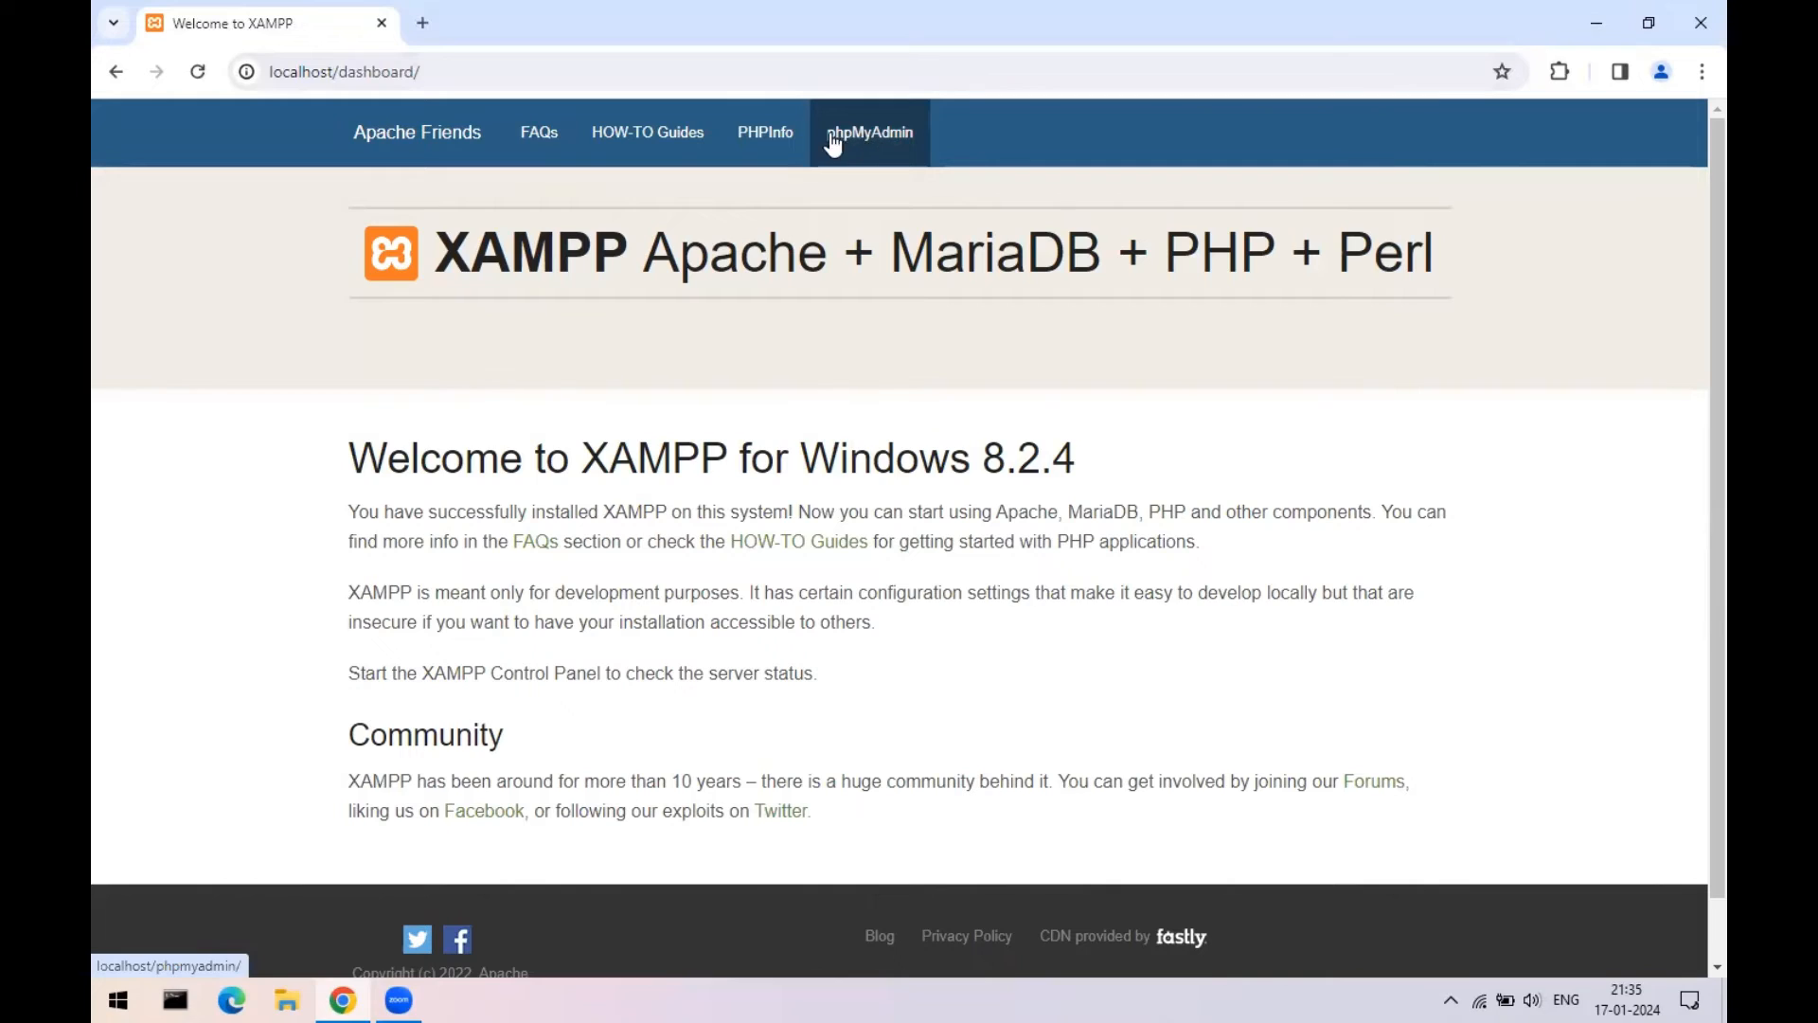
- Open phpMyAdmin from the dashboard and create a database named 'edu' on the Databases page
left_click(862, 150)
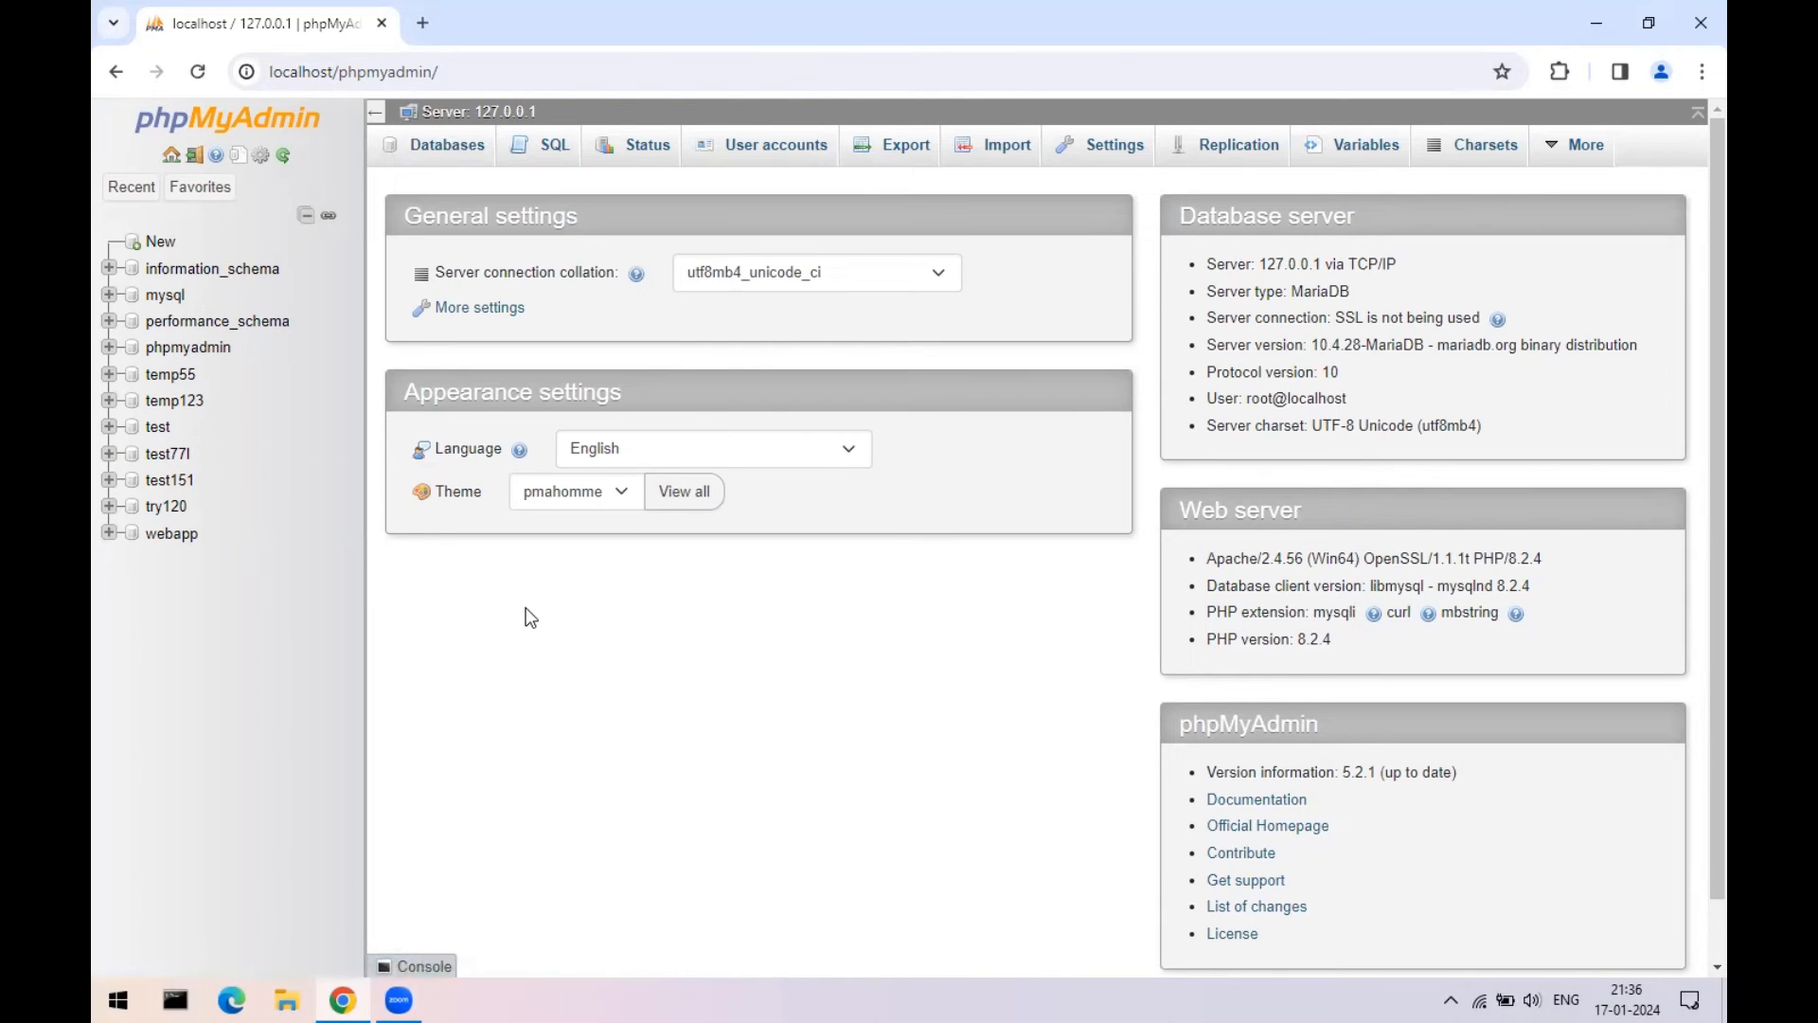
left_click(431, 157)
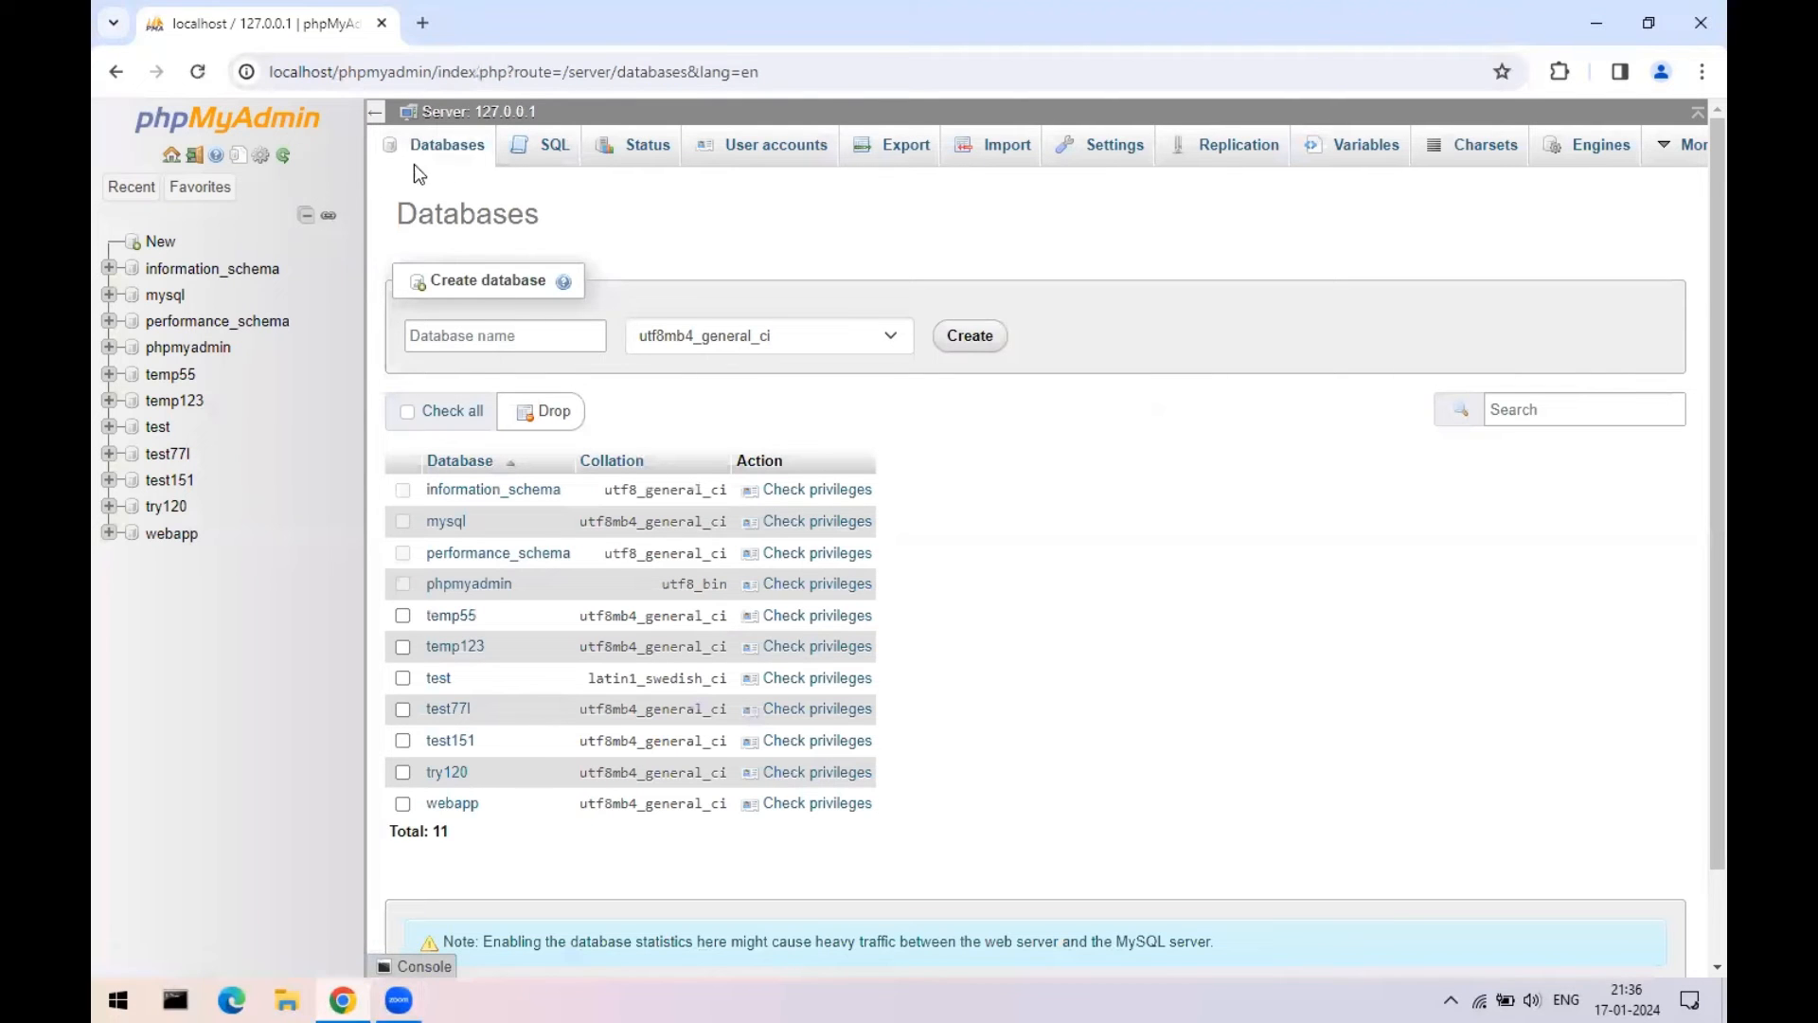
left_click(455, 156)
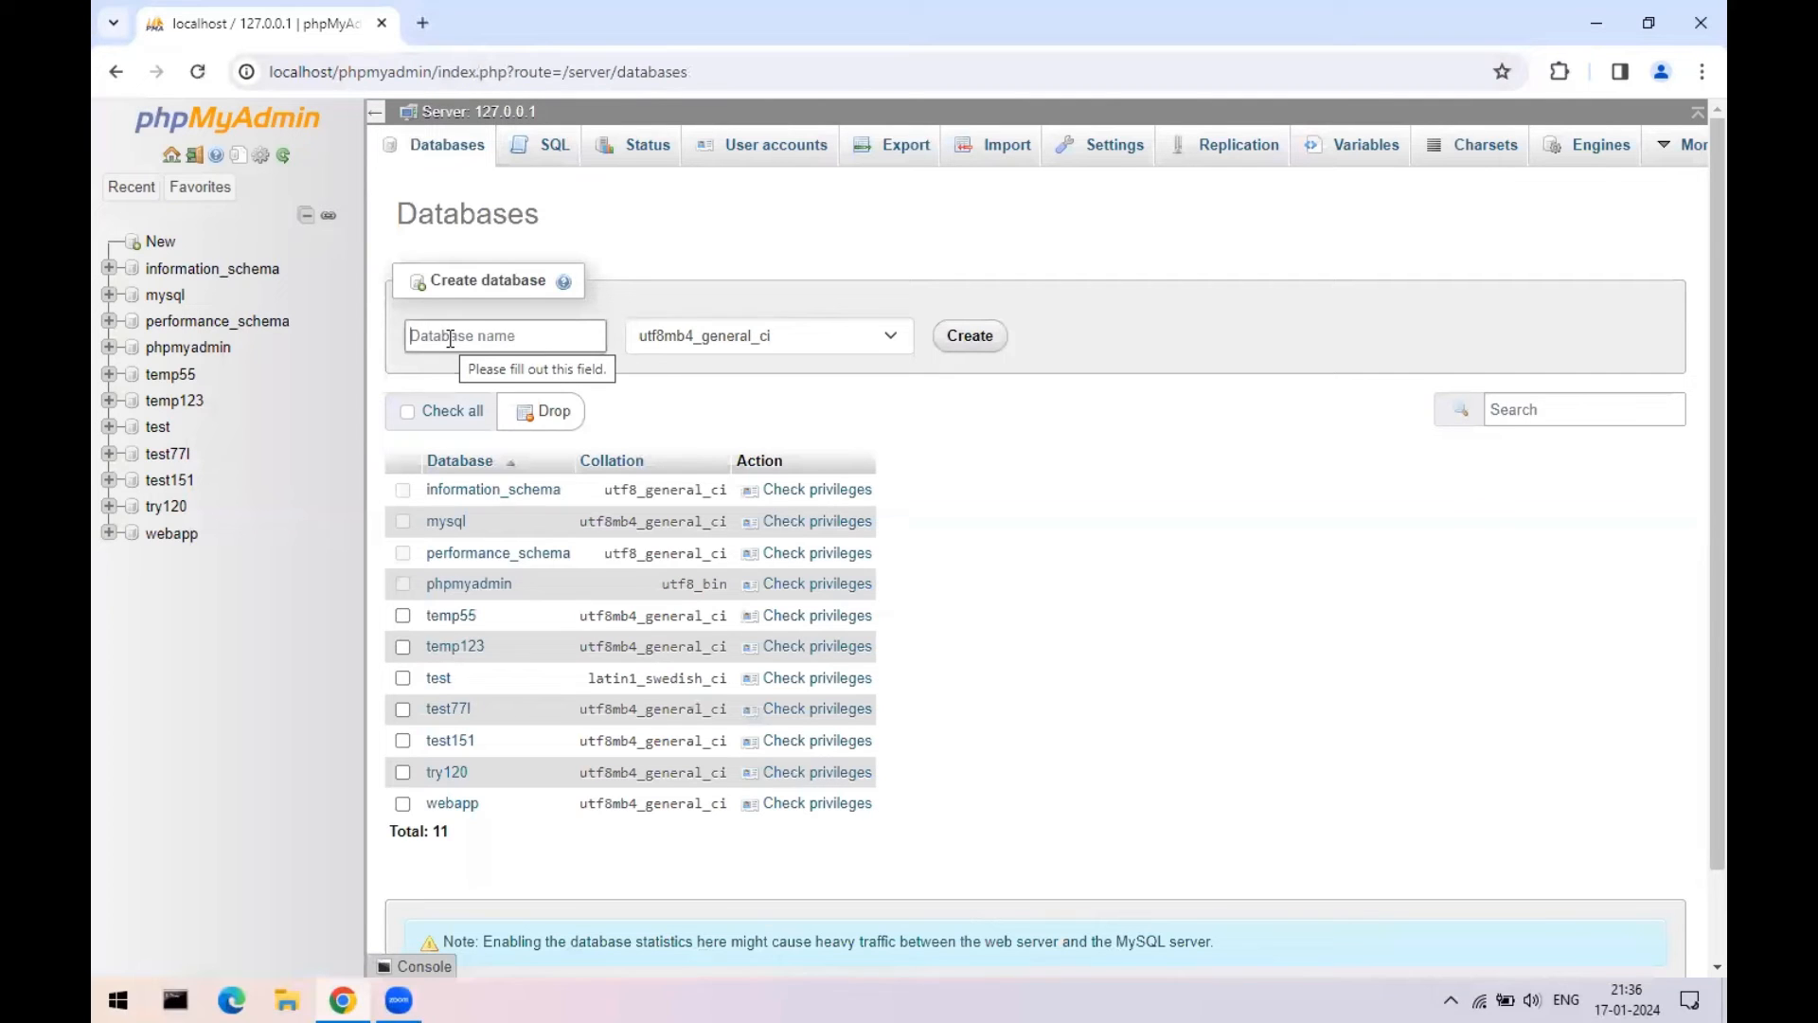
type("edu")
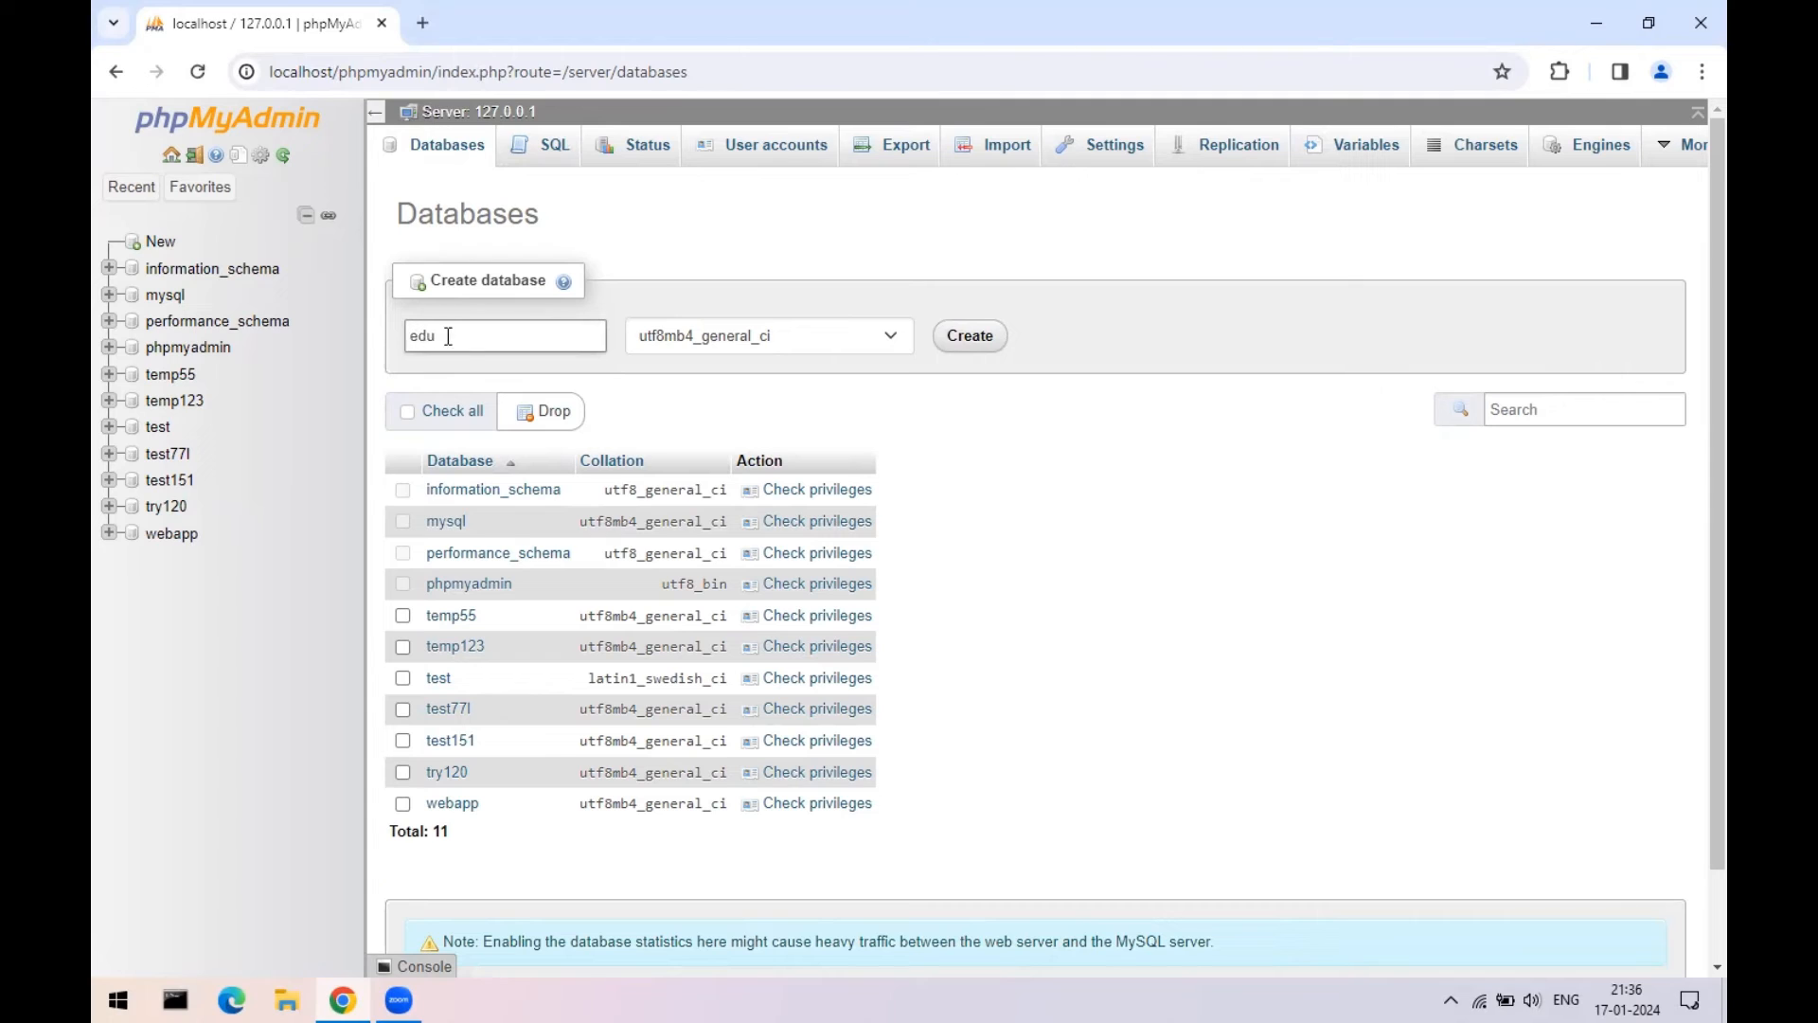
left_click(979, 338)
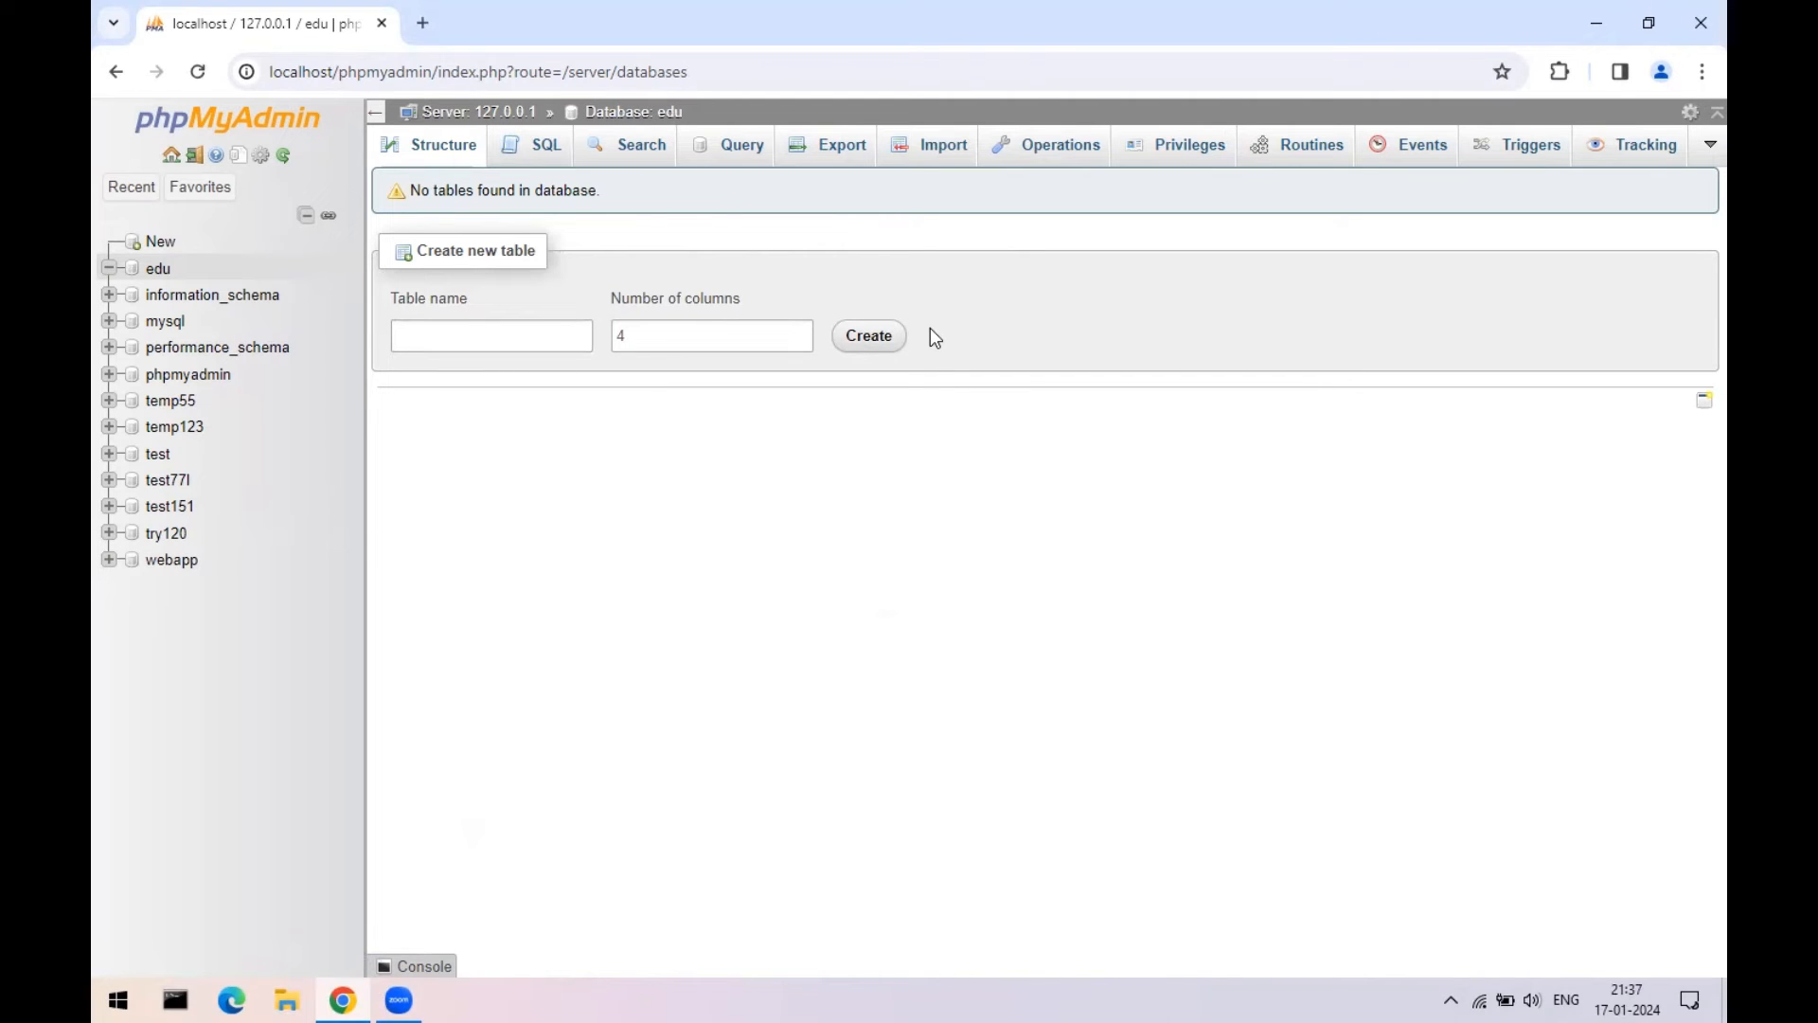
left_click(197, 187)
- Confirm edu appears in the Databases list, open the empty edu database, then close Chrome
left_click(161, 239)
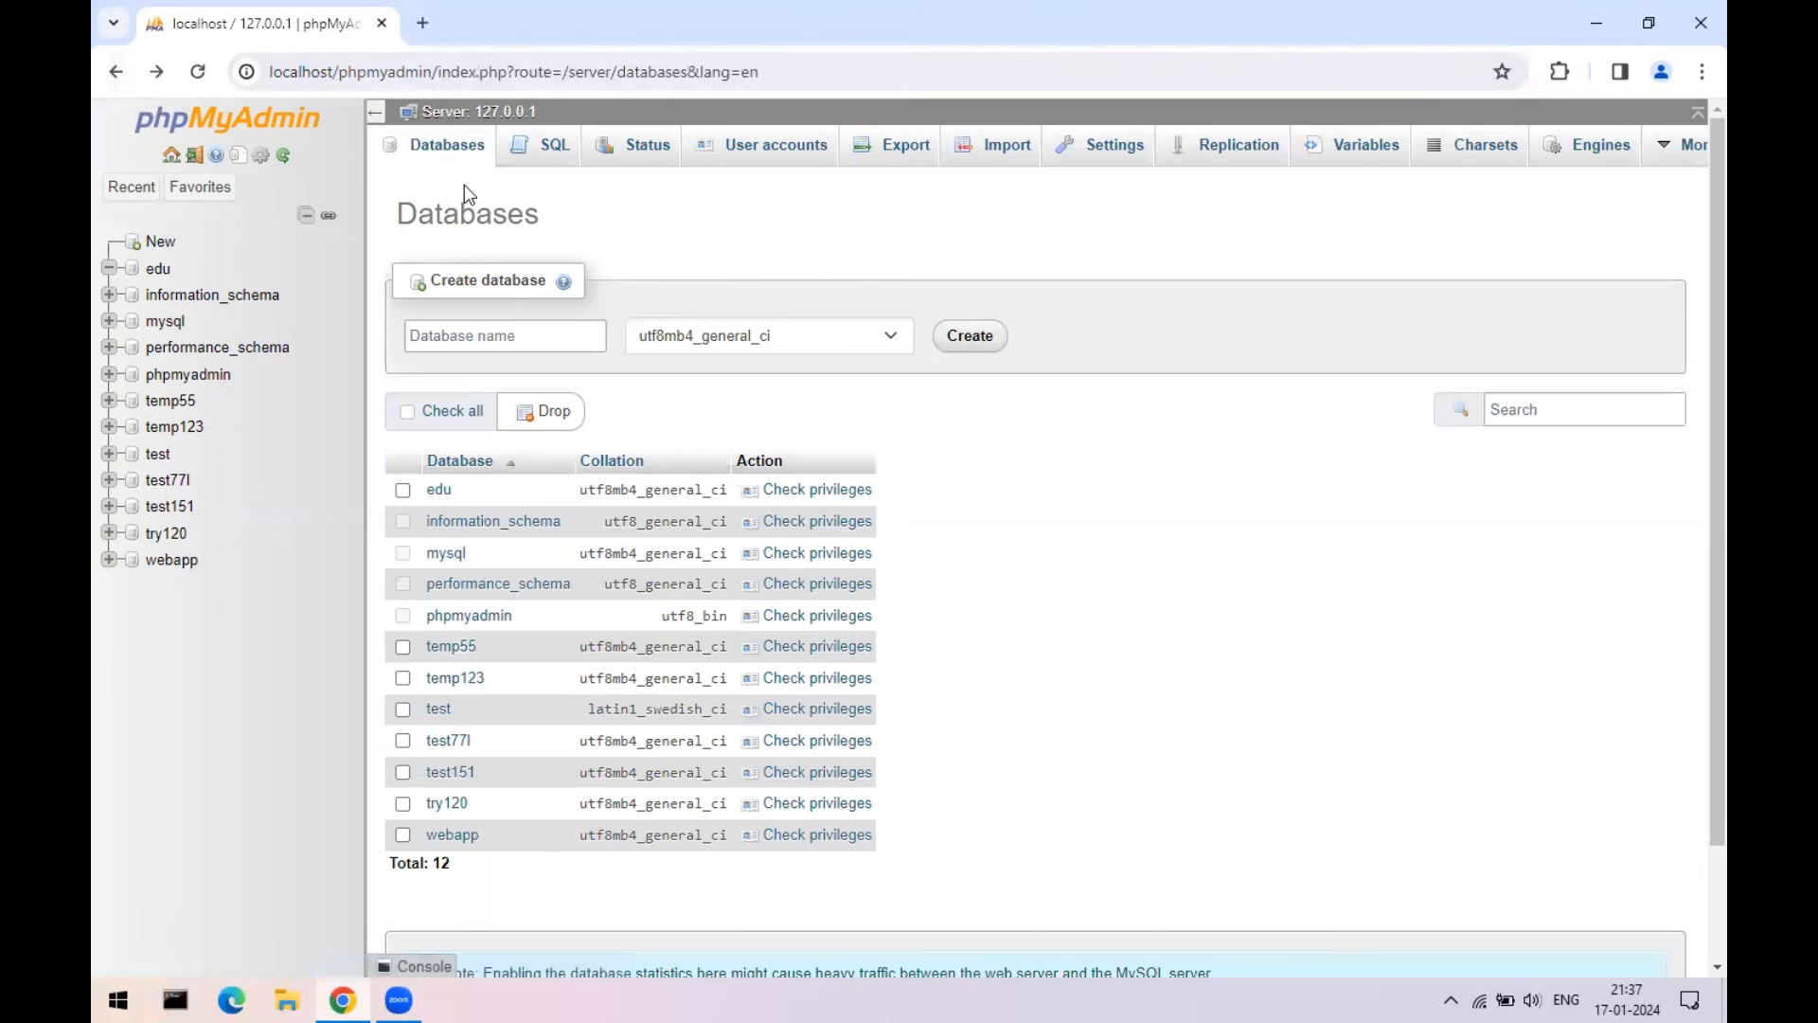
left_click(460, 154)
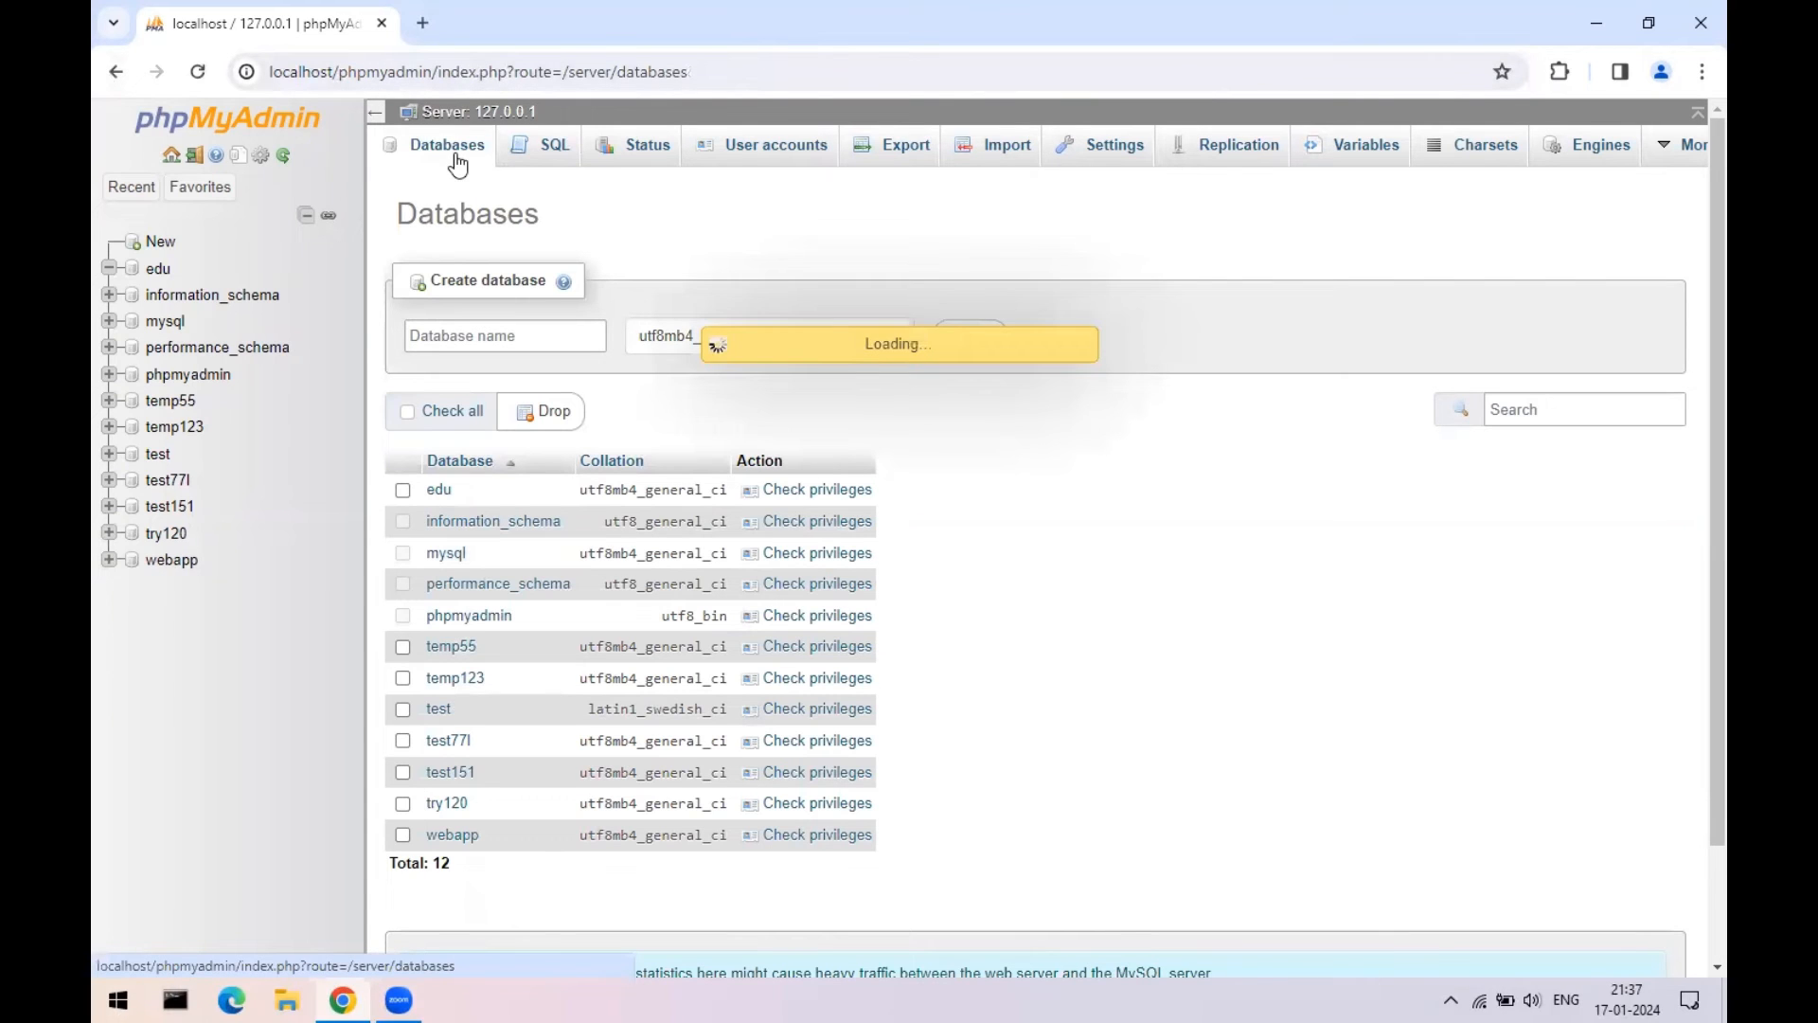
left_click(501, 338)
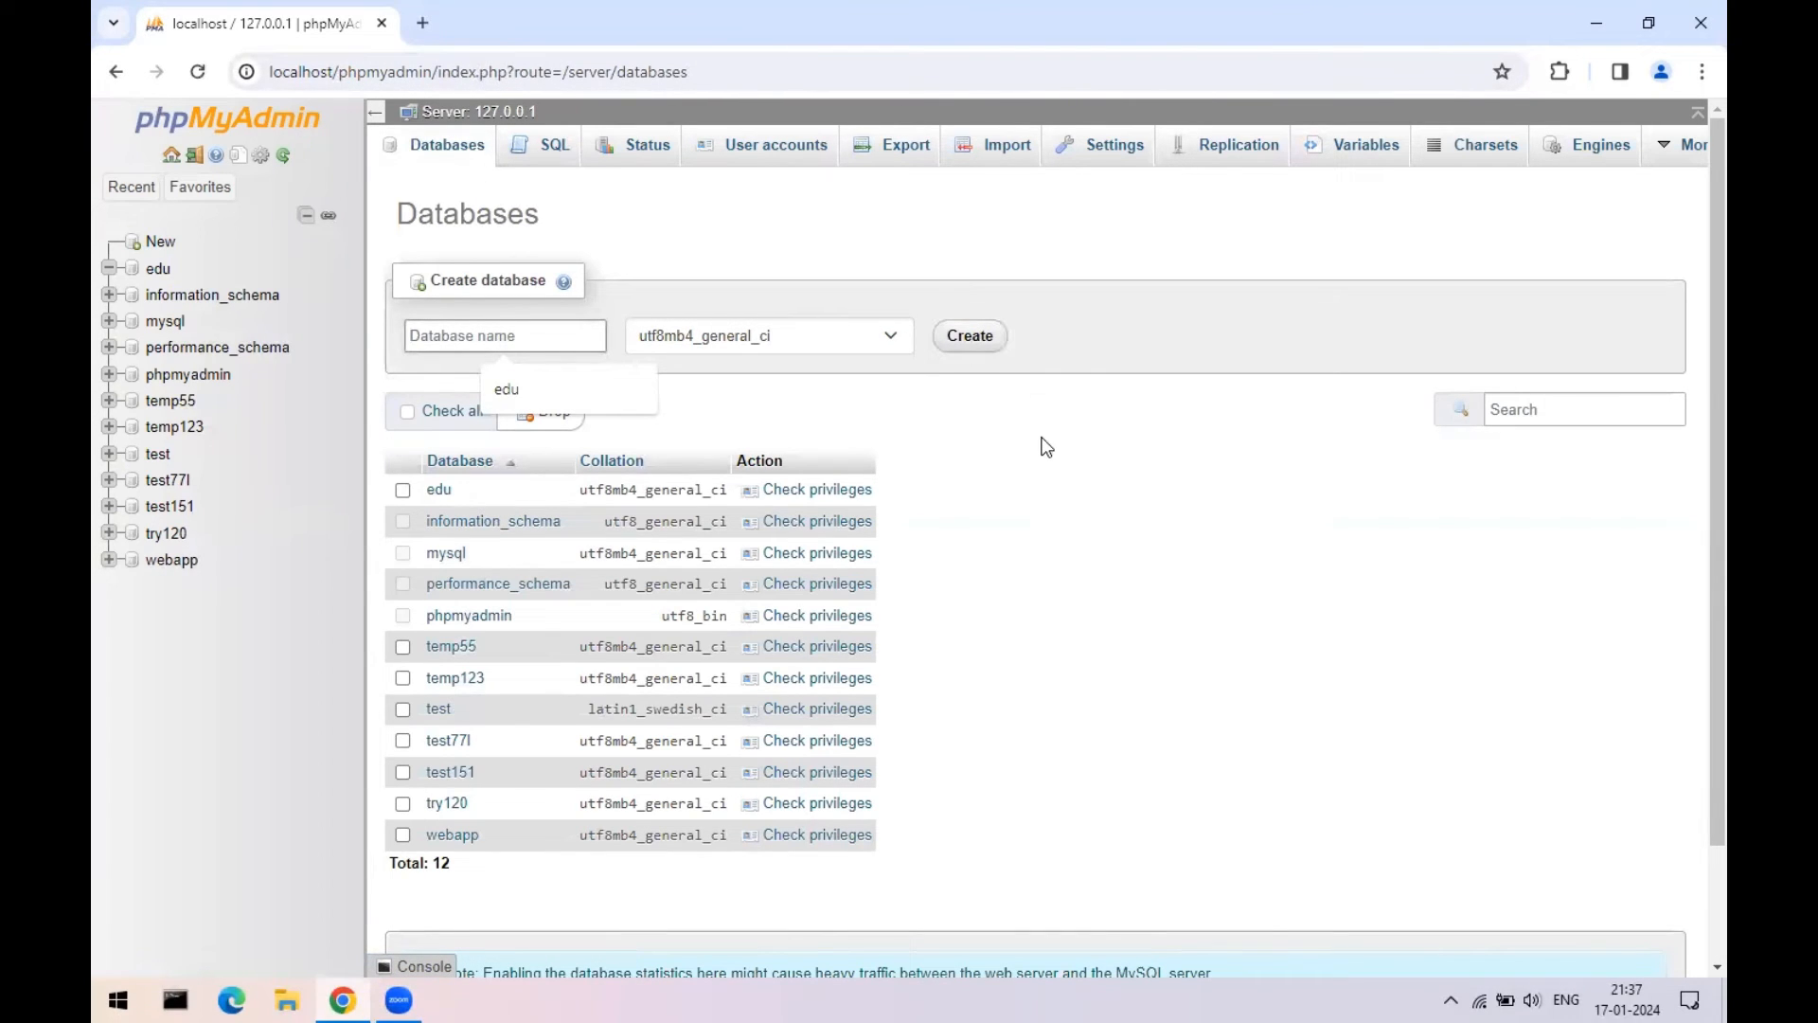
left_click(159, 272)
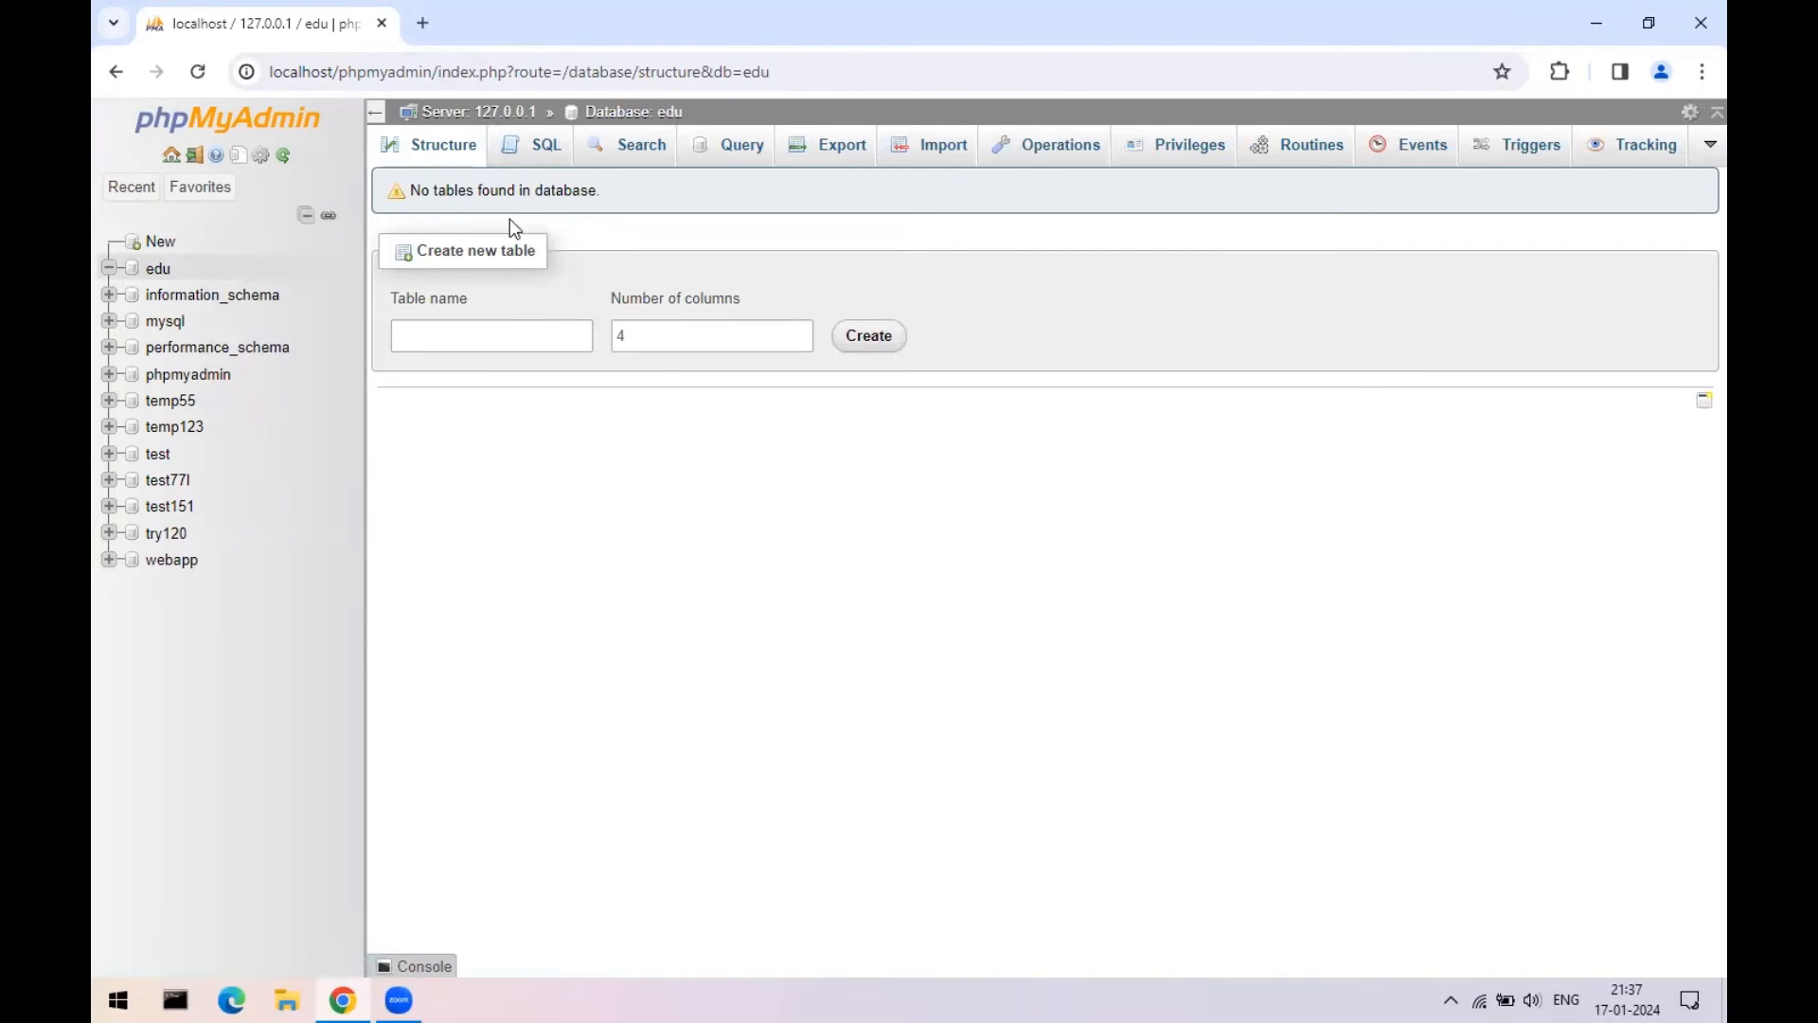
left_click(1695, 10)
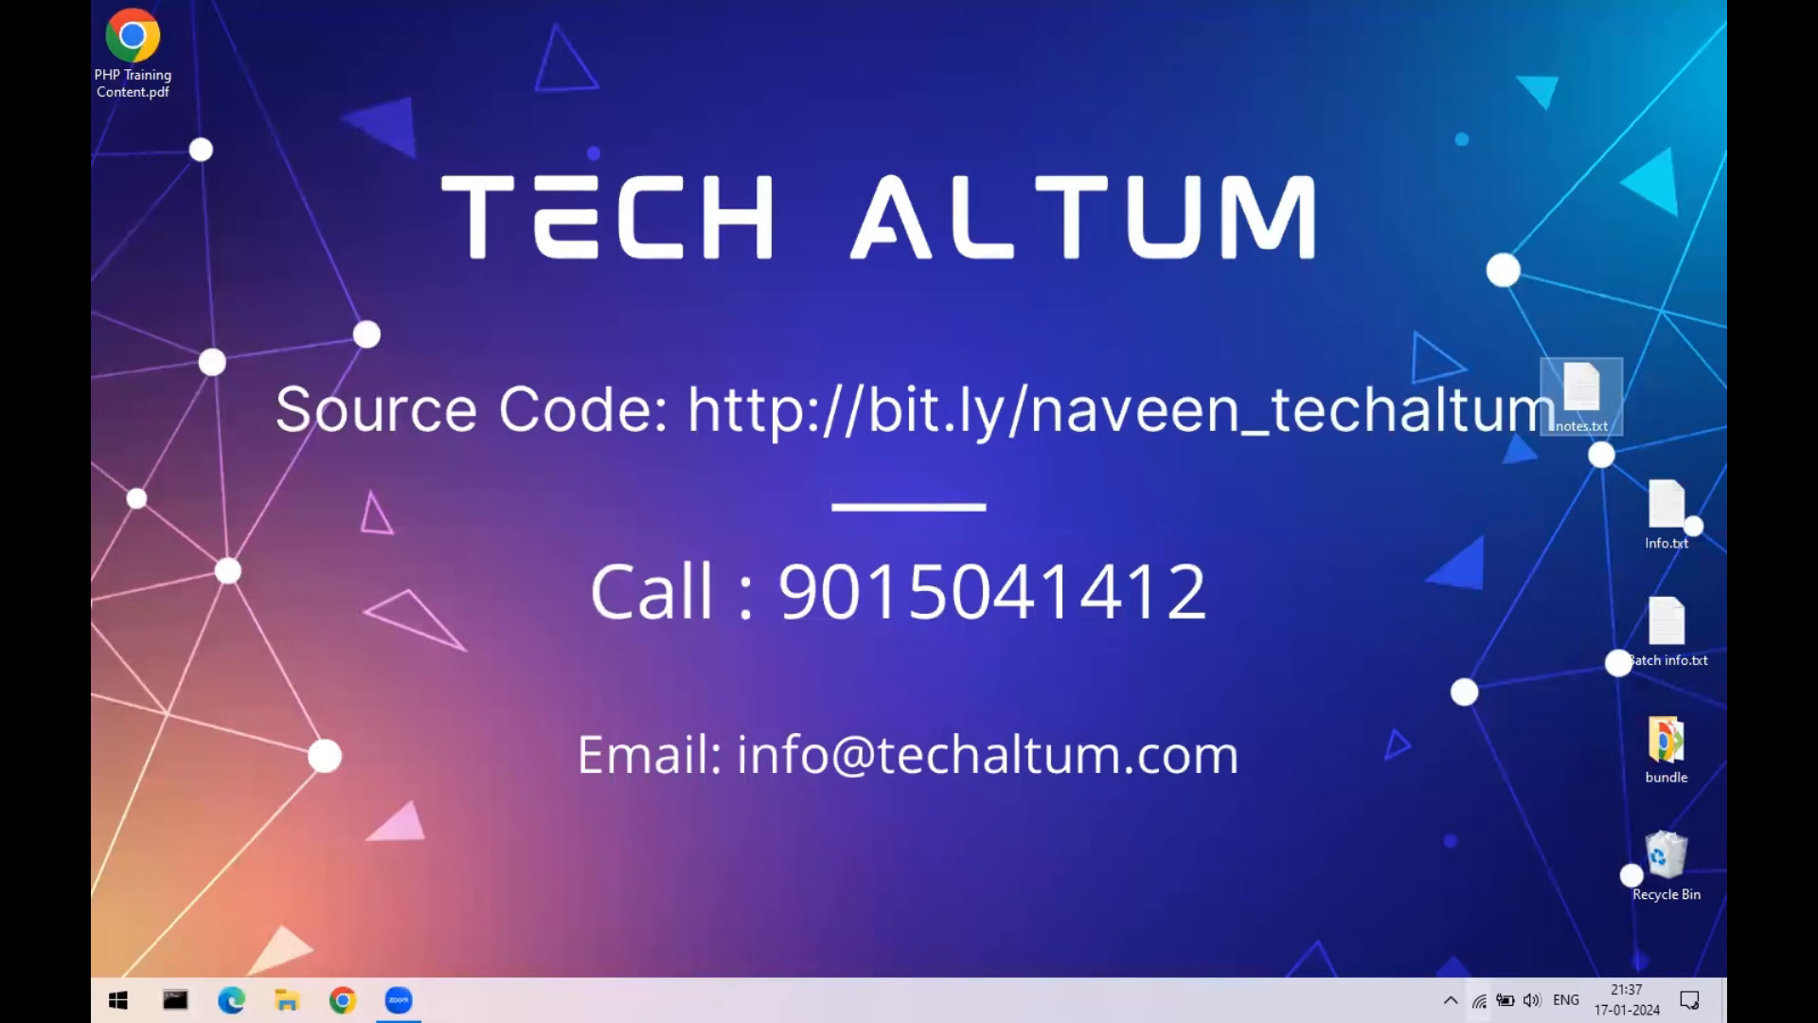
- Open the XAMPP Control Panel from the system tray and close it again
left_click(1449, 1000)
left_click(1519, 909)
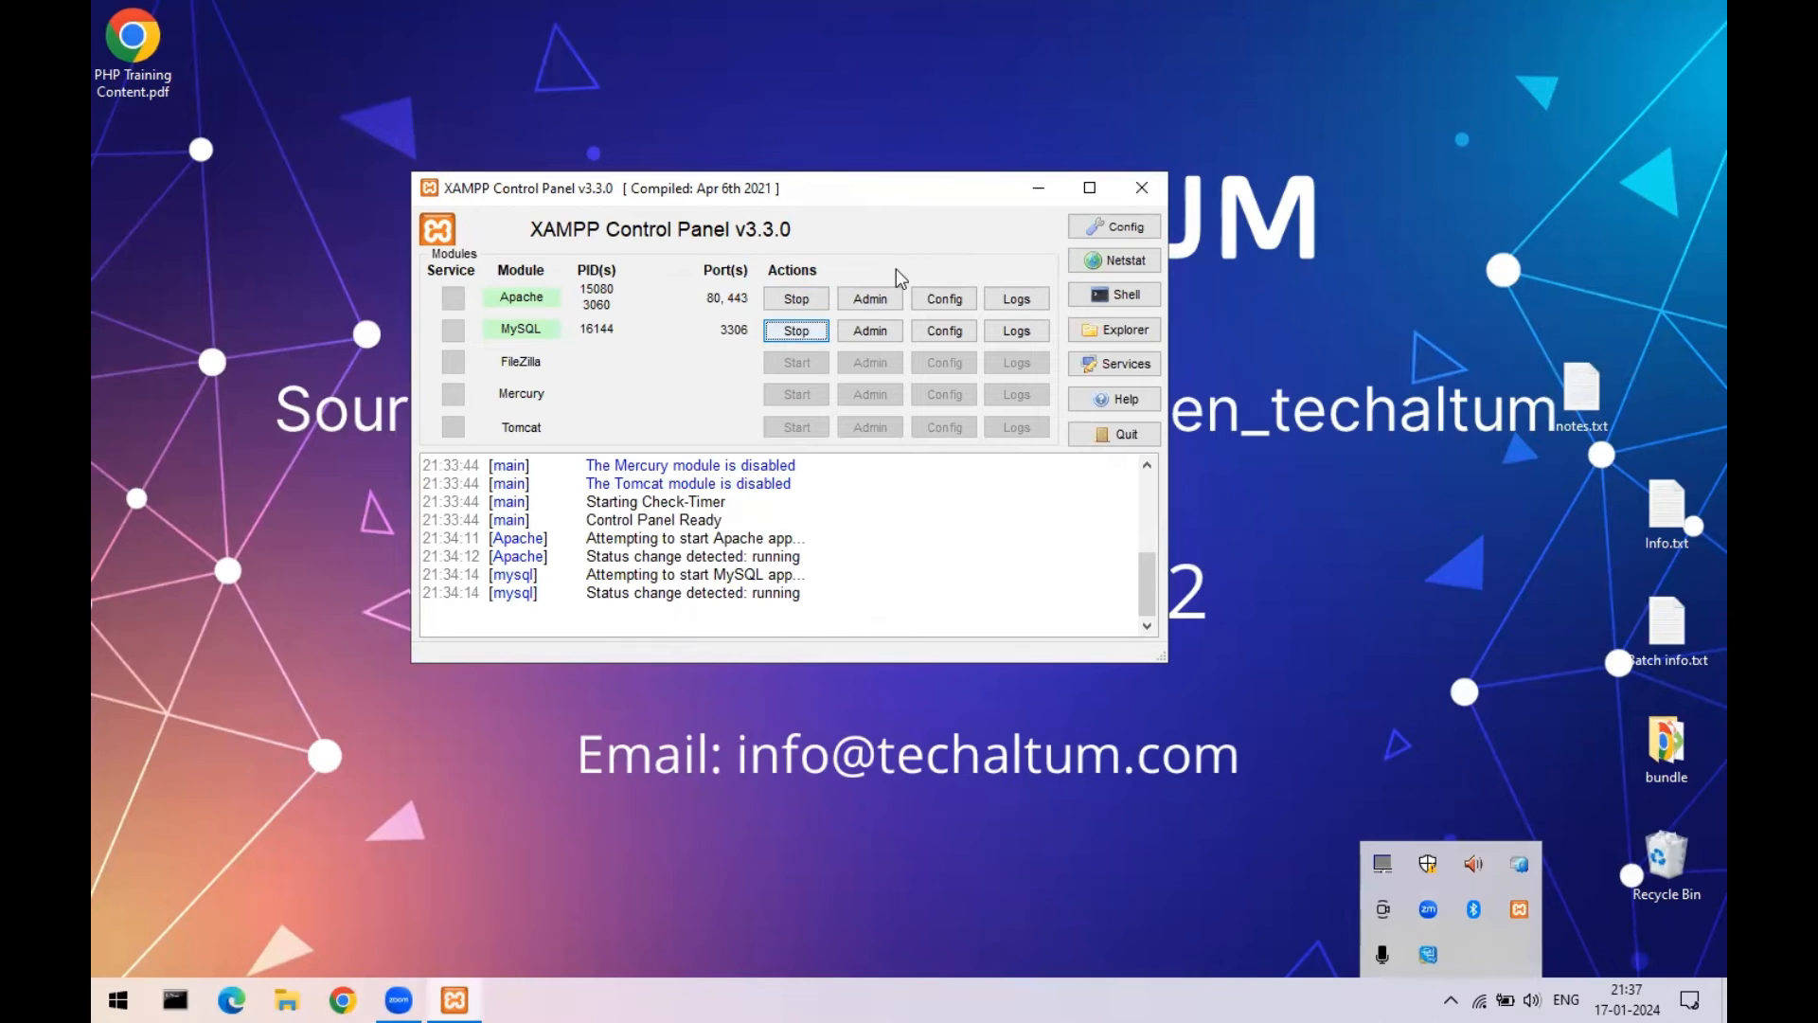
left_click(1142, 187)
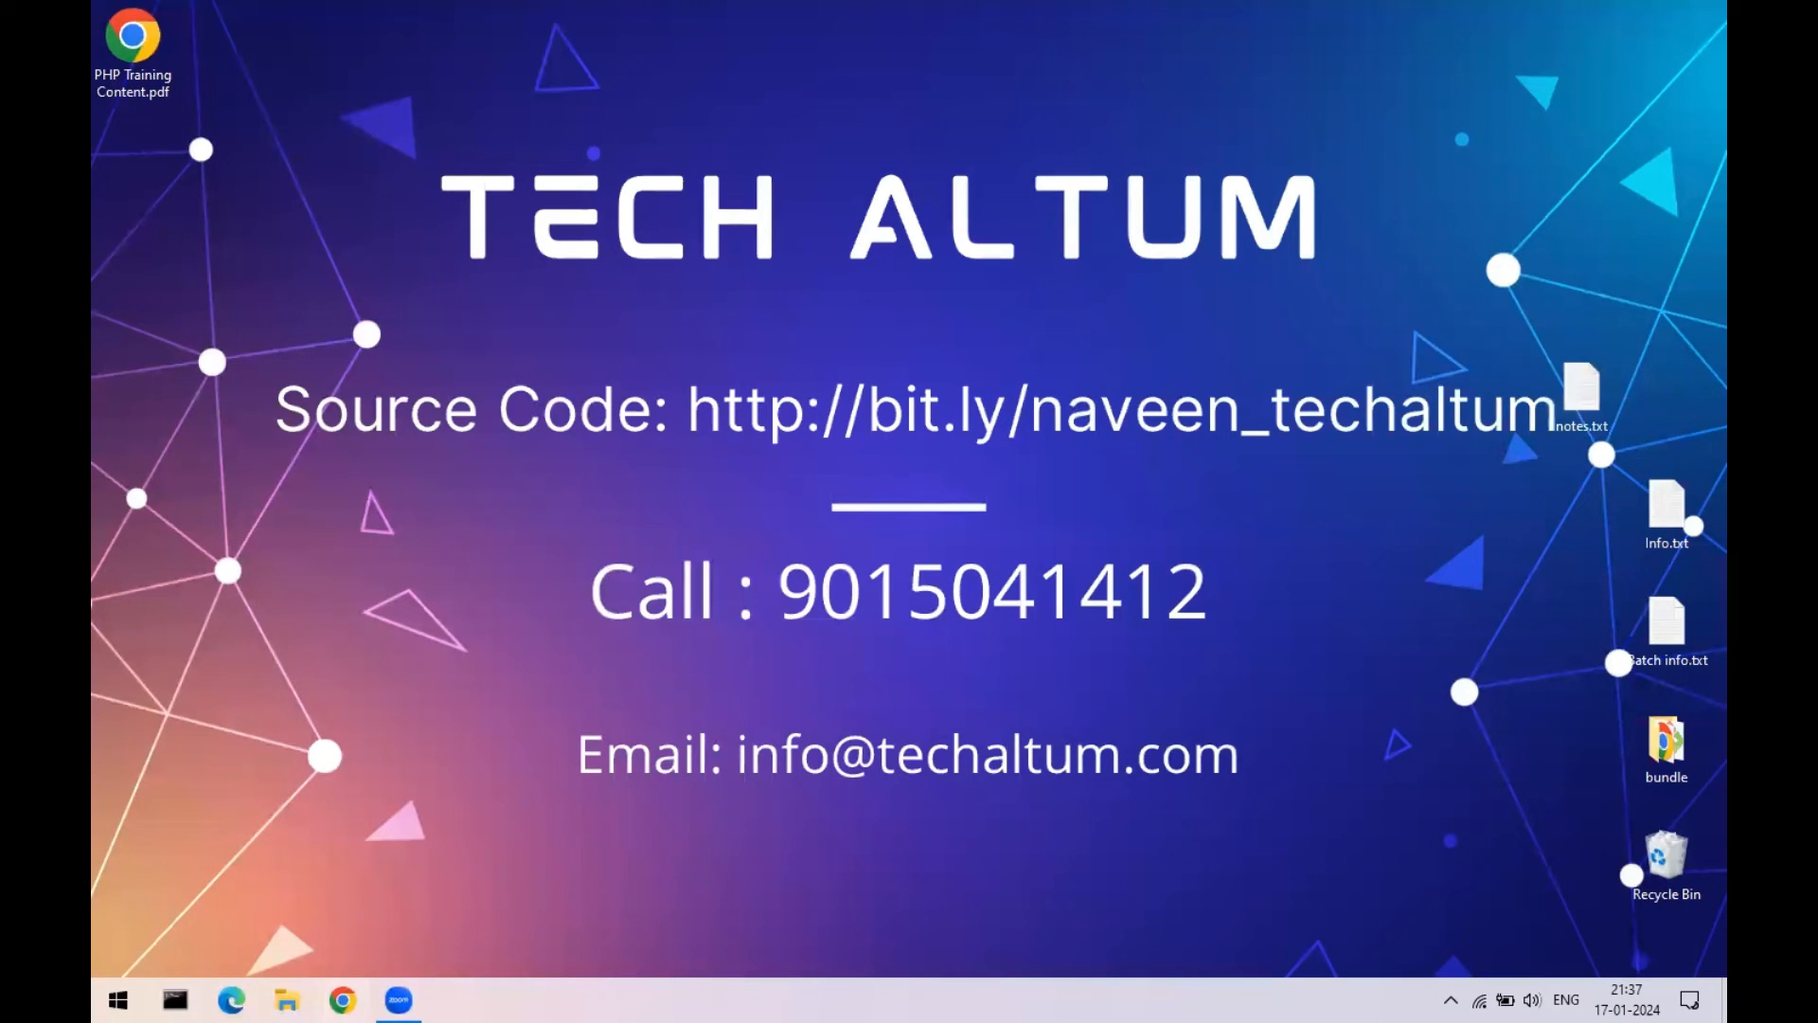
- Relaunch Chrome at localhost and open phpMyAdmin's Databases page listing edu
left_click(343, 1000)
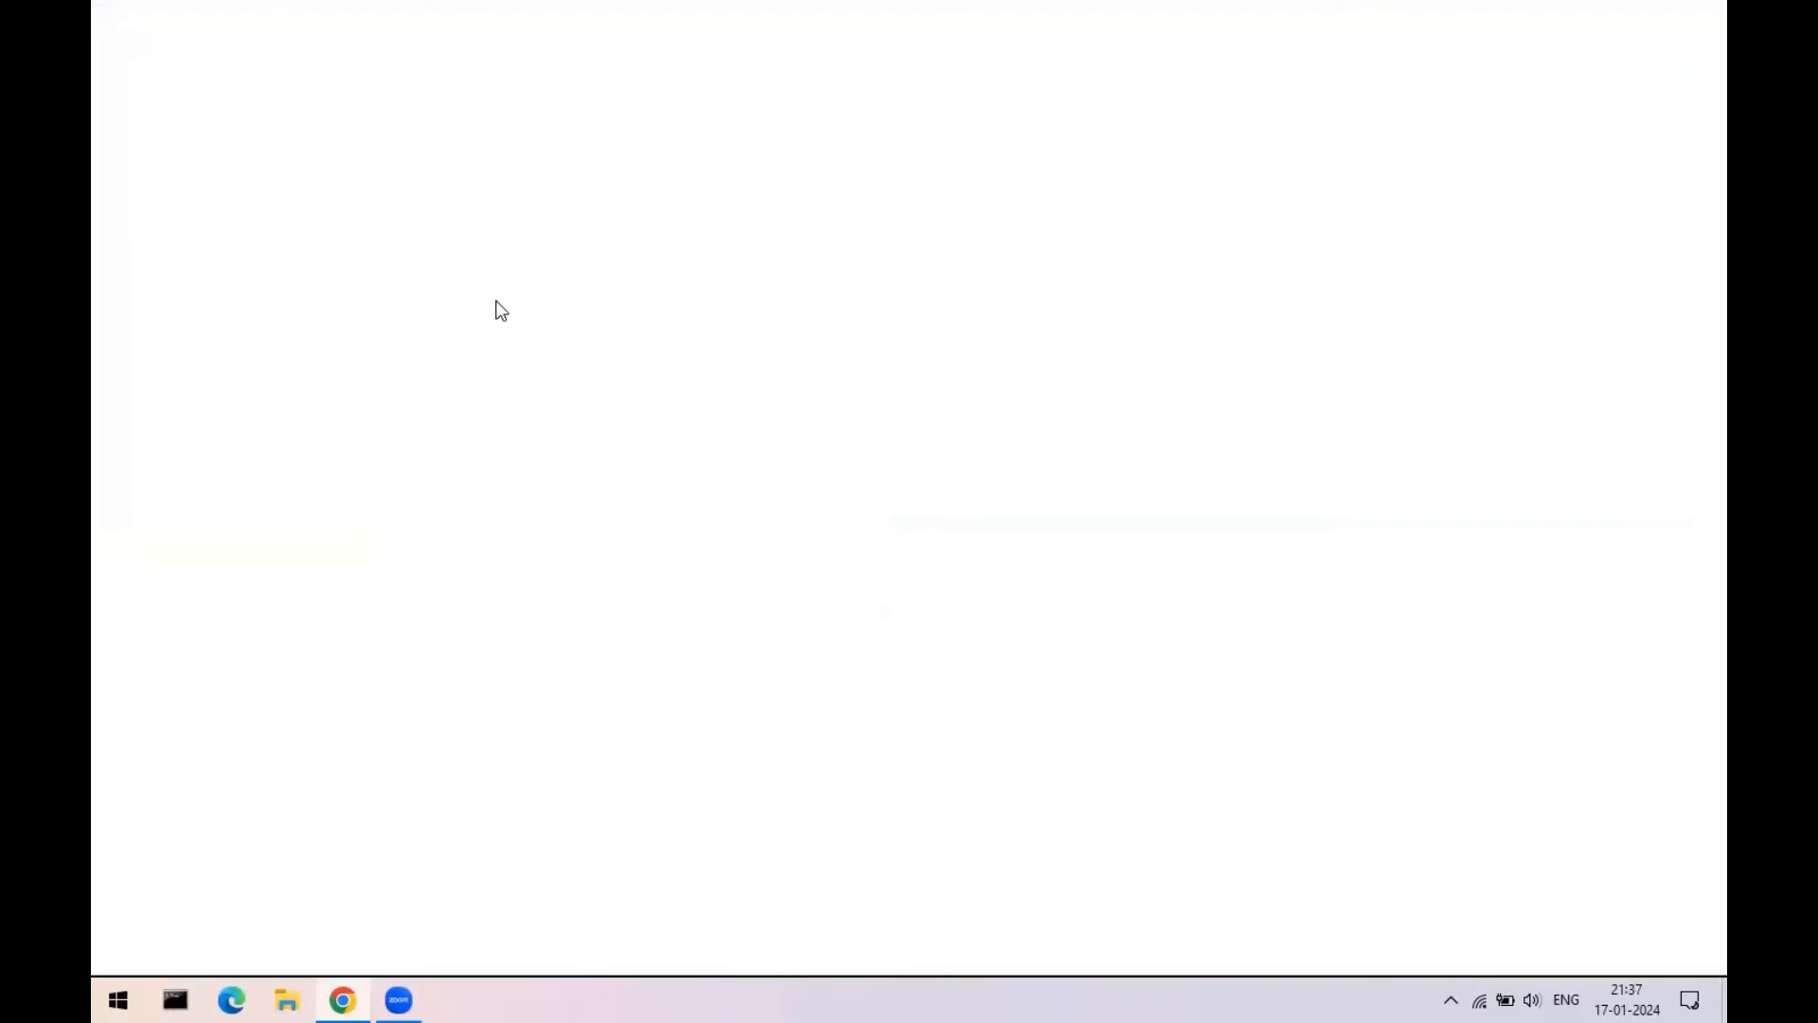
type("localhost:300")
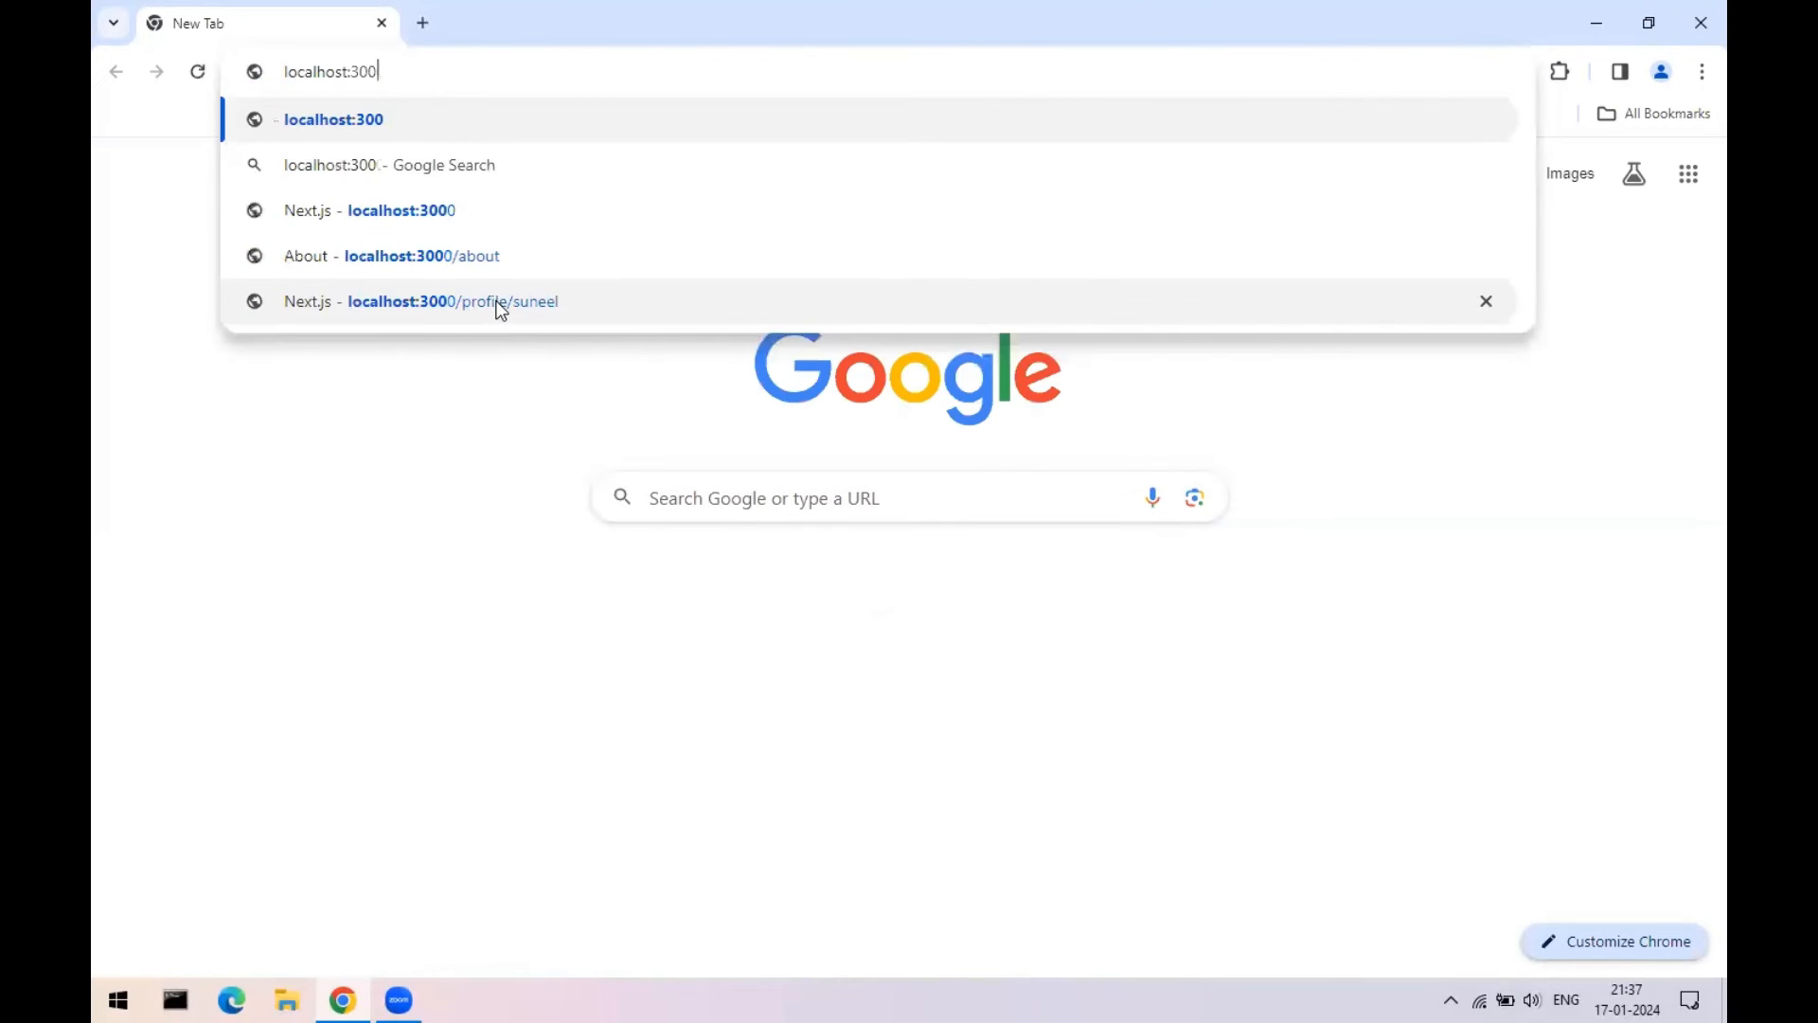
key("BackSpace")
key("BackSpace")
key("BackSpace")
key("BackSpace")
key("Return")
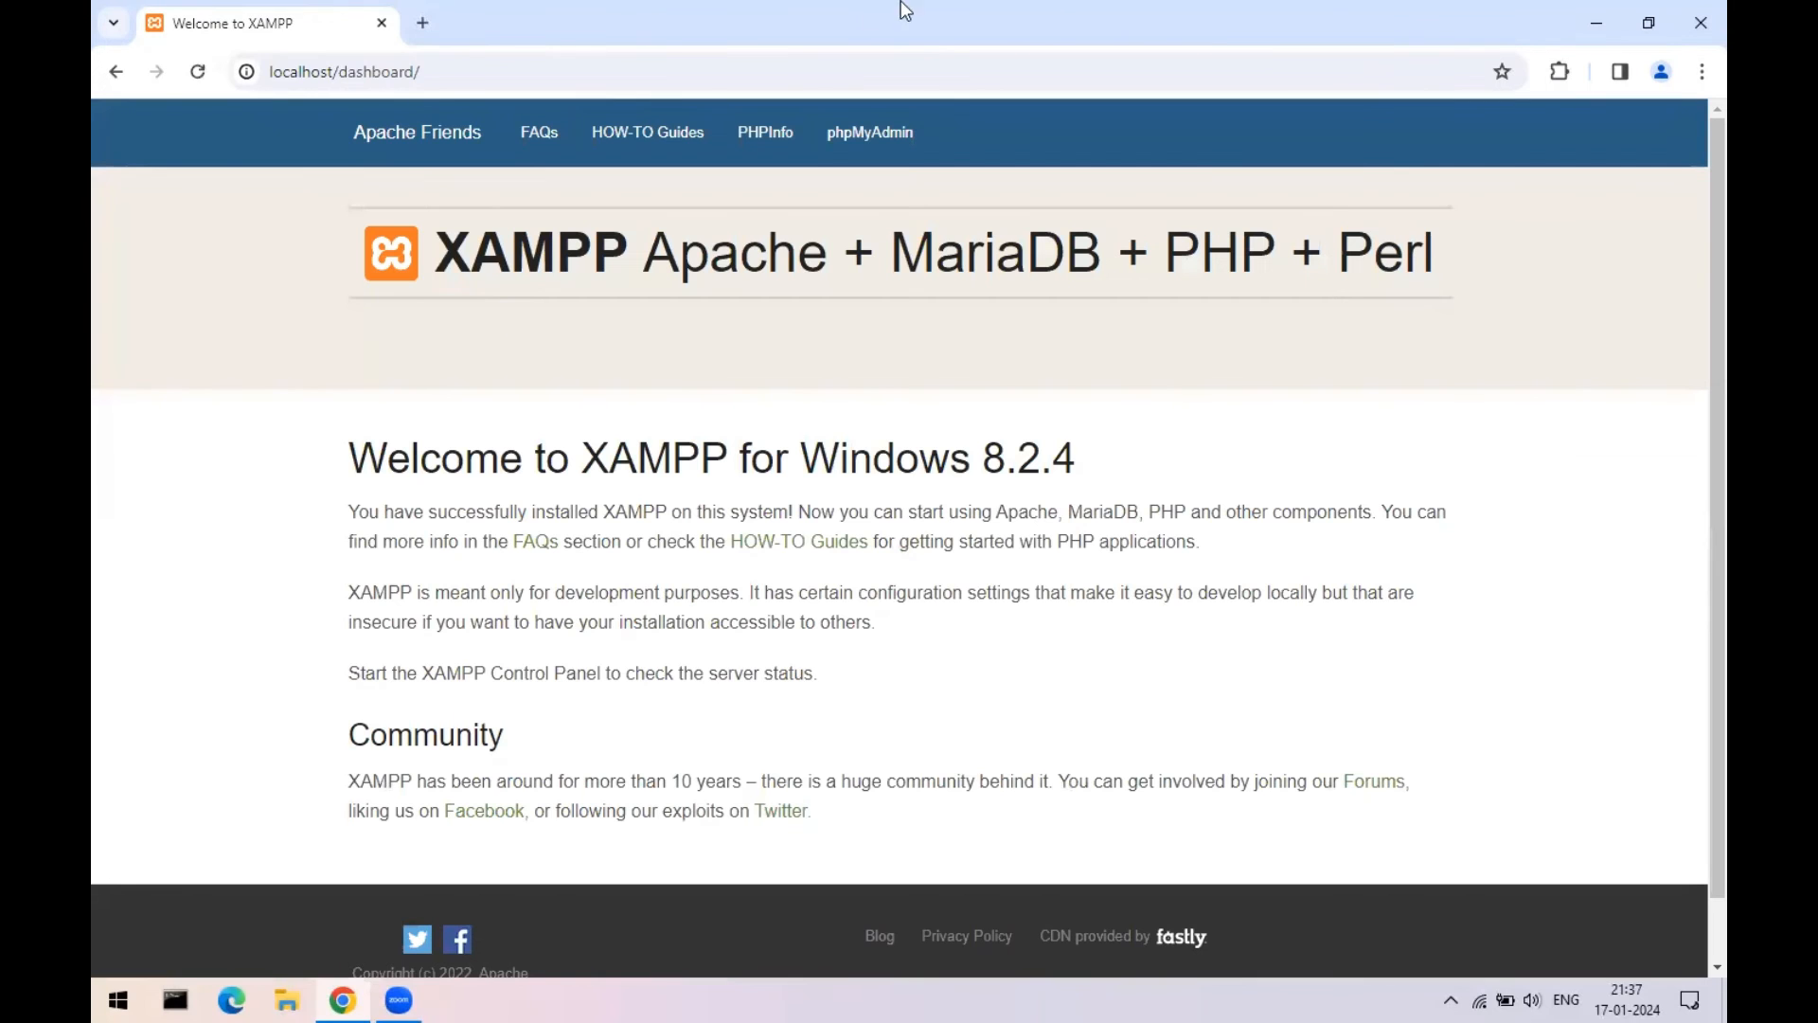
left_click(878, 135)
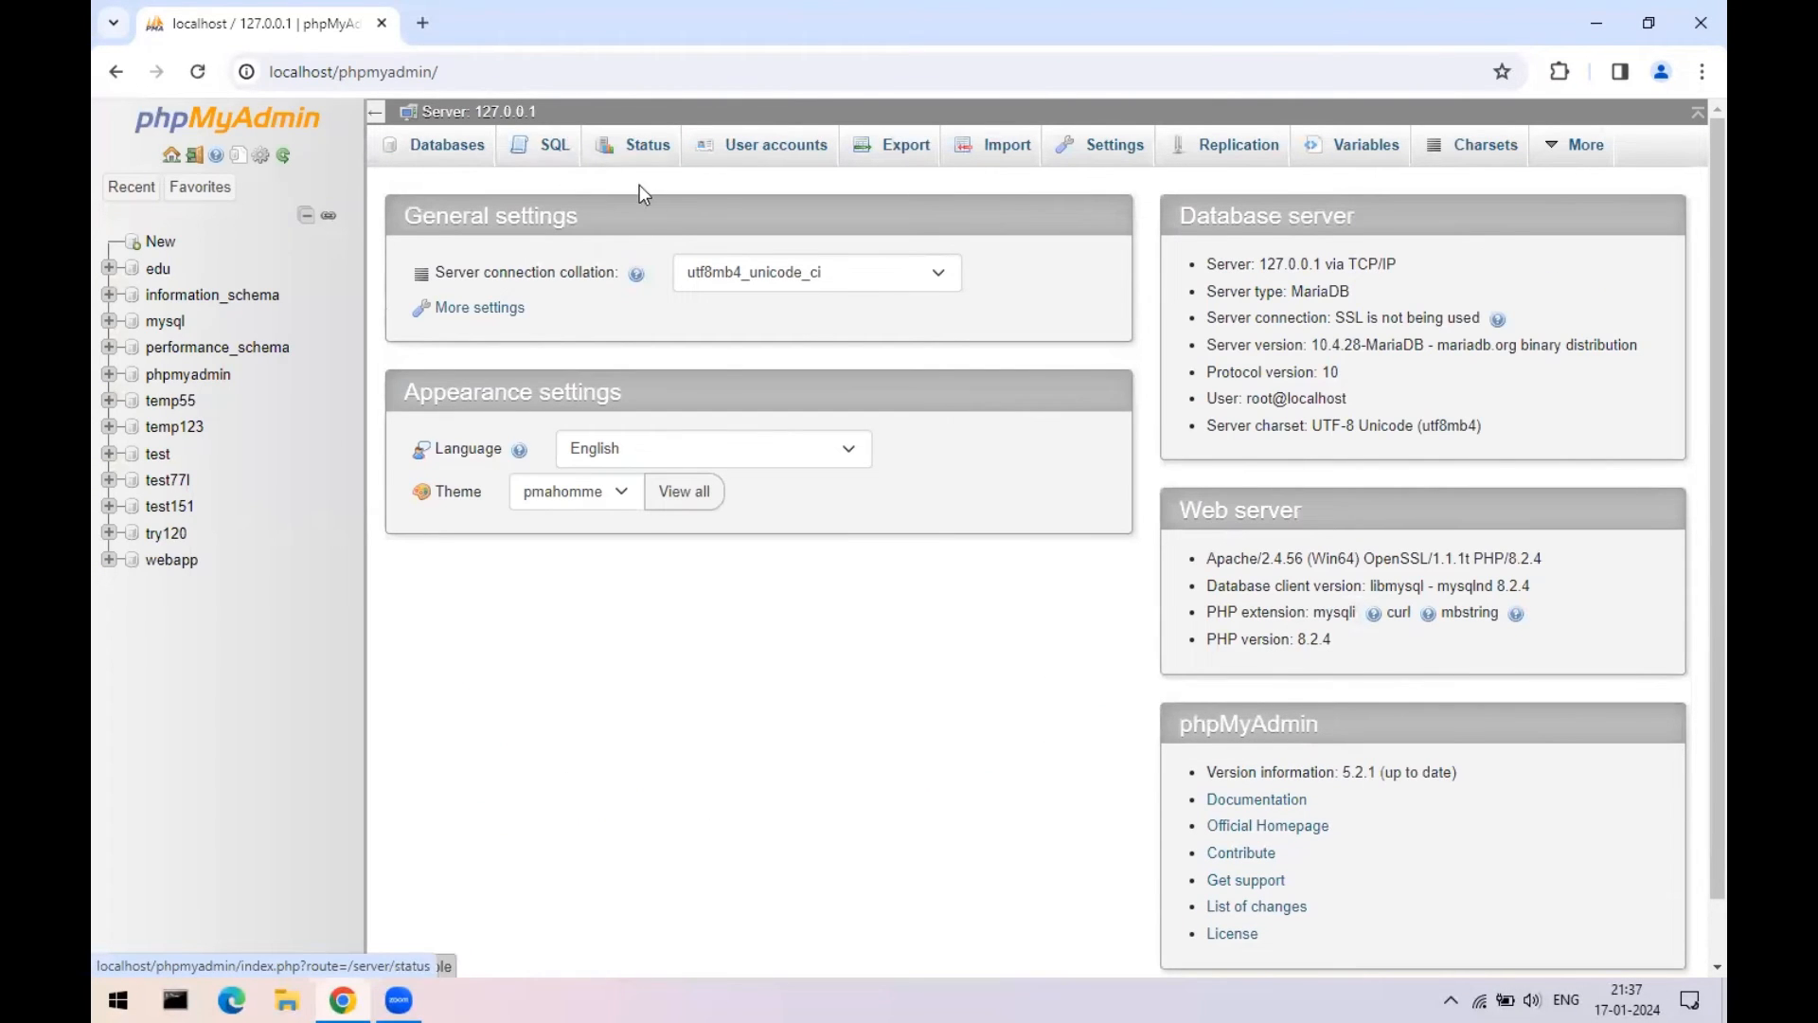
left_click(457, 152)
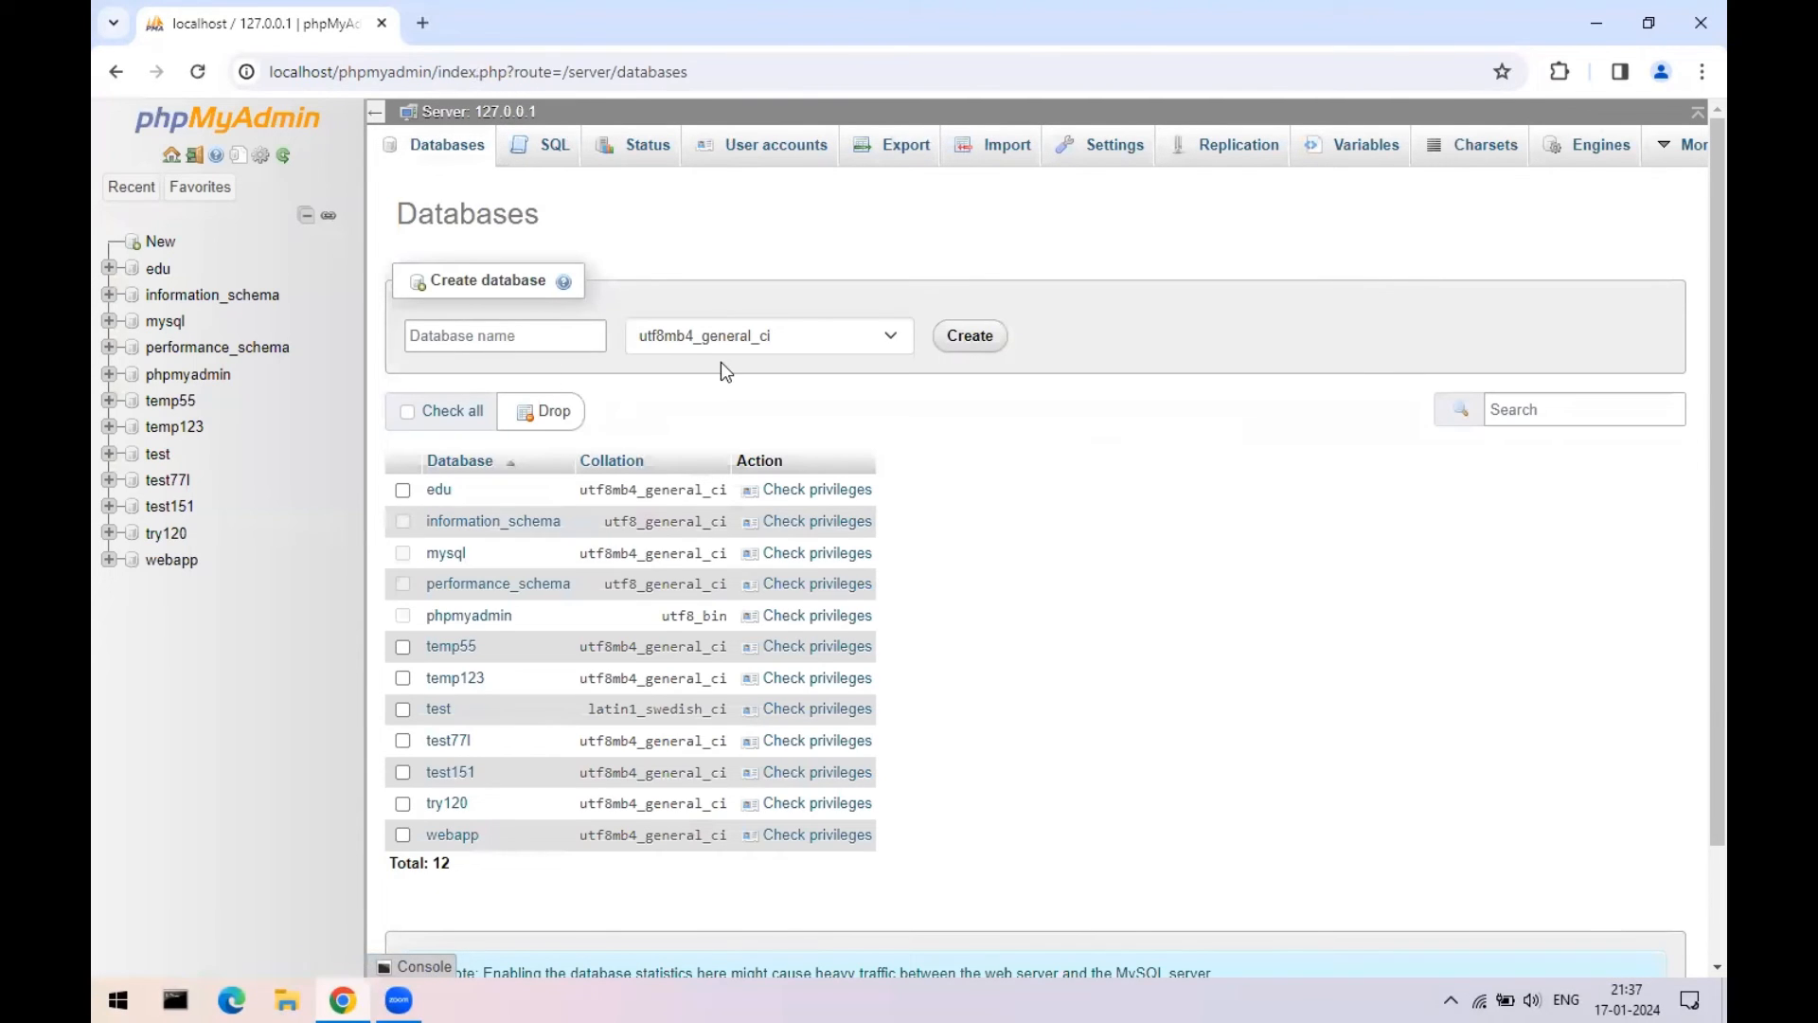
left_click(502, 336)
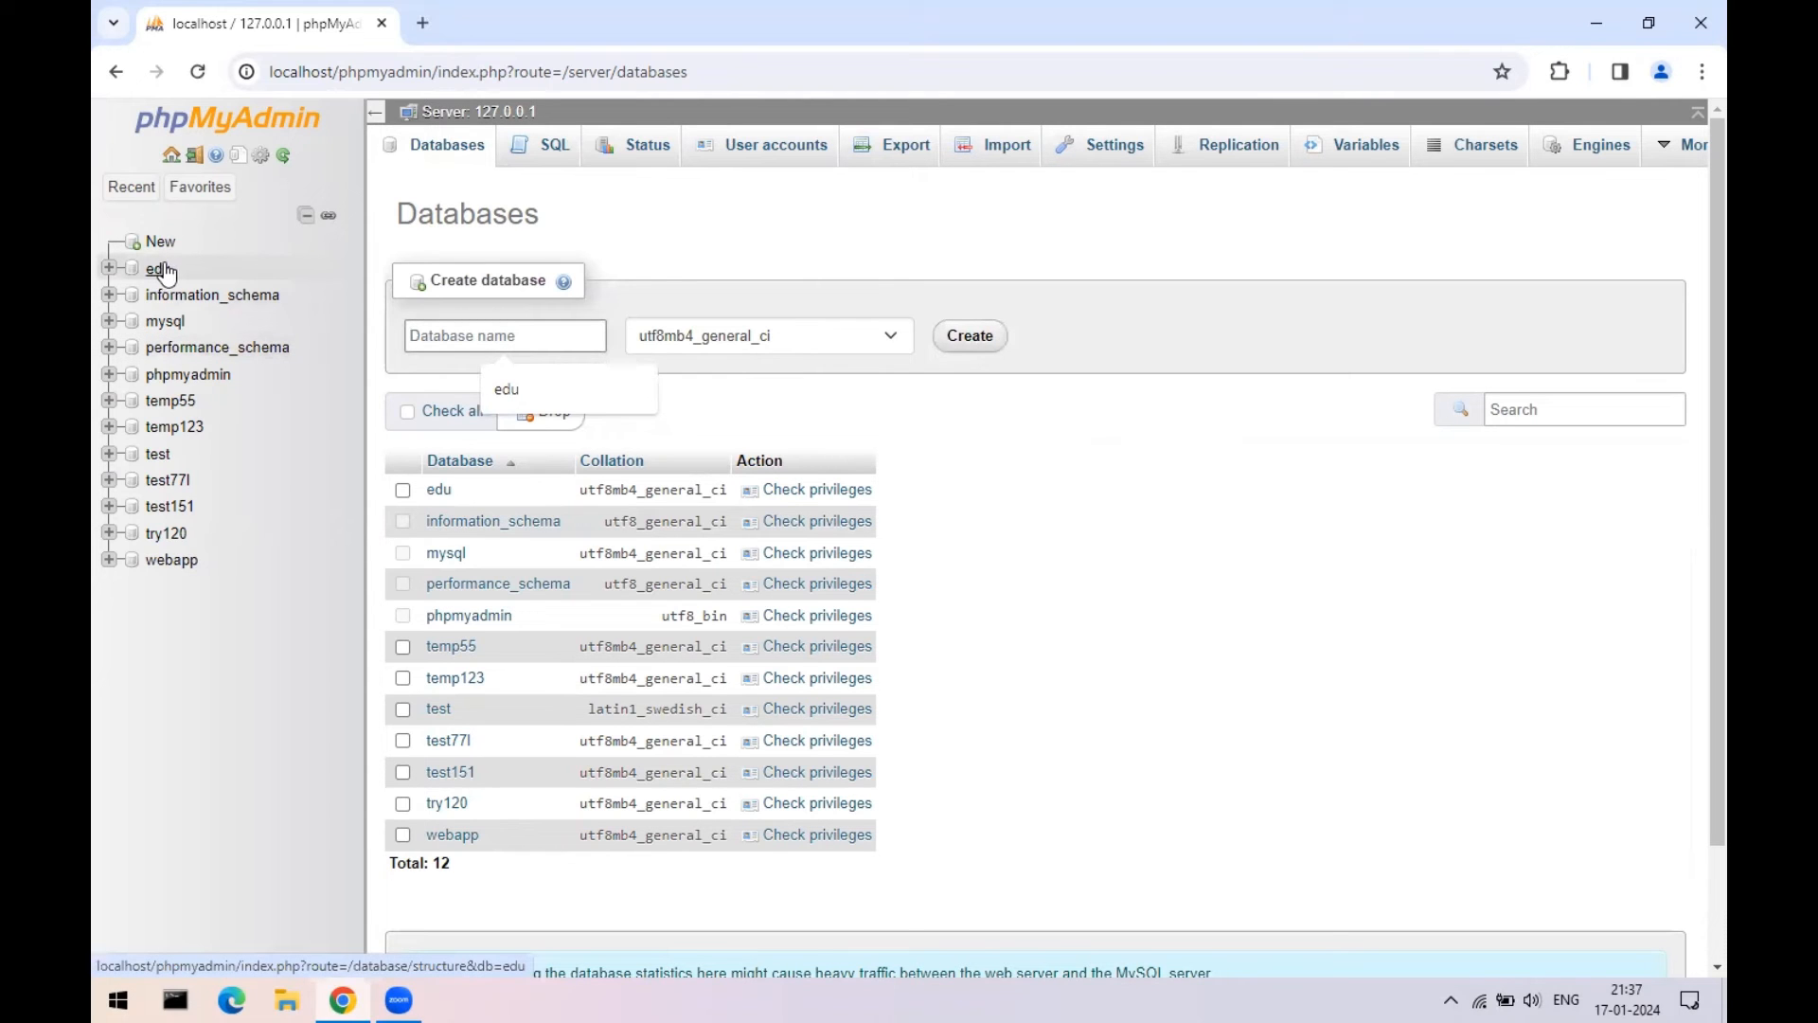
- Restore XAMPP and use MySQL Admin to view phpMyAdmin's database list at 100% zoom
left_click(1695, 8)
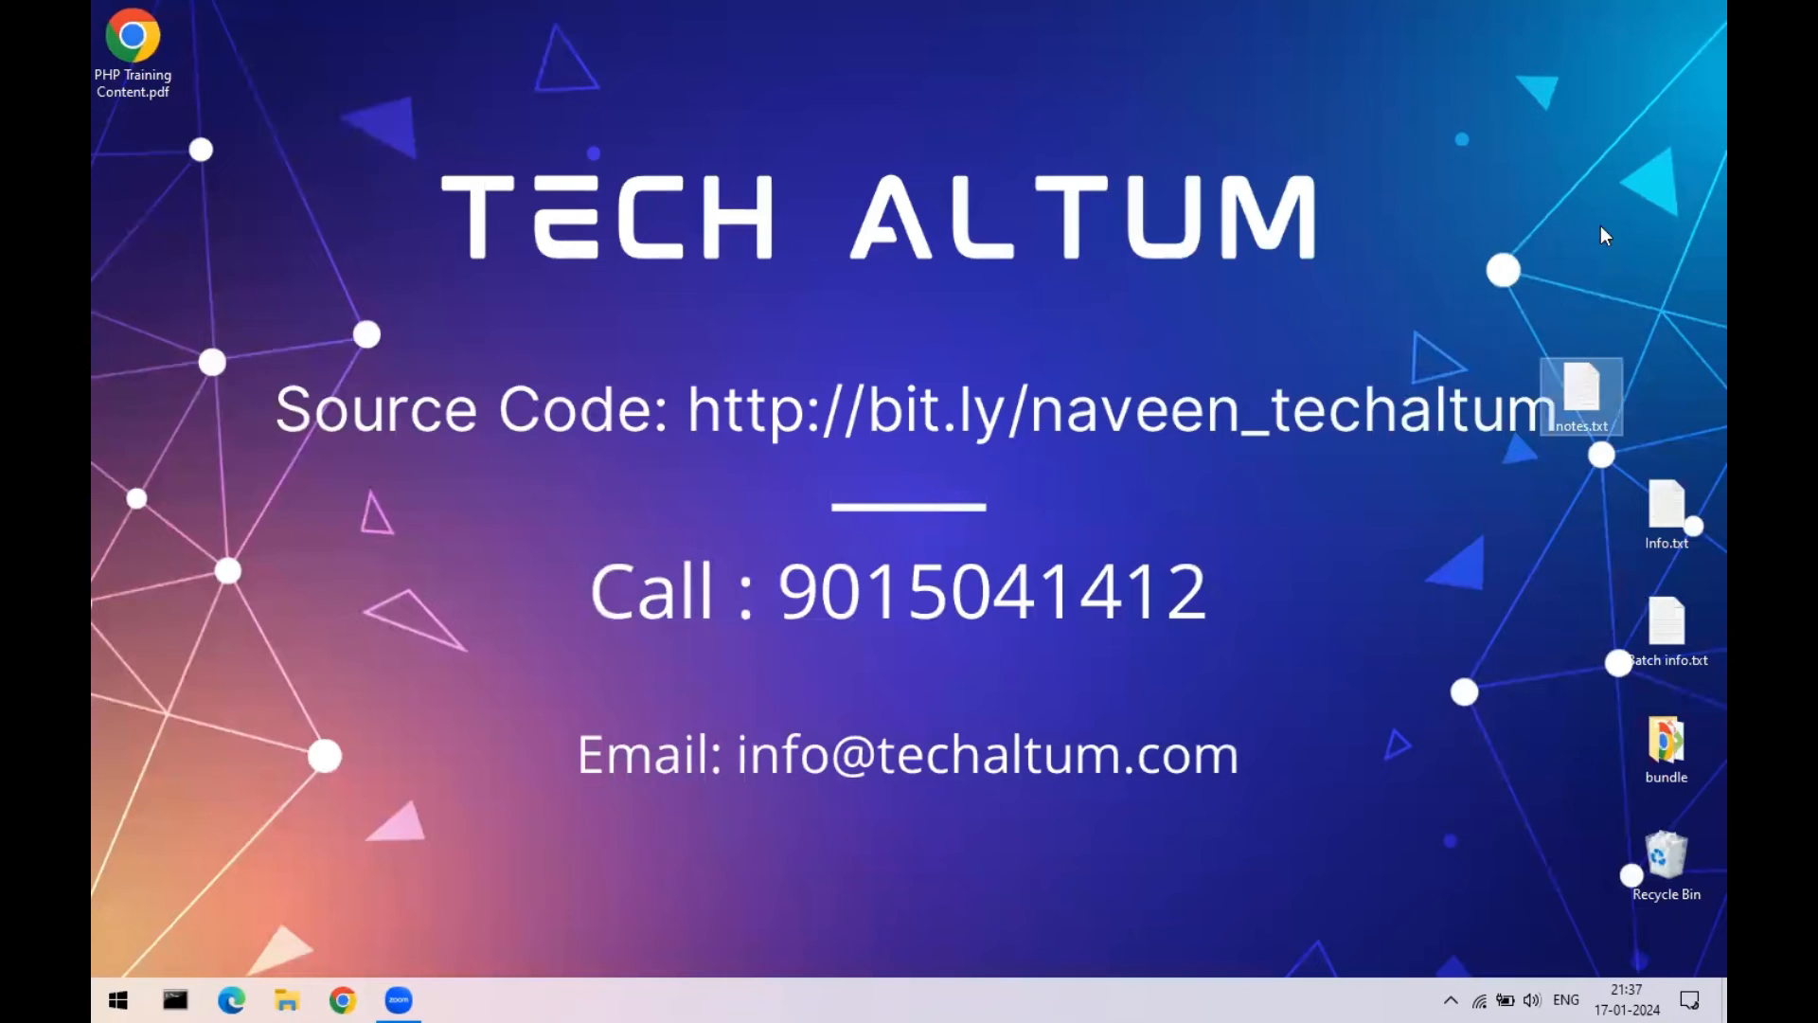
left_click(1450, 999)
double_click(1519, 909)
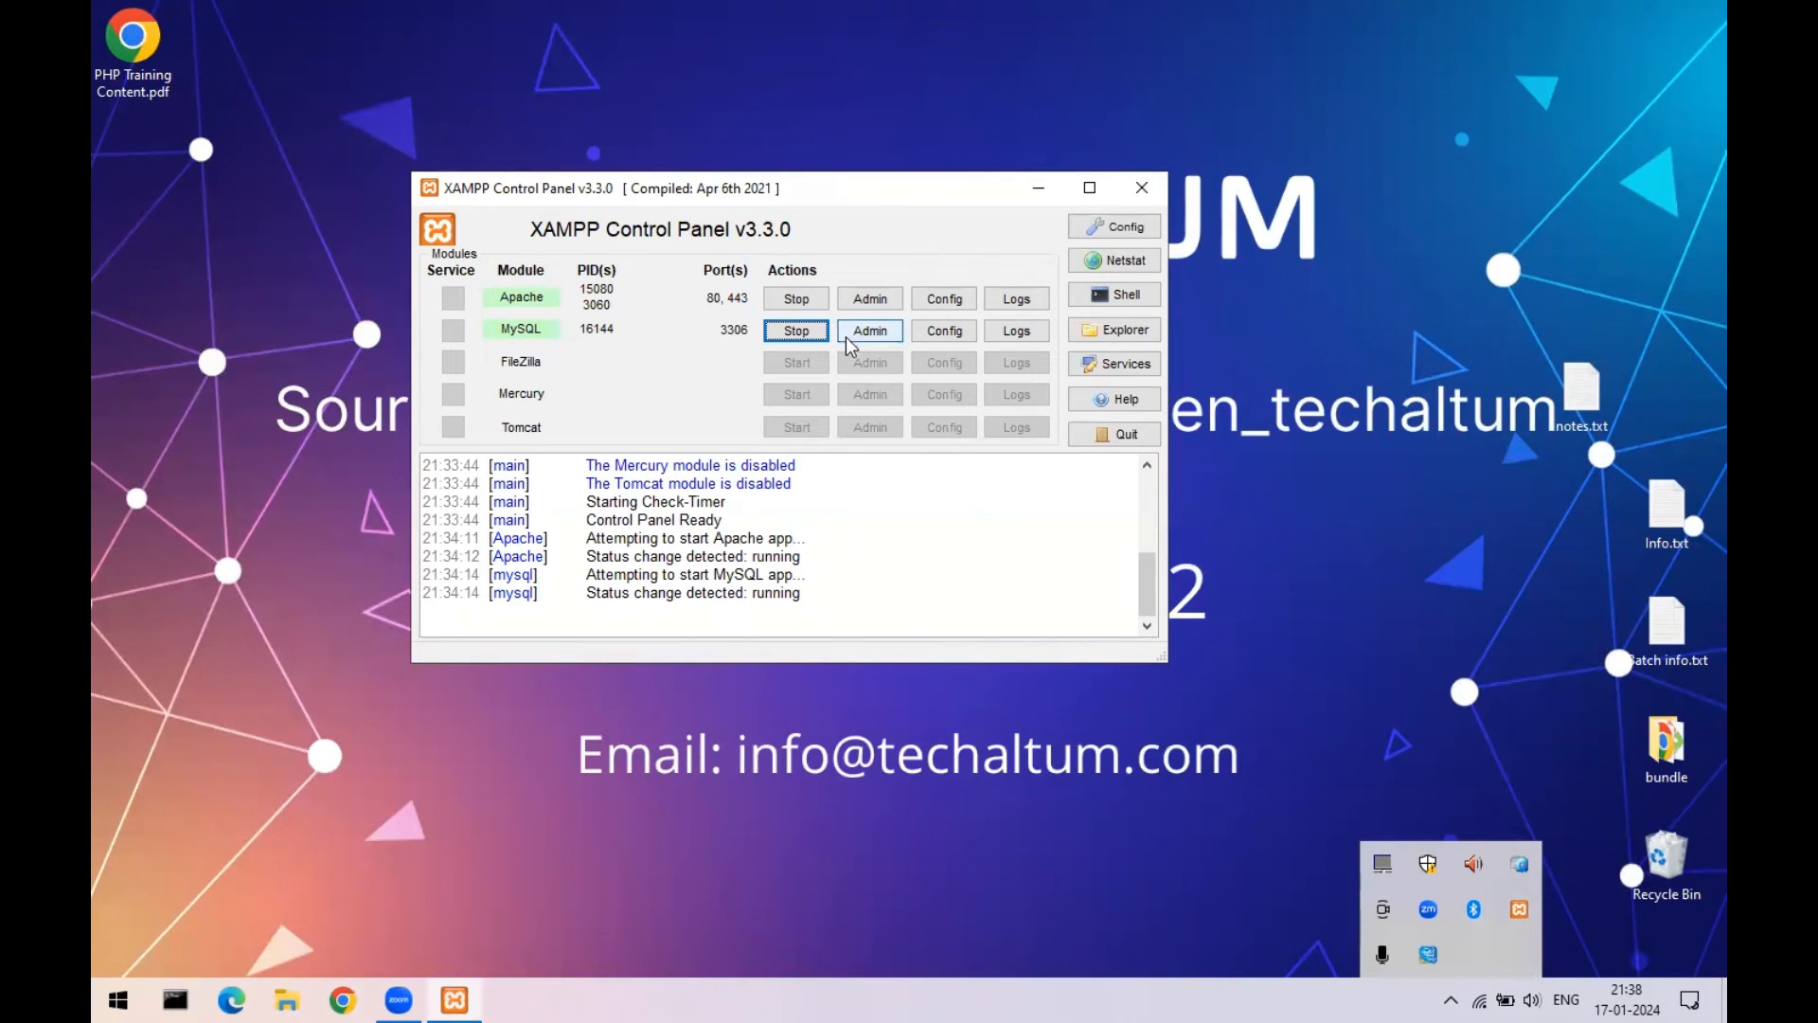
left_click(790, 337)
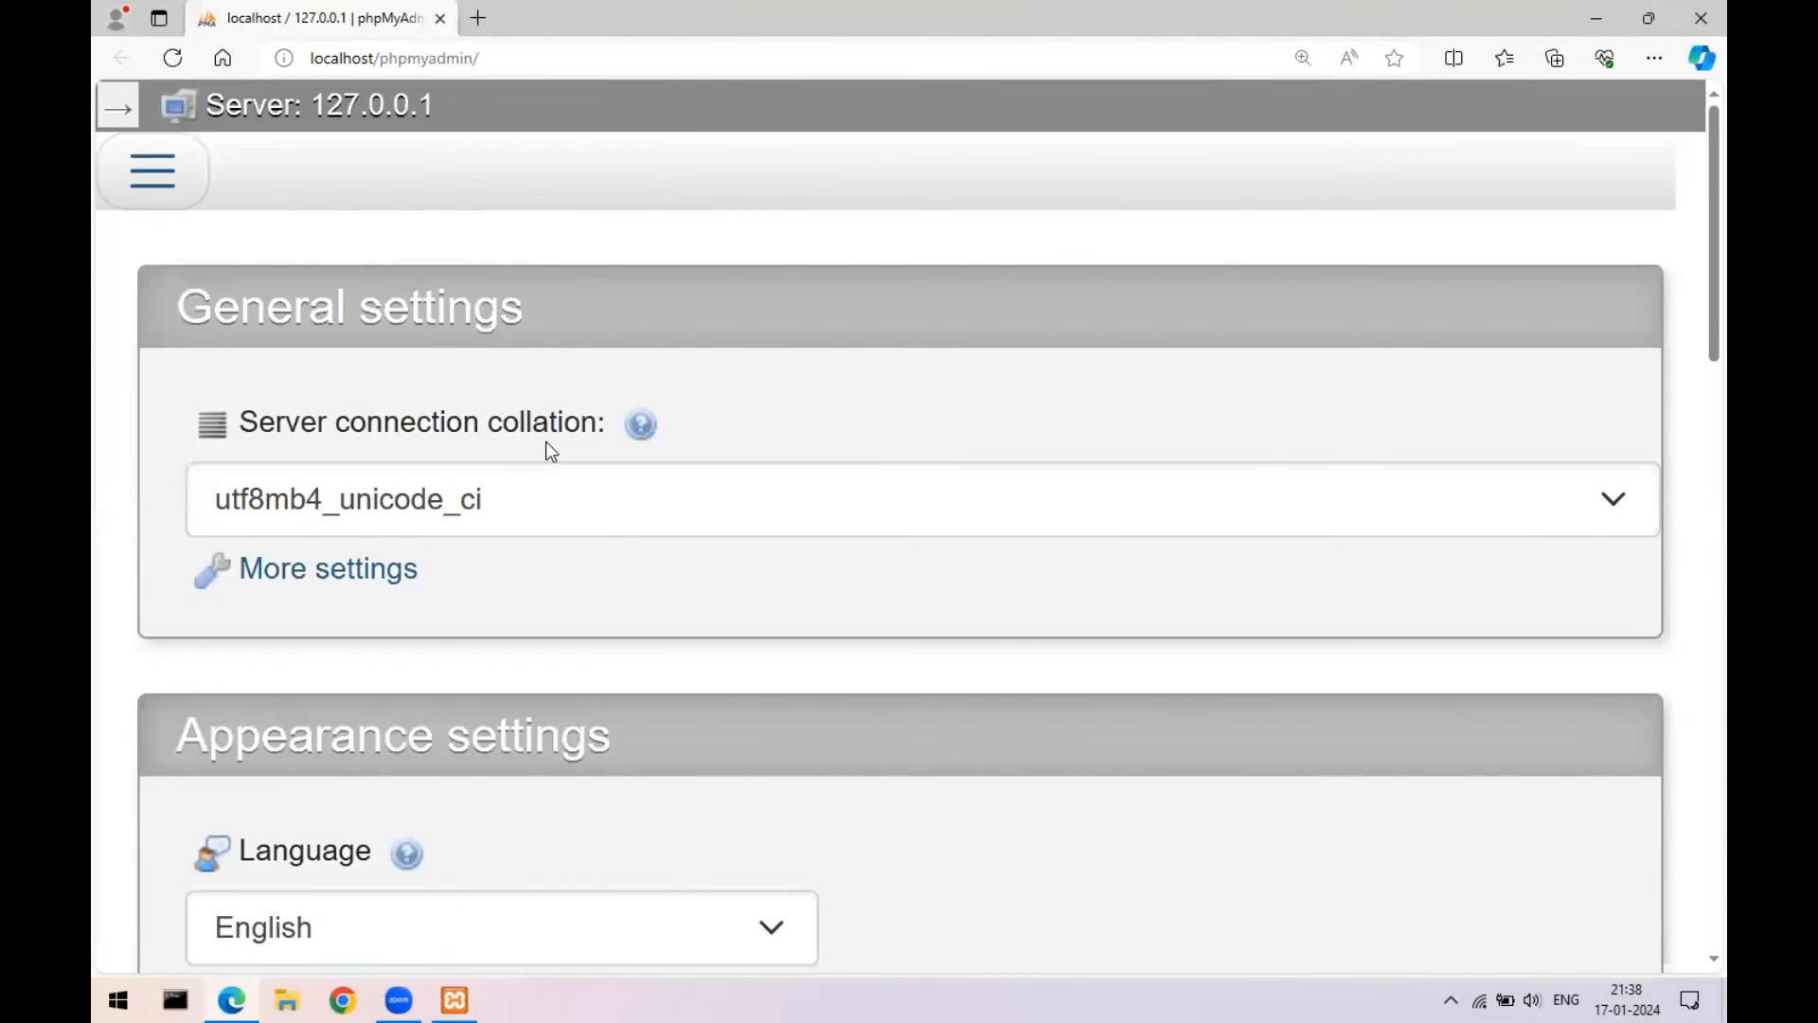
key("ctrl+0")
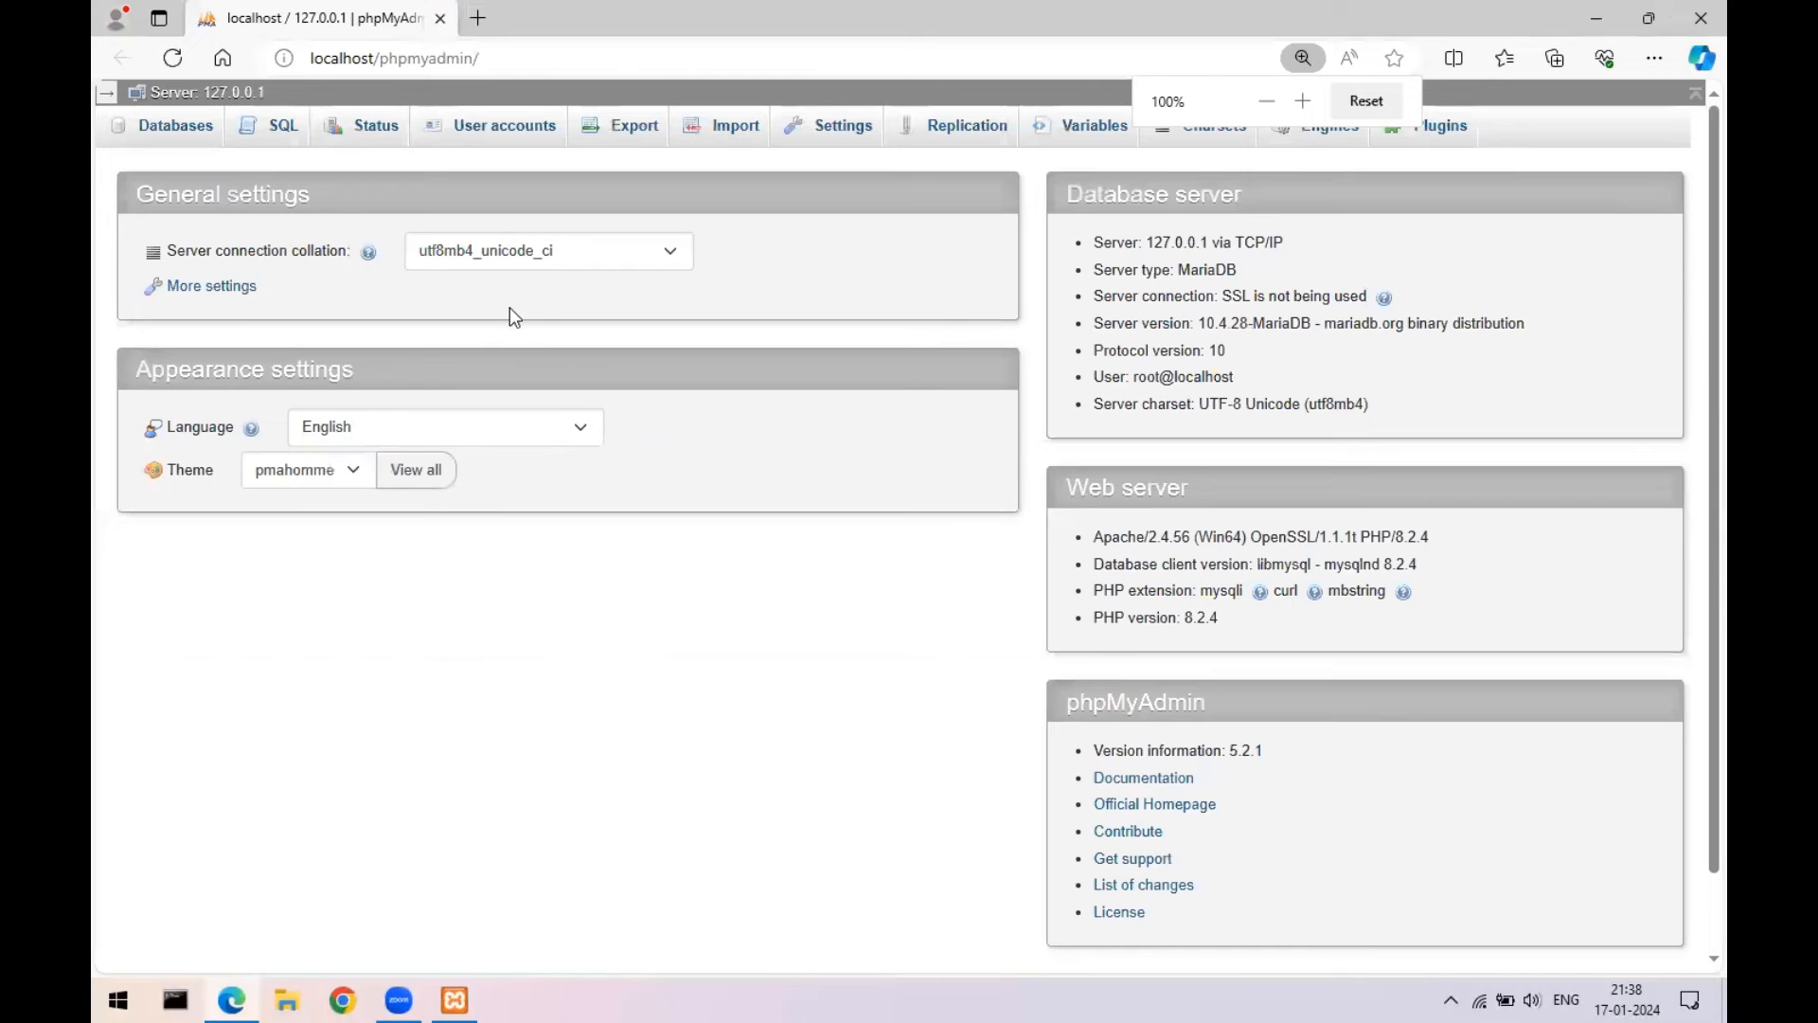
left_click(157, 125)
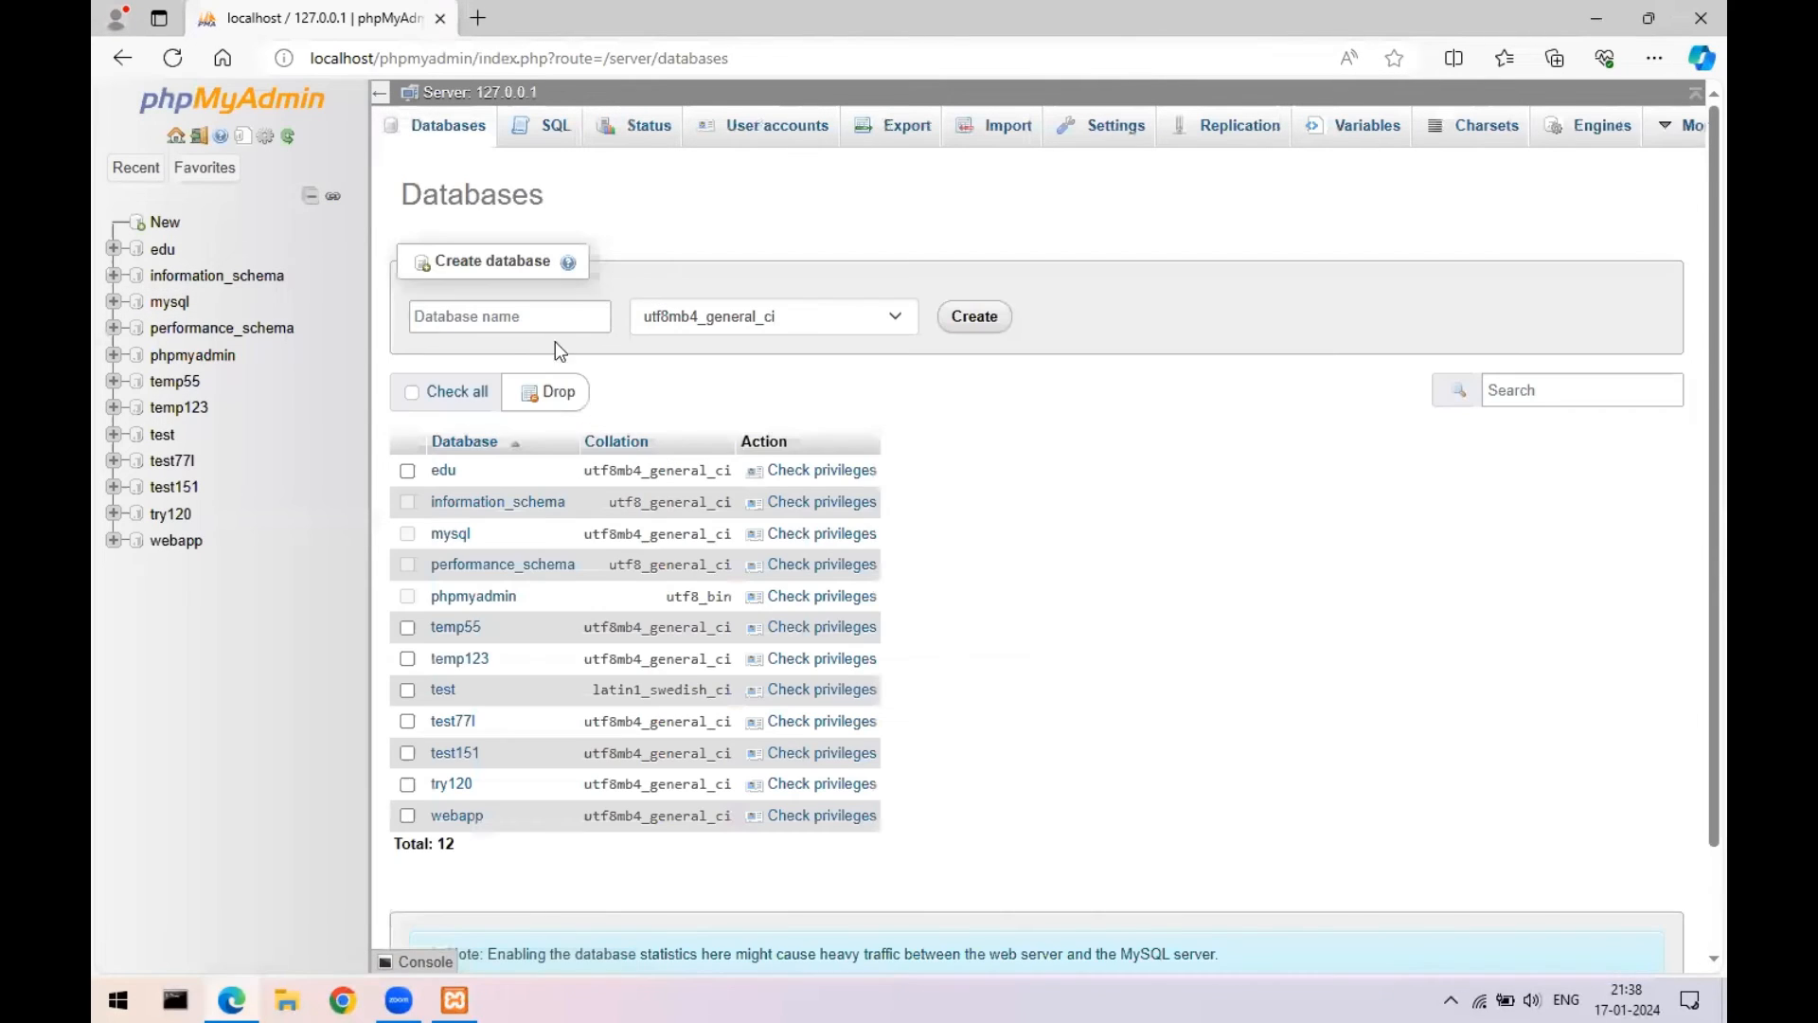
left_click(504, 319)
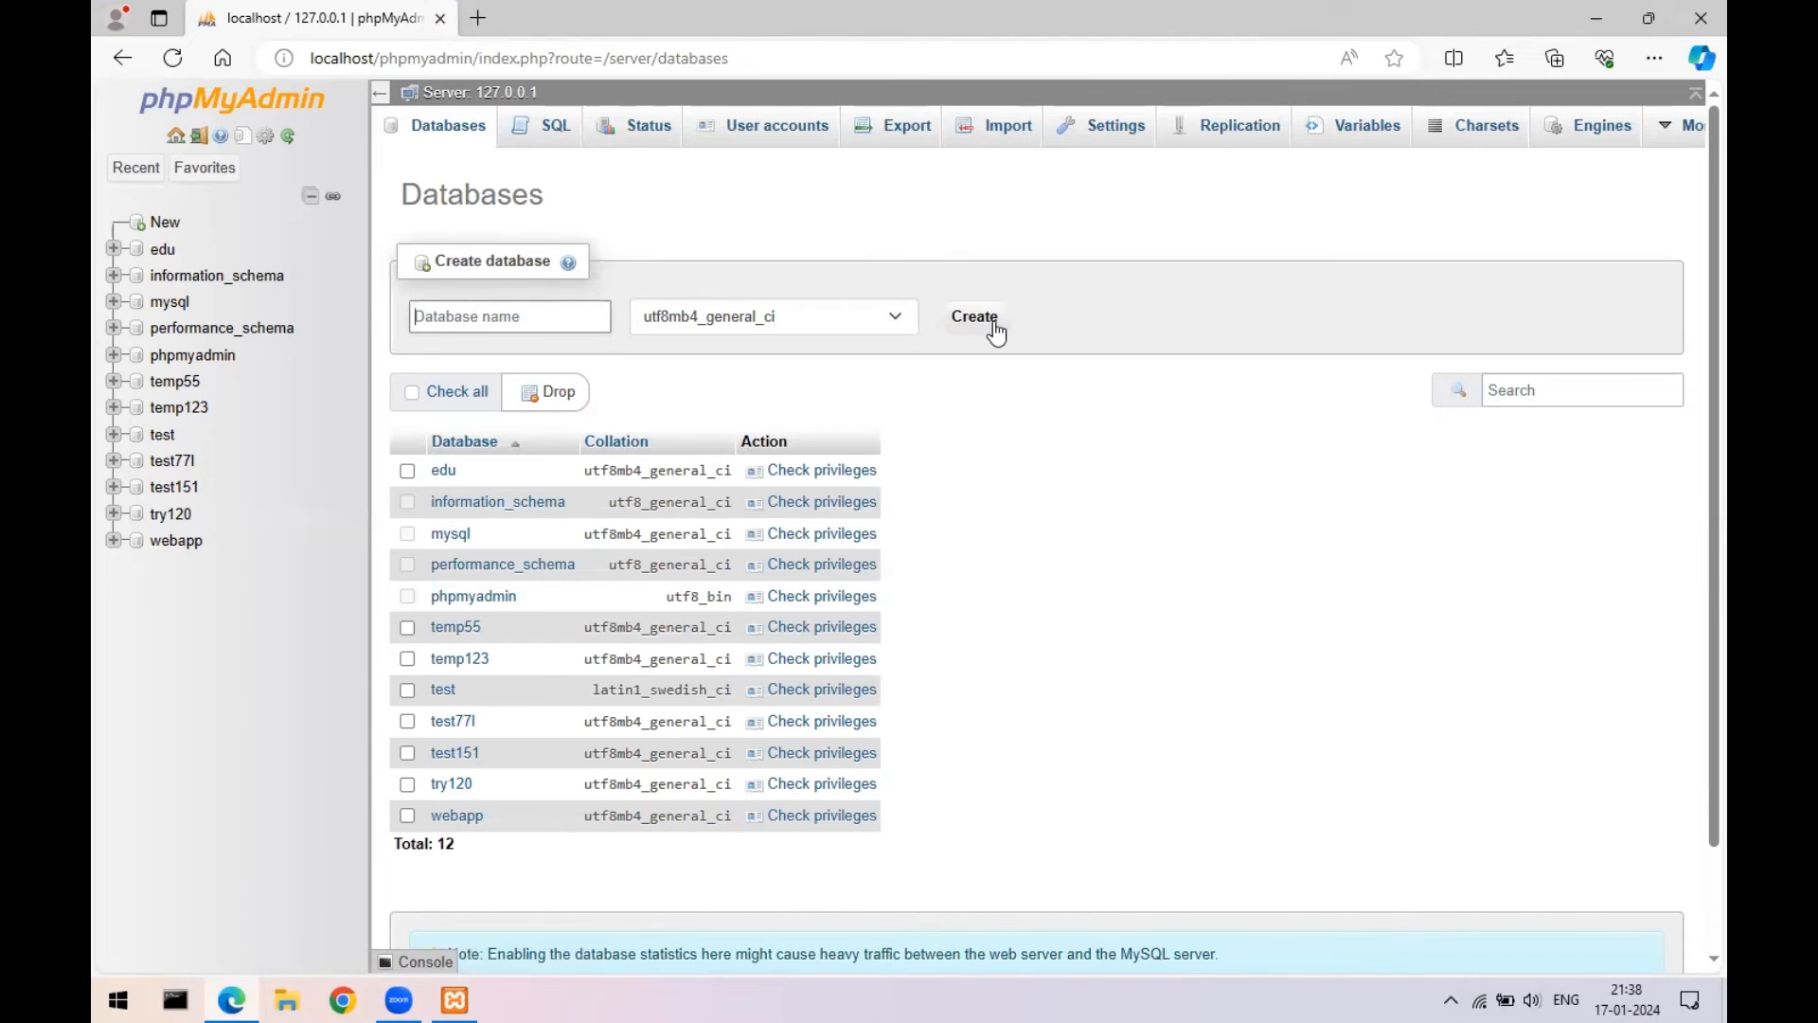
- Close phpMyAdmin and the XAMPP Control Panel, then enter wordpress.org in a new browser tab
left_click(1700, 16)
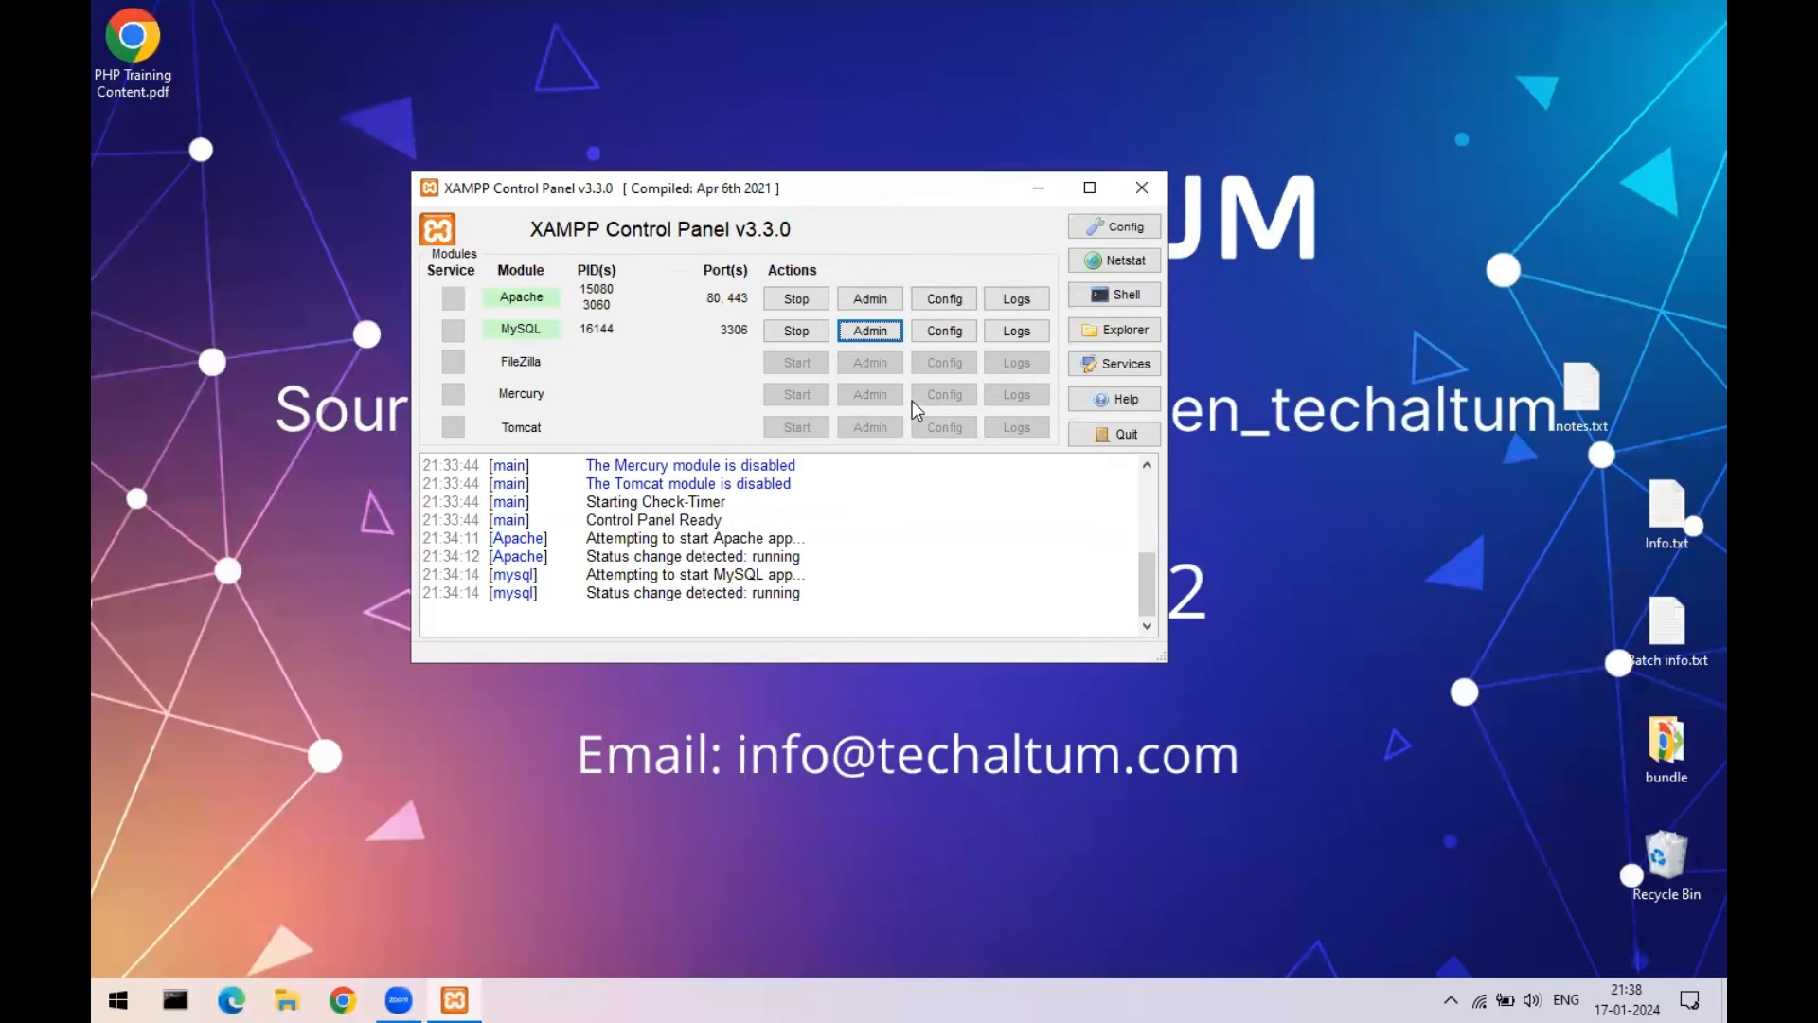
left_click(871, 328)
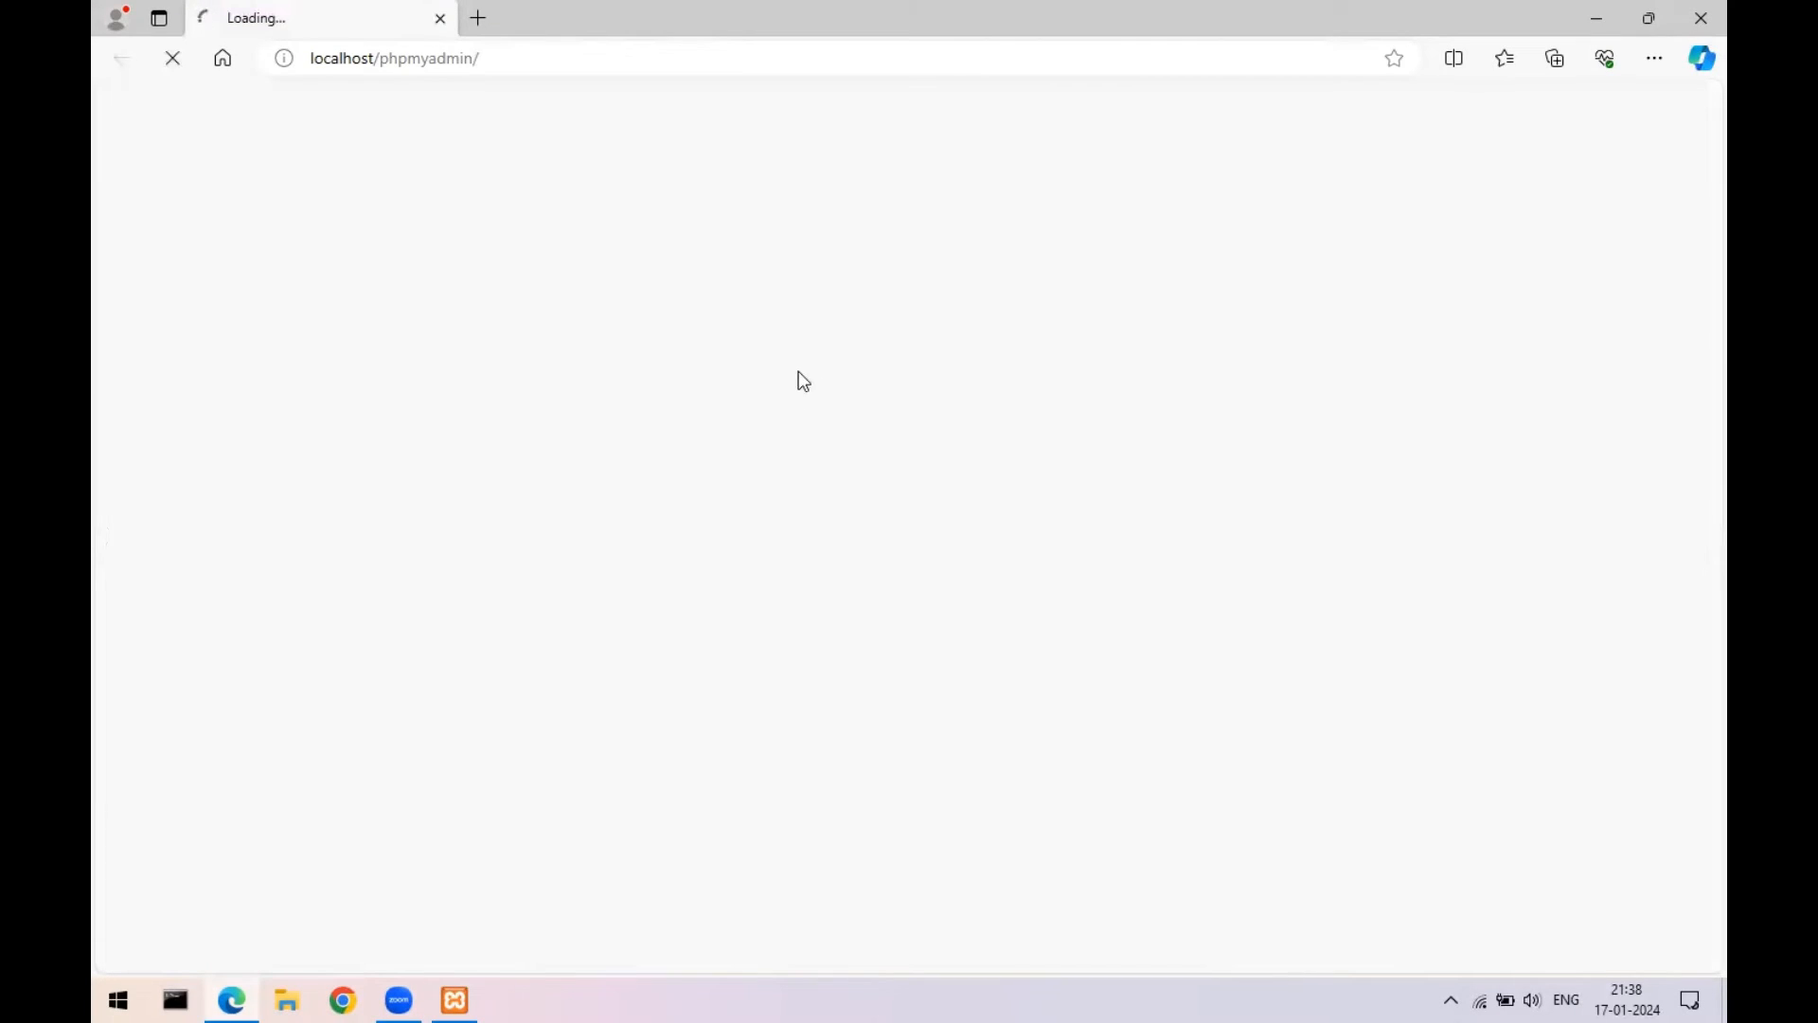
left_click(1696, 11)
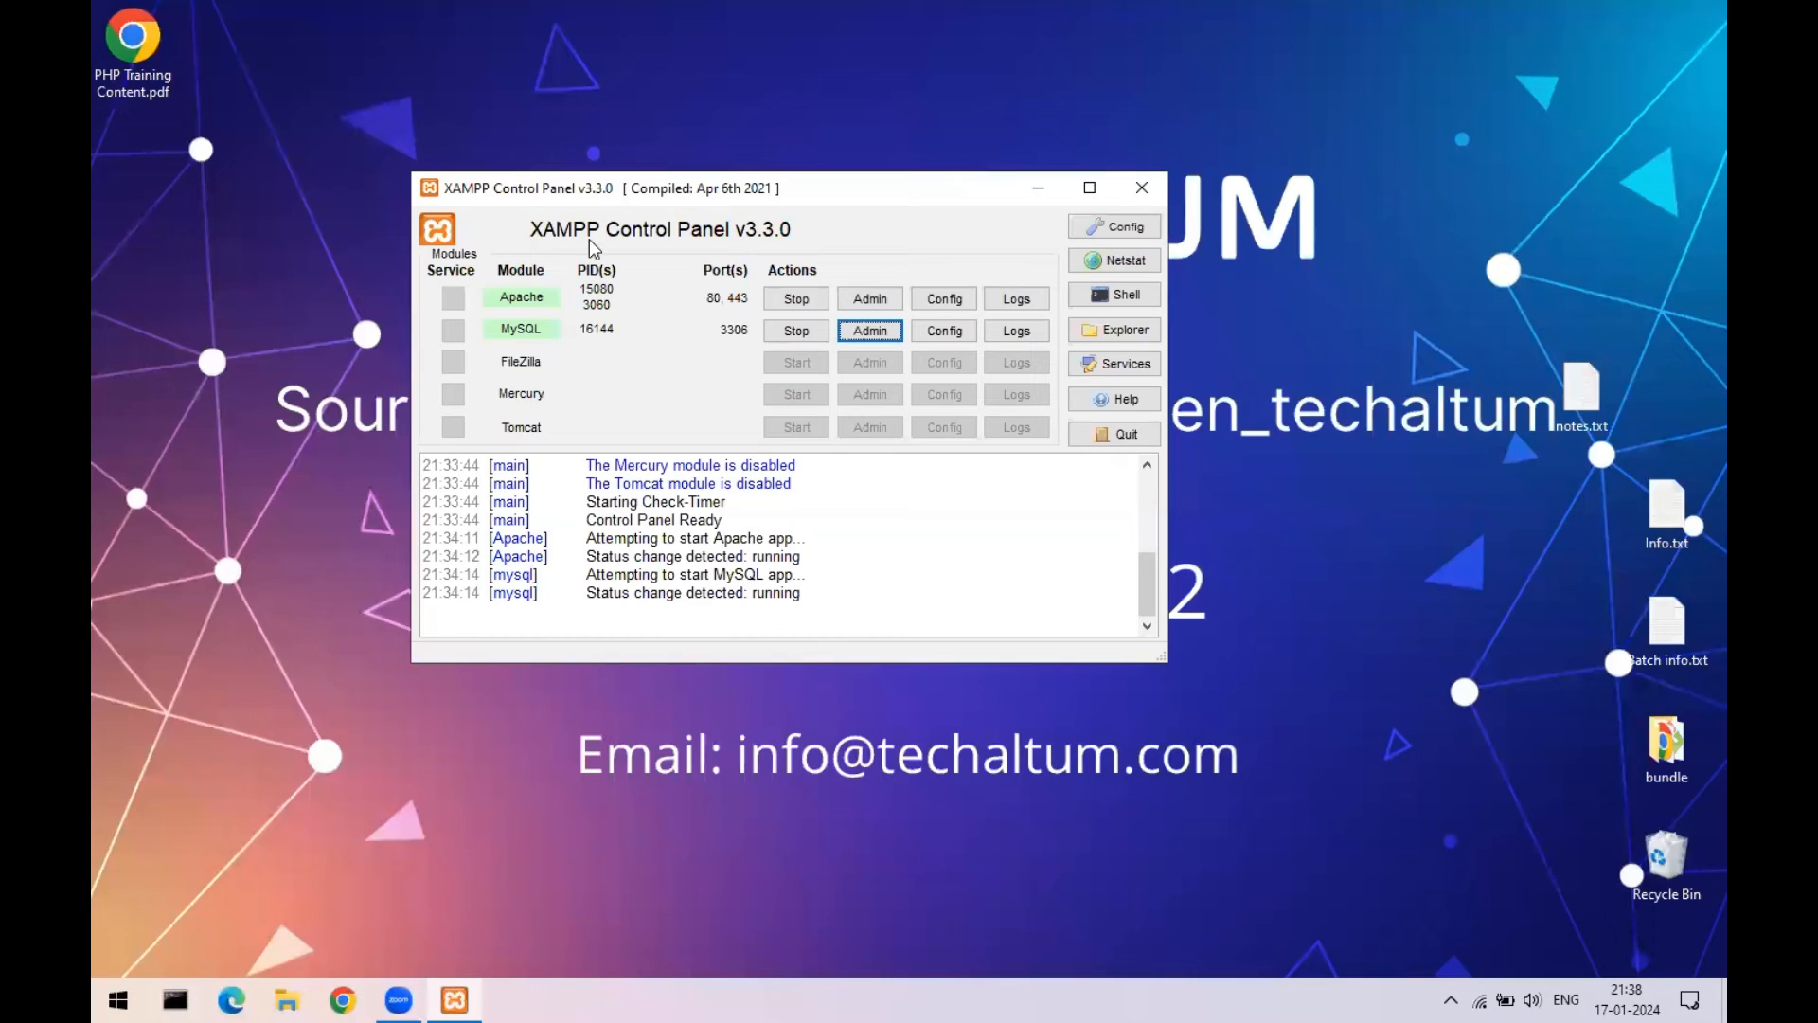
left_click(1159, 184)
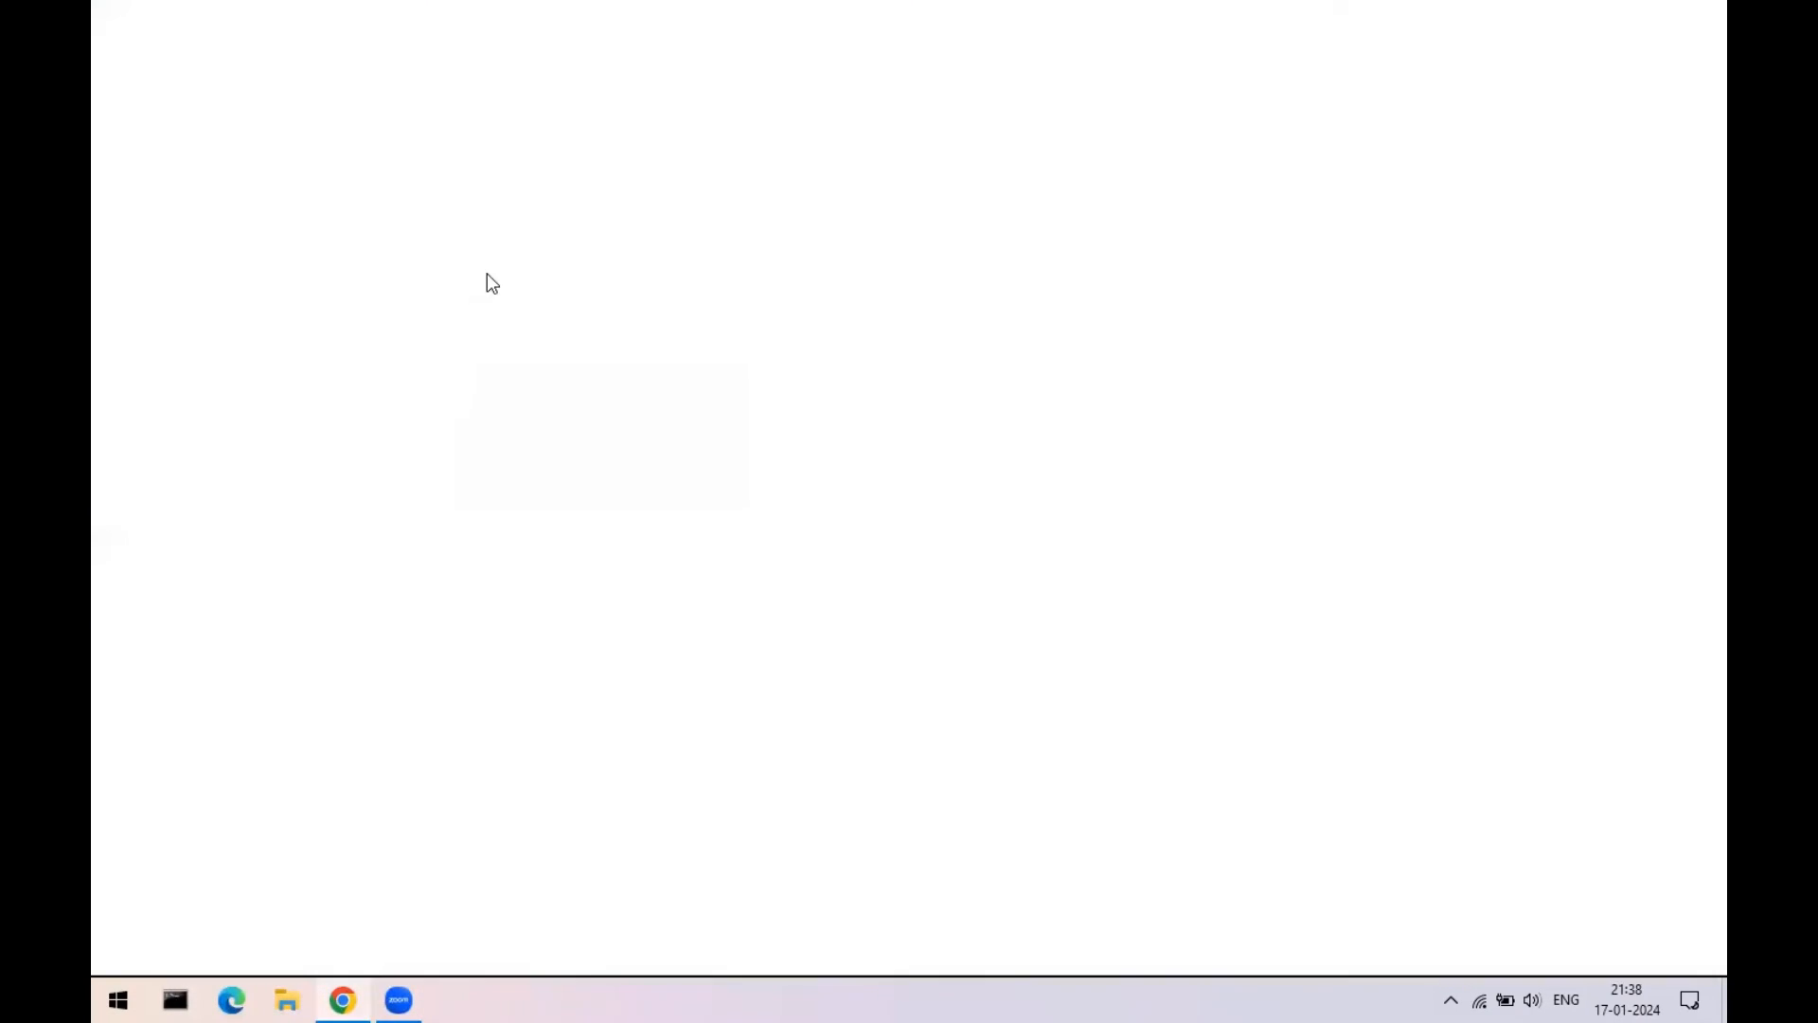
type("word")
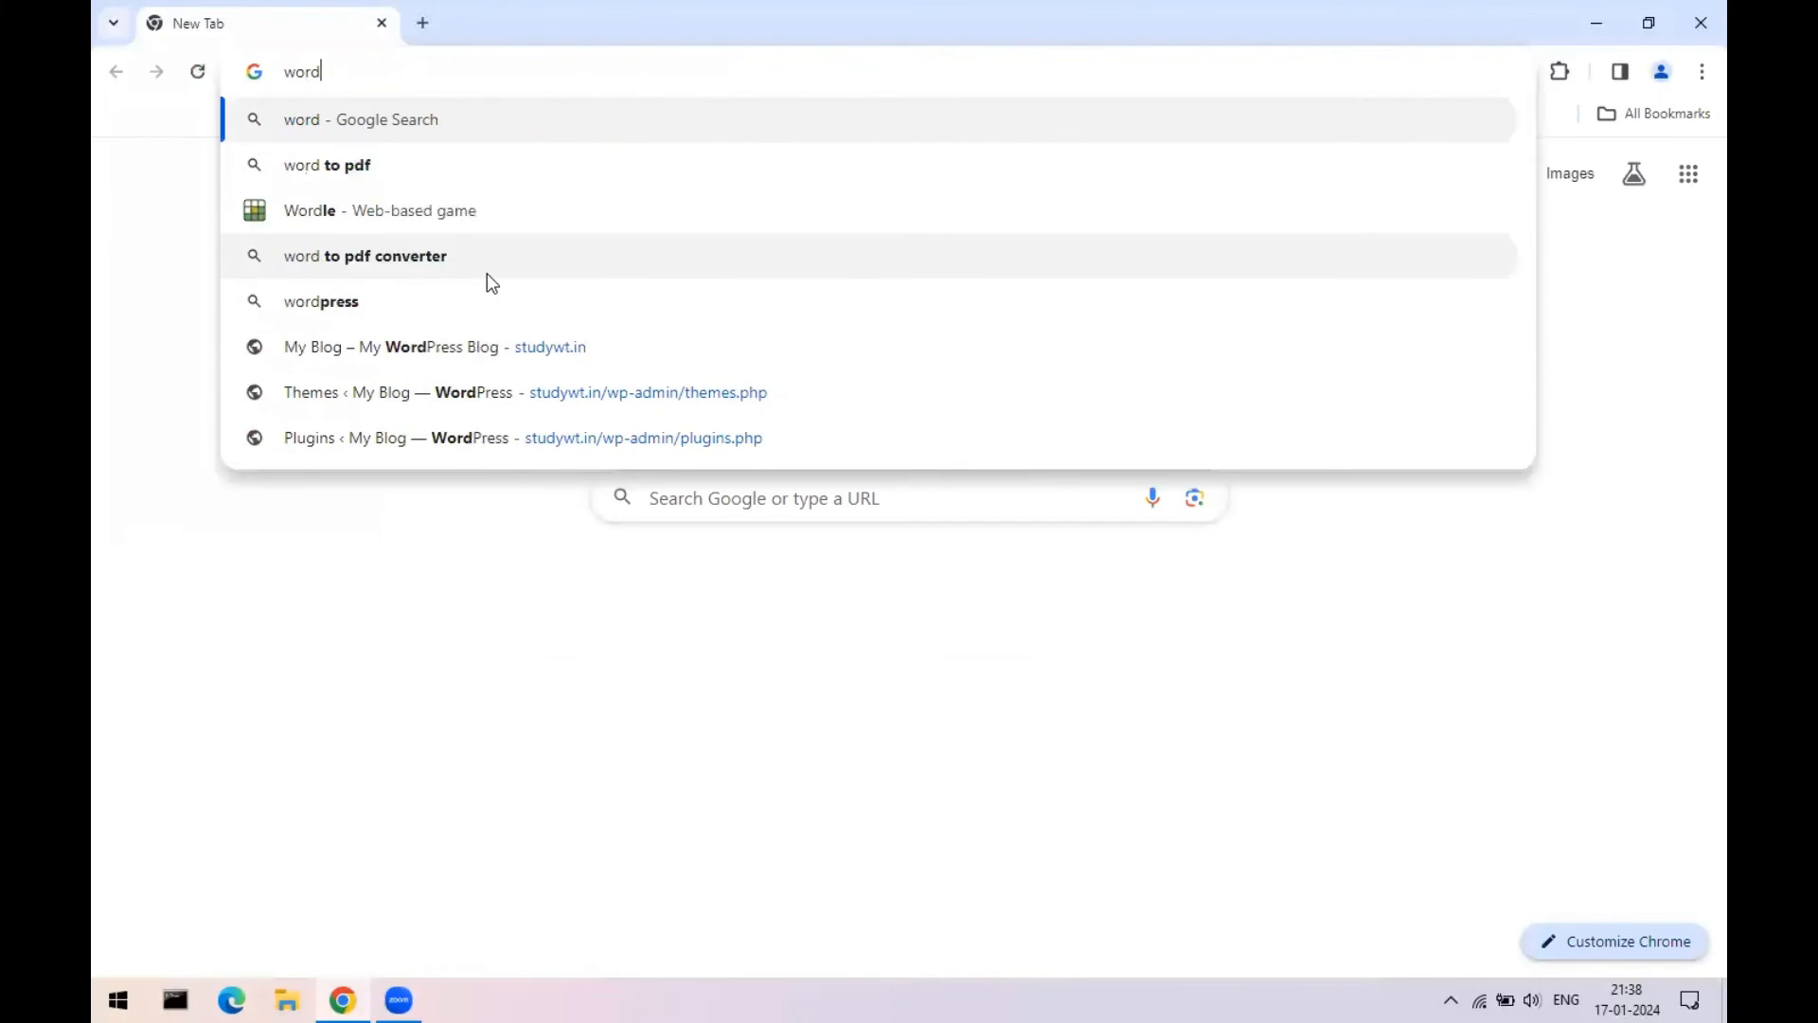
type("press.org")
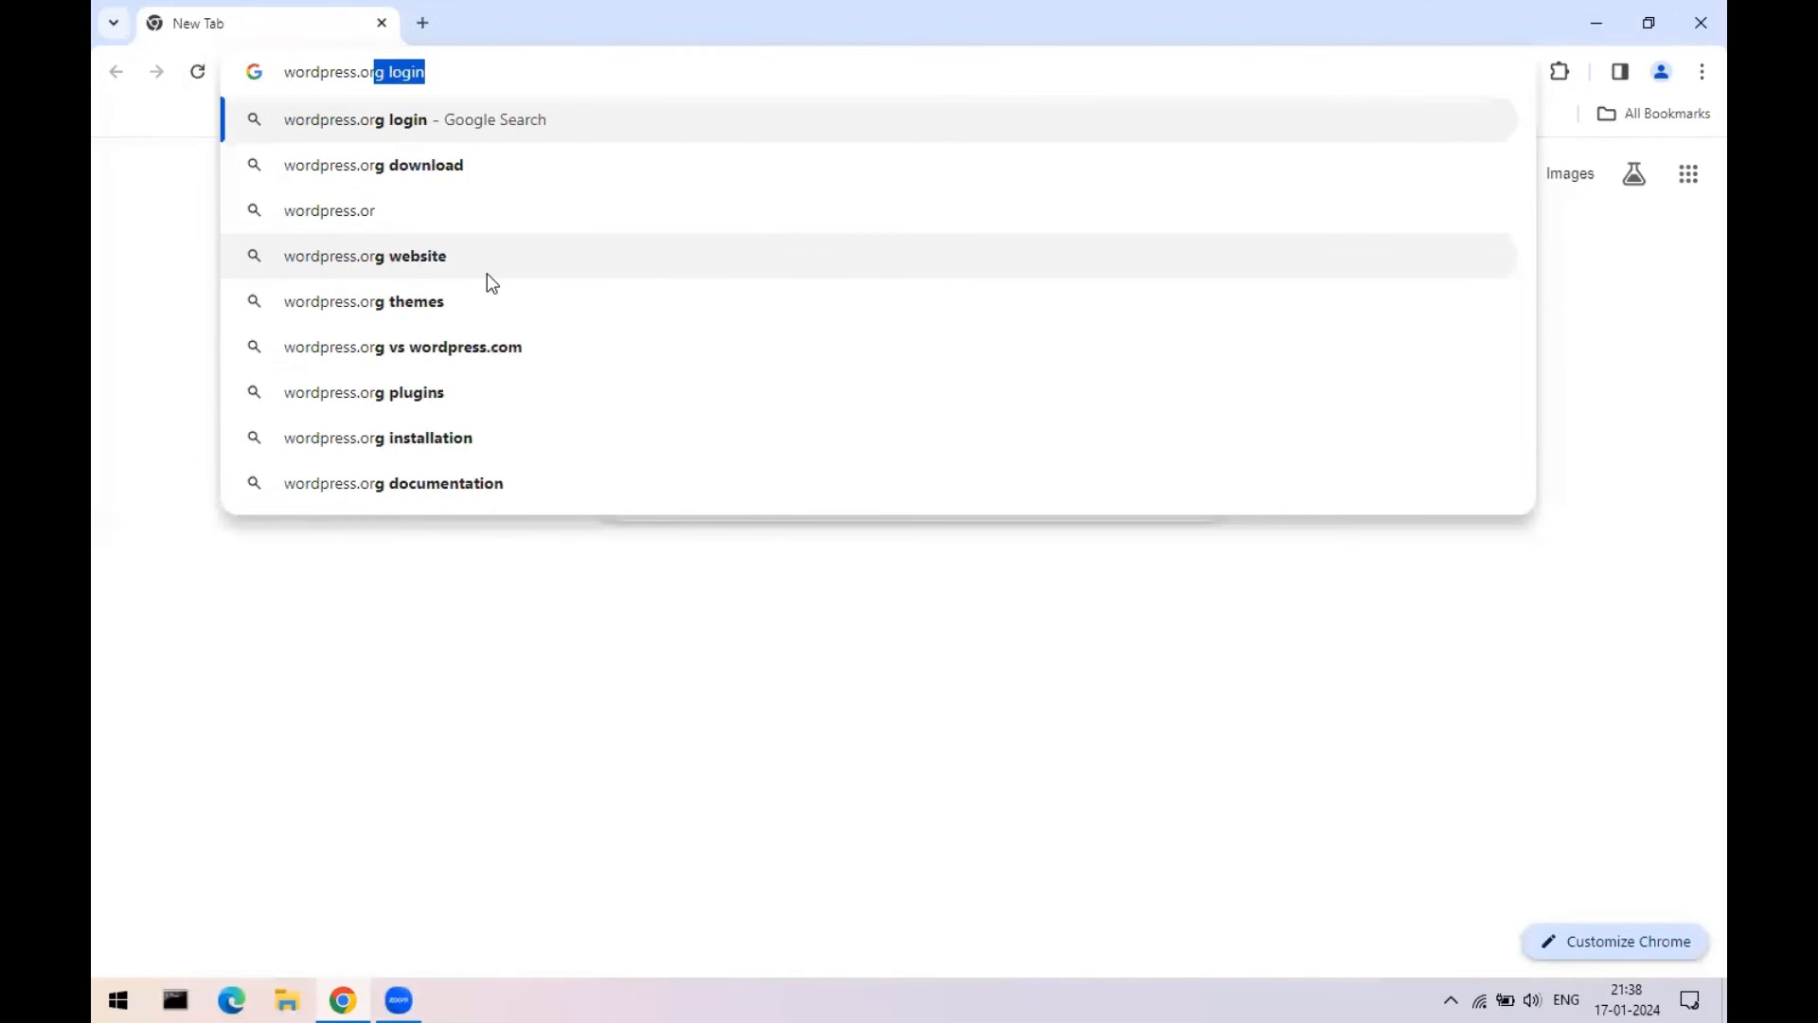
- Load wordpress.org and go to its Get WordPress page offering WordPress 6.4.2
key("Return")
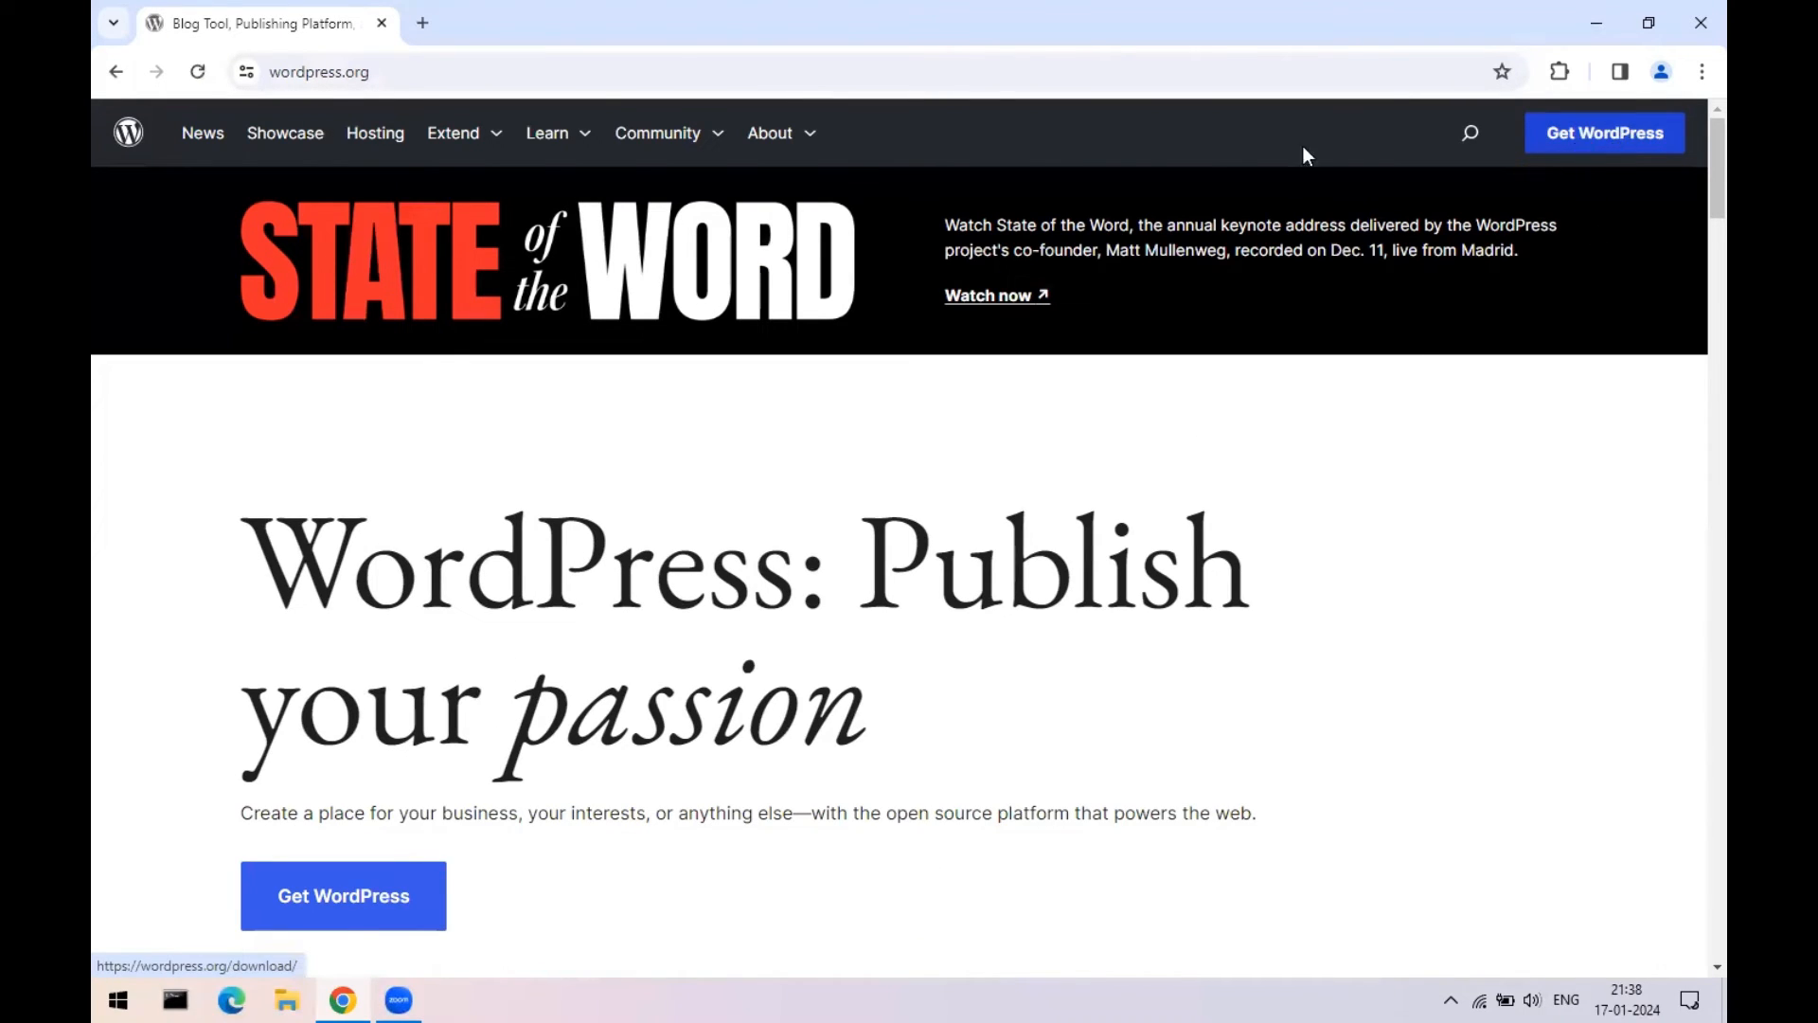
left_click(412, 72)
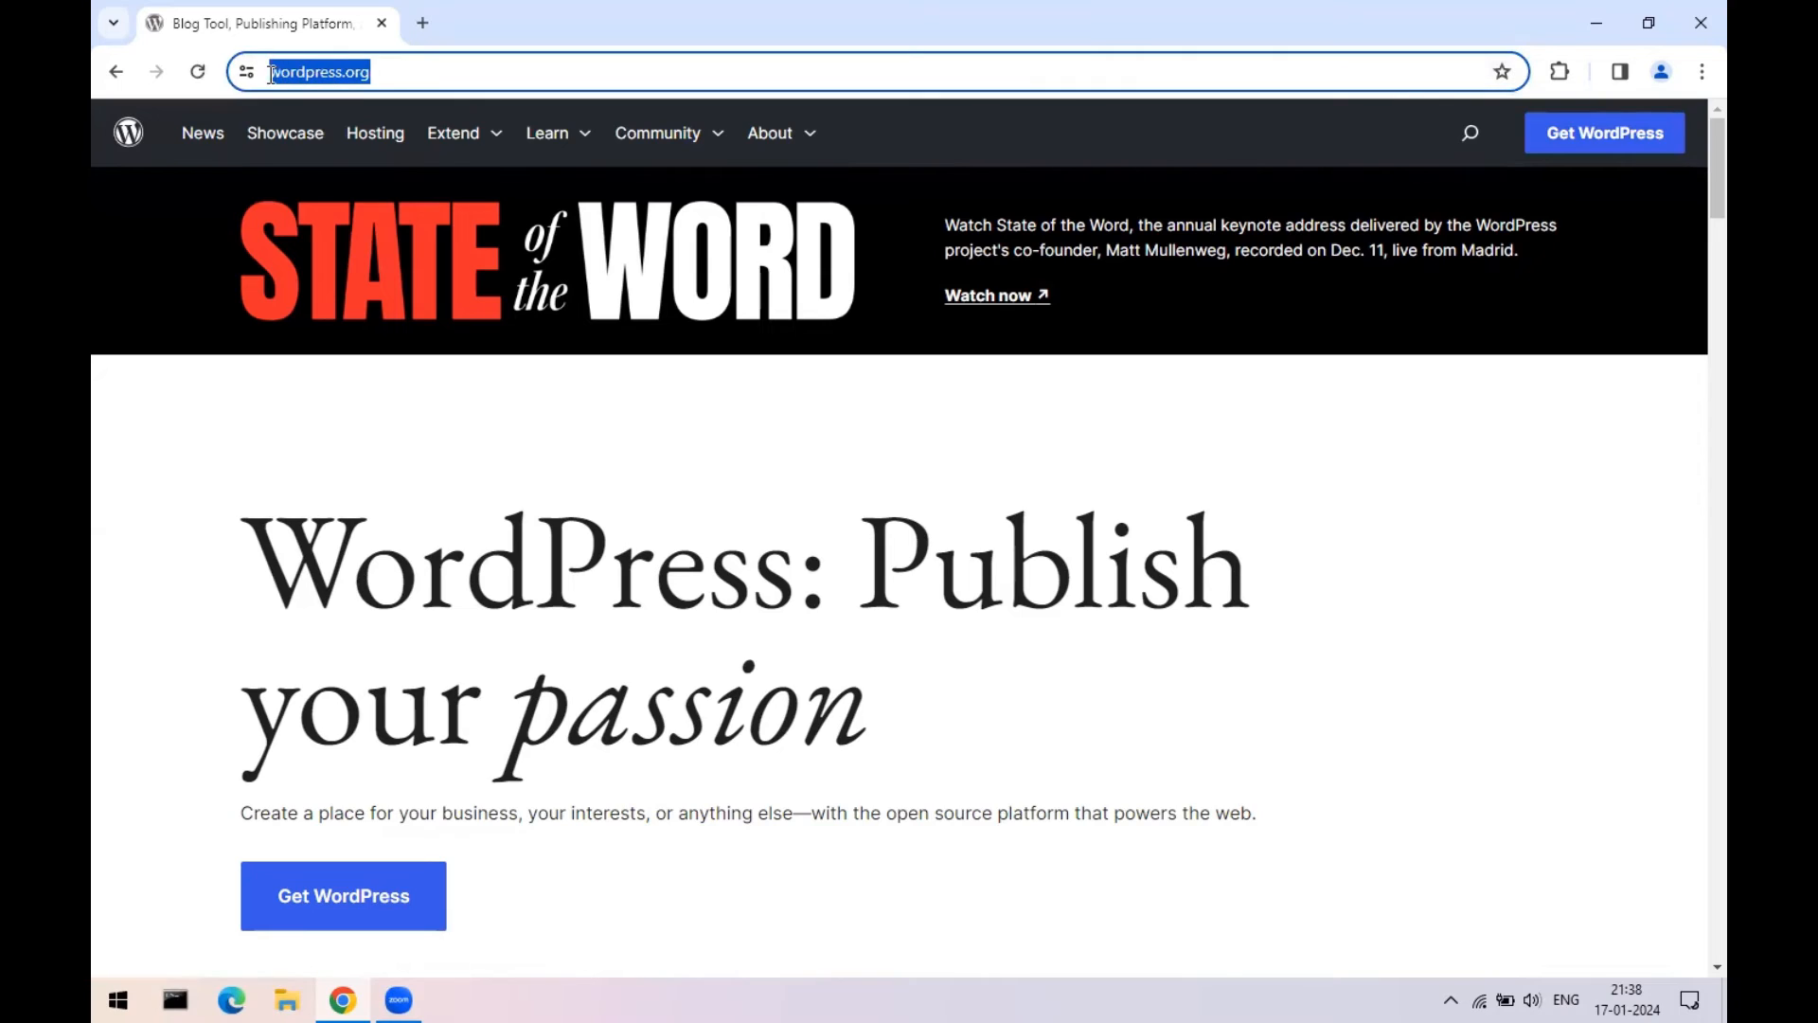
left_click(1622, 140)
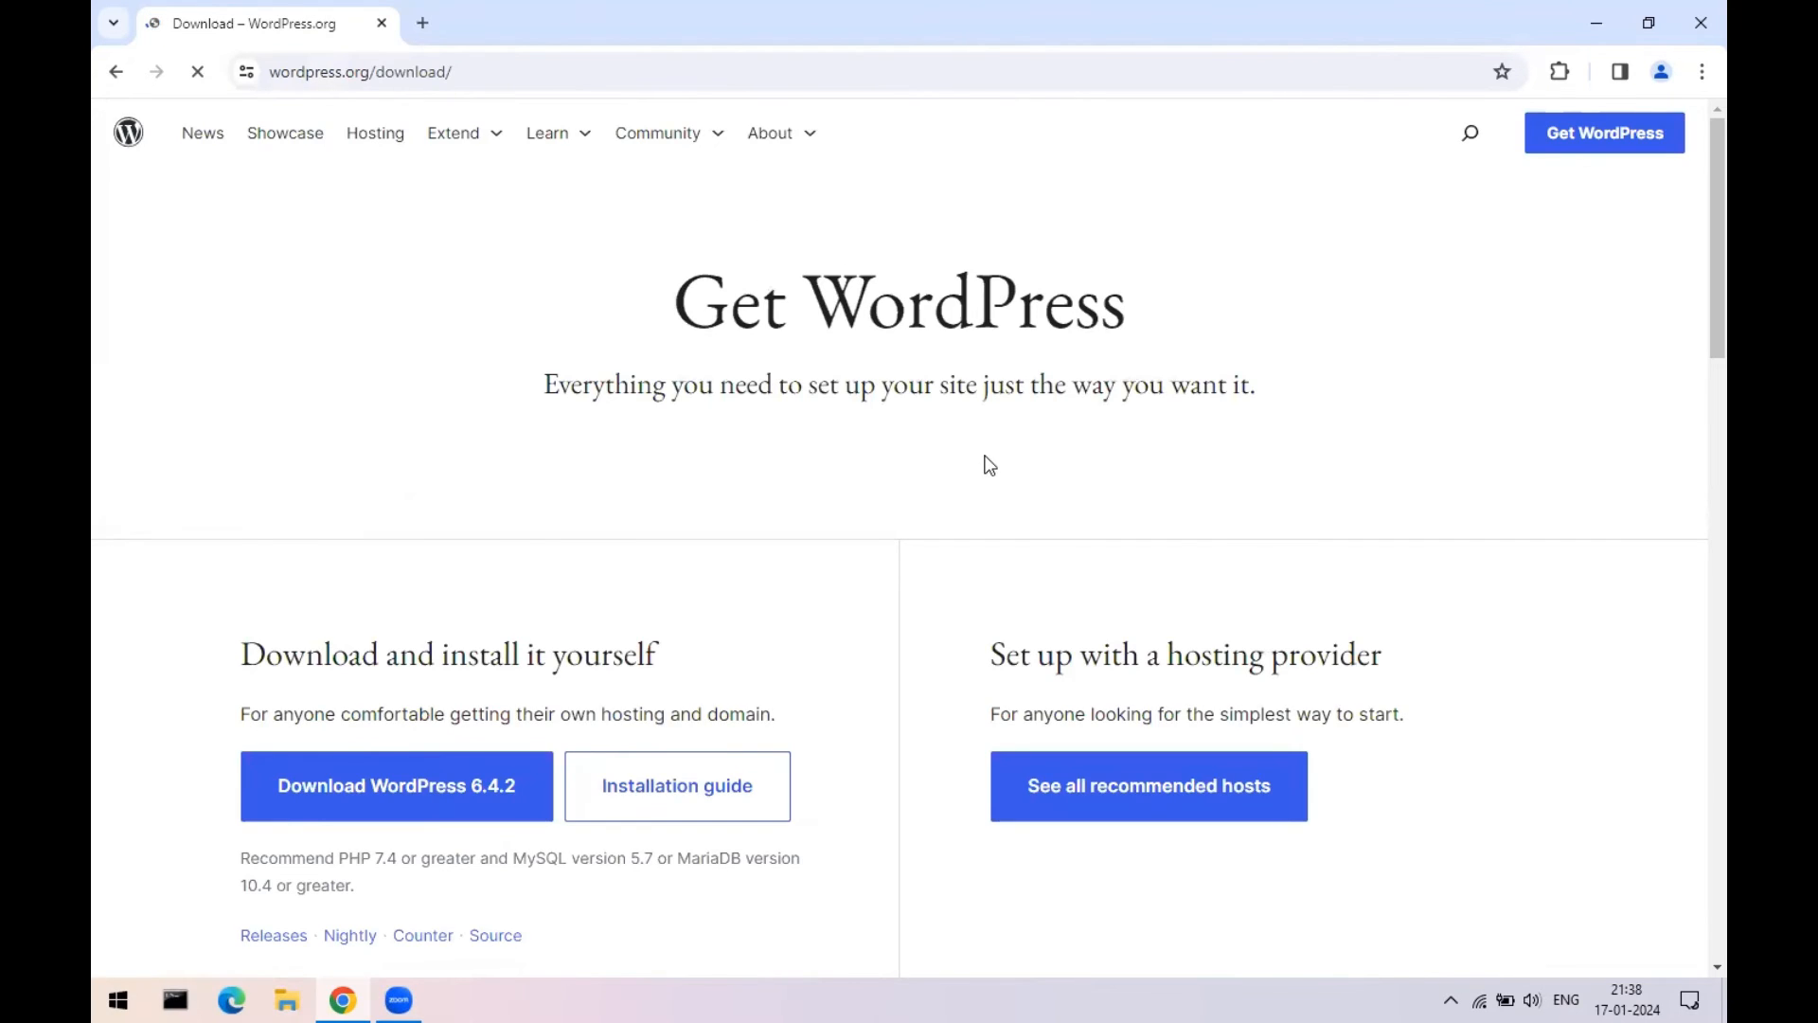
- Highlight the hosting-provider and self-install options on the download page, then close Chrome
scroll(985, 492, "down", 1)
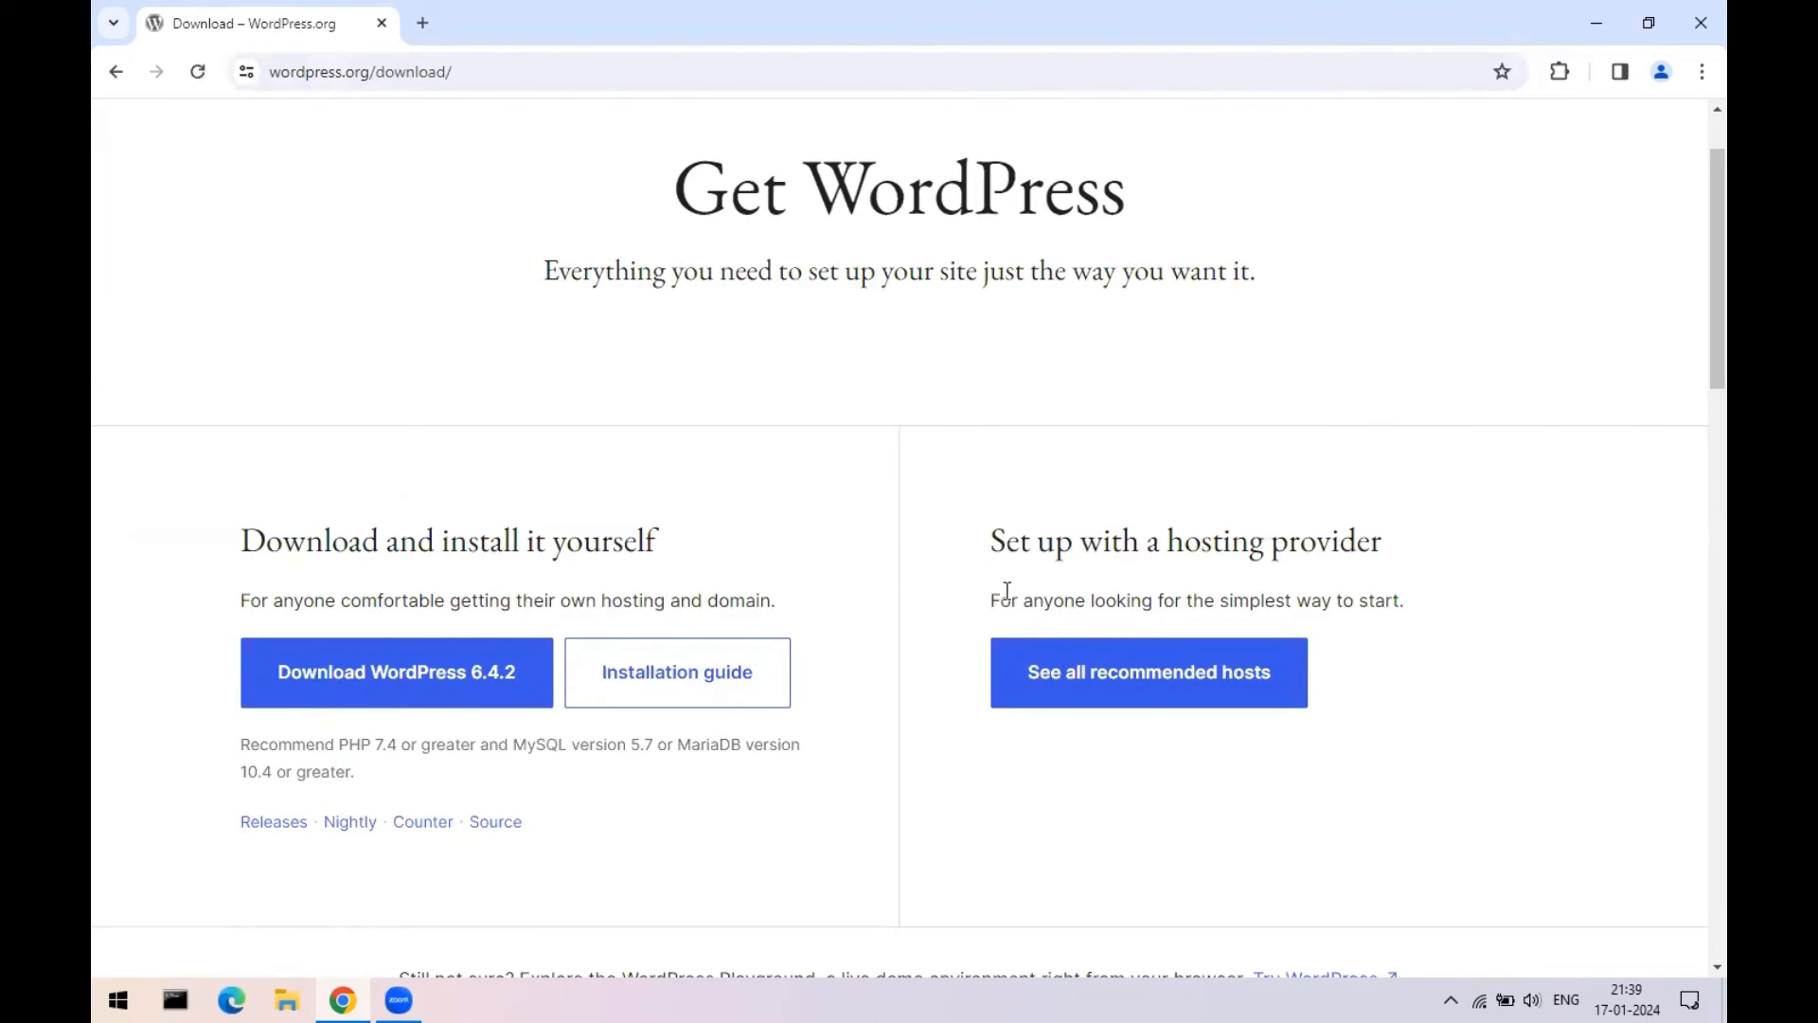
left_click_drag(992, 597, 1403, 601)
left_click_drag(1109, 547, 1385, 549)
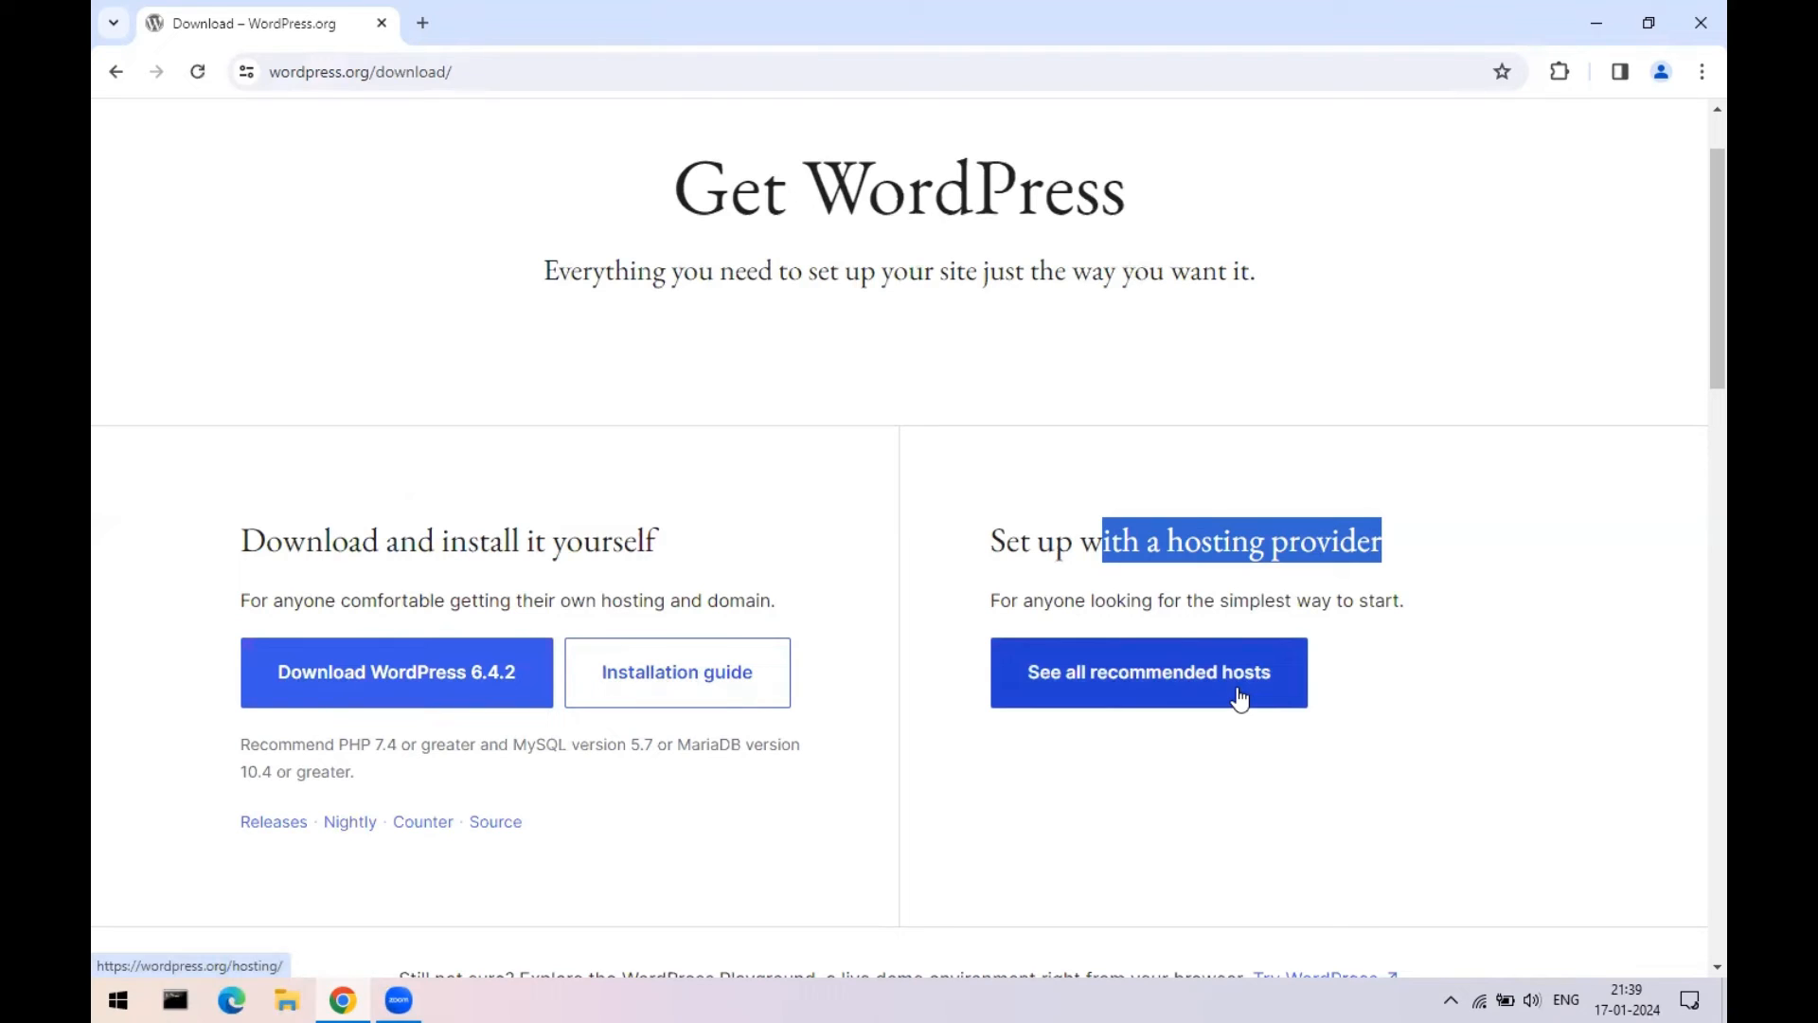
left_click_drag(242, 541, 663, 600)
left_click_drag(361, 601, 779, 620)
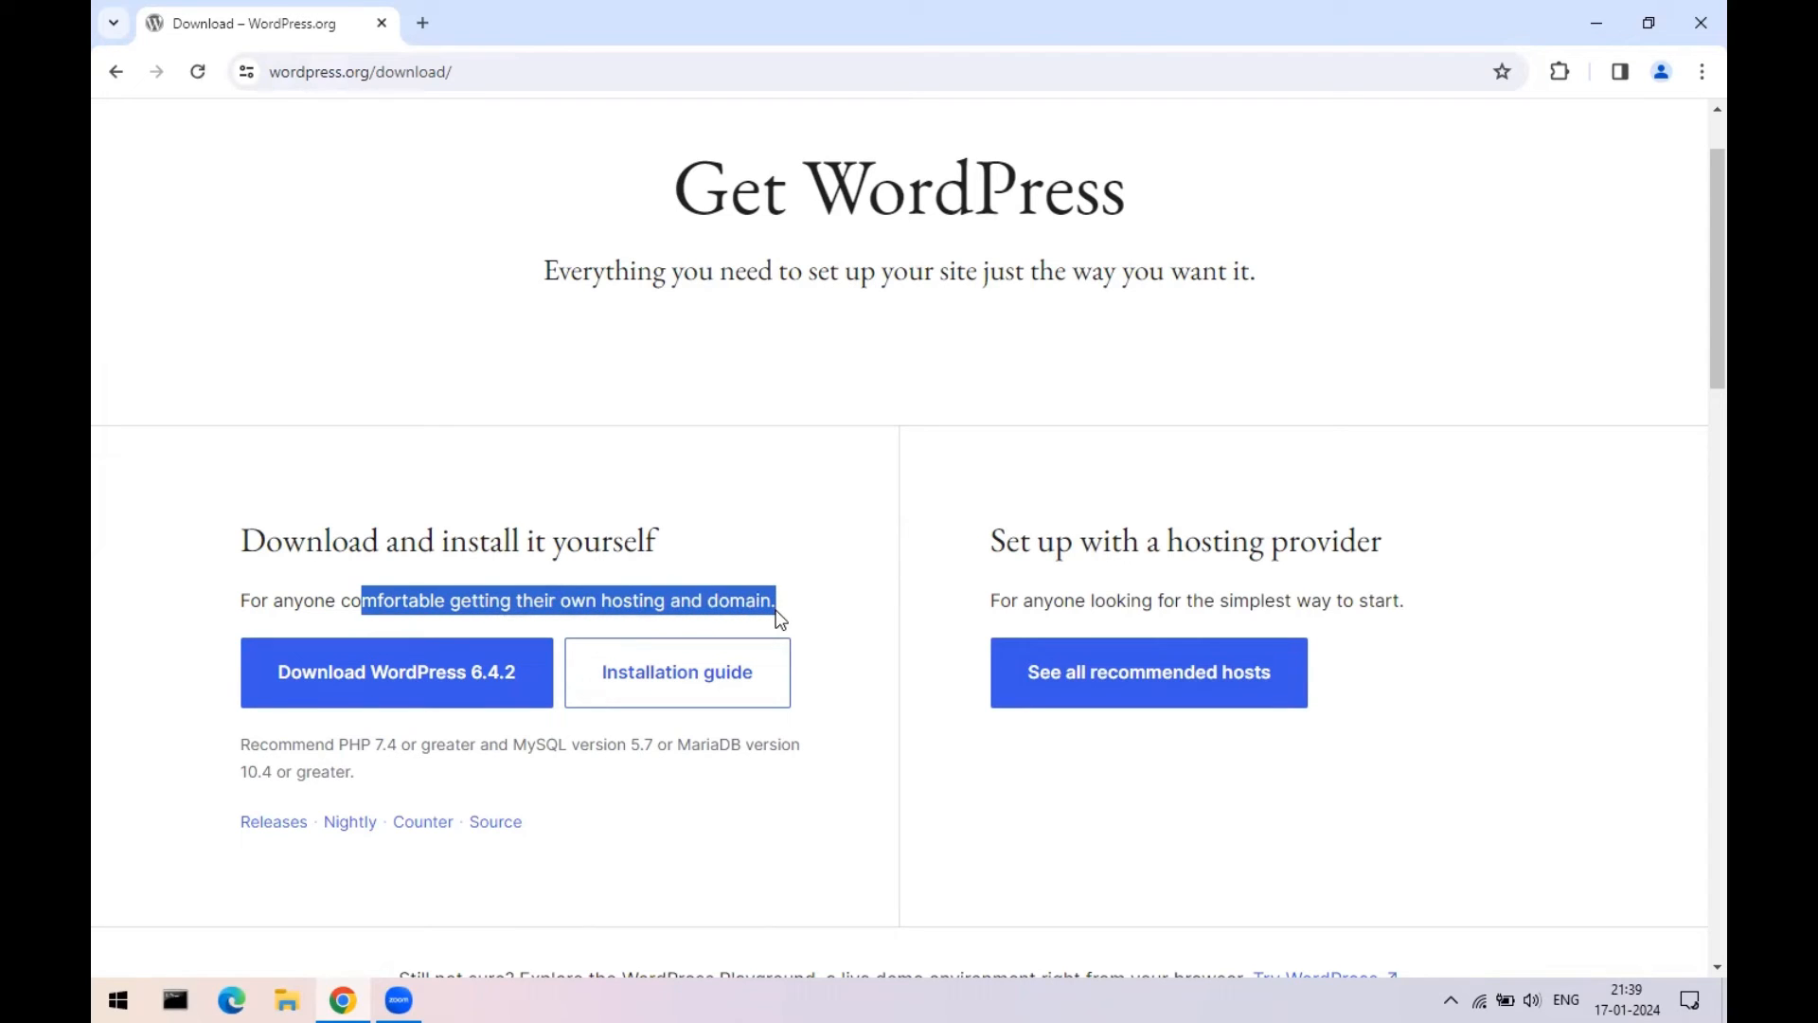
left_click(826, 697)
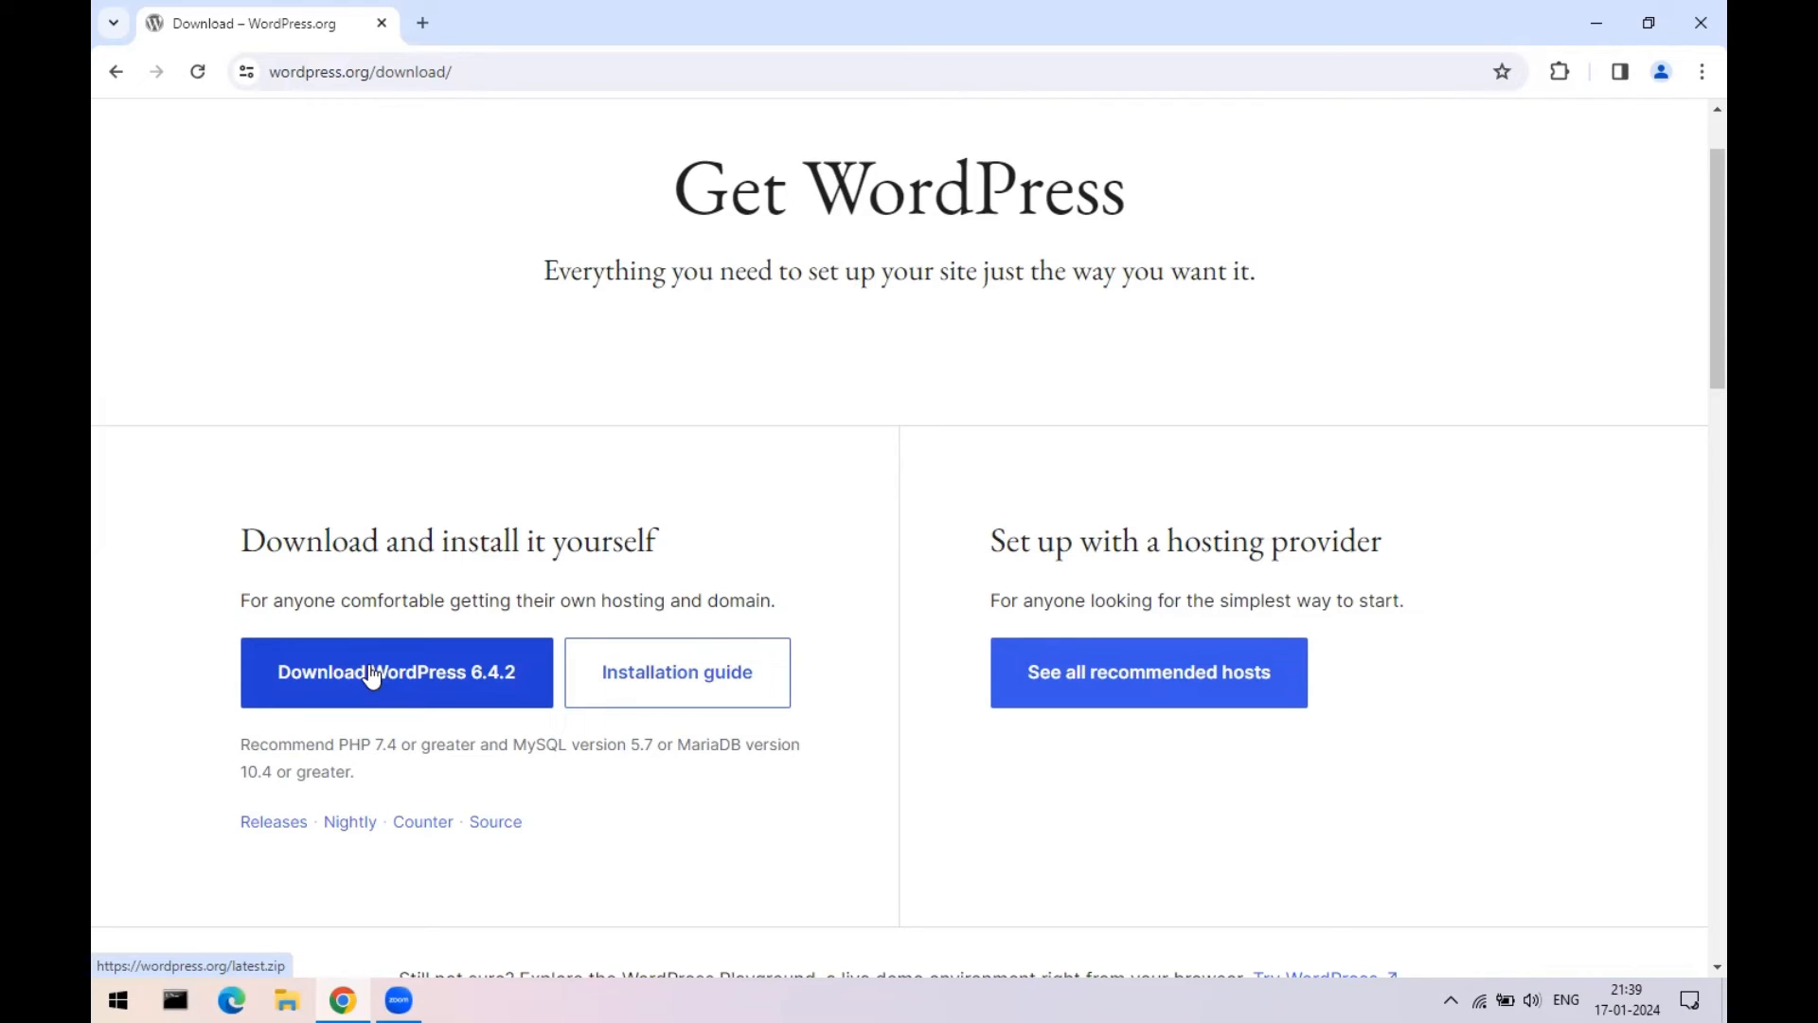
left_click(1696, 12)
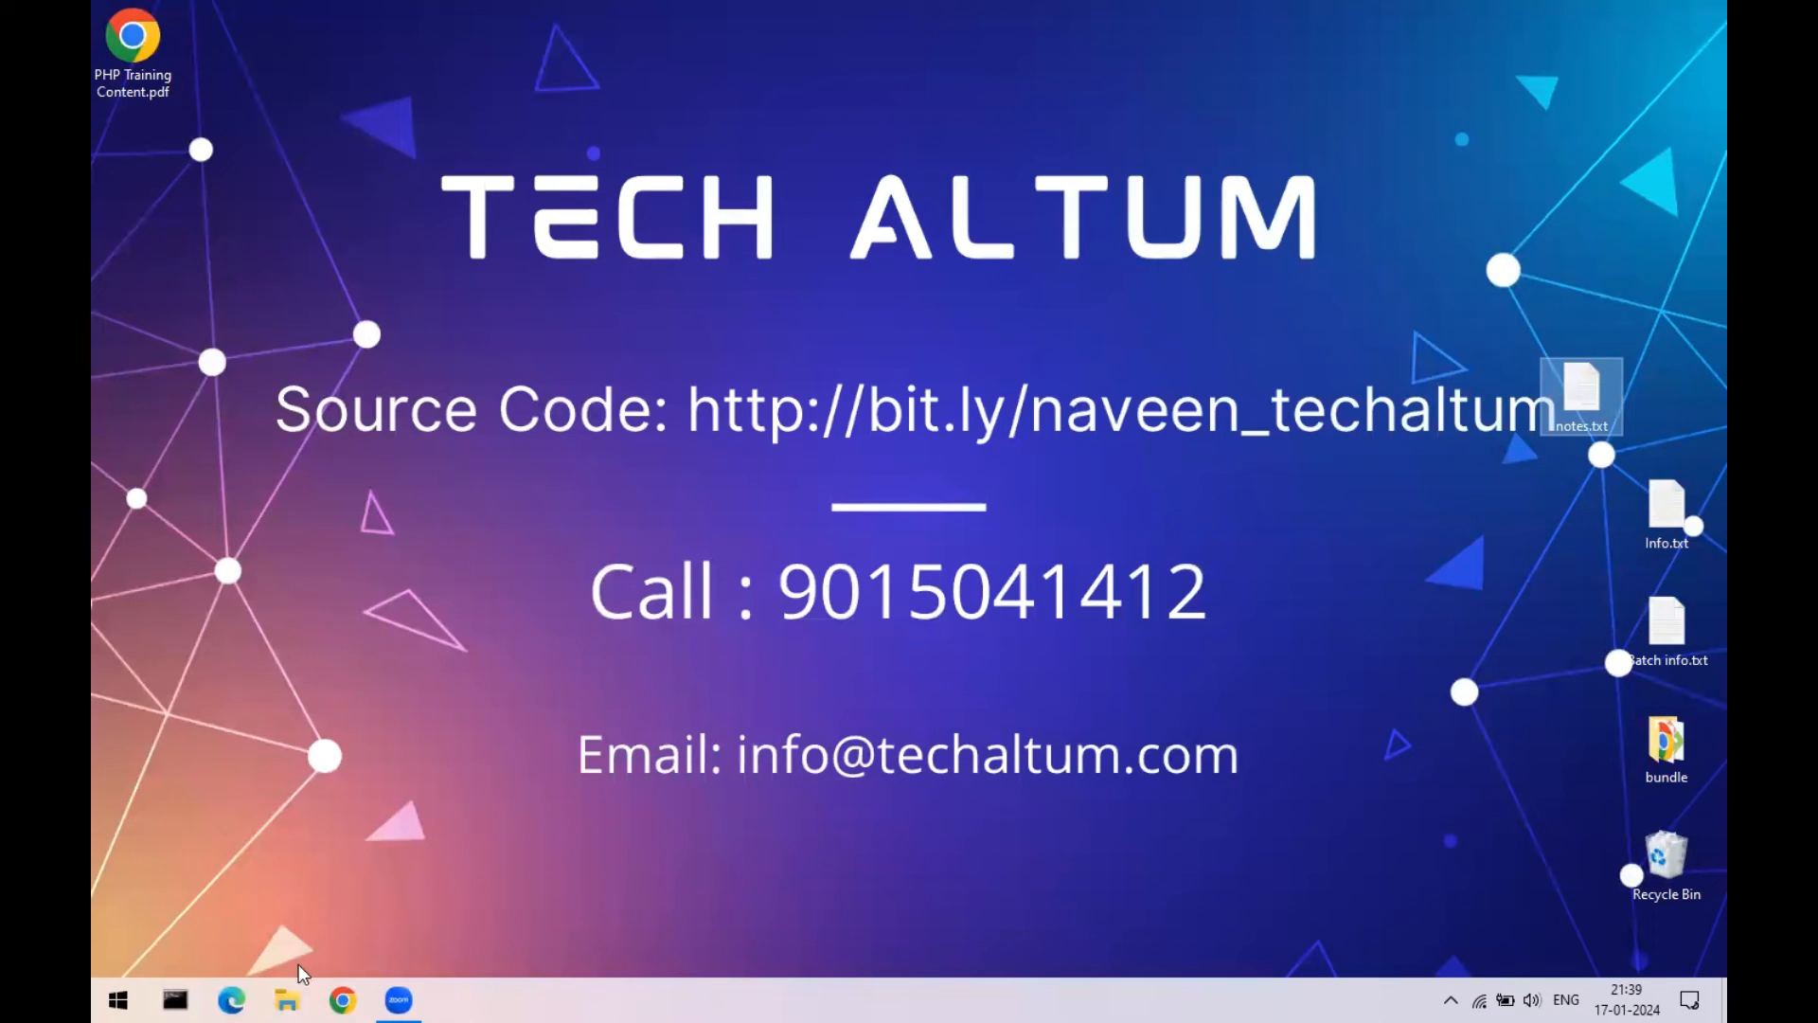
- Copy wordpress-6.4.2.zip from New Volume (D:) and paste it at the top centre of the desktop
left_click(287, 1000)
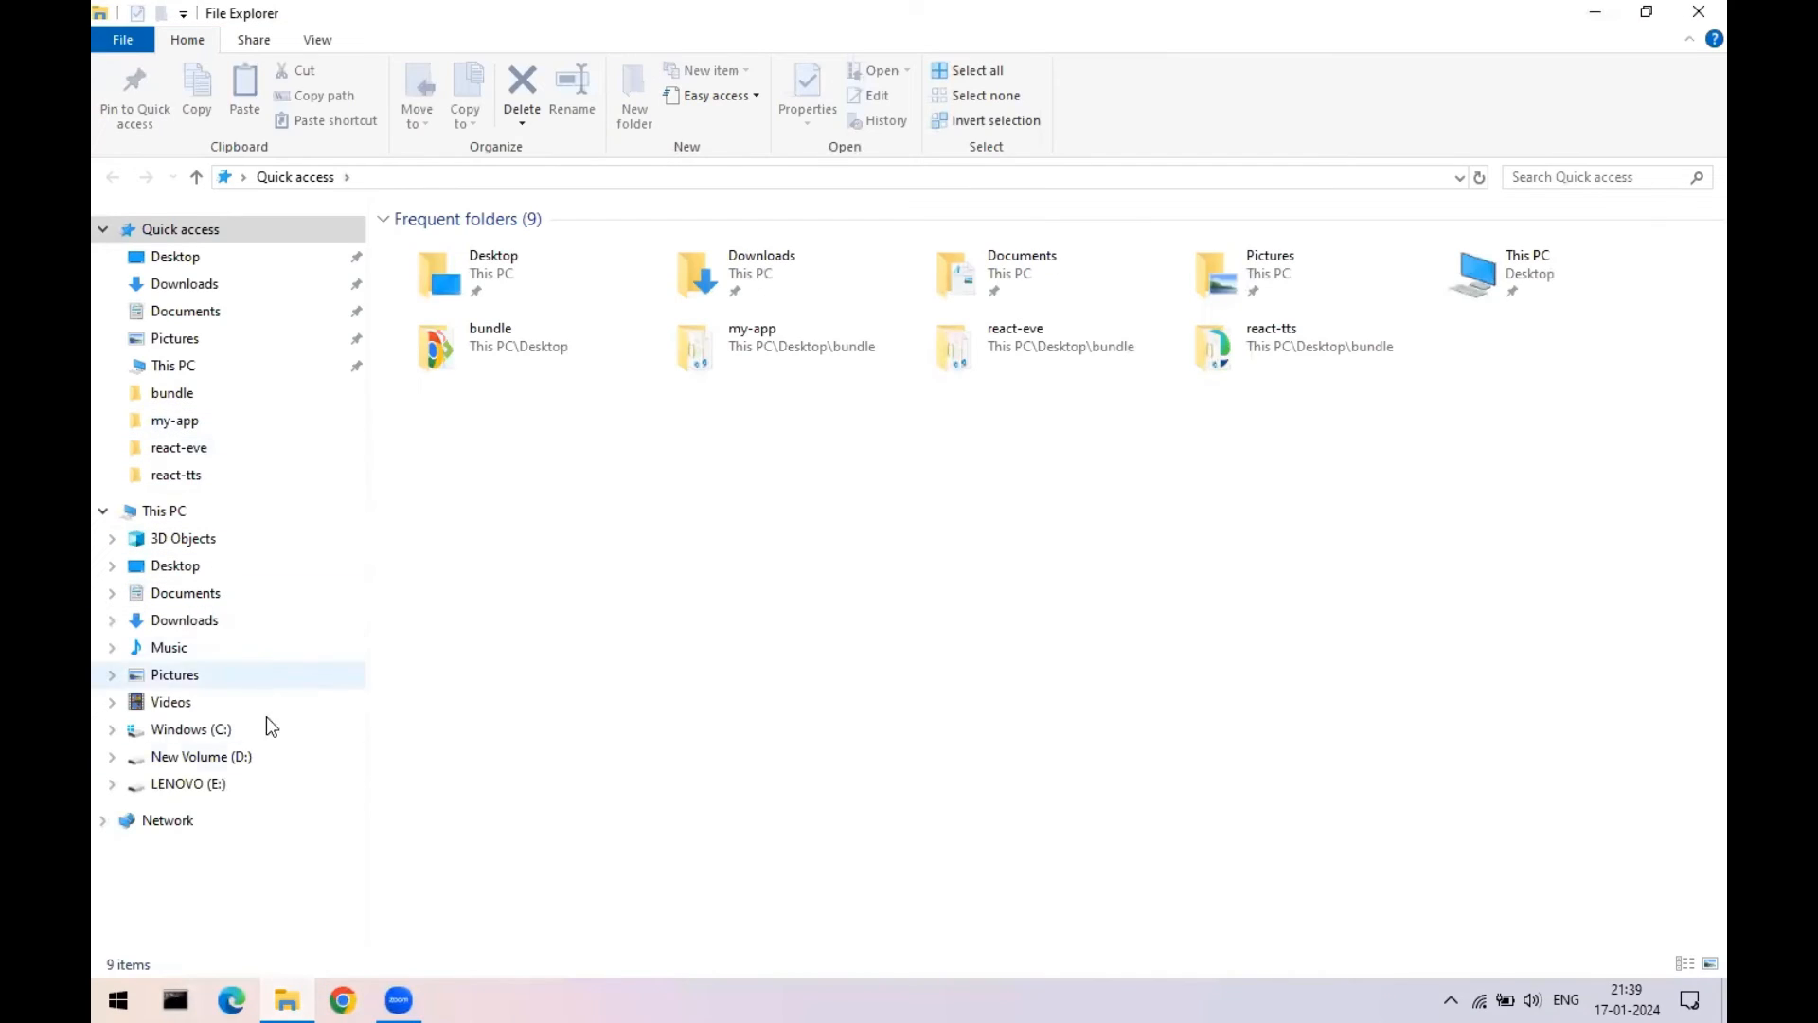
left_click(238, 758)
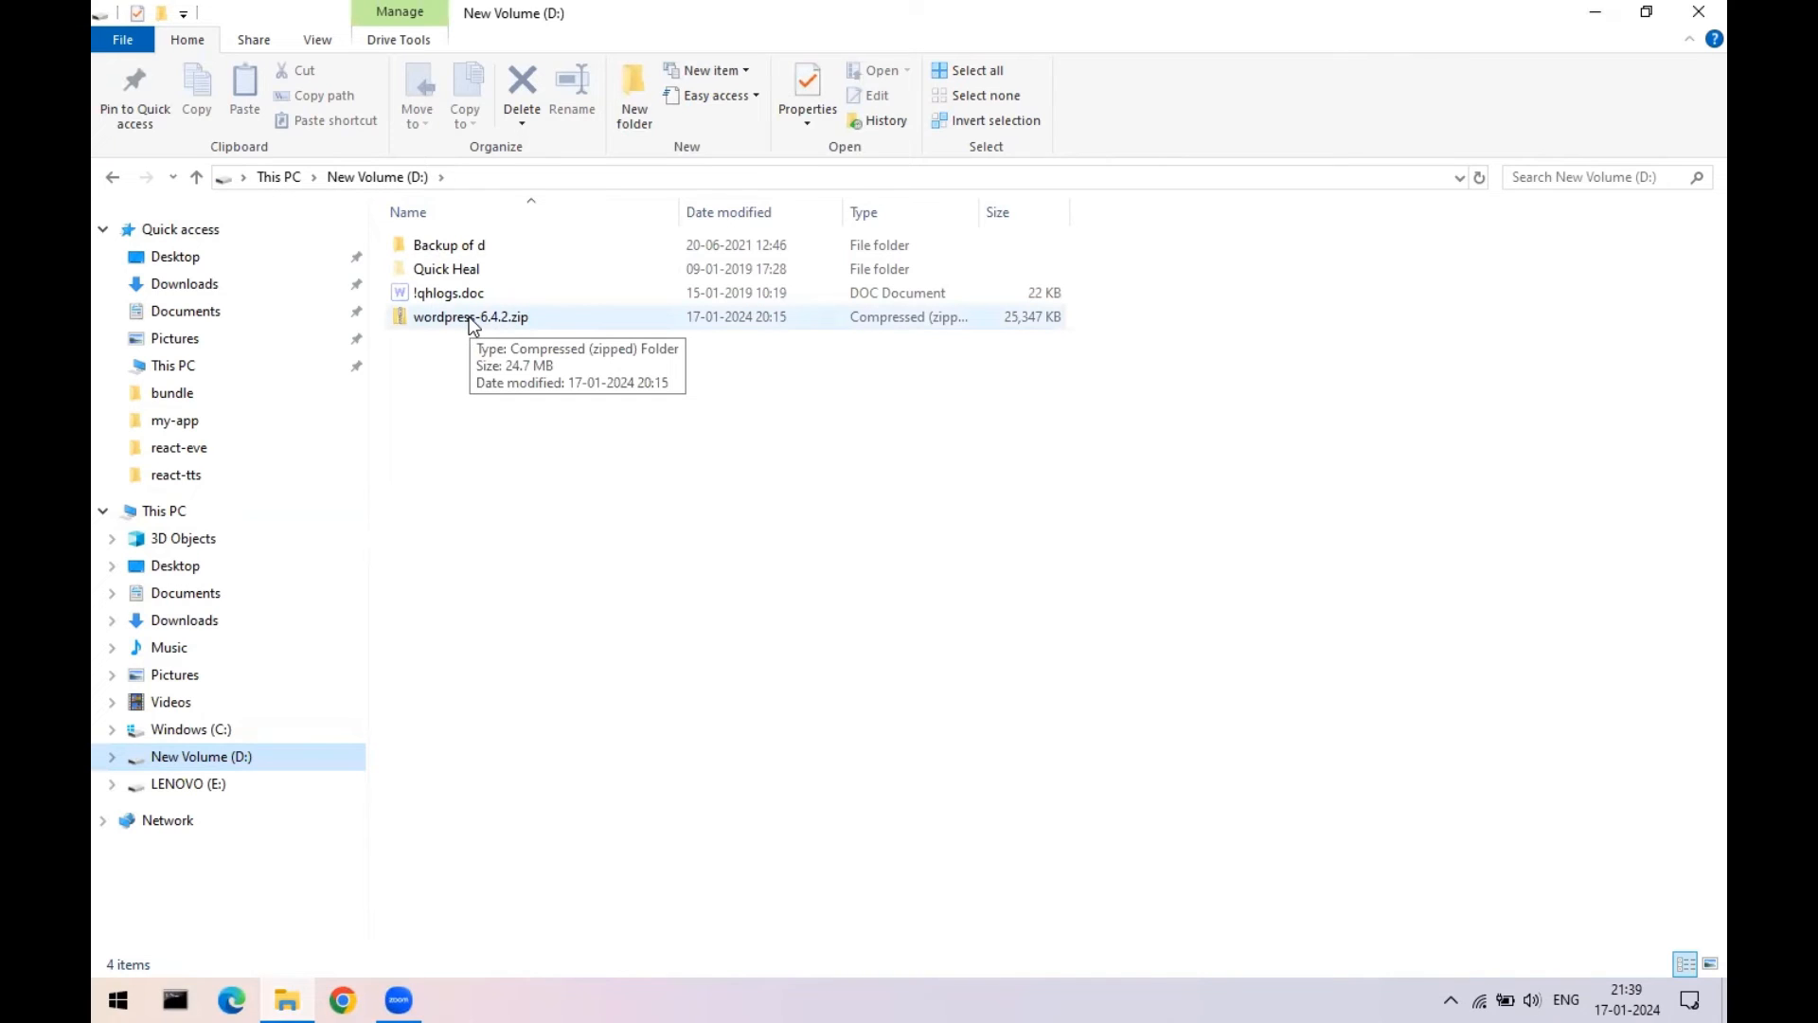
left_click(471, 318)
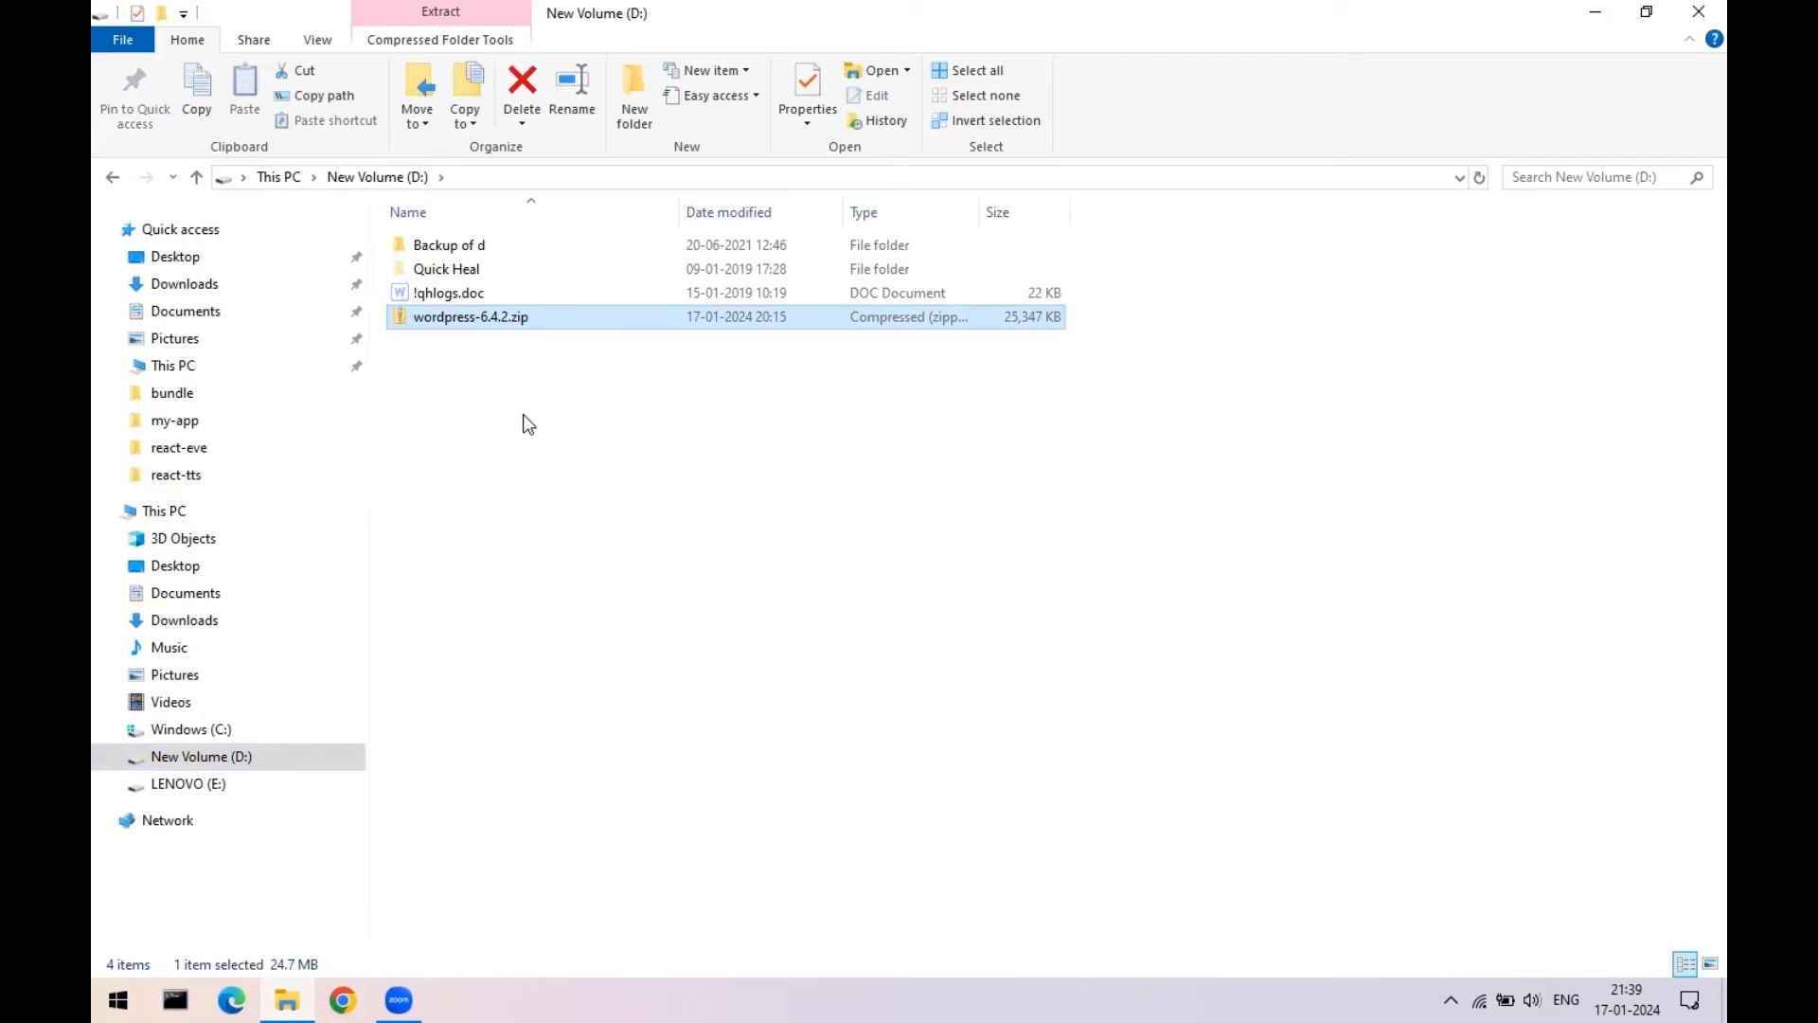
left_click(1694, 8)
left_click(717, 191)
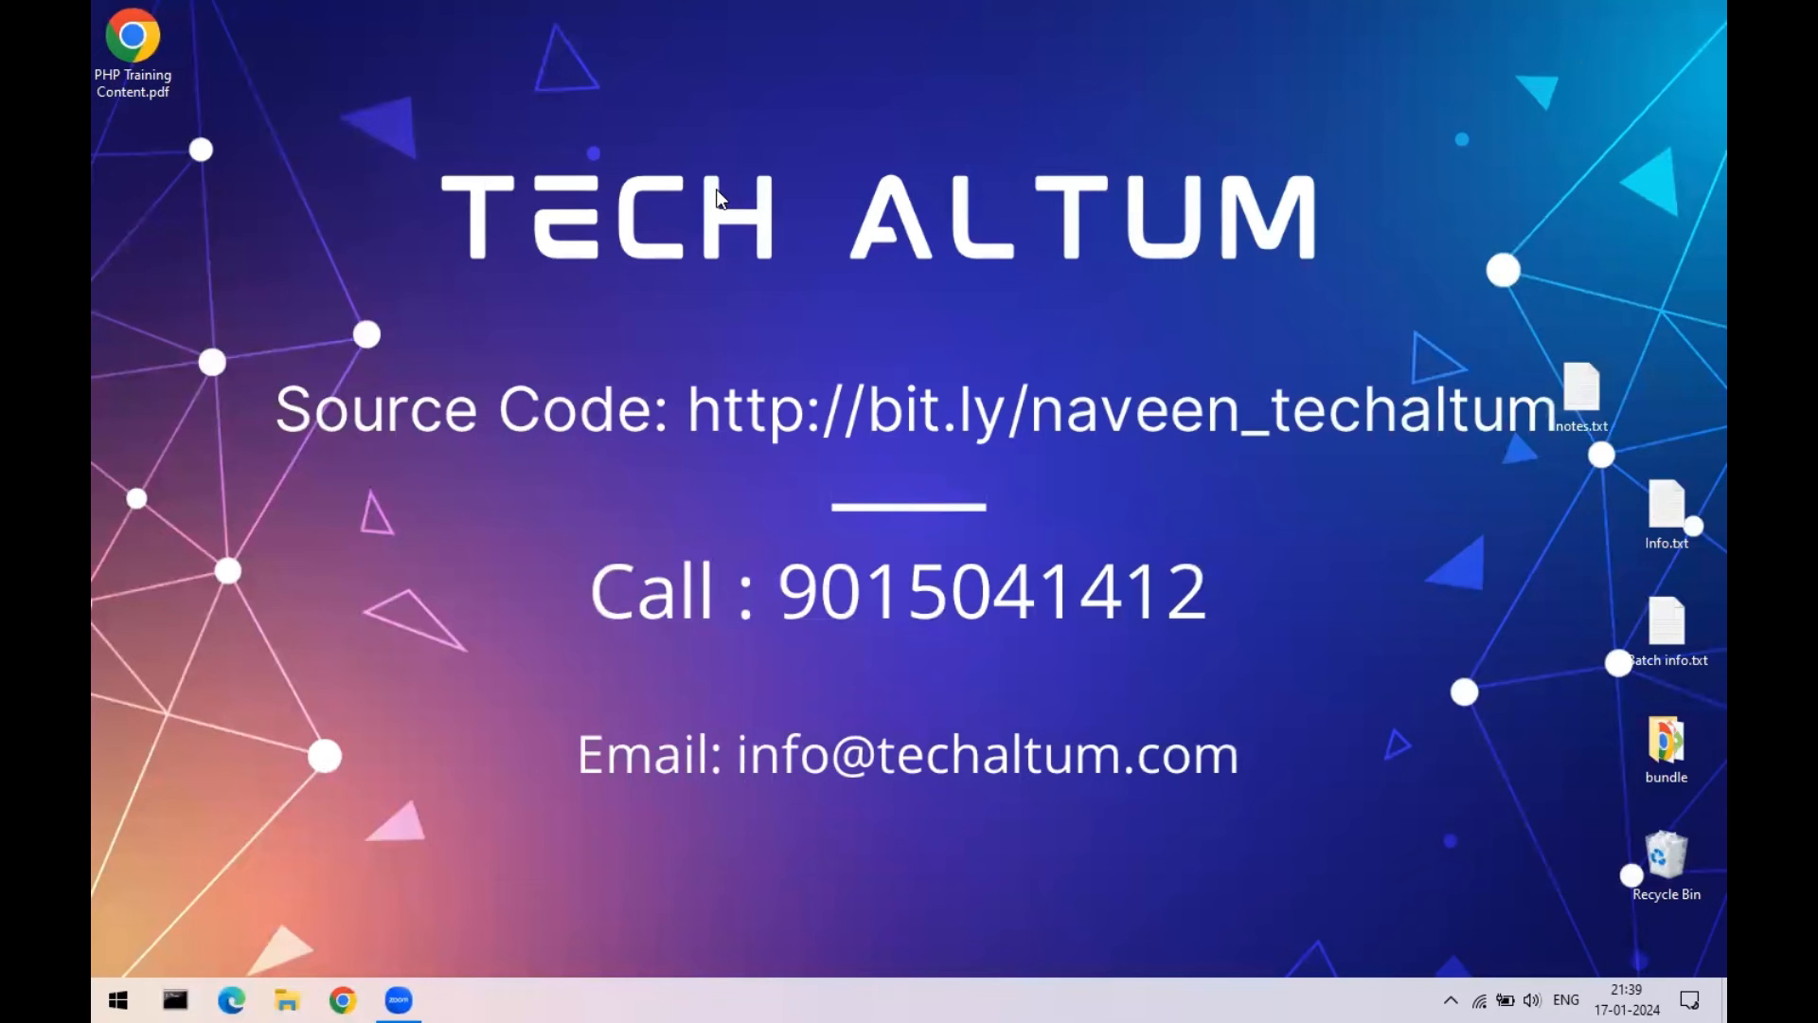
key("ctrl+v")
left_click_drag(137, 156, 973, 104)
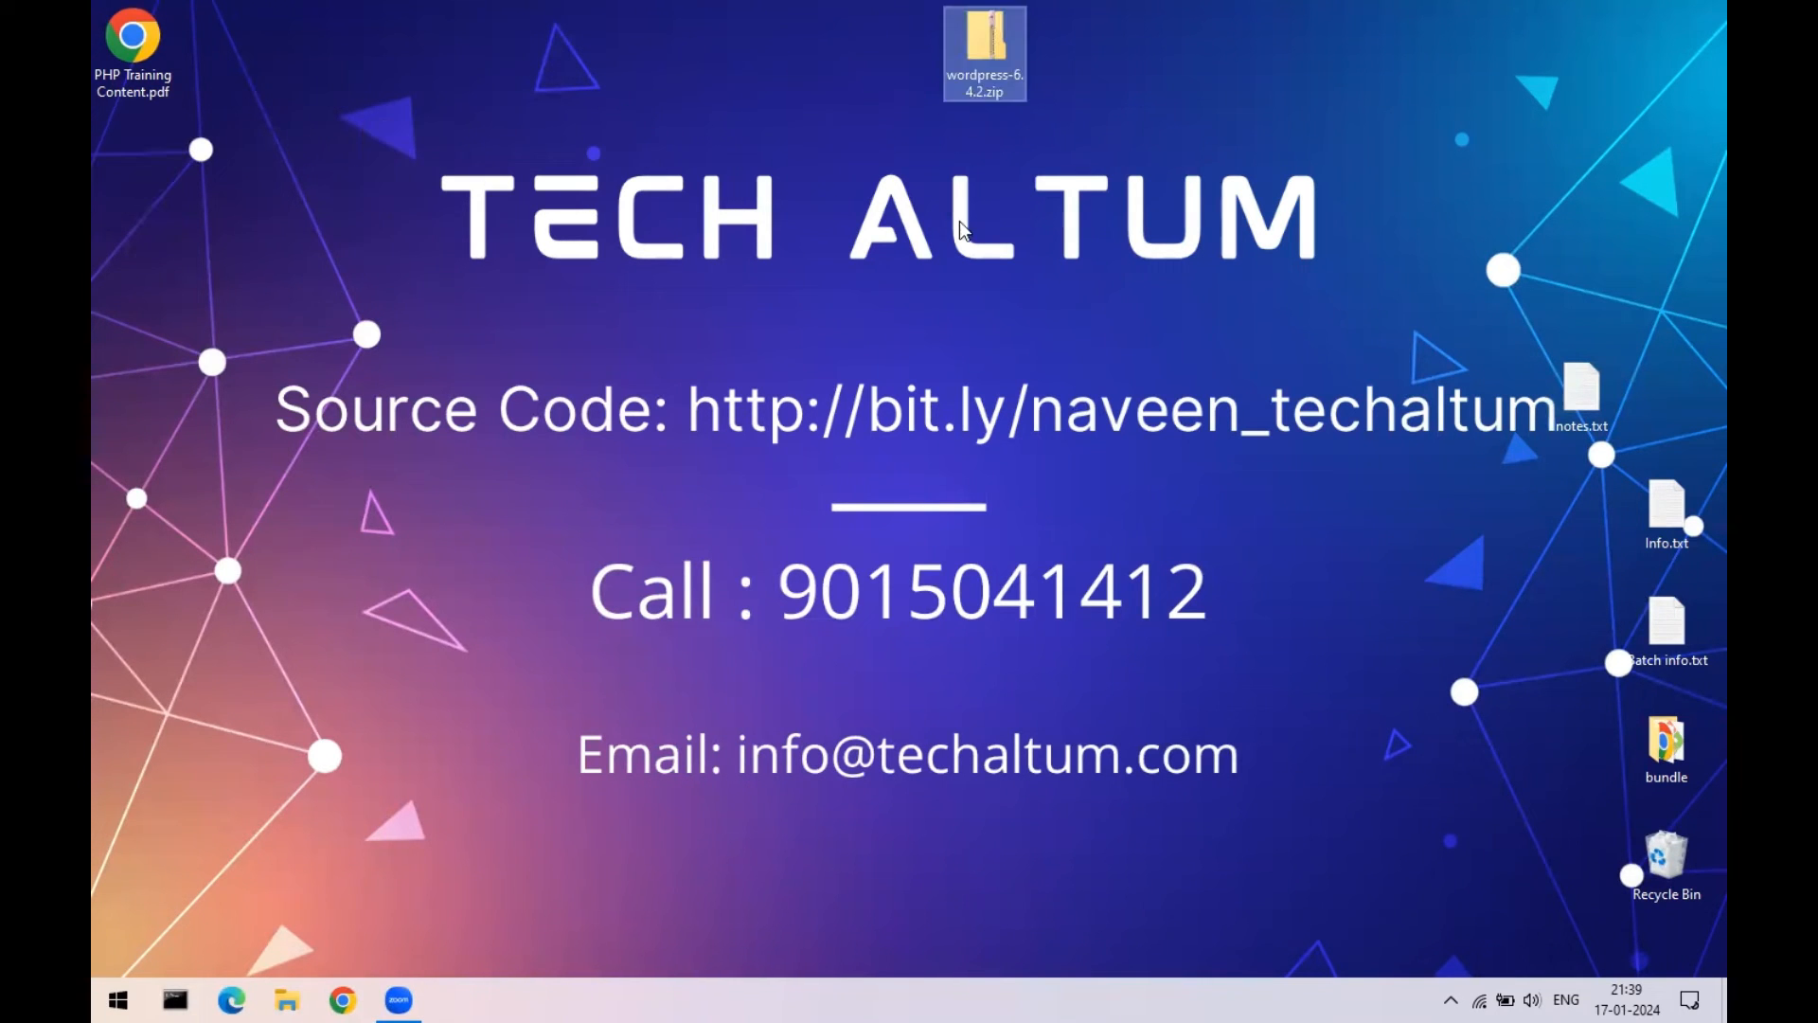
- Extract wordpress-6.4.2.zip into the suggested wordpress-6.4.2 folder with Extract All
right_click(982, 38)
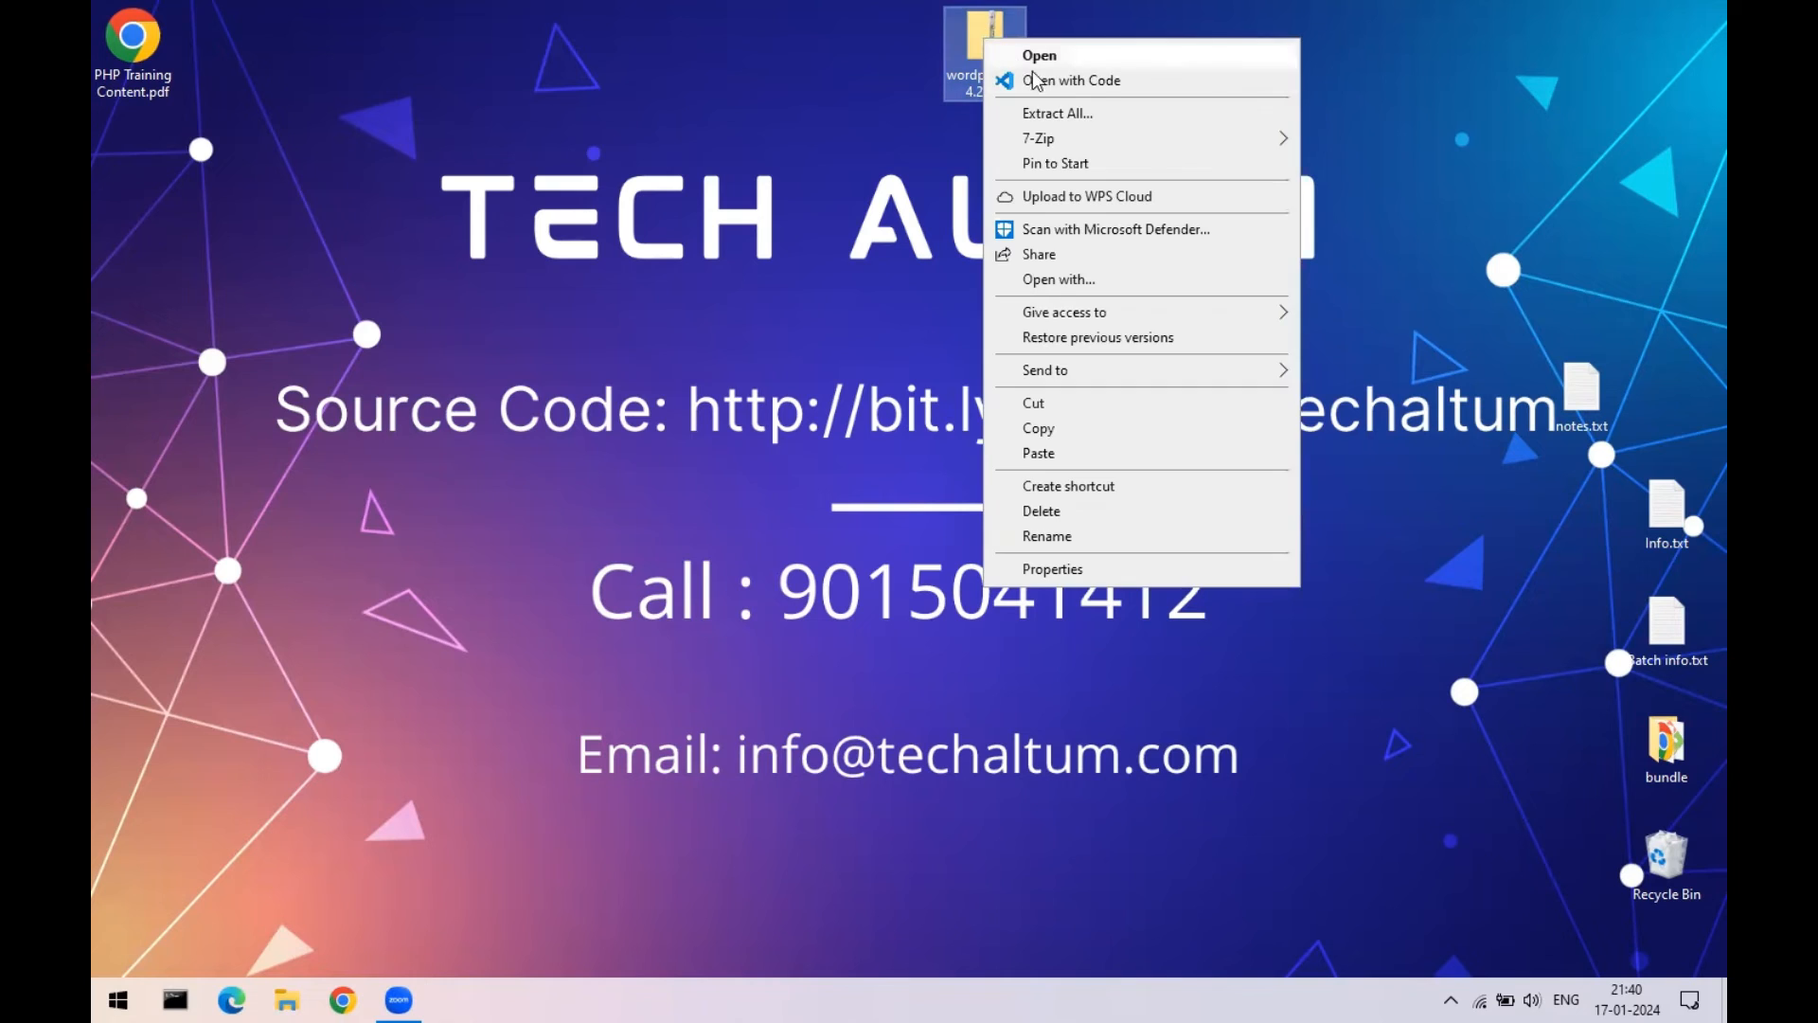
left_click(1058, 114)
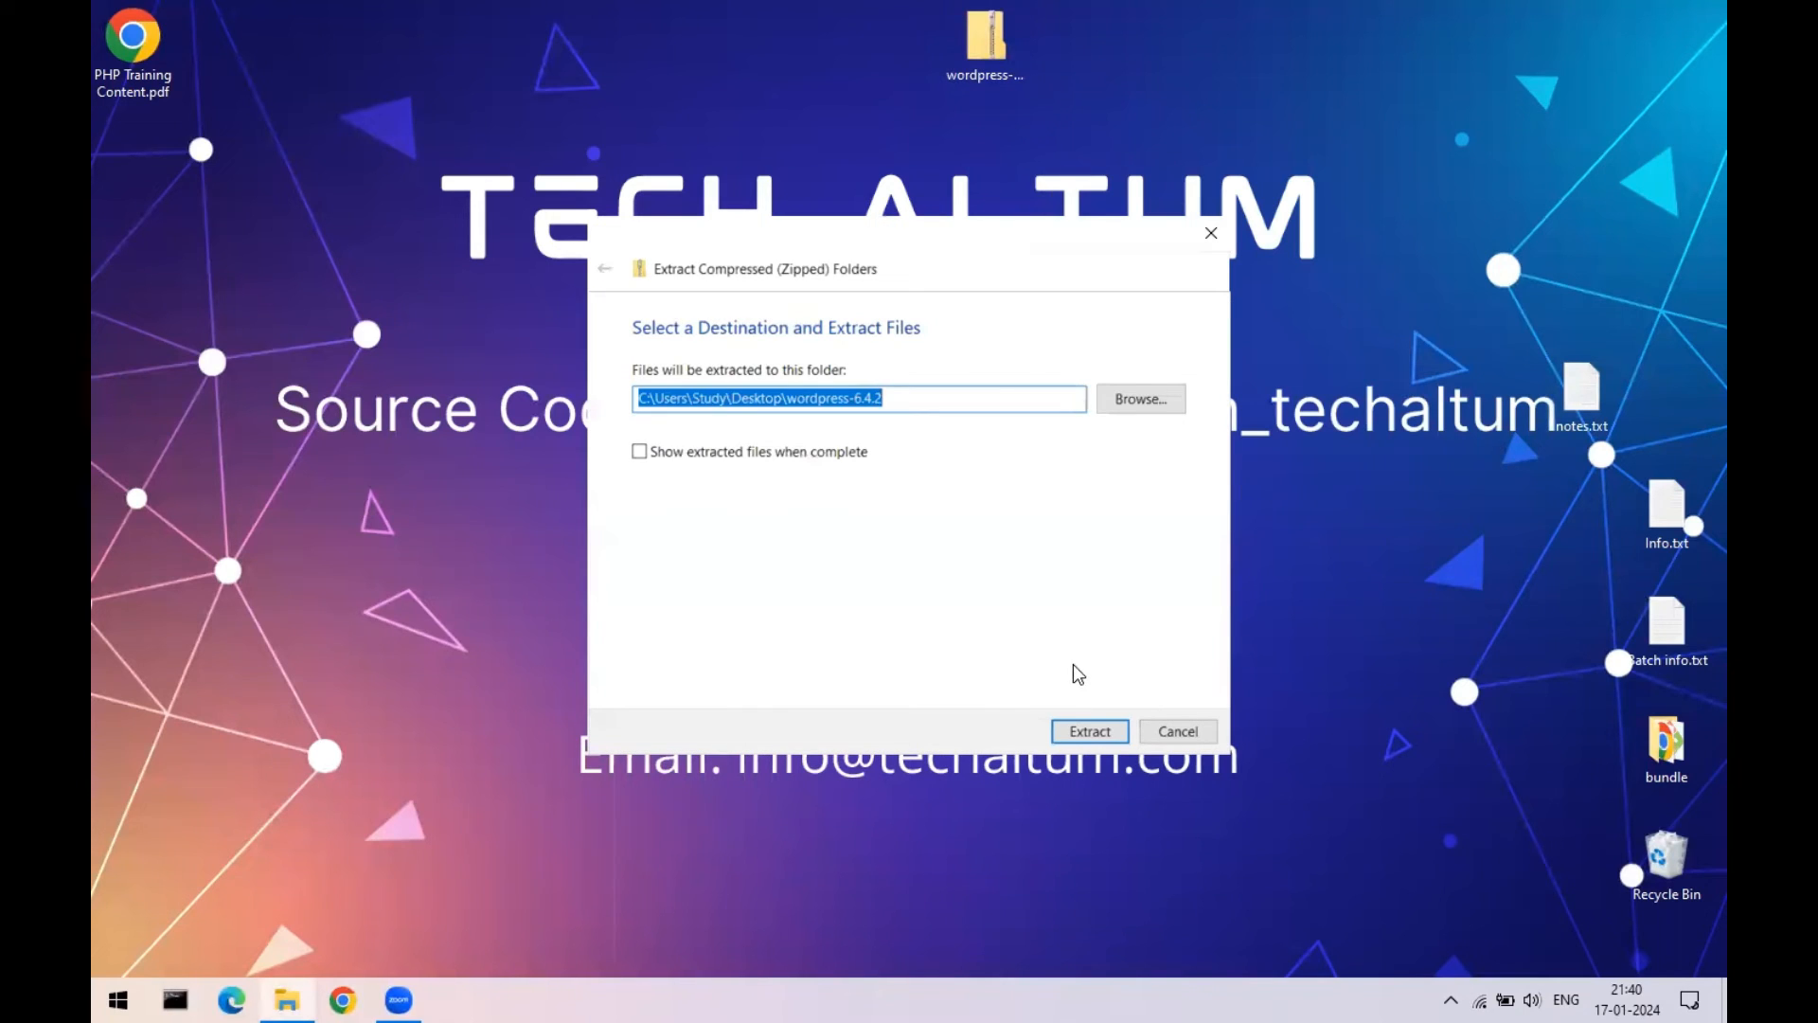
left_click(1084, 731)
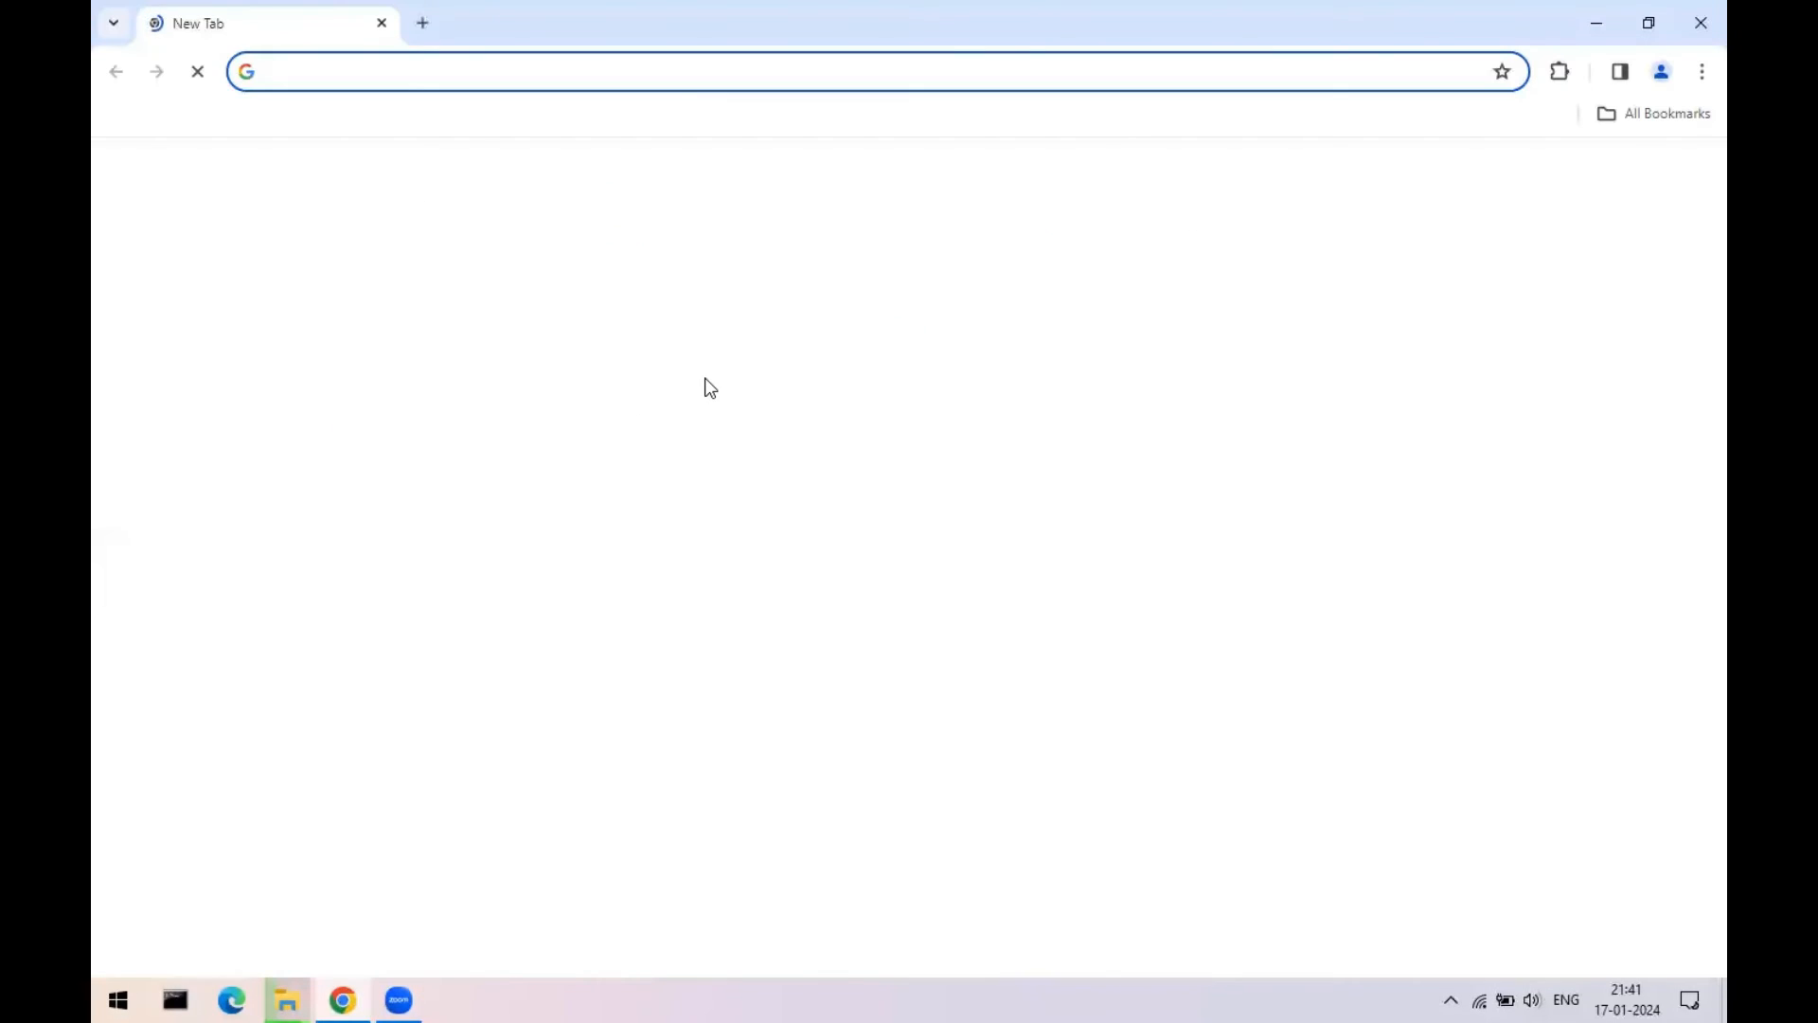
- Search Google for ByetHost, open byet.host, and go to Signup for Free Hosting
left_click(606, 74)
type("byte")
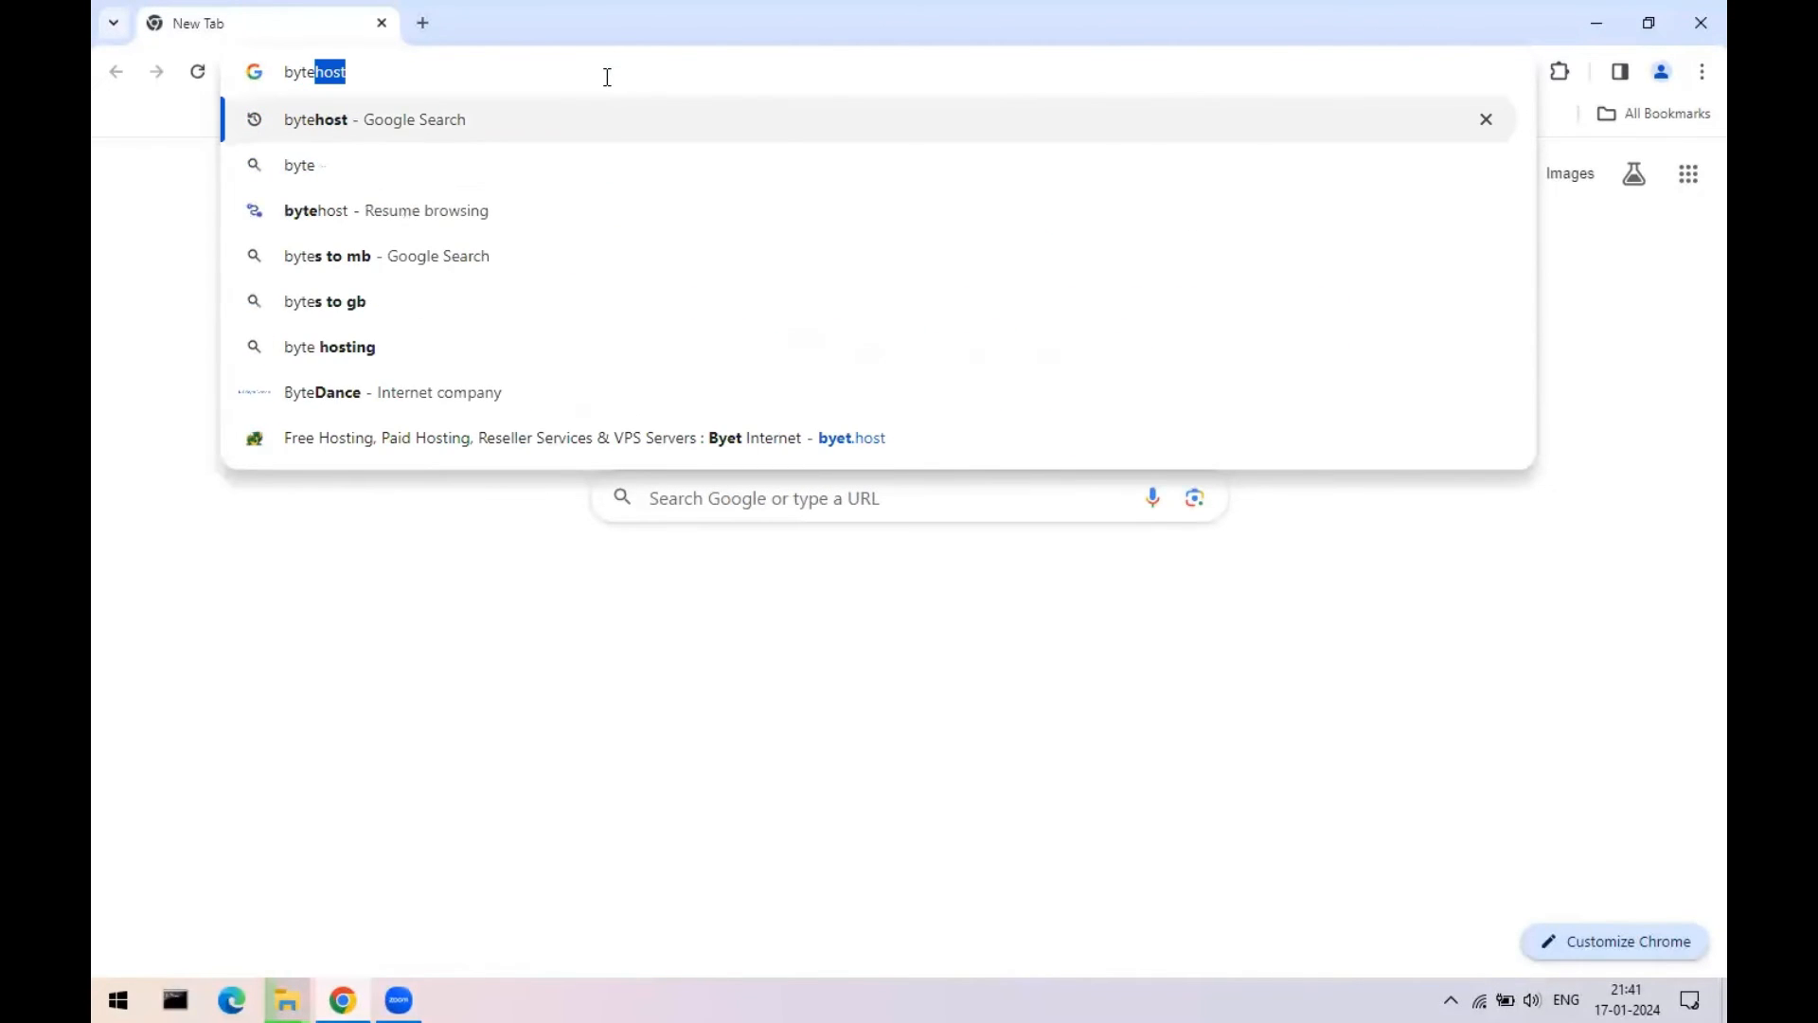
key("Return")
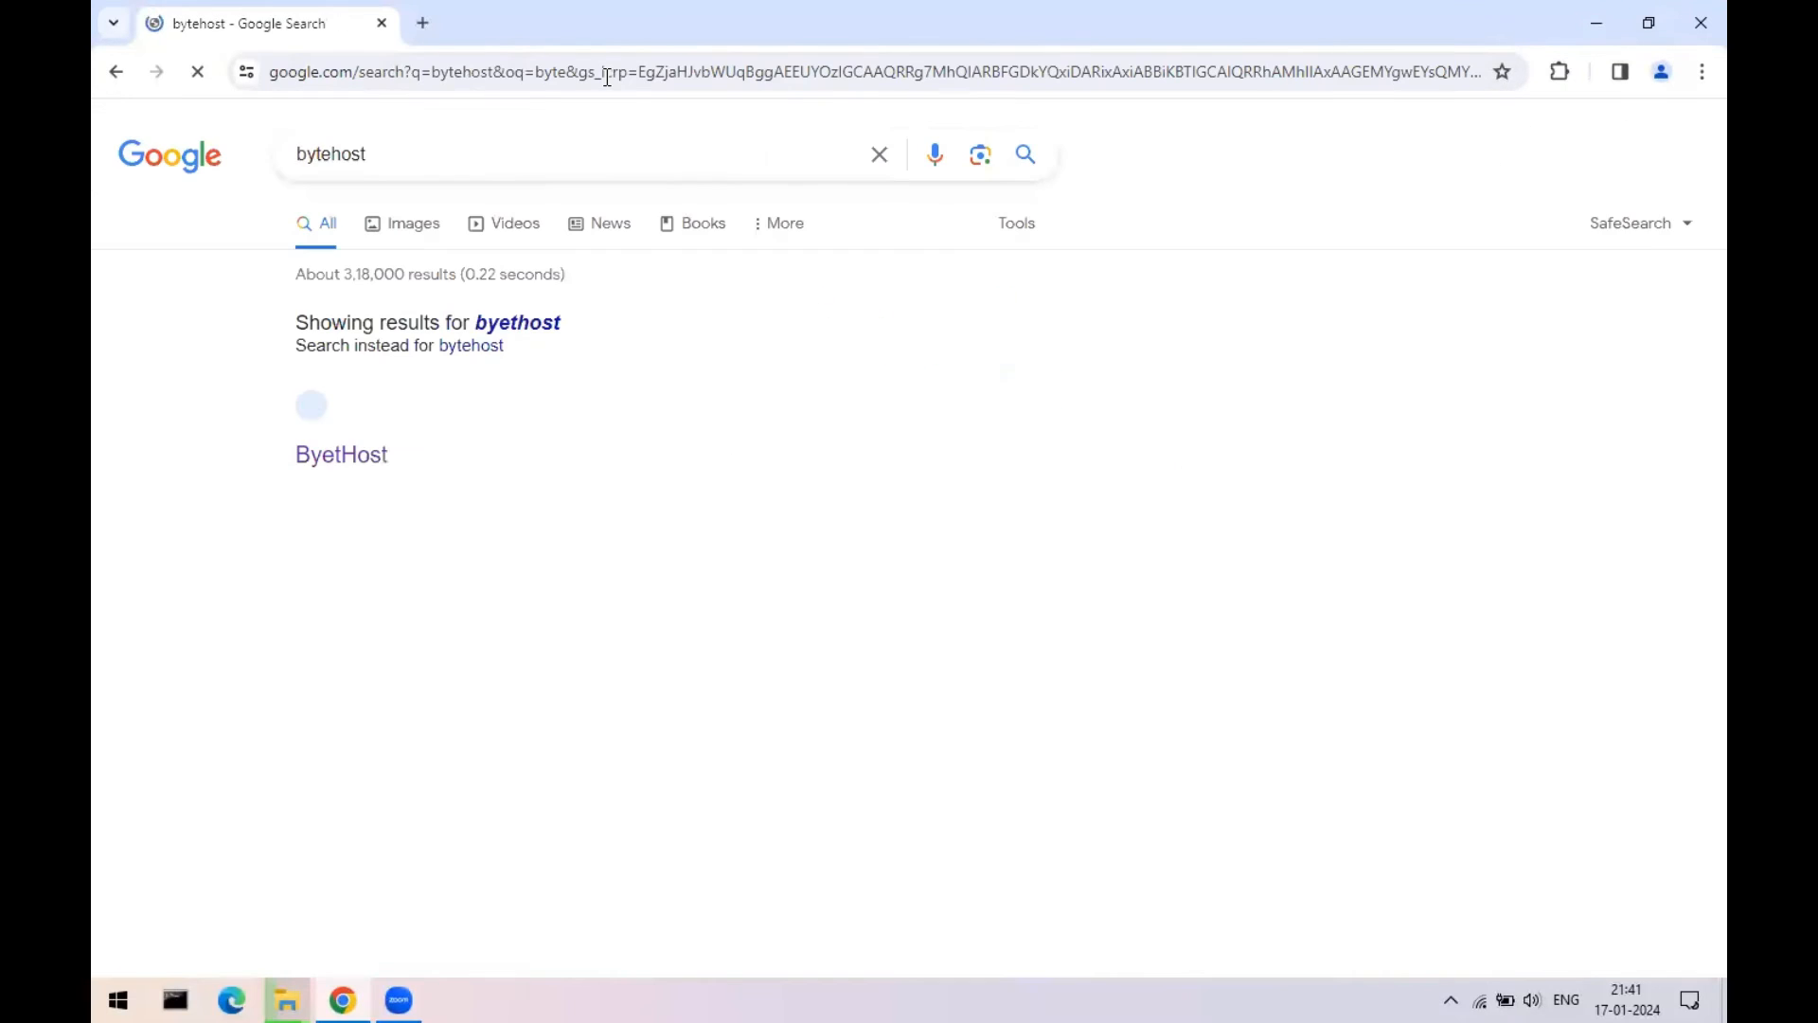
left_click(343, 458)
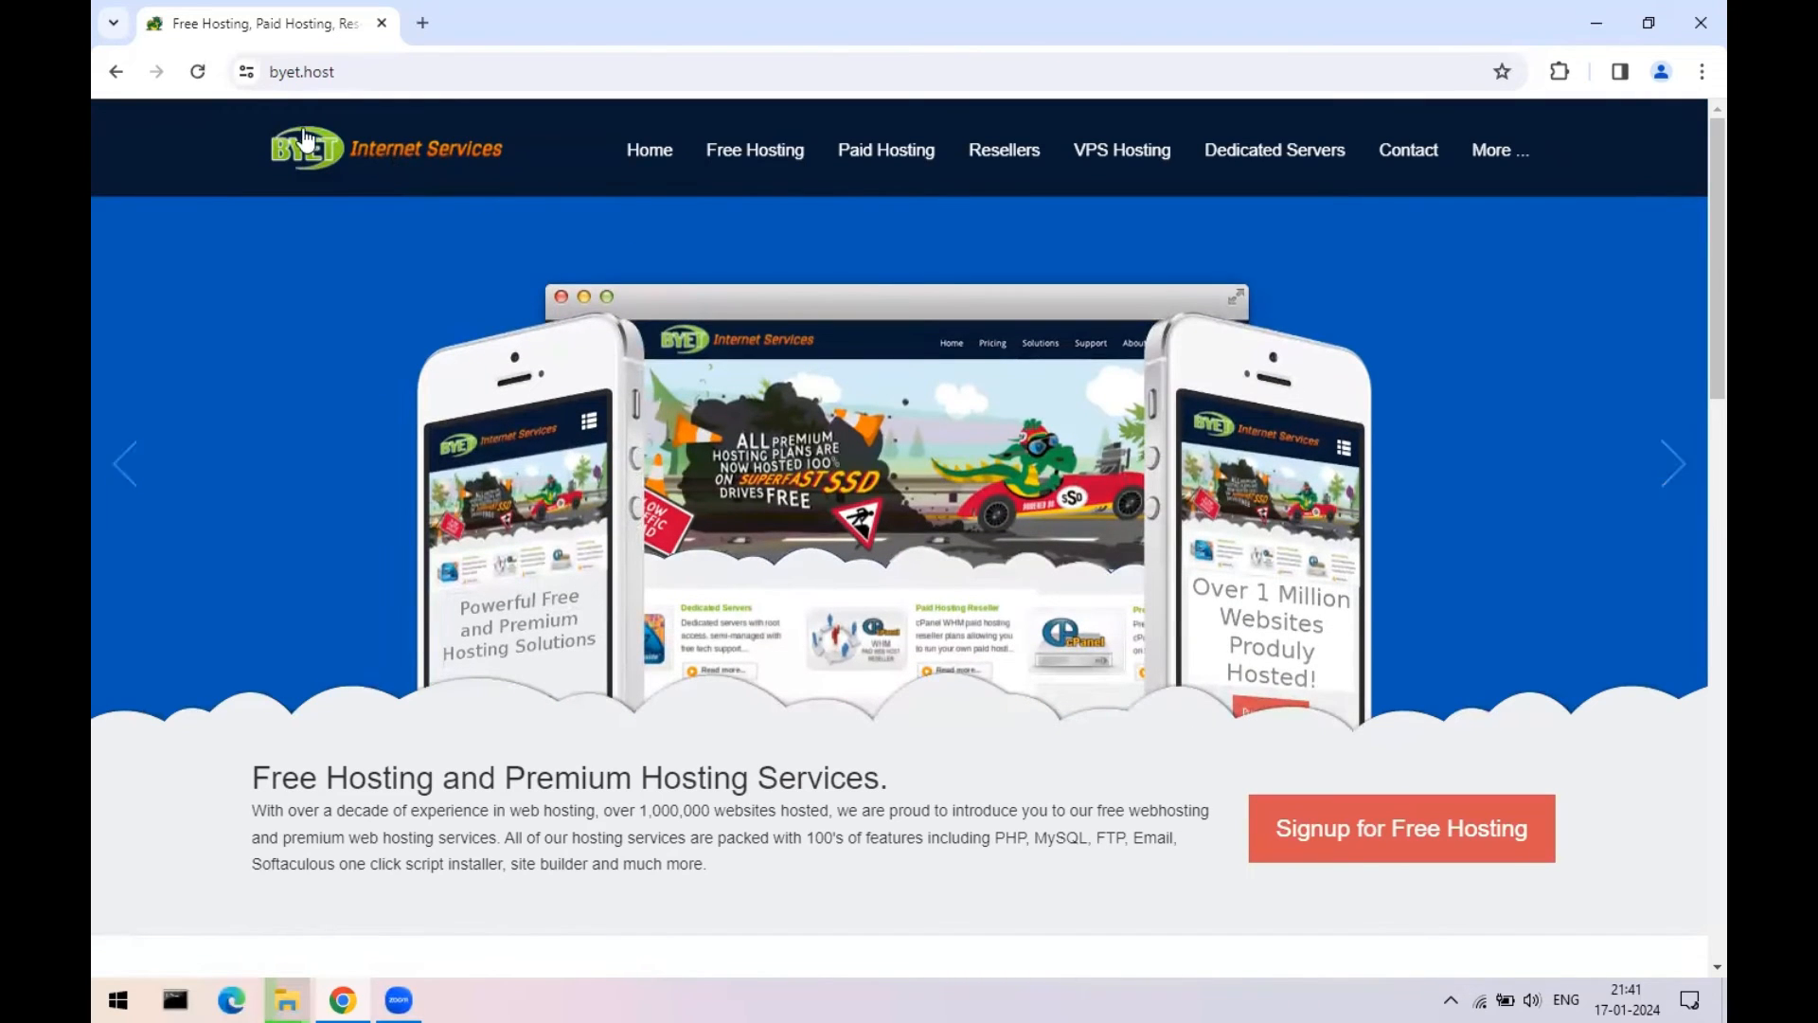
left_click(298, 74)
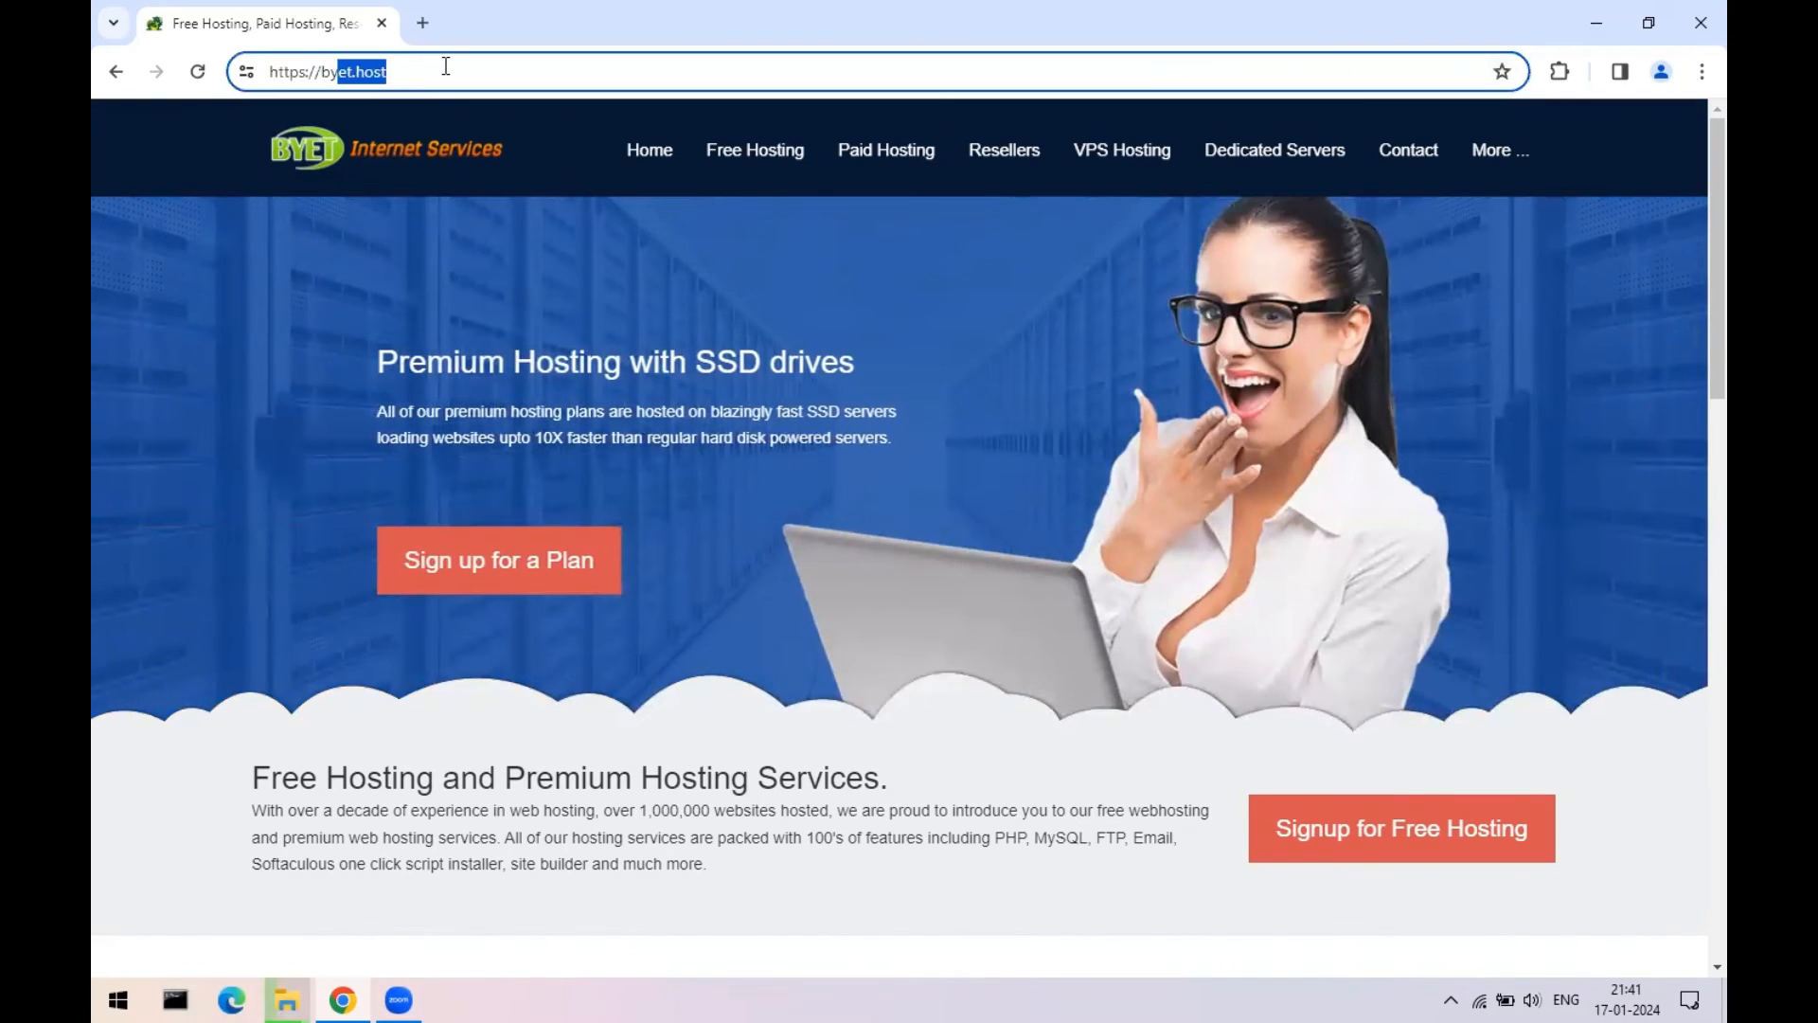
left_click(1423, 810)
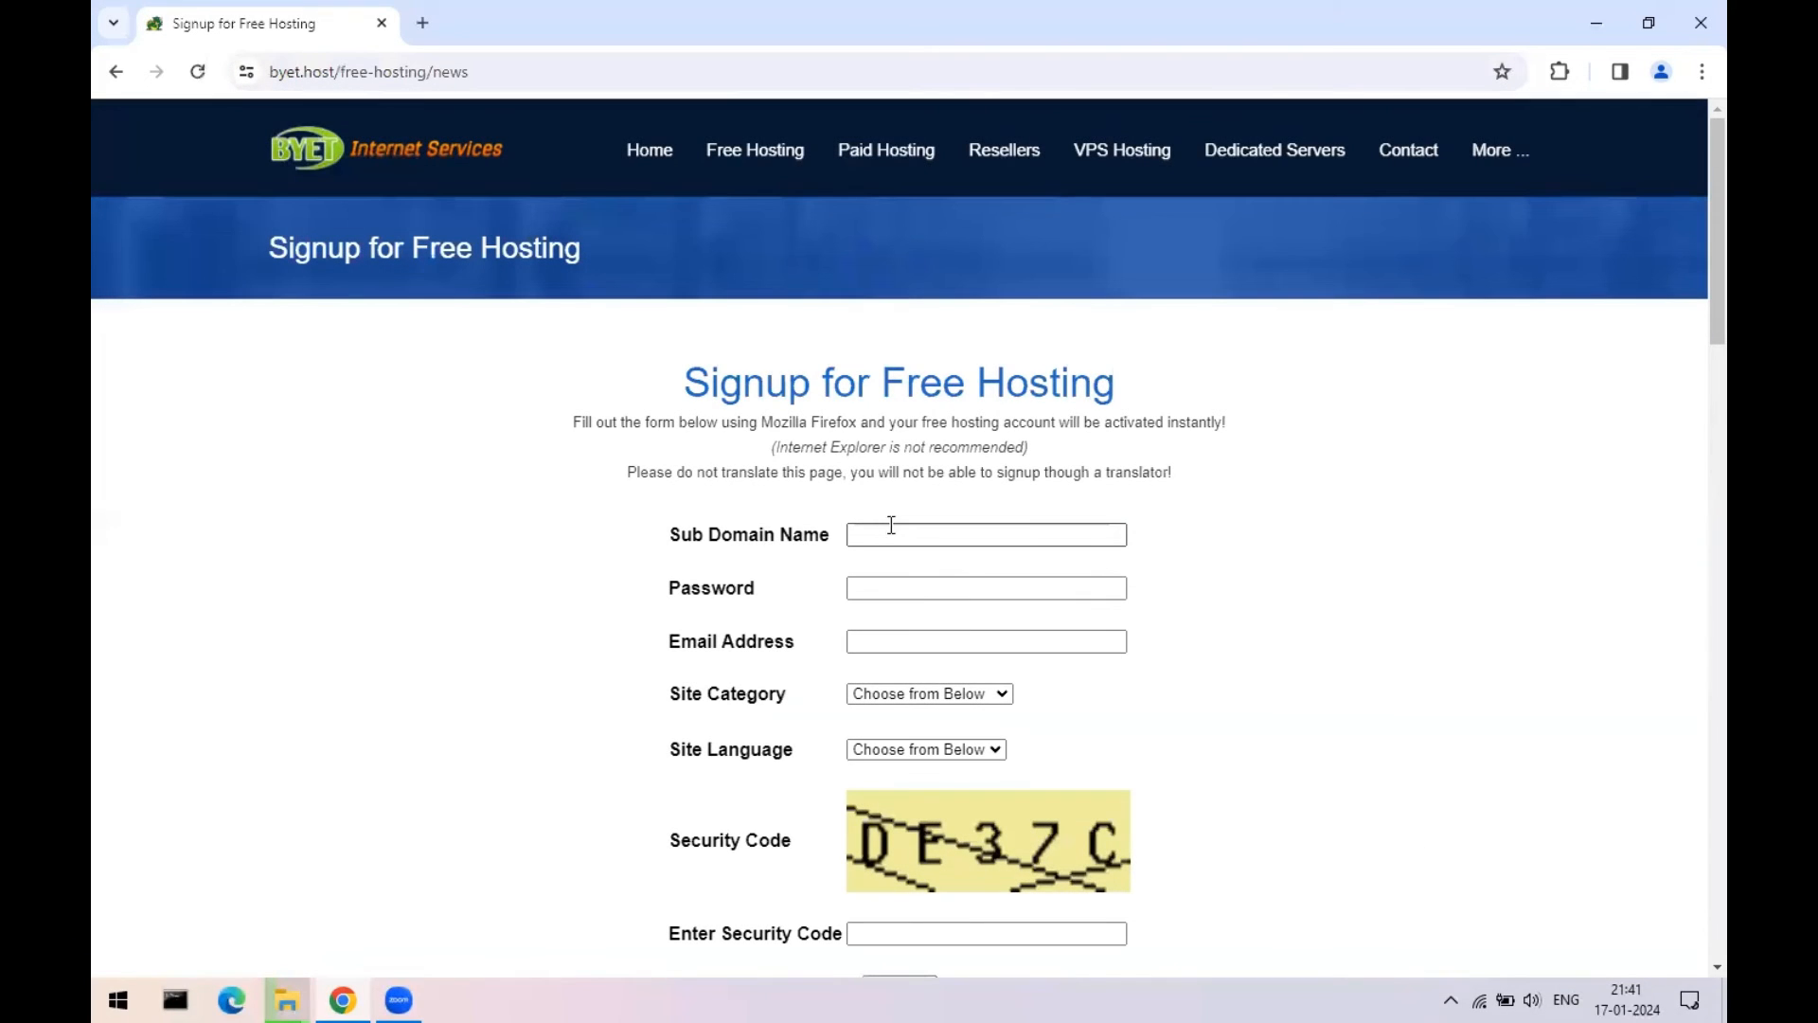
- Enter tech456 as the Sub Domain Name in the ByetHost signup form
left_click(891, 533)
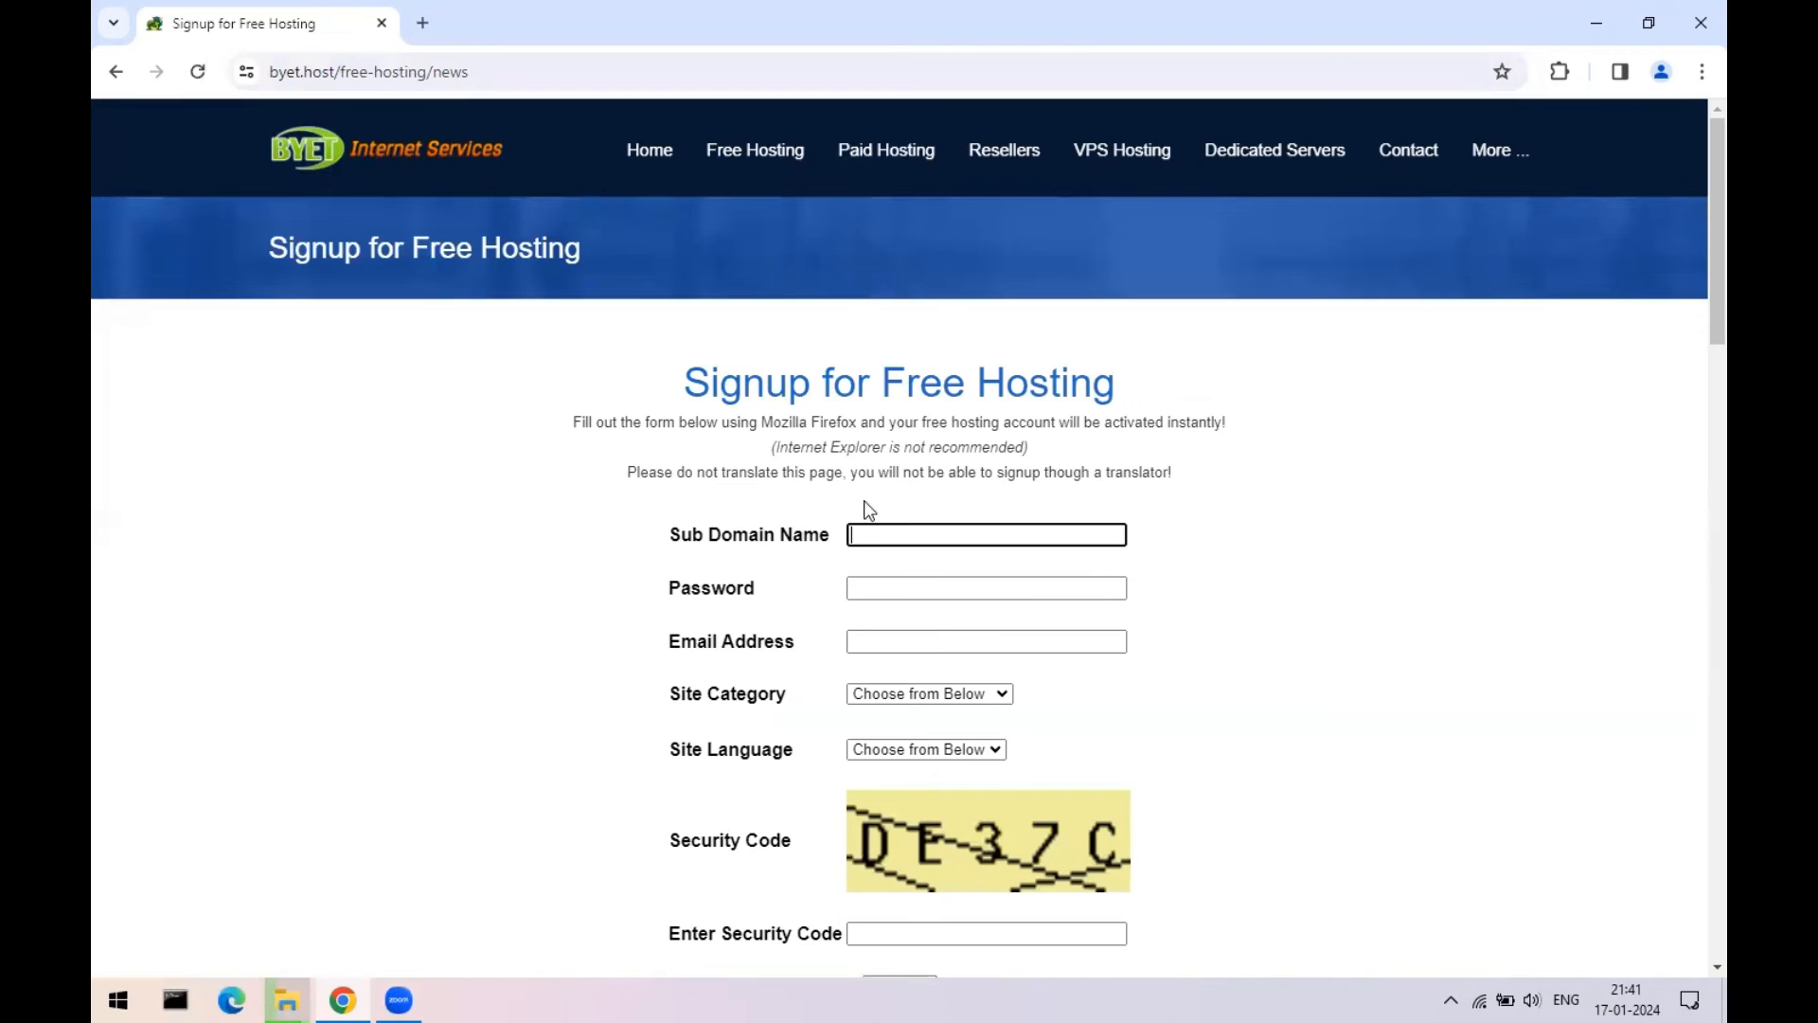
left_click(866, 591)
scroll(982, 639, "down", 3)
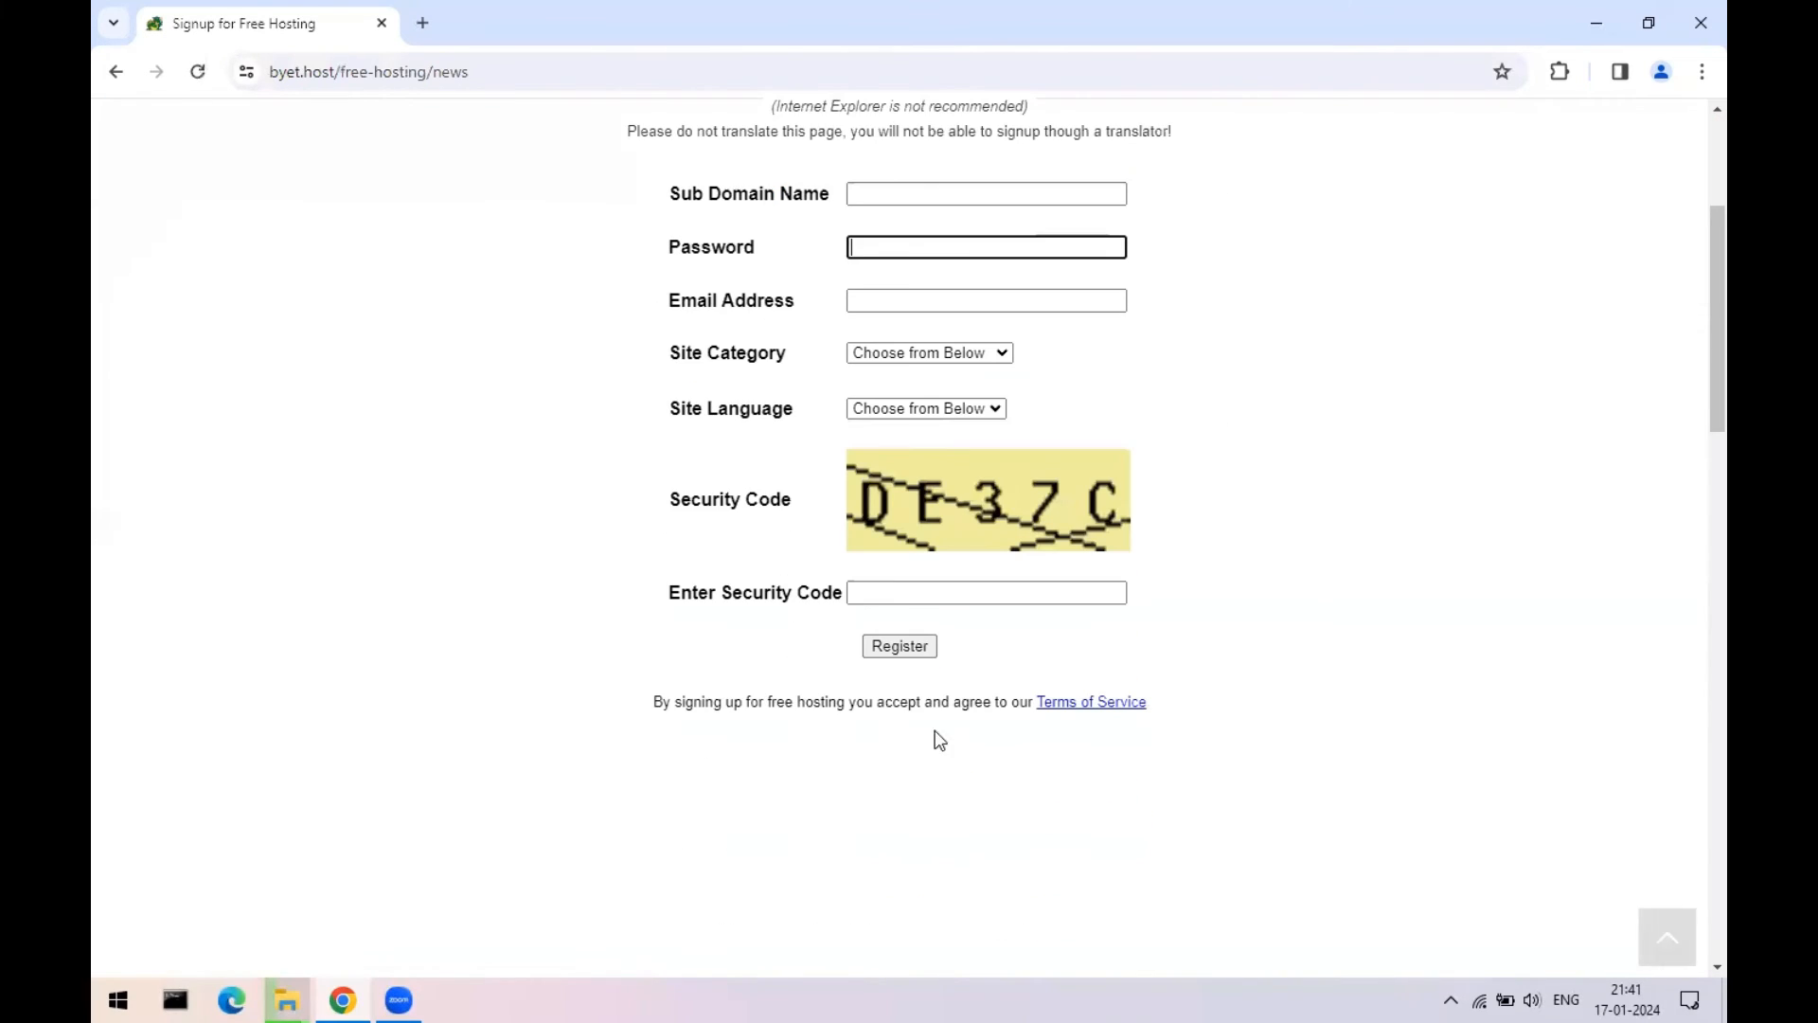
left_click(888, 296)
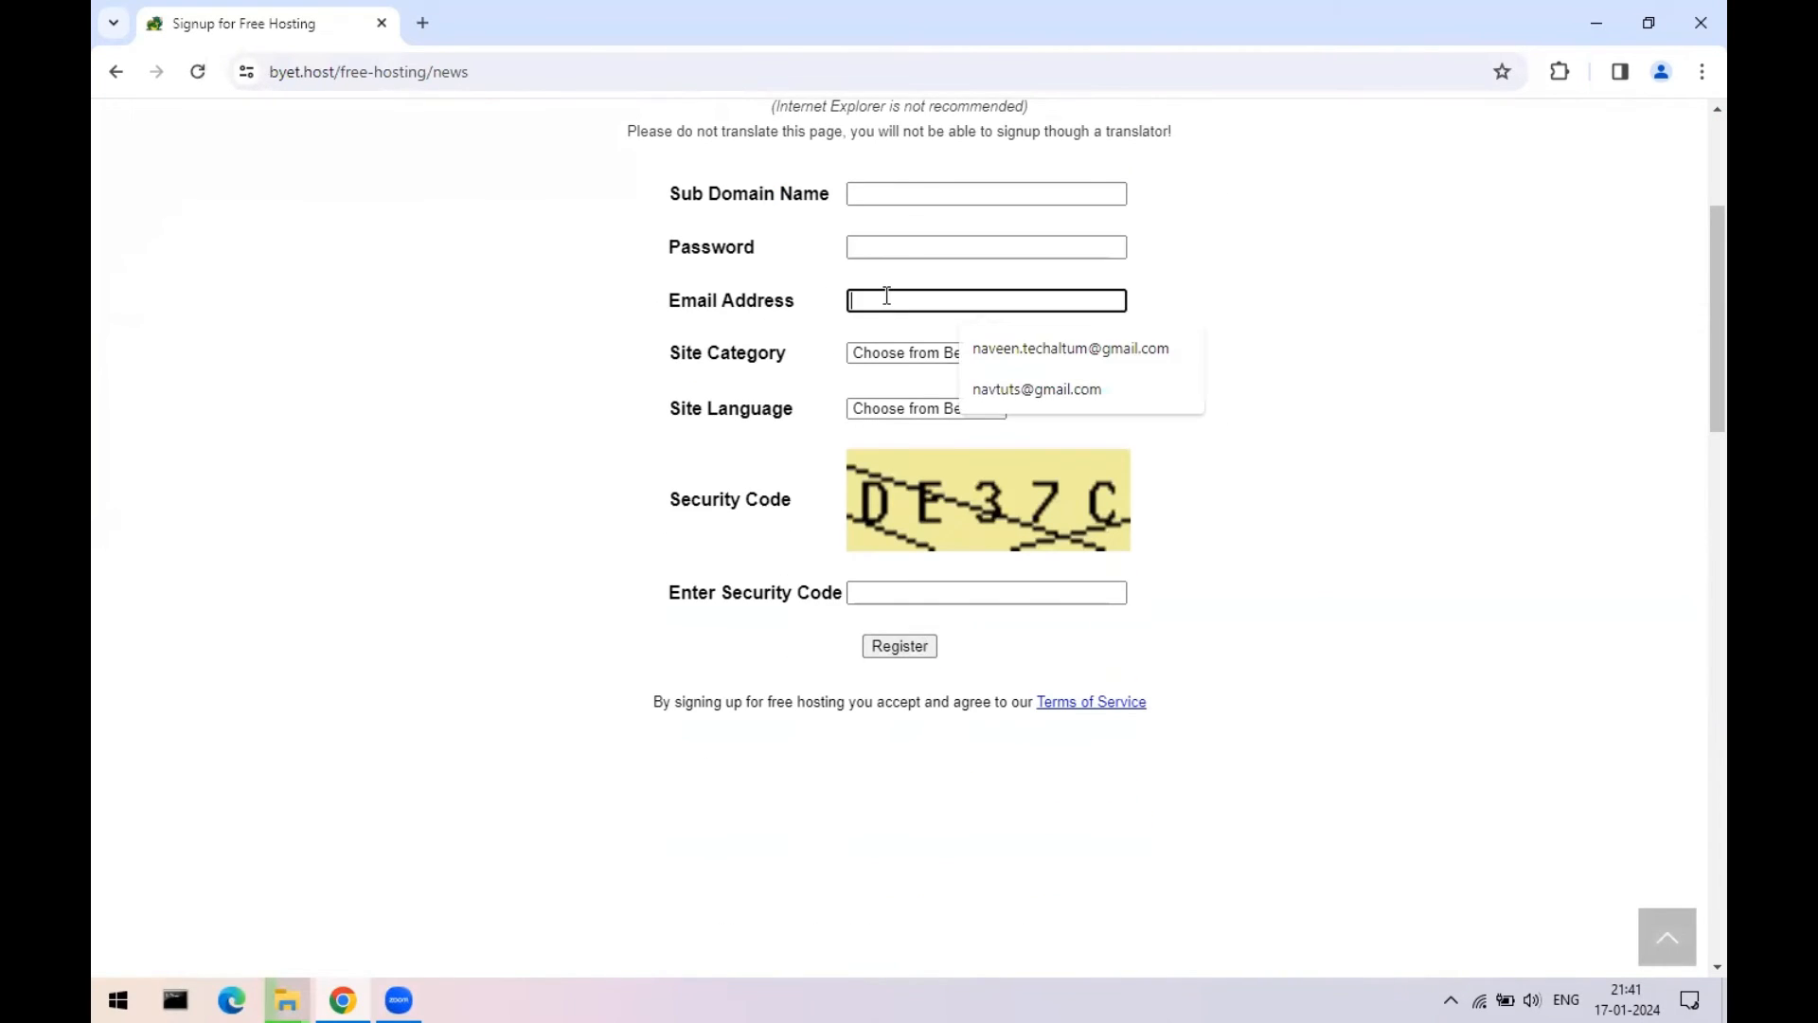
left_click(876, 249)
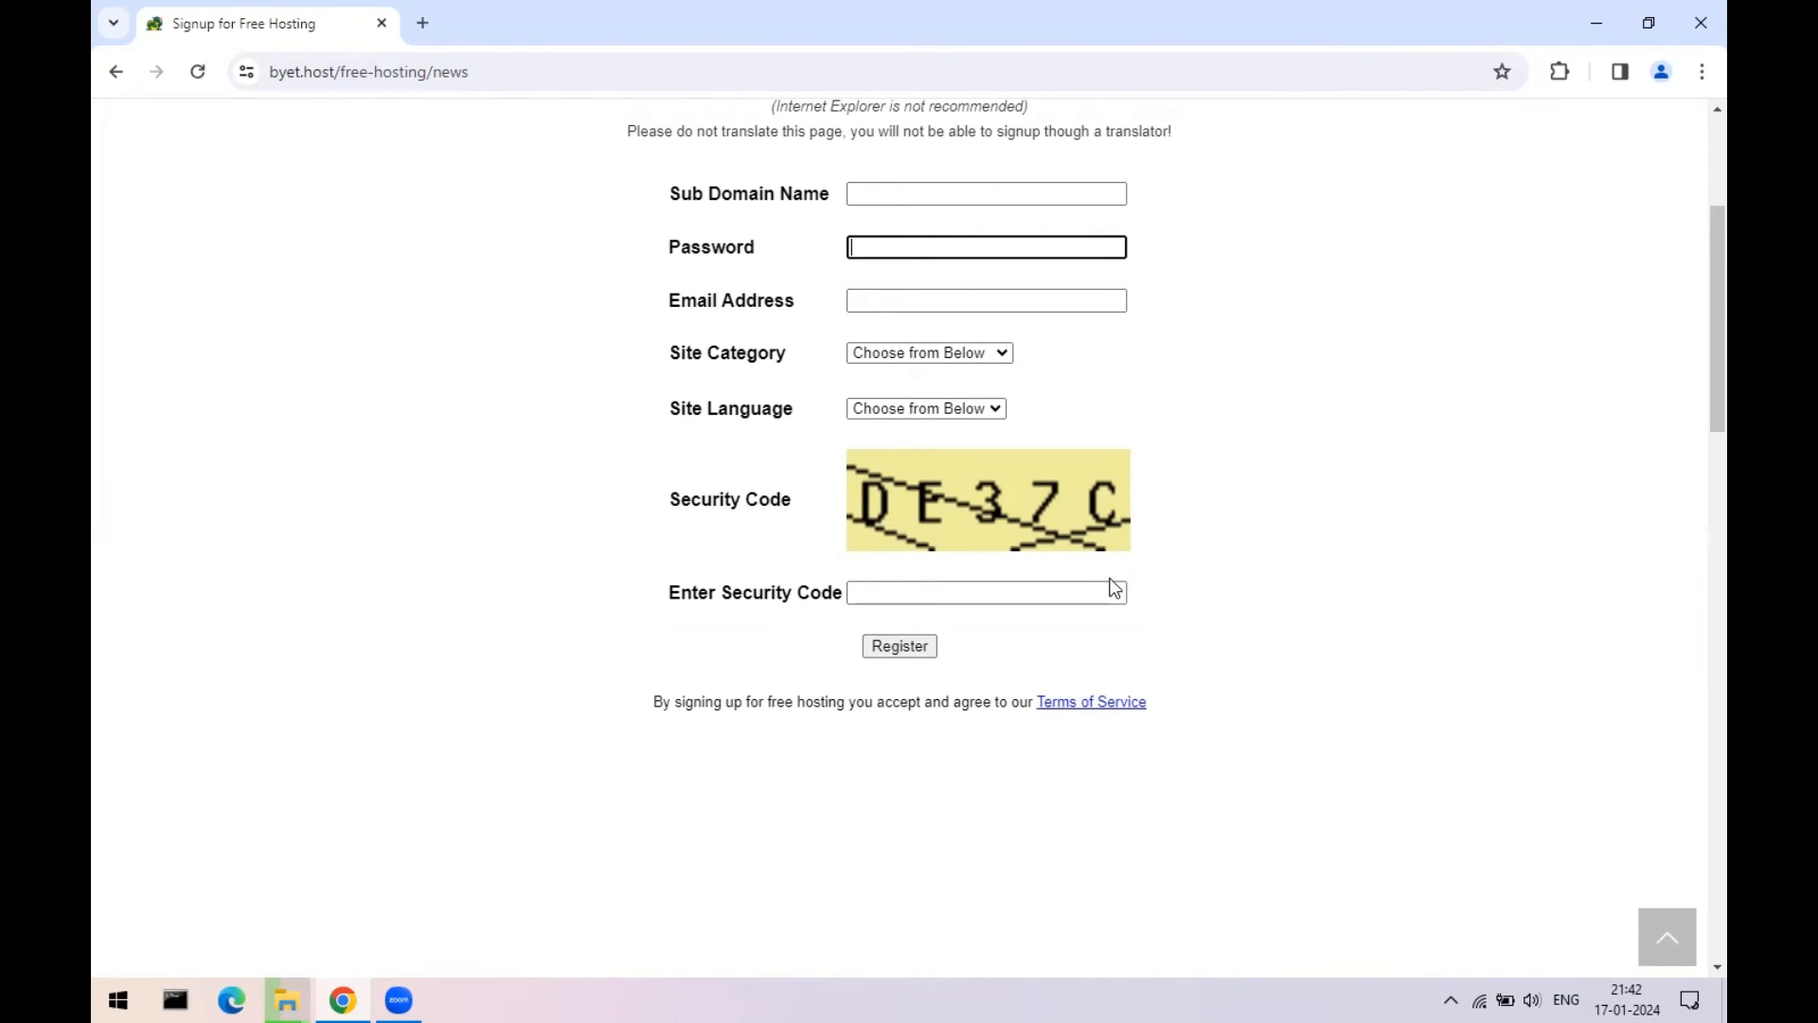
scroll(1114, 587, "up", 2)
scroll(1113, 587, "down", 1)
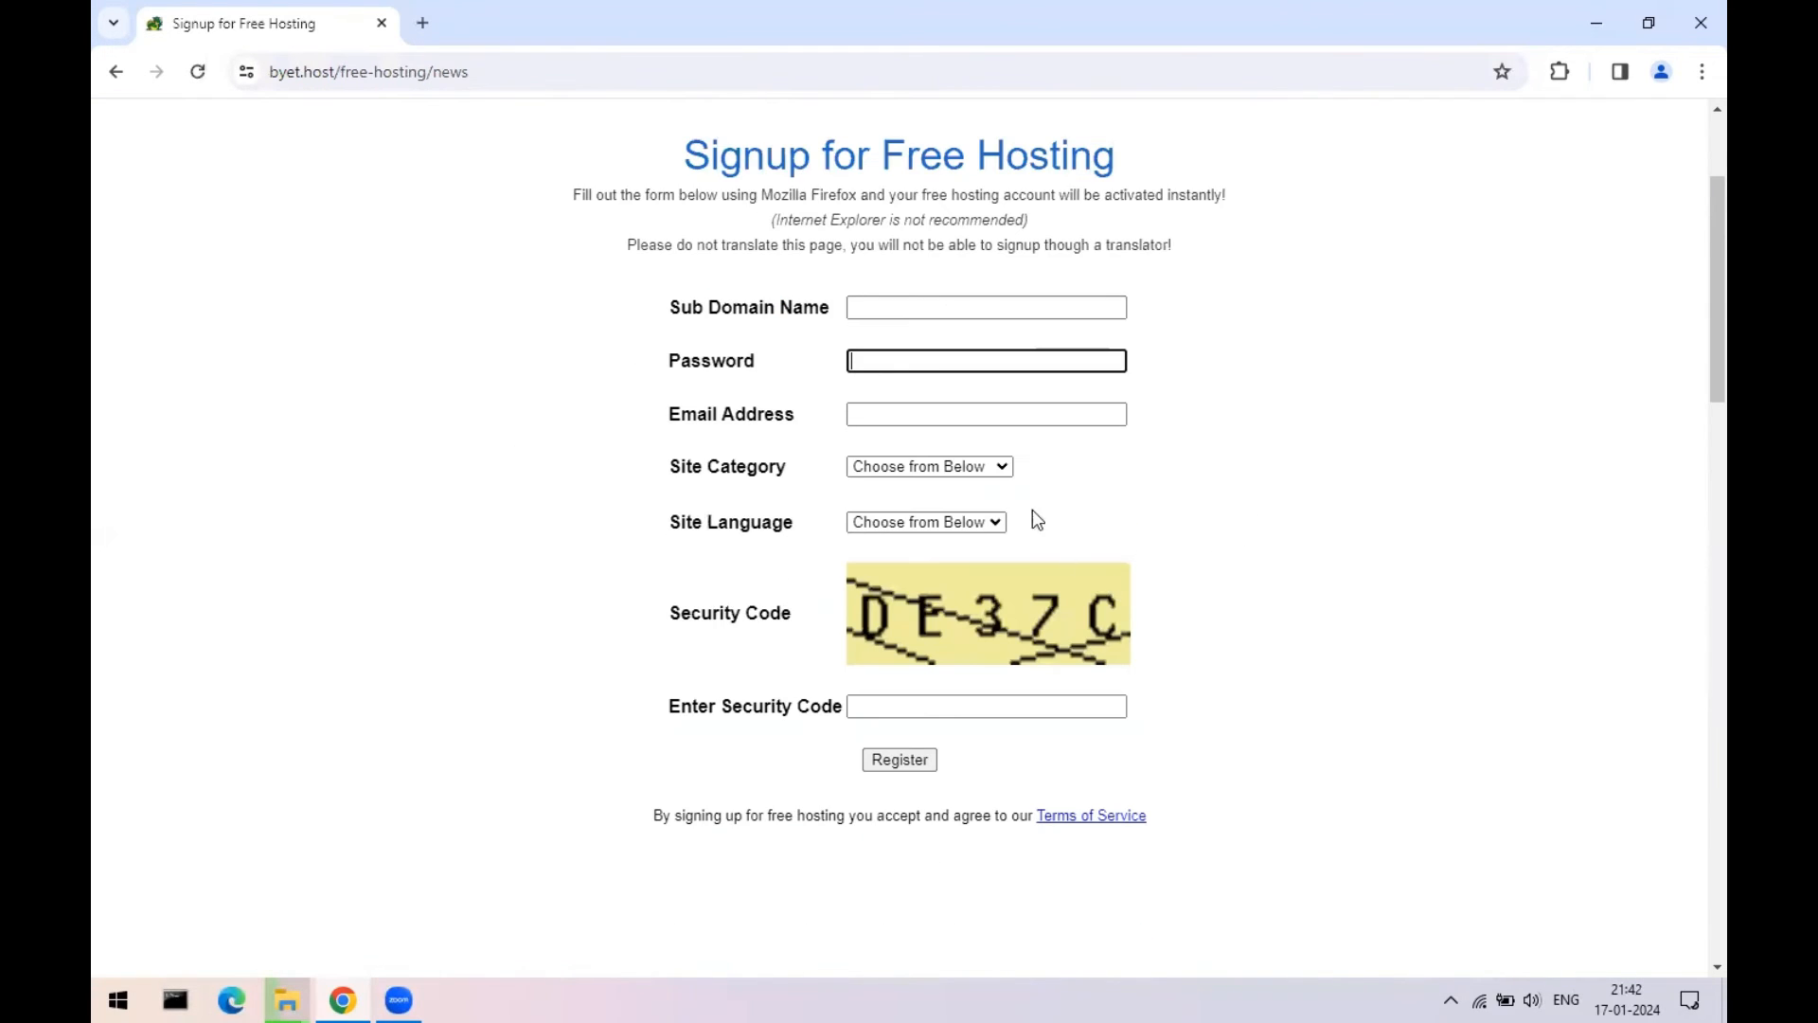
left_click(884, 298)
left_click(882, 303)
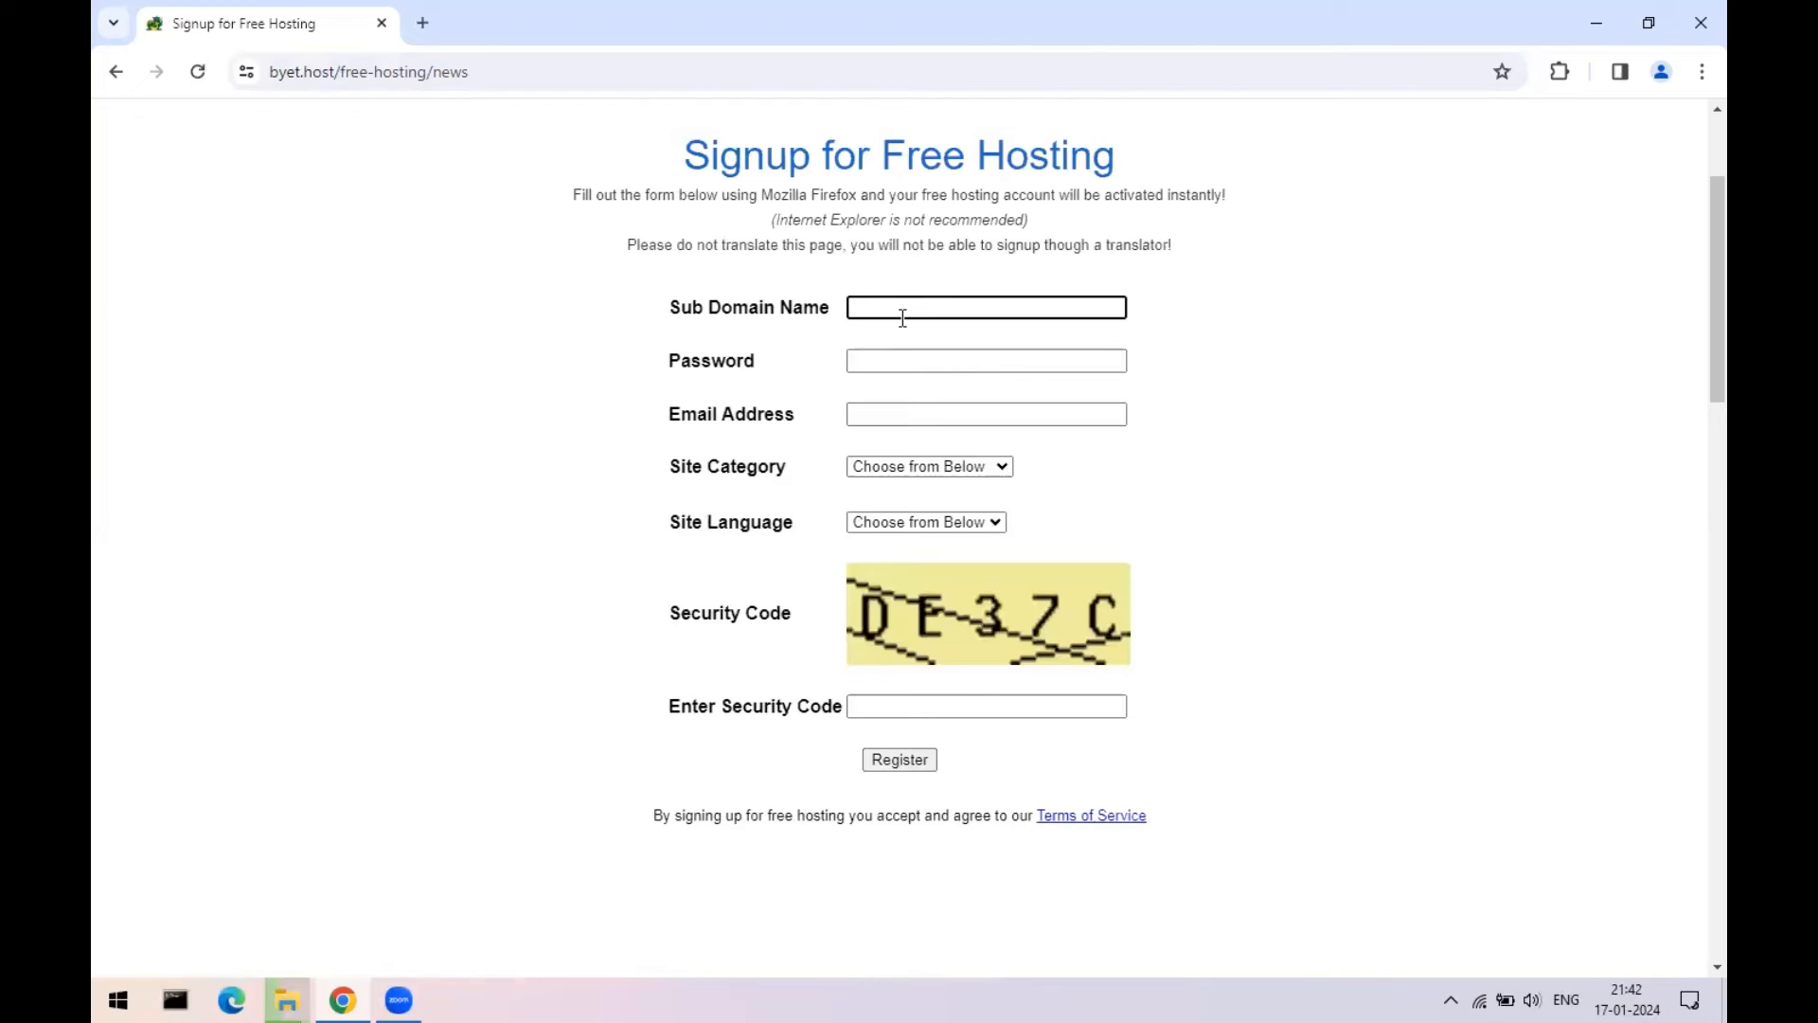
type("tech456")
- Fill in the account password and the suggested e-mail address
left_click(909, 359)
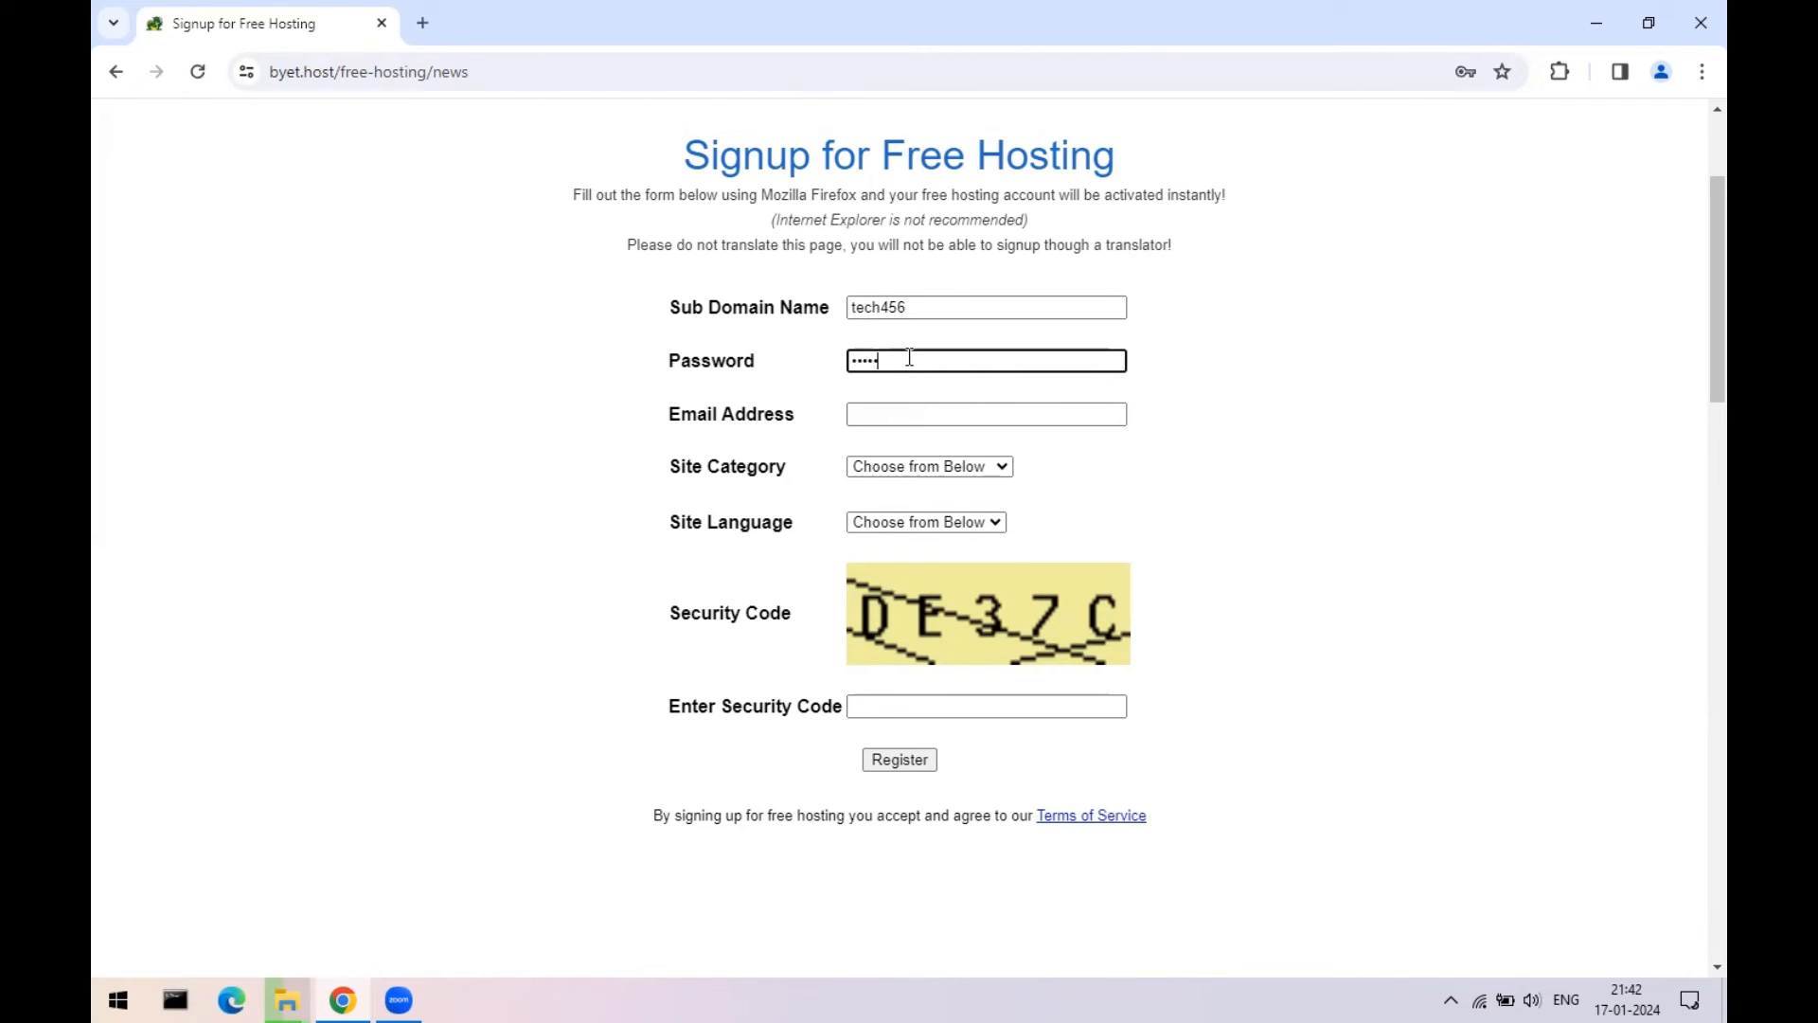
key("Tab")
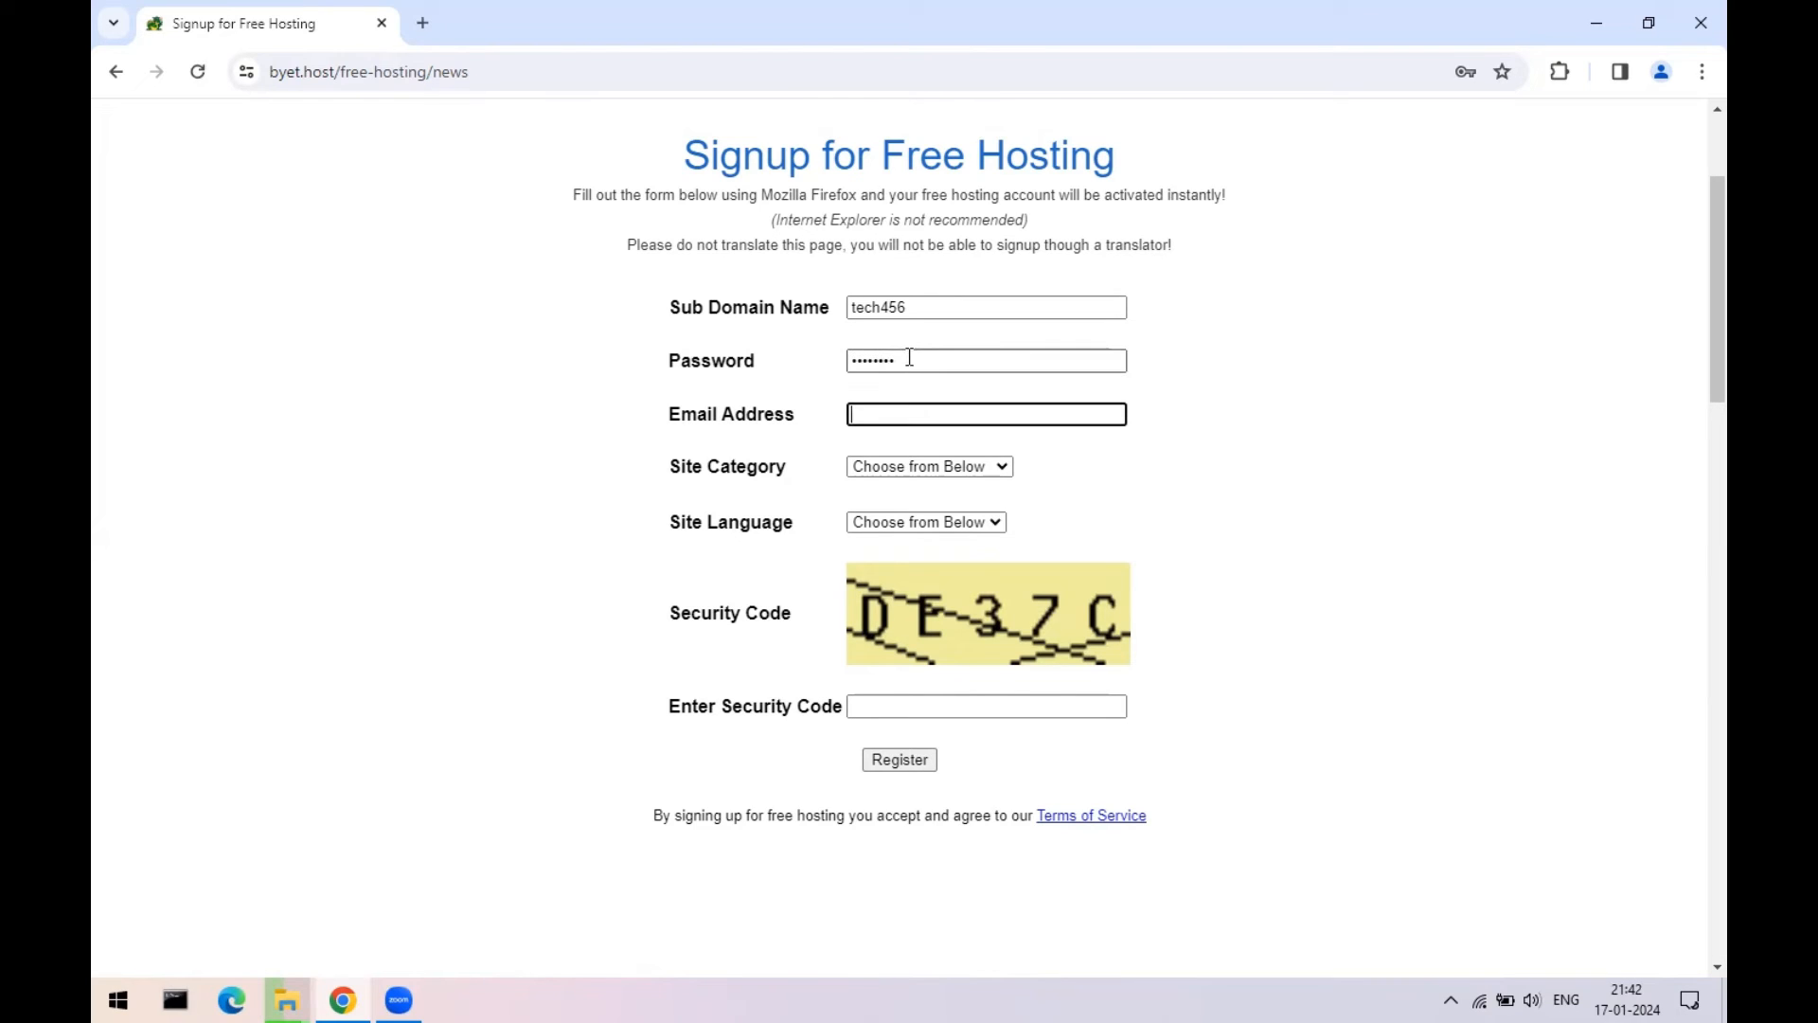
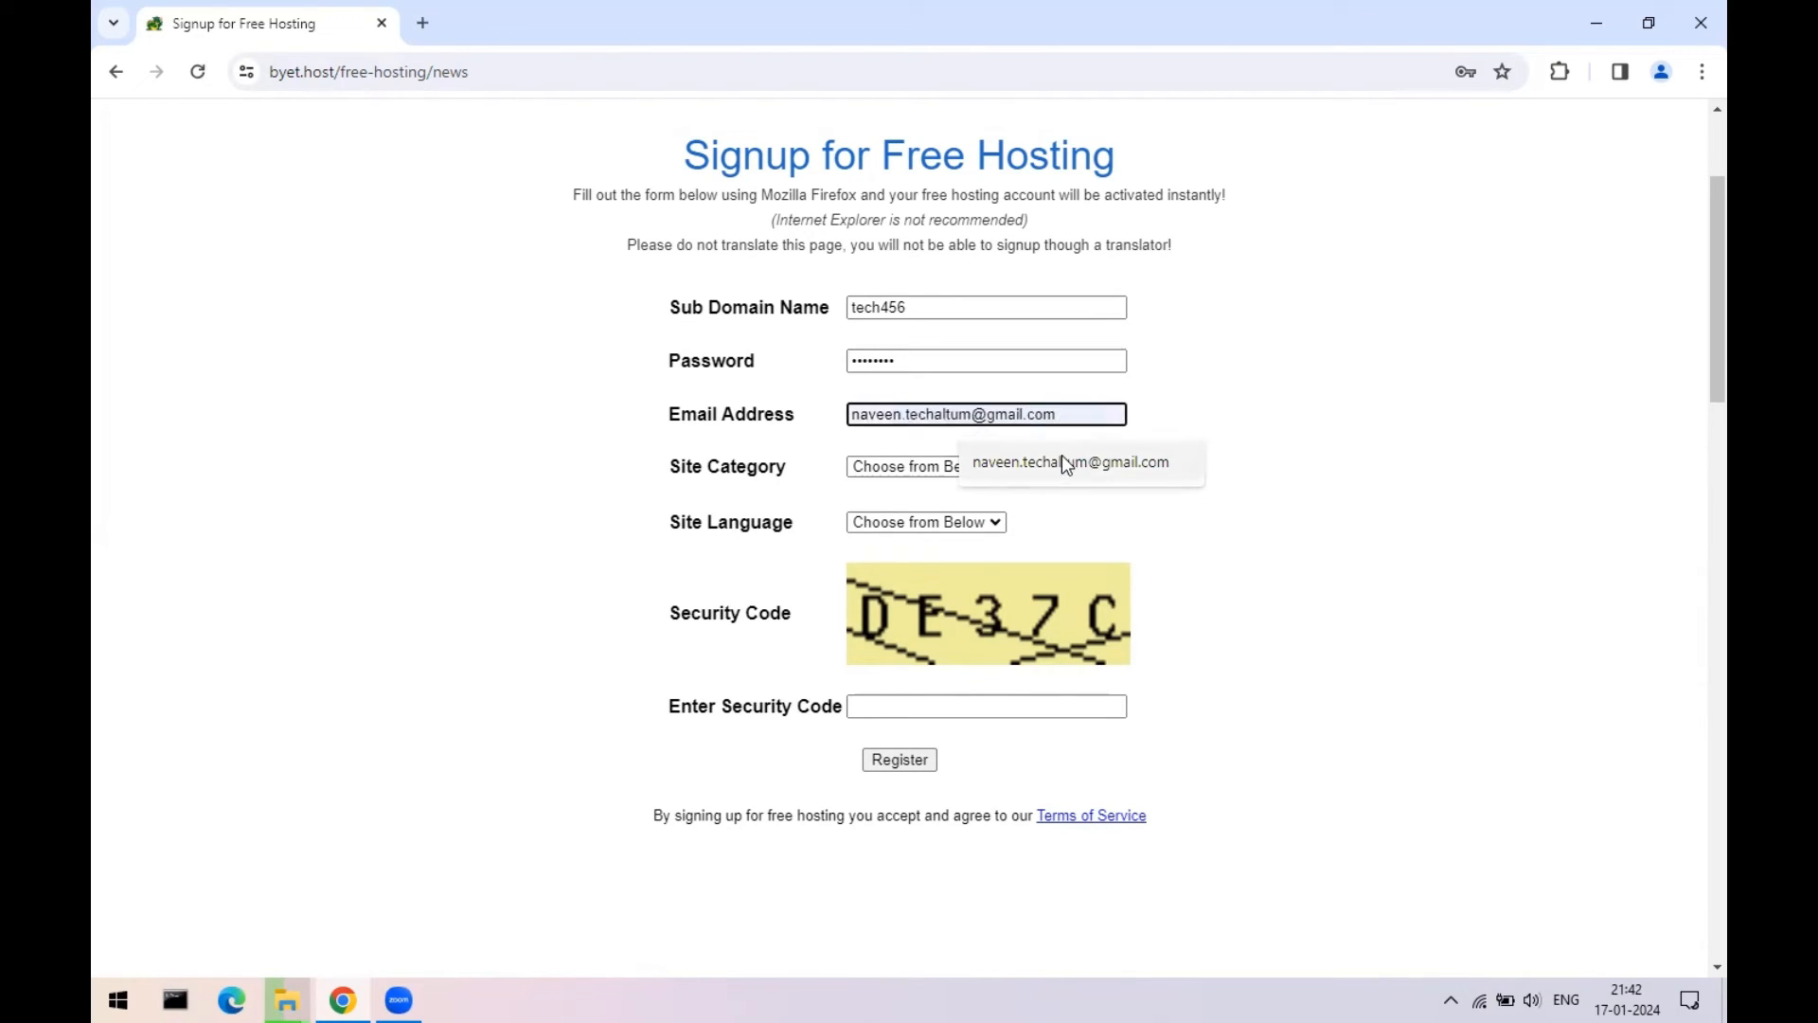
left_click(1014, 461)
- Choose Hobby category and English language, enter the security code, and register
left_click(898, 464)
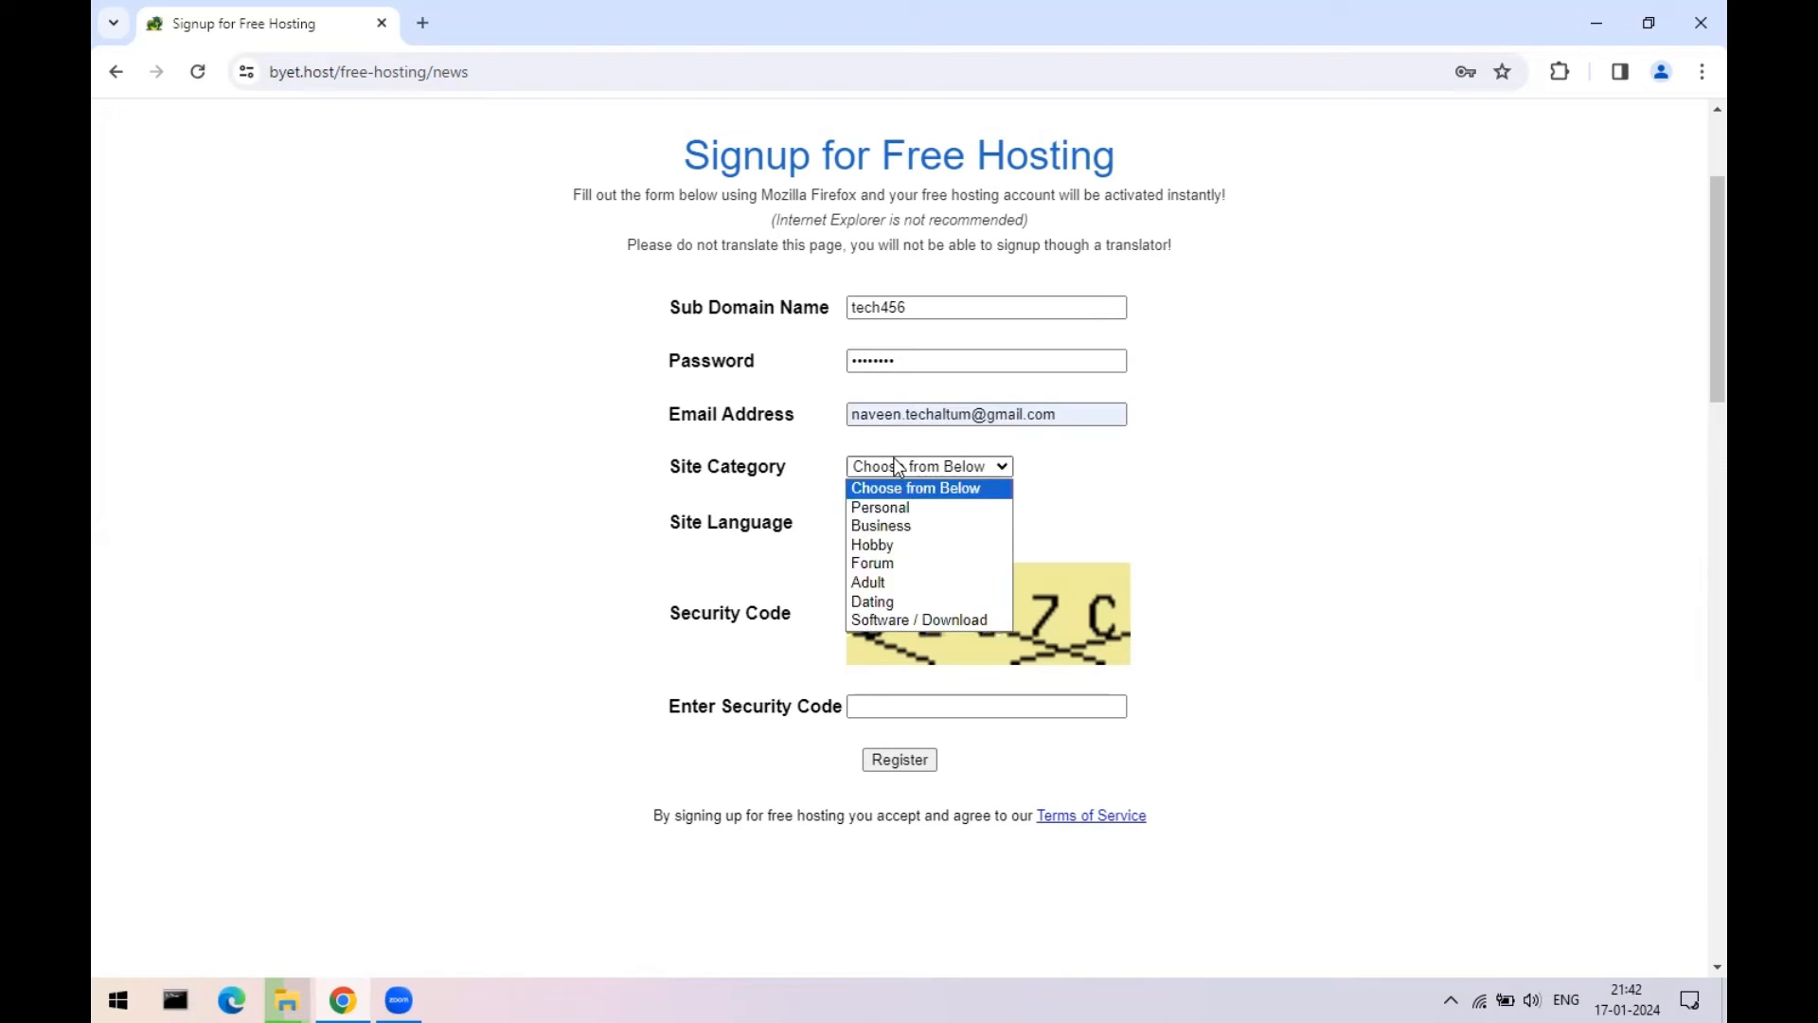
left_click(900, 545)
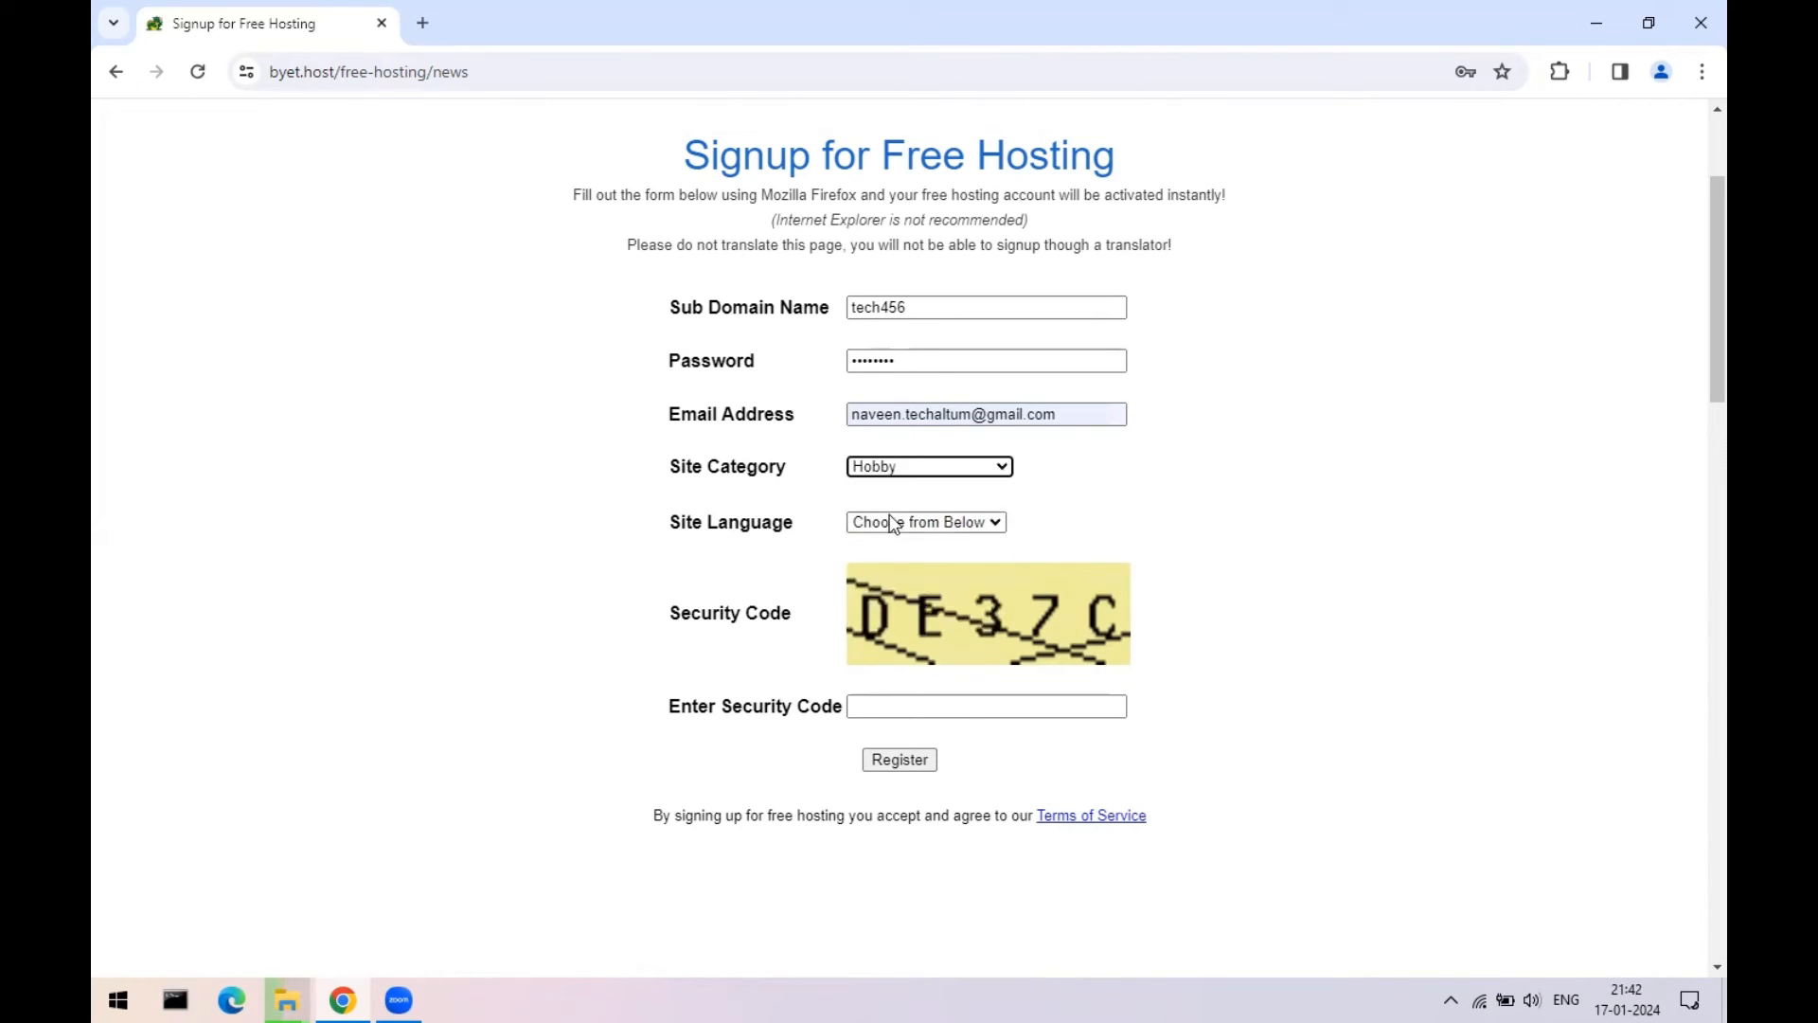
left_click(890, 523)
left_click(887, 563)
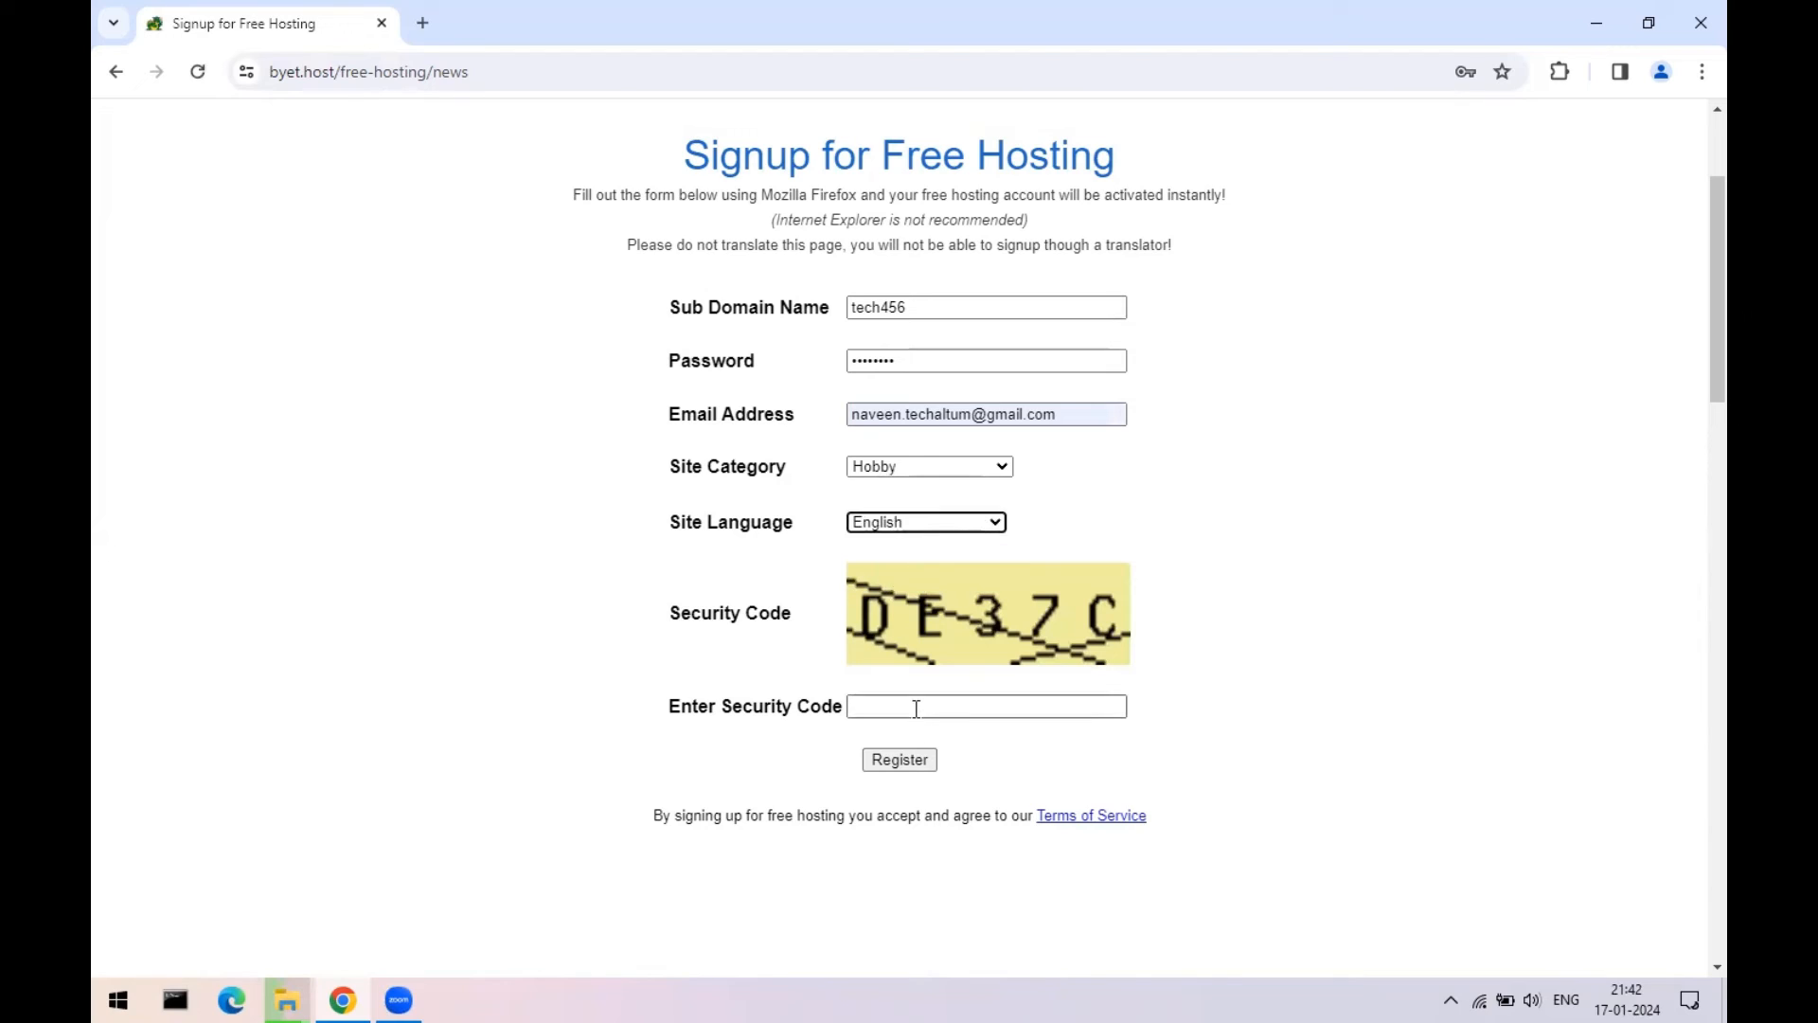
left_click(912, 705)
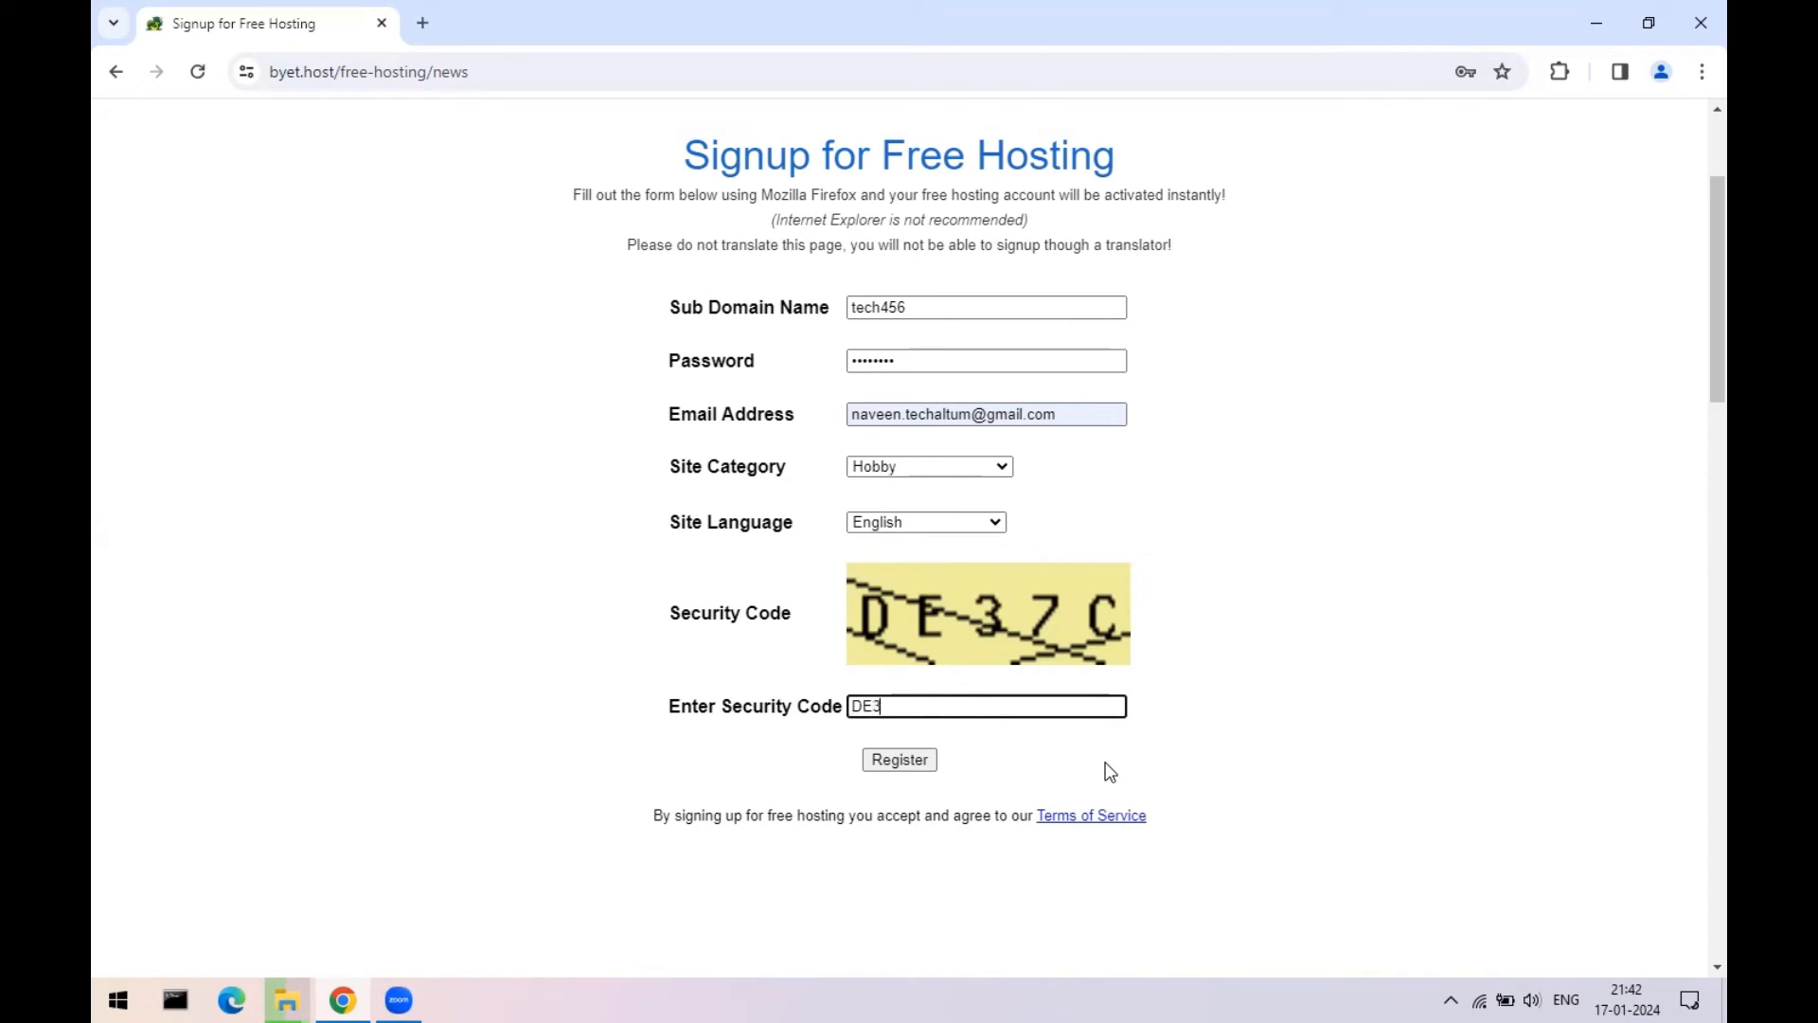
type("DE37C")
left_click(904, 769)
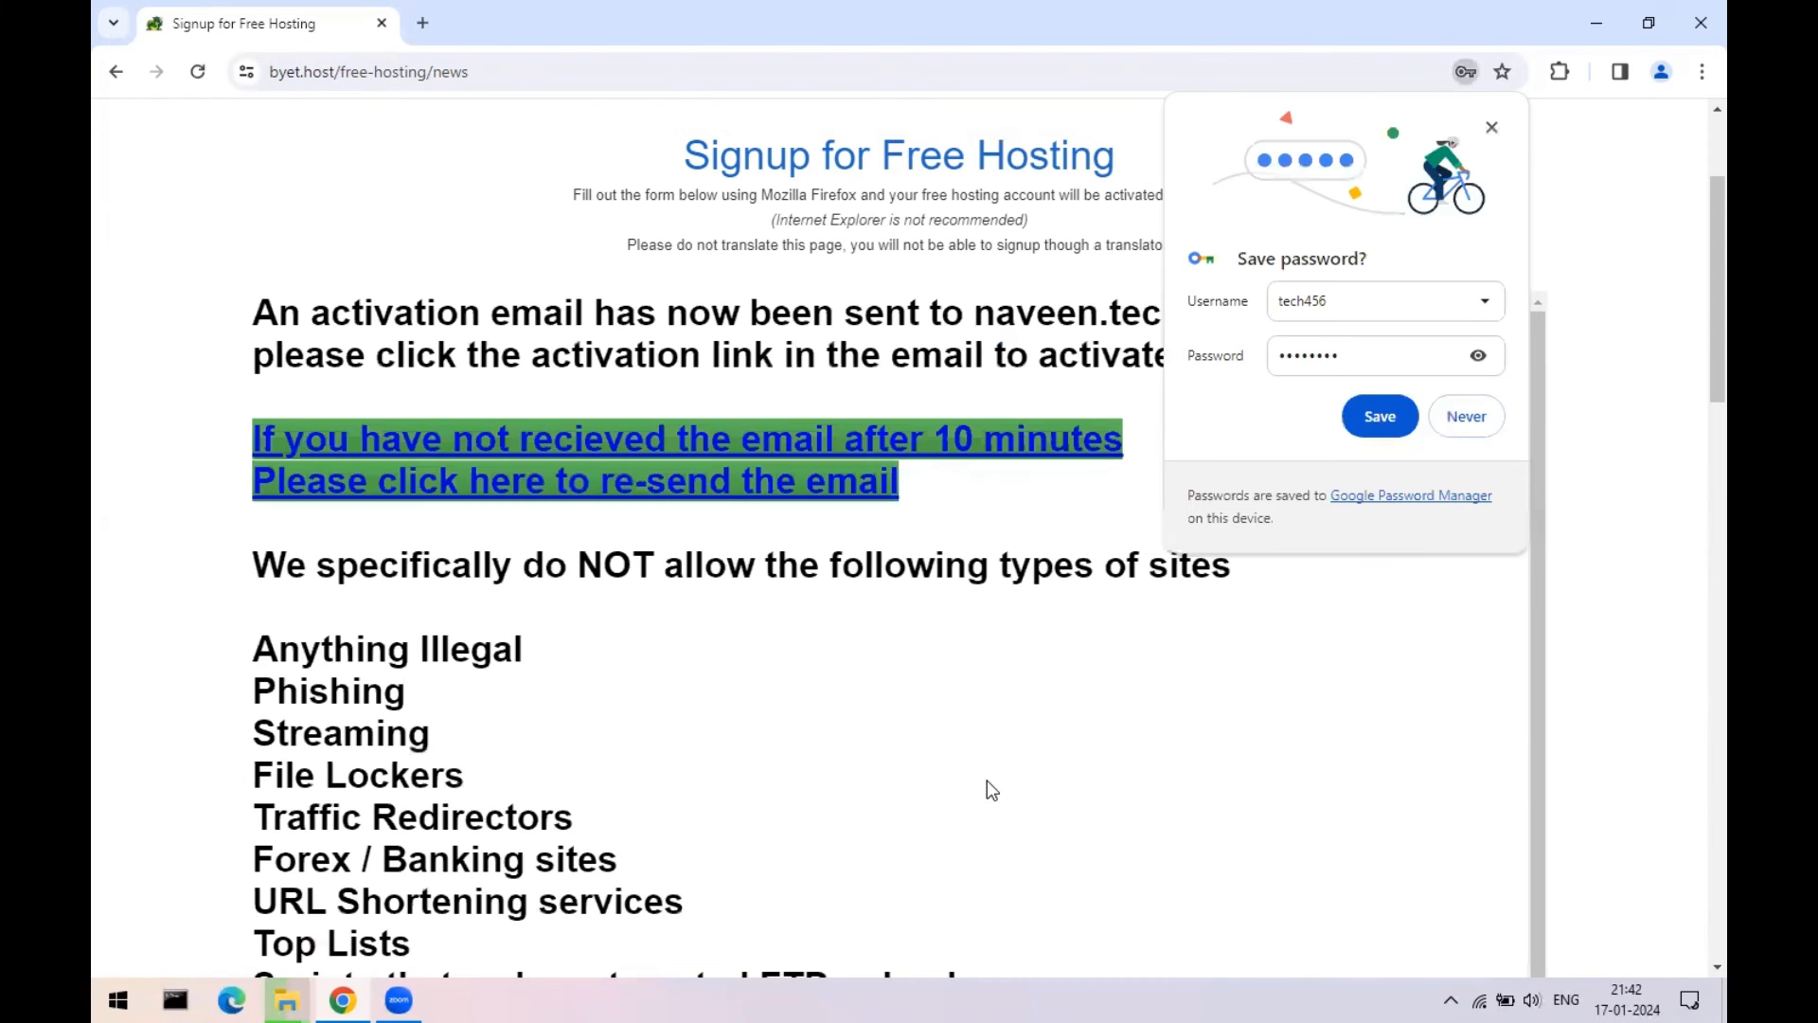
- Decline Chrome's offer to save the ByetHost password
left_click(1467, 417)
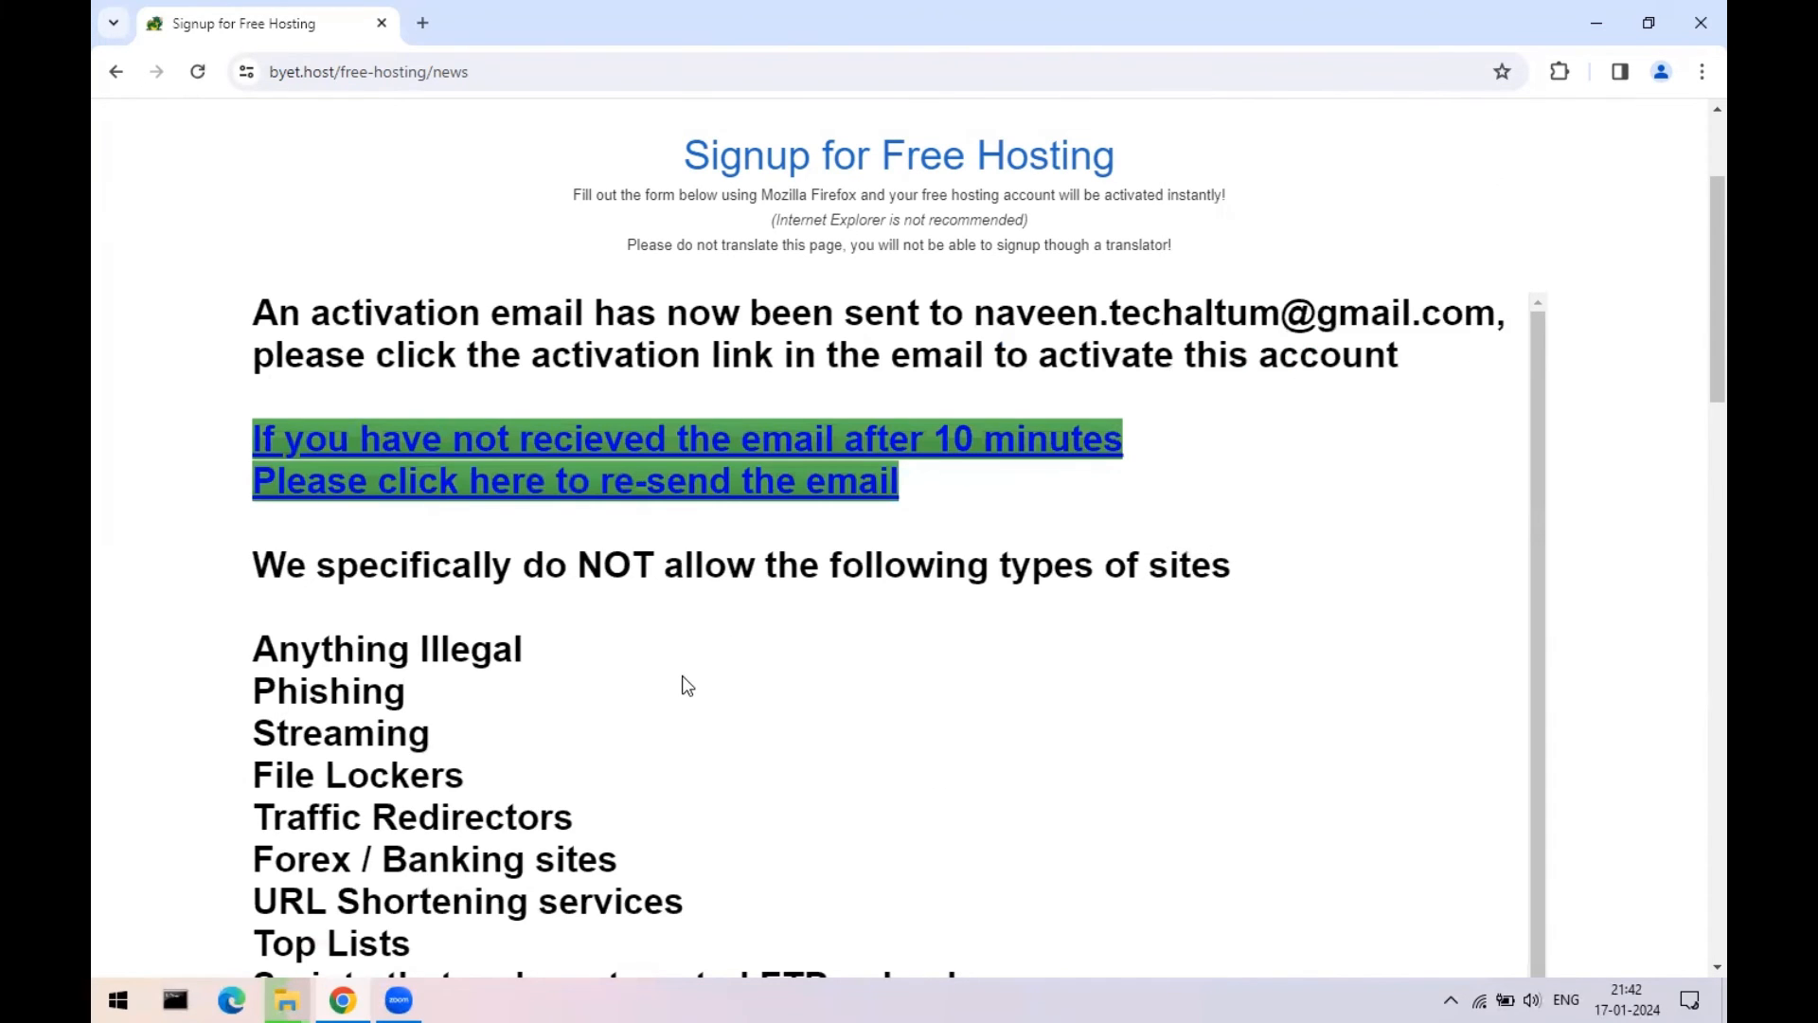
scroll(682, 682, "down", 5)
scroll(699, 743, "down", 5)
scroll(705, 775, "up", 2)
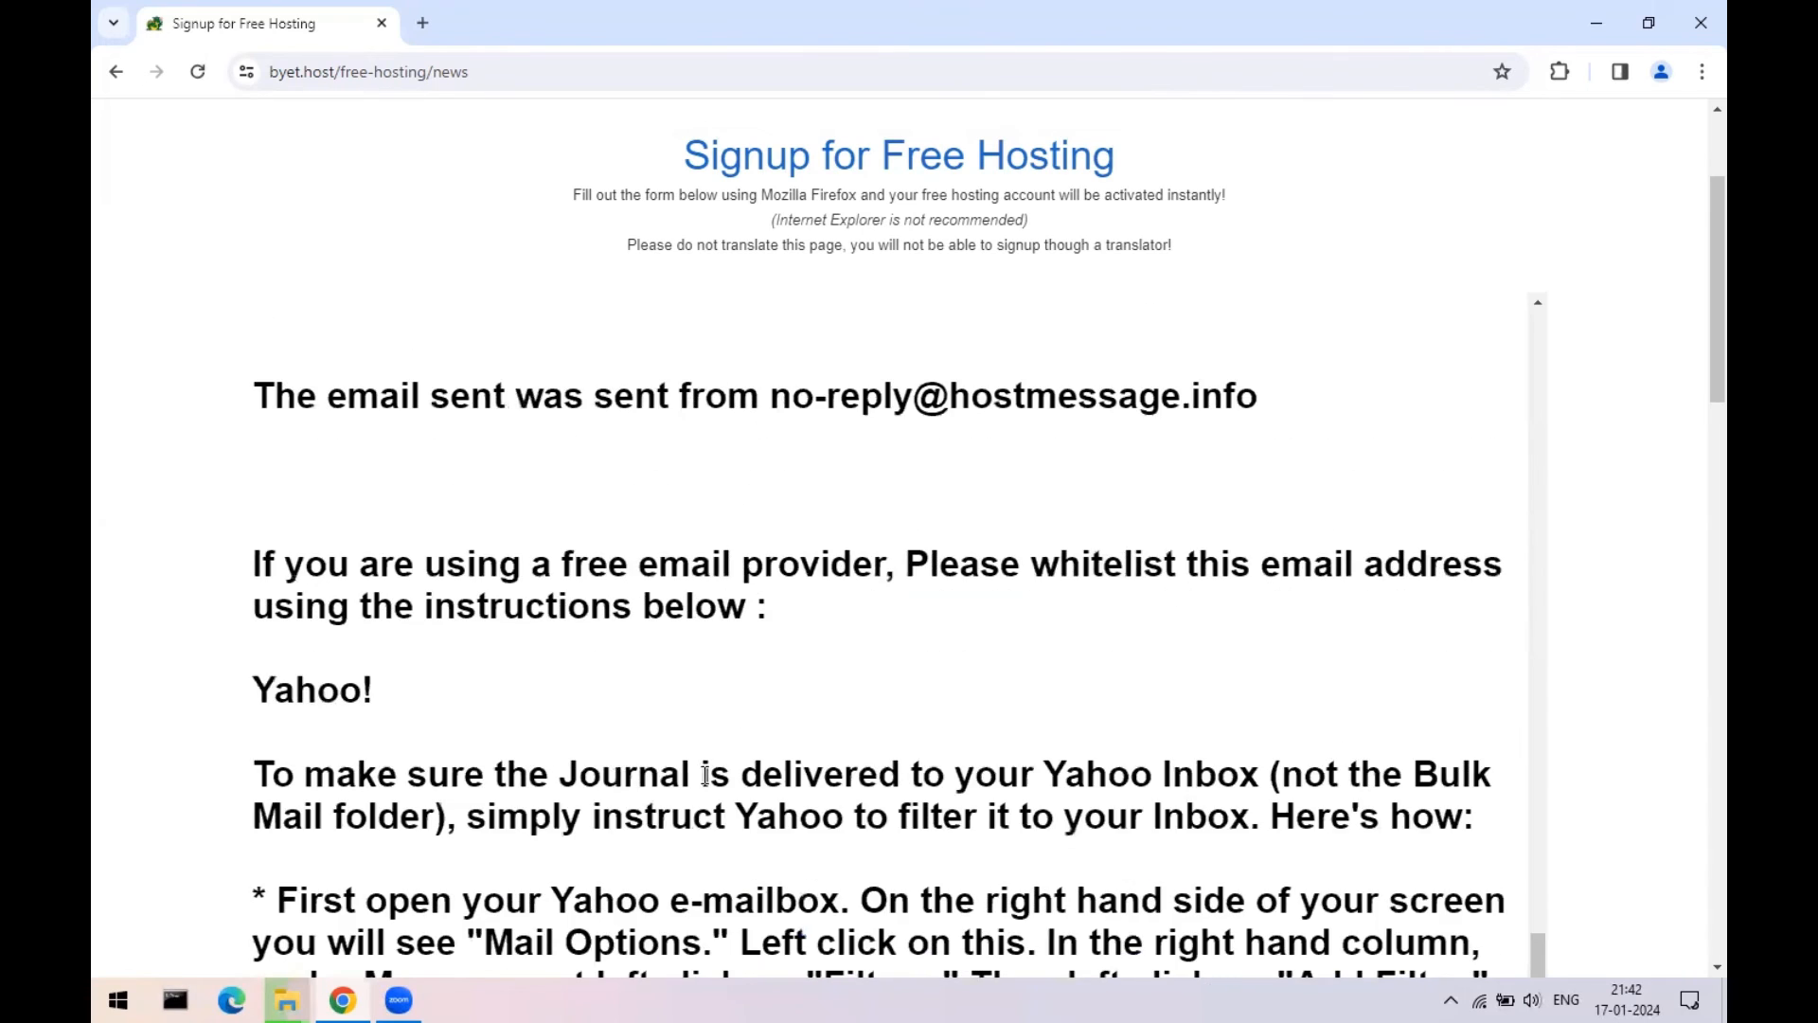
scroll(702, 776, "down", 5)
scroll(702, 776, "up", 10)
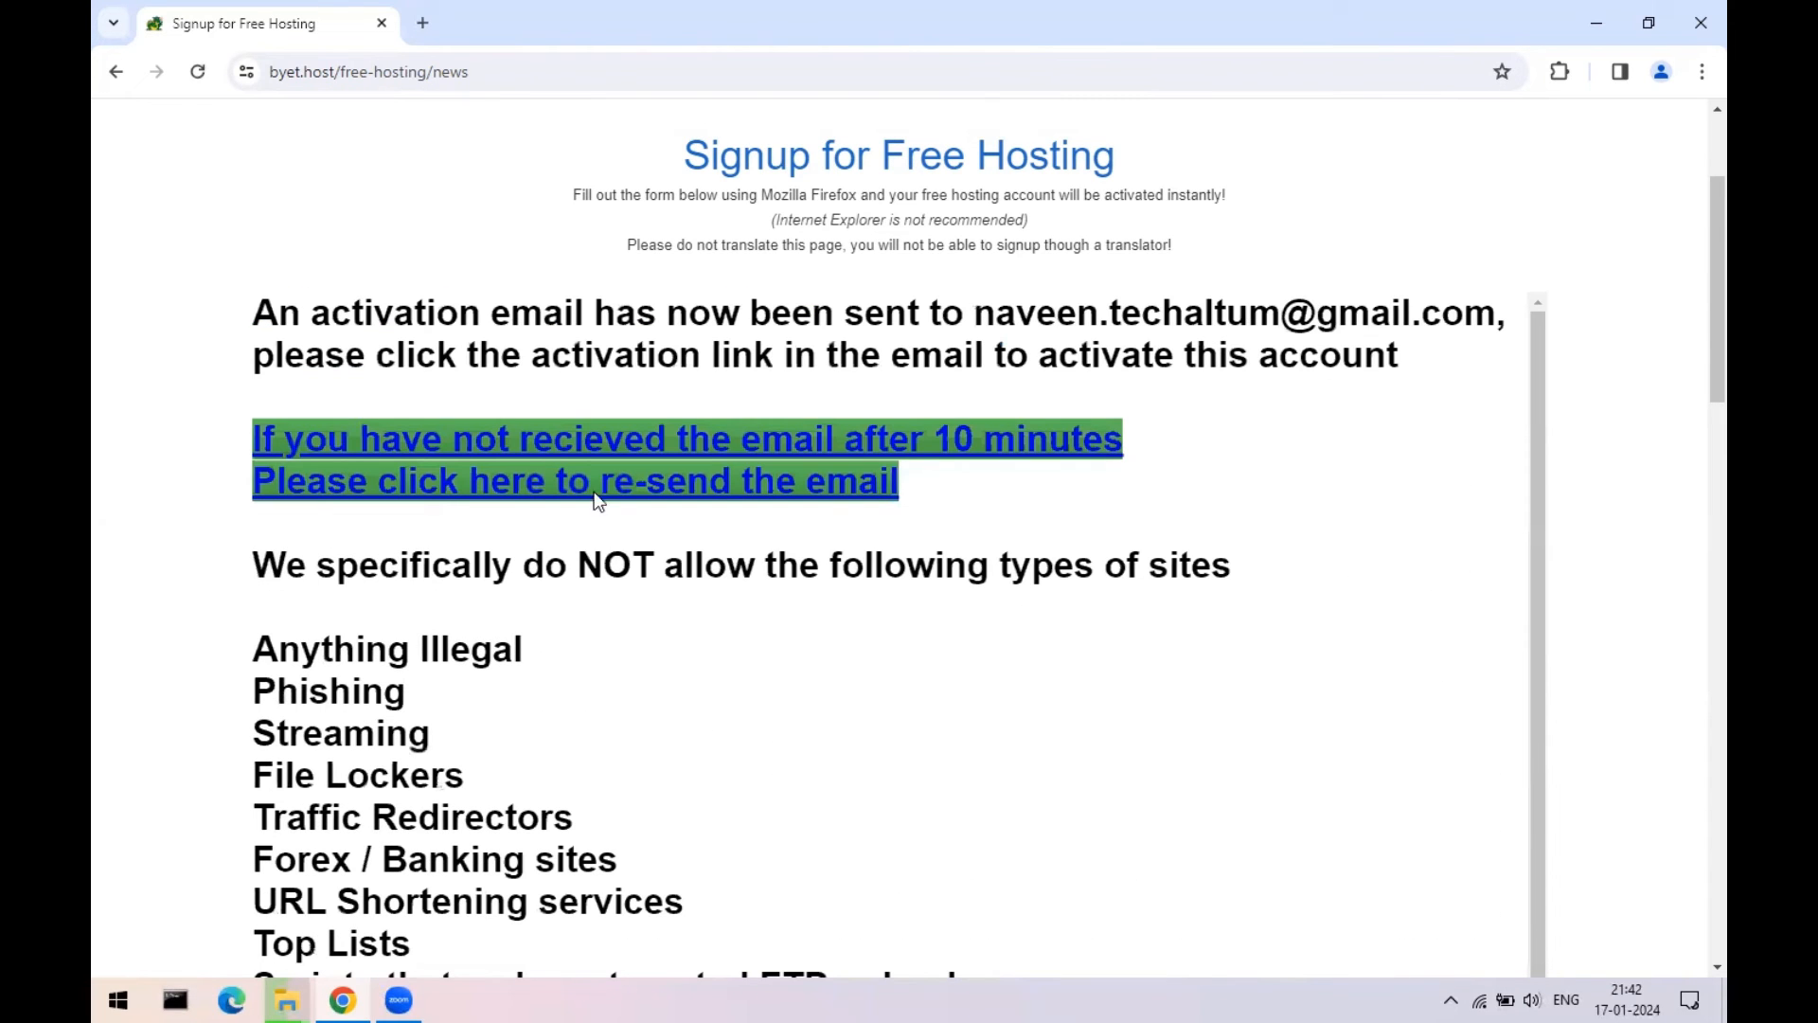
- Search Google for 'gmail' in a new tab
left_click(416, 26)
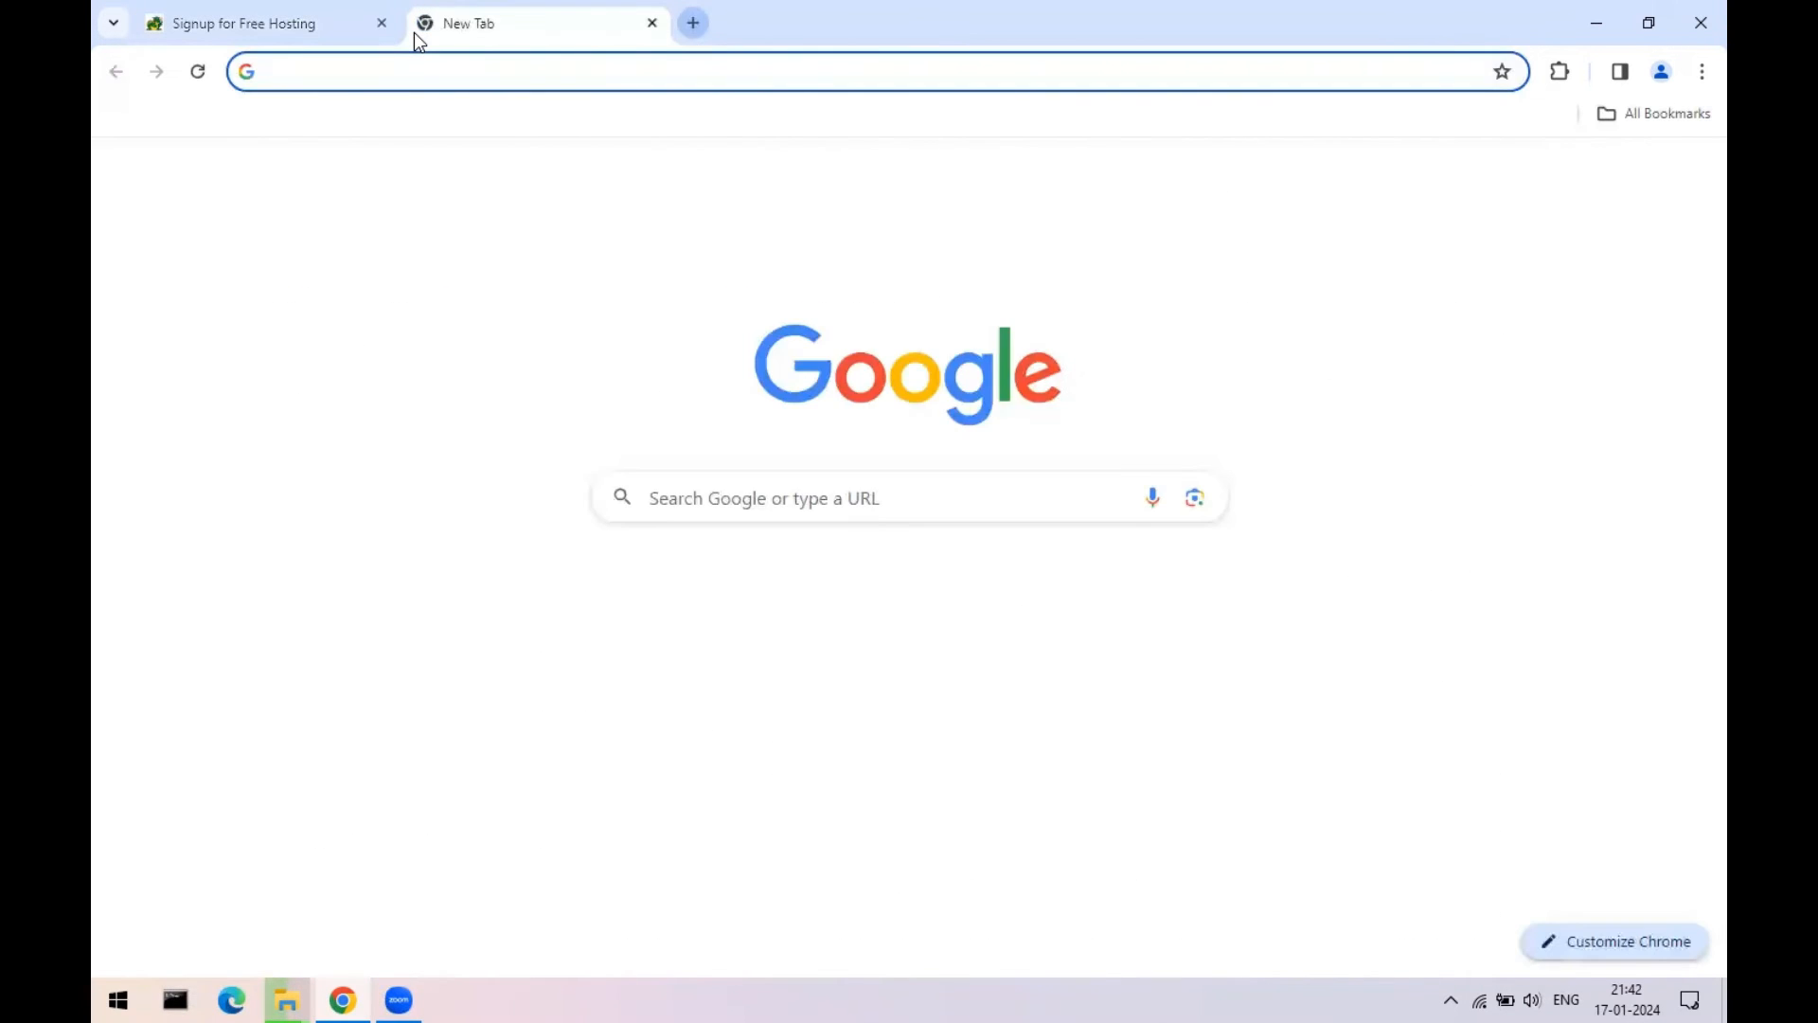
type("gmail")
key("Return")
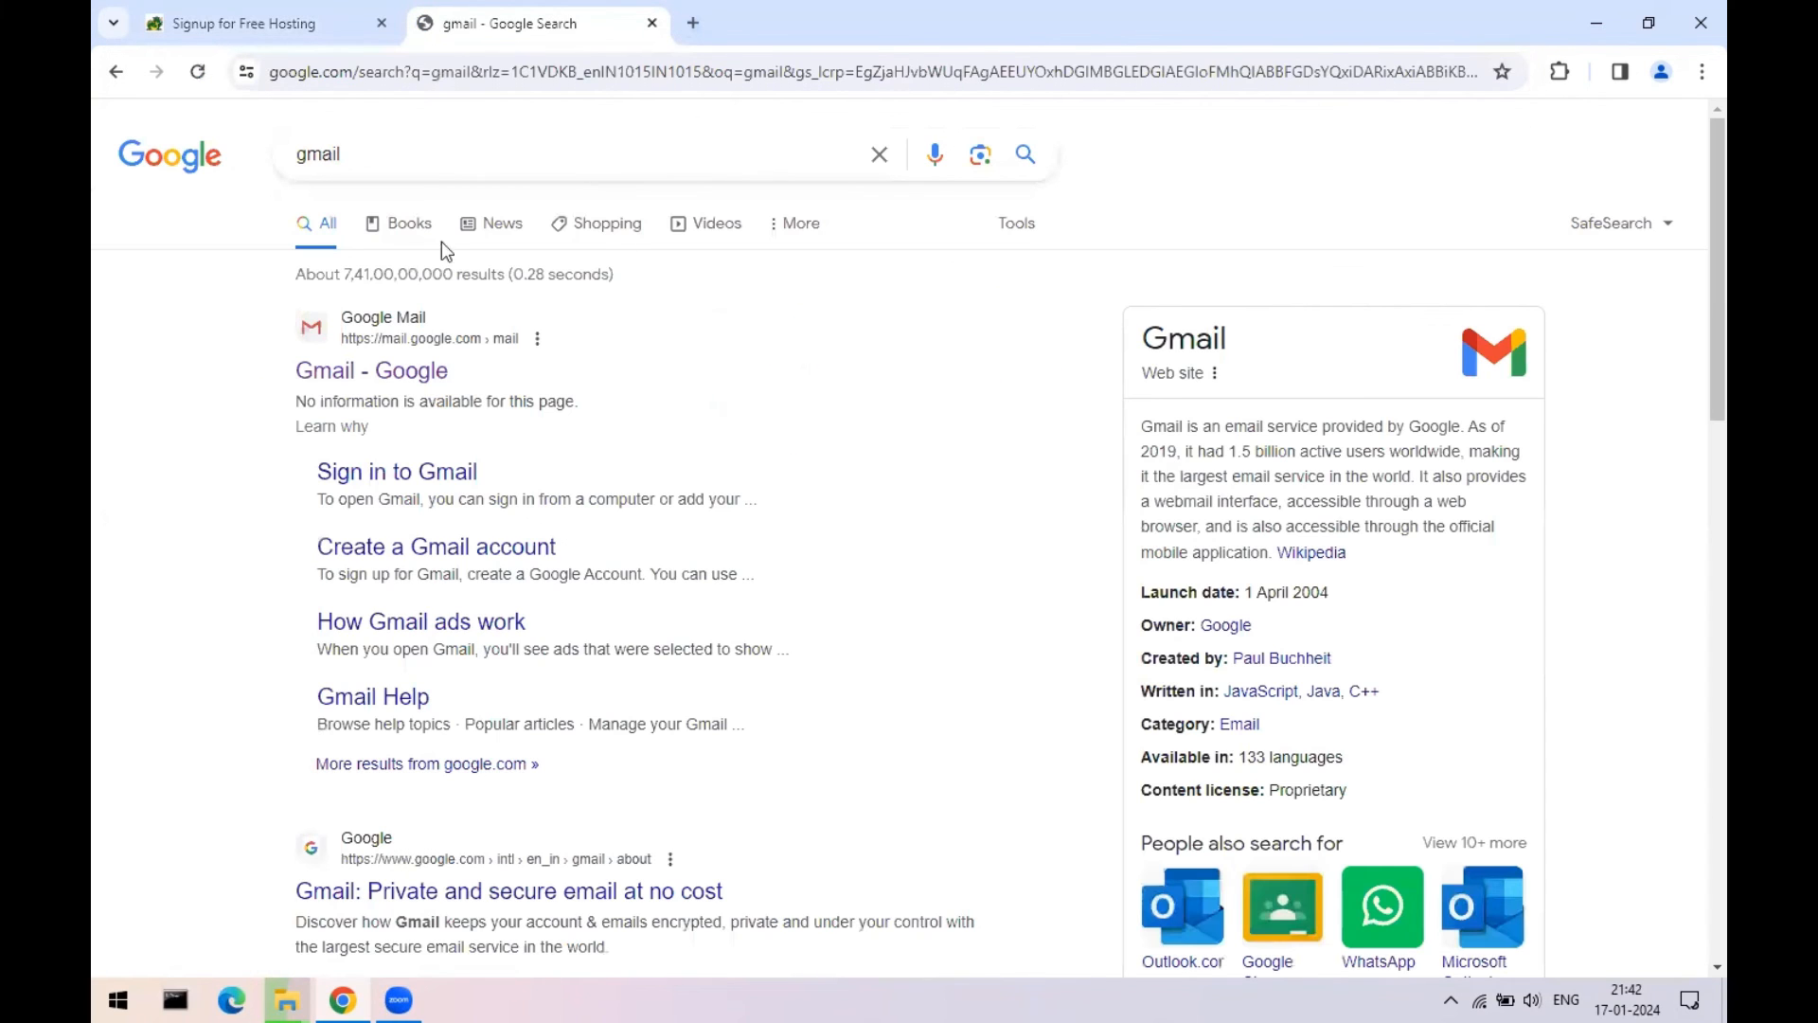
- Open Gmail from the results and sign in to the saved account with its password
left_click(391, 372)
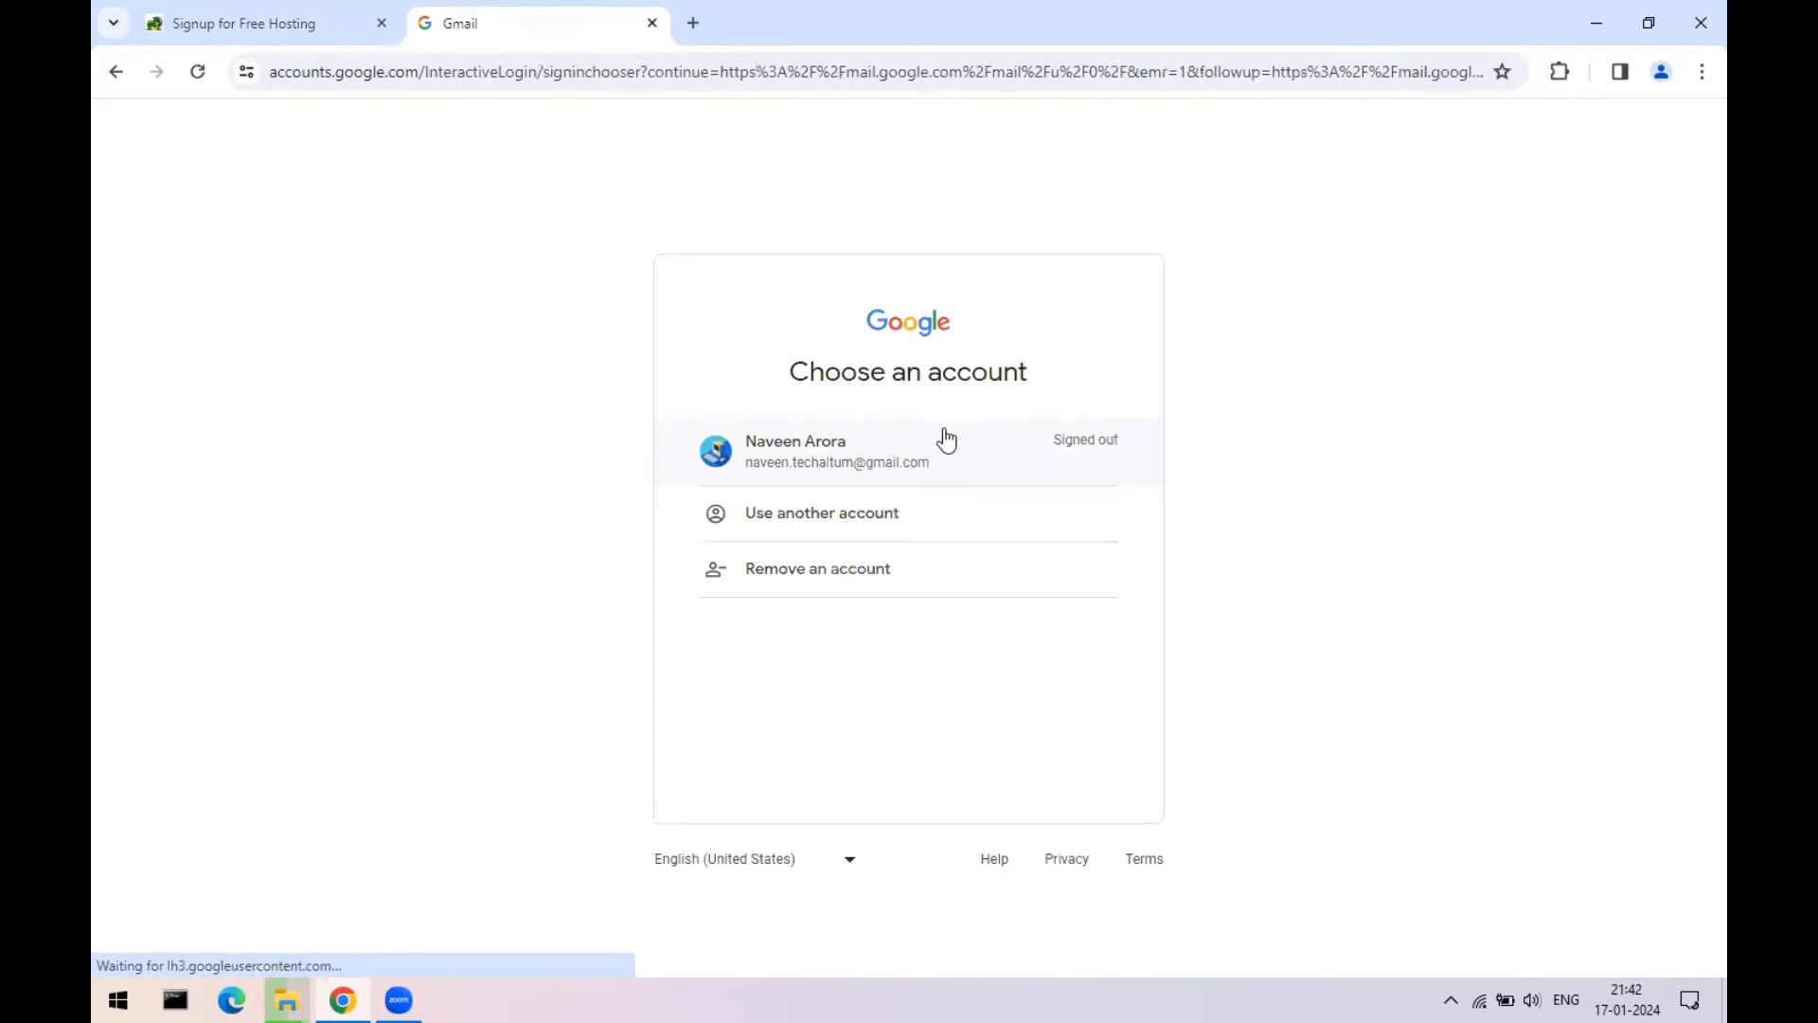
left_click(914, 462)
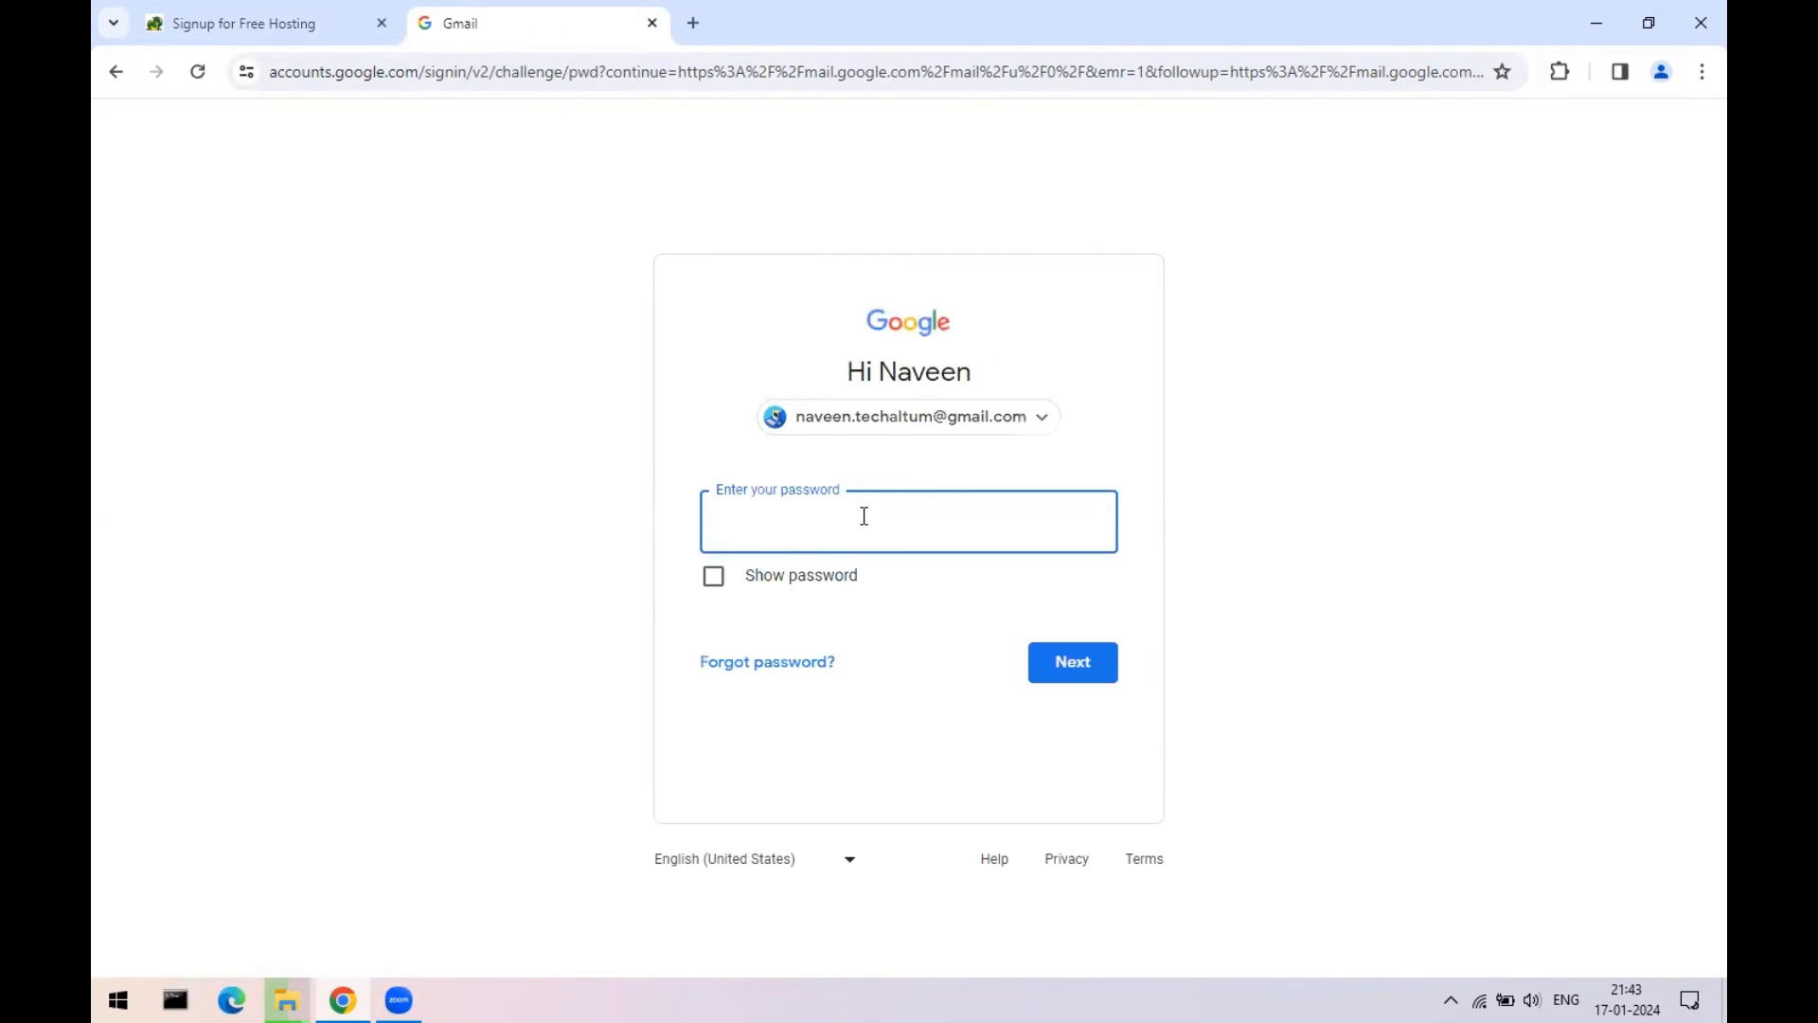
type("••")
key("Return")
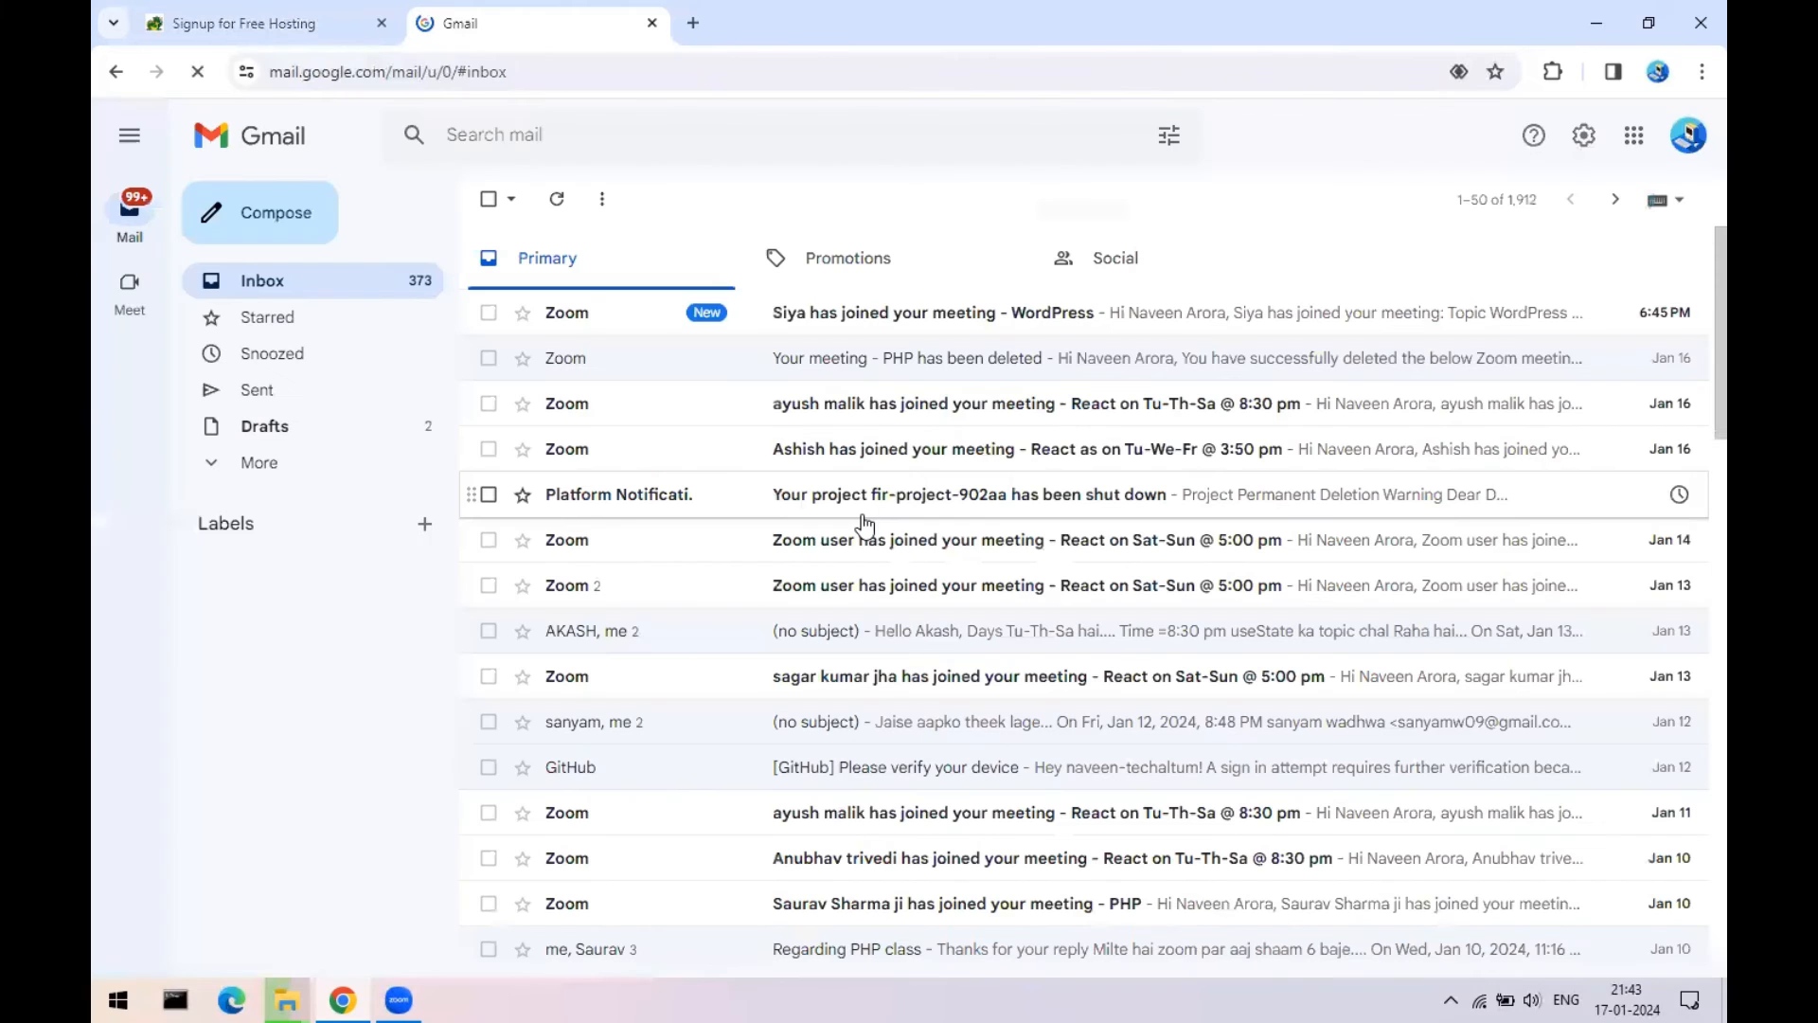
- Find and open the byethost15.com activation email in the Spam folder
left_click(931, 261)
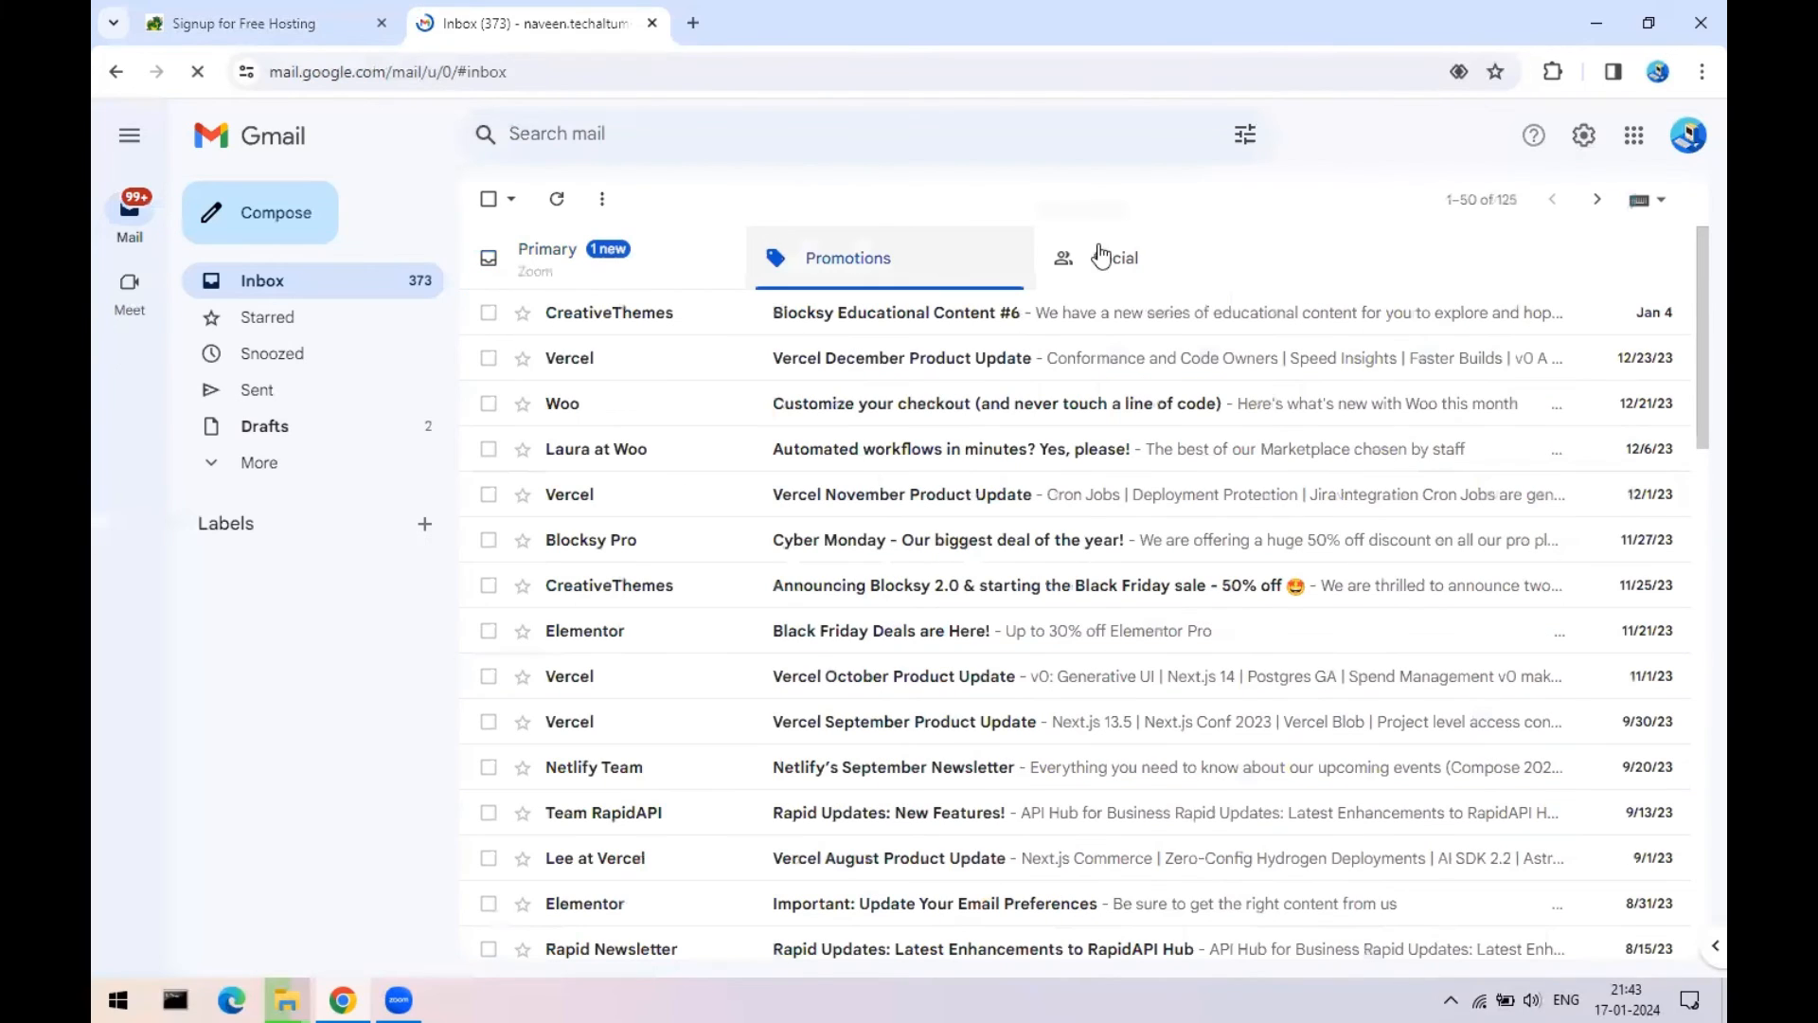
left_click(287, 461)
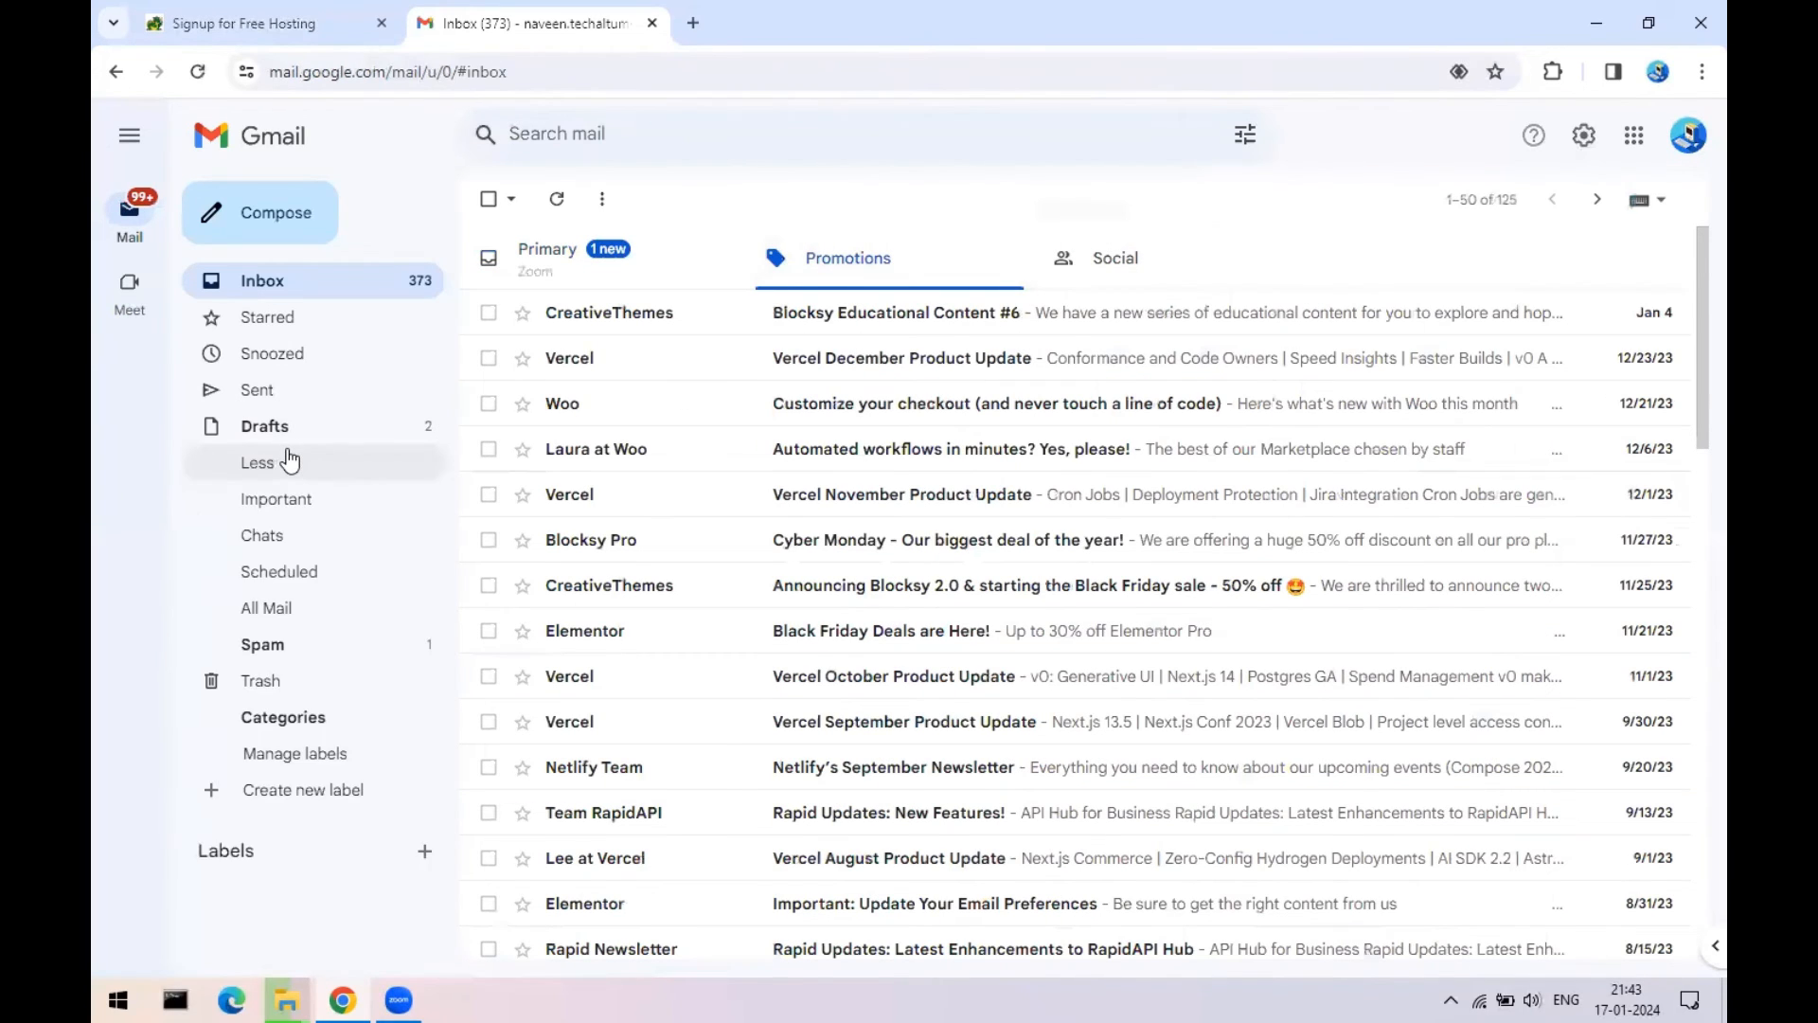
left_click(295, 651)
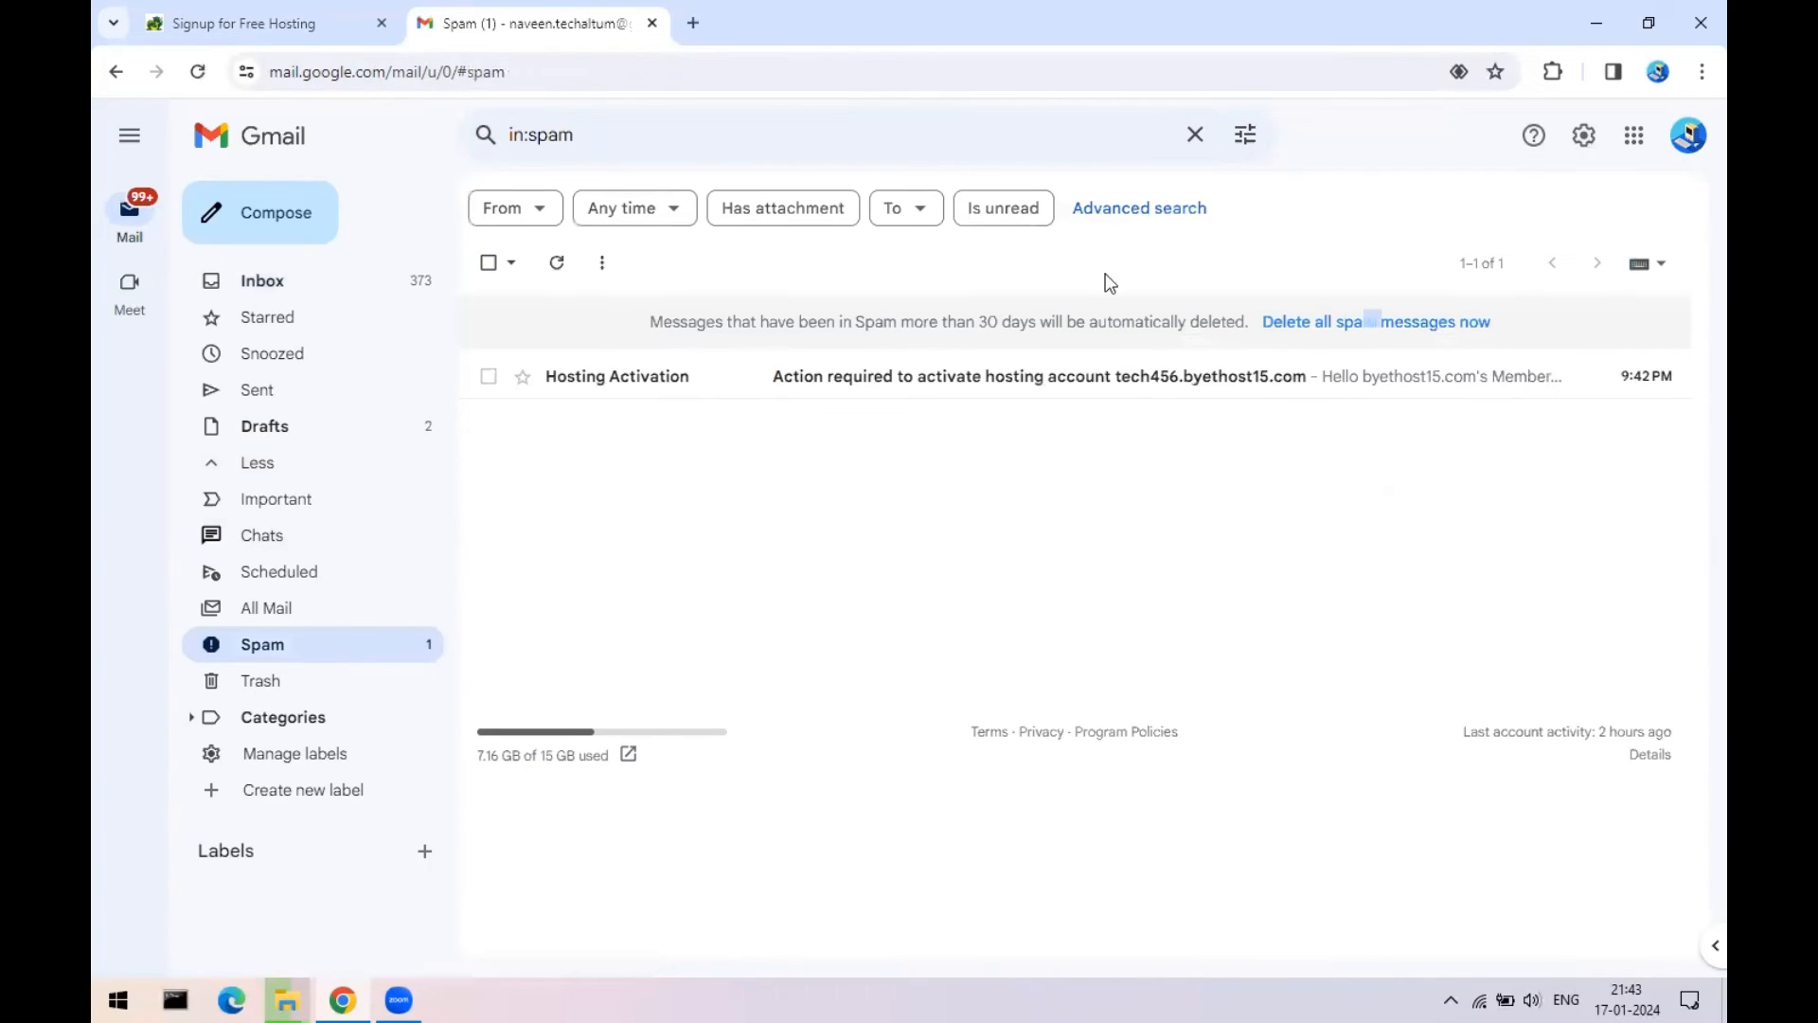
left_click(915, 379)
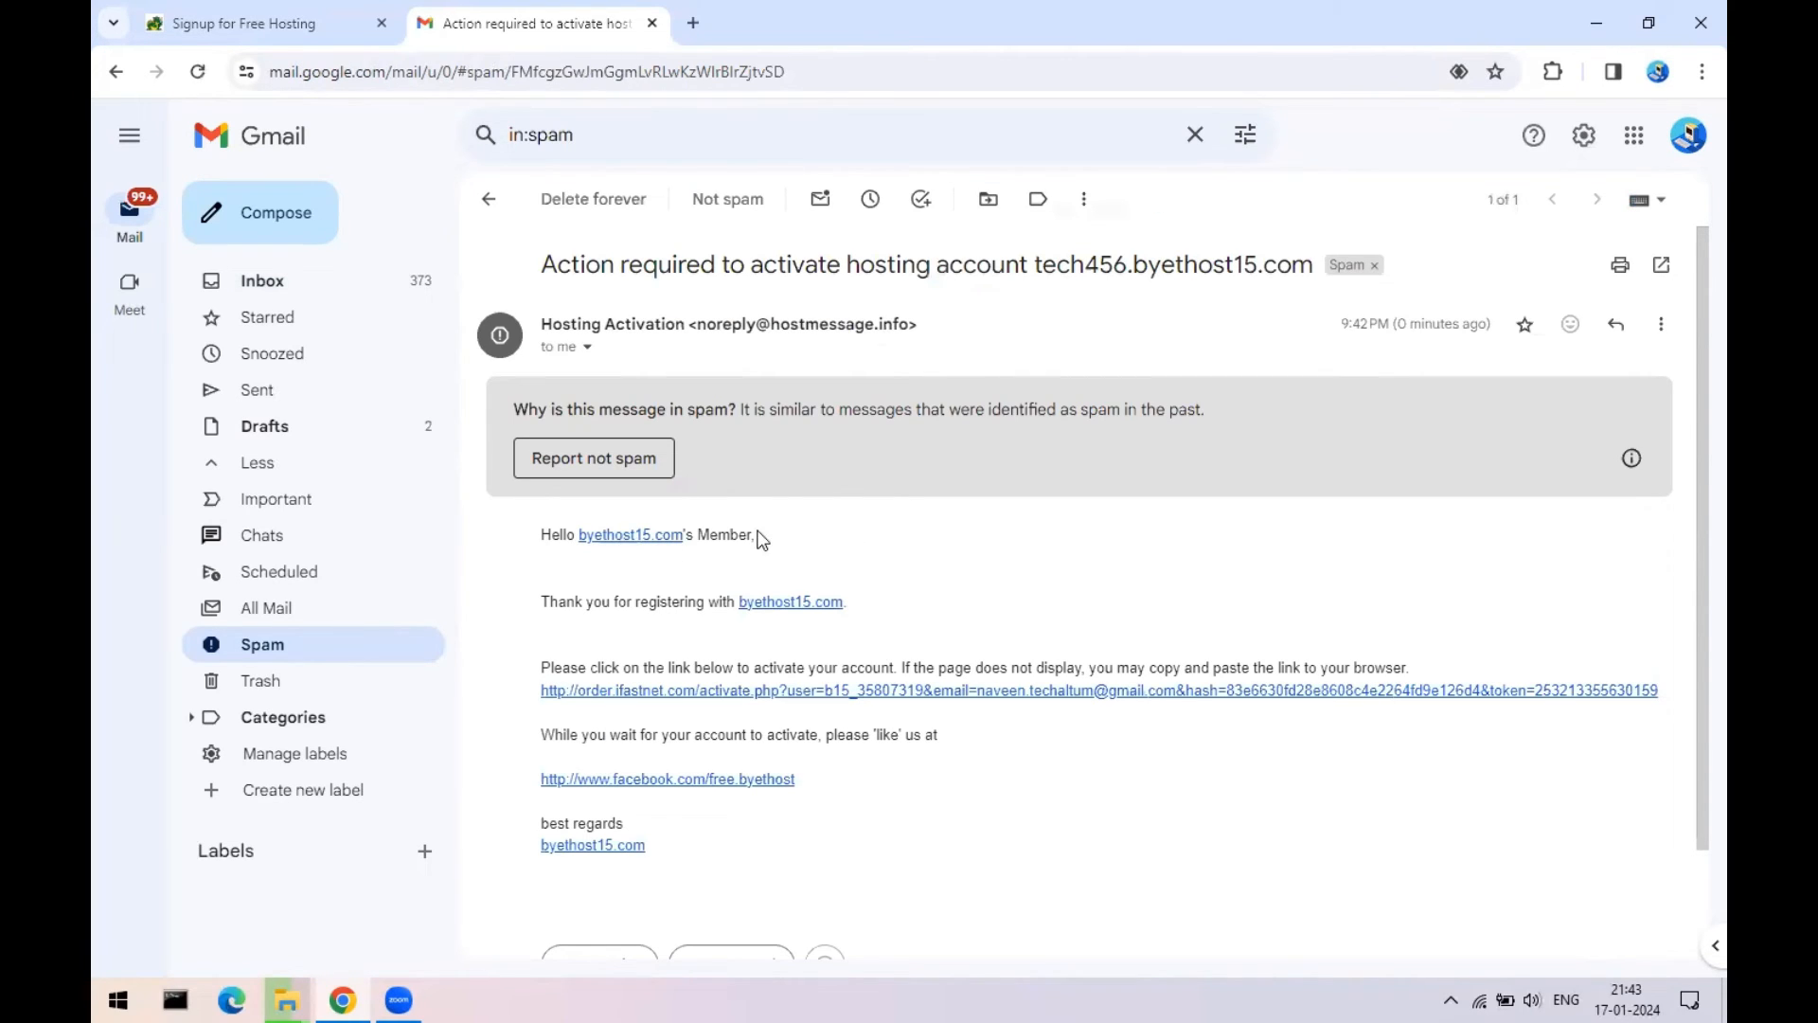
- Highlight the activation instruction sentence in the email
scroll(685, 543, "down", 1)
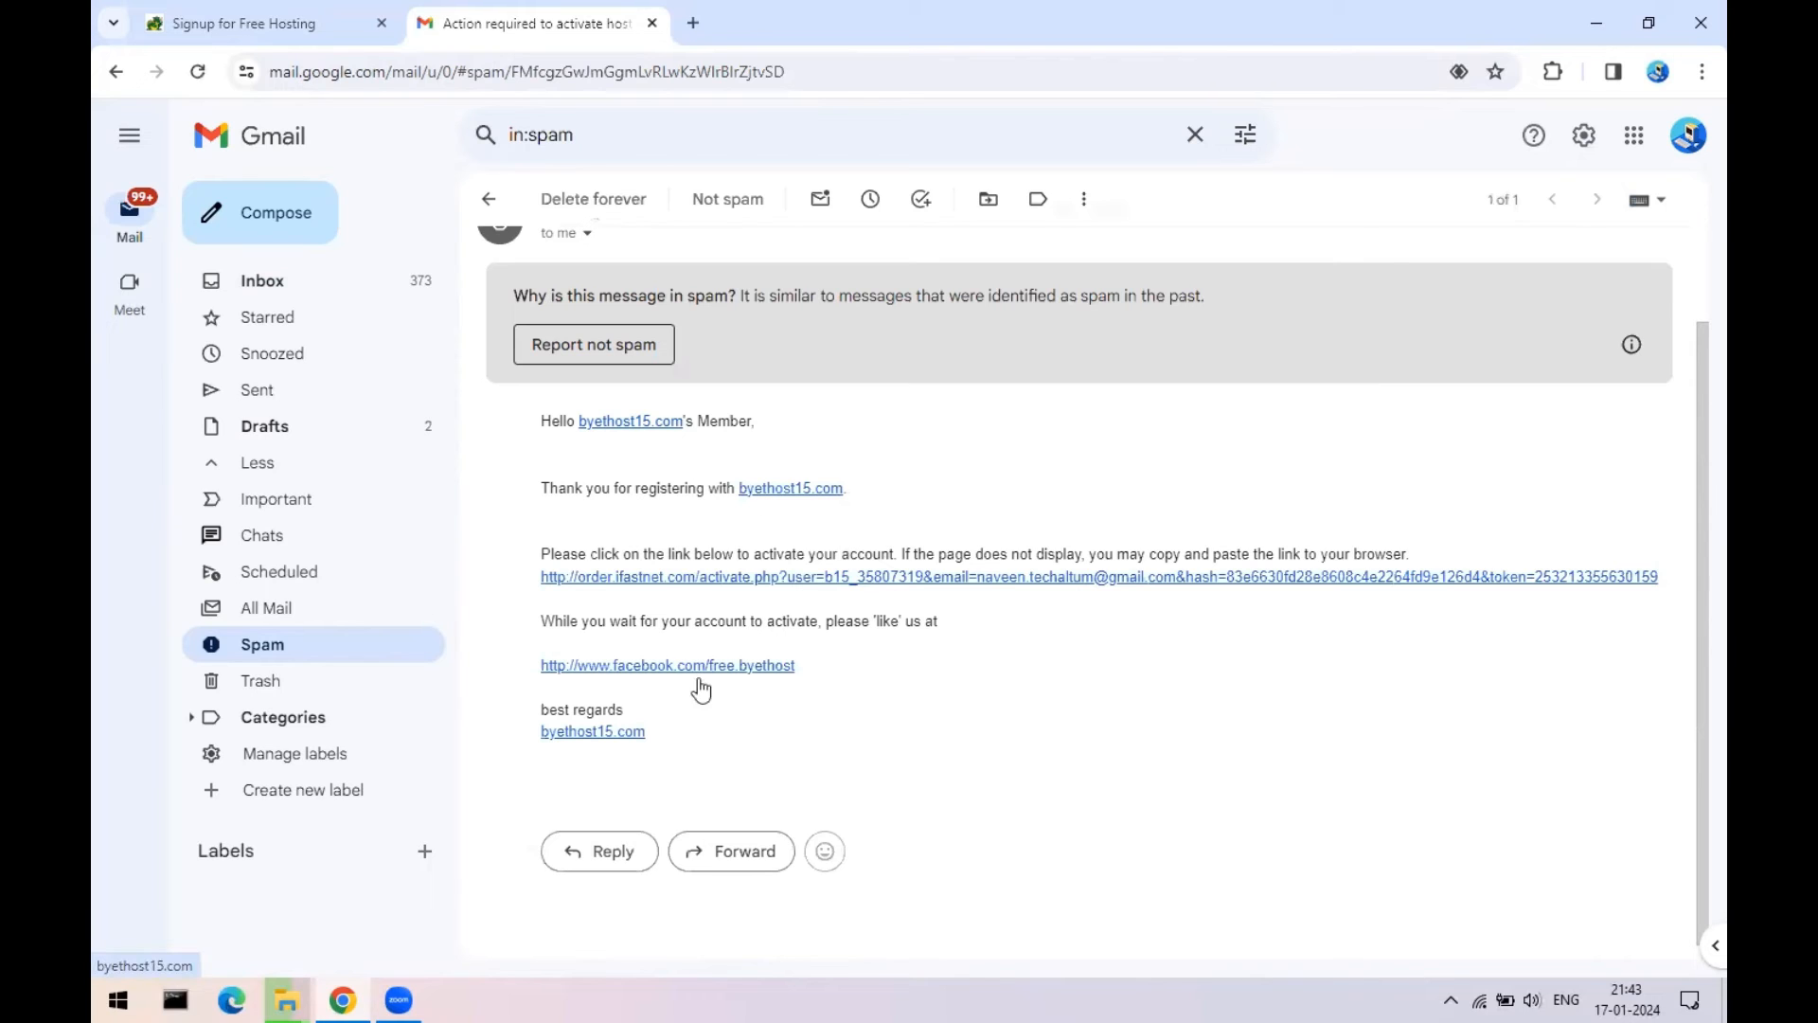
left_click(248, 19)
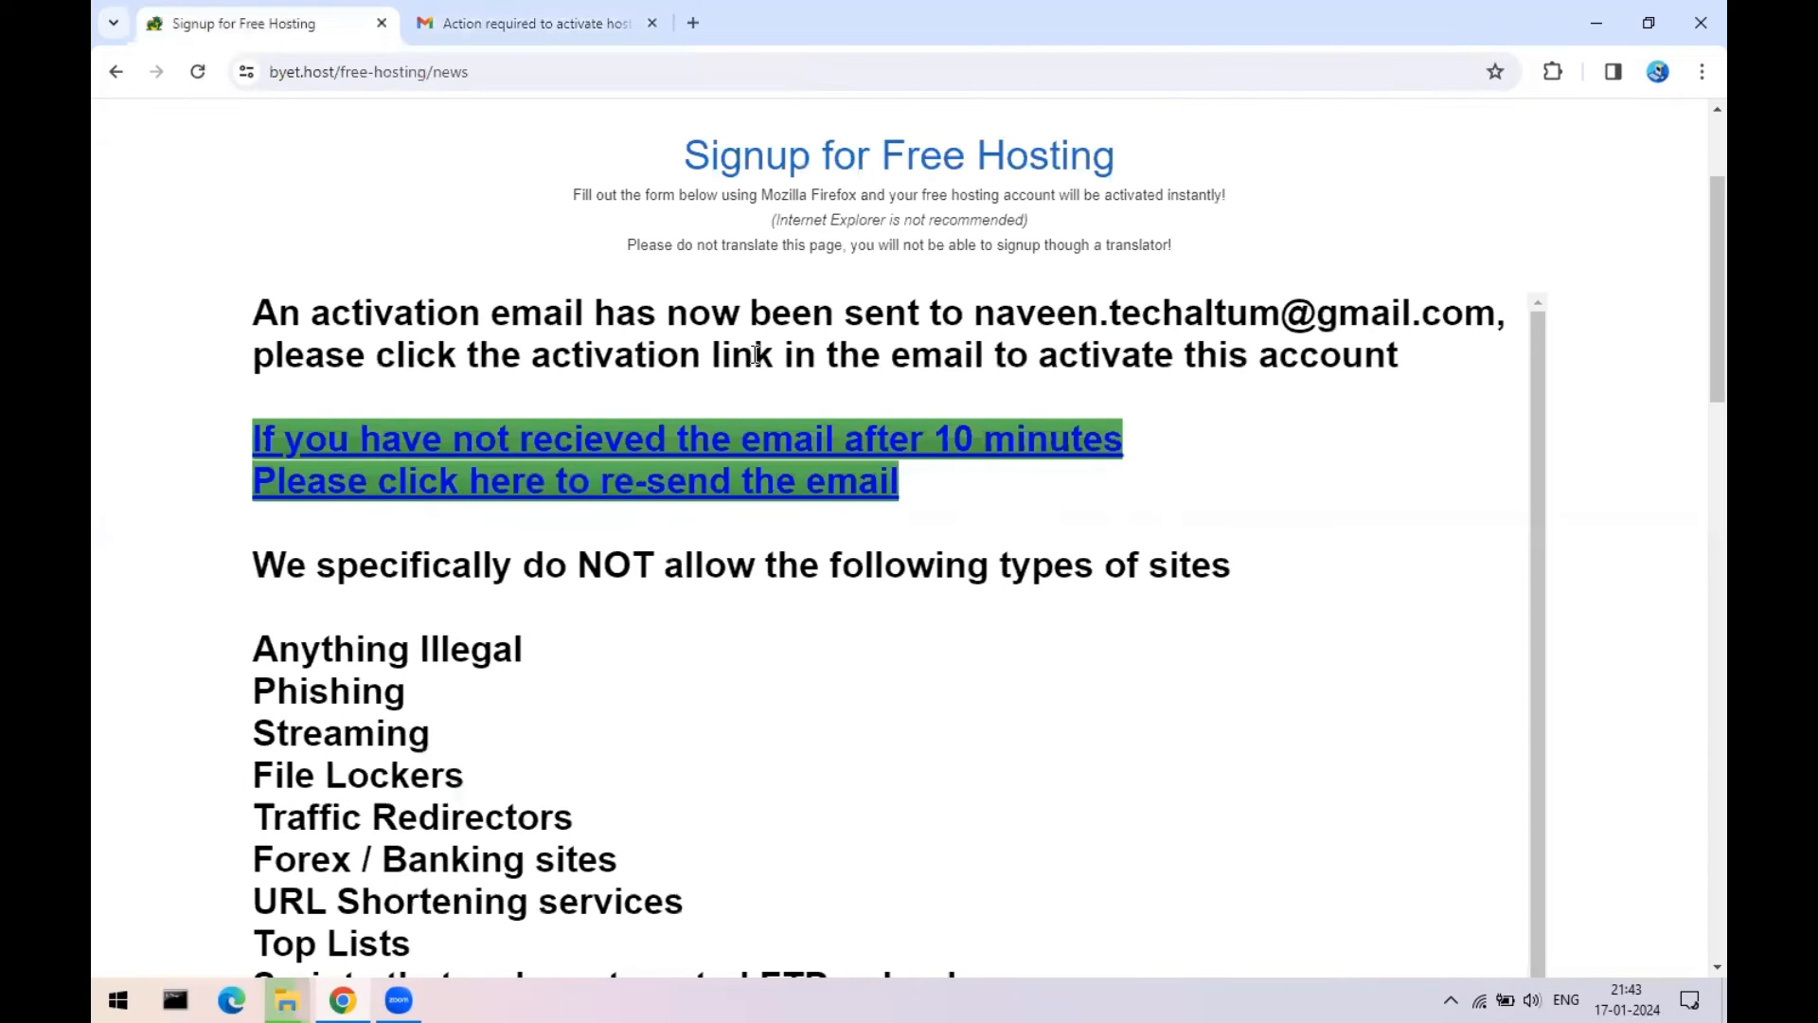
left_click(621, 14)
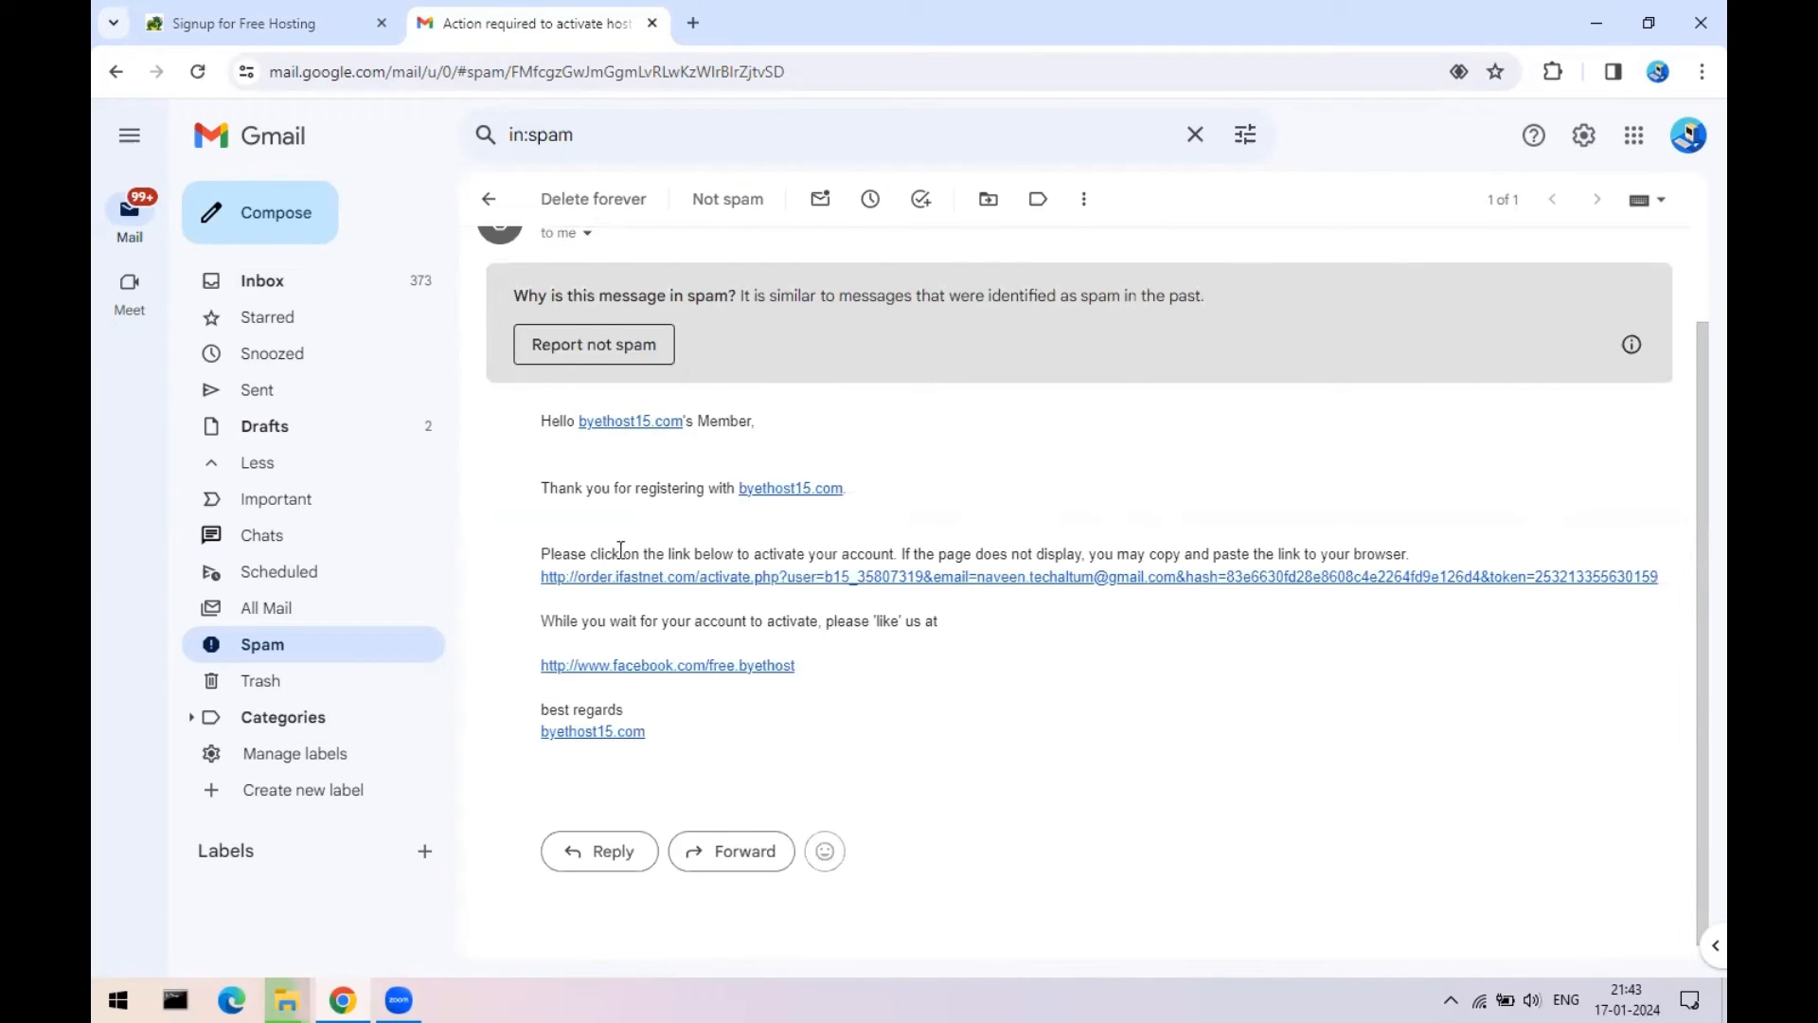
left_click_drag(600, 553, 791, 545)
left_click_drag(916, 553, 915, 553)
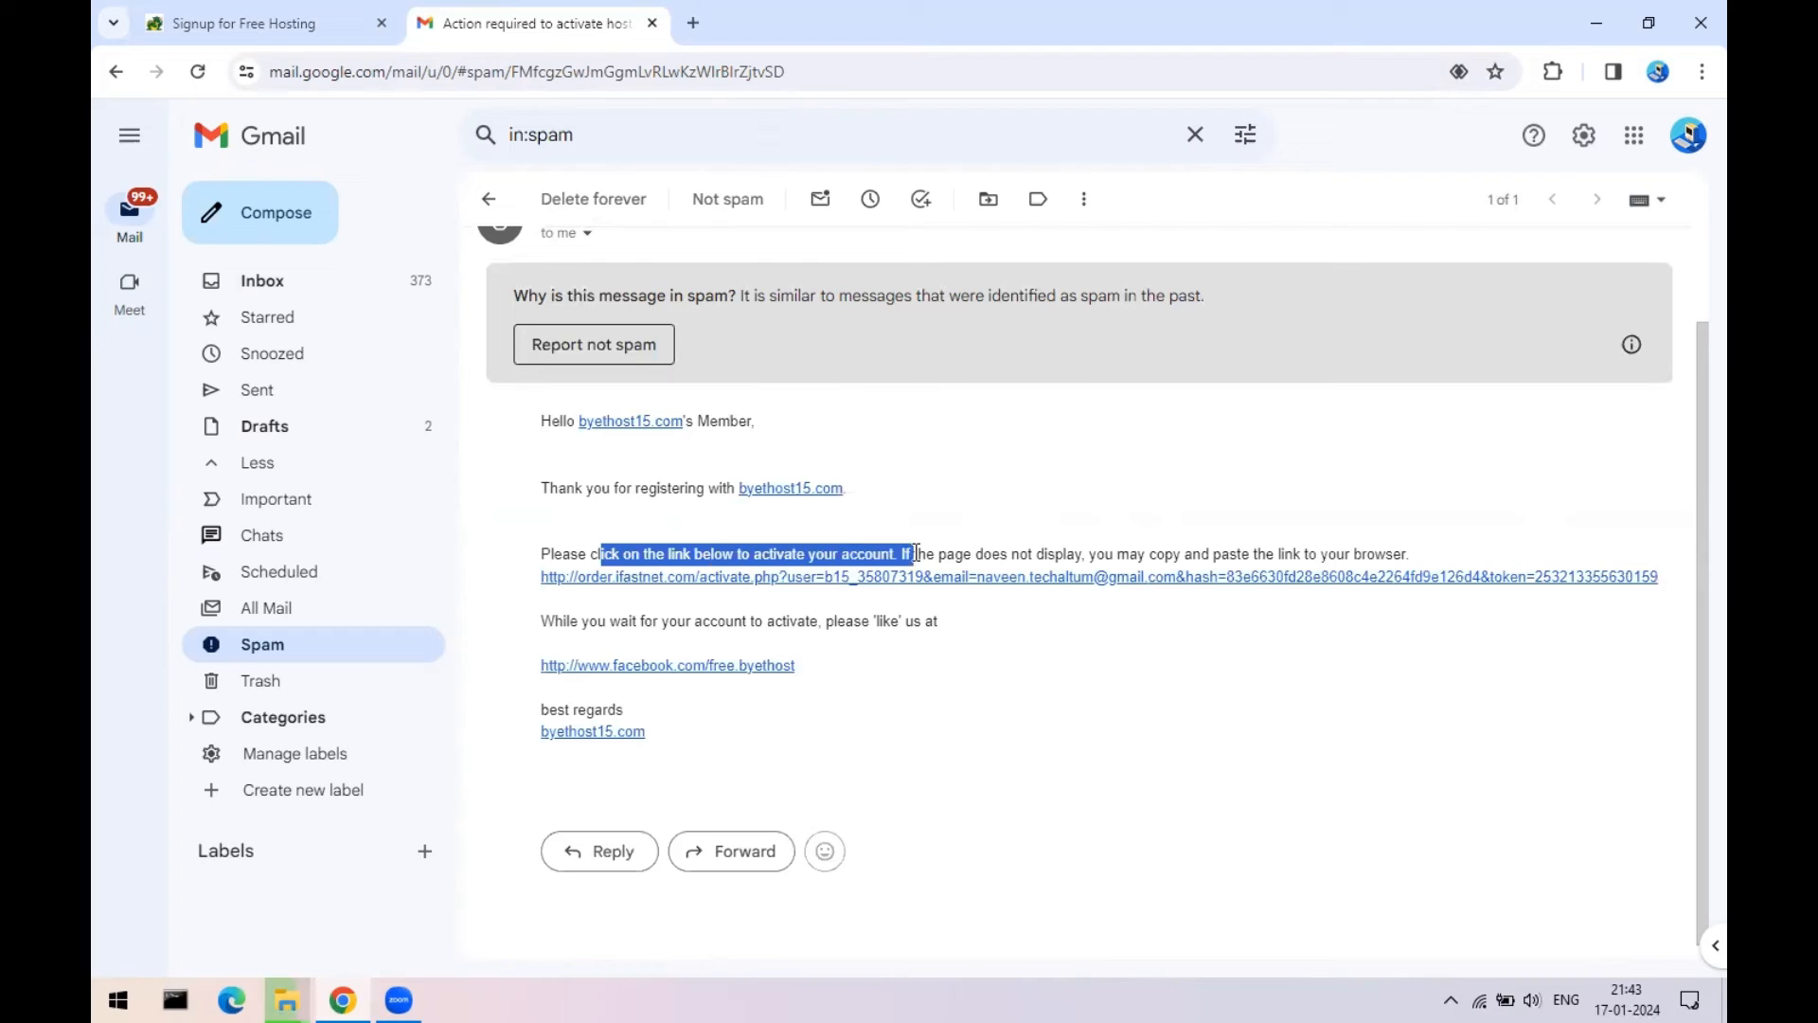
- Activate the account and open Your Website URL in a new tab
left_click(1154, 576)
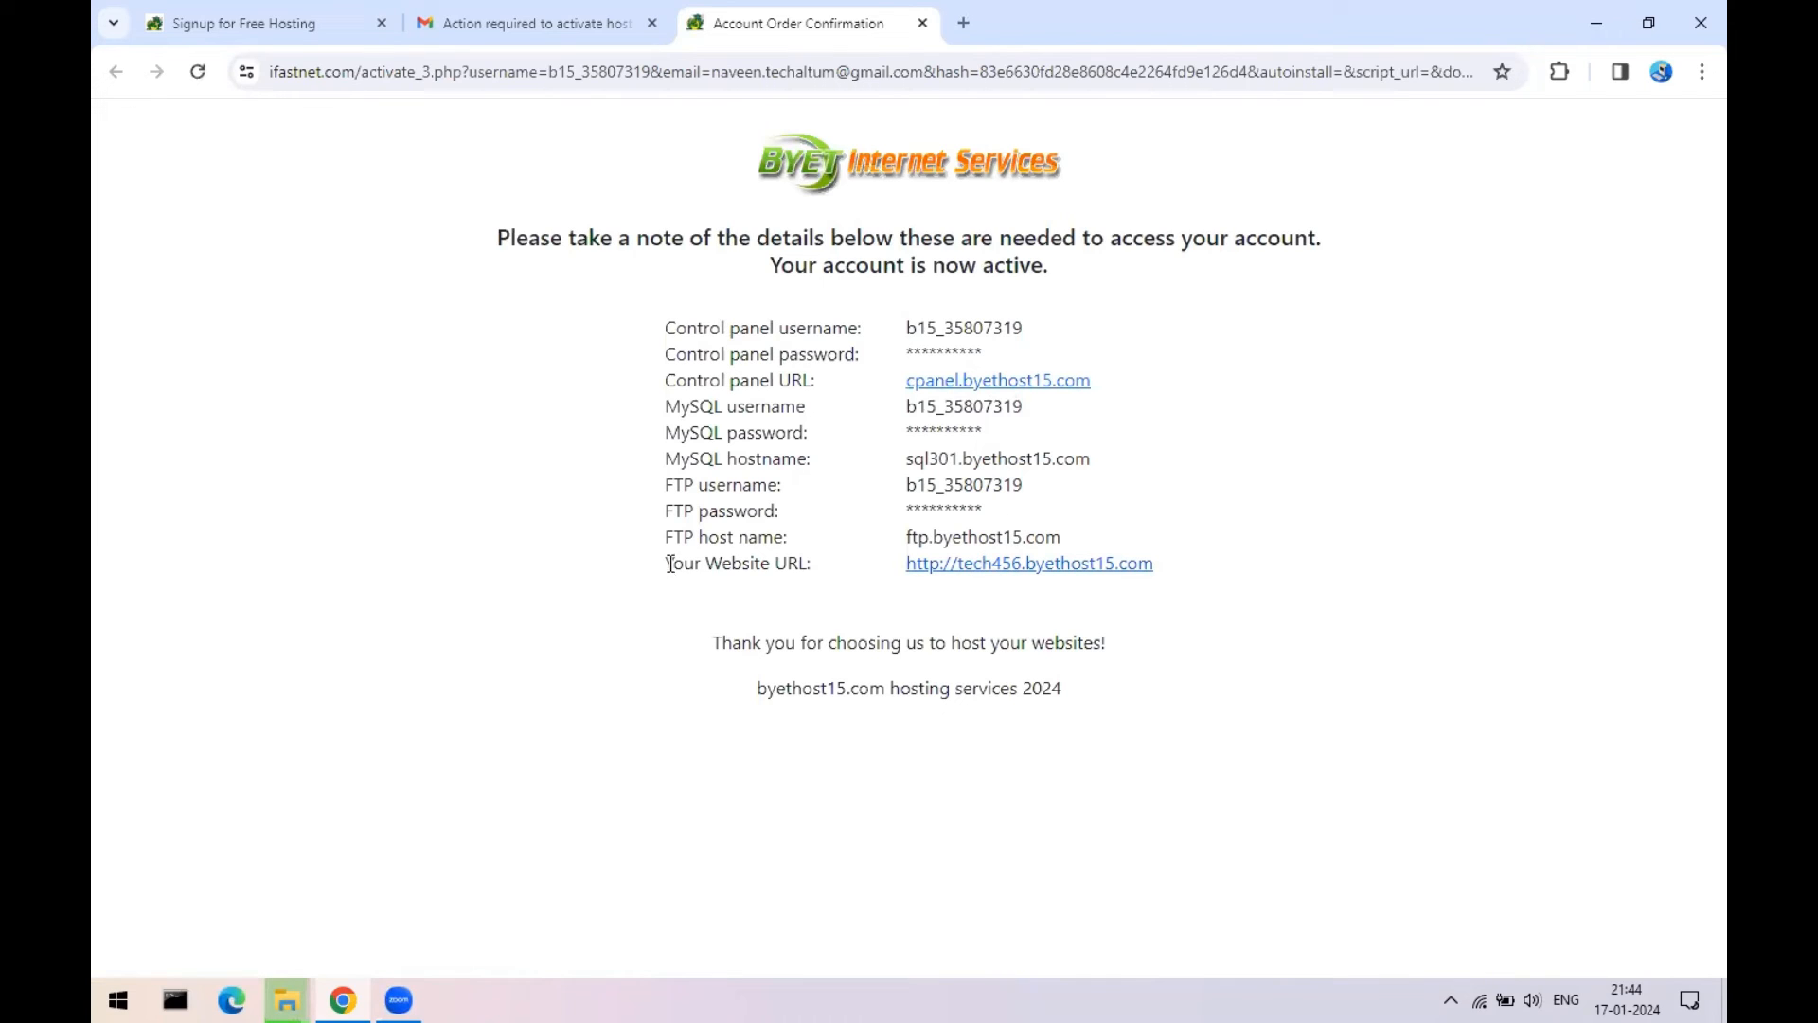
left_click_drag(679, 564, 812, 556)
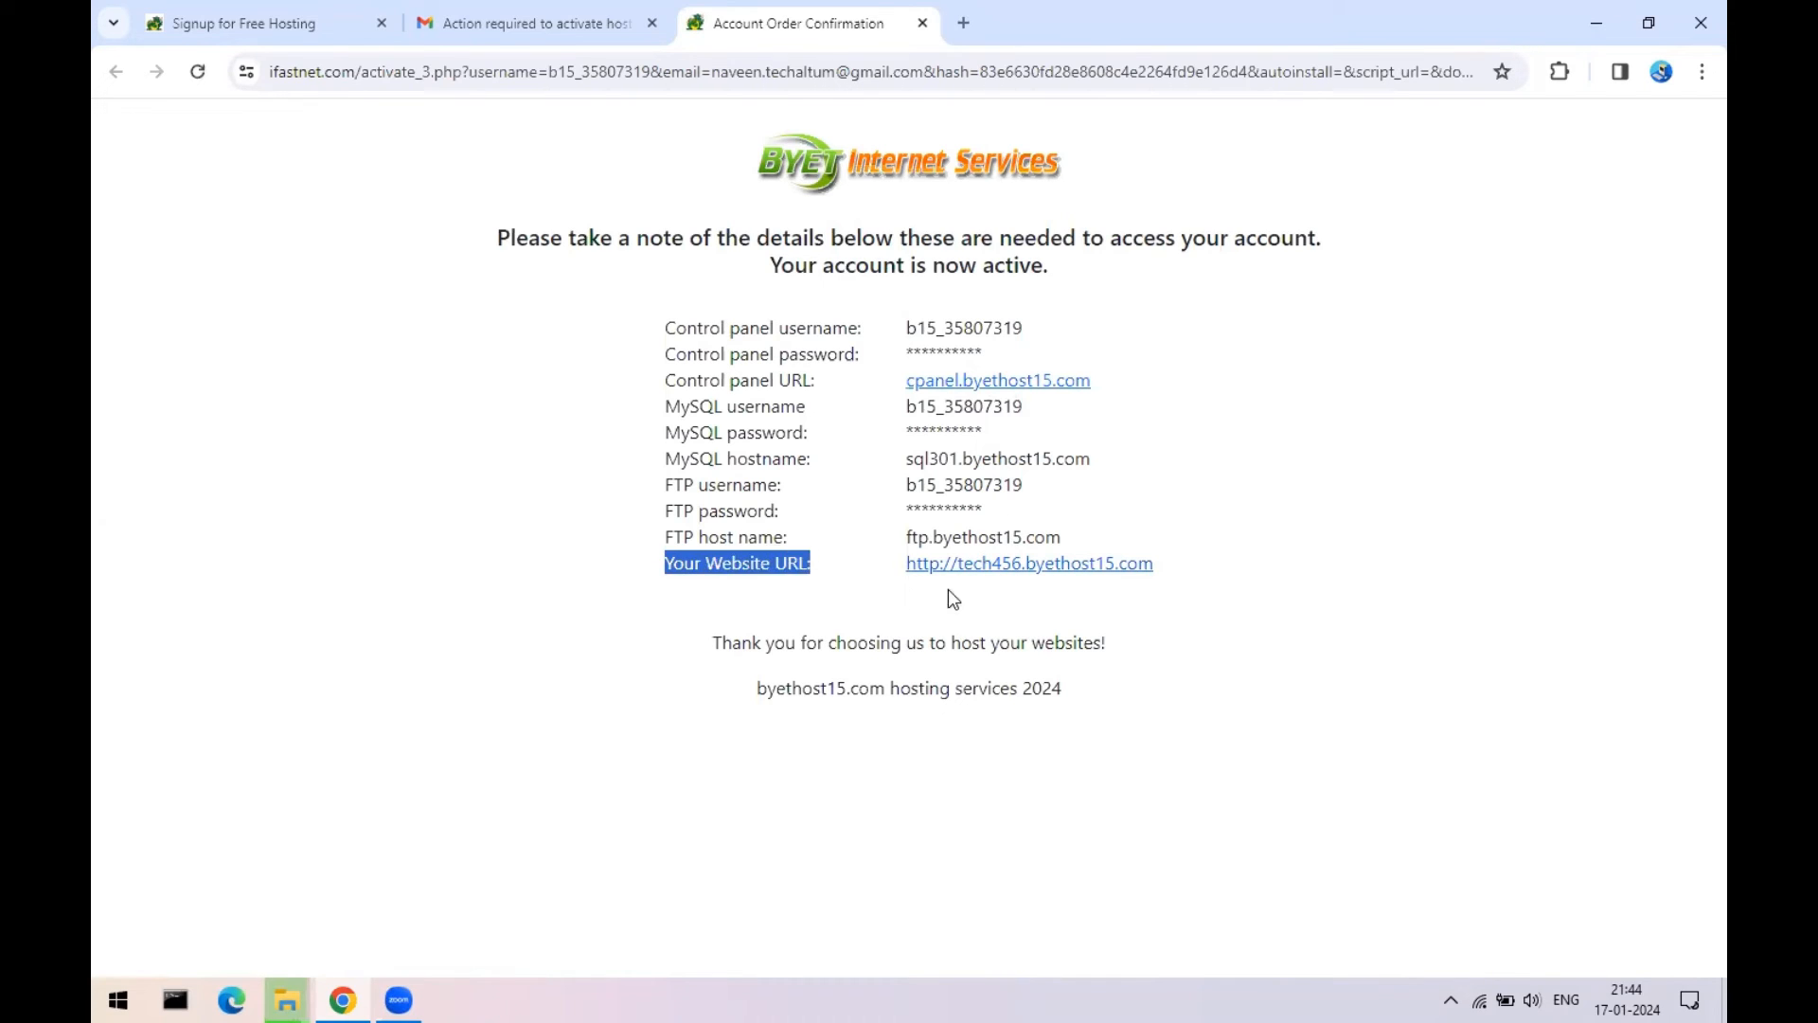
right_click(1105, 568)
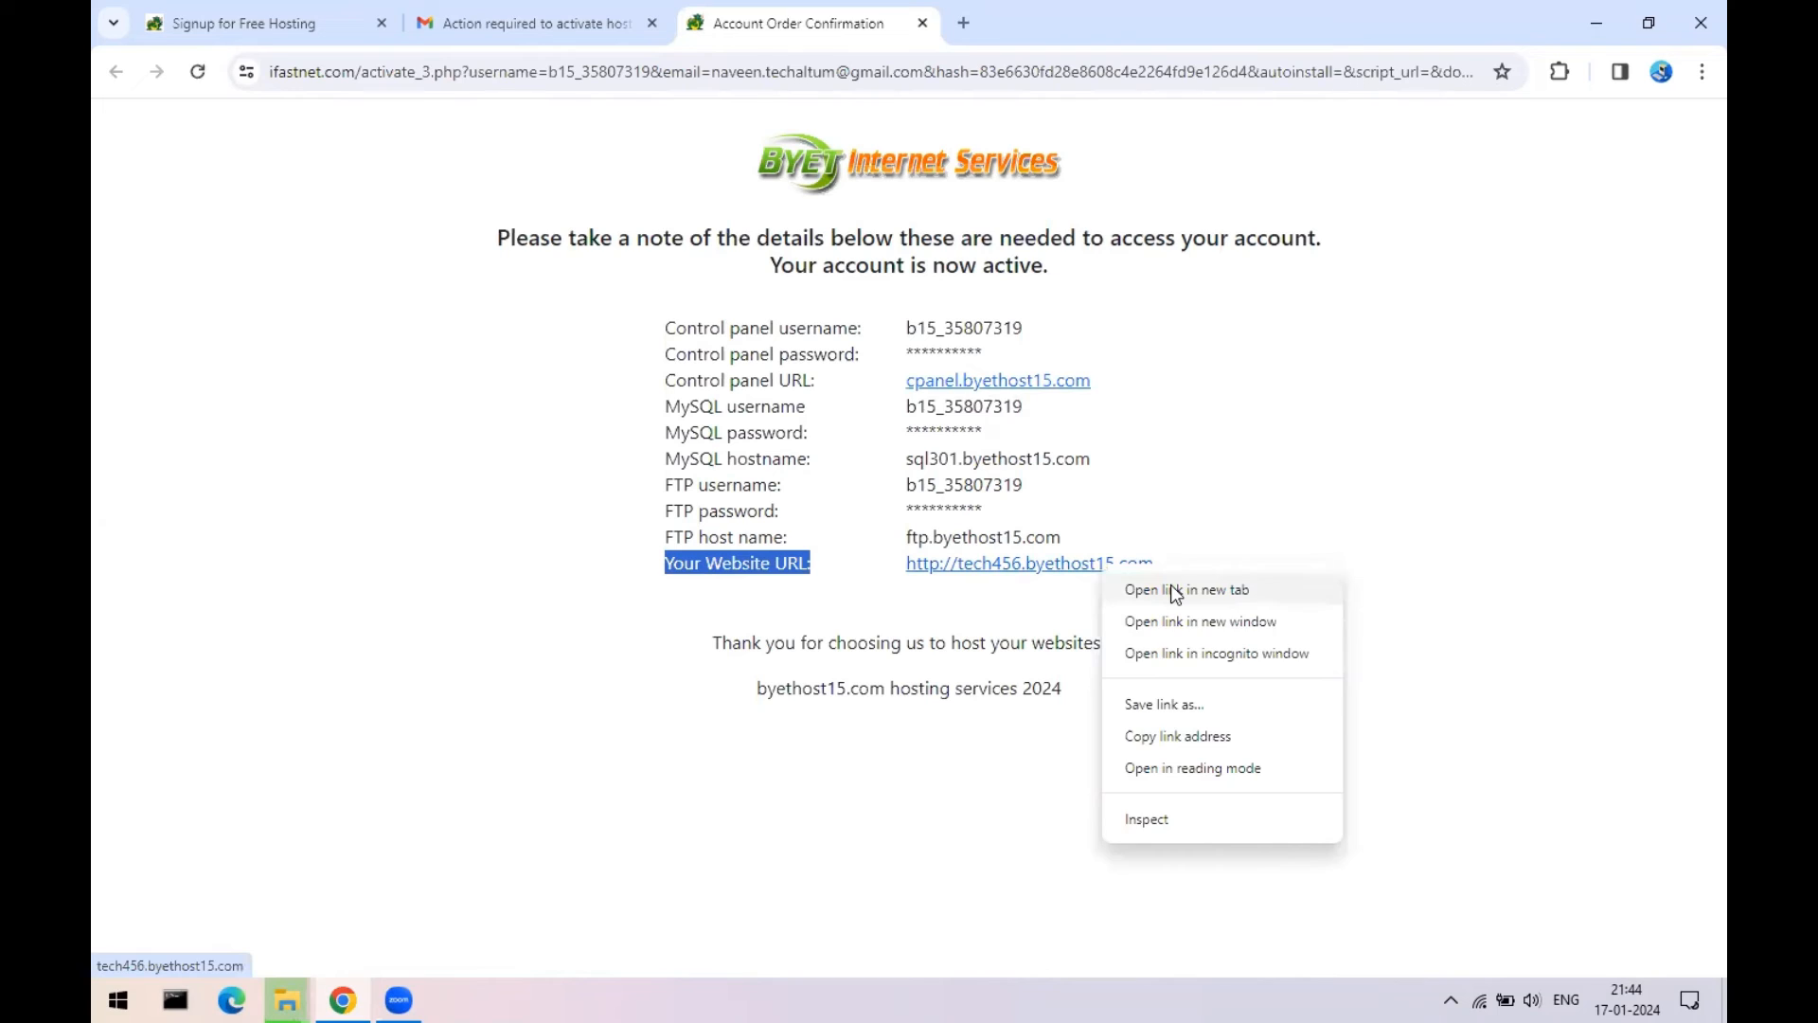
left_click(1174, 590)
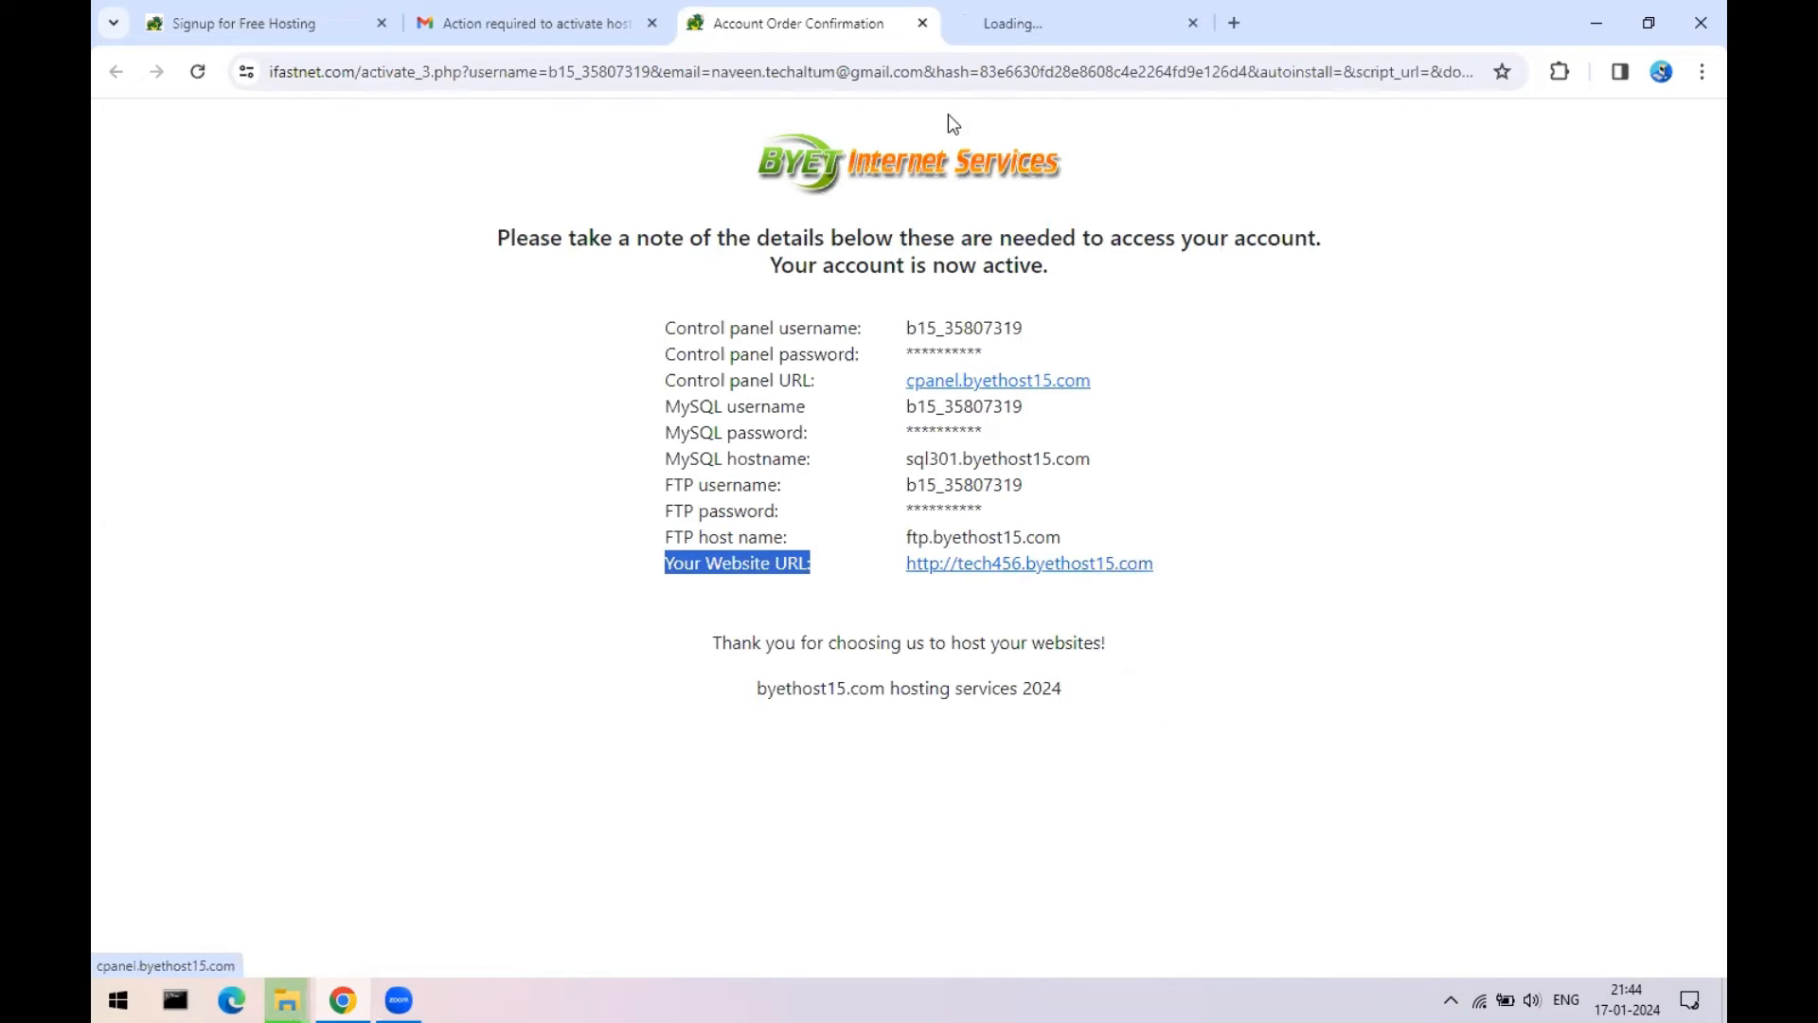
left_click(1042, 23)
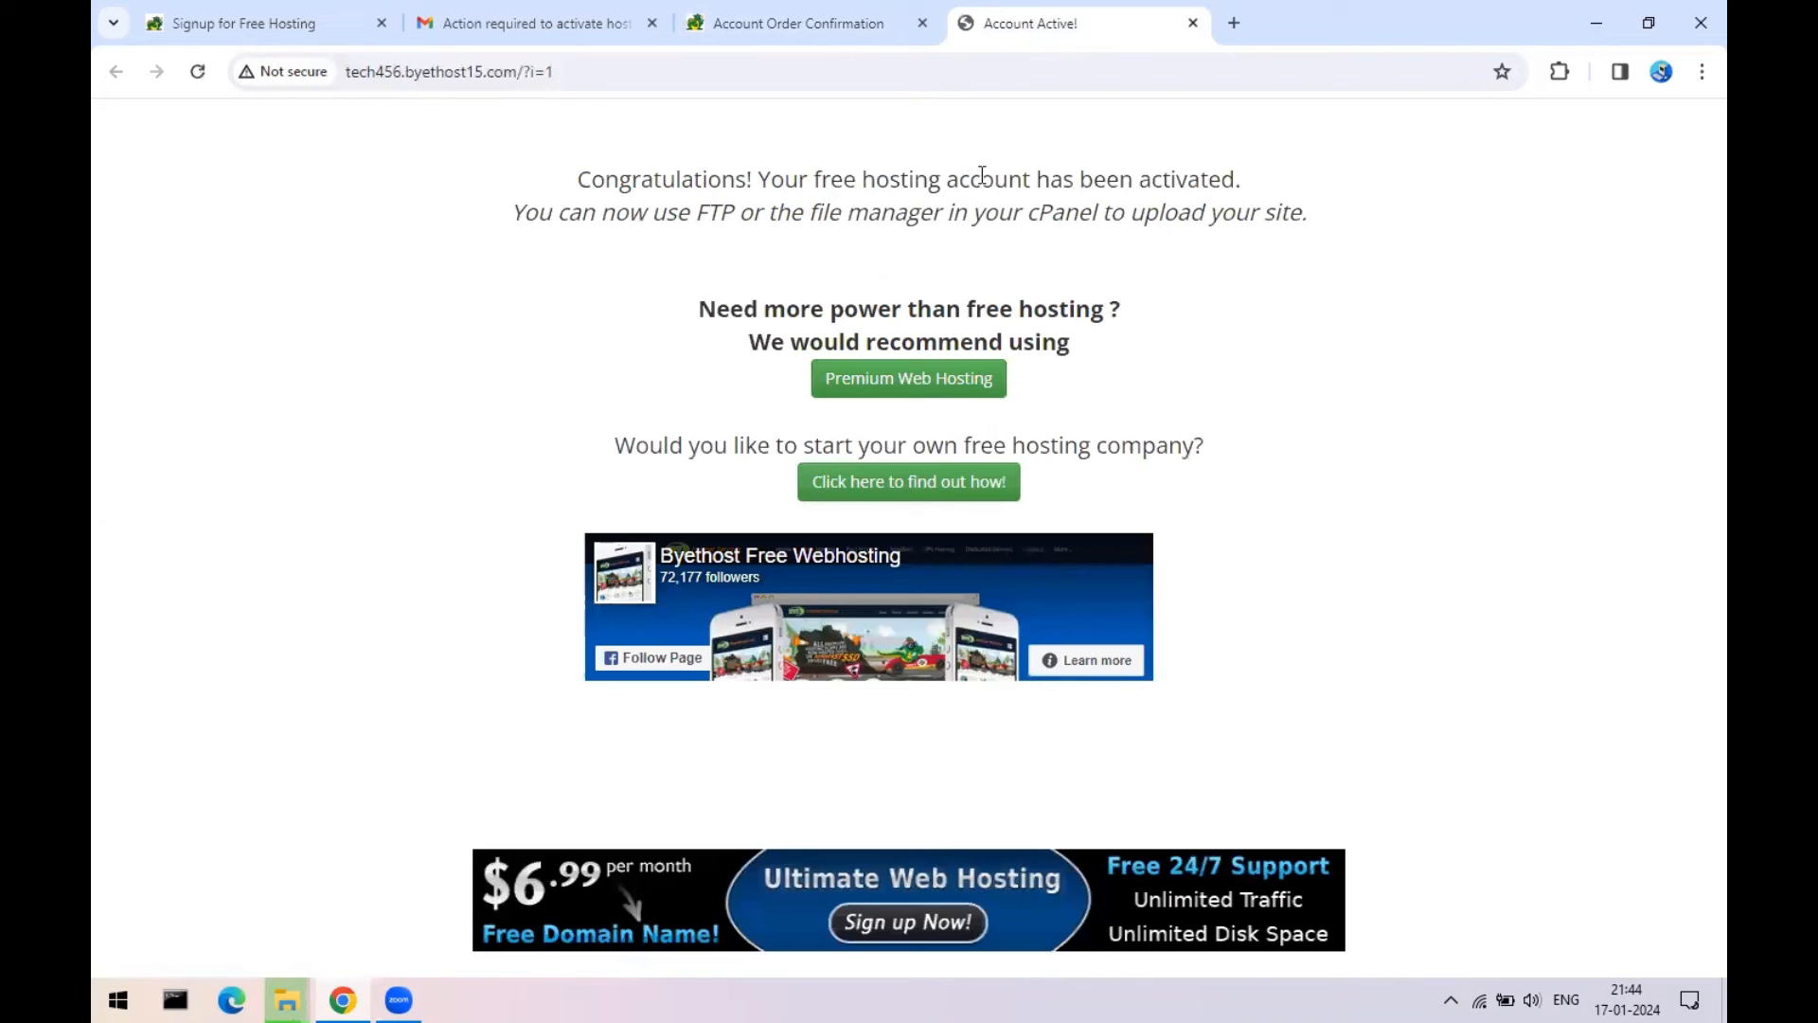
left_click(842, 21)
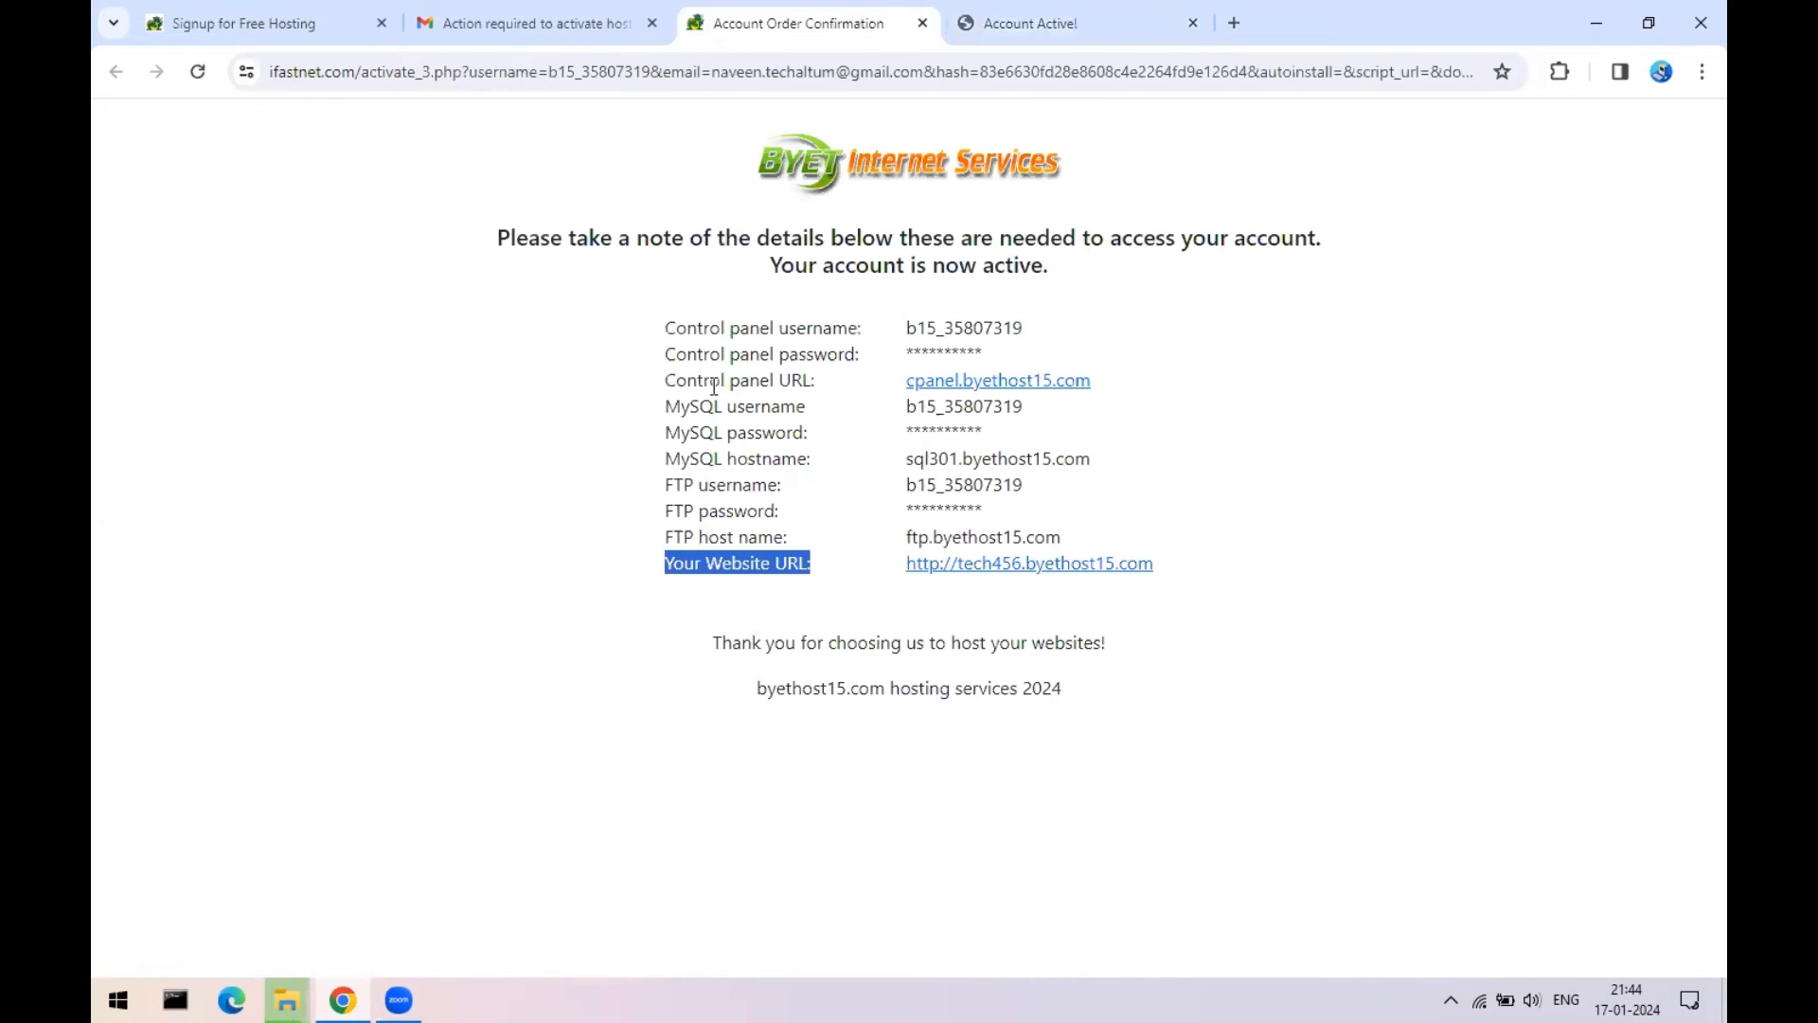
- Open the Control panel URL in a new tab and copy the control panel username
right_click(1043, 379)
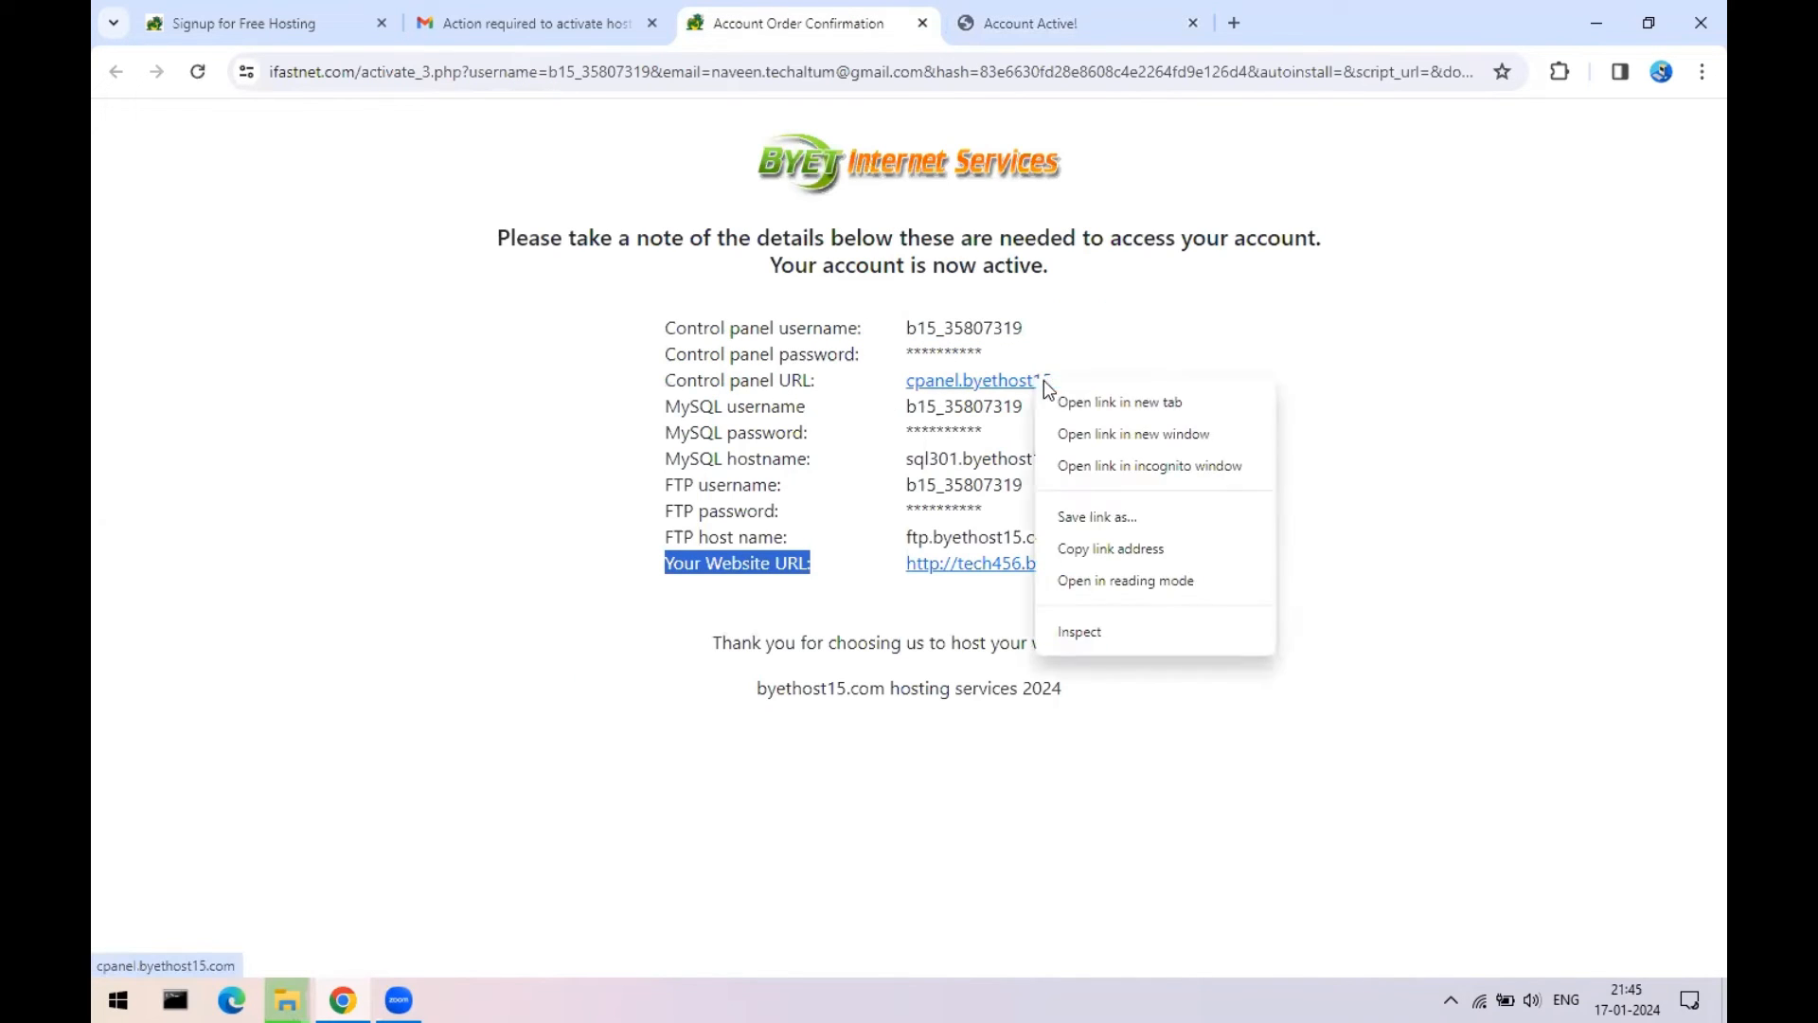
left_click(1098, 401)
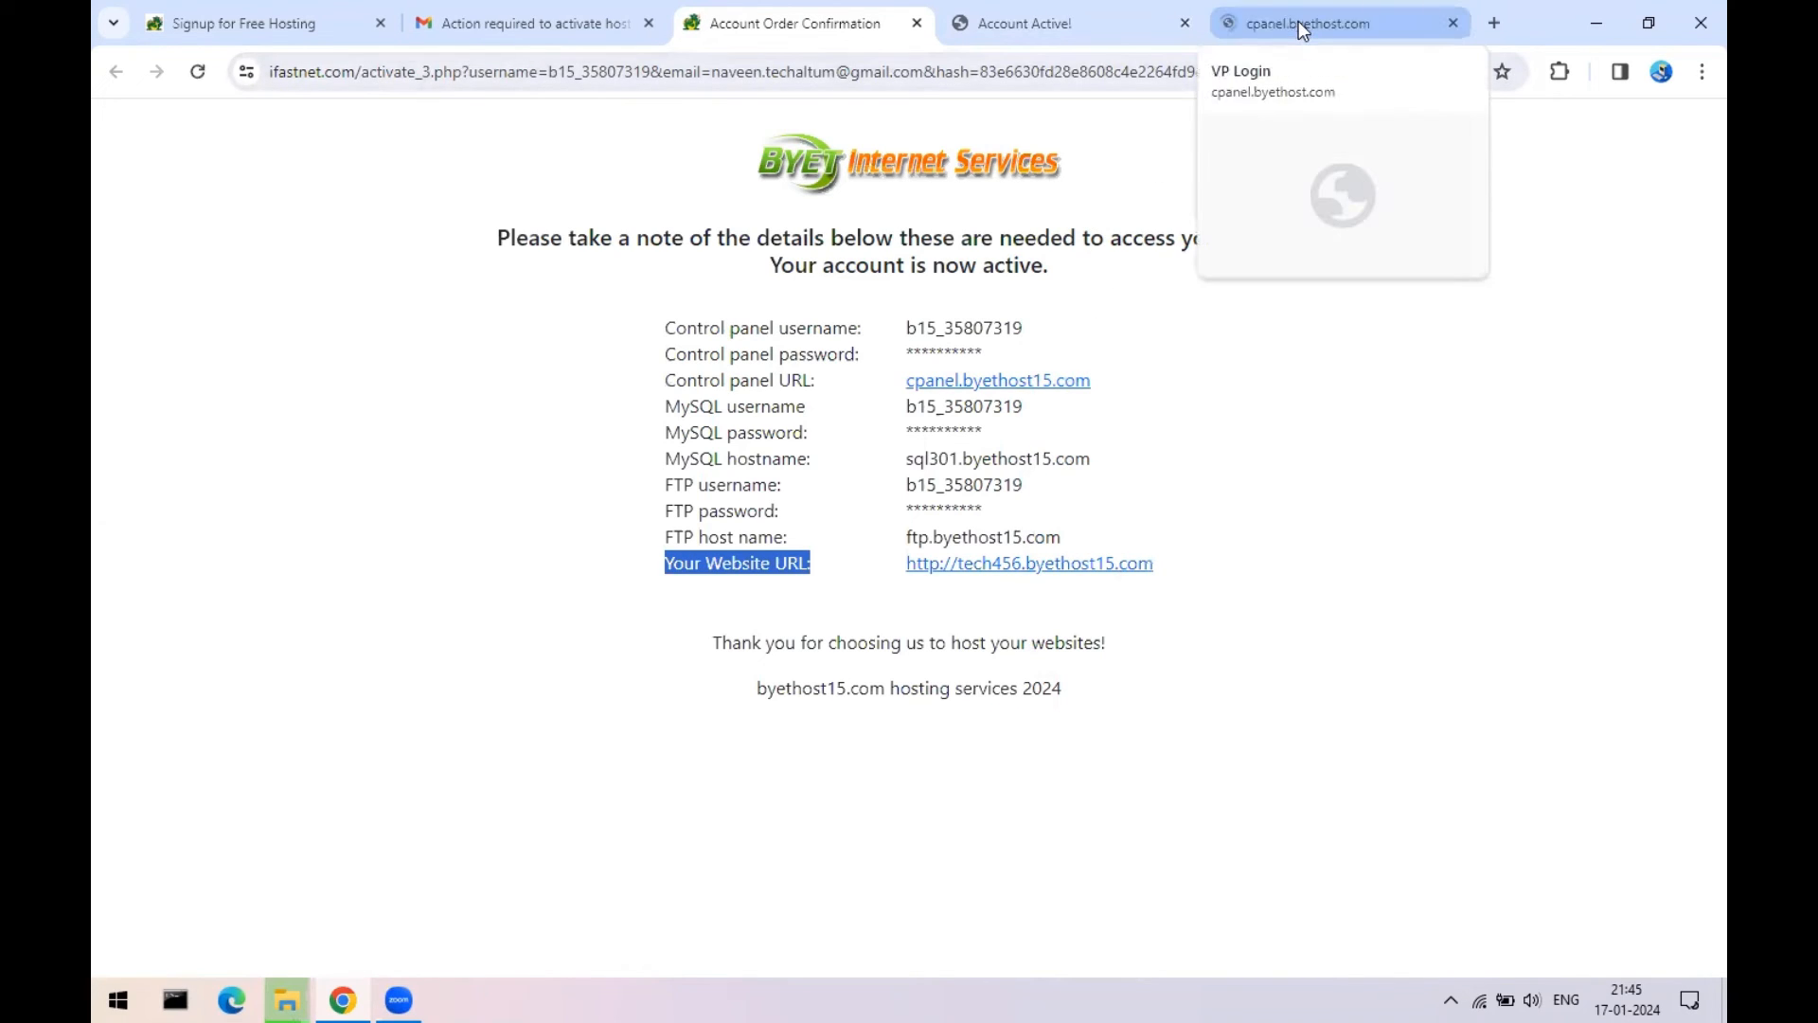
left_click_drag(907, 407, 940, 403)
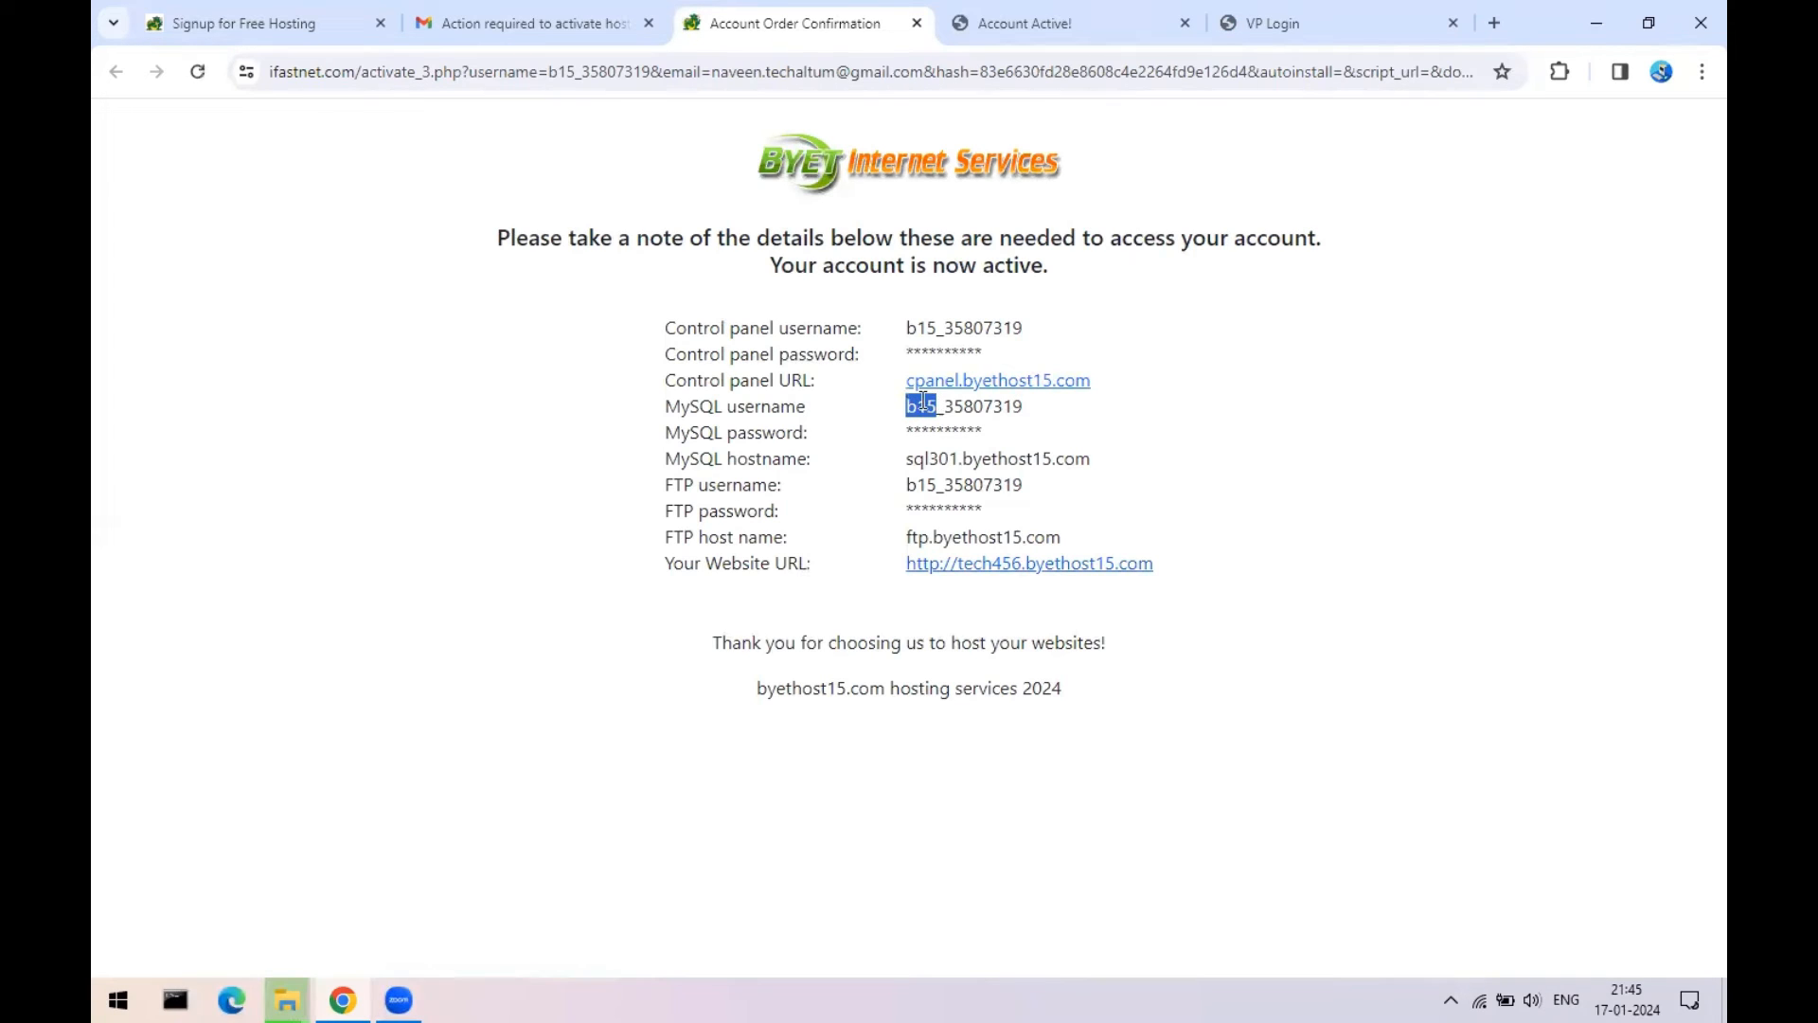
left_click_drag(907, 328, 1022, 327)
right_click(1006, 332)
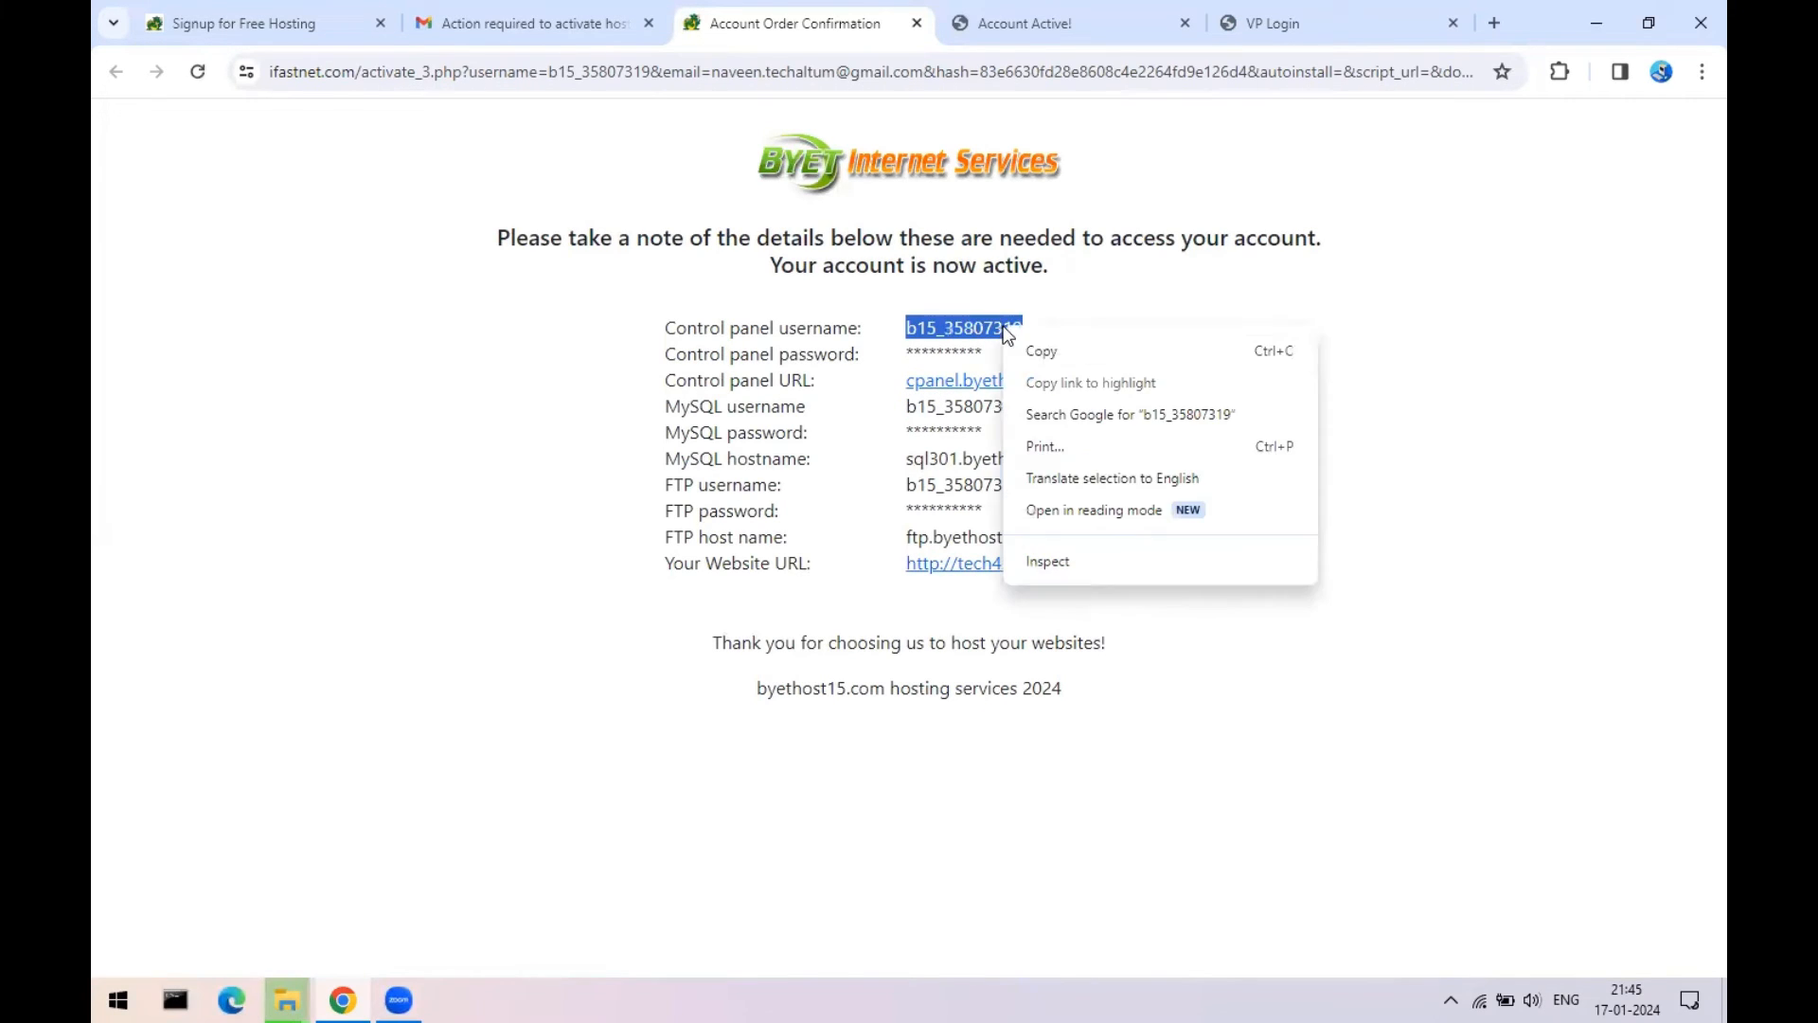
left_click(1051, 351)
left_click(1305, 21)
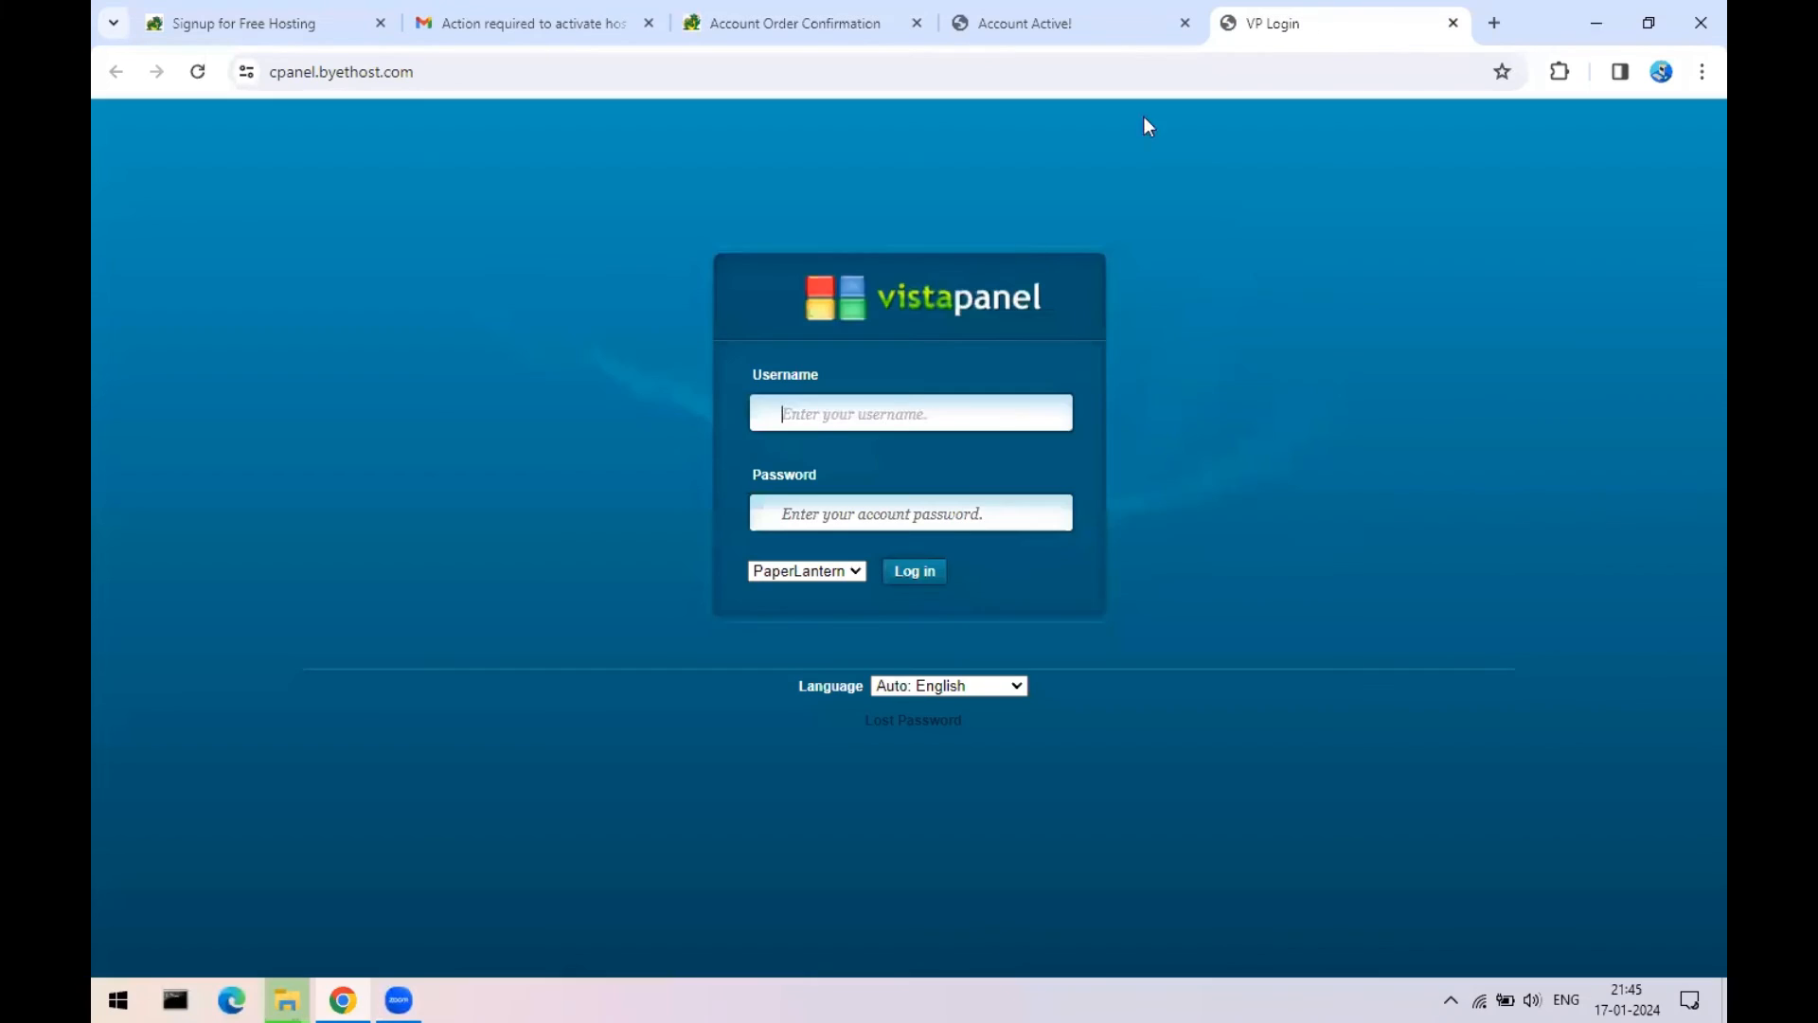
- Log in to VistaPanel, refuse saving the password, and approve service emails
left_click(816, 419)
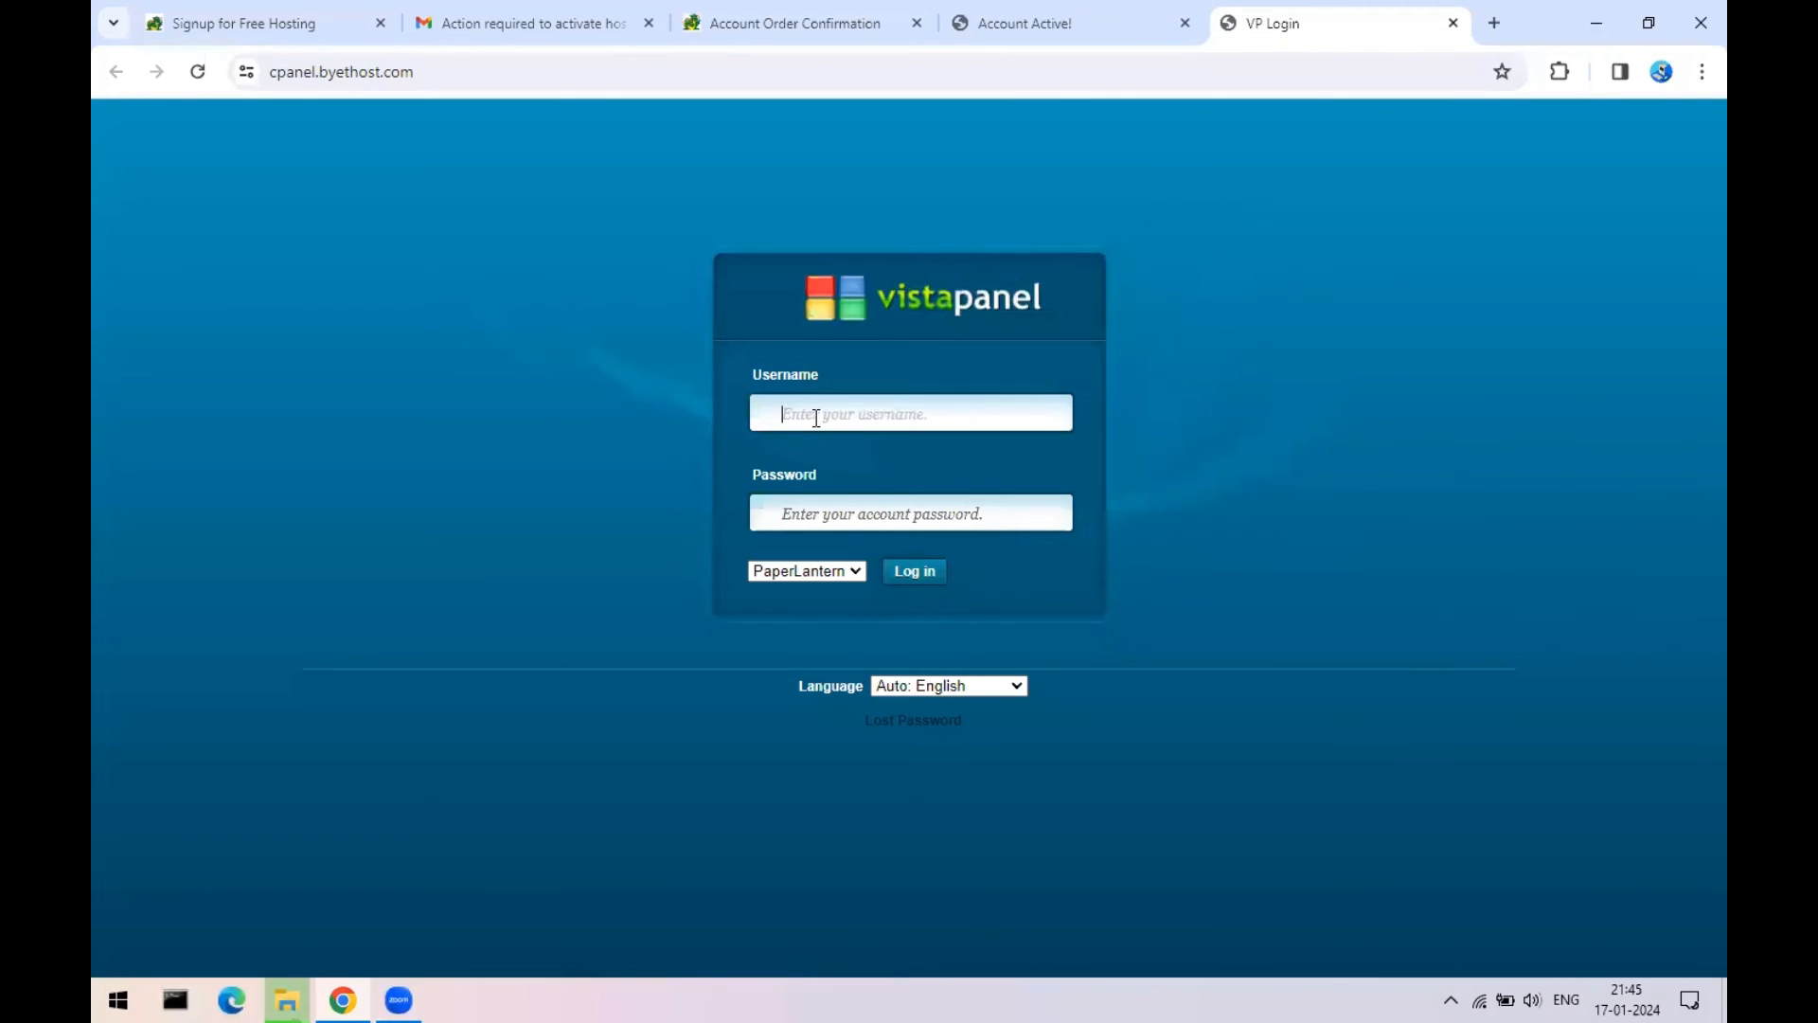
left_click(831, 509)
type("••")
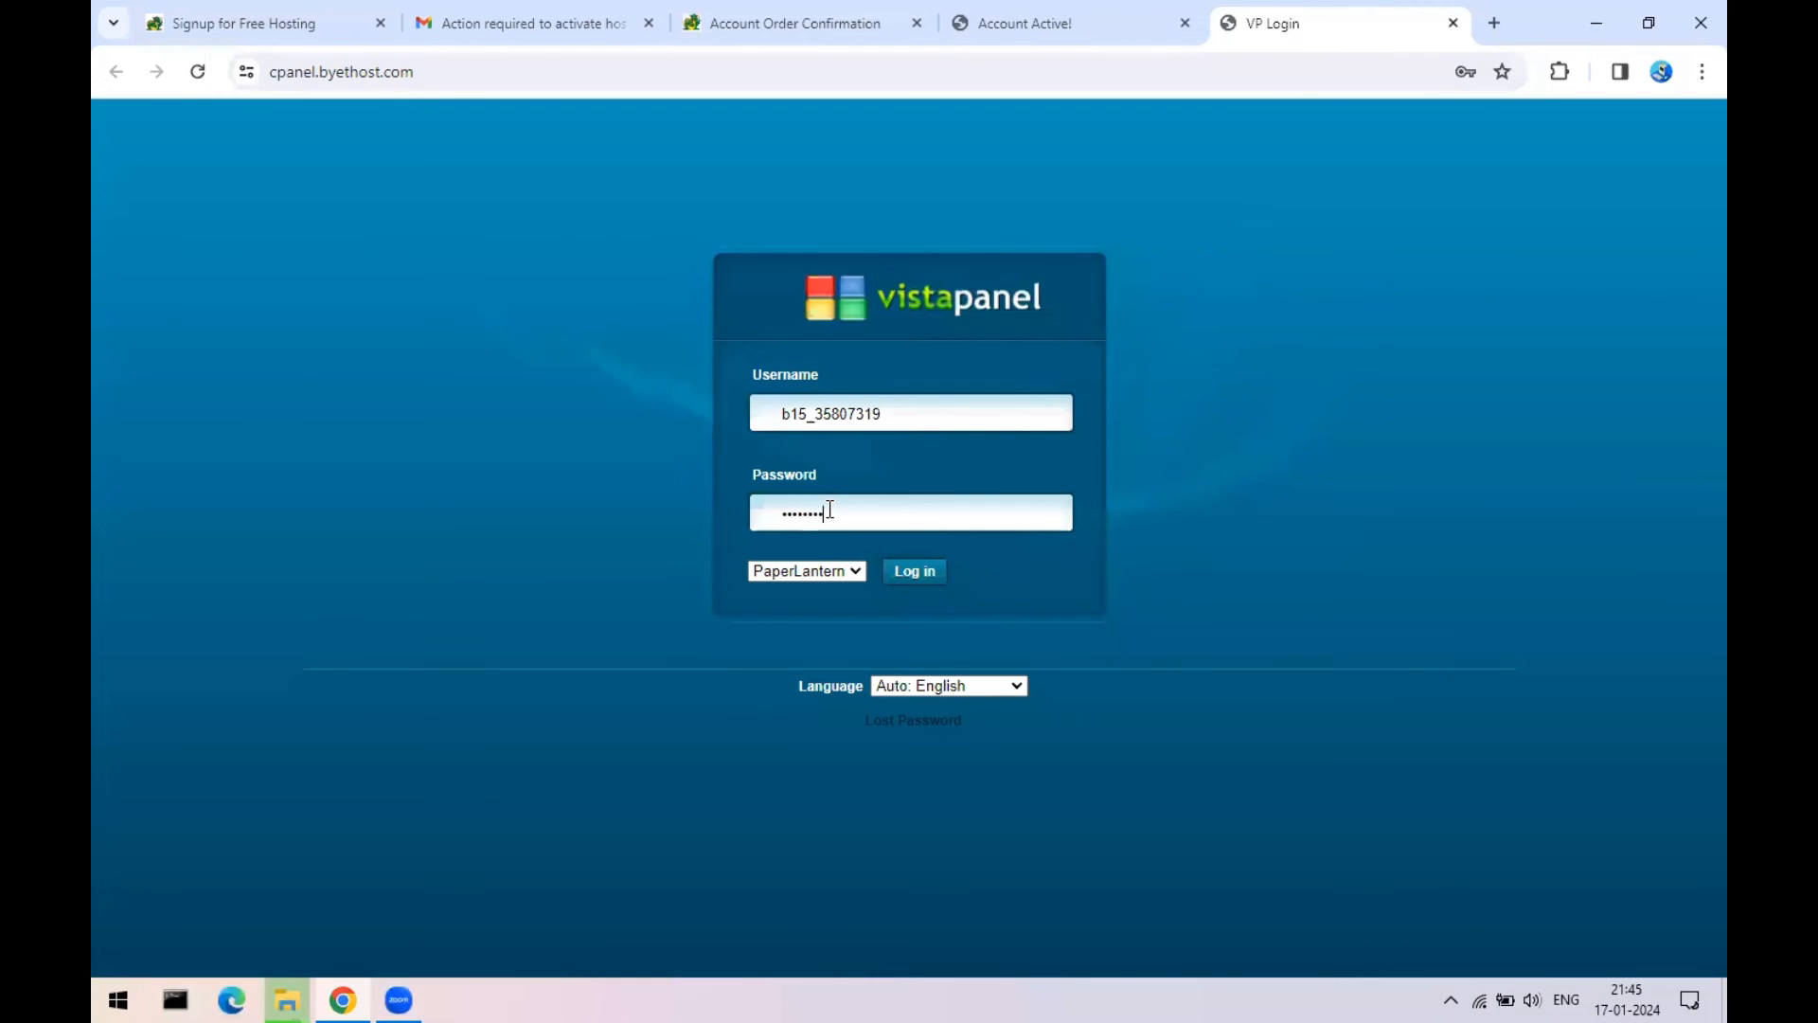
left_click(921, 574)
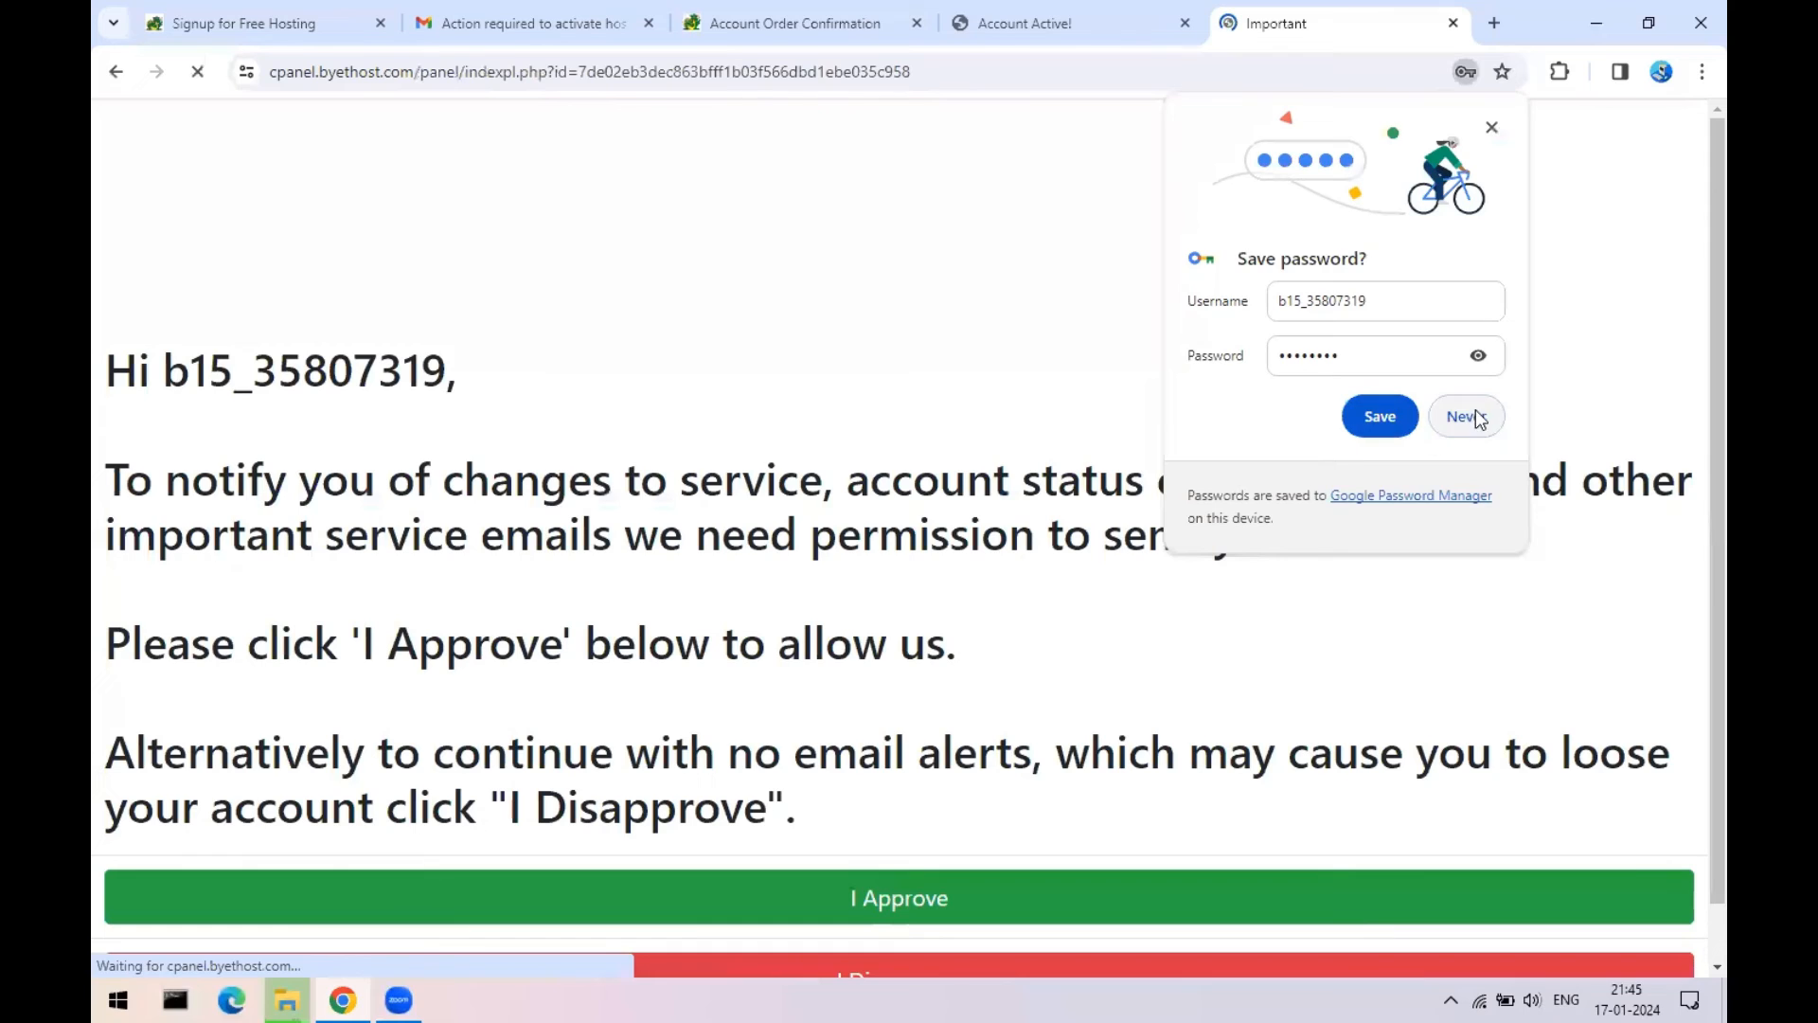
left_click(1469, 417)
scroll(830, 490, "down", 1)
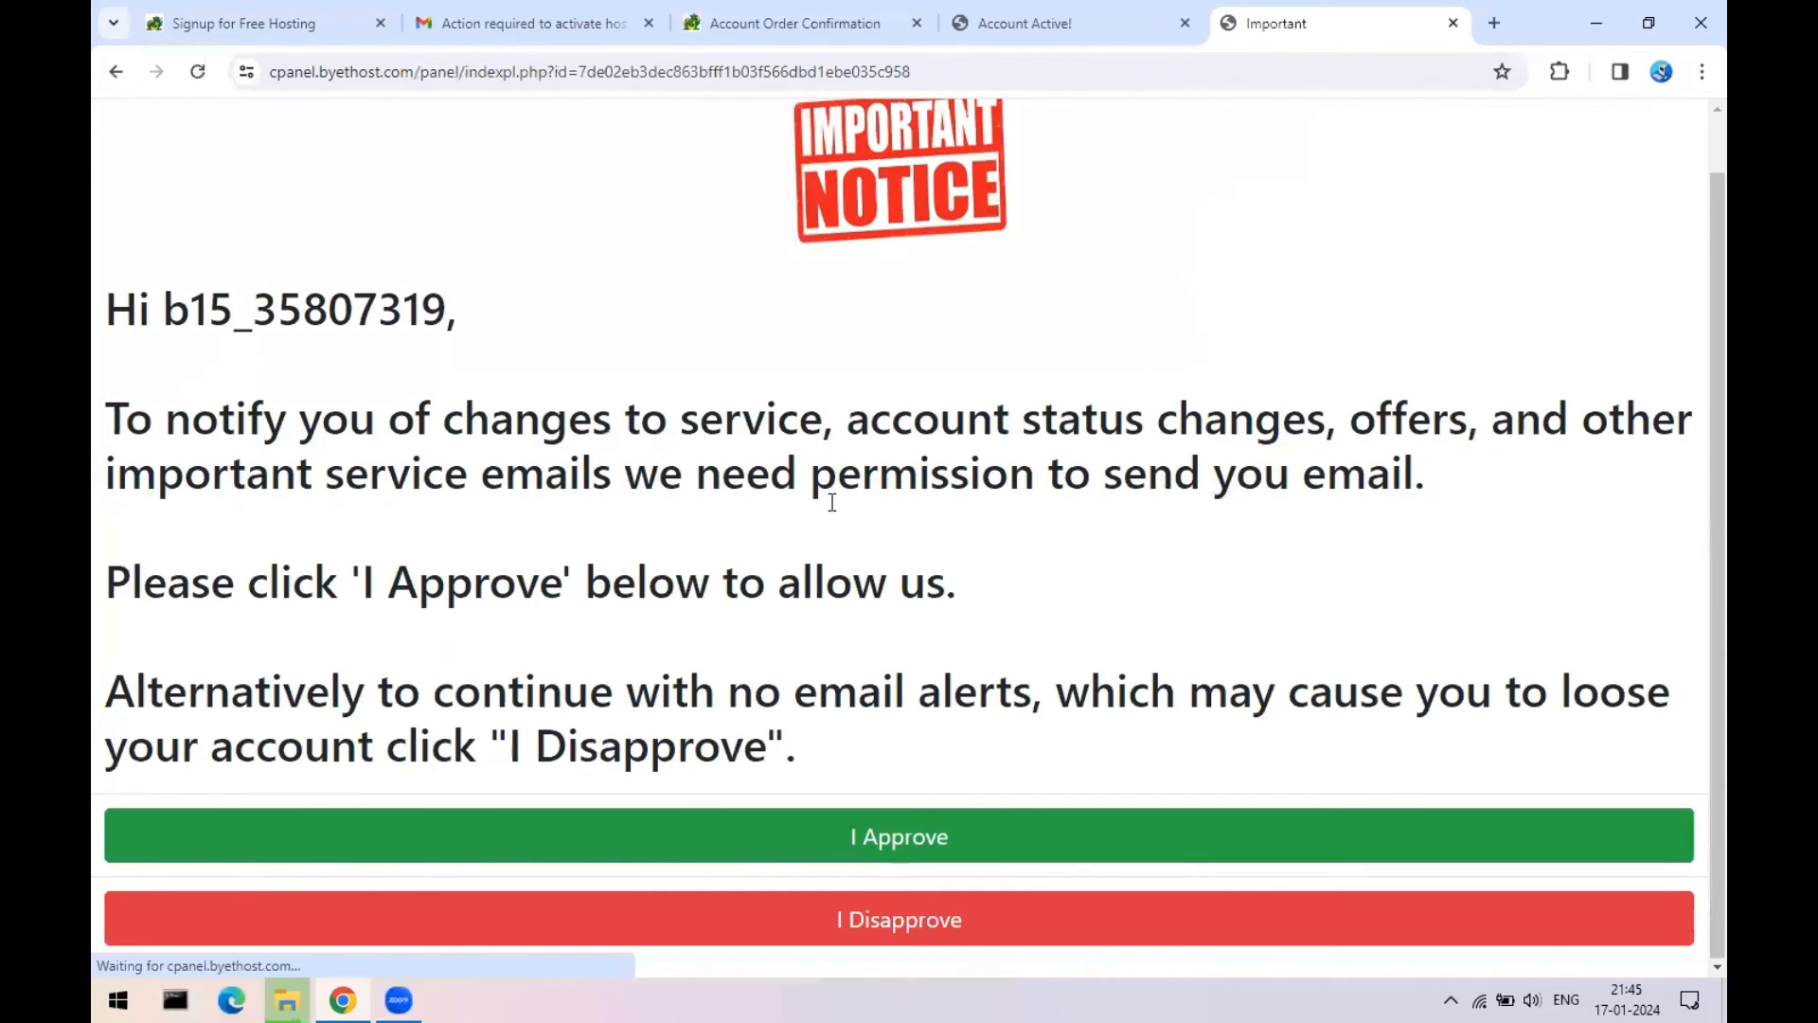
left_click(889, 839)
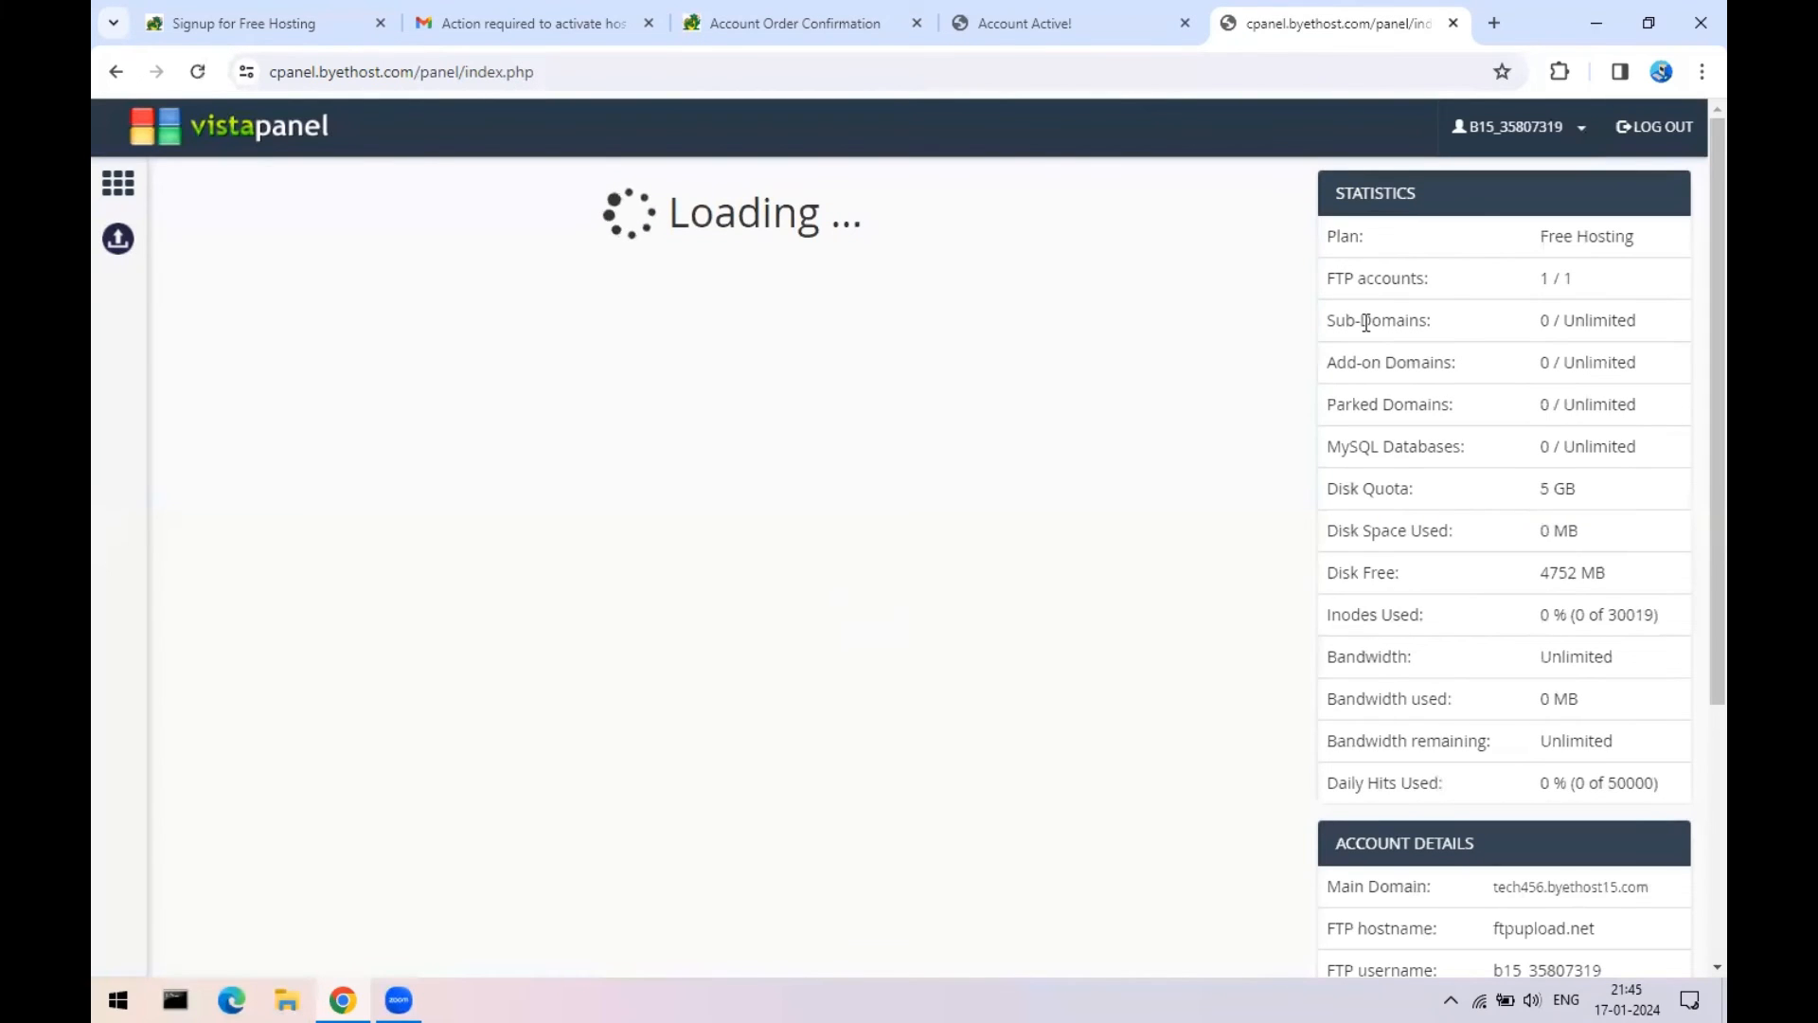
- Scroll through the control panel sections, then log out
scroll(463, 460, "down", 3)
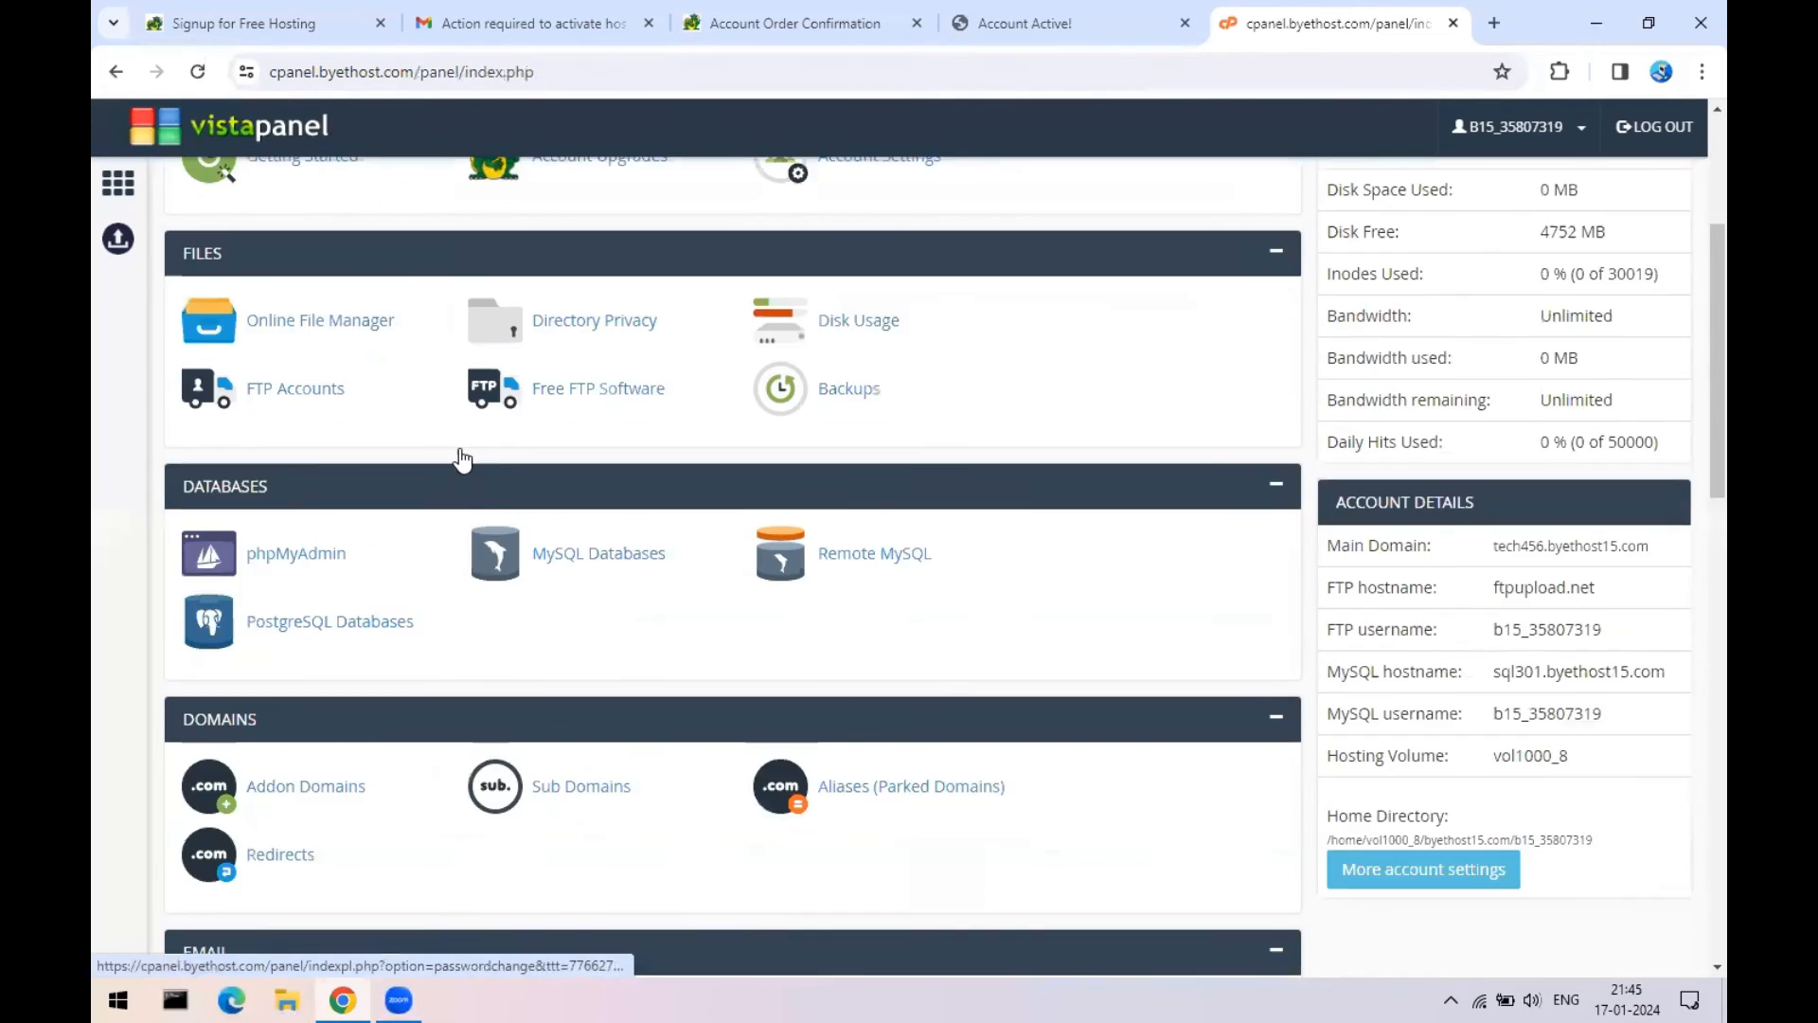
scroll(463, 459, "down", 8)
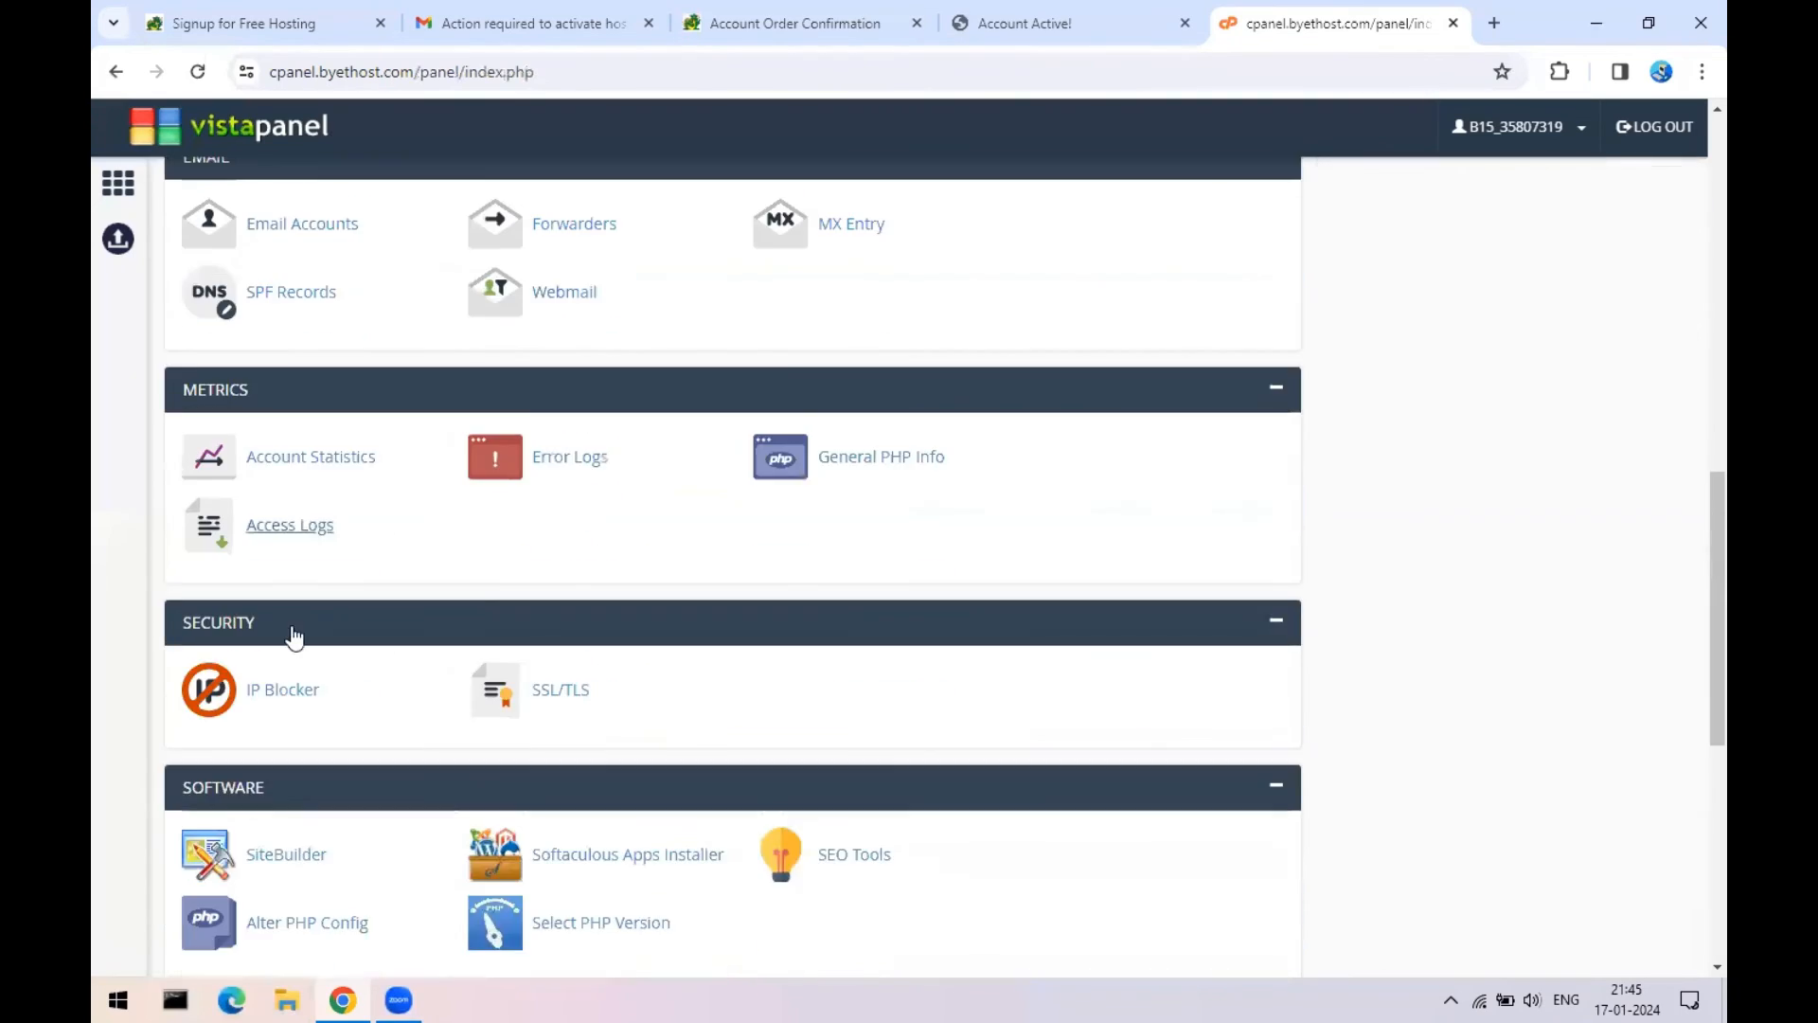
scroll(293, 636, "down", 1)
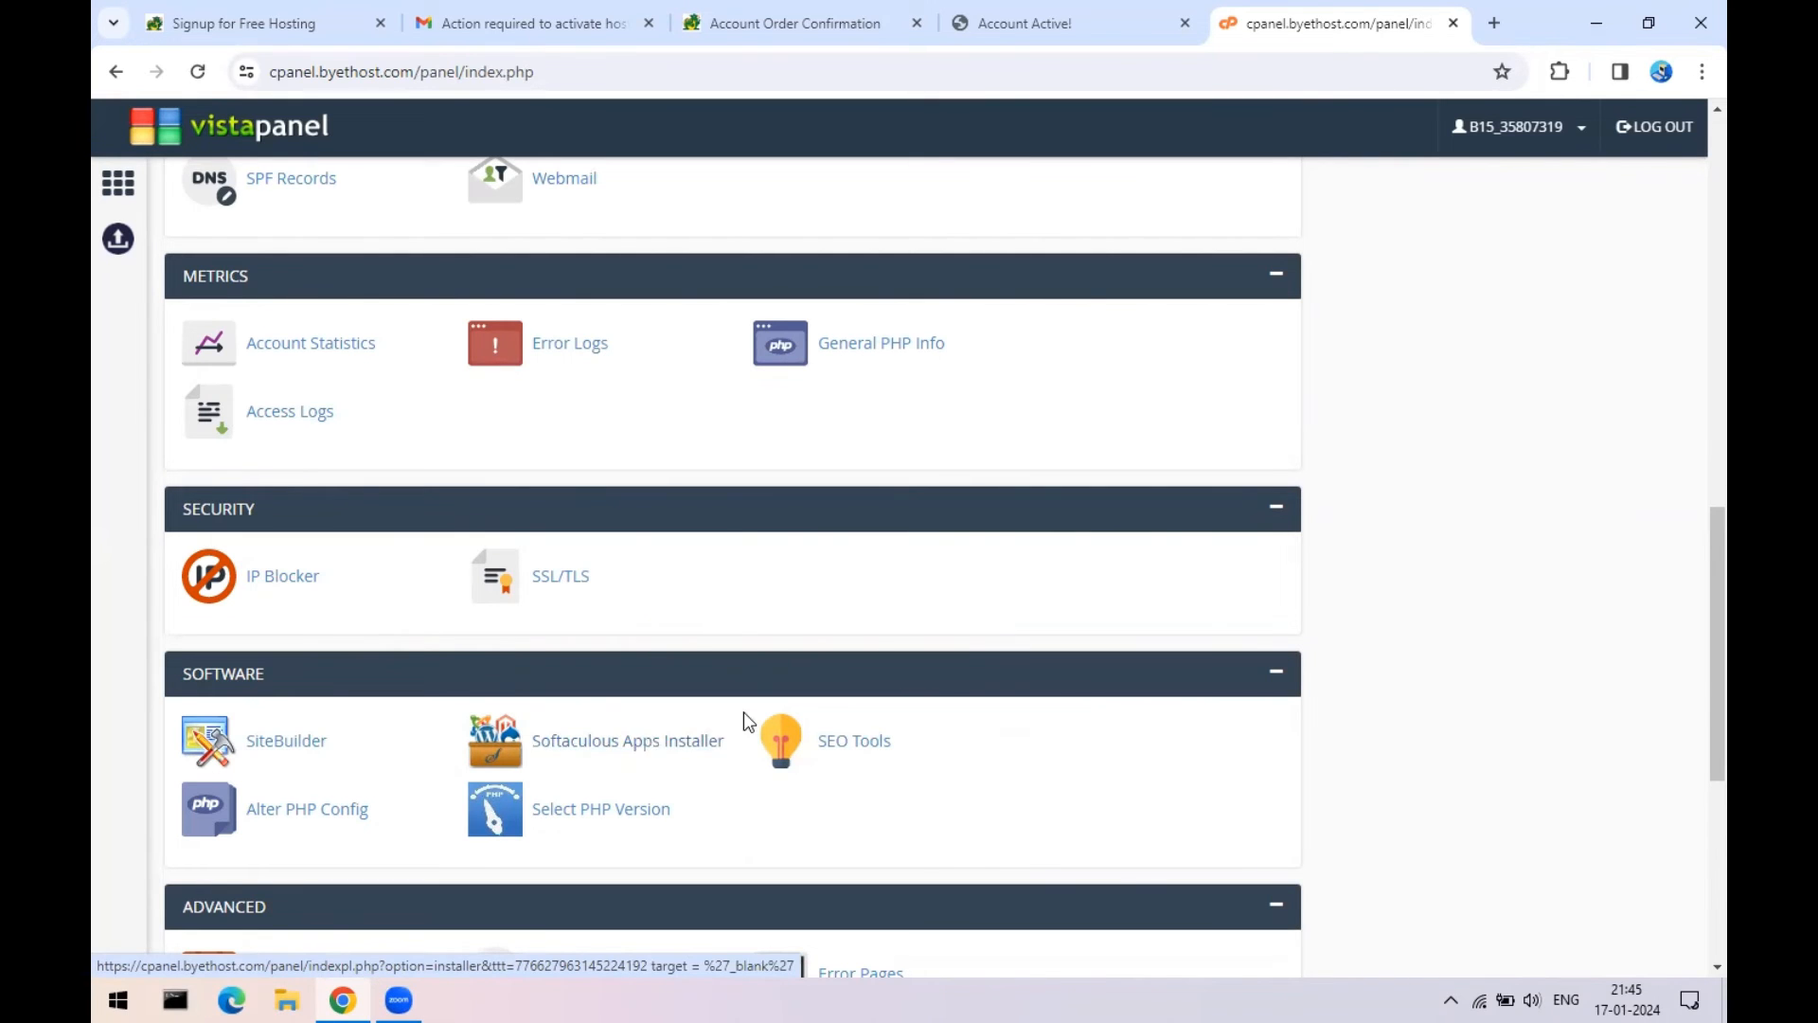
scroll(743, 712, "up", 10)
scroll(1527, 753, "down", 3)
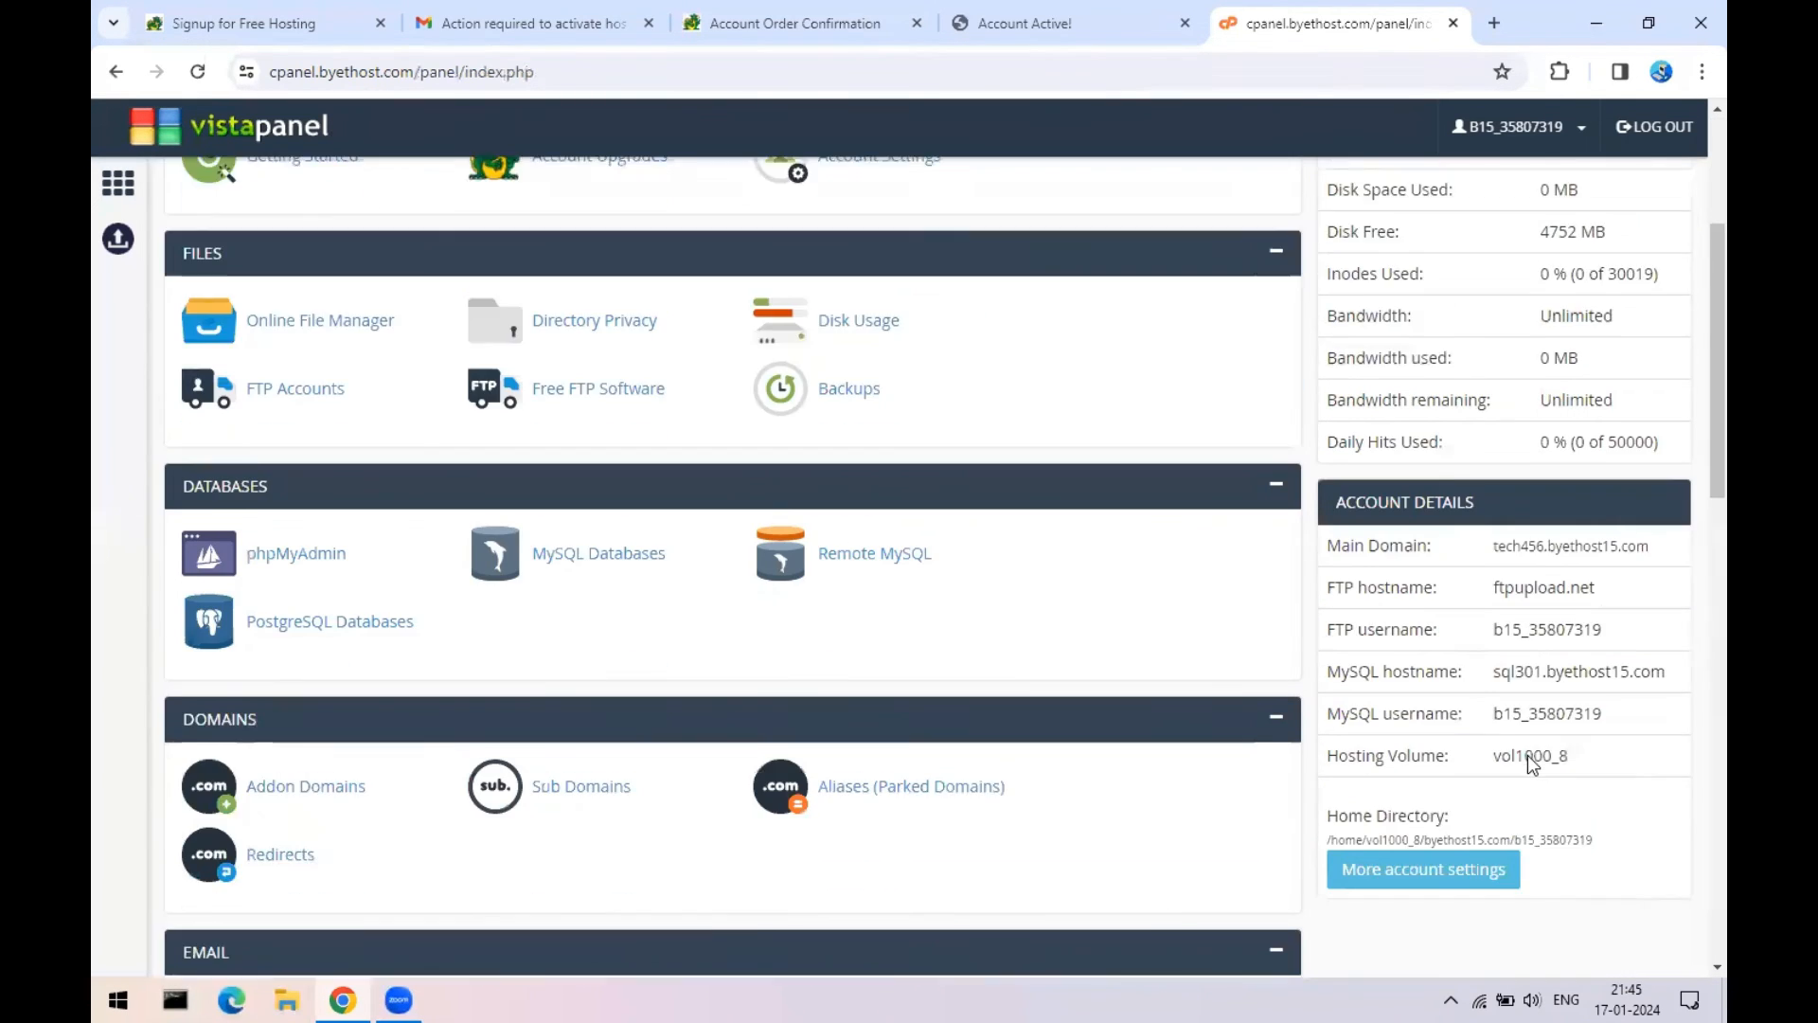
scroll(1526, 754, "up", 3)
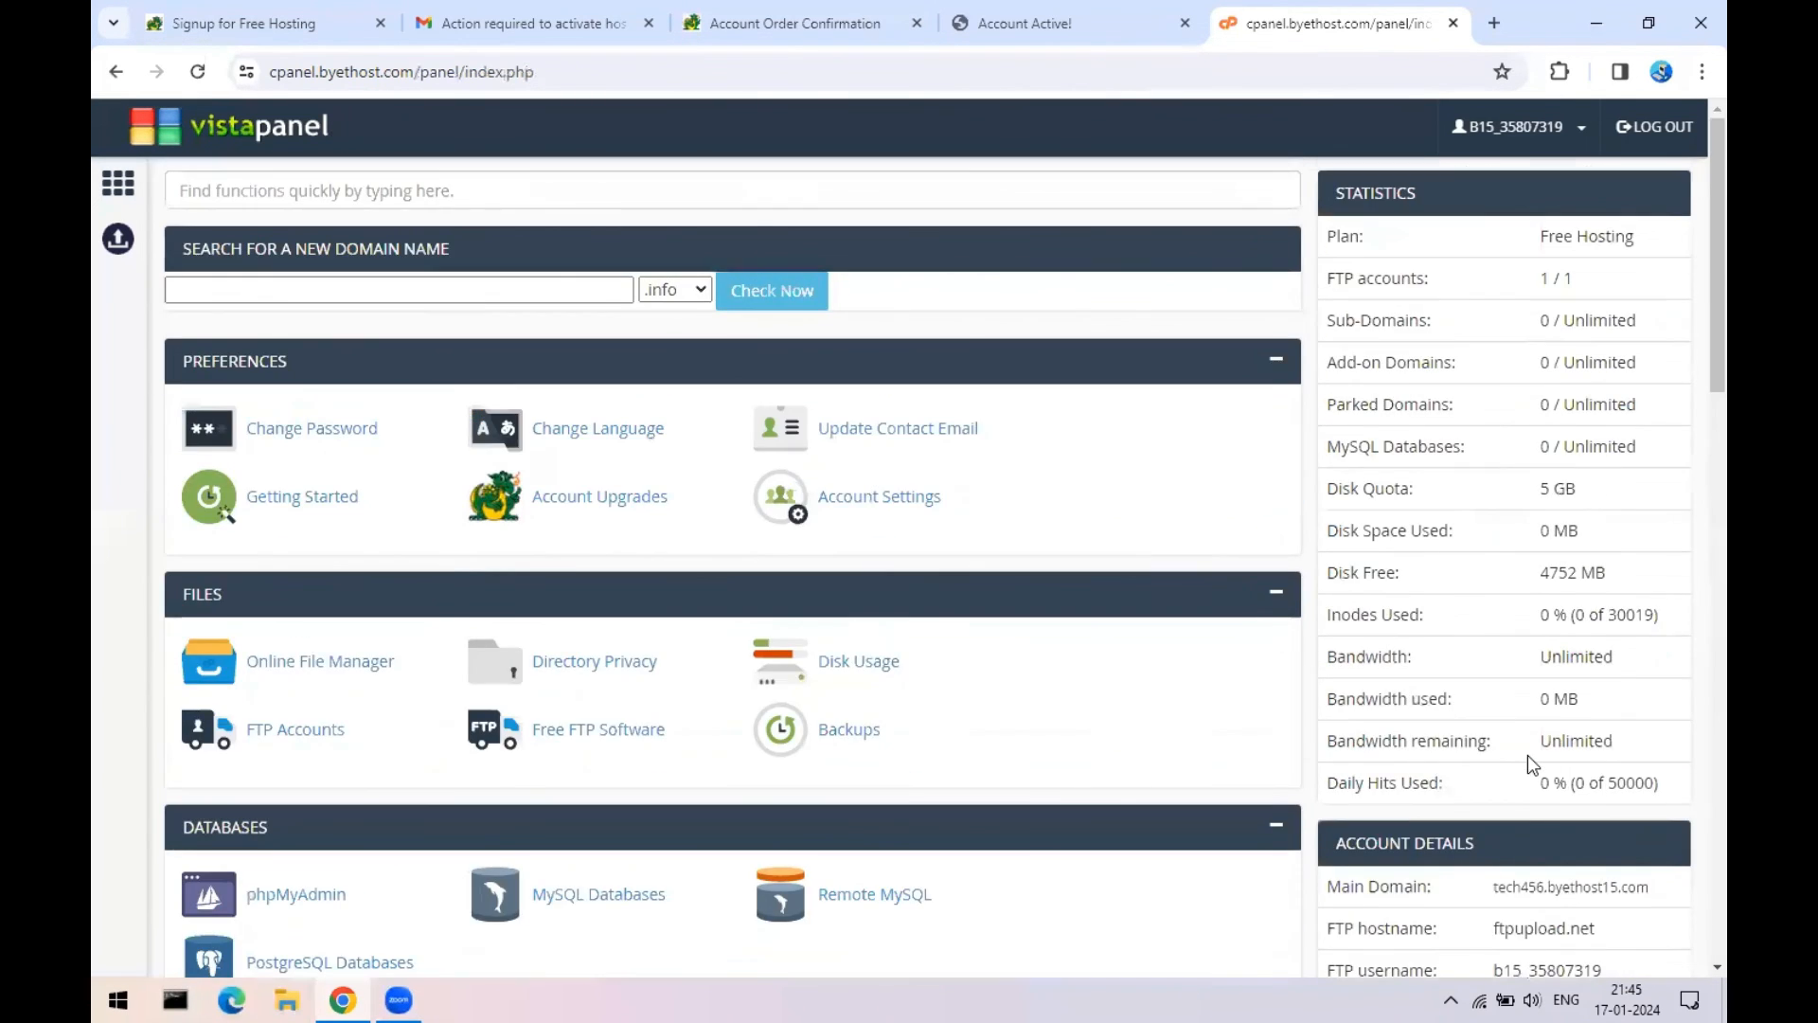
left_click(1654, 126)
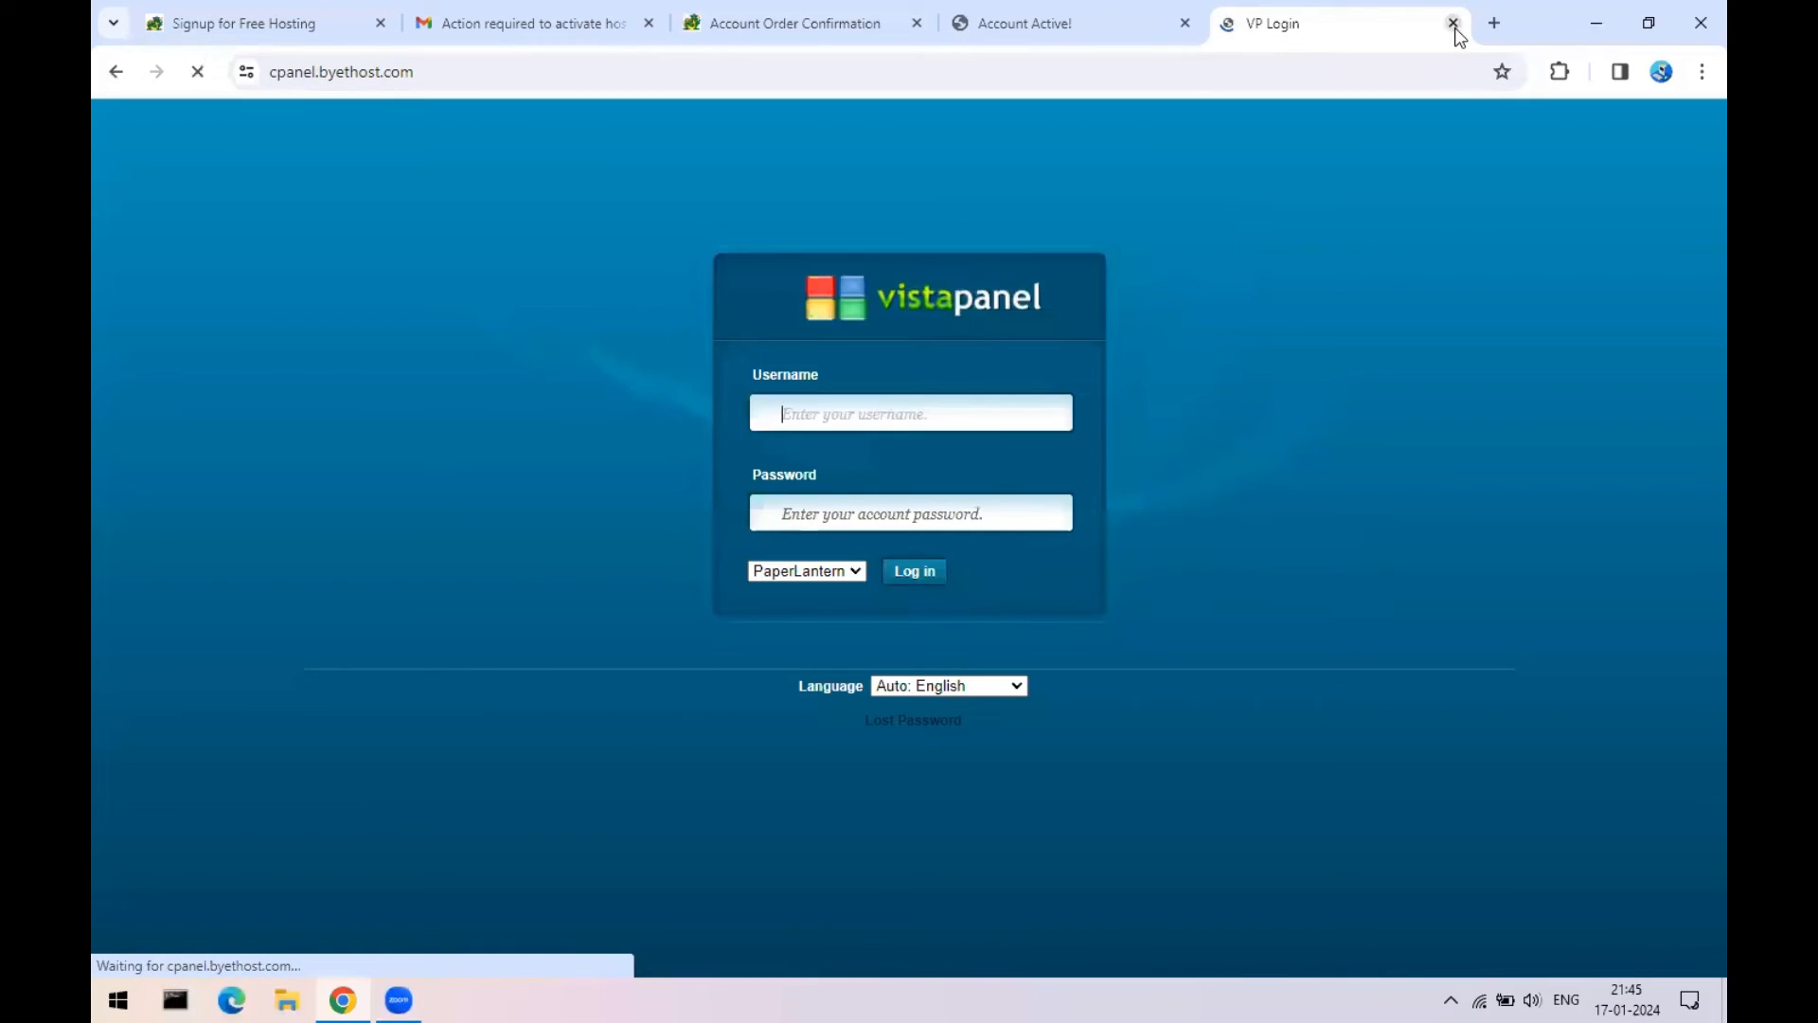
- Close the three hosting tabs and sign out of the Google account
left_click(1453, 22)
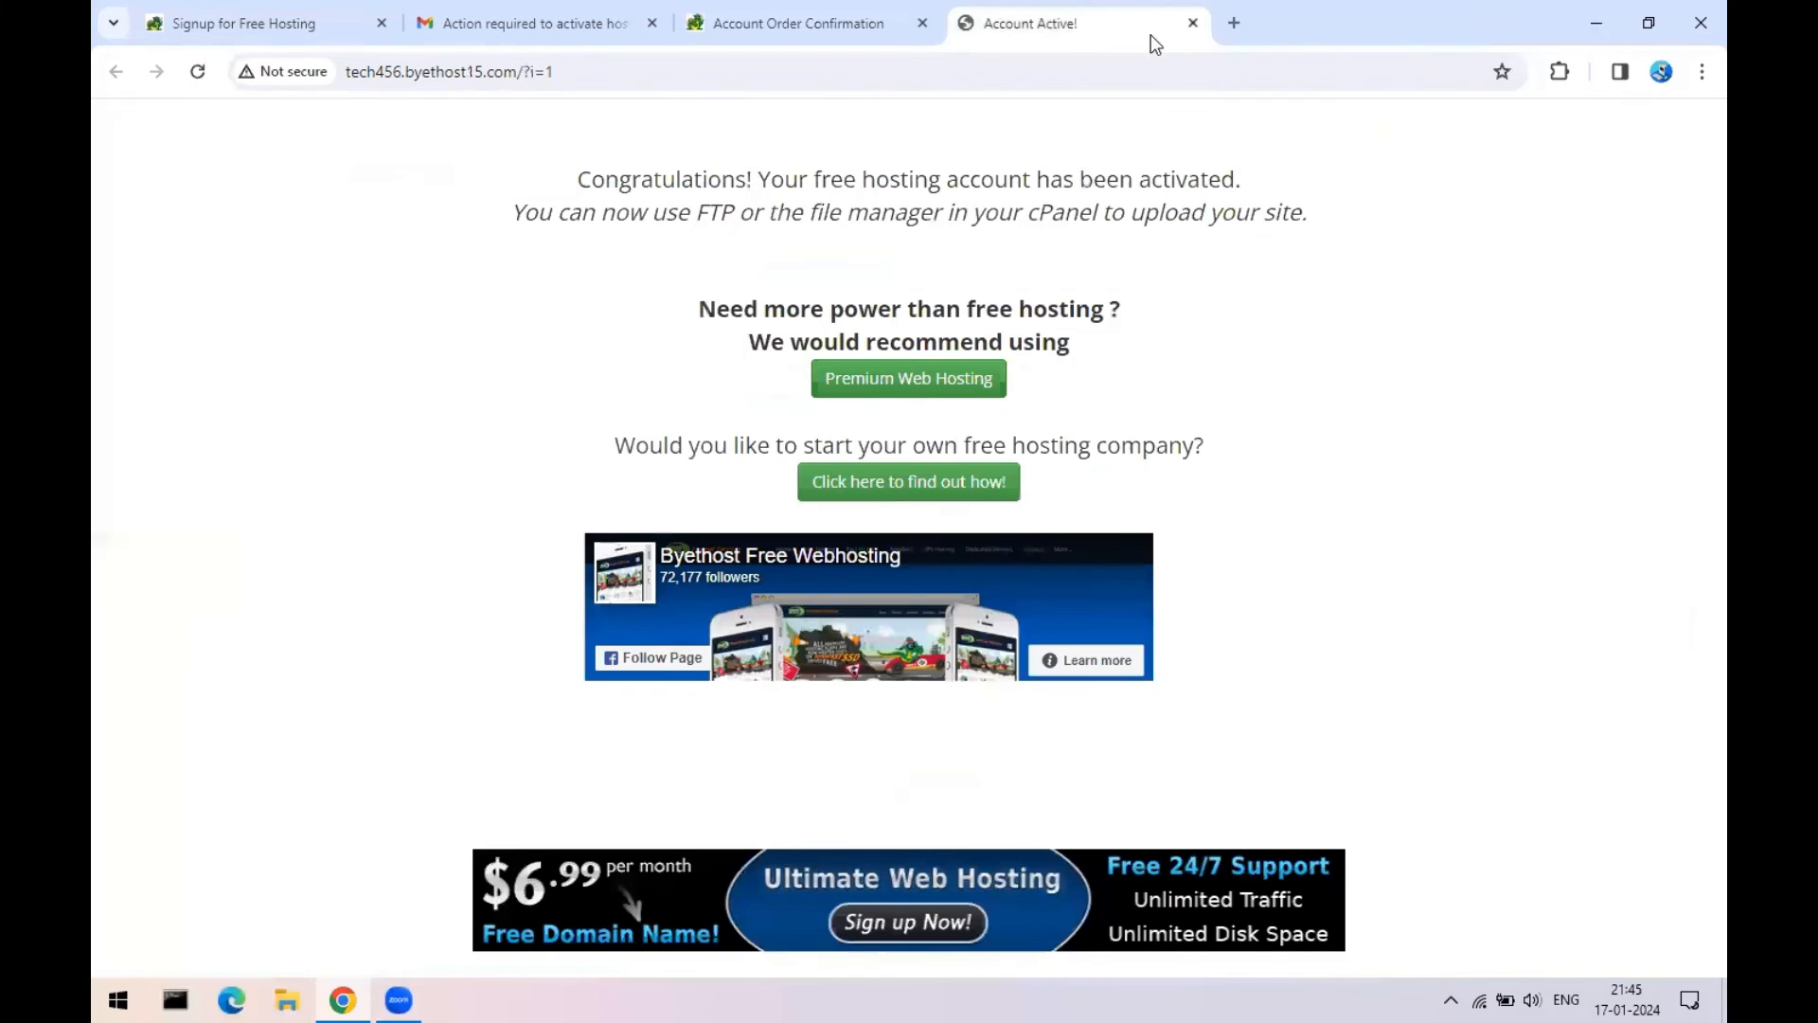
left_click(1184, 23)
left_click(923, 24)
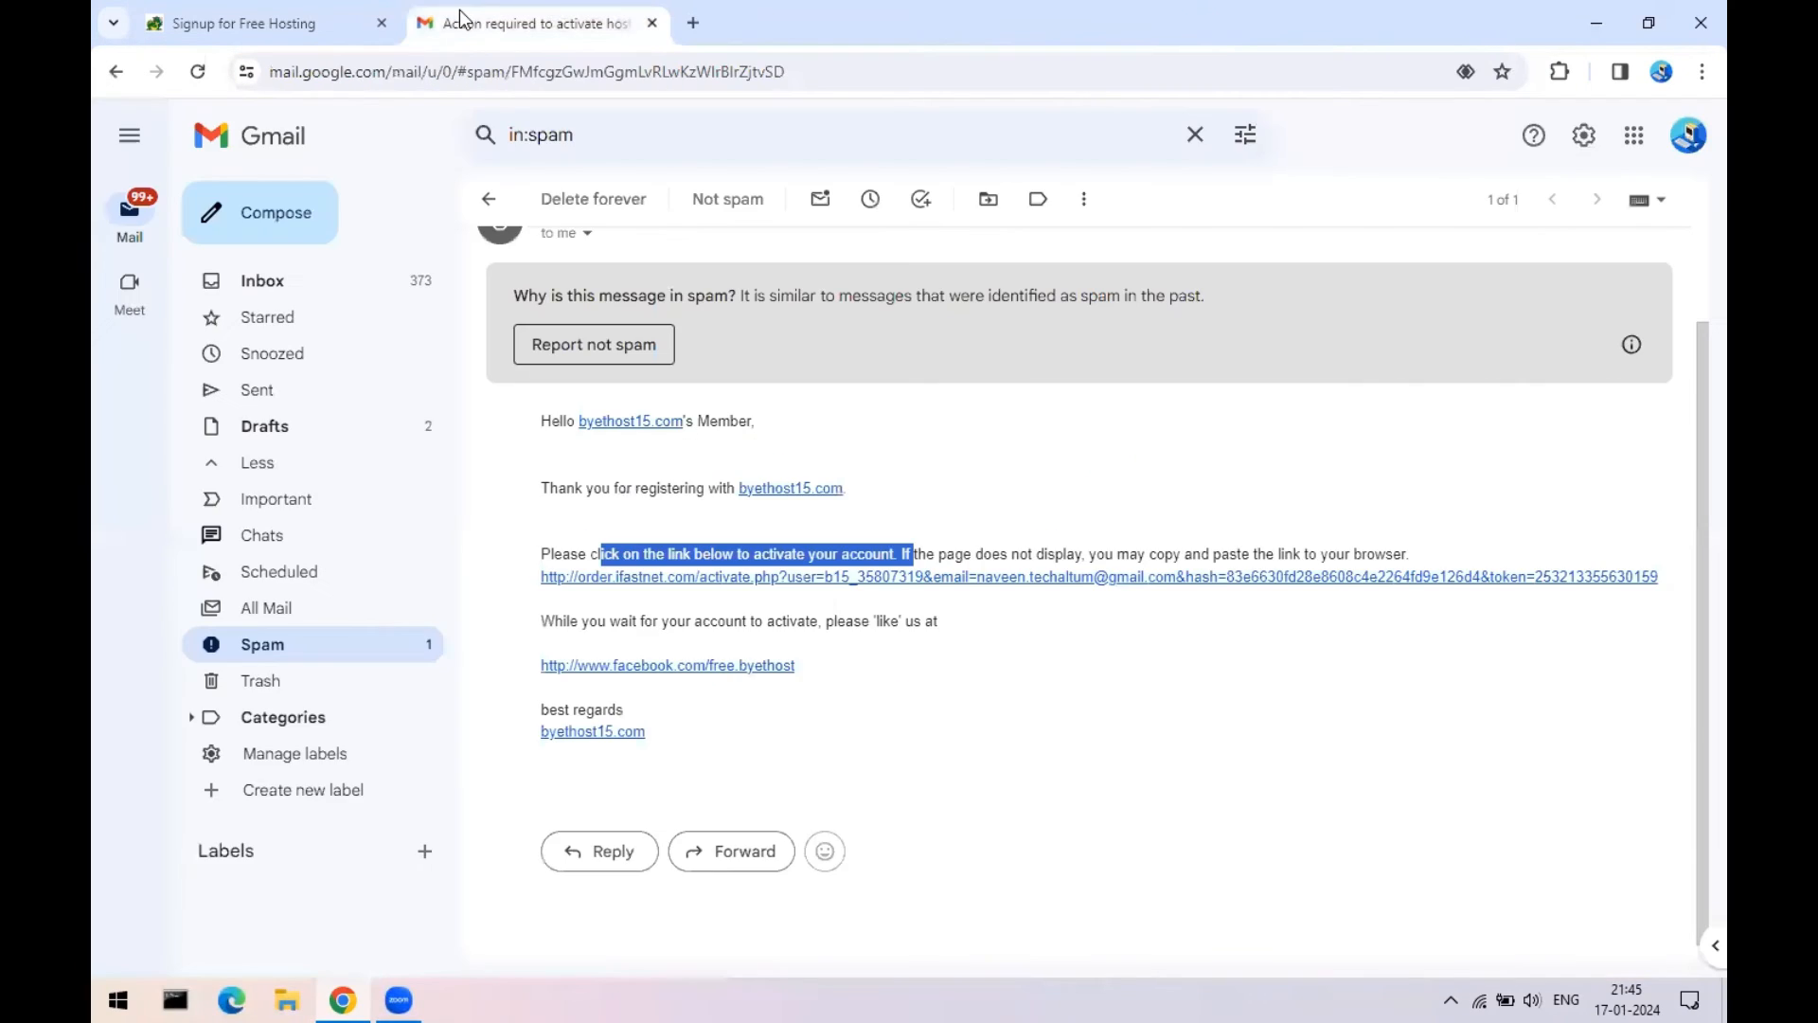
left_click(1688, 135)
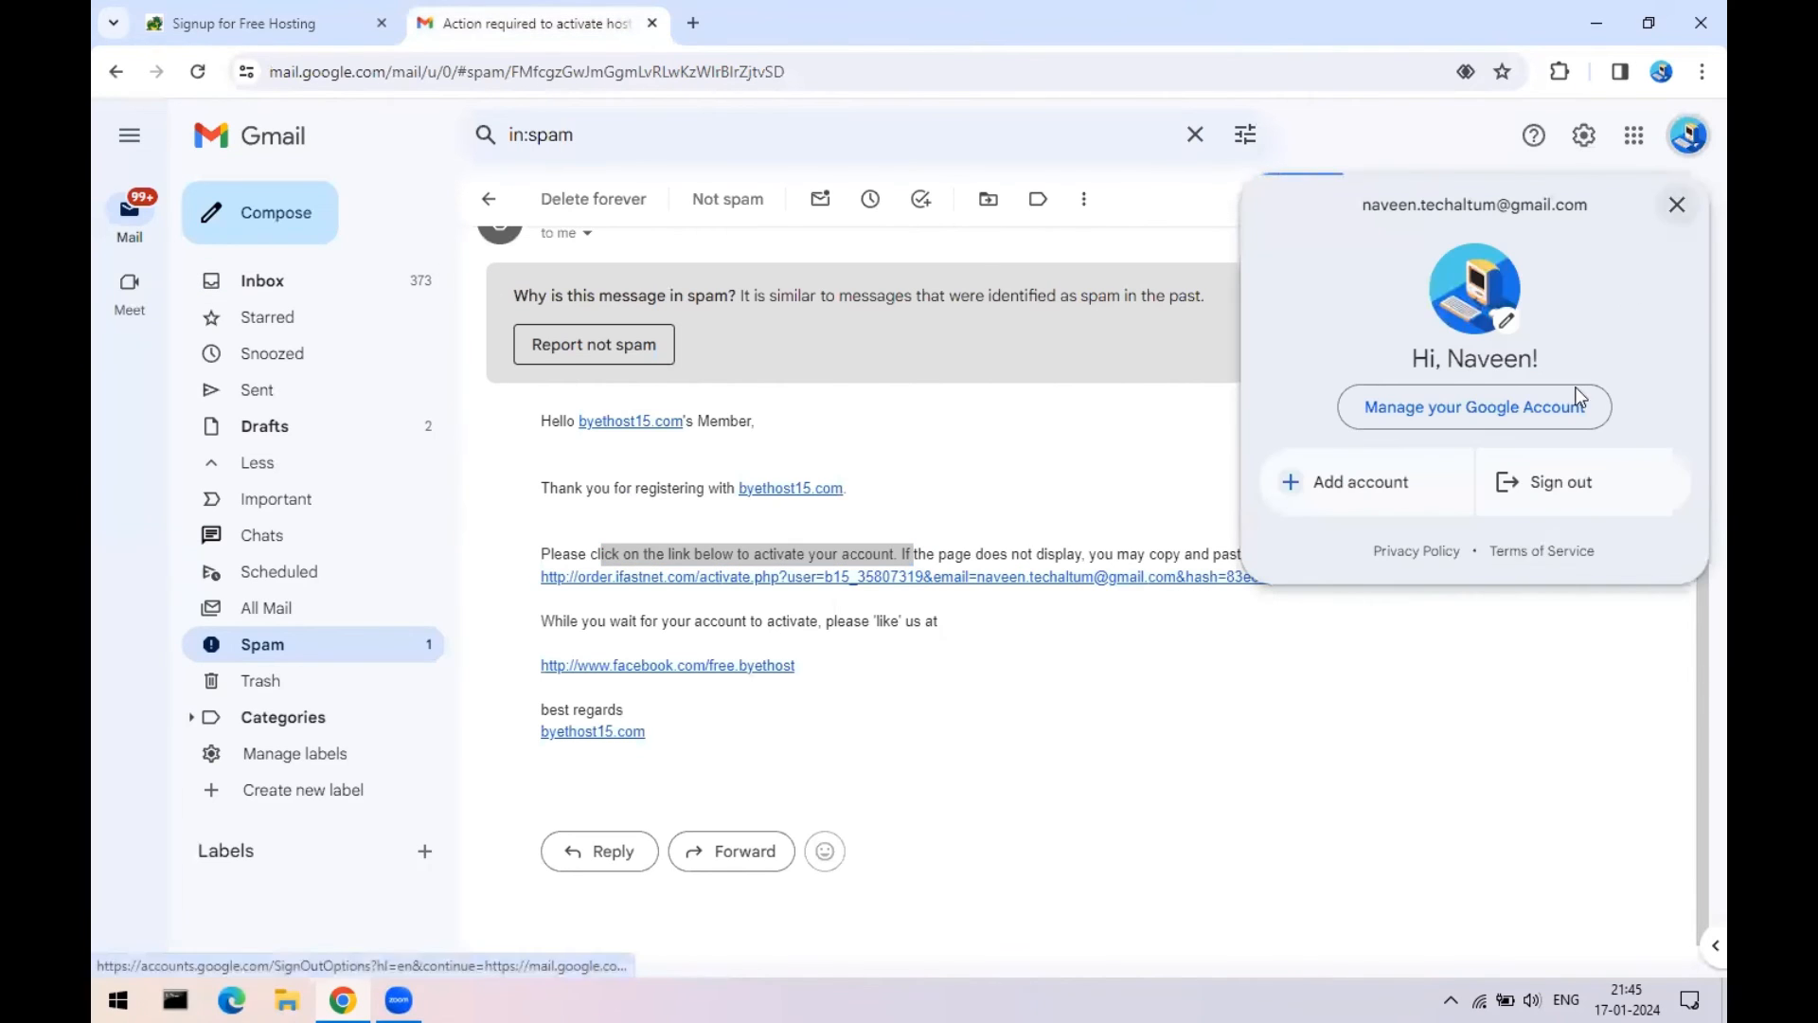
left_click(1517, 485)
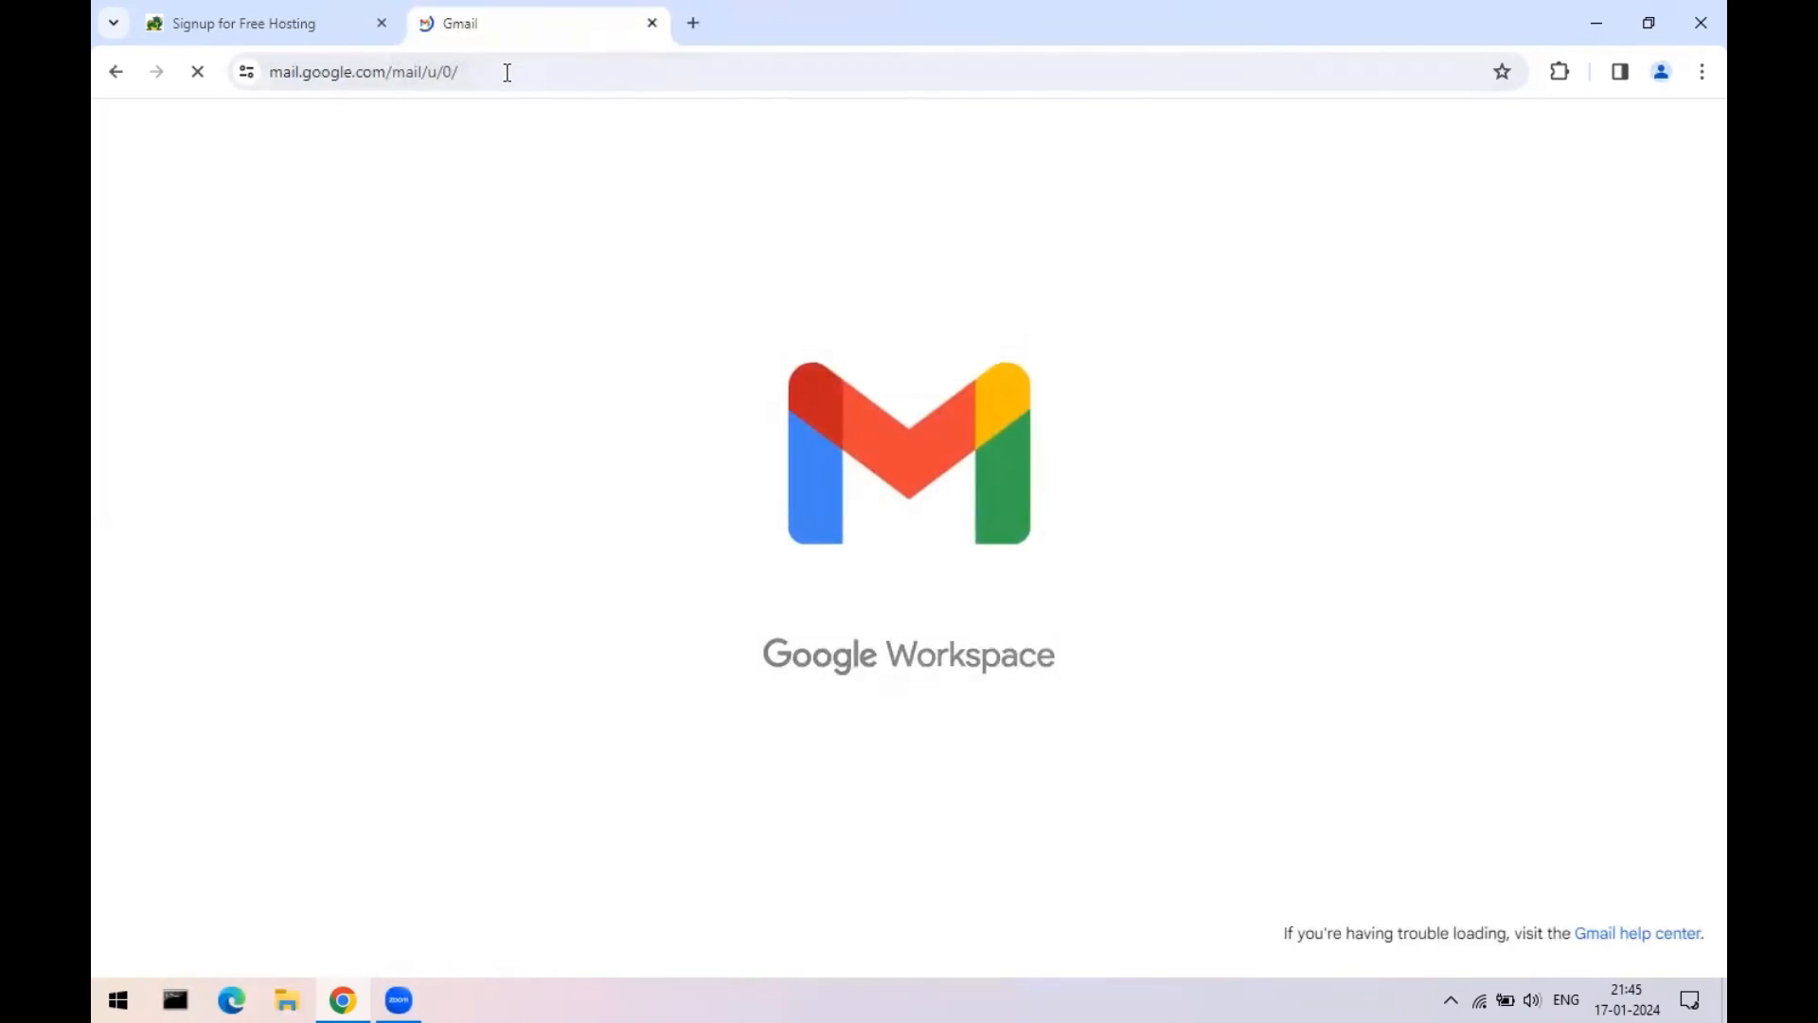
- Close Chrome and open the extracted wordpress-6.4.2 folder from the desktop
left_click(652, 23)
left_click(1697, 17)
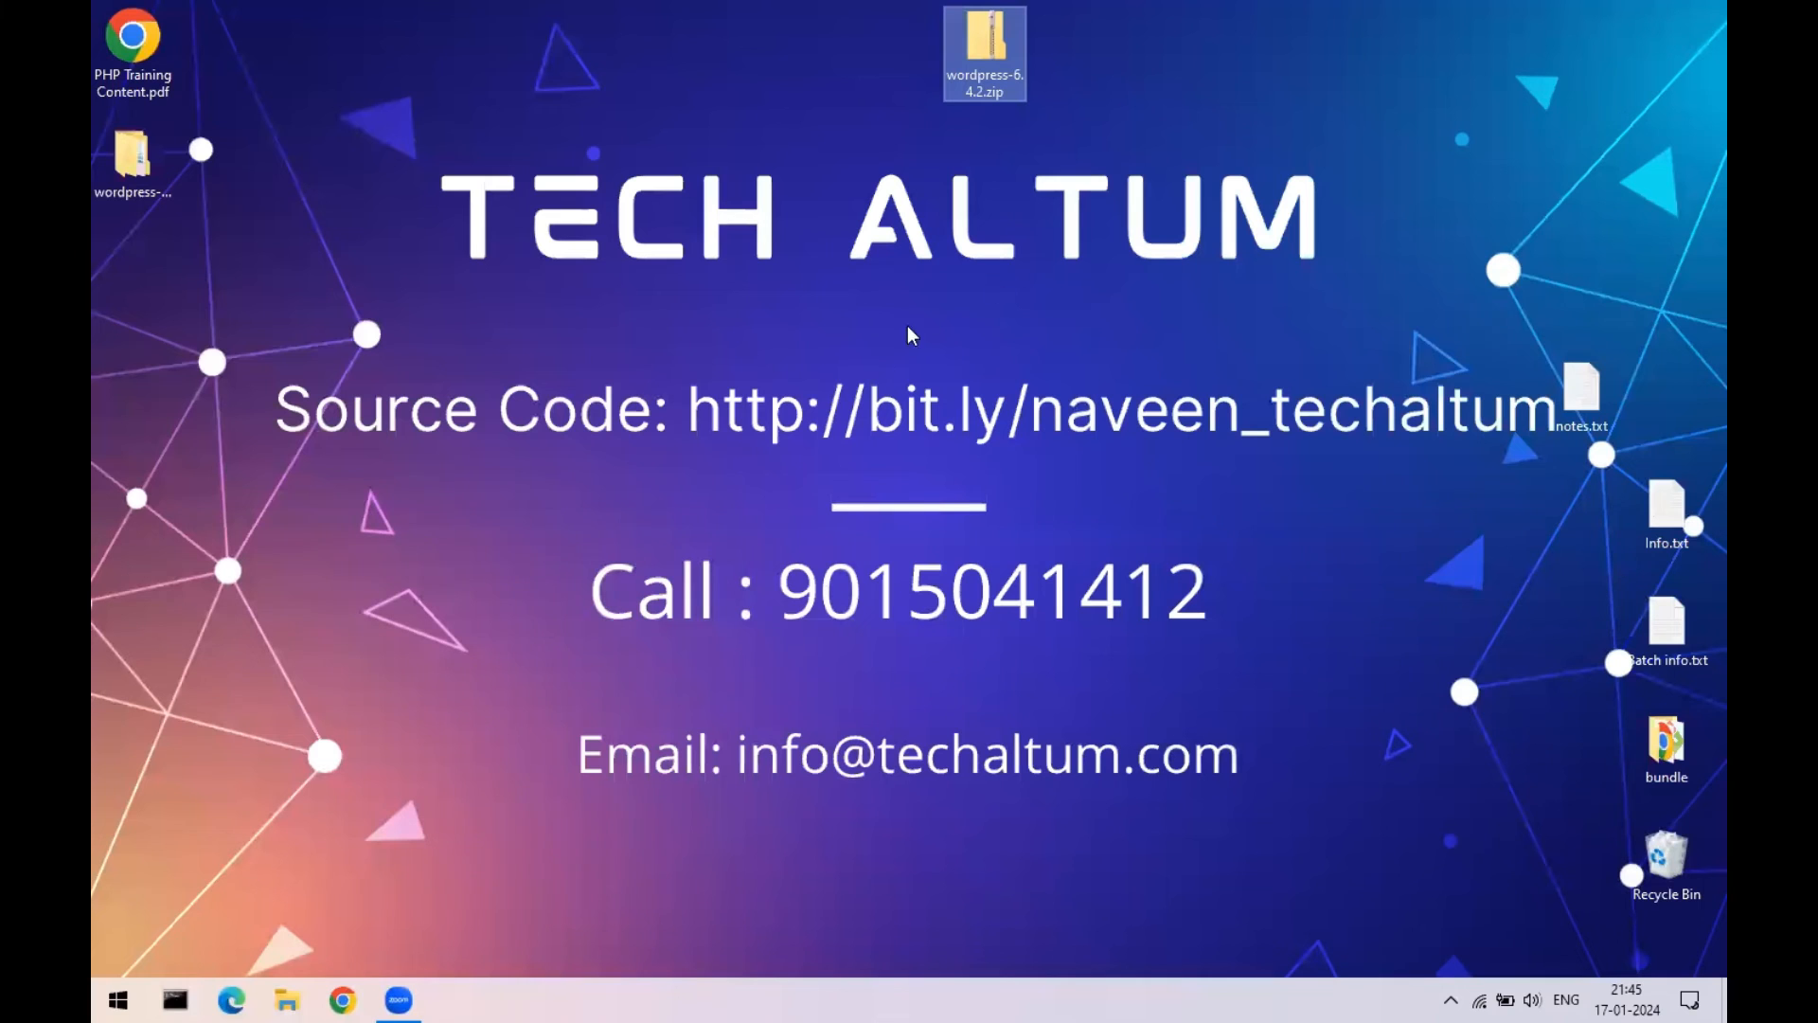
left_click_drag(704, 87, 727, 61)
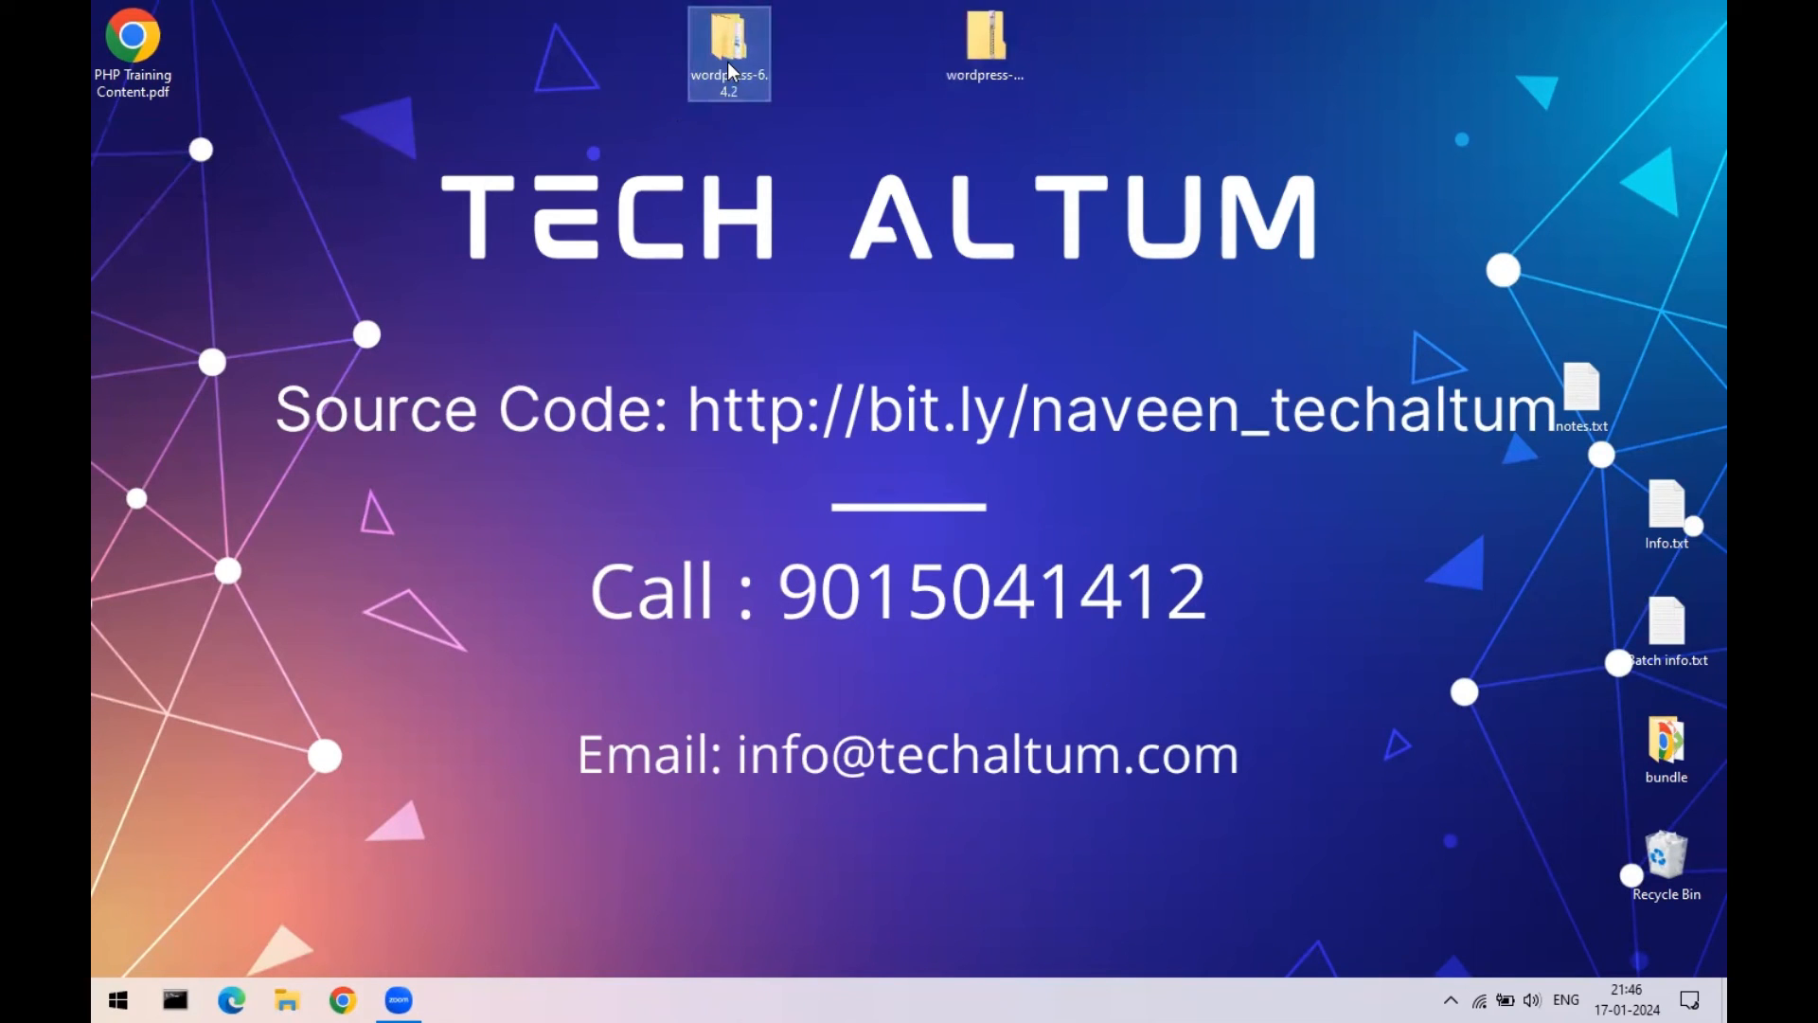
double_click(727, 80)
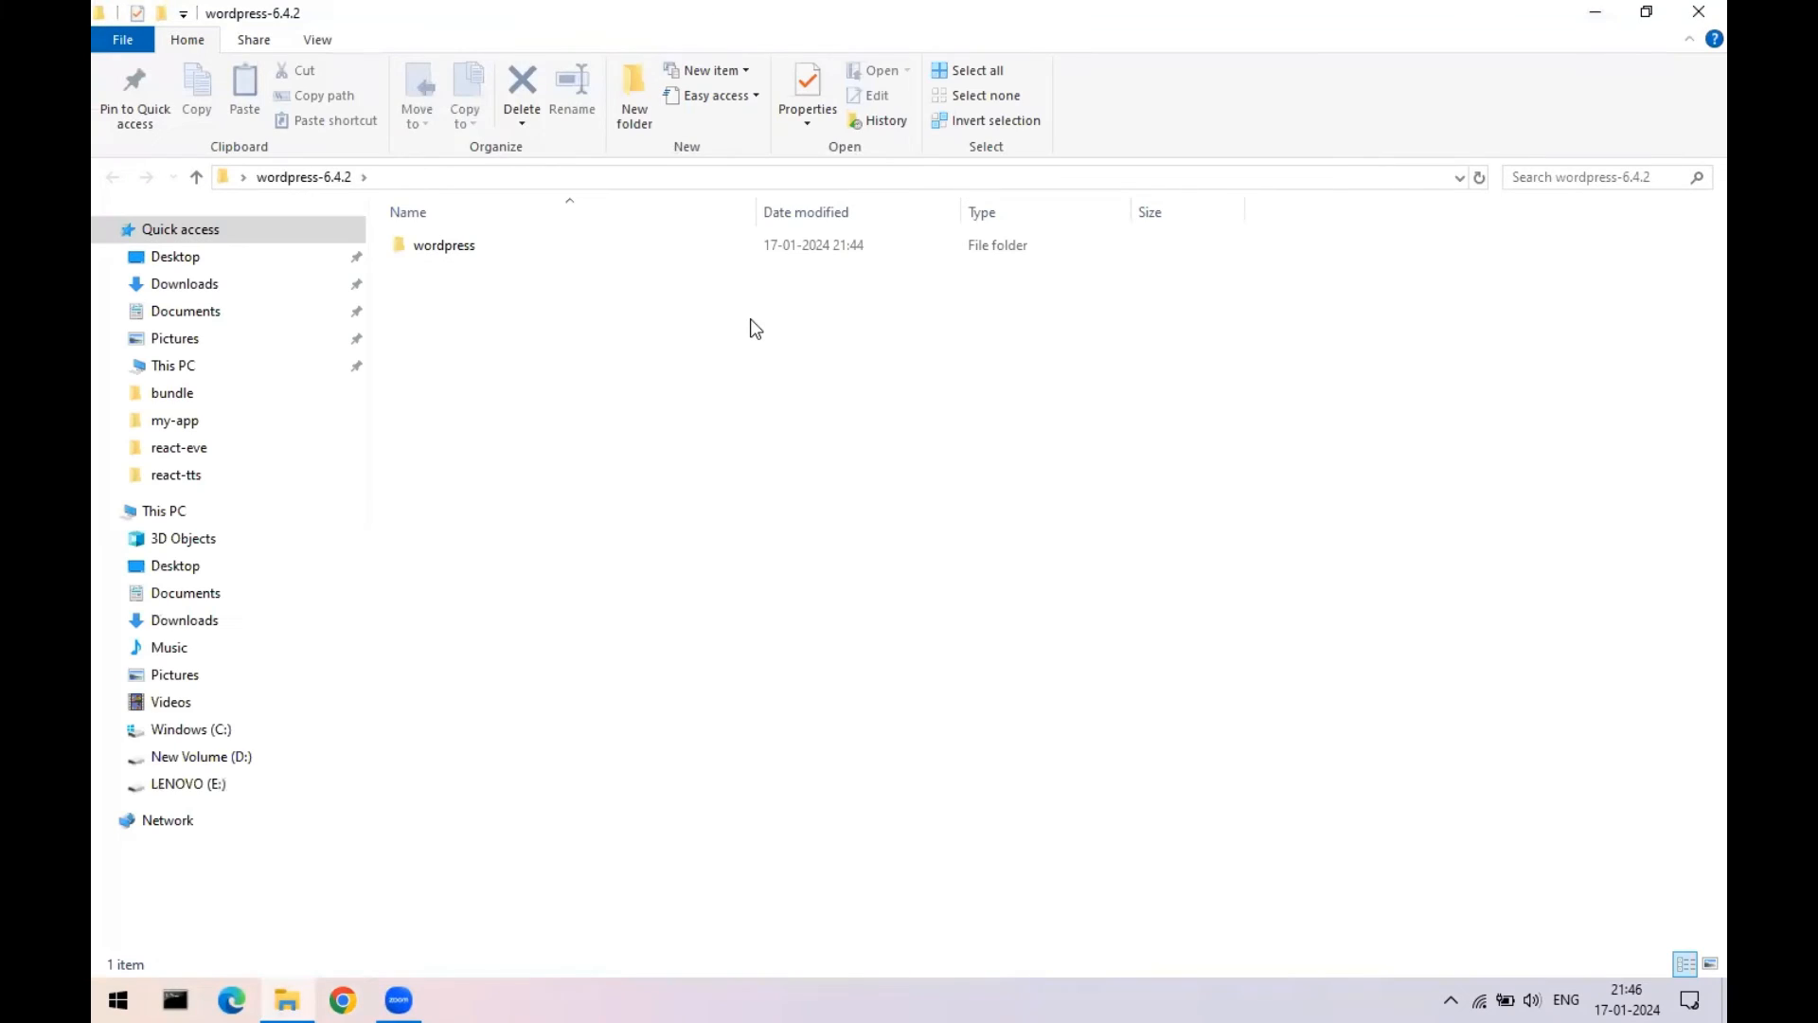
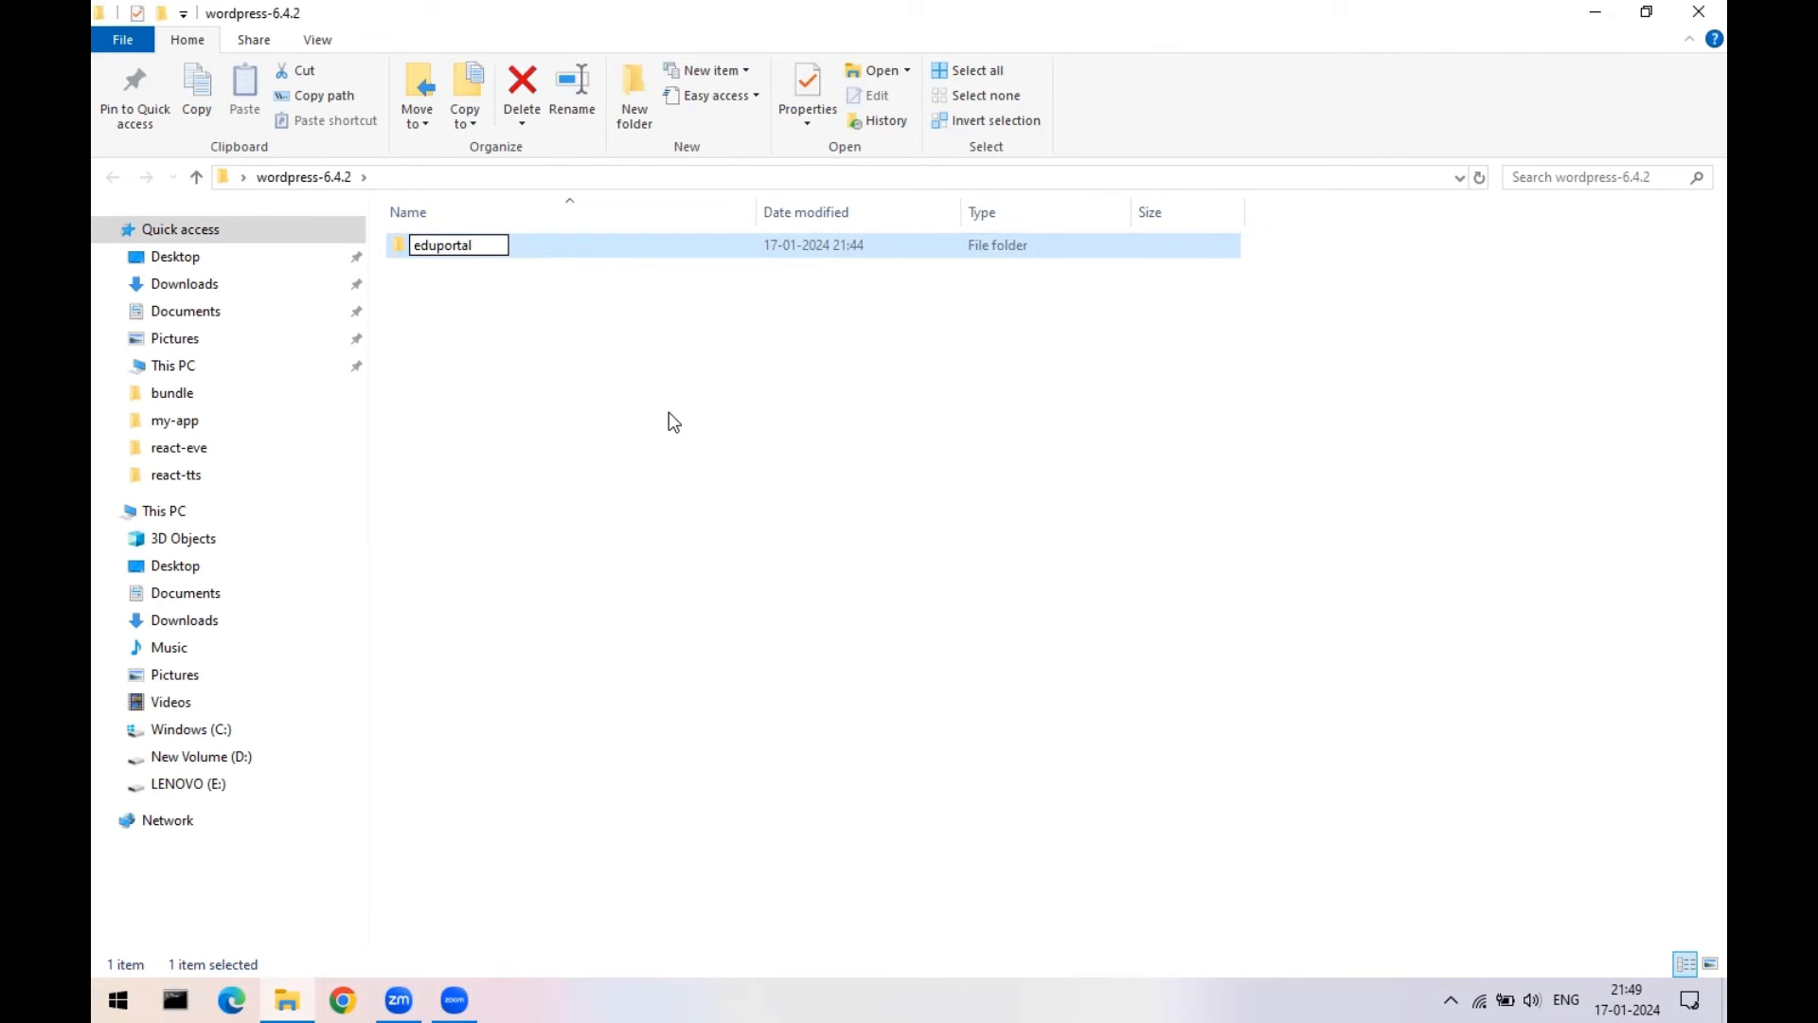
- Commit the folder name eduportal and reopen the wordpress-6.4.2 folder from the desktop
key("Return")
left_click(1696, 11)
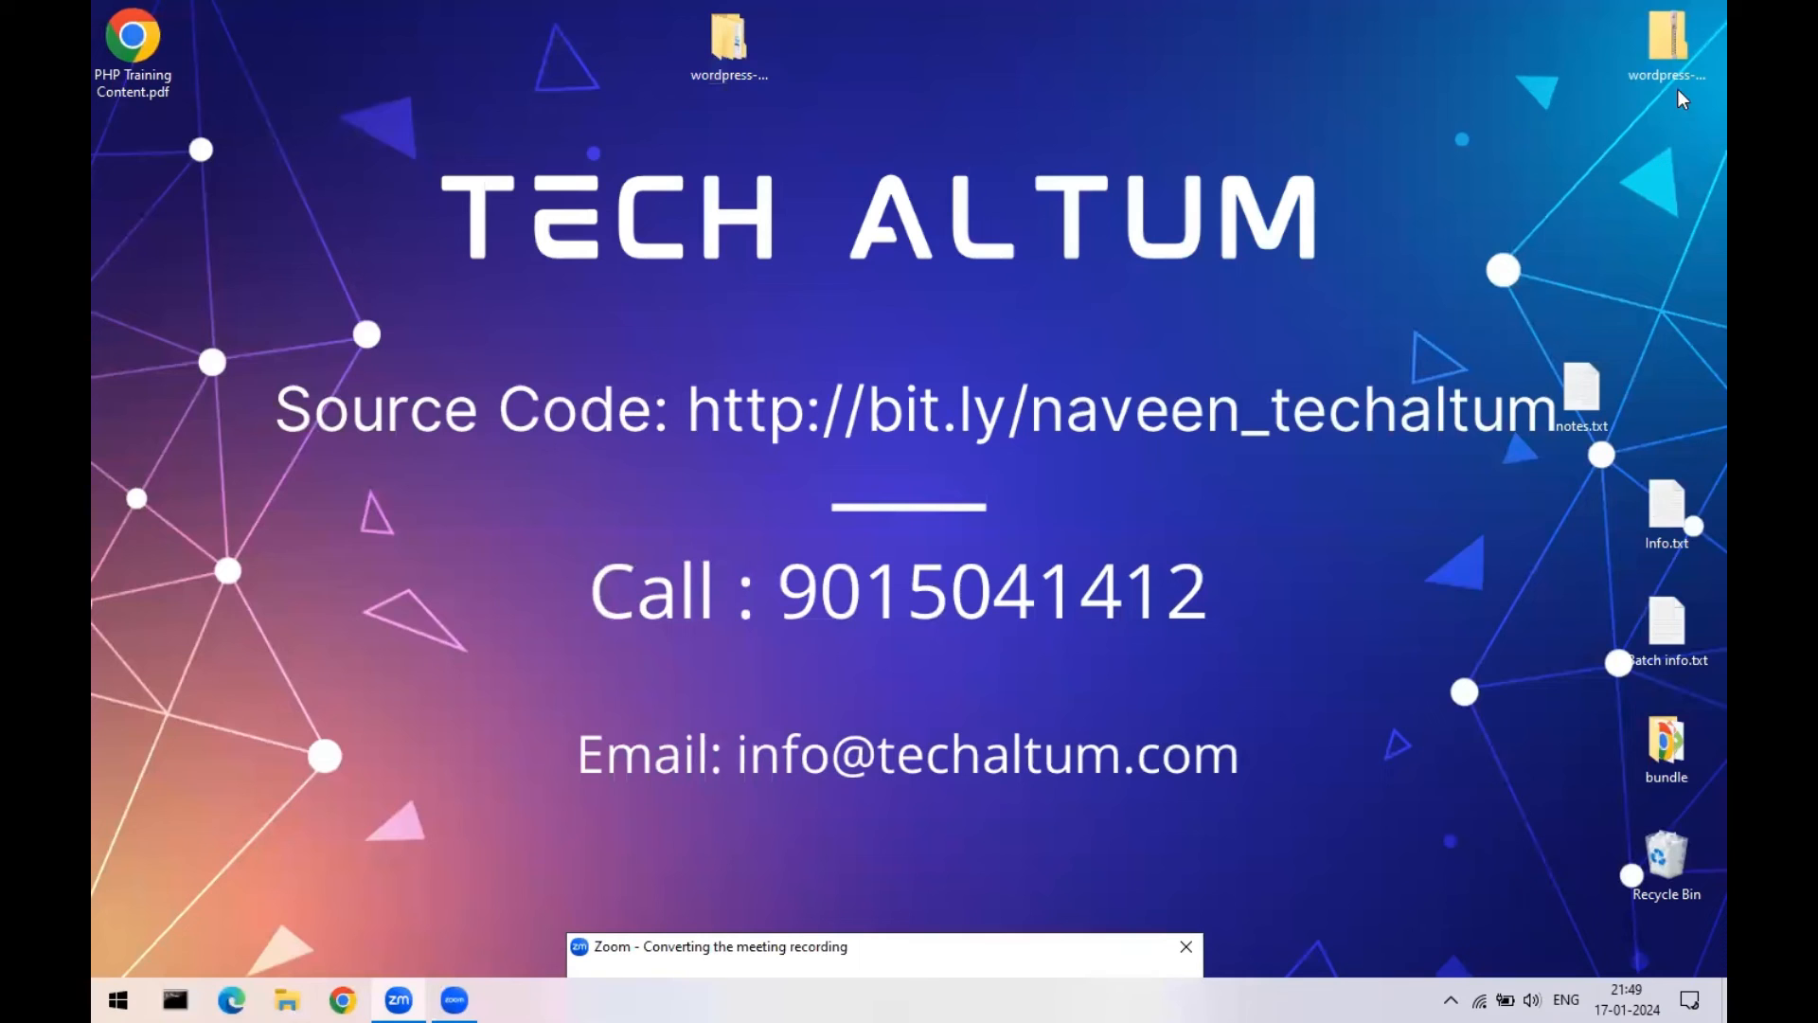
left_click(731, 80)
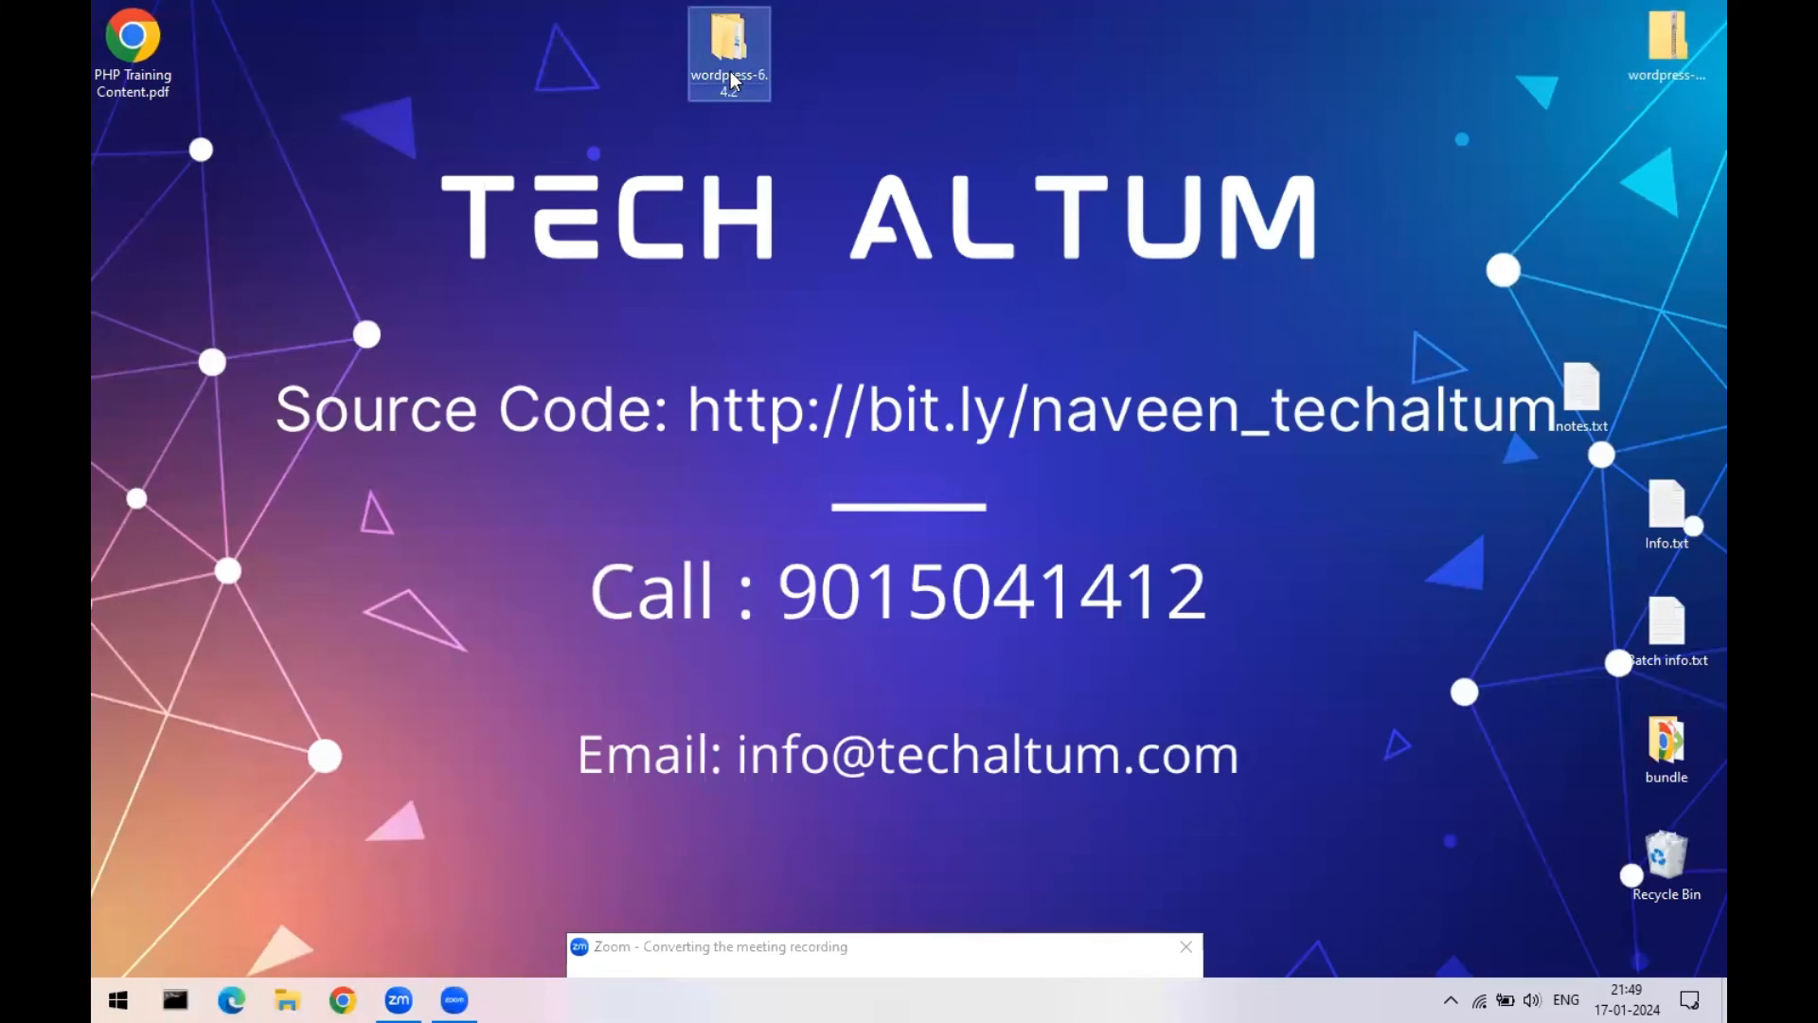
double_click(731, 81)
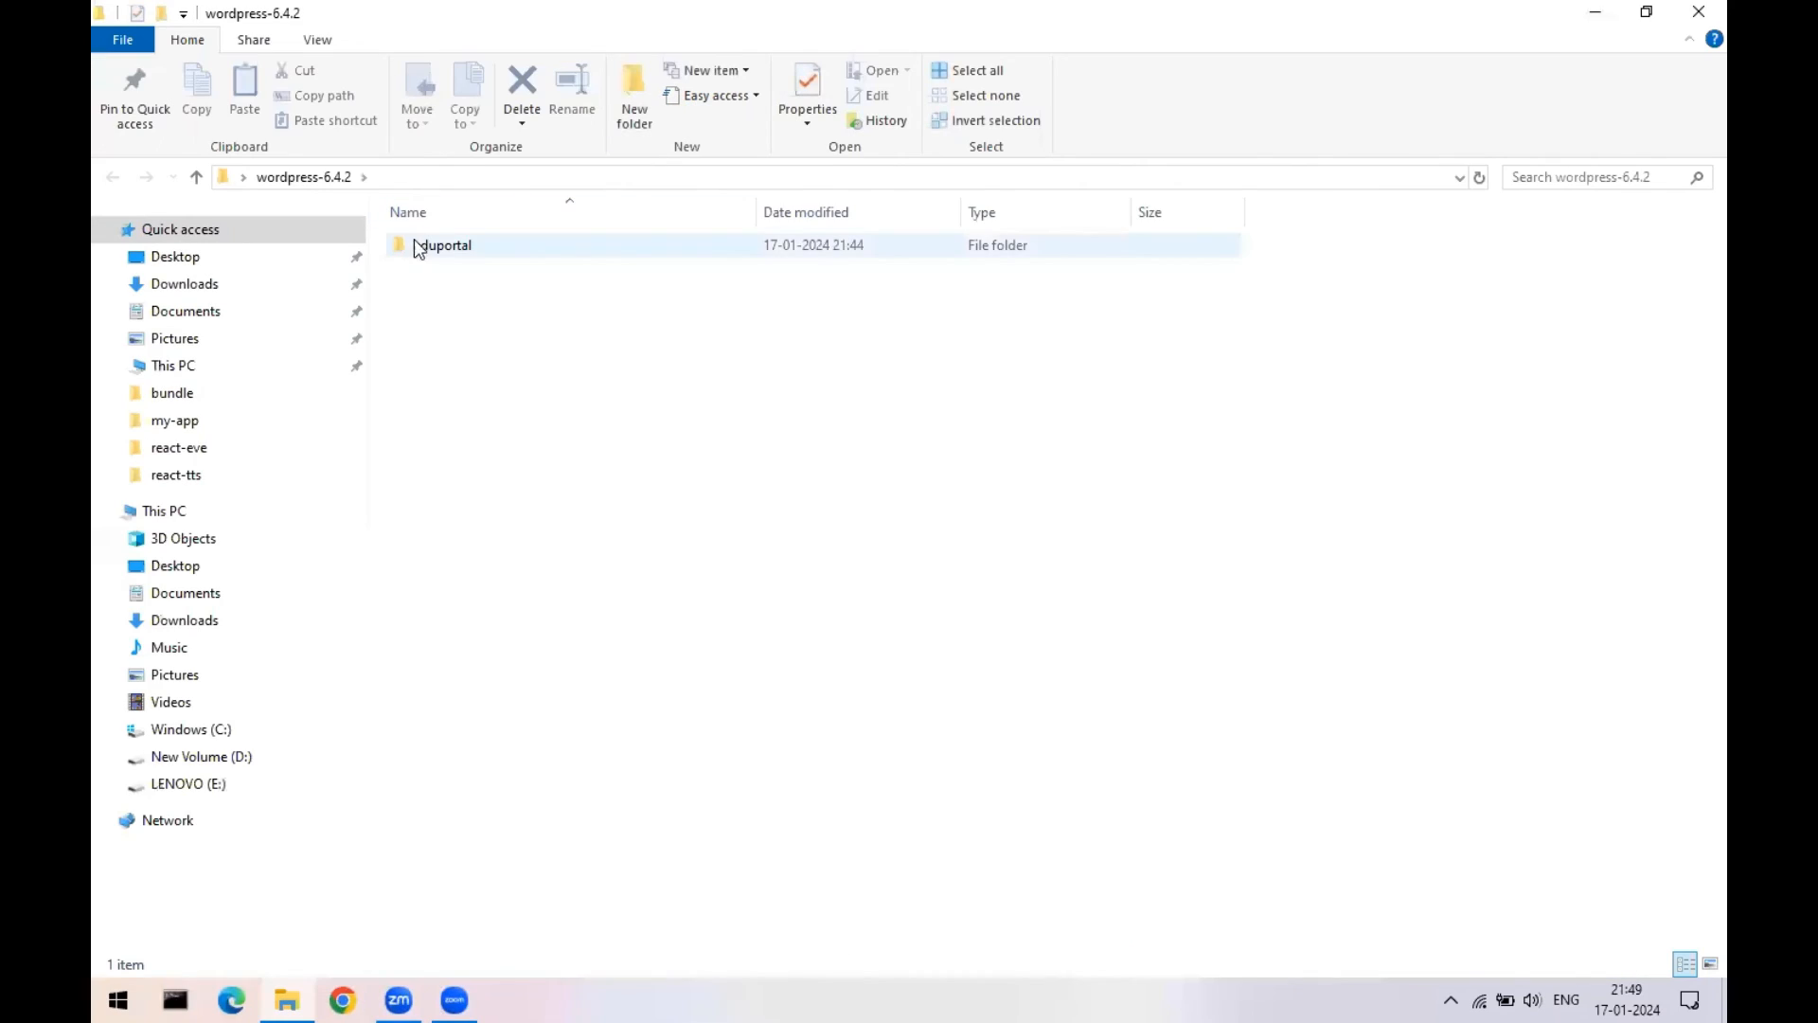
- Open eduportal to check its WordPress files, then return to the wordpress-6.4.2 listing
left_click(431, 246)
double_click(431, 246)
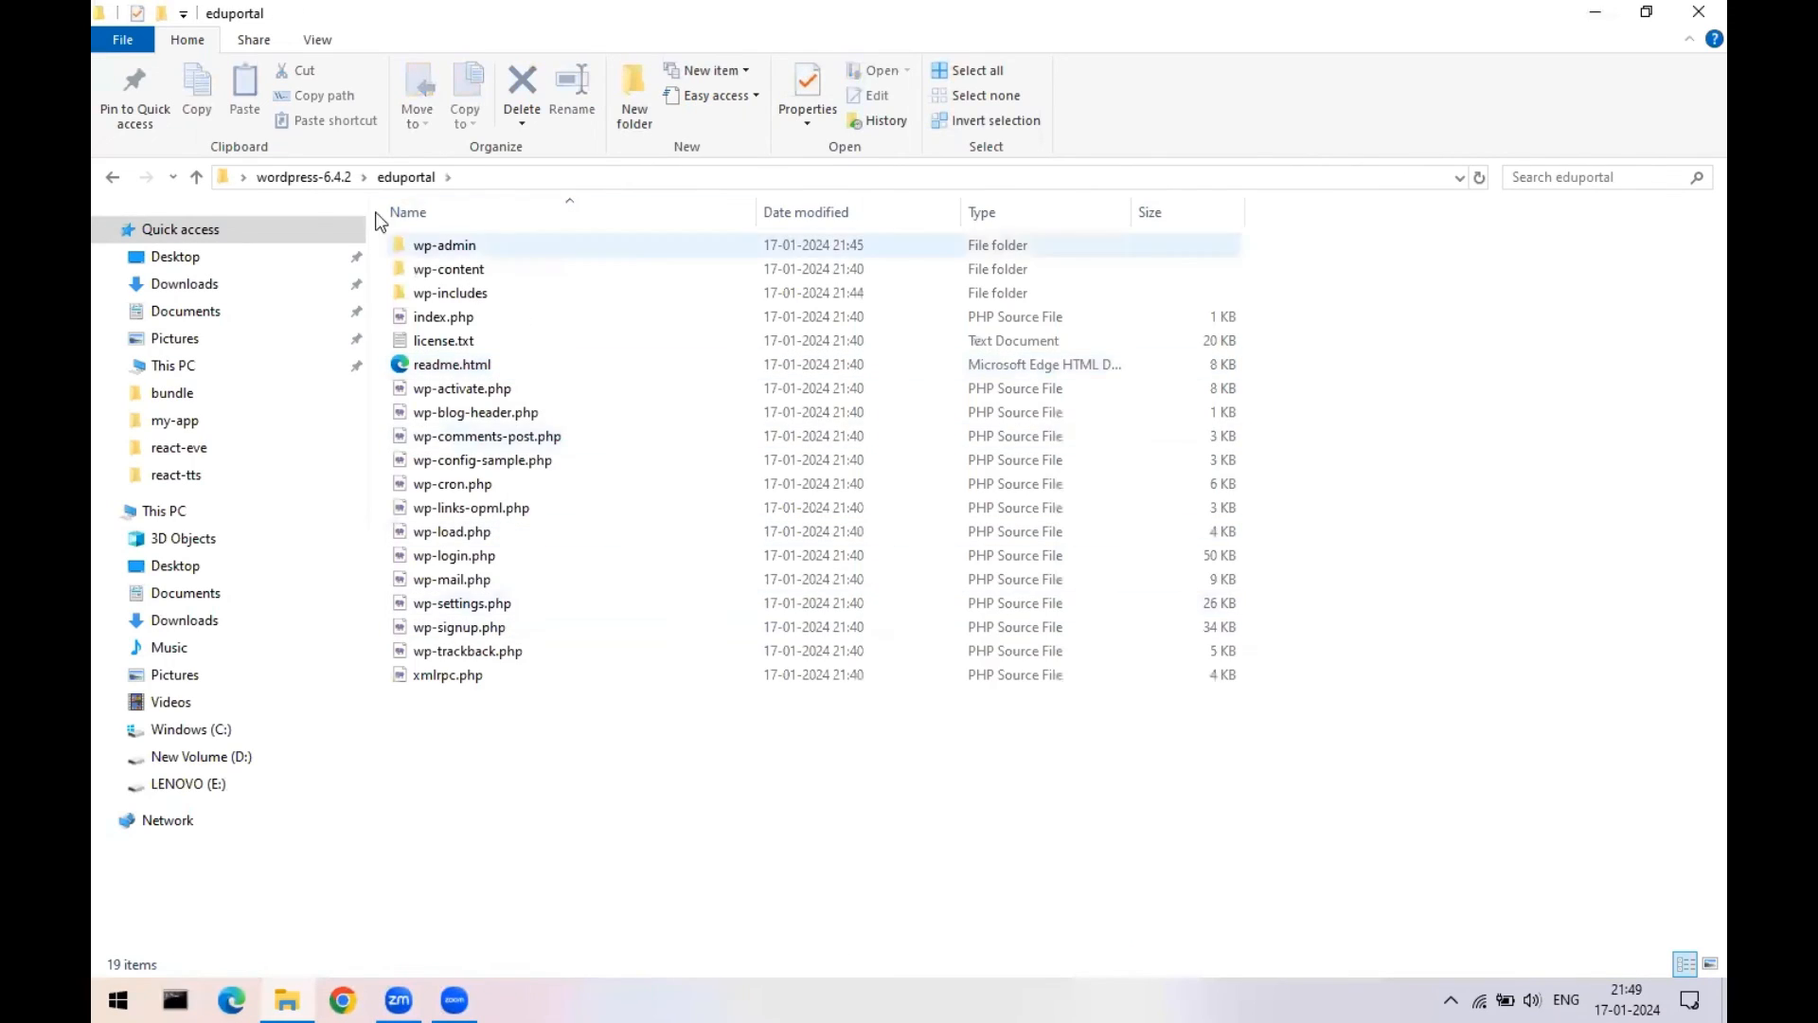
left_click(306, 178)
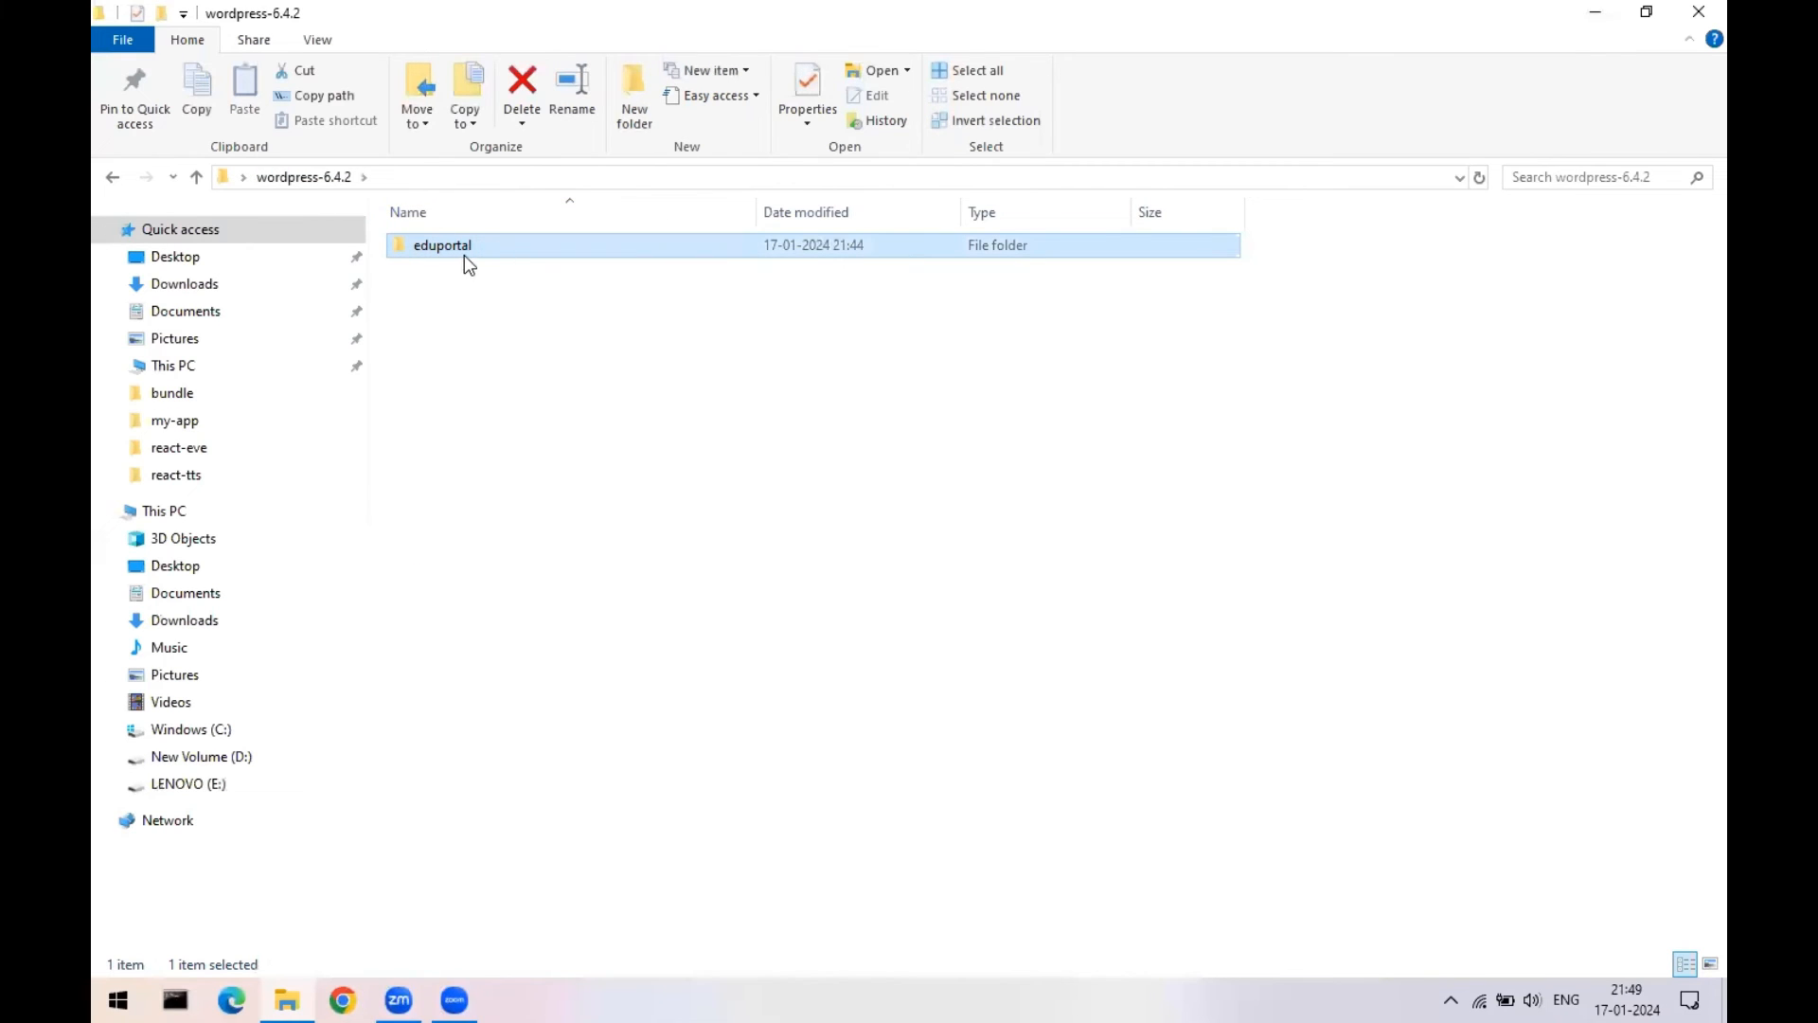
left_click(1699, 11)
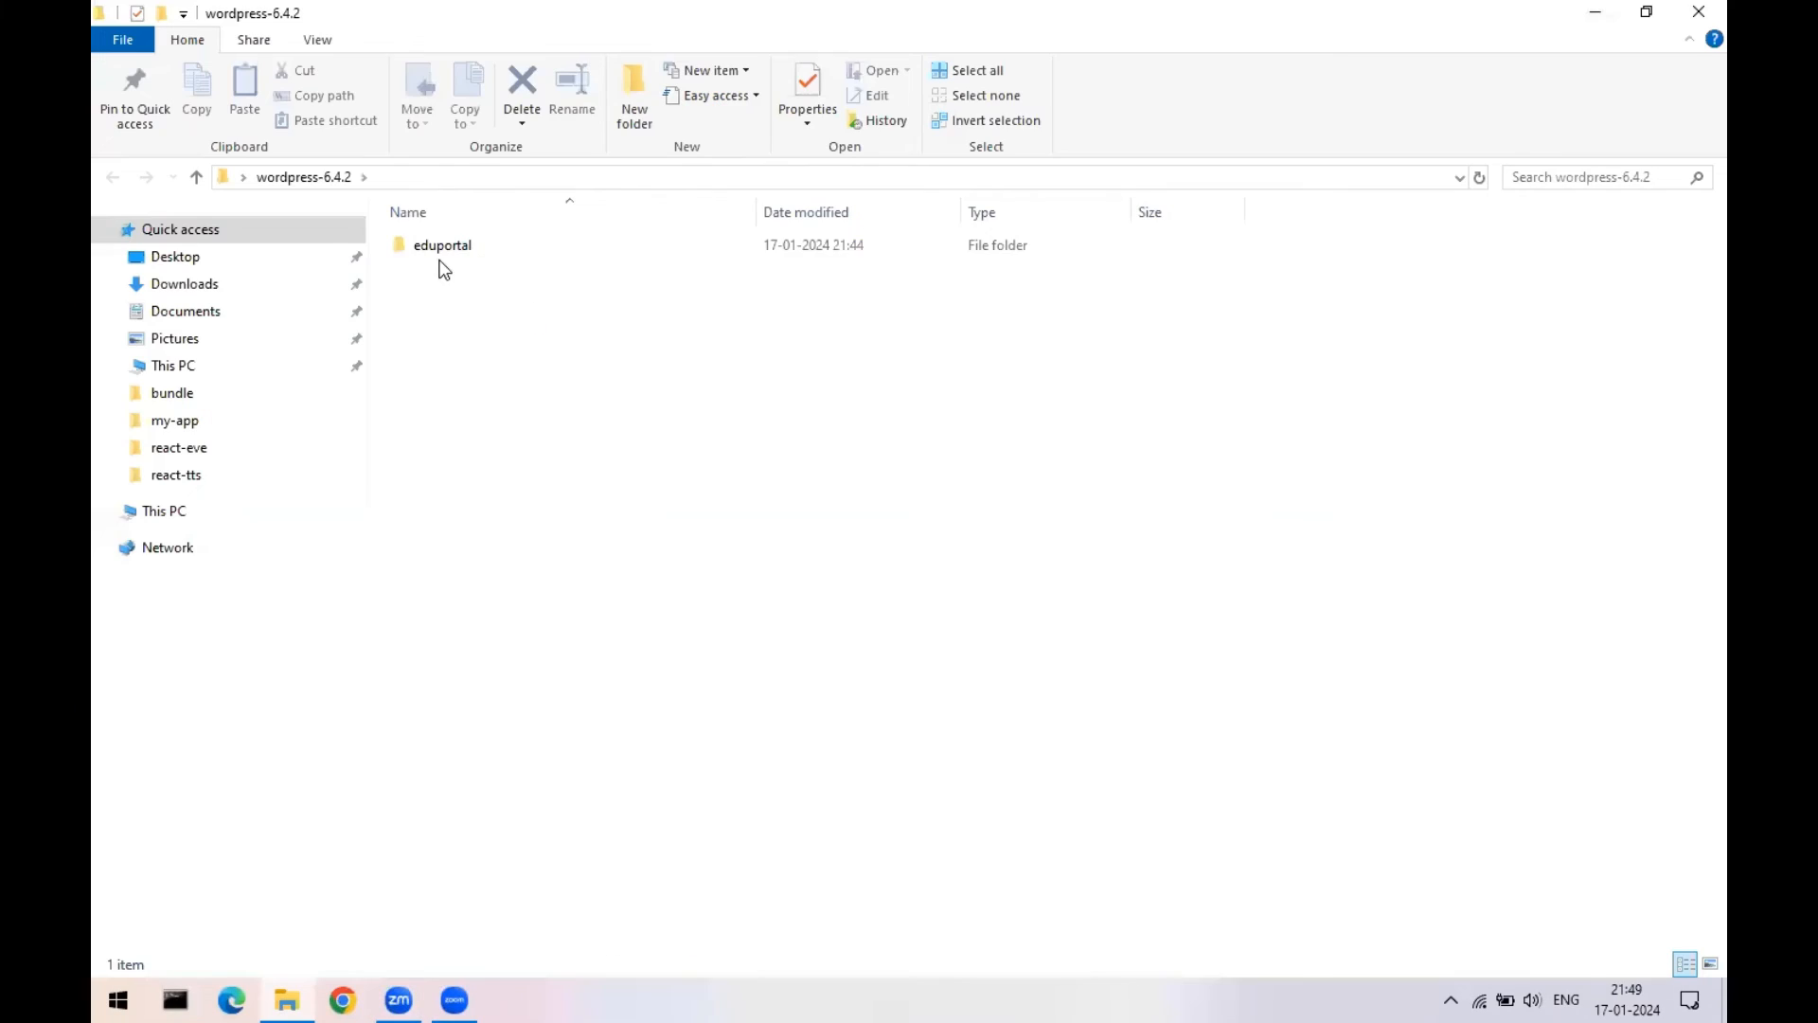
double_click(443, 257)
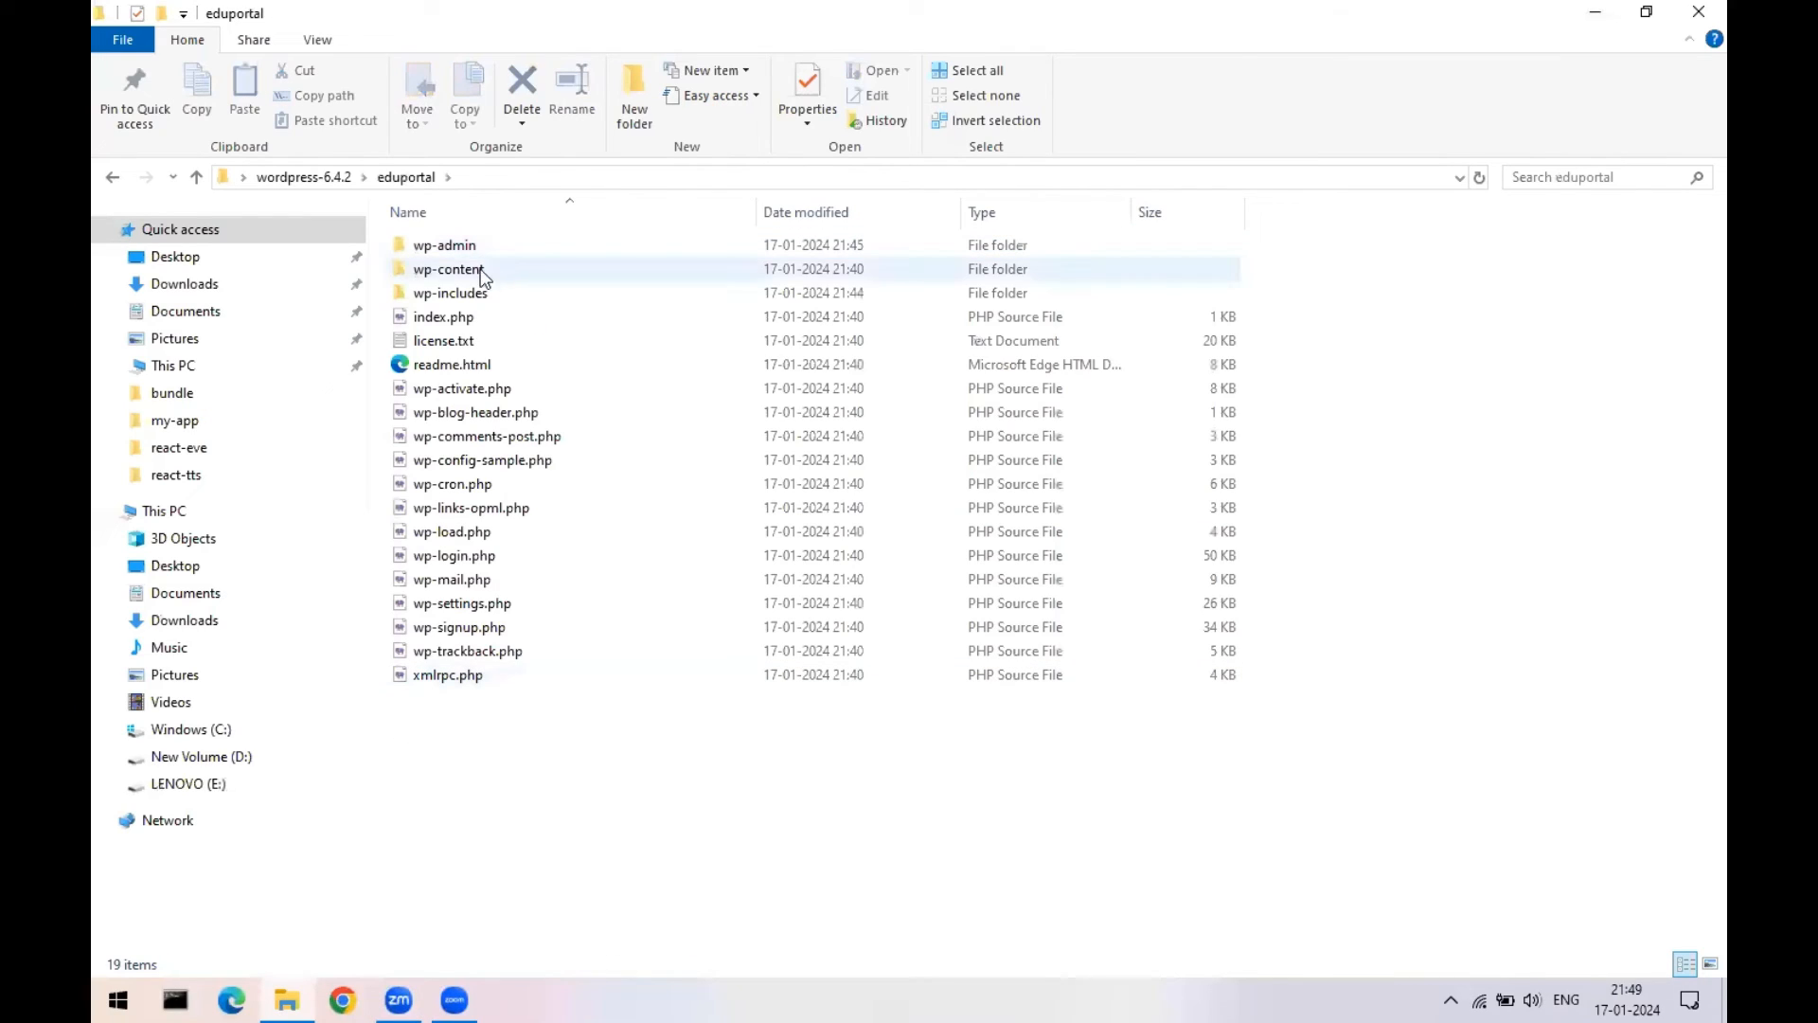
left_click(319, 178)
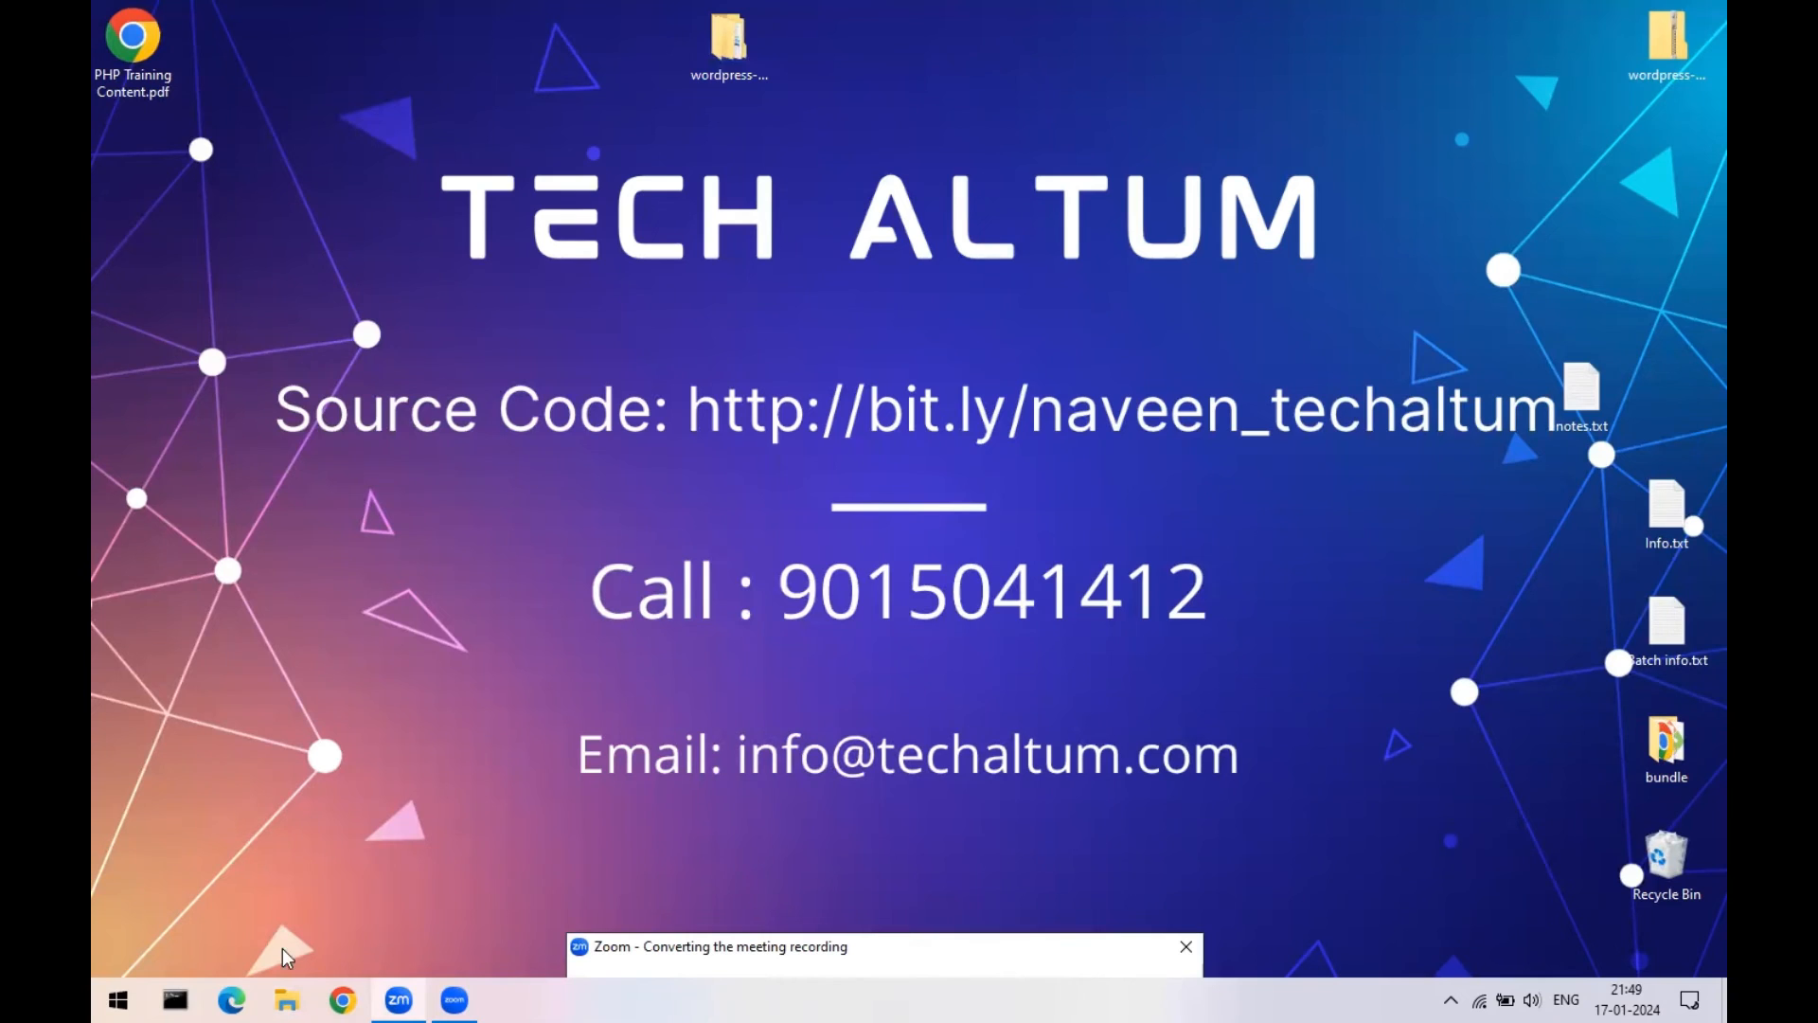
- Browse to C:\xampp\htdocs and paste the eduportal folder there
left_click(287, 999)
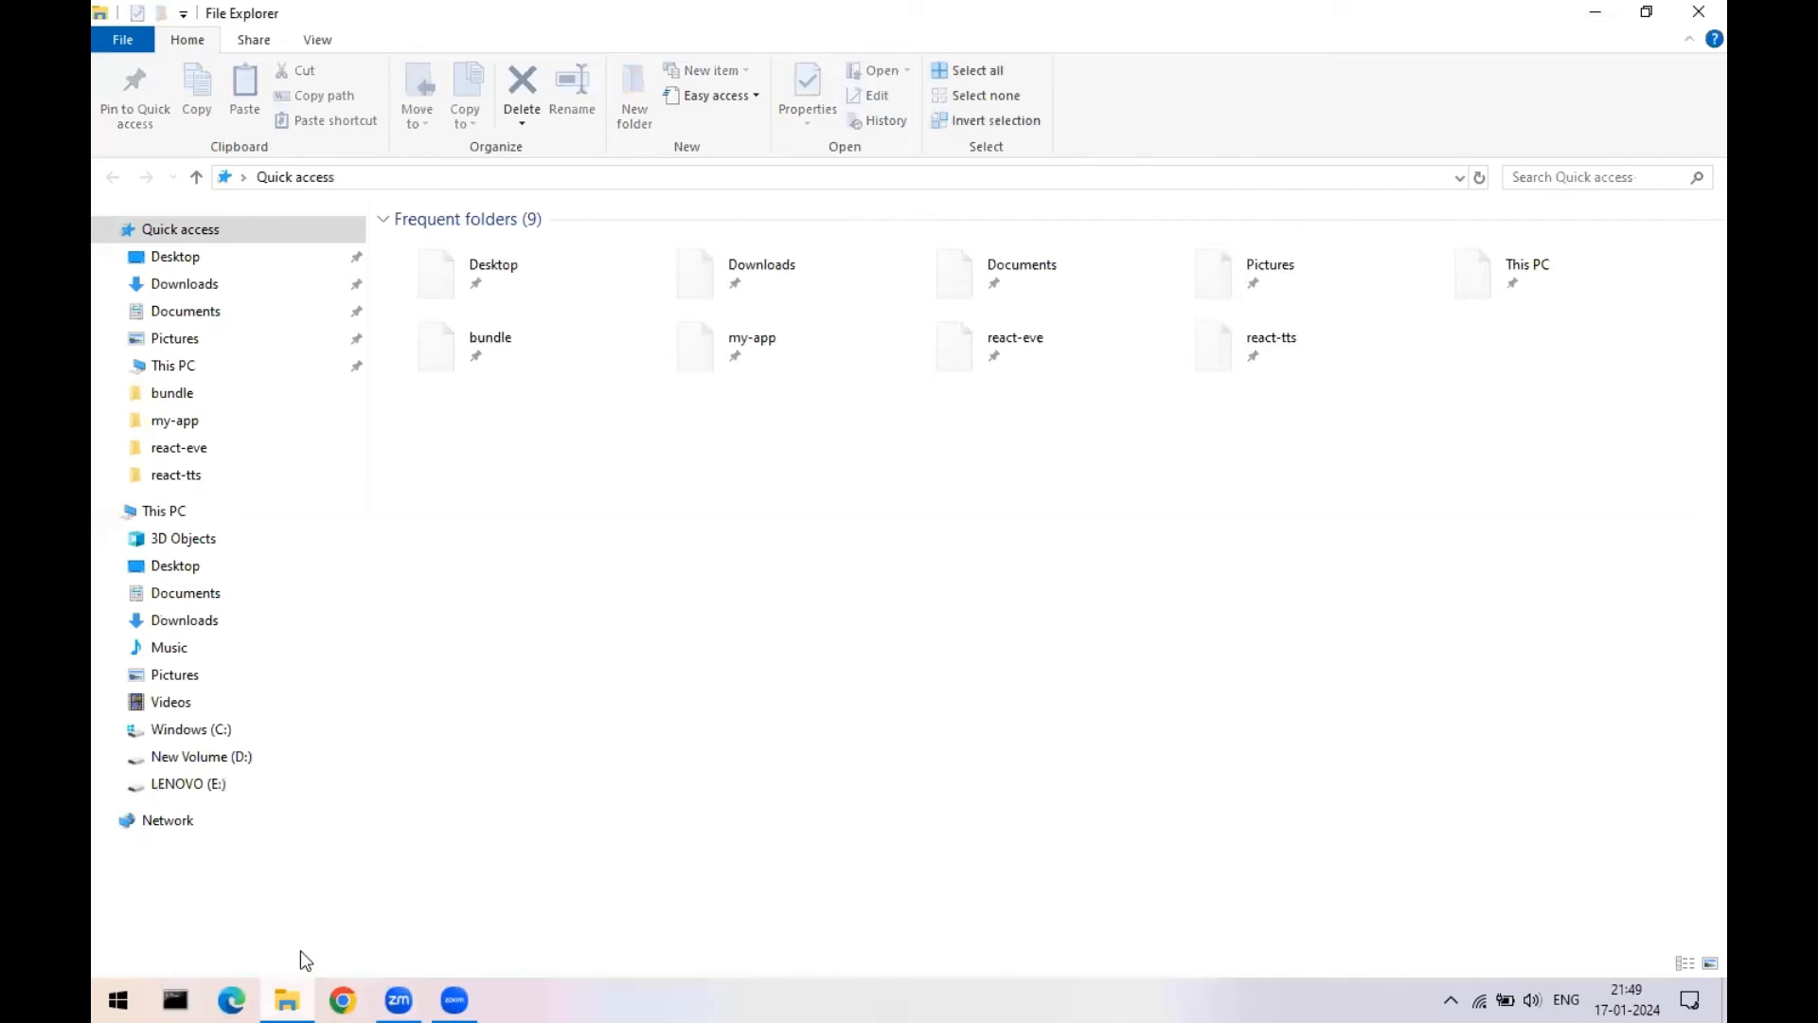
left_click(217, 737)
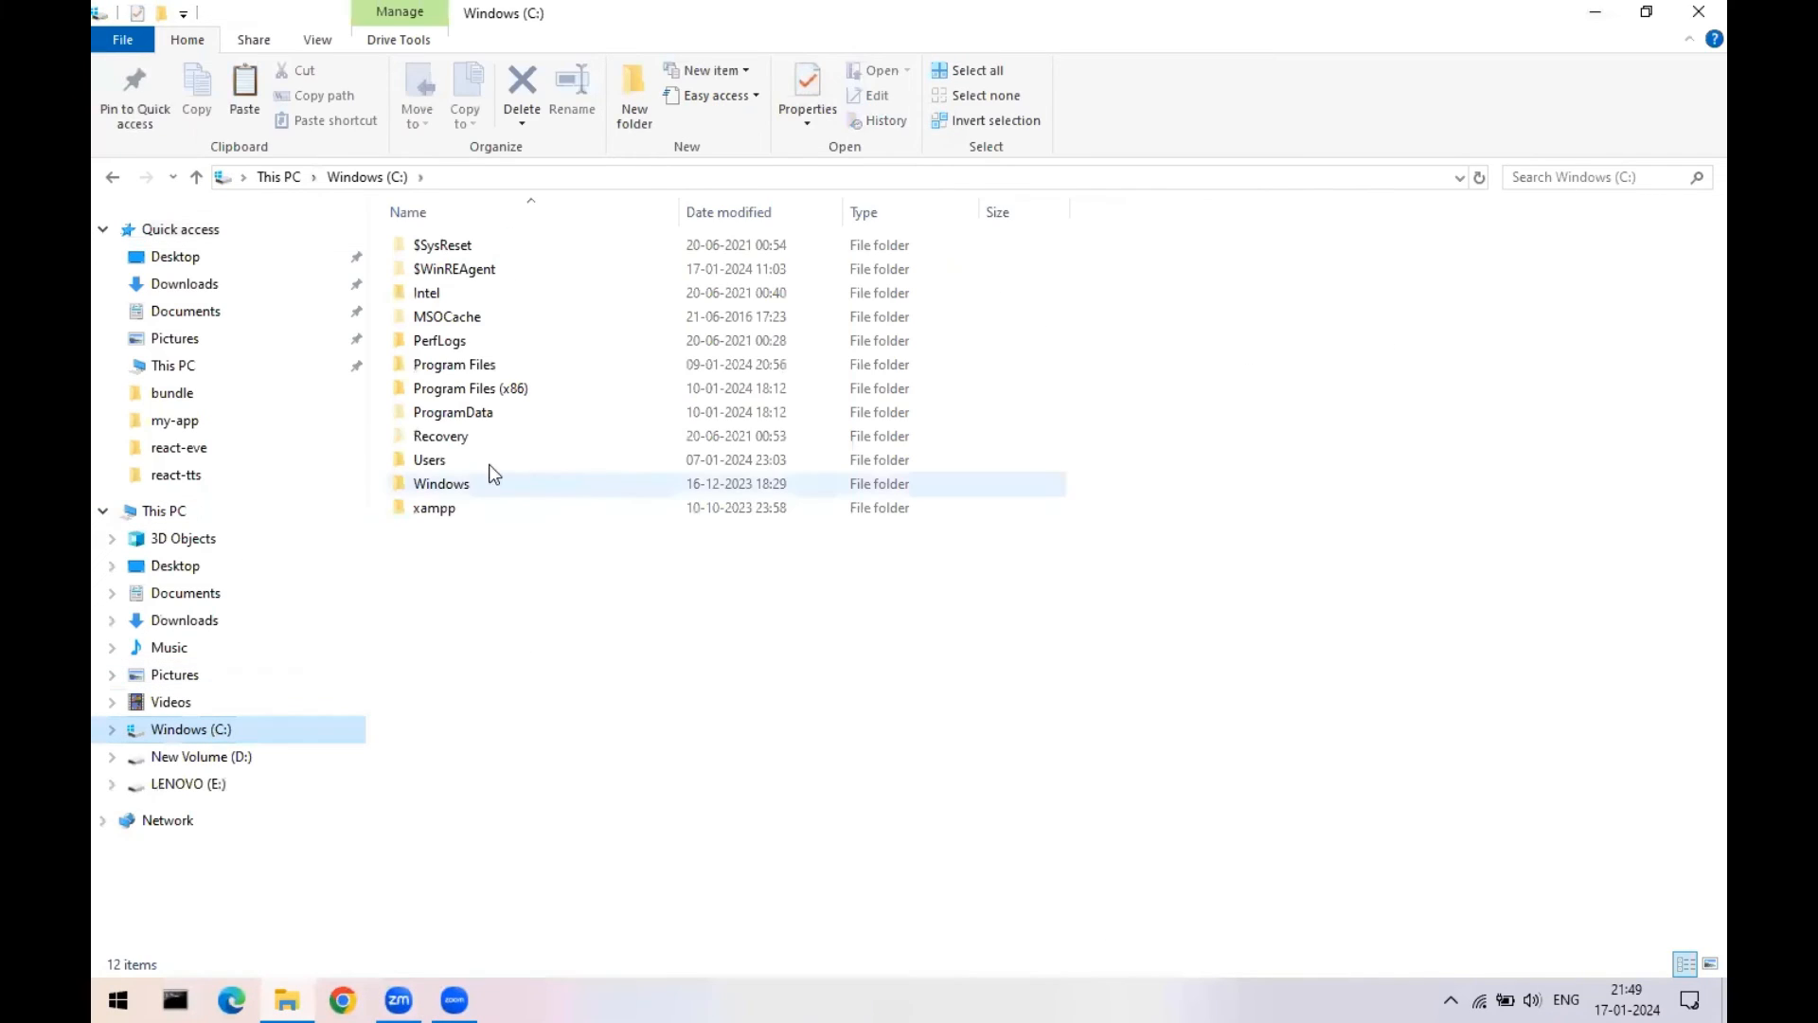
double_click(420, 511)
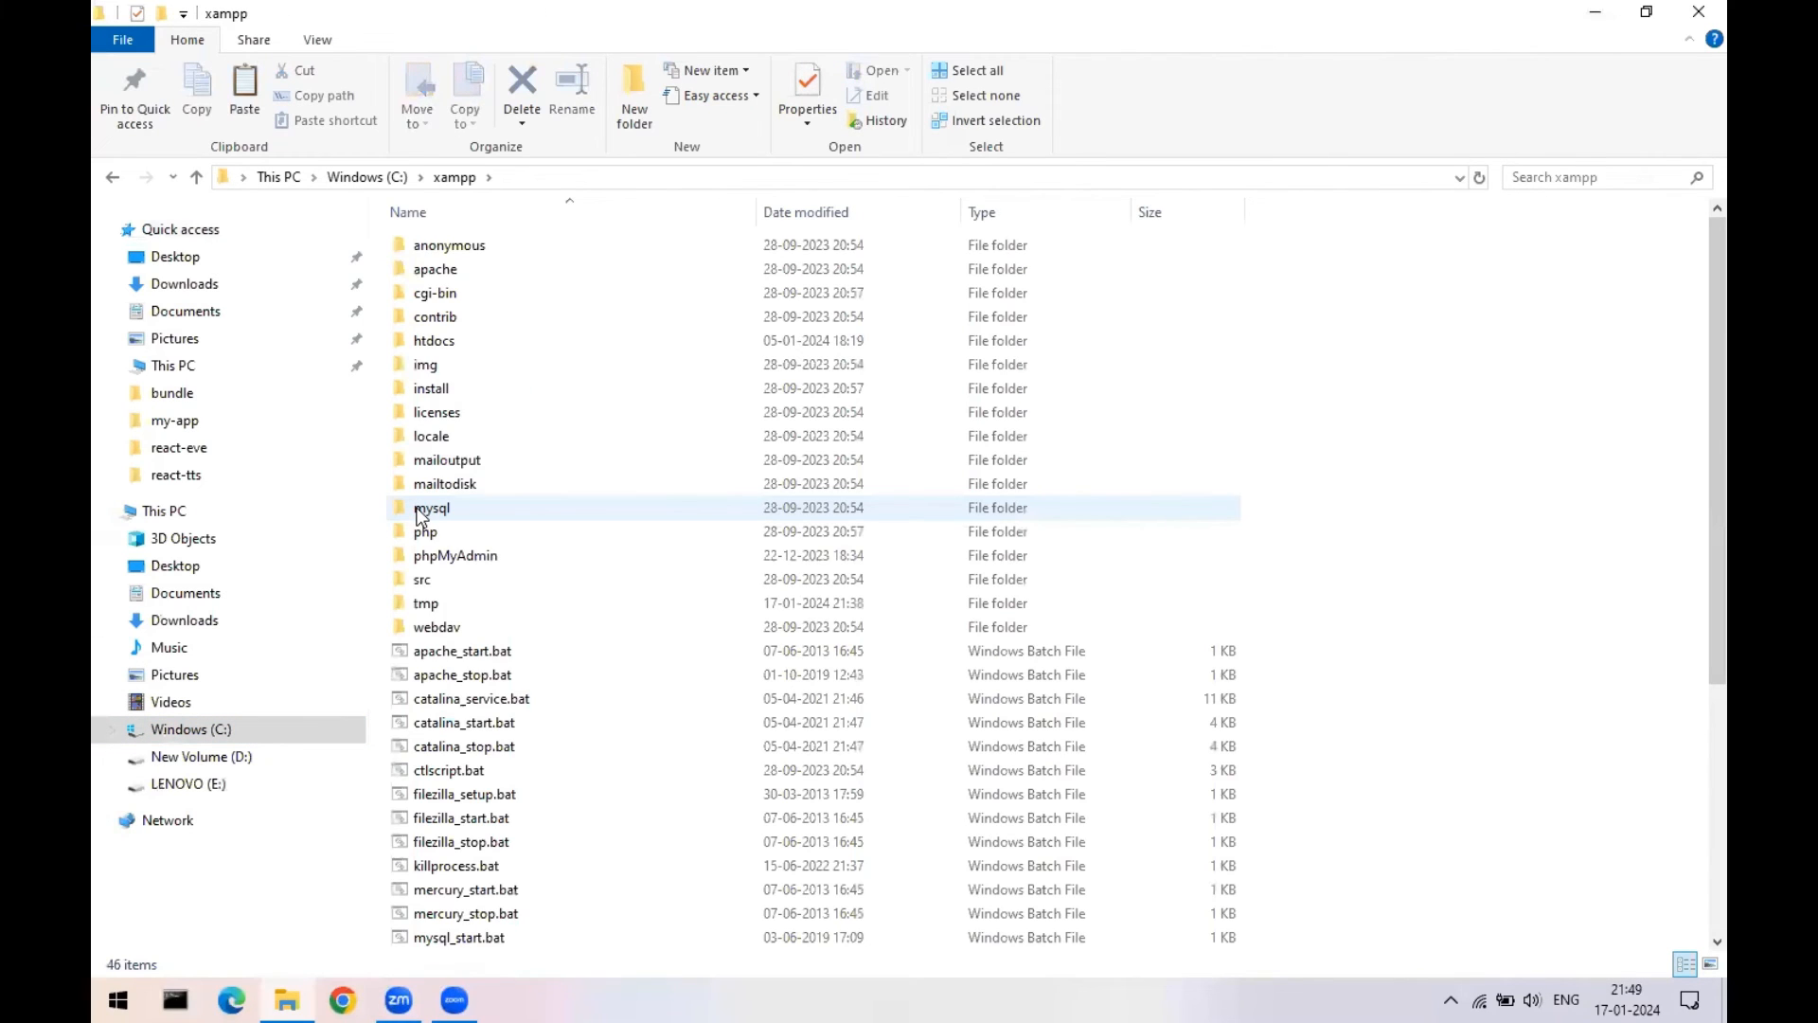
double_click(422, 342)
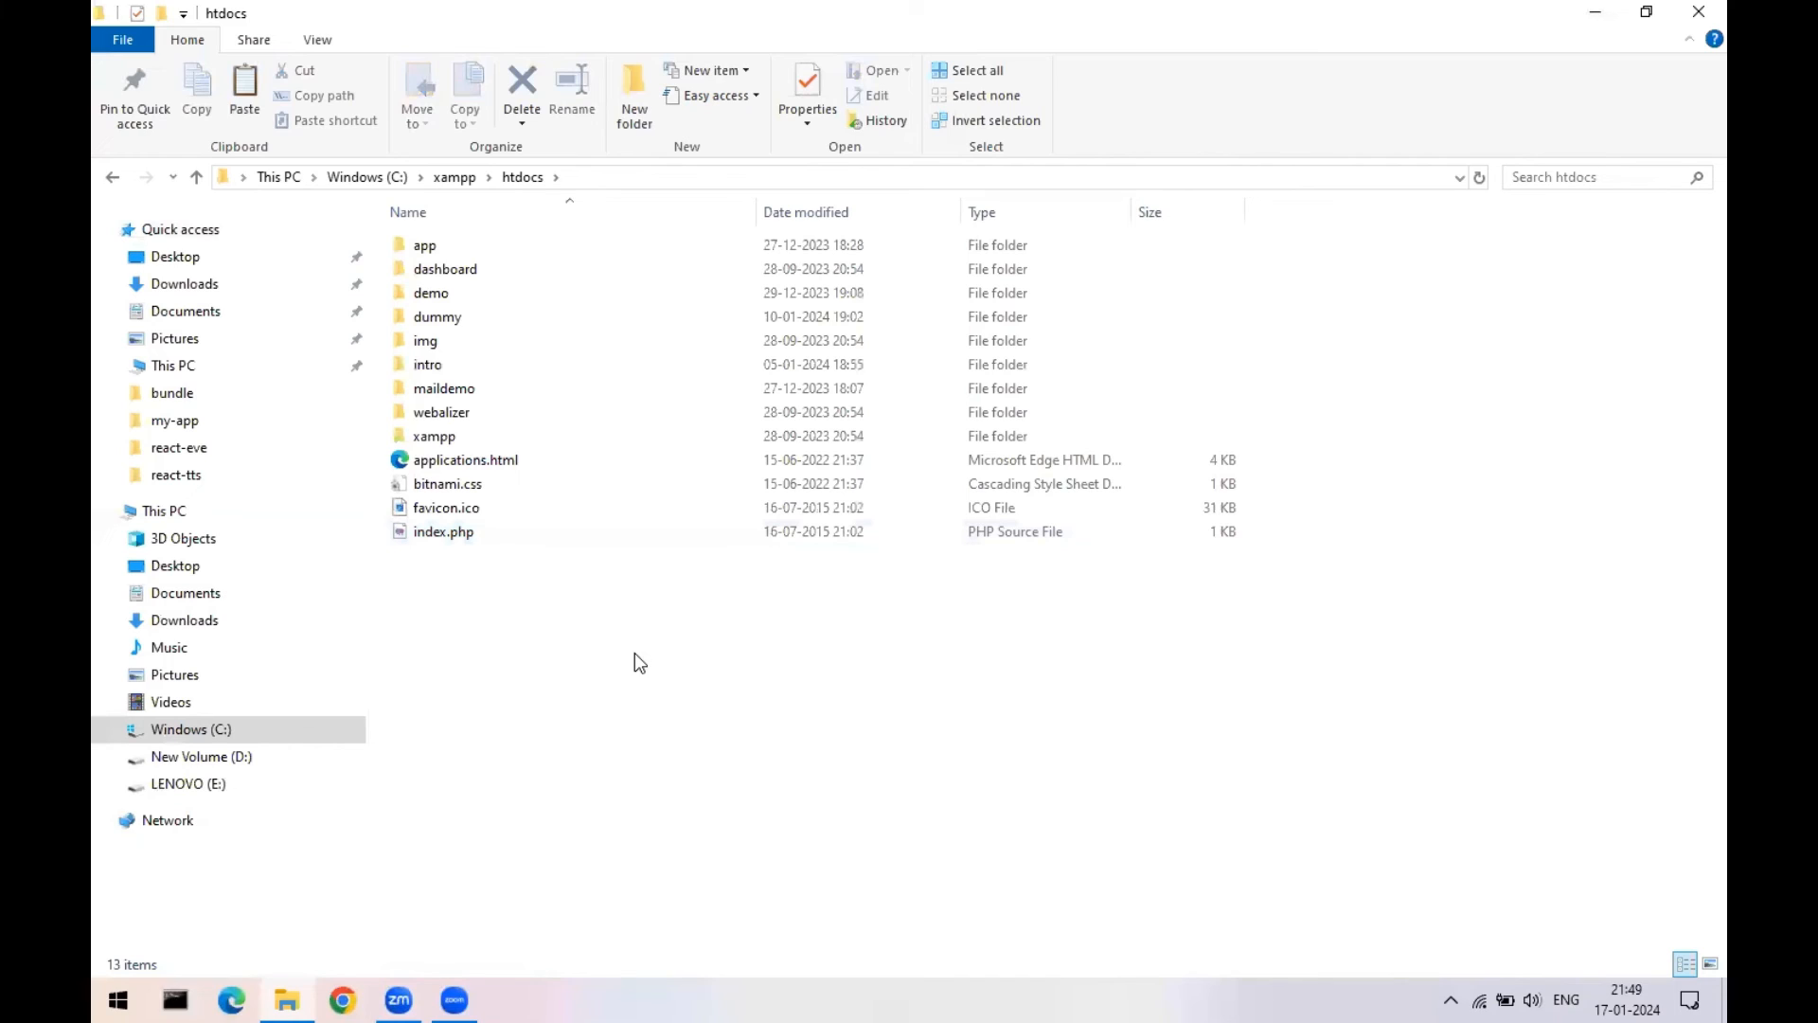
key("ctrl+v")
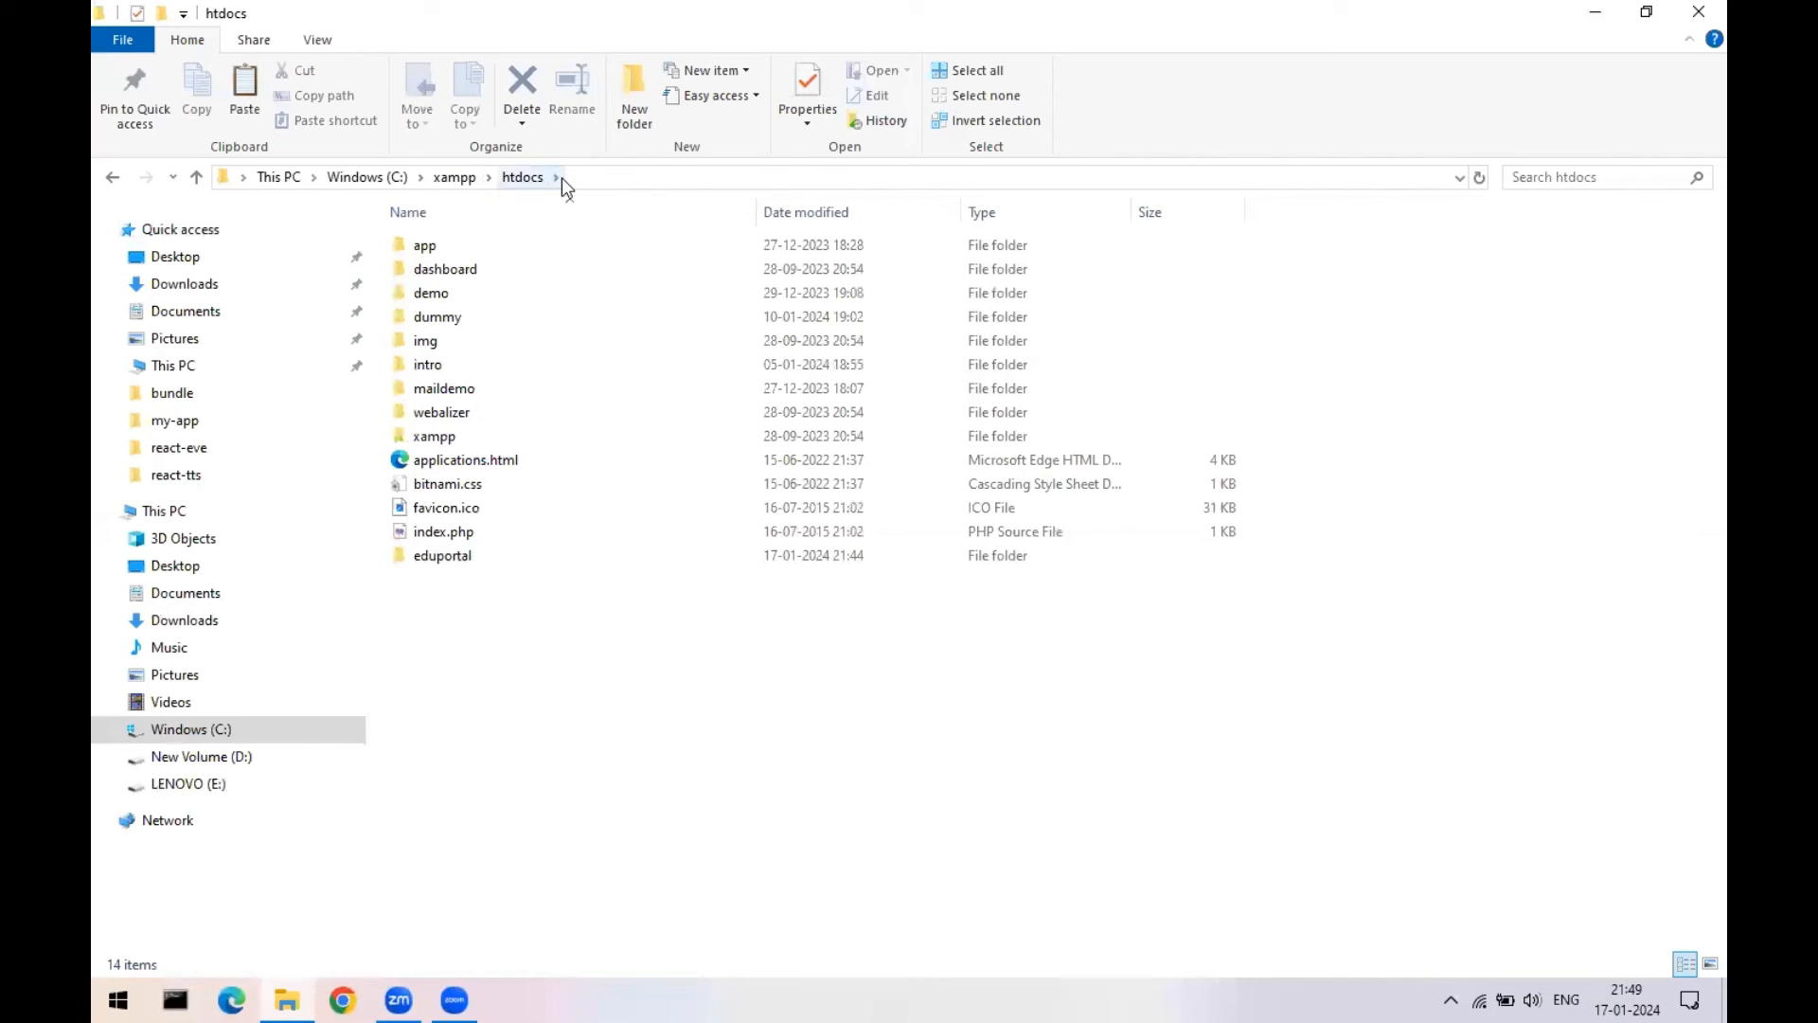
- Verify eduportal in htdocs holds its 19 WordPress files, then close the window
double_click(458, 559)
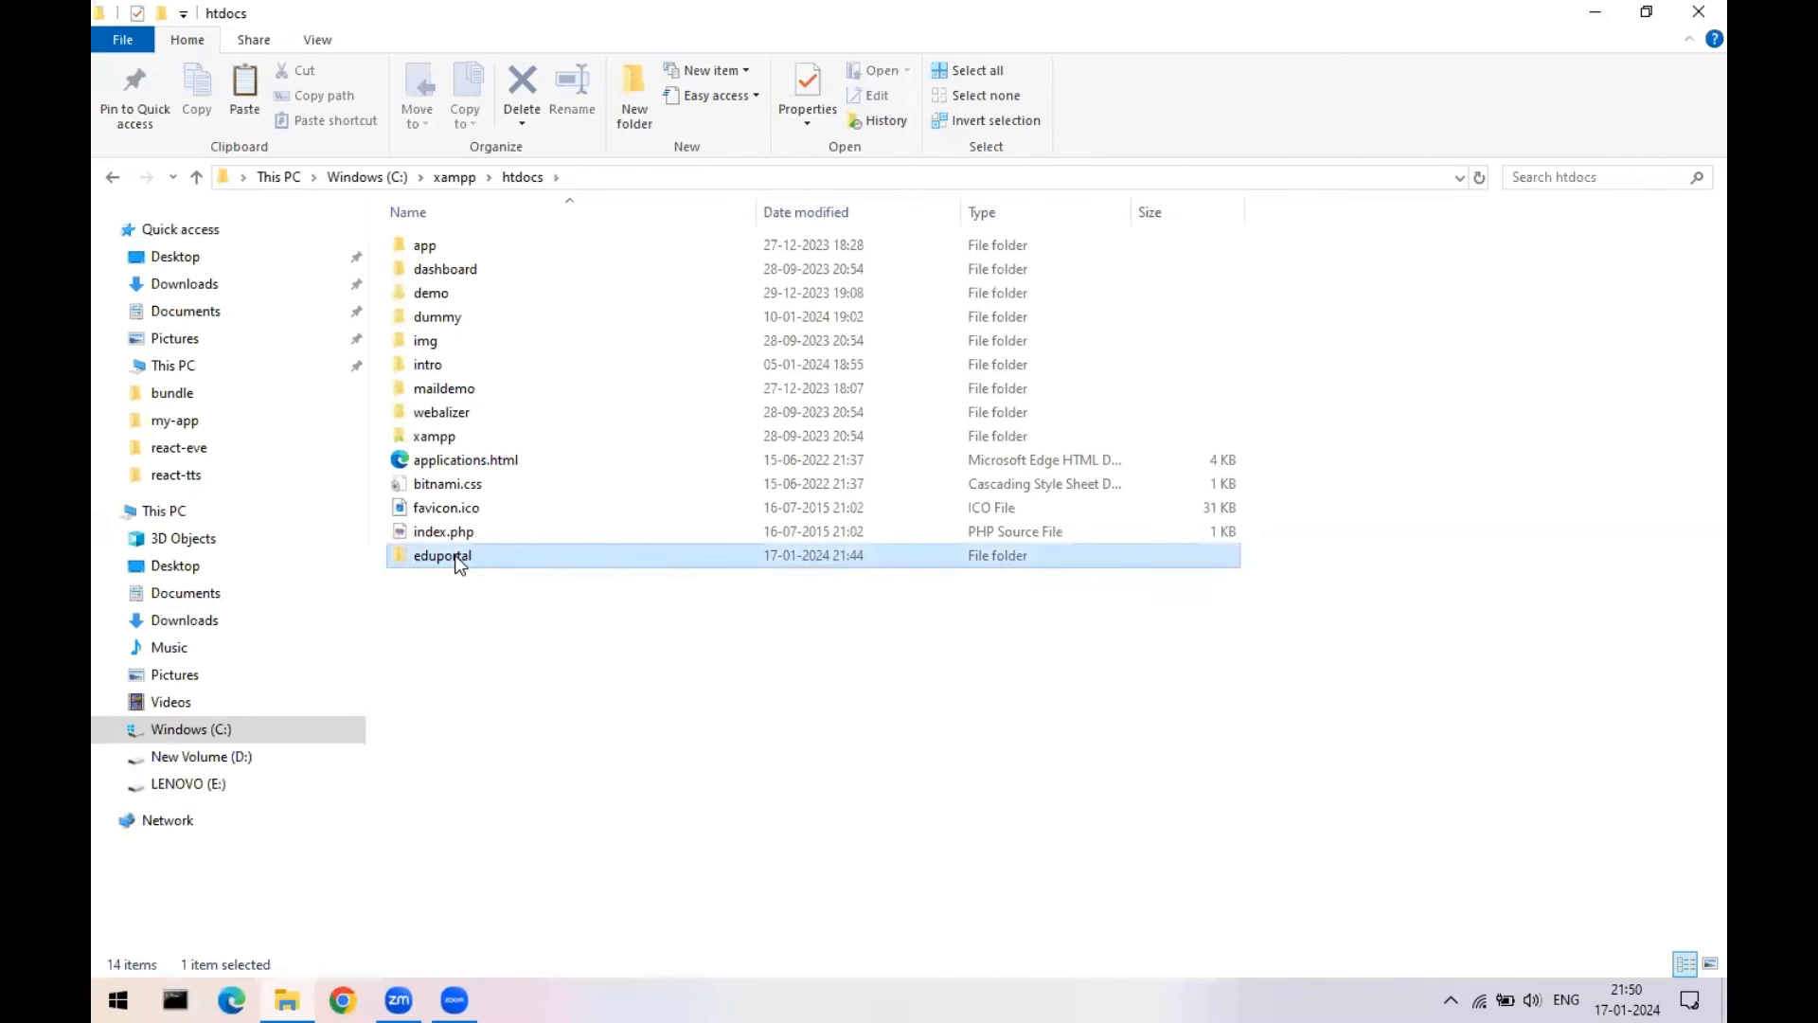
left_click_drag(438, 748, 460, 210)
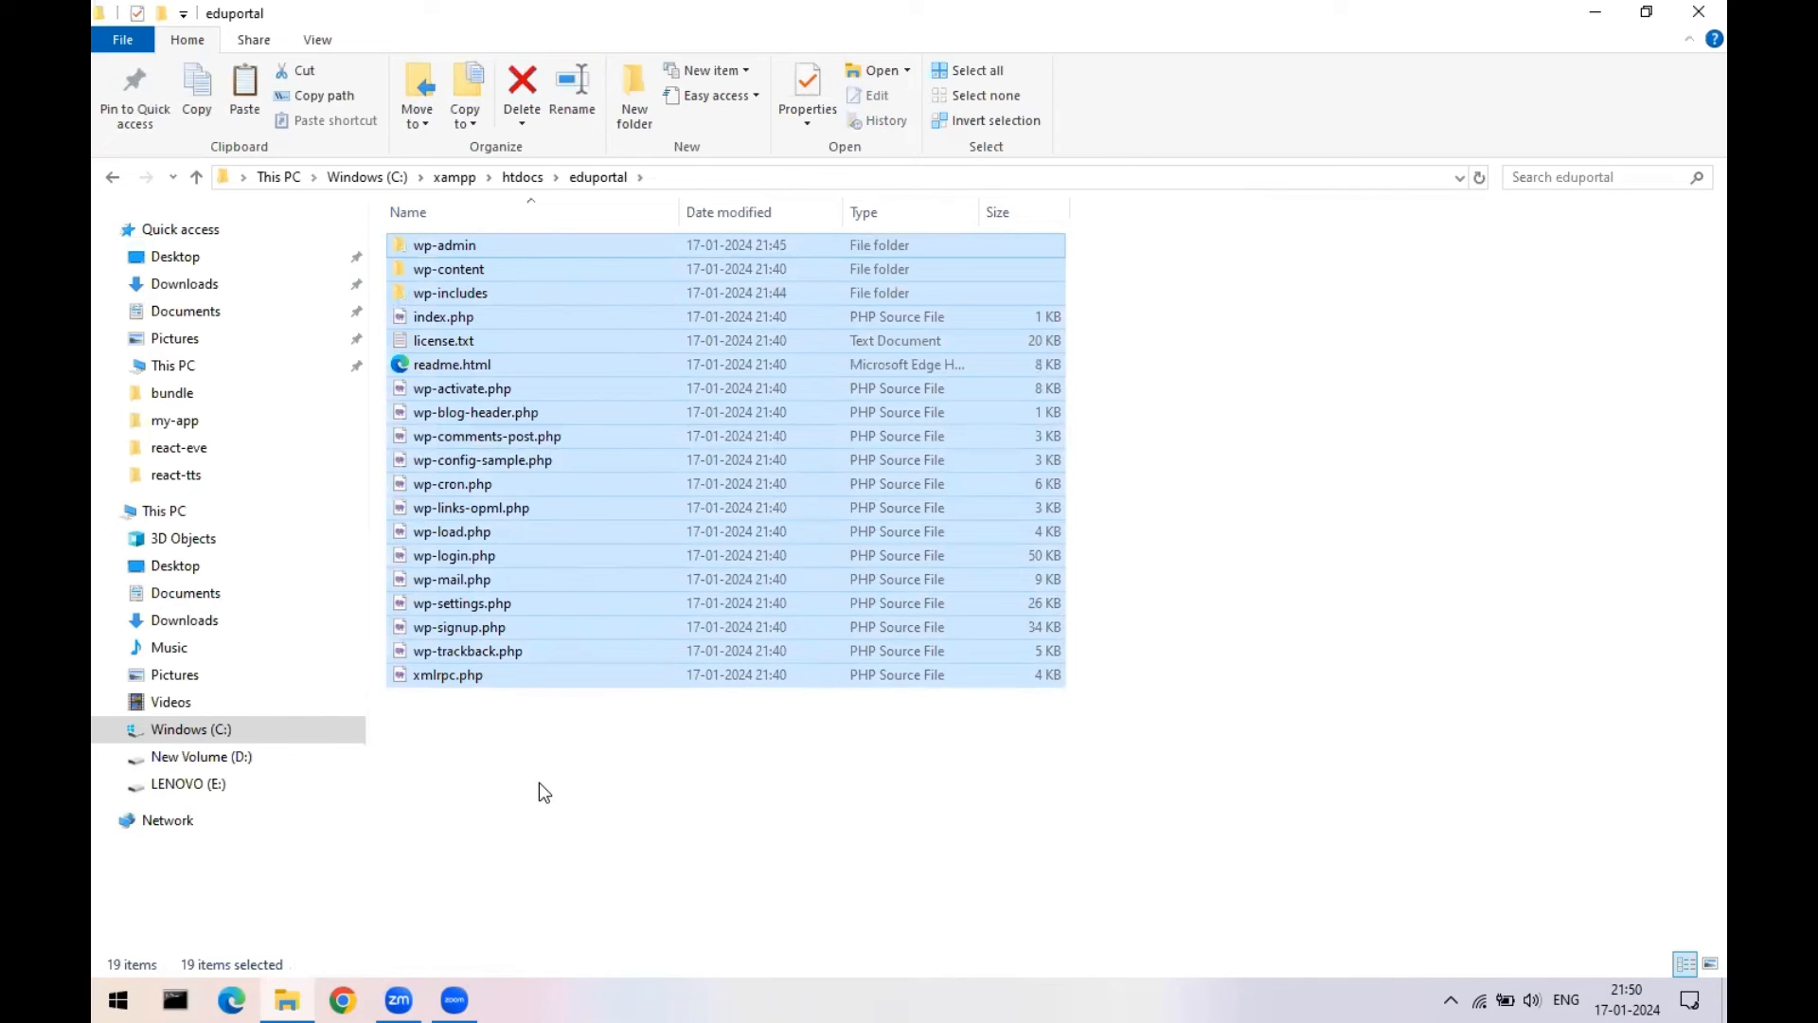
left_click(601, 413)
left_click_drag(460, 752, 485, 237)
left_click(523, 177)
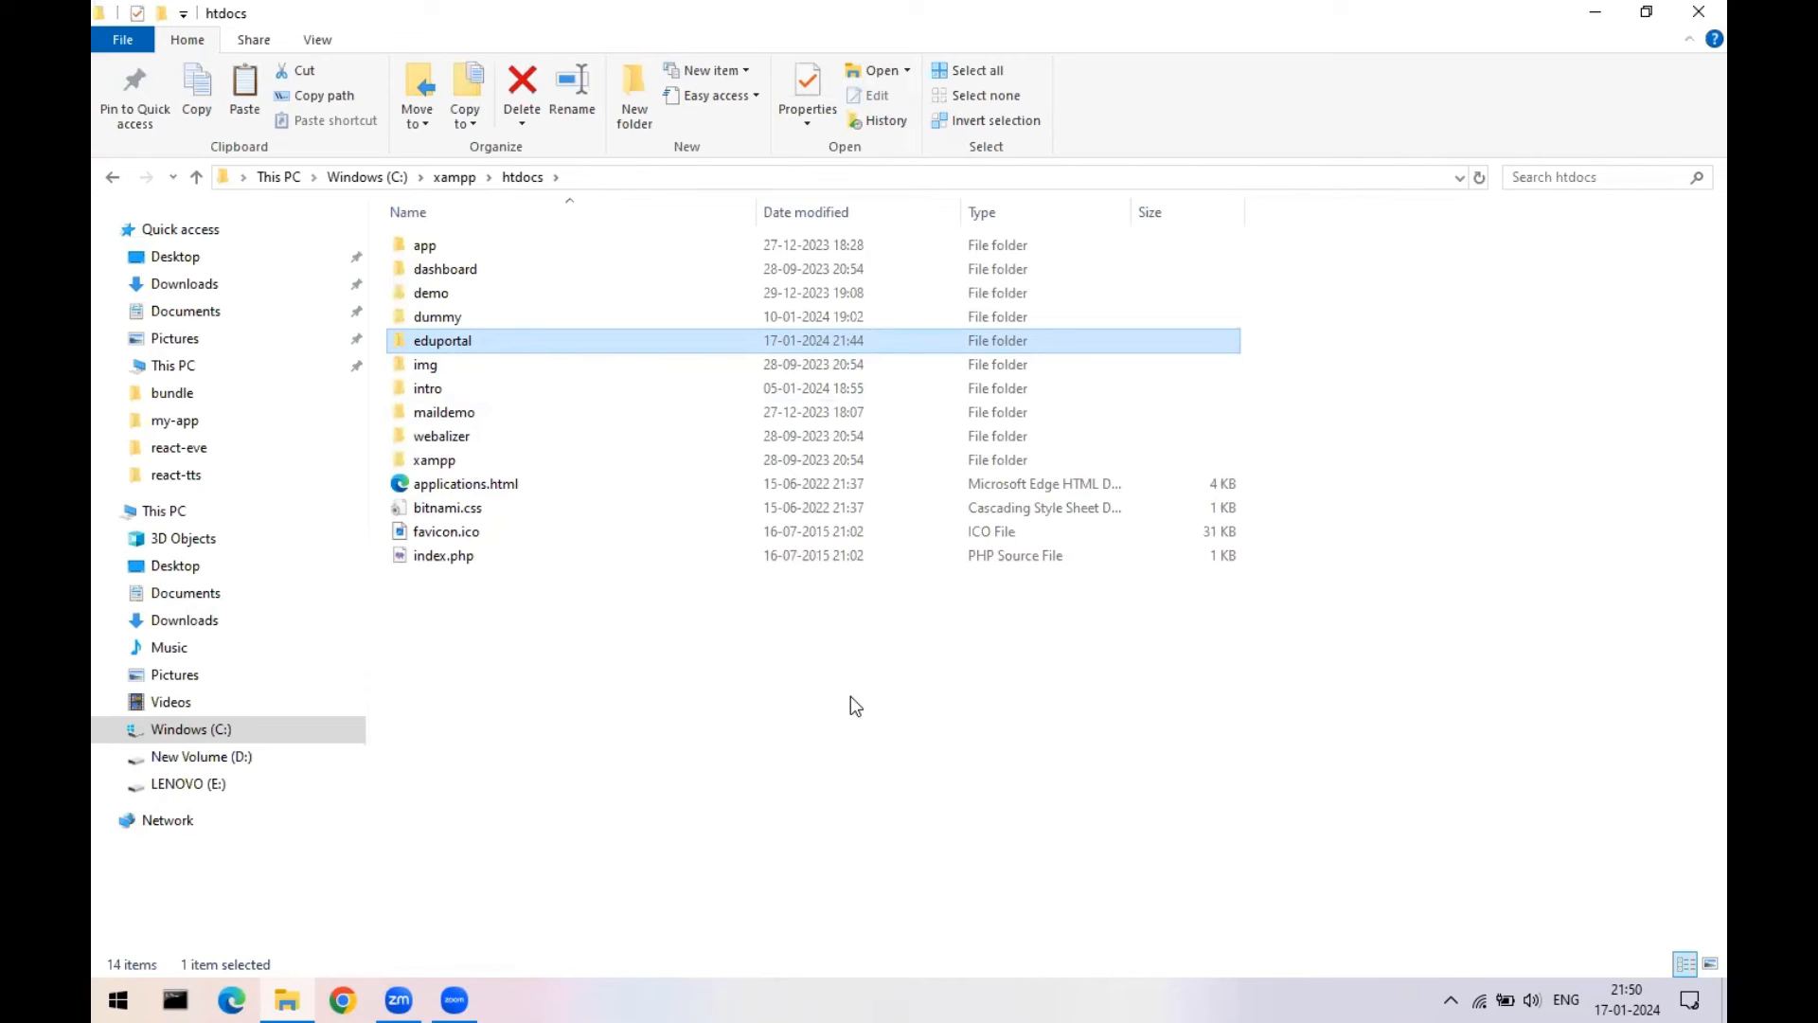
left_click(1696, 11)
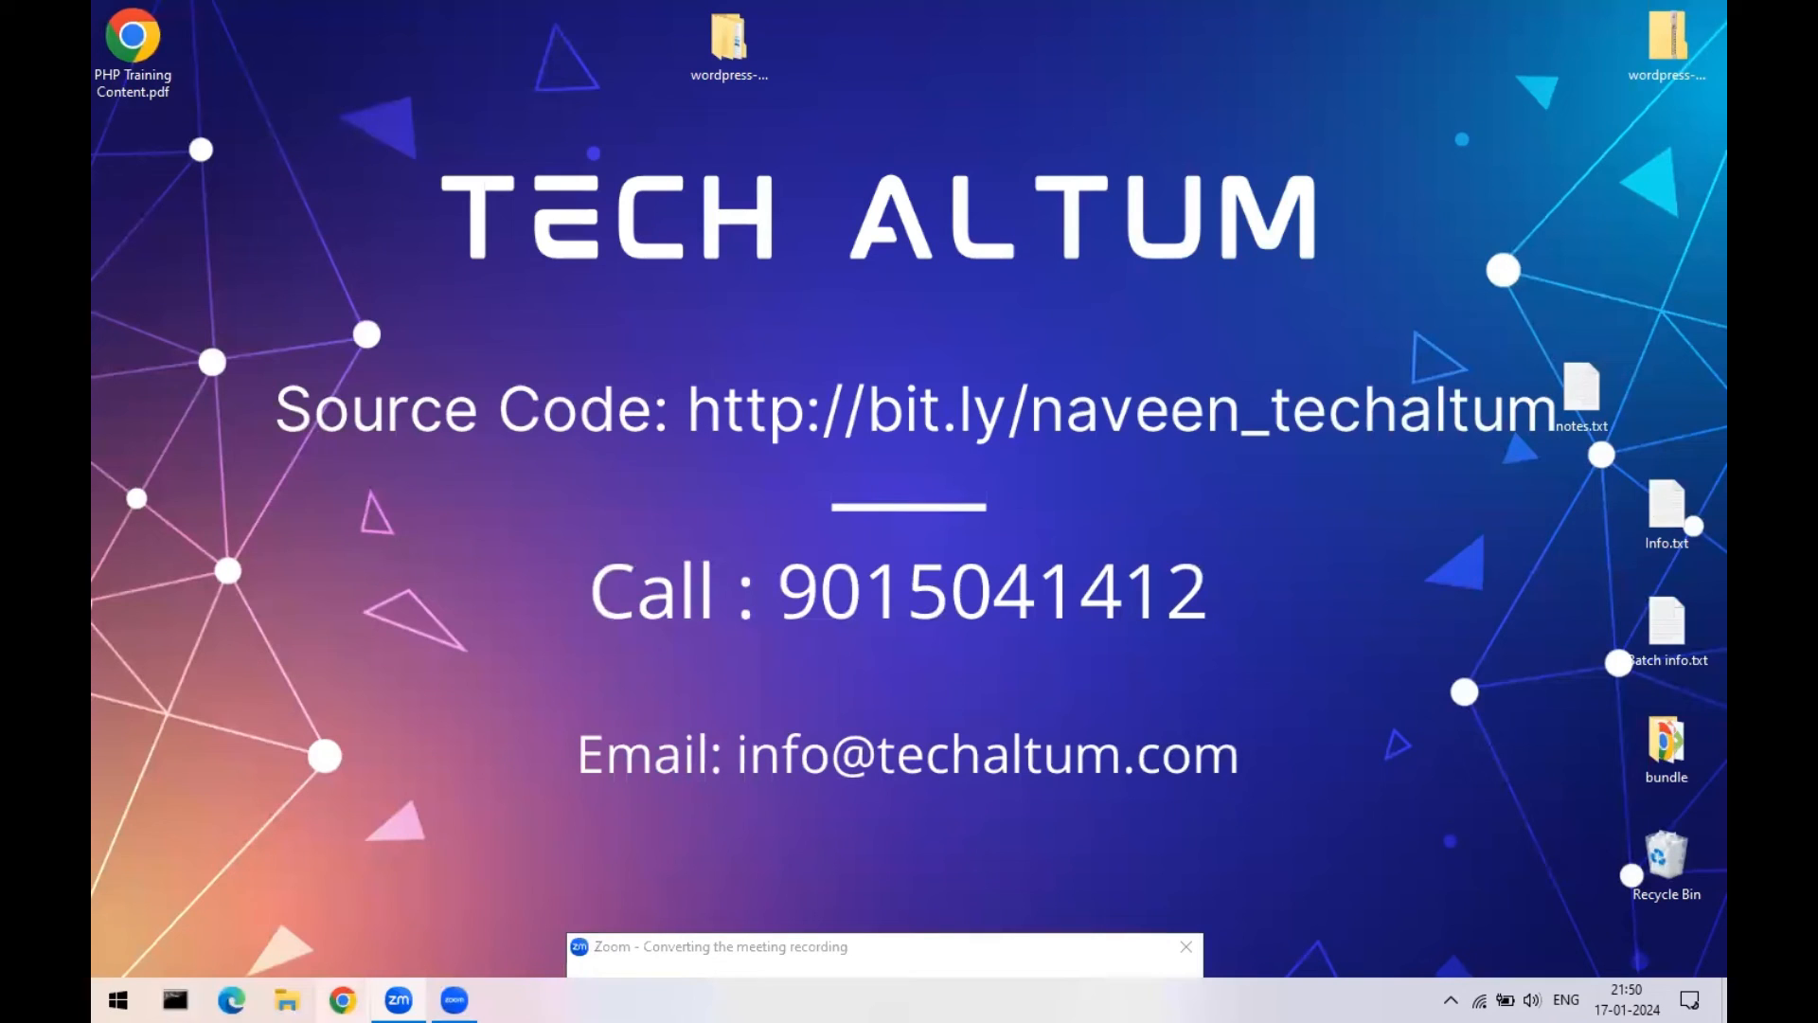
- Launch Chrome and load the localhost home page
left_click(343, 1000)
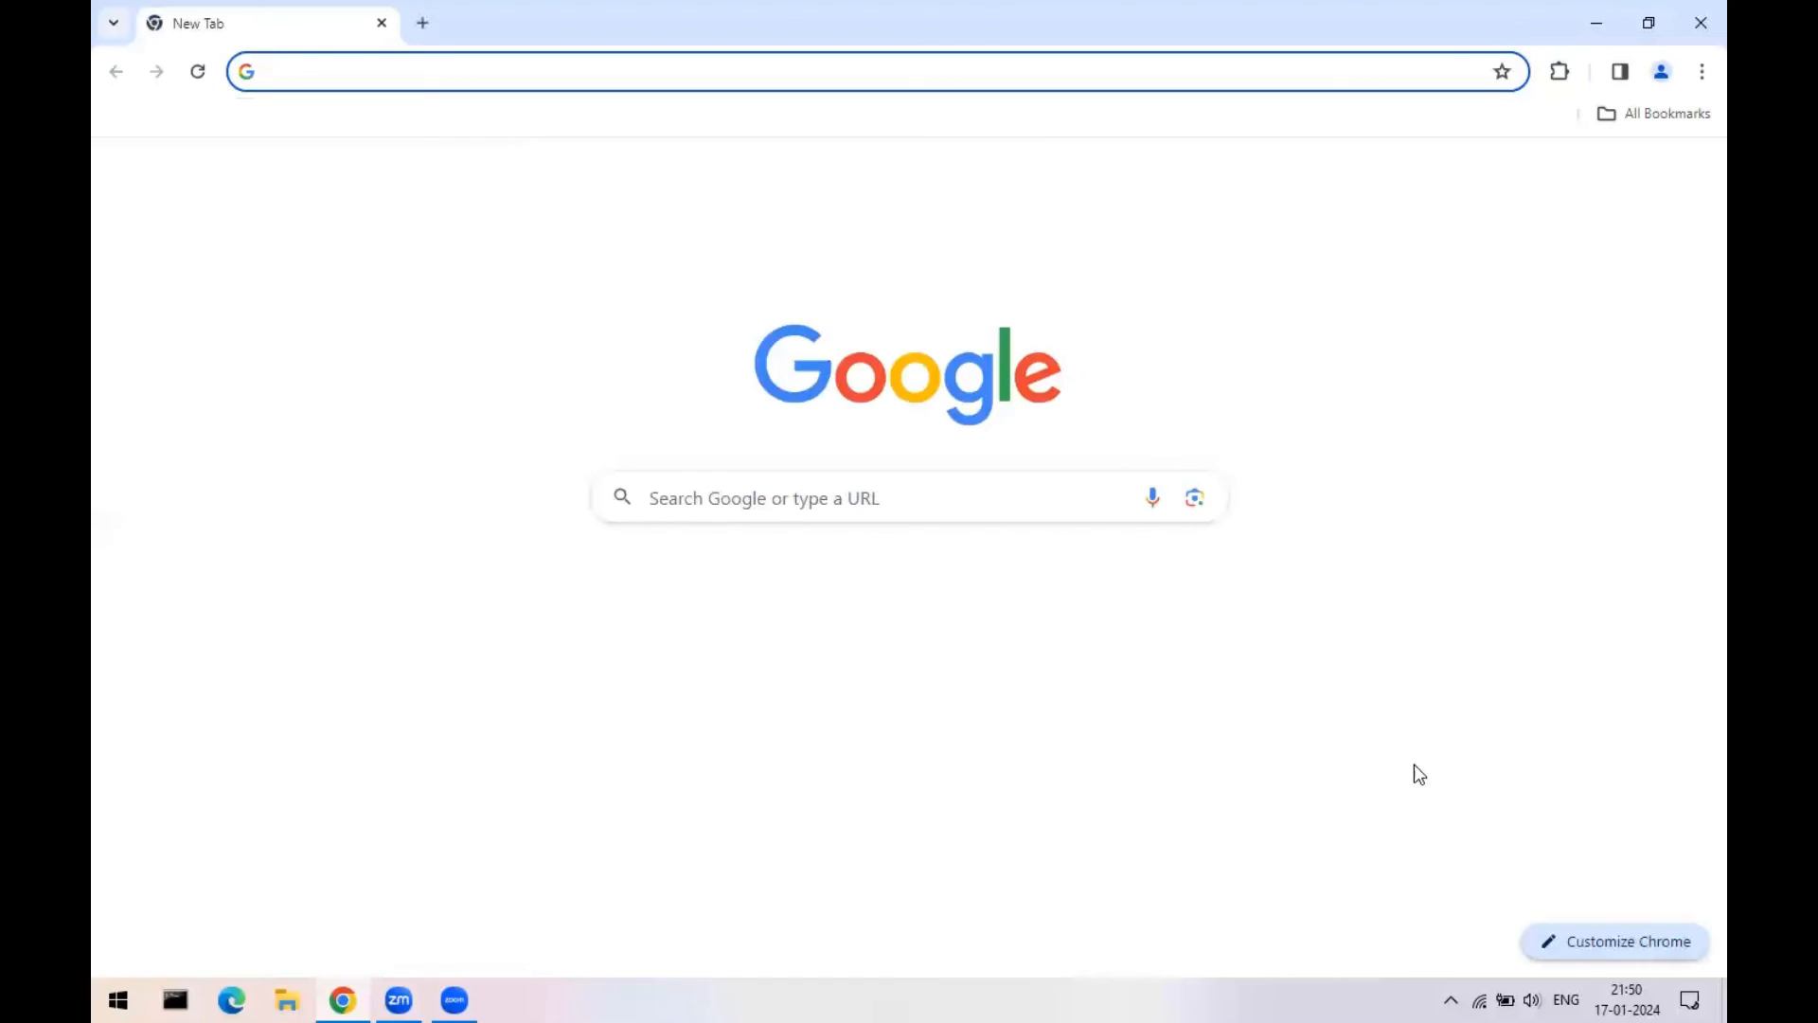
left_click(1451, 999)
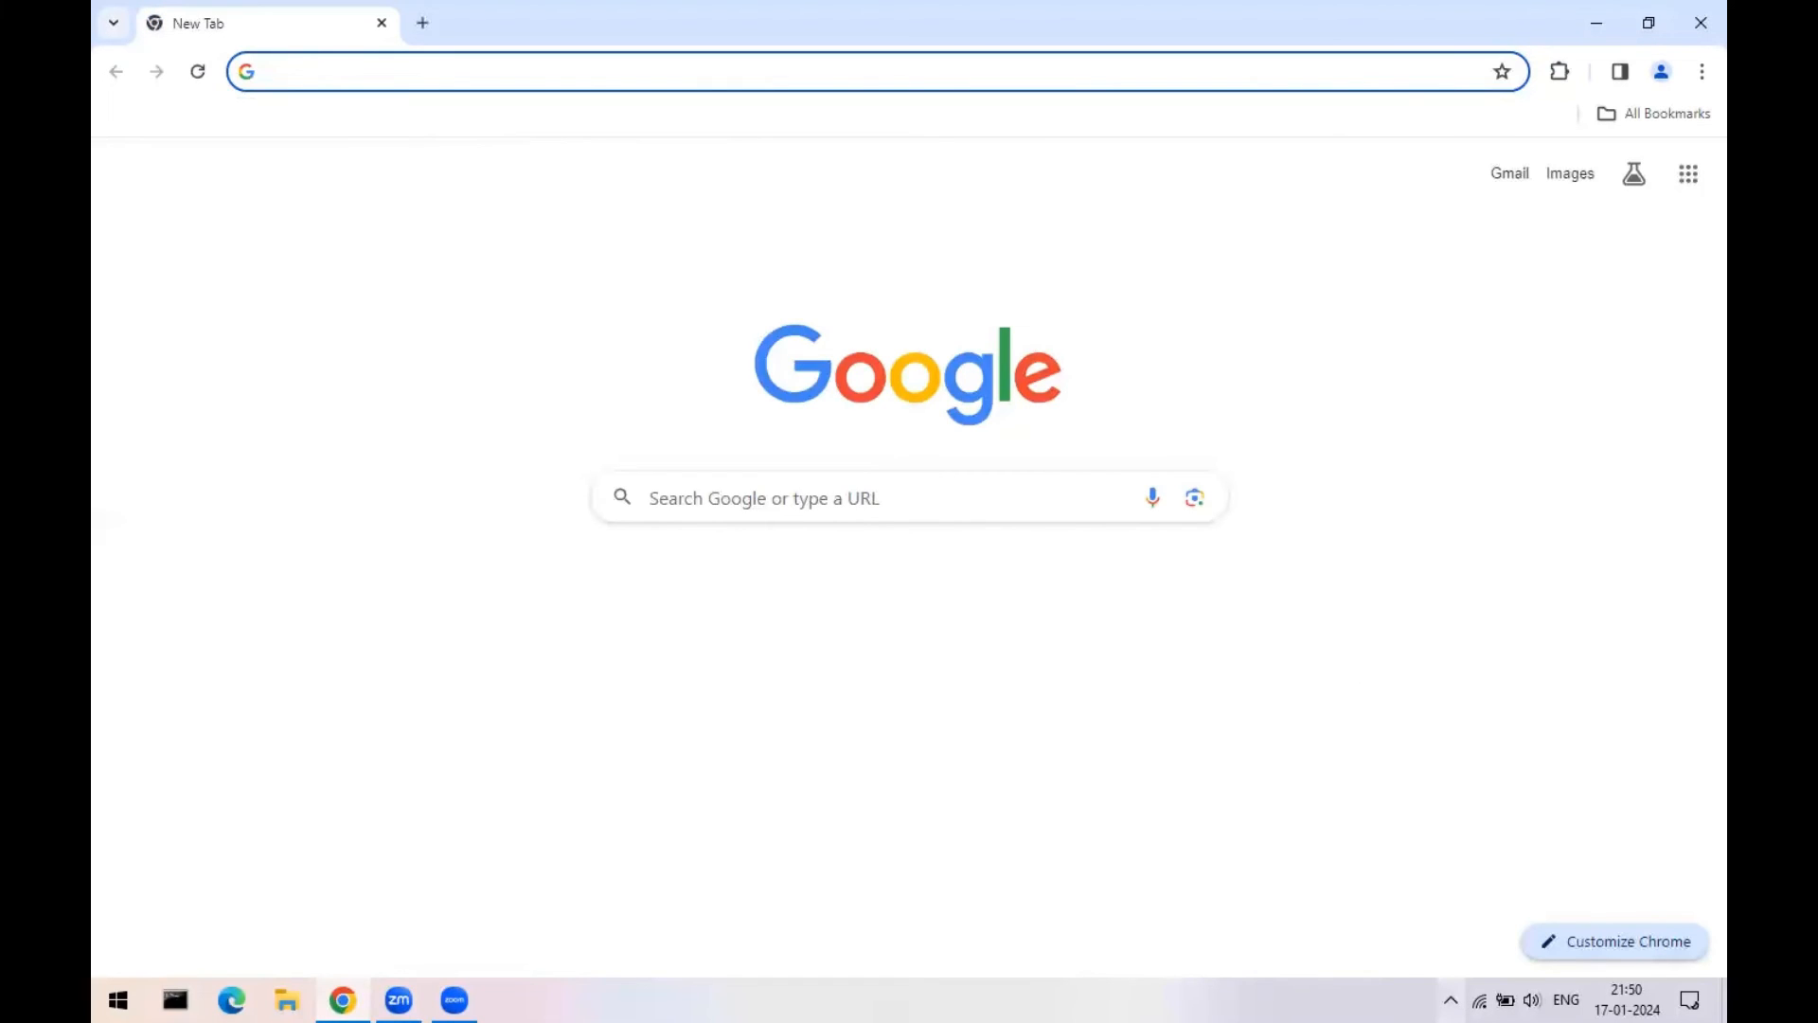
left_click(482, 75)
type("localhost:3000")
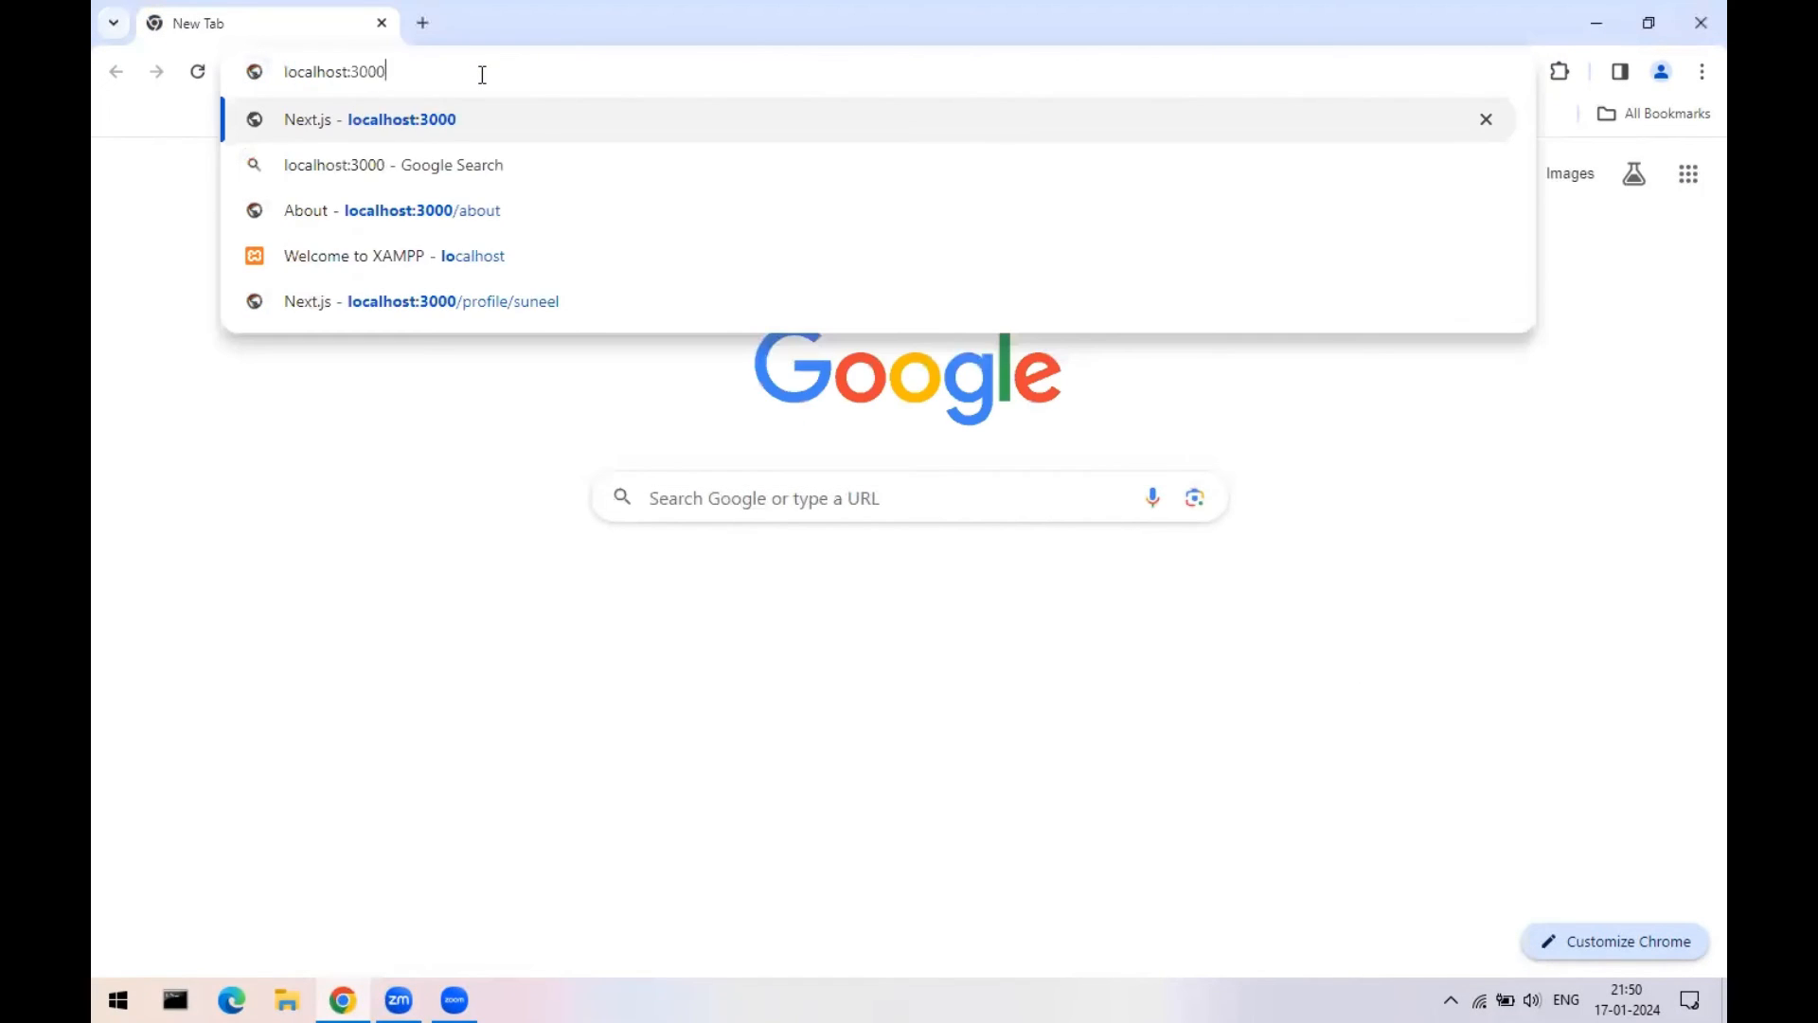
key("BackSpace")
key("BackSpace")
key("BackSpace")
key("Return")
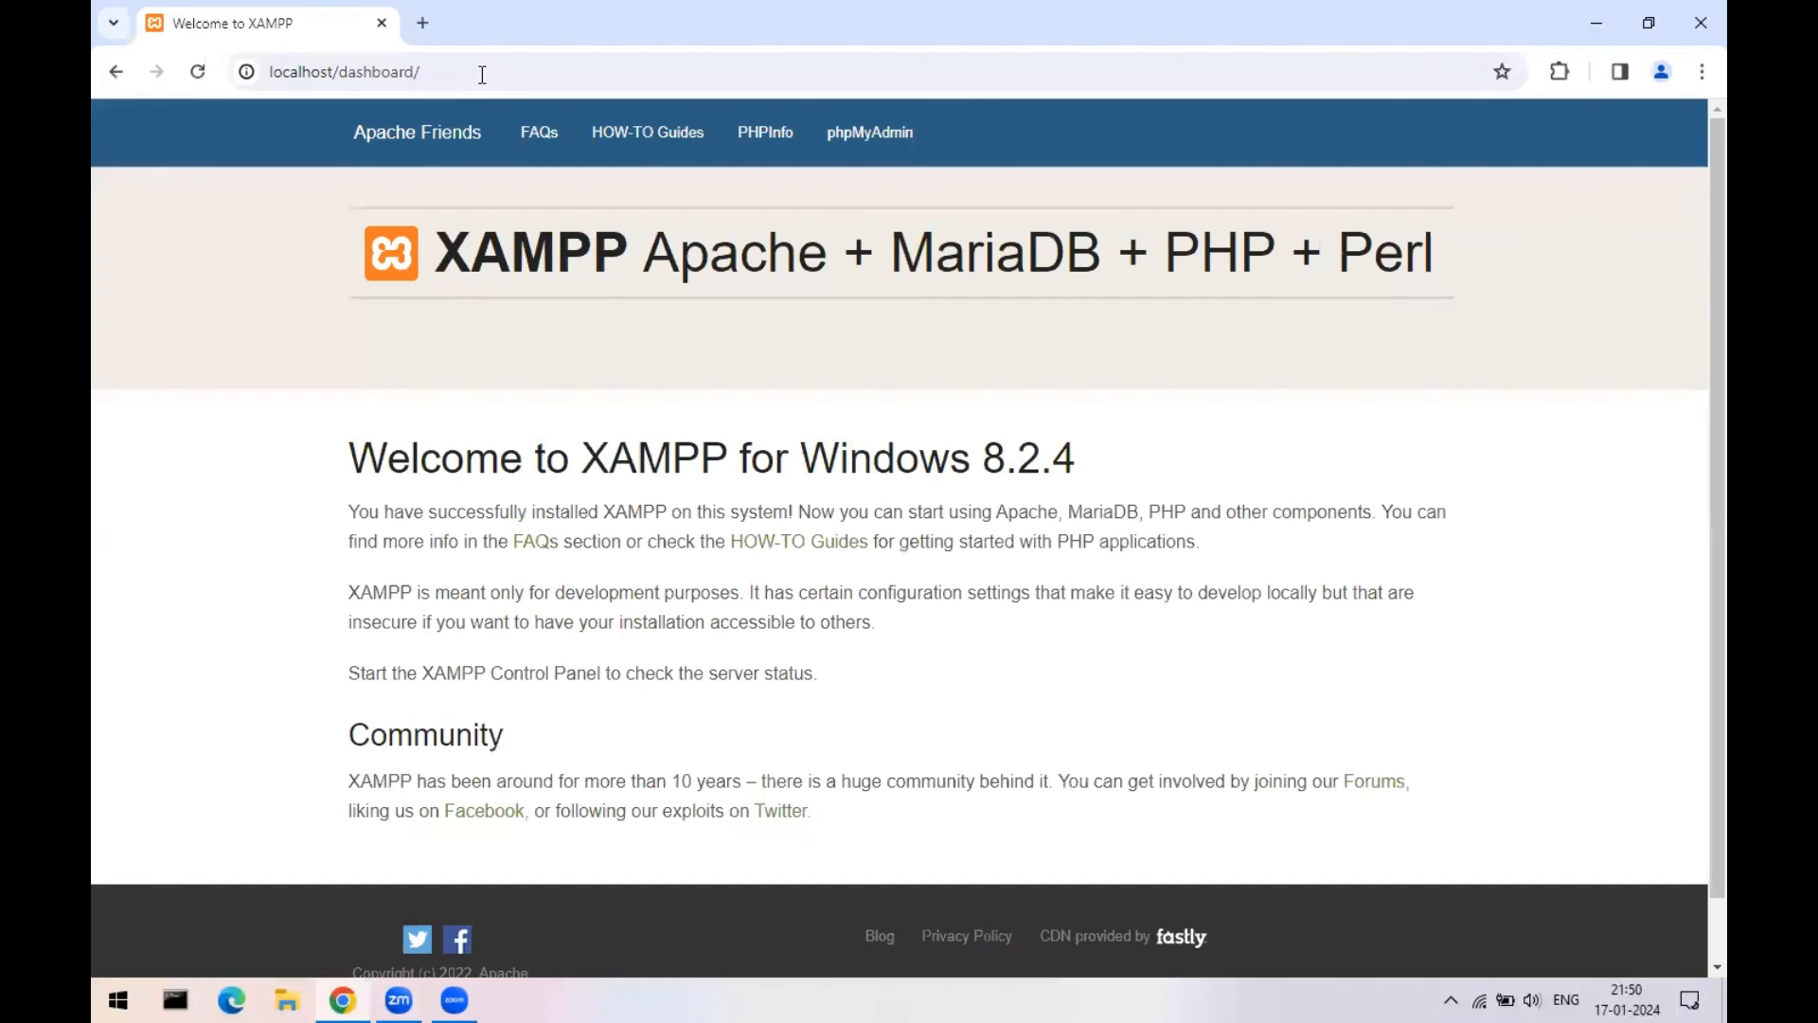
- Change the address to localhost/eduportal to reach the WordPress setup language page
left_click(482, 75)
left_click(609, 75)
key("BackSpace")
key("BackSpace")
key("BackSpace")
key("BackSpace")
key("BackSpace")
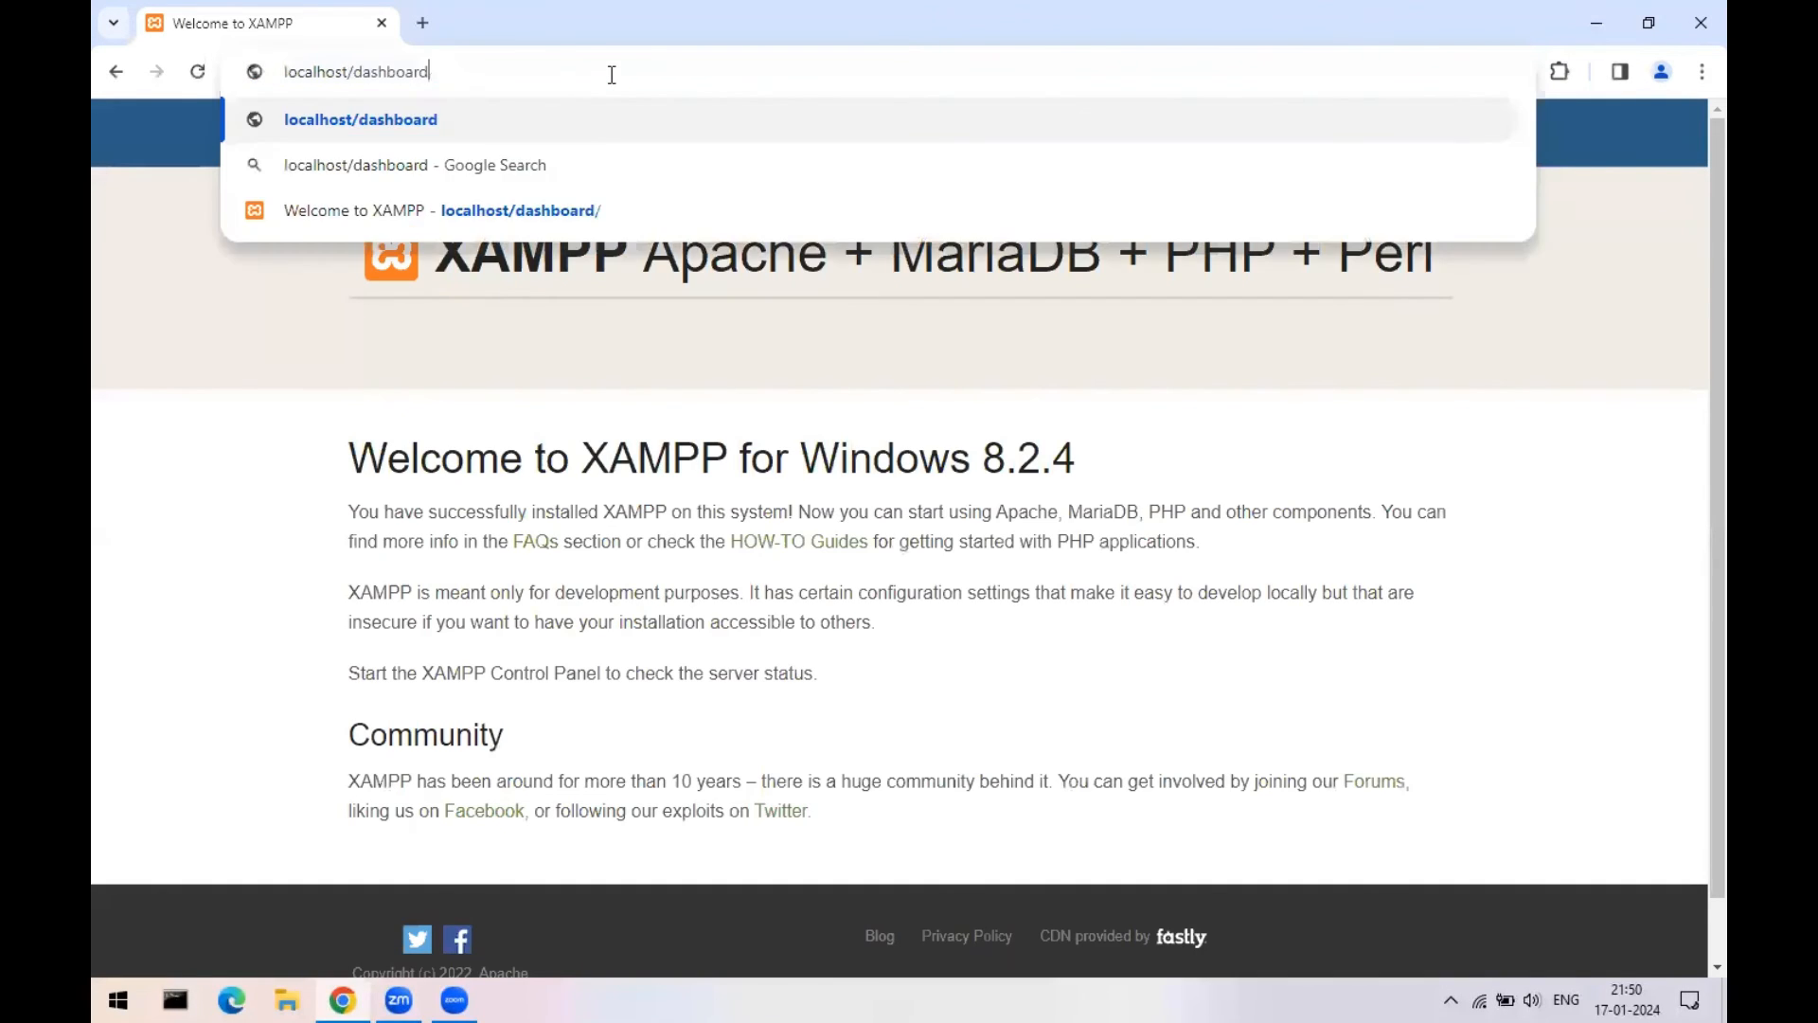
key("BackSpace")
key("BackSpace")
key("BackSpace")
key("BackSpace")
key("BackSpace")
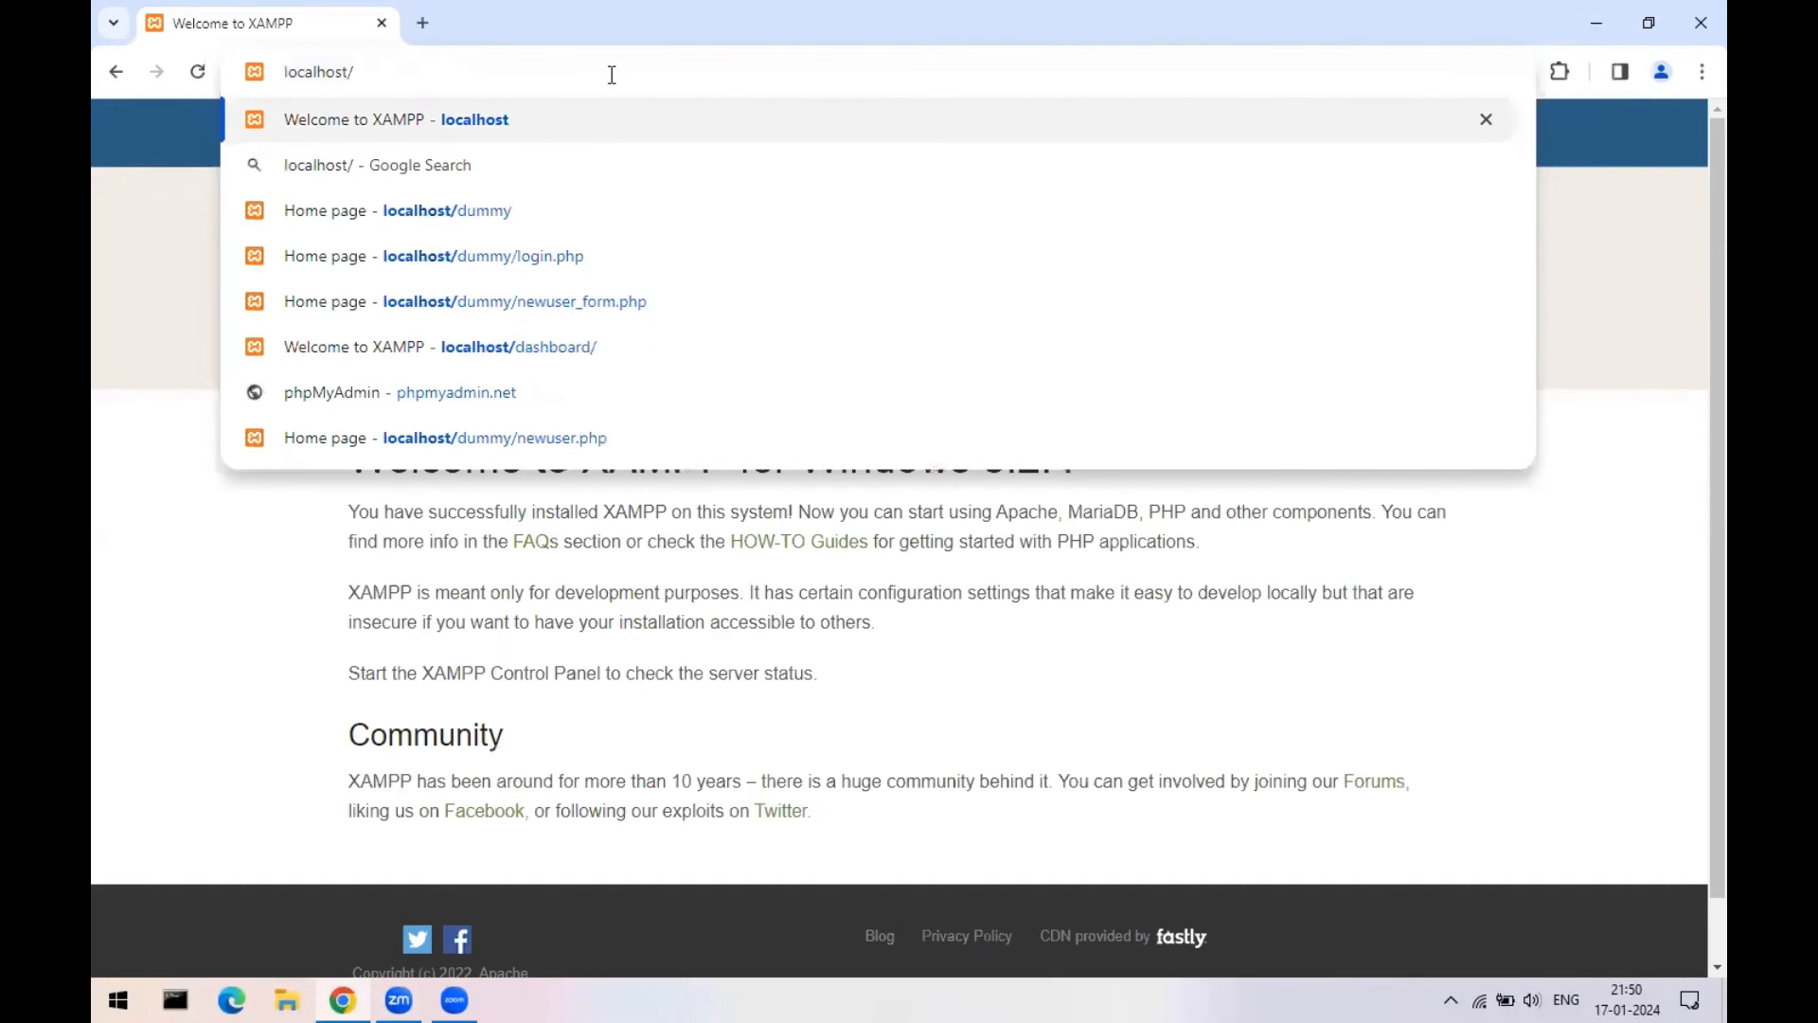
type("edupor")
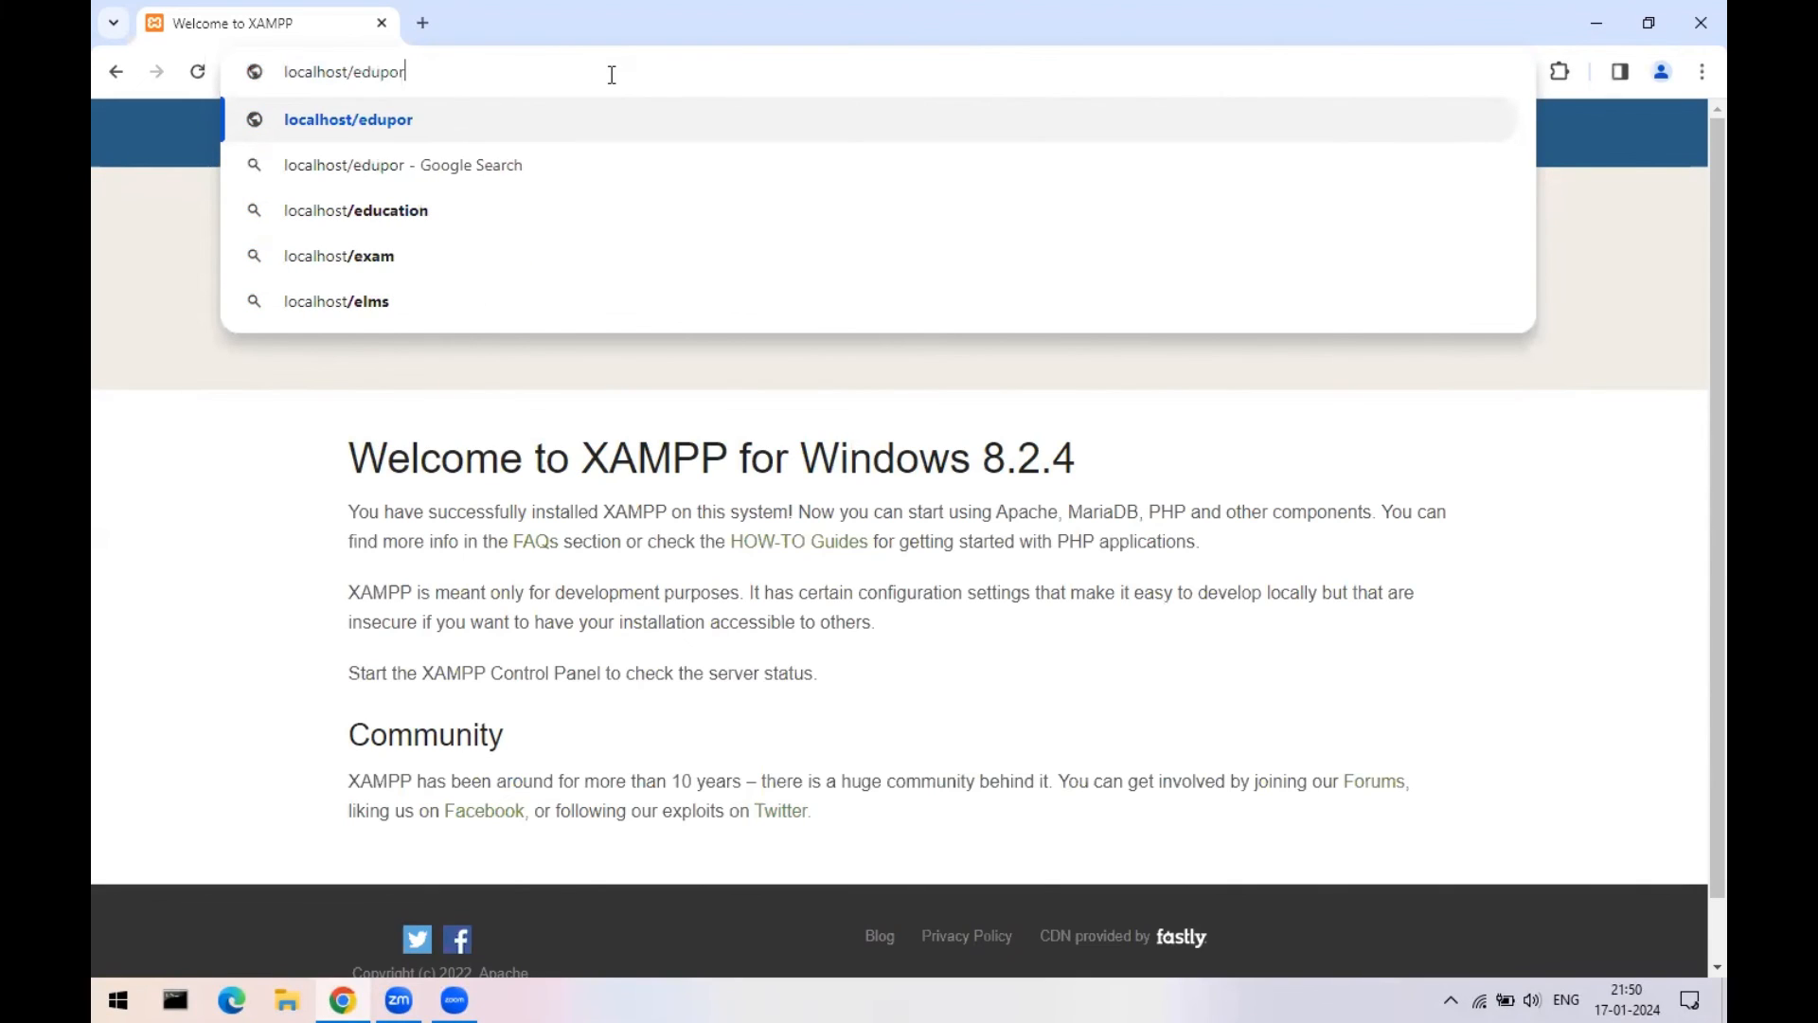
type("tal")
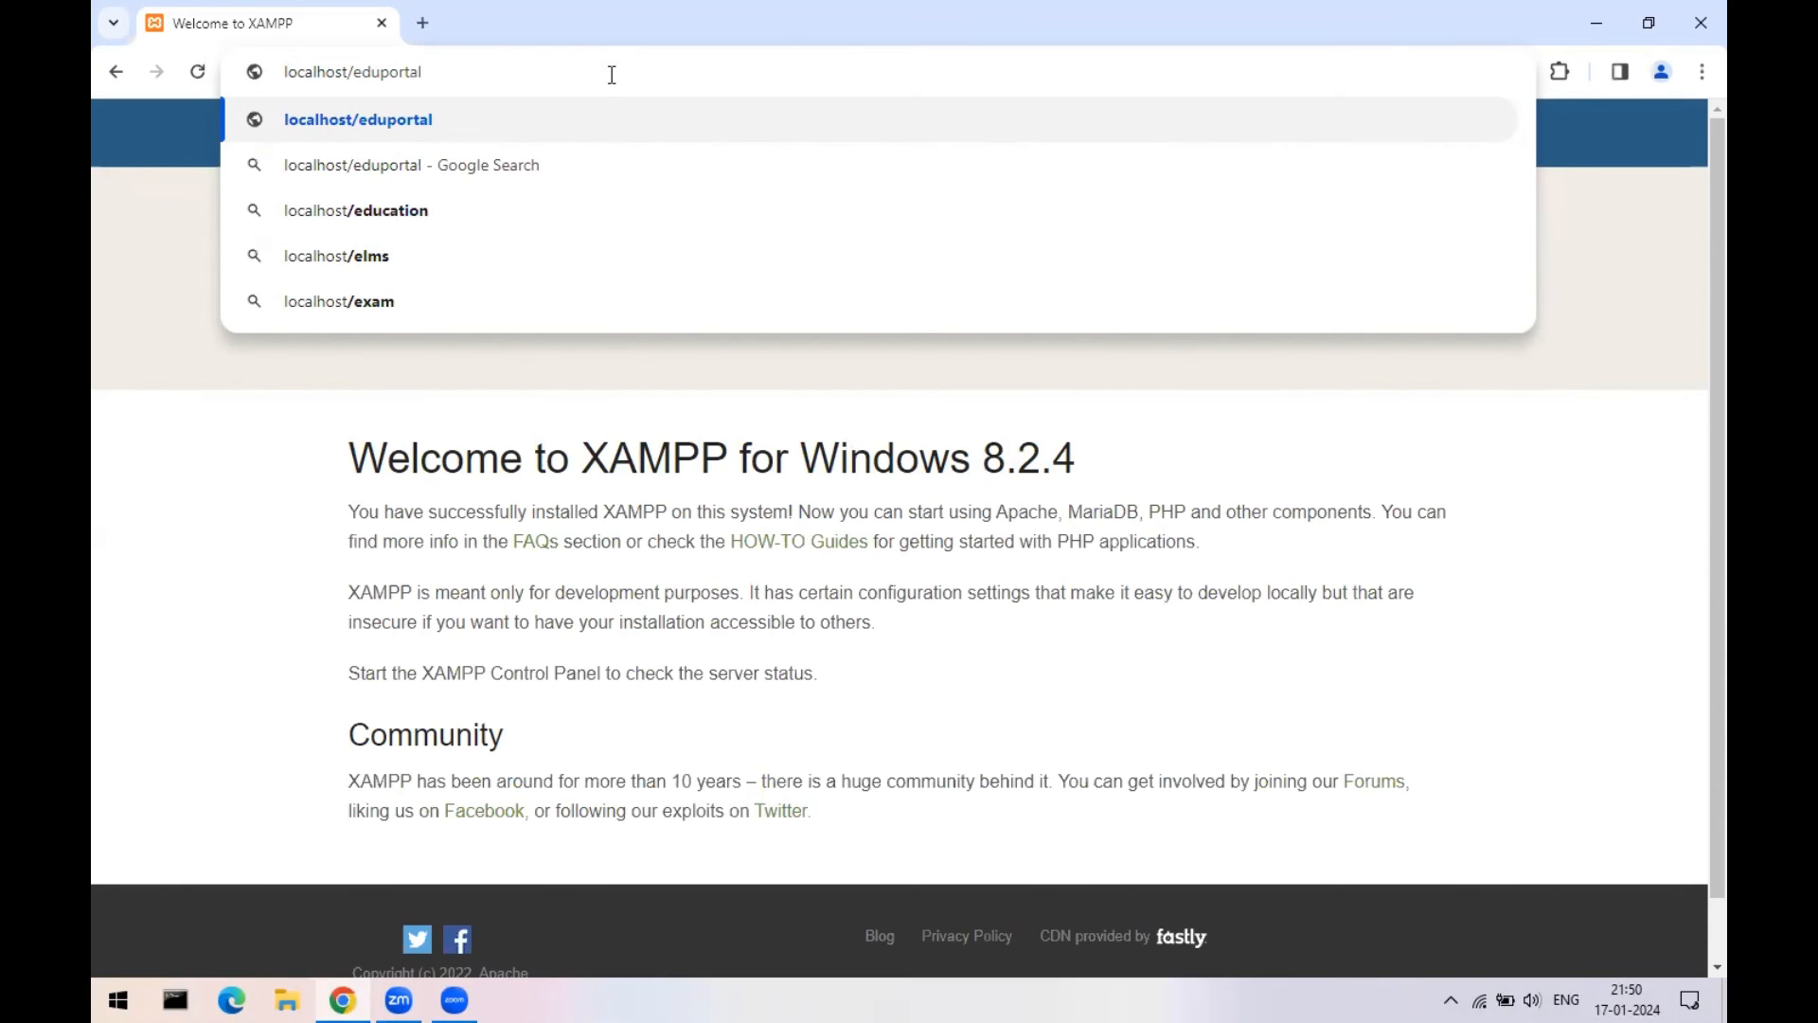
key("Return")
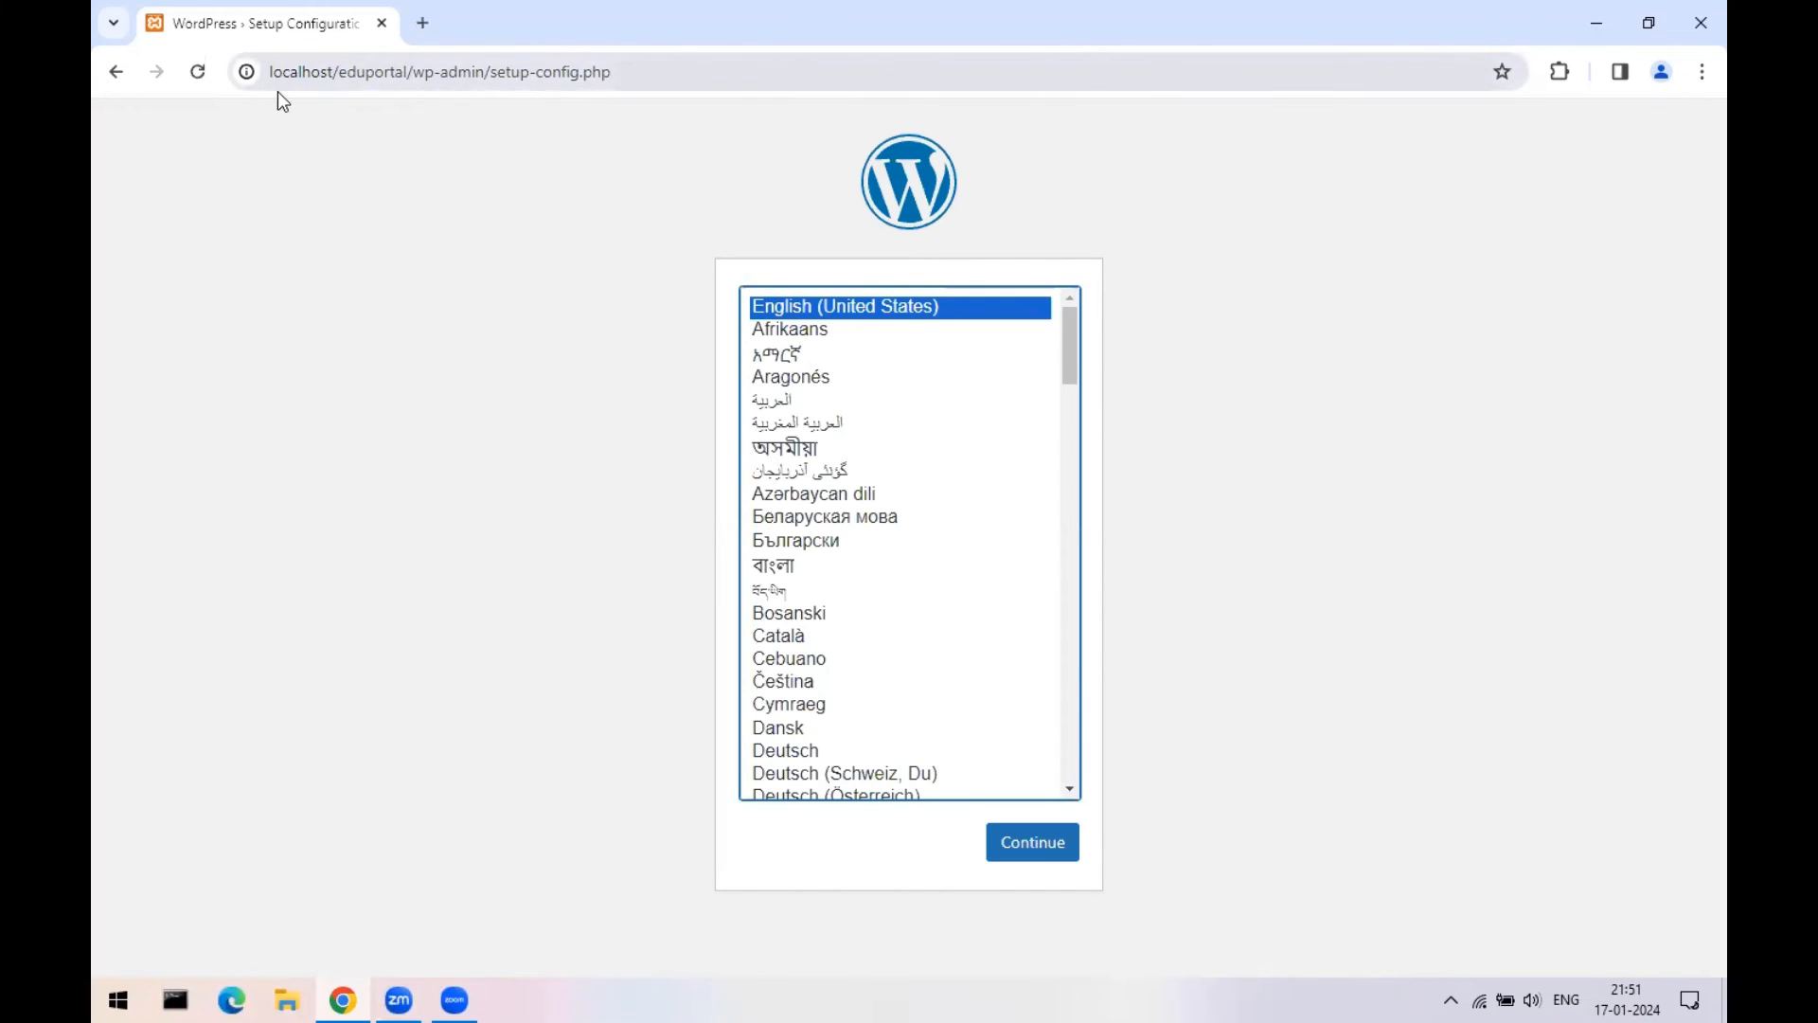
- Point out the localhost/eduportal/wp-admin/setup-config.php address and continue with English (United States)
left_click_drag(405, 72, 714, 76)
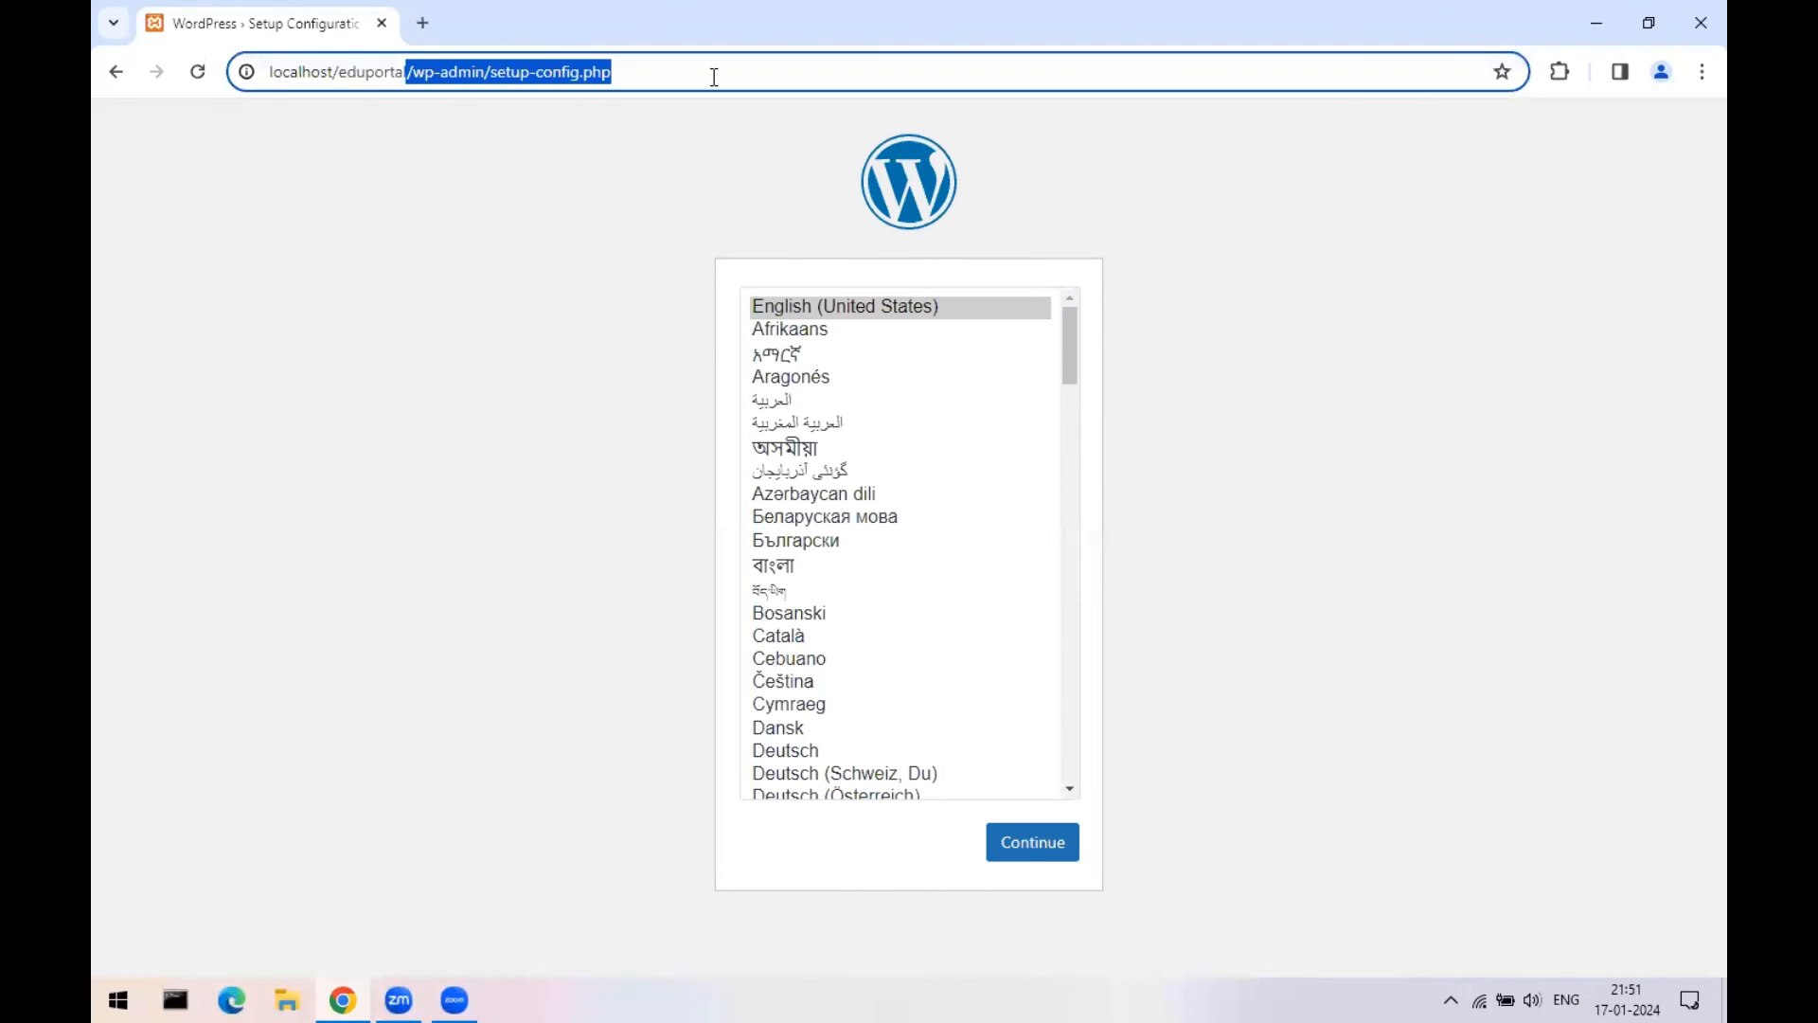
left_click(417, 134)
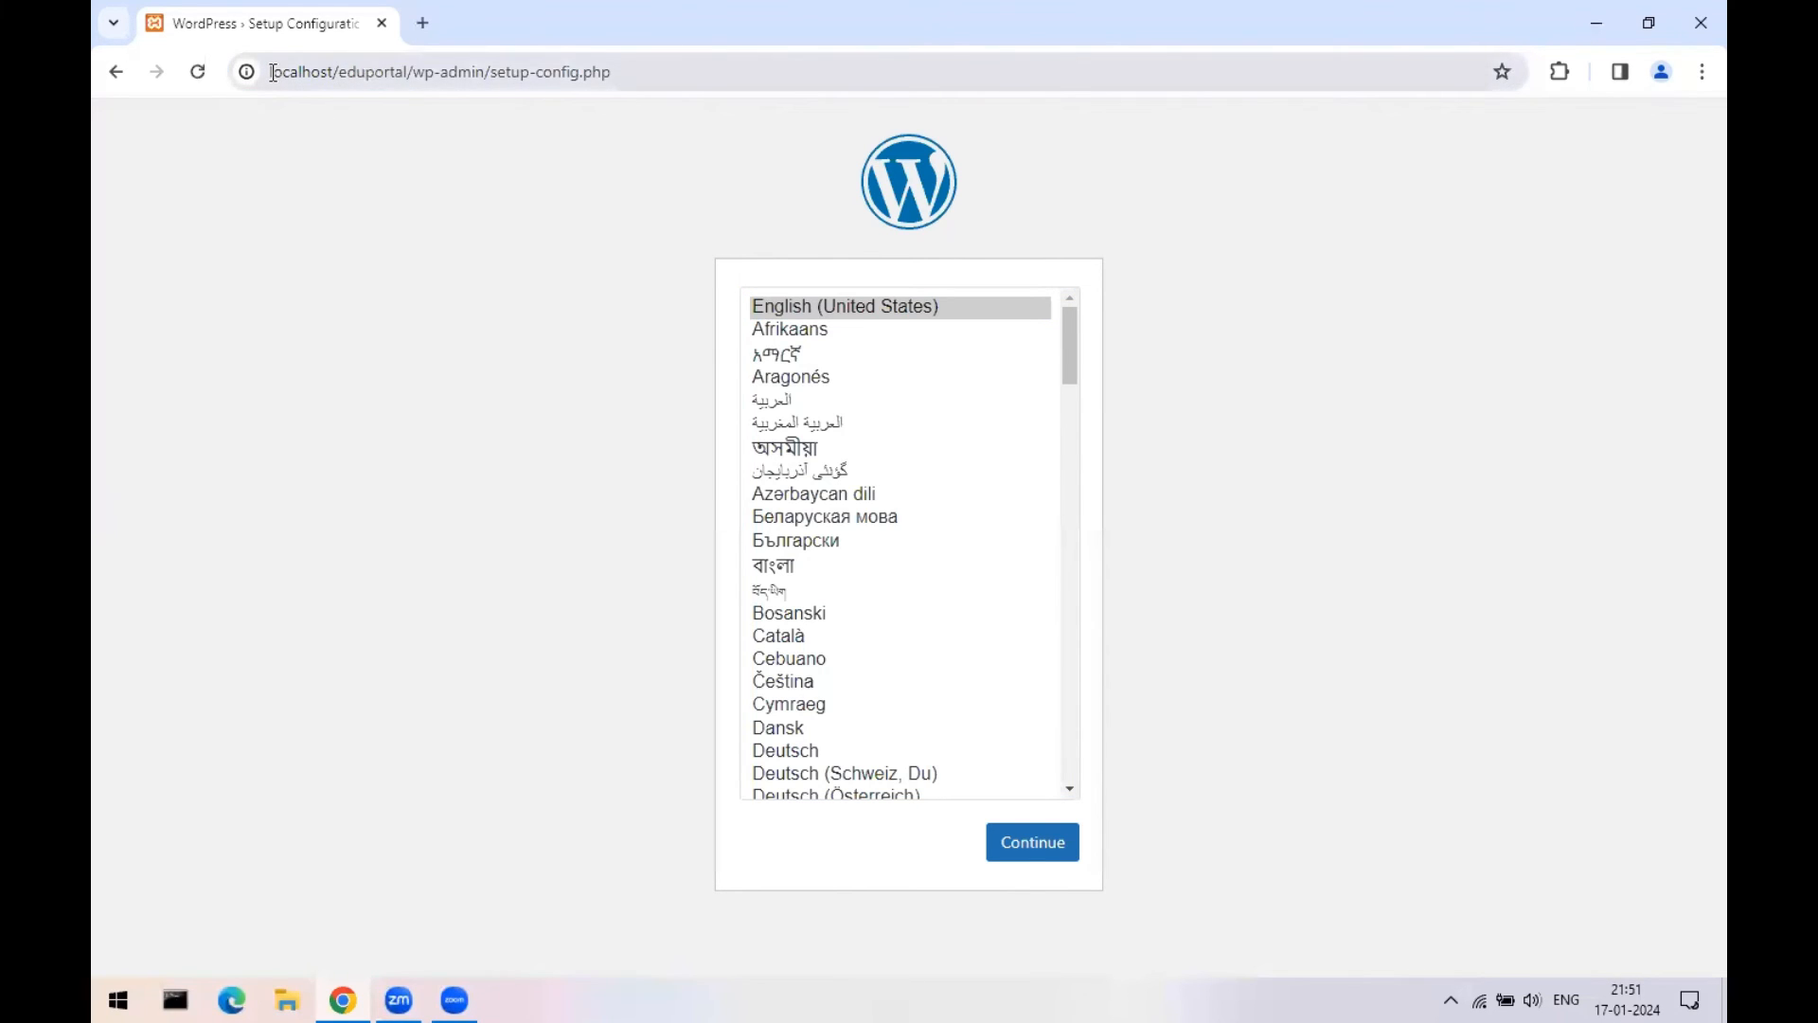
left_click_drag(273, 72, 411, 73)
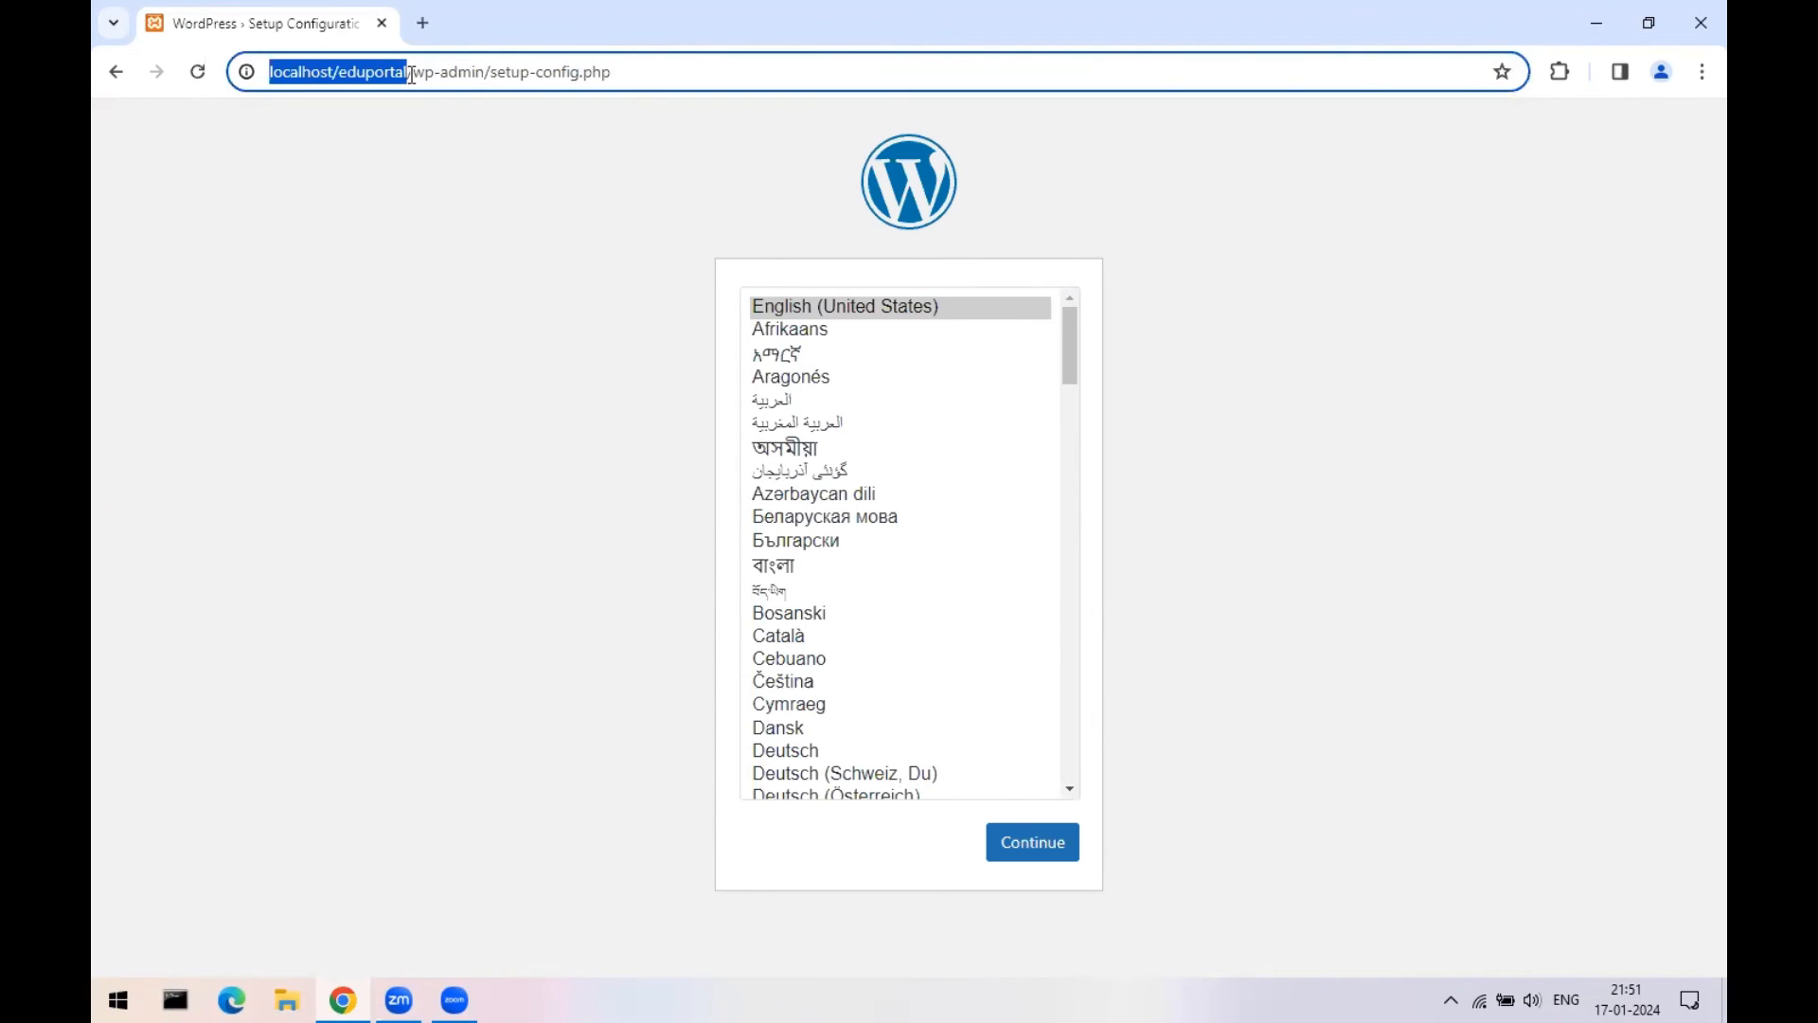
left_click(417, 216)
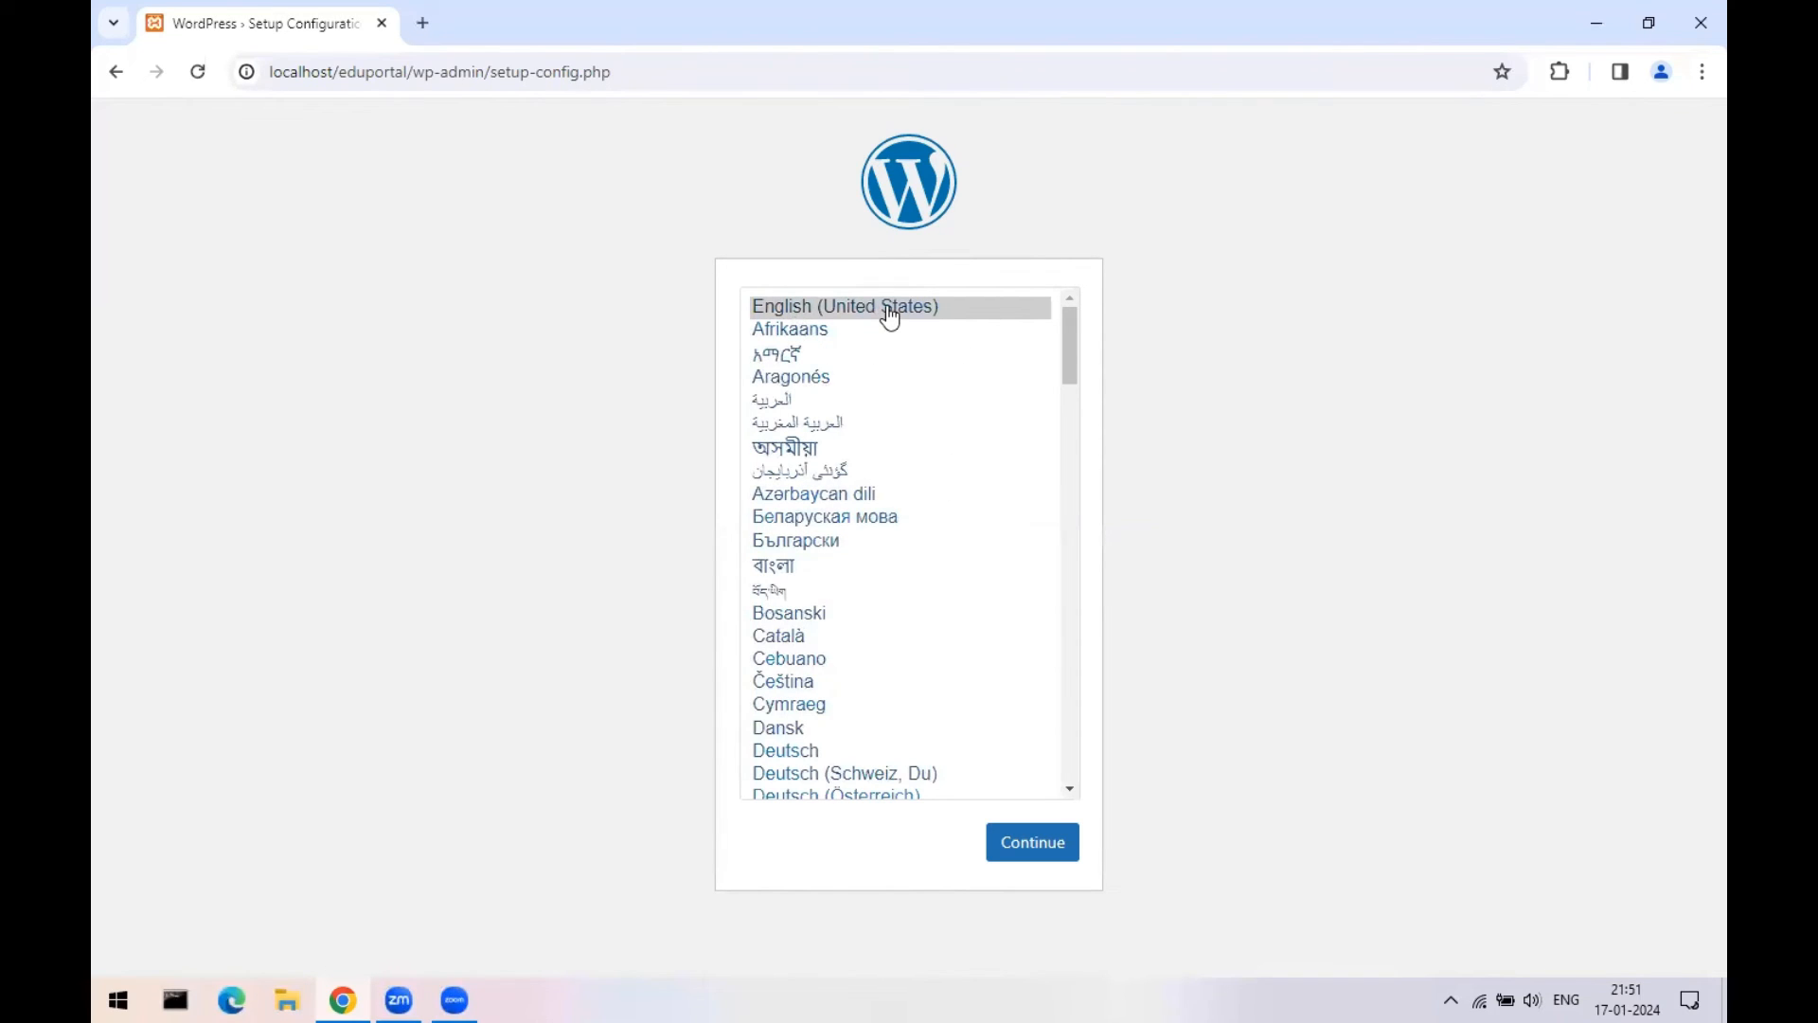
left_click(1047, 860)
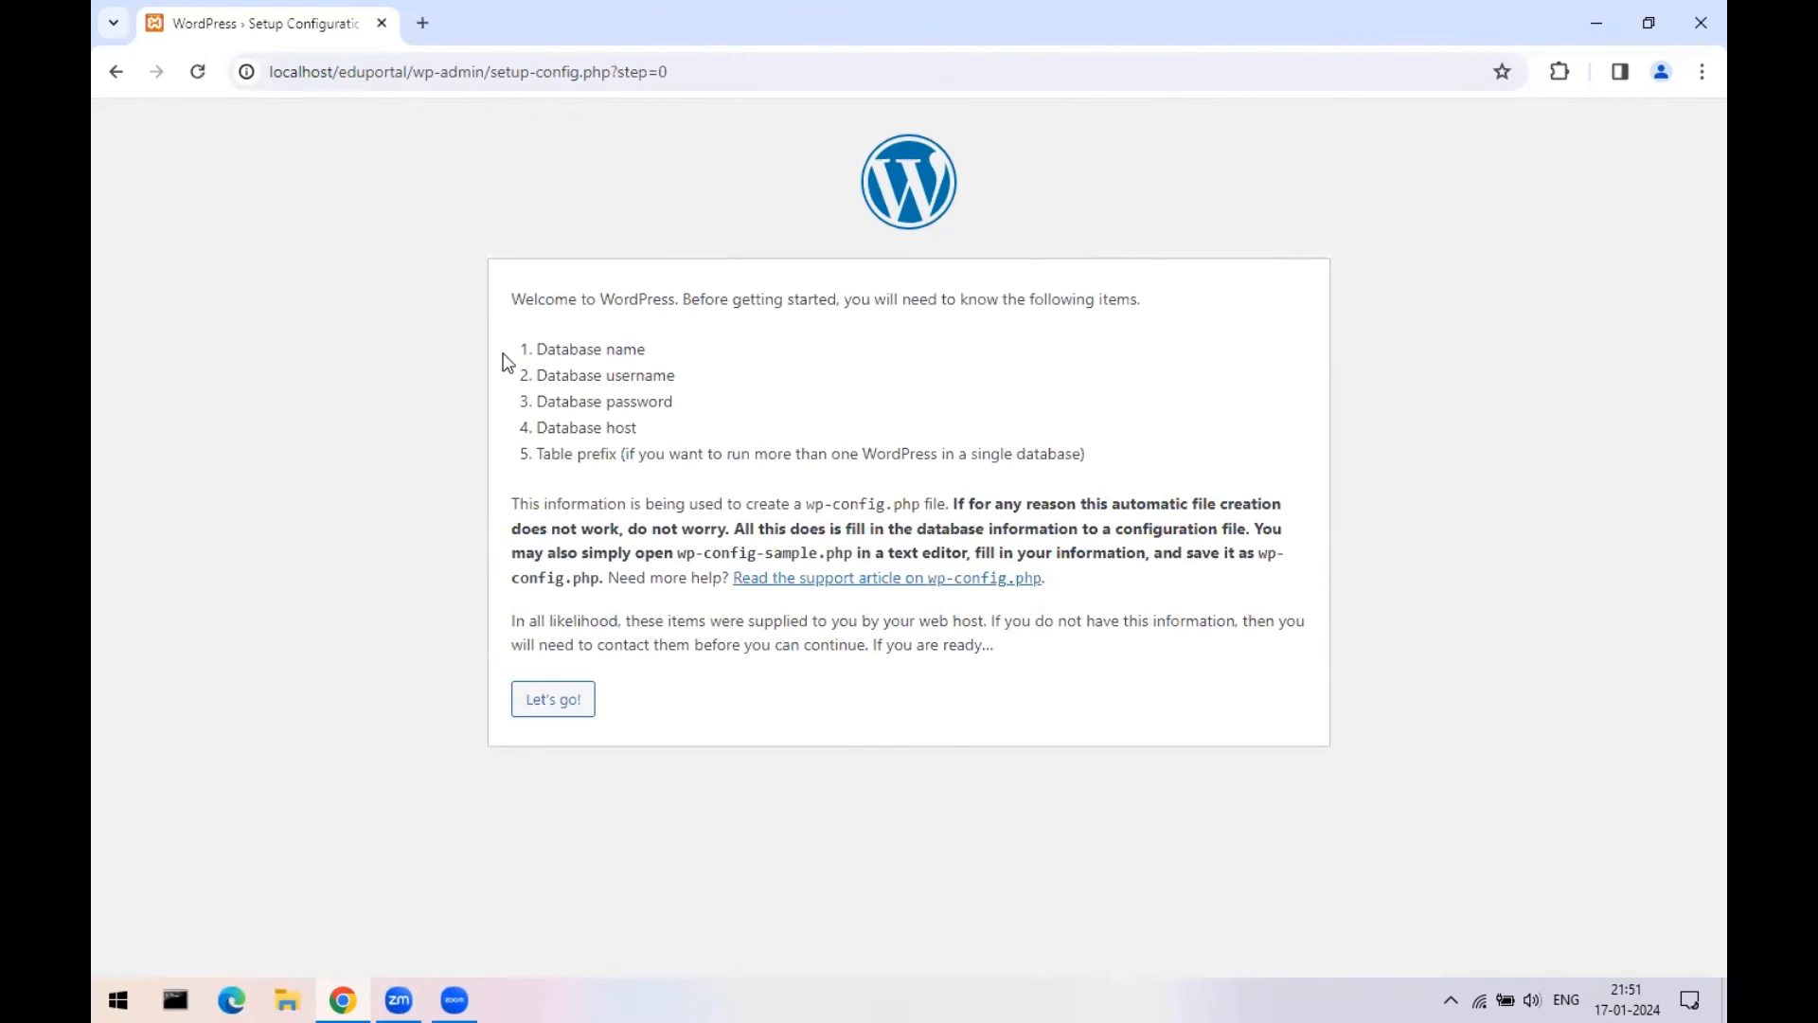
- Review the required database details on the welcome page and proceed with Let's go!
left_click_drag(512, 298, 1111, 303)
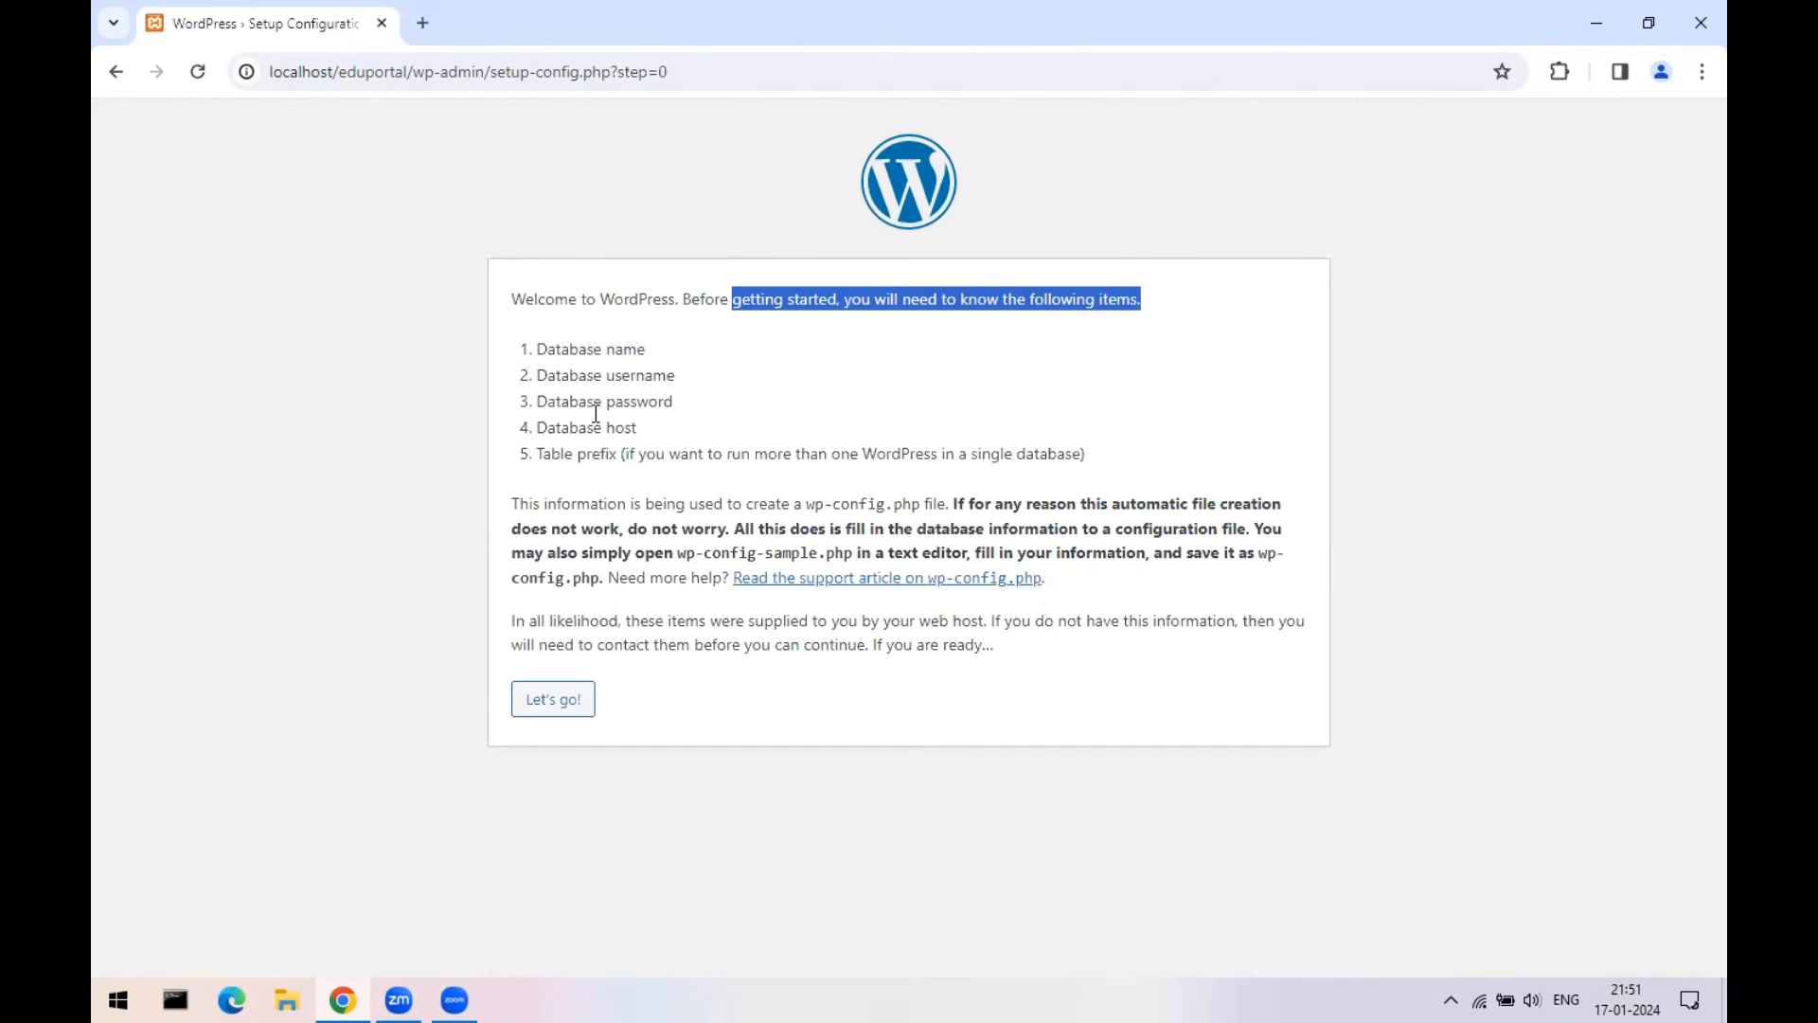
left_click_drag(540, 350, 672, 432)
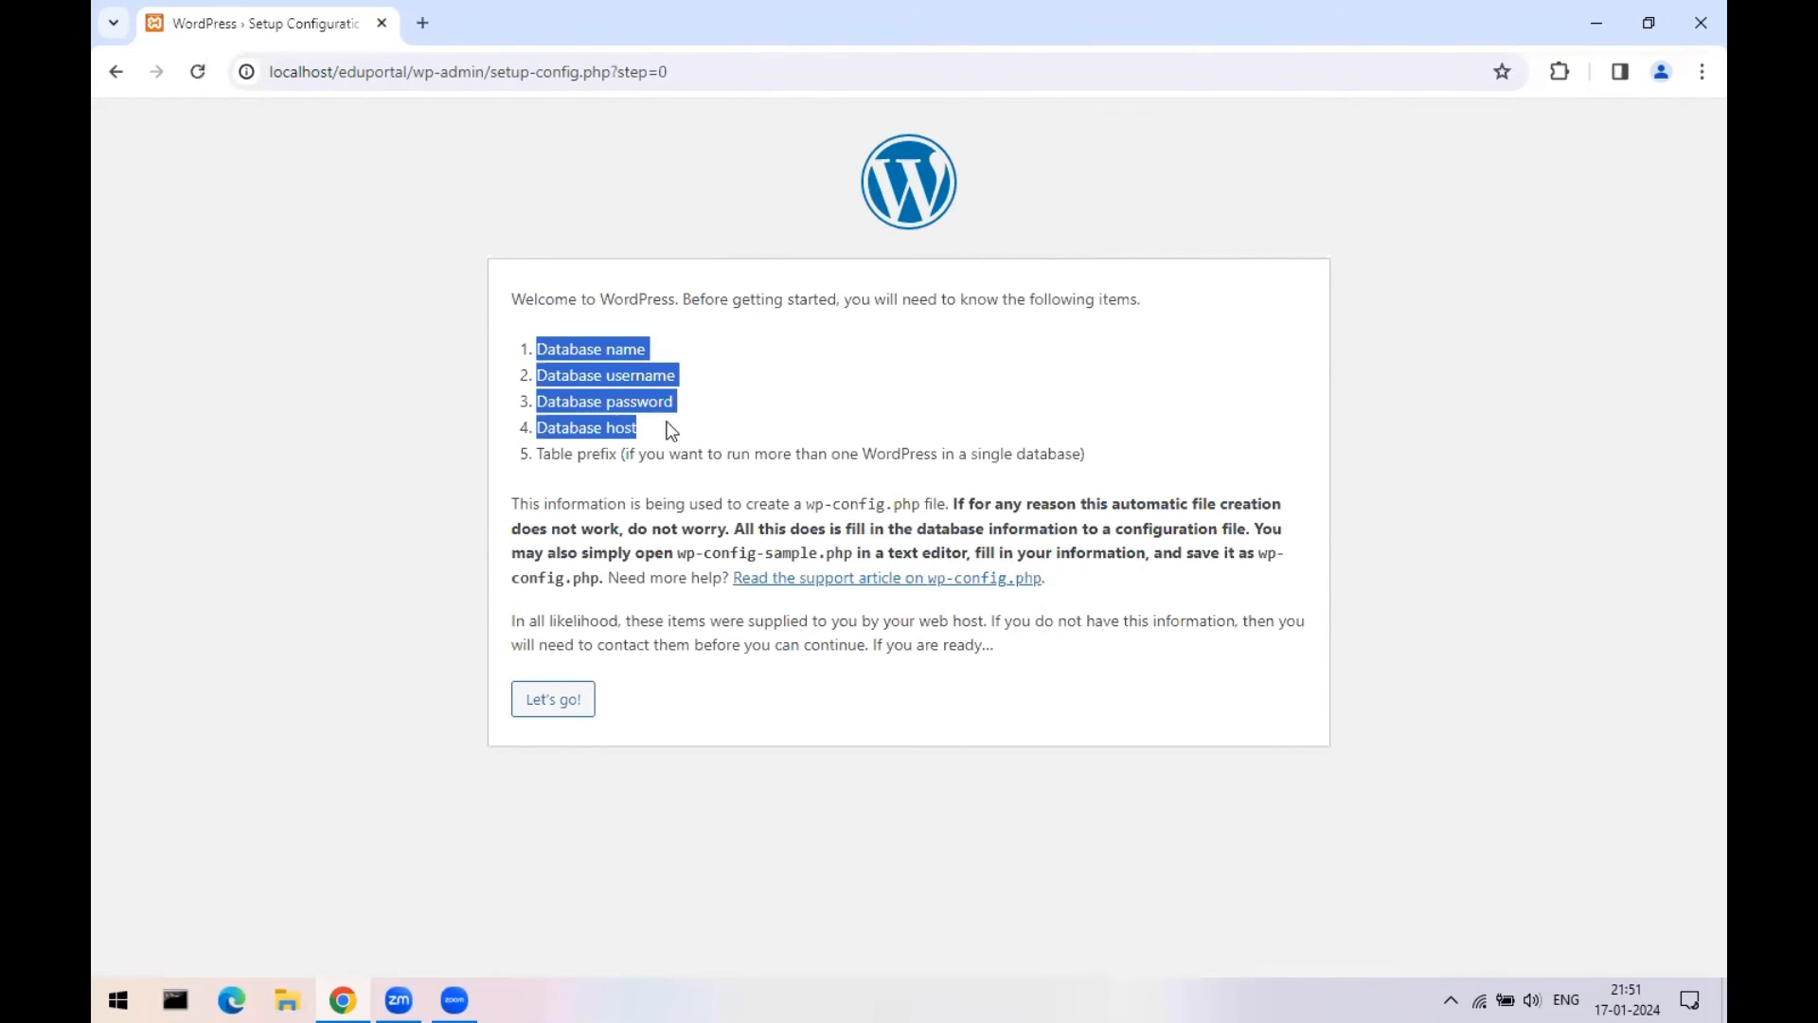
left_click(539, 382)
left_click_drag(538, 381, 685, 404)
left_click_drag(569, 432, 723, 450)
left_click(819, 467)
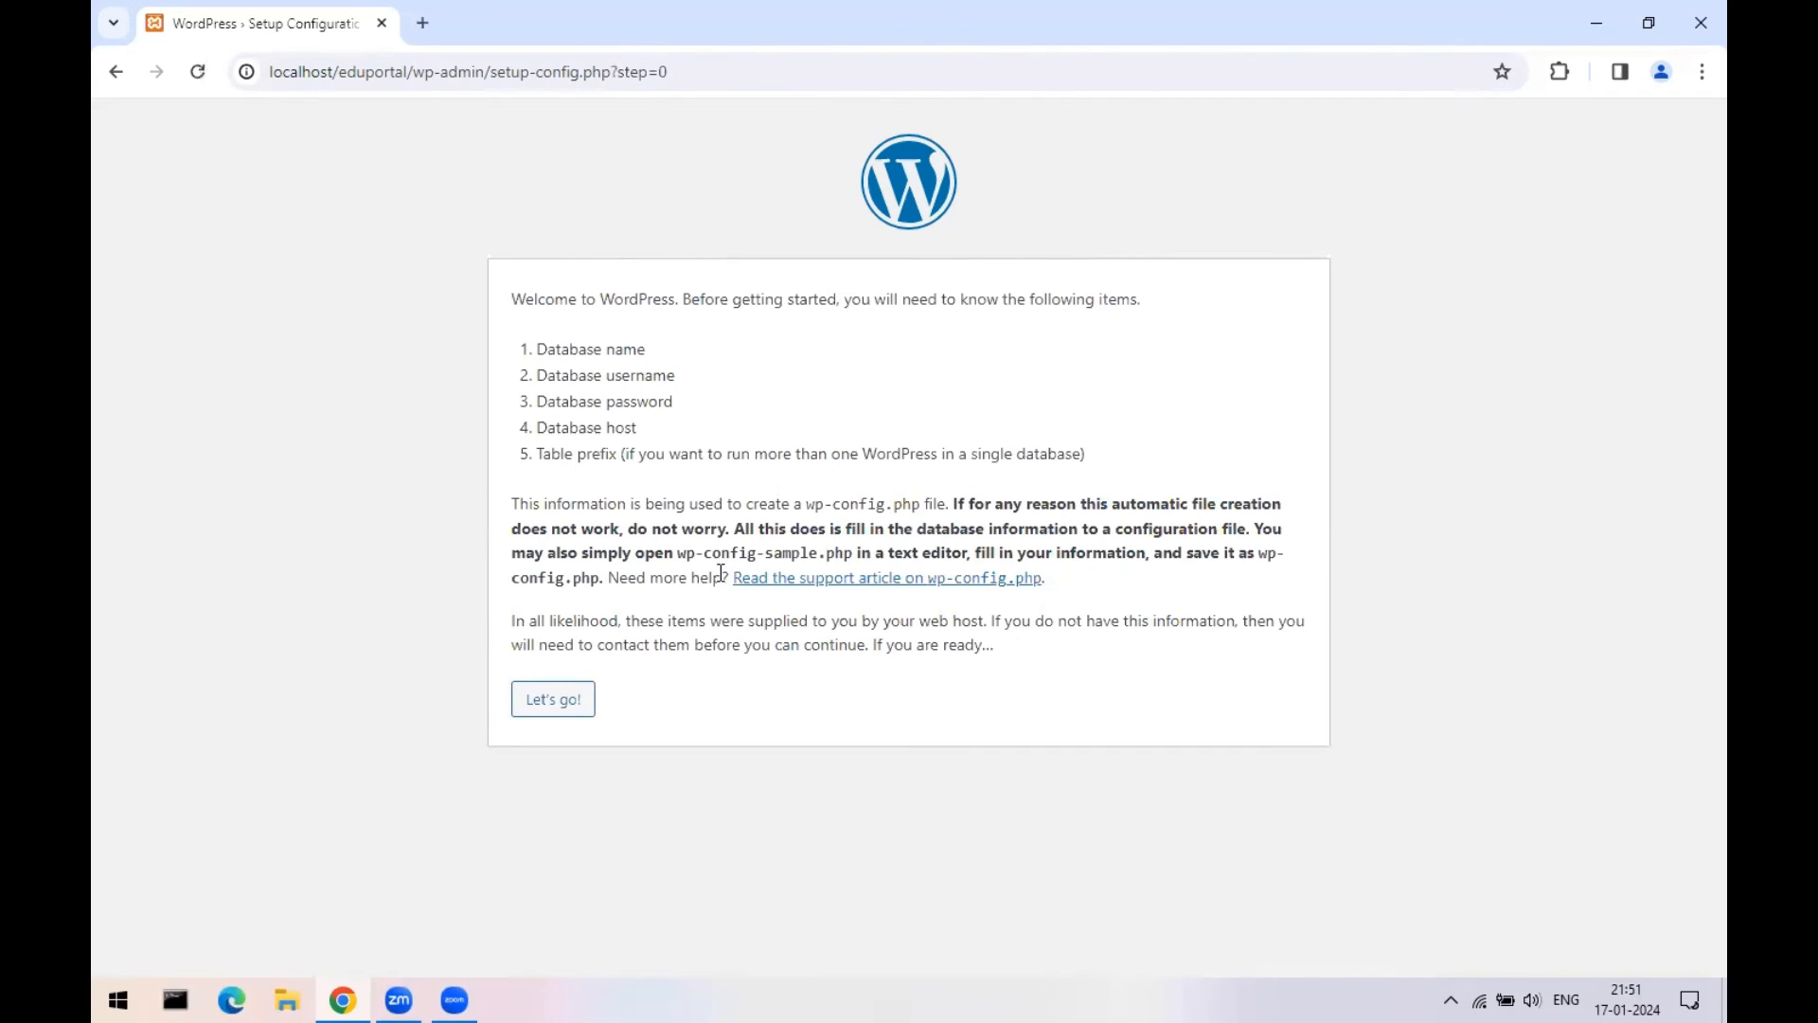
left_click(542, 705)
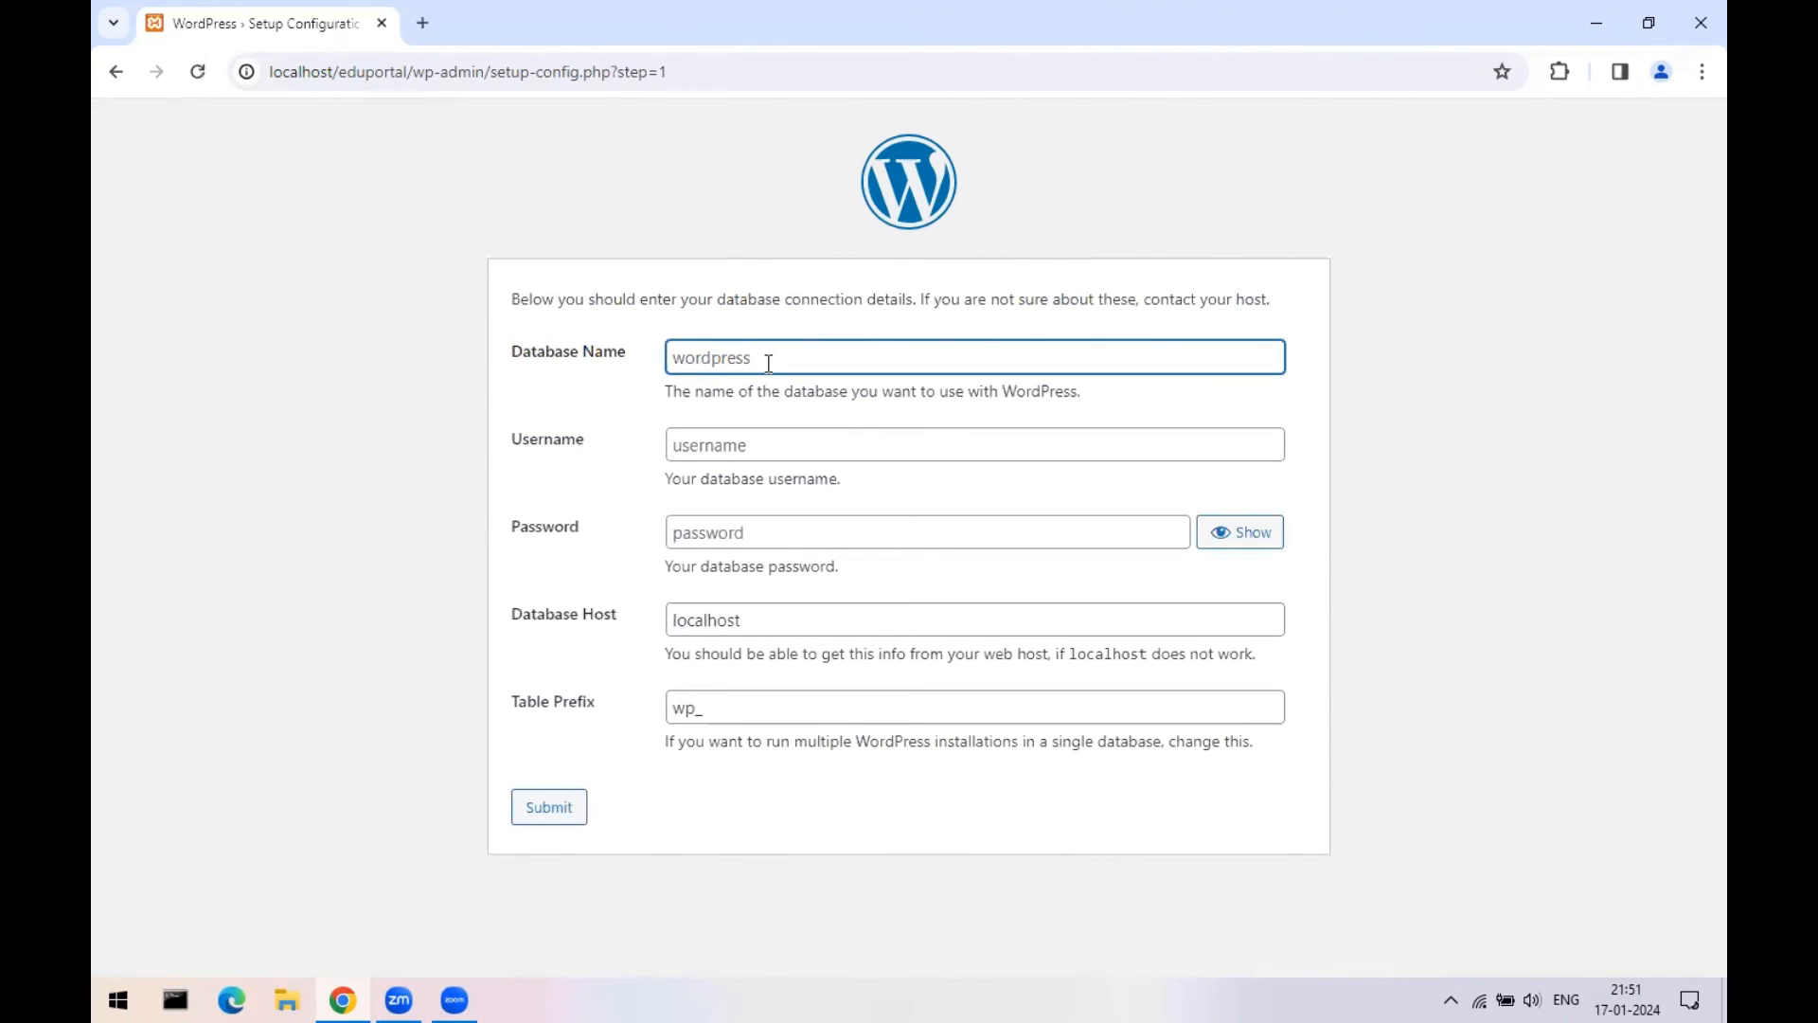
- Submit database name edu, username root and an empty password, then run the installation
type("edu")
key("Tab")
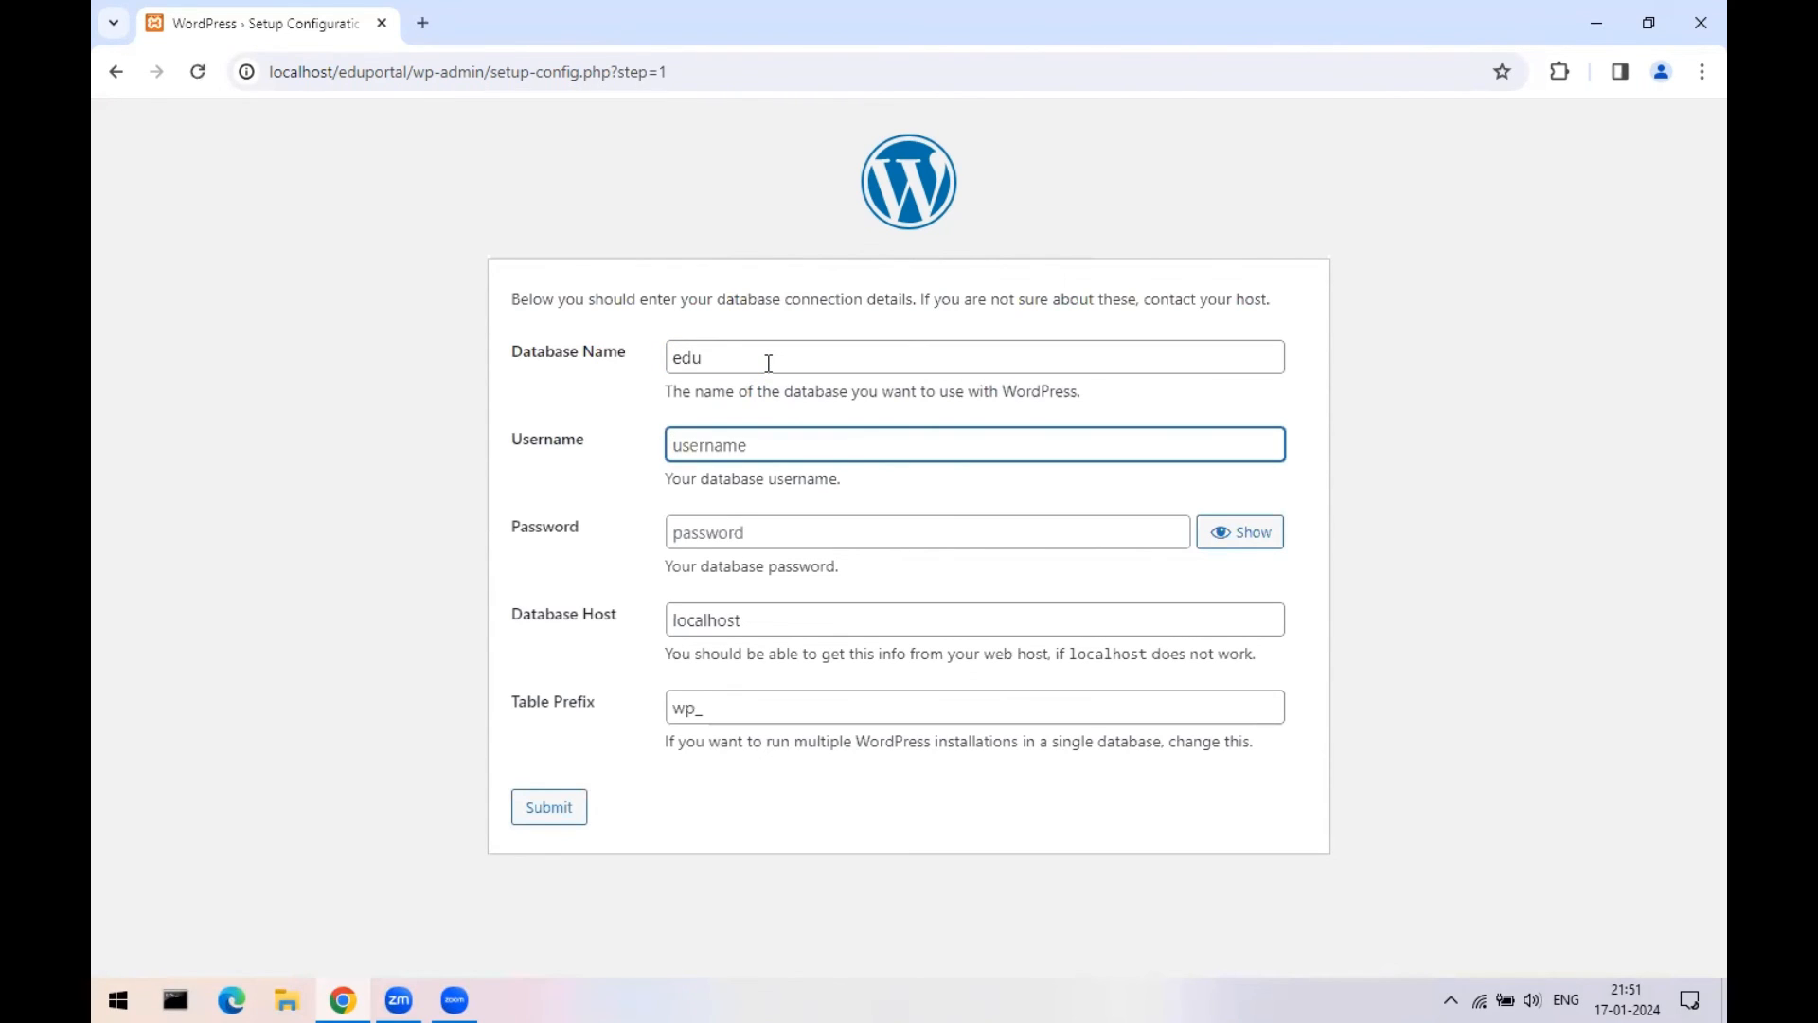
type("root")
key("Tab")
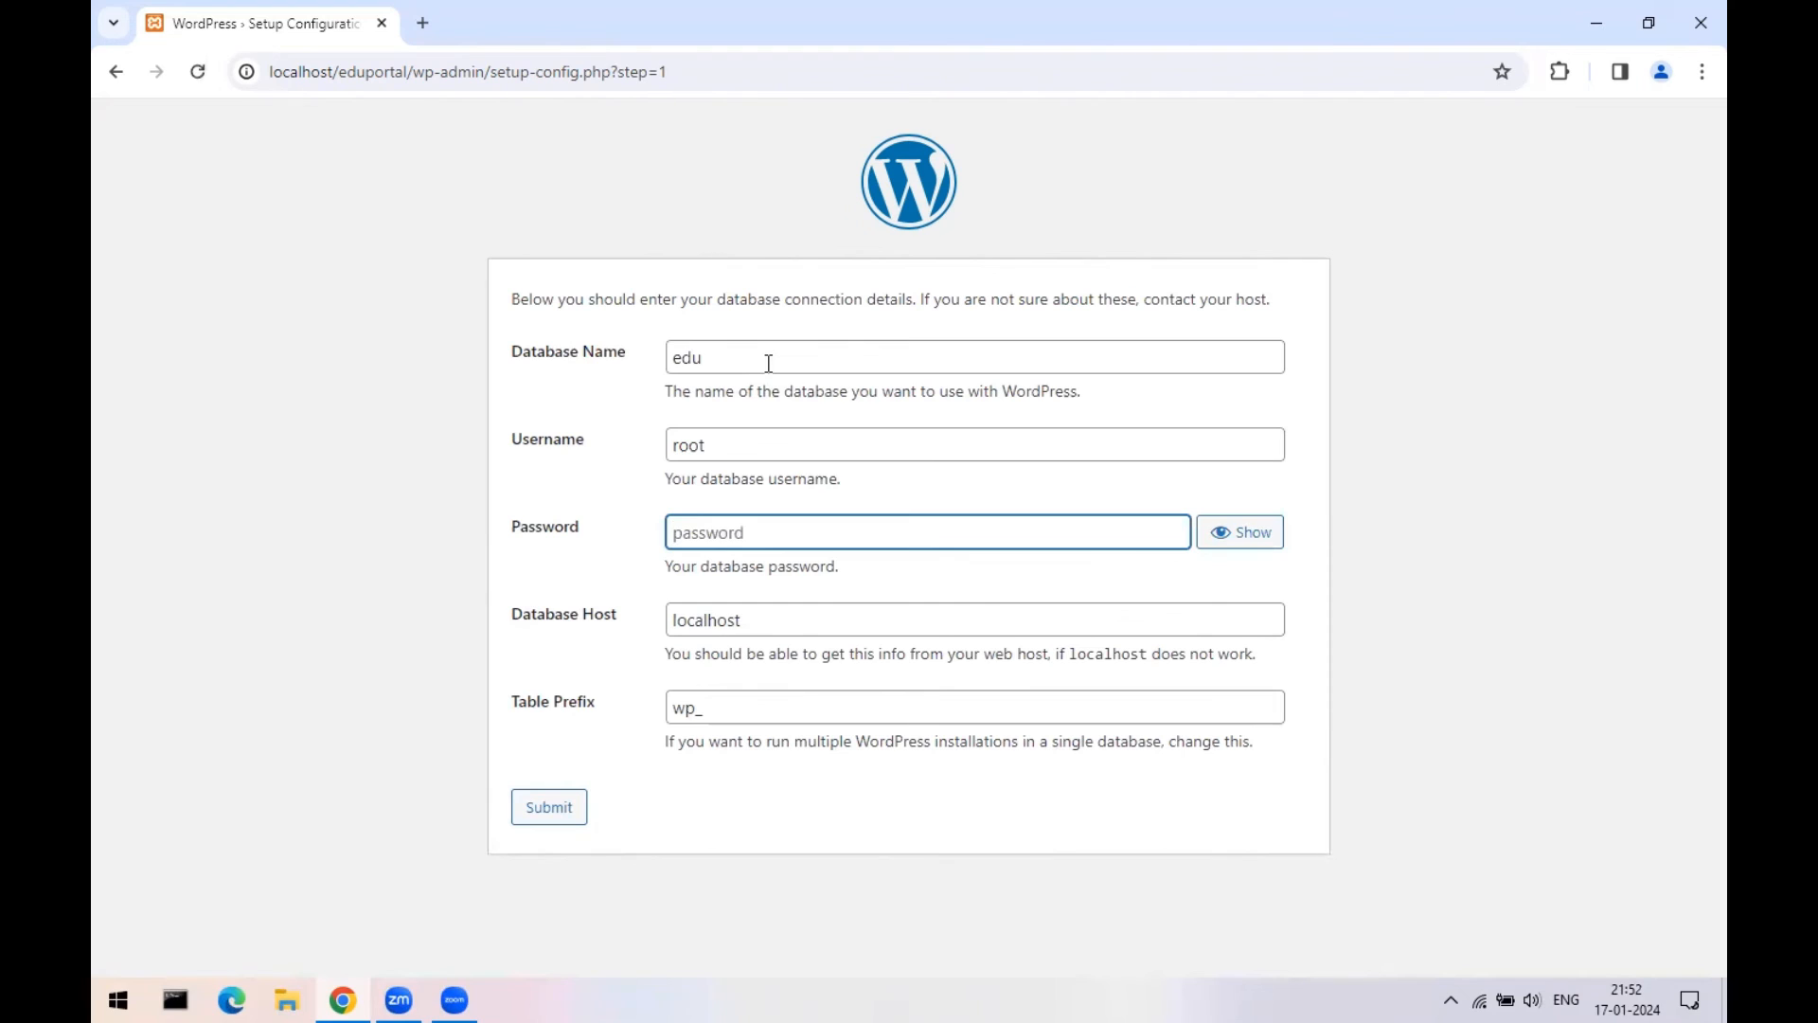
type("123")
key("BackSpace")
key("BackSpace")
key("BackSpace")
left_click(725, 839)
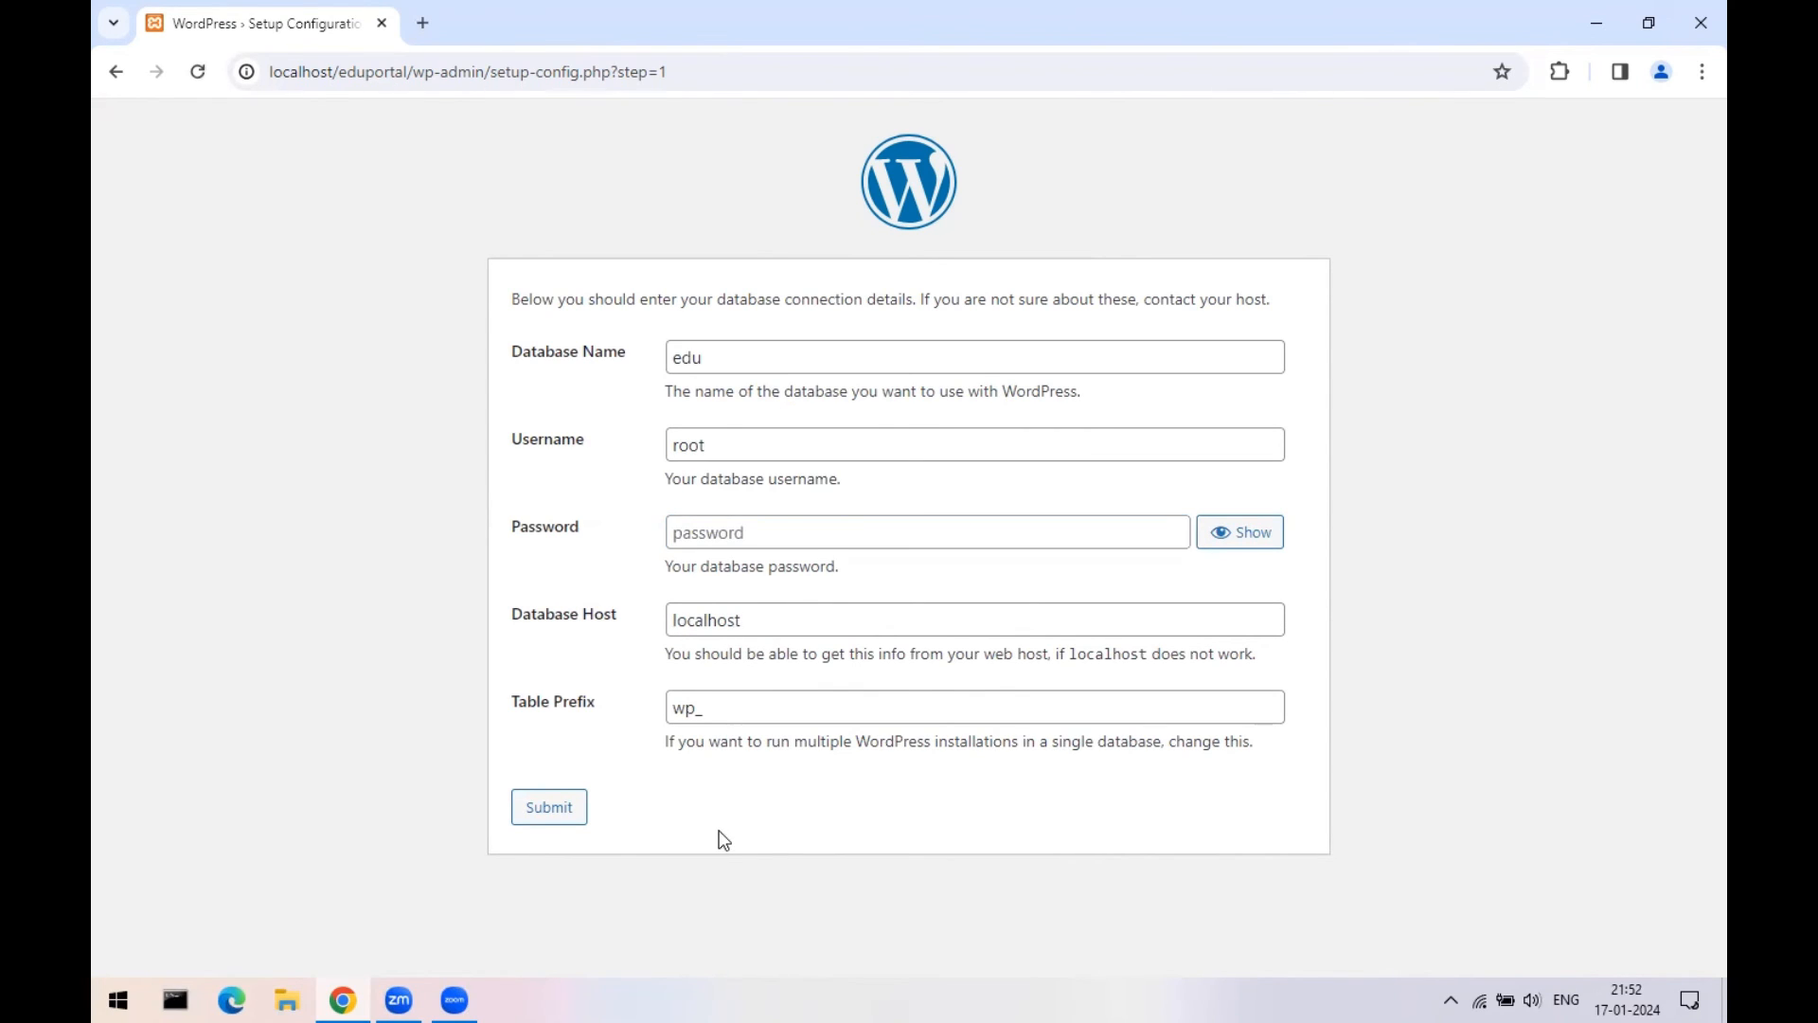
left_click(697, 533)
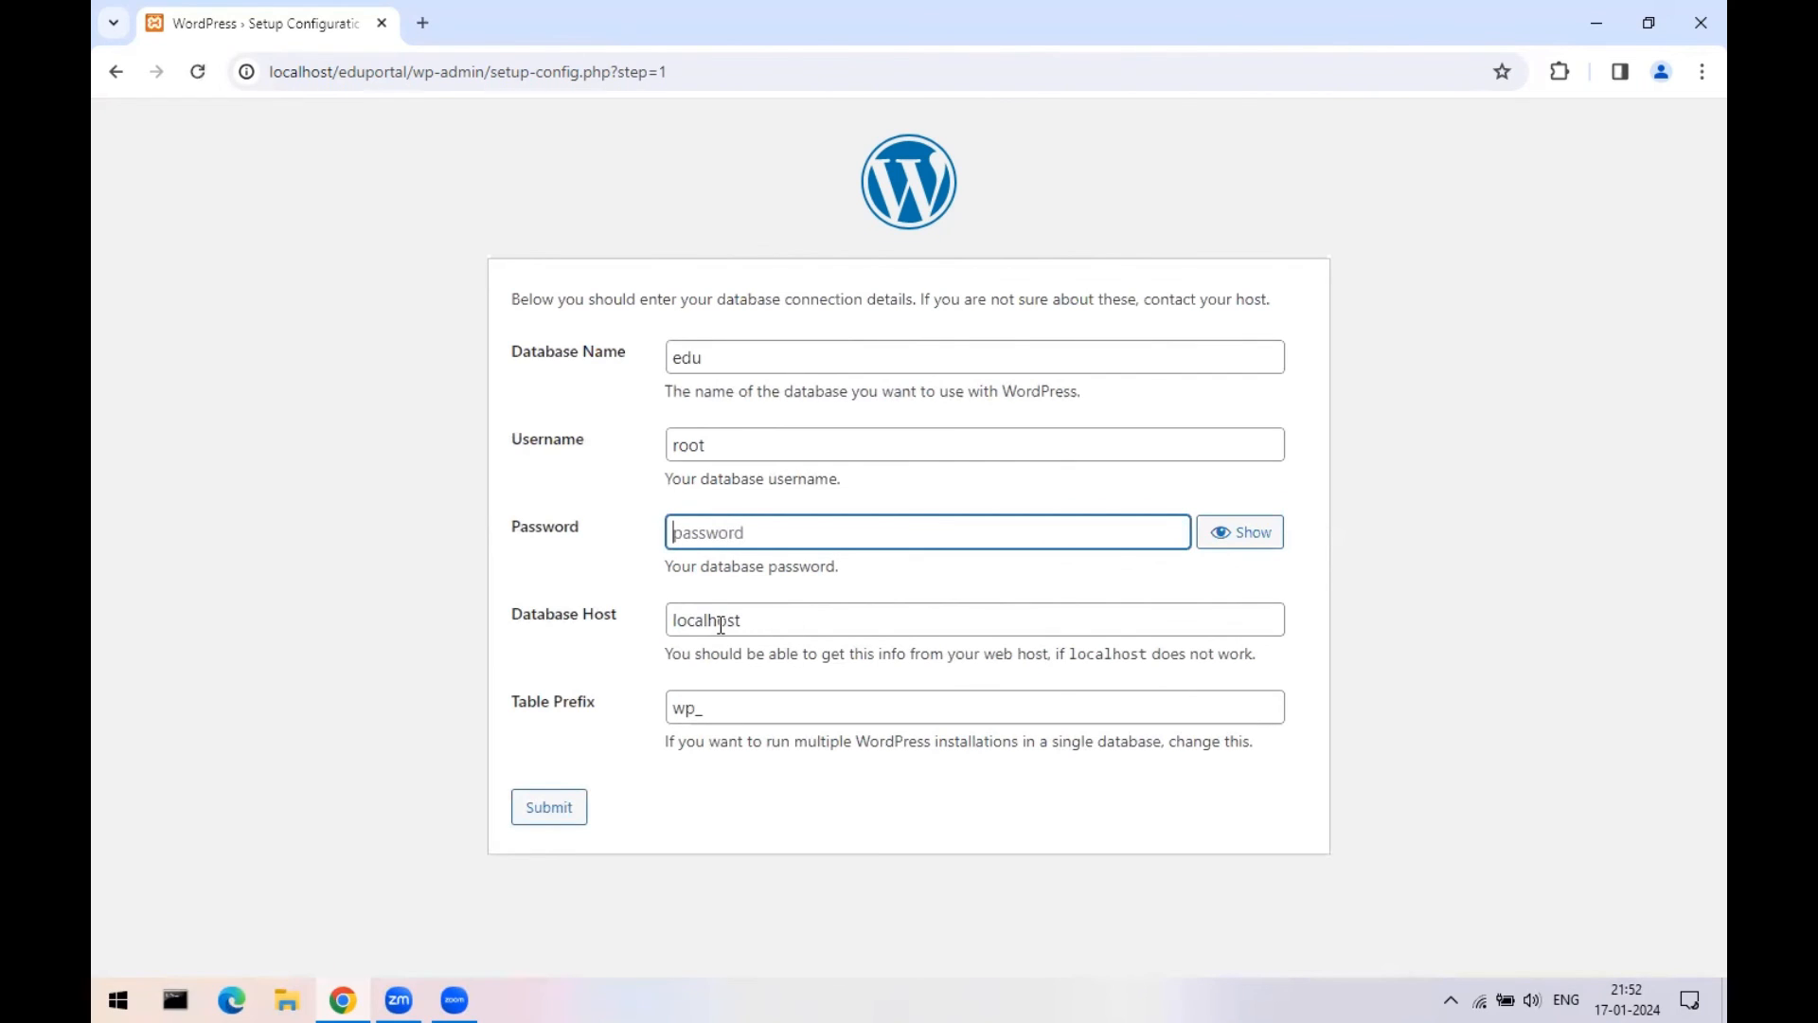
left_click(549, 810)
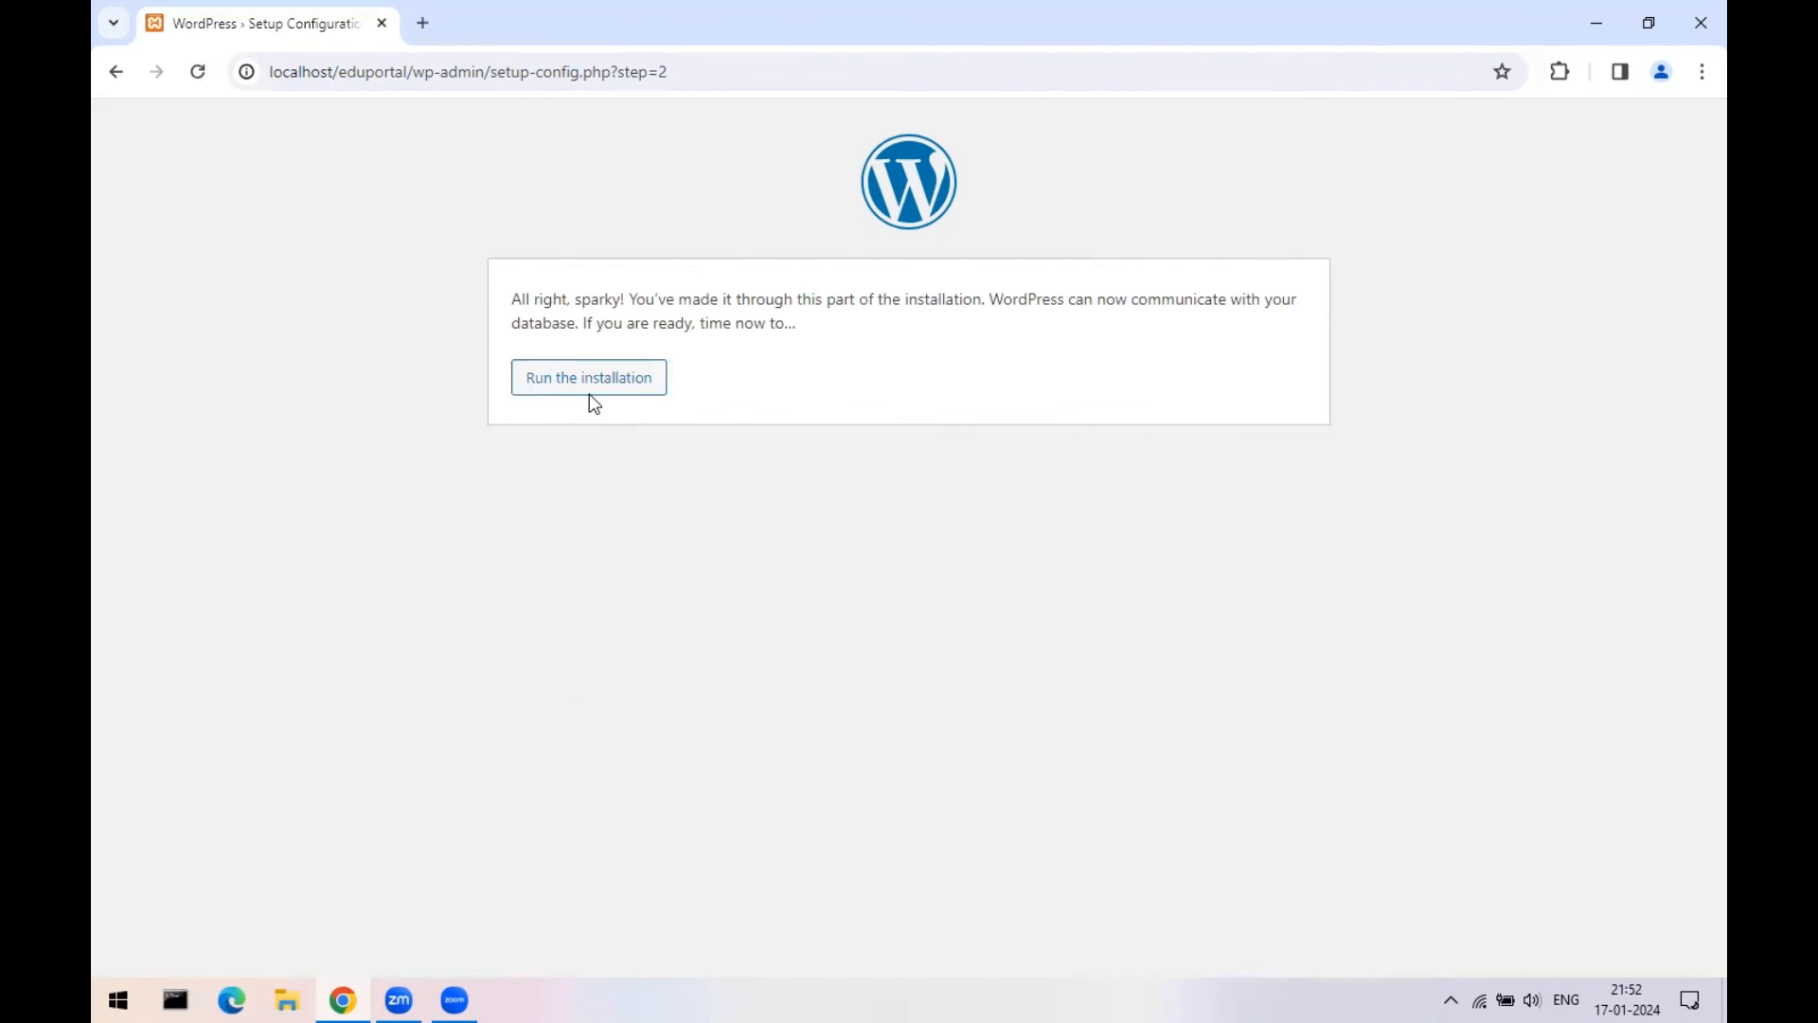
left_click(588, 388)
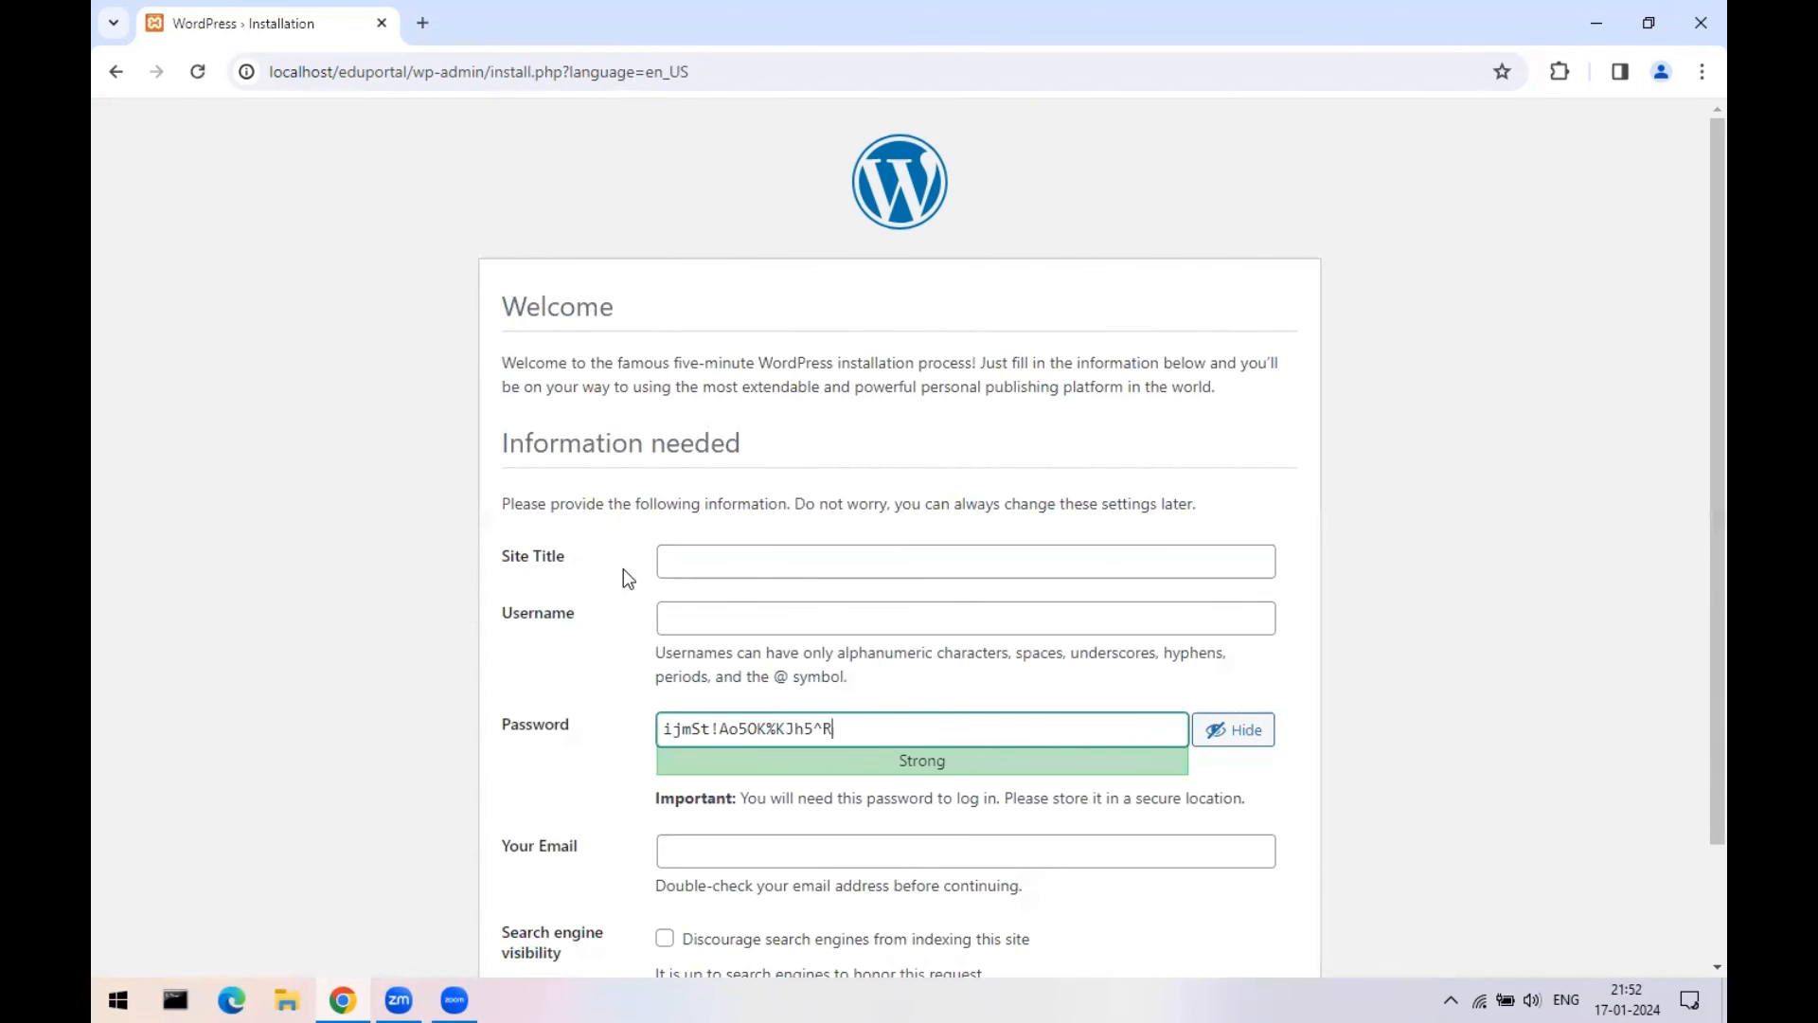
- Enter eduportal as the site title
scroll(742, 462, "down", 2)
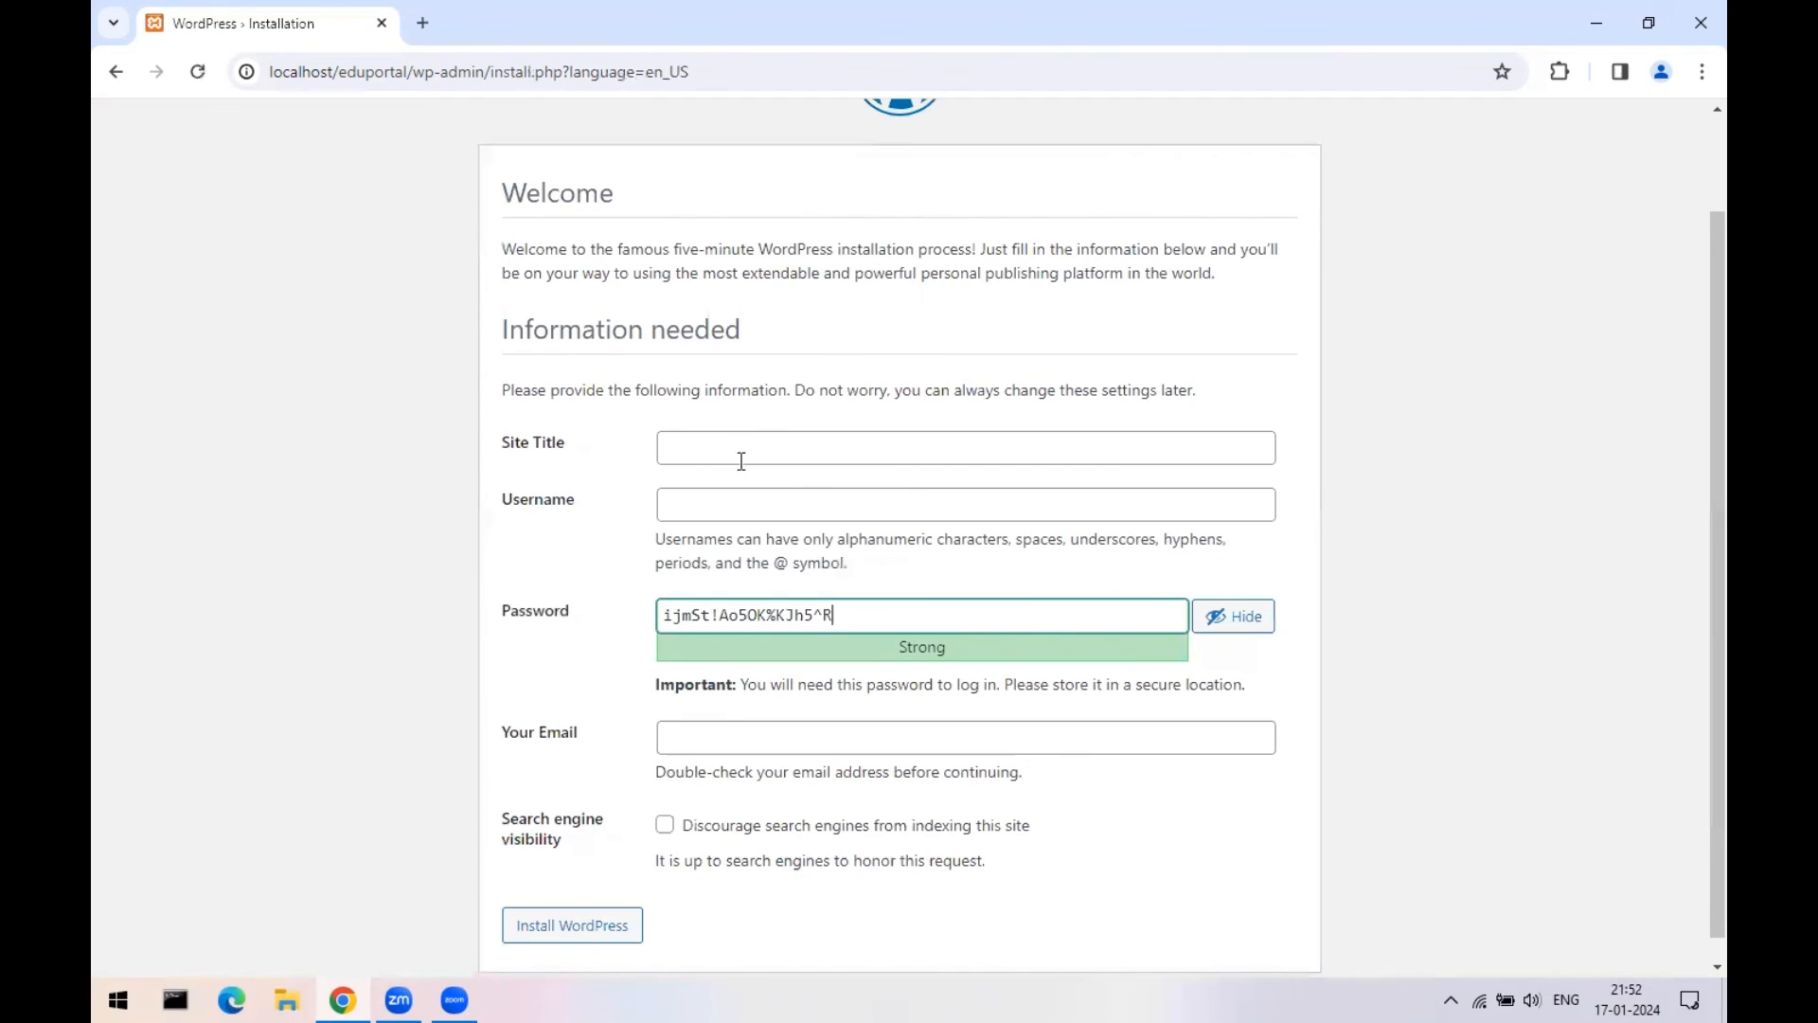
left_click_drag(648, 329, 748, 333)
left_click(727, 447)
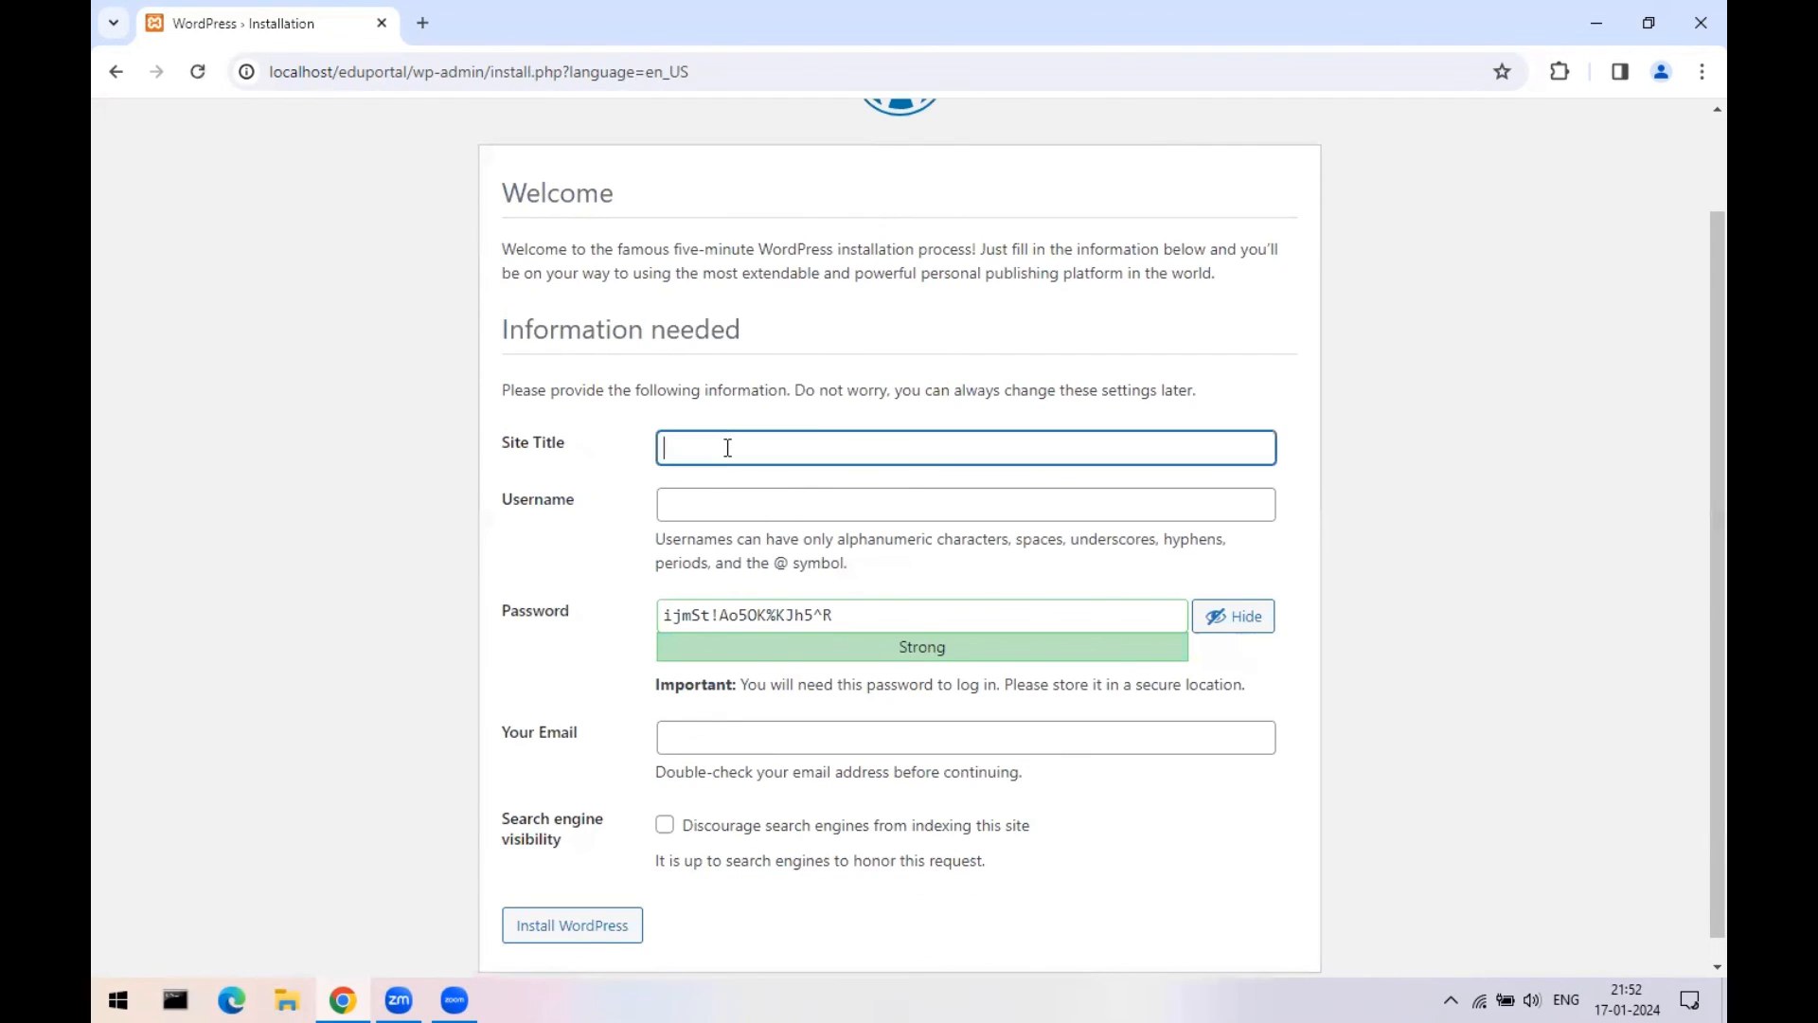
type("eduportal")
key("Tab")
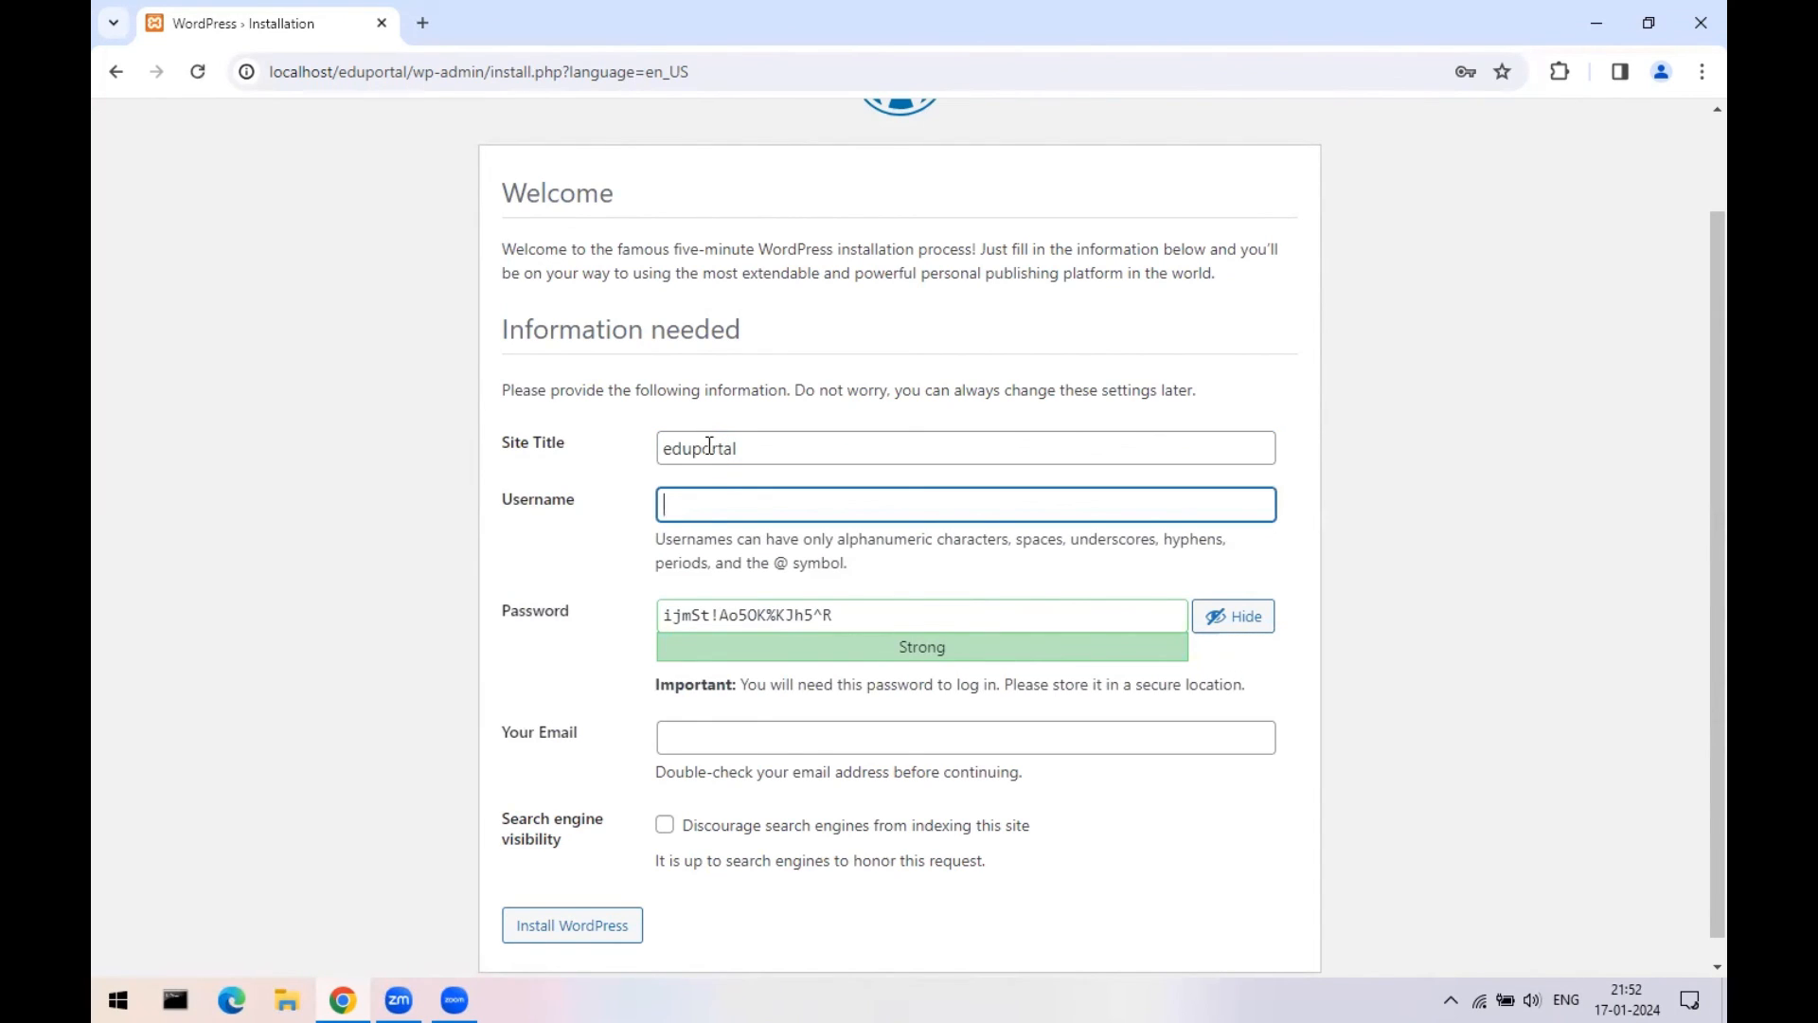
left_click(553, 625)
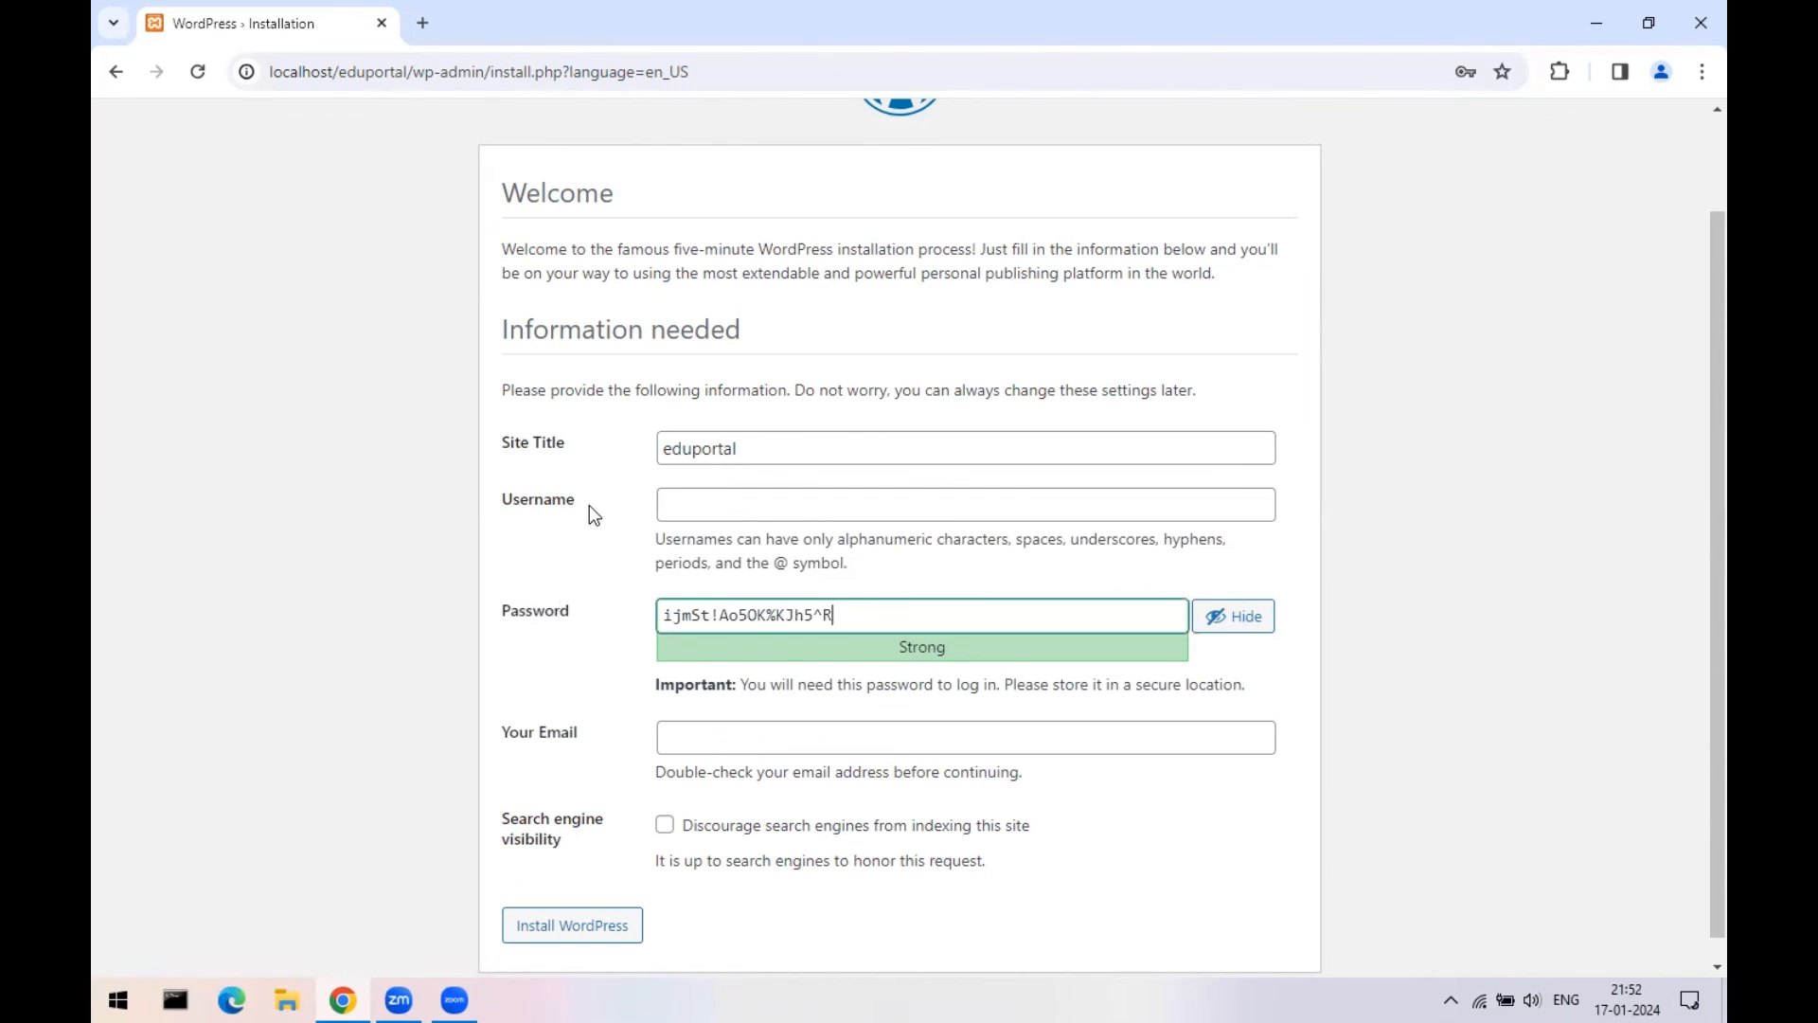
left_click(587, 504)
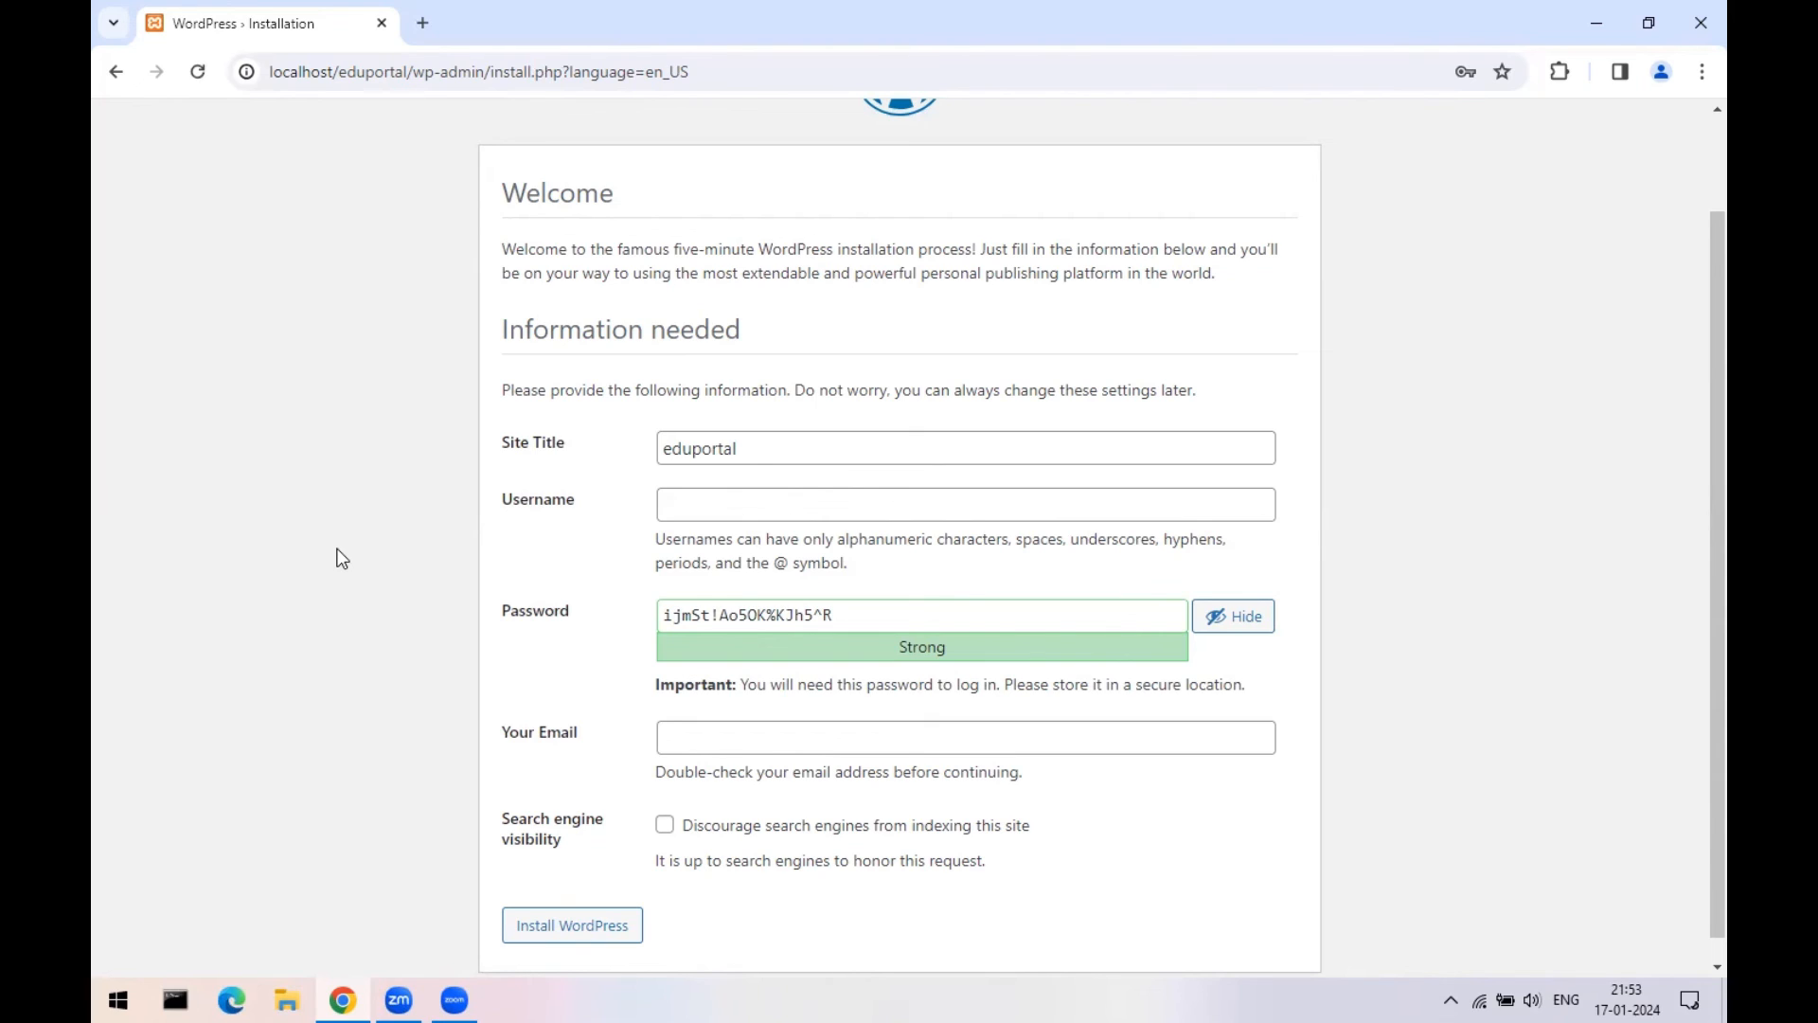
- Set admin username test, a chosen password, and the saved e-mail address
left_click(664, 504)
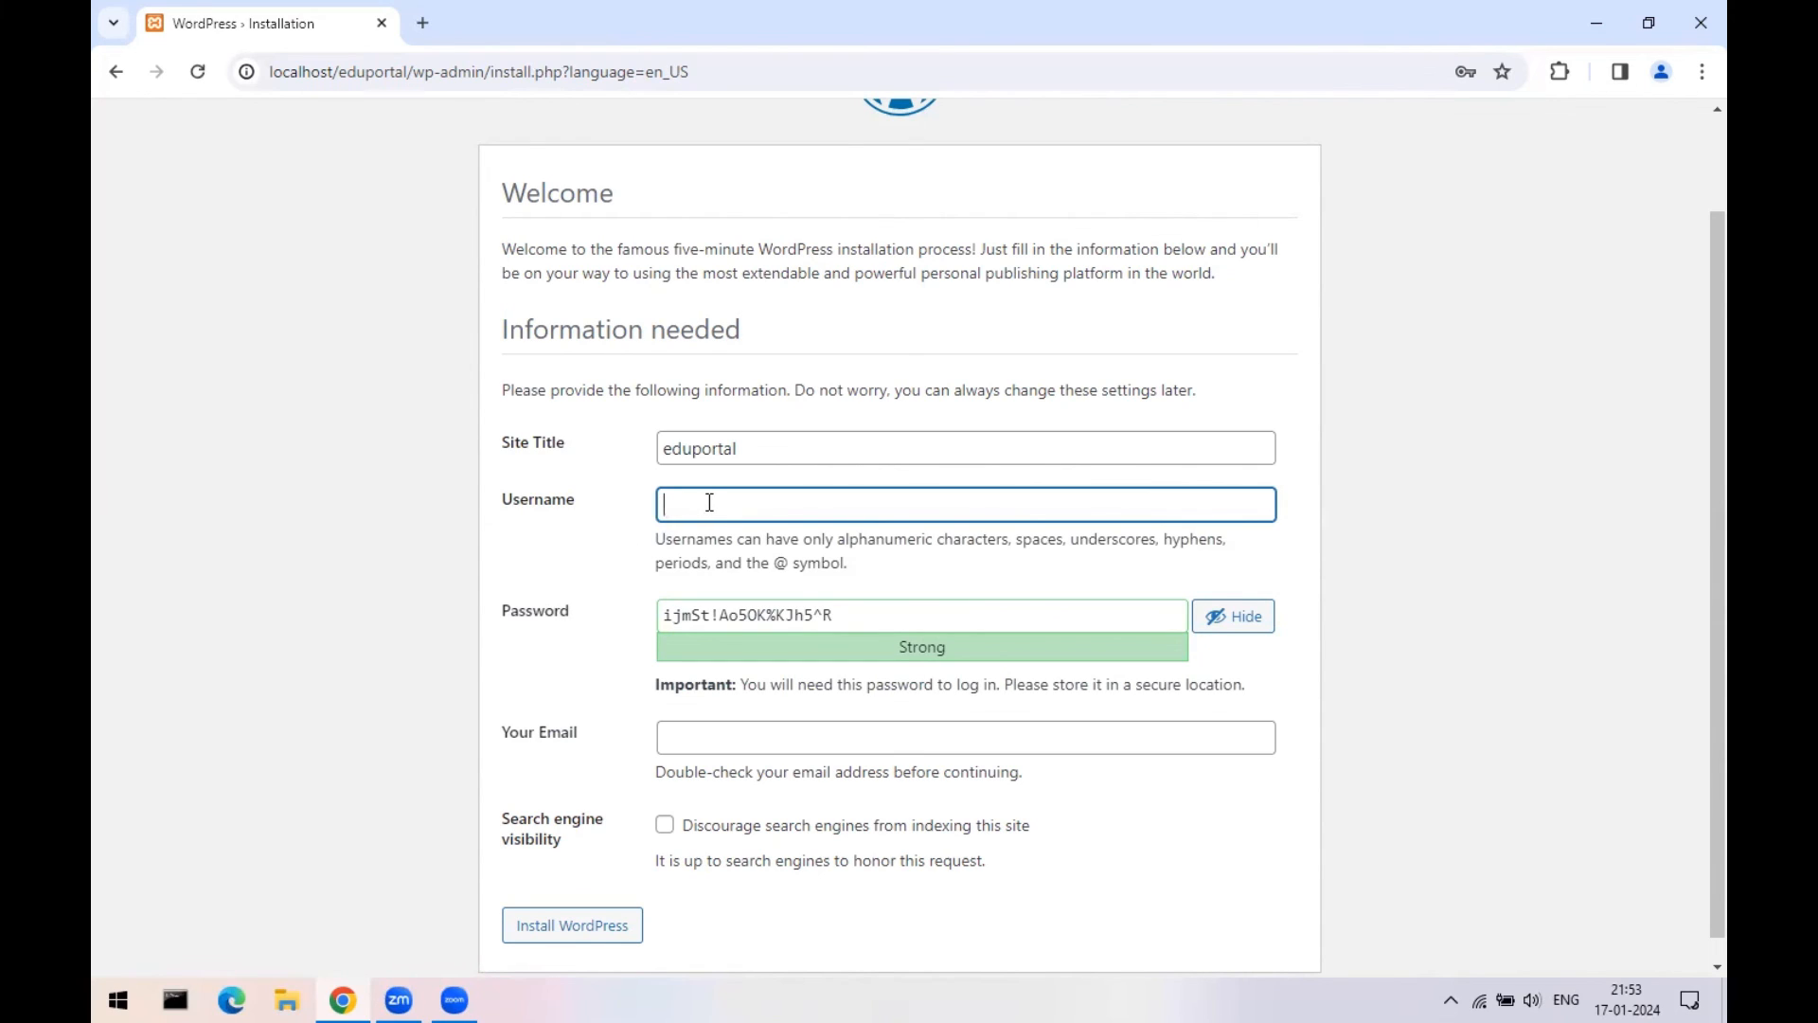
type("test")
key("Tab")
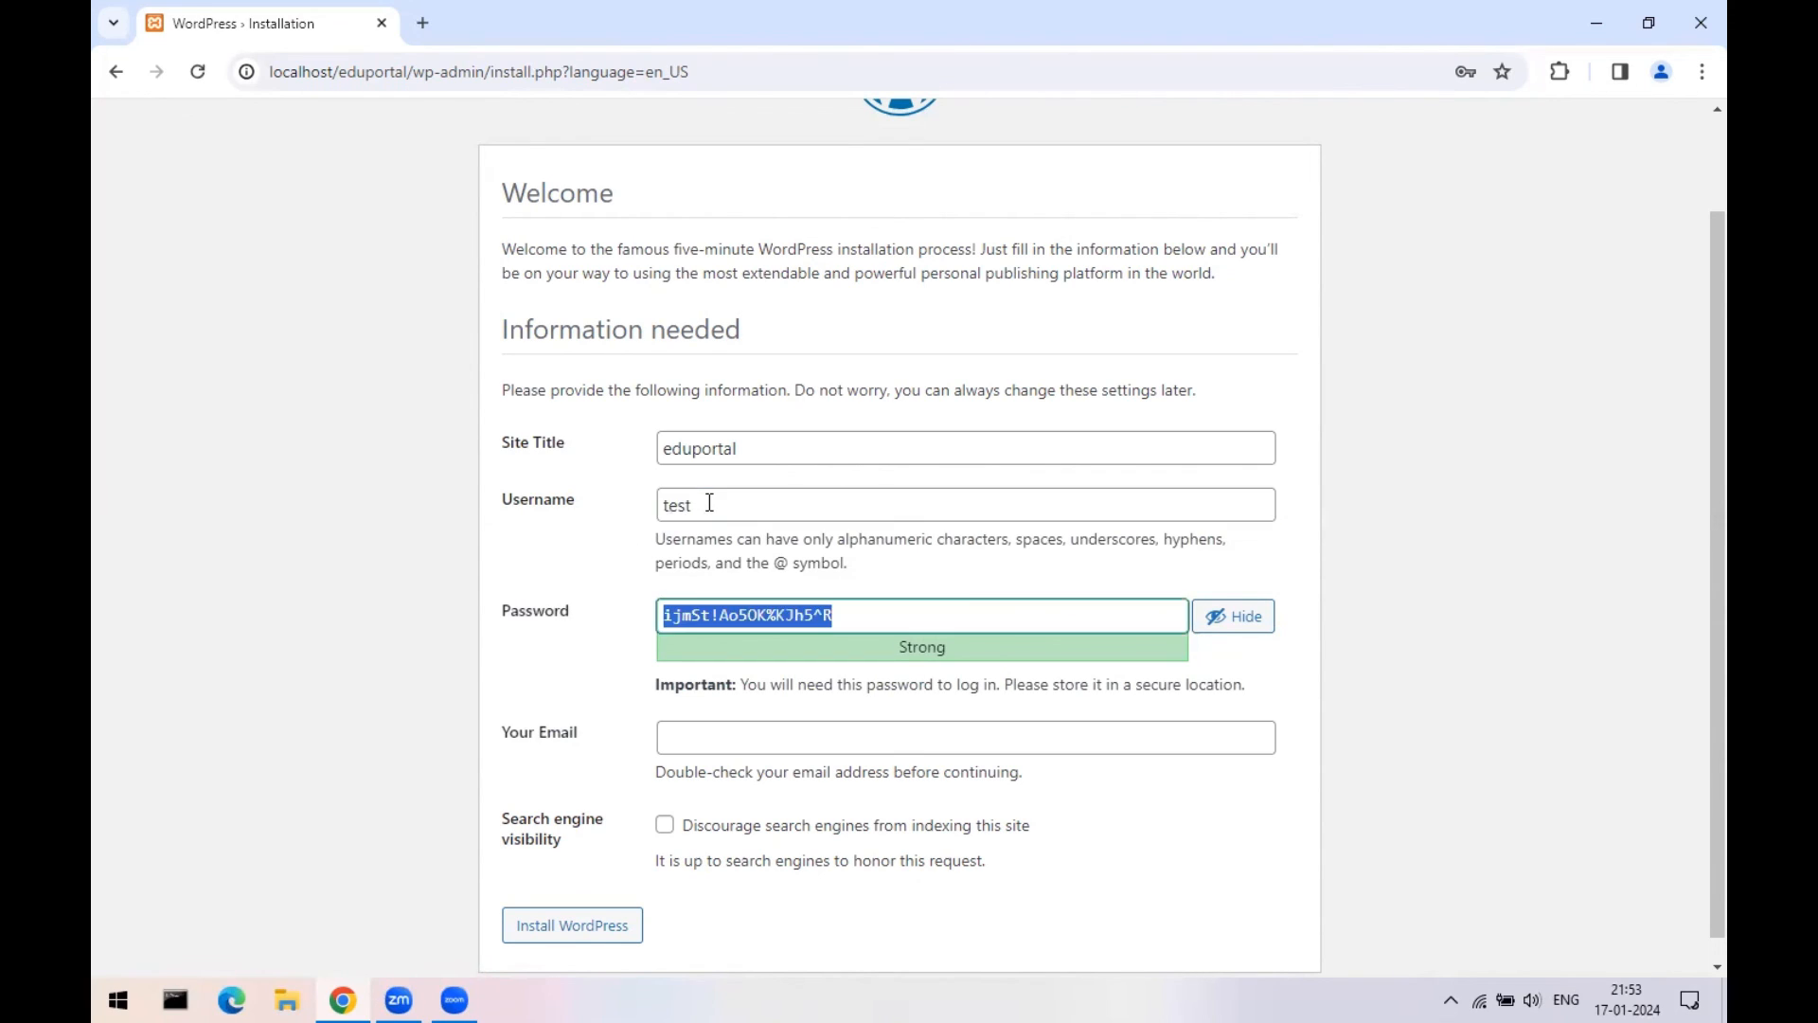
type("Test@123")
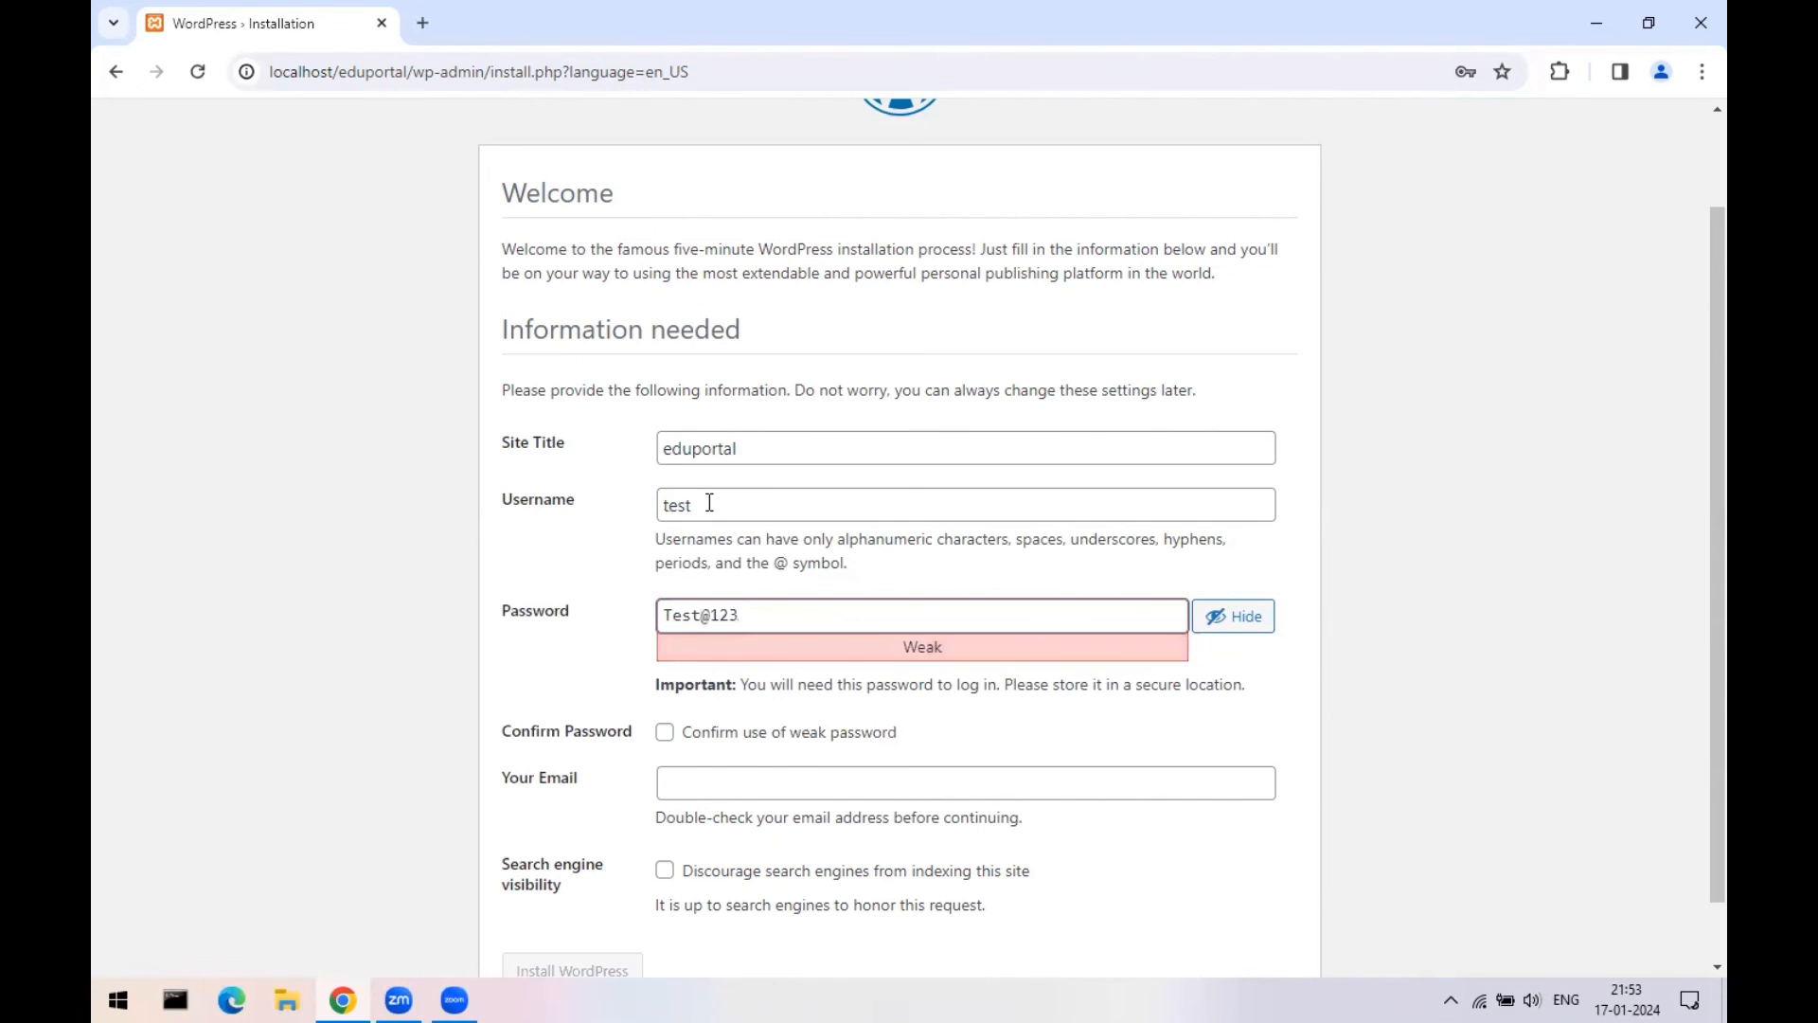
type("_@")
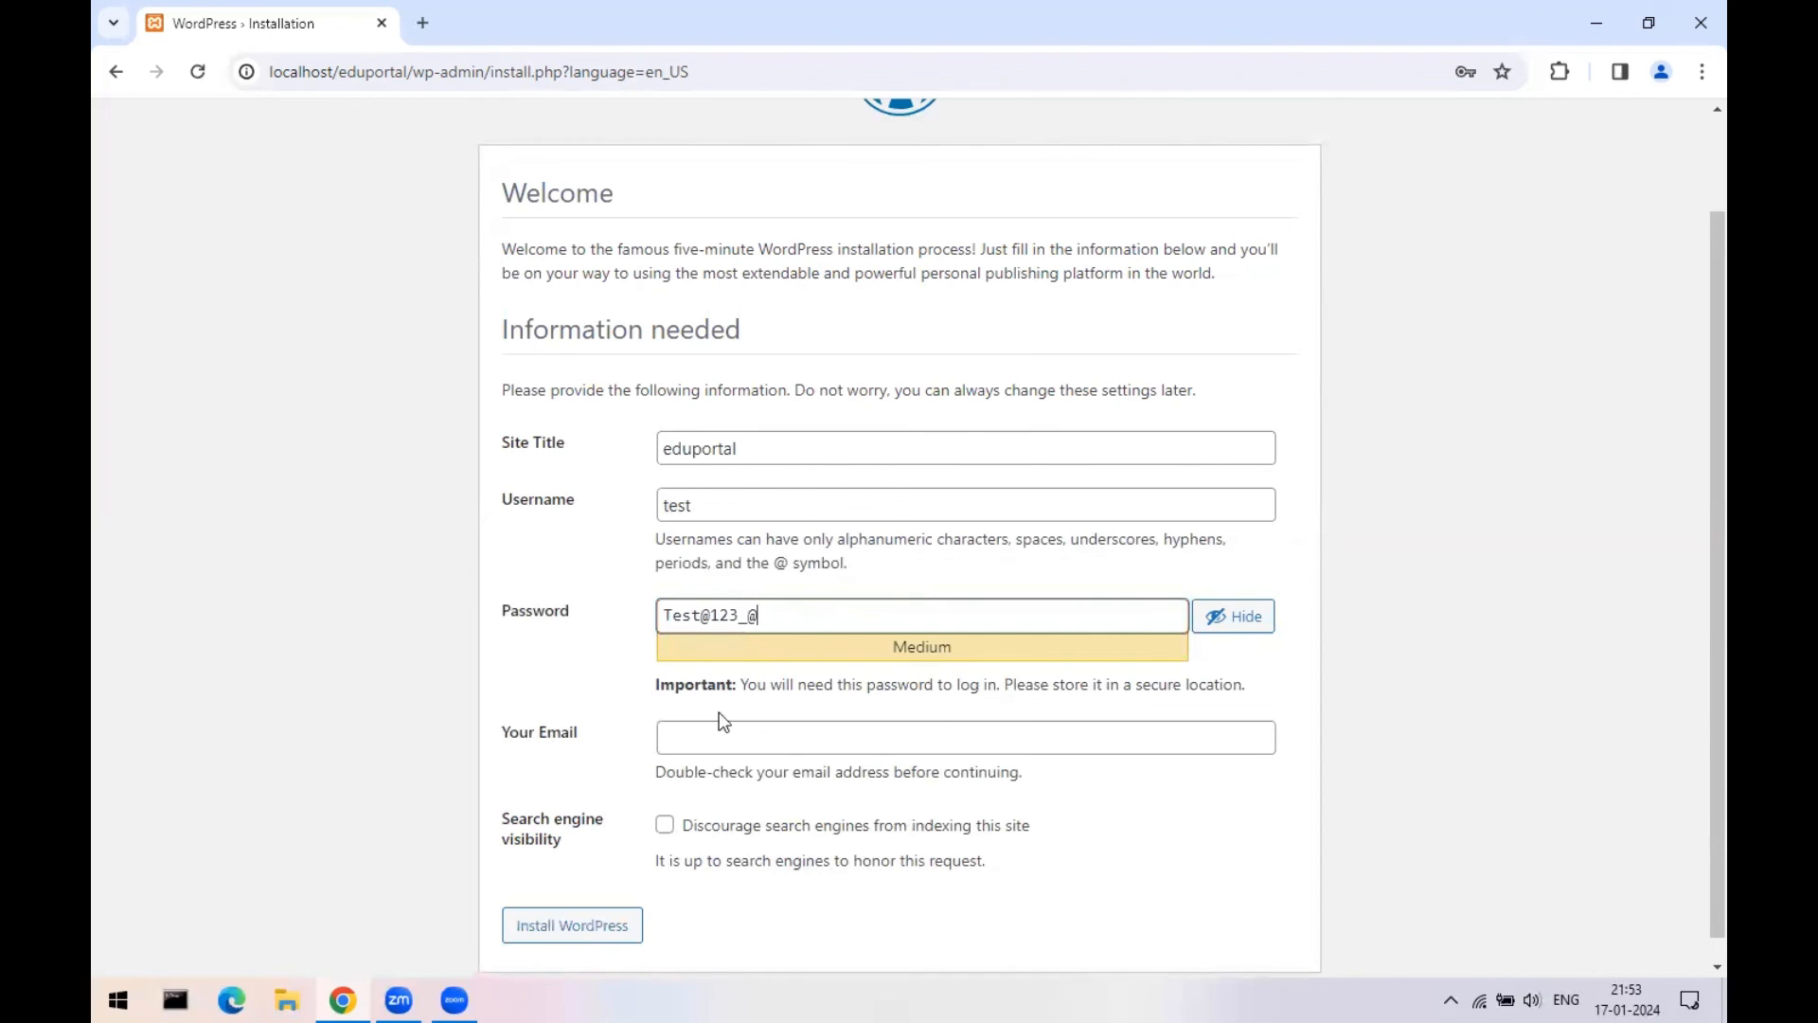
left_click(702, 739)
left_click(858, 790)
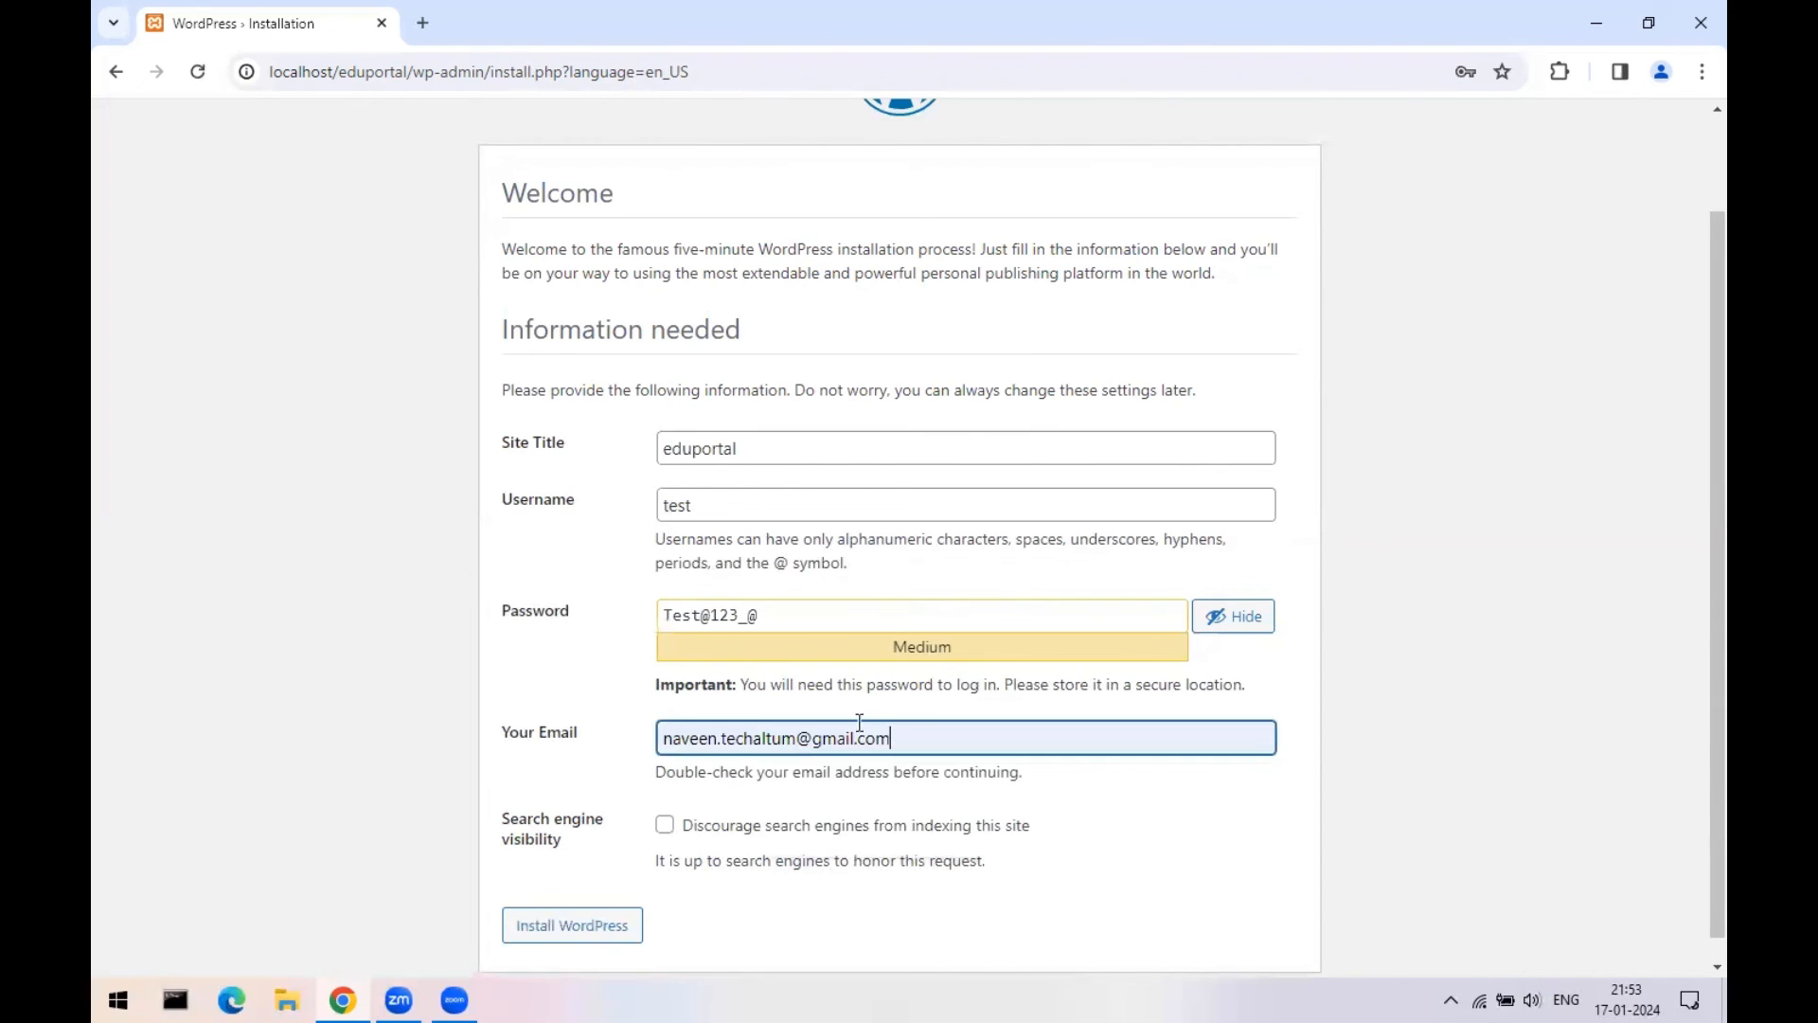
scroll(1674, 557, "down", 1)
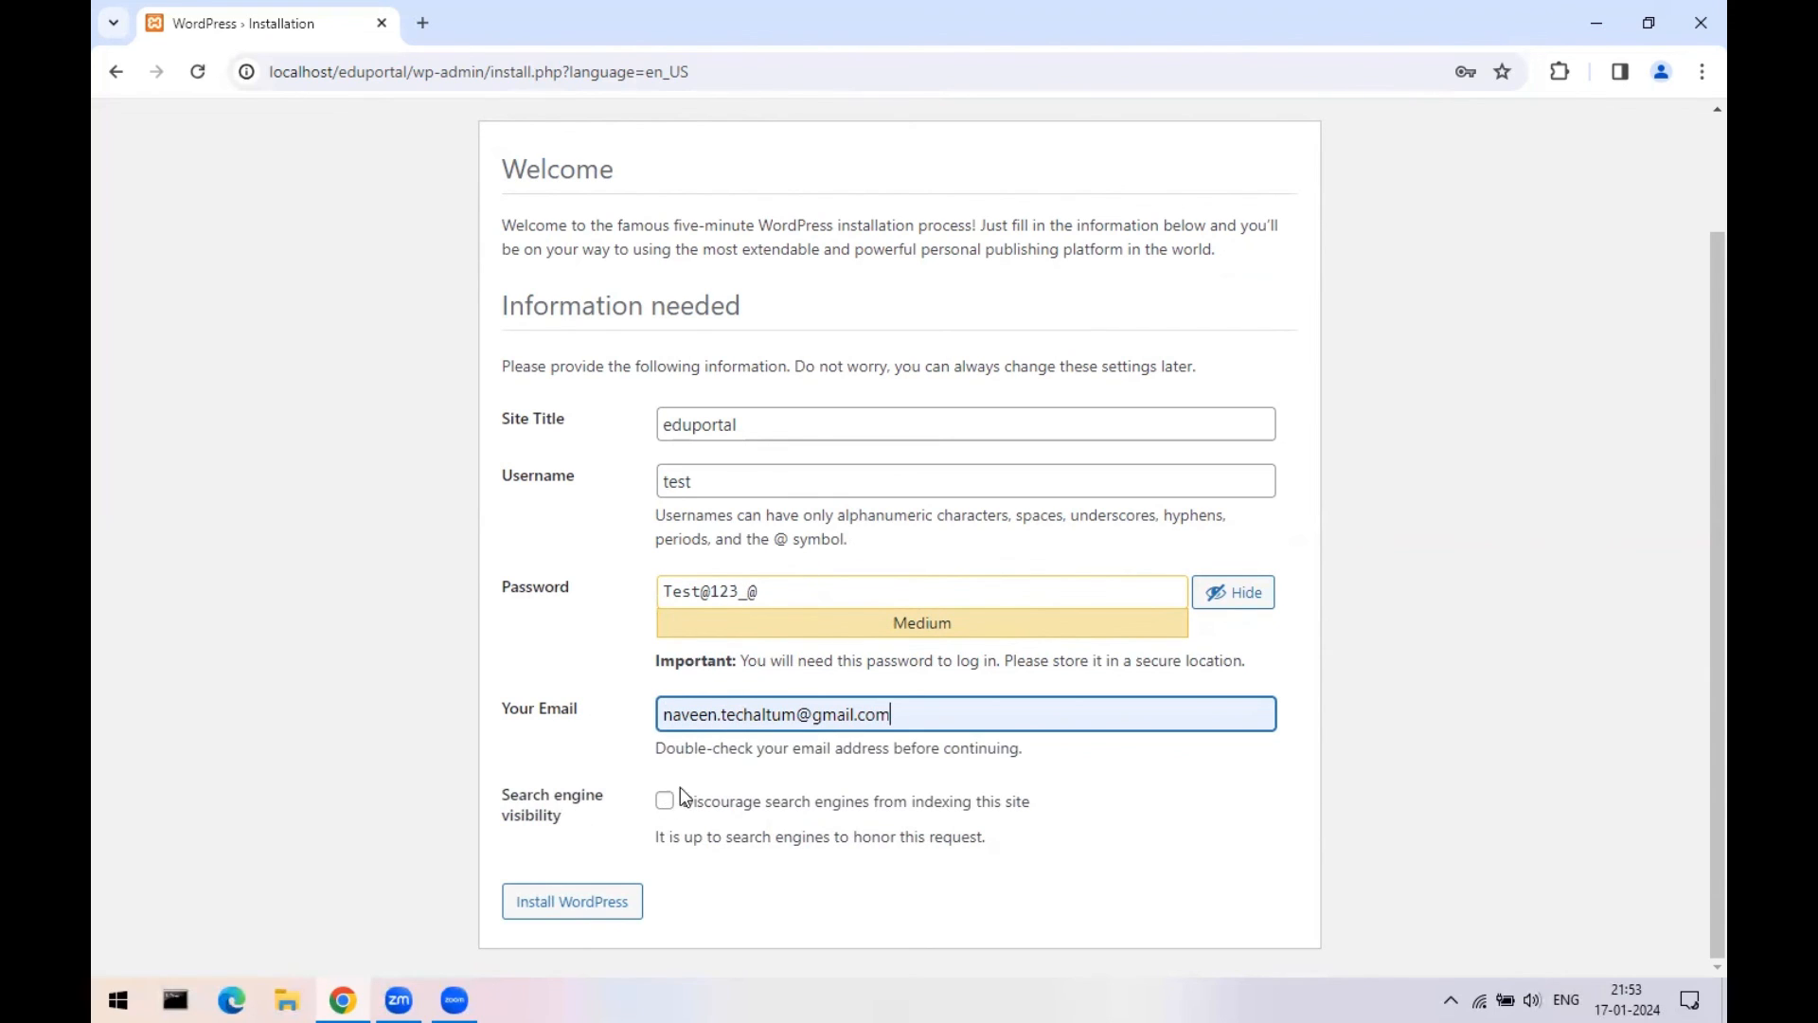
- Submit the form with Install WordPress
left_click(595, 885)
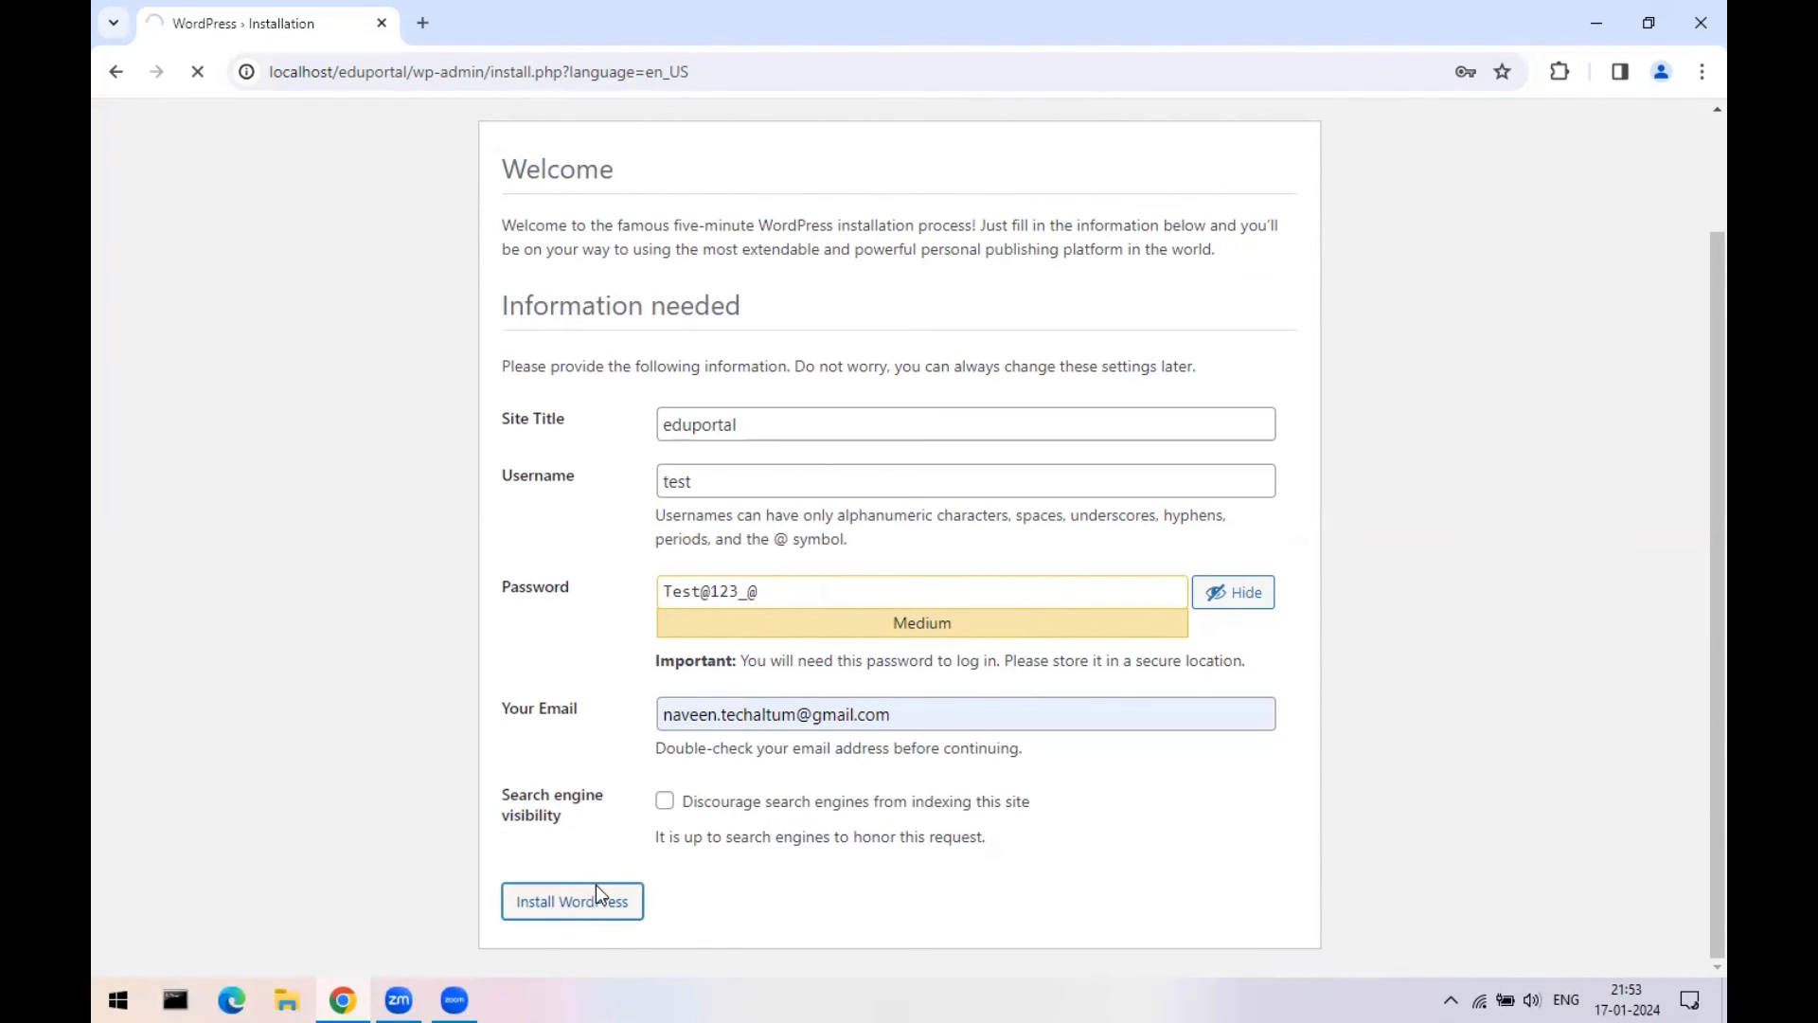
scroll(1267, 633, "up", 1)
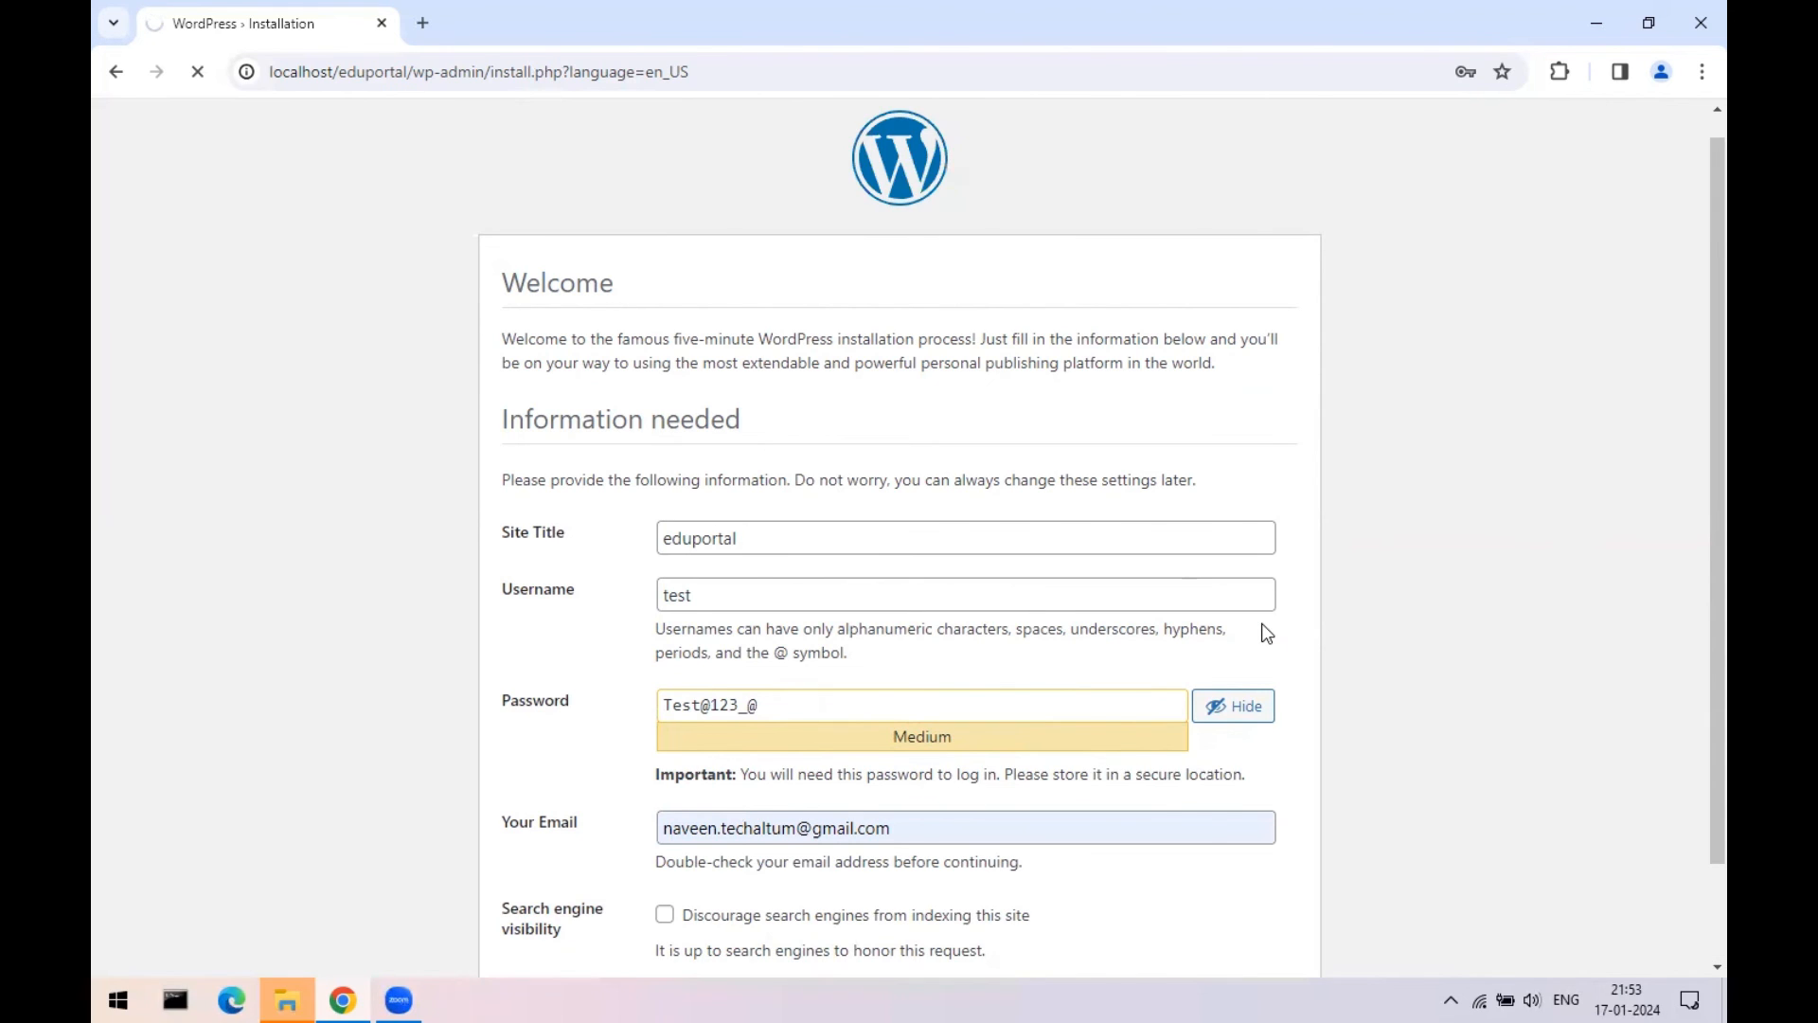
scroll(1267, 633, "down", 1)
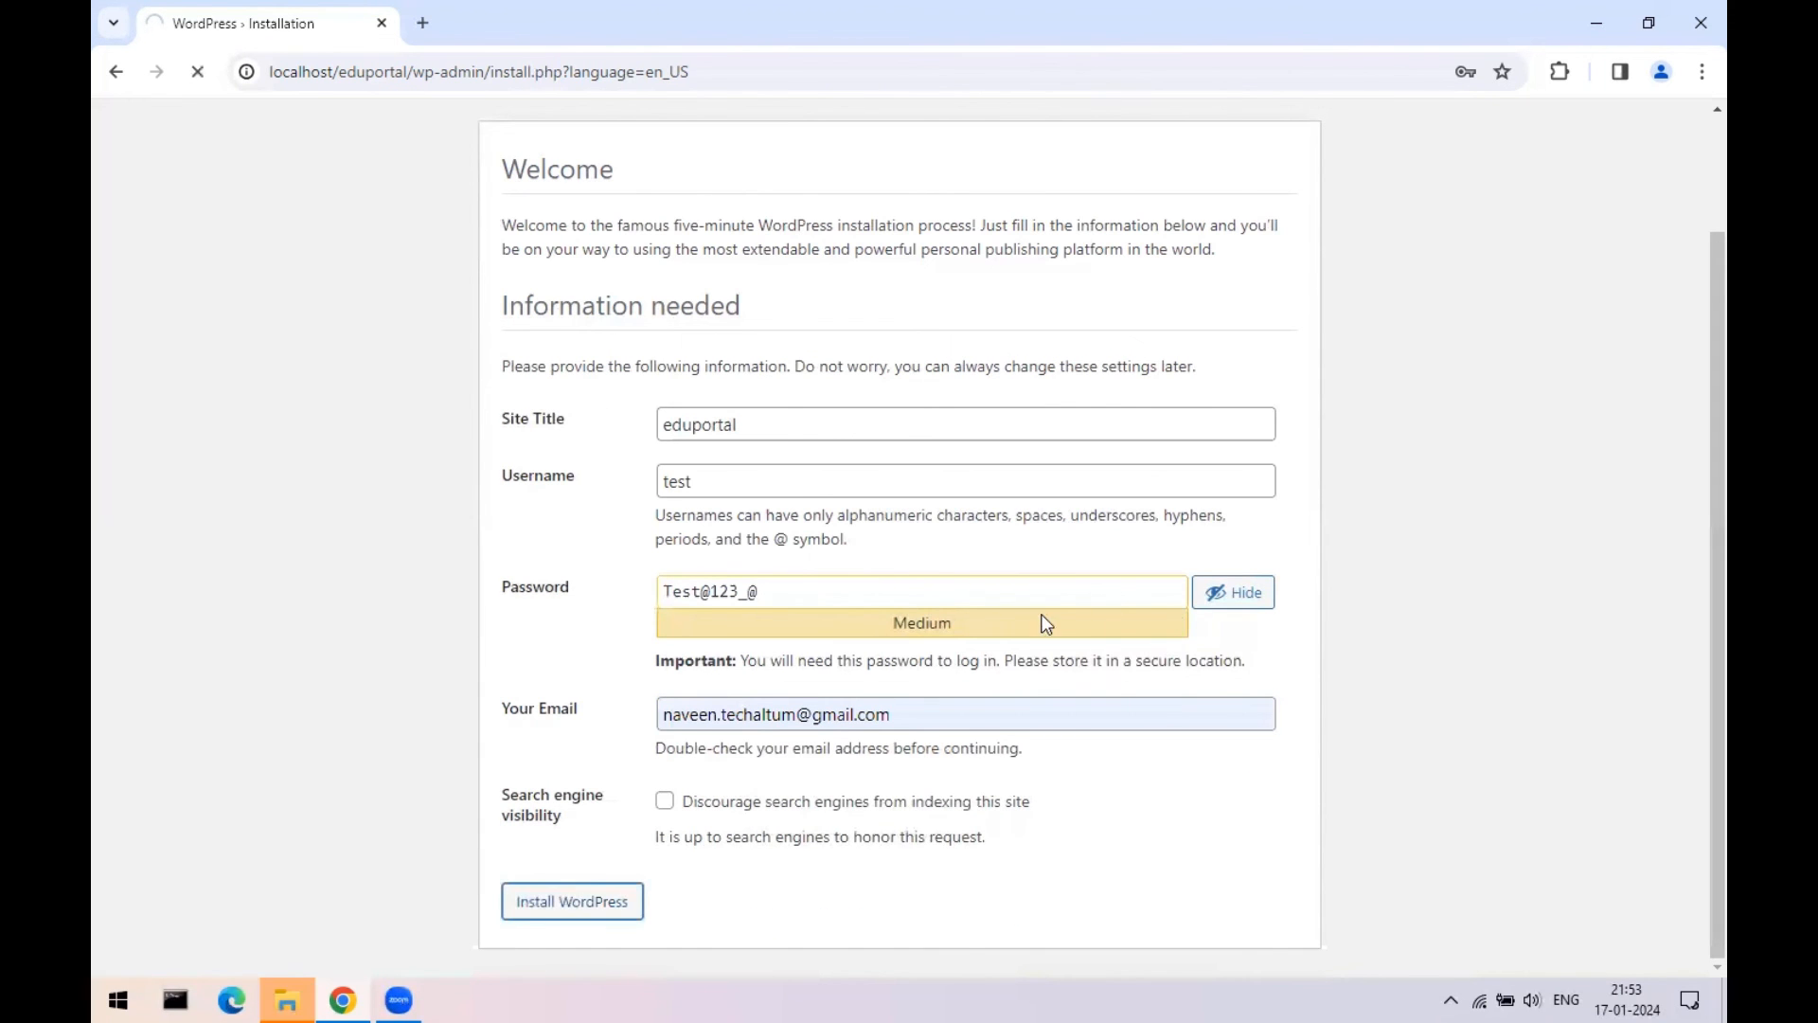
left_click(287, 1000)
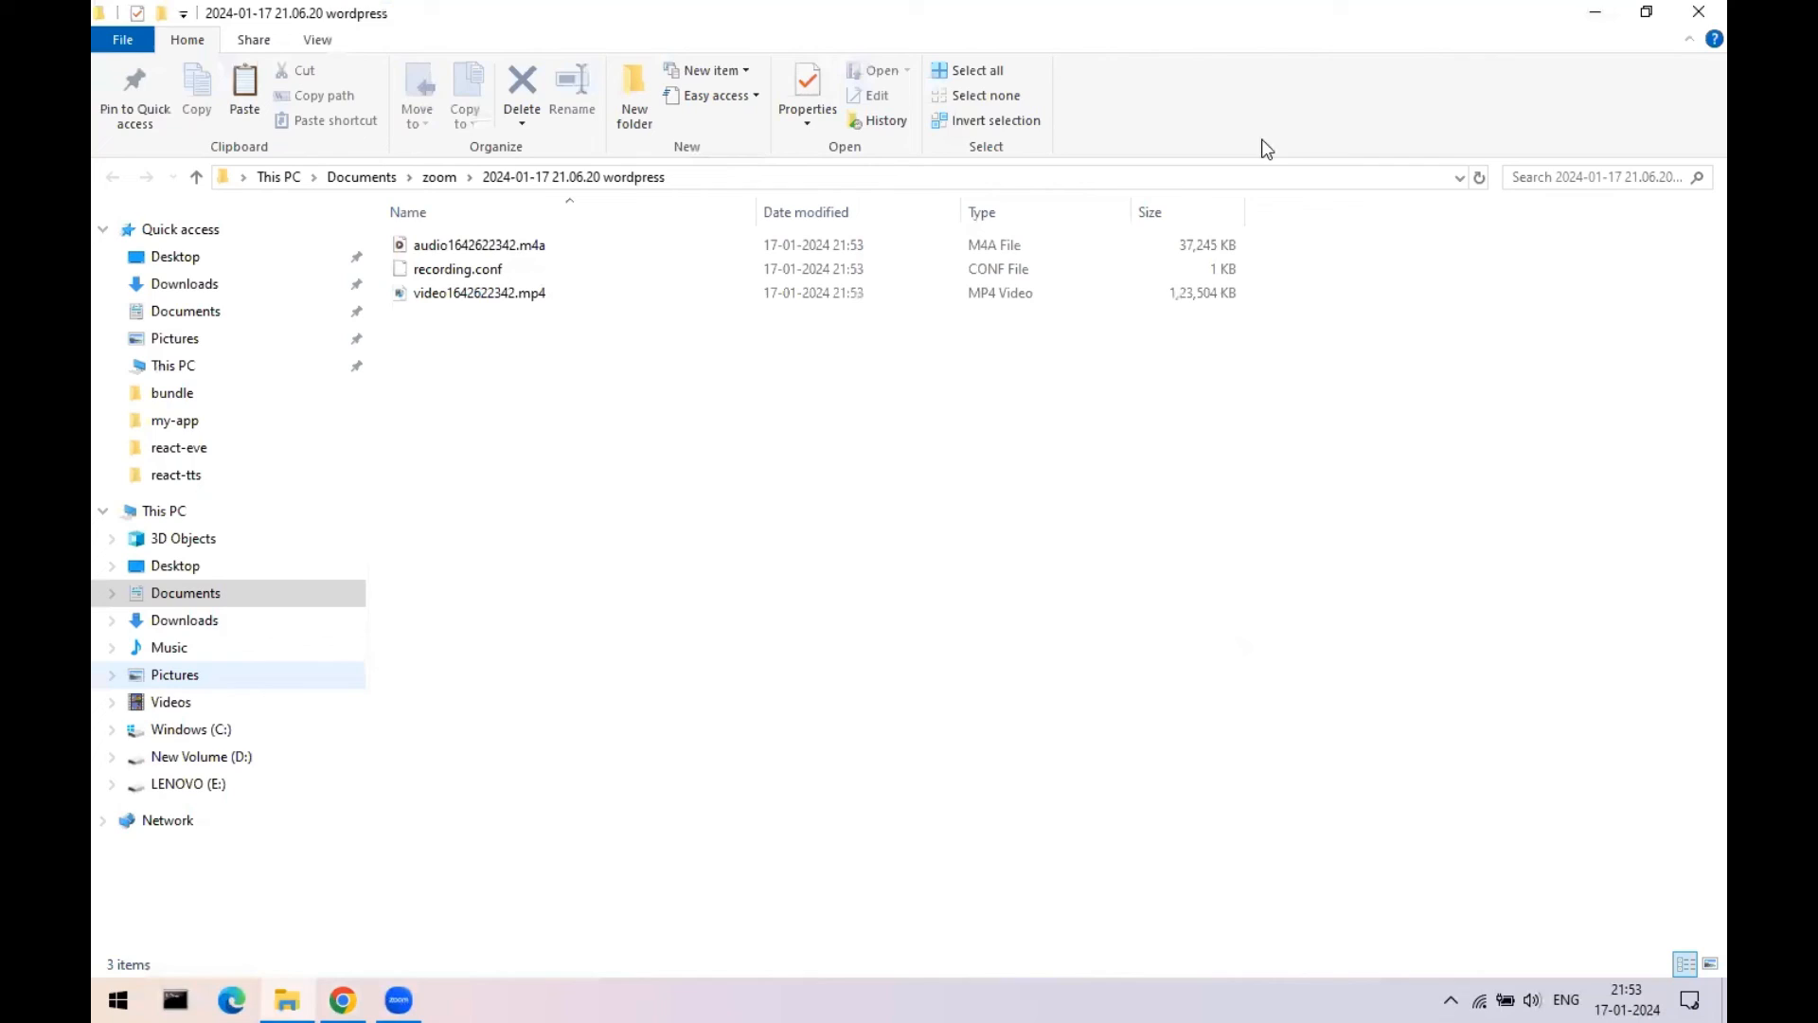
- Close the recording folder window to reveal the WordPress installation Success page
left_click(1696, 12)
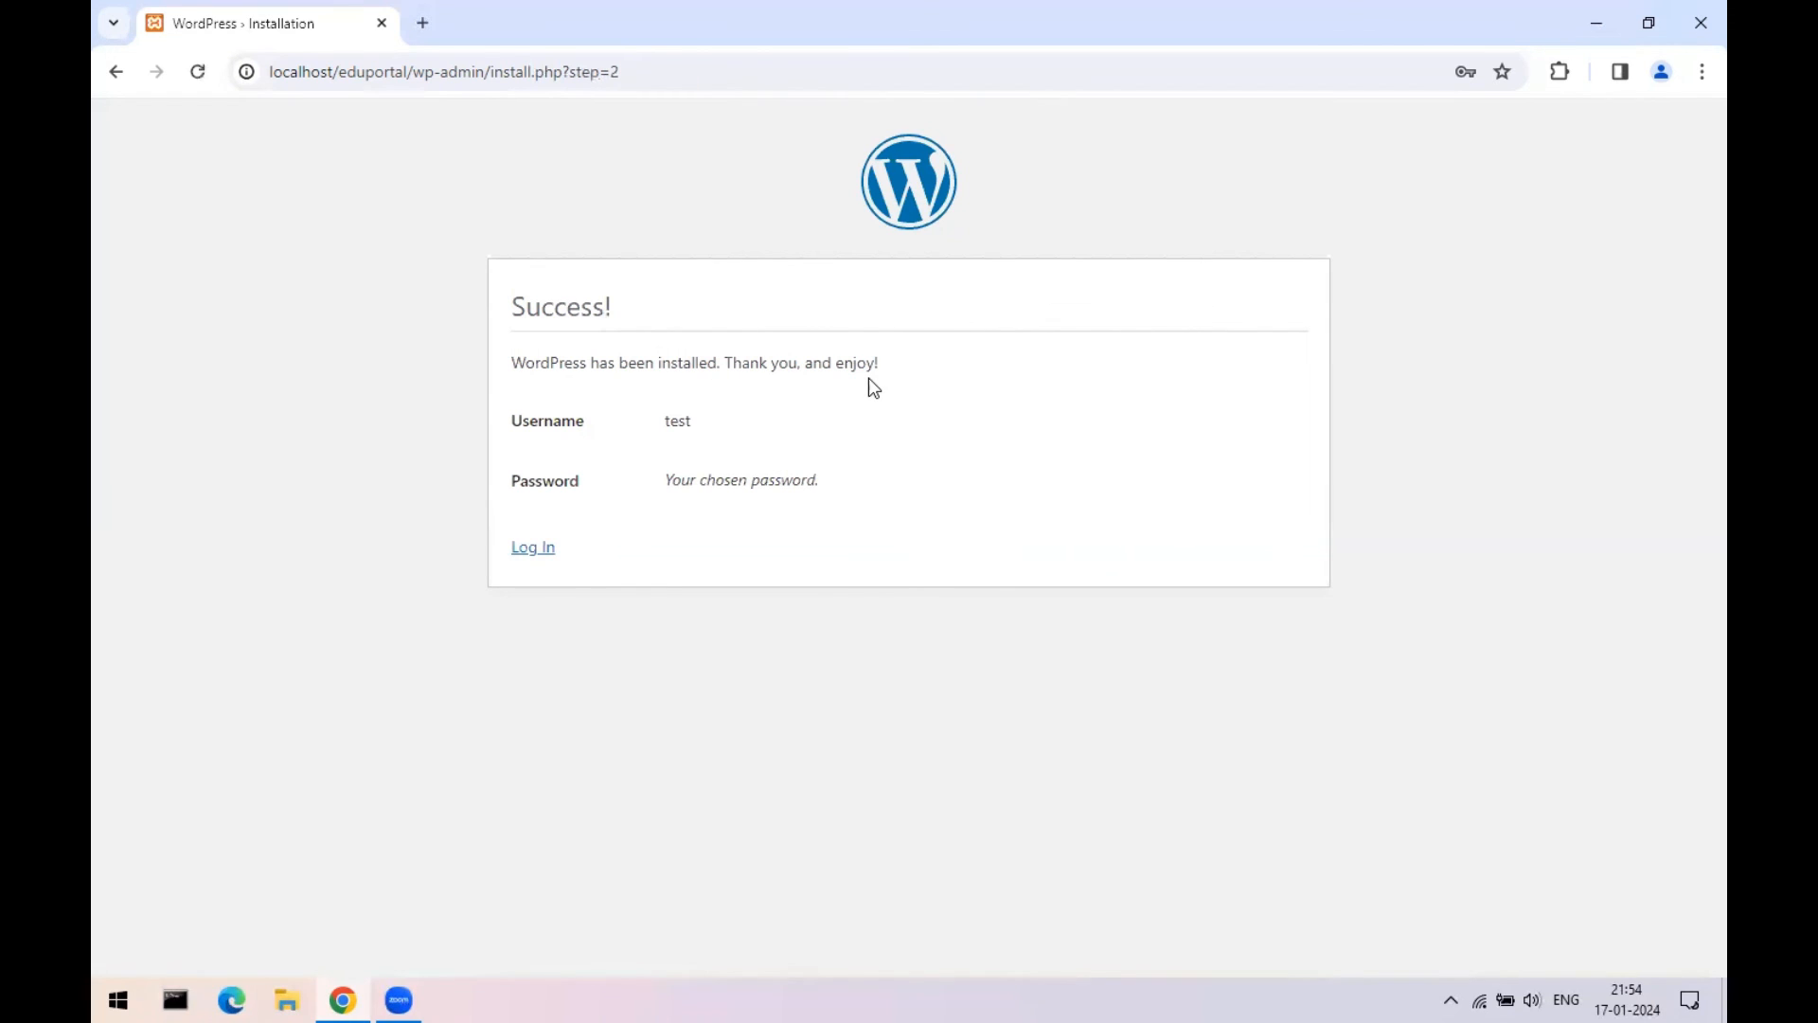
- Restart Chrome and load the localhost home page
left_click(1701, 23)
left_click(343, 1000)
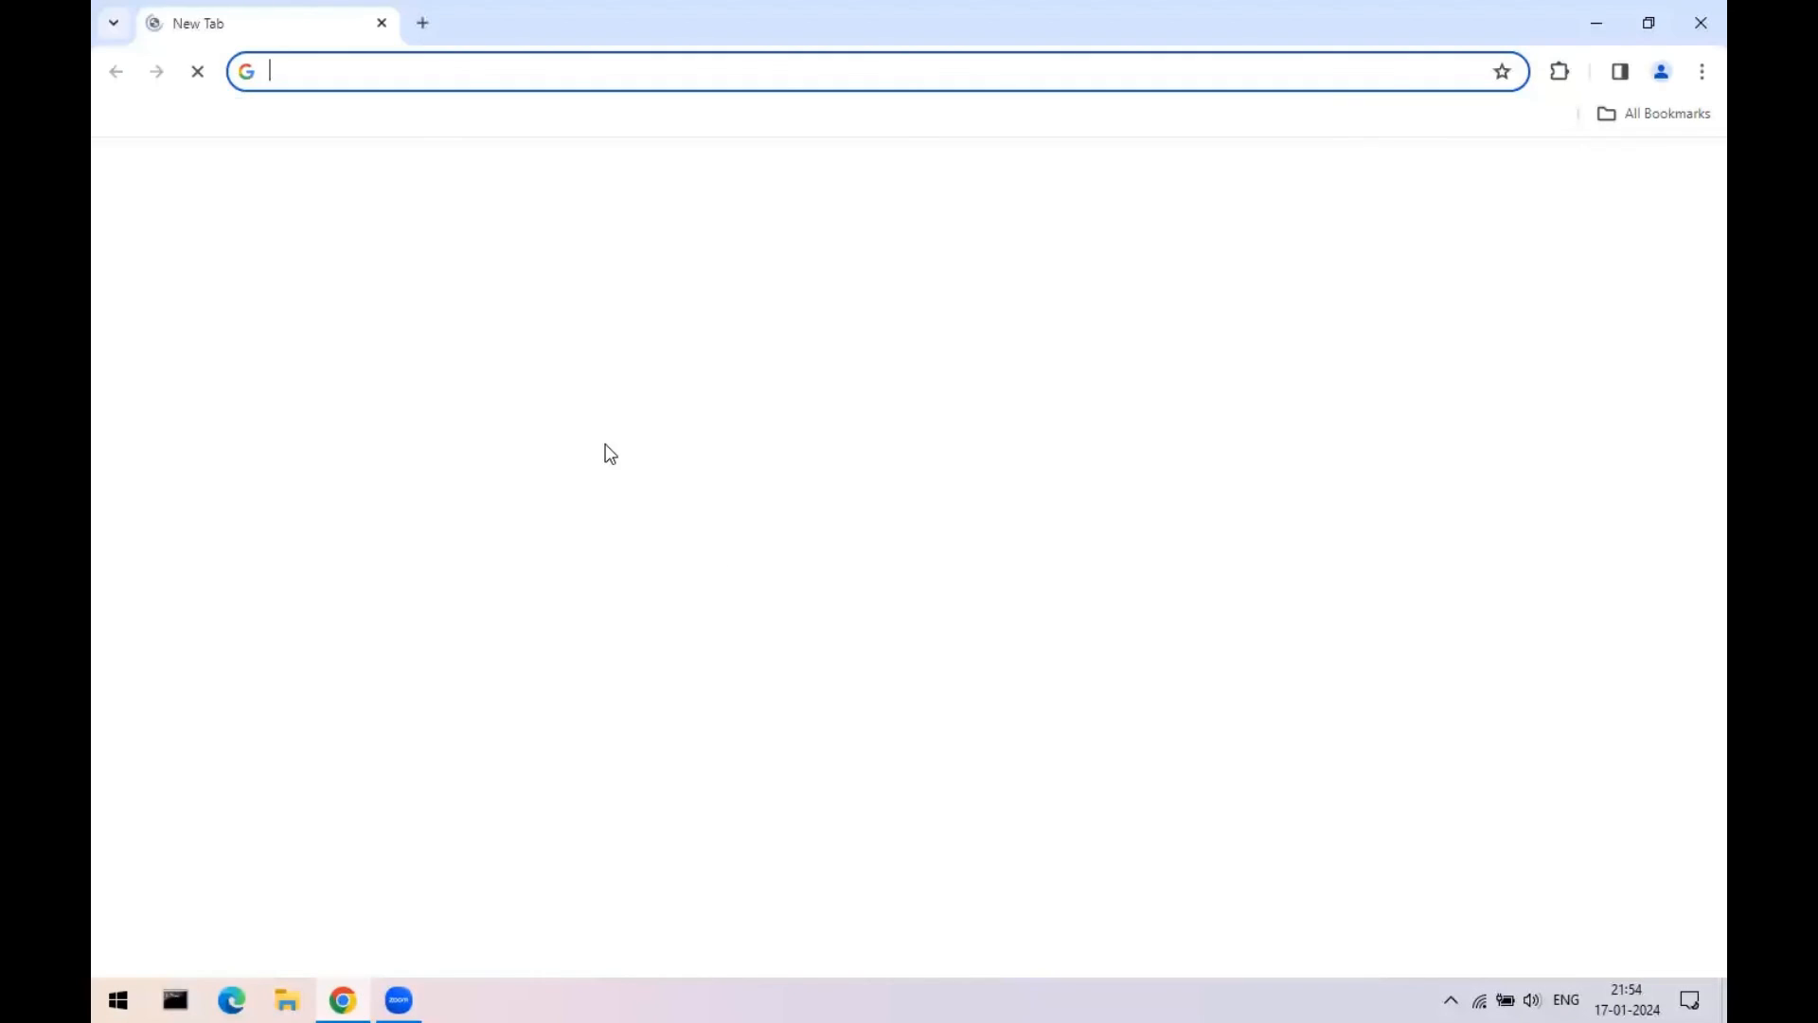
left_click(325, 70)
type("localhost:3000")
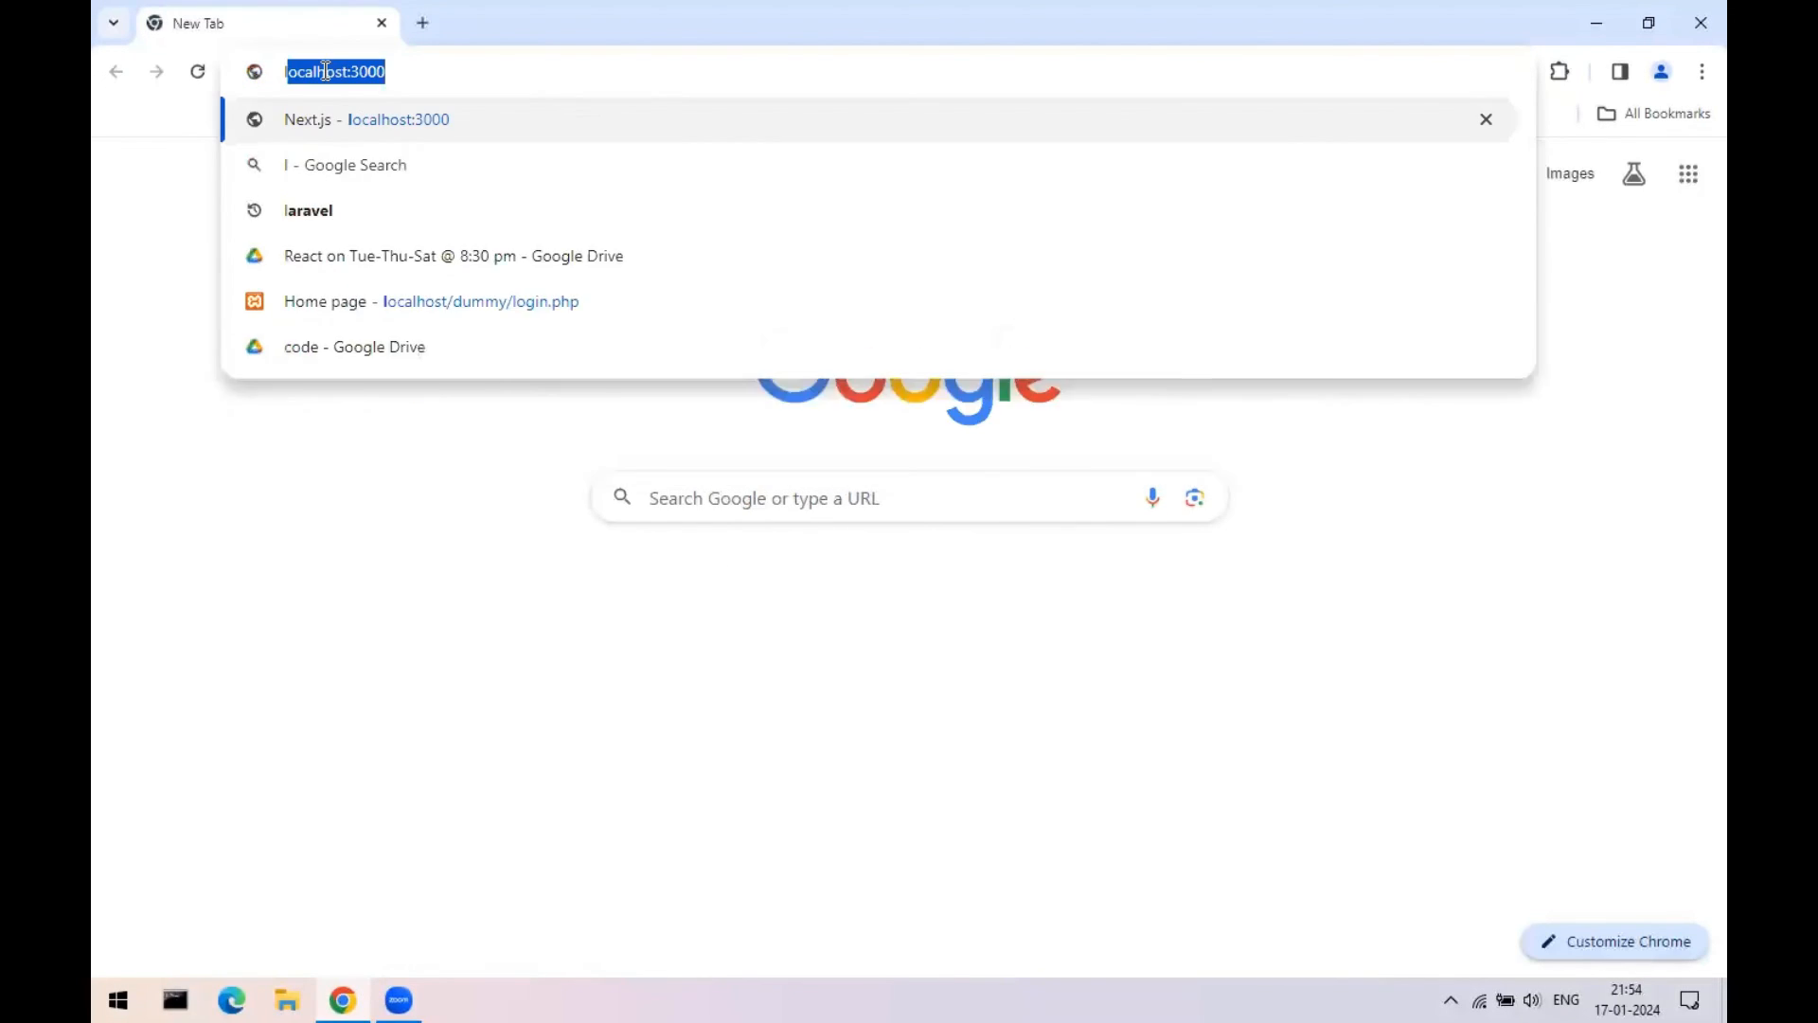
key("BackSpace")
key("BackSpace")
key("BackSpace")
key("BackSpace")
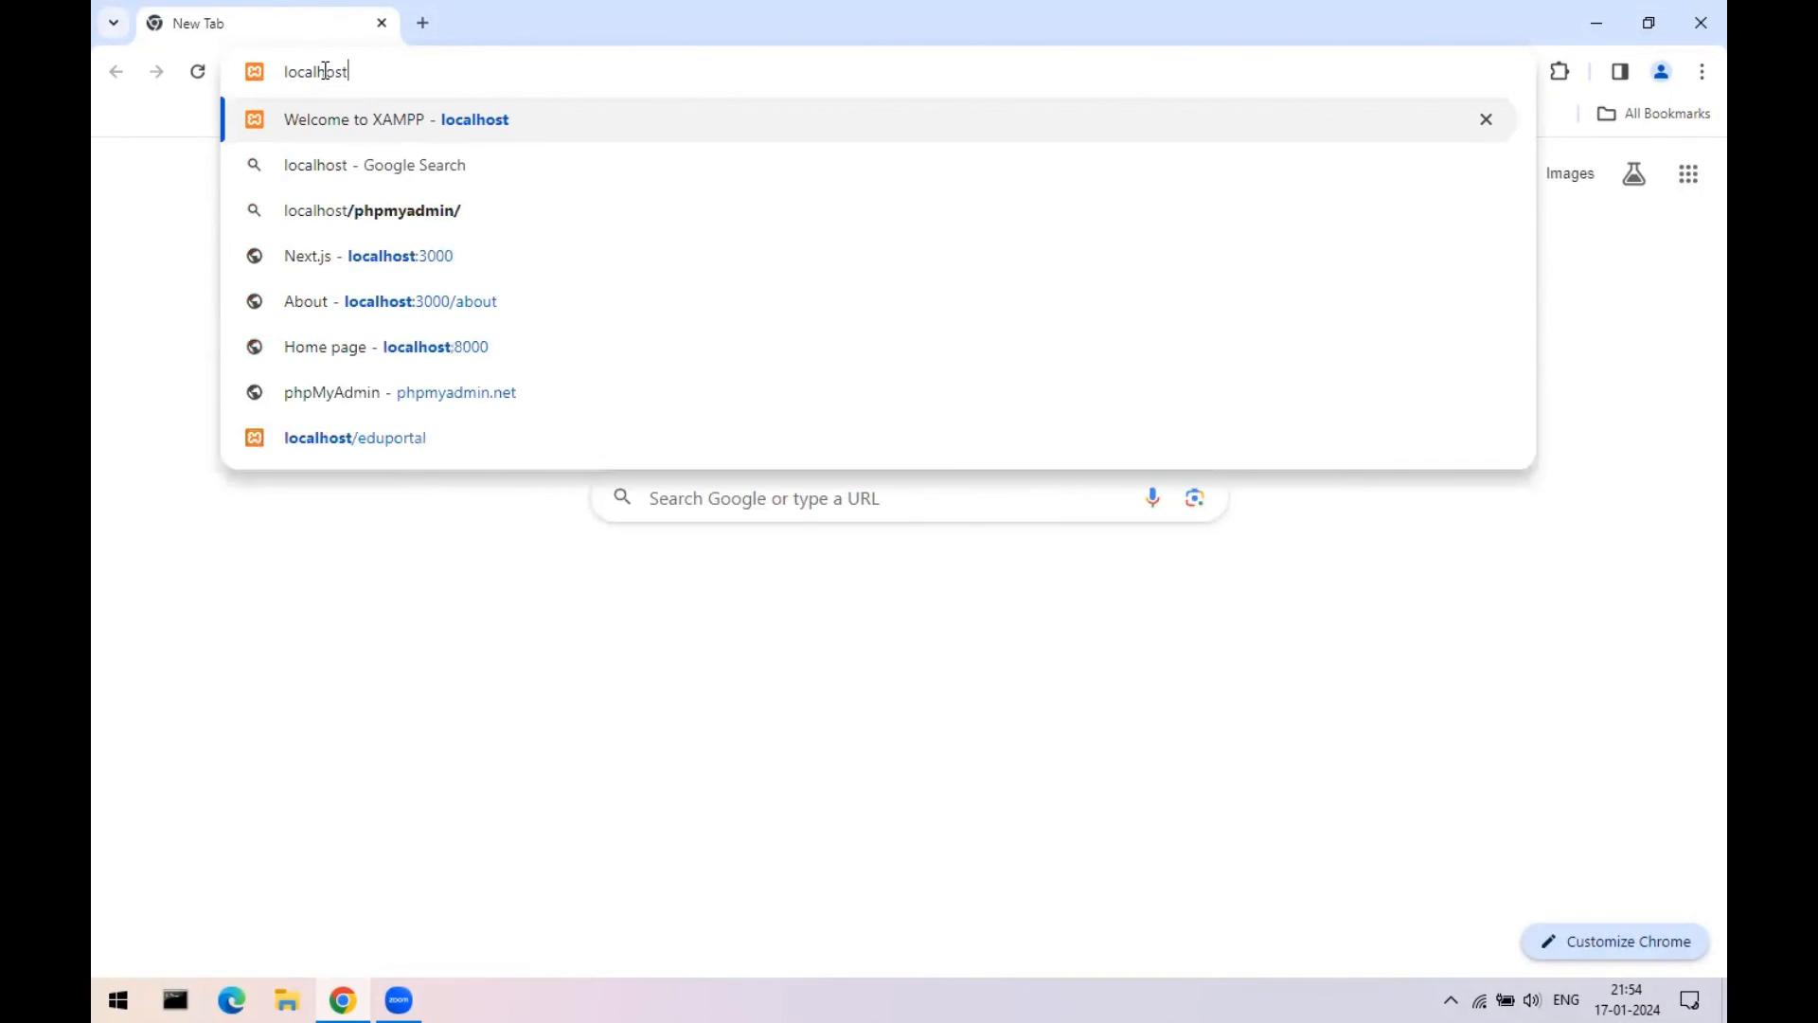
key("Return")
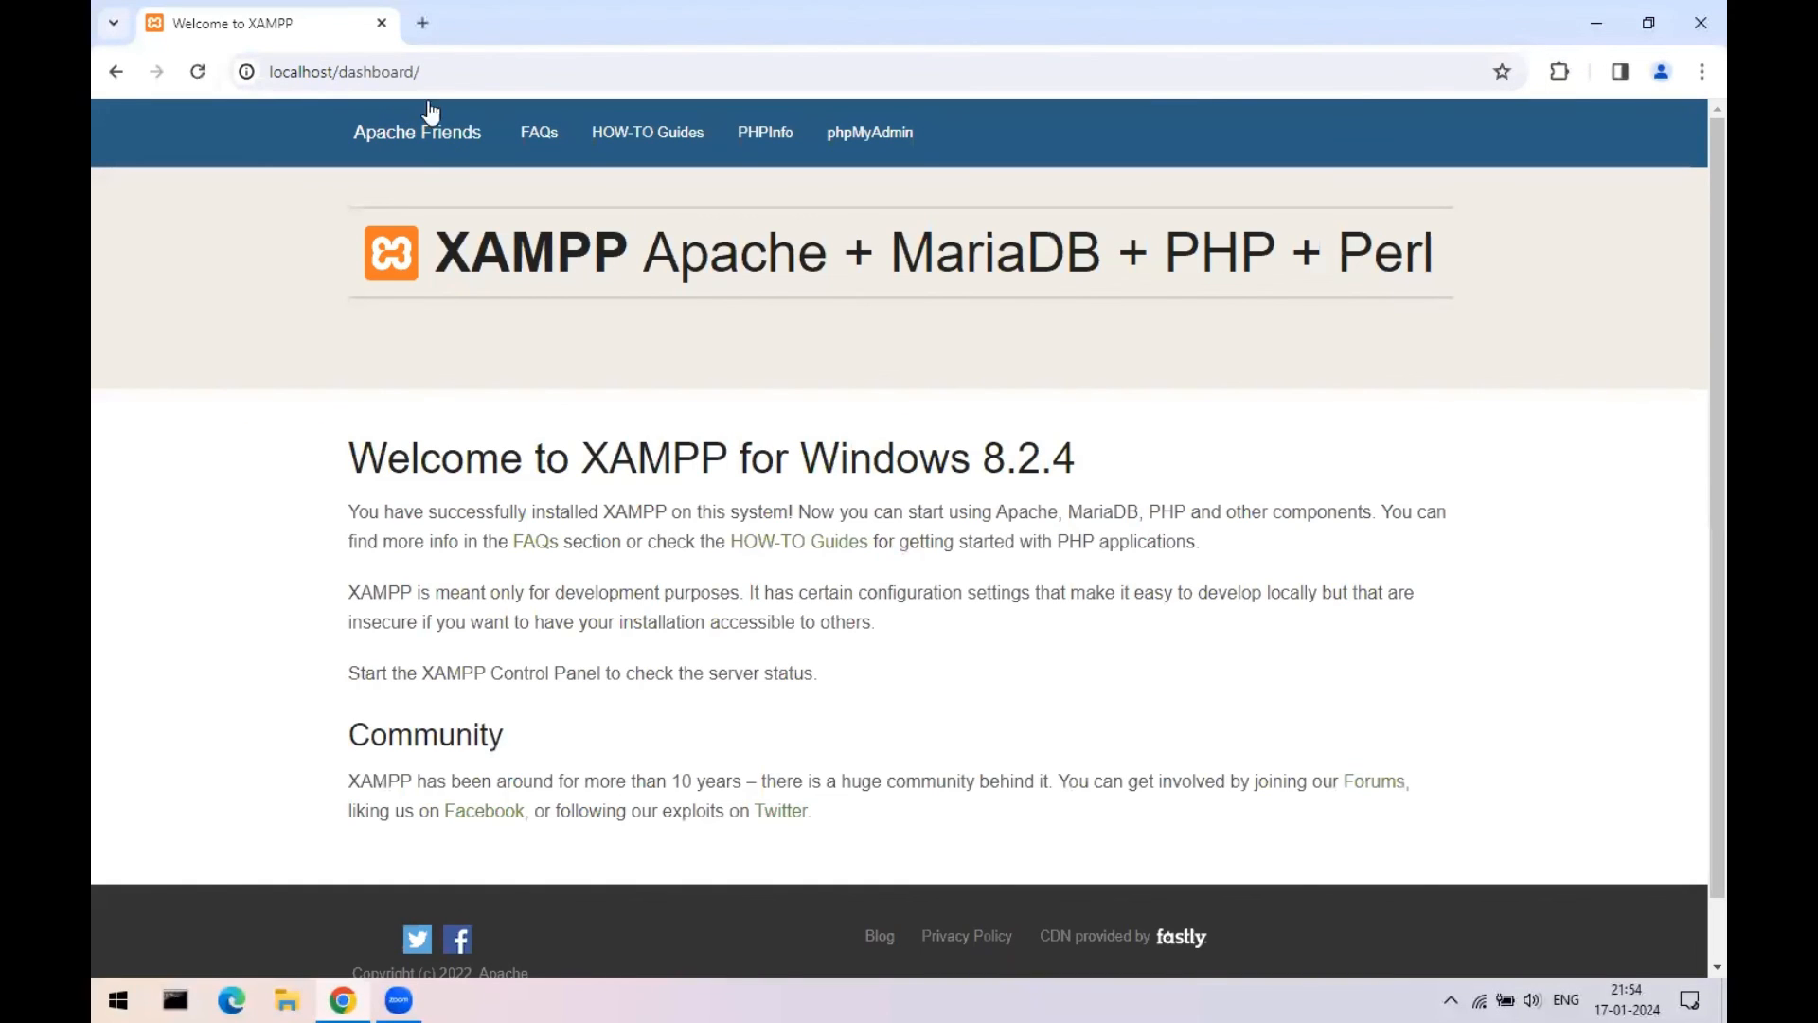
- Load localhost/eduportal and scroll through the new site's front page
left_click(528, 66)
left_click(530, 66)
key("BackSpace")
key("BackSpace")
key("BackSpace")
key("BackSpace")
key("BackSpace")
key("BackSpace")
key("BackSpace")
key("BackSpace")
key("BackSpace")
key("BackSpace")
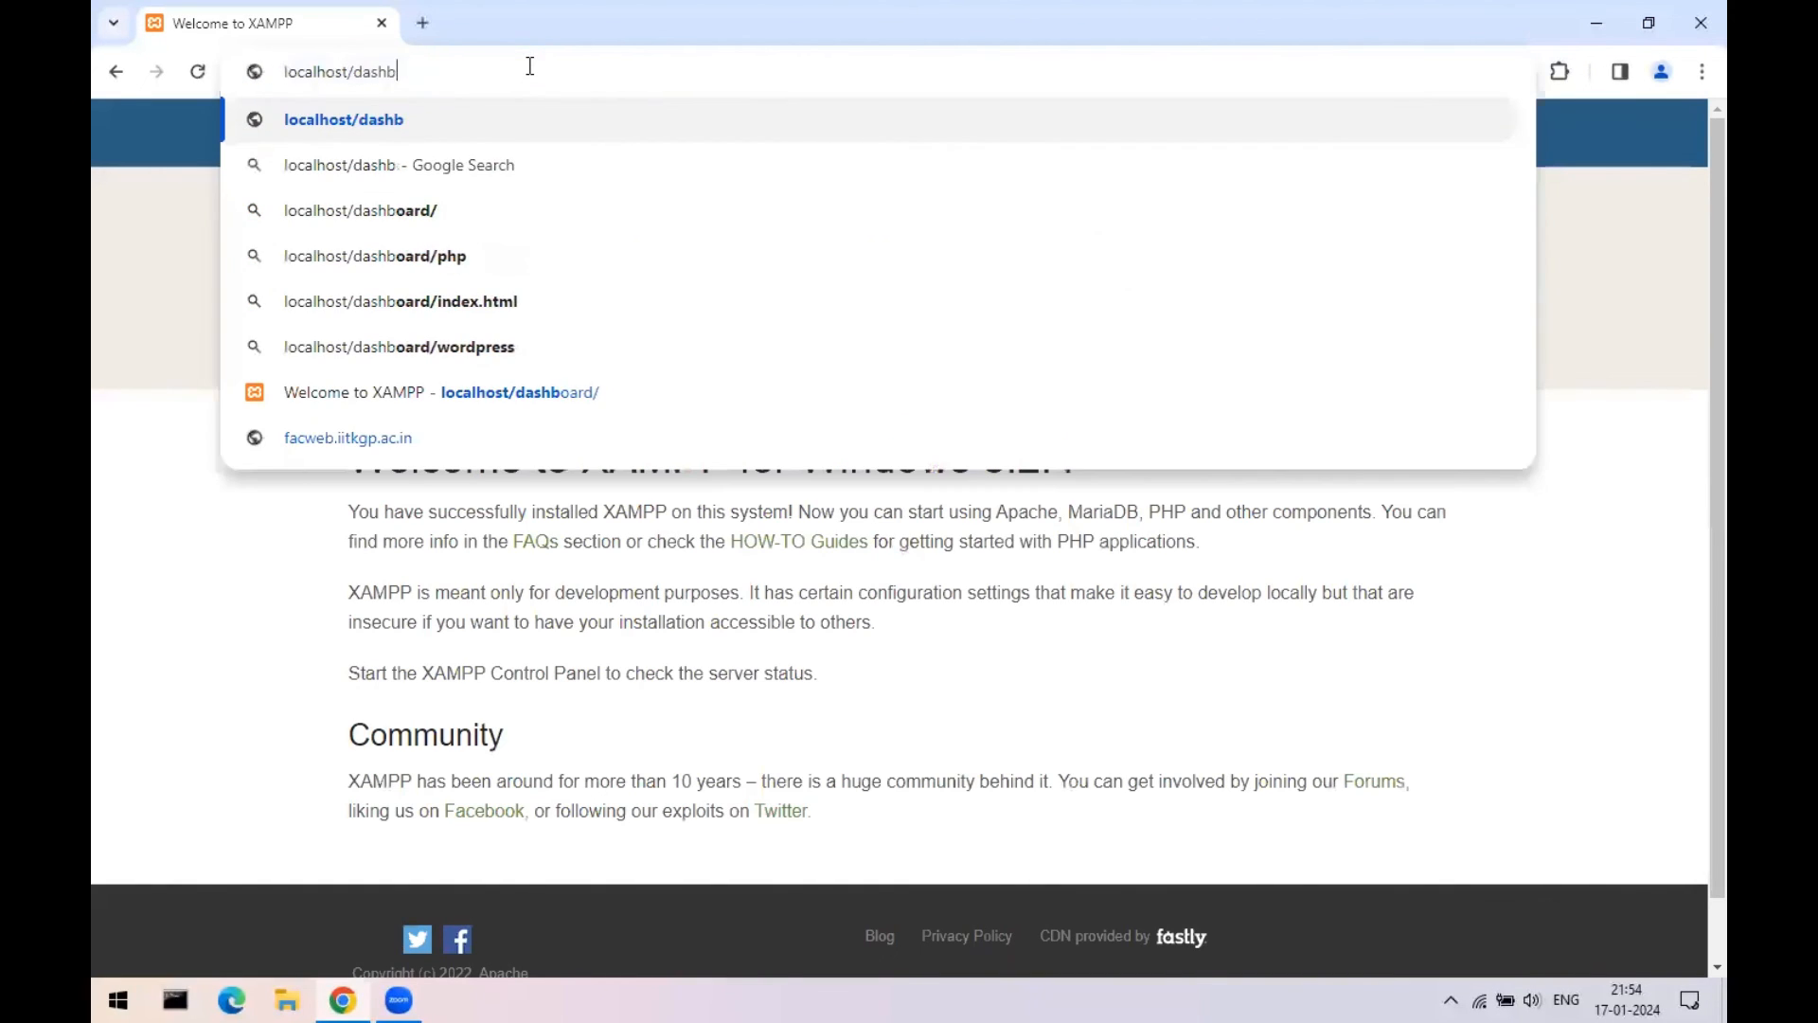
type("edu")
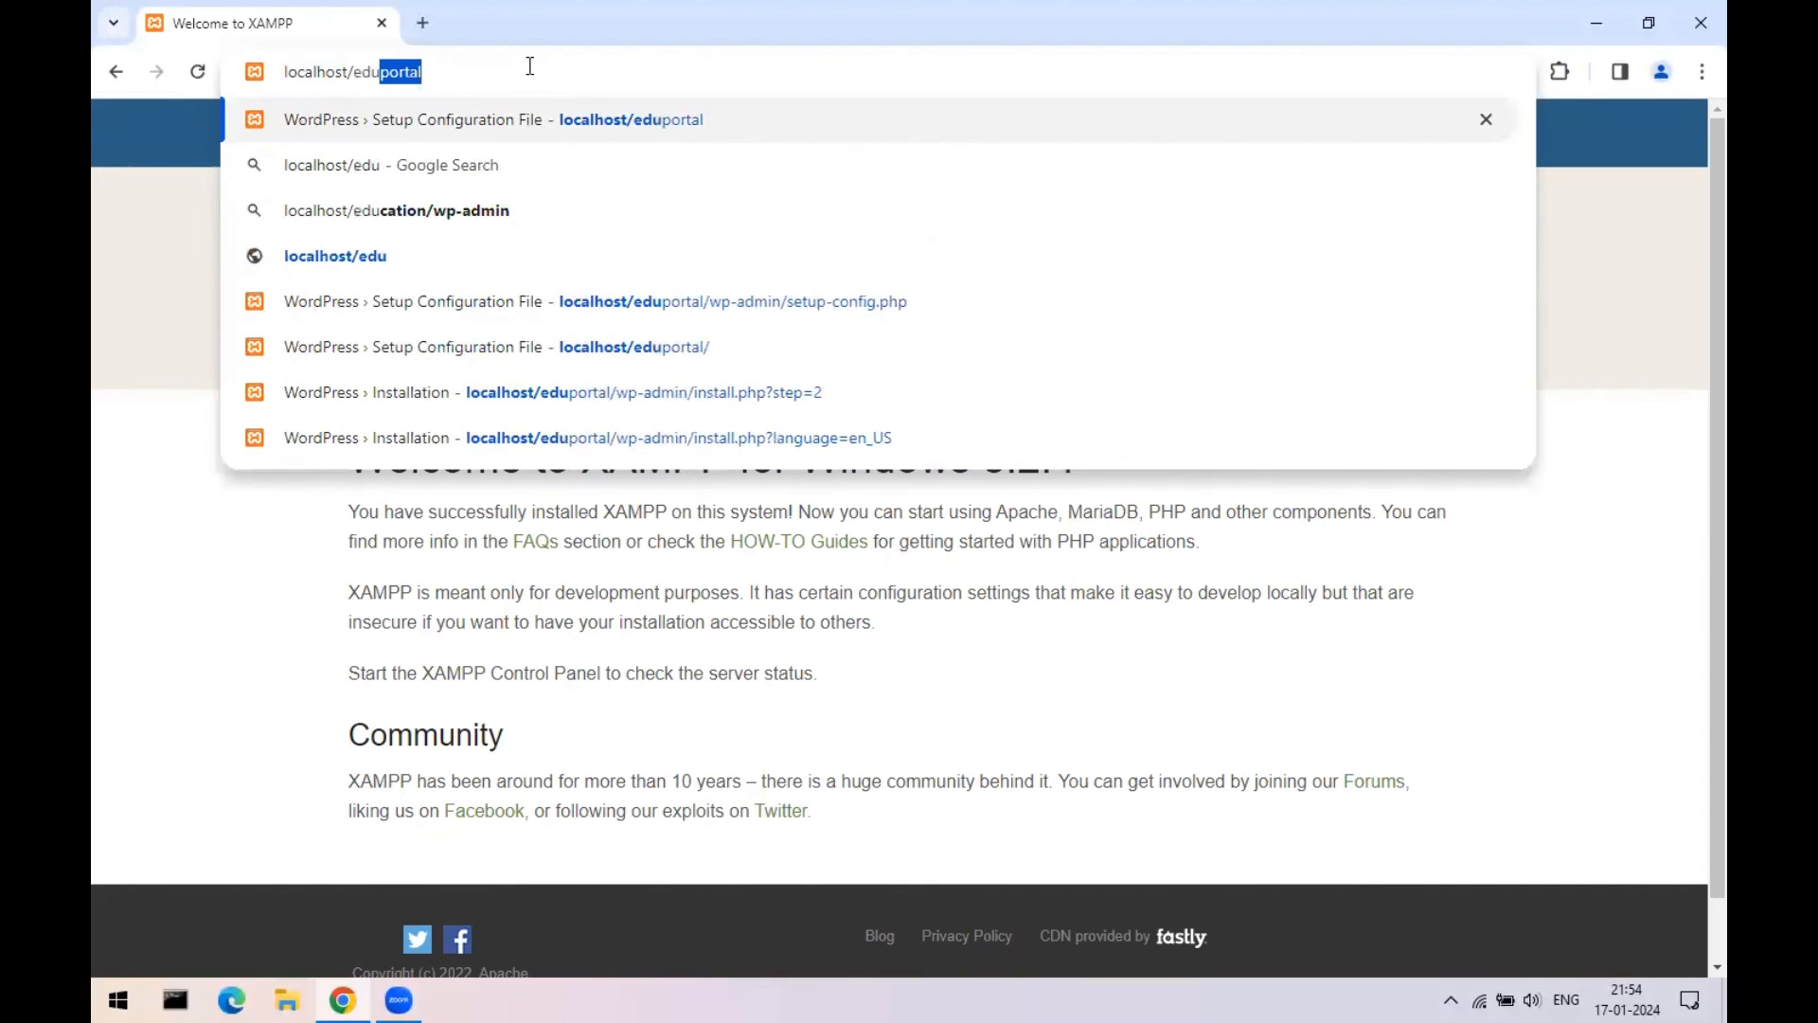
key("Right")
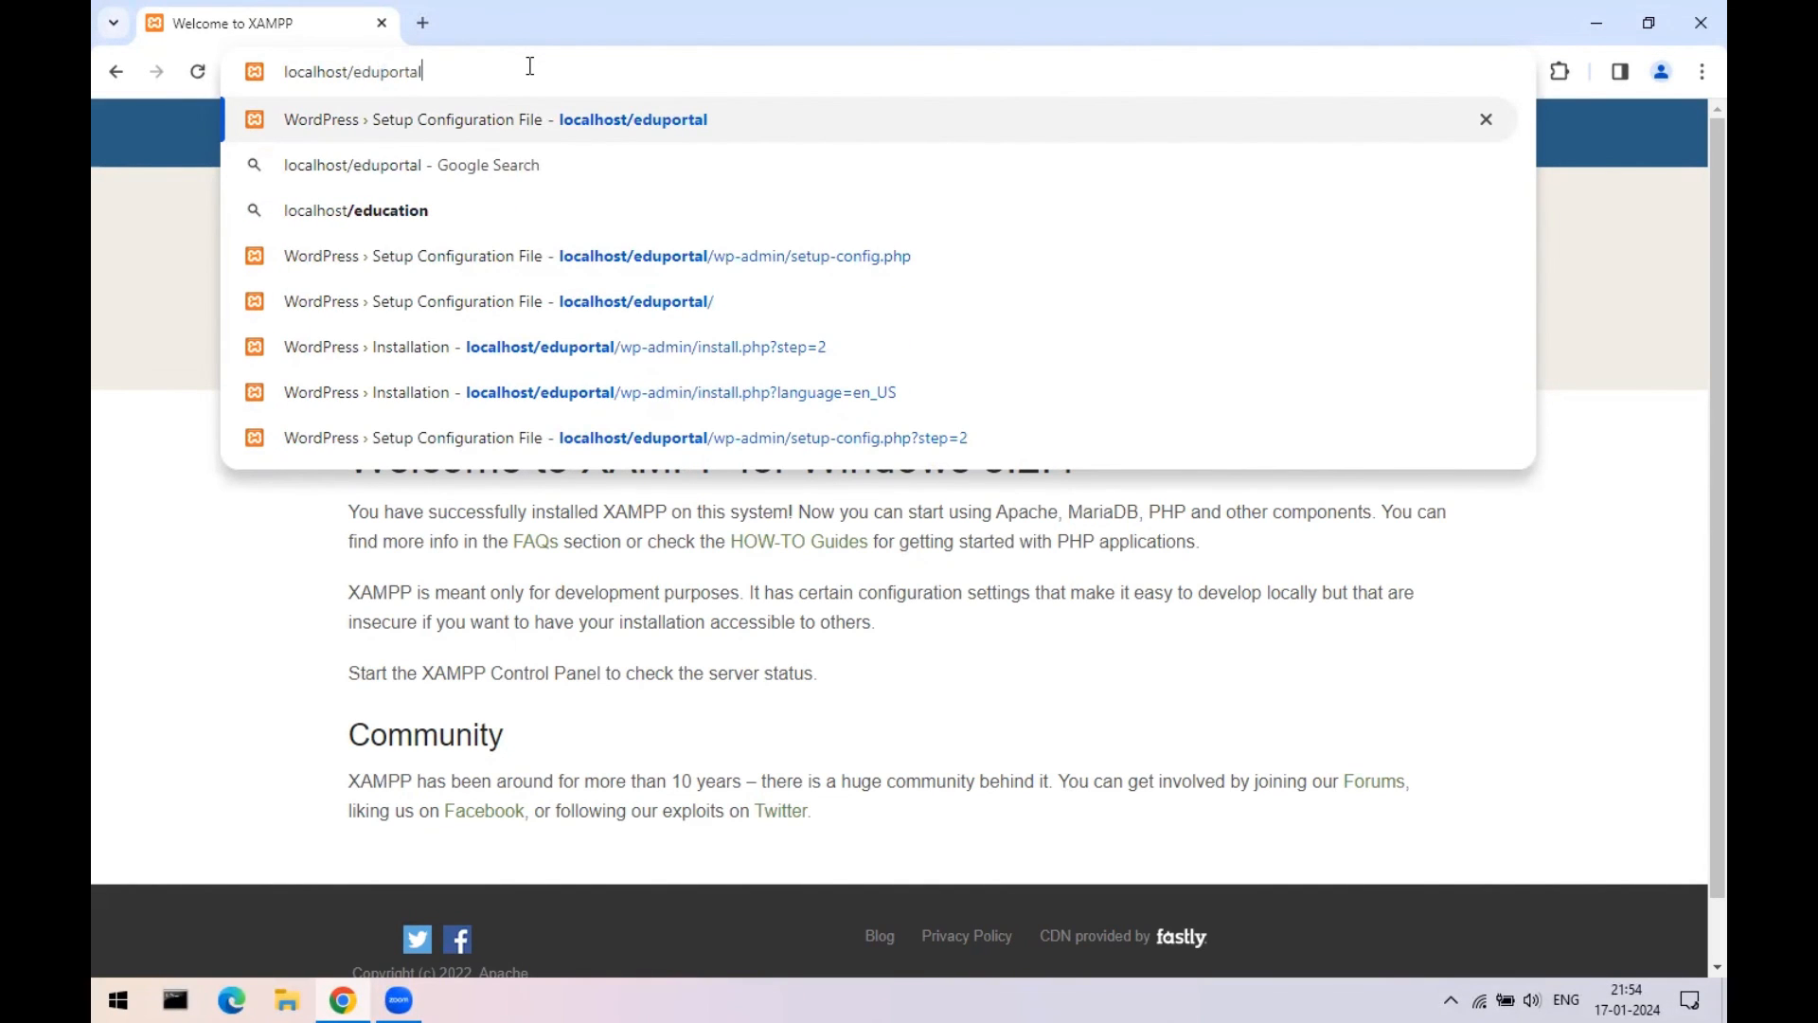
key("Return")
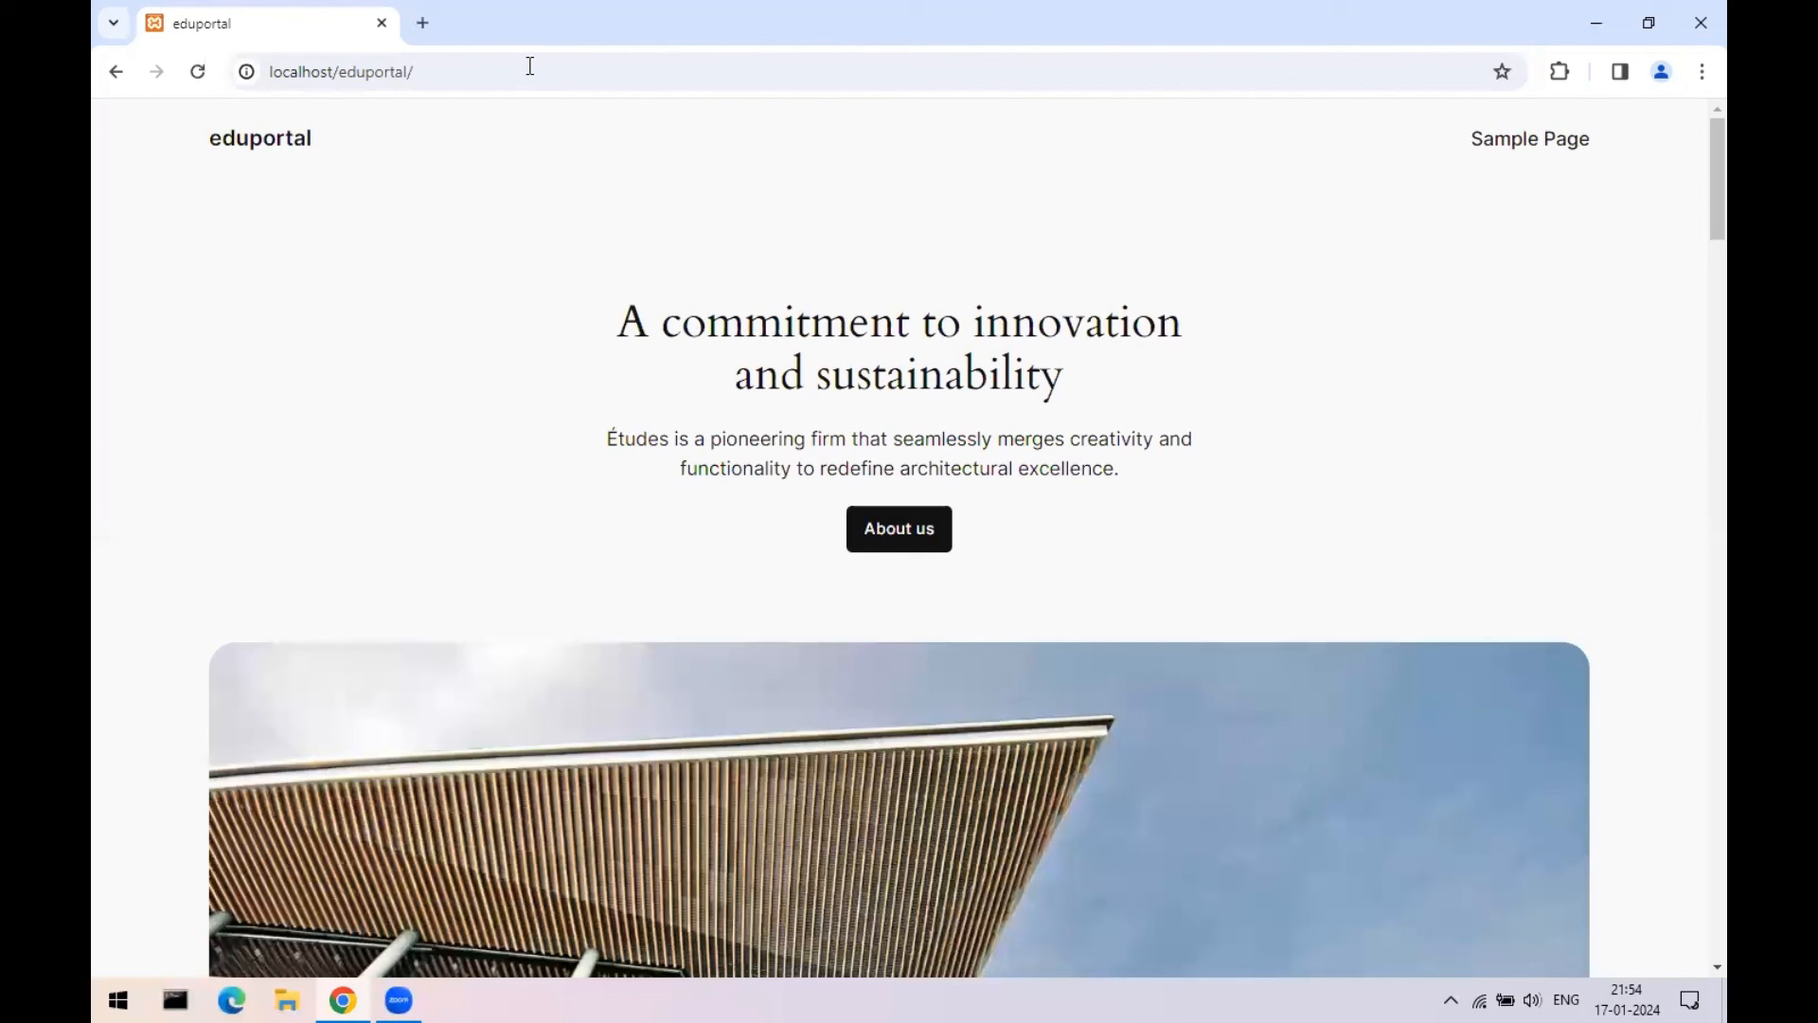
scroll(886, 629, "down", 20)
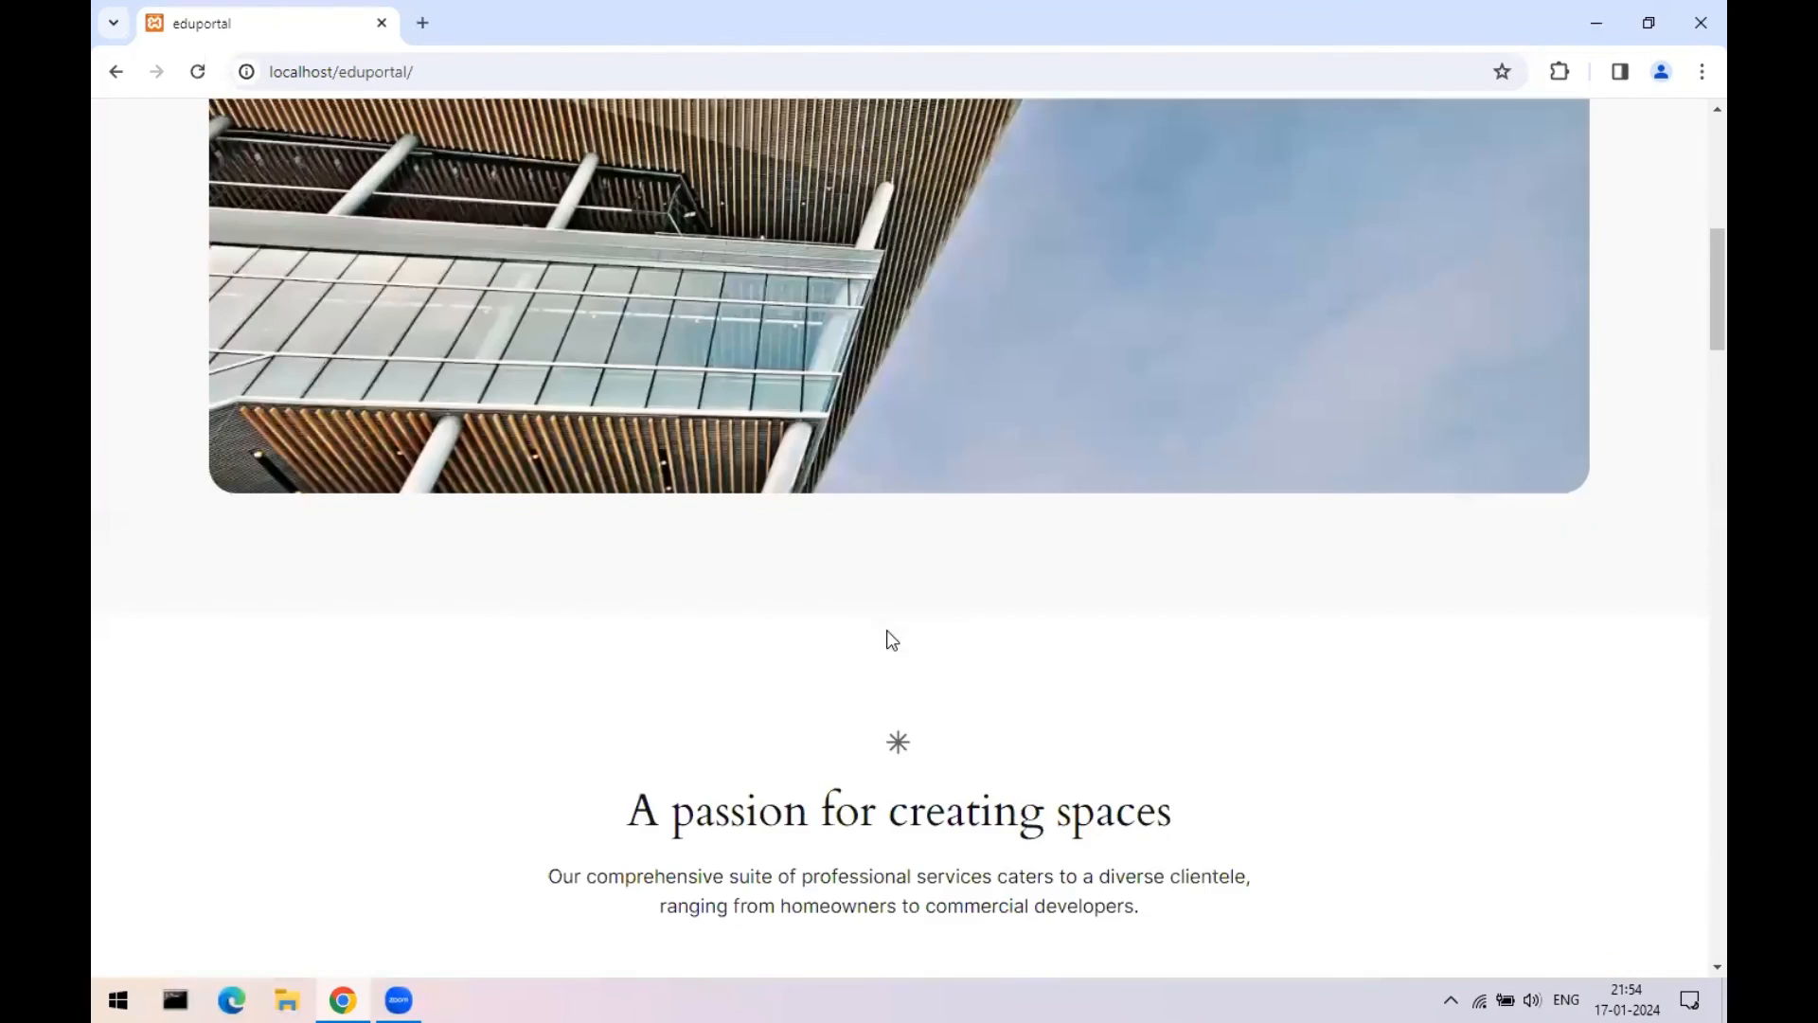
scroll(1694, 748, "down", 3)
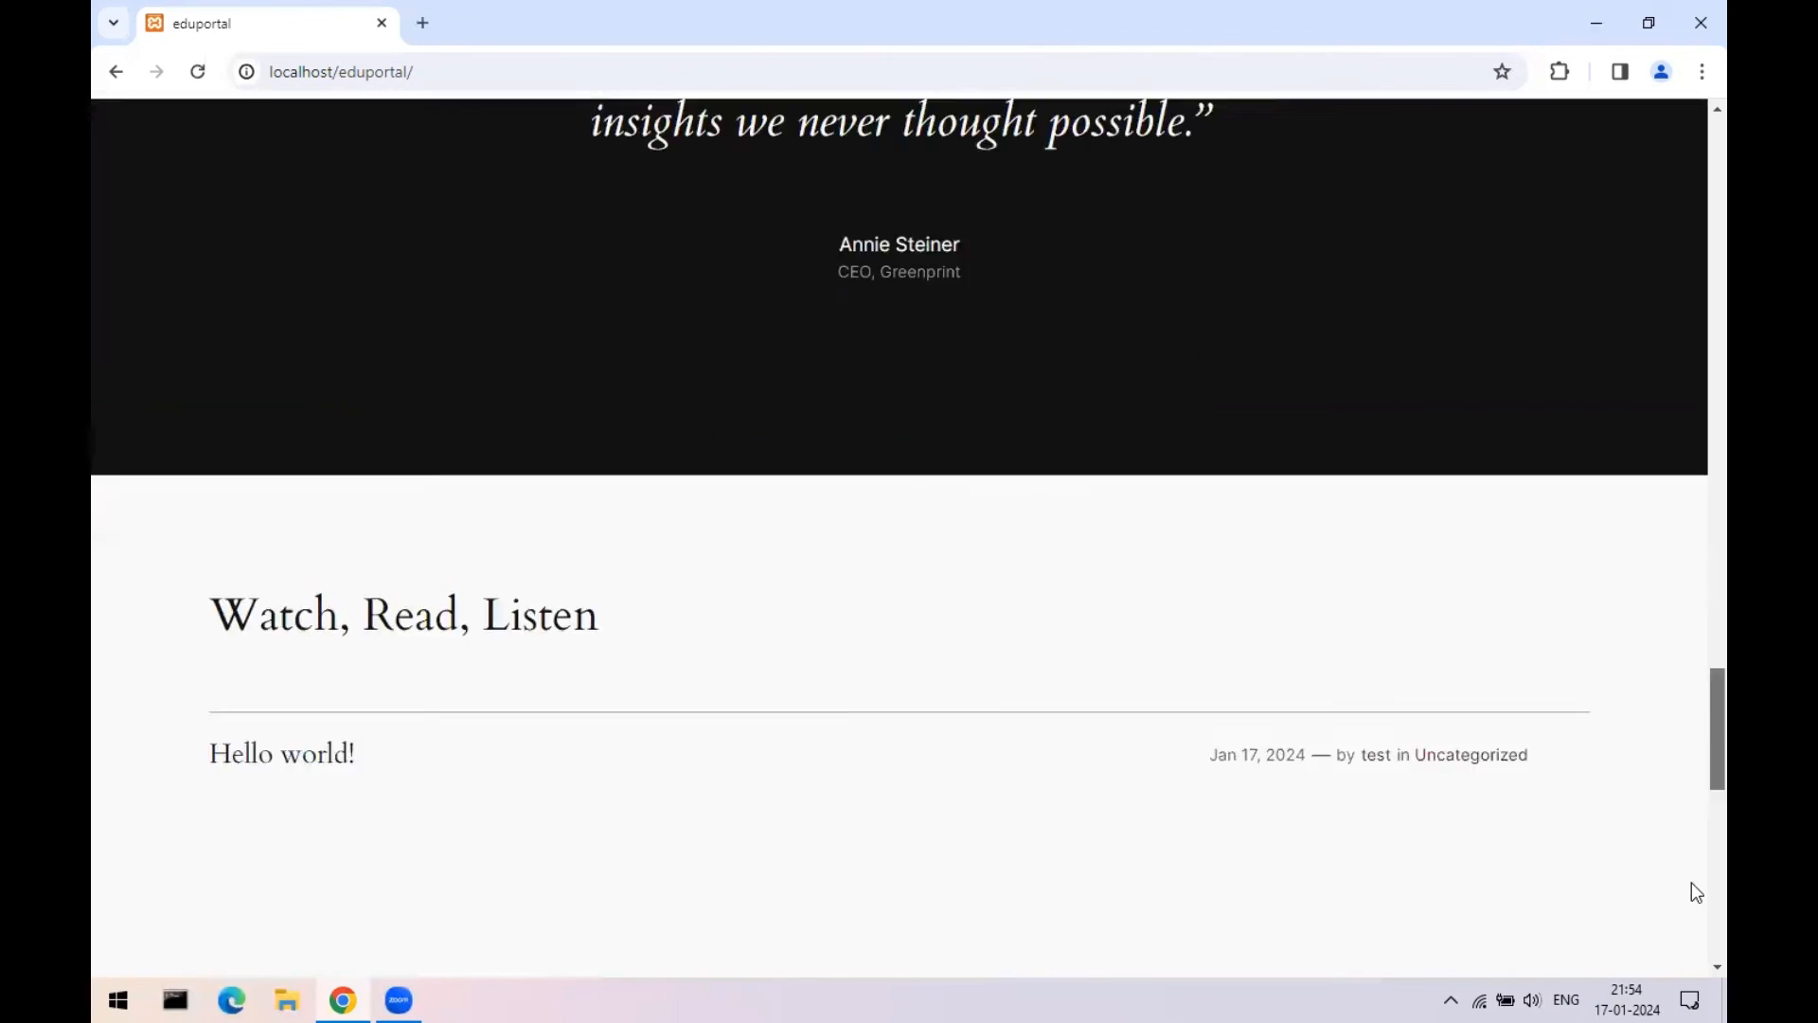
scroll(1694, 885, "up", 20)
- Go to localhost/eduportal/wp-admin to reach the login form
left_click(417, 71)
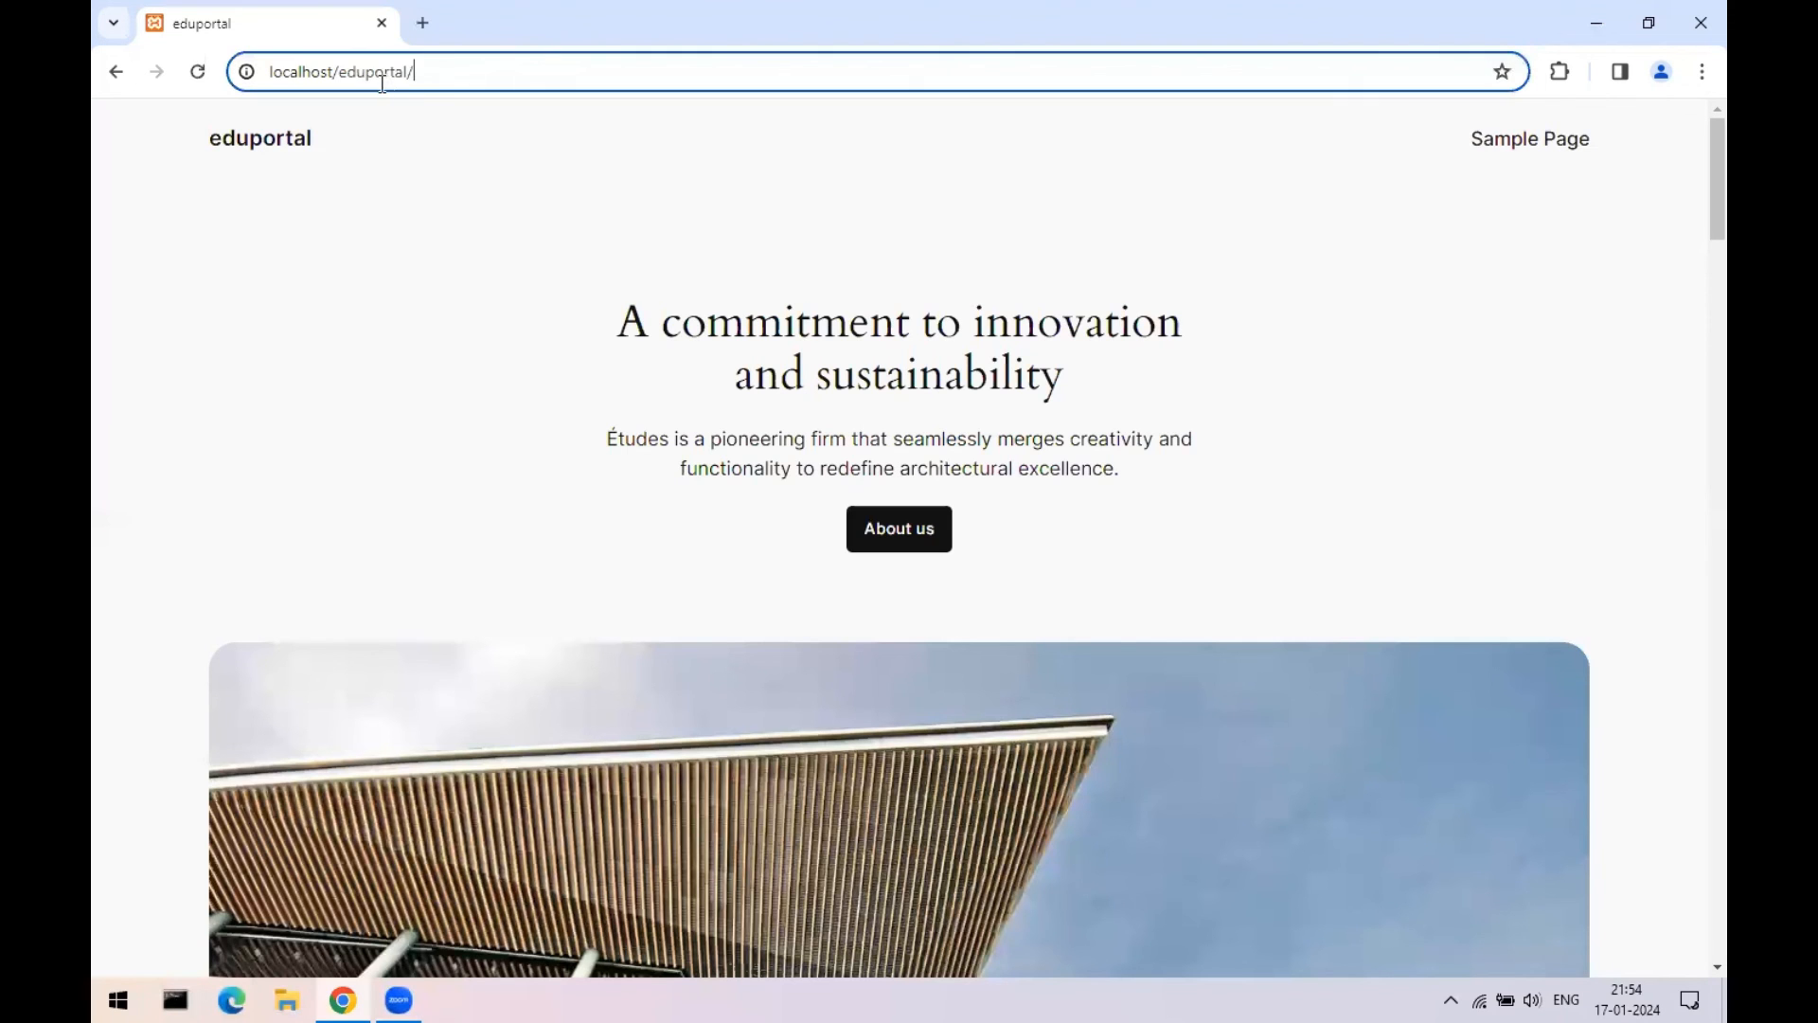
left_click_drag(438, 72, 254, 73)
left_click(443, 65)
type("wp-")
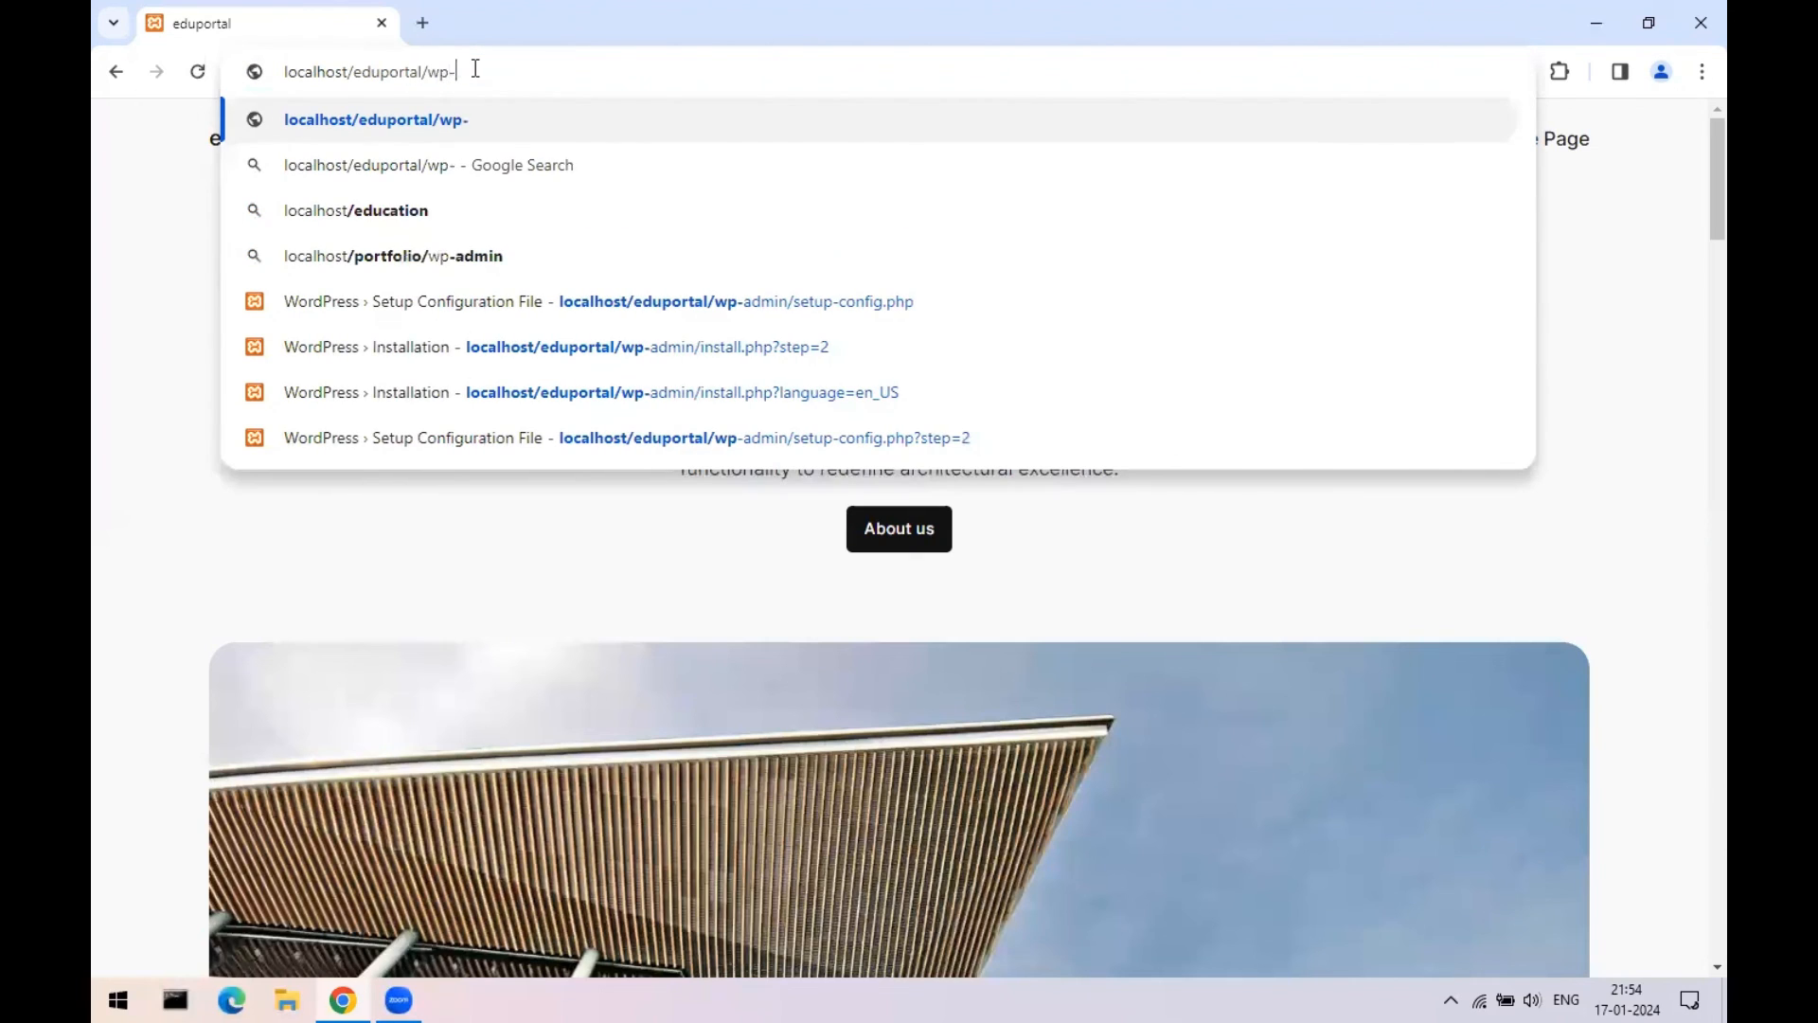
type("admin")
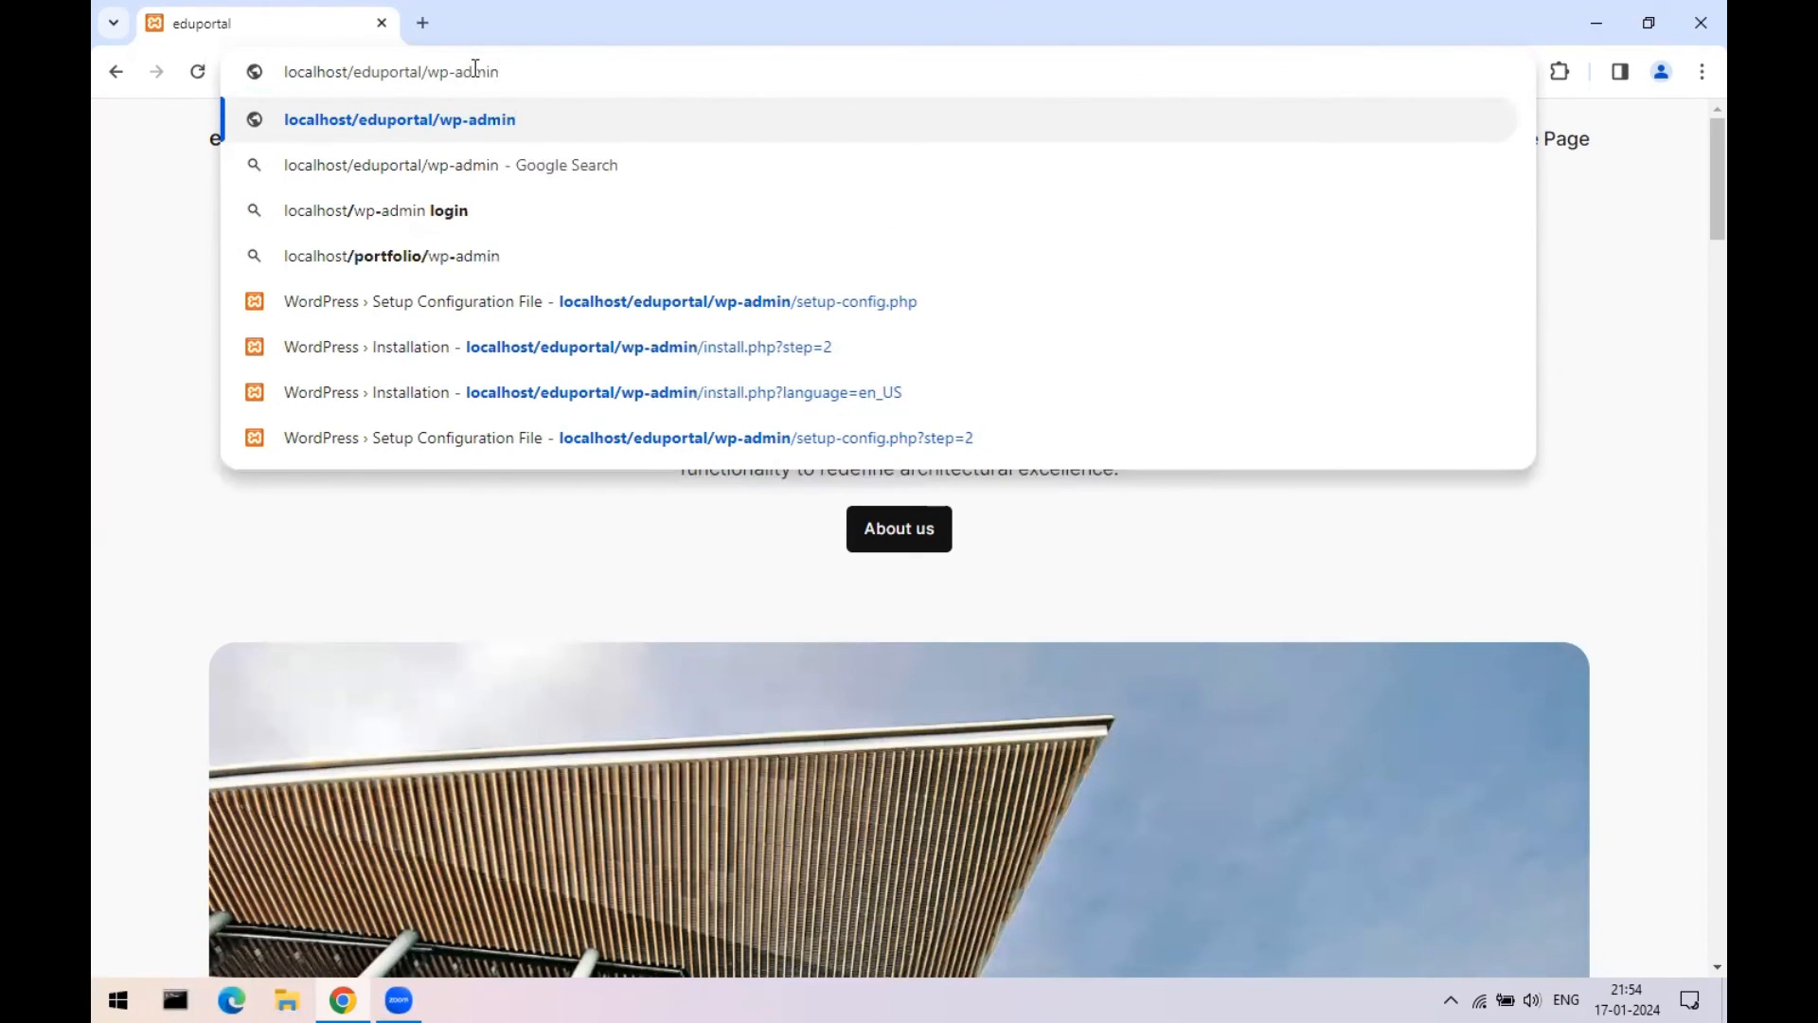
key("BackSpace")
key("BackSpace")
key("BackSpace")
key("BackSpace")
key("BackSpace")
key("BackSpace")
key("BackSpace")
key("BackSpace")
key("BackSpace")
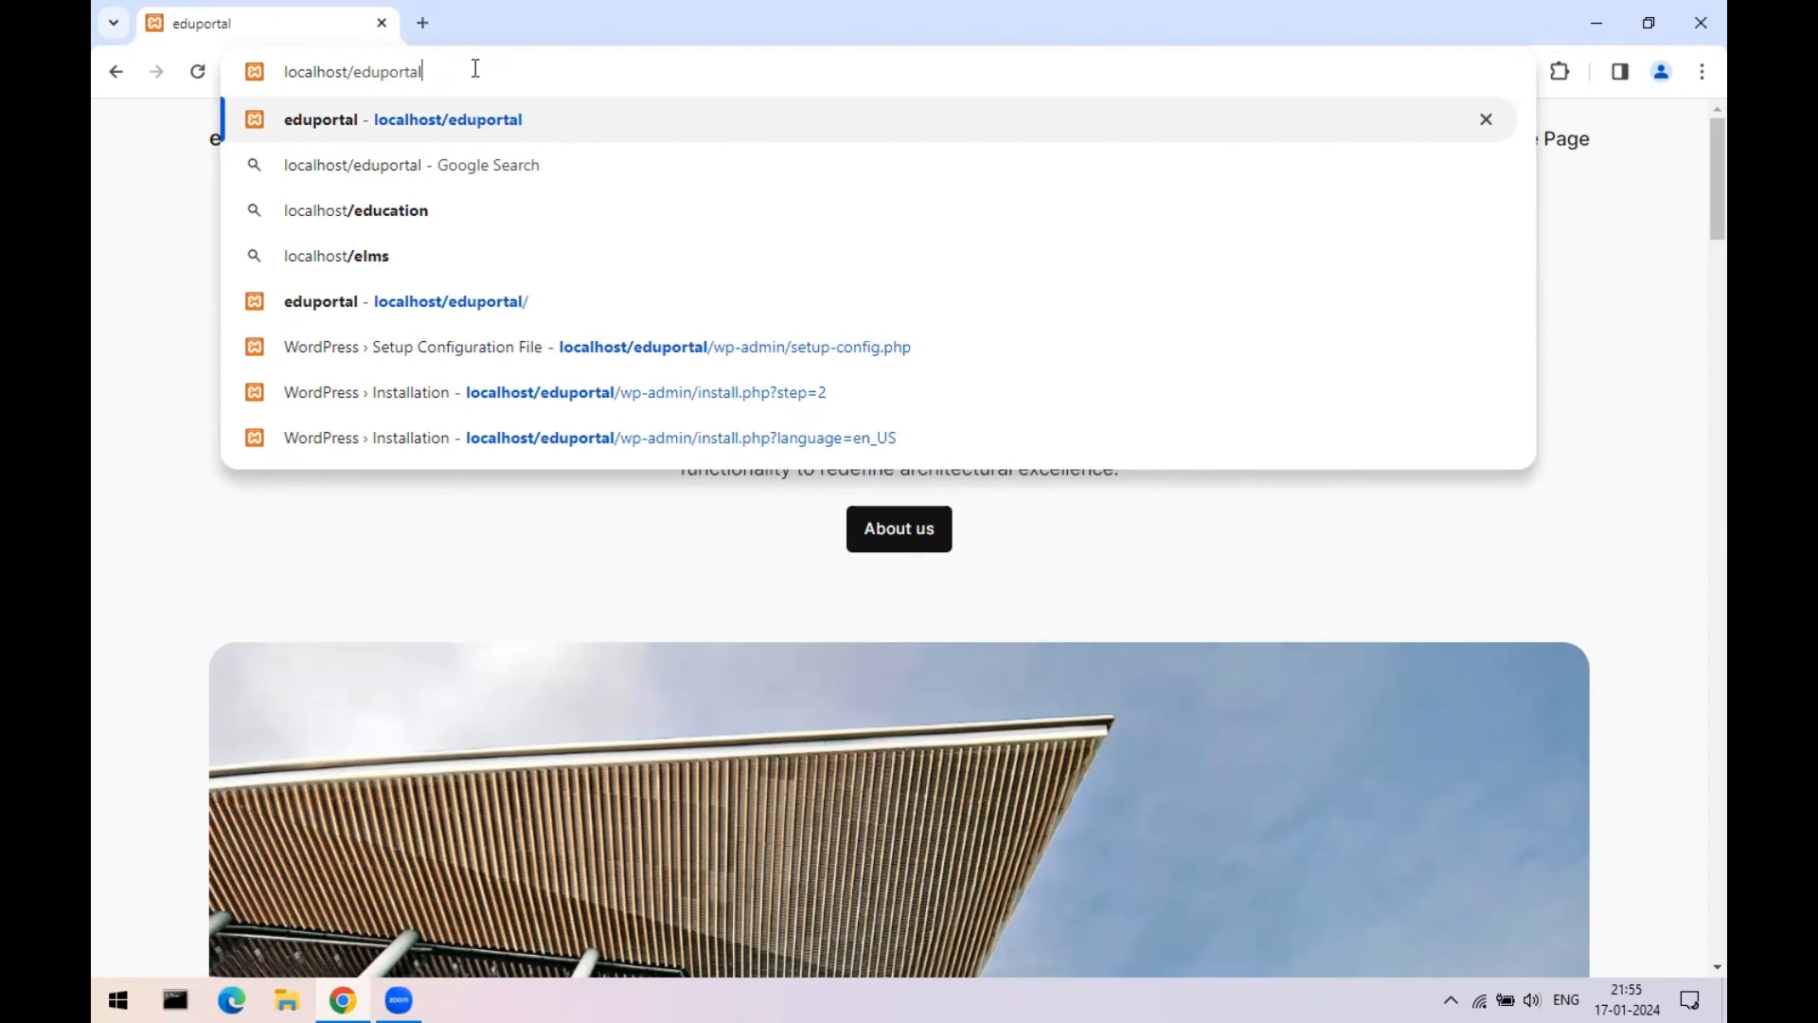
type("/")
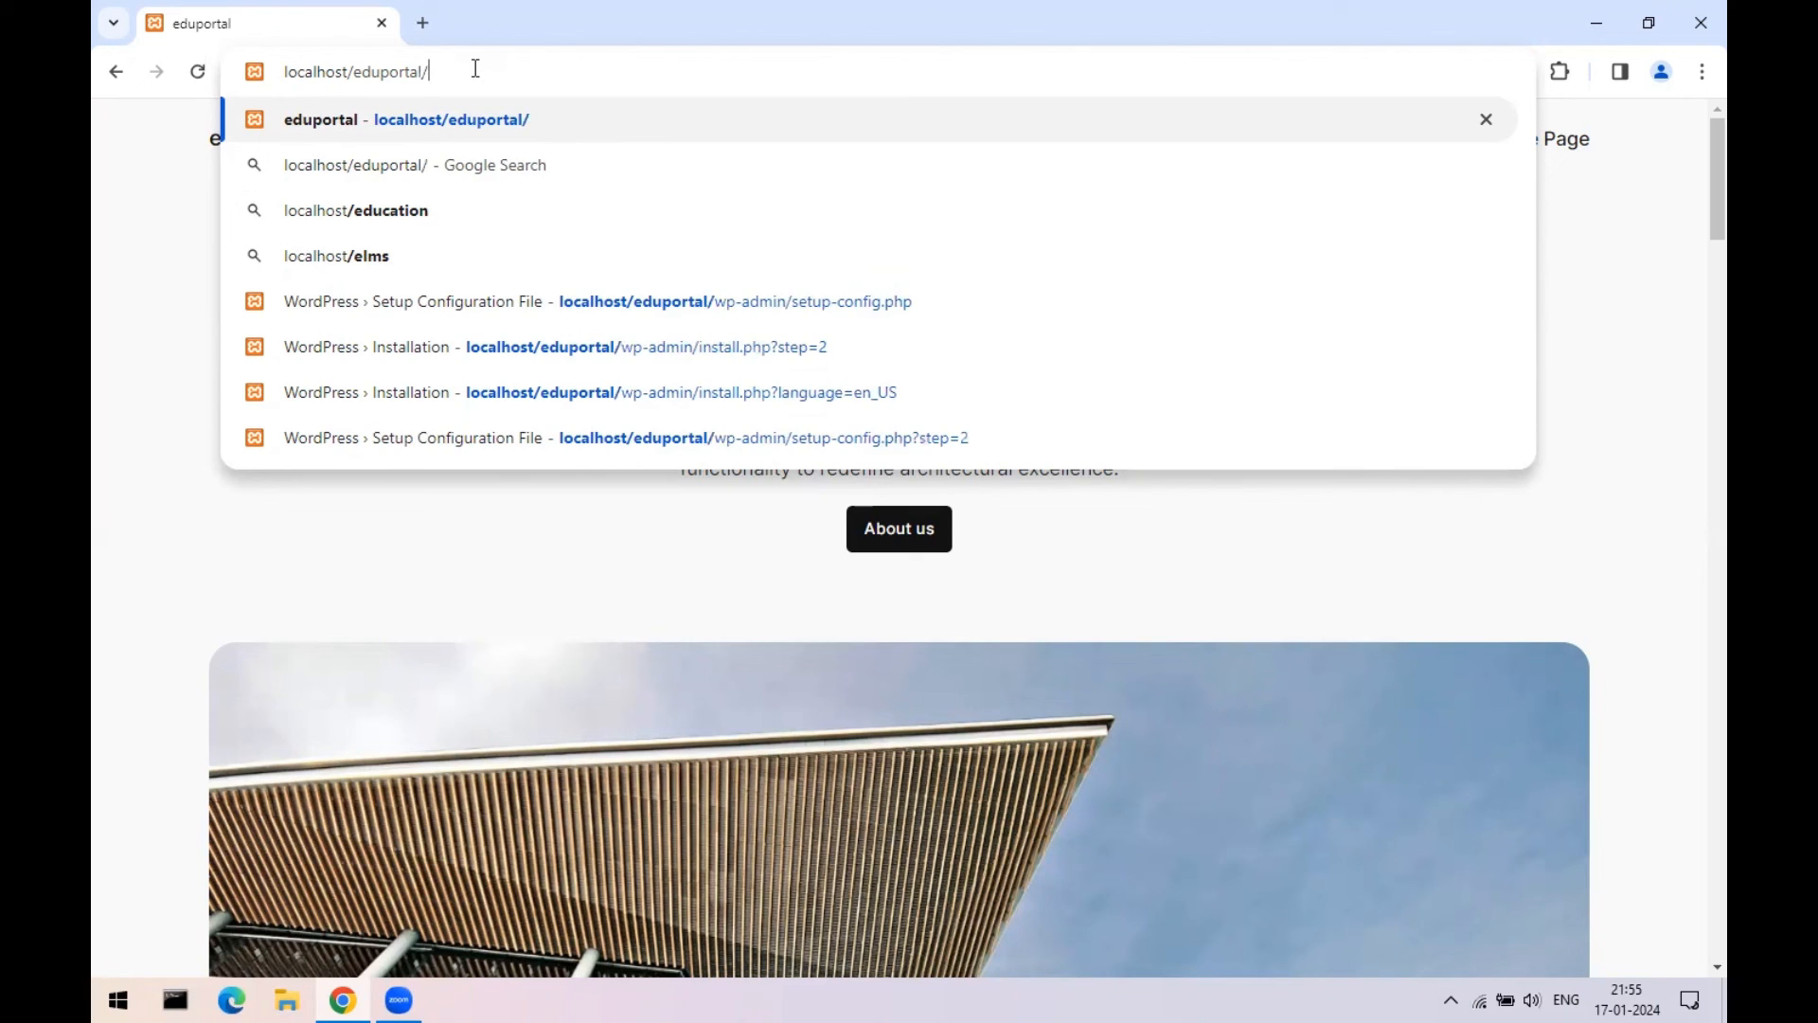
type("wp-admin")
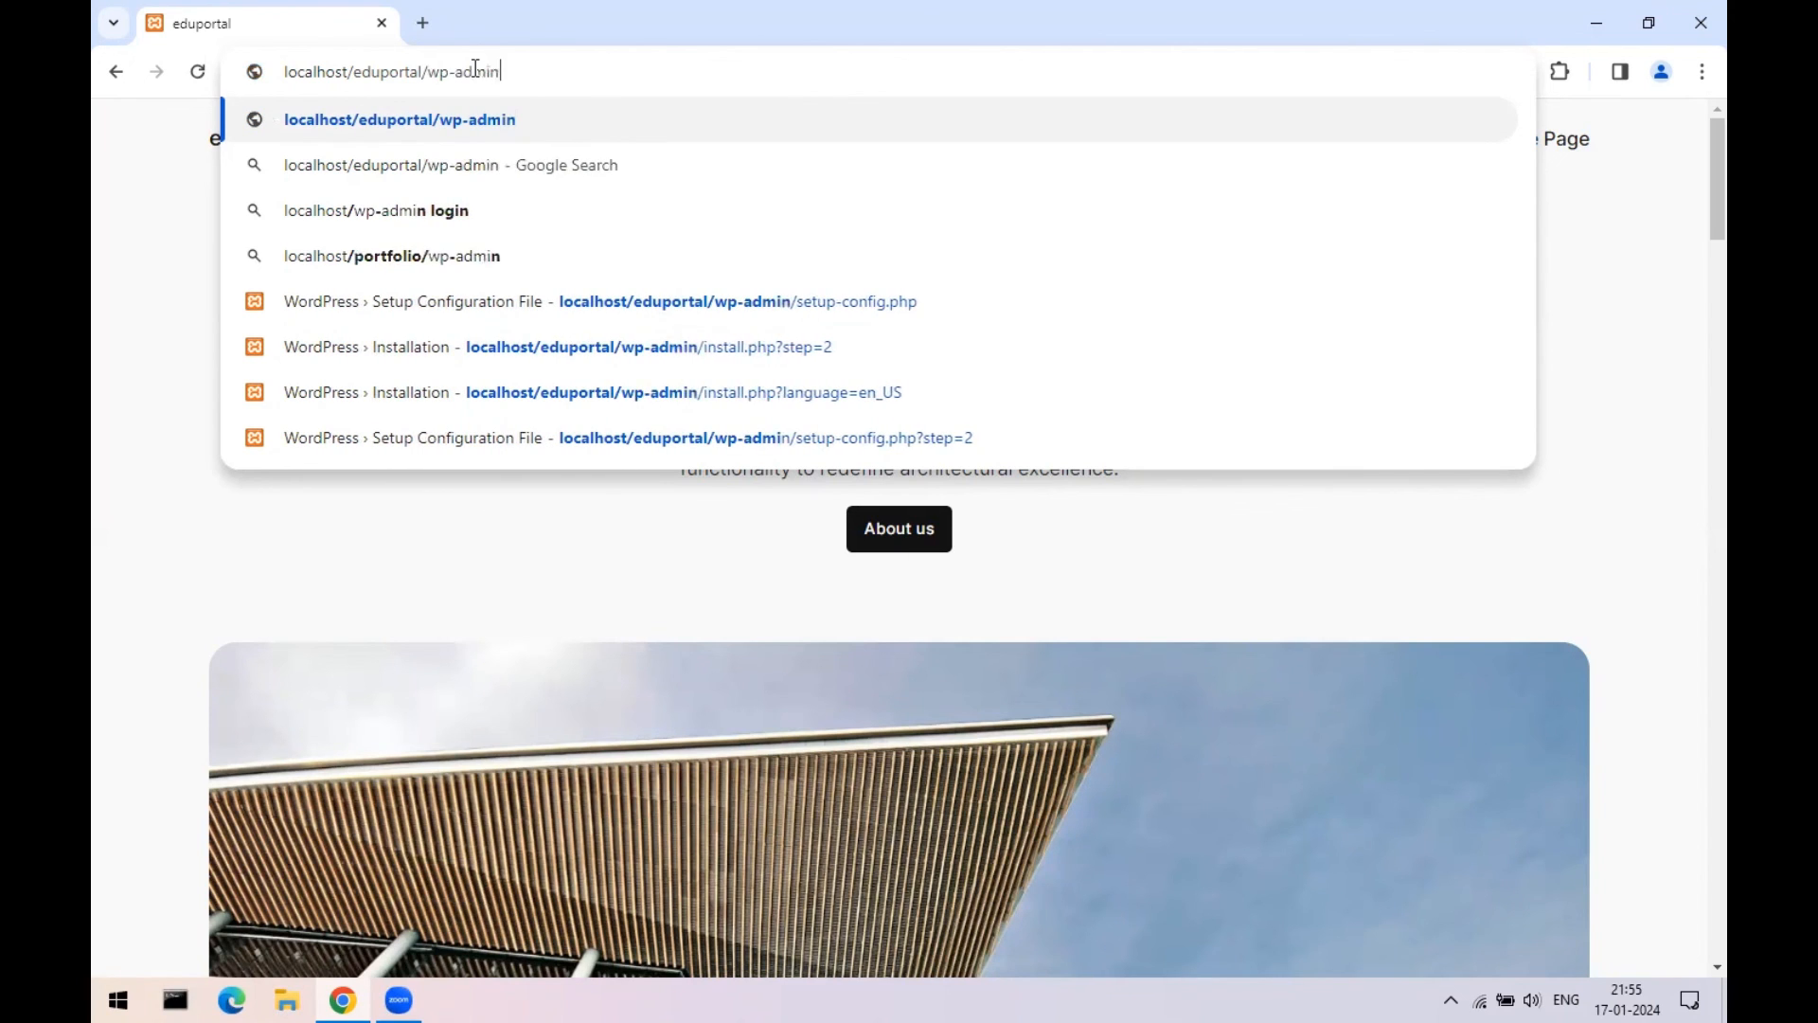
key("Return")
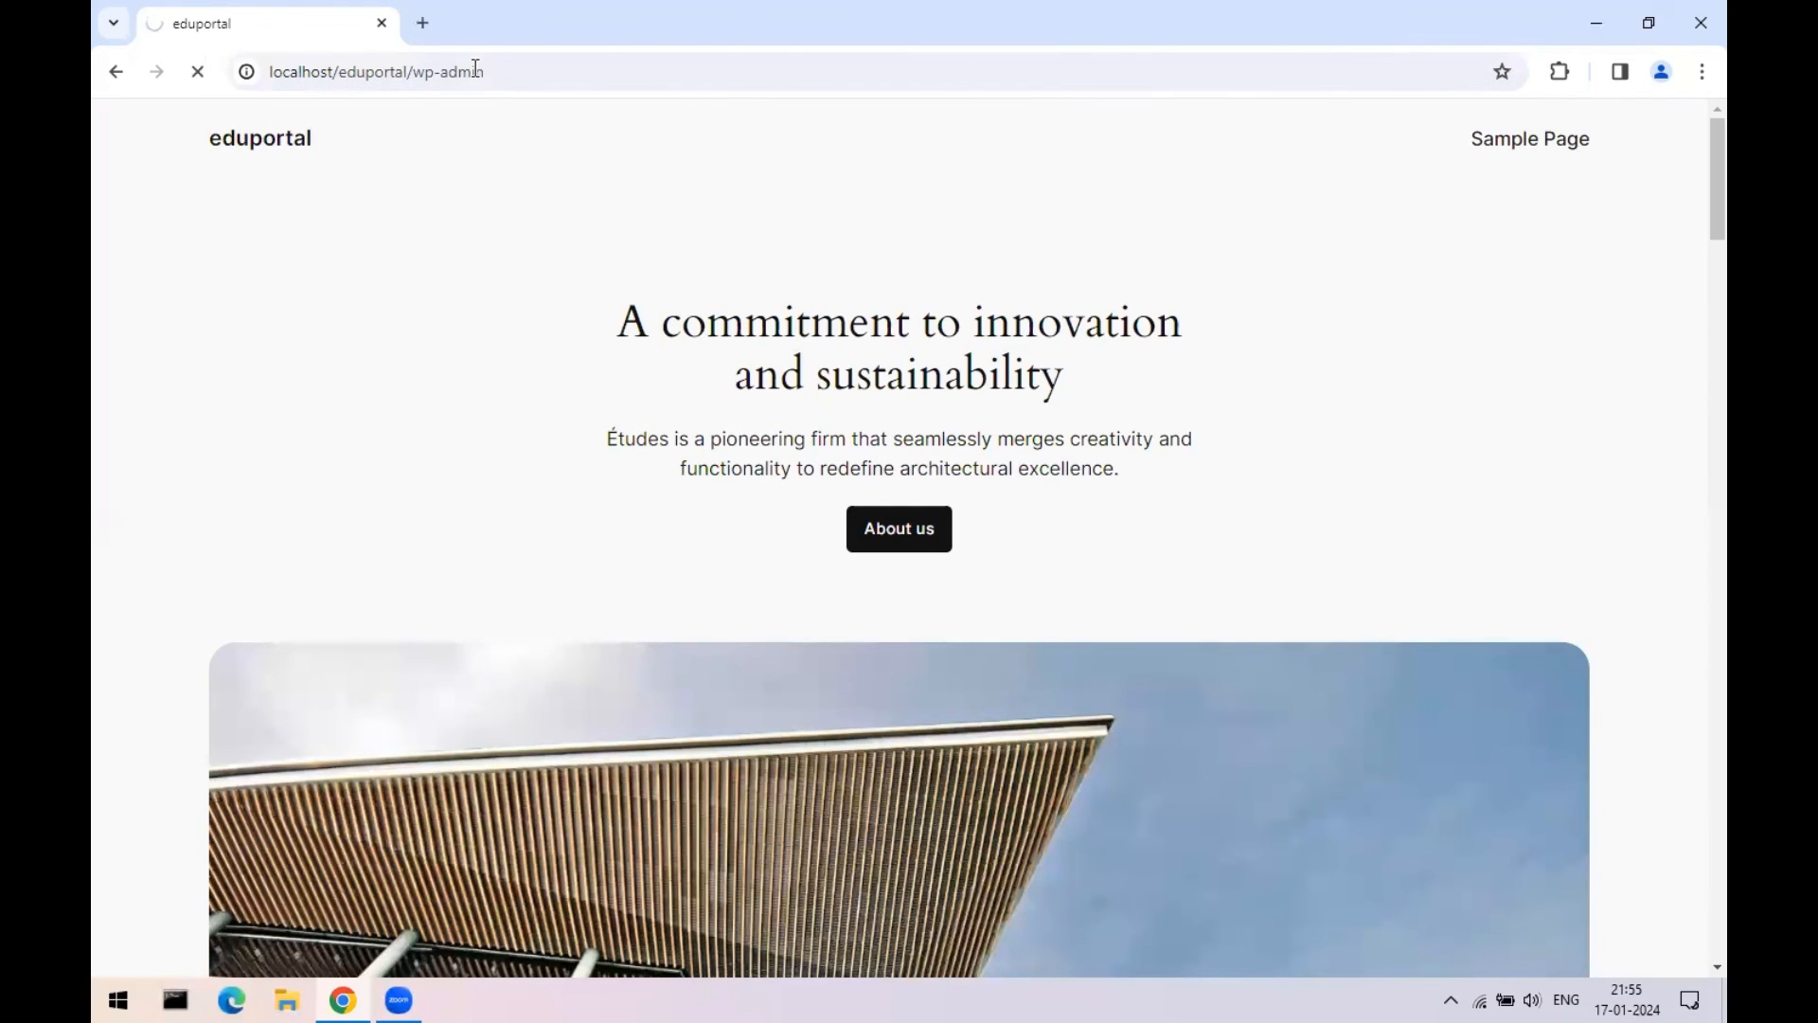
- Log in as test, revealing and entering the account password
type("t")
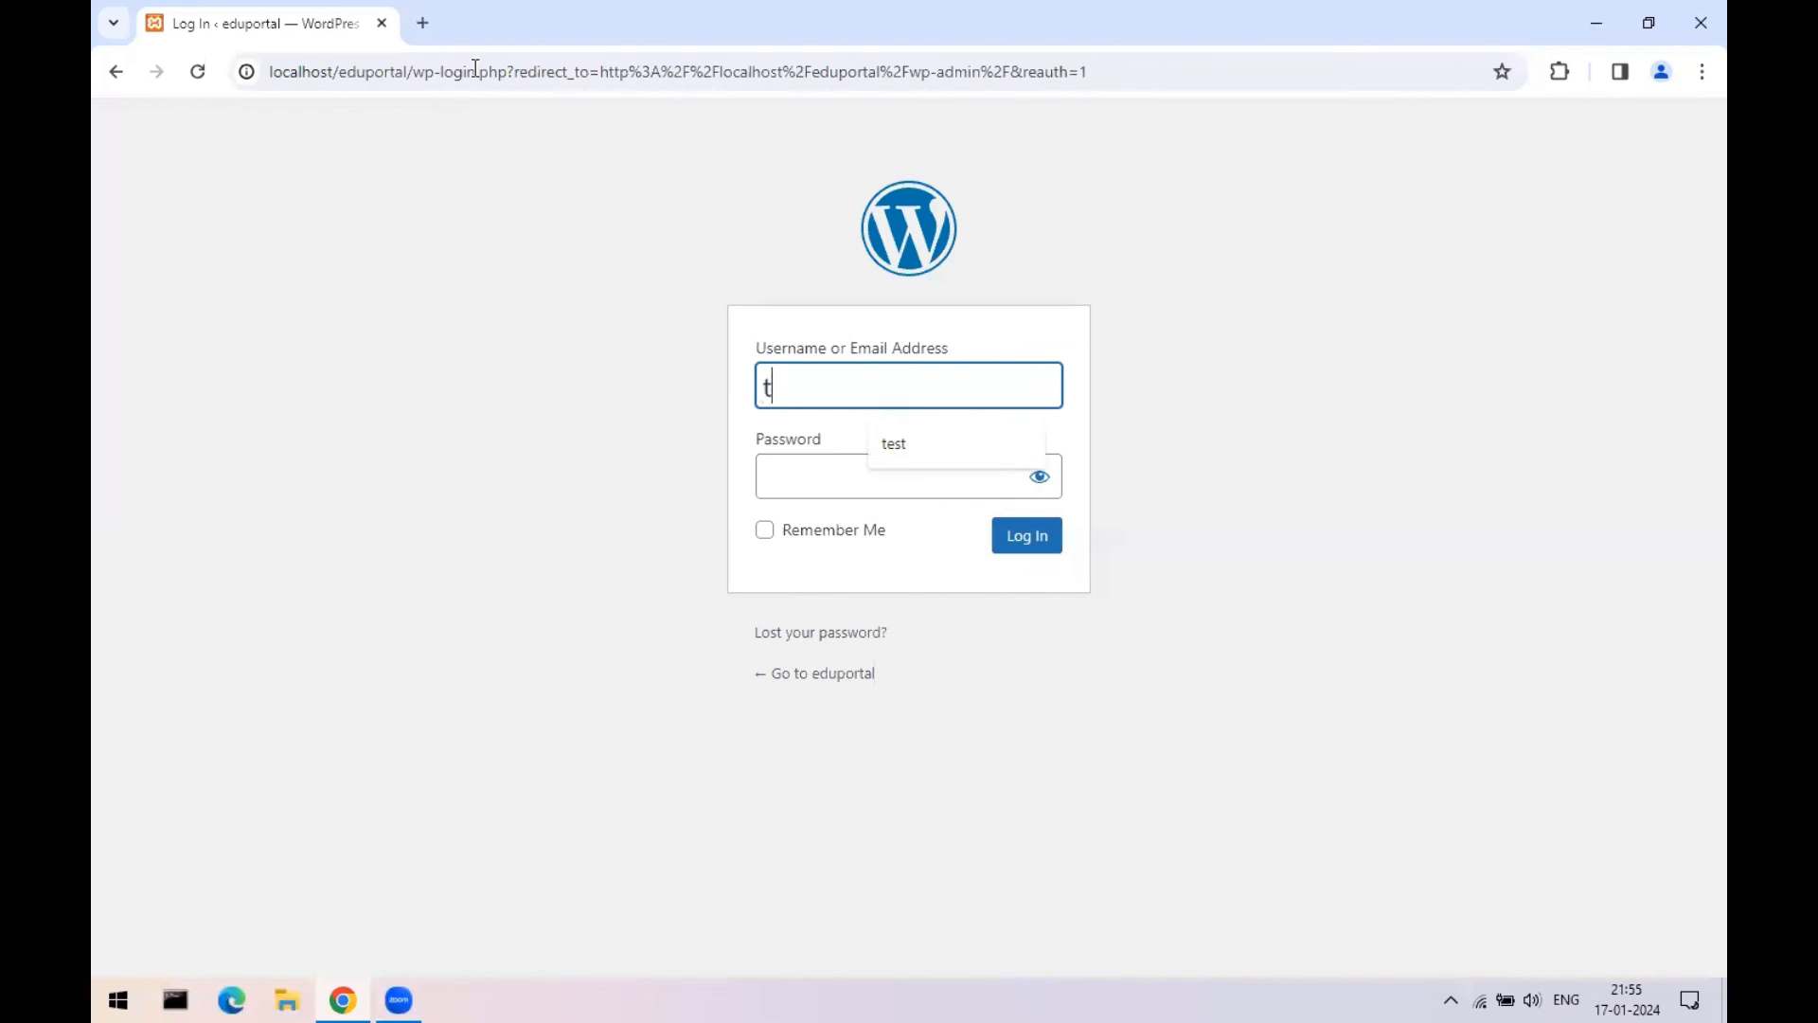
type("est")
key("Tab")
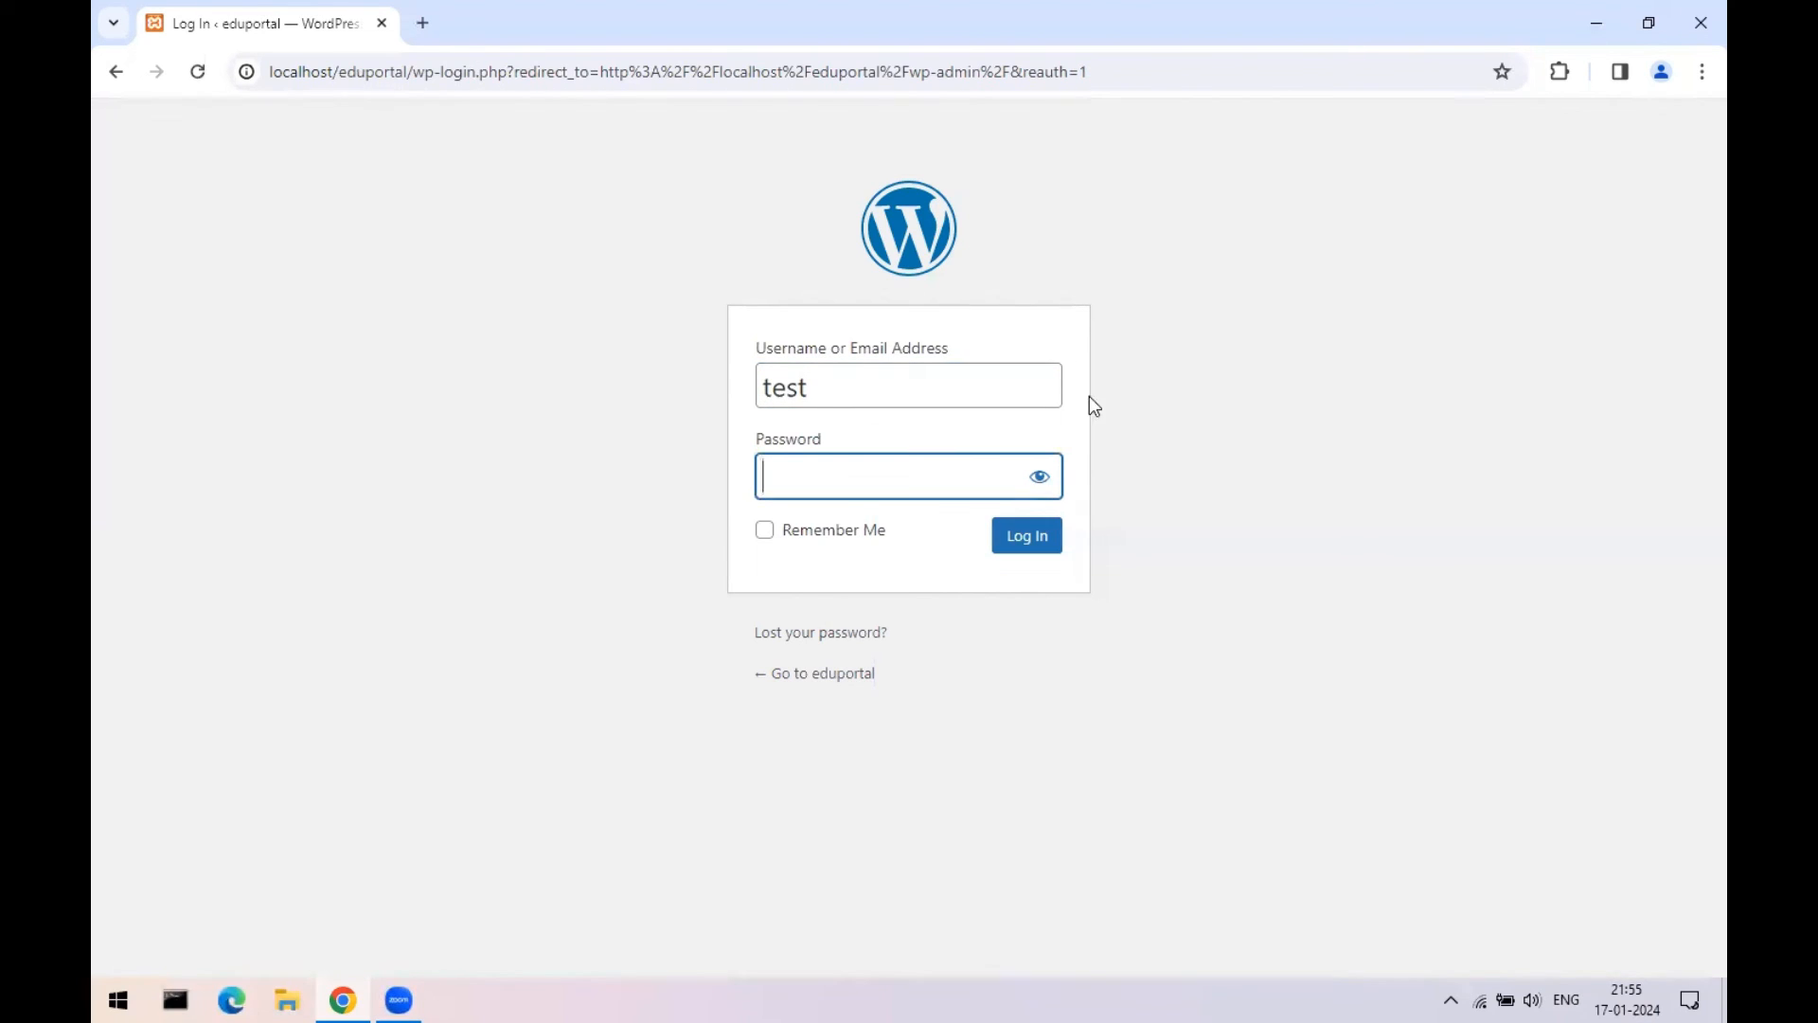
left_click(1039, 477)
left_click(902, 477)
type("Test@123")
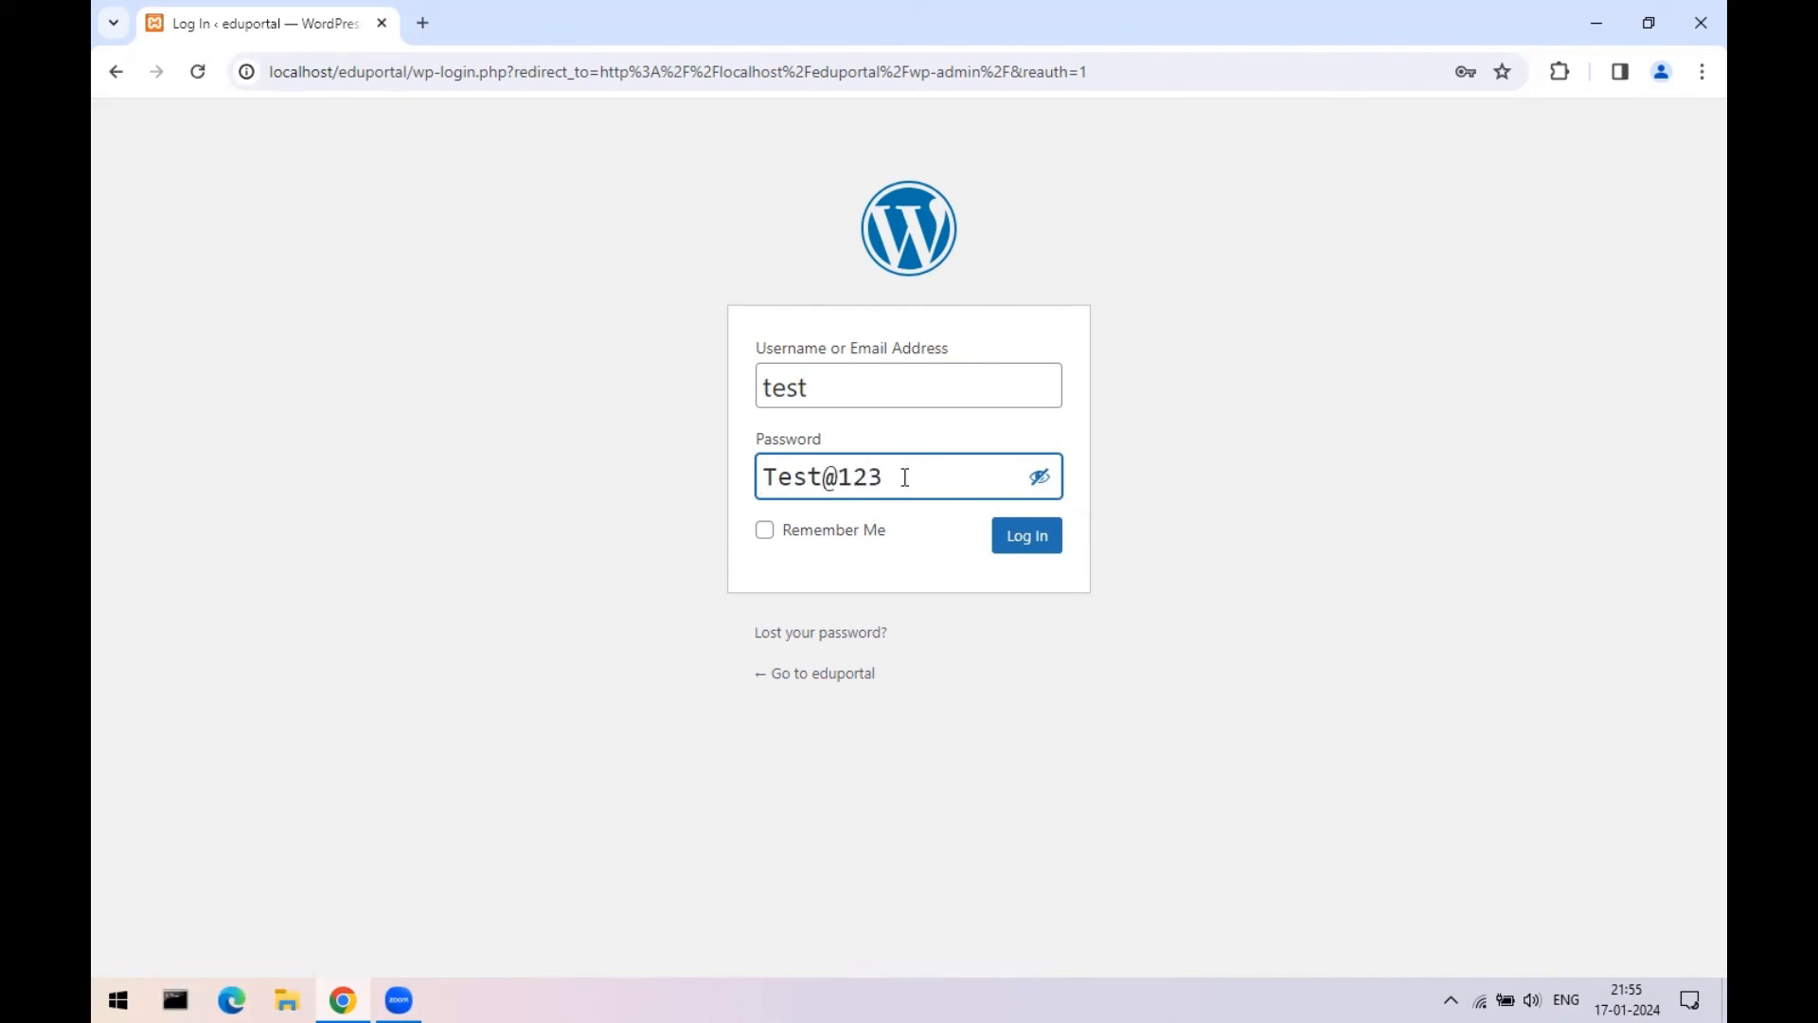
type("_@")
left_click(882, 477)
left_click_drag(1297, 189, 1295, 187)
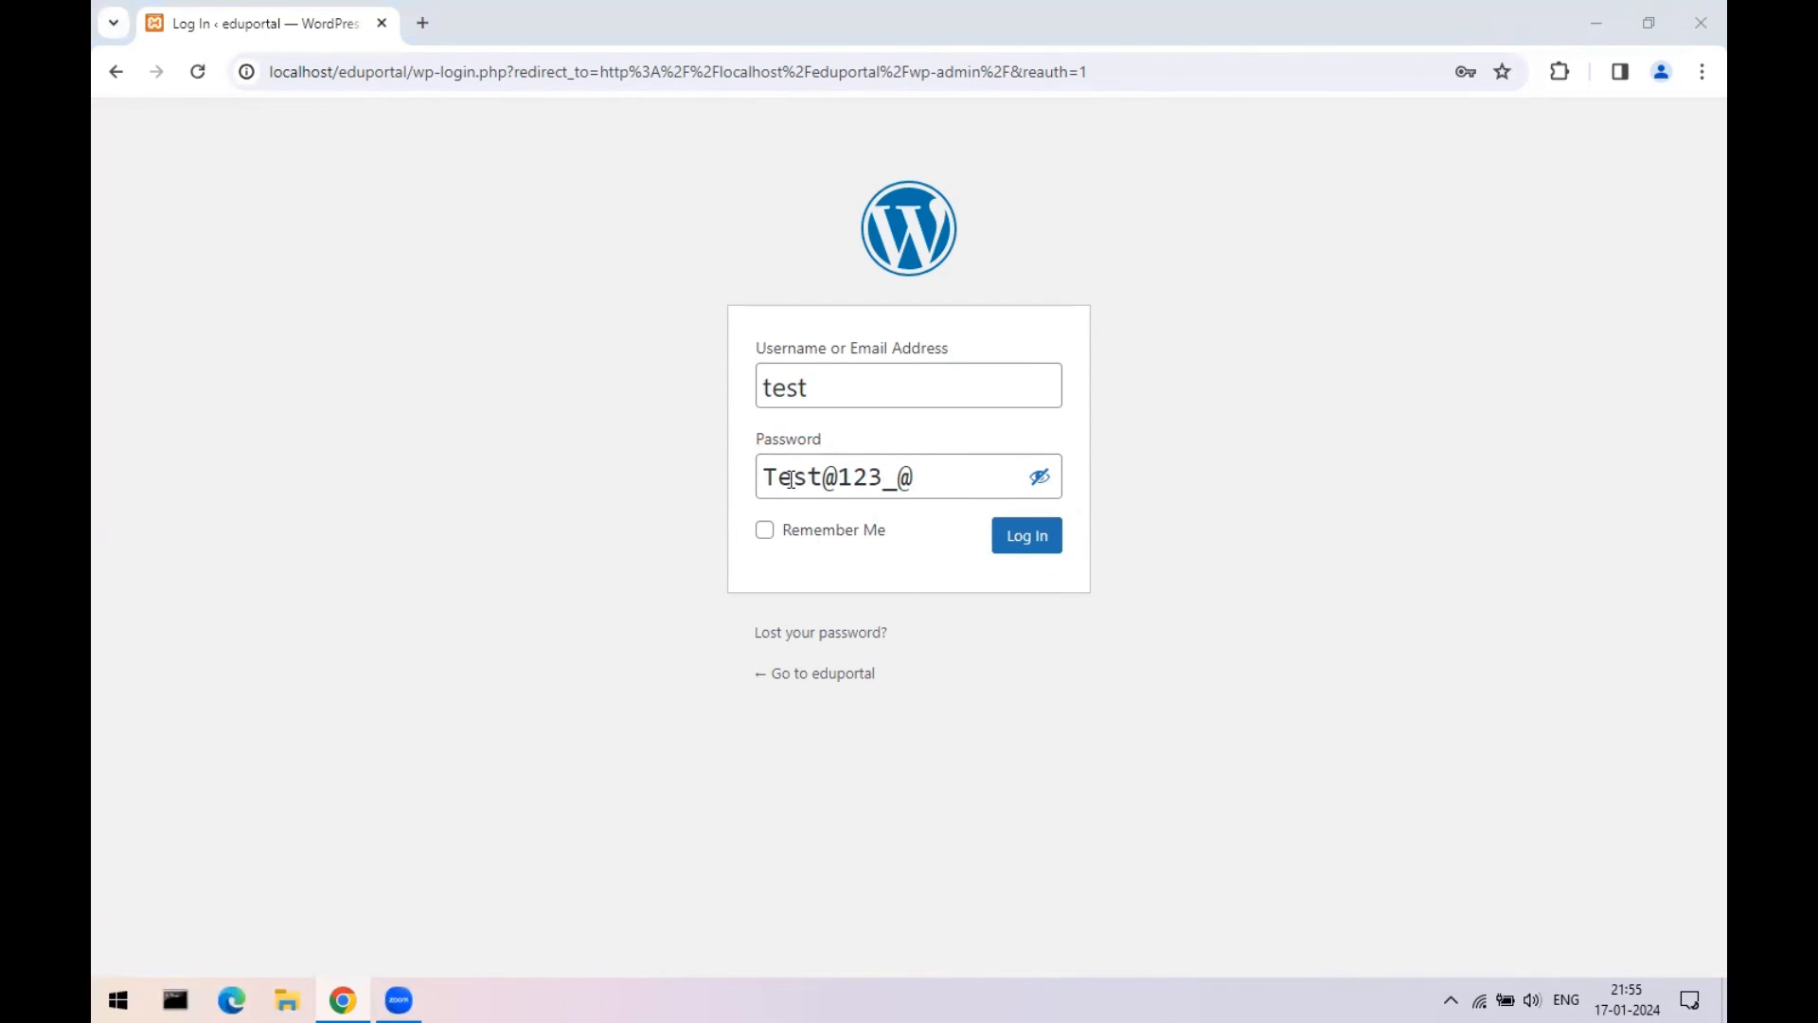
left_click_drag(934, 475, 765, 476)
left_click(933, 477)
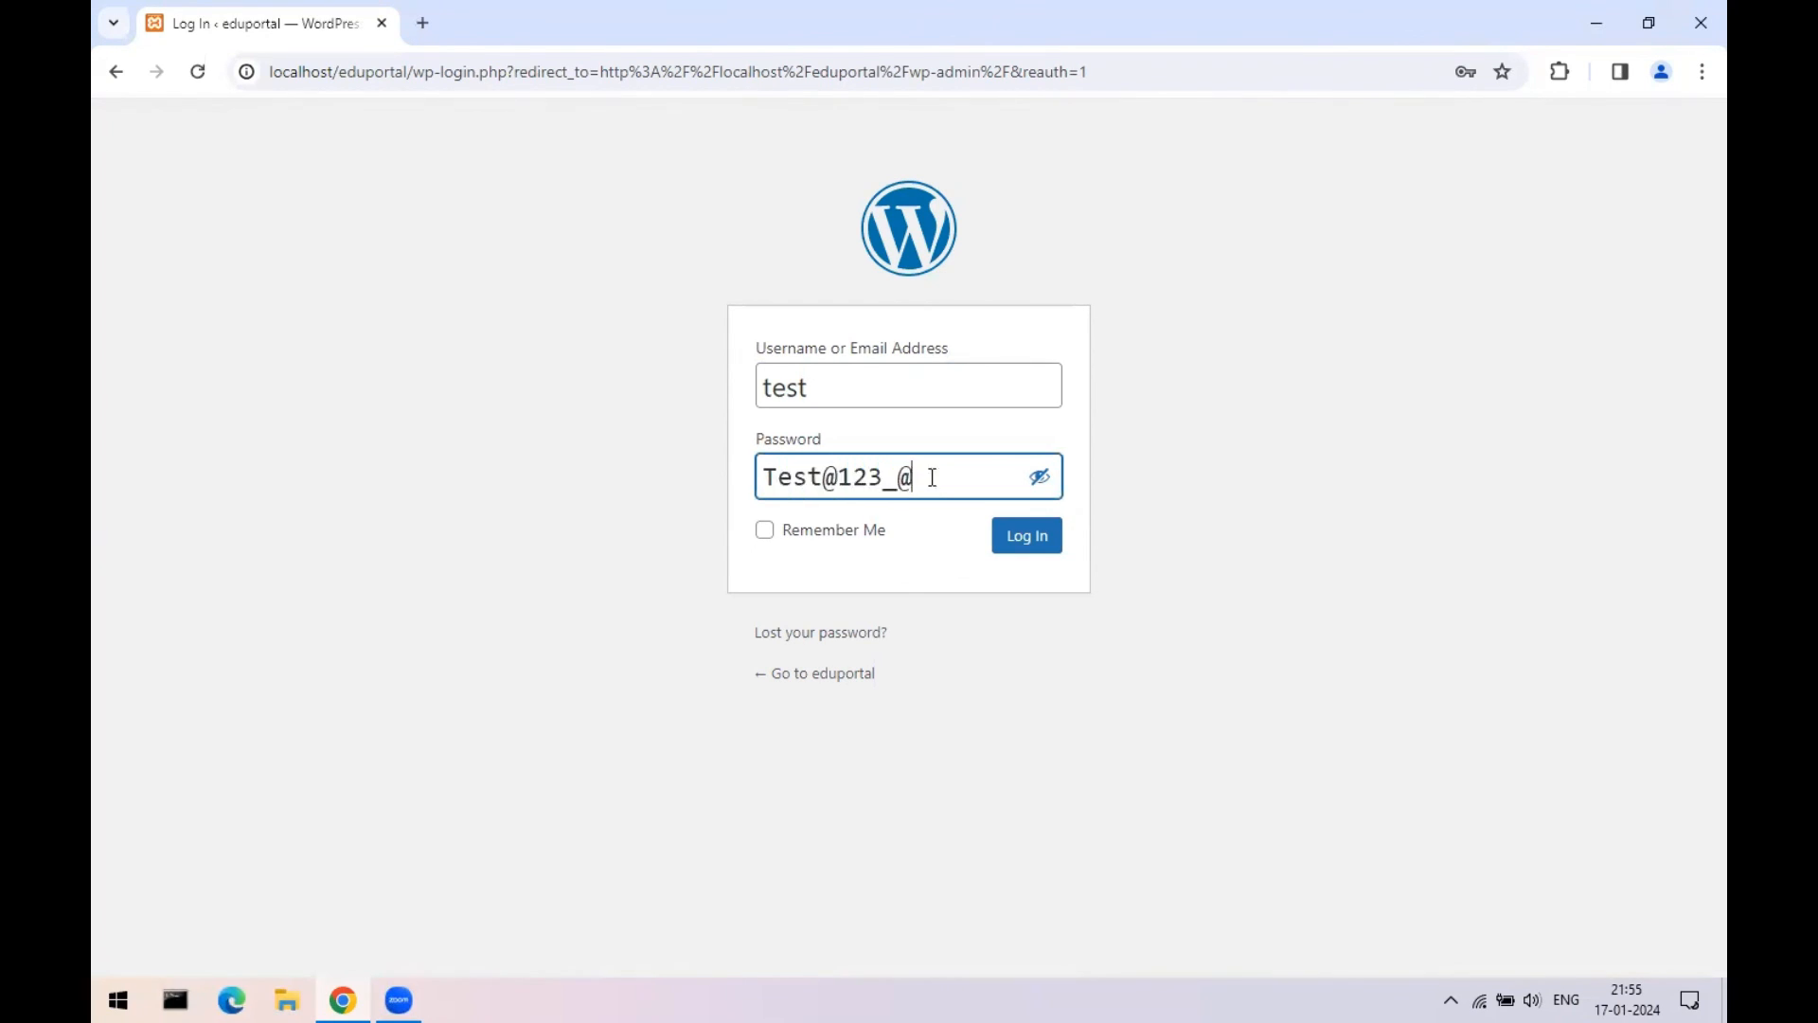
left_click(1030, 541)
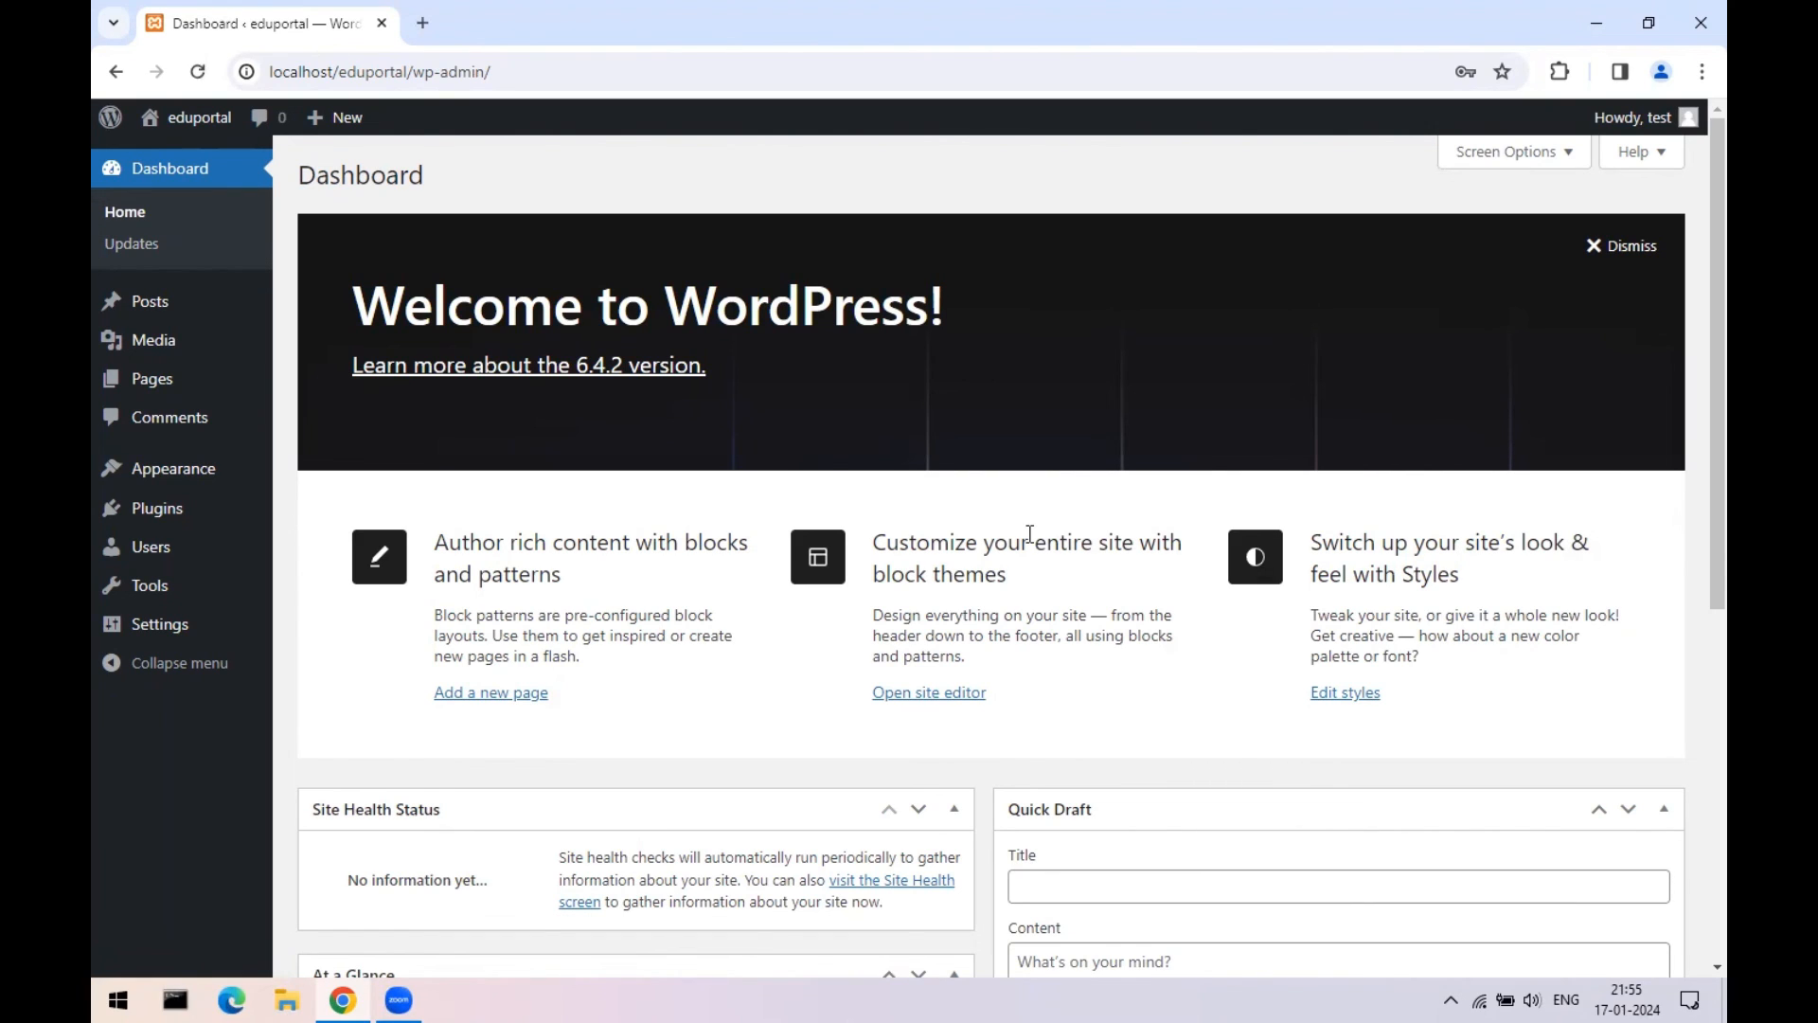
- Open the live site from Visit Site in a new tab, then return to the dashboard
mouse_move(194, 117)
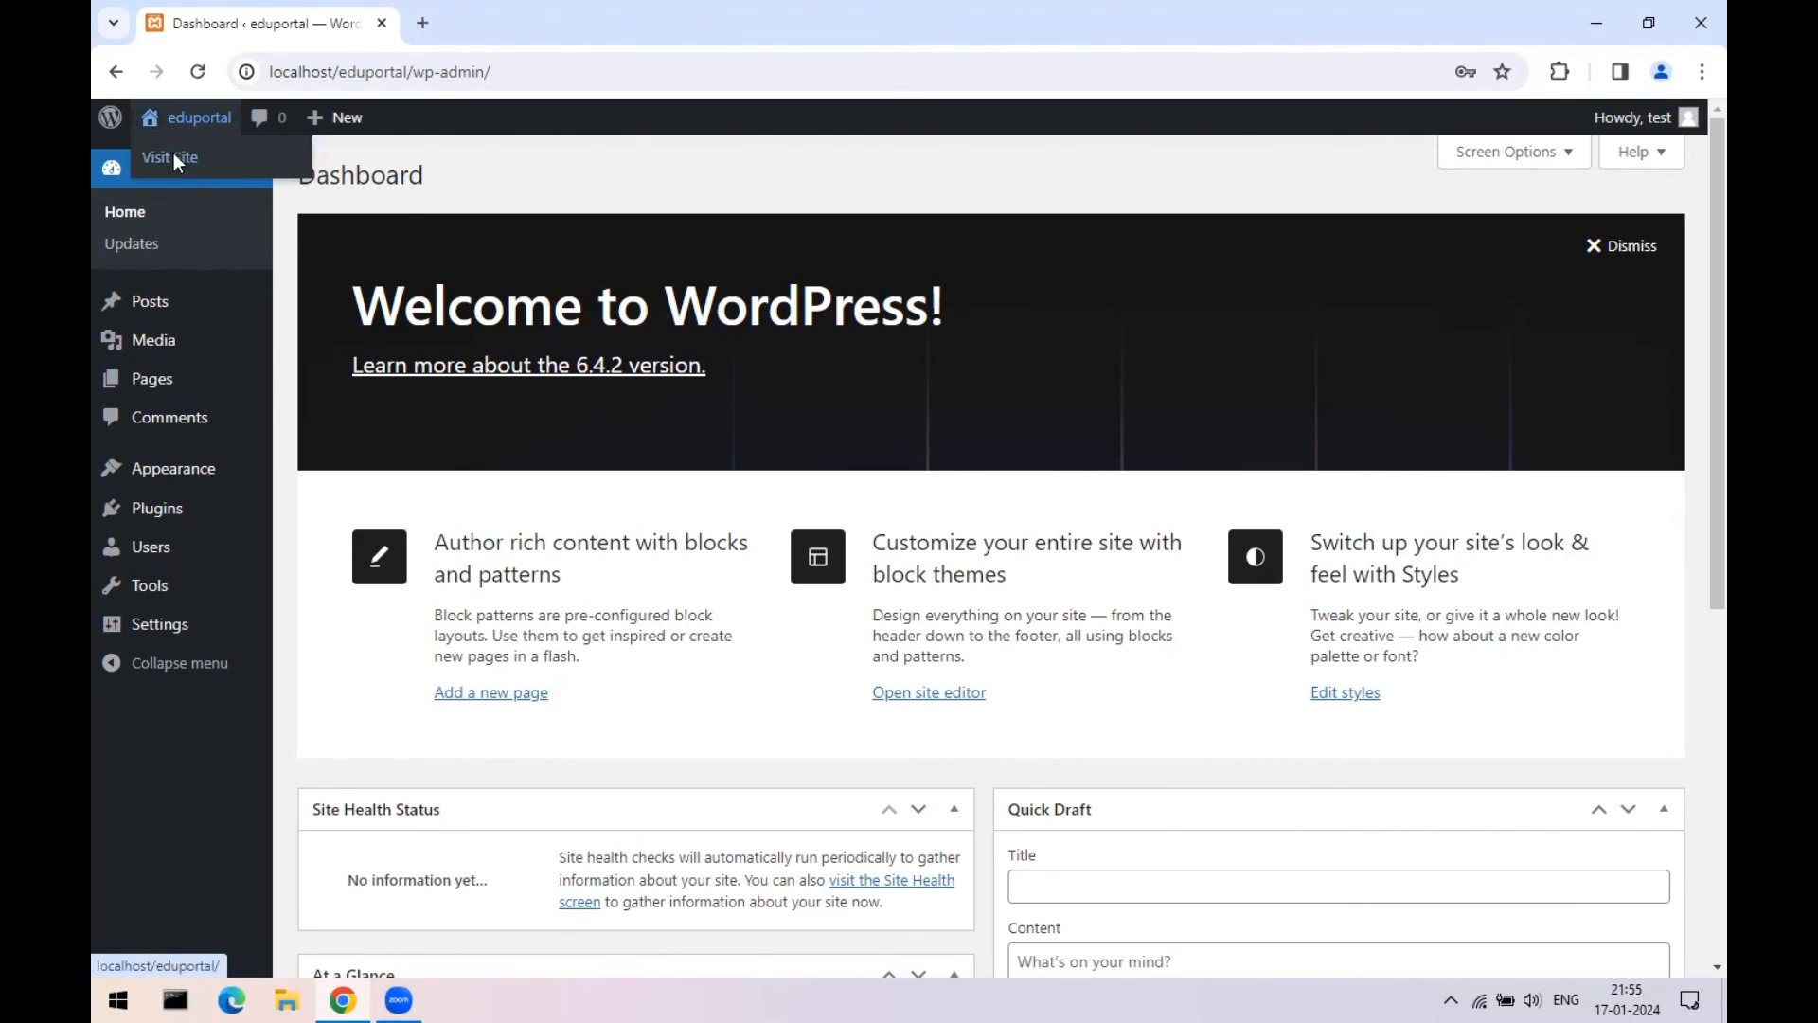
right_click(176, 161)
left_click(208, 175)
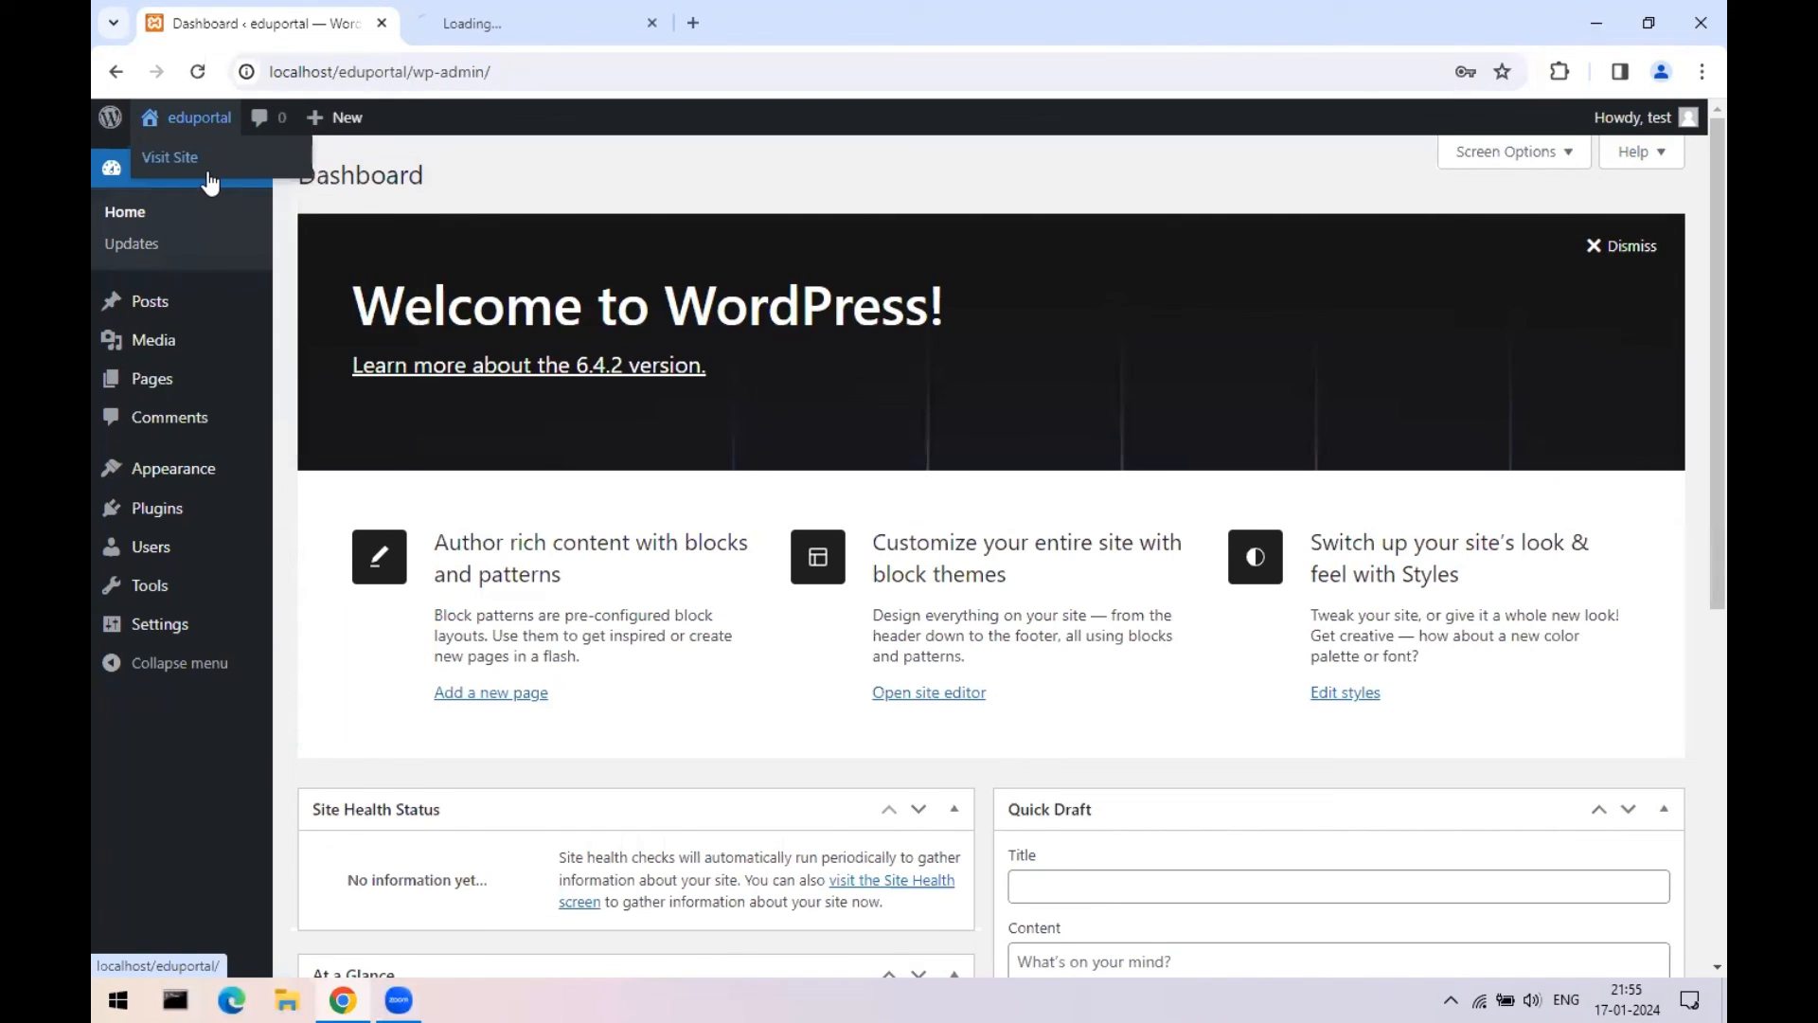
left_click(499, 6)
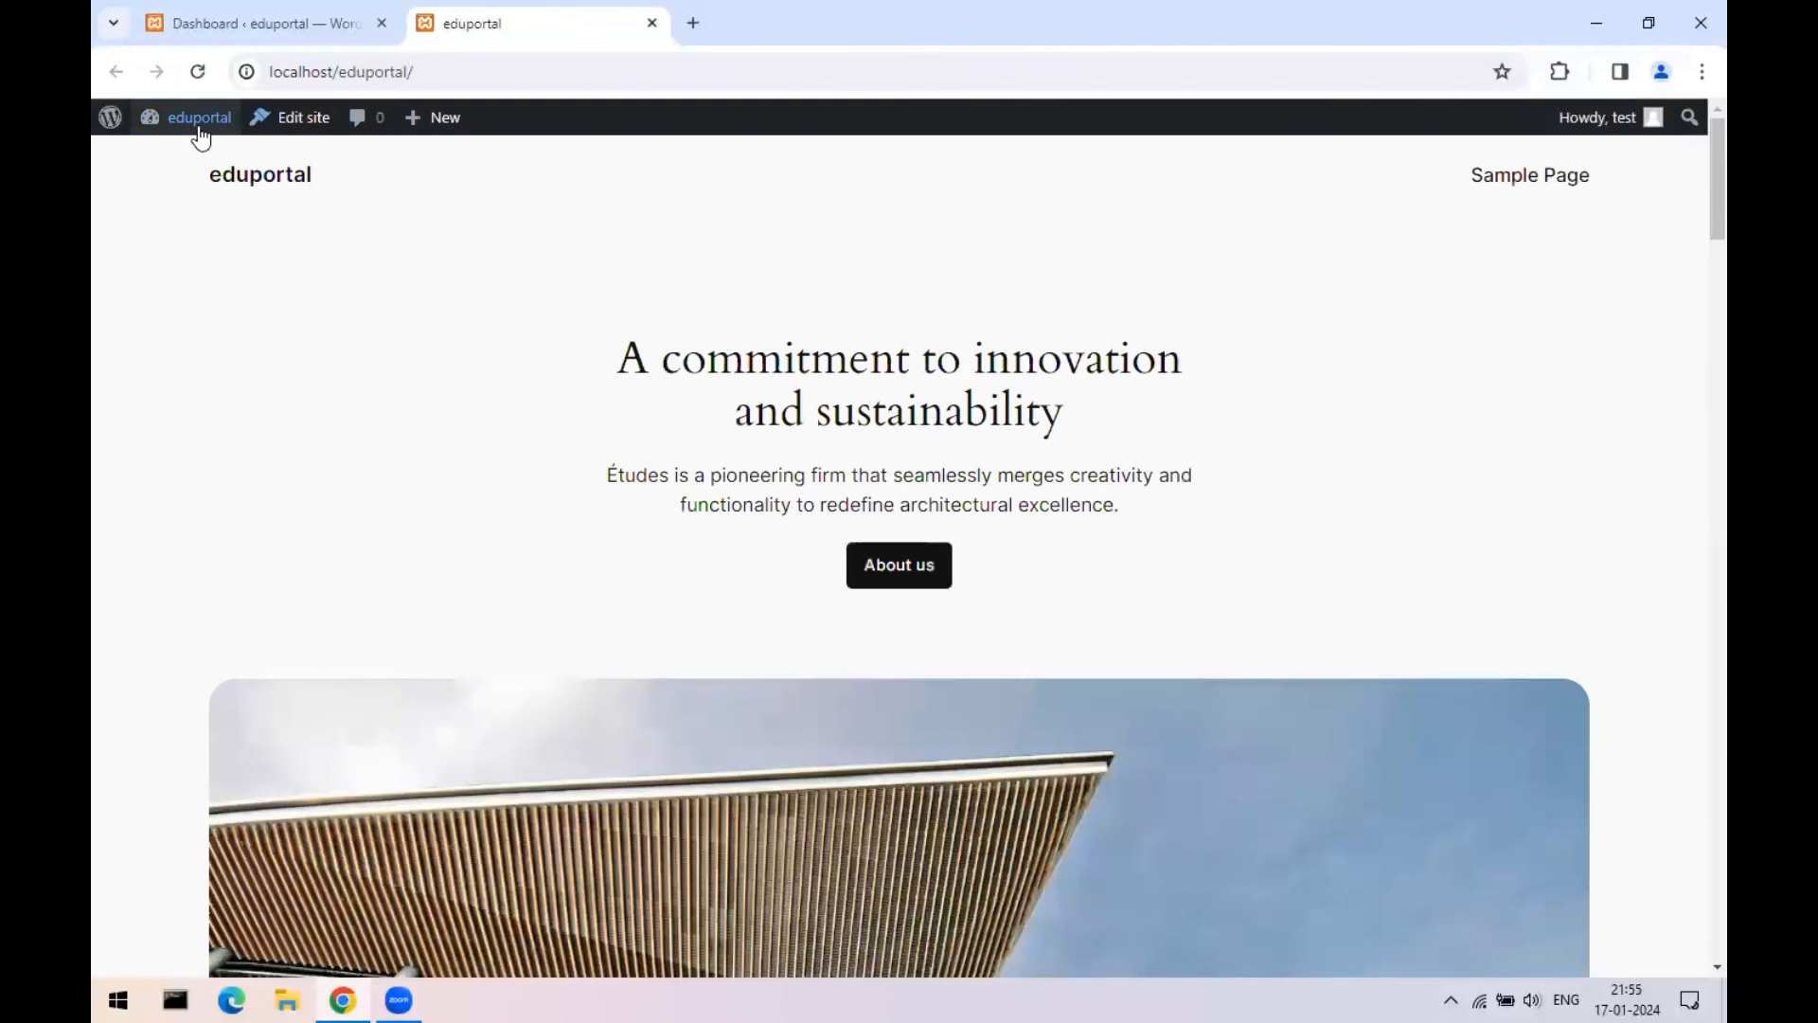
left_click(243, 21)
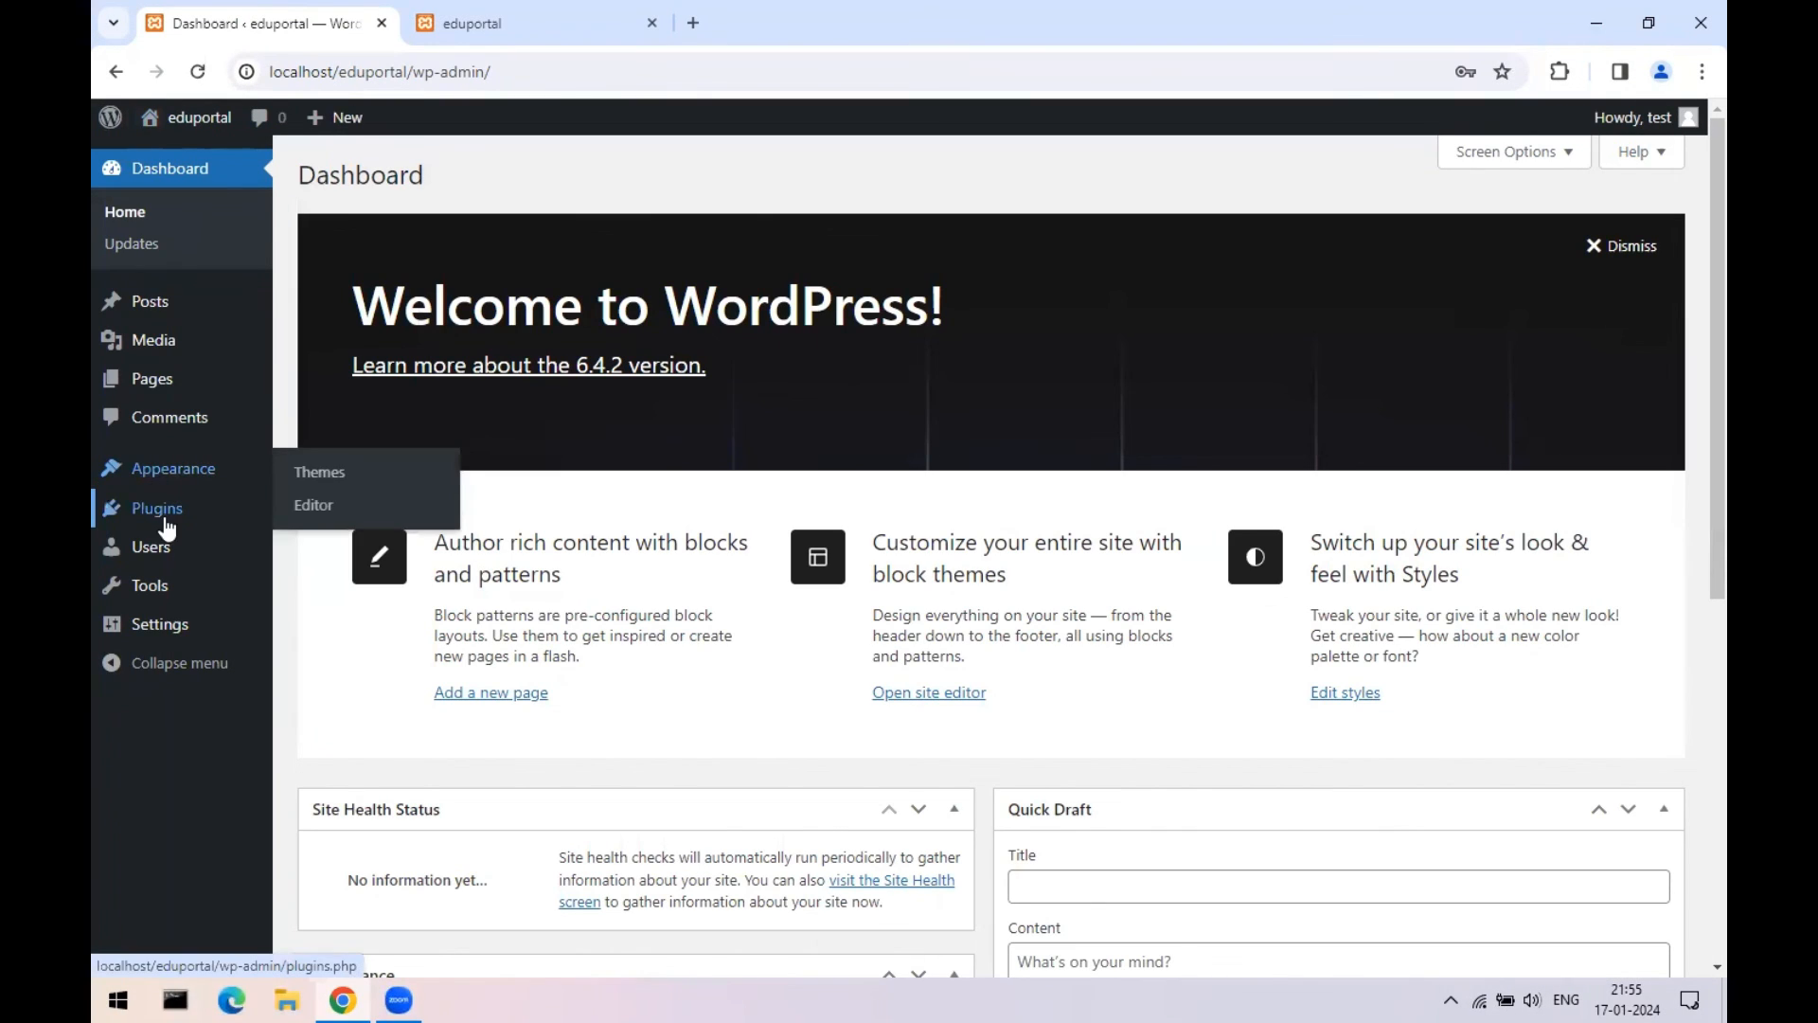
- Bulk-deactivate Akismet Anti-spam and Hello Dolly under Installed Plugins
mouse_move(158, 509)
left_click(334, 512)
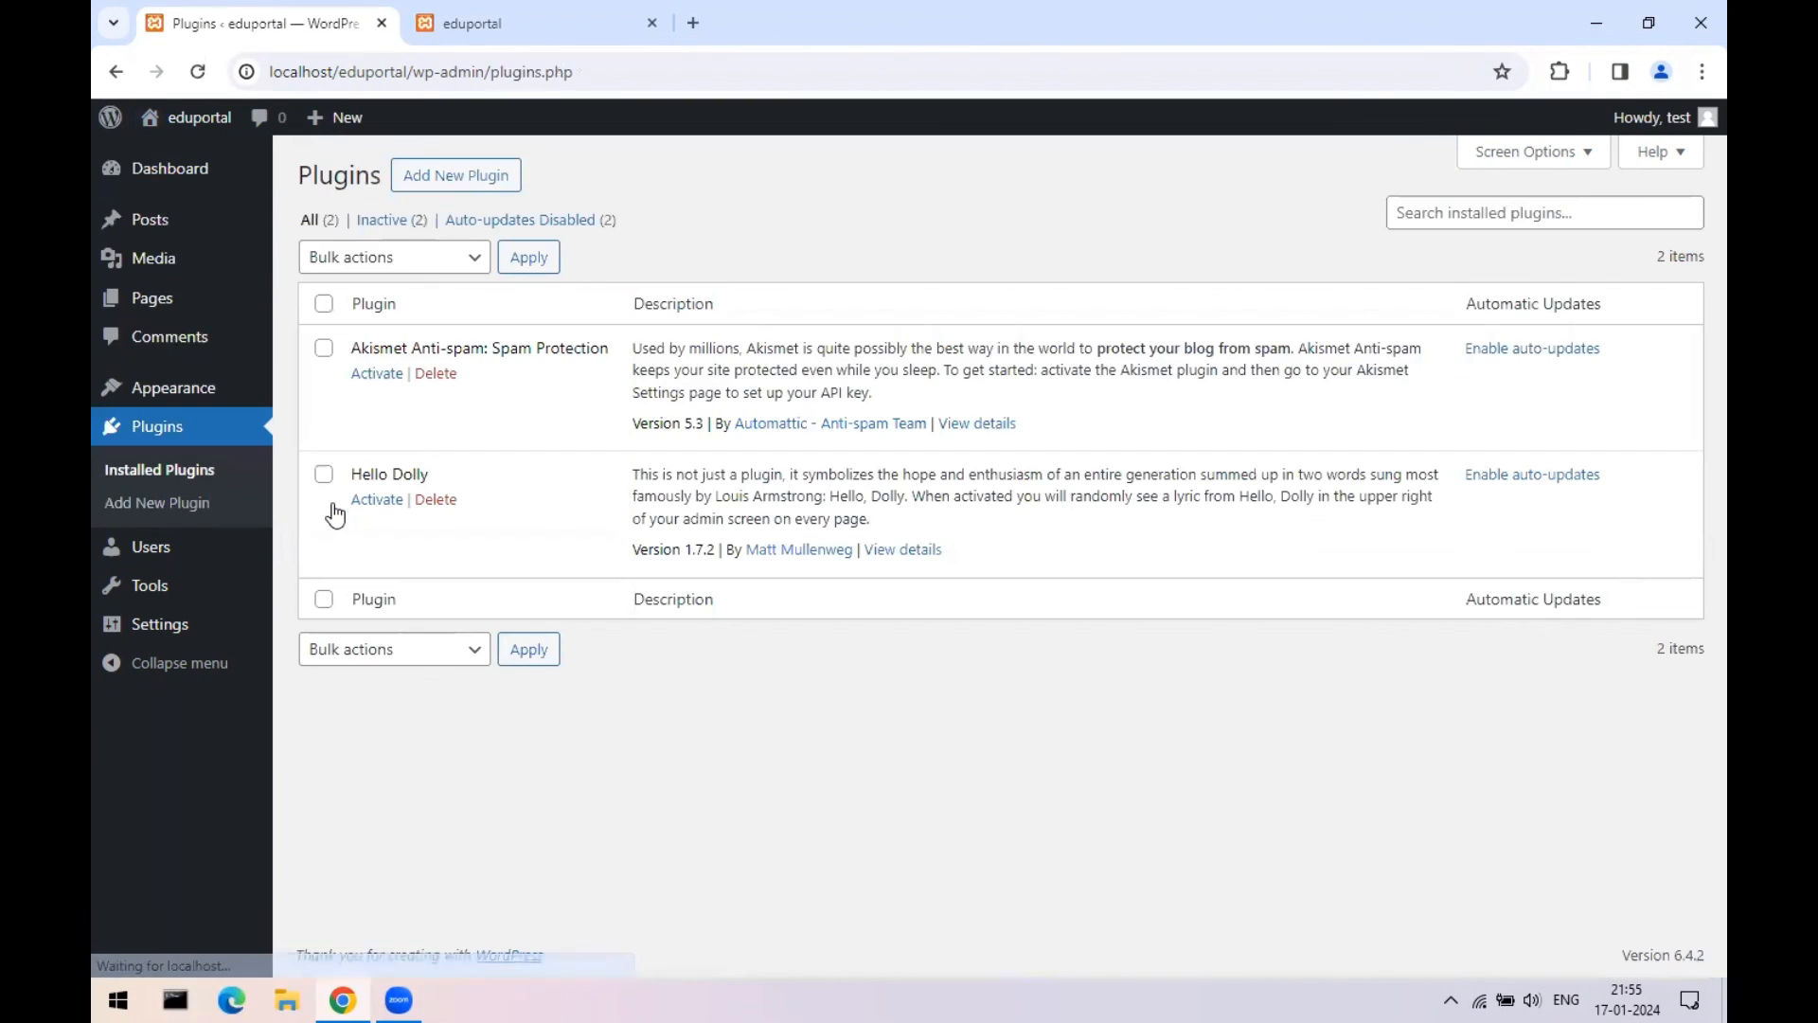
left_click(324, 303)
left_click(366, 269)
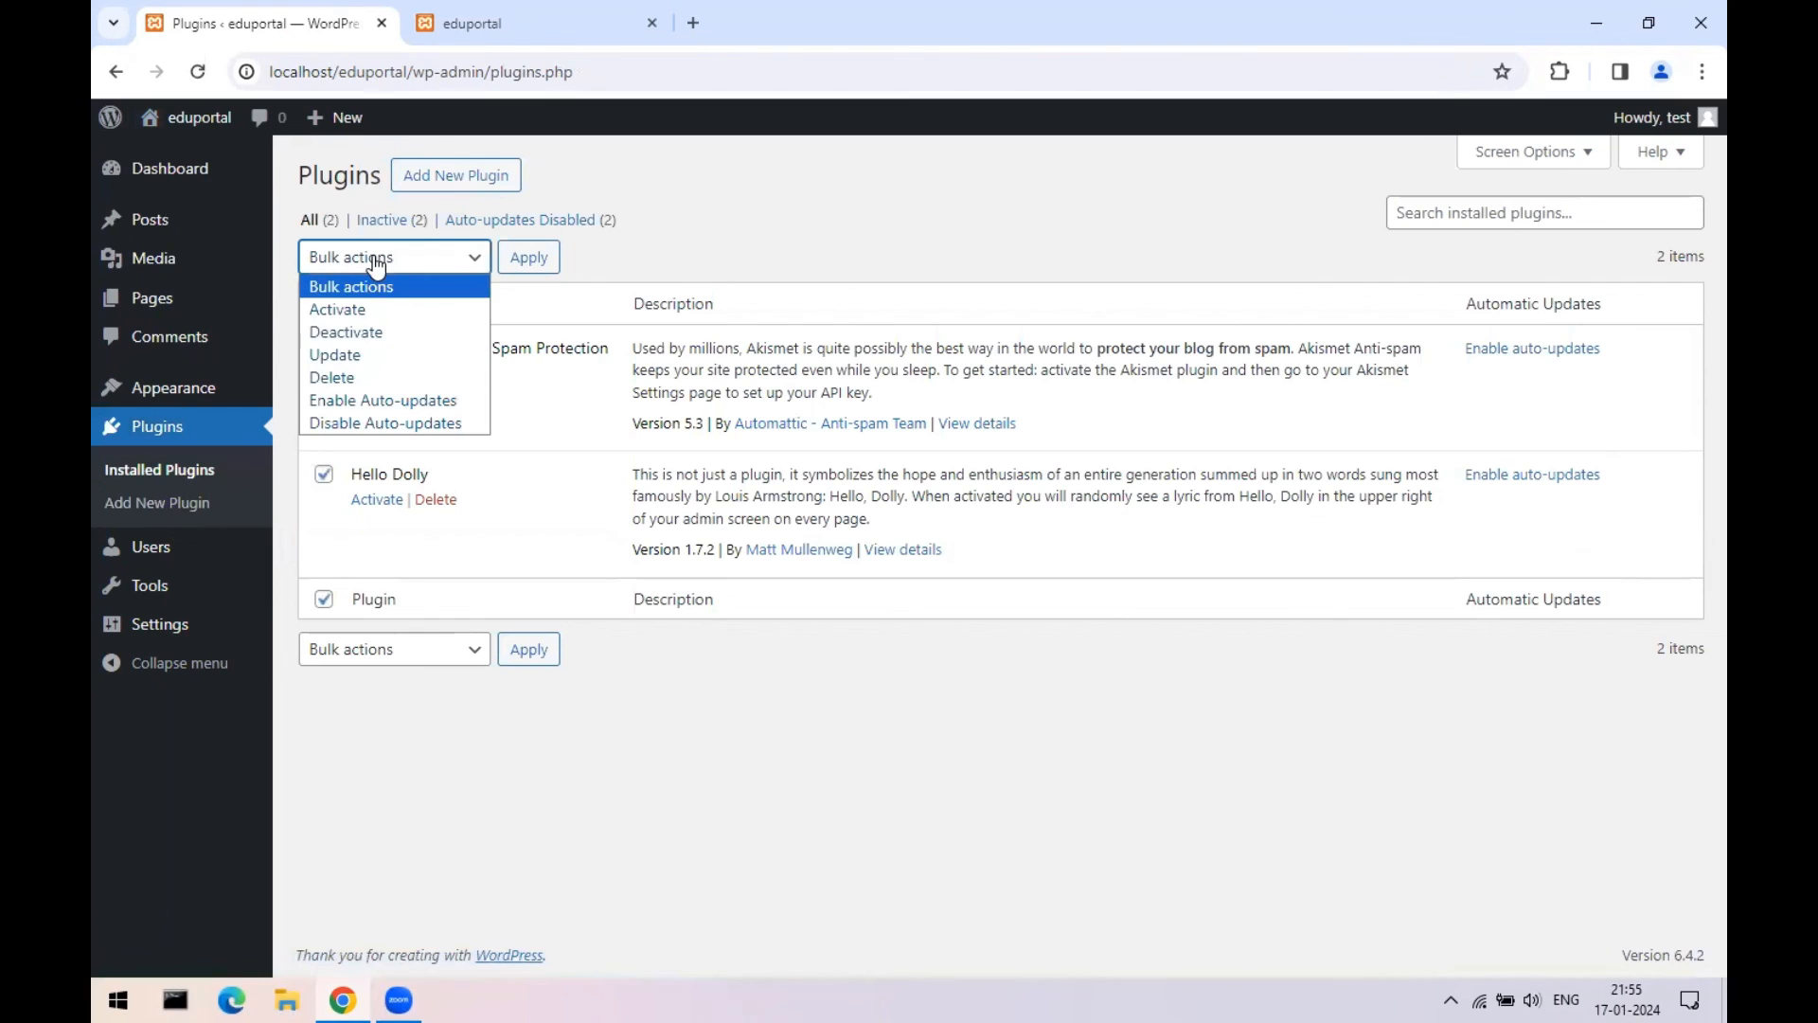
left_click(358, 333)
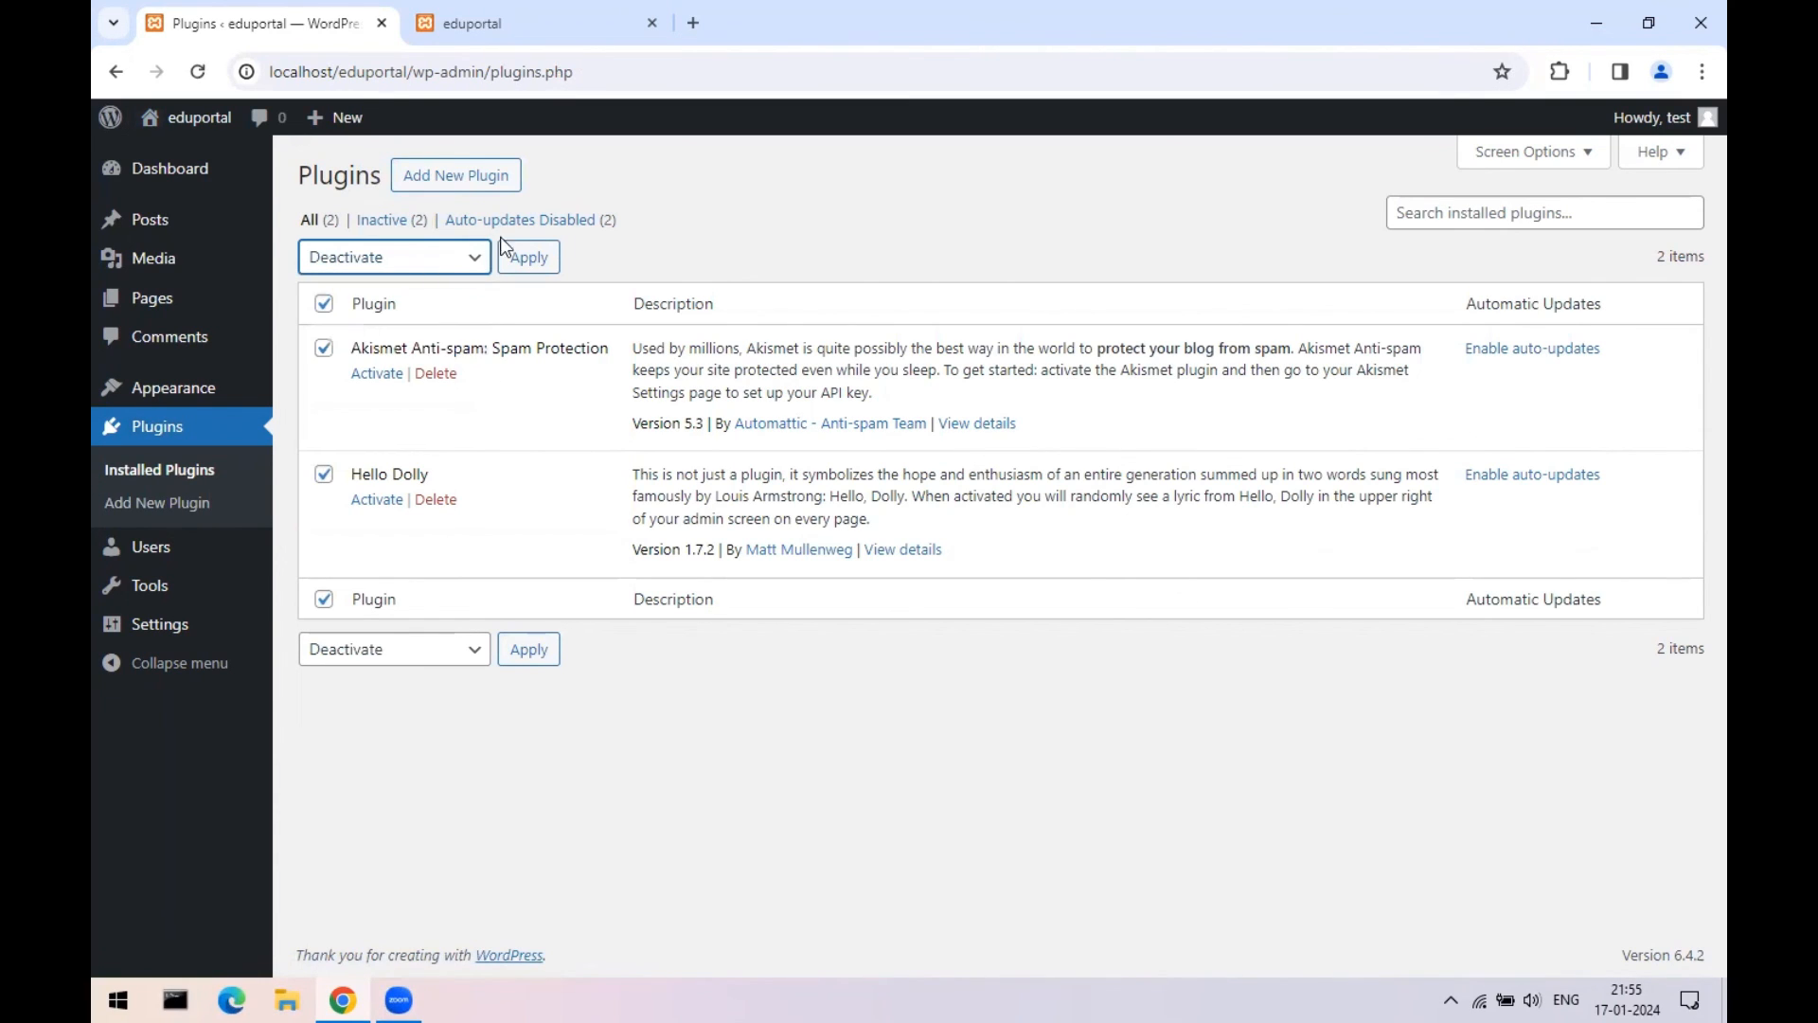
left_click(530, 256)
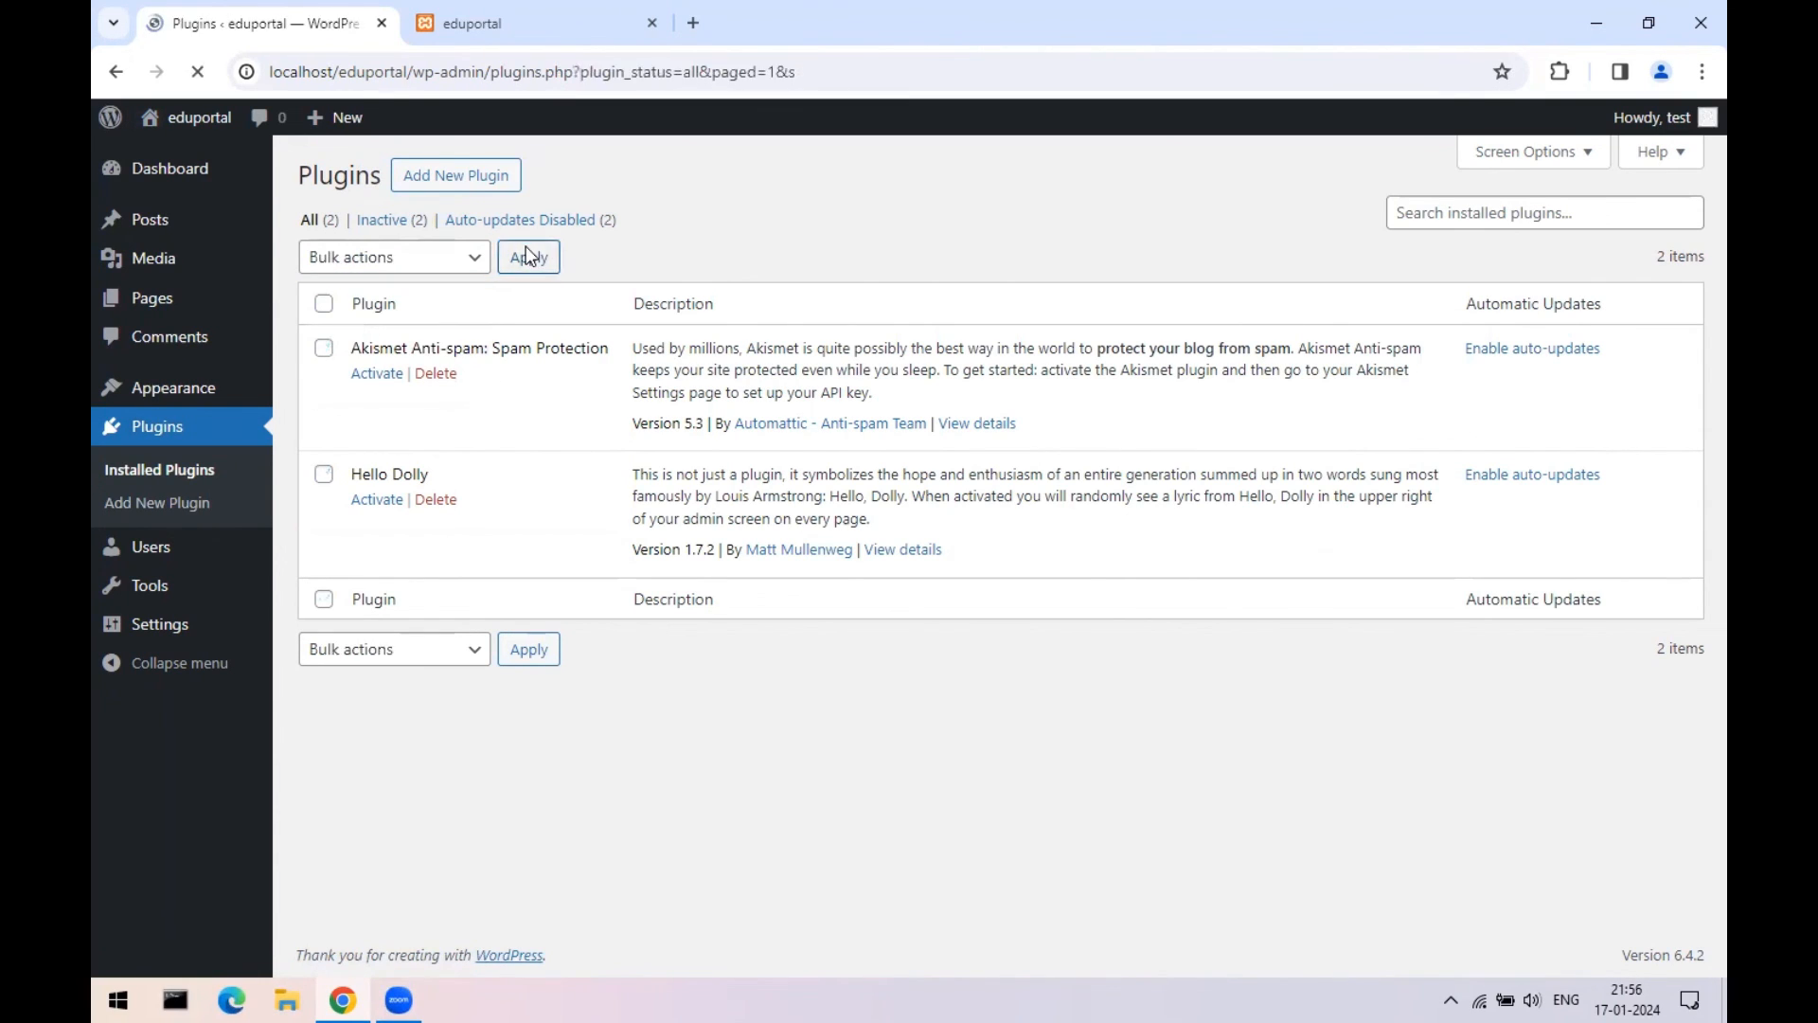
- Bulk-delete both plugins and confirm removing their data
left_click(324, 303)
left_click(366, 258)
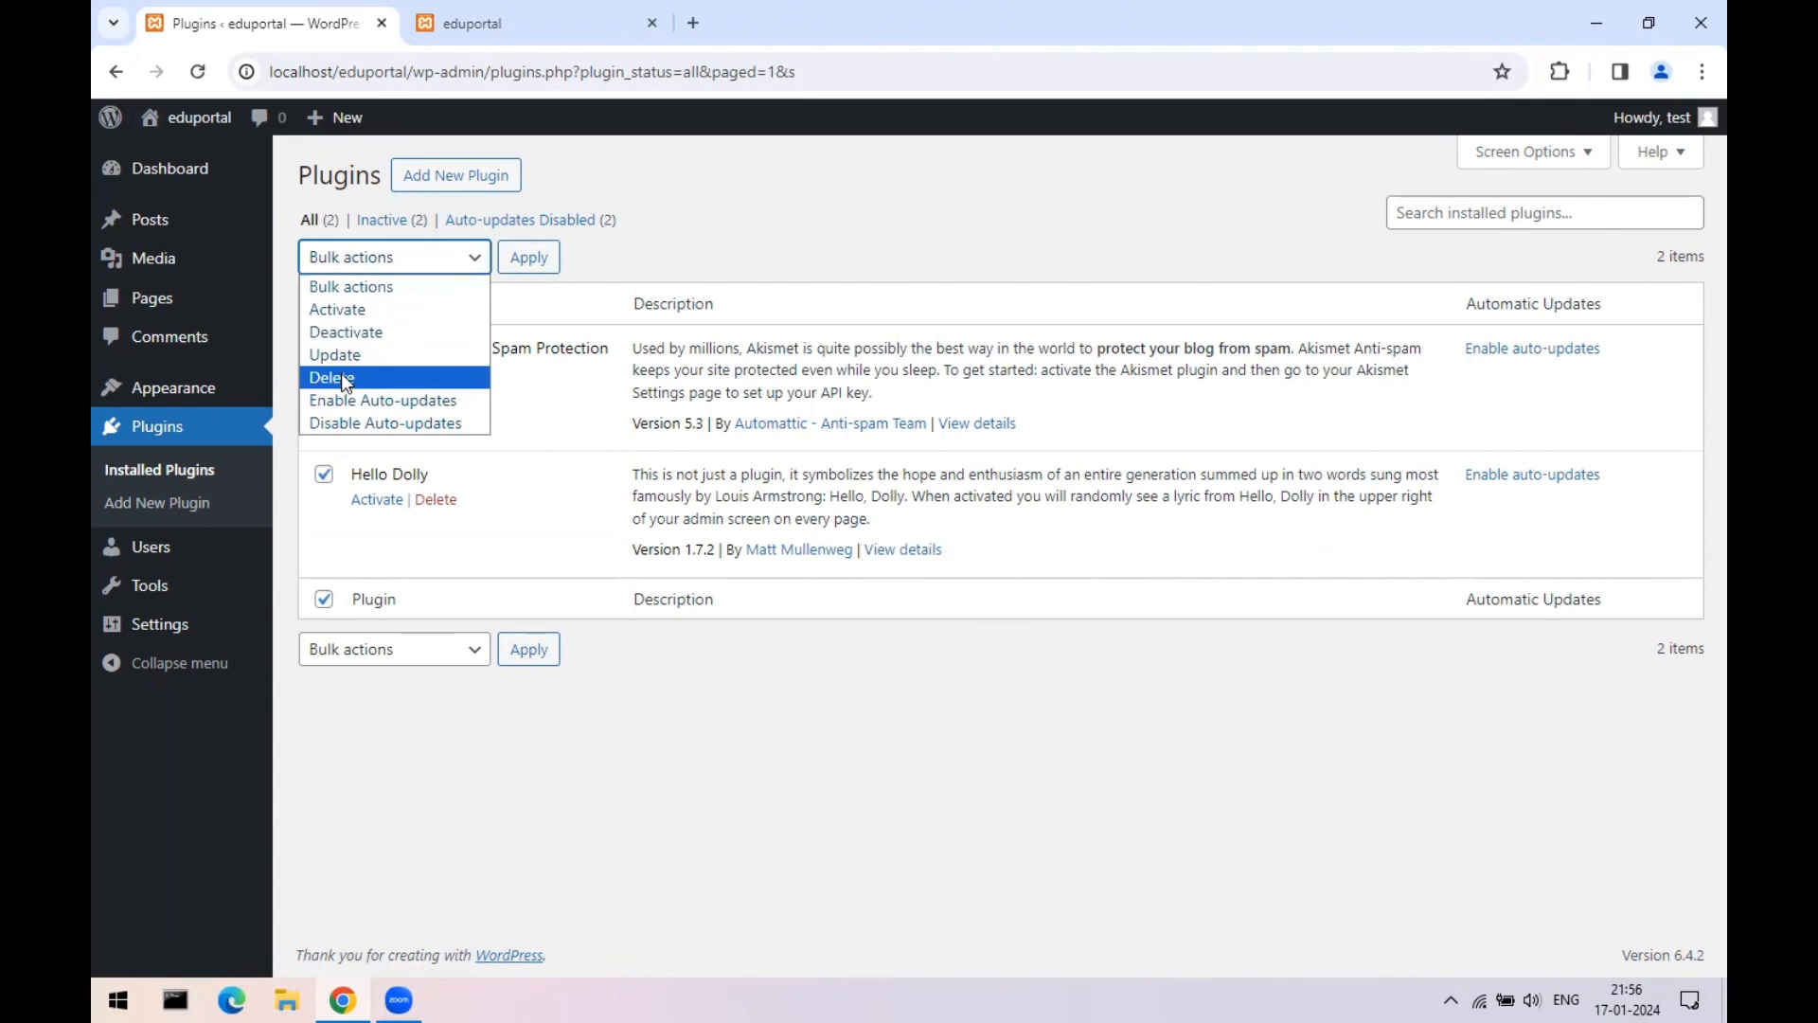
left_click(342, 376)
left_click(526, 257)
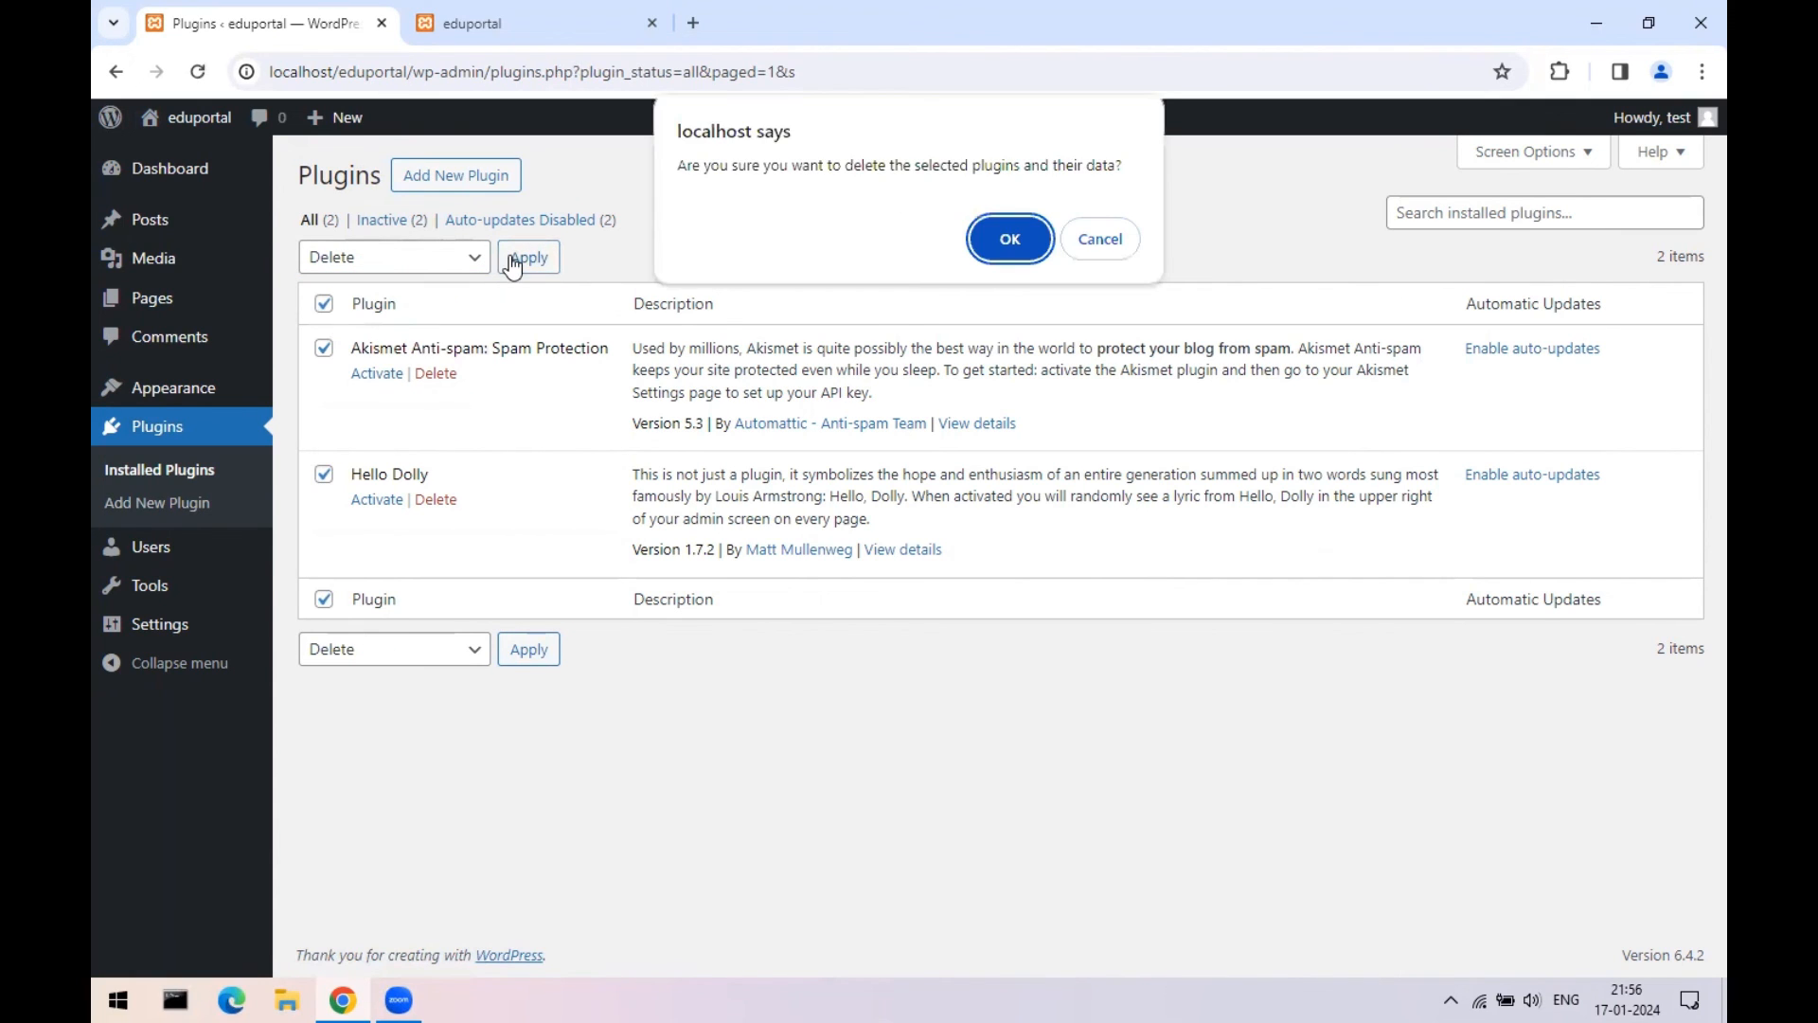
left_click(1004, 242)
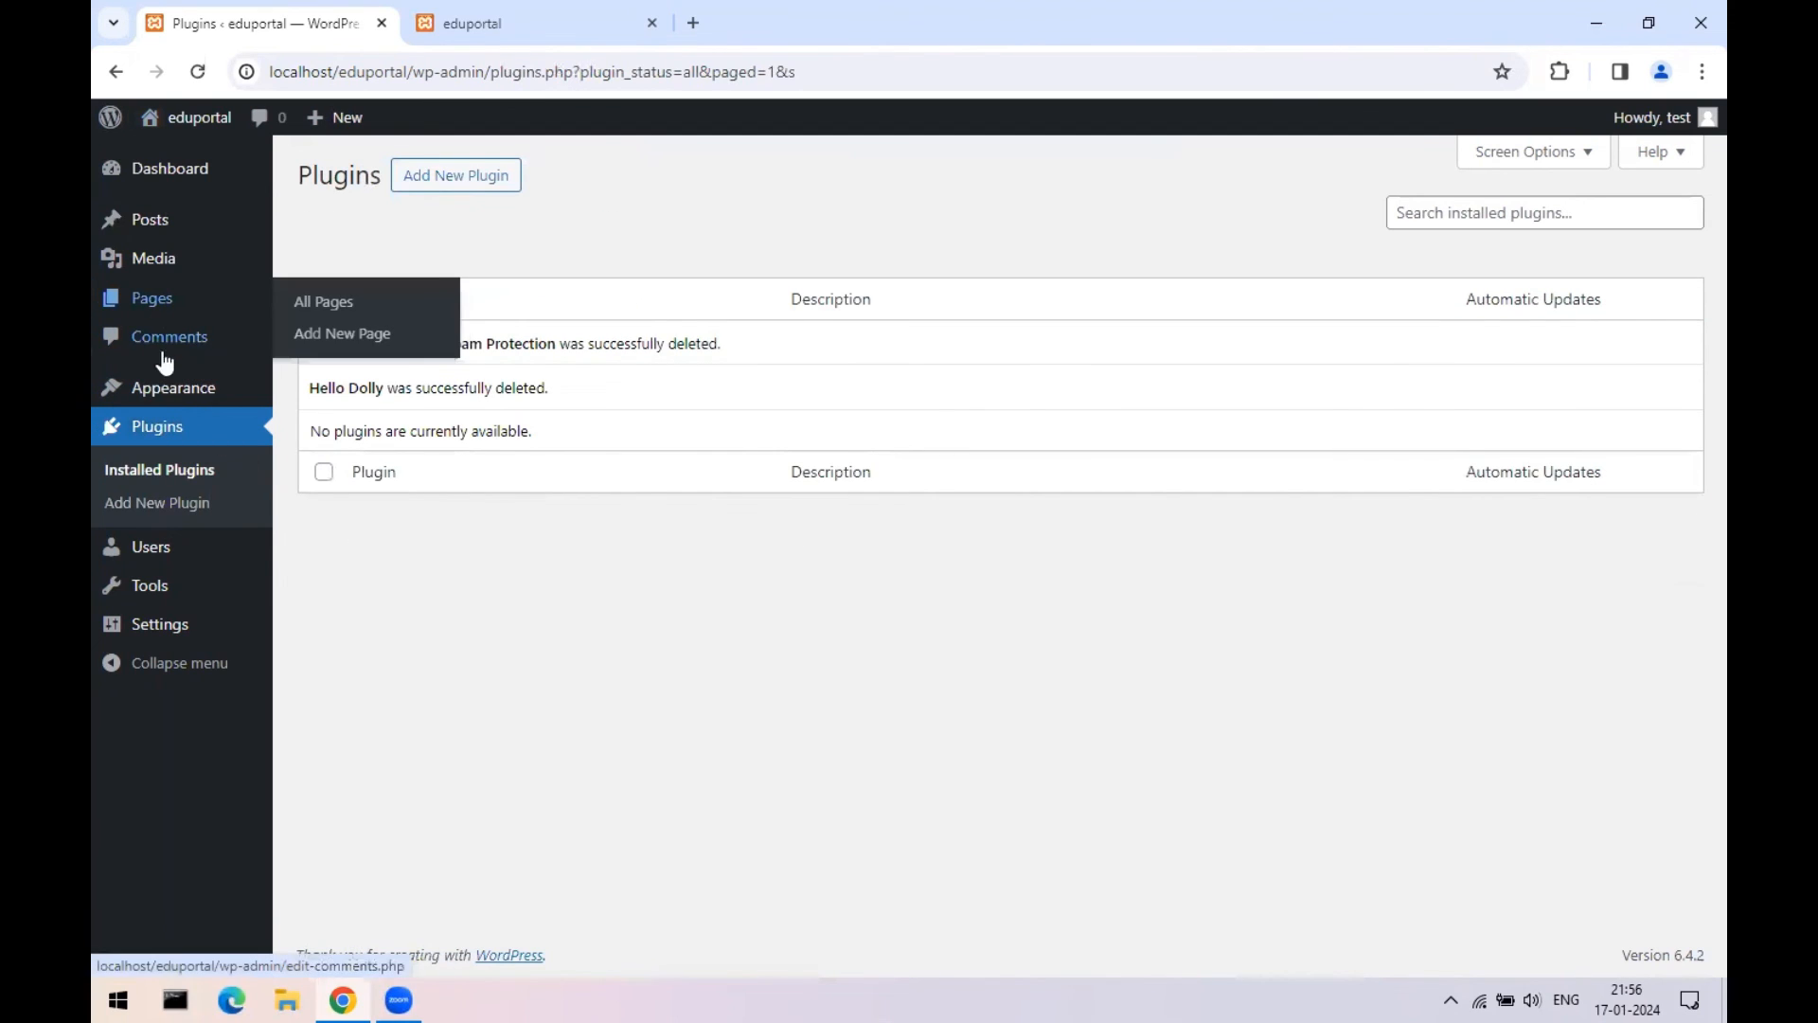
- Delete the unused Twenty Twenty-Three and Twenty Twenty-Two themes
left_click(311, 393)
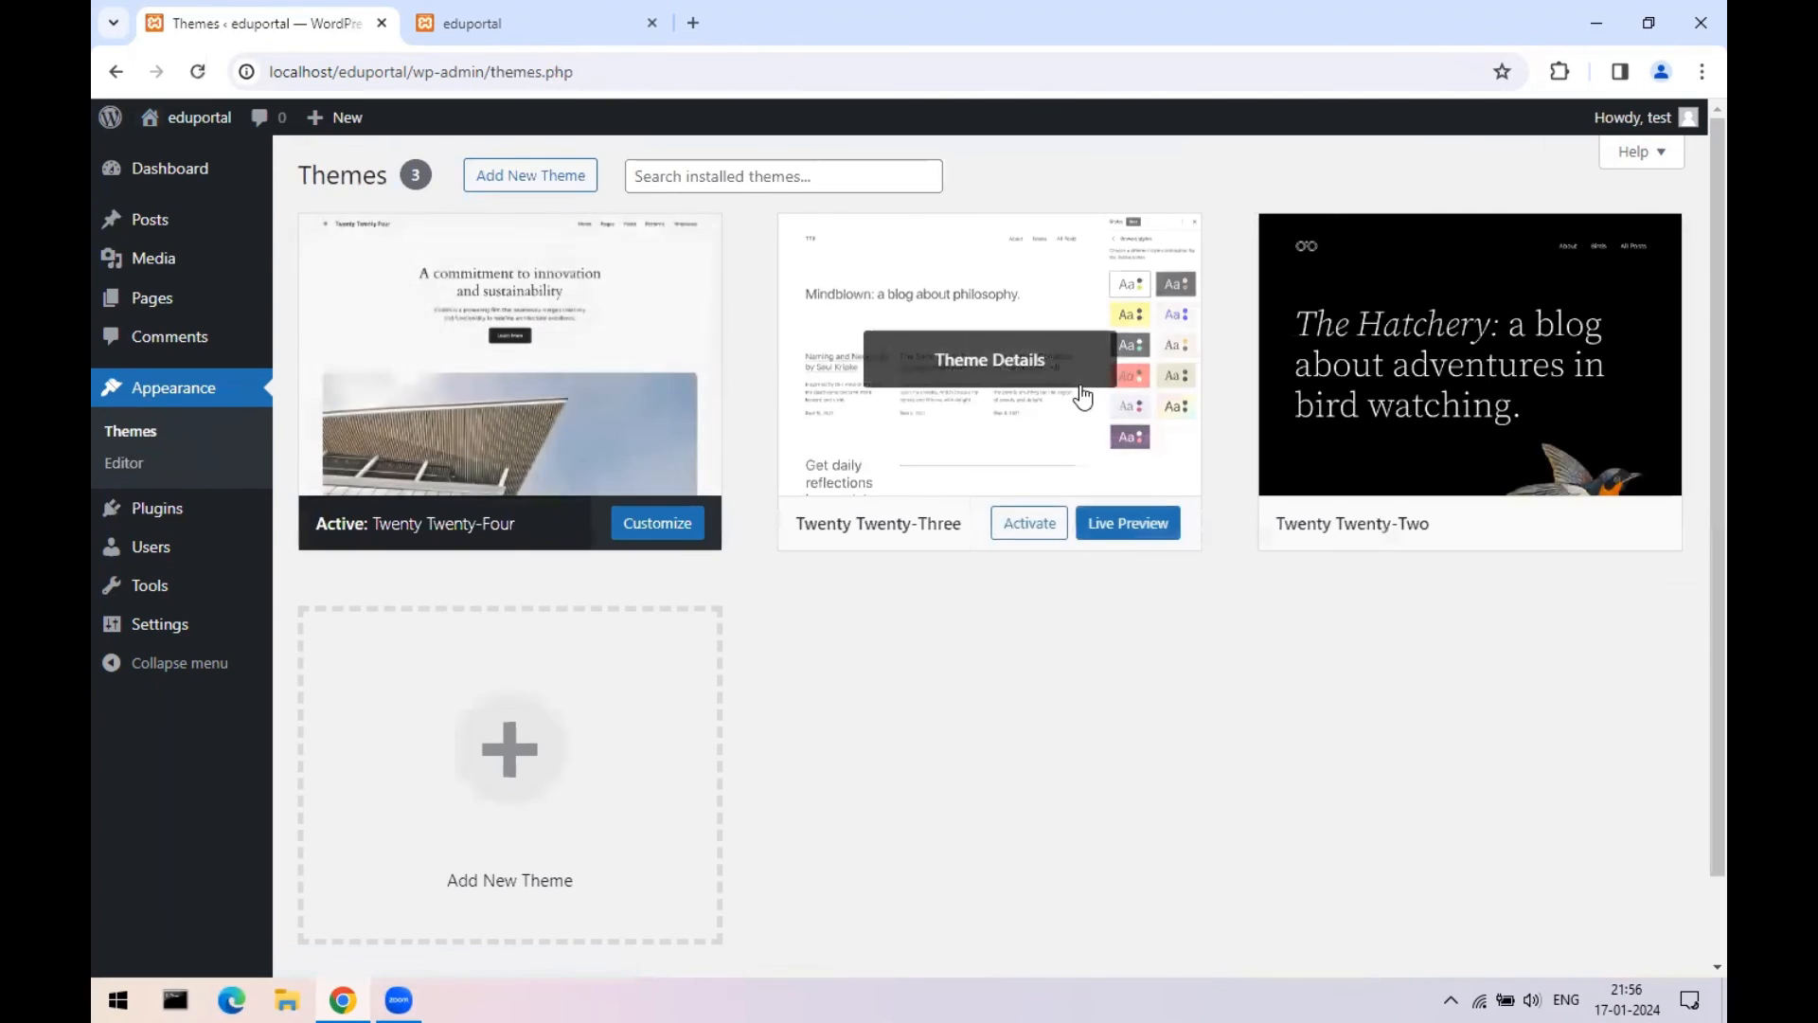
left_click(1051, 447)
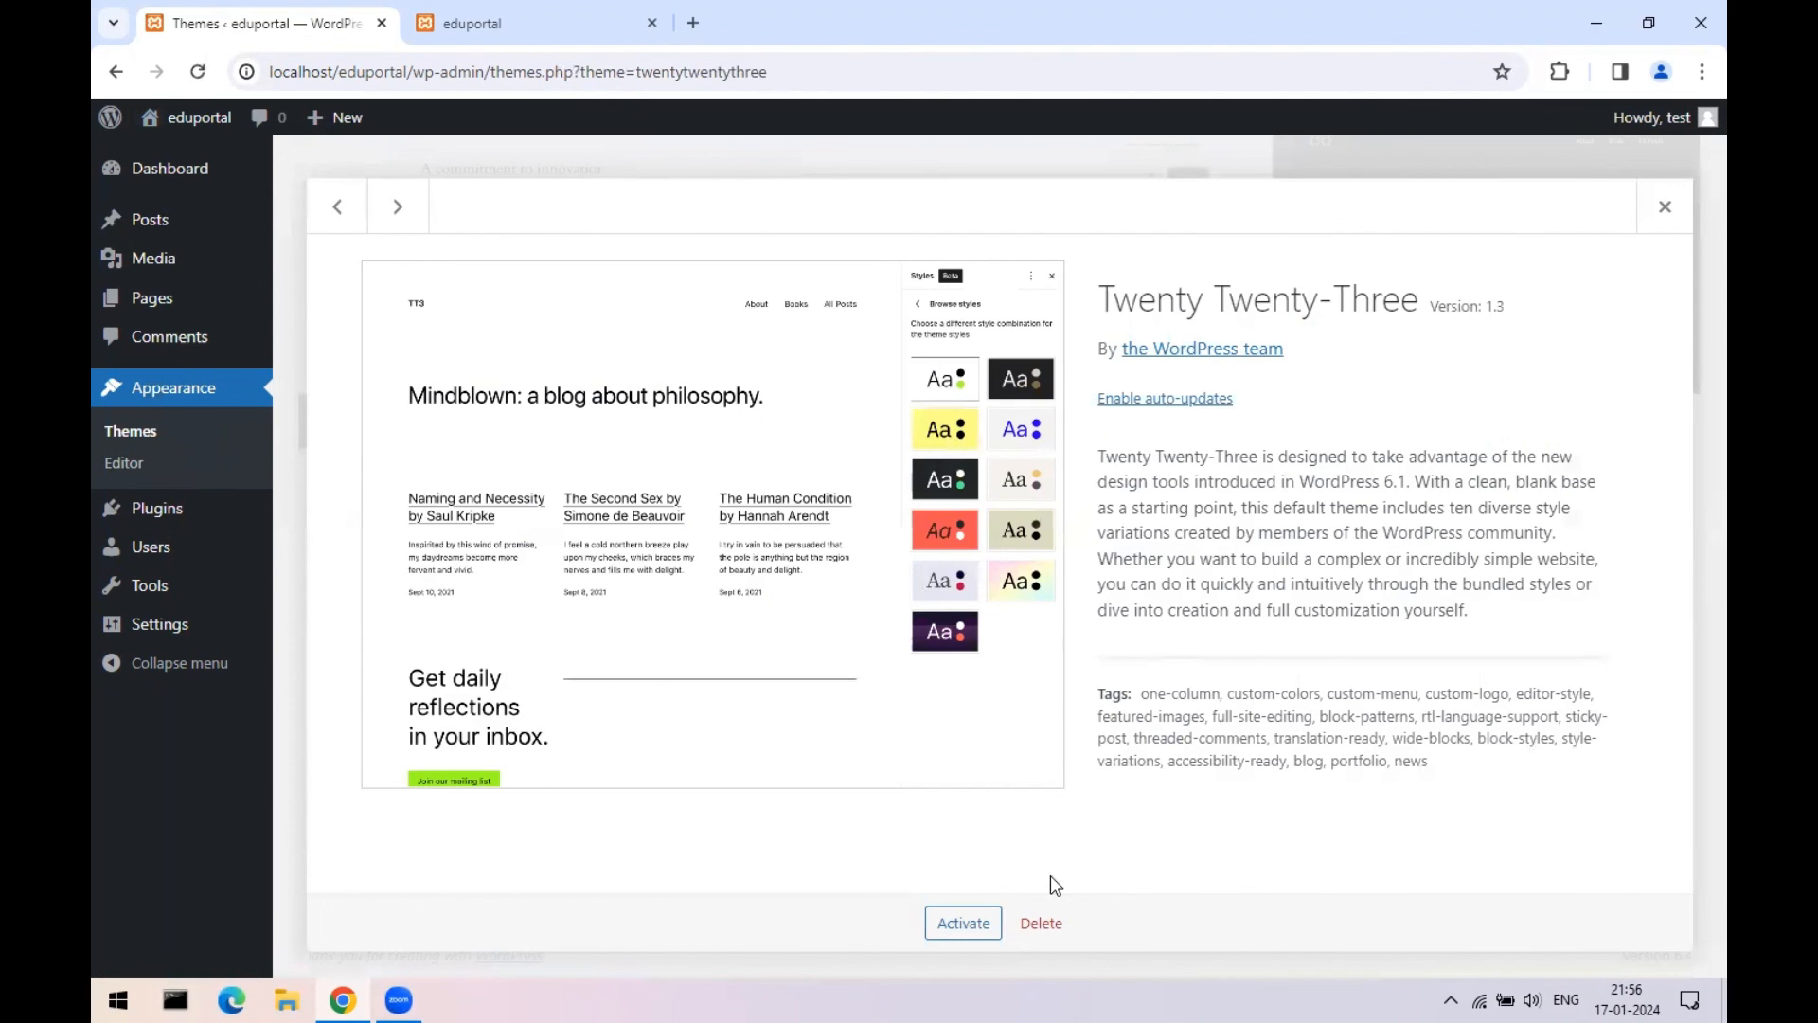
left_click(1041, 923)
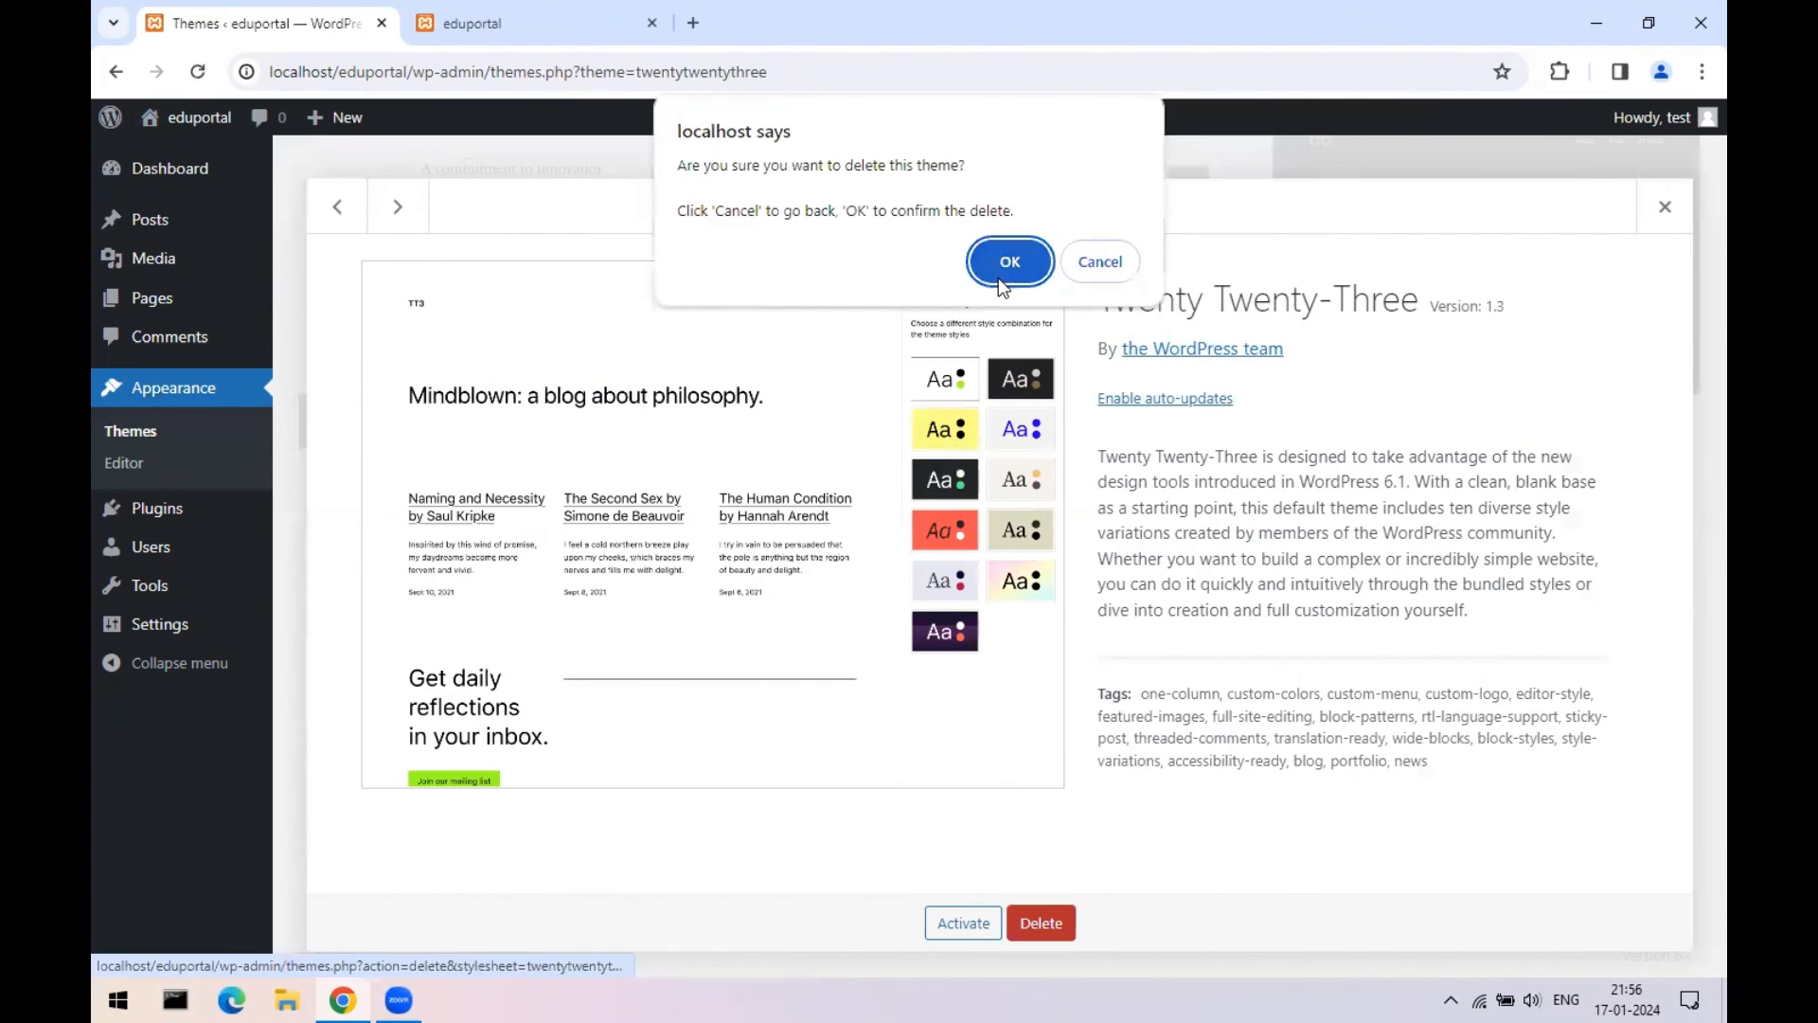
left_click(1004, 262)
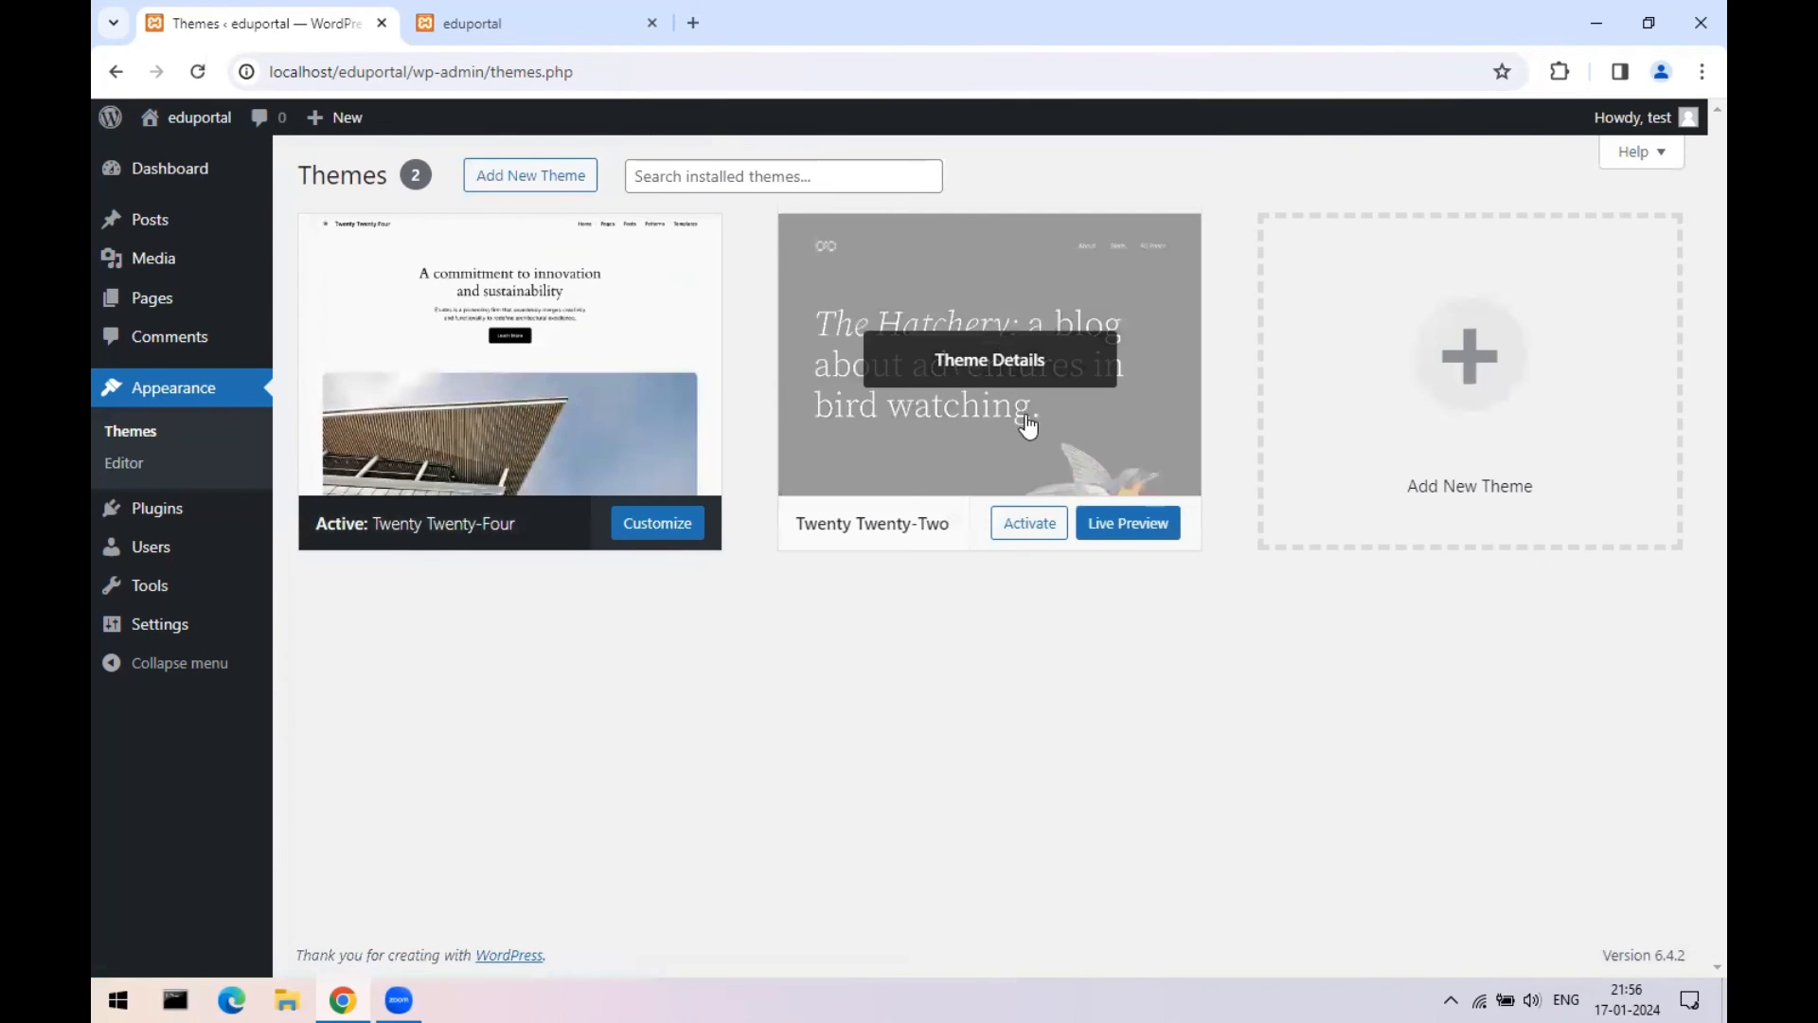
left_click(1083, 431)
left_click(1041, 922)
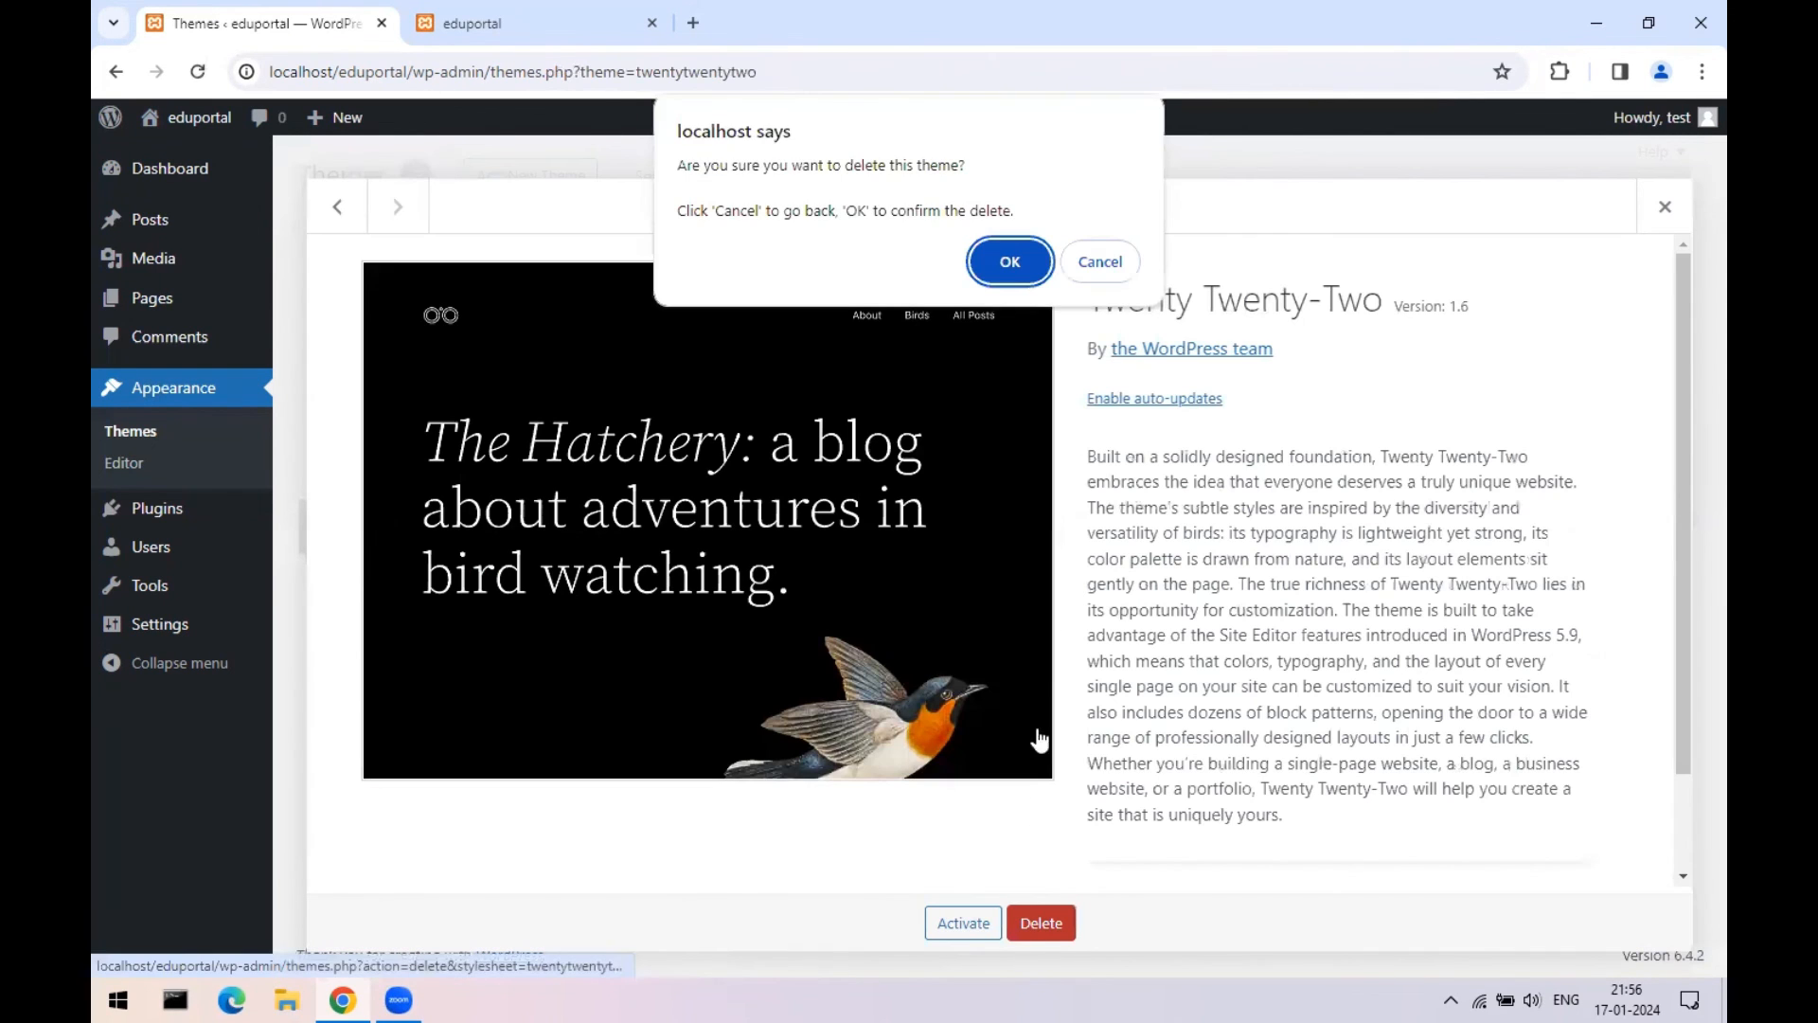
left_click(1019, 265)
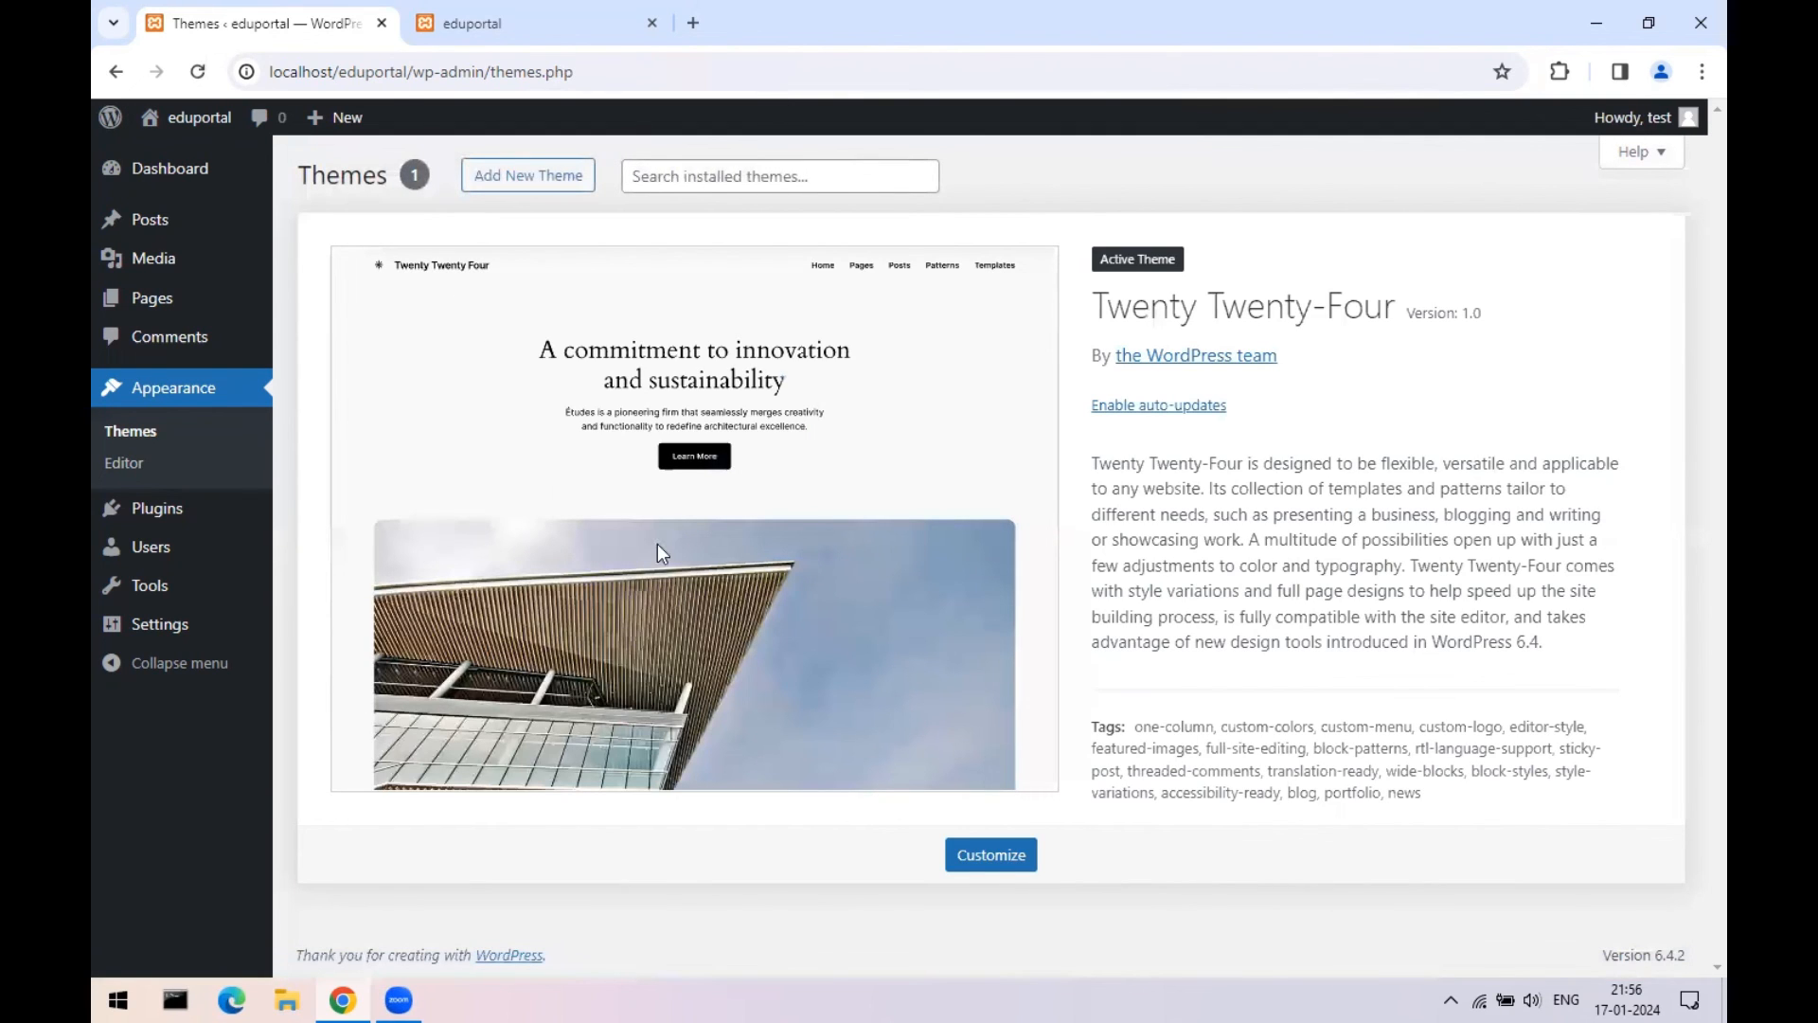
- Install the Astra theme from the theme directory and activate it
left_click(133, 434)
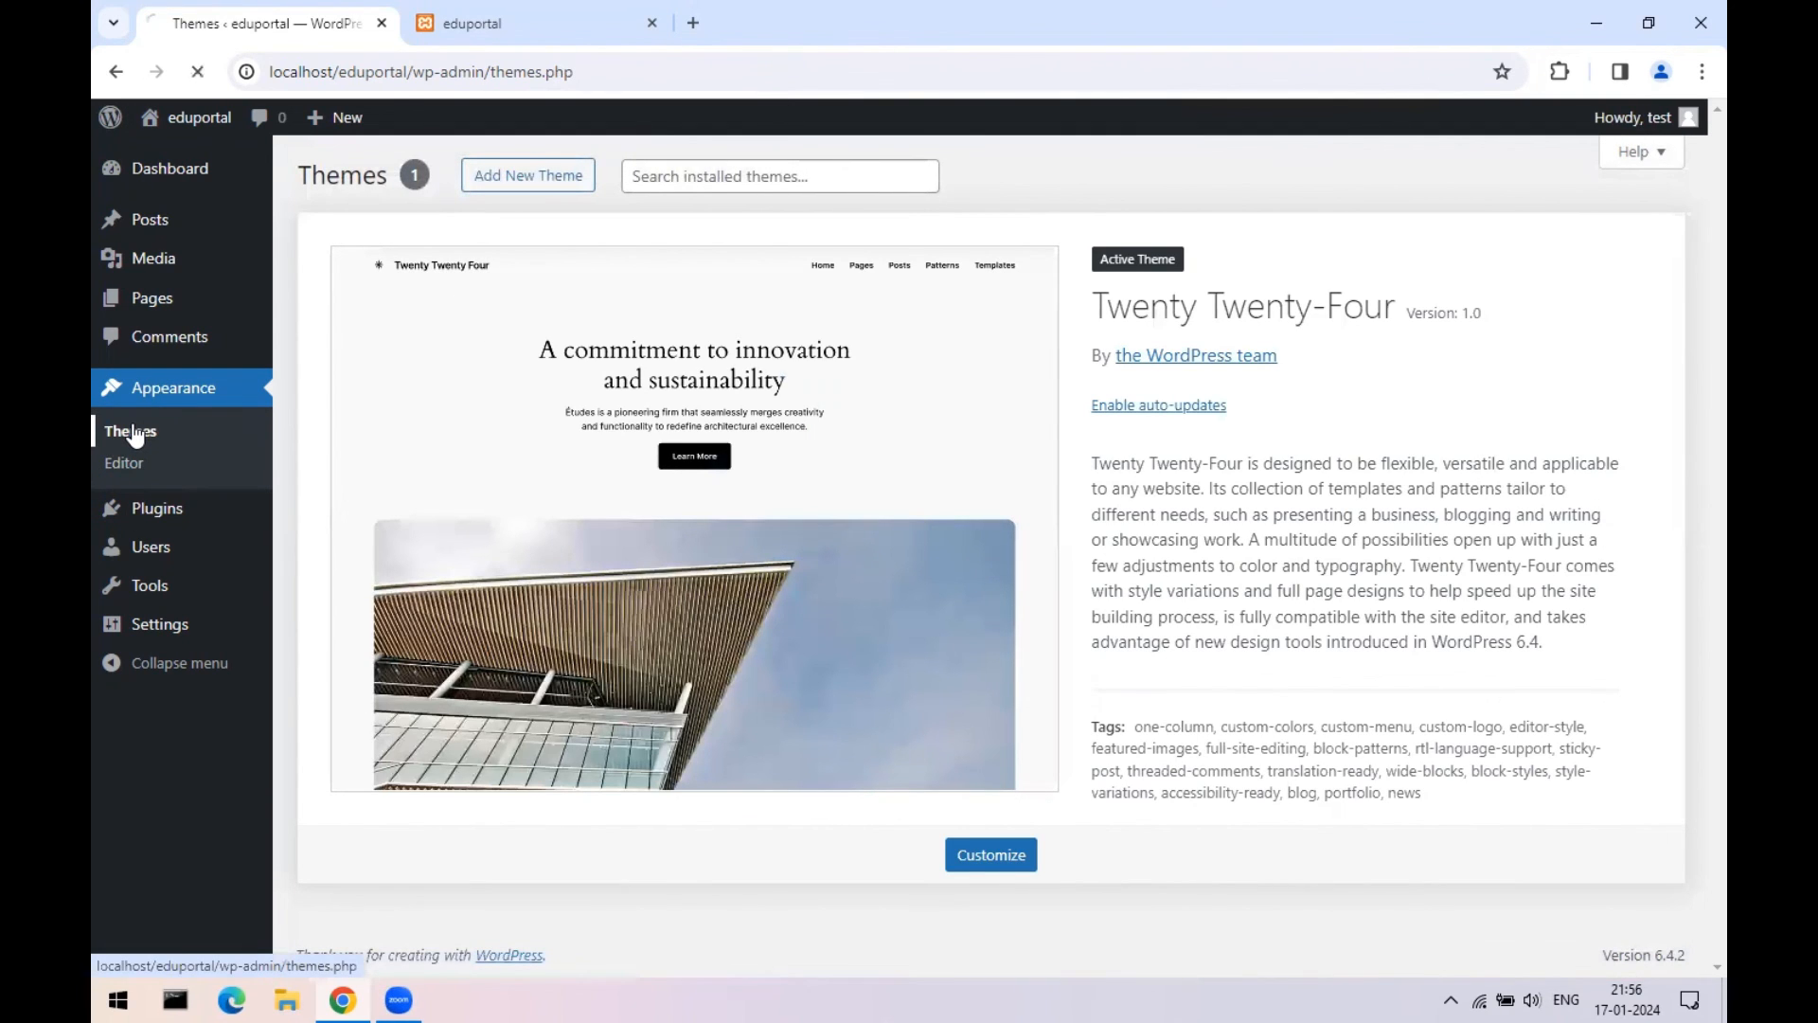
left_click(506, 182)
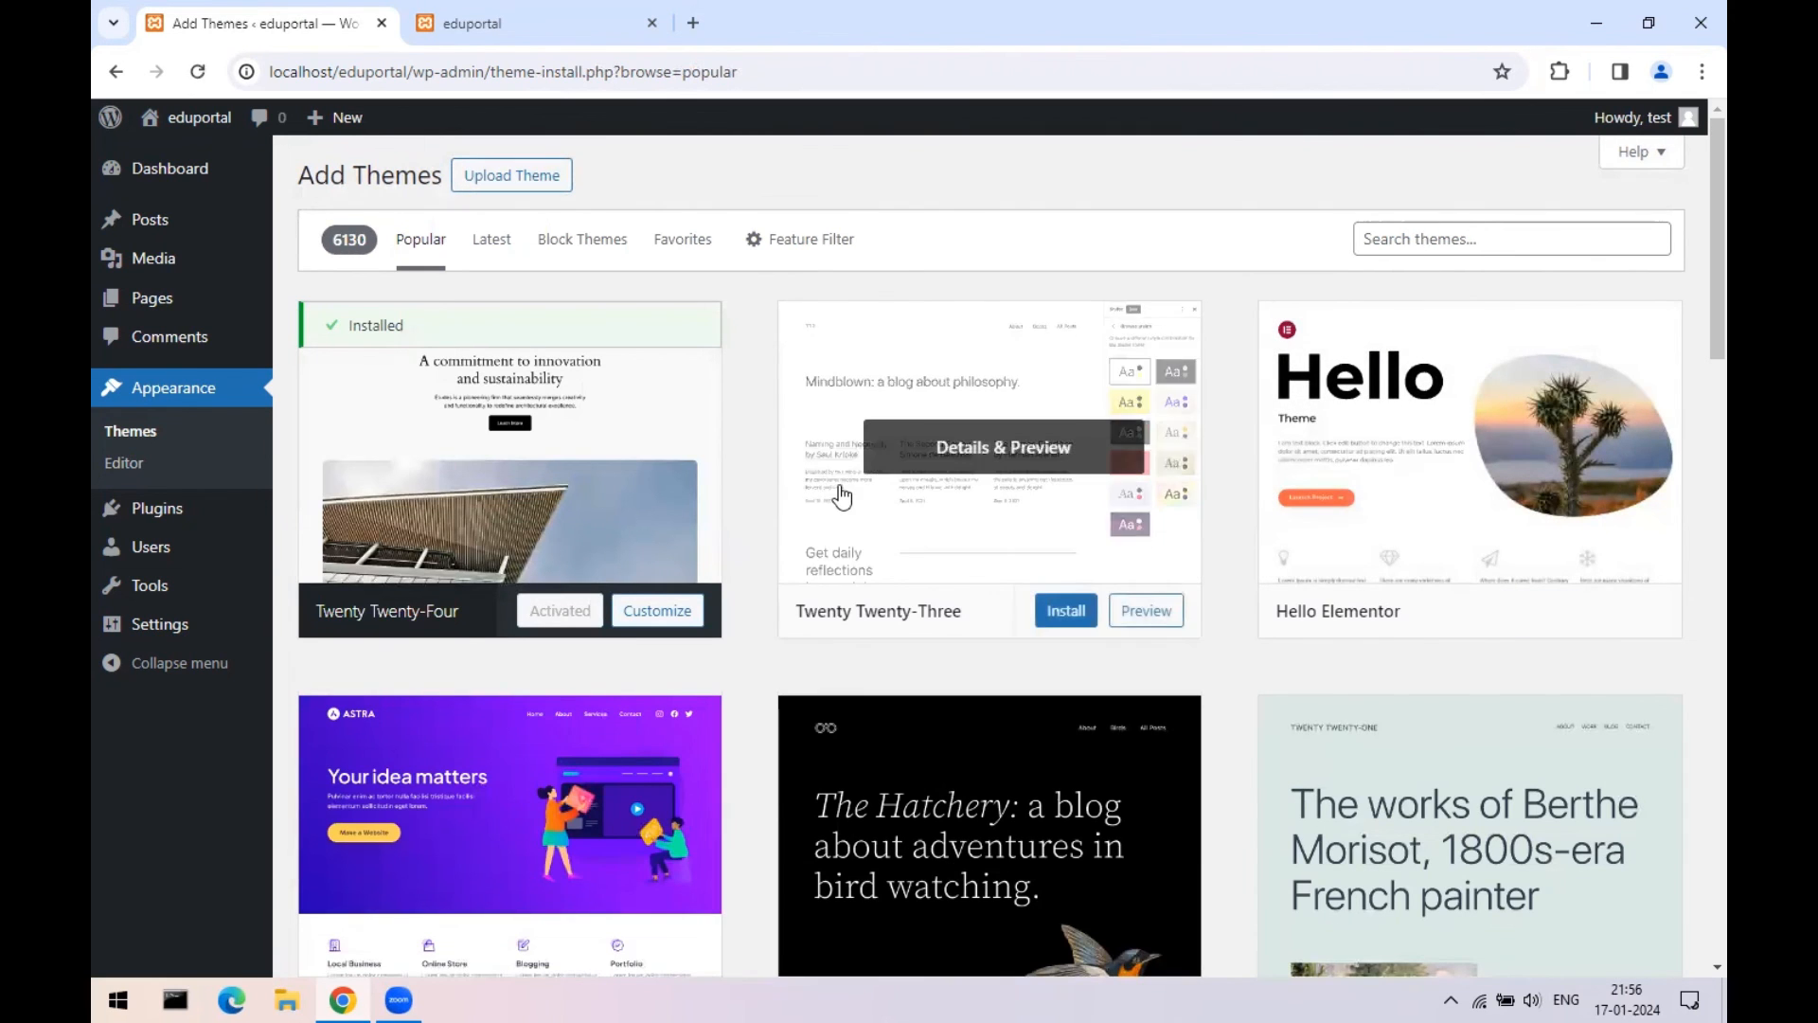
scroll(507, 641, "down", 3)
left_click(474, 562)
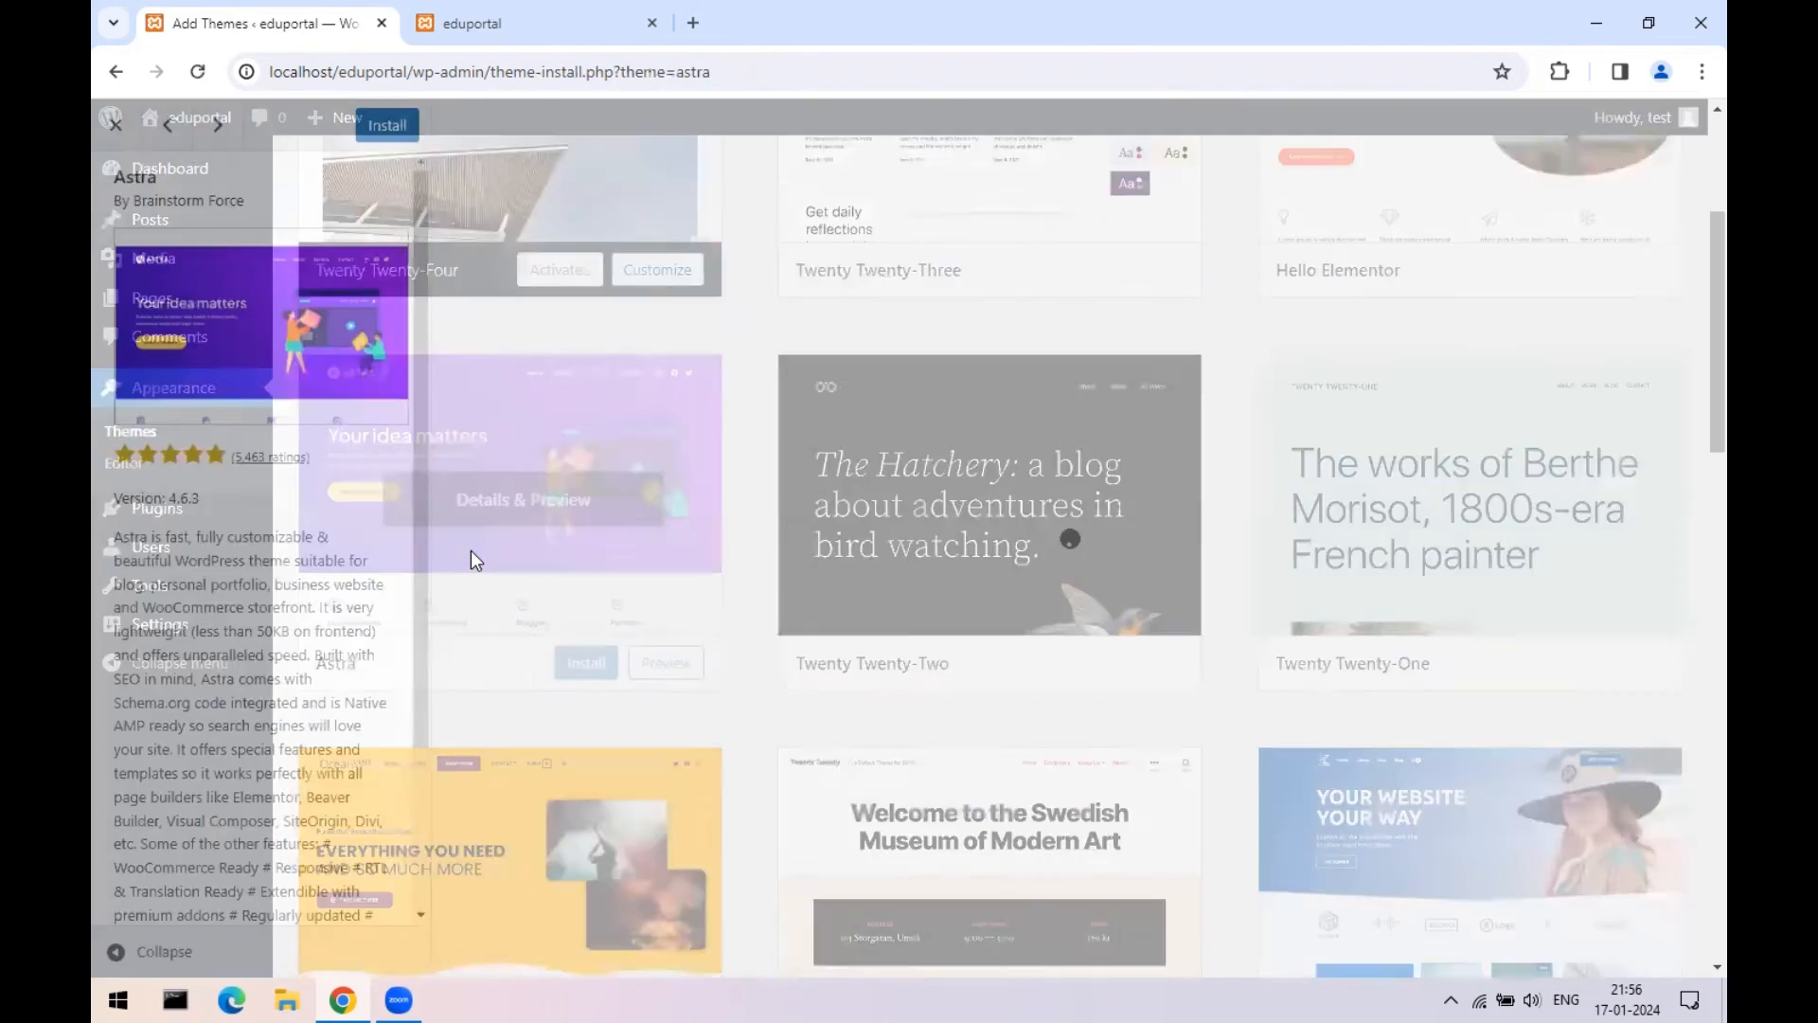
left_click(385, 126)
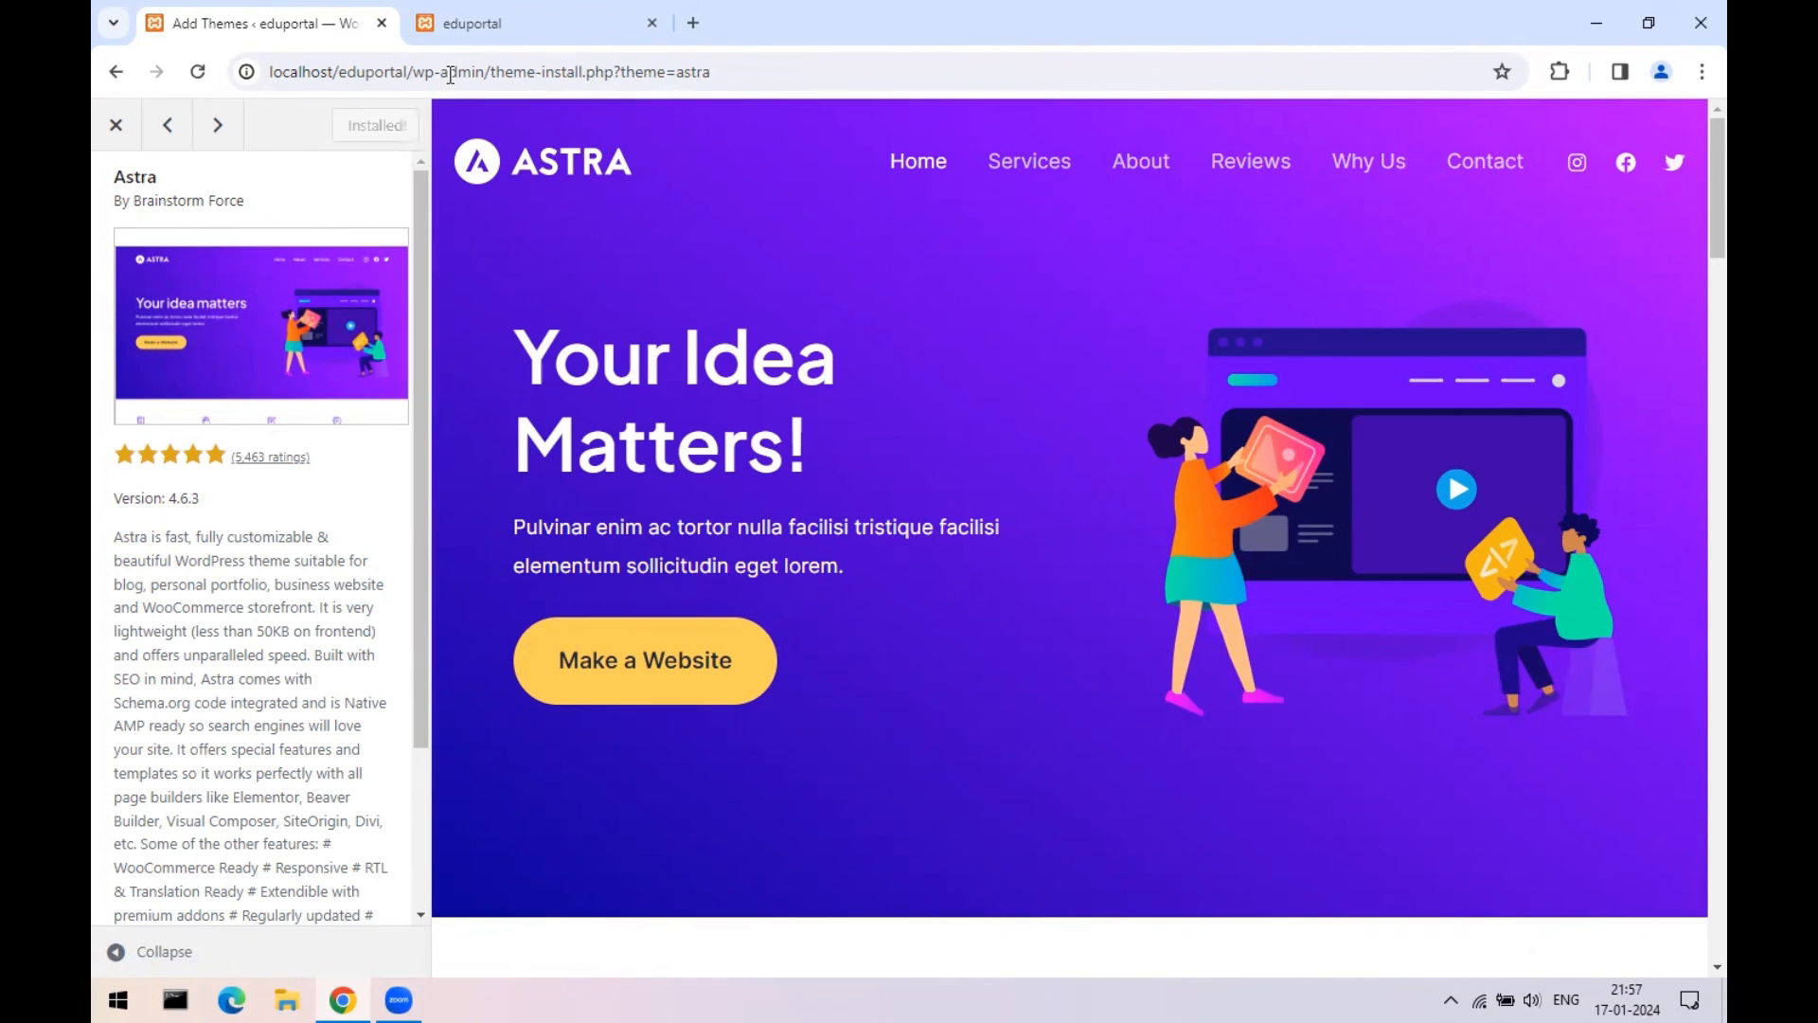
left_click(115, 124)
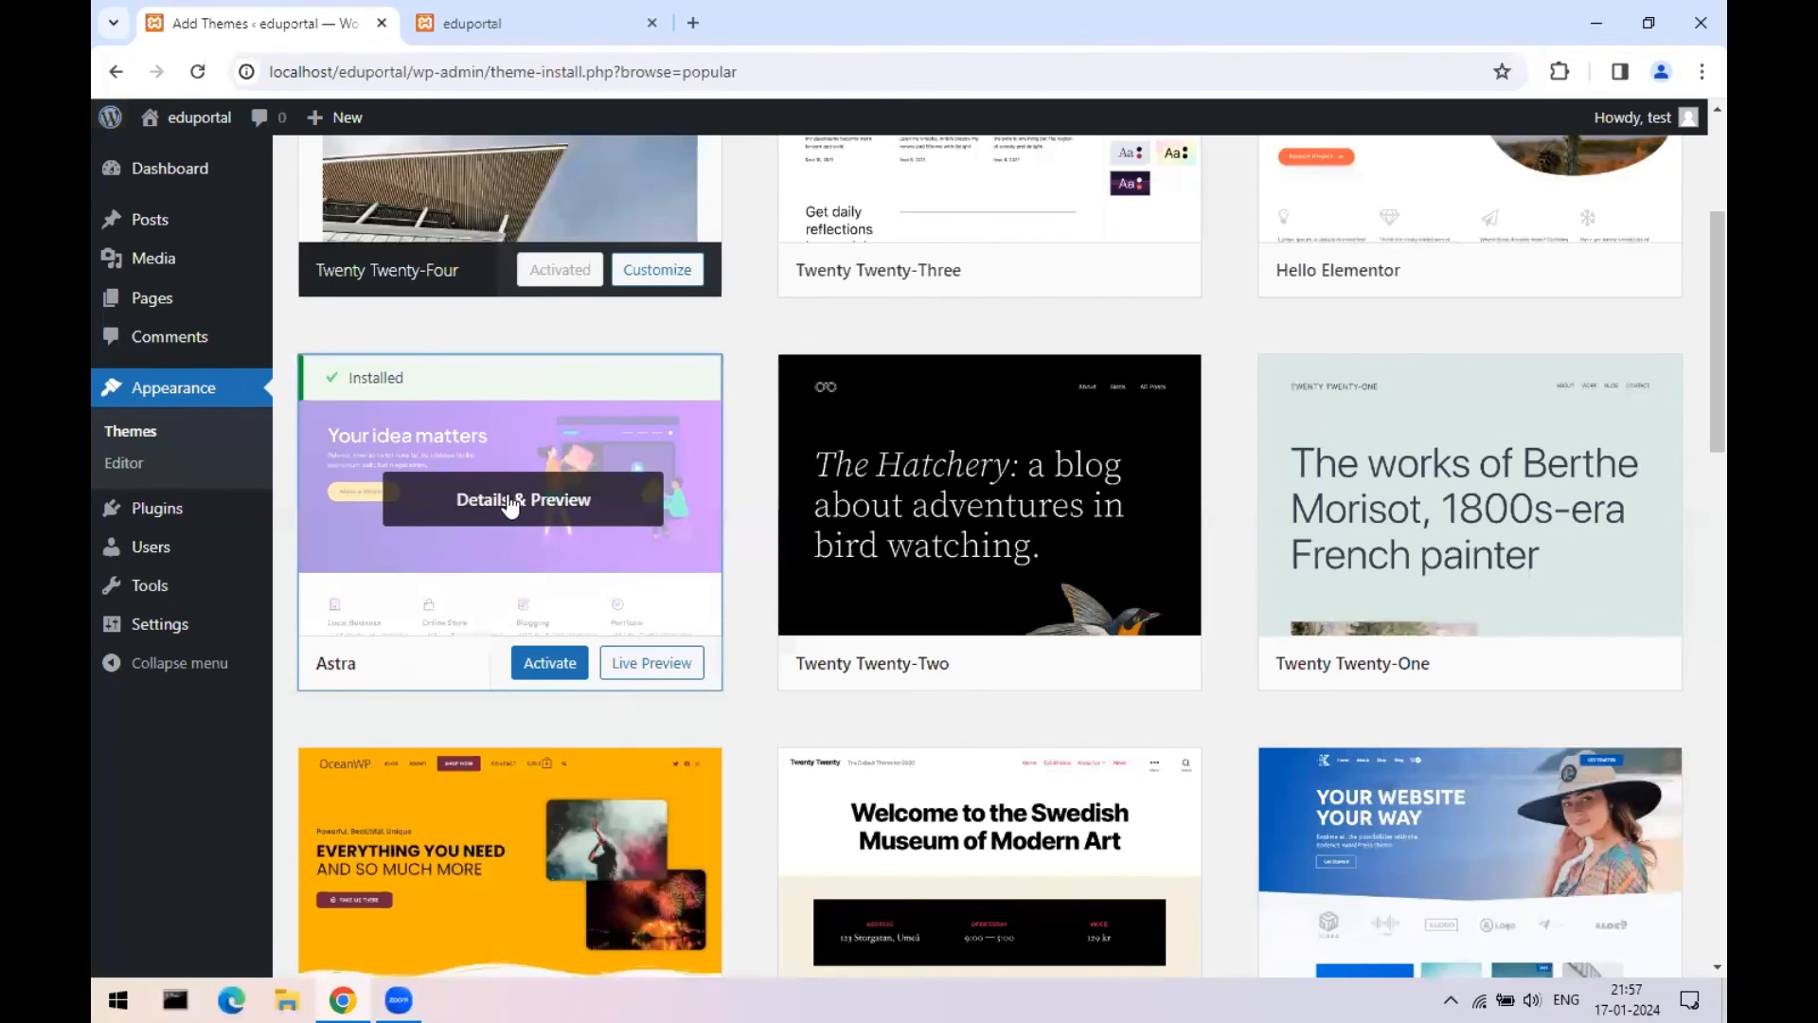
left_click(549, 663)
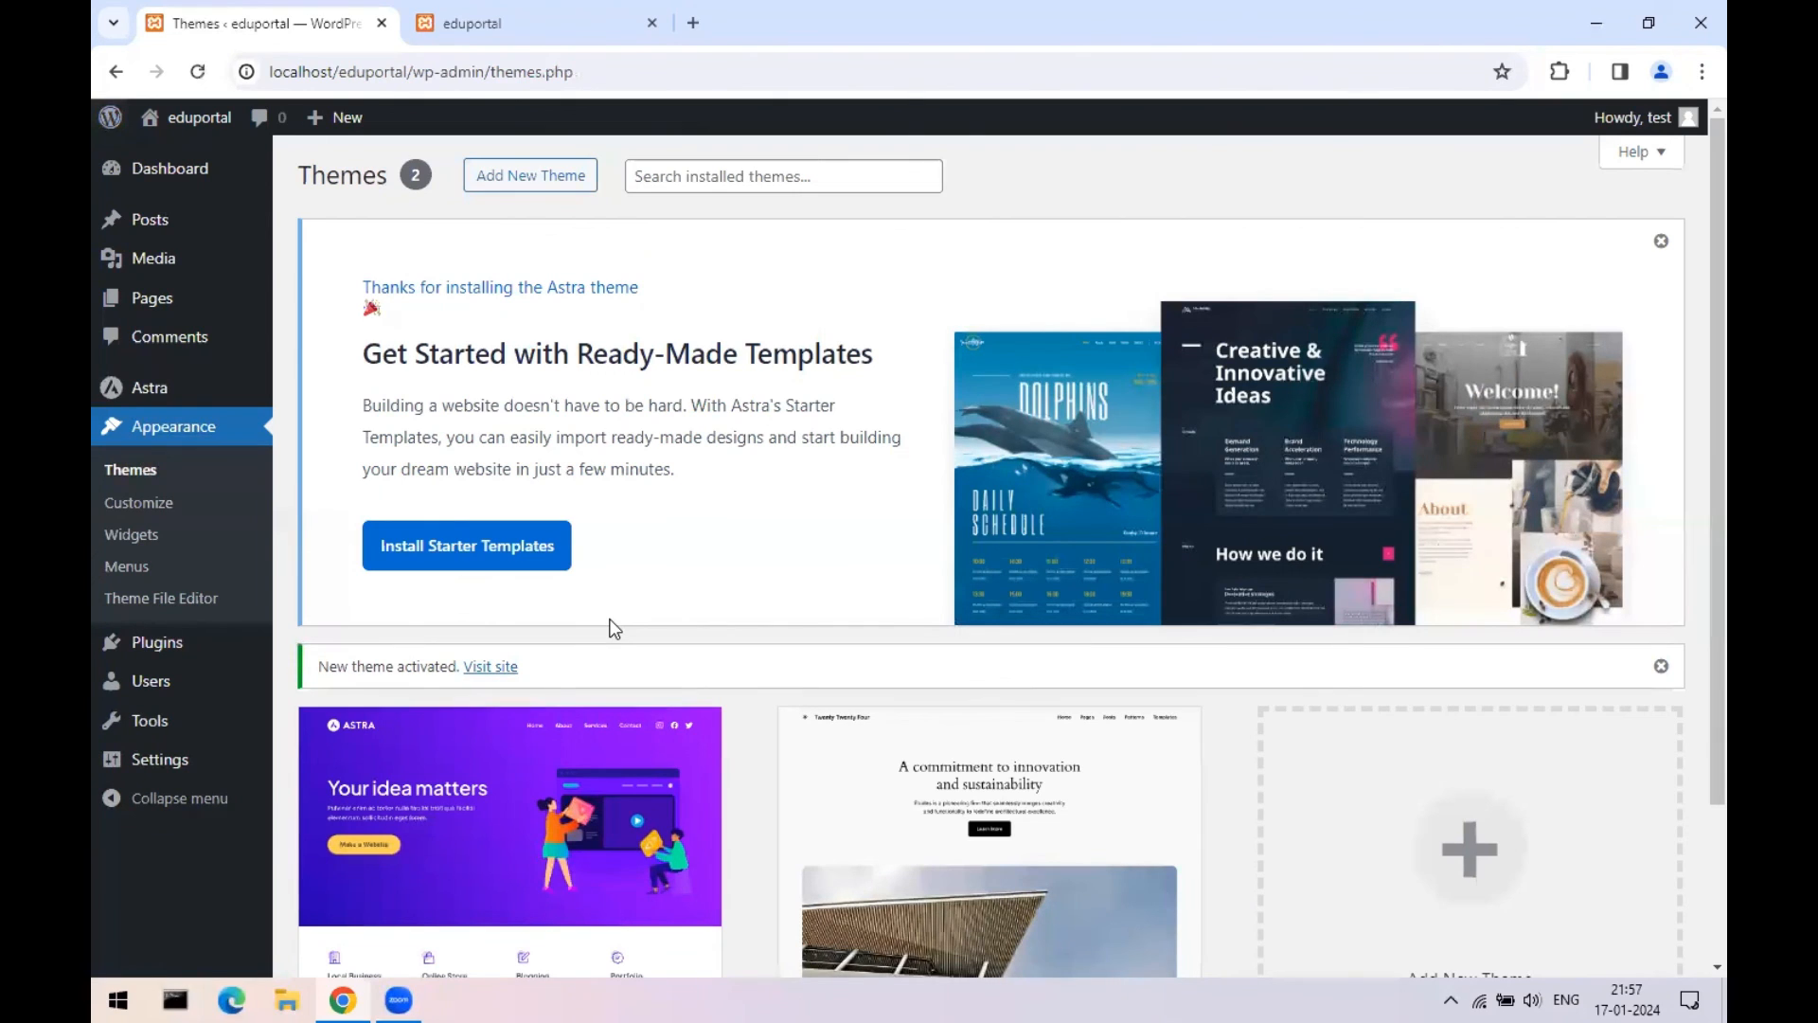
- Install Astra's Starter Templates from the welcome notice while it activates, glancing at the live site
left_click(476, 552)
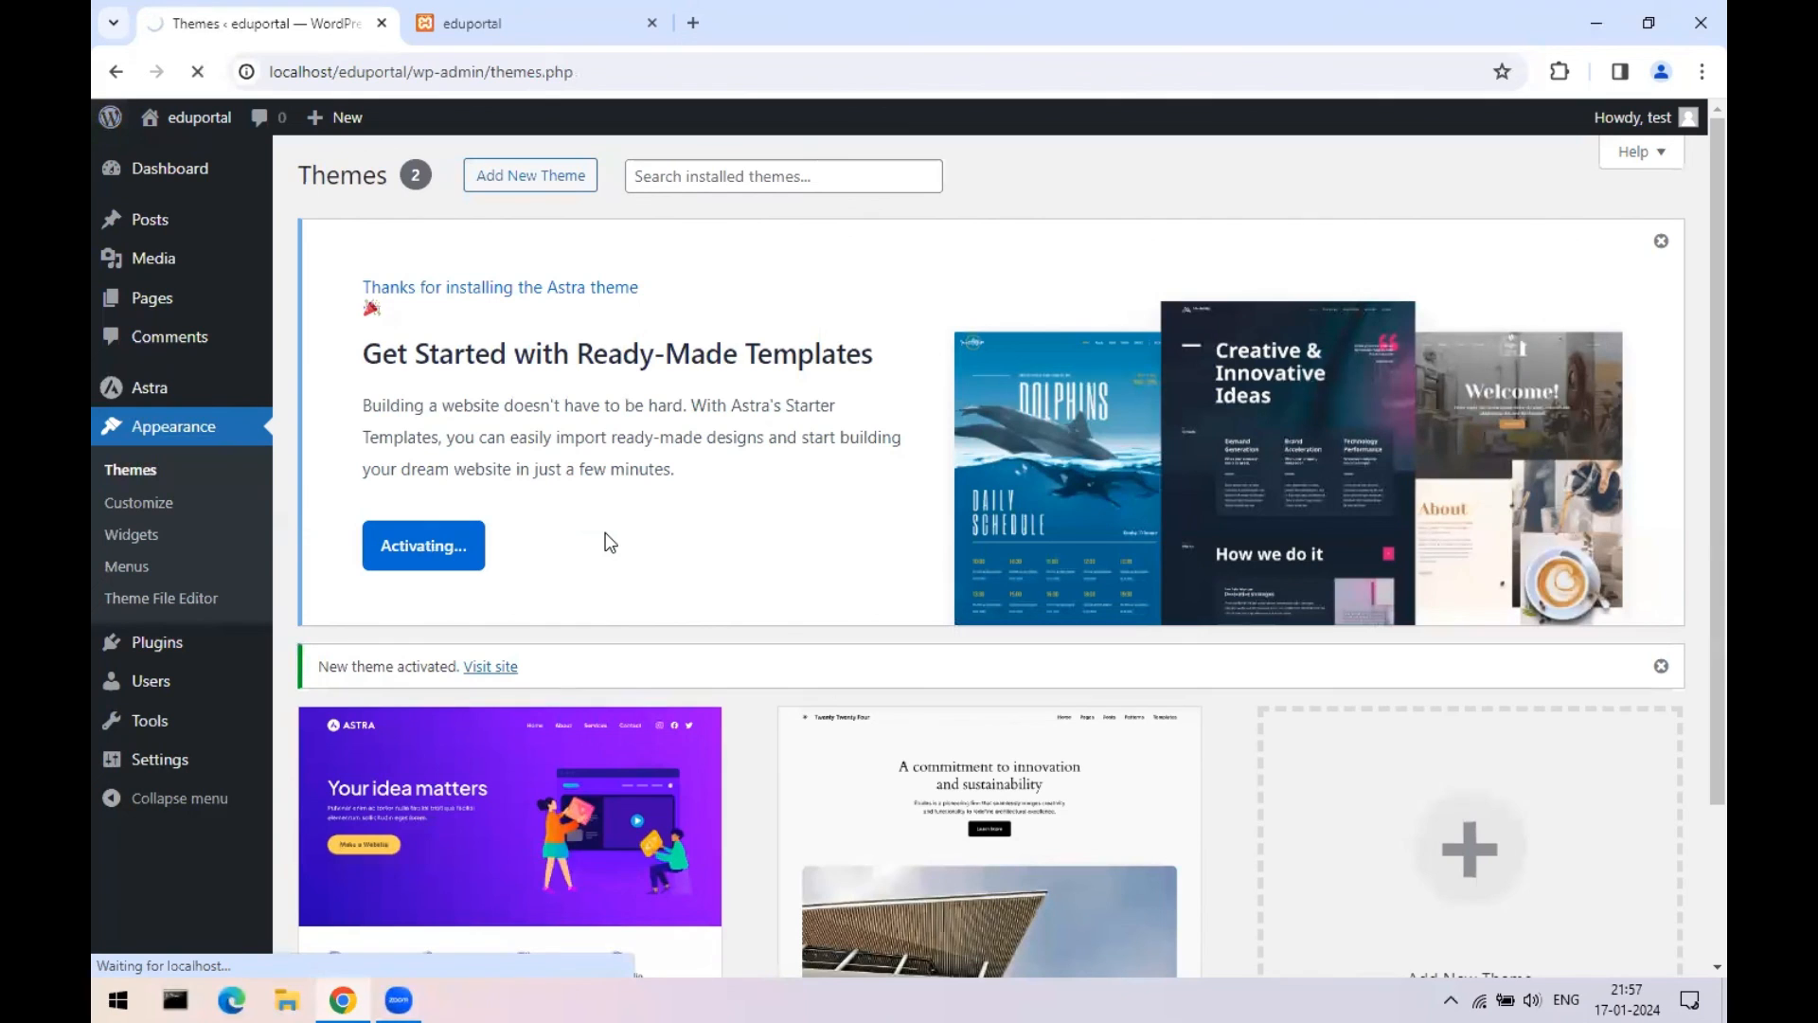
left_click(526, 11)
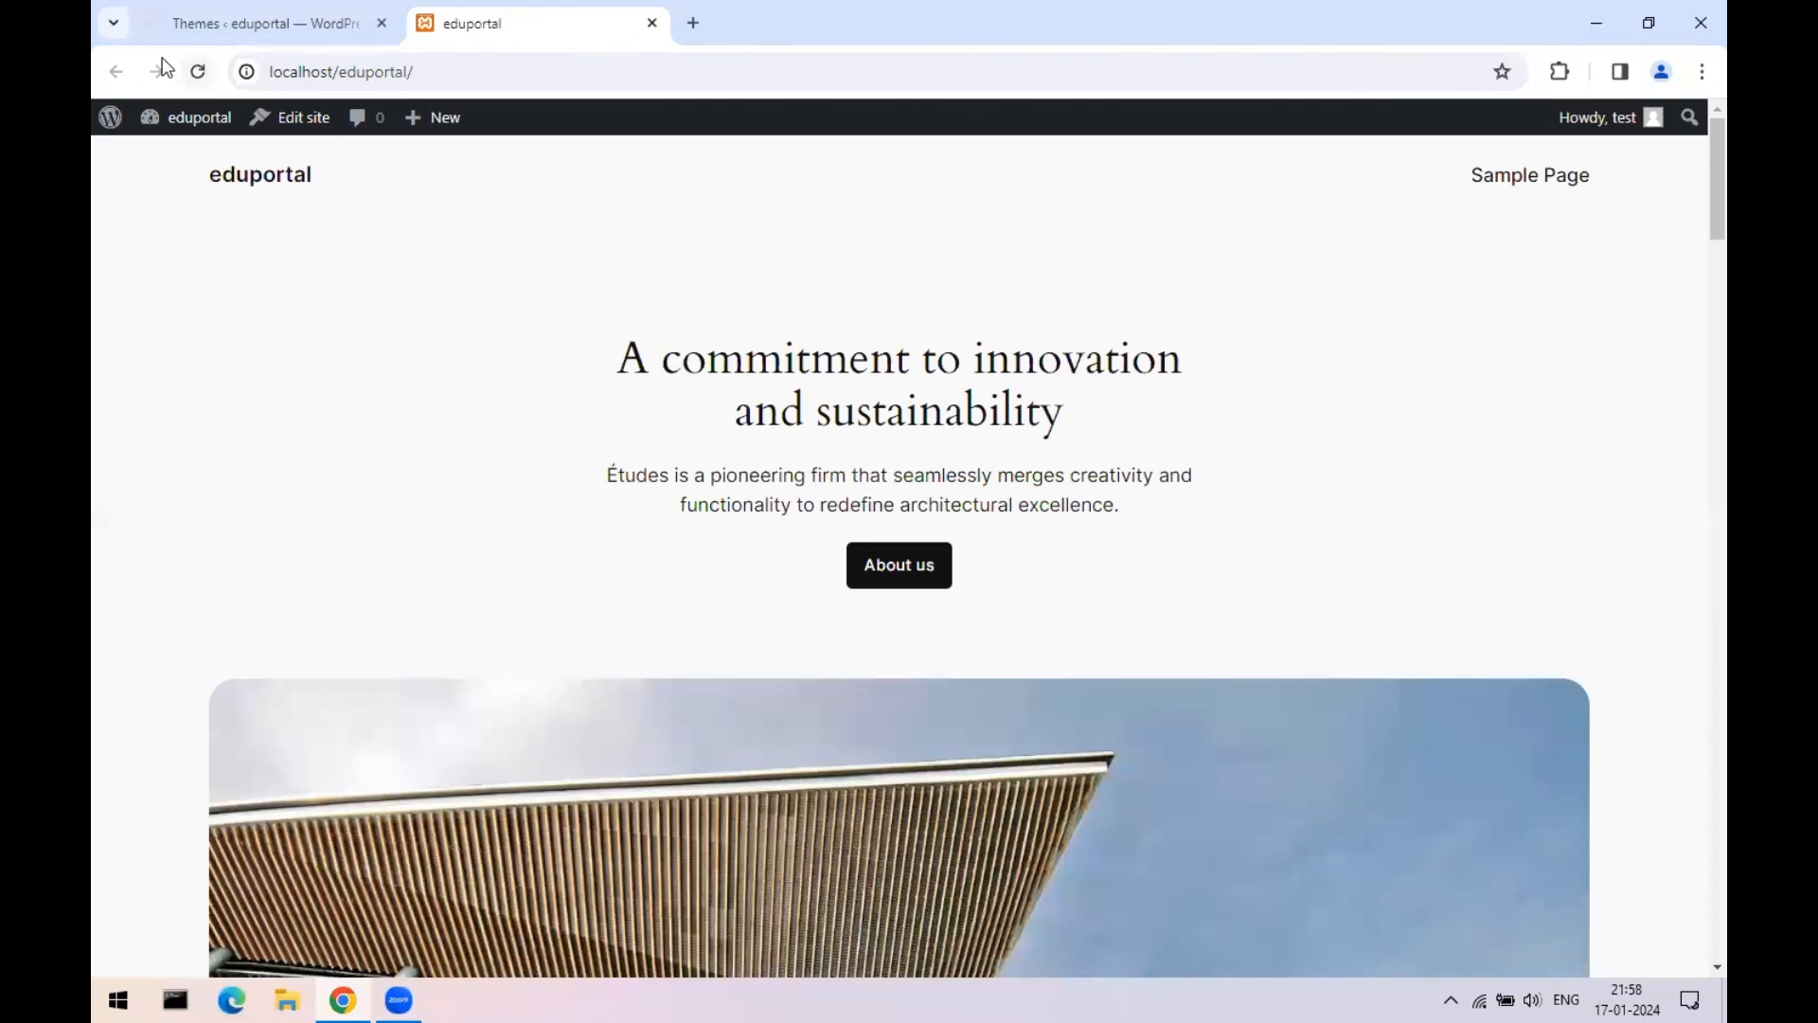
left_click(262, 11)
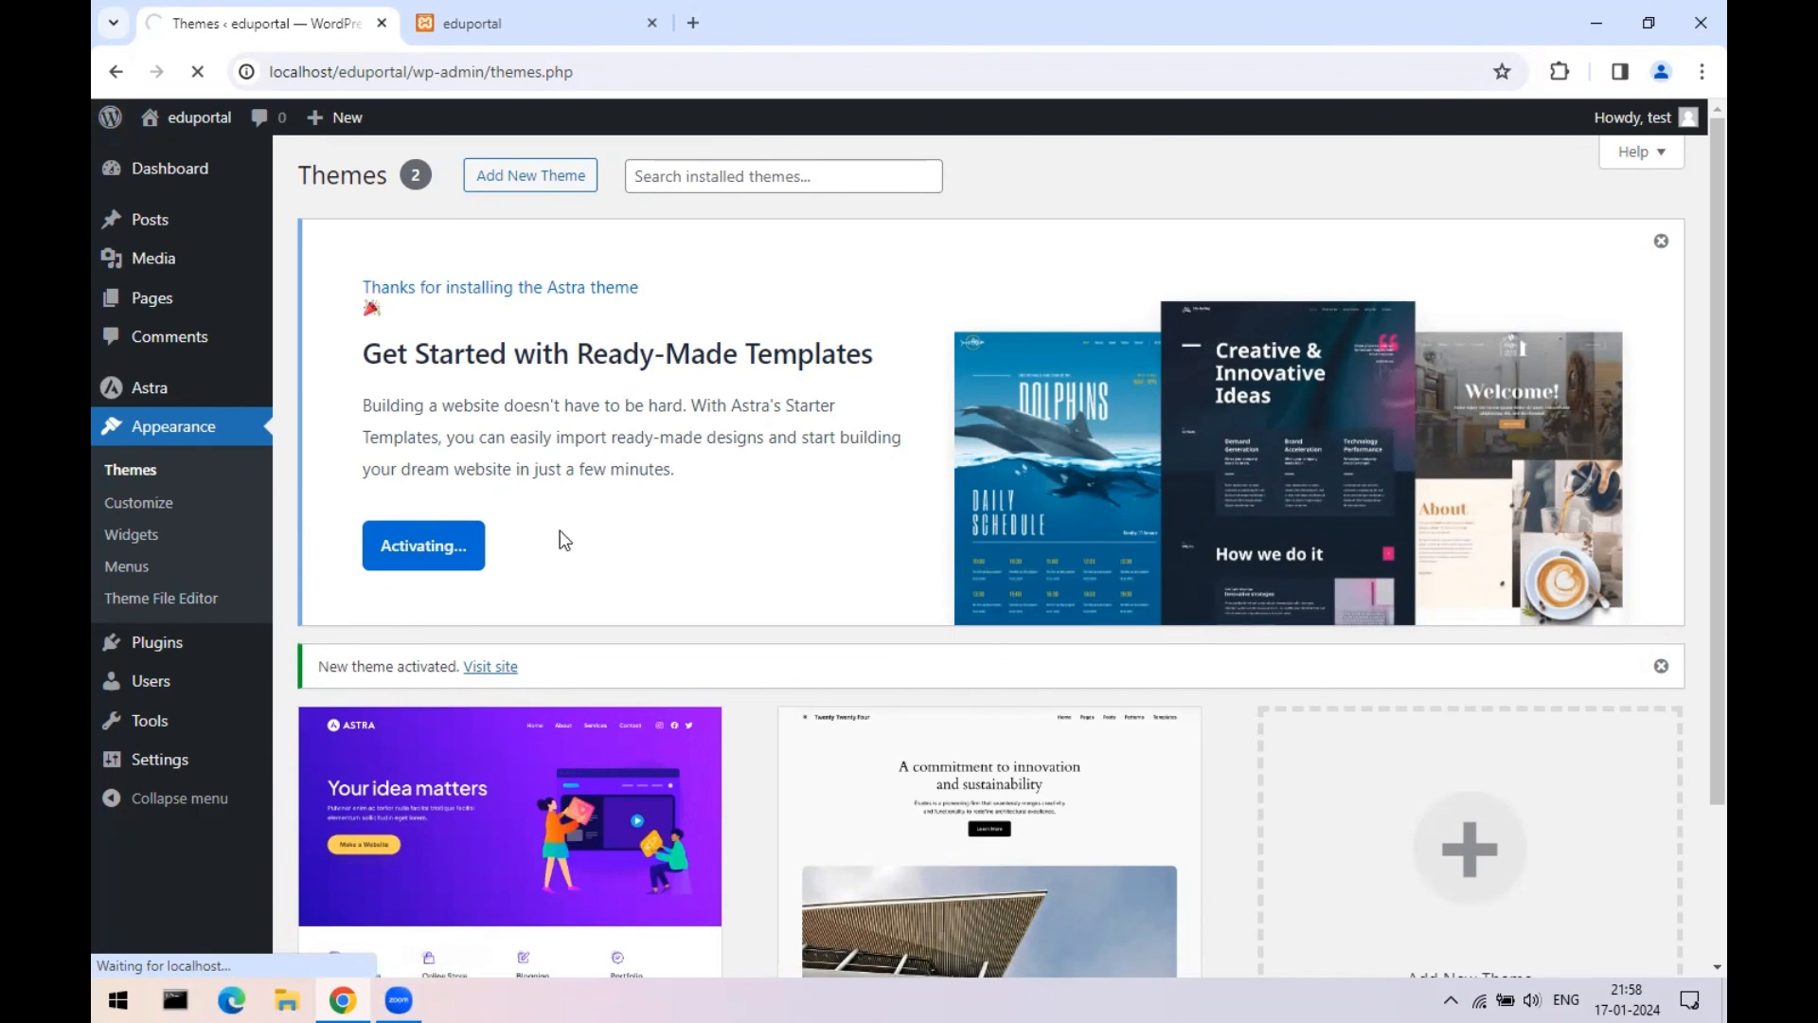
scroll(926, 549, "down", 2)
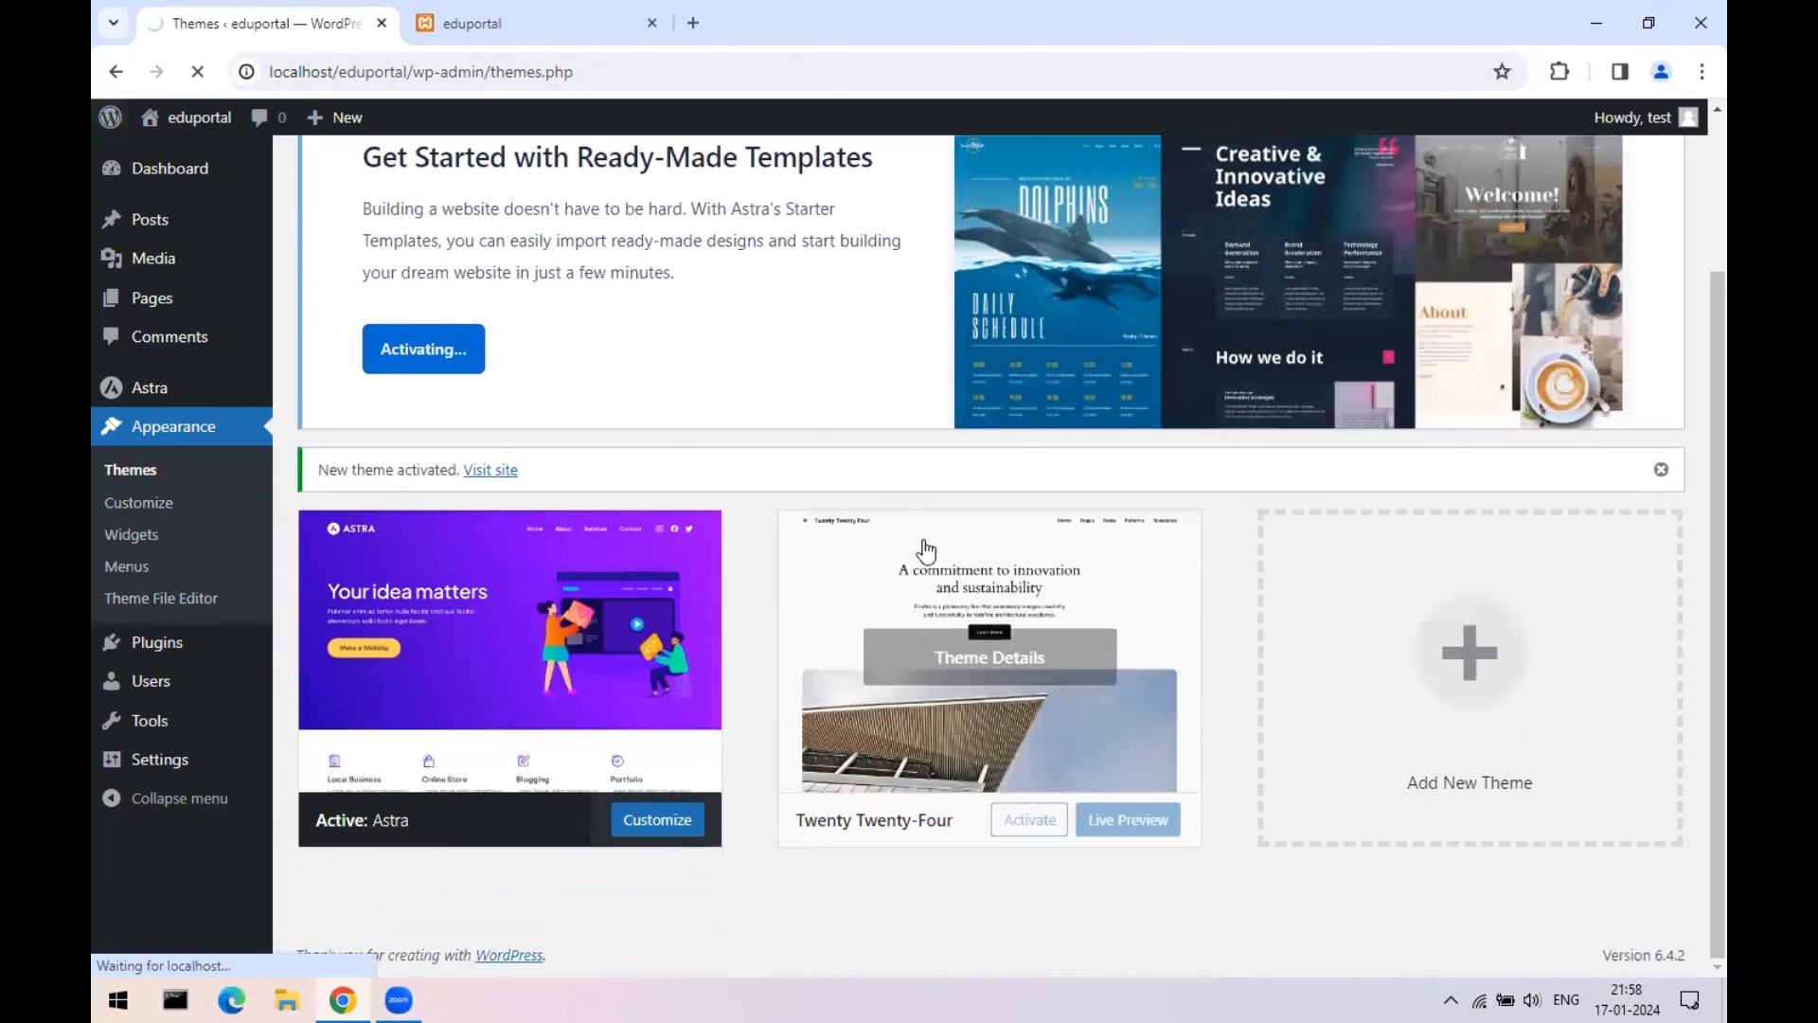
scroll(772, 526, "up", 2)
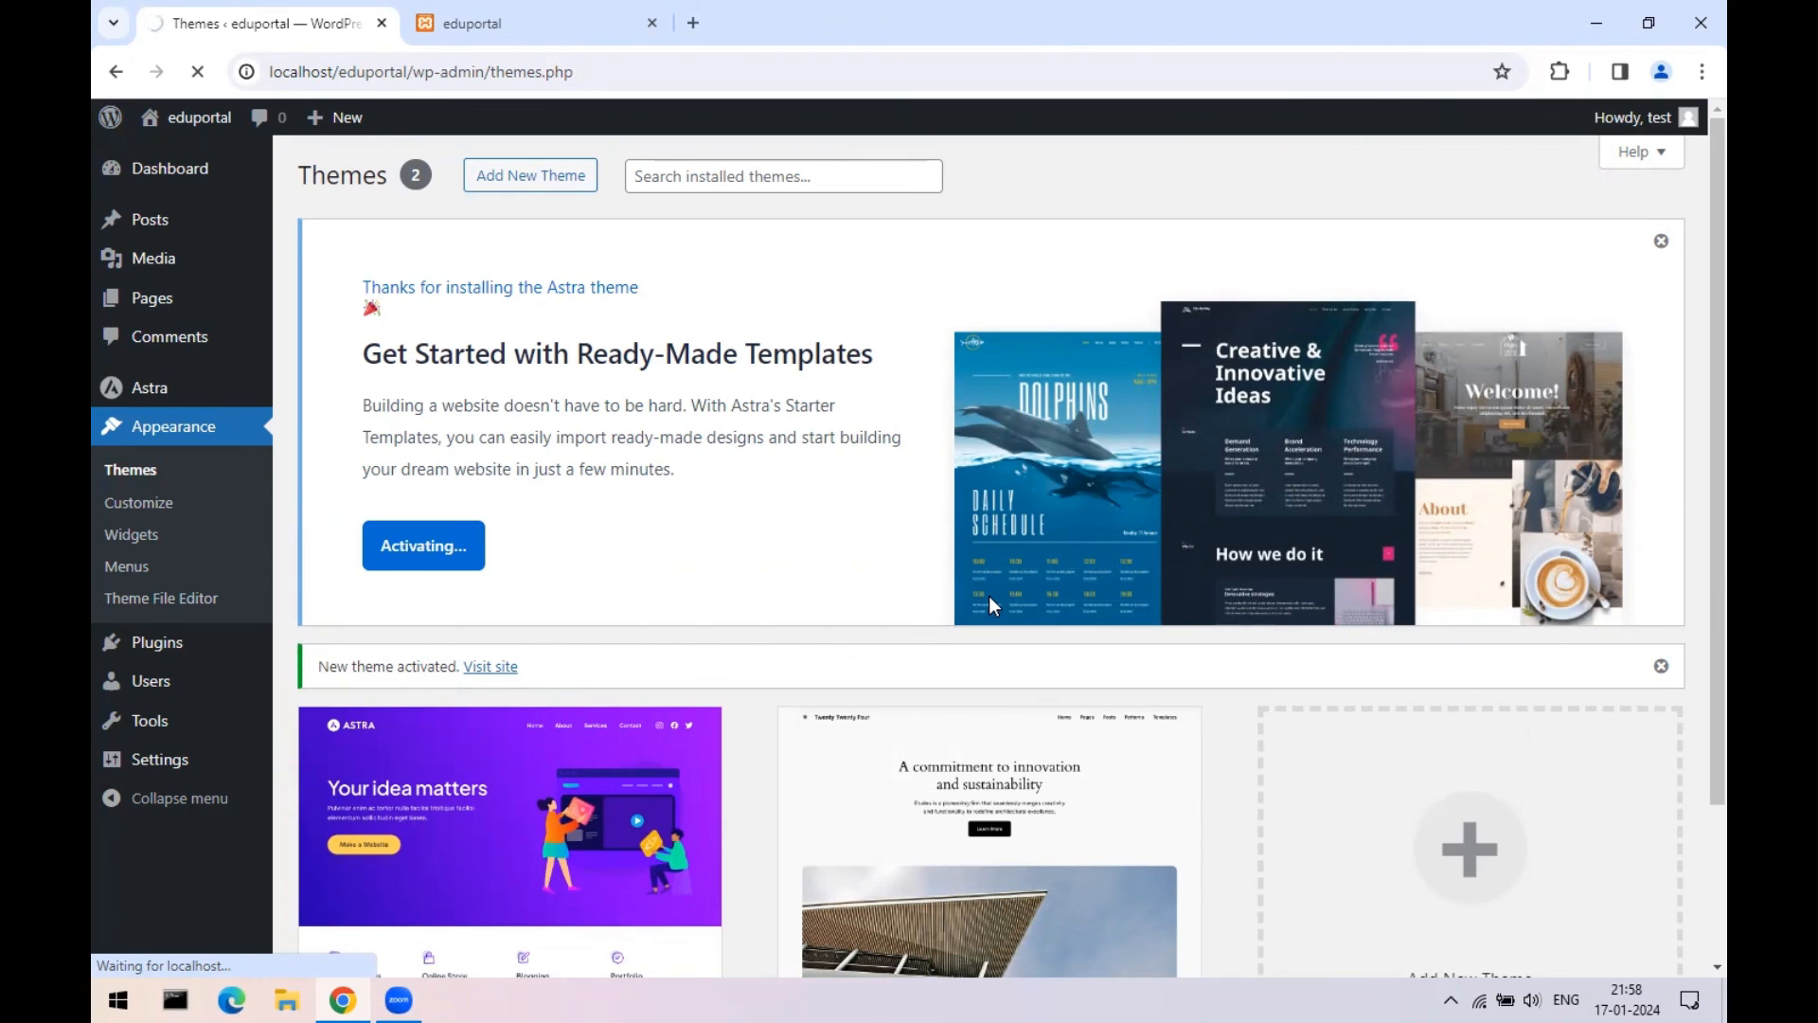
- In a new tab, search 'best php.ini settings for wordpress' and open the Webnus article
left_click(693, 23)
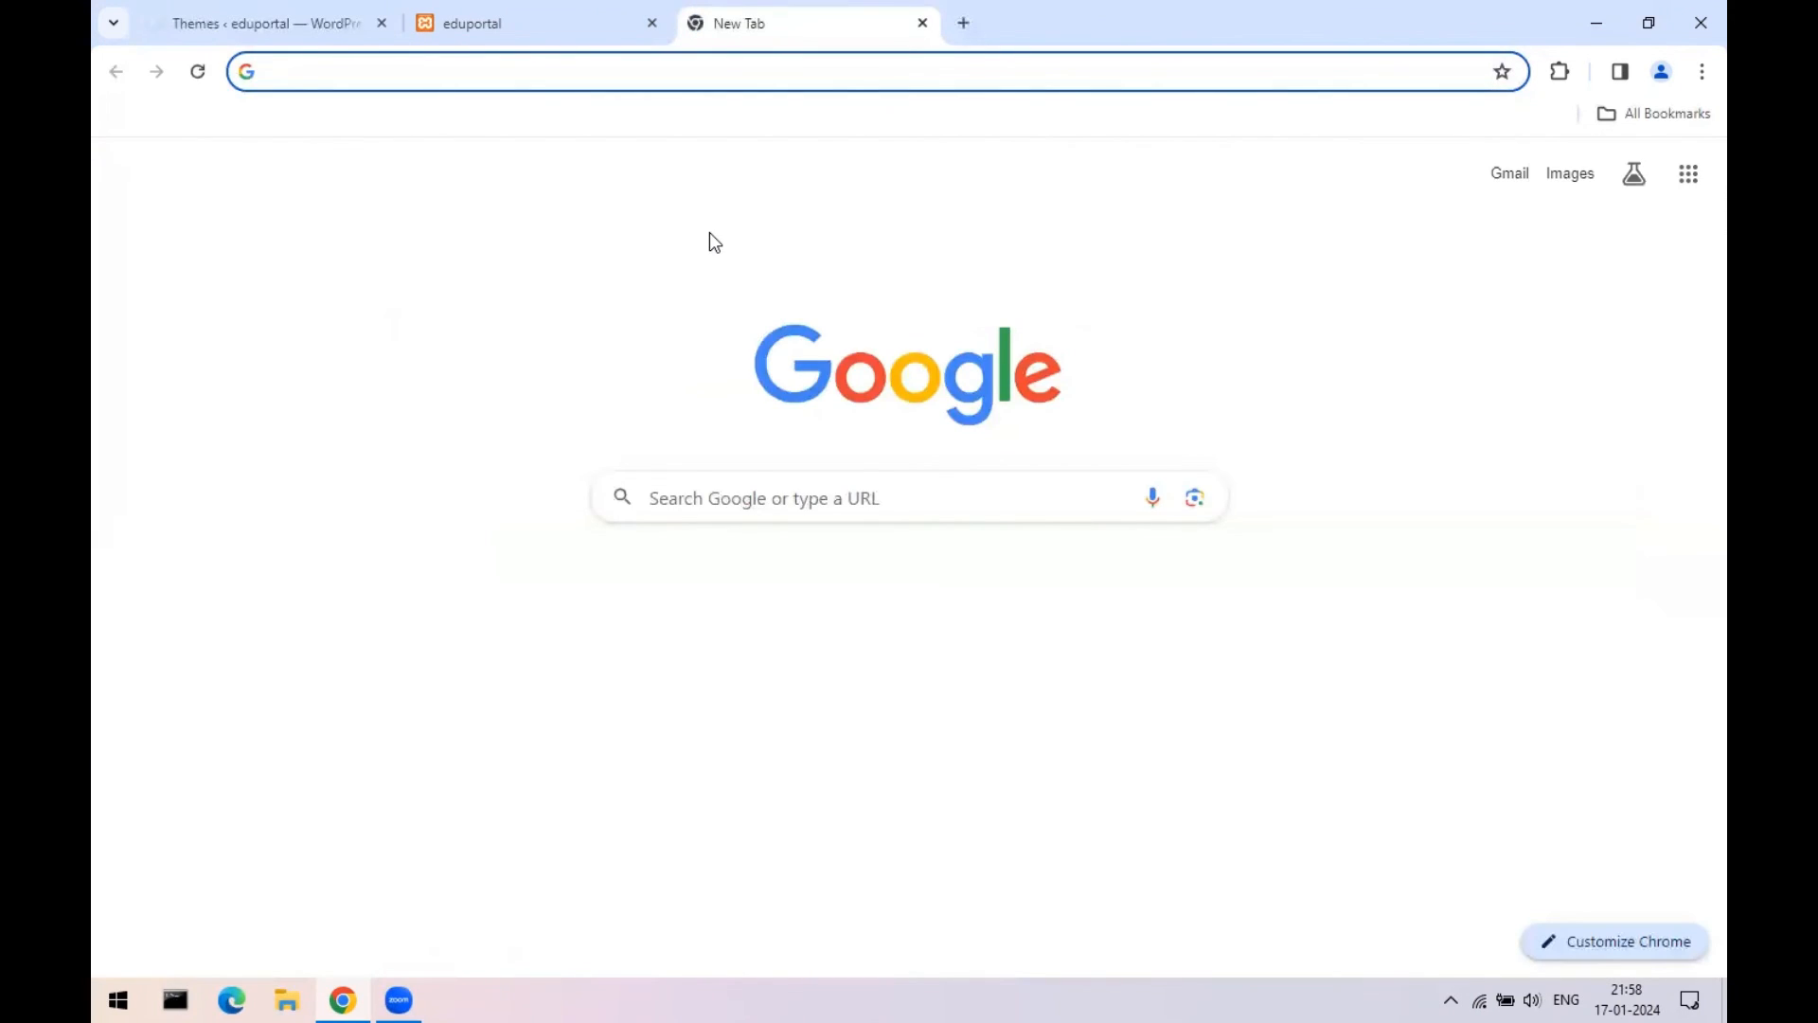
type("bet php")
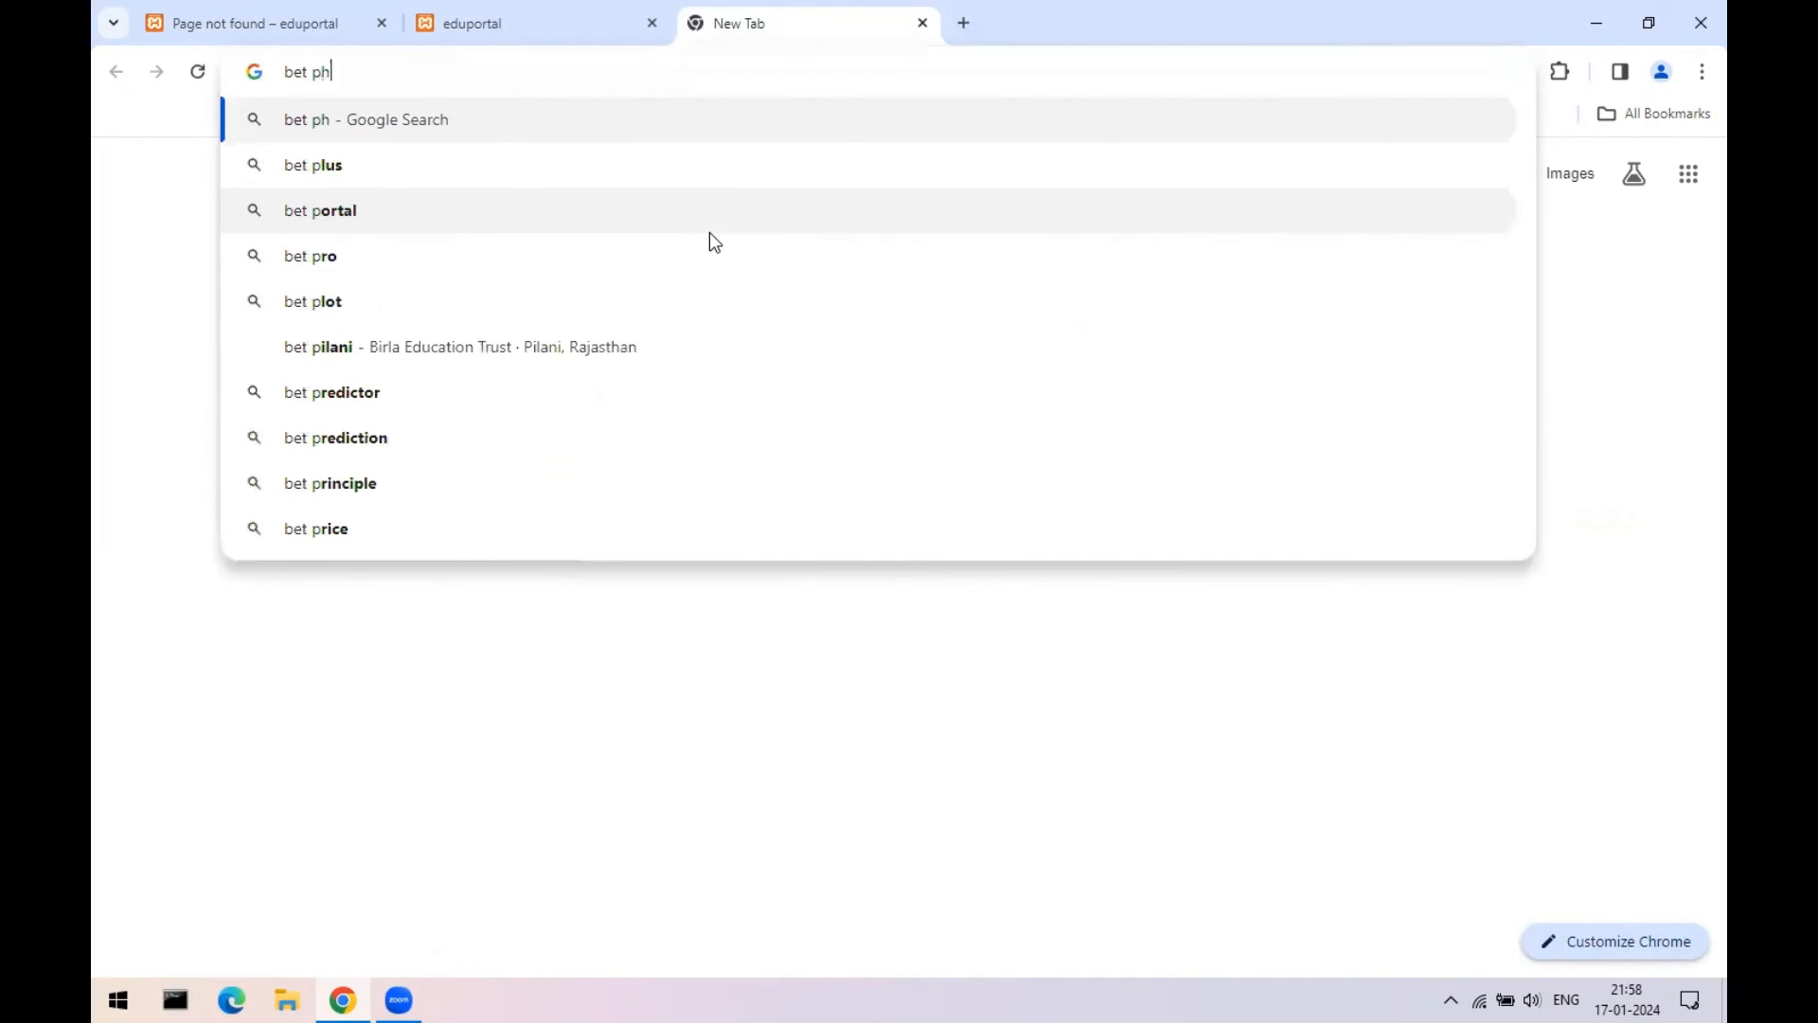
key("BackSpace")
key("BackSpace")
key("BackSpace")
key("BackSpace")
key("BackSpace")
type("st p")
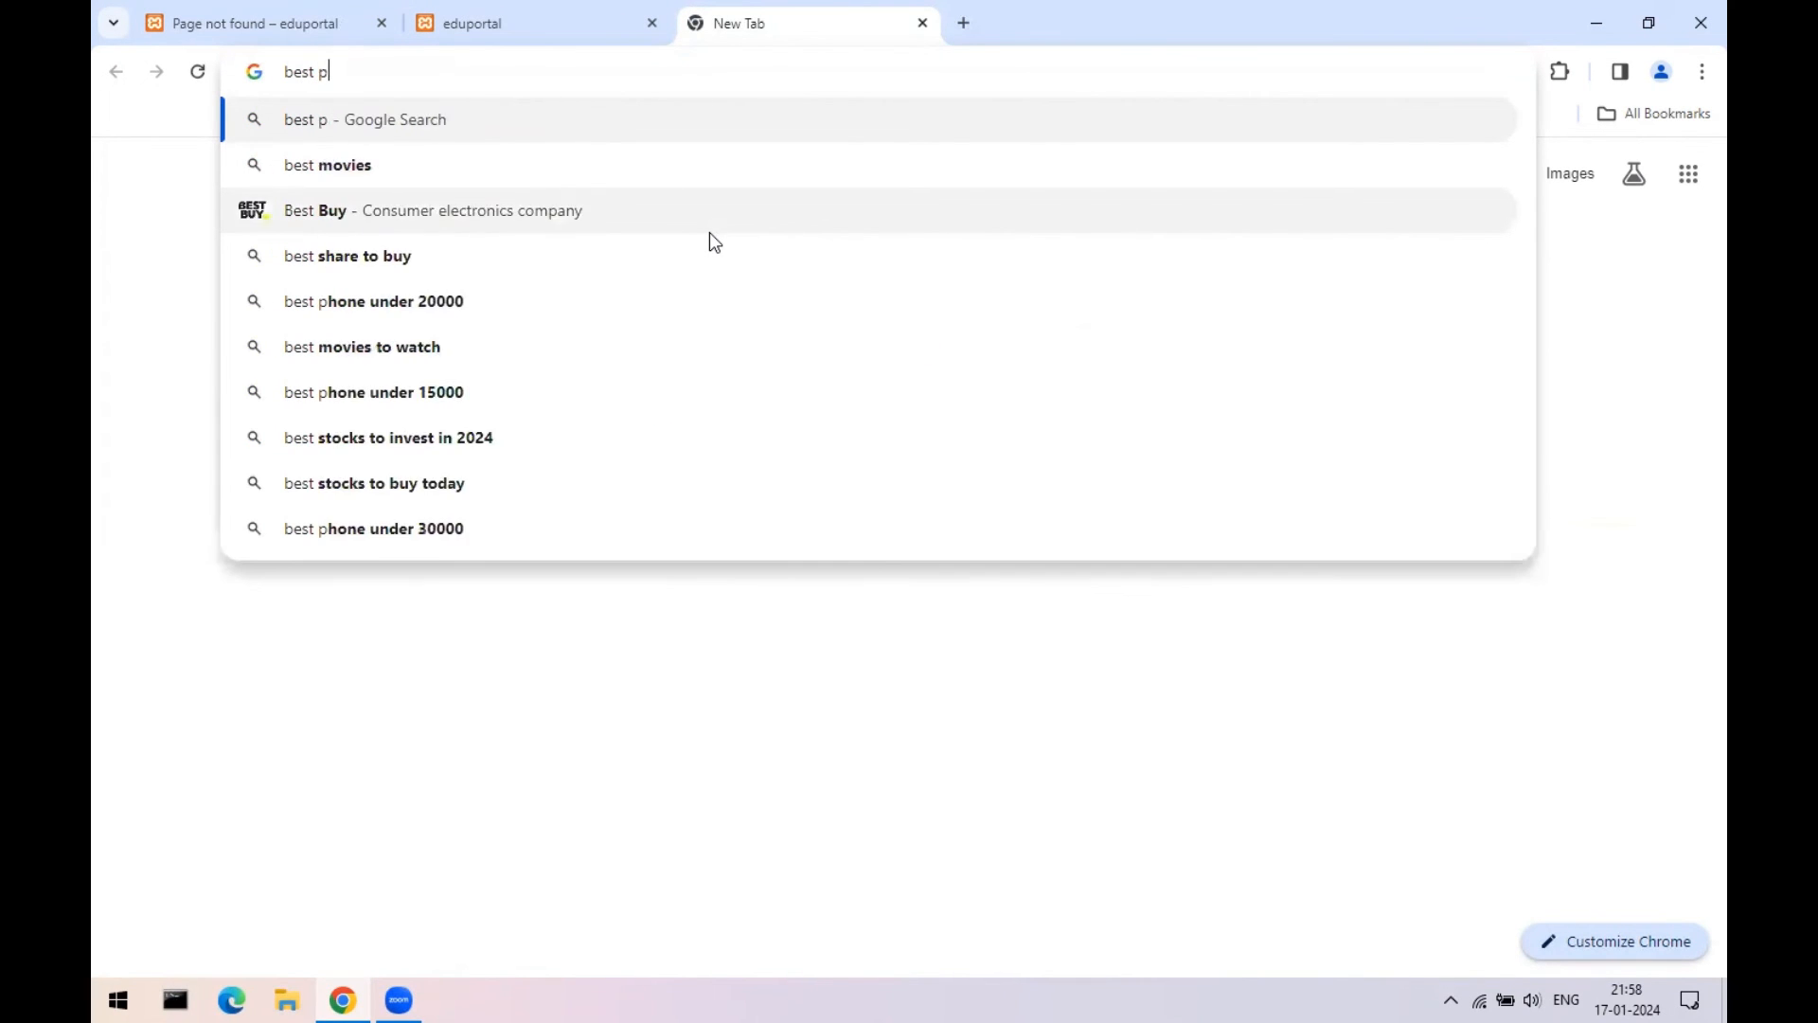
type("hp.ini")
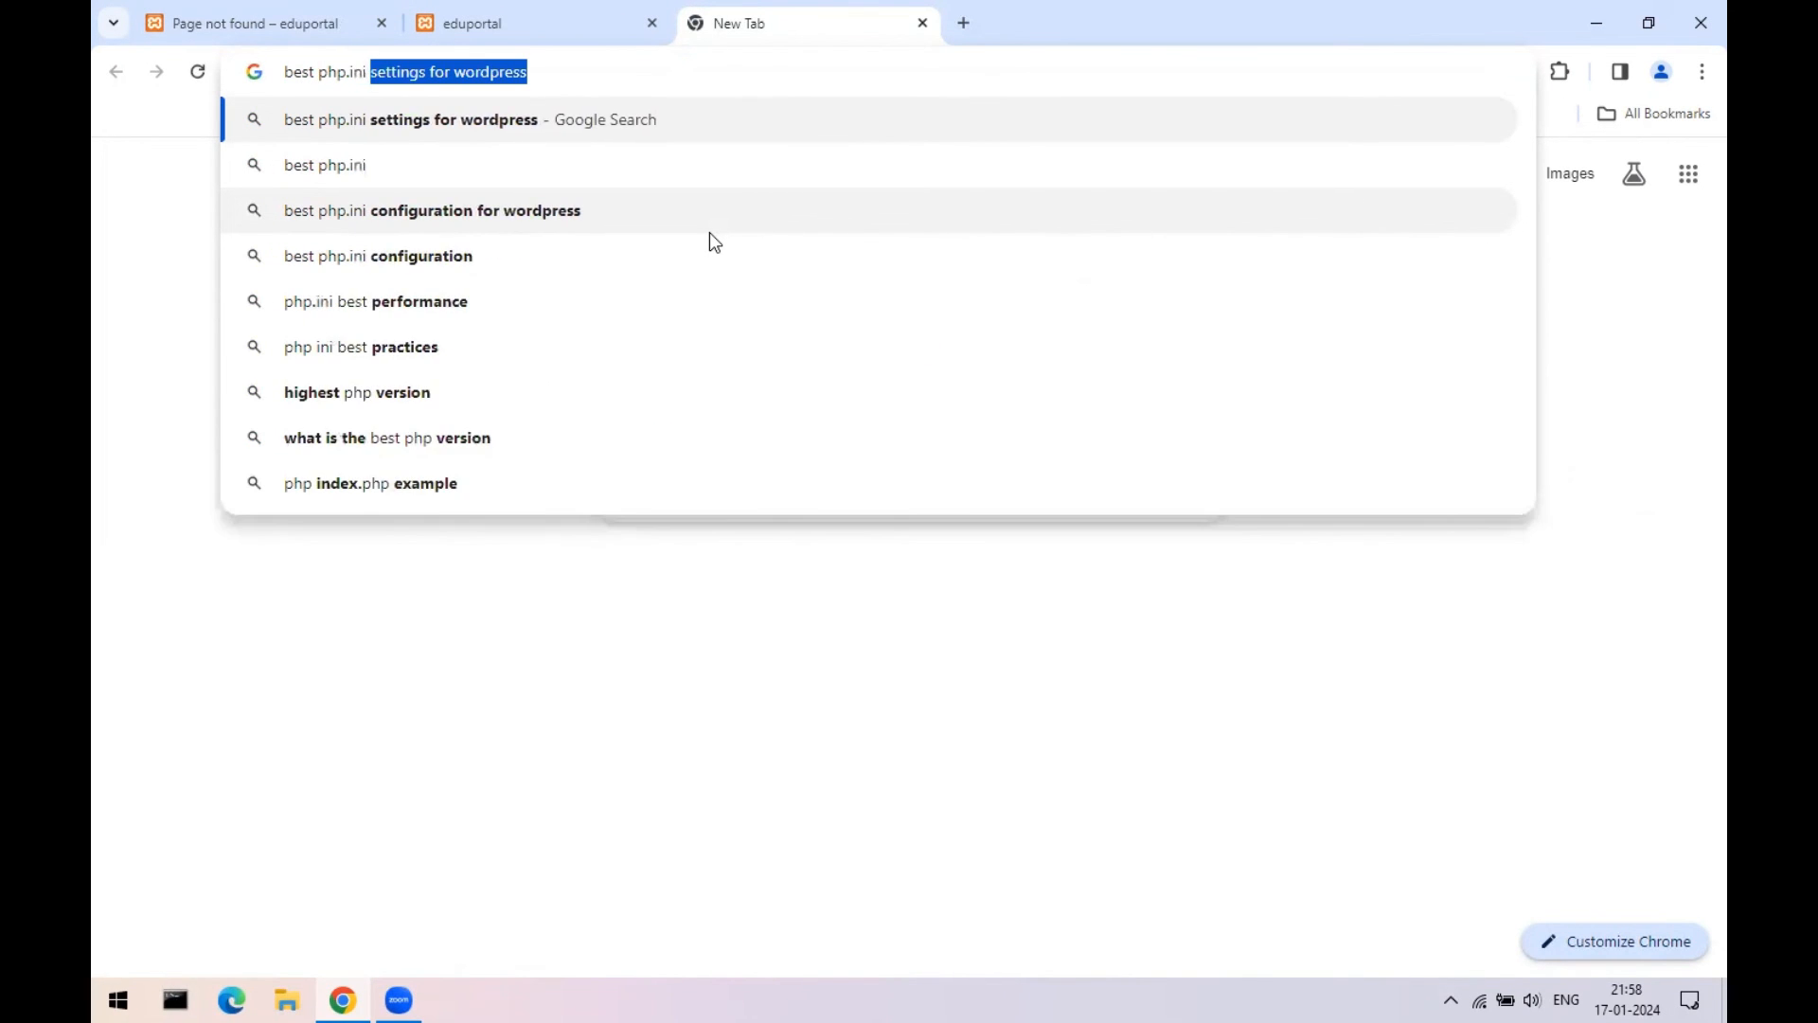
key("Return")
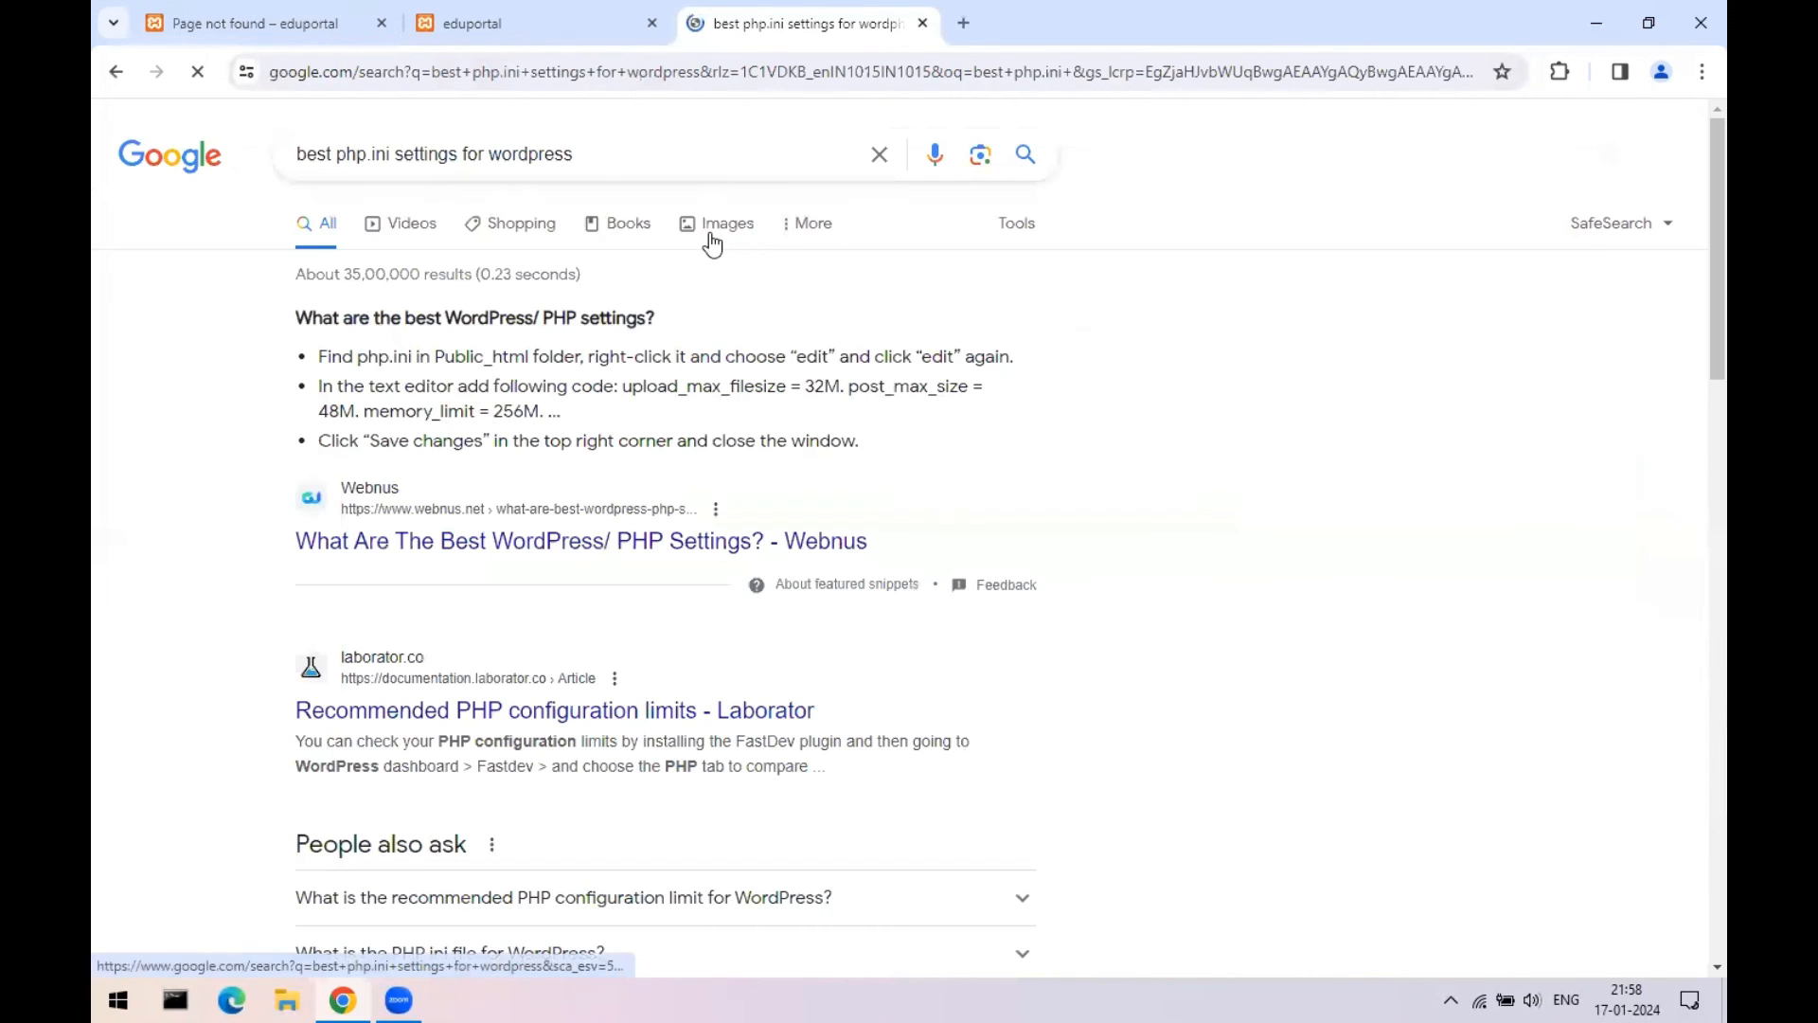
left_click(435, 548)
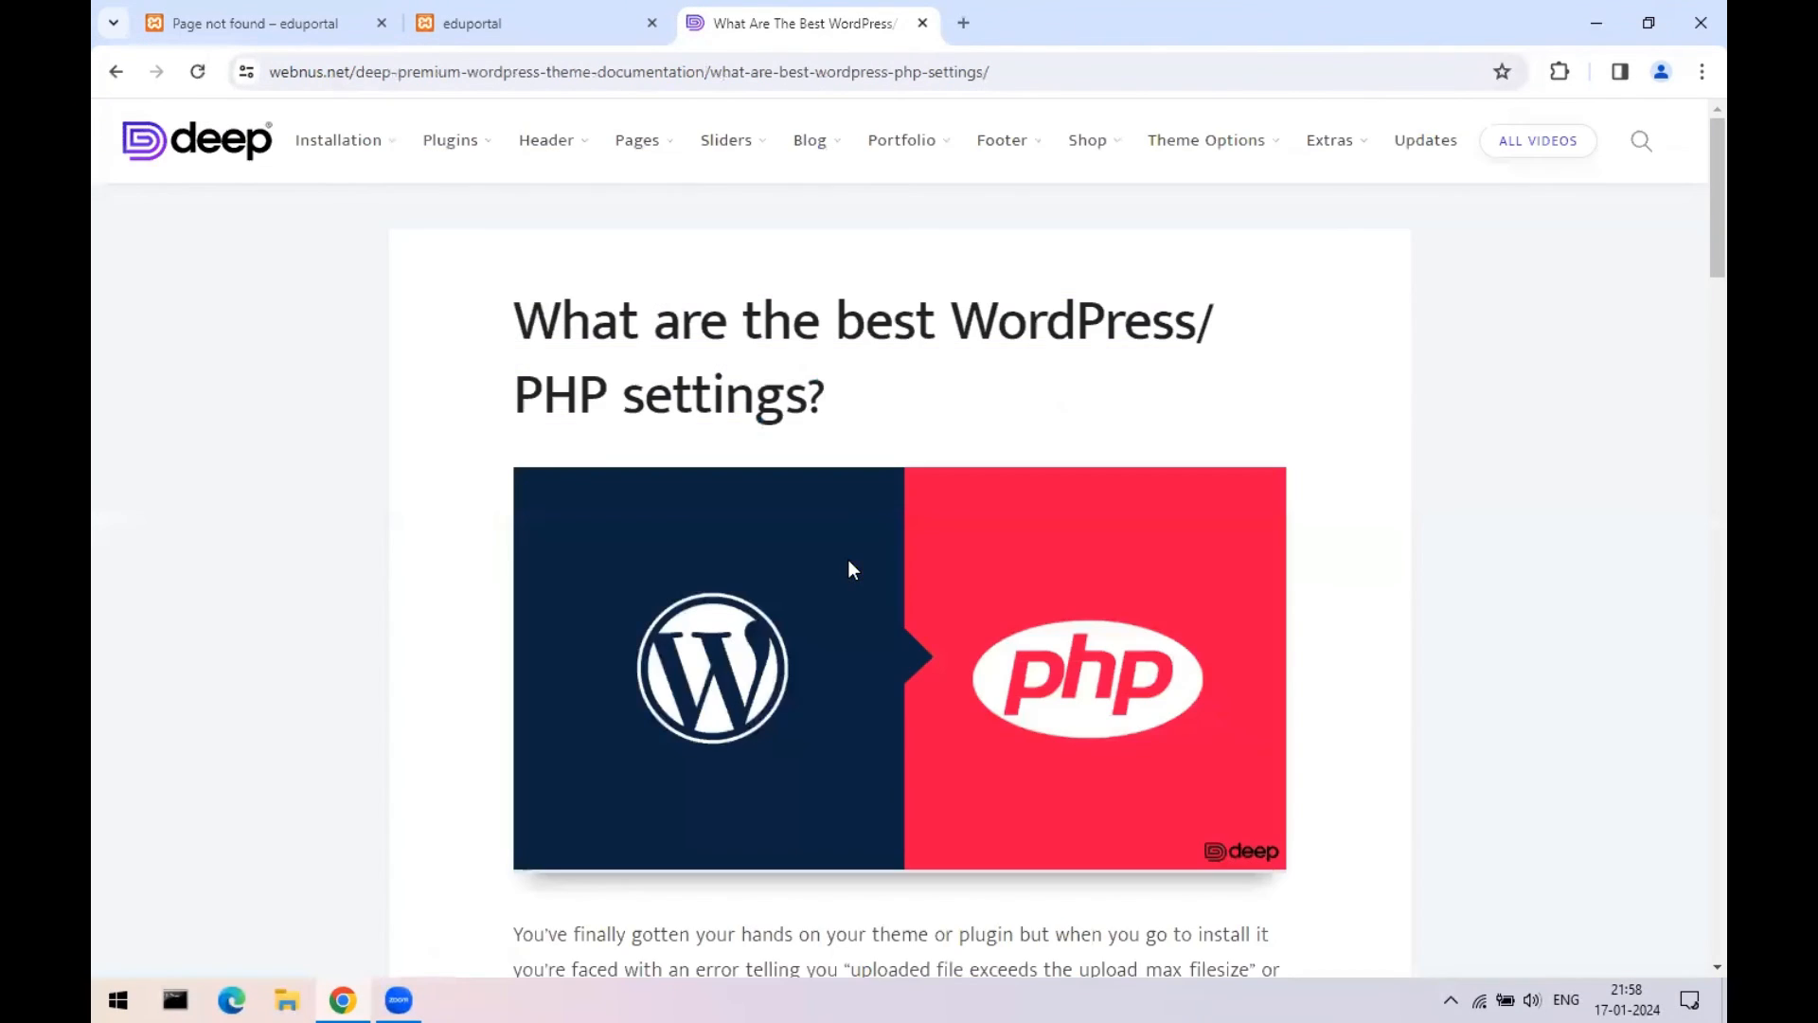
- Select the six recommended php.ini setting lines, then return to the eduportal tab
scroll(981, 512, "down", 2)
scroll(980, 516, "down", 10)
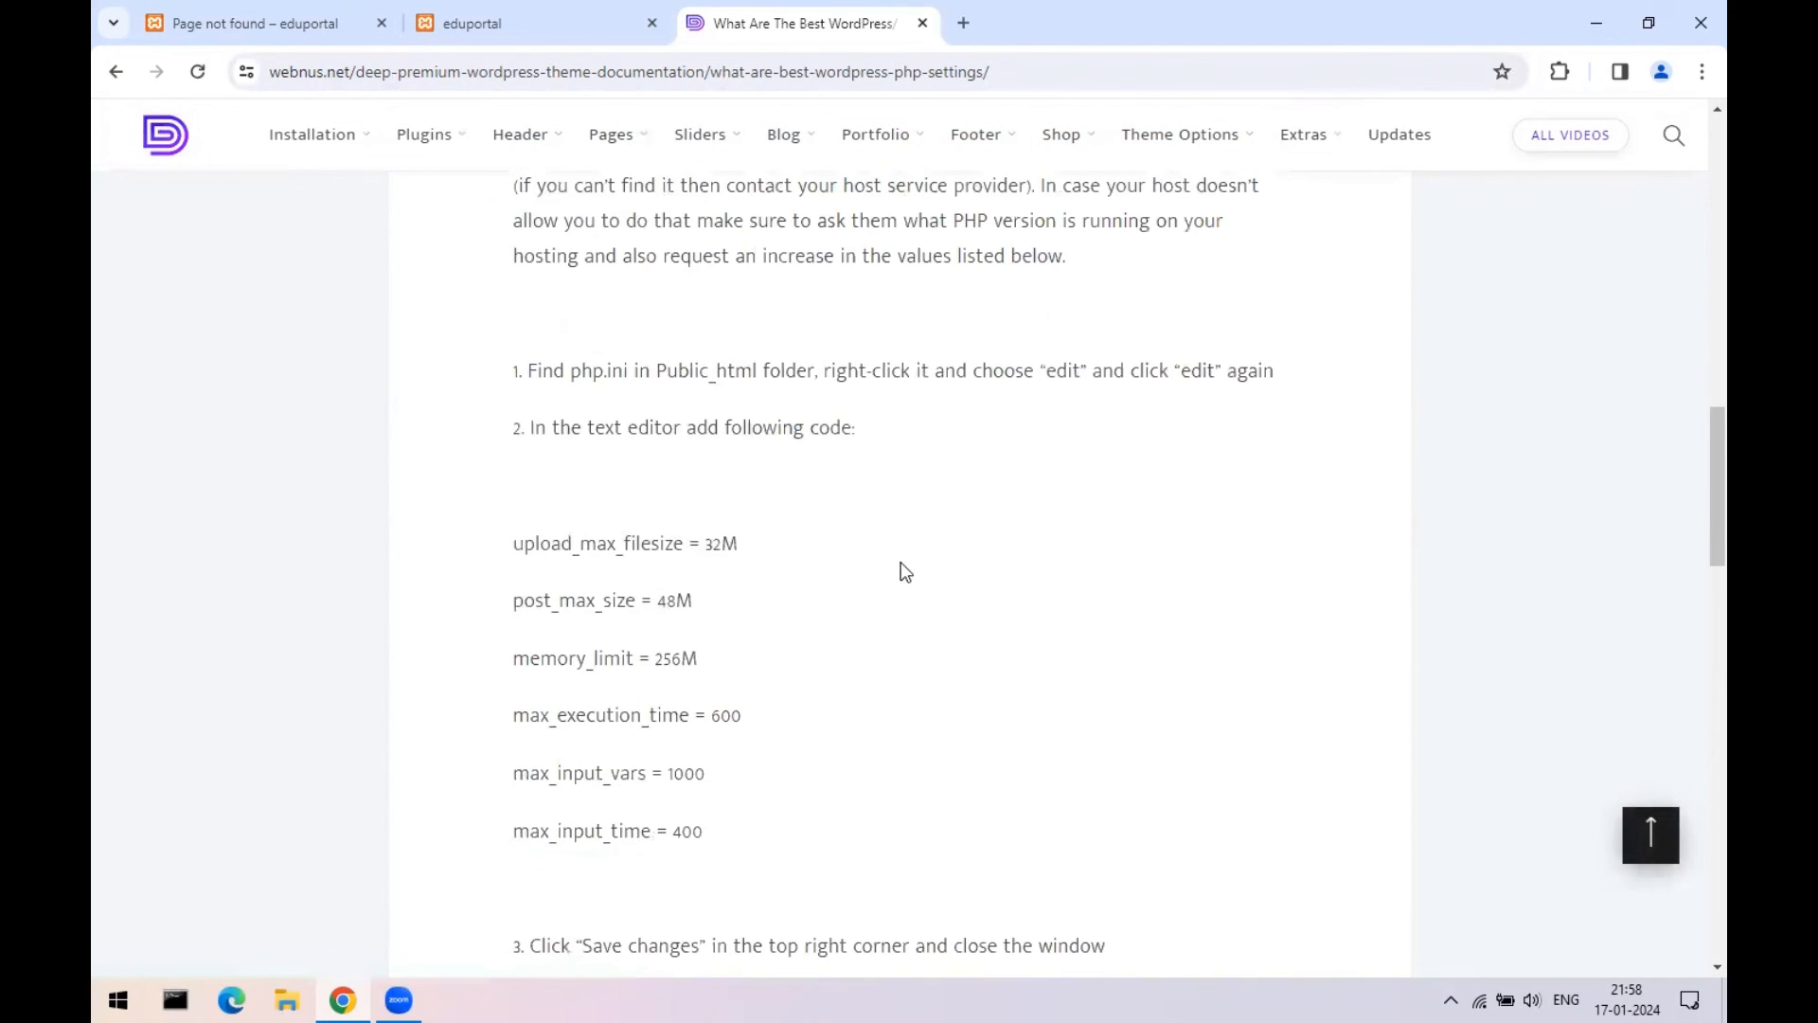
left_click_drag(513, 431, 753, 705)
left_click(800, 727)
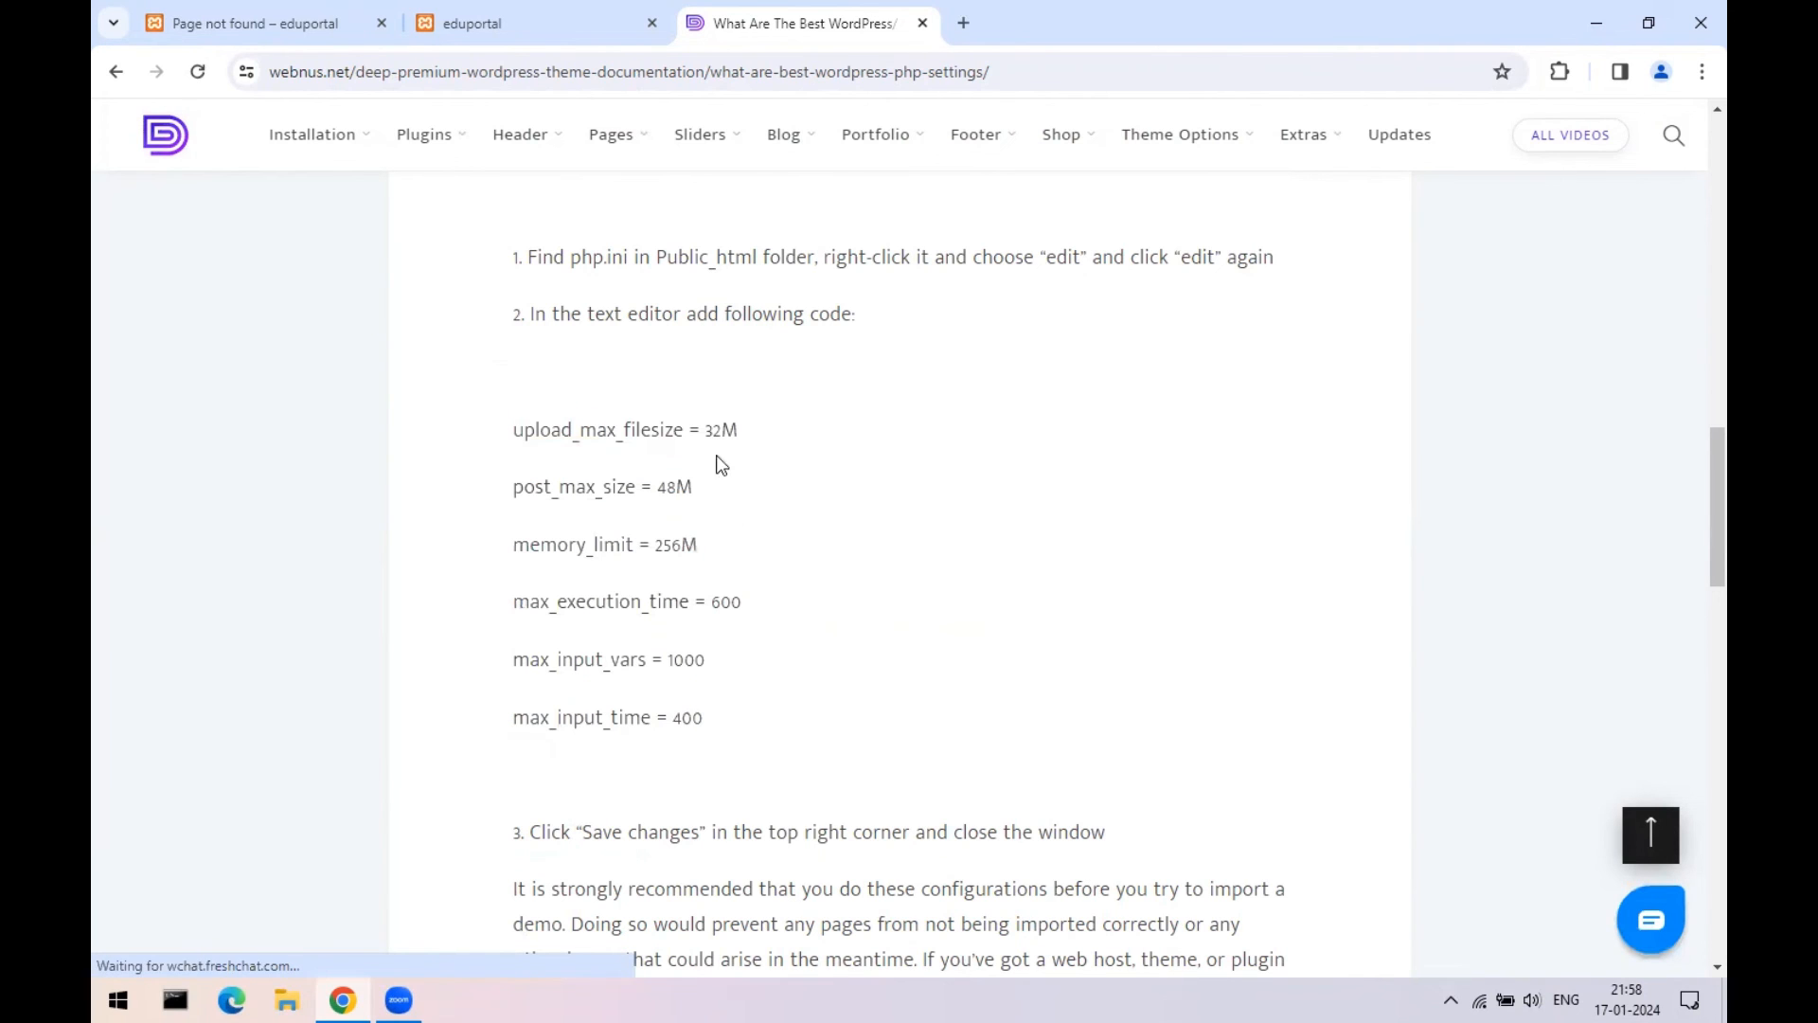
left_click(271, 13)
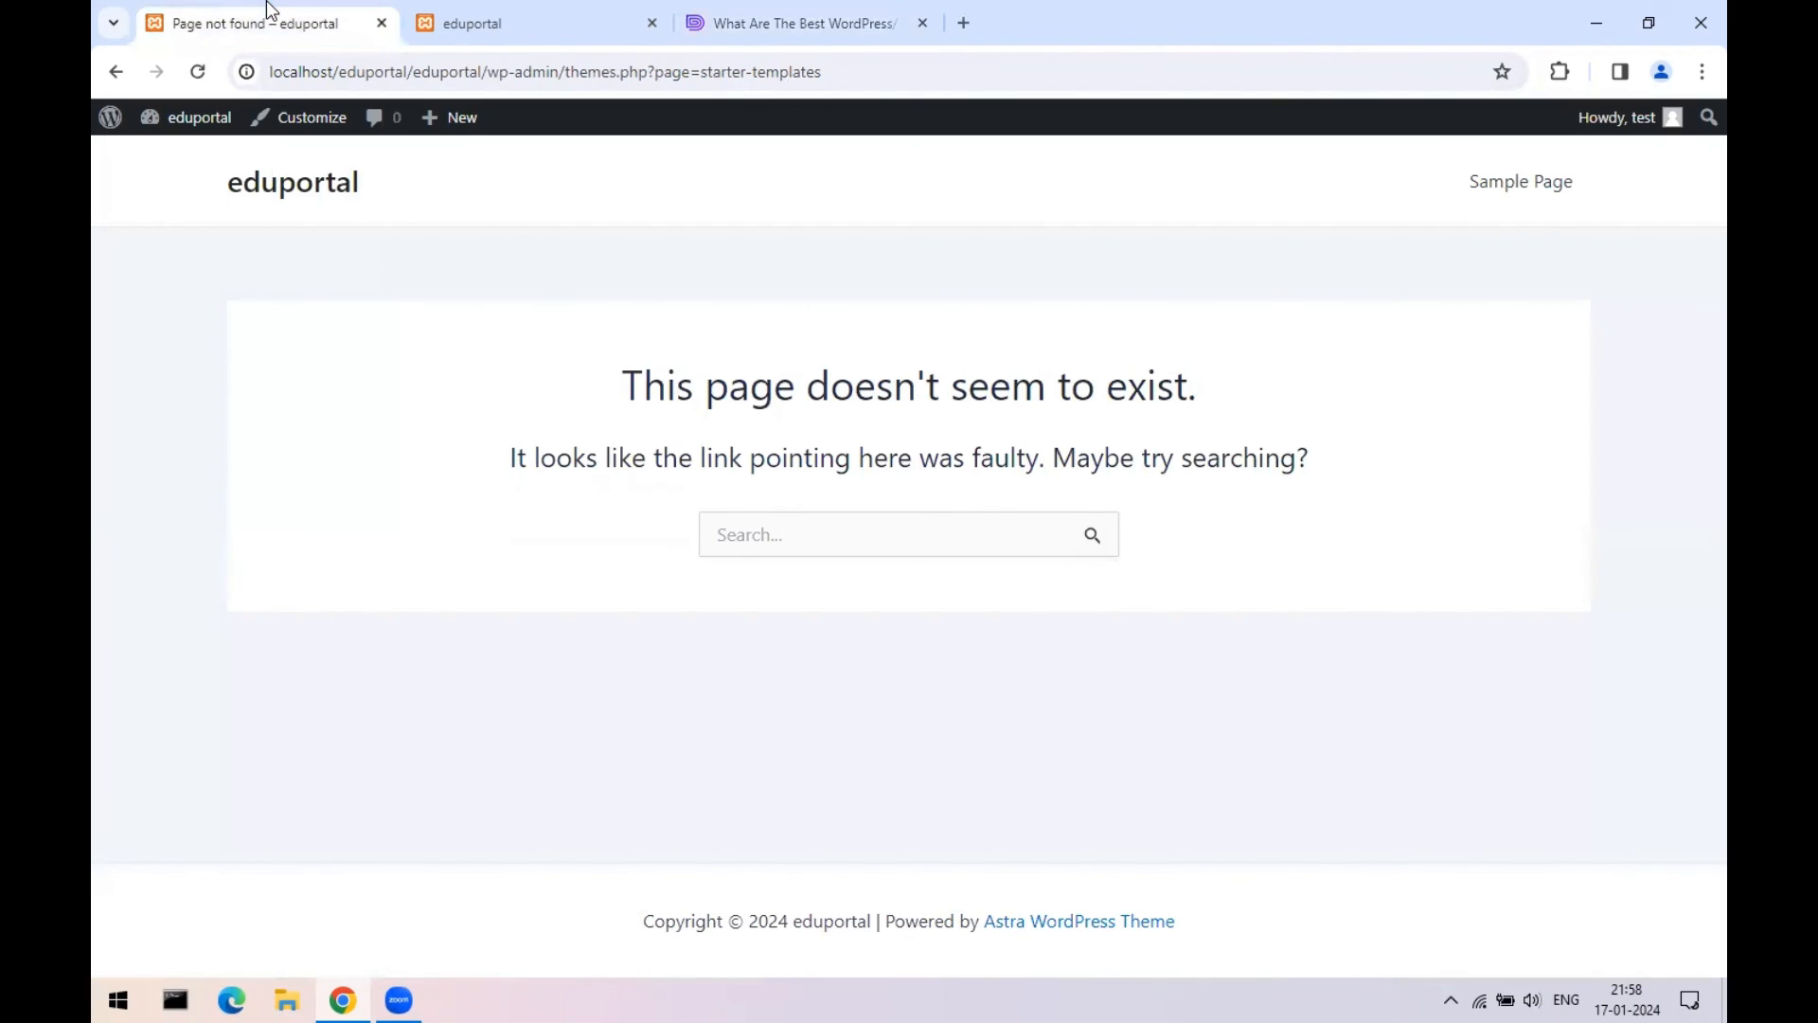
- Trim the faulty address down to localhost/eduportal and load the site's home page
left_click(512, 12)
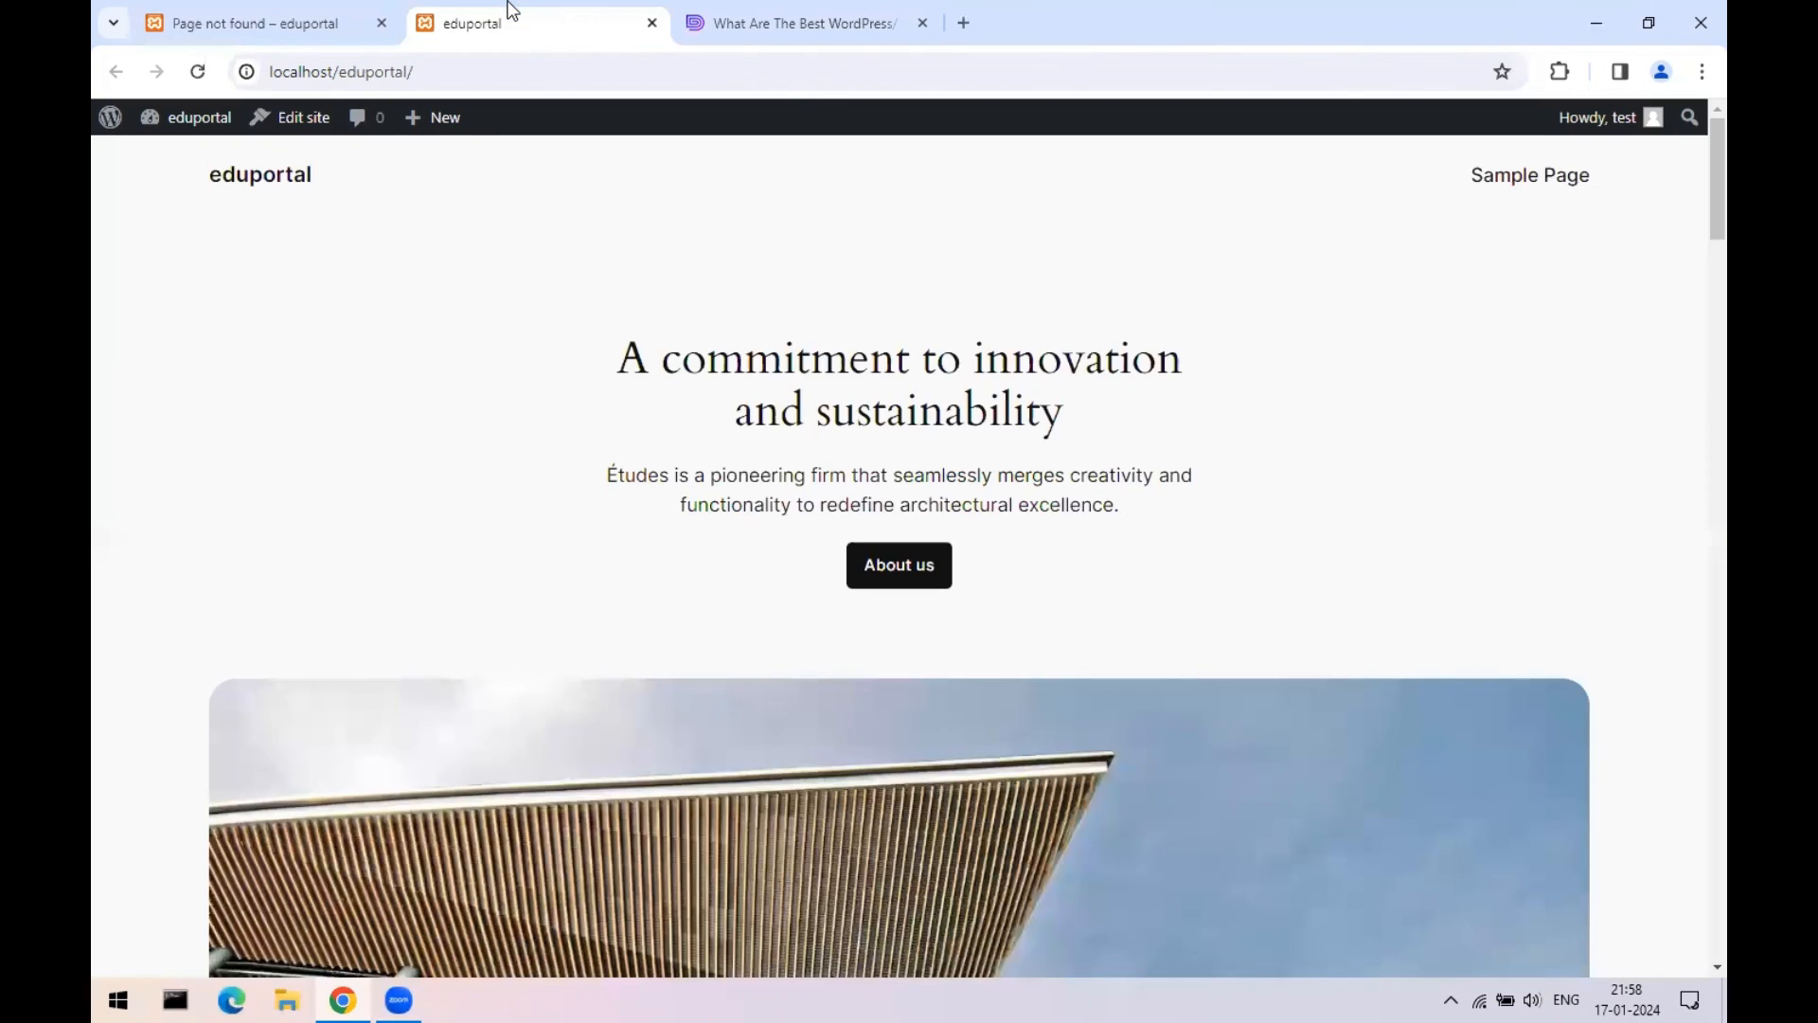
left_click(197, 13)
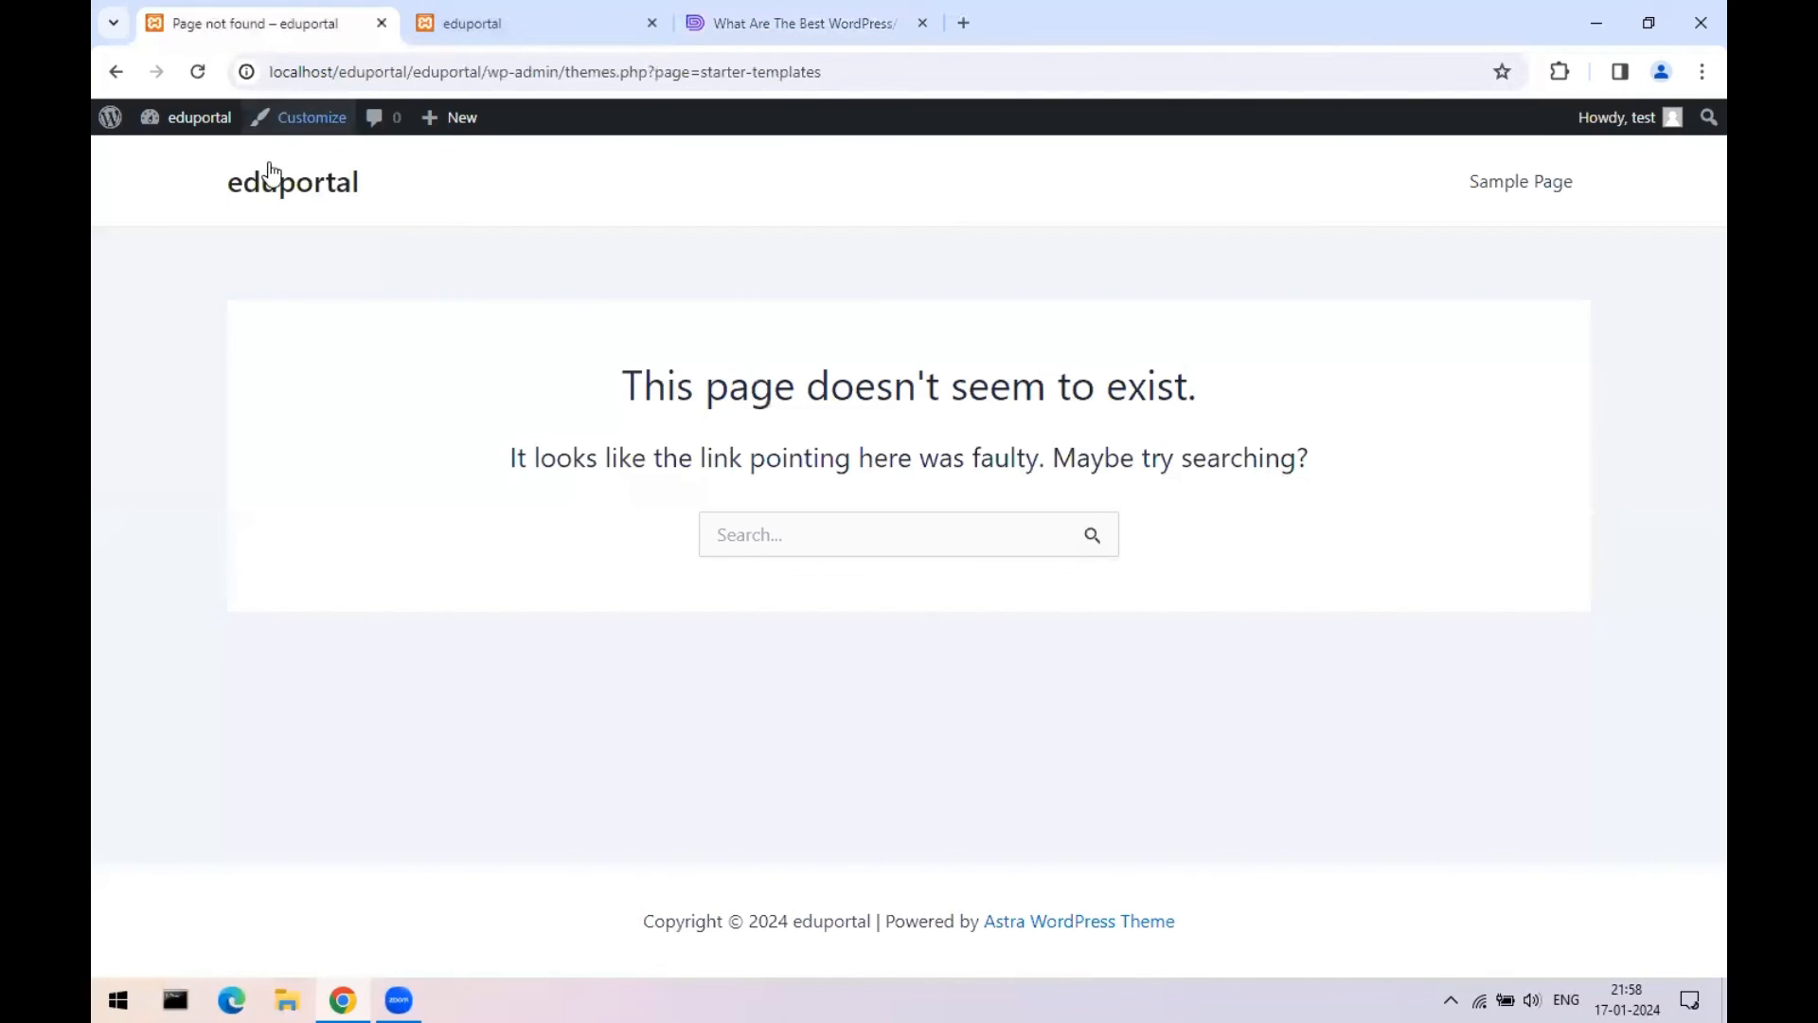
left_click(511, 82)
left_click(896, 81)
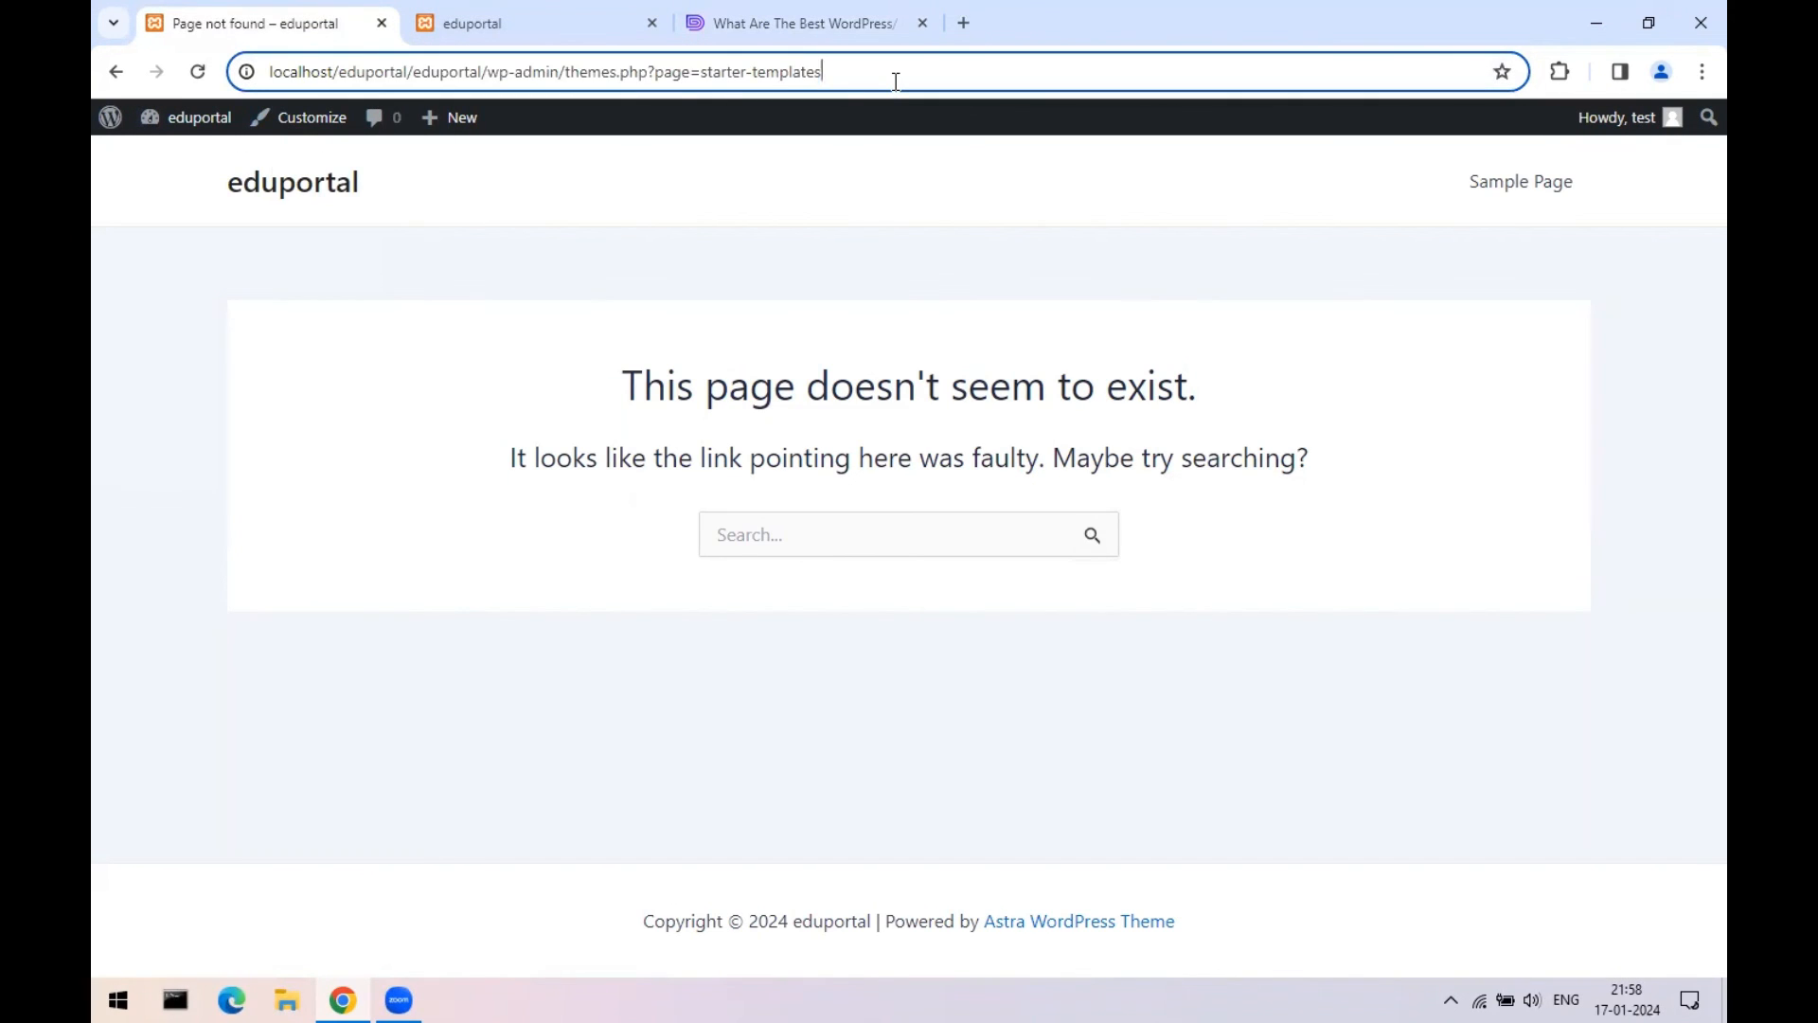
key("BackSpace")
key("BackSpace")
key("BackSpace")
key("BackSpace")
key("BackSpace")
key("BackSpace")
key("BackSpace")
key("BackSpace")
key("BackSpace")
key("BackSpace")
key("BackSpace")
key("BackSpace")
key("BackSpace")
key("BackSpace")
key("BackSpace")
key("BackSpace")
key("BackSpace")
key("BackSpace")
key("BackSpace")
key("BackSpace")
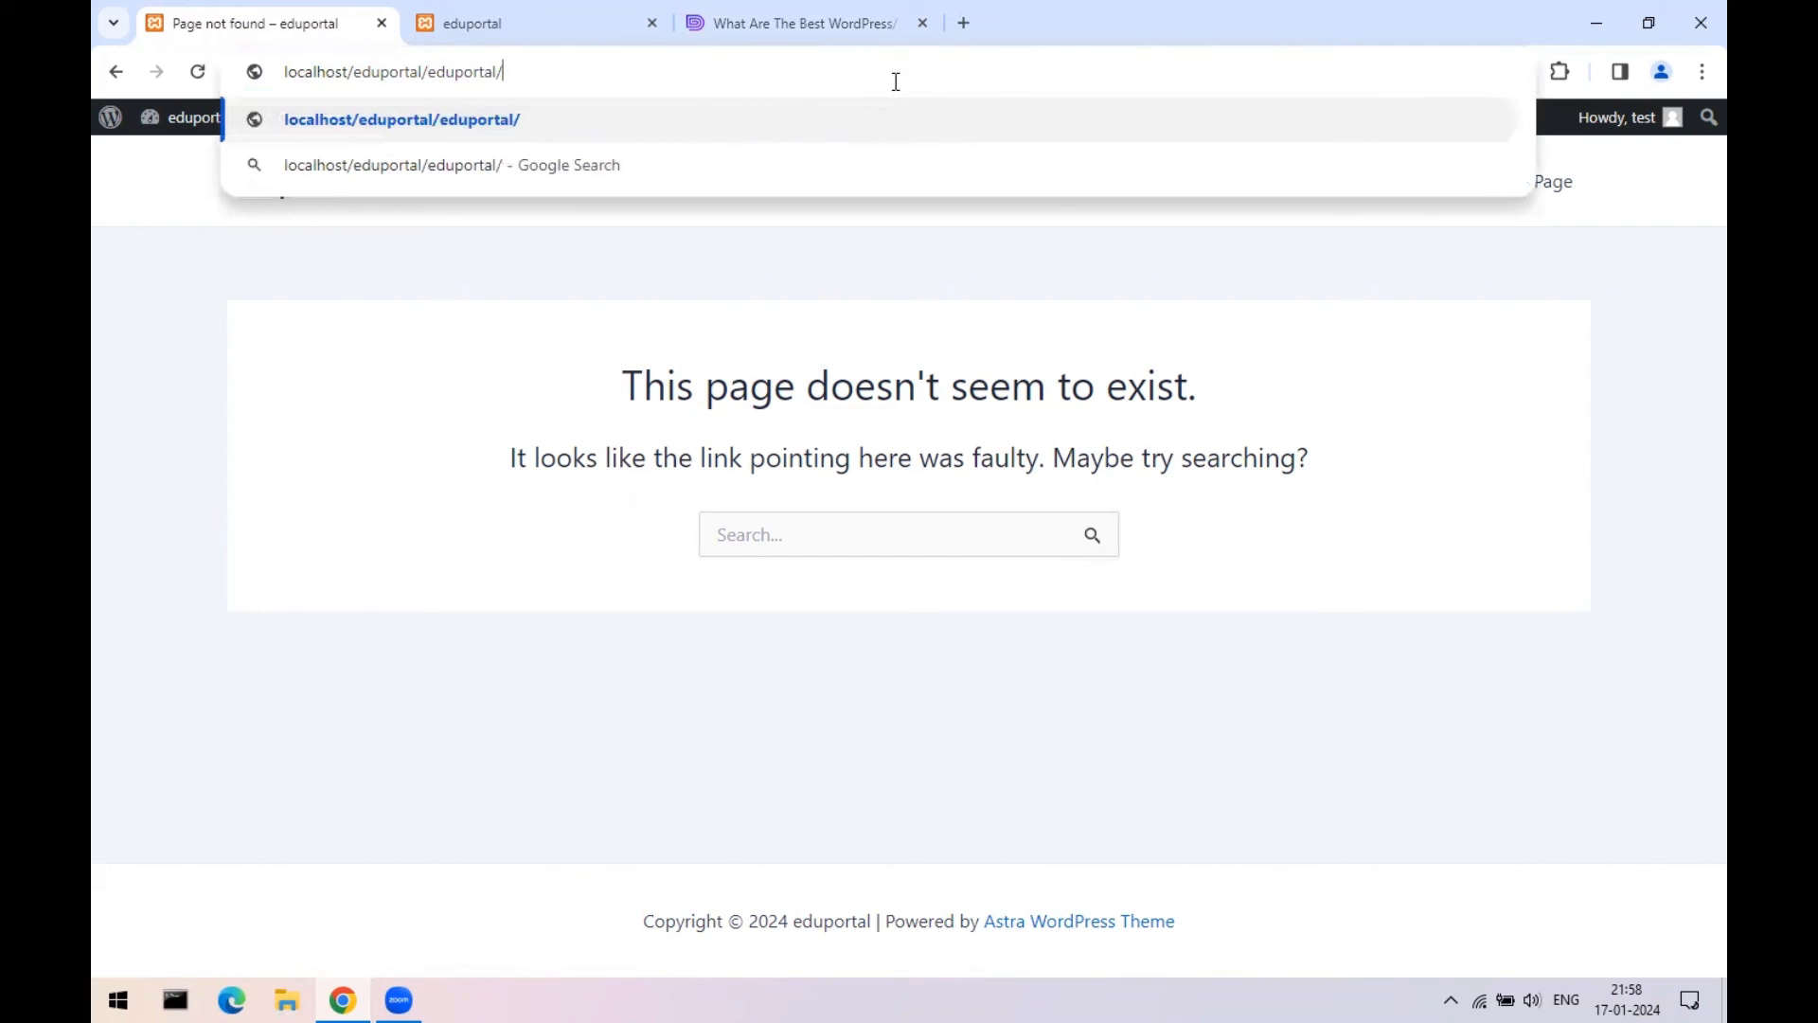
key("BackSpace")
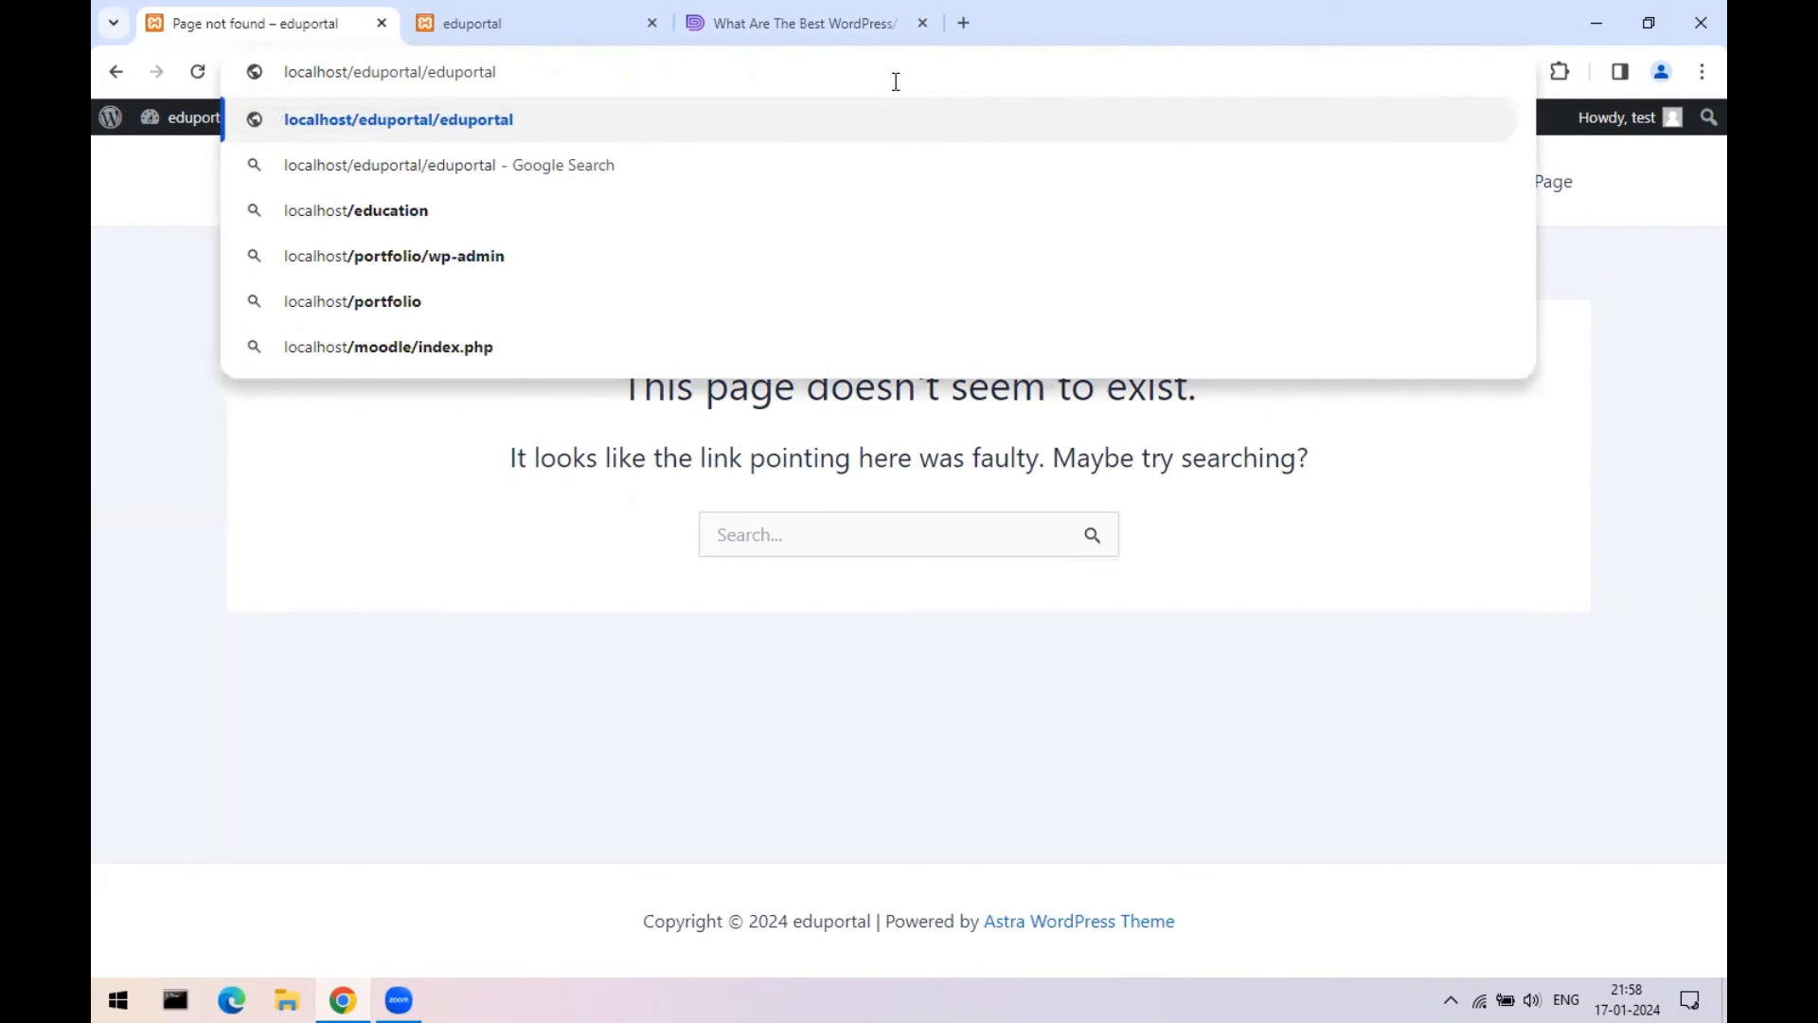
key("BackSpace")
key("BackSpace")
key("BackSpace")
key("BackSpace")
key("BackSpace")
key("BackSpace")
key("BackSpace")
key("BackSpace")
key("BackSpace")
key("BackSpace")
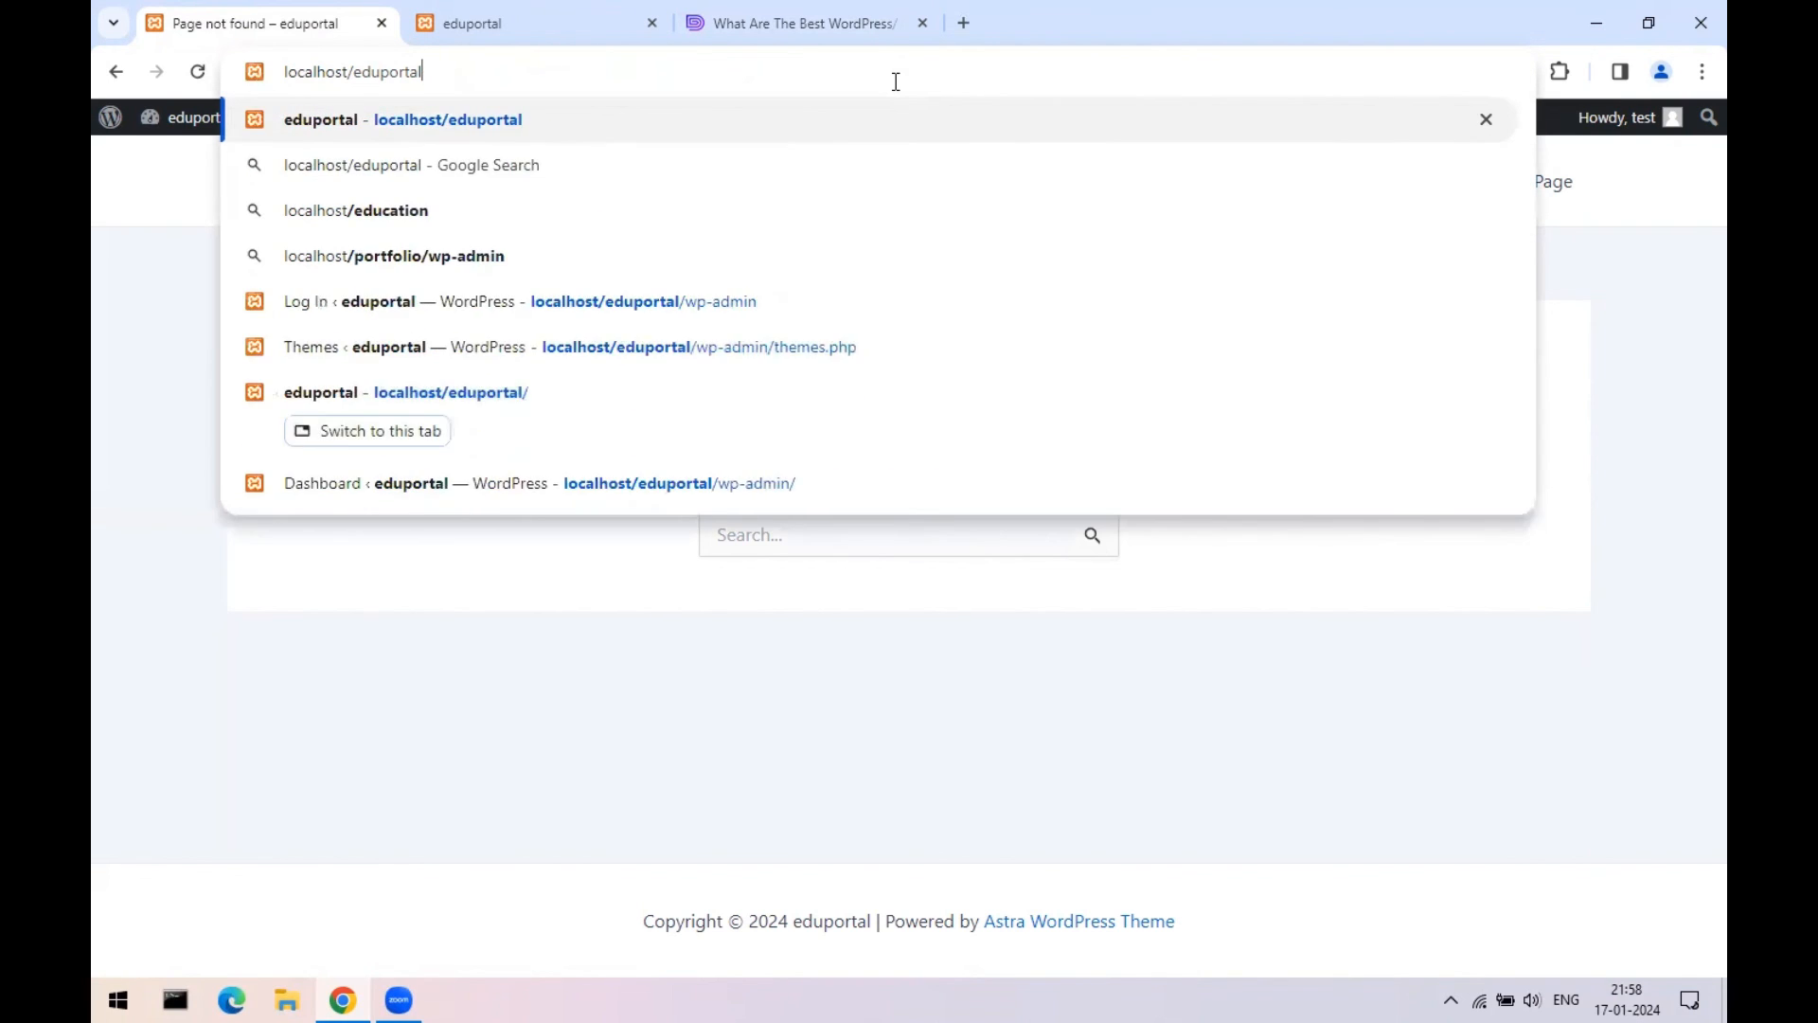
key("Return")
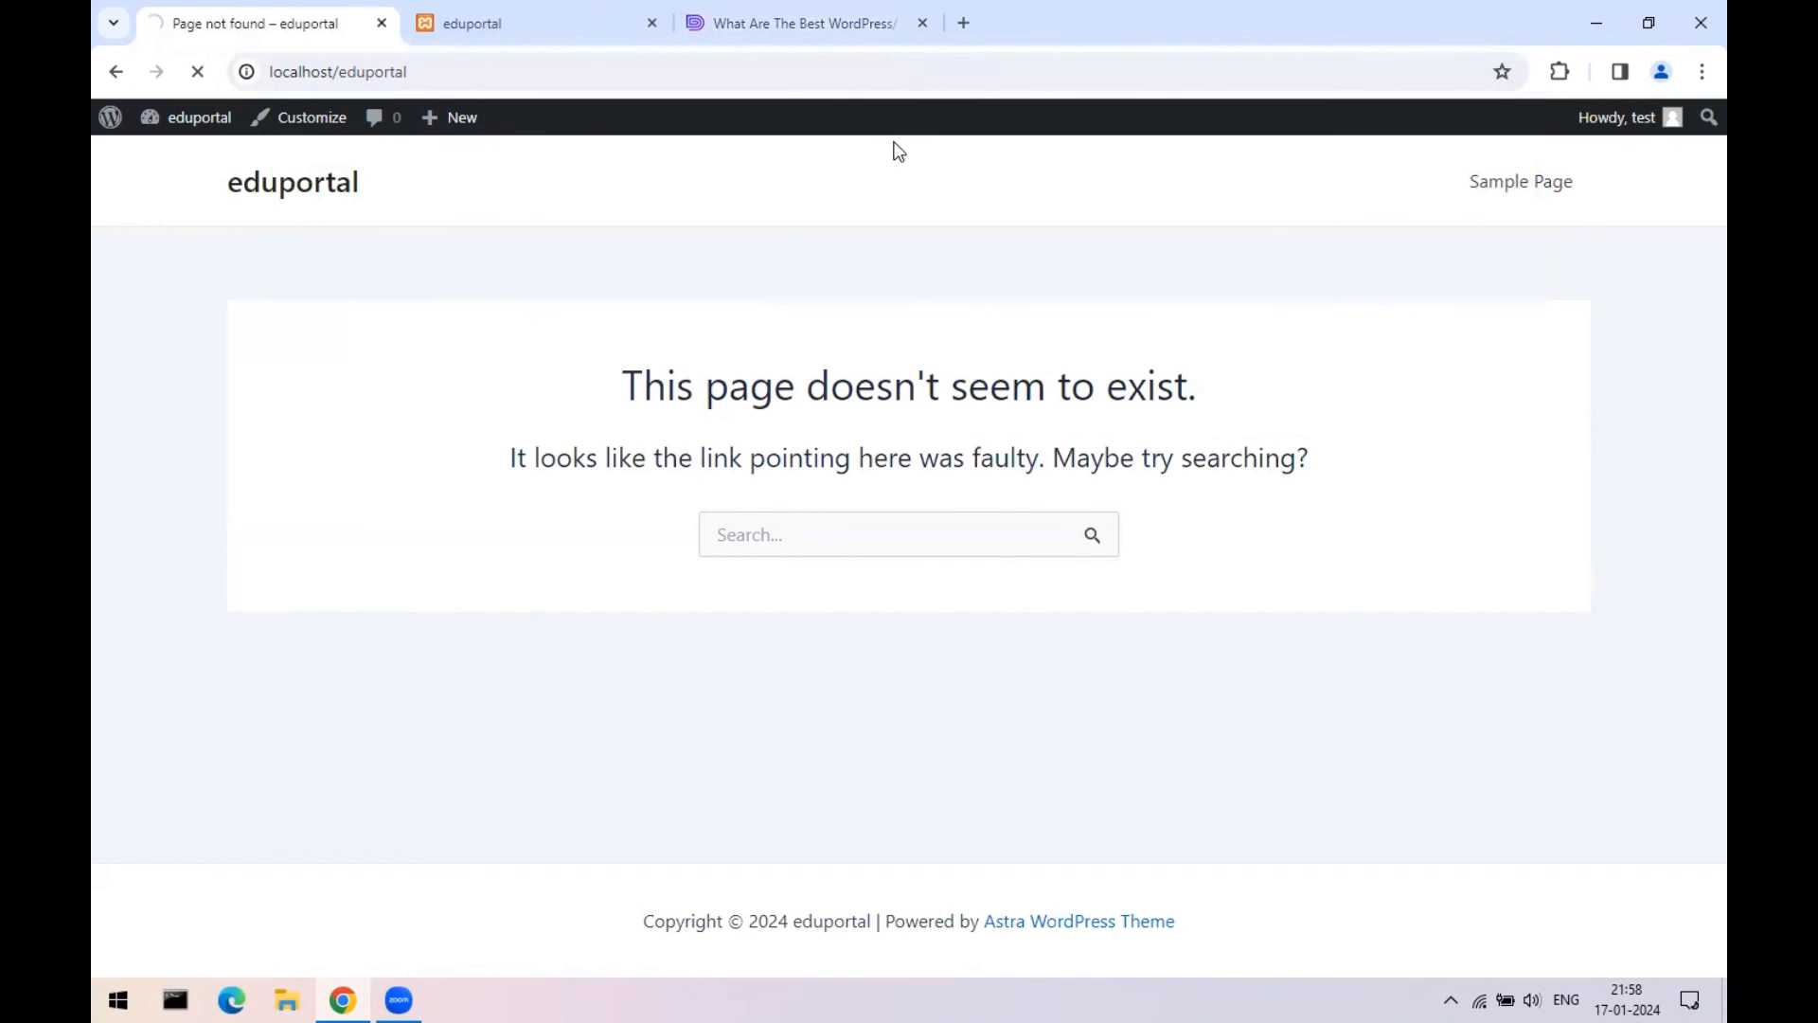
- Close the duplicate eduportal tab and the WordPress settings article tab
left_click(531, 28)
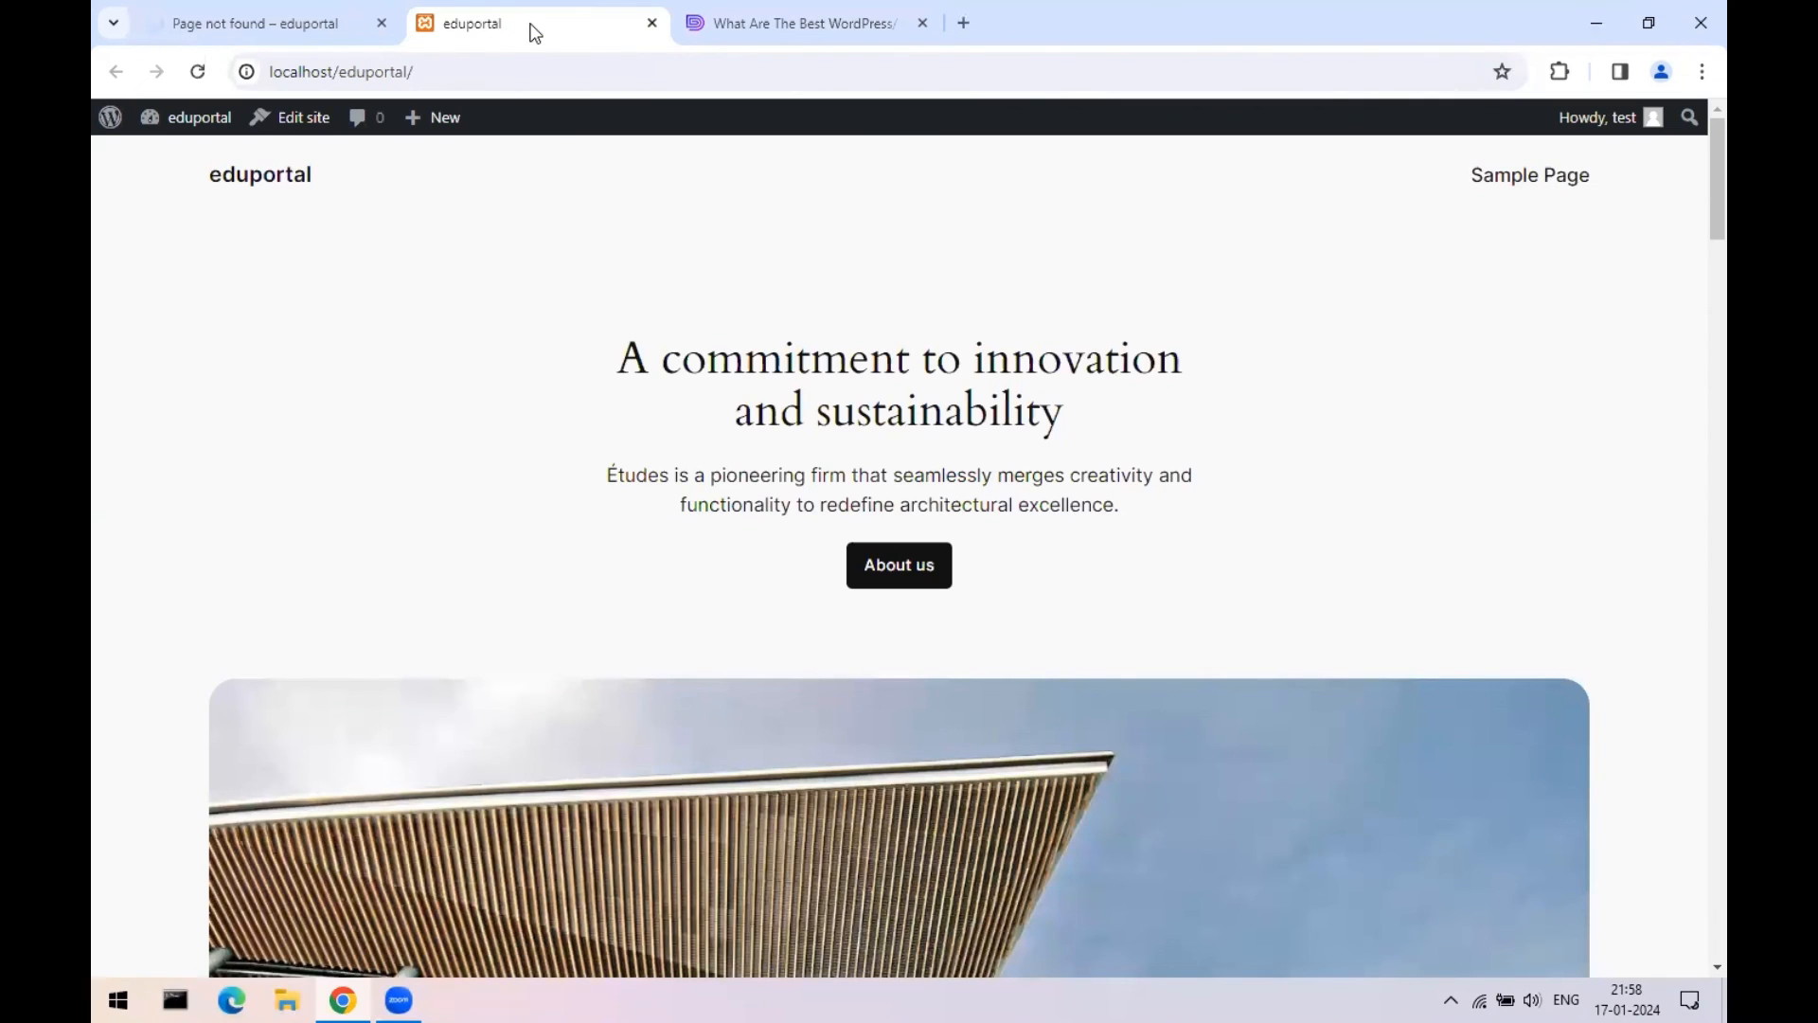
left_click(651, 23)
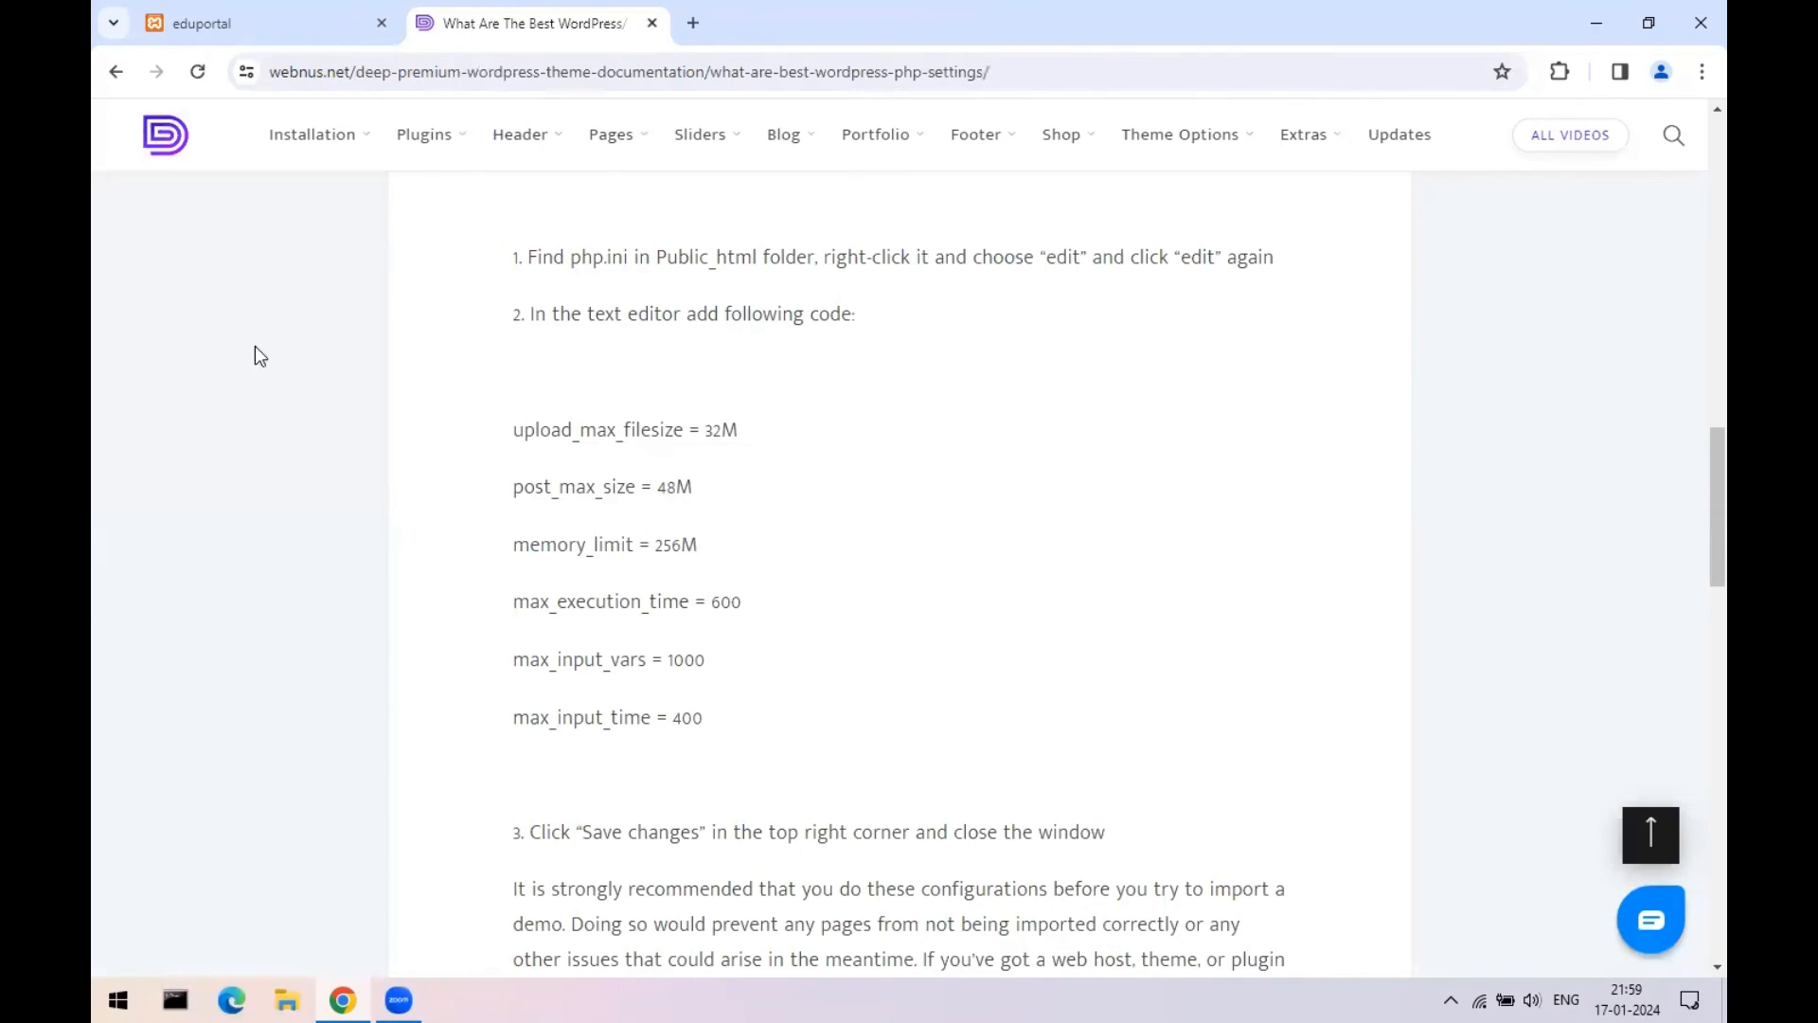
left_click(651, 23)
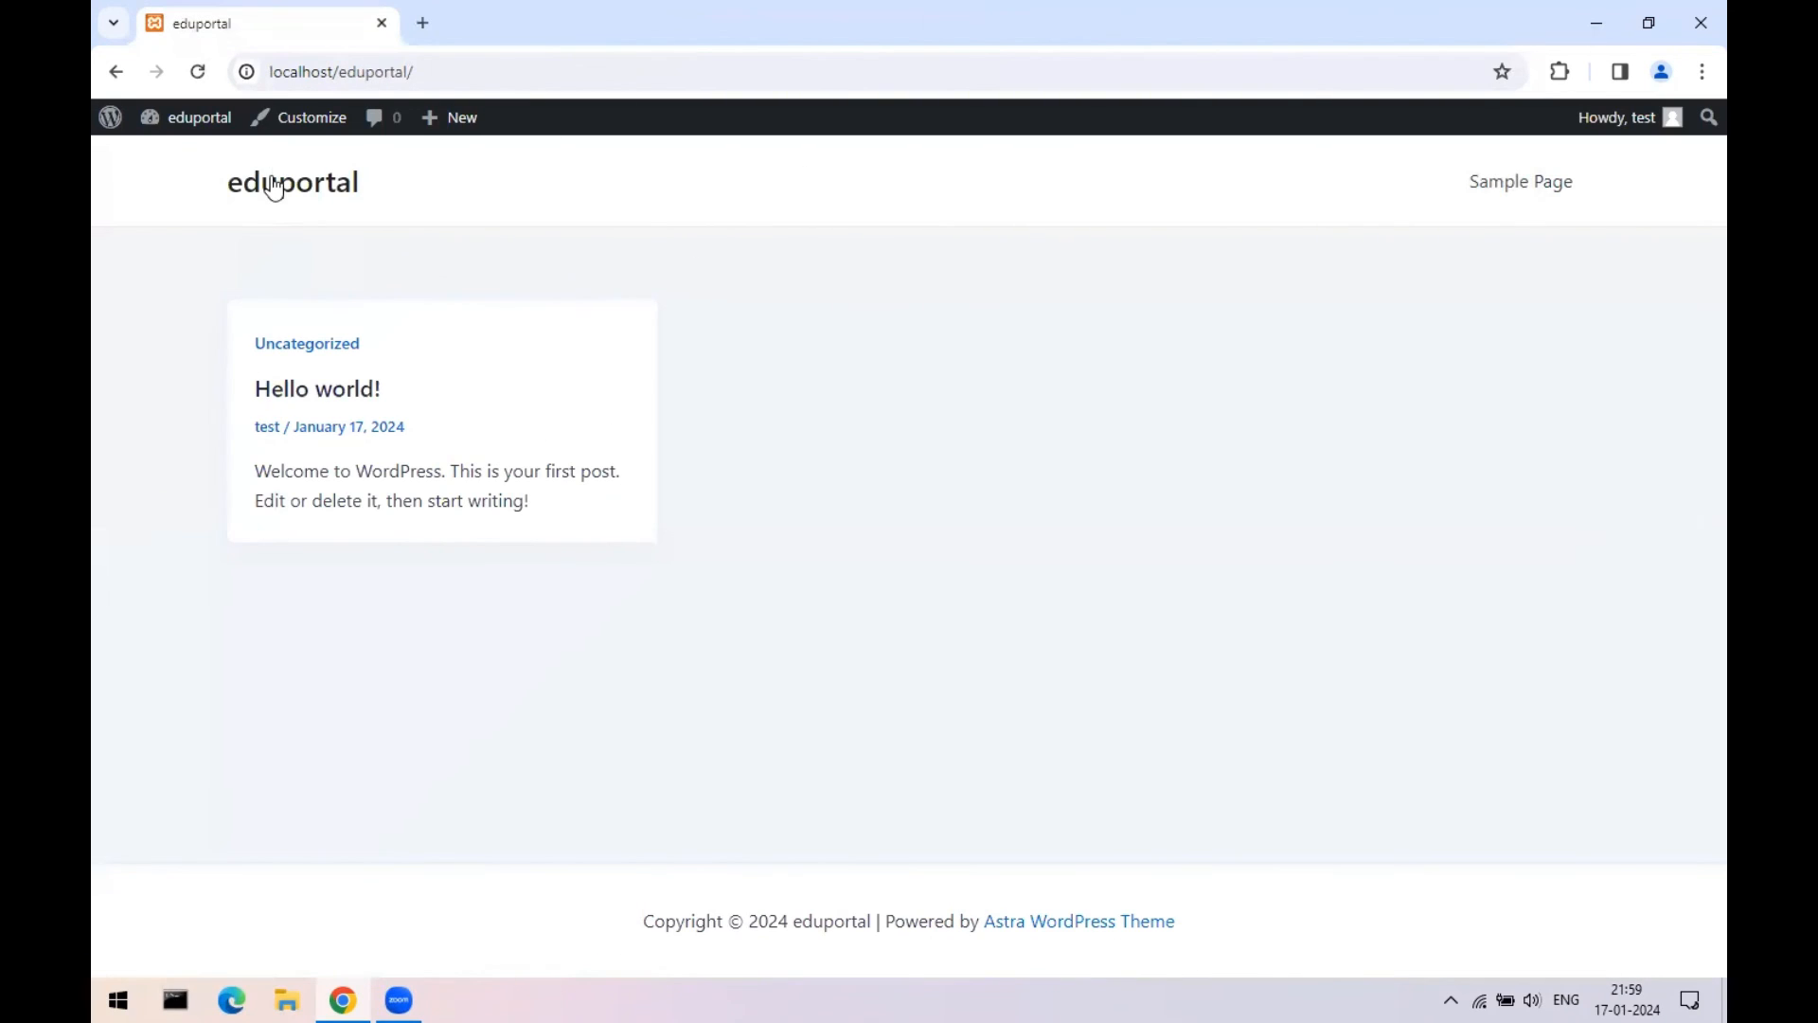
- Visit the Dashboard and public site from the admin bar, then go to Appearance > Themes
mouse_move(199, 120)
left_click(191, 167)
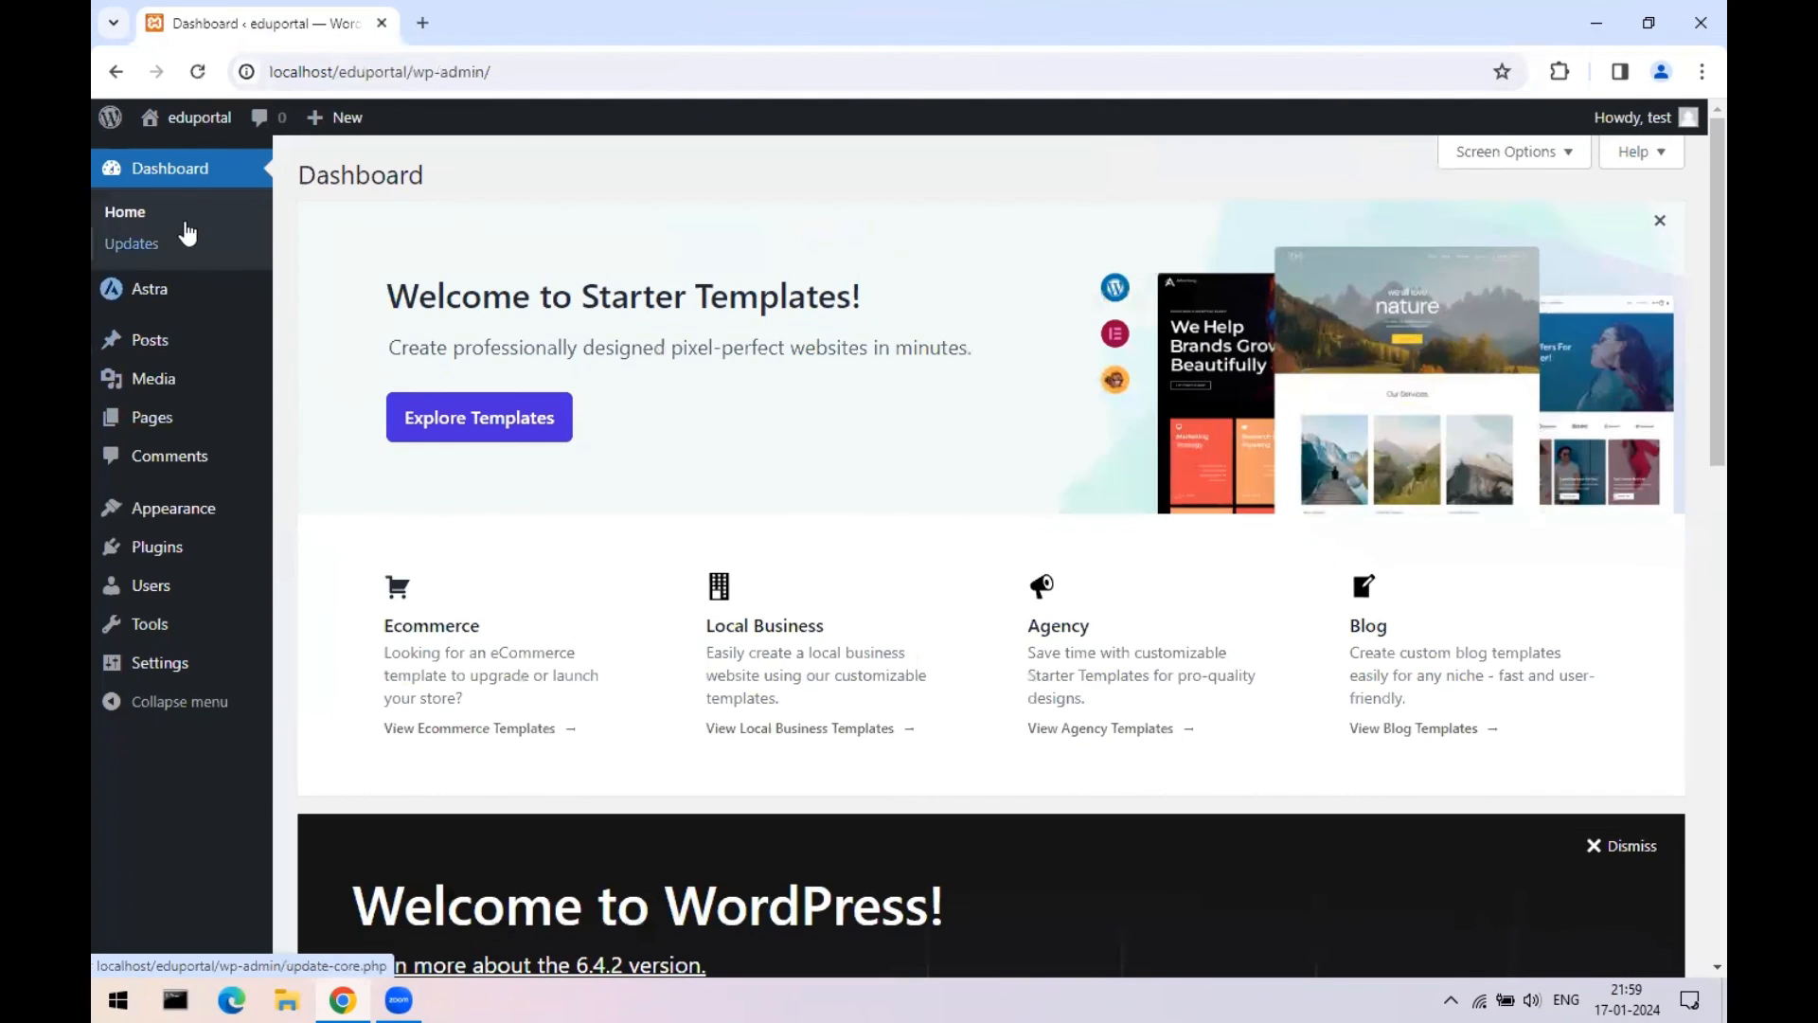
mouse_move(189, 119)
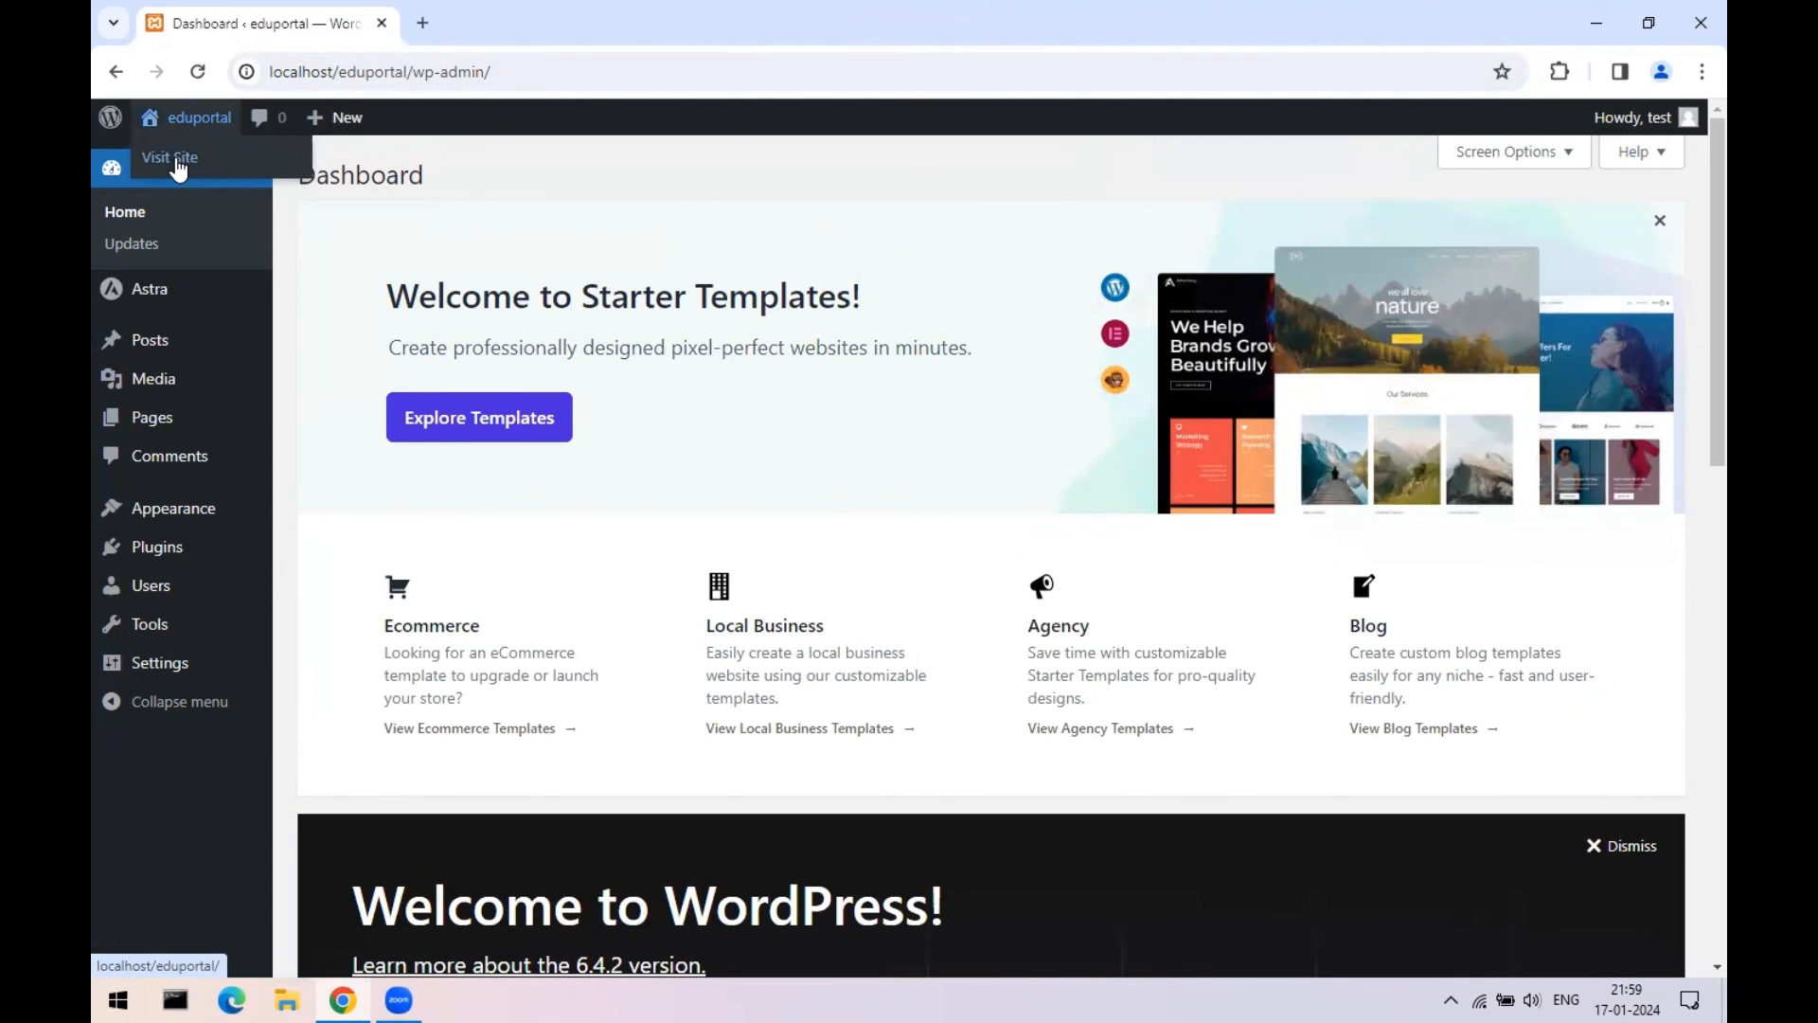
left_click(179, 168)
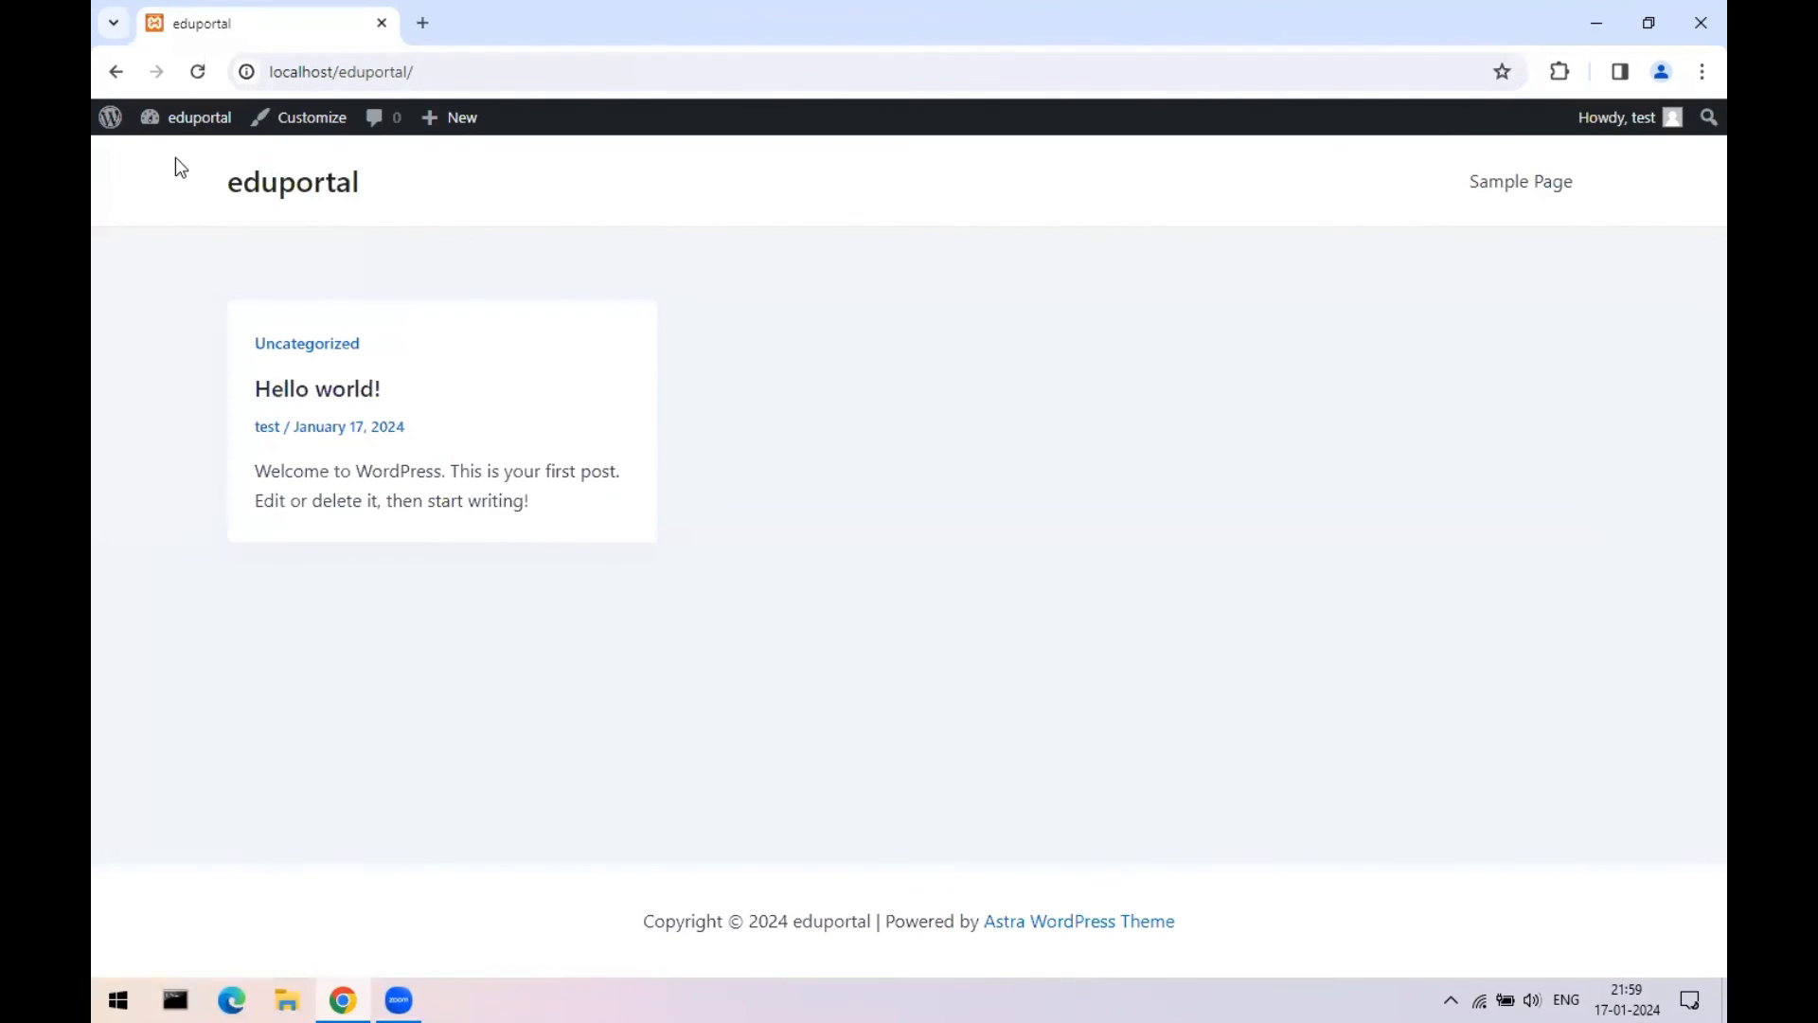
mouse_move(185, 119)
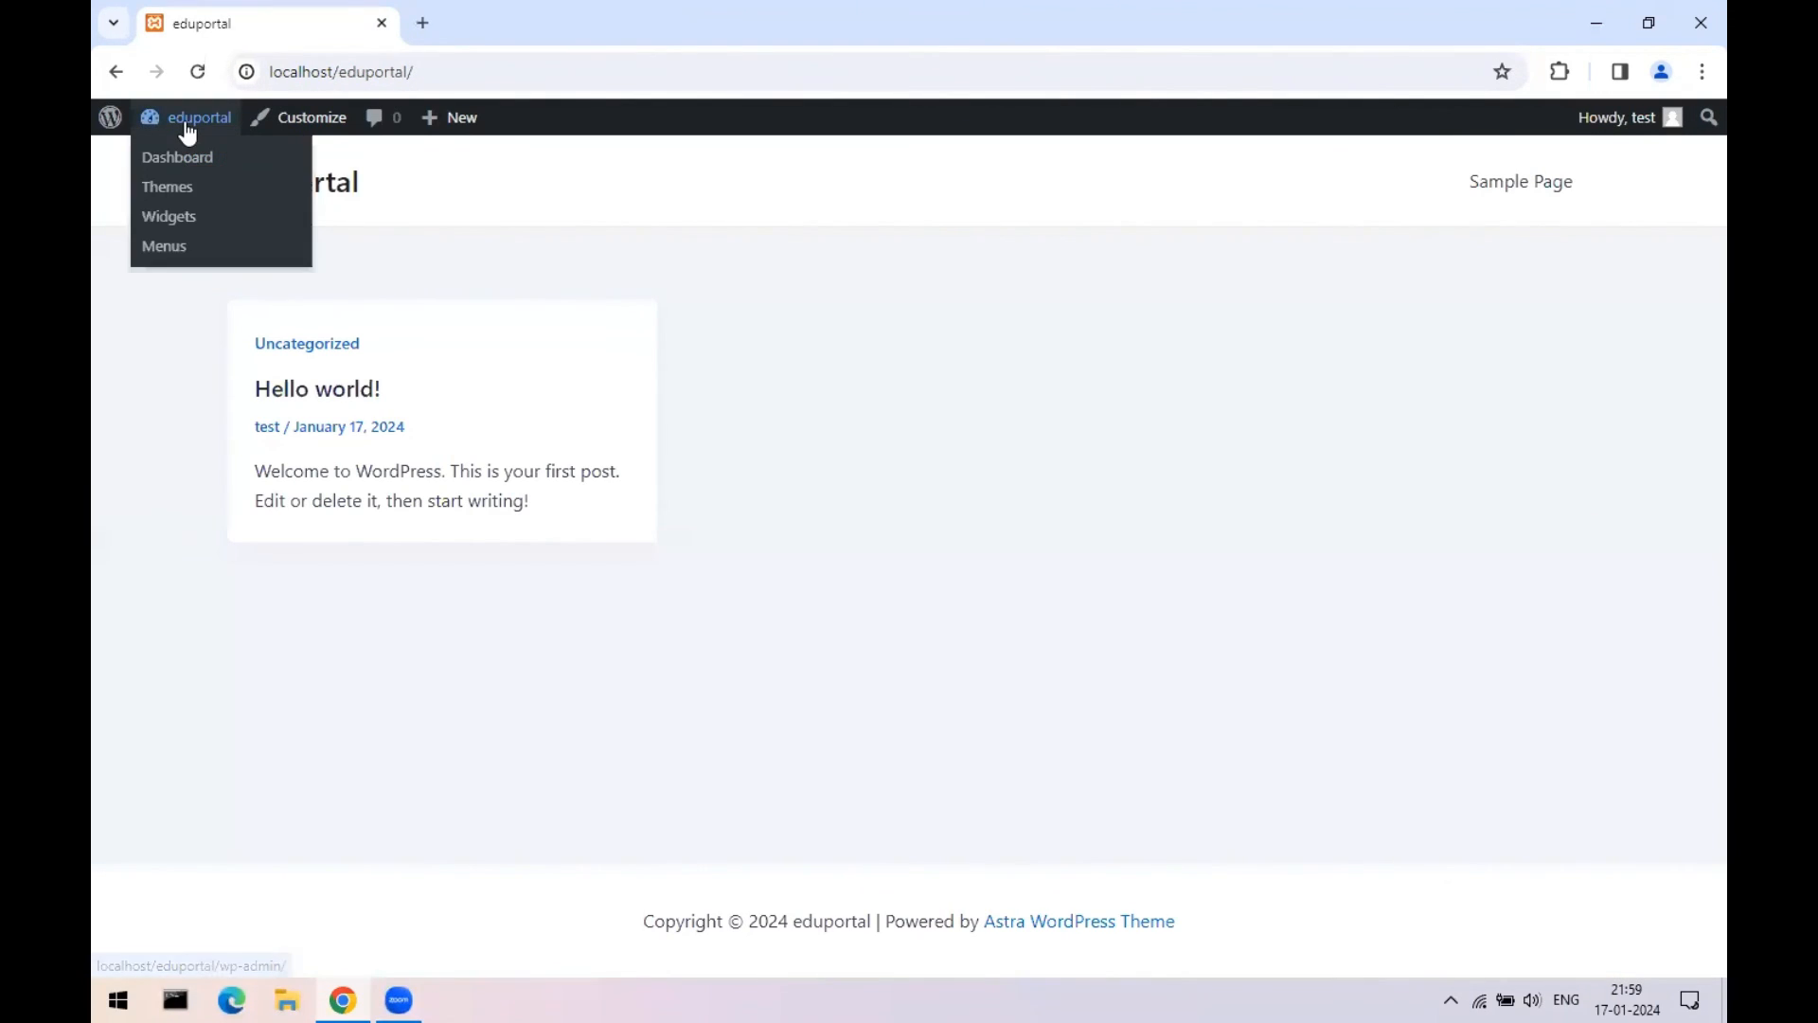
left_click(183, 159)
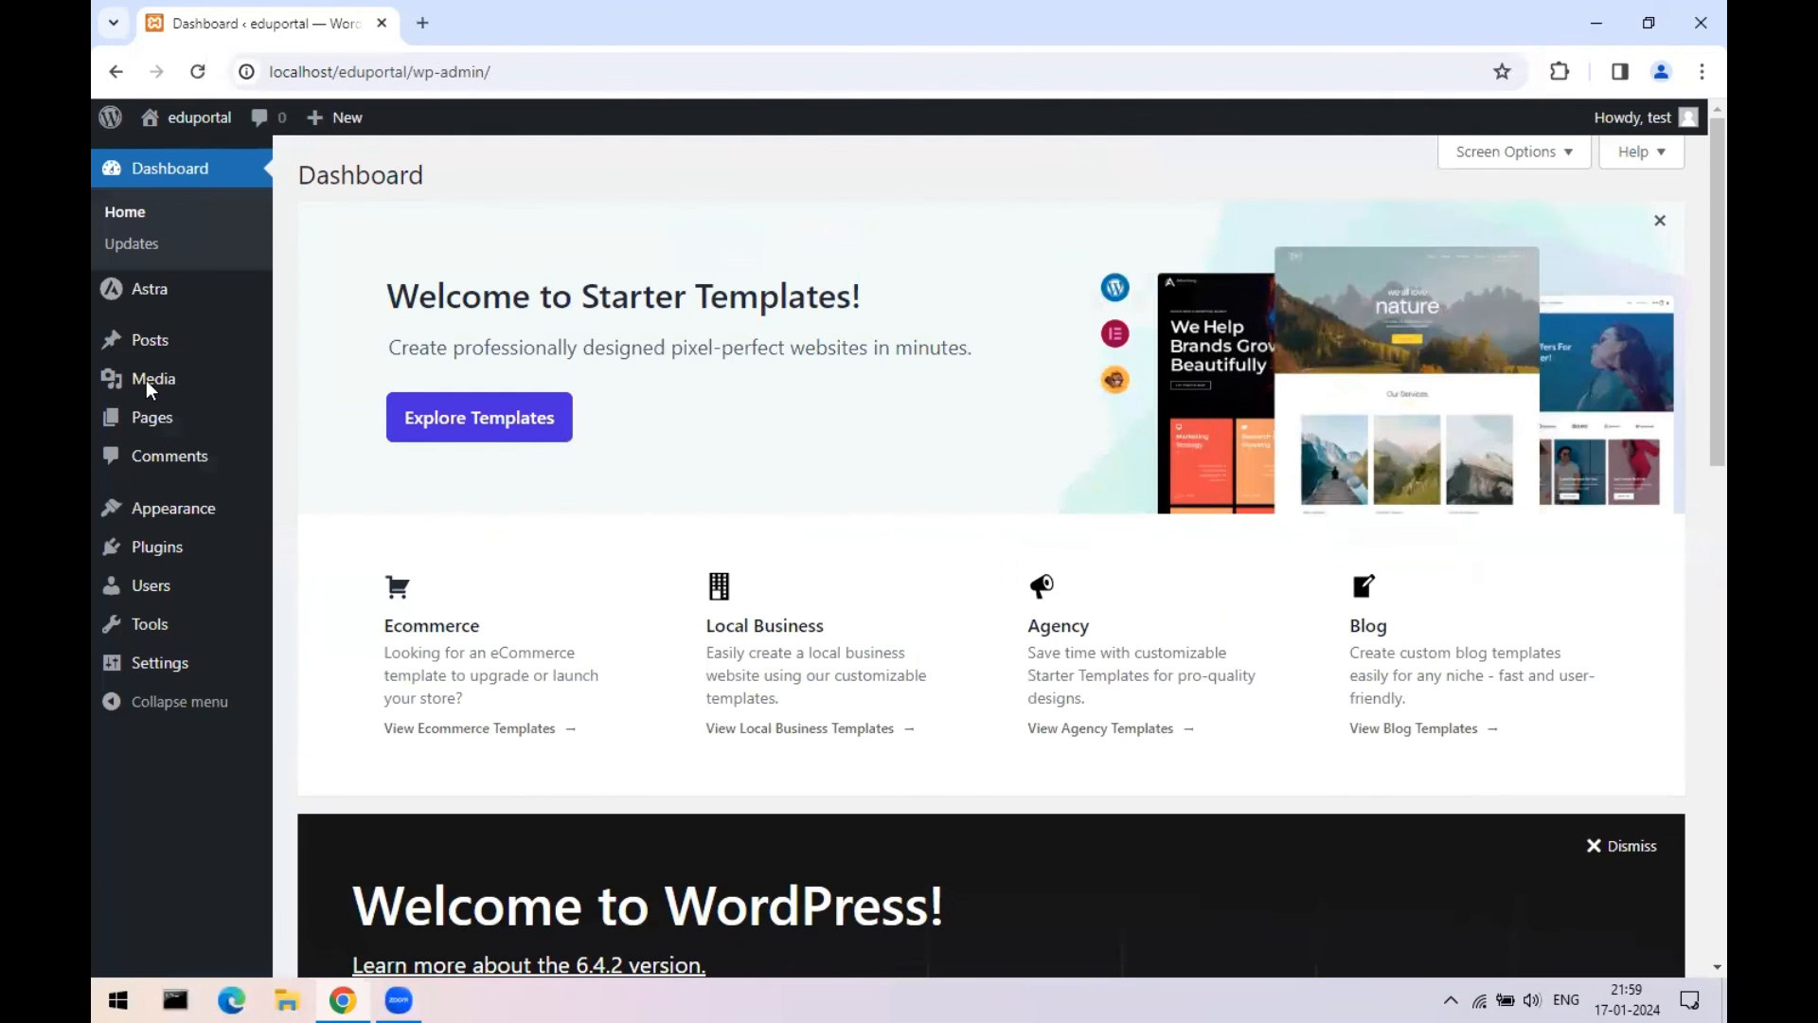
mouse_move(195, 523)
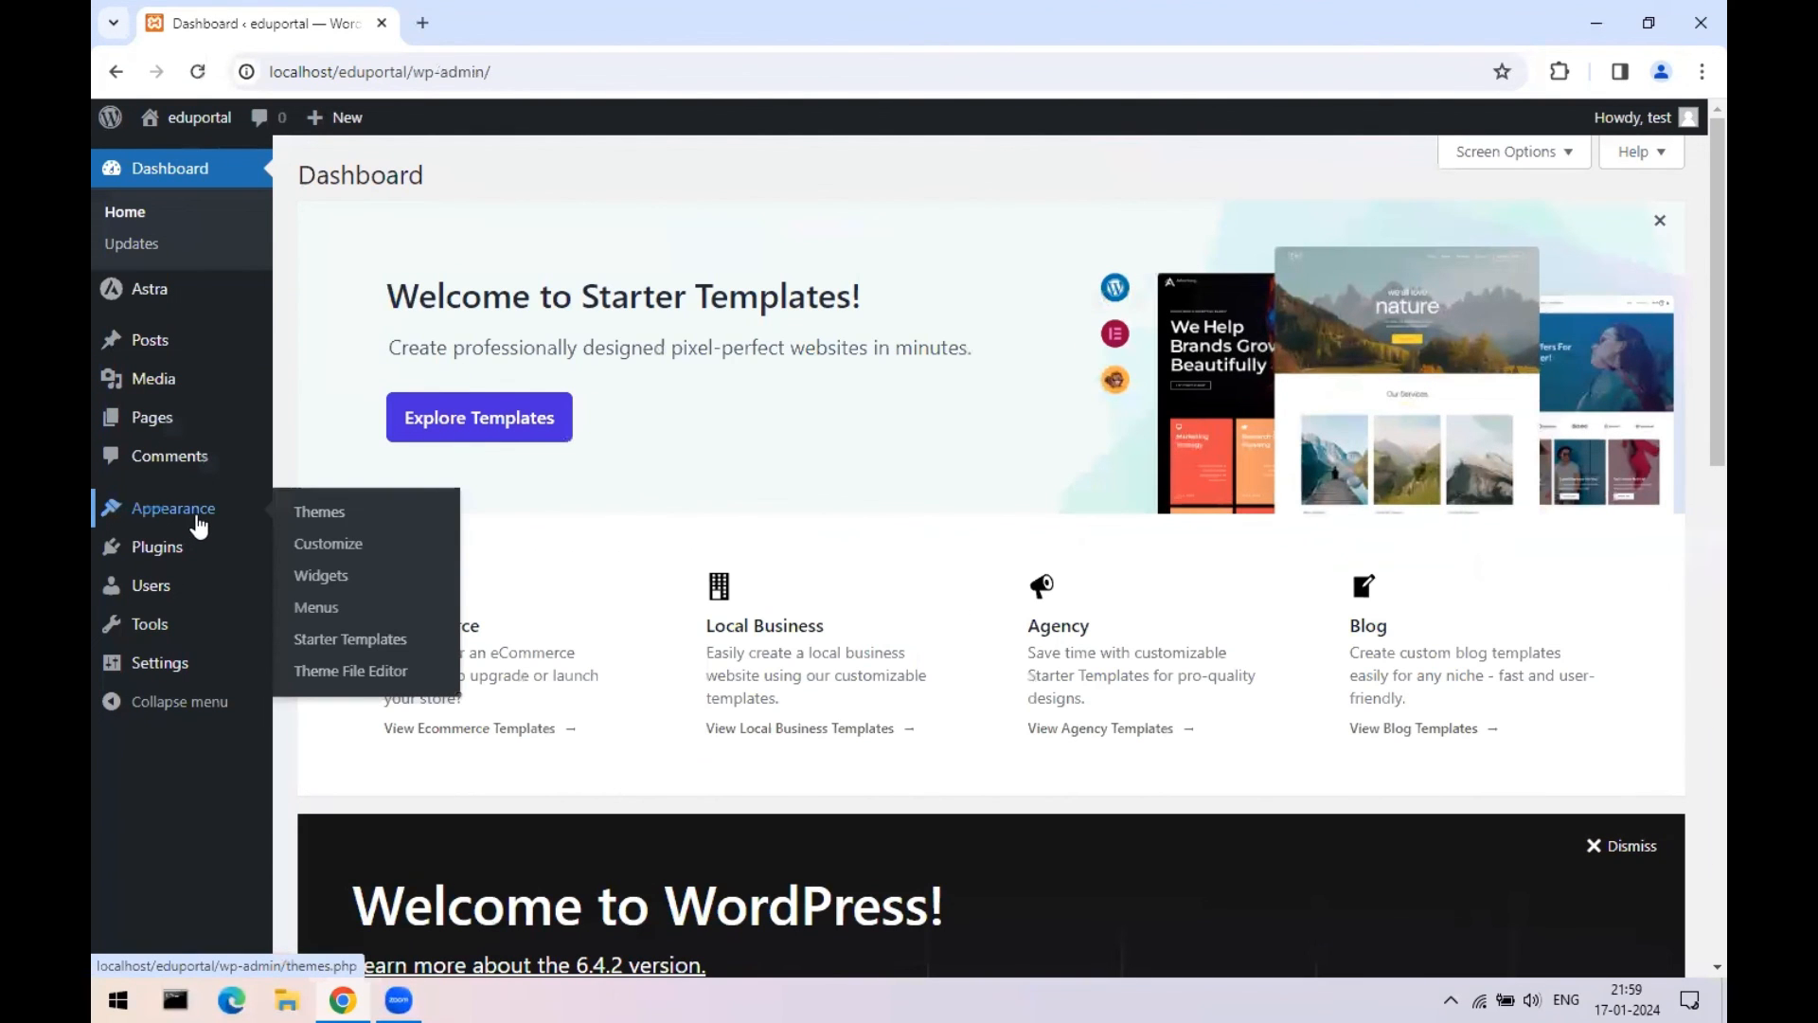
left_click(333, 517)
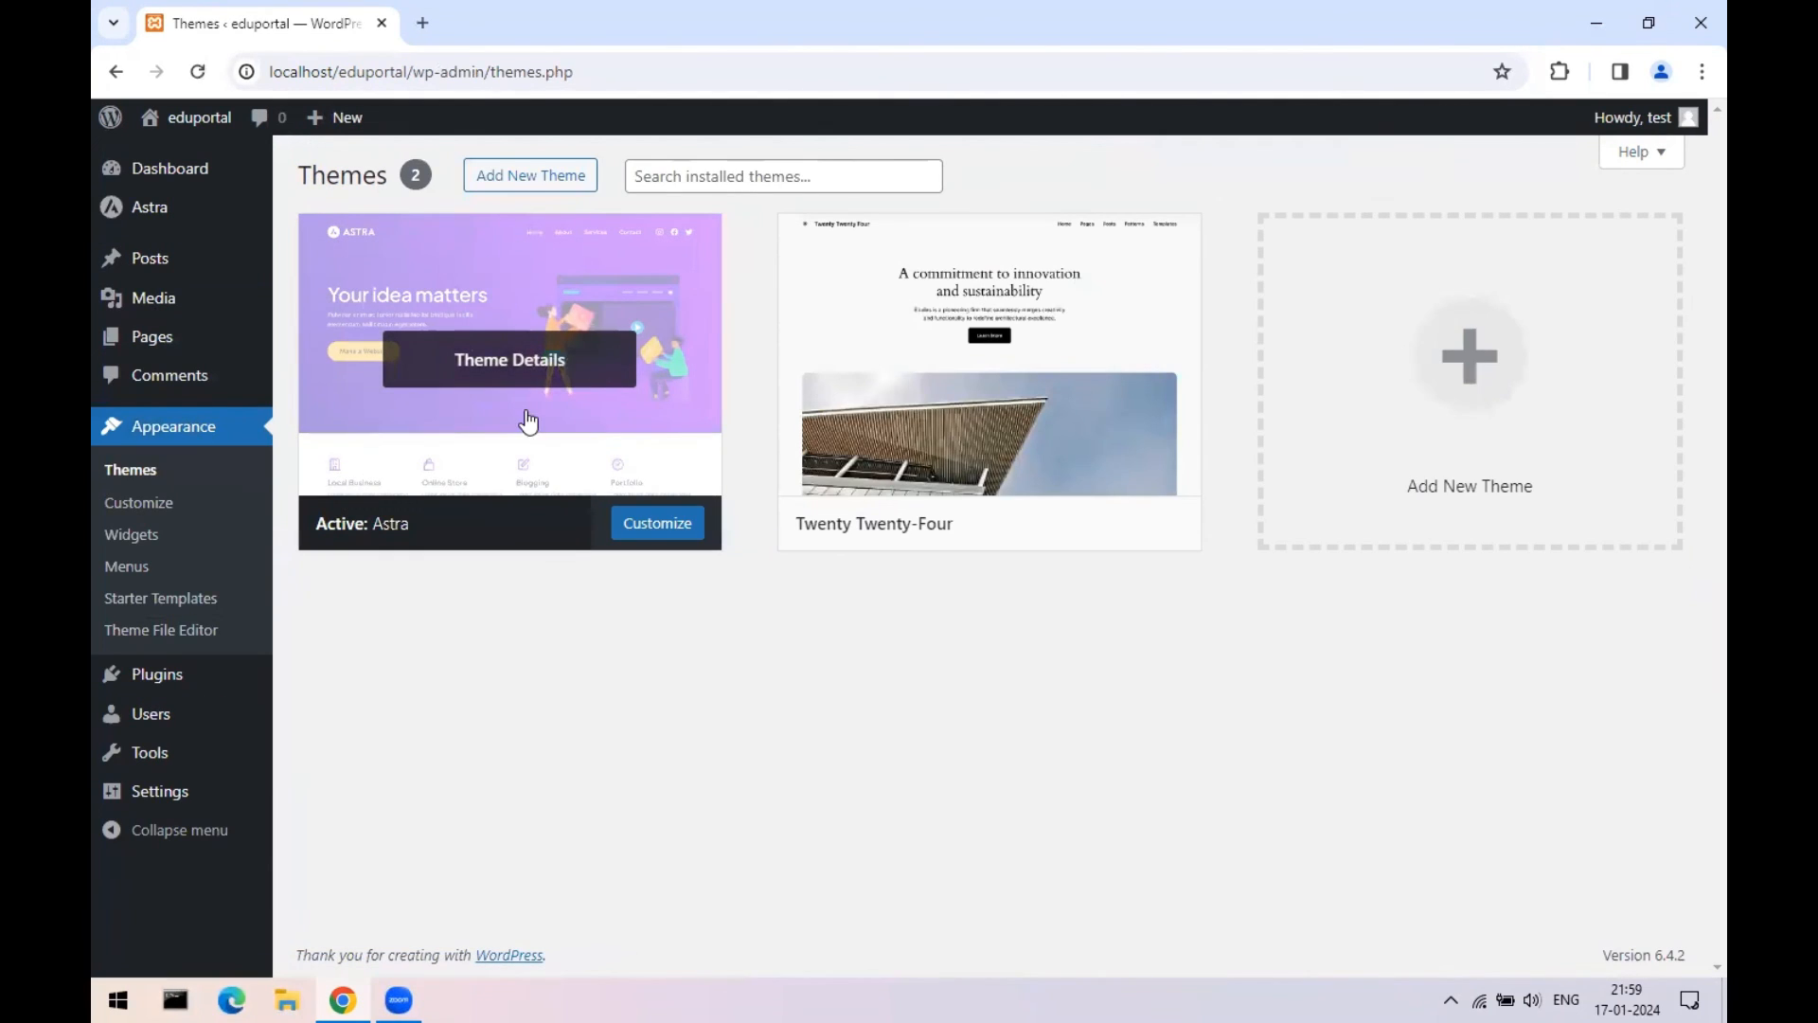
- Launch Starter Templates, choose Build with Templates, and pick Elementor as the page builder
left_click(167, 602)
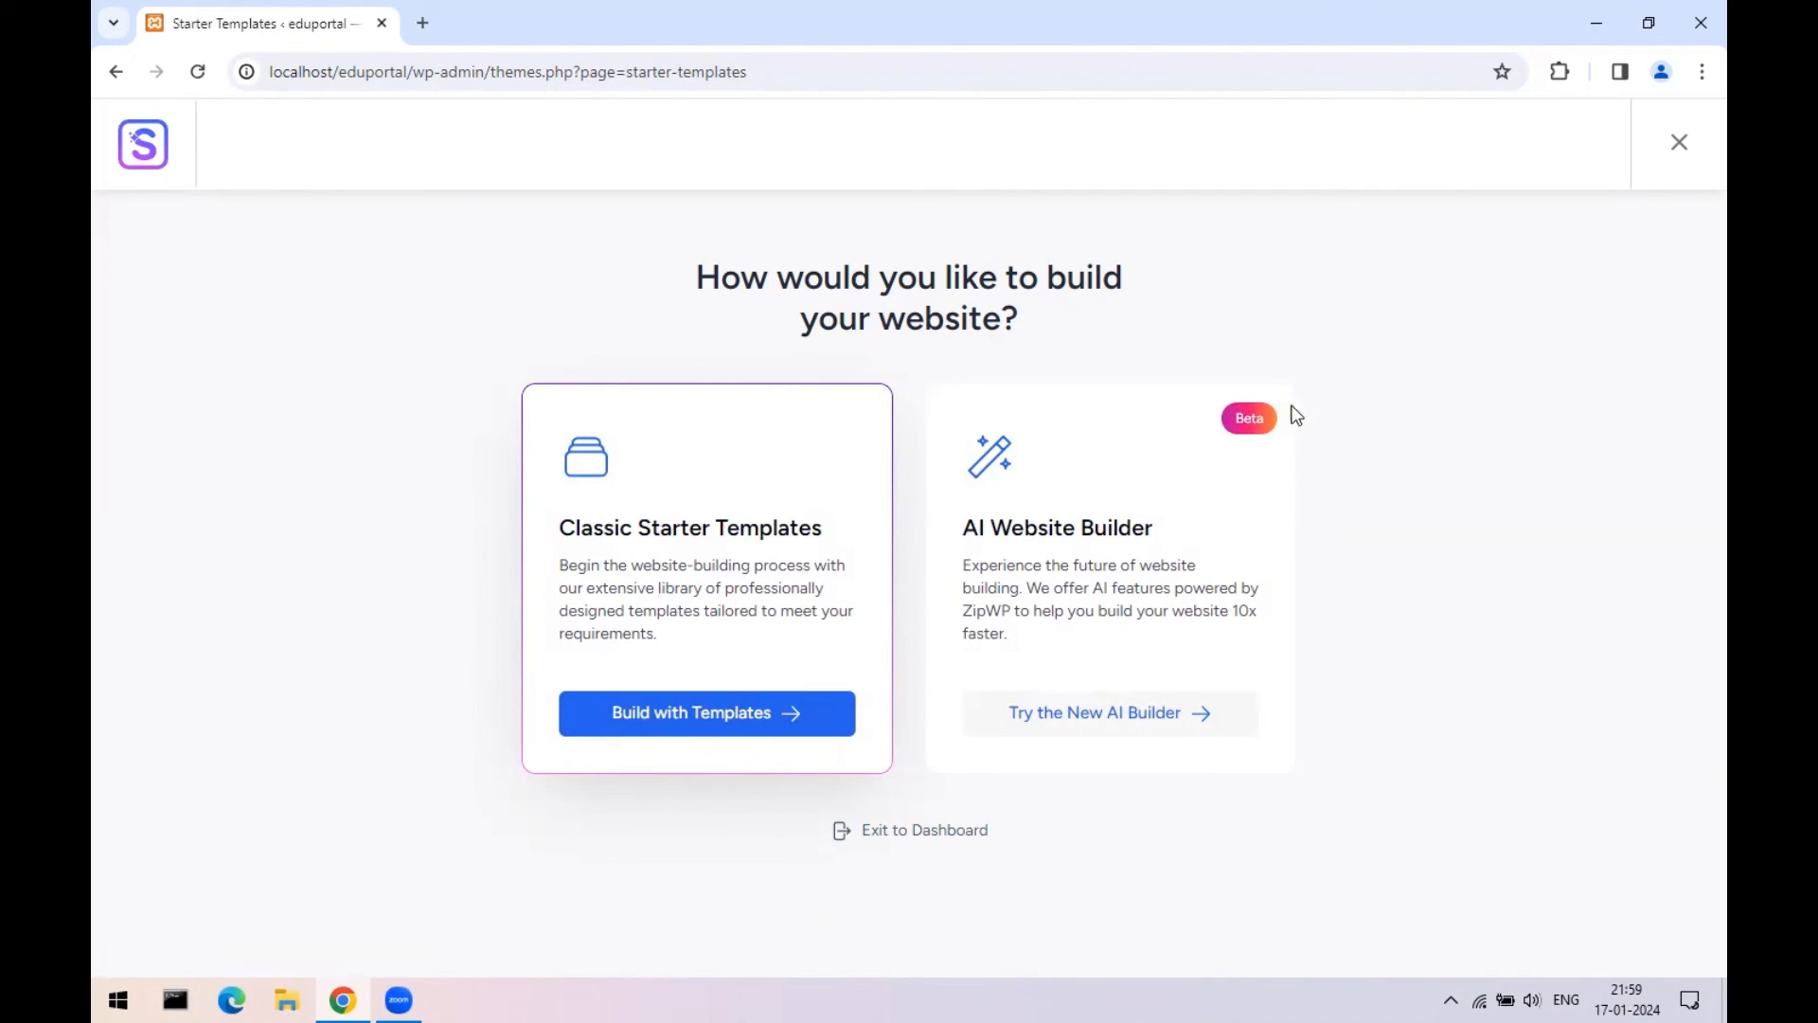
left_click(682, 719)
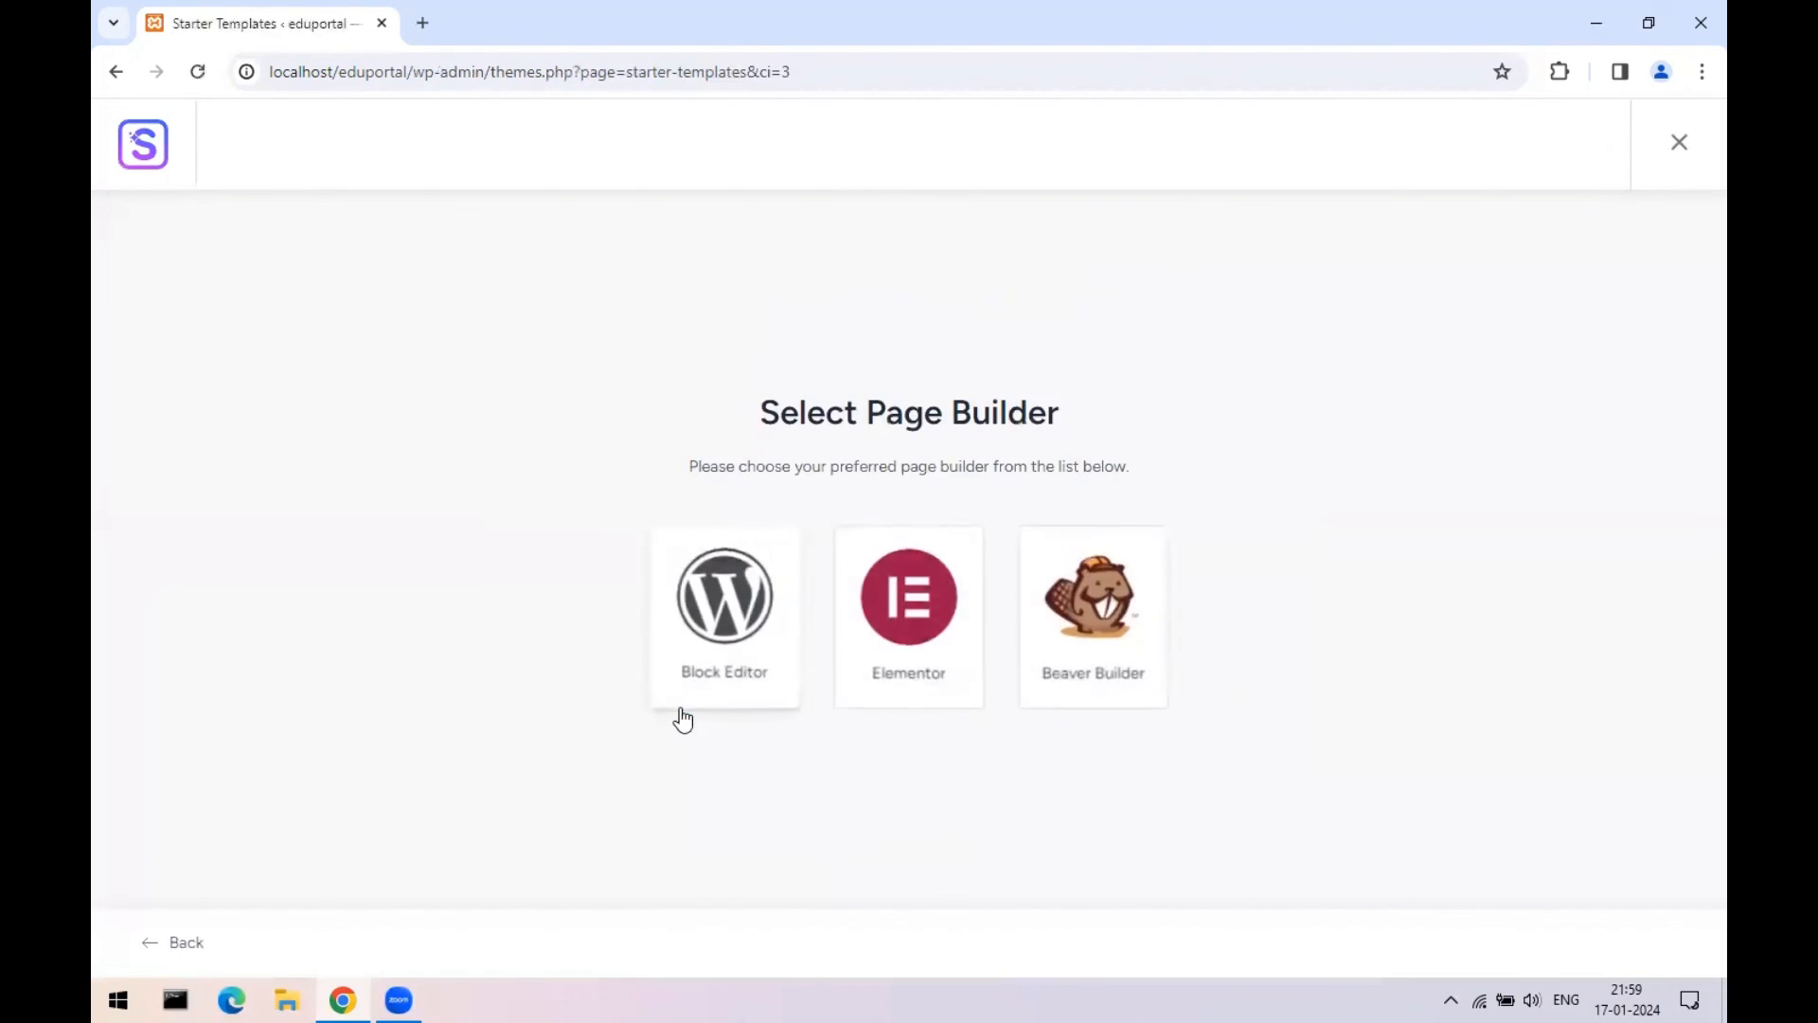
left_click(913, 610)
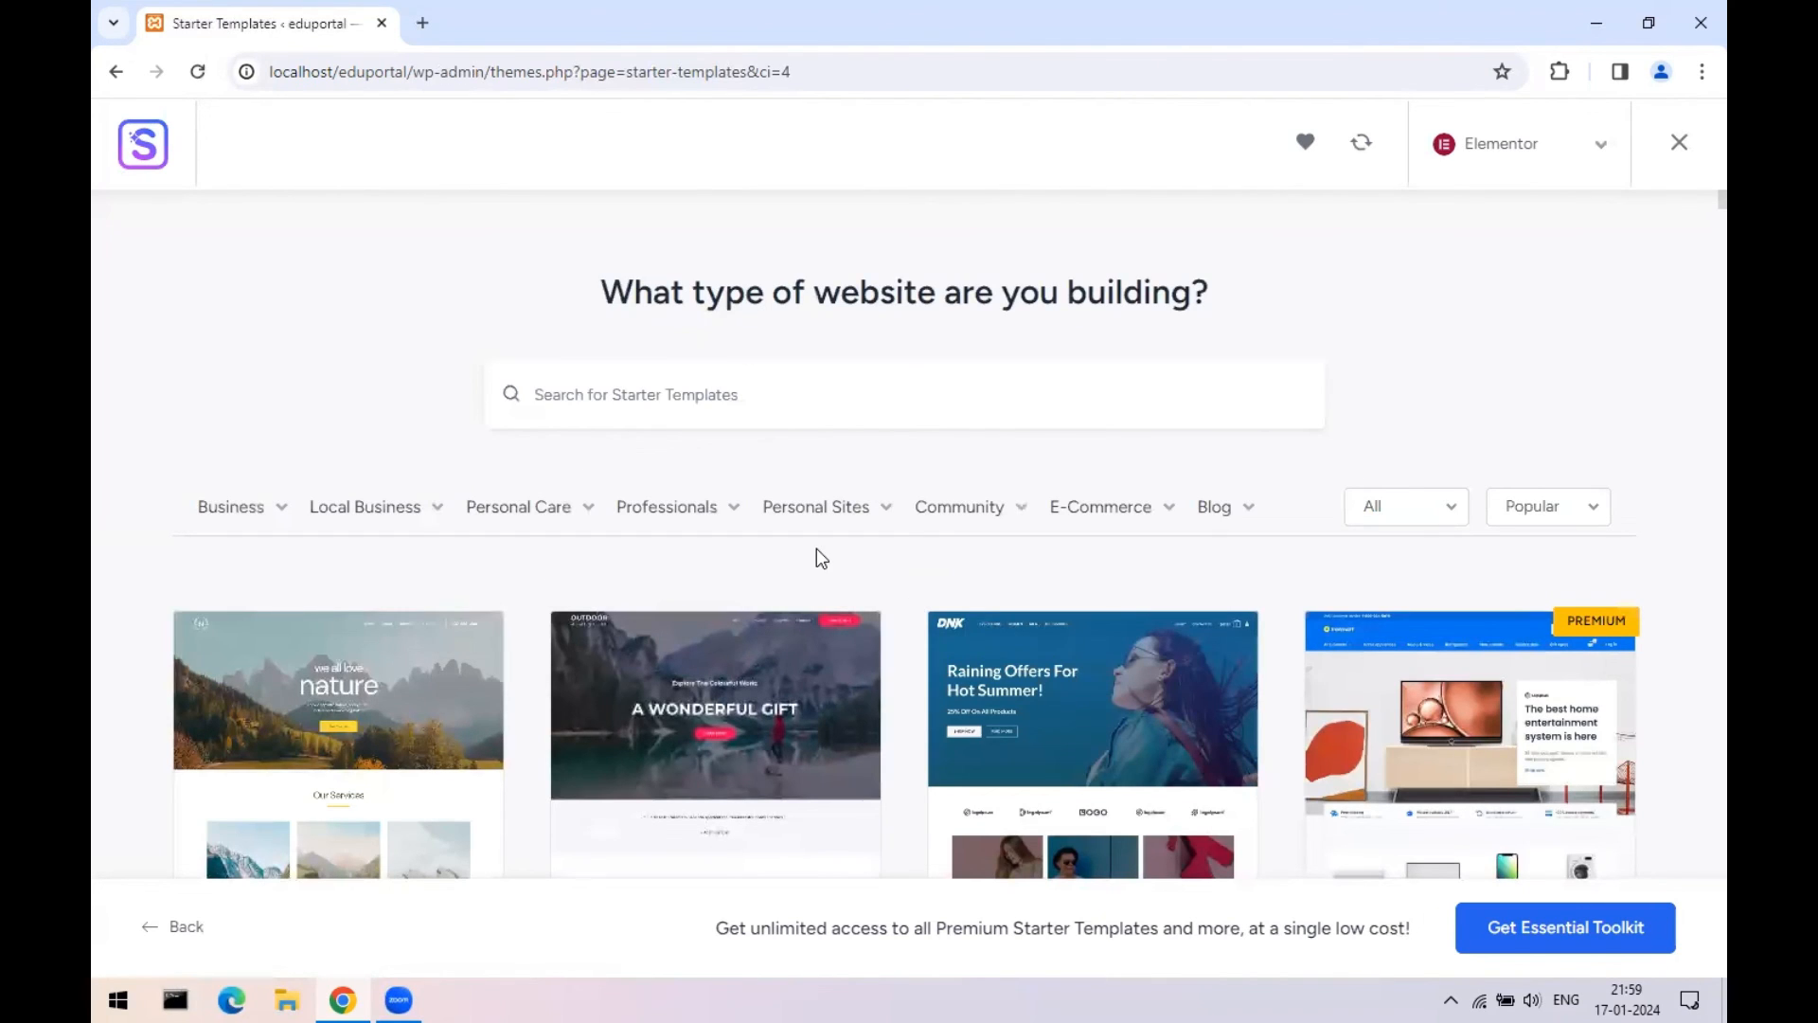
- Scroll the template gallery down to the Personal Portfolio card and select it
scroll(817, 556, "down", 5)
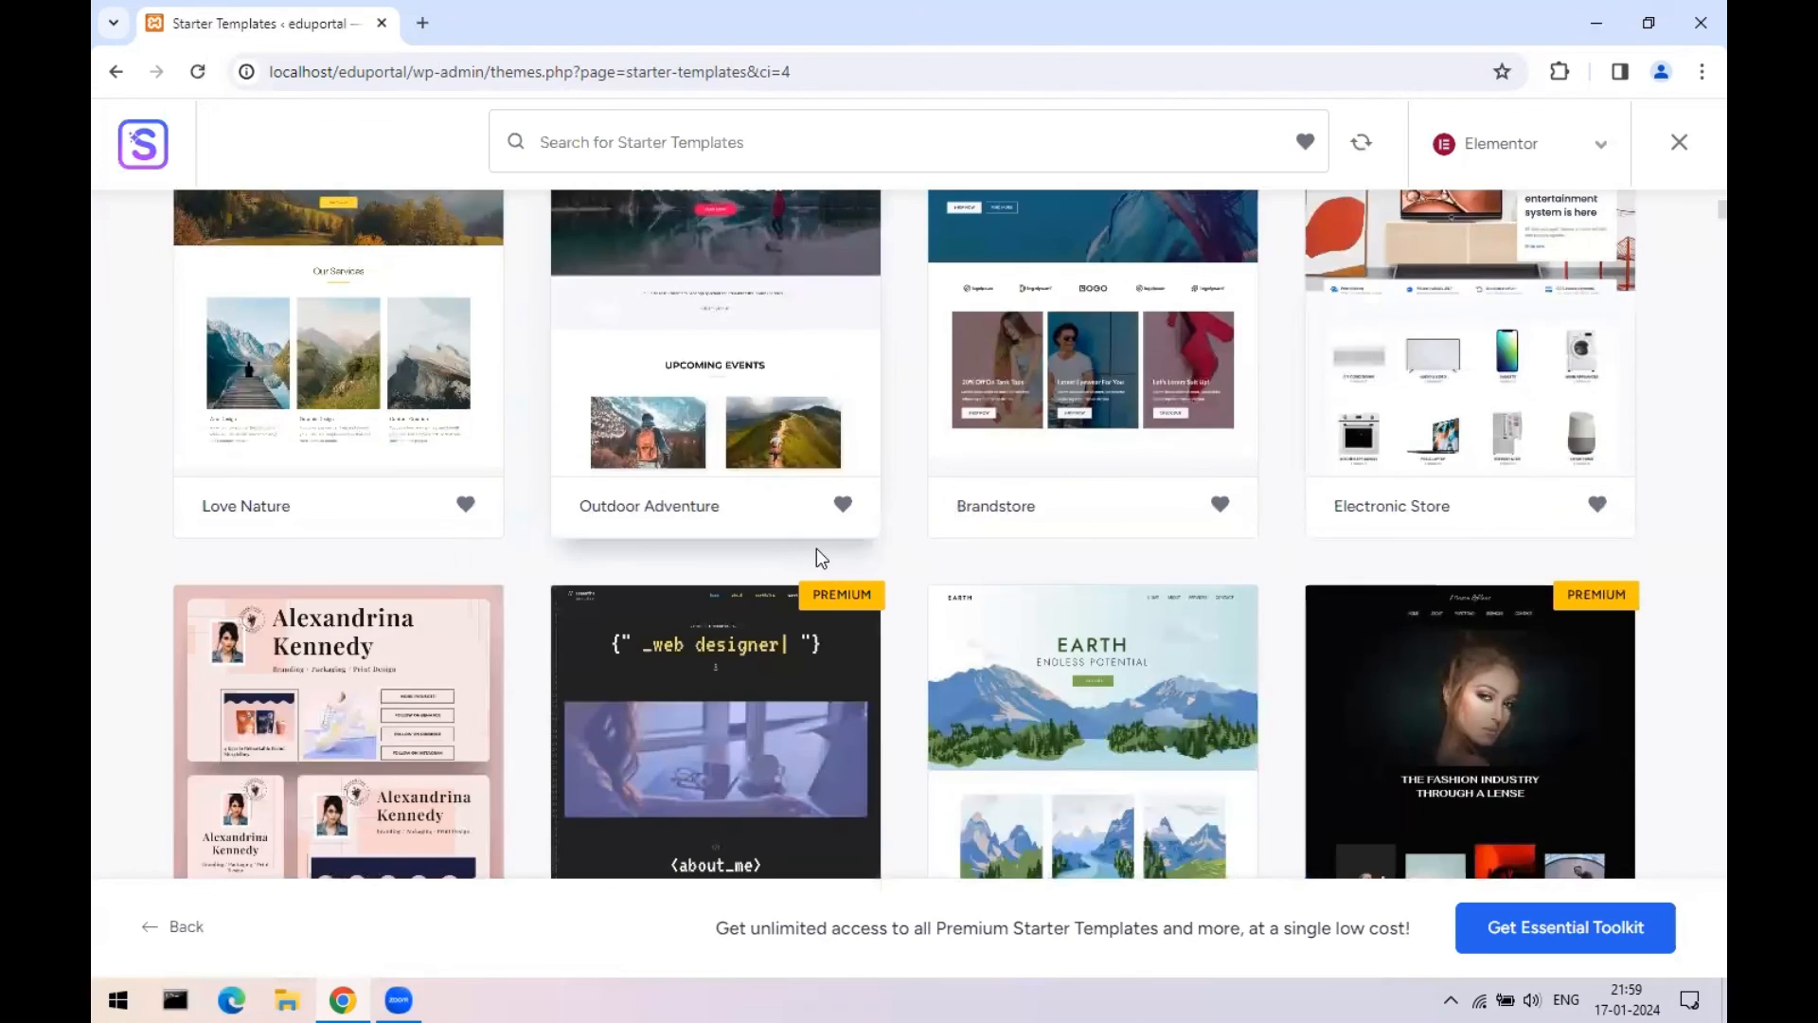
scroll(755, 509, "down", 3)
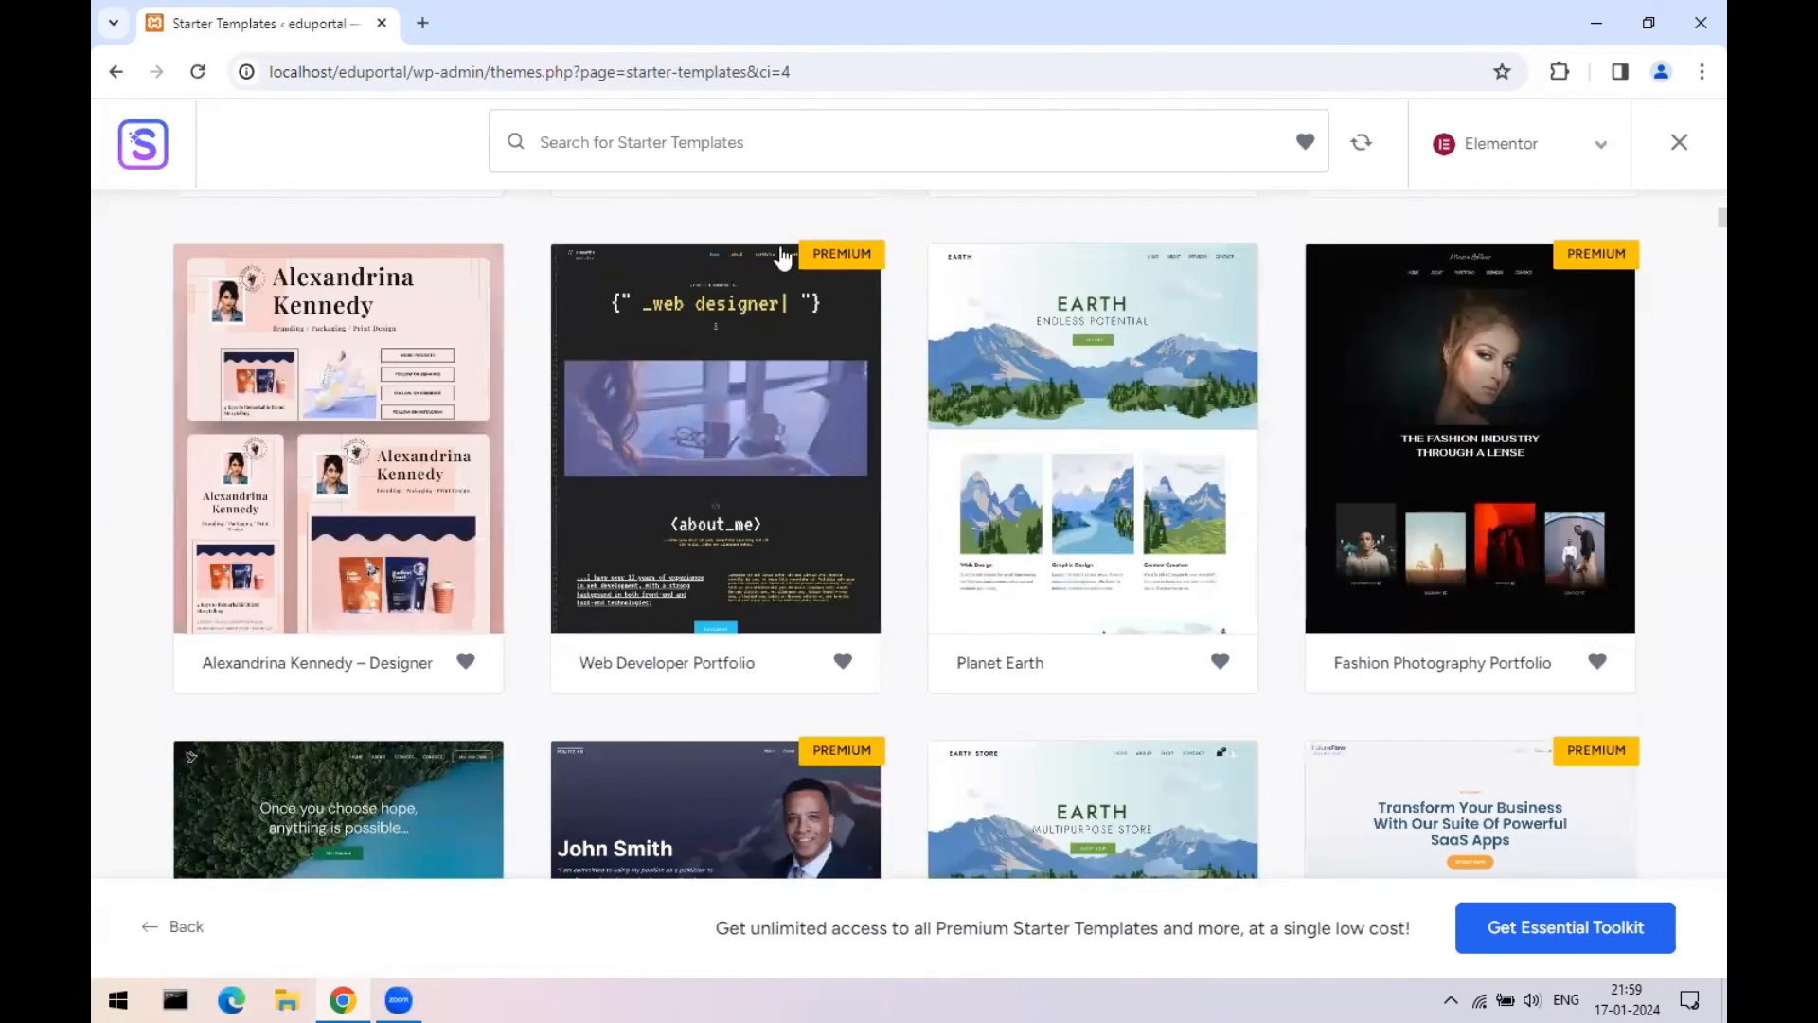
scroll(723, 394, "down", 4)
scroll(852, 475, "down", 6)
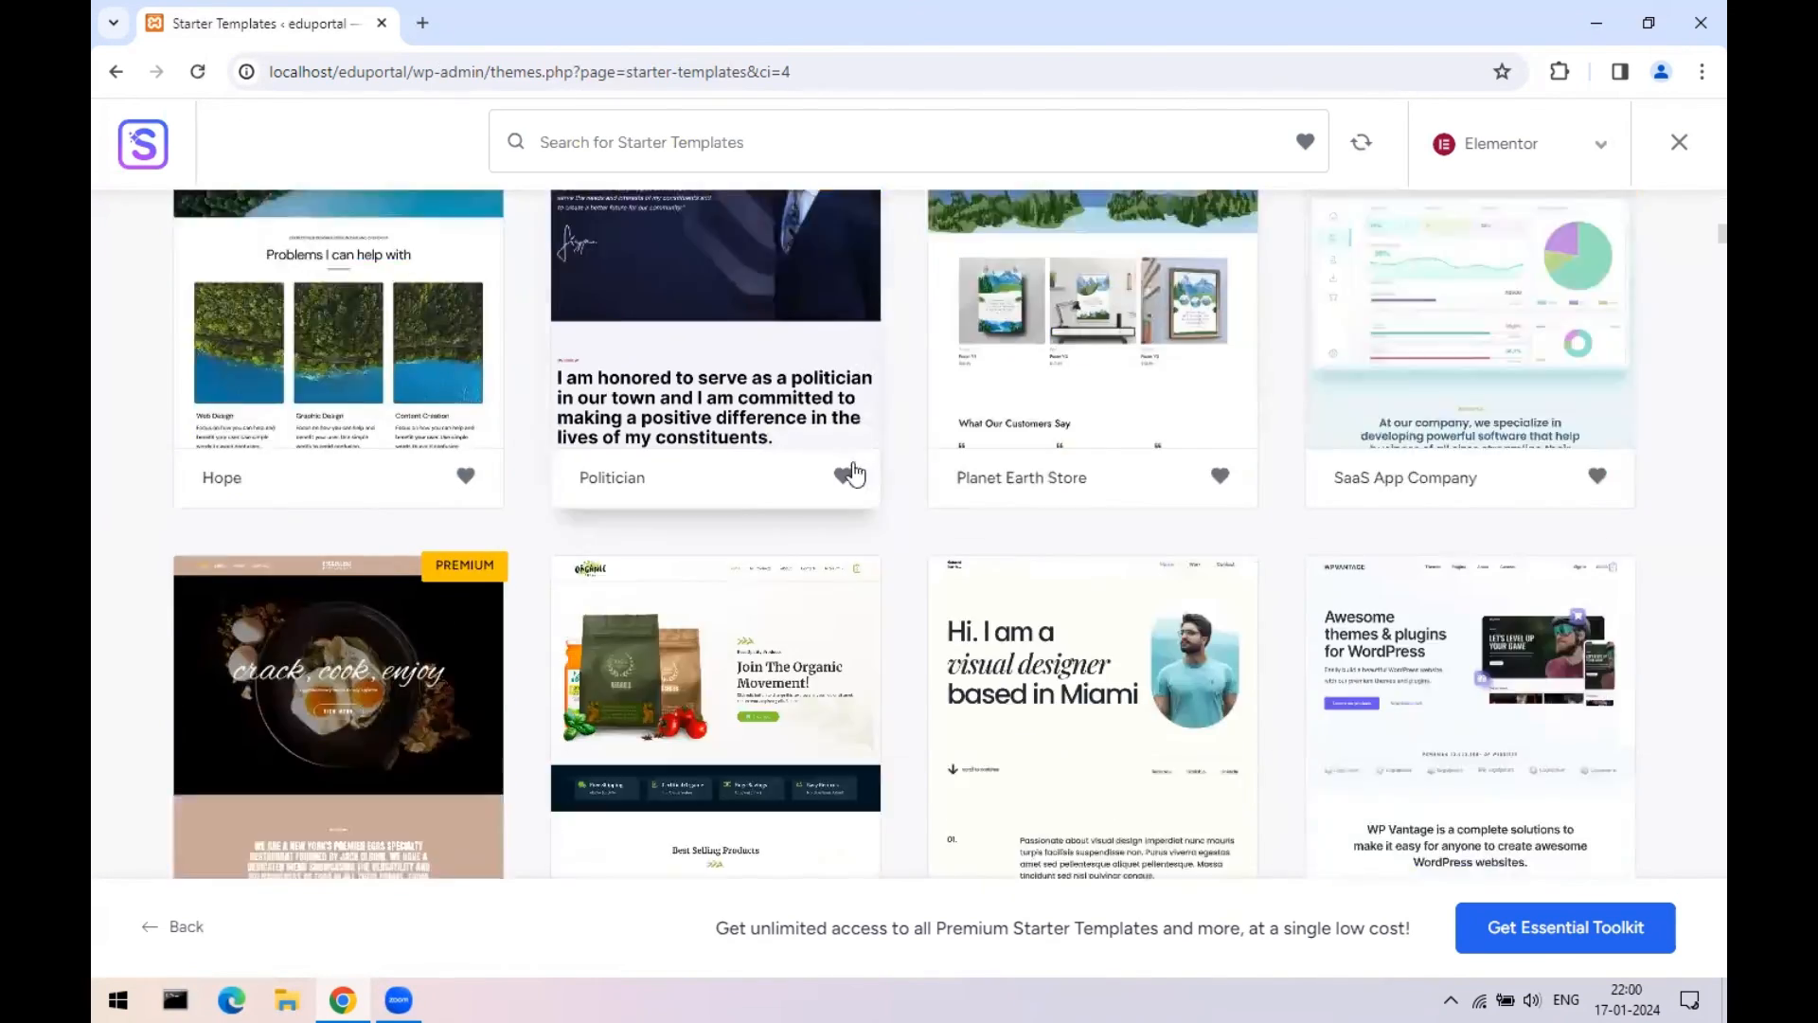
scroll(1230, 559, "down", 20)
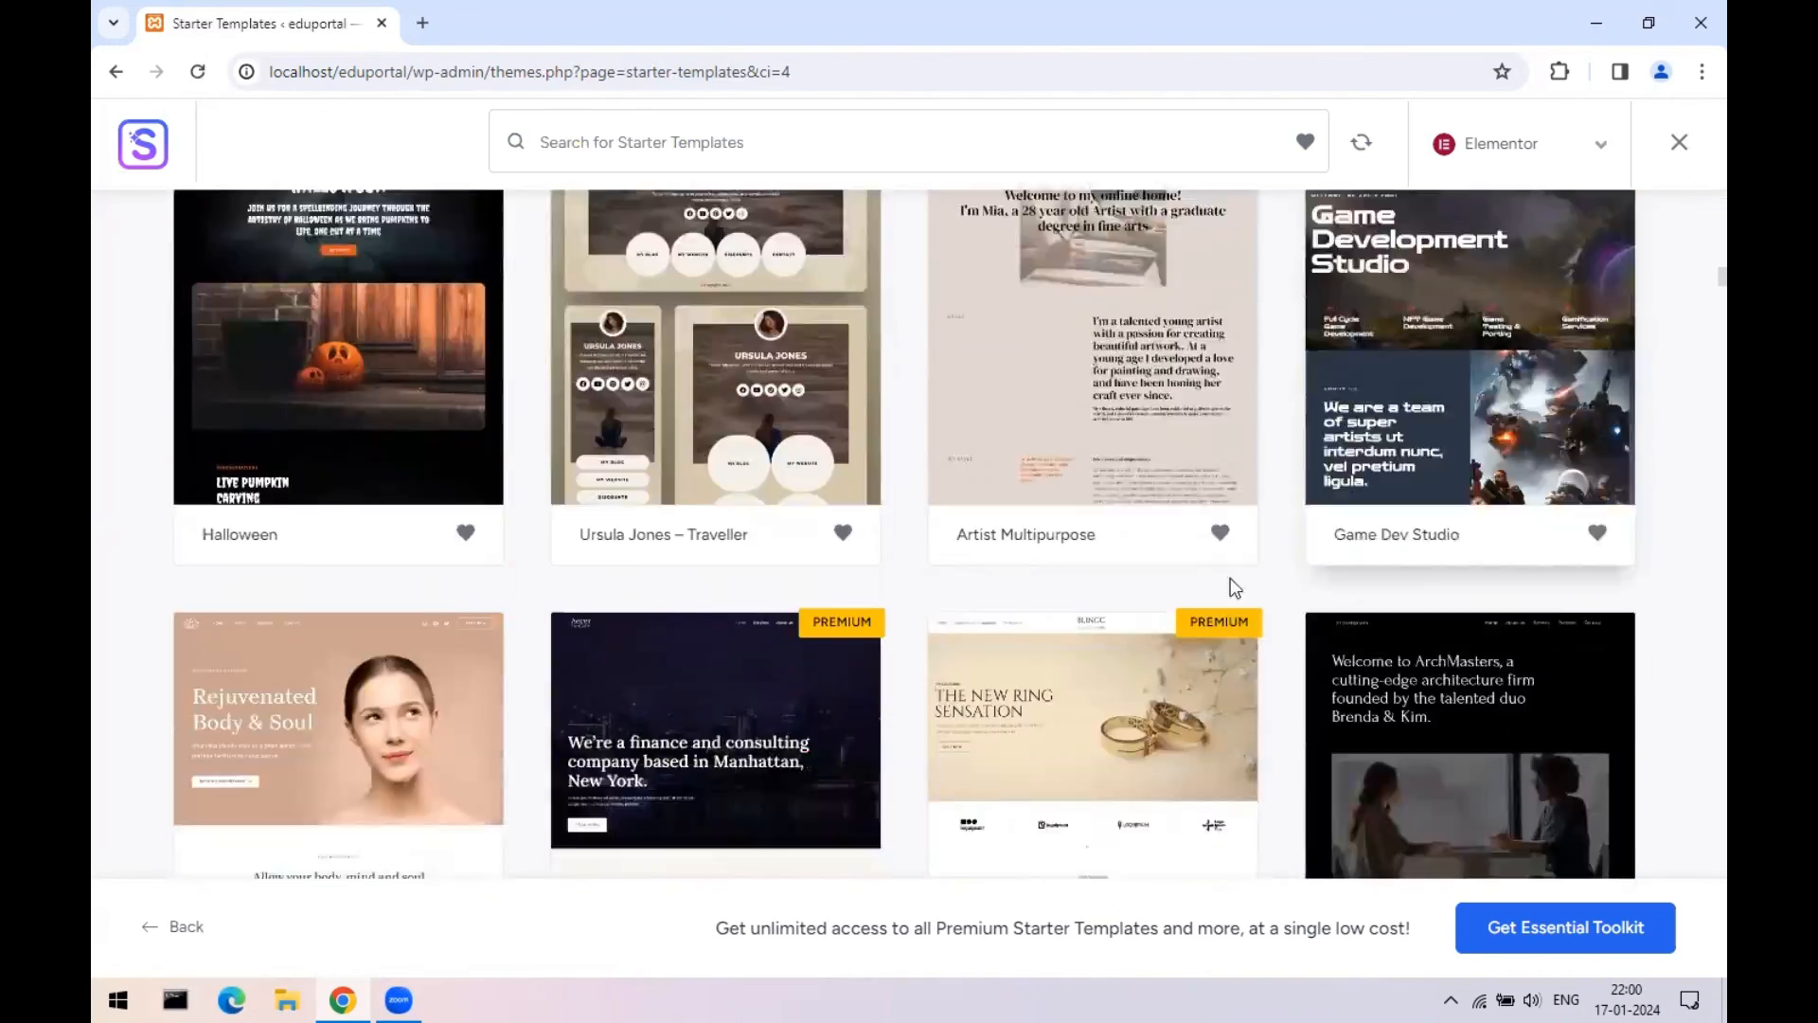
scroll(555, 570, "down", 17)
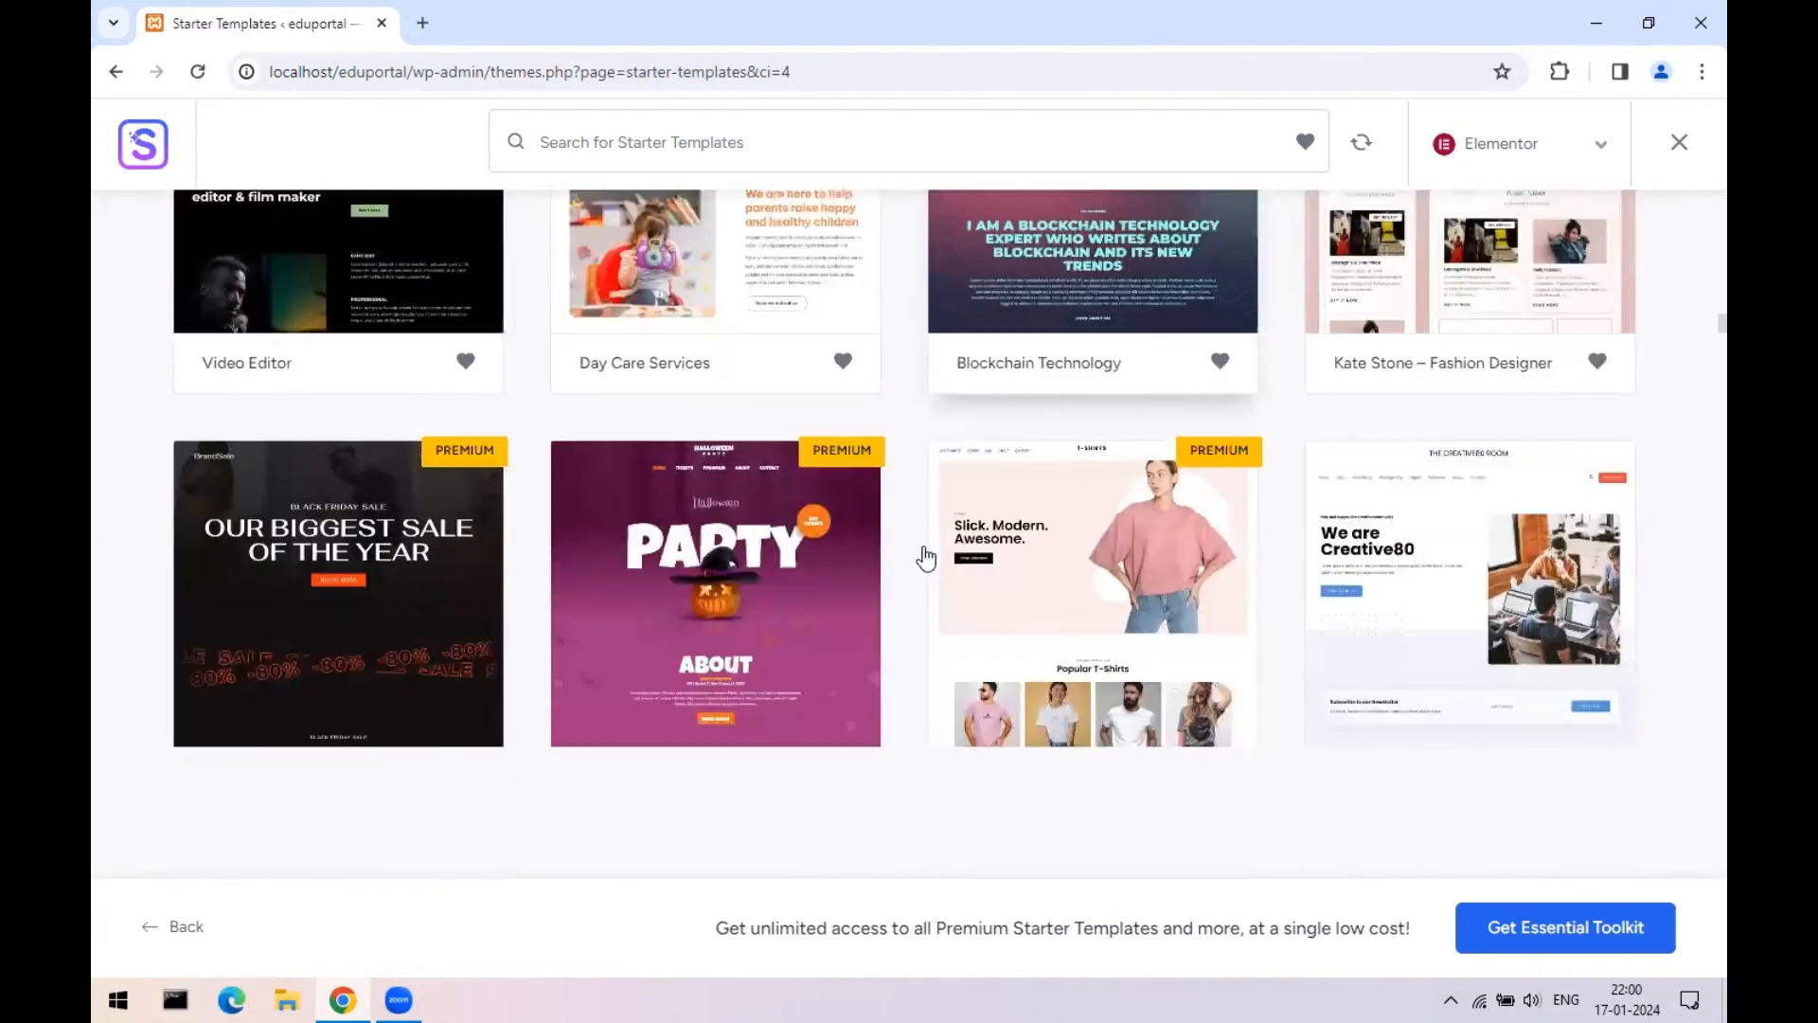
scroll(717, 561, "down", 18)
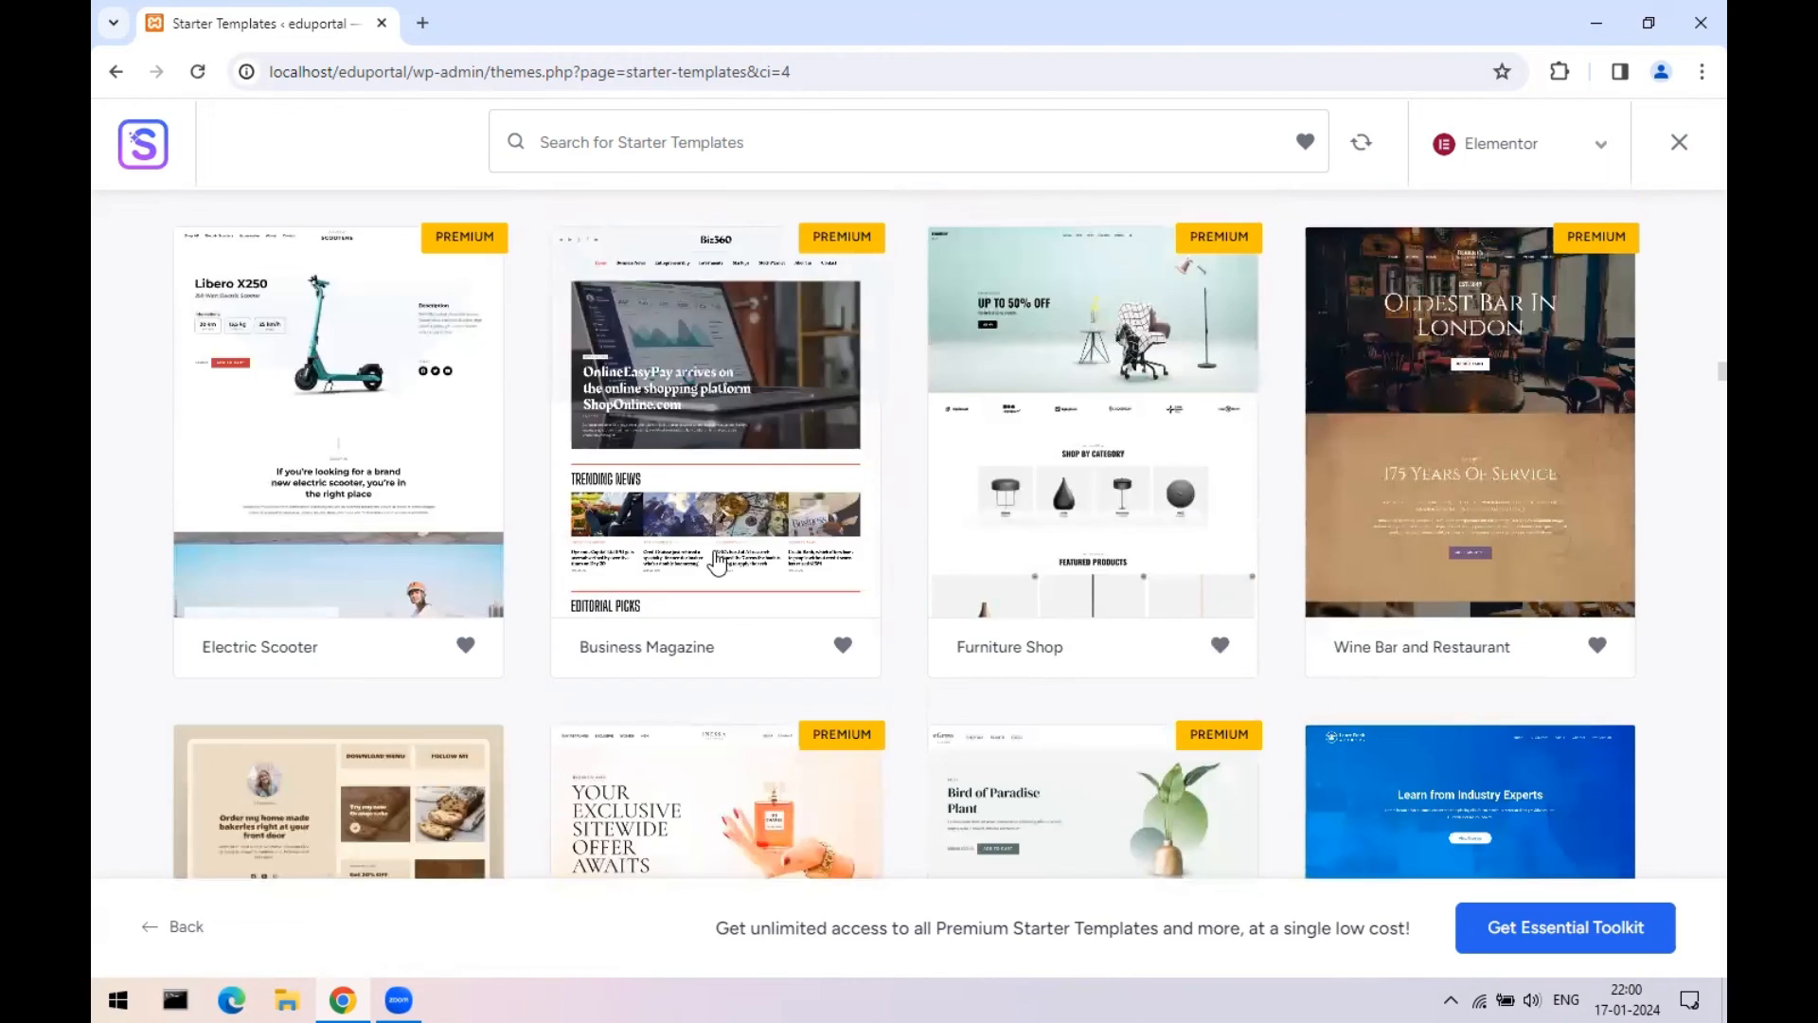
scroll(717, 563, "down", 13)
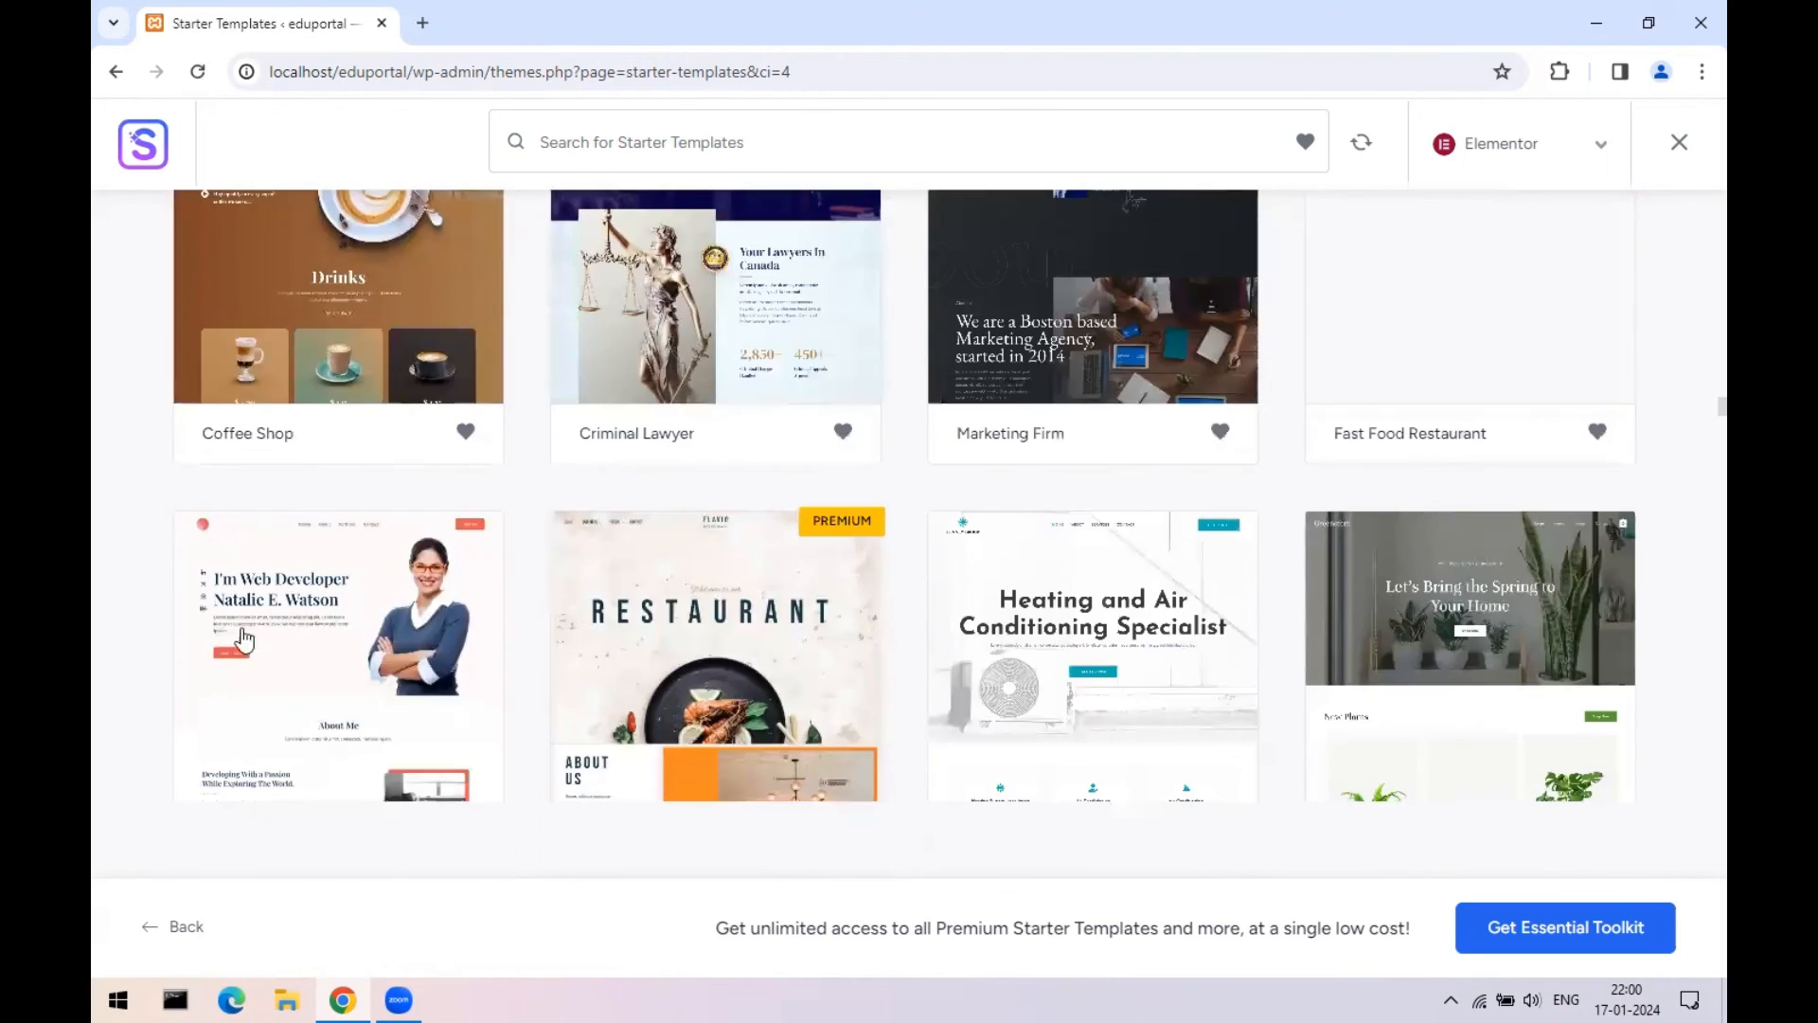
scroll(383, 661, "down", 1)
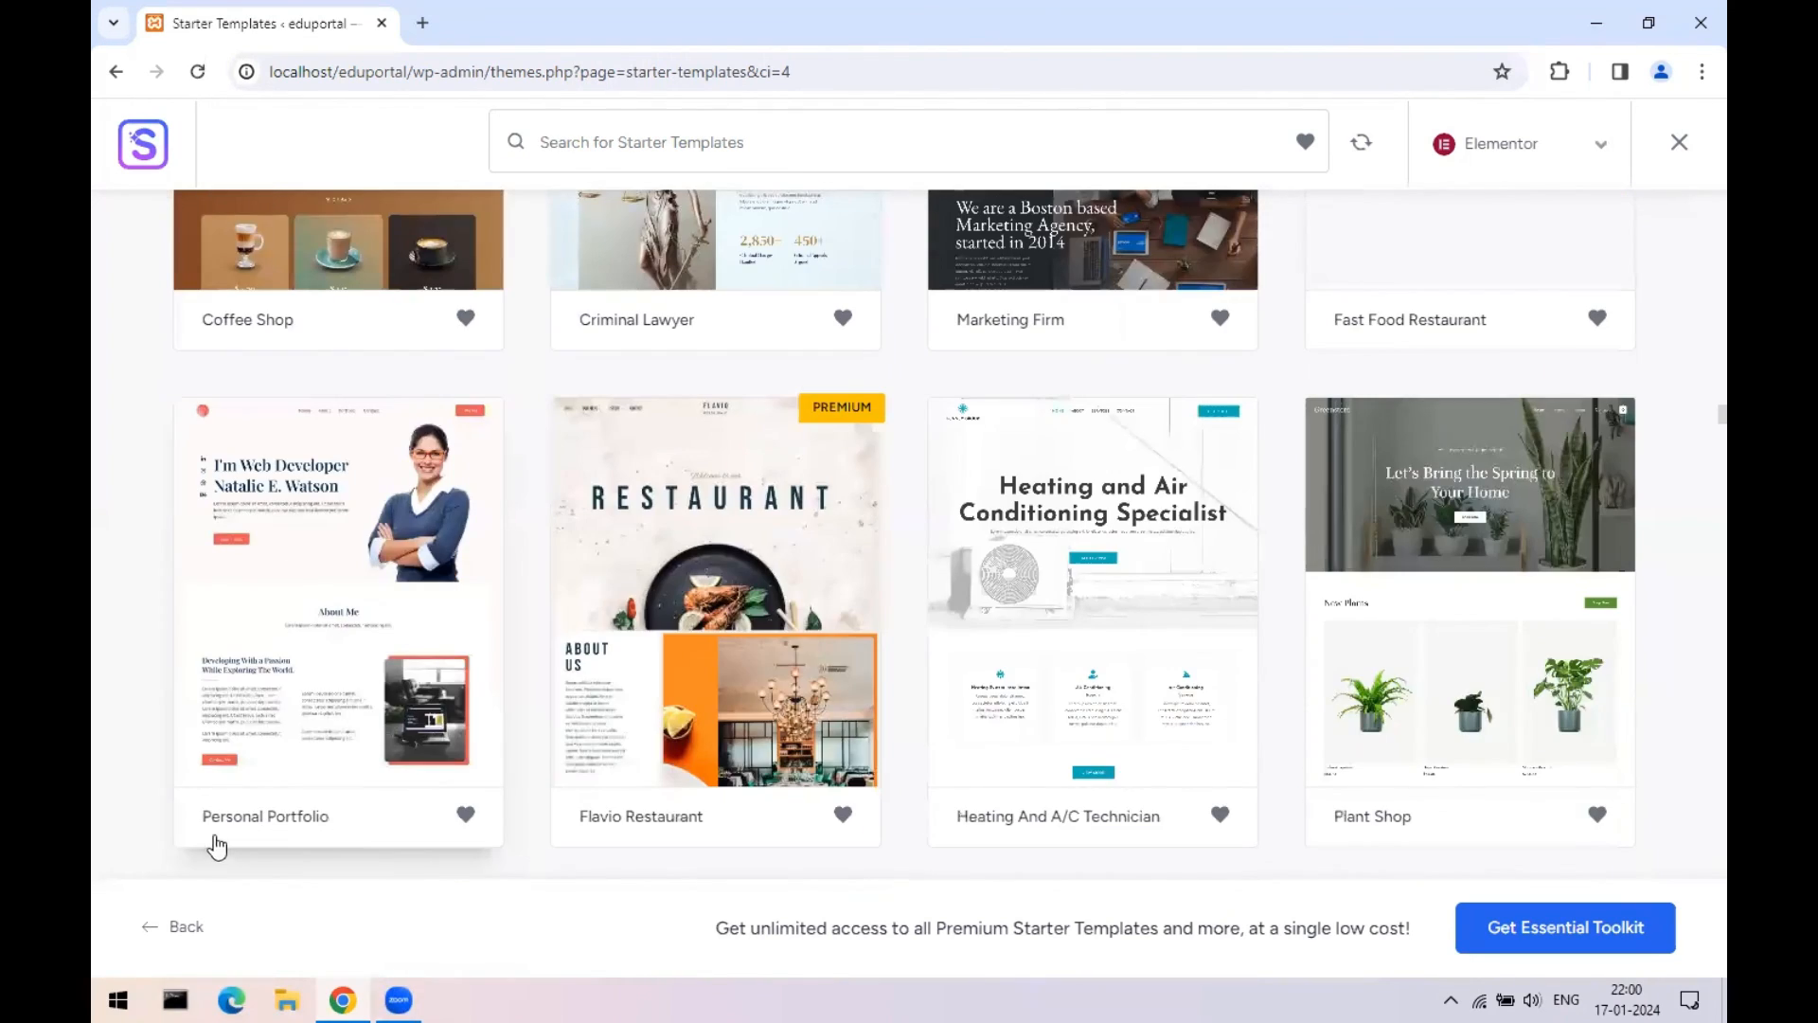
left_click(312, 587)
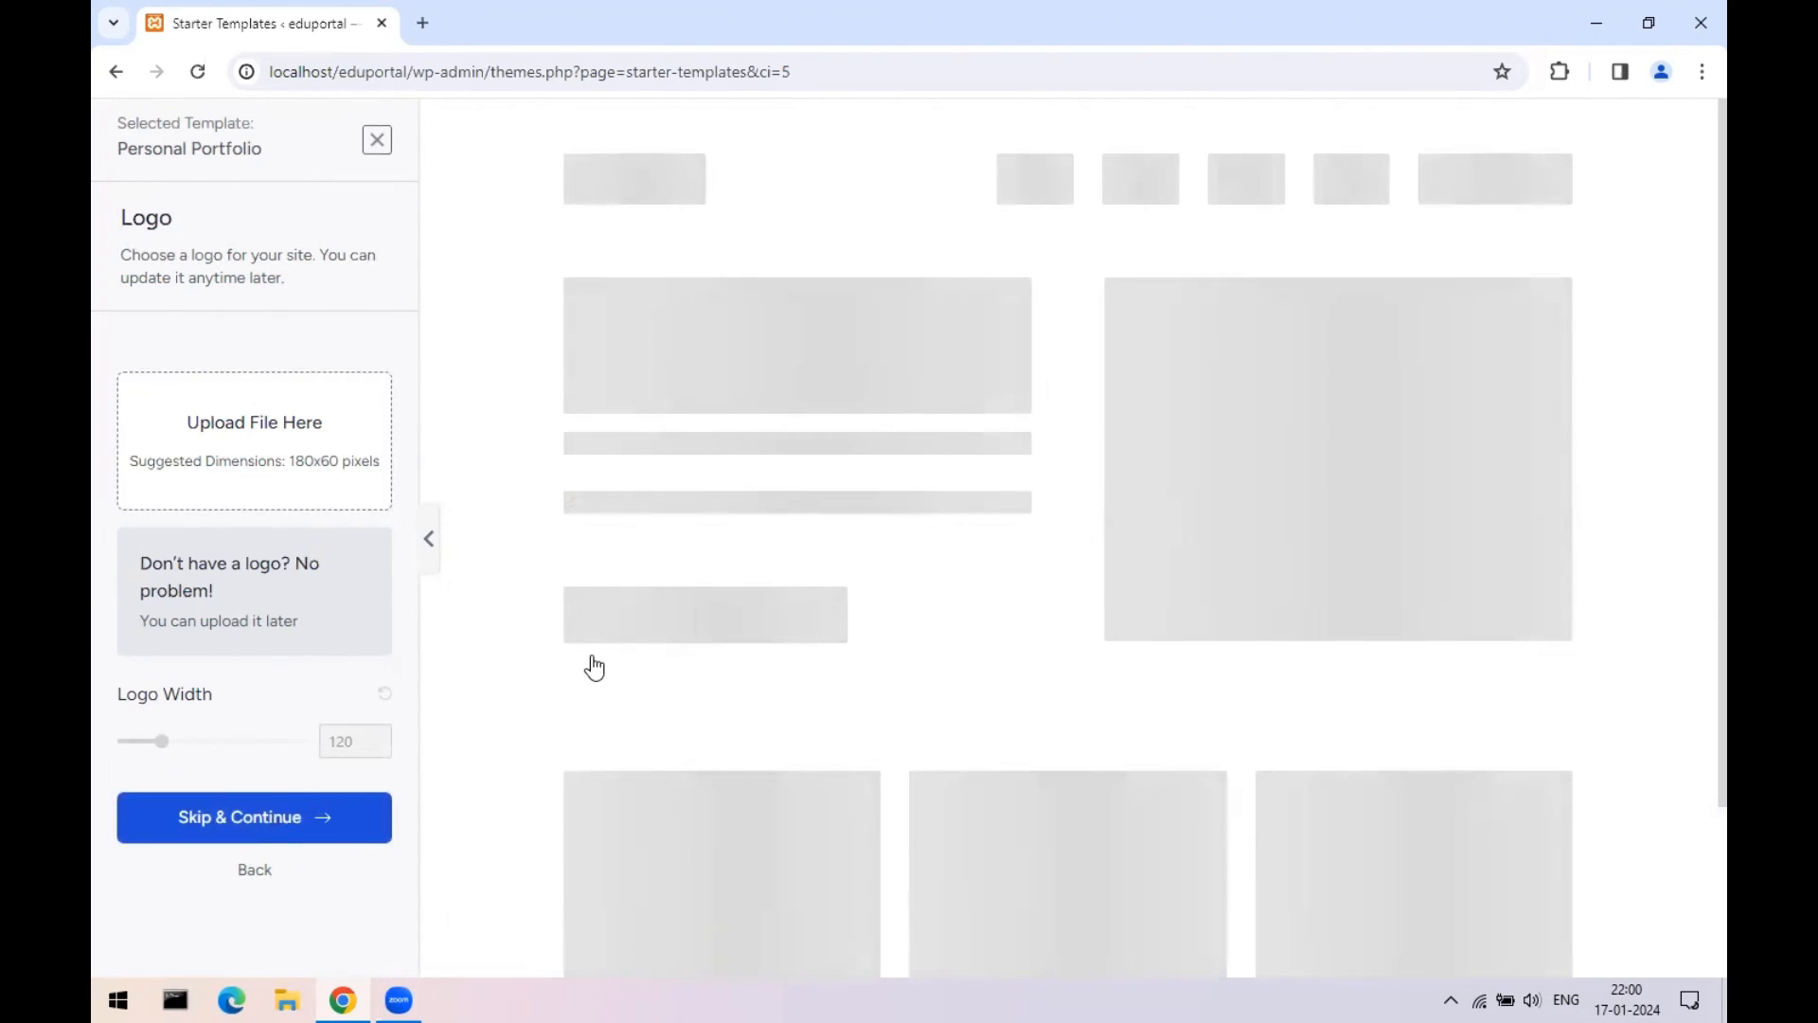
- Keep the default colours and fonts, then submit the form to build the website
scroll(351, 641, "down", 3)
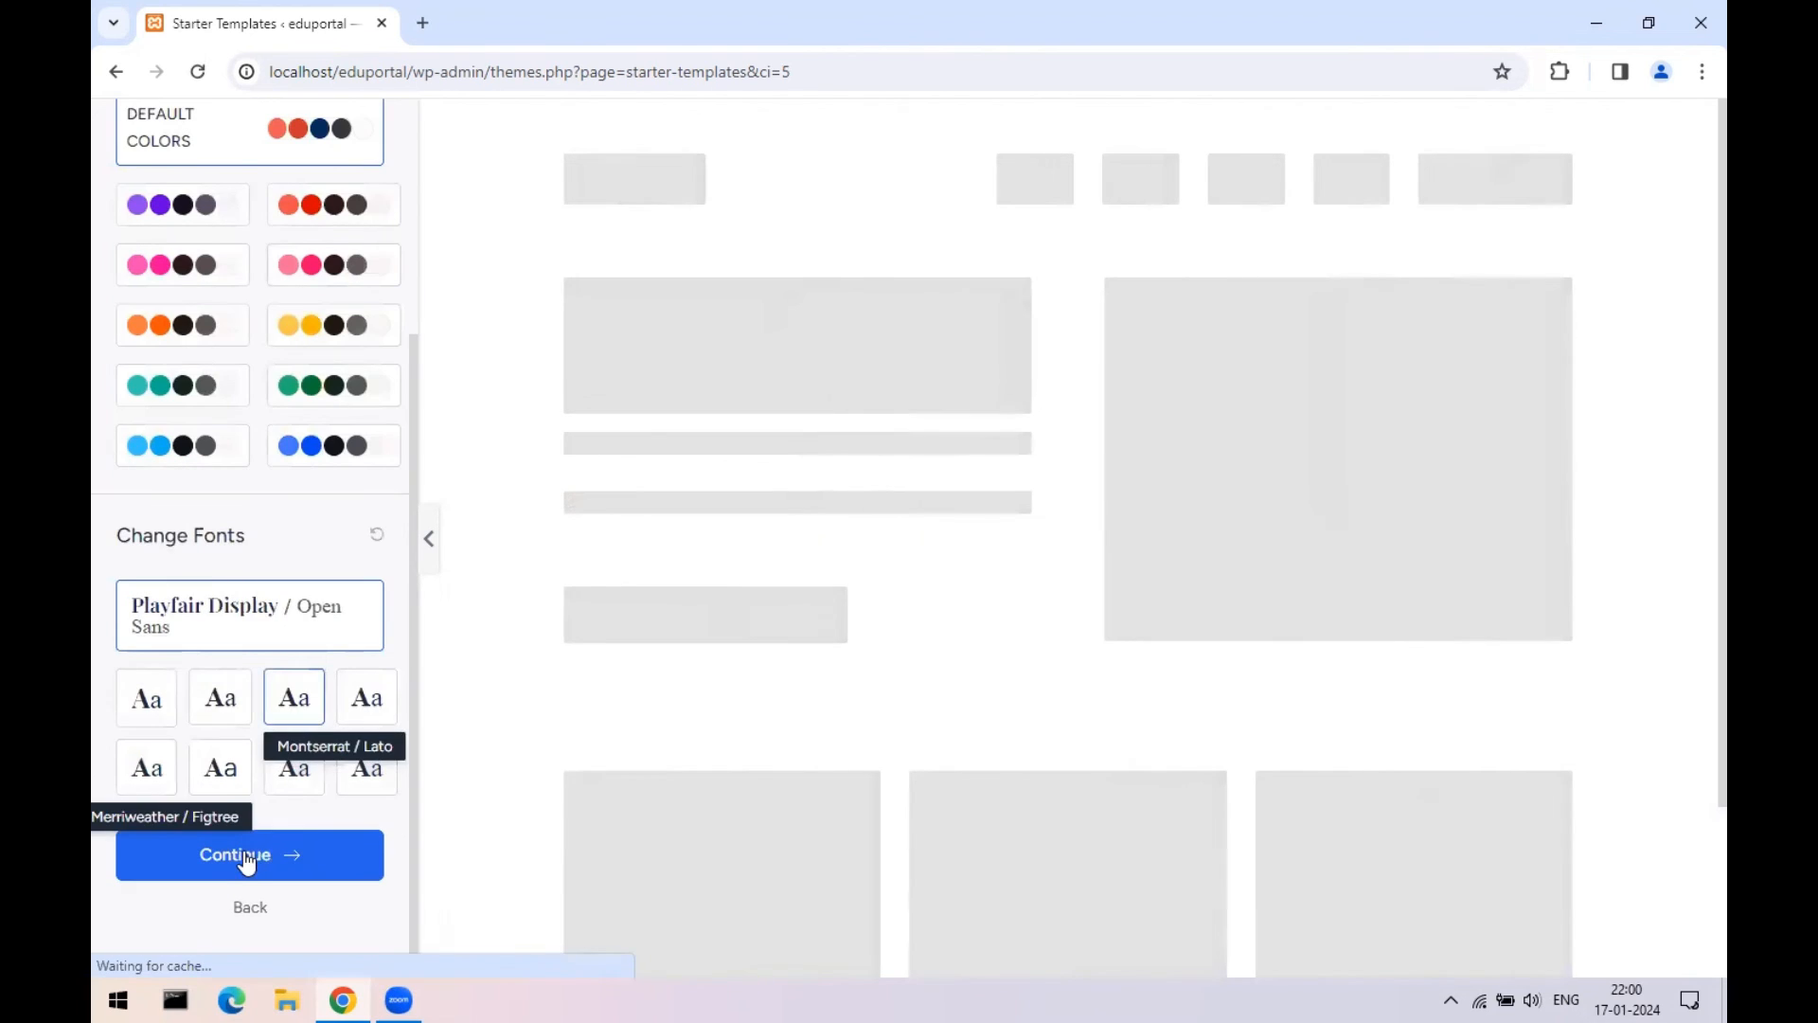
left_click(243, 858)
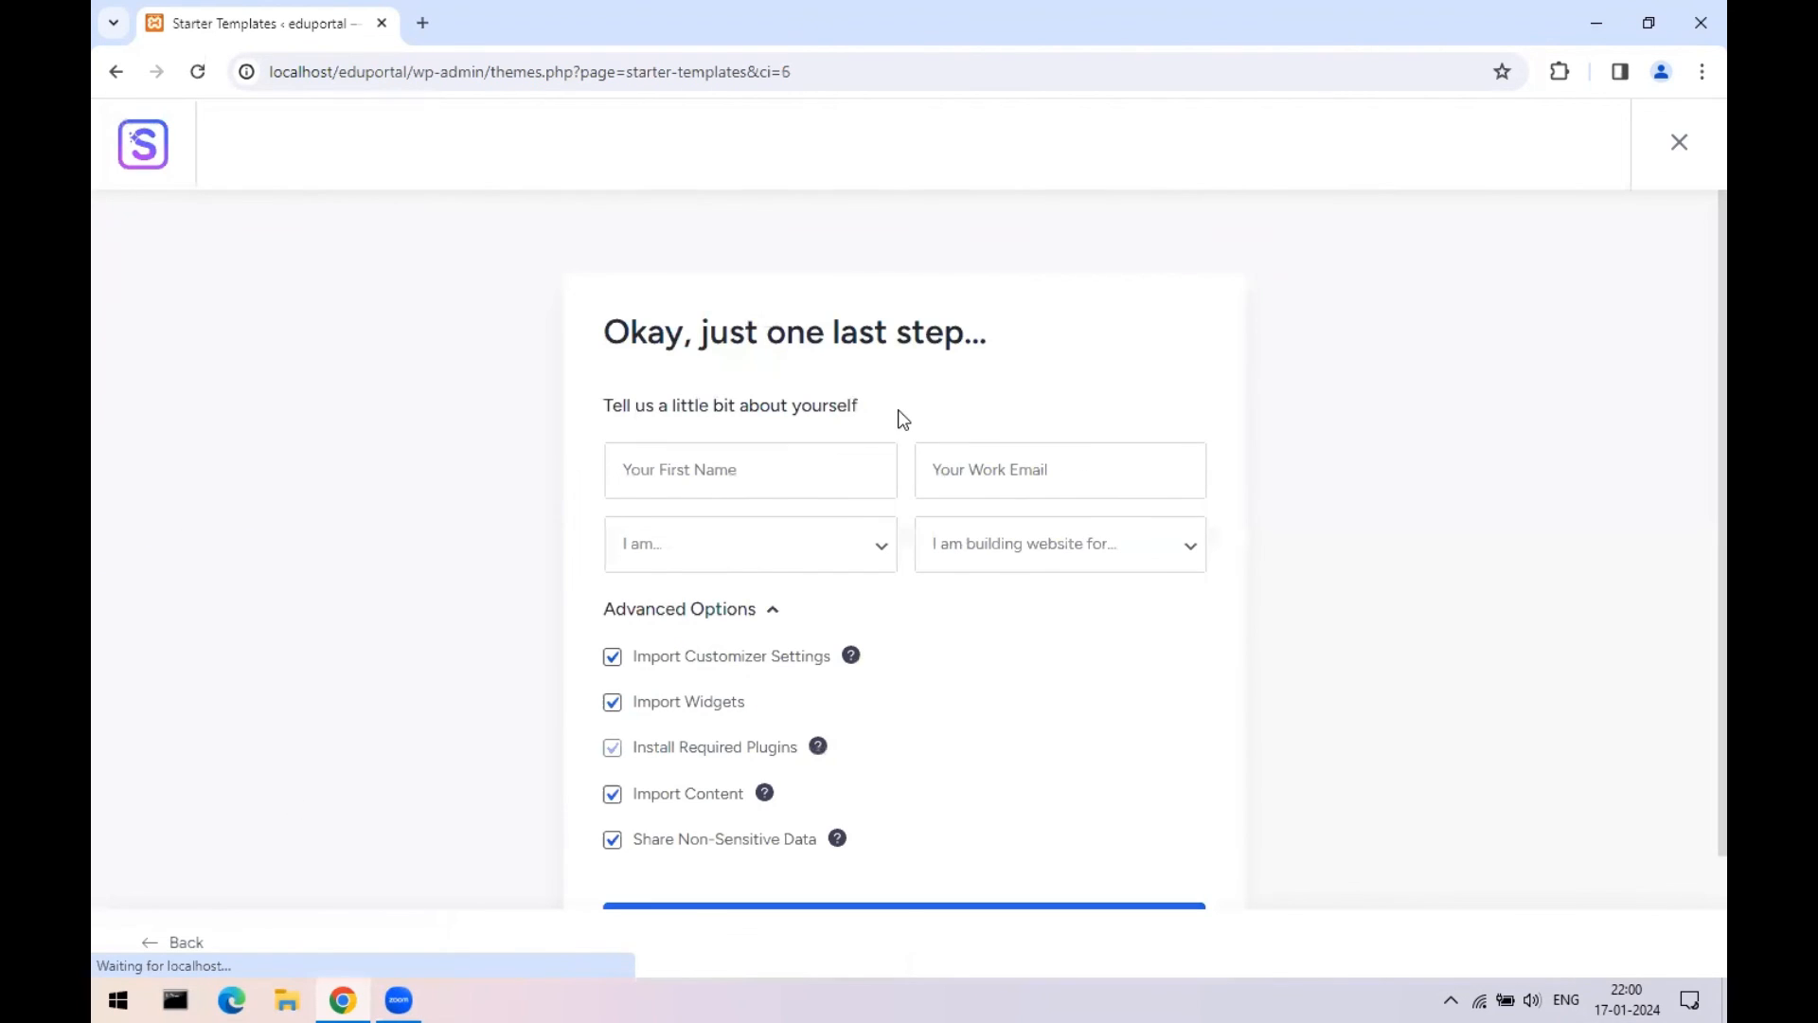
scroll(899, 412, "down", 2)
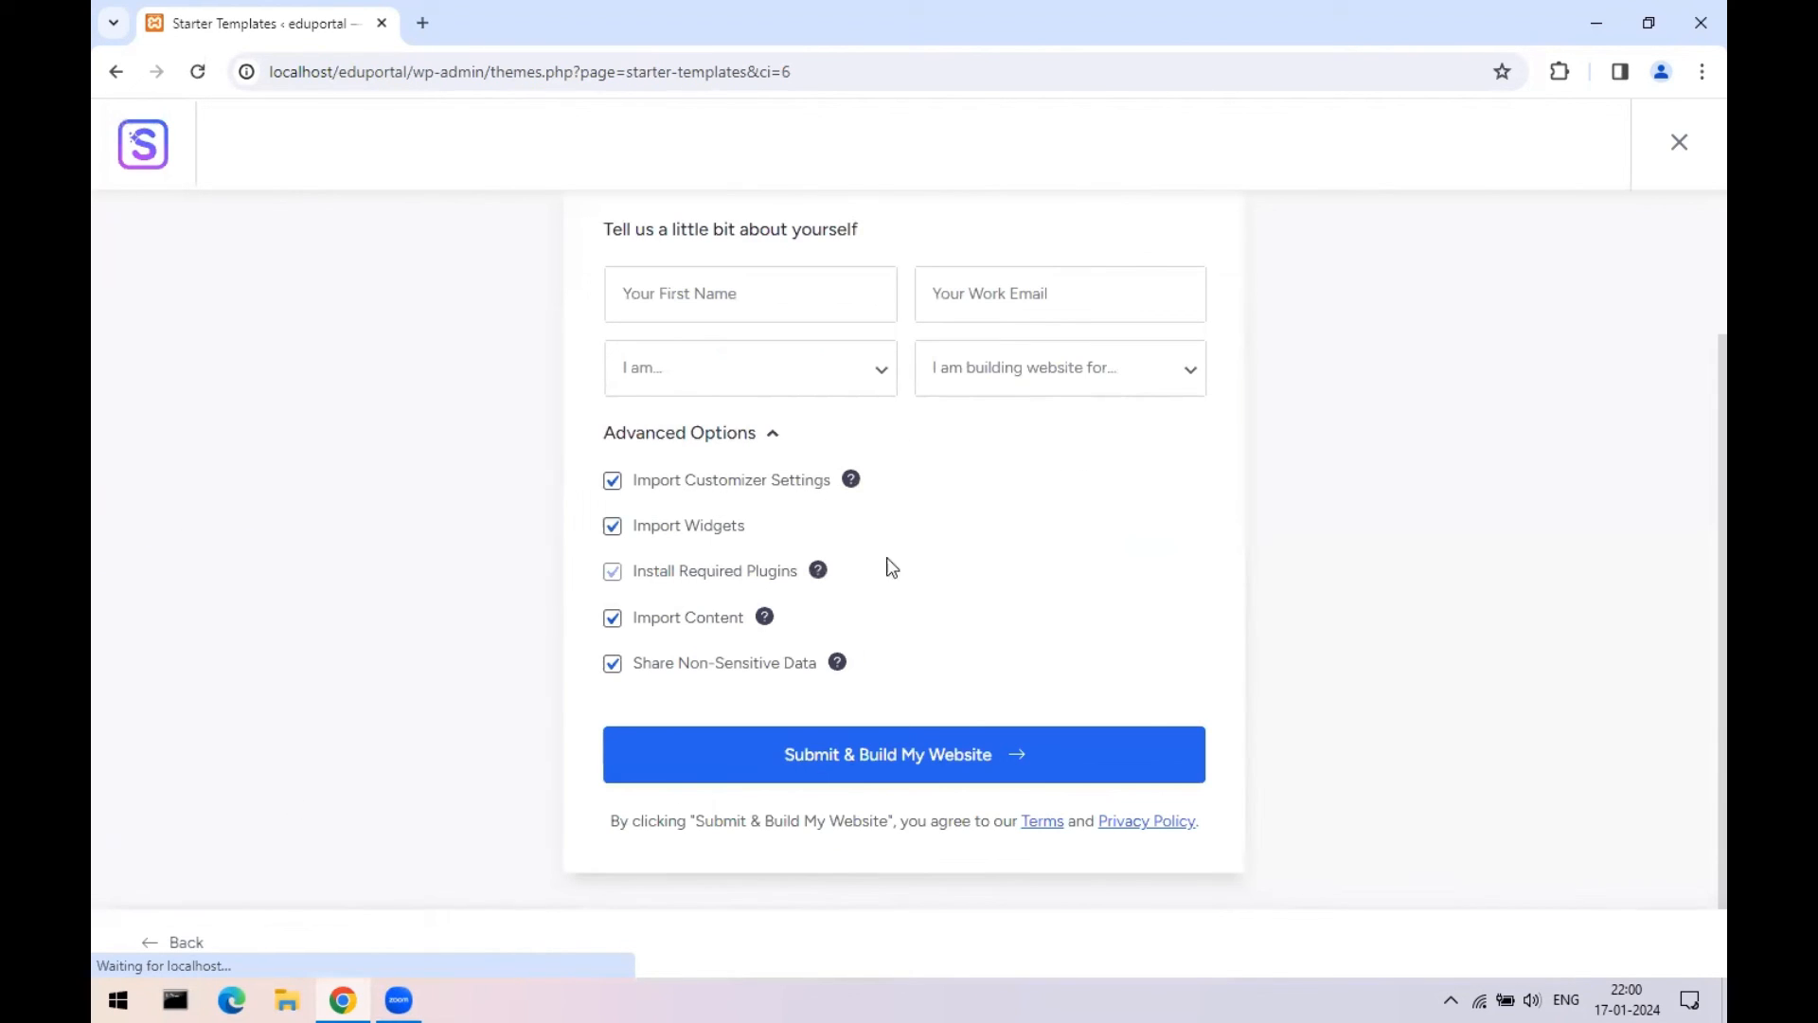
left_click(866, 755)
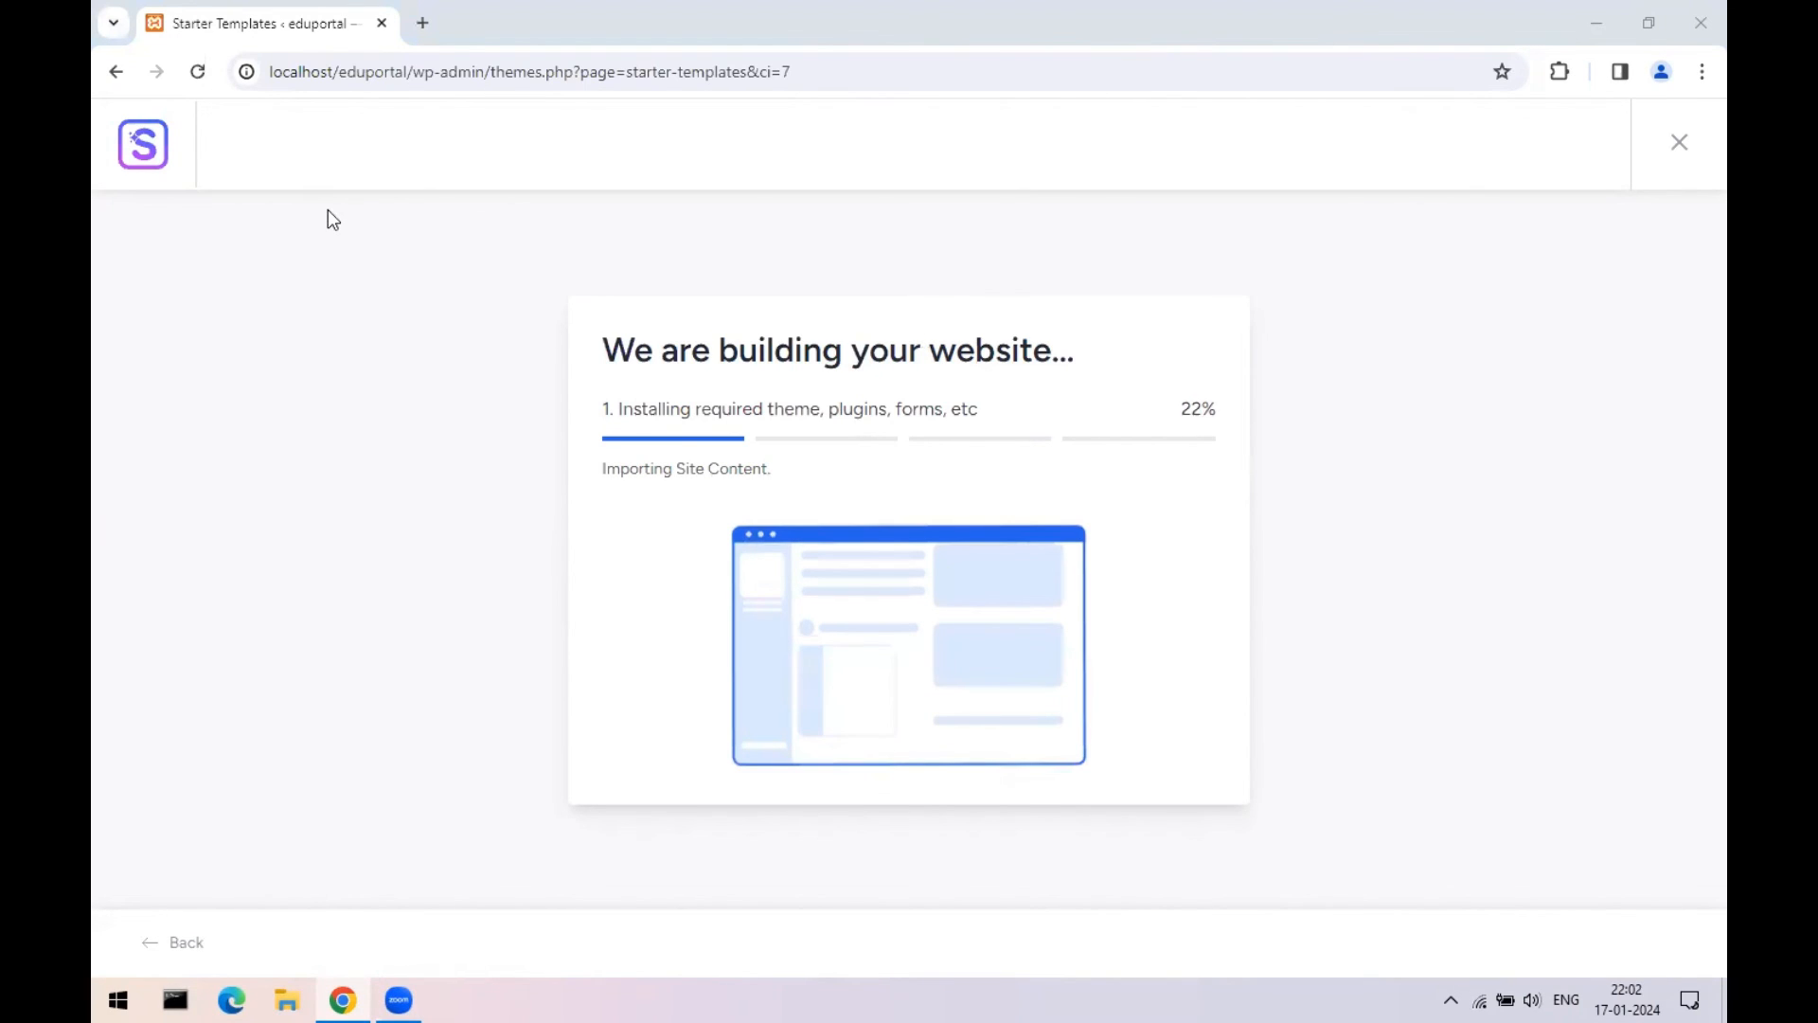
- Open a new tab with localhost/eduportal entered, then return to the import progress tab
left_click(420, 24)
type("lo")
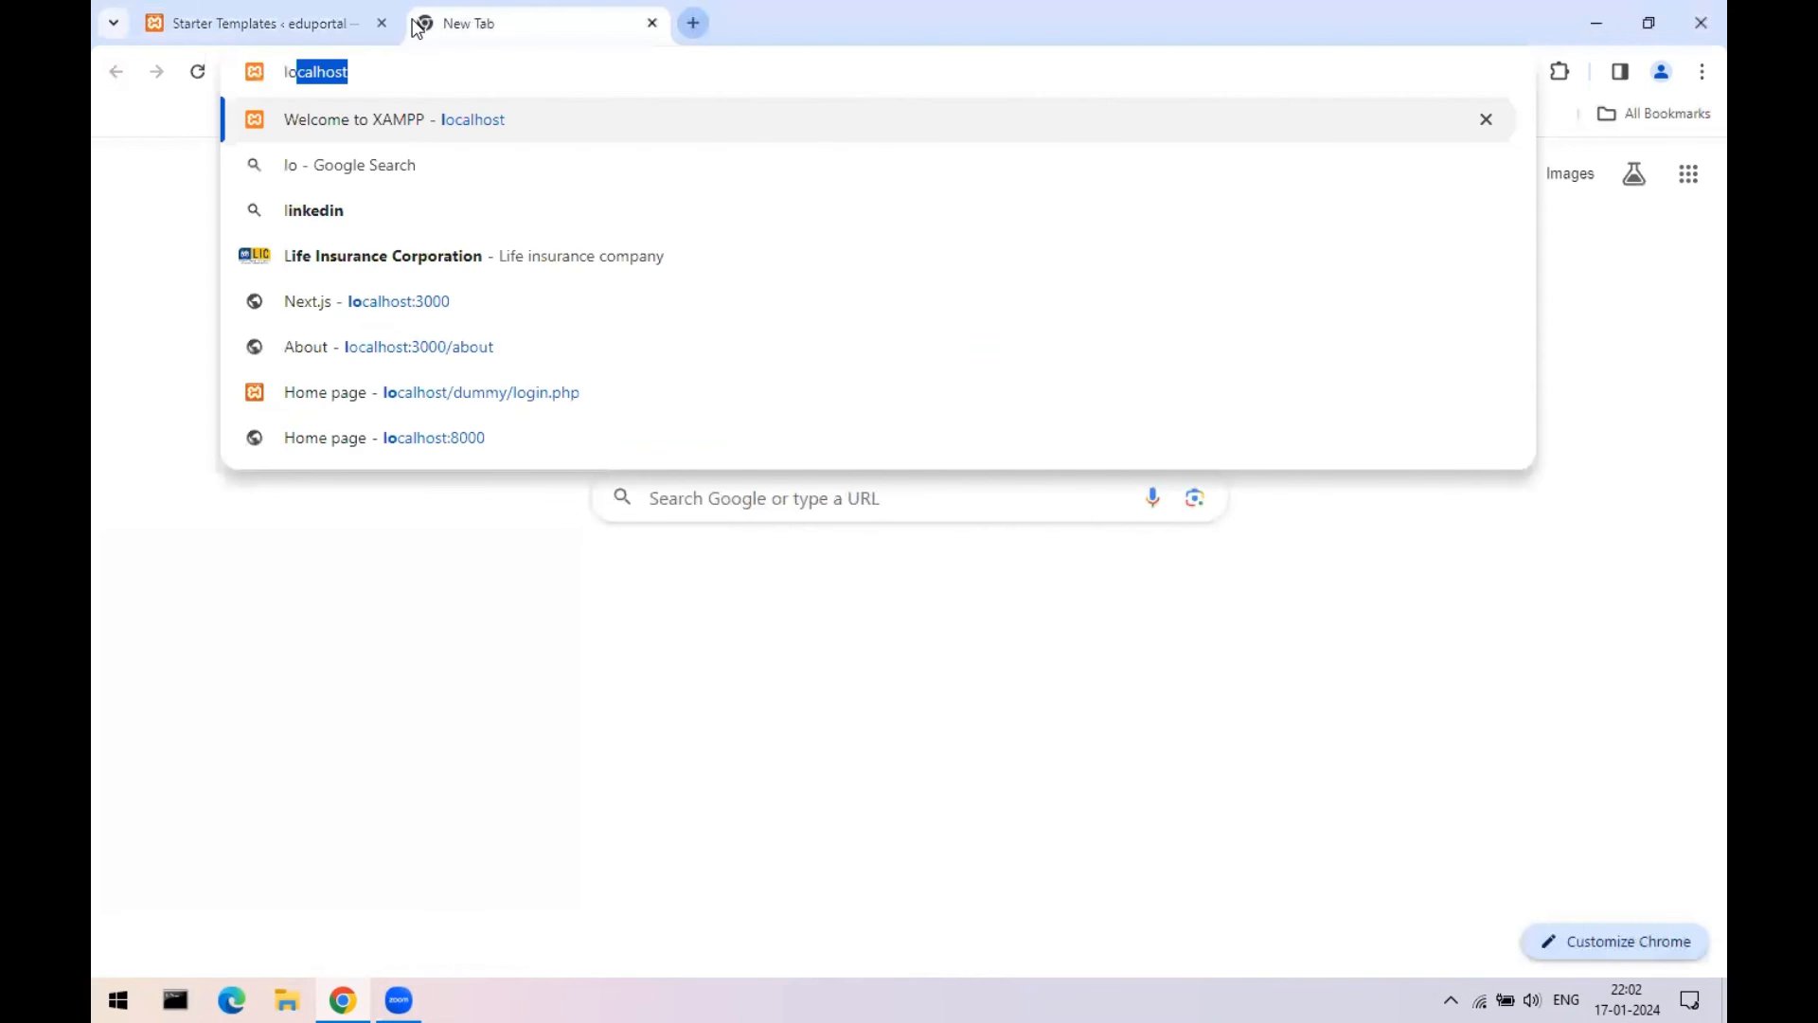
key("Right")
type("/e")
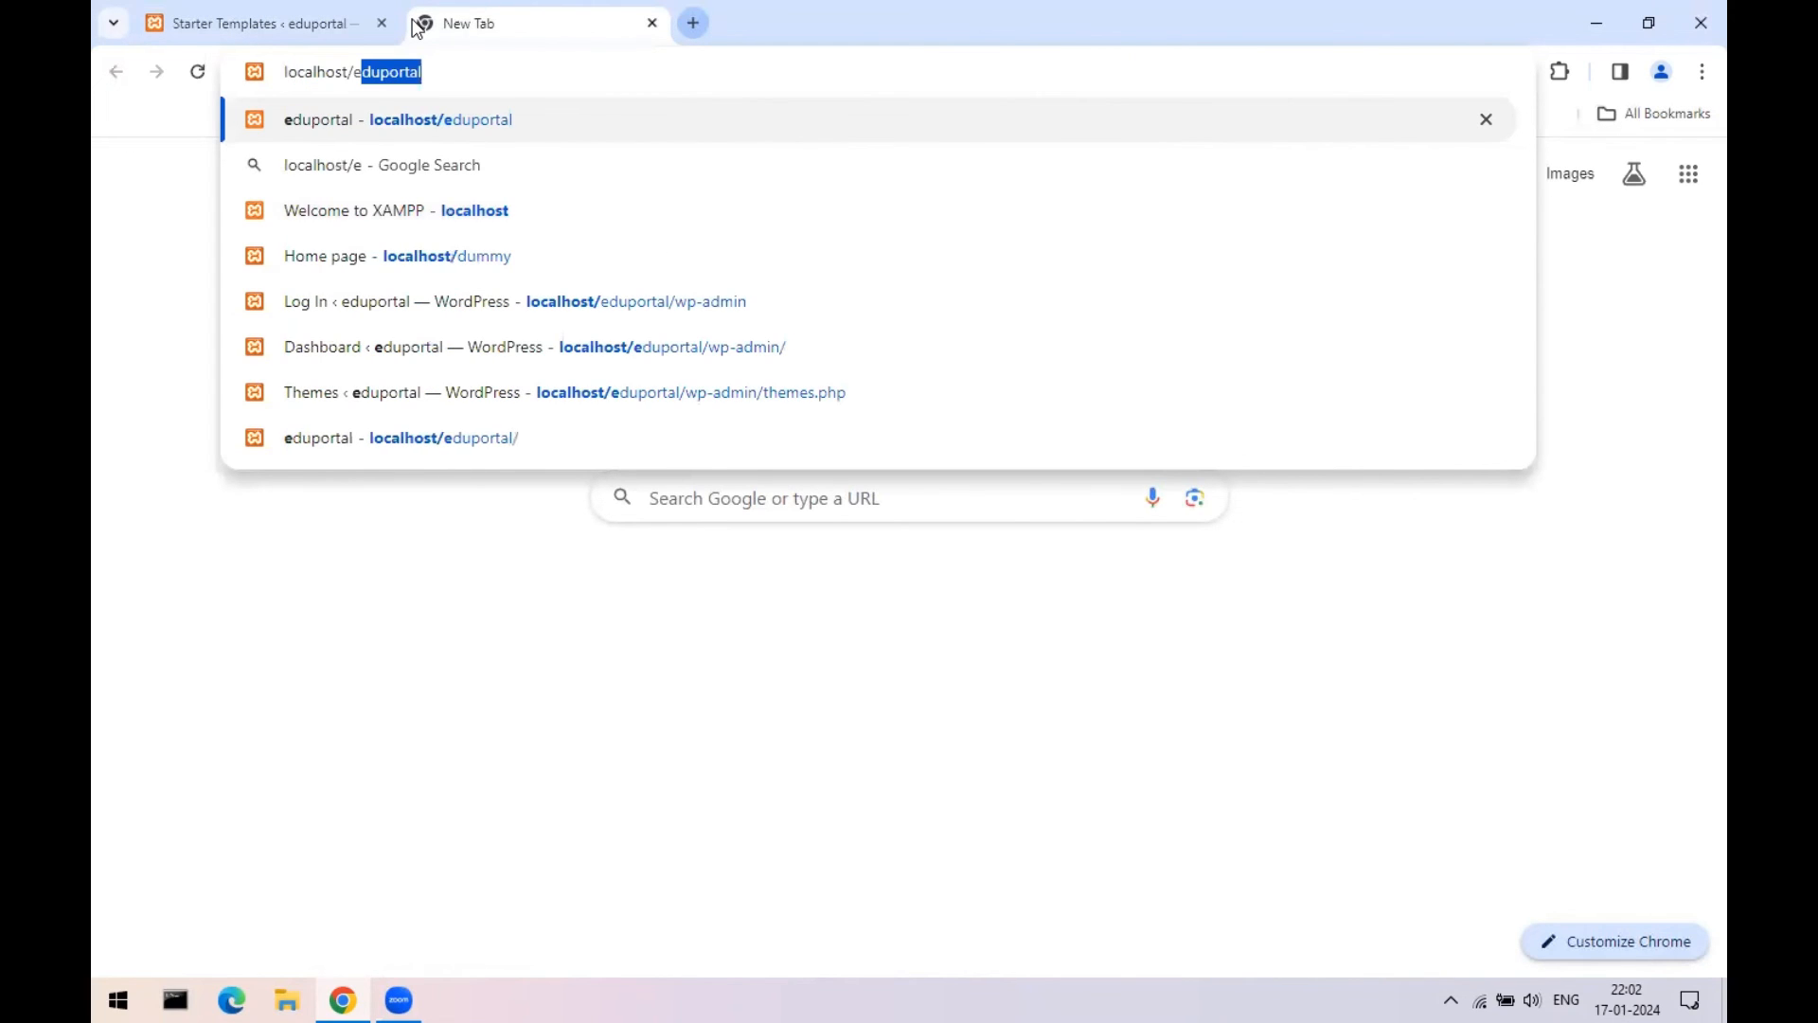
key("Right")
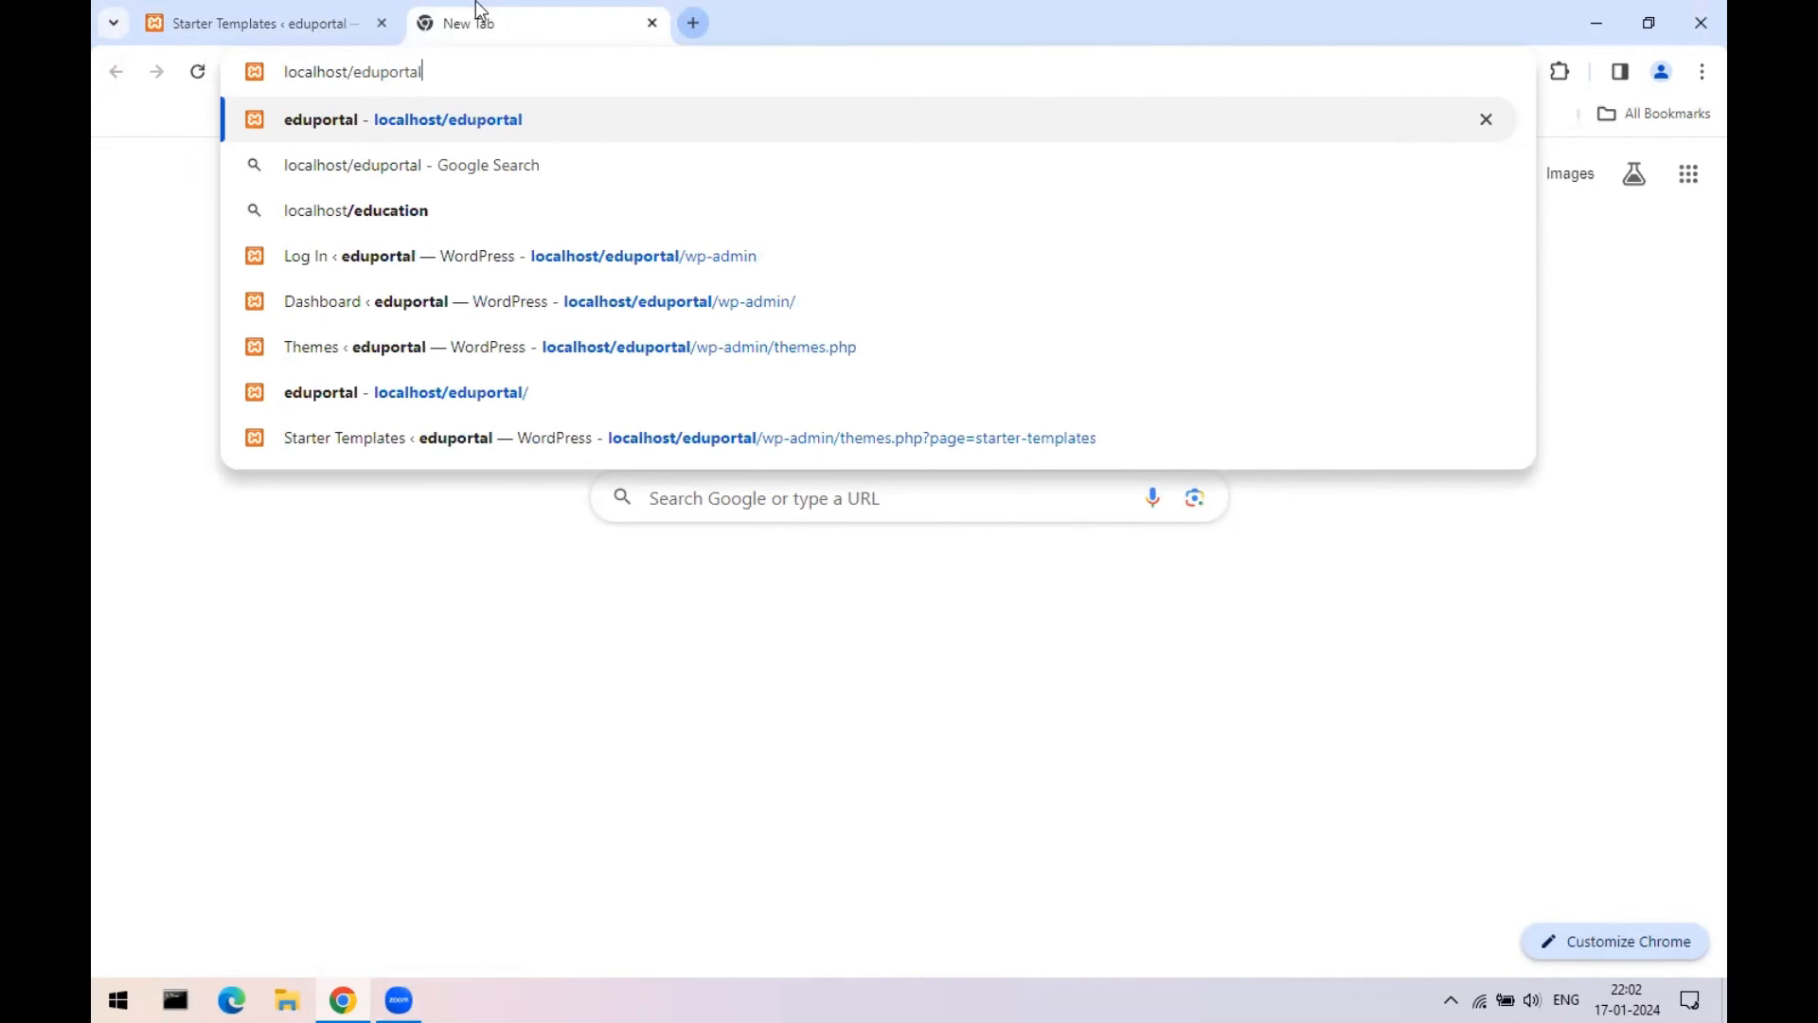
left_click(293, 10)
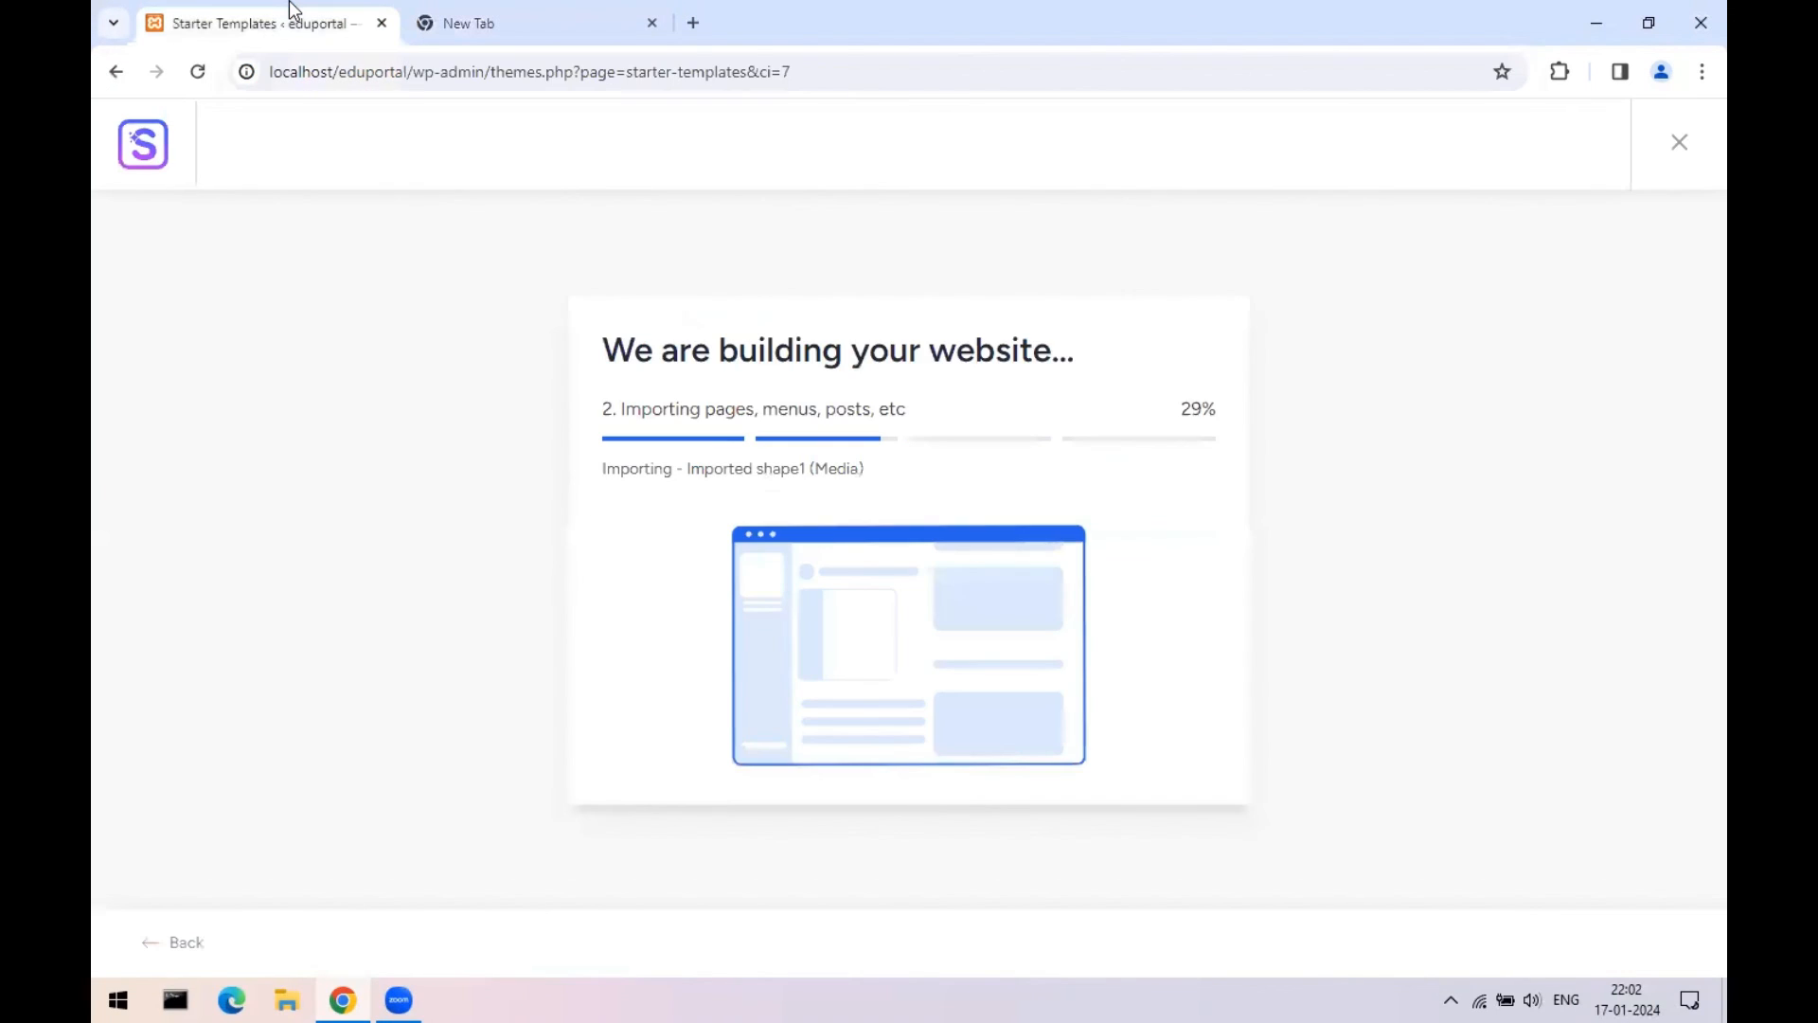